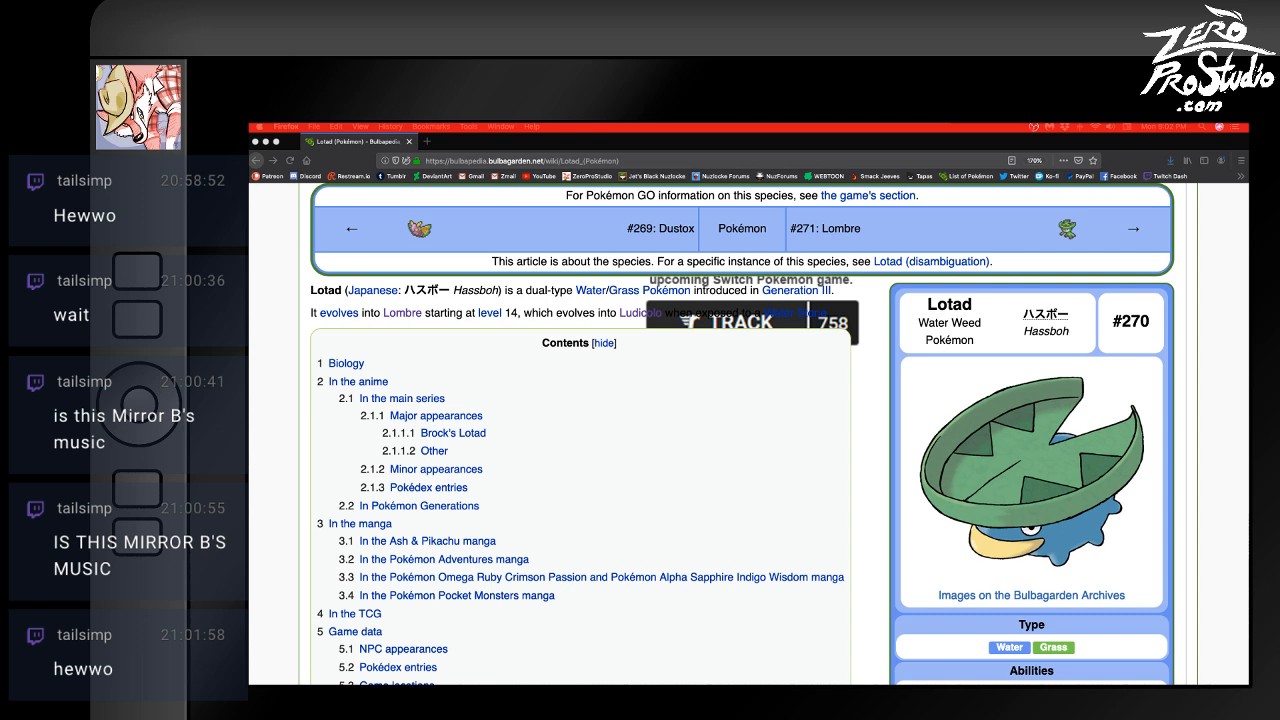
# - Look over the introduction of the Lotad article and its infobox with artwork, type, abilities and gender ratio
pyautogui.scroll(-2, 778, 428)
pyautogui.scroll(1, 778, 431)
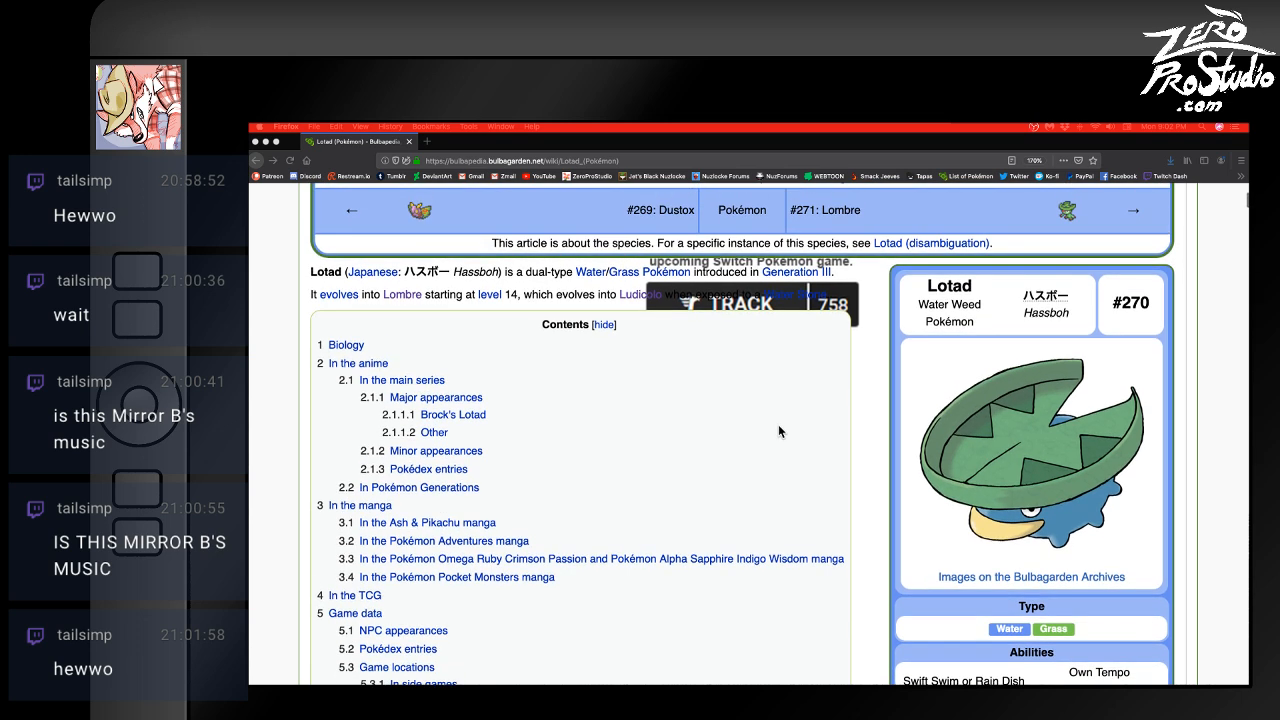
pyautogui.scroll(4, 778, 431)
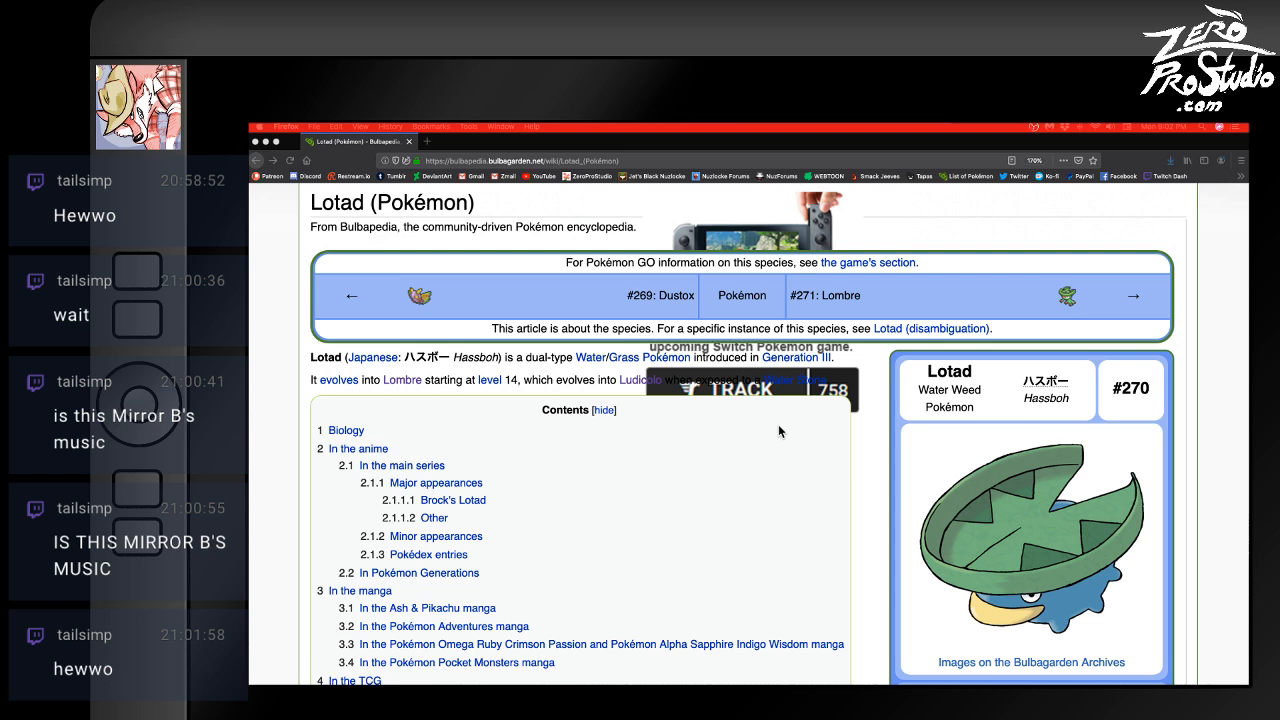
pyautogui.scroll(-3, 779, 426)
pyautogui.scroll(-2, 779, 431)
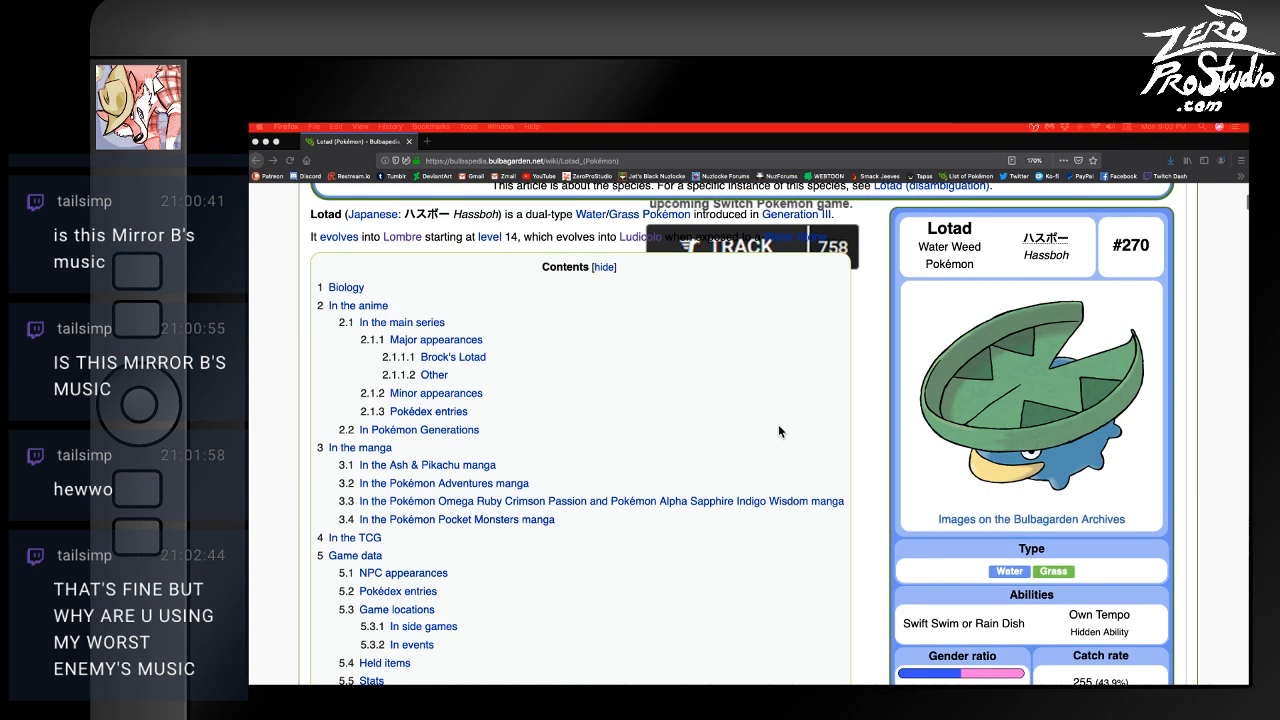
pyautogui.scroll(-1, 779, 431)
pyautogui.scroll(-1, 778, 424)
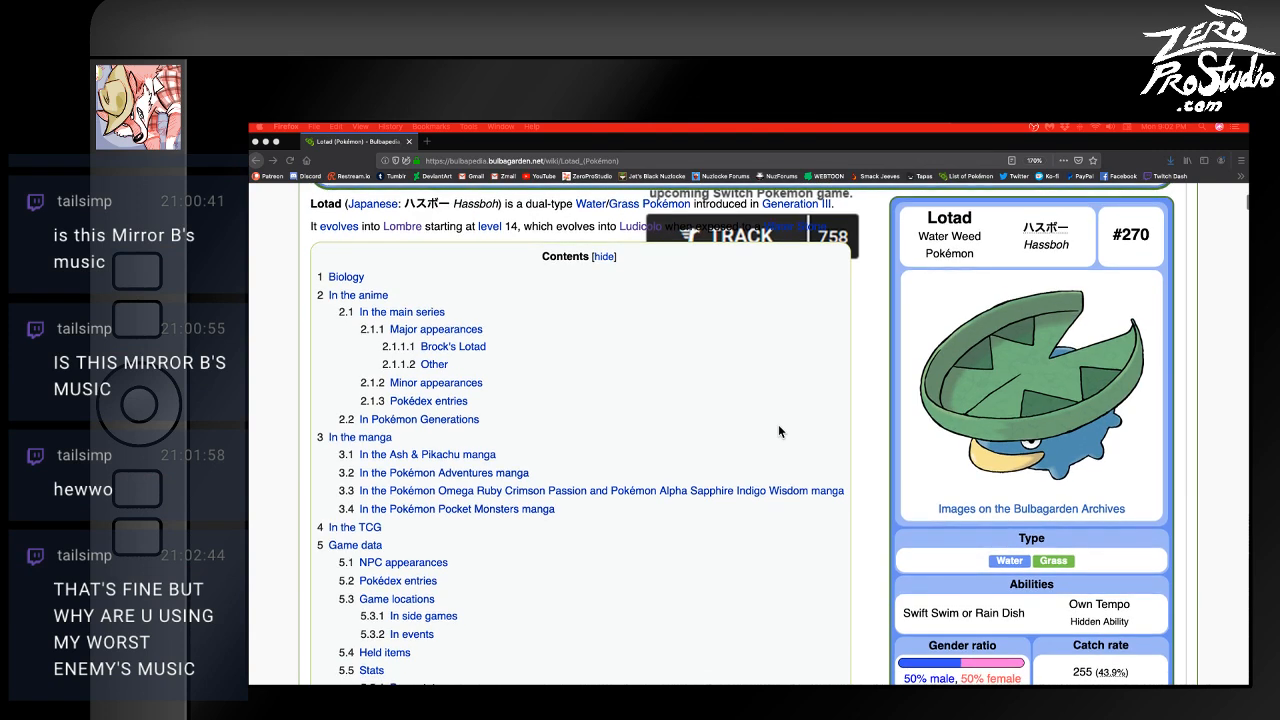
pyautogui.scroll(-2, 780, 431)
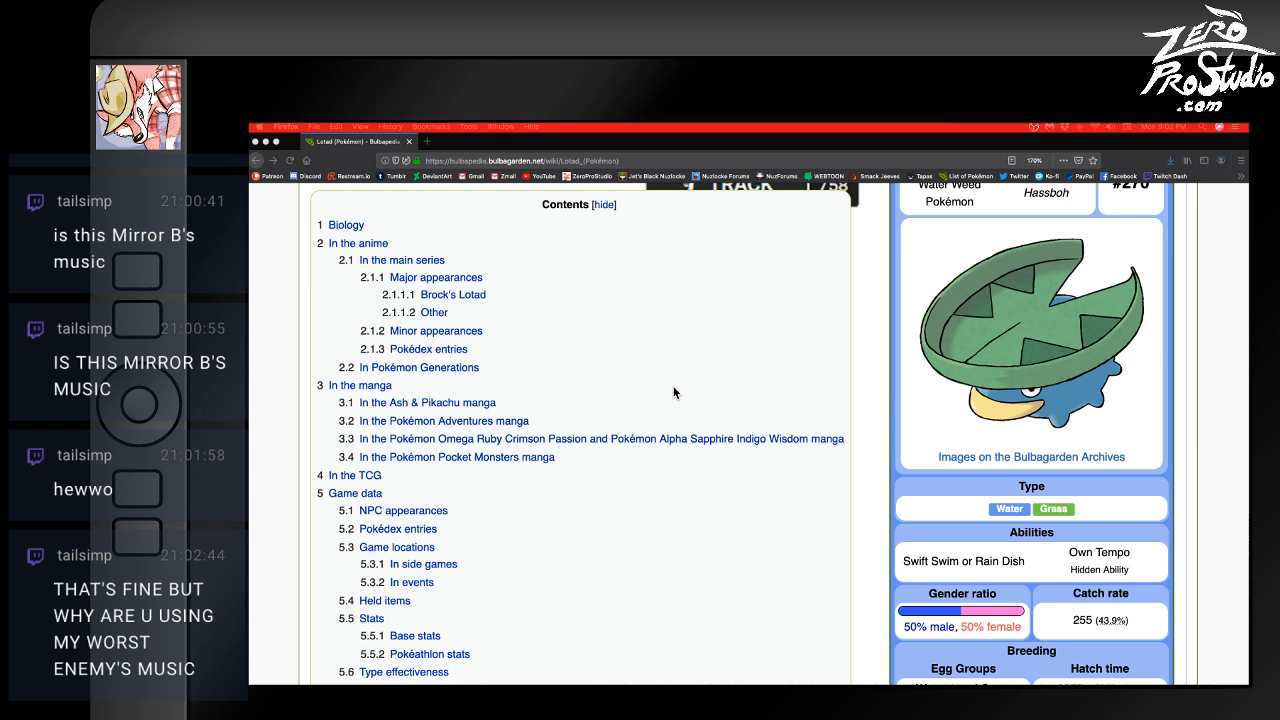
pyautogui.scroll(1, 673, 392)
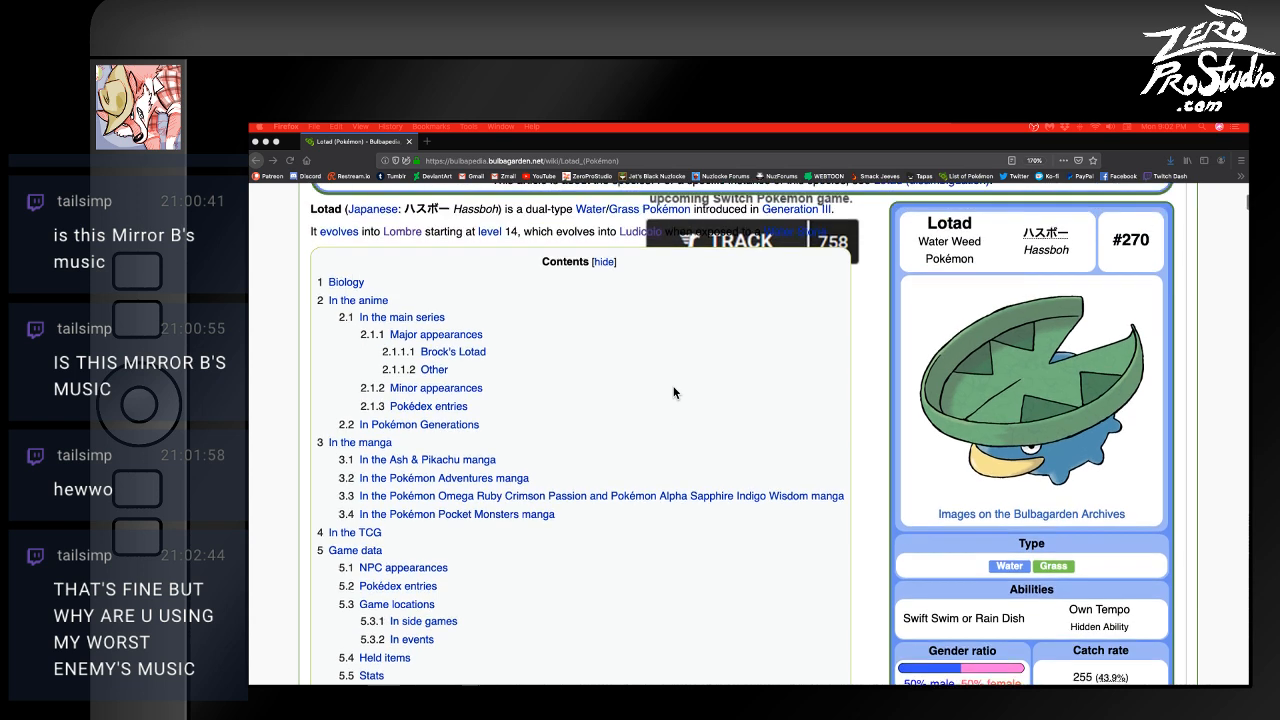
# - Read the Lotad article's Biology section and its anime and manga appearances
pyautogui.scroll(-5, 673, 392)
pyautogui.scroll(-3, 673, 392)
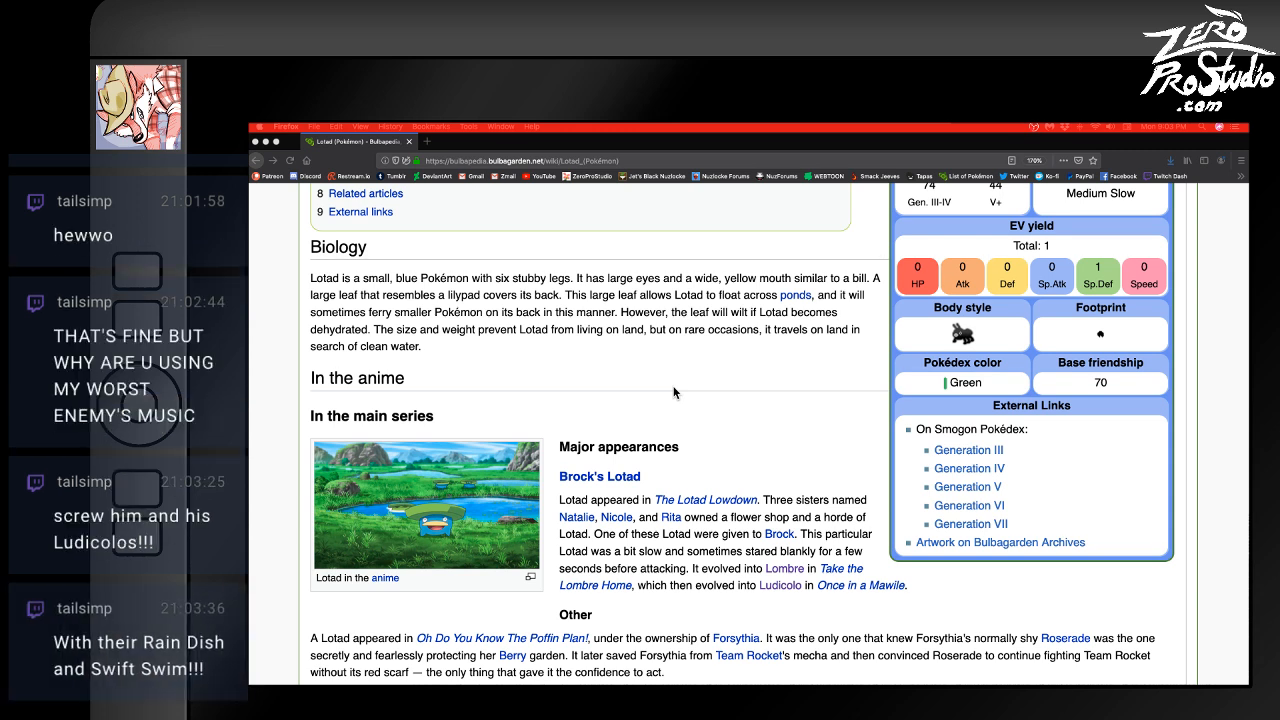
pyautogui.scroll(-3, 674, 393)
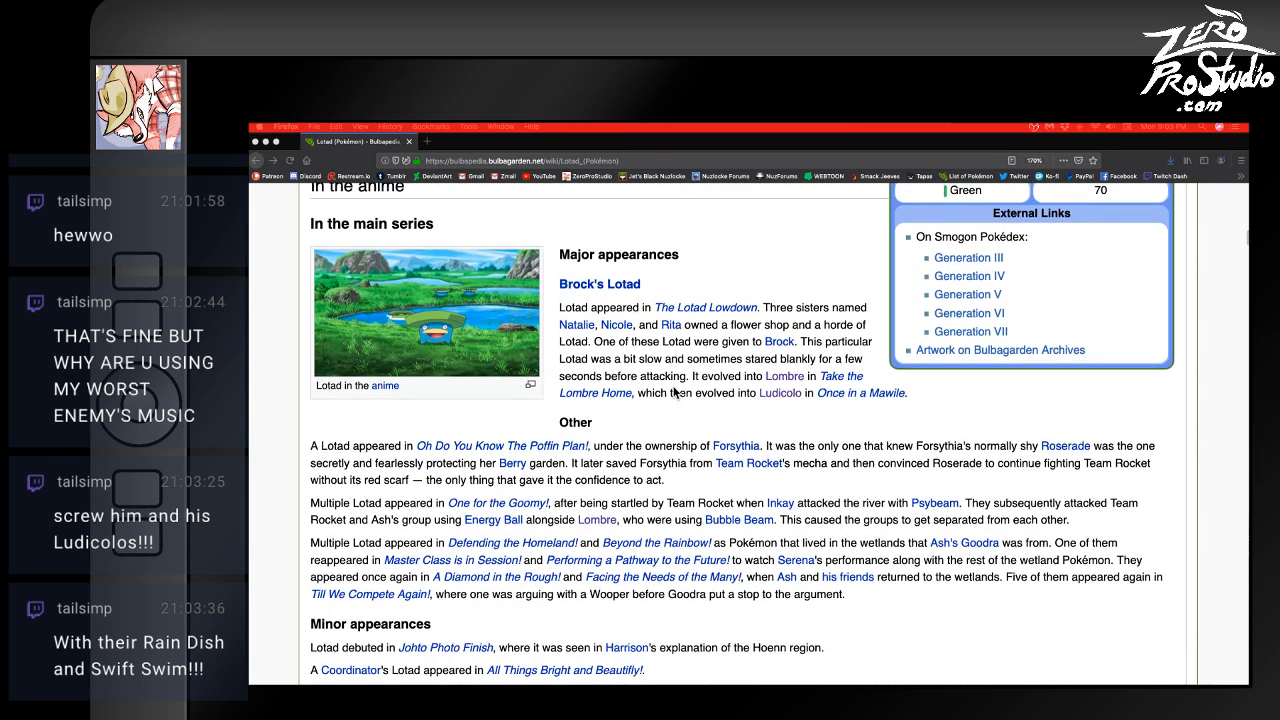
pyautogui.scroll(-1, 674, 393)
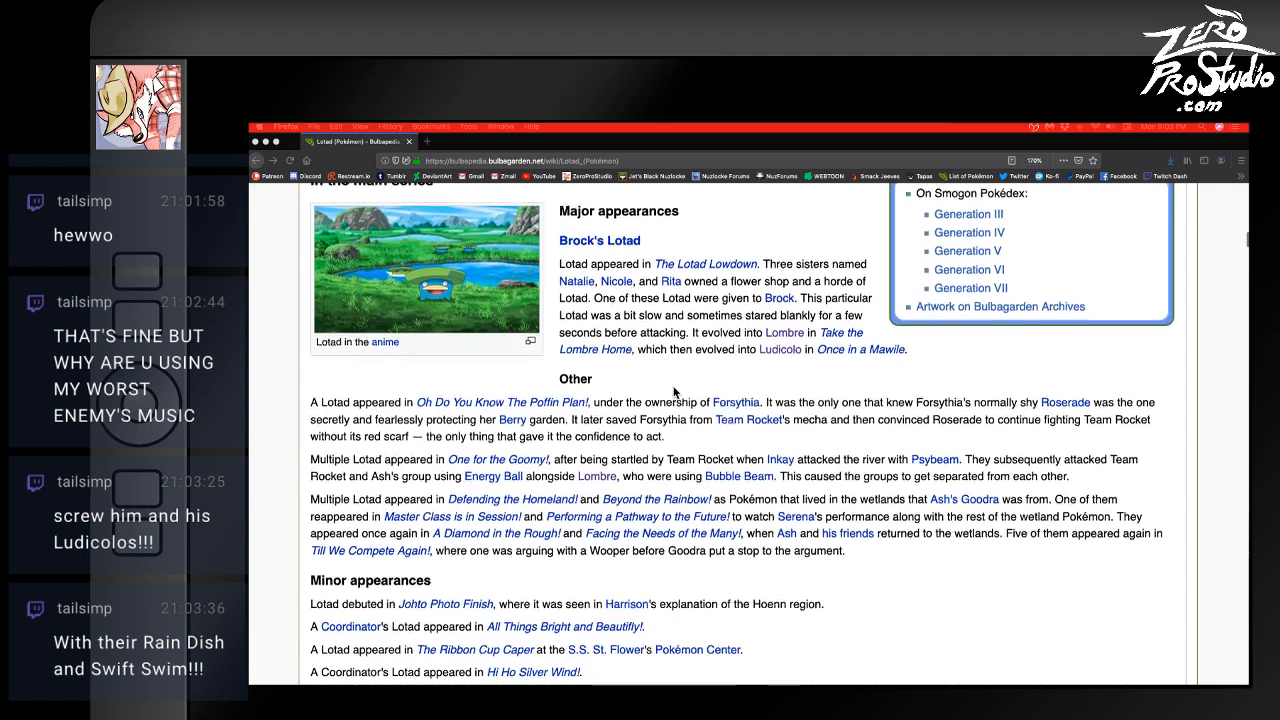
pyautogui.scroll(5, 674, 393)
pyautogui.scroll(-15, 674, 393)
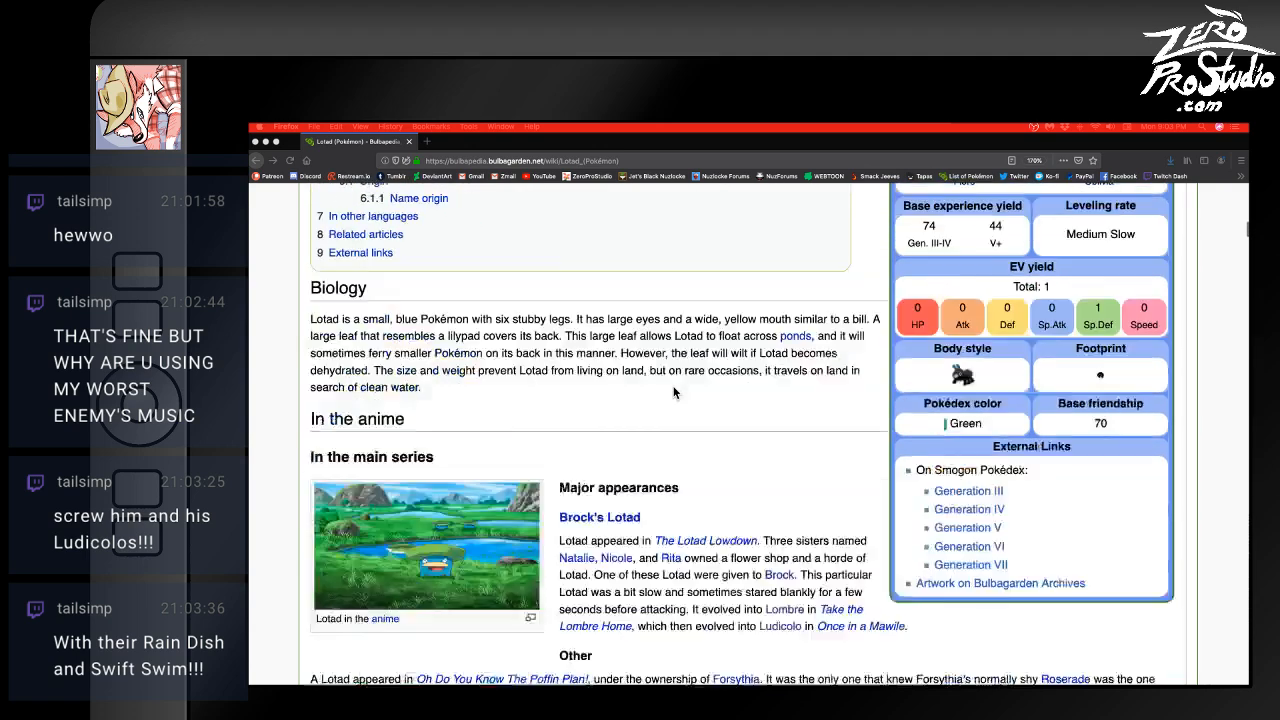
pyautogui.scroll(-4, 674, 393)
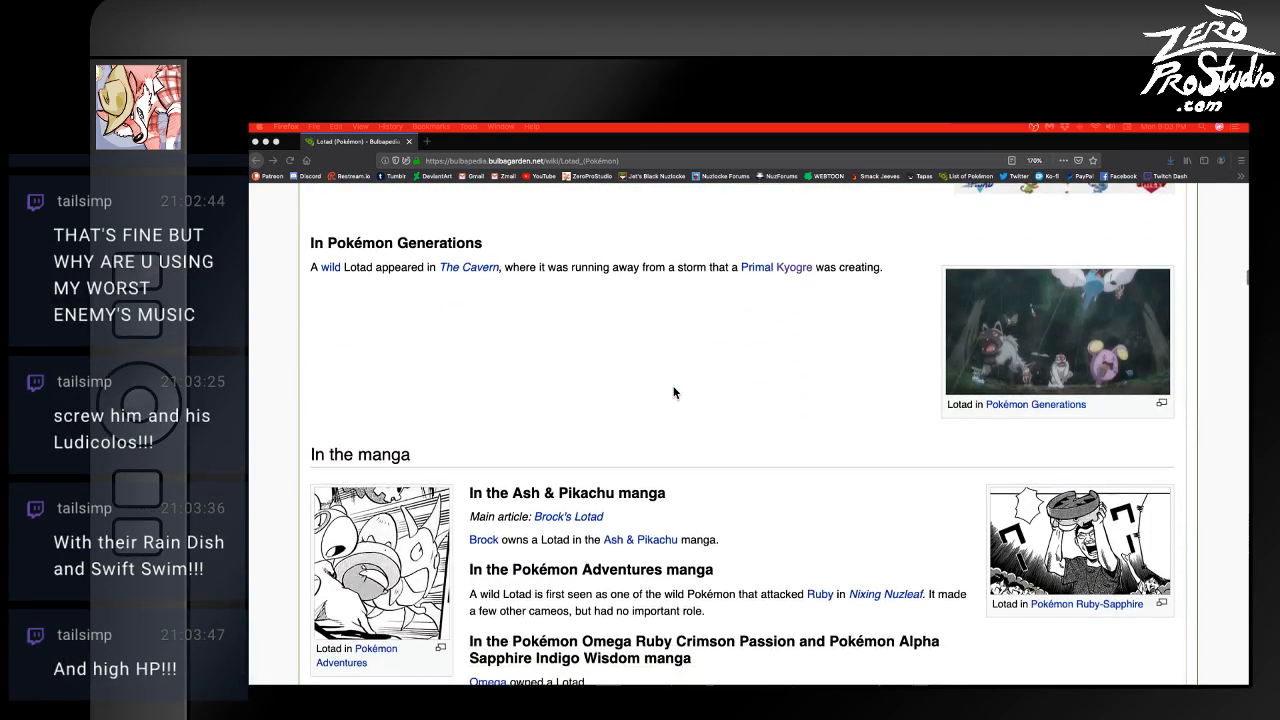
pyautogui.scroll(12, 674, 393)
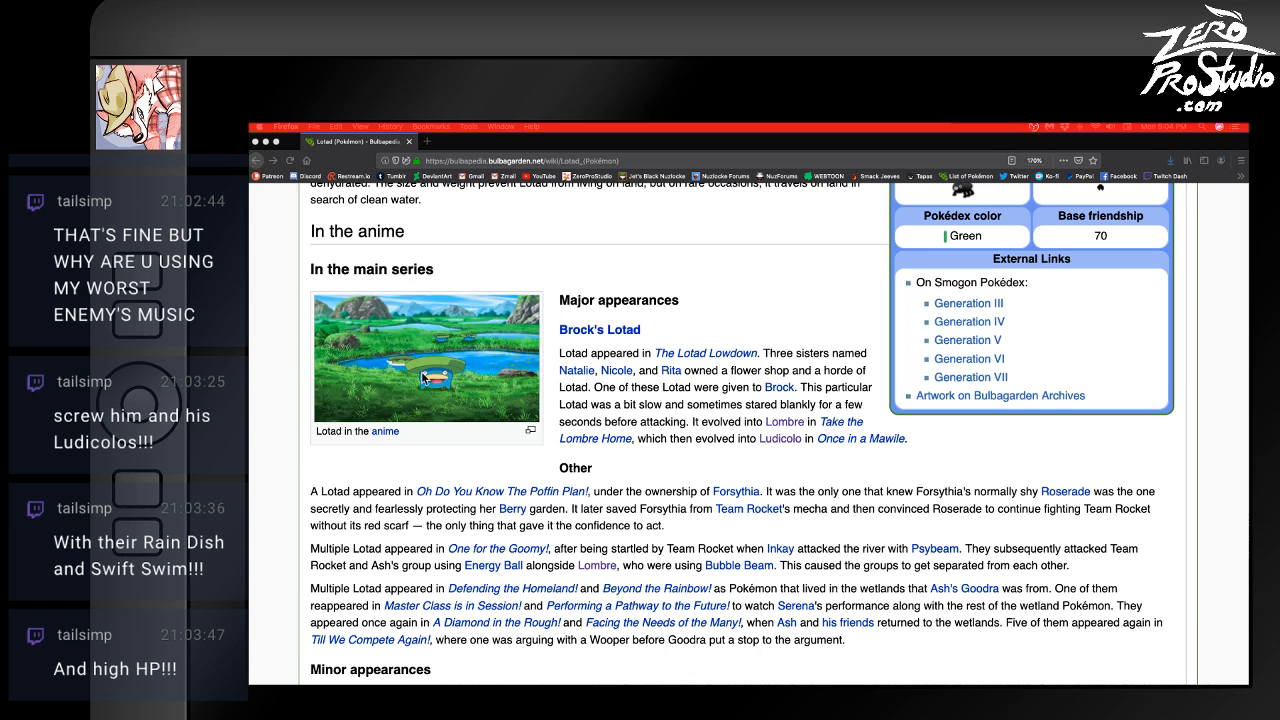
pyautogui.scroll(-5, 484, 428)
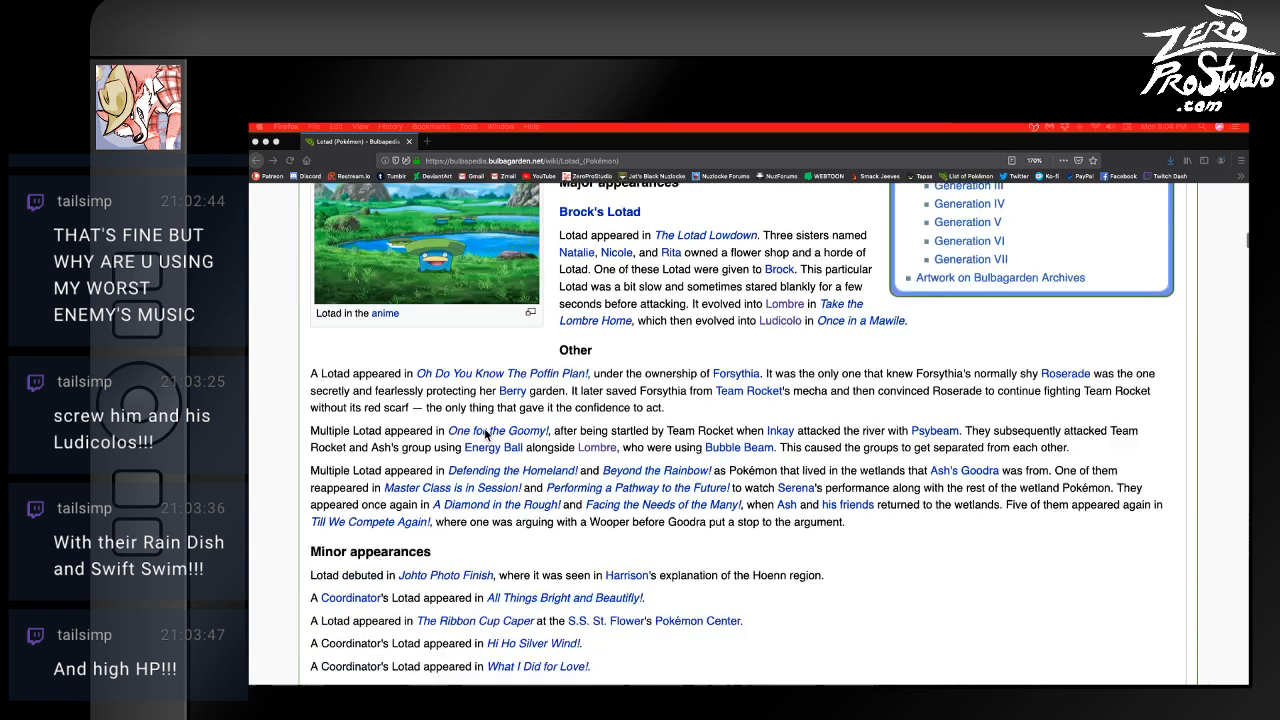
pyautogui.scroll(-10, 487, 432)
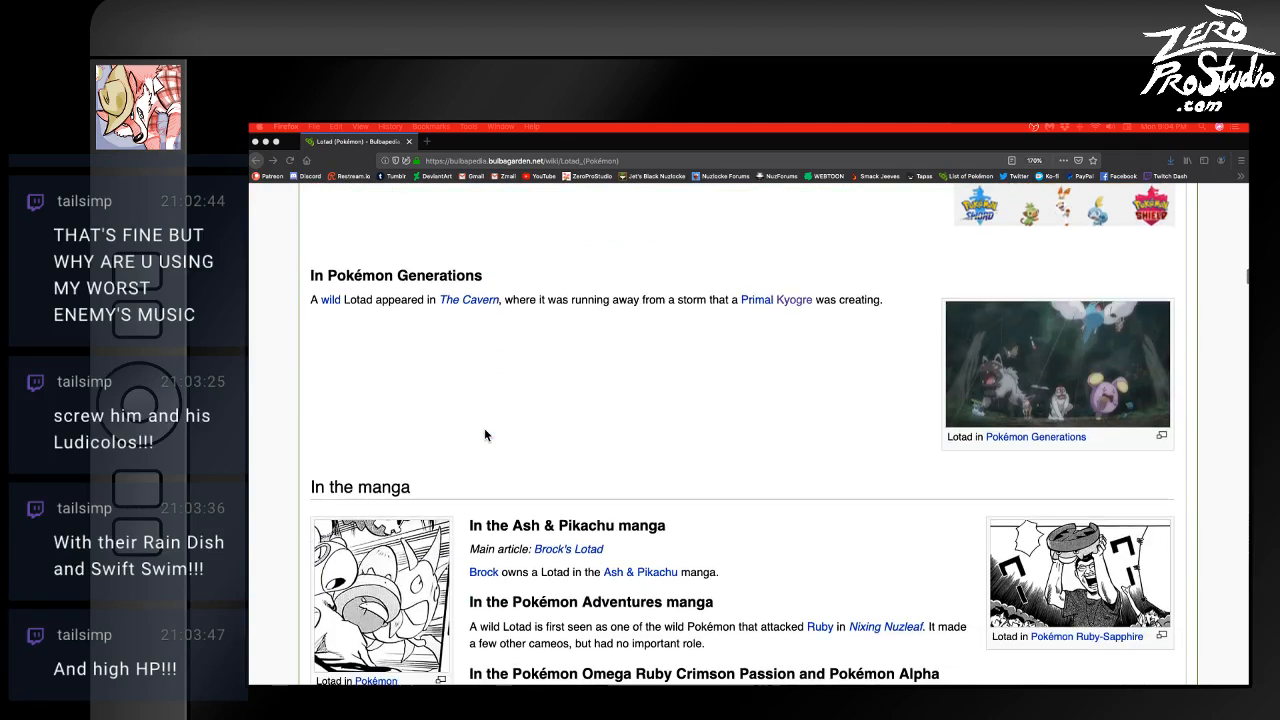
pyautogui.scroll(-5, 485, 433)
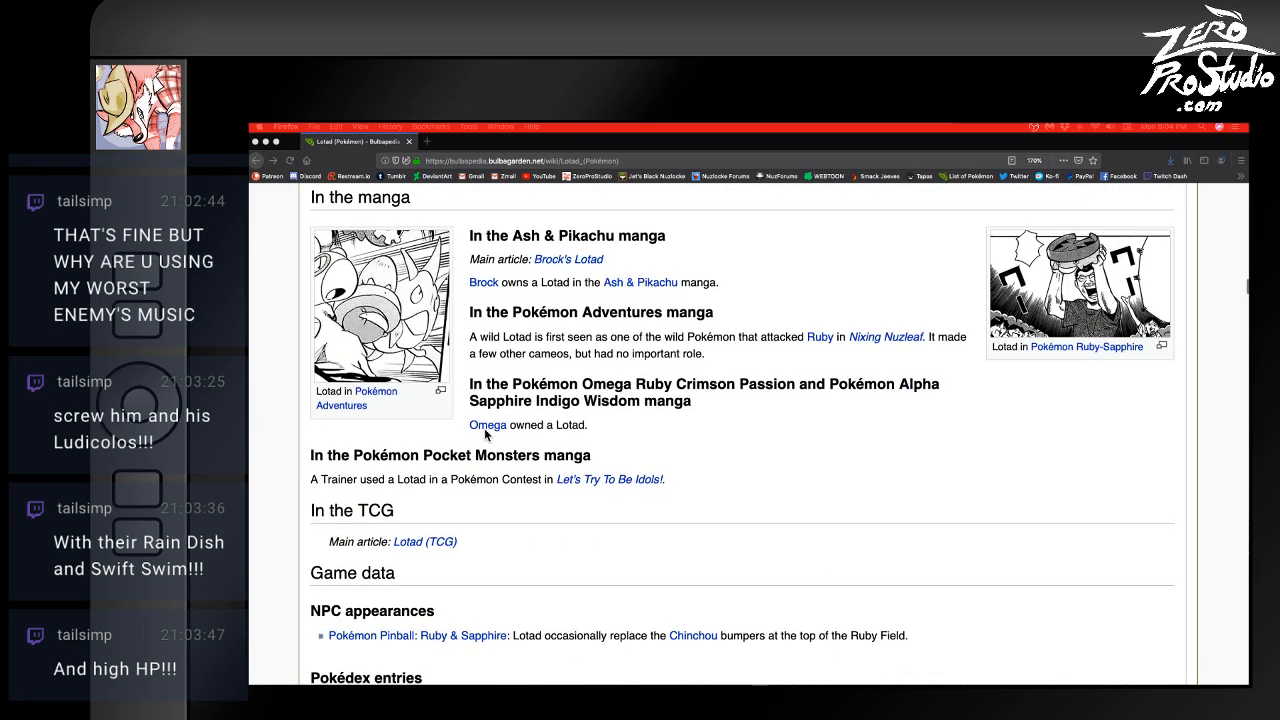
# - Read Lotad's Pokédex entries from Generation III to Generation VII and look at the Game locations table
pyautogui.scroll(-9, 484, 428)
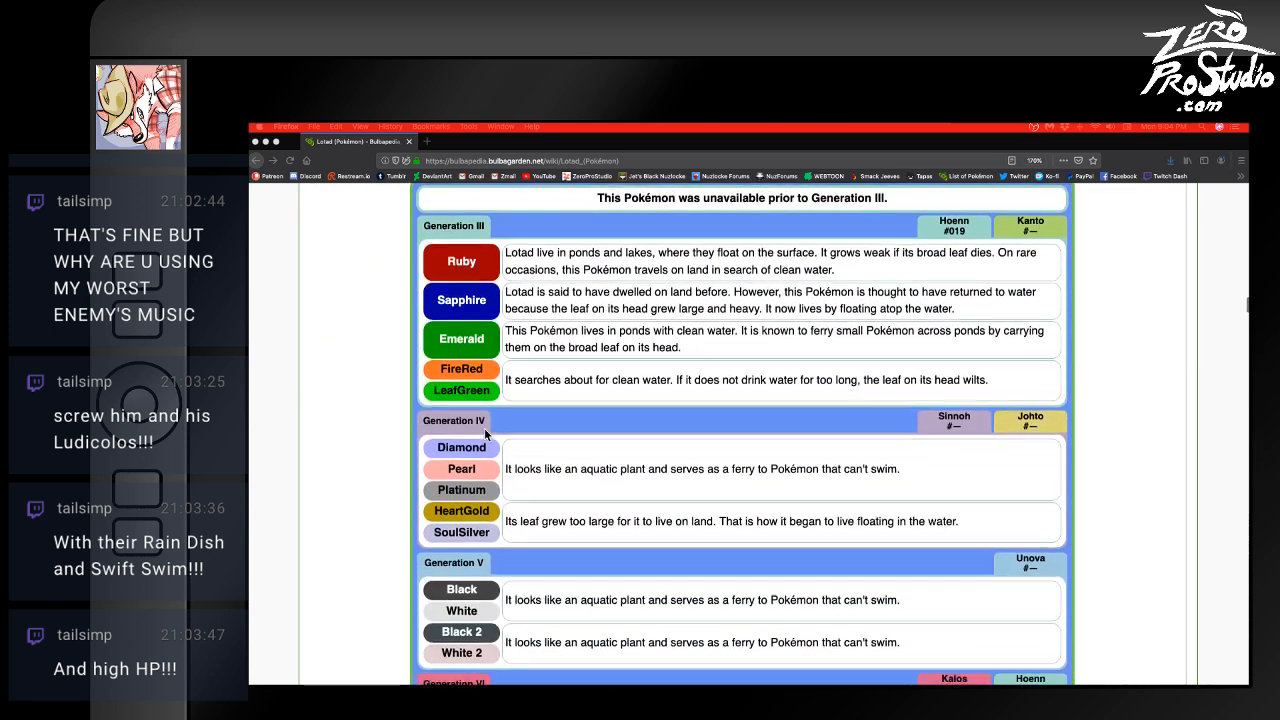
pyautogui.scroll(1, 393, 338)
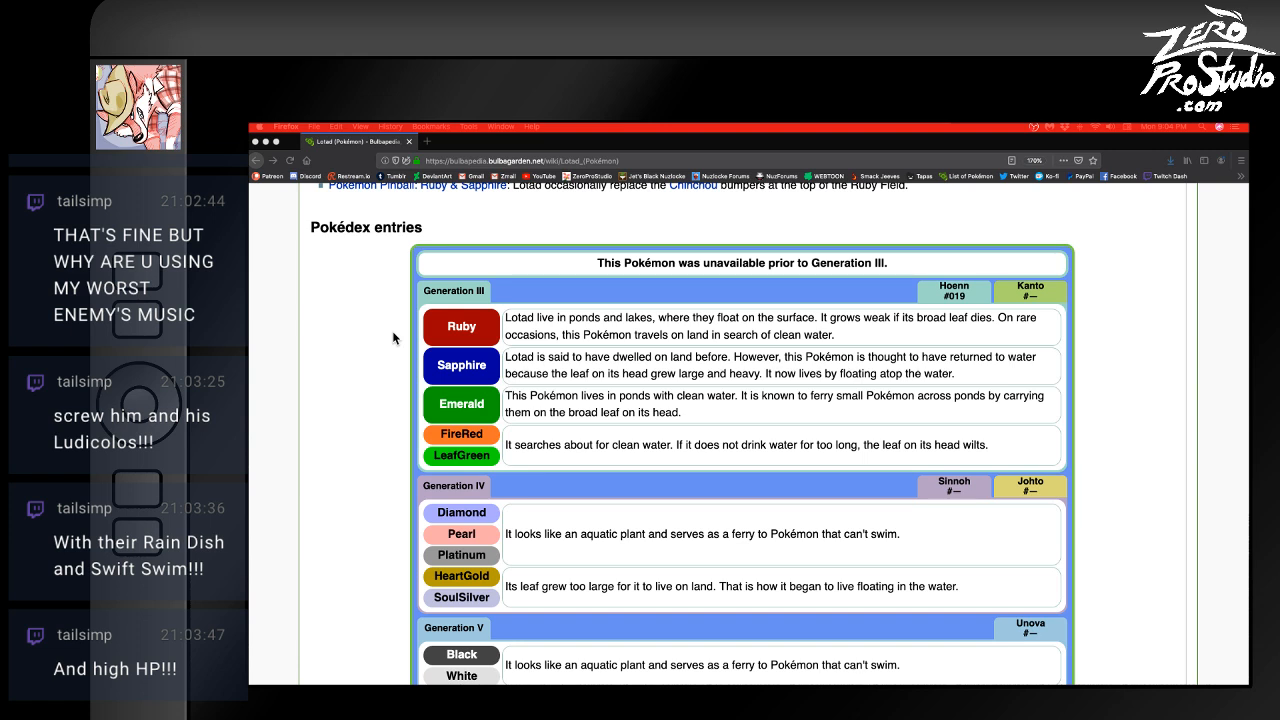
pyautogui.scroll(-2, 393, 338)
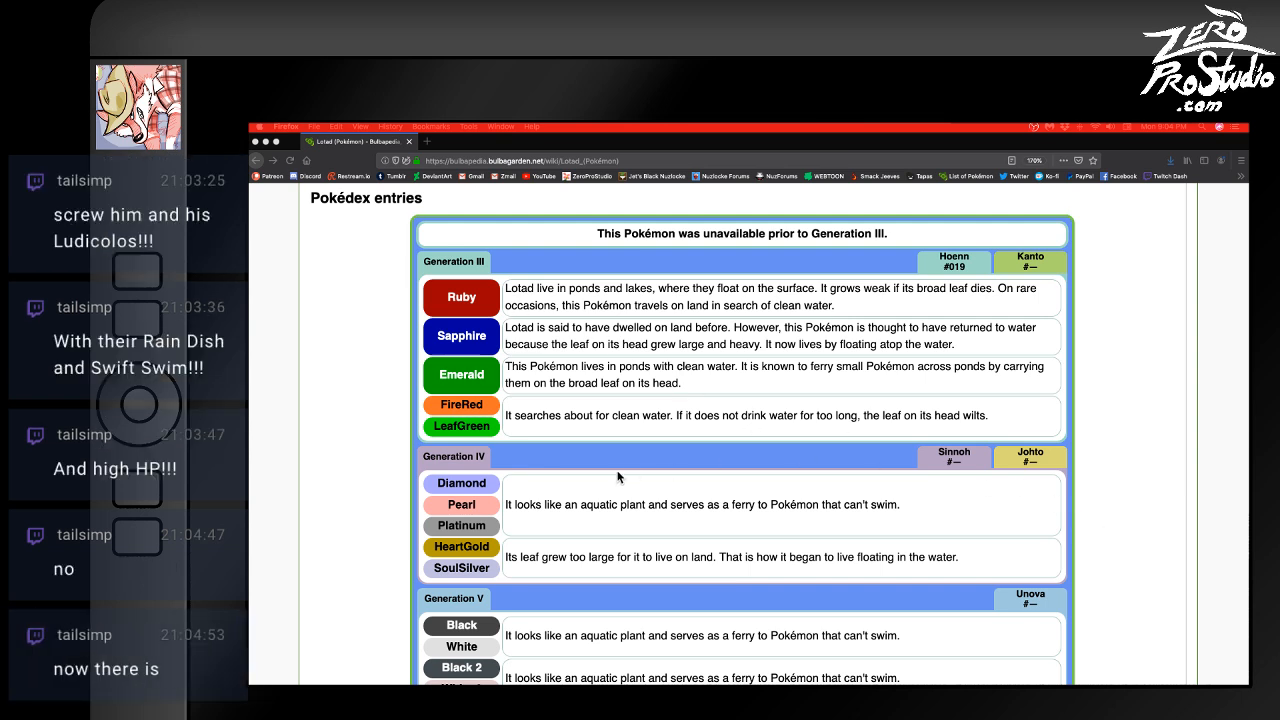
pyautogui.click(322, 398)
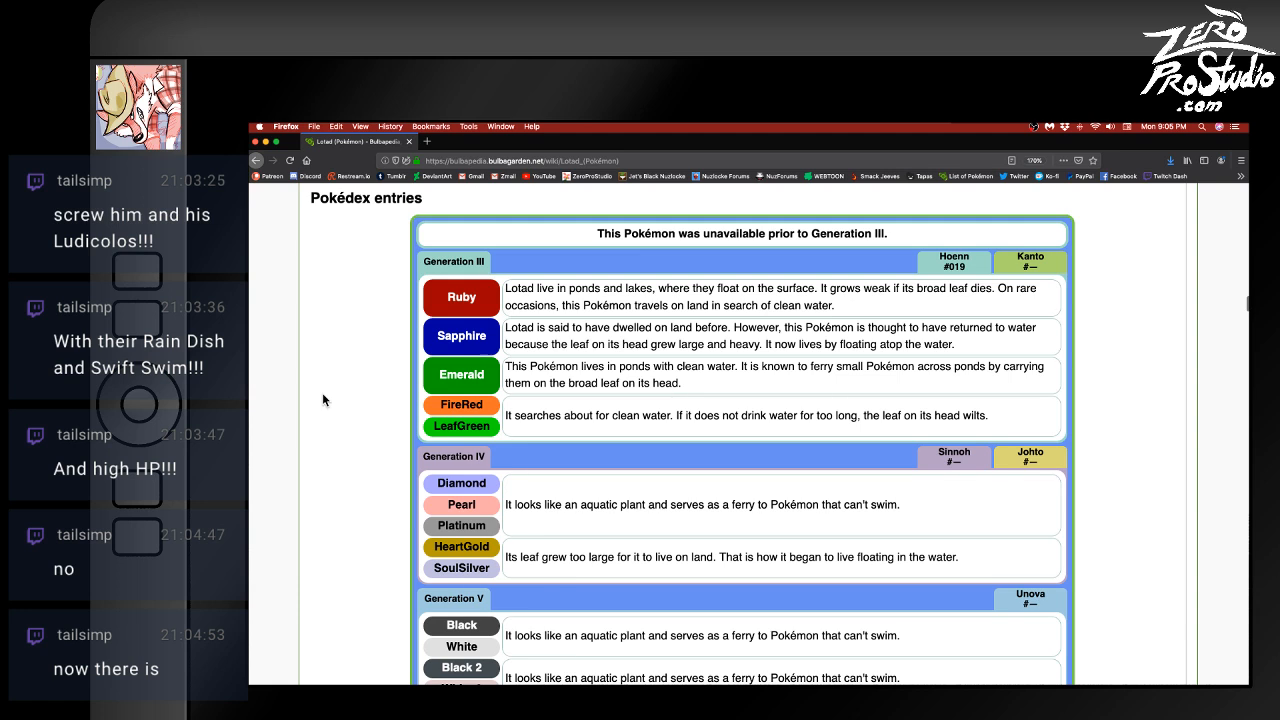
pyautogui.scroll(-2, 322, 394)
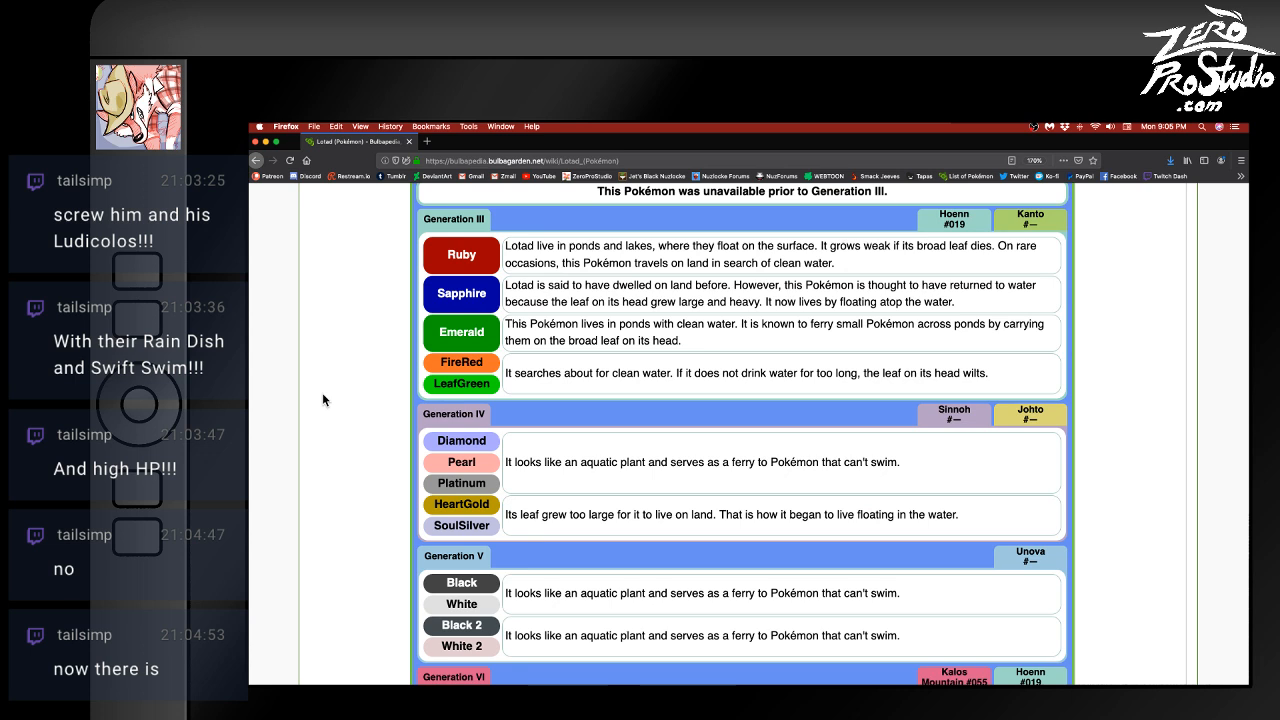
pyautogui.scroll(-4, 322, 396)
pyautogui.scroll(-1, 323, 399)
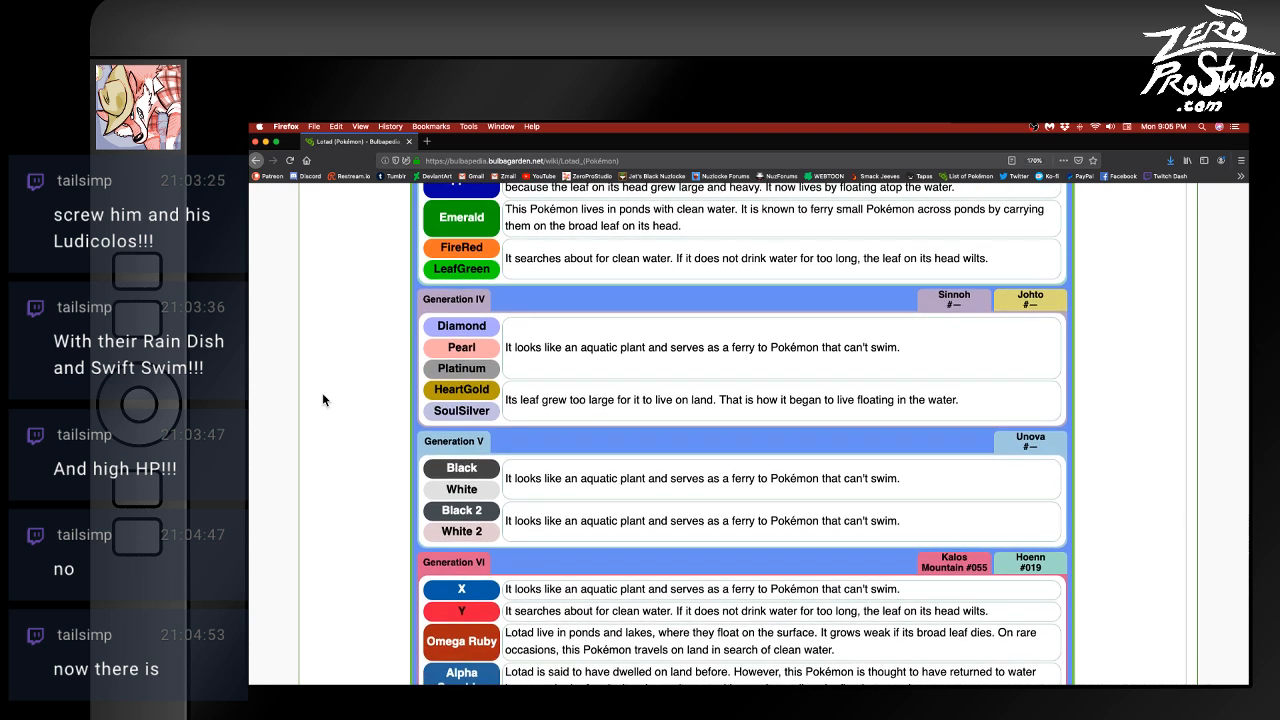
pyautogui.scroll(-3, 322, 399)
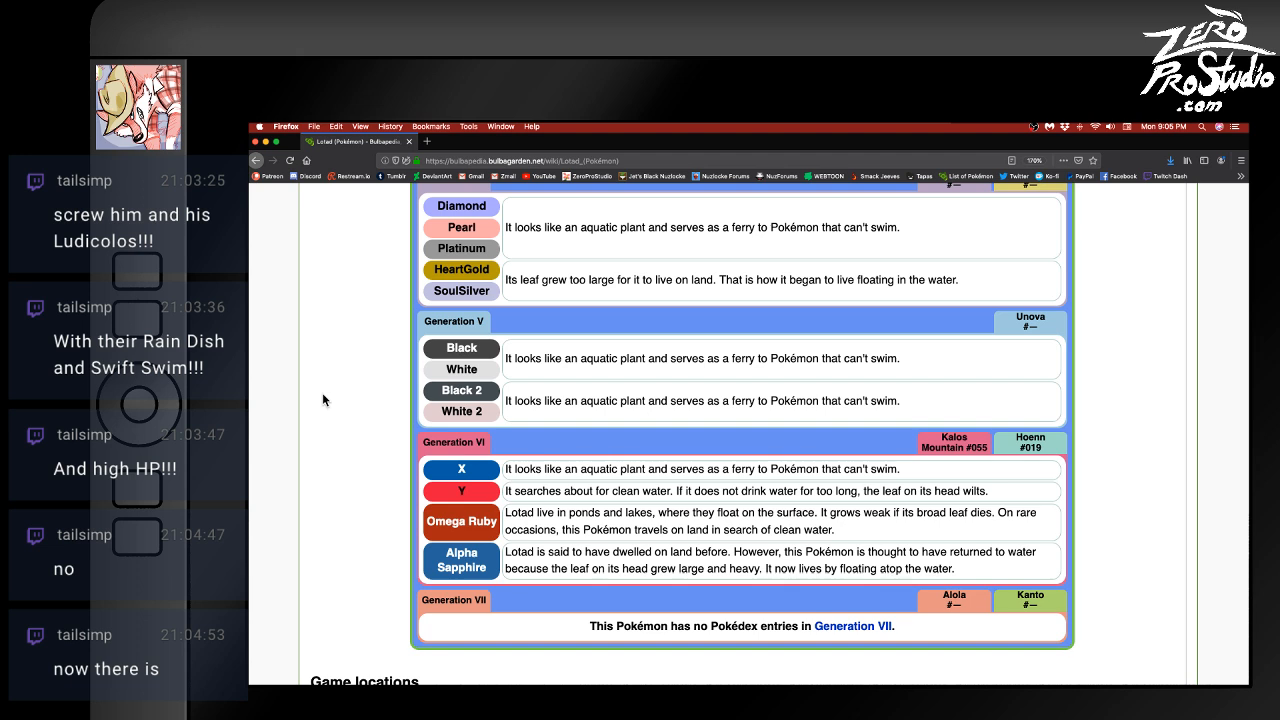
pyautogui.scroll(-3, 322, 399)
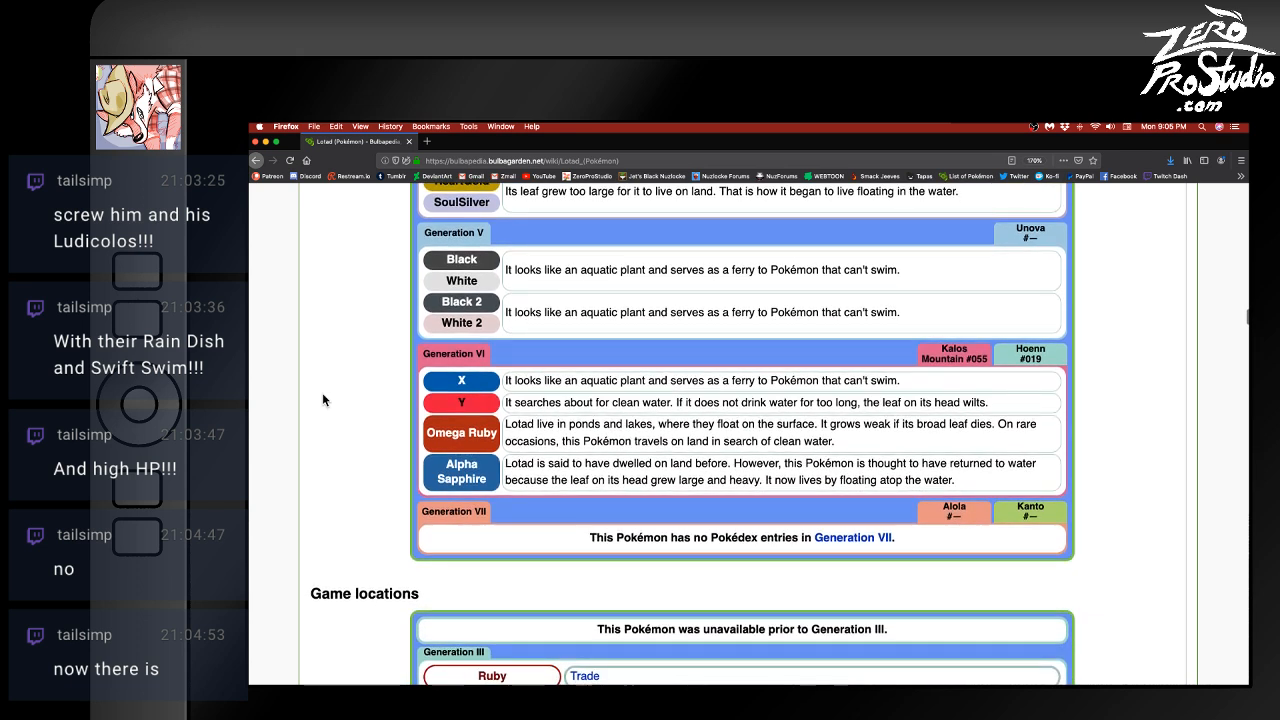
pyautogui.scroll(-1, 322, 400)
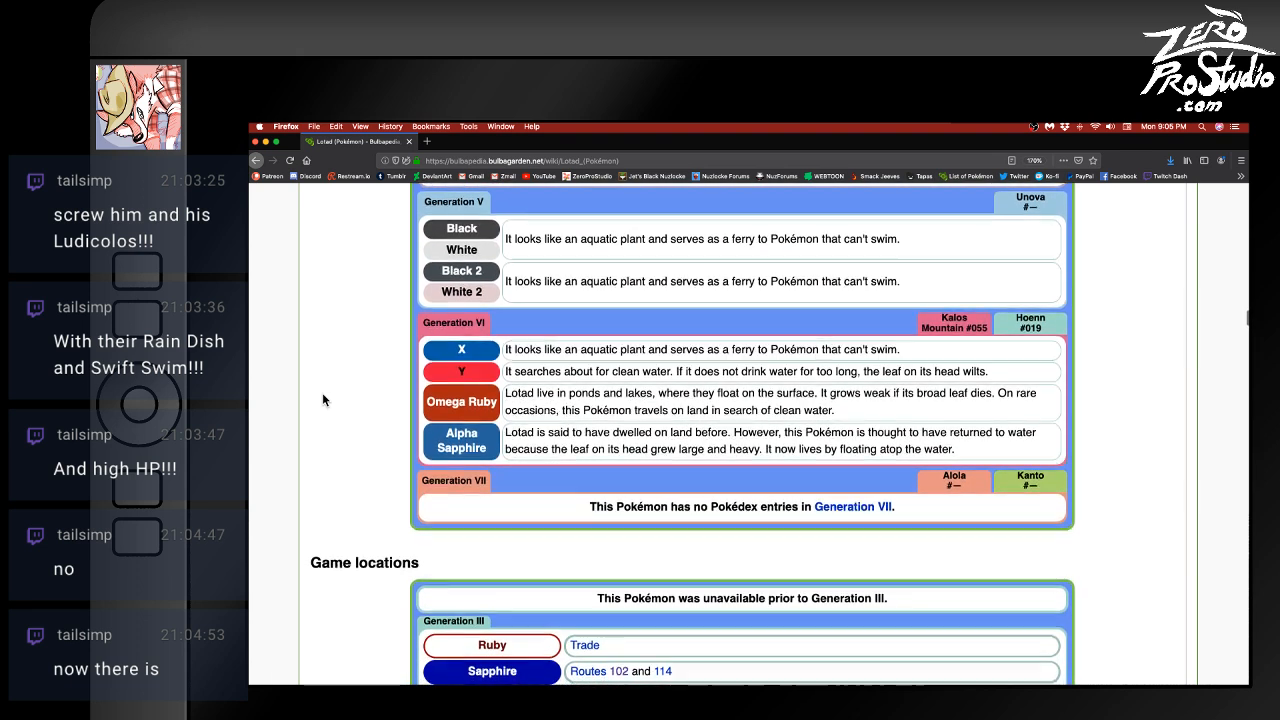
pyautogui.scroll(-1, 322, 400)
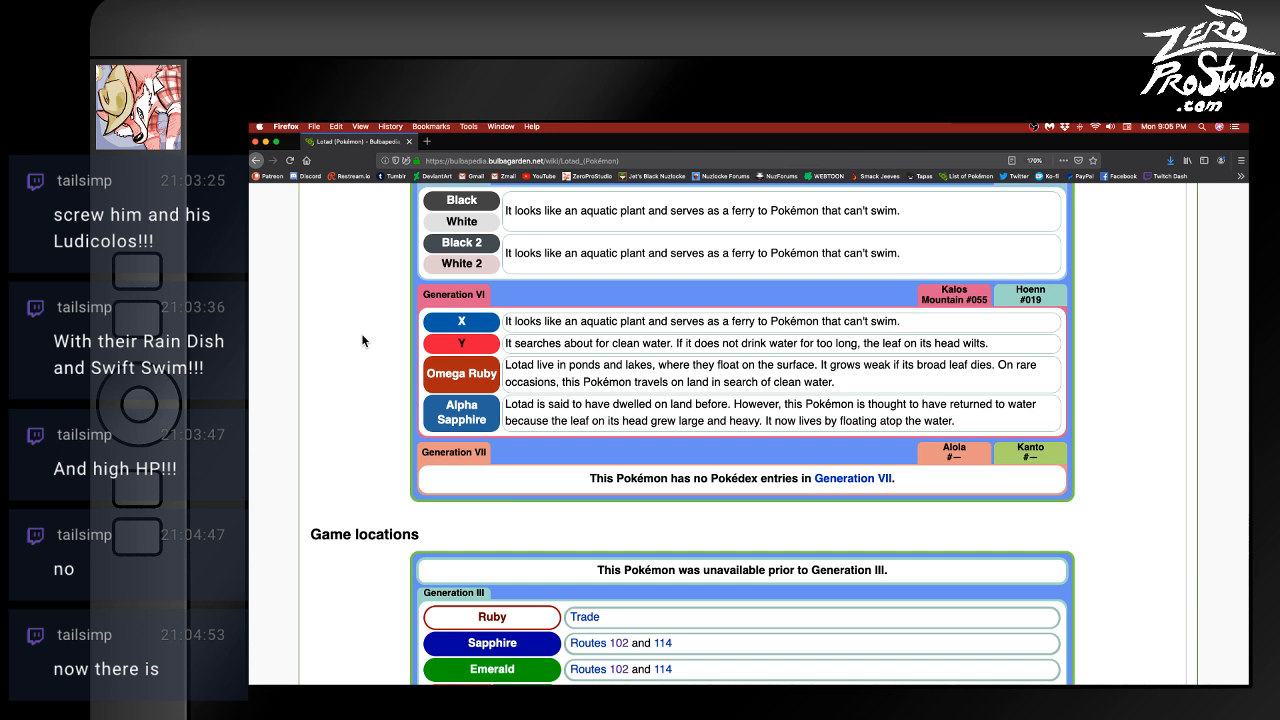
pyautogui.scroll(-1, 361, 333)
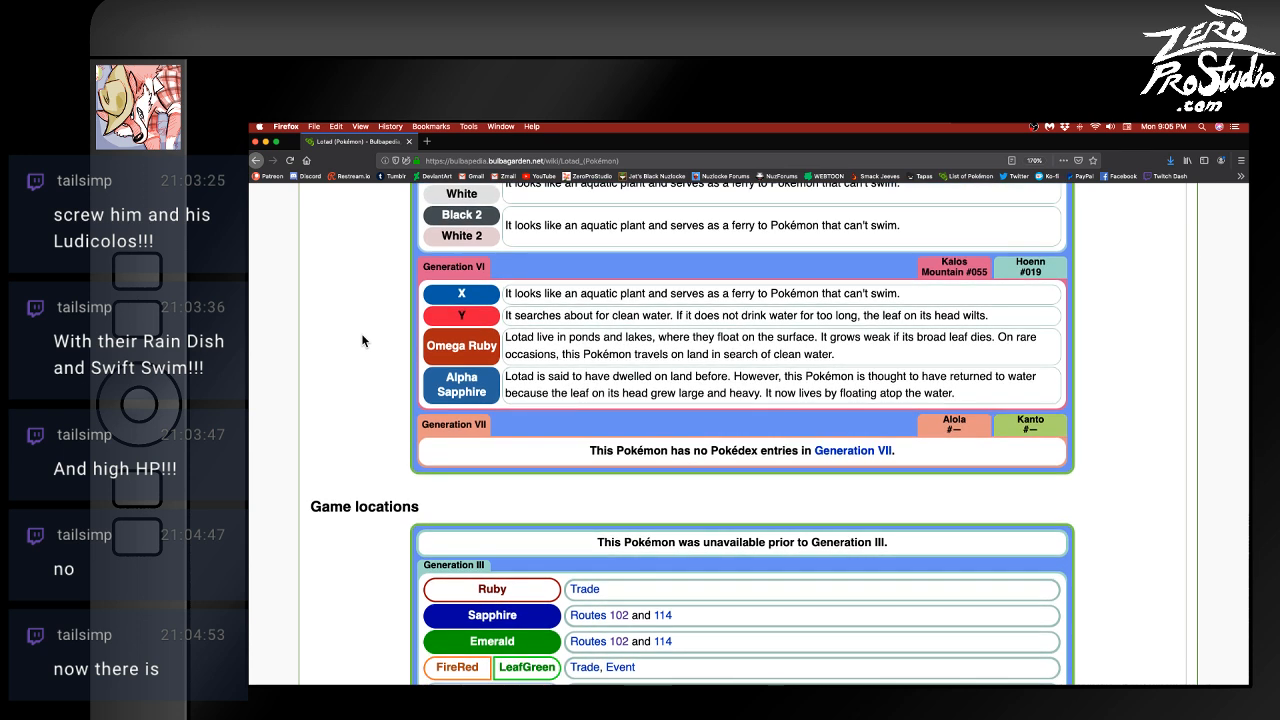
pyautogui.scroll(-1, 361, 340)
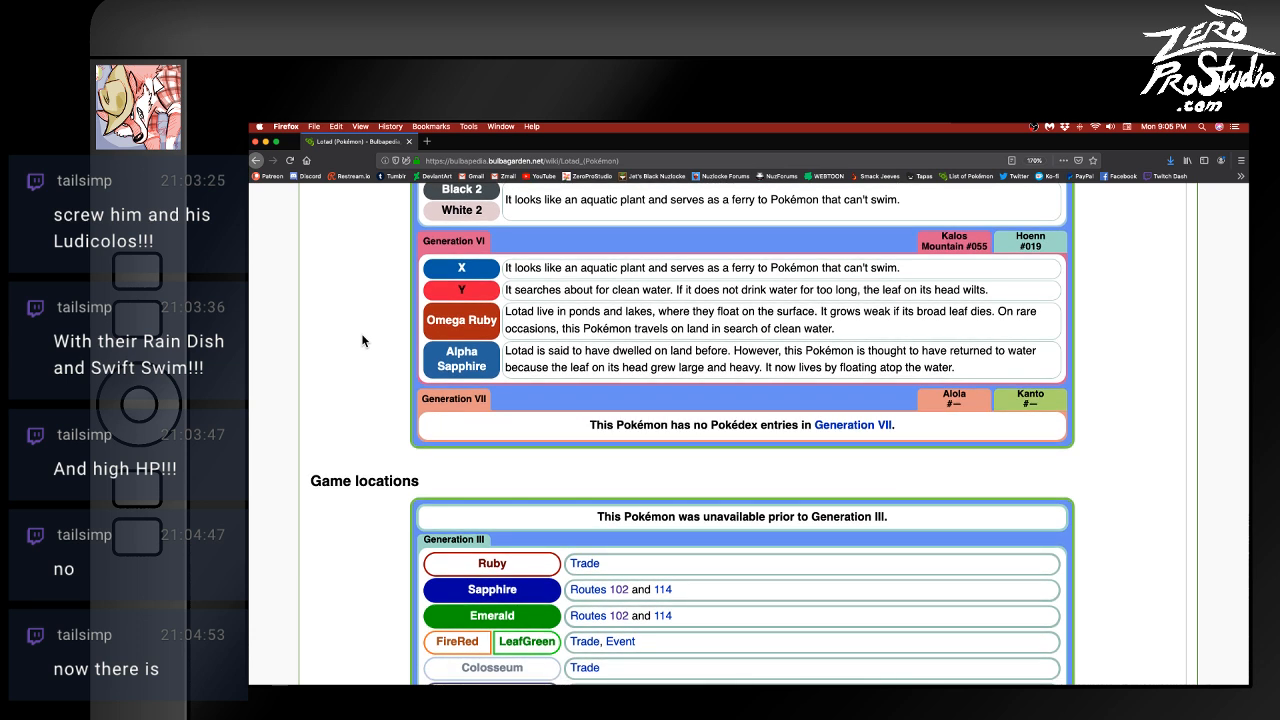
pyautogui.scroll(-1, 361, 340)
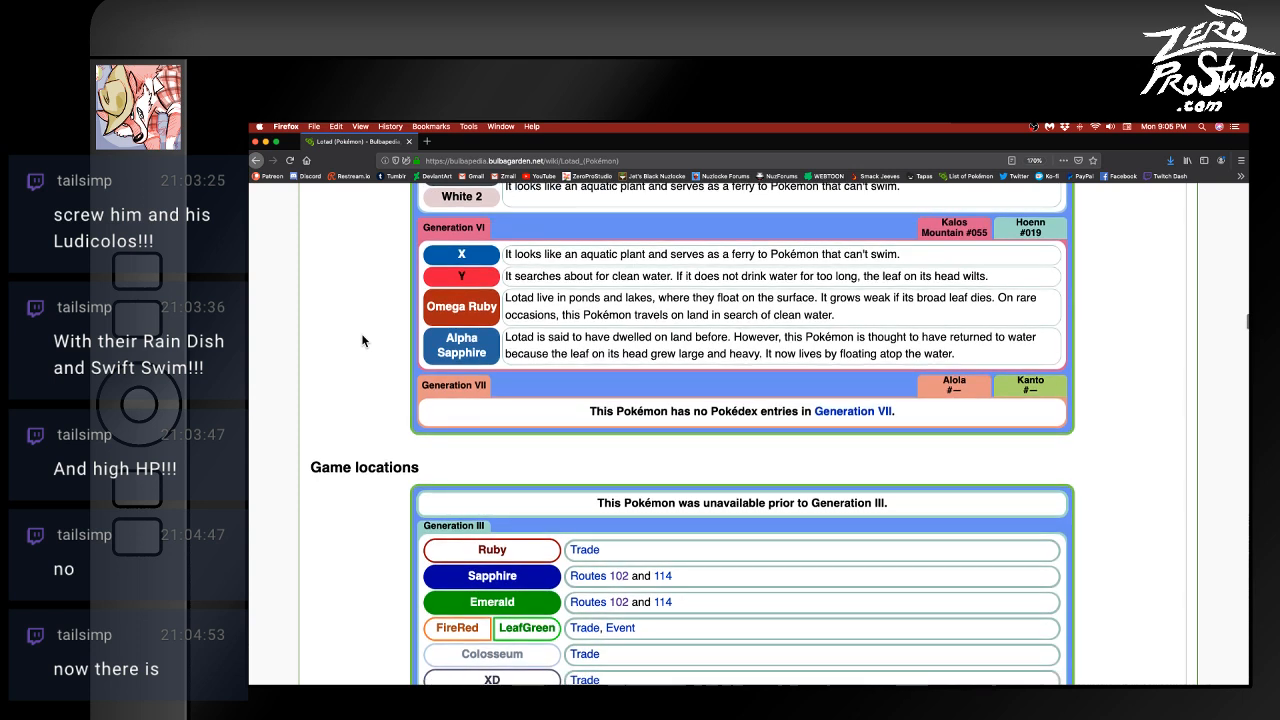
pyautogui.scroll(-20, 361, 333)
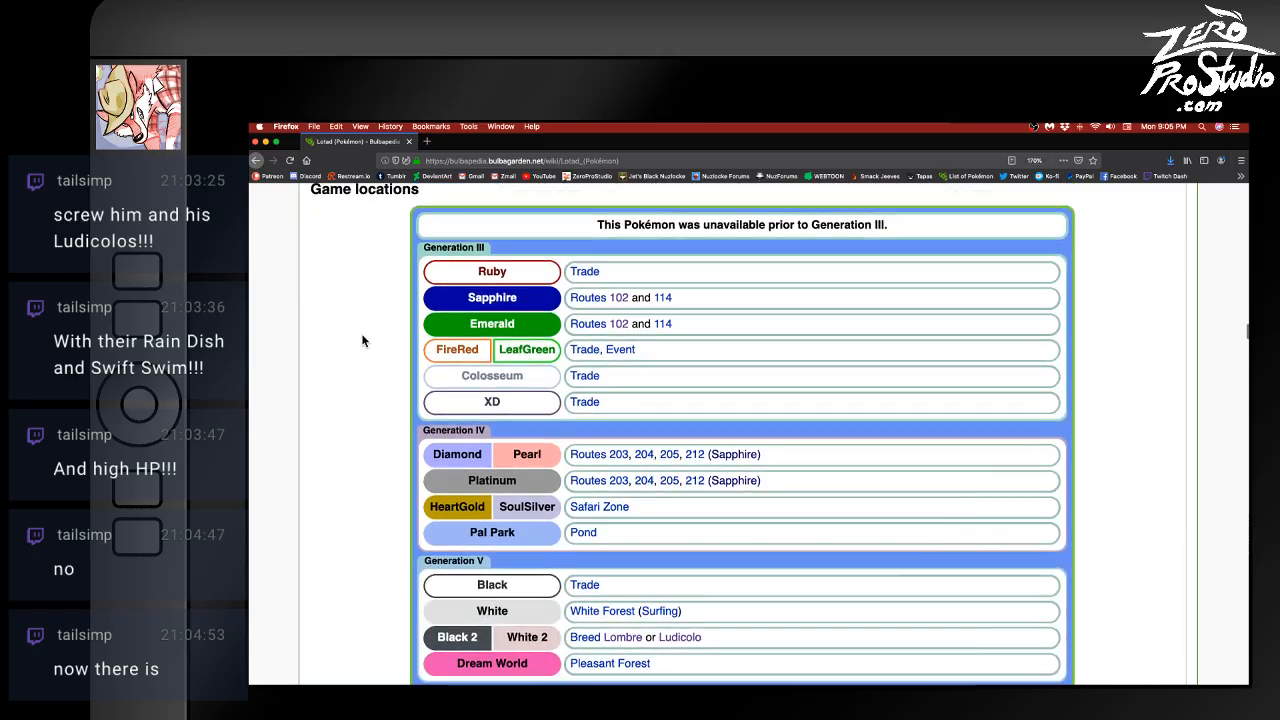
# - Return to the beginning of the Lotad article and review the infobox's artwork, abilities, breeding, height and weight data
pyautogui.scroll(20, 365, 342)
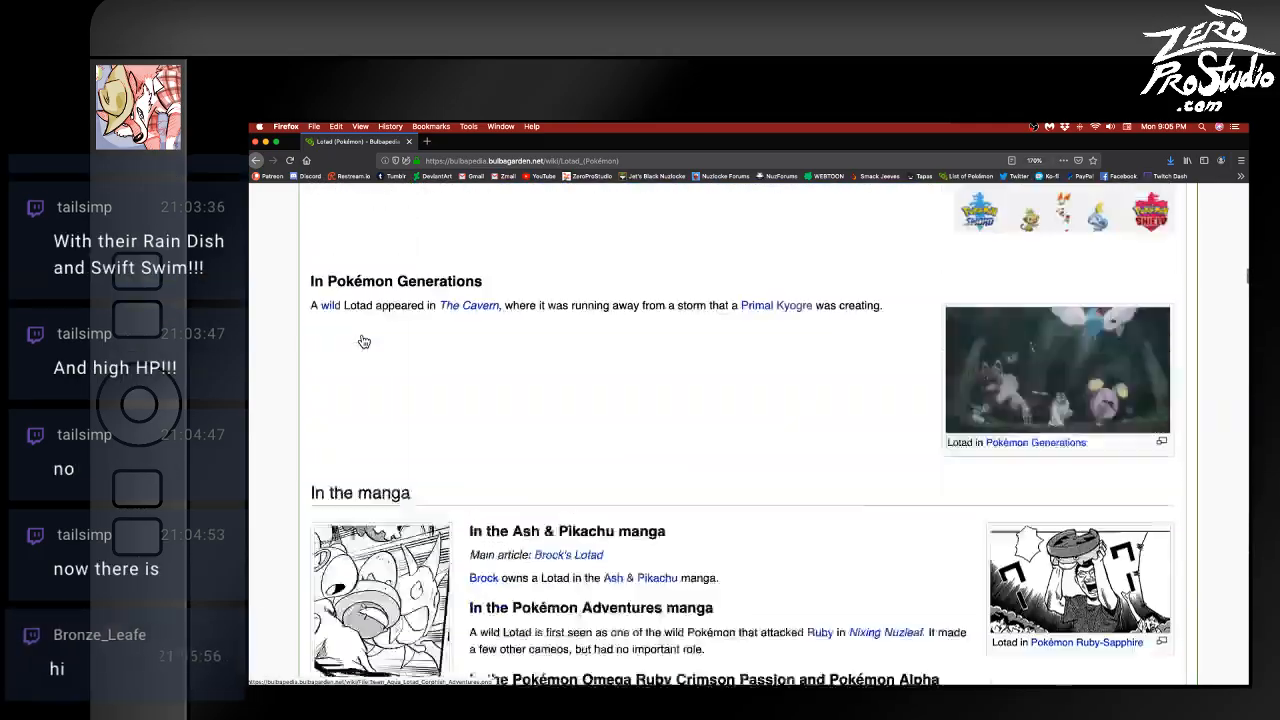
pyautogui.scroll(10, 365, 341)
pyautogui.scroll(-10, 365, 341)
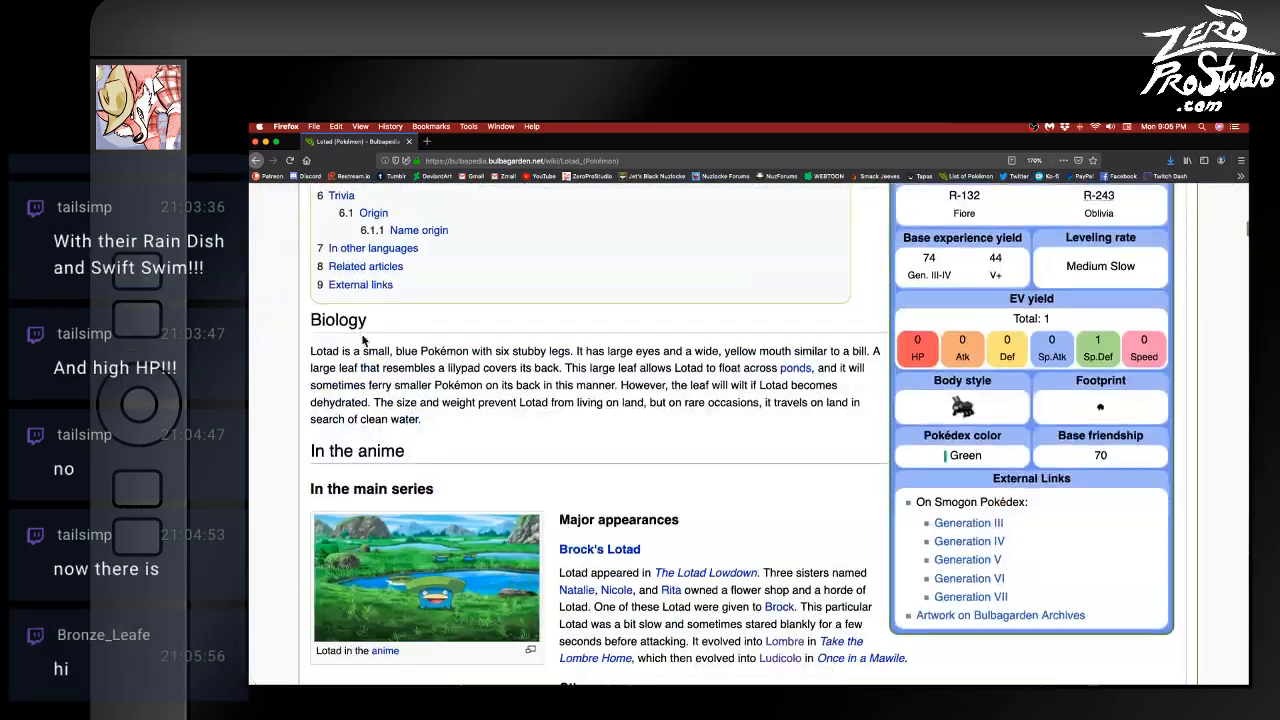
pyautogui.scroll(2, 365, 341)
pyautogui.scroll(4, 364, 341)
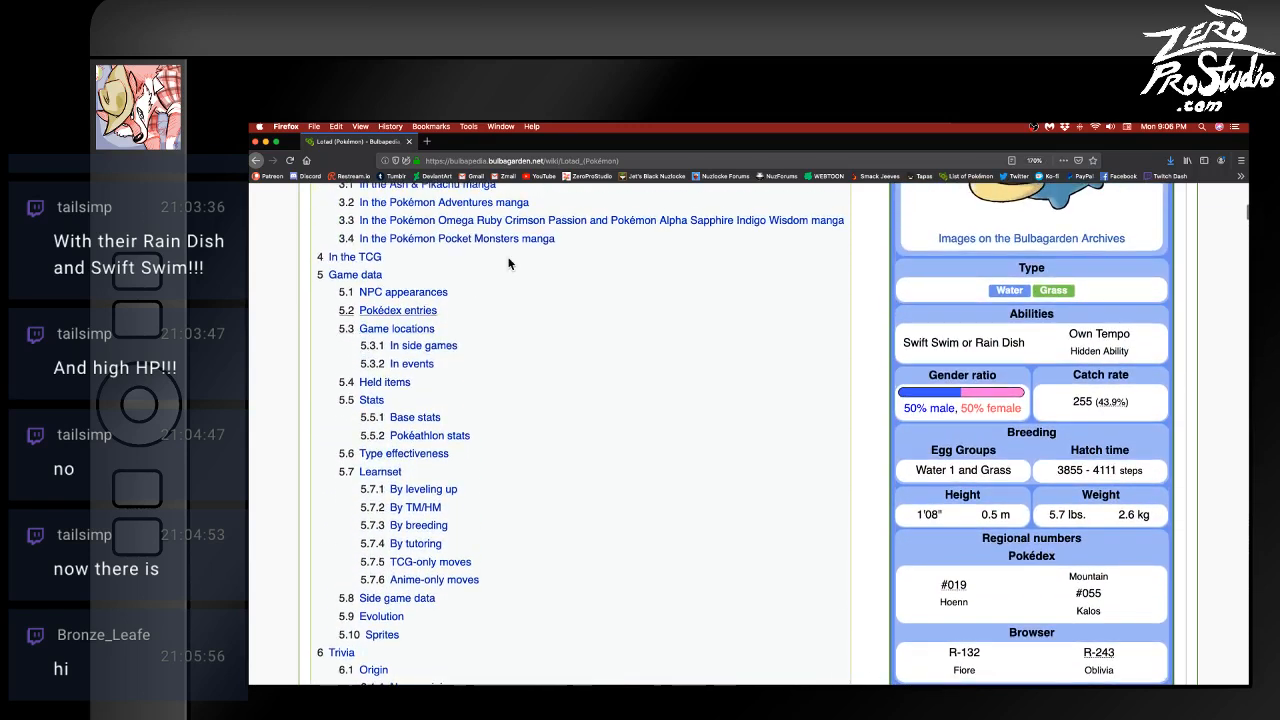
pyautogui.scroll(3, 752, 358)
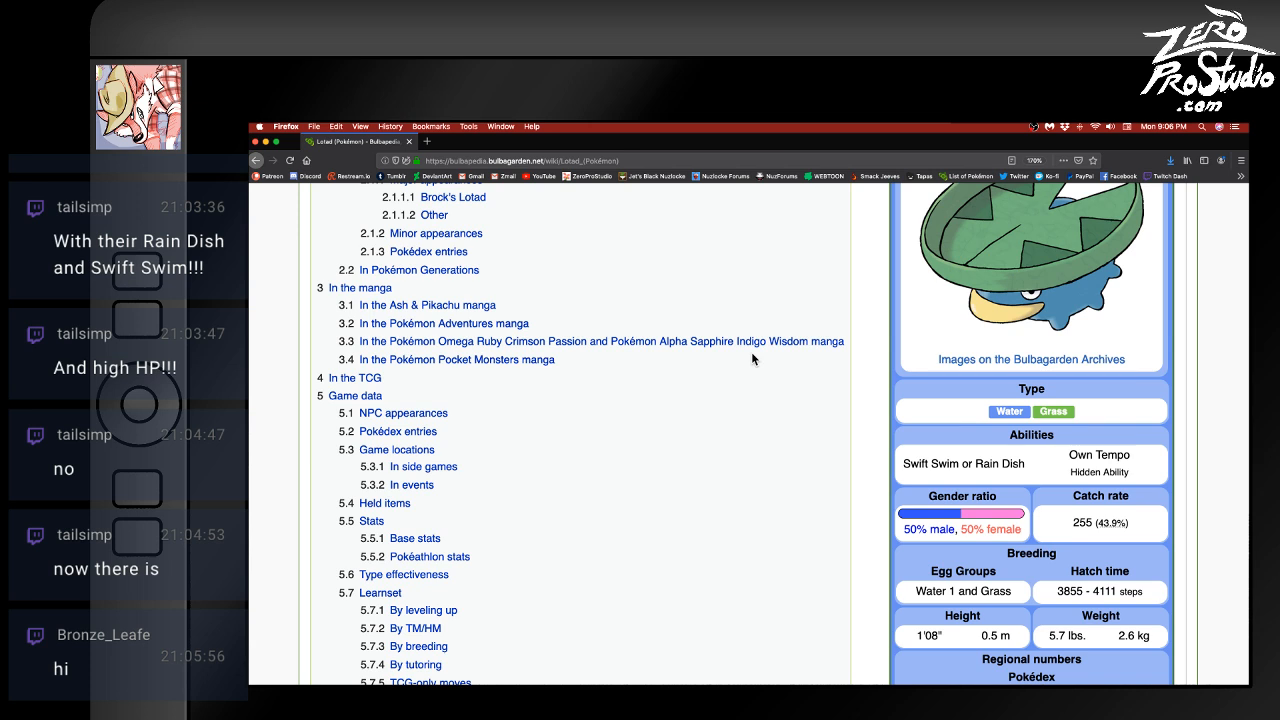
pyautogui.scroll(-4, 752, 358)
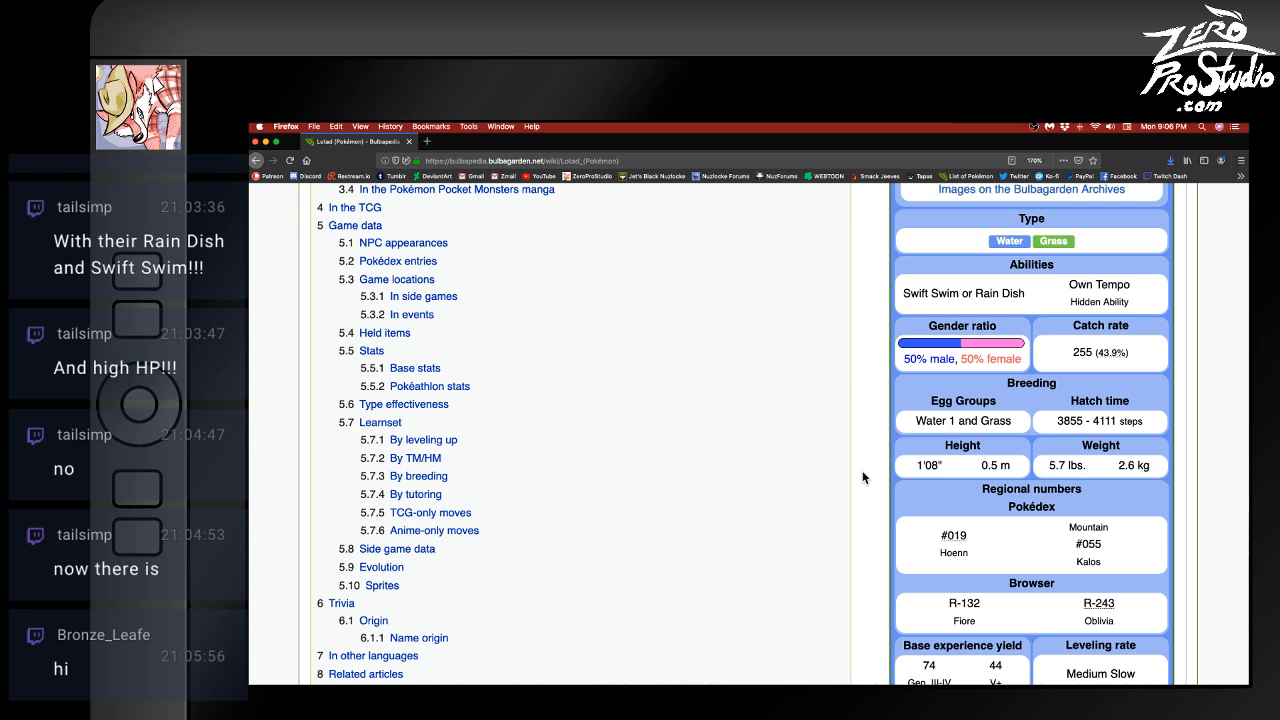
pyautogui.scroll(10, 863, 478)
pyautogui.scroll(-3, 870, 471)
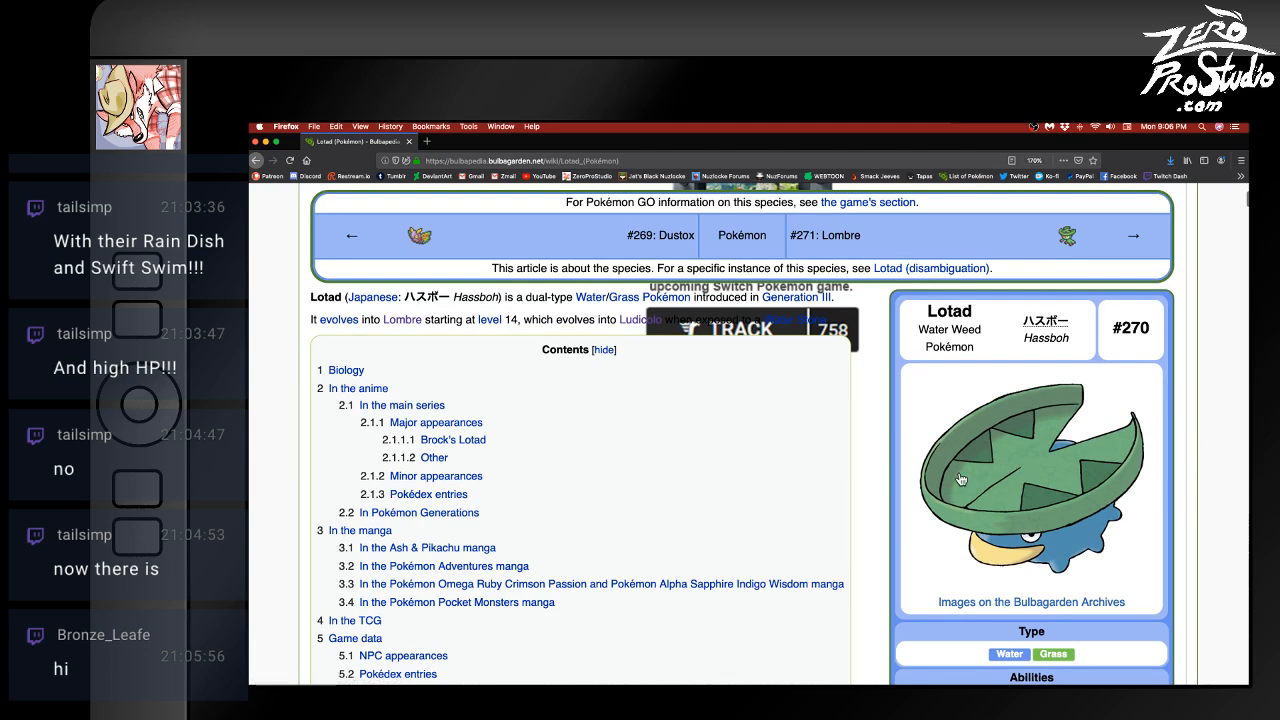
# - Open the article of Lotad's evolution, Lombre, and look over its introduction and the infobox's artwork, type, abilities and breeding data
pyautogui.click(1058, 238)
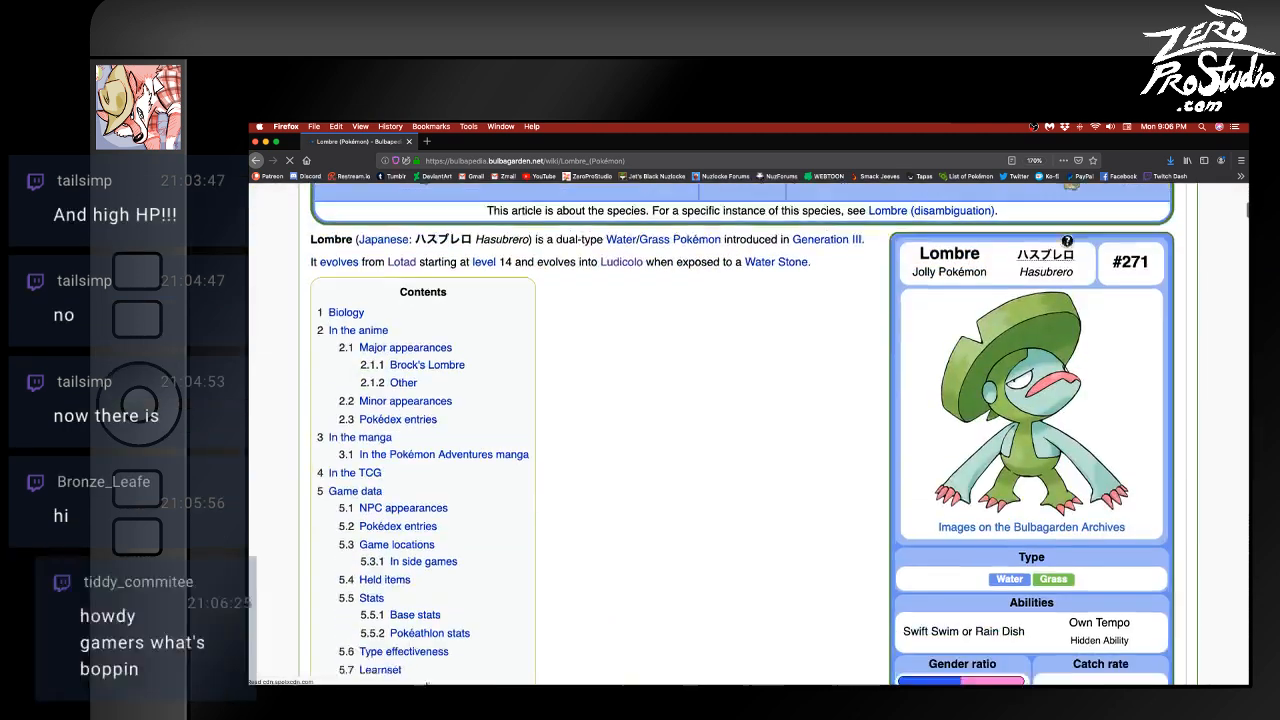
pyautogui.scroll(-3, 1065, 240)
pyautogui.scroll(2, 846, 260)
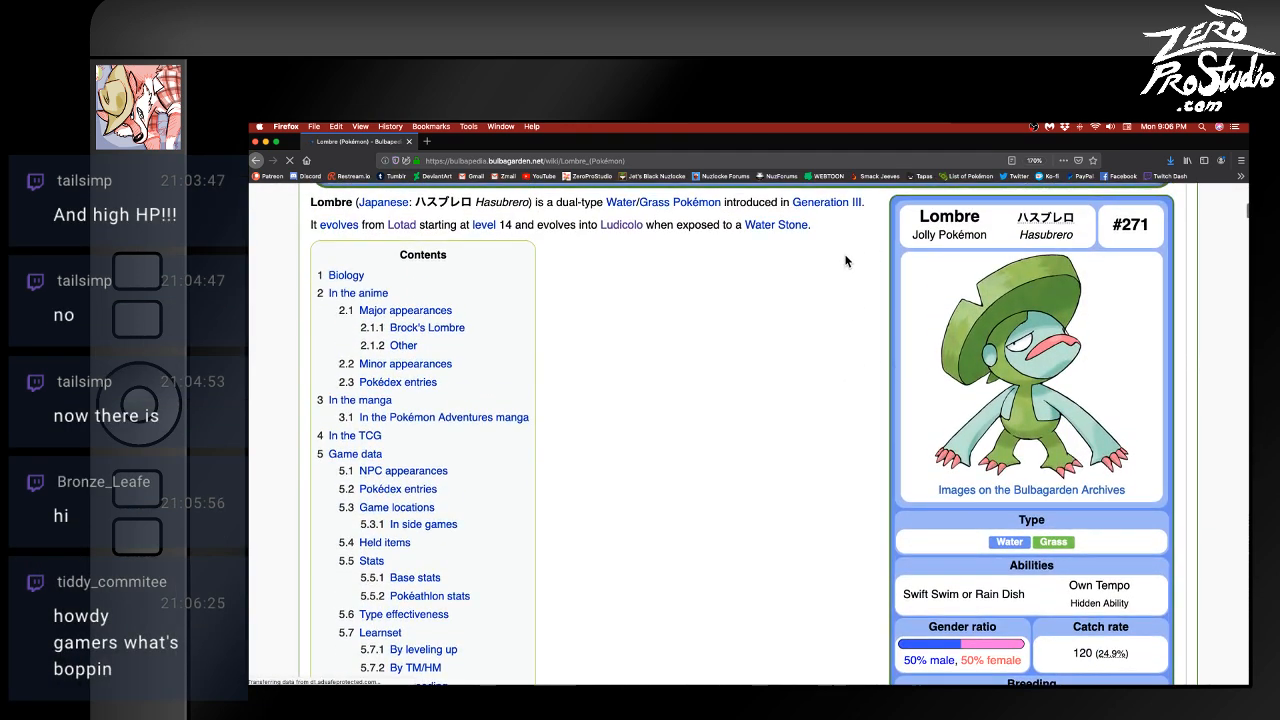
pyautogui.scroll(1, 846, 261)
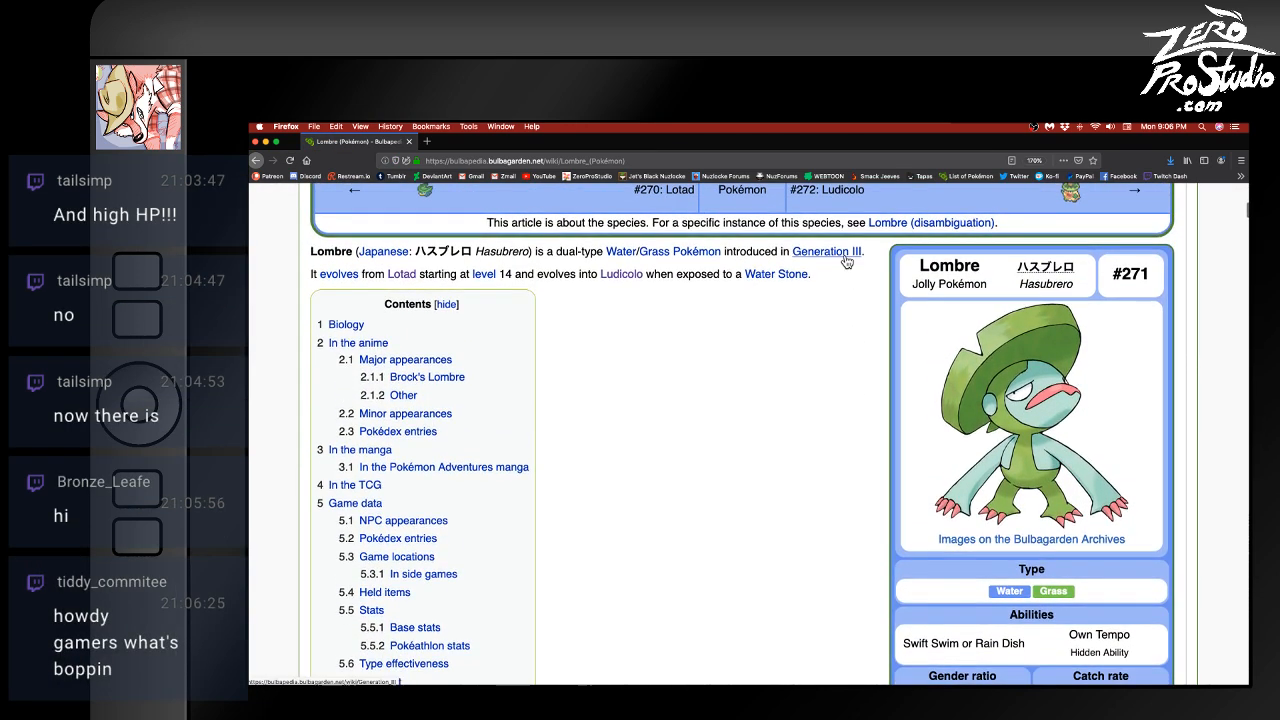
pyautogui.scroll(-6, 846, 261)
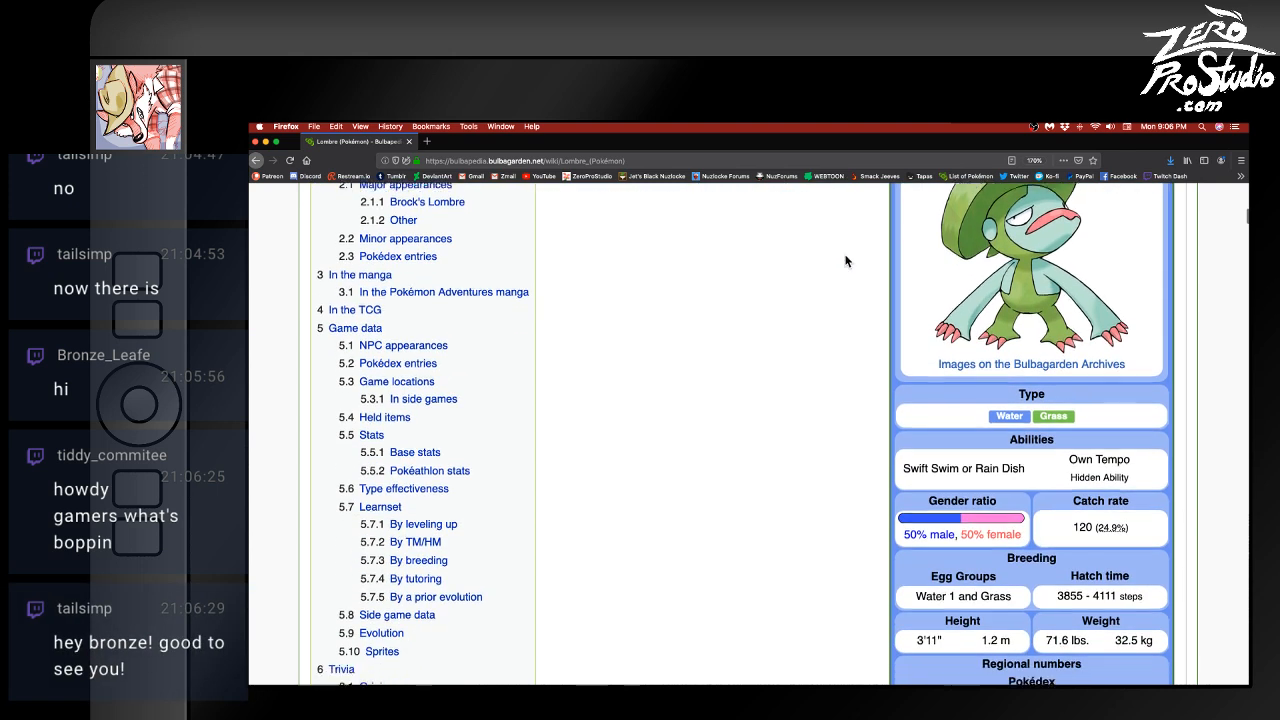
pyautogui.scroll(4, 846, 261)
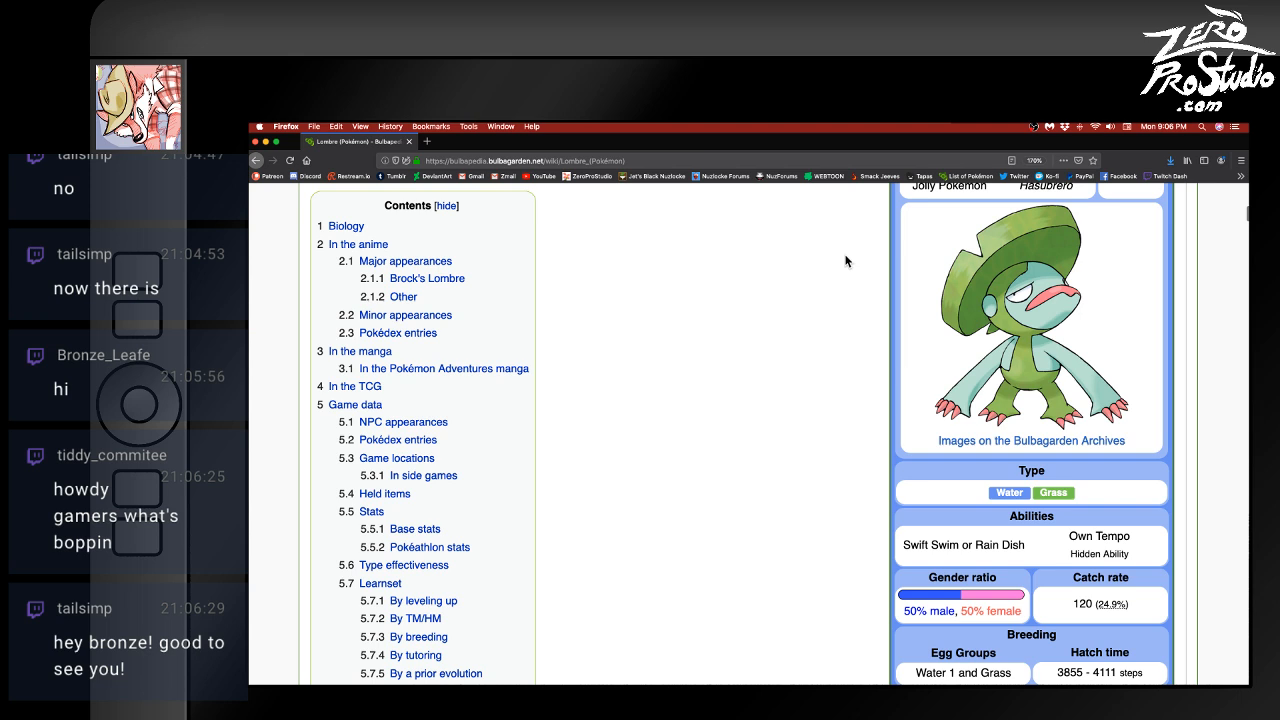
pyautogui.scroll(-1, 846, 261)
pyautogui.scroll(1, 846, 261)
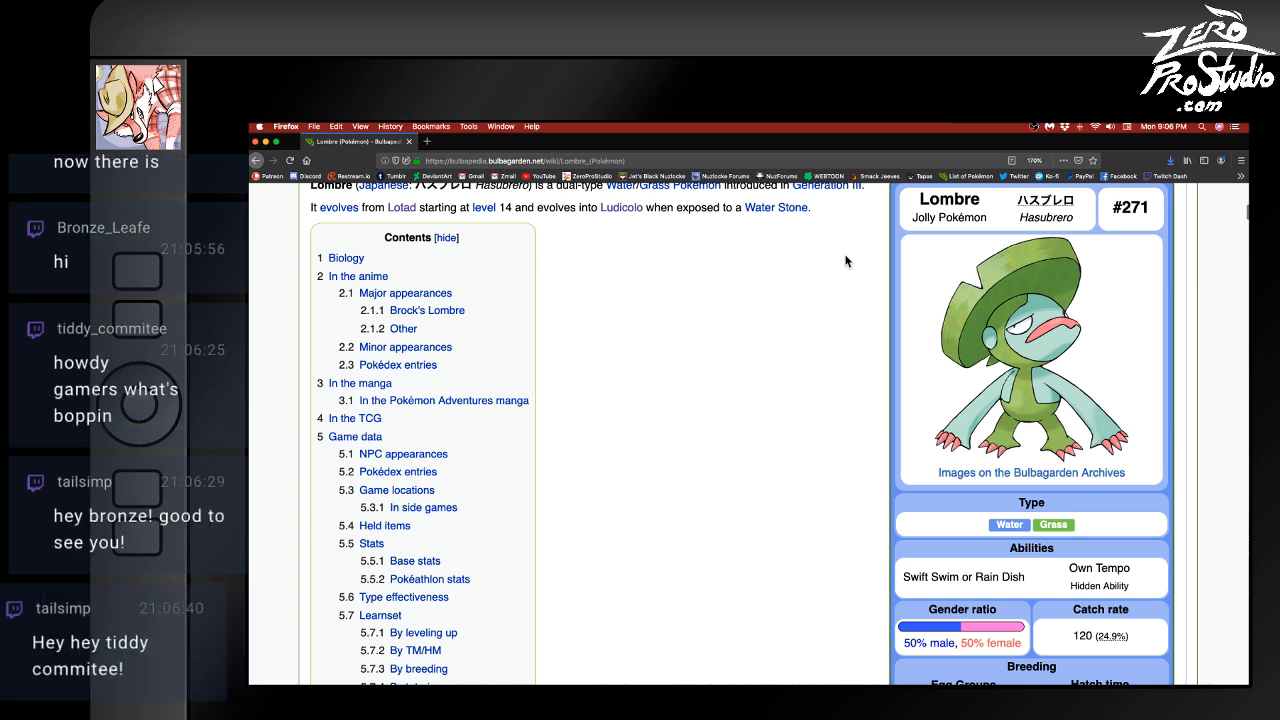
# - Read Lombre's Biology and anime appearances, and compare the anime image with the official artwork in the infobox
pyautogui.scroll(-5, 846, 261)
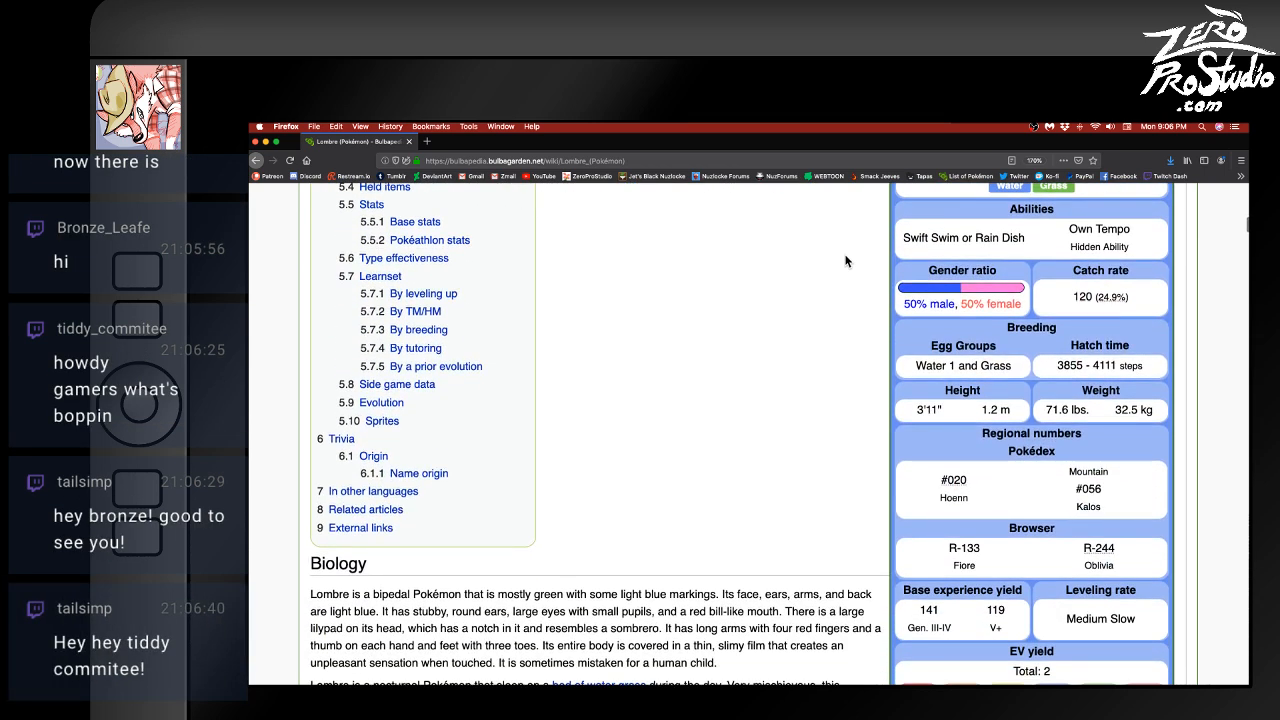
pyautogui.scroll(-1, 846, 261)
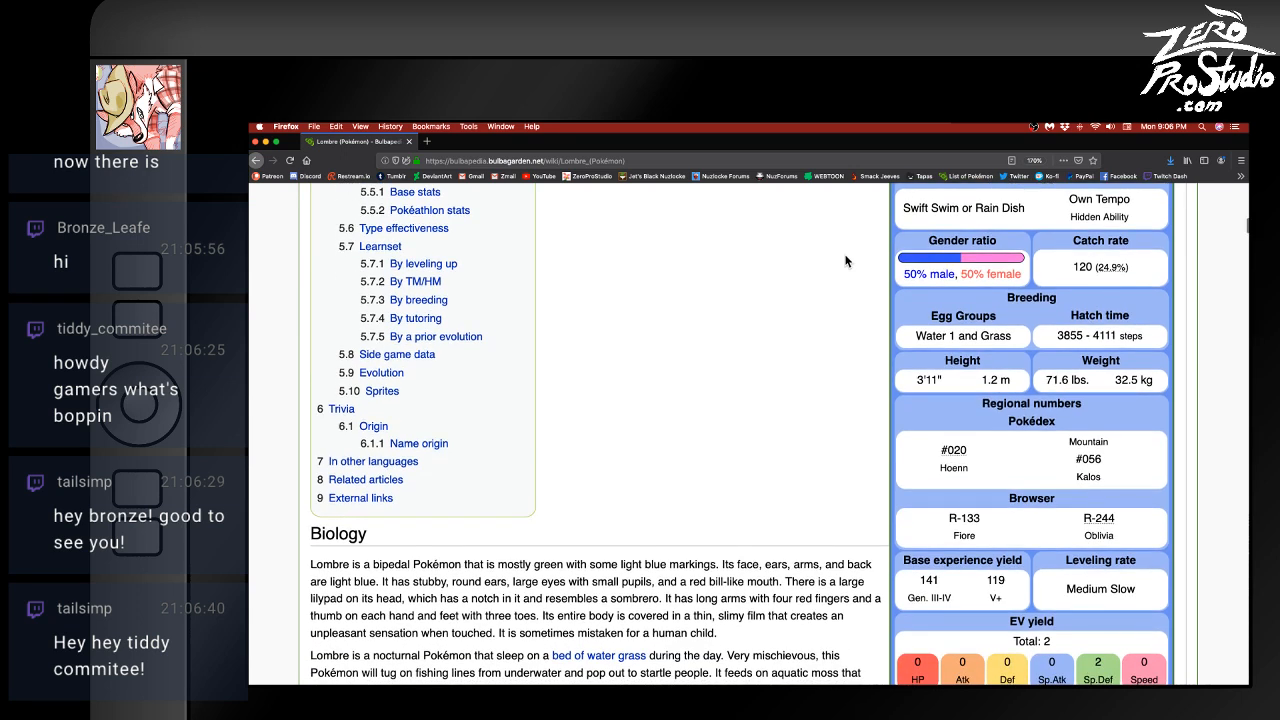
pyautogui.scroll(-15, 845, 261)
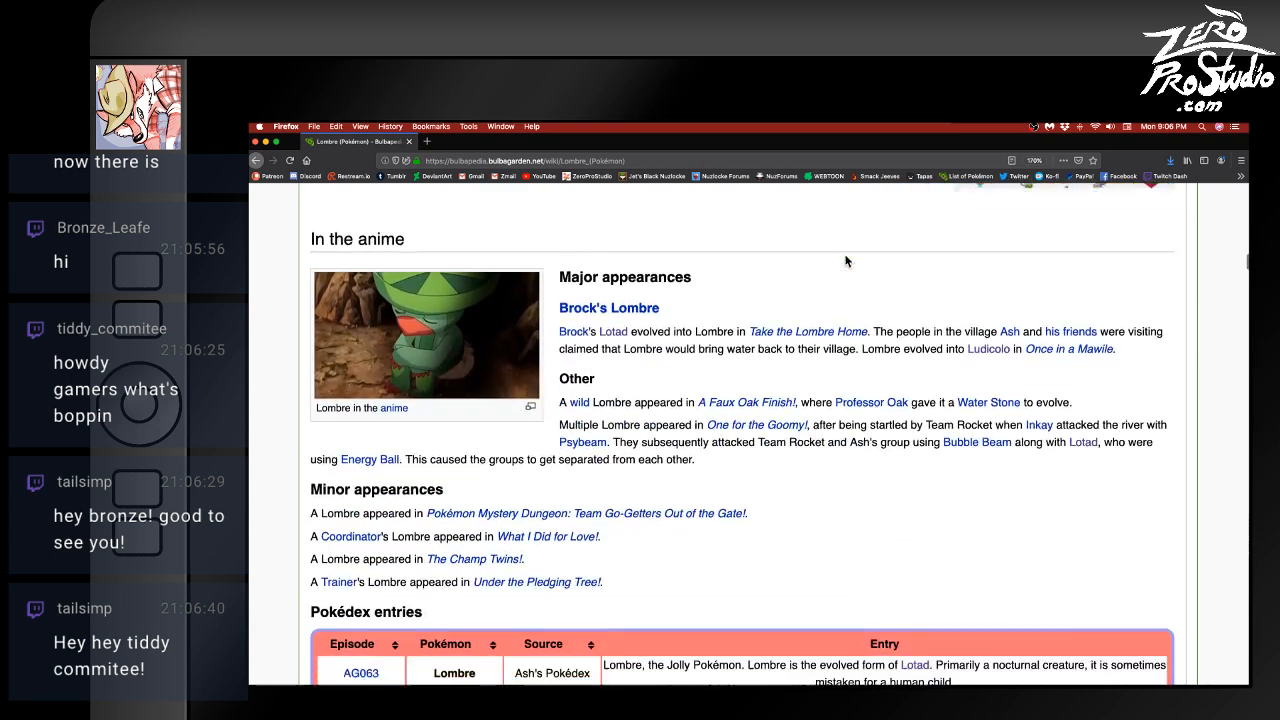
pyautogui.scroll(3, 846, 261)
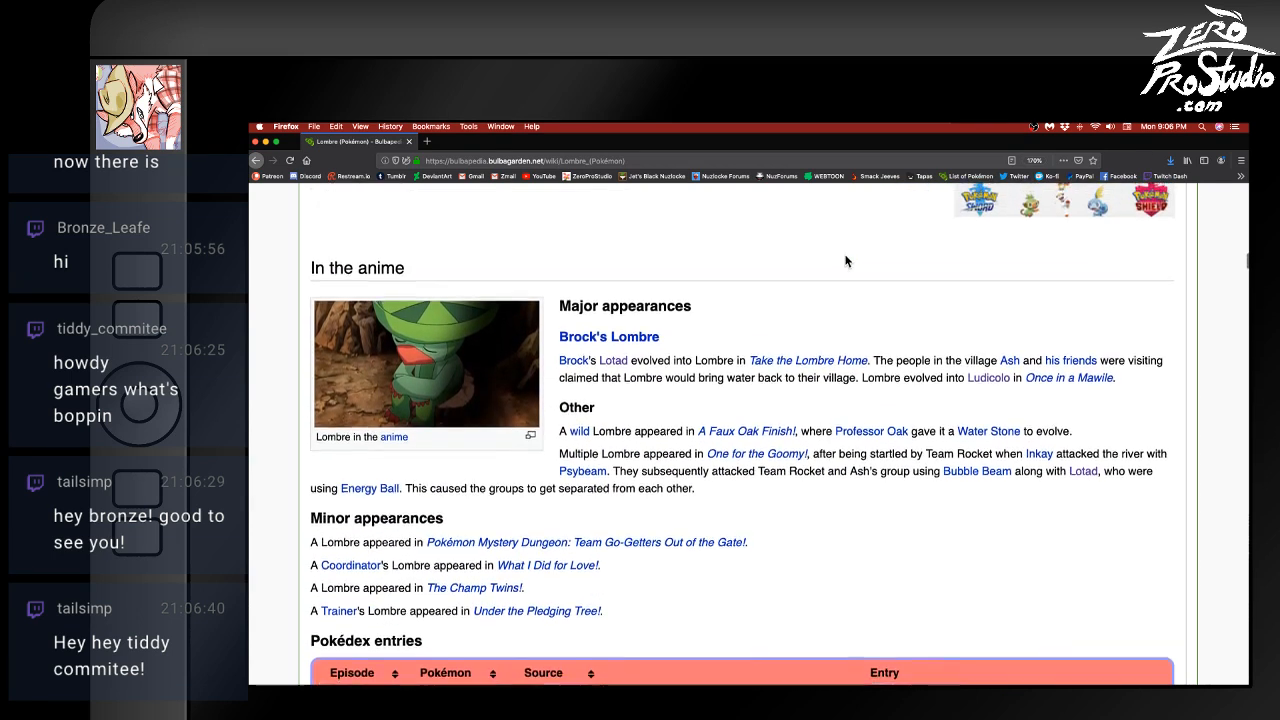
pyautogui.scroll(-1, 506, 411)
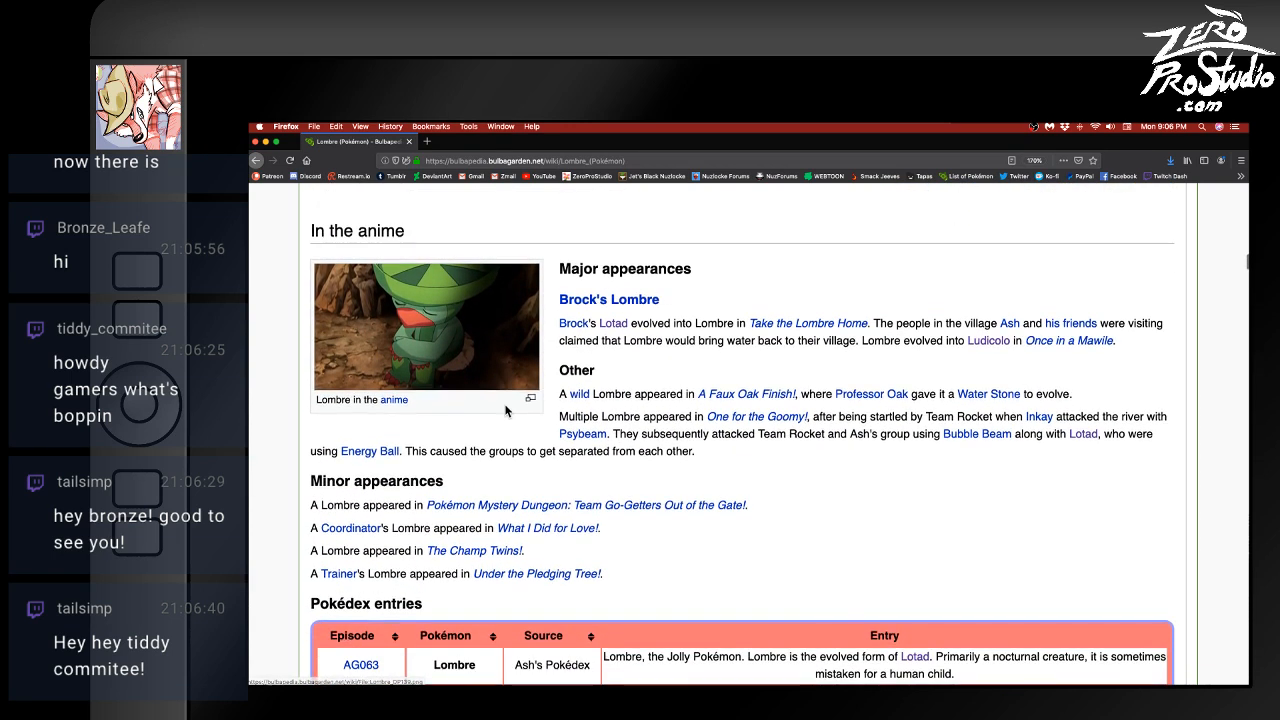
pyautogui.scroll(15, 506, 411)
pyautogui.scroll(2, 506, 411)
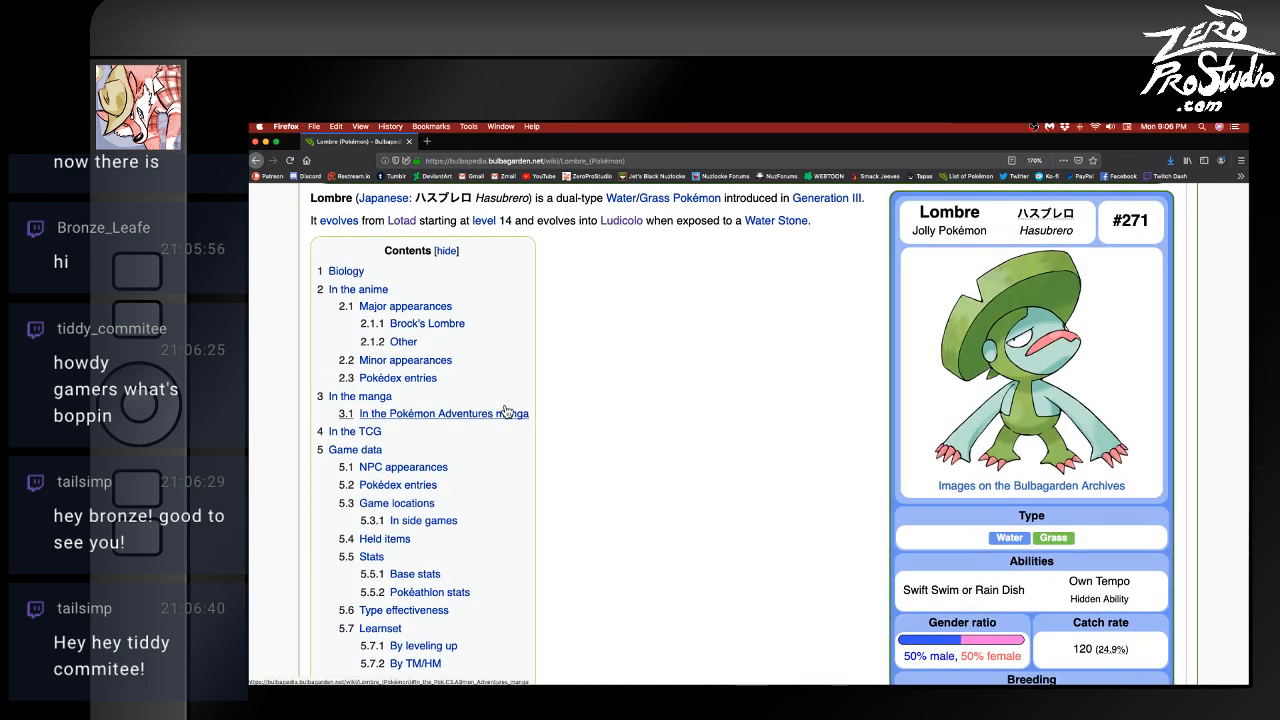
pyautogui.scroll(-15, 506, 411)
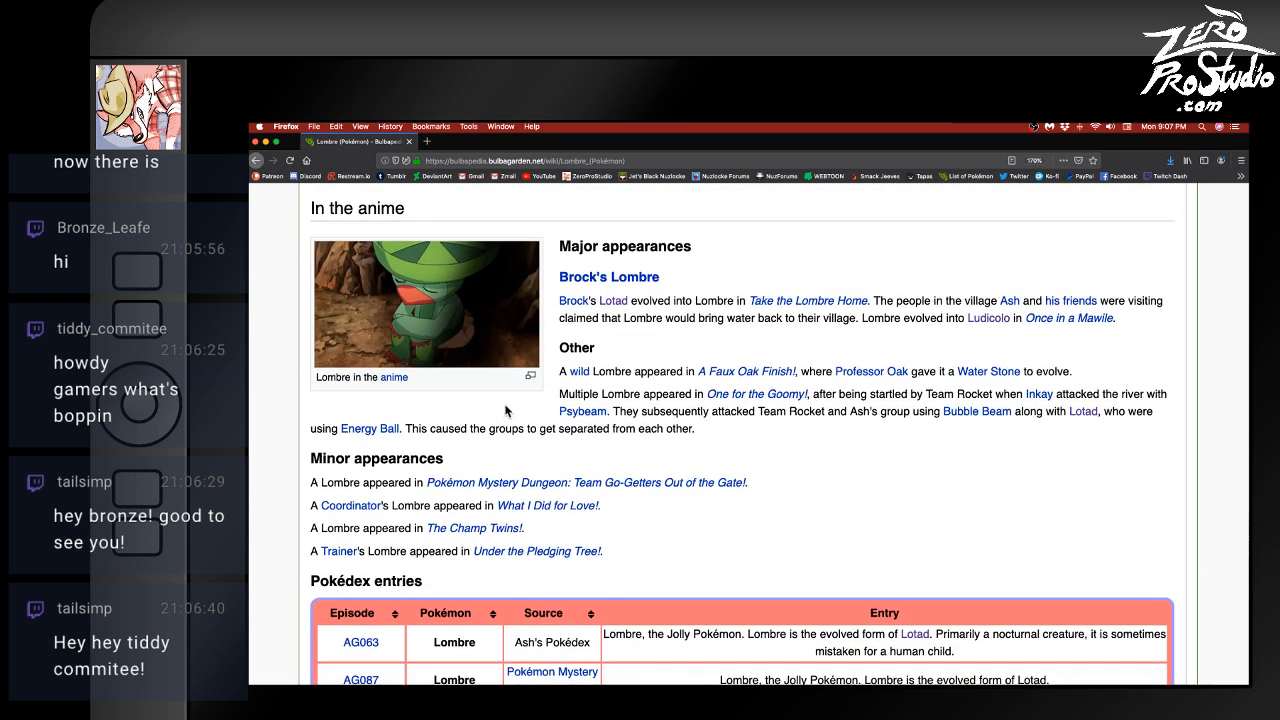
pyautogui.scroll(2, 412, 326)
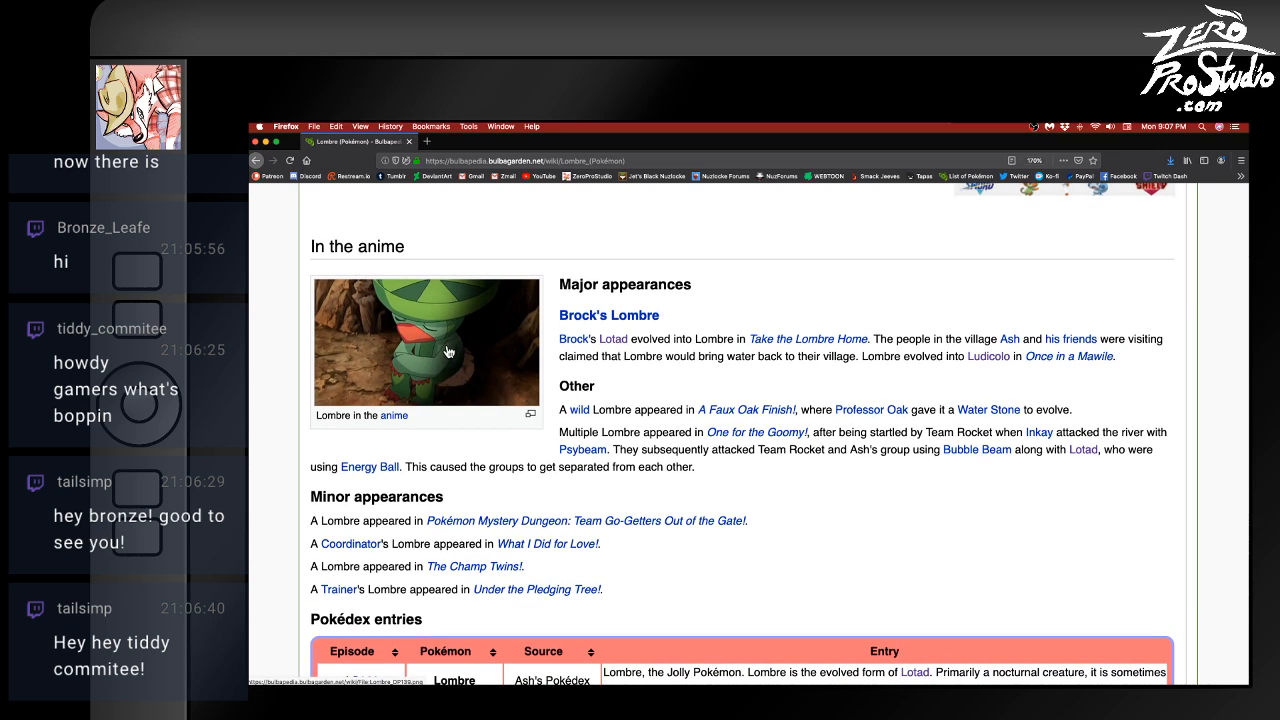
# - Examine Lombre's appearances and picture in the Pokémon Adventures manga section and revisit the anime image
pyautogui.scroll(-10, 448, 351)
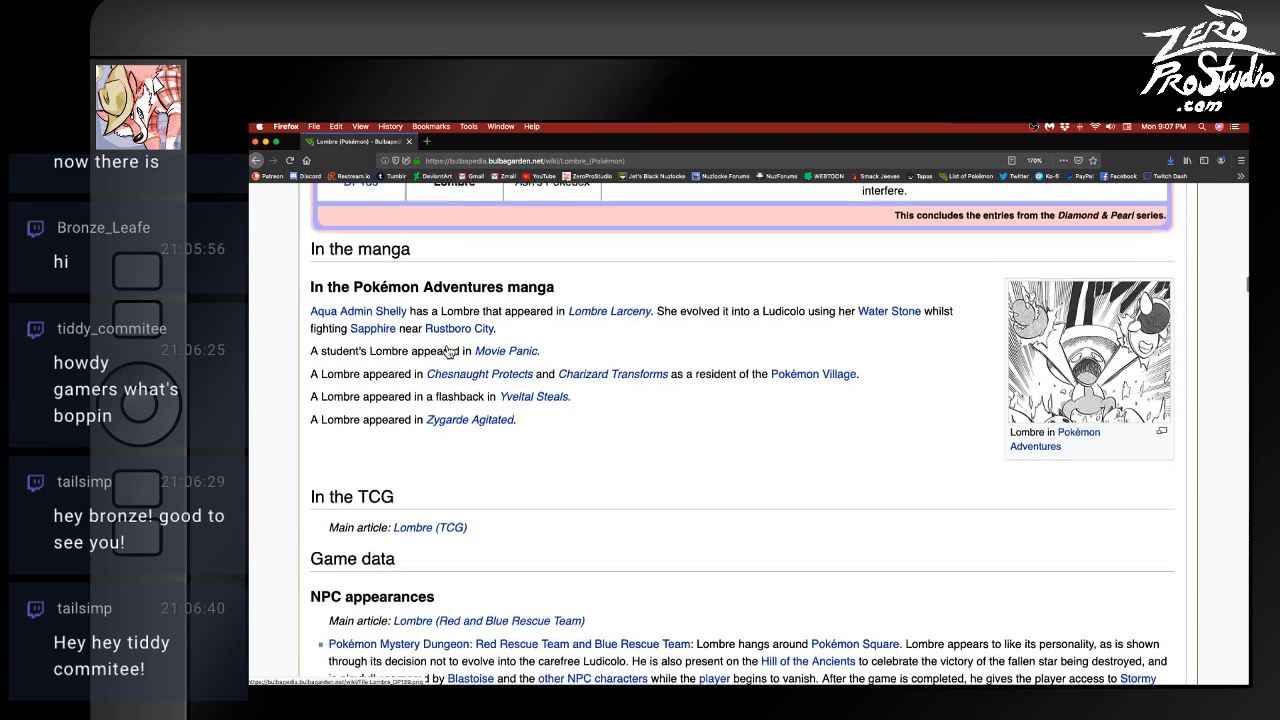
pyautogui.scroll(1, 448, 351)
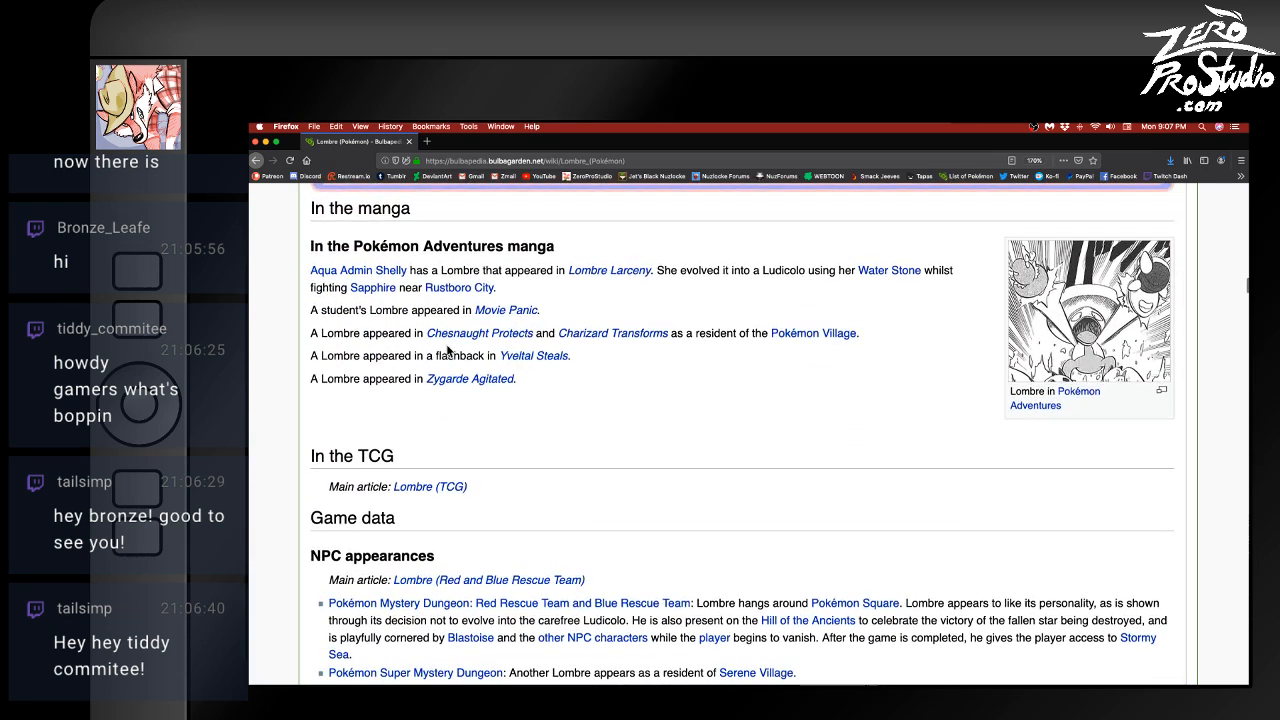
pyautogui.scroll(-1, 448, 351)
pyautogui.scroll(1, 447, 345)
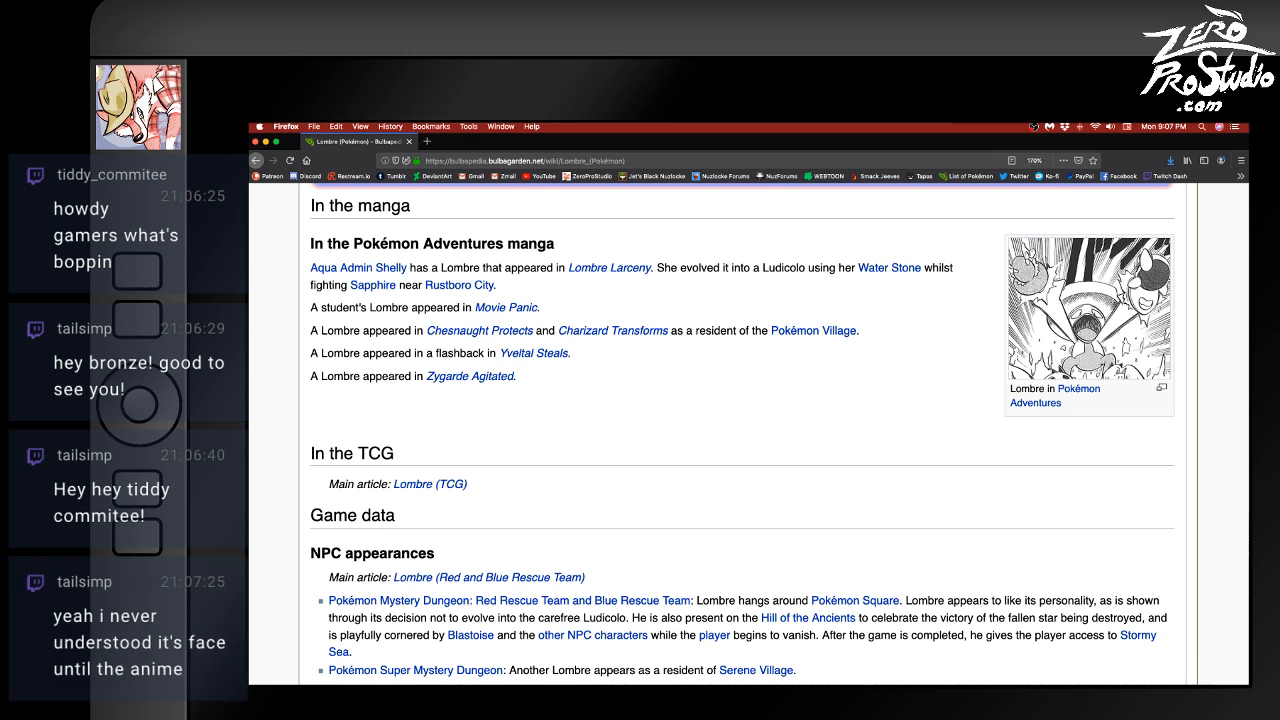
pyautogui.scroll(6, 601, 373)
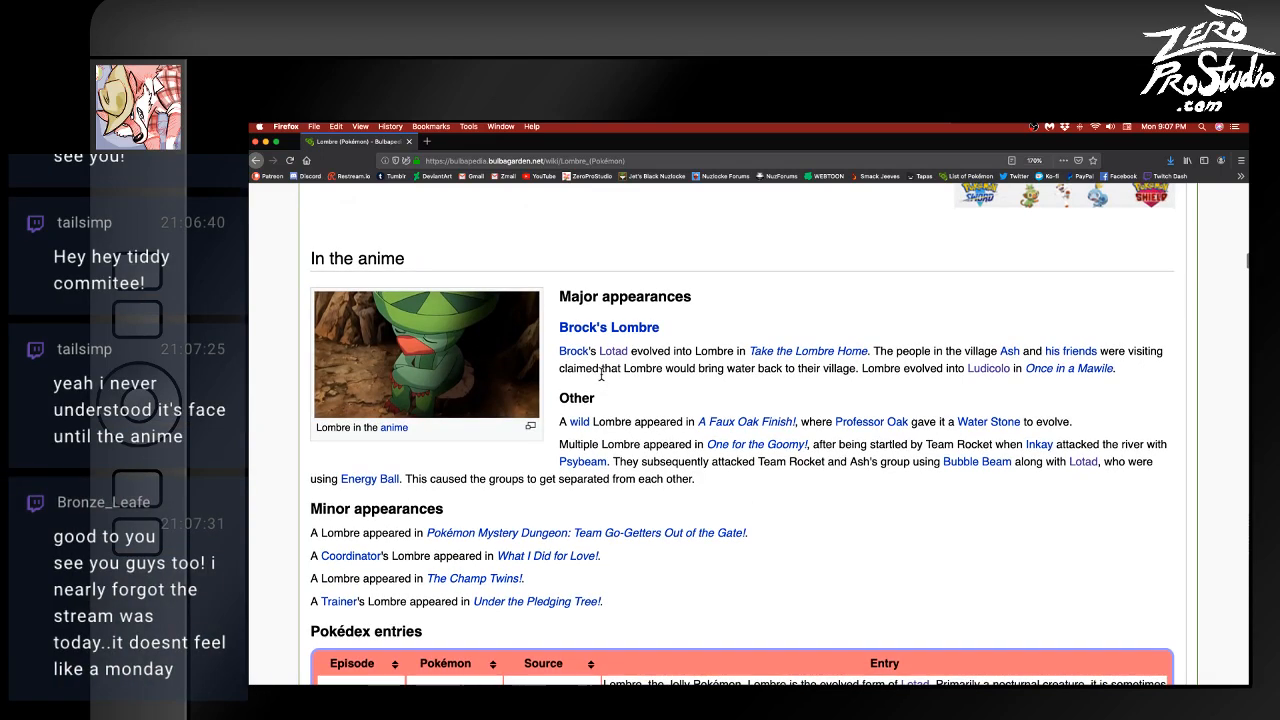
pyautogui.scroll(-1, 601, 375)
pyautogui.scroll(-6, 601, 373)
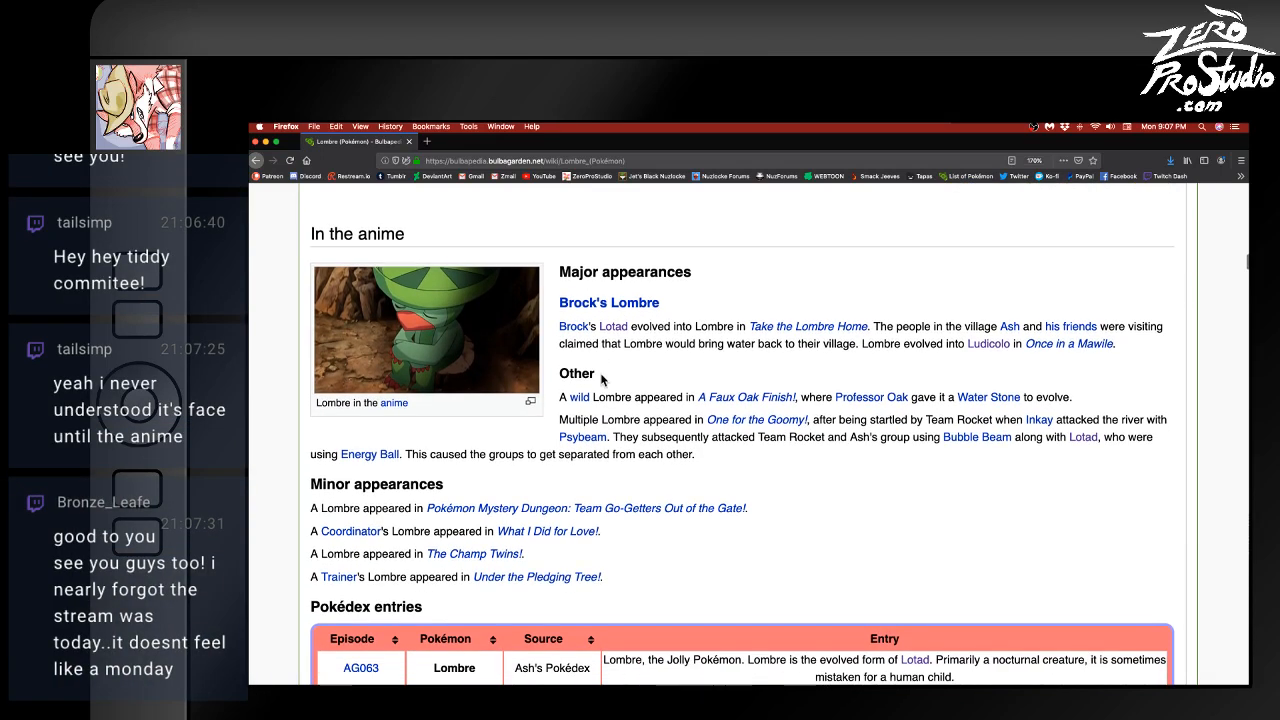
# - Read Lombre's NPC appearances and its game Pokédex entries from Generation III to Generation V
pyautogui.scroll(-10, 601, 378)
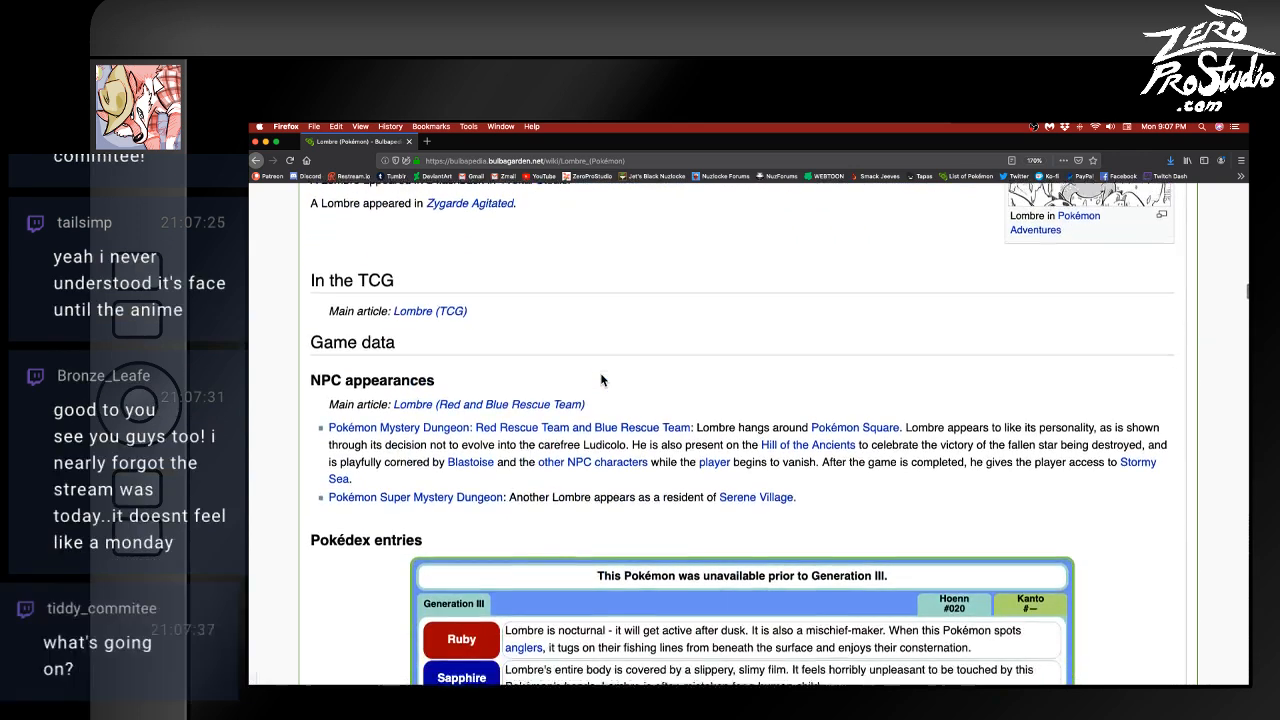
pyautogui.scroll(1, 601, 378)
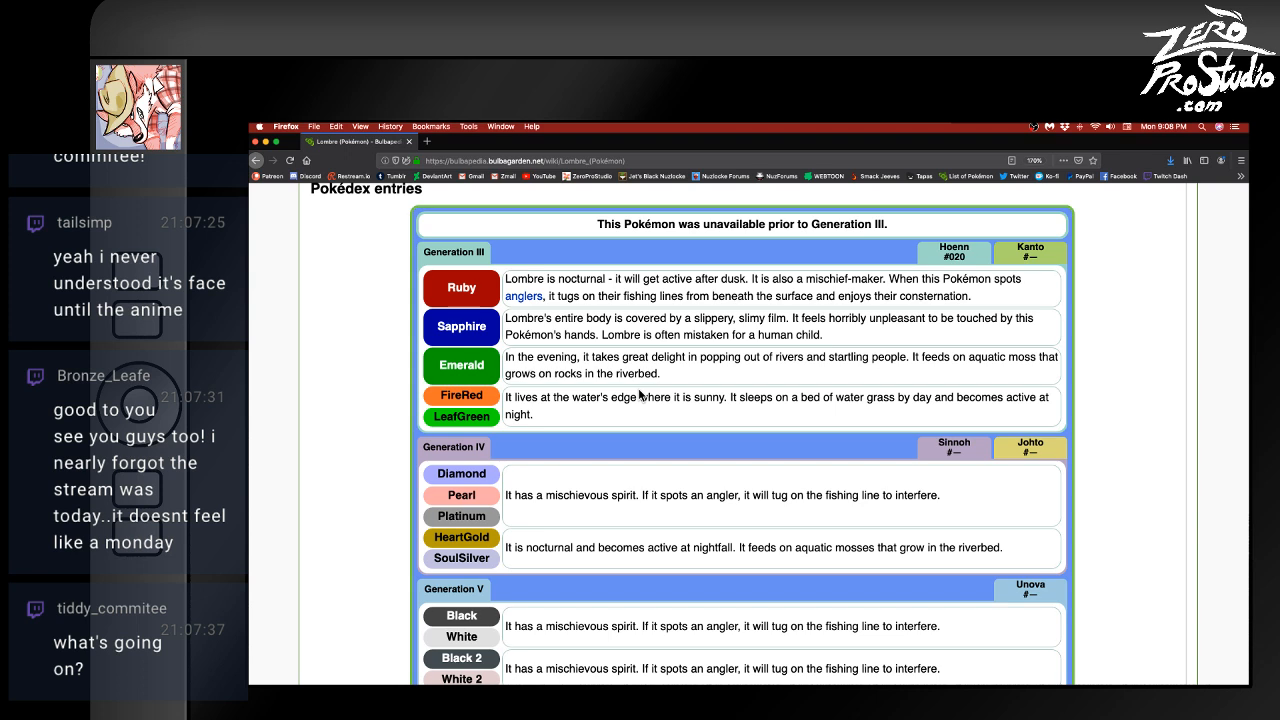
pyautogui.scroll(-2, 638, 395)
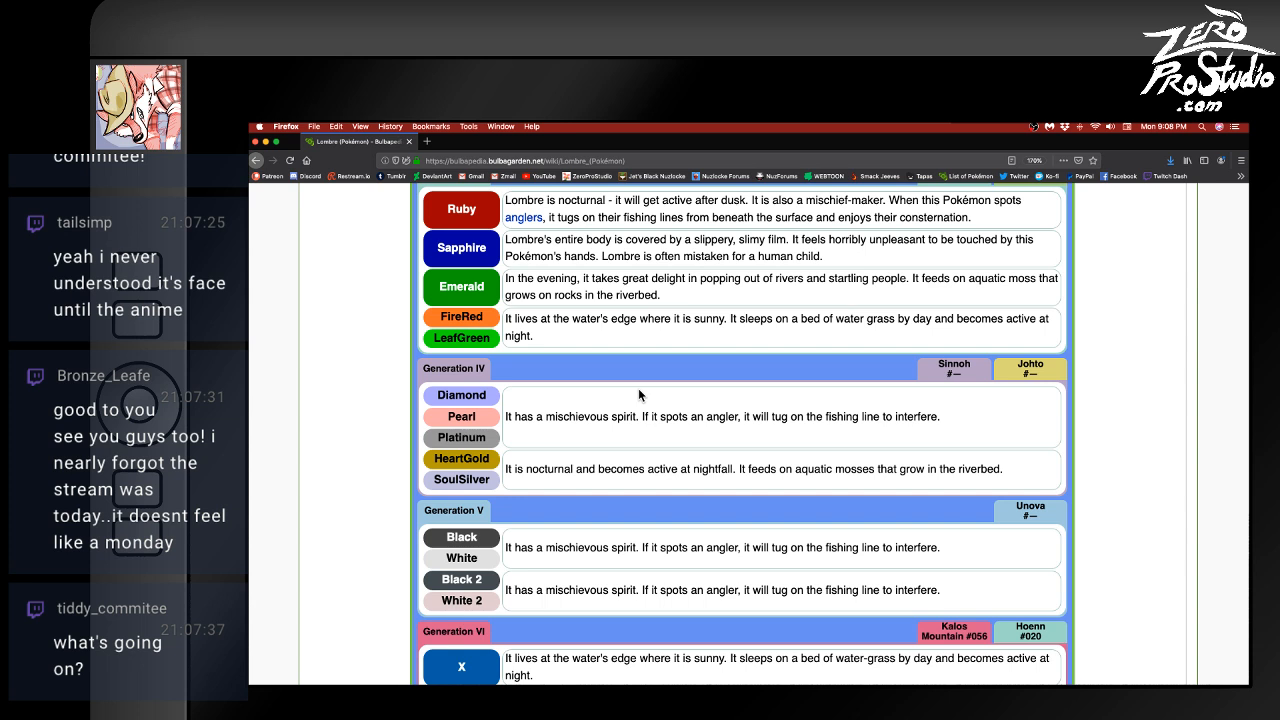
pyautogui.scroll(1, 638, 390)
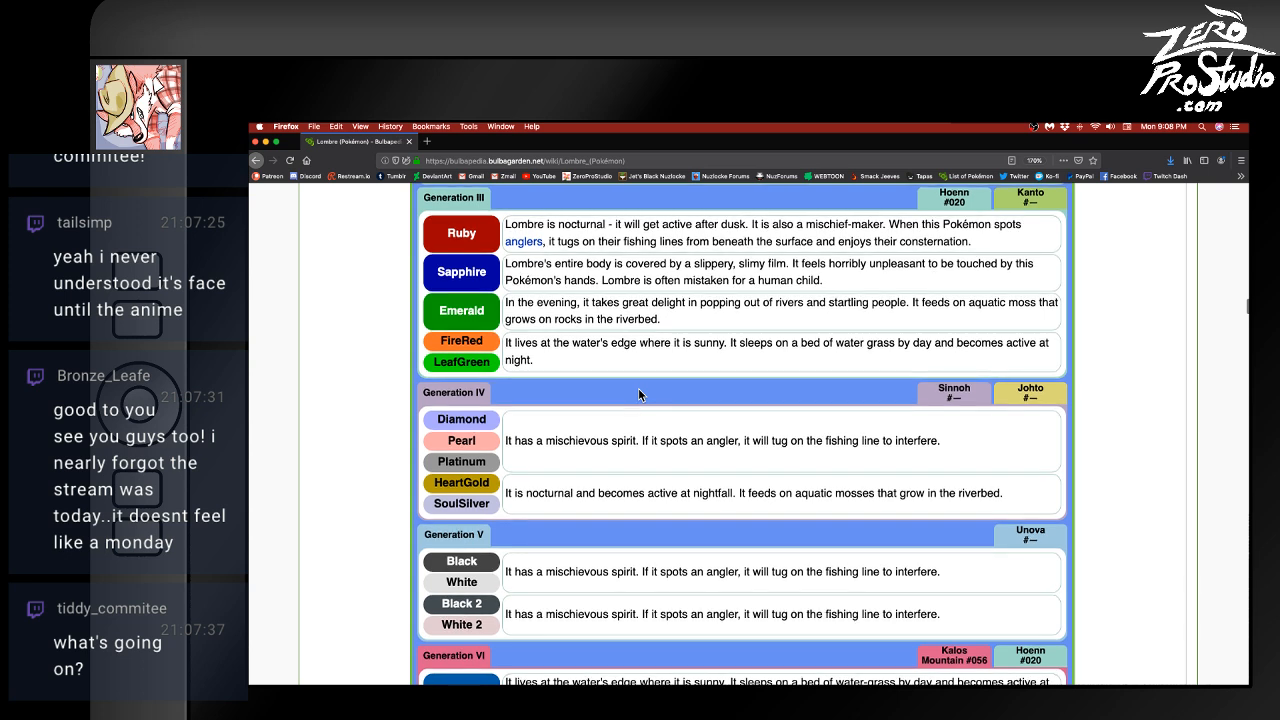
pyautogui.scroll(1, 638, 390)
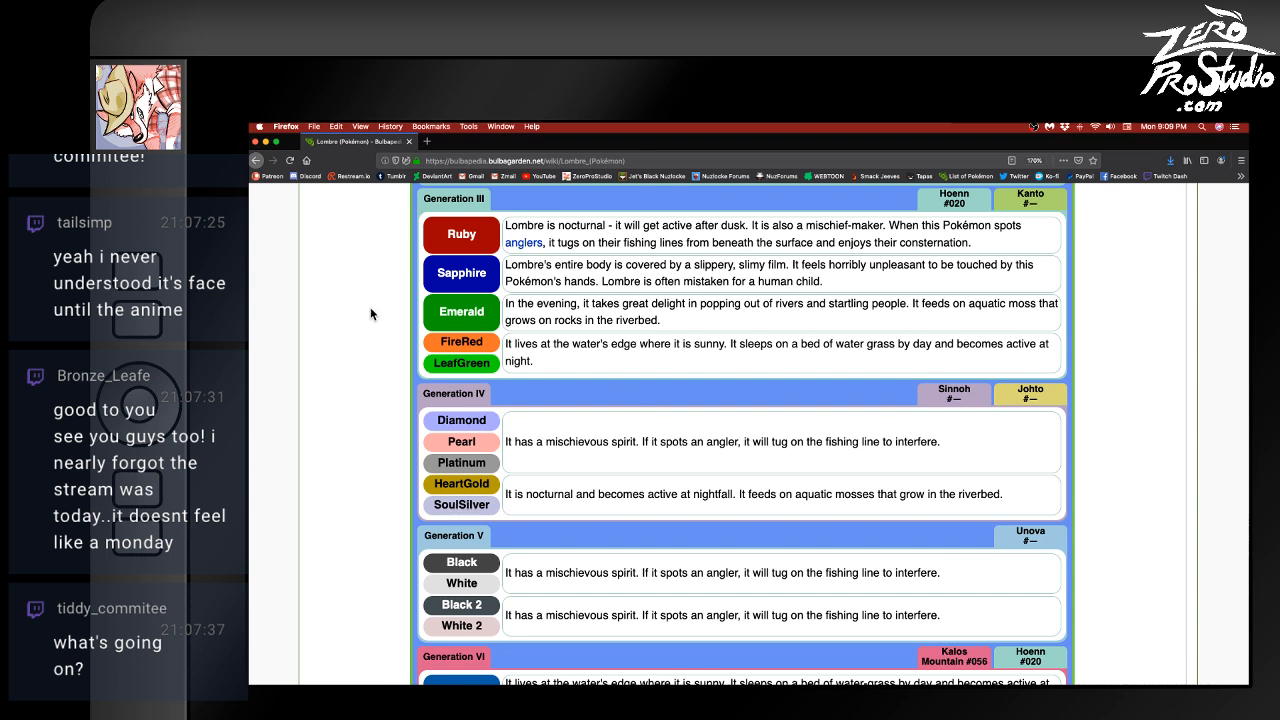
pyautogui.scroll(-1, 370, 309)
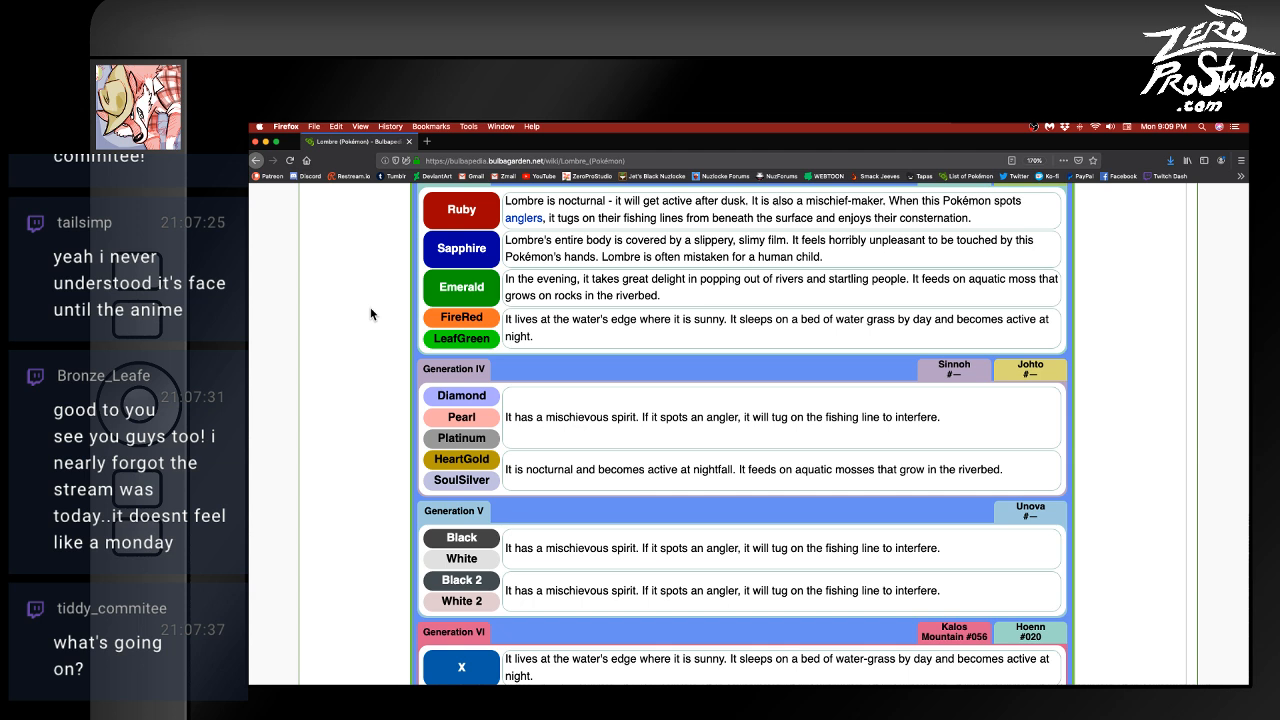
pyautogui.scroll(-2, 371, 312)
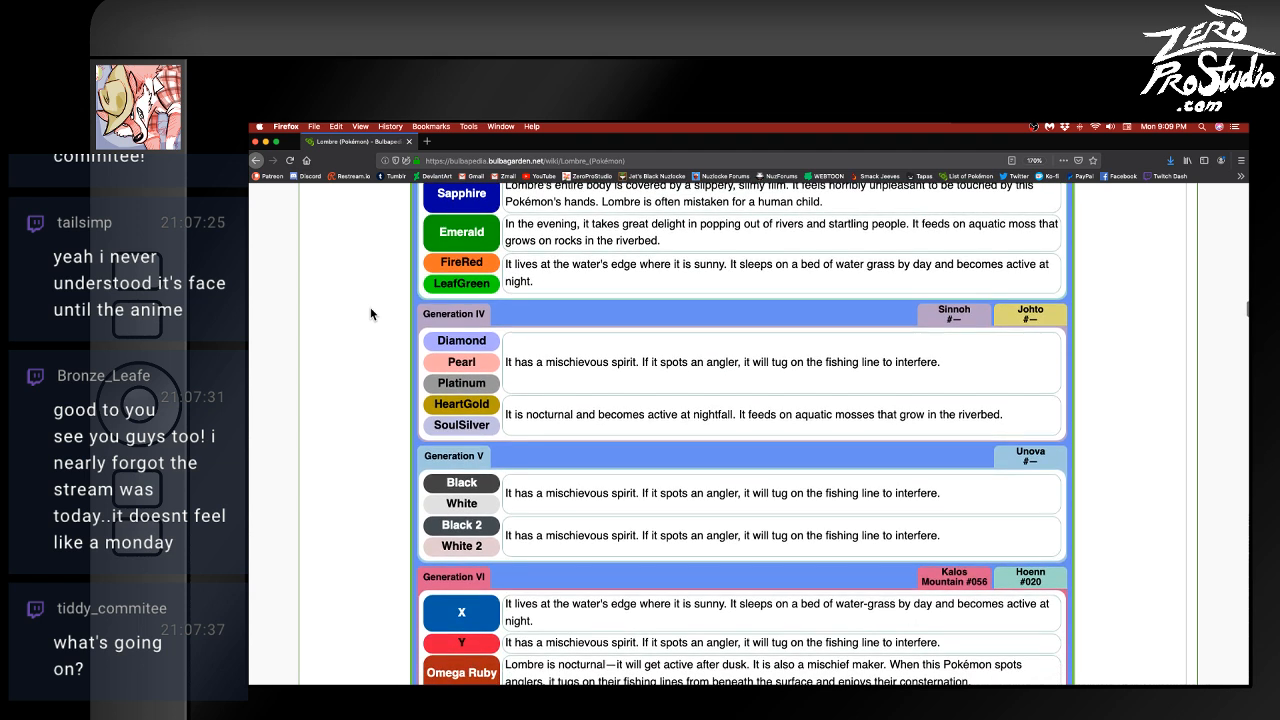
pyautogui.scroll(-1, 371, 312)
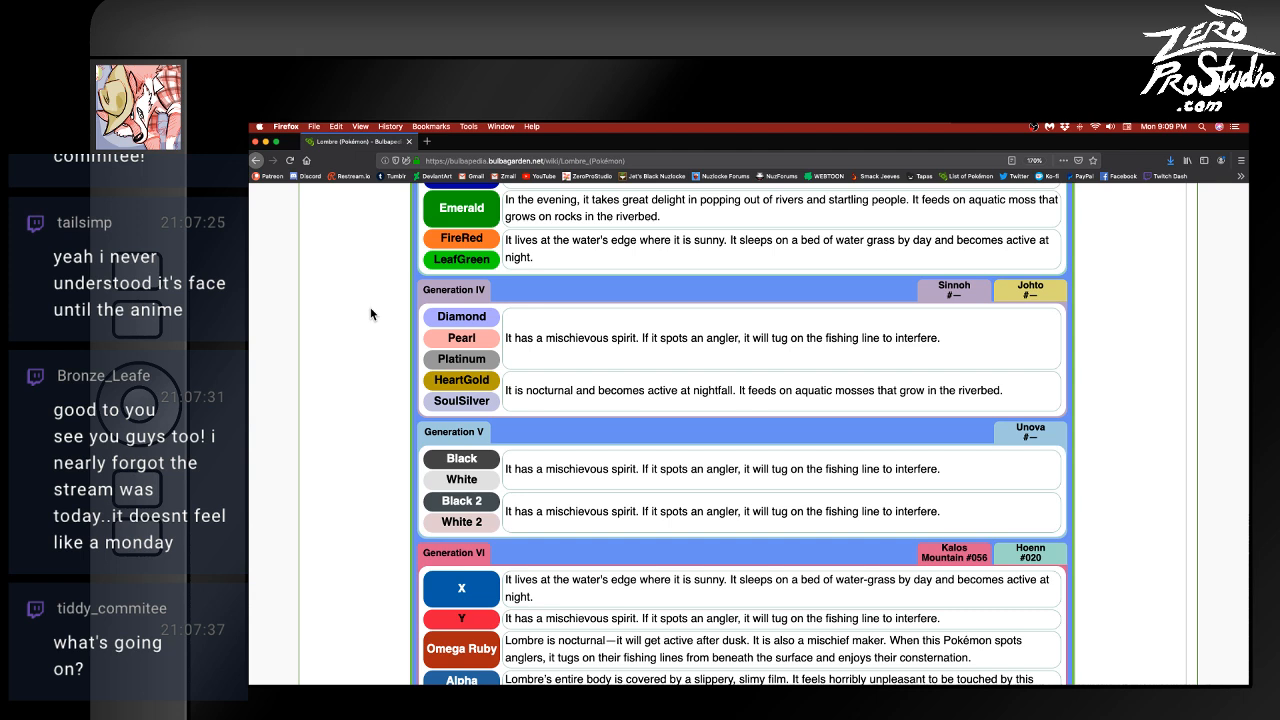
pyautogui.scroll(2, 370, 313)
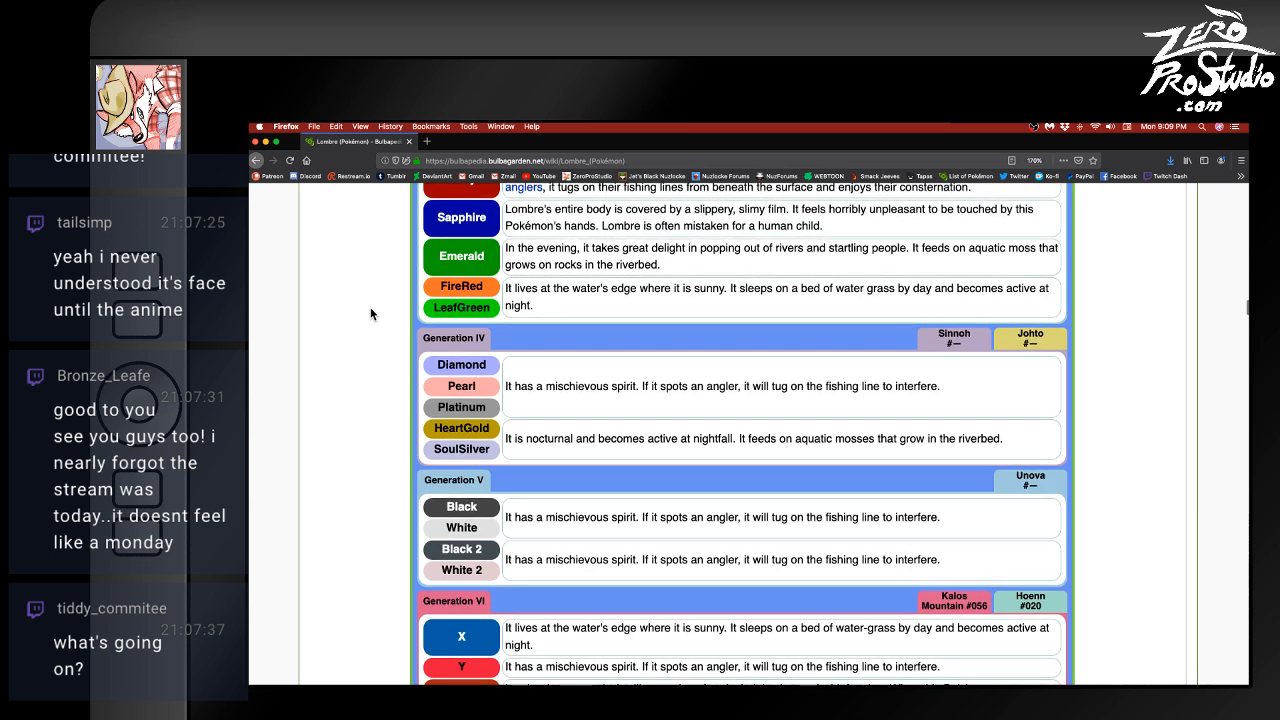
pyautogui.scroll(-2, 371, 314)
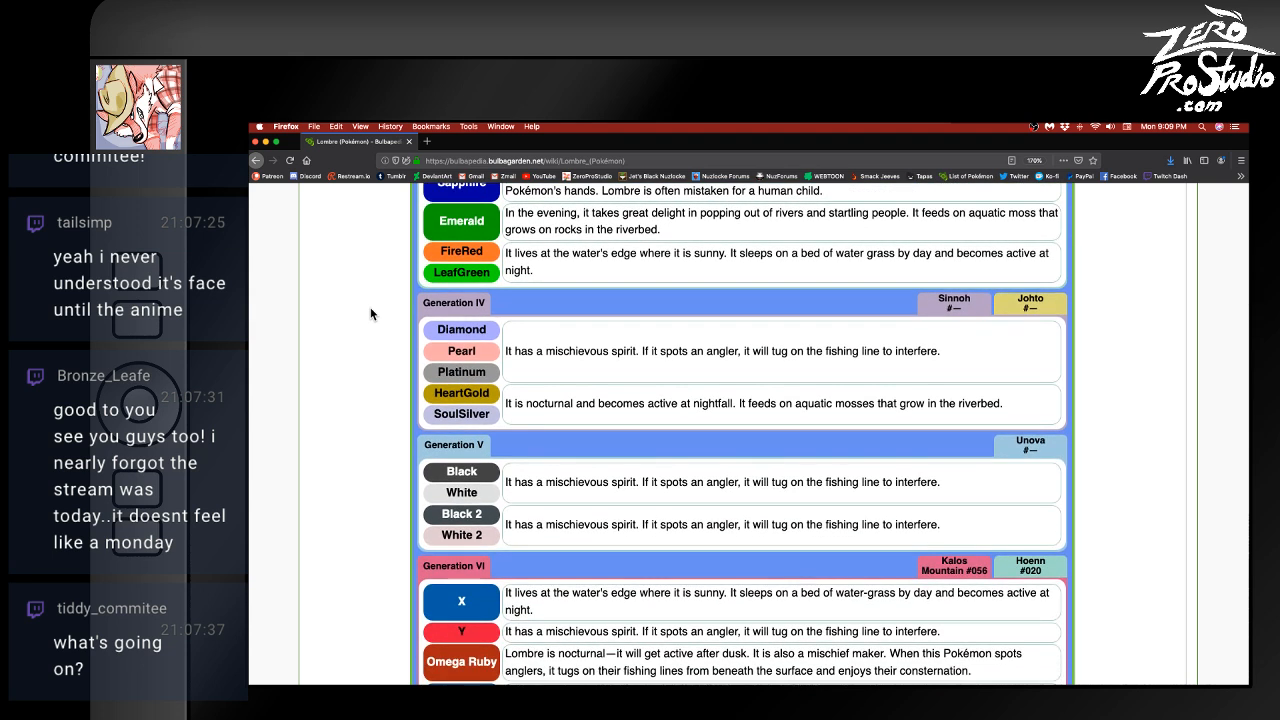
# - Read Lombre's Generation VI and VII Pokédex entries and look at the start of the Game locations table
pyautogui.scroll(-3, 370, 313)
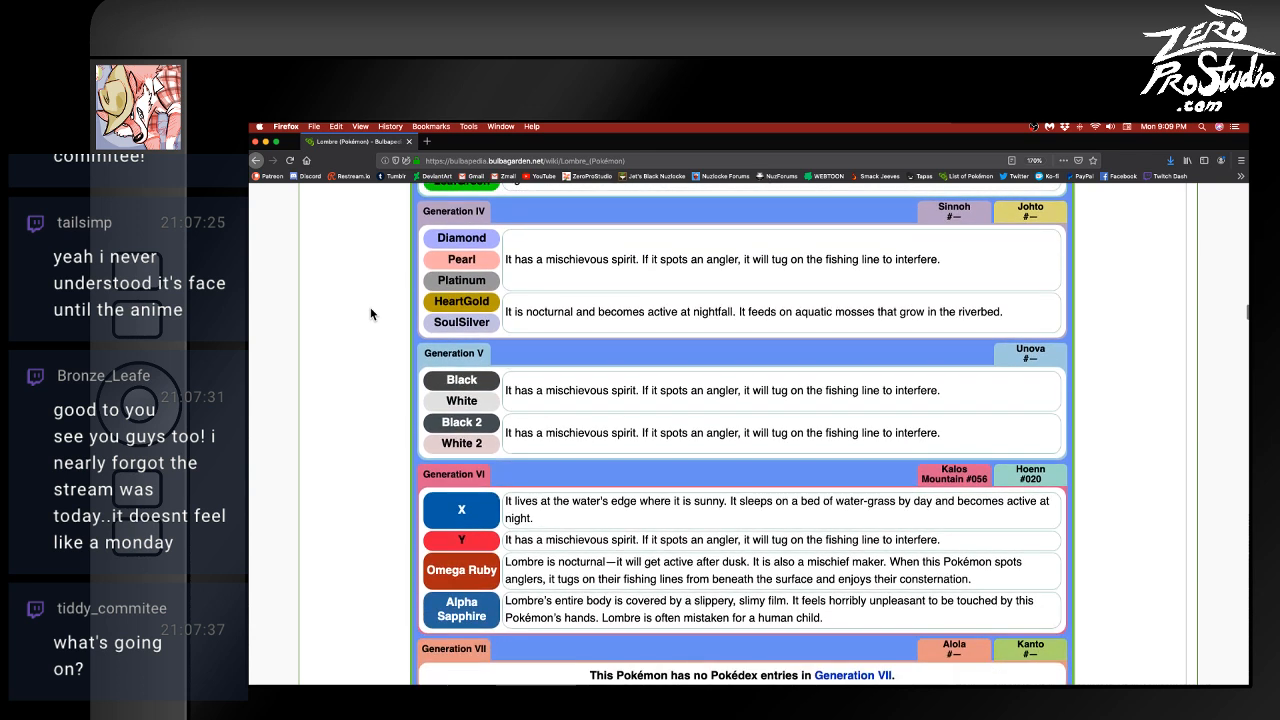
pyautogui.scroll(2, 370, 313)
pyautogui.scroll(-2, 370, 312)
pyautogui.scroll(-5, 370, 313)
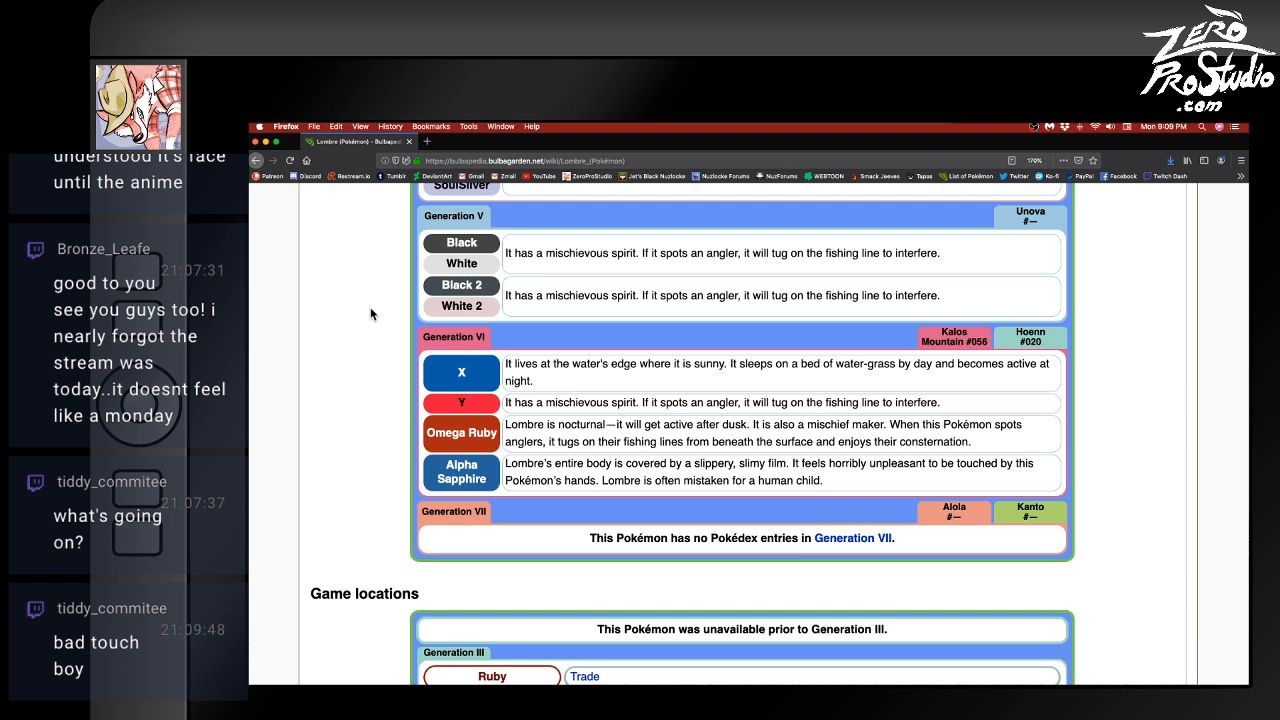
pyautogui.scroll(-2, 371, 312)
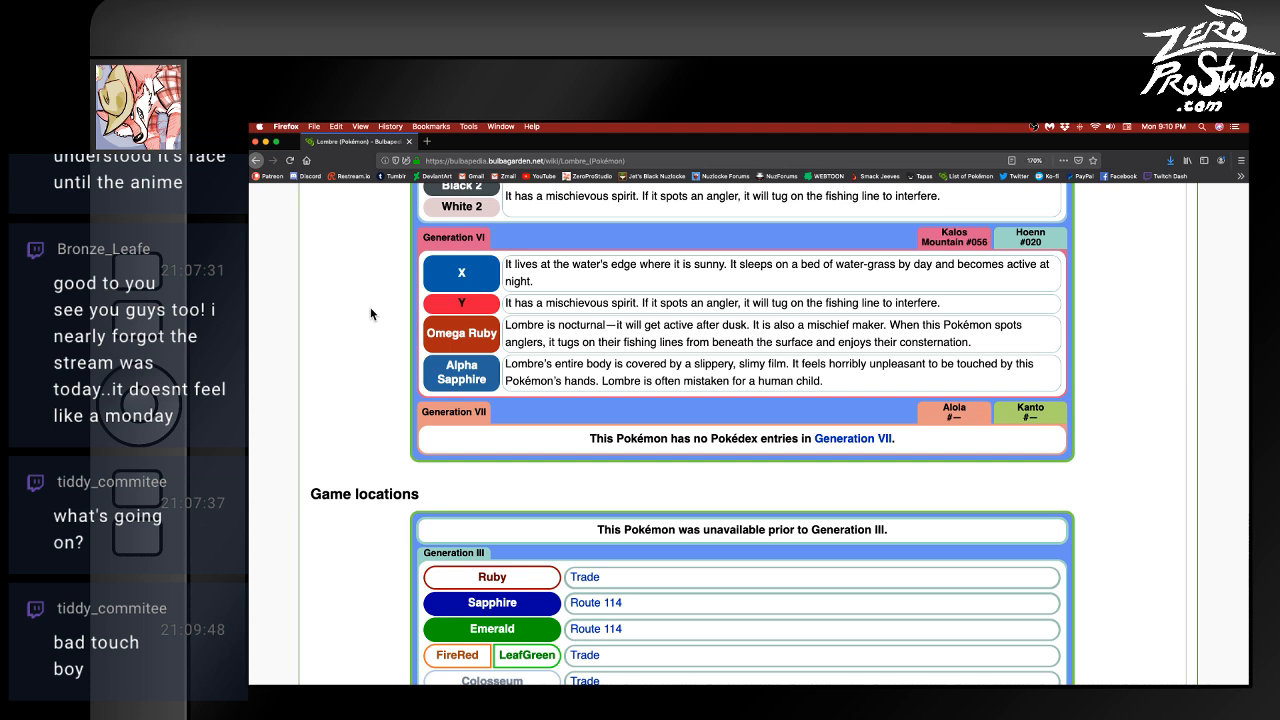
pyautogui.scroll(-1, 371, 313)
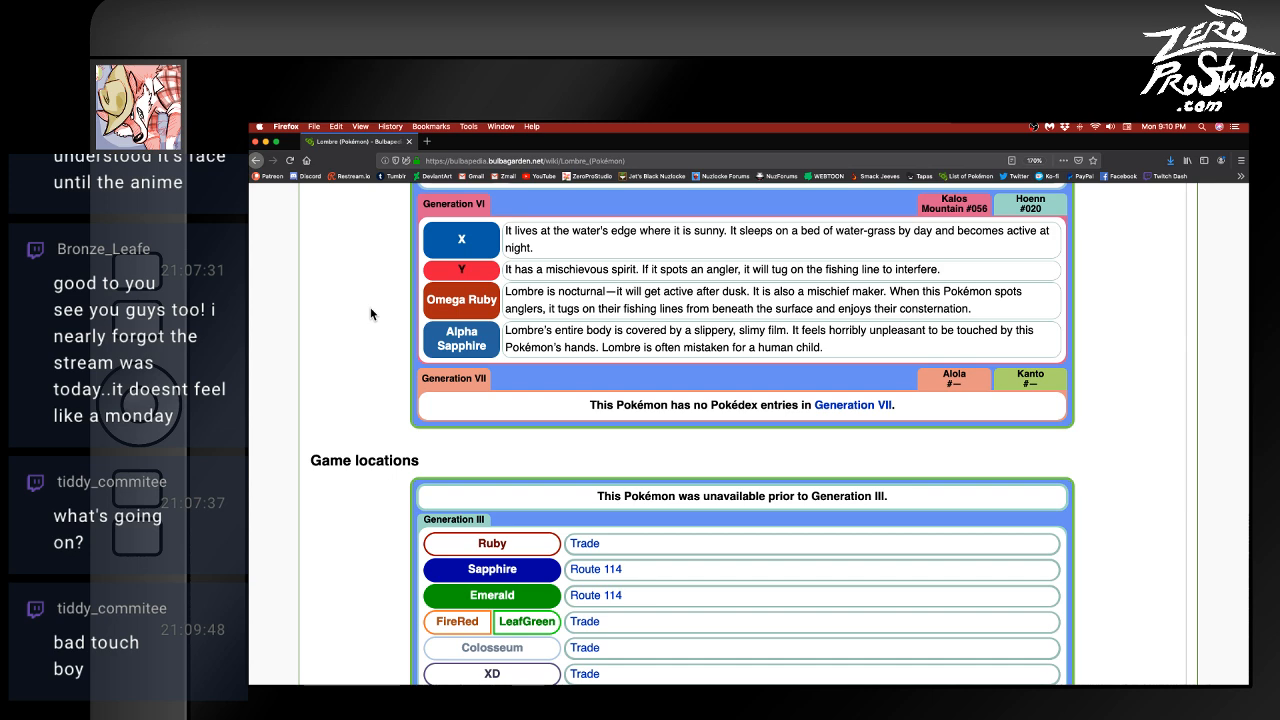
# - Return to the beginning of the Lombre article and look at the infobox artwork again
pyautogui.scroll(20, 370, 313)
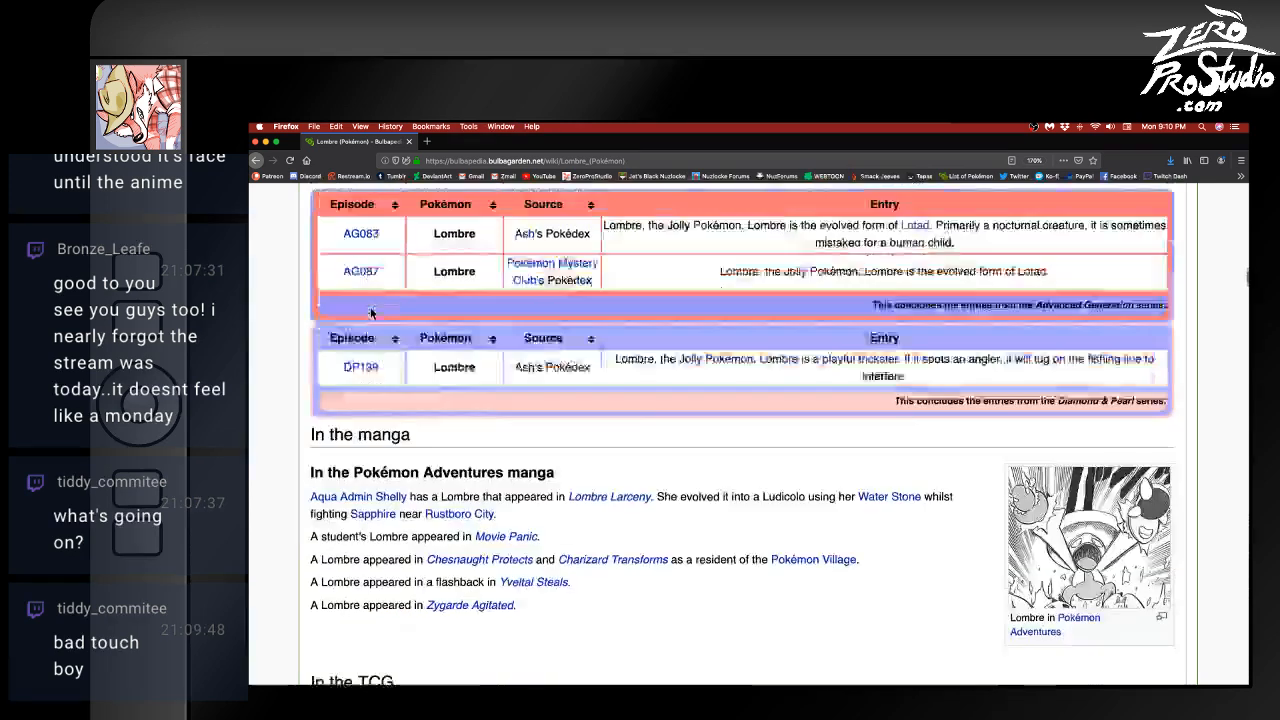
pyautogui.scroll(10, 370, 310)
pyautogui.scroll(-15, 370, 310)
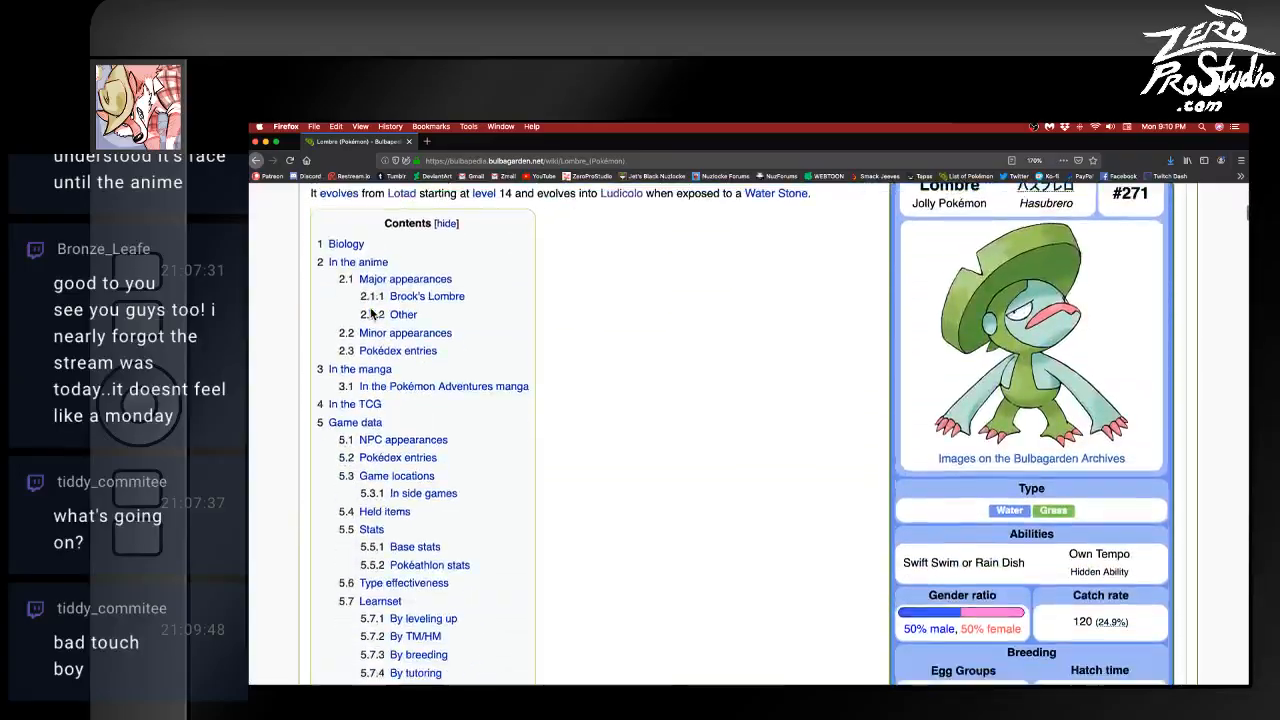
# - Skim past Lombre's game locations and learnset, and examine its side game data and evolution chart
pyautogui.scroll(-20, 370, 310)
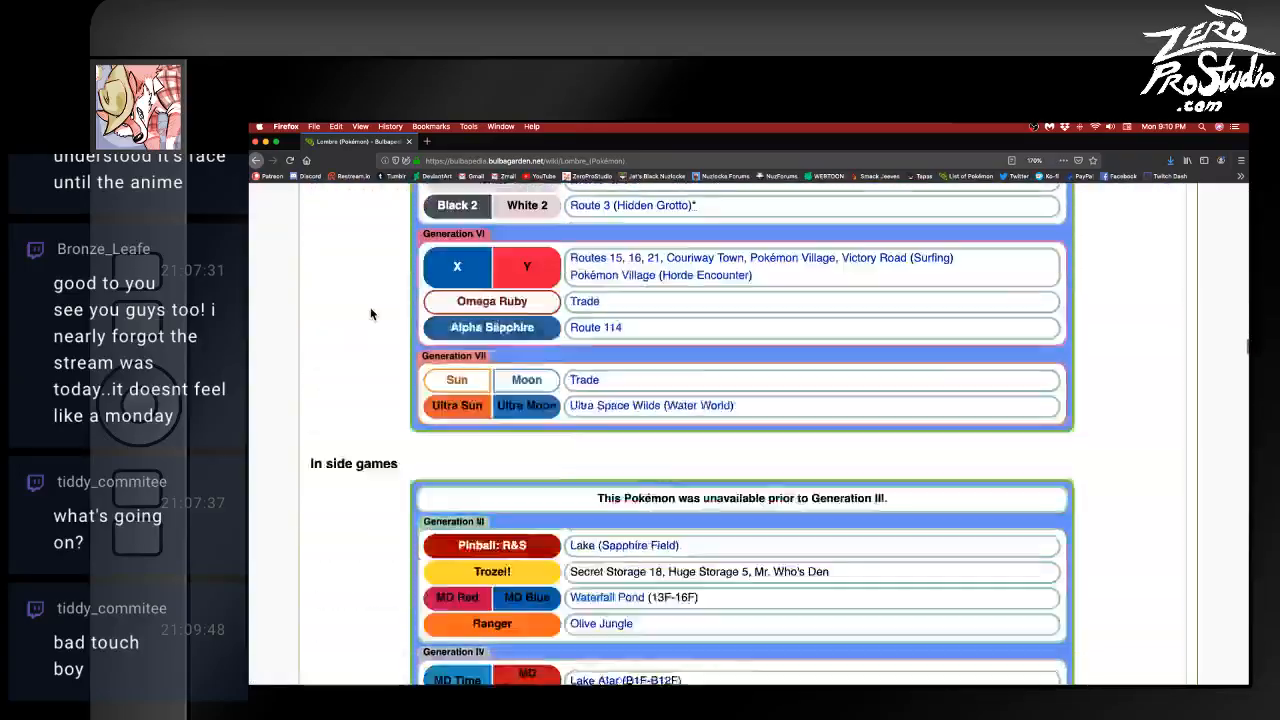
pyautogui.scroll(-20, 370, 313)
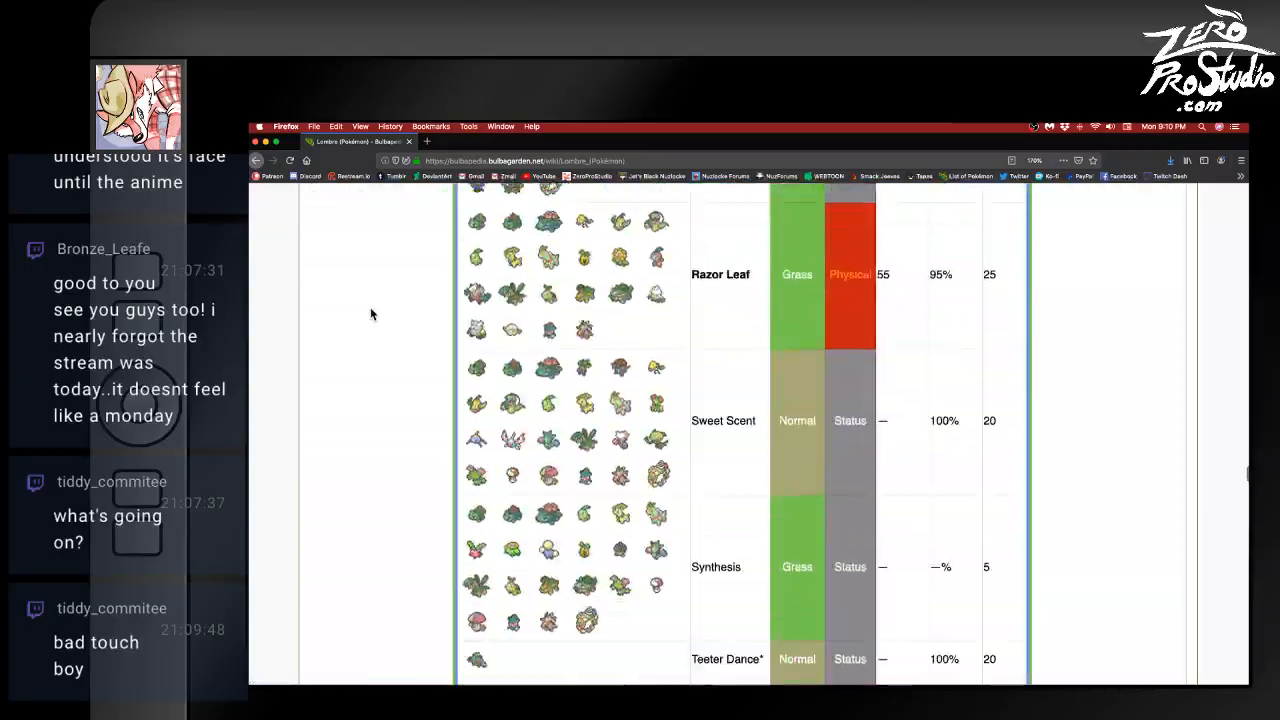
pyautogui.scroll(-15, 370, 313)
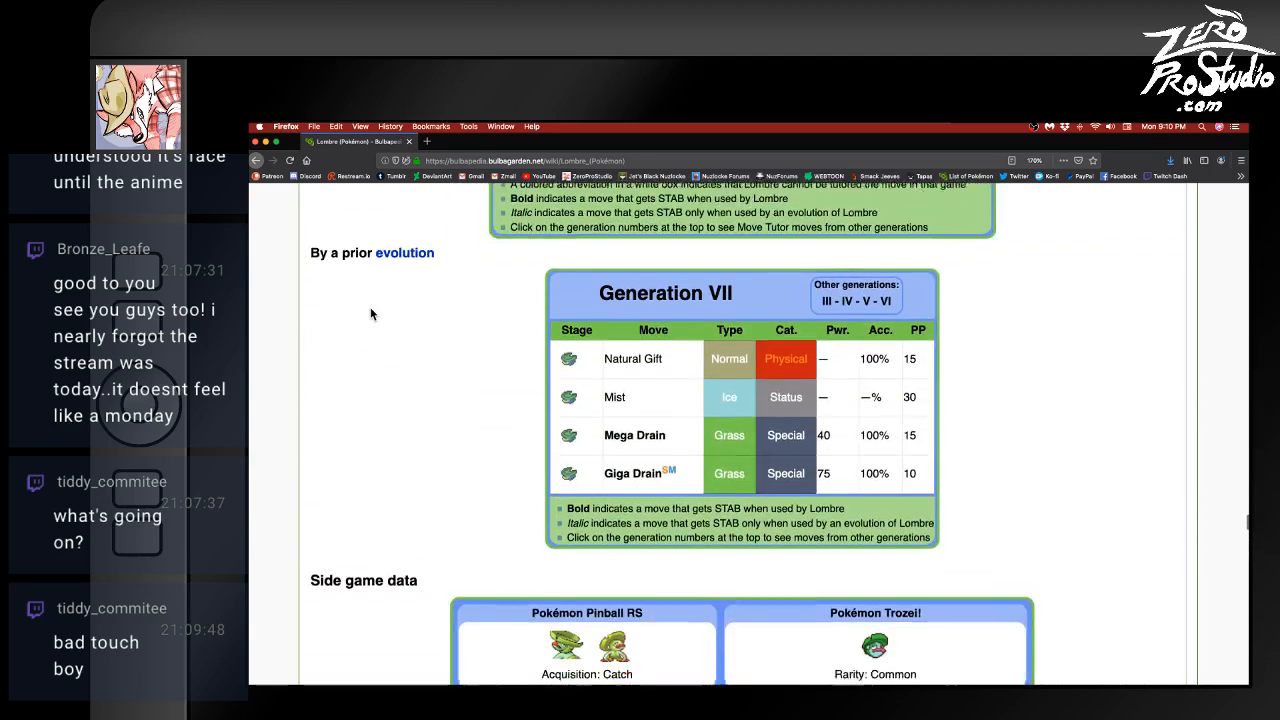
pyautogui.scroll(-2, 370, 313)
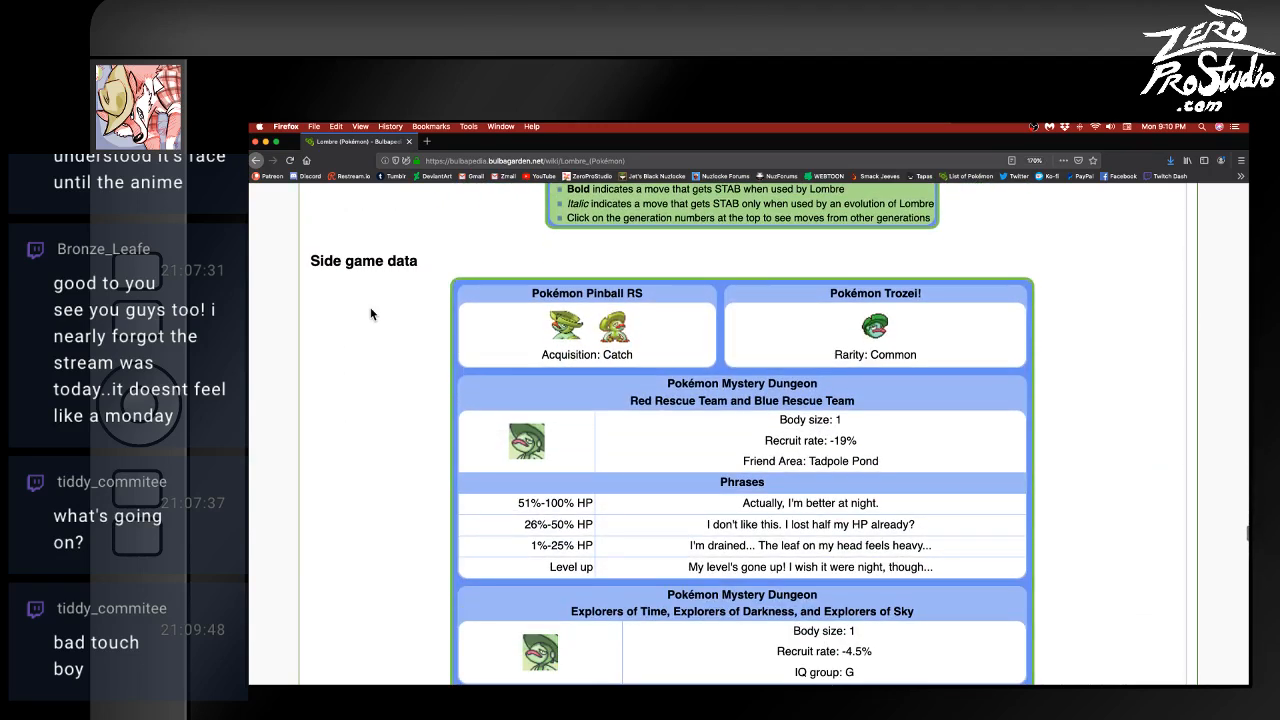
pyautogui.scroll(-3, 370, 314)
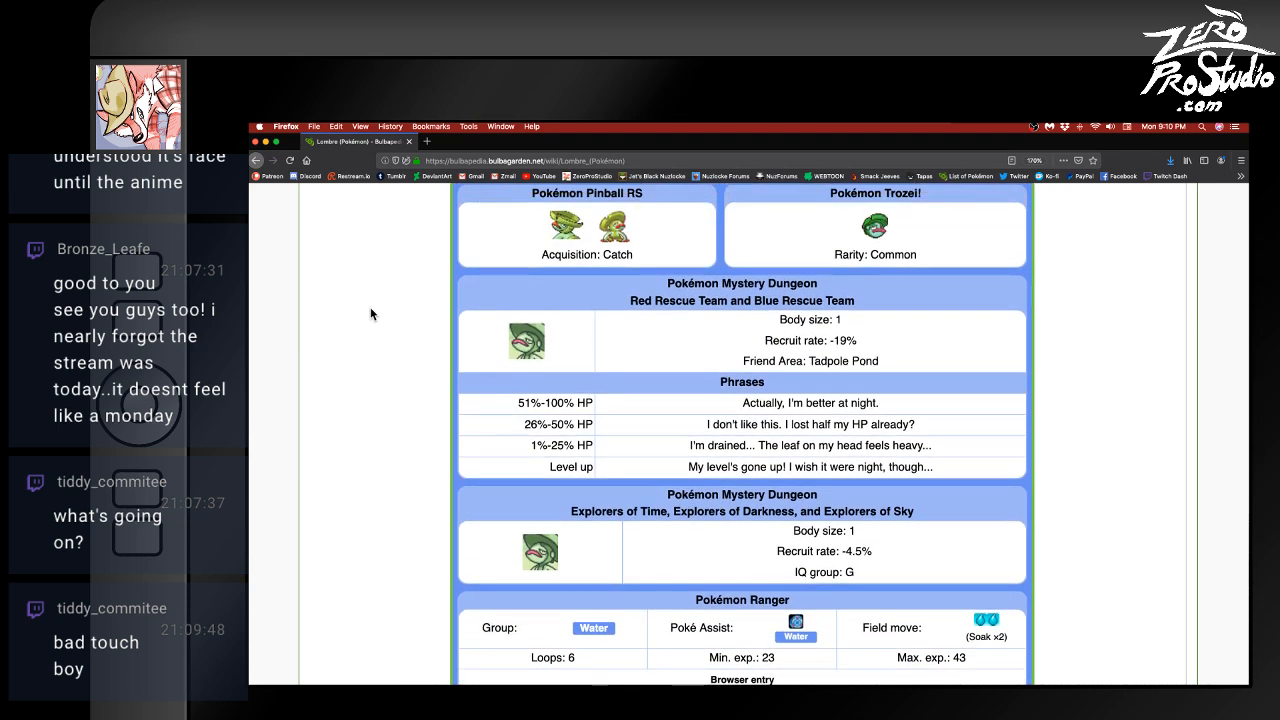
pyautogui.scroll(-15, 370, 313)
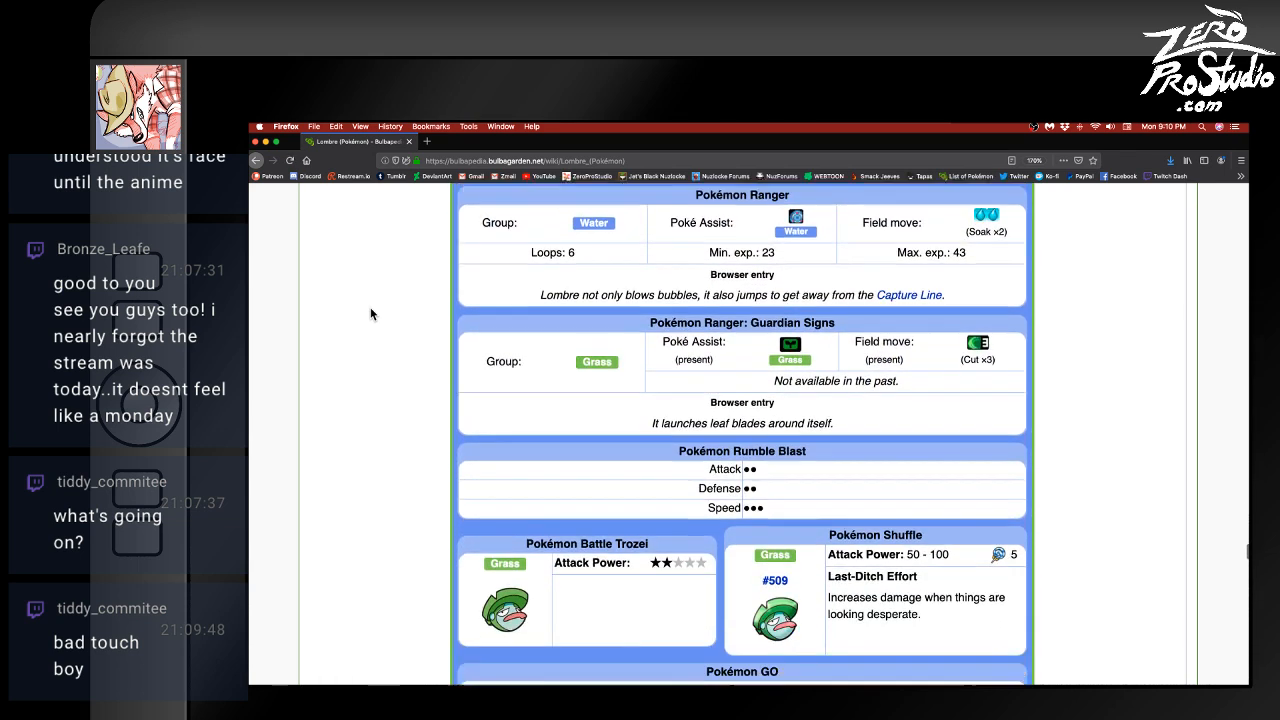
pyautogui.scroll(-12, 370, 314)
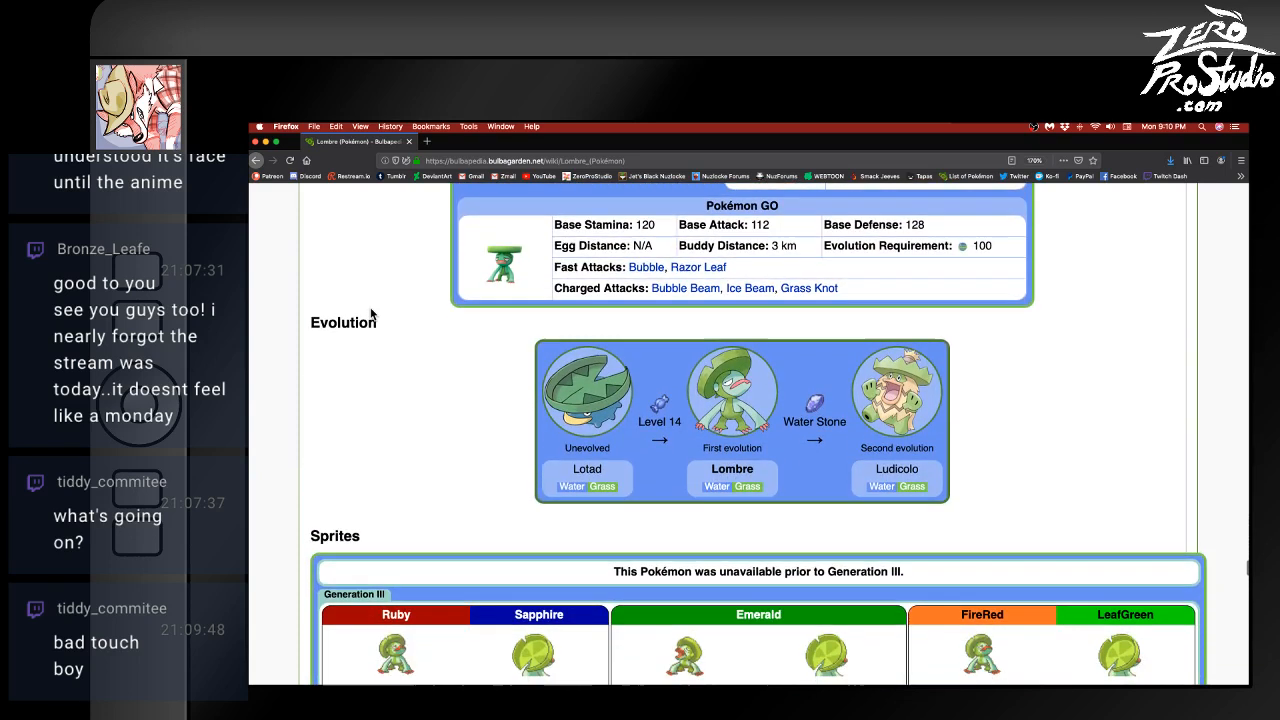
# - Examine Lombre's Generation III, IV and V sprites in the Sprites section
pyautogui.scroll(-5, 370, 314)
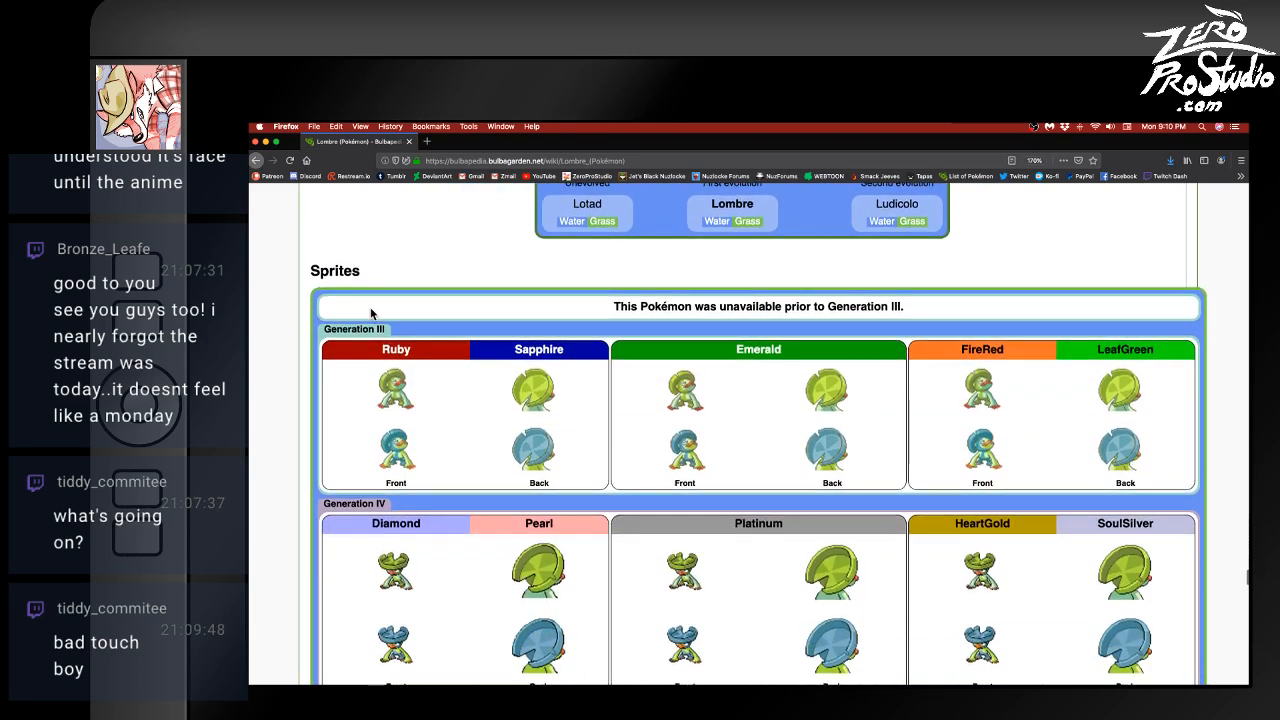
pyautogui.scroll(-6, 370, 314)
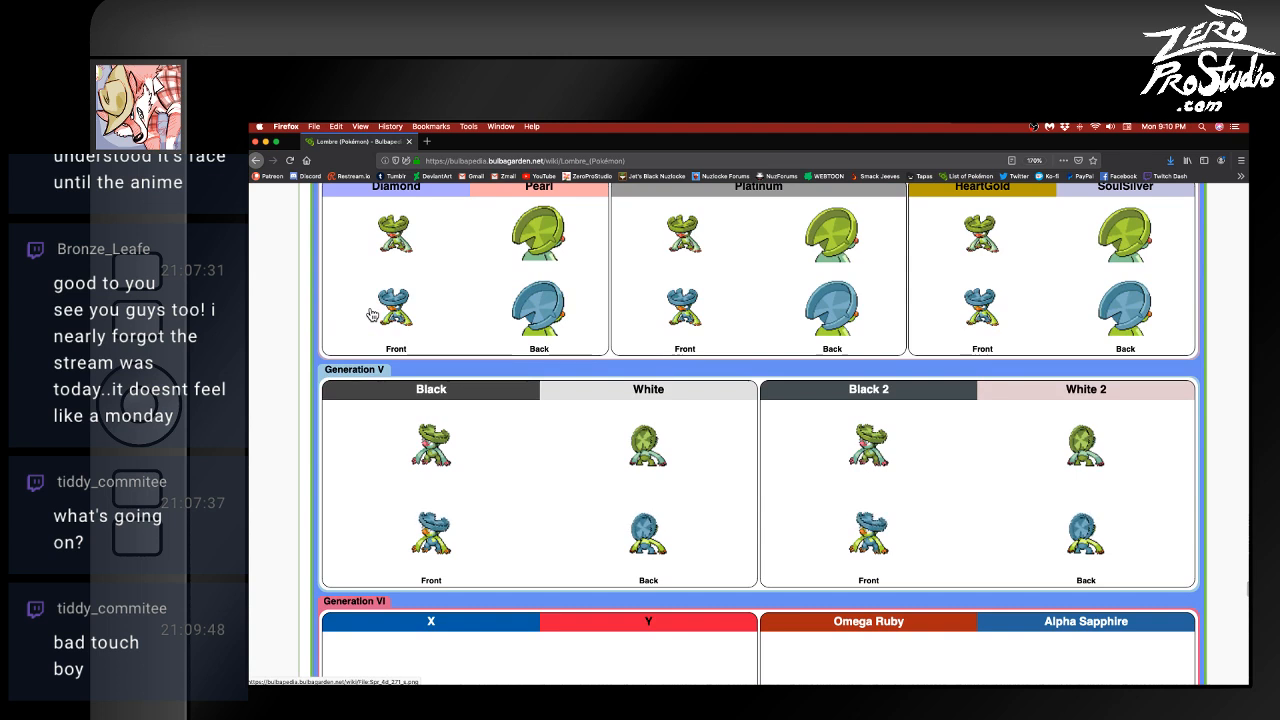
pyautogui.scroll(1, 678, 318)
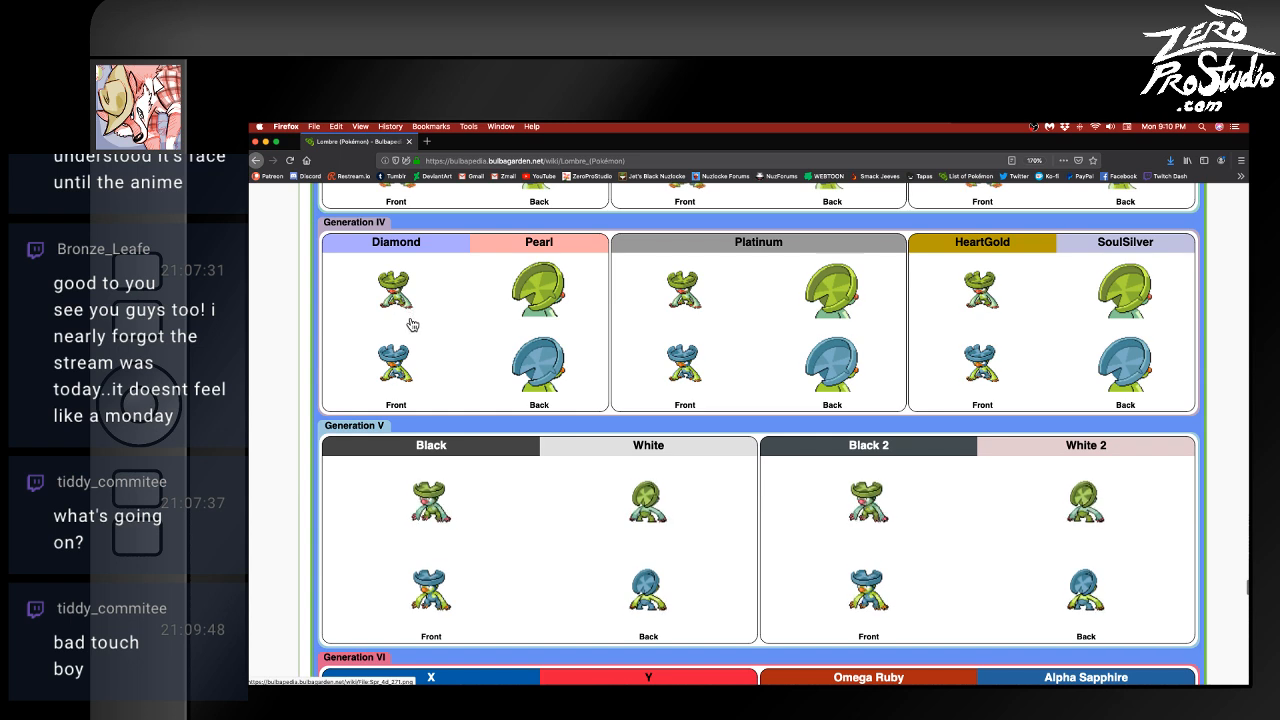
pyautogui.scroll(-2, 413, 324)
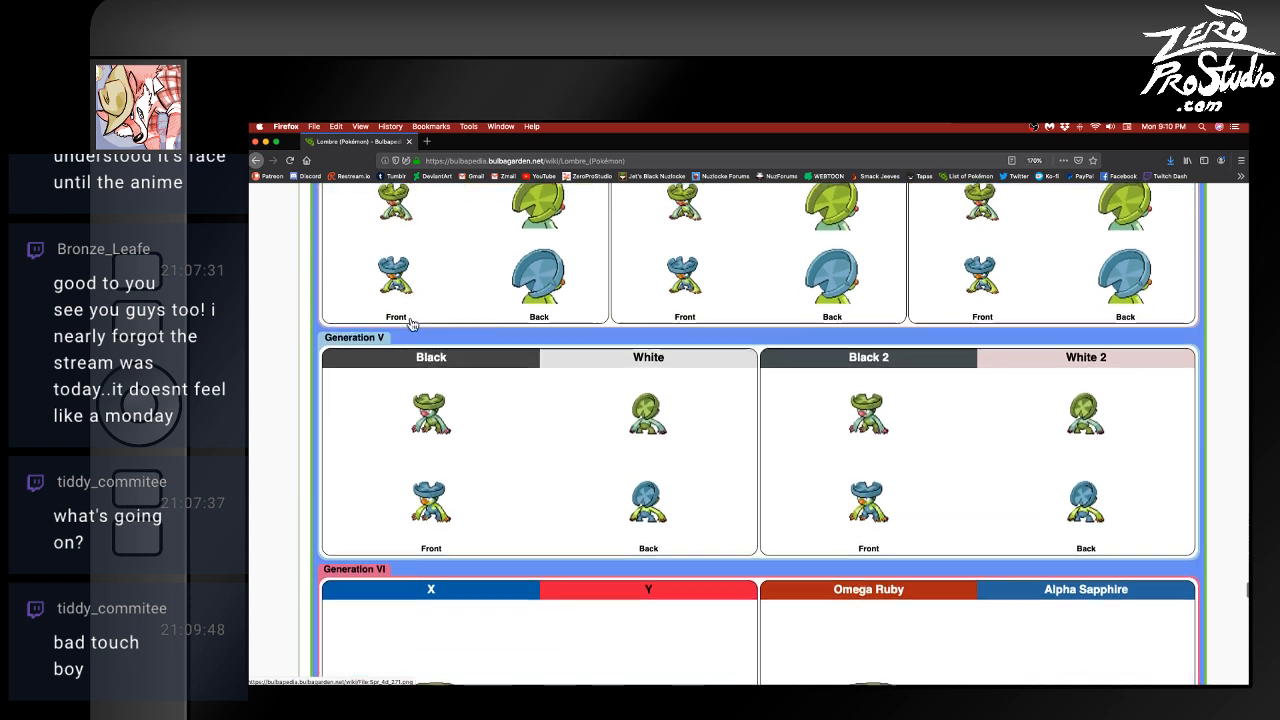
pyautogui.scroll(-1, 410, 321)
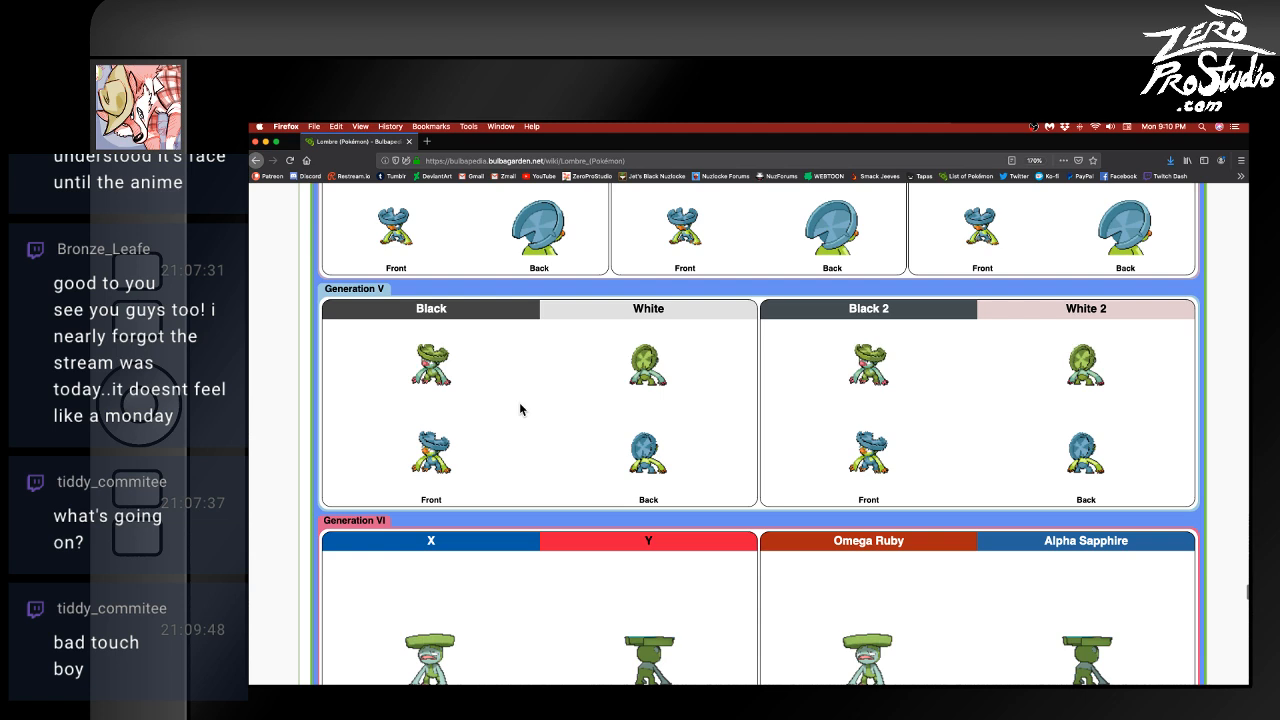
pyautogui.scroll(-1, 519, 402)
pyautogui.scroll(-3, 519, 402)
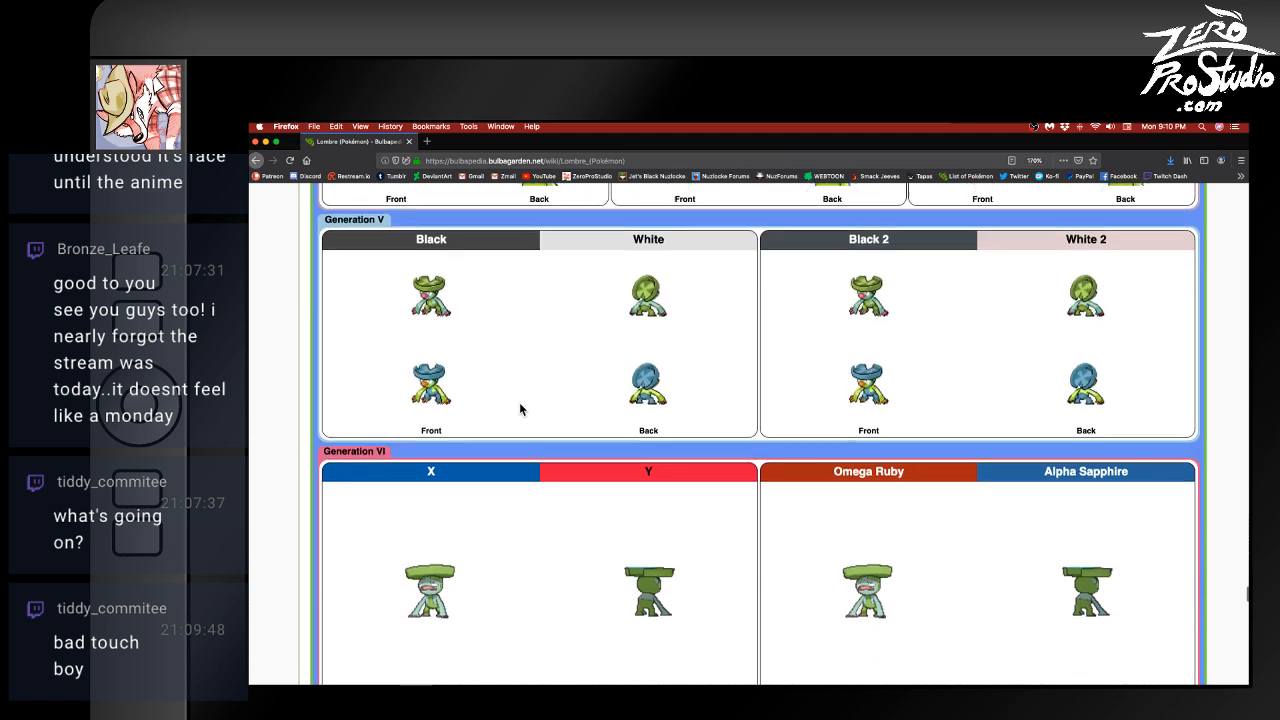
# - Examine Lombre's Generation VI and VII sprites, including their front and back views
pyautogui.scroll(1, 519, 402)
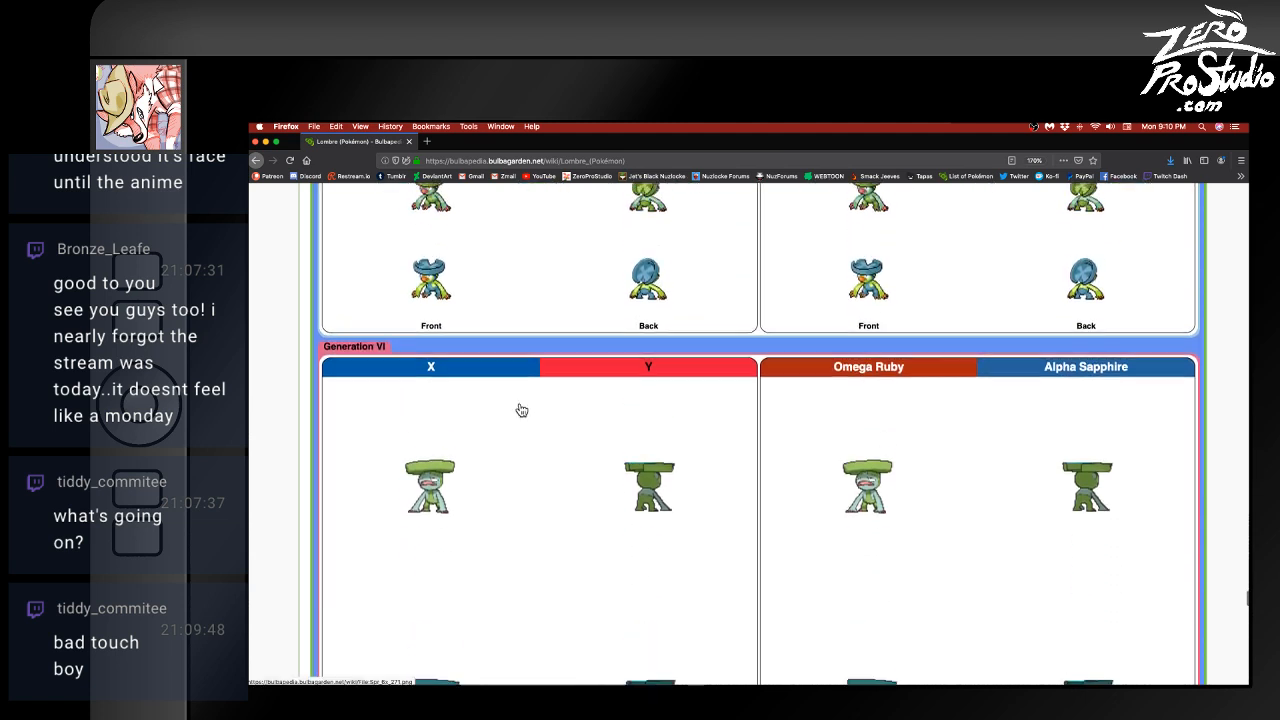
pyautogui.scroll(-2, 521, 410)
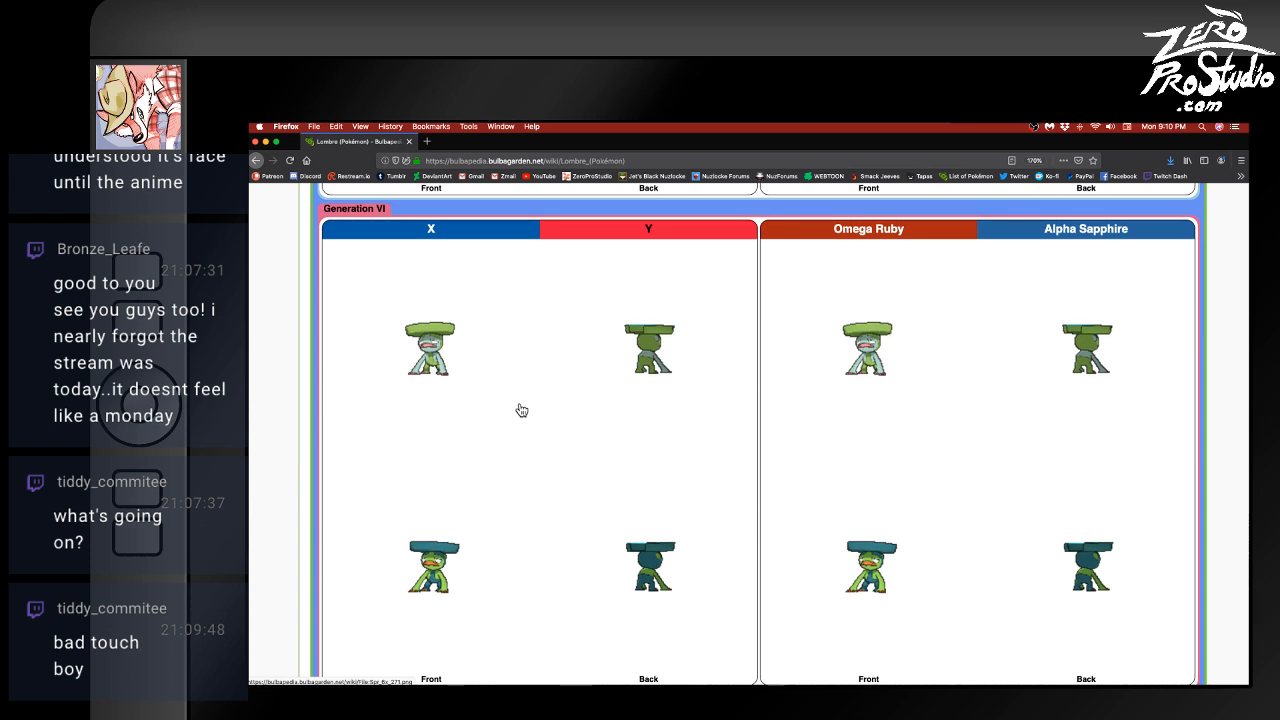
pyautogui.scroll(-3, 521, 410)
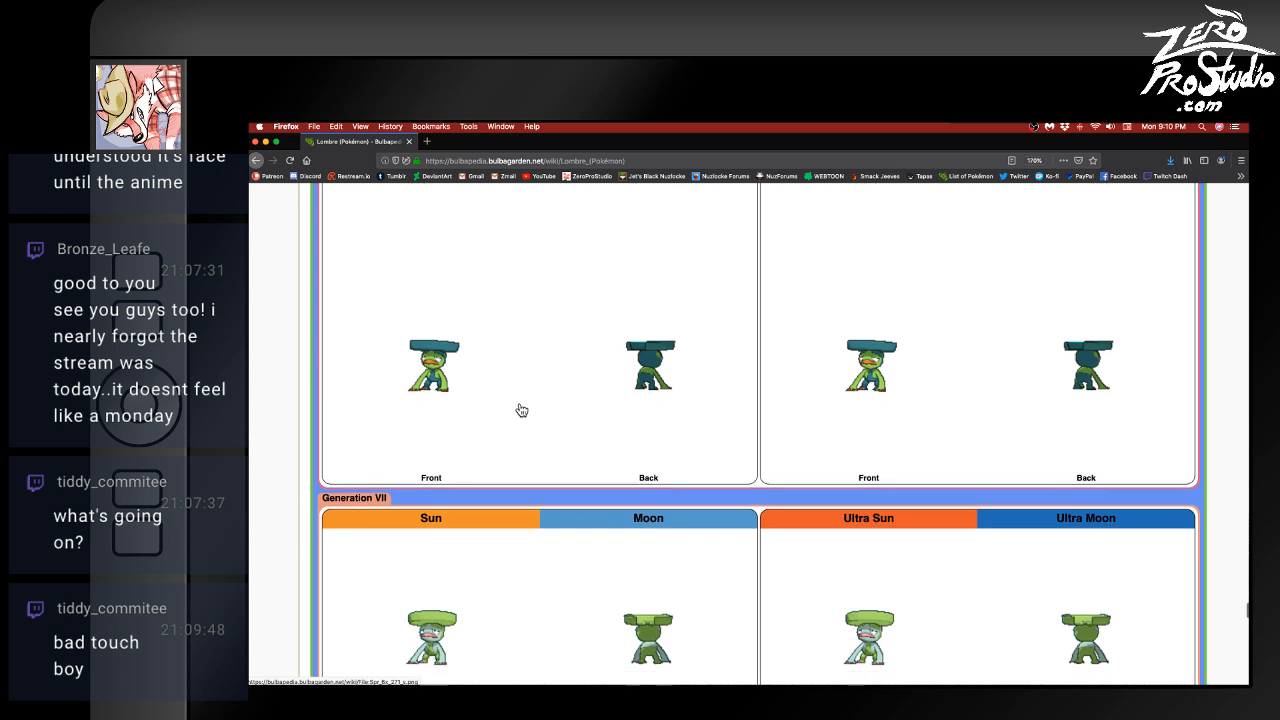
pyautogui.scroll(-5, 521, 410)
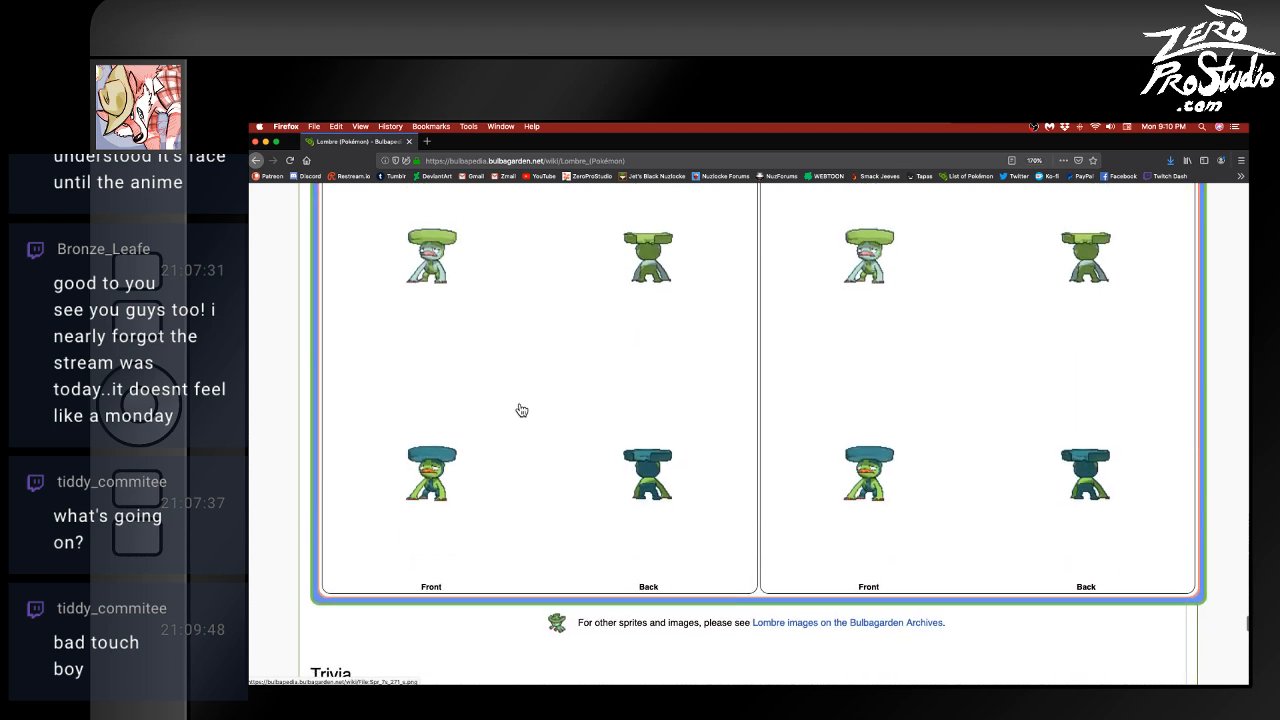
# - Return to the beginning of the Lombre article and open the article on its evolution, Ludicolo
pyautogui.scroll(20, 521, 410)
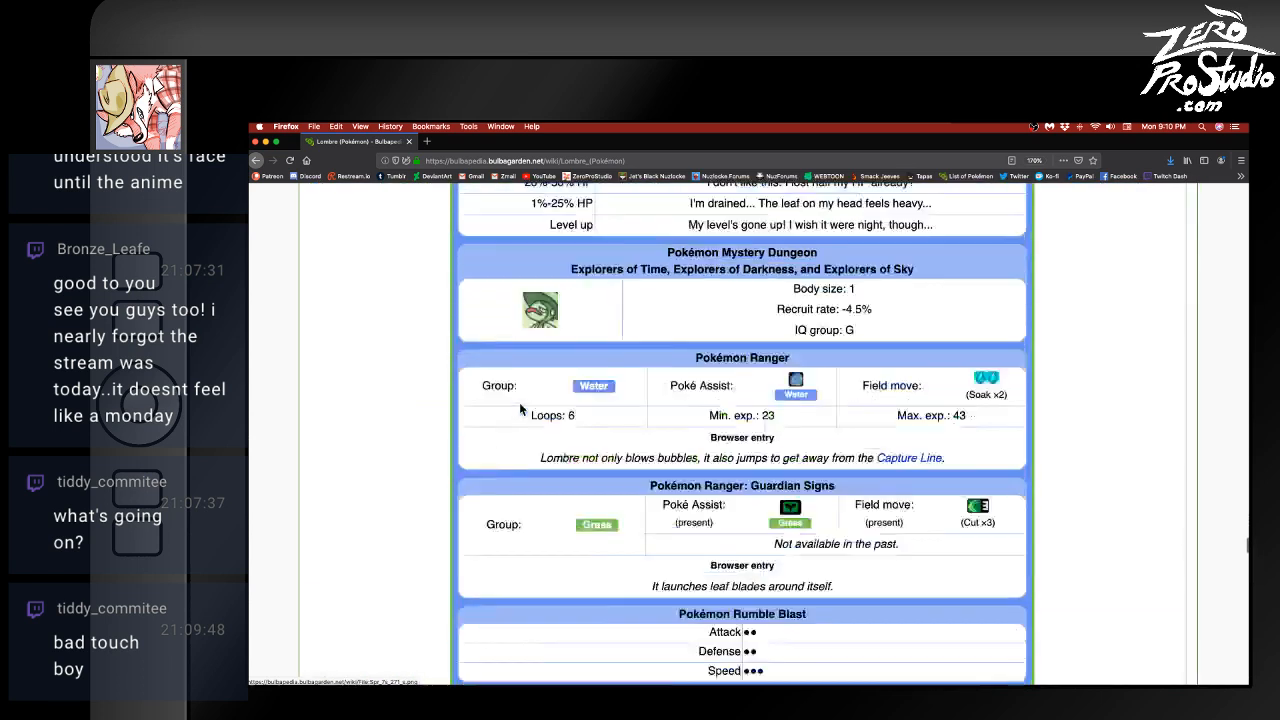
pyautogui.scroll(20, 520, 409)
pyautogui.scroll(-3, 1010, 378)
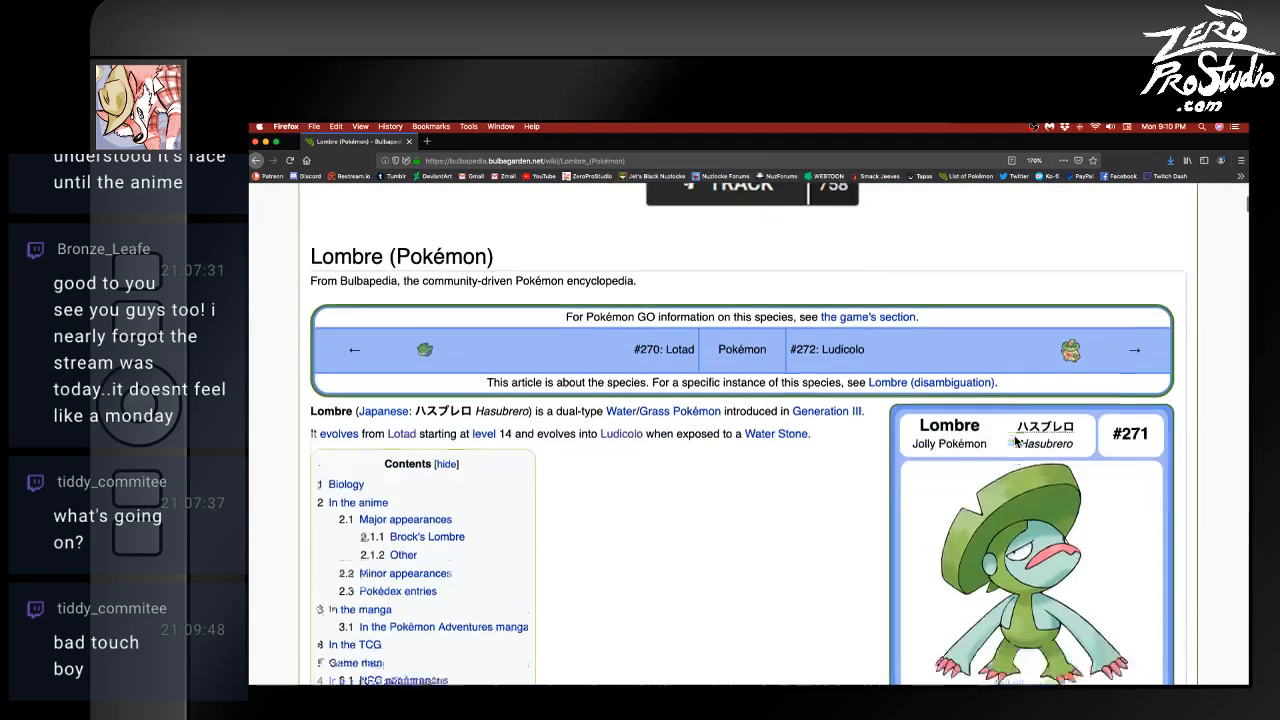
pyautogui.click(1063, 280)
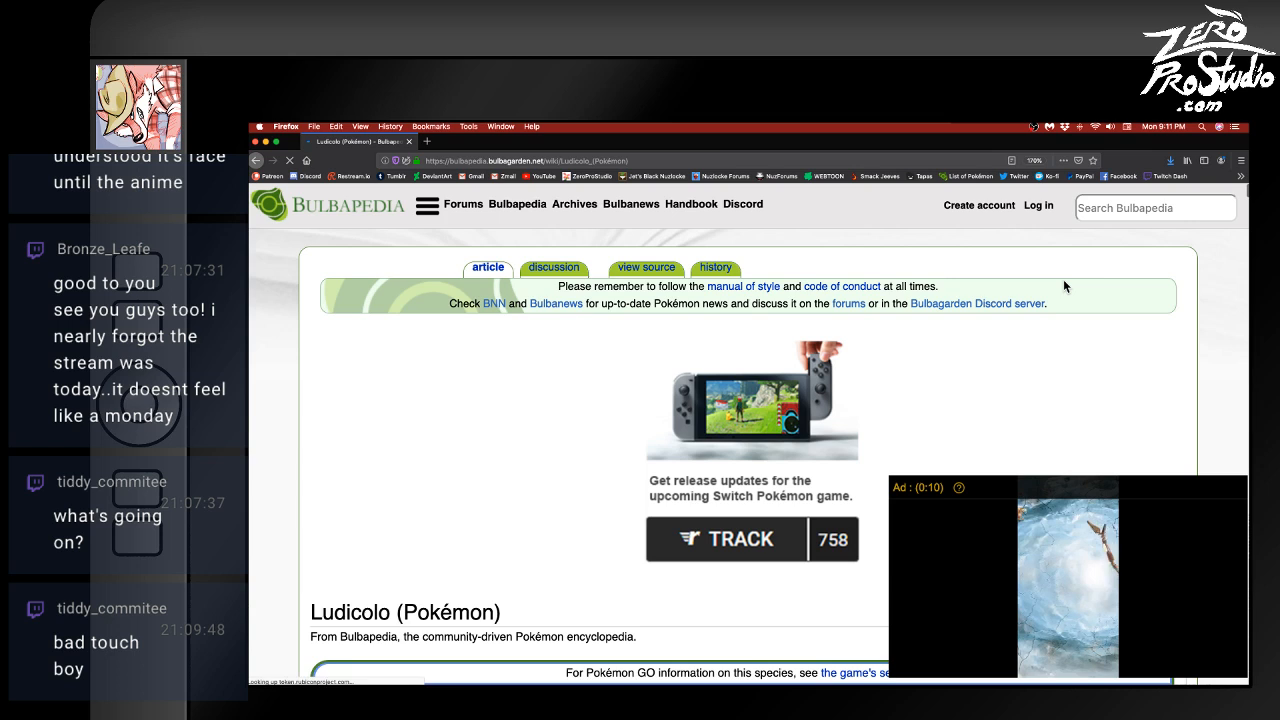
# - Look at the introduction and infobox artwork of the Ludicolo article
pyautogui.scroll(-5, 1063, 282)
pyautogui.scroll(-1, 1064, 286)
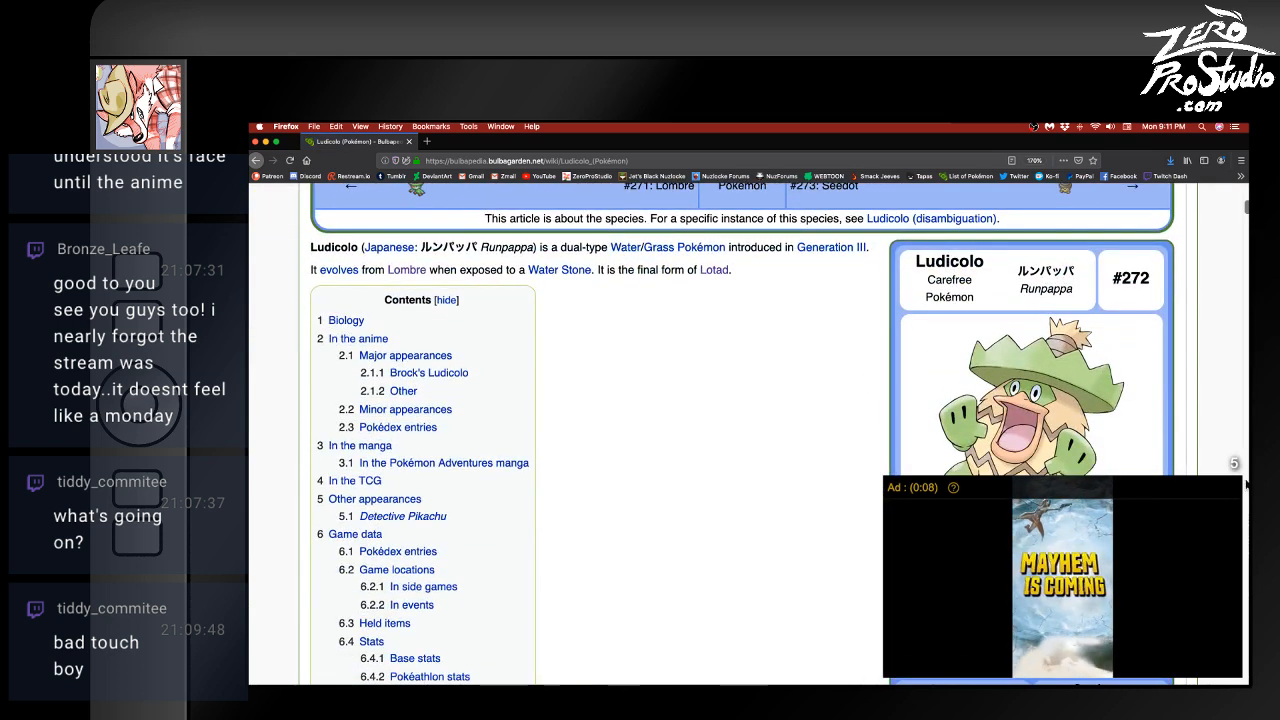
pyautogui.scroll(-2, 1019, 362)
pyautogui.scroll(2, 1019, 362)
pyautogui.scroll(-1, 1019, 362)
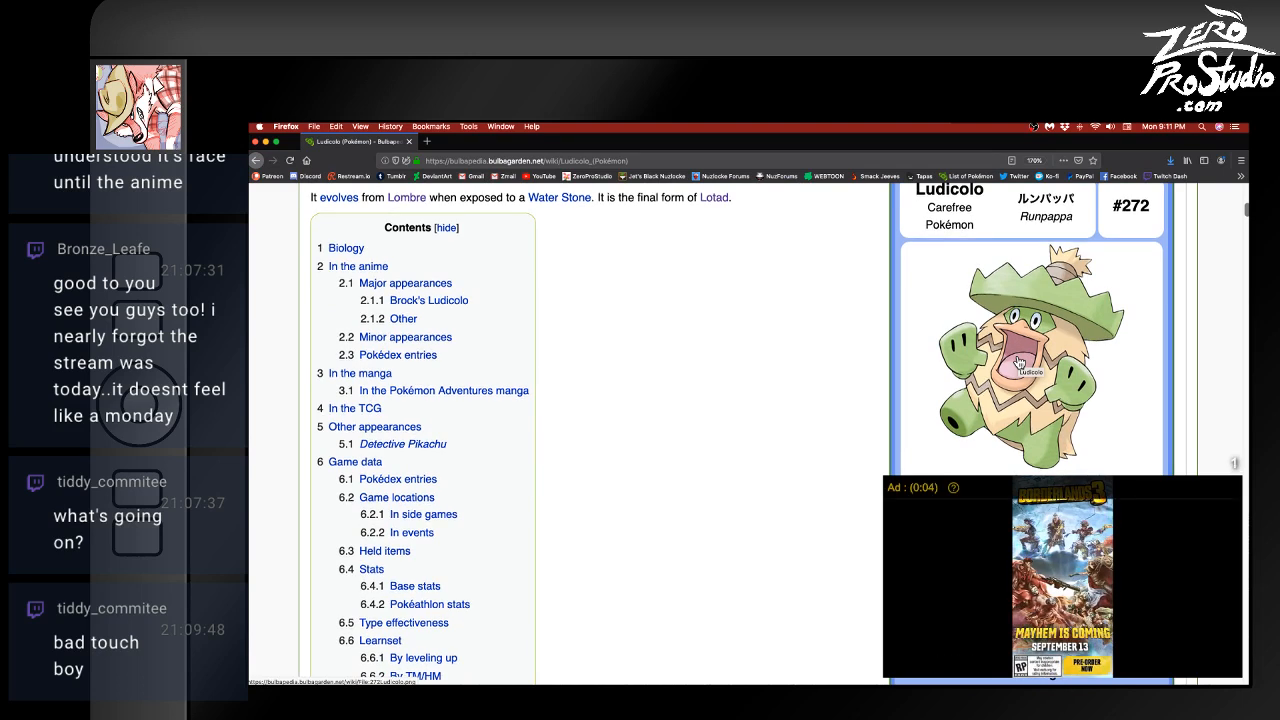
# - Read Ludicolo's Biology section and look over the basic data in the infobox beside it
pyautogui.scroll(-10, 806, 237)
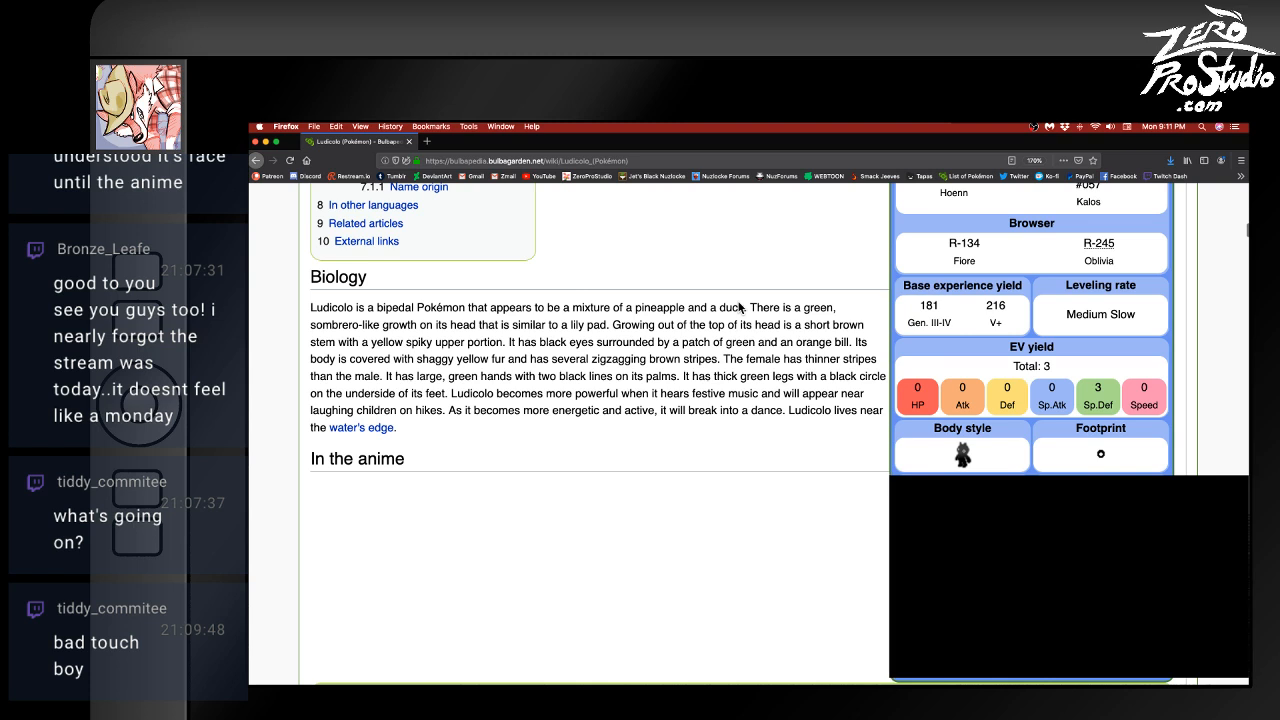
pyautogui.scroll(-1, 711, 421)
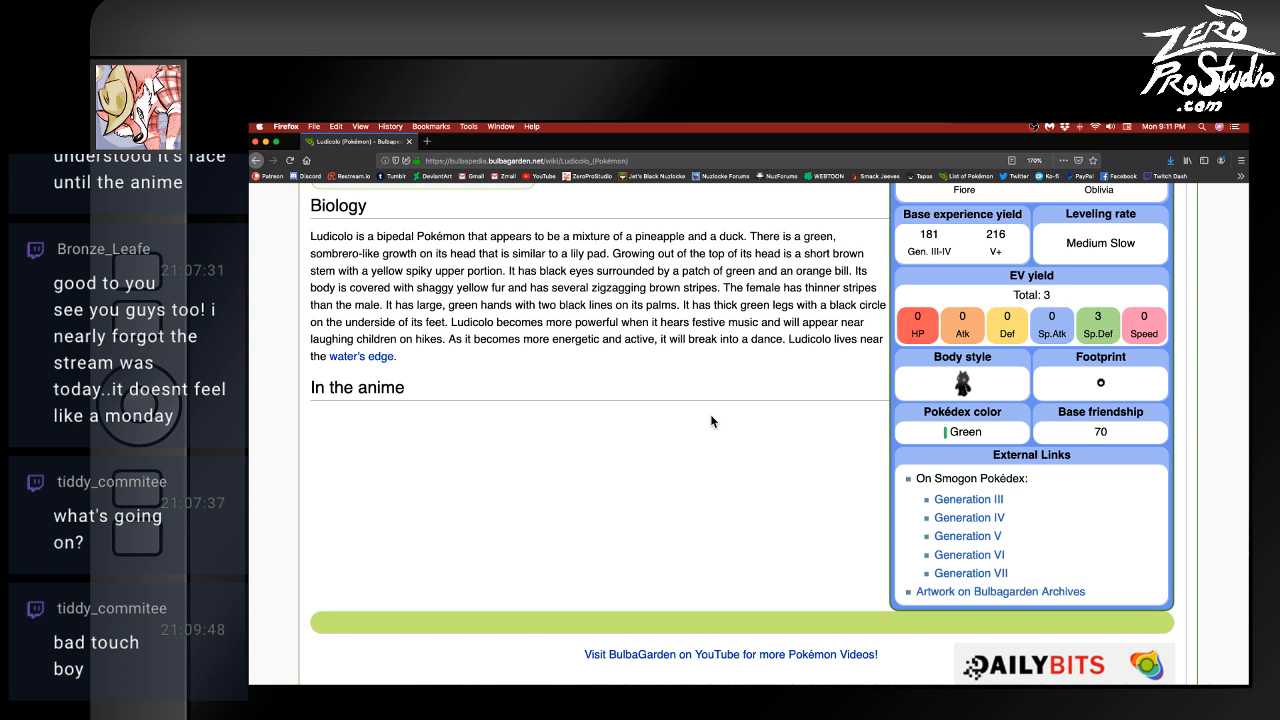
pyautogui.scroll(-1, 711, 421)
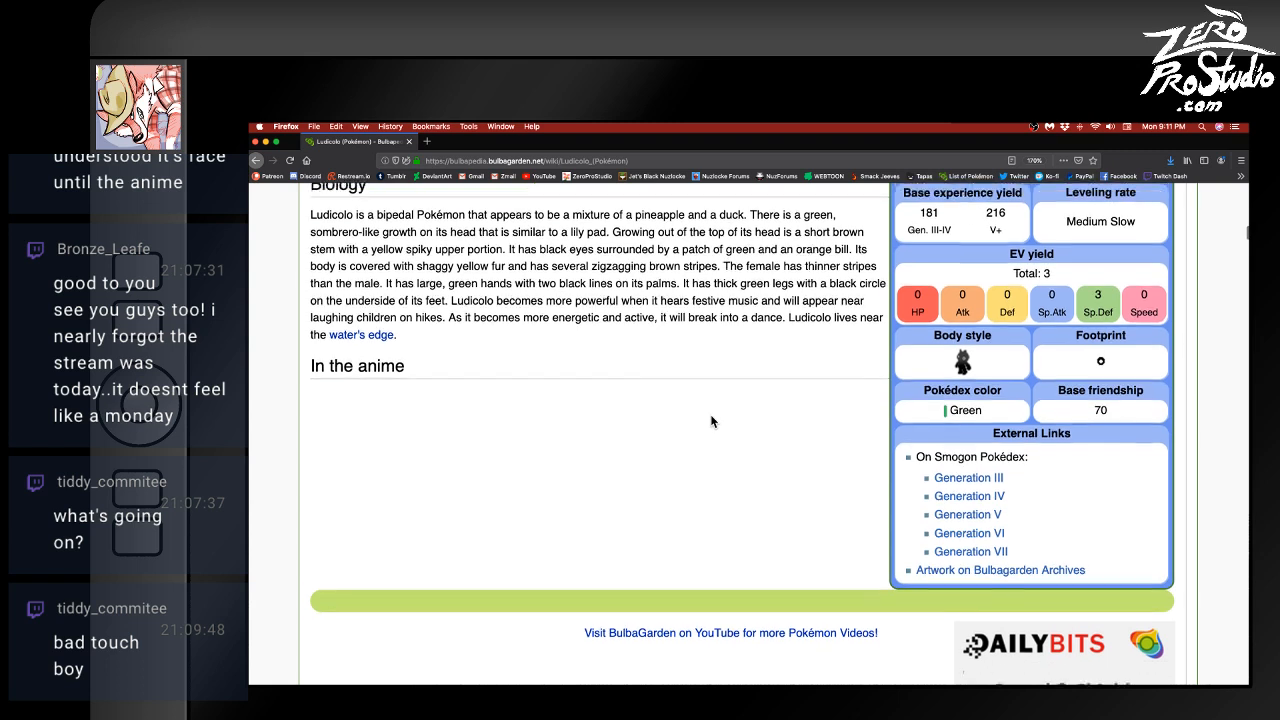
pyautogui.scroll(1, 745, 363)
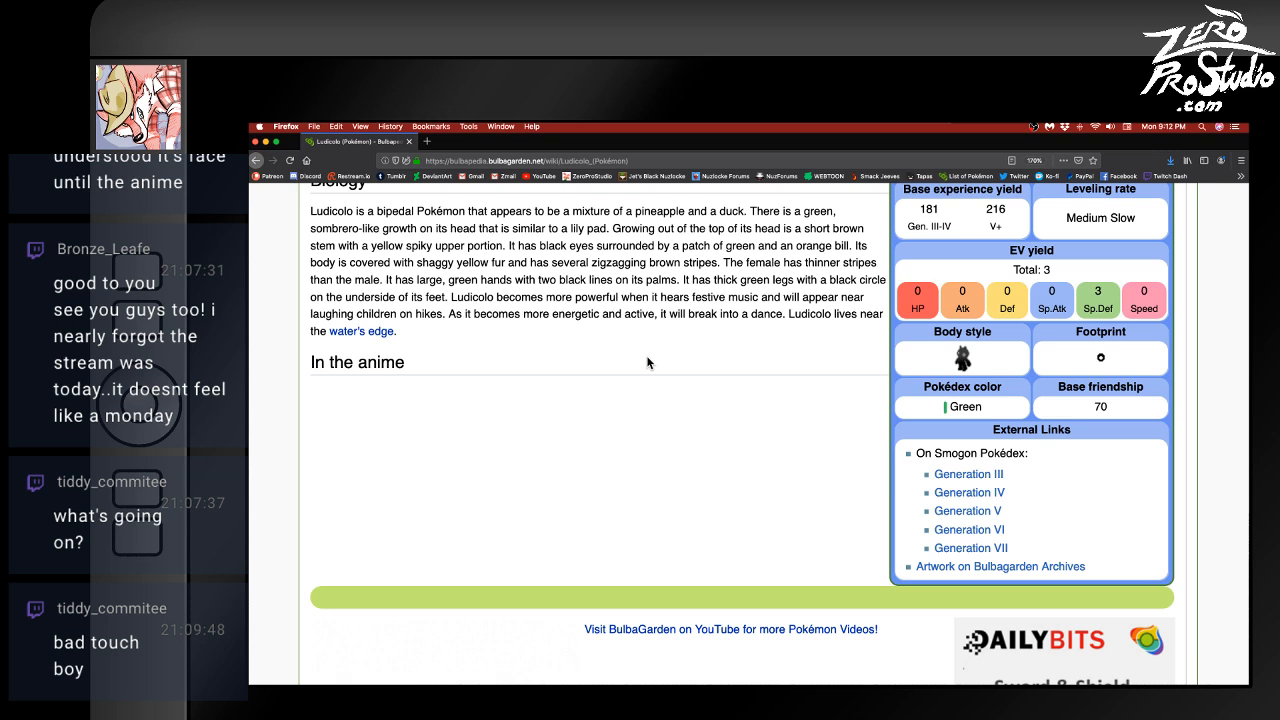
# - Skim Ludicolo's anime appearances and the manga, TCG and other appearances sections
pyautogui.scroll(-10, 647, 363)
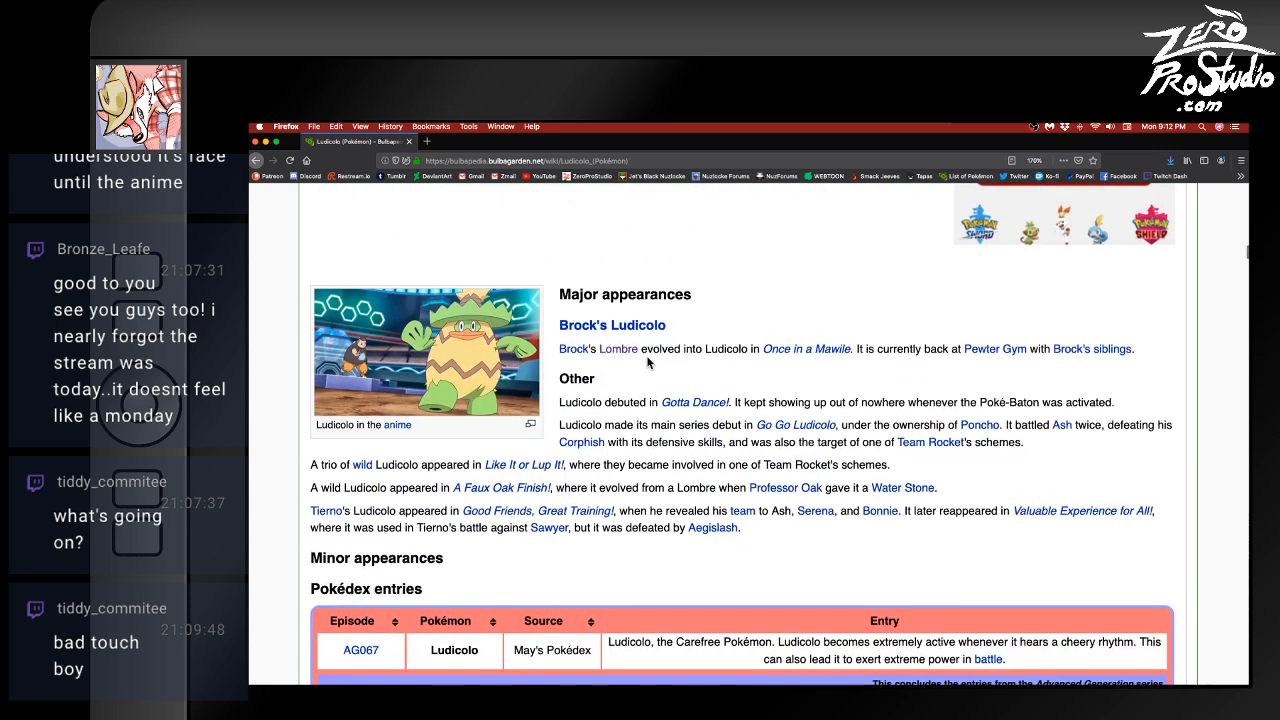
pyautogui.scroll(-1, 647, 363)
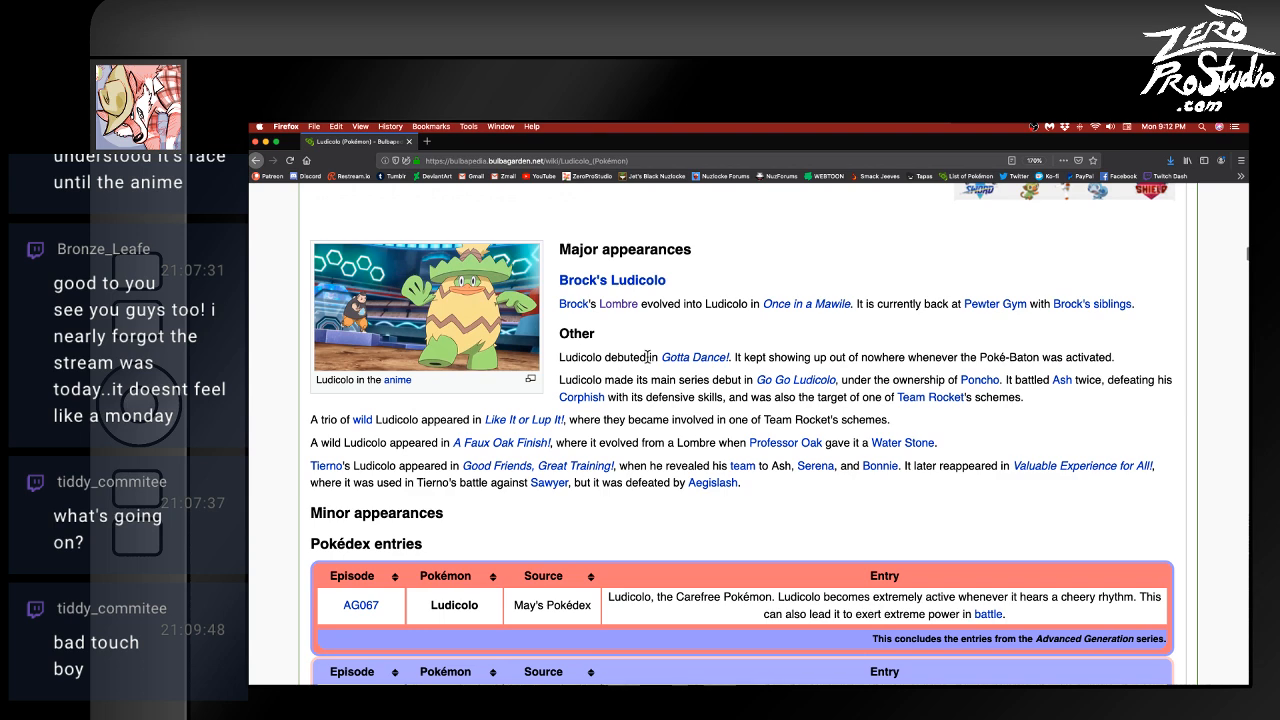
pyautogui.scroll(-13, 647, 360)
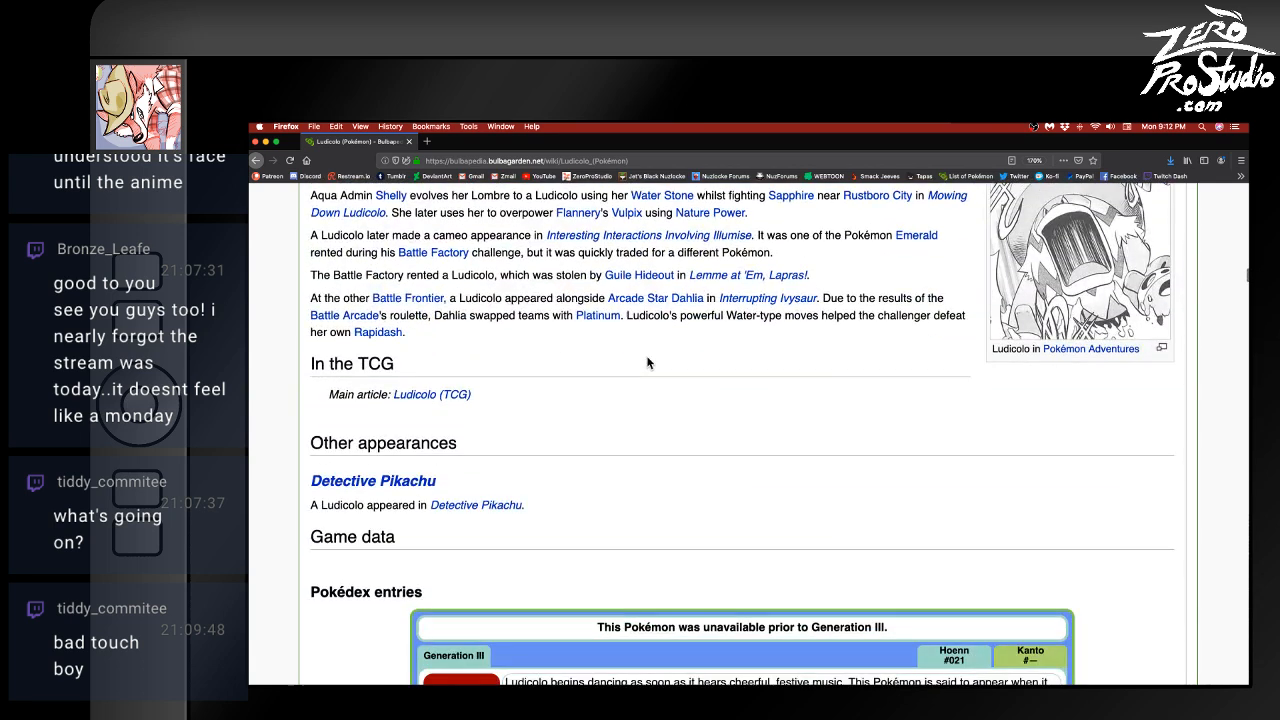
# - Read Ludicolo's game Pokédex entries from Generation III to Generation VII
pyautogui.scroll(-10, 647, 363)
pyautogui.scroll(5, 647, 363)
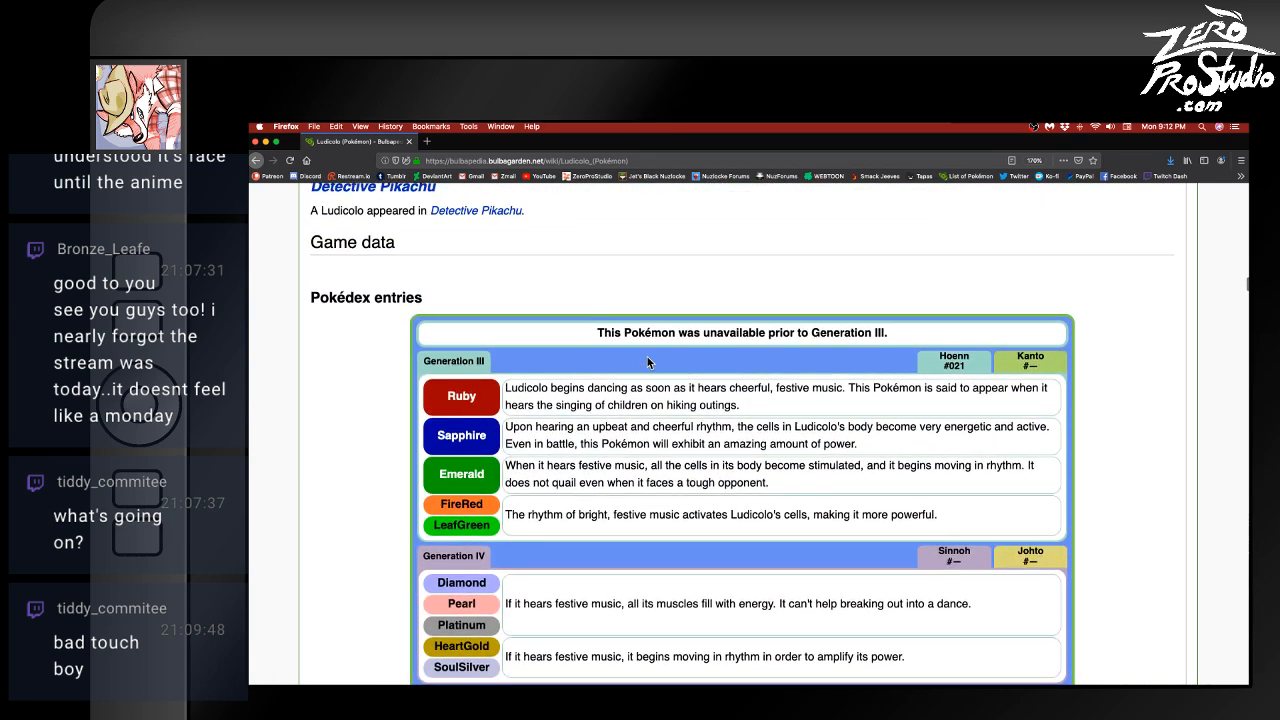
pyautogui.scroll(-2, 700, 400)
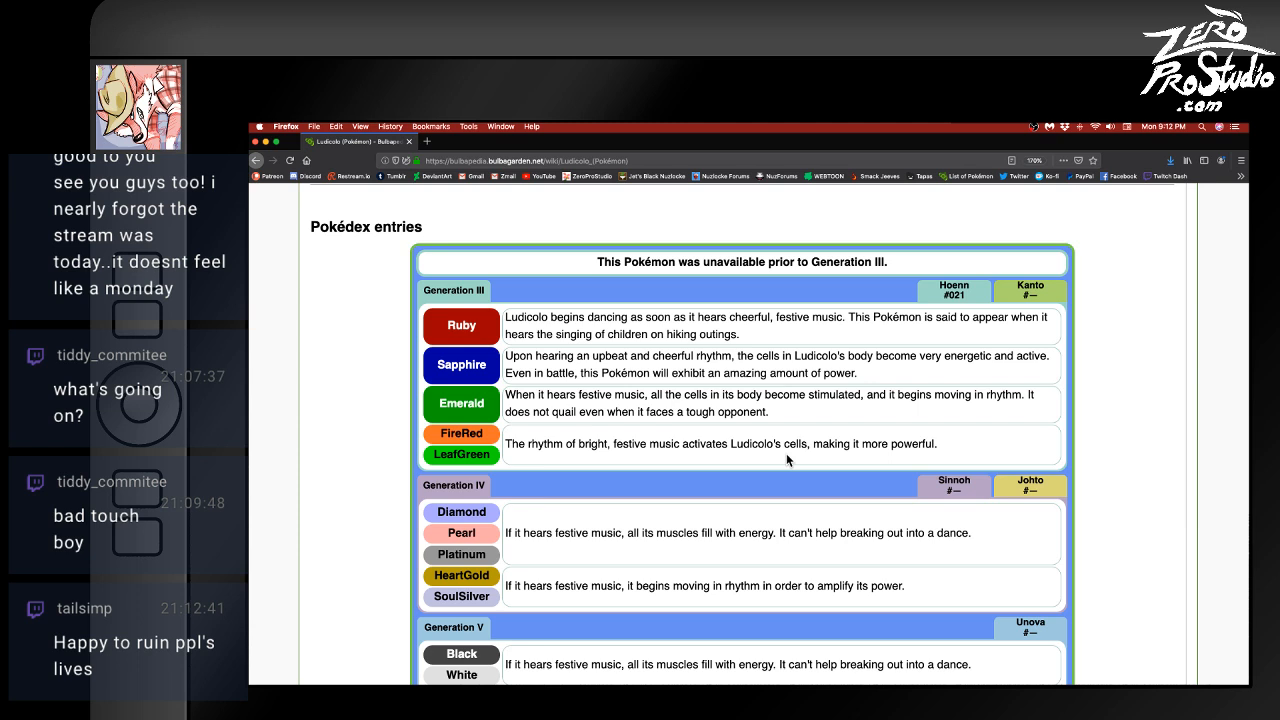
pyautogui.scroll(-1, 786, 458)
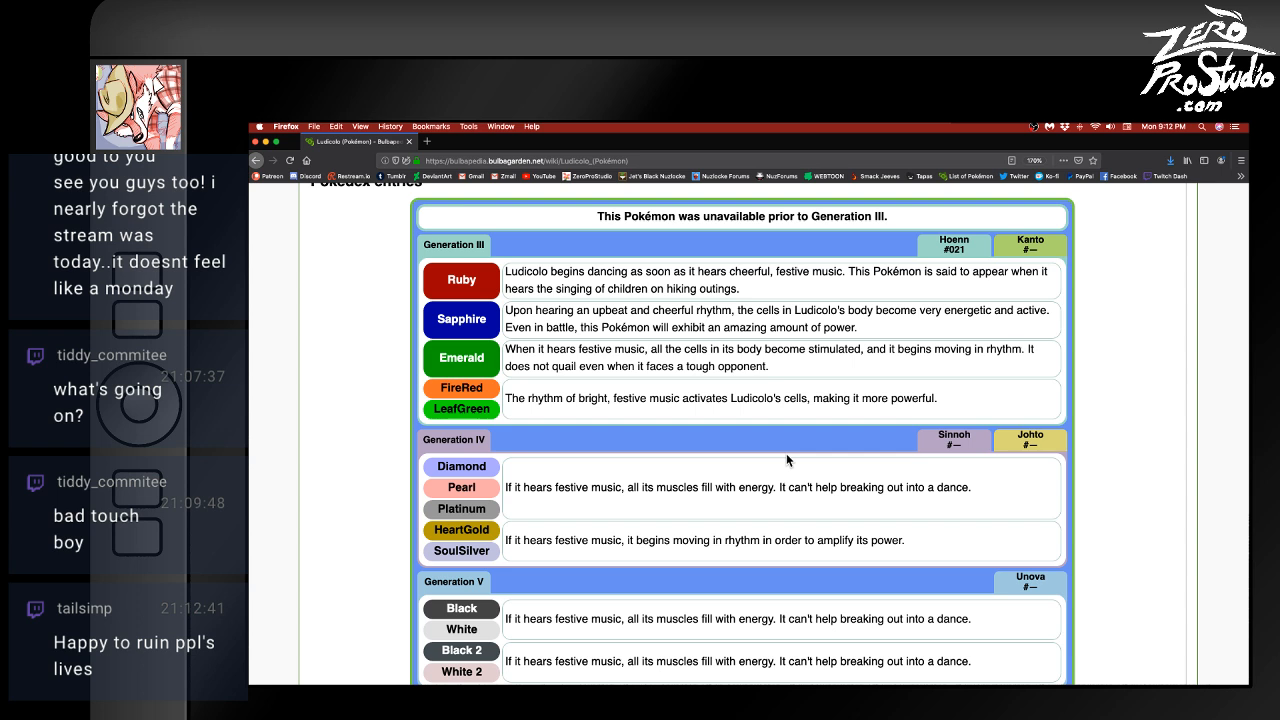
pyautogui.scroll(-4, 786, 460)
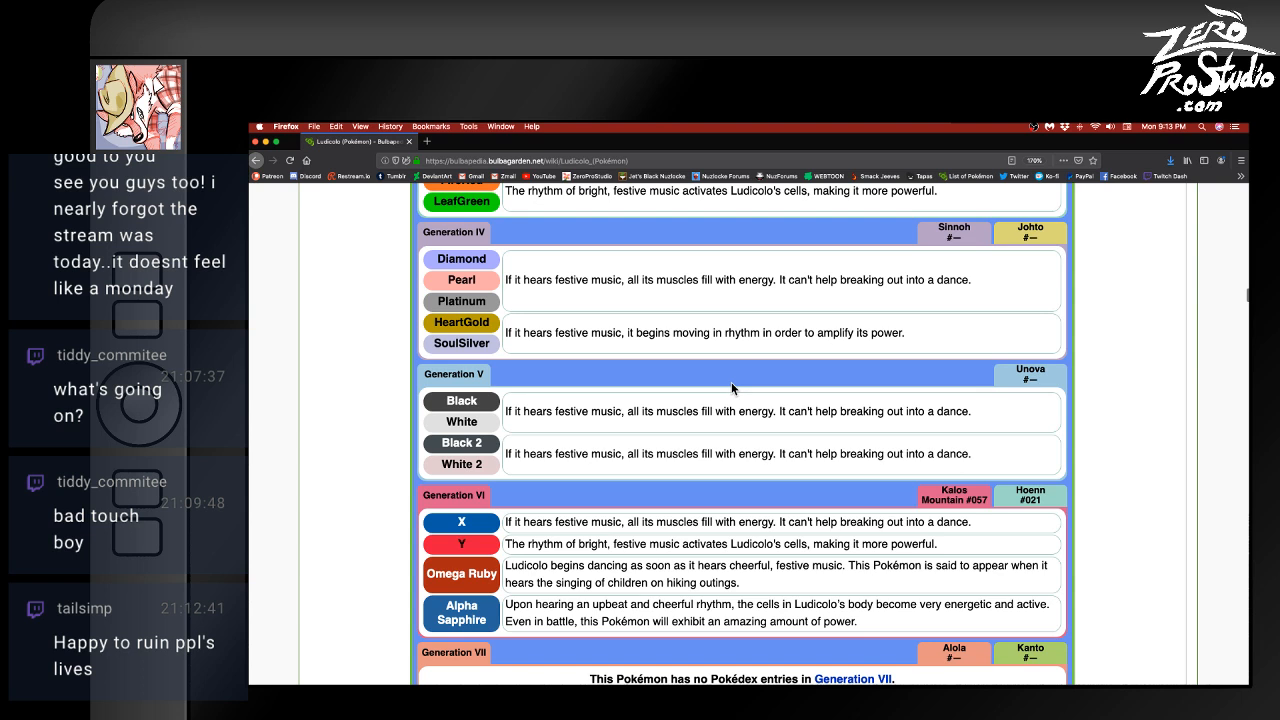
pyautogui.scroll(-3, 731, 384)
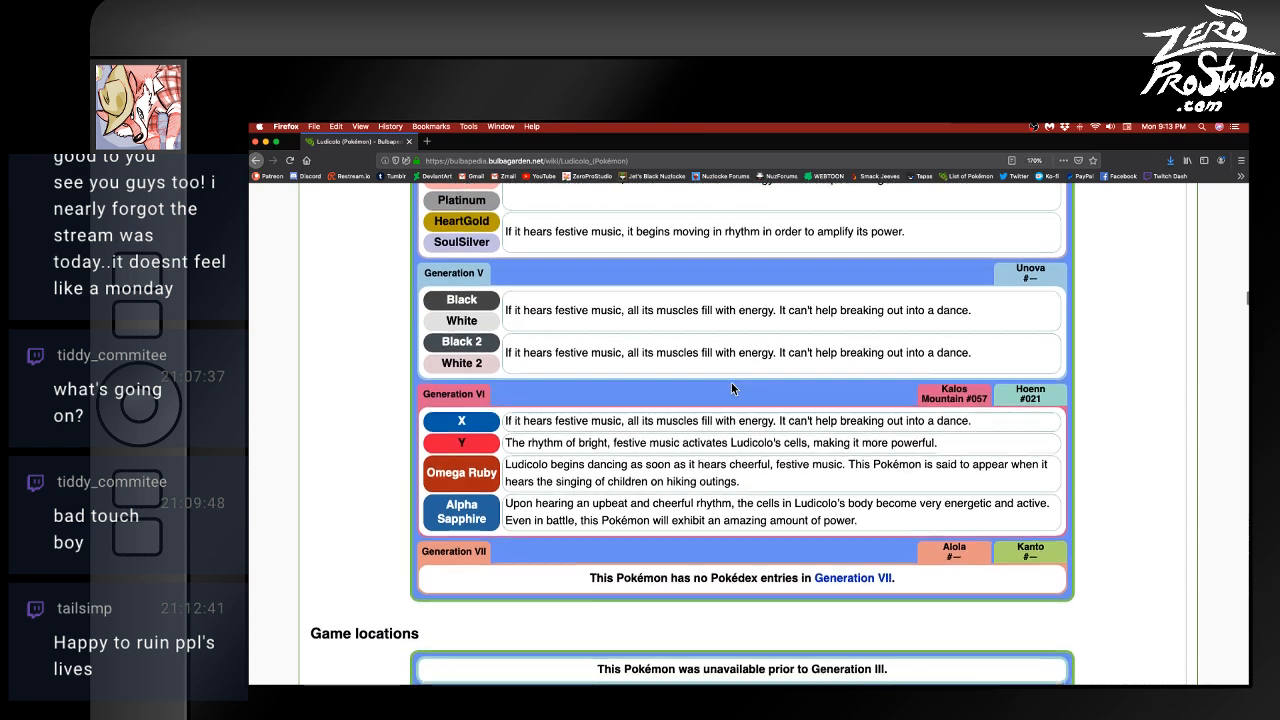
pyautogui.scroll(-2, 731, 388)
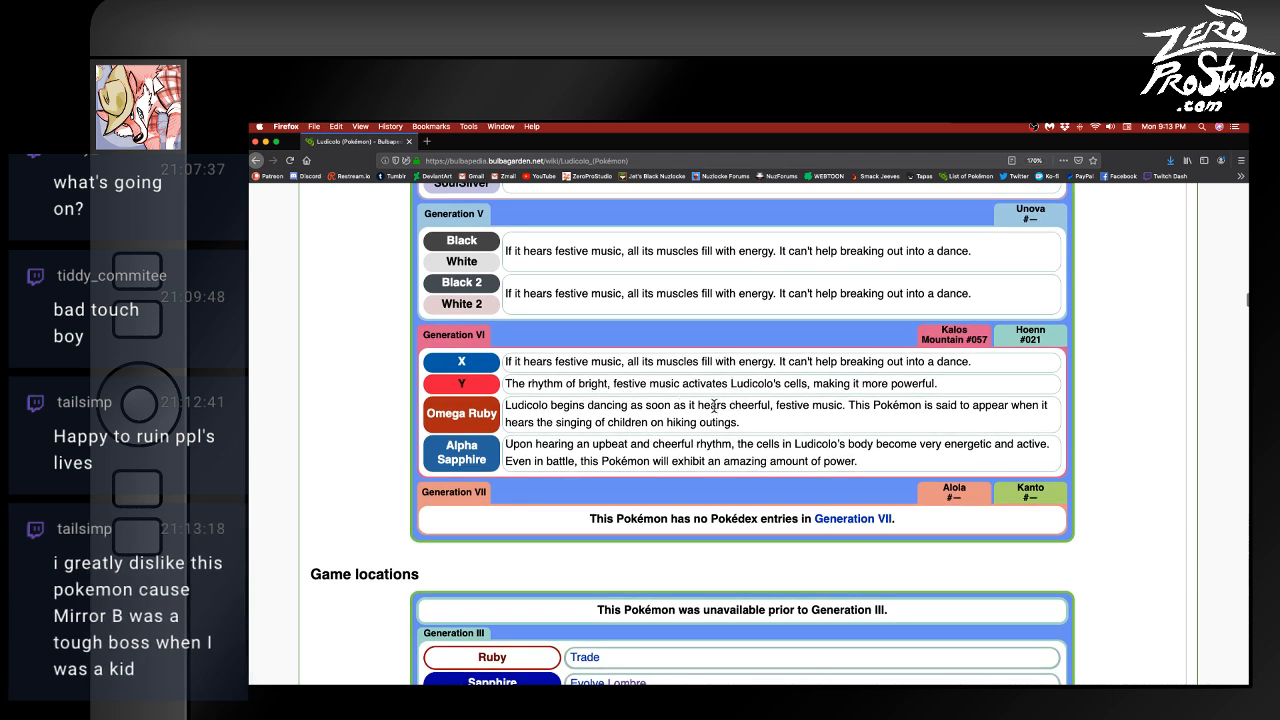
# - Skim Ludicolo's game locations, learnsets and side-game data down to the Evolution section
pyautogui.scroll(-1, 714, 406)
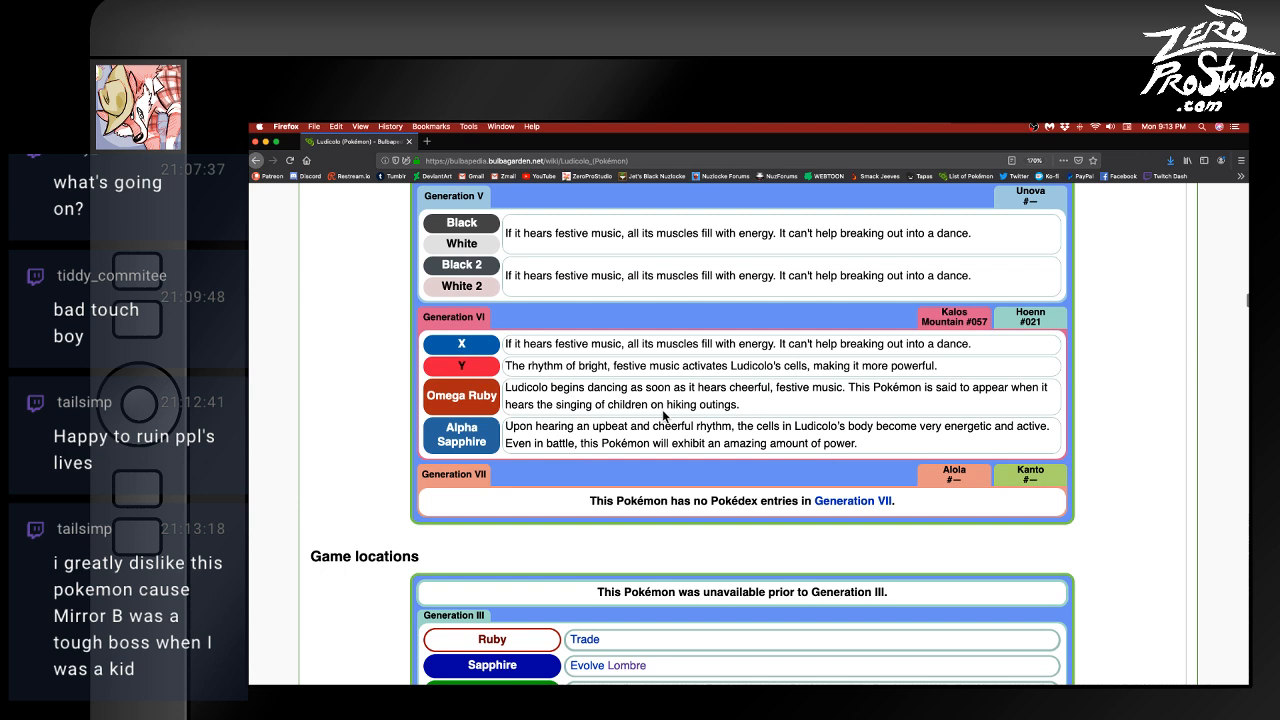
pyautogui.scroll(-2, 663, 416)
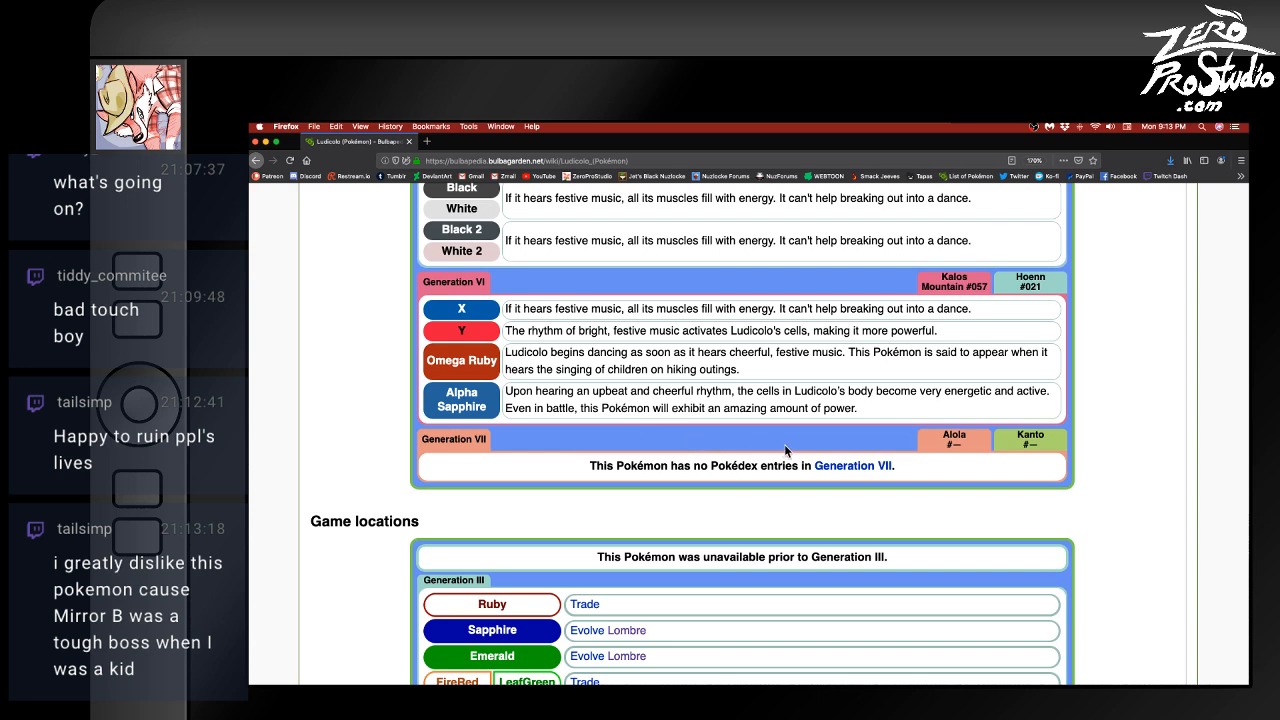
pyautogui.scroll(-10, 784, 444)
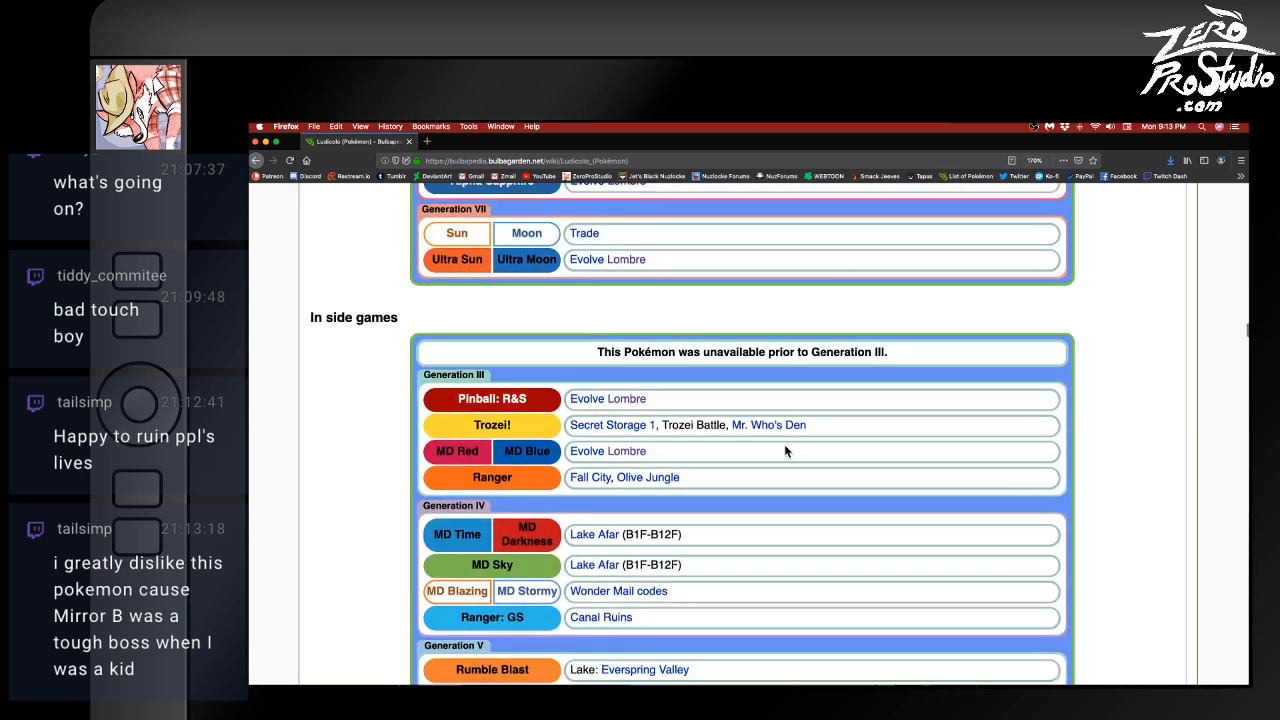
pyautogui.scroll(12, 784, 444)
pyautogui.scroll(-20, 784, 450)
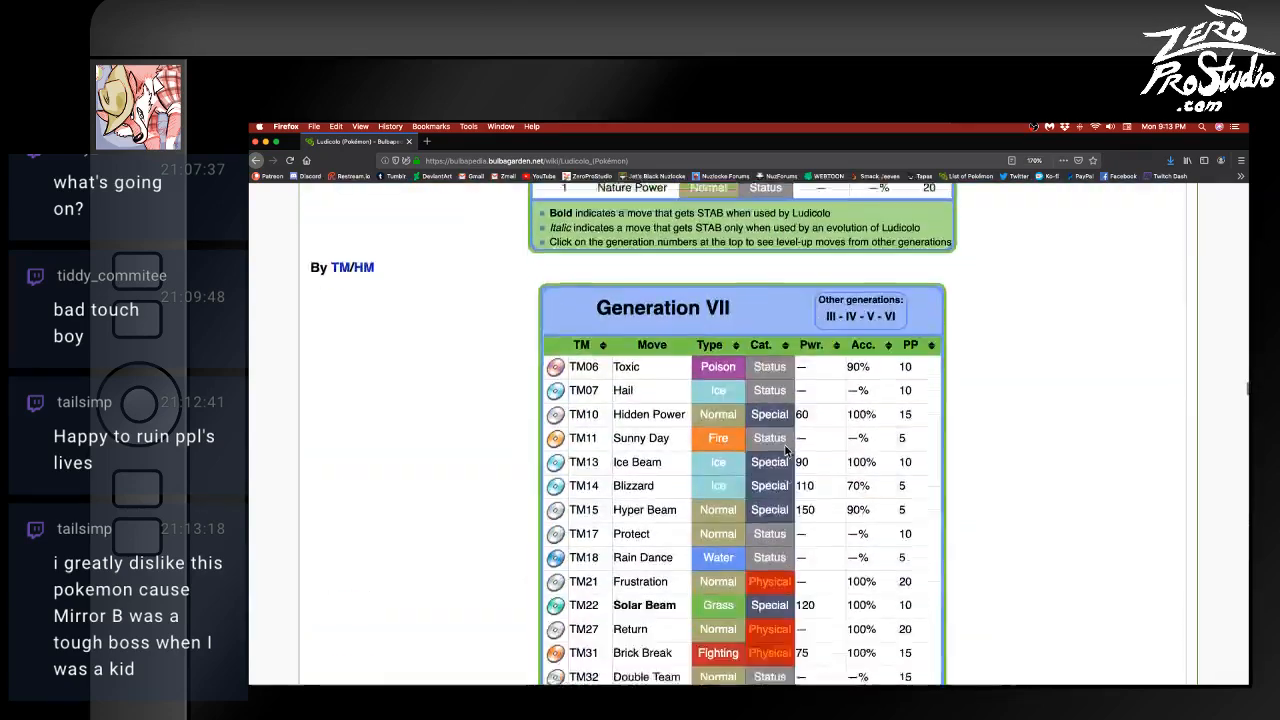
pyautogui.scroll(-3, 784, 450)
pyautogui.scroll(20, 784, 450)
pyautogui.scroll(-6, 786, 452)
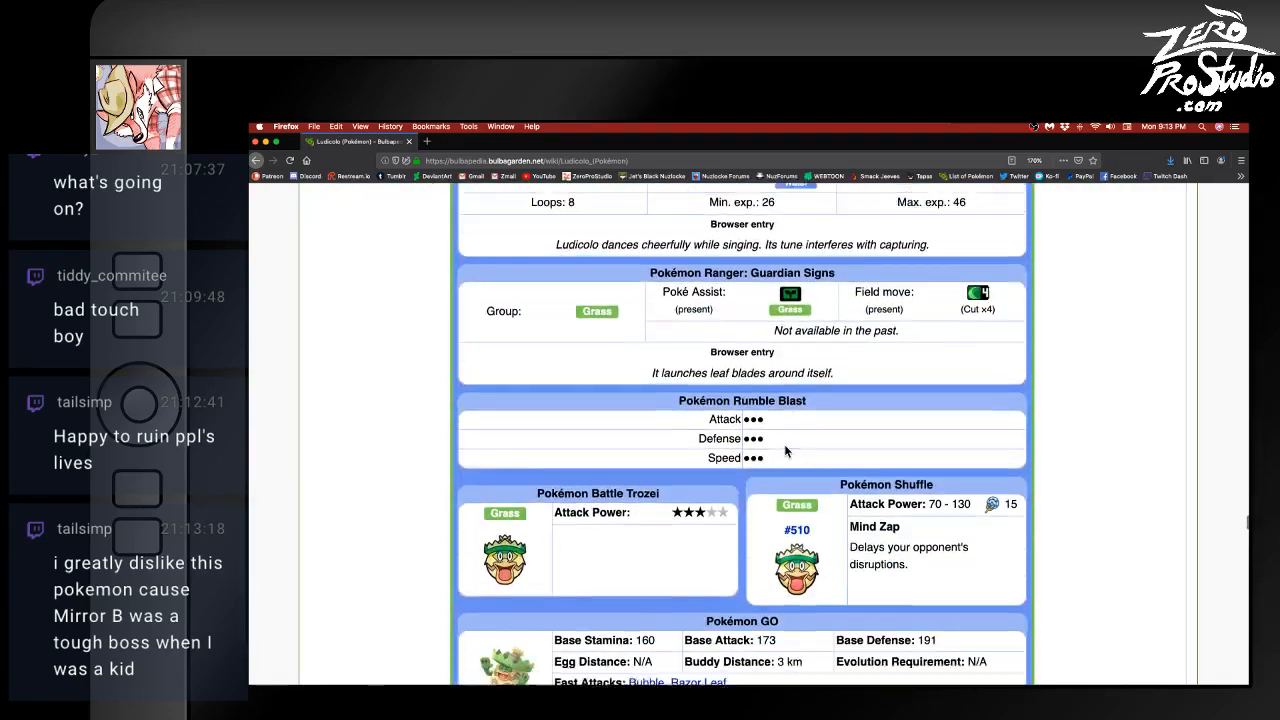
pyautogui.scroll(-5, 786, 452)
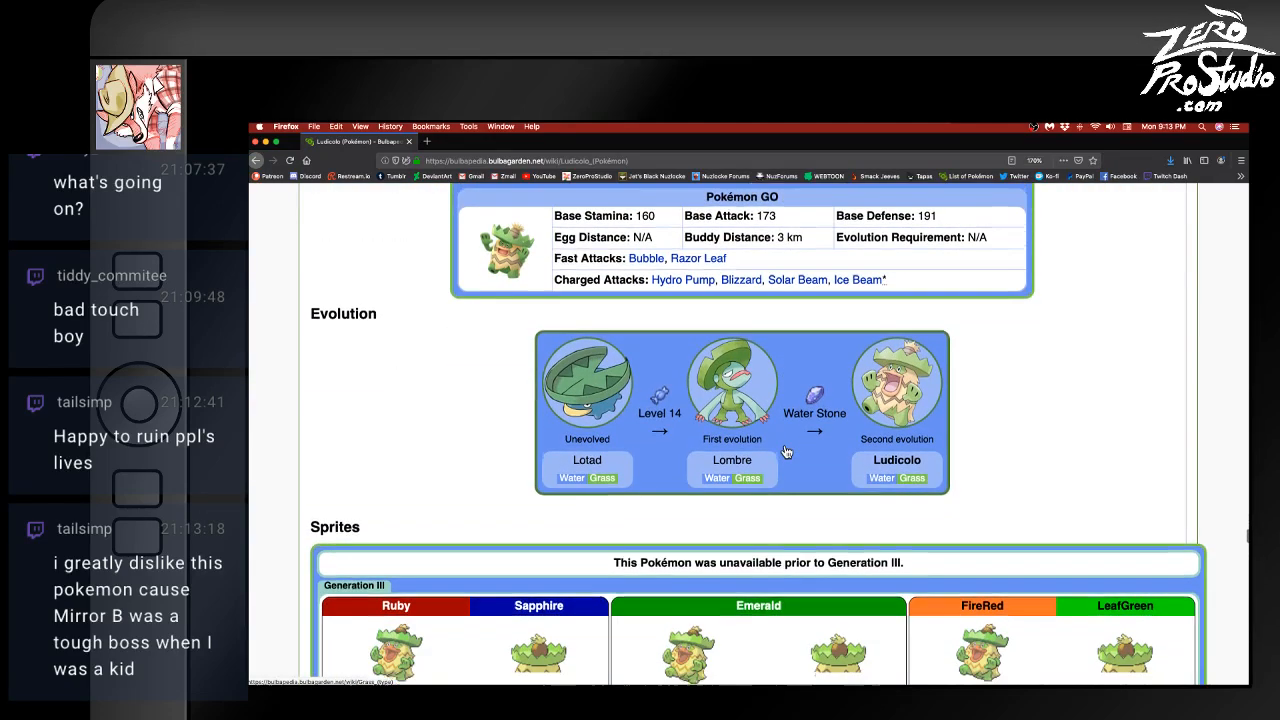
# - Examine Ludicolo's evolution line and its front and back sprites from Generation III to Generation VI
pyautogui.scroll(-1, 786, 452)
pyautogui.scroll(-3, 786, 452)
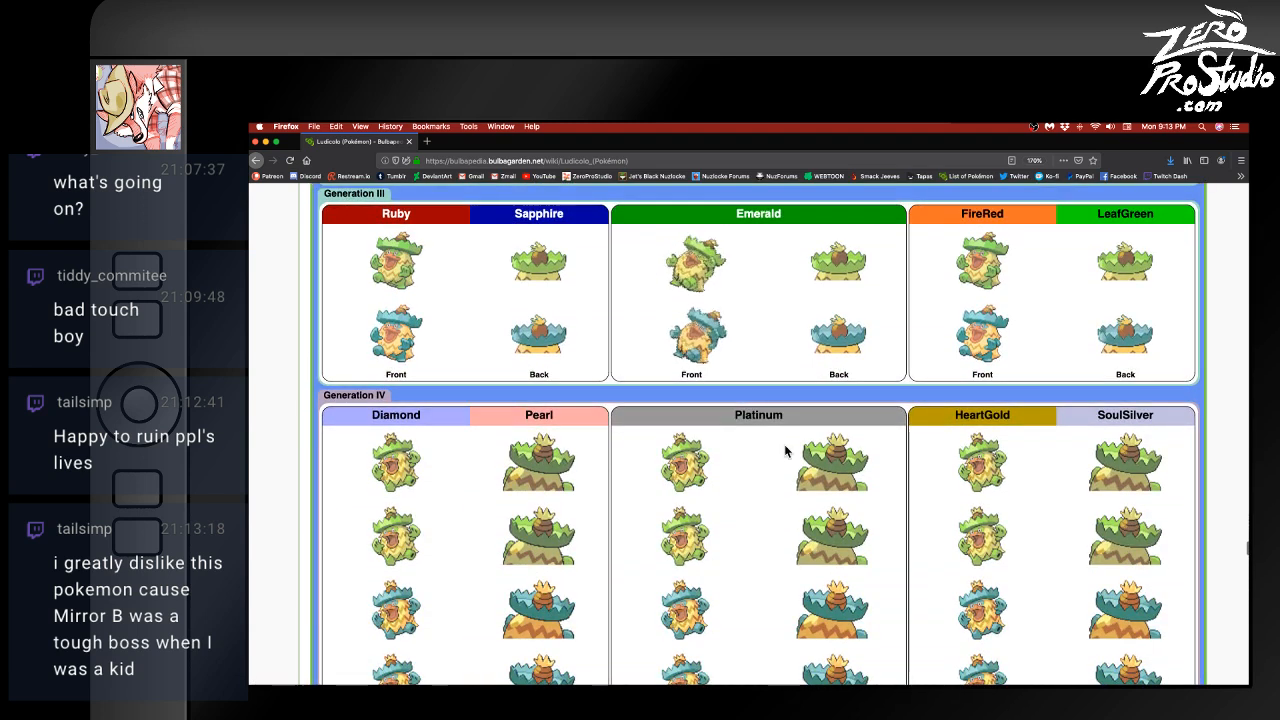
pyautogui.scroll(-5, 786, 452)
pyautogui.scroll(-4, 786, 452)
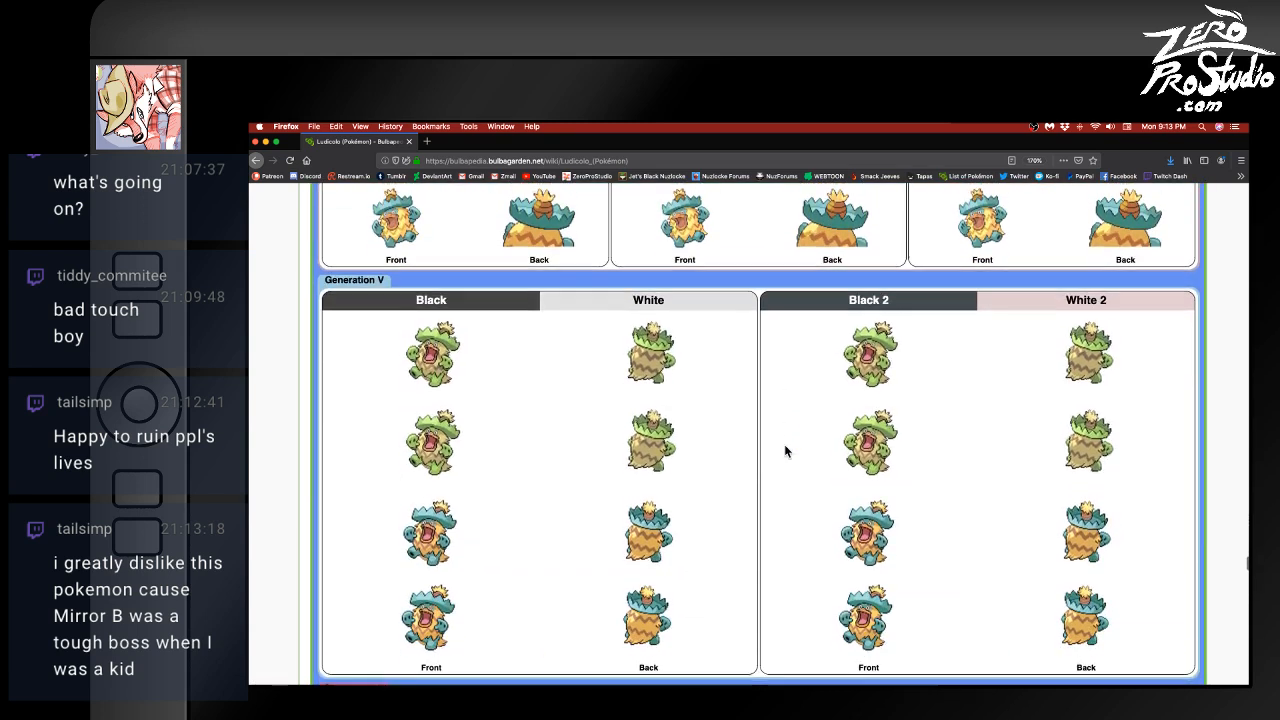
pyautogui.scroll(-5, 785, 450)
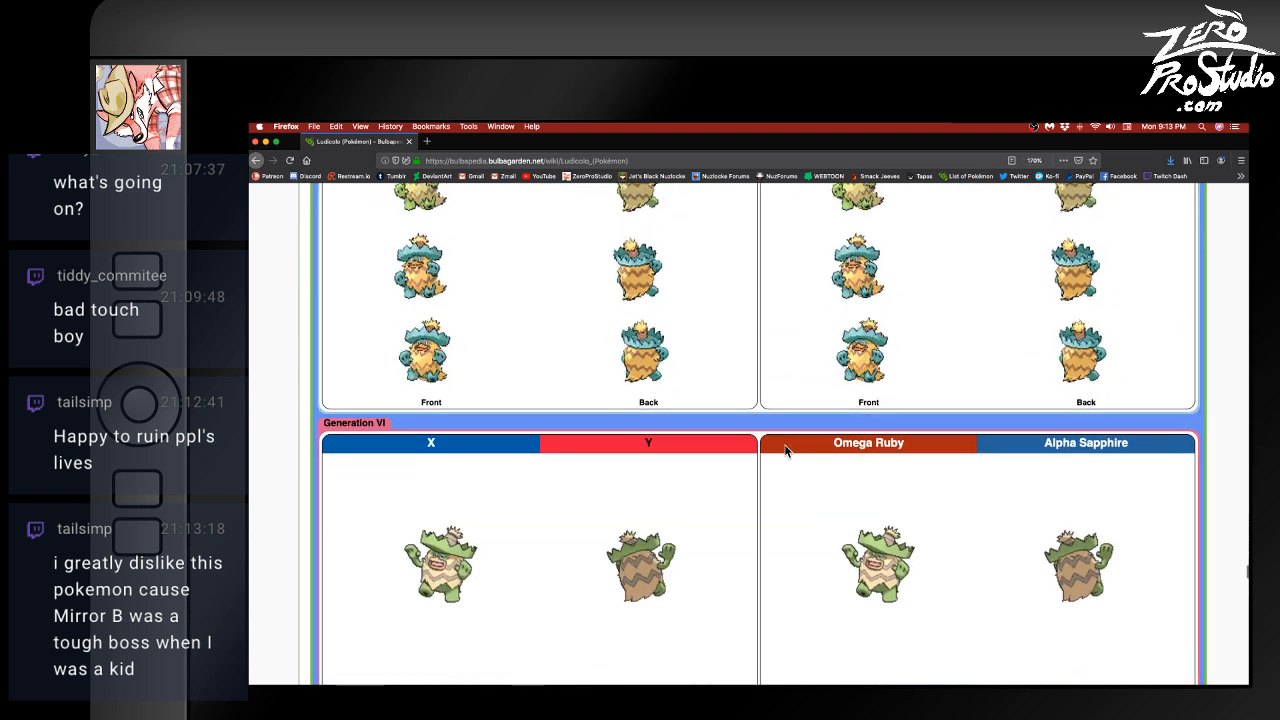
pyautogui.scroll(-5, 785, 450)
pyautogui.scroll(-6, 785, 451)
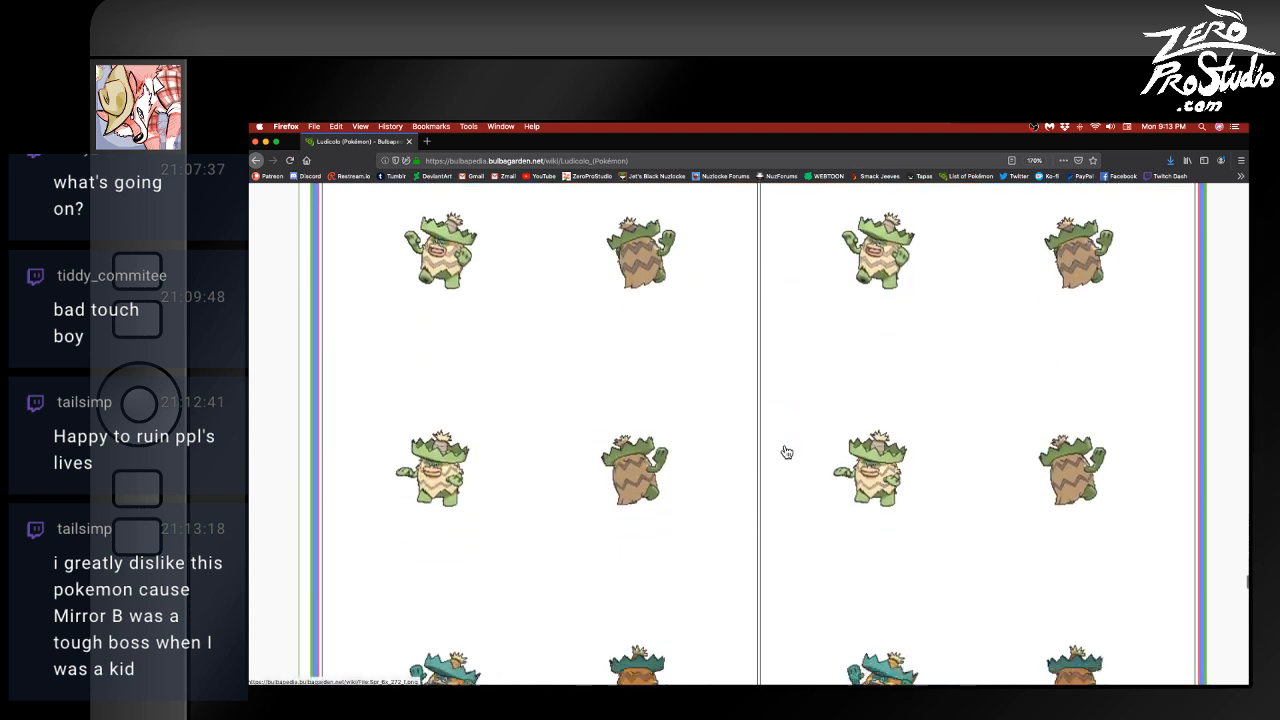
pyautogui.scroll(-1, 786, 452)
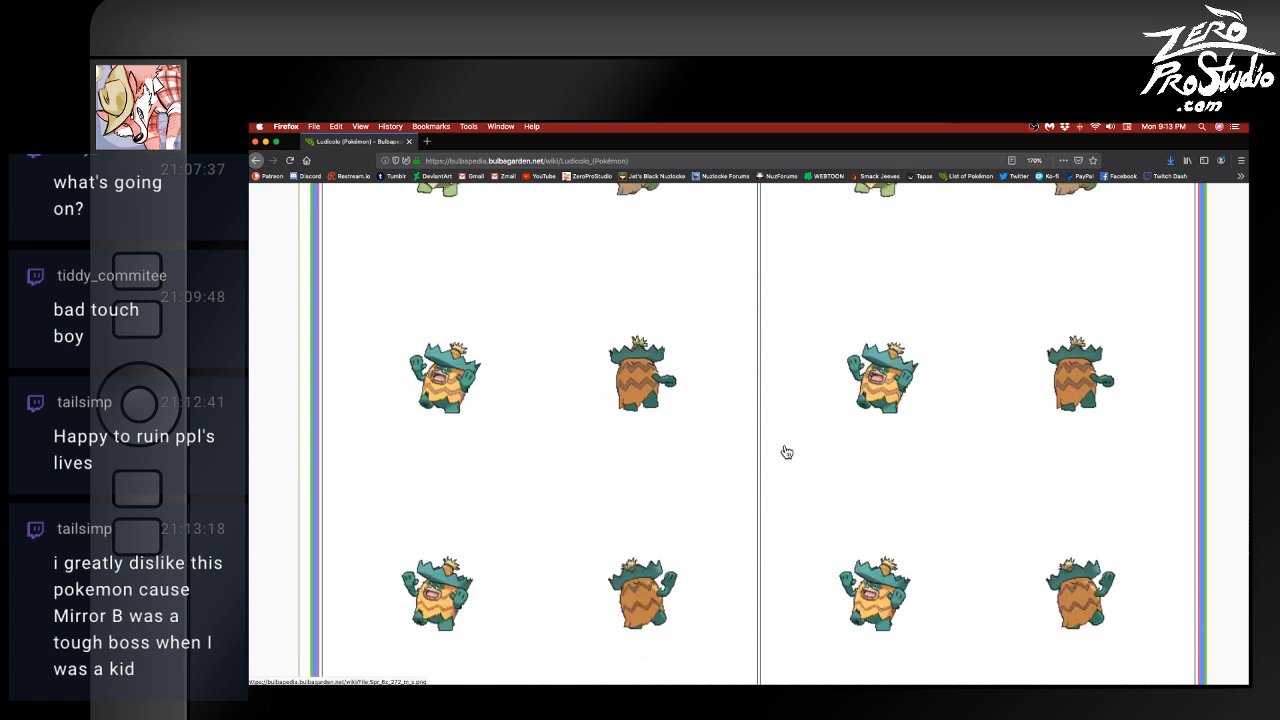
pyautogui.scroll(-3, 786, 452)
pyautogui.scroll(20, 786, 452)
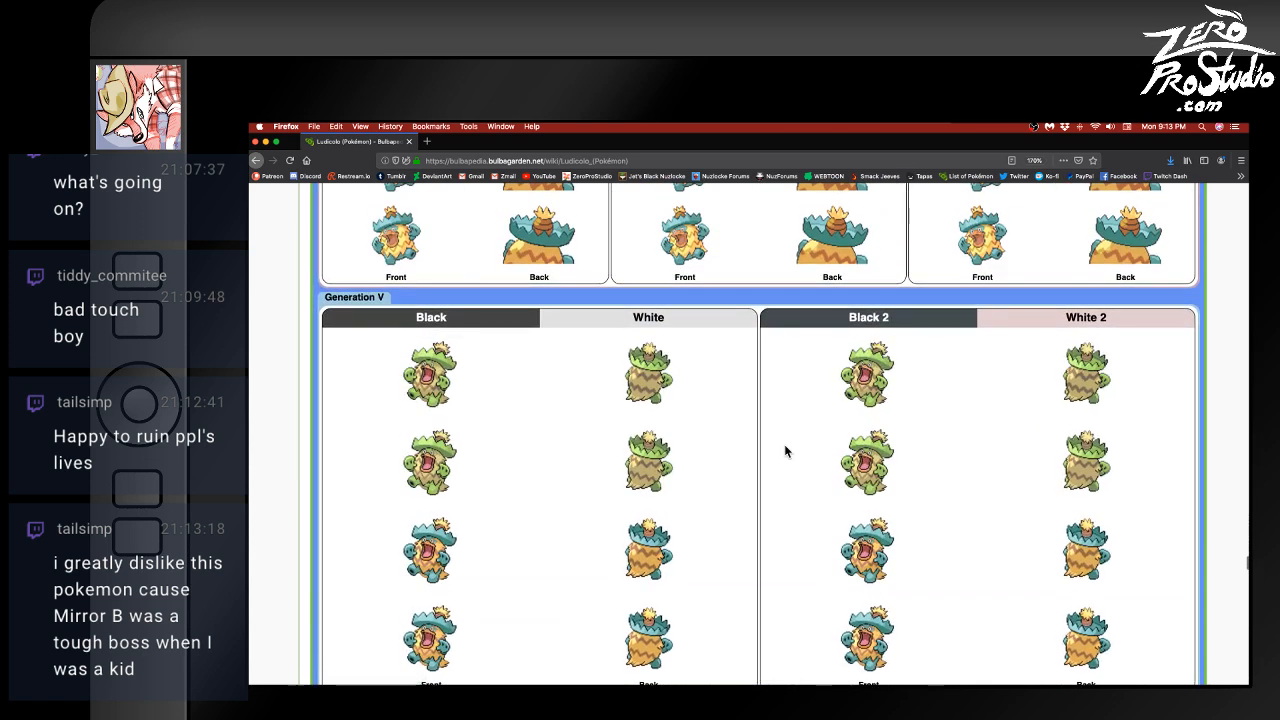
pyautogui.scroll(8, 785, 451)
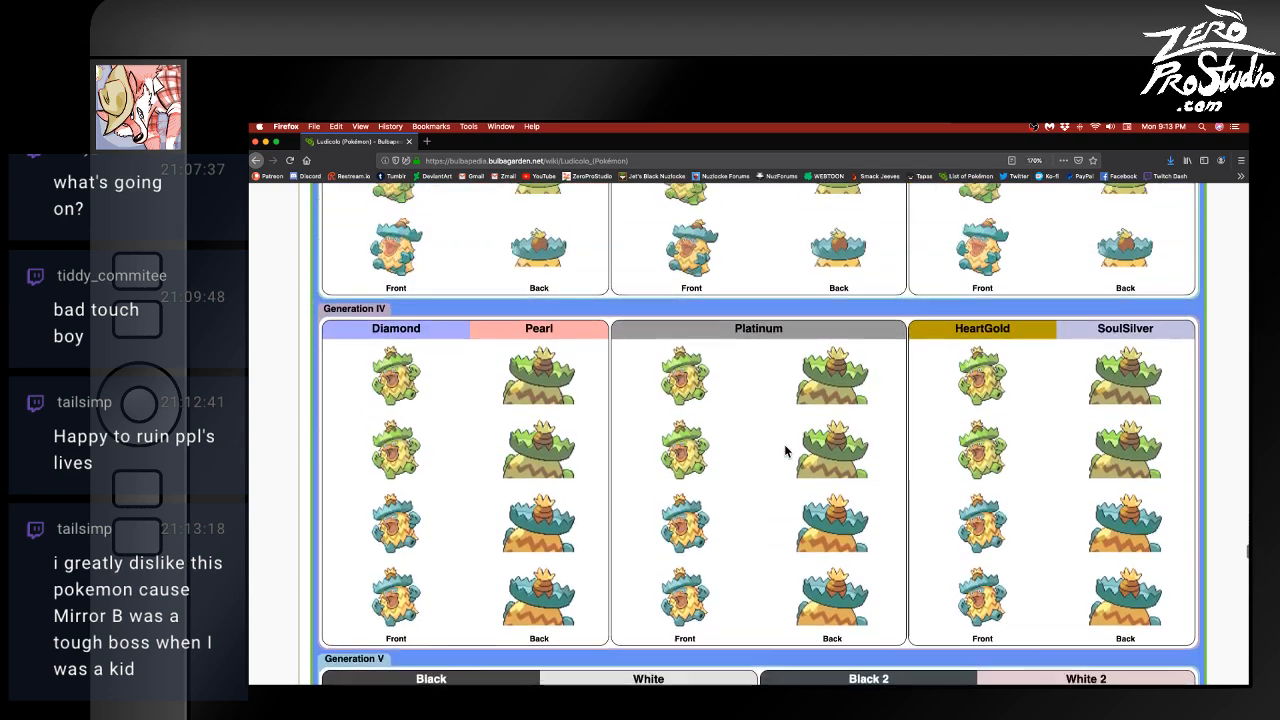
pyautogui.scroll(10, 785, 451)
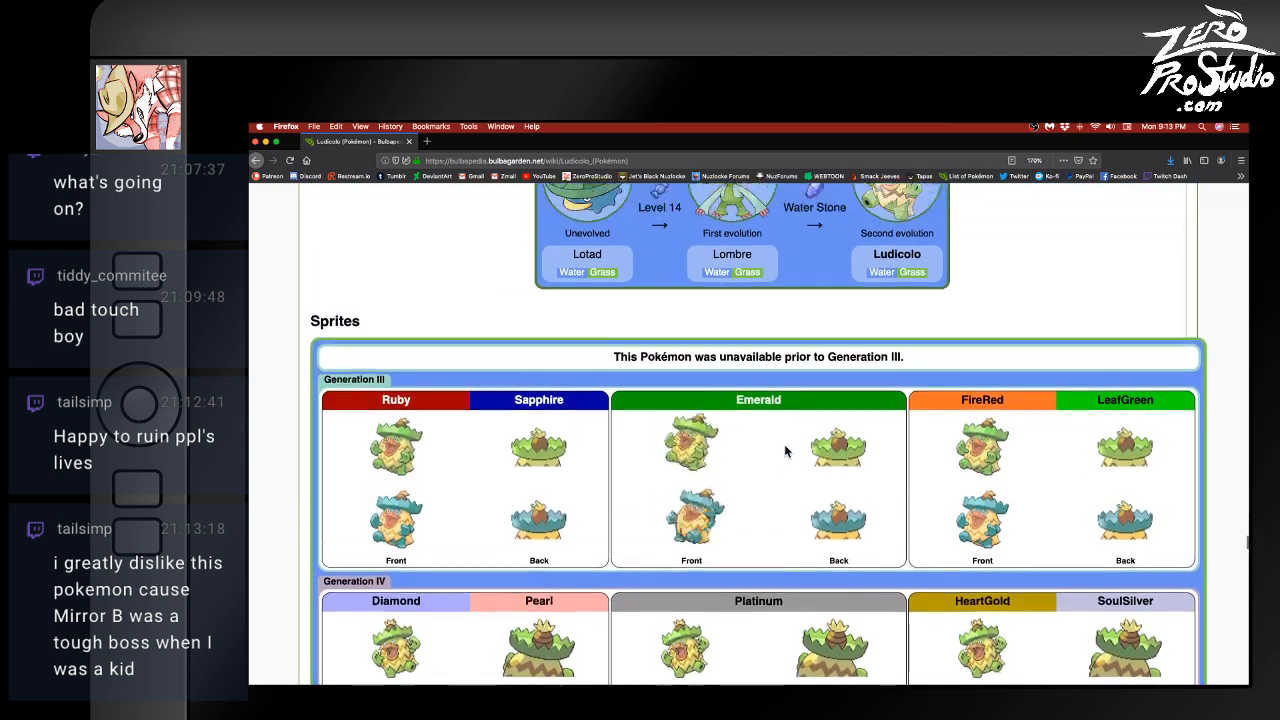
# - Return to the infobox artwork of the Ludicolo article, close the browser window and switch to Clip Studio Paint
pyautogui.scroll(20, 785, 451)
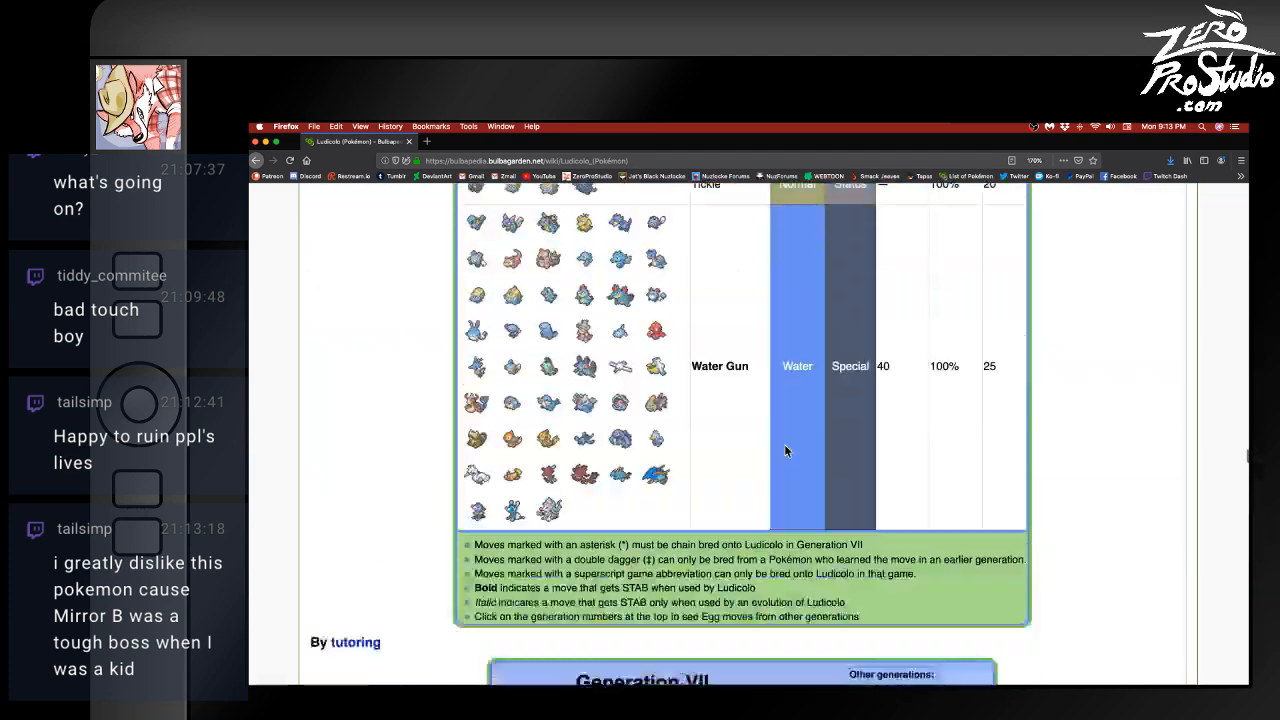
pyautogui.scroll(20, 785, 451)
pyautogui.scroll(-5, 785, 451)
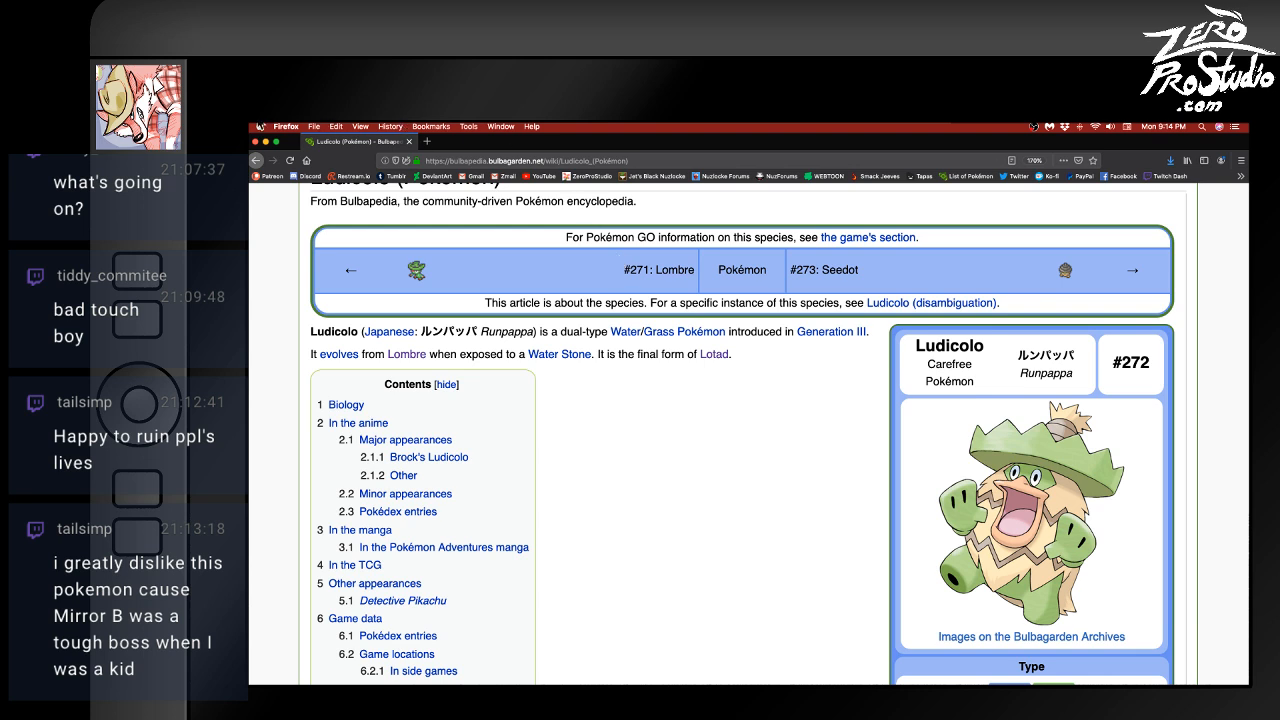
pyautogui.click(255, 142)
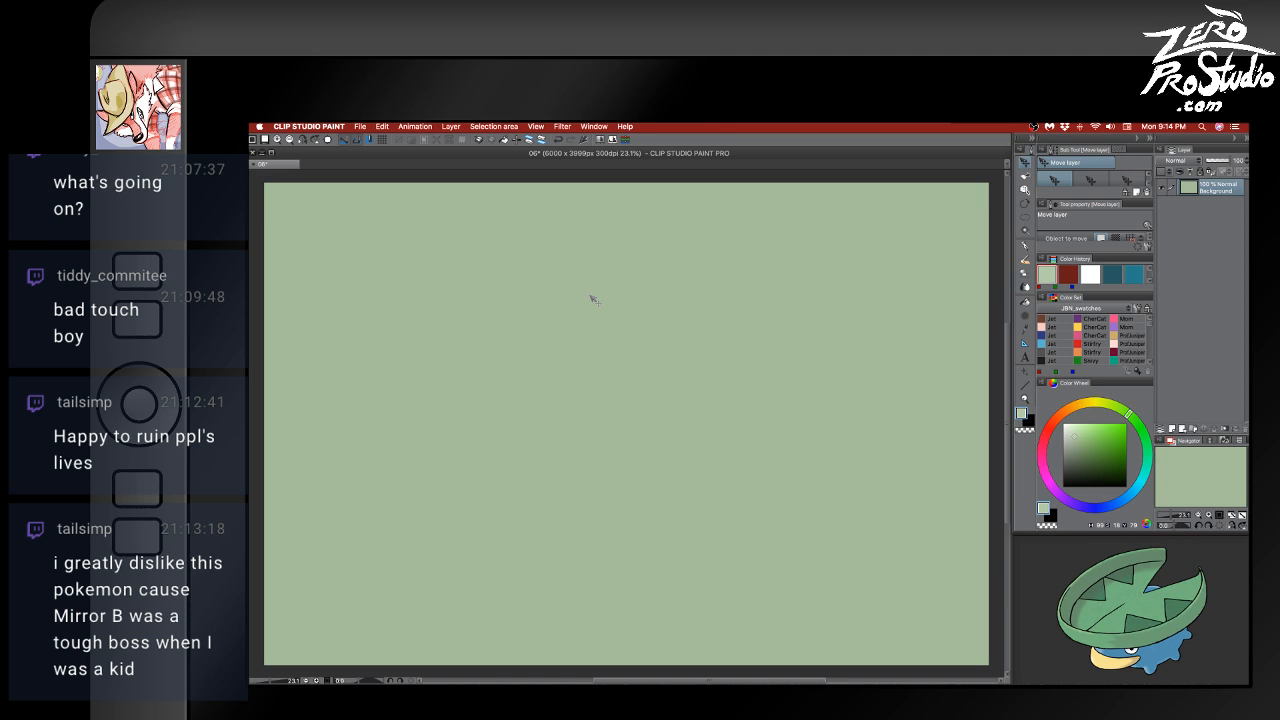
# - Choose a dark muted green as the drawing colour and switch to the Pen tool
pyautogui.moveTo(1088, 447); pyautogui.dragTo(1091, 461)
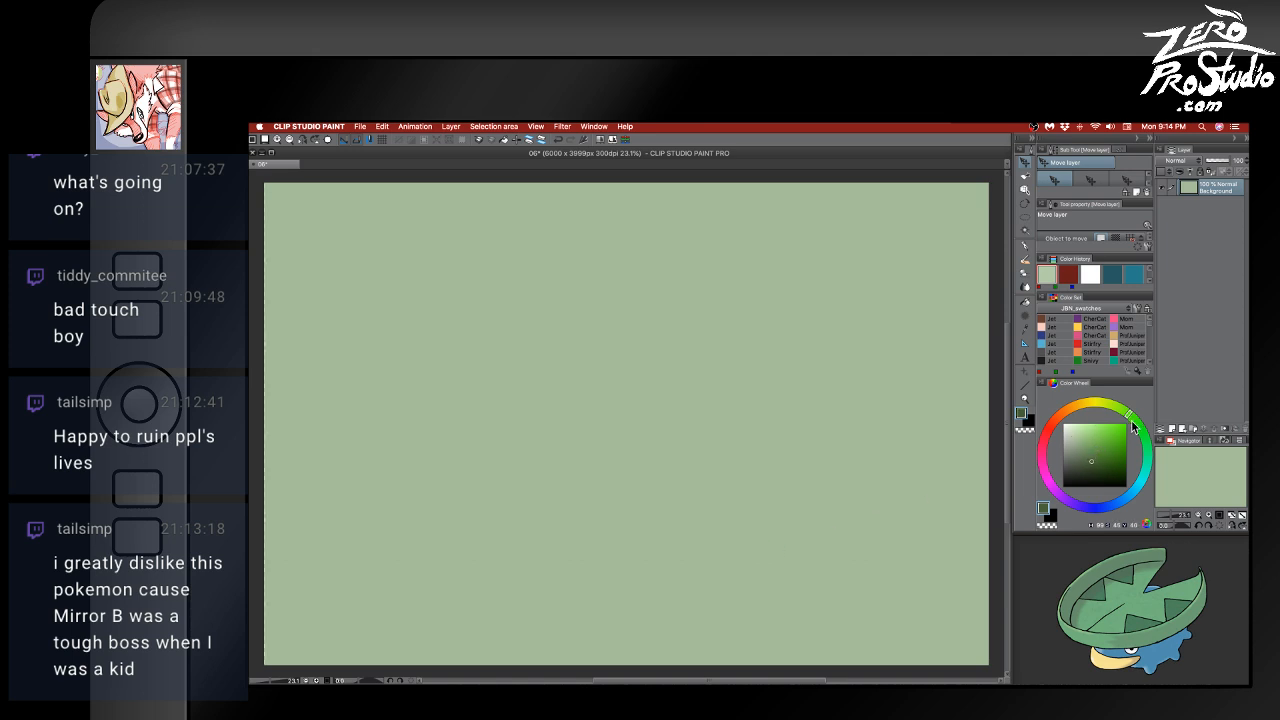
pyautogui.press('p')
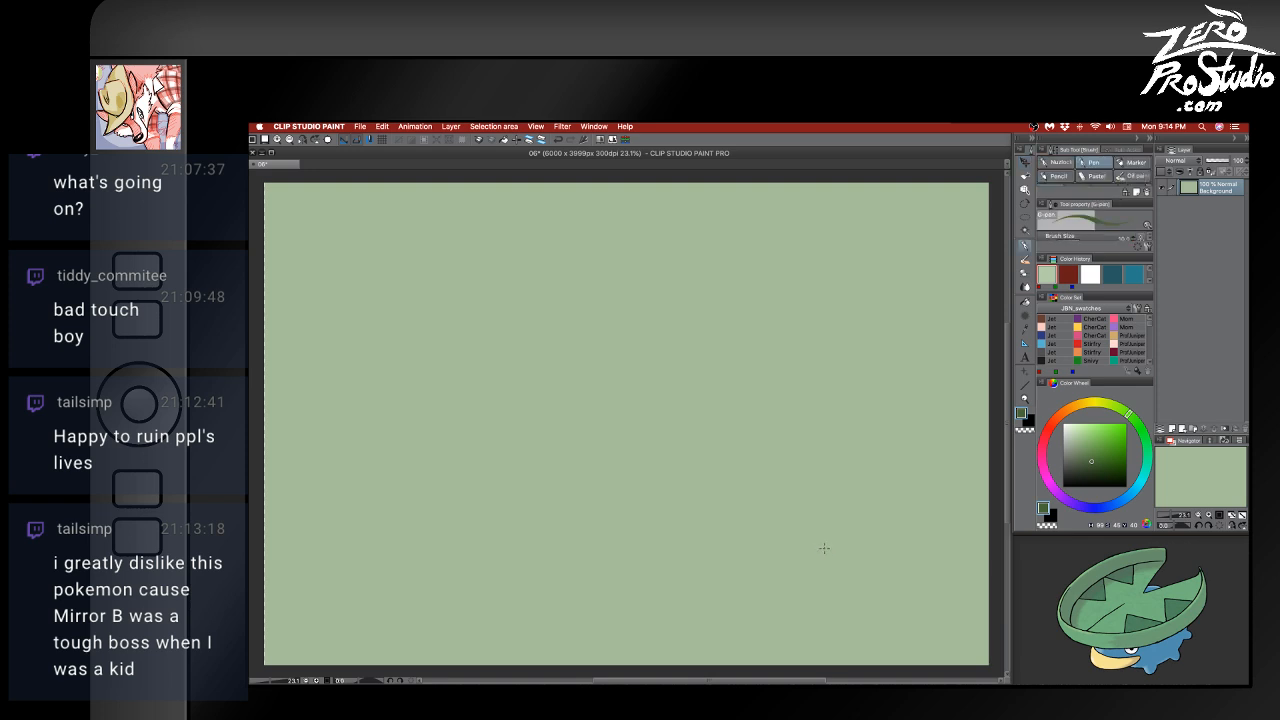
# - Try a rough sketch of a flat leaf cap over a wide rounded body in the upper-left area of the canvas
pyautogui.moveTo(638, 320)
pyautogui.mouseDown()
pyautogui.moveTo(716, 484)
pyautogui.moveTo(848, 488)
pyautogui.mouseUp()
pyautogui.press('super+z')
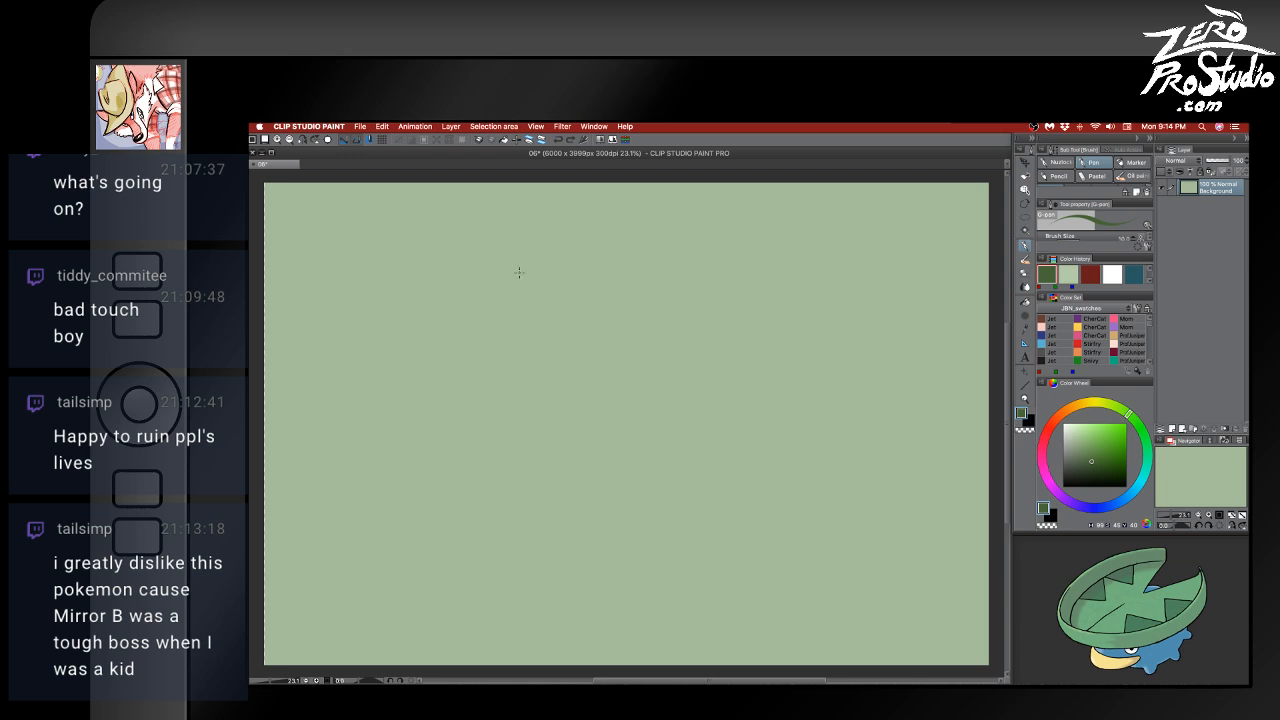
pyautogui.moveTo(368, 334)
pyautogui.mouseDown()
pyautogui.moveTo(432, 246)
pyautogui.moveTo(366, 330)
pyautogui.mouseUp()
pyautogui.press('super+z')
pyautogui.moveTo(335, 290)
pyautogui.mouseDown()
pyautogui.moveTo(551, 272)
pyautogui.moveTo(333, 265)
pyautogui.moveTo(503, 255)
pyautogui.moveTo(571, 275)
pyautogui.mouseUp()
pyautogui.moveTo(358, 296)
pyautogui.mouseDown()
pyautogui.moveTo(363, 369)
pyautogui.moveTo(423, 390)
pyautogui.moveTo(521, 378)
pyautogui.moveTo(564, 321)
pyautogui.moveTo(548, 280)
pyautogui.mouseUp()
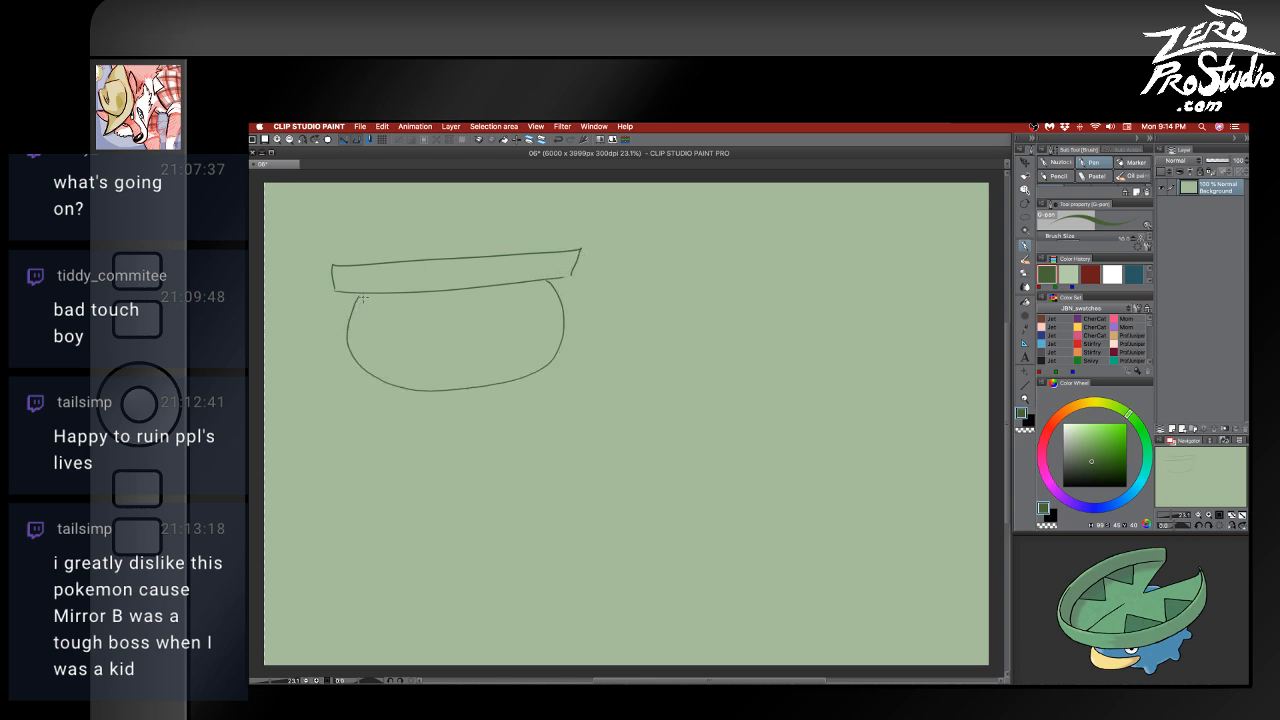
pyautogui.moveTo(360, 294)
pyautogui.mouseDown()
pyautogui.moveTo(344, 331)
pyautogui.moveTo(350, 362)
pyautogui.moveTo(380, 386)
pyautogui.moveTo(456, 389)
pyautogui.moveTo(528, 370)
pyautogui.moveTo(557, 325)
pyautogui.moveTo(547, 282)
pyautogui.moveTo(380, 291)
pyautogui.moveTo(550, 284)
pyautogui.mouseUp()
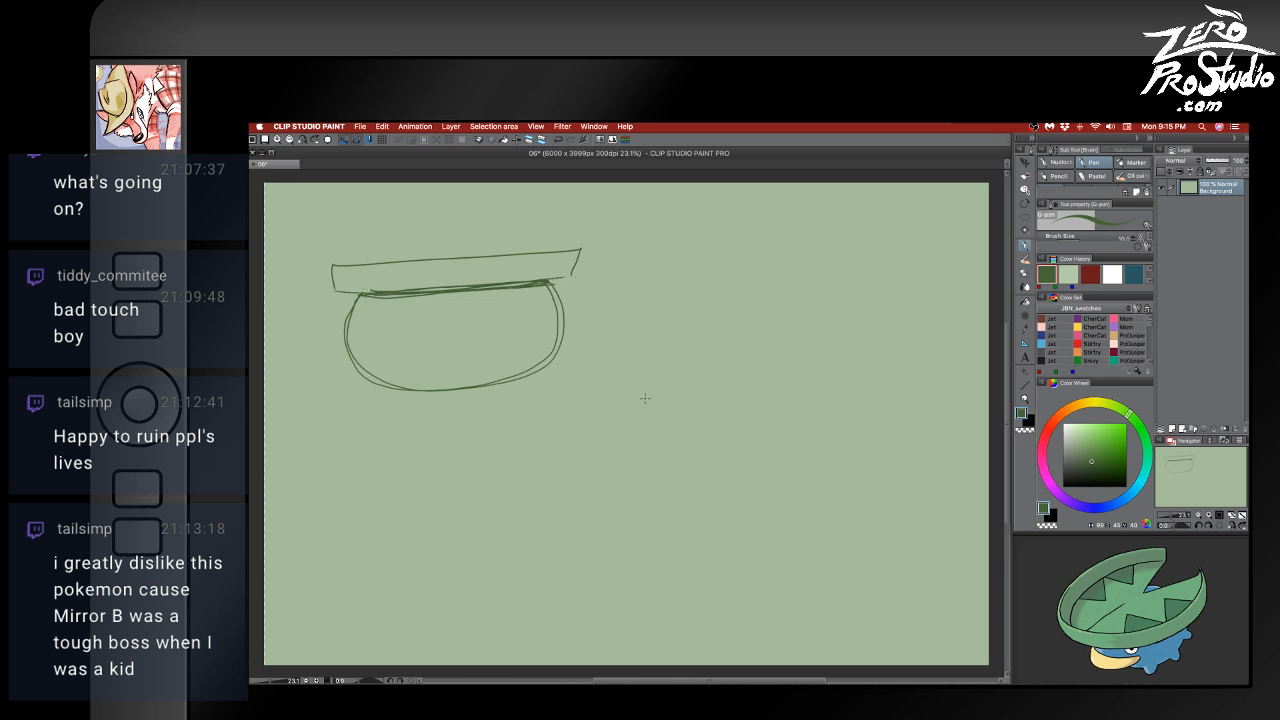
# - Try a second sketch beside it of a rounded head with two eyes under a wide, shallow leaf
pyautogui.moveTo(645, 398)
pyautogui.mouseDown()
pyautogui.moveTo(650, 335)
pyautogui.moveTo(765, 428)
pyautogui.moveTo(705, 310)
pyautogui.moveTo(677, 427)
pyautogui.moveTo(705, 305)
pyautogui.moveTo(776, 405)
pyautogui.mouseUp()
pyautogui.moveTo(680, 376)
pyautogui.mouseDown()
pyautogui.moveTo(682, 396)
pyautogui.moveTo(684, 373)
pyautogui.mouseUp()
pyautogui.hotkey('ctrl', 'z')
pyautogui.moveTo(748, 374)
pyautogui.mouseDown()
pyautogui.moveTo(746, 395)
pyautogui.moveTo(752, 375)
pyautogui.mouseUp()
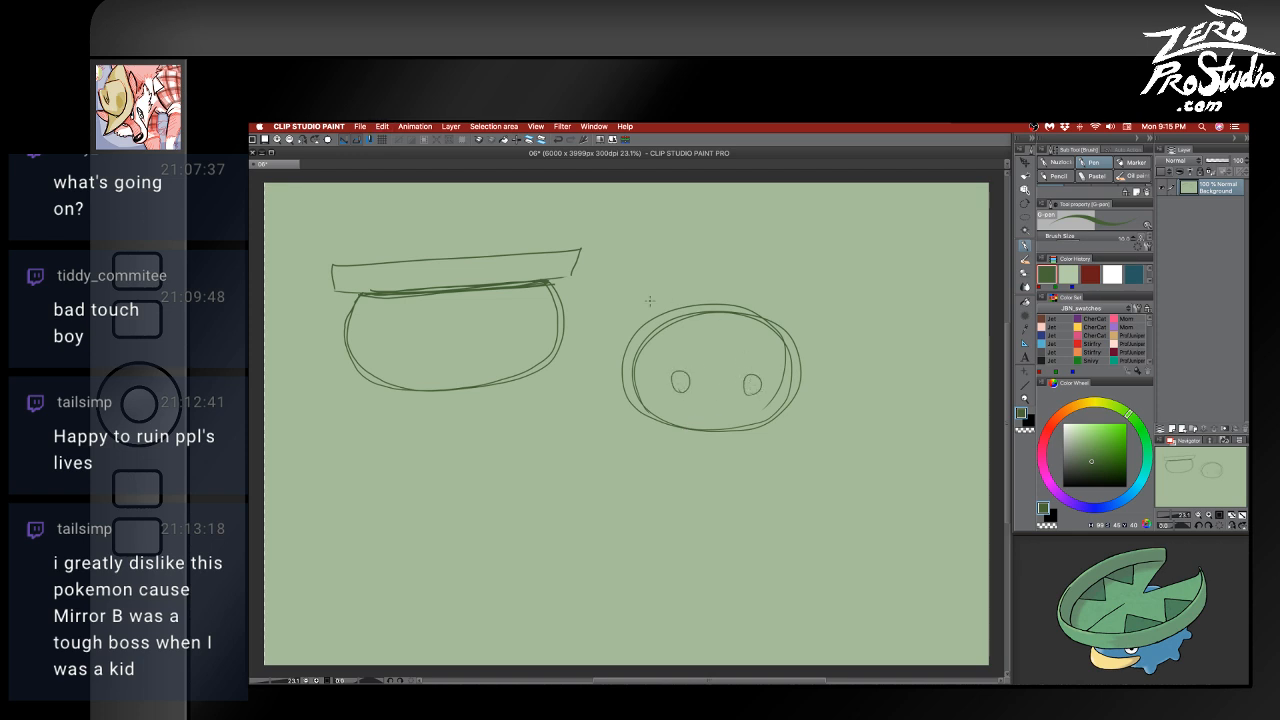
pyautogui.moveTo(592, 290)
pyautogui.mouseDown()
pyautogui.moveTo(670, 302)
pyautogui.moveTo(897, 283)
pyautogui.moveTo(558, 285)
pyautogui.mouseUp()
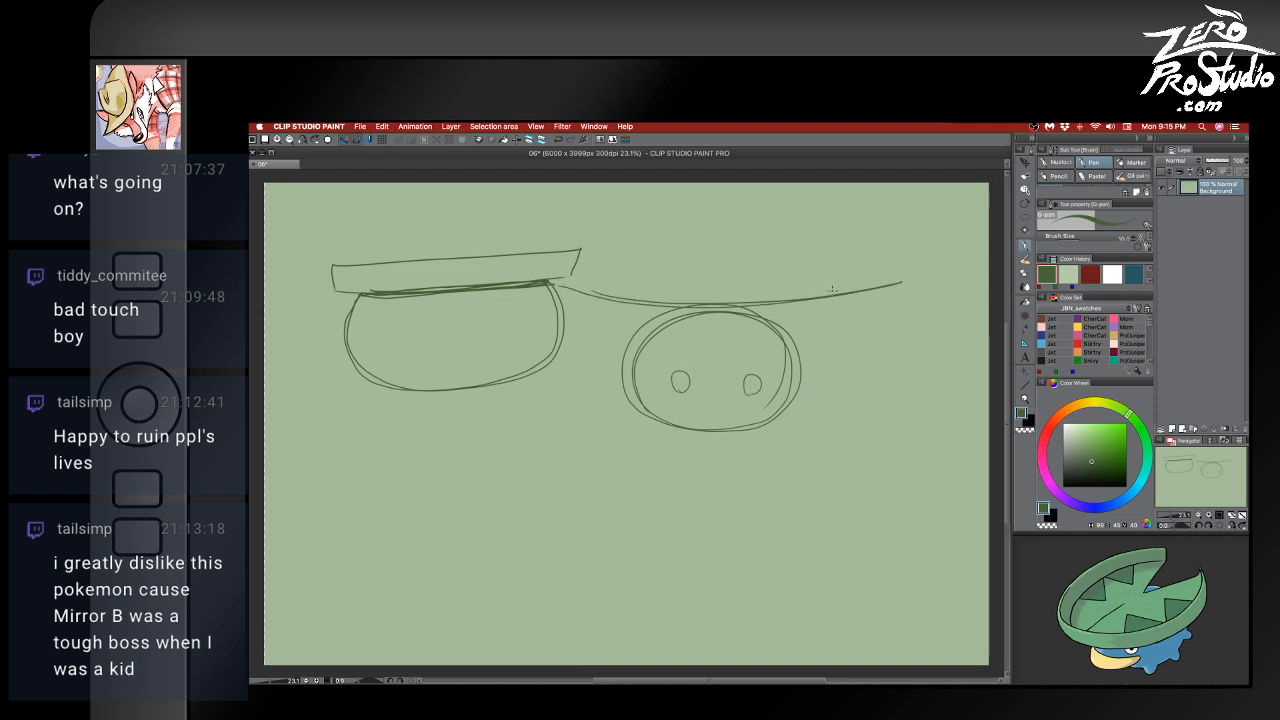
pyautogui.moveTo(833, 290)
pyautogui.mouseDown()
pyautogui.moveTo(925, 272)
pyautogui.moveTo(875, 250)
pyautogui.moveTo(560, 250)
pyautogui.mouseUp()
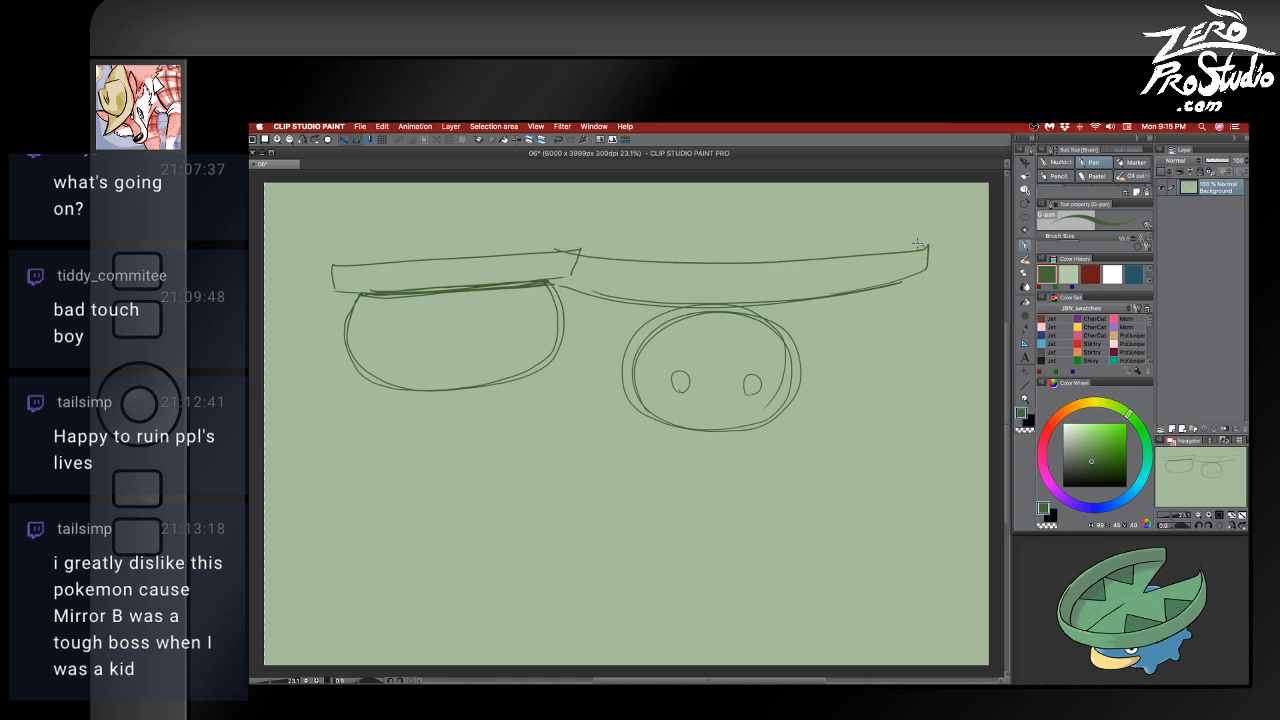
pyautogui.moveTo(918, 243); pyautogui.dragTo(564, 234)
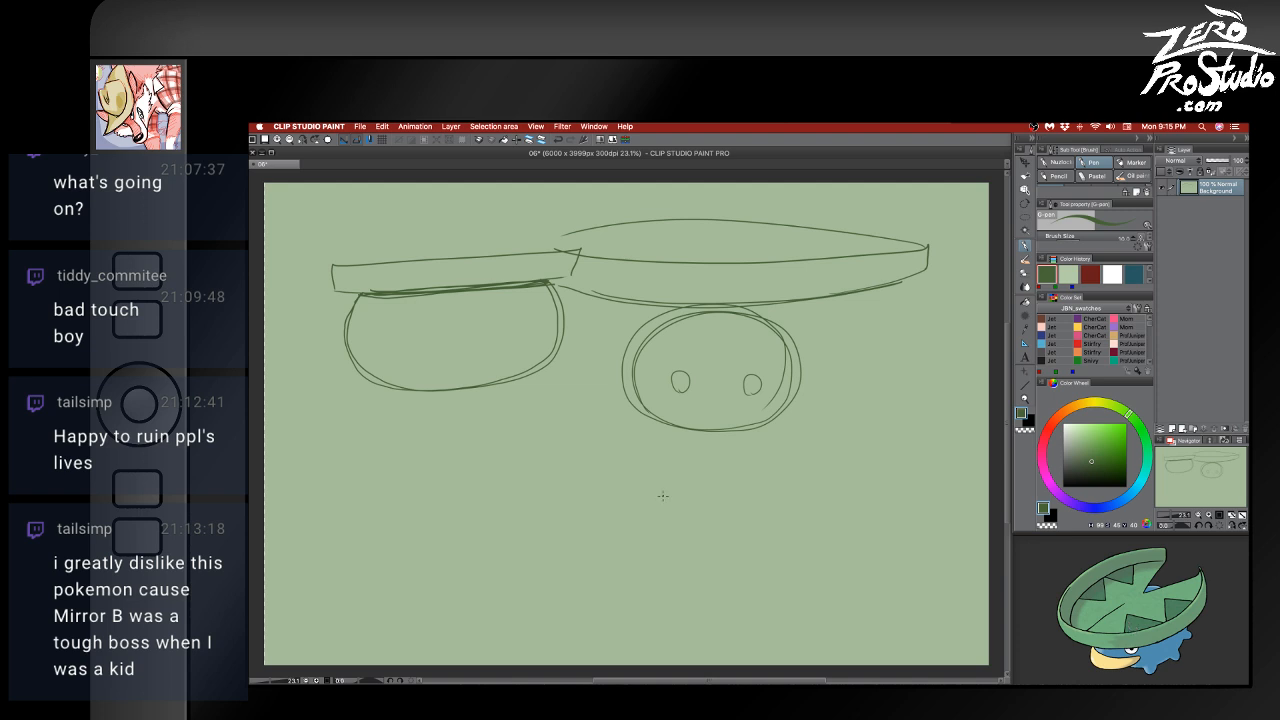
# - Undo all the sketch strokes made on the Background layer
pyautogui.press('super+z')
pyautogui.press('super+z')
pyautogui.press('super+z')
pyautogui.press('super+z')
pyautogui.press('super+z')
pyautogui.press('super+z')
pyautogui.press('super+z')
pyautogui.press('super+z')
pyautogui.press('super+z')
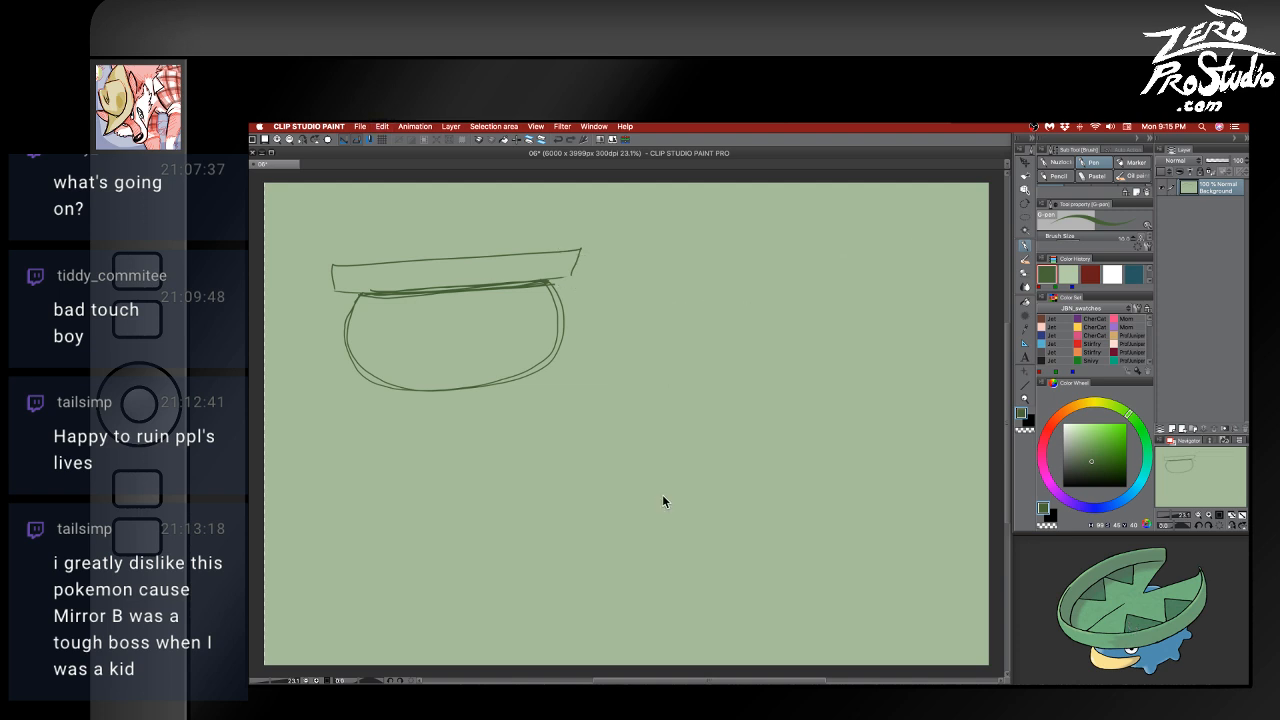
pyautogui.press('super+z')
pyautogui.press('super+z')
pyautogui.press('super+z')
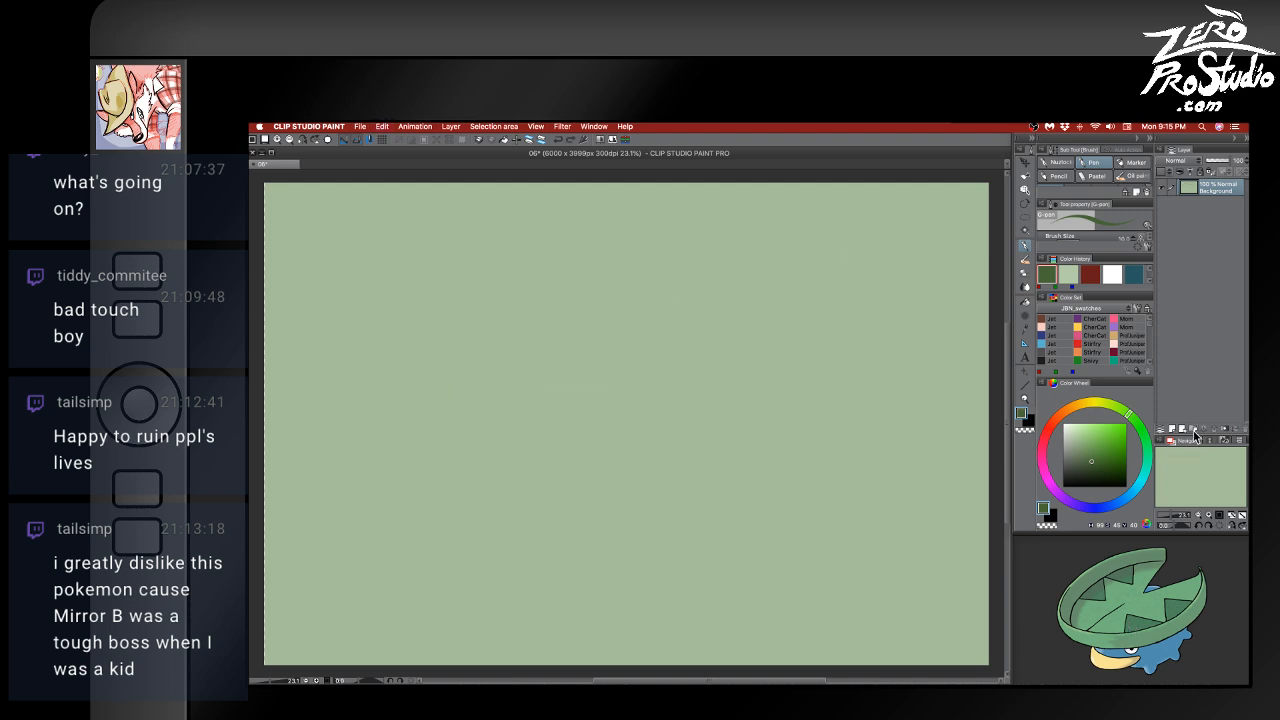
# - Add a new raster layer and sketch a rounded oval for the body in the upper-left area of the canvas
pyautogui.click(1172, 429)
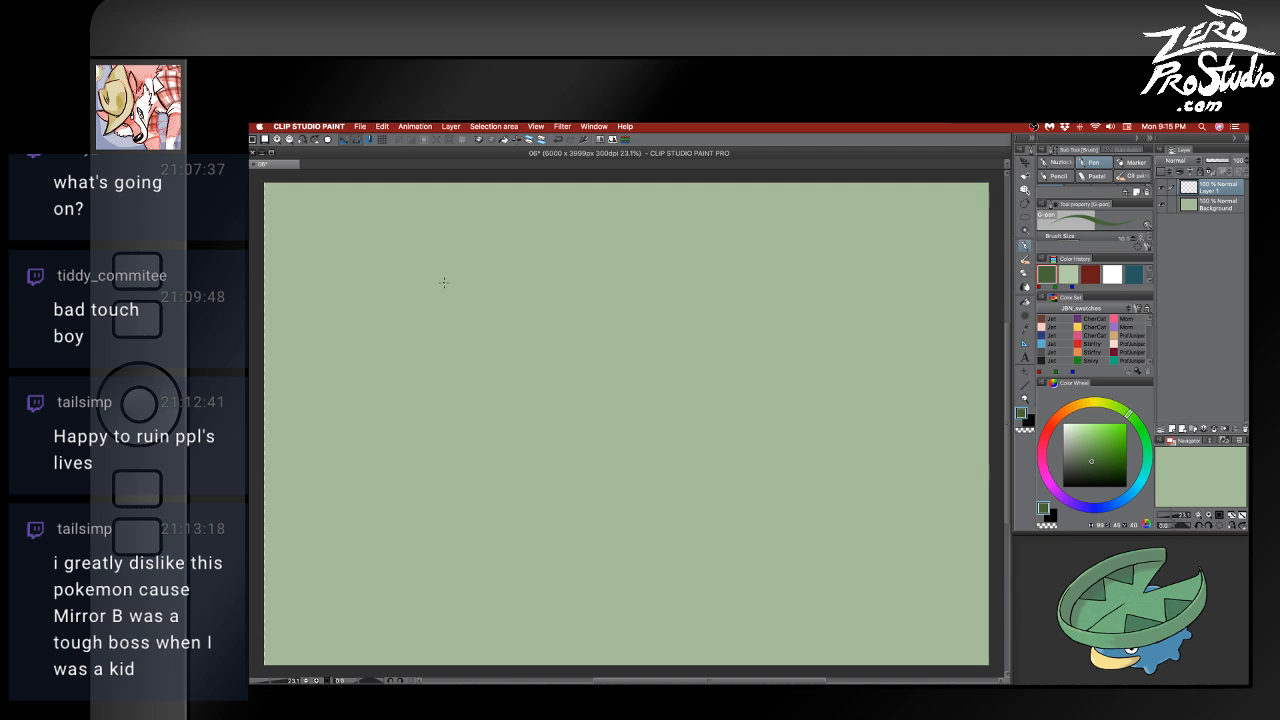
pyautogui.moveTo(381, 308)
pyautogui.mouseDown()
pyautogui.moveTo(384, 272)
pyautogui.moveTo(410, 324)
pyautogui.mouseUp()
pyautogui.hotkey('ctrl', 'space')
pyautogui.hotkey('ctrl', 'z')
pyautogui.moveTo(368, 350)
pyautogui.mouseDown()
pyautogui.moveTo(500, 331)
pyautogui.moveTo(374, 354)
pyautogui.moveTo(478, 282)
pyautogui.moveTo(364, 337)
pyautogui.moveTo(485, 363)
pyautogui.moveTo(366, 326)
pyautogui.moveTo(488, 357)
pyautogui.mouseUp()
pyautogui.hotkey('ctrl', 'z')
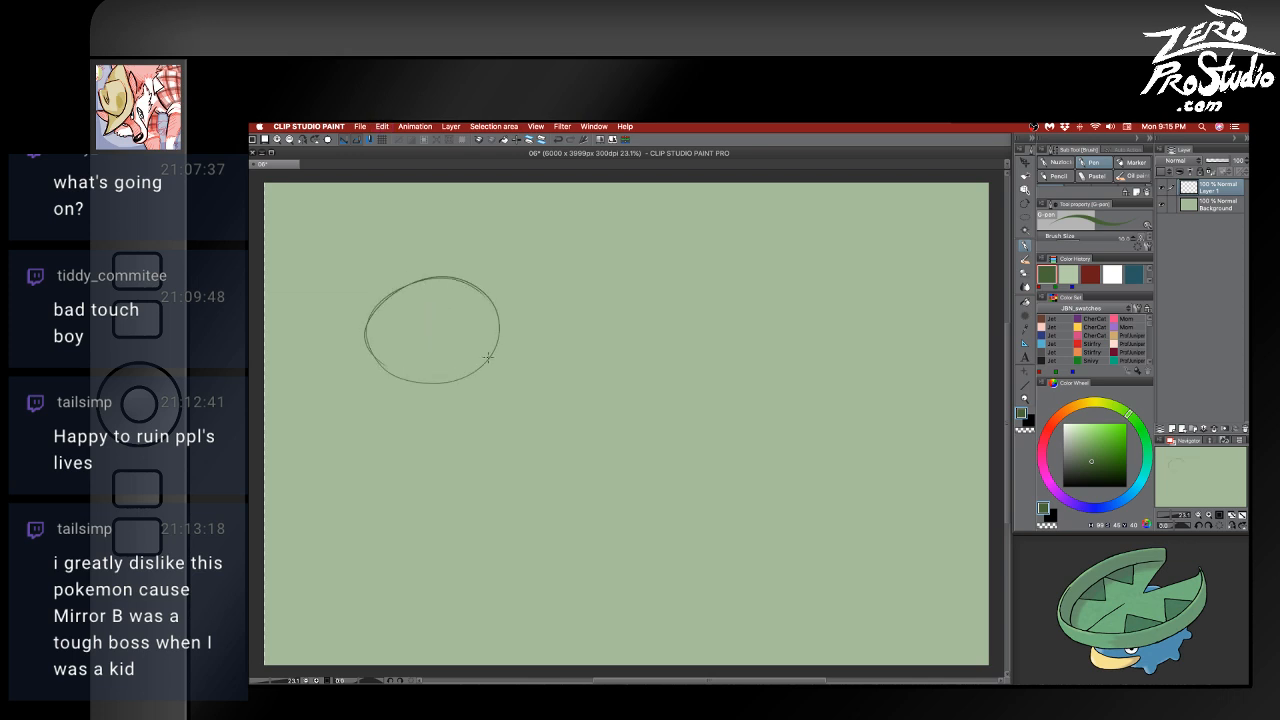
# - Sketch the curved lower edge and side rim of Lotad's leaf tilting across the oval body
pyautogui.moveTo(340, 330)
pyautogui.mouseDown()
pyautogui.moveTo(395, 257)
pyautogui.moveTo(482, 250)
pyautogui.mouseUp()
pyautogui.hotkey('ctrl', 'z')
pyautogui.moveTo(325, 334); pyautogui.dragTo(556, 274)
pyautogui.hotkey('ctrl', 'z')
pyautogui.moveTo(432, 230)
pyautogui.mouseDown()
pyautogui.moveTo(510, 307)
pyautogui.moveTo(389, 334)
pyautogui.moveTo(357, 262)
pyautogui.moveTo(331, 306)
pyautogui.moveTo(320, 279)
pyautogui.moveTo(367, 238)
pyautogui.mouseUp()
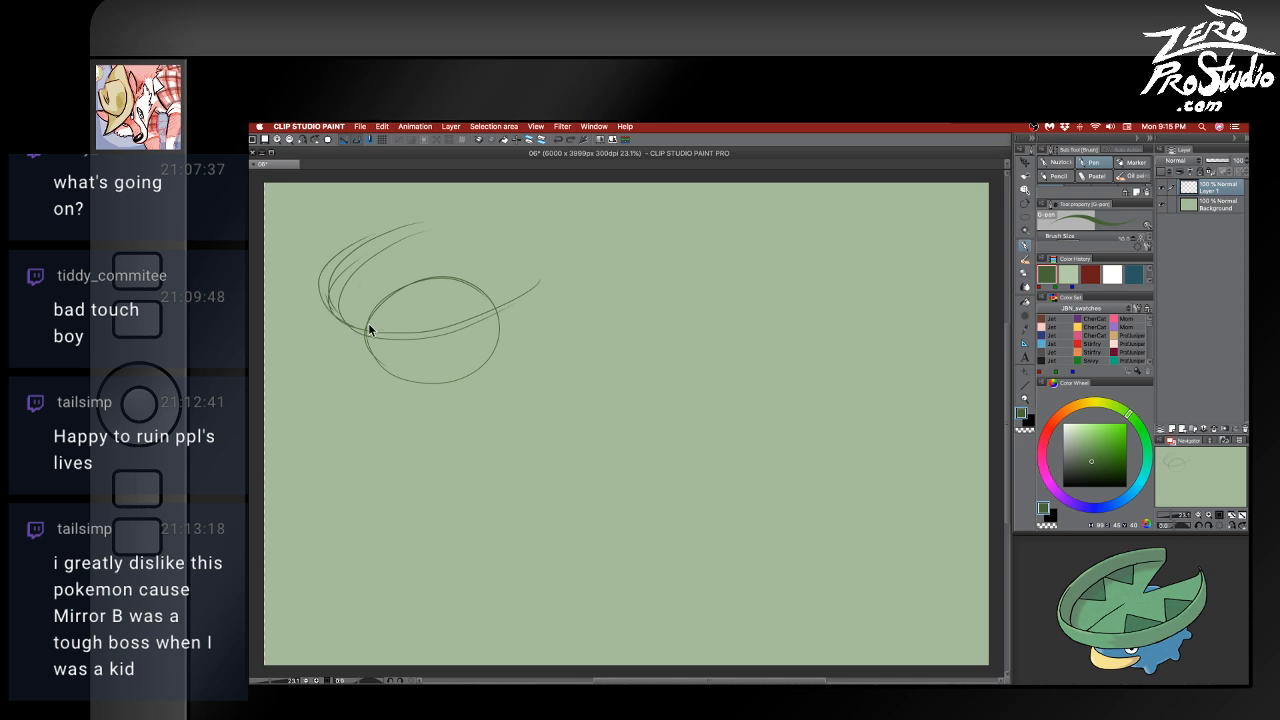
pyautogui.hotkey('ctrl', 'z')
pyautogui.moveTo(371, 333); pyautogui.dragTo(330, 262)
pyautogui.hotkey('ctrl', 'z')
pyautogui.moveTo(350, 324); pyautogui.dragTo(433, 210)
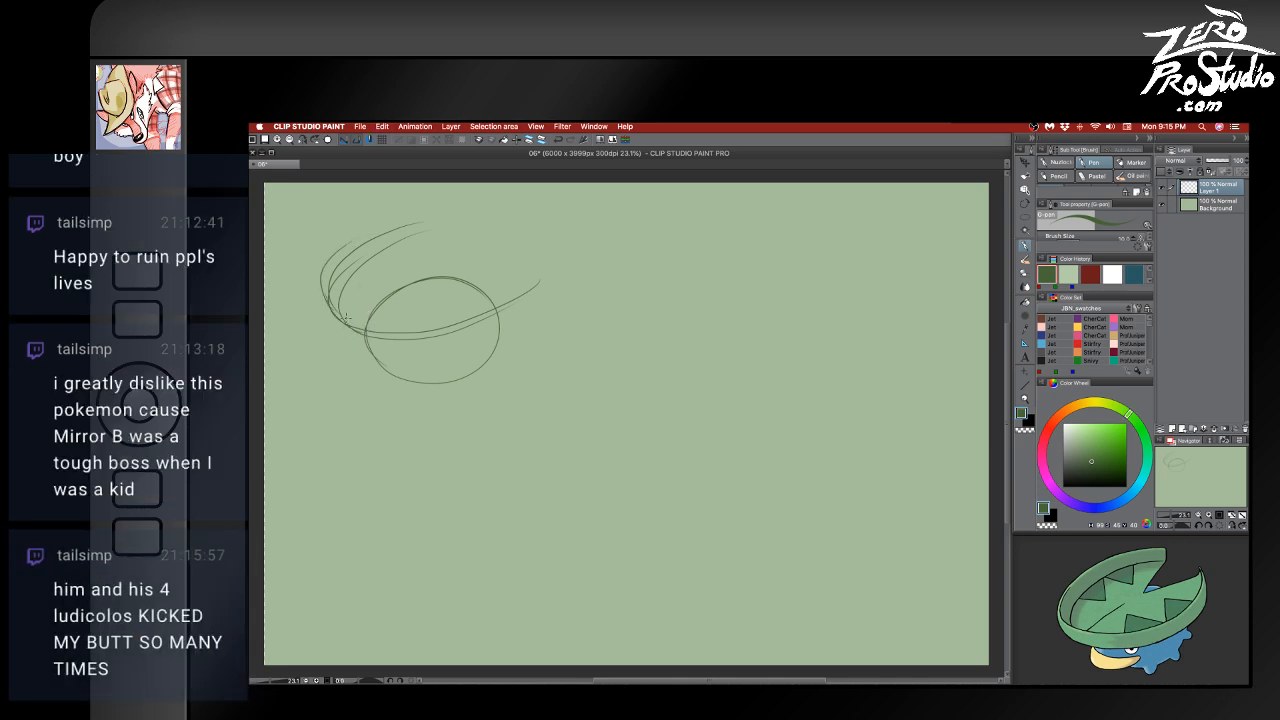
pyautogui.moveTo(346, 318); pyautogui.dragTo(412, 217)
# - Draw the leaf's long upper rim arching over the body and try out lines for its notch
pyautogui.moveTo(336, 258); pyautogui.dragTo(482, 203)
pyautogui.moveTo(376, 238); pyautogui.dragTo(534, 210)
pyautogui.hotkey('ctrl', 'z')
pyautogui.hotkey('ctrl', 'z')
pyautogui.moveTo(353, 248)
pyautogui.mouseDown()
pyautogui.moveTo(521, 217)
pyautogui.moveTo(514, 236)
pyautogui.moveTo(531, 229)
pyautogui.moveTo(429, 271)
pyautogui.moveTo(527, 238)
pyautogui.mouseUp()
pyautogui.press('super+z')
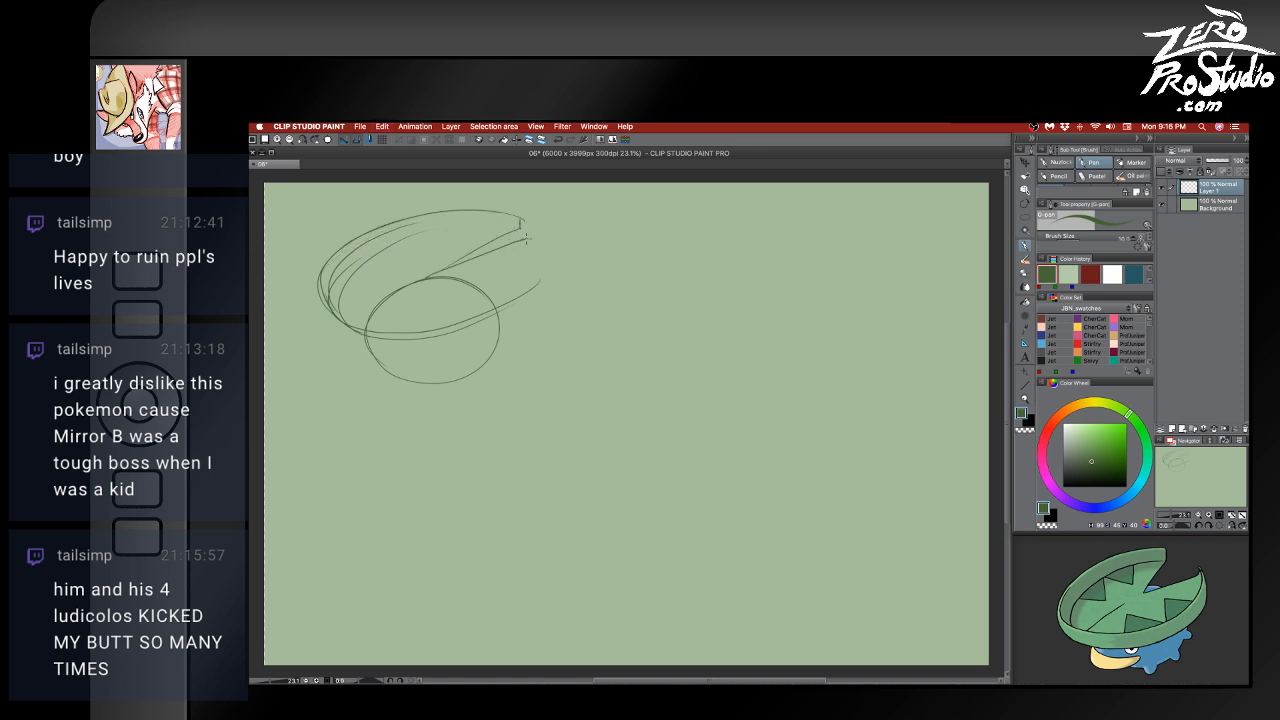
pyautogui.press('super+z')
pyautogui.press('super+z')
# - Move the Layer 1 sketch slightly left and down, and return to the Pen tool
pyautogui.press('e')
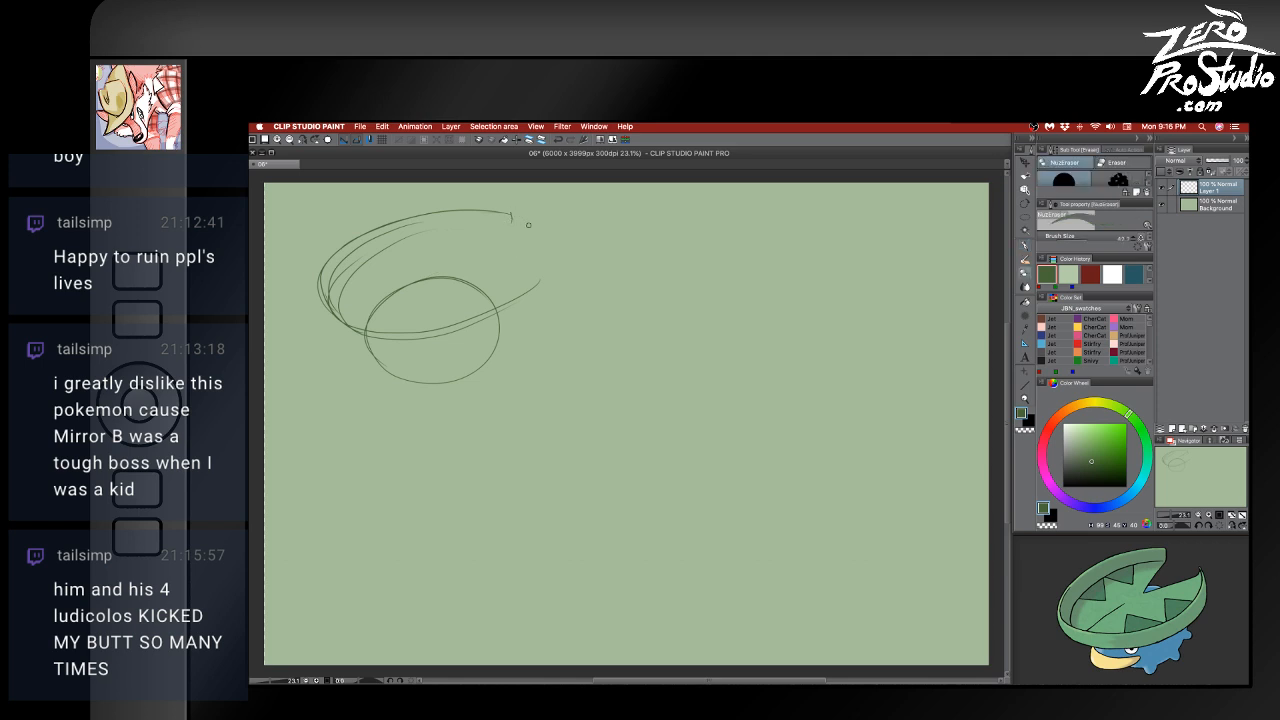
pyautogui.press('k')
pyautogui.moveTo(516, 220); pyautogui.dragTo(511, 223)
pyautogui.press('b')
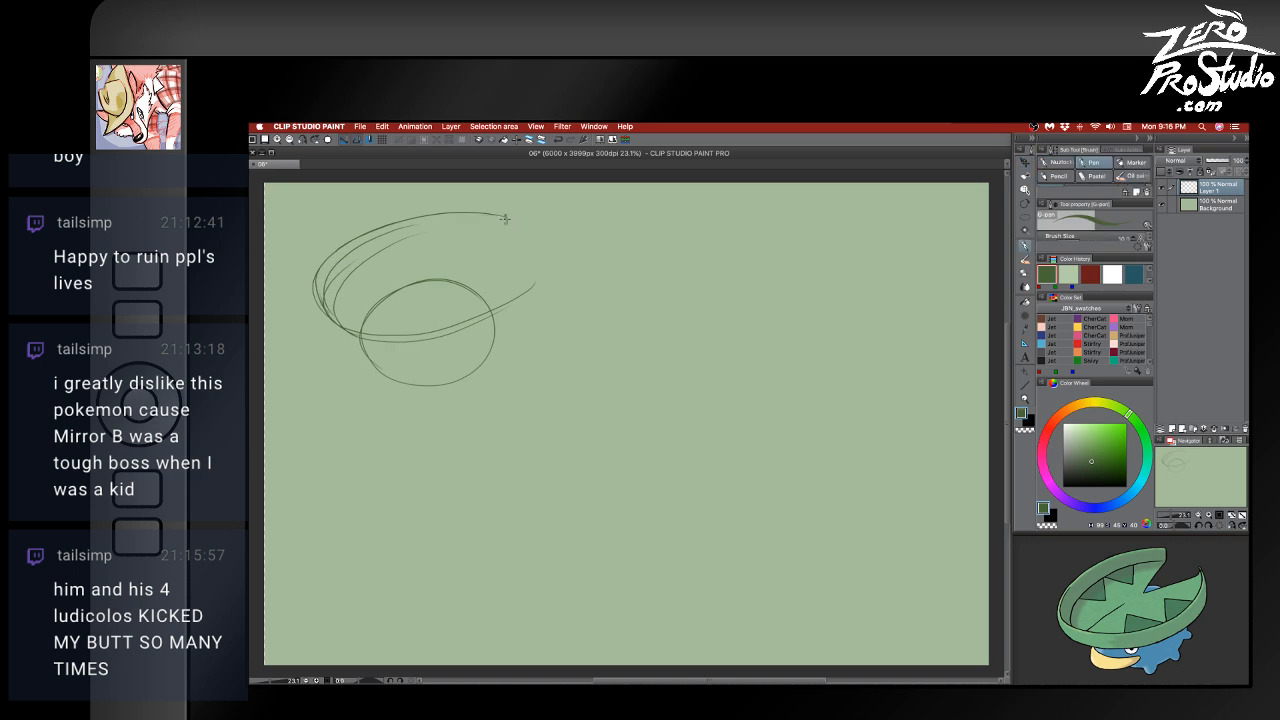
# - Draw the V-shaped notch into Lotad's leaf and close the rim's far end with a pointed tip
pyautogui.moveTo(446, 278); pyautogui.dragTo(480, 248)
pyautogui.moveTo(426, 297)
pyautogui.mouseDown()
pyautogui.moveTo(535, 233)
pyautogui.moveTo(548, 265)
pyautogui.moveTo(536, 230)
pyautogui.moveTo(492, 301)
pyautogui.moveTo(423, 333)
pyautogui.moveTo(524, 286)
pyautogui.moveTo(380, 328)
pyautogui.moveTo(318, 306)
pyautogui.mouseUp()
pyautogui.moveTo(545, 245); pyautogui.dragTo(459, 331)
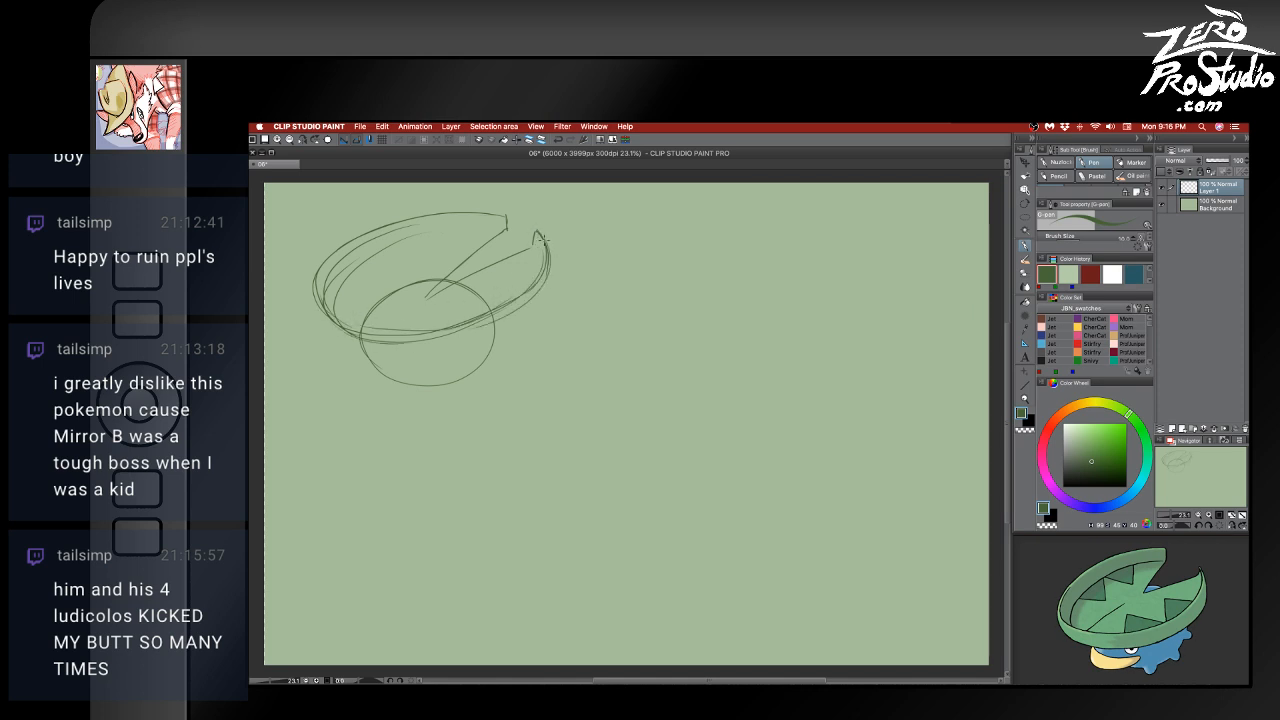
pyautogui.press('super+z')
pyautogui.press('super+z')
pyautogui.moveTo(546, 247); pyautogui.dragTo(550, 284)
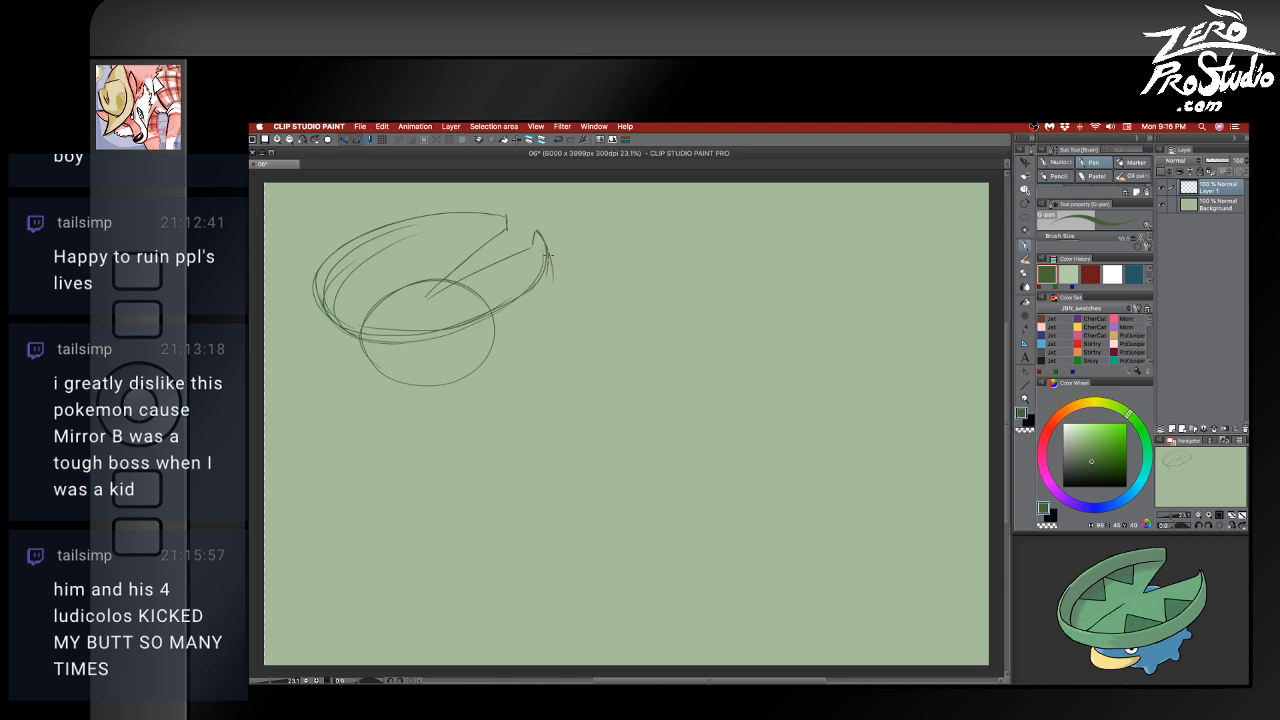
# - Draw a second curve beneath the leaf's front edge to give the rim thickness
pyautogui.moveTo(548, 280)
pyautogui.mouseDown()
pyautogui.moveTo(548, 302)
pyautogui.moveTo(450, 338)
pyautogui.moveTo(412, 348)
pyautogui.moveTo(327, 320)
pyautogui.moveTo(342, 340)
pyautogui.mouseUp()
pyautogui.press('super+z')
pyautogui.moveTo(342, 336); pyautogui.dragTo(432, 358)
pyautogui.press('super+z')
pyautogui.press('super+z')
# - Sketch a vein rising from the leaf's centre and rework the inner curve of the rim
pyautogui.moveTo(421, 256); pyautogui.dragTo(424, 296)
pyautogui.moveTo(343, 279); pyautogui.dragTo(474, 223)
pyautogui.press('super+z')
pyautogui.moveTo(331, 311)
pyautogui.mouseDown()
pyautogui.moveTo(489, 235)
pyautogui.moveTo(340, 304)
pyautogui.moveTo(385, 243)
pyautogui.moveTo(498, 235)
pyautogui.moveTo(476, 226)
pyautogui.moveTo(538, 229)
pyautogui.moveTo(541, 274)
pyautogui.mouseUp()
pyautogui.press('super+z')
pyautogui.press('super+z')
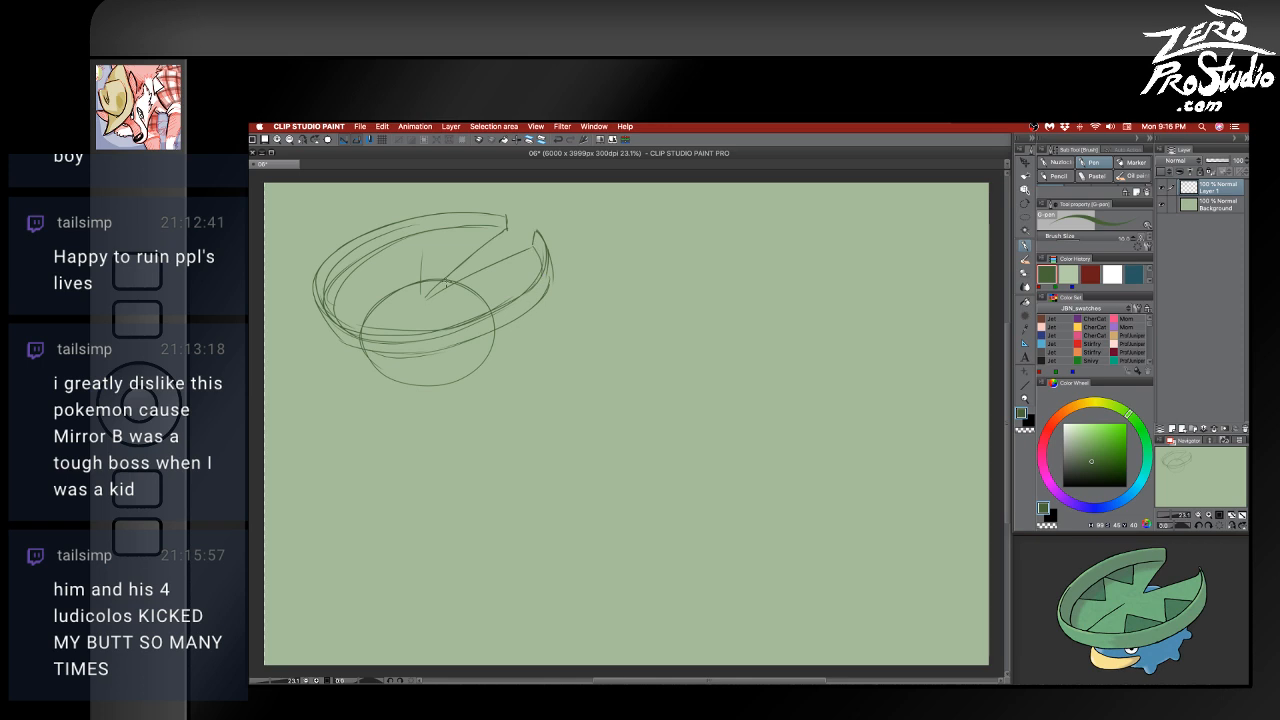
# - Erase the stray doubled lines along the leaf's left inner rim and touch up the remaining line
pyautogui.press('e')
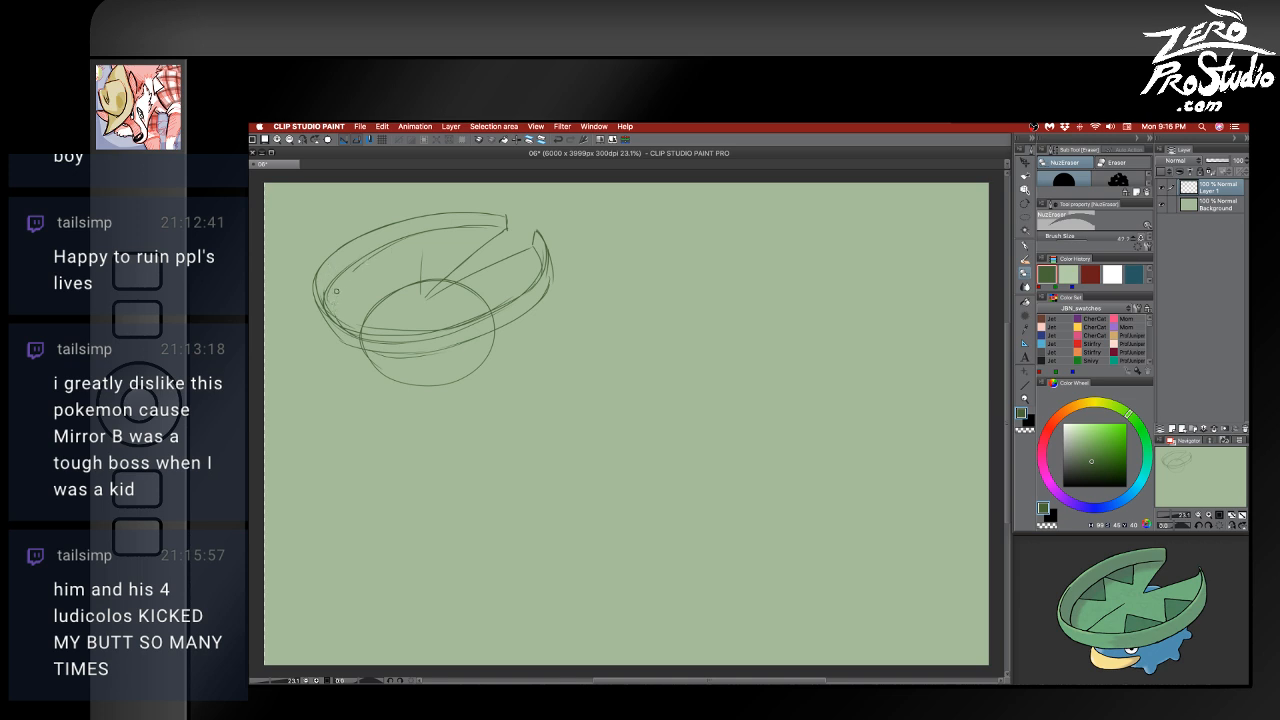
pyautogui.moveTo(404, 239); pyautogui.dragTo(426, 234)
pyautogui.press('p')
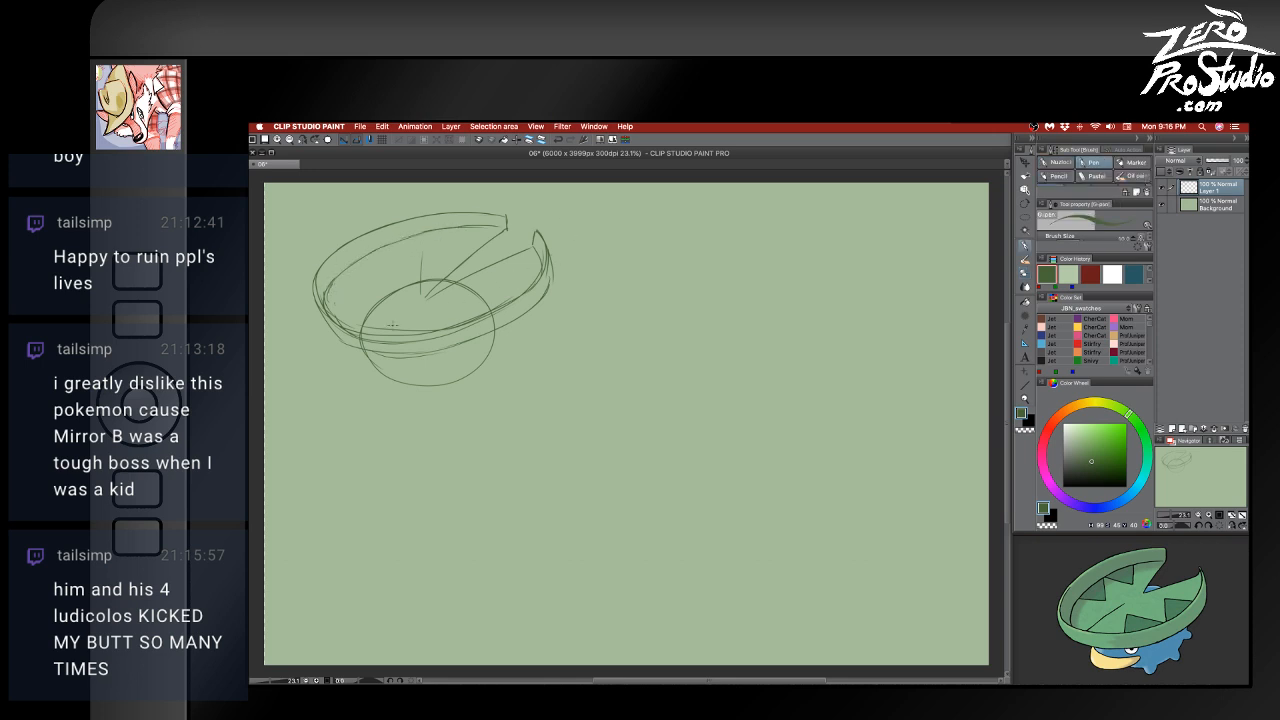
pyautogui.press('e')
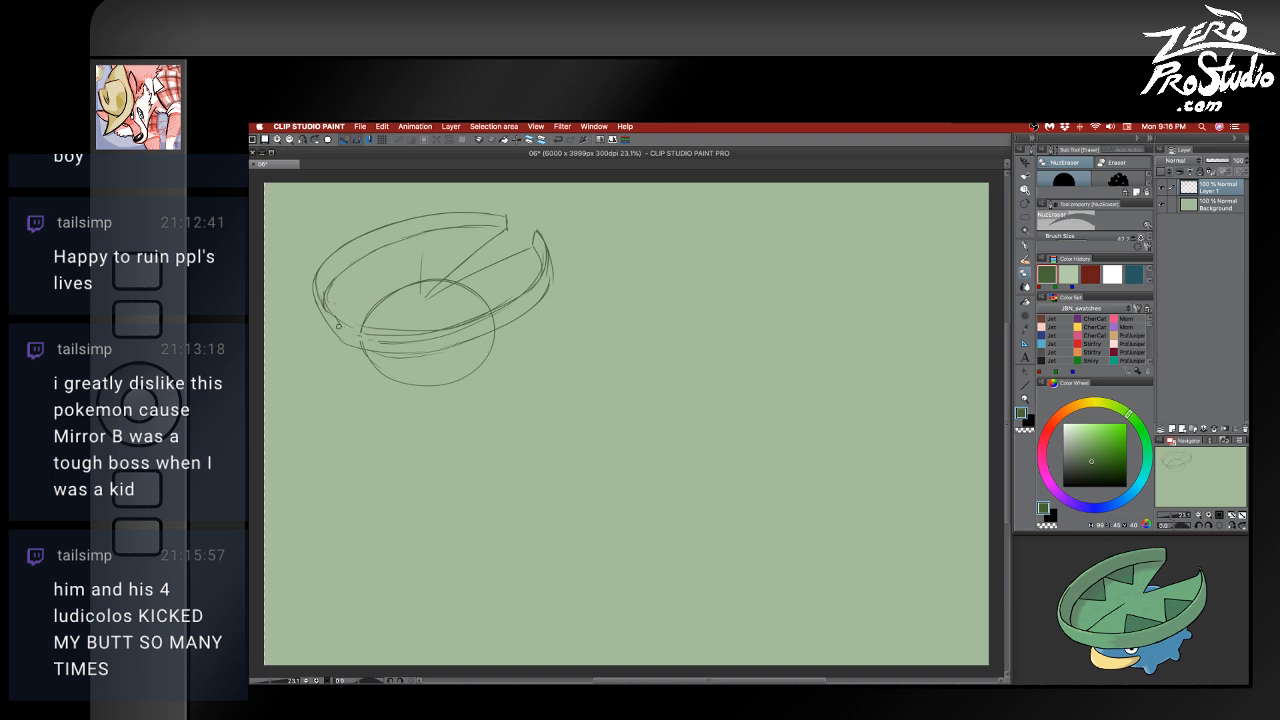
pyautogui.press('p')
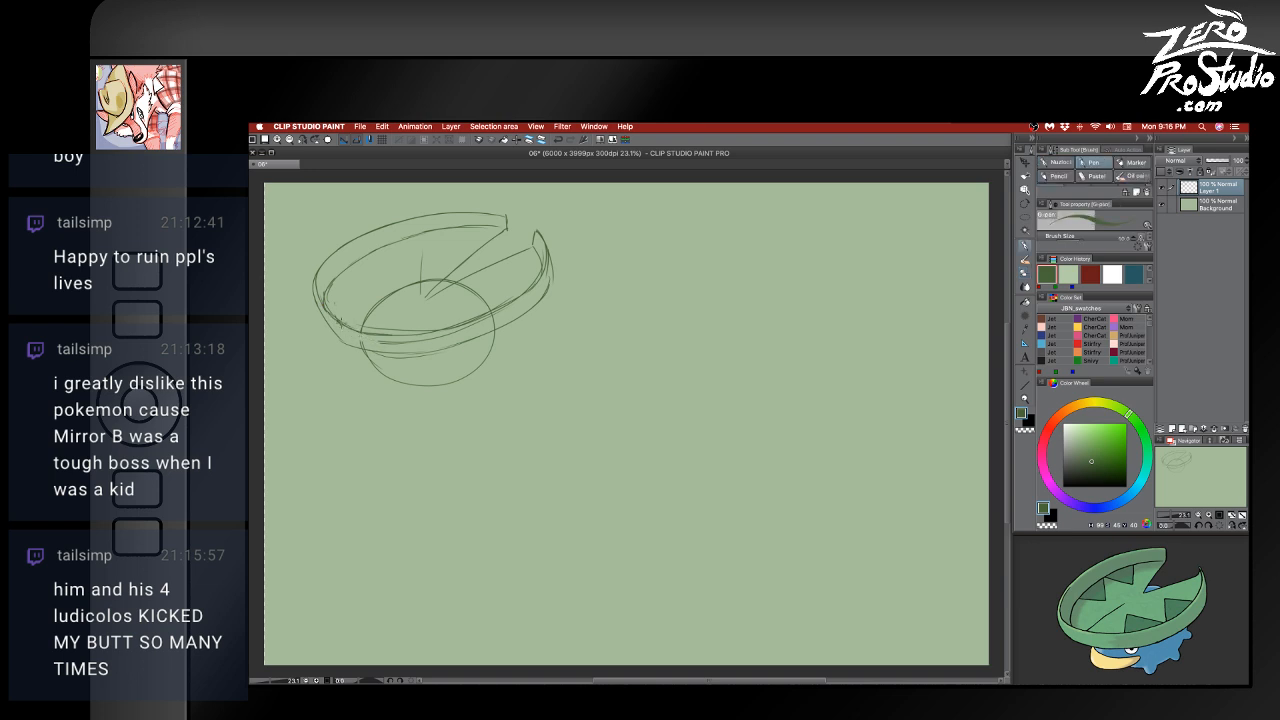
pyautogui.press('e')
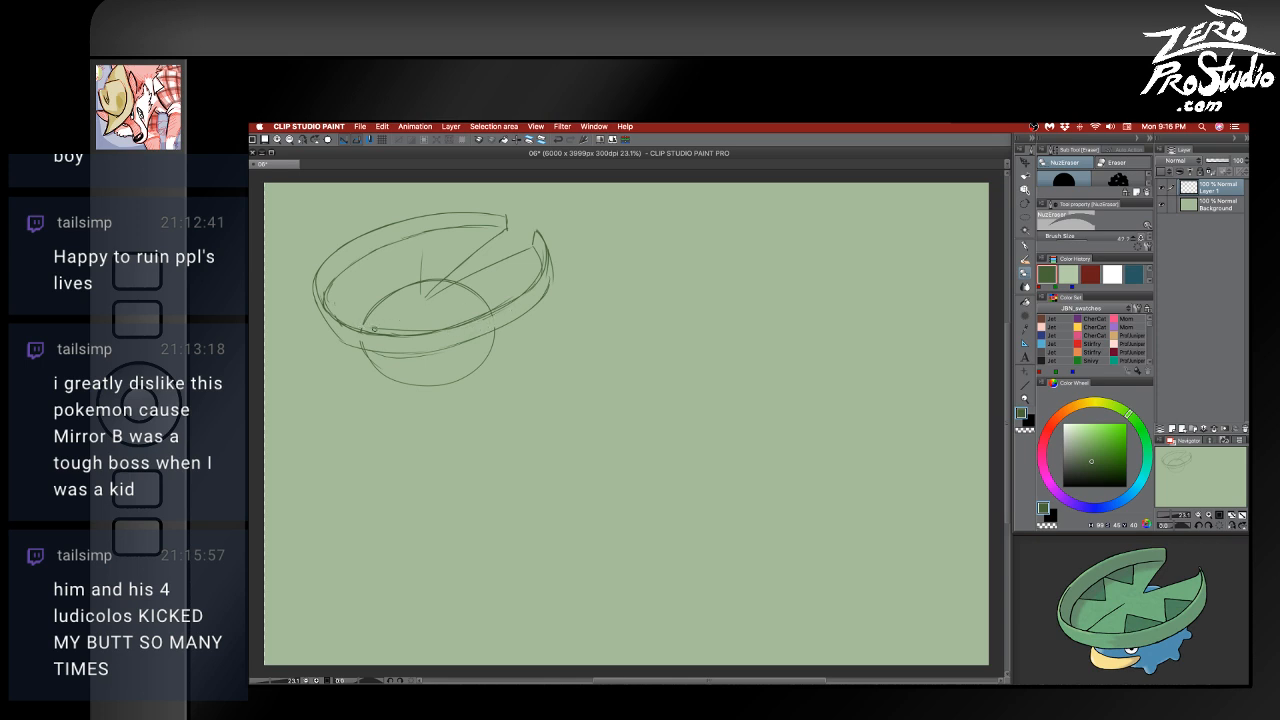
# - Enlarge the eraser and remove the part of the body oval that shows through the leaf
pyautogui.moveTo(370, 327); pyautogui.dragTo(436, 328)
pyautogui.press(']')
pyautogui.moveTo(410, 285)
pyautogui.mouseDown()
pyautogui.moveTo(441, 271)
pyautogui.moveTo(427, 256)
pyautogui.mouseUp()
pyautogui.moveTo(401, 291); pyautogui.dragTo(363, 316)
pyautogui.moveTo(473, 290); pyautogui.dragTo(464, 289)
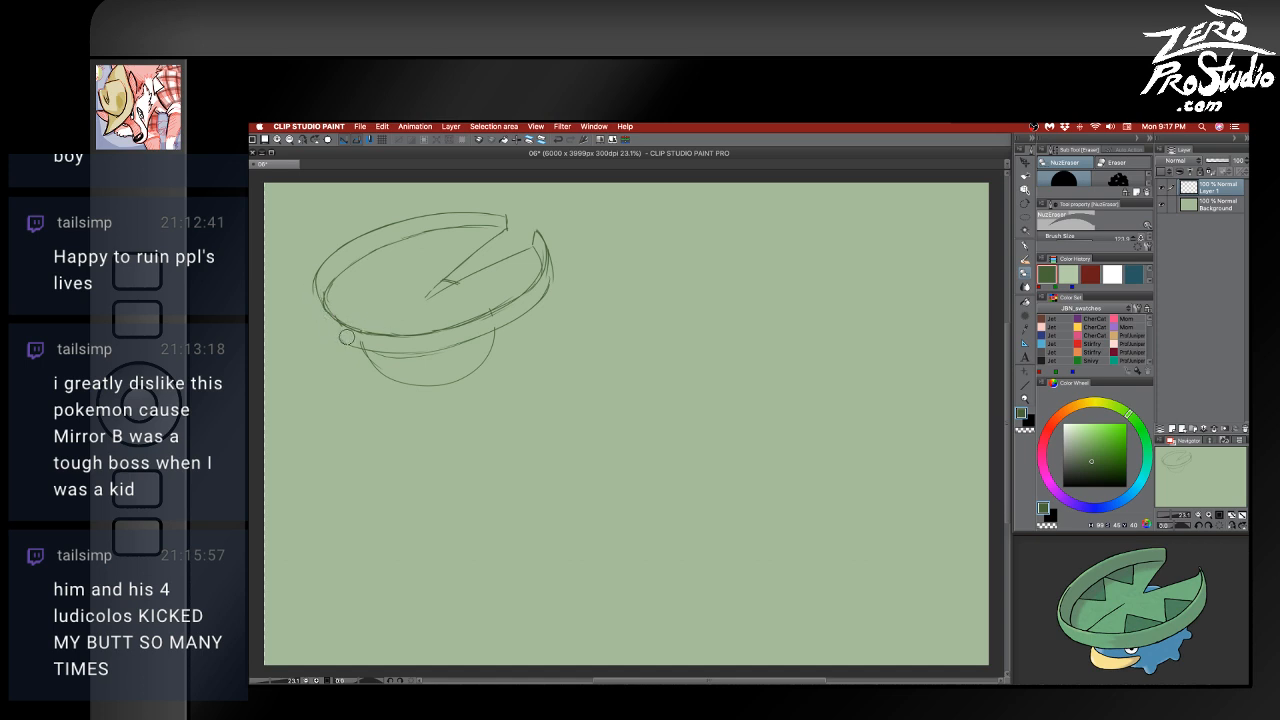
# - Redraw the leaf's outer rim on both sides and erase the body lines crossing it
pyautogui.press('p')
pyautogui.press('super+z')
pyautogui.moveTo(314, 289); pyautogui.dragTo(314, 310)
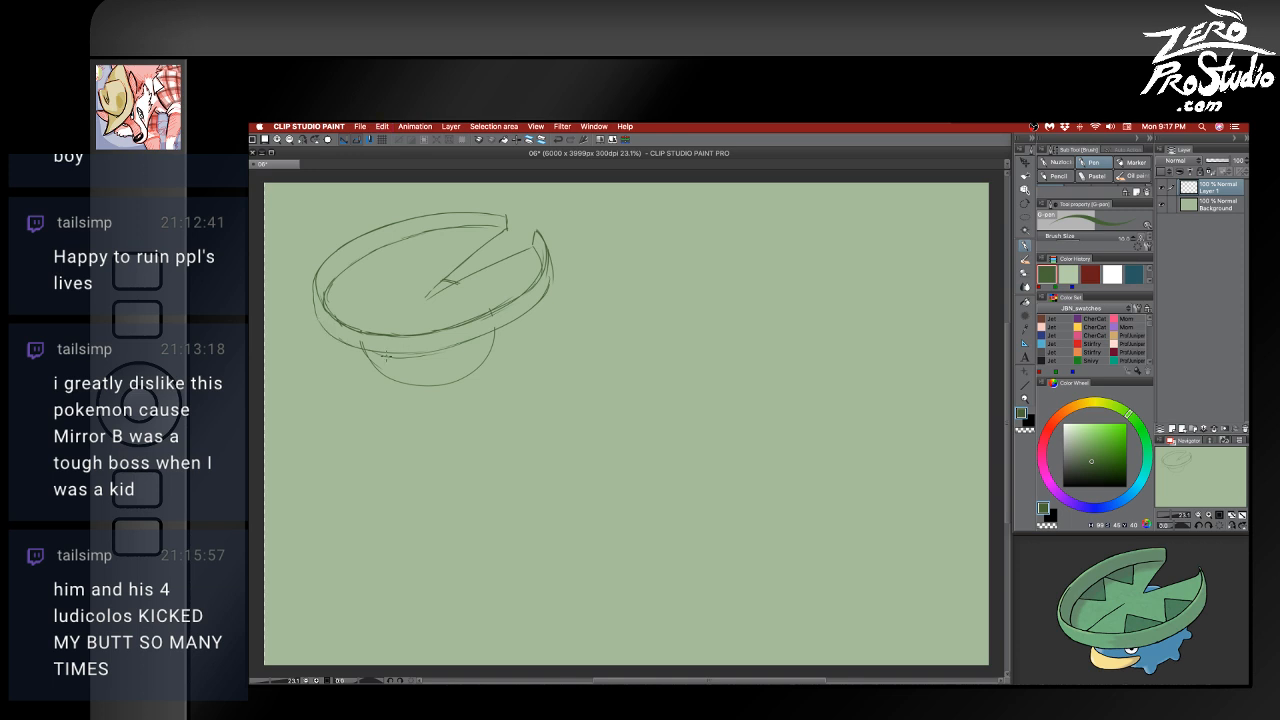
pyautogui.press('e')
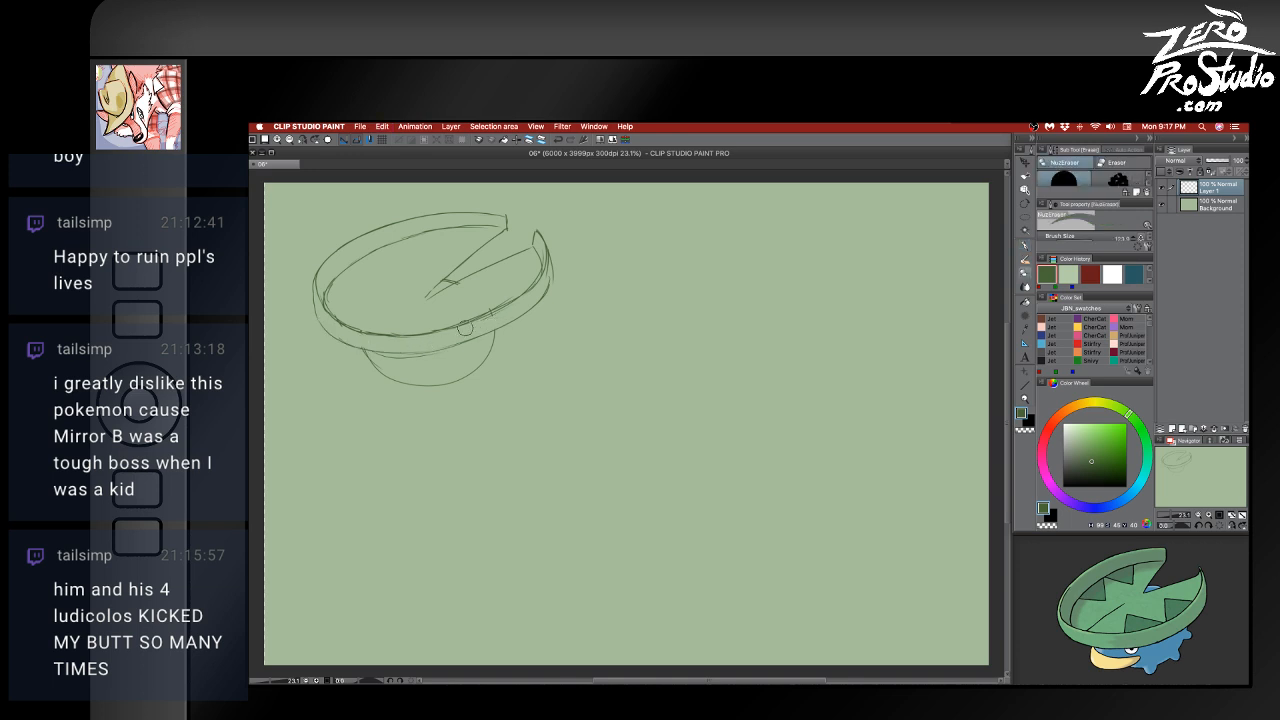
pyautogui.press('p')
pyautogui.moveTo(551, 258); pyautogui.dragTo(547, 300)
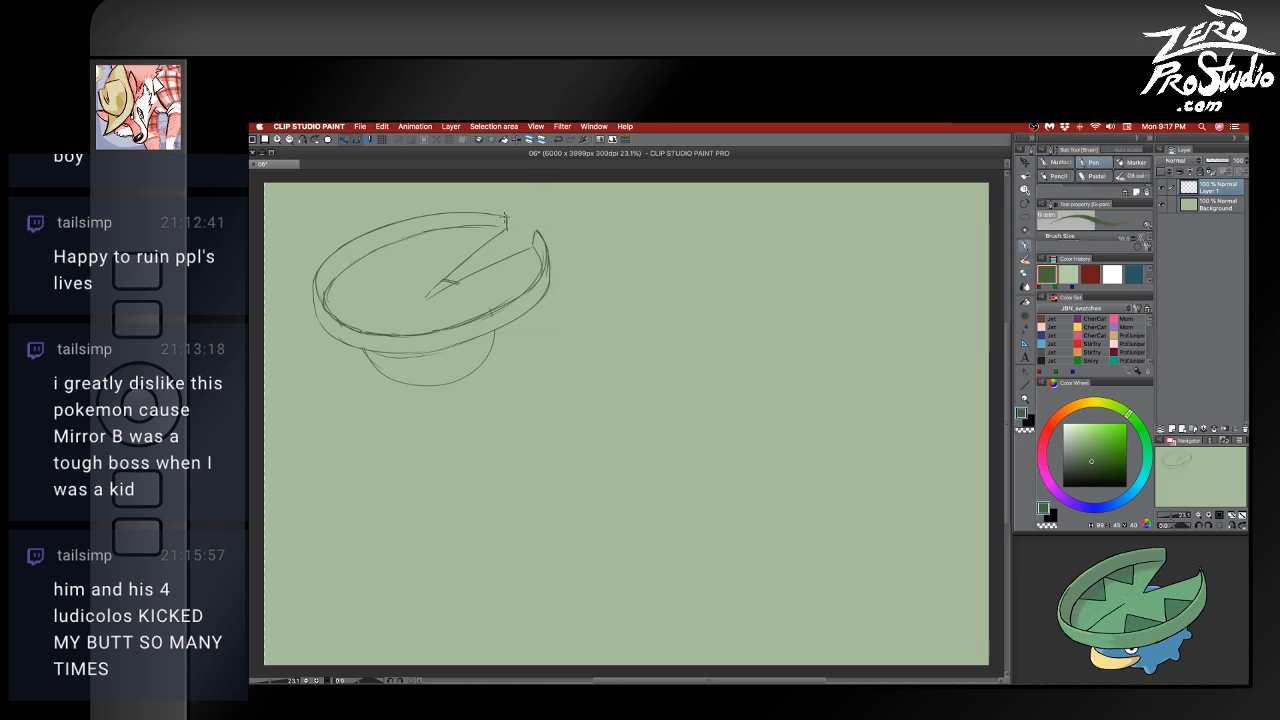
# - Clean up and redraw the end of the leaf's upper rim beside the notch
pyautogui.press('e')
pyautogui.moveTo(450, 215); pyautogui.dragTo(506, 214)
pyautogui.press('p')
pyautogui.press('e')
pyautogui.press('p')
pyautogui.press('e')
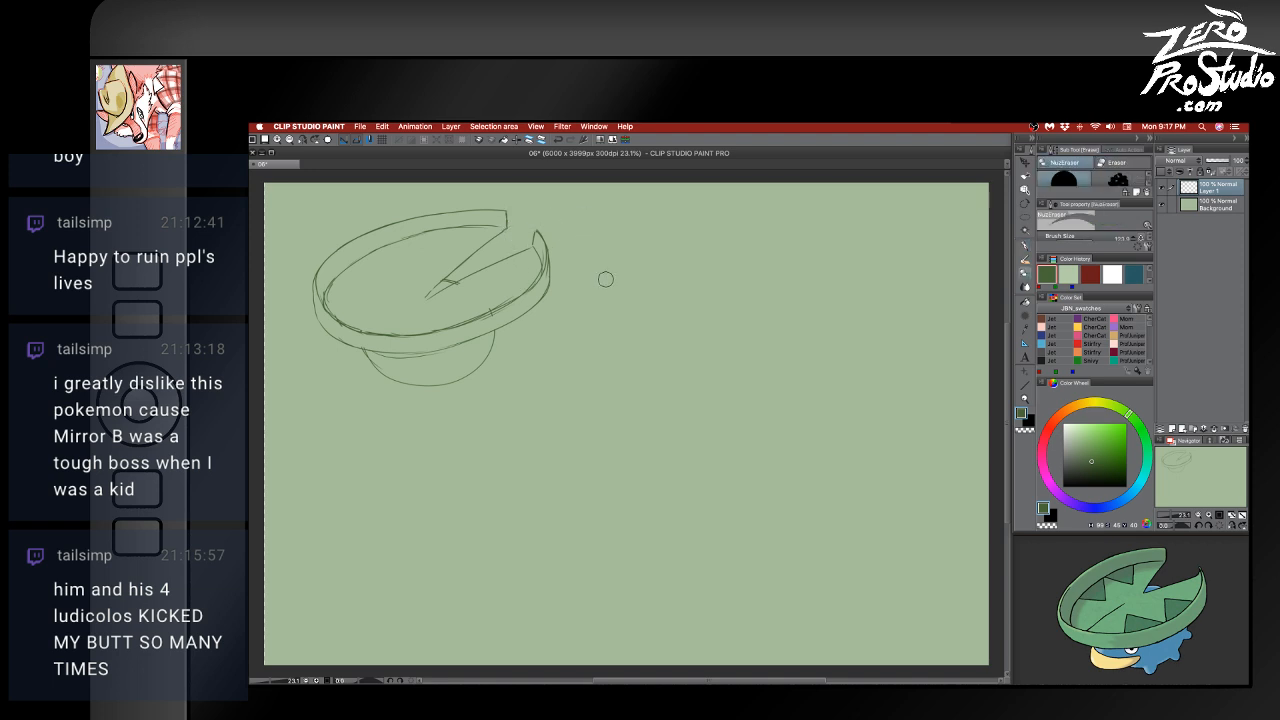
# - Hatch shading along both sides of the leaf's rim and draw veins radiating from its centre
pyautogui.press('p')
pyautogui.moveTo(320, 278)
pyautogui.mouseDown()
pyautogui.moveTo(325, 298)
pyautogui.moveTo(338, 278)
pyautogui.mouseUp()
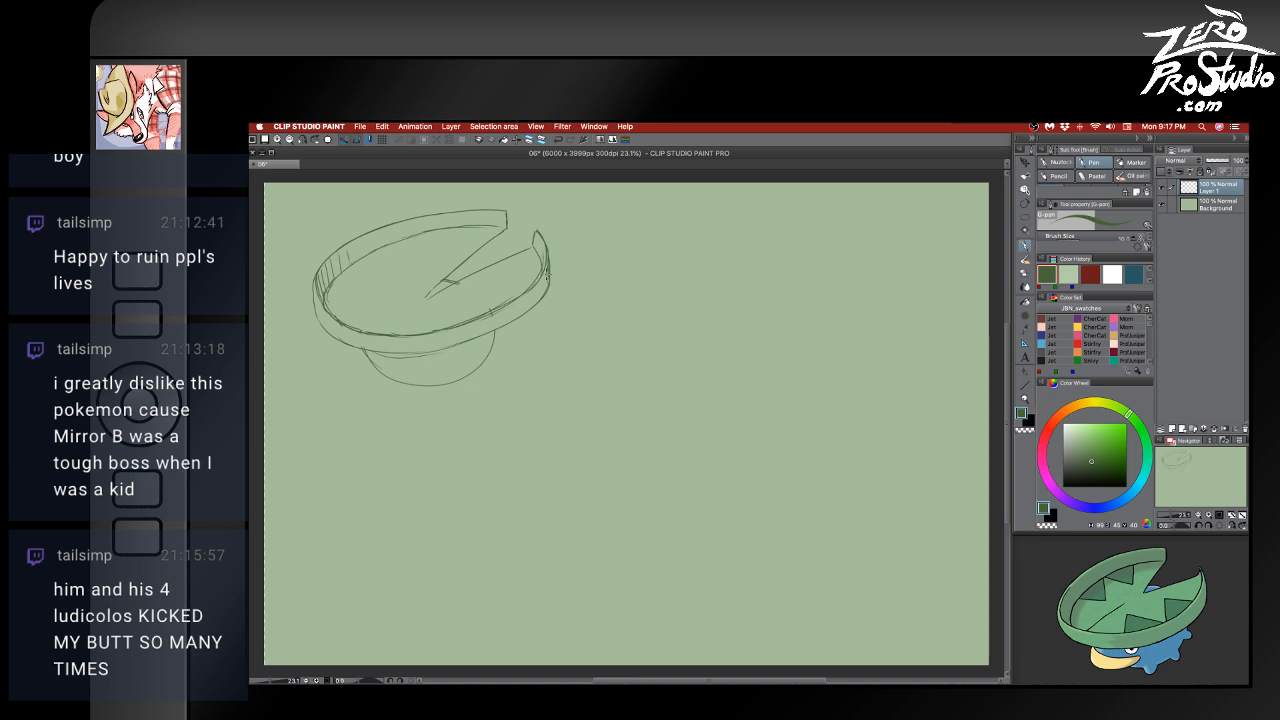
pyautogui.moveTo(548, 266); pyautogui.dragTo(550, 290)
pyautogui.moveTo(542, 272); pyautogui.dragTo(540, 300)
pyautogui.moveTo(533, 282)
pyautogui.mouseDown()
pyautogui.moveTo(504, 323)
pyautogui.moveTo(445, 295)
pyautogui.moveTo(516, 285)
pyautogui.moveTo(428, 297)
pyautogui.mouseUp()
pyautogui.moveTo(430, 253)
pyautogui.mouseDown()
pyautogui.moveTo(418, 297)
pyautogui.moveTo(396, 272)
pyautogui.moveTo(424, 305)
pyautogui.mouseUp()
# - Erase the body's lower left outline and sketch Lotad's wide bill and eye under the leaf
pyautogui.press('e')
pyautogui.moveTo(418, 373)
pyautogui.mouseDown()
pyautogui.moveTo(374, 358)
pyautogui.moveTo(428, 374)
pyautogui.mouseUp()
pyautogui.press('p')
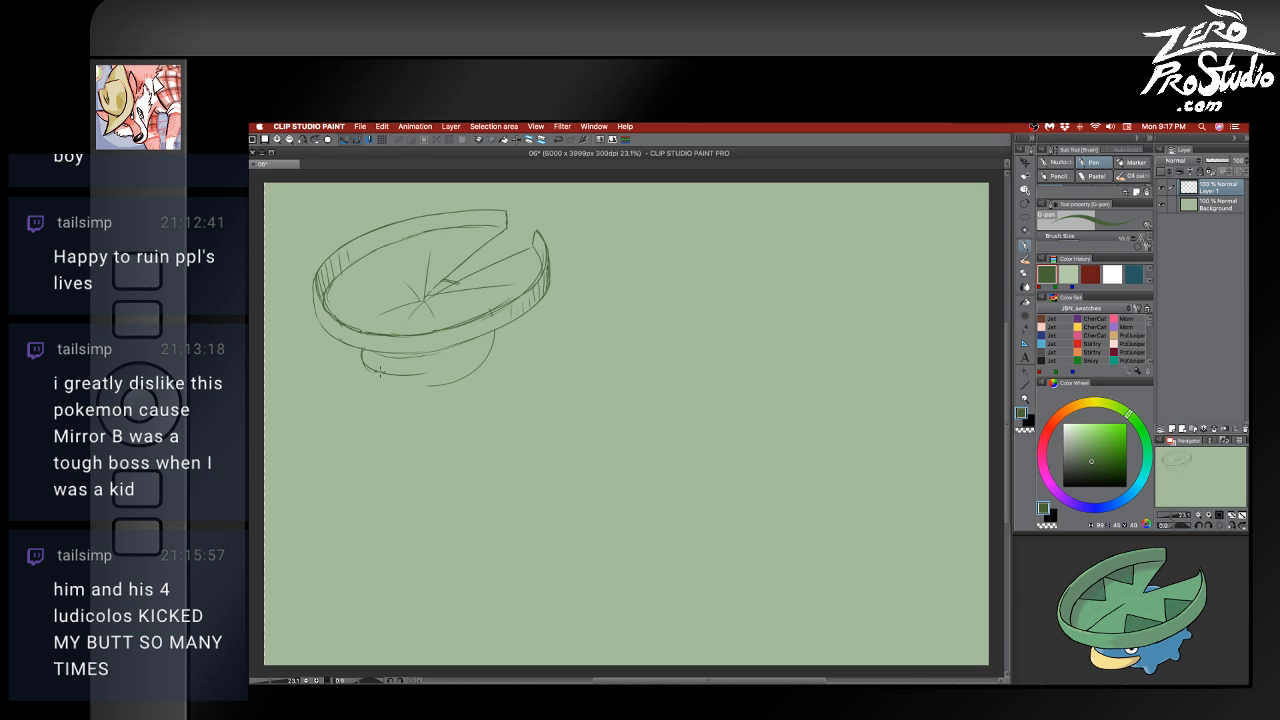
pyautogui.moveTo(361, 350)
pyautogui.mouseDown()
pyautogui.moveTo(347, 383)
pyautogui.moveTo(392, 394)
pyautogui.moveTo(453, 351)
pyautogui.moveTo(436, 355)
pyautogui.mouseUp()
pyautogui.press('super+z')
pyautogui.press('super+z')
pyautogui.press('super+z')
pyautogui.press('super+z')
pyautogui.press('super+z')
pyautogui.press('super+z')
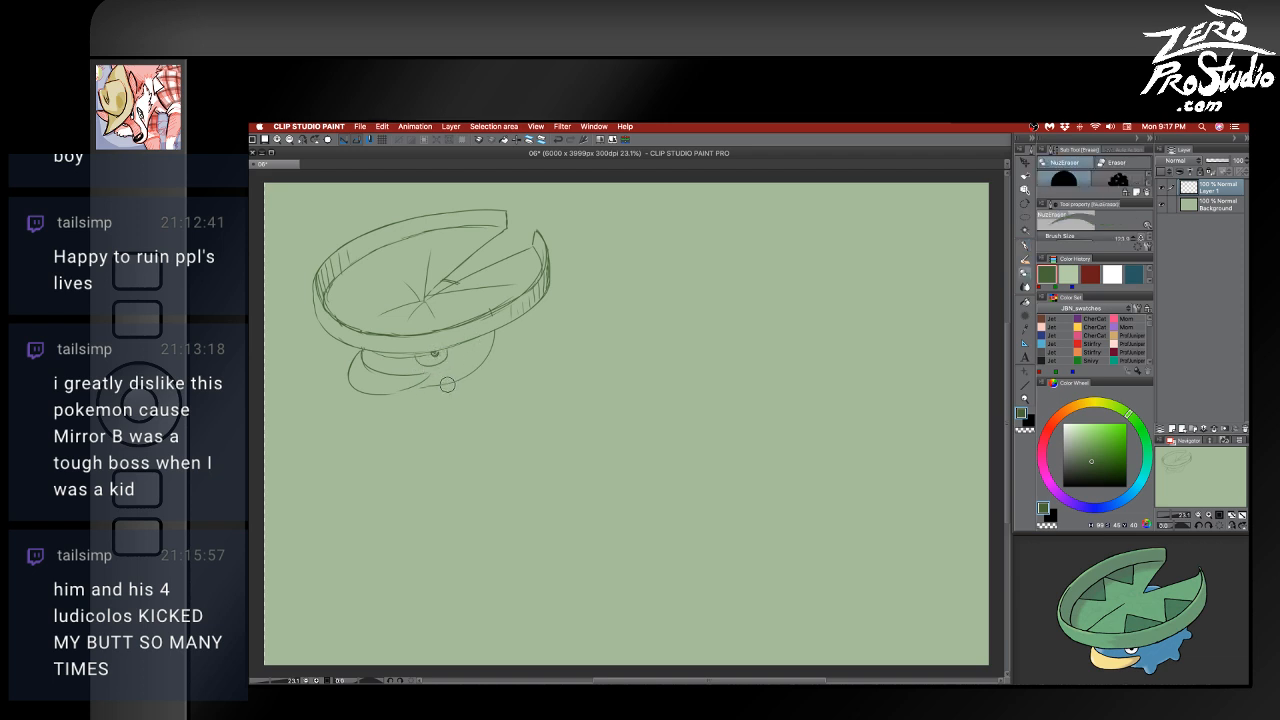
# - Redraw Lotad's underside and add small stubby feet along it
pyautogui.moveTo(438, 384)
pyautogui.mouseDown()
pyautogui.moveTo(486, 373)
pyautogui.moveTo(475, 375)
pyautogui.moveTo(501, 354)
pyautogui.mouseUp()
pyautogui.press('e')
pyautogui.press('p')
pyautogui.press('e')
pyautogui.press('p')
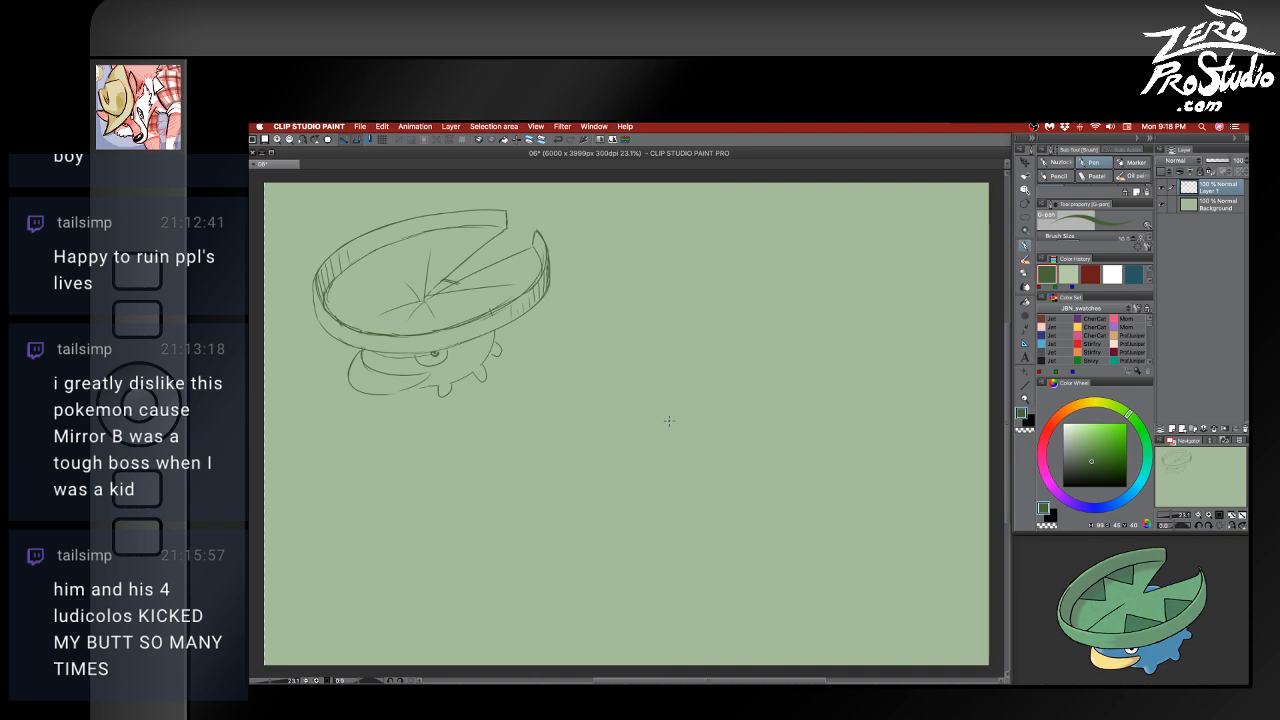
# - Darken the base of the leaf's notch and switch the reference picture to Lombre
pyautogui.moveTo(662, 447)
pyautogui.mouseDown()
pyautogui.moveTo(626, 466)
pyautogui.moveTo(634, 486)
pyautogui.moveTo(620, 457)
pyautogui.mouseUp()
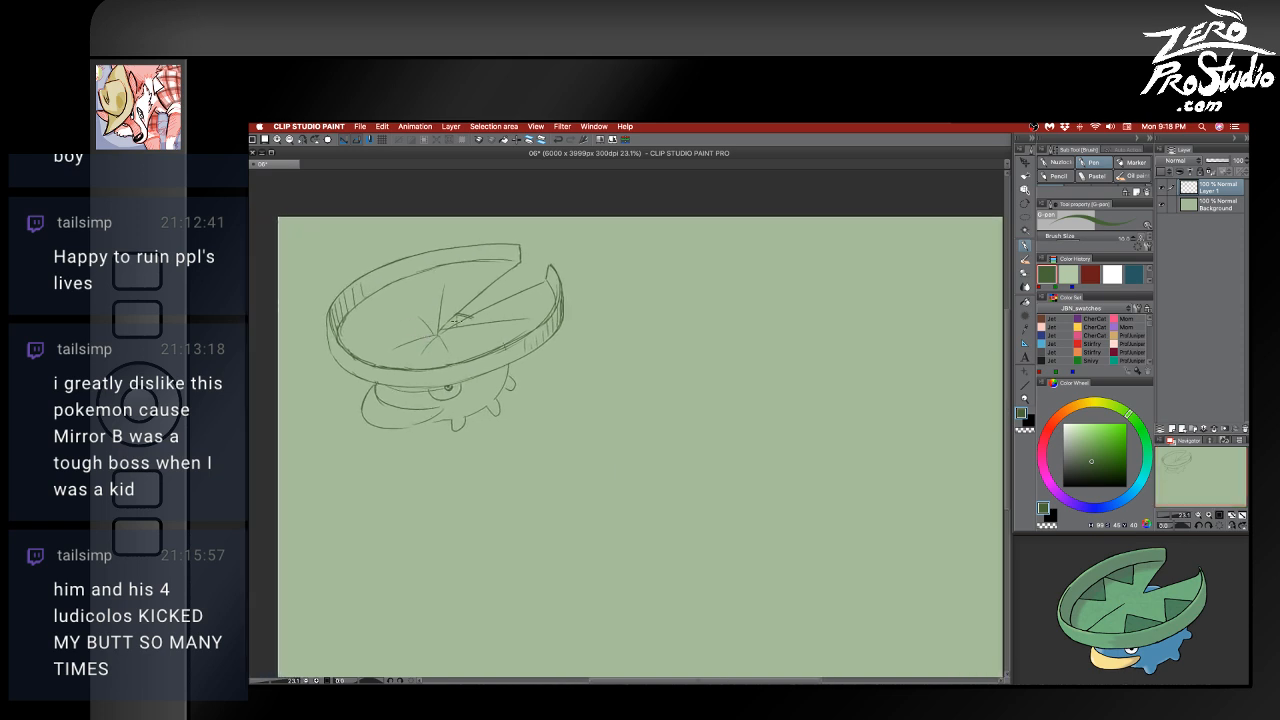
pyautogui.moveTo(452, 320); pyautogui.dragTo(441, 329)
pyautogui.moveTo(744, 529); pyautogui.dragTo(733, 525)
pyautogui.click(1127, 586)
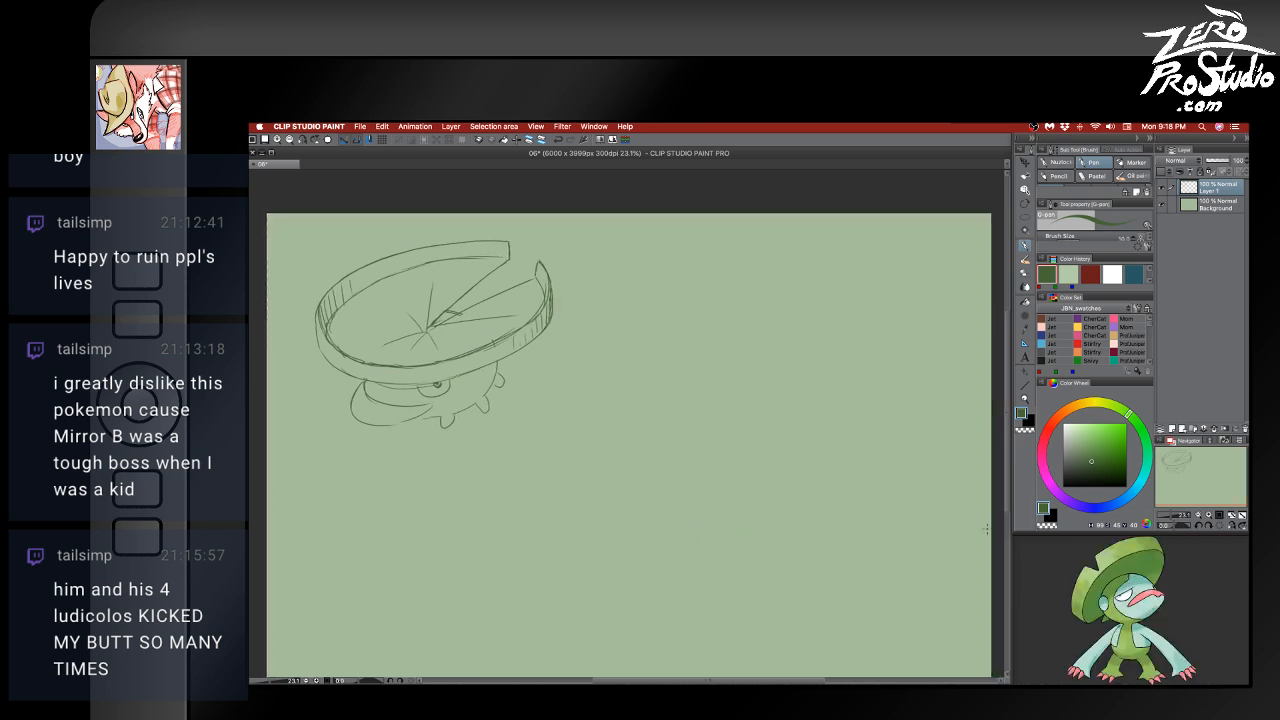
pyautogui.moveTo(641, 347); pyautogui.dragTo(637, 348)
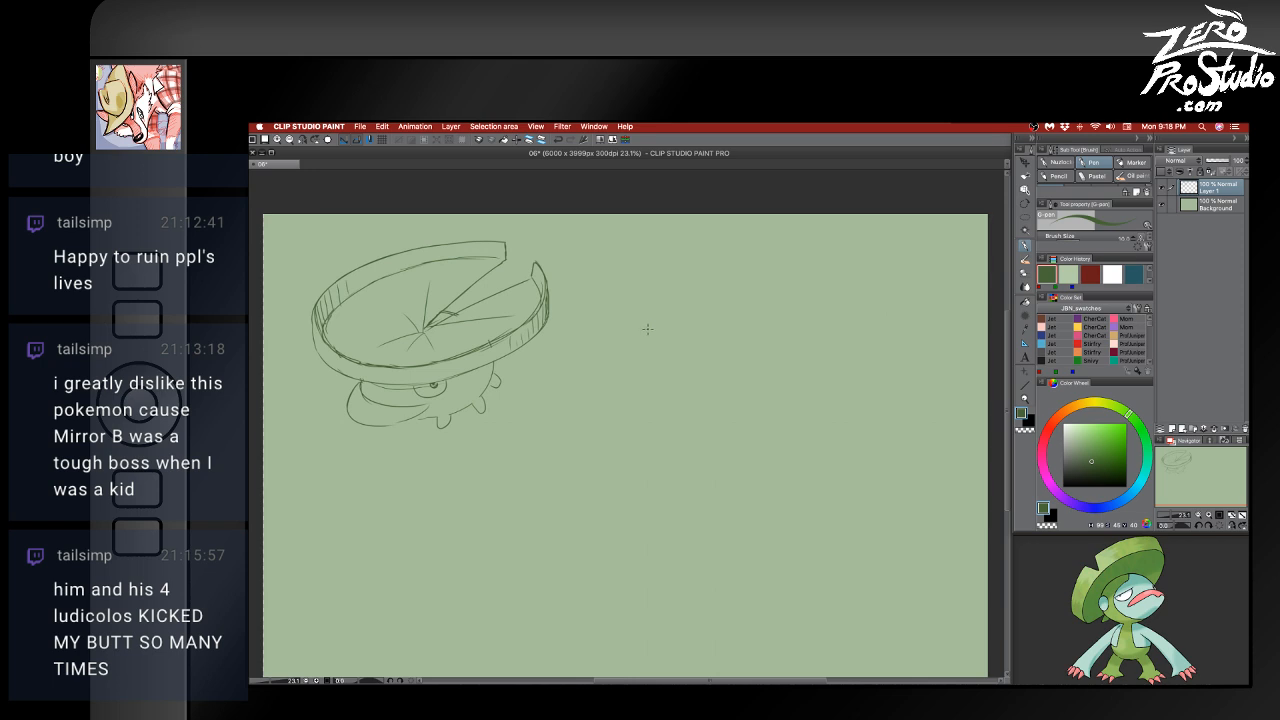
# - Sketch a round head to the right of Lotad and a long tilted underside of Lombre's leaf hat around it
pyautogui.moveTo(676, 266); pyautogui.dragTo(680, 265)
pyautogui.press('super+z')
pyautogui.moveTo(622, 312)
pyautogui.mouseDown()
pyautogui.moveTo(714, 288)
pyautogui.moveTo(625, 318)
pyautogui.moveTo(703, 300)
pyautogui.moveTo(678, 341)
pyautogui.moveTo(720, 248)
pyautogui.mouseUp()
pyautogui.press('super+z')
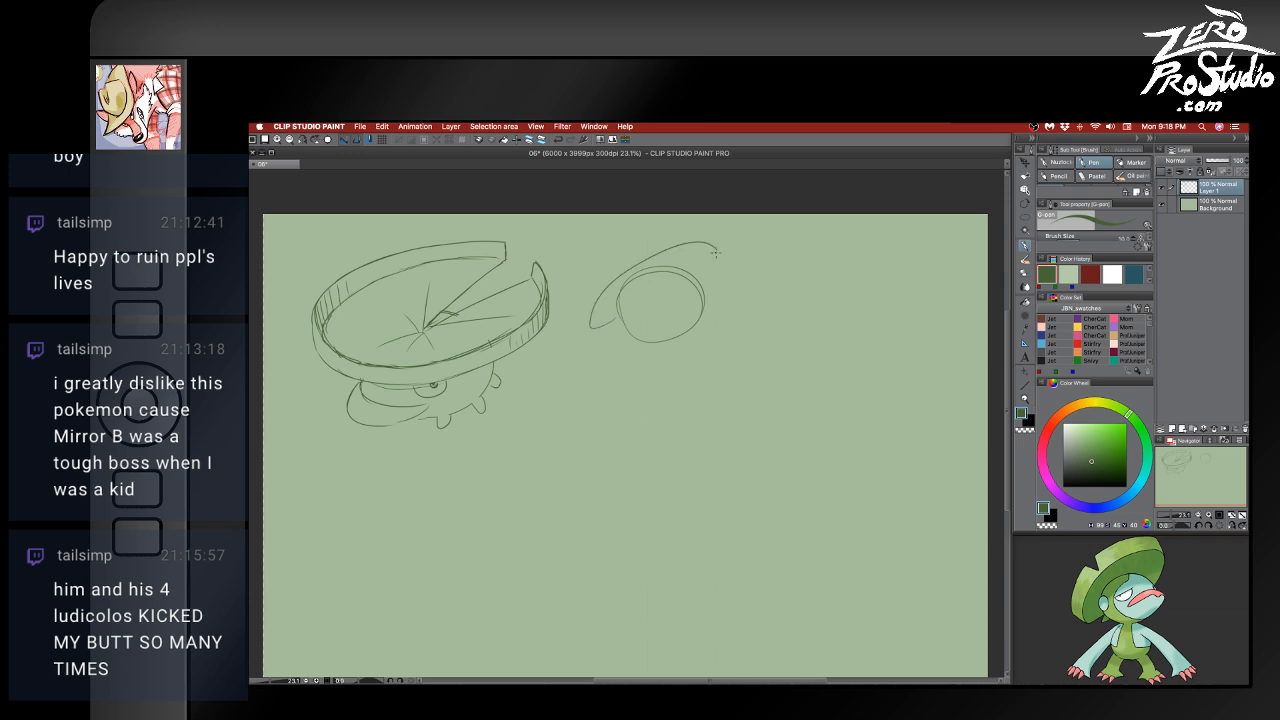
pyautogui.press('super+z')
pyautogui.moveTo(613, 321)
pyautogui.mouseDown()
pyautogui.moveTo(571, 341)
pyautogui.moveTo(716, 233)
pyautogui.moveTo(603, 337)
pyautogui.moveTo(720, 235)
pyautogui.moveTo(699, 270)
pyautogui.mouseUp()
pyautogui.press('super+z')
pyautogui.press('super+z')
pyautogui.press('super+z')
pyautogui.moveTo(746, 234); pyautogui.dragTo(718, 274)
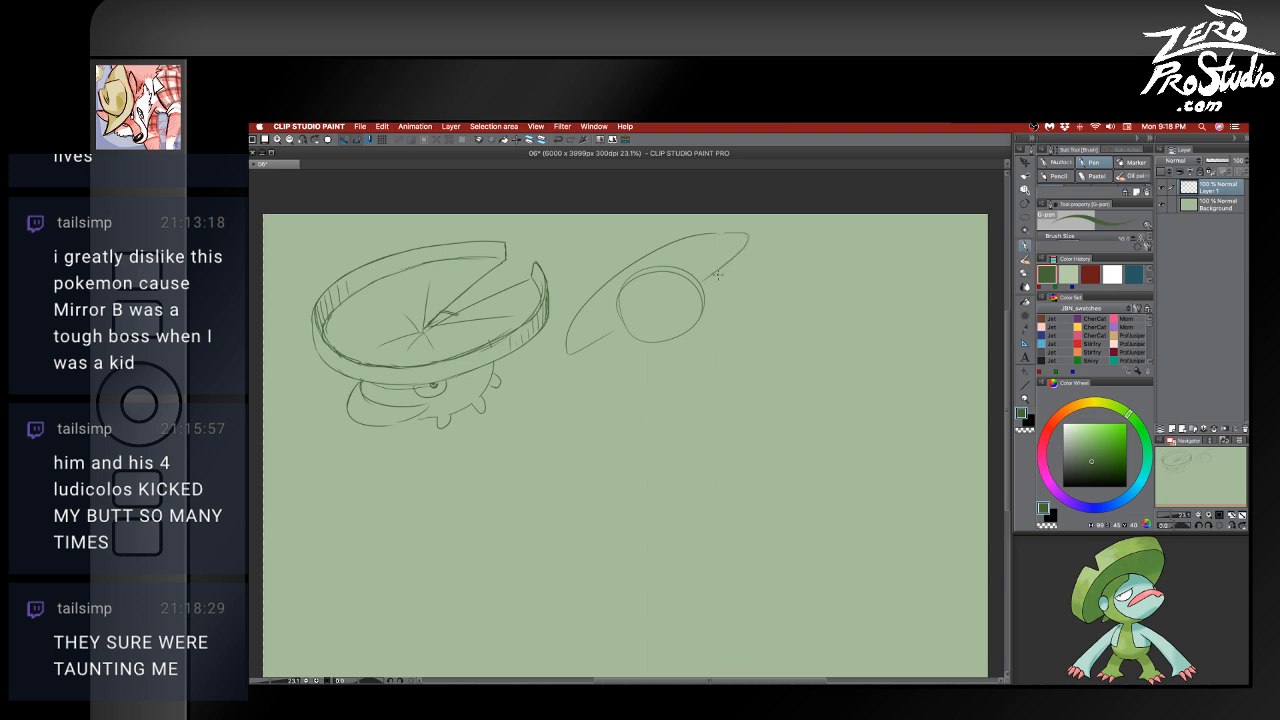
# - Add a short line at the hat's lower corner and try out a curve for its outer edge
pyautogui.moveTo(620, 300)
pyautogui.mouseDown()
pyautogui.moveTo(622, 313)
pyautogui.moveTo(609, 306)
pyautogui.mouseUp()
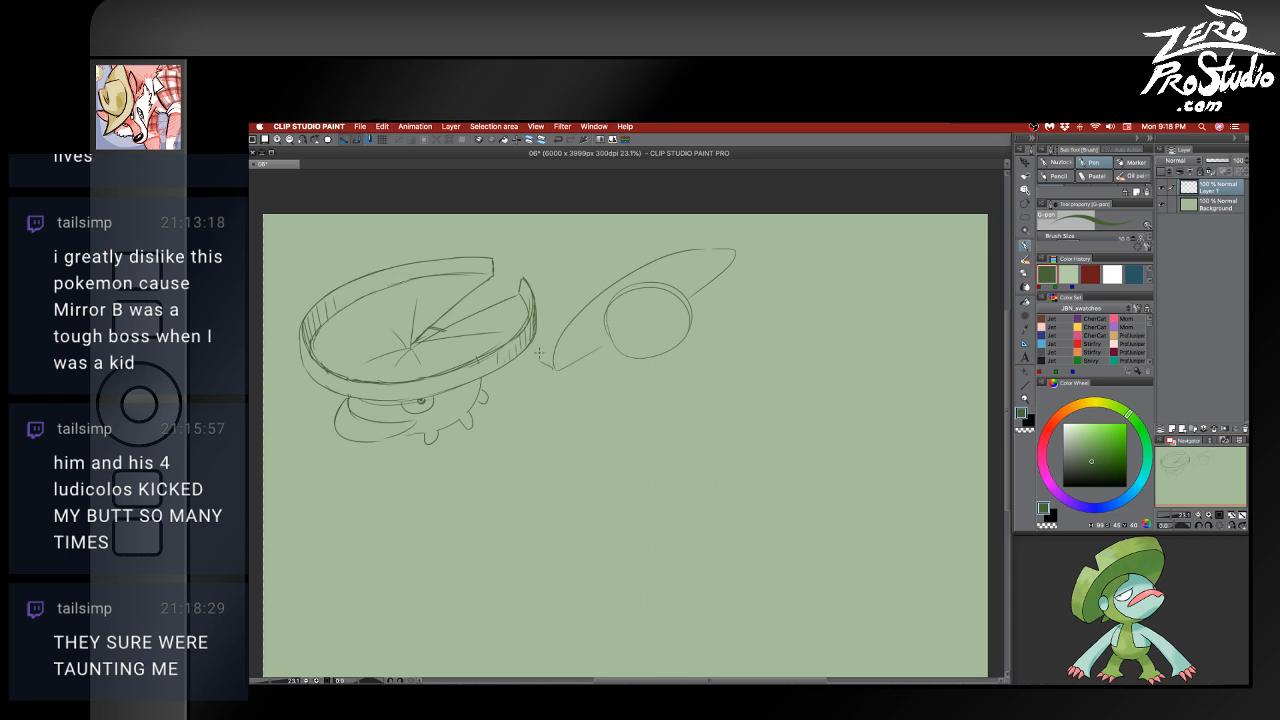
pyautogui.moveTo(537, 345)
pyautogui.mouseDown()
pyautogui.moveTo(575, 273)
pyautogui.moveTo(555, 331)
pyautogui.moveTo(700, 384)
pyautogui.moveTo(586, 272)
pyautogui.moveTo(570, 291)
pyautogui.mouseUp()
pyautogui.press('super+z')
pyautogui.press('super+z')
# - Lasso the Lombre sketch, move it directly below Lotad, and clear the selection
pyautogui.press('m')
pyautogui.moveTo(616, 329); pyautogui.dragTo(646, 341)
pyautogui.press('super+d')
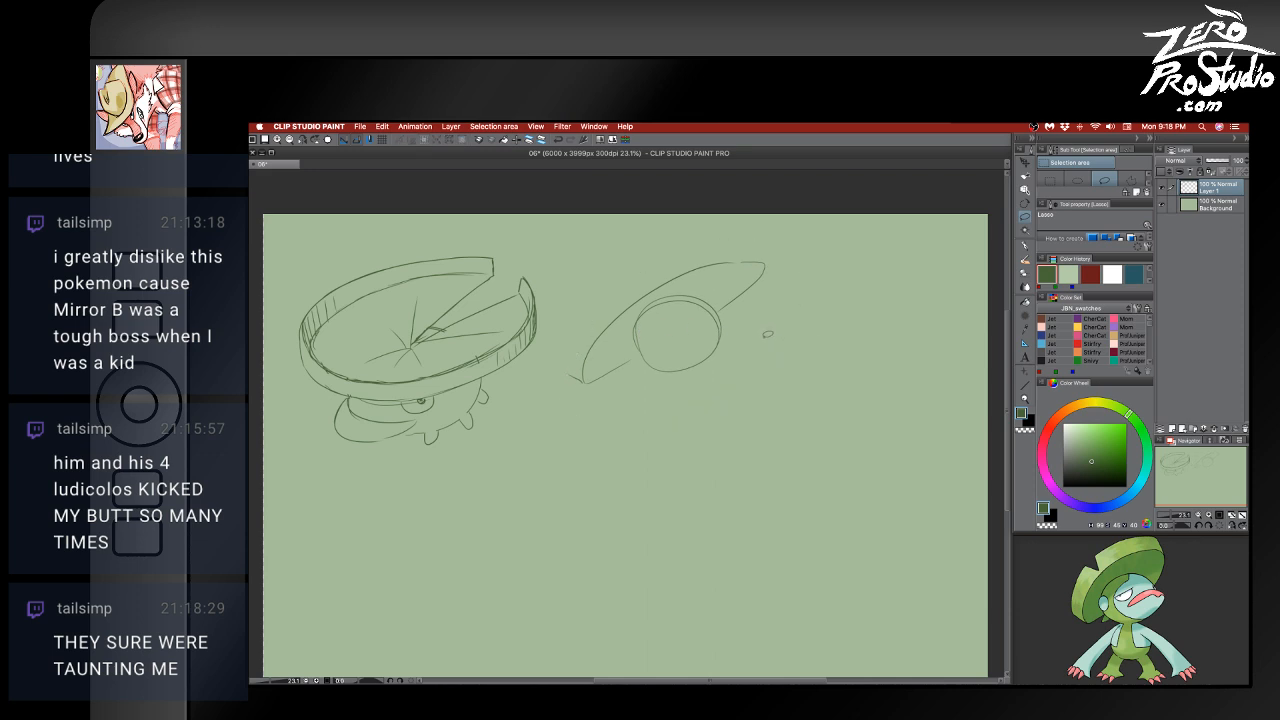
pyautogui.hscroll(-2, 760, 338)
pyautogui.moveTo(840, 310)
pyautogui.mouseDown()
pyautogui.moveTo(715, 241)
pyautogui.moveTo(822, 368)
pyautogui.moveTo(838, 312)
pyautogui.mouseUp()
pyautogui.moveTo(787, 307)
pyautogui.mouseDown()
pyautogui.moveTo(747, 322)
pyautogui.moveTo(537, 517)
pyautogui.mouseUp()
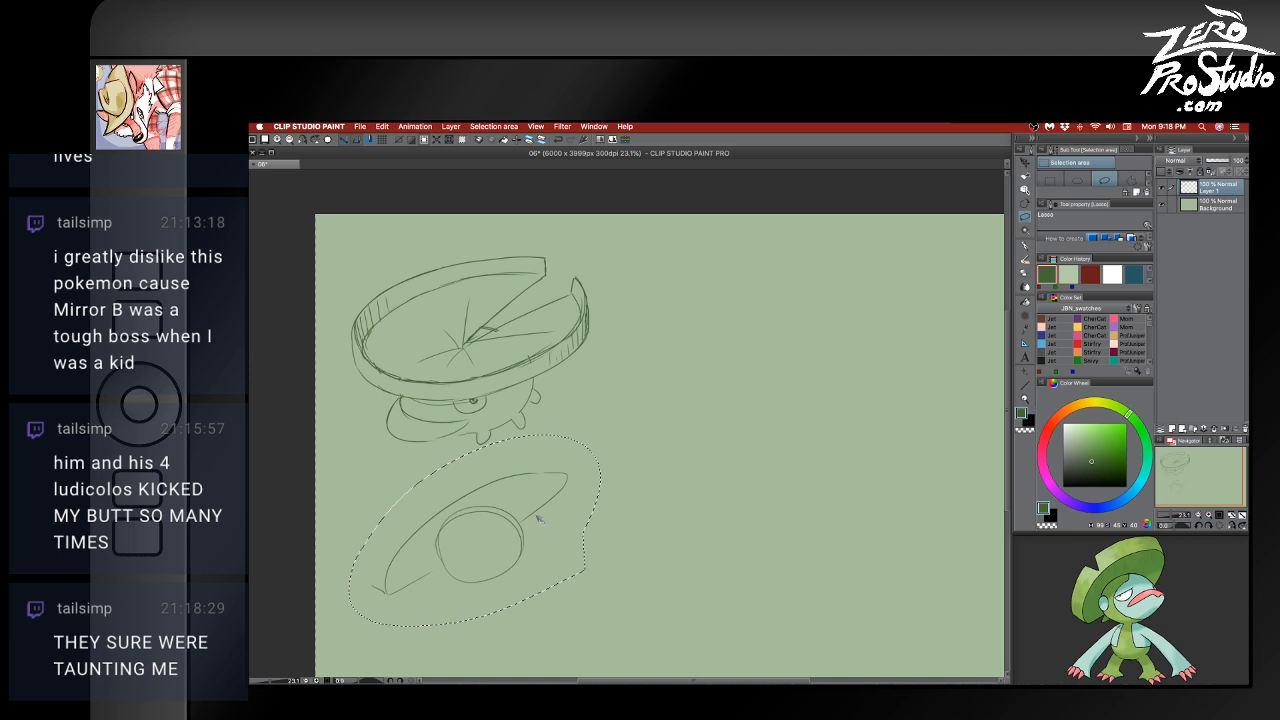
pyautogui.press('super+d')
pyautogui.scroll(-2, 610, 450)
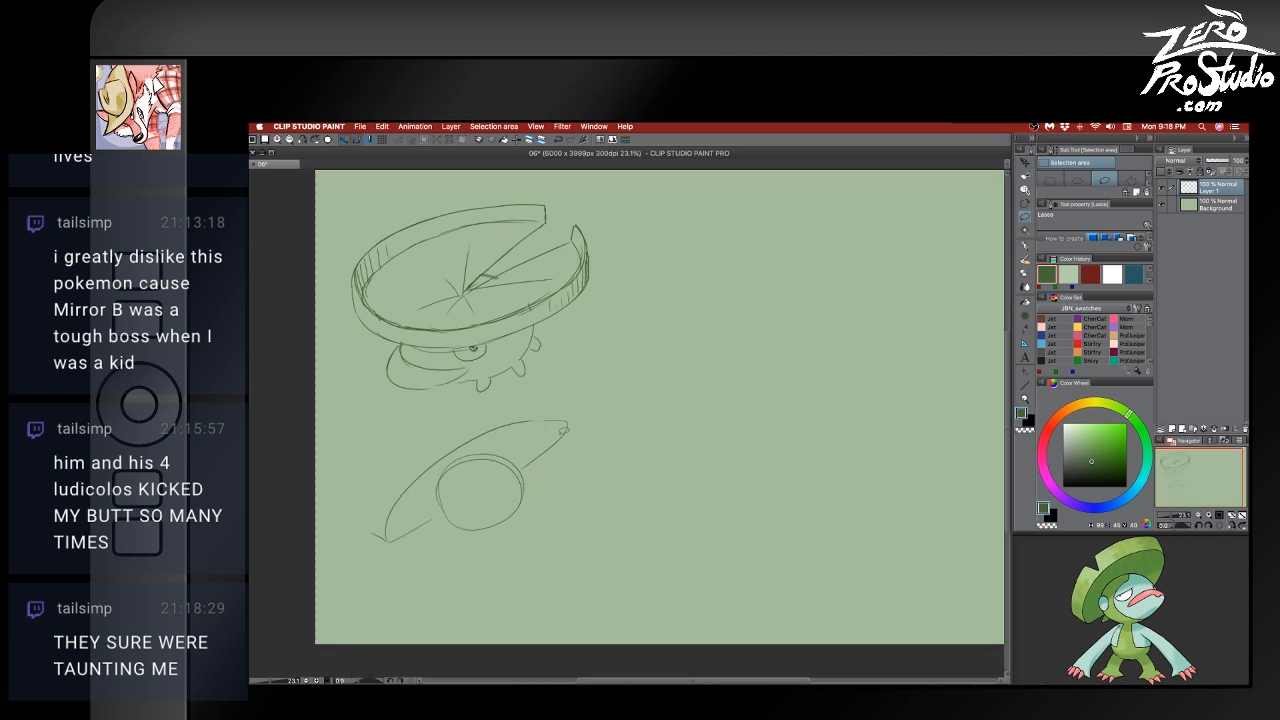
# - Draw the outer upper edge of Lombre's hat with a small notch and close it at the far end
pyautogui.press('p')
pyautogui.moveTo(368, 521); pyautogui.dragTo(388, 464)
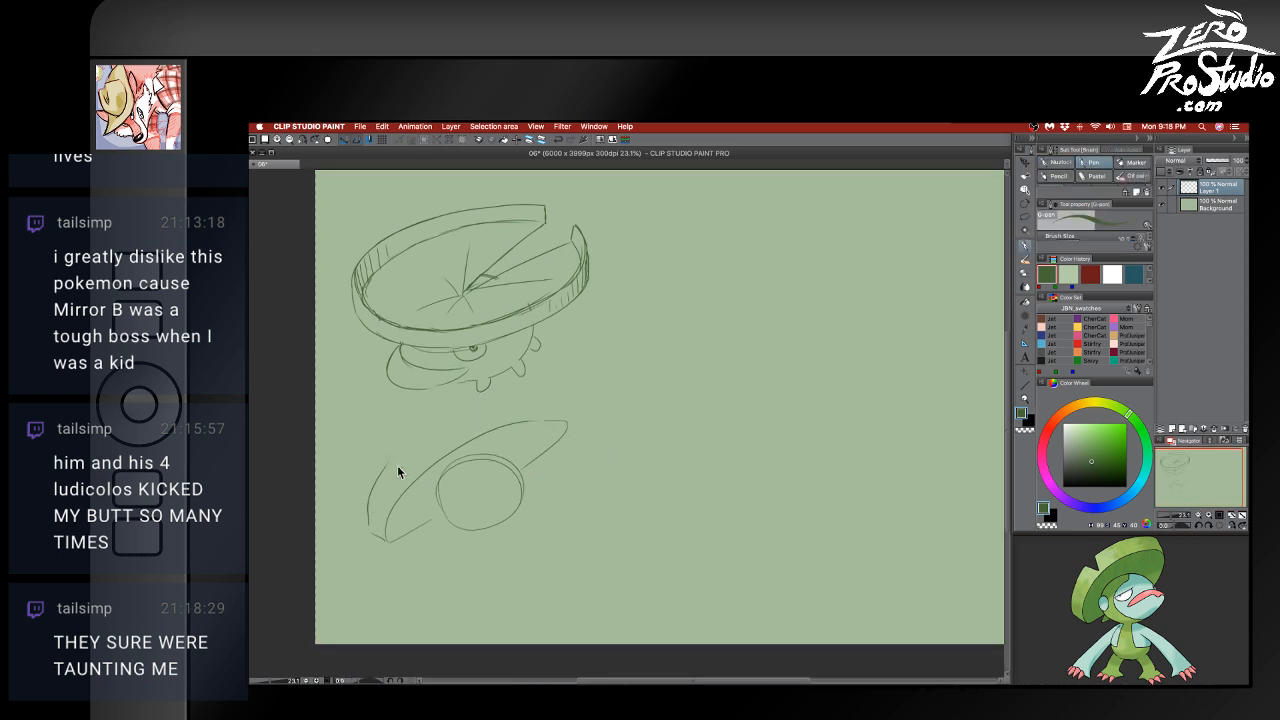
pyautogui.press('super+z')
pyautogui.moveTo(369, 527)
pyautogui.mouseDown()
pyautogui.moveTo(390, 466)
pyautogui.moveTo(407, 475)
pyautogui.moveTo(408, 448)
pyautogui.moveTo(566, 396)
pyautogui.mouseUp()
pyautogui.press('super+z')
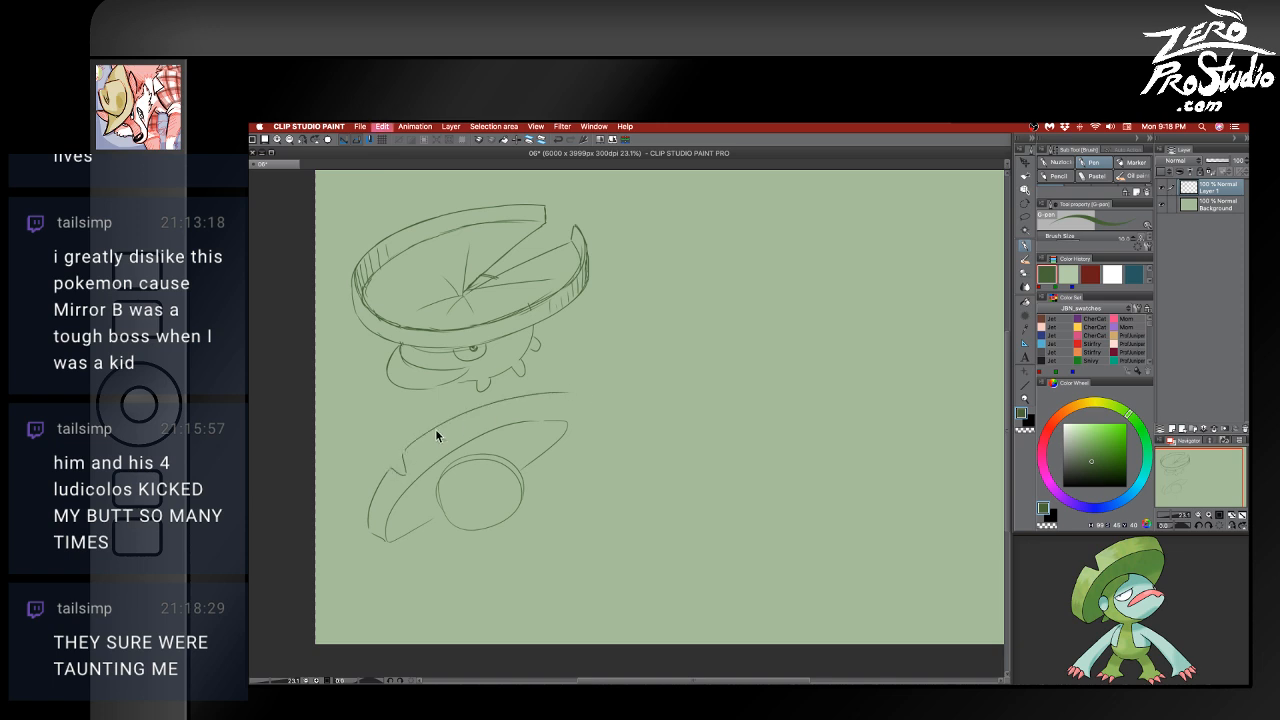
pyautogui.moveTo(404, 454)
pyautogui.mouseDown()
pyautogui.moveTo(471, 419)
pyautogui.moveTo(555, 399)
pyautogui.mouseUp()
pyautogui.press('super+z')
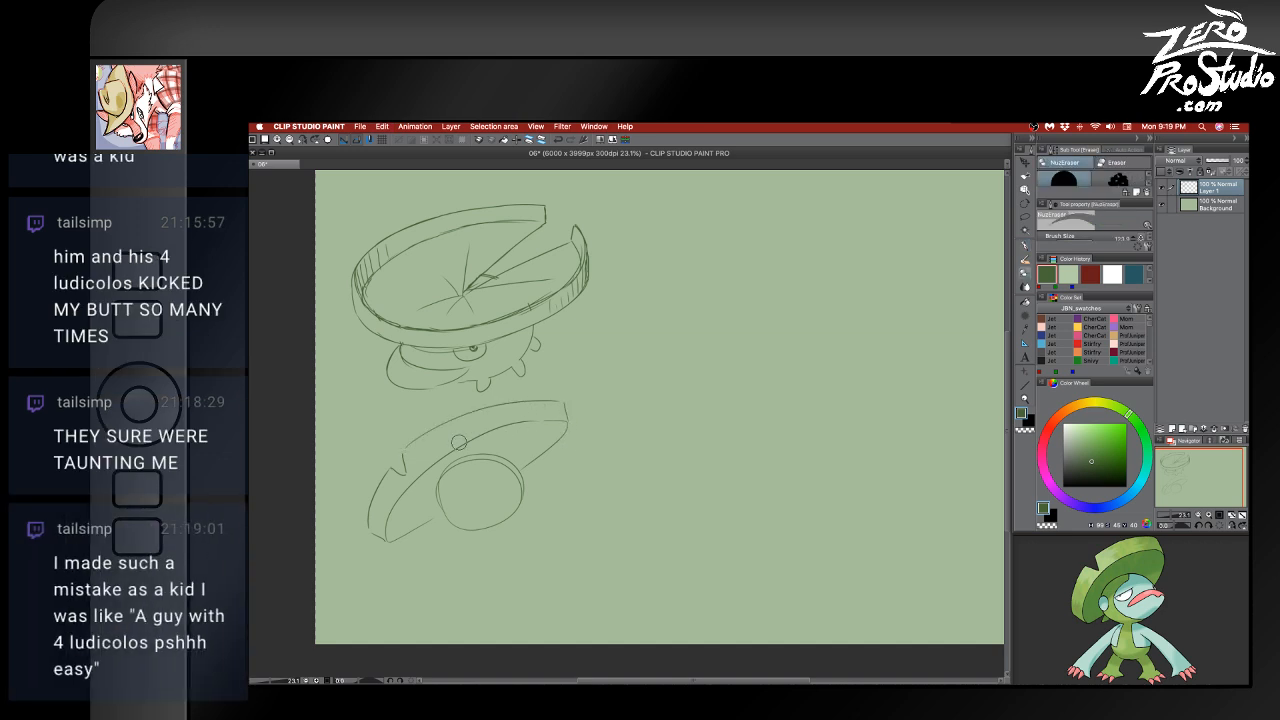
pyautogui.press('super+z')
# - Refine the hat's inner edge and add radiating crease lines on the underside around the head
pyautogui.moveTo(478, 440); pyautogui.dragTo(534, 423)
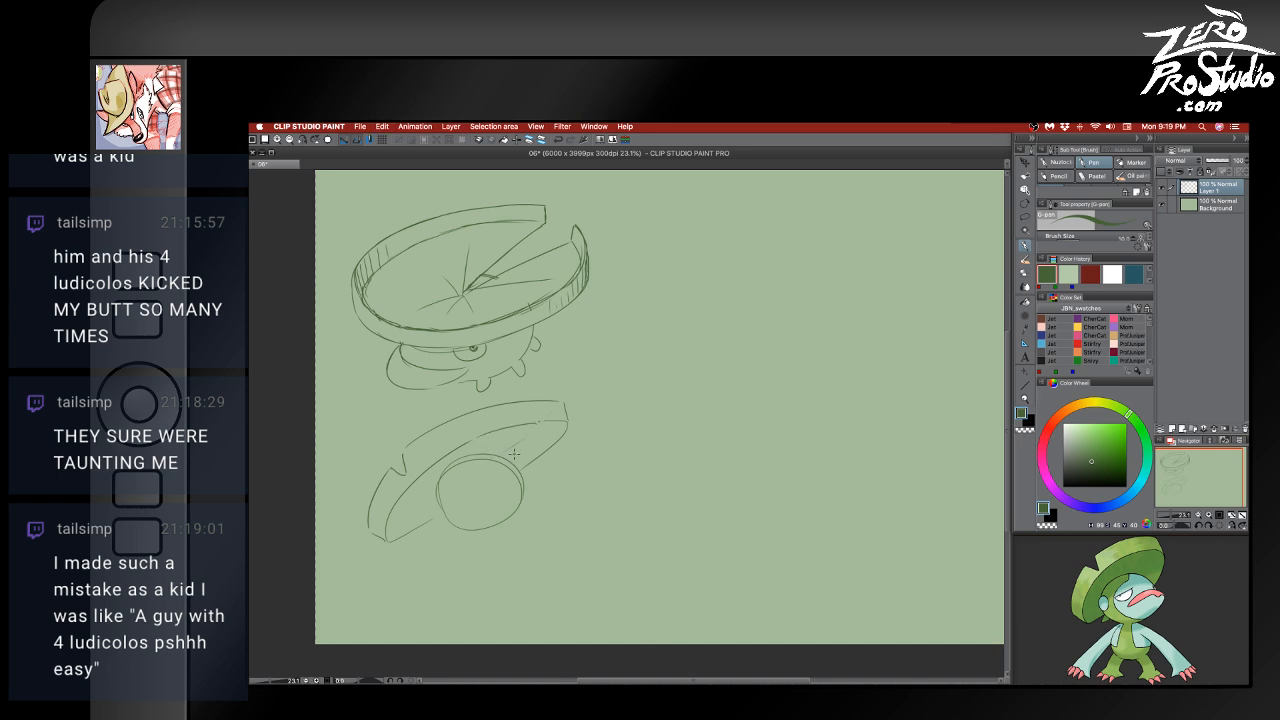
pyautogui.moveTo(517, 453)
pyautogui.mouseDown()
pyautogui.moveTo(557, 436)
pyautogui.moveTo(496, 446)
pyautogui.moveTo(526, 435)
pyautogui.mouseUp()
pyautogui.press('super+z')
pyautogui.press('super+z')
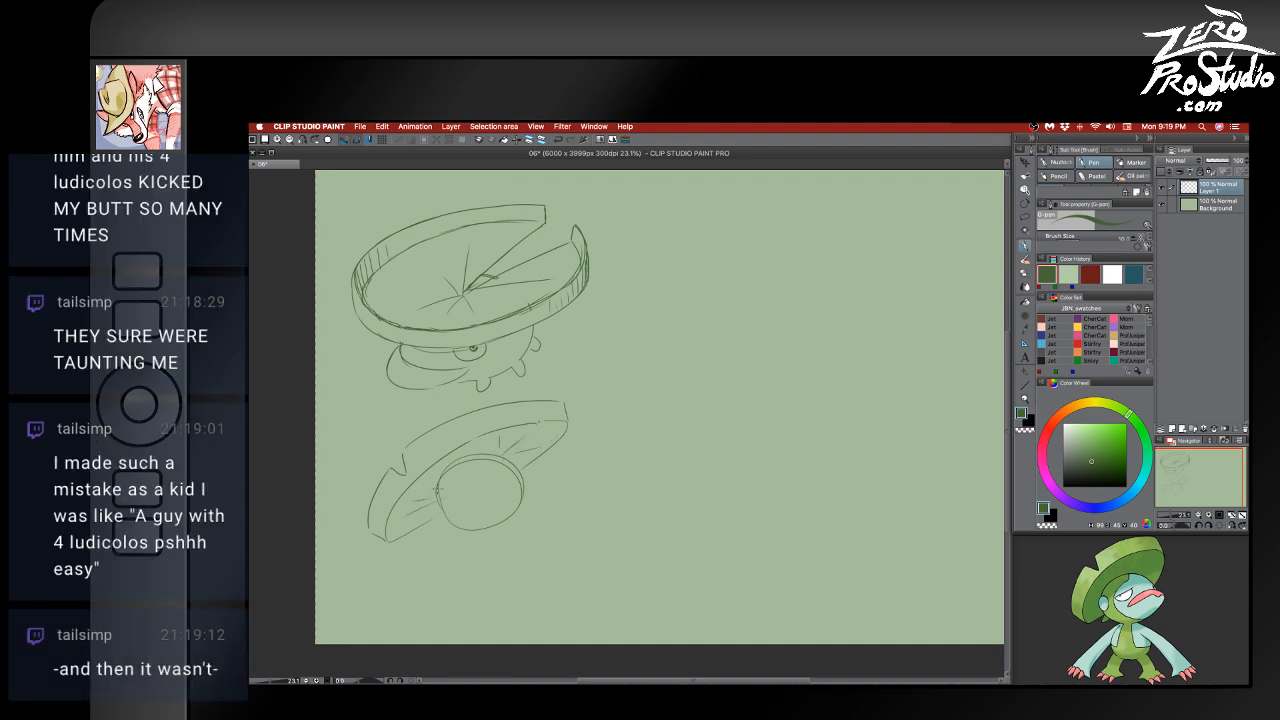
pyautogui.press('super+z')
pyautogui.moveTo(408, 511); pyautogui.dragTo(433, 488)
pyautogui.press('super+z')
pyautogui.moveTo(507, 458); pyautogui.dragTo(534, 449)
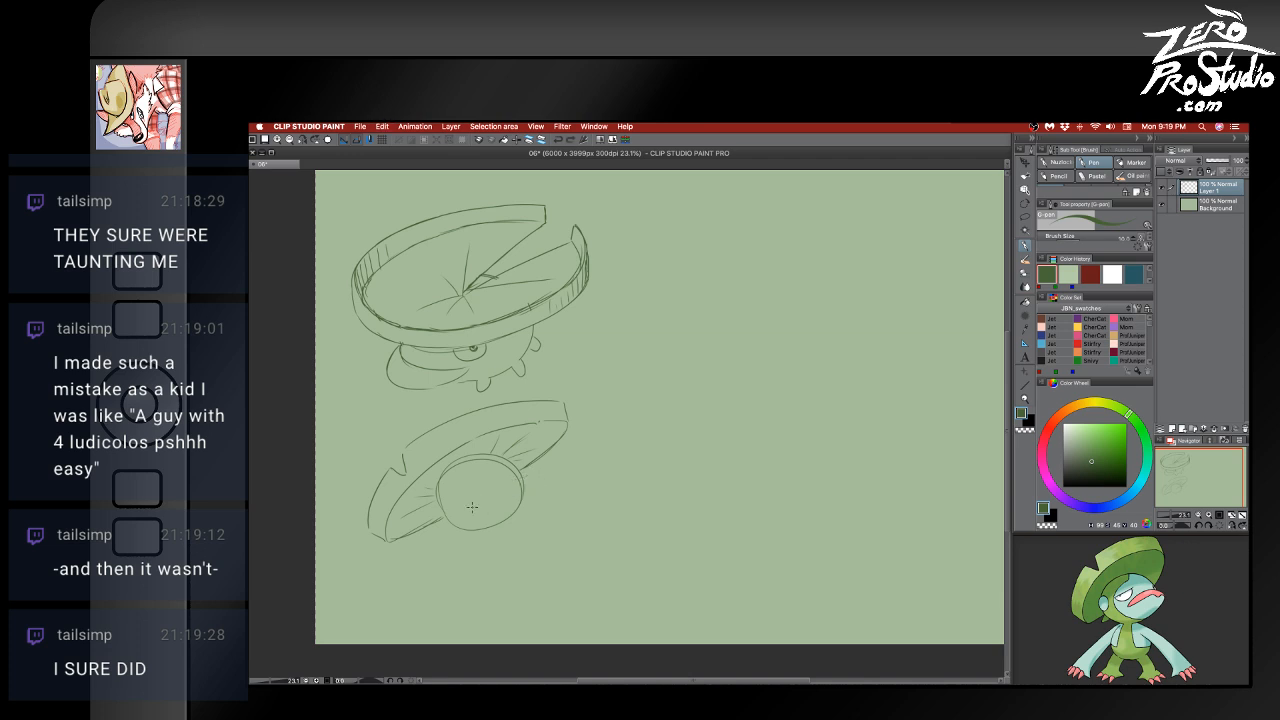
pyautogui.moveTo(459, 509)
pyautogui.mouseDown()
pyautogui.moveTo(536, 476)
pyautogui.moveTo(509, 520)
pyautogui.moveTo(538, 476)
pyautogui.moveTo(514, 521)
pyautogui.mouseUp()
pyautogui.press('super+z')
pyautogui.press('super+z')
pyautogui.press('super+z')
pyautogui.press('super+z')
# - Replace the lower part of the head circle with a new curve for the right side of Lombre's face
pyautogui.moveTo(538, 476)
pyautogui.mouseDown()
pyautogui.moveTo(524, 514)
pyautogui.moveTo(524, 487)
pyautogui.moveTo(510, 510)
pyautogui.moveTo(521, 483)
pyautogui.moveTo(495, 521)
pyautogui.moveTo(462, 528)
pyautogui.moveTo(452, 493)
pyautogui.moveTo(467, 530)
pyautogui.mouseUp()
pyautogui.press('e')
pyautogui.press('p')
pyautogui.press('super+z')
pyautogui.press('super+z')
pyautogui.press('super+z')
# - Try a left contour for the face and draw a small oval at the head's lower left
pyautogui.moveTo(437, 490); pyautogui.dragTo(476, 535)
pyautogui.press('super+z')
pyautogui.press('super+z')
pyautogui.press('super+z')
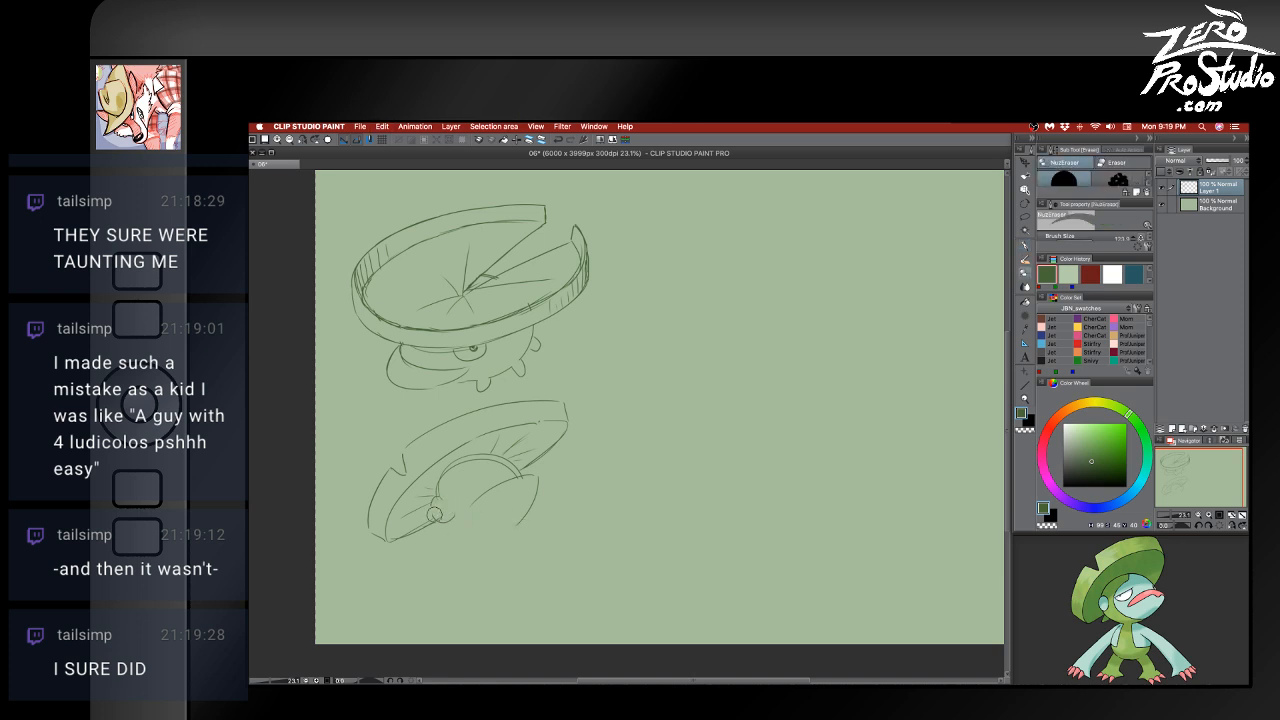
pyautogui.press('e')
pyautogui.press('p')
pyautogui.moveTo(433, 502); pyautogui.dragTo(446, 525)
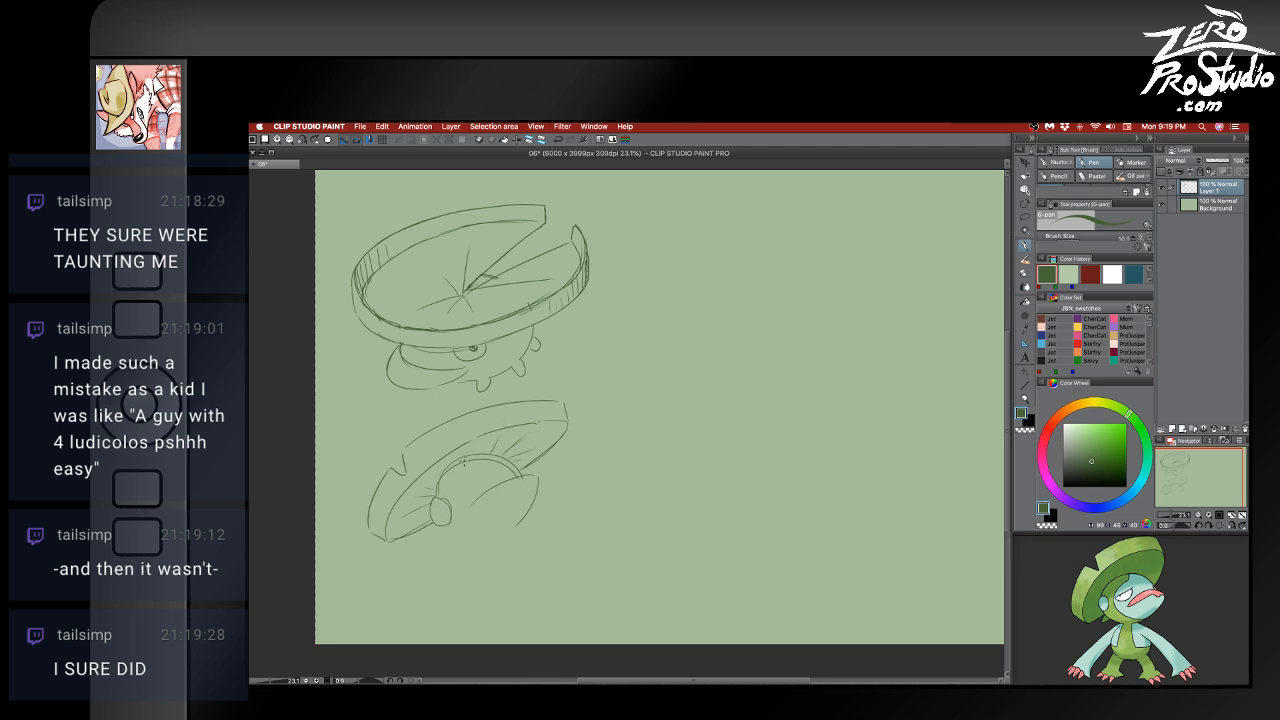
# - Rework the rounded outline of Lombre's face and sketch the beak lines across its right side
pyautogui.moveTo(468, 472)
pyautogui.mouseDown()
pyautogui.moveTo(454, 508)
pyautogui.moveTo(495, 527)
pyautogui.mouseUp()
pyautogui.press('super+z')
pyautogui.press('super+z')
pyautogui.moveTo(467, 472); pyautogui.dragTo(492, 533)
pyautogui.press('super+z')
pyautogui.moveTo(458, 472)
pyautogui.mouseDown()
pyautogui.moveTo(478, 539)
pyautogui.moveTo(523, 514)
pyautogui.mouseUp()
pyautogui.press('super+z')
pyautogui.moveTo(462, 475)
pyautogui.mouseDown()
pyautogui.moveTo(502, 529)
pyautogui.moveTo(457, 505)
pyautogui.moveTo(508, 531)
pyautogui.moveTo(502, 490)
pyautogui.moveTo(518, 484)
pyautogui.moveTo(482, 508)
pyautogui.moveTo(537, 490)
pyautogui.mouseUp()
pyautogui.press('super+z')
pyautogui.press('super+z')
pyautogui.press('super+z')
pyautogui.press('super+z')
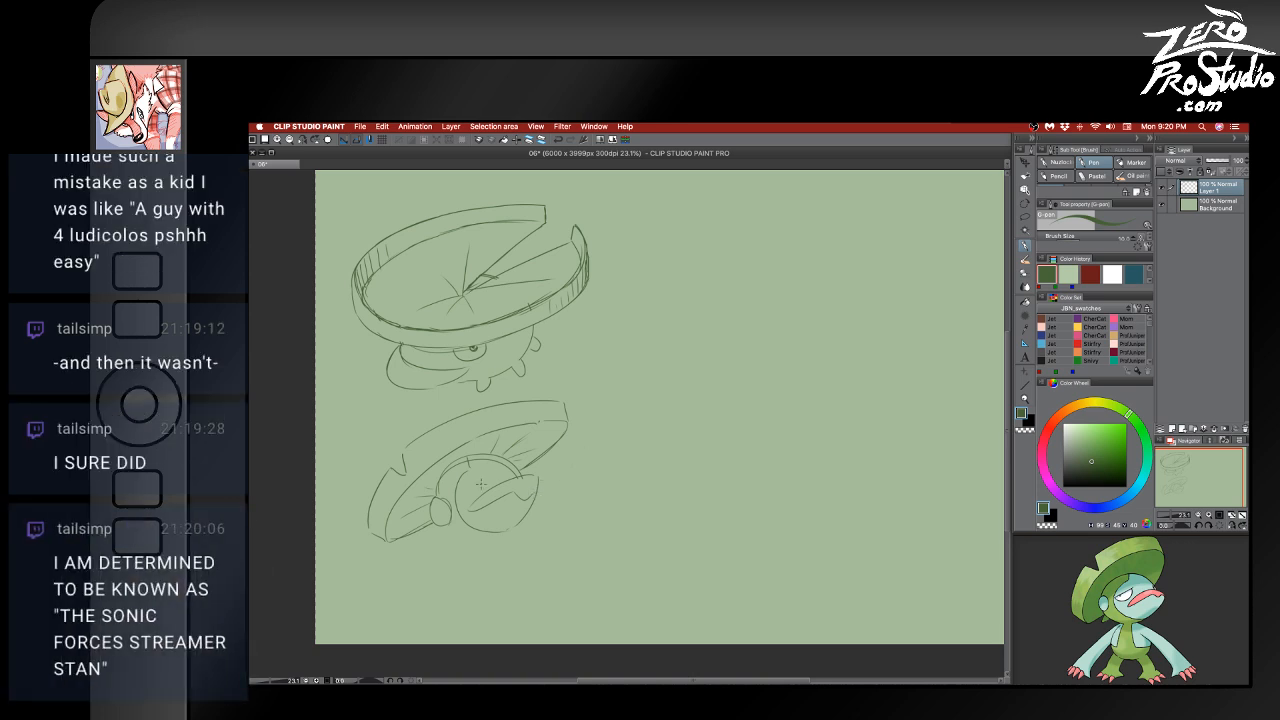
# - Draw Lombre's narrowed eyes with slanted lids above the beak
pyautogui.moveTo(460, 496)
pyautogui.mouseDown()
pyautogui.moveTo(486, 471)
pyautogui.moveTo(462, 499)
pyautogui.moveTo(445, 489)
pyautogui.moveTo(493, 471)
pyautogui.moveTo(466, 489)
pyautogui.mouseUp()
pyautogui.press('super+z')
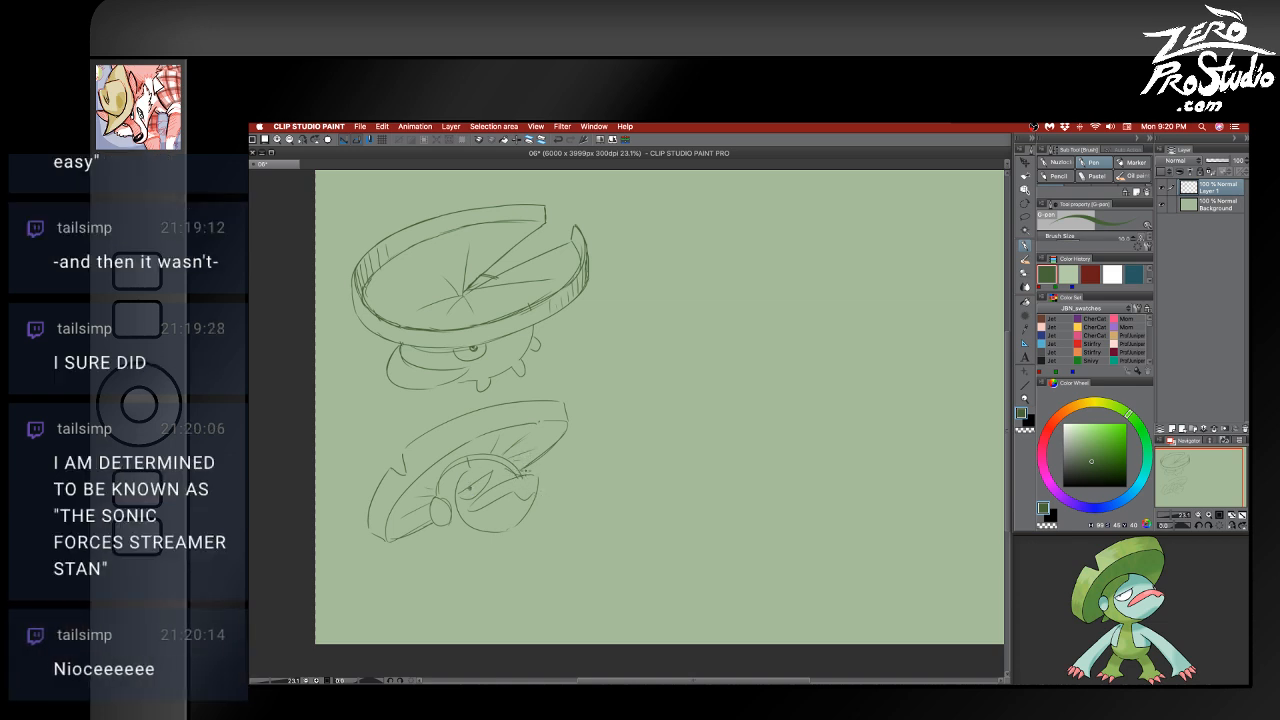
pyautogui.press('super+z')
pyautogui.moveTo(503, 468); pyautogui.dragTo(517, 475)
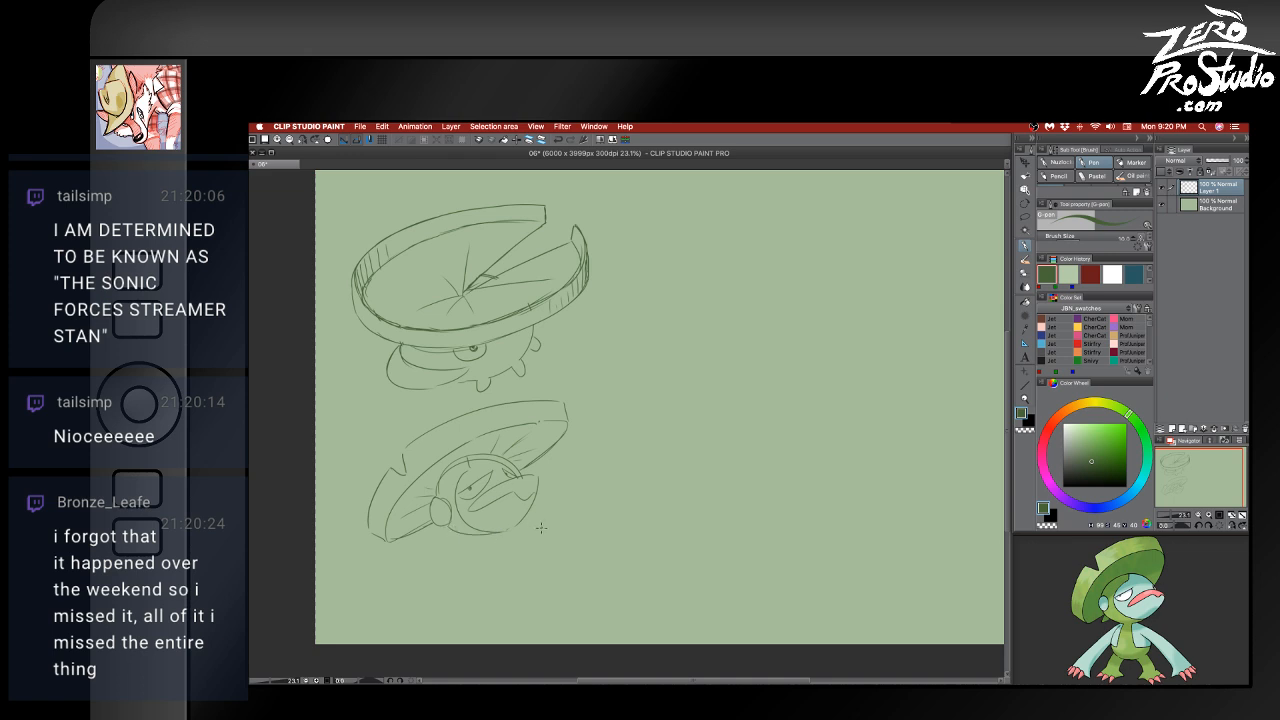
# - Sketch Lombre's small torso with its chest markings and begin the left leg with a clawed foot
pyautogui.moveTo(537, 548)
pyautogui.mouseDown()
pyautogui.moveTo(535, 476)
pyautogui.moveTo(538, 486)
pyautogui.moveTo(479, 520)
pyautogui.mouseUp()
pyautogui.moveTo(505, 476)
pyautogui.mouseDown()
pyautogui.moveTo(510, 502)
pyautogui.moveTo(488, 520)
pyautogui.moveTo(486, 502)
pyautogui.mouseUp()
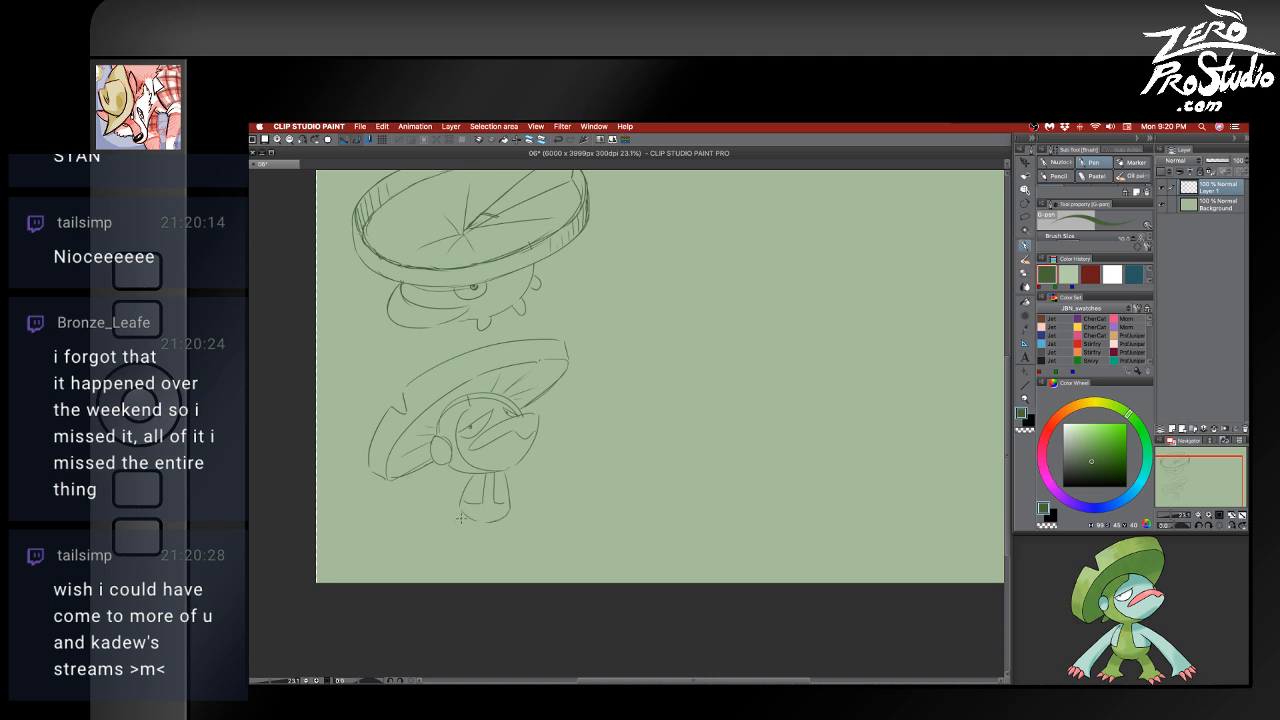
pyautogui.moveTo(463, 513)
pyautogui.mouseDown()
pyautogui.moveTo(458, 542)
pyautogui.moveTo(446, 534)
pyautogui.moveTo(470, 550)
pyautogui.mouseUp()
pyautogui.press('super+z')
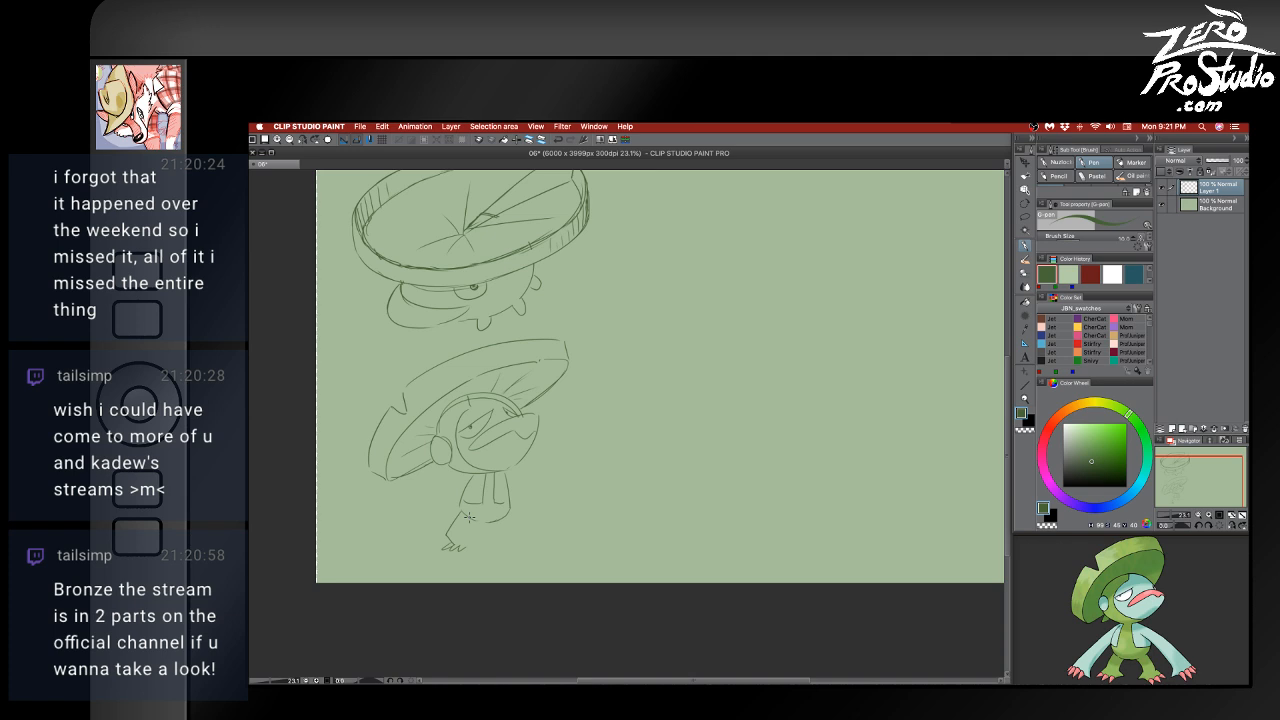
# - Complete the inner line of the left leg and draw the bent right leg with its clawed foot
pyautogui.moveTo(469, 516); pyautogui.dragTo(468, 543)
pyautogui.press('super+z')
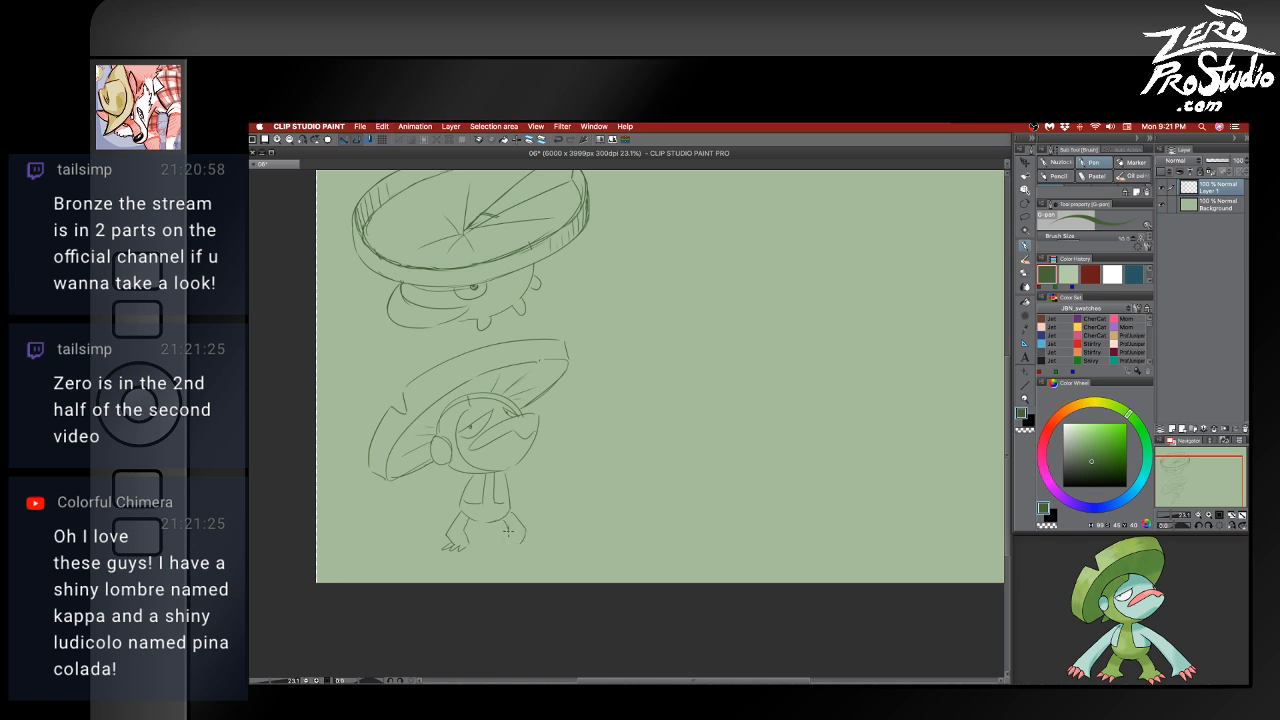
pyautogui.moveTo(505, 528)
pyautogui.mouseDown()
pyautogui.moveTo(500, 546)
pyautogui.moveTo(515, 548)
pyautogui.mouseUp()
pyautogui.moveTo(521, 545); pyautogui.dragTo(509, 549)
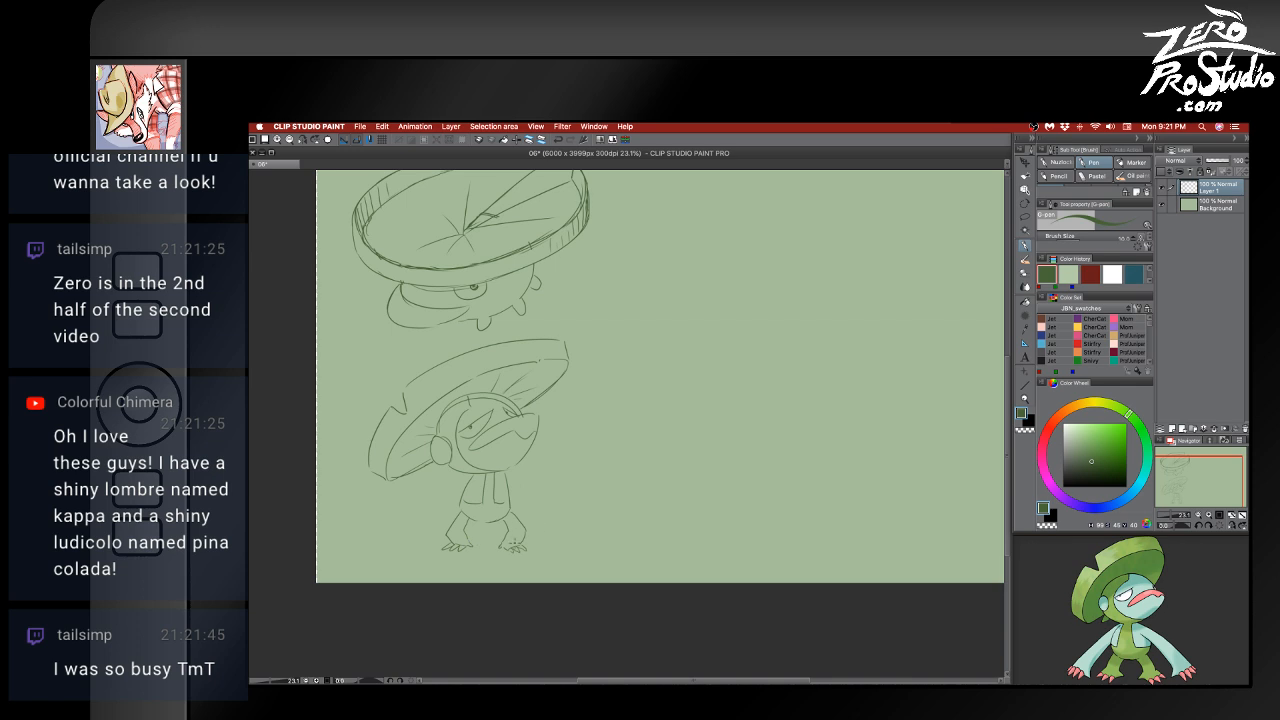
# - Draw Lombre's long left arm sweeping down from the shoulder to a clawed hand level with the feet
pyautogui.press('e')
pyautogui.press('b')
pyautogui.moveTo(428, 476); pyautogui.dragTo(402, 530)
pyautogui.press('super+z')
pyautogui.moveTo(462, 475); pyautogui.dragTo(396, 534)
pyautogui.press('super+z')
pyautogui.press('super+z')
pyautogui.moveTo(456, 477)
pyautogui.mouseDown()
pyautogui.moveTo(379, 551)
pyautogui.moveTo(419, 548)
pyautogui.moveTo(387, 540)
pyautogui.moveTo(424, 540)
pyautogui.moveTo(467, 485)
pyautogui.mouseUp()
pyautogui.press('super+z')
pyautogui.press('super+z')
pyautogui.press('super+z')
pyautogui.press('super+z')
pyautogui.moveTo(414, 541); pyautogui.dragTo(466, 483)
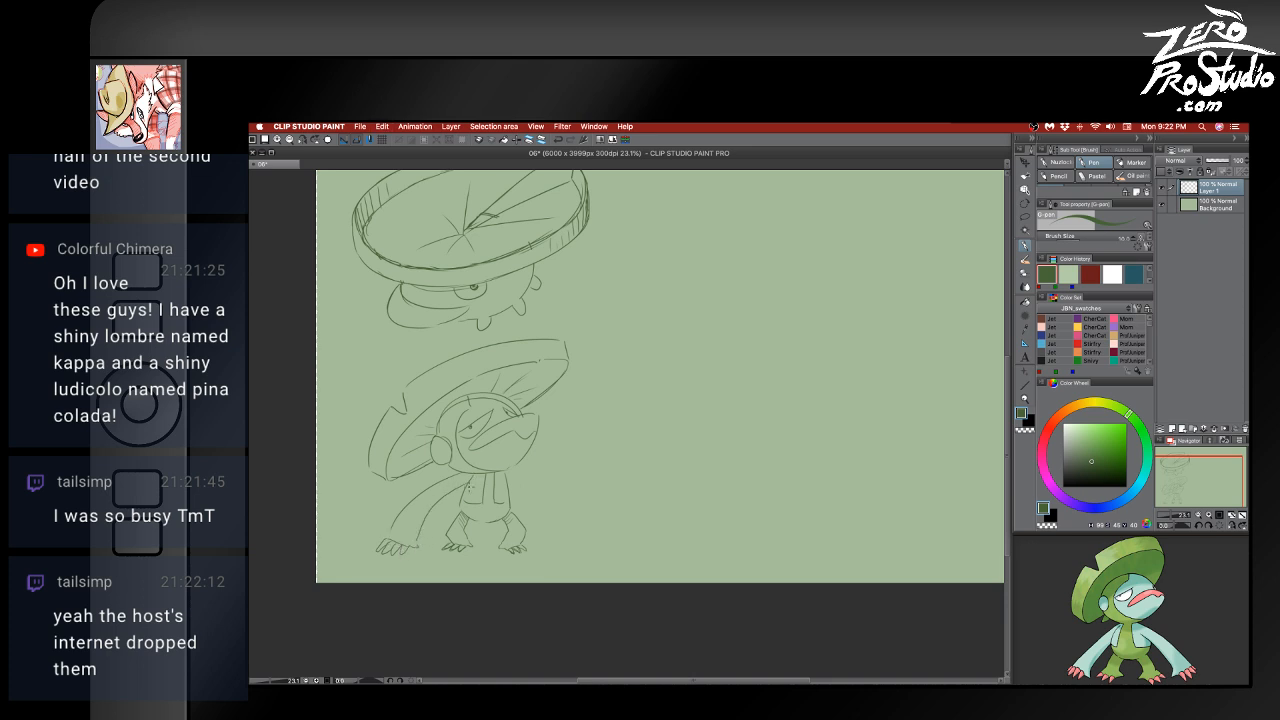
pyautogui.press('super+z')
pyautogui.moveTo(422, 535)
pyautogui.mouseDown()
pyautogui.moveTo(445, 497)
pyautogui.moveTo(480, 476)
pyautogui.moveTo(425, 530)
pyautogui.mouseUp()
pyautogui.press('super+z')
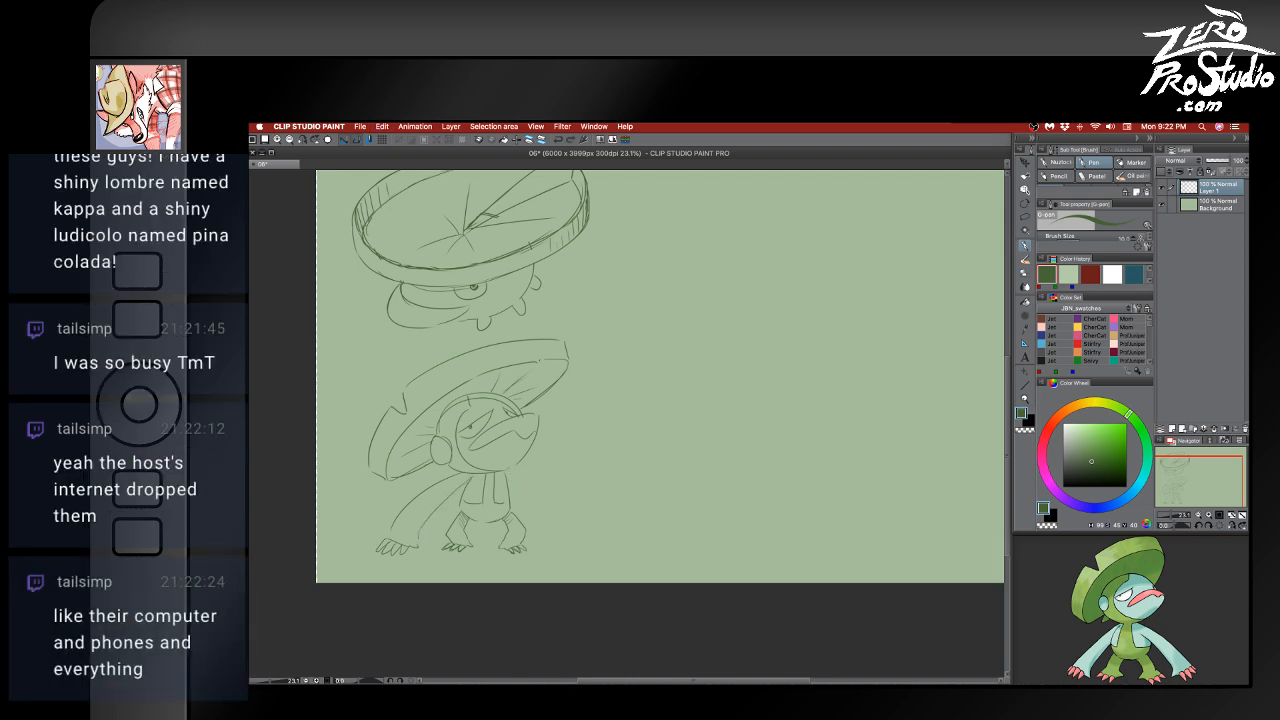
# - Try a long right arm stretching outward from the shoulder to a clawed hand on the ground
pyautogui.moveTo(516, 471)
pyautogui.mouseDown()
pyautogui.moveTo(591, 526)
pyautogui.moveTo(557, 528)
pyautogui.mouseUp()
pyautogui.press('super+z')
pyautogui.press('super+z')
pyautogui.moveTo(511, 478)
pyautogui.mouseDown()
pyautogui.moveTo(559, 548)
pyautogui.moveTo(598, 553)
pyautogui.mouseUp()
pyautogui.press('super+z')
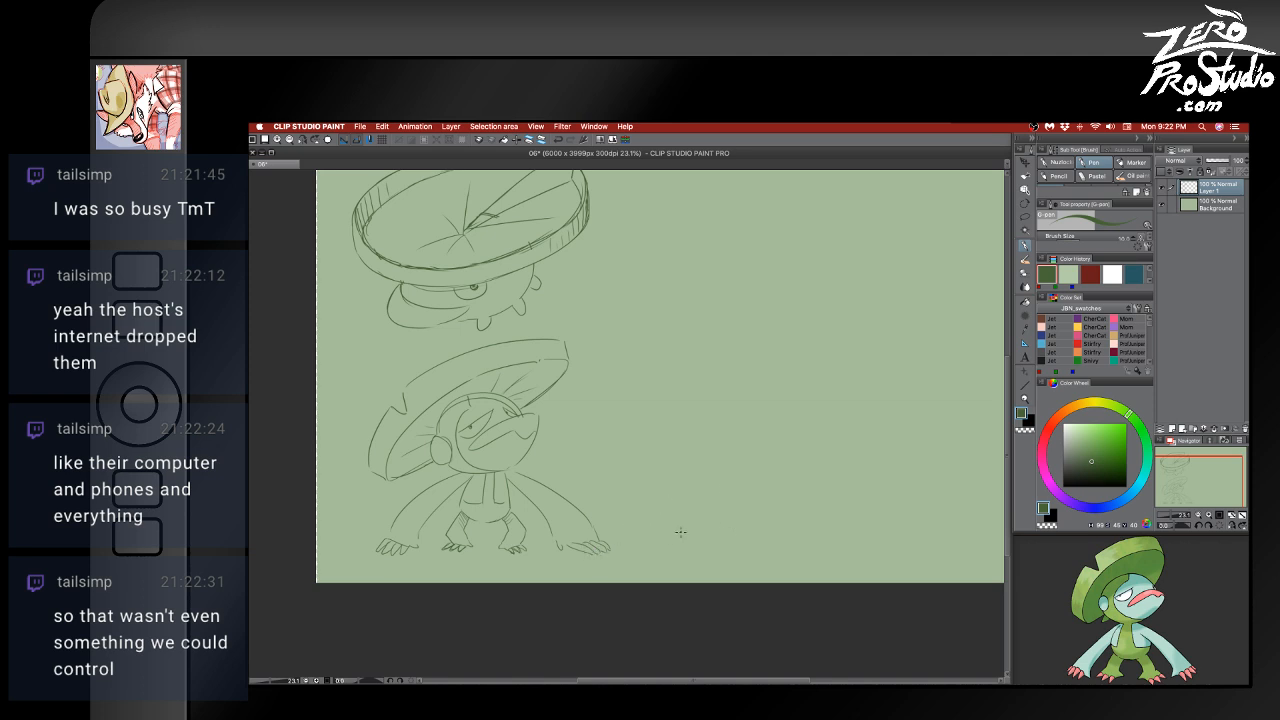
# - Erase the right hand and outer arm line, and restore the dark green line color from the existing sketch
pyautogui.press('e')
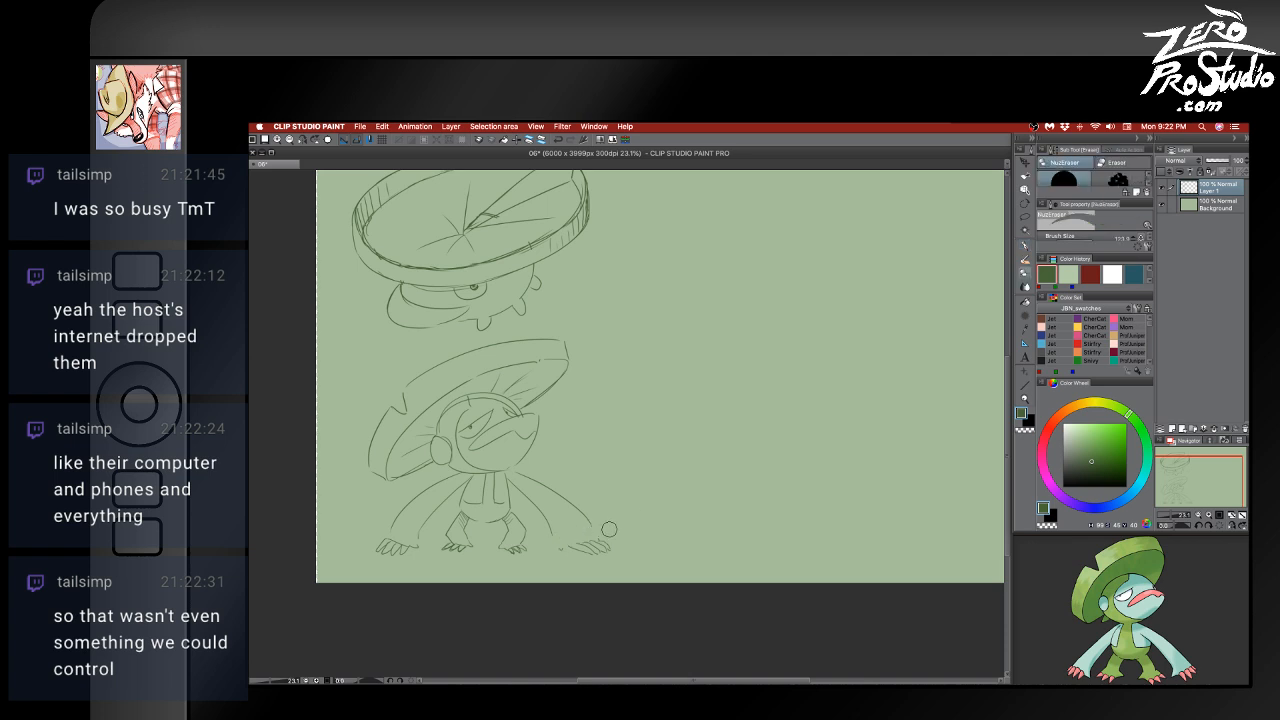
pyautogui.moveTo(609, 529)
pyautogui.mouseDown()
pyautogui.moveTo(620, 546)
pyautogui.moveTo(576, 531)
pyautogui.moveTo(584, 555)
pyautogui.moveTo(600, 546)
pyautogui.mouseUp()
pyautogui.press('b')
pyautogui.press('e')
pyautogui.moveTo(578, 530)
pyautogui.mouseDown()
pyautogui.moveTo(574, 519)
pyautogui.moveTo(590, 546)
pyautogui.moveTo(585, 513)
pyautogui.moveTo(531, 480)
pyautogui.mouseUp()
pyautogui.press('b')
pyautogui.press('super+z')
pyautogui.press('d')
pyautogui.press('e')
pyautogui.press('b')
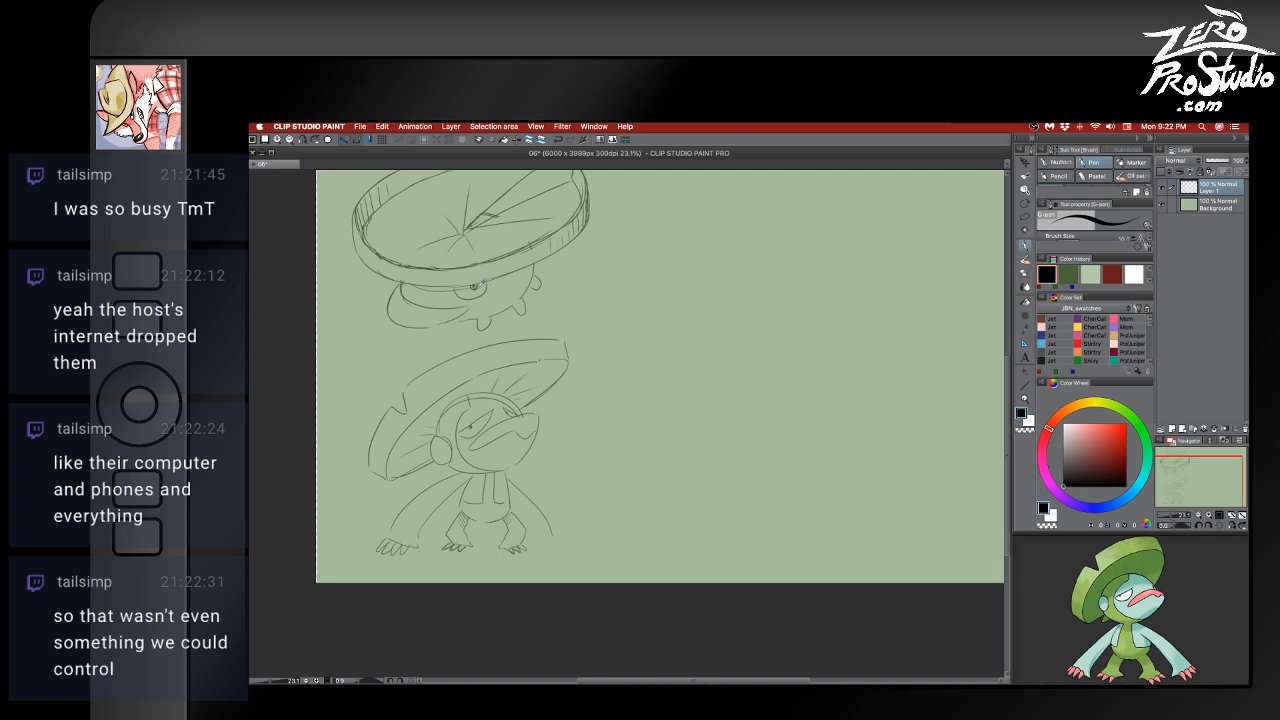
pyautogui.keyDown('alt'); pyautogui.click(480, 279); pyautogui.keyUp('alt')
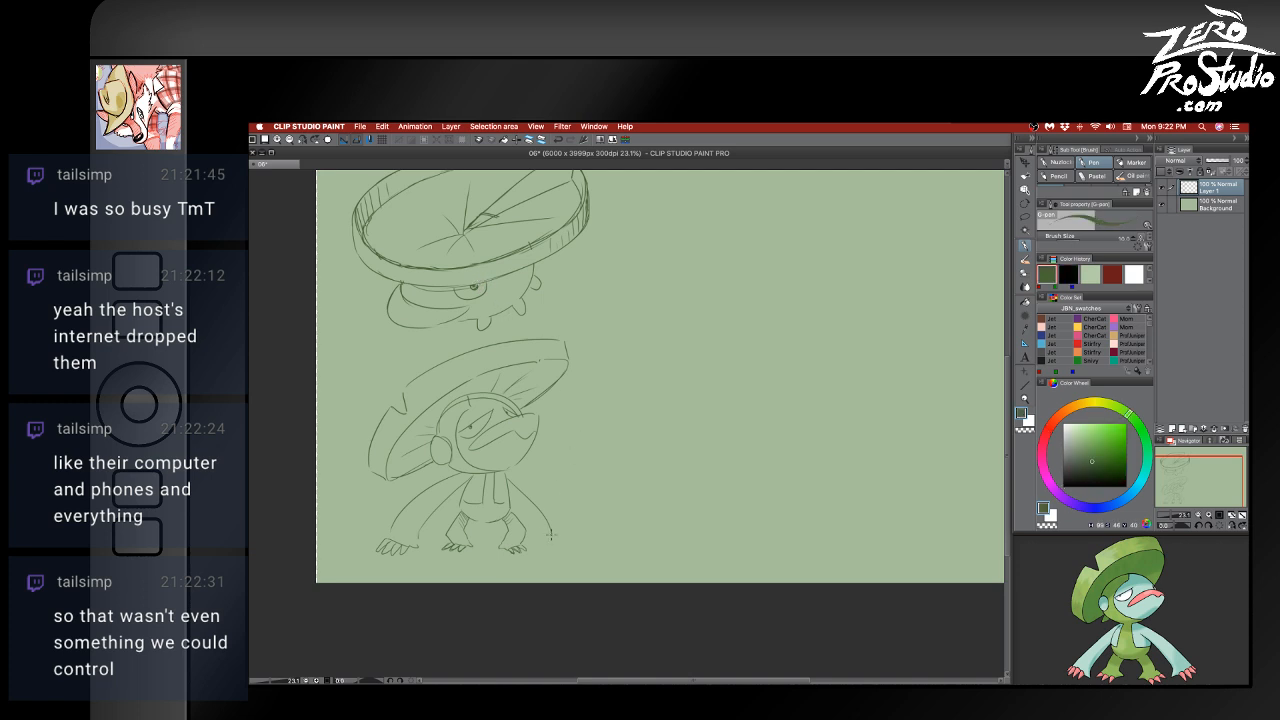
# - Erase the remaining right arm line and redraw the arm closer to the body, ending in a clawed hand
pyautogui.press('e')
pyautogui.moveTo(512, 483)
pyautogui.mouseDown()
pyautogui.moveTo(534, 534)
pyautogui.moveTo(537, 511)
pyautogui.moveTo(537, 535)
pyautogui.mouseUp()
pyautogui.press('b')
pyautogui.press('super+z')
pyautogui.moveTo(509, 484); pyautogui.dragTo(535, 543)
pyautogui.press('super+z')
pyautogui.moveTo(508, 476); pyautogui.dragTo(567, 541)
pyautogui.press('super+z')
pyautogui.moveTo(508, 476); pyautogui.dragTo(572, 537)
pyautogui.press('super+z')
pyautogui.moveTo(508, 476); pyautogui.dragTo(566, 530)
pyautogui.moveTo(553, 542); pyautogui.dragTo(580, 551)
pyautogui.press('super+z')
pyautogui.moveTo(686, 500)
pyautogui.mouseDown()
pyautogui.moveTo(597, 523)
pyautogui.moveTo(602, 546)
pyautogui.mouseUp()
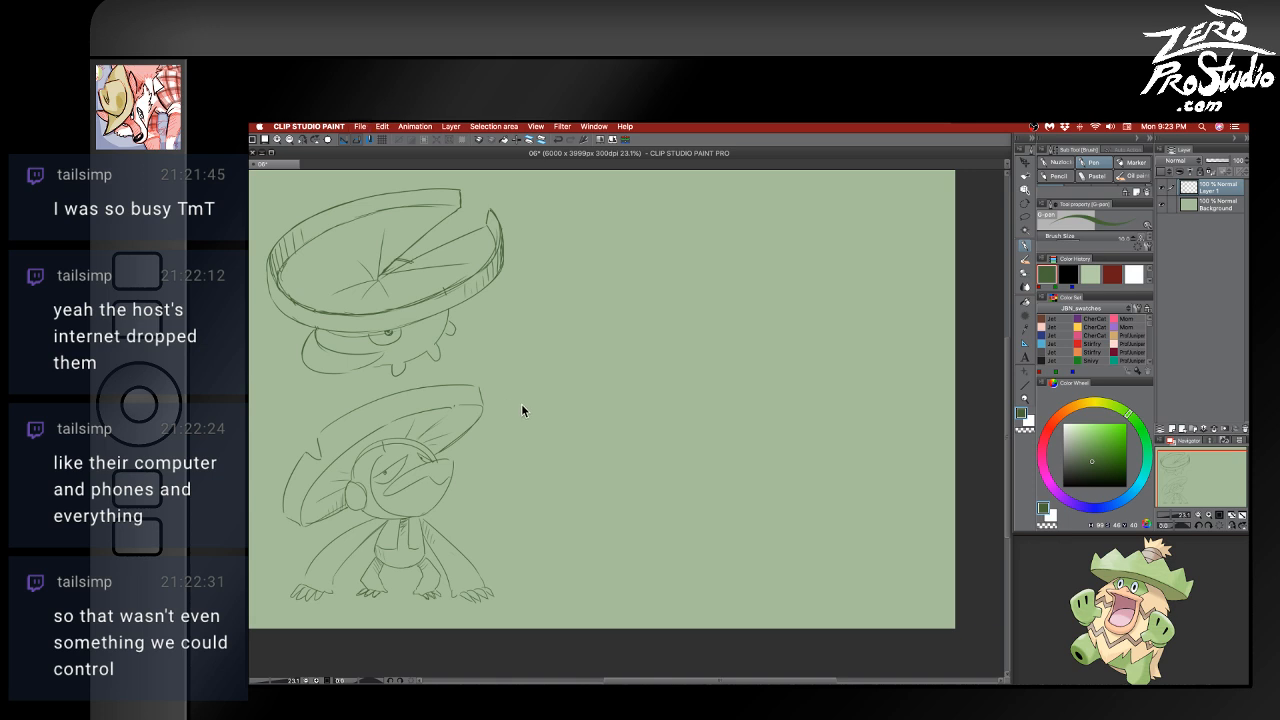
# - Save the sketch file and return to the canvas
pyautogui.press('super+s')
pyautogui.press('super+Tab')
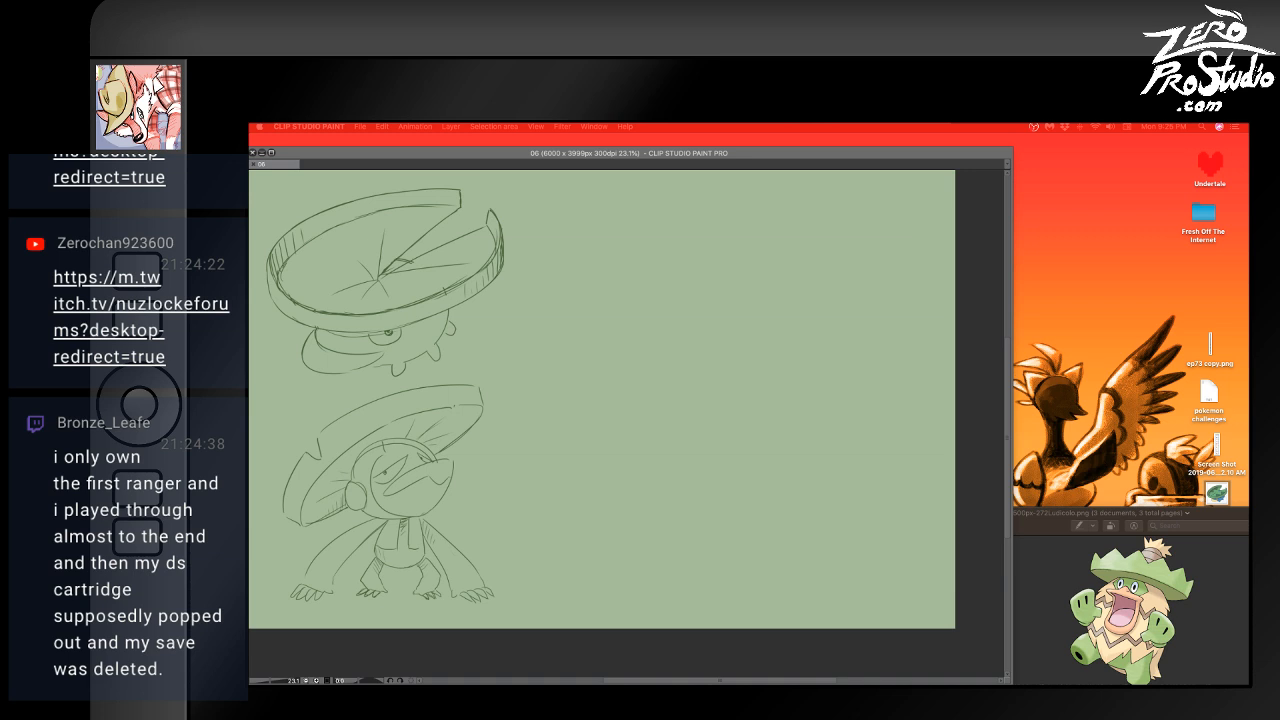
pyautogui.click(513, 632)
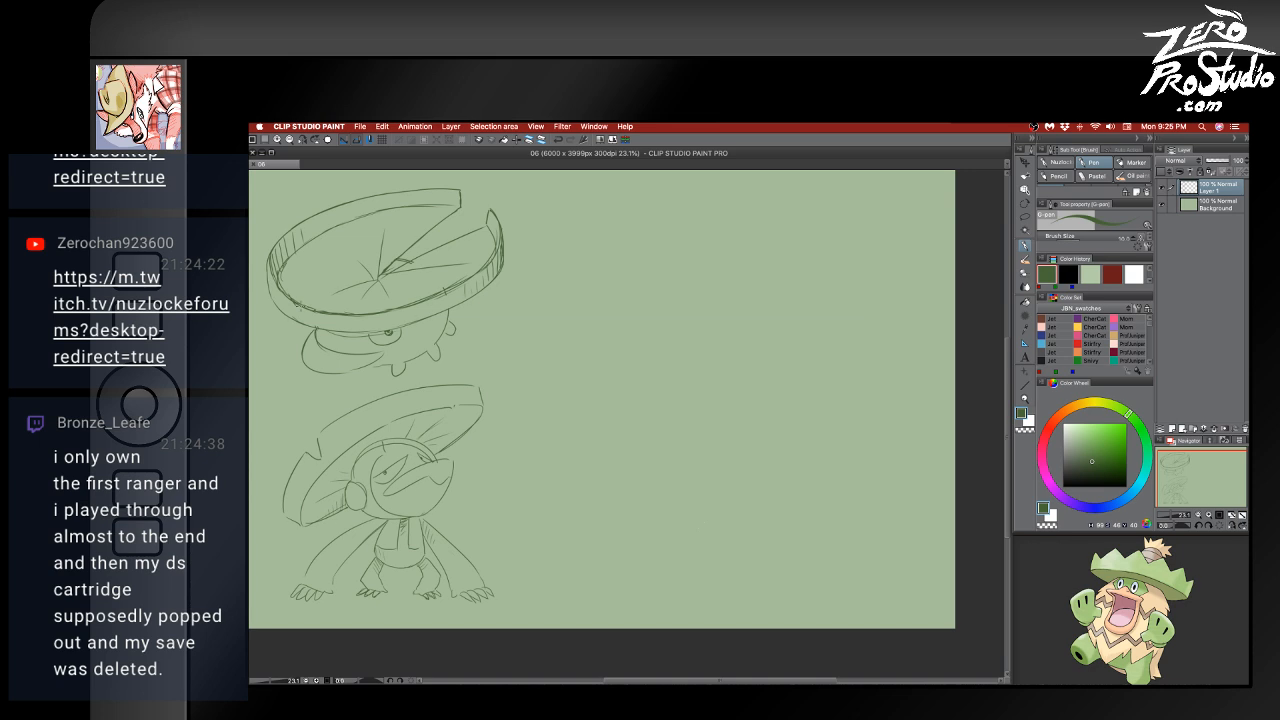
# - Touch up the rim of Lotad's lily pad and add short hatch ticks along its far edge
pyautogui.press('e')
pyautogui.moveTo(288, 281)
pyautogui.mouseDown()
pyautogui.moveTo(362, 309)
pyautogui.moveTo(314, 295)
pyautogui.moveTo(412, 298)
pyautogui.mouseUp()
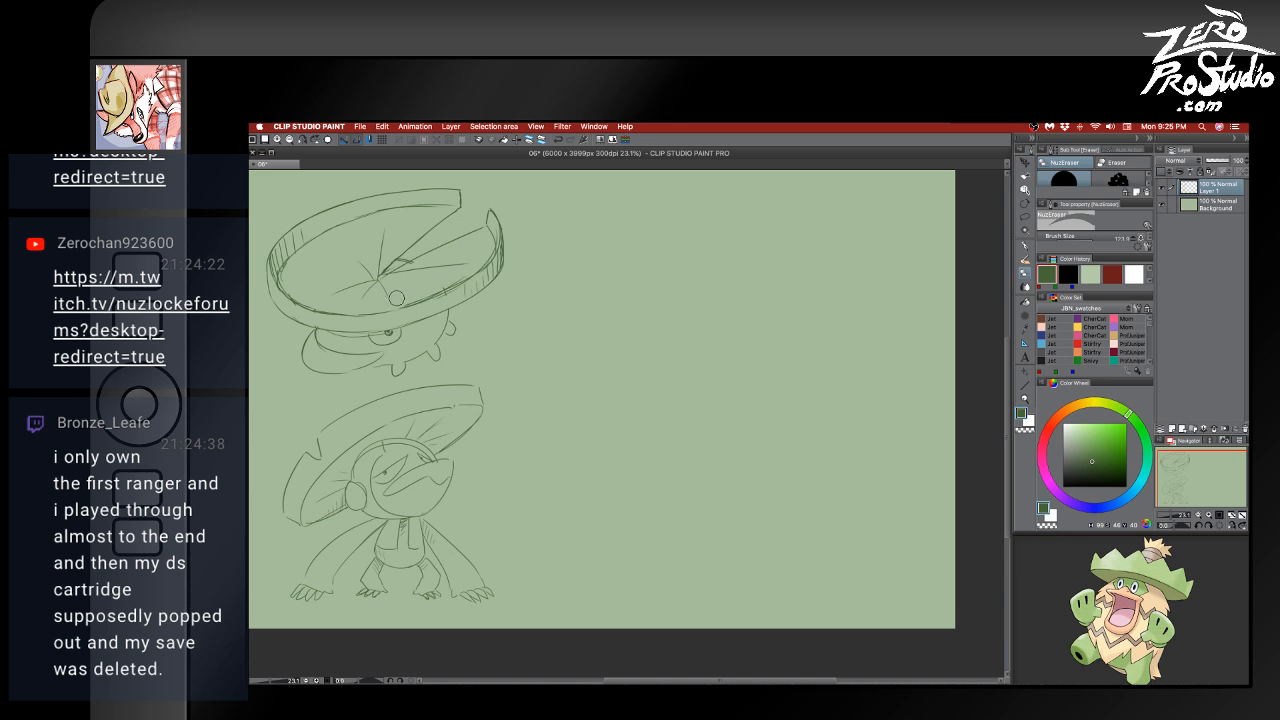
pyautogui.press('p')
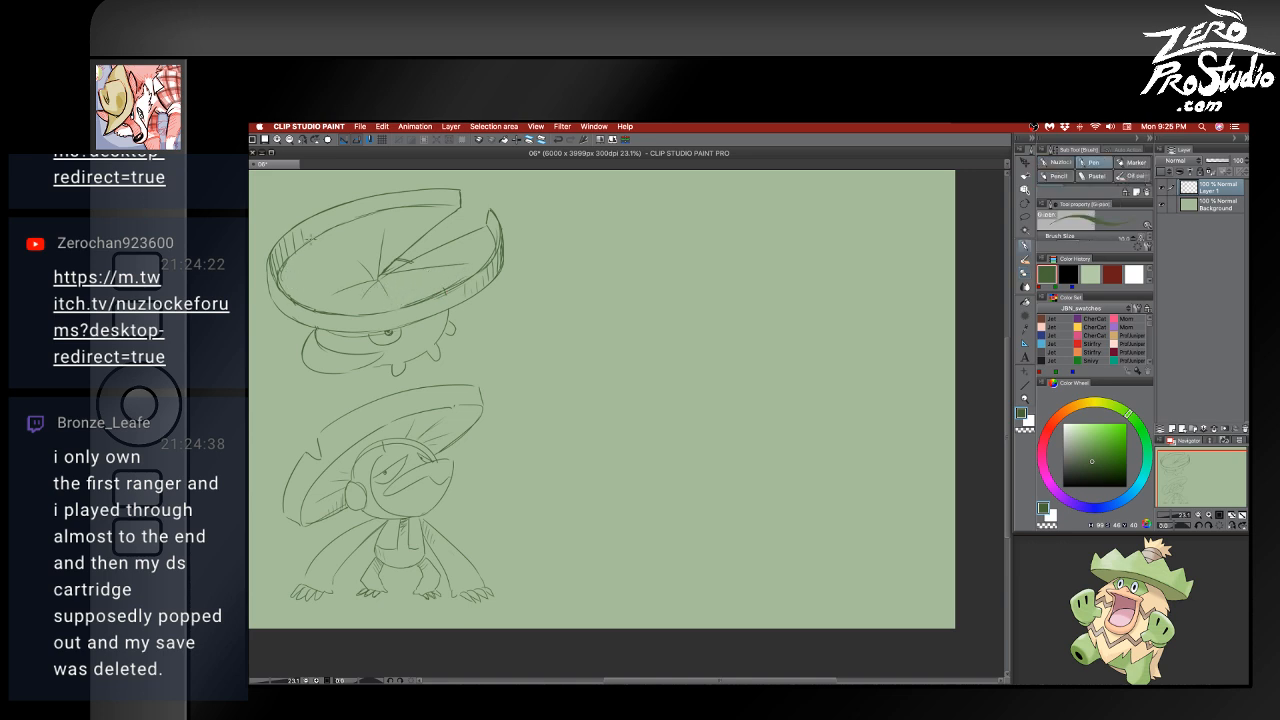
pyautogui.moveTo(288, 260); pyautogui.dragTo(292, 292)
pyautogui.press('super+z')
pyautogui.press('super+z')
pyautogui.moveTo(454, 184); pyautogui.dragTo(451, 202)
pyautogui.moveTo(383, 192); pyautogui.dragTo(385, 203)
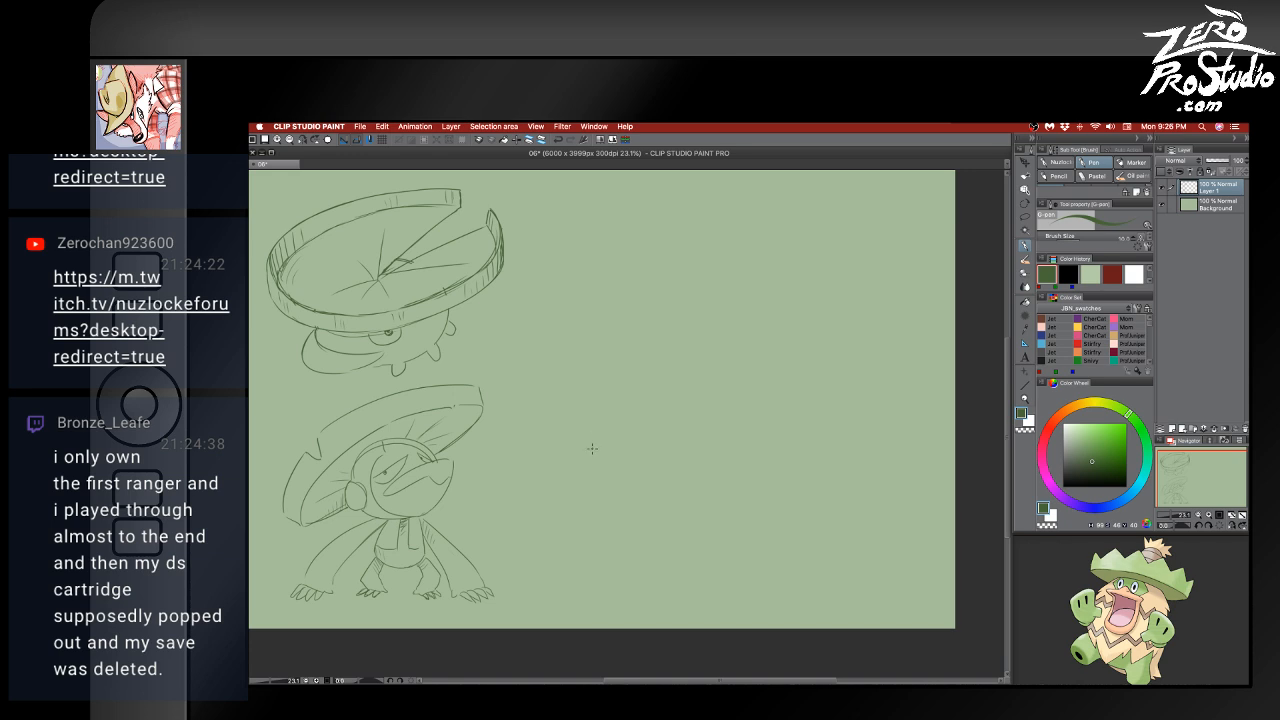
# - Sketch the large curved left side of Ludicolo's body in the empty area beside the other two sketches
pyautogui.moveTo(640, 275)
pyautogui.mouseDown()
pyautogui.moveTo(714, 500)
pyautogui.moveTo(705, 272)
pyautogui.moveTo(600, 460)
pyautogui.moveTo(690, 268)
pyautogui.moveTo(602, 402)
pyautogui.moveTo(650, 516)
pyautogui.mouseUp()
pyautogui.press('super+z')
pyautogui.press('super+z')
pyautogui.moveTo(680, 284); pyautogui.dragTo(638, 496)
pyautogui.moveTo(676, 284); pyautogui.dragTo(788, 305)
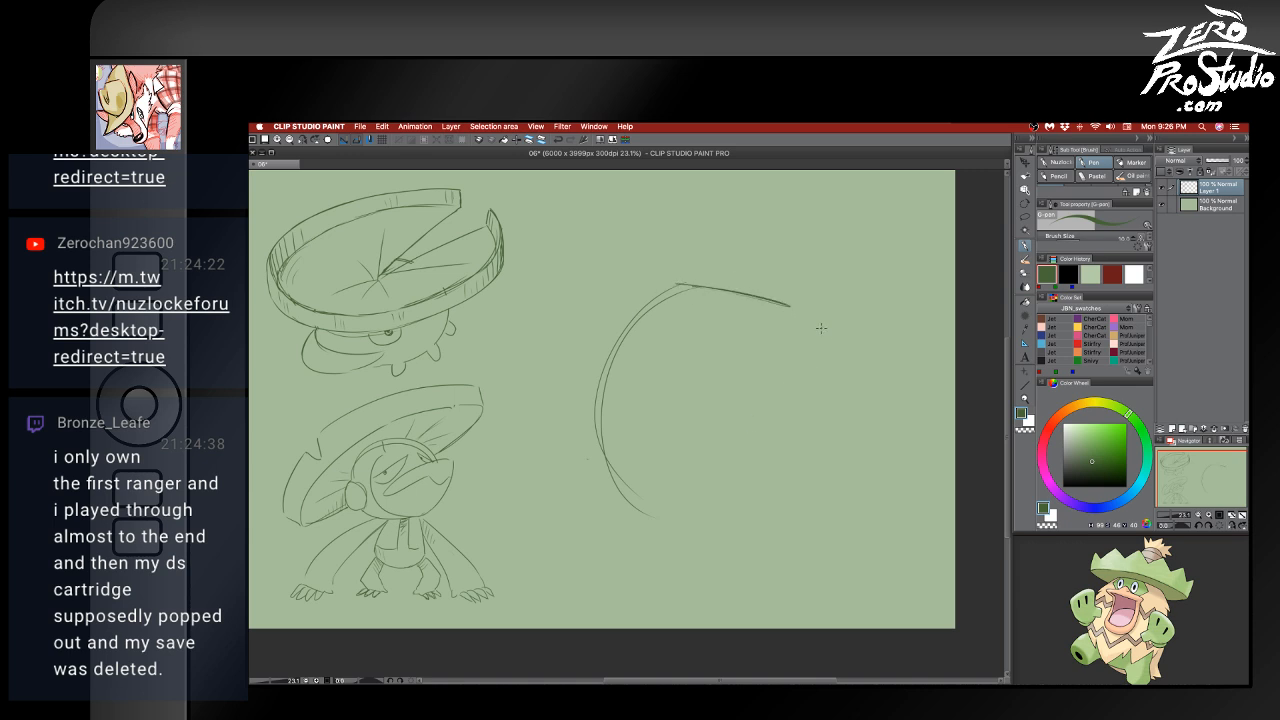
# - Draw the rounded top of Ludicolo's body and continue it into a shaggy, jagged right side
pyautogui.press('super+z')
pyautogui.moveTo(676, 284)
pyautogui.mouseDown()
pyautogui.moveTo(802, 308)
pyautogui.moveTo(758, 296)
pyautogui.moveTo(809, 451)
pyautogui.mouseUp()
pyautogui.press('super+z')
pyautogui.press('super+z')
pyautogui.moveTo(797, 305)
pyautogui.mouseDown()
pyautogui.moveTo(831, 350)
pyautogui.moveTo(850, 466)
pyautogui.moveTo(832, 500)
pyautogui.moveTo(860, 565)
pyautogui.mouseUp()
pyautogui.press('super+z')
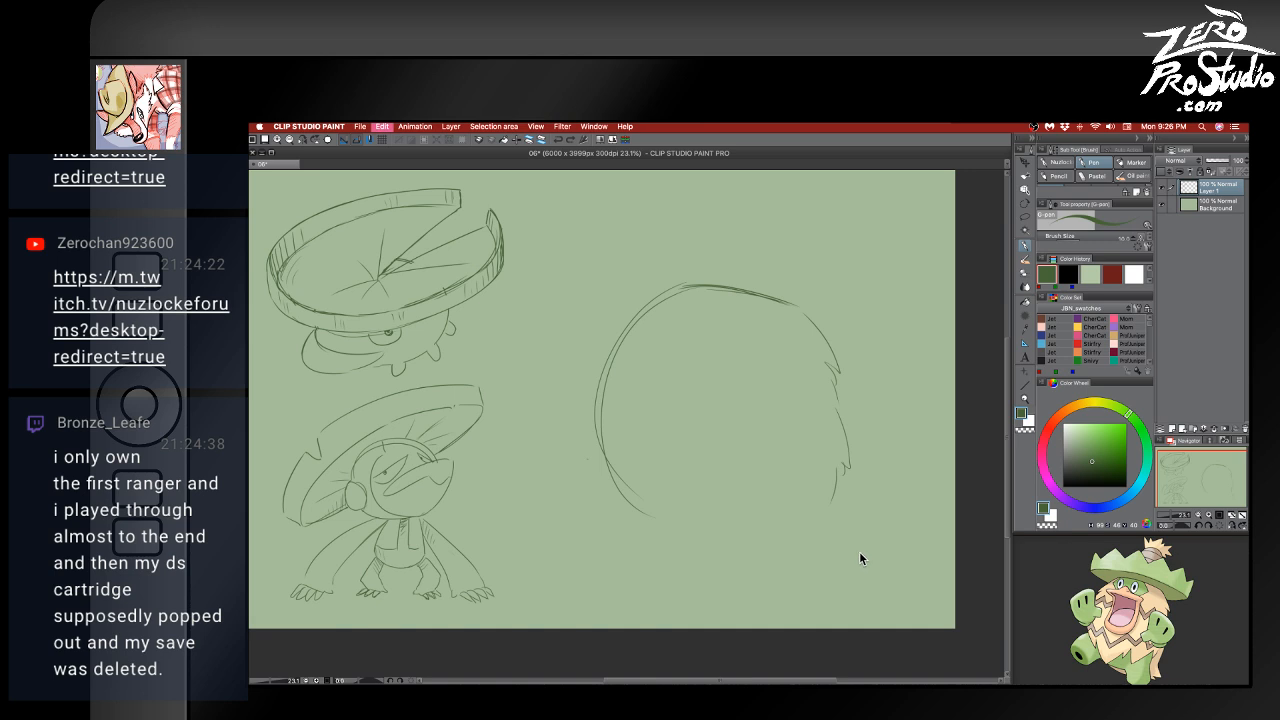
# - Add a flared tuft at Ludicolo's lower right, a jagged fur hem across the bottom and a raised left foot
pyautogui.moveTo(835, 503)
pyautogui.mouseDown()
pyautogui.moveTo(882, 557)
pyautogui.moveTo(820, 570)
pyautogui.mouseUp()
pyautogui.moveTo(614, 472)
pyautogui.mouseDown()
pyautogui.moveTo(676, 535)
pyautogui.moveTo(715, 540)
pyautogui.moveTo(746, 498)
pyautogui.moveTo(762, 507)
pyautogui.moveTo(777, 487)
pyautogui.moveTo(773, 503)
pyautogui.moveTo(812, 516)
pyautogui.mouseUp()
pyautogui.moveTo(618, 502)
pyautogui.mouseDown()
pyautogui.moveTo(599, 531)
pyautogui.moveTo(590, 511)
pyautogui.moveTo(581, 527)
pyautogui.moveTo(618, 563)
pyautogui.moveTo(656, 526)
pyautogui.moveTo(597, 552)
pyautogui.moveTo(612, 554)
pyautogui.moveTo(606, 545)
pyautogui.mouseUp()
pyautogui.press('super+z')
pyautogui.press('super+z')
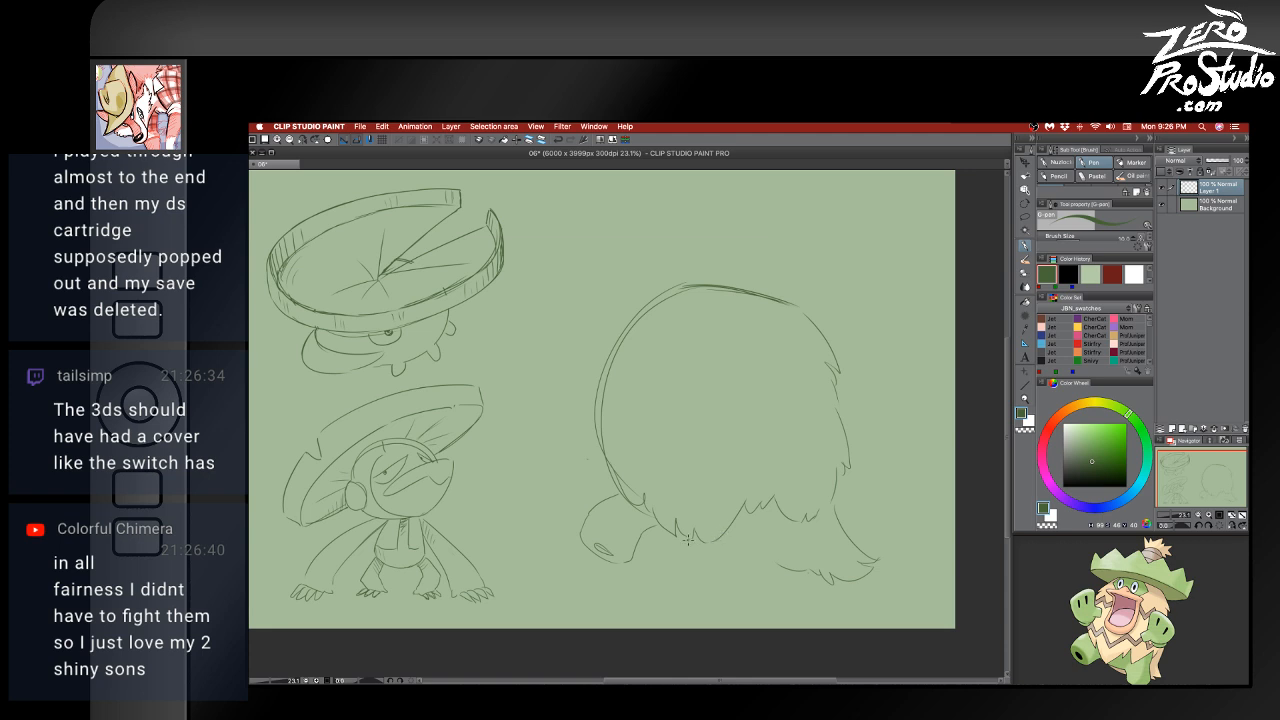
# - Draw the curved underside below the fur hem and the stubby standing leg
pyautogui.moveTo(656, 529)
pyautogui.mouseDown()
pyautogui.moveTo(712, 558)
pyautogui.moveTo(730, 552)
pyautogui.mouseUp()
pyautogui.press('super+z')
pyautogui.press('super+z')
pyautogui.moveTo(654, 528)
pyautogui.mouseDown()
pyautogui.moveTo(738, 554)
pyautogui.moveTo(737, 584)
pyautogui.moveTo(751, 588)
pyautogui.moveTo(737, 587)
pyautogui.moveTo(782, 594)
pyautogui.mouseUp()
pyautogui.press('super+z')
pyautogui.press('super+z')
pyautogui.moveTo(800, 532)
pyautogui.mouseDown()
pyautogui.moveTo(796, 592)
pyautogui.moveTo(739, 590)
pyautogui.moveTo(795, 569)
pyautogui.mouseUp()
pyautogui.press('e')
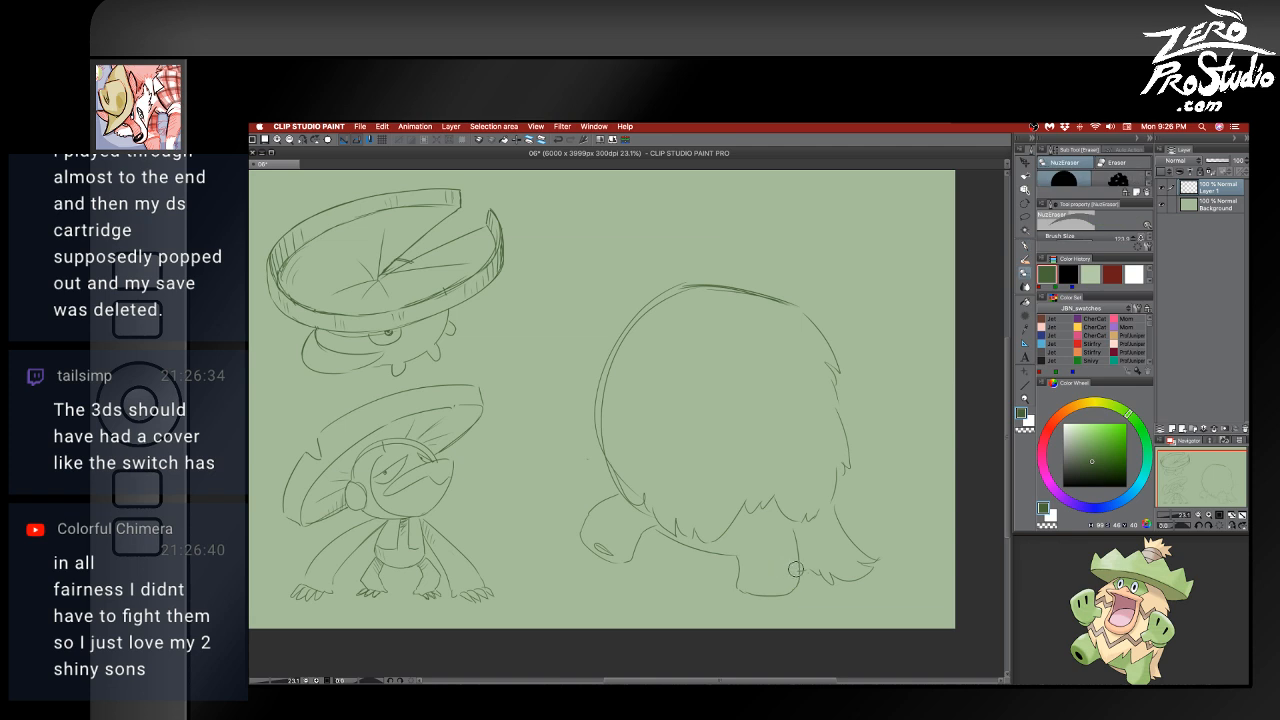
pyautogui.press('b')
pyautogui.press('e')
pyautogui.press('b')
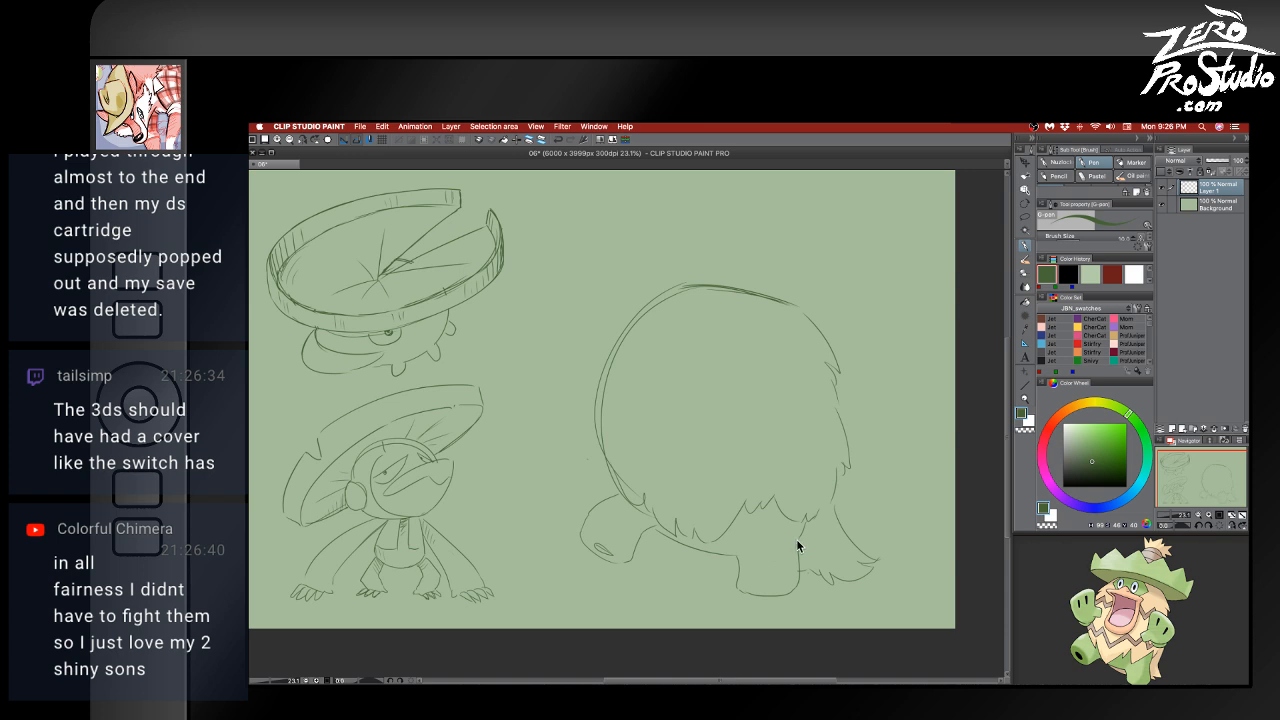
# - Erase the lower-left body contour and redraw it as jagged fur joining the hem
pyautogui.press('e')
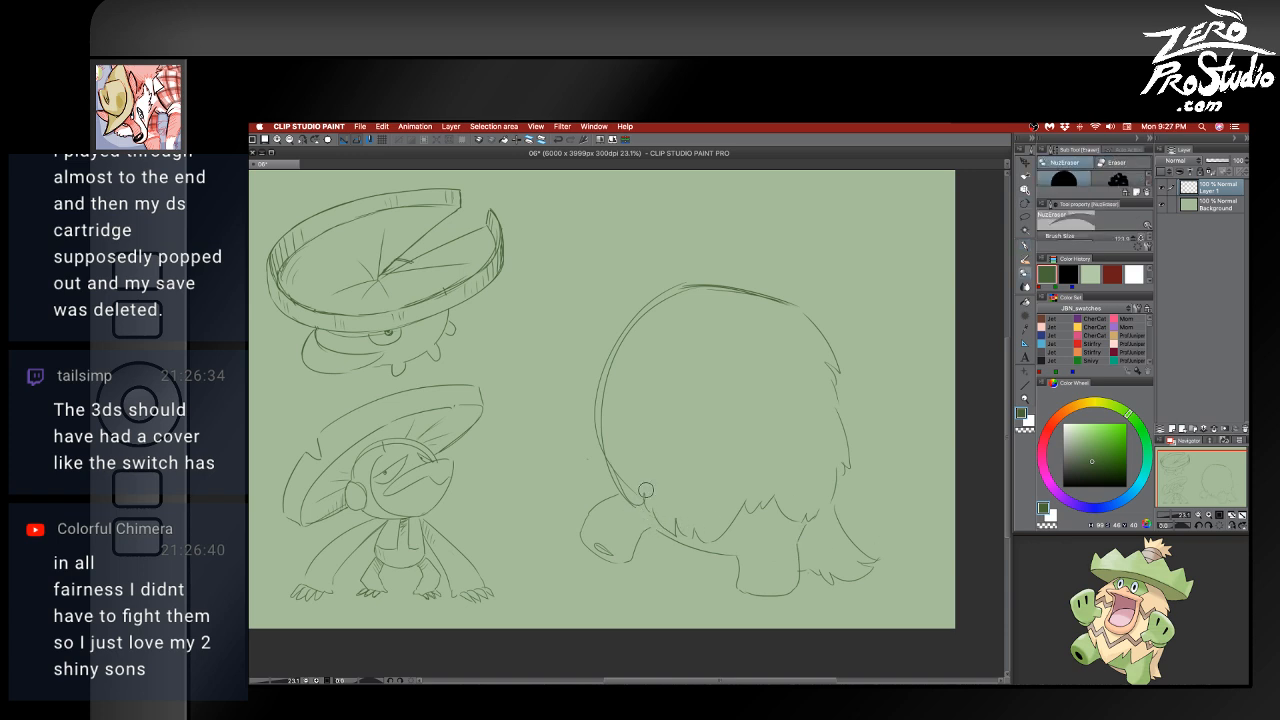
pyautogui.moveTo(646, 491)
pyautogui.mouseDown()
pyautogui.moveTo(656, 488)
pyautogui.moveTo(616, 452)
pyautogui.mouseUp()
pyautogui.press('p')
pyautogui.press('e')
pyautogui.press('p')
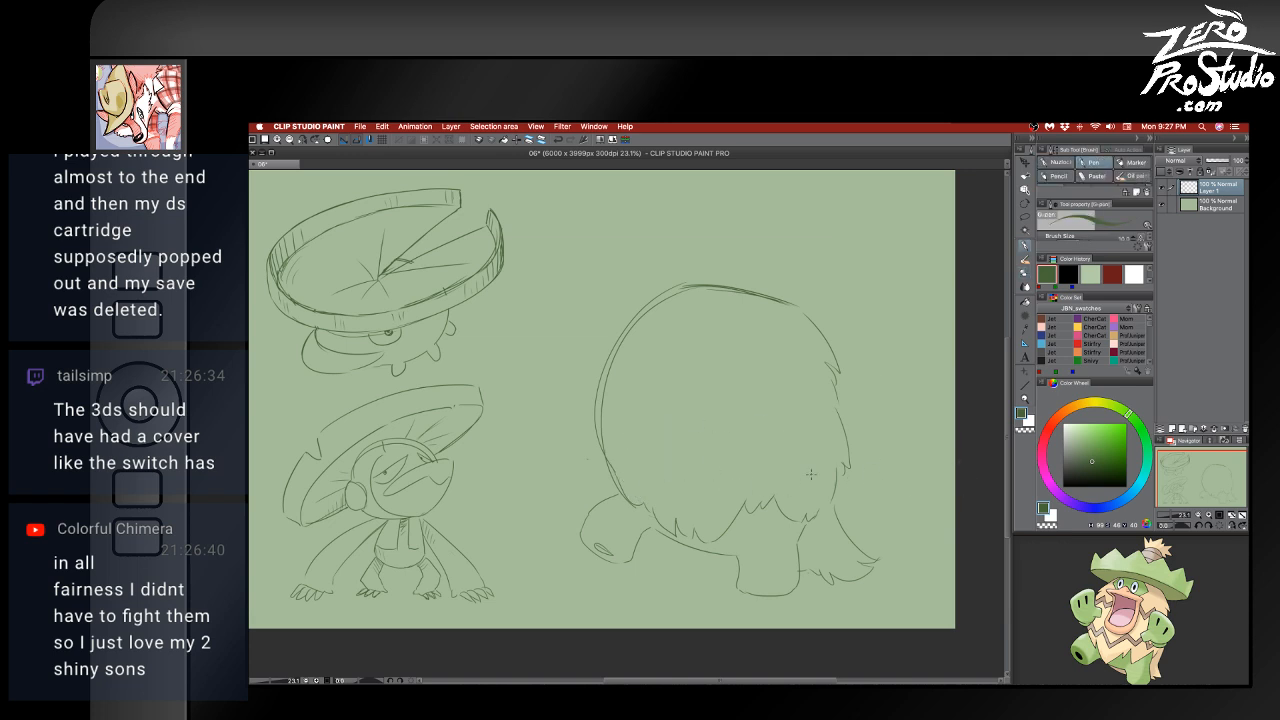
pyautogui.press('e')
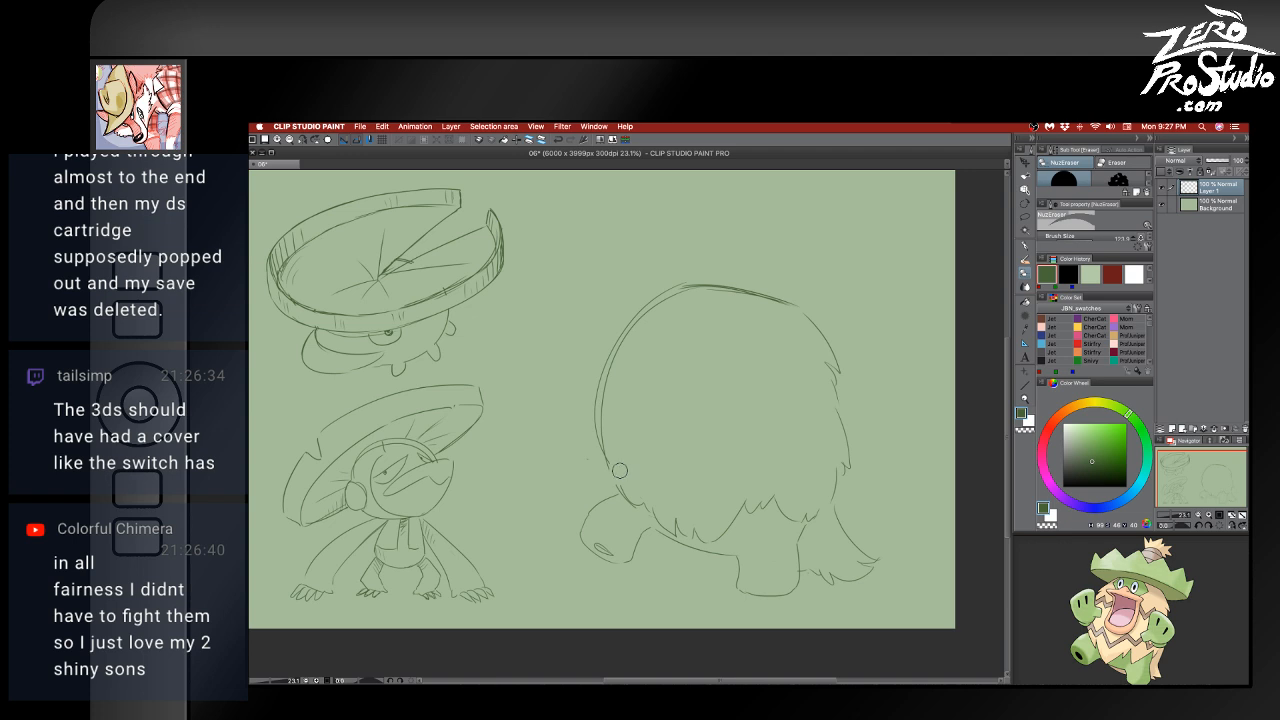
pyautogui.press('p')
pyautogui.moveTo(607, 471)
pyautogui.mouseDown()
pyautogui.moveTo(604, 491)
pyautogui.moveTo(634, 513)
pyautogui.moveTo(633, 493)
pyautogui.moveTo(649, 517)
pyautogui.mouseUp()
pyautogui.press('e')
pyautogui.press('p')
pyautogui.press('e')
pyautogui.press('p')
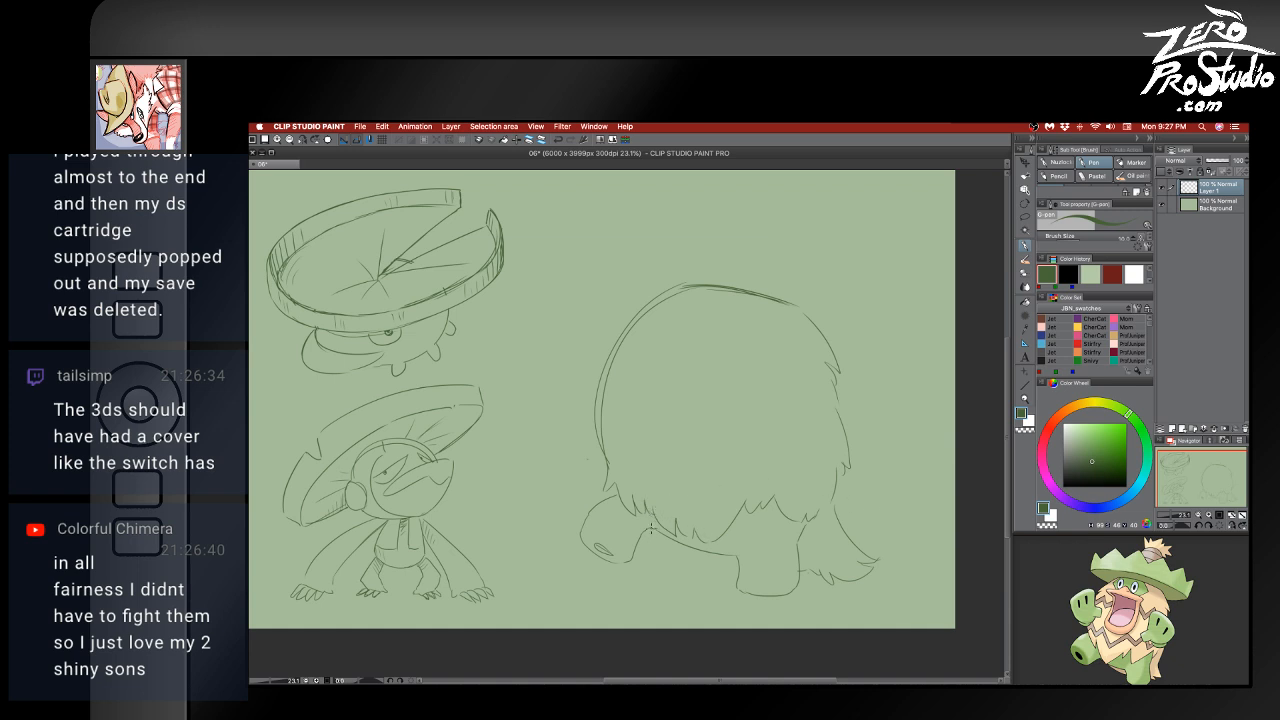
# - Clean up stray lines around the raised foot and along the left edge of Ludicolo's body
pyautogui.press('e')
pyautogui.moveTo(655, 531); pyautogui.dragTo(630, 560)
pyautogui.press('p')
pyautogui.press('super+z')
pyautogui.press('e')
pyautogui.moveTo(608, 451); pyautogui.dragTo(609, 467)
pyautogui.press('p')
# - Draw Ludicolo's bent right arm raised outward from the body, ending in a large rounded hand with a thumb
pyautogui.moveTo(819, 396); pyautogui.dragTo(879, 283)
pyautogui.press('super+z')
pyautogui.moveTo(807, 401); pyautogui.dragTo(894, 292)
pyautogui.press('super+z')
pyautogui.moveTo(818, 405)
pyautogui.mouseDown()
pyautogui.moveTo(860, 395)
pyautogui.moveTo(872, 328)
pyautogui.moveTo(850, 330)
pyautogui.moveTo(876, 331)
pyautogui.moveTo(892, 296)
pyautogui.moveTo(928, 299)
pyautogui.moveTo(943, 313)
pyautogui.moveTo(940, 351)
pyautogui.moveTo(898, 376)
pyautogui.moveTo(875, 428)
pyautogui.mouseUp()
pyautogui.press('super+z')
pyautogui.moveTo(874, 428)
pyautogui.mouseDown()
pyautogui.moveTo(818, 424)
pyautogui.moveTo(844, 424)
pyautogui.moveTo(814, 410)
pyautogui.moveTo(818, 426)
pyautogui.mouseUp()
pyautogui.press('super+z')
pyautogui.press('super+z')
# - Draw Ludicolo's raised left arm with a large rounded hand and thumb
pyautogui.moveTo(600, 376)
pyautogui.mouseDown()
pyautogui.moveTo(560, 362)
pyautogui.moveTo(573, 360)
pyautogui.moveTo(580, 306)
pyautogui.mouseUp()
pyautogui.press('super+z')
pyautogui.moveTo(606, 374)
pyautogui.mouseDown()
pyautogui.moveTo(583, 364)
pyautogui.moveTo(610, 282)
pyautogui.moveTo(614, 320)
pyautogui.moveTo(610, 288)
pyautogui.moveTo(592, 298)
pyautogui.moveTo(556, 270)
pyautogui.moveTo(515, 299)
pyautogui.moveTo(524, 315)
pyautogui.mouseUp()
pyautogui.press('super+z')
pyautogui.press('super+z')
pyautogui.press('super+z')
pyautogui.press('super+z')
pyautogui.moveTo(608, 315)
pyautogui.mouseDown()
pyautogui.moveTo(620, 308)
pyautogui.moveTo(614, 286)
pyautogui.moveTo(600, 293)
pyautogui.moveTo(622, 306)
pyautogui.moveTo(550, 262)
pyautogui.moveTo(531, 291)
pyautogui.mouseUp()
pyautogui.press('super+z')
pyautogui.moveTo(535, 293)
pyautogui.mouseDown()
pyautogui.moveTo(525, 316)
pyautogui.moveTo(554, 327)
pyautogui.moveTo(560, 376)
pyautogui.moveTo(592, 387)
pyautogui.mouseUp()
pyautogui.press('super+z')
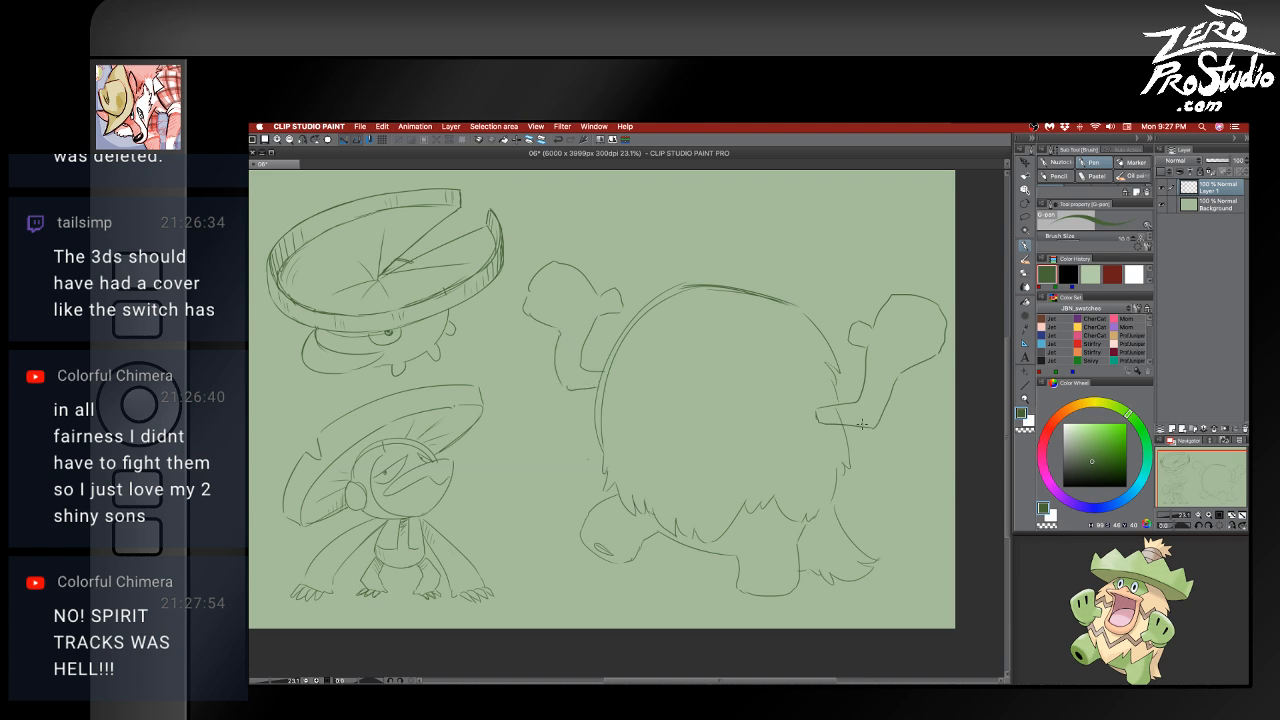
# - Erase overlapping lines around both arms and thumbs, and add short finger marks inside the hands
pyautogui.press('e')
pyautogui.moveTo(836, 408); pyautogui.dragTo(840, 417)
pyautogui.press('b')
pyautogui.press('e')
pyautogui.moveTo(872, 336); pyautogui.dragTo(898, 357)
pyautogui.press('b')
pyautogui.press('e')
pyautogui.moveTo(604, 318); pyautogui.dragTo(590, 326)
pyautogui.press('b')
pyautogui.moveTo(540, 304)
pyautogui.mouseDown()
pyautogui.moveTo(555, 306)
pyautogui.moveTo(560, 286)
pyautogui.mouseUp()
pyautogui.moveTo(902, 314); pyautogui.dragTo(905, 321)
# - Draw Ludicolo's wide, humped beak across the upper body and start the side line of the open mouth
pyautogui.moveTo(632, 349); pyautogui.dragTo(697, 385)
pyautogui.moveTo(600, 348)
pyautogui.mouseDown()
pyautogui.moveTo(742, 390)
pyautogui.moveTo(785, 389)
pyautogui.mouseUp()
pyautogui.press('super+z')
pyautogui.moveTo(642, 350)
pyautogui.mouseDown()
pyautogui.moveTo(713, 381)
pyautogui.moveTo(758, 382)
pyautogui.mouseUp()
pyautogui.press('super+z')
pyautogui.moveTo(644, 349)
pyautogui.mouseDown()
pyautogui.moveTo(758, 370)
pyautogui.moveTo(732, 430)
pyautogui.mouseUp()
pyautogui.press('super+z')
pyautogui.press('super+z')
pyautogui.moveTo(648, 347)
pyautogui.mouseDown()
pyautogui.moveTo(686, 334)
pyautogui.moveTo(760, 371)
pyautogui.mouseUp()
pyautogui.press('super+z')
pyautogui.moveTo(759, 369); pyautogui.dragTo(730, 458)
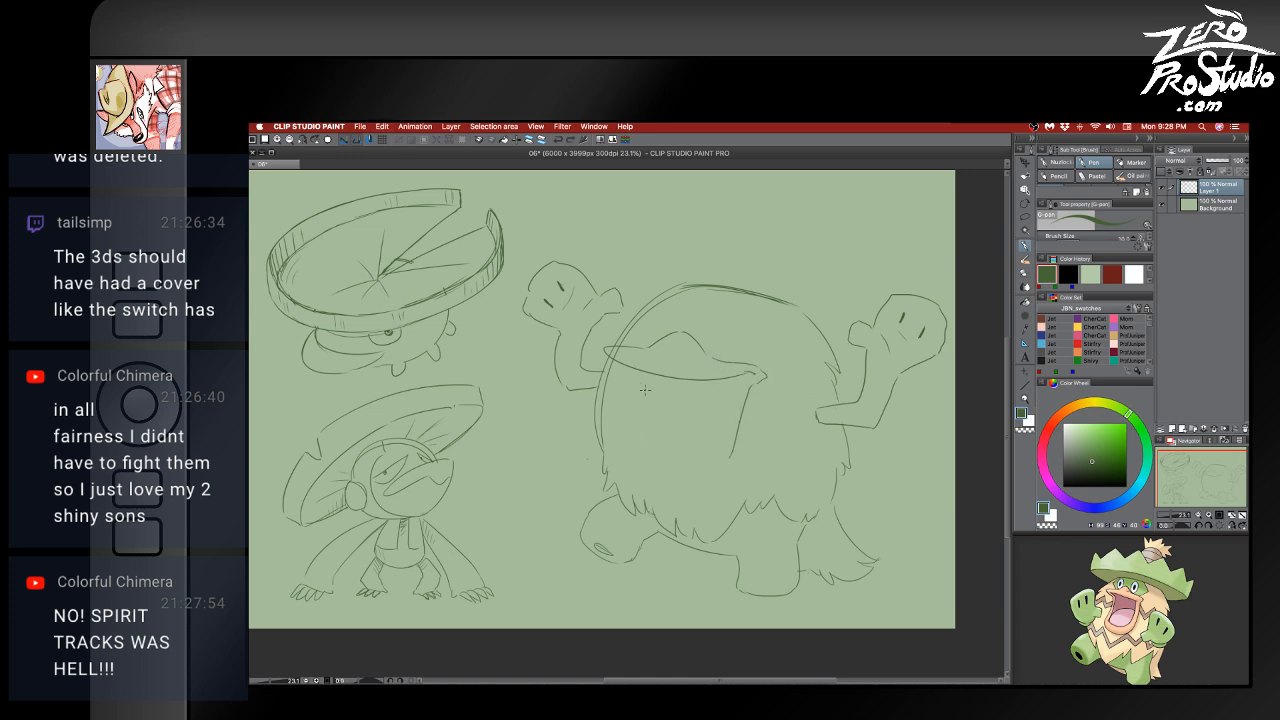
# - Draw Ludicolo's wide open mouth below the beak, with an inner lip line, a rounded lower jaw and a tongue
pyautogui.moveTo(648, 368); pyautogui.dragTo(645, 462)
pyautogui.press('super+z')
pyautogui.moveTo(643, 372)
pyautogui.mouseDown()
pyautogui.moveTo(626, 449)
pyautogui.moveTo(679, 484)
pyautogui.moveTo(667, 487)
pyautogui.moveTo(700, 489)
pyautogui.moveTo(734, 451)
pyautogui.moveTo(688, 485)
pyautogui.mouseUp()
pyautogui.press('super+z')
pyautogui.moveTo(641, 440)
pyautogui.mouseDown()
pyautogui.moveTo(701, 461)
pyautogui.moveTo(720, 448)
pyautogui.moveTo(729, 392)
pyautogui.moveTo(718, 455)
pyautogui.mouseUp()
pyautogui.press('super+z')
pyautogui.press('super+z')
pyautogui.press('super+z')
pyautogui.moveTo(746, 377); pyautogui.dragTo(726, 433)
pyautogui.moveTo(652, 379); pyautogui.dragTo(650, 434)
pyautogui.moveTo(732, 410)
pyautogui.mouseDown()
pyautogui.moveTo(702, 408)
pyautogui.moveTo(678, 444)
pyautogui.mouseUp()
# - Draw two oval eyes with narrow pupils above Ludicolo's beak and add small nostrils
pyautogui.moveTo(645, 343)
pyautogui.mouseDown()
pyautogui.moveTo(673, 313)
pyautogui.moveTo(720, 313)
pyautogui.moveTo(719, 348)
pyautogui.mouseUp()
pyautogui.press('super+z')
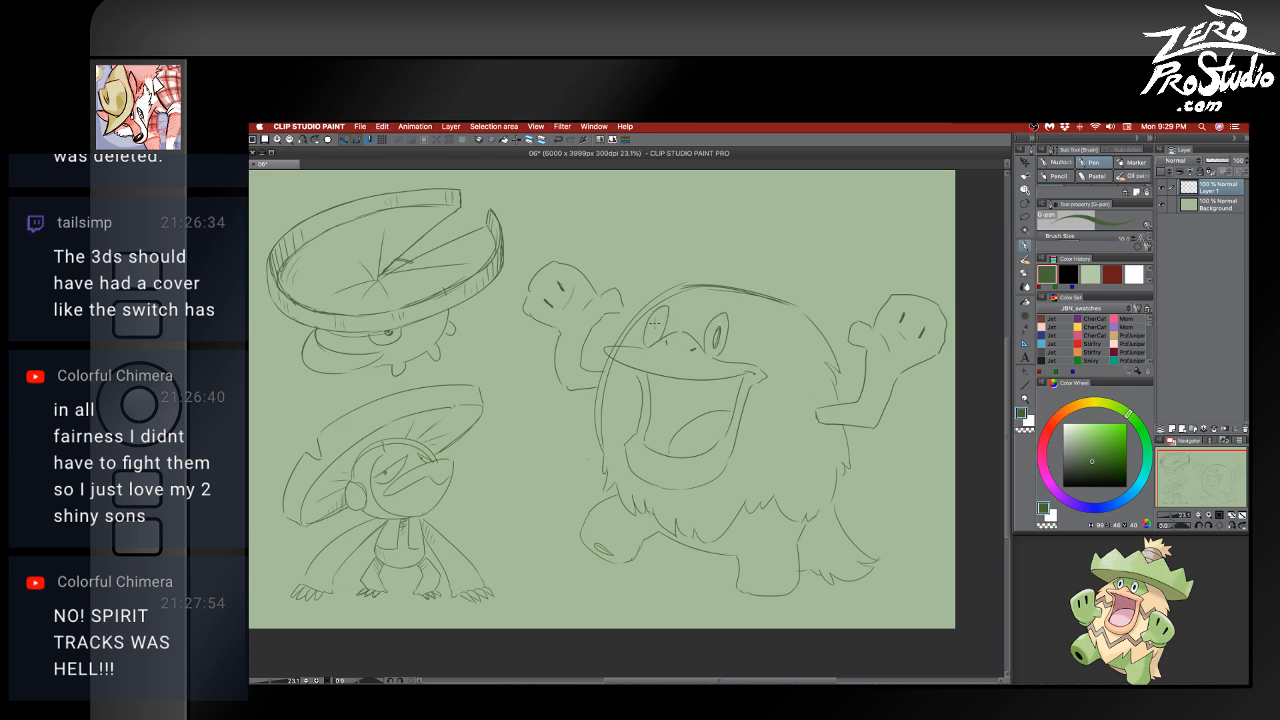
pyautogui.moveTo(654, 318); pyautogui.dragTo(656, 342)
pyautogui.moveTo(750, 312)
pyautogui.mouseDown()
pyautogui.moveTo(772, 349)
pyautogui.moveTo(753, 363)
pyautogui.mouseUp()
# - Draw the hat's curved edge across Ludicolo's forehead and erase the old head outline above it
pyautogui.moveTo(665, 302); pyautogui.dragTo(816, 323)
pyautogui.press('super+z')
pyautogui.moveTo(682, 297); pyautogui.dragTo(830, 335)
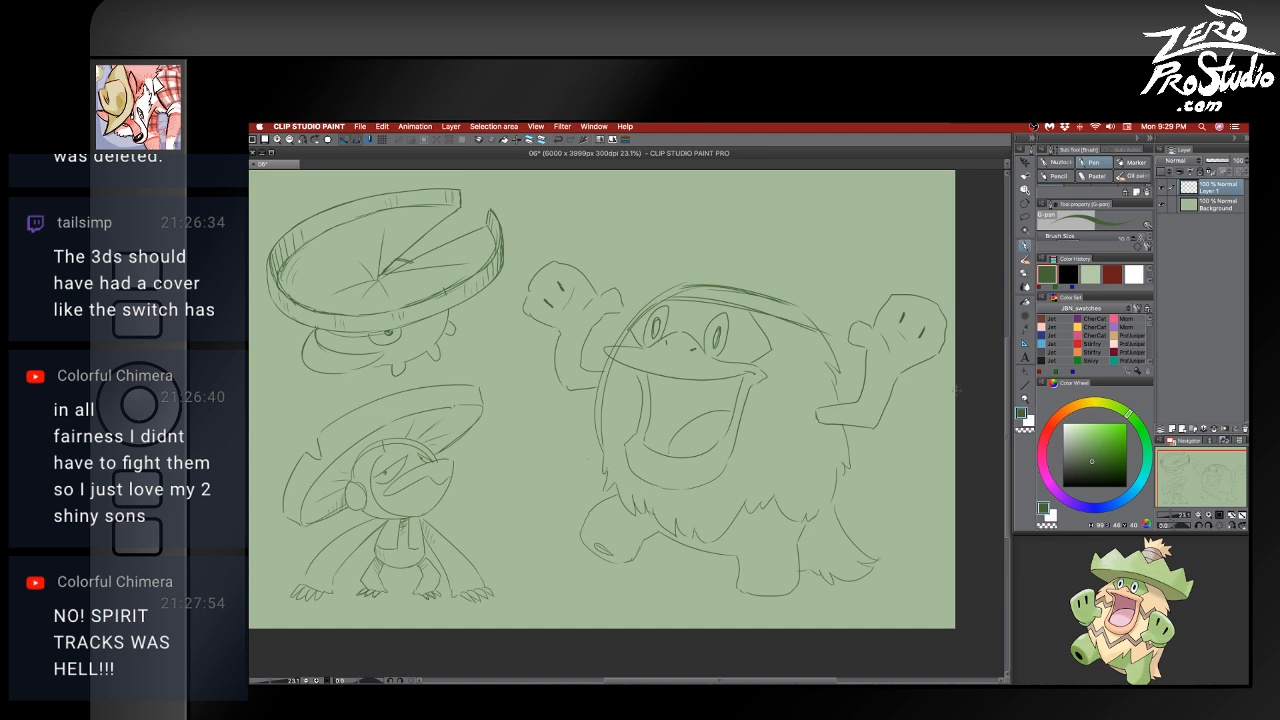
pyautogui.press('e')
pyautogui.moveTo(667, 289); pyautogui.dragTo(794, 308)
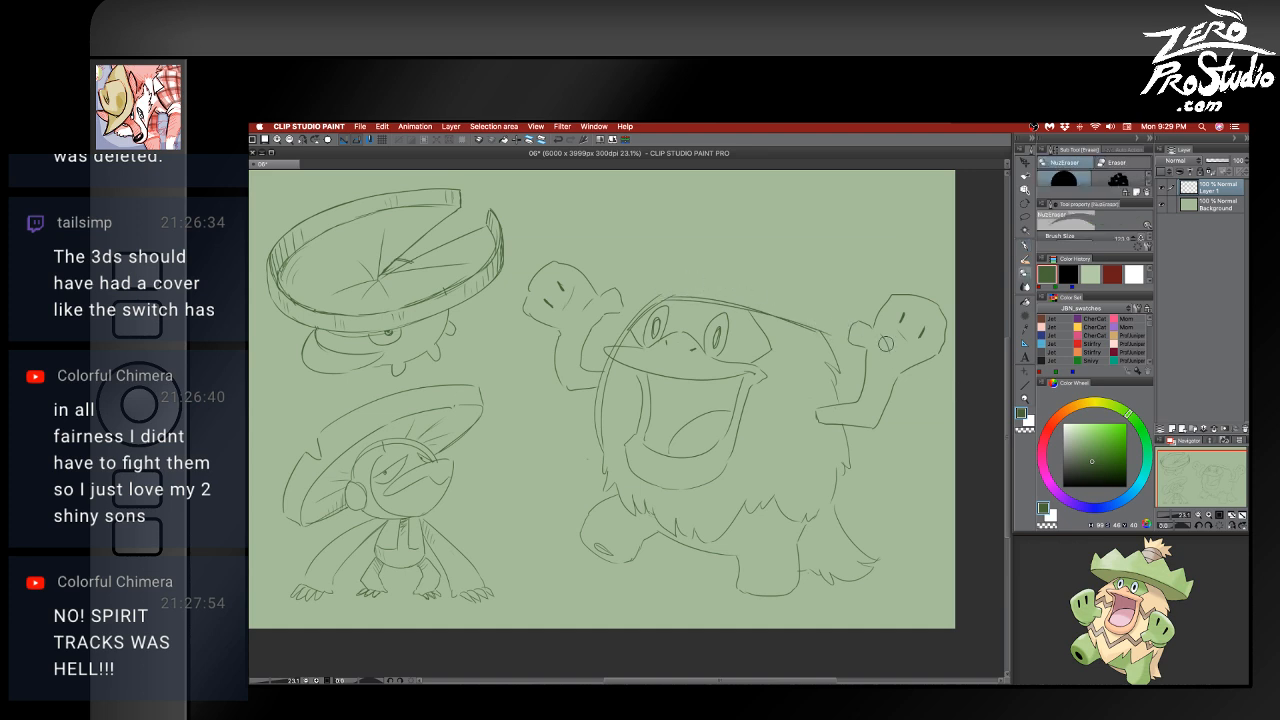
# - Draw the hat brim as a long curved band extending past the head behind both raised hands
pyautogui.press('p')
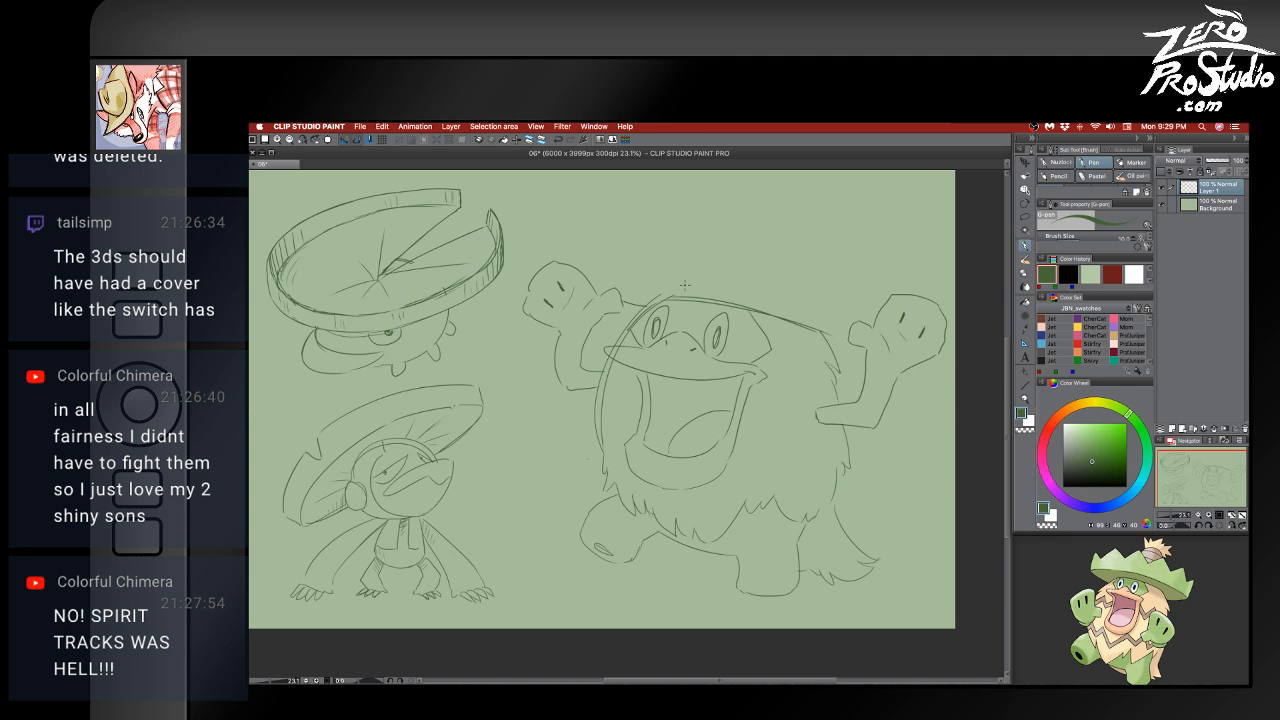
pyautogui.moveTo(572, 262); pyautogui.dragTo(862, 322)
pyautogui.press('super+z')
pyautogui.moveTo(574, 260); pyautogui.dragTo(868, 317)
pyautogui.press('super+z')
pyautogui.moveTo(576, 262); pyautogui.dragTo(868, 317)
pyautogui.moveTo(939, 358); pyautogui.dragTo(945, 375)
pyautogui.press('super+Tab')
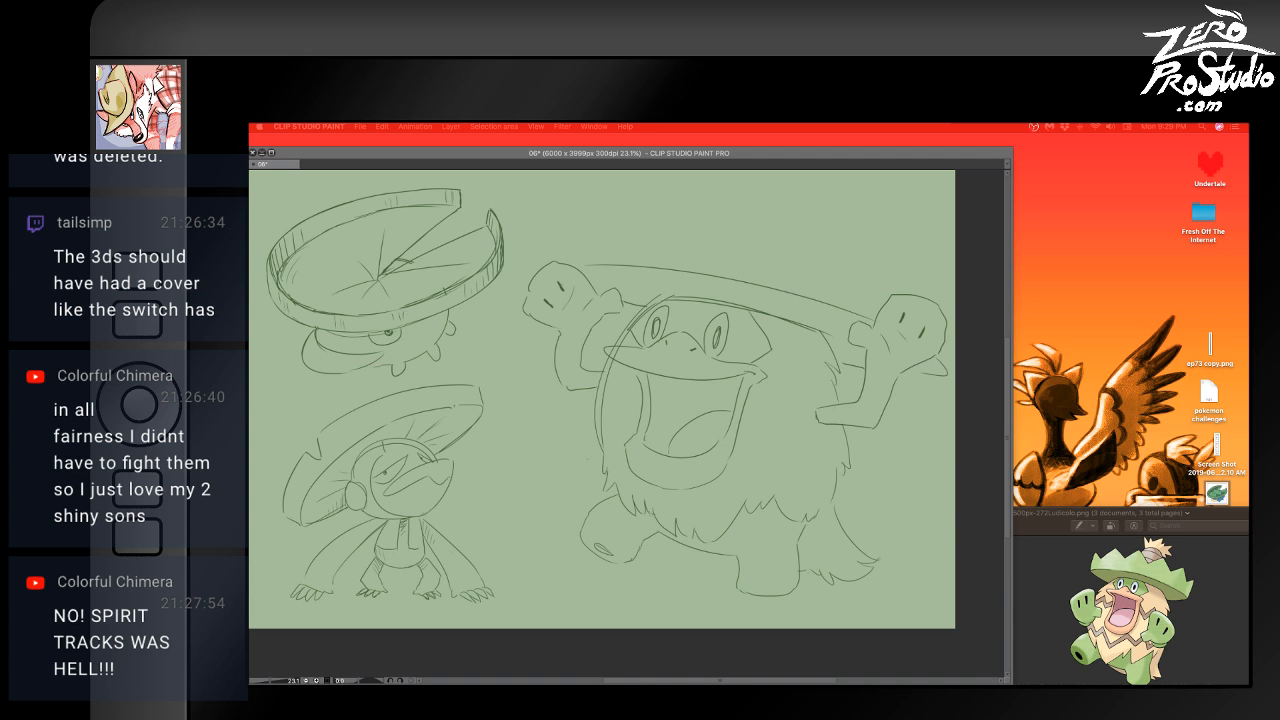
pyautogui.press('super+Tab')
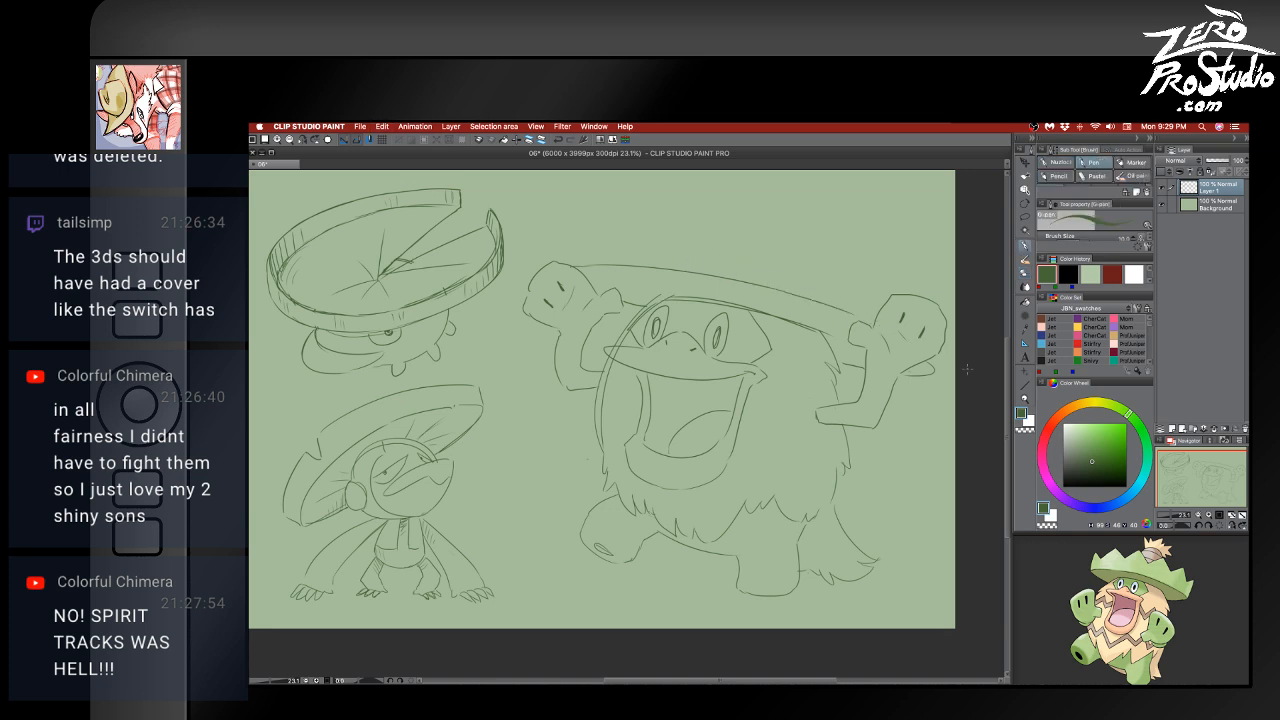
pyautogui.press('super+z')
pyautogui.press('super+z')
pyautogui.moveTo(788, 294); pyautogui.dragTo(852, 319)
# - Draw the first pointed peaks of the hat's zigzag crown above Ludicolo's raised right hand
pyautogui.moveTo(558, 226); pyautogui.dragTo(559, 196)
pyautogui.moveTo(567, 196)
pyautogui.mouseDown()
pyautogui.moveTo(584, 222)
pyautogui.moveTo(570, 203)
pyautogui.mouseUp()
pyautogui.press('super+z')
pyautogui.press('super+z')
pyautogui.moveTo(570, 203)
pyautogui.mouseDown()
pyautogui.moveTo(602, 248)
pyautogui.moveTo(599, 229)
pyautogui.moveTo(640, 234)
pyautogui.moveTo(568, 236)
pyautogui.moveTo(620, 253)
pyautogui.moveTo(602, 242)
pyautogui.moveTo(655, 205)
pyautogui.moveTo(671, 254)
pyautogui.moveTo(656, 212)
pyautogui.mouseUp()
pyautogui.press('super+z')
pyautogui.press('super+z')
pyautogui.press('super+z')
pyautogui.moveTo(656, 212)
pyautogui.mouseDown()
pyautogui.moveTo(689, 253)
pyautogui.moveTo(704, 238)
pyautogui.moveTo(771, 263)
pyautogui.mouseUp()
pyautogui.press('super+z')
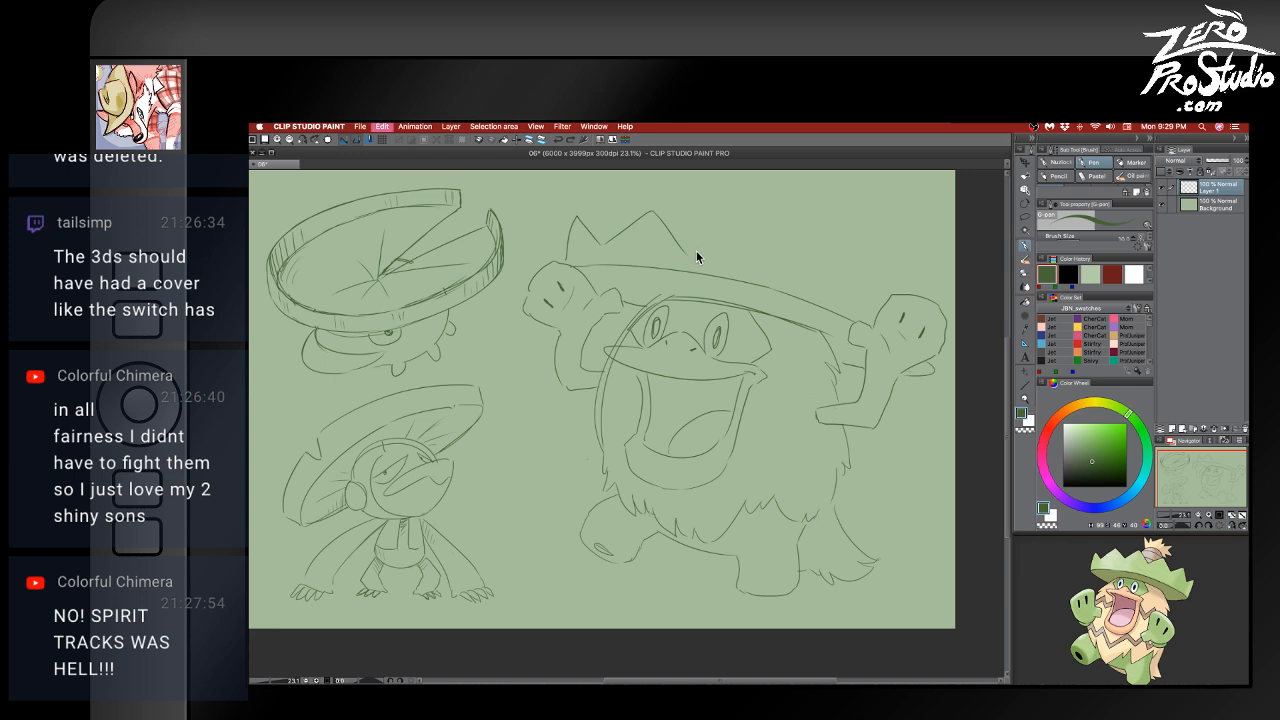
# - Continue the hat's zigzag crown with large peaks across to Ludicolo's raised left hand
pyautogui.press('super+z')
pyautogui.moveTo(600, 244)
pyautogui.mouseDown()
pyautogui.moveTo(656, 198)
pyautogui.moveTo(696, 252)
pyautogui.mouseUp()
pyautogui.press('super+z')
pyautogui.moveTo(606, 244)
pyautogui.mouseDown()
pyautogui.moveTo(659, 216)
pyautogui.moveTo(709, 258)
pyautogui.moveTo(731, 213)
pyautogui.moveTo(752, 262)
pyautogui.moveTo(749, 218)
pyautogui.moveTo(778, 270)
pyautogui.moveTo(836, 245)
pyautogui.moveTo(845, 293)
pyautogui.mouseUp()
pyautogui.press('super+z')
pyautogui.press('super+z')
pyautogui.press('super+z')
pyautogui.moveTo(691, 247)
pyautogui.mouseDown()
pyautogui.moveTo(741, 212)
pyautogui.moveTo(763, 262)
pyautogui.moveTo(783, 273)
pyautogui.moveTo(703, 238)
pyautogui.moveTo(756, 217)
pyautogui.moveTo(800, 266)
pyautogui.moveTo(784, 267)
pyautogui.moveTo(803, 271)
pyautogui.moveTo(847, 238)
pyautogui.moveTo(871, 292)
pyautogui.moveTo(915, 271)
pyautogui.moveTo(943, 360)
pyautogui.mouseUp()
pyautogui.press('super+z')
pyautogui.press('super+z')
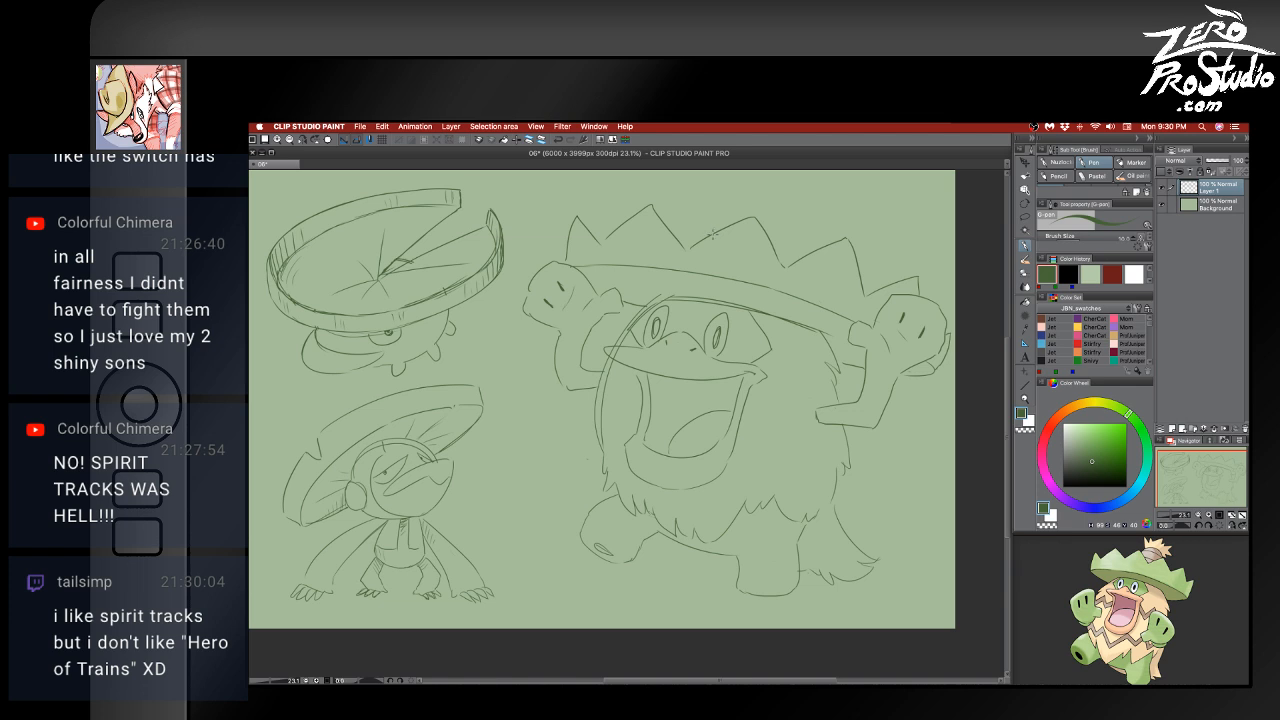
# - Draw a curved, striped stem rising behind the hat's peaks and finish it with a spiky tuft
pyautogui.moveTo(713, 235)
pyautogui.mouseDown()
pyautogui.moveTo(754, 200)
pyautogui.moveTo(794, 190)
pyautogui.moveTo(827, 217)
pyautogui.moveTo(826, 250)
pyautogui.mouseUp()
pyautogui.moveTo(785, 202); pyautogui.dragTo(816, 222)
pyautogui.moveTo(762, 210)
pyautogui.mouseDown()
pyautogui.moveTo(812, 236)
pyautogui.moveTo(797, 242)
pyautogui.mouseUp()
pyautogui.moveTo(777, 234); pyautogui.dragTo(797, 248)
pyautogui.press('m')
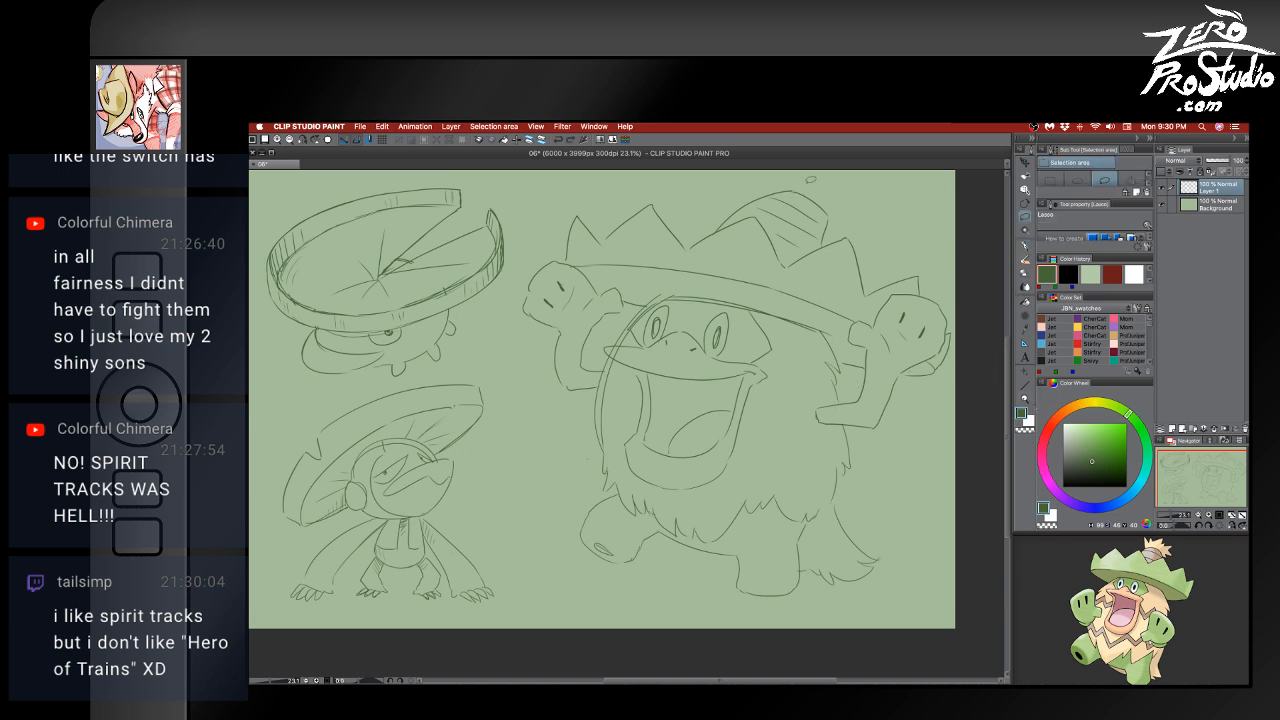
pyautogui.moveTo(835, 183)
pyautogui.mouseDown()
pyautogui.moveTo(566, 188)
pyautogui.moveTo(524, 362)
pyautogui.moveTo(577, 402)
pyautogui.mouseUp()
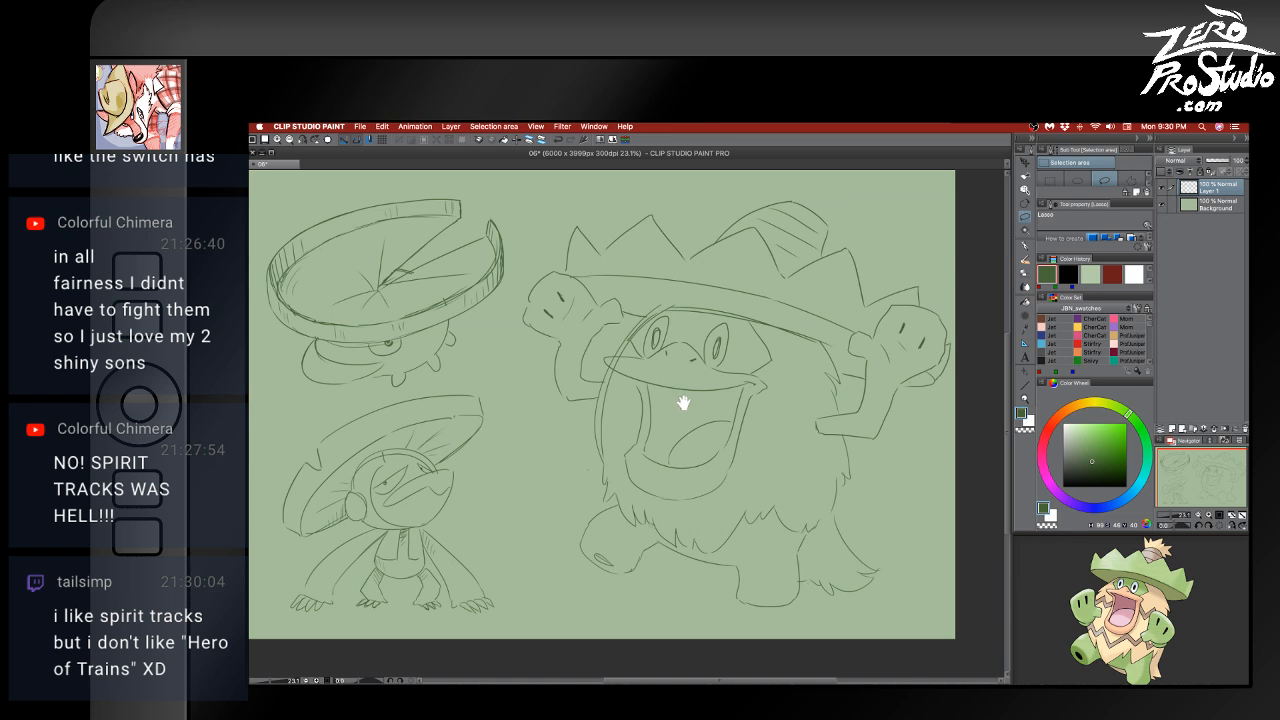
pyautogui.moveTo(705, 405); pyautogui.dragTo(699, 433)
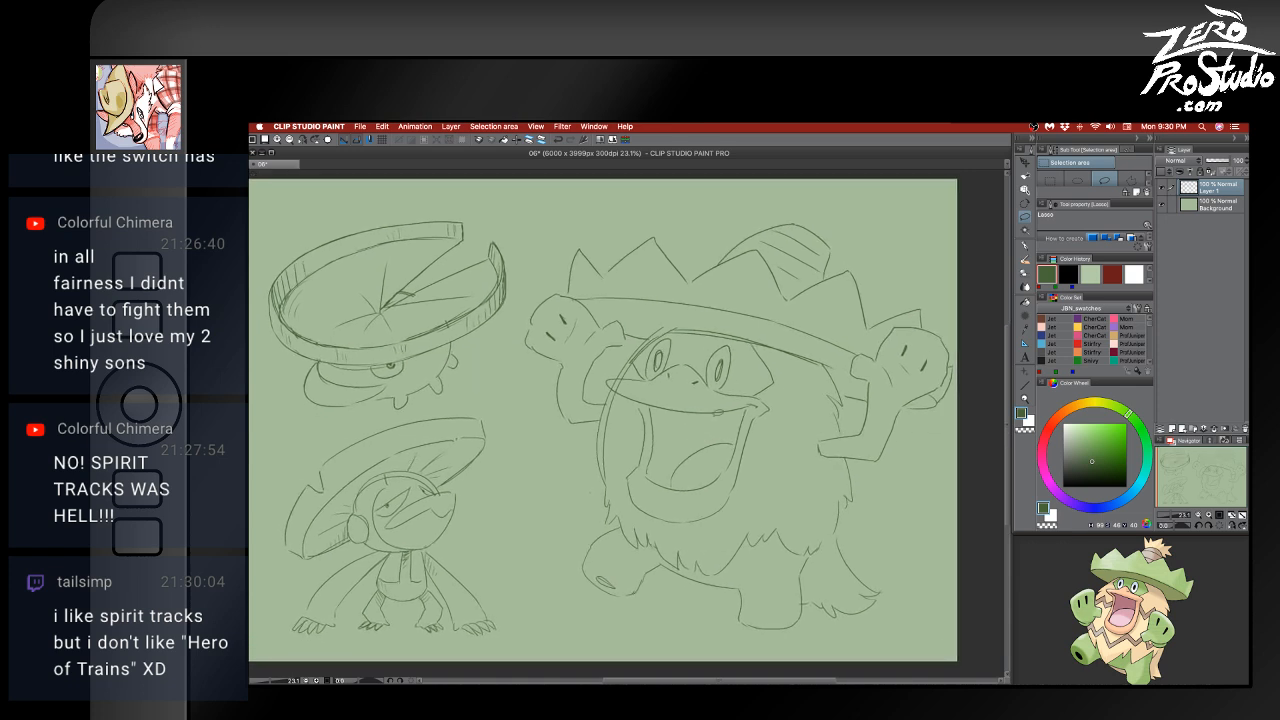
pyautogui.press('p')
pyautogui.moveTo(781, 216)
pyautogui.mouseDown()
pyautogui.moveTo(836, 178)
pyautogui.moveTo(837, 206)
pyautogui.moveTo(804, 197)
pyautogui.moveTo(844, 187)
pyautogui.moveTo(836, 200)
pyautogui.moveTo(885, 231)
pyautogui.moveTo(866, 235)
pyautogui.moveTo(878, 246)
pyautogui.moveTo(859, 243)
pyautogui.moveTo(832, 263)
pyautogui.mouseUp()
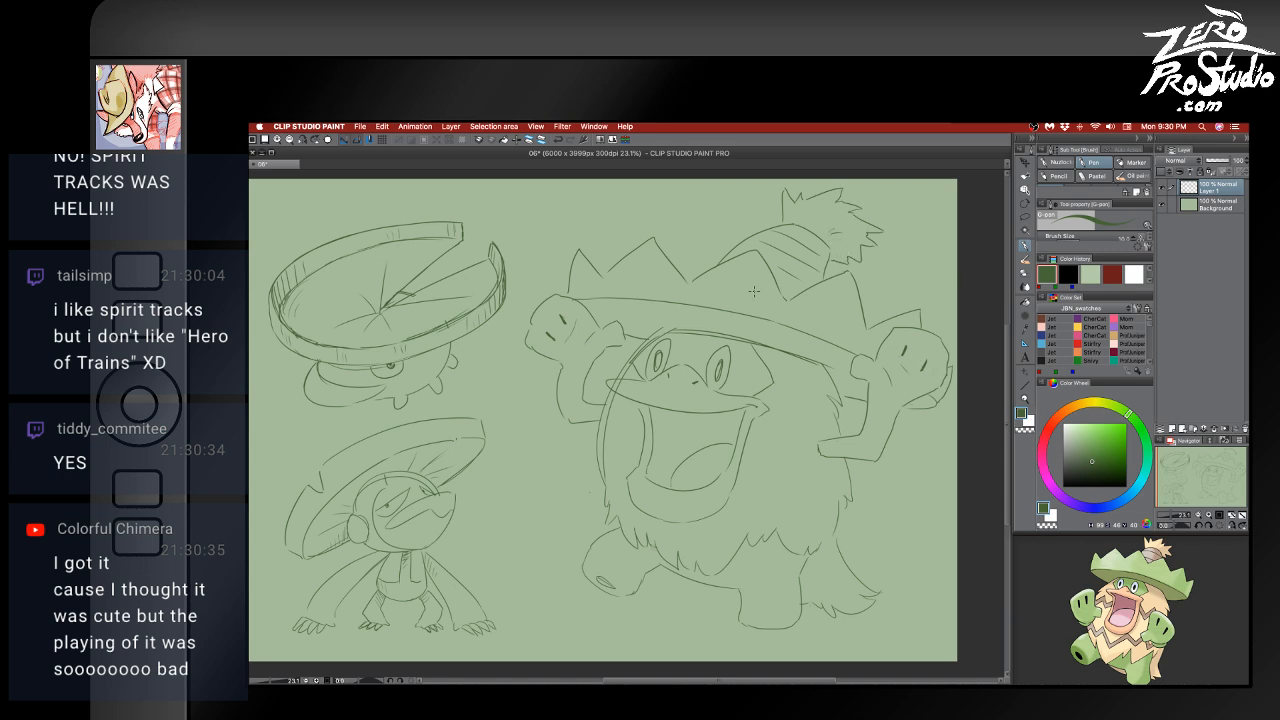
# - Erase the large hat peaks around the stem and redraw them as smaller, more closely spaced points
pyautogui.press('e')
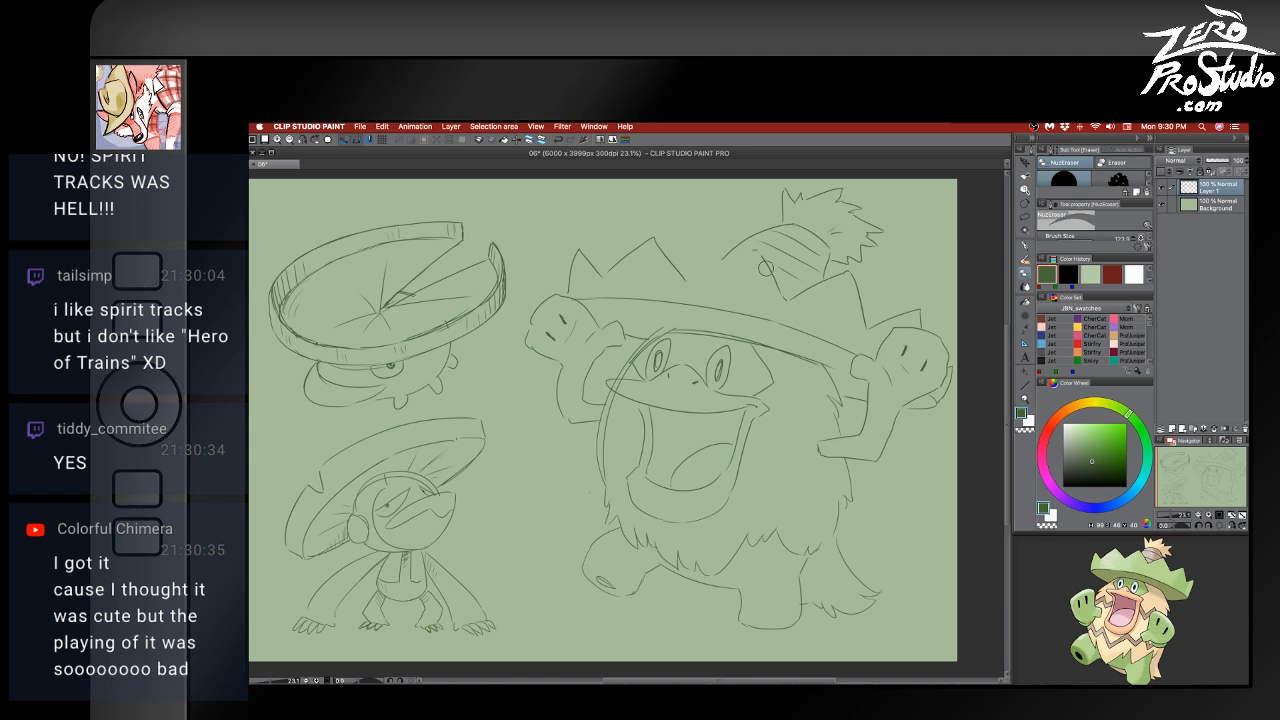
pyautogui.moveTo(755, 254)
pyautogui.mouseDown()
pyautogui.moveTo(785, 301)
pyautogui.moveTo(854, 276)
pyautogui.moveTo(789, 297)
pyautogui.moveTo(865, 289)
pyautogui.moveTo(862, 328)
pyautogui.mouseUp()
pyautogui.moveTo(692, 286)
pyautogui.mouseDown()
pyautogui.moveTo(656, 241)
pyautogui.moveTo(604, 270)
pyautogui.moveTo(632, 238)
pyautogui.moveTo(671, 281)
pyautogui.moveTo(707, 234)
pyautogui.moveTo(788, 253)
pyautogui.mouseUp()
pyautogui.press('p')
pyautogui.moveTo(784, 258)
pyautogui.mouseDown()
pyautogui.moveTo(800, 304)
pyautogui.moveTo(784, 274)
pyautogui.moveTo(836, 278)
pyautogui.mouseUp()
pyautogui.press('e')
pyautogui.press('p')
pyautogui.press('super+z')
pyautogui.press('super+z')
pyautogui.press('super+z')
pyautogui.press('super+z')
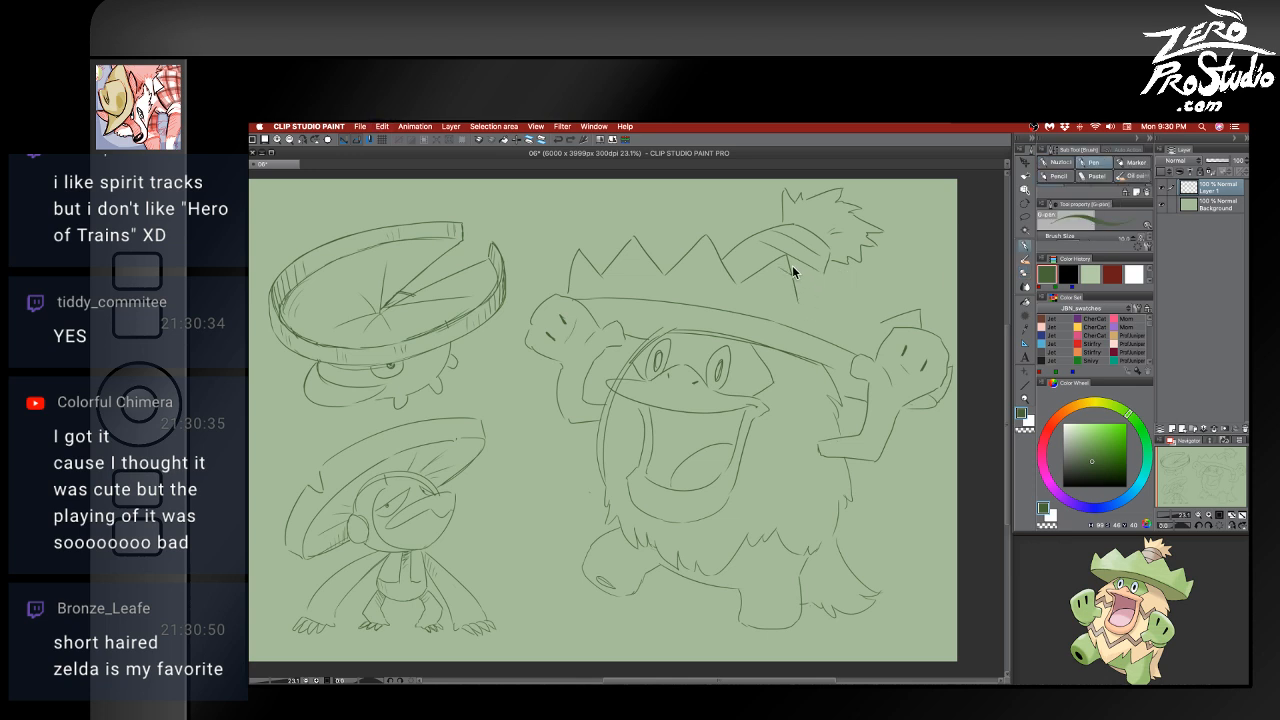
# - Redraw the remaining hat points in front of the stem and down toward Ludicolo's raised left hand
pyautogui.moveTo(736, 284)
pyautogui.mouseDown()
pyautogui.moveTo(785, 258)
pyautogui.moveTo(804, 297)
pyautogui.moveTo(793, 284)
pyautogui.mouseUp()
pyautogui.press('e')
pyautogui.press('p')
pyautogui.press('super+z')
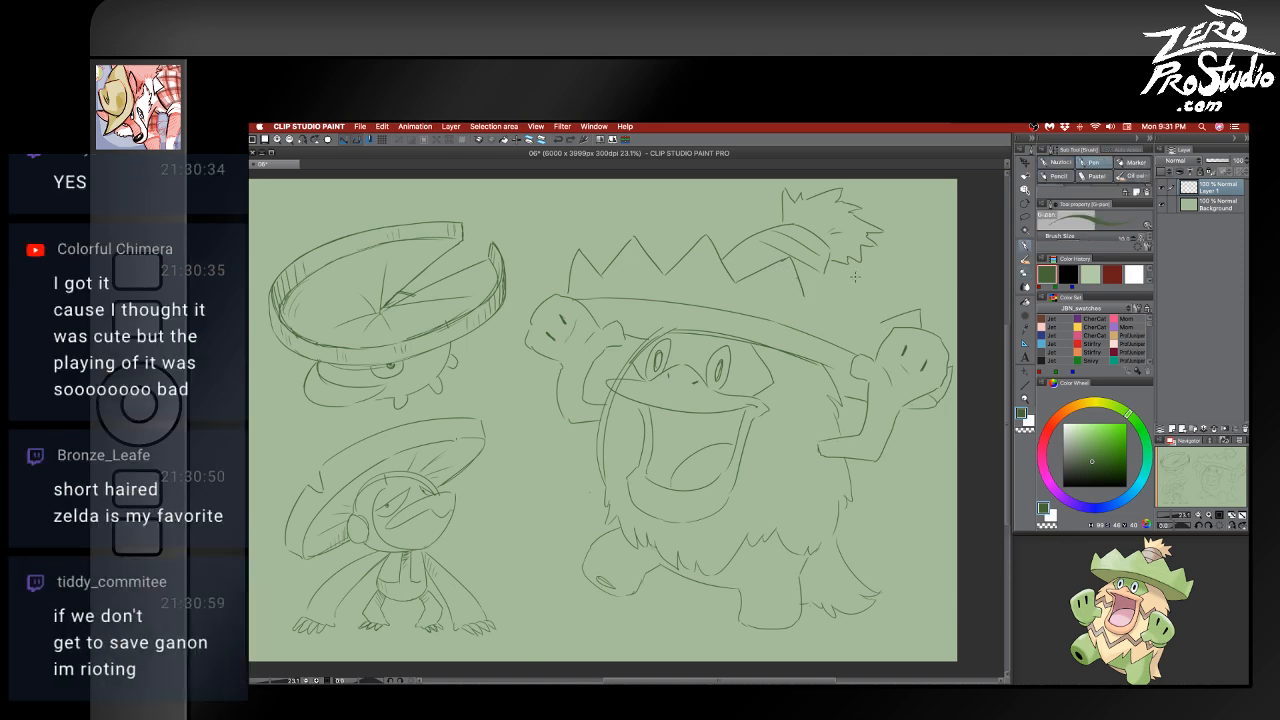
pyautogui.moveTo(804, 297)
pyautogui.mouseDown()
pyautogui.moveTo(858, 276)
pyautogui.moveTo(872, 316)
pyautogui.mouseUp()
# - Add shading strokes under the hat brim beside both arms and draw jagged fur along Ludicolo's cheek
pyautogui.moveTo(864, 401)
pyautogui.mouseDown()
pyautogui.moveTo(843, 395)
pyautogui.moveTo(858, 391)
pyautogui.mouseUp()
pyautogui.moveTo(624, 340)
pyautogui.mouseDown()
pyautogui.moveTo(646, 338)
pyautogui.moveTo(630, 326)
pyautogui.moveTo(644, 337)
pyautogui.moveTo(606, 347)
pyautogui.mouseUp()
pyautogui.press('super+z')
pyautogui.press('super+z')
pyautogui.press('super+z')
pyautogui.moveTo(789, 433)
pyautogui.mouseDown()
pyautogui.moveTo(808, 414)
pyautogui.moveTo(838, 430)
pyautogui.mouseUp()
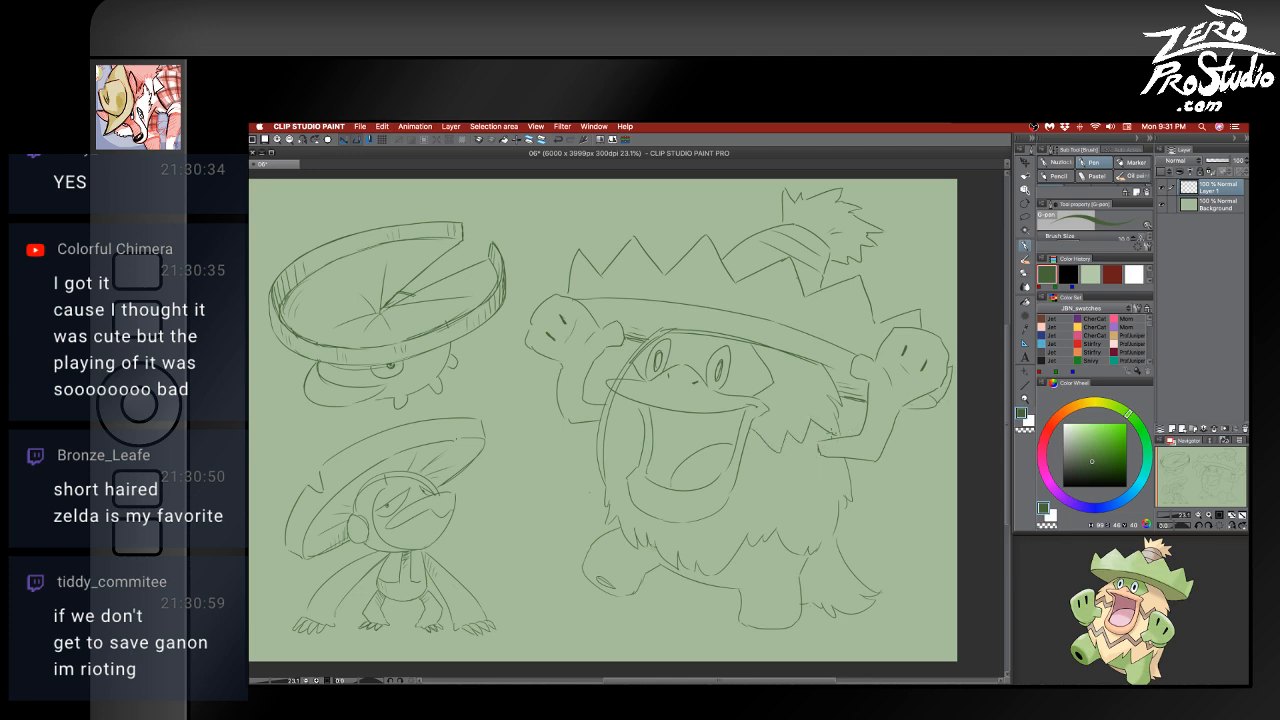
# - Draw the zigzag fur pattern bands around Ludicolo's torso, below the face and above the lower fringe
pyautogui.moveTo(751, 440)
pyautogui.mouseDown()
pyautogui.moveTo(813, 454)
pyautogui.moveTo(824, 439)
pyautogui.mouseUp()
pyautogui.moveTo(620, 414); pyautogui.dragTo(616, 432)
pyautogui.moveTo(611, 486)
pyautogui.mouseDown()
pyautogui.moveTo(642, 522)
pyautogui.moveTo(704, 548)
pyautogui.moveTo(769, 500)
pyautogui.mouseUp()
pyautogui.moveTo(698, 528)
pyautogui.mouseDown()
pyautogui.moveTo(704, 538)
pyautogui.moveTo(734, 506)
pyautogui.moveTo(747, 517)
pyautogui.moveTo(770, 486)
pyautogui.moveTo(798, 520)
pyautogui.mouseUp()
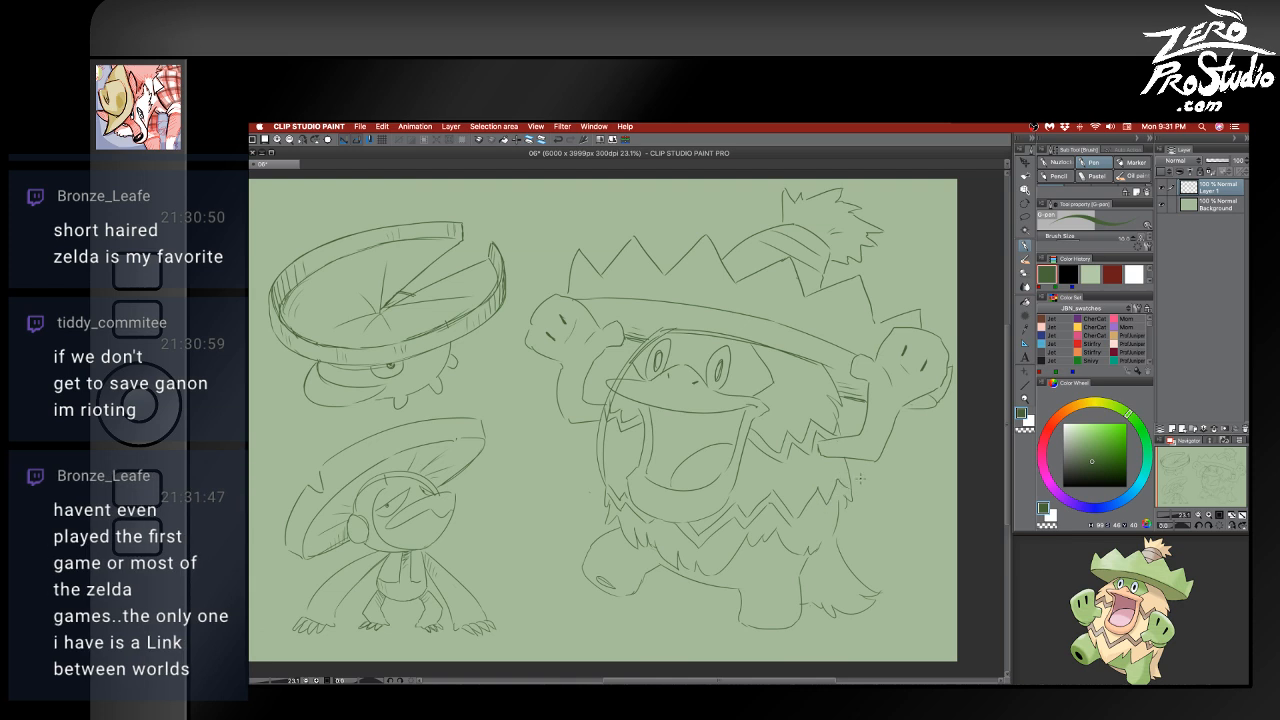
pyautogui.moveTo(805, 515)
pyautogui.mouseDown()
pyautogui.moveTo(824, 478)
pyautogui.moveTo(834, 494)
pyautogui.moveTo(845, 485)
pyautogui.mouseUp()
pyautogui.moveTo(800, 526)
pyautogui.mouseDown()
pyautogui.moveTo(815, 492)
pyautogui.moveTo(802, 531)
pyautogui.moveTo(838, 487)
pyautogui.moveTo(855, 494)
pyautogui.mouseUp()
pyautogui.press('super+z')
# - Erase and redraw the shaggy fur edge on Ludicolo's lower body beside the tail
pyautogui.press('e')
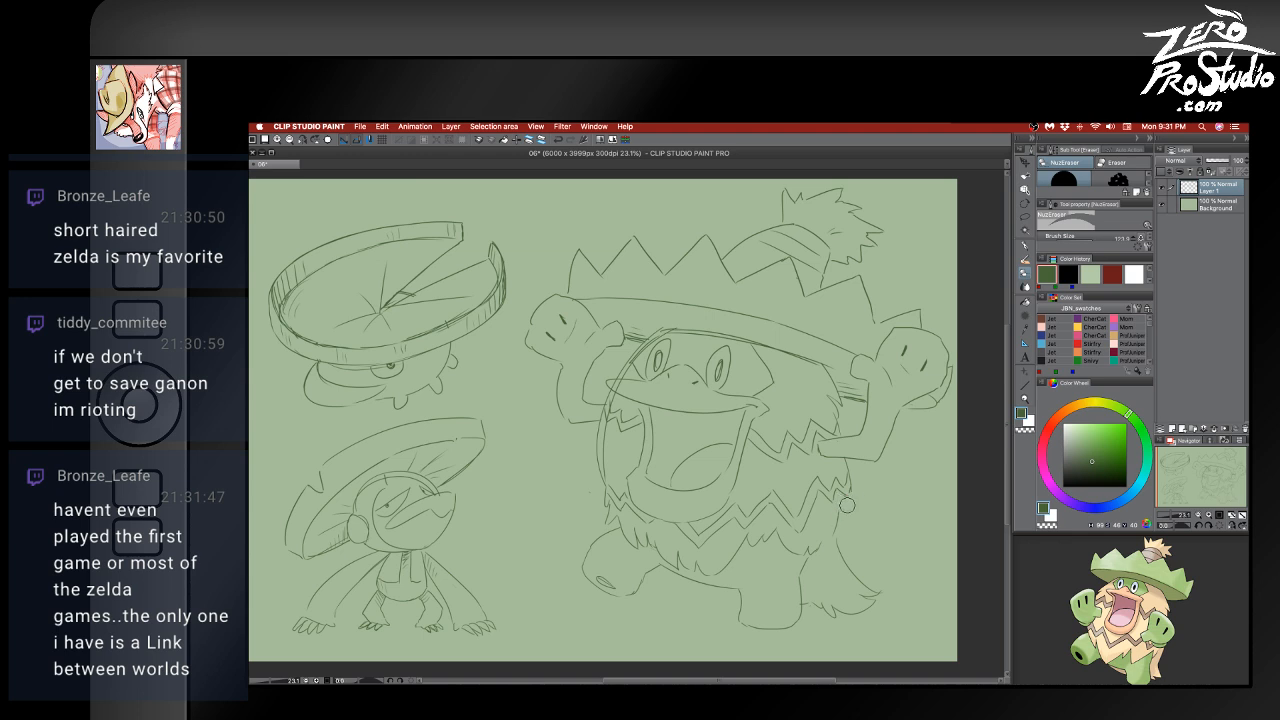
pyautogui.press('p')
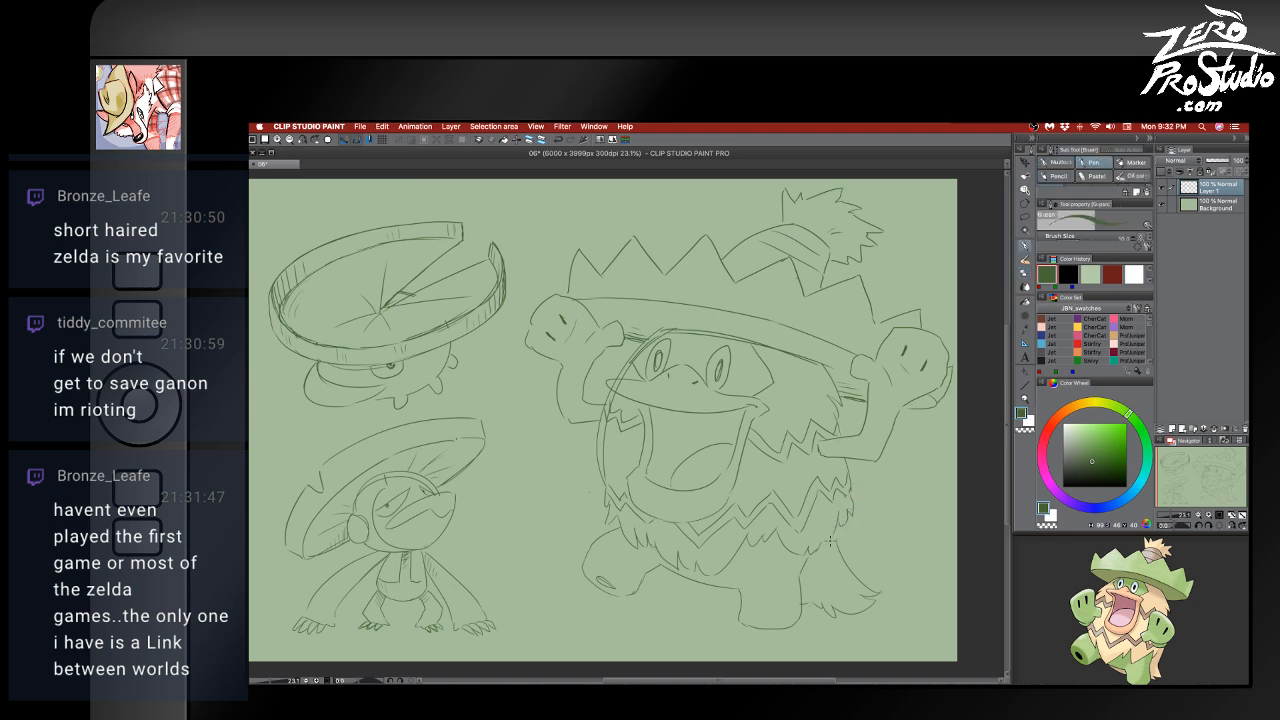
pyautogui.moveTo(831, 537)
pyautogui.mouseDown()
pyautogui.moveTo(819, 555)
pyautogui.moveTo(778, 540)
pyautogui.moveTo(770, 551)
pyautogui.mouseUp()
pyautogui.moveTo(796, 557)
pyautogui.mouseDown()
pyautogui.moveTo(788, 568)
pyautogui.moveTo(818, 560)
pyautogui.moveTo(796, 566)
pyautogui.mouseUp()
pyautogui.press('e')
pyautogui.press('p')
# - Add hatched shading inside Ludicolo's mouth and along the underside of the raised left arm
pyautogui.moveTo(736, 444)
pyautogui.mouseDown()
pyautogui.moveTo(713, 427)
pyautogui.moveTo(741, 431)
pyautogui.moveTo(700, 450)
pyautogui.moveTo(705, 433)
pyautogui.mouseUp()
pyautogui.moveTo(823, 446); pyautogui.dragTo(834, 455)
pyautogui.moveTo(834, 447); pyautogui.dragTo(847, 458)
# - Erase Ludicolo's raised leg and redraw it larger, with the foot kicked farther out from the body
pyautogui.press('e')
pyautogui.moveTo(630, 588)
pyautogui.mouseDown()
pyautogui.moveTo(592, 588)
pyautogui.moveTo(592, 545)
pyautogui.moveTo(614, 532)
pyautogui.mouseUp()
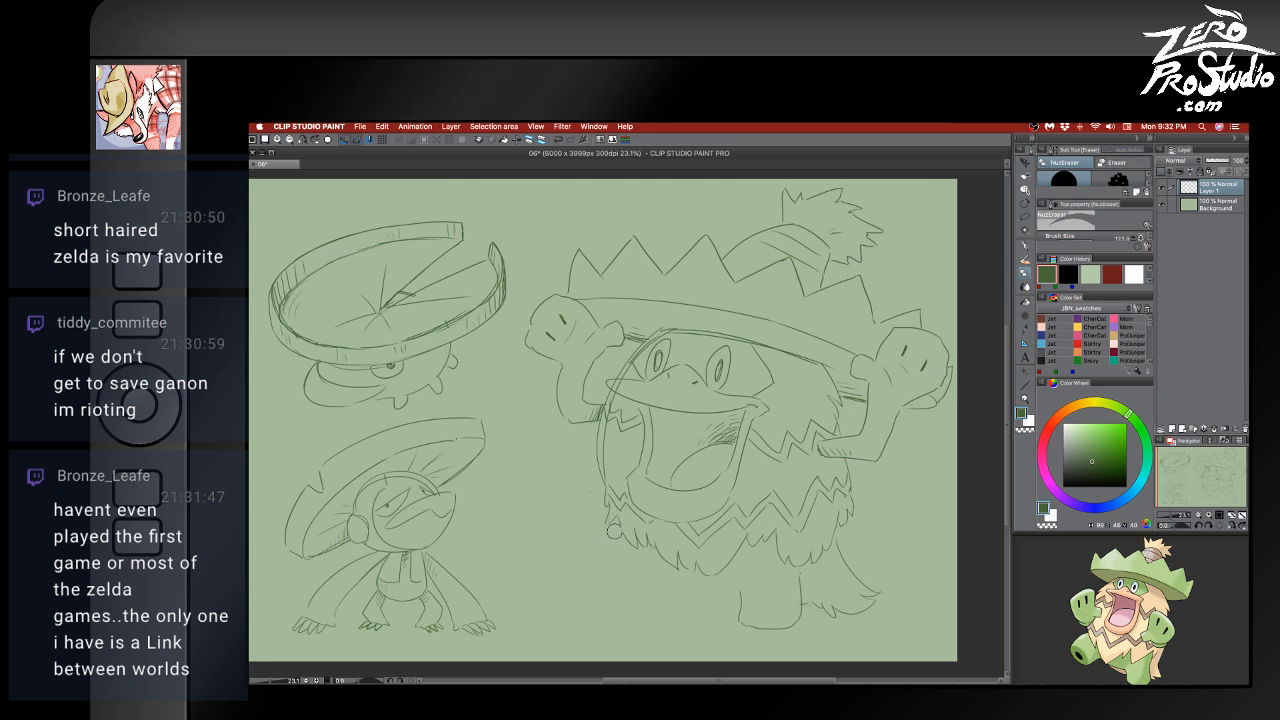
pyautogui.press('p')
pyautogui.moveTo(735, 590); pyautogui.dragTo(630, 563)
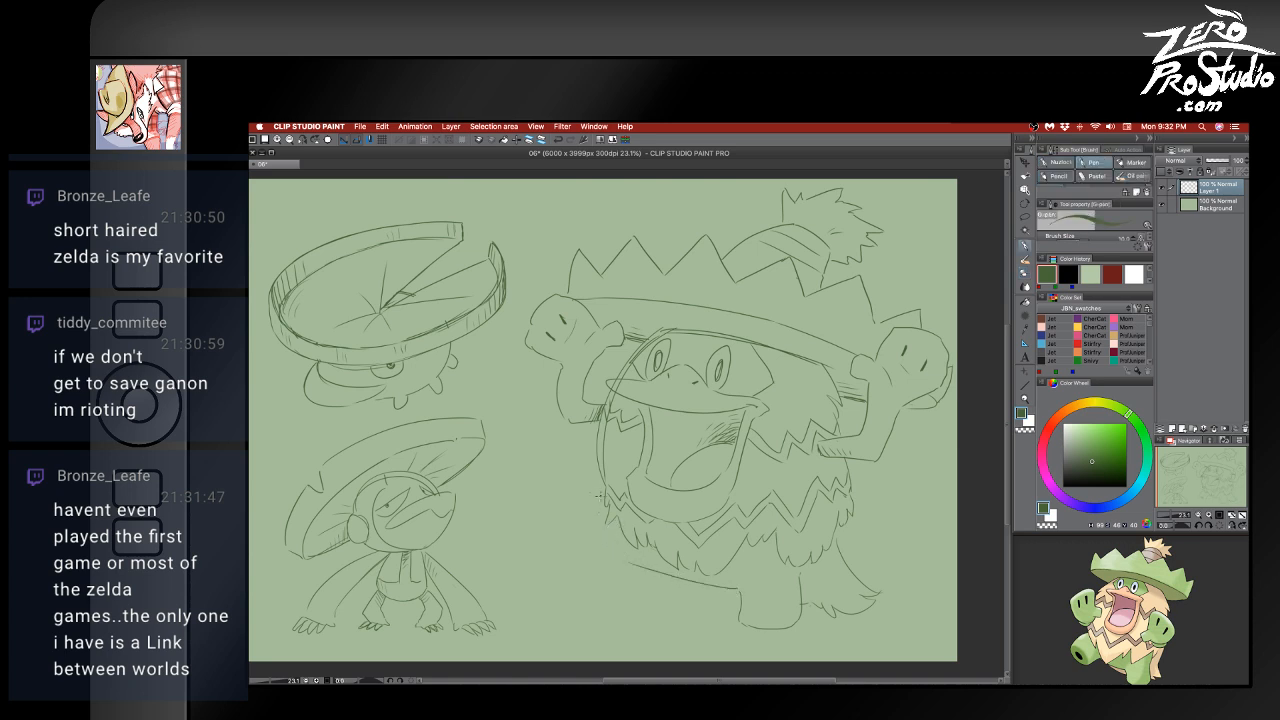
pyautogui.moveTo(596, 497)
pyautogui.mouseDown()
pyautogui.moveTo(554, 510)
pyautogui.moveTo(531, 540)
pyautogui.mouseUp()
pyautogui.press('super+z')
pyautogui.moveTo(604, 500)
pyautogui.mouseDown()
pyautogui.moveTo(564, 505)
pyautogui.moveTo(539, 531)
pyautogui.mouseUp()
pyautogui.press('super+z')
pyautogui.moveTo(602, 499)
pyautogui.mouseDown()
pyautogui.moveTo(540, 511)
pyautogui.moveTo(544, 552)
pyautogui.moveTo(594, 569)
pyautogui.moveTo(628, 560)
pyautogui.mouseUp()
# - Clean up the line where Ludicolo's raised leg meets the body and refine the standing leg and foot
pyautogui.press('e')
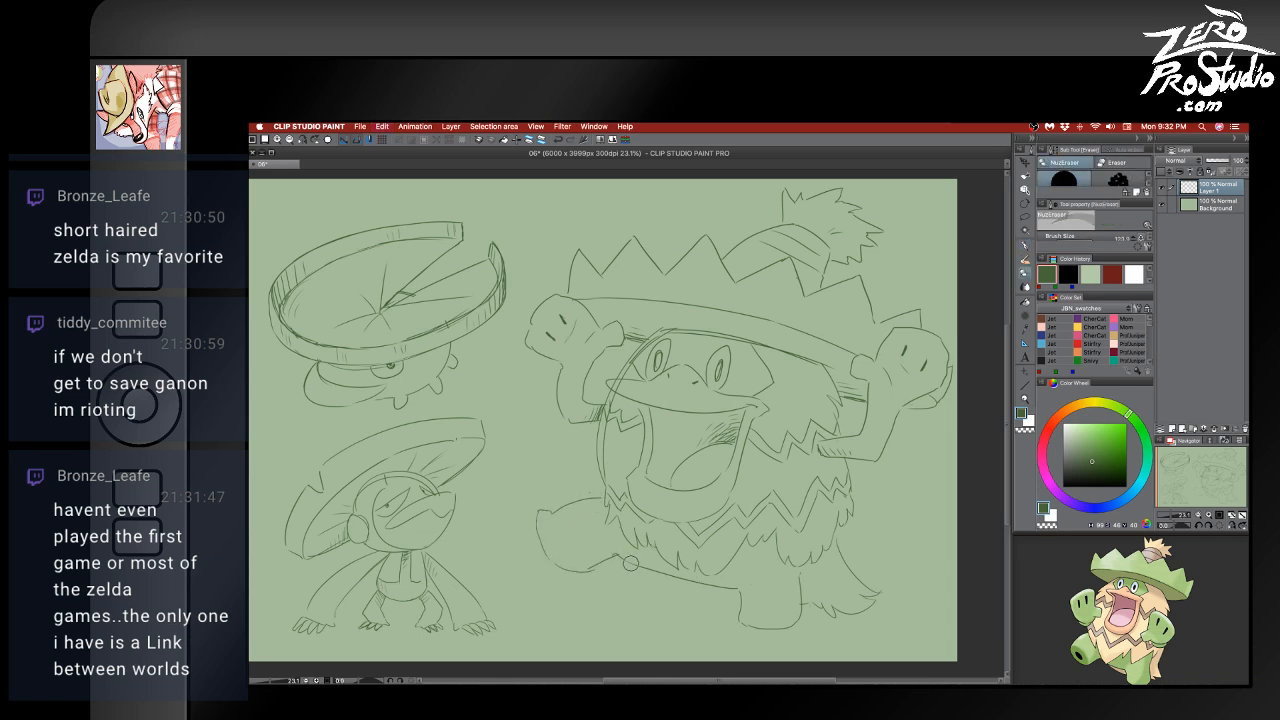
pyautogui.moveTo(642, 565)
pyautogui.mouseDown()
pyautogui.moveTo(684, 578)
pyautogui.moveTo(632, 554)
pyautogui.moveTo(706, 582)
pyautogui.moveTo(740, 624)
pyautogui.moveTo(725, 621)
pyautogui.moveTo(797, 621)
pyautogui.moveTo(742, 628)
pyautogui.moveTo(800, 617)
pyautogui.mouseUp()
pyautogui.press('p')
pyautogui.press('e')
pyautogui.press('p')
pyautogui.press('e')
pyautogui.press('p')
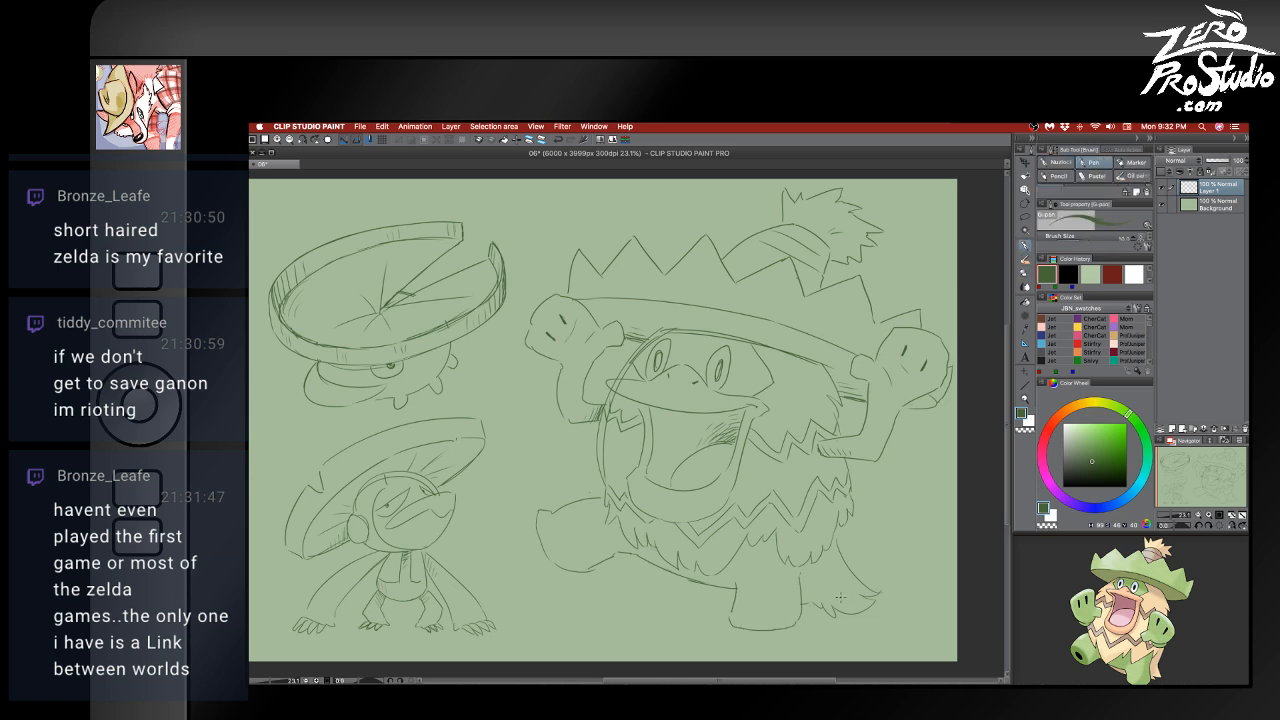
pyautogui.press('x')
pyautogui.press('x')
pyautogui.press('e')
pyautogui.moveTo(789, 622)
pyautogui.mouseDown()
pyautogui.moveTo(740, 629)
pyautogui.moveTo(799, 586)
pyautogui.moveTo(796, 628)
pyautogui.moveTo(734, 631)
pyautogui.mouseUp()
# - Draw a shaded oval mark on the sole of Ludicolo's raised foot and touch up the fur above the tail
pyautogui.press('p')
pyautogui.moveTo(556, 530)
pyautogui.mouseDown()
pyautogui.moveTo(552, 552)
pyautogui.moveTo(557, 543)
pyautogui.mouseUp()
pyautogui.moveTo(557, 534); pyautogui.dragTo(564, 552)
pyautogui.moveTo(801, 530); pyautogui.dragTo(828, 528)
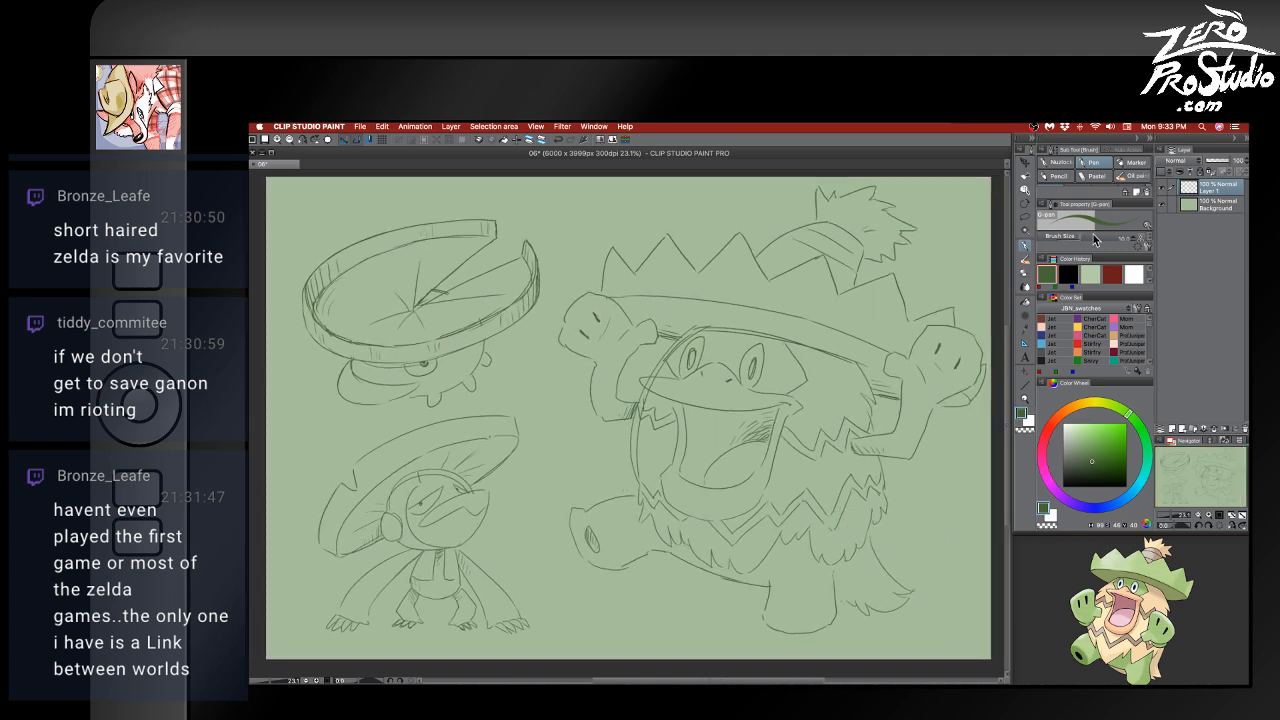
# - Hide the finished sketch layer and add a new layer above it
pyautogui.click(1163, 189)
pyautogui.click(1170, 429)
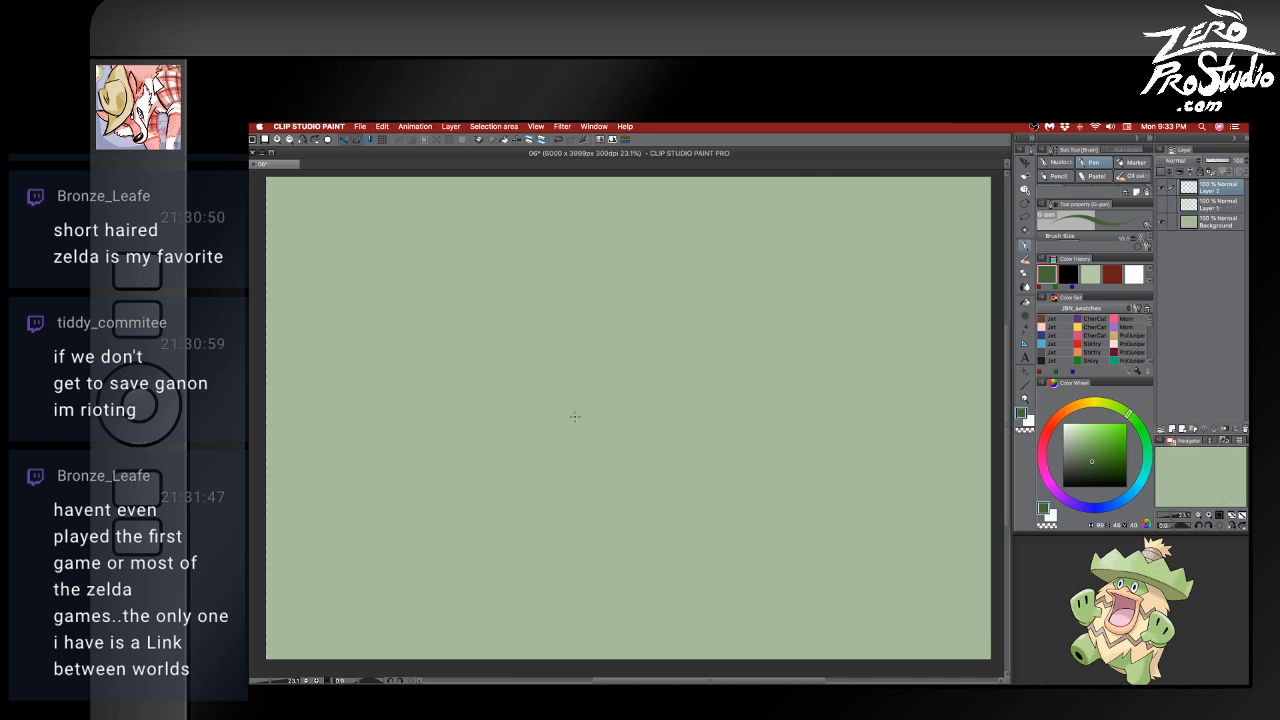
# - Enlarge the pen's brush size and save the document
pyautogui.press(']')
pyautogui.press(']')
pyautogui.press(']')
pyautogui.press(']')
pyautogui.press('super+s')
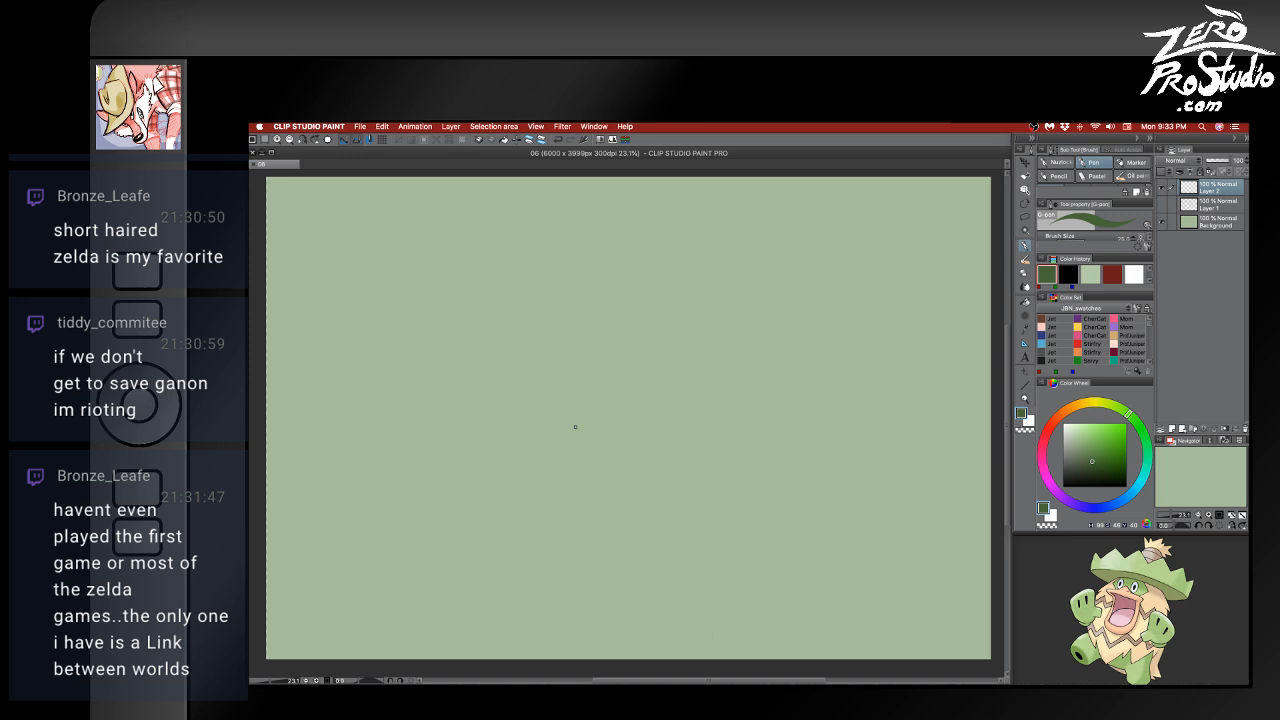
pyautogui.moveTo(592, 442); pyautogui.dragTo(586, 449)
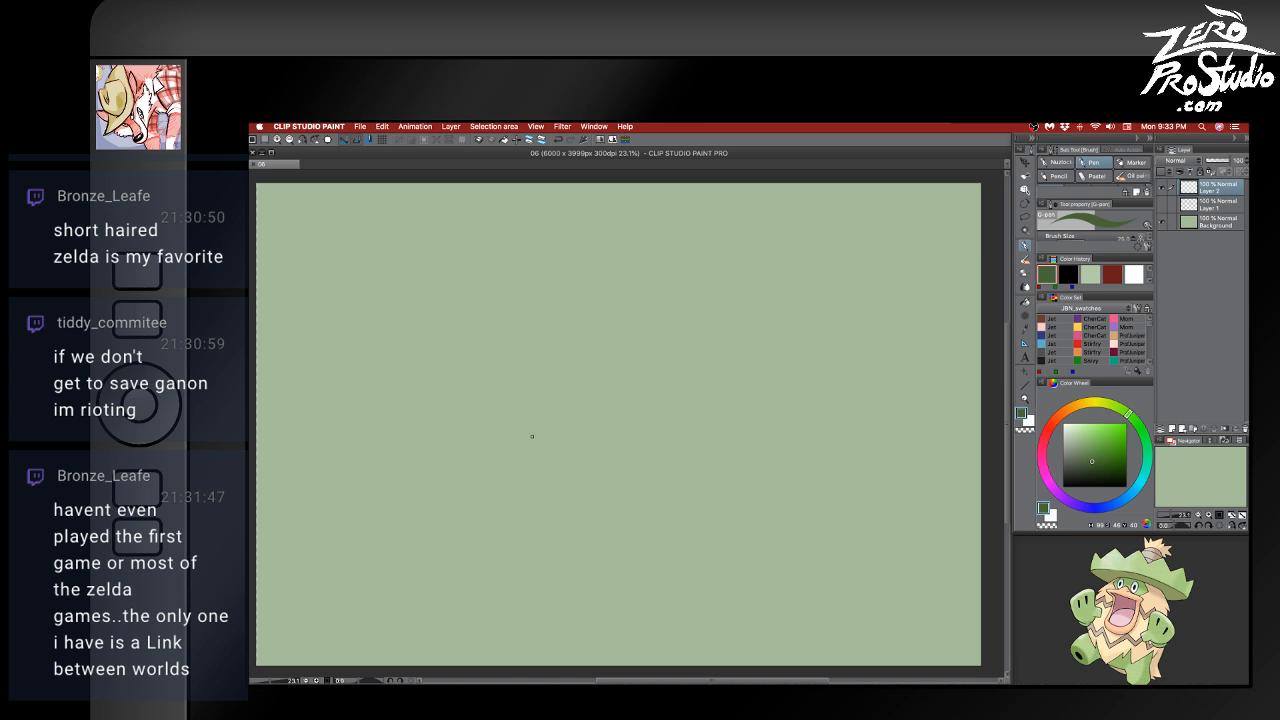
pyautogui.moveTo(418, 362)
pyautogui.mouseDown()
pyautogui.moveTo(482, 335)
pyautogui.moveTo(422, 356)
pyautogui.mouseUp()
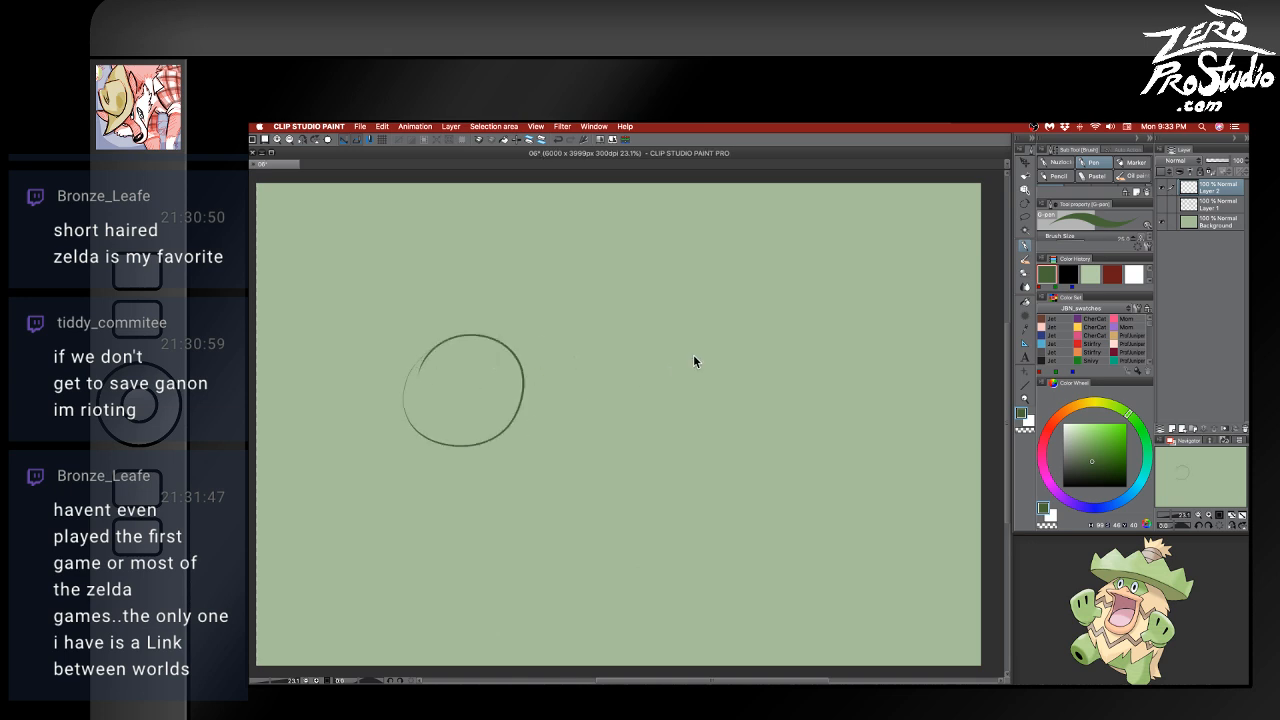
pyautogui.press('super+z')
# - Rough out a tall rounded-rectangle body outline on the right half of the canvas, reworking its lower front corner
pyautogui.moveTo(688, 307); pyautogui.dragTo(693, 465)
pyautogui.press('super+z')
pyautogui.moveTo(689, 303)
pyautogui.mouseDown()
pyautogui.moveTo(664, 511)
pyautogui.moveTo(775, 262)
pyautogui.moveTo(861, 273)
pyautogui.moveTo(875, 509)
pyautogui.moveTo(855, 551)
pyautogui.moveTo(720, 557)
pyautogui.mouseUp()
pyautogui.press('super+z')
pyautogui.moveTo(684, 514)
pyautogui.mouseDown()
pyautogui.moveTo(735, 561)
pyautogui.moveTo(702, 567)
pyautogui.moveTo(670, 527)
pyautogui.moveTo(705, 555)
pyautogui.mouseUp()
pyautogui.press('super+z')
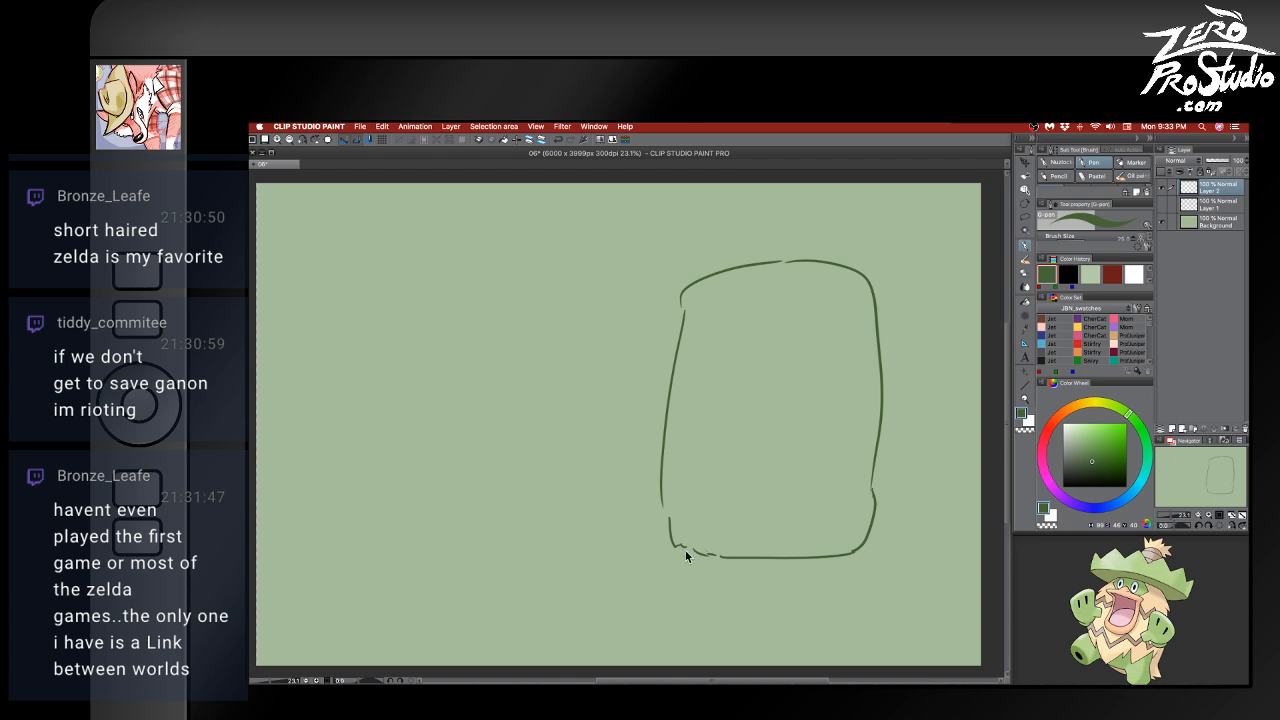
pyautogui.press('super+z')
pyautogui.moveTo(664, 516); pyautogui.dragTo(684, 548)
pyautogui.moveTo(683, 542)
pyautogui.mouseDown()
pyautogui.moveTo(693, 597)
pyautogui.moveTo(754, 595)
pyautogui.moveTo(758, 558)
pyautogui.moveTo(800, 594)
pyautogui.moveTo(787, 567)
pyautogui.moveTo(791, 596)
pyautogui.moveTo(850, 598)
pyautogui.moveTo(853, 556)
pyautogui.moveTo(796, 557)
pyautogui.moveTo(784, 540)
pyautogui.moveTo(723, 558)
pyautogui.moveTo(758, 554)
pyautogui.mouseUp()
pyautogui.press('super+z')
# - Sketch two short blocky legs under the body outline, erase stray lines, and shade the front leg's edges
pyautogui.press('e')
pyautogui.press('p')
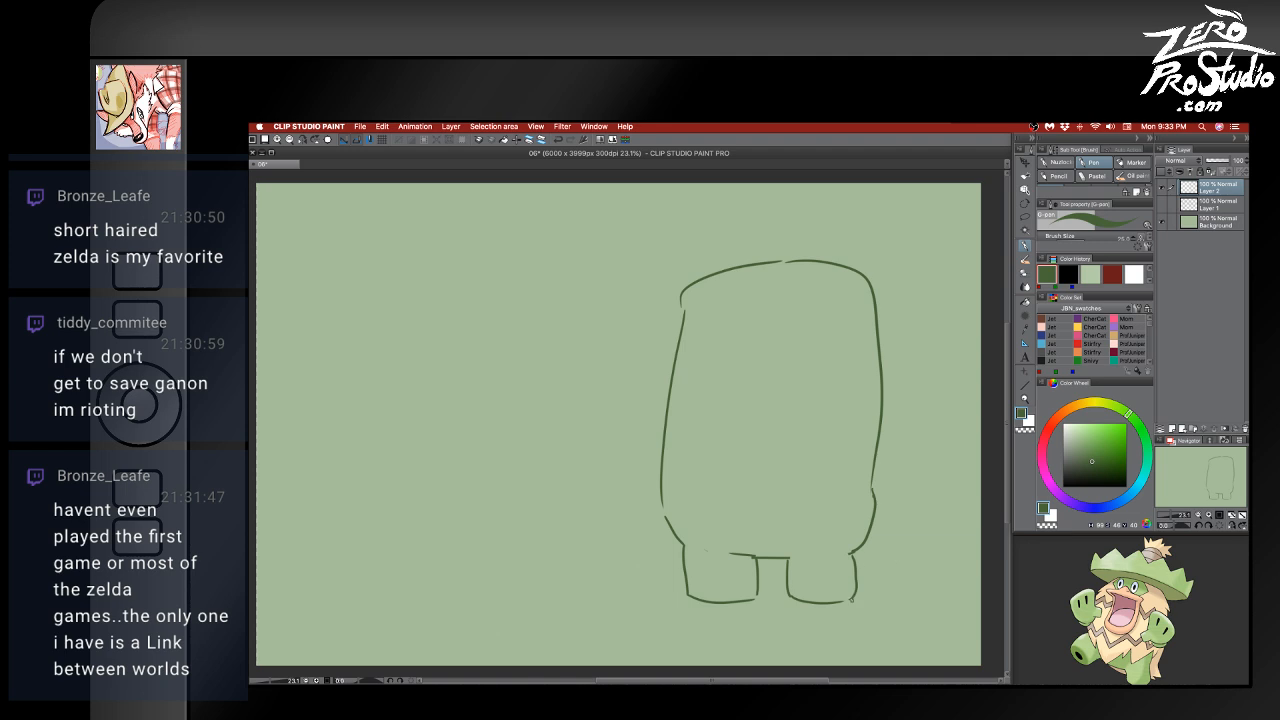
pyautogui.moveTo(850, 600)
pyautogui.mouseDown()
pyautogui.moveTo(796, 592)
pyautogui.moveTo(847, 602)
pyautogui.mouseUp()
pyautogui.moveTo(757, 580)
pyautogui.mouseDown()
pyautogui.moveTo(752, 600)
pyautogui.moveTo(677, 600)
pyautogui.mouseUp()
pyautogui.press('e')
pyautogui.press('p')
pyautogui.moveTo(758, 590); pyautogui.dragTo(686, 598)
pyautogui.press('e')
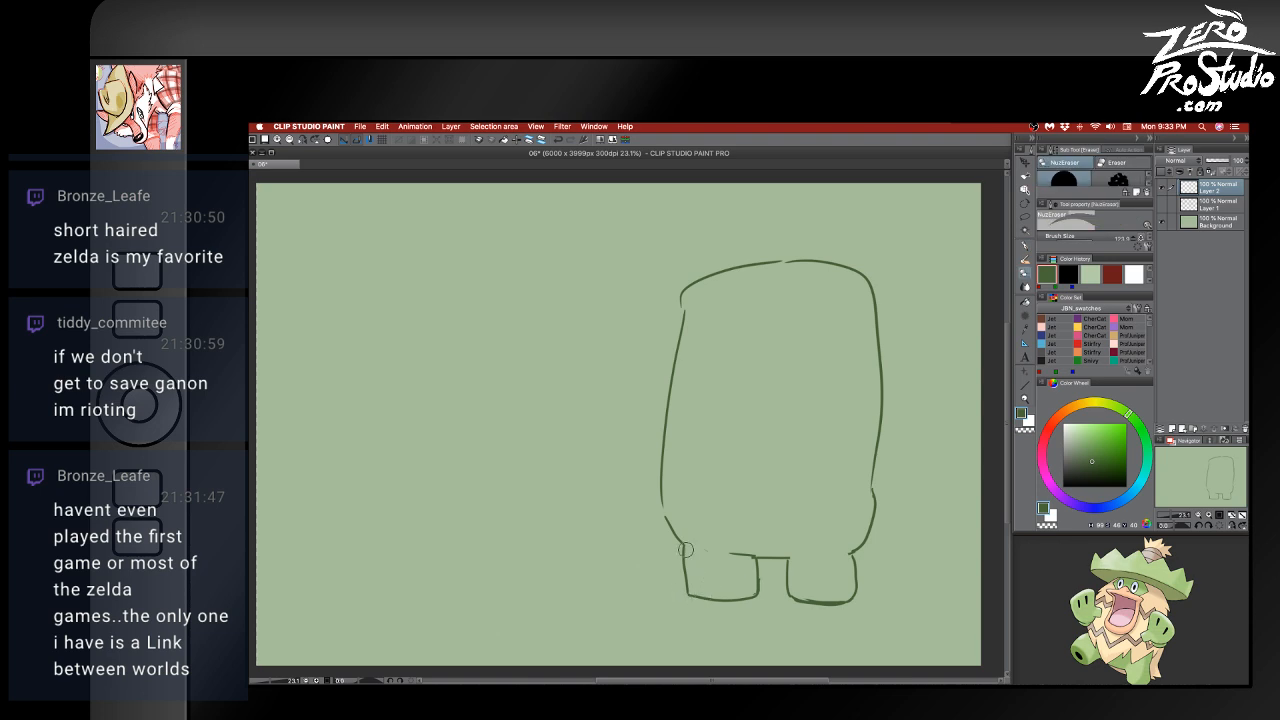
pyautogui.press('p')
pyautogui.moveTo(685, 554); pyautogui.dragTo(688, 590)
pyautogui.moveTo(756, 558); pyautogui.dragTo(746, 598)
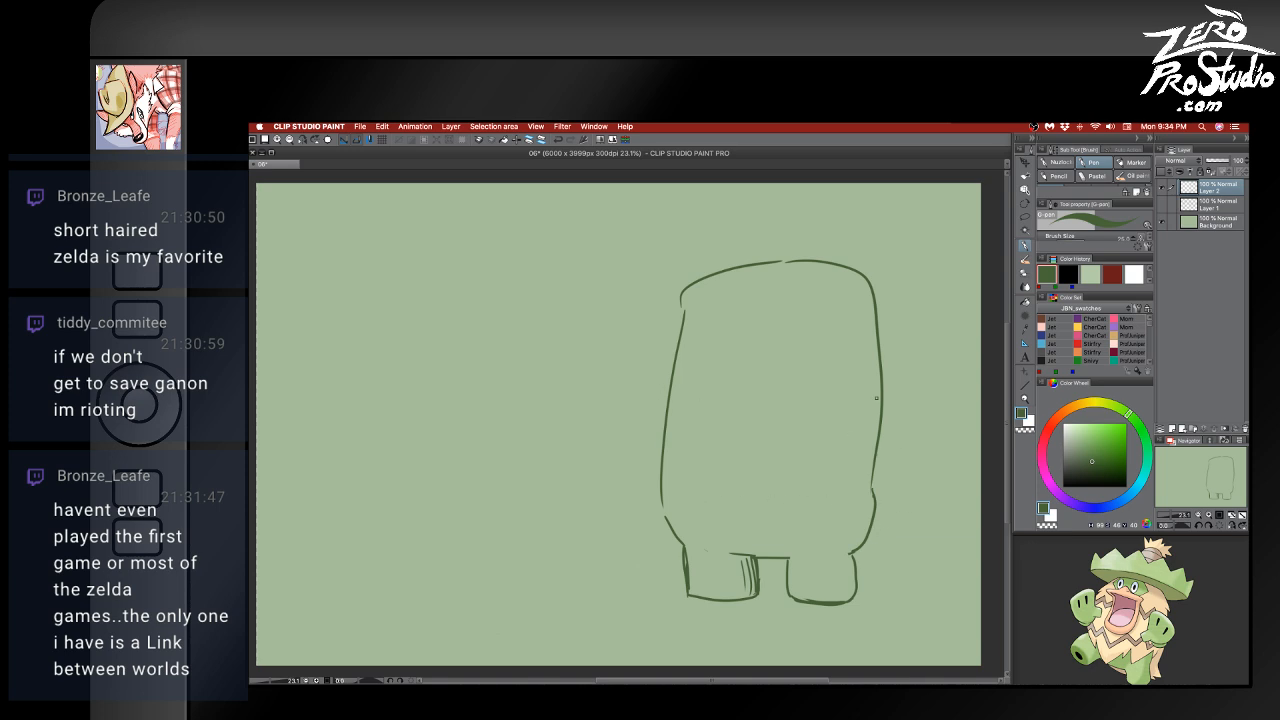
# - Erase the tall body outline above the legs and redraw the back edge as a rounder outward curve
pyautogui.press('e')
pyautogui.moveTo(691, 391)
pyautogui.mouseDown()
pyautogui.moveTo(666, 502)
pyautogui.moveTo(658, 414)
pyautogui.moveTo(689, 294)
pyautogui.moveTo(712, 279)
pyautogui.moveTo(854, 268)
pyautogui.moveTo(886, 338)
pyautogui.moveTo(876, 488)
pyautogui.mouseUp()
pyautogui.press('p')
pyautogui.moveTo(865, 403)
pyautogui.mouseDown()
pyautogui.moveTo(889, 478)
pyautogui.moveTo(865, 543)
pyautogui.mouseUp()
pyautogui.press('e')
pyautogui.moveTo(874, 490); pyautogui.dragTo(847, 539)
pyautogui.press('p')
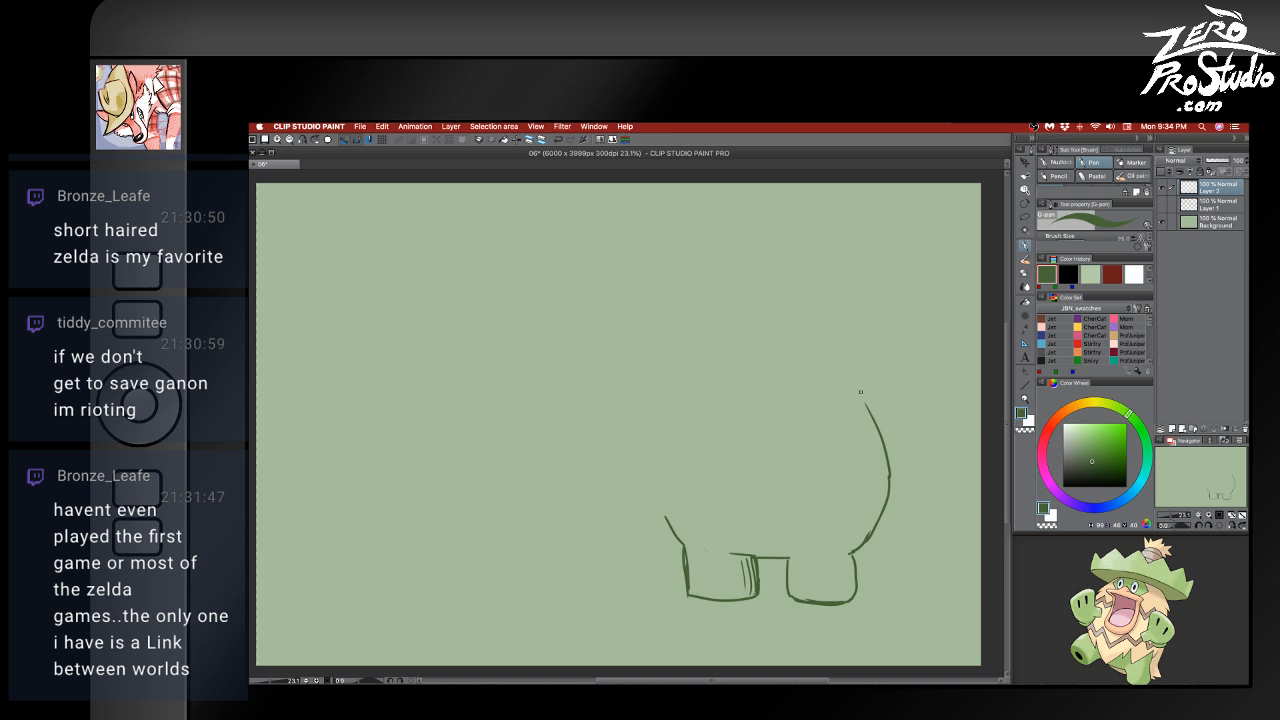
# - Redraw the front of the body as a wide rounded belly curve and erase the leftover old line
pyautogui.moveTo(854, 386)
pyautogui.mouseDown()
pyautogui.moveTo(901, 474)
pyautogui.moveTo(901, 486)
pyautogui.moveTo(886, 470)
pyautogui.moveTo(868, 531)
pyautogui.mouseUp()
pyautogui.press('super+z')
pyautogui.moveTo(683, 543); pyautogui.dragTo(620, 489)
pyautogui.press('super+z')
pyautogui.moveTo(643, 510); pyautogui.dragTo(602, 402)
pyautogui.press('e')
pyautogui.moveTo(669, 506); pyautogui.dragTo(705, 545)
pyautogui.press('p')
pyautogui.moveTo(632, 495); pyautogui.dragTo(597, 392)
# - Close the top of the body with a large dome and refine its outline where it meets the back
pyautogui.moveTo(598, 440)
pyautogui.mouseDown()
pyautogui.moveTo(631, 328)
pyautogui.moveTo(749, 307)
pyautogui.moveTo(844, 393)
pyautogui.mouseUp()
pyautogui.moveTo(640, 307)
pyautogui.mouseDown()
pyautogui.moveTo(843, 370)
pyautogui.moveTo(734, 313)
pyautogui.moveTo(824, 369)
pyautogui.mouseUp()
pyautogui.press('e')
pyautogui.press('p')
pyautogui.press('e')
pyautogui.moveTo(612, 326)
pyautogui.mouseDown()
pyautogui.moveTo(641, 303)
pyautogui.moveTo(775, 301)
pyautogui.moveTo(803, 315)
pyautogui.moveTo(847, 408)
pyautogui.mouseUp()
pyautogui.press('p')
pyautogui.press('e')
pyautogui.press('p')
pyautogui.moveTo(830, 355); pyautogui.dragTo(876, 430)
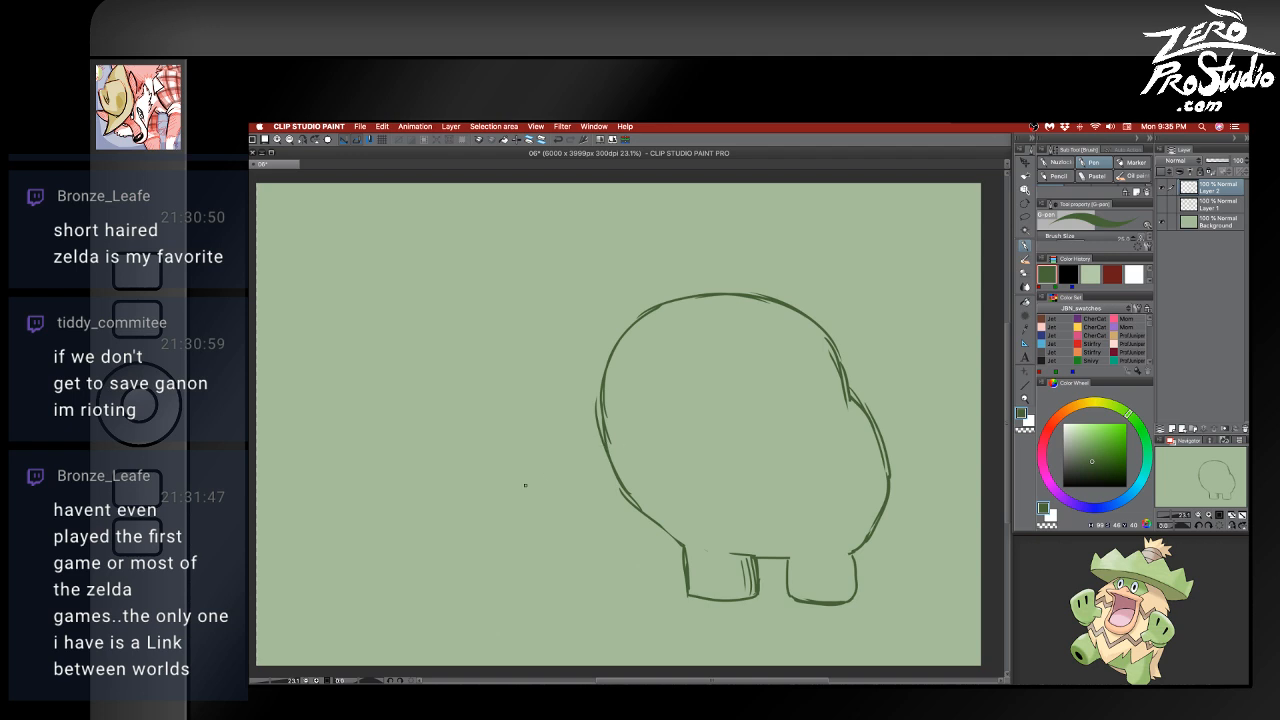
# - Draw Ludicolo's arm and hand reaching forward to hold a smaller figure's body, and add that figure's head circle
pyautogui.moveTo(758, 446); pyautogui.dragTo(694, 481)
pyautogui.press('super+z')
pyautogui.moveTo(760, 446)
pyautogui.mouseDown()
pyautogui.moveTo(675, 485)
pyautogui.moveTo(622, 473)
pyautogui.moveTo(657, 482)
pyautogui.moveTo(625, 458)
pyautogui.moveTo(602, 504)
pyautogui.moveTo(640, 535)
pyautogui.moveTo(653, 500)
pyautogui.mouseUp()
pyautogui.press('super+z')
pyautogui.moveTo(750, 474)
pyautogui.mouseDown()
pyautogui.moveTo(652, 524)
pyautogui.moveTo(700, 516)
pyautogui.moveTo(633, 542)
pyautogui.moveTo(606, 532)
pyautogui.moveTo(612, 482)
pyautogui.moveTo(538, 464)
pyautogui.moveTo(558, 540)
pyautogui.moveTo(604, 558)
pyautogui.moveTo(624, 544)
pyautogui.mouseUp()
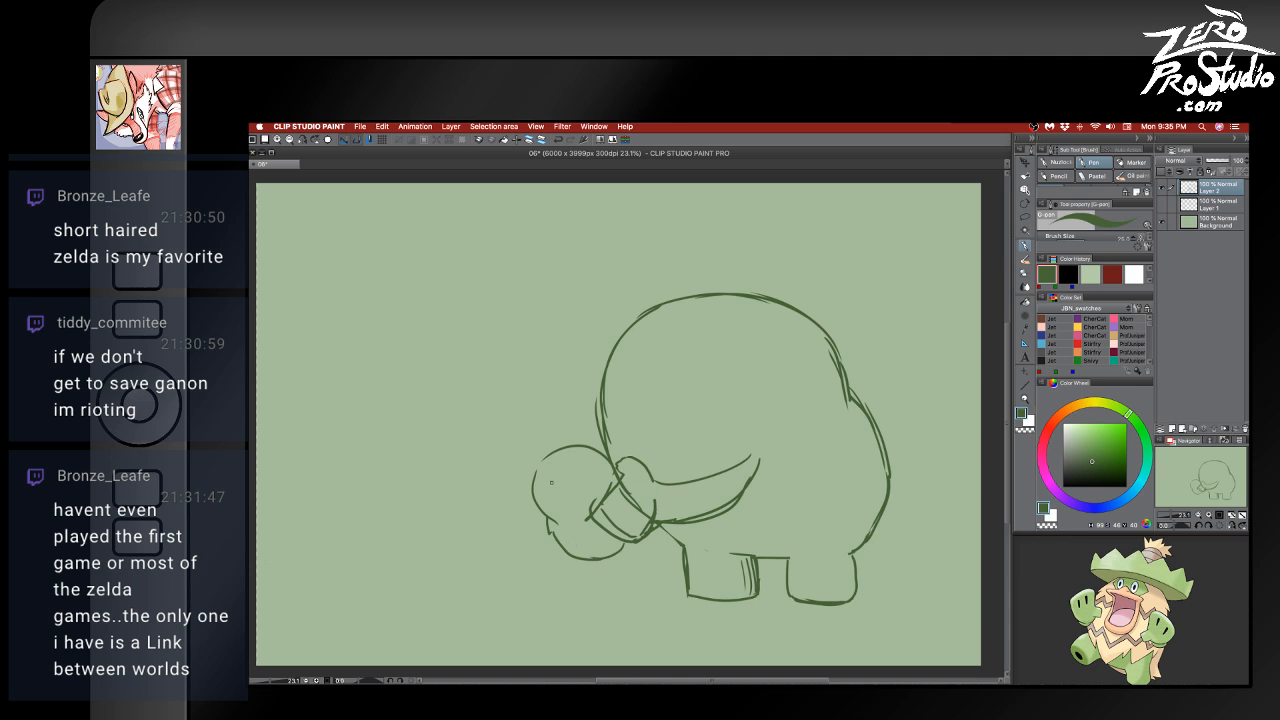
pyautogui.moveTo(494, 375); pyautogui.dragTo(447, 457)
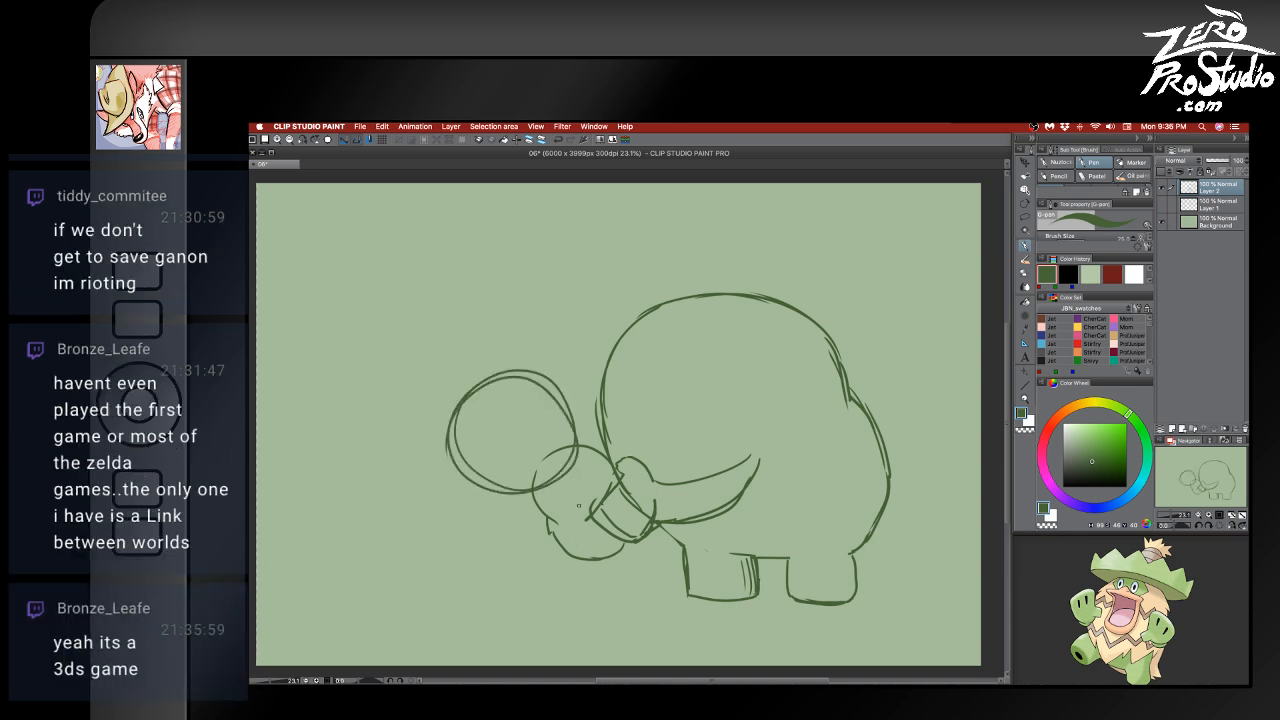
# - Sketch the smaller figure's long arm curving forward and down, retrying the strokes, plus its far shoulder
pyautogui.moveTo(540, 502); pyautogui.dragTo(535, 600)
pyautogui.press('super+z')
pyautogui.press('super+z')
pyautogui.moveTo(541, 498)
pyautogui.mouseDown()
pyautogui.moveTo(520, 551)
pyautogui.moveTo(463, 536)
pyautogui.mouseUp()
pyautogui.press('super+z')
pyautogui.moveTo(580, 476)
pyautogui.mouseDown()
pyautogui.moveTo(569, 521)
pyautogui.moveTo(479, 527)
pyautogui.mouseUp()
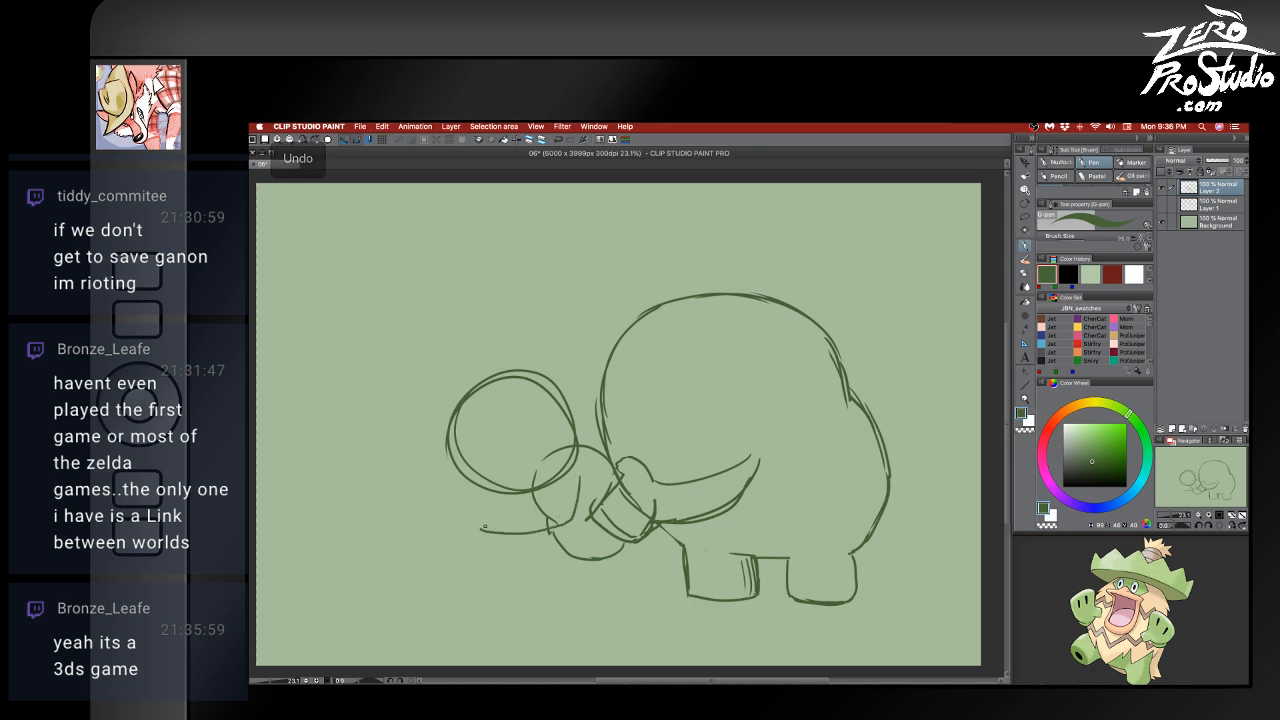
pyautogui.press('super+z')
pyautogui.moveTo(576, 476)
pyautogui.mouseDown()
pyautogui.moveTo(449, 542)
pyautogui.moveTo(565, 501)
pyautogui.moveTo(447, 537)
pyautogui.moveTo(550, 548)
pyautogui.moveTo(430, 562)
pyautogui.mouseUp()
pyautogui.press('super+z')
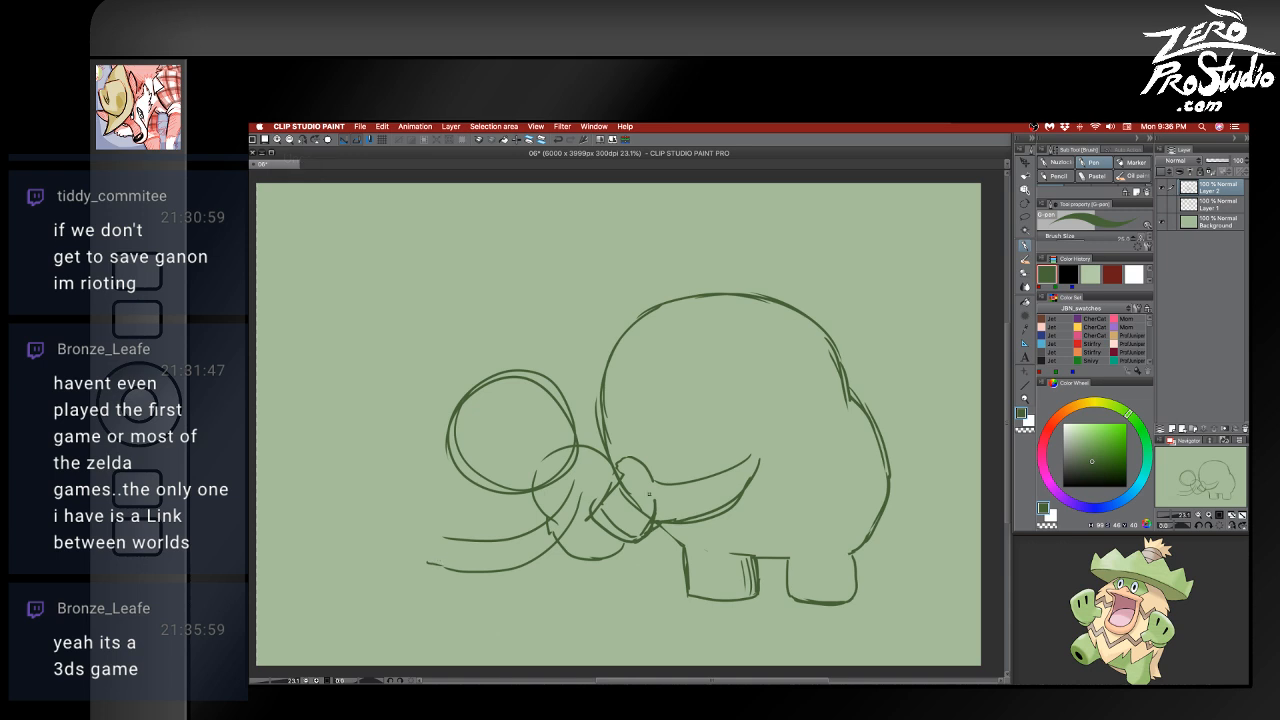
pyautogui.moveTo(527, 494); pyautogui.dragTo(546, 528)
pyautogui.press('super+z')
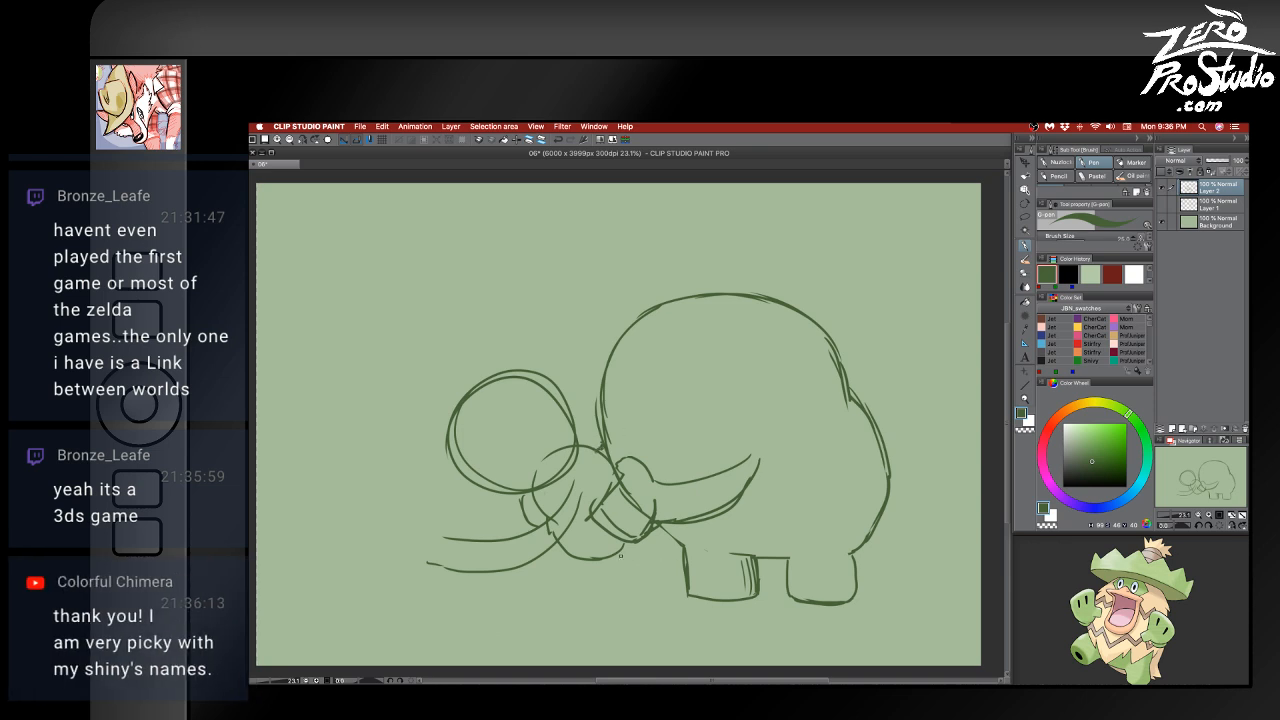
# - Draw the smaller figure's two short legs with small pointed toes
pyautogui.moveTo(598, 557)
pyautogui.mouseDown()
pyautogui.moveTo(600, 592)
pyautogui.moveTo(626, 564)
pyautogui.moveTo(627, 595)
pyautogui.mouseUp()
pyautogui.moveTo(566, 560); pyautogui.dragTo(566, 594)
pyautogui.moveTo(588, 560)
pyautogui.mouseDown()
pyautogui.moveTo(588, 586)
pyautogui.moveTo(572, 597)
pyautogui.mouseUp()
pyautogui.moveTo(566, 594); pyautogui.dragTo(605, 605)
pyautogui.moveTo(610, 596)
pyautogui.mouseDown()
pyautogui.moveTo(620, 604)
pyautogui.moveTo(570, 604)
pyautogui.mouseUp()
pyautogui.moveTo(576, 597); pyautogui.dragTo(577, 605)
pyautogui.moveTo(584, 596); pyautogui.dragTo(586, 604)
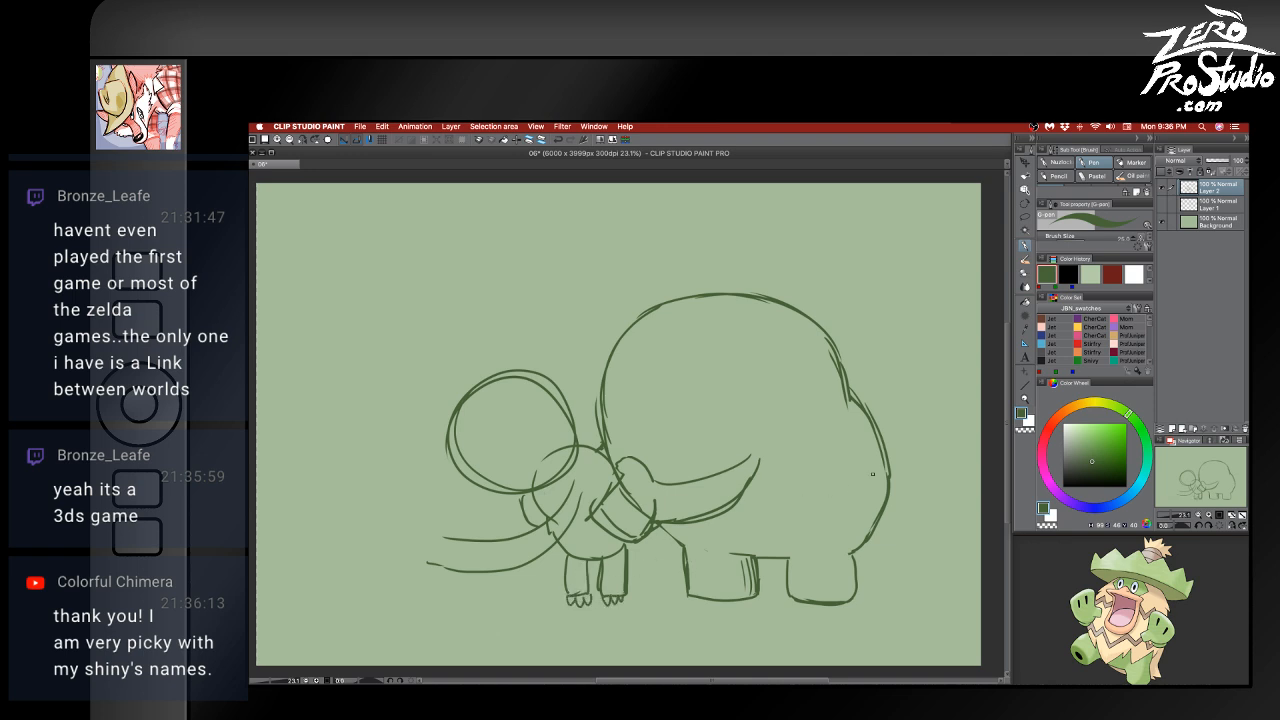
# - Erase the shoulder end of Ludicolo's arm, then lasso the smaller figure with the hand and shift it away from the body
pyautogui.press('e')
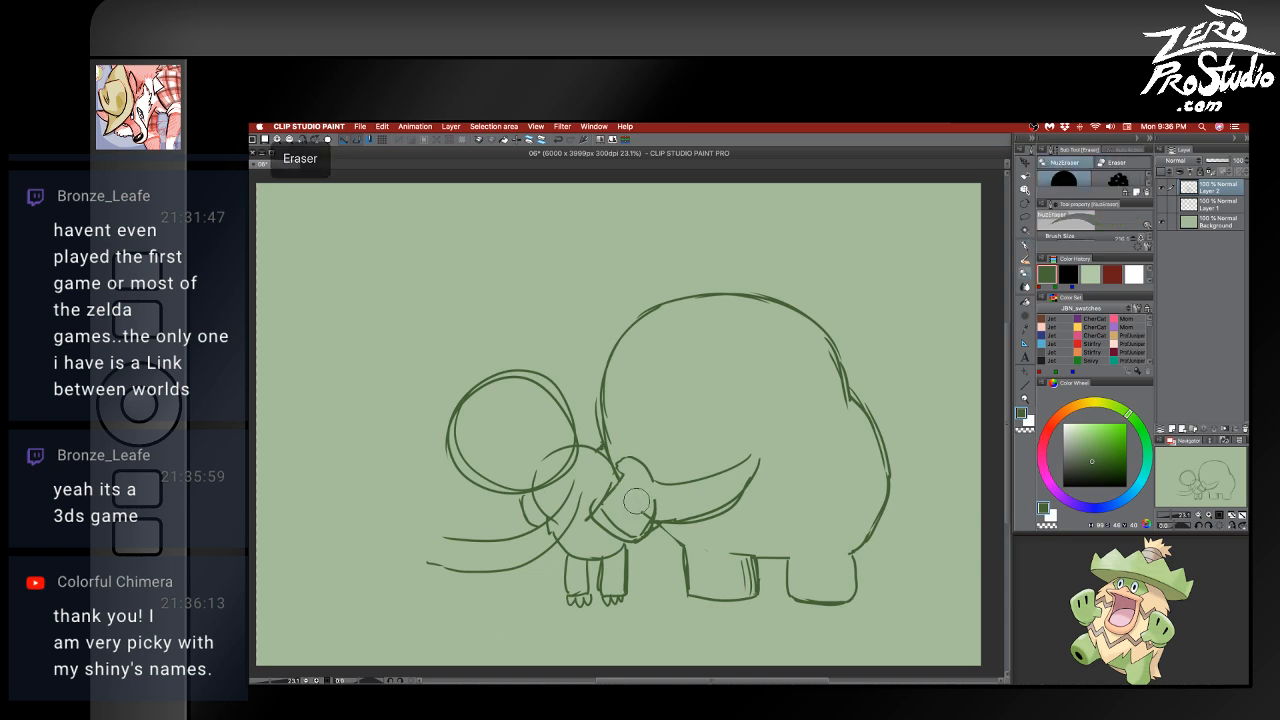
pyautogui.moveTo(770, 455)
pyautogui.mouseDown()
pyautogui.moveTo(749, 463)
pyautogui.moveTo(743, 486)
pyautogui.moveTo(733, 475)
pyautogui.mouseUp()
pyautogui.press('m')
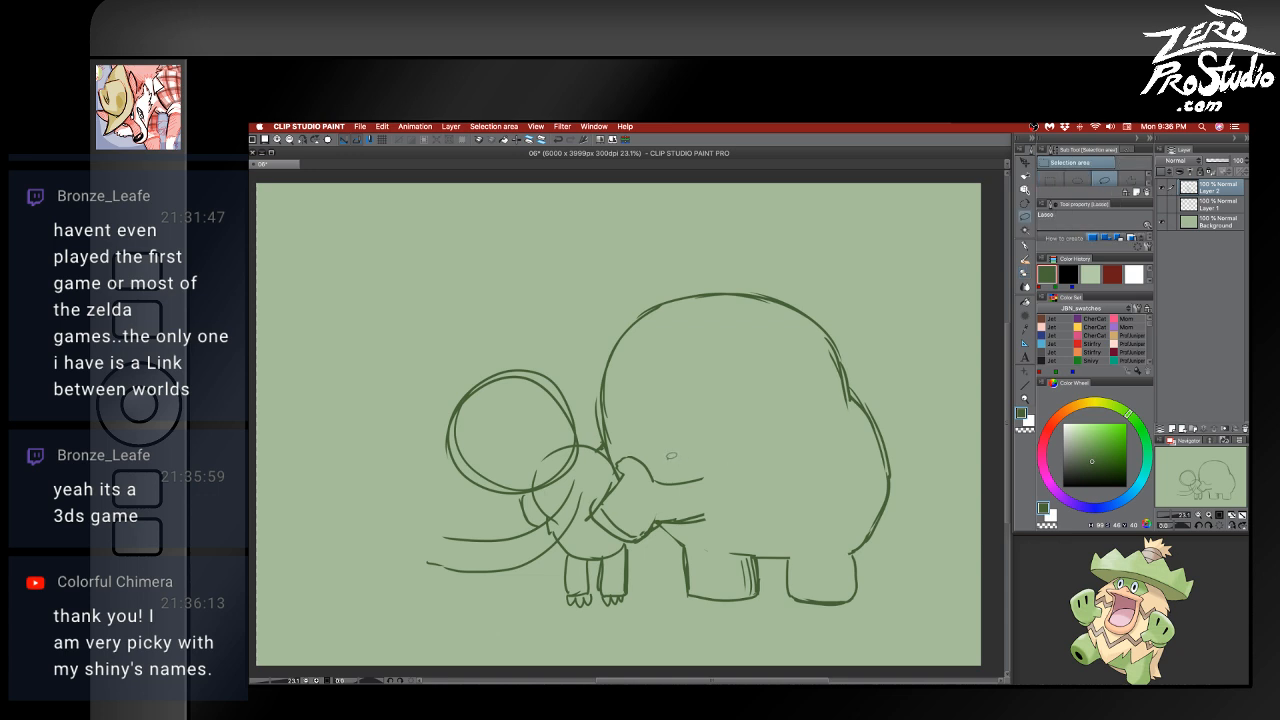
pyautogui.moveTo(598, 425)
pyautogui.mouseDown()
pyautogui.moveTo(370, 544)
pyautogui.moveTo(605, 623)
pyautogui.moveTo(658, 534)
pyautogui.moveTo(722, 521)
pyautogui.moveTo(688, 460)
pyautogui.moveTo(616, 452)
pyautogui.moveTo(581, 473)
pyautogui.mouseUp()
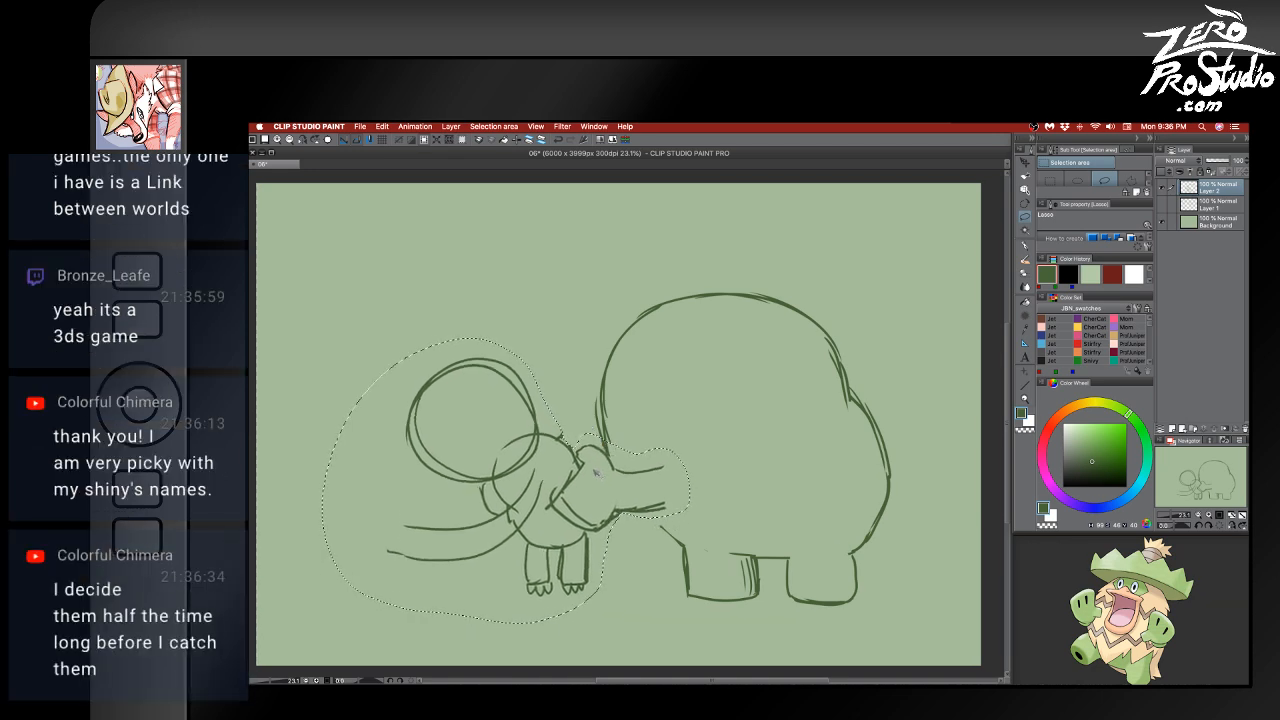
pyautogui.click(759, 463)
# - Extend Ludicolo's near arm to a rounded shoulder across the belly and sketch the far arm behind the smaller figure
pyautogui.press('e')
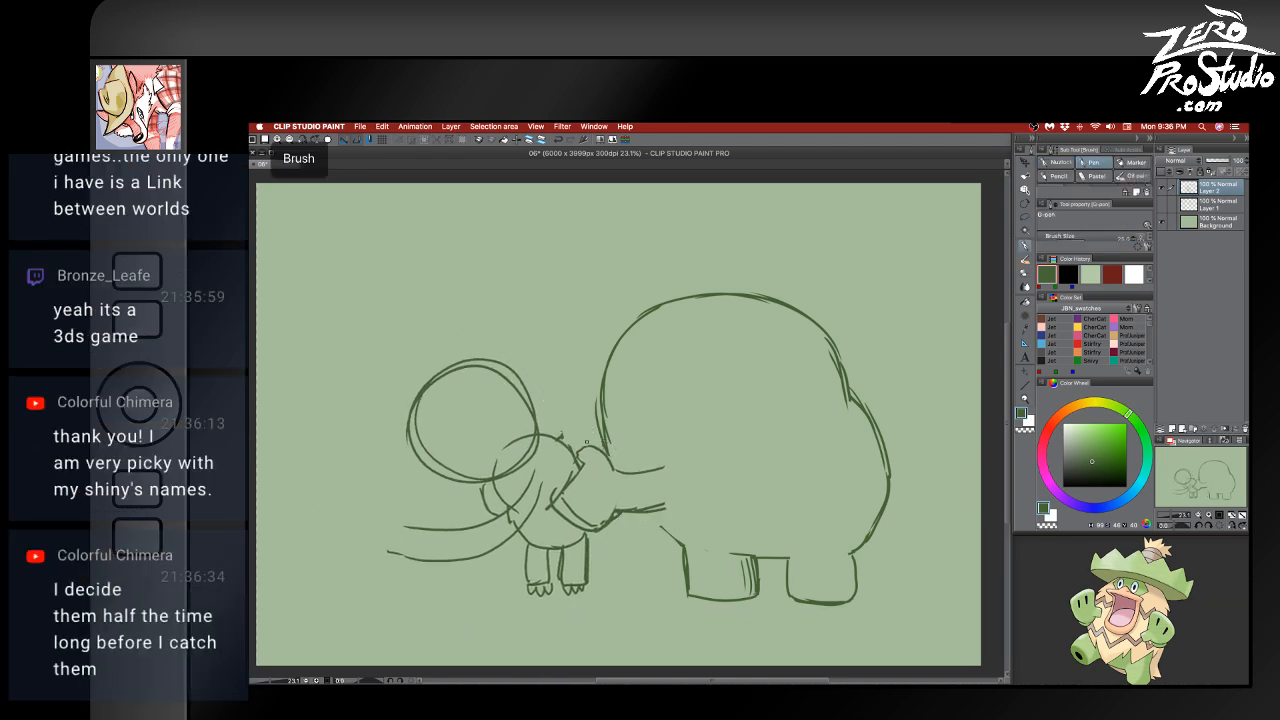
pyautogui.press('b')
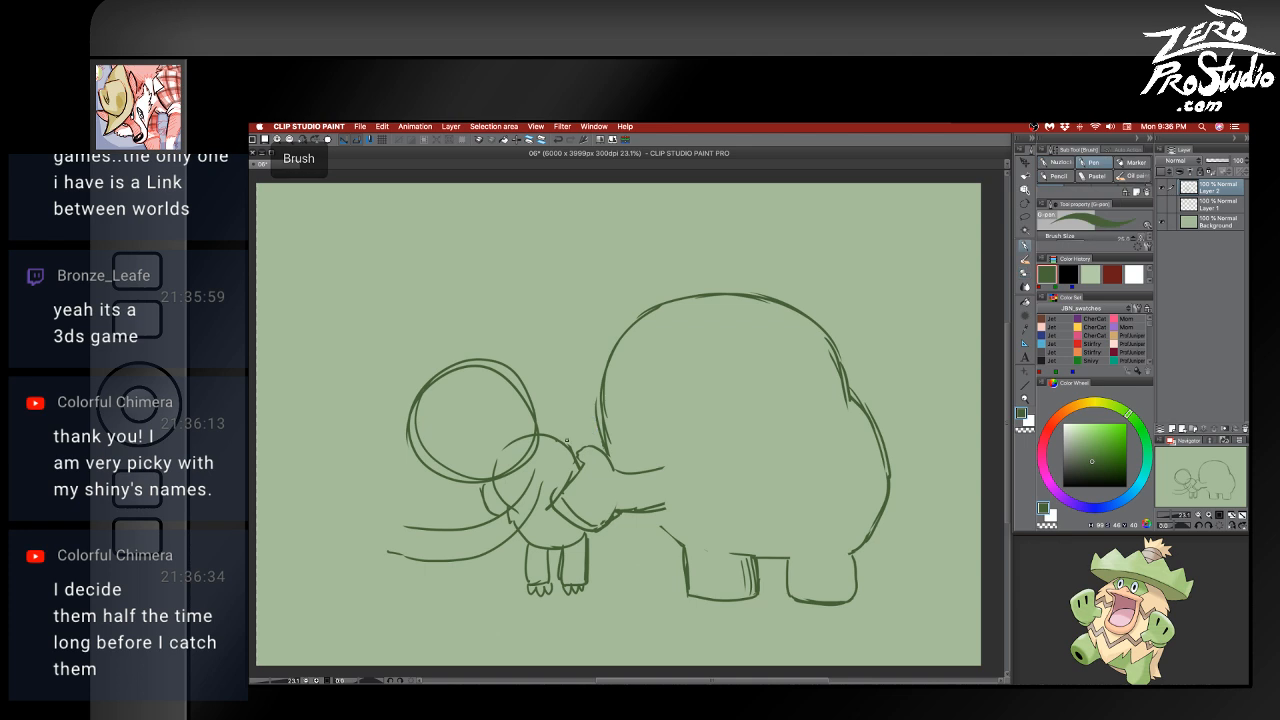
pyautogui.hotkey('ctrl', 'z')
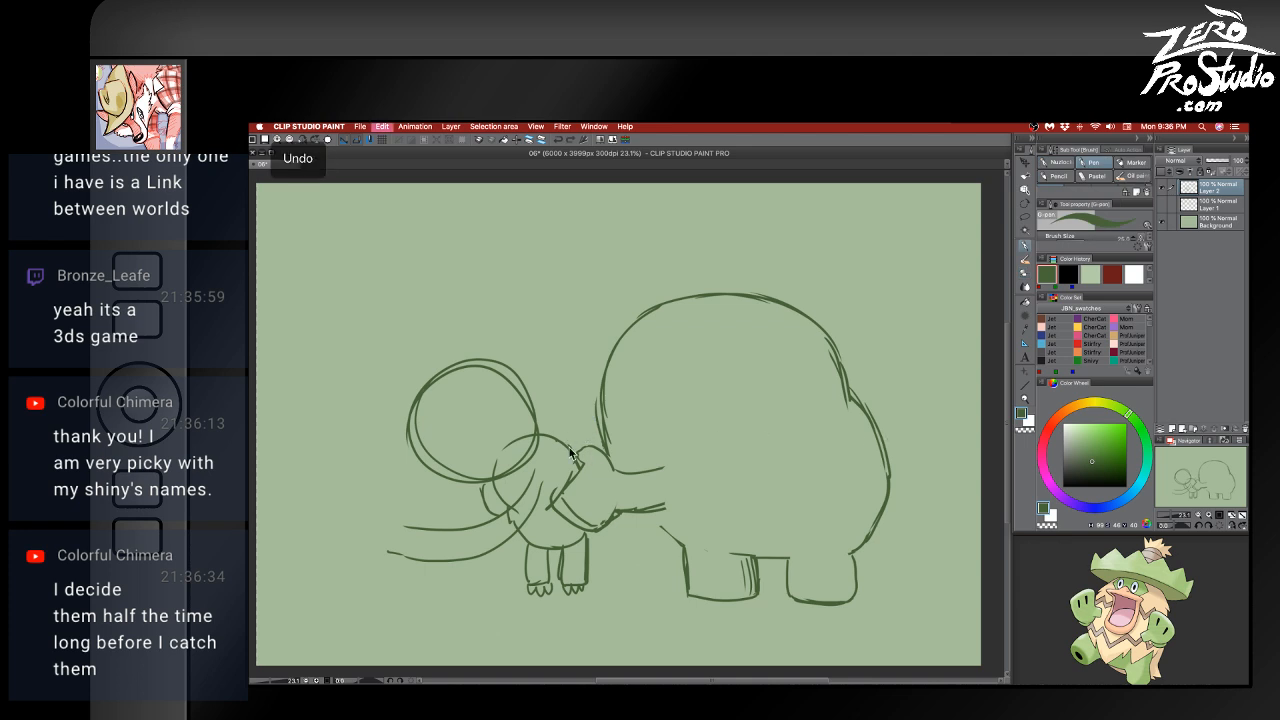
pyautogui.moveTo(566, 442); pyautogui.dragTo(598, 429)
pyautogui.moveTo(647, 473)
pyautogui.mouseDown()
pyautogui.moveTo(754, 435)
pyautogui.moveTo(681, 499)
pyautogui.moveTo(645, 511)
pyautogui.mouseUp()
# - Draw Ludicolo's face with a wide beak, an open mouth with tongue, and two oval eyes, redoing unsatisfying strokes
pyautogui.moveTo(615, 389)
pyautogui.mouseDown()
pyautogui.moveTo(597, 390)
pyautogui.moveTo(704, 412)
pyautogui.mouseUp()
pyautogui.hotkey('ctrl', 'z')
pyautogui.moveTo(601, 395); pyautogui.dragTo(715, 410)
pyautogui.hotkey('ctrl', 'z')
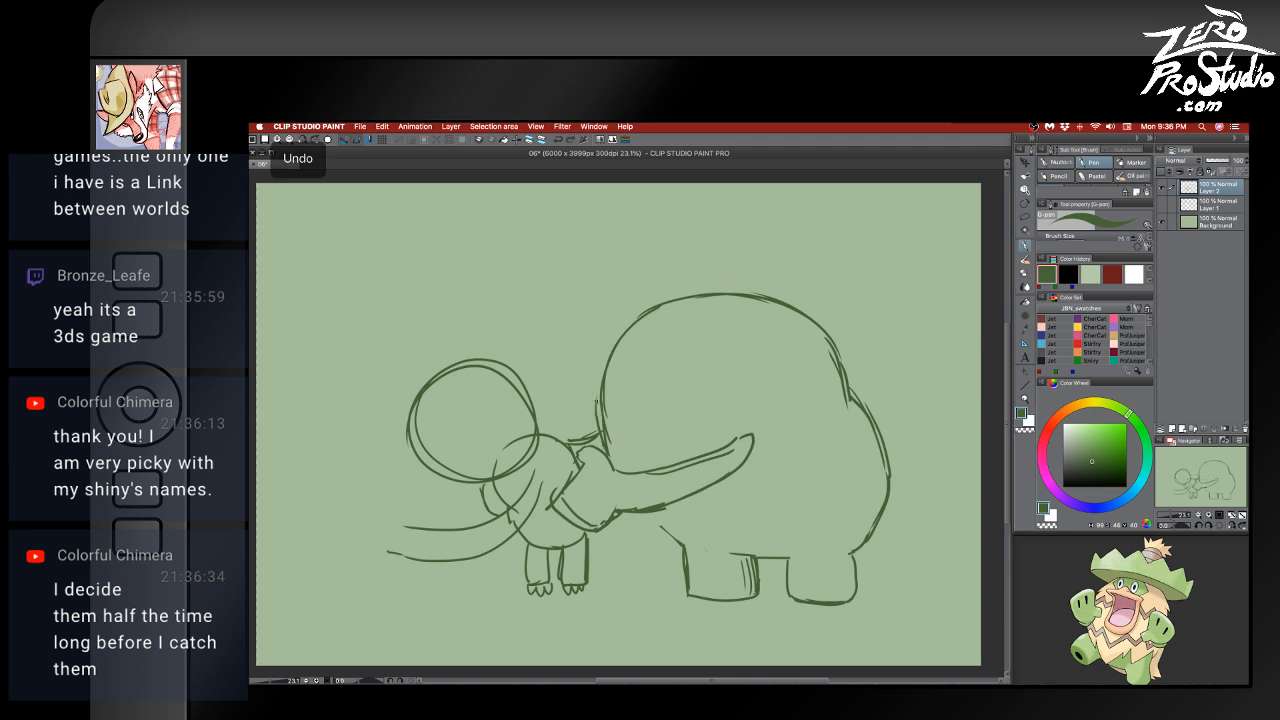
pyautogui.moveTo(578, 403)
pyautogui.mouseDown()
pyautogui.moveTo(687, 409)
pyautogui.moveTo(683, 462)
pyautogui.mouseUp()
pyautogui.moveTo(618, 418); pyautogui.dragTo(625, 470)
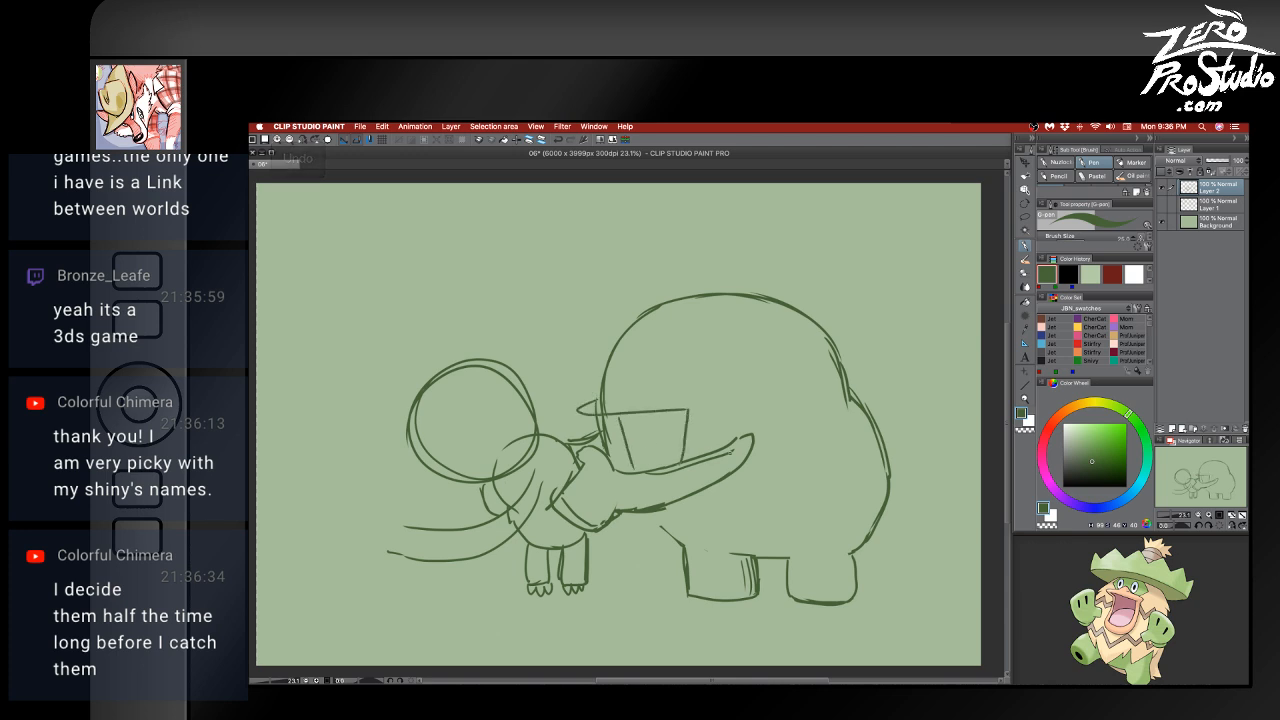
pyautogui.moveTo(681, 428); pyautogui.dragTo(643, 472)
pyautogui.moveTo(628, 348); pyautogui.dragTo(634, 388)
pyautogui.hotkey('ctrl', 'z')
pyautogui.moveTo(684, 350)
pyautogui.mouseDown()
pyautogui.moveTo(680, 388)
pyautogui.moveTo(630, 368)
pyautogui.moveTo(624, 395)
pyautogui.moveTo(690, 393)
pyautogui.moveTo(712, 403)
pyautogui.moveTo(708, 432)
pyautogui.mouseUp()
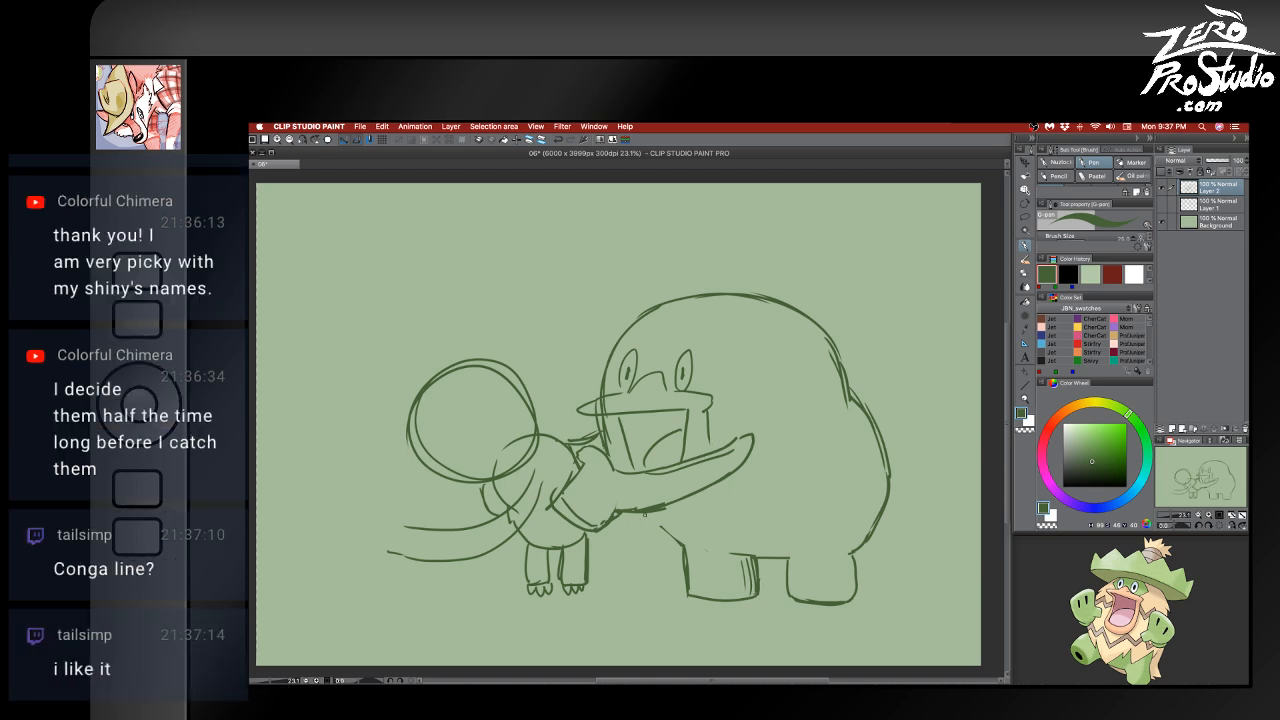
# - Erase both blocky legs and extend the belly and back lines into a lower, rounder underside
pyautogui.moveTo(645, 515); pyautogui.dragTo(681, 553)
pyautogui.press('super+z')
pyautogui.moveTo(646, 521)
pyautogui.mouseDown()
pyautogui.moveTo(697, 562)
pyautogui.moveTo(811, 594)
pyautogui.moveTo(765, 570)
pyautogui.mouseUp()
pyautogui.press('e')
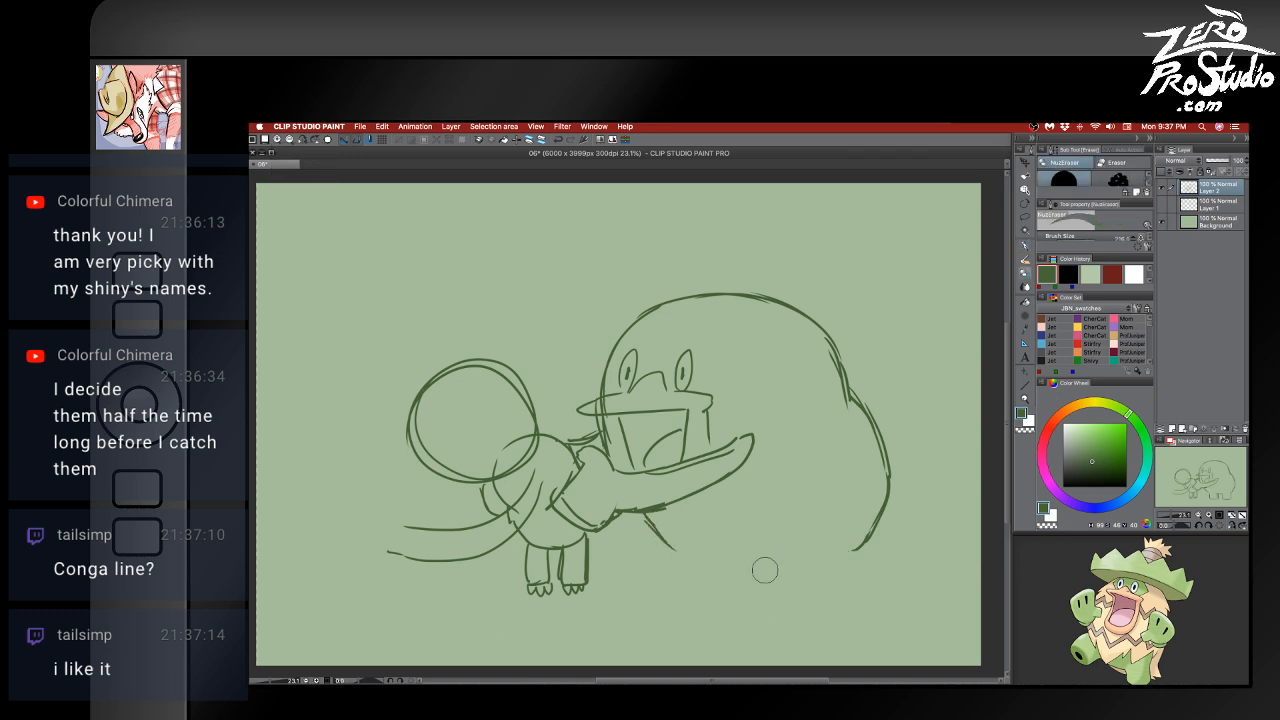
pyautogui.press('b')
pyautogui.moveTo(638, 513); pyautogui.dragTo(712, 576)
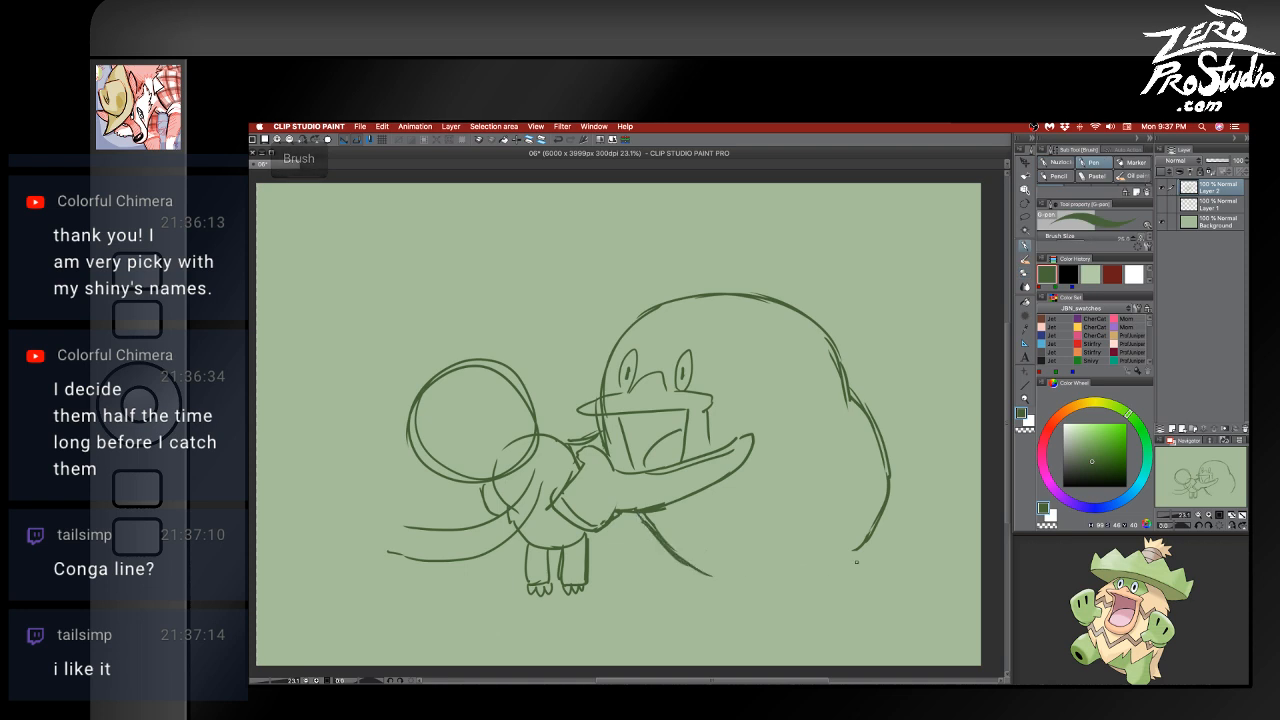
pyautogui.moveTo(888, 492); pyautogui.dragTo(788, 578)
pyautogui.moveTo(882, 522)
pyautogui.mouseDown()
pyautogui.moveTo(816, 582)
pyautogui.moveTo(790, 586)
pyautogui.mouseUp()
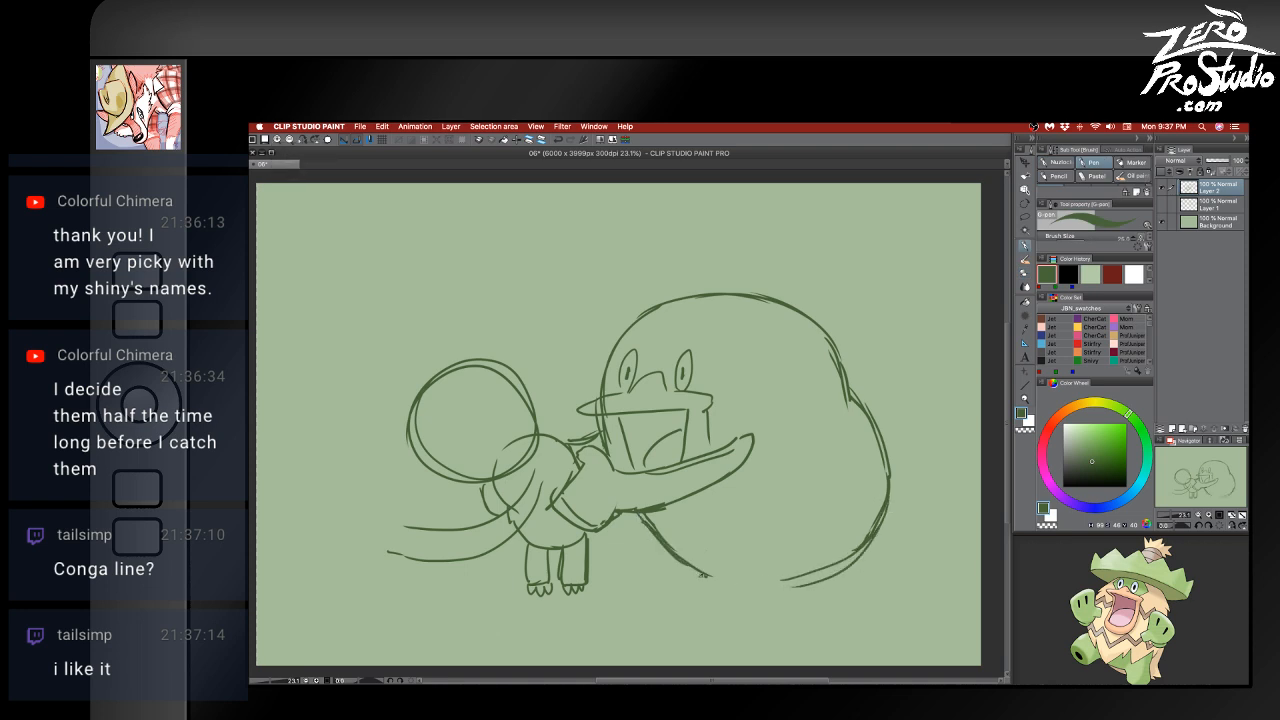
# - Draw a single short leg at the bottom of Ludicolo's body
pyautogui.press('super+z')
pyautogui.press('super+z')
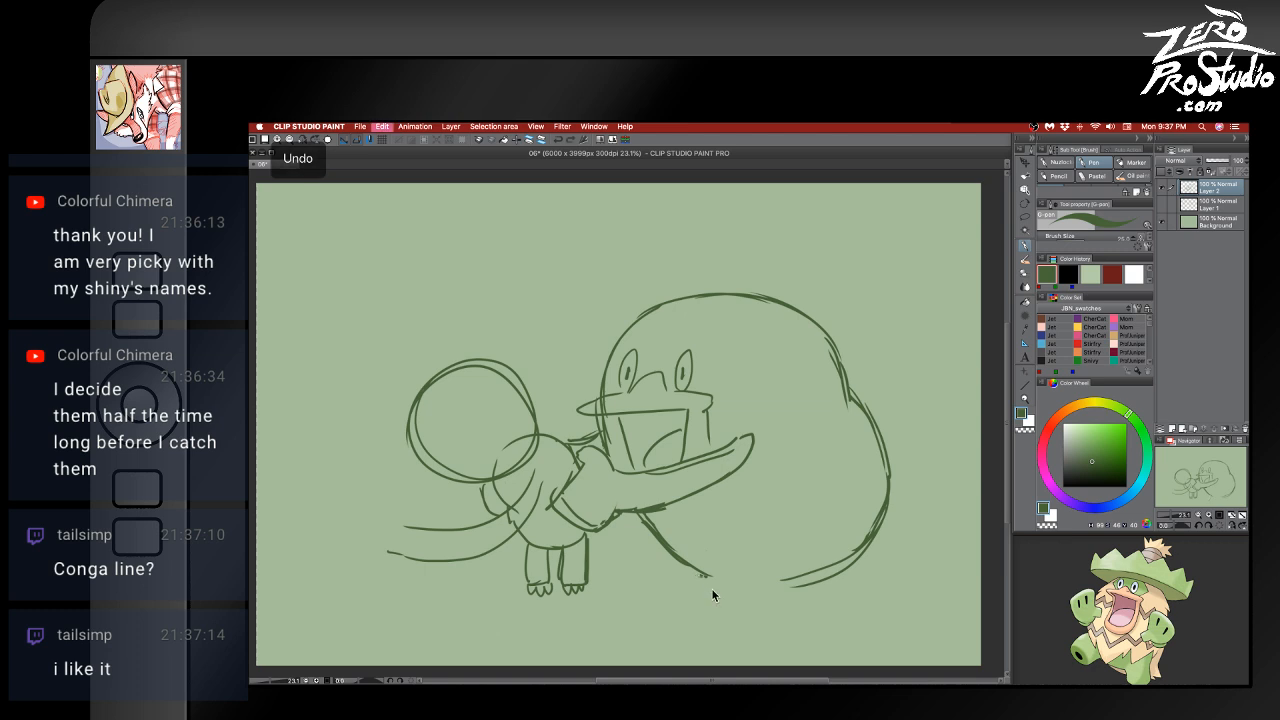
pyautogui.moveTo(700, 574); pyautogui.dragTo(704, 622)
pyautogui.press('super+z')
pyautogui.moveTo(703, 577)
pyautogui.mouseDown()
pyautogui.moveTo(719, 630)
pyautogui.moveTo(767, 642)
pyautogui.moveTo(784, 586)
pyautogui.mouseUp()
# - Try a rounded tail low on Ludicolo's back, then erase it along with the adjoining back outline
pyautogui.moveTo(868, 540)
pyautogui.mouseDown()
pyautogui.moveTo(905, 546)
pyautogui.moveTo(926, 508)
pyautogui.moveTo(906, 546)
pyautogui.moveTo(918, 545)
pyautogui.moveTo(955, 509)
pyautogui.moveTo(892, 484)
pyautogui.mouseUp()
pyautogui.press('super+z')
pyautogui.press('super+z')
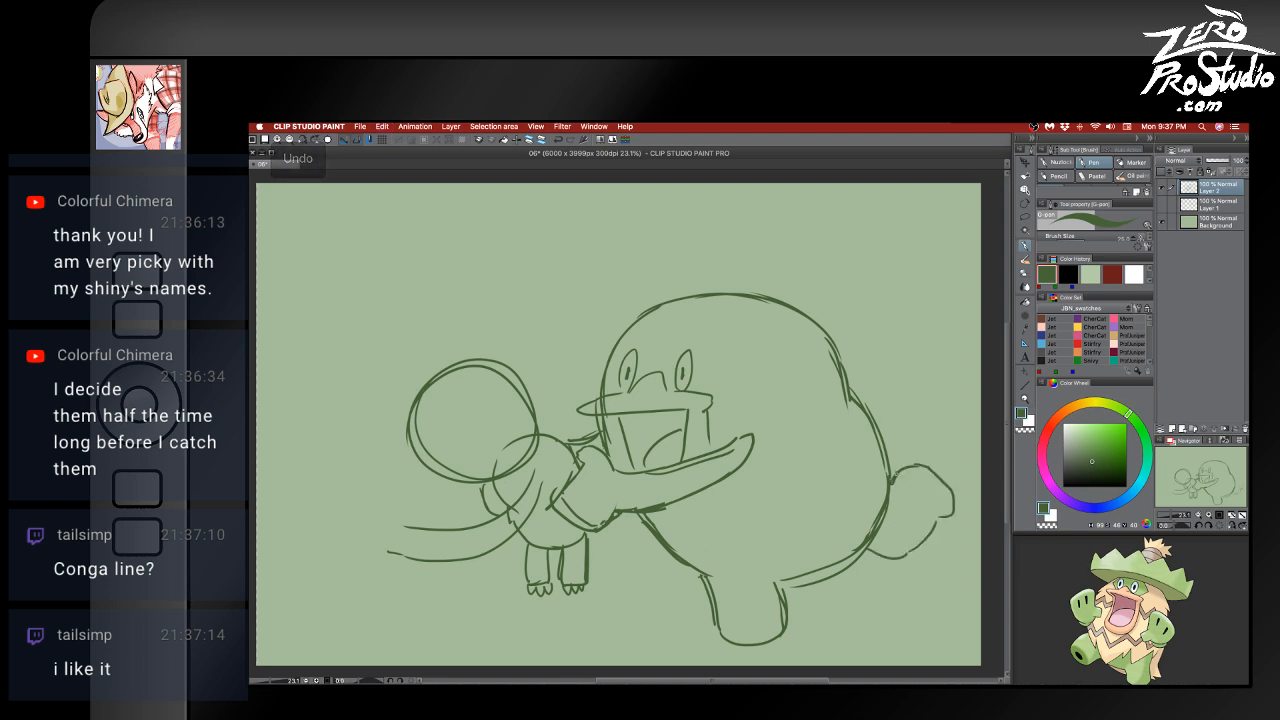
pyautogui.press('e')
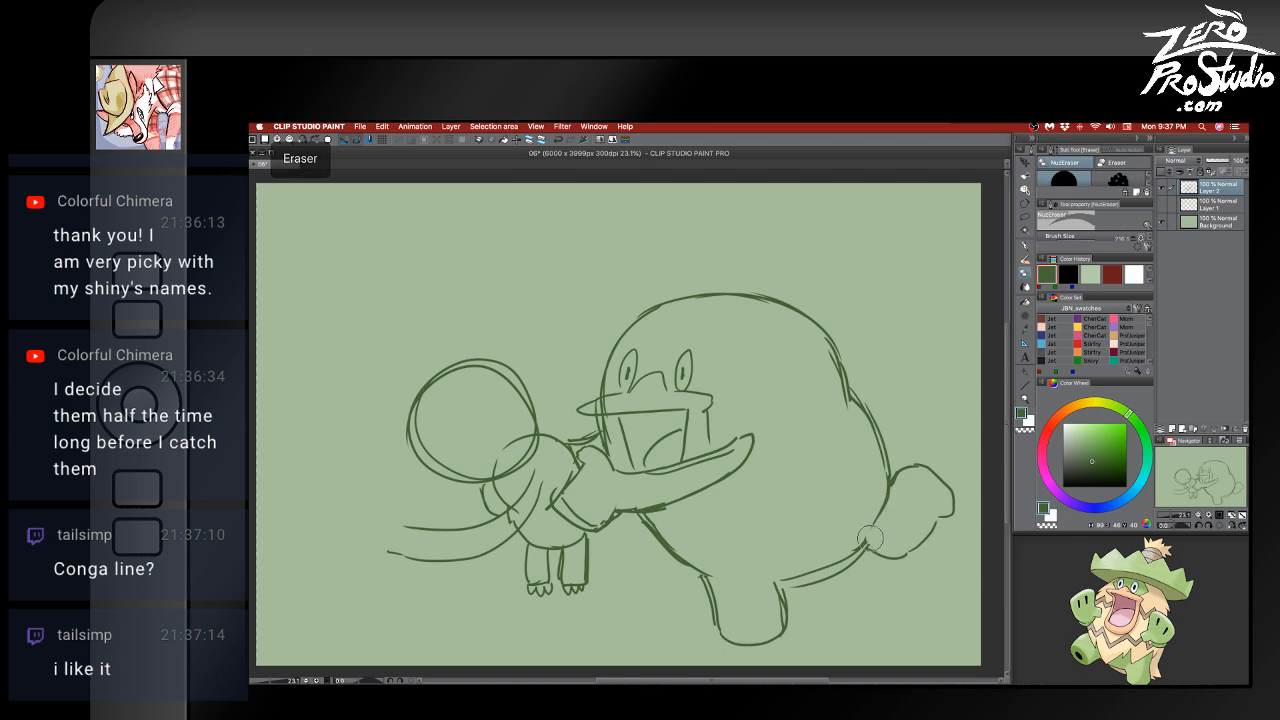
pyautogui.moveTo(870, 538)
pyautogui.mouseDown()
pyautogui.moveTo(945, 517)
pyautogui.moveTo(968, 544)
pyautogui.moveTo(914, 562)
pyautogui.moveTo(835, 558)
pyautogui.moveTo(905, 534)
pyautogui.moveTo(996, 535)
pyautogui.moveTo(907, 542)
pyautogui.moveTo(932, 529)
pyautogui.moveTo(924, 466)
pyautogui.moveTo(930, 475)
pyautogui.moveTo(904, 481)
pyautogui.moveTo(901, 554)
pyautogui.moveTo(859, 467)
pyautogui.moveTo(863, 526)
pyautogui.mouseUp()
pyautogui.press('b')
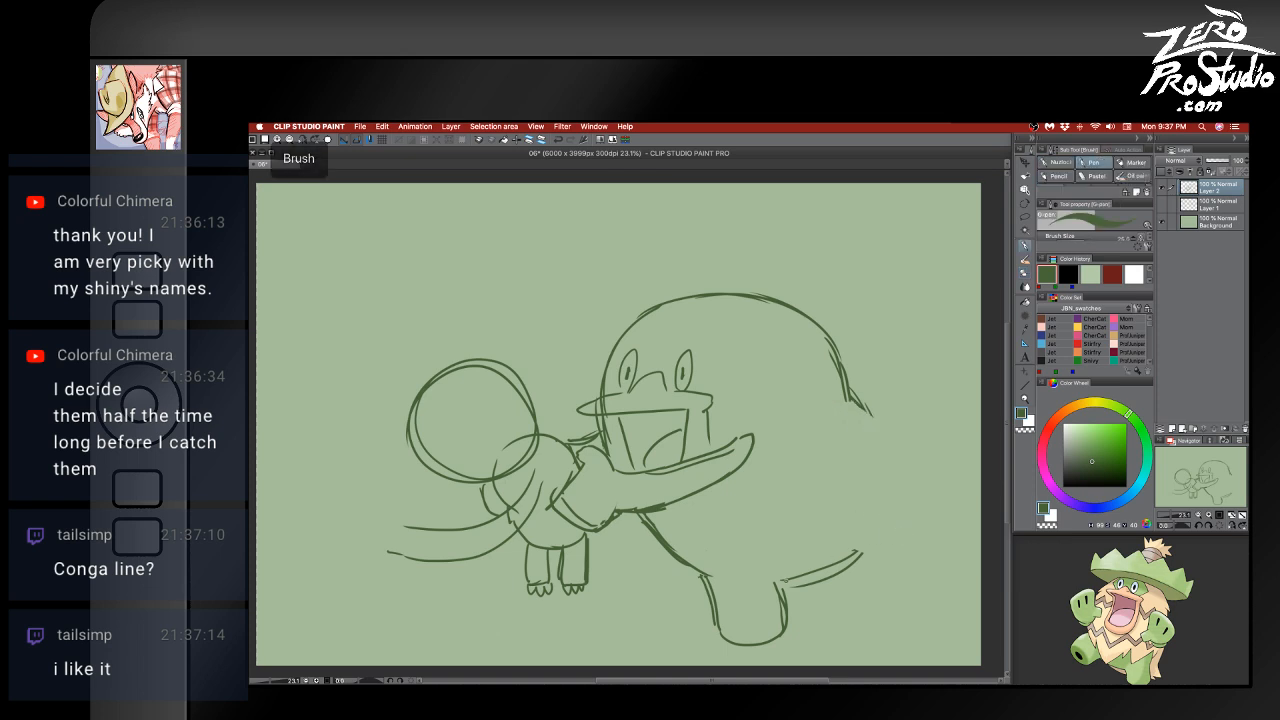
# - Redraw Ludicolo's lower back, add a bushy tail with hatched fur higher up, and clean up the leg and foot lines
pyautogui.moveTo(784, 584); pyautogui.dragTo(890, 498)
pyautogui.moveTo(824, 574)
pyautogui.mouseDown()
pyautogui.moveTo(890, 520)
pyautogui.moveTo(932, 452)
pyautogui.mouseUp()
pyautogui.press('super+z')
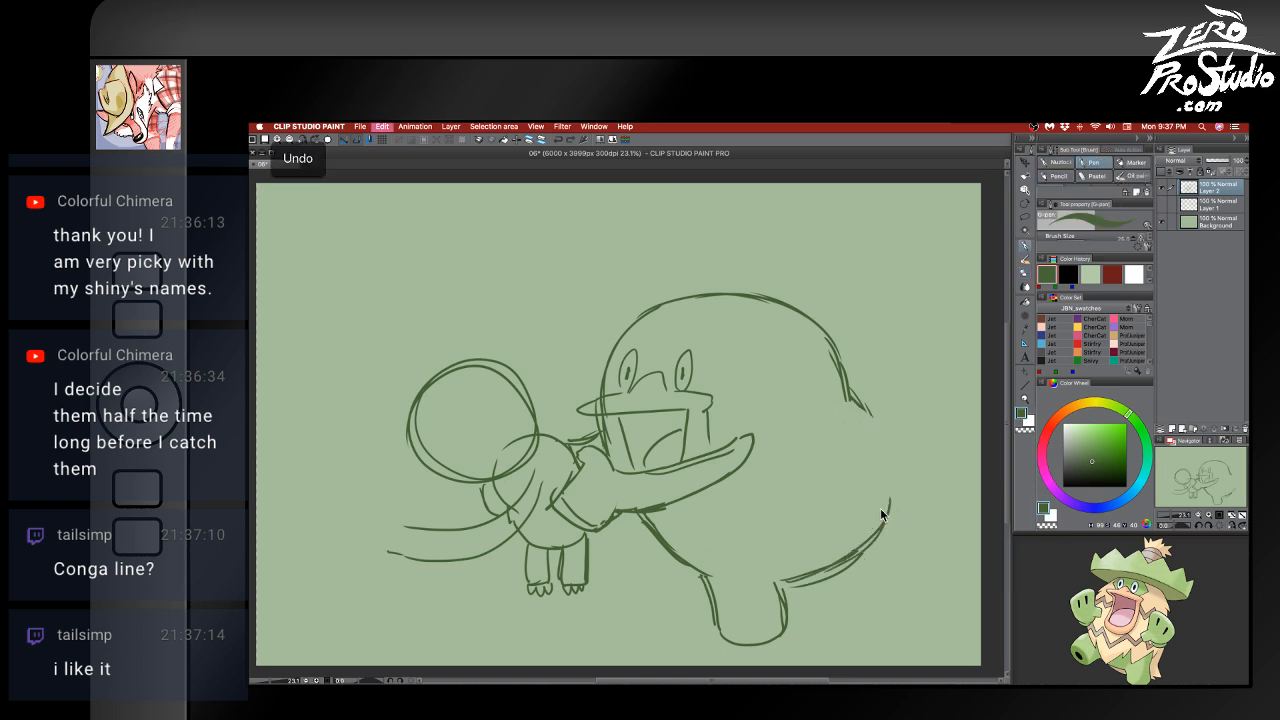
pyautogui.moveTo(882, 522)
pyautogui.mouseDown()
pyautogui.moveTo(928, 495)
pyautogui.moveTo(877, 525)
pyautogui.moveTo(908, 517)
pyautogui.moveTo(943, 482)
pyautogui.moveTo(945, 431)
pyautogui.moveTo(885, 415)
pyautogui.moveTo(890, 476)
pyautogui.mouseUp()
pyautogui.moveTo(874, 420)
pyautogui.mouseDown()
pyautogui.moveTo(890, 470)
pyautogui.moveTo(900, 414)
pyautogui.moveTo(893, 470)
pyautogui.moveTo(914, 457)
pyautogui.moveTo(902, 440)
pyautogui.mouseUp()
pyautogui.press('e')
pyautogui.moveTo(790, 585)
pyautogui.mouseDown()
pyautogui.moveTo(766, 594)
pyautogui.moveTo(770, 630)
pyautogui.moveTo(712, 602)
pyautogui.moveTo(712, 630)
pyautogui.moveTo(760, 645)
pyautogui.moveTo(790, 608)
pyautogui.moveTo(790, 578)
pyautogui.moveTo(806, 575)
pyautogui.mouseUp()
pyautogui.press('b')
pyautogui.press('e')
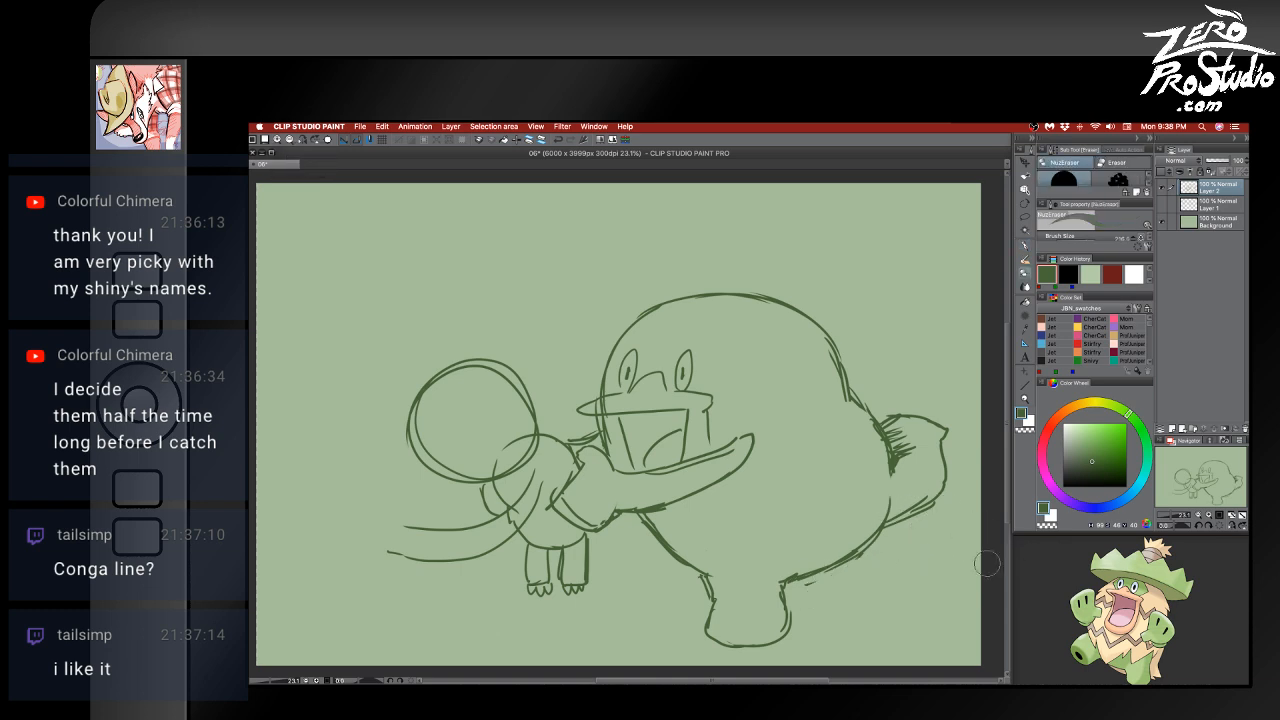
# - Add a hand with clawed fingers to the end of the smaller figure's reaching arm
pyautogui.press('b')
pyautogui.moveTo(409, 522)
pyautogui.mouseDown()
pyautogui.moveTo(371, 557)
pyautogui.moveTo(393, 559)
pyautogui.mouseUp()
pyautogui.moveTo(393, 556); pyautogui.dragTo(419, 561)
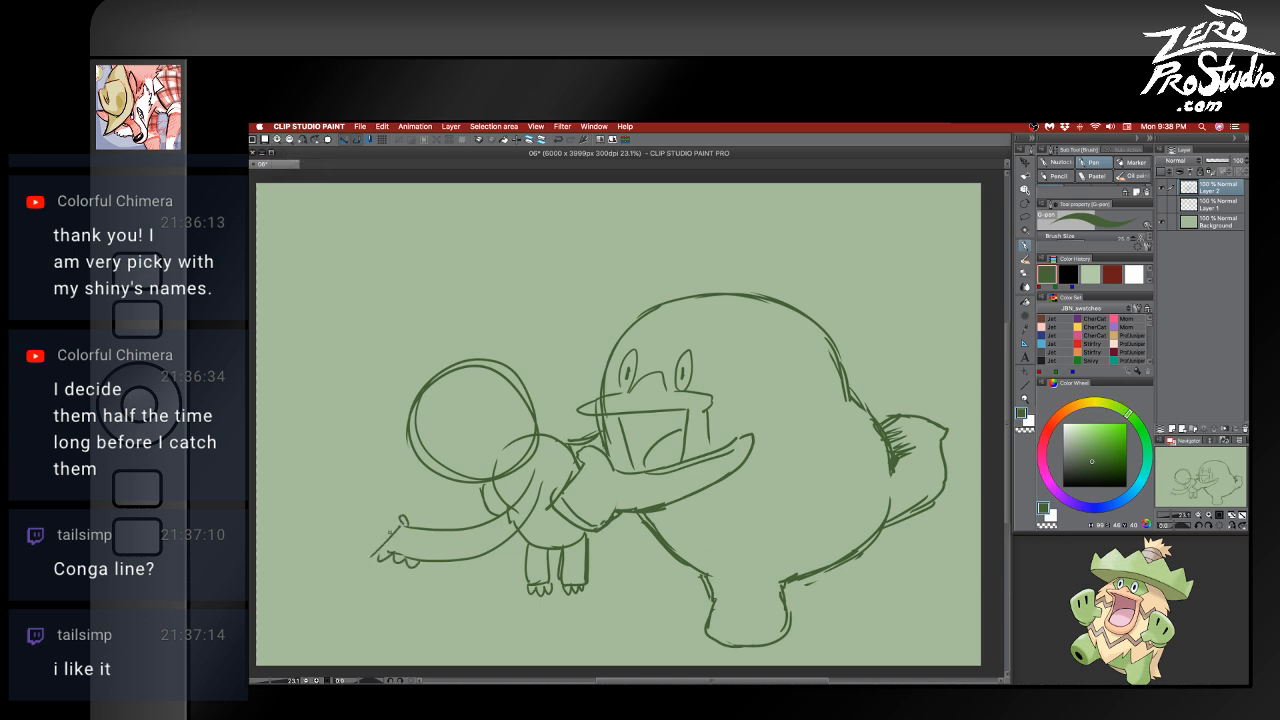
# - Sketch Lotad in front of the hand with a flat lily pad, pointed bill, round eye and small feet
pyautogui.moveTo(374, 517)
pyautogui.mouseDown()
pyautogui.moveTo(380, 555)
pyautogui.moveTo(339, 511)
pyautogui.moveTo(391, 514)
pyautogui.moveTo(276, 518)
pyautogui.moveTo(273, 502)
pyautogui.moveTo(408, 495)
pyautogui.moveTo(460, 514)
pyautogui.mouseUp()
pyautogui.moveTo(342, 556)
pyautogui.mouseDown()
pyautogui.moveTo(346, 570)
pyautogui.moveTo(366, 568)
pyautogui.mouseUp()
pyautogui.moveTo(370, 557)
pyautogui.mouseDown()
pyautogui.moveTo(324, 568)
pyautogui.moveTo(287, 548)
pyautogui.moveTo(349, 527)
pyautogui.moveTo(308, 538)
pyautogui.mouseUp()
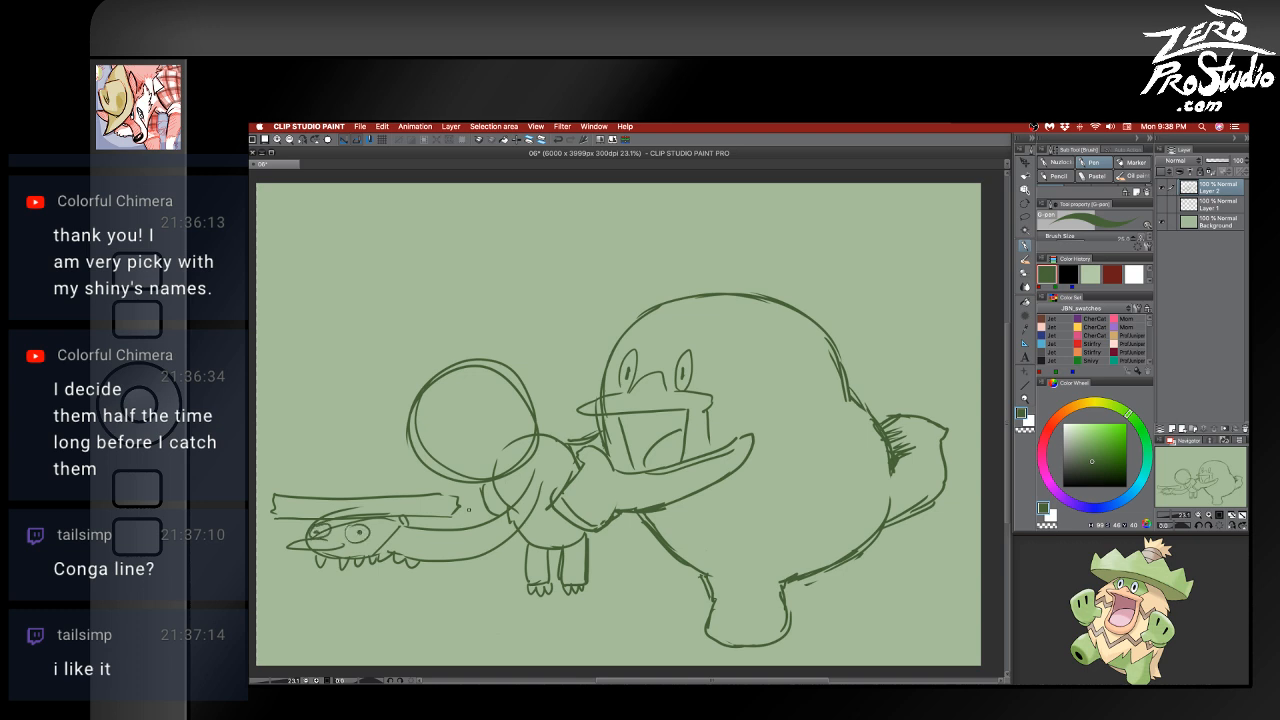
pyautogui.moveTo(491, 486); pyautogui.dragTo(496, 507)
pyautogui.moveTo(327, 556); pyautogui.dragTo(353, 561)
pyautogui.moveTo(304, 527); pyautogui.dragTo(314, 521)
# - Sketch a broad, pointed bill with an open mouth across the lower part of the middle figure's round head
pyautogui.moveTo(412, 439)
pyautogui.mouseDown()
pyautogui.moveTo(400, 449)
pyautogui.moveTo(464, 485)
pyautogui.moveTo(402, 488)
pyautogui.moveTo(478, 486)
pyautogui.moveTo(480, 474)
pyautogui.mouseUp()
pyautogui.press('super+z')
pyautogui.press('super+z')
pyautogui.press('super+z')
pyautogui.moveTo(412, 442); pyautogui.dragTo(470, 486)
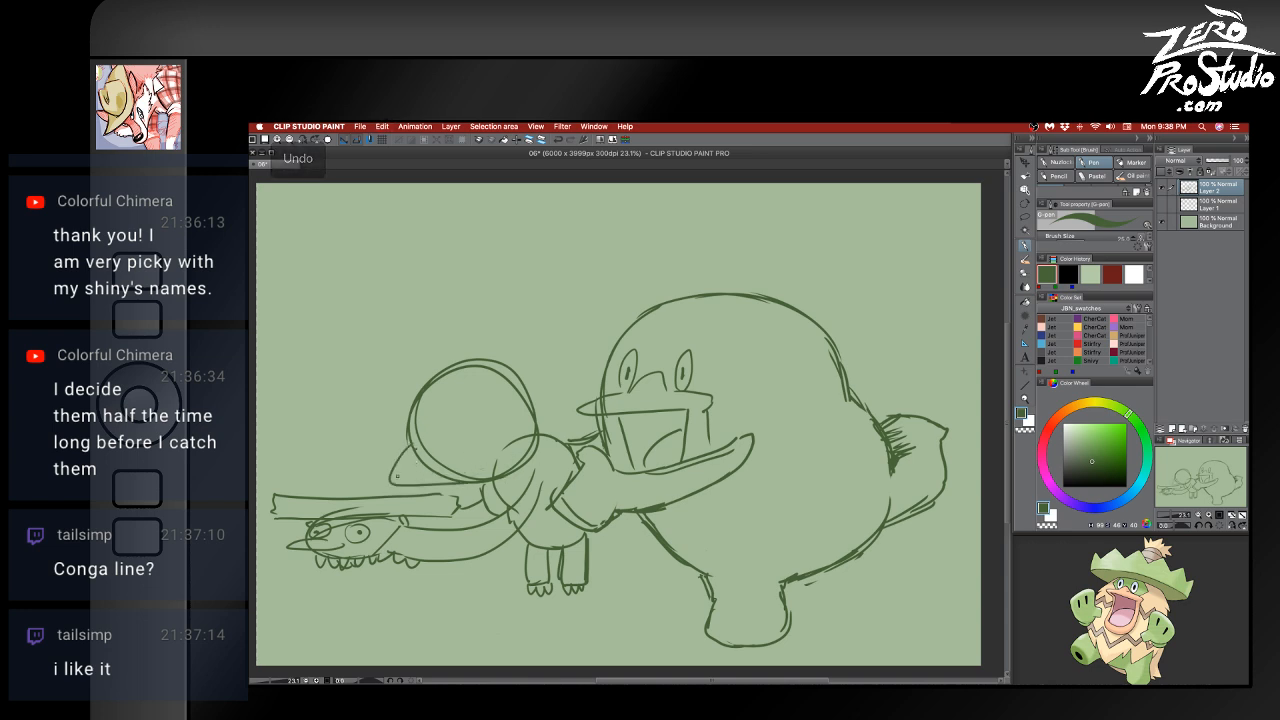
pyautogui.moveTo(412, 442)
pyautogui.mouseDown()
pyautogui.moveTo(440, 450)
pyautogui.moveTo(442, 474)
pyautogui.moveTo(408, 484)
pyautogui.mouseUp()
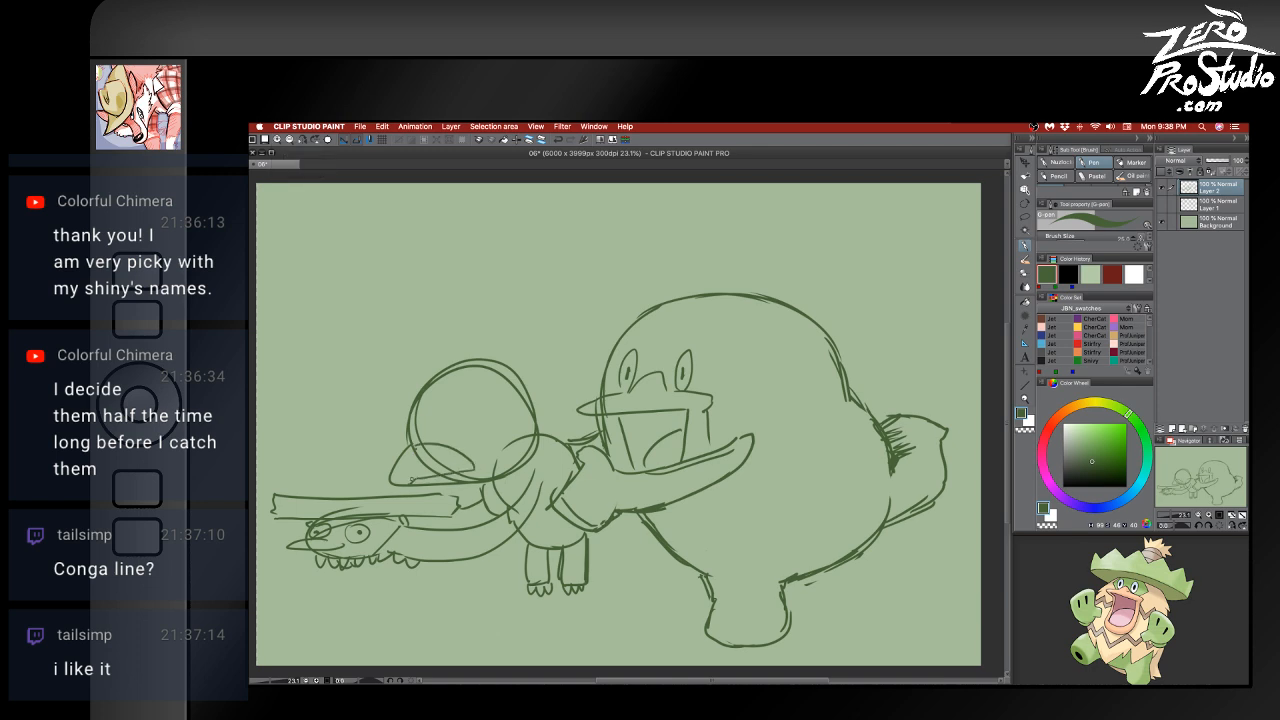
# - Draw half-closed, drowsy eyes above the middle figure's bill
pyautogui.moveTo(434, 427)
pyautogui.mouseDown()
pyautogui.moveTo(515, 431)
pyautogui.moveTo(427, 432)
pyautogui.mouseUp()
pyautogui.press('super+z')
pyautogui.press('super+z')
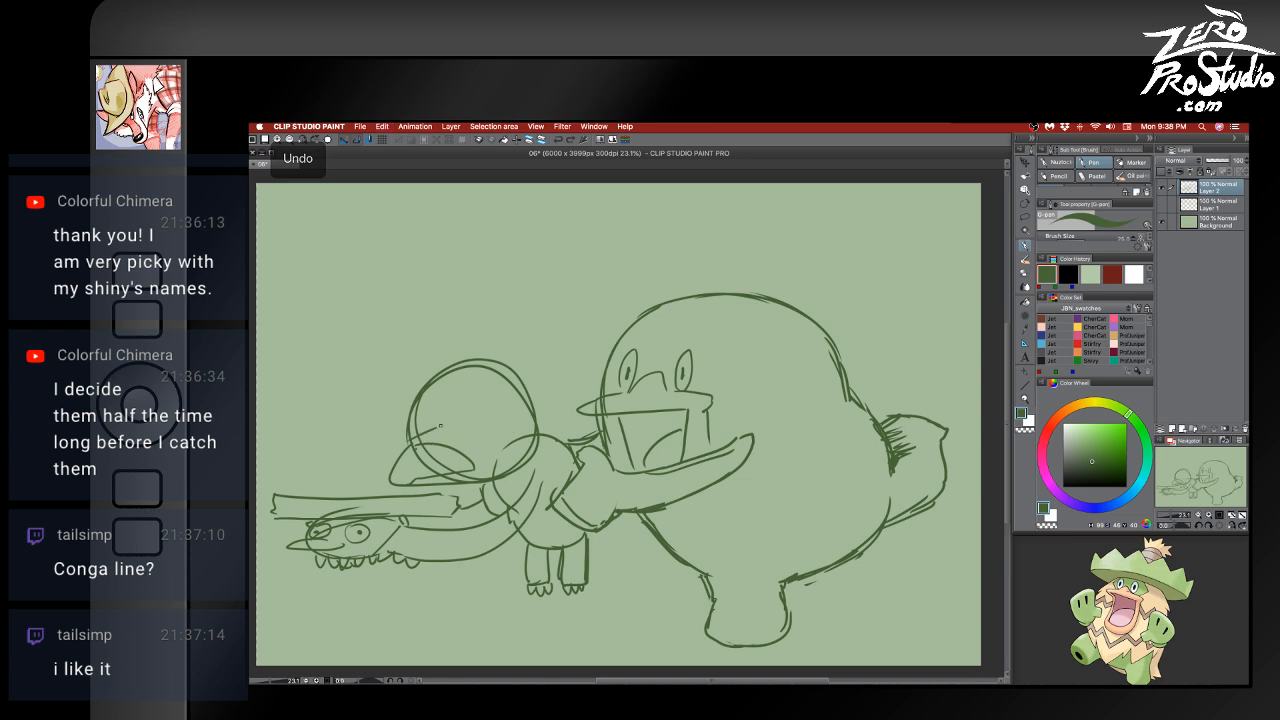
pyautogui.moveTo(452, 426)
pyautogui.mouseDown()
pyautogui.moveTo(518, 431)
pyautogui.moveTo(454, 427)
pyautogui.mouseUp()
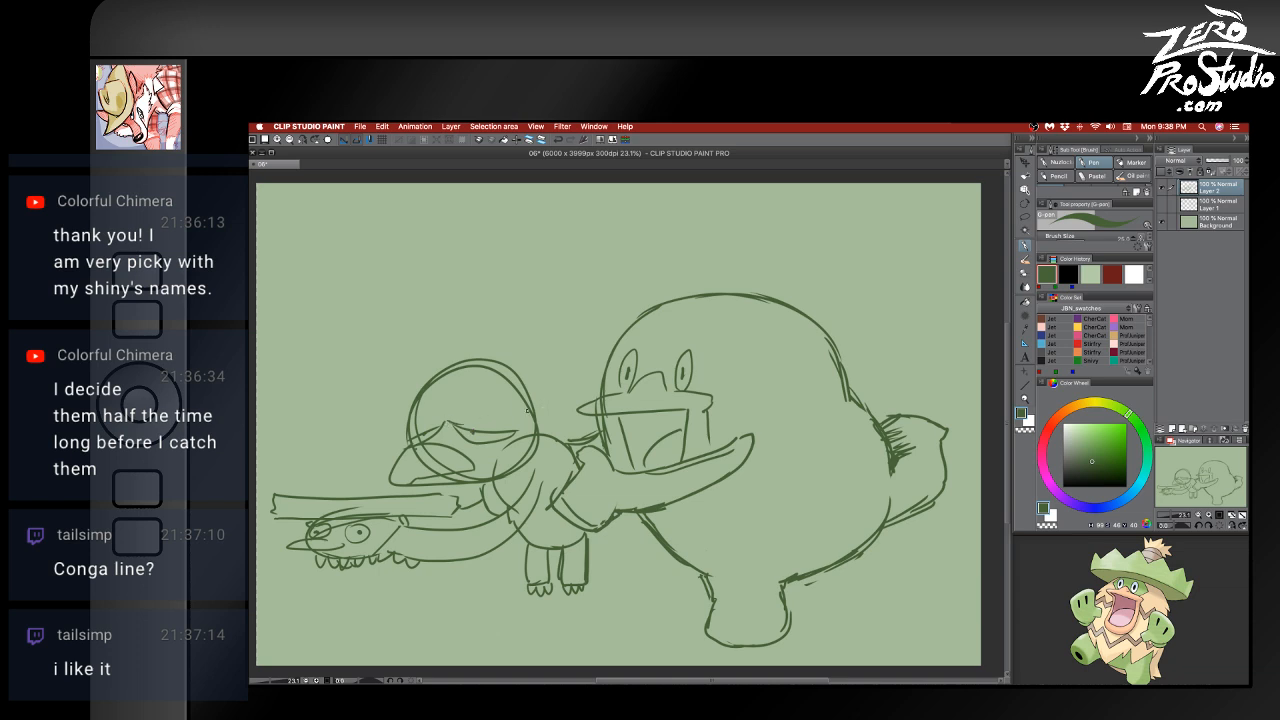
# - Sketch a wide, flat lily pad with a squared front edge across the middle figure's head, redoing unsatisfactory strokes
pyautogui.moveTo(364, 422); pyautogui.dragTo(564, 401)
pyautogui.press('super+z')
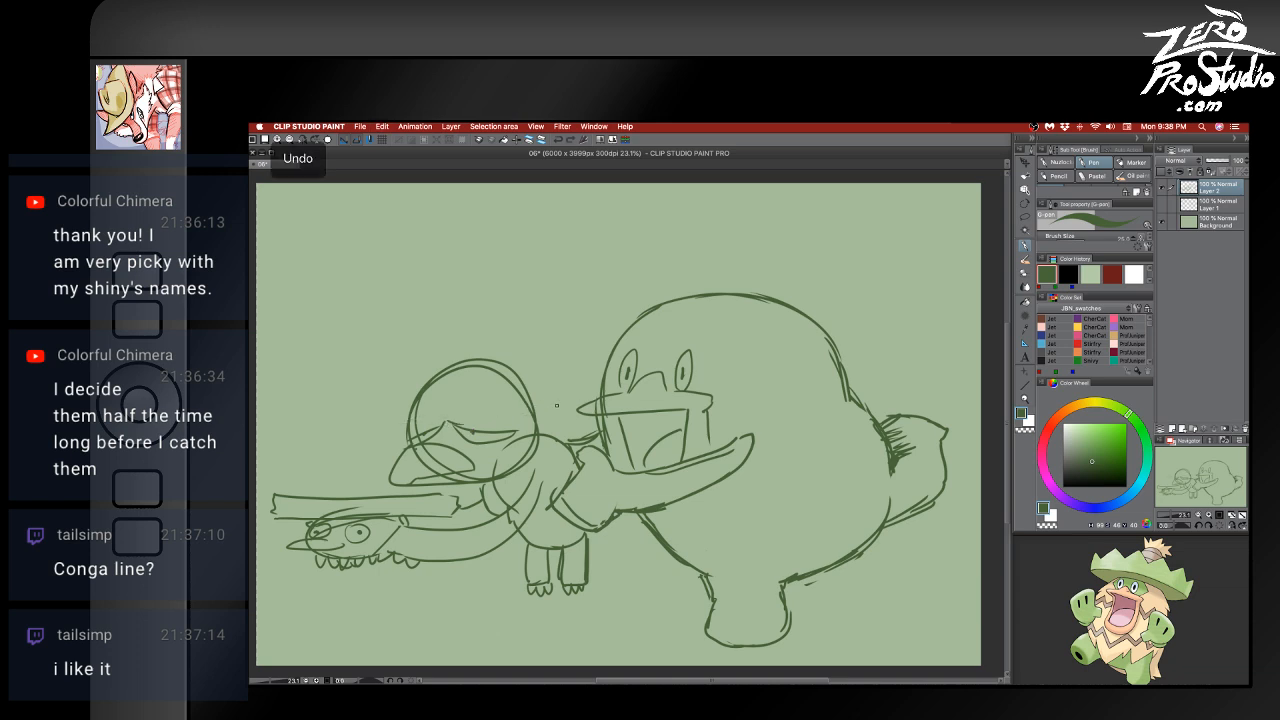
pyautogui.moveTo(390, 408); pyautogui.dragTo(532, 405)
pyautogui.press('super+z')
pyautogui.moveTo(410, 406)
pyautogui.mouseDown()
pyautogui.moveTo(483, 364)
pyautogui.moveTo(549, 408)
pyautogui.moveTo(403, 397)
pyautogui.mouseUp()
pyautogui.press('super+z')
pyautogui.moveTo(520, 406)
pyautogui.mouseDown()
pyautogui.moveTo(351, 394)
pyautogui.moveTo(495, 412)
pyautogui.mouseUp()
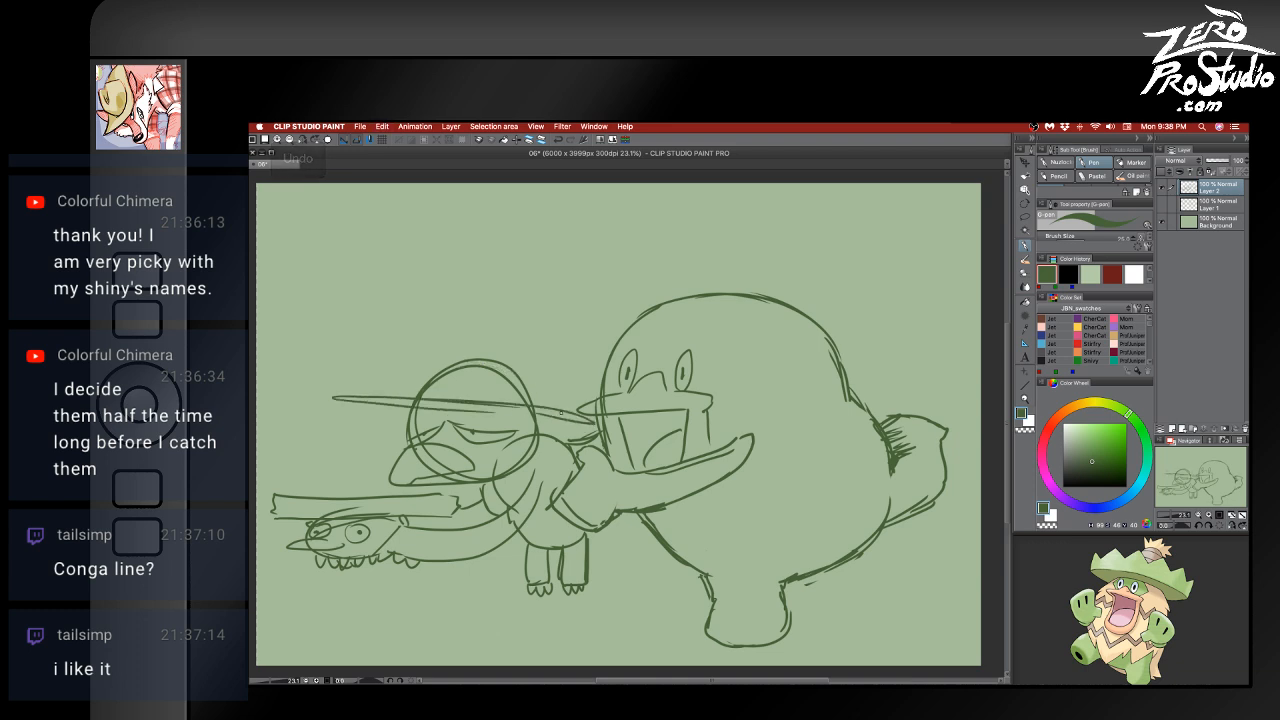
pyautogui.moveTo(360, 395)
pyautogui.mouseDown()
pyautogui.moveTo(322, 388)
pyautogui.moveTo(388, 364)
pyautogui.moveTo(562, 387)
pyautogui.mouseUp()
pyautogui.press('super+z')
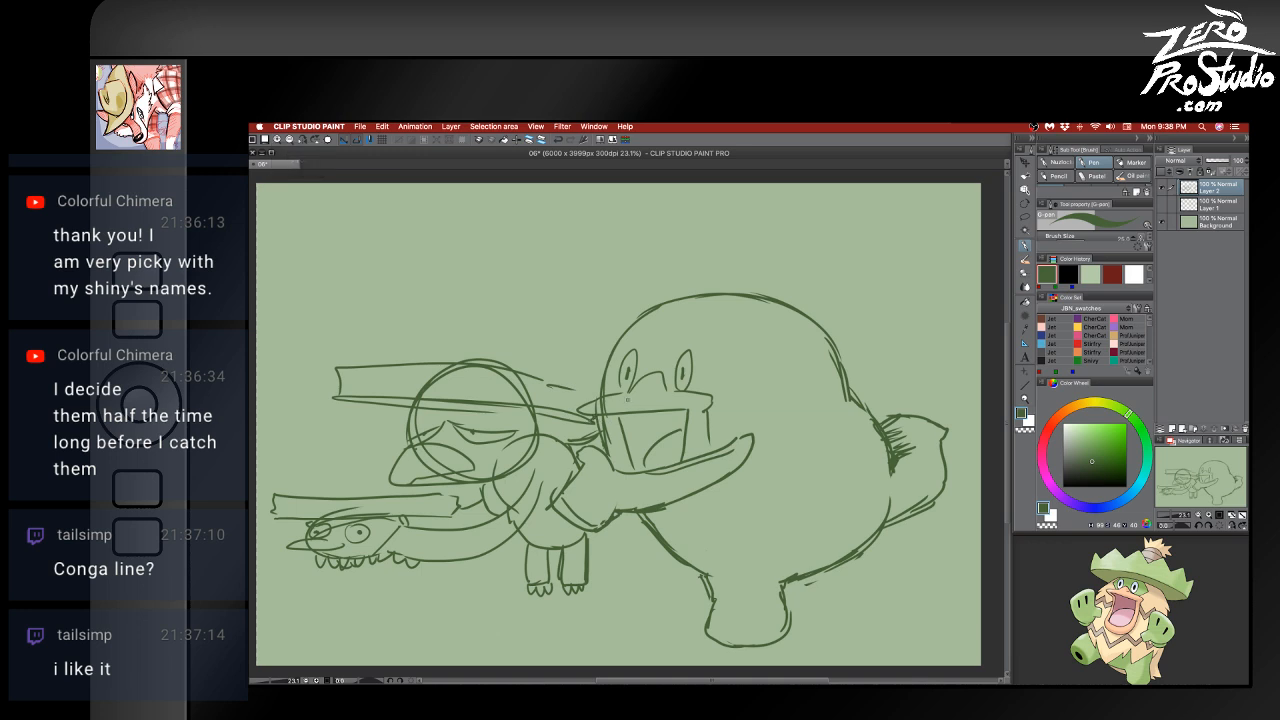
# - Rework the middle figure's torso with jagged lines at the upper back and a slanted lower edge, erasing the old waist lines
pyautogui.moveTo(536, 508)
pyautogui.mouseDown()
pyautogui.moveTo(557, 530)
pyautogui.moveTo(547, 521)
pyautogui.moveTo(560, 520)
pyautogui.mouseUp()
pyautogui.press('super+z')
pyautogui.moveTo(538, 448); pyautogui.dragTo(571, 475)
pyautogui.press('super+z')
pyautogui.press('e')
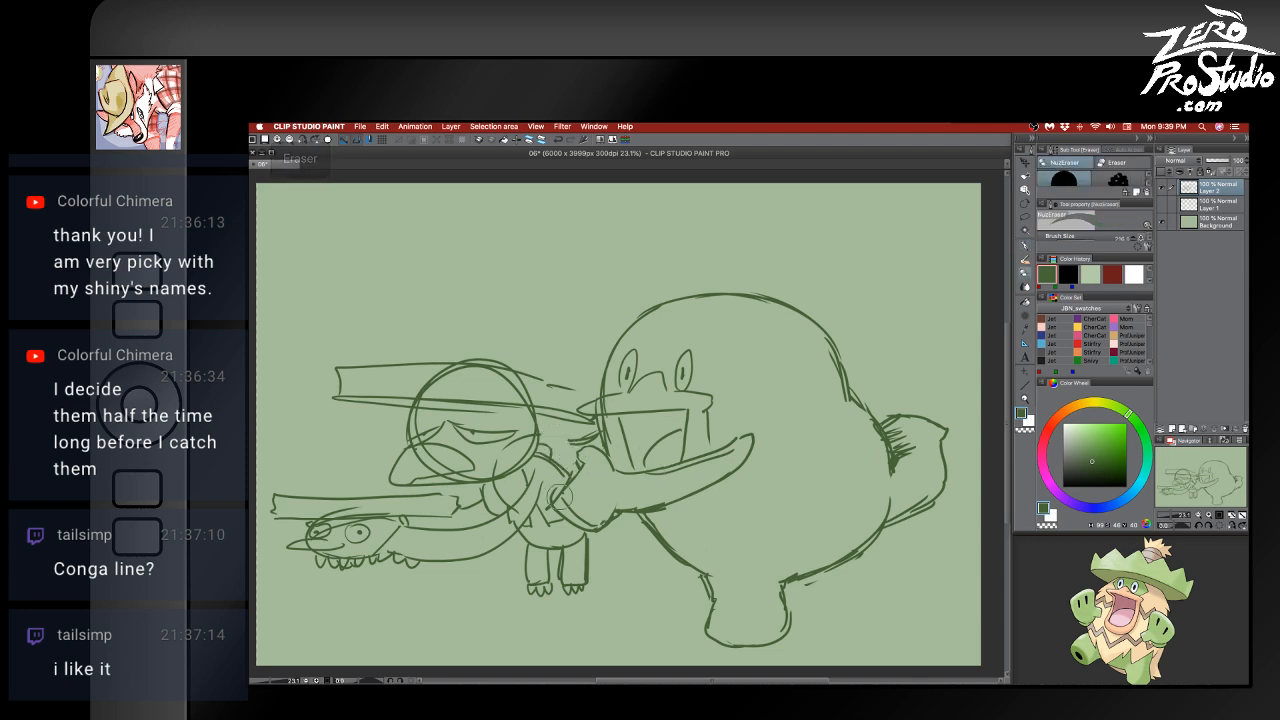
pyautogui.press('b')
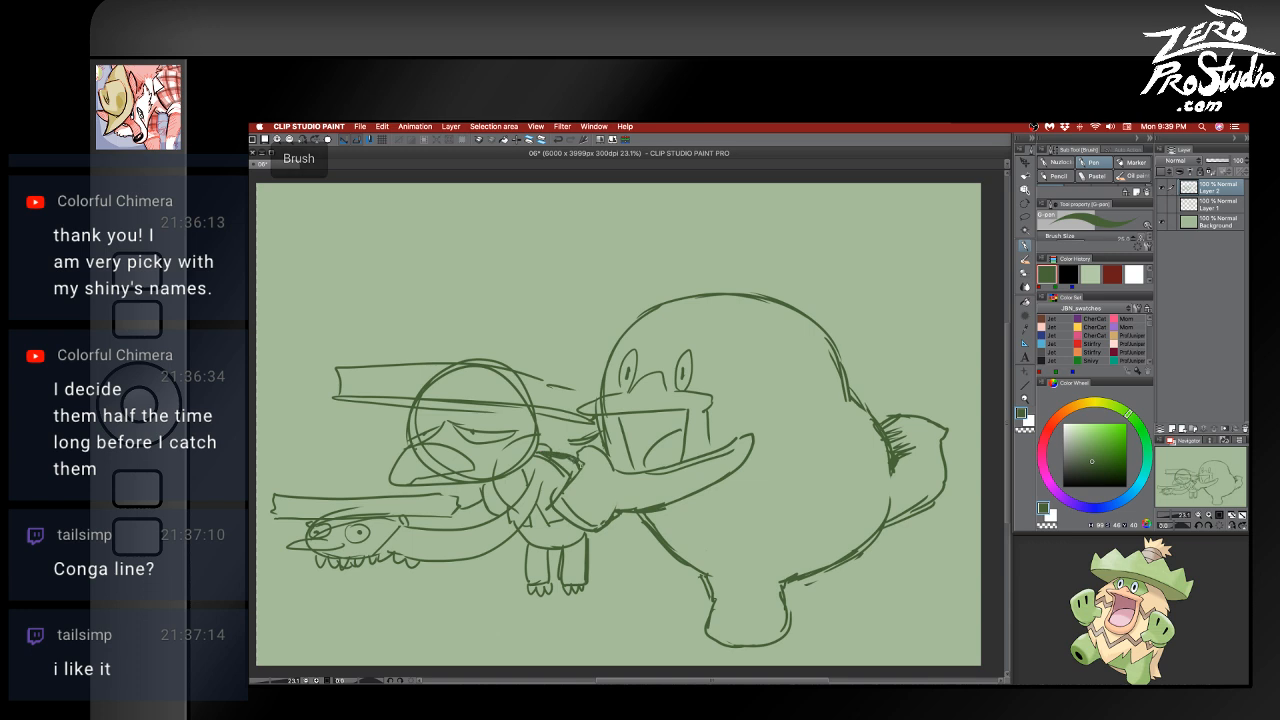
pyautogui.press('e')
pyautogui.moveTo(540, 534)
pyautogui.mouseDown()
pyautogui.moveTo(526, 523)
pyautogui.moveTo(564, 541)
pyautogui.moveTo(590, 534)
pyautogui.moveTo(546, 527)
pyautogui.moveTo(577, 534)
pyautogui.mouseUp()
pyautogui.press('b')
pyautogui.moveTo(547, 523); pyautogui.dragTo(583, 533)
pyautogui.moveTo(494, 495); pyautogui.dragTo(498, 514)
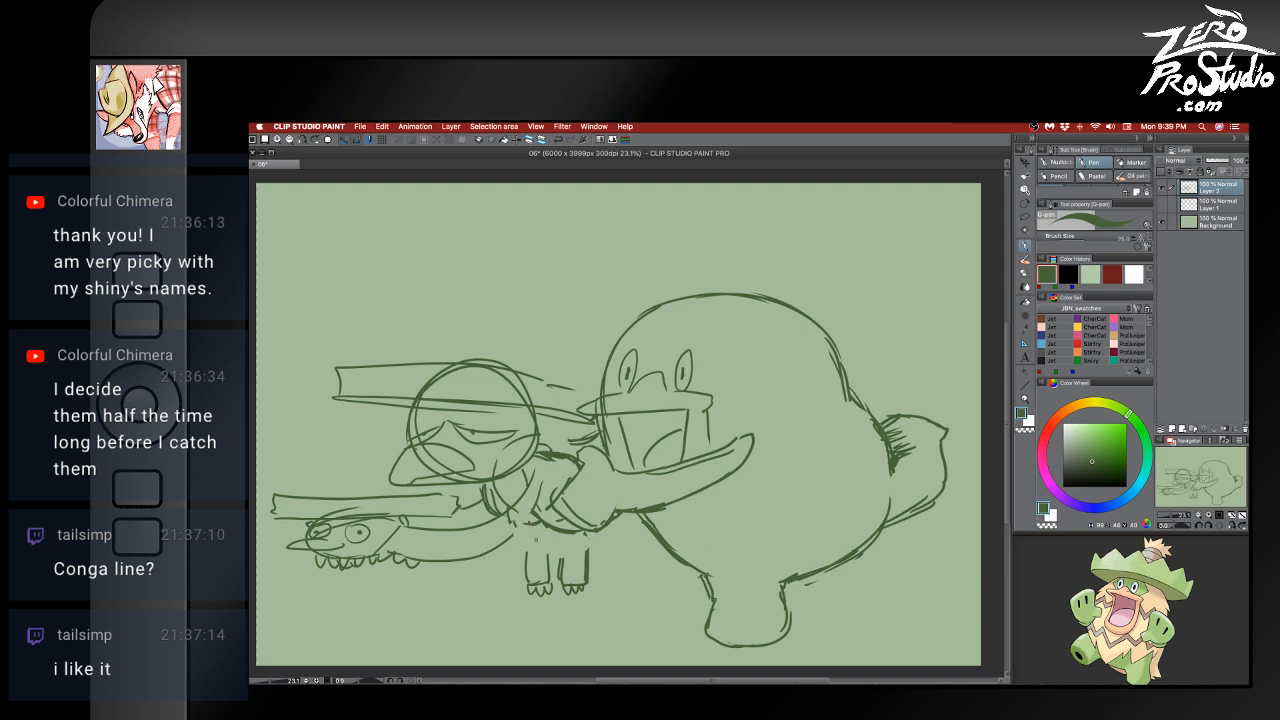
pyautogui.press('super+z')
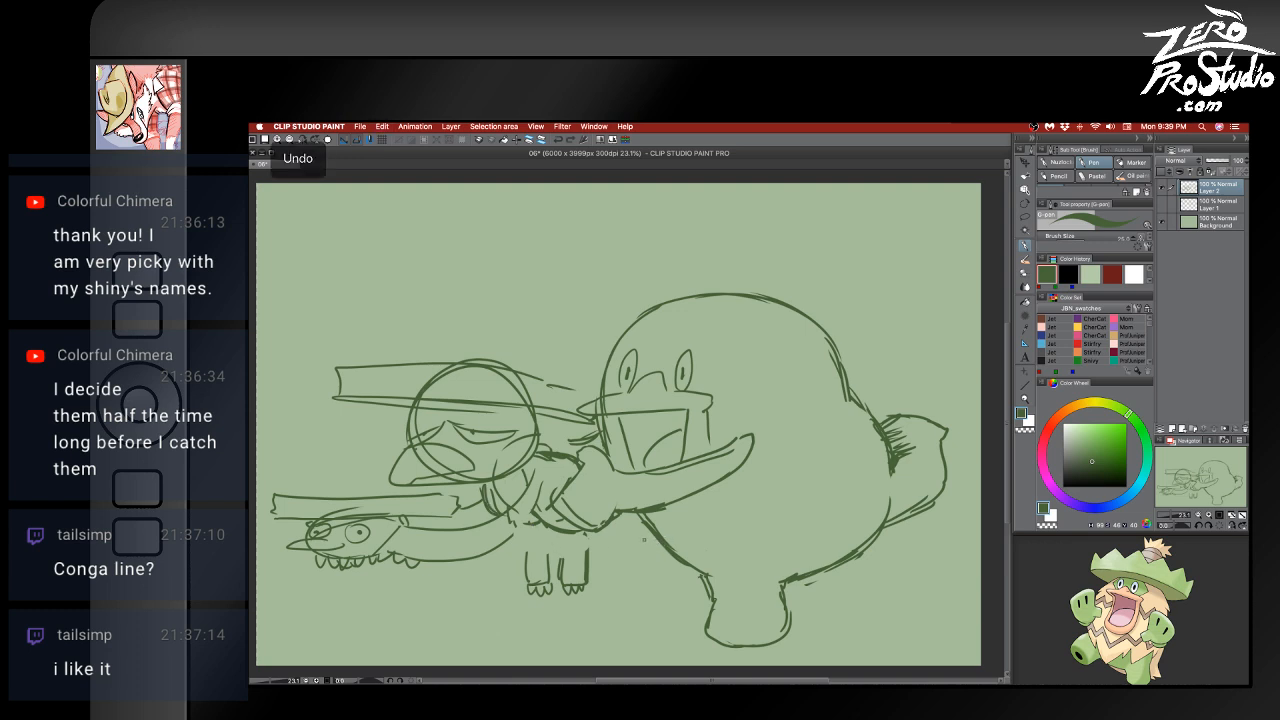
# - Shift the middle figure's legs back beneath its body and reconnect their upper ends with new lines
pyautogui.press('l')
pyautogui.moveTo(608, 542)
pyautogui.mouseDown()
pyautogui.moveTo(541, 532)
pyautogui.moveTo(528, 596)
pyautogui.moveTo(612, 574)
pyautogui.mouseUp()
pyautogui.moveTo(565, 566); pyautogui.dragTo(582, 560)
pyautogui.press('super+d')
pyautogui.press('b')
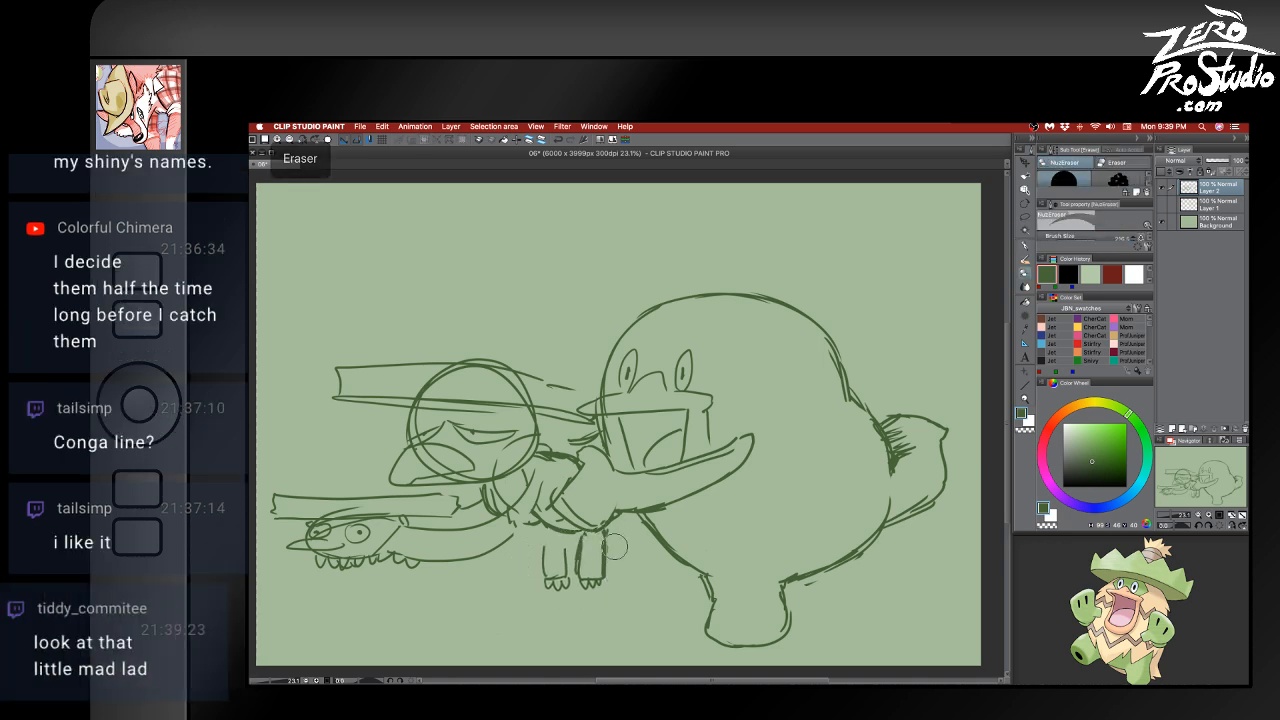
pyautogui.moveTo(551, 533)
pyautogui.mouseDown()
pyautogui.moveTo(546, 548)
pyautogui.moveTo(570, 538)
pyautogui.mouseUp()
pyautogui.moveTo(548, 538); pyautogui.dragTo(566, 545)
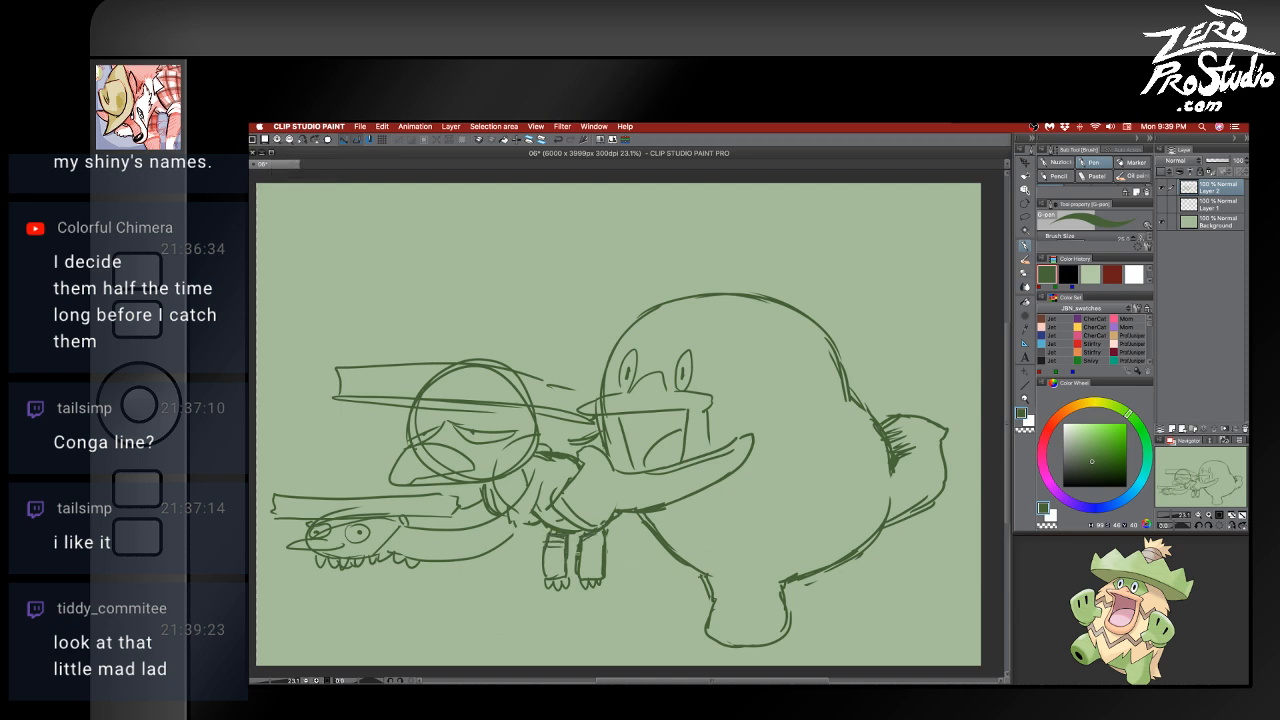
# - Erase the overlapping lines at the middle figure's chest and redraw the underside of its reaching arm
pyautogui.press('e')
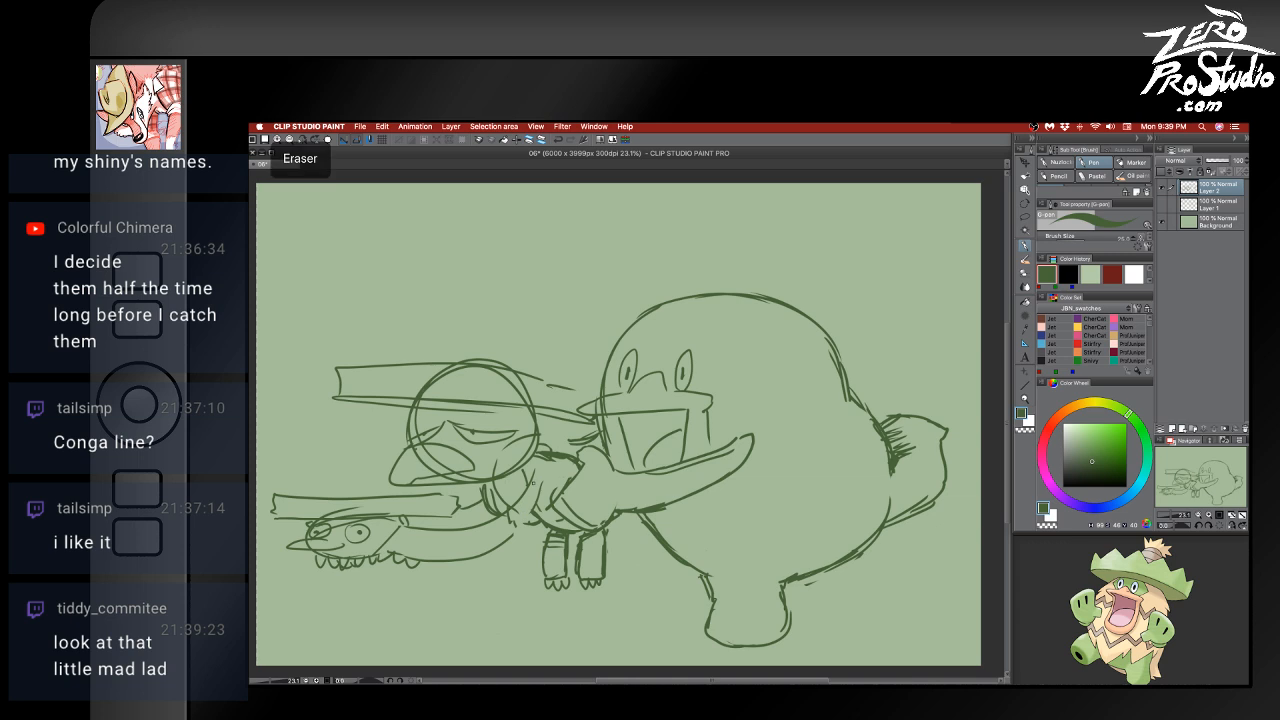
pyautogui.moveTo(522, 514); pyautogui.dragTo(530, 495)
pyautogui.press('b')
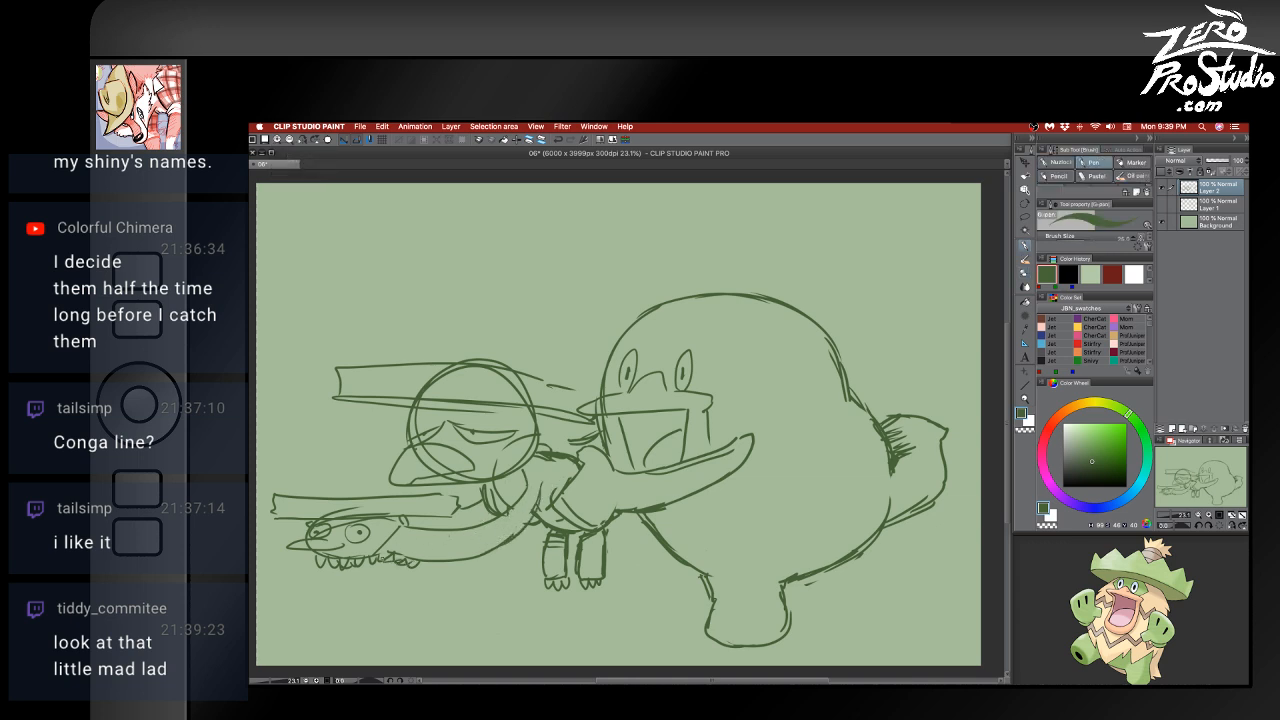
# - Erase Lotad's row of feet and redraw a rounder underside with small feet, plus the fingers of the hand gripping it
pyautogui.moveTo(353, 572)
pyautogui.mouseDown()
pyautogui.moveTo(432, 566)
pyautogui.moveTo(411, 565)
pyautogui.mouseUp()
pyautogui.press('super+z')
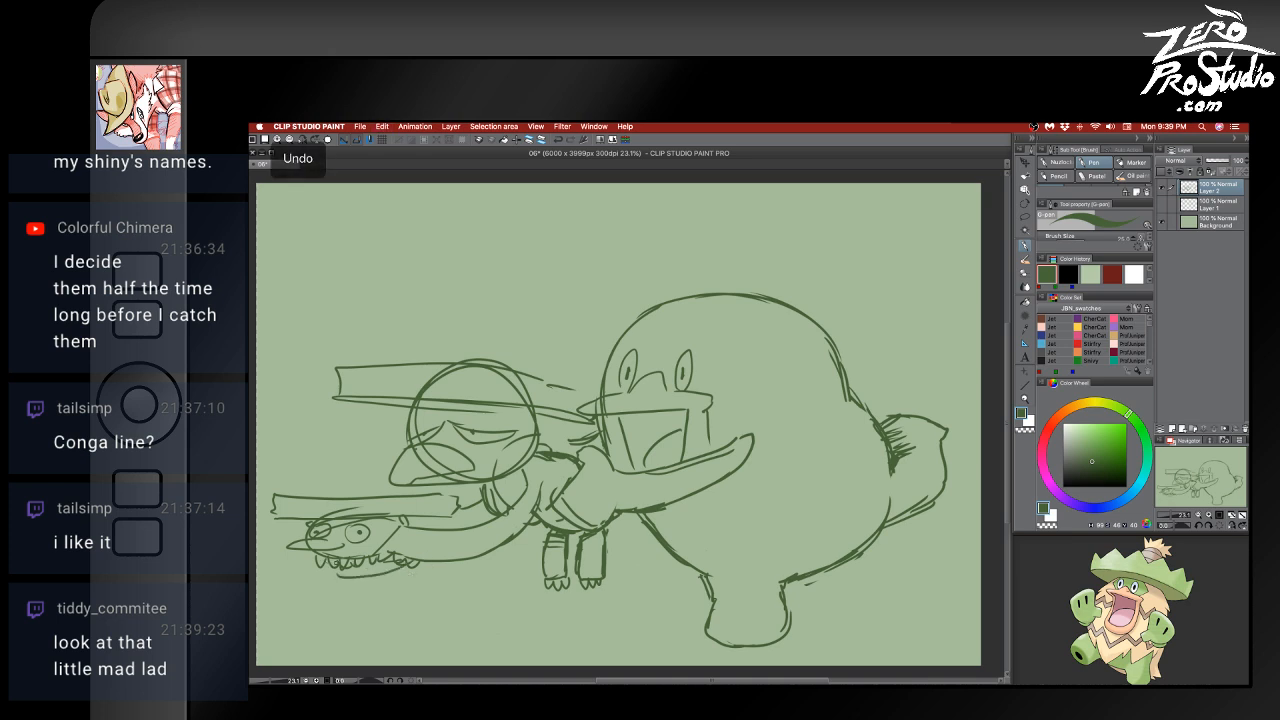
pyautogui.press('super+z')
pyautogui.press('e')
pyautogui.moveTo(324, 561)
pyautogui.mouseDown()
pyautogui.moveTo(417, 571)
pyautogui.moveTo(315, 557)
pyautogui.moveTo(395, 569)
pyautogui.mouseUp()
pyautogui.press('b')
pyautogui.moveTo(392, 560)
pyautogui.mouseDown()
pyautogui.moveTo(424, 562)
pyautogui.moveTo(364, 575)
pyautogui.moveTo(385, 583)
pyautogui.mouseUp()
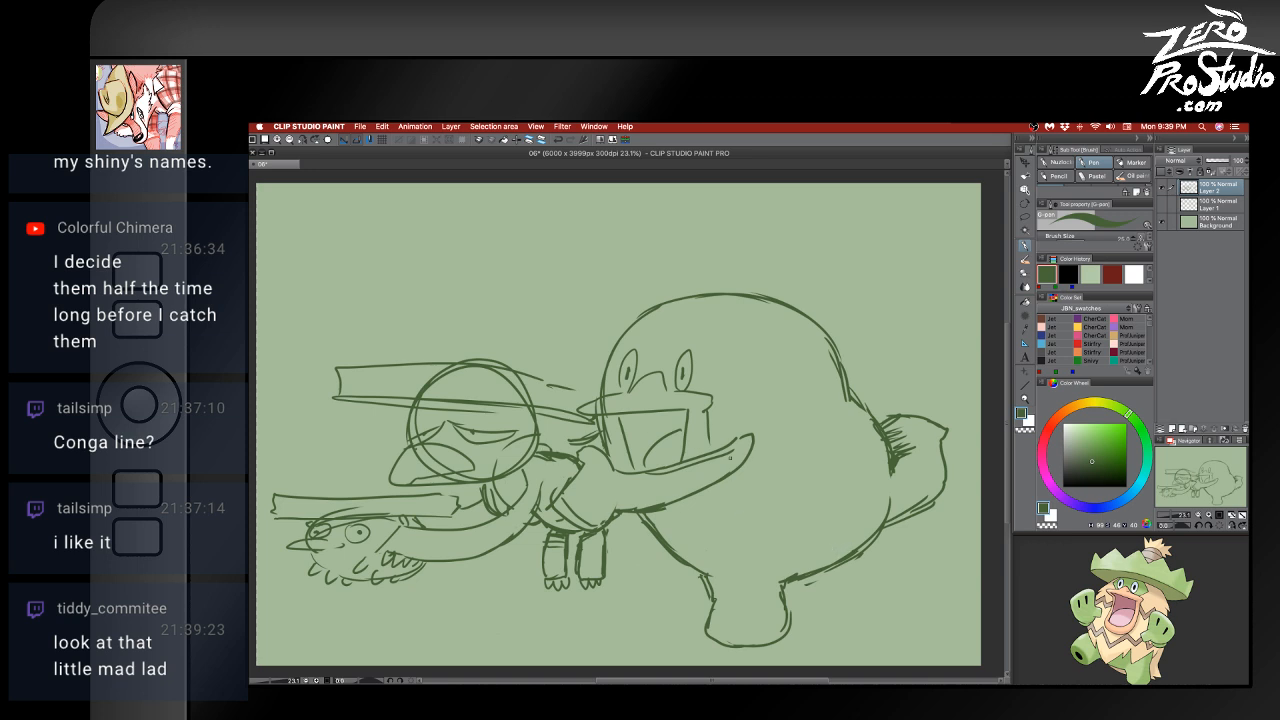
# - Sketch a wide, tilted hat brim with a scalloped upper edge over Ludicolo's head
pyautogui.moveTo(560, 293)
pyautogui.mouseDown()
pyautogui.moveTo(878, 310)
pyautogui.moveTo(730, 285)
pyautogui.moveTo(889, 328)
pyautogui.moveTo(870, 340)
pyautogui.mouseUp()
pyautogui.hotkey('ctrl', 'z')
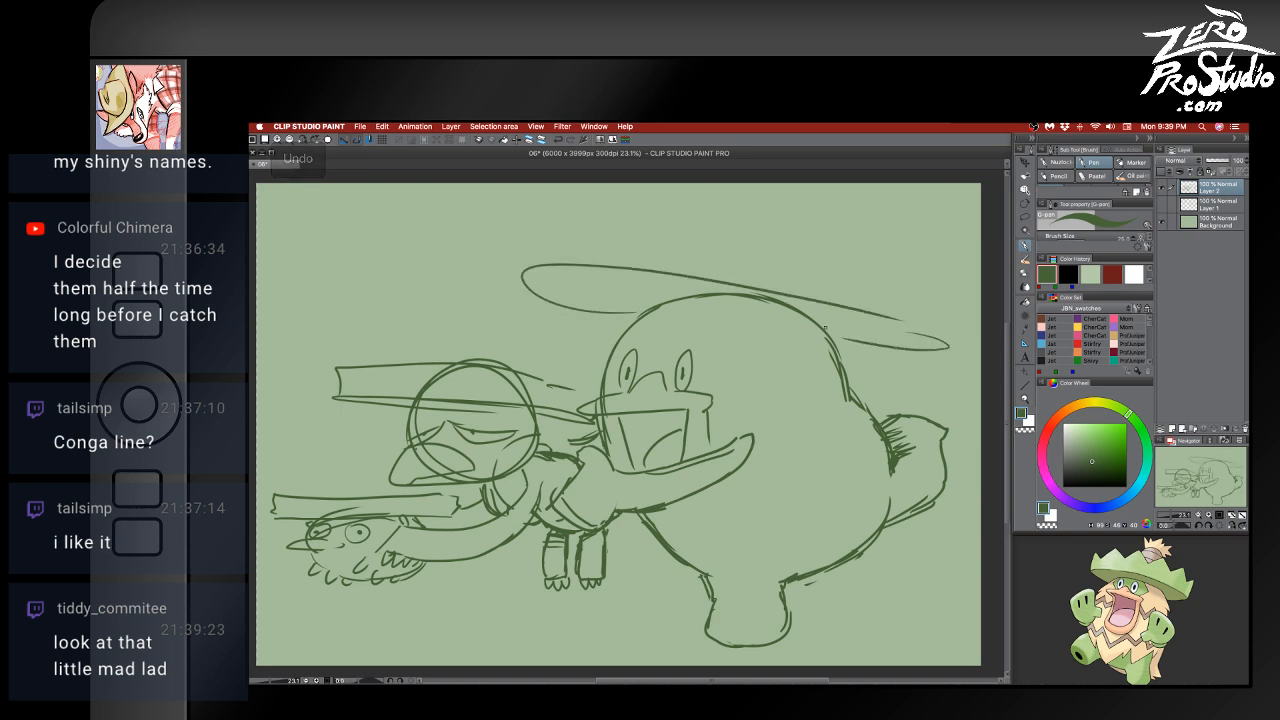
pyautogui.moveTo(530, 266)
pyautogui.mouseDown()
pyautogui.moveTo(564, 229)
pyautogui.moveTo(607, 224)
pyautogui.moveTo(800, 247)
pyautogui.moveTo(905, 297)
pyautogui.moveTo(922, 325)
pyautogui.mouseUp()
pyautogui.moveTo(727, 237)
pyautogui.mouseDown()
pyautogui.moveTo(820, 212)
pyautogui.moveTo(844, 244)
pyautogui.moveTo(802, 214)
pyautogui.moveTo(846, 241)
pyautogui.moveTo(864, 208)
pyautogui.moveTo(914, 232)
pyautogui.moveTo(856, 240)
pyautogui.mouseUp()
pyautogui.hotkey('ctrl', 'z')
pyautogui.hotkey('ctrl', 'z')
pyautogui.hotkey('ctrl', 'z')
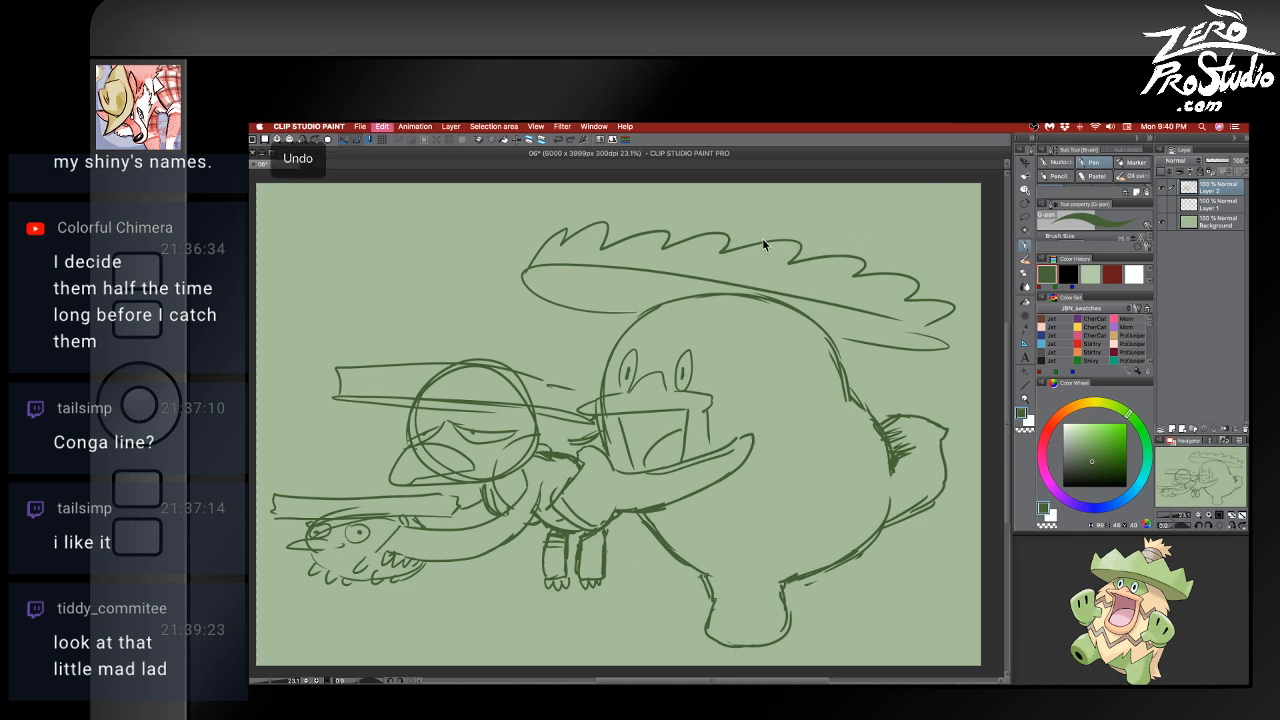
# - Scale the whole conga-line sketch down slightly to free up space above the hat
pyautogui.hotkey('ctrl', 't')
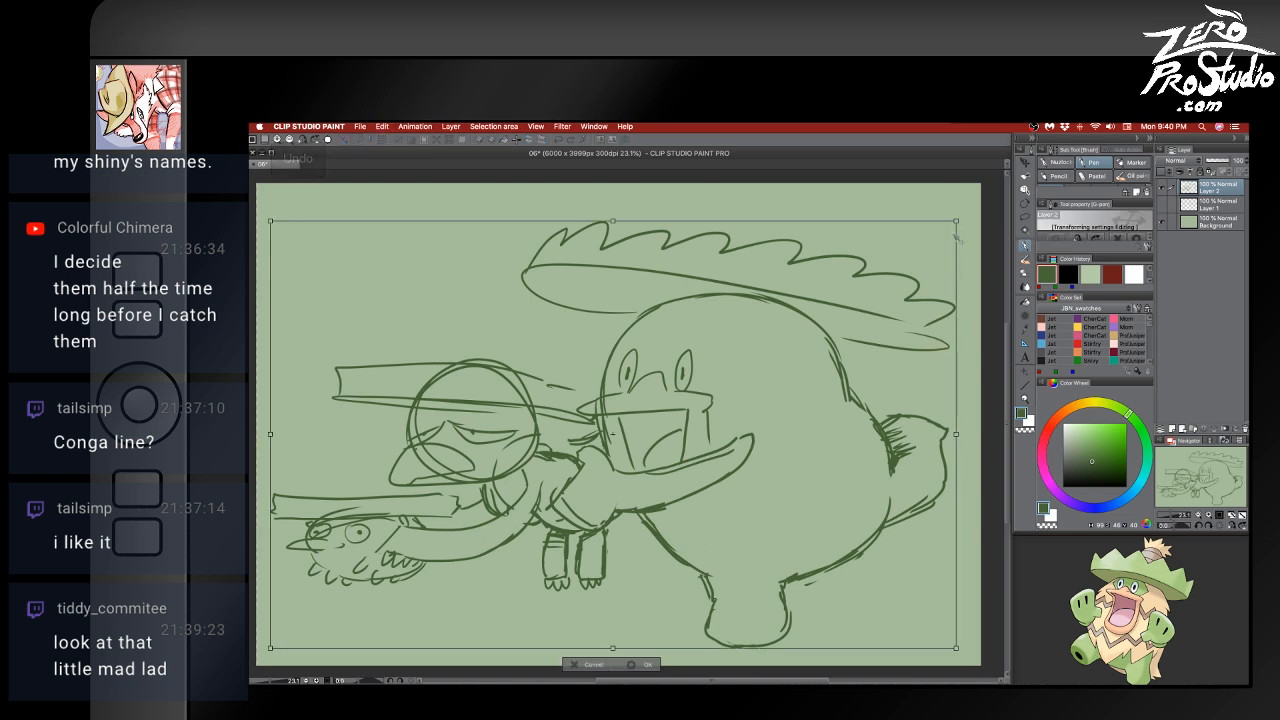
pyautogui.moveTo(965, 220); pyautogui.dragTo(909, 249)
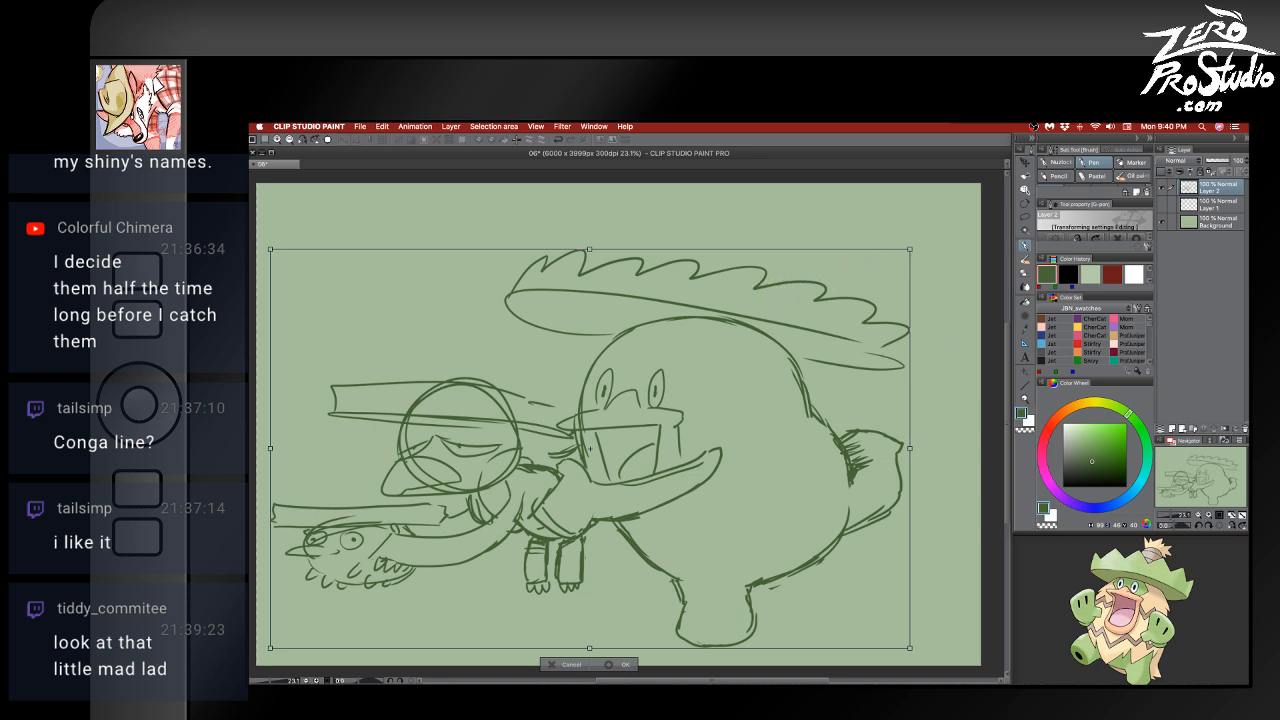
pyautogui.press('Return')
# - Add a short banded crown topped with a leafy tuft to Ludicolo's hat, redoing its outline and cleaning up its base
pyautogui.moveTo(690, 258)
pyautogui.mouseDown()
pyautogui.moveTo(729, 218)
pyautogui.moveTo(780, 214)
pyautogui.mouseUp()
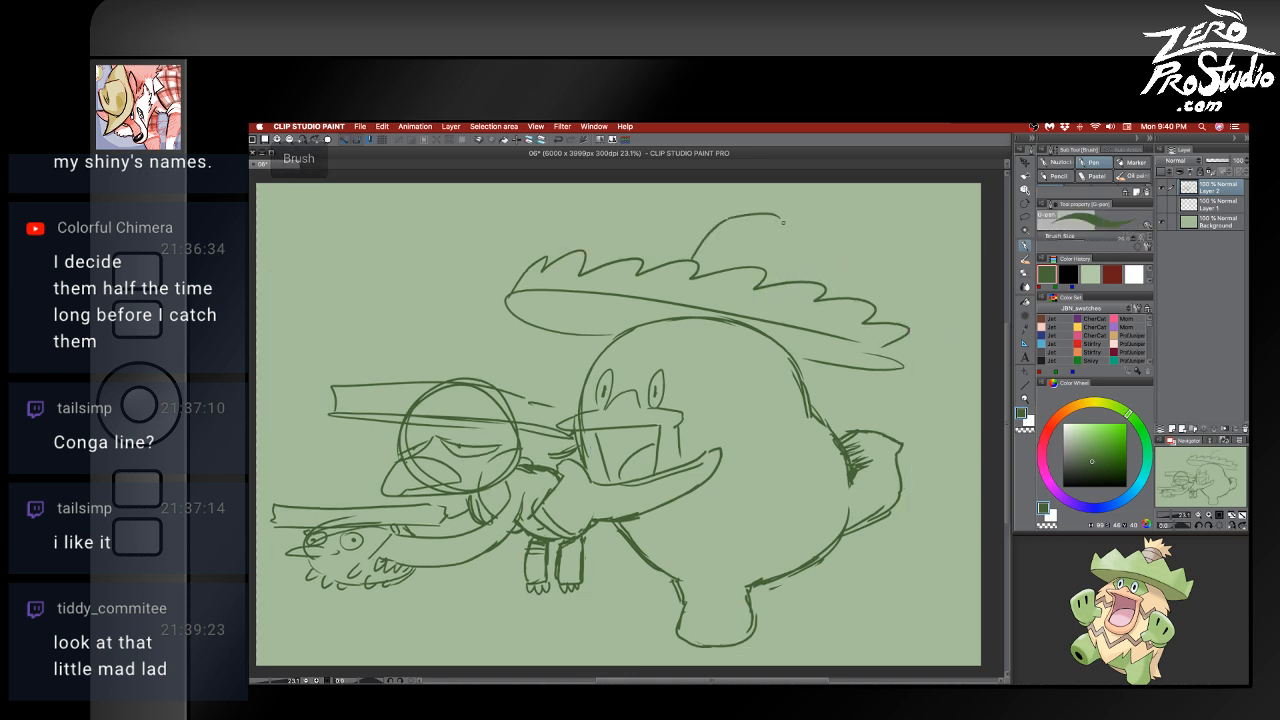
pyautogui.hotkey('ctrl', 'z')
pyautogui.moveTo(712, 258)
pyautogui.mouseDown()
pyautogui.moveTo(776, 231)
pyautogui.moveTo(795, 242)
pyautogui.moveTo(790, 280)
pyautogui.mouseUp()
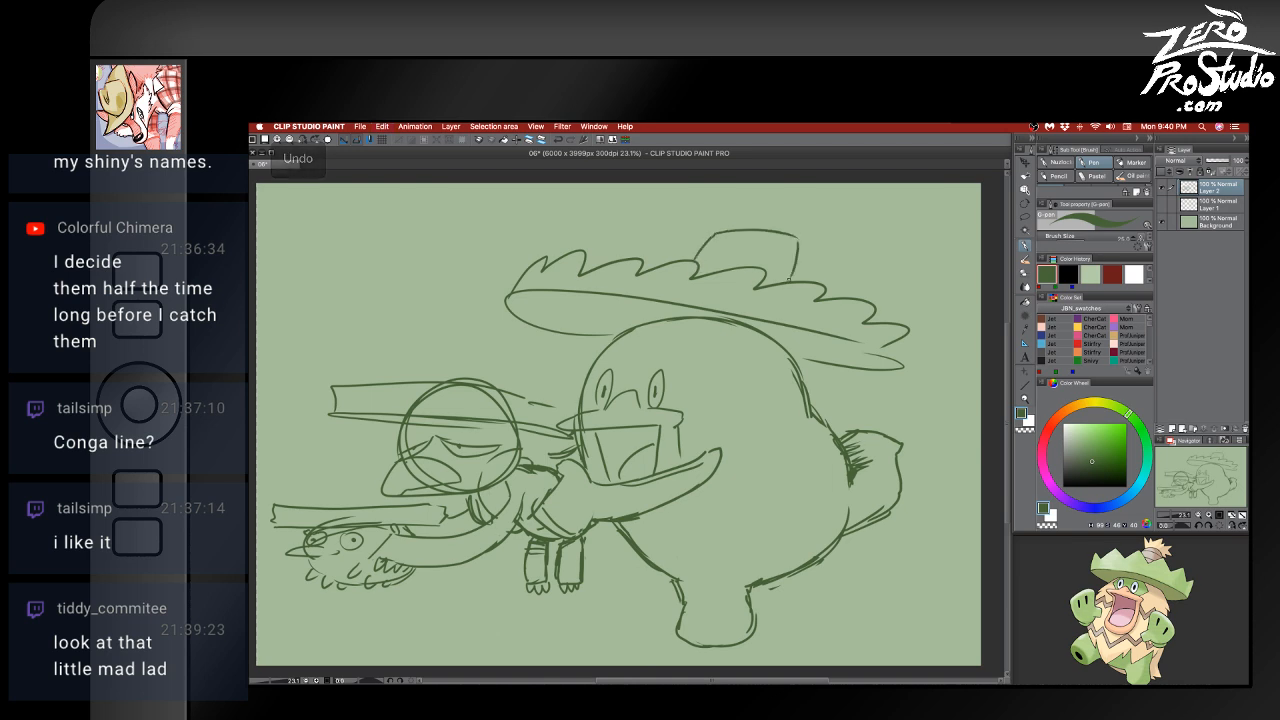
pyautogui.hotkey('ctrl', 'z')
pyautogui.moveTo(710, 232)
pyautogui.mouseDown()
pyautogui.moveTo(722, 212)
pyautogui.moveTo(760, 200)
pyautogui.moveTo(840, 212)
pyautogui.moveTo(810, 248)
pyautogui.mouseUp()
pyautogui.press('e')
pyautogui.moveTo(690, 250)
pyautogui.mouseDown()
pyautogui.moveTo(731, 219)
pyautogui.moveTo(710, 230)
pyautogui.moveTo(710, 218)
pyautogui.moveTo(724, 229)
pyautogui.moveTo(709, 266)
pyautogui.mouseUp()
pyautogui.press('p')
pyautogui.hotkey('ctrl', 'z')
pyautogui.moveTo(732, 239)
pyautogui.mouseDown()
pyautogui.moveTo(711, 266)
pyautogui.moveTo(762, 240)
pyautogui.moveTo(761, 256)
pyautogui.mouseUp()
pyautogui.press('e')
pyautogui.press('b')
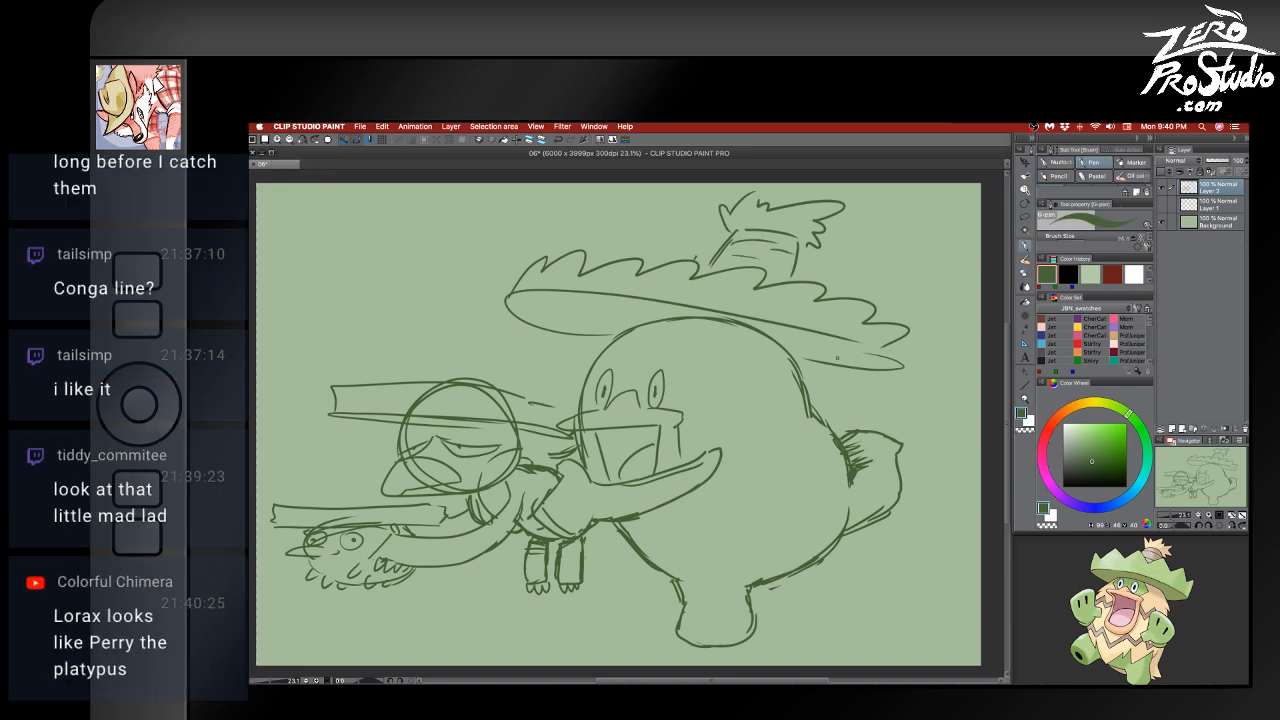
# - Erase parts of Ludicolo's head outline where it meets the hat brim
pyautogui.press('e')
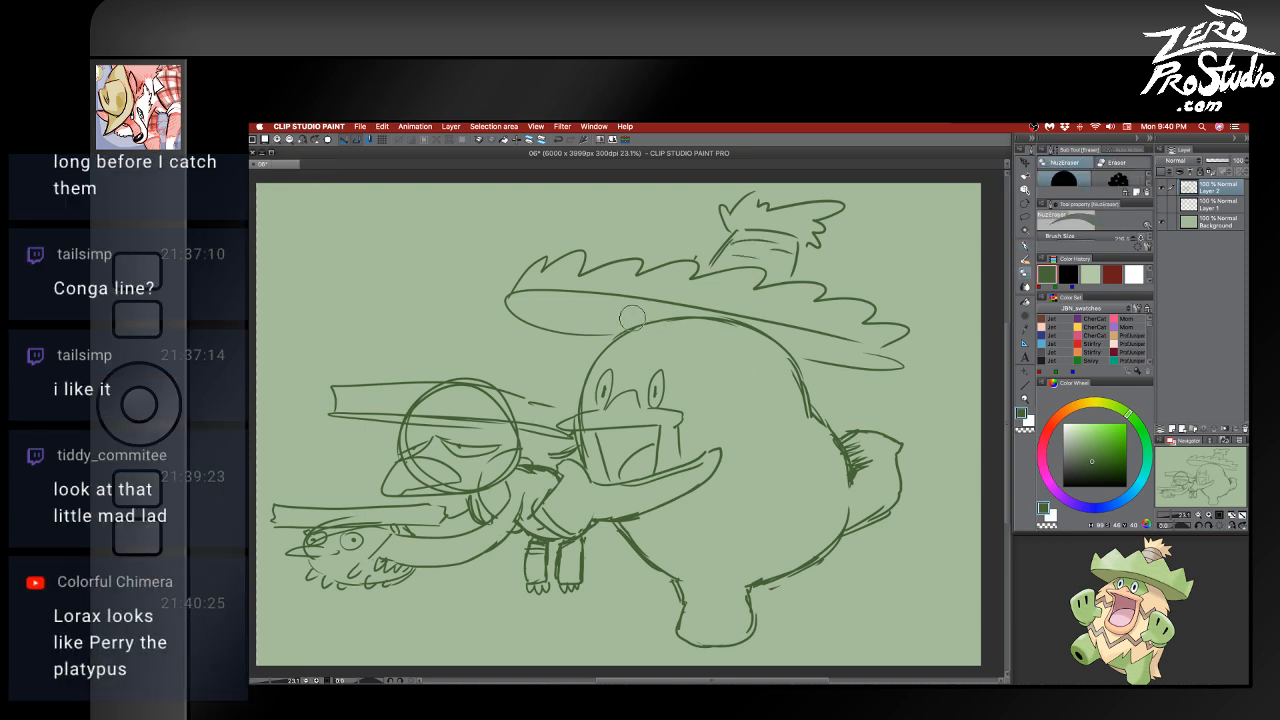
pyautogui.moveTo(632, 318)
pyautogui.mouseDown()
pyautogui.moveTo(802, 344)
pyautogui.moveTo(652, 322)
pyautogui.moveTo(787, 351)
pyautogui.mouseUp()
pyautogui.press('b')
pyautogui.press('e')
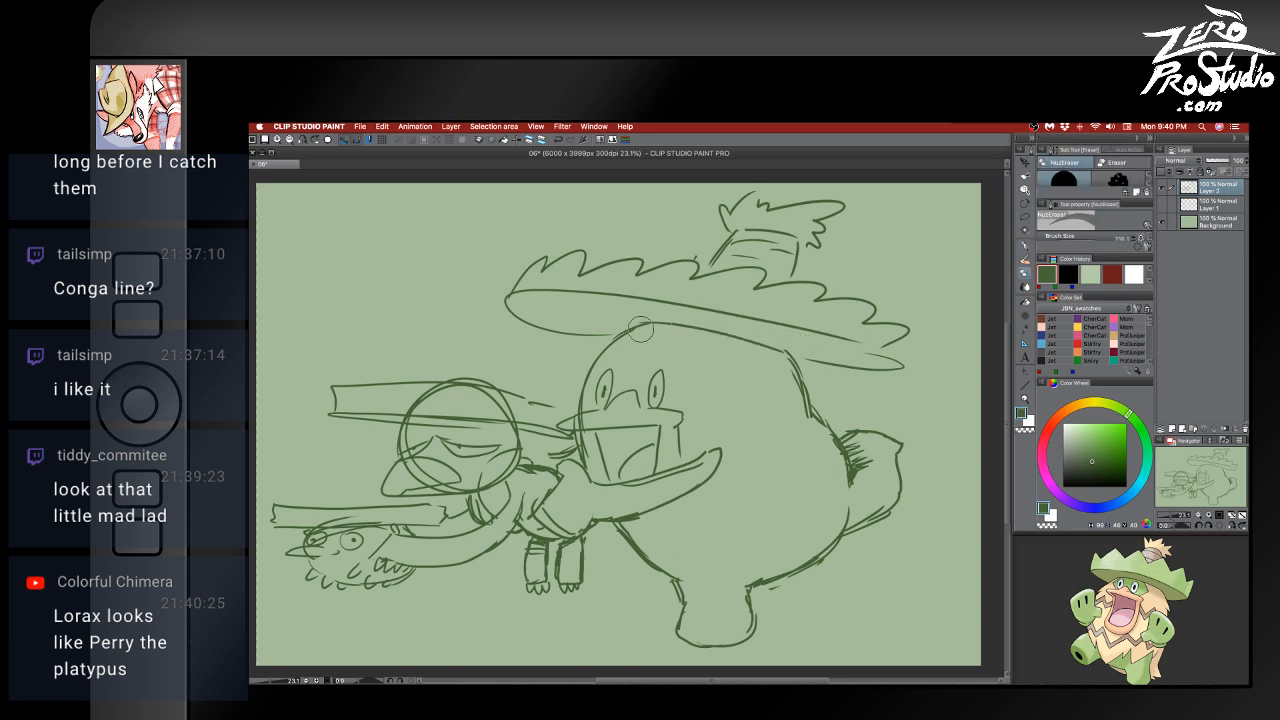
pyautogui.moveTo(640, 328); pyautogui.dragTo(728, 328)
pyautogui.press('super+z')
pyautogui.moveTo(616, 325)
pyautogui.mouseDown()
pyautogui.moveTo(803, 352)
pyautogui.moveTo(828, 368)
pyautogui.moveTo(672, 345)
pyautogui.mouseUp()
# - Move the hat down onto Ludicolo's head, redraw the head line beneath the brim and clean up the brim's edge
pyautogui.press('m')
pyautogui.press('super+d')
pyautogui.moveTo(838, 374)
pyautogui.mouseDown()
pyautogui.moveTo(735, 339)
pyautogui.moveTo(522, 337)
pyautogui.moveTo(506, 222)
pyautogui.moveTo(795, 186)
pyautogui.moveTo(959, 339)
pyautogui.moveTo(934, 369)
pyautogui.moveTo(866, 377)
pyautogui.moveTo(908, 242)
pyautogui.moveTo(875, 376)
pyautogui.mouseUp()
pyautogui.press('super+d')
pyautogui.press('b')
pyautogui.moveTo(614, 340); pyautogui.dragTo(735, 354)
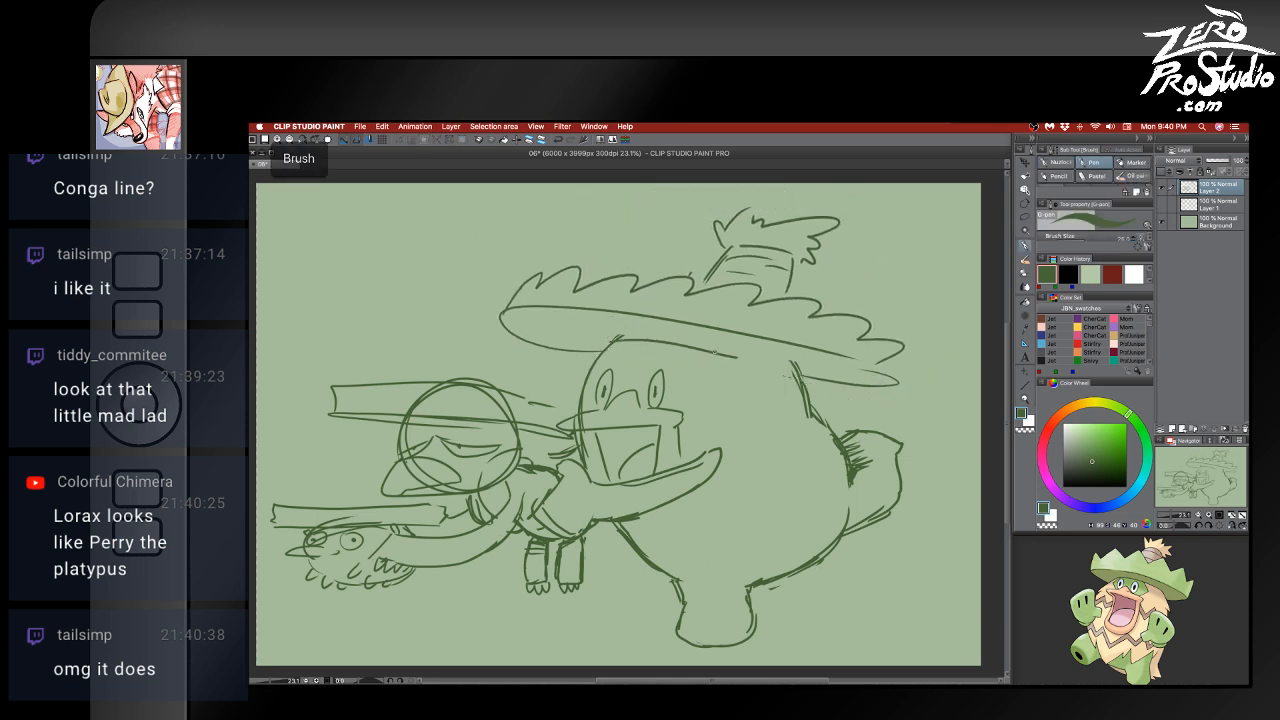
pyautogui.moveTo(660, 343); pyautogui.dragTo(797, 368)
pyautogui.press('e')
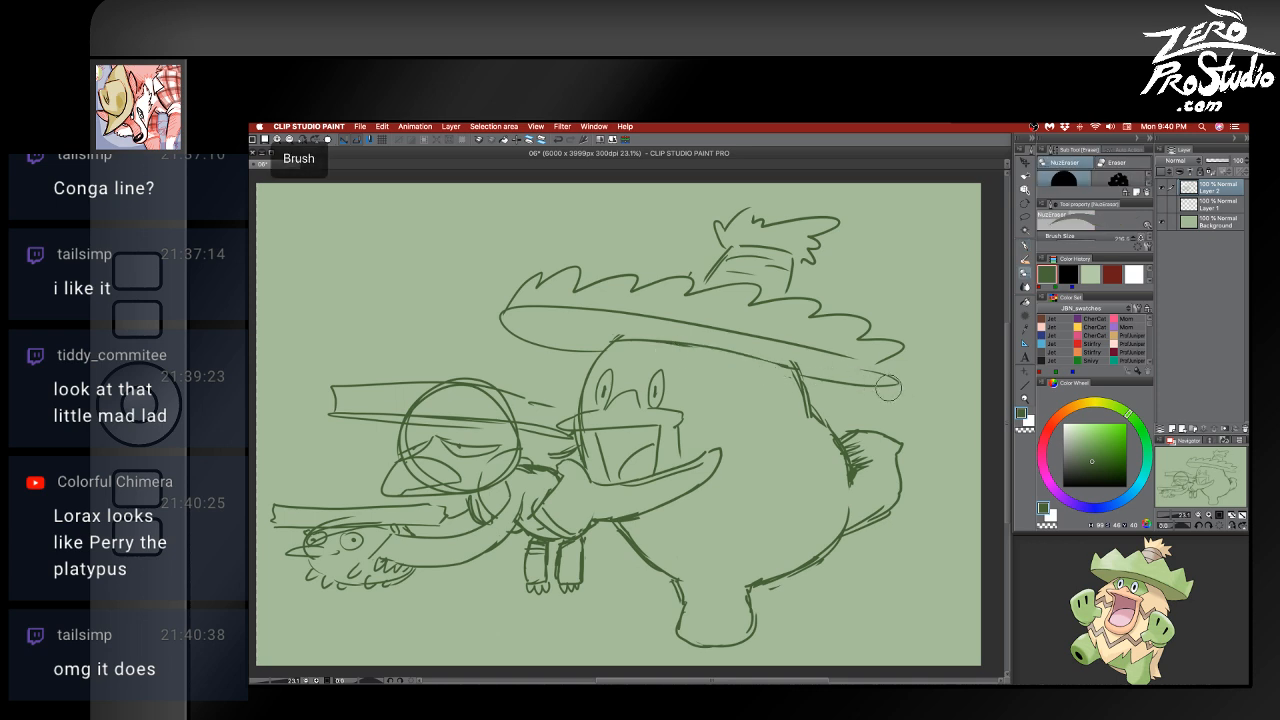
pyautogui.press('b')
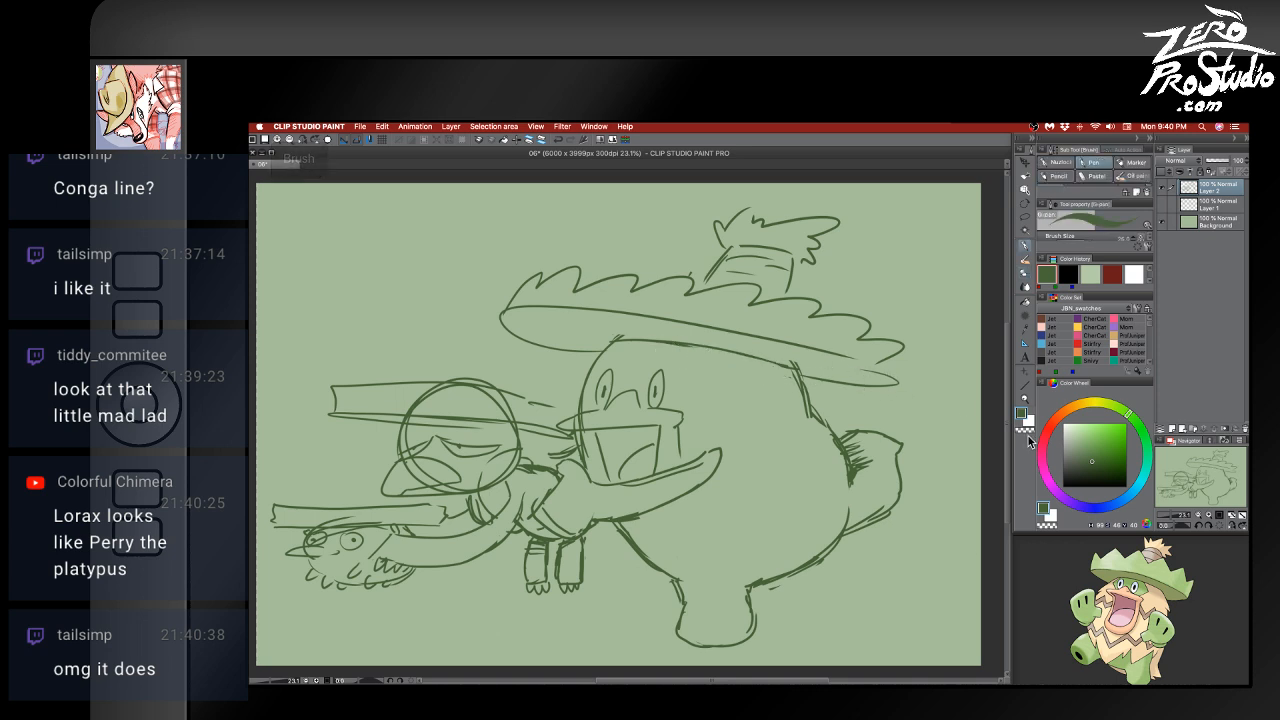
pyautogui.hscroll(-3, 967, 569)
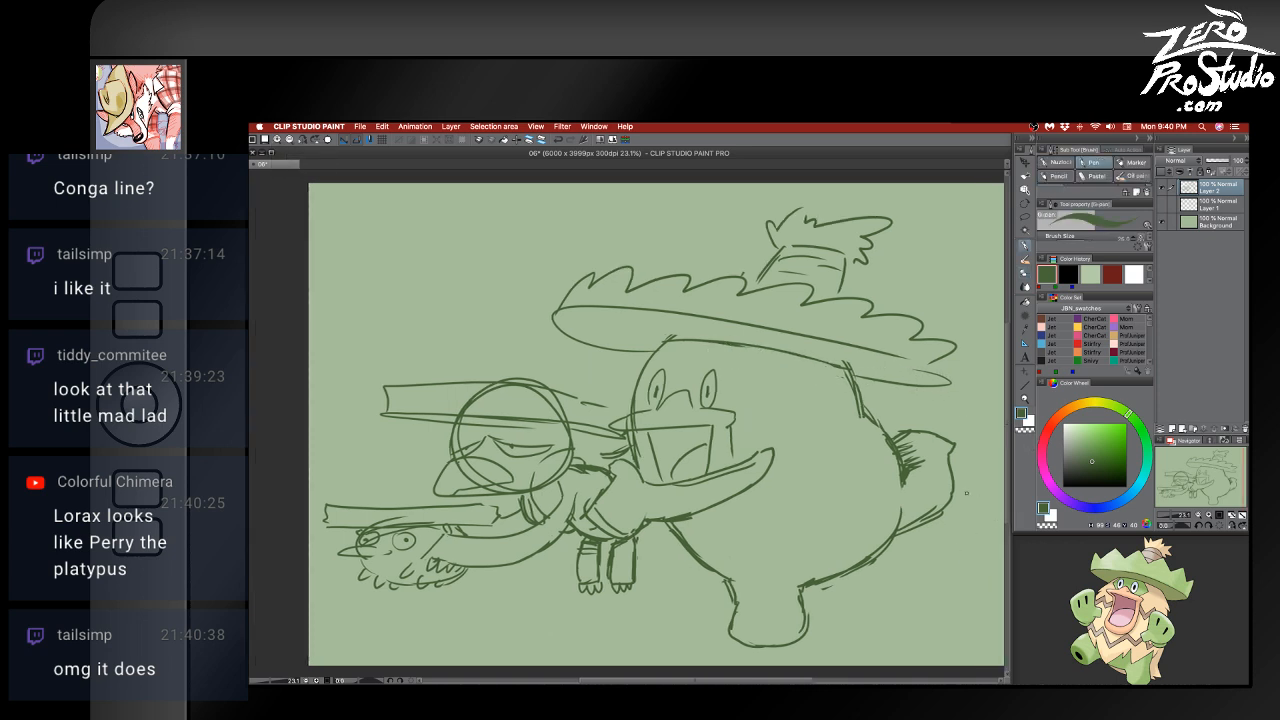
pyautogui.moveTo(911, 468); pyautogui.dragTo(931, 470)
pyautogui.press('super+z')
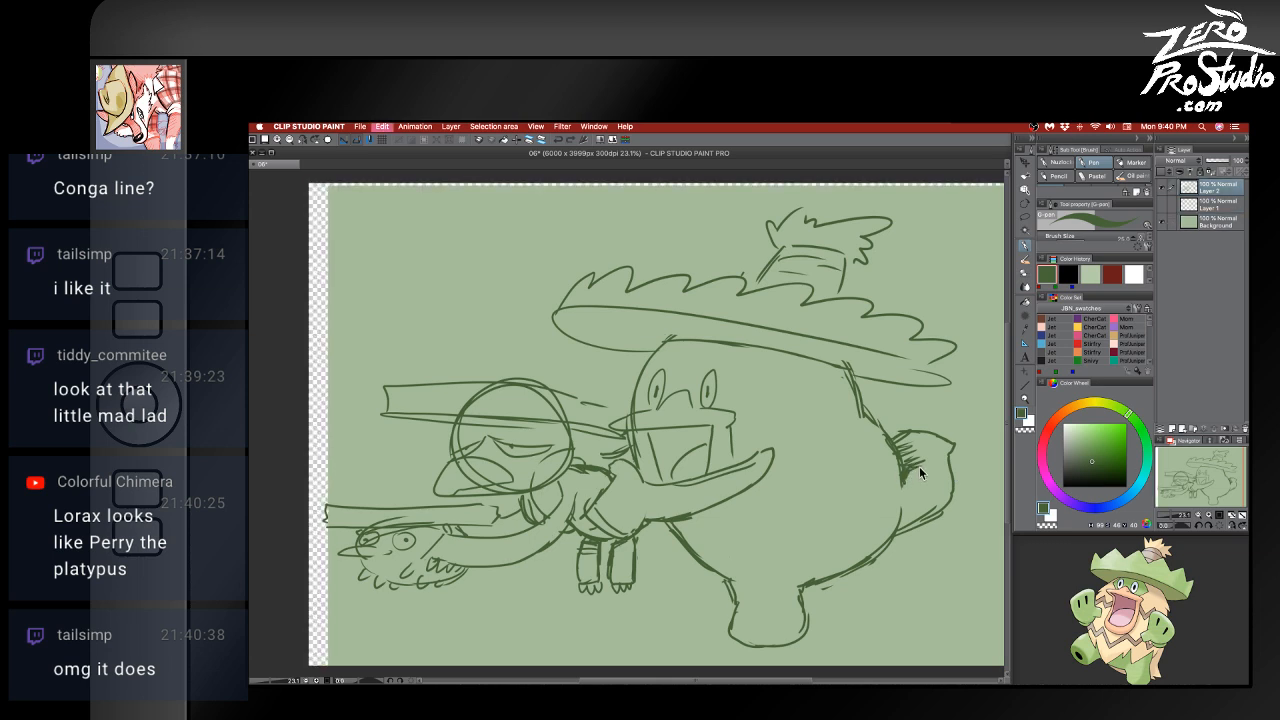
# - Lock the Background layer, reselect Layer 2 and shift the conga-line sketch slightly right and down on the canvas
pyautogui.click(1217, 221)
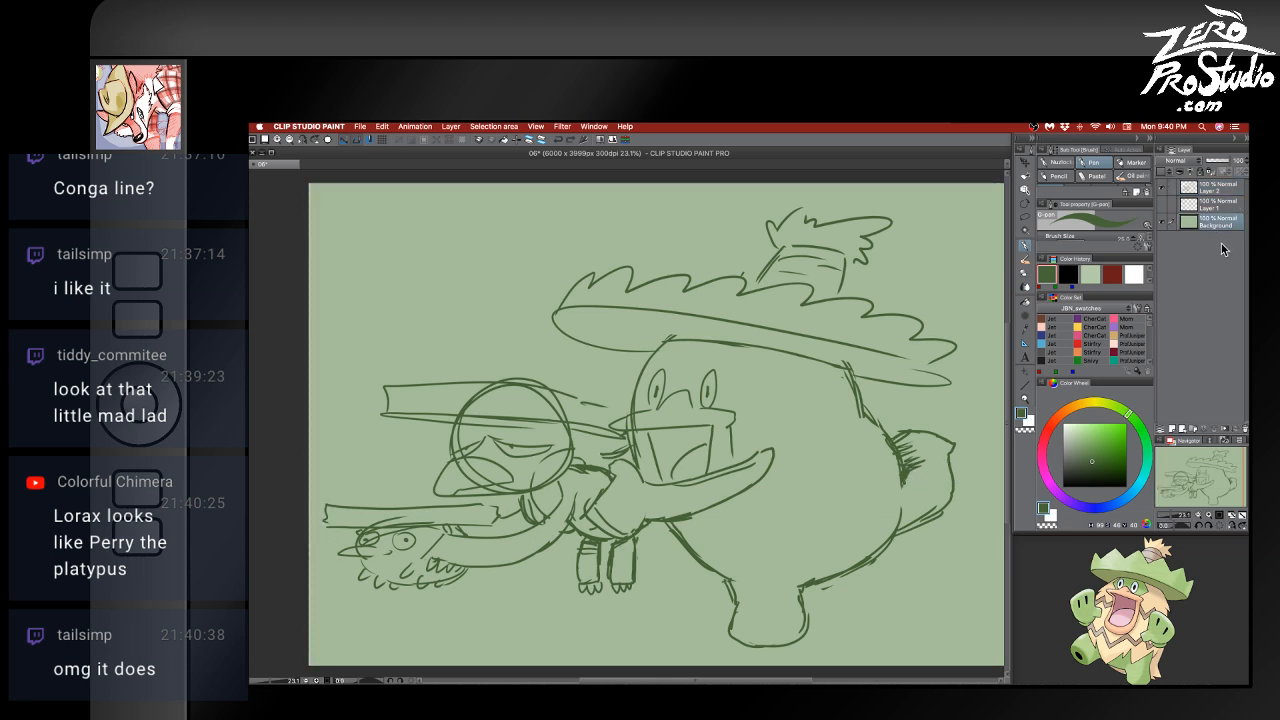
pyautogui.click(1227, 190)
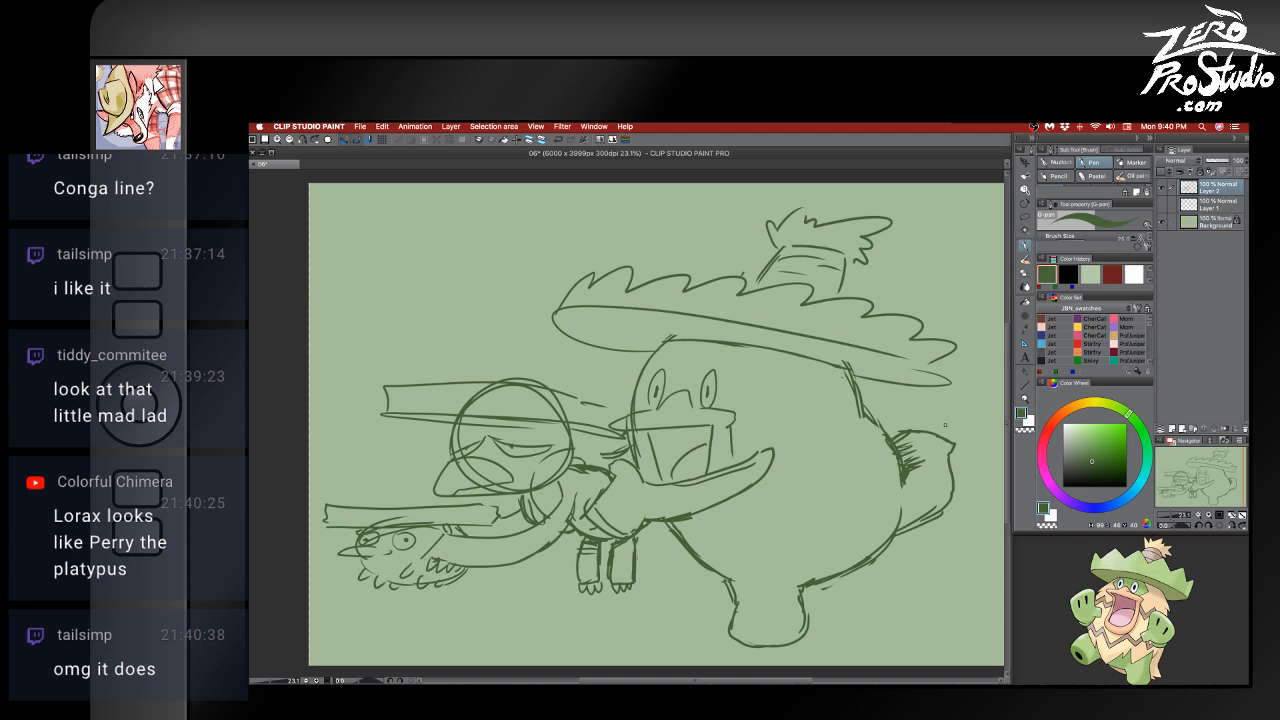
pyautogui.moveTo(905, 468); pyautogui.dragTo(929, 473)
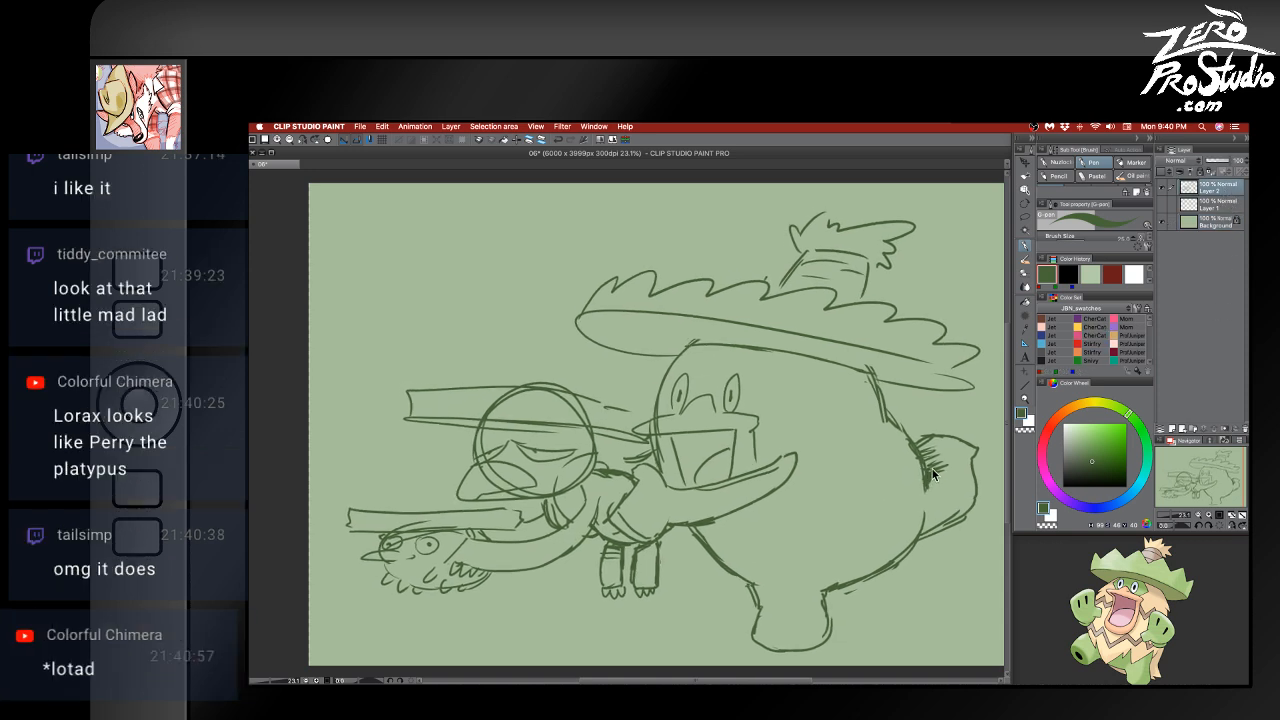
pyautogui.hscroll(2, 910, 490)
pyautogui.hscroll(2, 910, 490)
pyautogui.hscroll(-4, 908, 487)
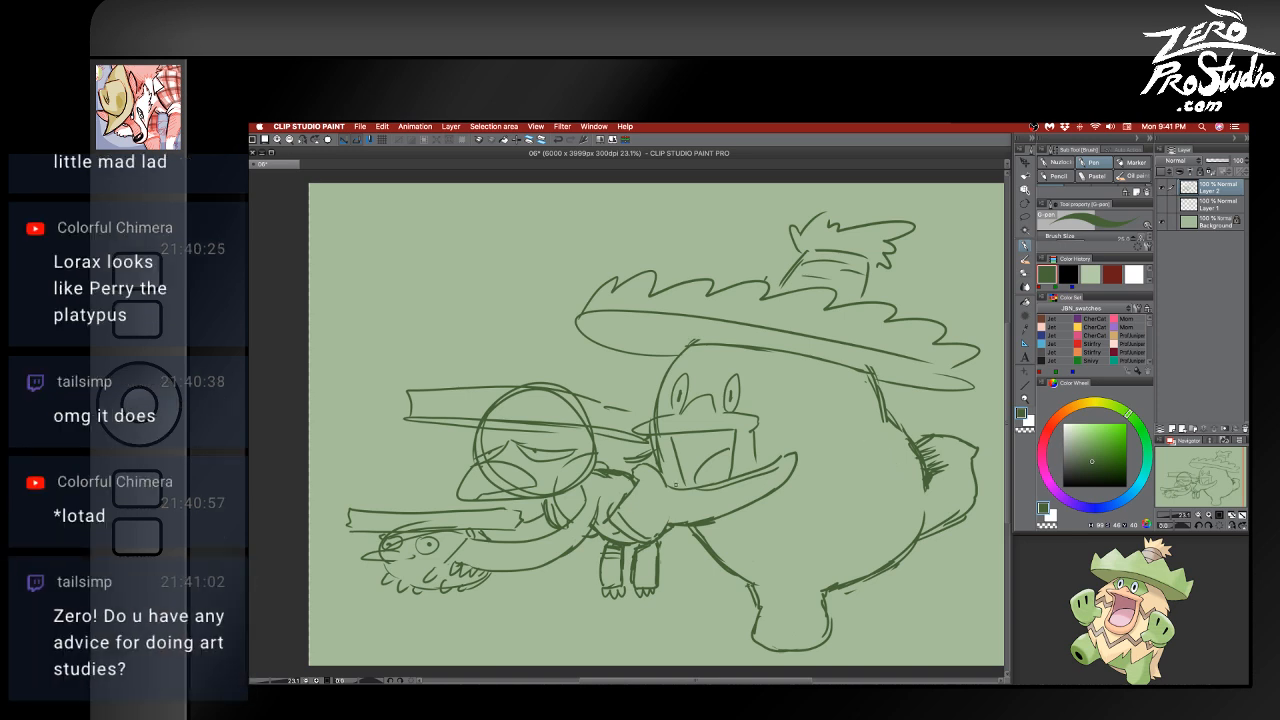
# - Erase Lotad with its lily pad and Lombre's front arm, and sketch a new arm ending in an open, forward-reaching hand
pyautogui.press('e')
pyautogui.moveTo(521, 517)
pyautogui.mouseDown()
pyautogui.moveTo(349, 511)
pyautogui.moveTo(449, 531)
pyautogui.moveTo(387, 534)
pyautogui.moveTo(488, 533)
pyautogui.moveTo(363, 570)
pyautogui.moveTo(364, 553)
pyautogui.moveTo(370, 585)
pyautogui.moveTo(366, 570)
pyautogui.moveTo(493, 566)
pyautogui.moveTo(503, 540)
pyautogui.moveTo(525, 561)
pyautogui.moveTo(583, 516)
pyautogui.moveTo(538, 575)
pyautogui.moveTo(547, 555)
pyautogui.moveTo(472, 583)
pyautogui.mouseUp()
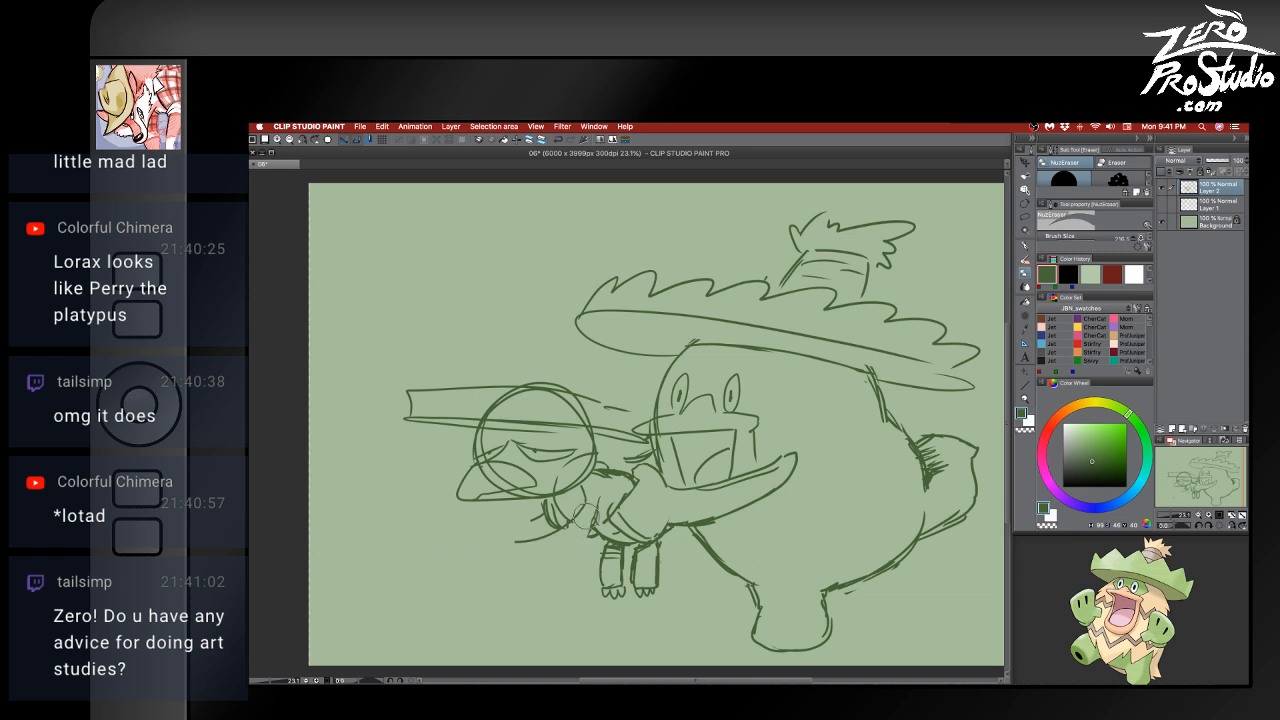
pyautogui.press('p')
pyautogui.moveTo(598, 492); pyautogui.dragTo(563, 567)
pyautogui.press('e')
pyautogui.moveTo(577, 510); pyautogui.dragTo(509, 546)
pyautogui.press('p')
pyautogui.moveTo(577, 507)
pyautogui.mouseDown()
pyautogui.moveTo(542, 563)
pyautogui.moveTo(578, 526)
pyautogui.moveTo(559, 571)
pyautogui.moveTo(495, 530)
pyautogui.moveTo(490, 570)
pyautogui.mouseUp()
pyautogui.press('super+z')
pyautogui.moveTo(482, 564); pyautogui.dragTo(502, 582)
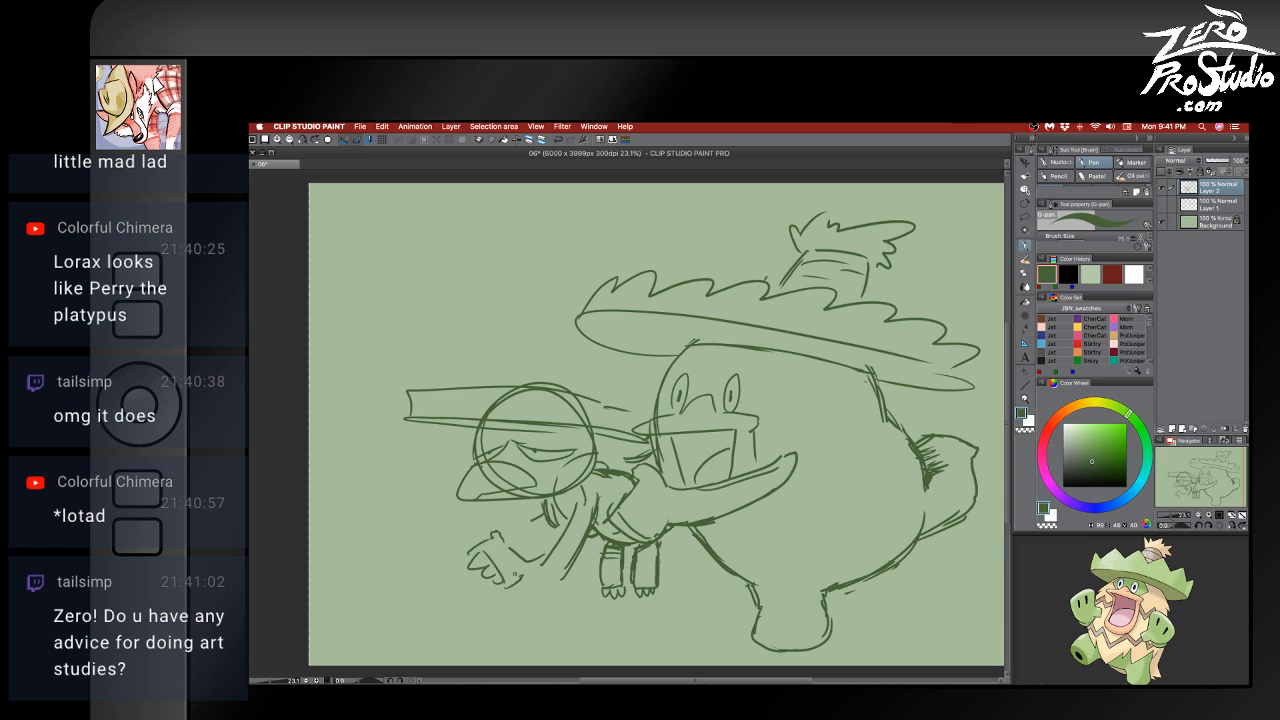
# - Sketch Lotad in front of Lombre as a large round body backed by a curved, tilted lily pad
pyautogui.moveTo(543, 514)
pyautogui.mouseDown()
pyautogui.moveTo(511, 527)
pyautogui.moveTo(427, 459)
pyautogui.mouseUp()
pyautogui.moveTo(475, 522)
pyautogui.mouseDown()
pyautogui.moveTo(388, 484)
pyautogui.moveTo(452, 498)
pyautogui.mouseUp()
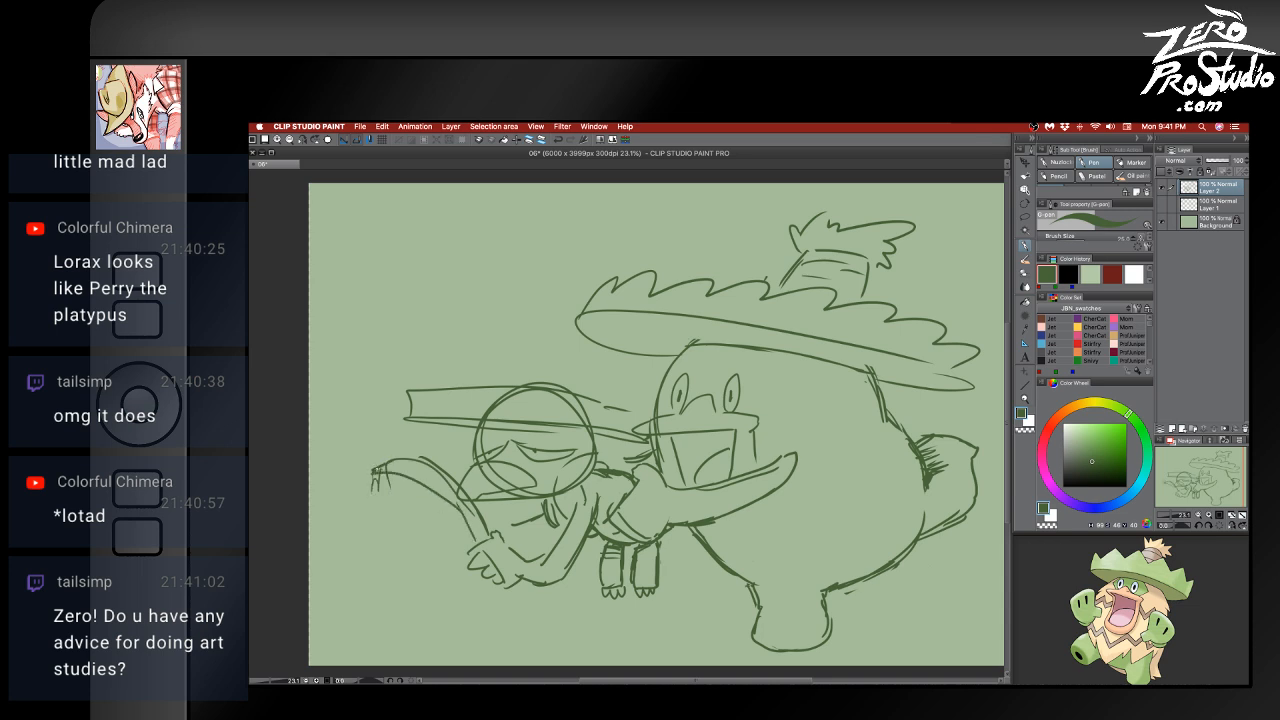
pyautogui.moveTo(373, 473); pyautogui.dragTo(380, 502)
pyautogui.moveTo(370, 479); pyautogui.dragTo(463, 545)
pyautogui.moveTo(419, 503)
pyautogui.mouseDown()
pyautogui.moveTo(463, 551)
pyautogui.moveTo(355, 531)
pyautogui.moveTo(358, 586)
pyautogui.mouseUp()
pyautogui.moveTo(364, 530); pyautogui.dragTo(428, 601)
pyautogui.moveTo(472, 560)
pyautogui.mouseDown()
pyautogui.moveTo(444, 598)
pyautogui.moveTo(422, 602)
pyautogui.moveTo(472, 612)
pyautogui.moveTo(436, 614)
pyautogui.mouseUp()
pyautogui.moveTo(494, 580); pyautogui.dragTo(440, 606)
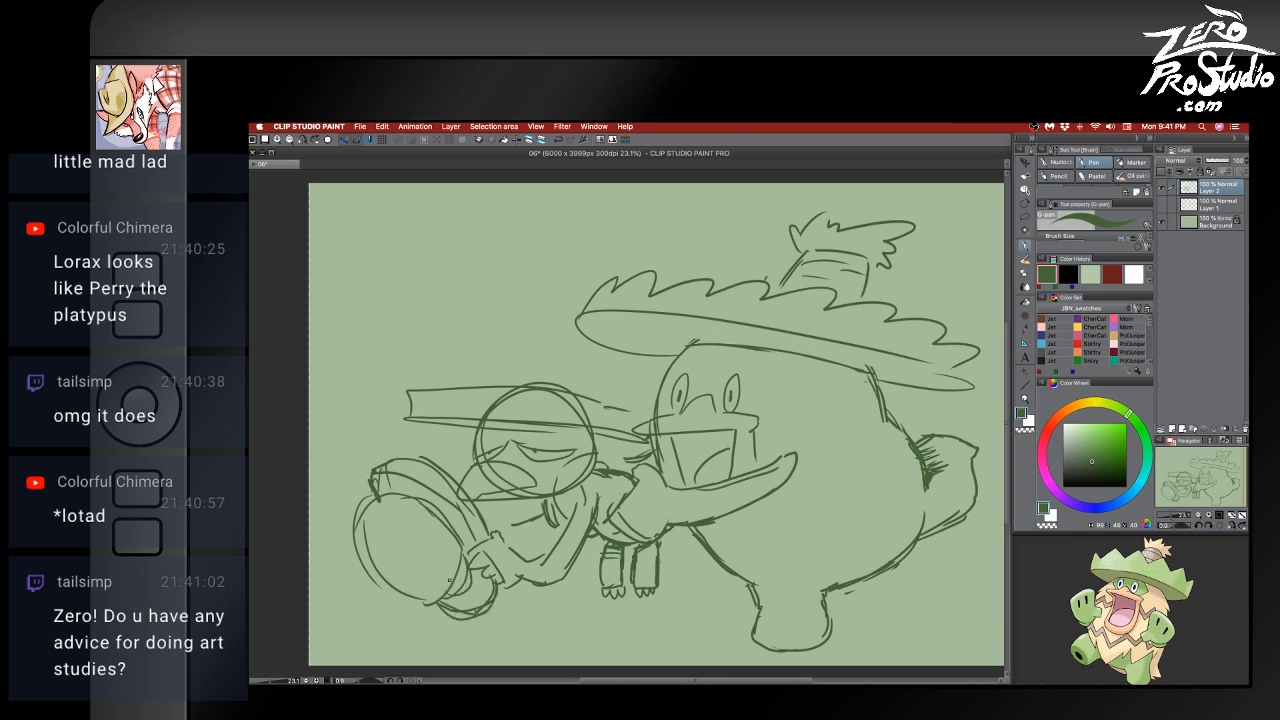
pyautogui.moveTo(598, 560); pyautogui.dragTo(597, 571)
pyautogui.moveTo(442, 602); pyautogui.dragTo(486, 612)
pyautogui.press('super+z')
pyautogui.press('super+z')
# - Erase Lombre's forearm and hand and redraw them with the fingers gripping the inner edge of Lotad's lily pad
pyautogui.press('e')
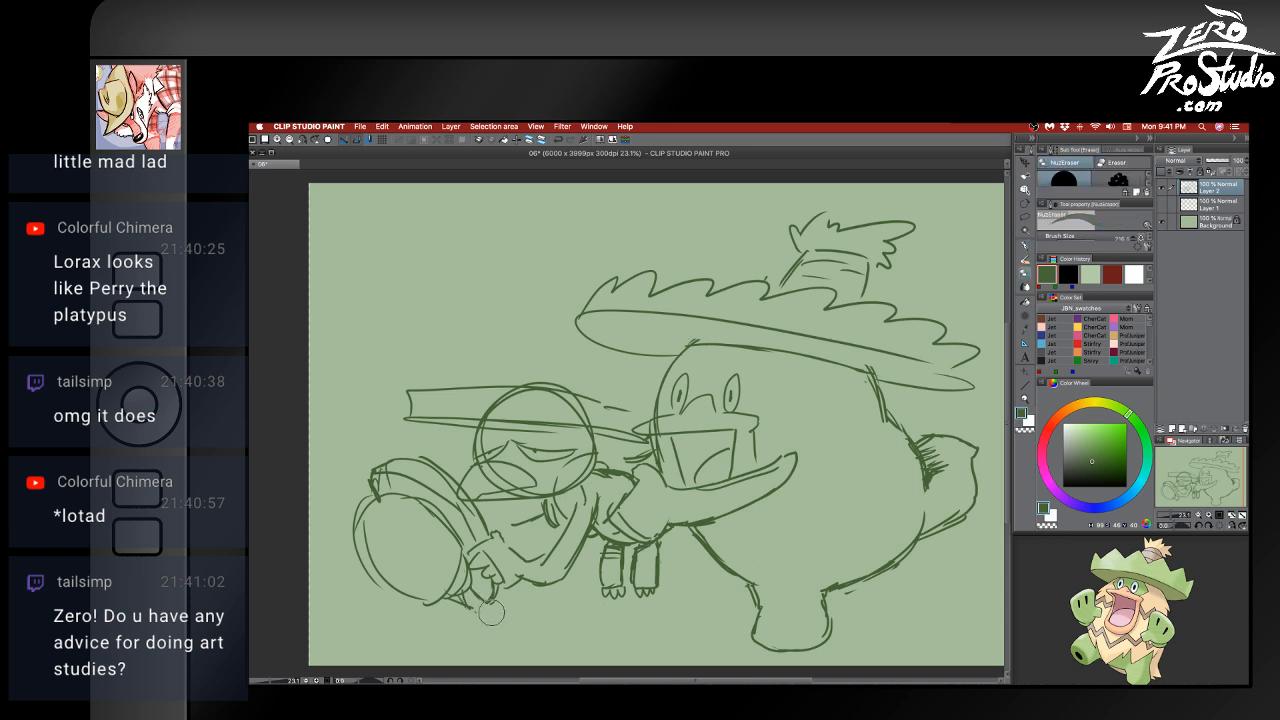
pyautogui.press('b')
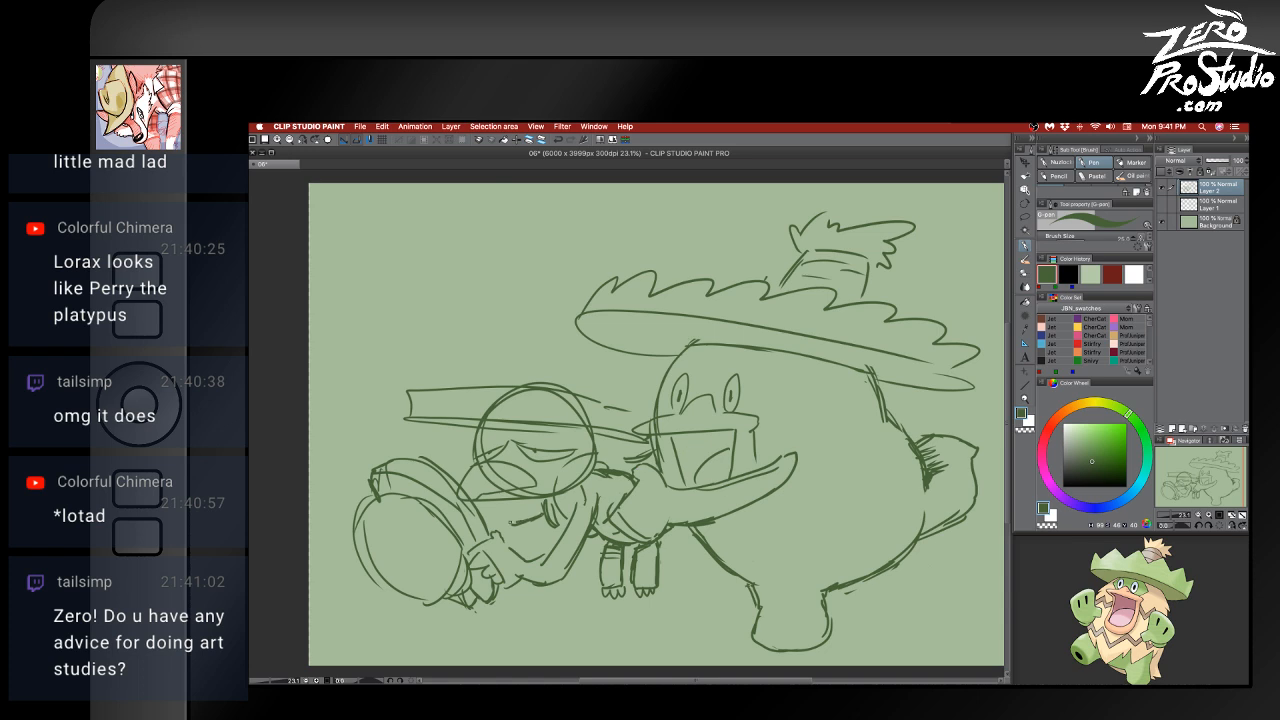
pyautogui.moveTo(515, 517)
pyautogui.mouseDown()
pyautogui.moveTo(485, 523)
pyautogui.moveTo(531, 537)
pyautogui.moveTo(550, 580)
pyautogui.moveTo(480, 555)
pyautogui.moveTo(494, 572)
pyautogui.mouseUp()
pyautogui.press('e')
pyautogui.press('p')
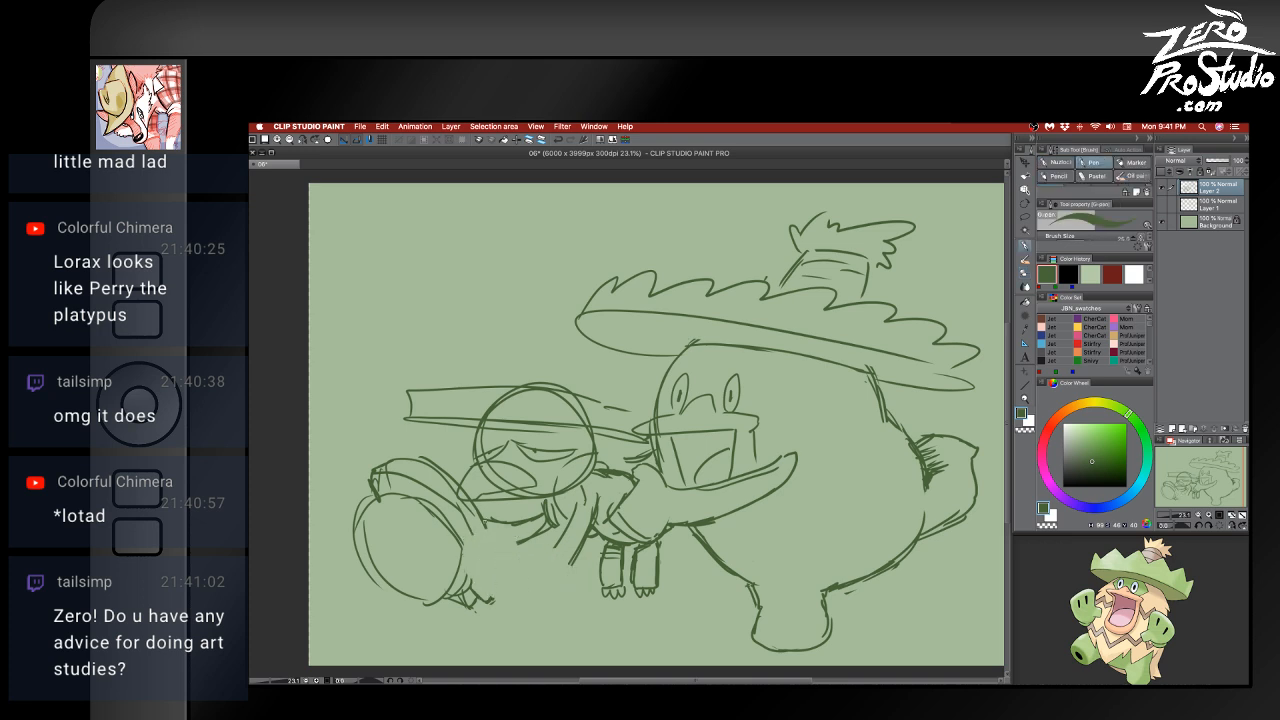
pyautogui.press('e')
pyautogui.moveTo(466, 502)
pyautogui.mouseDown()
pyautogui.moveTo(472, 539)
pyautogui.moveTo(551, 552)
pyautogui.moveTo(508, 552)
pyautogui.moveTo(544, 578)
pyautogui.mouseUp()
pyautogui.press('p')
pyautogui.press('e')
pyautogui.press('p')
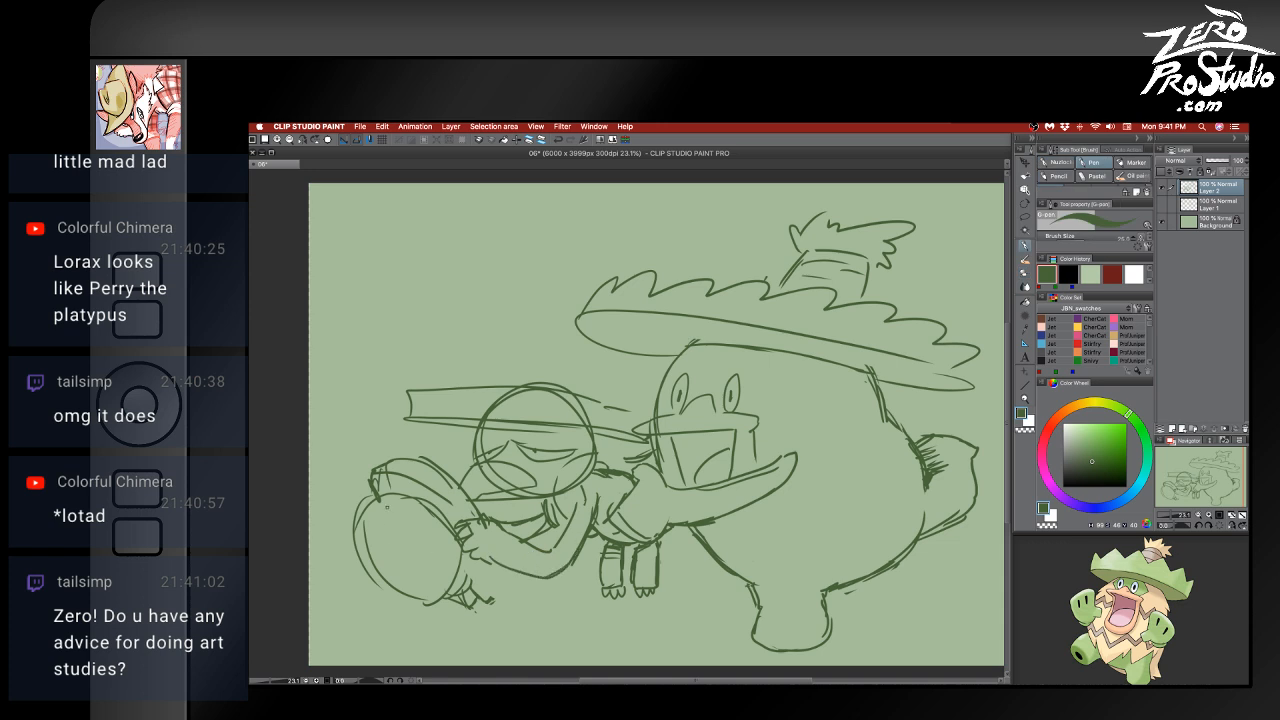
# - Rework the lily pad's upper rim, add Lombre's far fingers around its outer edge and redraw Lotad's body as a smaller circle
pyautogui.press('e')
pyautogui.moveTo(387, 507)
pyautogui.mouseDown()
pyautogui.moveTo(350, 560)
pyautogui.moveTo(372, 476)
pyautogui.mouseUp()
pyautogui.moveTo(372, 472); pyautogui.dragTo(350, 528)
pyautogui.moveTo(372, 473); pyautogui.dragTo(354, 540)
pyautogui.moveTo(437, 502)
pyautogui.mouseDown()
pyautogui.moveTo(377, 503)
pyautogui.moveTo(391, 594)
pyautogui.moveTo(464, 562)
pyautogui.mouseUp()
pyautogui.moveTo(397, 499)
pyautogui.mouseDown()
pyautogui.moveTo(448, 586)
pyautogui.moveTo(456, 538)
pyautogui.moveTo(430, 602)
pyautogui.moveTo(390, 592)
pyautogui.moveTo(479, 608)
pyautogui.mouseUp()
pyautogui.press('e')
pyautogui.press('b')
pyautogui.press('e')
pyautogui.press('b')
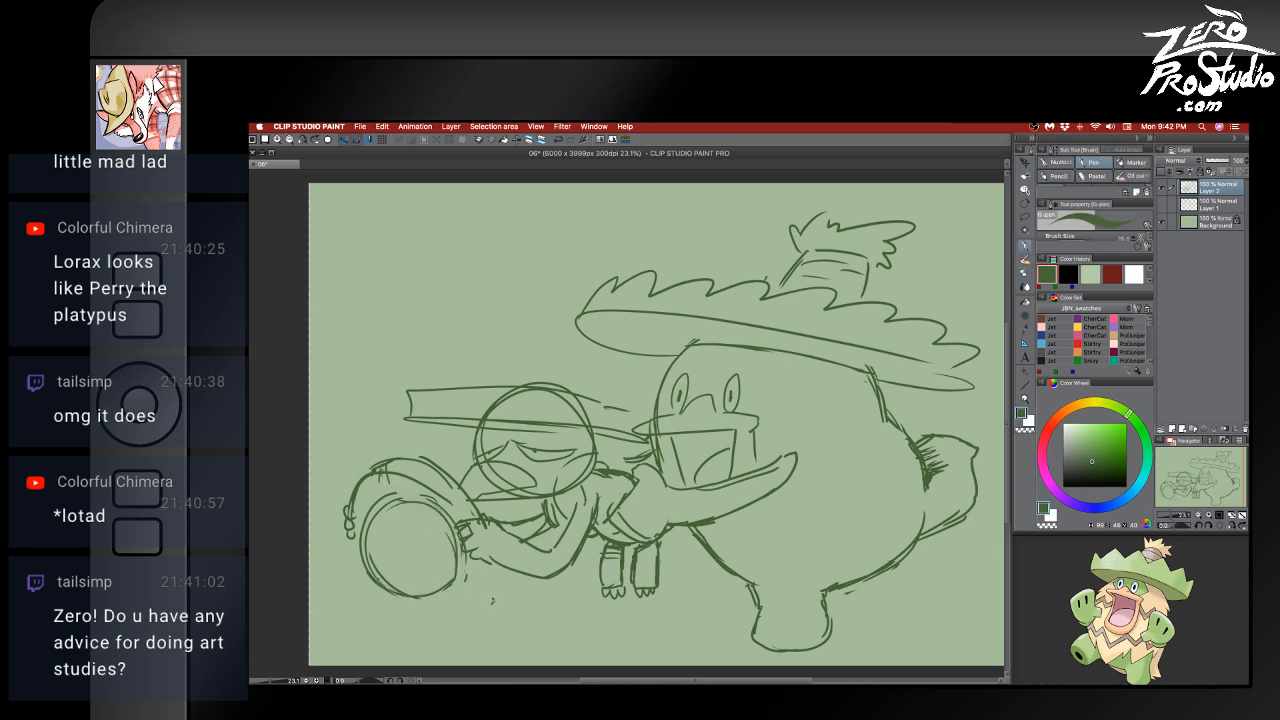
# - Close the lily pad's lower rim around Lotad and sketch a rounded lobe below Lombre's gripping hand
pyautogui.press('super+z')
pyautogui.moveTo(352, 528)
pyautogui.mouseDown()
pyautogui.moveTo(368, 585)
pyautogui.moveTo(404, 610)
pyautogui.moveTo(449, 616)
pyautogui.moveTo(462, 609)
pyautogui.moveTo(447, 615)
pyautogui.moveTo(452, 601)
pyautogui.moveTo(490, 614)
pyautogui.moveTo(498, 572)
pyautogui.moveTo(503, 598)
pyautogui.moveTo(474, 608)
pyautogui.mouseUp()
pyautogui.press('super+z')
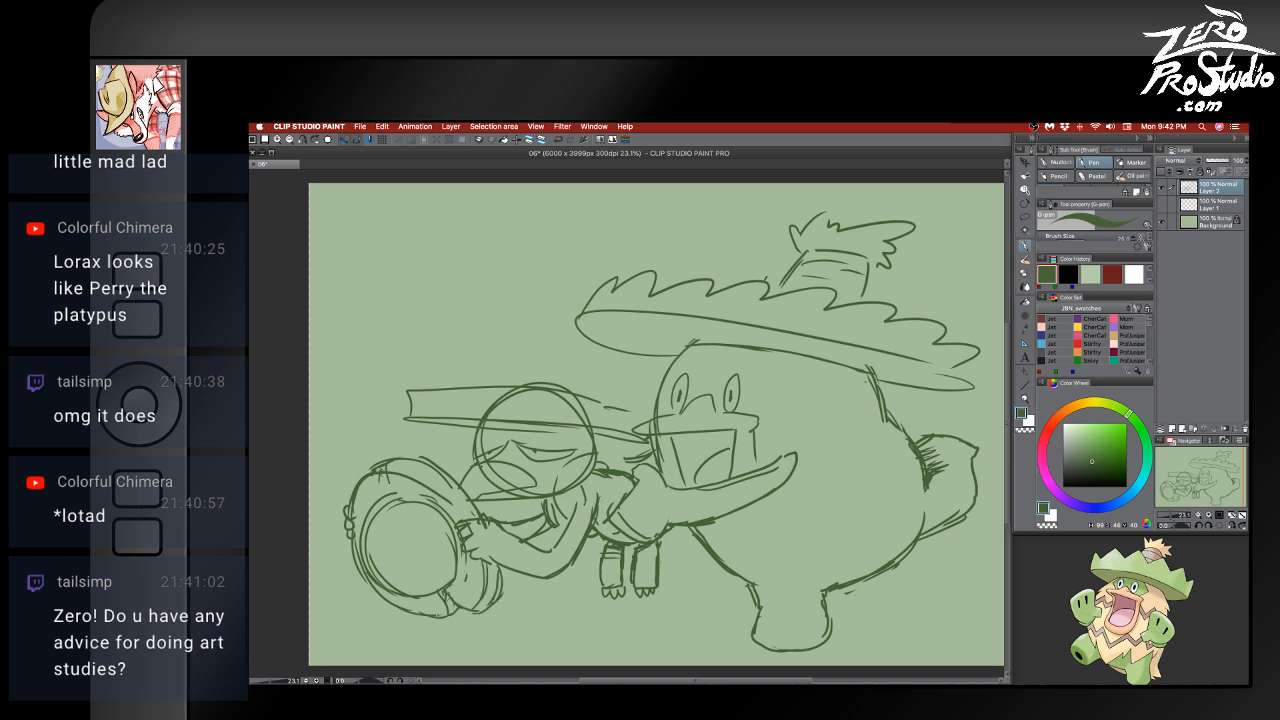
pyautogui.press('e')
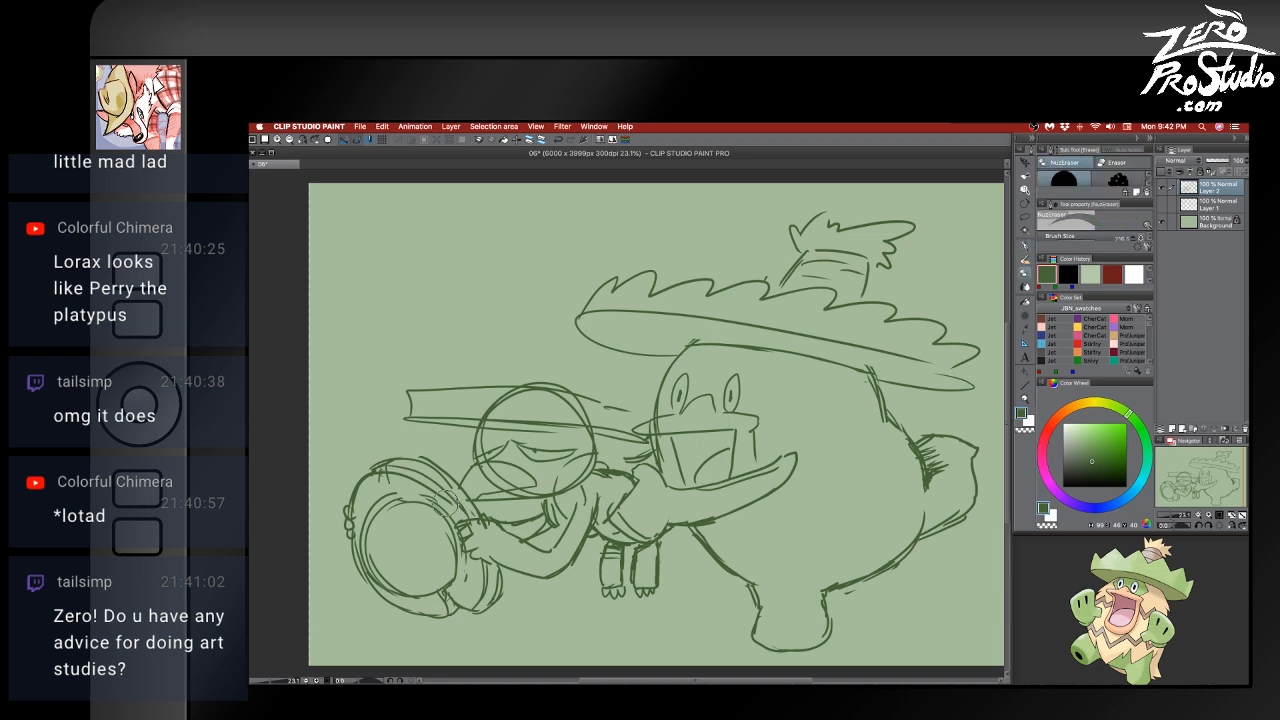
# - Draw Lotad's eye and small scalloped marks inside the round body
pyautogui.press('p')
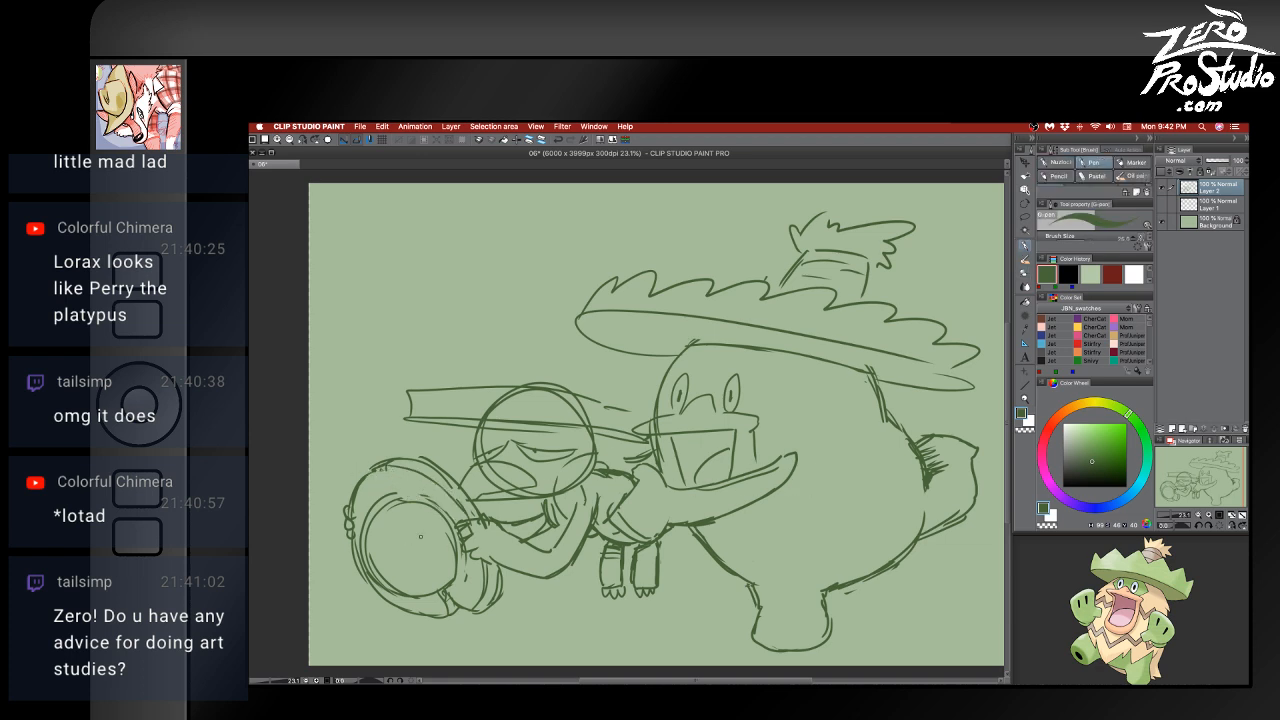
pyautogui.moveTo(421, 535)
pyautogui.mouseDown()
pyautogui.moveTo(429, 570)
pyautogui.moveTo(368, 551)
pyautogui.mouseUp()
pyautogui.moveTo(374, 553); pyautogui.dragTo(375, 579)
pyautogui.moveTo(367, 525)
pyautogui.mouseDown()
pyautogui.moveTo(431, 518)
pyautogui.moveTo(379, 498)
pyautogui.moveTo(371, 515)
pyautogui.moveTo(446, 526)
pyautogui.mouseUp()
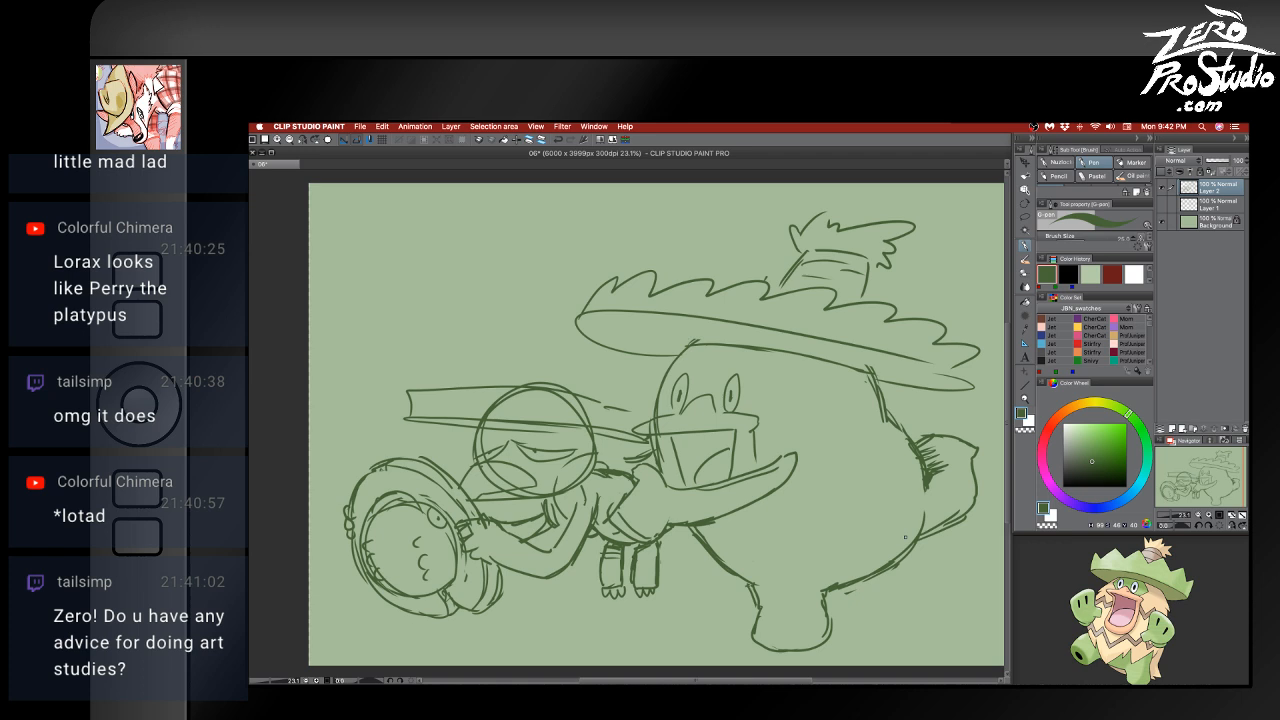
# - Duplicate Layer 2, hide the copy and reselect the original Layer 2
pyautogui.scroll(3, 905, 537)
pyautogui.scroll(-6, 951, 611)
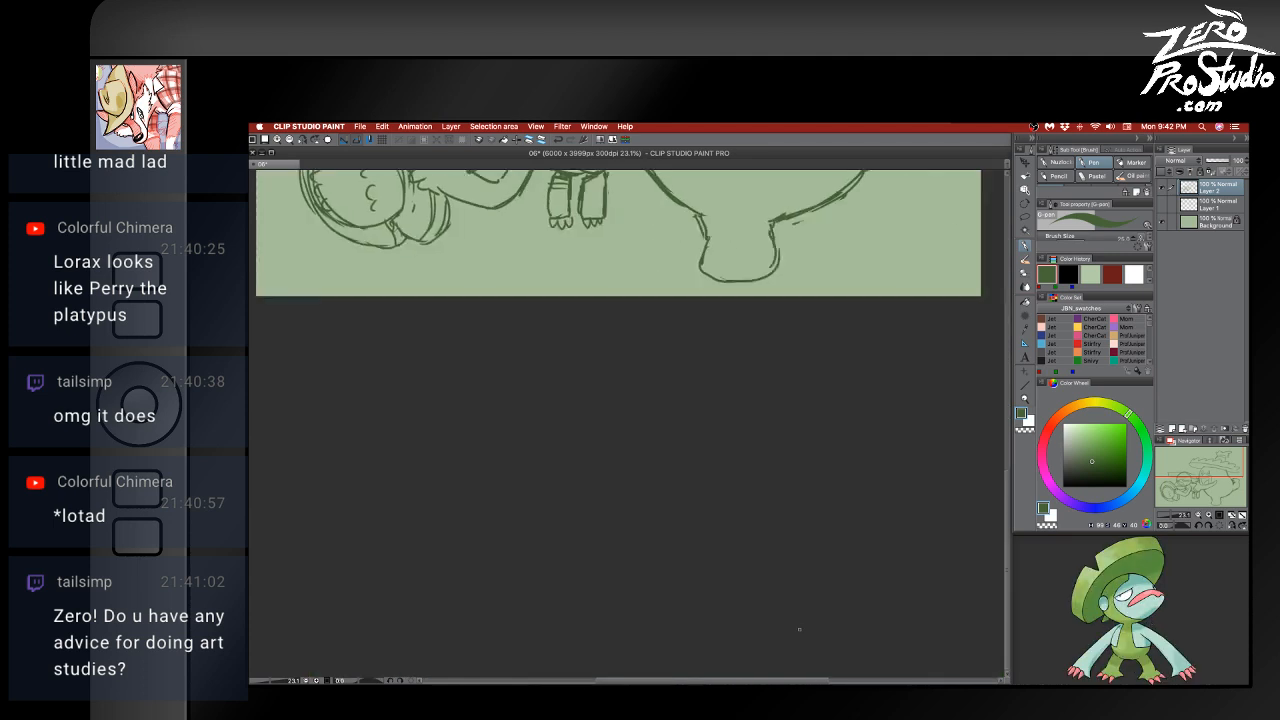
pyautogui.scroll(5, 799, 629)
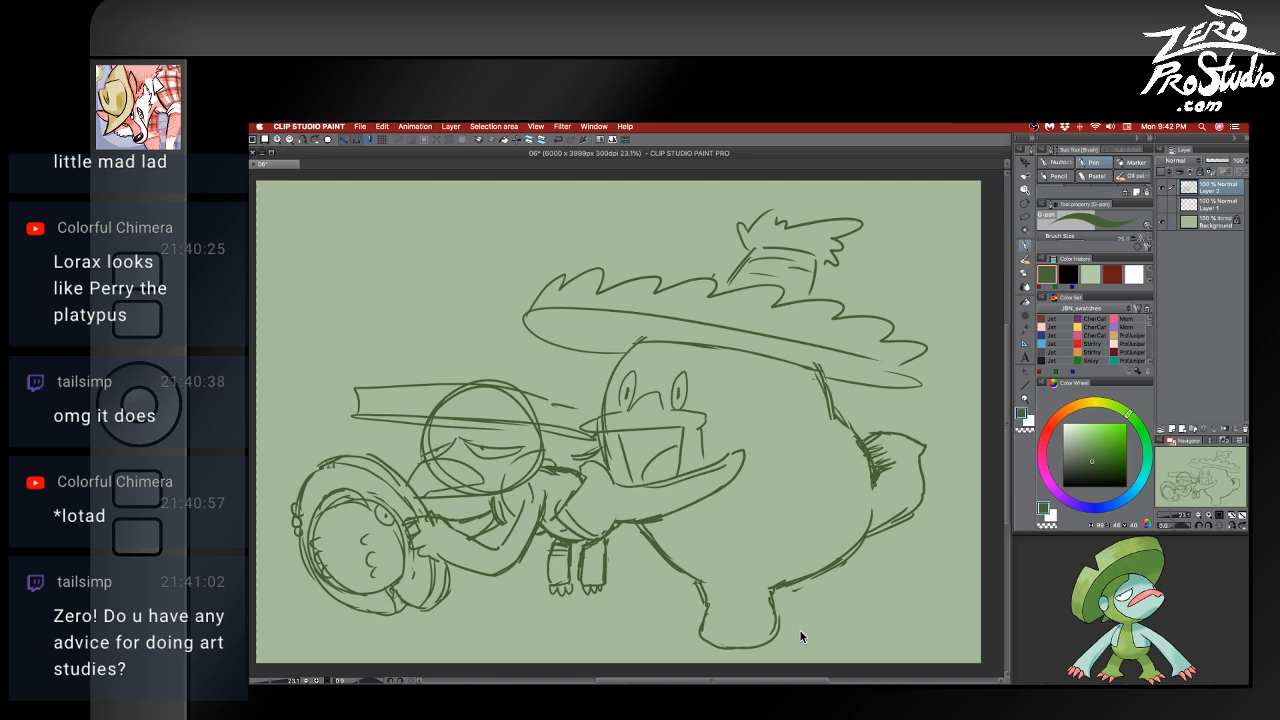
pyautogui.press('super+j')
pyautogui.click(1162, 188)
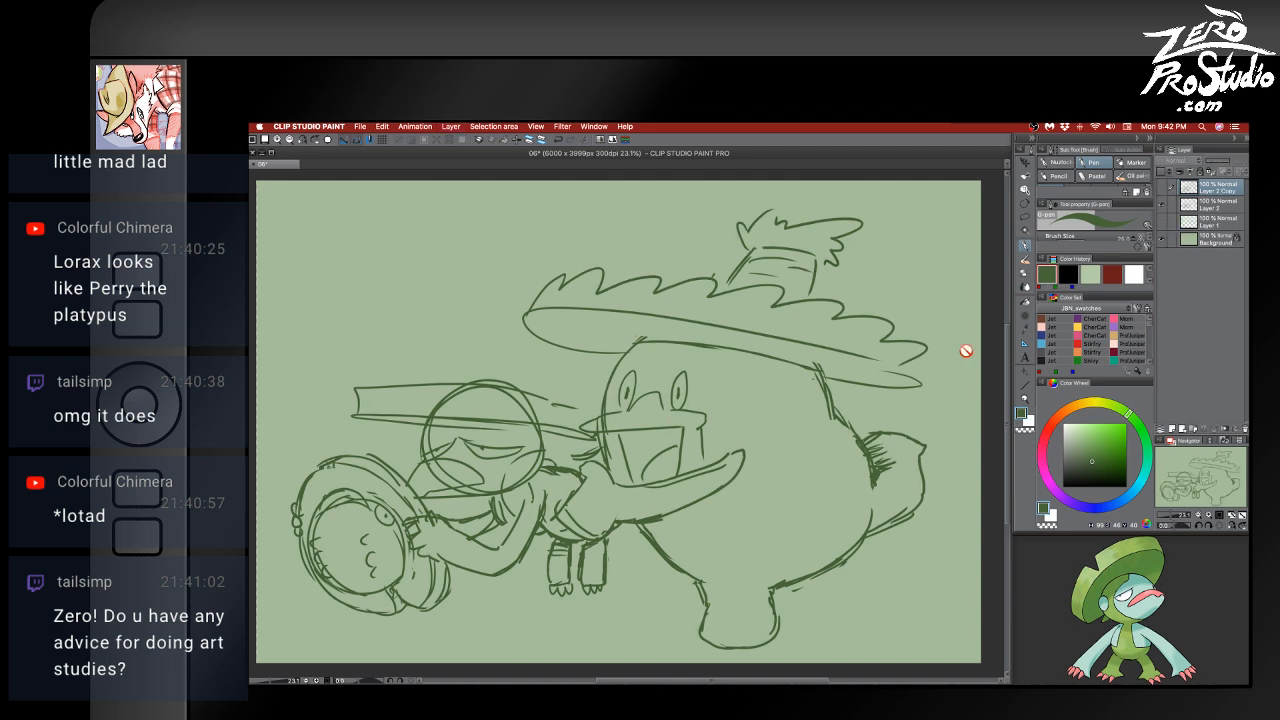
pyautogui.click(1210, 205)
# - Erase Lotad, its lily pad, and Lombre's arms and facial features from Layer 2
pyautogui.press('e')
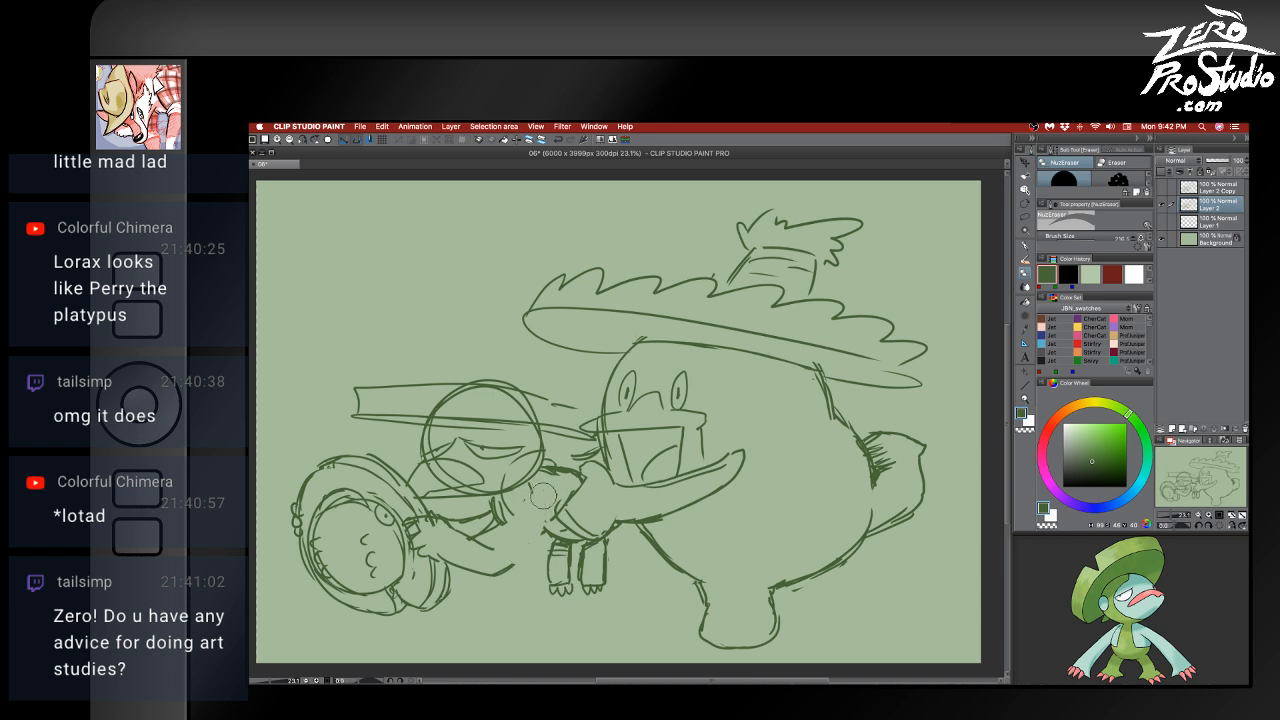
pyautogui.moveTo(542, 496)
pyautogui.mouseDown()
pyautogui.moveTo(472, 568)
pyautogui.moveTo(462, 530)
pyautogui.moveTo(402, 542)
pyautogui.moveTo(398, 474)
pyautogui.moveTo(318, 478)
pyautogui.moveTo(350, 505)
pyautogui.moveTo(288, 570)
pyautogui.moveTo(382, 544)
pyautogui.moveTo(425, 600)
pyautogui.moveTo(397, 574)
pyautogui.mouseUp()
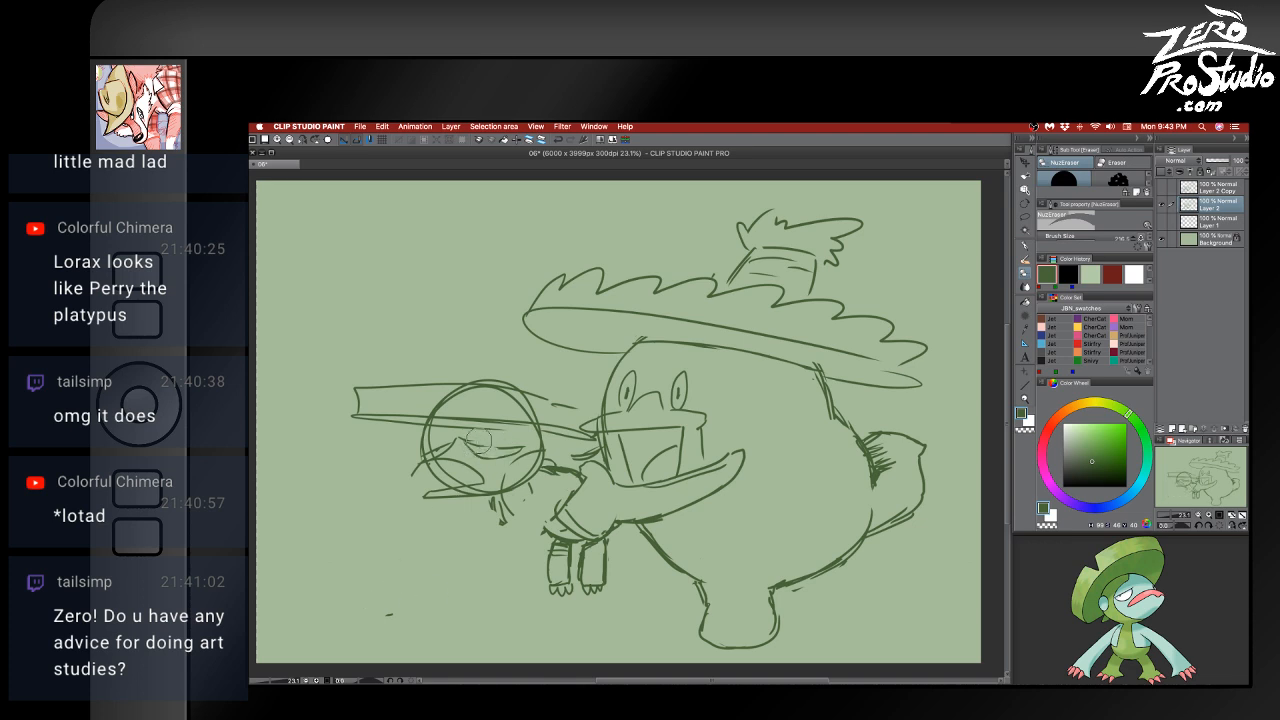
pyautogui.moveTo(478, 440)
pyautogui.mouseDown()
pyautogui.moveTo(438, 446)
pyautogui.moveTo(505, 451)
pyautogui.moveTo(451, 484)
pyautogui.mouseUp()
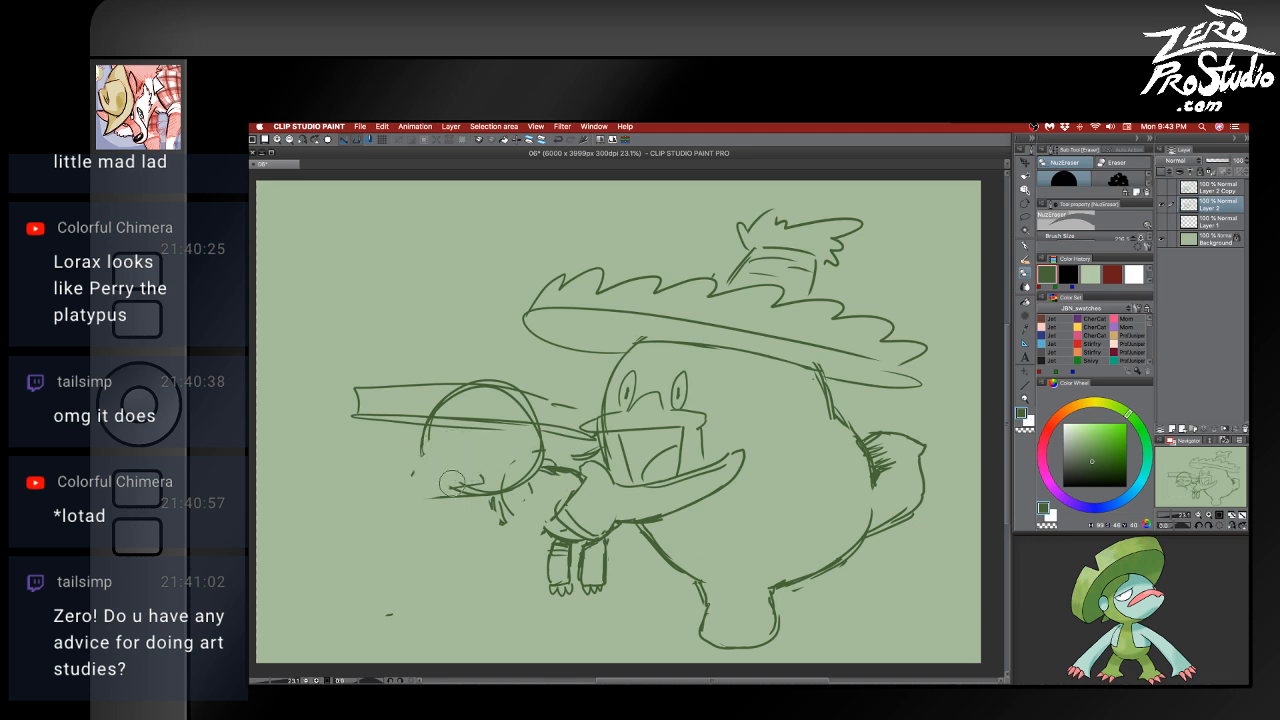
# - Redraw Lombre's beak as a wide open bill jutting forward past the head, undoing the stray attempts
pyautogui.press('p')
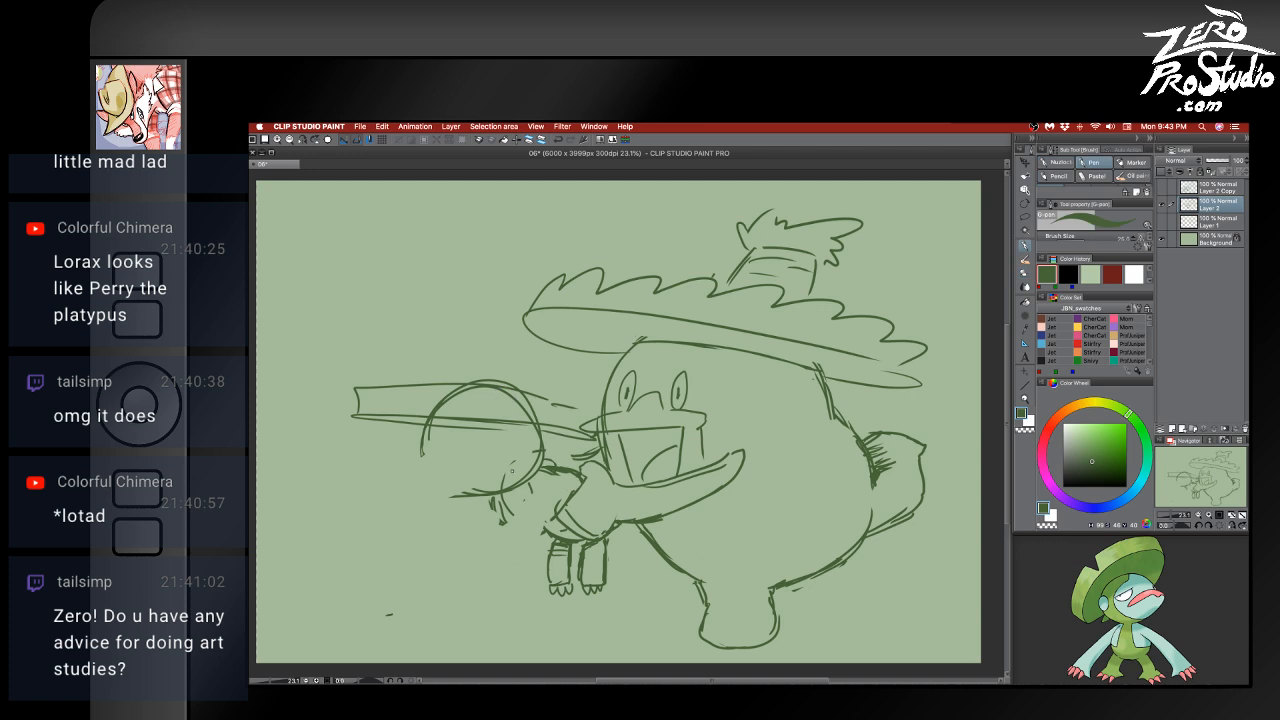
pyautogui.moveTo(518, 488)
pyautogui.mouseDown()
pyautogui.moveTo(500, 436)
pyautogui.moveTo(506, 374)
pyautogui.mouseUp()
pyautogui.hotkey('ctrl', 'z')
pyautogui.moveTo(426, 440)
pyautogui.mouseDown()
pyautogui.moveTo(379, 446)
pyautogui.moveTo(405, 448)
pyautogui.moveTo(389, 456)
pyautogui.moveTo(471, 498)
pyautogui.mouseUp()
pyautogui.hotkey('ctrl', 'z')
pyautogui.hotkey('ctrl', 'z')
pyautogui.moveTo(400, 456)
pyautogui.mouseDown()
pyautogui.moveTo(488, 477)
pyautogui.moveTo(448, 508)
pyautogui.moveTo(440, 490)
pyautogui.moveTo(476, 474)
pyautogui.mouseUp()
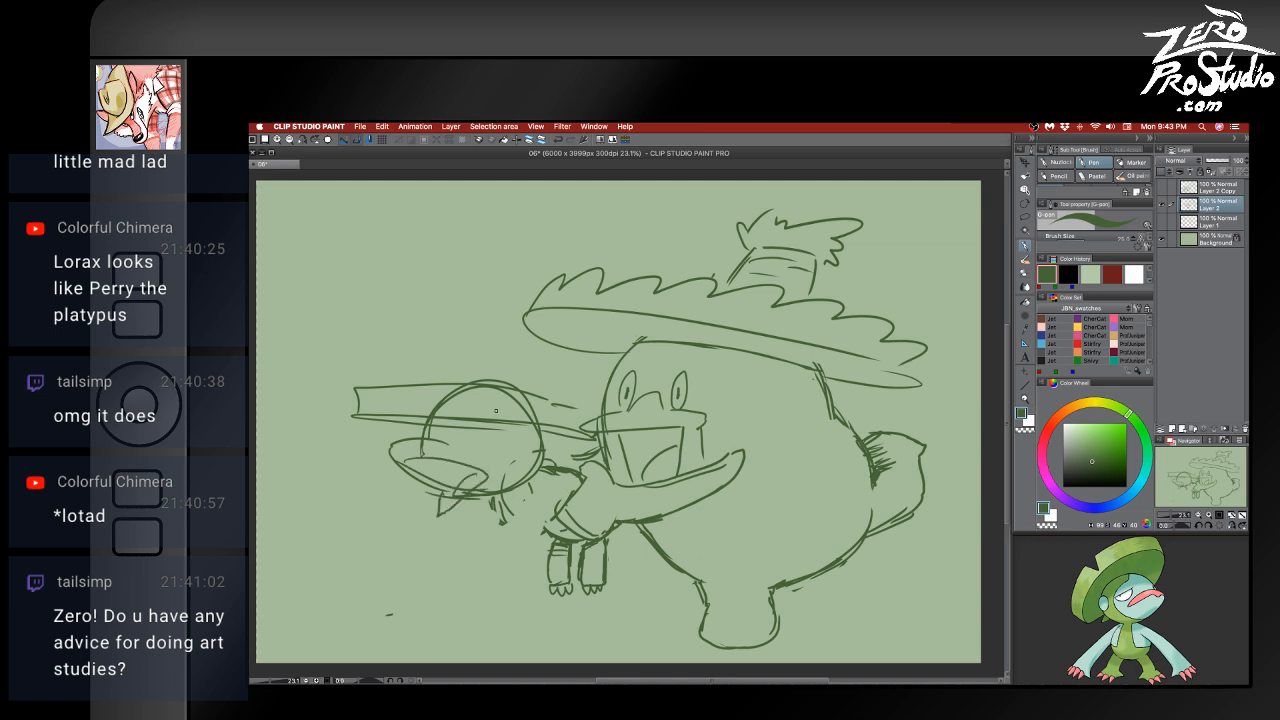
pyautogui.moveTo(474, 424)
pyautogui.mouseDown()
pyautogui.moveTo(525, 444)
pyautogui.moveTo(473, 428)
pyautogui.moveTo(512, 443)
pyautogui.moveTo(509, 457)
pyautogui.moveTo(522, 451)
pyautogui.mouseUp()
pyautogui.press('super+z')
pyautogui.press('super+z')
pyautogui.press('super+z')
# - Draw Lombre's half-lidded, scowling eyes above the new beak and clean up the lines around the near eye
pyautogui.moveTo(428, 433)
pyautogui.mouseDown()
pyautogui.moveTo(454, 422)
pyautogui.moveTo(452, 438)
pyautogui.moveTo(455, 424)
pyautogui.mouseUp()
pyautogui.moveTo(440, 427); pyautogui.dragTo(452, 440)
pyautogui.moveTo(511, 441); pyautogui.dragTo(525, 446)
pyautogui.press('e')
pyautogui.moveTo(498, 439); pyautogui.dragTo(528, 451)
pyautogui.press('b')
pyautogui.press('e')
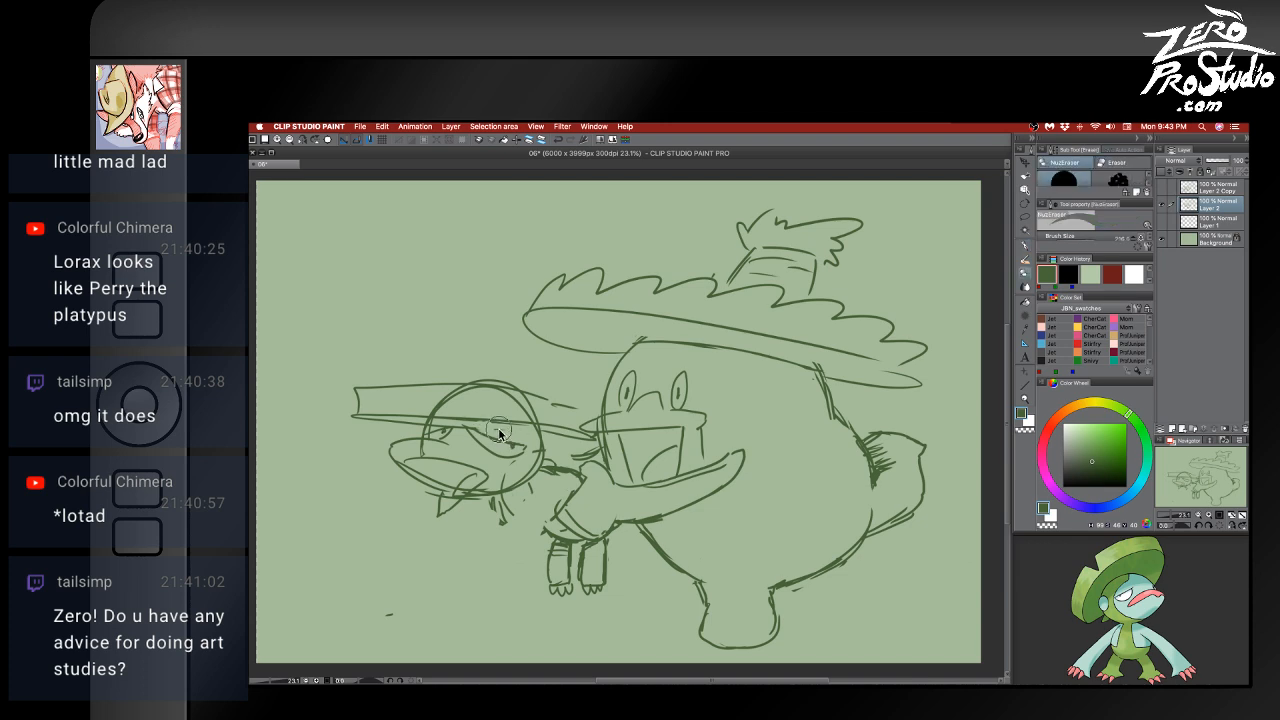
pyautogui.moveTo(497, 434); pyautogui.dragTo(466, 424)
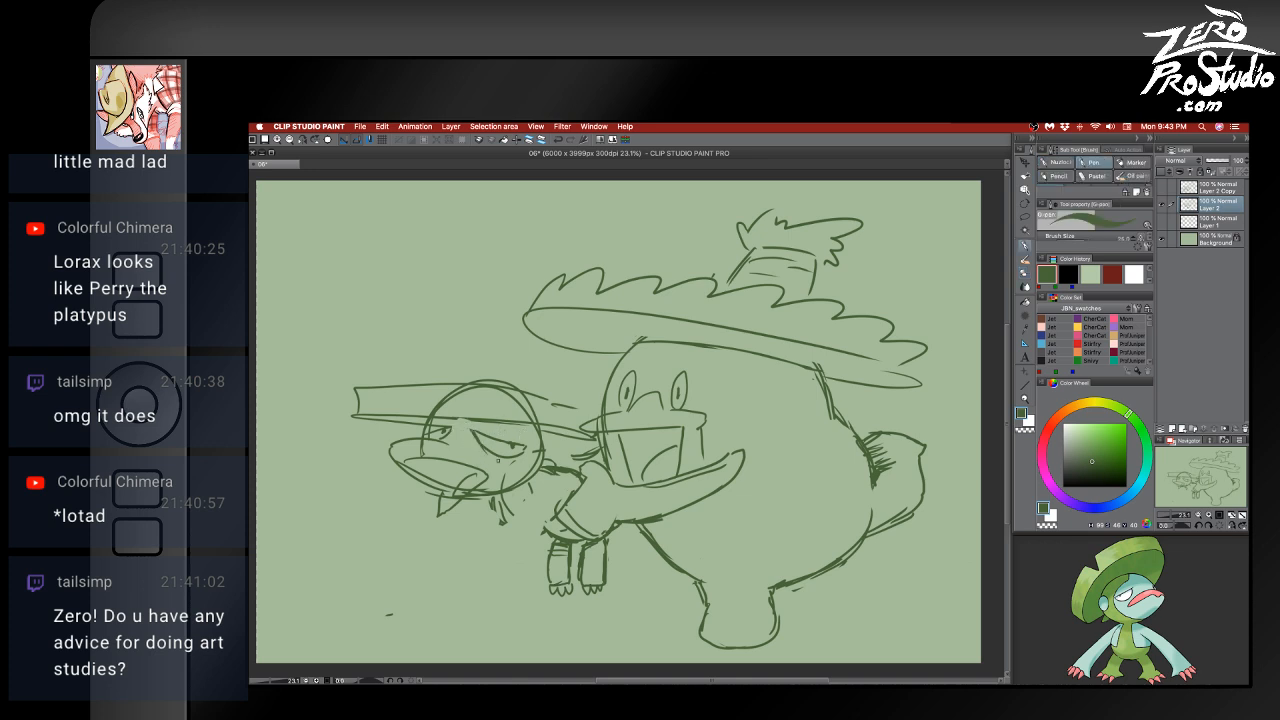
# - Add hatched shading along the underside of Lombre's lily pad on both sides of the head
pyautogui.press('p')
pyautogui.moveTo(481, 415); pyautogui.dragTo(495, 419)
pyautogui.moveTo(435, 419); pyautogui.dragTo(455, 423)
pyautogui.moveTo(375, 421); pyautogui.dragTo(421, 430)
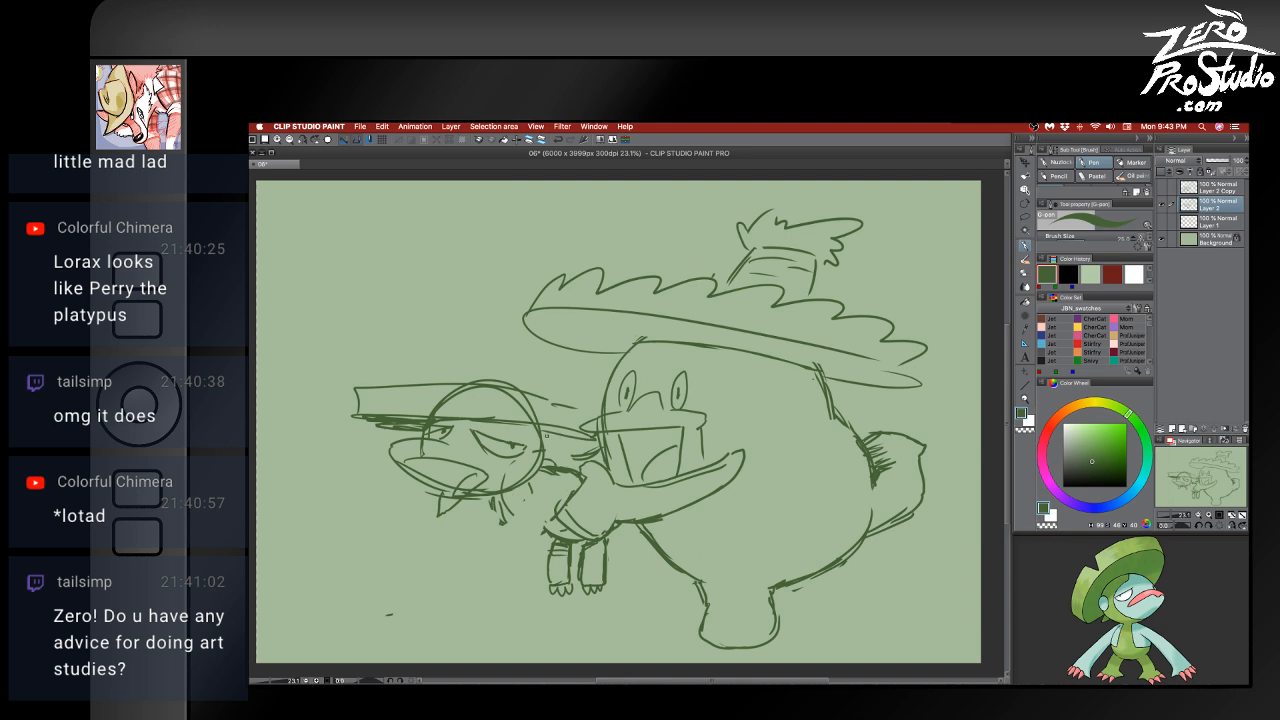
pyautogui.moveTo(536, 436); pyautogui.dragTo(578, 443)
pyautogui.moveTo(550, 439); pyautogui.dragTo(584, 447)
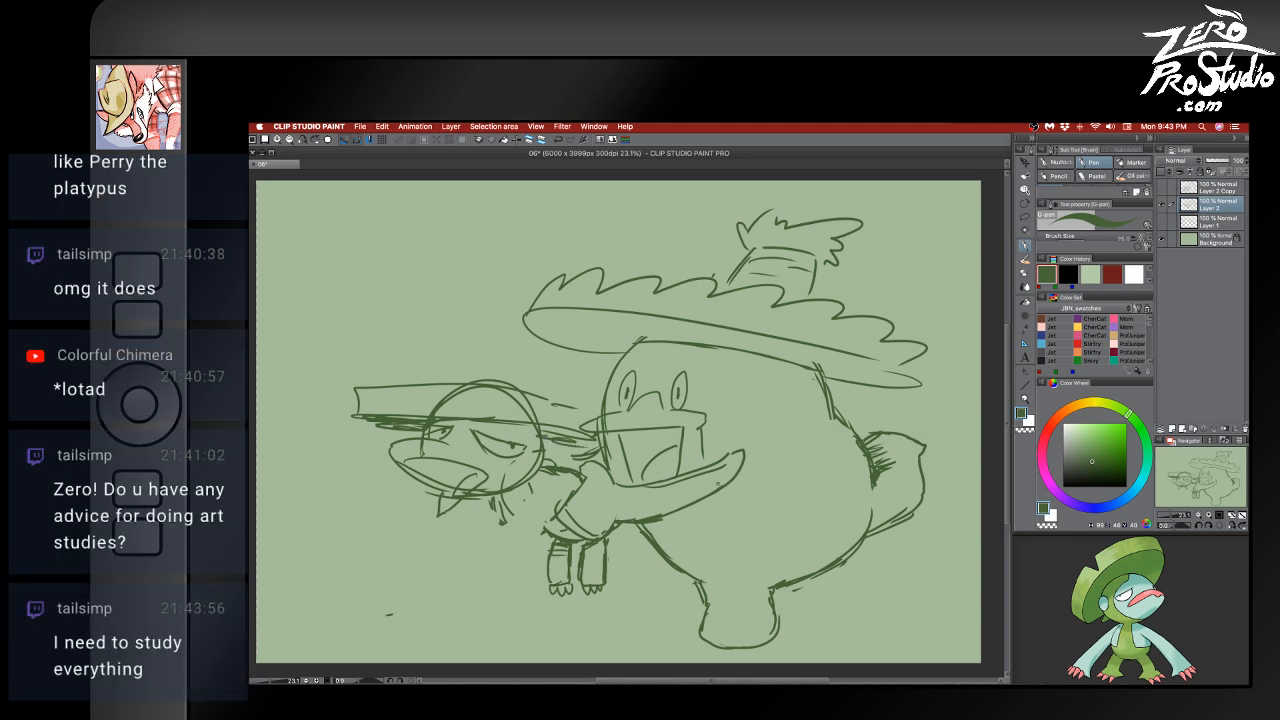
# - Erase the line crossing Ludicolo's upper beak and darken the beak's lower edge and the side of the open mouth
pyautogui.press('e')
pyautogui.moveTo(608, 420)
pyautogui.mouseDown()
pyautogui.moveTo(599, 432)
pyautogui.moveTo(583, 422)
pyautogui.moveTo(603, 430)
pyautogui.moveTo(635, 408)
pyautogui.mouseUp()
pyautogui.press('b')
pyautogui.press('e')
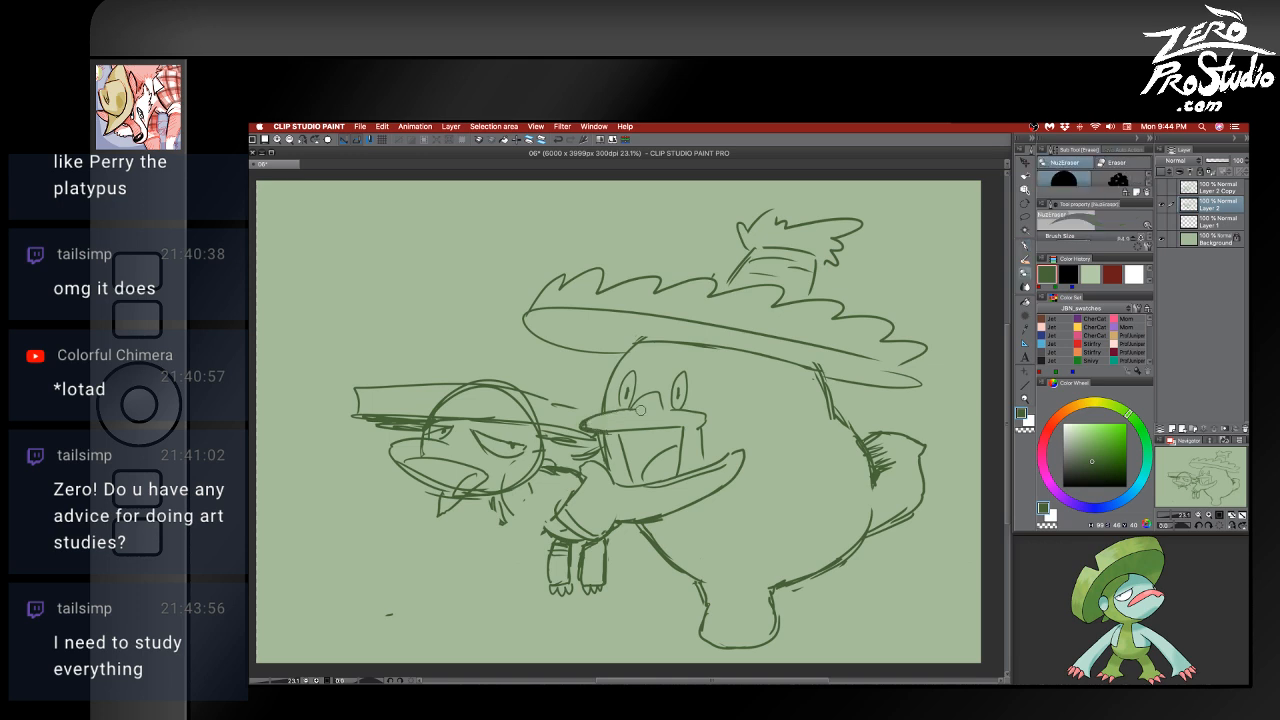
pyautogui.press('b')
pyautogui.moveTo(598, 436); pyautogui.dragTo(674, 431)
pyautogui.moveTo(616, 433)
pyautogui.mouseDown()
pyautogui.moveTo(676, 429)
pyautogui.moveTo(623, 460)
pyautogui.moveTo(629, 480)
pyautogui.mouseUp()
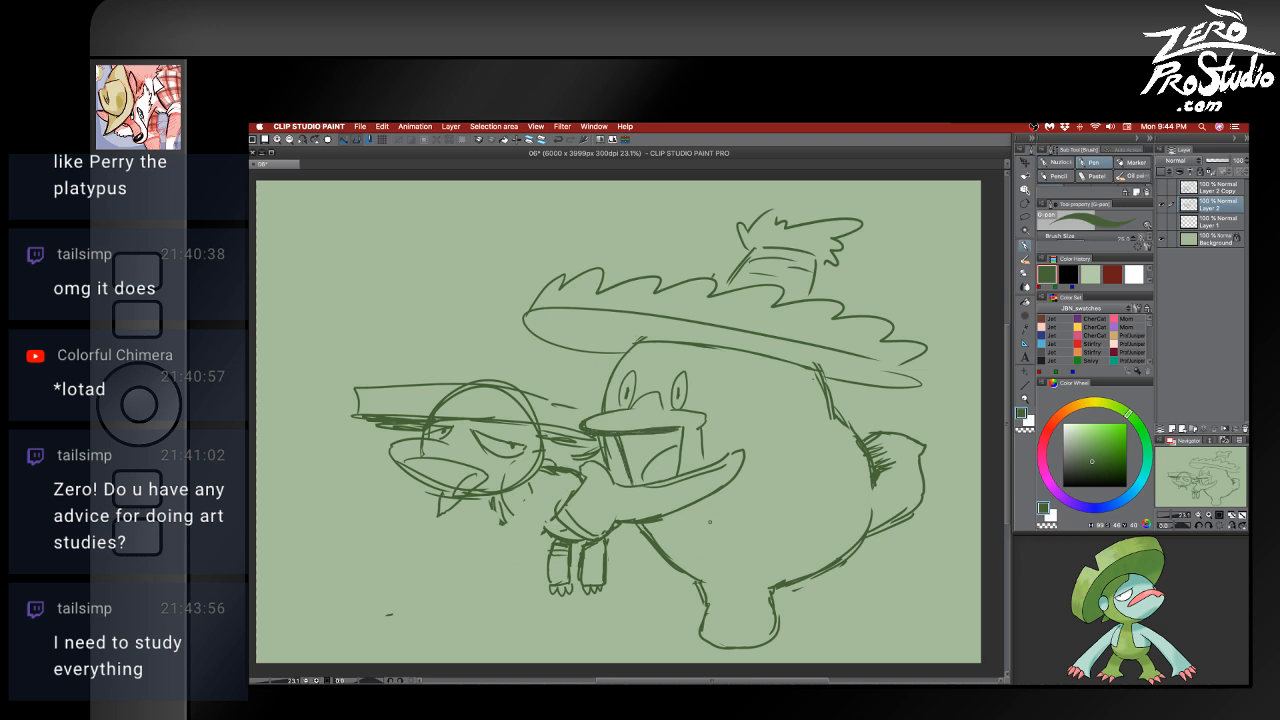
# - Shade the dark interior of Ludicolo's mouth above the tongue and clean up the corner of the beak
pyautogui.moveTo(699, 427)
pyautogui.mouseDown()
pyautogui.moveTo(704, 461)
pyautogui.moveTo(677, 443)
pyautogui.moveTo(651, 455)
pyautogui.mouseUp()
pyautogui.press('e')
pyautogui.press('b')
pyautogui.moveTo(652, 435)
pyautogui.mouseDown()
pyautogui.moveTo(641, 463)
pyautogui.moveTo(659, 457)
pyautogui.mouseUp()
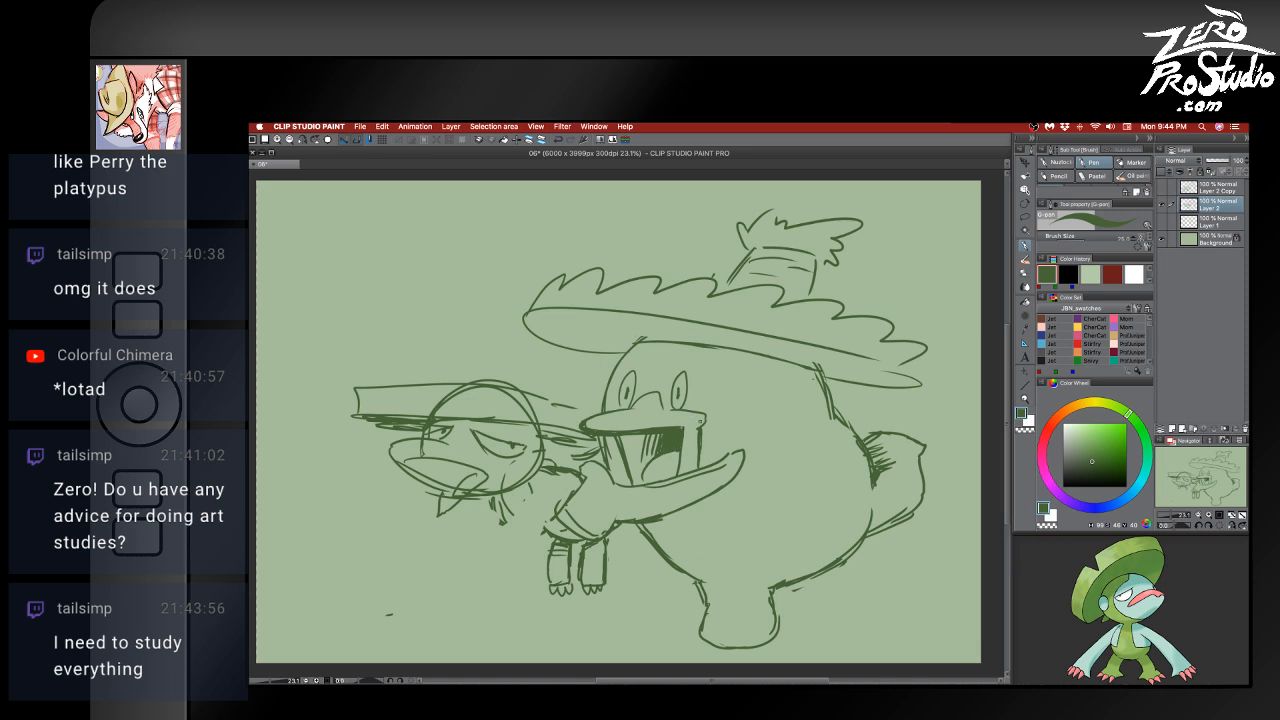
pyautogui.press('e')
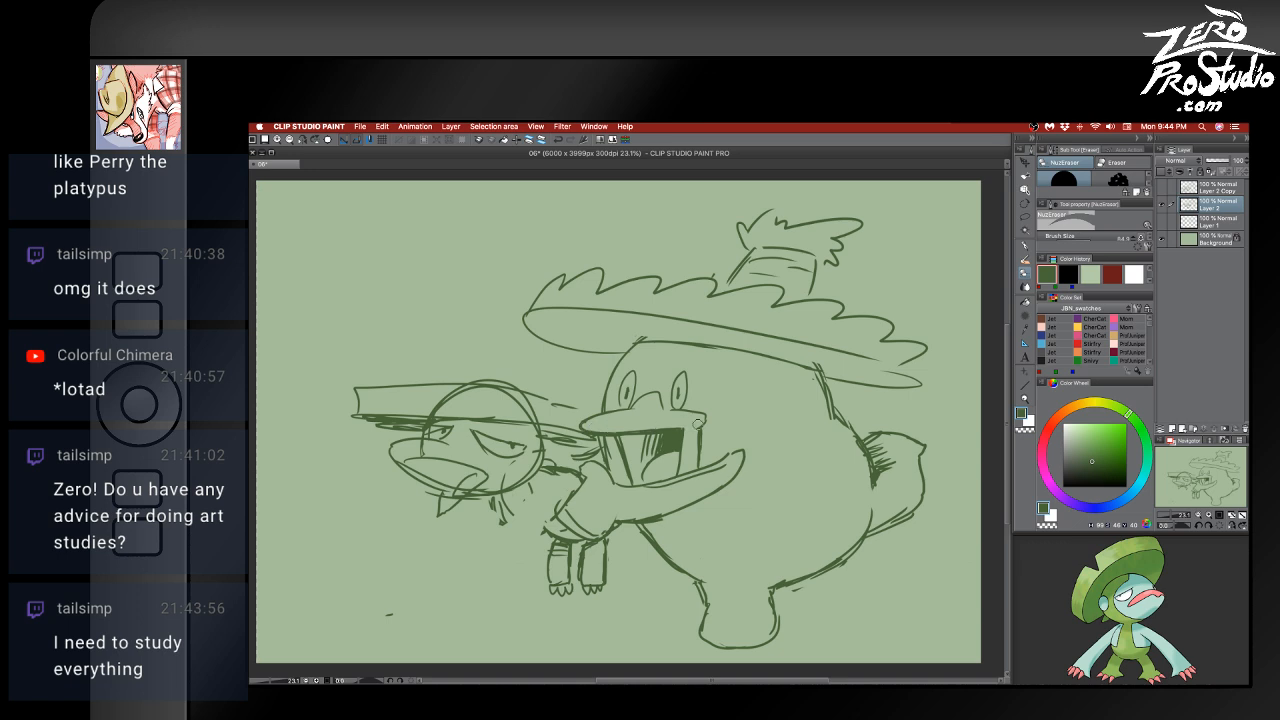
pyautogui.press('p')
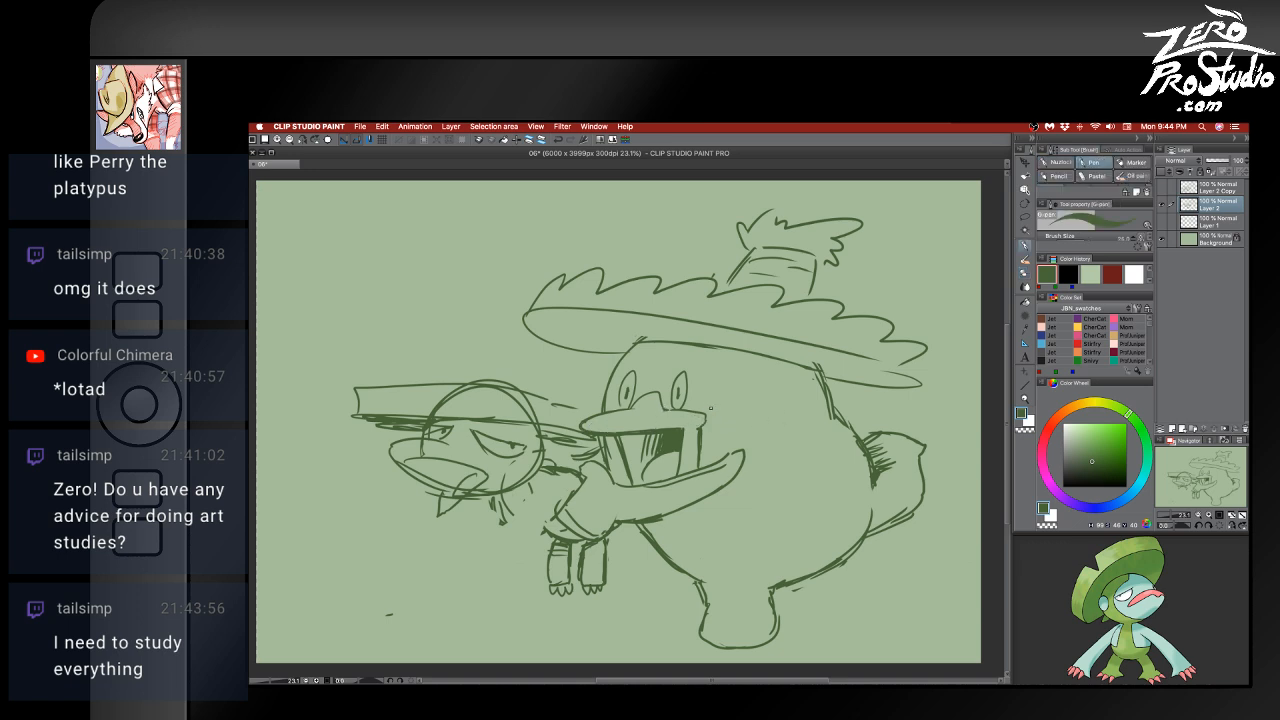
# - Erase Lombre's flat lily pad and the top of the head circle, and touch up the brow and far eye
pyautogui.press('e')
pyautogui.moveTo(440, 405)
pyautogui.mouseDown()
pyautogui.moveTo(465, 376)
pyautogui.moveTo(361, 385)
pyautogui.moveTo(447, 376)
pyautogui.moveTo(422, 394)
pyautogui.moveTo(417, 420)
pyautogui.moveTo(366, 423)
pyautogui.moveTo(376, 408)
pyautogui.moveTo(500, 391)
pyautogui.moveTo(448, 416)
pyautogui.moveTo(569, 417)
pyautogui.moveTo(492, 391)
pyautogui.moveTo(534, 418)
pyautogui.moveTo(482, 377)
pyautogui.moveTo(598, 403)
pyautogui.mouseUp()
pyautogui.press('p')
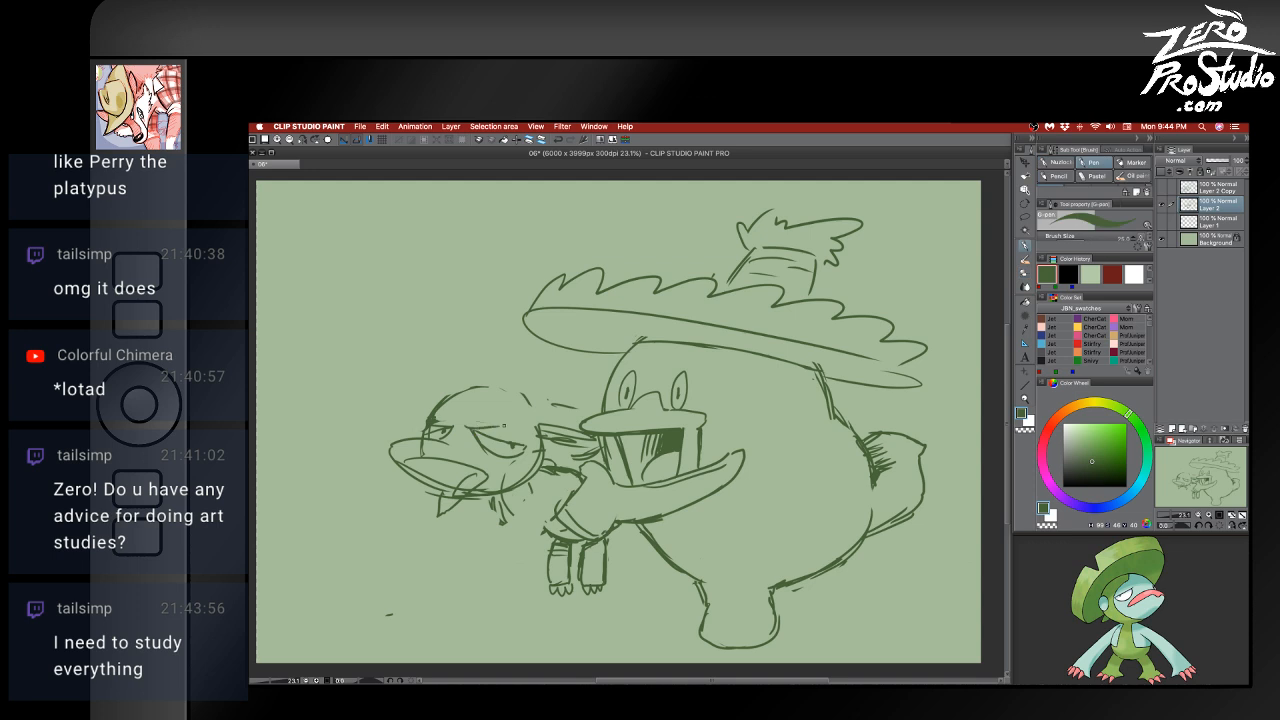
pyautogui.press('e')
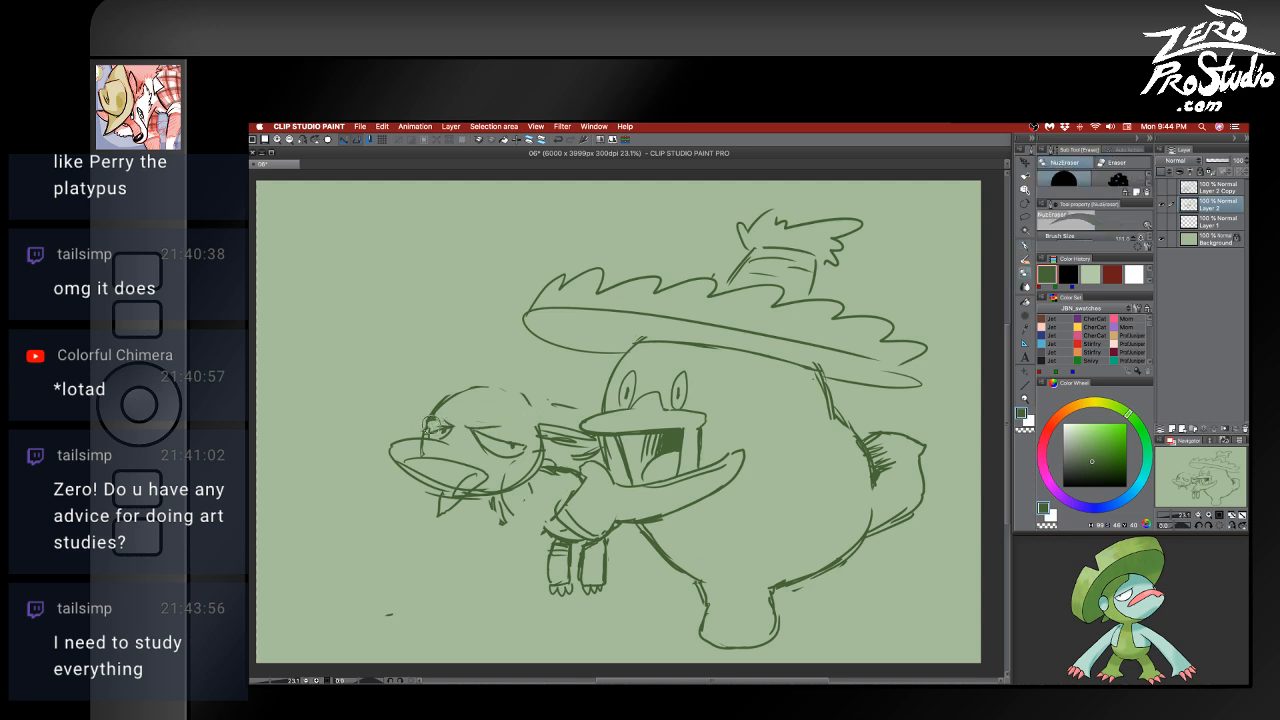
pyautogui.press('p')
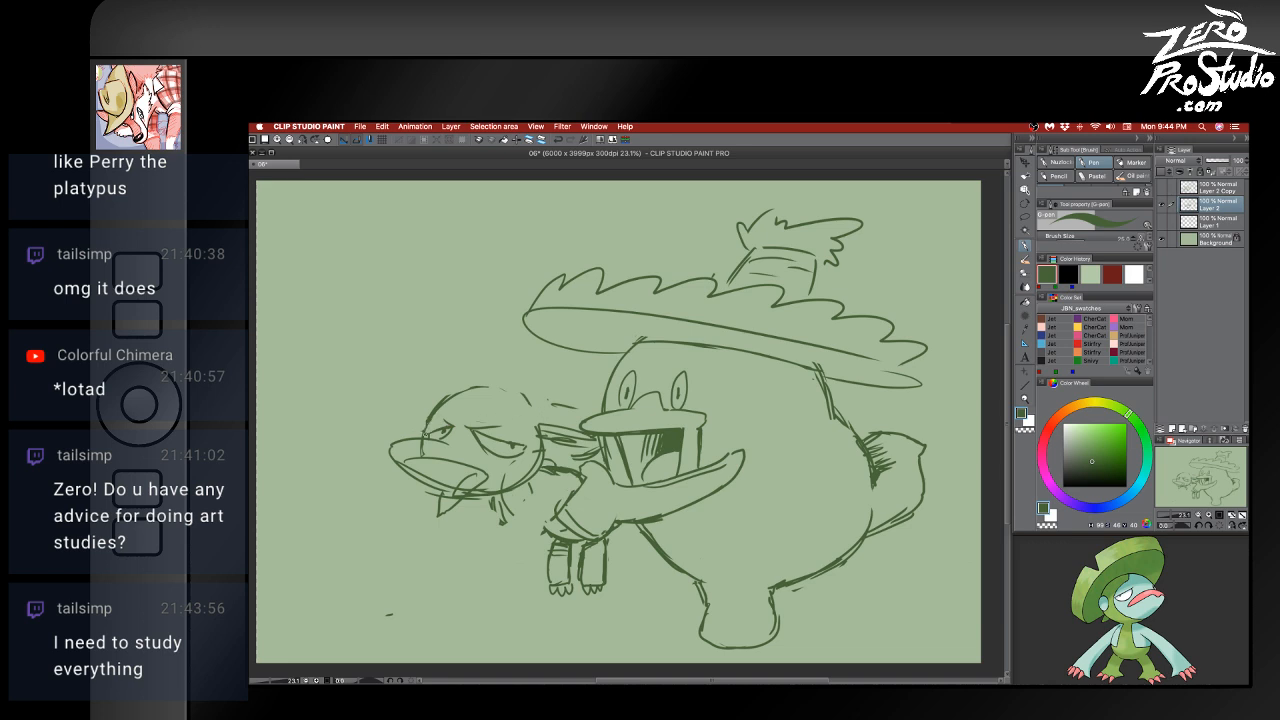
# - Redraw the top of Lombre's head with a lower outline and erase the leftover head and lily pad strokes
pyautogui.moveTo(428, 423)
pyautogui.mouseDown()
pyautogui.moveTo(424, 437)
pyautogui.moveTo(516, 406)
pyautogui.moveTo(541, 423)
pyautogui.mouseUp()
pyautogui.press('e')
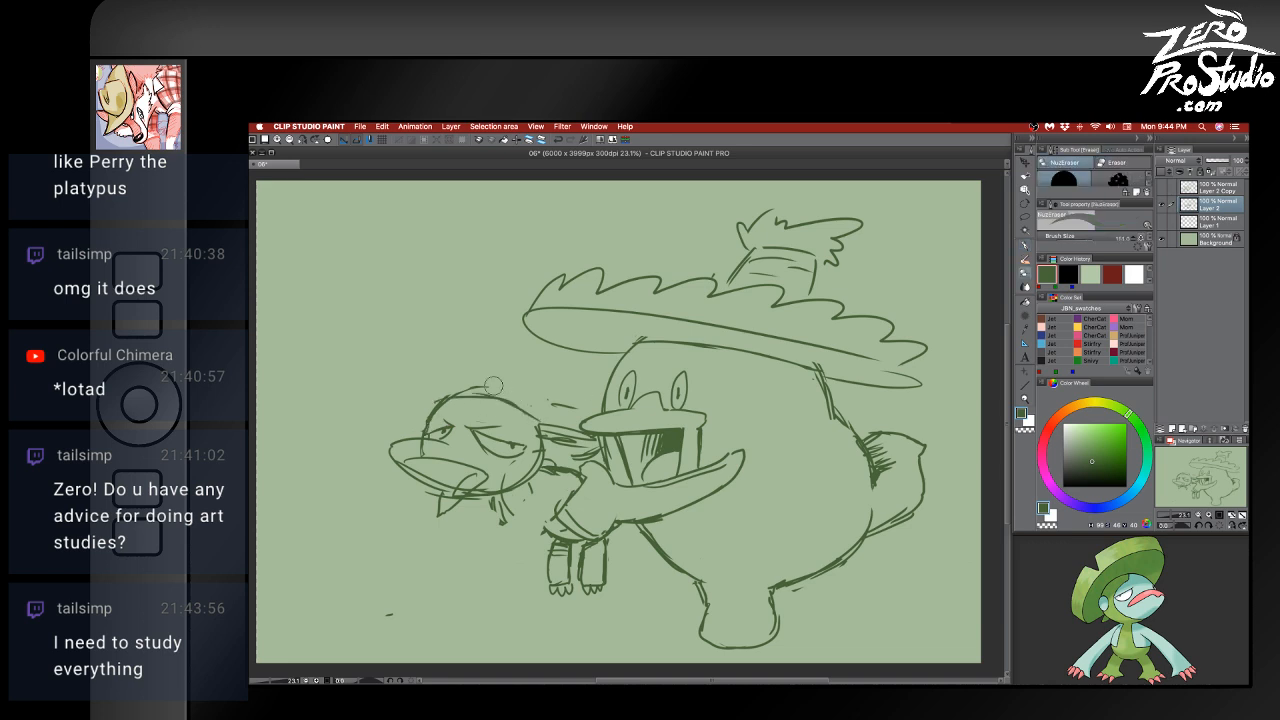
pyautogui.moveTo(491, 383); pyautogui.dragTo(534, 401)
pyautogui.moveTo(449, 388)
pyautogui.mouseDown()
pyautogui.moveTo(567, 418)
pyautogui.moveTo(556, 400)
pyautogui.moveTo(552, 429)
pyautogui.moveTo(531, 399)
pyautogui.moveTo(557, 418)
pyautogui.moveTo(574, 402)
pyautogui.moveTo(561, 435)
pyautogui.moveTo(590, 452)
pyautogui.mouseUp()
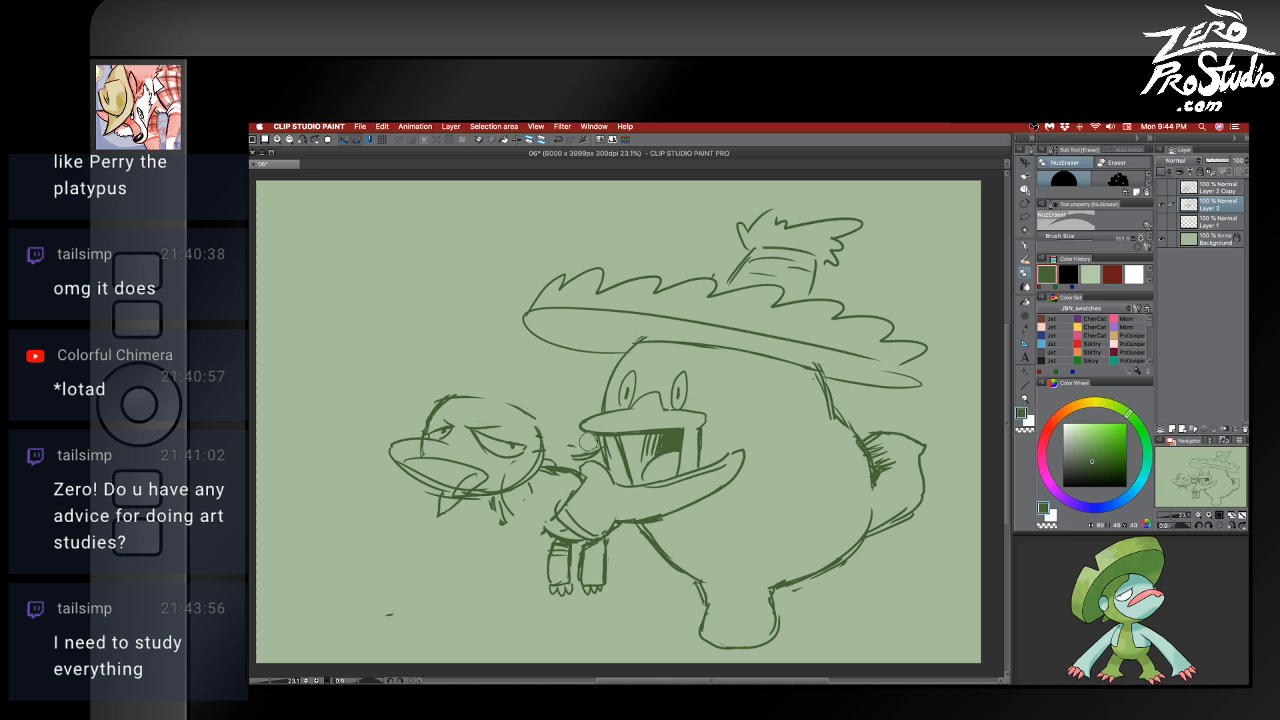
# - Redraw the top and back outline of Lombre's head as one clean curve and erase the leftover sketch strokes
pyautogui.press('p')
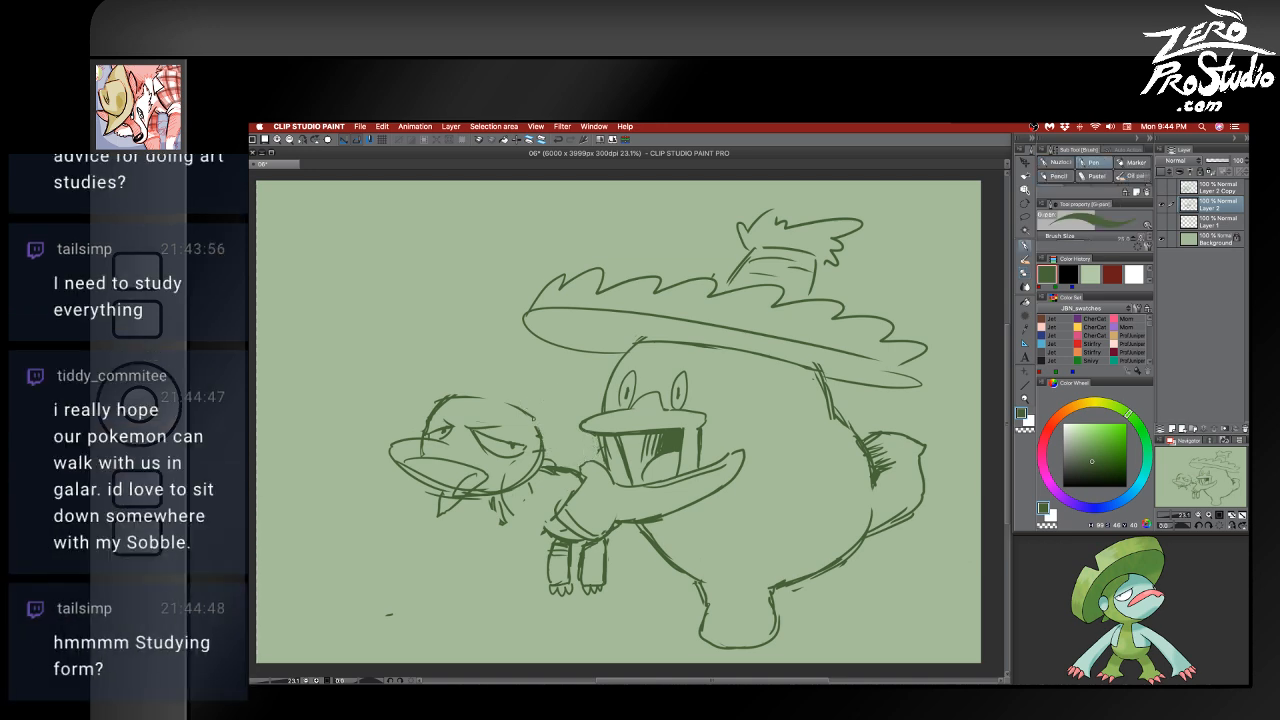
pyautogui.moveTo(482, 406)
pyautogui.mouseDown()
pyautogui.moveTo(515, 402)
pyautogui.moveTo(540, 431)
pyautogui.mouseUp()
pyautogui.press('e')
pyautogui.moveTo(440, 398); pyautogui.dragTo(425, 412)
pyautogui.press('p')
pyautogui.press('e')
# - Rework Lombre's lower beak into a pointed, wide-open shape with a tongue and erase the old jaw lines
pyautogui.moveTo(542, 450)
pyautogui.mouseDown()
pyautogui.moveTo(508, 480)
pyautogui.moveTo(421, 491)
pyautogui.moveTo(438, 497)
pyautogui.moveTo(437, 517)
pyautogui.mouseUp()
pyautogui.press('p')
pyautogui.press('e')
pyautogui.press('p')
pyautogui.press('e')
pyautogui.press('p')
pyautogui.press('e')
pyautogui.moveTo(476, 477)
pyautogui.mouseDown()
pyautogui.moveTo(446, 512)
pyautogui.moveTo(488, 491)
pyautogui.moveTo(461, 495)
pyautogui.moveTo(457, 475)
pyautogui.mouseUp()
pyautogui.press('p')
pyautogui.press('e')
pyautogui.press('p')
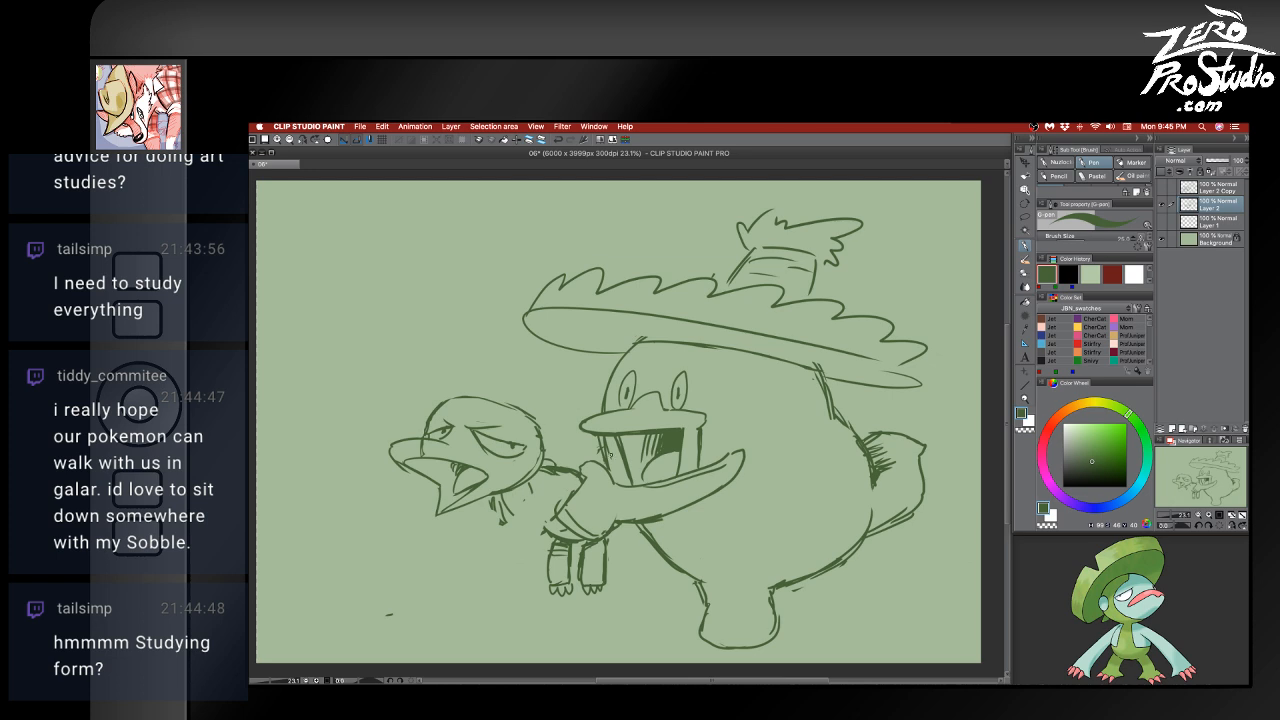
pyautogui.press('e')
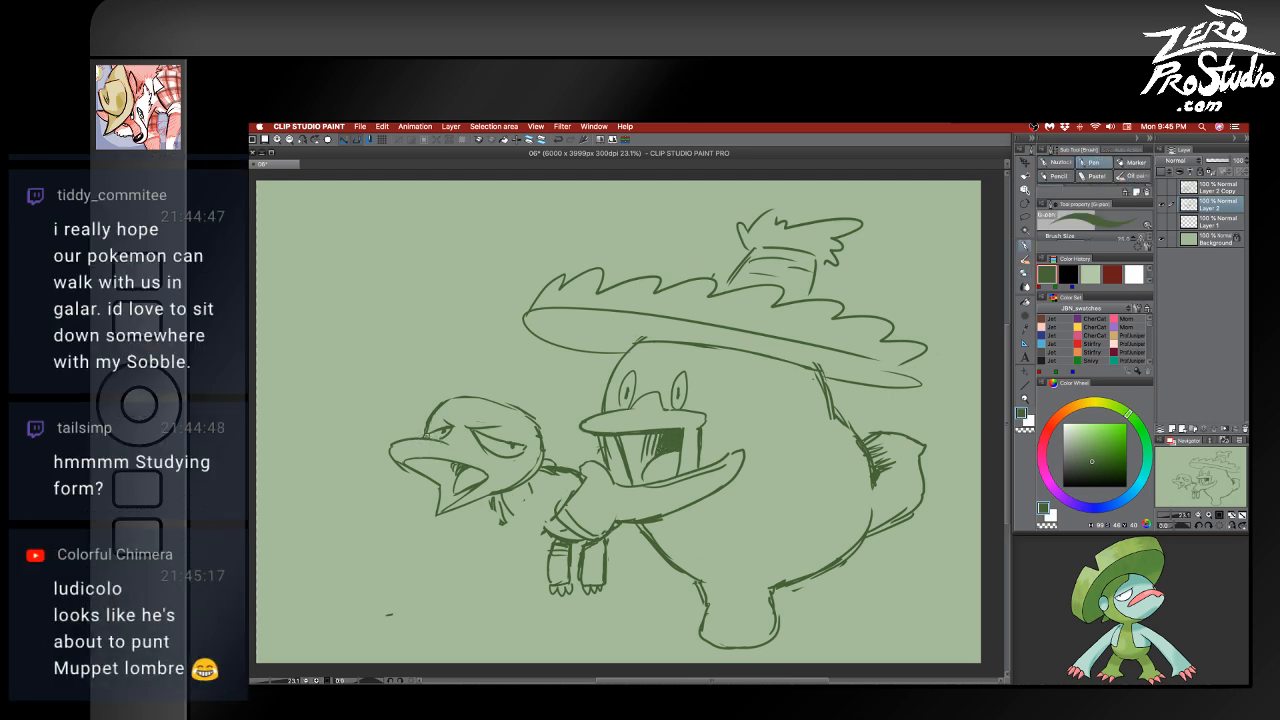
# - Touch up the lines around Lombre's eyes and draw a vertical line across the back of the head
pyautogui.moveTo(429, 433); pyautogui.dragTo(446, 427)
pyautogui.moveTo(446, 431); pyautogui.dragTo(481, 452)
pyautogui.moveTo(525, 508); pyautogui.dragTo(528, 412)
pyautogui.press('super+z')
pyautogui.moveTo(524, 502); pyautogui.dragTo(527, 413)
pyautogui.moveTo(435, 492)
pyautogui.mouseDown()
pyautogui.moveTo(391, 465)
pyautogui.moveTo(437, 500)
pyautogui.moveTo(420, 488)
pyautogui.mouseUp()
pyautogui.press('super+z')
pyautogui.moveTo(404, 444); pyautogui.dragTo(416, 409)
pyautogui.press('super+z')
pyautogui.press('super+z')
pyautogui.press('super+z')
# - Draw a tall rounded lily-pad hat over Lombre's head, erase the back of the head circle and save the drawing
pyautogui.moveTo(364, 393)
pyautogui.mouseDown()
pyautogui.moveTo(391, 436)
pyautogui.moveTo(409, 357)
pyautogui.mouseUp()
pyautogui.moveTo(365, 399); pyautogui.dragTo(469, 349)
pyautogui.press('super+z')
pyautogui.press('super+z')
pyautogui.moveTo(364, 416)
pyautogui.mouseDown()
pyautogui.moveTo(390, 355)
pyautogui.moveTo(523, 382)
pyautogui.mouseUp()
pyautogui.press('super+z')
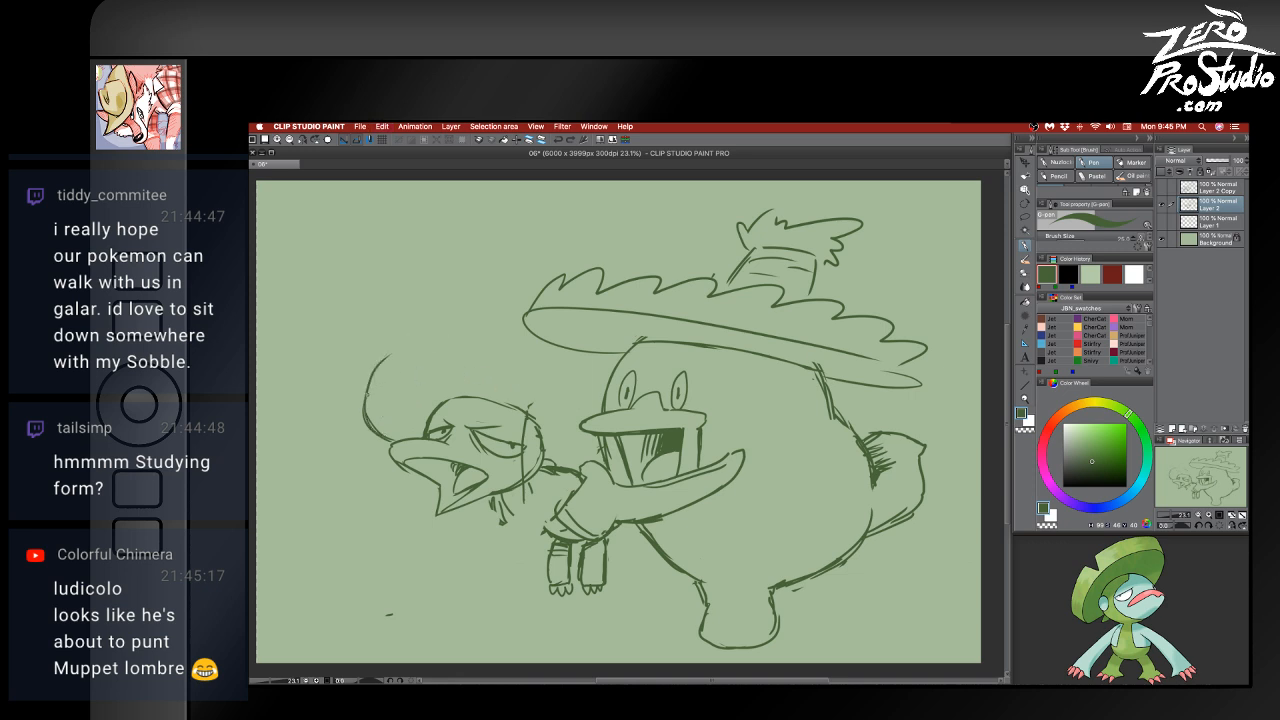
pyautogui.moveTo(381, 356); pyautogui.dragTo(508, 388)
pyautogui.moveTo(478, 344)
pyautogui.mouseDown()
pyautogui.moveTo(533, 416)
pyautogui.moveTo(532, 460)
pyautogui.moveTo(550, 397)
pyautogui.moveTo(540, 488)
pyautogui.mouseUp()
pyautogui.press('e')
pyautogui.press('b')
pyautogui.press('super+s')
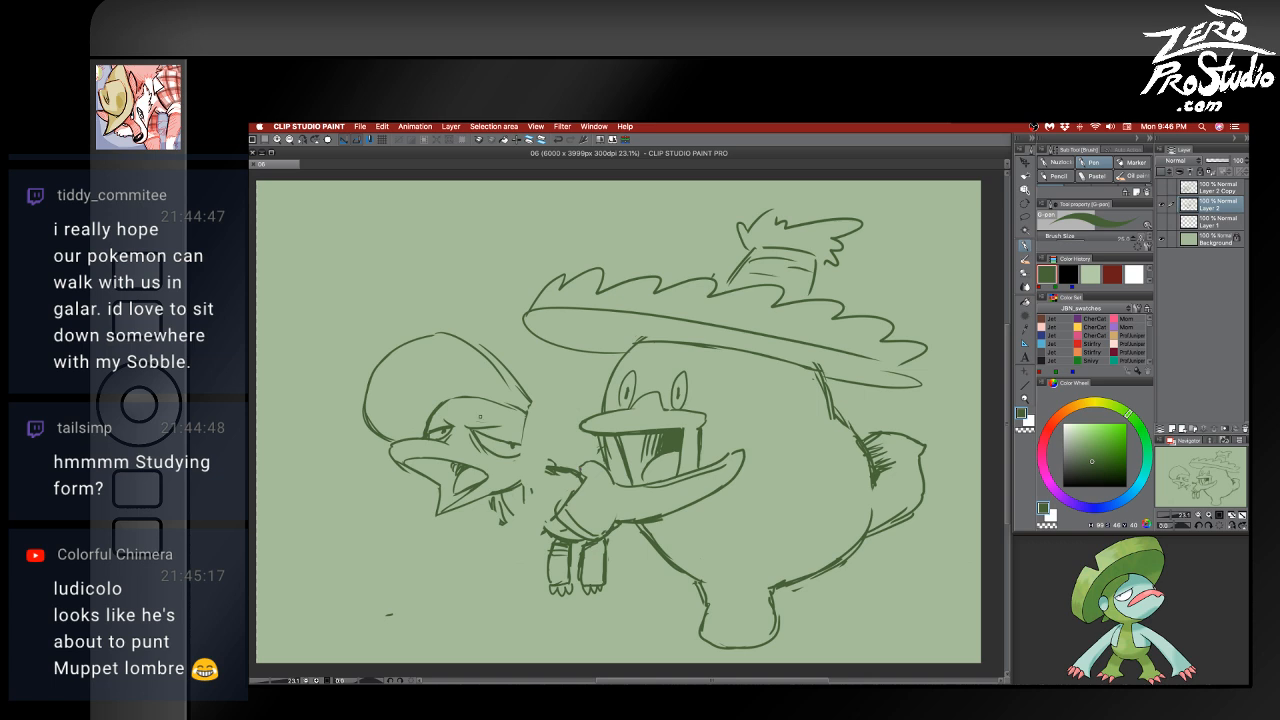
# - Erase and redraw Lombre's brows and eyes to give the face a worried look
pyautogui.press('e')
pyautogui.moveTo(498, 437)
pyautogui.mouseDown()
pyautogui.moveTo(482, 432)
pyautogui.moveTo(513, 438)
pyautogui.moveTo(436, 433)
pyautogui.moveTo(469, 431)
pyautogui.moveTo(481, 411)
pyautogui.moveTo(524, 431)
pyautogui.moveTo(486, 411)
pyautogui.moveTo(511, 432)
pyautogui.moveTo(431, 423)
pyautogui.moveTo(452, 410)
pyautogui.mouseUp()
pyautogui.press('b')
pyautogui.press('e')
pyautogui.press('b')
pyautogui.press('e')
pyautogui.press('b')
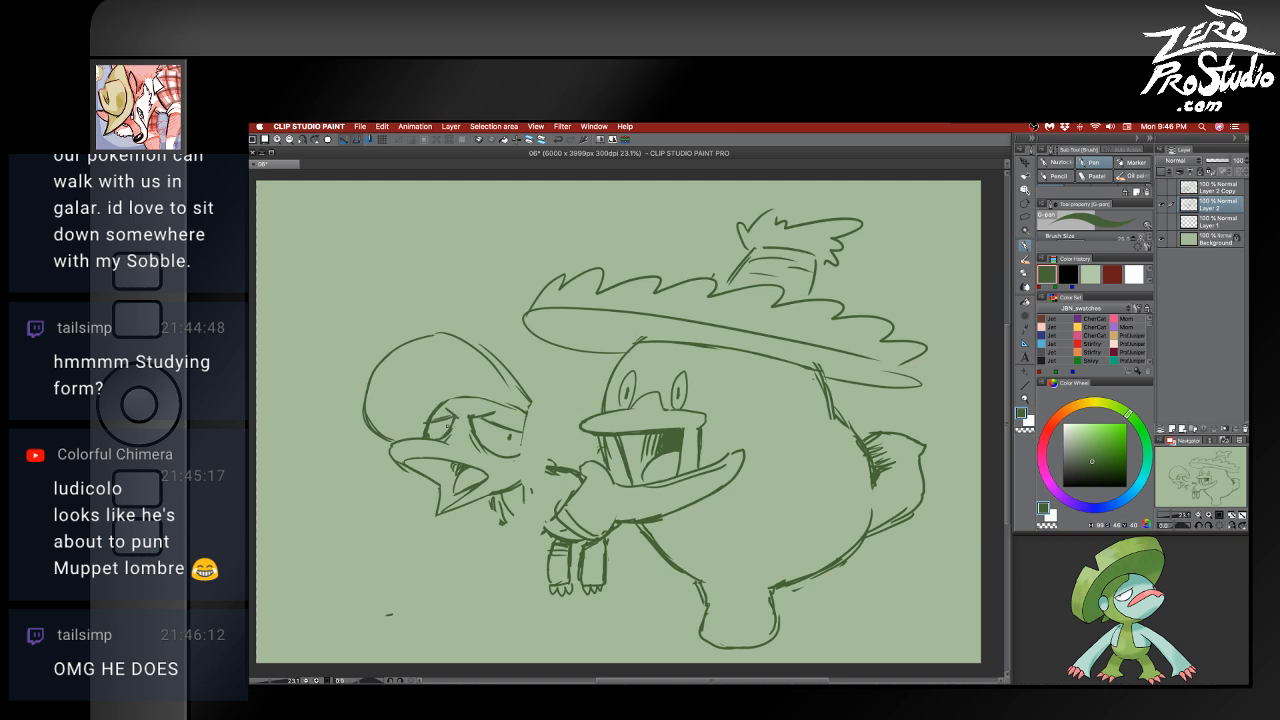
# - Add sweat marks and hat-brim hatching to Lombre, redraw Ludicolo's far eye and save the drawing
pyautogui.moveTo(509, 466); pyautogui.dragTo(513, 476)
pyautogui.moveTo(426, 430); pyautogui.dragTo(397, 437)
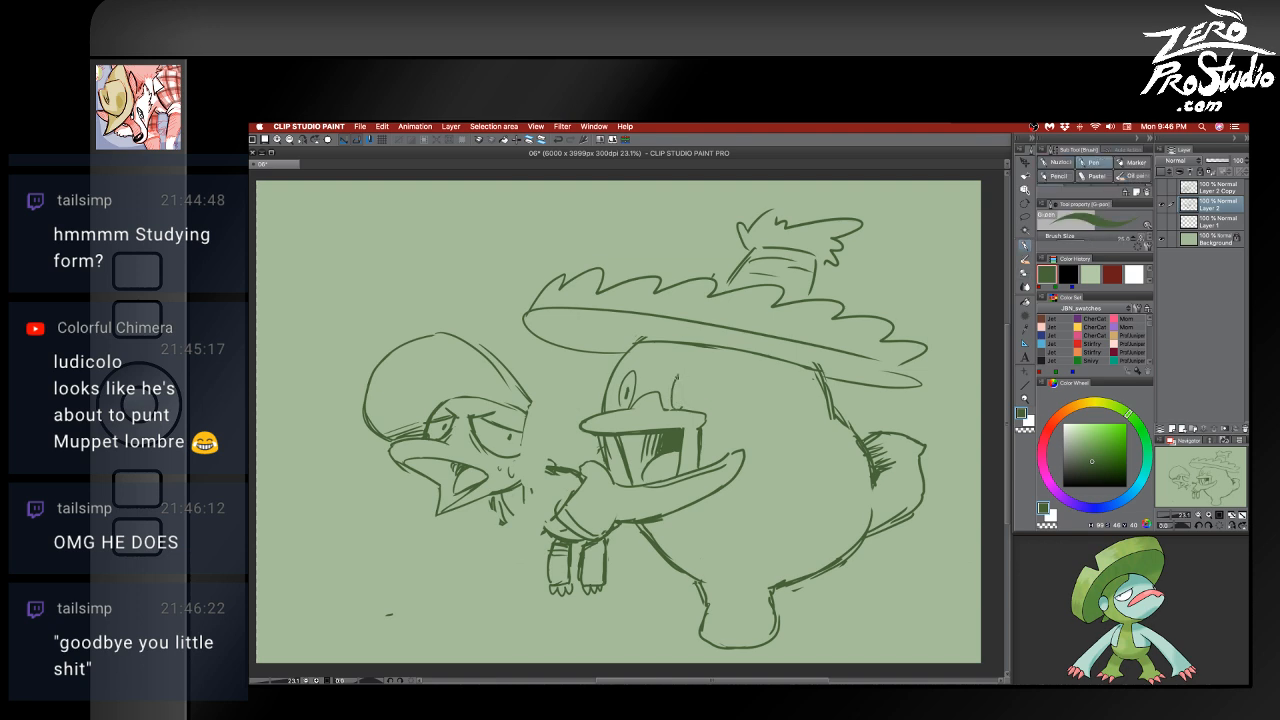
pyautogui.moveTo(689, 368)
pyautogui.mouseDown()
pyautogui.moveTo(690, 408)
pyautogui.moveTo(678, 397)
pyautogui.mouseUp()
pyautogui.press('super+s')
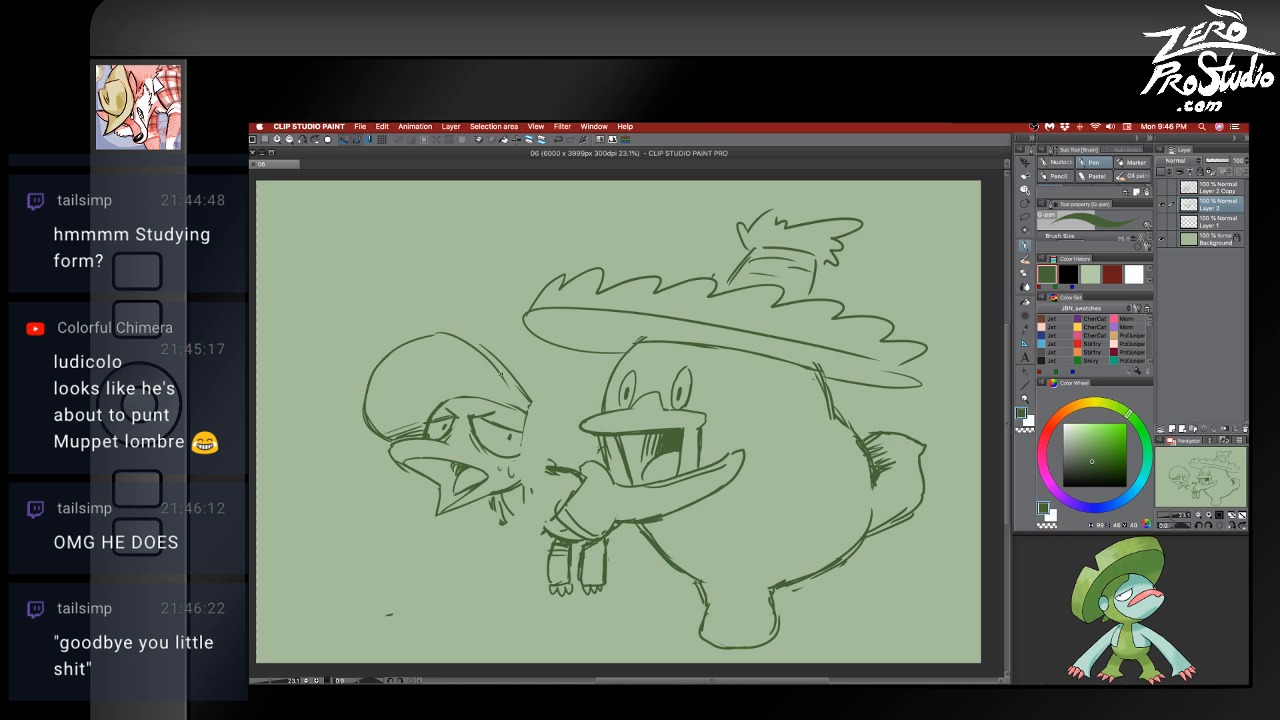
# - Redraw the back slope of Lombre's hat and erase the overlapping strokes
pyautogui.moveTo(488, 349)
pyautogui.mouseDown()
pyautogui.moveTo(516, 395)
pyautogui.moveTo(525, 379)
pyautogui.moveTo(474, 332)
pyautogui.moveTo(539, 404)
pyautogui.moveTo(463, 331)
pyautogui.moveTo(520, 390)
pyautogui.mouseUp()
pyautogui.press('e')
pyautogui.press('p')
pyautogui.moveTo(460, 336)
pyautogui.mouseDown()
pyautogui.moveTo(546, 418)
pyautogui.moveTo(530, 405)
pyautogui.mouseUp()
pyautogui.press('e')
pyautogui.press('p')
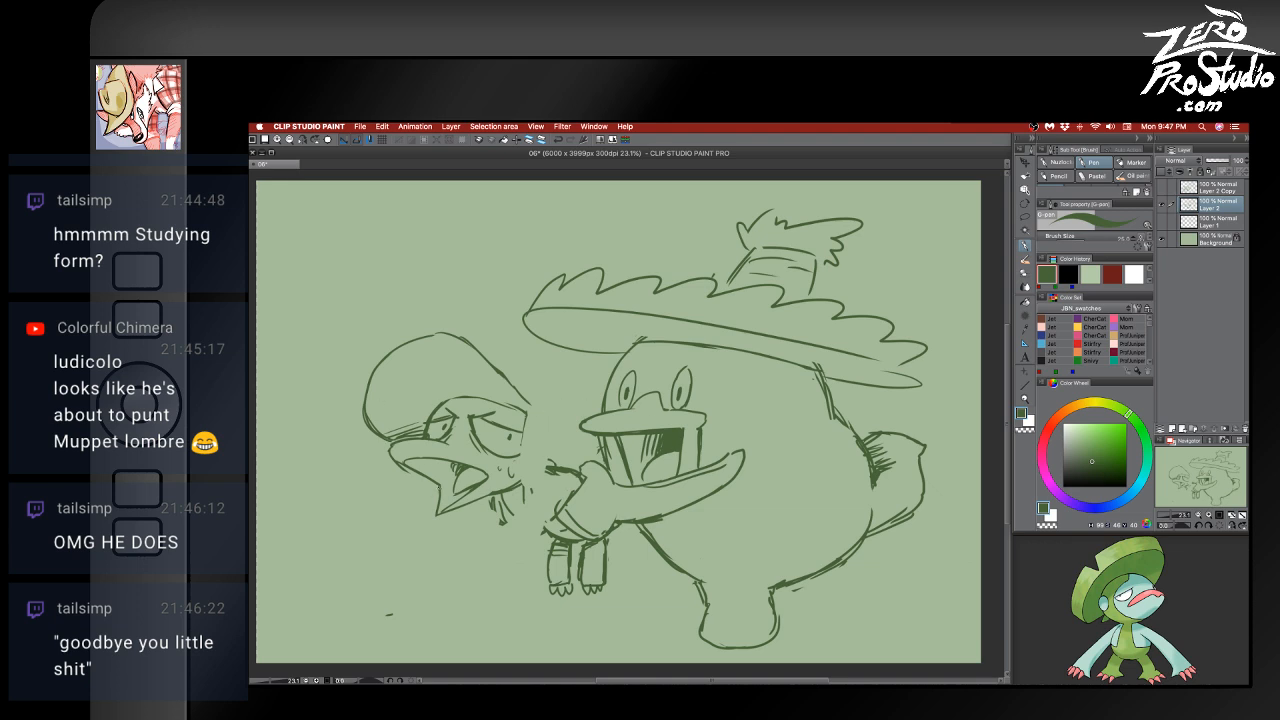
# - Rework the lines of Lombre's beak and open mouth, adding hatching on the beak and inside the mouth
pyautogui.press('e')
pyautogui.moveTo(402, 475)
pyautogui.mouseDown()
pyautogui.moveTo(406, 460)
pyautogui.moveTo(490, 464)
pyautogui.moveTo(409, 441)
pyautogui.moveTo(484, 463)
pyautogui.mouseUp()
pyautogui.press('p')
pyautogui.press('e')
pyautogui.press('p')
pyautogui.press('super+z')
pyautogui.press('super+z')
pyautogui.press('super+z')
pyautogui.press('super+z')
pyautogui.press('super+z')
pyautogui.press('super+z')
pyautogui.press('e')
pyautogui.press('p')
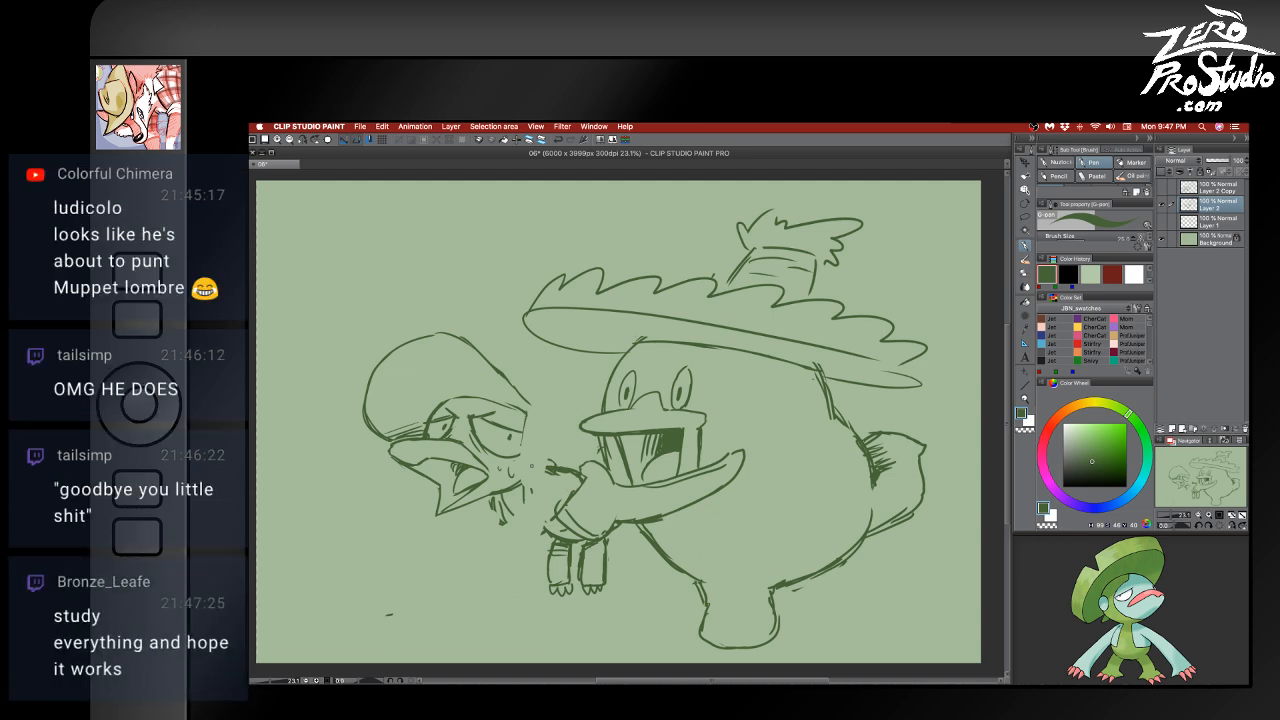
# - Draw the back edge of Lombre's head and a larger outer arc above the hat for its thickness
pyautogui.moveTo(532, 395); pyautogui.dragTo(521, 452)
pyautogui.moveTo(532, 399); pyautogui.dragTo(477, 311)
pyautogui.press('super+z')
pyautogui.moveTo(521, 363); pyautogui.dragTo(470, 315)
pyautogui.press('super+z')
pyautogui.moveTo(364, 391)
pyautogui.mouseDown()
pyautogui.moveTo(404, 326)
pyautogui.moveTo(394, 332)
pyautogui.moveTo(438, 316)
pyautogui.mouseUp()
pyautogui.press('super+z')
pyautogui.moveTo(413, 322)
pyautogui.mouseDown()
pyautogui.moveTo(463, 318)
pyautogui.moveTo(505, 348)
pyautogui.mouseUp()
pyautogui.press('super+z')
pyautogui.press('super+z')
pyautogui.press('super+z')
pyautogui.moveTo(363, 402)
pyautogui.mouseDown()
pyautogui.moveTo(414, 322)
pyautogui.moveTo(440, 313)
pyautogui.moveTo(510, 348)
pyautogui.moveTo(522, 370)
pyautogui.mouseUp()
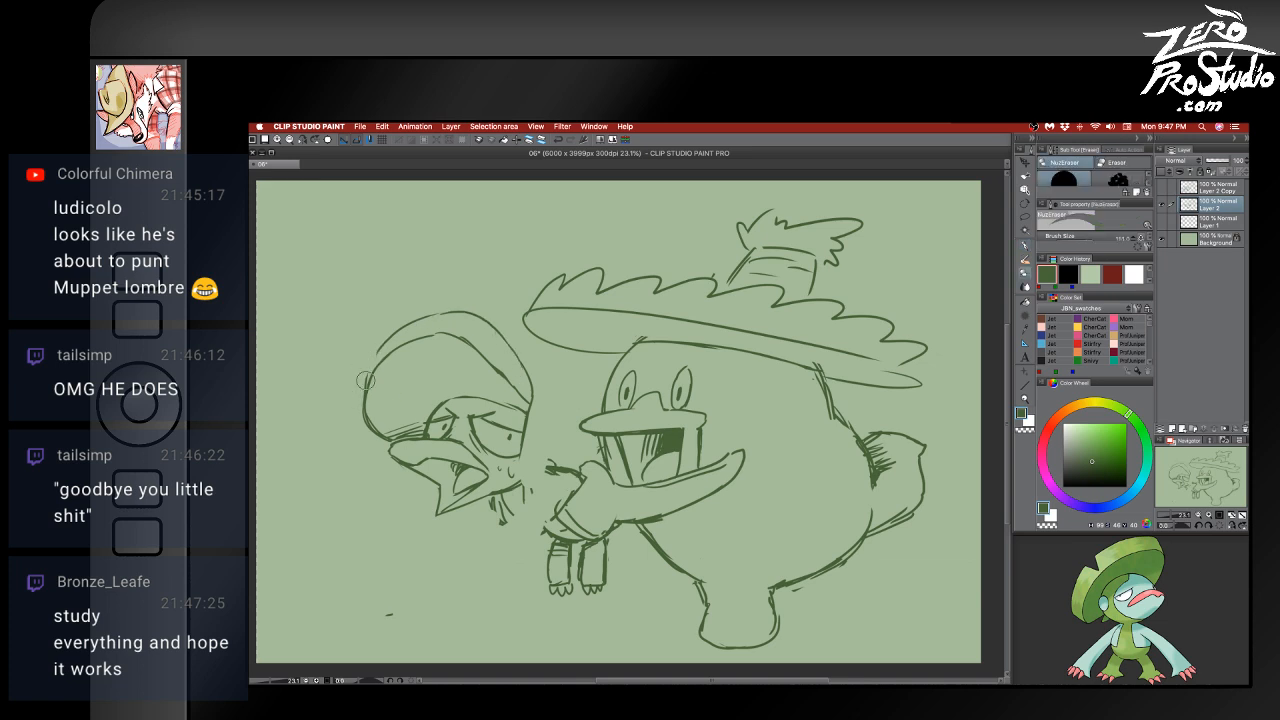
# - Erase the old crown line of Lombre's hat and redraw it as an inner rim below the outer arc
pyautogui.press('e')
pyautogui.moveTo(414, 334); pyautogui.dragTo(502, 362)
pyautogui.press('p')
pyautogui.moveTo(436, 337)
pyautogui.mouseDown()
pyautogui.moveTo(502, 368)
pyautogui.moveTo(524, 404)
pyautogui.mouseUp()
pyautogui.press('e')
pyautogui.press('p')
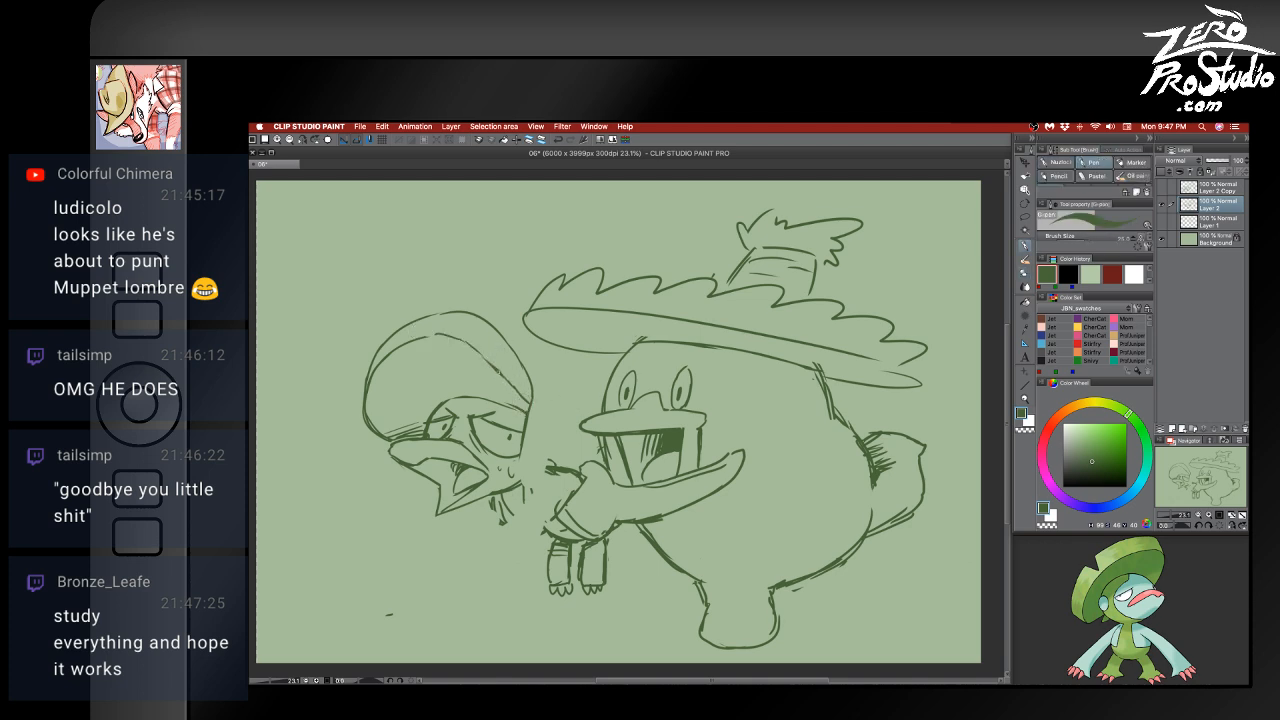
# - Thin and clean up the inner rim line on the upper part of Lombre's hat
pyautogui.press('e')
pyautogui.moveTo(445, 331)
pyautogui.mouseDown()
pyautogui.moveTo(498, 344)
pyautogui.moveTo(403, 339)
pyautogui.moveTo(485, 365)
pyautogui.mouseUp()
pyautogui.press('p')
pyautogui.press('e')
pyautogui.press('p')
pyautogui.press('super+z')
pyautogui.moveTo(420, 337); pyautogui.dragTo(462, 337)
pyautogui.press('e')
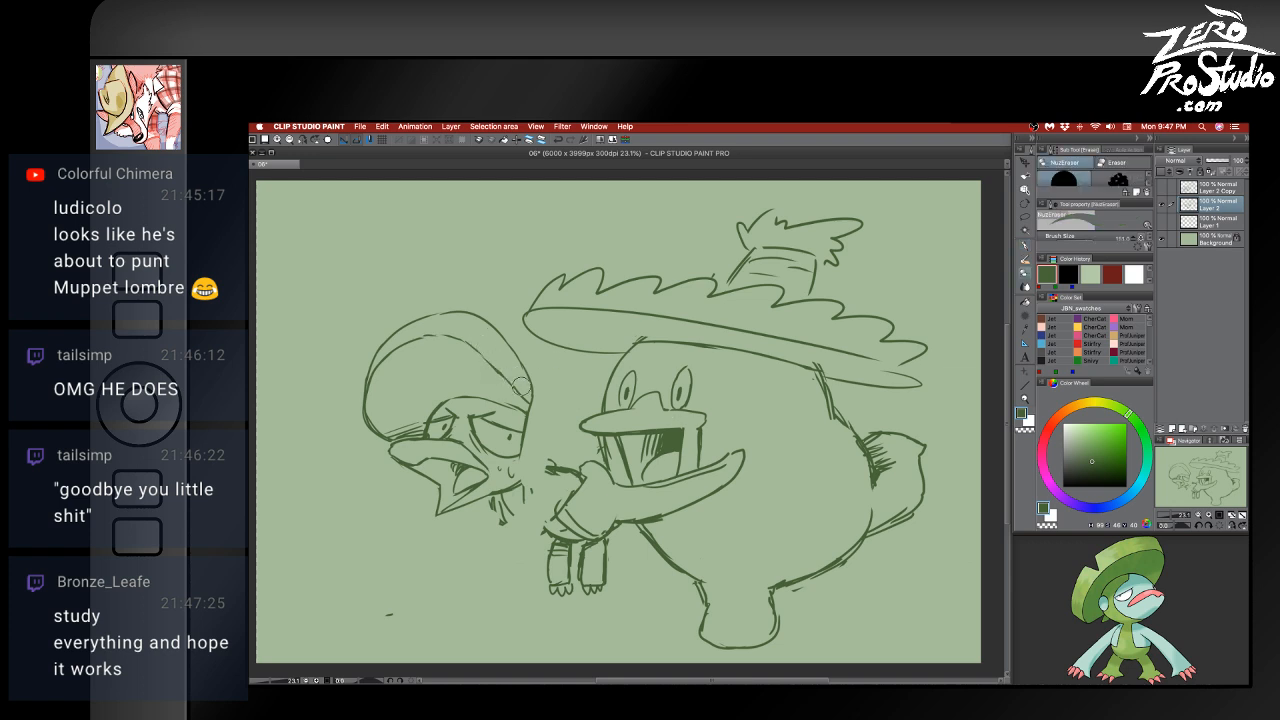
# - Draw Lombre's raised arm with the hand against the side of the hat and erase the stray mark on the canvas
pyautogui.press('p')
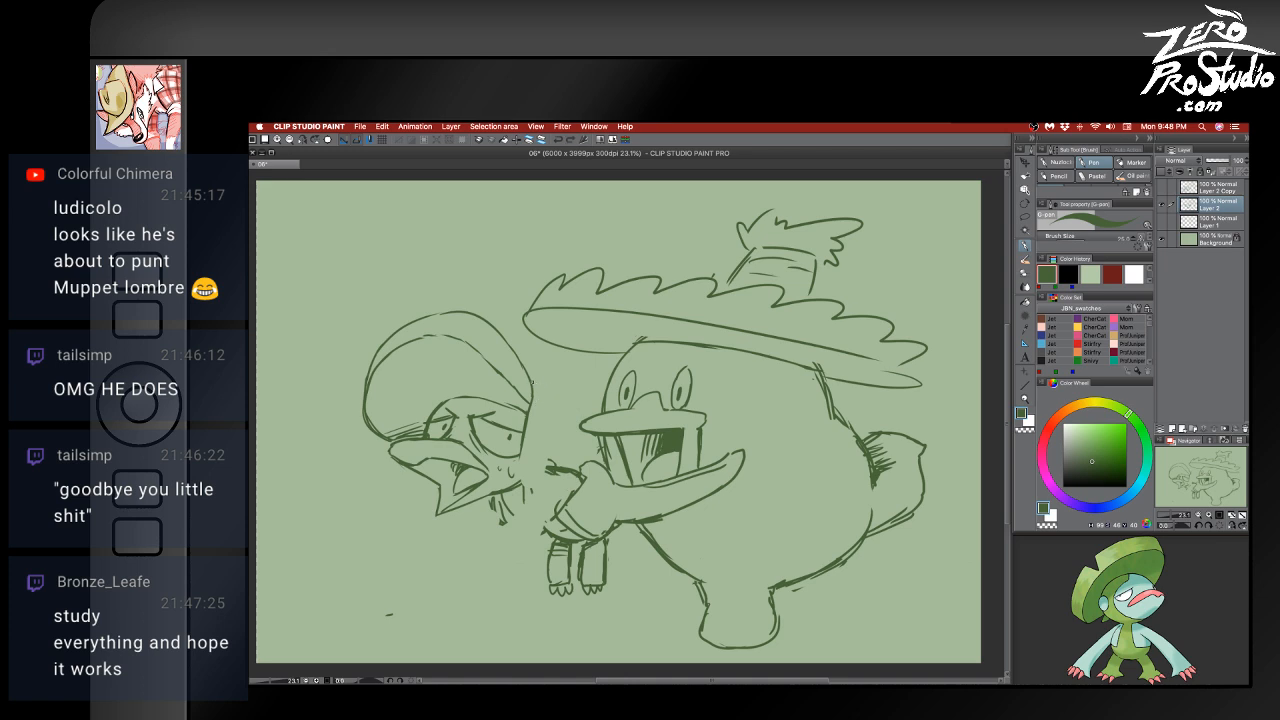
pyautogui.moveTo(539, 387)
pyautogui.mouseDown()
pyautogui.moveTo(559, 417)
pyautogui.moveTo(535, 482)
pyautogui.mouseUp()
pyautogui.press('super+z')
pyautogui.moveTo(557, 418); pyautogui.dragTo(537, 480)
pyautogui.moveTo(504, 541); pyautogui.dragTo(562, 467)
pyautogui.press('e')
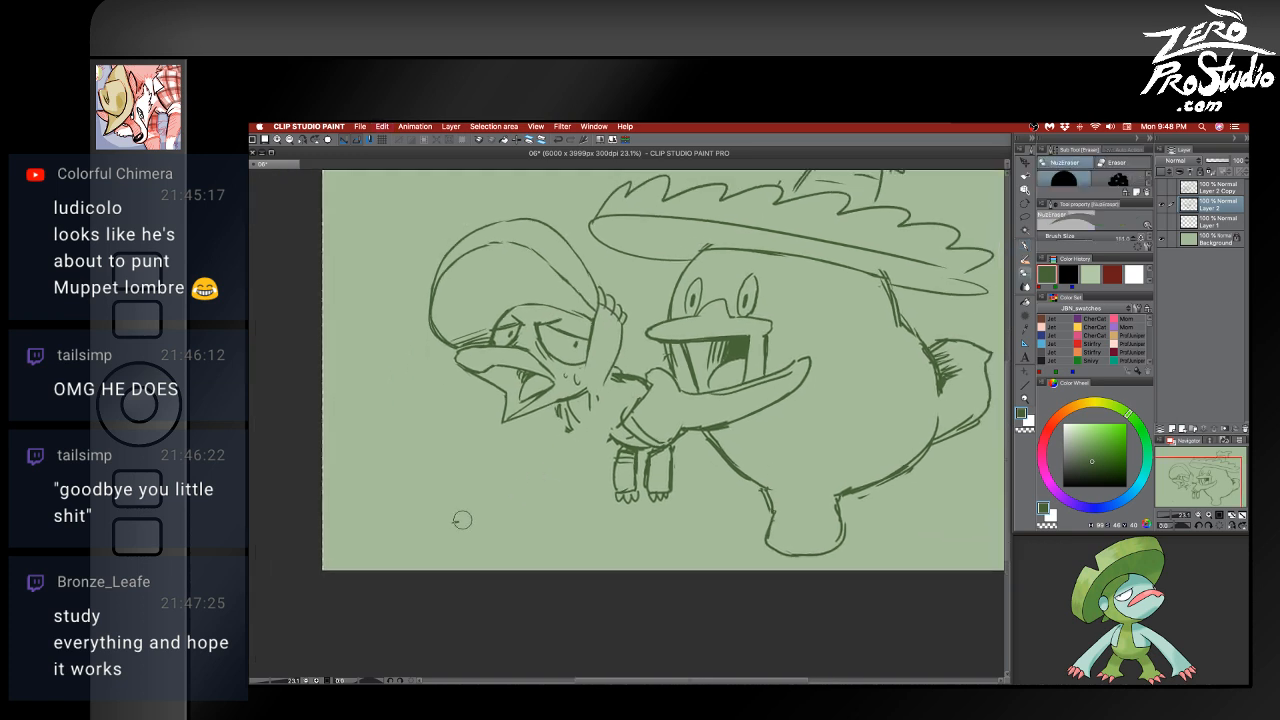
pyautogui.moveTo(461, 520); pyautogui.dragTo(448, 528)
# - Sketch a pelvis with two upper leg bones as an anatomy demo in the empty area below Lombre
pyautogui.press('p')
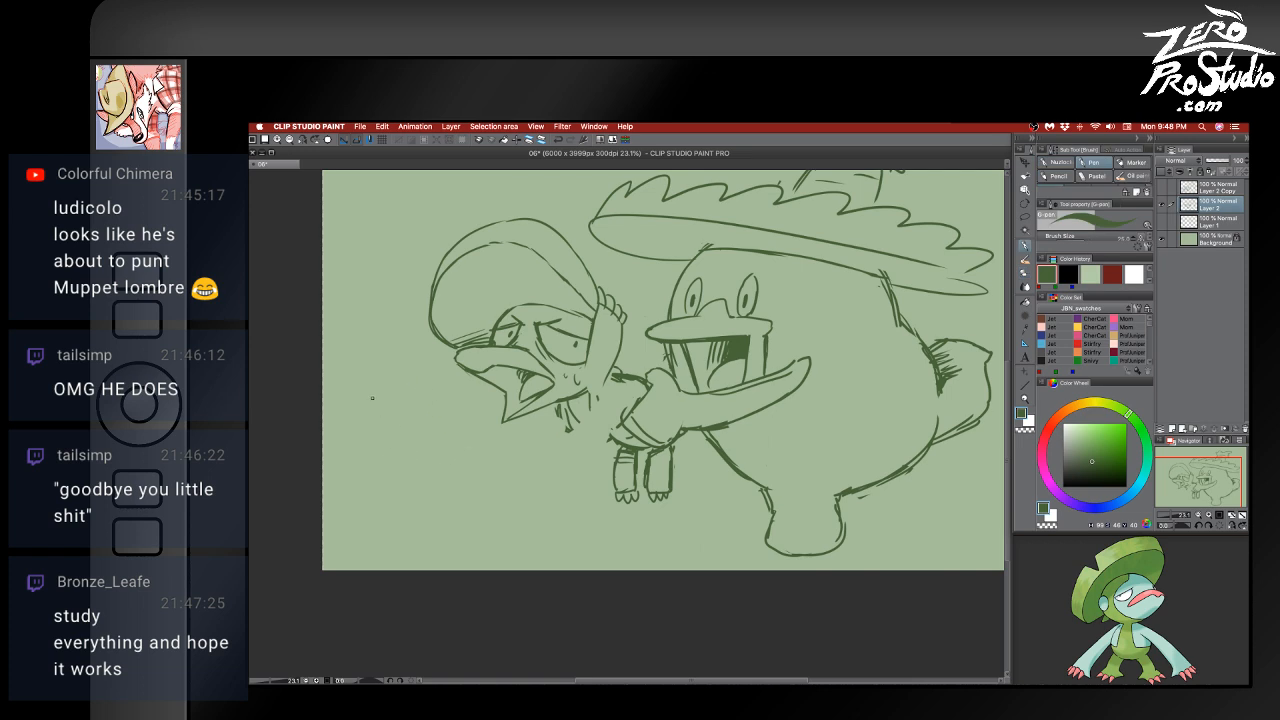
pyautogui.moveTo(374, 493)
pyautogui.mouseDown()
pyautogui.moveTo(355, 487)
pyautogui.moveTo(383, 471)
pyautogui.moveTo(389, 498)
pyautogui.moveTo(413, 469)
pyautogui.moveTo(446, 487)
pyautogui.moveTo(351, 509)
pyautogui.moveTo(372, 562)
pyautogui.mouseUp()
pyautogui.press('super+z')
pyautogui.press('super+z')
pyautogui.press('super+z')
pyautogui.moveTo(439, 486)
pyautogui.mouseDown()
pyautogui.moveTo(465, 511)
pyautogui.moveTo(440, 556)
pyautogui.moveTo(452, 558)
pyautogui.mouseUp()
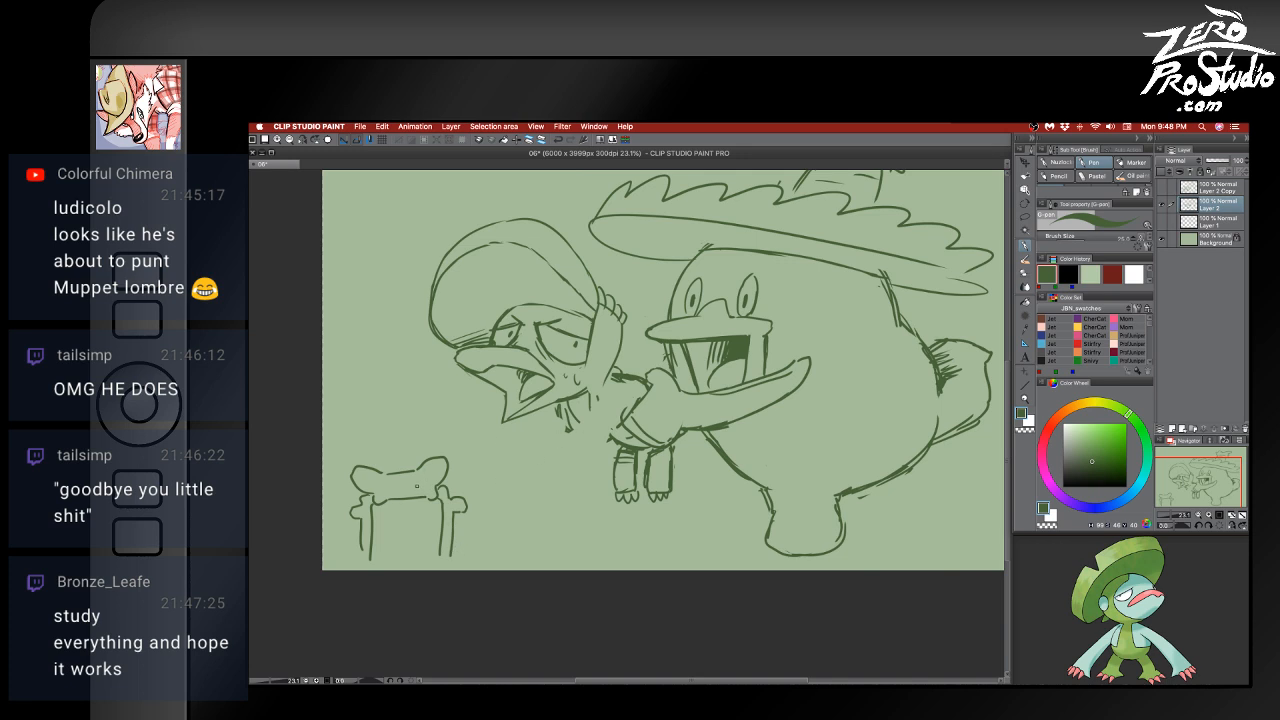
# - Add a spine and rib cage above the pelvis, and start the body contour around the skeleton
pyautogui.moveTo(417, 486)
pyautogui.mouseDown()
pyautogui.moveTo(416, 472)
pyautogui.moveTo(416, 486)
pyautogui.moveTo(395, 477)
pyautogui.moveTo(400, 382)
pyautogui.moveTo(364, 429)
pyautogui.mouseUp()
pyautogui.moveTo(349, 380)
pyautogui.mouseDown()
pyautogui.moveTo(376, 436)
pyautogui.moveTo(417, 429)
pyautogui.mouseUp()
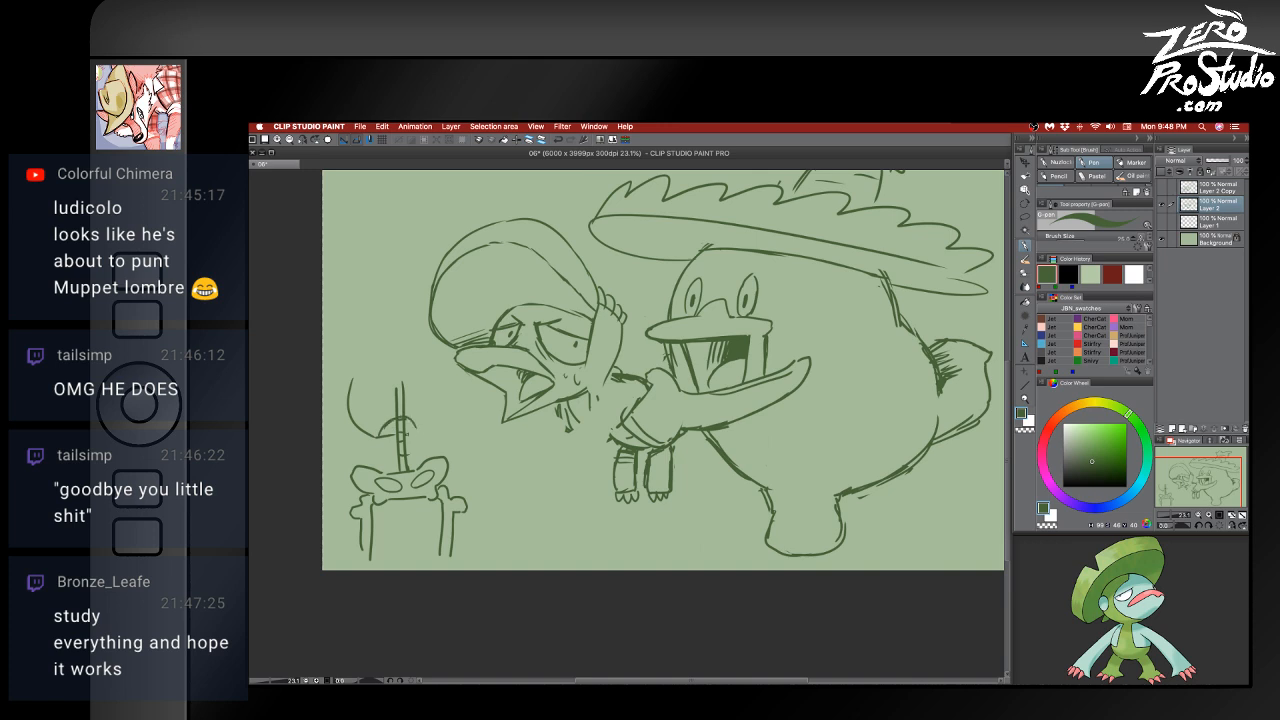
pyautogui.moveTo(421, 375)
pyautogui.mouseDown()
pyautogui.moveTo(428, 430)
pyautogui.moveTo(392, 388)
pyautogui.moveTo(428, 399)
pyautogui.mouseUp()
pyautogui.moveTo(404, 397)
pyautogui.mouseDown()
pyautogui.moveTo(432, 382)
pyautogui.moveTo(445, 456)
pyautogui.mouseUp()
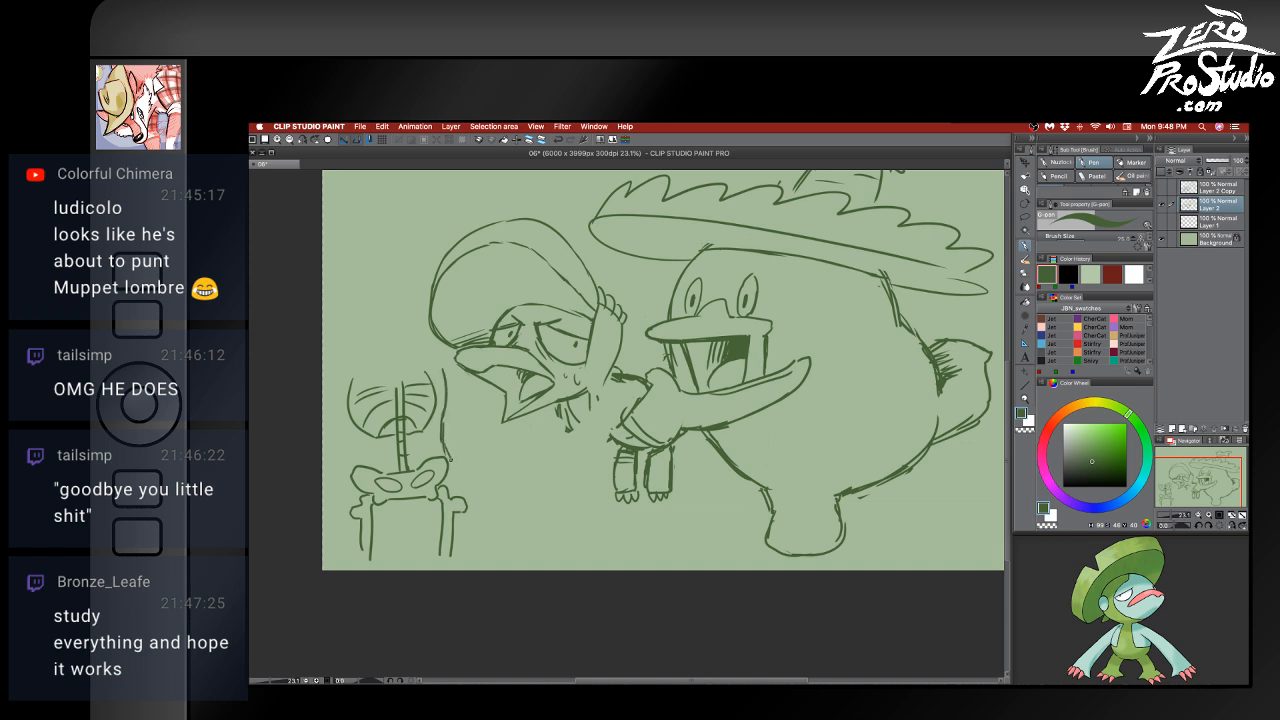
# - Outline the body and legs around the skeleton and draw a plain pair of legs with question marks beside it
pyautogui.moveTo(446, 453); pyautogui.dragTo(464, 568)
pyautogui.press('super+z')
pyautogui.press('super+z')
pyautogui.moveTo(533, 447)
pyautogui.mouseDown()
pyautogui.moveTo(540, 546)
pyautogui.moveTo(537, 532)
pyautogui.mouseUp()
pyautogui.moveTo(488, 443)
pyautogui.mouseDown()
pyautogui.moveTo(488, 543)
pyautogui.moveTo(522, 562)
pyautogui.mouseUp()
pyautogui.moveTo(546, 465); pyautogui.dragTo(550, 483)
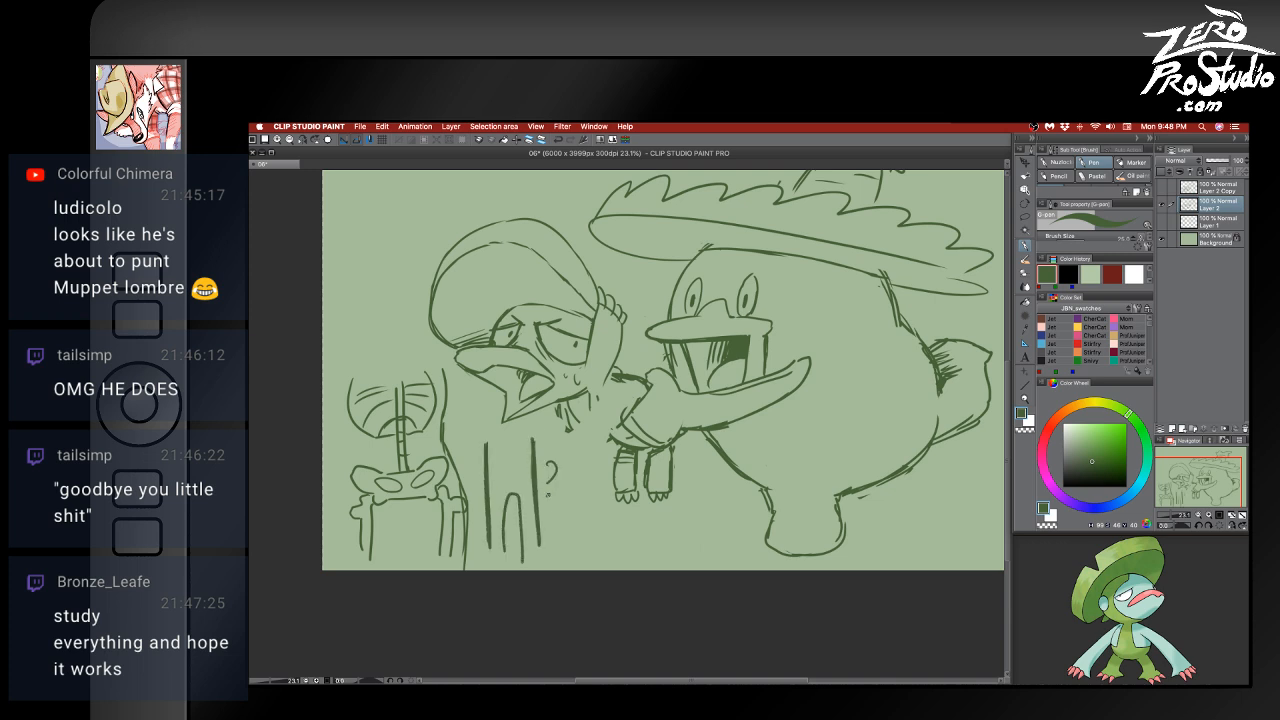
pyautogui.moveTo(459, 441); pyautogui.dragTo(468, 458)
pyautogui.moveTo(341, 382)
pyautogui.mouseDown()
pyautogui.moveTo(344, 438)
pyautogui.moveTo(356, 442)
pyautogui.moveTo(351, 562)
pyautogui.moveTo(408, 512)
pyautogui.moveTo(438, 562)
pyautogui.mouseUp()
pyautogui.moveTo(402, 521); pyautogui.dragTo(389, 570)
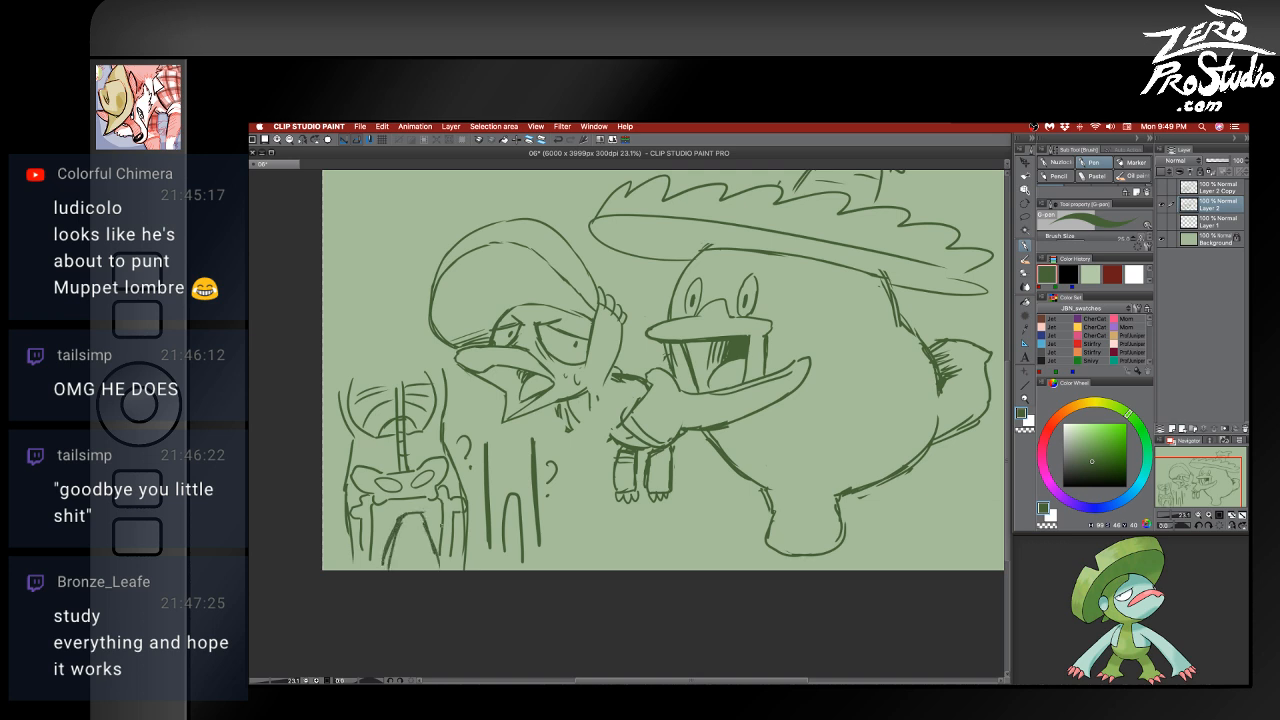
# - Lasso the skeleton and leg demo sketches, delete them and clear the selection
pyautogui.press('m')
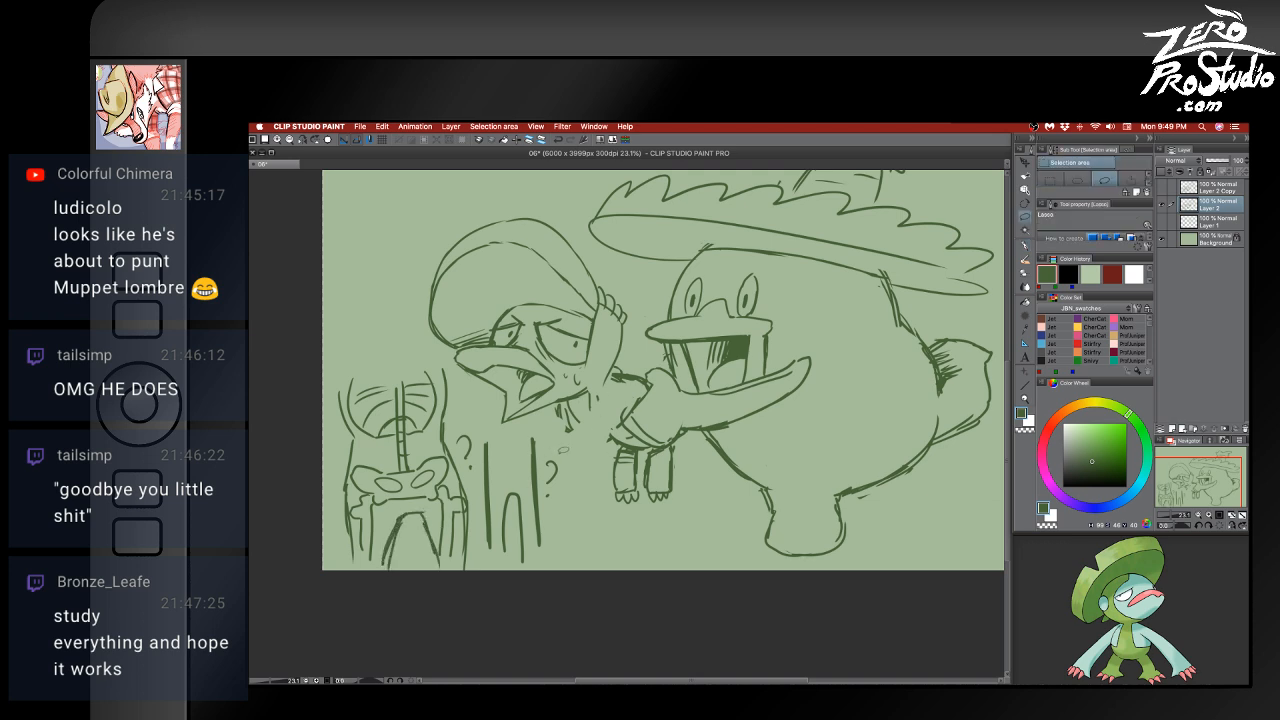
pyautogui.moveTo(560, 448)
pyautogui.mouseDown()
pyautogui.moveTo(505, 423)
pyautogui.moveTo(393, 346)
pyautogui.moveTo(296, 457)
pyautogui.moveTo(389, 616)
pyautogui.moveTo(571, 564)
pyautogui.moveTo(566, 440)
pyautogui.mouseUp()
pyautogui.press('Delete')
pyautogui.hotkey('ctrl', 'd')
pyautogui.press('p')
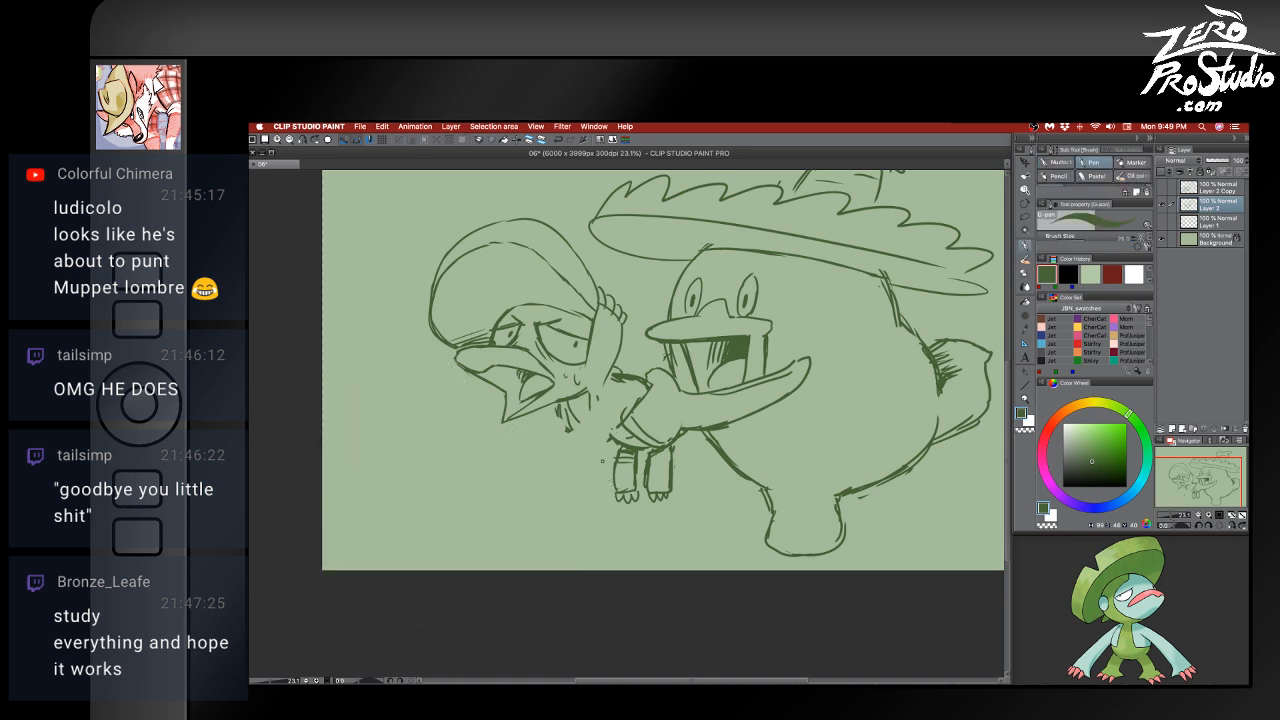
# - Try a small skull sketch in the empty area beside Lombre and undo it
pyautogui.moveTo(394, 444)
pyautogui.mouseDown()
pyautogui.moveTo(369, 424)
pyautogui.moveTo(420, 392)
pyautogui.moveTo(363, 410)
pyautogui.moveTo(380, 408)
pyautogui.moveTo(380, 447)
pyautogui.moveTo(391, 435)
pyautogui.mouseUp()
pyautogui.hotkey('ctrl', 'z')
pyautogui.press('super+z')
pyautogui.press('super+z')
pyautogui.press('super+z')
pyautogui.press('super+z')
pyautogui.moveTo(367, 424); pyautogui.dragTo(391, 426)
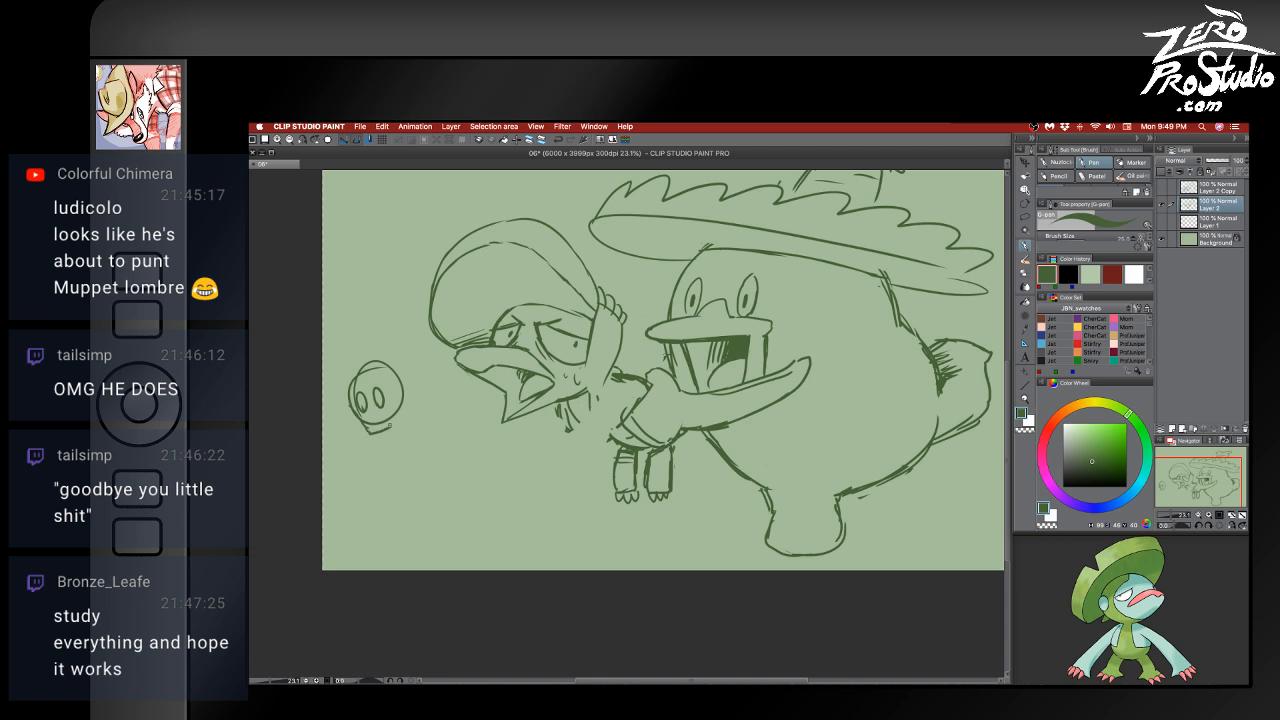
pyautogui.press('super+z')
pyautogui.press('super+z')
pyautogui.press('super+z')
pyautogui.press('super+z')
# - Hide Layer 2 with the Pokémon sketch and add a new raster layer above it
pyautogui.click(1161, 204)
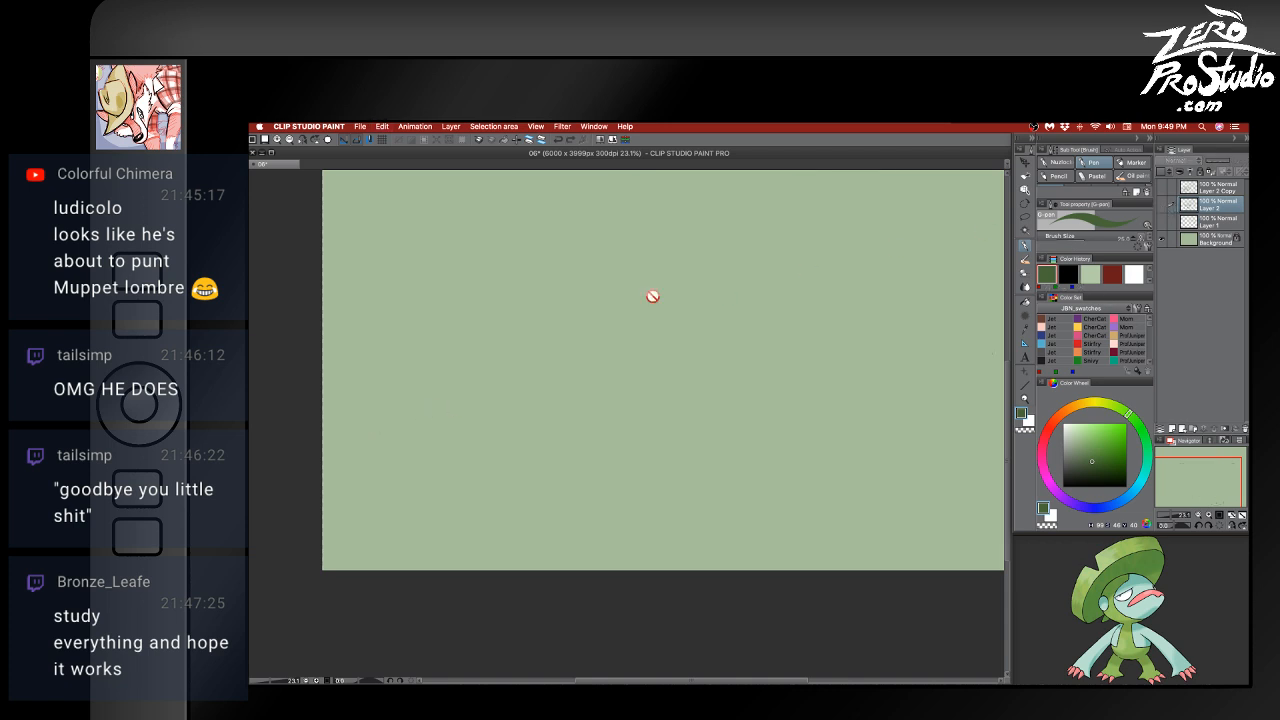
pyautogui.moveTo(630, 332); pyautogui.dragTo(609, 422)
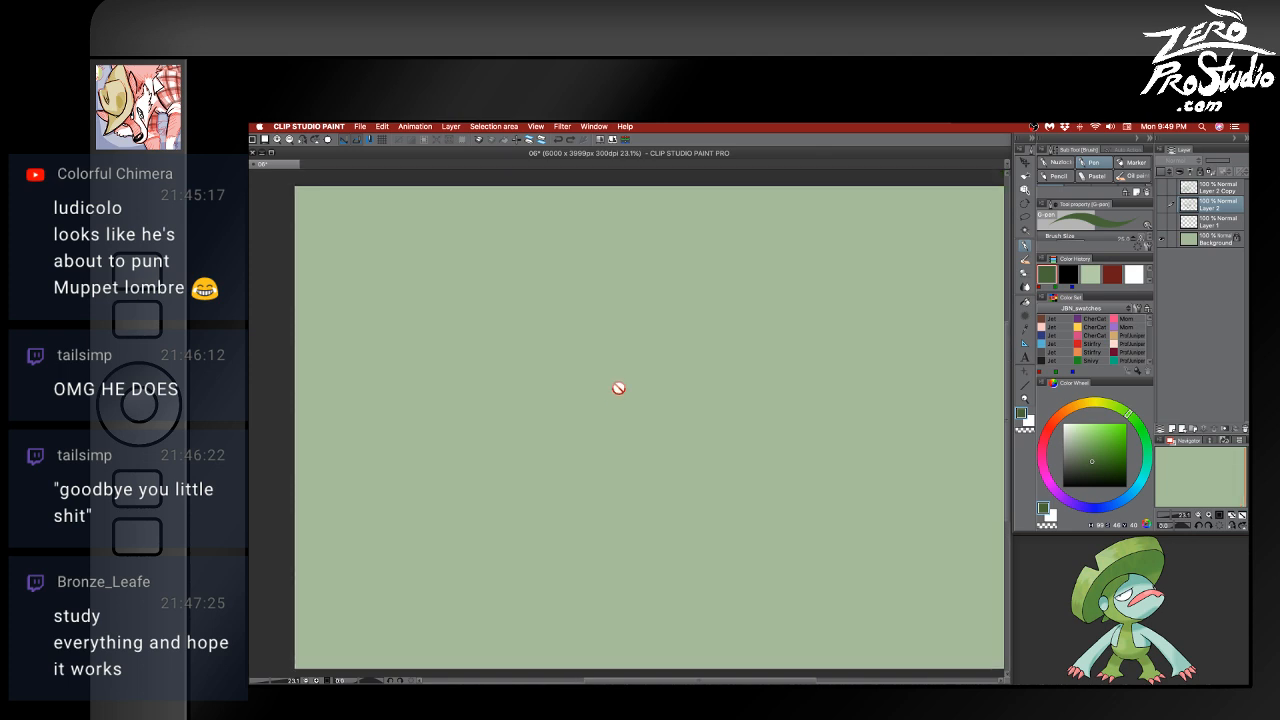
pyautogui.click(1172, 429)
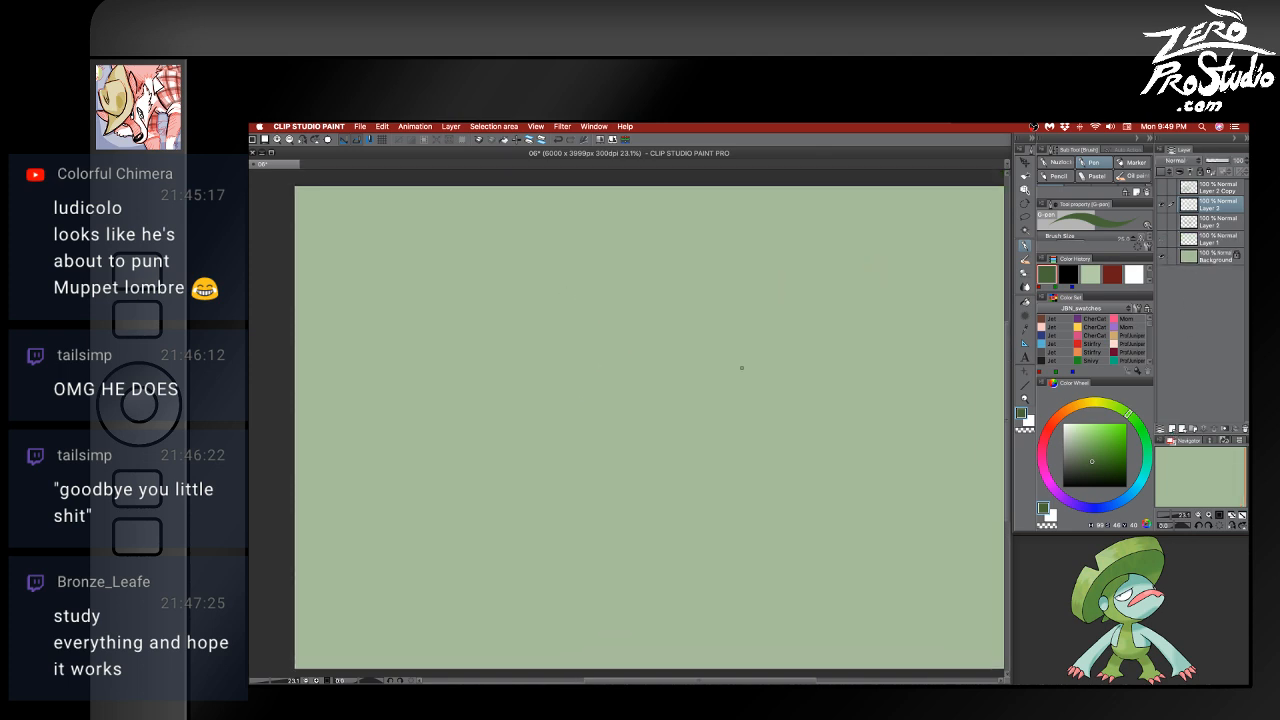
# - Sketch a cartoon head on the new layer with a round skull, jaw curve, eyes, fringe and cap
pyautogui.moveTo(542, 264)
pyautogui.mouseDown()
pyautogui.moveTo(466, 351)
pyautogui.moveTo(500, 394)
pyautogui.mouseUp()
pyautogui.hotkey('ctrl', 'z')
pyautogui.moveTo(571, 280)
pyautogui.mouseDown()
pyautogui.moveTo(540, 273)
pyautogui.moveTo(580, 276)
pyautogui.mouseUp()
pyautogui.moveTo(463, 322)
pyautogui.mouseDown()
pyautogui.moveTo(461, 403)
pyautogui.moveTo(524, 445)
pyautogui.mouseUp()
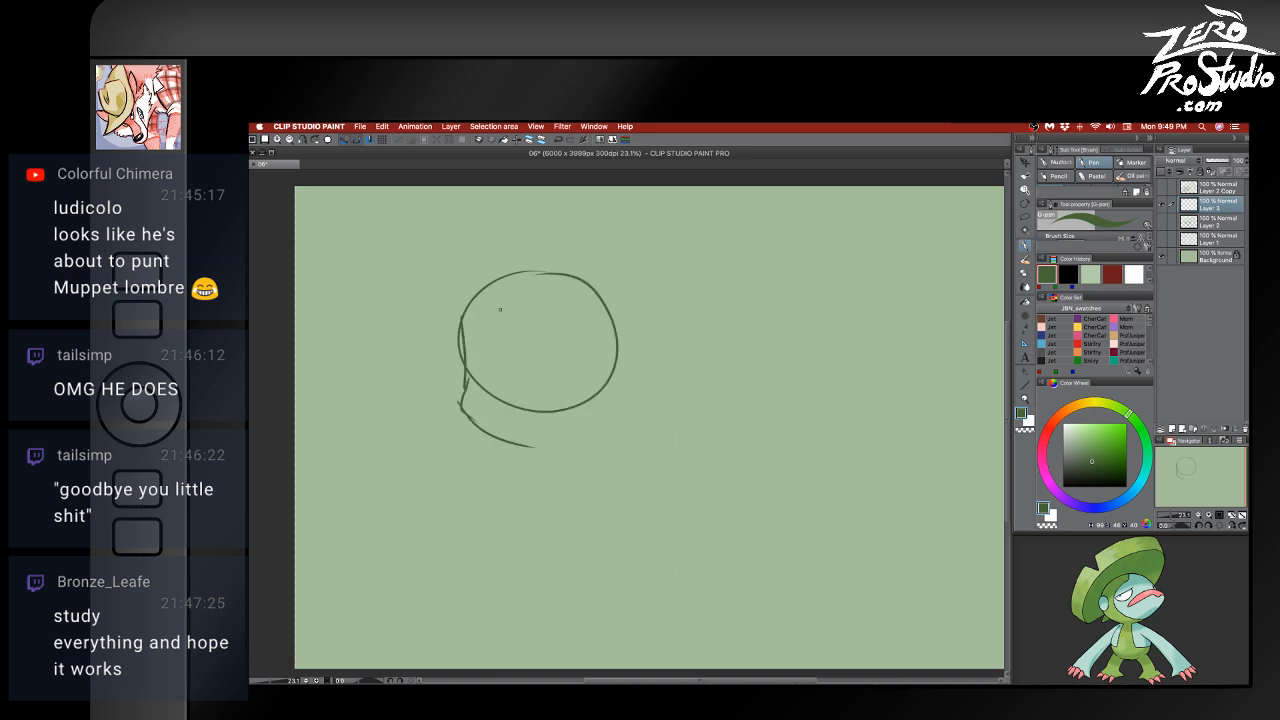
pyautogui.moveTo(540, 286)
pyautogui.mouseDown()
pyautogui.moveTo(466, 255)
pyautogui.moveTo(424, 293)
pyautogui.moveTo(444, 332)
pyautogui.moveTo(489, 311)
pyautogui.moveTo(485, 385)
pyautogui.moveTo(568, 337)
pyautogui.moveTo(502, 370)
pyautogui.moveTo(568, 372)
pyautogui.mouseUp()
pyautogui.moveTo(460, 334); pyautogui.dragTo(618, 310)
pyautogui.moveTo(528, 257)
pyautogui.mouseDown()
pyautogui.moveTo(590, 257)
pyautogui.moveTo(629, 302)
pyautogui.mouseUp()
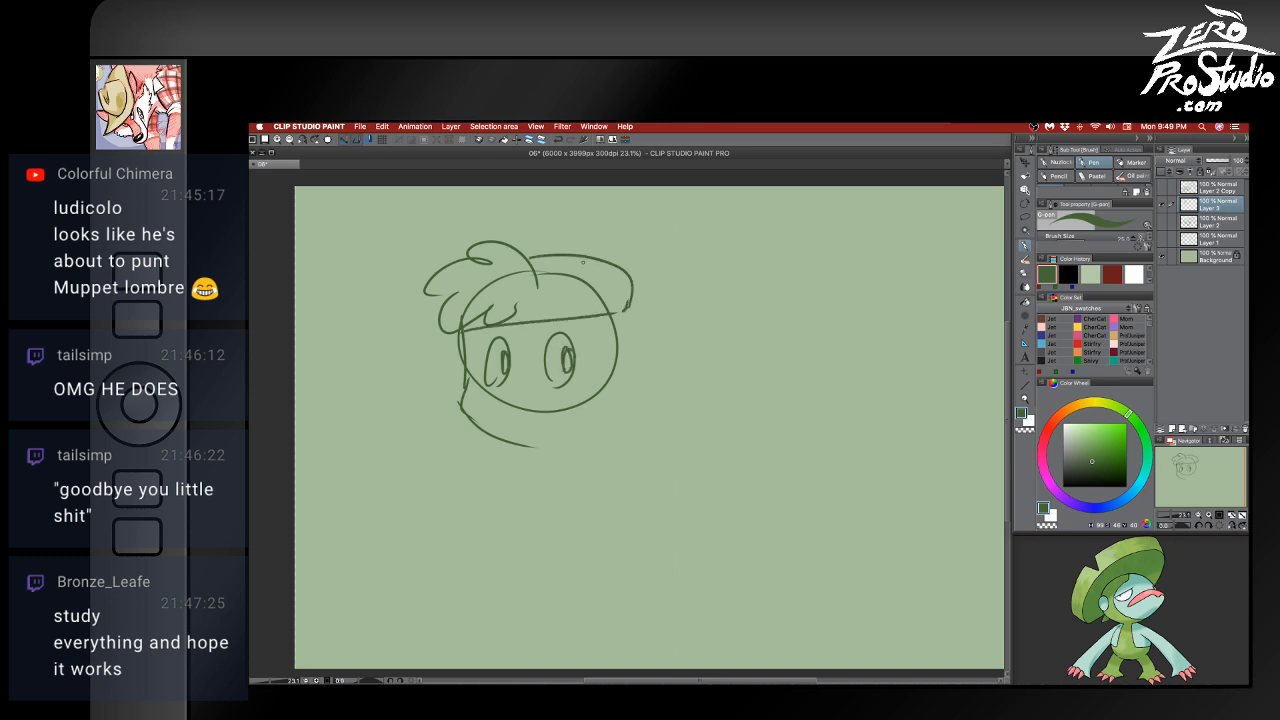
# - Add the nose, smile, side hair and ponytail to the cartoon head, and complete its jaw
pyautogui.moveTo(583, 262); pyautogui.dragTo(602, 362)
pyautogui.moveTo(460, 333); pyautogui.dragTo(450, 368)
pyautogui.moveTo(527, 387)
pyautogui.mouseDown()
pyautogui.moveTo(510, 395)
pyautogui.moveTo(568, 428)
pyautogui.moveTo(621, 352)
pyautogui.moveTo(638, 402)
pyautogui.mouseUp()
pyautogui.moveTo(632, 310)
pyautogui.mouseDown()
pyautogui.moveTo(674, 420)
pyautogui.moveTo(541, 443)
pyautogui.mouseUp()
# - Sketch a round skull in the empty space beside the cartoon head, with two large eye sockets and a small nose hole
pyautogui.moveTo(681, 470)
pyautogui.mouseDown()
pyautogui.moveTo(562, 486)
pyautogui.moveTo(604, 472)
pyautogui.mouseUp()
pyautogui.moveTo(711, 269)
pyautogui.mouseDown()
pyautogui.moveTo(747, 401)
pyautogui.moveTo(668, 290)
pyautogui.mouseUp()
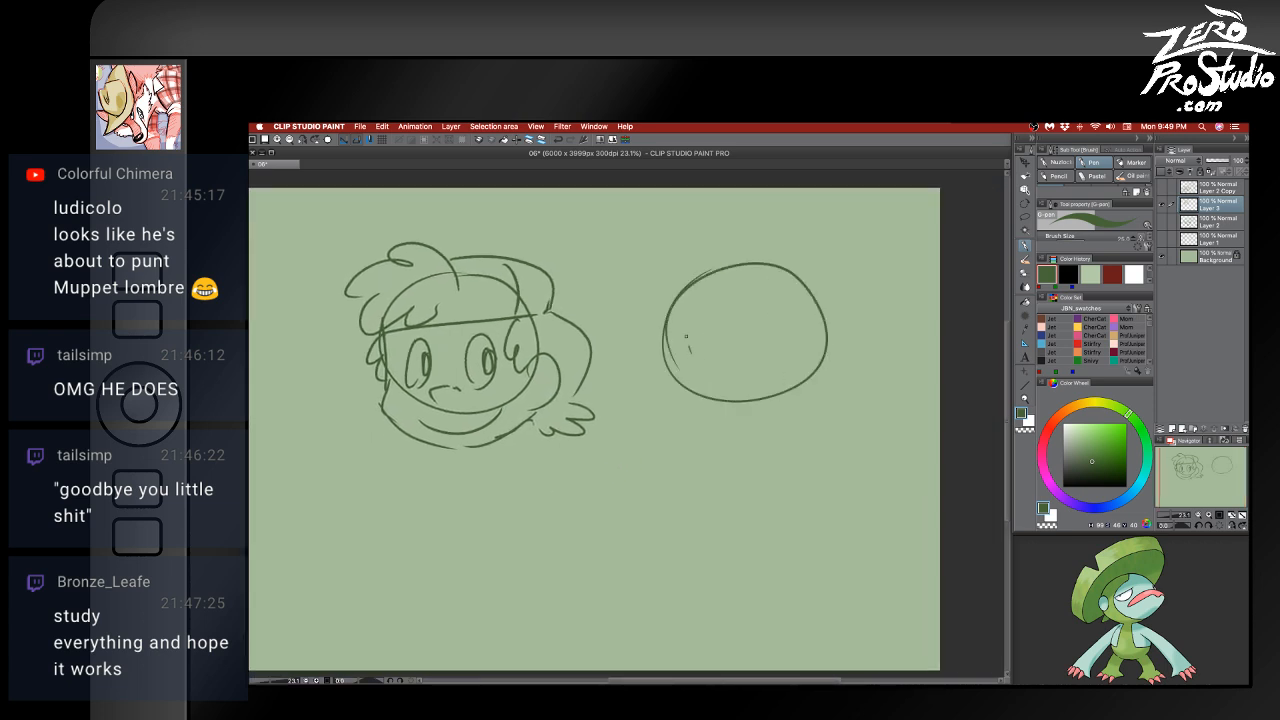
pyautogui.moveTo(686, 336); pyautogui.dragTo(700, 362)
pyautogui.moveTo(760, 330)
pyautogui.mouseDown()
pyautogui.moveTo(762, 363)
pyautogui.moveTo(790, 355)
pyautogui.moveTo(735, 376)
pyautogui.mouseUp()
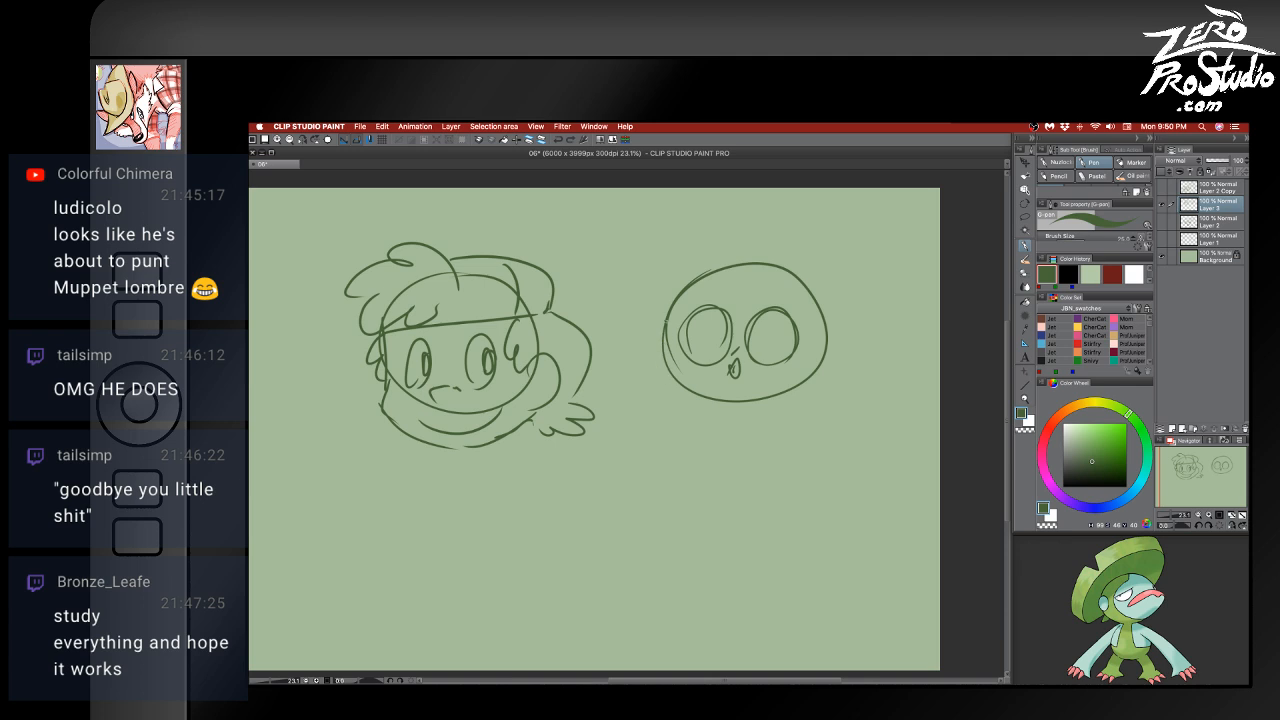
# - Draw the cheekbone contours along both lower sides of the skull, undoing and redrawing strokes until they fit
pyautogui.moveTo(669, 307); pyautogui.dragTo(665, 323)
pyautogui.moveTo(677, 293); pyautogui.dragTo(682, 349)
pyautogui.press('super+z')
pyautogui.press('super+z')
pyautogui.moveTo(703, 291)
pyautogui.mouseDown()
pyautogui.moveTo(668, 325)
pyautogui.moveTo(686, 305)
pyautogui.moveTo(678, 394)
pyautogui.mouseUp()
pyautogui.press('super+z')
pyautogui.press('super+z')
pyautogui.moveTo(669, 350); pyautogui.dragTo(697, 397)
pyautogui.press('super+z')
pyautogui.moveTo(662, 353); pyautogui.dragTo(700, 398)
pyautogui.moveTo(826, 350); pyautogui.dragTo(792, 394)
pyautogui.press('super+z')
# - Draw the upper teeth, lower teeth and jawbone beneath the skull, undoing stray strokes
pyautogui.moveTo(701, 400)
pyautogui.mouseDown()
pyautogui.moveTo(736, 422)
pyautogui.moveTo(777, 392)
pyautogui.moveTo(721, 417)
pyautogui.mouseUp()
pyautogui.press('super+z')
pyautogui.moveTo(742, 405)
pyautogui.mouseDown()
pyautogui.moveTo(806, 400)
pyautogui.moveTo(792, 448)
pyautogui.moveTo(742, 462)
pyautogui.moveTo(696, 462)
pyautogui.mouseUp()
pyautogui.press('super+z')
pyautogui.press('super+z')
pyautogui.moveTo(806, 442)
pyautogui.mouseDown()
pyautogui.moveTo(725, 449)
pyautogui.moveTo(707, 434)
pyautogui.moveTo(749, 441)
pyautogui.mouseUp()
pyautogui.moveTo(766, 424)
pyautogui.mouseDown()
pyautogui.moveTo(763, 437)
pyautogui.moveTo(802, 402)
pyautogui.moveTo(780, 405)
pyautogui.moveTo(804, 412)
pyautogui.moveTo(790, 449)
pyautogui.moveTo(784, 439)
pyautogui.mouseUp()
pyautogui.press('super+z')
# - Fill the skull's two eye sockets with solid dark green
pyautogui.press('e')
pyautogui.press('b')
pyautogui.moveTo(700, 338)
pyautogui.mouseDown()
pyautogui.moveTo(712, 352)
pyautogui.moveTo(722, 330)
pyautogui.moveTo(726, 340)
pyautogui.mouseUp()
pyautogui.moveTo(770, 345)
pyautogui.mouseDown()
pyautogui.moveTo(776, 356)
pyautogui.moveTo(784, 341)
pyautogui.mouseUp()
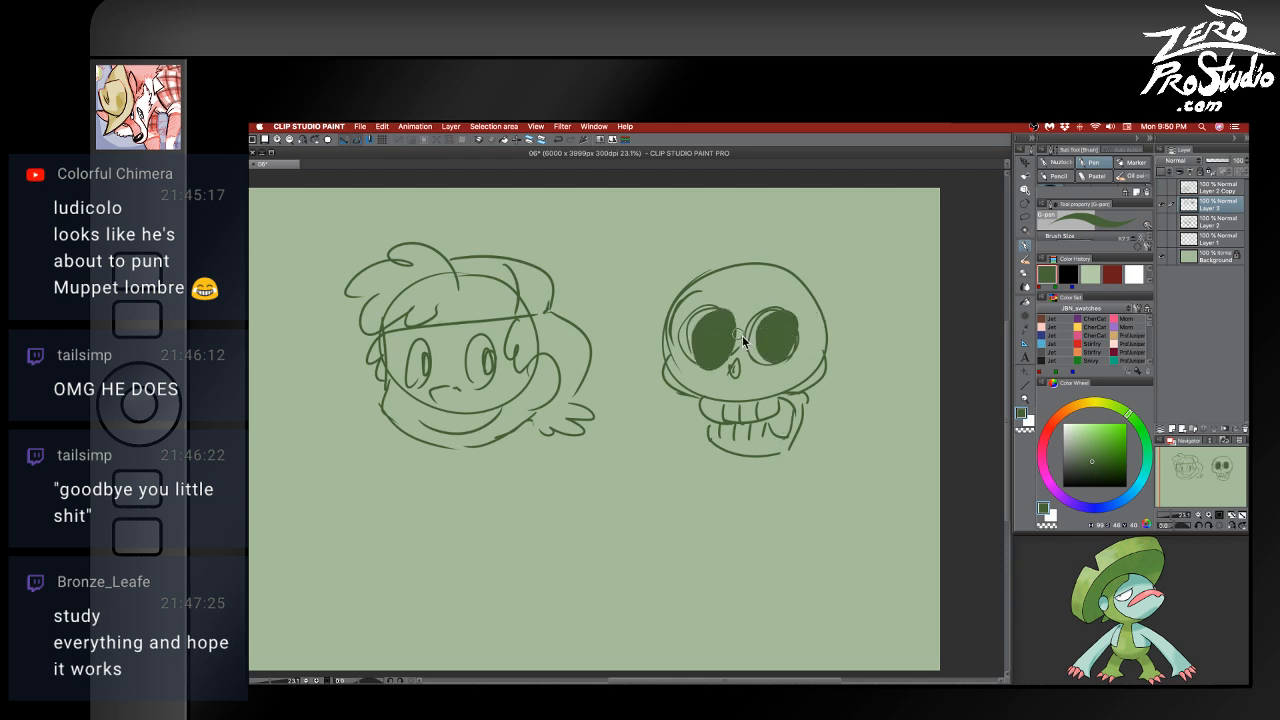
# - Reduce the brush size and draw curved brow ridges above the skull's eye sockets
pyautogui.press('[')
pyautogui.press('[')
pyautogui.press('[')
pyautogui.press('[')
pyautogui.press('[')
pyautogui.press('[')
pyautogui.press('[')
pyautogui.press('[')
pyautogui.moveTo(696, 300); pyautogui.dragTo(794, 298)
# - Draw the larger rear cranium curve over and behind the skull's circle, and add an arrow pointing at it
pyautogui.moveTo(668, 322)
pyautogui.mouseDown()
pyautogui.moveTo(705, 261)
pyautogui.moveTo(791, 249)
pyautogui.mouseUp()
pyautogui.press('super+z')
pyautogui.press('super+z')
pyautogui.moveTo(668, 322)
pyautogui.mouseDown()
pyautogui.moveTo(698, 258)
pyautogui.moveTo(816, 249)
pyautogui.moveTo(854, 272)
pyautogui.mouseUp()
pyautogui.press('super+z')
pyautogui.press('super+z')
pyautogui.press('super+z')
pyautogui.moveTo(704, 257); pyautogui.dragTo(851, 267)
pyautogui.moveTo(823, 261)
pyautogui.mouseDown()
pyautogui.moveTo(863, 328)
pyautogui.moveTo(830, 366)
pyautogui.moveTo(868, 324)
pyautogui.moveTo(764, 250)
pyautogui.mouseUp()
pyautogui.moveTo(926, 267)
pyautogui.mouseDown()
pyautogui.moveTo(882, 294)
pyautogui.moveTo(902, 292)
pyautogui.mouseUp()
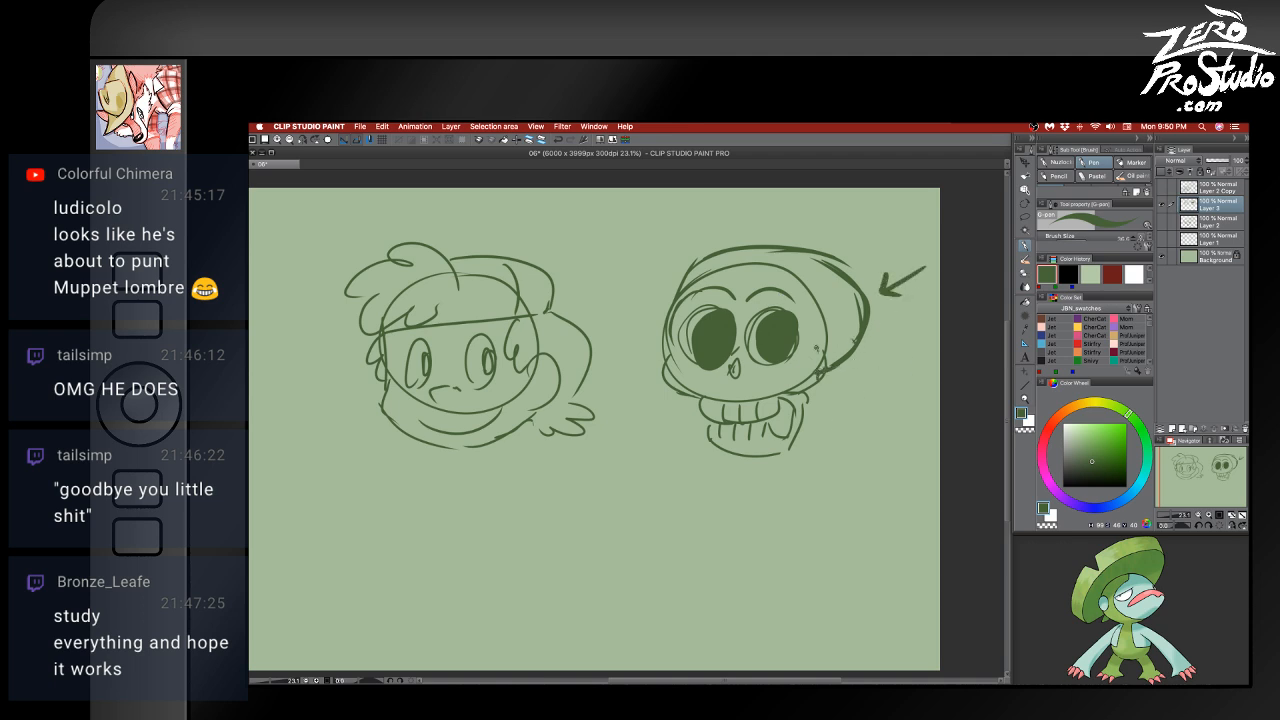
# - Add an arrow behind the skull's jaw, thicken the jaw's rear edge, and draw a neck spine divided into vertebrae
pyautogui.moveTo(907, 392); pyautogui.dragTo(822, 400)
pyautogui.moveTo(837, 384)
pyautogui.mouseDown()
pyautogui.moveTo(820, 401)
pyautogui.moveTo(840, 414)
pyautogui.moveTo(800, 452)
pyautogui.mouseUp()
pyautogui.moveTo(828, 366); pyautogui.dragTo(821, 492)
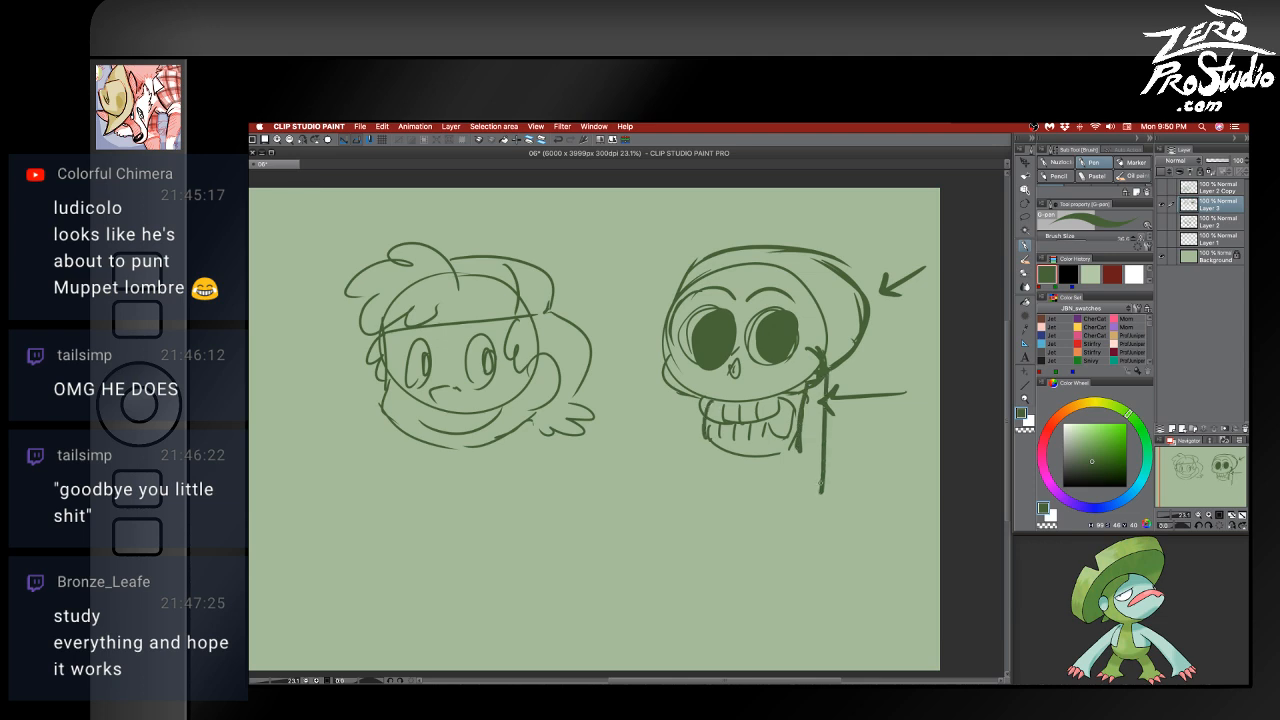
pyautogui.moveTo(812, 387); pyautogui.dragTo(804, 496)
pyautogui.moveTo(809, 393)
pyautogui.mouseDown()
pyautogui.moveTo(826, 390)
pyautogui.moveTo(822, 408)
pyautogui.mouseUp()
pyautogui.moveTo(809, 425); pyautogui.dragTo(822, 422)
pyautogui.moveTo(809, 450); pyautogui.dragTo(825, 459)
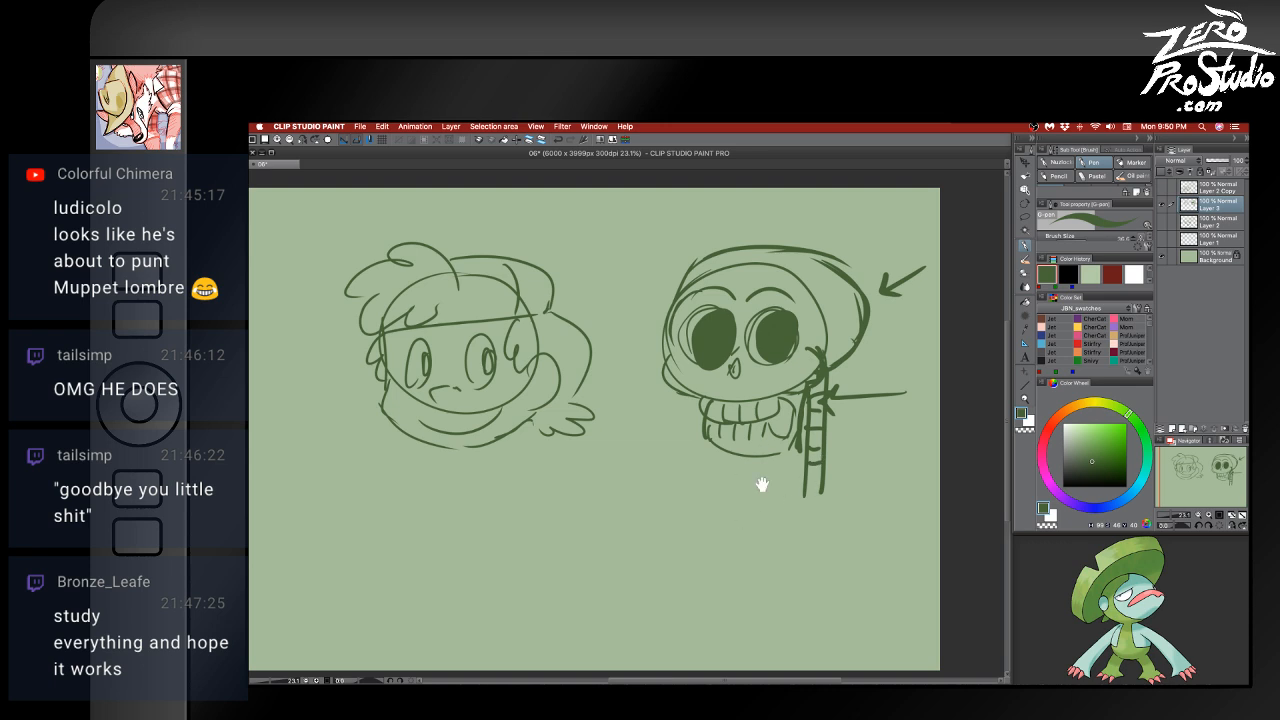
# - Sketch a neck and collar beneath the cartoon head's jaw
pyautogui.moveTo(762, 485); pyautogui.dragTo(765, 457)
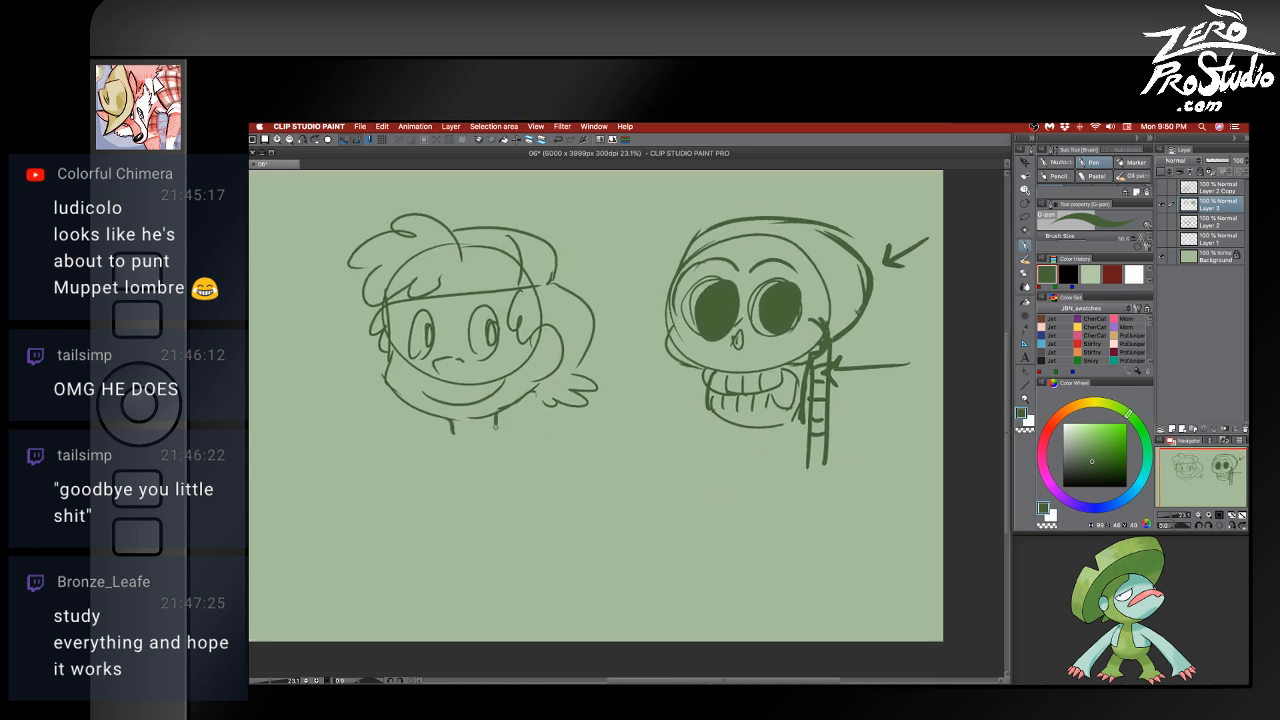
pyautogui.moveTo(476, 421)
pyautogui.mouseDown()
pyautogui.moveTo(470, 442)
pyautogui.moveTo(436, 420)
pyautogui.moveTo(462, 445)
pyautogui.mouseUp()
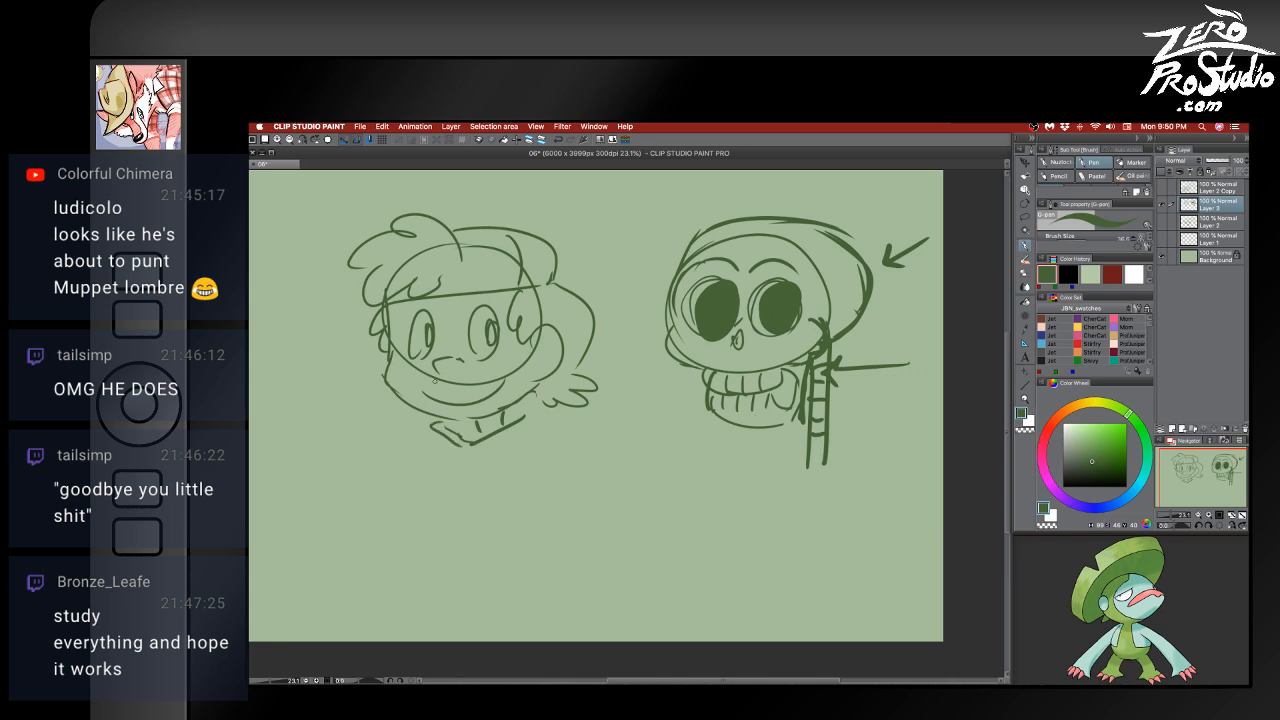
# - Sketch a round third head below and between the two existing heads, with crossed vertical and horizontal face guidelines
pyautogui.moveTo(562, 452)
pyautogui.mouseDown()
pyautogui.moveTo(700, 420)
pyautogui.moveTo(710, 480)
pyautogui.mouseUp()
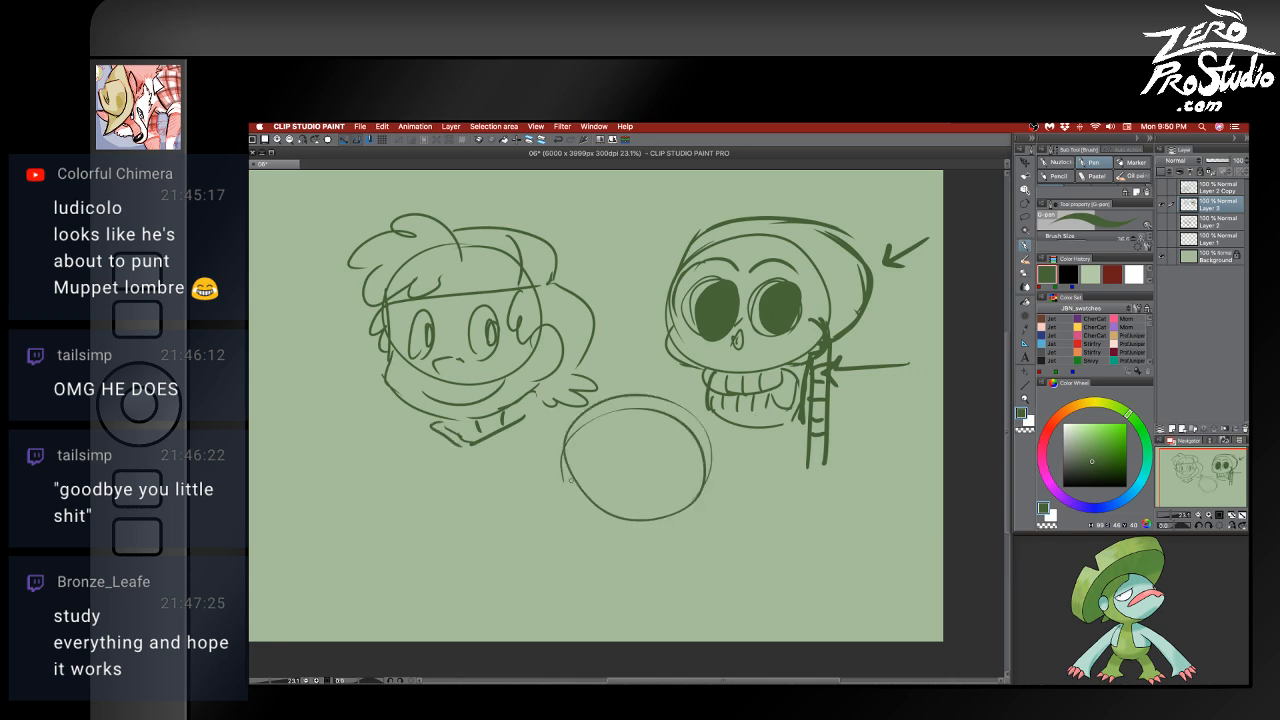
pyautogui.moveTo(566, 434); pyautogui.dragTo(566, 460)
pyautogui.moveTo(640, 388); pyautogui.dragTo(572, 476)
pyautogui.moveTo(582, 406); pyautogui.dragTo(570, 472)
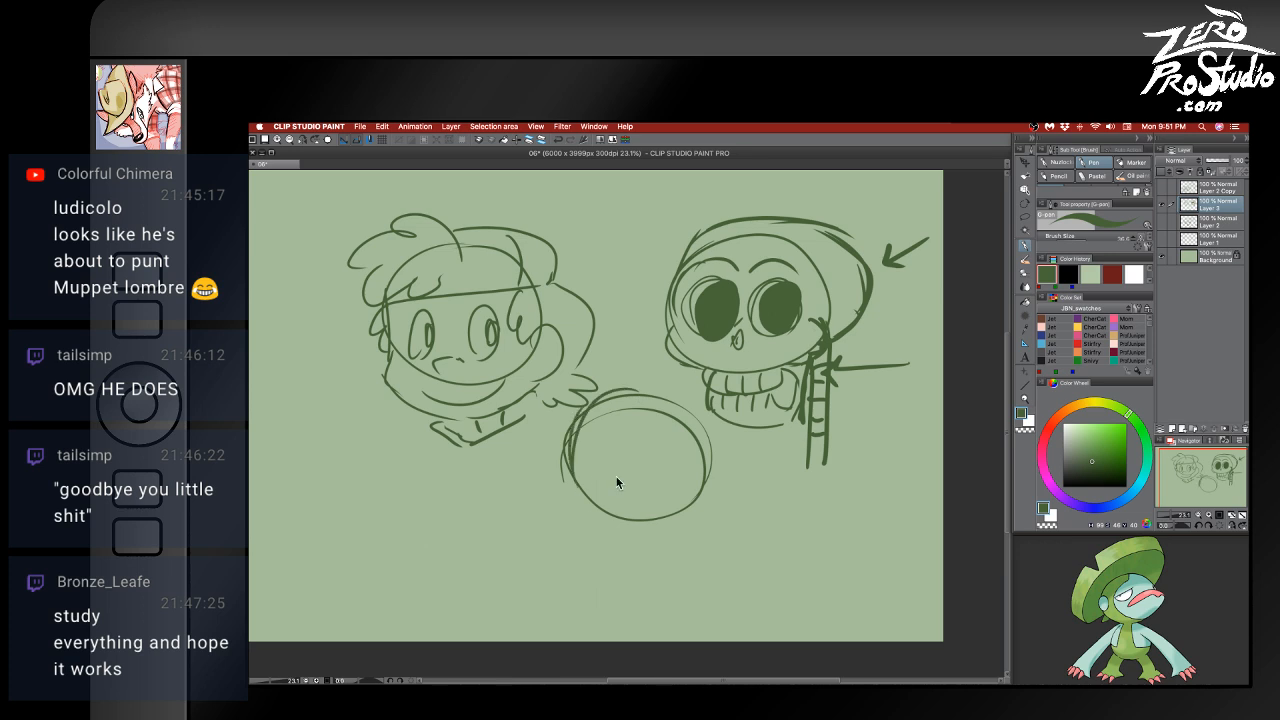
pyautogui.hotkey('ctrl', 'z')
pyautogui.moveTo(626, 416); pyautogui.dragTo(624, 516)
pyautogui.moveTo(564, 468); pyautogui.dragTo(680, 470)
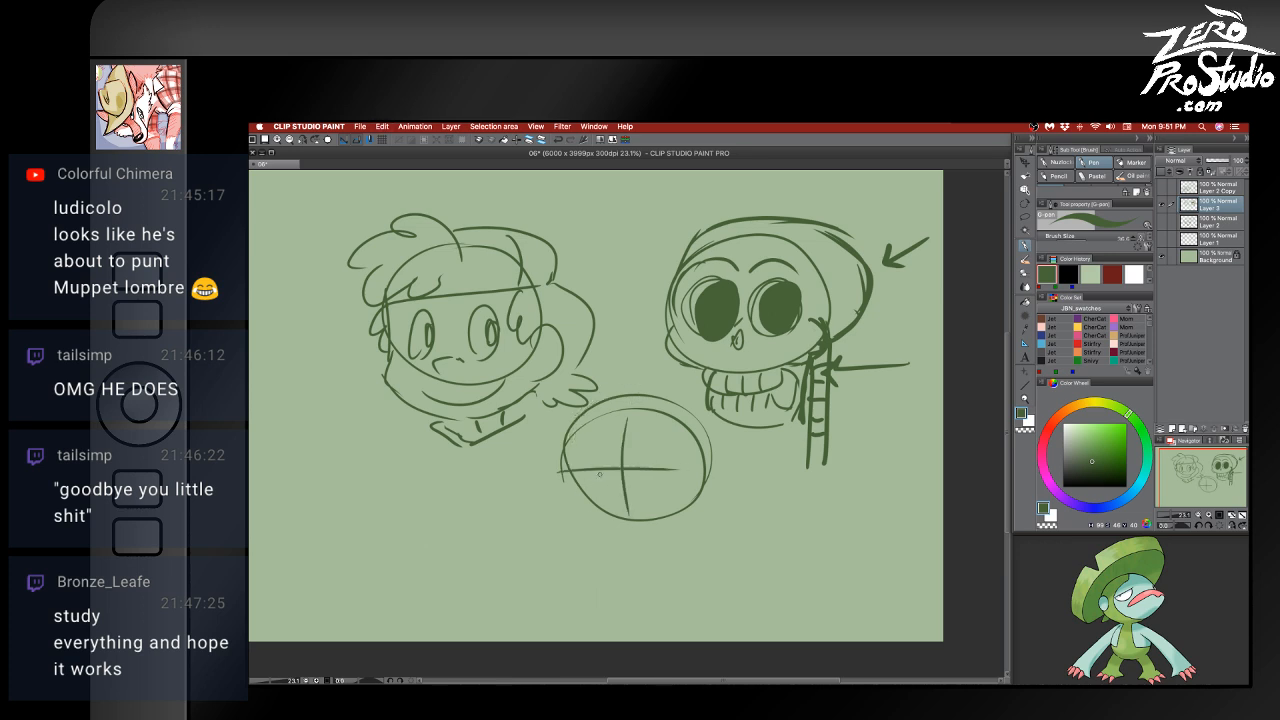
# - Draw two oval eyes on the horizontal guideline of the third head, with filled pupils looking sideways and an angled nose
pyautogui.moveTo(600, 438)
pyautogui.mouseDown()
pyautogui.moveTo(592, 498)
pyautogui.moveTo(588, 442)
pyautogui.moveTo(604, 490)
pyautogui.mouseUp()
pyautogui.hotkey('ctrl', 'z')
pyautogui.moveTo(646, 490)
pyautogui.mouseDown()
pyautogui.moveTo(638, 482)
pyautogui.moveTo(662, 490)
pyautogui.mouseUp()
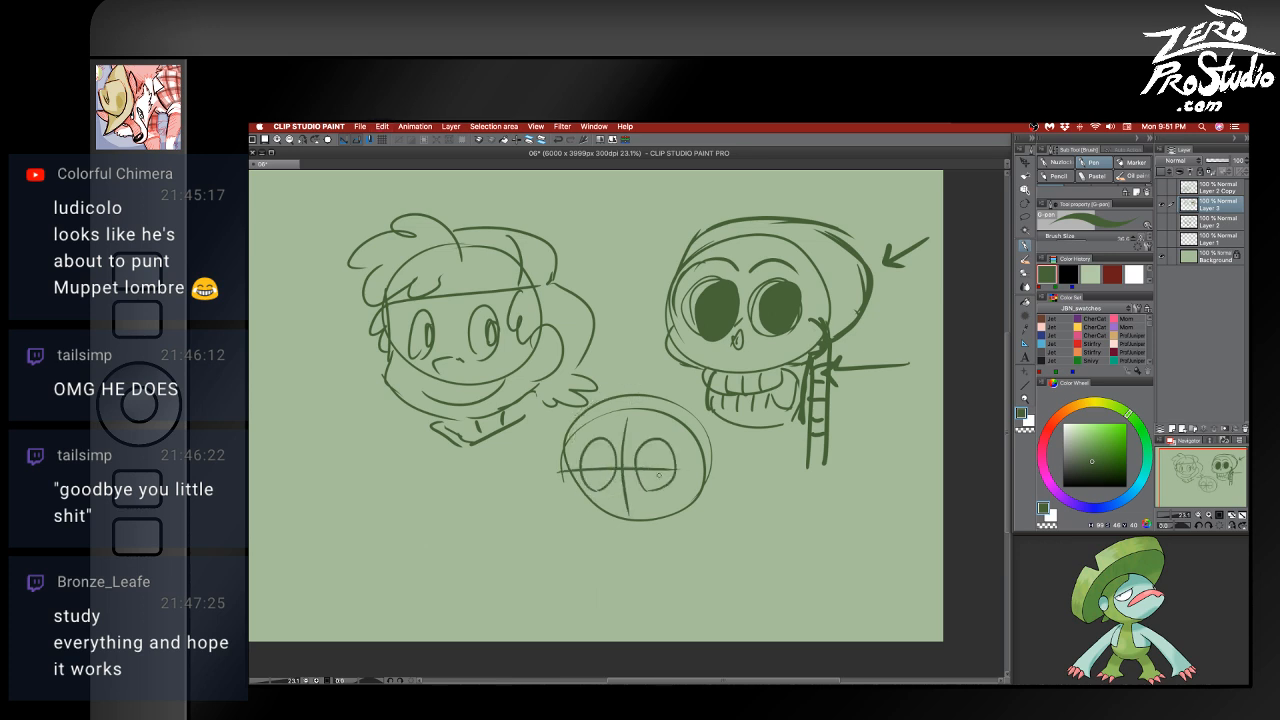
pyautogui.moveTo(604, 456); pyautogui.dragTo(670, 478)
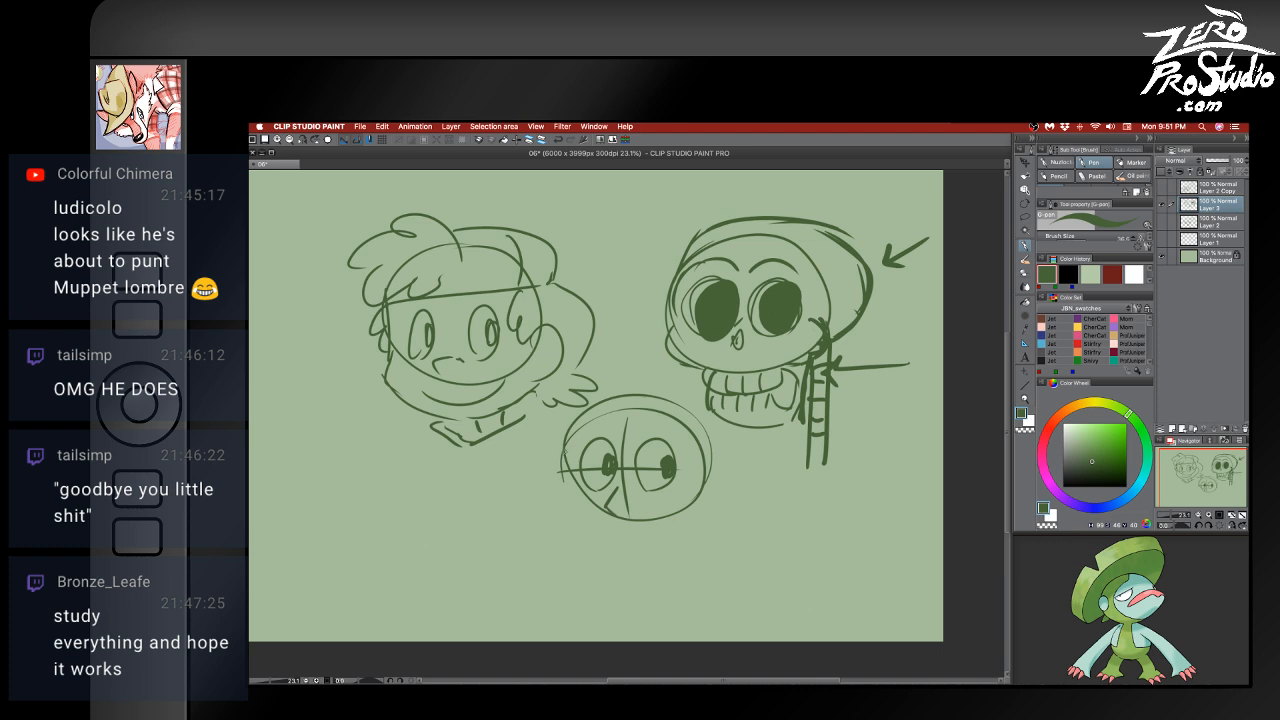
# - Sketch the cheek and a rounded jaw line beneath the third head's circle, redrawing strokes until the curve fits
pyautogui.moveTo(571, 436); pyautogui.dragTo(571, 497)
pyautogui.hotkey('ctrl', 'z')
pyautogui.moveTo(334, 385); pyautogui.dragTo(369, 379)
pyautogui.press('super+z')
pyautogui.moveTo(562, 473)
pyautogui.mouseDown()
pyautogui.moveTo(569, 511)
pyautogui.moveTo(605, 557)
pyautogui.mouseUp()
pyautogui.press('super+z')
pyautogui.press('super+z')
pyautogui.moveTo(567, 483)
pyautogui.mouseDown()
pyautogui.moveTo(581, 533)
pyautogui.moveTo(618, 557)
pyautogui.mouseUp()
pyautogui.press('super+z')
pyautogui.press('super+z')
pyautogui.press('super+z')
pyautogui.moveTo(566, 495)
pyautogui.mouseDown()
pyautogui.moveTo(609, 543)
pyautogui.moveTo(647, 552)
pyautogui.moveTo(694, 519)
pyautogui.mouseUp()
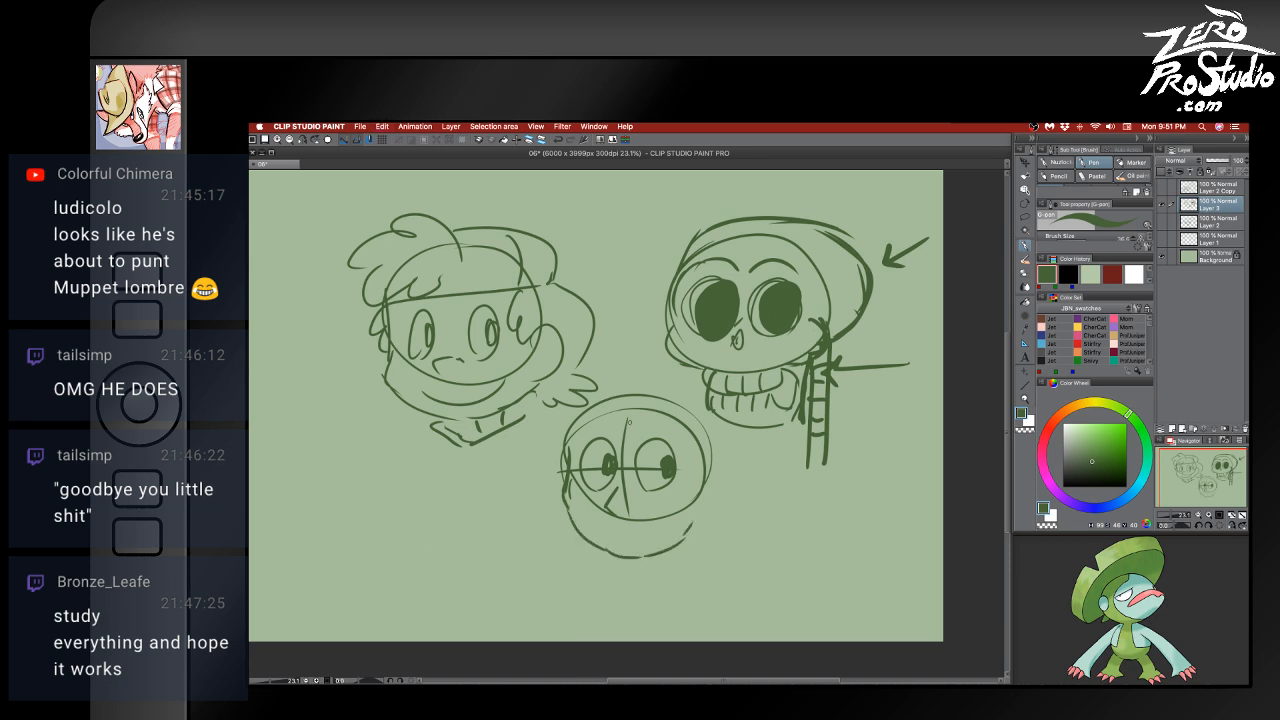
# - Sketch the brow strokes and an arched outline over the top of the third head
pyautogui.moveTo(569, 444)
pyautogui.mouseDown()
pyautogui.moveTo(590, 393)
pyautogui.moveTo(579, 393)
pyautogui.mouseUp()
pyautogui.moveTo(585, 386); pyautogui.dragTo(637, 368)
pyautogui.press('super+z')
pyautogui.press('super+z')
pyautogui.moveTo(567, 434)
pyautogui.mouseDown()
pyautogui.moveTo(602, 371)
pyautogui.moveTo(706, 395)
pyautogui.mouseUp()
pyautogui.moveTo(588, 422)
pyautogui.mouseDown()
pyautogui.moveTo(672, 416)
pyautogui.moveTo(686, 436)
pyautogui.mouseUp()
pyautogui.moveTo(646, 422)
pyautogui.mouseDown()
pyautogui.moveTo(724, 424)
pyautogui.moveTo(723, 470)
pyautogui.mouseUp()
pyautogui.press('super+z')
pyautogui.moveTo(708, 391)
pyautogui.mouseDown()
pyautogui.moveTo(733, 448)
pyautogui.moveTo(717, 493)
pyautogui.mouseUp()
pyautogui.press('super+z')
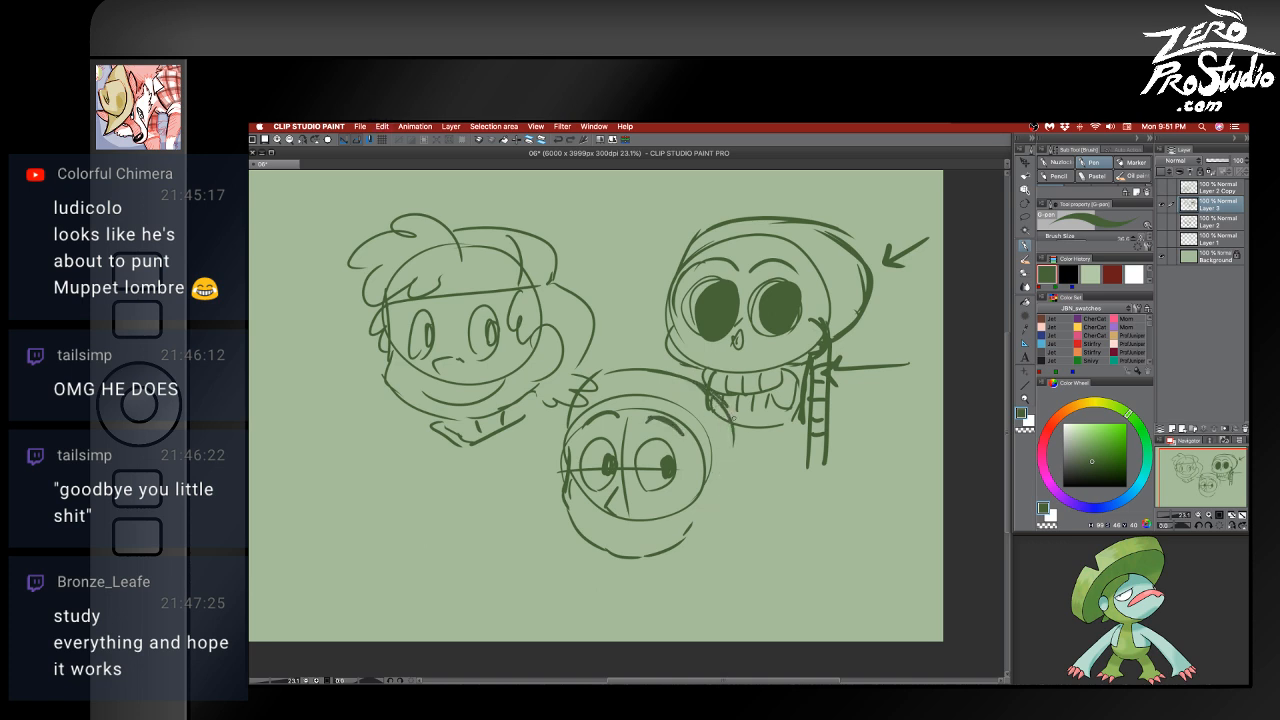
# - Continue the arched outline down the right side of the third head and add an ear
pyautogui.moveTo(728, 406)
pyautogui.mouseDown()
pyautogui.moveTo(719, 491)
pyautogui.moveTo(697, 511)
pyautogui.mouseUp()
pyautogui.press('super+z')
pyautogui.press('super+z')
pyautogui.moveTo(724, 466); pyautogui.dragTo(702, 513)
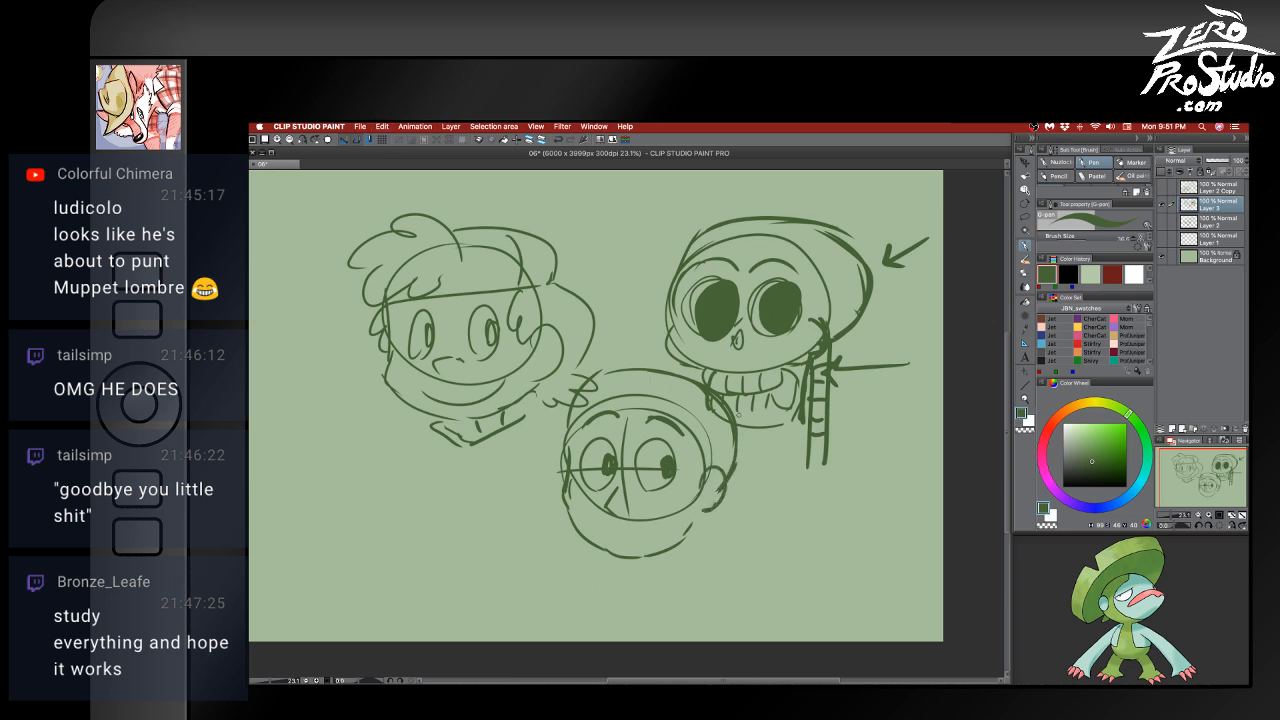
# - Draw a long outer hair strand to the right of the third head and short neck lines beneath the jaw
pyautogui.moveTo(740, 418)
pyautogui.mouseDown()
pyautogui.moveTo(731, 514)
pyautogui.moveTo(759, 540)
pyautogui.moveTo(741, 559)
pyautogui.mouseUp()
pyautogui.press('super+z')
pyautogui.moveTo(698, 513); pyautogui.dragTo(700, 579)
pyautogui.press('super+z')
pyautogui.moveTo(706, 510); pyautogui.dragTo(710, 563)
pyautogui.moveTo(625, 559); pyautogui.dragTo(641, 578)
pyautogui.press('super+z')
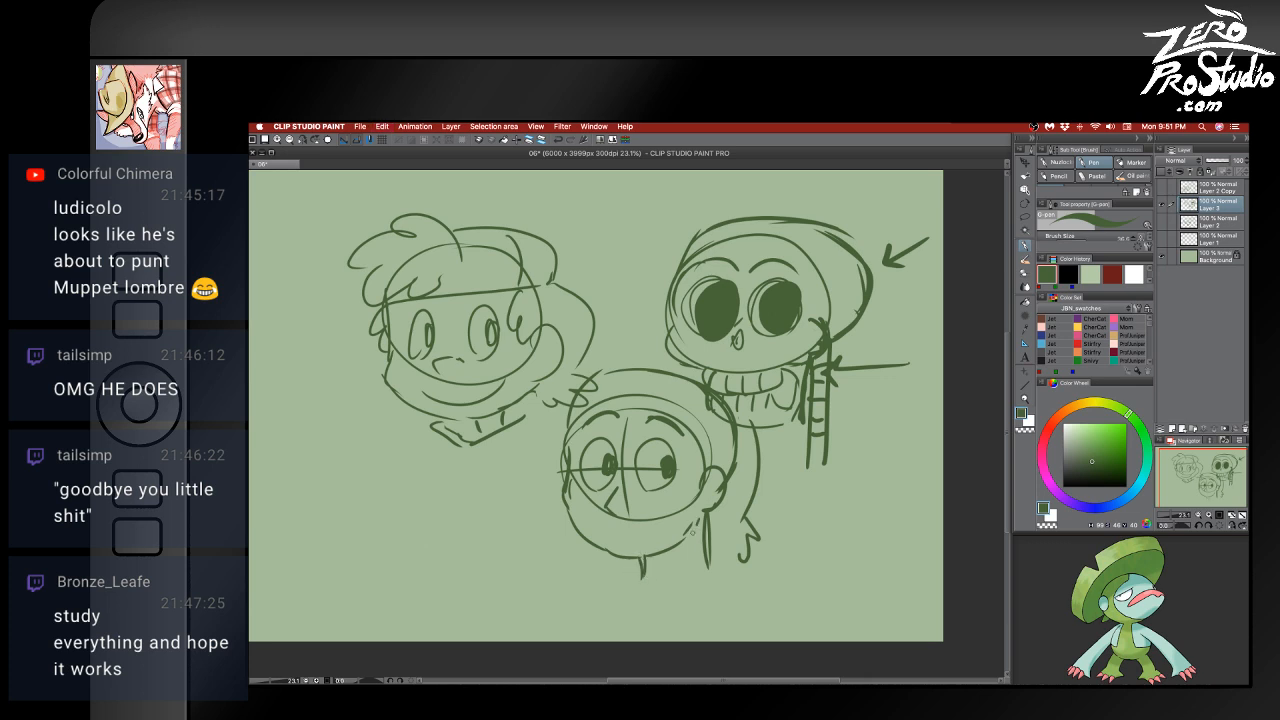
# - Add shoulder lines, a hair fringe over the forehead and a large outer hair outline around the third head
pyautogui.moveTo(692, 528)
pyautogui.mouseDown()
pyautogui.moveTo(686, 580)
pyautogui.moveTo(600, 586)
pyautogui.mouseUp()
pyautogui.moveTo(708, 562); pyautogui.dragTo(778, 601)
pyautogui.moveTo(620, 370); pyautogui.dragTo(640, 437)
pyautogui.moveTo(666, 397); pyautogui.dragTo(717, 463)
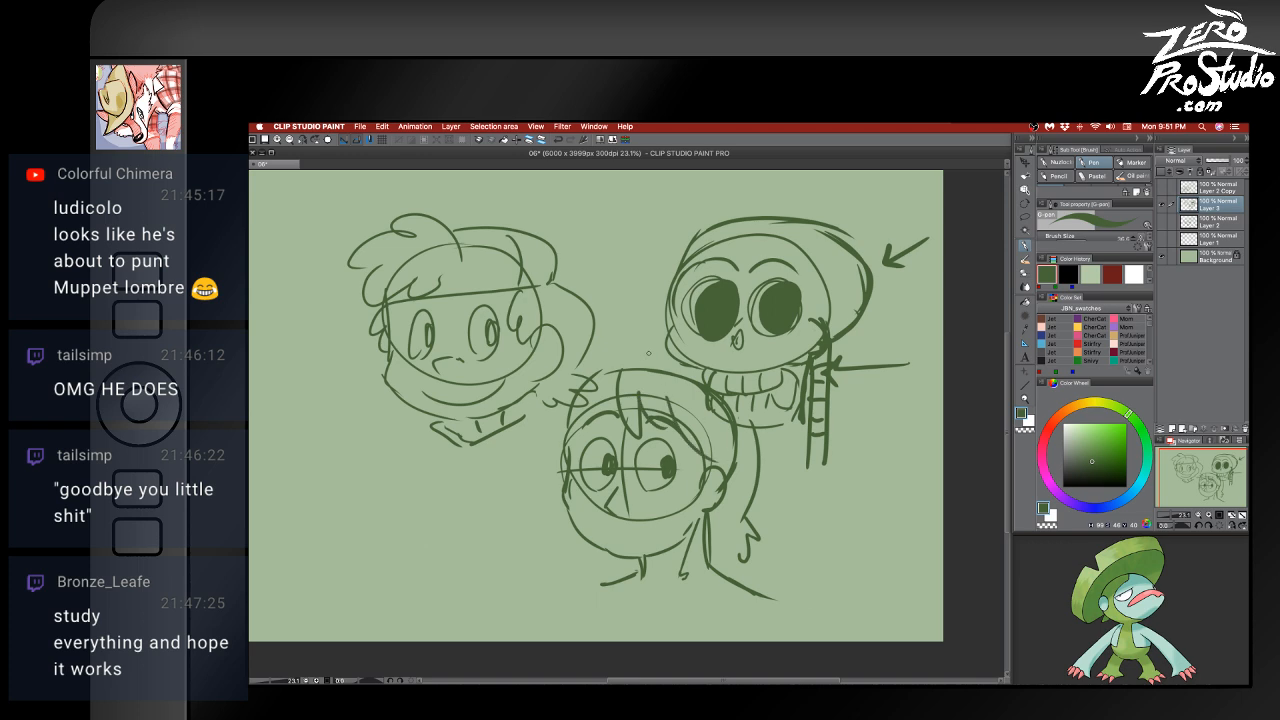
pyautogui.moveTo(619, 349)
pyautogui.mouseDown()
pyautogui.moveTo(711, 361)
pyautogui.moveTo(690, 338)
pyautogui.moveTo(742, 378)
pyautogui.moveTo(748, 424)
pyautogui.moveTo(542, 396)
pyautogui.moveTo(575, 546)
pyautogui.mouseUp()
pyautogui.hotkey('ctrl', 'z')
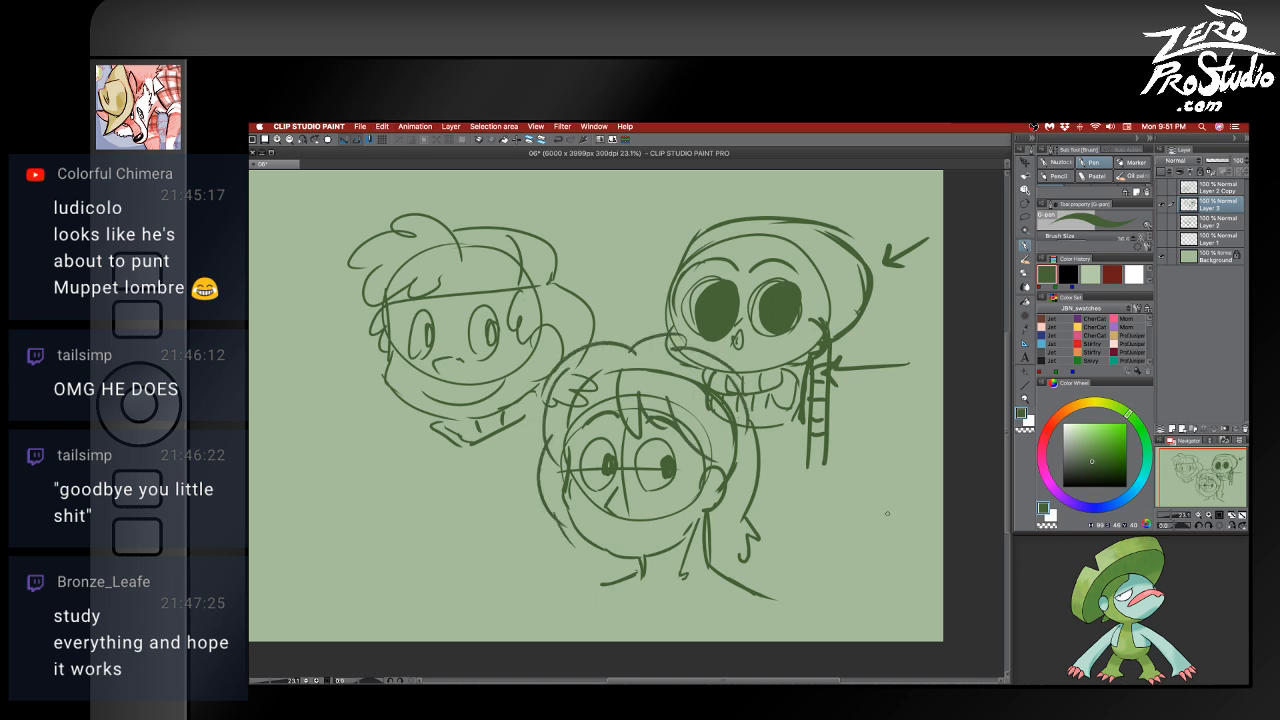
# - Hide Layer 3, preview Layer 2 Copy, and make Layer 2 the visible, active layer
pyautogui.click(1162, 207)
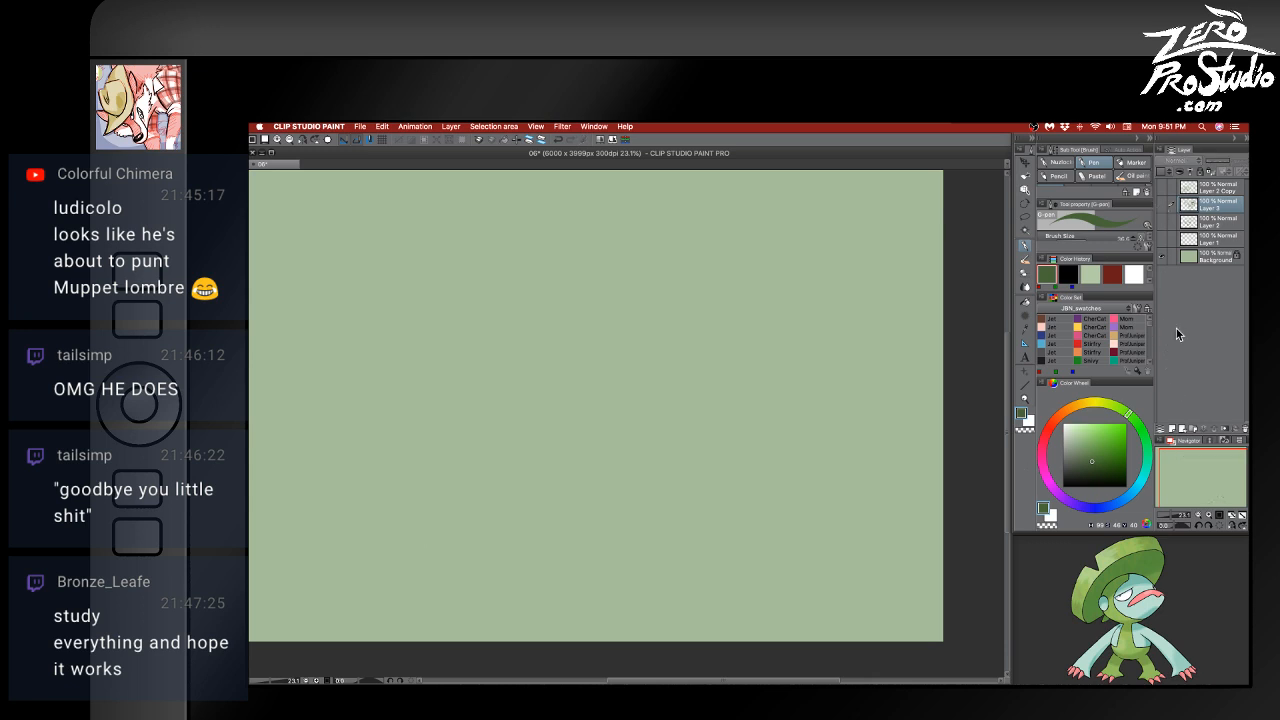
pyautogui.click(1163, 191)
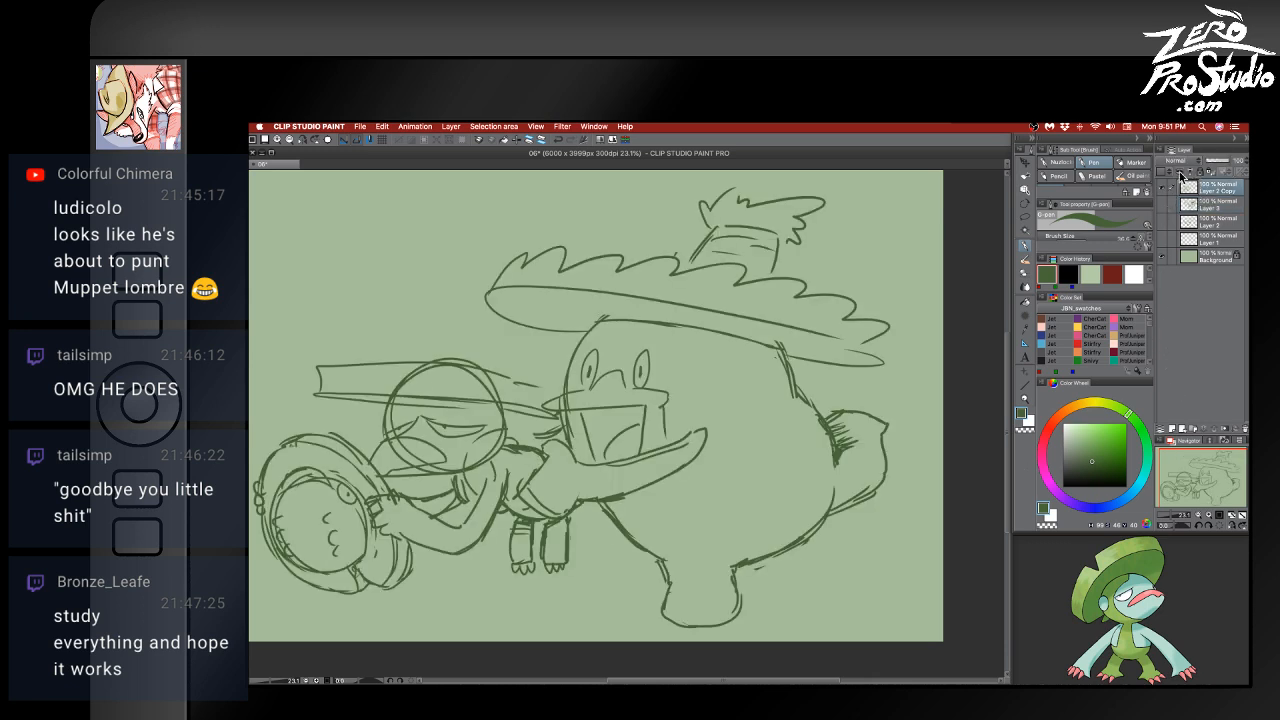
pyautogui.click(1162, 188)
pyautogui.click(1162, 222)
pyautogui.click(1208, 223)
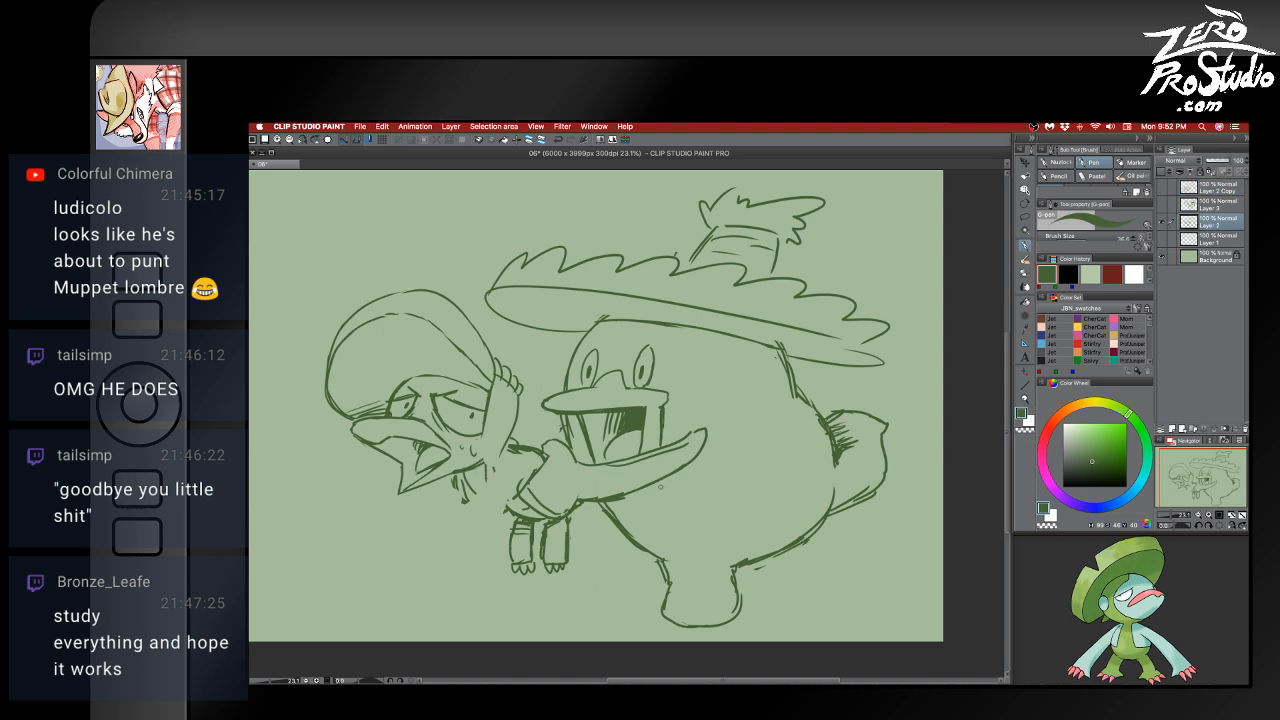
# - Hide Layer 2, create a new layer above it and draw a diagonal arrow pointing down toward the canvas centre
pyautogui.moveTo(577, 523)
pyautogui.mouseDown()
pyautogui.moveTo(634, 520)
pyautogui.moveTo(631, 499)
pyautogui.mouseUp()
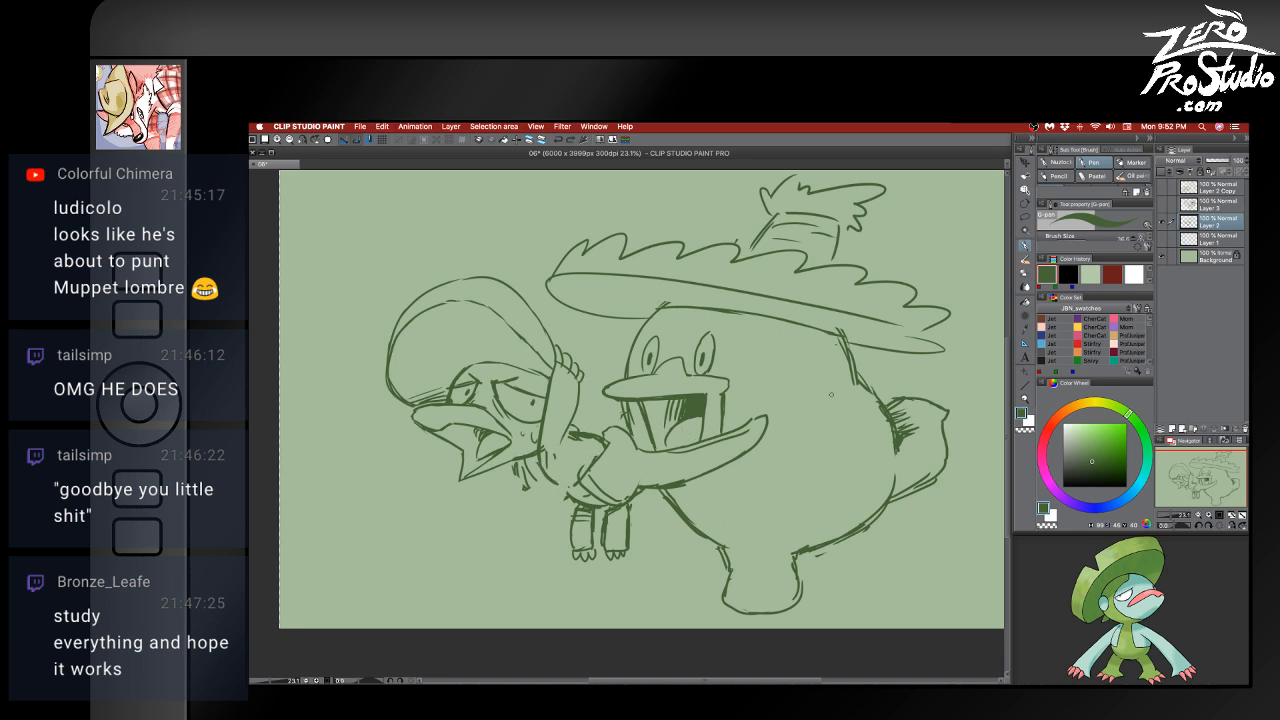
pyautogui.click(1163, 221)
pyautogui.click(1174, 428)
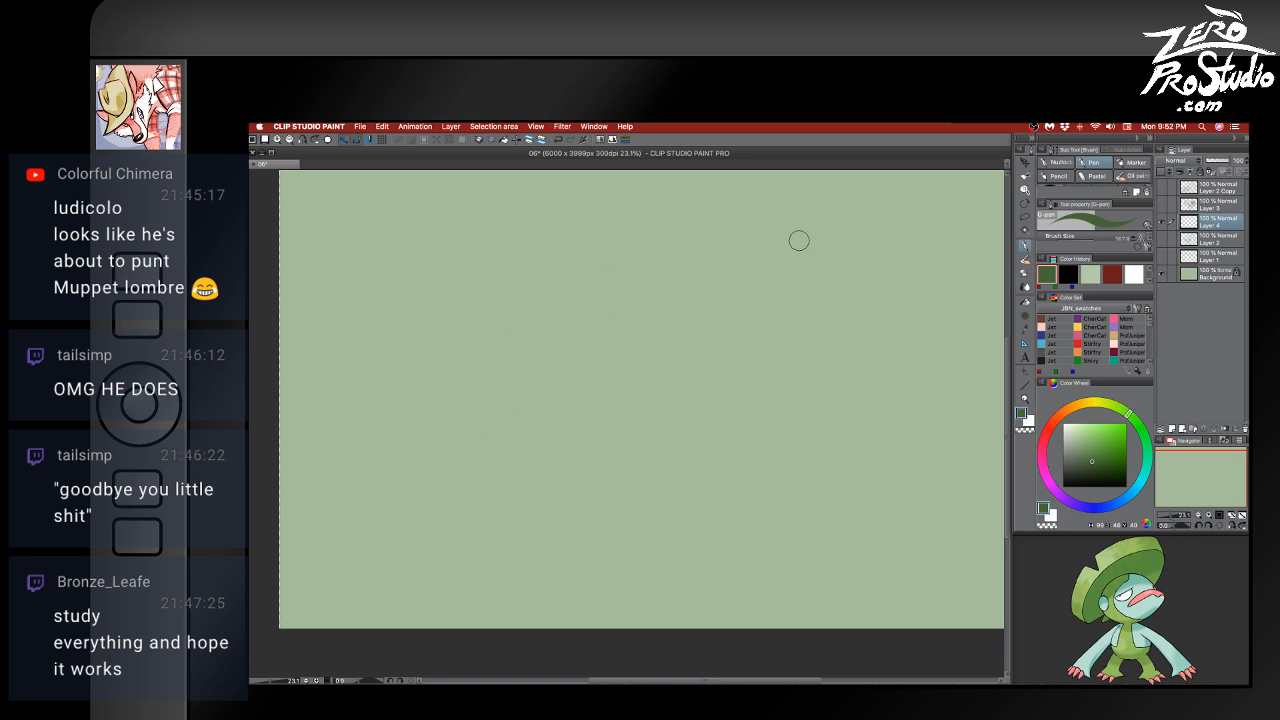
pyautogui.moveTo(835, 211)
pyautogui.mouseDown()
pyautogui.moveTo(768, 298)
pyautogui.moveTo(779, 307)
pyautogui.mouseUp()
# - Block in a cube with a dark left face and mid-tone right face, framed by a dark backdrop above and beside it
pyautogui.moveTo(545, 380)
pyautogui.mouseDown()
pyautogui.moveTo(543, 471)
pyautogui.moveTo(563, 486)
pyautogui.moveTo(591, 443)
pyautogui.moveTo(589, 396)
pyautogui.moveTo(598, 426)
pyautogui.moveTo(705, 460)
pyautogui.moveTo(620, 512)
pyautogui.mouseUp()
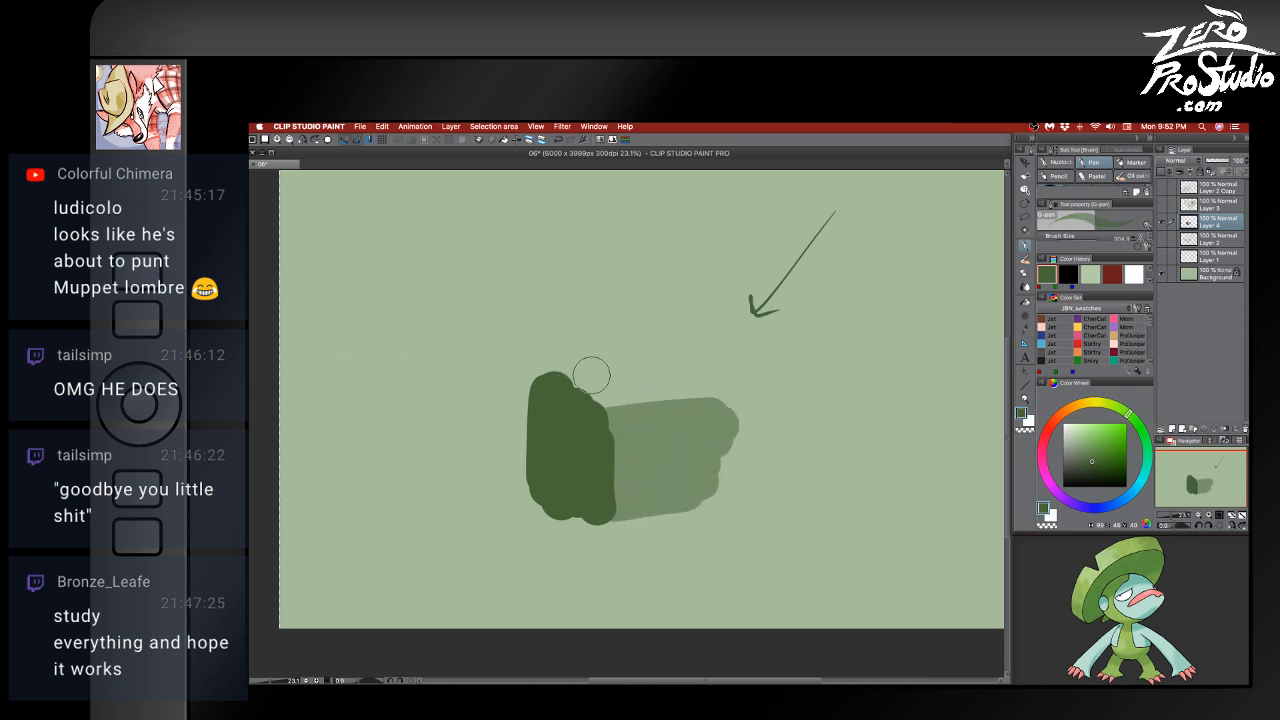
pyautogui.moveTo(570, 377)
pyautogui.mouseDown()
pyautogui.moveTo(503, 363)
pyautogui.moveTo(600, 347)
pyautogui.mouseUp()
pyautogui.moveTo(690, 330)
pyautogui.mouseDown()
pyautogui.moveTo(738, 338)
pyautogui.moveTo(765, 400)
pyautogui.moveTo(755, 505)
pyautogui.mouseUp()
pyautogui.moveTo(747, 382); pyautogui.dragTo(740, 513)
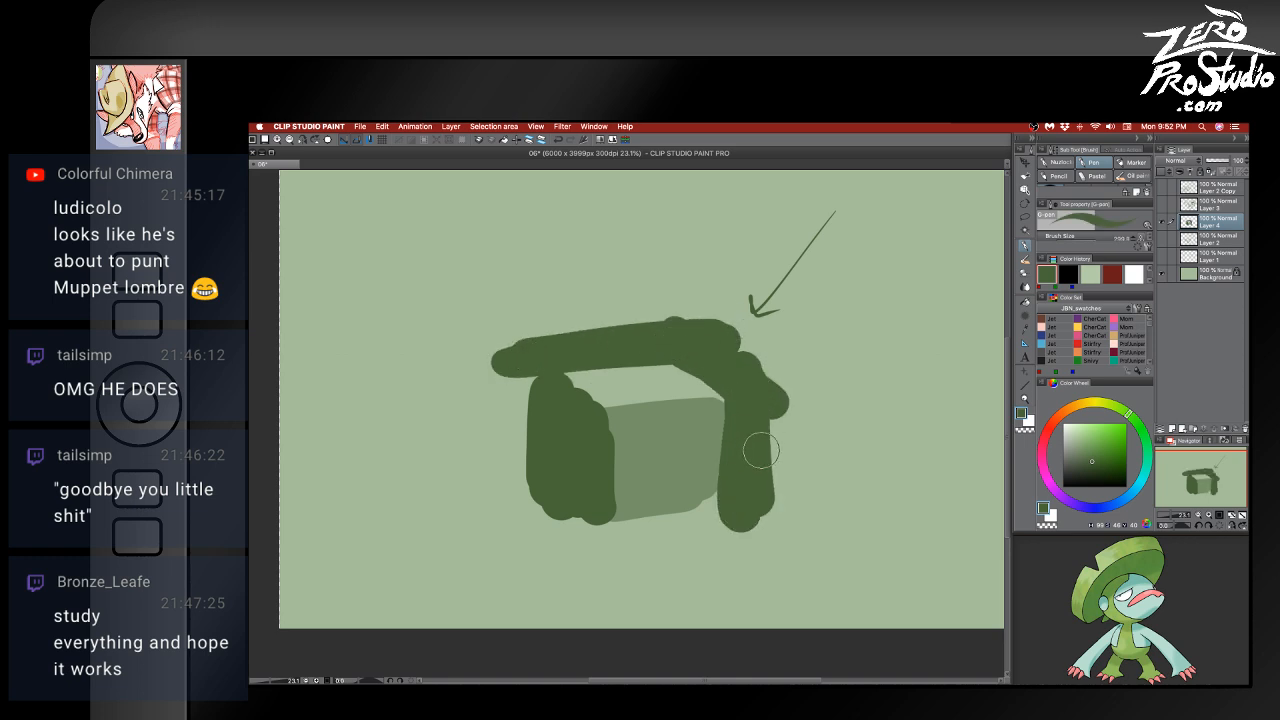
pyautogui.moveTo(566, 330)
pyautogui.mouseDown()
pyautogui.moveTo(739, 335)
pyautogui.moveTo(674, 328)
pyautogui.moveTo(764, 368)
pyautogui.moveTo(791, 517)
pyautogui.mouseUp()
# - Clean up the cube's top edges and the lower edges of its side faces with the eraser
pyautogui.press('e')
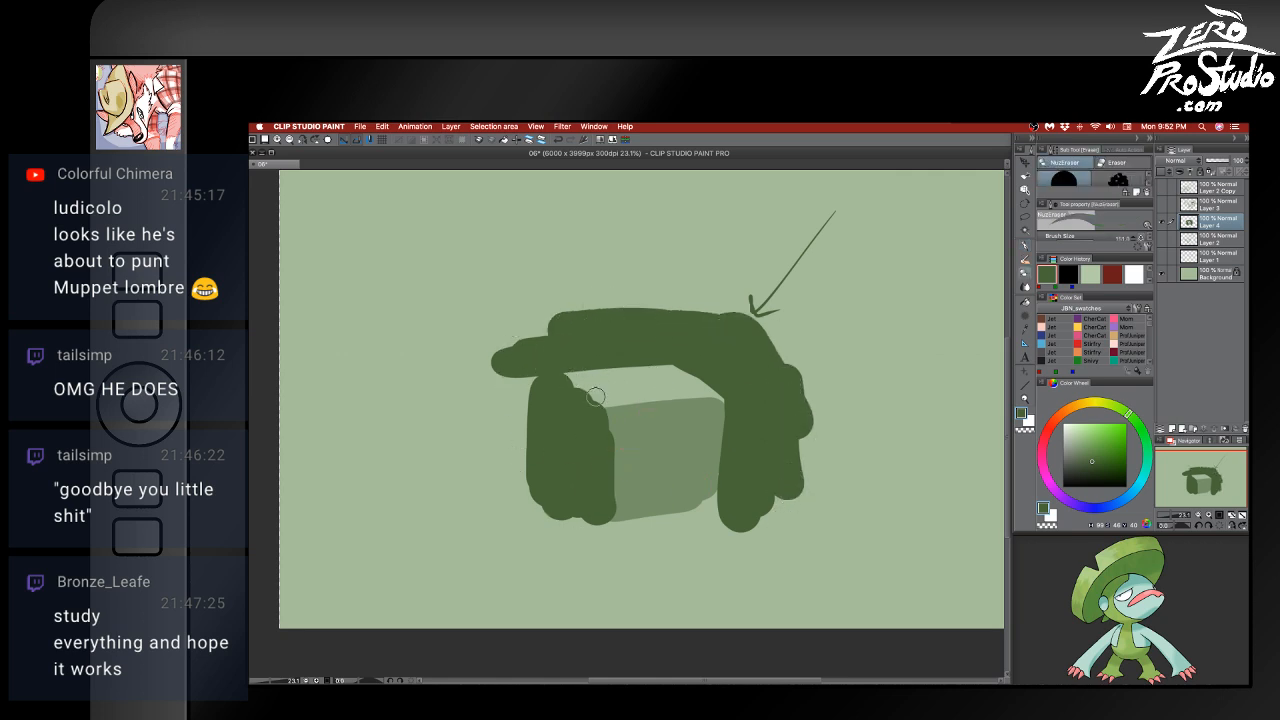
pyautogui.moveTo(590, 400)
pyautogui.mouseDown()
pyautogui.moveTo(561, 381)
pyautogui.moveTo(595, 405)
pyautogui.moveTo(572, 403)
pyautogui.moveTo(563, 378)
pyautogui.moveTo(665, 366)
pyautogui.moveTo(740, 376)
pyautogui.moveTo(831, 426)
pyautogui.moveTo(684, 372)
pyautogui.moveTo(743, 412)
pyautogui.moveTo(716, 396)
pyautogui.moveTo(614, 403)
pyautogui.moveTo(579, 387)
pyautogui.mouseUp()
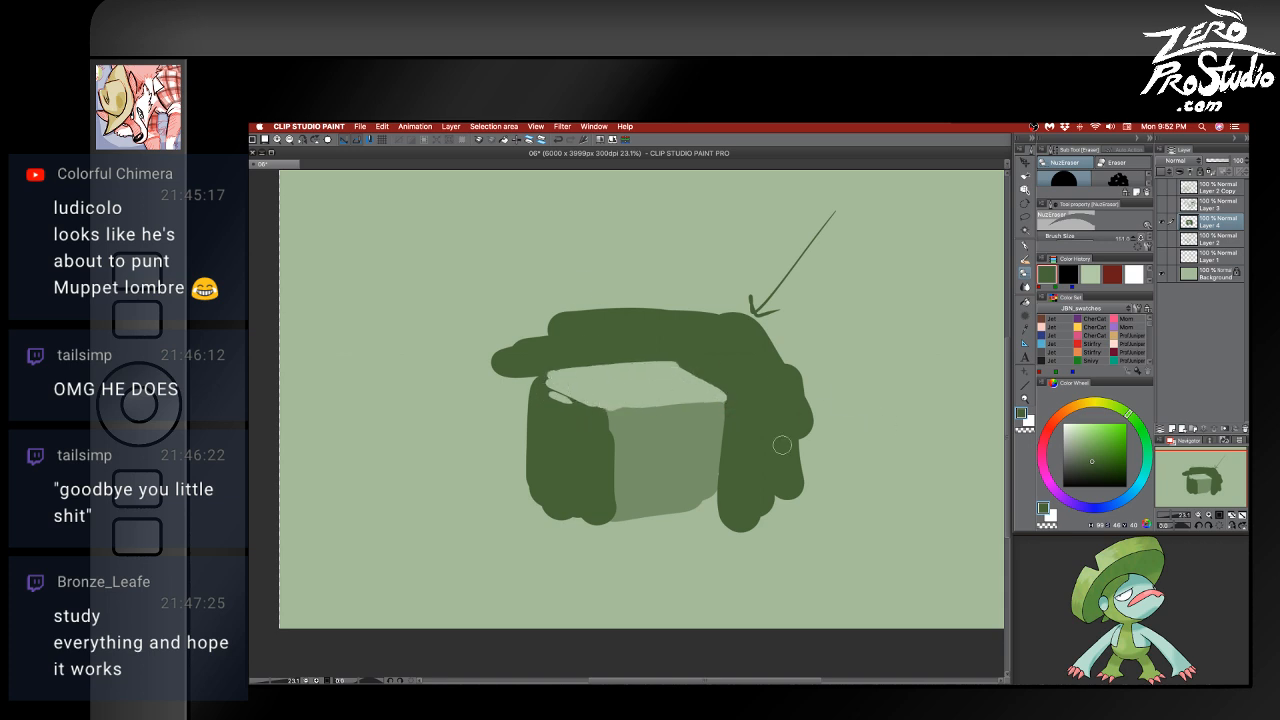
pyautogui.moveTo(509, 481)
pyautogui.mouseDown()
pyautogui.moveTo(536, 514)
pyautogui.moveTo(606, 533)
pyautogui.moveTo(788, 494)
pyautogui.mouseUp()
# - Paint a dark ground area beneath the cube, extending out to its left as a cast shadow
pyautogui.press('b')
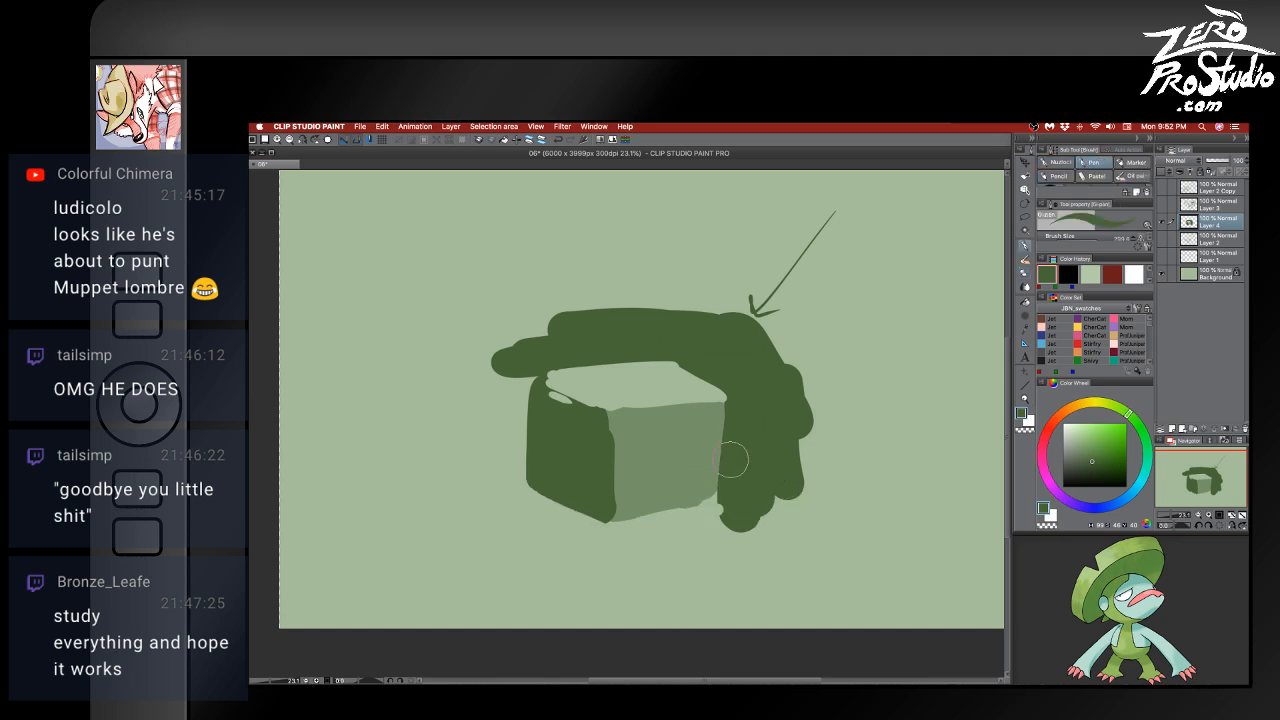
pyautogui.moveTo(608, 548); pyautogui.dragTo(742, 501)
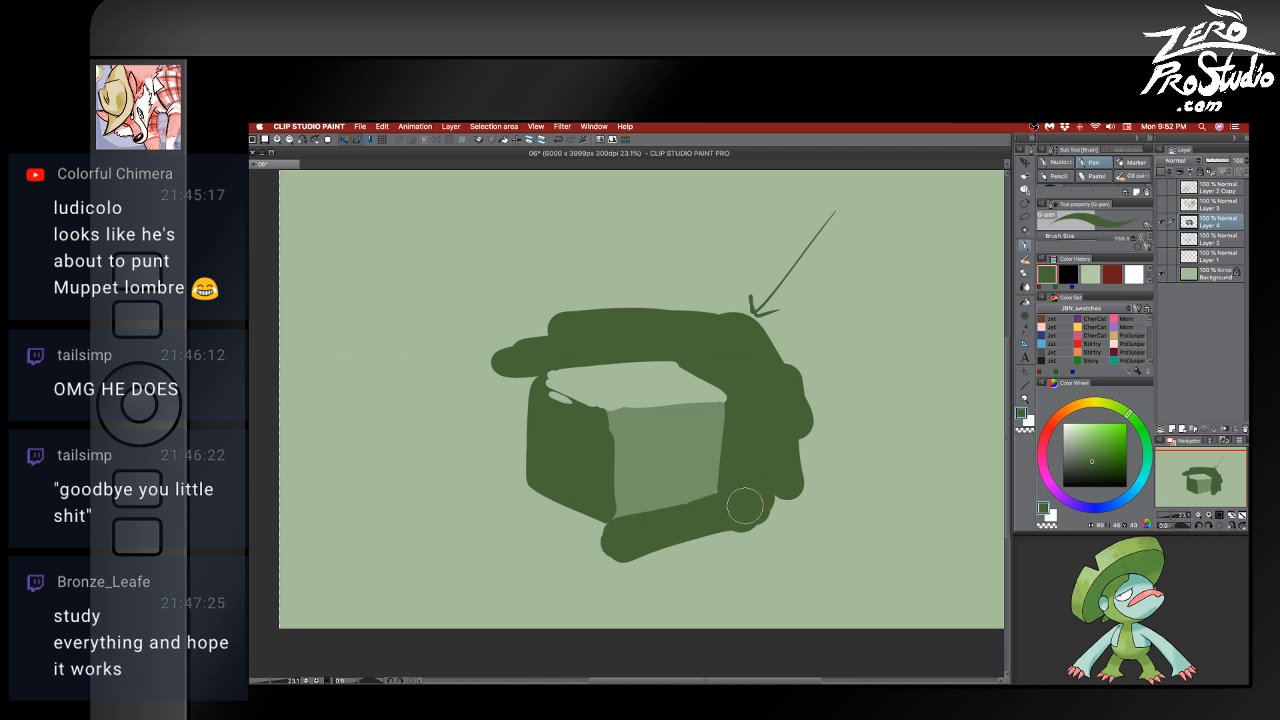
pyautogui.moveTo(478, 529)
pyautogui.mouseDown()
pyautogui.moveTo(517, 503)
pyautogui.moveTo(503, 520)
pyautogui.moveTo(551, 543)
pyautogui.moveTo(518, 510)
pyautogui.mouseUp()
# - Lighten the ground beneath the cube's right face and the lower backdrop with a larger eraser
pyautogui.press('e')
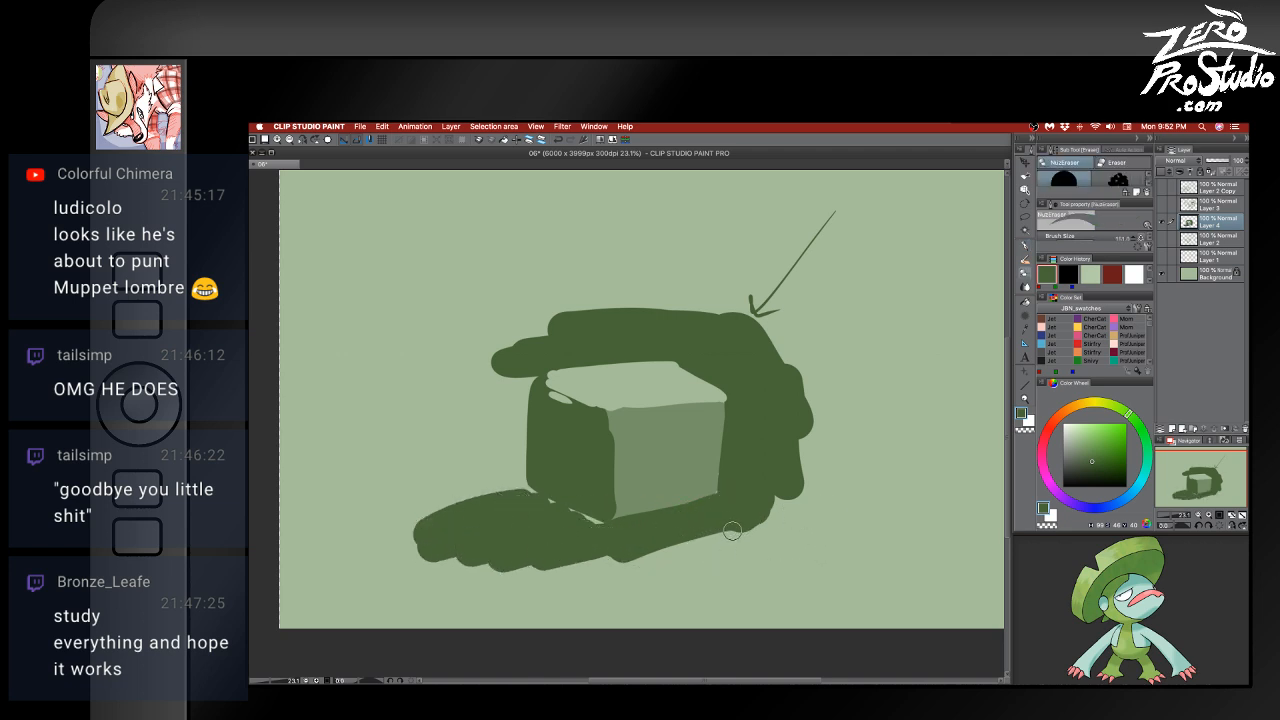
pyautogui.moveTo(760, 508)
pyautogui.mouseDown()
pyautogui.moveTo(625, 548)
pyautogui.moveTo(705, 523)
pyautogui.mouseUp()
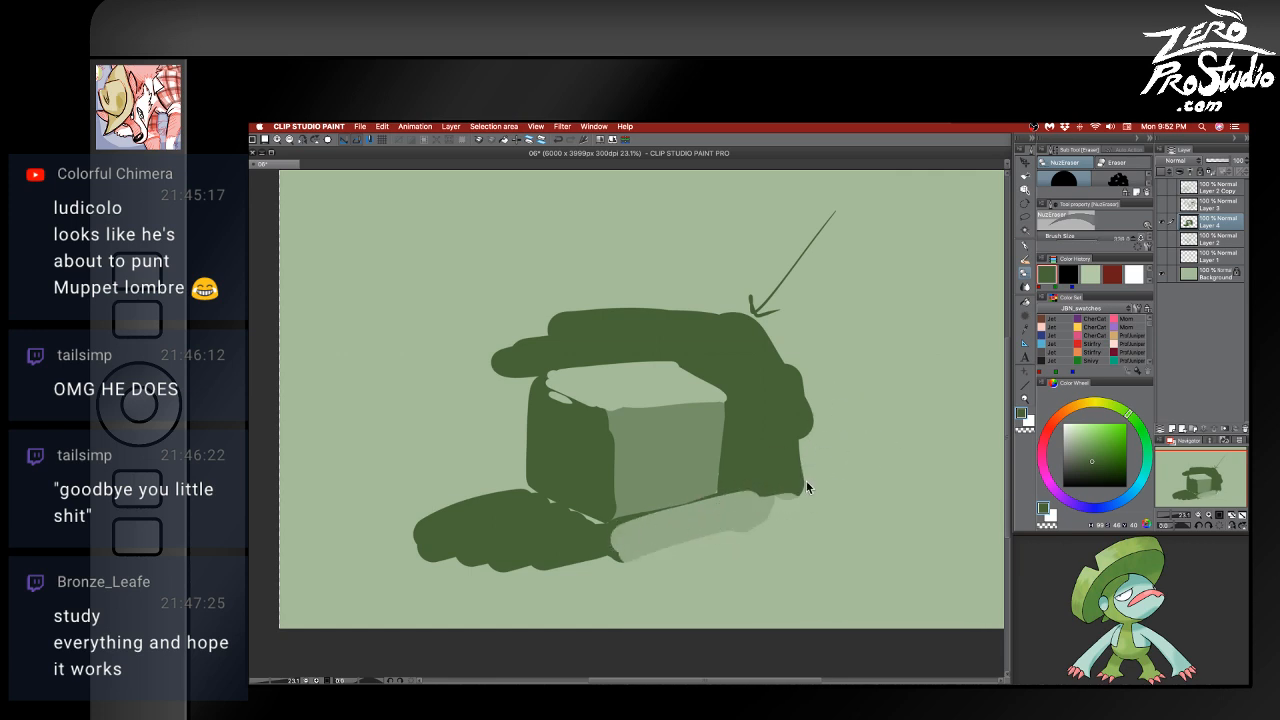
pyautogui.press('super+z')
pyautogui.moveTo(800, 480)
pyautogui.mouseDown()
pyautogui.moveTo(737, 471)
pyautogui.moveTo(733, 498)
pyautogui.moveTo(801, 478)
pyautogui.moveTo(807, 498)
pyautogui.moveTo(625, 532)
pyautogui.moveTo(631, 541)
pyautogui.moveTo(514, 591)
pyautogui.mouseUp()
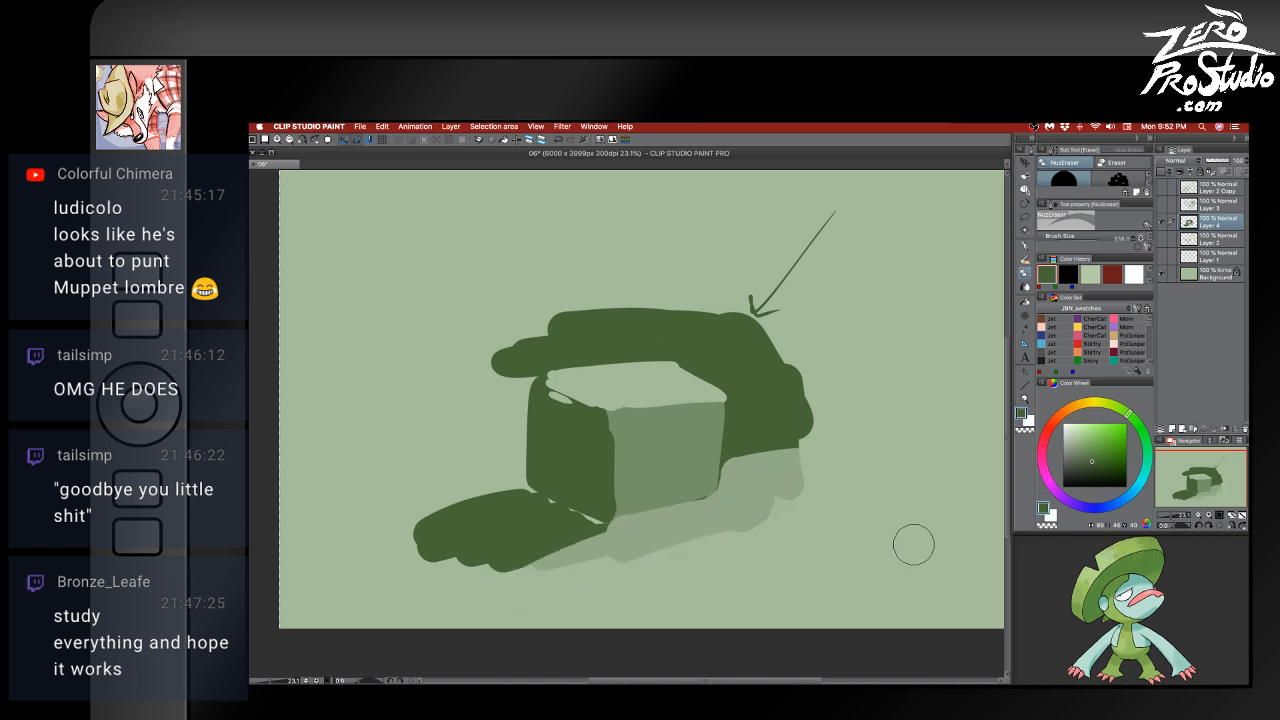
# - Hide Layer 4, preview Layer 3, and make Layer 2 with the two-character sketch visible and active
pyautogui.click(1164, 222)
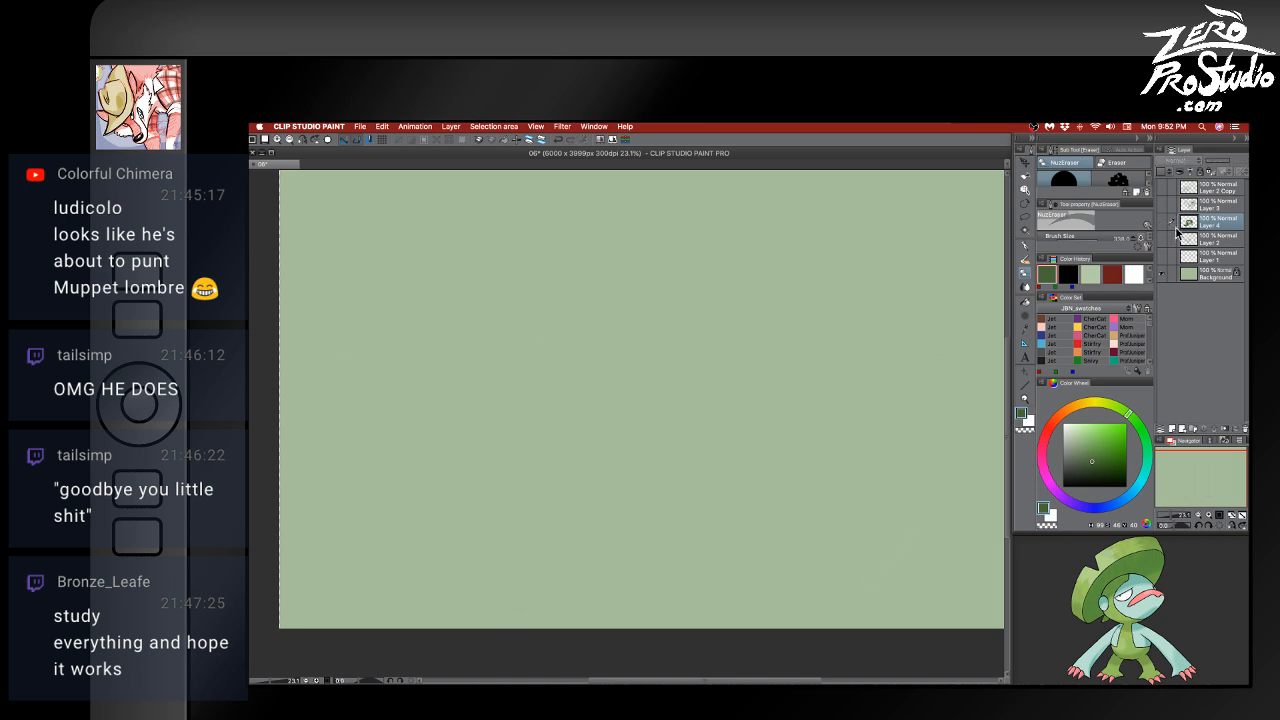
pyautogui.click(1164, 208)
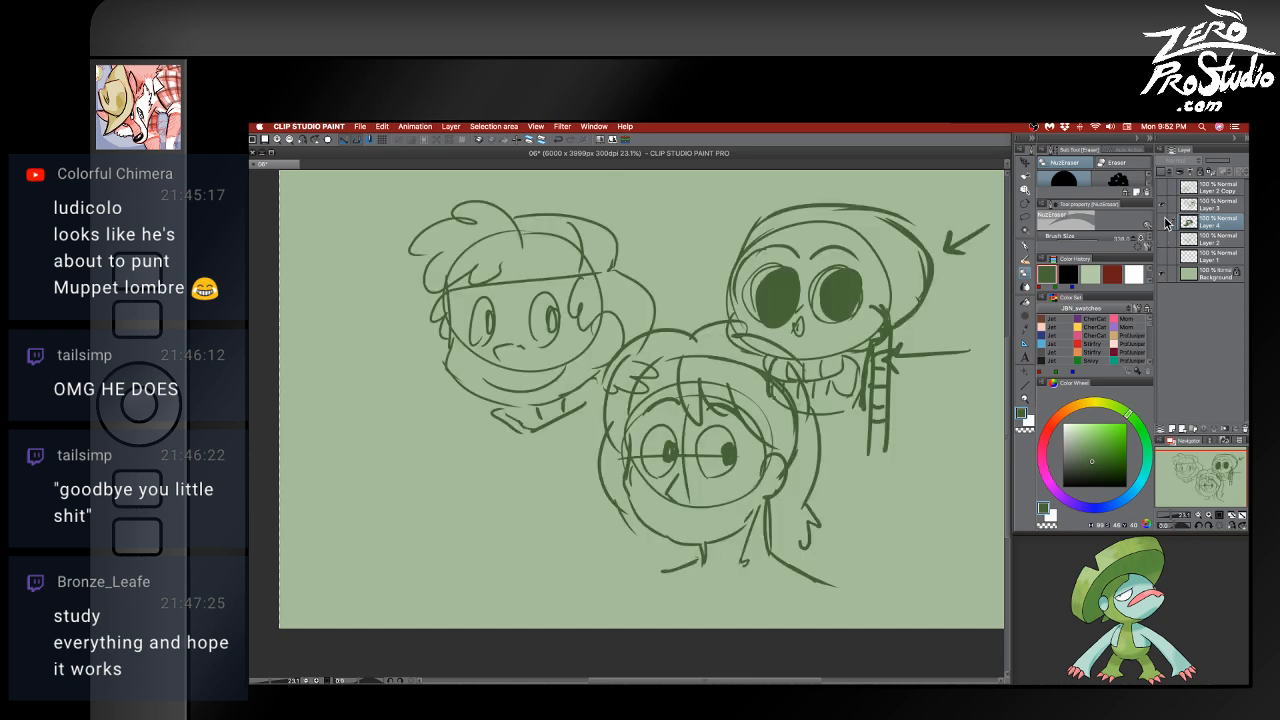
pyautogui.click(1164, 210)
pyautogui.click(1163, 240)
pyautogui.click(1212, 240)
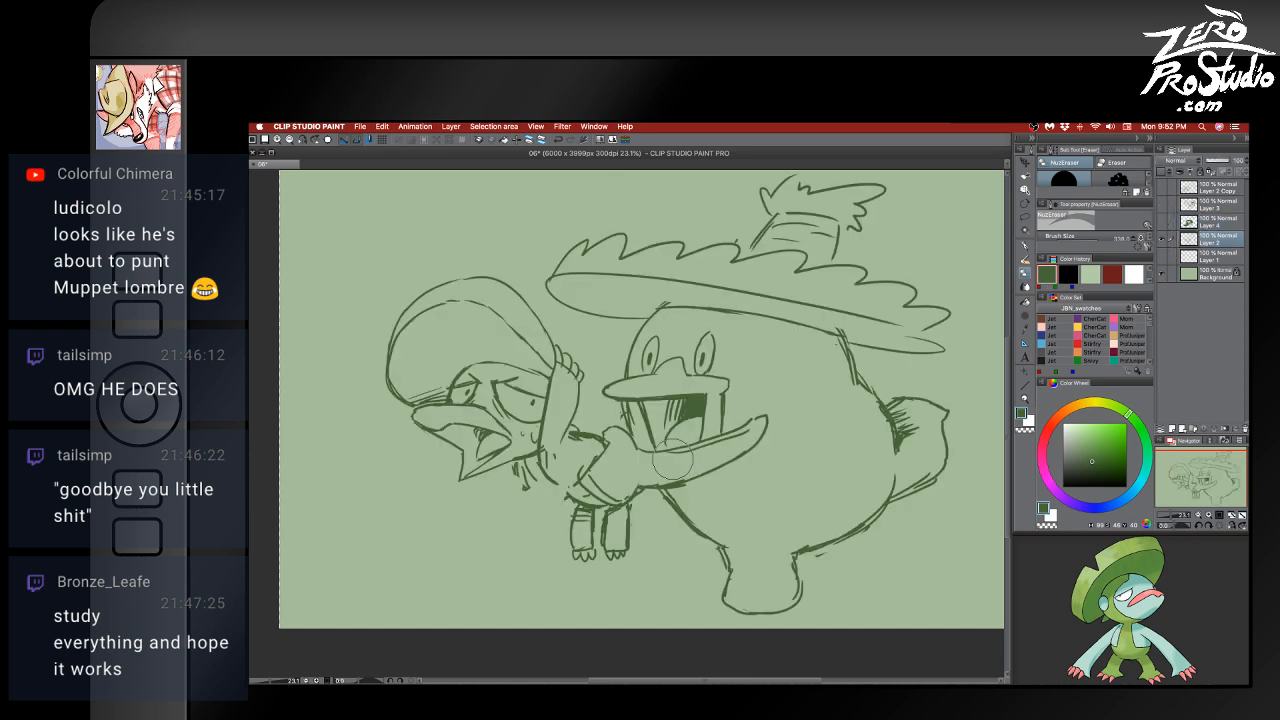
# - Touch up the inside of the large character's open mouth, alternating between a smaller pen and the eraser
pyautogui.press('p')
pyautogui.press('[')
pyautogui.press('[')
pyautogui.press('[')
pyautogui.press('[')
pyautogui.press('[')
pyautogui.press('[')
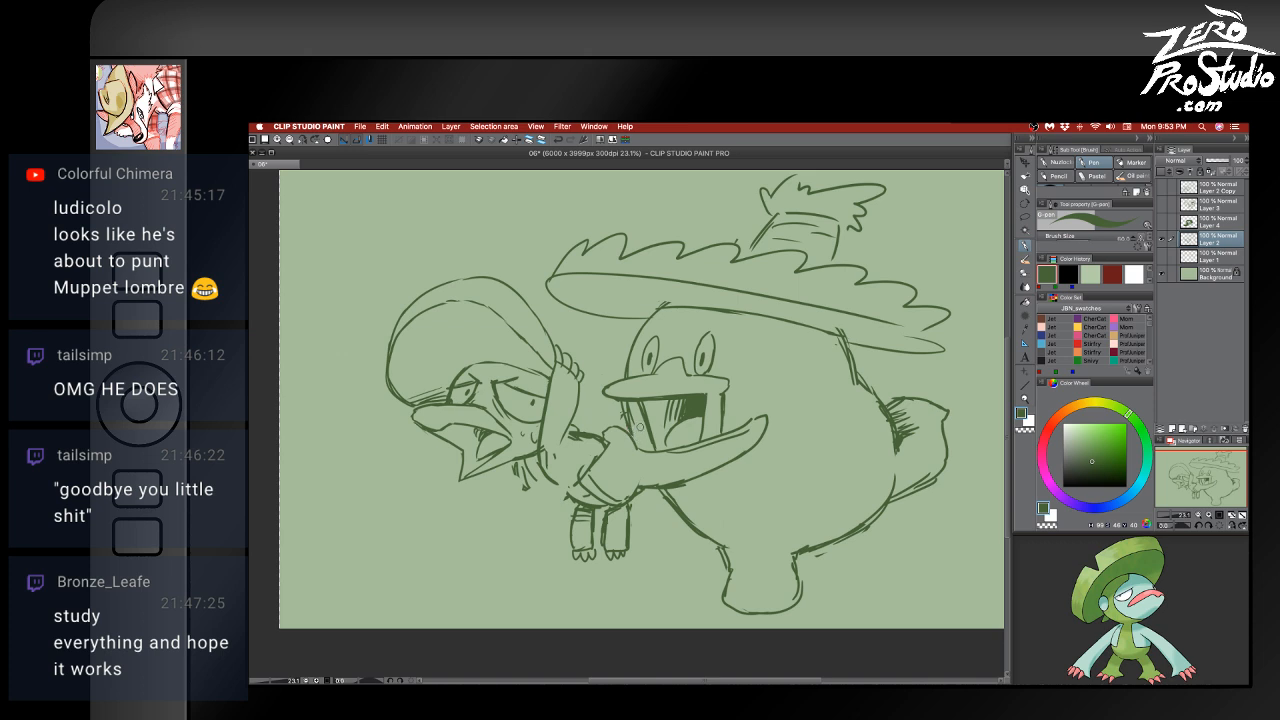
pyautogui.press('e')
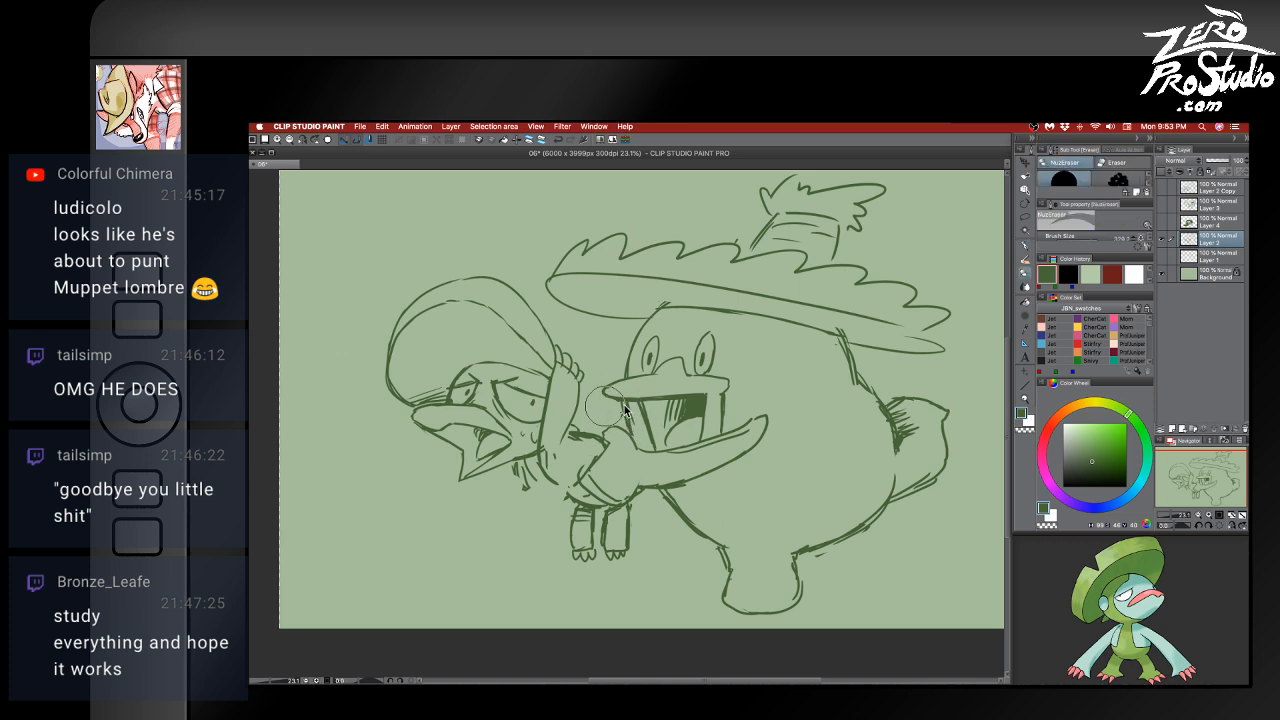
pyautogui.moveTo(621, 410); pyautogui.dragTo(624, 420)
pyautogui.press('p')
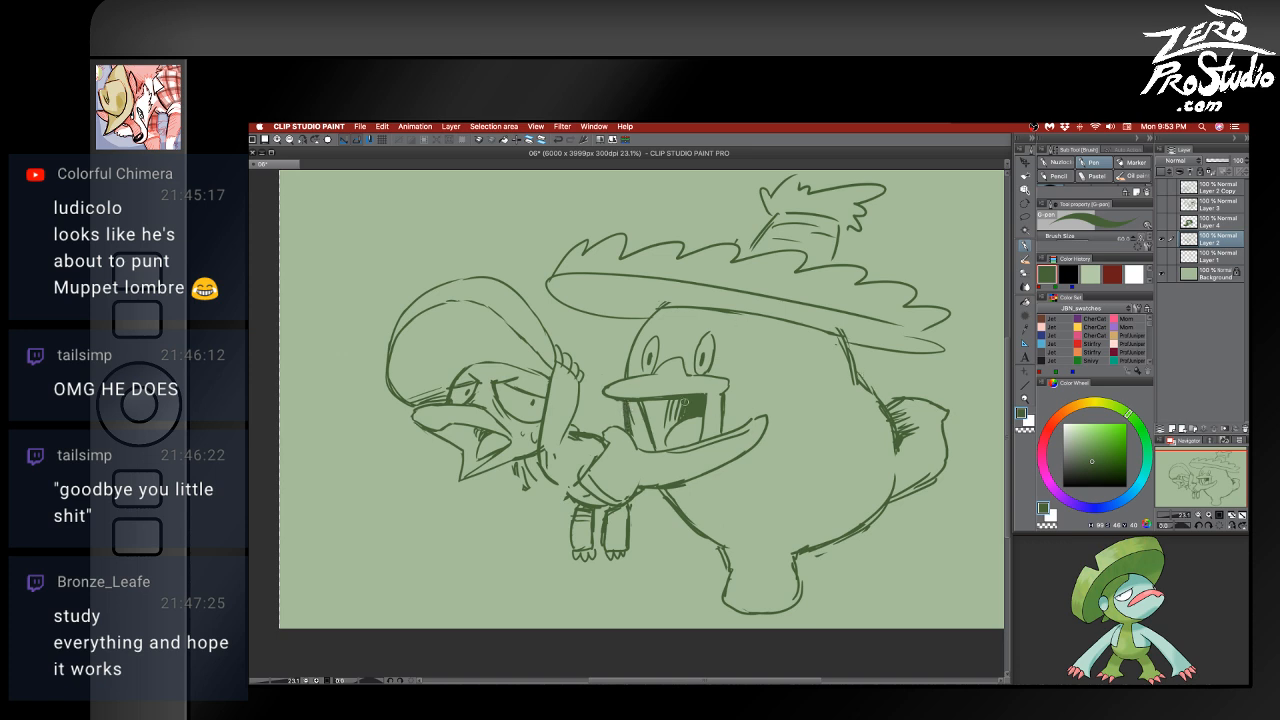
pyautogui.press('e')
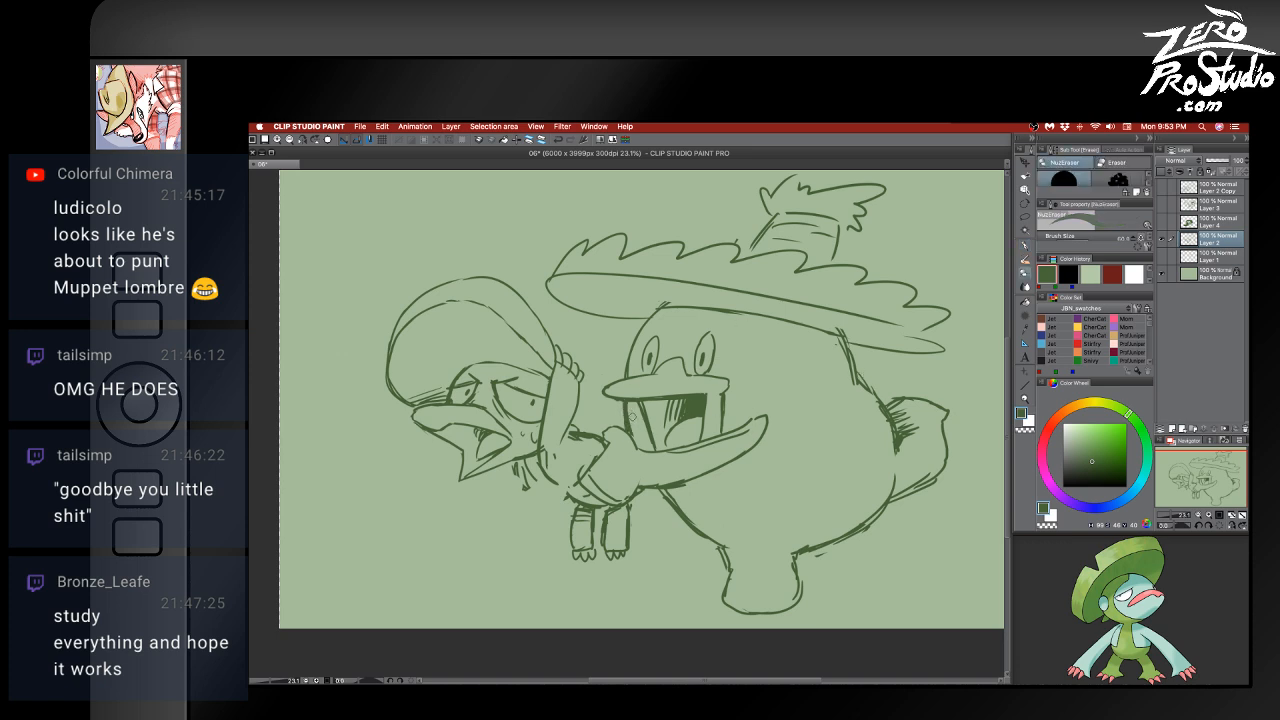
pyautogui.press('p')
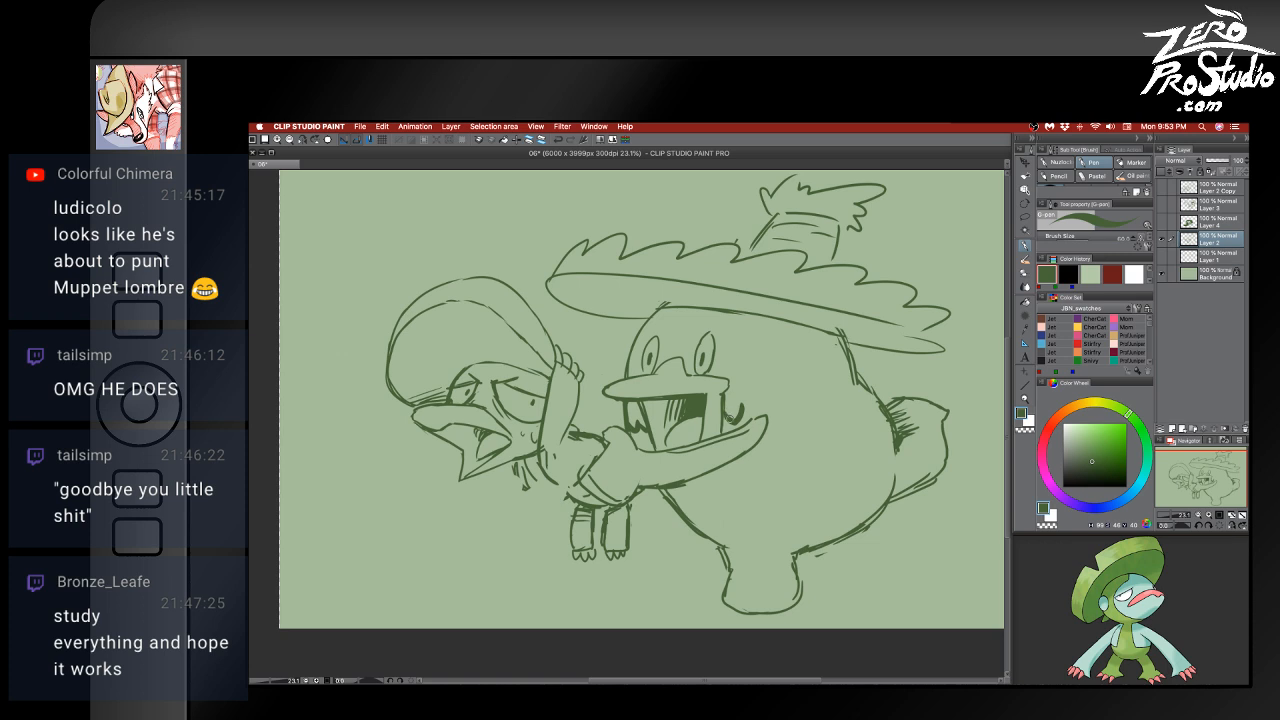
# - Draw a bold zigzag fur edge from the large character's mouth across to its back, and touch up the inner mouth
pyautogui.moveTo(742, 404)
pyautogui.mouseDown()
pyautogui.moveTo(783, 401)
pyautogui.moveTo(743, 403)
pyautogui.moveTo(771, 415)
pyautogui.moveTo(773, 395)
pyautogui.moveTo(779, 410)
pyautogui.moveTo(741, 405)
pyautogui.moveTo(760, 394)
pyautogui.moveTo(803, 419)
pyautogui.moveTo(806, 393)
pyautogui.moveTo(762, 397)
pyautogui.moveTo(789, 412)
pyautogui.moveTo(803, 393)
pyautogui.moveTo(830, 405)
pyautogui.moveTo(801, 393)
pyautogui.moveTo(835, 387)
pyautogui.mouseUp()
pyautogui.press('super+z')
pyautogui.press('super+z')
pyautogui.press('super+z')
pyautogui.press('super+z')
pyautogui.press('super+z')
pyautogui.press('super+z')
pyautogui.press('super+z')
pyautogui.press('super+z')
pyautogui.moveTo(834, 387)
pyautogui.mouseDown()
pyautogui.moveTo(850, 374)
pyautogui.moveTo(843, 394)
pyautogui.moveTo(833, 386)
pyautogui.mouseUp()
pyautogui.press('super+z')
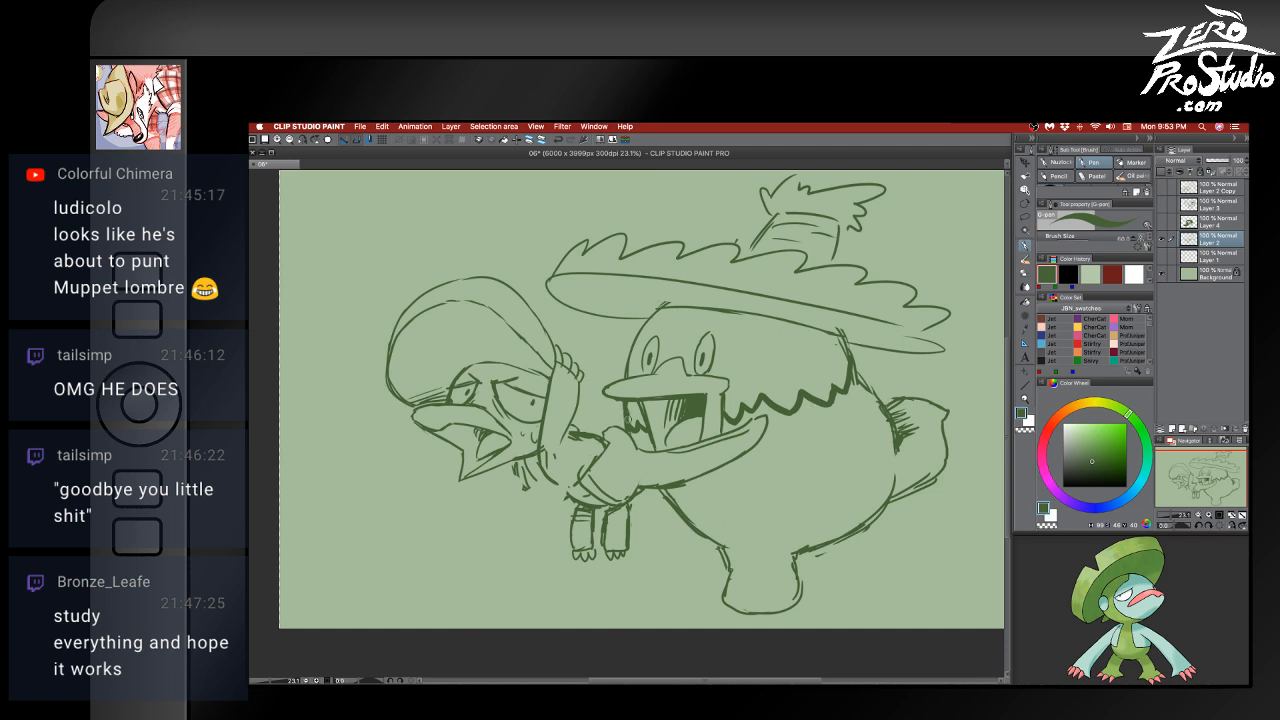
pyautogui.moveTo(629, 417); pyautogui.dragTo(641, 428)
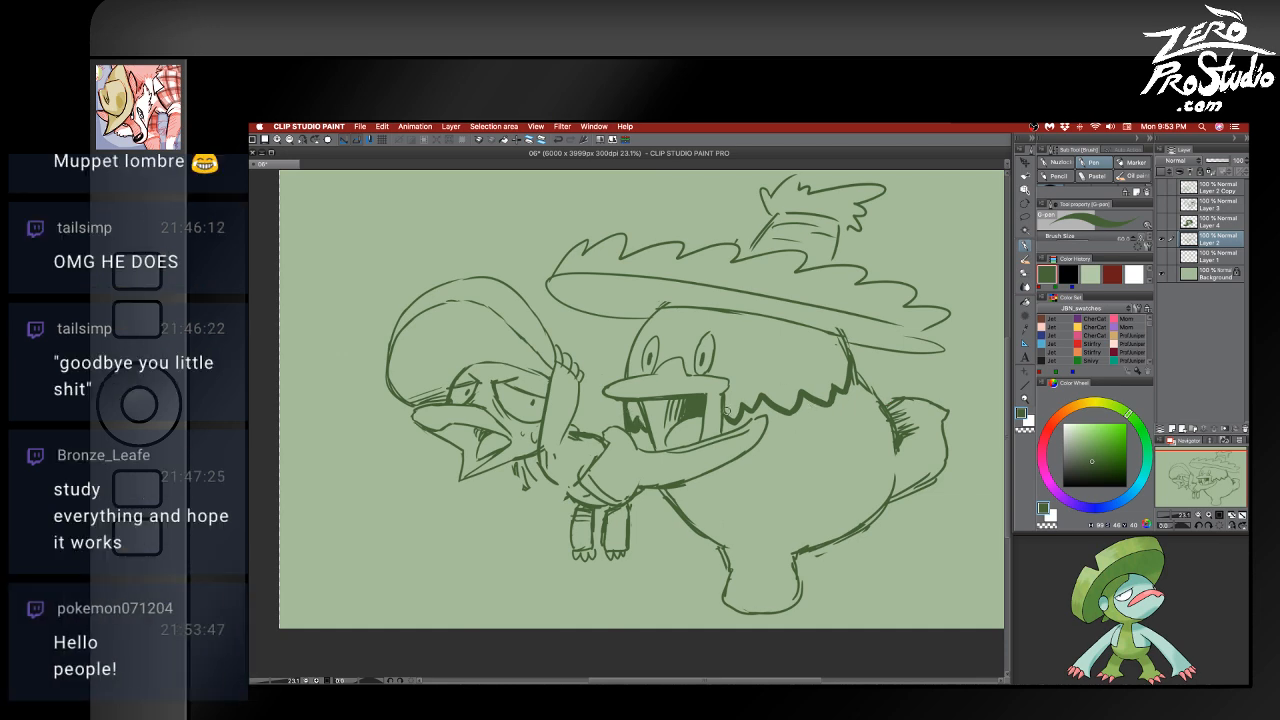
# - Thicken the zigzag fur edge beside the large character's mouth and sketch a scalloped fur edge along its lower body
pyautogui.moveTo(732, 419)
pyautogui.mouseDown()
pyautogui.moveTo(757, 402)
pyautogui.moveTo(763, 387)
pyautogui.moveTo(795, 406)
pyautogui.moveTo(769, 396)
pyautogui.moveTo(782, 406)
pyautogui.moveTo(831, 378)
pyautogui.moveTo(804, 389)
pyautogui.moveTo(827, 398)
pyautogui.moveTo(831, 376)
pyautogui.moveTo(844, 387)
pyautogui.moveTo(793, 409)
pyautogui.mouseUp()
pyautogui.press('super+z')
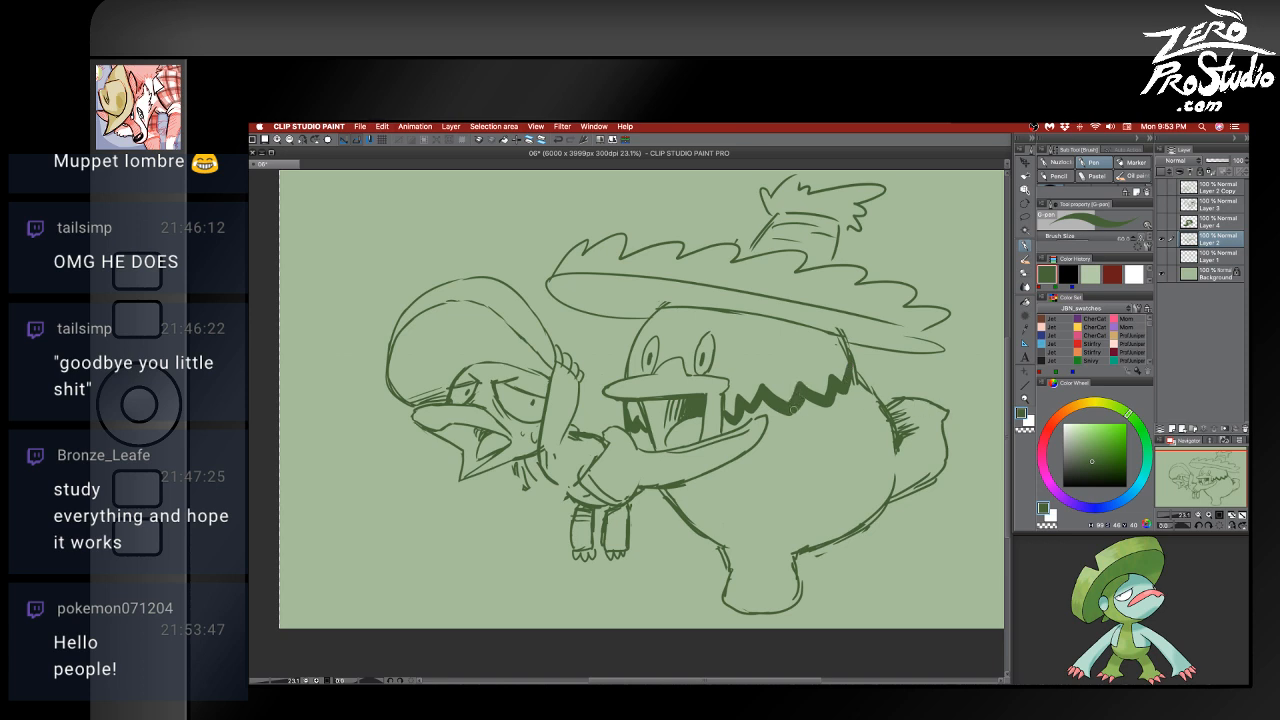
pyautogui.moveTo(647, 490)
pyautogui.mouseDown()
pyautogui.moveTo(655, 523)
pyautogui.moveTo(712, 554)
pyautogui.mouseUp()
pyautogui.press('super+z')
pyautogui.press('super+z')
pyautogui.press('super+z')
pyautogui.moveTo(644, 489)
pyautogui.mouseDown()
pyautogui.moveTo(664, 537)
pyautogui.moveTo(709, 551)
pyautogui.mouseUp()
pyautogui.moveTo(709, 551)
pyautogui.mouseDown()
pyautogui.moveTo(704, 539)
pyautogui.moveTo(757, 553)
pyautogui.moveTo(755, 533)
pyautogui.moveTo(767, 546)
pyautogui.moveTo(751, 524)
pyautogui.moveTo(818, 530)
pyautogui.moveTo(799, 524)
pyautogui.moveTo(864, 504)
pyautogui.mouseUp()
pyautogui.press('super+z')
pyautogui.press('super+z')
pyautogui.press('super+z')
pyautogui.press('super+z')
pyautogui.press('super+z')
# - Erase the old smooth belly outline around the large character's new fur edge
pyautogui.press('e')
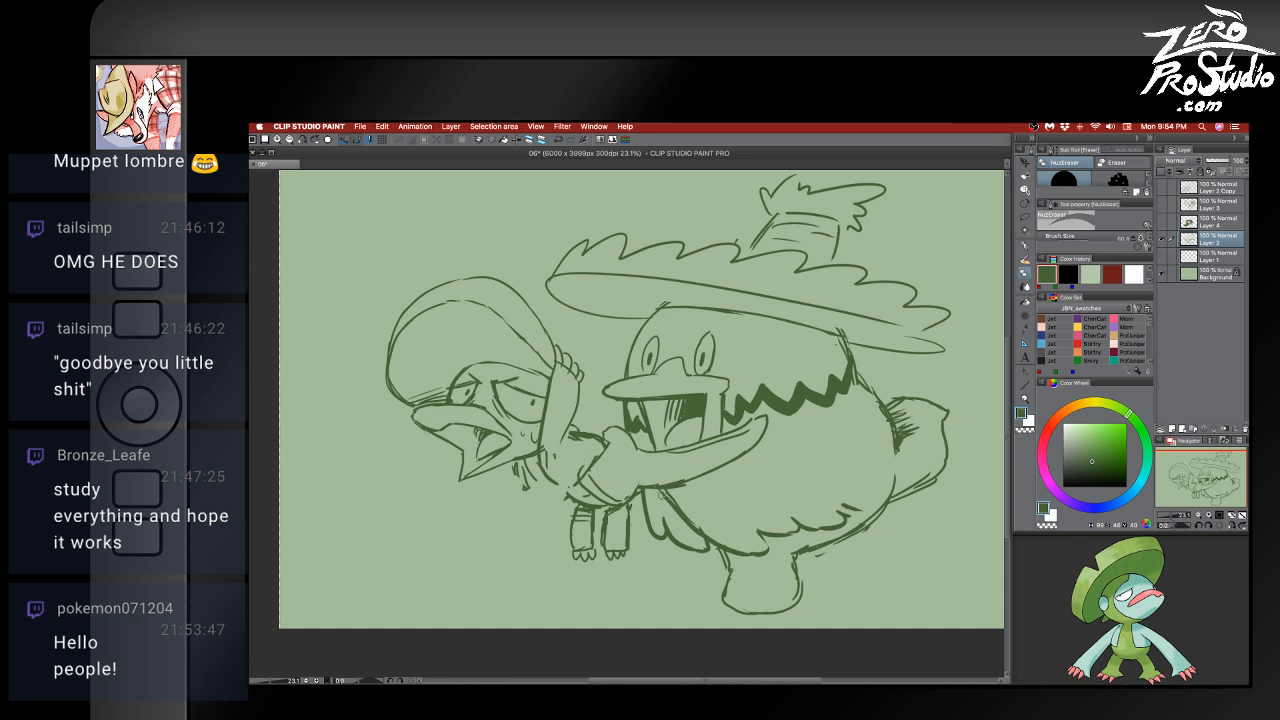
pyautogui.moveTo(658, 492); pyautogui.dragTo(693, 535)
pyautogui.moveTo(667, 494)
pyautogui.mouseDown()
pyautogui.moveTo(689, 518)
pyautogui.moveTo(737, 513)
pyautogui.moveTo(872, 432)
pyautogui.moveTo(874, 417)
pyautogui.moveTo(907, 470)
pyautogui.mouseUp()
# - Draw curved fur tufts across the large character's body and a jagged fur edge down its back beside the tail
pyautogui.press('p')
pyautogui.press('super+z')
pyautogui.press('super+z')
pyautogui.moveTo(893, 426)
pyautogui.mouseDown()
pyautogui.moveTo(890, 489)
pyautogui.moveTo(859, 519)
pyautogui.mouseUp()
pyautogui.press('super+z')
pyautogui.press('super+z')
pyautogui.moveTo(894, 432)
pyautogui.mouseDown()
pyautogui.moveTo(908, 498)
pyautogui.moveTo(899, 456)
pyautogui.moveTo(871, 519)
pyautogui.moveTo(854, 523)
pyautogui.moveTo(907, 519)
pyautogui.moveTo(845, 525)
pyautogui.mouseUp()
pyautogui.press('super+z')
# - Clean up the fur outline at the large character's lower back and belly, alternating between eraser and pen
pyautogui.press('e')
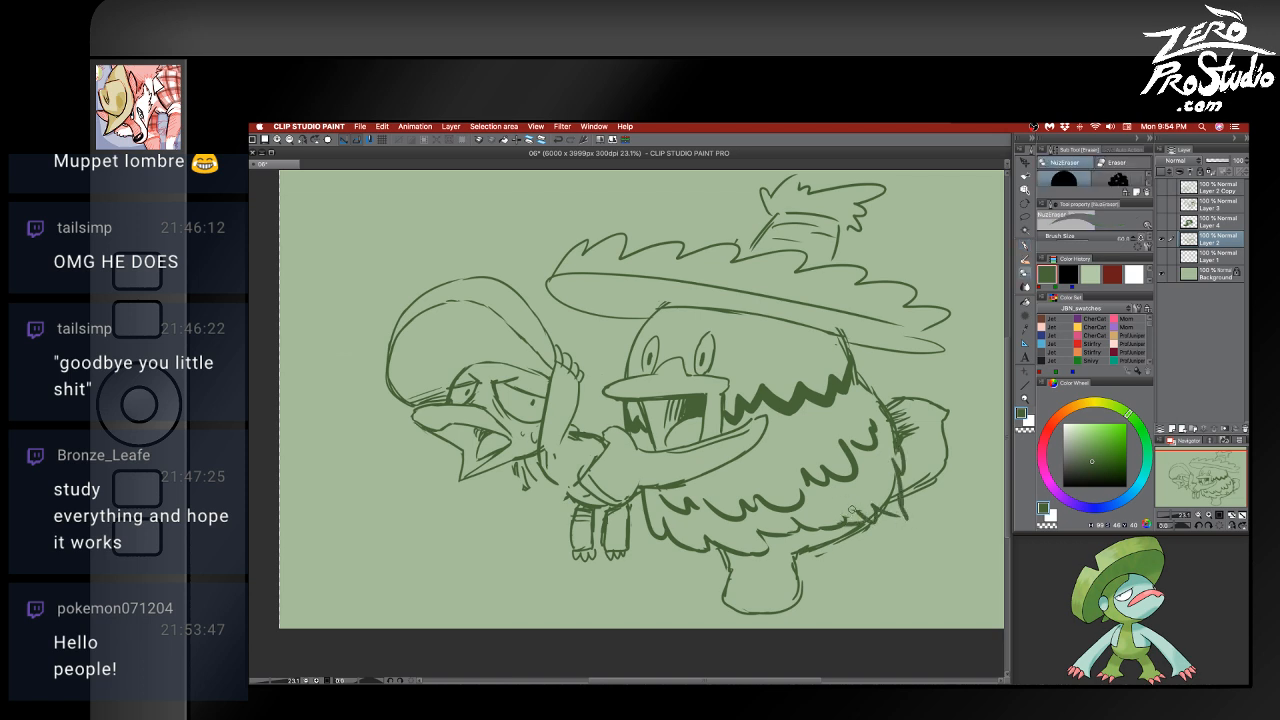
pyautogui.moveTo(887, 502); pyautogui.dragTo(890, 482)
pyautogui.press('p')
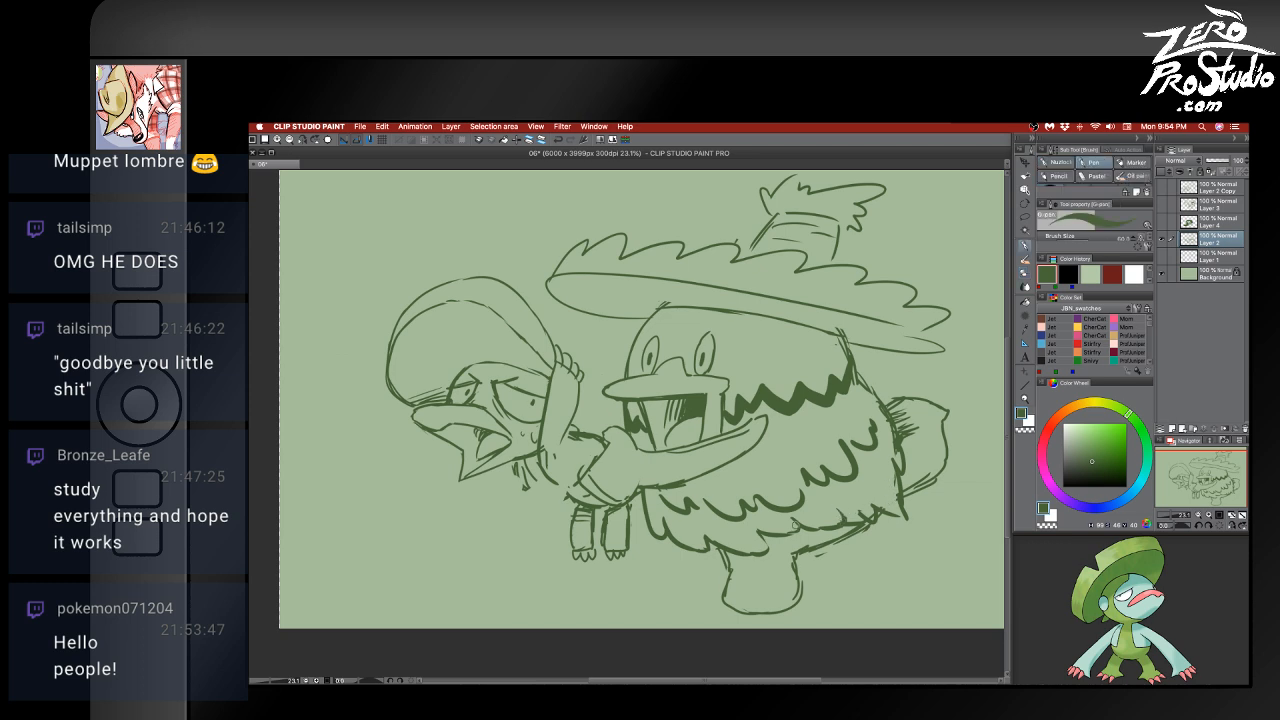
pyautogui.press('e')
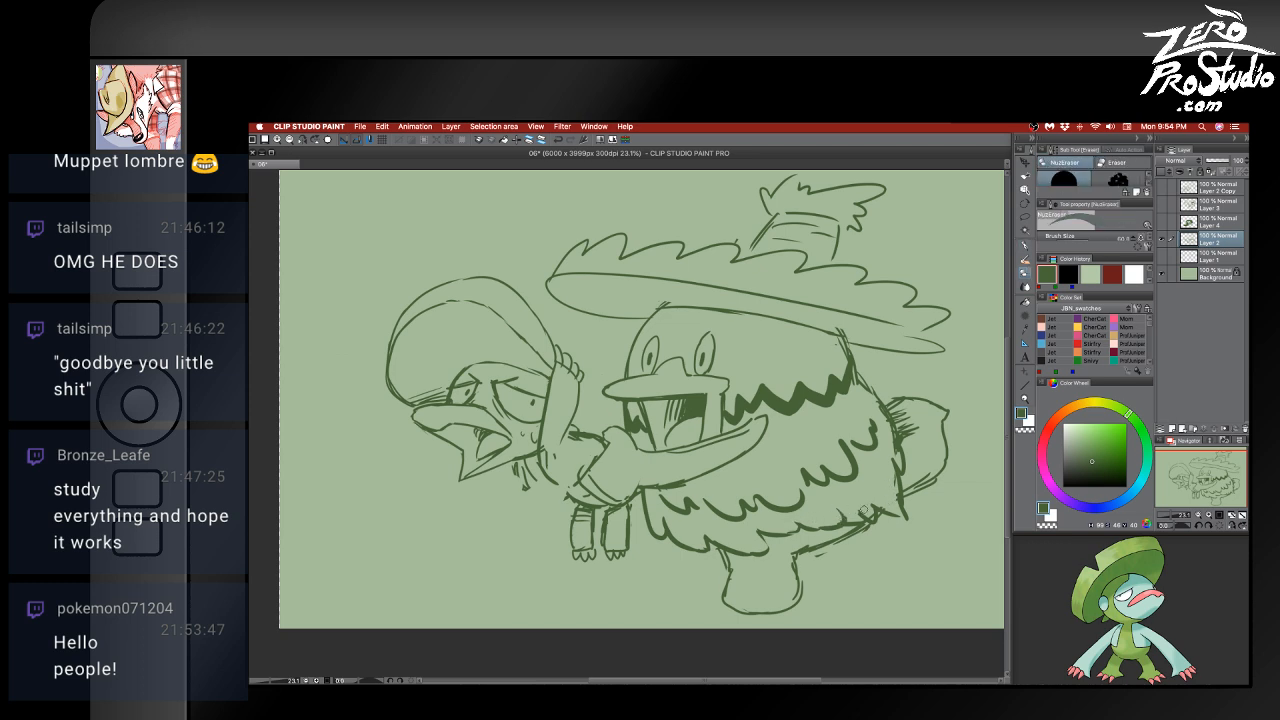
pyautogui.press('p')
pyautogui.press('e')
pyautogui.press('p')
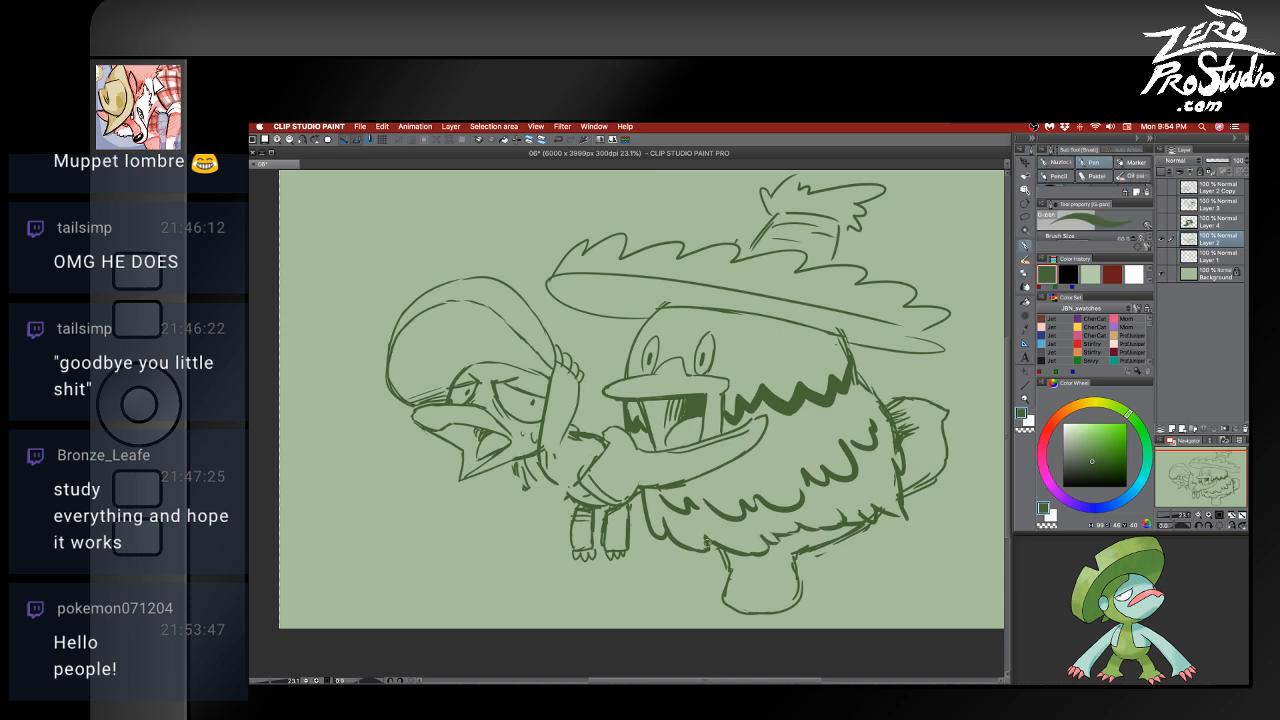
pyautogui.press('e')
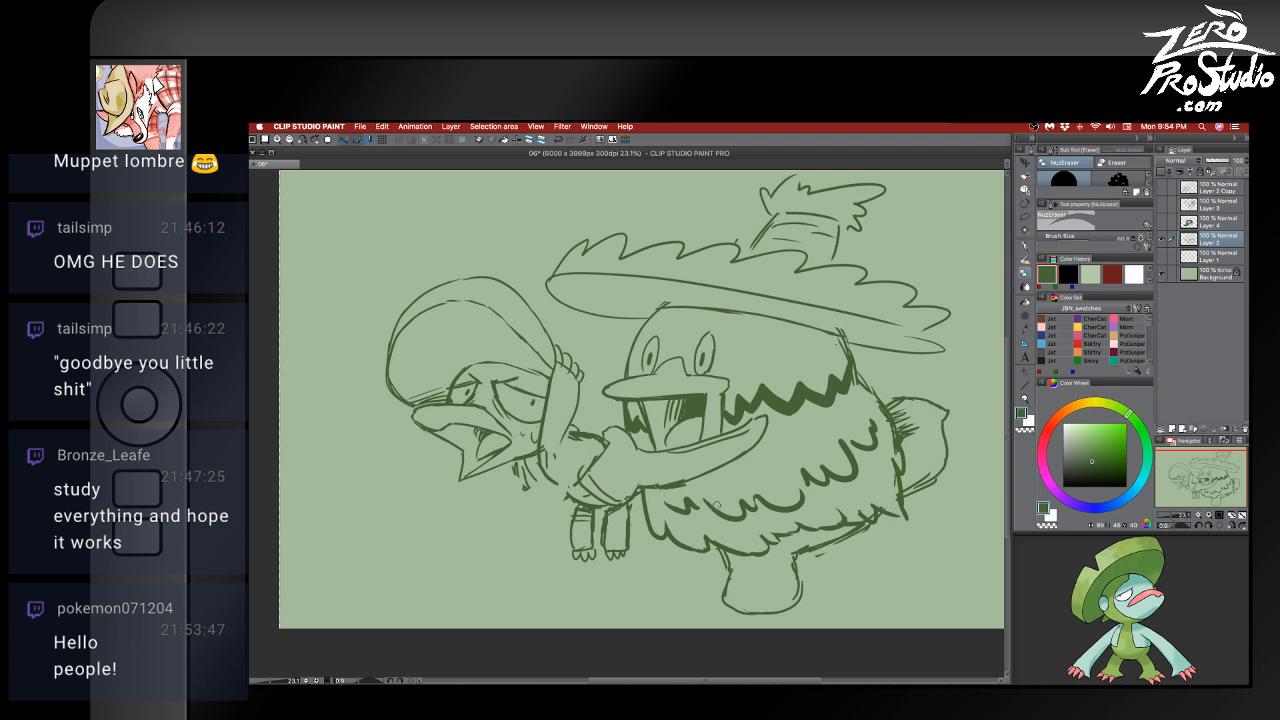
# - Draw the small character's bent arm beneath its beak and extend the lines of its raised arm with a thinner pen
pyautogui.press('p')
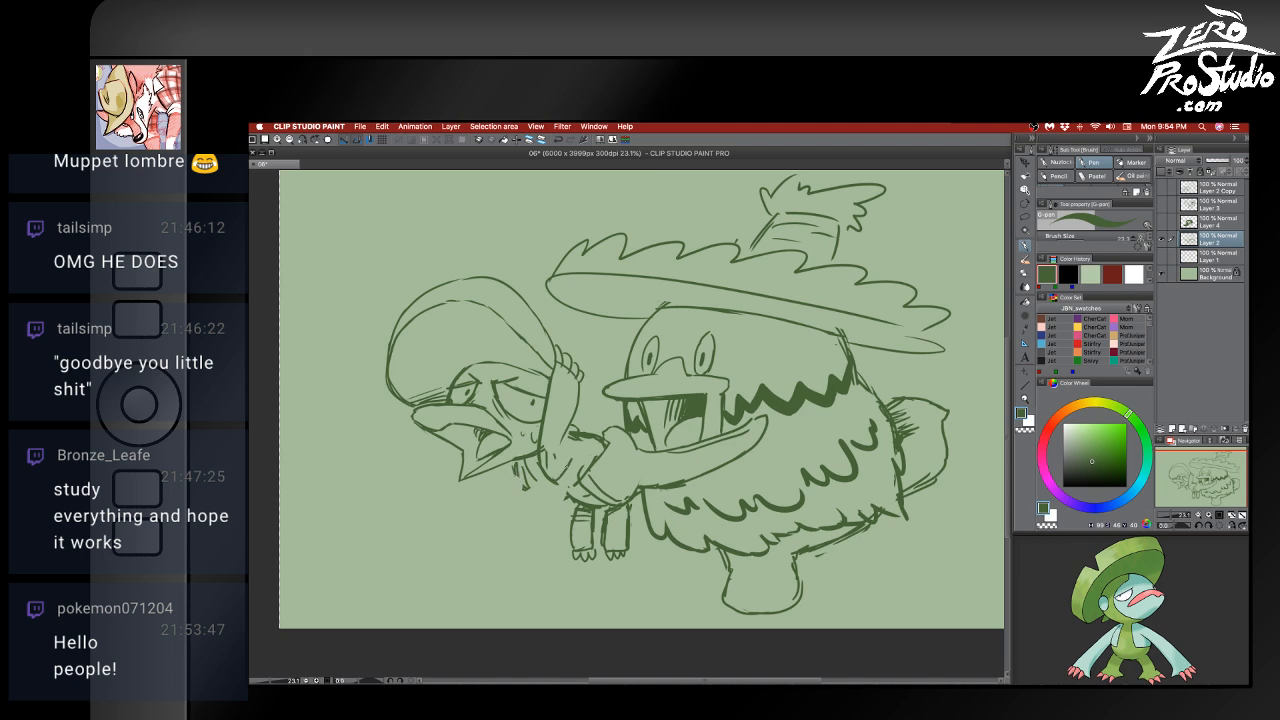
pyautogui.moveTo(570, 424); pyautogui.dragTo(560, 455)
pyautogui.moveTo(438, 440); pyautogui.dragTo(444, 488)
pyautogui.press('super+z')
pyautogui.moveTo(434, 441)
pyautogui.mouseDown()
pyautogui.moveTo(440, 486)
pyautogui.moveTo(515, 472)
pyautogui.mouseUp()
pyautogui.press('super+z')
pyautogui.press('super+z')
pyautogui.moveTo(449, 495); pyautogui.dragTo(513, 473)
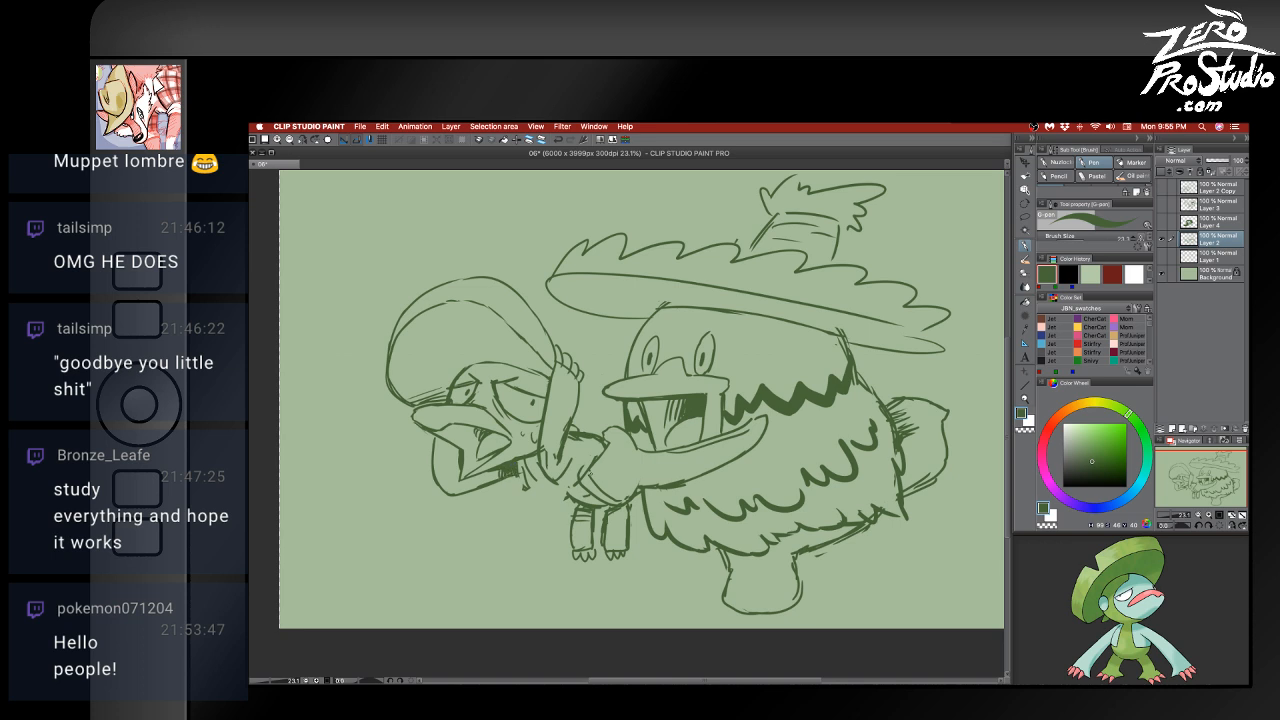
# - Clean up the small character's raised elbow and redraw the outline of its chest and underside
pyautogui.press('e')
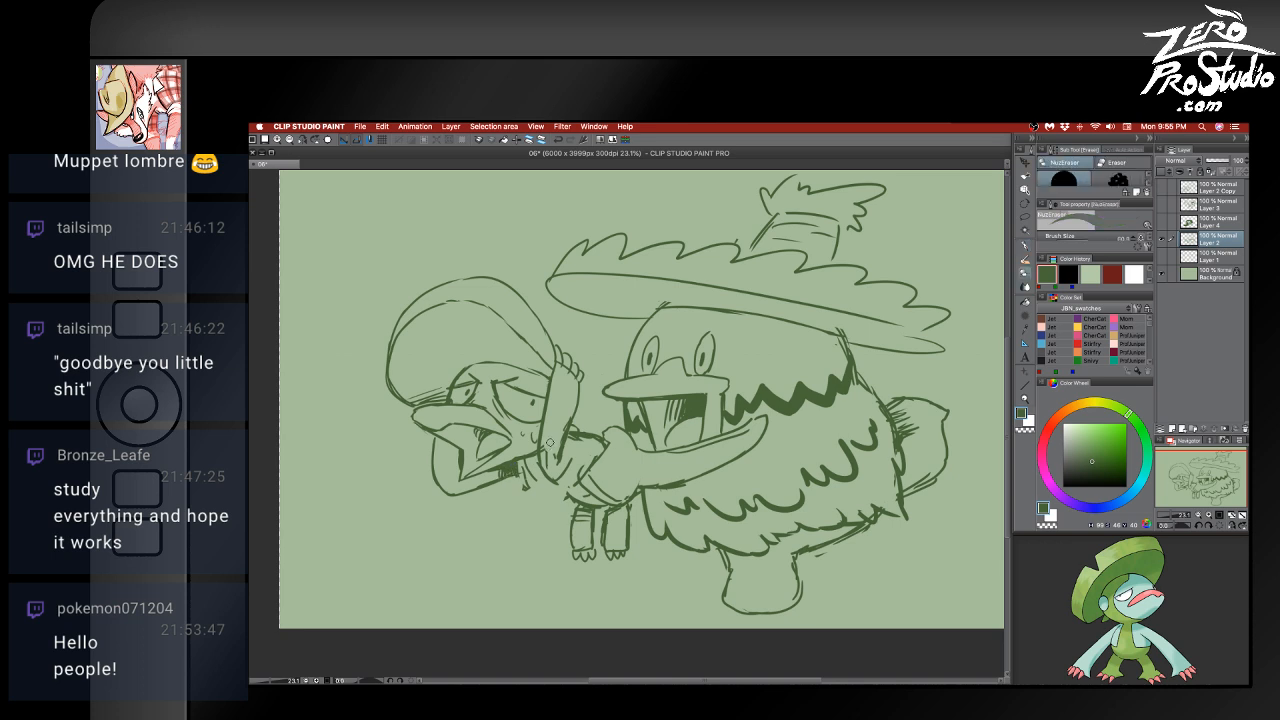
pyautogui.press('p')
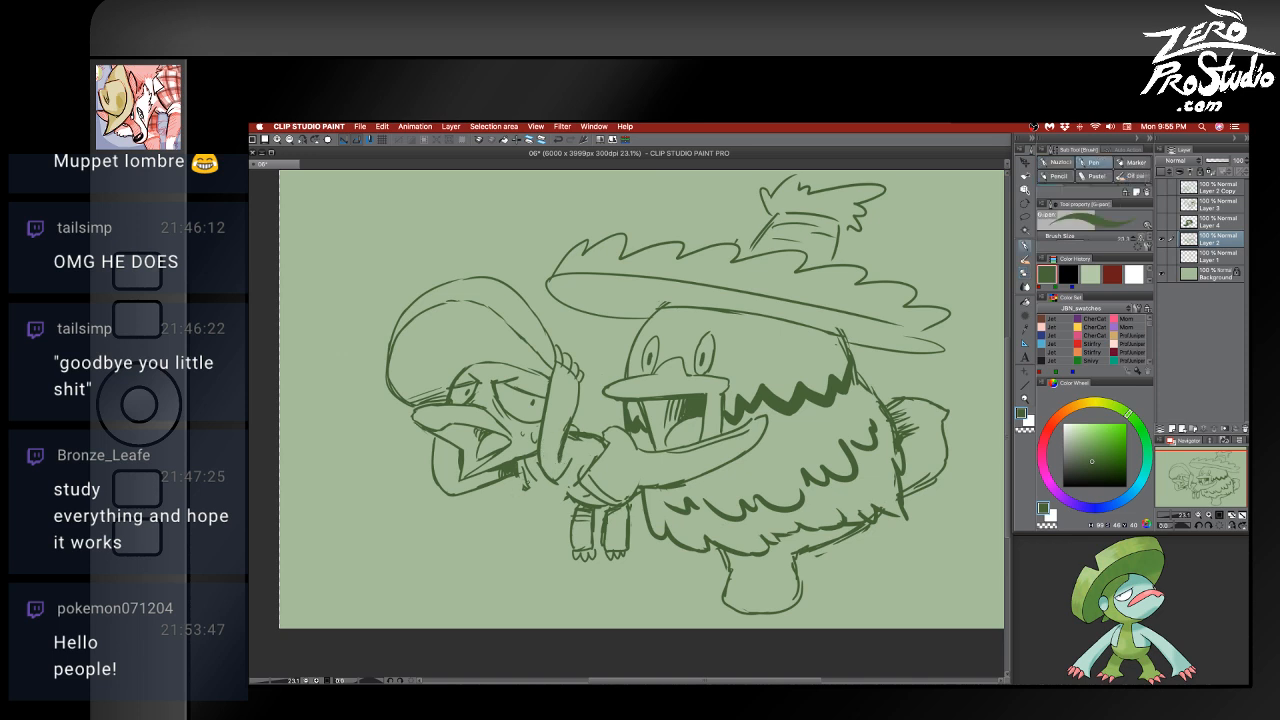
pyautogui.press('e')
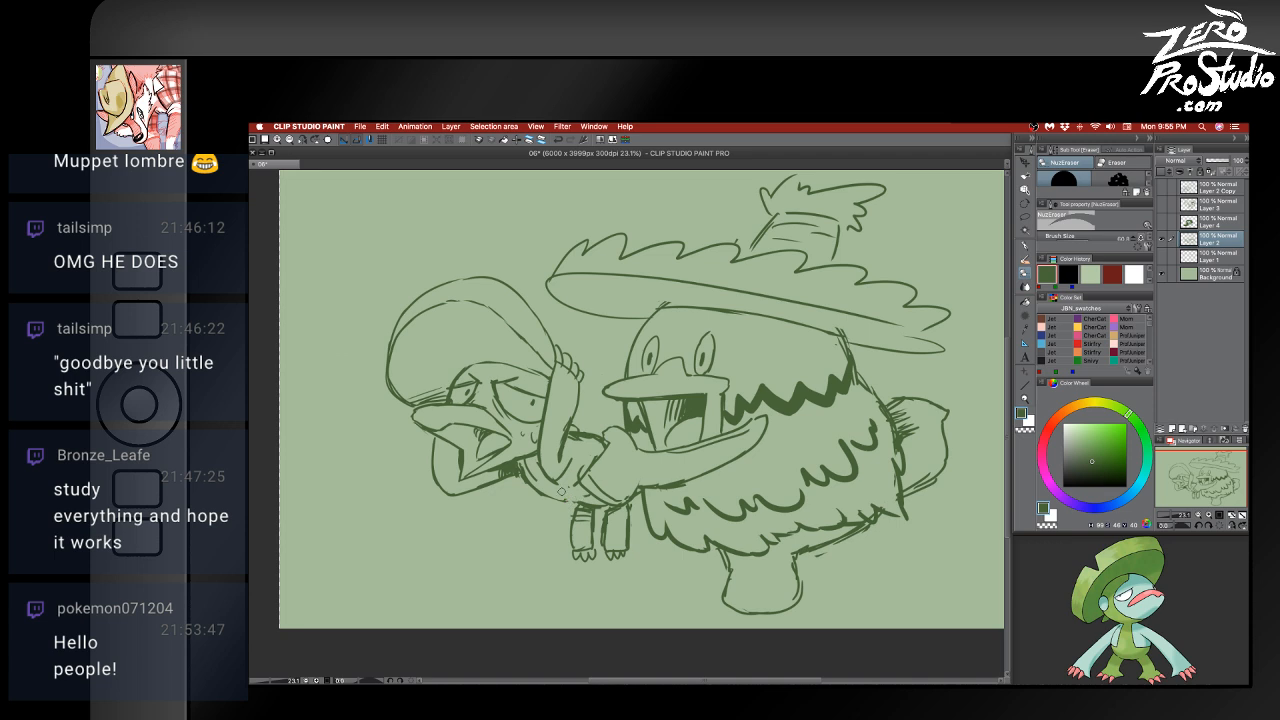
pyautogui.press('p')
pyautogui.moveTo(540, 490)
pyautogui.mouseDown()
pyautogui.moveTo(596, 502)
pyautogui.moveTo(558, 483)
pyautogui.mouseUp()
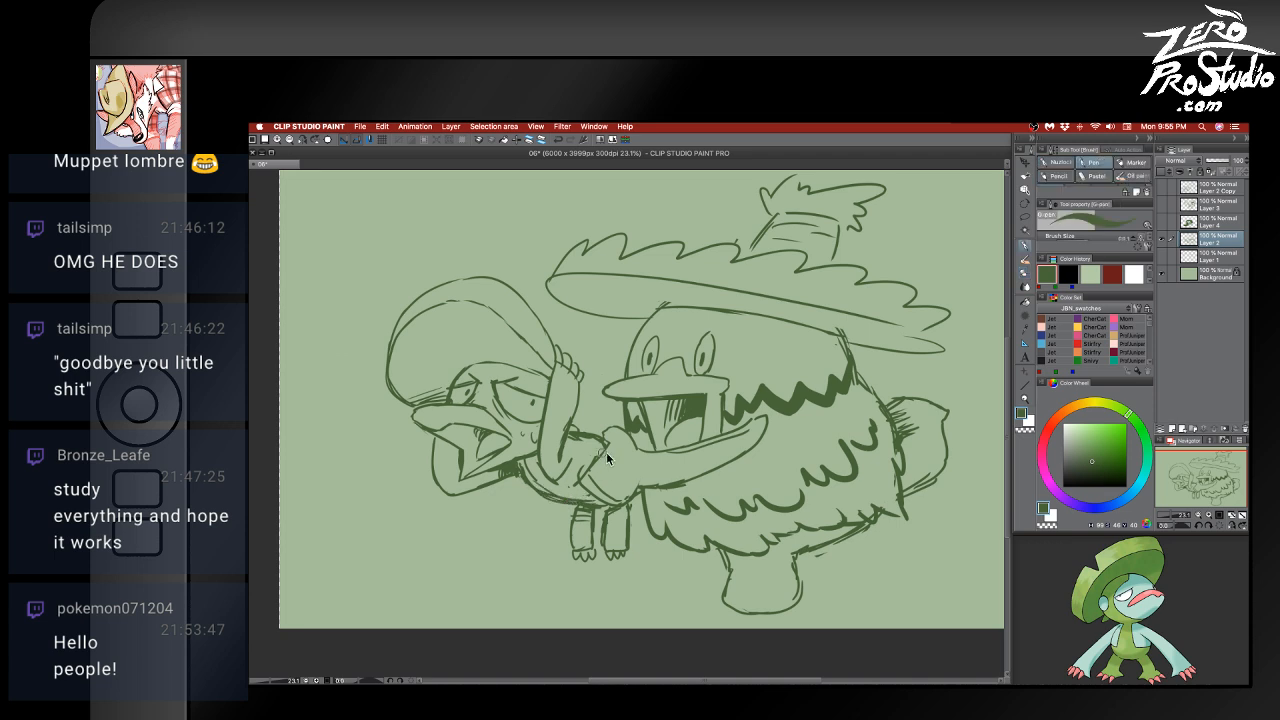
# - Erase the rough hand and arm lines between the small character's torso and the large character's mouth
pyautogui.press(']')
pyautogui.moveTo(593, 458); pyautogui.dragTo(603, 446)
pyautogui.press('[')
pyautogui.press('e')
pyautogui.moveTo(624, 443)
pyautogui.mouseDown()
pyautogui.moveTo(600, 438)
pyautogui.moveTo(590, 473)
pyautogui.mouseUp()
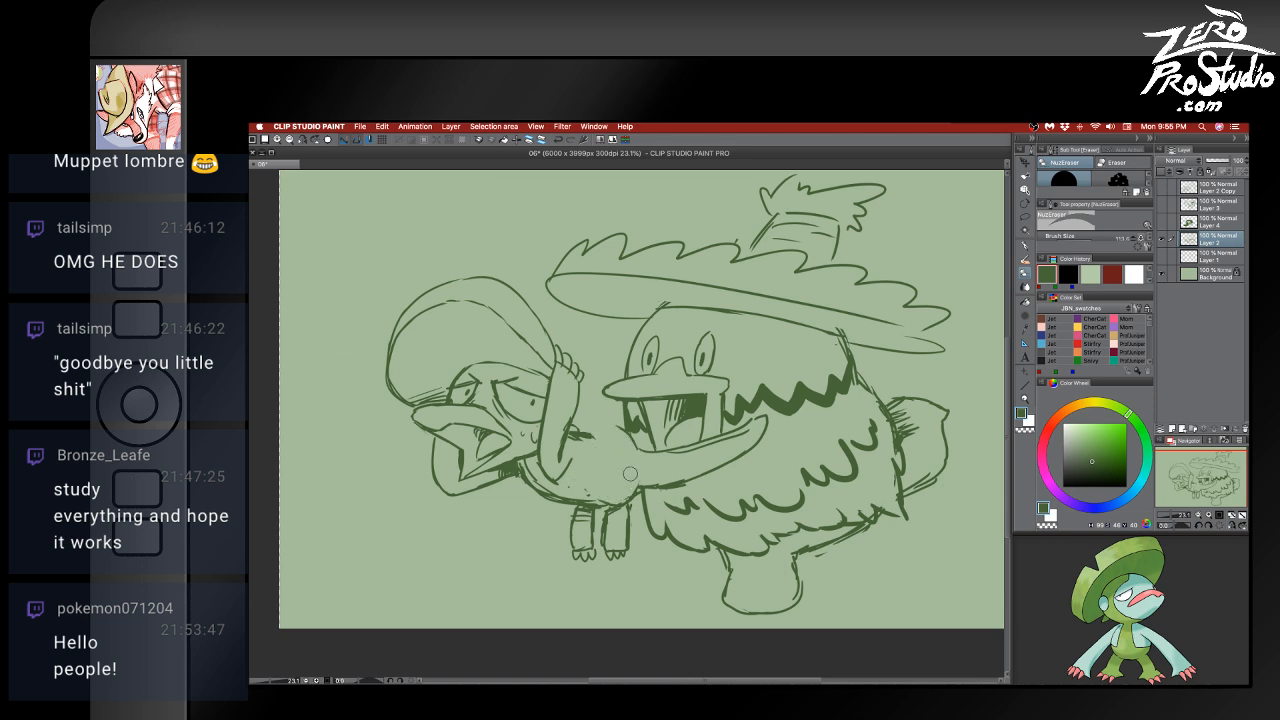
# - Redraw the large character's arm gripping the small character's torso below the open mouth, and save the drawing
pyautogui.press('p')
pyautogui.moveTo(596, 422)
pyautogui.mouseDown()
pyautogui.moveTo(594, 438)
pyautogui.moveTo(627, 434)
pyautogui.moveTo(639, 454)
pyautogui.moveTo(601, 447)
pyautogui.moveTo(569, 483)
pyautogui.moveTo(593, 501)
pyautogui.moveTo(712, 472)
pyautogui.mouseUp()
pyautogui.press('super+z')
pyautogui.press('super+z')
pyautogui.press('super+z')
pyautogui.press('super+z')
pyautogui.press('super+z')
pyautogui.moveTo(766, 432); pyautogui.dragTo(718, 468)
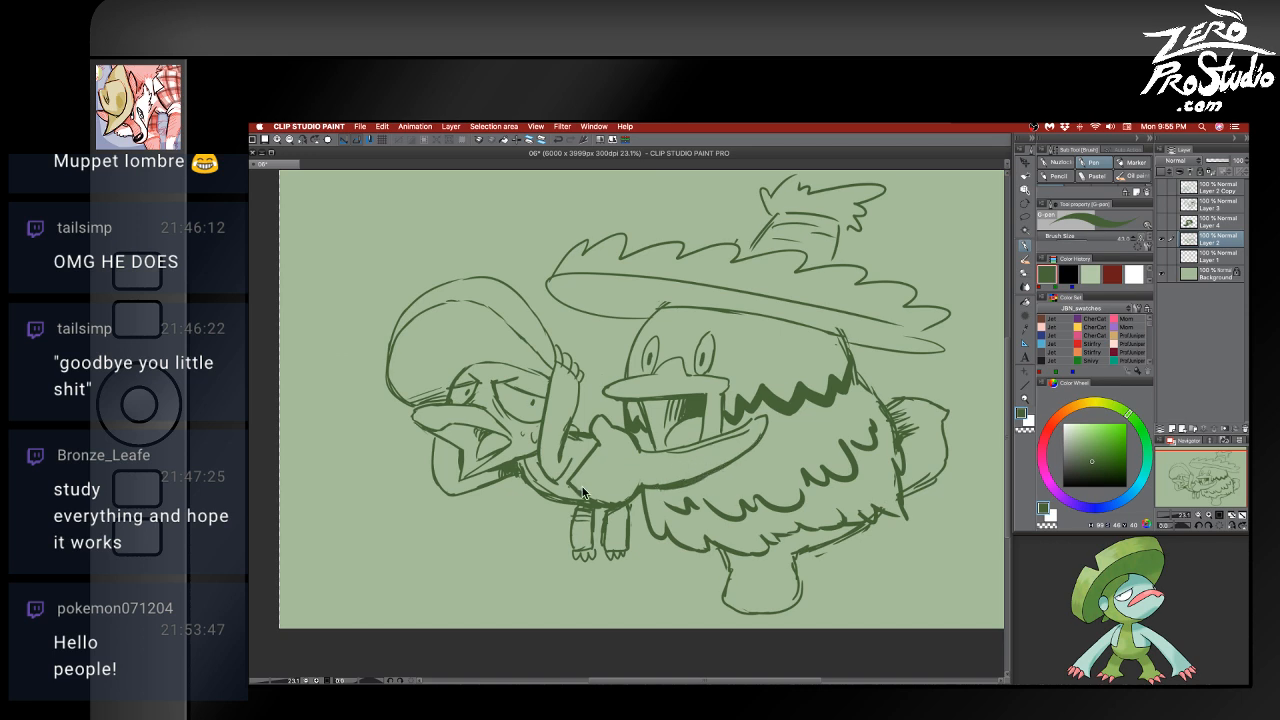
pyautogui.press('super+s')
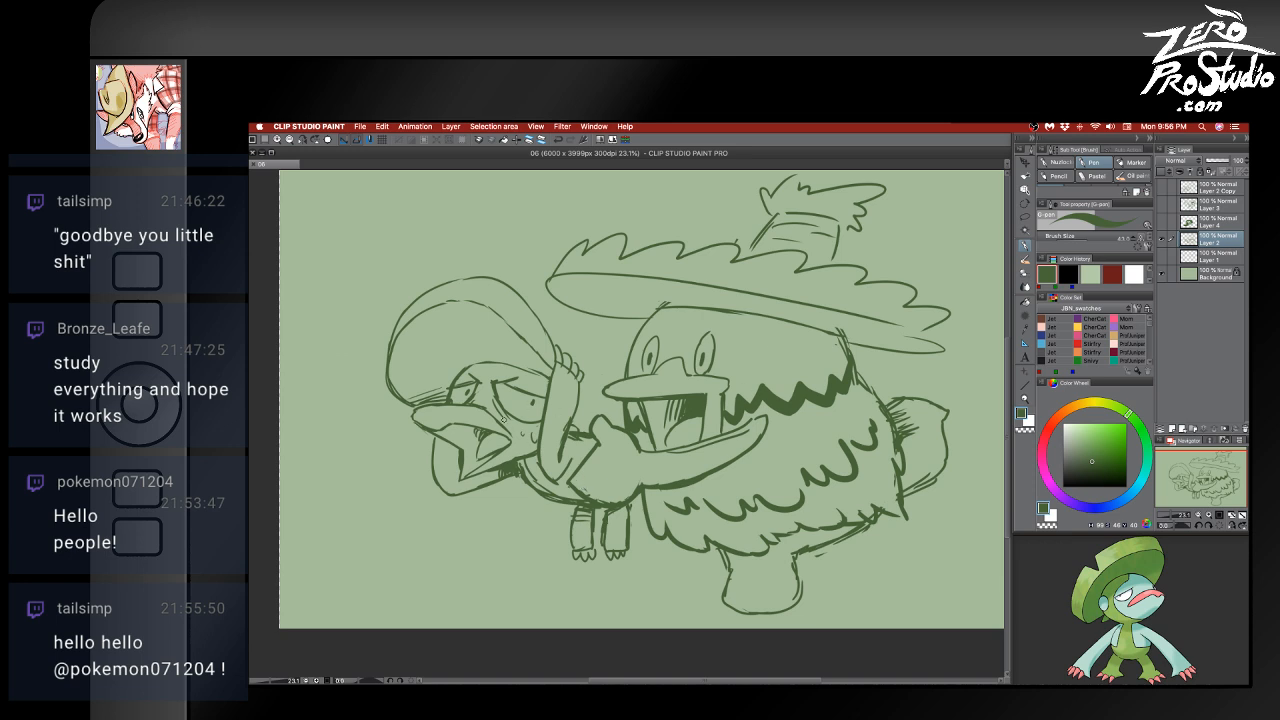
# - Sketch the large character's far arm behind the small character's raised hand and rework the mouth's left edge
pyautogui.moveTo(579, 387)
pyautogui.mouseDown()
pyautogui.moveTo(615, 402)
pyautogui.moveTo(622, 424)
pyautogui.mouseUp()
pyautogui.press('super+z')
pyautogui.press('super+z')
pyautogui.press('super+z')
pyautogui.press('super+z')
pyautogui.press('e')
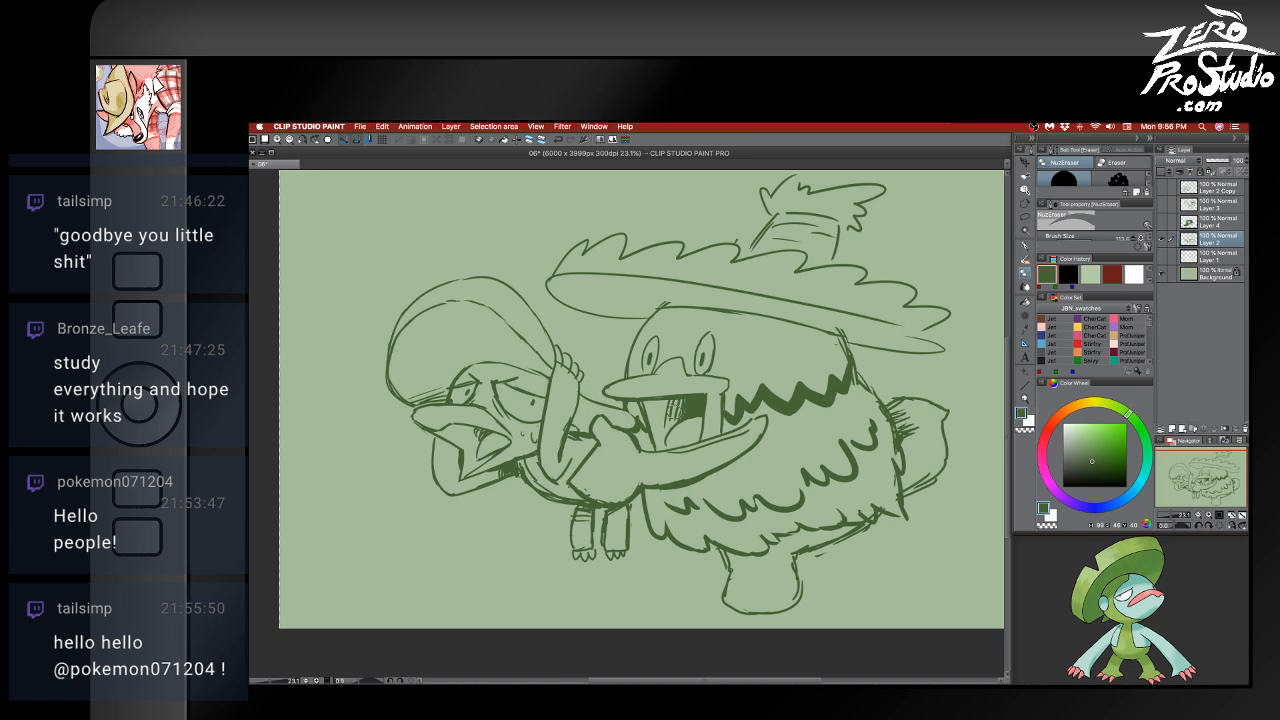
pyautogui.press('b')
pyautogui.press('e')
pyautogui.press('p')
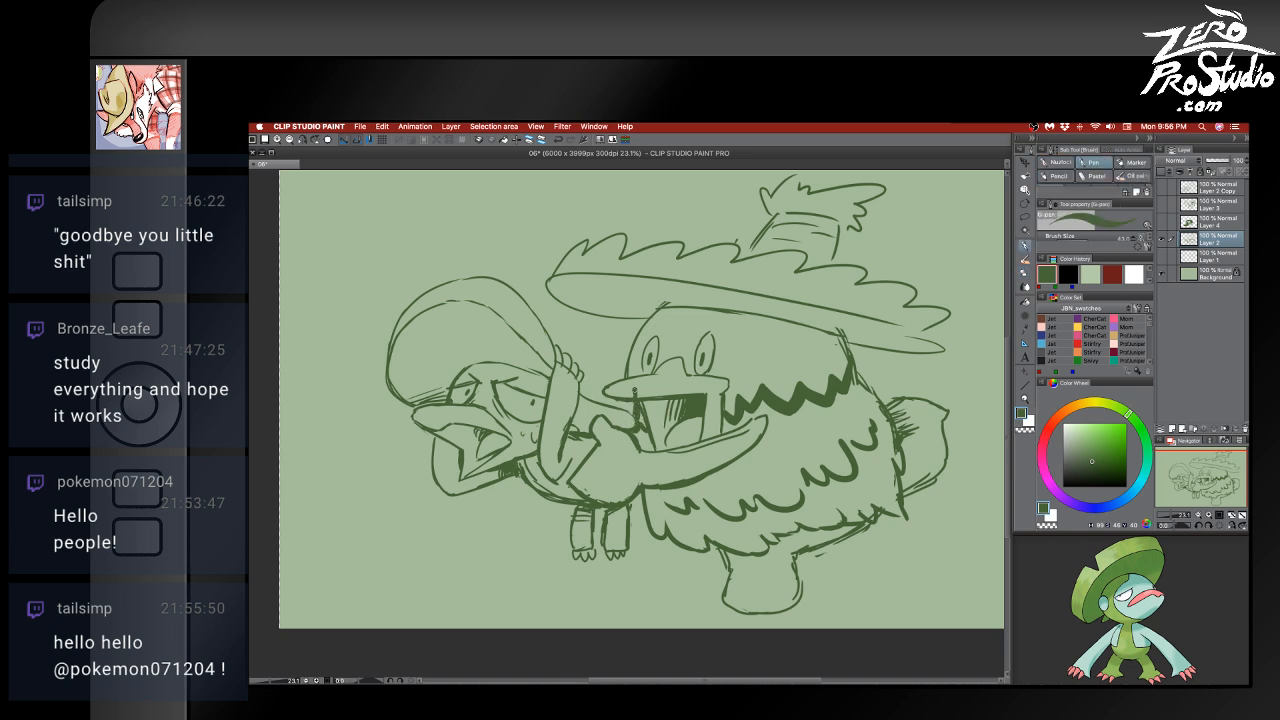
# - Refine the far arm's contours between the raised hand and the mouth, alternating between pen and eraser
pyautogui.moveTo(582, 375)
pyautogui.mouseDown()
pyautogui.moveTo(632, 392)
pyautogui.moveTo(601, 391)
pyautogui.mouseUp()
pyautogui.press('super+z')
pyautogui.press('super+z')
pyautogui.press('super+z')
pyautogui.press('e')
pyautogui.press('p')
pyautogui.press('e')
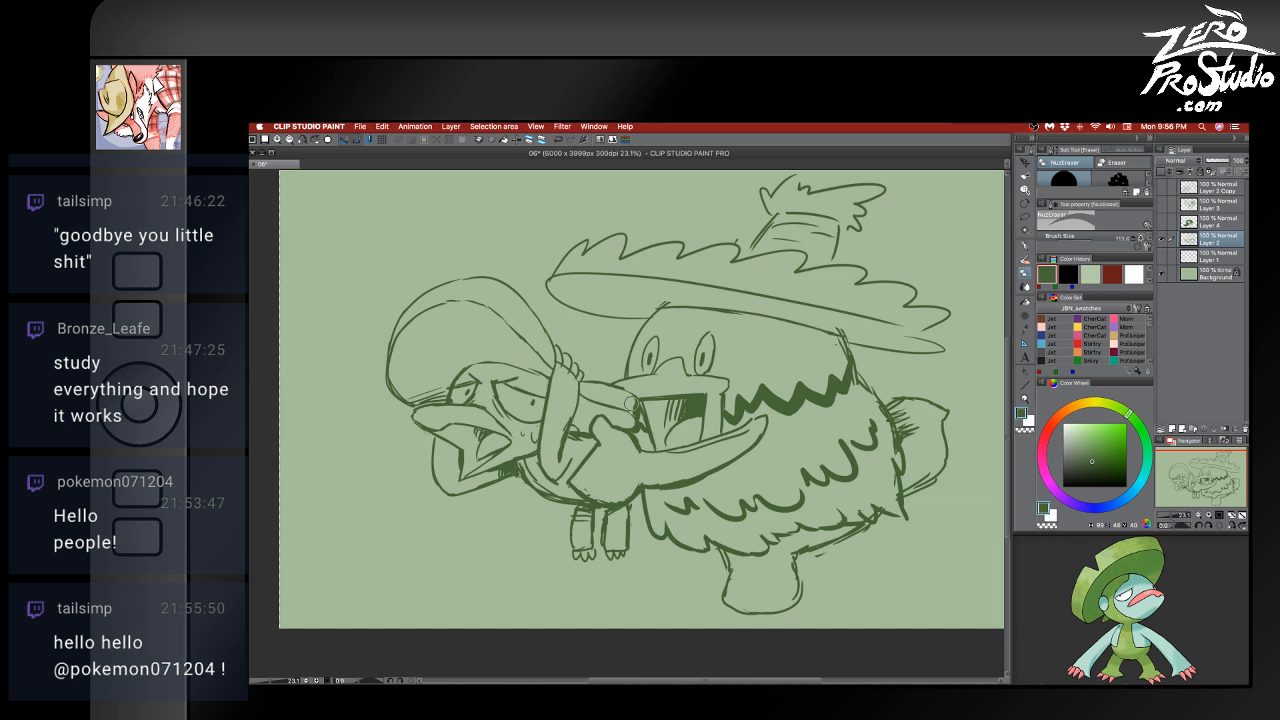
pyautogui.press('p')
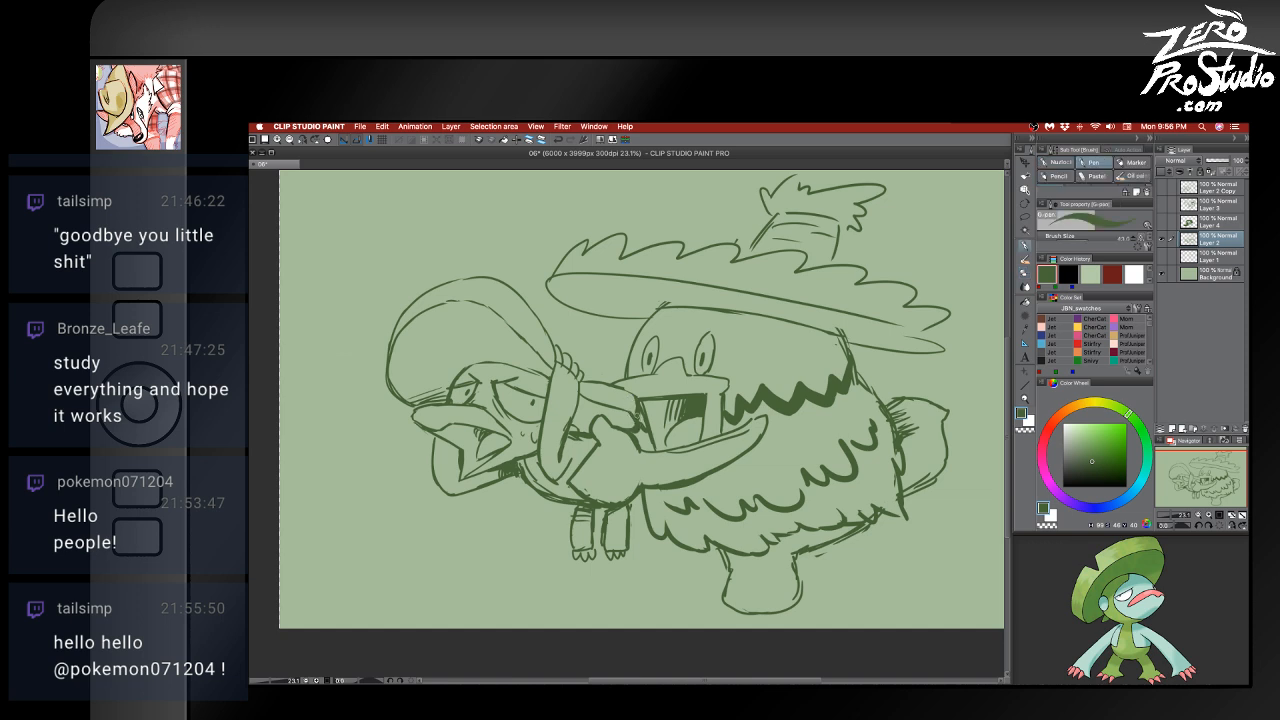
pyautogui.moveTo(637, 421)
pyautogui.mouseDown()
pyautogui.moveTo(627, 418)
pyautogui.moveTo(636, 428)
pyautogui.mouseUp()
pyautogui.press('e')
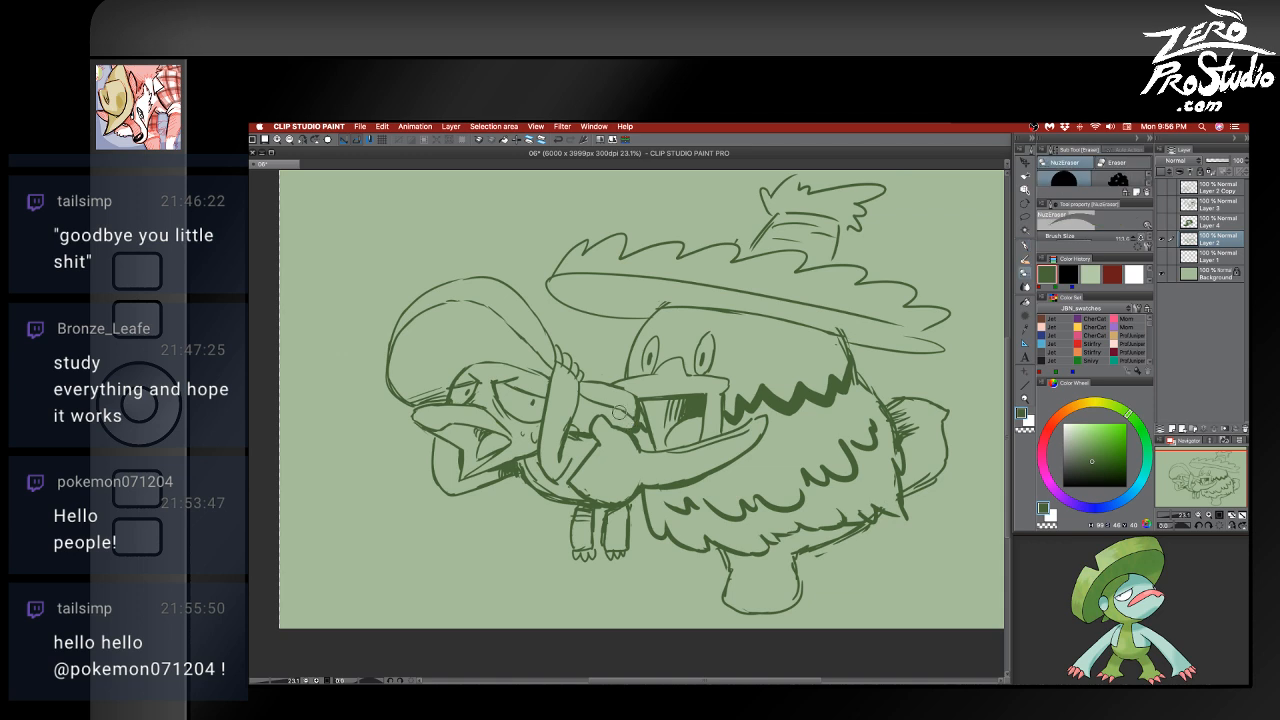
pyautogui.press('p')
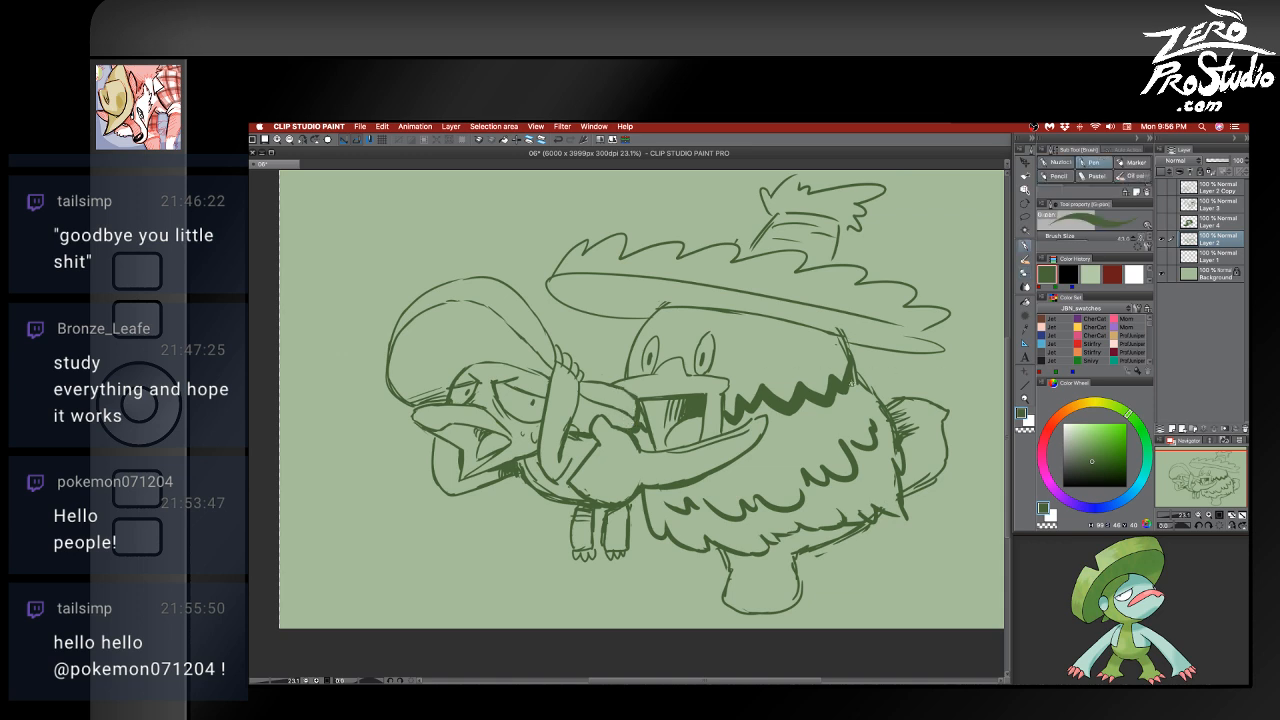
# - Redraw the large character's upper beak with a pointed tip and touch up the inner mouth line
pyautogui.press('e')
pyautogui.moveTo(645, 374)
pyautogui.mouseDown()
pyautogui.moveTo(600, 371)
pyautogui.moveTo(609, 382)
pyautogui.mouseUp()
pyautogui.press('p')
pyautogui.press('super+z')
pyautogui.moveTo(650, 396); pyautogui.dragTo(662, 448)
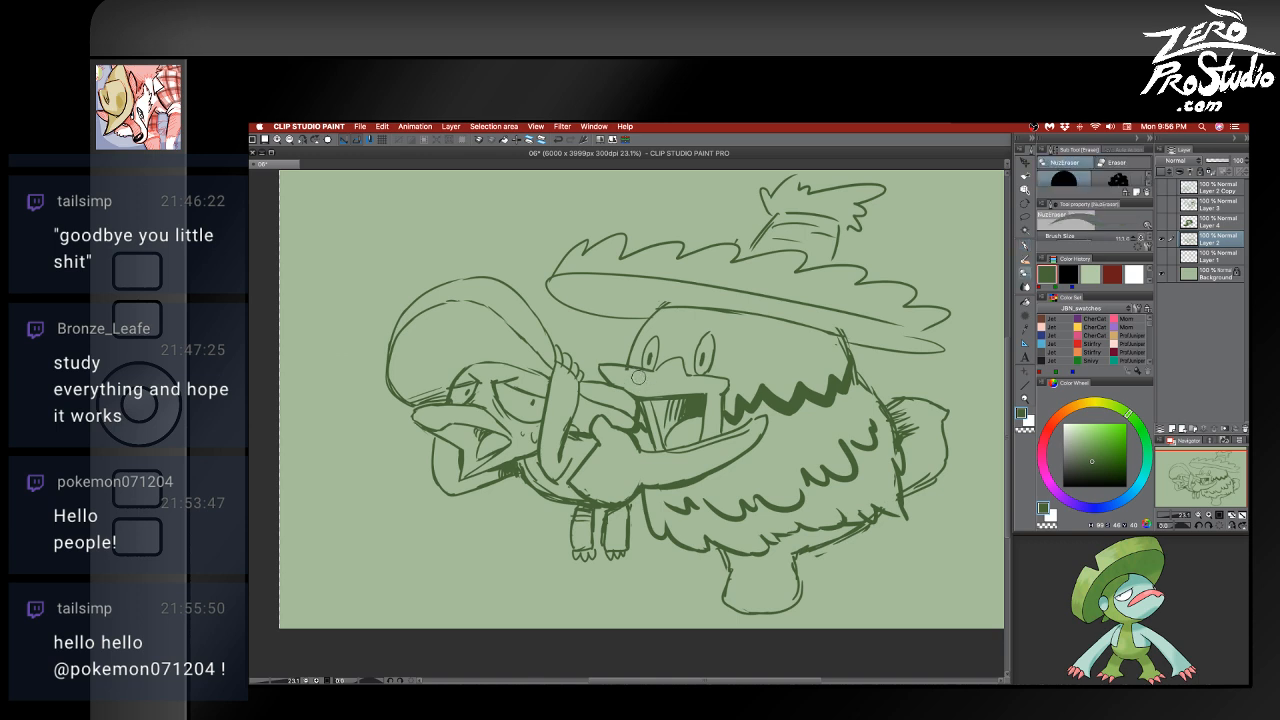
pyautogui.moveTo(683, 374); pyautogui.dragTo(722, 376)
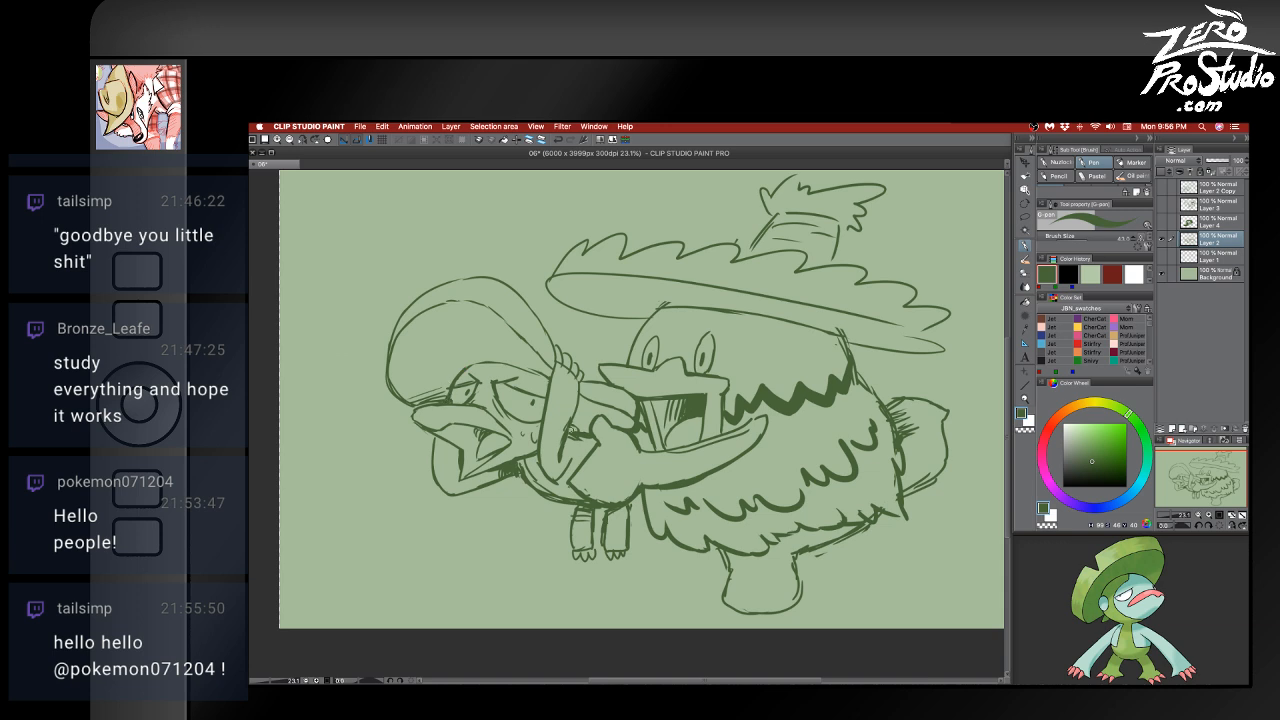
# - Touch up the small character's line beside the raised arm and the area around its eye
pyautogui.moveTo(571, 429)
pyautogui.mouseDown()
pyautogui.moveTo(591, 431)
pyautogui.moveTo(577, 417)
pyautogui.mouseUp()
pyautogui.press('e')
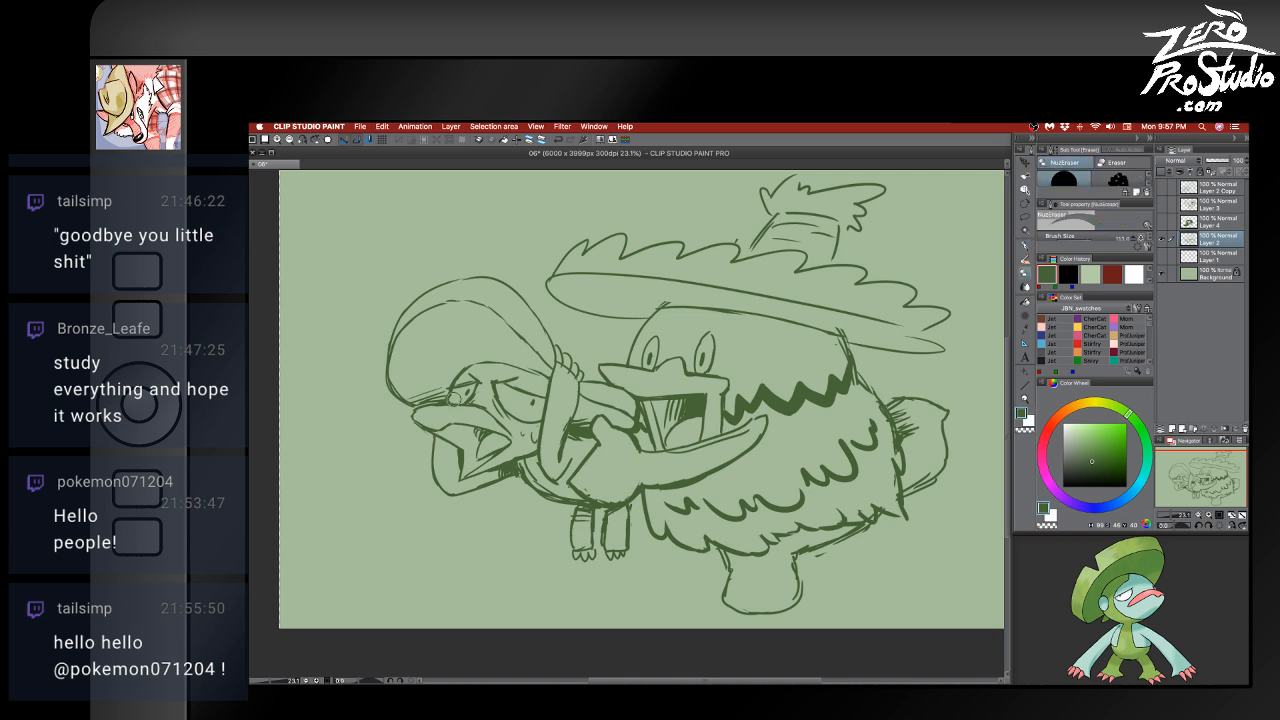
pyautogui.press('p')
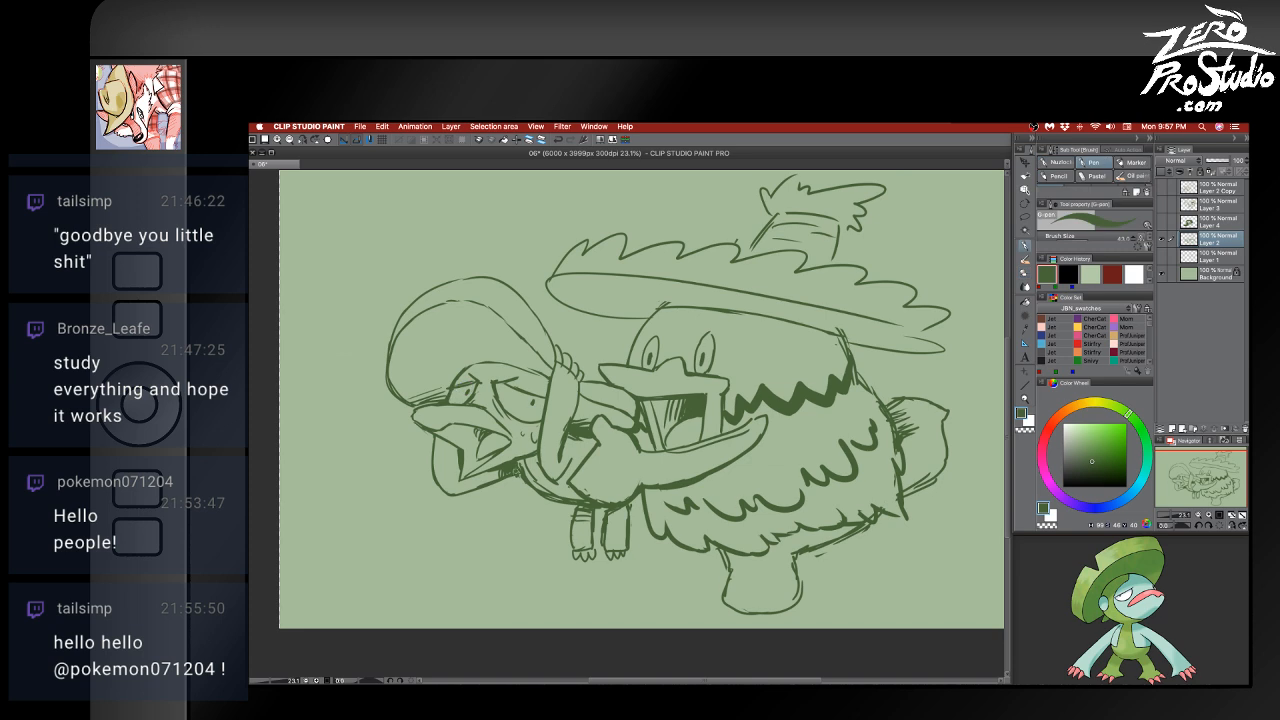
# - Draw a curved belly contour below the small character's bent arm, joining it to the torso
pyautogui.moveTo(458, 481); pyautogui.dragTo(492, 471)
pyautogui.press('super+z')
pyautogui.press('super+z')
pyautogui.press('super+z')
pyautogui.moveTo(521, 474)
pyautogui.mouseDown()
pyautogui.moveTo(536, 496)
pyautogui.moveTo(531, 457)
pyautogui.moveTo(534, 470)
pyautogui.mouseUp()
pyautogui.press('super+z')
pyautogui.moveTo(530, 465); pyautogui.dragTo(546, 500)
pyautogui.press('super+z')
pyautogui.moveTo(504, 476); pyautogui.dragTo(520, 499)
pyautogui.moveTo(514, 494)
pyautogui.mouseDown()
pyautogui.moveTo(543, 503)
pyautogui.moveTo(522, 480)
pyautogui.moveTo(548, 503)
pyautogui.mouseUp()
# - Clean up the small character's belly and arm overlap with short eraser and pen strokes
pyautogui.press('e')
pyautogui.press('p')
pyautogui.press('e')
pyautogui.press('p')
pyautogui.press('e')
pyautogui.press('p')
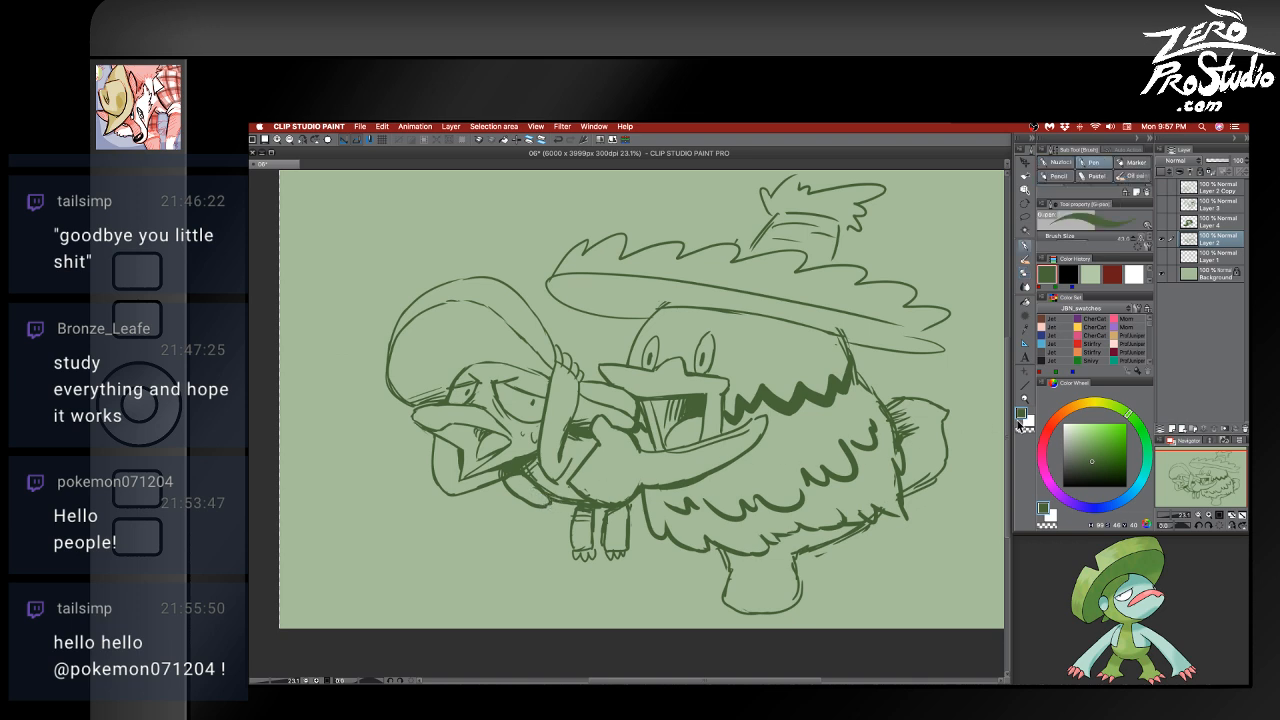
# - With Layer 2 hidden, draw a large tilted oval on a new layer as the base of a skull
pyautogui.click(1162, 239)
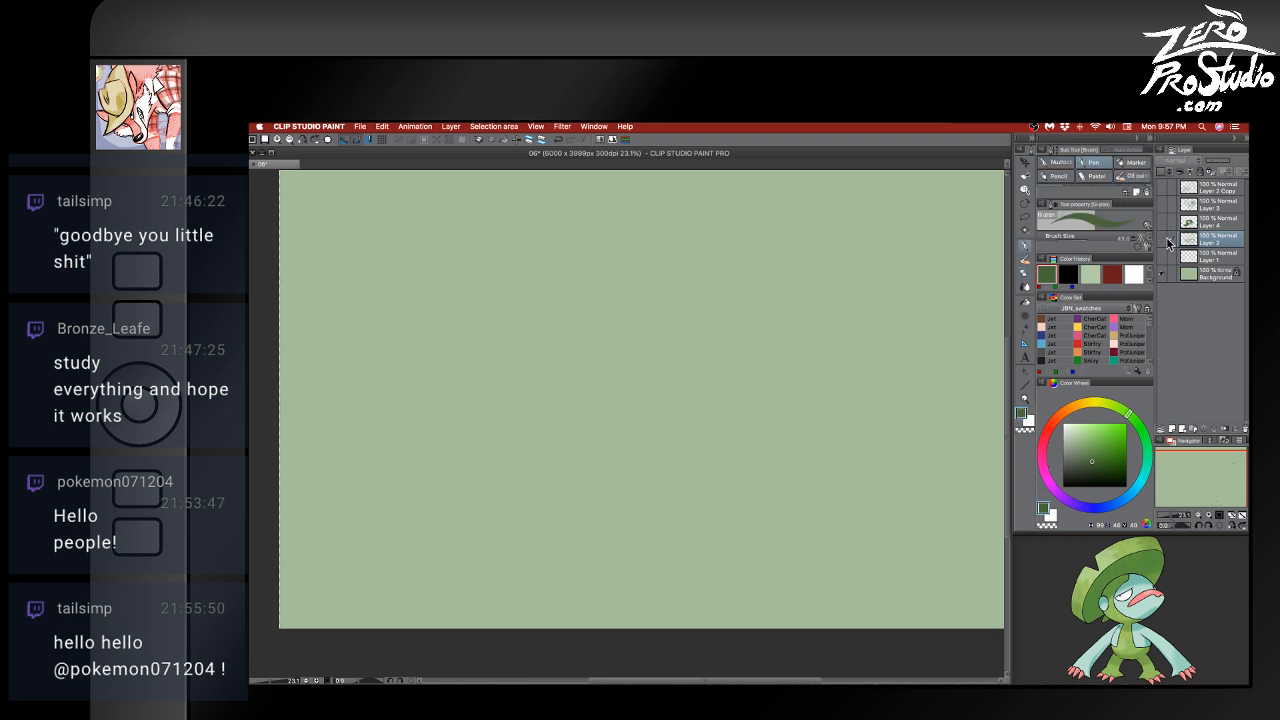
pyautogui.click(1168, 428)
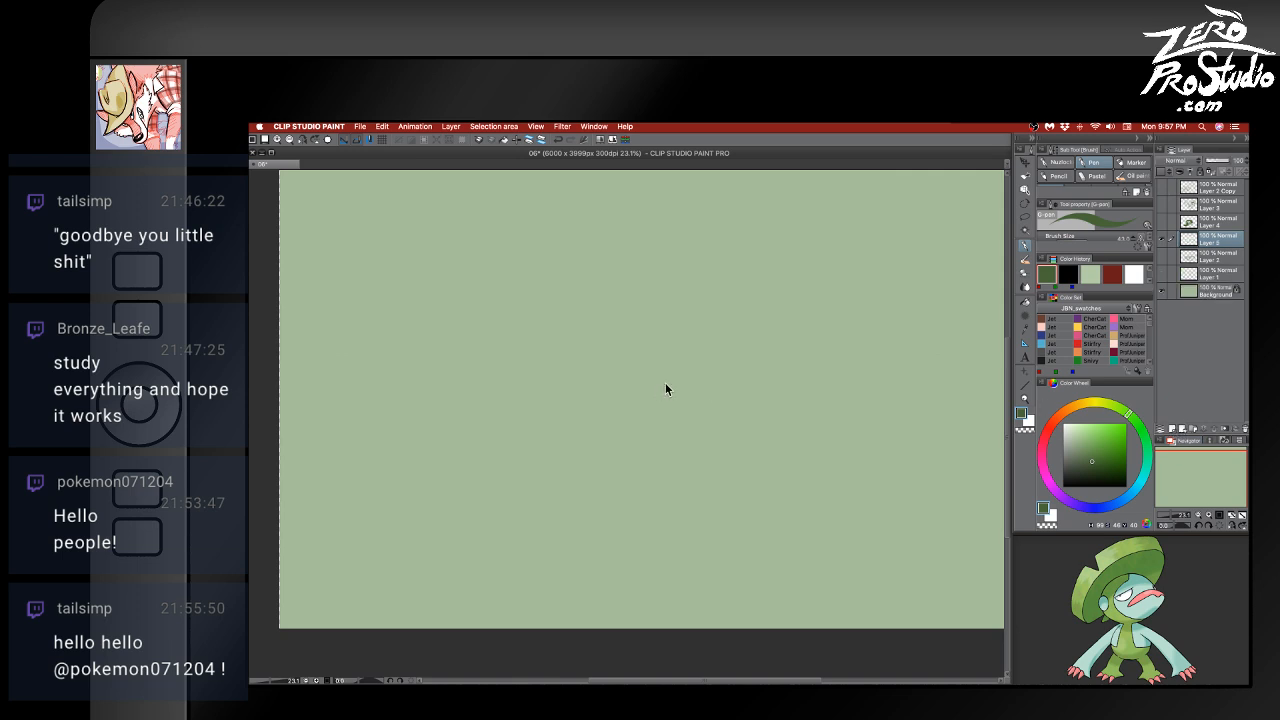
pyautogui.moveTo(471, 386)
pyautogui.mouseDown()
pyautogui.moveTo(640, 262)
pyautogui.moveTo(462, 330)
pyautogui.mouseUp()
pyautogui.hotkey('ctrl', 'z')
pyautogui.moveTo(556, 409); pyautogui.dragTo(606, 411)
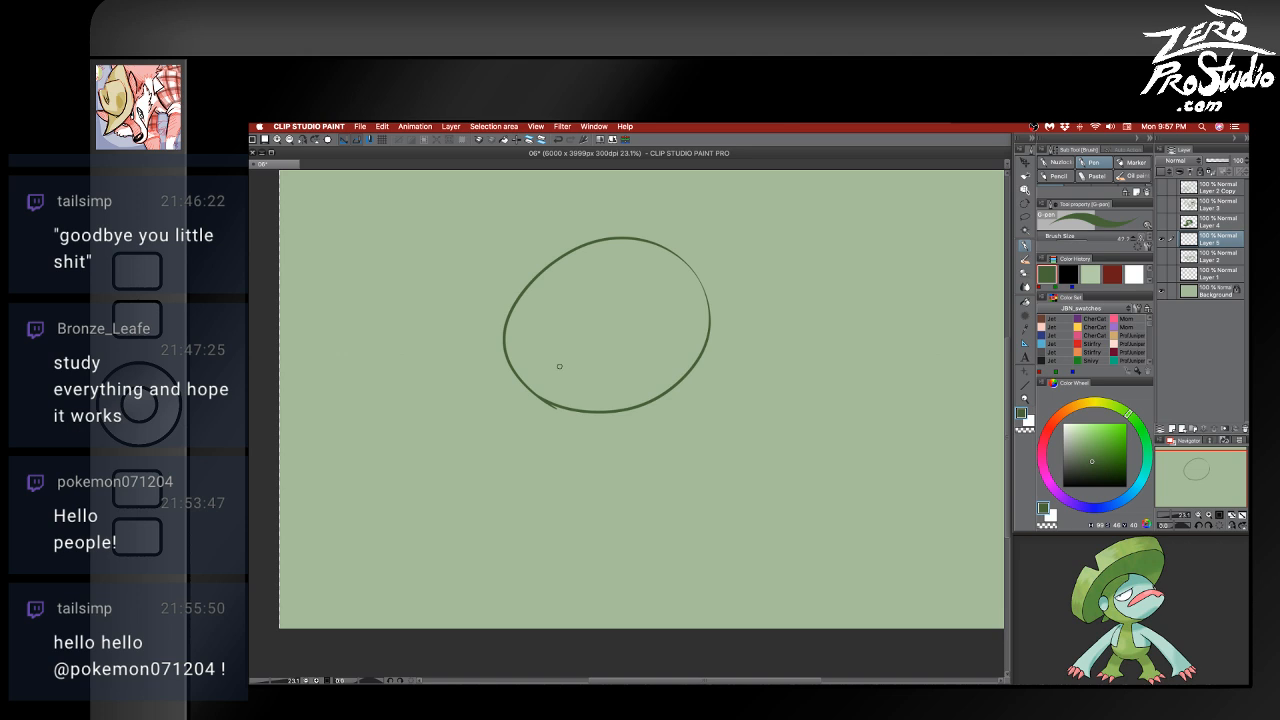
# - Add two oval eye sockets, a nose opening, the upper jaw and a fuller back of the cranium to the skull
pyautogui.moveTo(530, 375)
pyautogui.mouseDown()
pyautogui.moveTo(548, 352)
pyautogui.moveTo(538, 378)
pyautogui.mouseUp()
pyautogui.moveTo(590, 376)
pyautogui.mouseDown()
pyautogui.moveTo(575, 345)
pyautogui.moveTo(604, 375)
pyautogui.moveTo(530, 388)
pyautogui.moveTo(547, 414)
pyautogui.moveTo(564, 405)
pyautogui.mouseUp()
pyautogui.moveTo(549, 381)
pyautogui.mouseDown()
pyautogui.moveTo(520, 412)
pyautogui.moveTo(515, 392)
pyautogui.moveTo(524, 442)
pyautogui.moveTo(564, 437)
pyautogui.moveTo(636, 387)
pyautogui.moveTo(634, 400)
pyautogui.moveTo(680, 382)
pyautogui.mouseUp()
pyautogui.moveTo(686, 365)
pyautogui.mouseDown()
pyautogui.moveTo(683, 375)
pyautogui.moveTo(688, 357)
pyautogui.mouseUp()
pyautogui.moveTo(668, 232); pyautogui.dragTo(712, 338)
pyautogui.moveTo(600, 238)
pyautogui.mouseDown()
pyautogui.moveTo(670, 228)
pyautogui.moveTo(692, 368)
pyautogui.mouseUp()
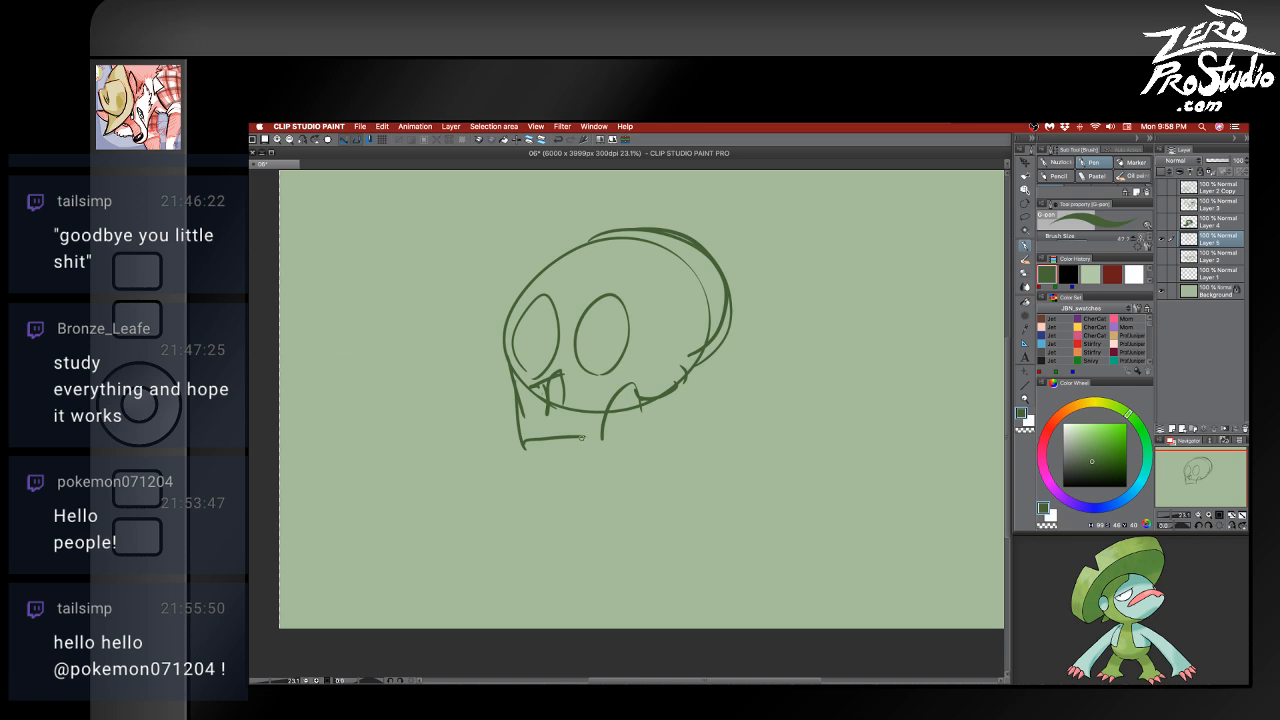
# - Draw the skull's teeth and lower jaw, and extend the back of the cranium outward
pyautogui.moveTo(623, 391)
pyautogui.mouseDown()
pyautogui.moveTo(604, 462)
pyautogui.moveTo(533, 469)
pyautogui.moveTo(598, 446)
pyautogui.moveTo(602, 462)
pyautogui.moveTo(544, 469)
pyautogui.mouseUp()
pyautogui.press('super+z')
pyautogui.moveTo(570, 442)
pyautogui.mouseDown()
pyautogui.moveTo(567, 466)
pyautogui.moveTo(580, 466)
pyautogui.moveTo(556, 436)
pyautogui.mouseUp()
pyautogui.moveTo(581, 425)
pyautogui.mouseDown()
pyautogui.moveTo(524, 474)
pyautogui.moveTo(546, 504)
pyautogui.moveTo(622, 499)
pyautogui.moveTo(634, 406)
pyautogui.mouseUp()
pyautogui.moveTo(646, 401); pyautogui.dragTo(639, 493)
pyautogui.moveTo(646, 420)
pyautogui.mouseDown()
pyautogui.moveTo(682, 402)
pyautogui.moveTo(745, 321)
pyautogui.moveTo(705, 246)
pyautogui.mouseUp()
pyautogui.press('super+z')
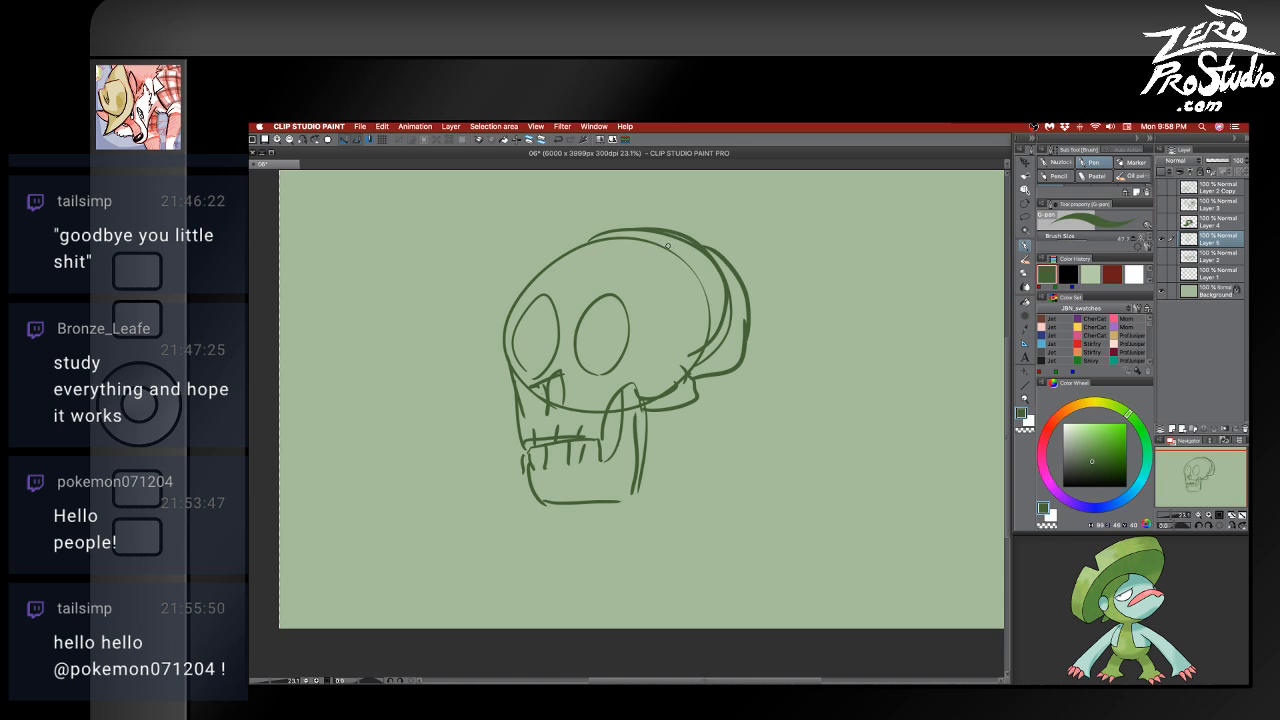
# - Erase the skull's inner cranium guide lines and the old forehead contour beside the eye socket
pyautogui.press('e')
pyautogui.moveTo(708, 304); pyautogui.dragTo(668, 254)
pyautogui.moveTo(712, 262)
pyautogui.mouseDown()
pyautogui.moveTo(724, 304)
pyautogui.moveTo(700, 360)
pyautogui.moveTo(650, 398)
pyautogui.moveTo(618, 376)
pyautogui.mouseUp()
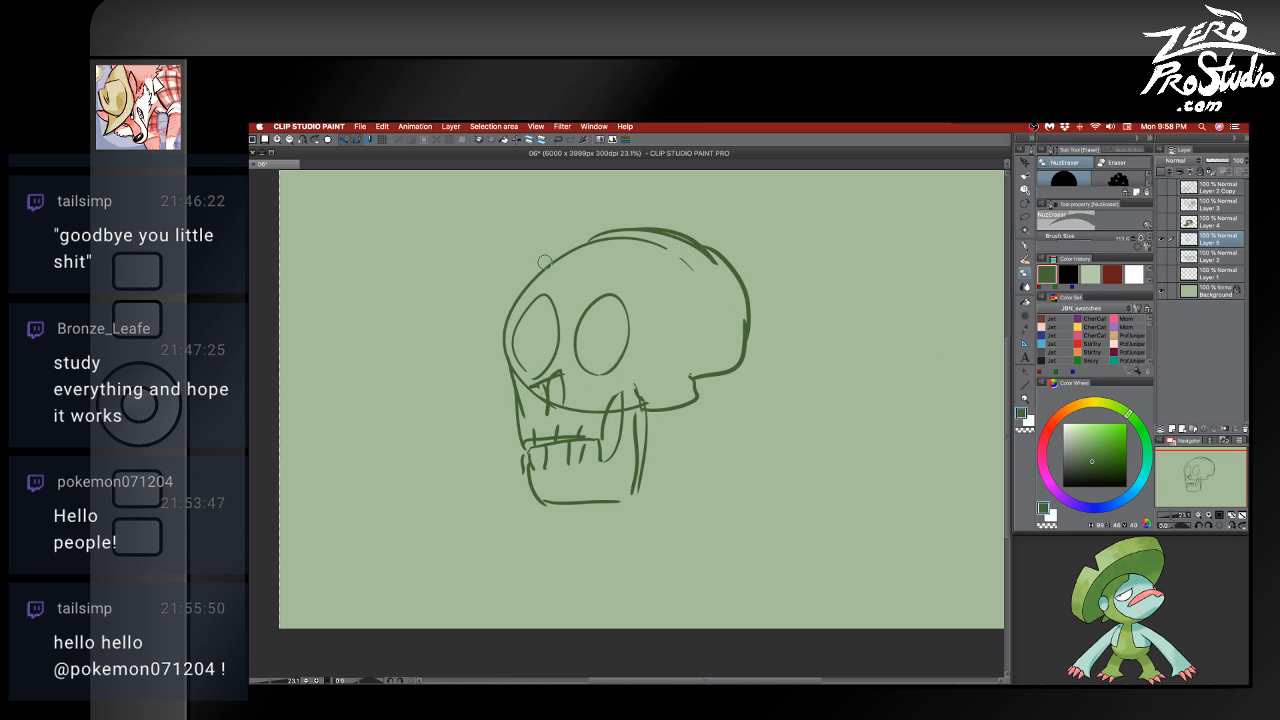
pyautogui.moveTo(545, 262); pyautogui.dragTo(505, 372)
# - Redraw the skull's forehead contour and add the far cheekbone with dark shading beneath it, plus a short mark on the brow
pyautogui.press('p')
pyautogui.moveTo(520, 312)
pyautogui.mouseDown()
pyautogui.moveTo(542, 272)
pyautogui.moveTo(562, 266)
pyautogui.mouseUp()
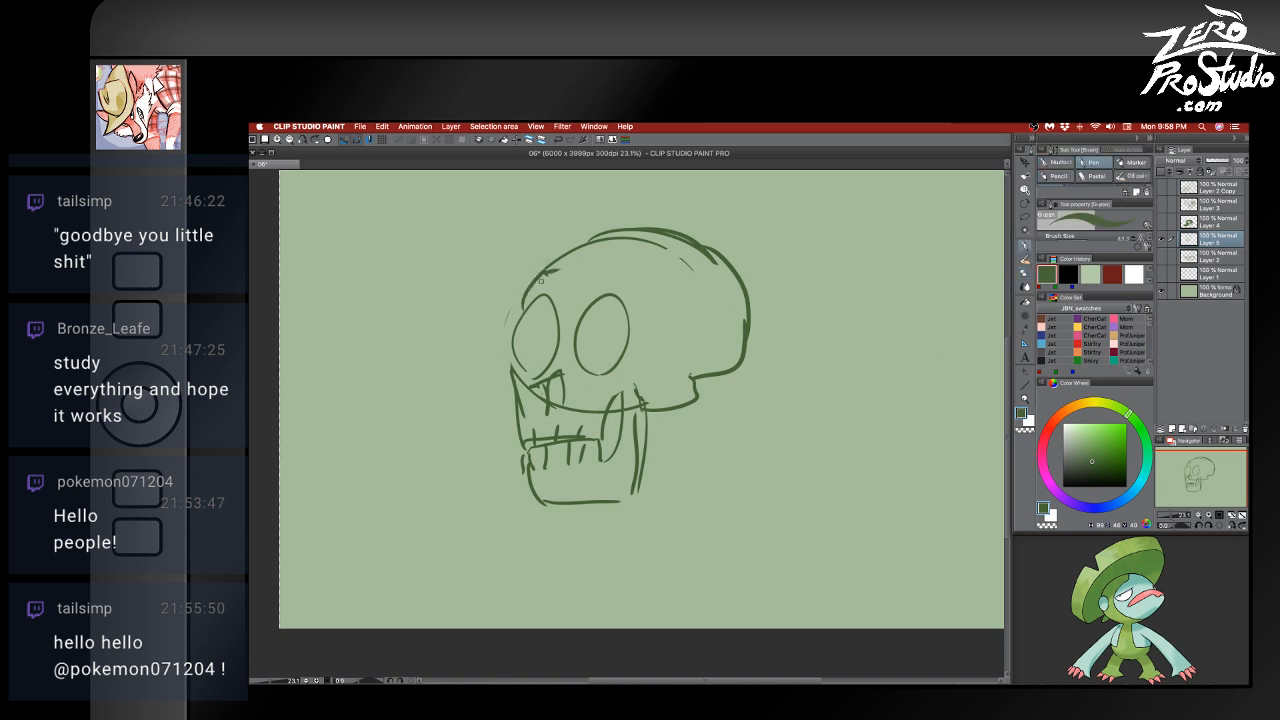
pyautogui.moveTo(514, 332)
pyautogui.mouseDown()
pyautogui.moveTo(497, 388)
pyautogui.moveTo(502, 379)
pyautogui.moveTo(520, 444)
pyautogui.mouseUp()
pyautogui.moveTo(531, 394); pyautogui.dragTo(517, 428)
pyautogui.moveTo(557, 268)
pyautogui.mouseDown()
pyautogui.moveTo(618, 230)
pyautogui.moveTo(636, 261)
pyautogui.moveTo(615, 265)
pyautogui.mouseUp()
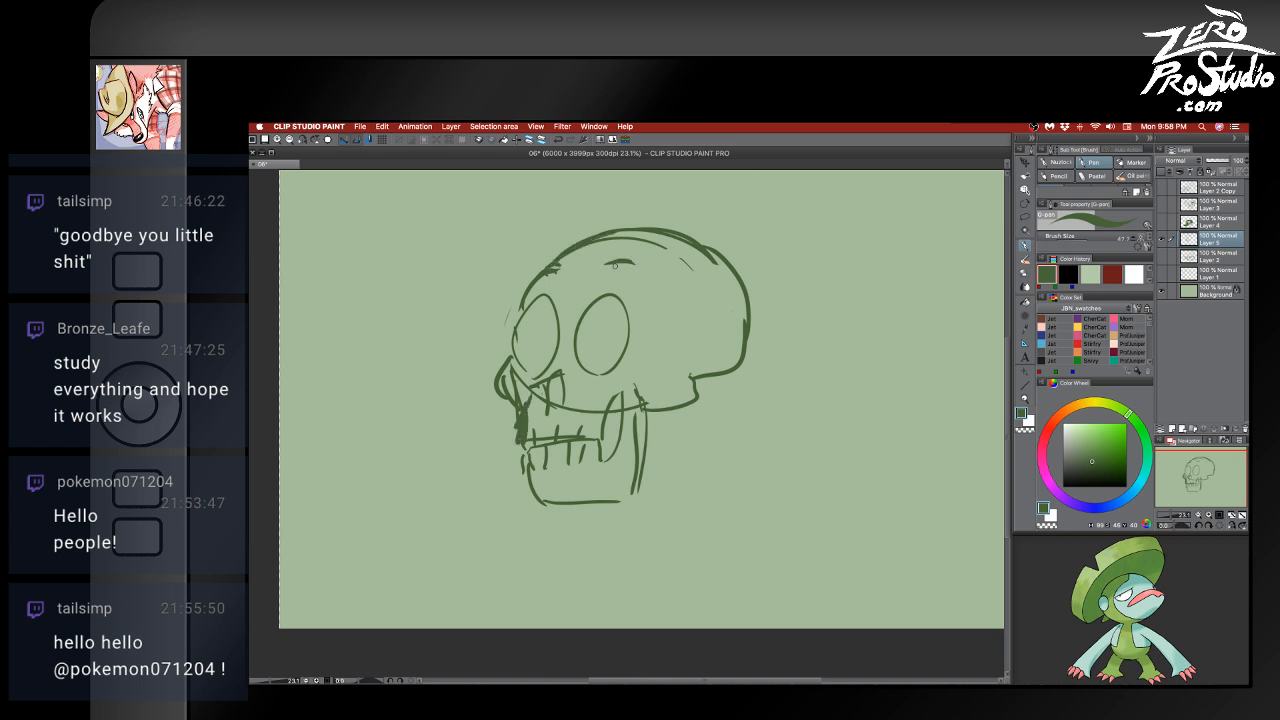
# - Add inner curves to the far eye socket and a vertical neck line behind the jaw
pyautogui.moveTo(551, 314); pyautogui.dragTo(536, 368)
pyautogui.moveTo(550, 322); pyautogui.dragTo(545, 351)
pyautogui.moveTo(660, 412); pyautogui.dragTo(666, 514)
# - Draw a light-direction arrow in the upper-left area of the canvas, pointing diagonally down toward the skull
pyautogui.press(']')
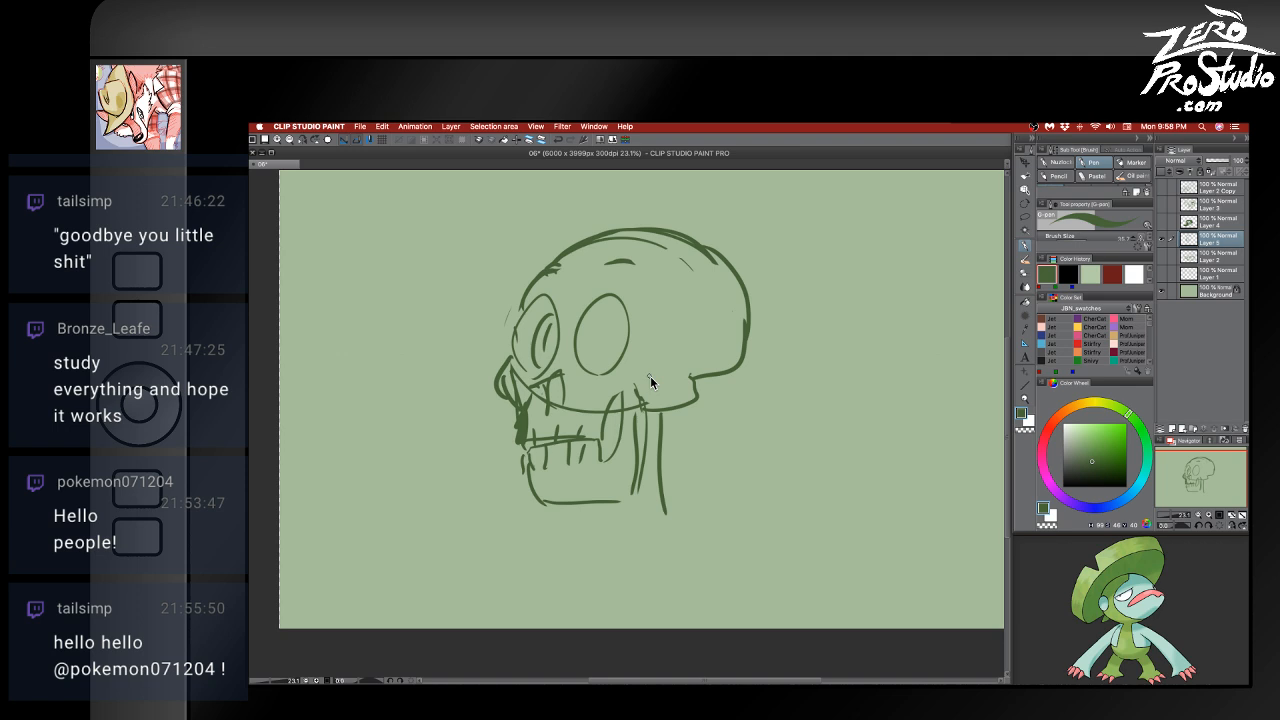
pyautogui.moveTo(326, 198); pyautogui.dragTo(400, 245)
pyautogui.moveTo(398, 233)
pyautogui.mouseDown()
pyautogui.moveTo(410, 258)
pyautogui.moveTo(389, 272)
pyautogui.mouseUp()
pyautogui.moveTo(565, 350)
pyautogui.mouseDown()
pyautogui.moveTo(539, 373)
pyautogui.moveTo(575, 355)
pyautogui.mouseUp()
pyautogui.moveTo(575, 350)
pyautogui.mouseDown()
pyautogui.moveTo(562, 376)
pyautogui.moveTo(578, 357)
pyautogui.mouseUp()
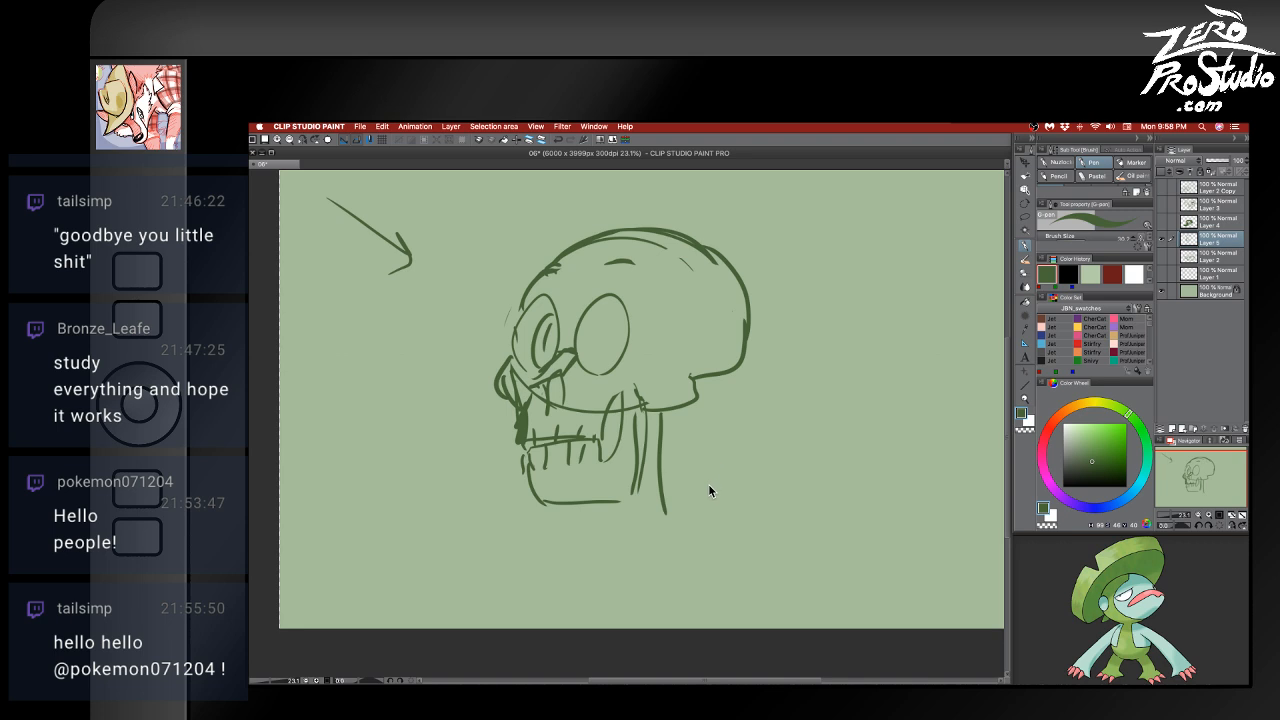
pyautogui.press('super+z')
pyautogui.press('super+z')
pyautogui.press('super+z')
# - Choose a bright red and mark the shadow around the nose, filling in the nose opening
pyautogui.press('x')
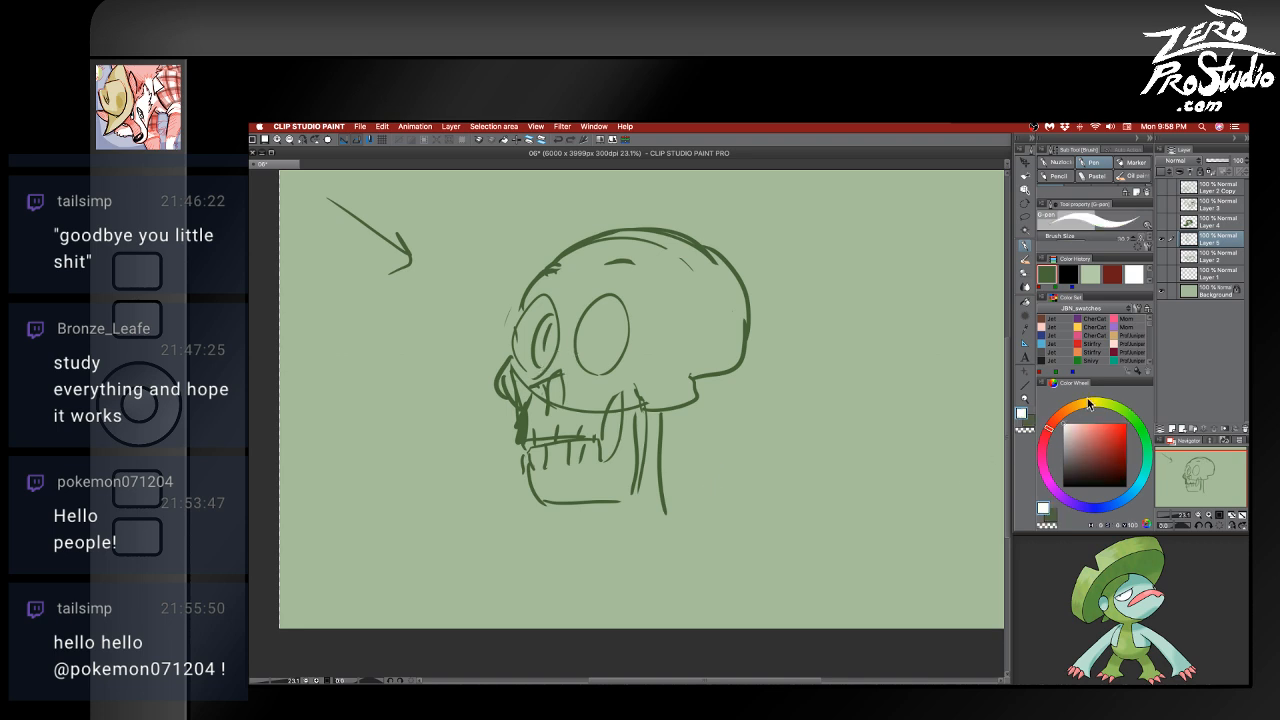
pyautogui.click(1113, 434)
pyautogui.moveTo(549, 355)
pyautogui.mouseDown()
pyautogui.moveTo(537, 366)
pyautogui.moveTo(571, 372)
pyautogui.moveTo(557, 363)
pyautogui.mouseUp()
pyautogui.moveTo(557, 363)
pyautogui.mouseDown()
pyautogui.moveTo(573, 386)
pyautogui.moveTo(553, 369)
pyautogui.moveTo(538, 404)
pyautogui.moveTo(556, 368)
pyautogui.moveTo(563, 391)
pyautogui.moveTo(566, 378)
pyautogui.mouseUp()
pyautogui.press('super+z')
pyautogui.moveTo(558, 392); pyautogui.dragTo(568, 376)
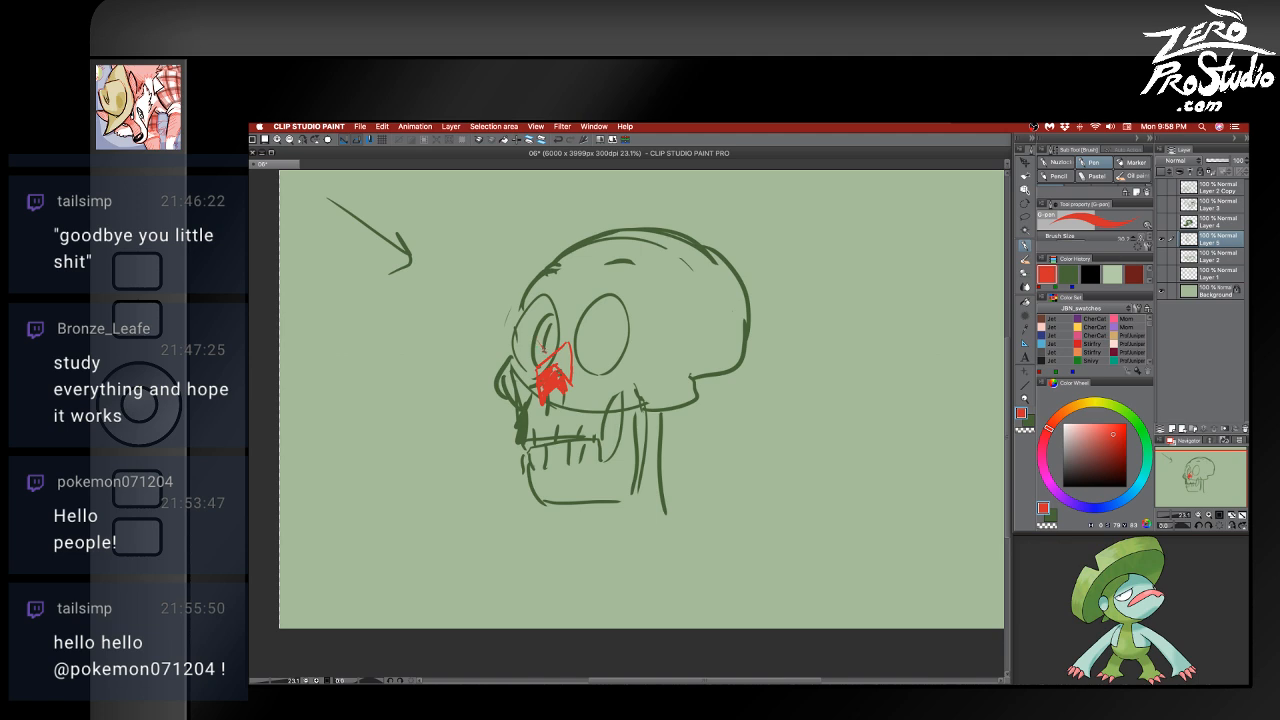
# - Mark a red line in the far eye socket and draw a curved red shadow edge from the crown down to the jaw
pyautogui.press('e')
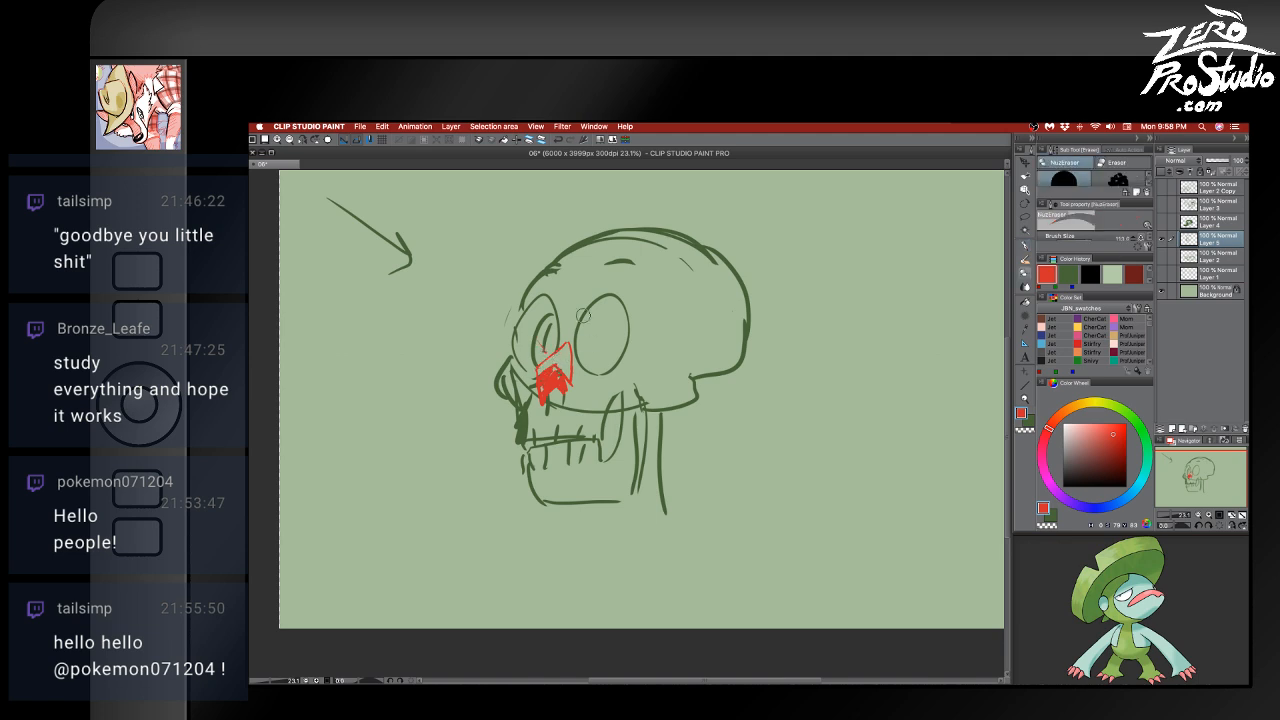
pyautogui.press('p')
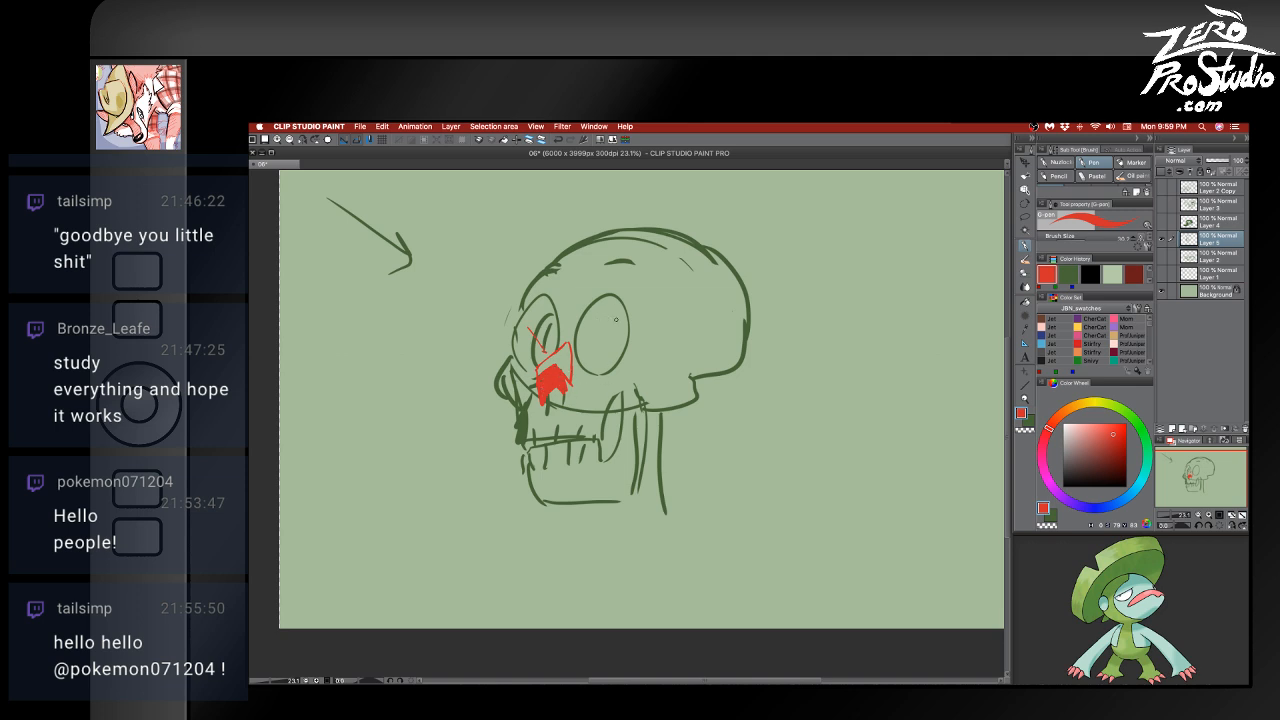
pyautogui.moveTo(627, 268)
pyautogui.mouseDown()
pyautogui.moveTo(644, 273)
pyautogui.moveTo(642, 362)
pyautogui.mouseUp()
pyautogui.press('super+z')
pyautogui.press('super+z')
pyautogui.press('super+z')
pyautogui.moveTo(722, 263)
pyautogui.mouseDown()
pyautogui.moveTo(656, 276)
pyautogui.moveTo(652, 313)
pyautogui.moveTo(627, 326)
pyautogui.moveTo(643, 399)
pyautogui.moveTo(686, 257)
pyautogui.moveTo(630, 440)
pyautogui.mouseUp()
pyautogui.press('super+z')
pyautogui.press('super+z')
# - Fill the back of the cranium behind the curved edge with red diagonal hatching
pyautogui.moveTo(658, 350); pyautogui.dragTo(632, 408)
pyautogui.moveTo(676, 316); pyautogui.dragTo(642, 396)
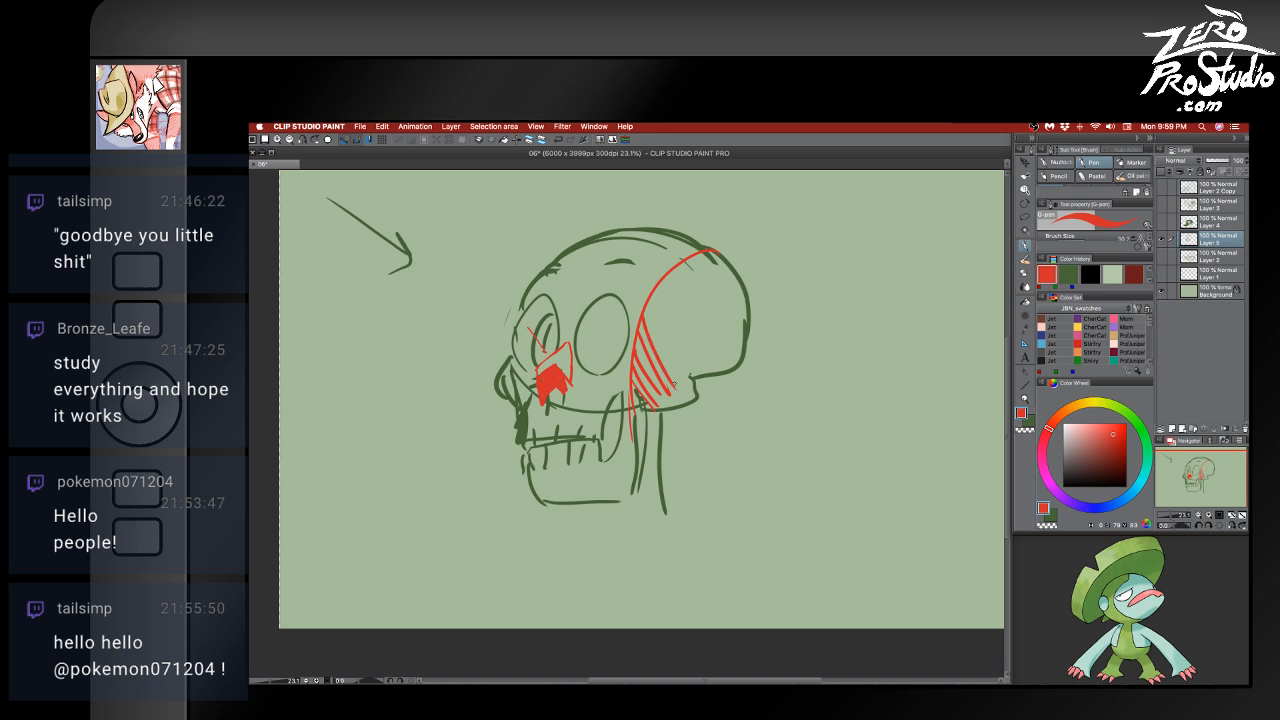
pyautogui.moveTo(692, 294)
pyautogui.mouseDown()
pyautogui.moveTo(652, 382)
pyautogui.moveTo(668, 368)
pyautogui.mouseUp()
pyautogui.moveTo(716, 272); pyautogui.dragTo(684, 354)
pyautogui.moveTo(724, 272); pyautogui.dragTo(694, 356)
pyautogui.moveTo(730, 258)
pyautogui.mouseDown()
pyautogui.moveTo(704, 344)
pyautogui.moveTo(720, 340)
pyautogui.mouseUp()
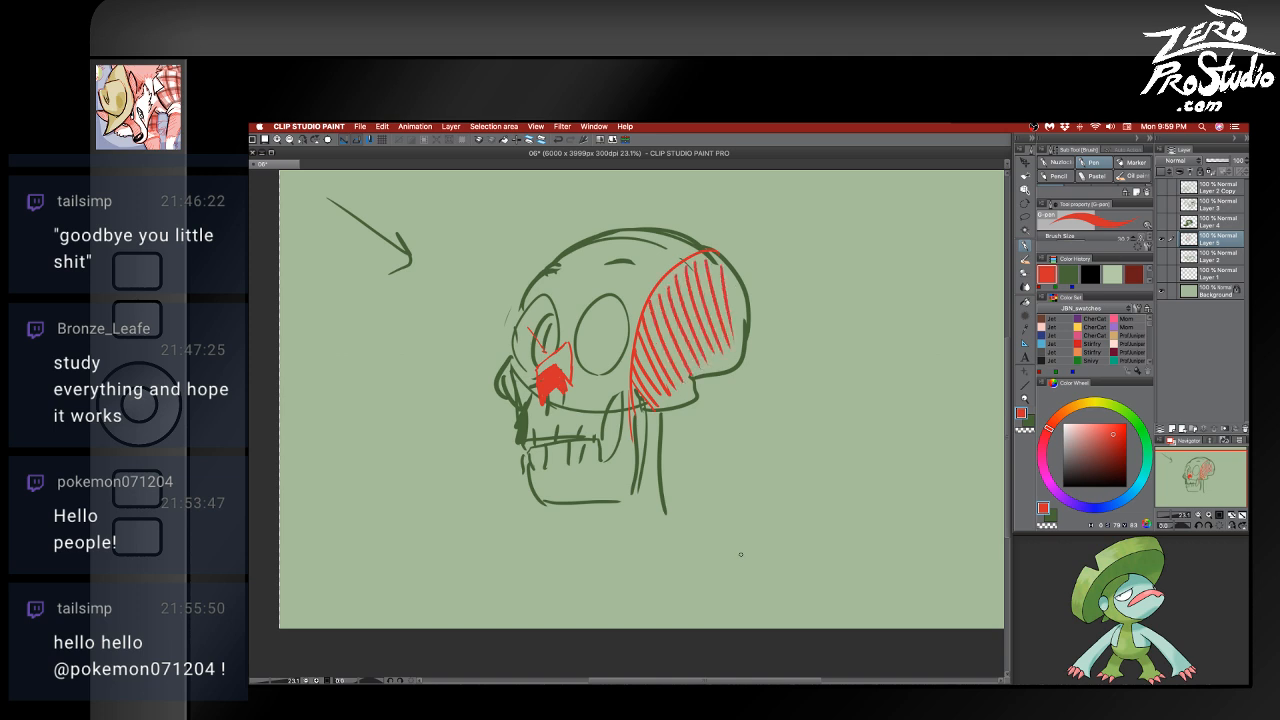
# - Draw the red shadow edge down the side of the jaw and hatch the rear of the lower jaw
pyautogui.moveTo(629, 378); pyautogui.dragTo(613, 498)
pyautogui.moveTo(591, 442); pyautogui.dragTo(588, 505)
pyautogui.press('super+z')
pyautogui.press('super+z')
pyautogui.moveTo(628, 412)
pyautogui.mouseDown()
pyautogui.moveTo(621, 461)
pyautogui.moveTo(603, 464)
pyautogui.moveTo(593, 442)
pyautogui.moveTo(586, 486)
pyautogui.mouseUp()
pyautogui.moveTo(587, 450); pyautogui.dragTo(590, 494)
pyautogui.moveTo(604, 450); pyautogui.dragTo(602, 500)
pyautogui.moveTo(621, 458); pyautogui.dragTo(617, 500)
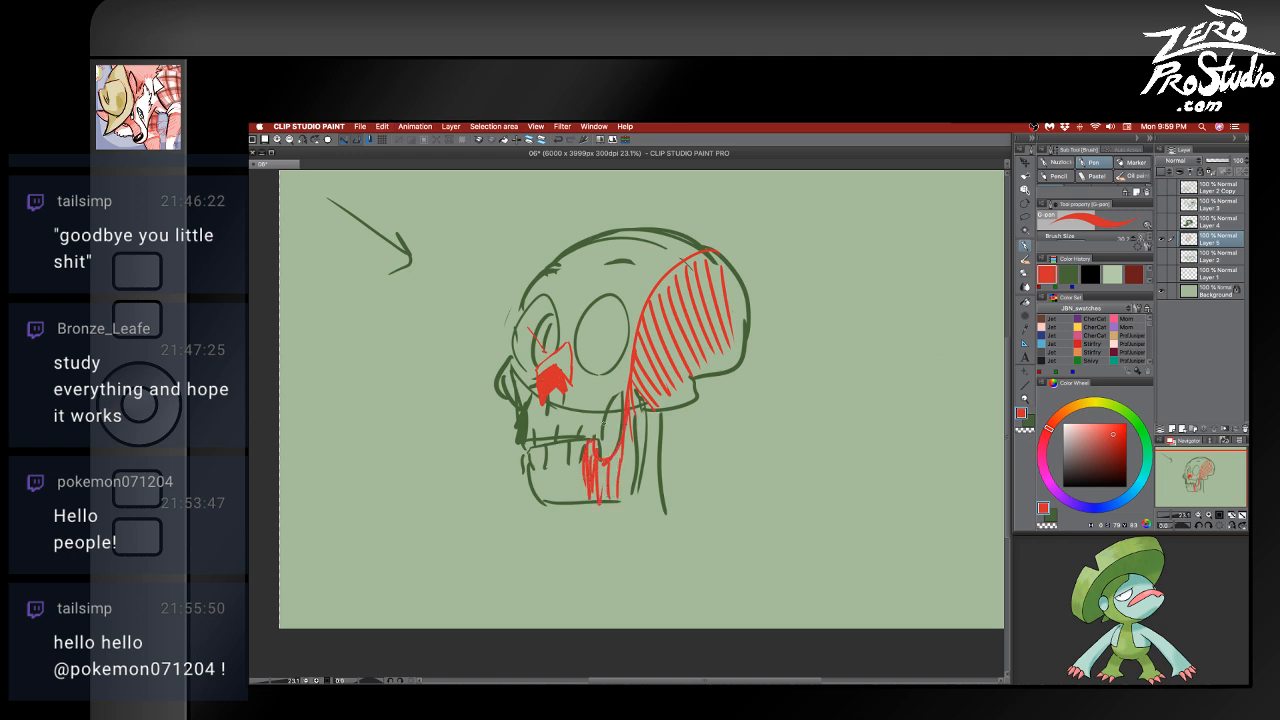
# - Shade the cheekbone's underside and the upright back part of the jaw with dense red strokes
pyautogui.moveTo(624, 380); pyautogui.dragTo(592, 438)
pyautogui.moveTo(628, 376); pyautogui.dragTo(600, 440)
pyautogui.moveTo(620, 383)
pyautogui.mouseDown()
pyautogui.moveTo(612, 398)
pyautogui.moveTo(630, 420)
pyautogui.mouseUp()
pyautogui.moveTo(636, 428); pyautogui.dragTo(612, 494)
pyautogui.moveTo(632, 442); pyautogui.dragTo(628, 488)
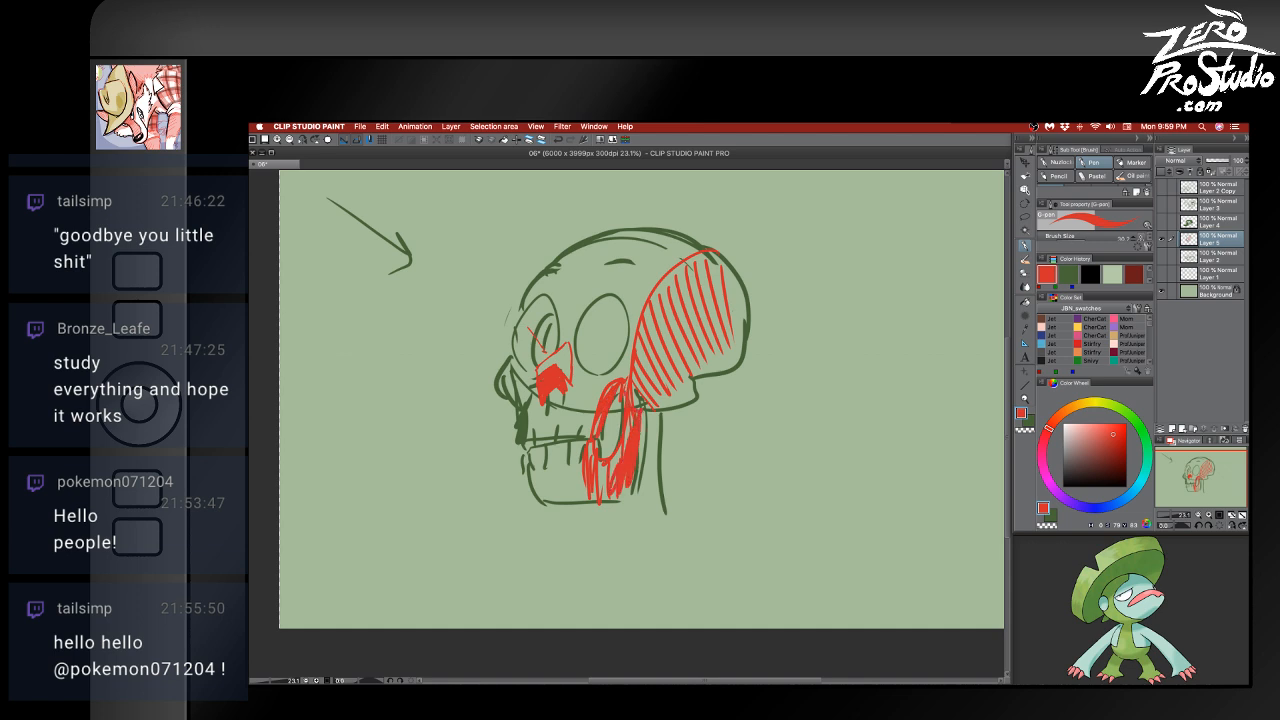
pyautogui.moveTo(630, 410); pyautogui.dragTo(630, 436)
# - Add red shadows over the upper teeth, between the eye sockets, along the brow and under the far cheekbone
pyautogui.moveTo(540, 401)
pyautogui.mouseDown()
pyautogui.moveTo(528, 410)
pyautogui.moveTo(594, 422)
pyautogui.moveTo(598, 404)
pyautogui.moveTo(540, 438)
pyautogui.mouseUp()
pyautogui.moveTo(556, 424); pyautogui.dragTo(556, 440)
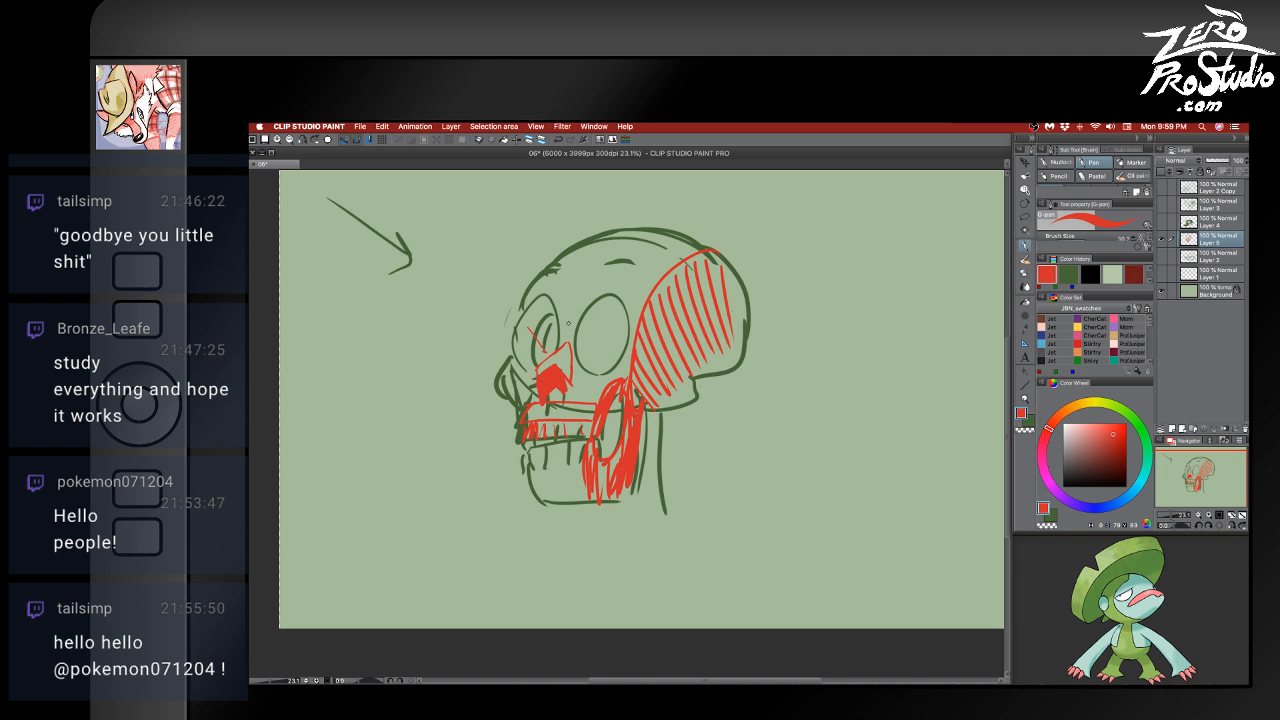
pyautogui.moveTo(556, 303)
pyautogui.mouseDown()
pyautogui.moveTo(583, 306)
pyautogui.moveTo(566, 330)
pyautogui.mouseUp()
pyautogui.moveTo(559, 277); pyautogui.dragTo(610, 261)
pyautogui.moveTo(499, 393)
pyautogui.mouseDown()
pyautogui.moveTo(531, 393)
pyautogui.moveTo(523, 402)
pyautogui.mouseUp()
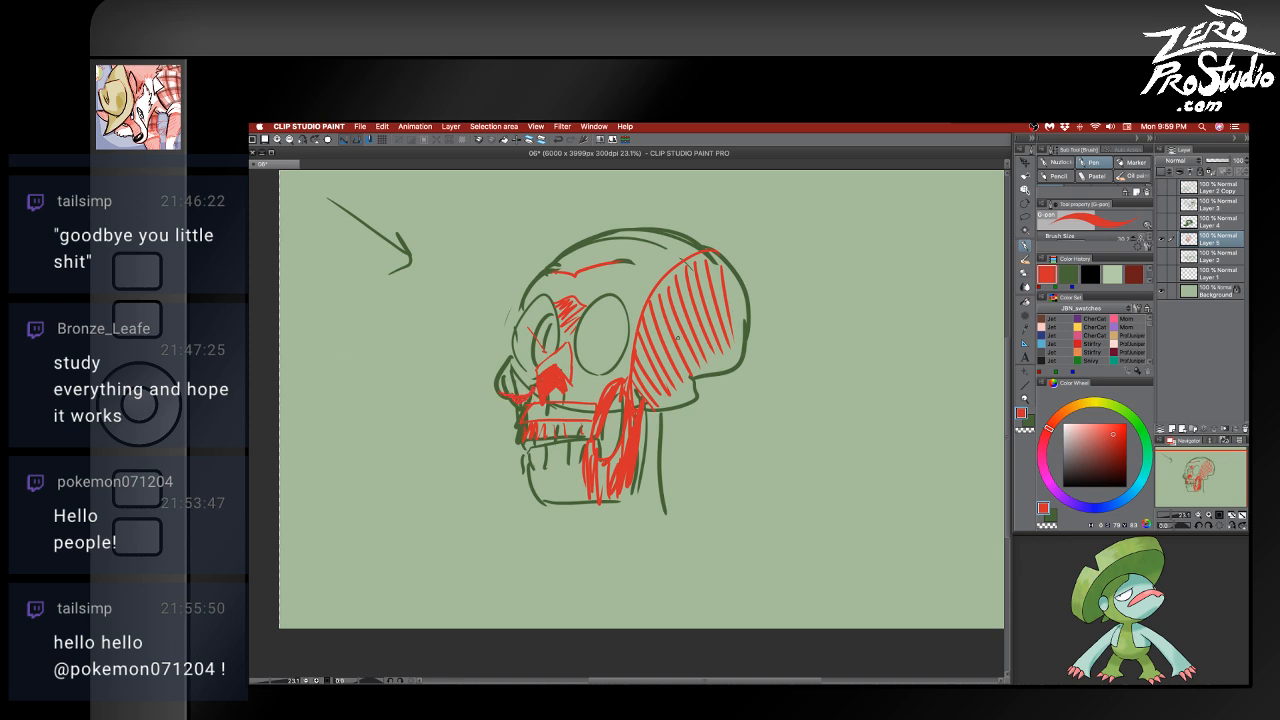
# - Delete the skull layer and add a new empty layer in its place
pyautogui.click(1161, 239)
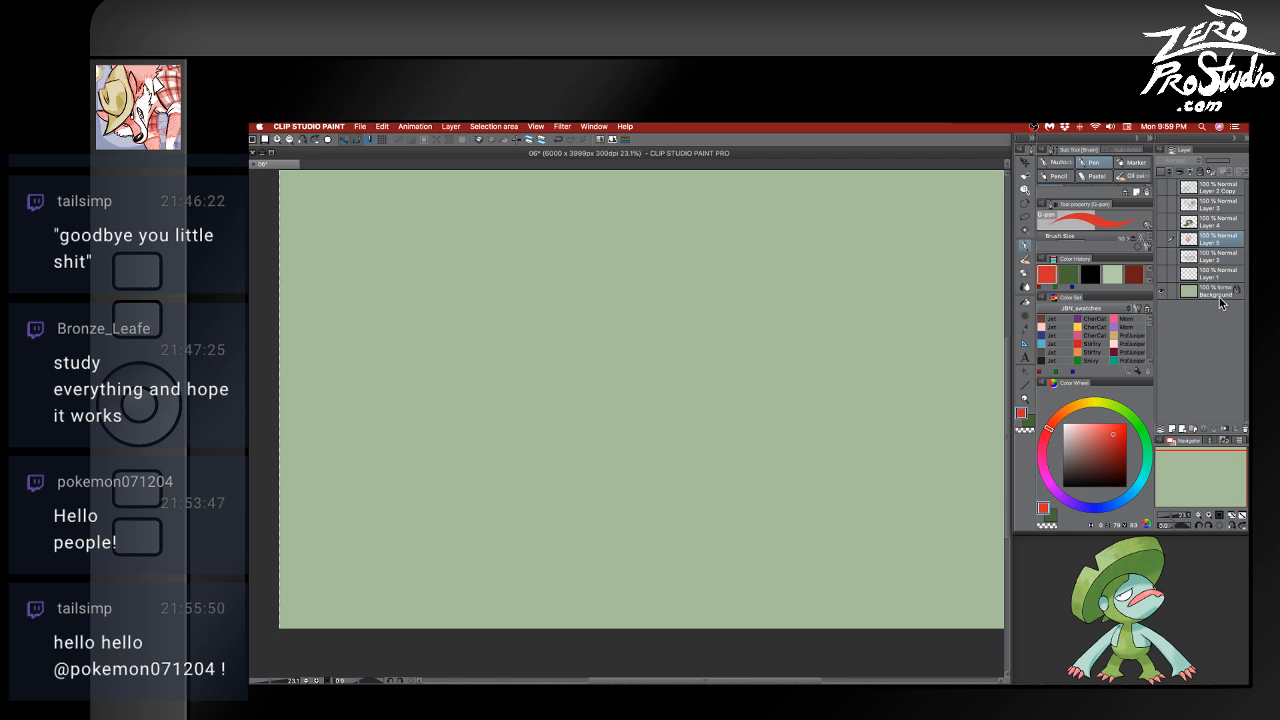
pyautogui.click(1244, 429)
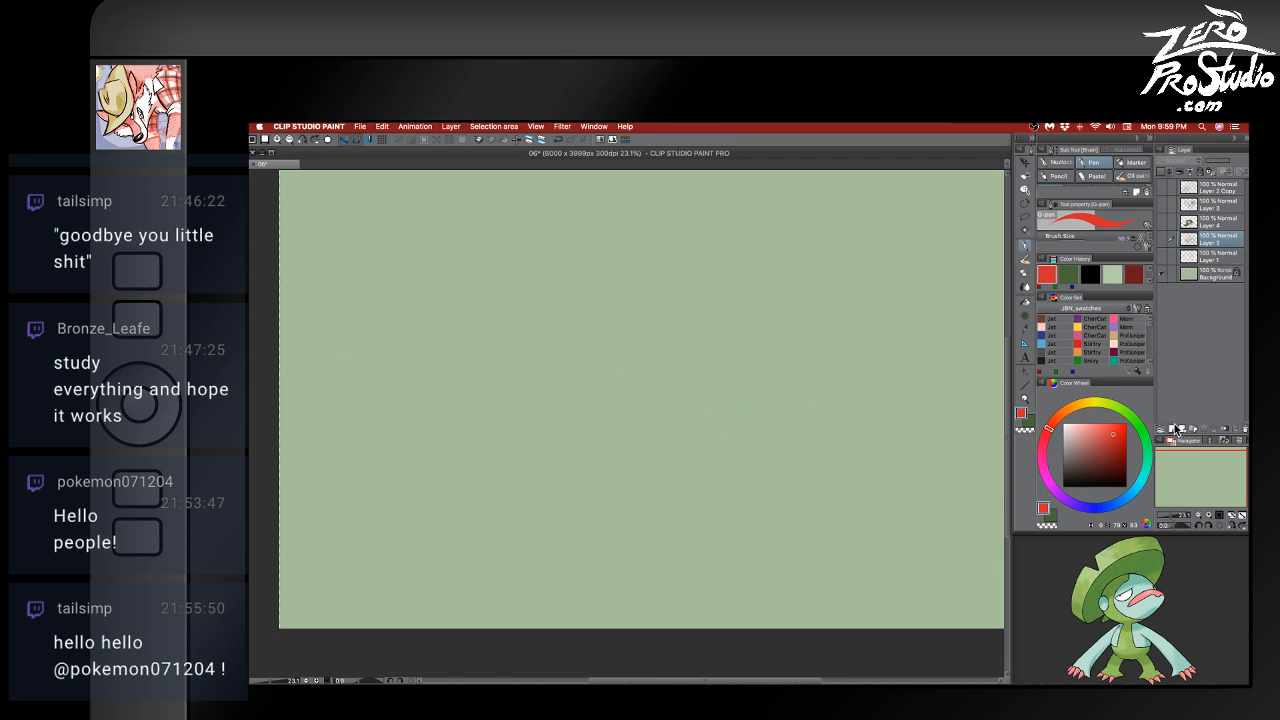
pyautogui.click(1178, 430)
pyautogui.click(1161, 240)
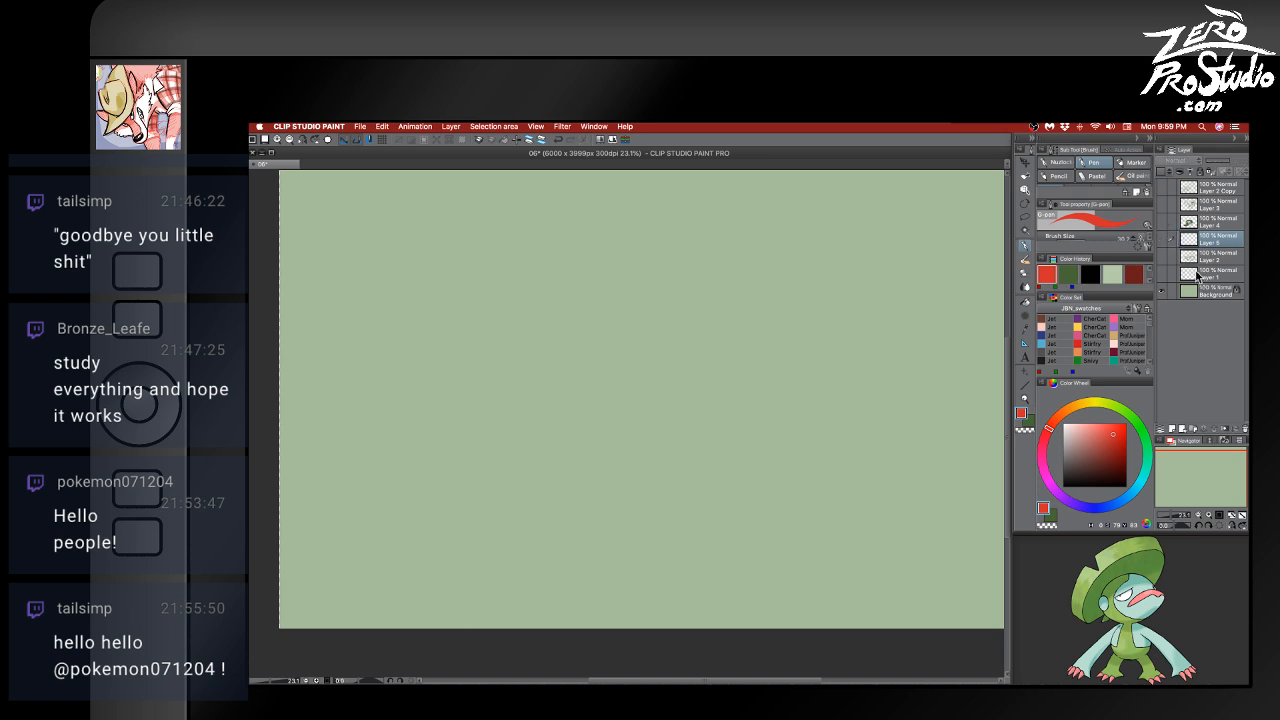
# - Check the cube and Layer 3 drawings, hide both, and show and select Layer 2 with the two-character sketch
pyautogui.click(1161, 239)
pyautogui.click(1161, 222)
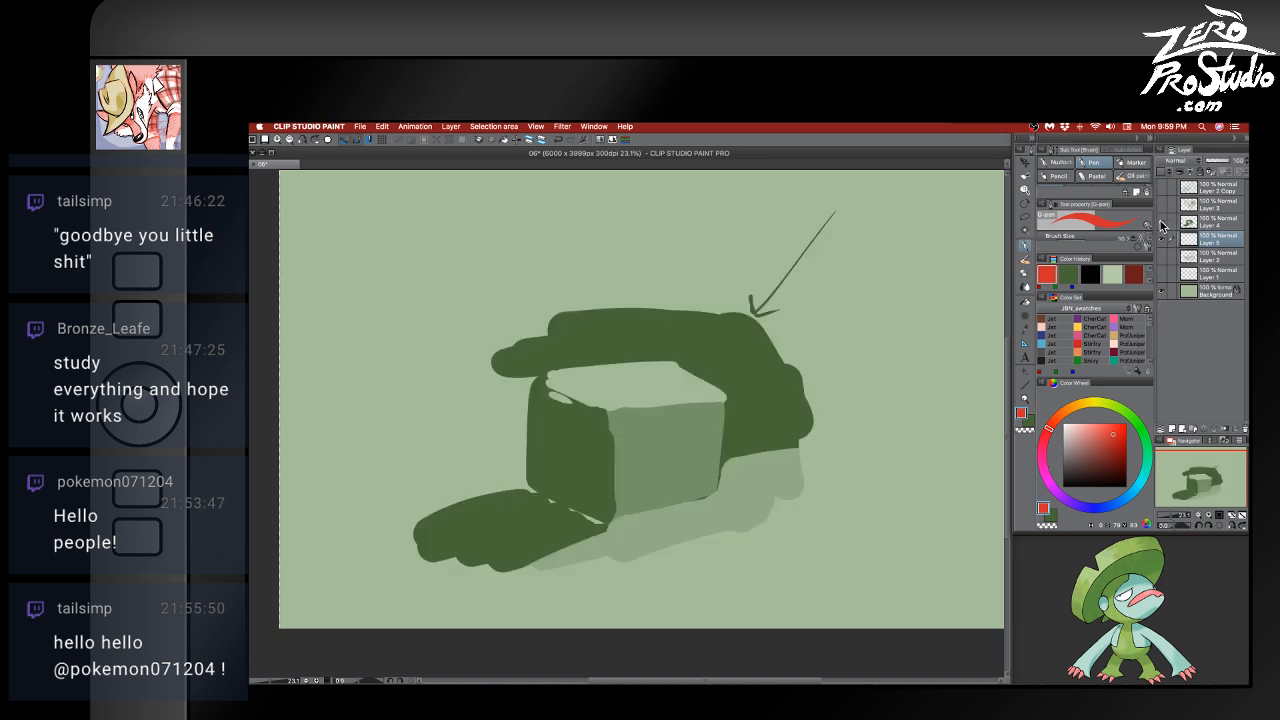
pyautogui.click(1161, 222)
pyautogui.click(1162, 205)
pyautogui.click(1161, 206)
pyautogui.click(1161, 256)
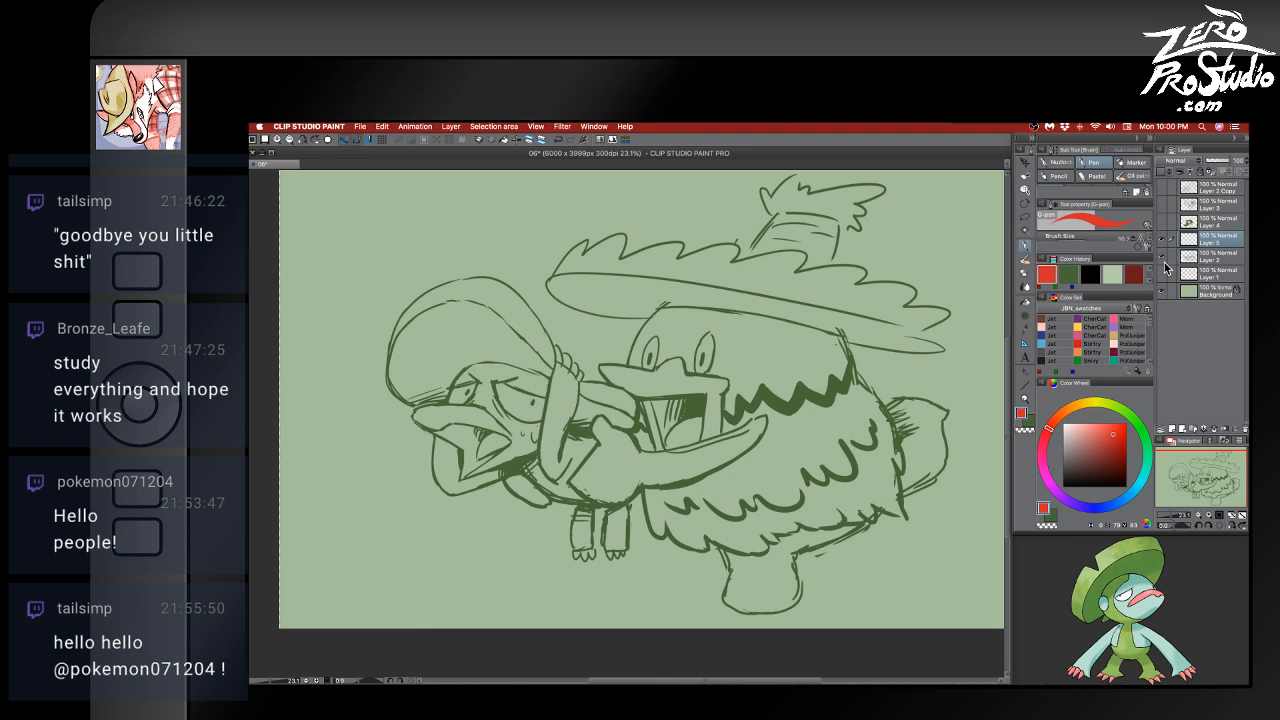
pyautogui.click(1195, 257)
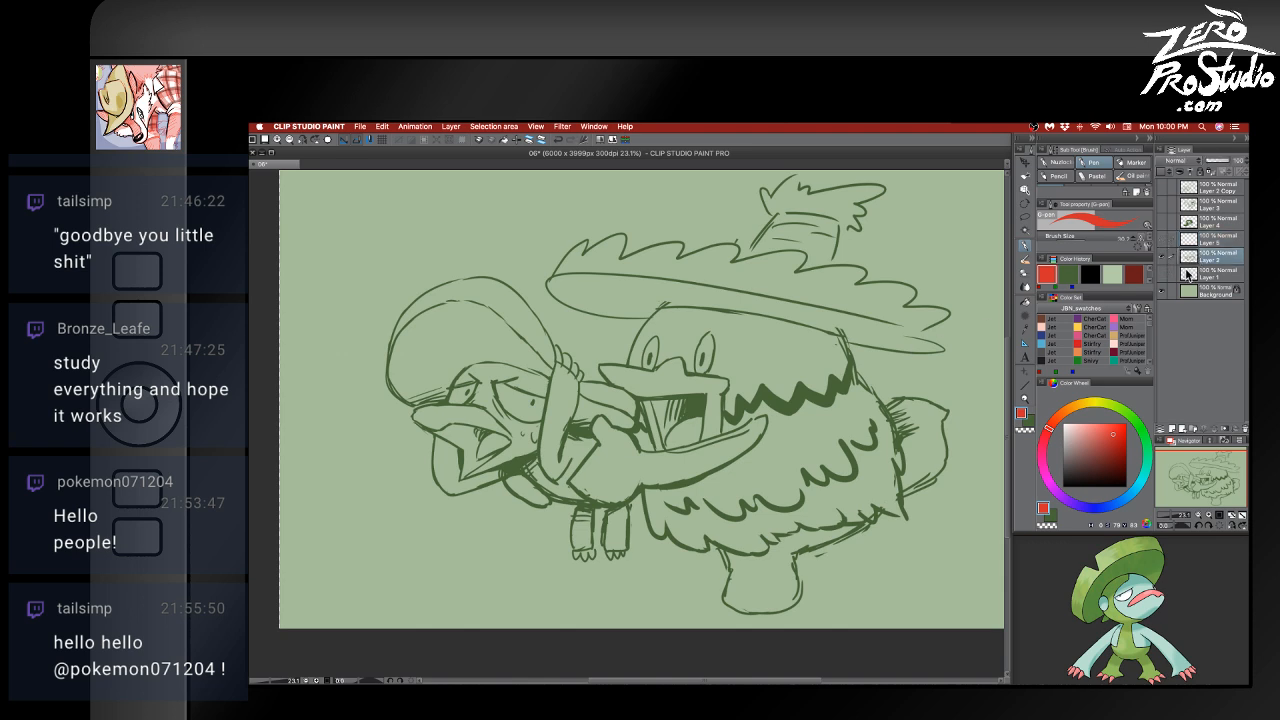
# - Switch back to dark green and strengthen the lines of Ludicolo's hand where it meets Lombre's body
pyautogui.press('x')
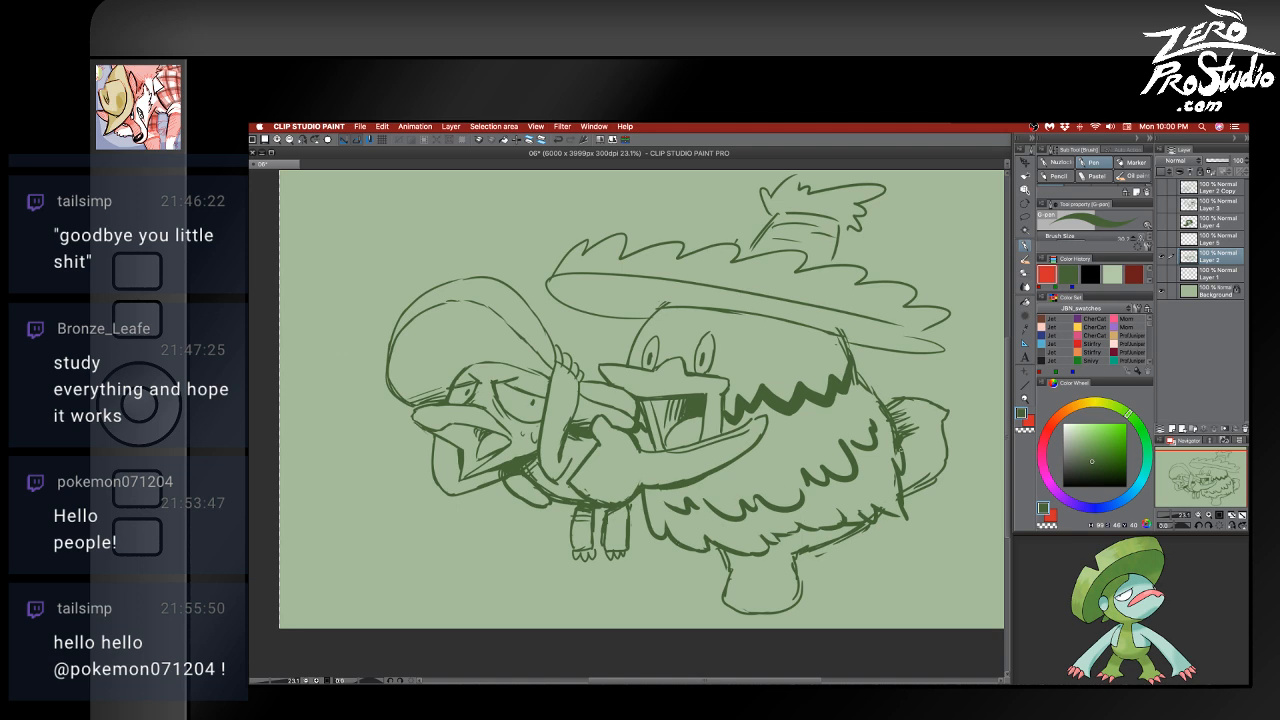
pyautogui.moveTo(579, 479); pyautogui.dragTo(574, 484)
pyautogui.press('e')
pyautogui.press('b')
pyautogui.moveTo(597, 433); pyautogui.dragTo(586, 455)
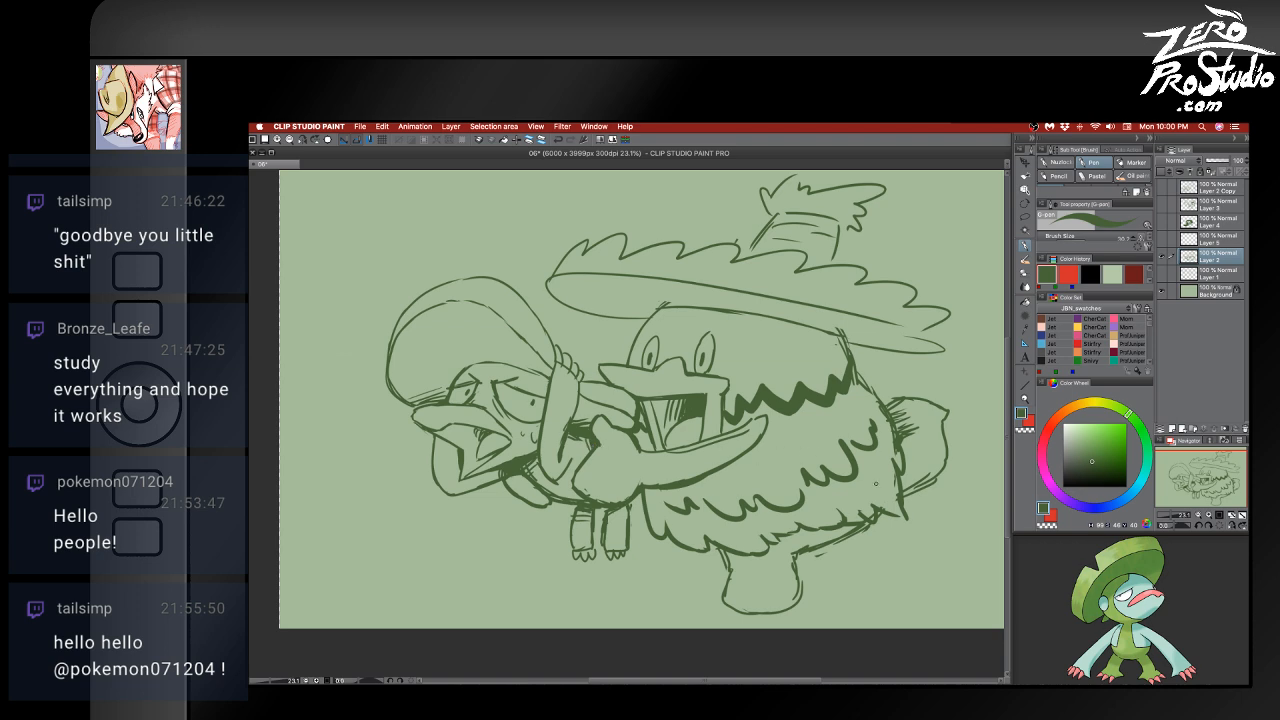
# - Thicken Ludicolo's leg outline and the underside of its body, tidying the fur edge at the lower back
pyautogui.moveTo(801, 555); pyautogui.dragTo(793, 603)
pyautogui.moveTo(803, 550)
pyautogui.mouseDown()
pyautogui.moveTo(779, 549)
pyautogui.moveTo(839, 538)
pyautogui.moveTo(825, 542)
pyautogui.mouseUp()
pyautogui.moveTo(822, 541); pyautogui.dragTo(812, 540)
pyautogui.moveTo(876, 512); pyautogui.dragTo(872, 524)
pyautogui.press('e')
pyautogui.moveTo(870, 502); pyautogui.dragTo(870, 515)
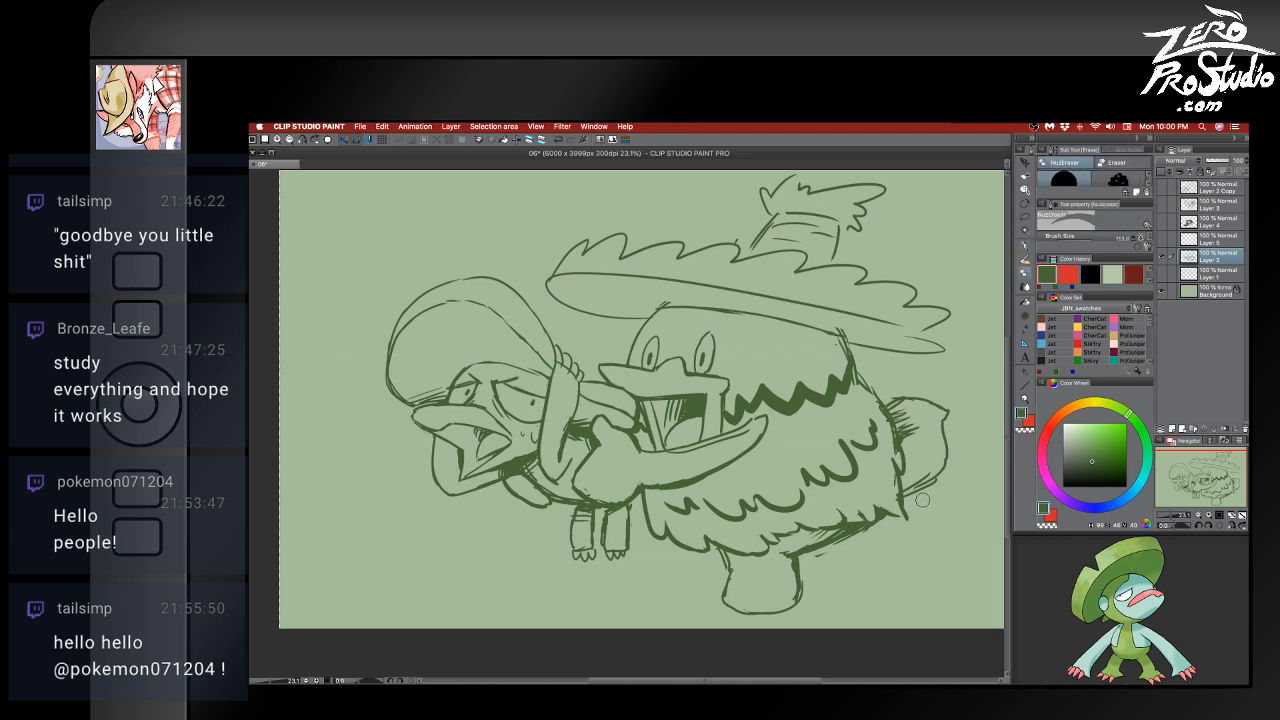
# - Thicken and shade the lower edge of the rounded limb behind Ludicolo's body
pyautogui.press('p')
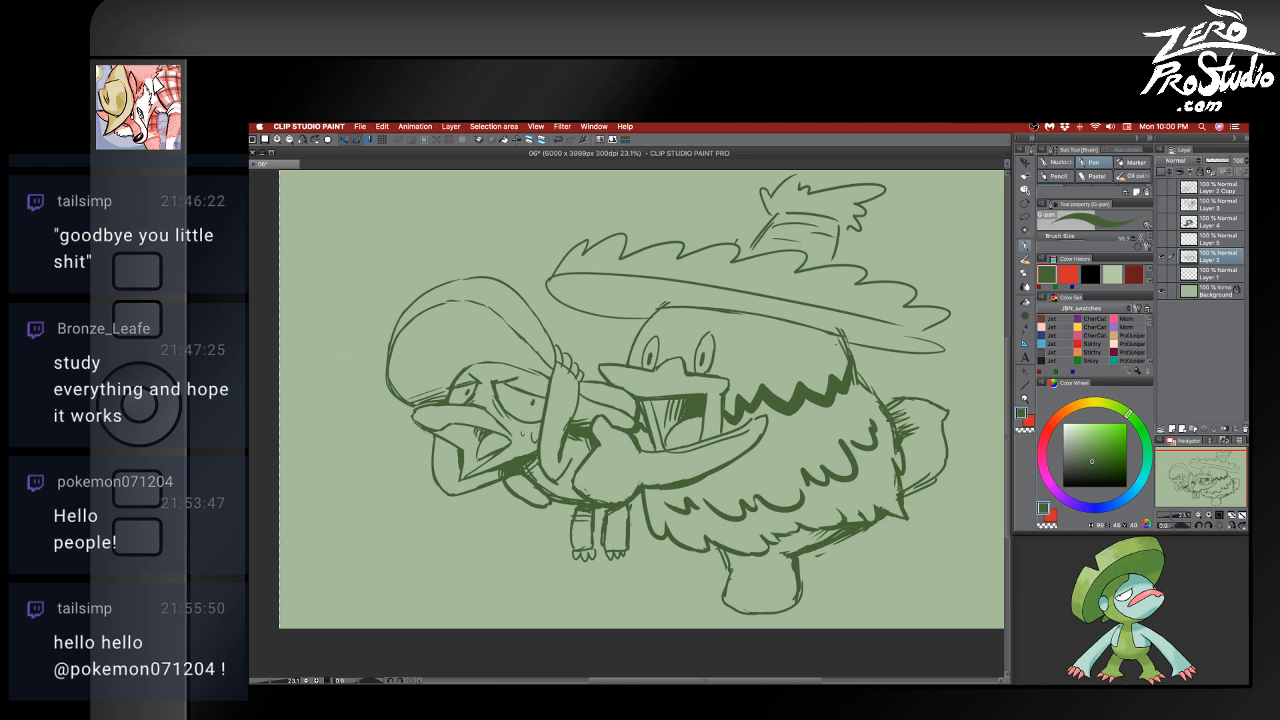
pyautogui.moveTo(903, 497)
pyautogui.mouseDown()
pyautogui.moveTo(940, 470)
pyautogui.moveTo(919, 487)
pyautogui.mouseUp()
pyautogui.moveTo(942, 466); pyautogui.dragTo(901, 483)
pyautogui.press('e')
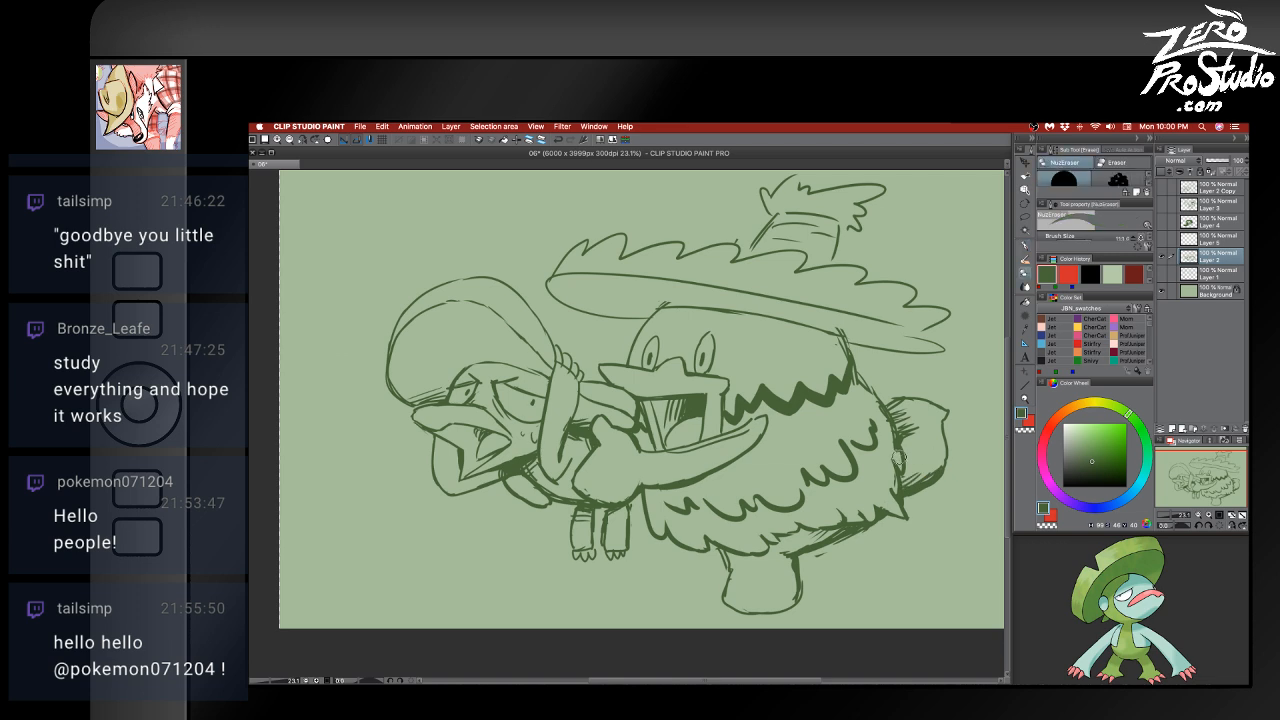
pyautogui.press('p')
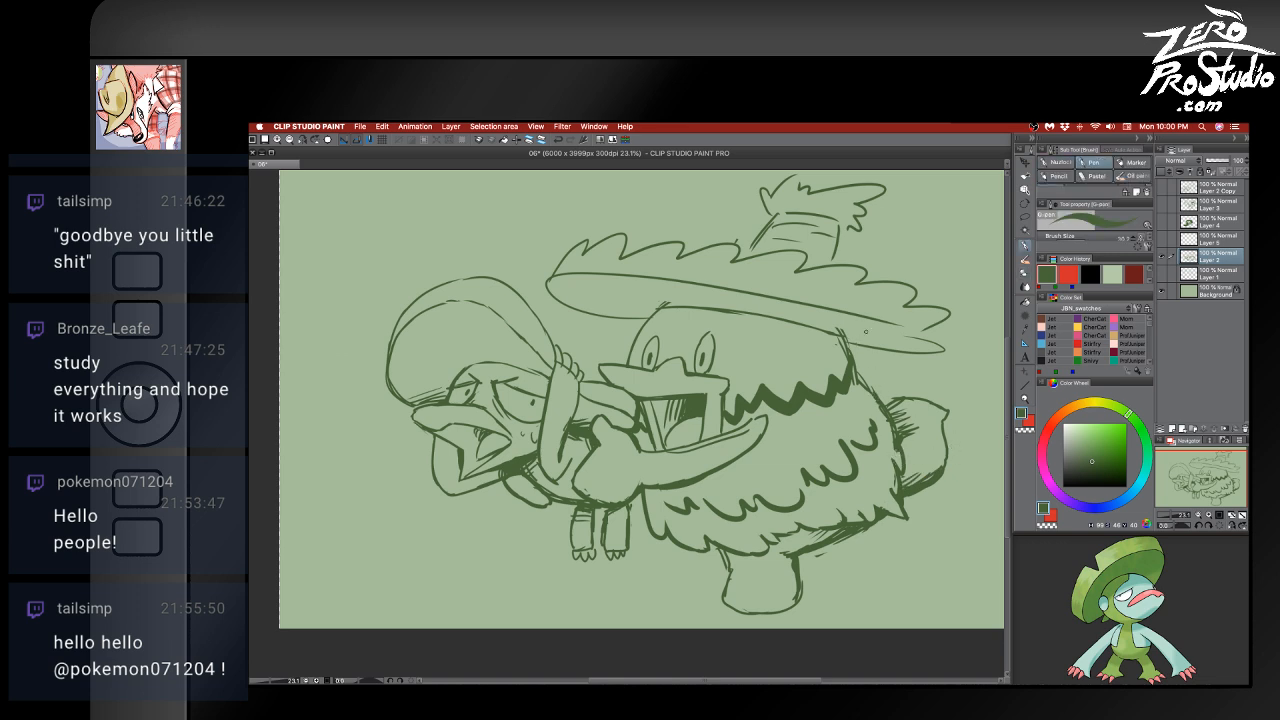
# - Rework Ludicolo's upper back below the hat brim into a jagged fur edge, erasing the stray lines
pyautogui.press('e')
pyautogui.press('p')
pyautogui.press('e')
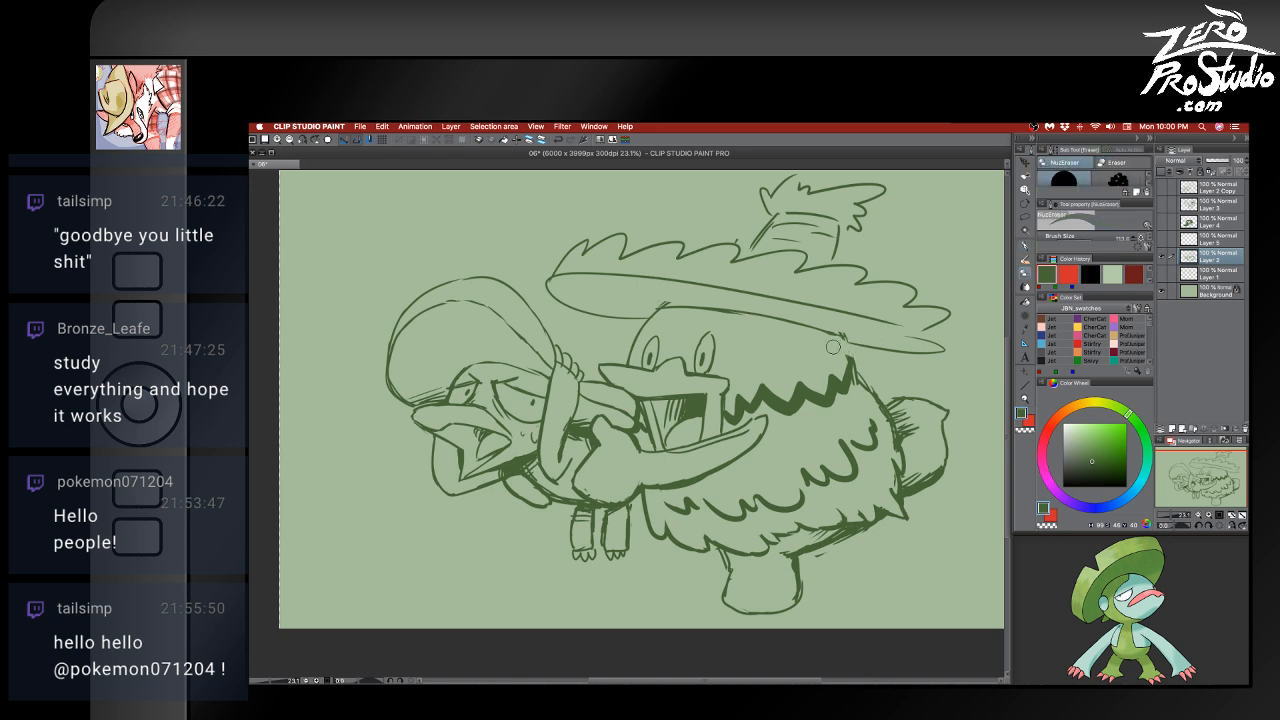
pyautogui.press('p')
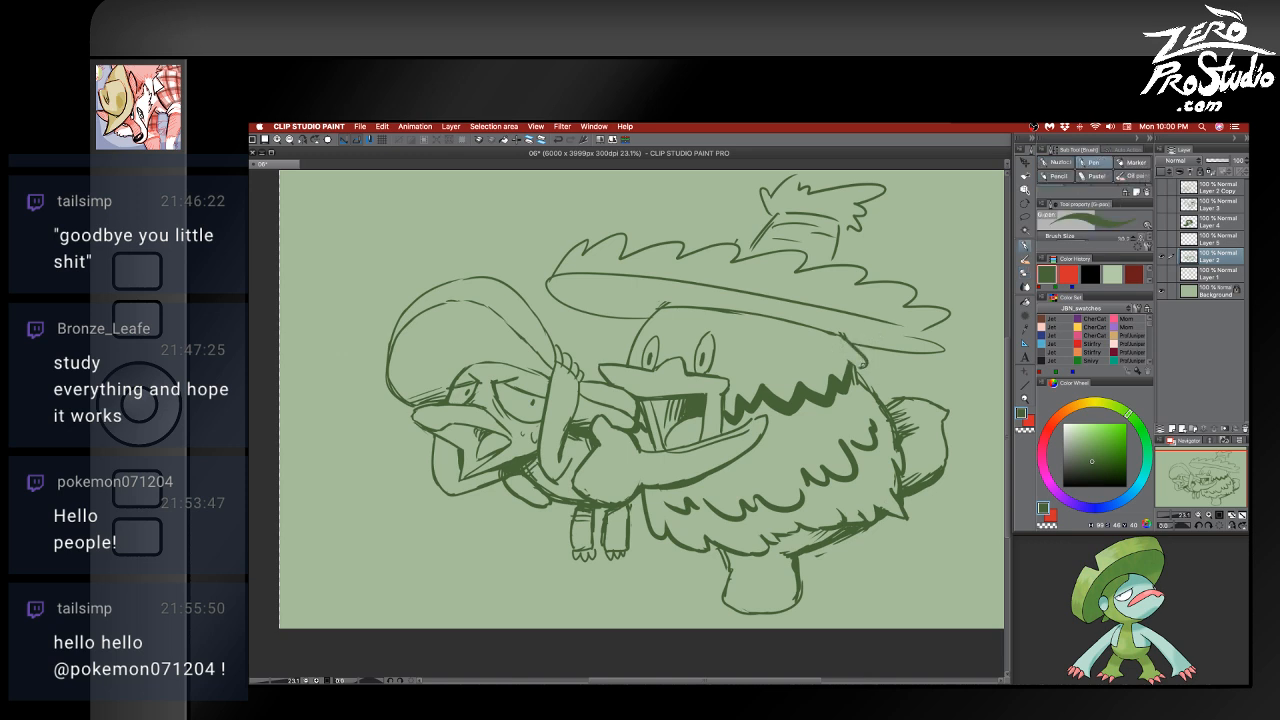
pyautogui.press('e')
pyautogui.press('p')
pyautogui.press('e')
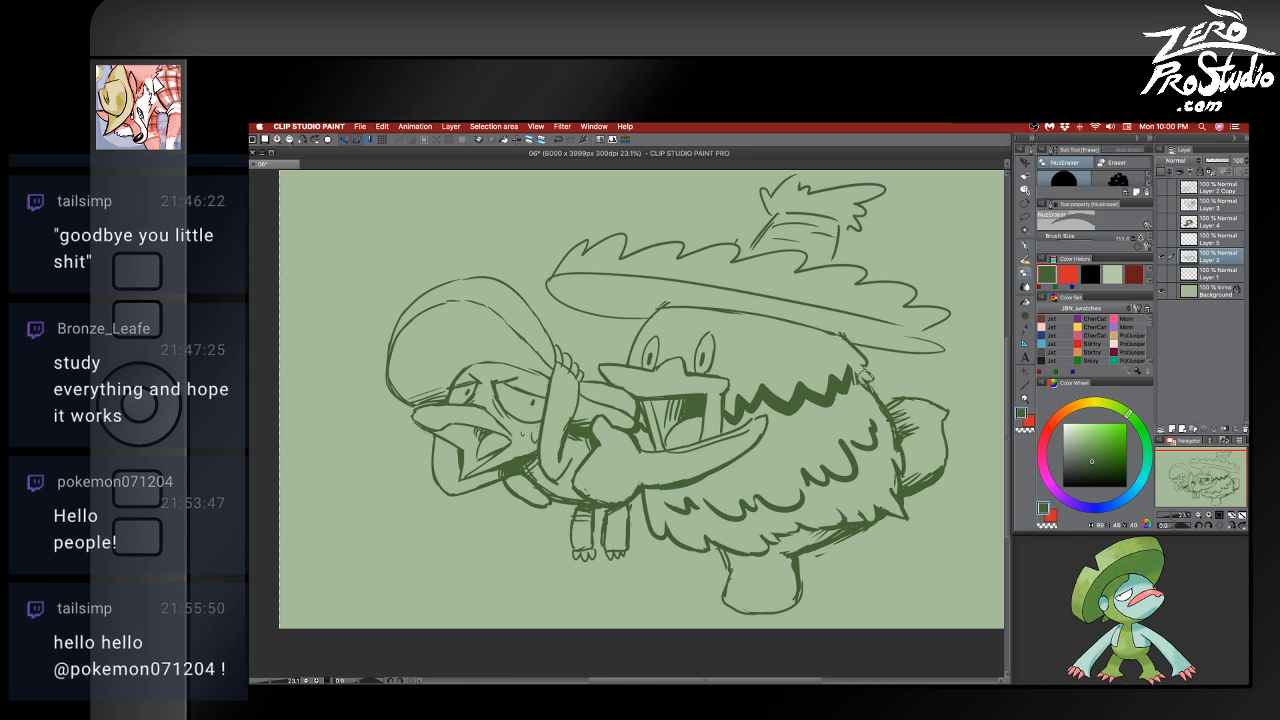
pyautogui.press('p')
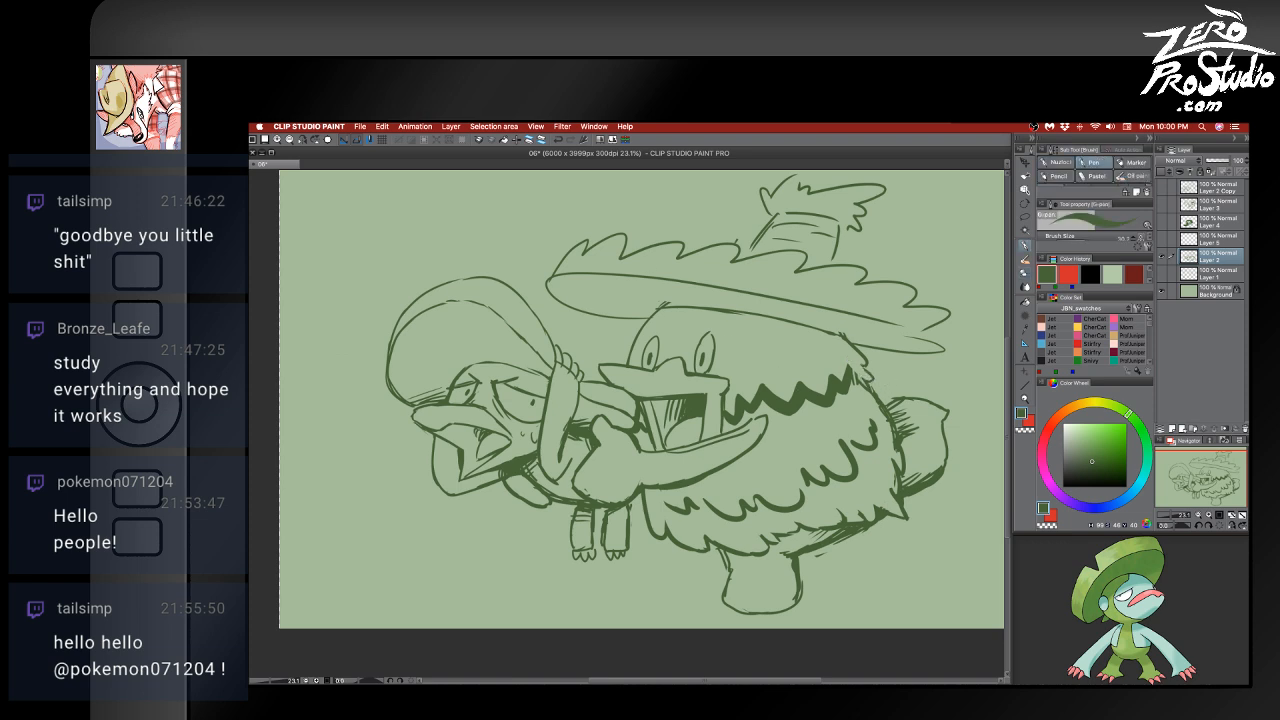
pyautogui.press('Tab')
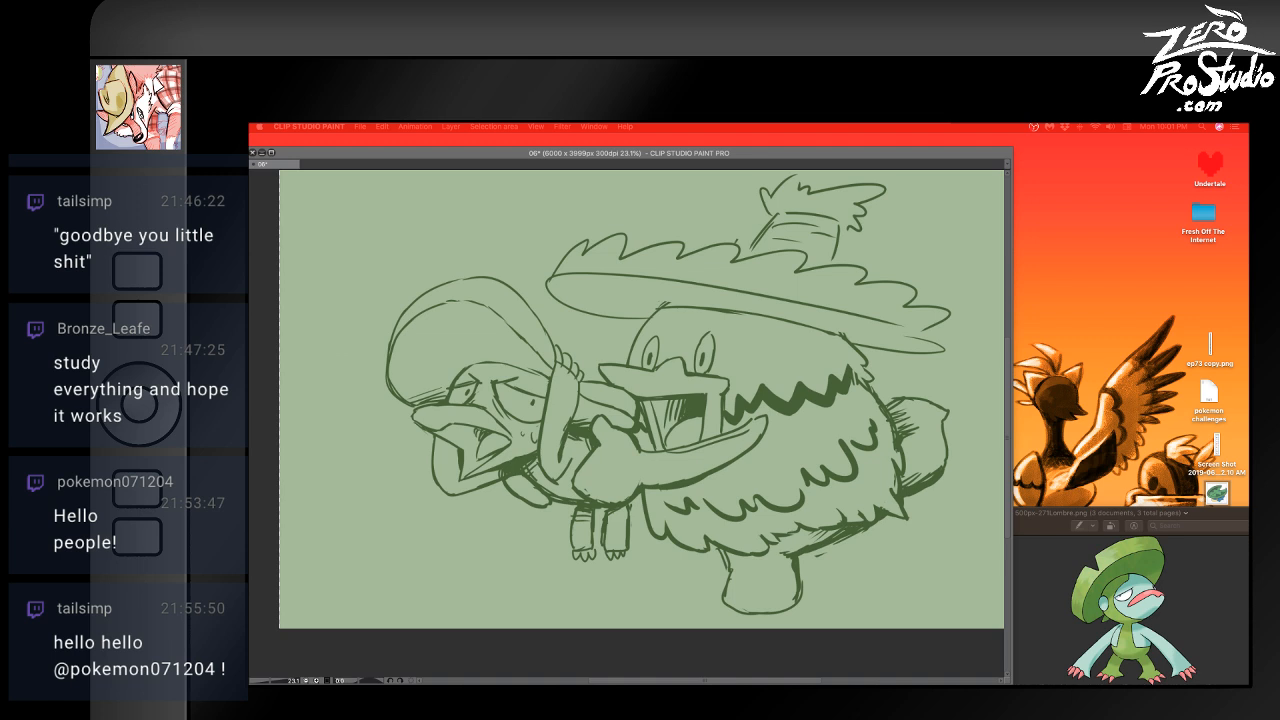
pyautogui.press('Tab')
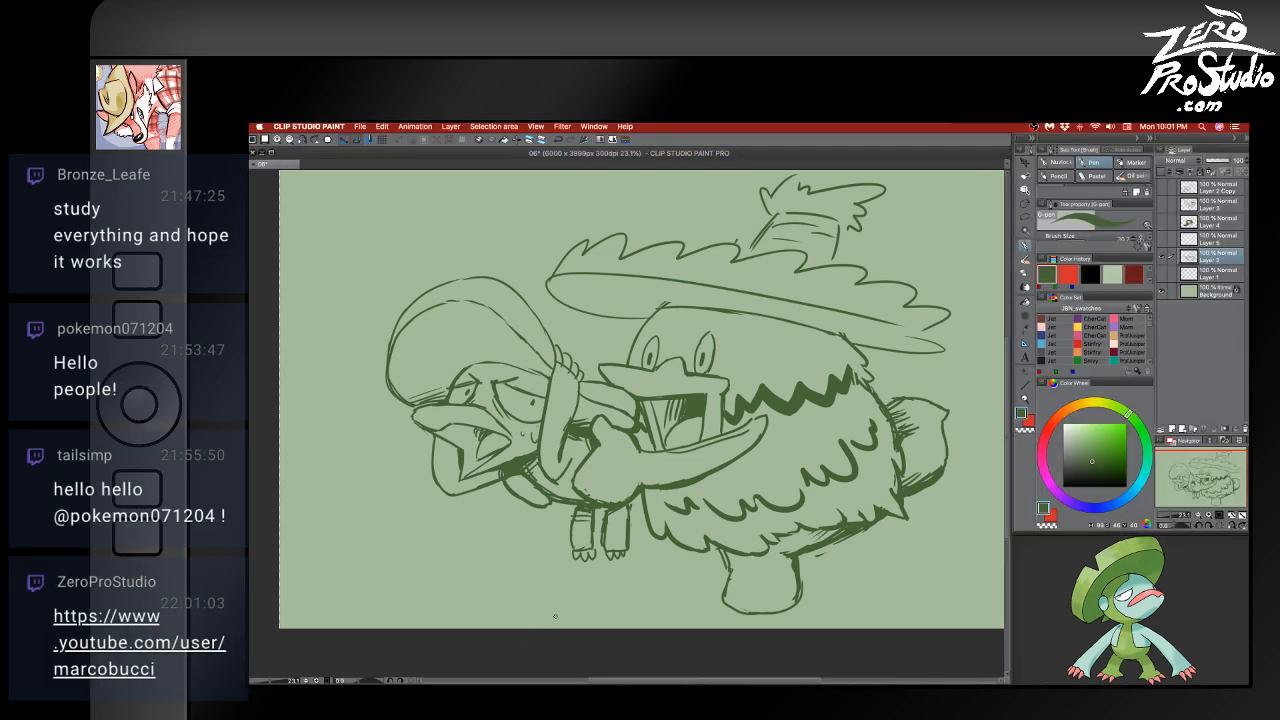
# - Thicken the outlines of Lombre's legs and the underside of its body
pyautogui.moveTo(605, 532); pyautogui.dragTo(604, 554)
pyautogui.moveTo(612, 504); pyautogui.dragTo(613, 522)
pyautogui.moveTo(601, 547)
pyautogui.mouseDown()
pyautogui.moveTo(591, 544)
pyautogui.moveTo(596, 557)
pyautogui.mouseUp()
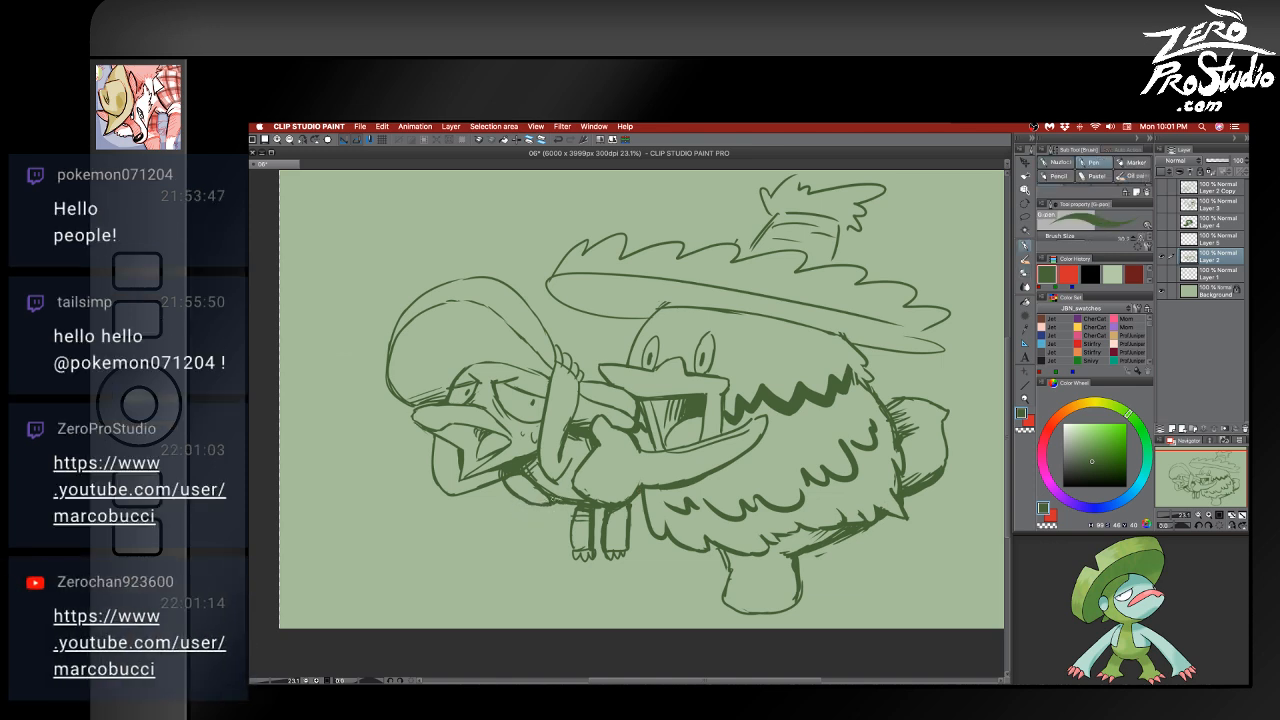
pyautogui.moveTo(575, 494); pyautogui.dragTo(543, 484)
# - Handwrite the words "Line" and "form" one below the other in the empty area under Lombre
pyautogui.moveTo(306, 474); pyautogui.dragTo(322, 506)
pyautogui.moveTo(327, 494)
pyautogui.mouseDown()
pyautogui.moveTo(328, 507)
pyautogui.moveTo(372, 486)
pyautogui.moveTo(375, 502)
pyautogui.moveTo(298, 553)
pyautogui.moveTo(316, 533)
pyautogui.mouseUp()
pyautogui.moveTo(322, 537); pyautogui.dragTo(351, 527)
pyautogui.moveTo(353, 540)
pyautogui.mouseDown()
pyautogui.moveTo(371, 540)
pyautogui.moveTo(354, 527)
pyautogui.moveTo(399, 538)
pyautogui.mouseUp()
pyautogui.press('super+z')
pyautogui.press('super+z')
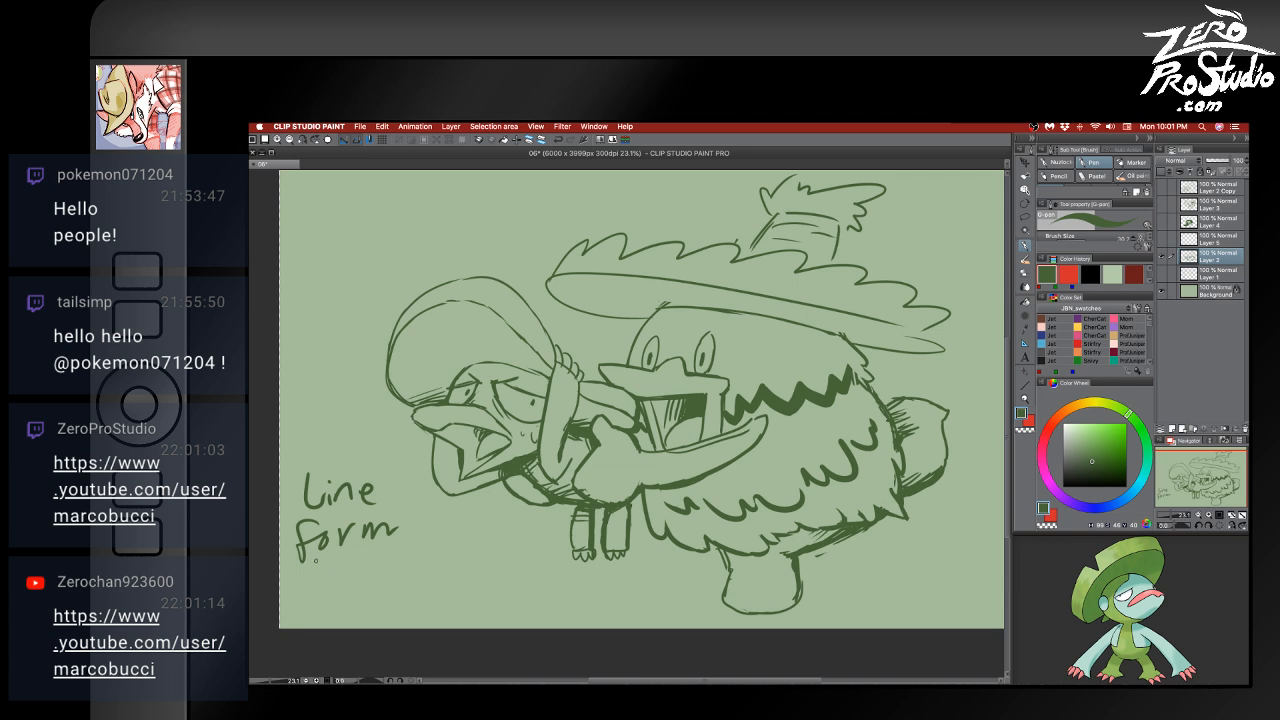
# - Handwrite the words "Light" and "Color" beneath the word "form"
pyautogui.moveTo(316, 560)
pyautogui.mouseDown()
pyautogui.moveTo(340, 588)
pyautogui.moveTo(401, 572)
pyautogui.mouseUp()
pyautogui.moveTo(395, 557)
pyautogui.mouseDown()
pyautogui.moveTo(413, 553)
pyautogui.moveTo(395, 608)
pyautogui.mouseUp()
pyautogui.moveTo(406, 593); pyautogui.dragTo(418, 603)
pyautogui.moveTo(434, 590); pyautogui.dragTo(456, 583)
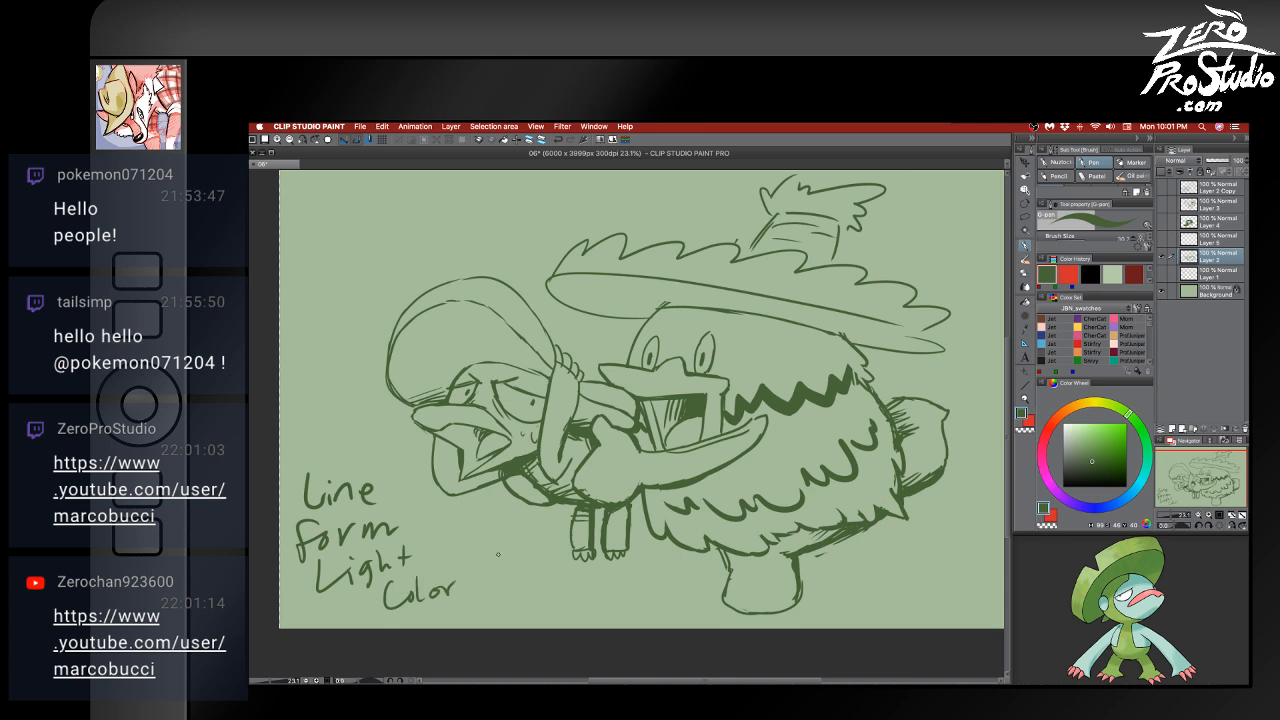
# - Select the handwritten Line, form, Light and Color notes under Lombre, erase them all and clear the selection
pyautogui.press('super+Tab')
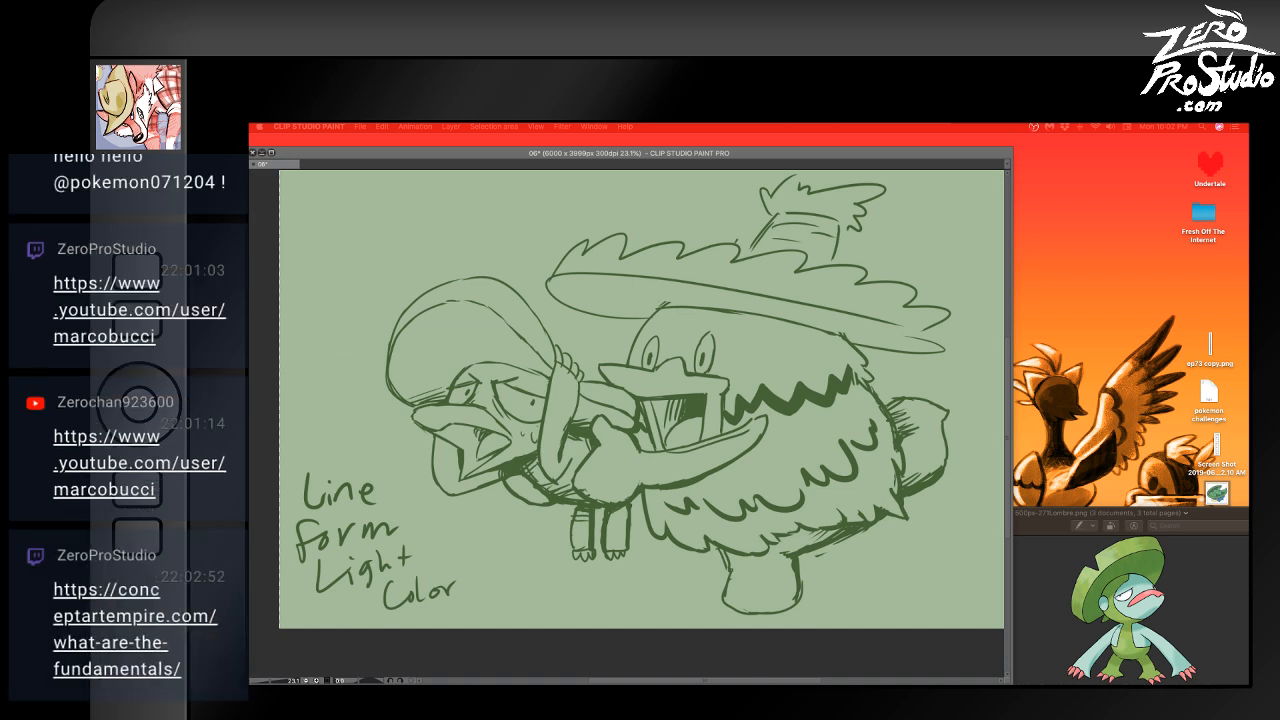
pyautogui.click(588, 620)
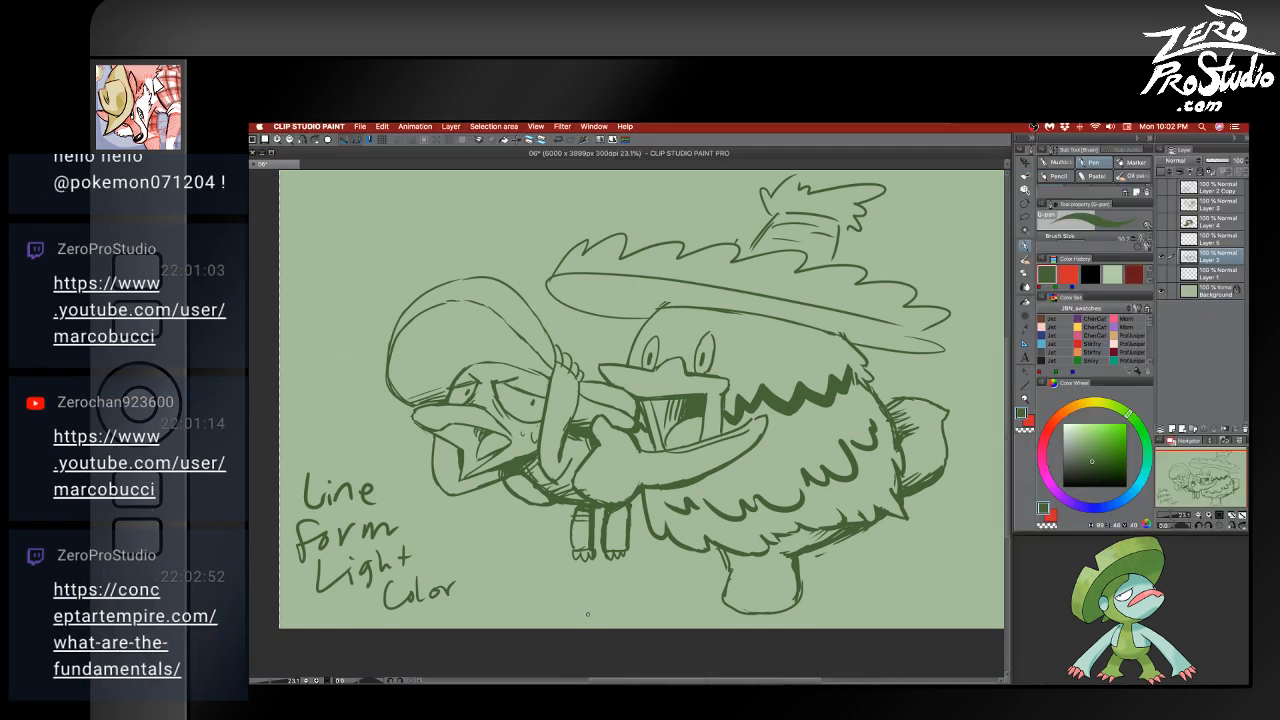
pyautogui.press('m')
pyautogui.moveTo(437, 535)
pyautogui.mouseDown()
pyautogui.moveTo(302, 464)
pyautogui.moveTo(506, 620)
pyautogui.mouseUp()
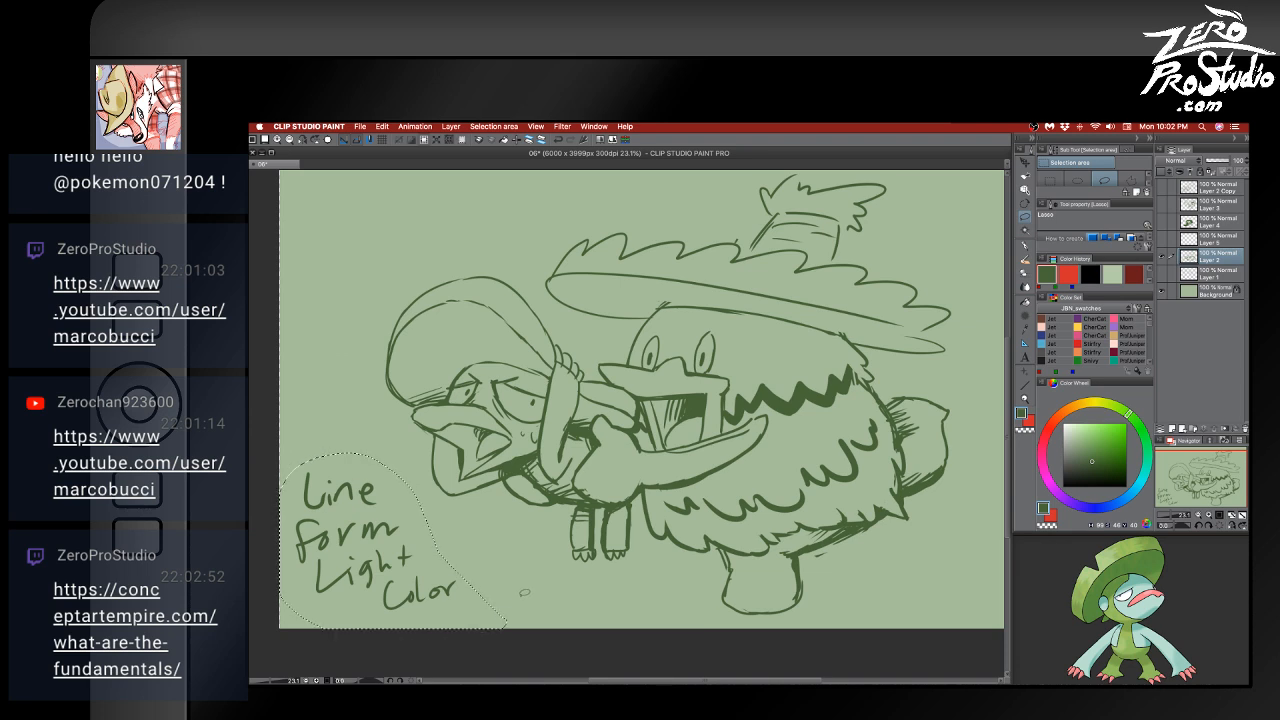
pyautogui.press('Delete')
pyautogui.press('super+d')
pyautogui.press('p')
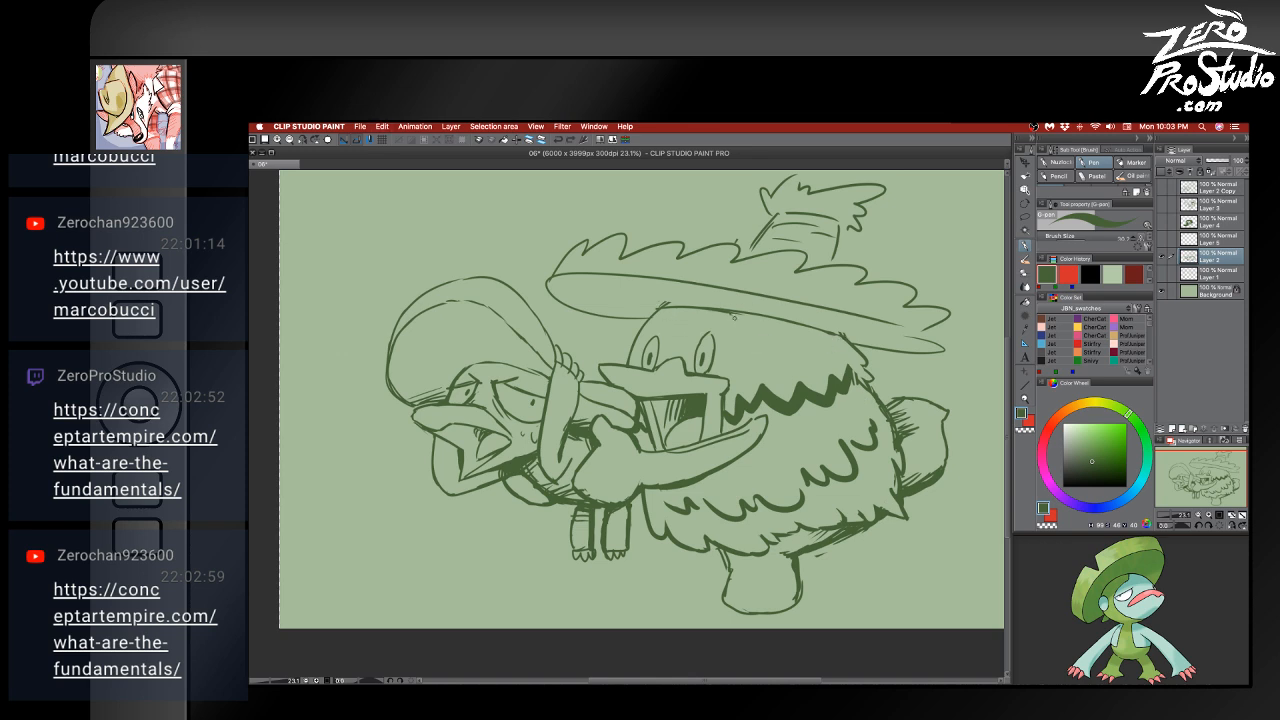
# - Draw the angular edge of Ludicolo's face patch beside its eyes and touch up the surrounding outlines
pyautogui.moveTo(756, 343); pyautogui.dragTo(721, 373)
pyautogui.moveTo(659, 331)
pyautogui.mouseDown()
pyautogui.moveTo(642, 366)
pyautogui.moveTo(662, 358)
pyautogui.mouseUp()
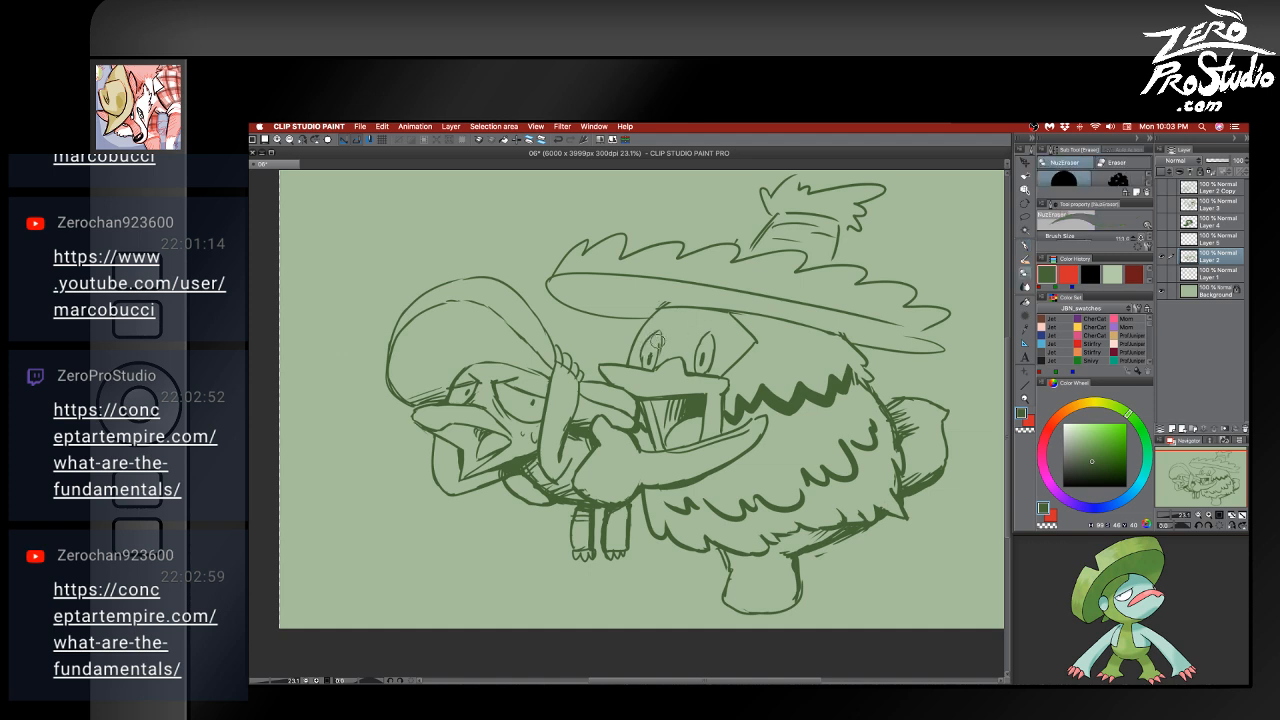
pyautogui.moveTo(651, 348)
pyautogui.mouseDown()
pyautogui.moveTo(645, 361)
pyautogui.moveTo(654, 348)
pyautogui.moveTo(703, 365)
pyautogui.mouseUp()
pyautogui.press('e')
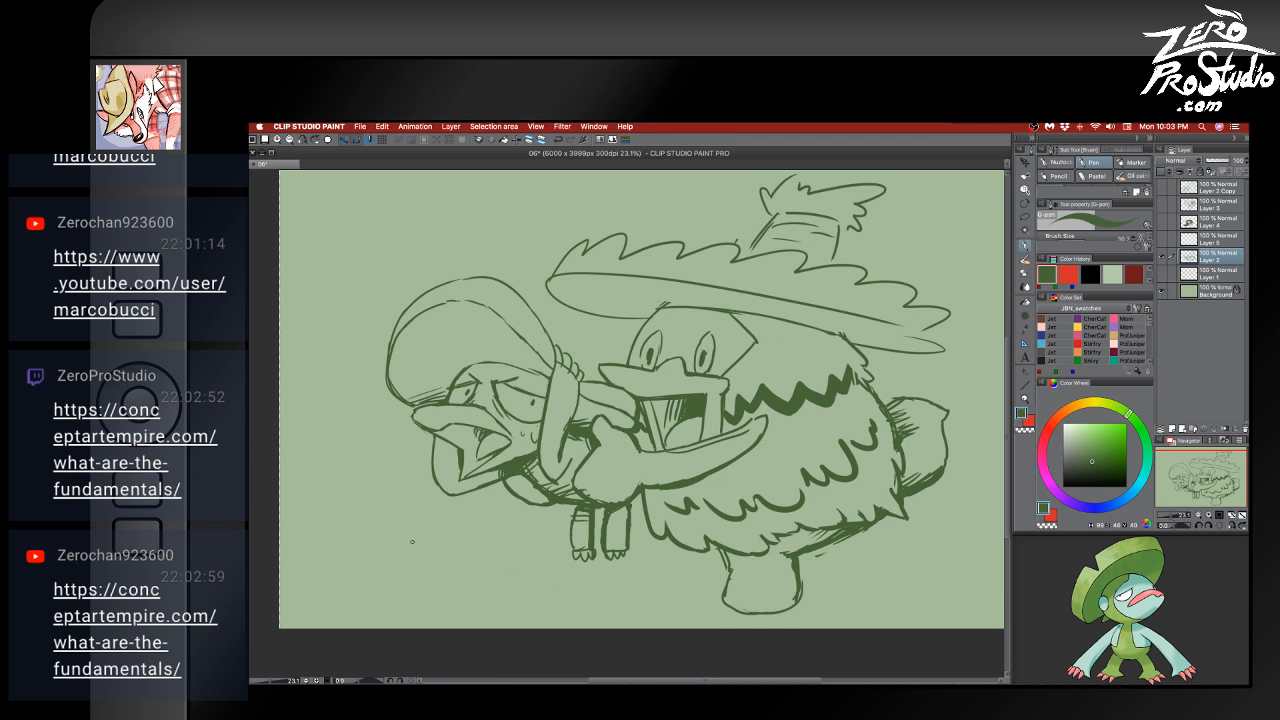
pyautogui.moveTo(499, 471); pyautogui.dragTo(485, 484)
pyautogui.moveTo(890, 594)
pyautogui.mouseDown()
pyautogui.moveTo(874, 580)
pyautogui.moveTo(875, 600)
pyautogui.mouseUp()
pyautogui.moveTo(860, 526)
pyautogui.mouseDown()
pyautogui.moveTo(860, 514)
pyautogui.moveTo(885, 511)
pyautogui.moveTo(866, 570)
pyautogui.moveTo(870, 523)
pyautogui.moveTo(777, 525)
pyautogui.moveTo(858, 525)
pyautogui.moveTo(847, 528)
pyautogui.mouseUp()
pyautogui.moveTo(606, 576); pyautogui.dragTo(674, 563)
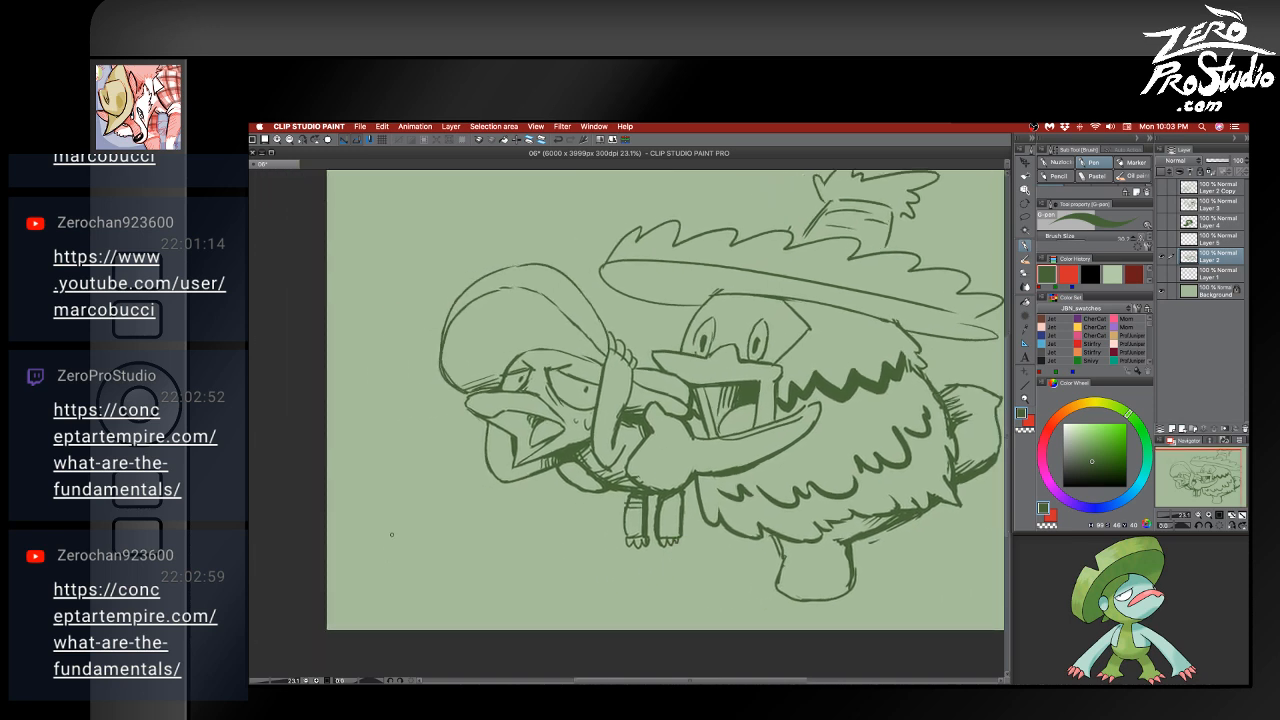
pyautogui.moveTo(401, 575)
pyautogui.mouseDown()
pyautogui.moveTo(395, 506)
pyautogui.moveTo(500, 530)
pyautogui.mouseUp()
pyautogui.press('super+z')
pyautogui.moveTo(443, 263); pyautogui.dragTo(553, 259)
pyautogui.press('super+z')
pyautogui.moveTo(468, 279)
pyautogui.mouseDown()
pyautogui.moveTo(519, 212)
pyautogui.moveTo(568, 263)
pyautogui.moveTo(534, 230)
pyautogui.moveTo(448, 268)
pyautogui.moveTo(501, 209)
pyautogui.moveTo(560, 266)
pyautogui.mouseUp()
pyautogui.press('super+z')
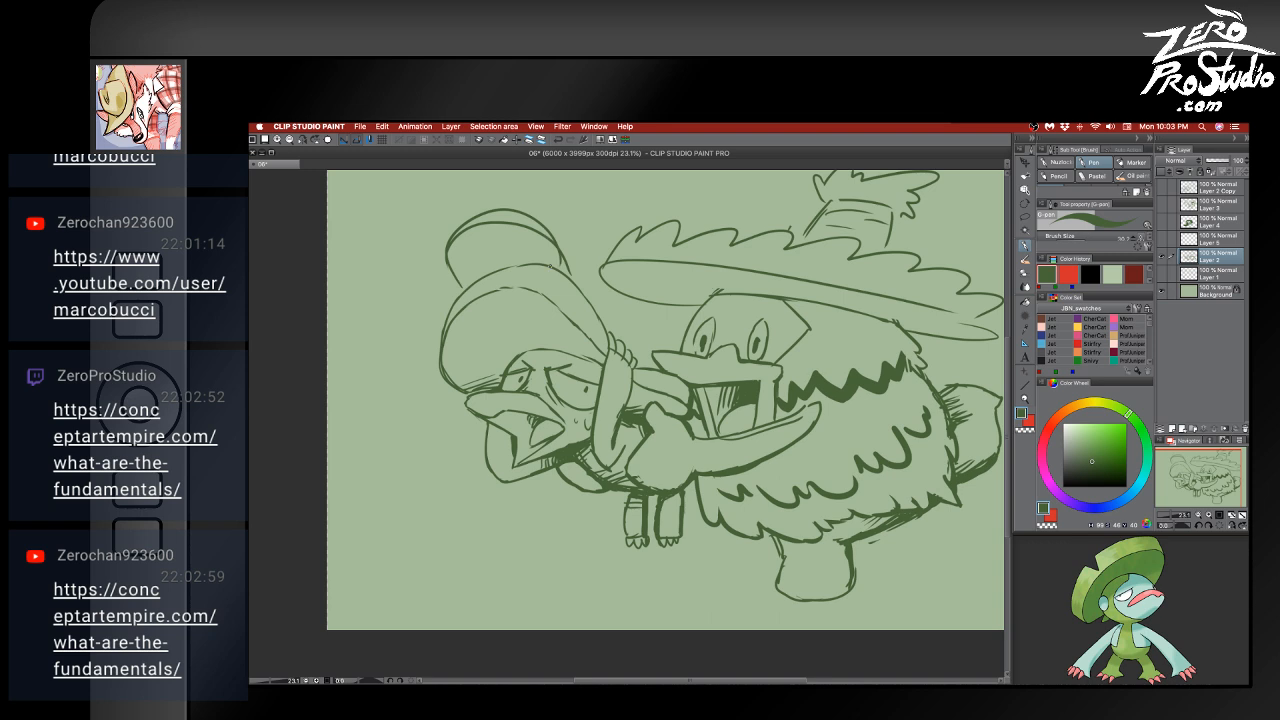
pyautogui.press('super+z')
# - Sketch a small Lotad head with a beak, round eye and wide lily-pad hat peeking out above Lombre's hat
pyautogui.moveTo(506, 218)
pyautogui.mouseDown()
pyautogui.moveTo(487, 216)
pyautogui.moveTo(459, 292)
pyautogui.mouseUp()
pyautogui.moveTo(456, 238)
pyautogui.mouseDown()
pyautogui.moveTo(451, 279)
pyautogui.moveTo(517, 266)
pyautogui.moveTo(427, 266)
pyautogui.mouseUp()
pyautogui.press('super+z')
pyautogui.moveTo(503, 234)
pyautogui.mouseDown()
pyautogui.moveTo(455, 243)
pyautogui.moveTo(439, 267)
pyautogui.mouseUp()
pyautogui.press('super+z')
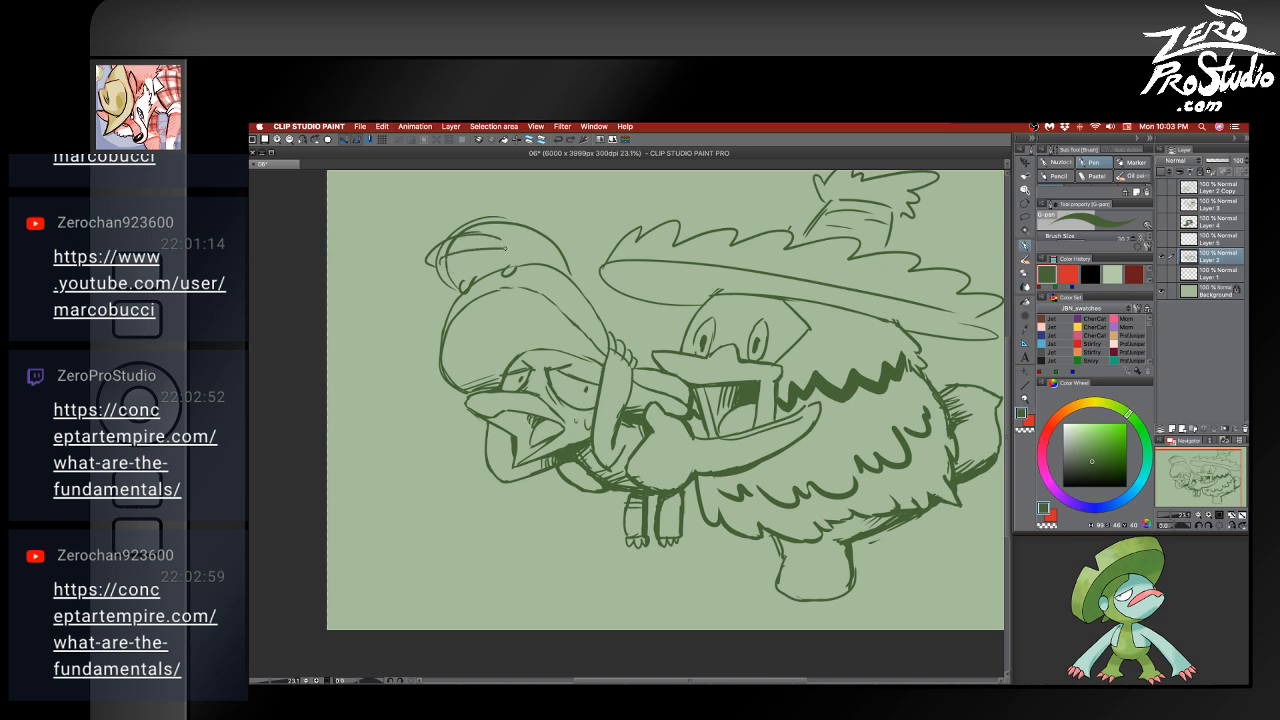
pyautogui.moveTo(519, 232); pyautogui.dragTo(524, 244)
pyautogui.press('super+z')
pyautogui.press('super+z')
pyautogui.moveTo(434, 236)
pyautogui.mouseDown()
pyautogui.moveTo(420, 222)
pyautogui.moveTo(590, 210)
pyautogui.moveTo(608, 262)
pyautogui.mouseUp()
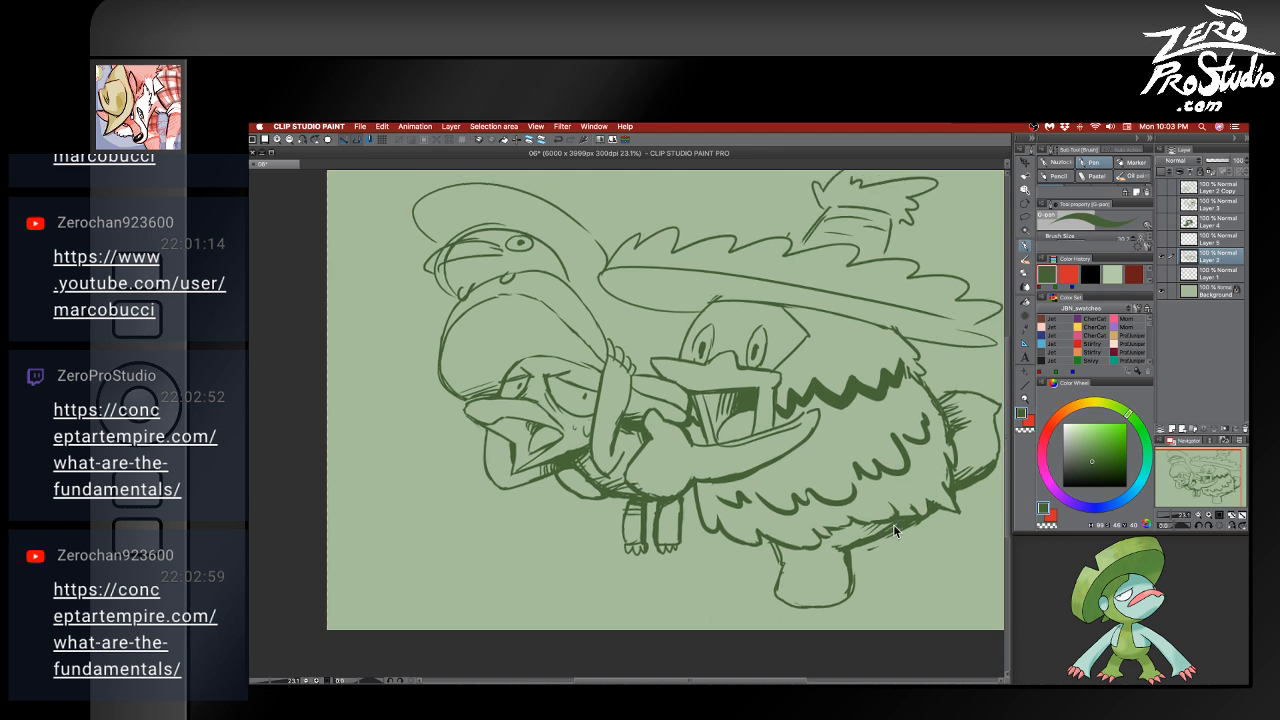
# - Scale the whole character sketch down slightly so all three figures fit inside the canvas
pyautogui.press('super+t')
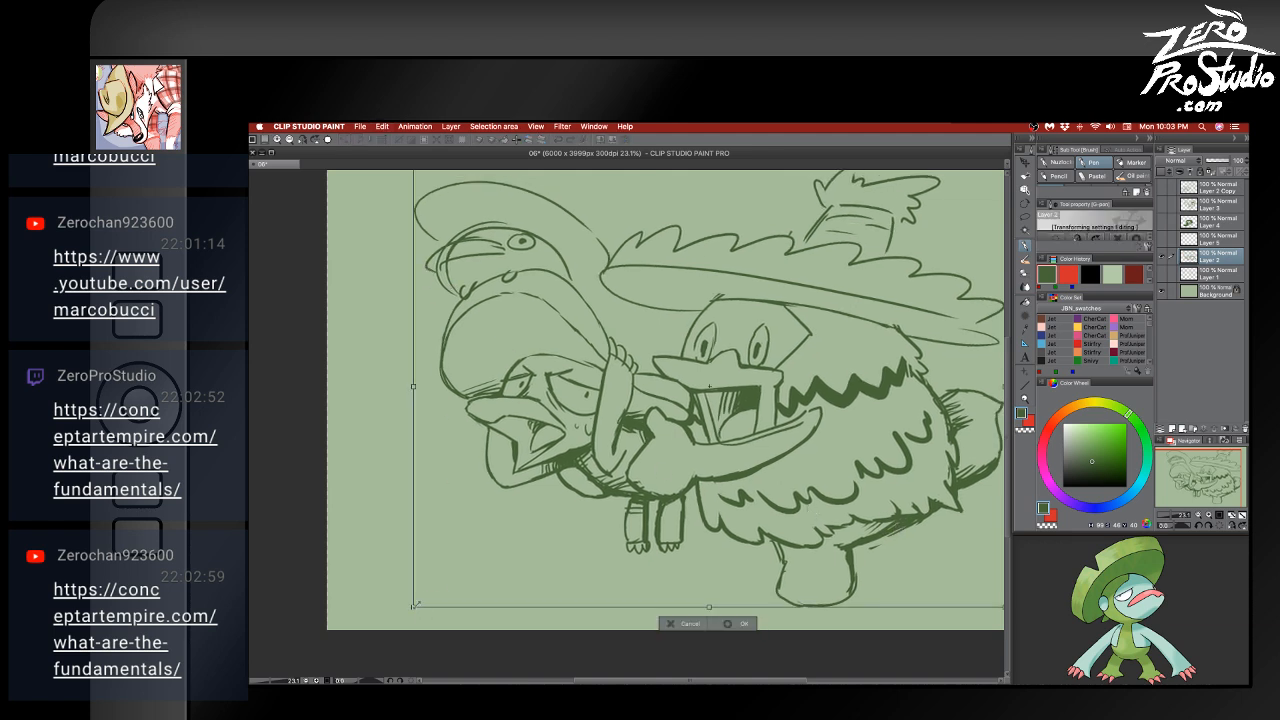
pyautogui.moveTo(413, 606); pyautogui.dragTo(460, 575)
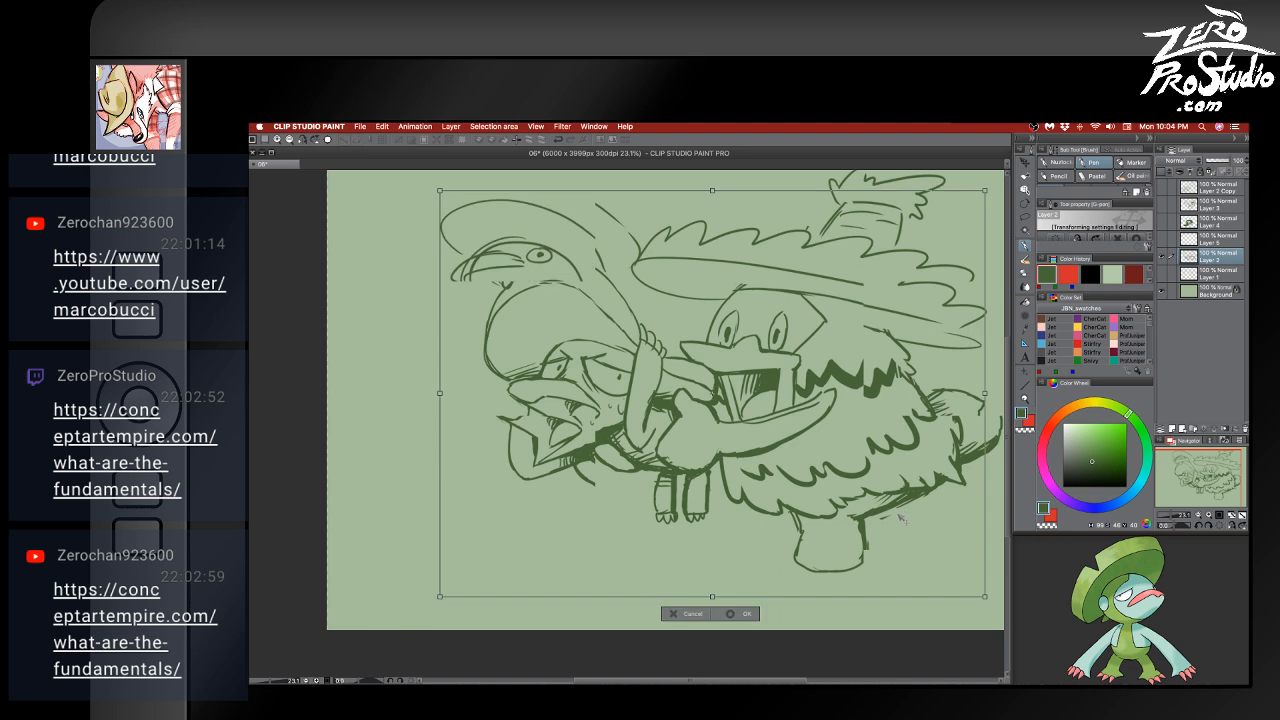
pyautogui.press('Return')
pyautogui.moveTo(872, 494); pyautogui.dragTo(820, 551)
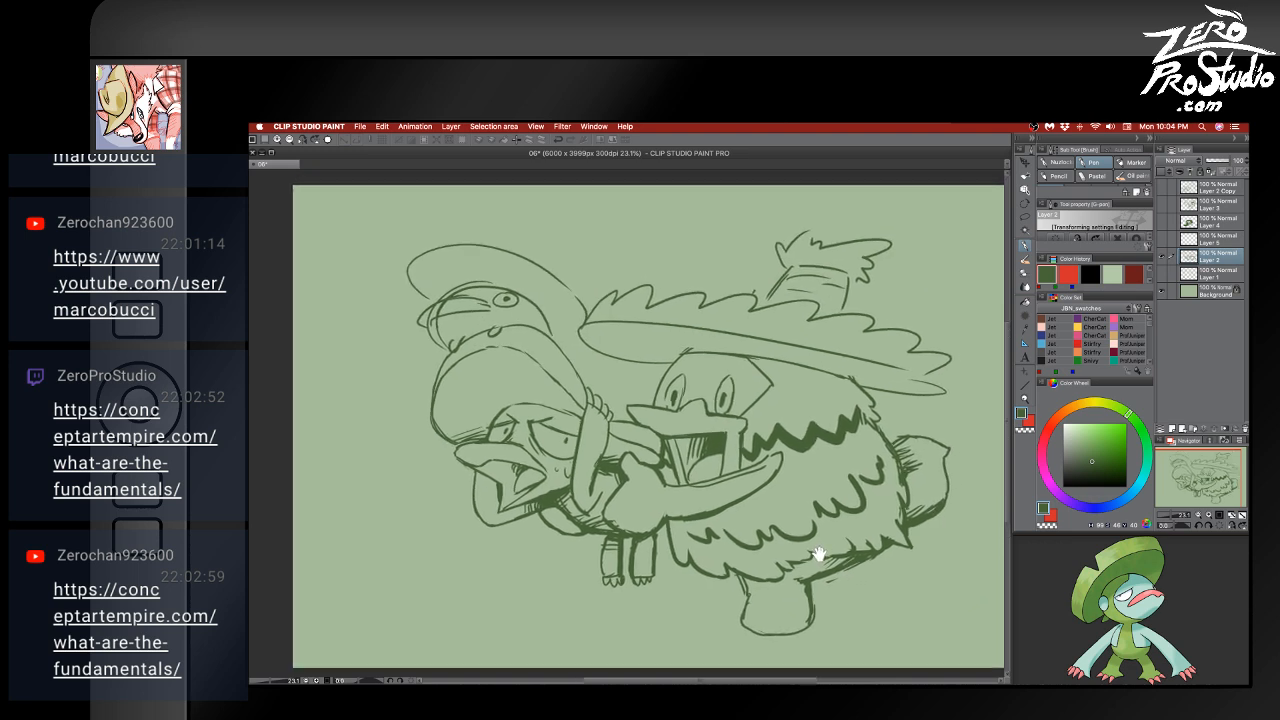
pyautogui.press('super+t')
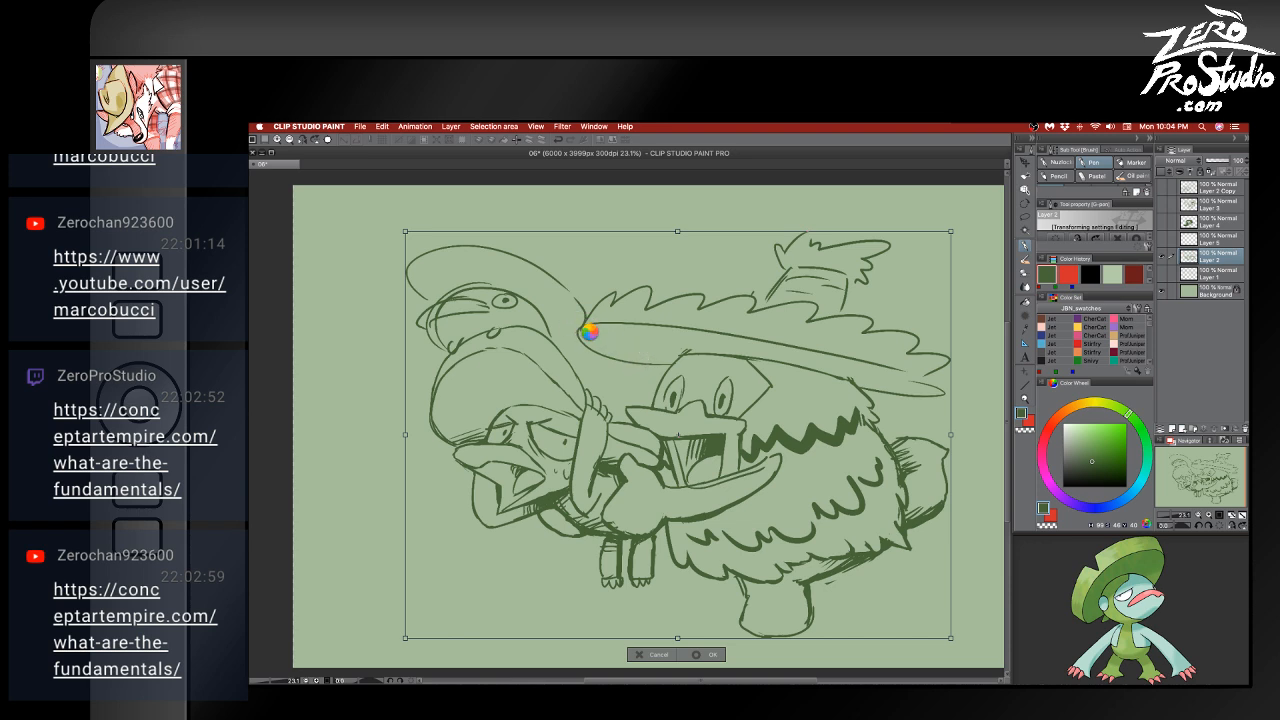
pyautogui.press('Return')
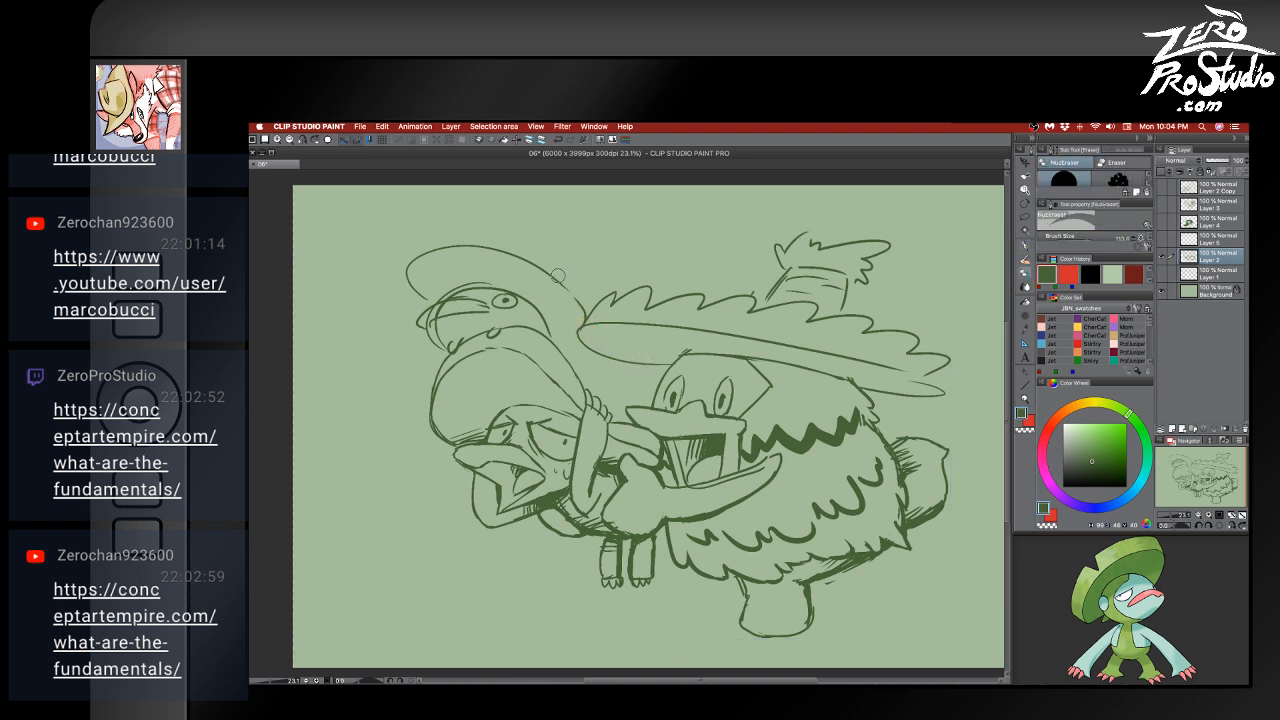
# - Redraw the back edge of Lotad's lily pad as a curve ending beside Ludicolo's hat brim
pyautogui.moveTo(566, 293); pyautogui.dragTo(579, 336)
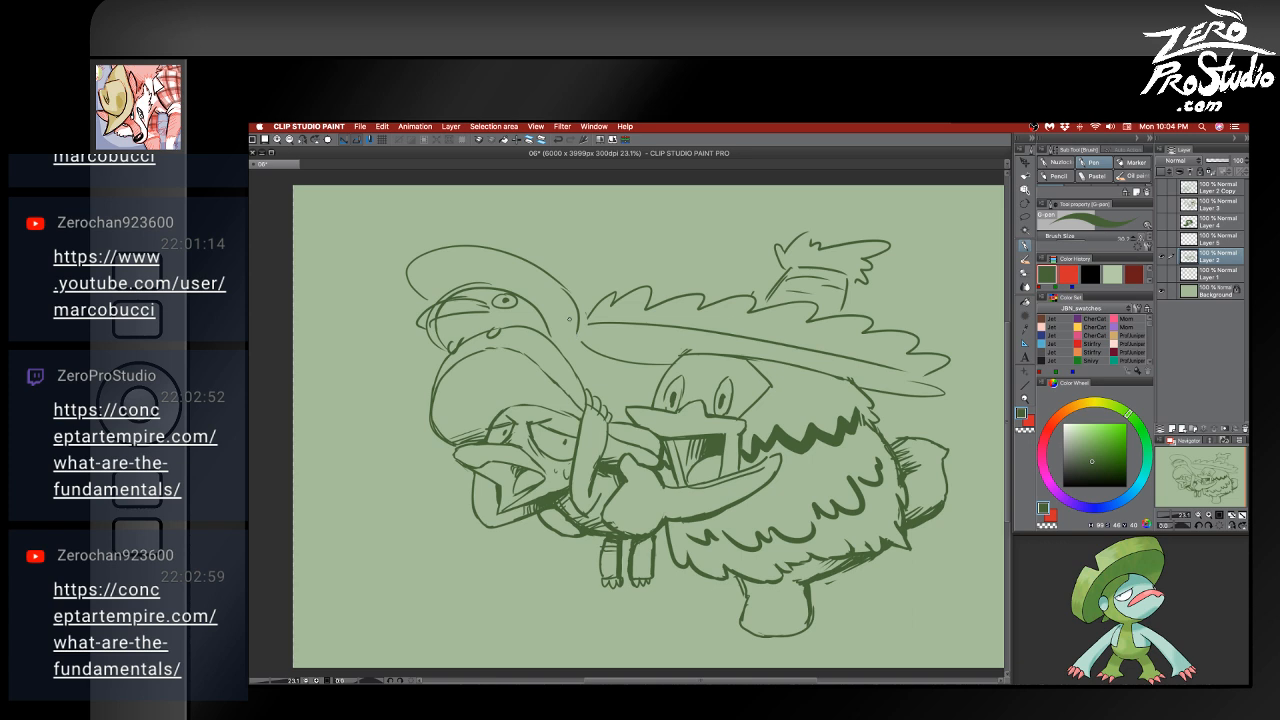
pyautogui.press('super+z')
pyautogui.moveTo(566, 292); pyautogui.dragTo(588, 344)
pyautogui.press('super+z')
pyautogui.press('super+z')
pyautogui.moveTo(567, 293)
pyautogui.mouseDown()
pyautogui.moveTo(580, 345)
pyautogui.moveTo(563, 351)
pyautogui.mouseUp()
pyautogui.press('e')
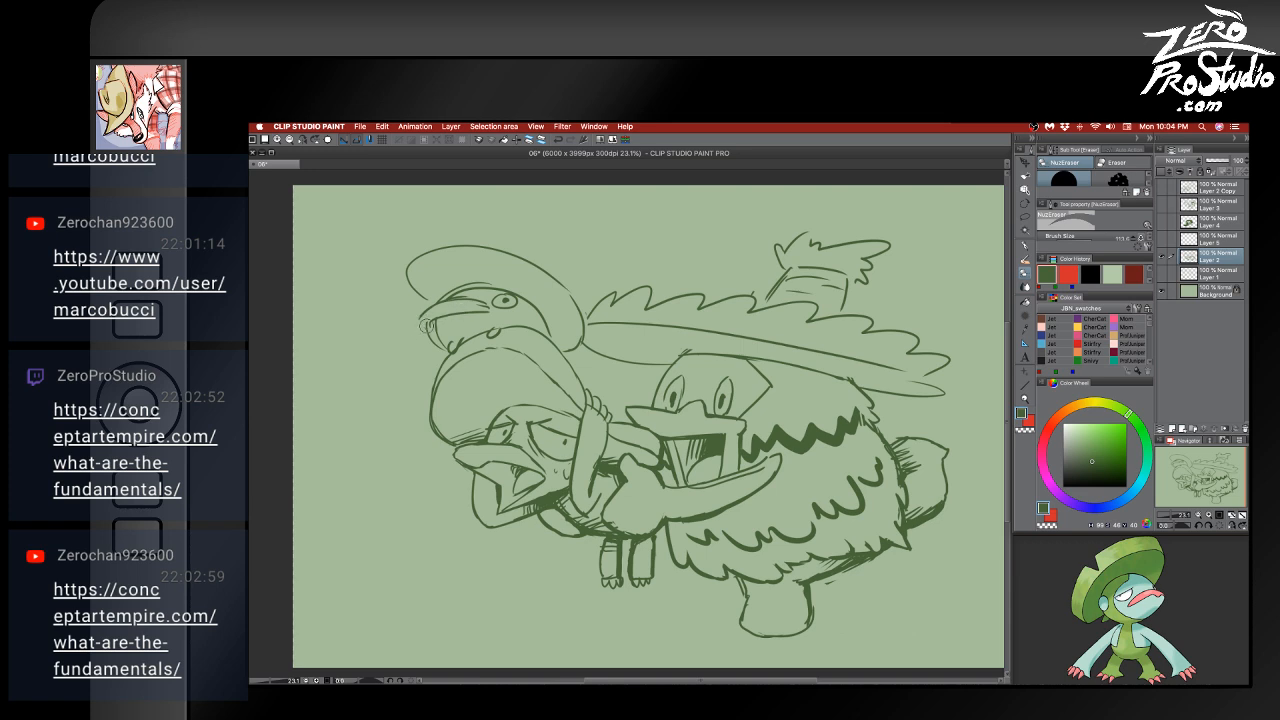
# - Clean up Lotad's beak and strengthen the lines of its upper bill and lower jaw
pyautogui.press('p')
pyautogui.press('e')
pyautogui.press('p')
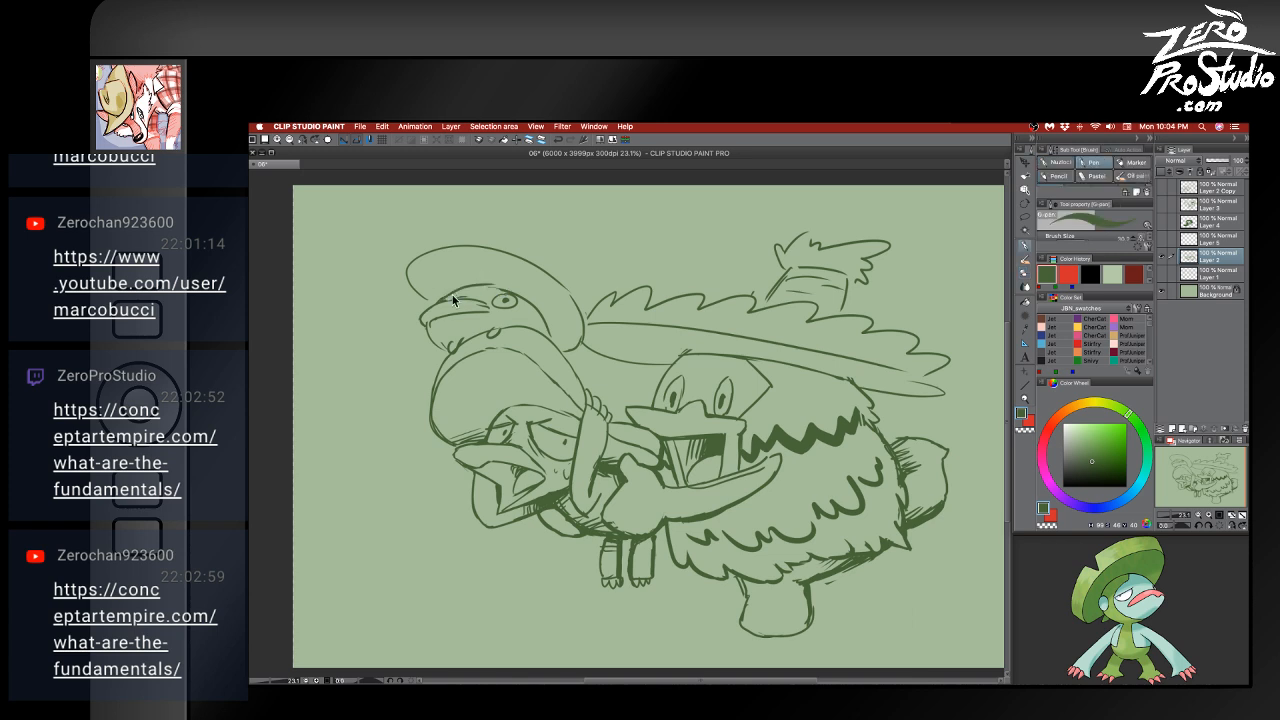
pyautogui.moveTo(443, 300)
pyautogui.mouseDown()
pyautogui.moveTo(484, 297)
pyautogui.moveTo(445, 302)
pyautogui.mouseUp()
pyautogui.press('super+z')
pyautogui.moveTo(427, 322)
pyautogui.mouseDown()
pyautogui.moveTo(437, 345)
pyautogui.moveTo(460, 339)
pyautogui.mouseUp()
pyautogui.press('e')
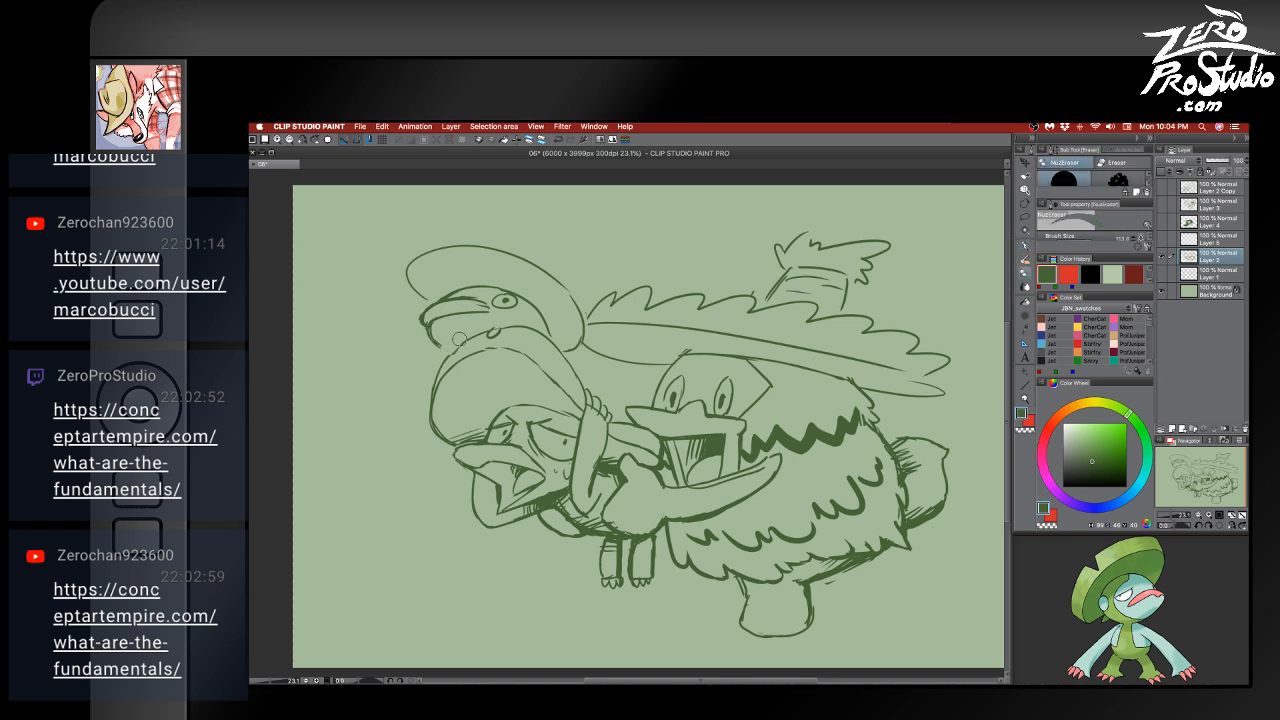
pyautogui.press('b')
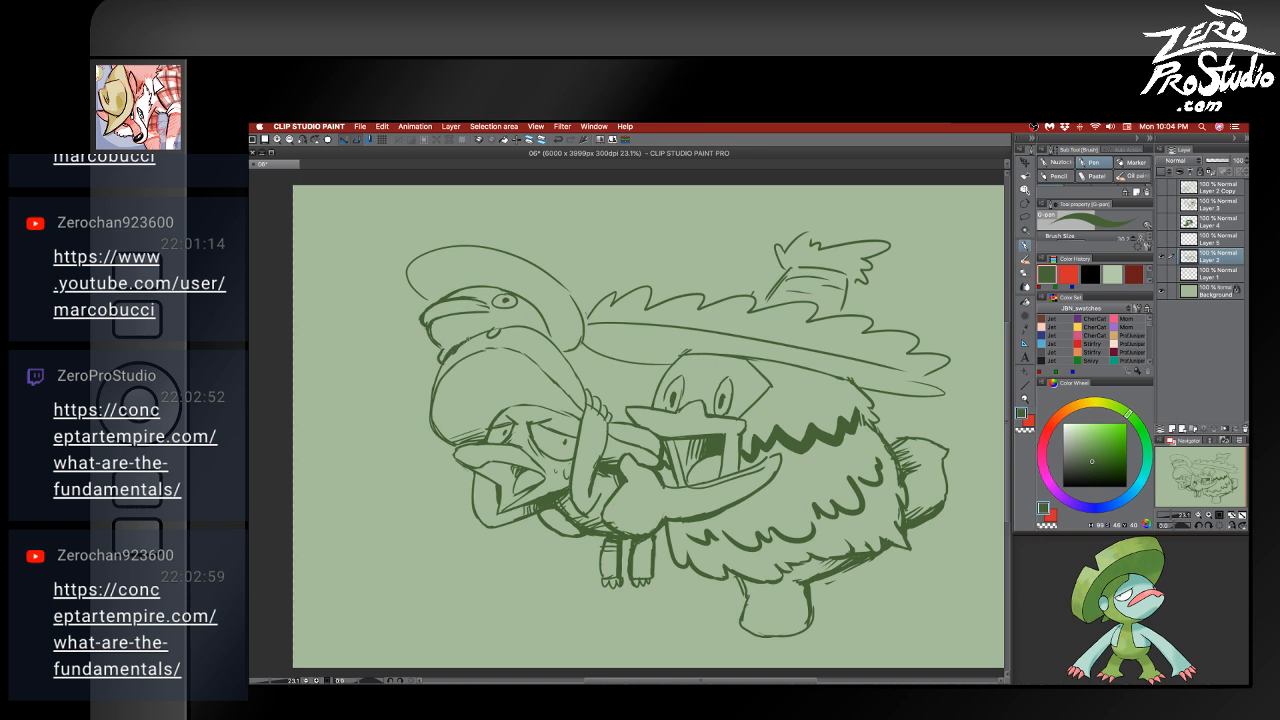
# - Erase the overlapping lines where Lotad's chin meets Lombre's hat and tidy that edge
pyautogui.press('e')
pyautogui.moveTo(452, 356); pyautogui.dragTo(508, 326)
pyautogui.press('b')
pyautogui.press('e')
pyautogui.press('b')
pyautogui.press('e')
pyautogui.press('b')
# - Hatch shadows under the front and back of Lotad's lily pad and add a second contour along its top
pyautogui.moveTo(409, 268)
pyautogui.mouseDown()
pyautogui.moveTo(417, 319)
pyautogui.moveTo(410, 276)
pyautogui.moveTo(440, 288)
pyautogui.mouseUp()
pyautogui.press('super+z')
pyautogui.moveTo(430, 270); pyautogui.dragTo(448, 282)
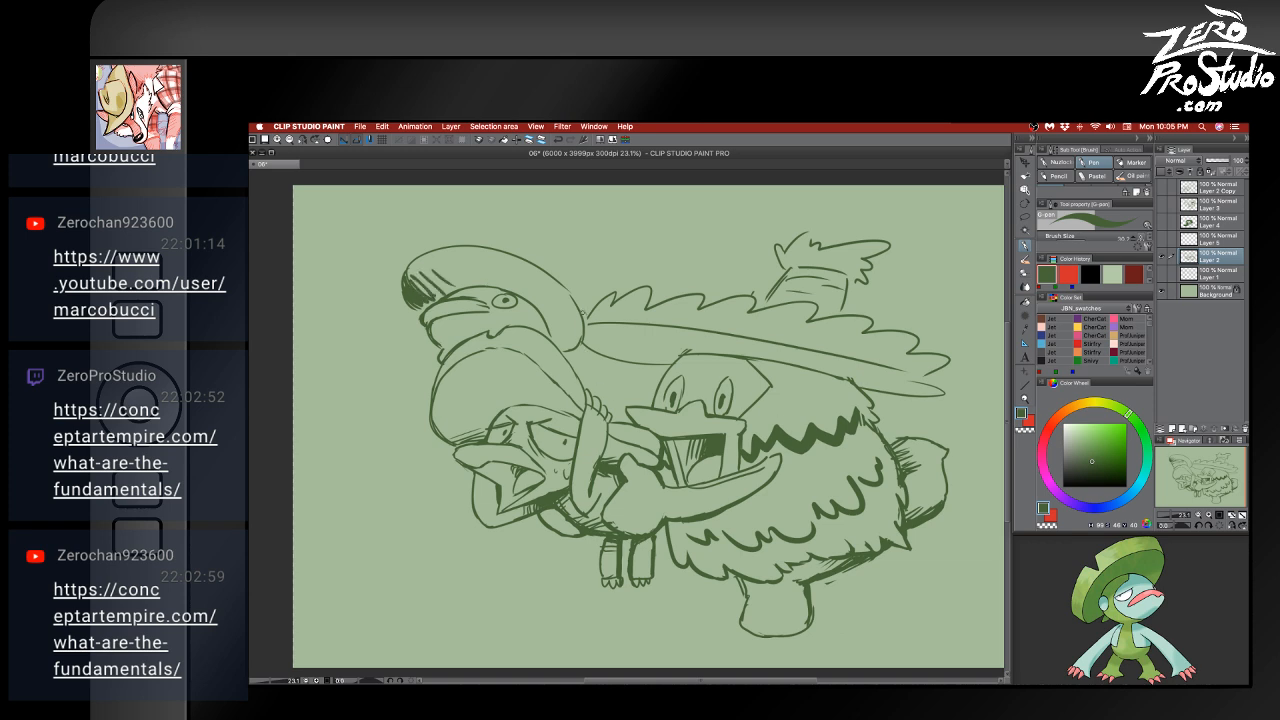
pyautogui.moveTo(577, 298)
pyautogui.mouseDown()
pyautogui.moveTo(584, 348)
pyautogui.moveTo(568, 355)
pyautogui.mouseUp()
pyautogui.moveTo(402, 272)
pyautogui.mouseDown()
pyautogui.moveTo(416, 246)
pyautogui.moveTo(514, 236)
pyautogui.moveTo(576, 274)
pyautogui.moveTo(592, 314)
pyautogui.mouseUp()
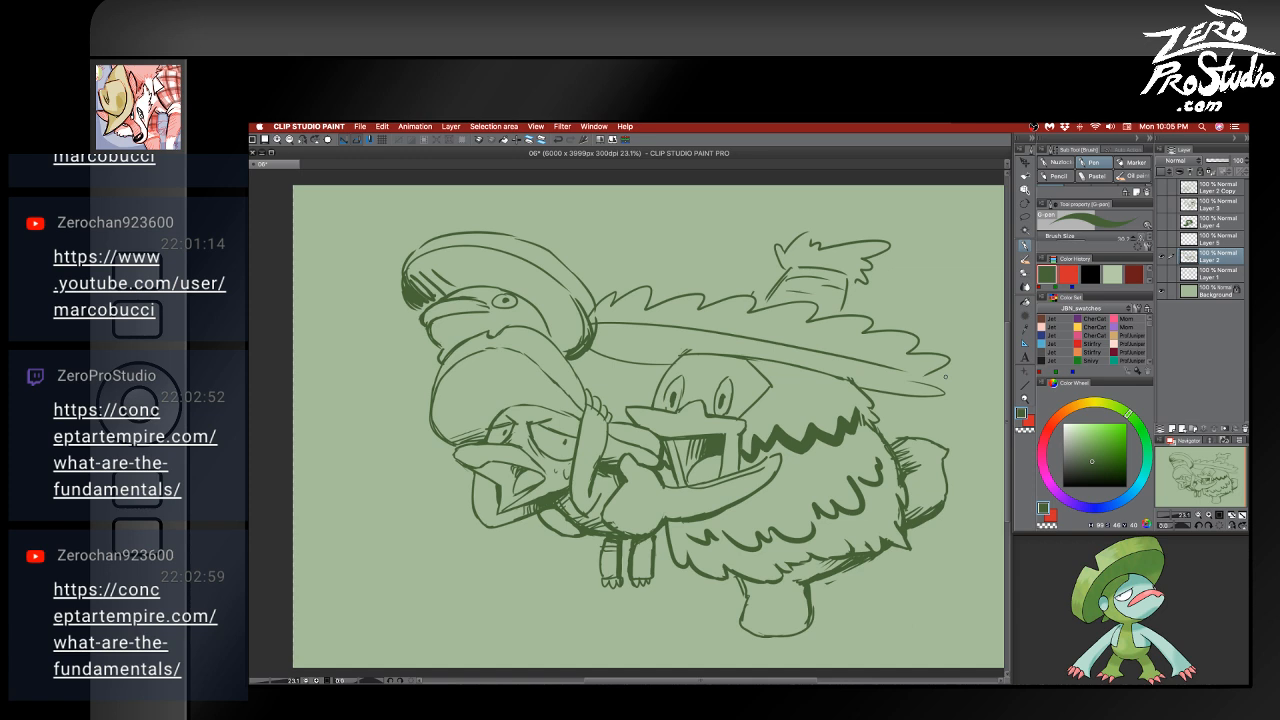
# - Lasso-select Lotad's head together with its lily pad above Lombre's hat
pyautogui.press('e')
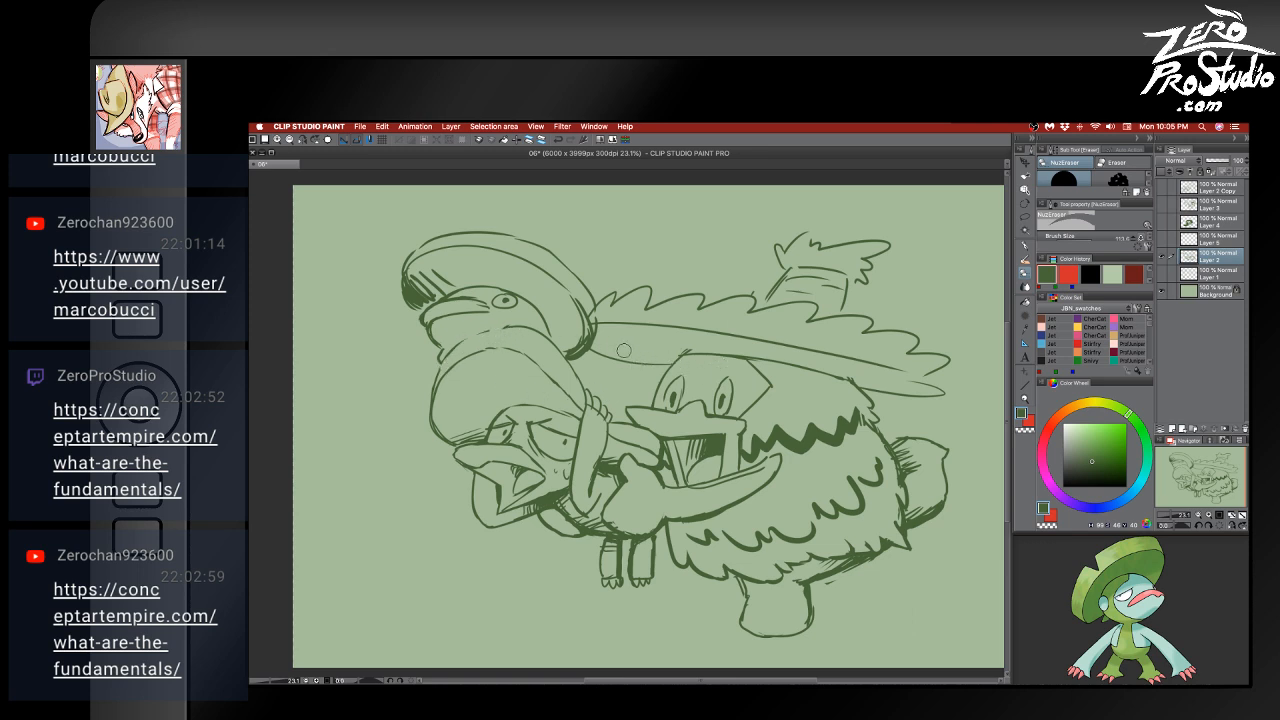
pyautogui.press('m')
pyautogui.moveTo(582, 362)
pyautogui.mouseDown()
pyautogui.moveTo(596, 293)
pyautogui.moveTo(514, 207)
pyautogui.moveTo(368, 265)
pyautogui.moveTo(380, 346)
pyautogui.moveTo(414, 361)
pyautogui.moveTo(490, 314)
pyautogui.moveTo(584, 362)
pyautogui.mouseUp()
pyautogui.moveTo(579, 349)
pyautogui.mouseDown()
pyautogui.moveTo(764, 302)
pyautogui.moveTo(480, 588)
pyautogui.moveTo(508, 612)
pyautogui.moveTo(552, 612)
pyautogui.mouseUp()
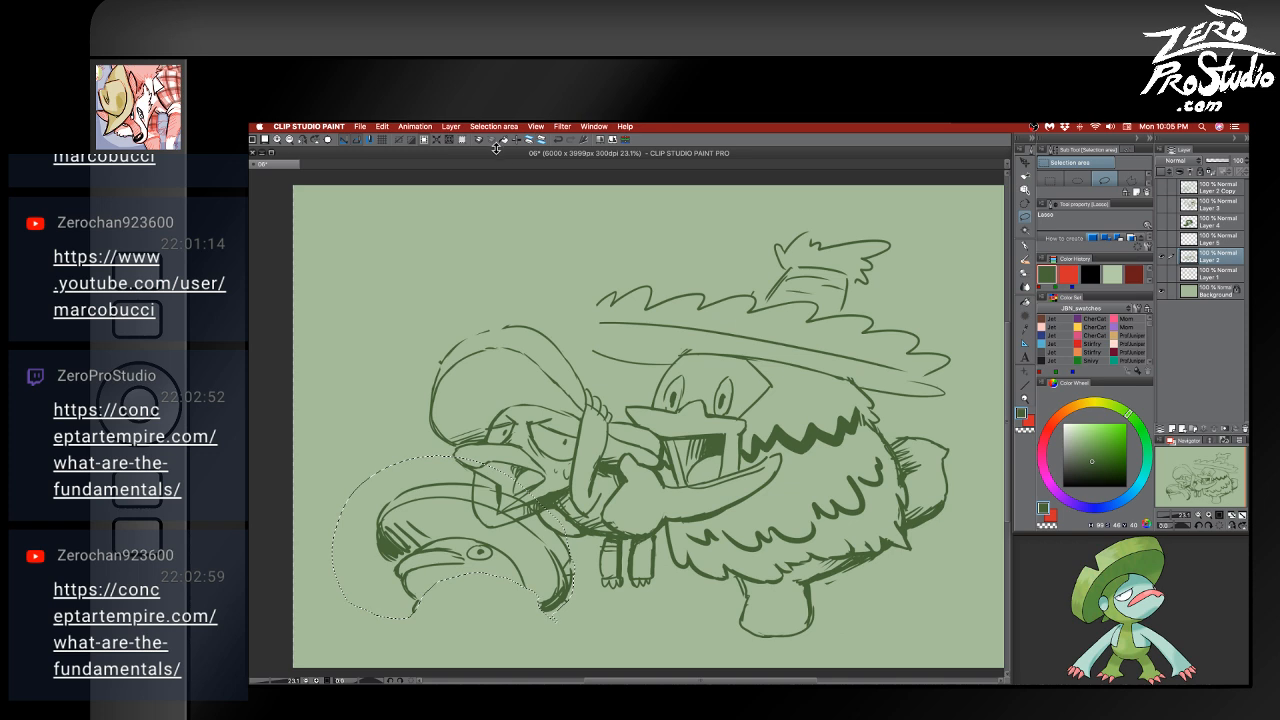
pyautogui.click(584, 143)
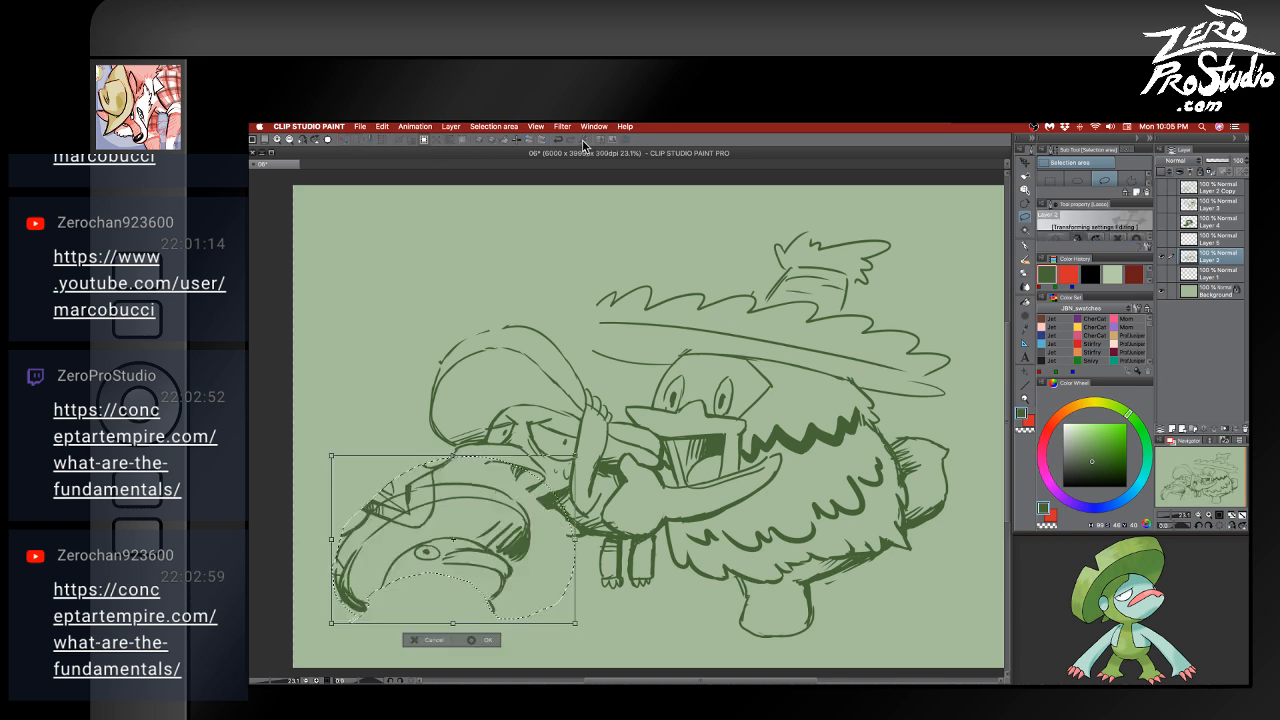
pyautogui.click(584, 143)
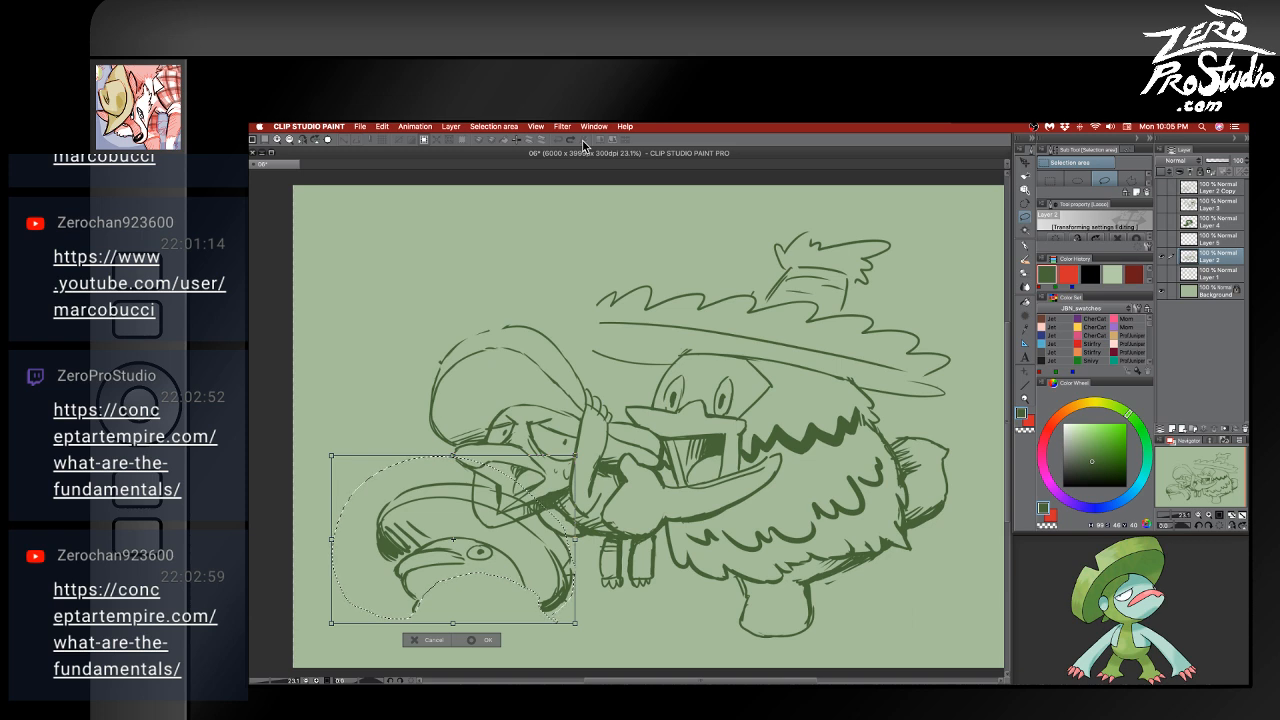
pyautogui.click(440, 641)
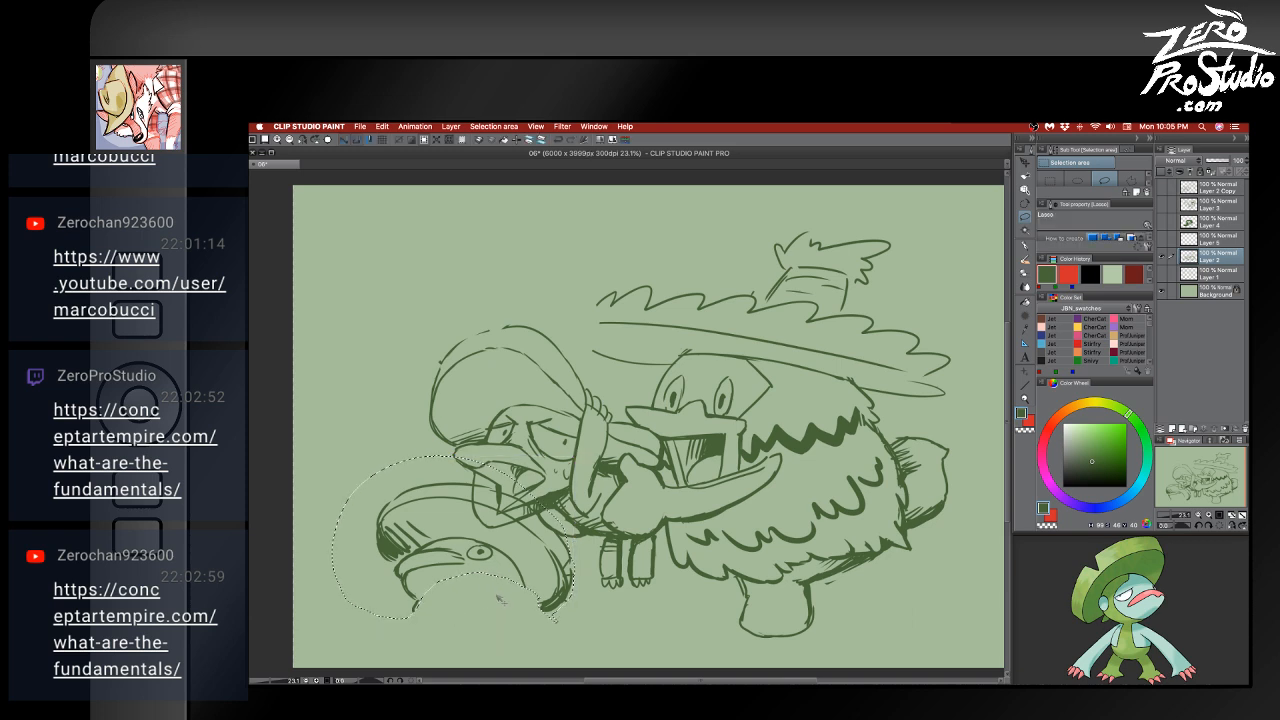
pyautogui.moveTo(498, 598); pyautogui.dragTo(522, 347)
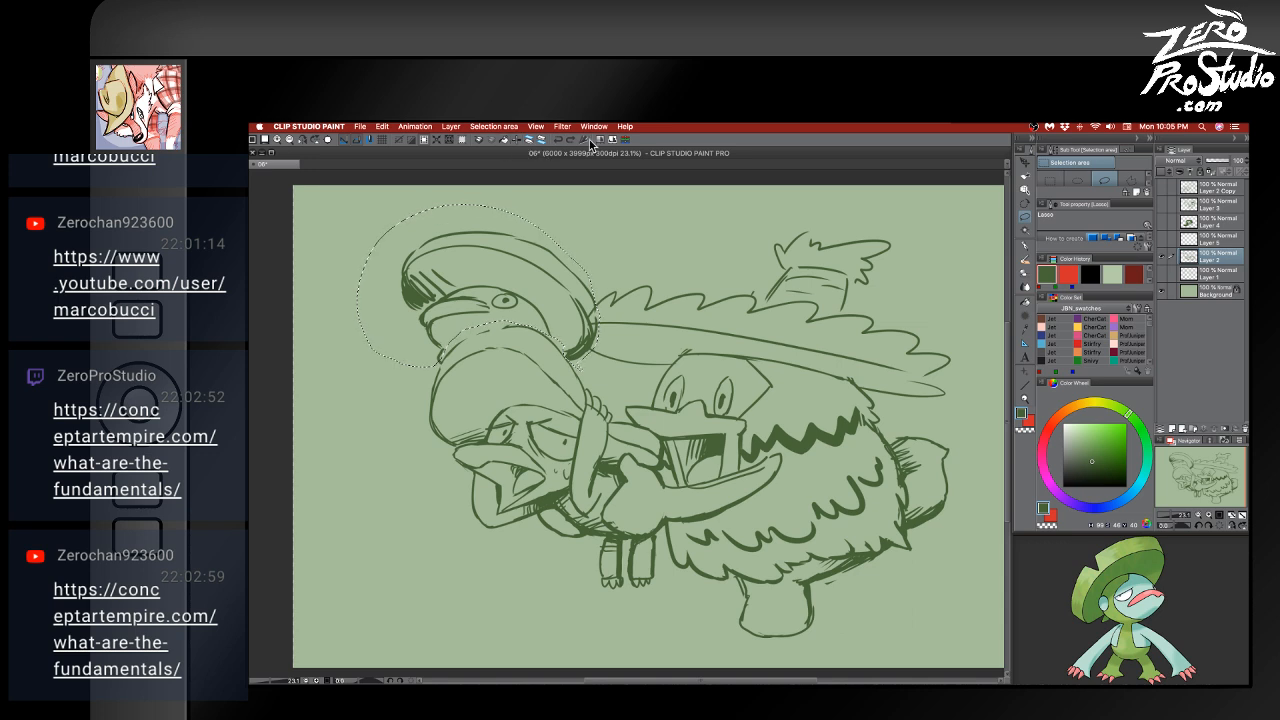
pyautogui.click(507, 143)
pyautogui.moveTo(542, 302); pyautogui.dragTo(504, 539)
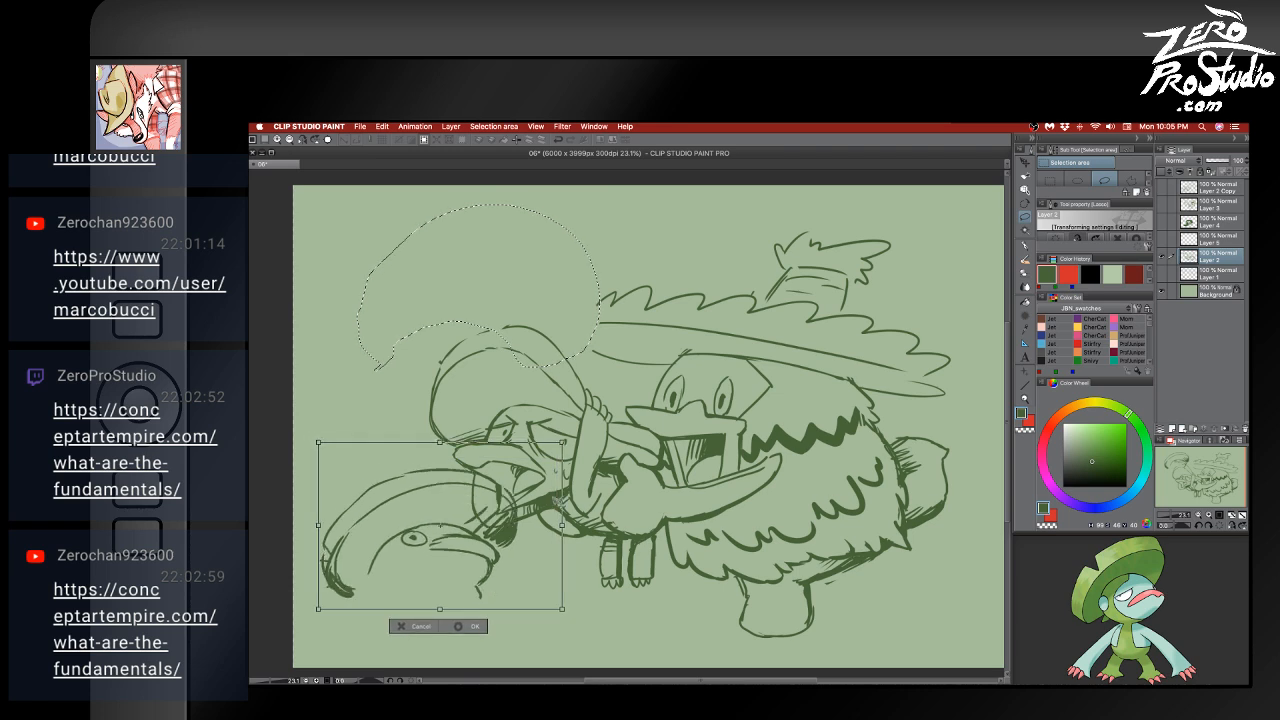
pyautogui.moveTo(579, 431); pyautogui.dragTo(557, 404)
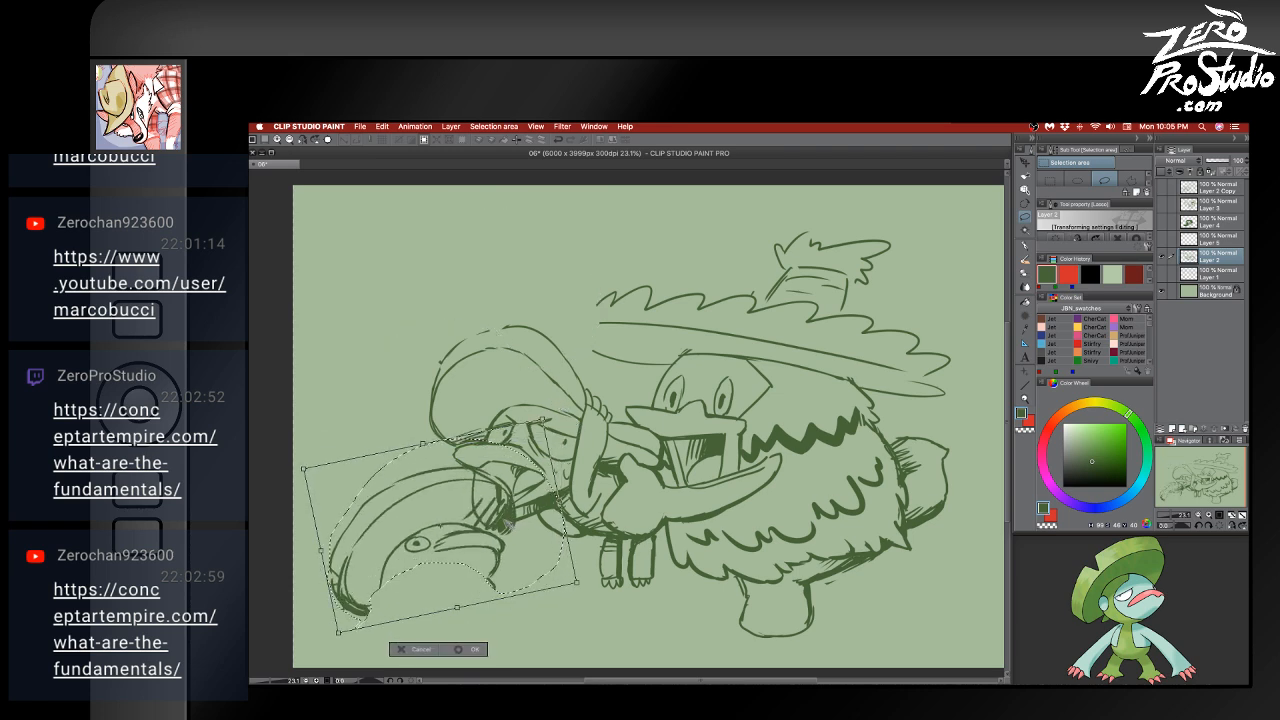
pyautogui.moveTo(512, 527); pyautogui.dragTo(503, 516)
pyautogui.click(417, 651)
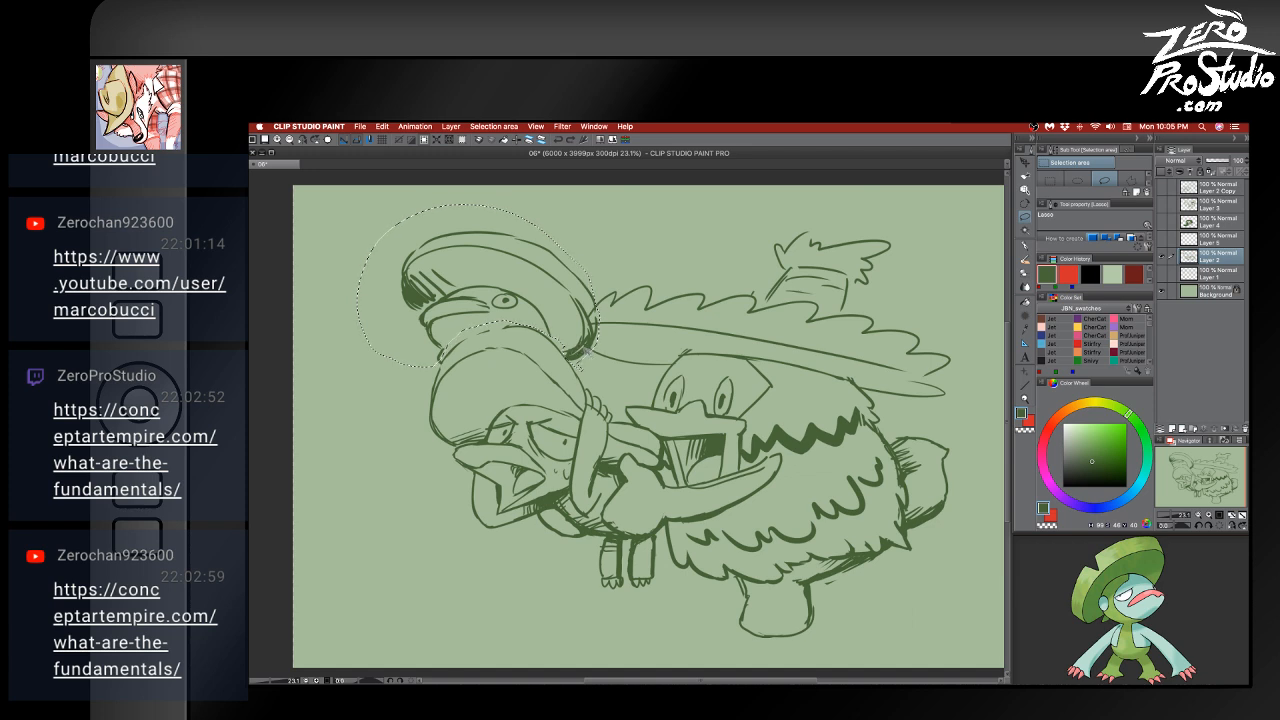
# - Shift the selected Lotad head towards Ludicolo, rotate it slightly clockwise and clear the selection
pyautogui.moveTo(588, 348)
pyautogui.mouseDown()
pyautogui.moveTo(677, 382)
pyautogui.moveTo(660, 408)
pyautogui.mouseUp()
pyautogui.press('super+t')
pyautogui.moveTo(601, 368); pyautogui.dragTo(614, 363)
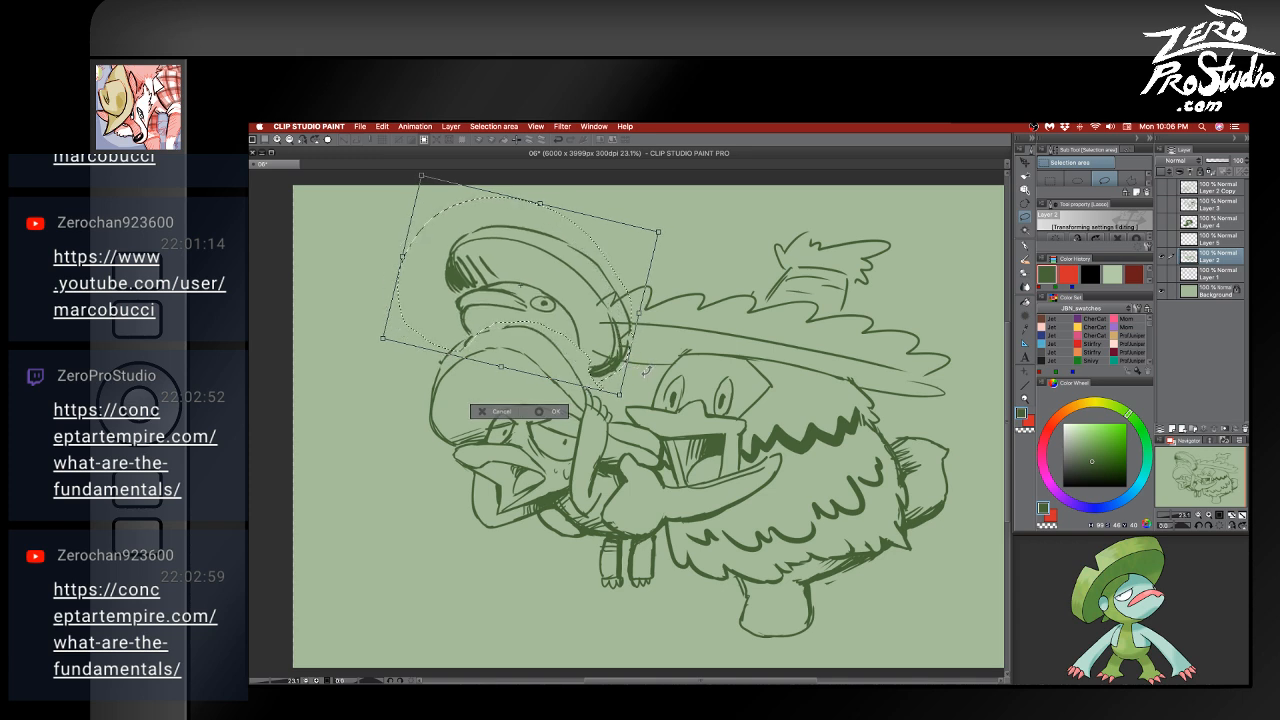
pyautogui.press('Return')
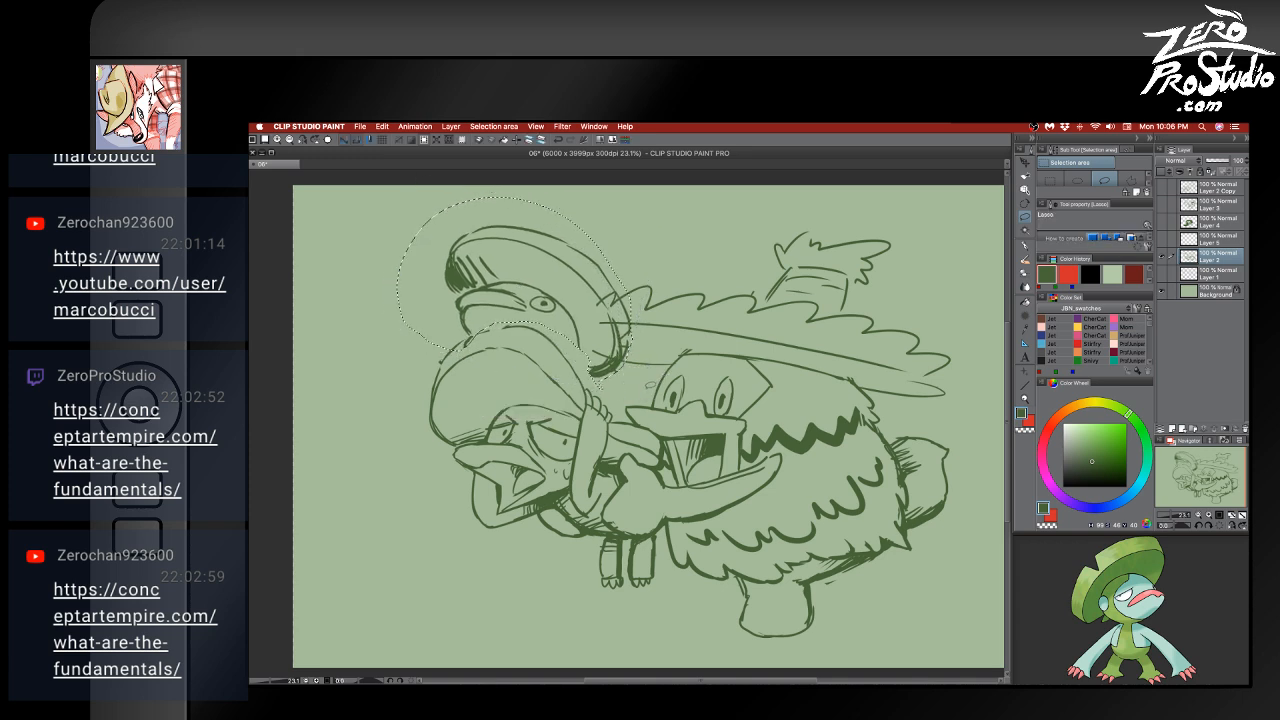
pyautogui.press('super+d')
# - Complete Lotad's chin and the shaded rear edge of its lily pad, and hatch the far side of Ludicolo's leg
pyautogui.press('p')
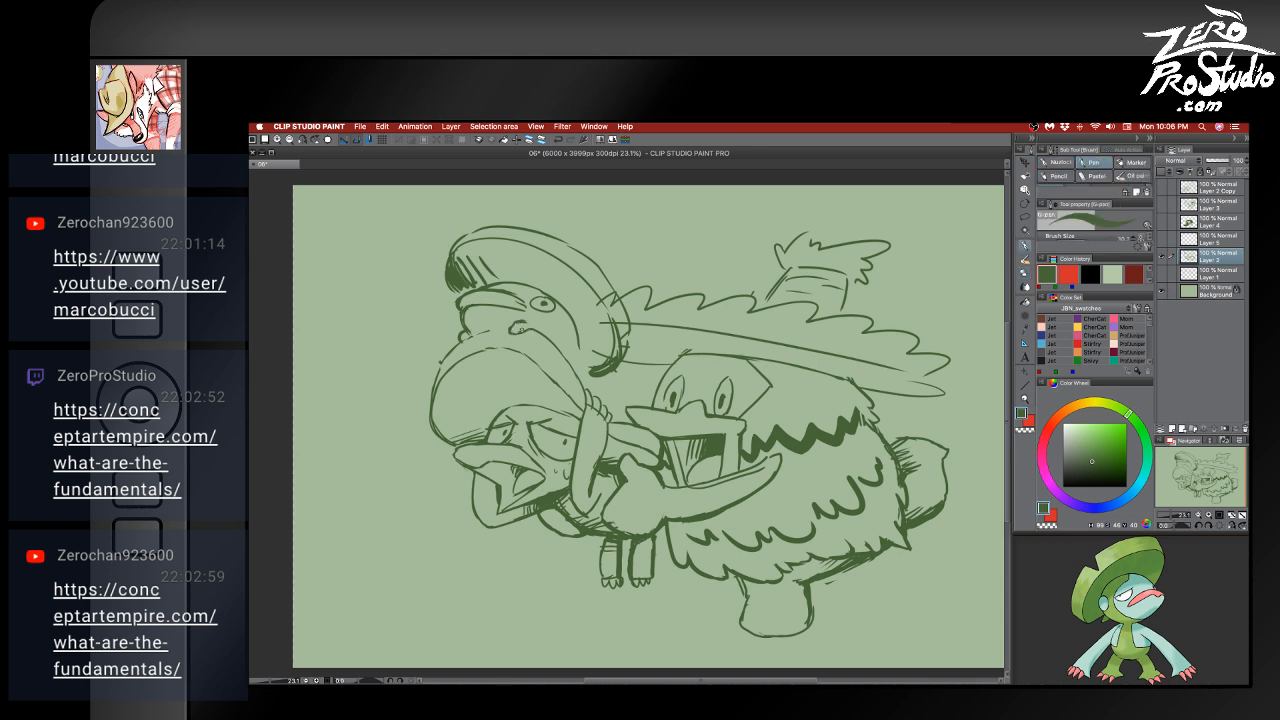
pyautogui.moveTo(473, 333); pyautogui.dragTo(508, 325)
pyautogui.moveTo(578, 330); pyautogui.dragTo(582, 366)
pyautogui.moveTo(578, 367)
pyautogui.mouseDown()
pyautogui.moveTo(569, 382)
pyautogui.moveTo(571, 369)
pyautogui.mouseUp()
pyautogui.press('super+z')
pyautogui.moveTo(834, 566)
pyautogui.mouseDown()
pyautogui.moveTo(788, 578)
pyautogui.moveTo(797, 628)
pyautogui.mouseUp()
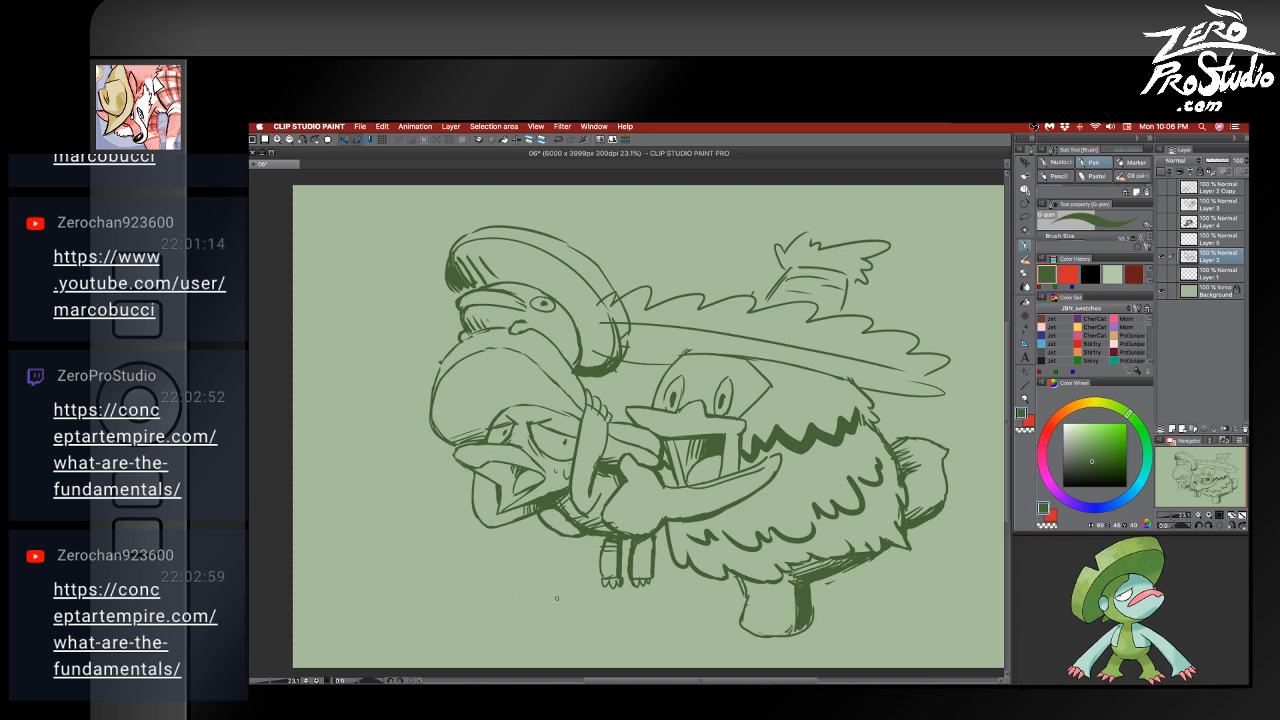
# - Hatch the shadow along the underside of Ludicolo's raised rear foot, next to its body
pyautogui.moveTo(811, 600); pyautogui.dragTo(760, 606)
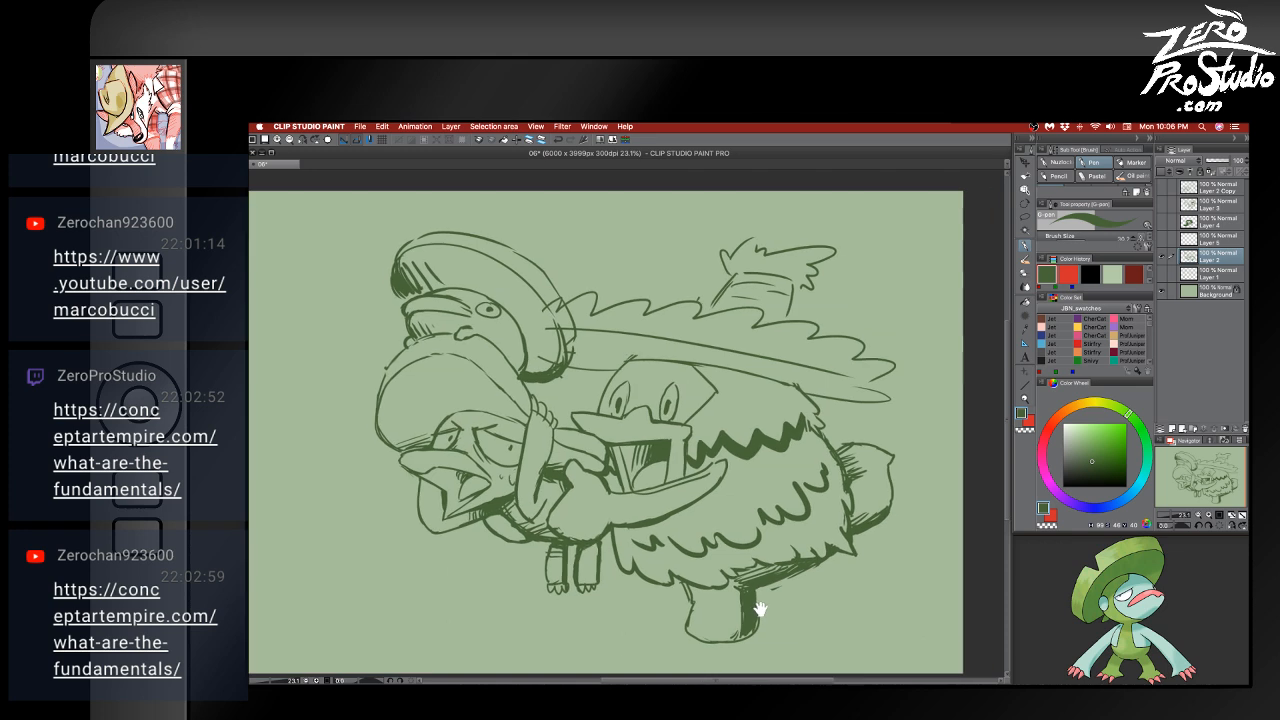
pyautogui.moveTo(858, 502); pyautogui.dragTo(851, 525)
pyautogui.moveTo(867, 503); pyautogui.dragTo(866, 522)
pyautogui.moveTo(870, 506); pyautogui.dragTo(860, 518)
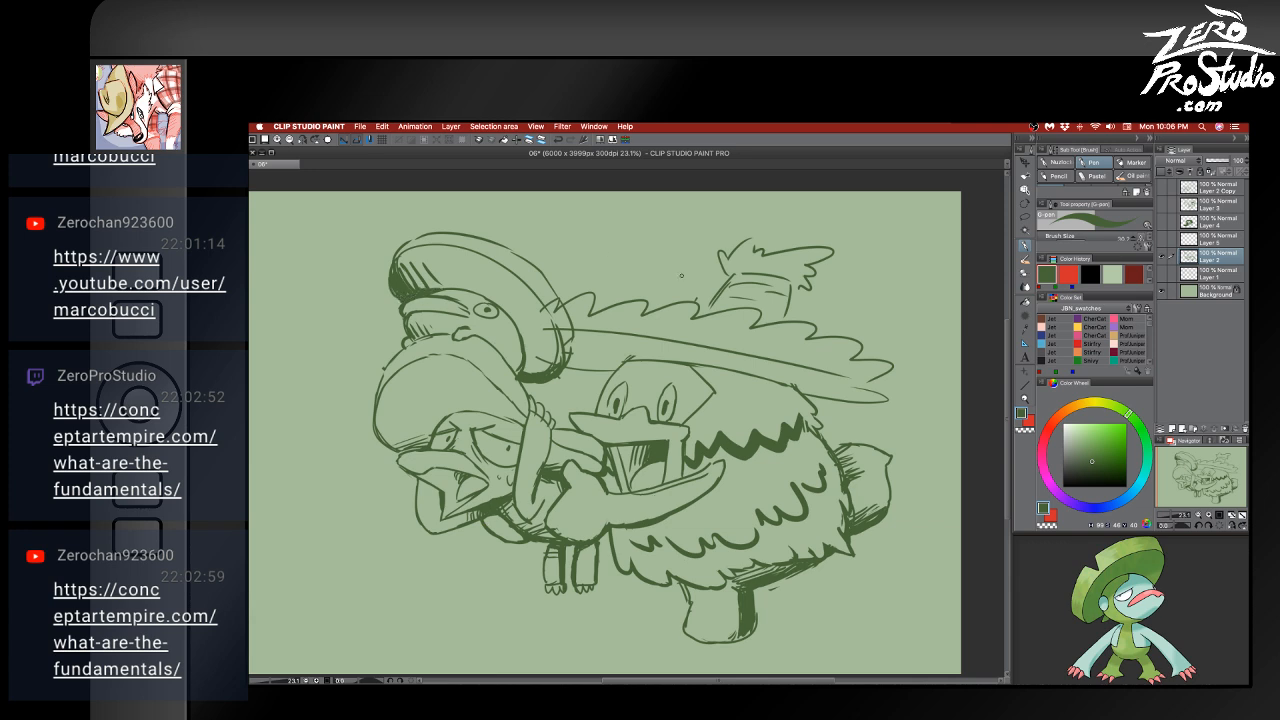
# - Erase the rough lines at the rear of Lotad's lily pad and redraw its rim as a clean curve
pyautogui.press('e')
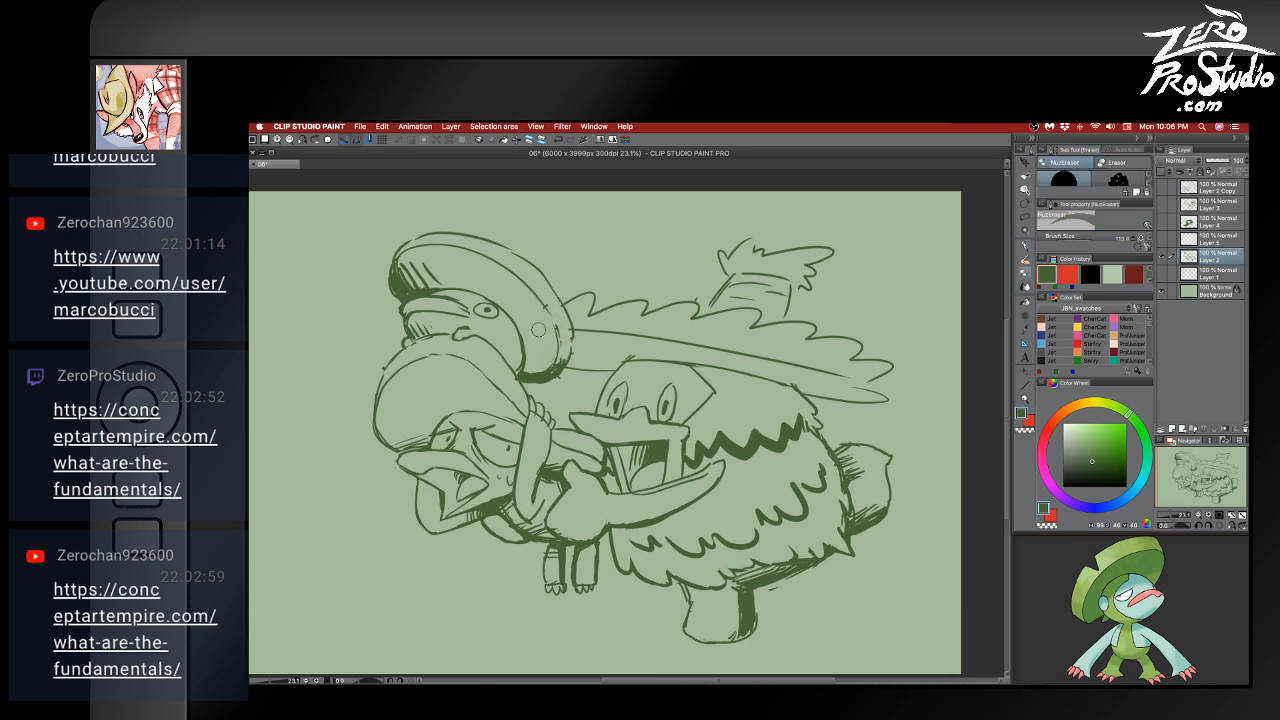
pyautogui.moveTo(538, 330); pyautogui.dragTo(534, 371)
pyautogui.press('p')
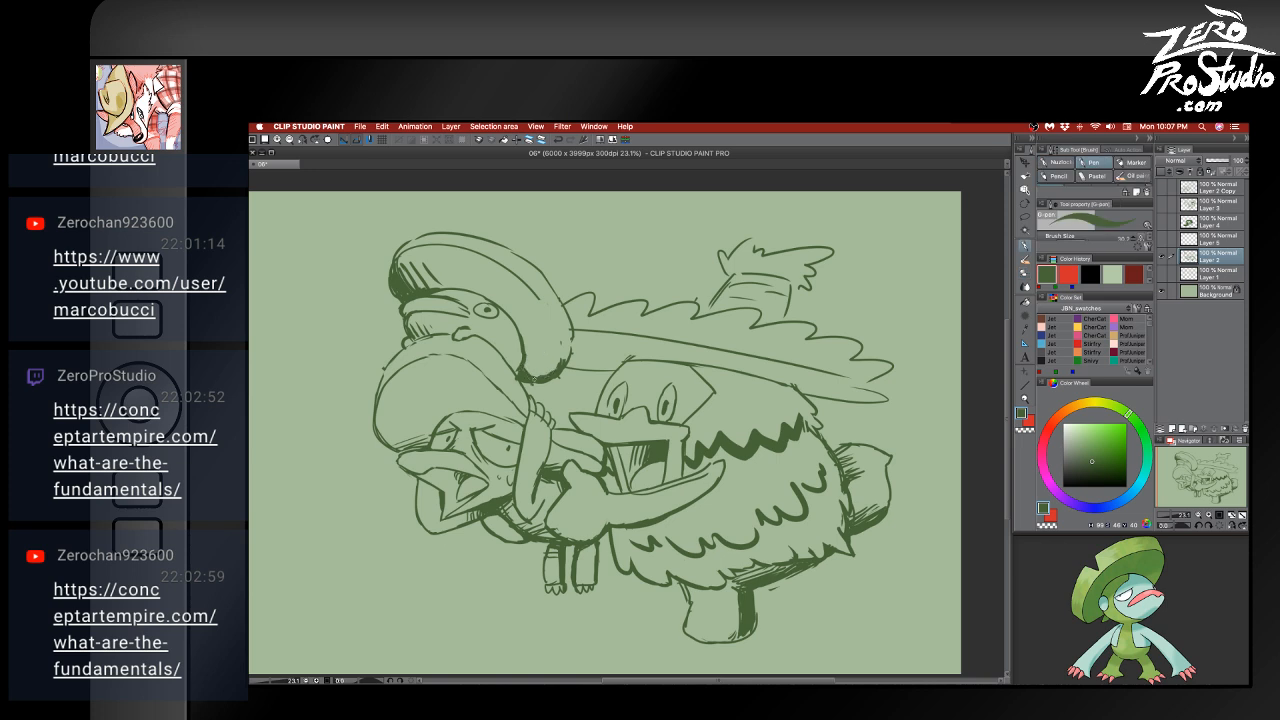
pyautogui.moveTo(546, 306); pyautogui.dragTo(562, 362)
# - Erase Ludicolo's old hat brim and scalloped edge, and redraw the brim's lower edge just above its head
pyautogui.press('e')
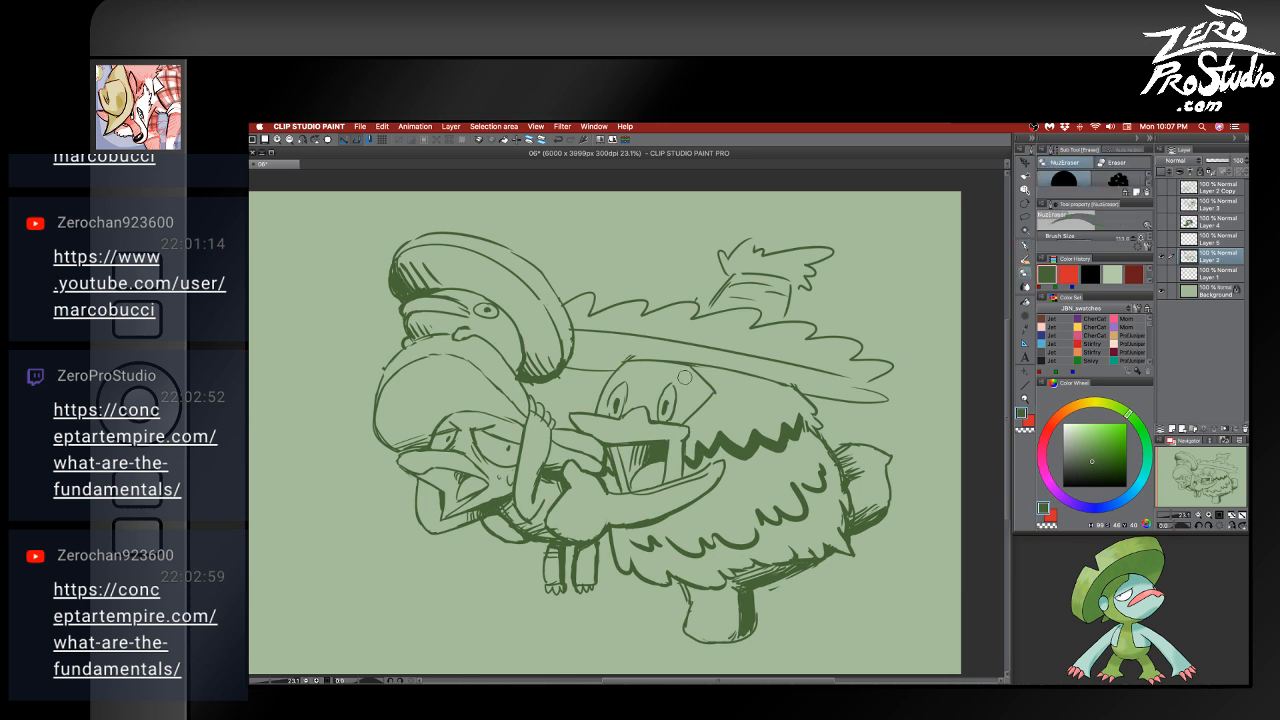
pyautogui.moveTo(585, 333)
pyautogui.mouseDown()
pyautogui.moveTo(569, 292)
pyautogui.moveTo(578, 312)
pyautogui.moveTo(742, 314)
pyautogui.moveTo(925, 378)
pyautogui.moveTo(791, 315)
pyautogui.moveTo(915, 384)
pyautogui.moveTo(858, 360)
pyautogui.moveTo(874, 393)
pyautogui.moveTo(873, 370)
pyautogui.moveTo(921, 385)
pyautogui.moveTo(811, 384)
pyautogui.moveTo(869, 406)
pyautogui.moveTo(682, 339)
pyautogui.moveTo(747, 357)
pyautogui.moveTo(686, 340)
pyautogui.moveTo(840, 357)
pyautogui.mouseUp()
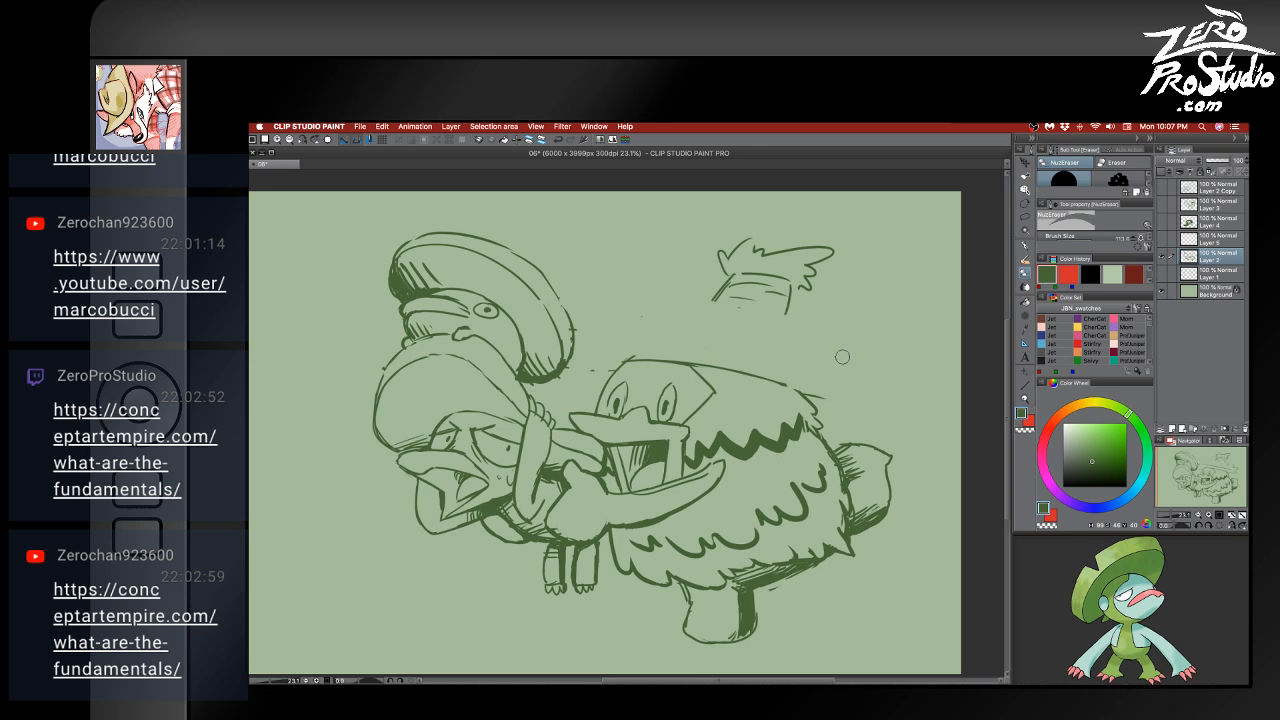
pyautogui.press('p')
pyautogui.moveTo(568, 374)
pyautogui.mouseDown()
pyautogui.moveTo(594, 387)
pyautogui.moveTo(795, 381)
pyautogui.moveTo(842, 406)
pyautogui.mouseUp()
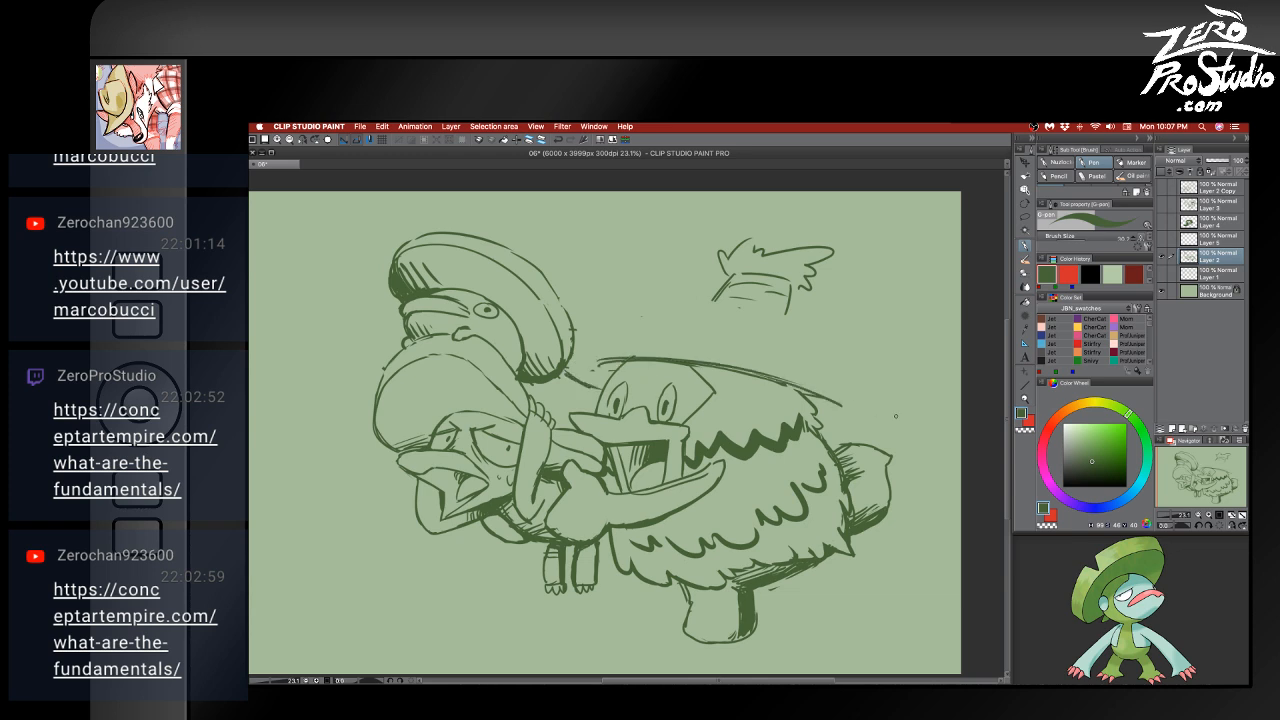
# - Draw a long sweeping front edge for Ludicolo's hat from Lotad's lily pad down to a rounded rear tip
pyautogui.moveTo(568, 308); pyautogui.dragTo(796, 367)
pyautogui.press('super+z')
pyautogui.press('super+z')
pyautogui.moveTo(568, 288); pyautogui.dragTo(774, 361)
pyautogui.press('super+z')
pyautogui.moveTo(556, 287)
pyautogui.mouseDown()
pyautogui.moveTo(868, 393)
pyautogui.moveTo(825, 375)
pyautogui.moveTo(944, 400)
pyautogui.moveTo(848, 423)
pyautogui.mouseUp()
pyautogui.press('super+z')
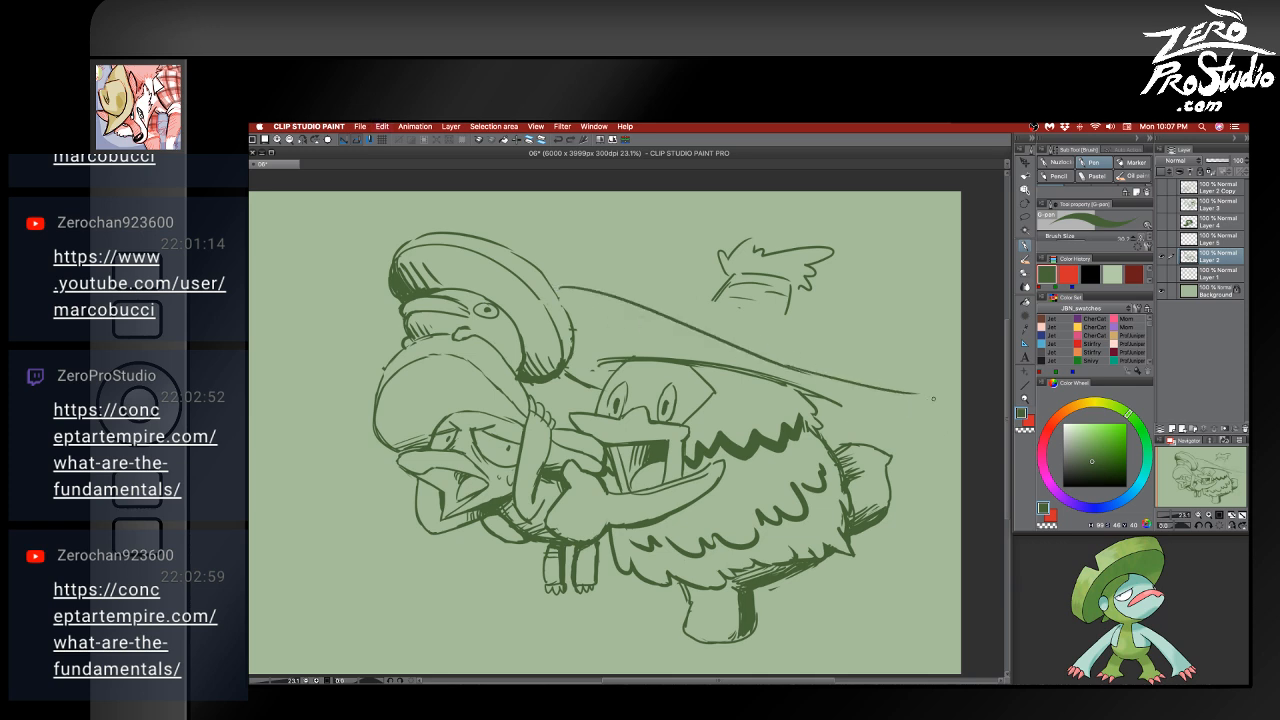
pyautogui.moveTo(928, 397); pyautogui.dragTo(820, 420)
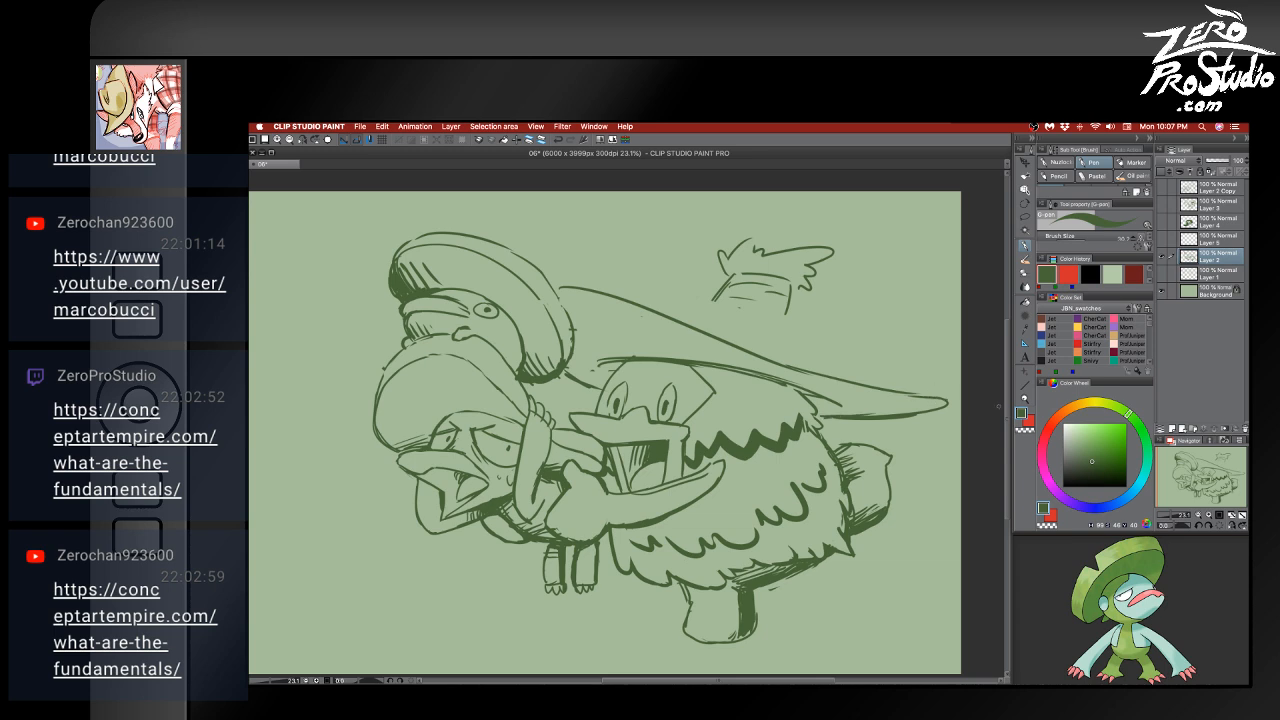
# - Draw the jagged leafy edge along the back of Ludicolo's hat, passing beneath the stem, and reinforce the stem's rear side
pyautogui.moveTo(552, 279); pyautogui.dragTo(602, 244)
pyautogui.press('super+z')
pyautogui.moveTo(552, 279)
pyautogui.mouseDown()
pyautogui.moveTo(610, 245)
pyautogui.moveTo(638, 268)
pyautogui.moveTo(691, 270)
pyautogui.moveTo(674, 289)
pyautogui.moveTo(726, 293)
pyautogui.moveTo(760, 315)
pyautogui.moveTo(684, 292)
pyautogui.moveTo(892, 358)
pyautogui.mouseUp()
pyautogui.press('super+z')
pyautogui.press('e')
pyautogui.press('b')
pyautogui.press('super+z')
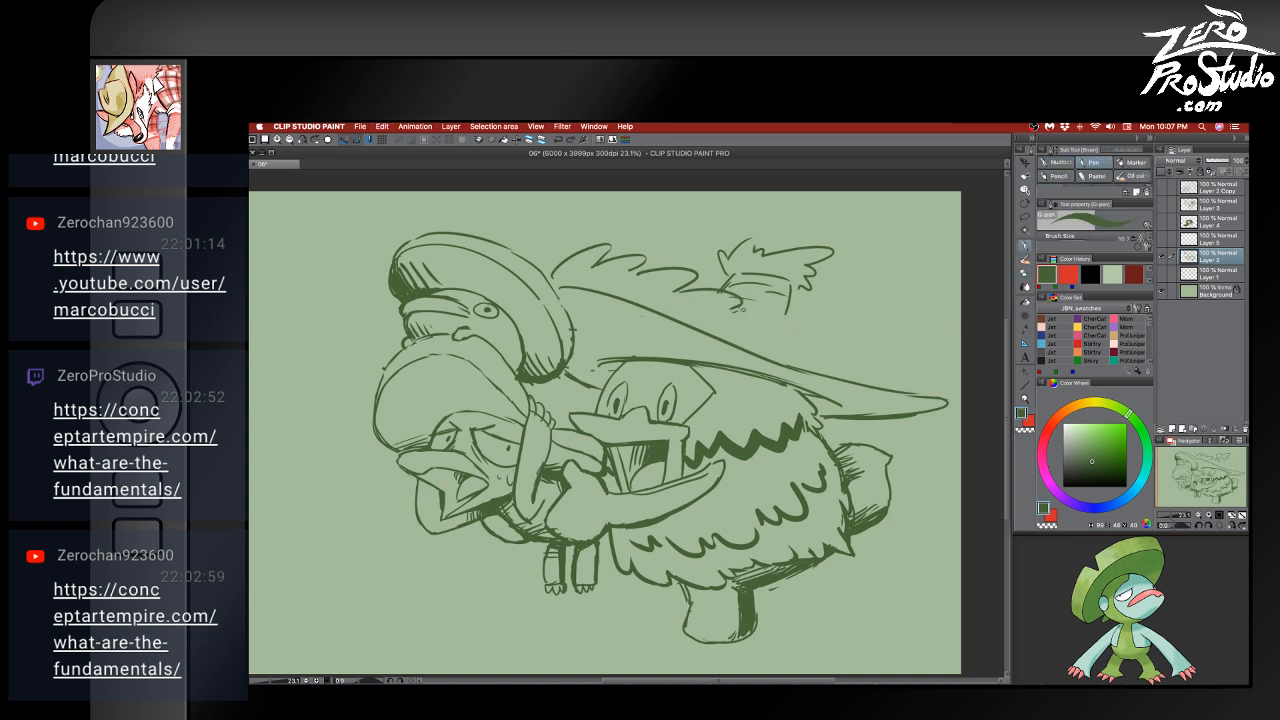
pyautogui.moveTo(743, 310)
pyautogui.mouseDown()
pyautogui.moveTo(811, 323)
pyautogui.moveTo(810, 338)
pyautogui.moveTo(862, 344)
pyautogui.mouseUp()
pyautogui.moveTo(794, 287); pyautogui.dragTo(786, 318)
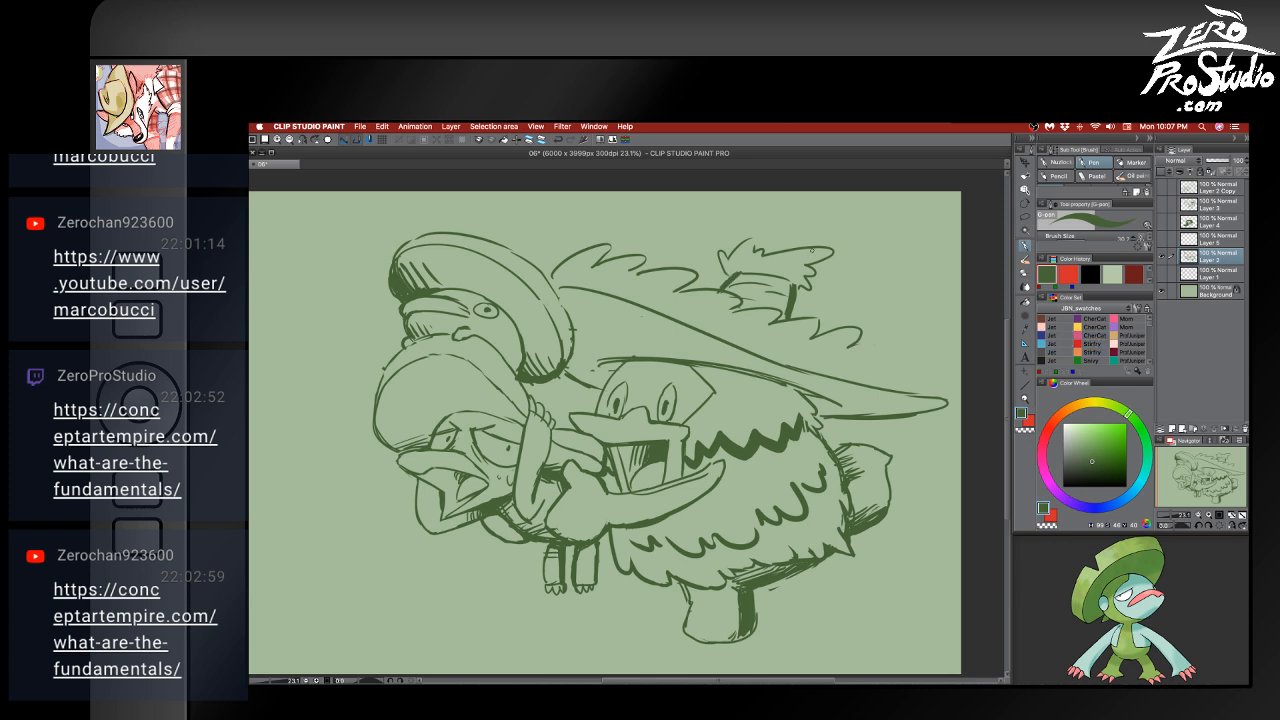
# - Erase the rear half of the leaf tuft on the hat stem and redraw it with larger pointed leaves
pyautogui.press('e')
pyautogui.moveTo(777, 242)
pyautogui.mouseDown()
pyautogui.moveTo(803, 251)
pyautogui.moveTo(747, 244)
pyautogui.moveTo(776, 220)
pyautogui.moveTo(846, 246)
pyautogui.moveTo(803, 287)
pyautogui.moveTo(865, 273)
pyautogui.moveTo(794, 298)
pyautogui.mouseUp()
pyautogui.press('b')
pyautogui.press('e')
pyautogui.press('b')
pyautogui.hotkey('ctrl', 'z')
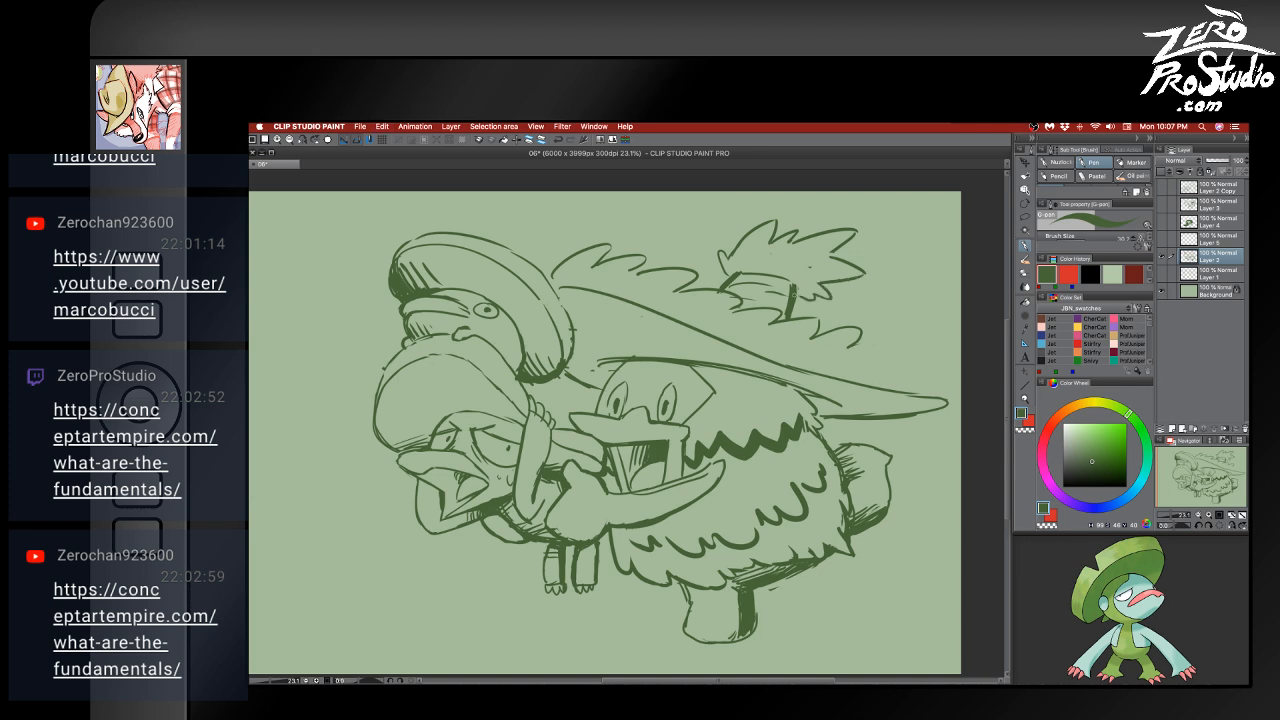
# - Redraw the front leaves of the hat stem's tuft and erase the stray marks around them
pyautogui.press('e')
pyautogui.moveTo(734, 255)
pyautogui.mouseDown()
pyautogui.moveTo(725, 278)
pyautogui.moveTo(723, 232)
pyautogui.mouseUp()
pyautogui.press('b')
pyautogui.press('super+z')
pyautogui.press('super+z')
pyautogui.press('e')
pyautogui.press('b')
pyautogui.press('e')
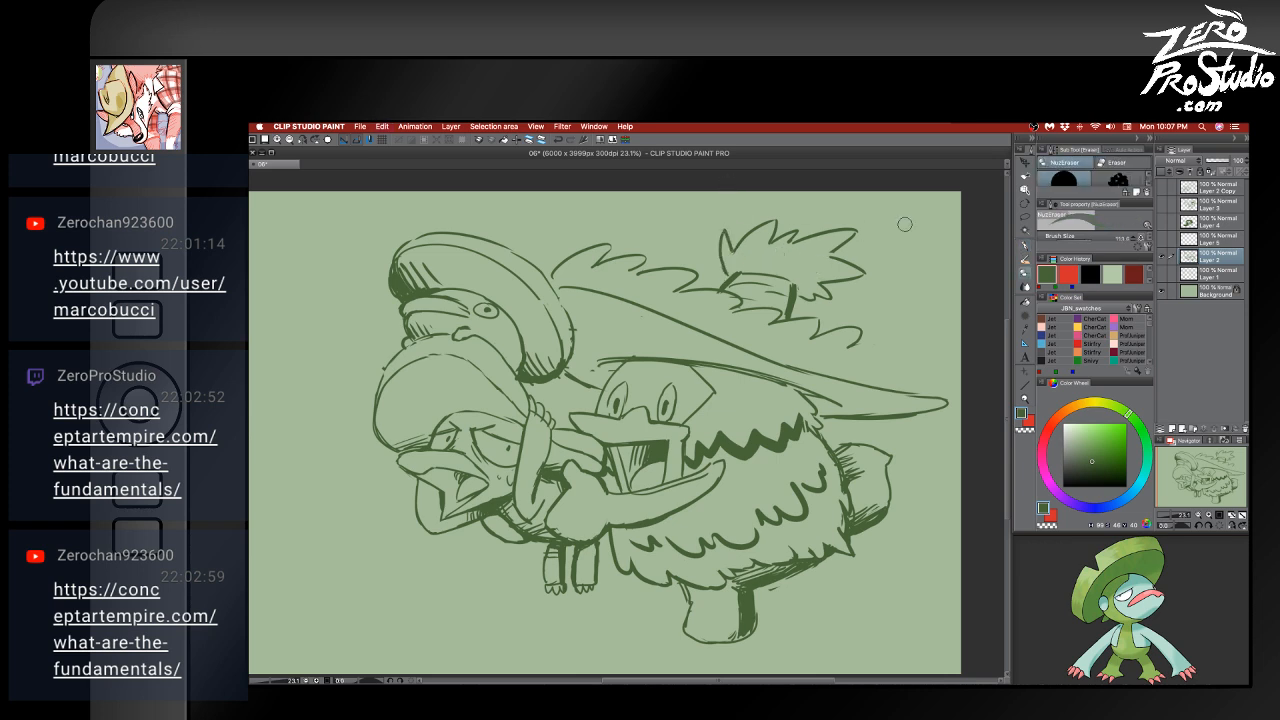
pyautogui.press('b')
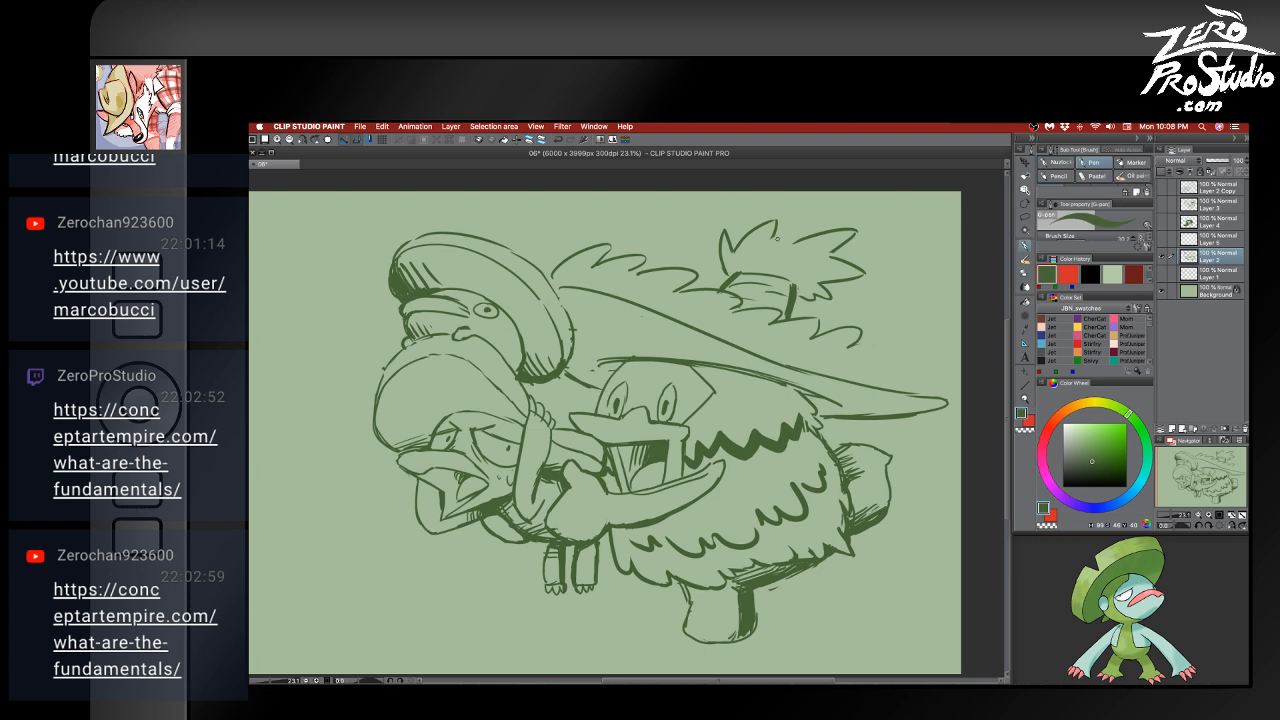
# - Replace the middle leaf of the hat stem's tuft with a taller pointed spike
pyautogui.press('super+z')
pyautogui.press('e')
pyautogui.moveTo(770, 228)
pyautogui.mouseDown()
pyautogui.moveTo(734, 249)
pyautogui.moveTo(780, 205)
pyautogui.moveTo(771, 239)
pyautogui.moveTo(734, 246)
pyautogui.moveTo(786, 205)
pyautogui.mouseUp()
pyautogui.press('b')
pyautogui.press('super+z')
pyautogui.press('super+z')
pyautogui.moveTo(786, 205)
pyautogui.mouseDown()
pyautogui.moveTo(784, 230)
pyautogui.moveTo(772, 227)
pyautogui.mouseUp()
pyautogui.hotkey('shift', 'space')
pyautogui.press('e')
pyautogui.press('b')
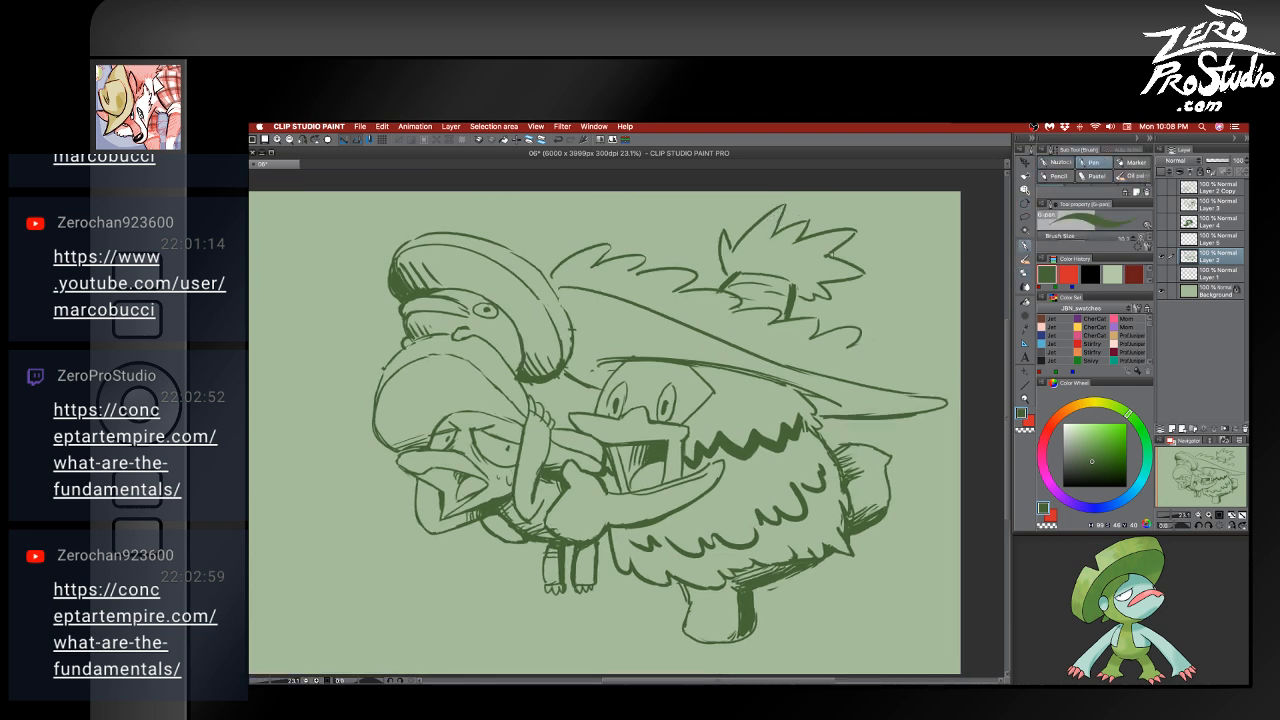
# - Clean up the hat stem's outline, shade its rear side, and add hatching at the base of the leaf tuft
pyautogui.press('e')
pyautogui.press('b')
pyautogui.press('e')
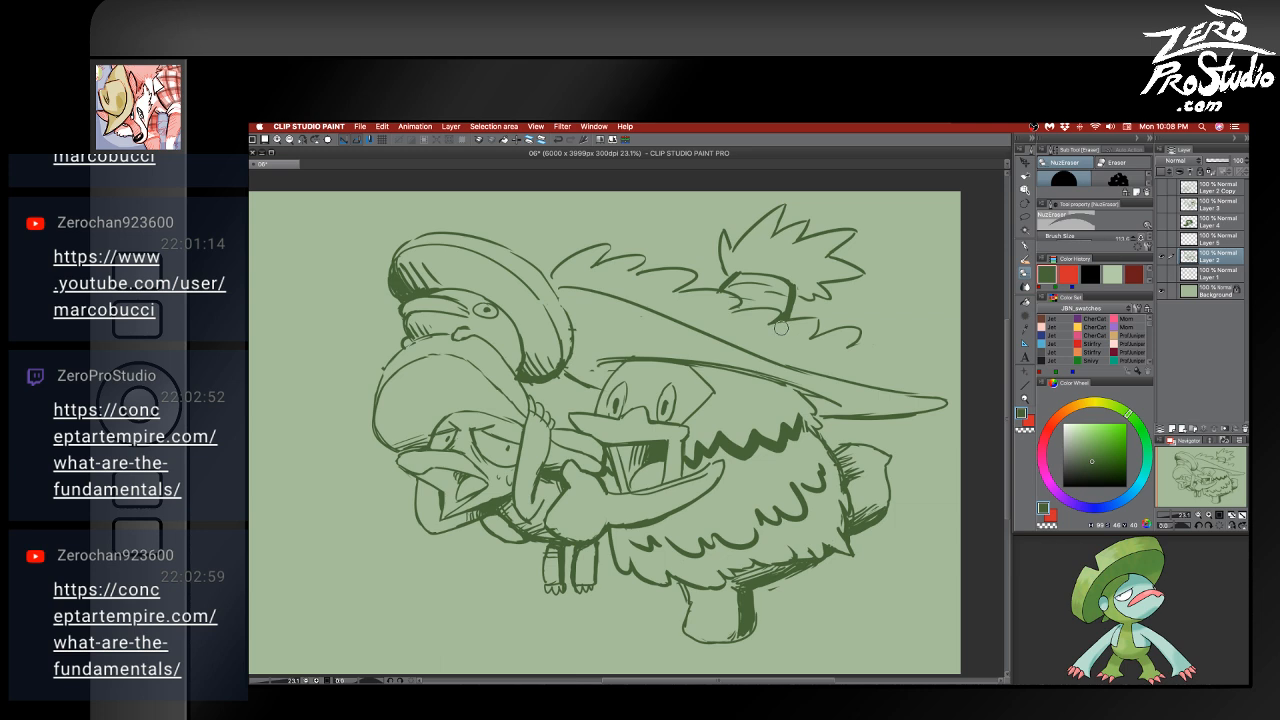
pyautogui.press('b')
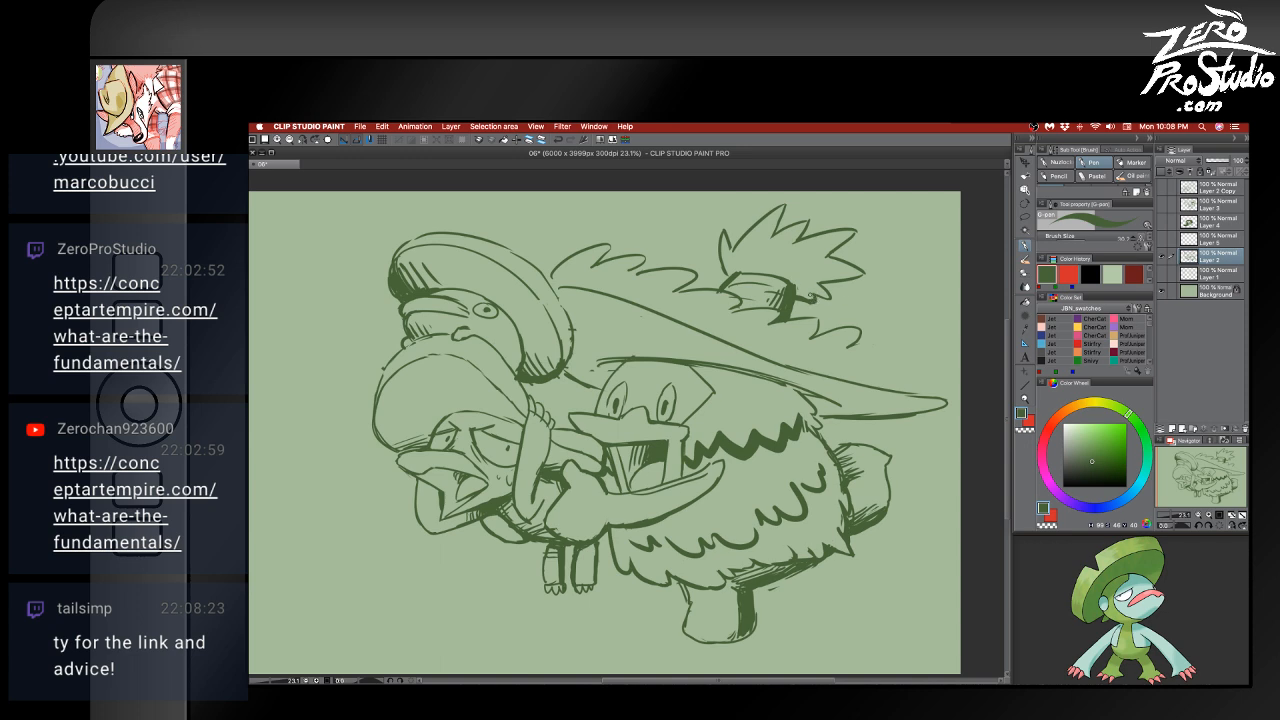
pyautogui.press('e')
pyautogui.press('b')
pyautogui.moveTo(790, 283); pyautogui.dragTo(809, 281)
pyautogui.press('super+z')
pyautogui.press('super+z')
pyautogui.moveTo(729, 258); pyautogui.dragTo(727, 274)
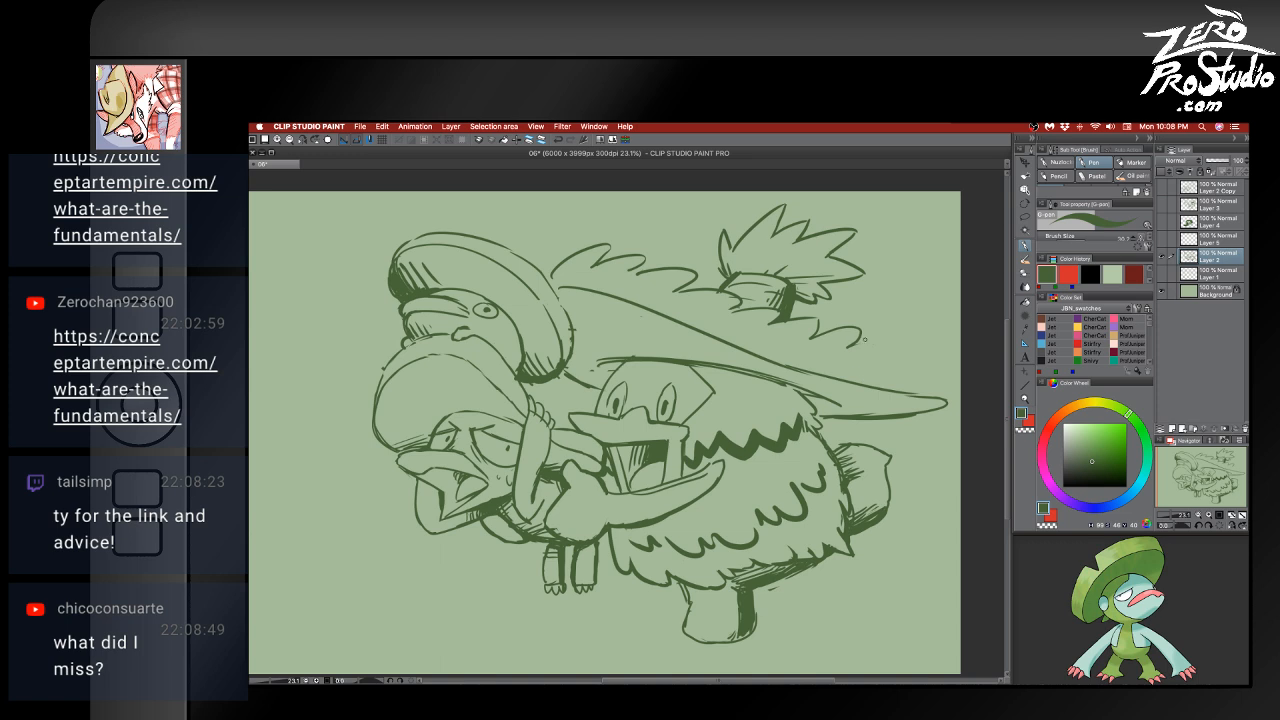
# - Extend the hat's jagged leafy edge to the rear tip of the brim and start shading the brim's underside there
pyautogui.moveTo(845, 333)
pyautogui.mouseDown()
pyautogui.moveTo(919, 352)
pyautogui.moveTo(916, 366)
pyautogui.moveTo(949, 374)
pyautogui.moveTo(941, 389)
pyautogui.moveTo(947, 367)
pyautogui.moveTo(946, 398)
pyautogui.mouseUp()
pyautogui.moveTo(940, 354)
pyautogui.mouseDown()
pyautogui.moveTo(952, 402)
pyautogui.moveTo(903, 417)
pyautogui.moveTo(820, 408)
pyautogui.moveTo(830, 413)
pyautogui.mouseUp()
pyautogui.press('super+z')
pyautogui.press('super+z')
pyautogui.moveTo(808, 395)
pyautogui.mouseDown()
pyautogui.moveTo(844, 413)
pyautogui.moveTo(885, 411)
pyautogui.mouseUp()
pyautogui.moveTo(860, 398); pyautogui.dragTo(930, 405)
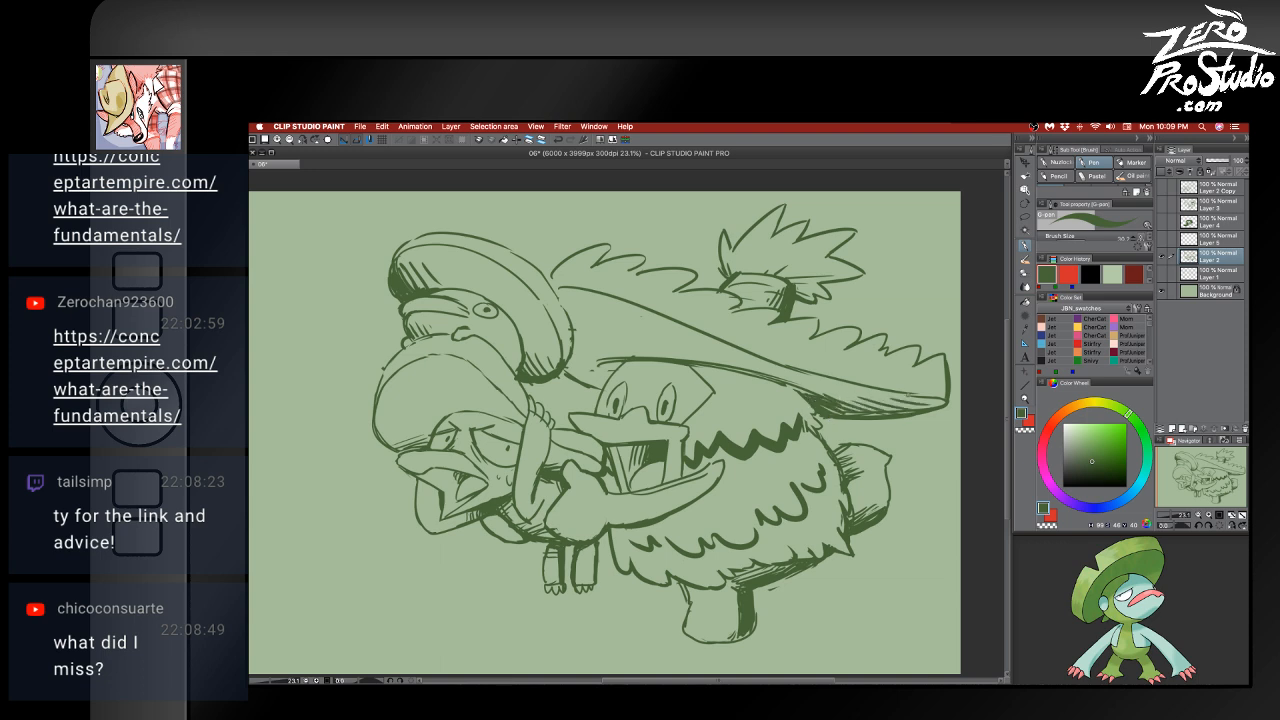
# - Hatch long shadow strokes along the underside of the hat brim's rear tip
pyautogui.moveTo(820, 386); pyautogui.dragTo(890, 410)
pyautogui.press('super+z')
pyautogui.moveTo(880, 399); pyautogui.dragTo(935, 399)
pyautogui.moveTo(809, 373); pyautogui.dragTo(915, 392)
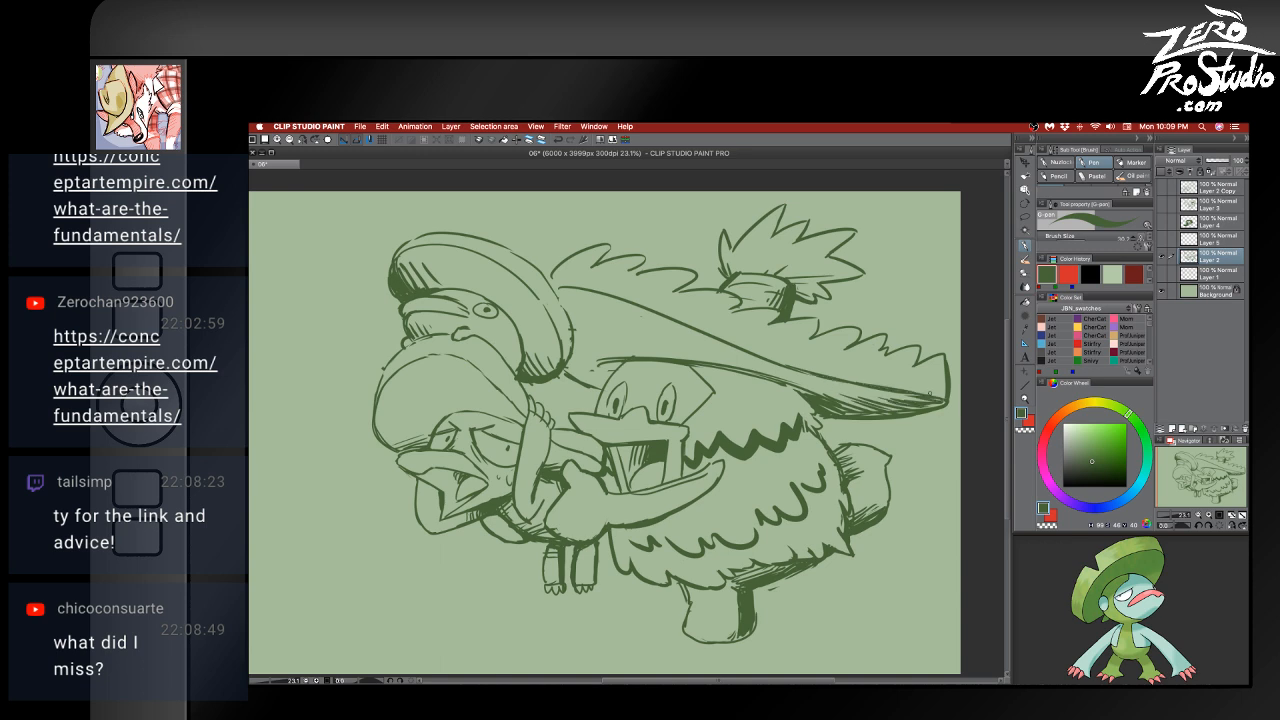
pyautogui.press('super+z')
pyautogui.moveTo(793, 369); pyautogui.dragTo(930, 397)
pyautogui.press('super+z')
pyautogui.moveTo(910, 393); pyautogui.dragTo(945, 405)
pyautogui.moveTo(826, 386); pyautogui.dragTo(918, 400)
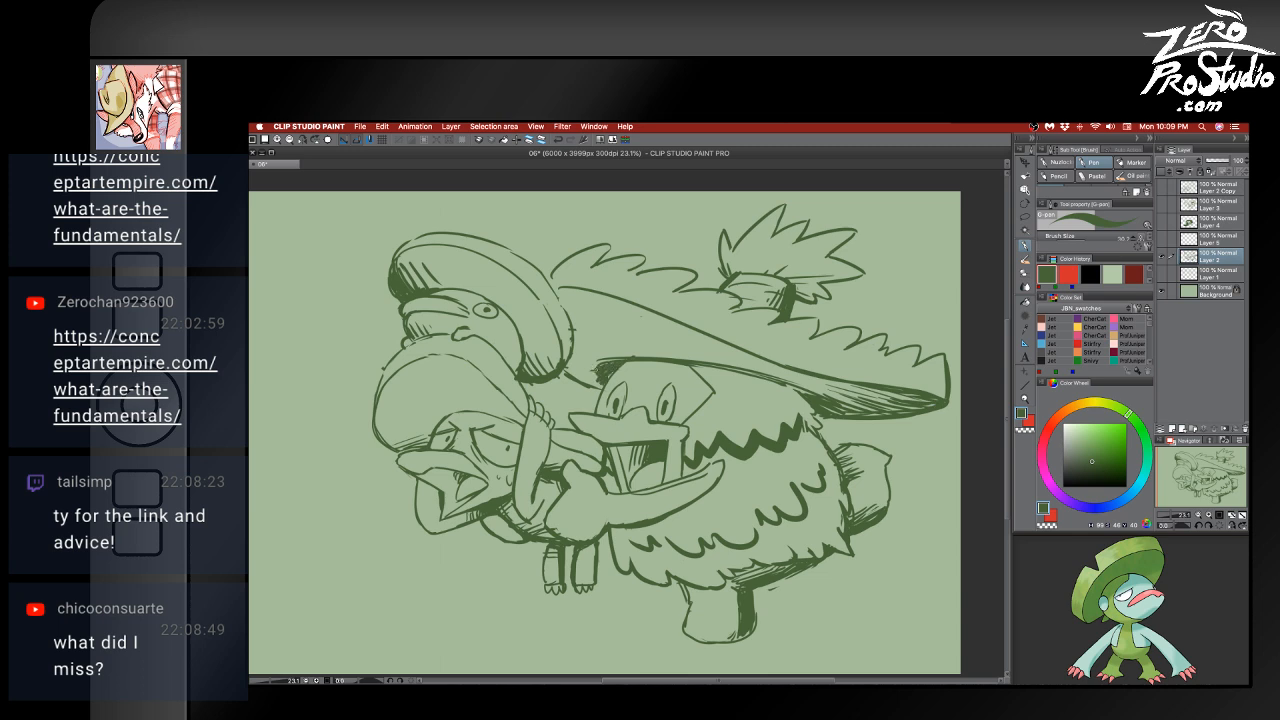
# - Hatch the underside of the hat brim between Lotad's lily pad and the top of Ludicolo's head
pyautogui.moveTo(592, 383); pyautogui.dragTo(604, 387)
pyautogui.moveTo(581, 378); pyautogui.dragTo(598, 381)
pyautogui.moveTo(569, 374); pyautogui.dragTo(596, 369)
pyautogui.moveTo(572, 365); pyautogui.dragTo(610, 354)
pyautogui.moveTo(586, 357); pyautogui.dragTo(666, 346)
pyautogui.moveTo(636, 346); pyautogui.dragTo(678, 350)
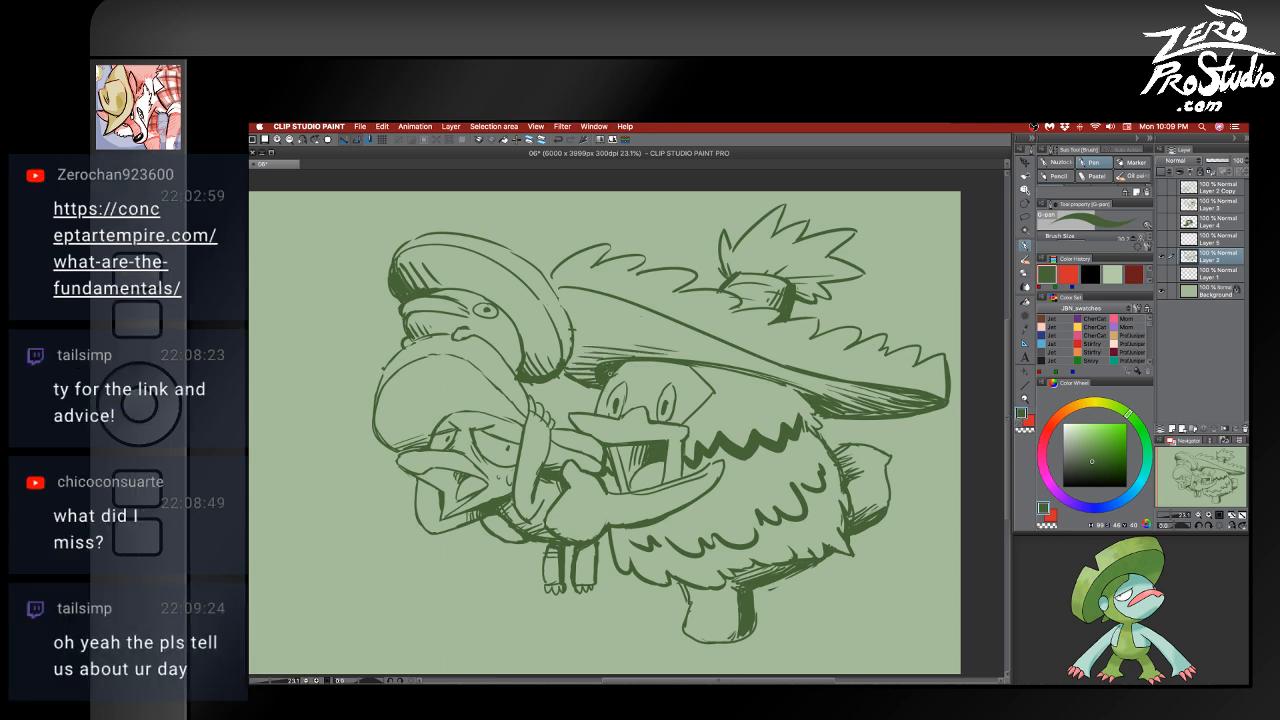
# - Add shadow strokes beneath the hat brim where it meets Ludicolo's upper back
pyautogui.click(642, 317)
pyautogui.moveTo(793, 388); pyautogui.dragTo(815, 401)
pyautogui.moveTo(741, 371); pyautogui.dragTo(801, 390)
pyautogui.press('super+z')
pyautogui.press('super+z')
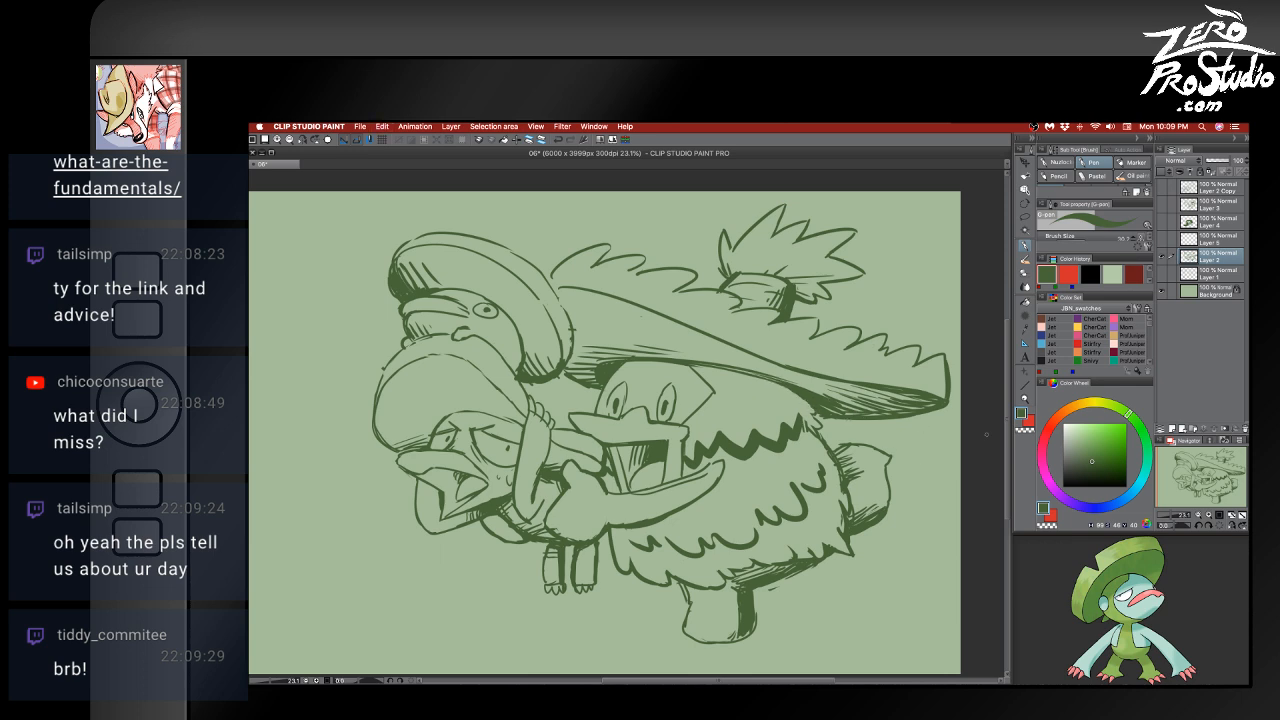
# - Erase and redraw the ragged feather outline along Ludicolo's upper back below the hat brim
pyautogui.press('e')
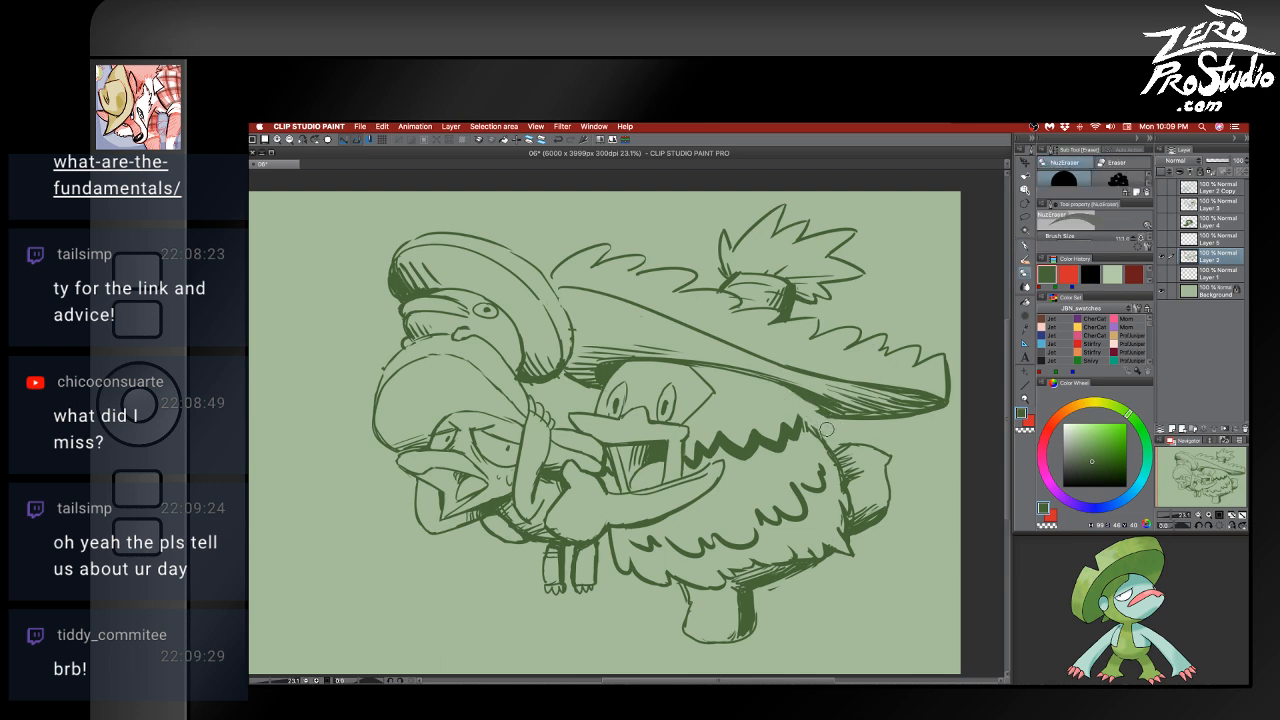
pyautogui.press('p')
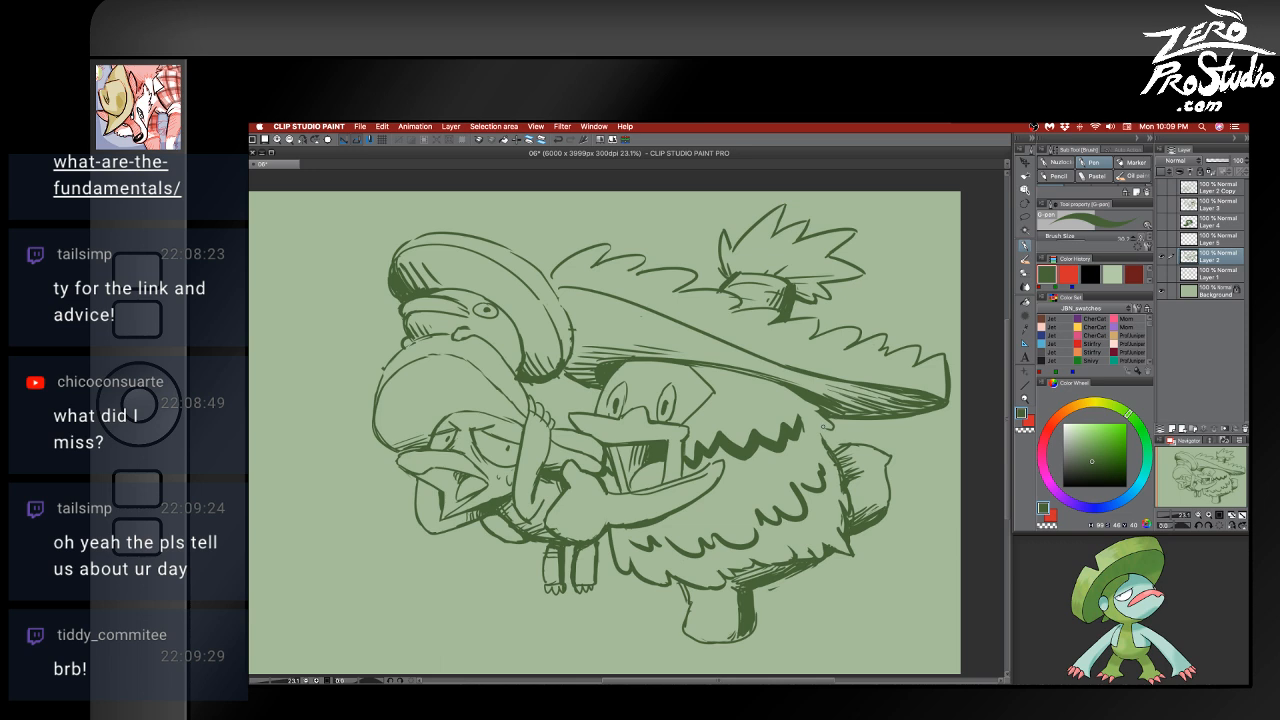
pyautogui.press('e')
pyautogui.moveTo(822, 438); pyautogui.dragTo(830, 456)
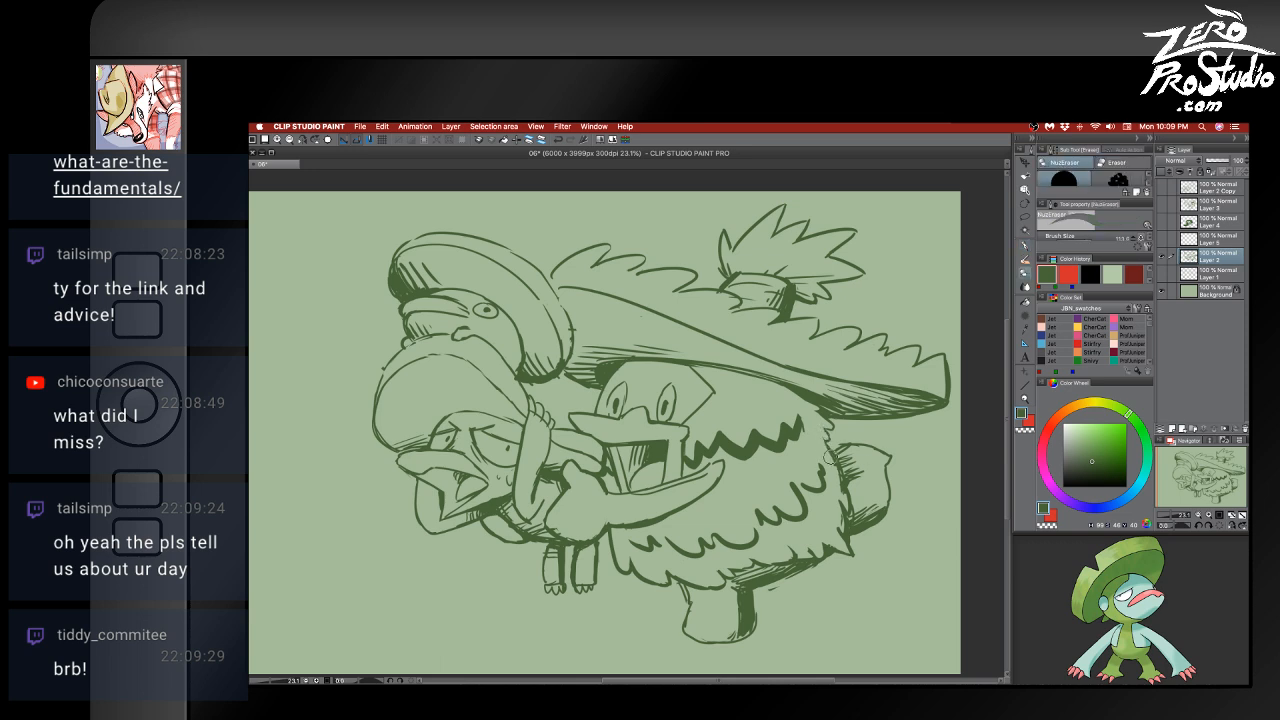
pyautogui.press('p')
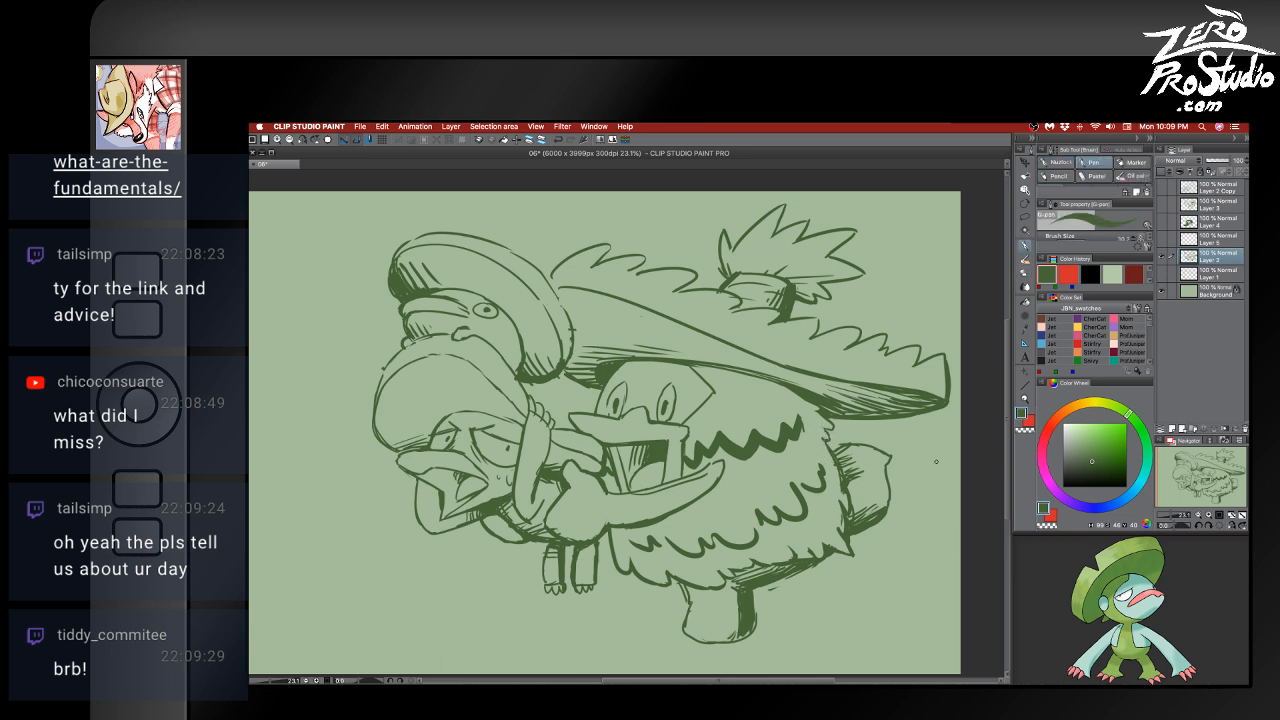
pyautogui.press('e')
pyautogui.moveTo(826, 454)
pyautogui.mouseDown()
pyautogui.moveTo(836, 482)
pyautogui.moveTo(826, 462)
pyautogui.mouseUp()
pyautogui.press('p')
pyautogui.press('super+z')
# - Rework the feather fringe below Ludicolo's arm and the scalloped feather row across the middle of its body
pyautogui.press('e')
pyautogui.moveTo(612, 530); pyautogui.dragTo(607, 545)
pyautogui.press('p')
pyautogui.press('e')
pyautogui.press('p')
pyautogui.press('e')
pyautogui.moveTo(755, 512); pyautogui.dragTo(756, 524)
pyautogui.press('p')
pyautogui.press('e')
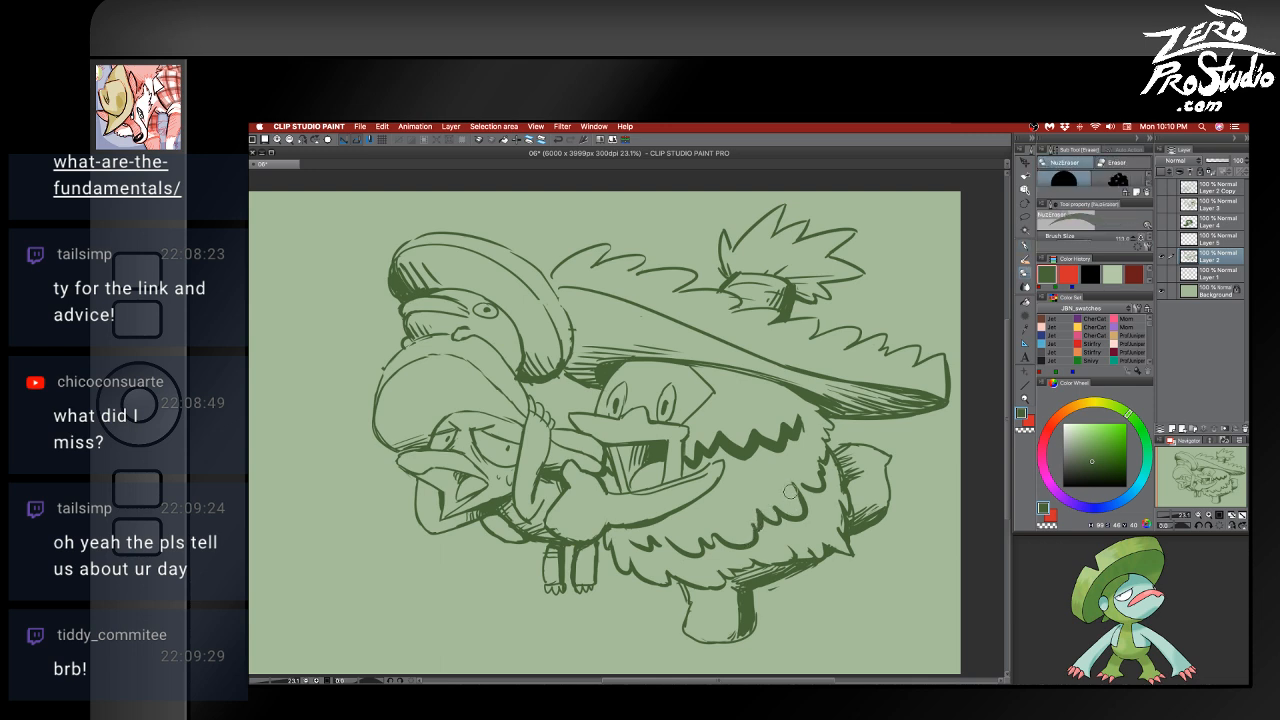
# - Redraw the rear end of the inner feather row on Ludicolo's body with pointed scallops
pyautogui.press('p')
pyautogui.press('e')
pyautogui.moveTo(797, 475); pyautogui.dragTo(806, 500)
pyautogui.press('p')
pyautogui.press('e')
pyautogui.press('p')
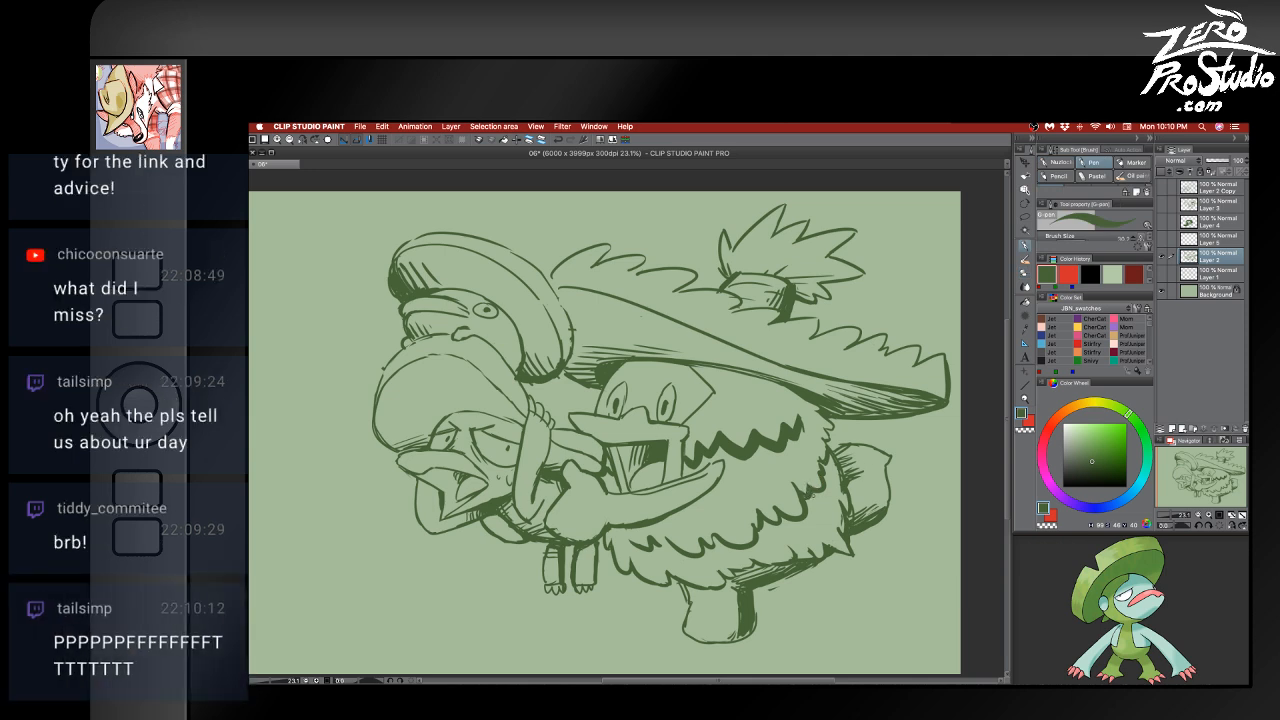
pyautogui.moveTo(801, 494); pyautogui.dragTo(796, 486)
# - Erase the lower front fringe of Ludicolo's body and redraw it with longer, pointed feathers reaching the front leg
pyautogui.press('e')
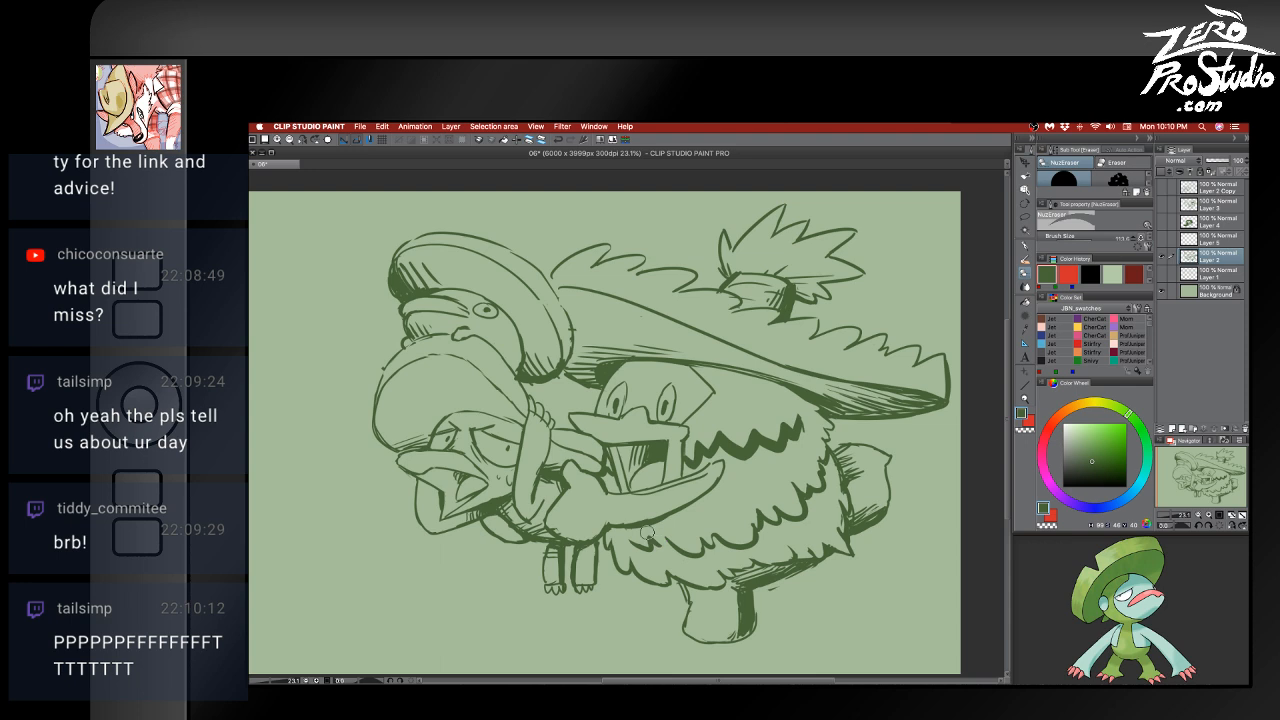
pyautogui.press('p')
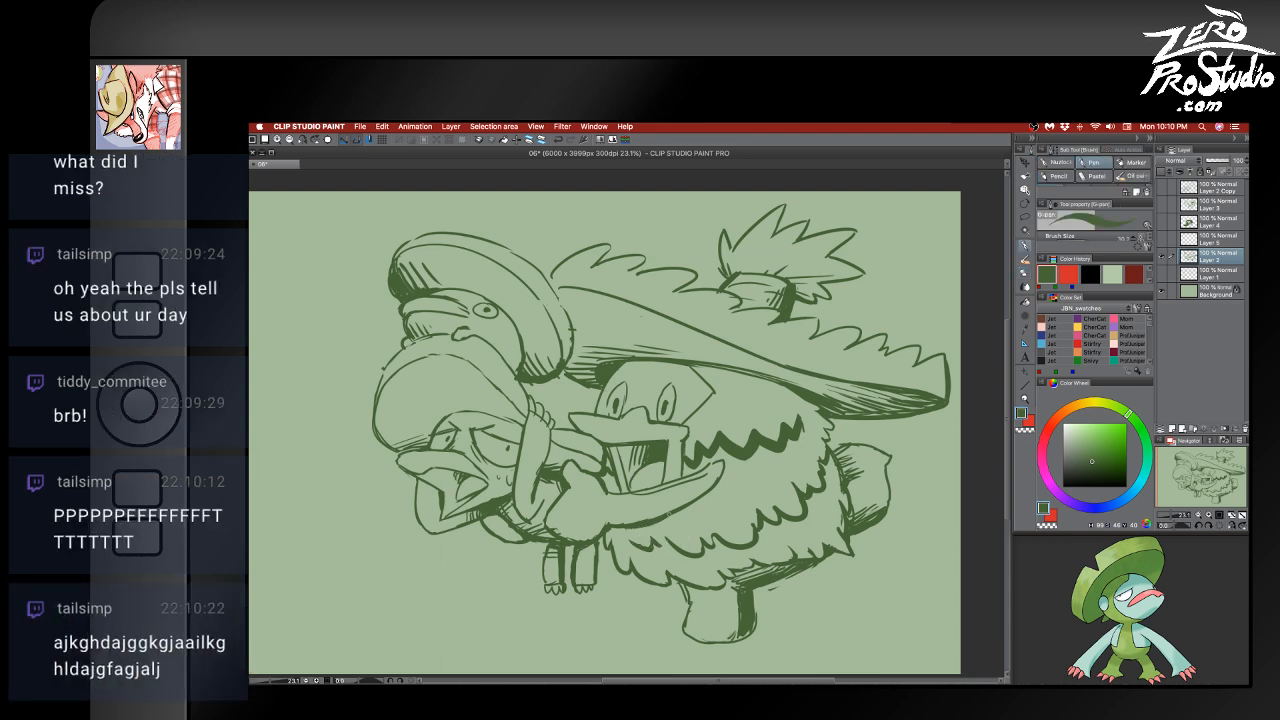
pyautogui.press('e')
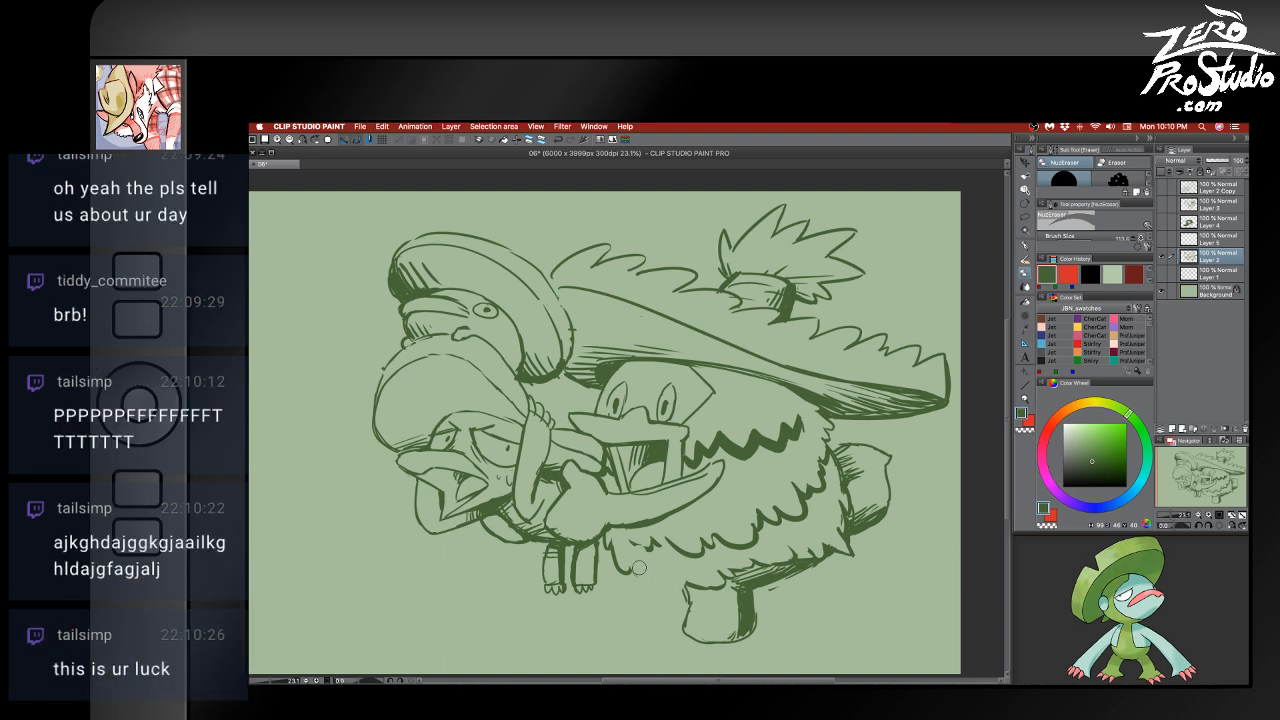
pyautogui.press('p')
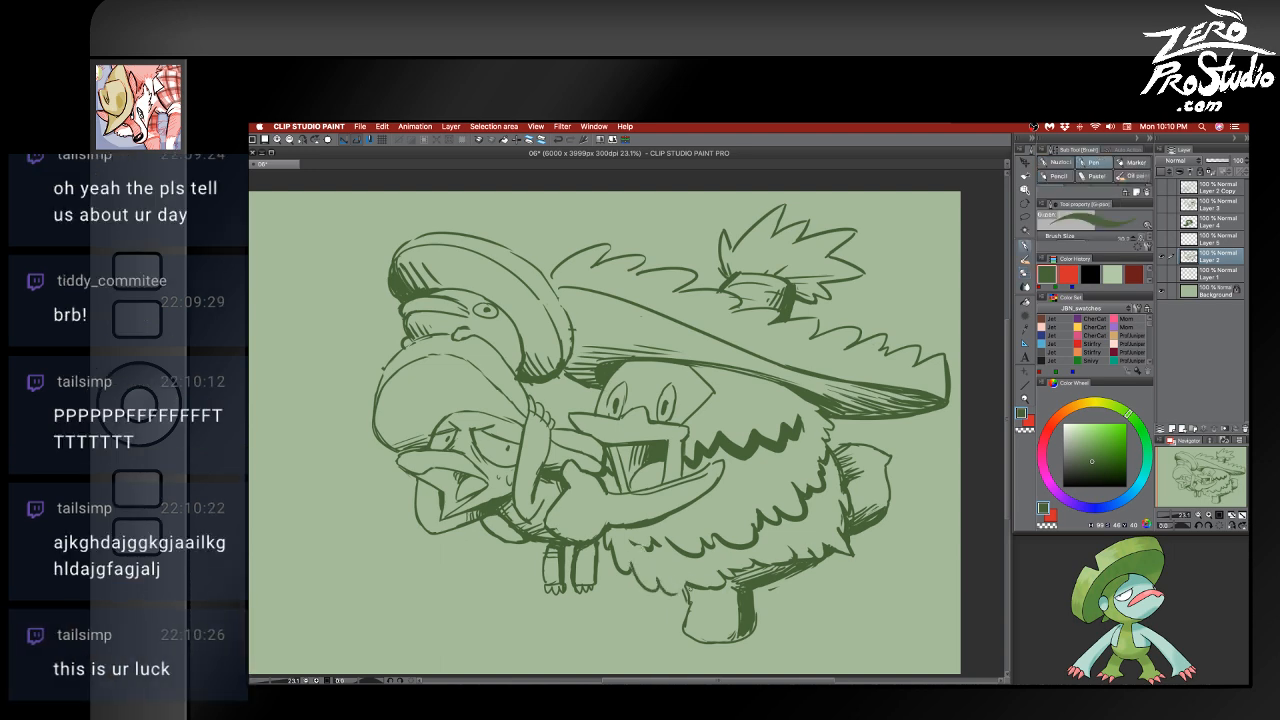
pyautogui.press('super+z')
pyautogui.moveTo(657, 582)
pyautogui.mouseDown()
pyautogui.moveTo(683, 602)
pyautogui.moveTo(689, 585)
pyautogui.moveTo(686, 630)
pyautogui.mouseUp()
pyautogui.press('super+z')
pyautogui.press('super+z')
# - Hatch the shadow cast by the feathers across the upper part of Ludicolo's front leg
pyautogui.moveTo(715, 587); pyautogui.dragTo(737, 595)
pyautogui.moveTo(686, 587)
pyautogui.mouseDown()
pyautogui.moveTo(734, 596)
pyautogui.moveTo(764, 572)
pyautogui.moveTo(726, 597)
pyautogui.moveTo(736, 634)
pyautogui.mouseUp()
pyautogui.moveTo(722, 601); pyautogui.dragTo(727, 634)
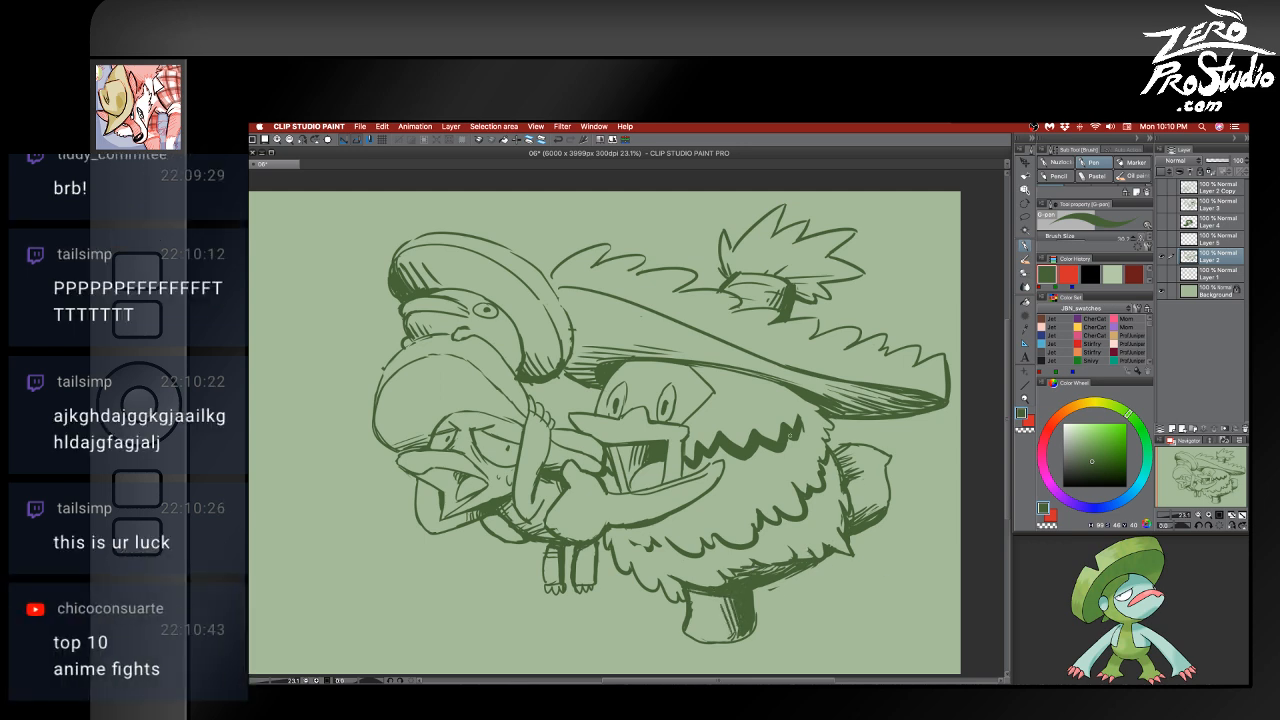
pyautogui.press('e')
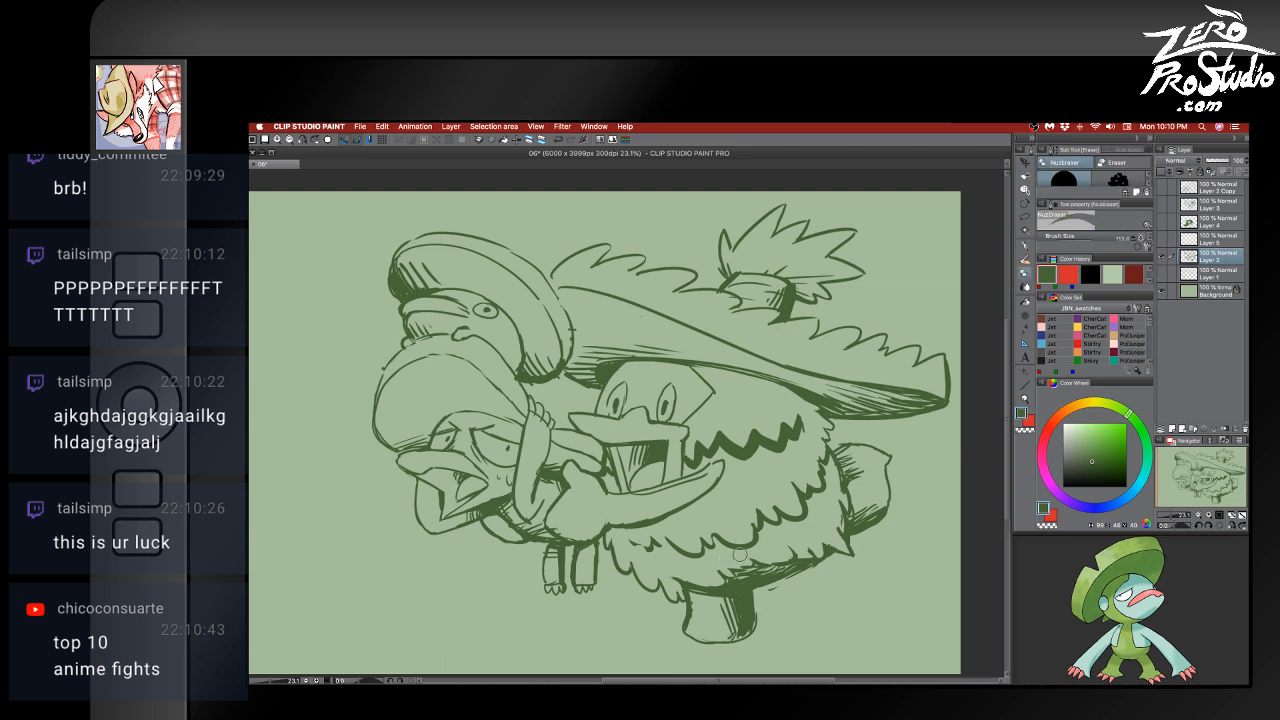
# - Erase the lower rear edge of Ludicolo's feather fringe between the front leg and the rear corner of the body
pyautogui.press('p')
pyautogui.moveTo(637, 542); pyautogui.dragTo(653, 551)
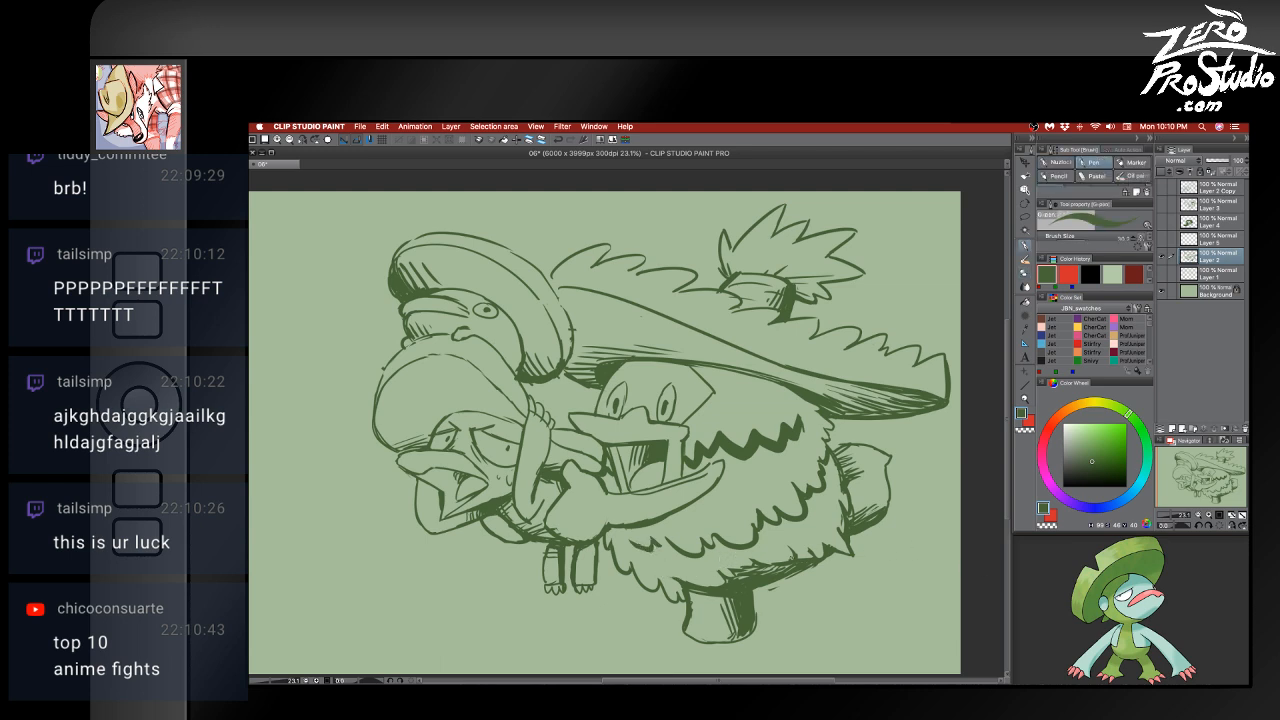
pyautogui.press('e')
pyautogui.moveTo(762, 572)
pyautogui.mouseDown()
pyautogui.moveTo(805, 556)
pyautogui.moveTo(798, 565)
pyautogui.mouseUp()
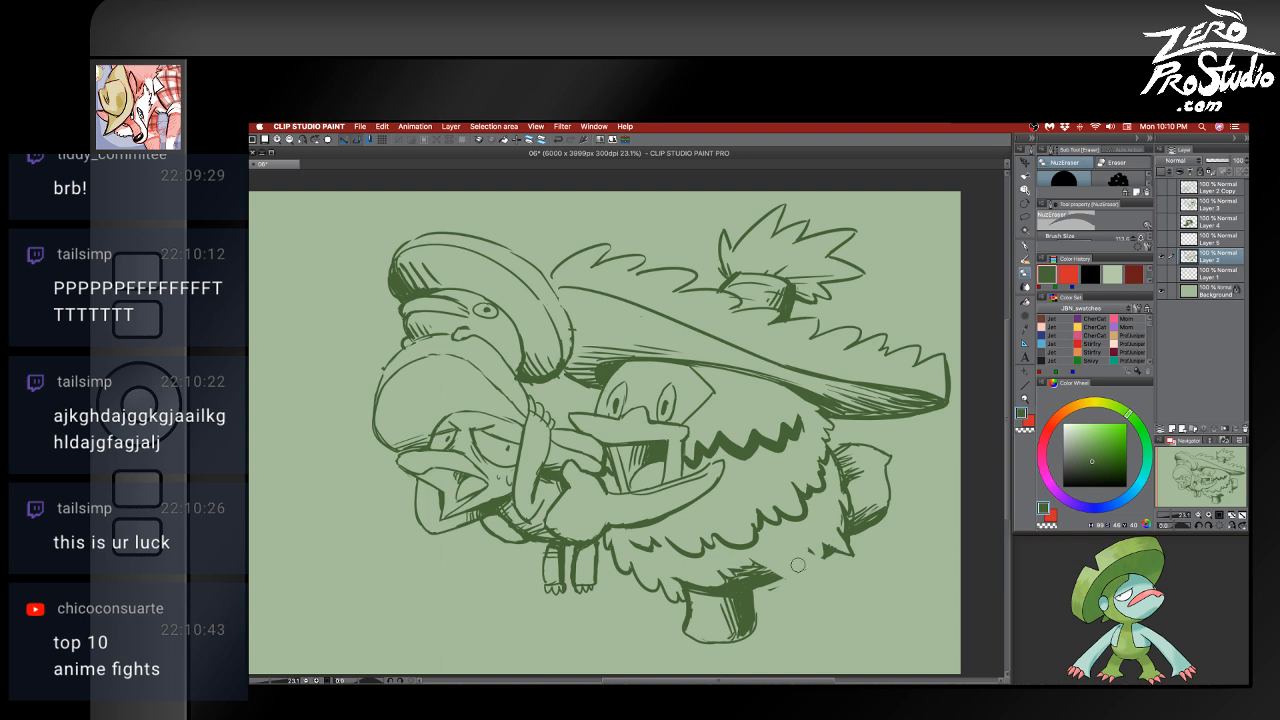
pyautogui.press('p')
pyautogui.press('e')
pyautogui.moveTo(718, 569)
pyautogui.mouseDown()
pyautogui.moveTo(744, 578)
pyautogui.moveTo(756, 564)
pyautogui.moveTo(820, 563)
pyautogui.mouseUp()
# - Redraw the lower rear fringe of Ludicolo's body as short, pointed feather scallops running from the front leg to the back
pyautogui.press('p')
pyautogui.press('e')
pyautogui.press('p')
pyautogui.press('super+z')
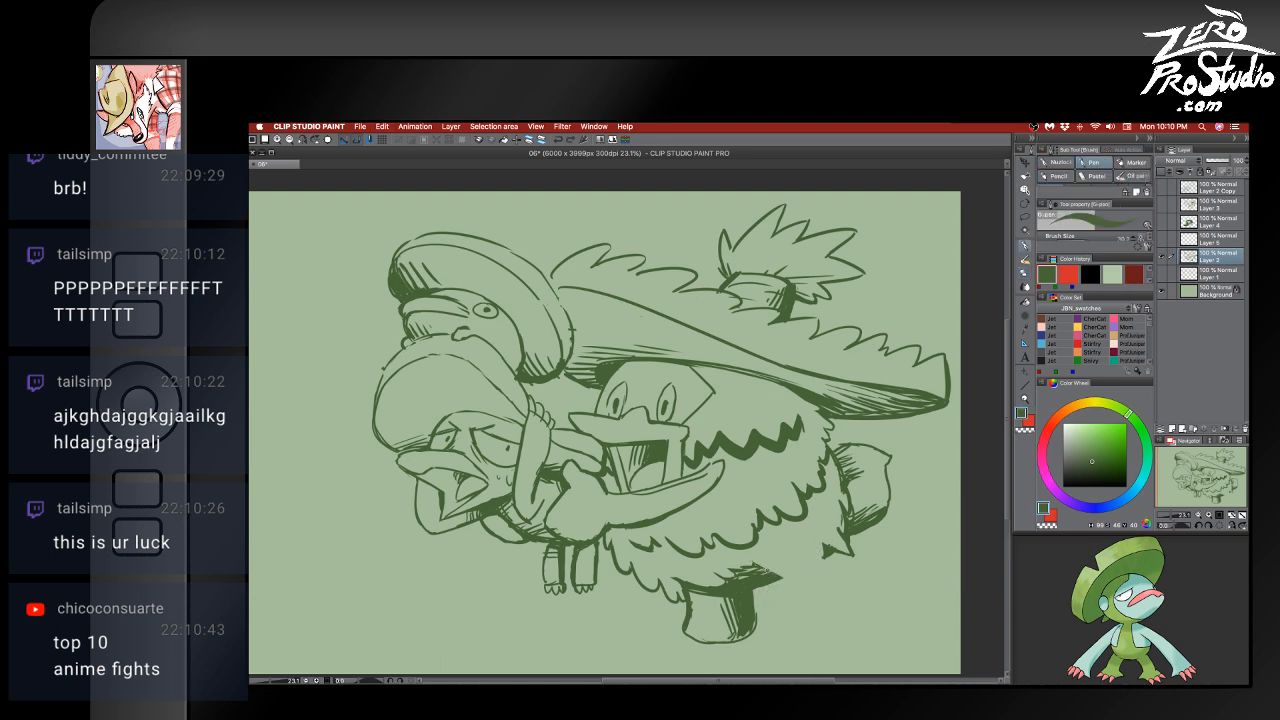
pyautogui.moveTo(763, 577)
pyautogui.mouseDown()
pyautogui.moveTo(828, 574)
pyautogui.moveTo(814, 561)
pyautogui.moveTo(851, 556)
pyautogui.moveTo(842, 566)
pyautogui.moveTo(852, 550)
pyautogui.moveTo(780, 582)
pyautogui.mouseUp()
pyautogui.press('super+z')
pyautogui.press('e')
pyautogui.press('p')
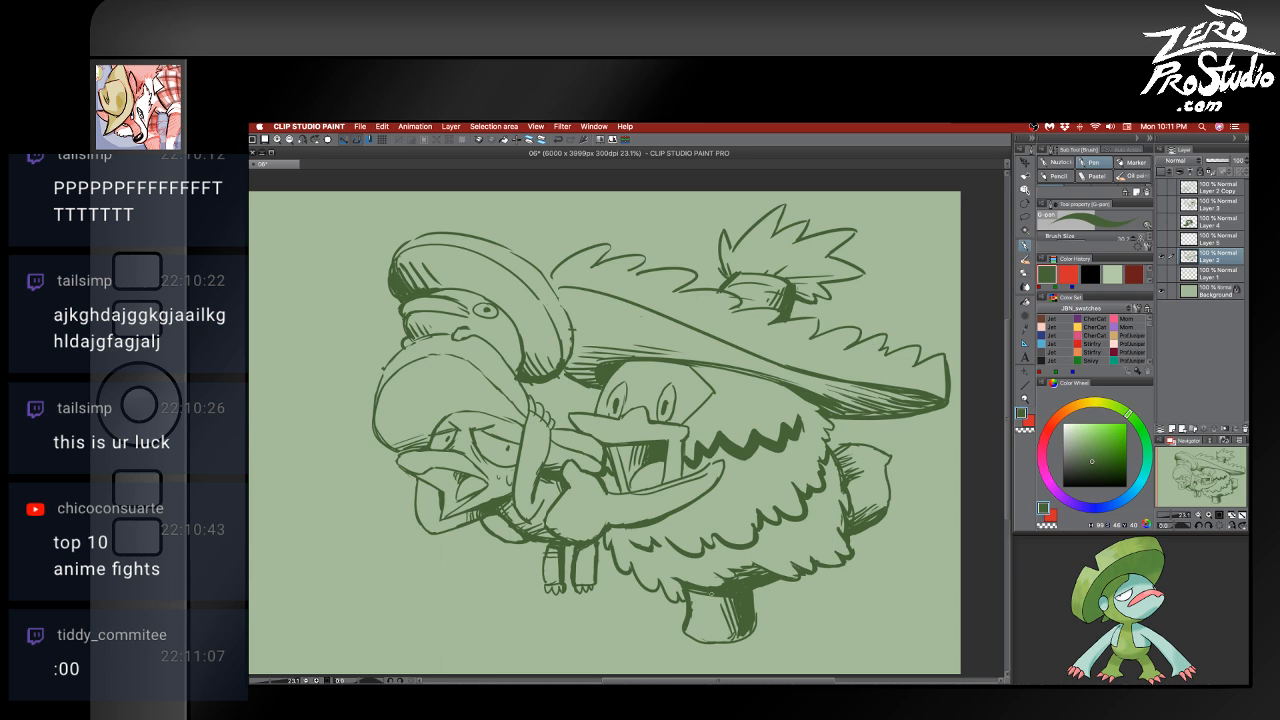
pyautogui.press('e')
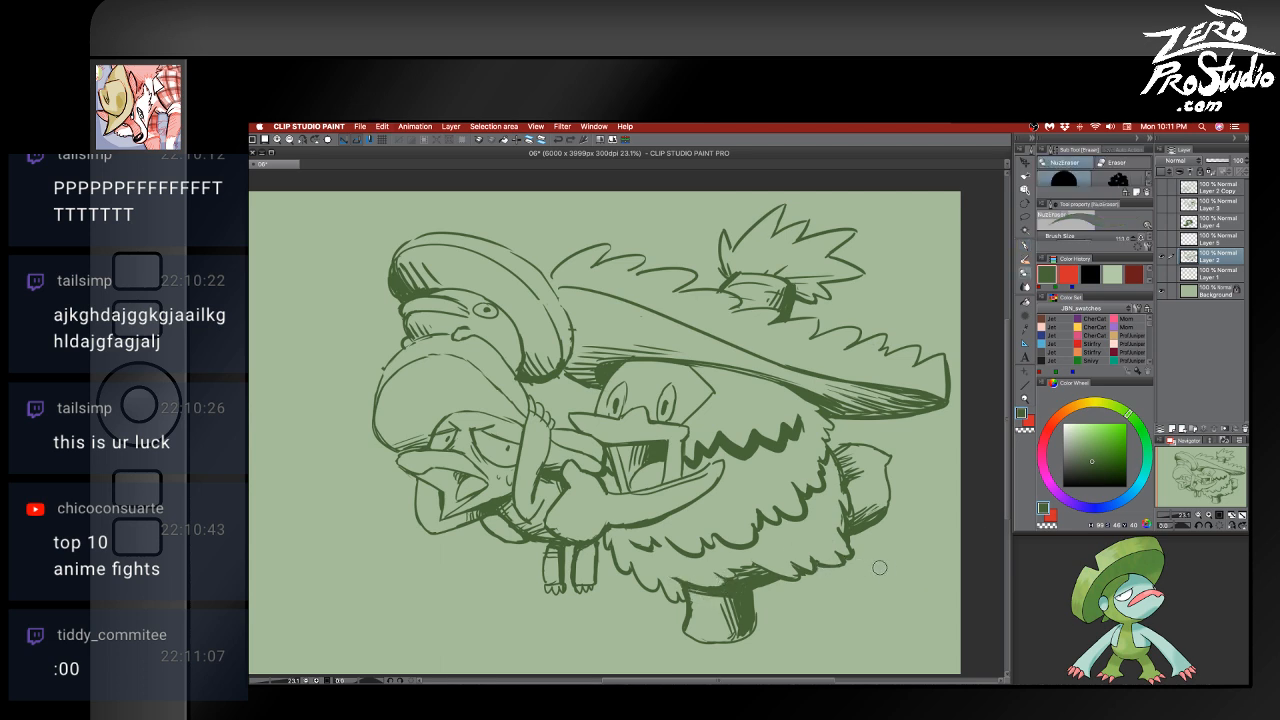
pyautogui.press('p')
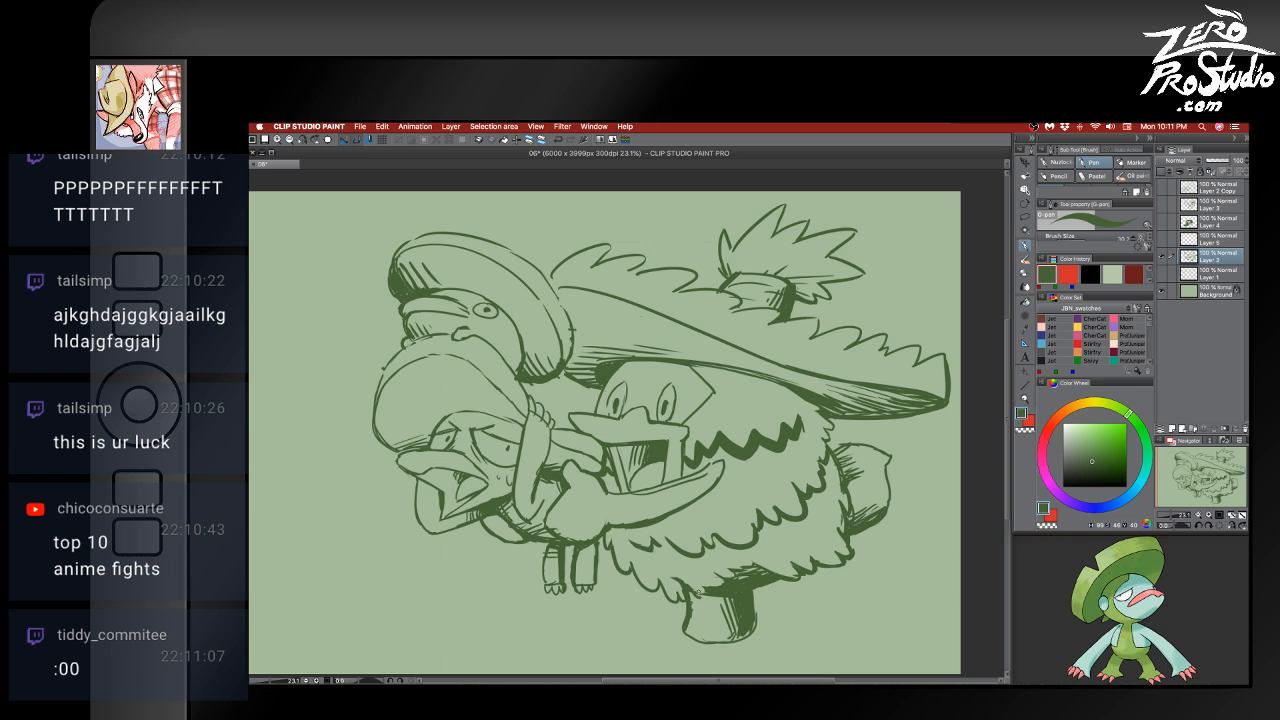
# - Touch up the feather shadow on Ludicolo's front leg and darken the shadow where the rear leg meets the body
pyautogui.moveTo(699, 592); pyautogui.dragTo(726, 576)
pyautogui.press('e')
pyautogui.press('p')
pyautogui.press('e')
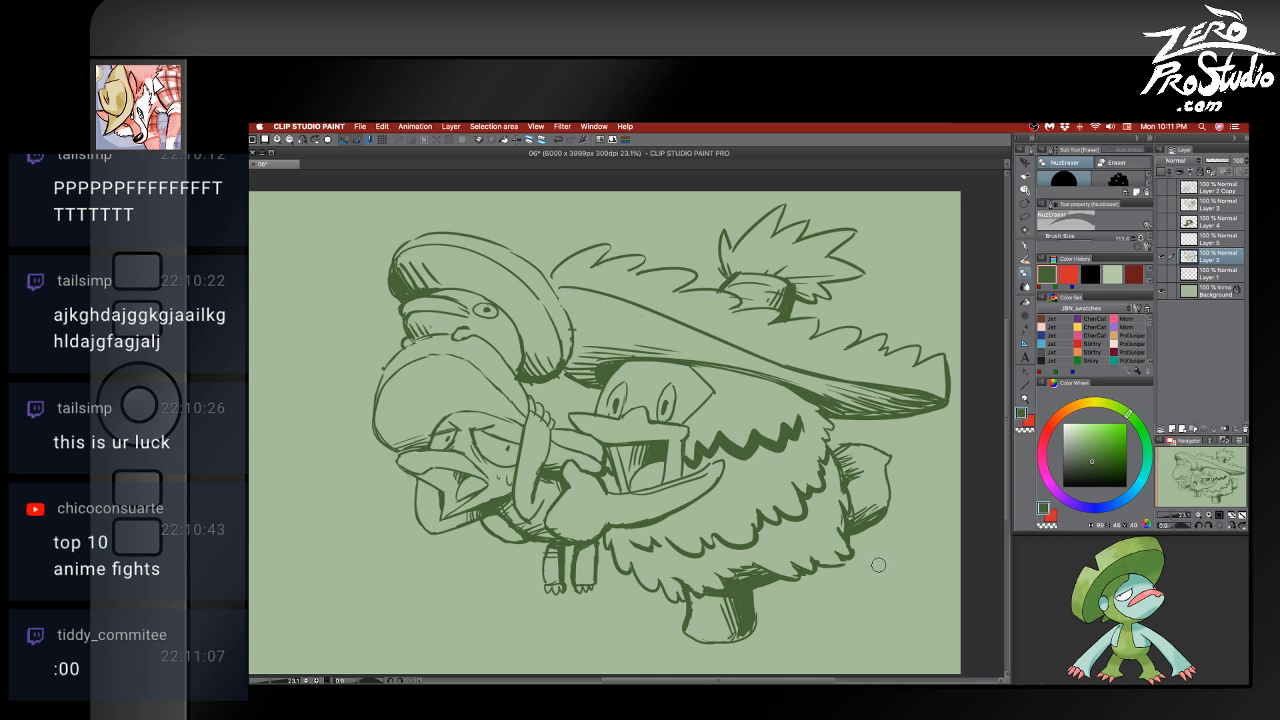
pyautogui.press('p')
pyautogui.moveTo(846, 447); pyautogui.dragTo(845, 489)
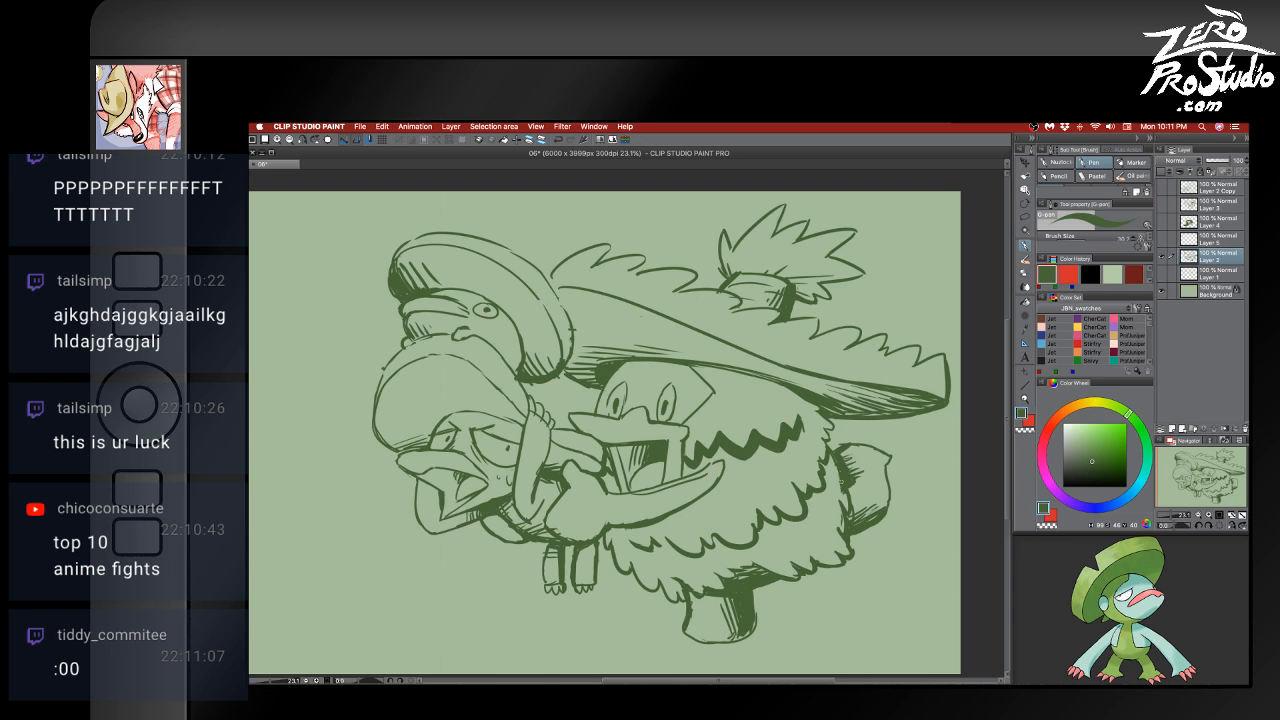
pyautogui.press('e')
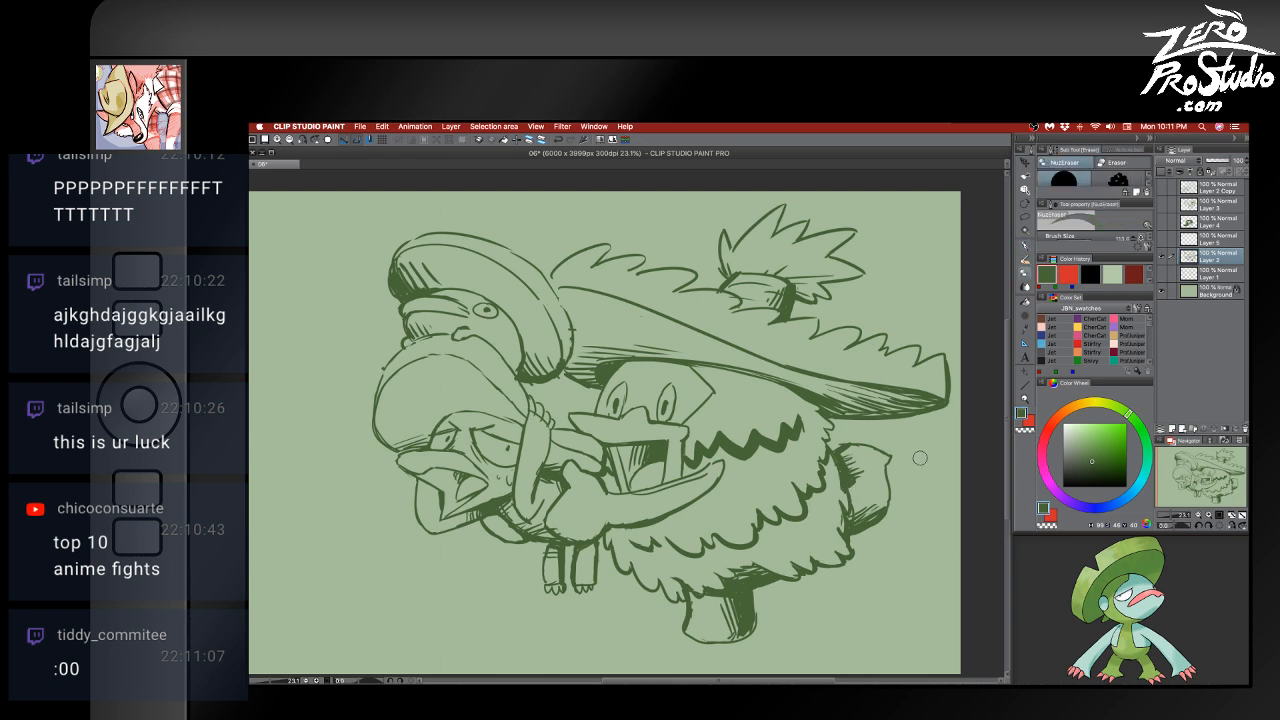
pyautogui.press('p')
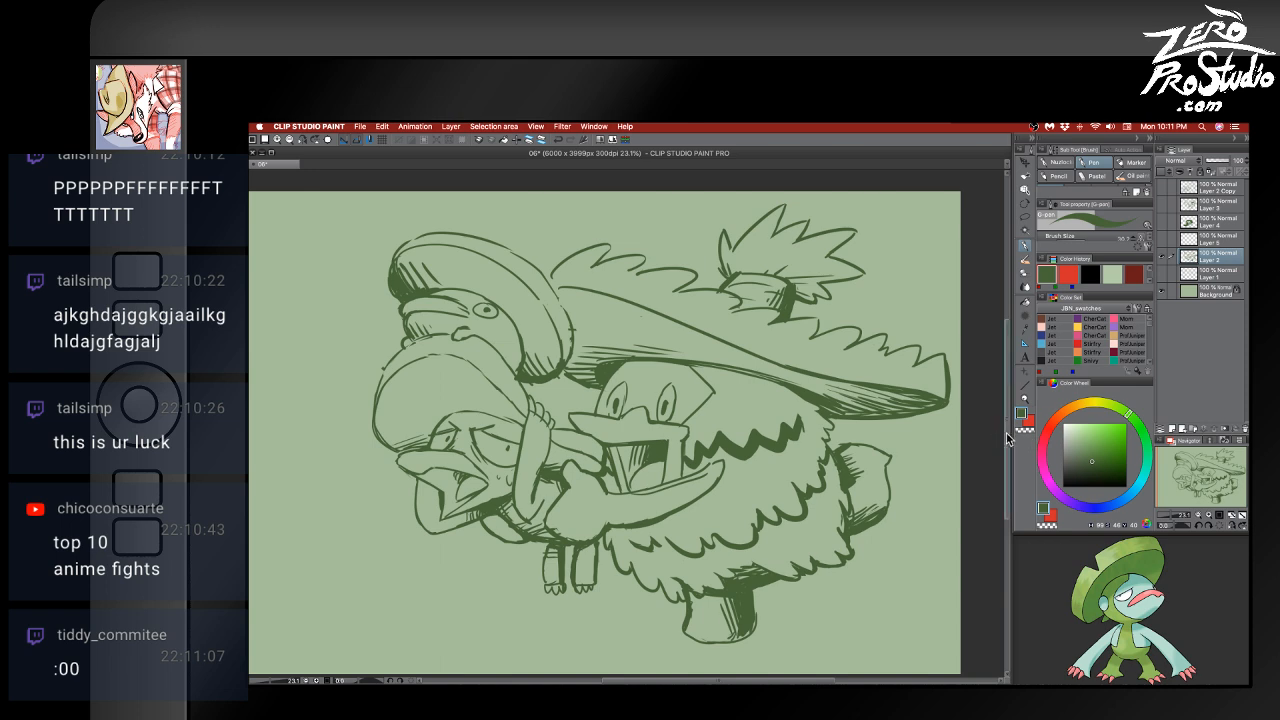
pyautogui.press('e')
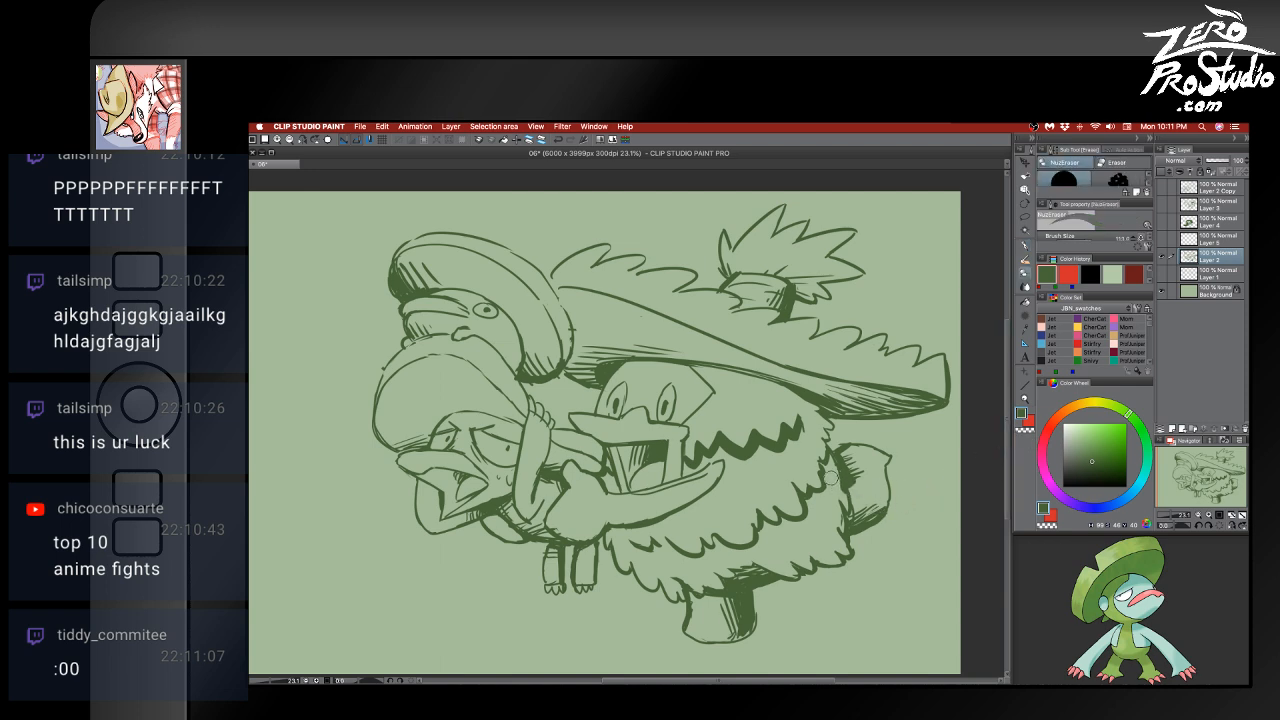
pyautogui.press('p')
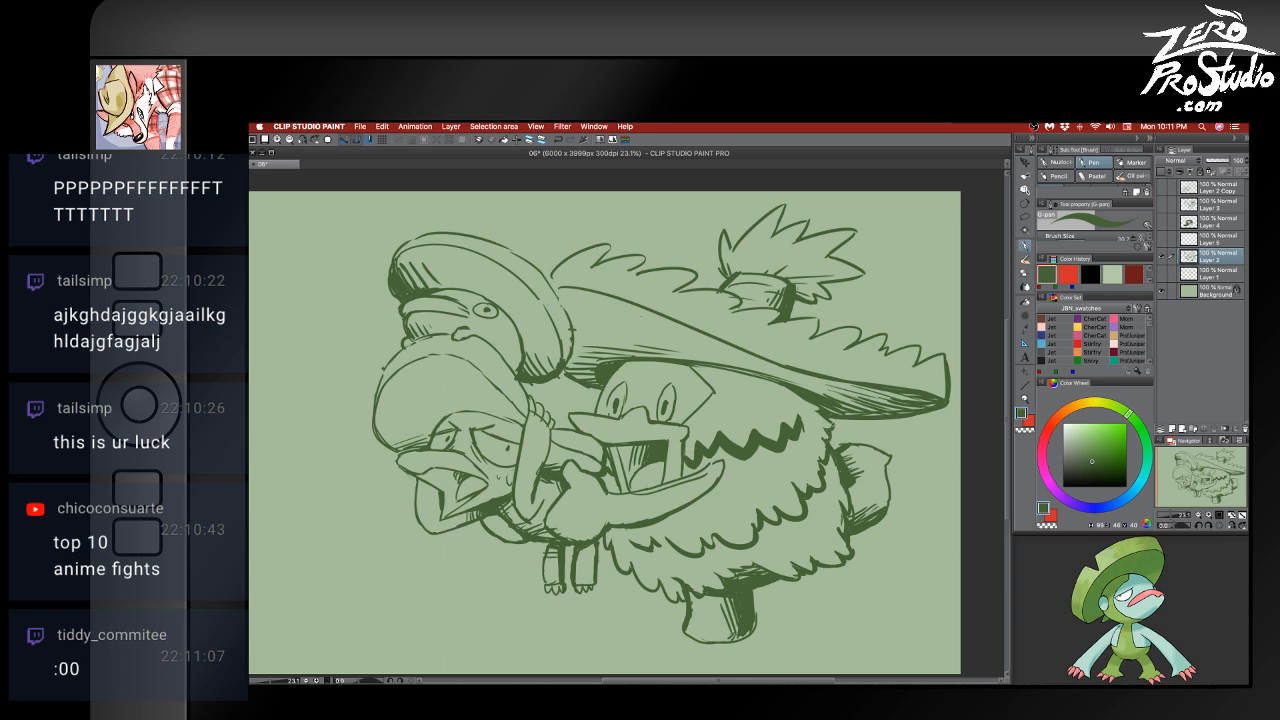
# - Deepen the shadows beneath Ludicolo's hat brim and along the lower edge of the uppermost character's cap
pyautogui.moveTo(826, 414); pyautogui.dragTo(834, 426)
pyautogui.moveTo(860, 413); pyautogui.dragTo(836, 414)
pyautogui.moveTo(602, 383); pyautogui.dragTo(570, 368)
pyautogui.press('super+z')
pyautogui.moveTo(516, 381); pyautogui.dragTo(538, 386)
# - Add short crease lines across the back rim of the uppermost character's cap, undoing the unwanted strokes
pyautogui.moveTo(562, 314); pyautogui.dragTo(559, 330)
pyautogui.moveTo(561, 366); pyautogui.dragTo(553, 345)
pyautogui.press('super+z')
pyautogui.press('super+z')
pyautogui.moveTo(559, 355); pyautogui.dragTo(555, 337)
pyautogui.press('super+z')
pyautogui.press('super+z')
pyautogui.press('super+z')
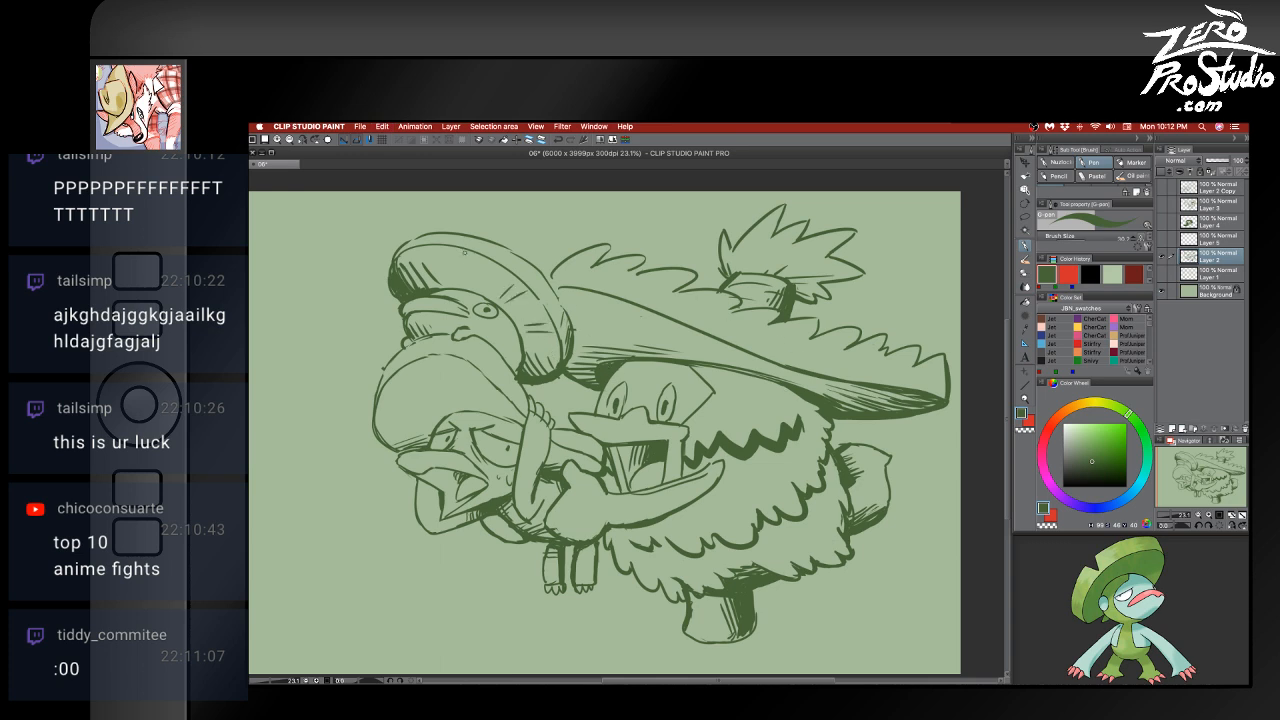
# - Draw thin radial vein lines across the top surface of the uppermost character's cap
pyautogui.moveTo(464, 252); pyautogui.dragTo(457, 290)
pyautogui.press('super+z')
pyautogui.press('super+z')
pyautogui.moveTo(544, 274); pyautogui.dragTo(559, 258)
pyautogui.press('super+z')
# - Clean up and redraw the outer rear tip of Ludicolo's hat brim with a cleaner curve
pyautogui.press('e')
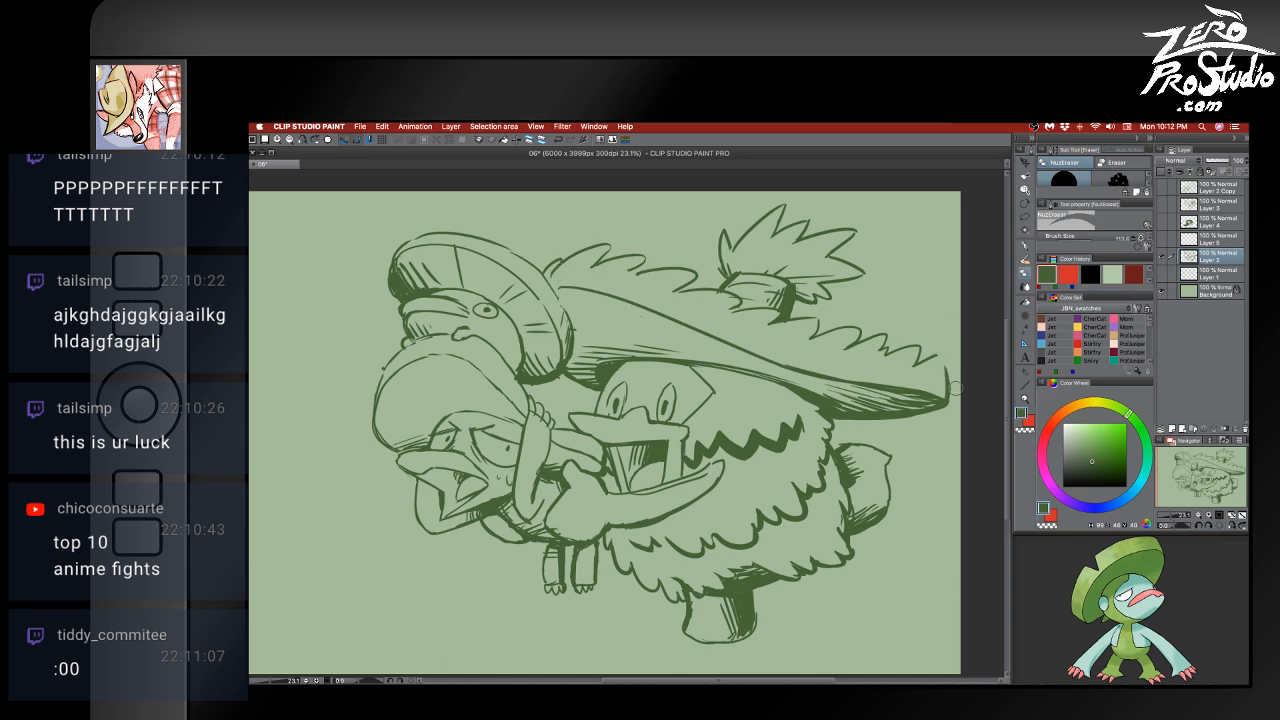
pyautogui.press('p')
pyautogui.moveTo(940, 355); pyautogui.dragTo(947, 397)
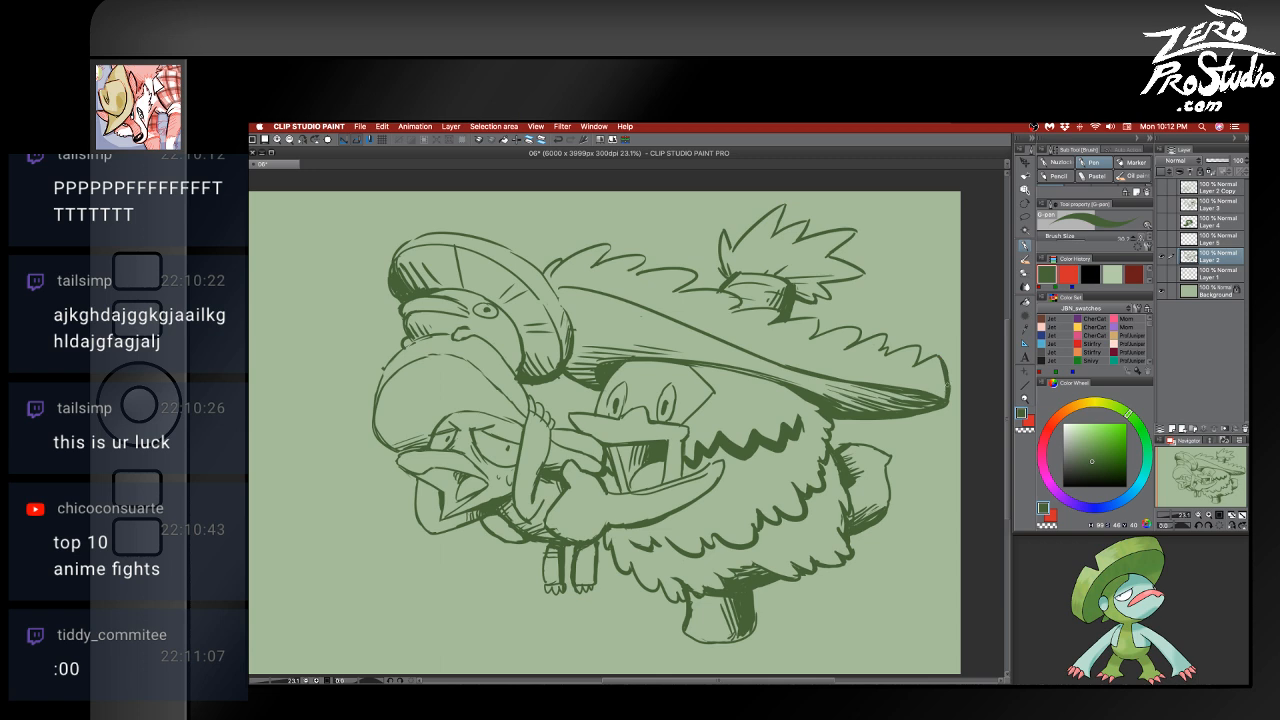
pyautogui.press('e')
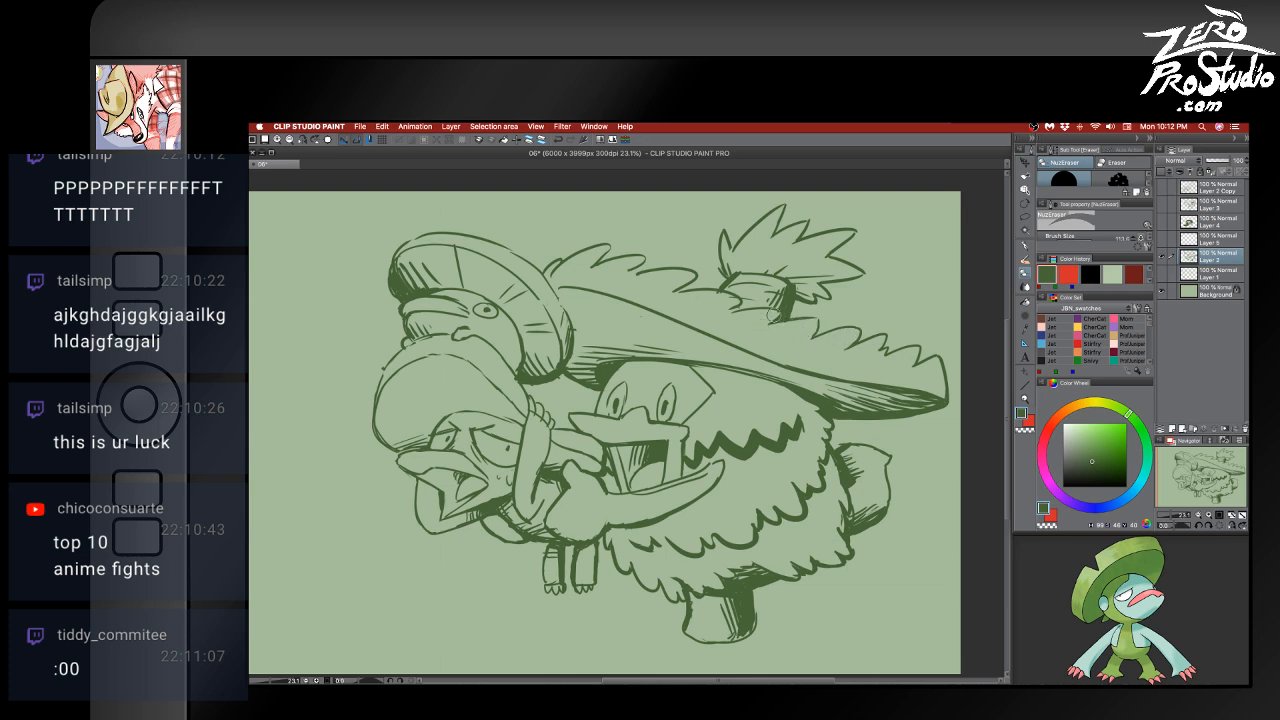
# - Rework the part of the frilled hat edge that meets the stem on top of Ludicolo's hat
pyautogui.press('p')
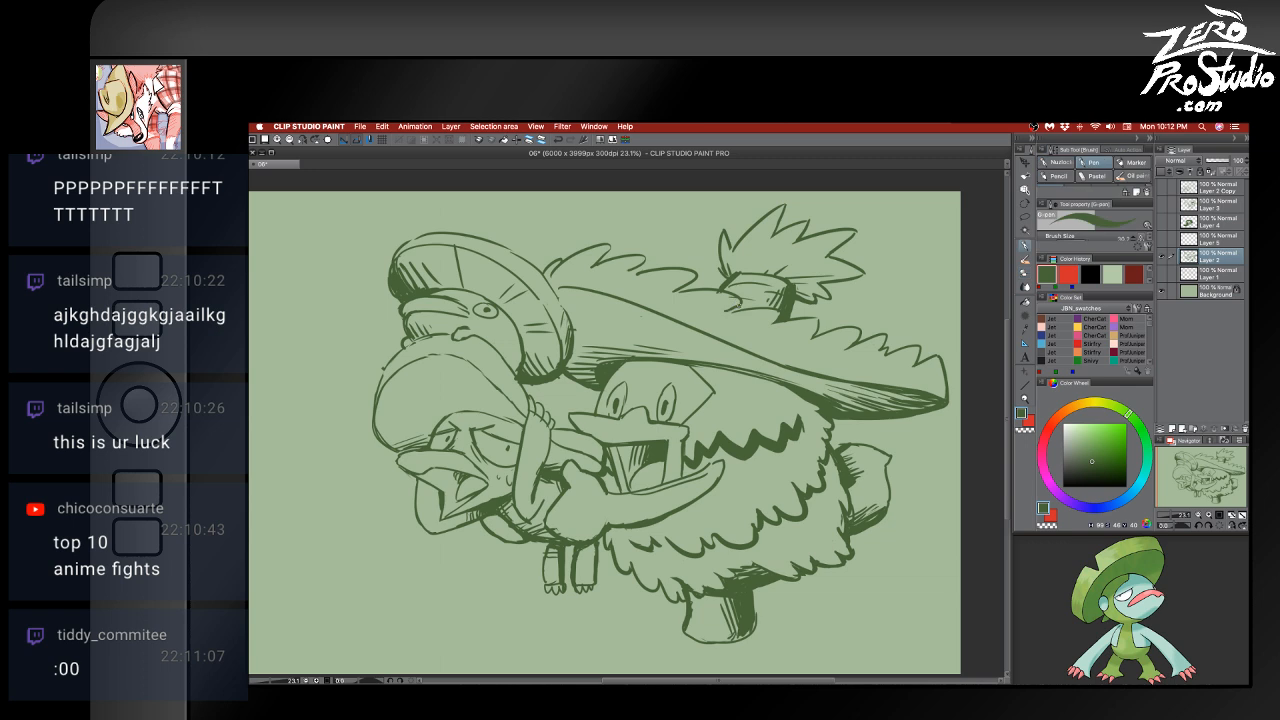
pyautogui.moveTo(722, 314)
pyautogui.mouseDown()
pyautogui.moveTo(746, 307)
pyautogui.moveTo(724, 313)
pyautogui.moveTo(741, 316)
pyautogui.moveTo(743, 301)
pyautogui.moveTo(692, 295)
pyautogui.moveTo(718, 297)
pyautogui.moveTo(643, 268)
pyautogui.moveTo(704, 264)
pyautogui.mouseUp()
pyautogui.press('e')
pyautogui.press('p')
pyautogui.press('e')
pyautogui.press('p')
pyautogui.press('e')
pyautogui.press('p')
pyautogui.press('super+z')
# - Refine the pointed feathers on the front frill of Ludicolo's hat and the front base of the leaf tuft
pyautogui.press('e')
pyautogui.press('p')
pyautogui.press('e')
pyautogui.press('p')
pyautogui.moveTo(601, 258)
pyautogui.mouseDown()
pyautogui.moveTo(613, 243)
pyautogui.moveTo(605, 259)
pyautogui.mouseUp()
pyautogui.press('e')
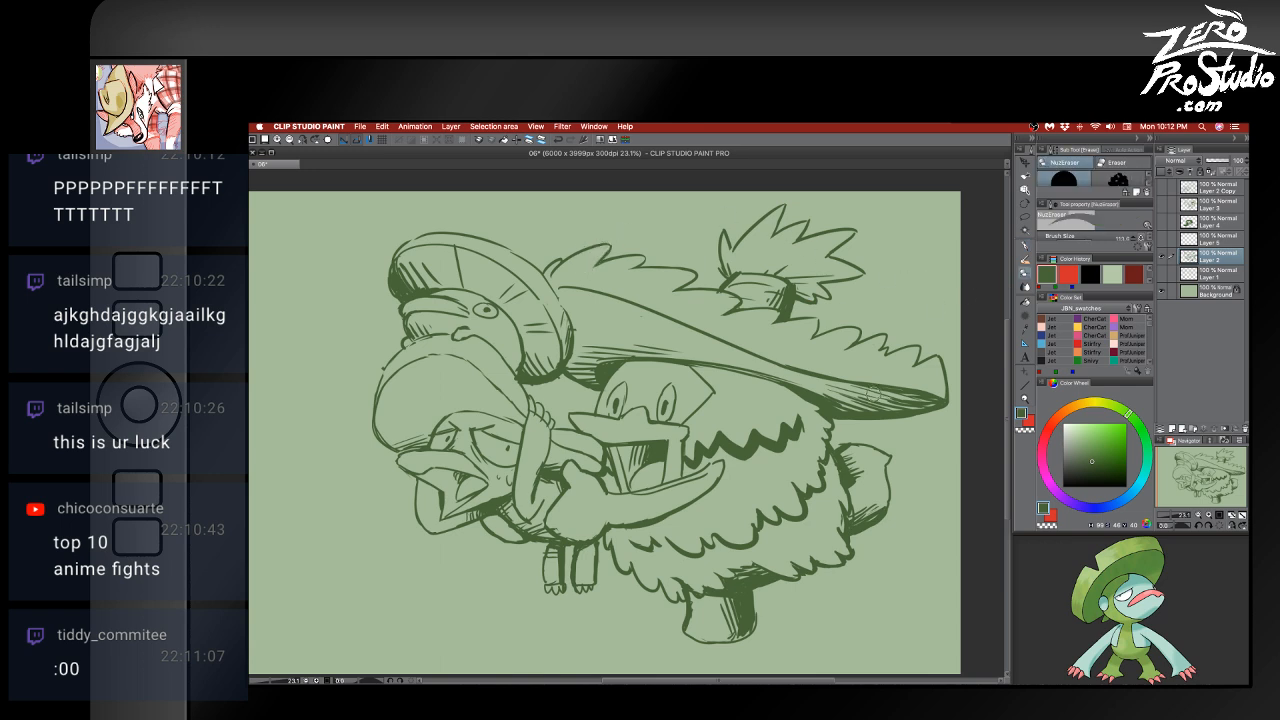
pyautogui.press('p')
pyautogui.moveTo(717, 273); pyautogui.dragTo(723, 261)
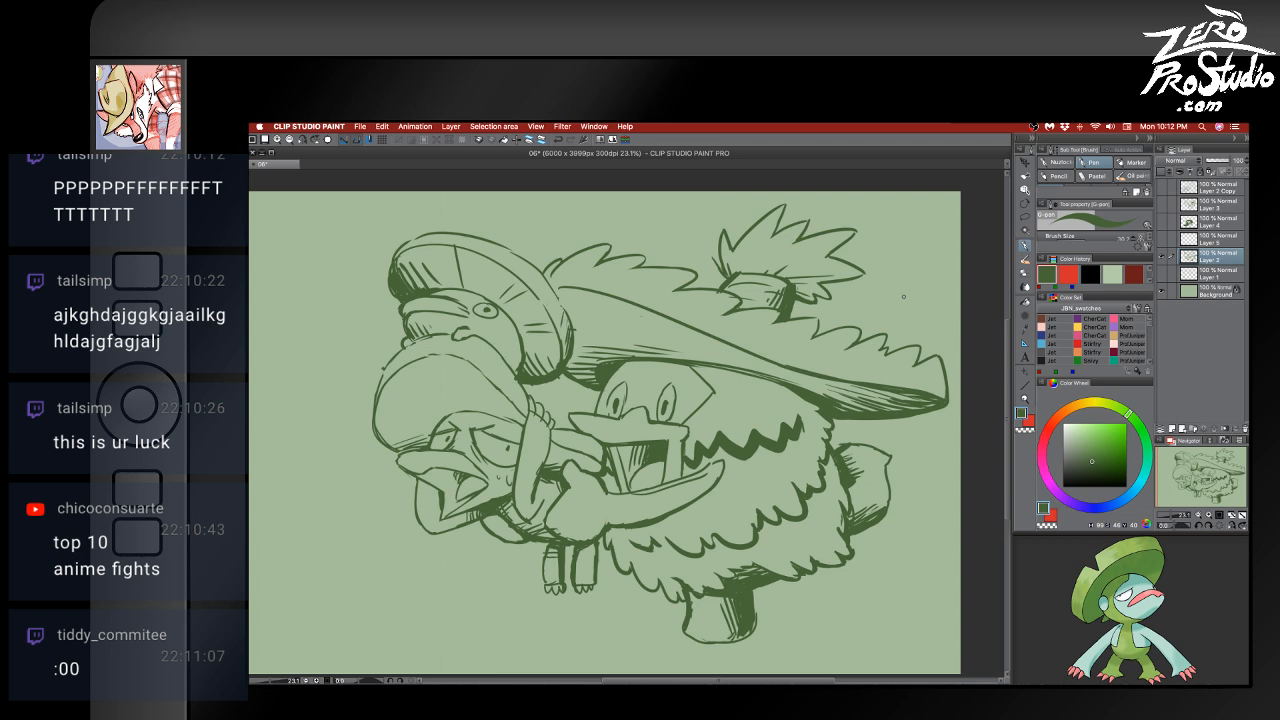
# - Erase the rough top outline of the lower character's cap and redraw it beneath the uppermost character's mouth
pyautogui.press('e')
pyautogui.moveTo(394, 358); pyautogui.dragTo(376, 376)
pyautogui.press('p')
pyautogui.moveTo(398, 350)
pyautogui.mouseDown()
pyautogui.moveTo(424, 333)
pyautogui.moveTo(484, 335)
pyautogui.moveTo(470, 337)
pyautogui.mouseUp()
pyautogui.press('e')
pyautogui.press('b')
pyautogui.press('e')
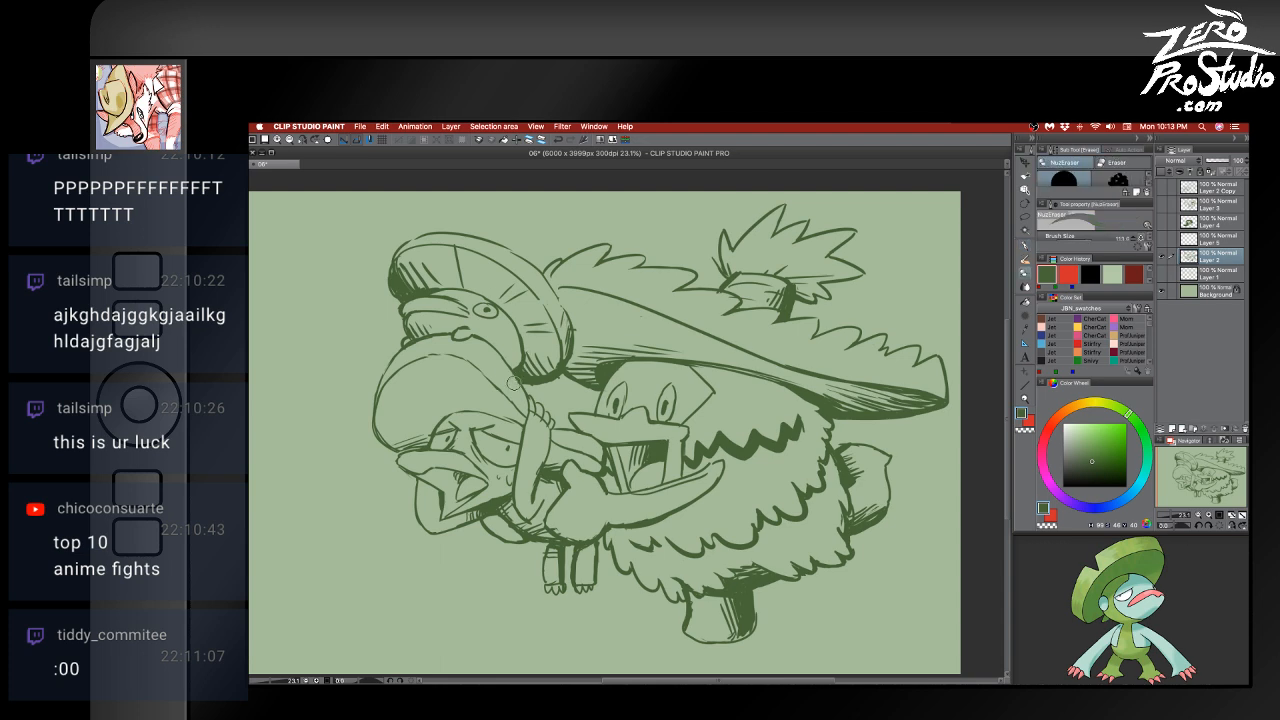
# - Redraw the back edge of the lower character's cap down to the raised hand
pyautogui.press('b')
pyautogui.moveTo(500, 390)
pyautogui.mouseDown()
pyautogui.moveTo(525, 423)
pyautogui.moveTo(487, 407)
pyautogui.moveTo(523, 430)
pyautogui.mouseUp()
pyautogui.press('super+z')
pyautogui.press('super+z')
pyautogui.press('e')
pyautogui.press('p')
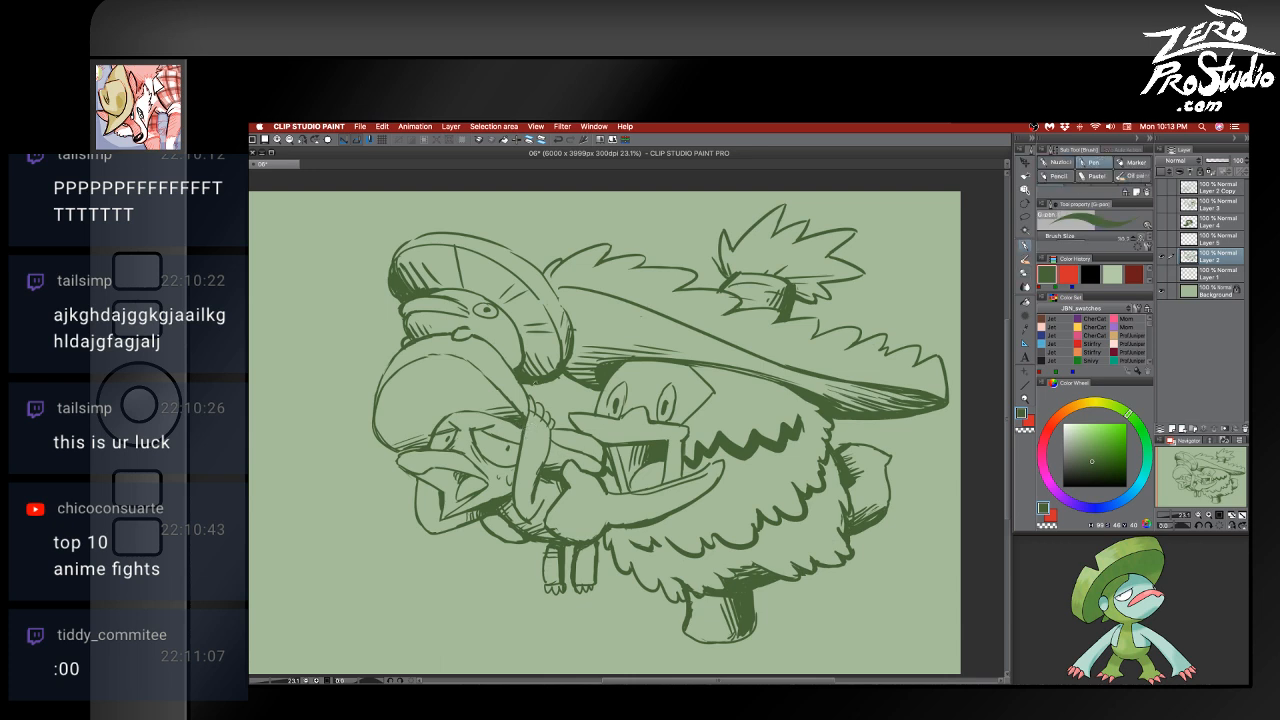
# - Clean up the linework of the lower character's raised hand and forearm beside Ludicolo's beak
pyautogui.press('e')
pyautogui.press('p')
pyautogui.press('e')
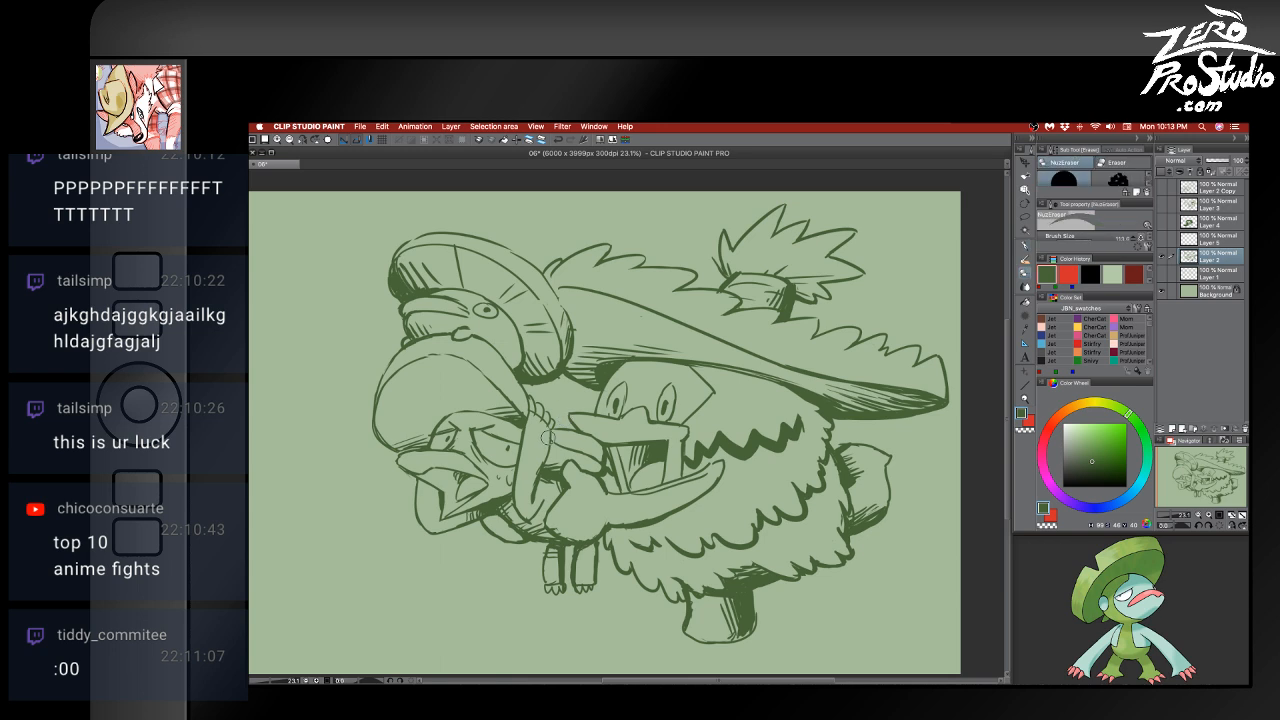
pyautogui.press('p')
pyautogui.press('e')
pyautogui.moveTo(545, 445)
pyautogui.mouseDown()
pyautogui.moveTo(536, 493)
pyautogui.moveTo(538, 464)
pyautogui.mouseUp()
pyautogui.press('p')
pyautogui.press('e')
pyautogui.press('p')
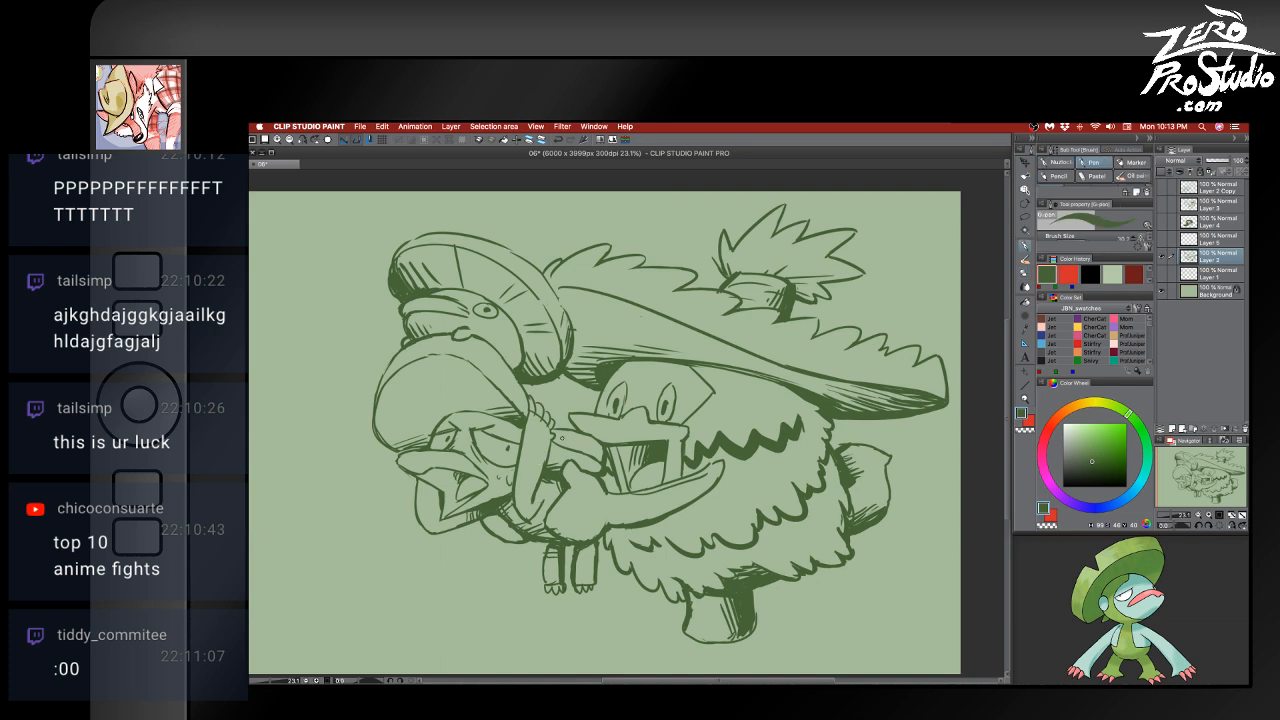
# - Erase and redraw the upper edge of Ludicolo's open beak below the eyes
pyautogui.moveTo(765, 583); pyautogui.dragTo(795, 591)
pyautogui.press('e')
pyautogui.moveTo(660, 436)
pyautogui.mouseDown()
pyautogui.moveTo(599, 428)
pyautogui.moveTo(635, 446)
pyautogui.moveTo(658, 434)
pyautogui.moveTo(597, 417)
pyautogui.moveTo(648, 422)
pyautogui.mouseUp()
pyautogui.press('p')
pyautogui.press('e')
pyautogui.press('p')
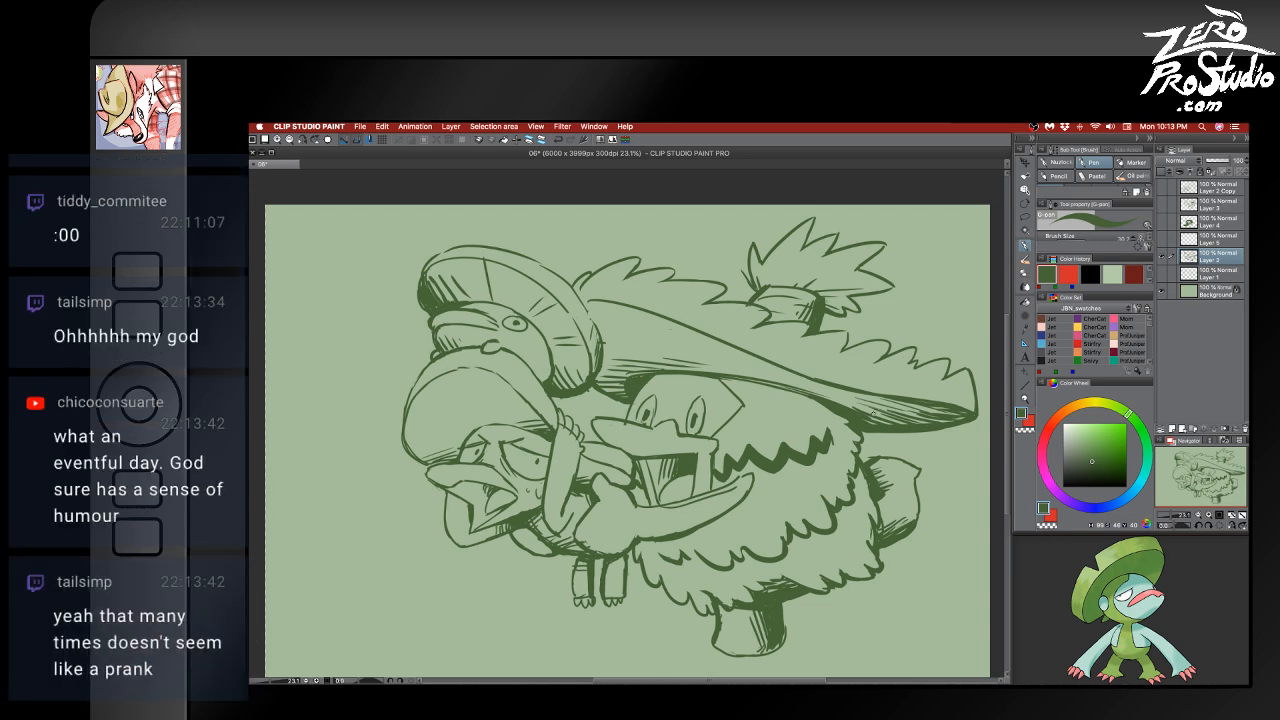
# - Retouch the linework around Ludicolo's eyes, undo the unwanted strokes and save the drawing
pyautogui.press('e')
pyautogui.press('p')
pyautogui.press('e')
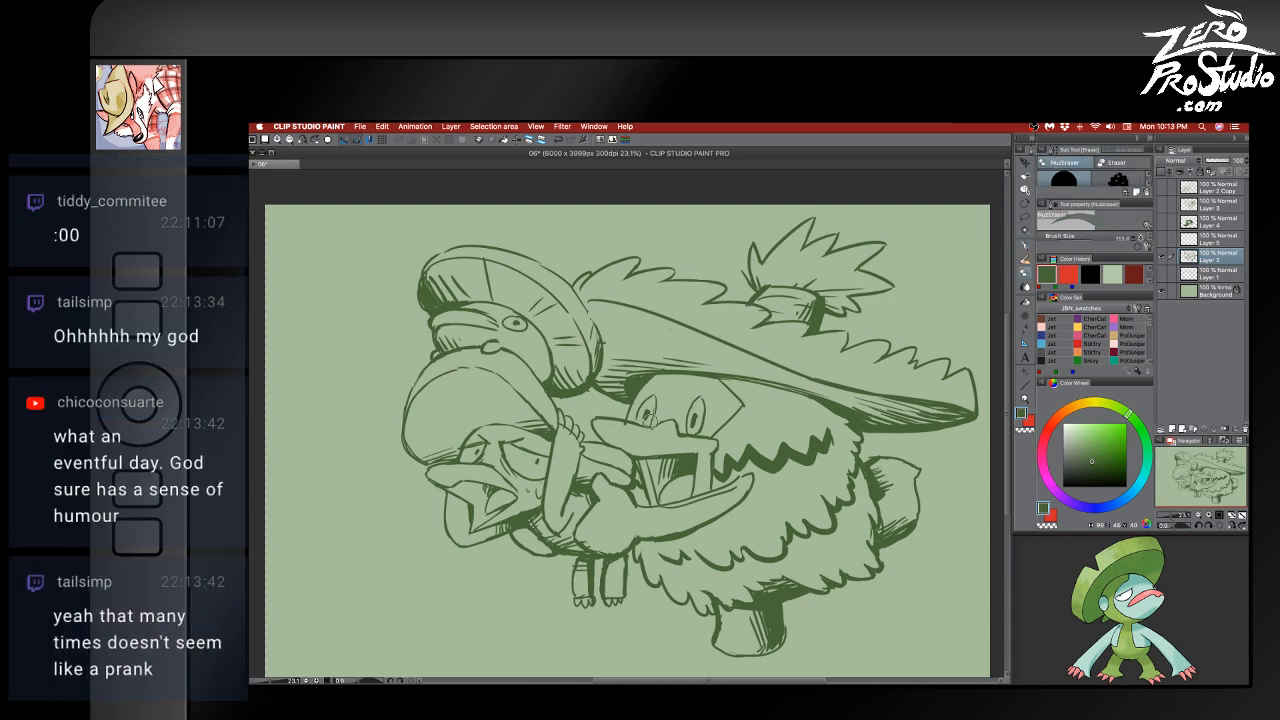
pyautogui.press('p')
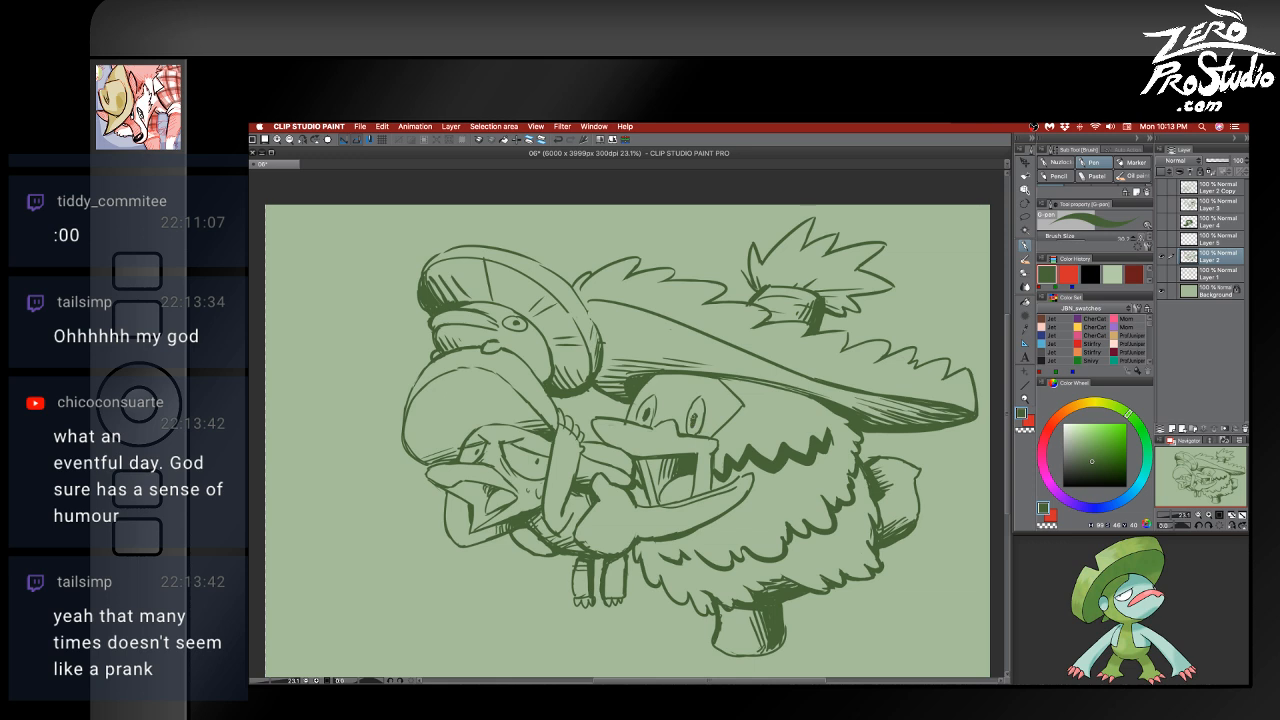
pyautogui.press('e')
pyautogui.press('p')
pyautogui.press('super+z')
pyautogui.moveTo(691, 403); pyautogui.dragTo(687, 426)
pyautogui.press('super+z')
pyautogui.press('super+z')
pyautogui.press('super+z')
pyautogui.press('super+s')
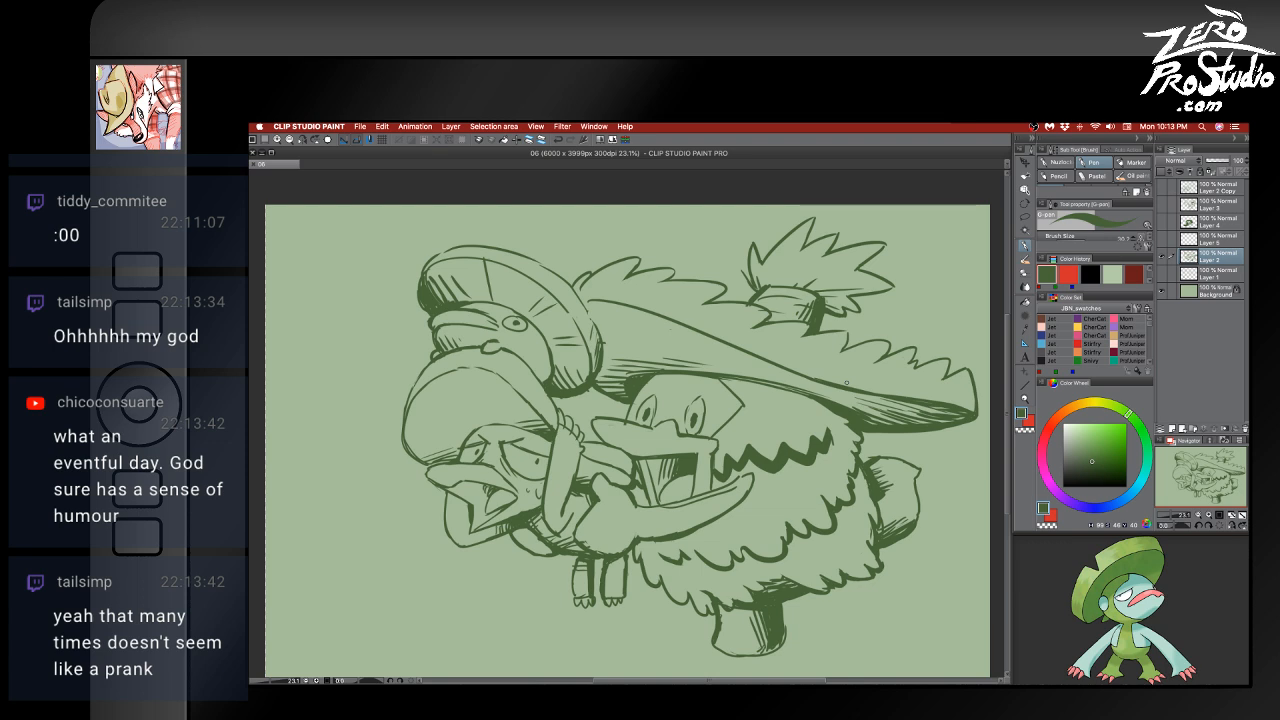
# - Thin the heavy zigzag collar below Ludicolo's head into pointed scallops and extend its ends to the beak and hat
pyautogui.press('e')
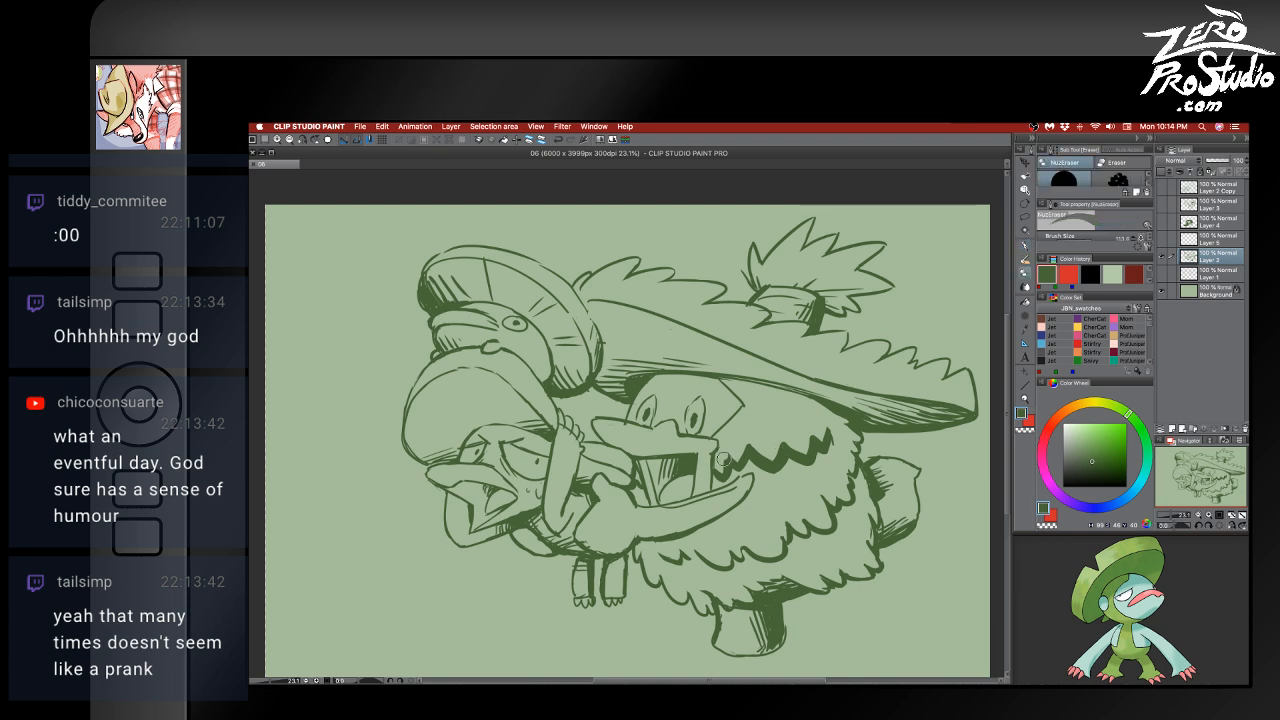
pyautogui.moveTo(720, 452); pyautogui.dragTo(728, 468)
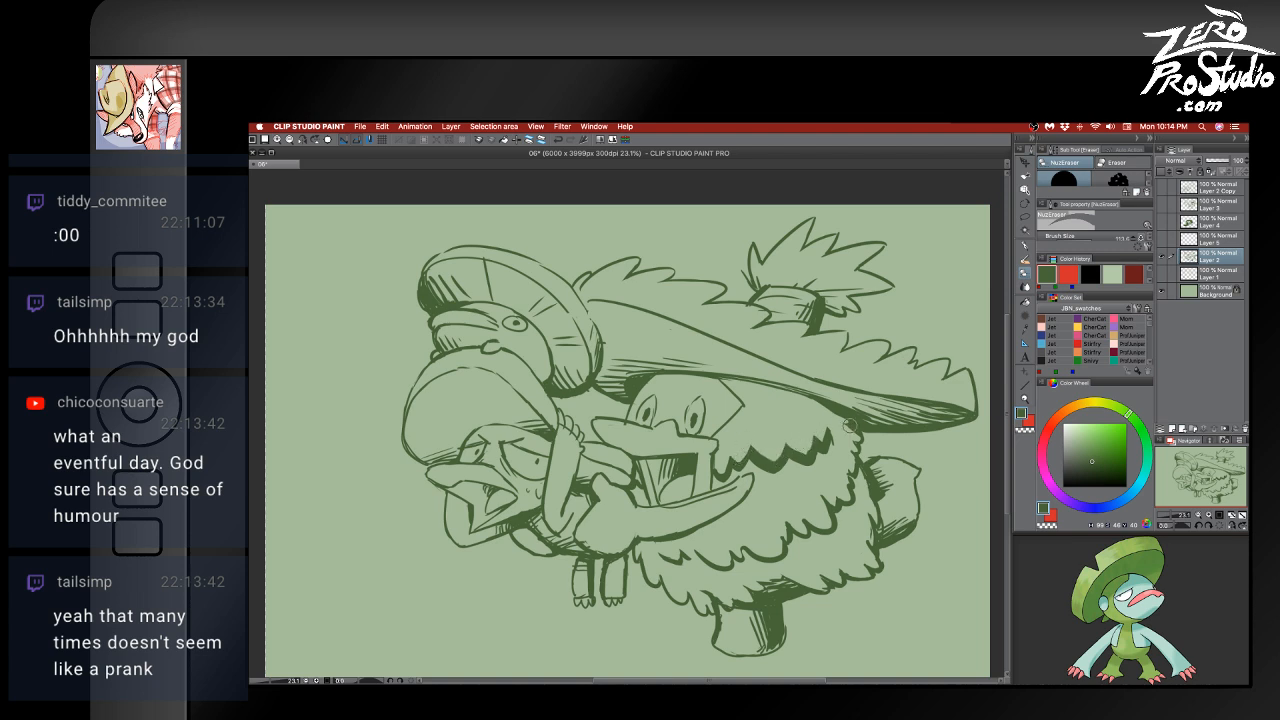
pyautogui.press('p')
pyautogui.moveTo(840, 427)
pyautogui.mouseDown()
pyautogui.moveTo(845, 443)
pyautogui.moveTo(833, 440)
pyautogui.mouseUp()
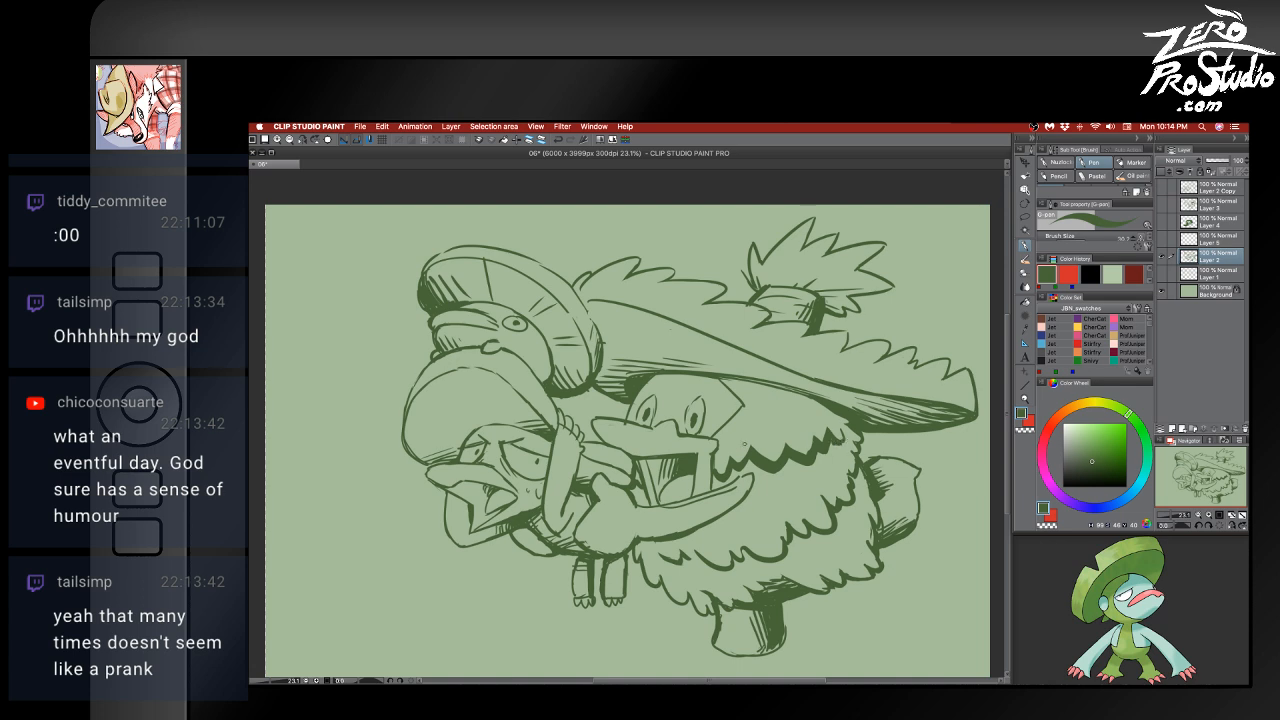
pyautogui.press('e')
pyautogui.moveTo(718, 465); pyautogui.dragTo(729, 470)
pyautogui.press('p')
pyautogui.moveTo(857, 557)
pyautogui.mouseDown()
pyautogui.moveTo(866, 534)
pyautogui.moveTo(832, 550)
pyautogui.mouseUp()
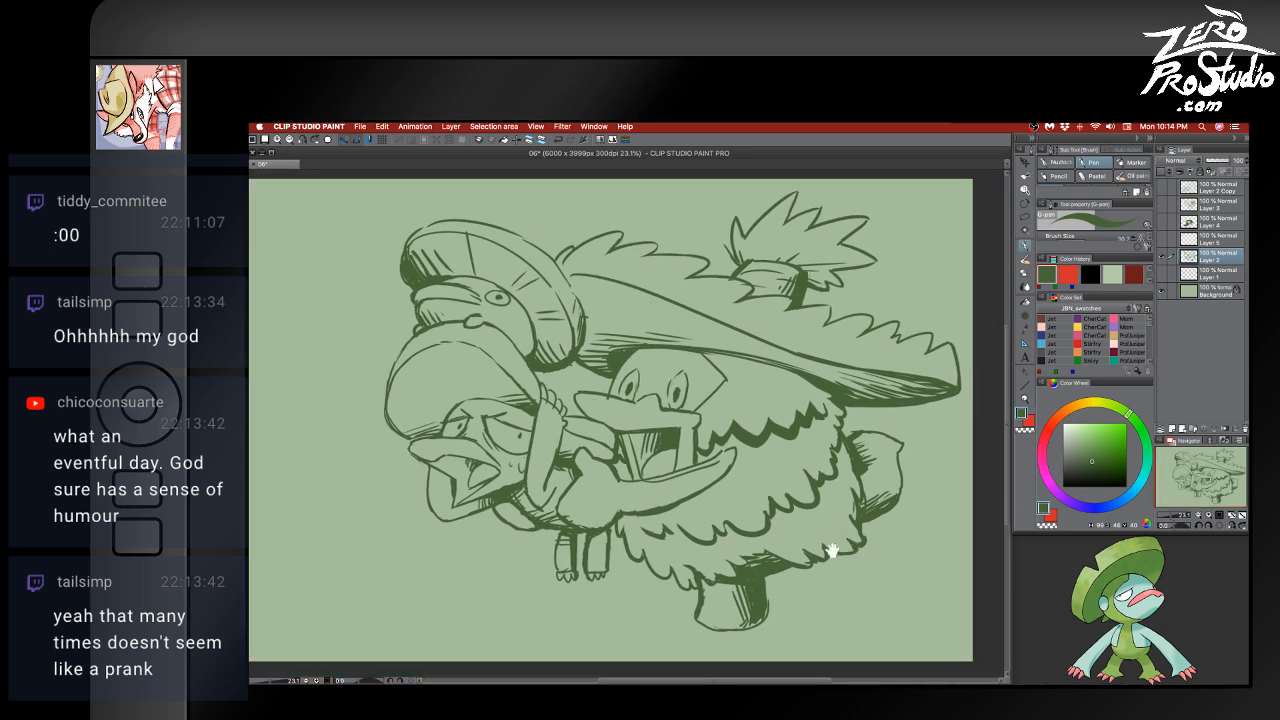
pyautogui.press('e')
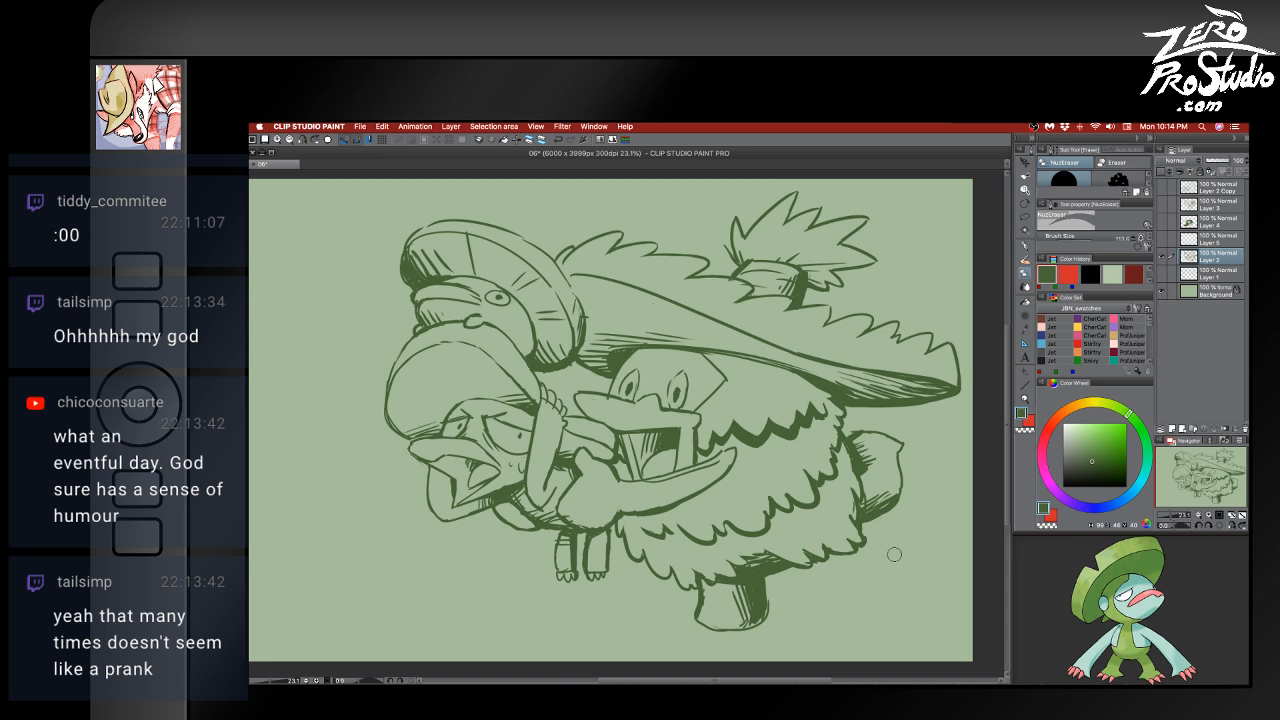
pyautogui.moveTo(896, 567); pyautogui.dragTo(897, 585)
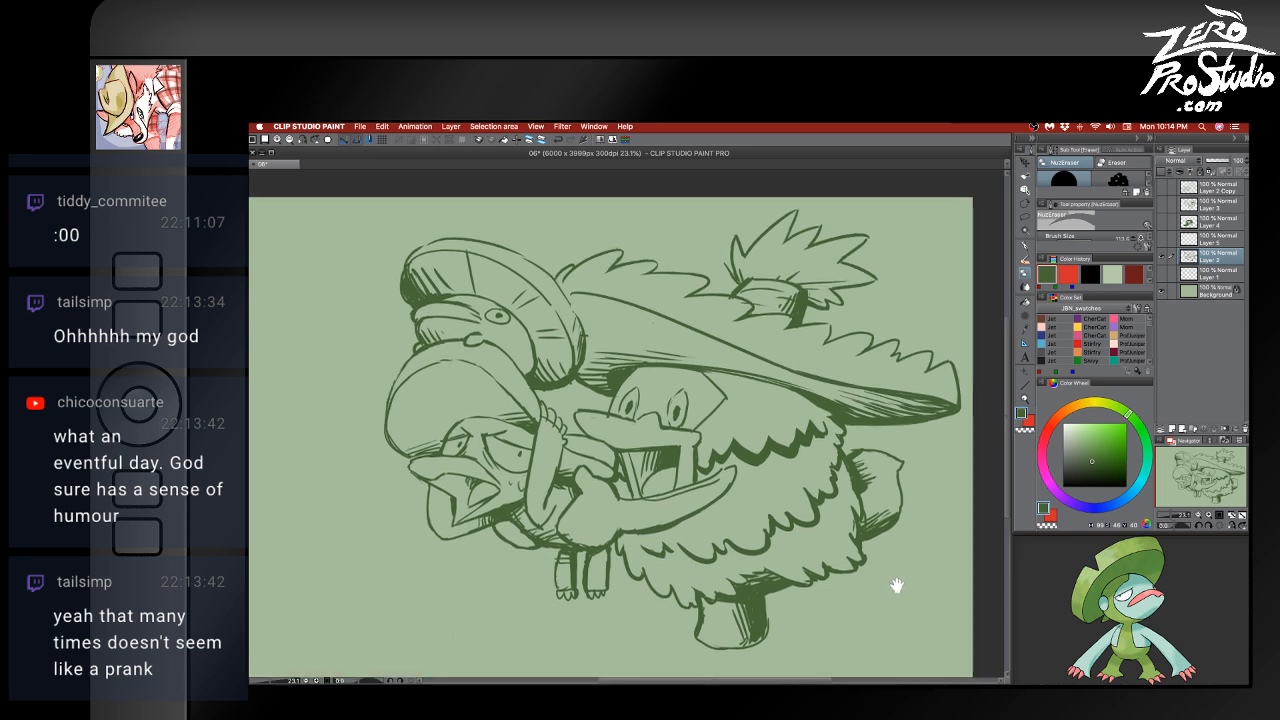
pyautogui.scroll(-3, 885, 559)
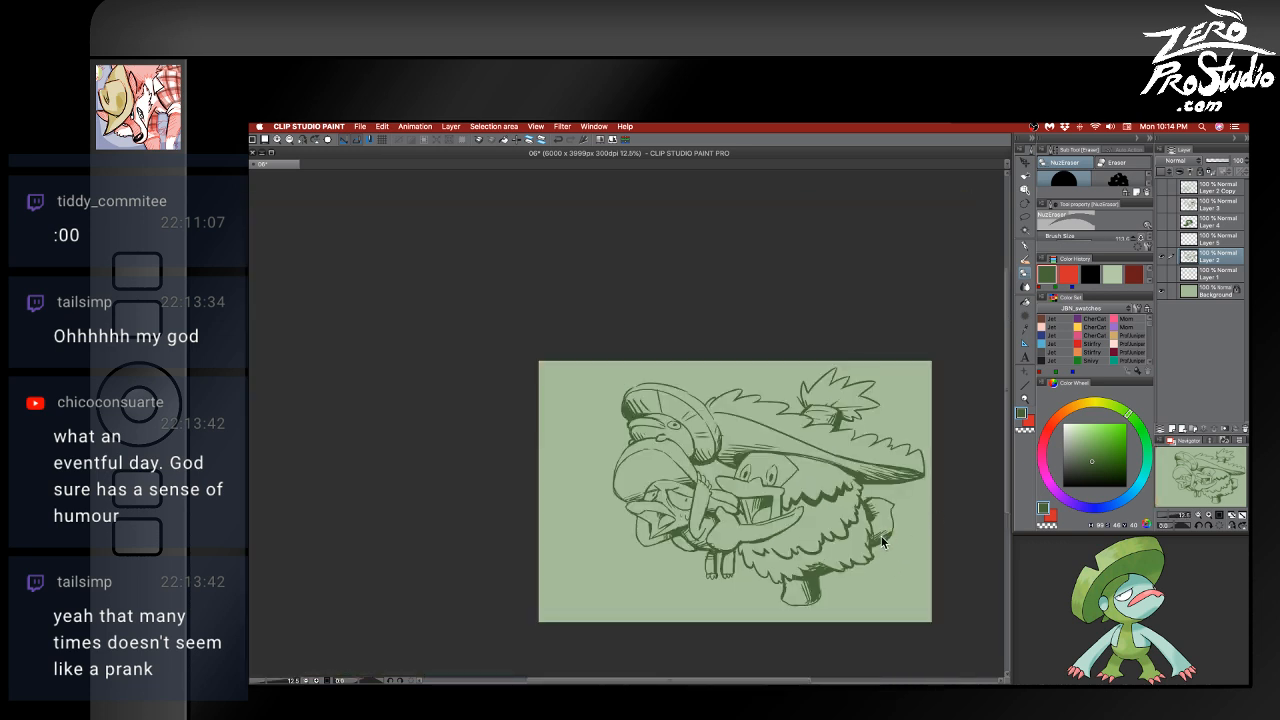
pyautogui.moveTo(882, 542)
pyautogui.mouseDown()
pyautogui.moveTo(862, 541)
pyautogui.moveTo(872, 523)
pyautogui.mouseUp()
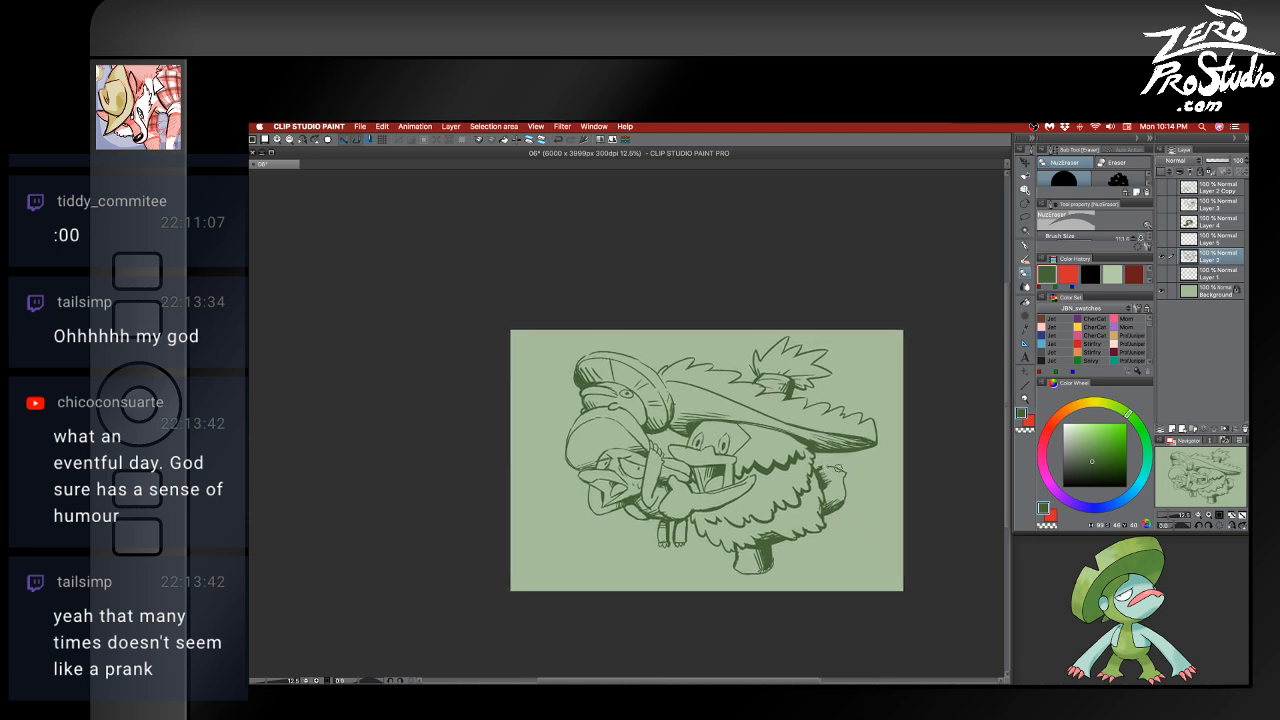
# - Retouch the linework beside Ludicolo's beak and behind its feathered body, and save the drawing
pyautogui.press('p')
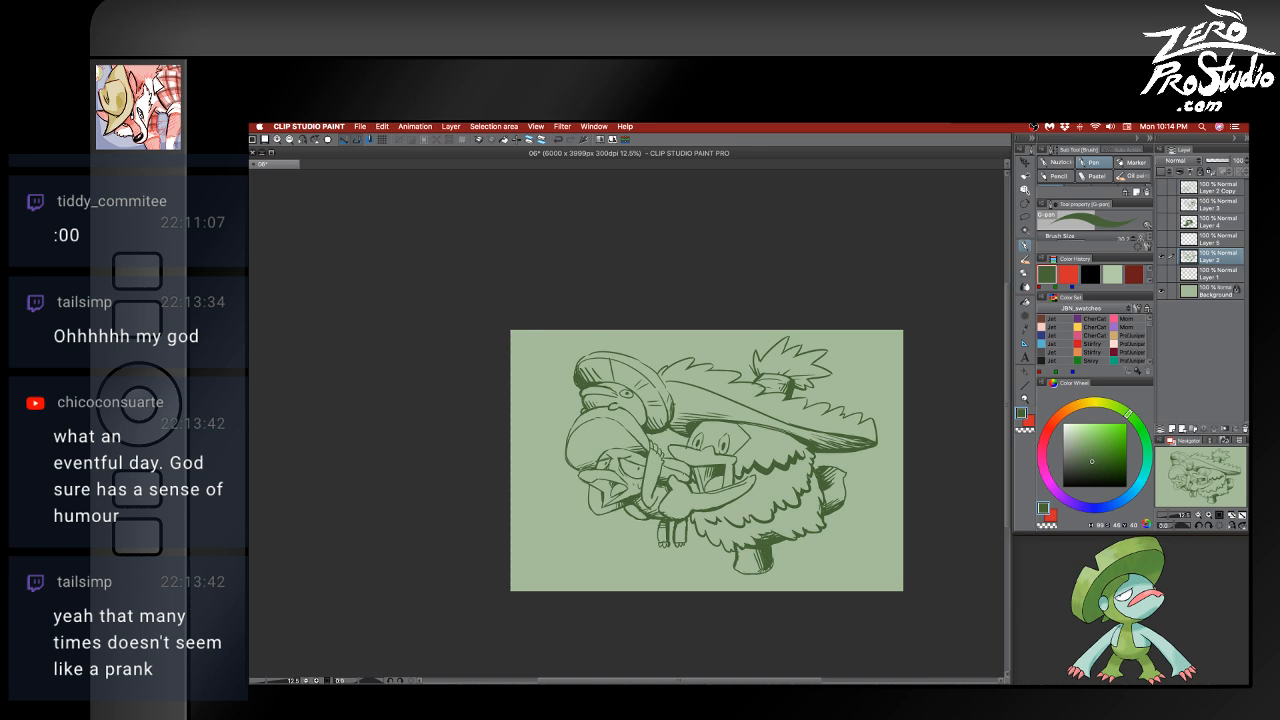
pyautogui.moveTo(678, 474); pyautogui.dragTo(689, 479)
pyautogui.press('e')
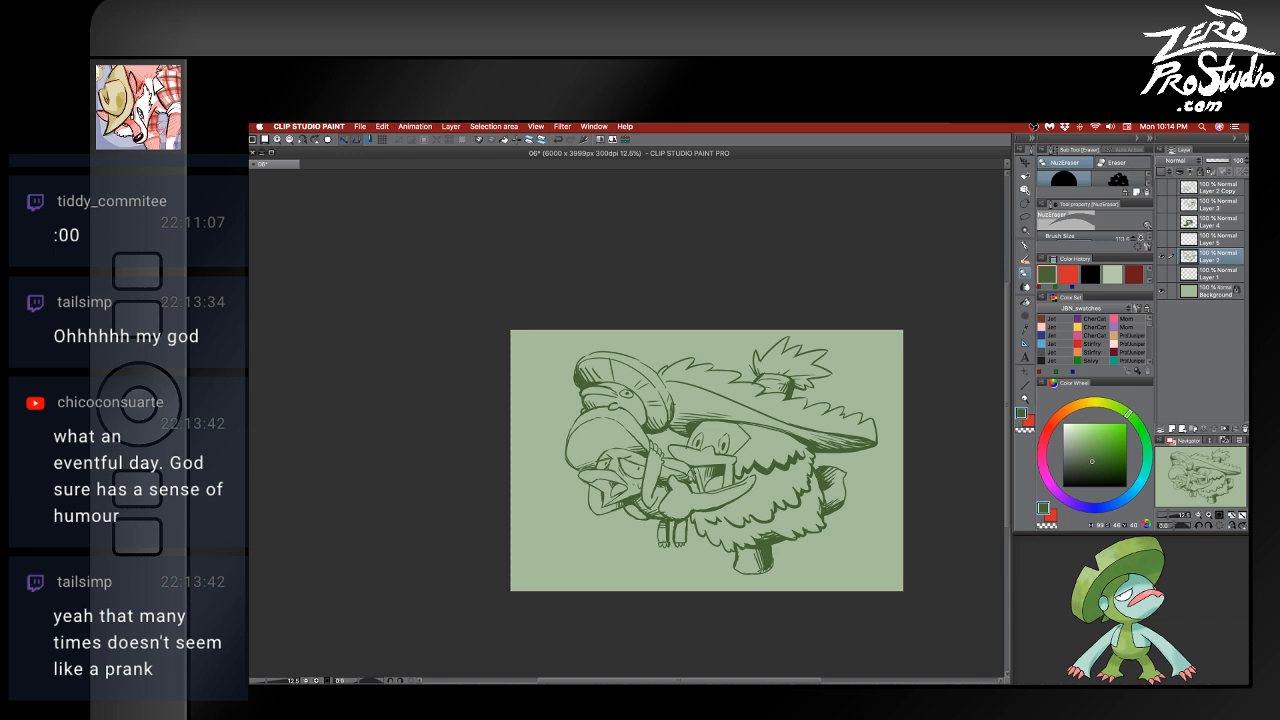
pyautogui.press('p')
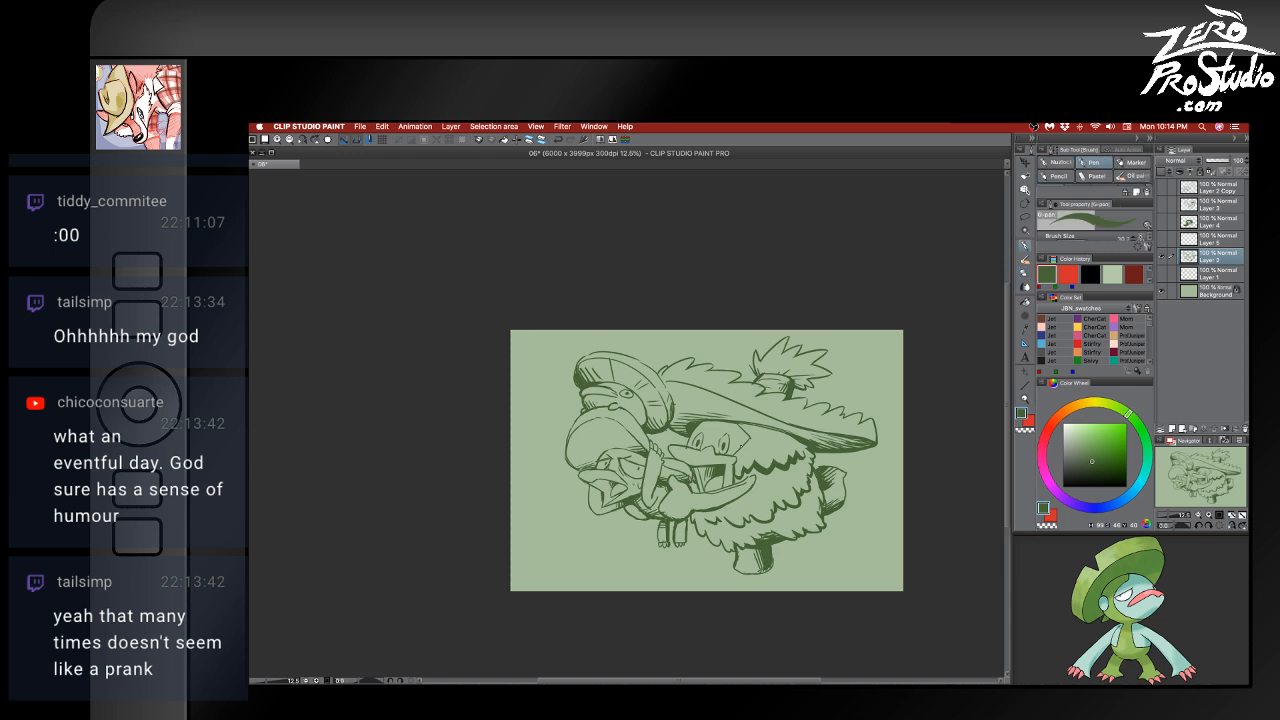
pyautogui.press('super+s')
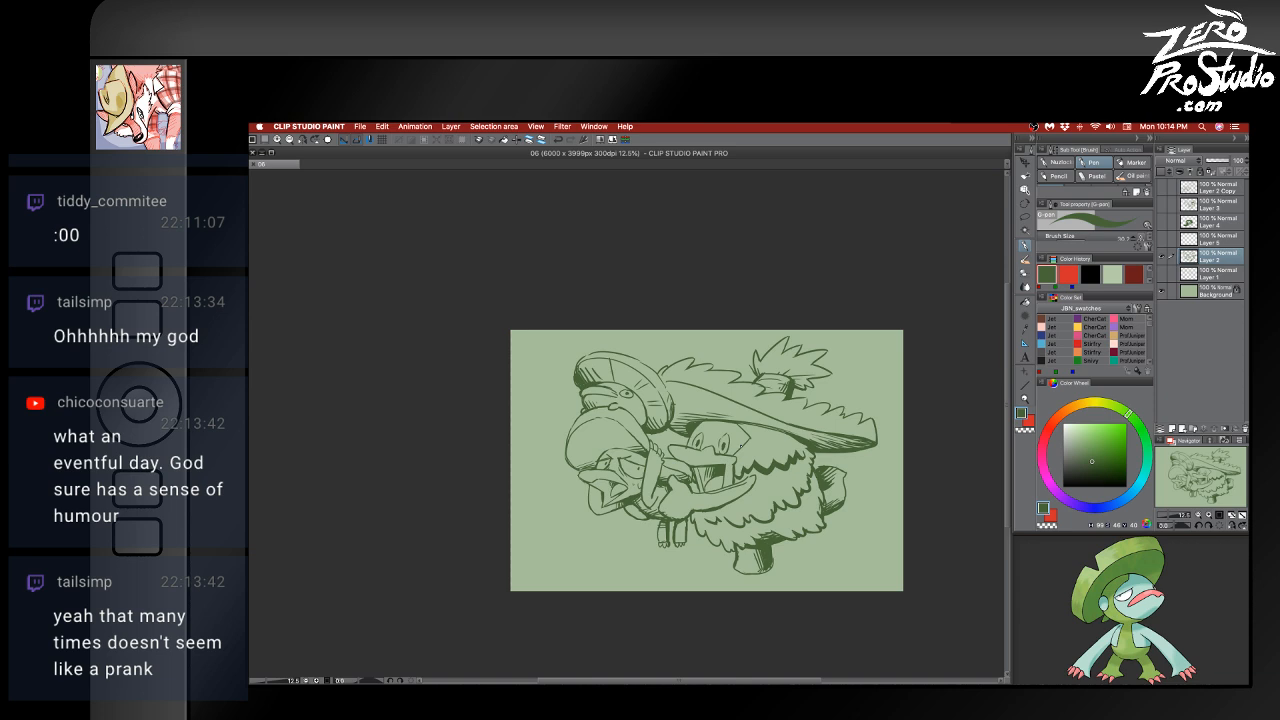
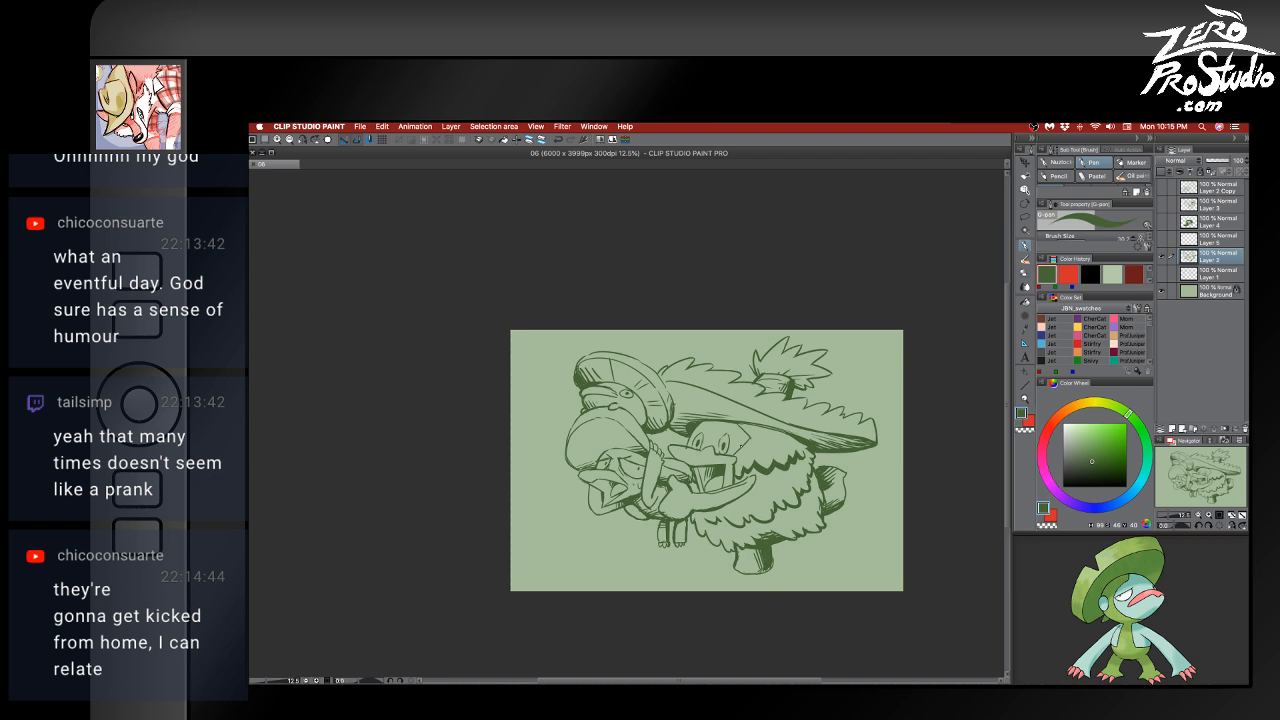
# - Fade the finished sketch layer to 30% opacity so it can serve as an inking guide
pyautogui.moveTo(959, 389); pyautogui.dragTo(964, 420)
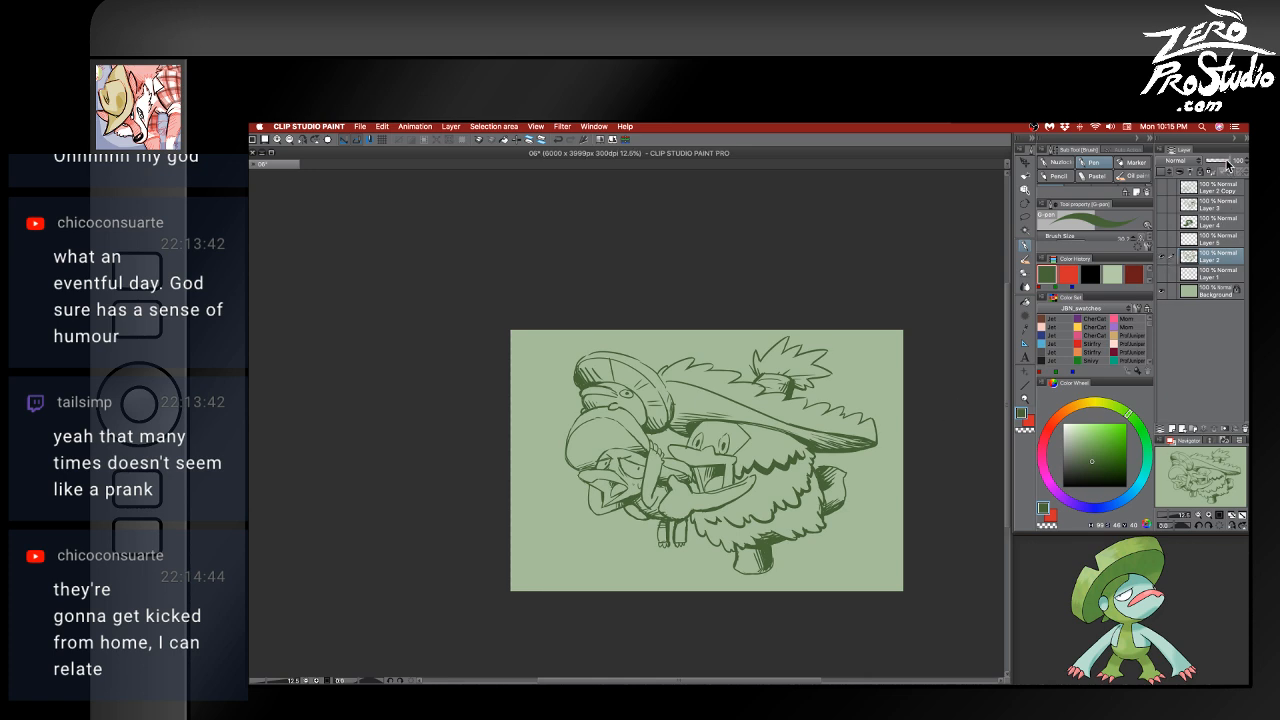
pyautogui.moveTo(1228, 165); pyautogui.dragTo(1212, 166)
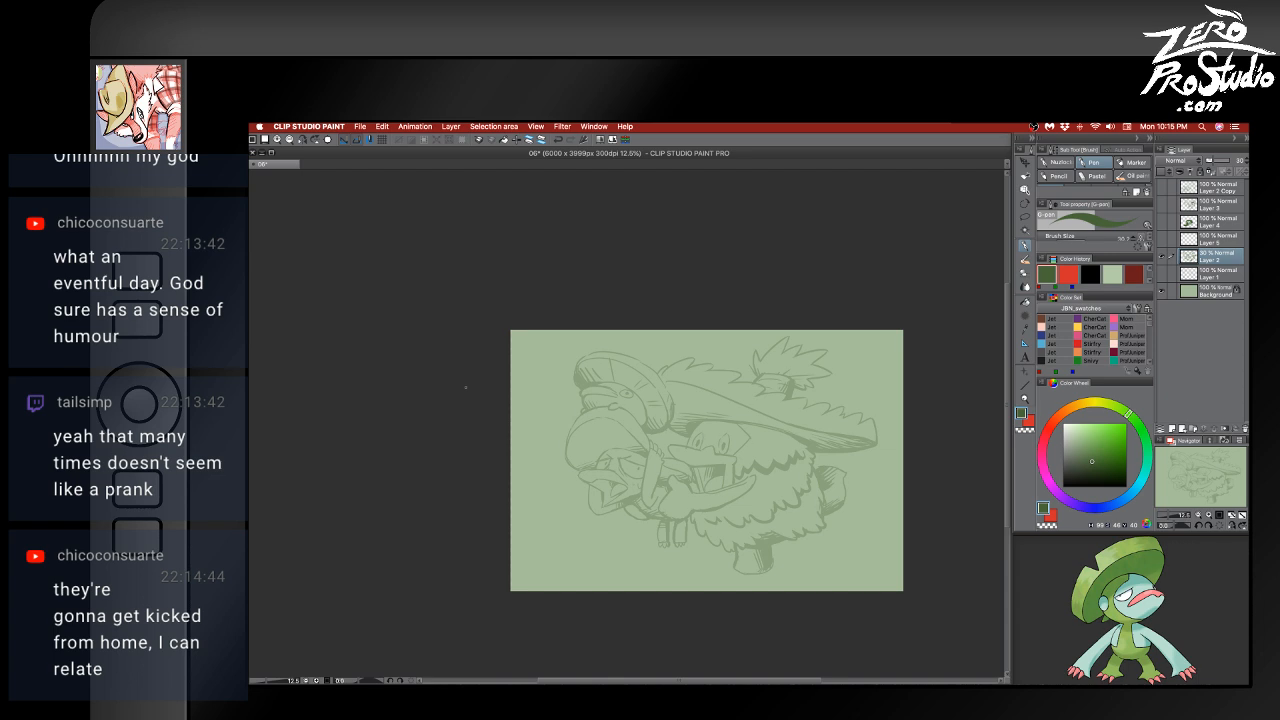
pyautogui.press('super+plus')
pyautogui.moveTo(843, 444); pyautogui.dragTo(581, 392)
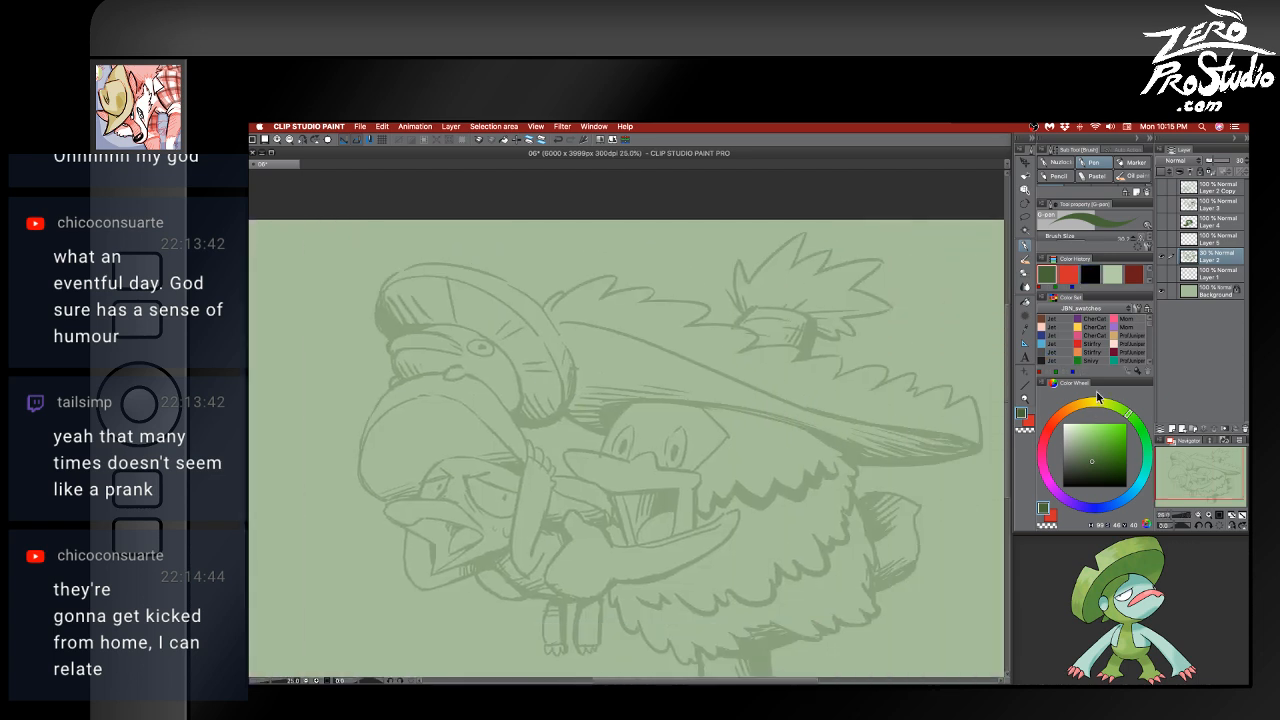
# - Set the pen to black at size 60 and add a new layer above the faded sketch
pyautogui.click(1068, 482)
pyautogui.moveTo(1068, 482); pyautogui.dragTo(1063, 487)
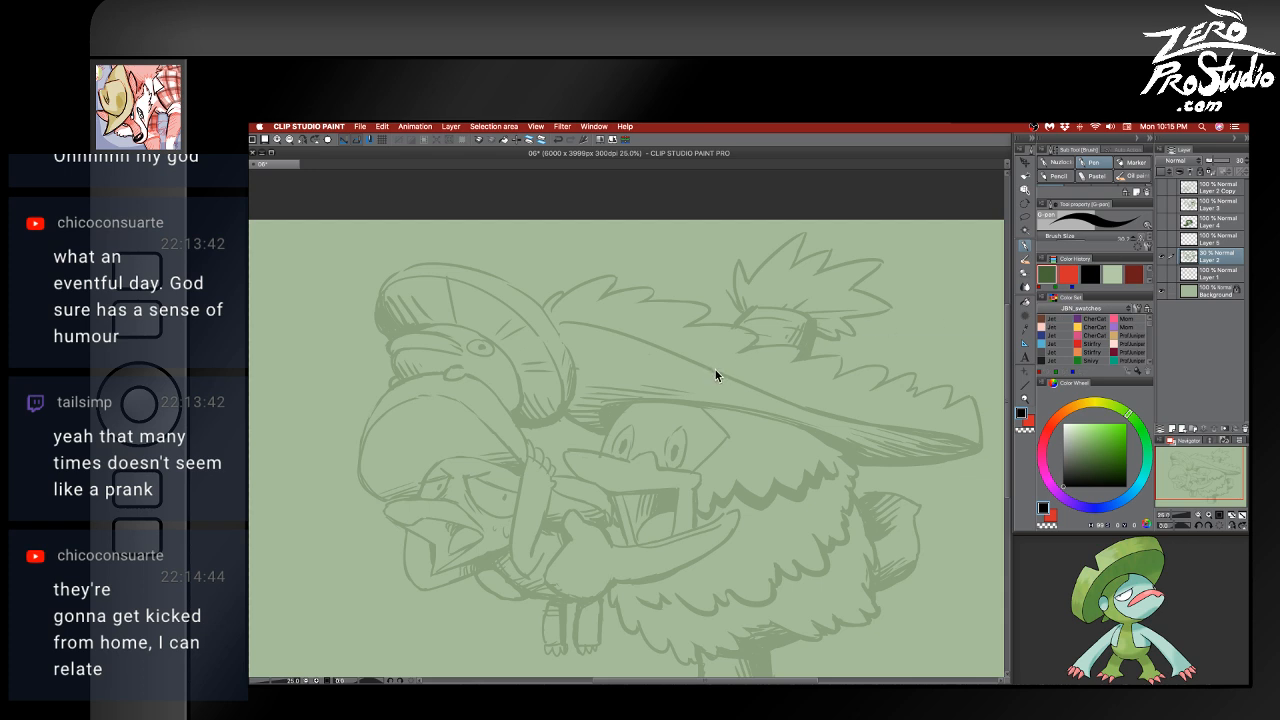
pyautogui.press(']')
pyautogui.moveTo(696, 418)
pyautogui.mouseDown()
pyautogui.moveTo(597, 374)
pyautogui.moveTo(657, 371)
pyautogui.moveTo(796, 255)
pyautogui.mouseUp()
pyautogui.moveTo(681, 247); pyautogui.dragTo(693, 268)
pyautogui.press('super+z')
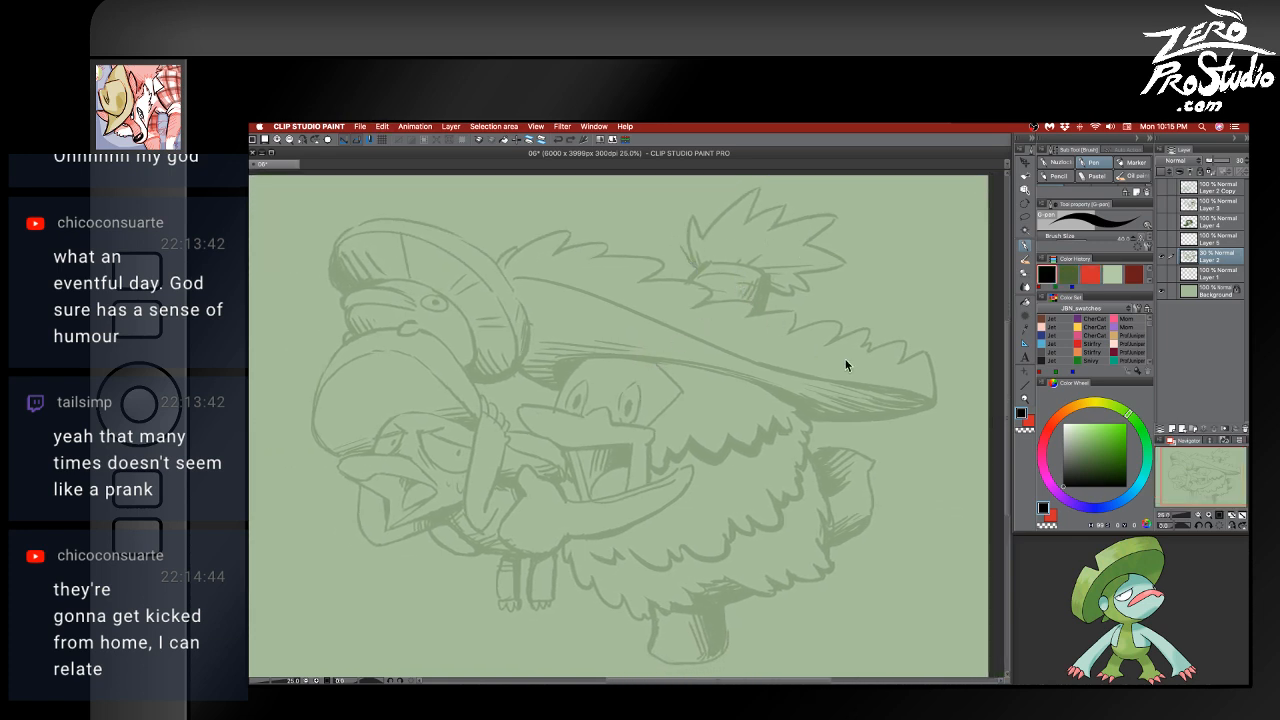
pyautogui.click(1173, 427)
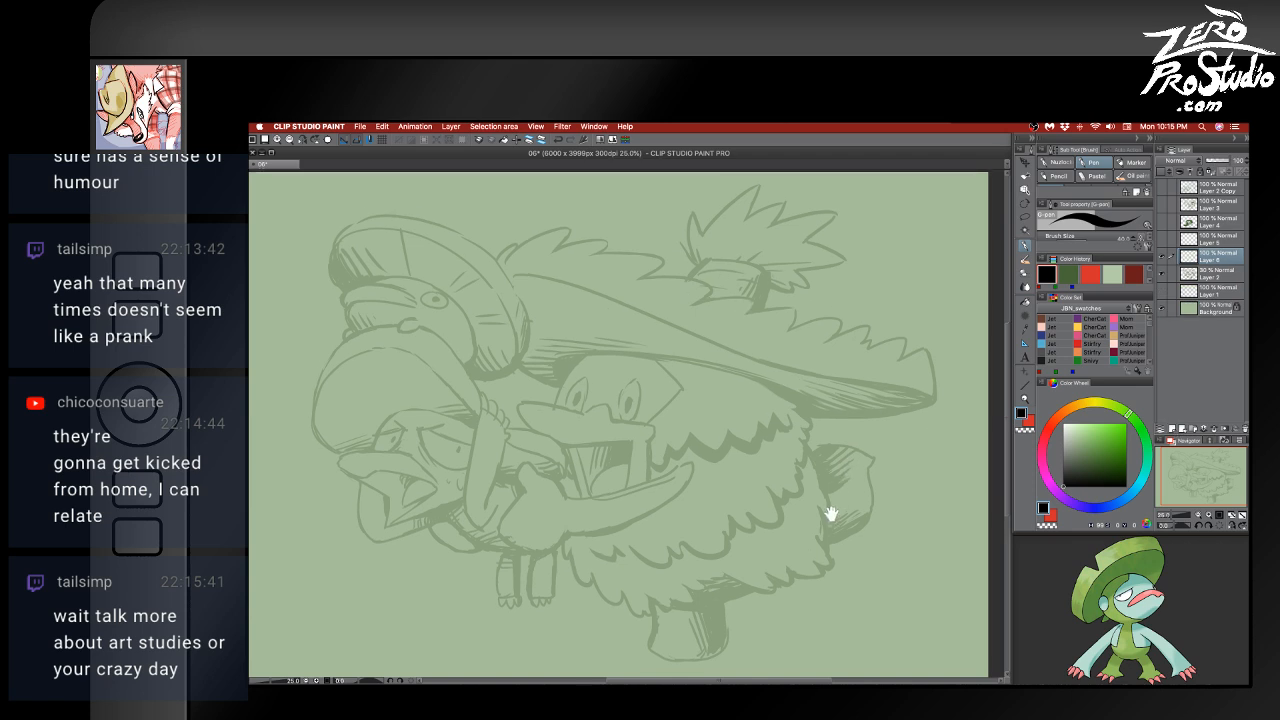
# - Ink the outer curve of the lower character's hat from its left side to the crown, redoing the stroke until smooth
pyautogui.moveTo(831, 515); pyautogui.dragTo(830, 494)
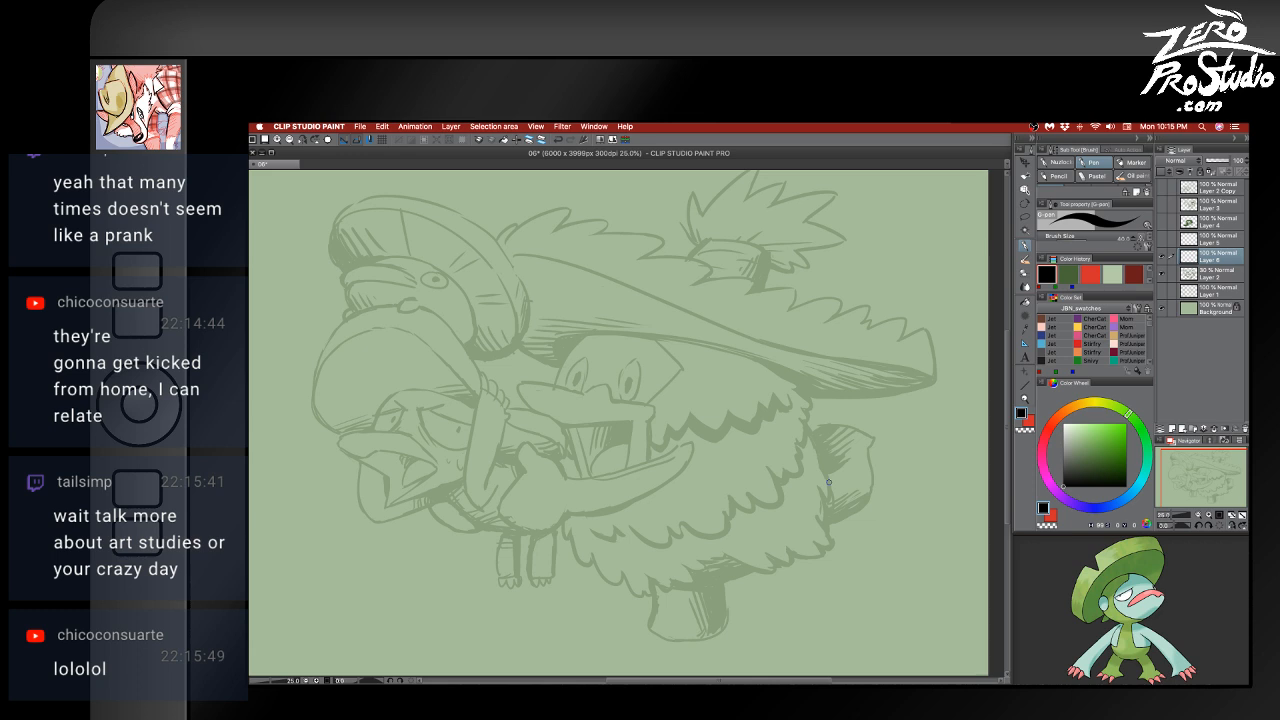
pyautogui.moveTo(757, 446); pyautogui.dragTo(757, 454)
pyautogui.moveTo(611, 327); pyautogui.dragTo(655, 347)
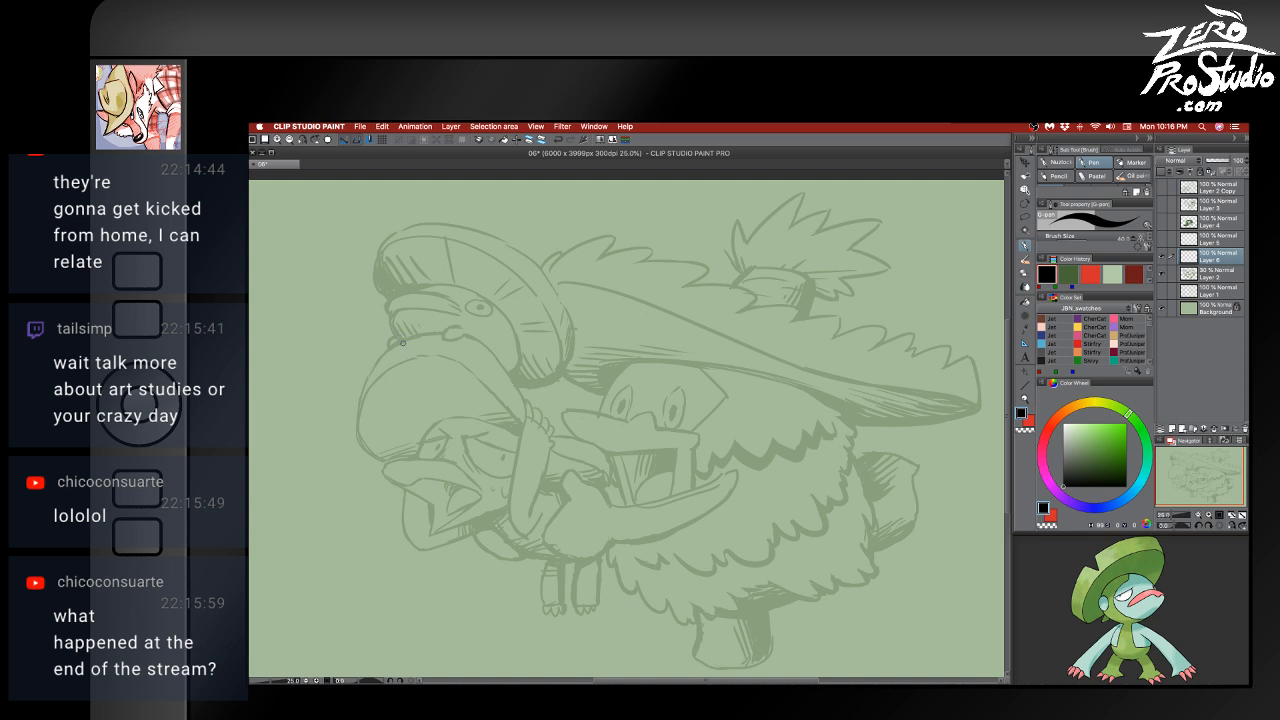
pyautogui.moveTo(443, 332); pyautogui.dragTo(359, 387)
pyautogui.press('super+z')
pyautogui.moveTo(444, 332)
pyautogui.mouseDown()
pyautogui.moveTo(366, 391)
pyautogui.moveTo(359, 433)
pyautogui.moveTo(395, 347)
pyautogui.moveTo(358, 440)
pyautogui.moveTo(426, 337)
pyautogui.moveTo(354, 430)
pyautogui.moveTo(359, 402)
pyautogui.moveTo(440, 333)
pyautogui.mouseUp()
pyautogui.press('super+z')
pyautogui.press('super+z')
pyautogui.press('super+z')
pyautogui.press('super+z')
pyautogui.moveTo(356, 424)
pyautogui.mouseDown()
pyautogui.moveTo(357, 405)
pyautogui.moveTo(446, 333)
pyautogui.moveTo(372, 362)
pyautogui.moveTo(446, 333)
pyautogui.mouseUp()
pyautogui.press('super+z')
pyautogui.press('super+z')
pyautogui.press('super+z')
pyautogui.moveTo(357, 411)
pyautogui.mouseDown()
pyautogui.moveTo(424, 335)
pyautogui.moveTo(444, 332)
pyautogui.mouseUp()
# - Adjust the pen's stabilization and ink the small rounded curl on top of the lower character's hat
pyautogui.moveTo(1106, 253); pyautogui.dragTo(1108, 310)
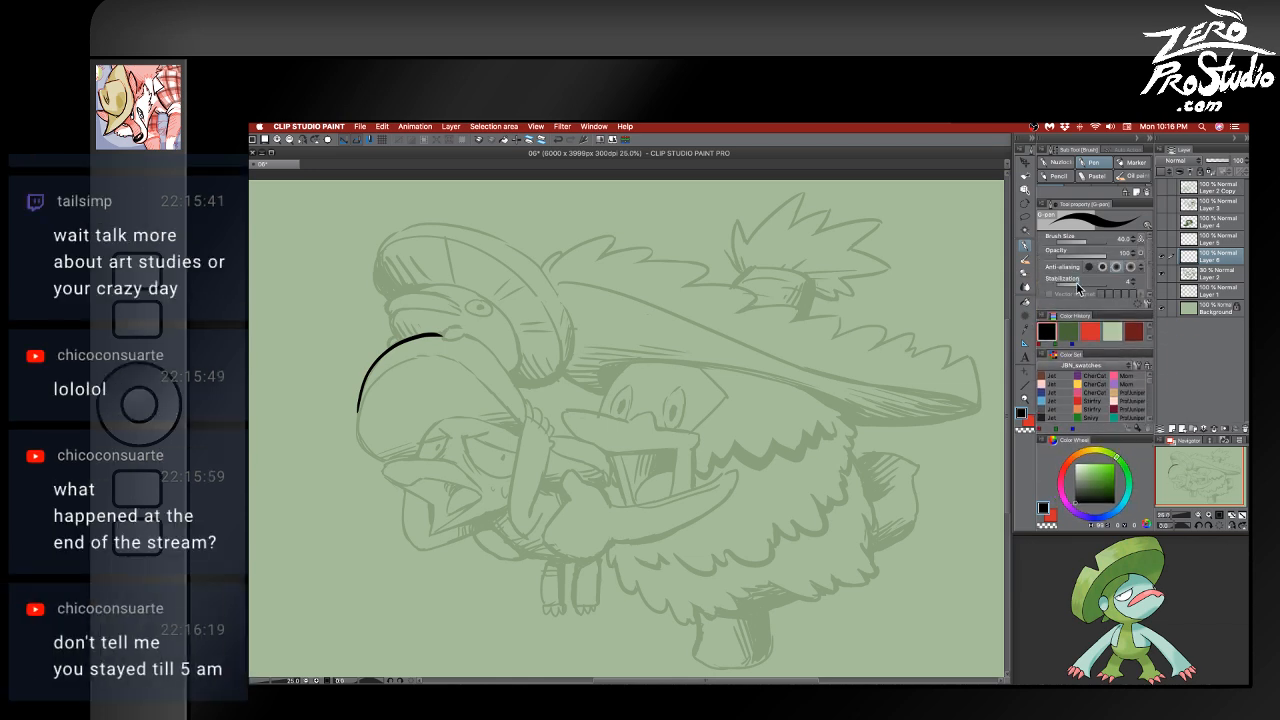
pyautogui.click(1086, 282)
pyautogui.moveTo(439, 334); pyautogui.dragTo(461, 323)
pyautogui.moveTo(434, 338); pyautogui.dragTo(451, 345)
pyautogui.moveTo(460, 336)
pyautogui.mouseDown()
pyautogui.moveTo(468, 350)
pyautogui.moveTo(445, 335)
pyautogui.moveTo(453, 325)
pyautogui.moveTo(460, 339)
pyautogui.moveTo(445, 325)
pyautogui.moveTo(440, 338)
pyautogui.moveTo(461, 324)
pyautogui.moveTo(464, 338)
pyautogui.moveTo(443, 339)
pyautogui.moveTo(478, 343)
pyautogui.moveTo(518, 386)
pyautogui.mouseUp()
pyautogui.press('super+z')
pyautogui.press('super+z')
pyautogui.press('super+z')
pyautogui.press('e')
pyautogui.press('p')
pyautogui.press('super+z')
pyautogui.press('super+z')
pyautogui.press('super+z')
pyautogui.press('super+z')
pyautogui.press('super+z')
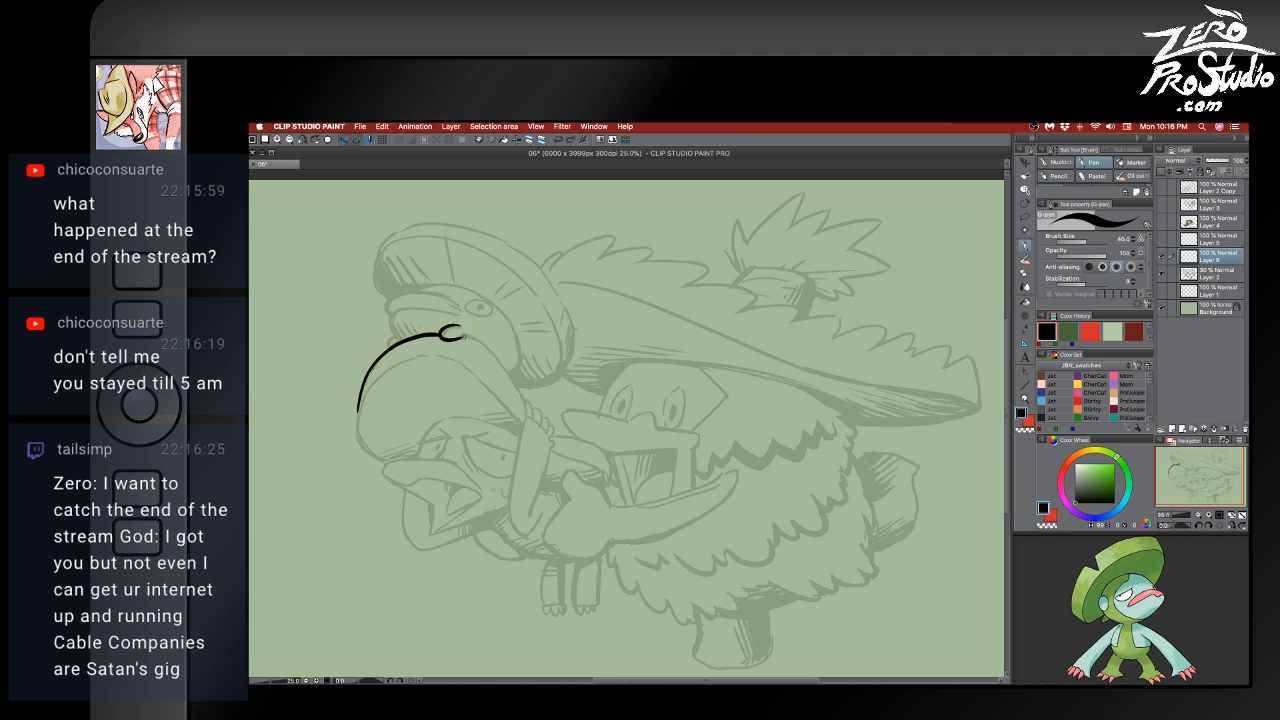
# - Ink the hat's outer edge from the curl to the raised hand and from its left side to the beak
pyautogui.moveTo(457, 334)
pyautogui.mouseDown()
pyautogui.moveTo(507, 372)
pyautogui.moveTo(527, 412)
pyautogui.mouseUp()
pyautogui.moveTo(358, 404); pyautogui.dragTo(381, 461)
pyautogui.press('super+z')
pyautogui.moveTo(358, 405)
pyautogui.mouseDown()
pyautogui.moveTo(357, 430)
pyautogui.moveTo(390, 466)
pyautogui.mouseUp()
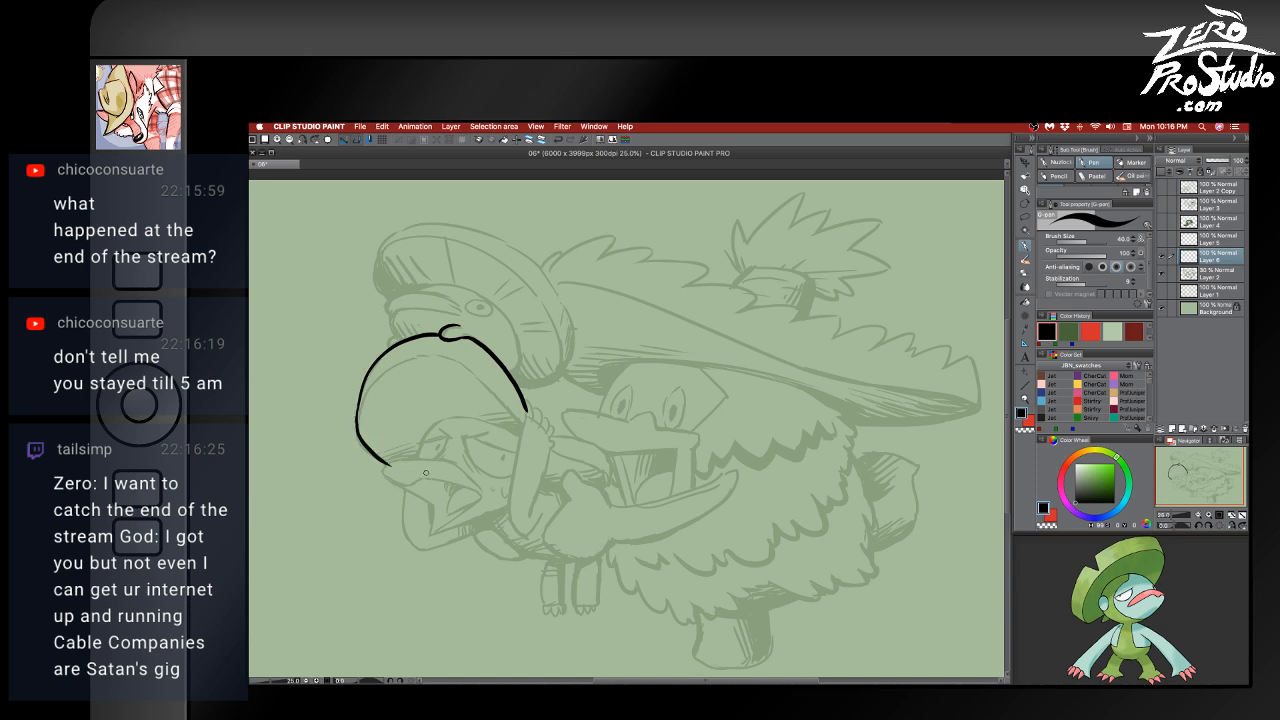
pyautogui.press('super+z')
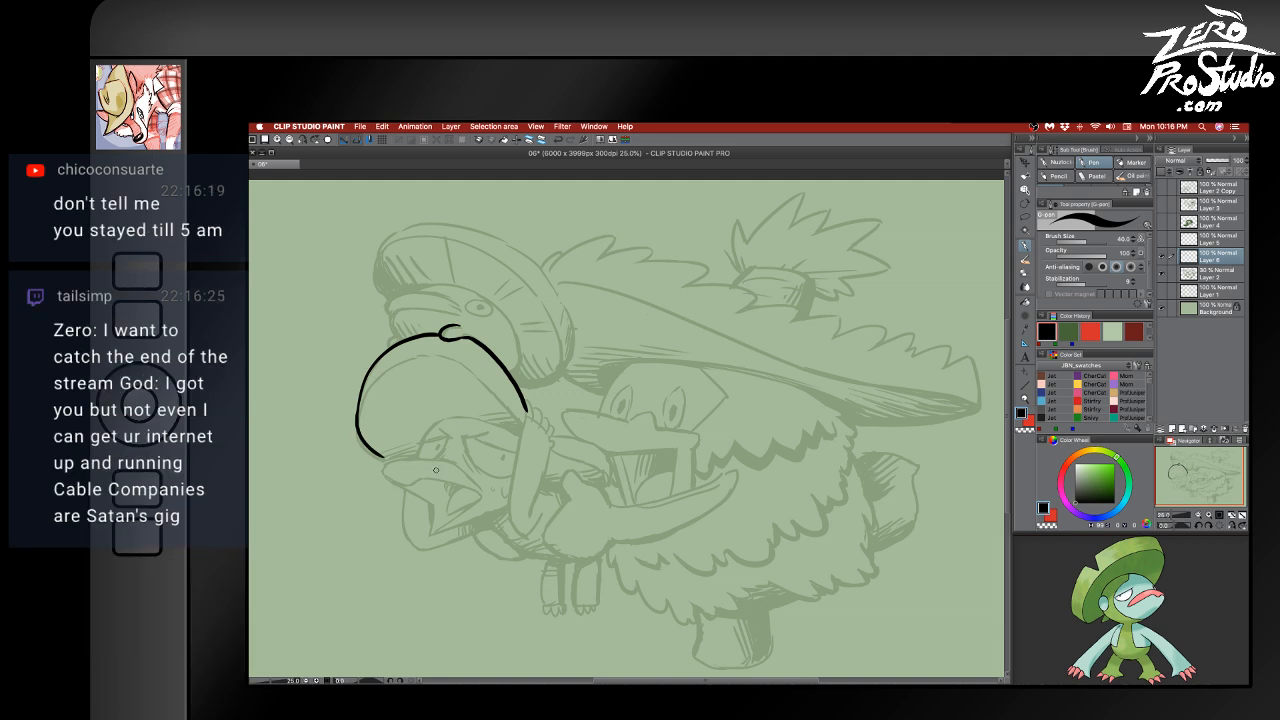
pyautogui.moveTo(358, 405)
pyautogui.mouseDown()
pyautogui.moveTo(363, 447)
pyautogui.moveTo(358, 434)
pyautogui.moveTo(385, 463)
pyautogui.mouseUp()
pyautogui.press('super+z')
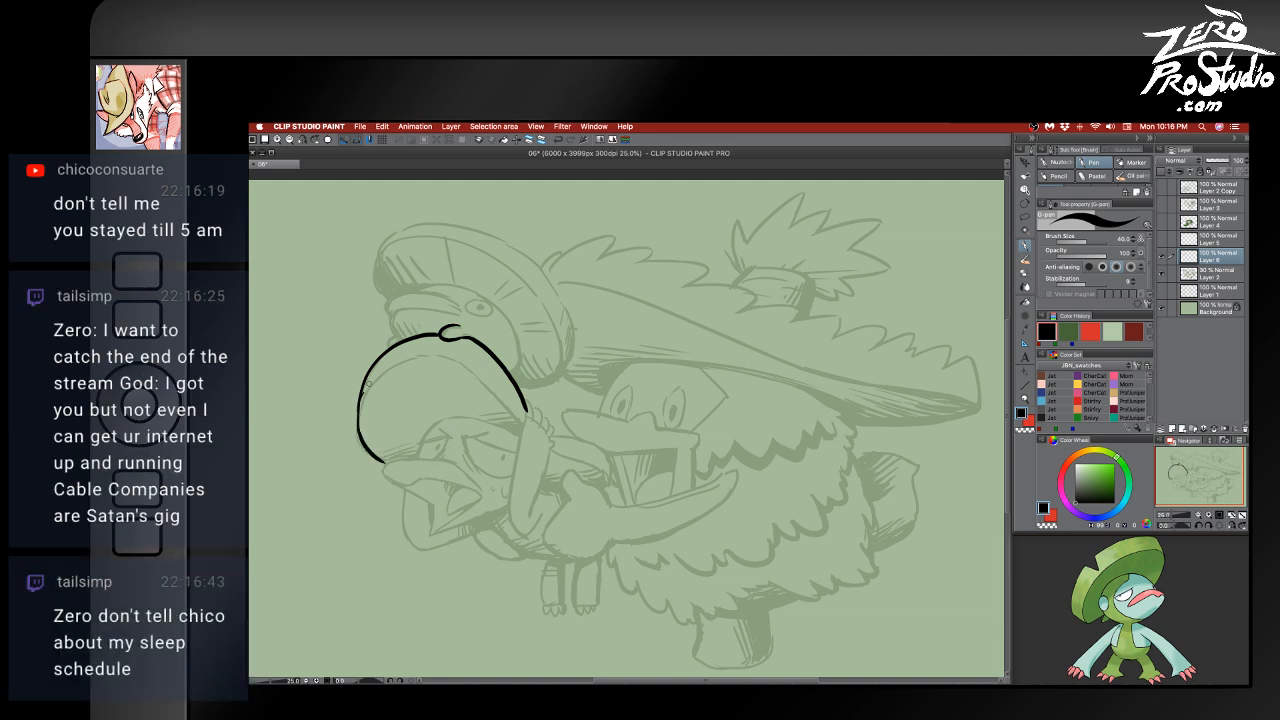
# - Ink the thin inner curve of the lower character's hat from its left edge to the raised hand
pyautogui.moveTo(362, 394); pyautogui.dragTo(490, 370)
pyautogui.press('super+z')
pyautogui.moveTo(361, 398)
pyautogui.mouseDown()
pyautogui.moveTo(399, 361)
pyautogui.moveTo(519, 404)
pyautogui.mouseUp()
pyautogui.press('super+z')
pyautogui.moveTo(362, 394)
pyautogui.mouseDown()
pyautogui.moveTo(501, 404)
pyautogui.moveTo(522, 428)
pyautogui.mouseUp()
pyautogui.press('super+z')
pyautogui.press('super+z')
pyautogui.press('super+z')
pyautogui.press('super+z')
pyautogui.press('super+z')
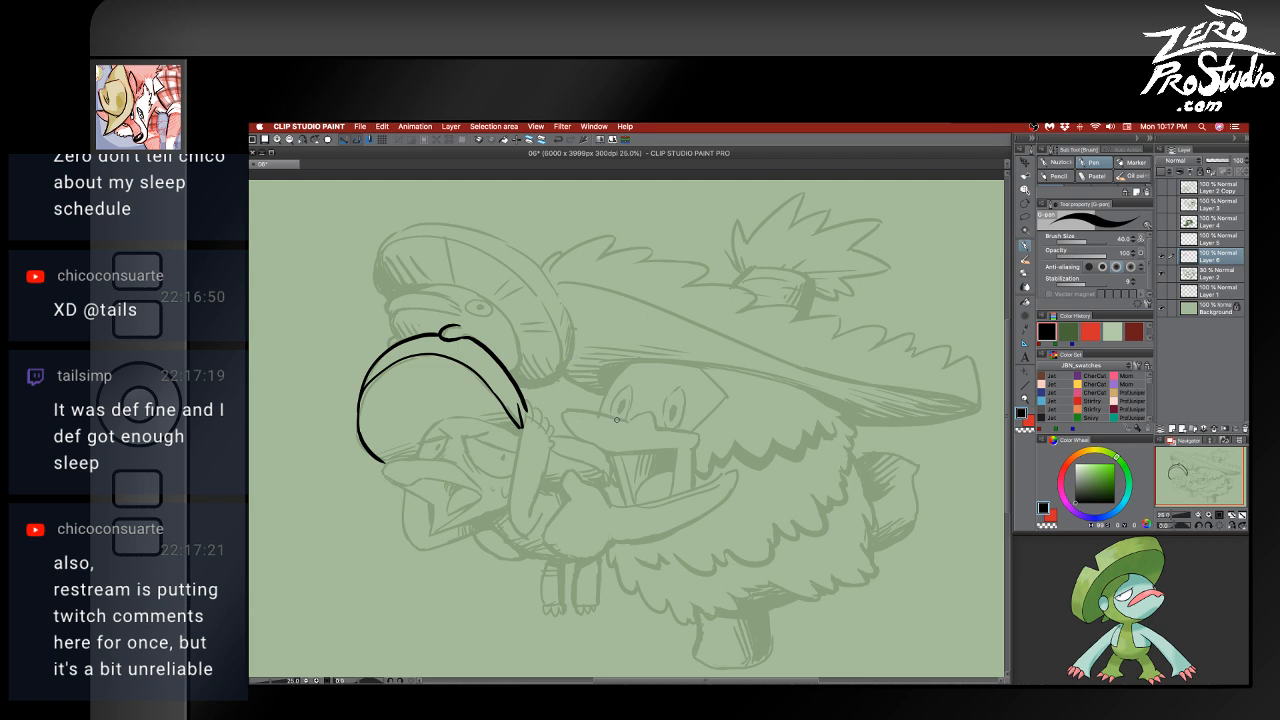
# - Ink the inner edge of the lower character's raised forearm from the hat around the elbow
pyautogui.moveTo(526, 411); pyautogui.dragTo(518, 476)
pyautogui.press('super+z')
pyautogui.press('super+z')
pyautogui.press('super+z')
pyautogui.moveTo(526, 411); pyautogui.dragTo(512, 508)
pyautogui.press('super+z')
pyautogui.moveTo(526, 408); pyautogui.dragTo(512, 508)
pyautogui.press('super+z')
pyautogui.moveTo(526, 408); pyautogui.dragTo(515, 531)
pyautogui.press('super+z')
pyautogui.moveTo(526, 408); pyautogui.dragTo(510, 500)
pyautogui.press('super+z')
pyautogui.moveTo(526, 408)
pyautogui.mouseDown()
pyautogui.moveTo(511, 532)
pyautogui.moveTo(525, 539)
pyautogui.moveTo(548, 498)
pyautogui.mouseUp()
pyautogui.press('super+z')
pyautogui.press('super+z')
pyautogui.press('super+z')
pyautogui.moveTo(524, 540); pyautogui.dragTo(545, 502)
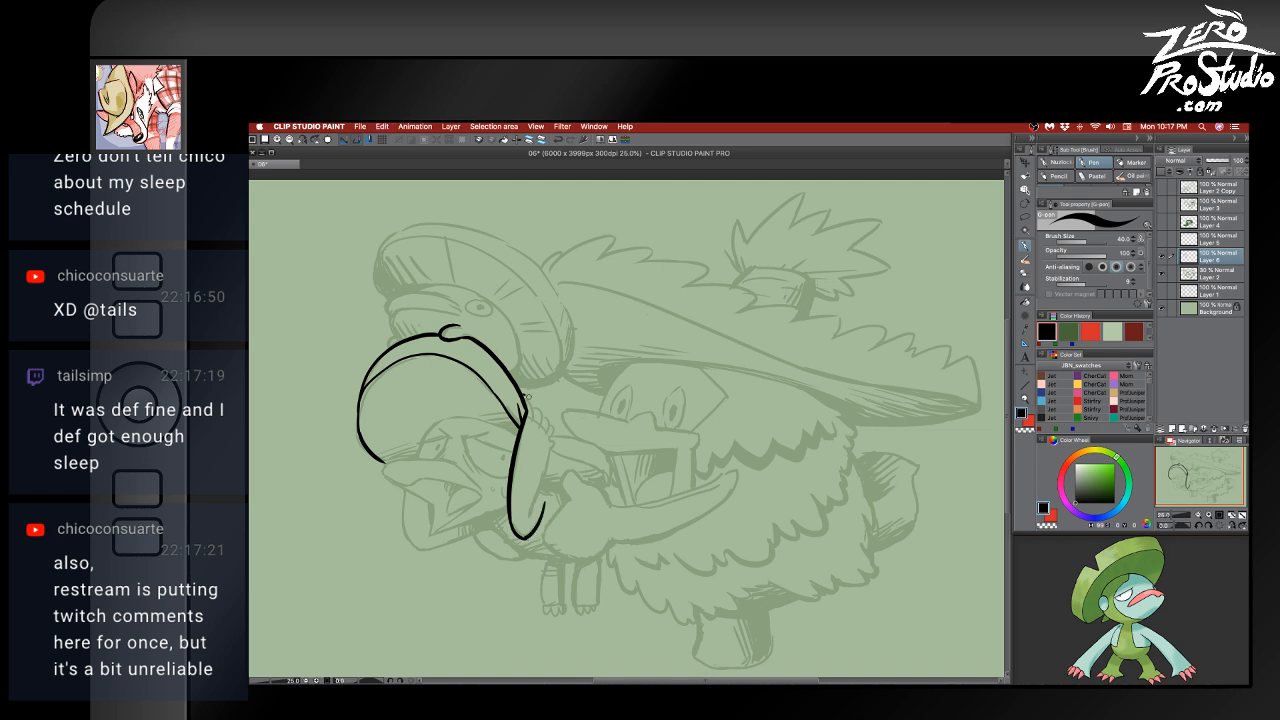
# - Ink the fingers gripping the hat and the outer edge of the forearm down to the elbow
pyautogui.press('super+z')
pyautogui.moveTo(526, 396)
pyautogui.mouseDown()
pyautogui.moveTo(526, 427)
pyautogui.moveTo(551, 419)
pyautogui.moveTo(553, 440)
pyautogui.moveTo(538, 425)
pyautogui.mouseUp()
pyautogui.press('super+z')
pyautogui.press('super+z')
pyautogui.press('super+z')
pyautogui.moveTo(539, 422)
pyautogui.mouseDown()
pyautogui.moveTo(553, 449)
pyautogui.moveTo(543, 503)
pyautogui.mouseUp()
pyautogui.press('super+z')
pyautogui.moveTo(553, 438)
pyautogui.mouseDown()
pyautogui.moveTo(563, 444)
pyautogui.moveTo(530, 521)
pyautogui.mouseUp()
pyautogui.press('super+z')
pyautogui.press('super+z')
pyautogui.press('super+z')
pyautogui.moveTo(553, 448); pyautogui.dragTo(530, 522)
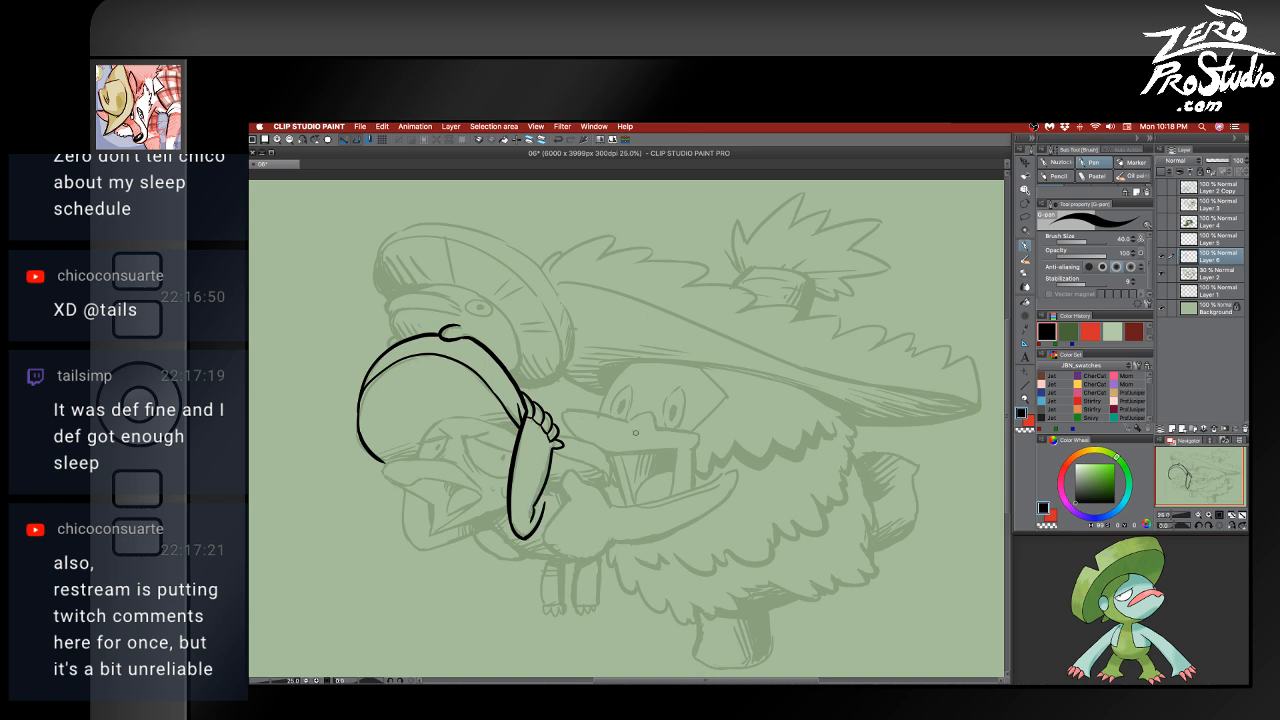
# - Ink the lower character's open beak, with its curved upper bill and pointed lower tip
pyautogui.moveTo(380, 470); pyautogui.dragTo(458, 458)
pyautogui.press('super+z')
pyautogui.moveTo(379, 470)
pyautogui.mouseDown()
pyautogui.moveTo(460, 459)
pyautogui.moveTo(389, 464)
pyautogui.moveTo(460, 465)
pyautogui.moveTo(415, 480)
pyautogui.moveTo(485, 511)
pyautogui.mouseUp()
pyautogui.press('super+z')
pyautogui.press('super+z')
pyautogui.press('super+z')
pyautogui.press('super+z')
pyautogui.press('super+z')
pyautogui.moveTo(421, 475)
pyautogui.mouseDown()
pyautogui.moveTo(488, 502)
pyautogui.moveTo(434, 538)
pyautogui.mouseUp()
pyautogui.press('super+z')
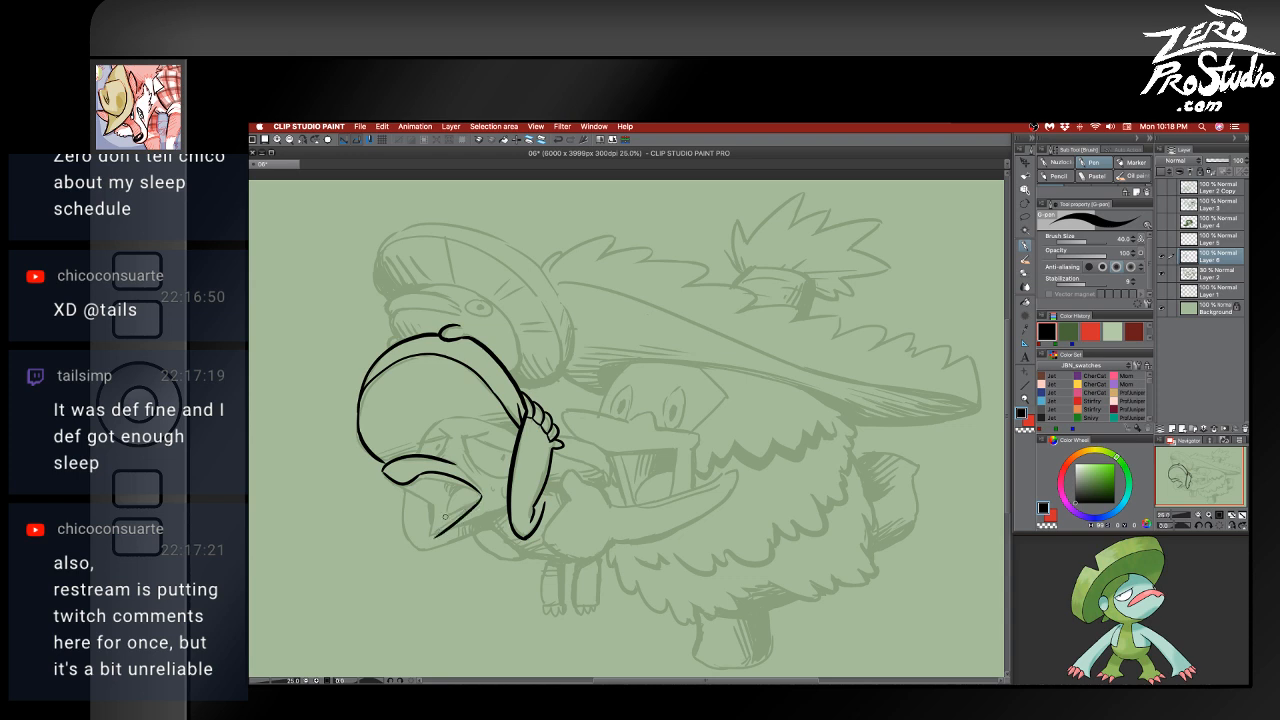
pyautogui.moveTo(405, 483)
pyautogui.mouseDown()
pyautogui.moveTo(430, 504)
pyautogui.moveTo(432, 536)
pyautogui.mouseUp()
pyautogui.press('super+z')
pyautogui.hotkey('ctrl', 'Up')
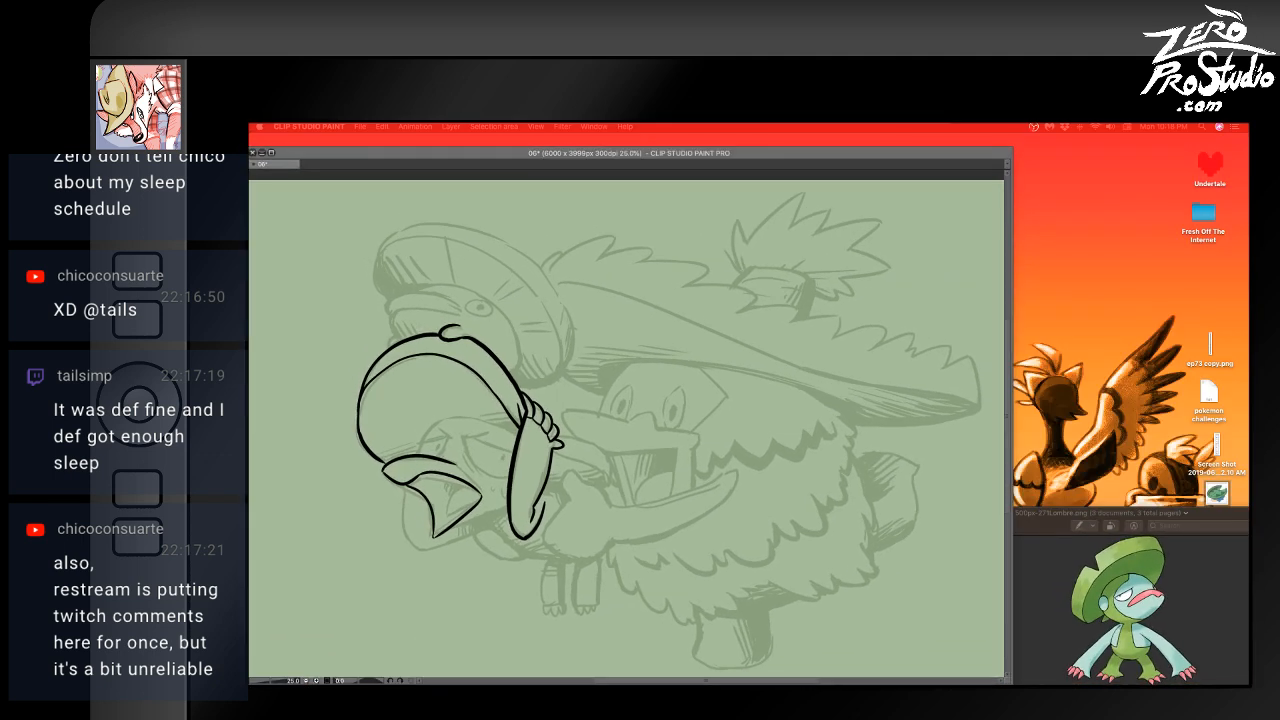
pyautogui.click(677, 410)
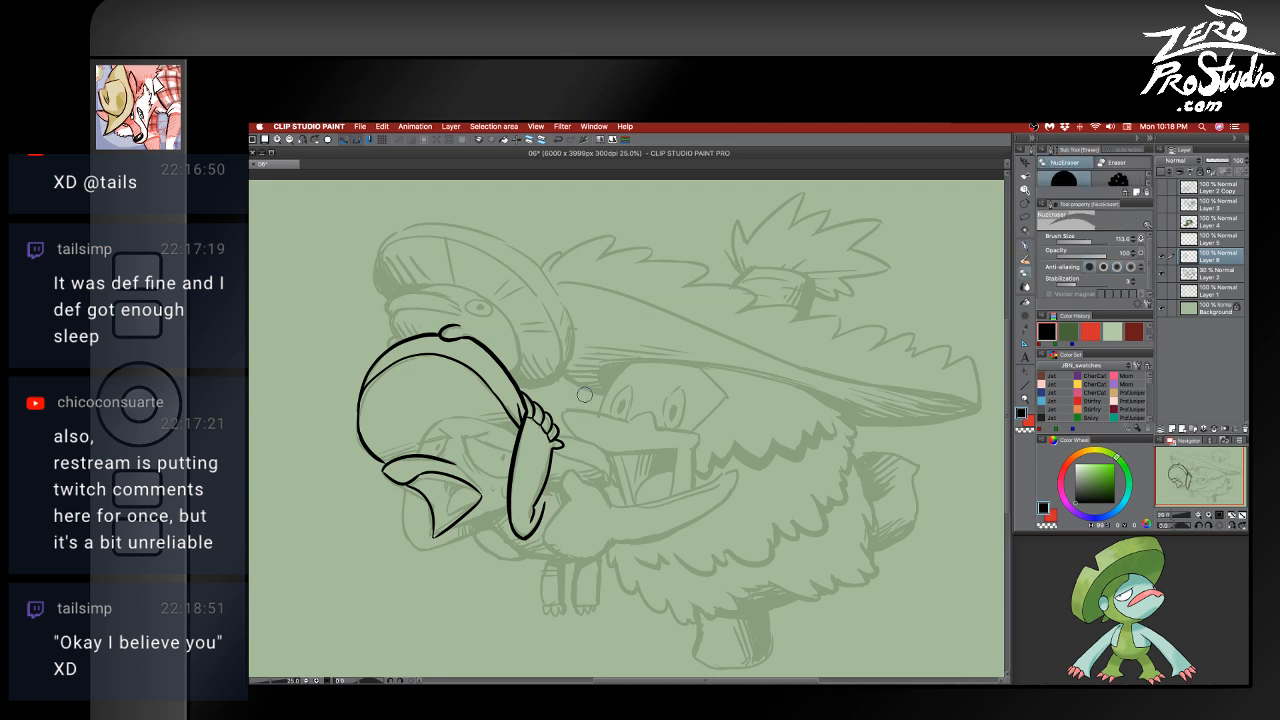
pyautogui.press('e')
pyautogui.press('p')
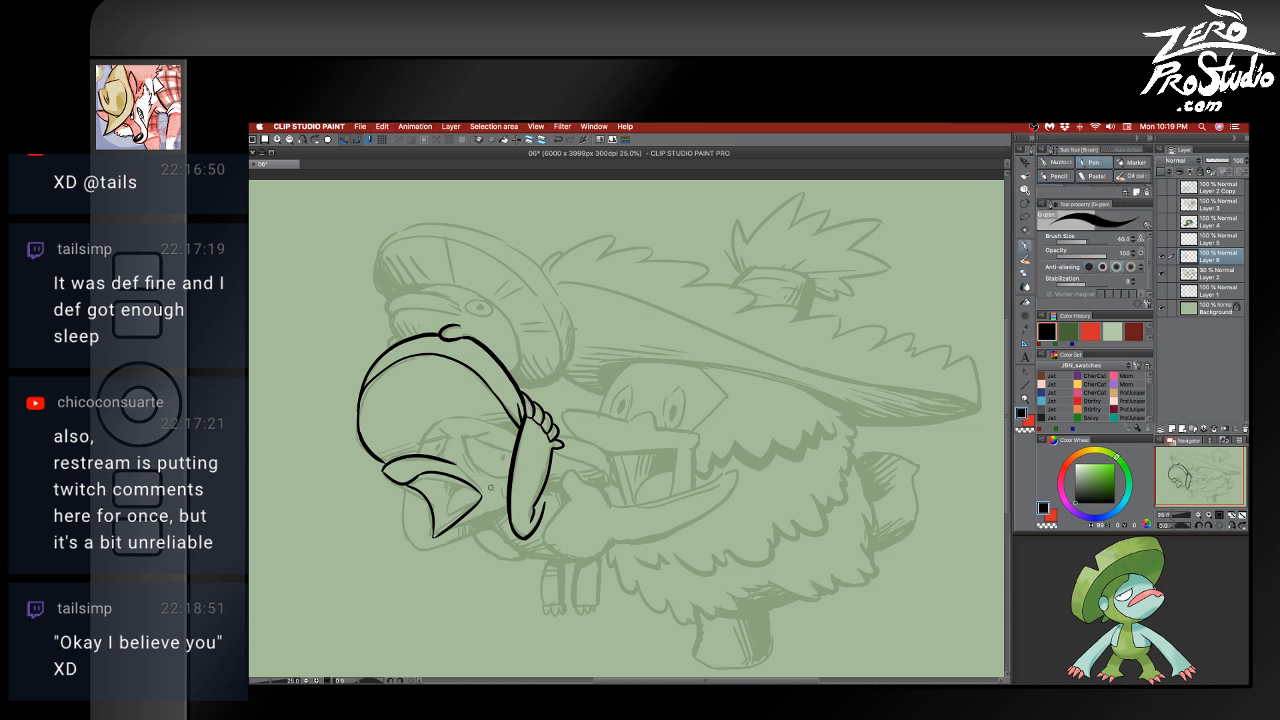
# - Touch up the inked hat edge where it meets the lower character's beak
pyautogui.moveTo(381, 462); pyautogui.dragTo(387, 462)
pyautogui.moveTo(357, 410); pyautogui.dragTo(358, 439)
pyautogui.press('super+z')
# - Ink the lower character's half-closed eyes and slanted brows above the beak
pyautogui.moveTo(414, 443)
pyautogui.mouseDown()
pyautogui.moveTo(449, 433)
pyautogui.moveTo(416, 454)
pyautogui.moveTo(442, 457)
pyautogui.moveTo(439, 439)
pyautogui.moveTo(487, 432)
pyautogui.moveTo(459, 438)
pyautogui.moveTo(484, 434)
pyautogui.moveTo(474, 450)
pyautogui.moveTo(463, 438)
pyautogui.moveTo(497, 431)
pyautogui.moveTo(462, 438)
pyautogui.moveTo(499, 431)
pyautogui.moveTo(478, 450)
pyautogui.moveTo(504, 433)
pyautogui.moveTo(518, 453)
pyautogui.moveTo(481, 455)
pyautogui.moveTo(484, 440)
pyautogui.moveTo(515, 449)
pyautogui.moveTo(508, 477)
pyautogui.mouseUp()
pyautogui.press('super+z')
pyautogui.press('super+z')
pyautogui.press('super+z')
pyautogui.press('super+z')
pyautogui.press('super+z')
pyautogui.press('super+z')
pyautogui.press('super+z')
pyautogui.press('super+z')
pyautogui.press('super+z')
pyautogui.press('super+z')
pyautogui.press('super+z')
pyautogui.press('super+z')
pyautogui.press('super+z')
pyautogui.press('super+z')
pyautogui.press('super+z')
# - Ink the facial line from between the brows down beside the beak and the small marks on the cheek
pyautogui.press('e')
pyautogui.press('b')
pyautogui.press('super+z')
pyautogui.press('super+z')
pyautogui.press('super+z')
pyautogui.moveTo(464, 438)
pyautogui.mouseDown()
pyautogui.moveTo(510, 479)
pyautogui.moveTo(472, 469)
pyautogui.moveTo(481, 475)
pyautogui.moveTo(505, 460)
pyautogui.moveTo(494, 493)
pyautogui.moveTo(509, 493)
pyautogui.moveTo(485, 500)
pyautogui.moveTo(481, 489)
pyautogui.moveTo(485, 499)
pyautogui.mouseUp()
pyautogui.press('super+z')
pyautogui.press('super+z')
pyautogui.press('super+z')
pyautogui.press('super+z')
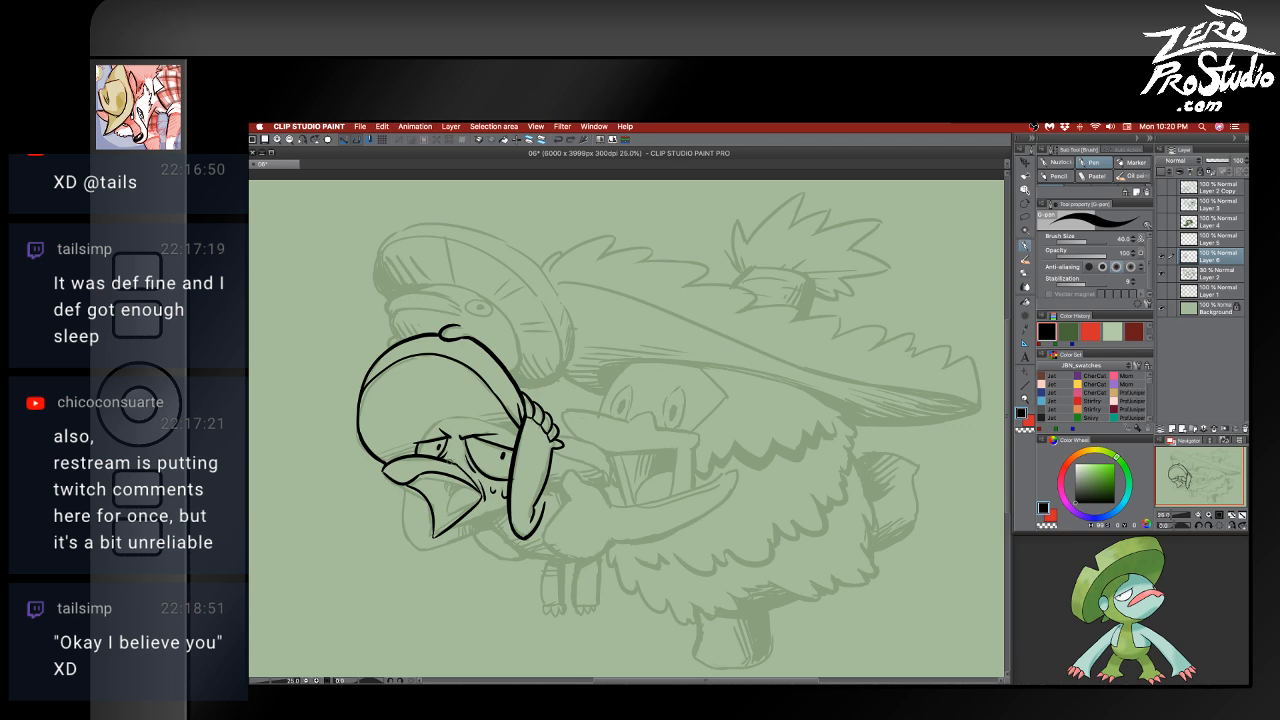
# - Reduce the eraser size and ink the lower jaw line from the beak's tip to the forearm
pyautogui.press('e')
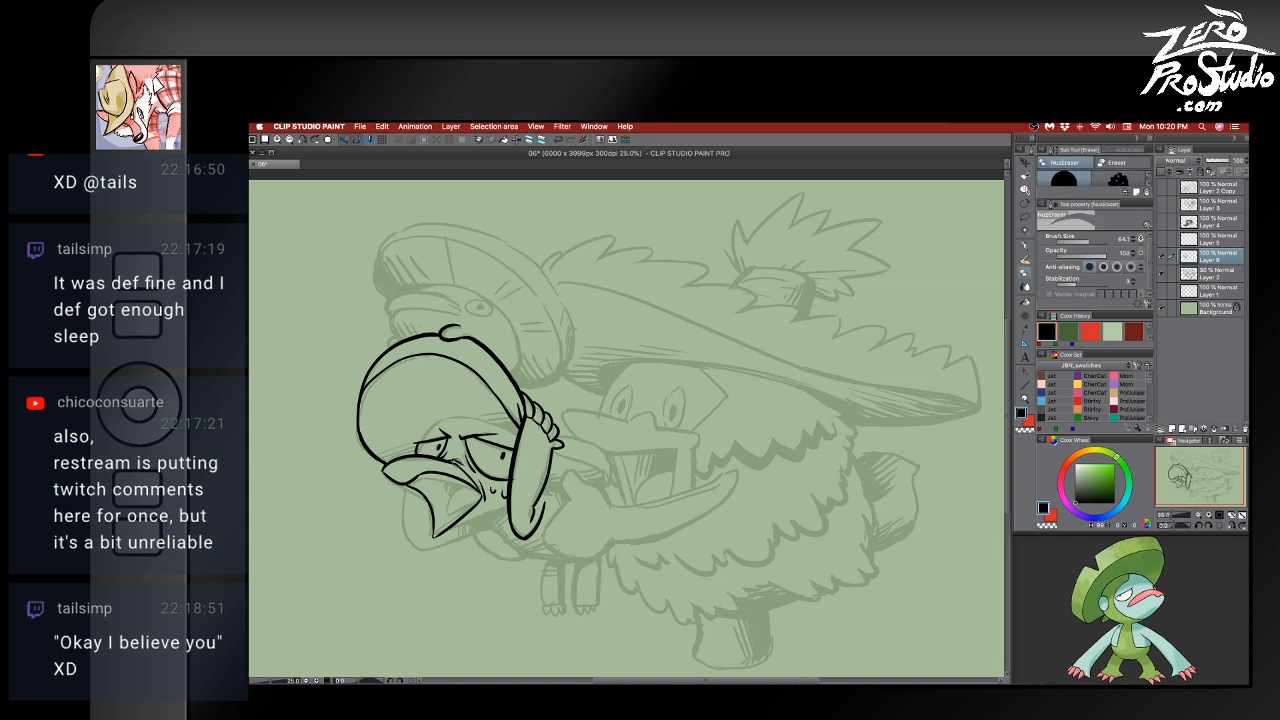
pyautogui.press('[')
pyautogui.press('[')
pyautogui.press('[')
pyautogui.press('[')
pyautogui.press('p')
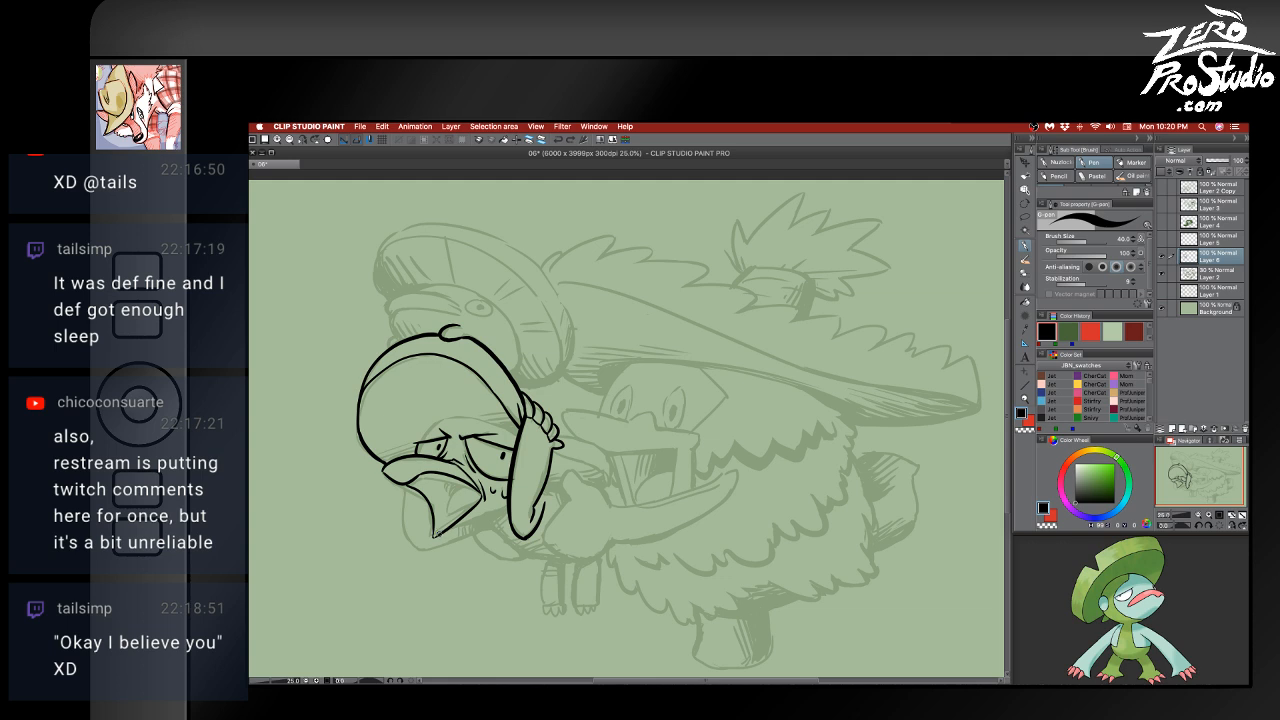
pyautogui.moveTo(438, 536); pyautogui.dragTo(505, 512)
pyautogui.press('super+z')
pyautogui.press('super+z')
pyautogui.moveTo(437, 537)
pyautogui.mouseDown()
pyautogui.moveTo(514, 501)
pyautogui.moveTo(488, 517)
pyautogui.moveTo(541, 557)
pyautogui.mouseUp()
pyautogui.press('super+z')
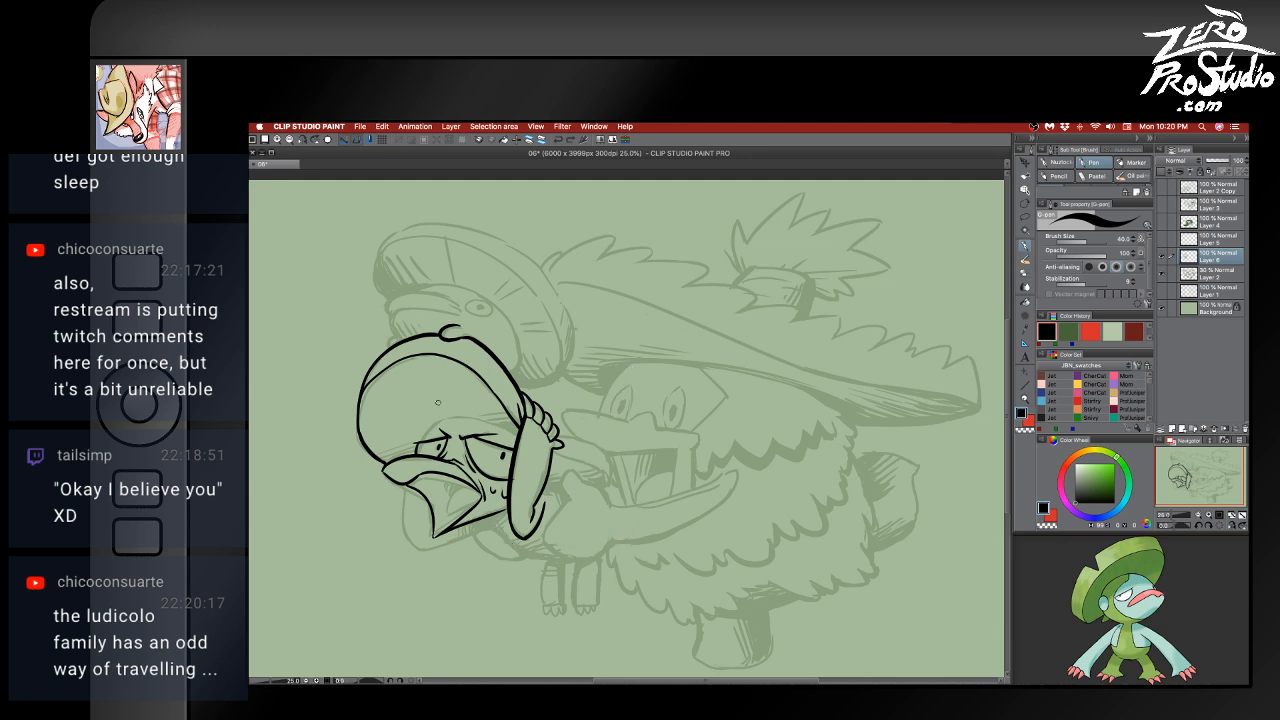
# - Ink the Lombre's curved forehead line beneath the hat, running from above the beak to the raised hand
pyautogui.moveTo(422, 441)
pyautogui.mouseDown()
pyautogui.moveTo(457, 417)
pyautogui.moveTo(500, 428)
pyautogui.mouseUp()
pyautogui.press('super+z')
pyautogui.press('super+z')
pyautogui.moveTo(420, 444); pyautogui.dragTo(518, 430)
pyautogui.press('super+z')
pyautogui.moveTo(422, 441); pyautogui.dragTo(519, 432)
pyautogui.press('super+z')
pyautogui.moveTo(422, 441); pyautogui.dragTo(516, 432)
pyautogui.press('super+z')
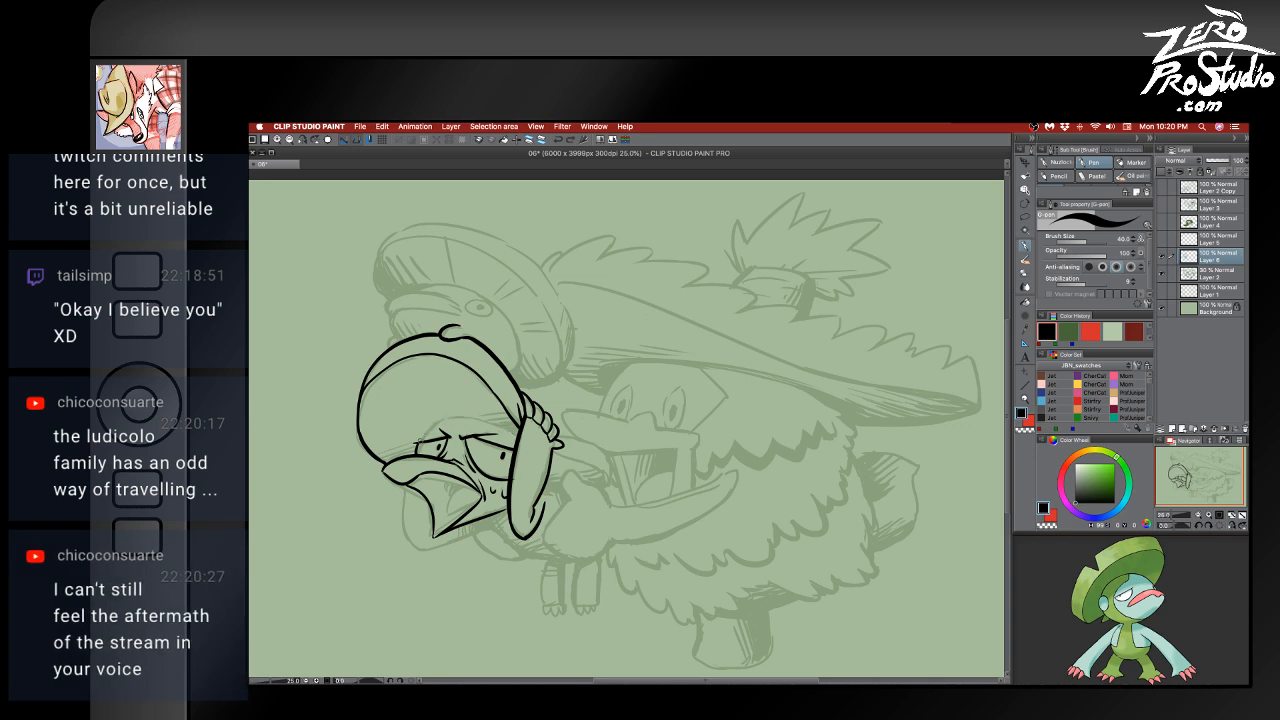
pyautogui.moveTo(420, 442); pyautogui.dragTo(516, 432)
pyautogui.press('e')
pyautogui.press('p')
# - Ink the Lombre's other arm curving out from behind the raised hand, and save the file
pyautogui.moveTo(535, 525); pyautogui.dragTo(500, 512)
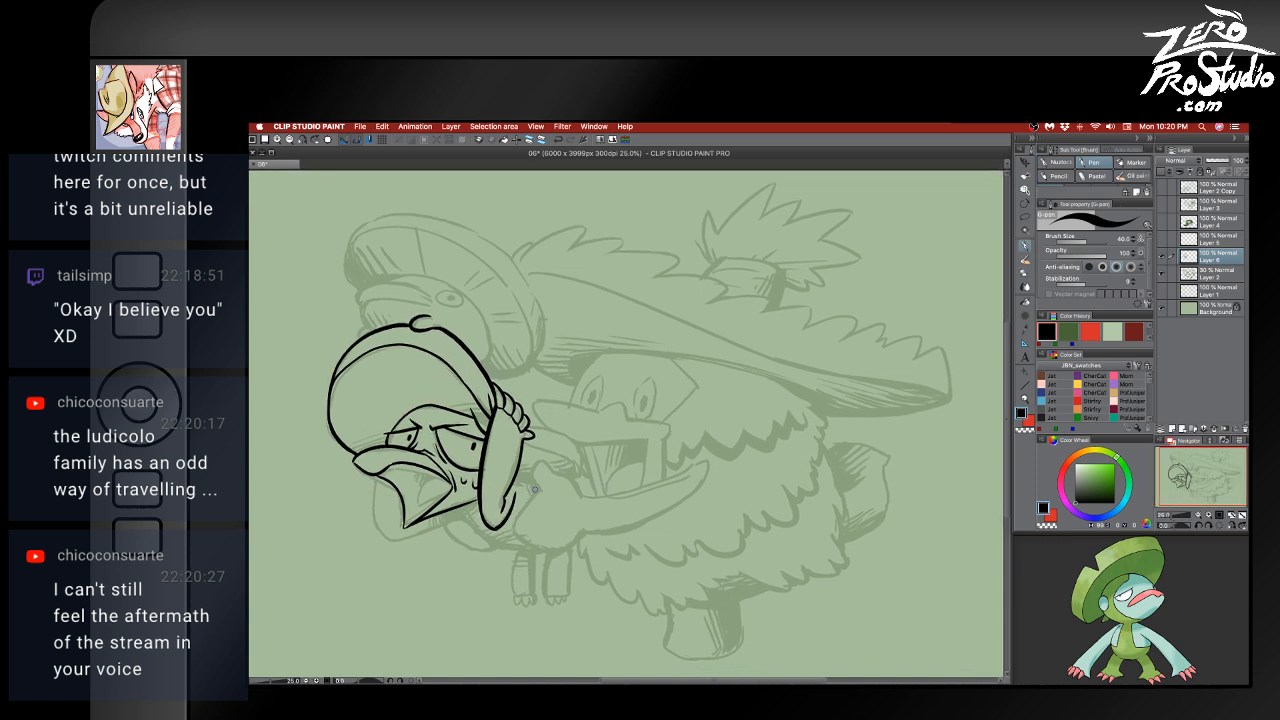
pyautogui.moveTo(522, 442)
pyautogui.mouseDown()
pyautogui.moveTo(577, 461)
pyautogui.moveTo(586, 441)
pyautogui.moveTo(588, 461)
pyautogui.moveTo(571, 433)
pyautogui.moveTo(580, 478)
pyautogui.mouseUp()
pyautogui.press('super+z')
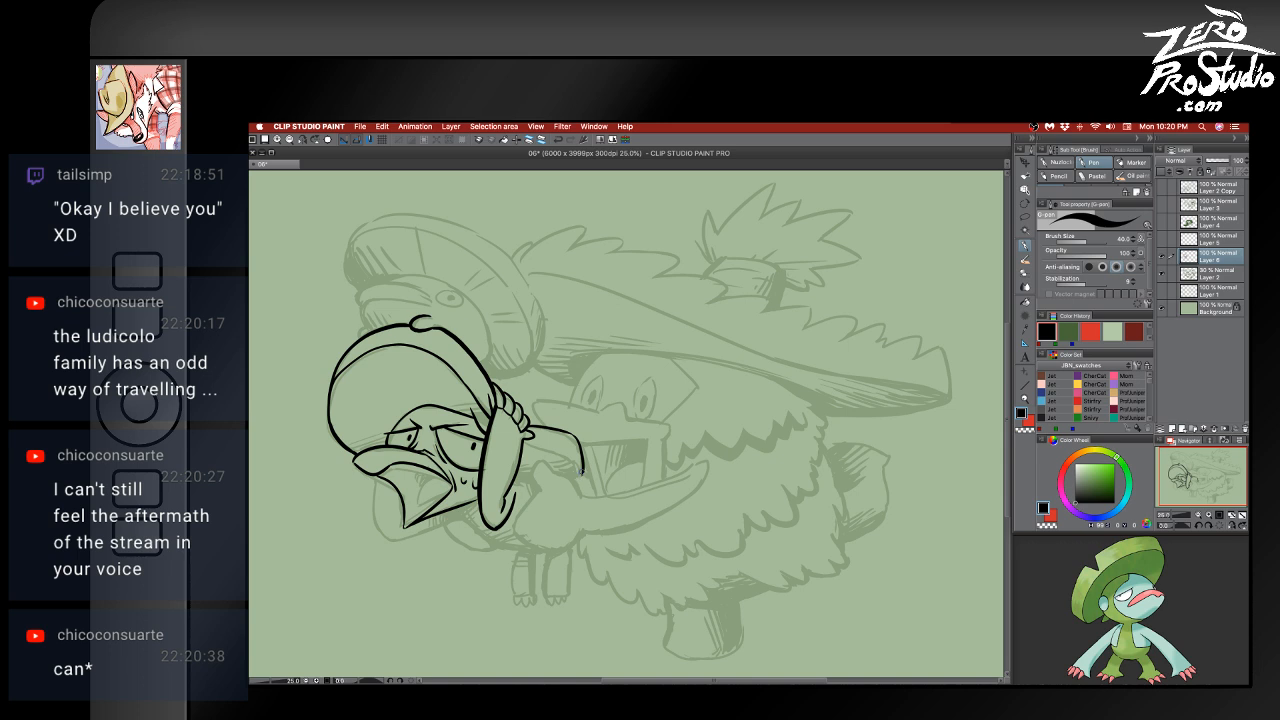
pyautogui.moveTo(525, 442); pyautogui.dragTo(581, 472)
pyautogui.press('super+z')
pyautogui.moveTo(526, 441); pyautogui.dragTo(582, 472)
pyautogui.press('super+z')
pyautogui.moveTo(522, 440); pyautogui.dragTo(582, 472)
pyautogui.press('super+z')
pyautogui.press('super+s')
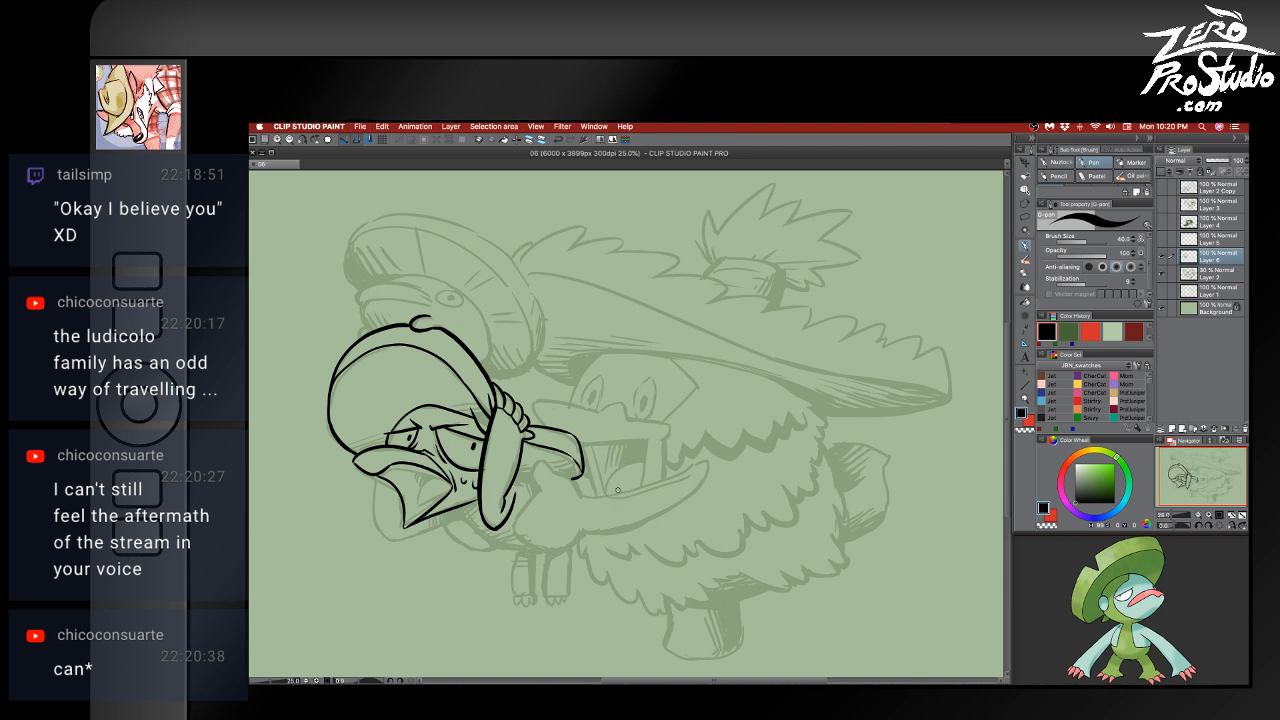
pyautogui.click(617, 490)
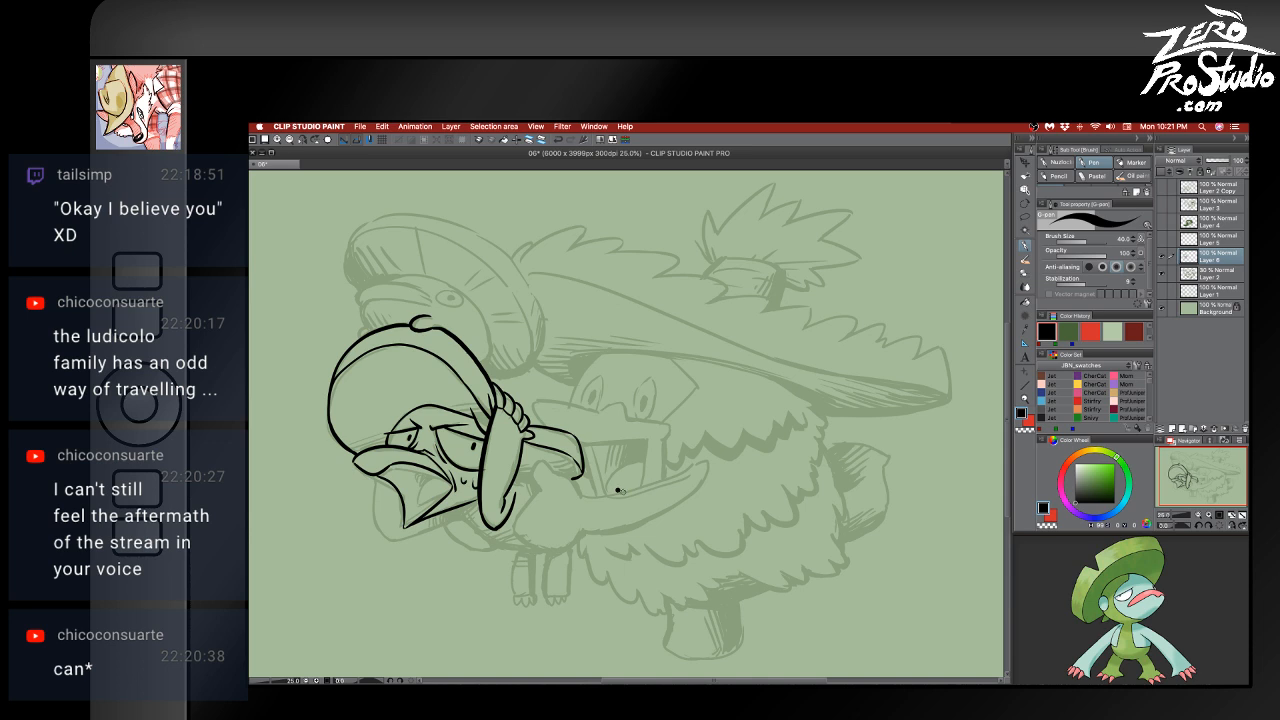
pyautogui.press('e')
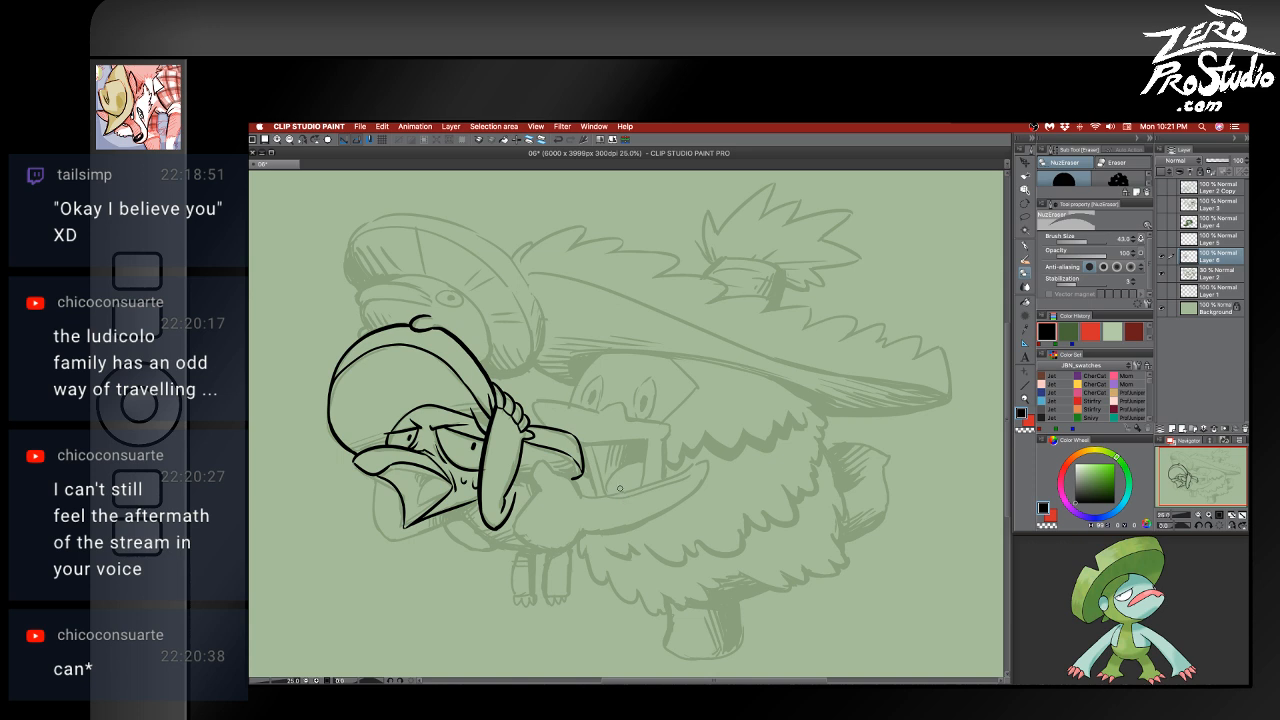
pyautogui.press('p')
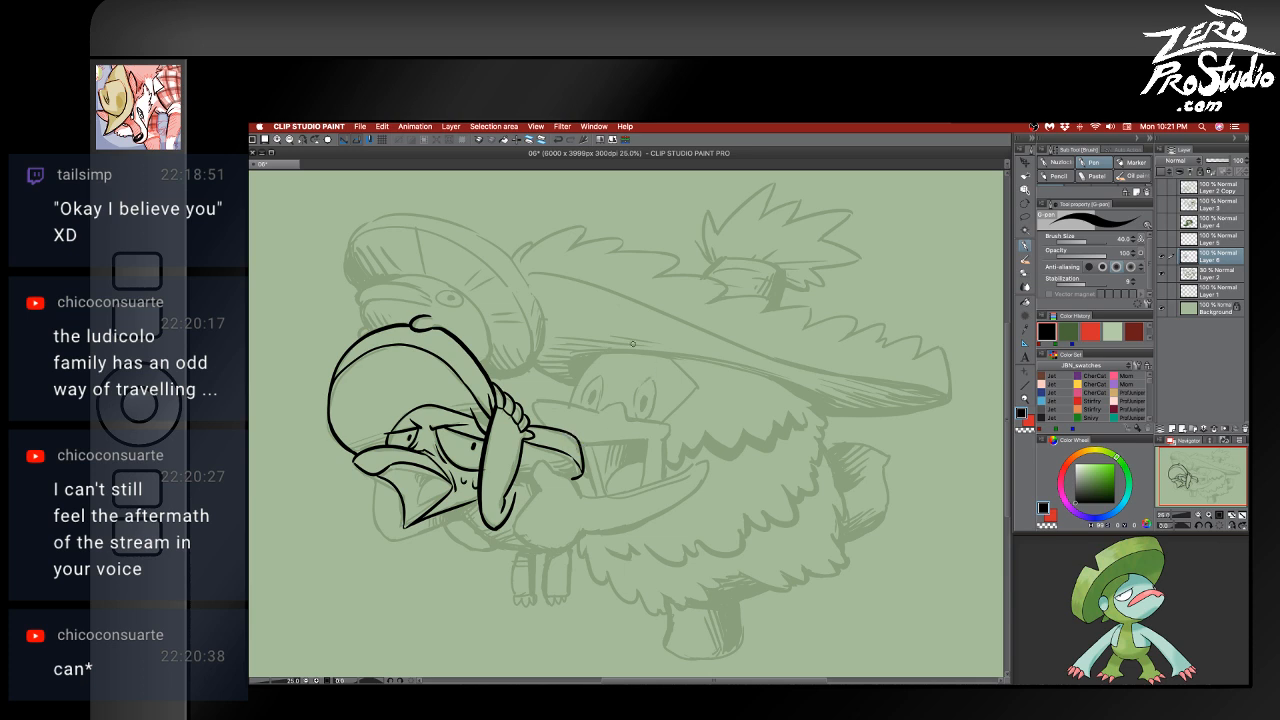
pyautogui.press('e')
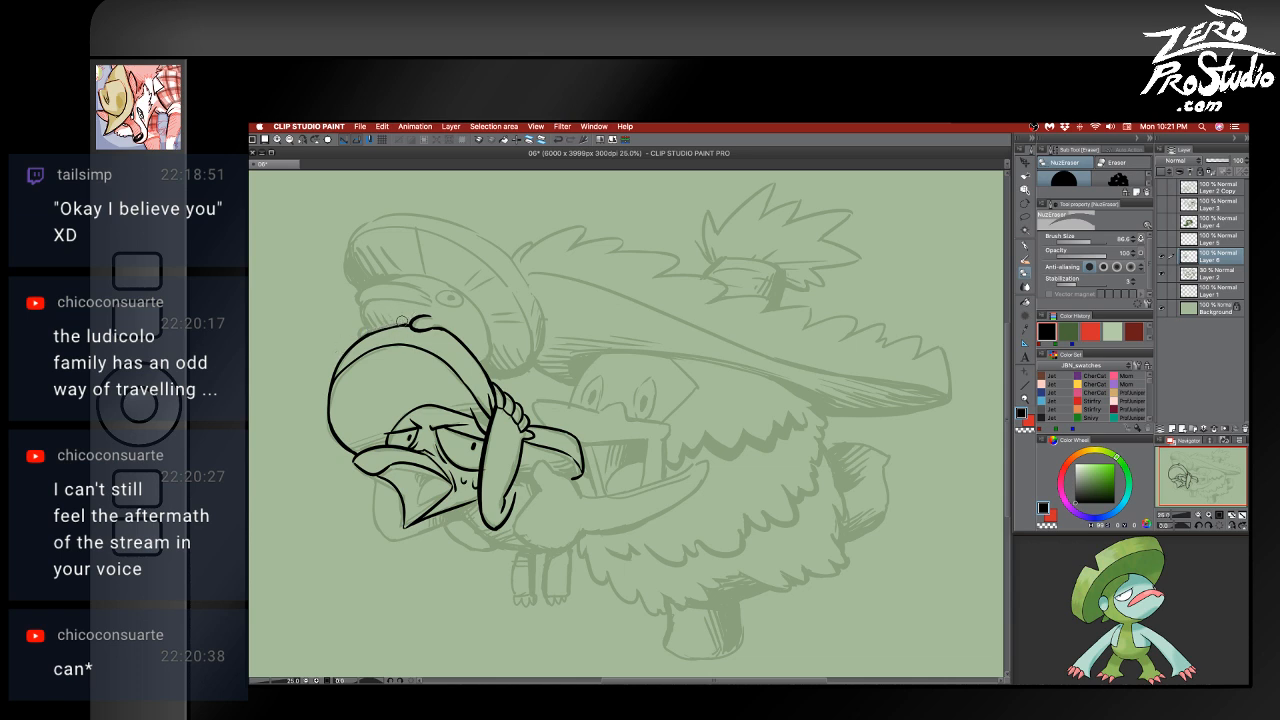
pyautogui.press('p')
pyautogui.press('super+z')
pyautogui.moveTo(370, 349); pyautogui.dragTo(417, 323)
pyautogui.press('super+z')
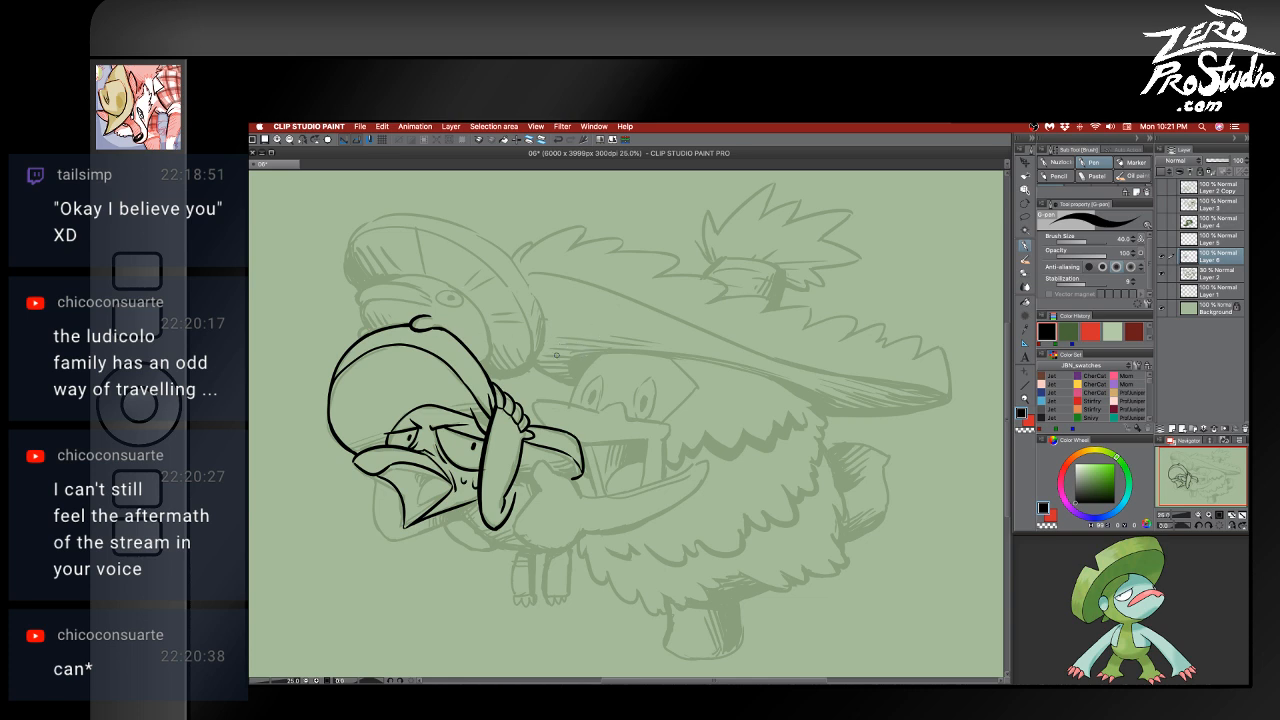
pyautogui.press('e')
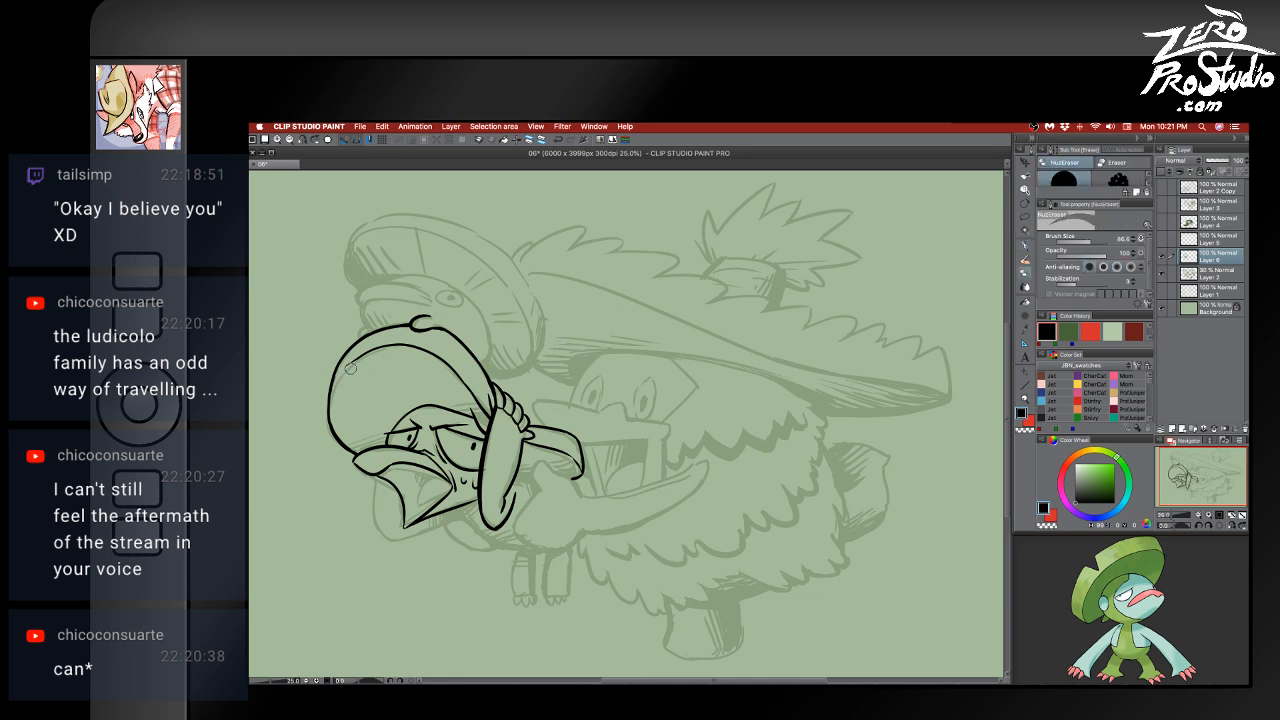
pyautogui.press('p')
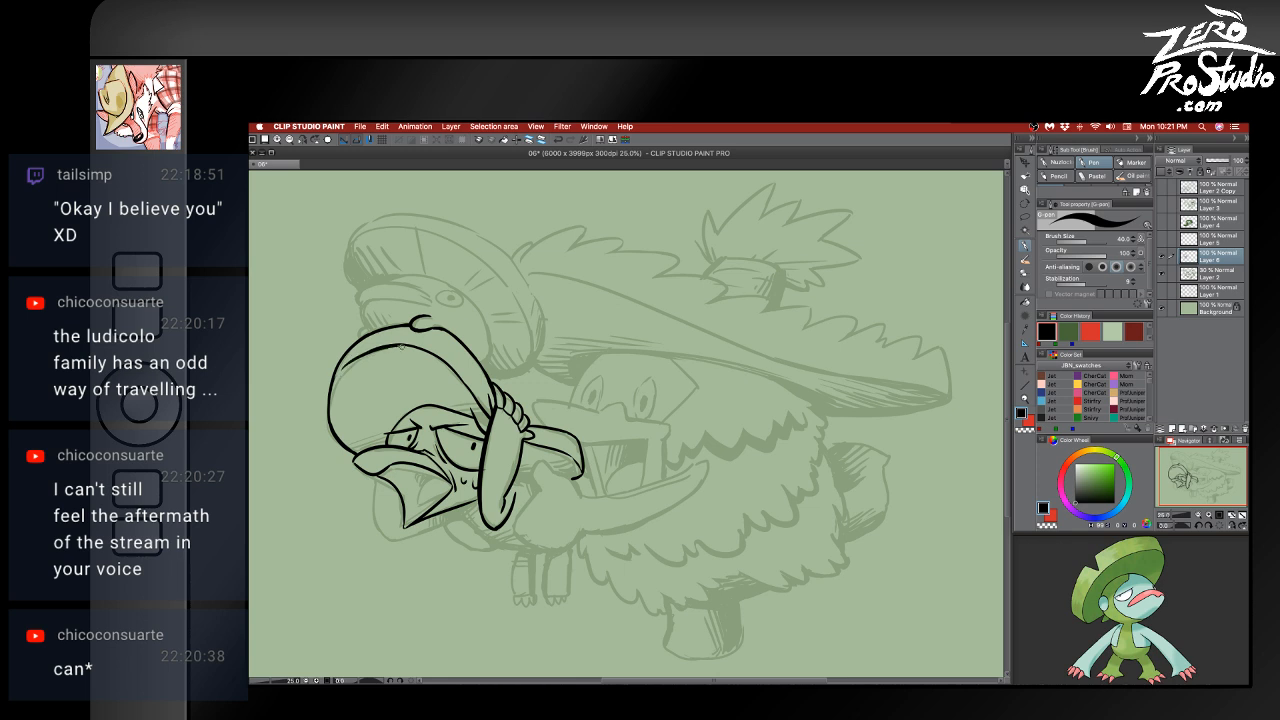
# - Ink the Lotad's small foot resting on the Lombre's hat, its chin and its upper beak
pyautogui.moveTo(384, 349); pyautogui.dragTo(439, 357)
pyautogui.moveTo(364, 310)
pyautogui.mouseDown()
pyautogui.moveTo(373, 338)
pyautogui.moveTo(373, 299)
pyautogui.mouseUp()
pyautogui.press('super+z')
pyautogui.press('super+z')
pyautogui.press('e')
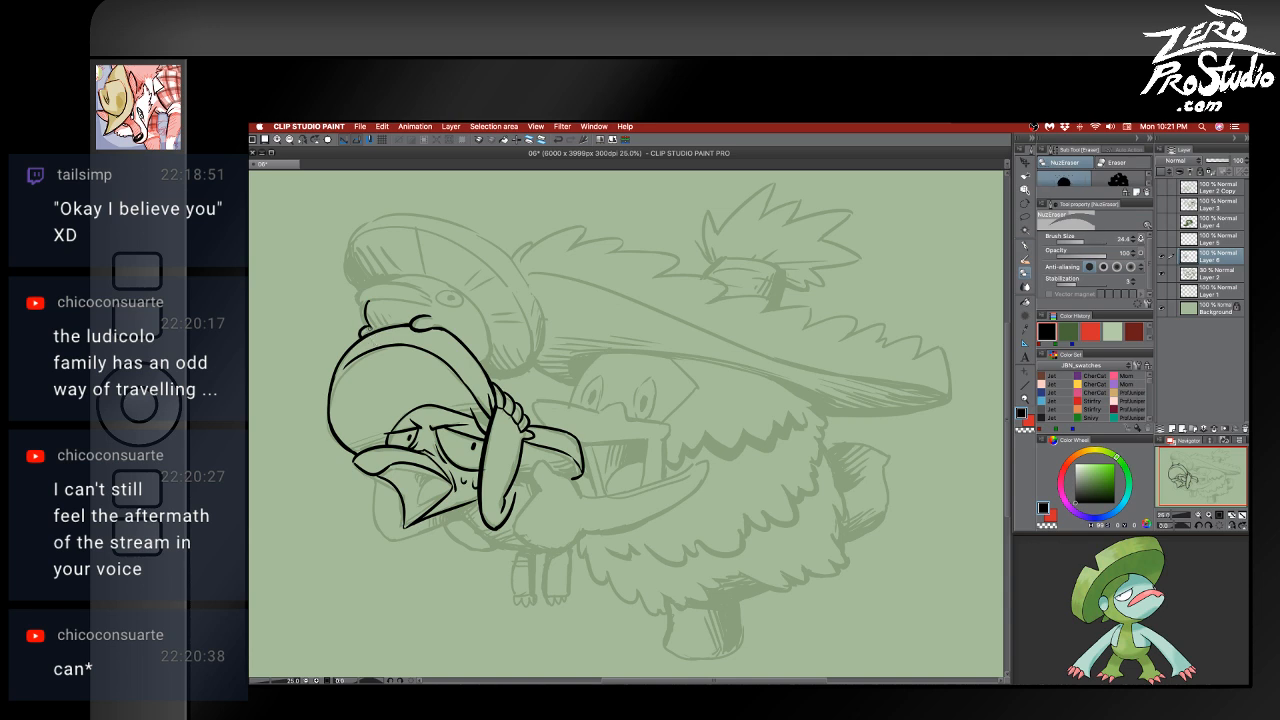
pyautogui.press('p')
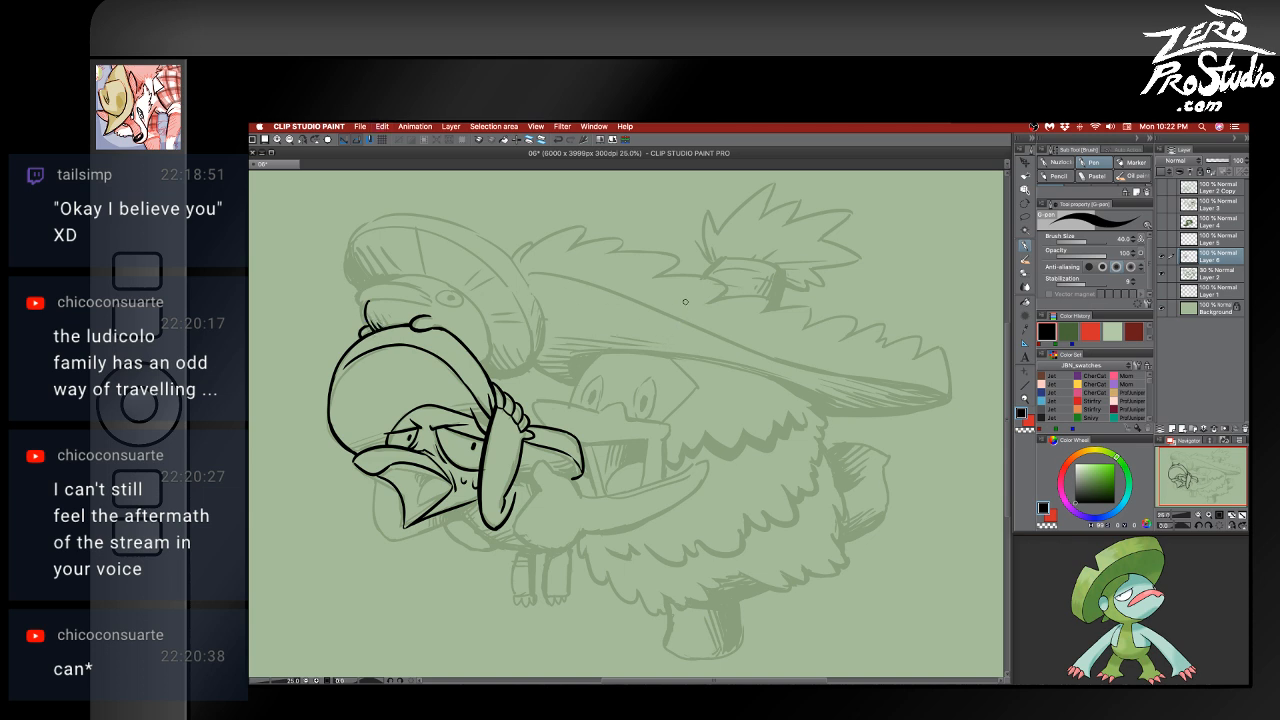
pyautogui.moveTo(369, 301)
pyautogui.mouseDown()
pyautogui.moveTo(433, 304)
pyautogui.moveTo(391, 283)
pyautogui.moveTo(430, 306)
pyautogui.moveTo(359, 291)
pyautogui.moveTo(437, 306)
pyautogui.mouseUp()
pyautogui.press('super+z')
pyautogui.press('super+z')
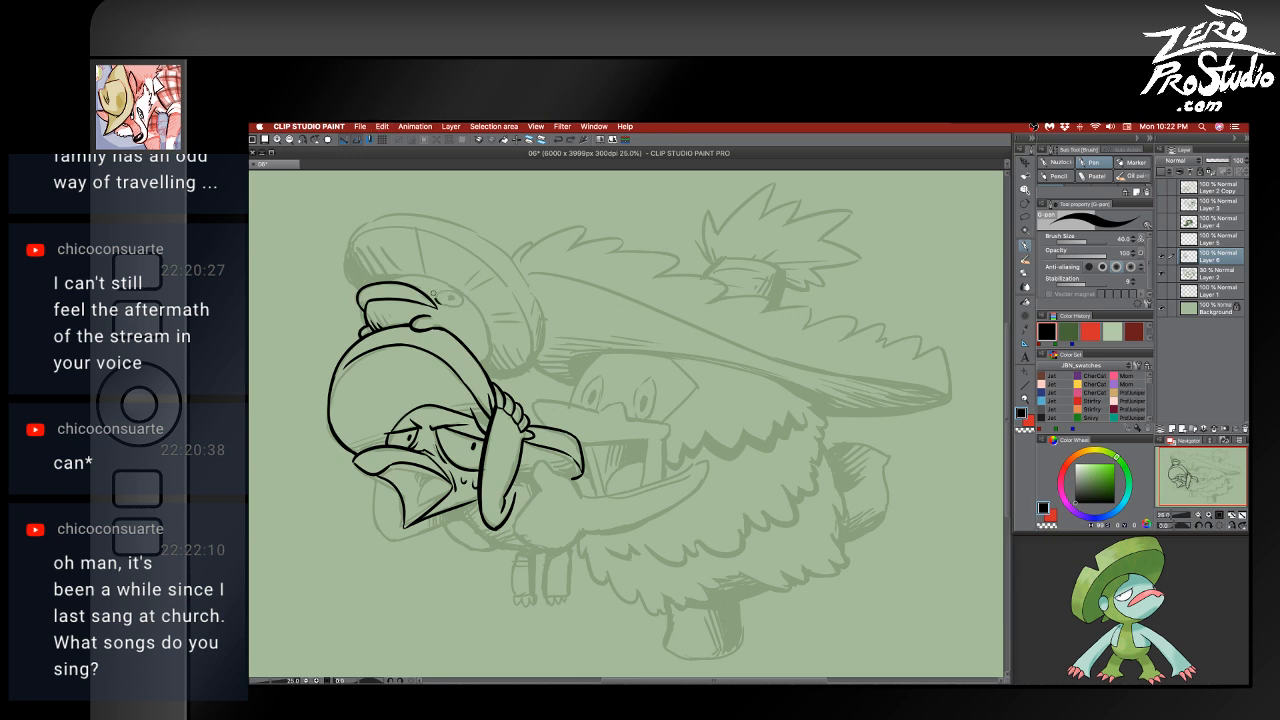
# - Ink the Lotad's round eye with its pupil, and the head and body outline around it
pyautogui.moveTo(435, 293); pyautogui.dragTo(450, 307)
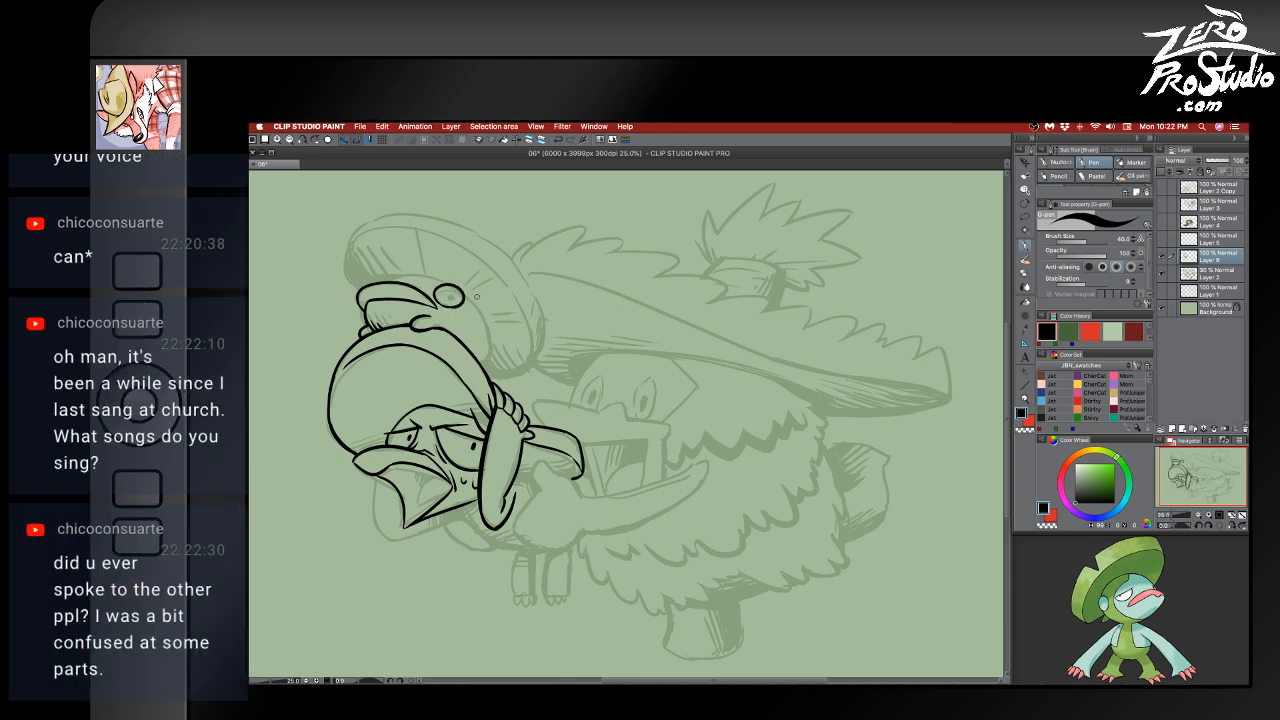
pyautogui.press('e')
pyautogui.press(']')
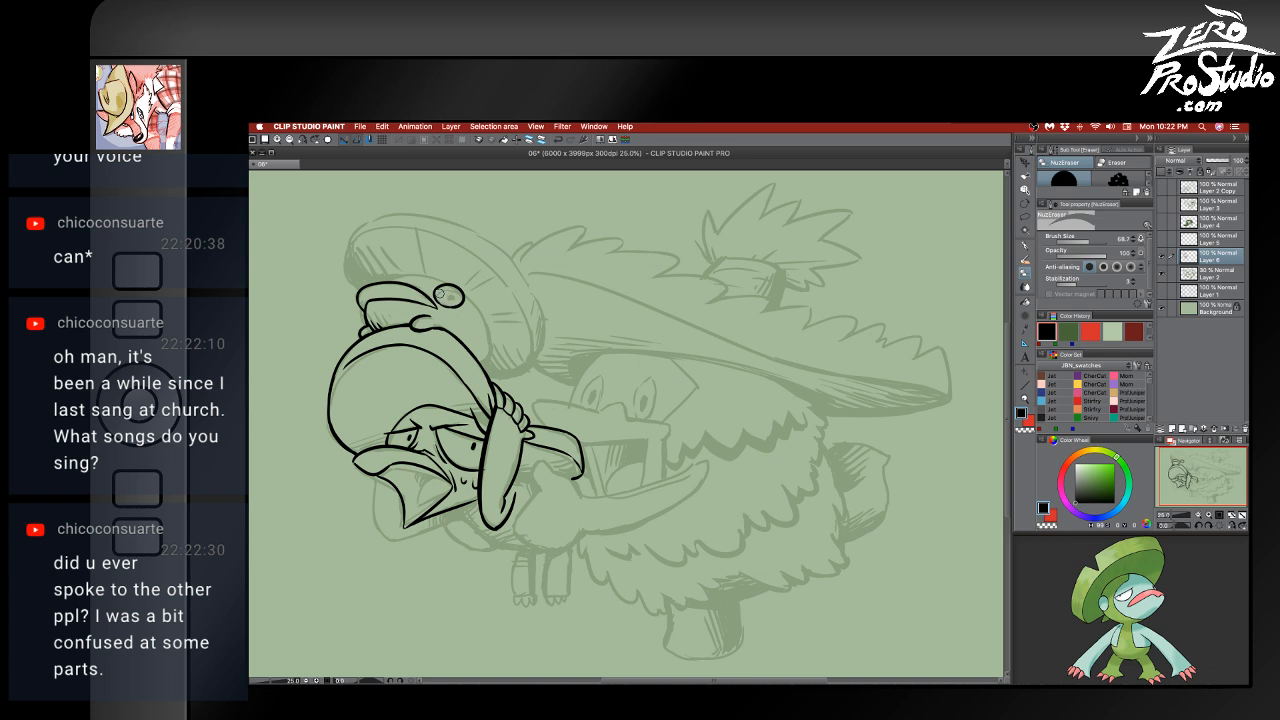
pyautogui.moveTo(454, 301)
pyautogui.mouseDown()
pyautogui.moveTo(442, 292)
pyautogui.moveTo(455, 292)
pyautogui.moveTo(447, 310)
pyautogui.moveTo(455, 296)
pyautogui.moveTo(394, 279)
pyautogui.moveTo(440, 285)
pyautogui.moveTo(491, 334)
pyautogui.moveTo(496, 360)
pyautogui.moveTo(479, 310)
pyautogui.moveTo(488, 366)
pyautogui.mouseUp()
pyautogui.press('super+z')
pyautogui.press('super+z')
pyautogui.press('p')
pyautogui.press('e')
pyautogui.press('p')
pyautogui.press('super+z')
pyautogui.press('super+z')
pyautogui.press('super+z')
pyautogui.press('super+z')
pyautogui.press('super+z')
pyautogui.press('super+z')
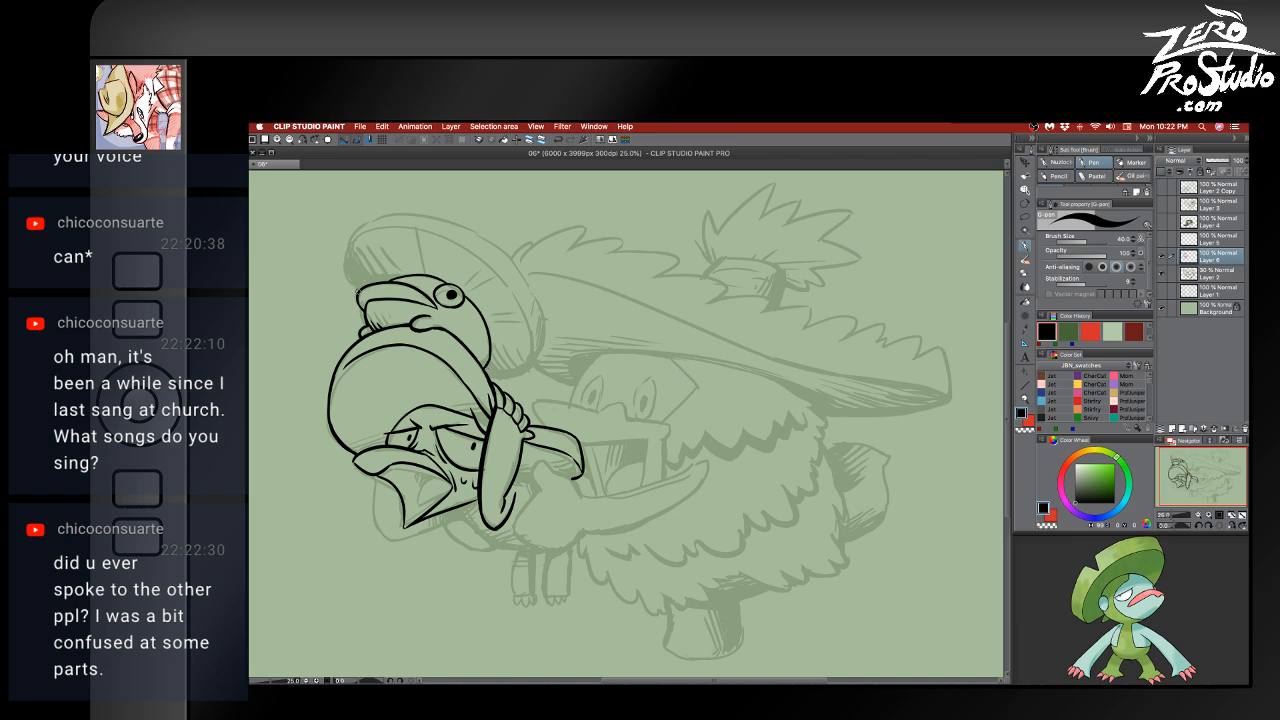
# - Ink the front edge of the Lotad's lily-pad leaf, curving down to its beak
pyautogui.moveTo(346, 258); pyautogui.dragTo(444, 220)
pyautogui.press('super+z')
pyautogui.moveTo(349, 241); pyautogui.dragTo(359, 293)
pyautogui.press('super+z')
pyautogui.moveTo(375, 218); pyautogui.dragTo(359, 291)
# - Ink the upper rim of the Lotad's leaf as one smooth arc from the front edge toward the back
pyautogui.moveTo(368, 222)
pyautogui.mouseDown()
pyautogui.moveTo(419, 216)
pyautogui.moveTo(539, 337)
pyautogui.moveTo(368, 218)
pyautogui.moveTo(444, 217)
pyautogui.moveTo(540, 330)
pyautogui.mouseUp()
pyautogui.press('super+z')
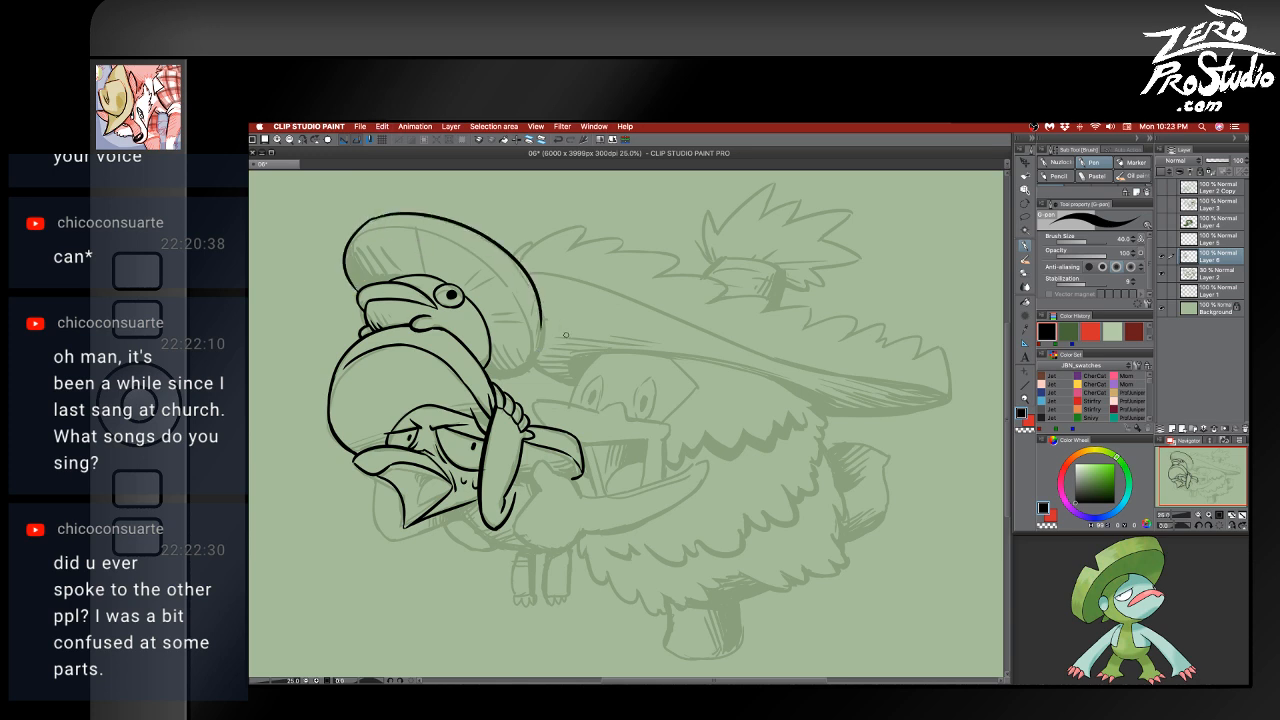
pyautogui.press('super+z')
pyautogui.moveTo(373, 218); pyautogui.dragTo(548, 334)
pyautogui.press('super+z')
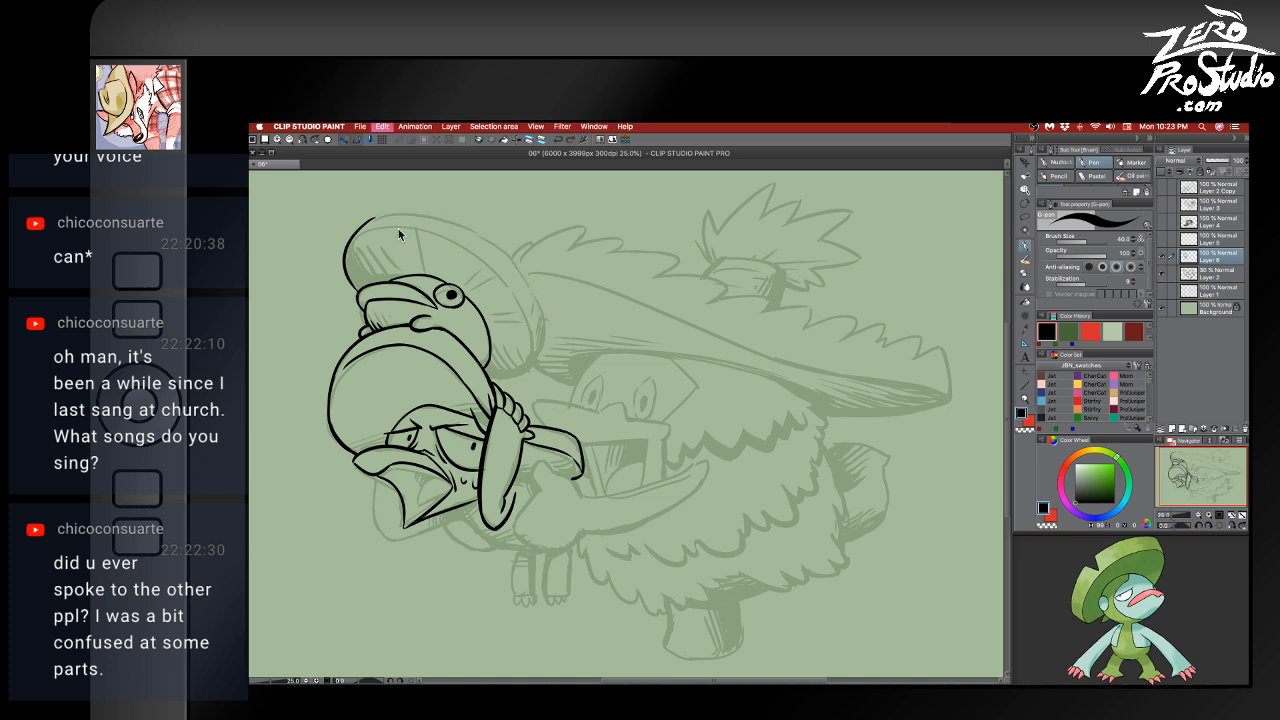
pyautogui.moveTo(373, 218); pyautogui.dragTo(540, 330)
pyautogui.press('super+z')
pyautogui.moveTo(373, 218)
pyautogui.mouseDown()
pyautogui.moveTo(397, 213)
pyautogui.moveTo(538, 332)
pyautogui.mouseUp()
pyautogui.press('super+z')
pyautogui.moveTo(376, 216); pyautogui.dragTo(480, 250)
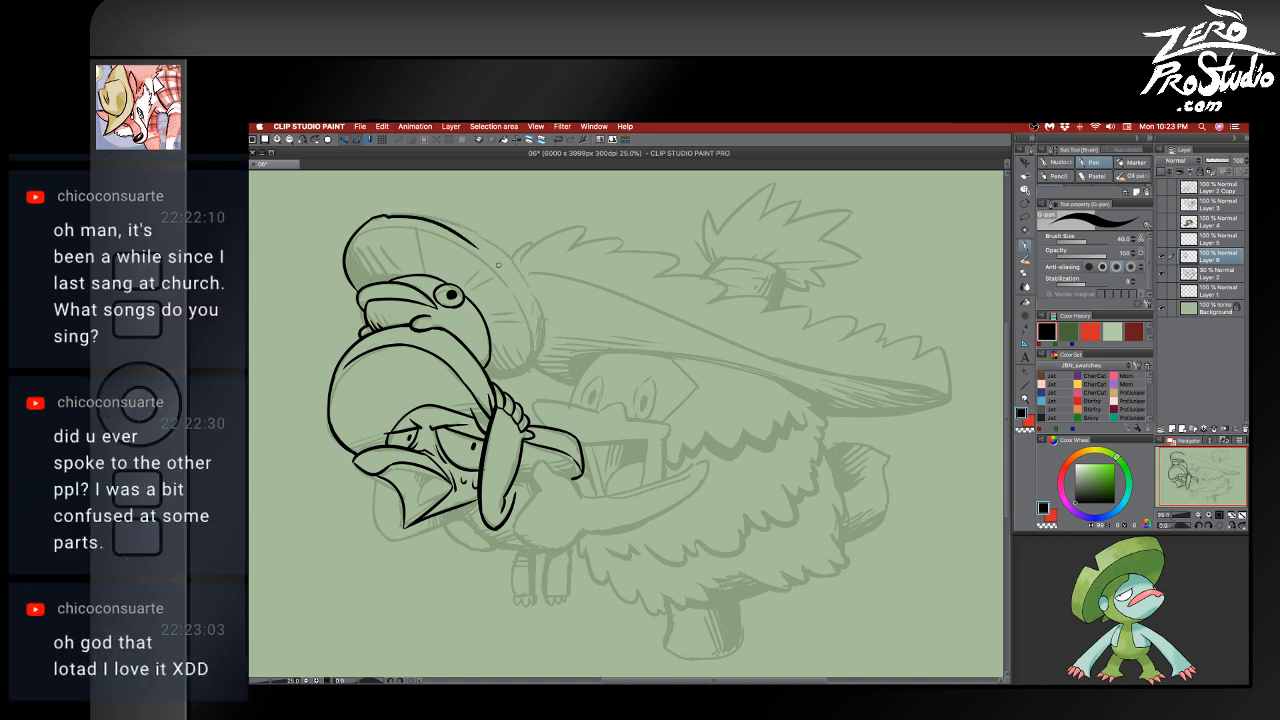
pyautogui.press('super+z')
pyautogui.moveTo(373, 218)
pyautogui.mouseDown()
pyautogui.moveTo(510, 256)
pyautogui.moveTo(567, 381)
pyautogui.moveTo(522, 260)
pyautogui.moveTo(511, 260)
pyautogui.moveTo(538, 302)
pyautogui.moveTo(542, 348)
pyautogui.mouseUp()
pyautogui.press('e')
pyautogui.press('p')
pyautogui.press('super+z')
# - Ink the back rim of the Lotad's leaf with a small notch, curving down to the body above the Lombre's hand
pyautogui.moveTo(504, 254); pyautogui.dragTo(540, 312)
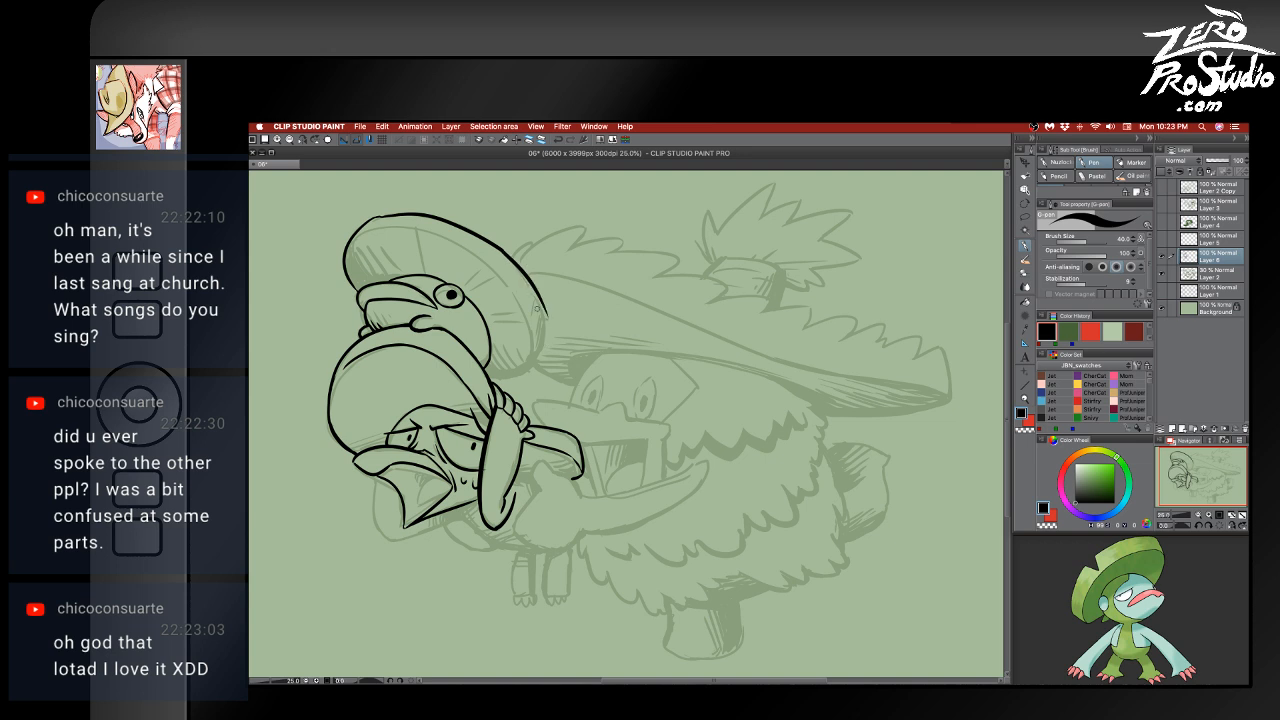
pyautogui.press('super+z')
pyautogui.press('super+z')
pyautogui.moveTo(505, 254); pyautogui.dragTo(551, 329)
pyautogui.press('super+z')
pyautogui.moveTo(500, 249); pyautogui.dragTo(551, 334)
pyautogui.press('super+z')
pyautogui.moveTo(500, 249)
pyautogui.mouseDown()
pyautogui.moveTo(536, 299)
pyautogui.moveTo(545, 345)
pyautogui.mouseUp()
pyautogui.press('super+z')
pyautogui.moveTo(502, 250); pyautogui.dragTo(540, 343)
pyautogui.press('super+z')
pyautogui.press('e')
pyautogui.moveTo(518, 259)
pyautogui.mouseDown()
pyautogui.moveTo(508, 248)
pyautogui.moveTo(550, 384)
pyautogui.mouseUp()
pyautogui.press('b')
pyautogui.press('super+z')
pyautogui.moveTo(510, 255)
pyautogui.mouseDown()
pyautogui.moveTo(544, 322)
pyautogui.moveTo(540, 382)
pyautogui.moveTo(490, 380)
pyautogui.moveTo(534, 364)
pyautogui.moveTo(492, 376)
pyautogui.mouseUp()
pyautogui.press('e')
pyautogui.press('b')
pyautogui.press('super+z')
pyautogui.press('super+z')
pyautogui.press('super+z')
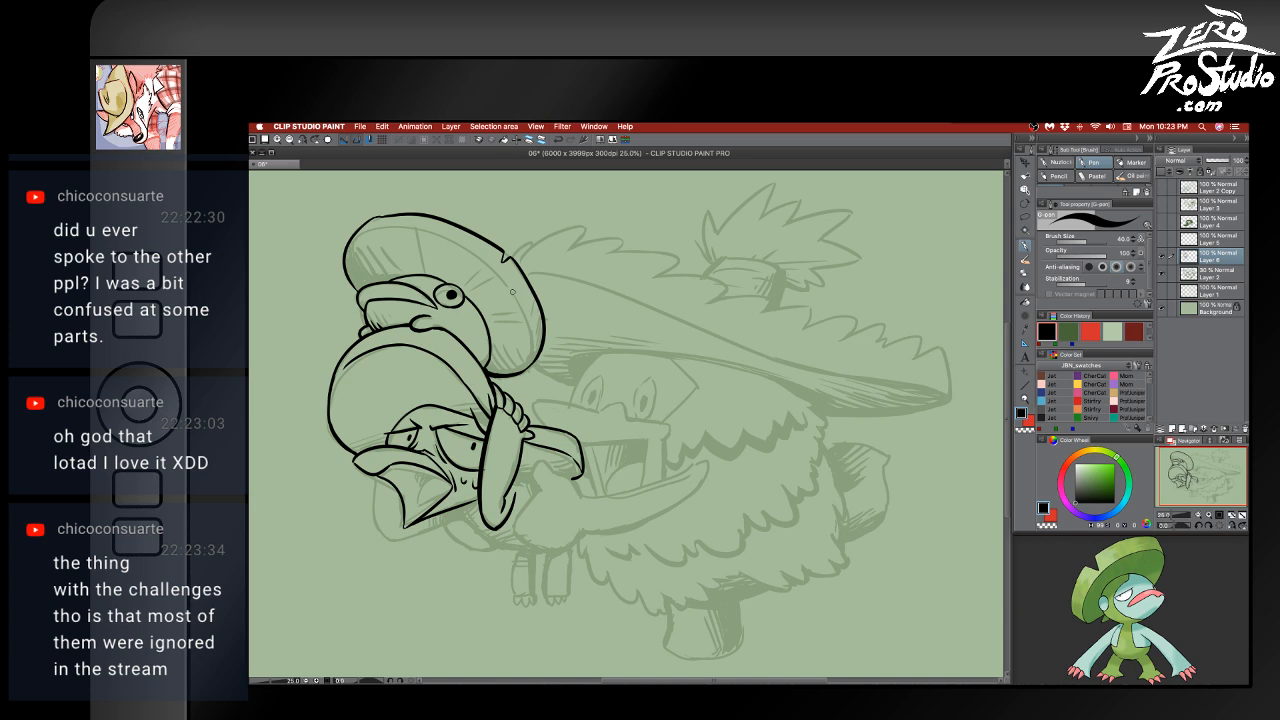
# - Ink the inner rim line that gives the Lotad's leaf its thickness, and save the file
pyautogui.press('super+z')
pyautogui.moveTo(524, 372)
pyautogui.mouseDown()
pyautogui.moveTo(525, 309)
pyautogui.moveTo(448, 244)
pyautogui.mouseUp()
pyautogui.press('super+z')
pyautogui.moveTo(374, 230); pyautogui.dragTo(456, 247)
pyautogui.press('super+z')
pyautogui.moveTo(353, 237)
pyautogui.mouseDown()
pyautogui.moveTo(473, 255)
pyautogui.moveTo(501, 299)
pyautogui.moveTo(513, 284)
pyautogui.moveTo(491, 269)
pyautogui.moveTo(546, 325)
pyautogui.moveTo(526, 281)
pyautogui.mouseUp()
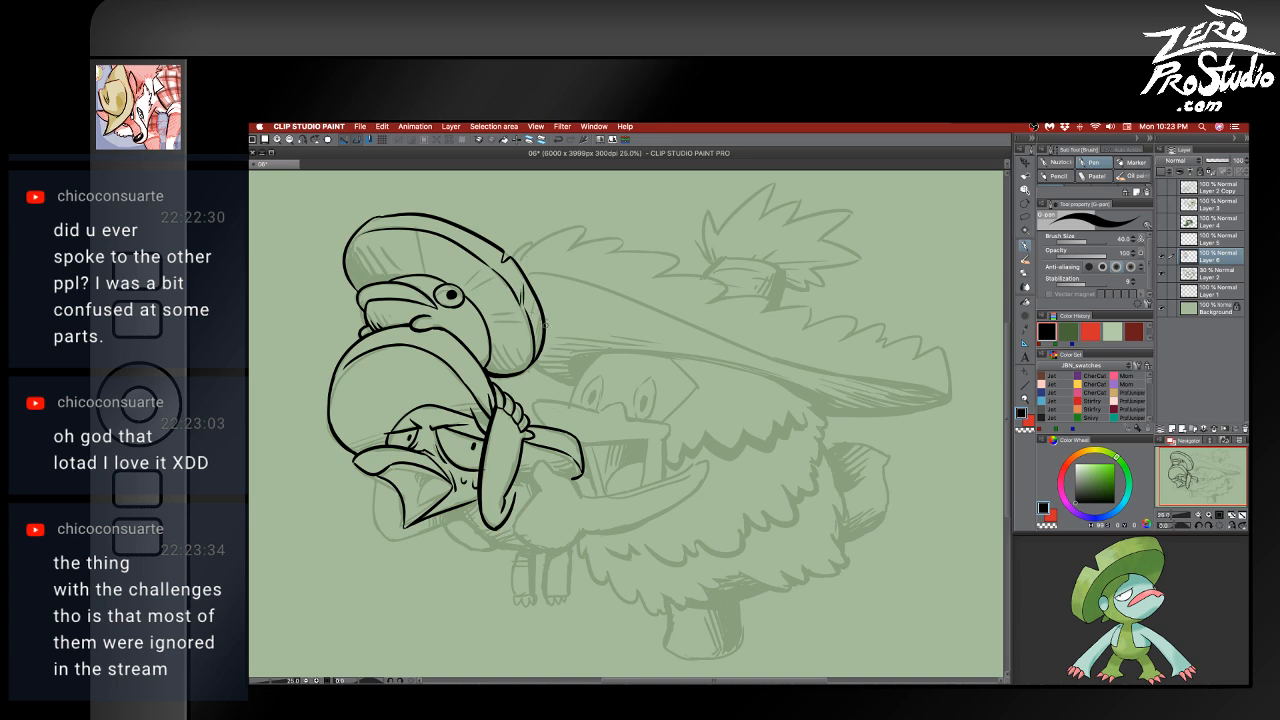
pyautogui.press('super+s')
# - Ink the short radiating vein lines on the underside of the Lotad's leaf
pyautogui.press('super+Tab')
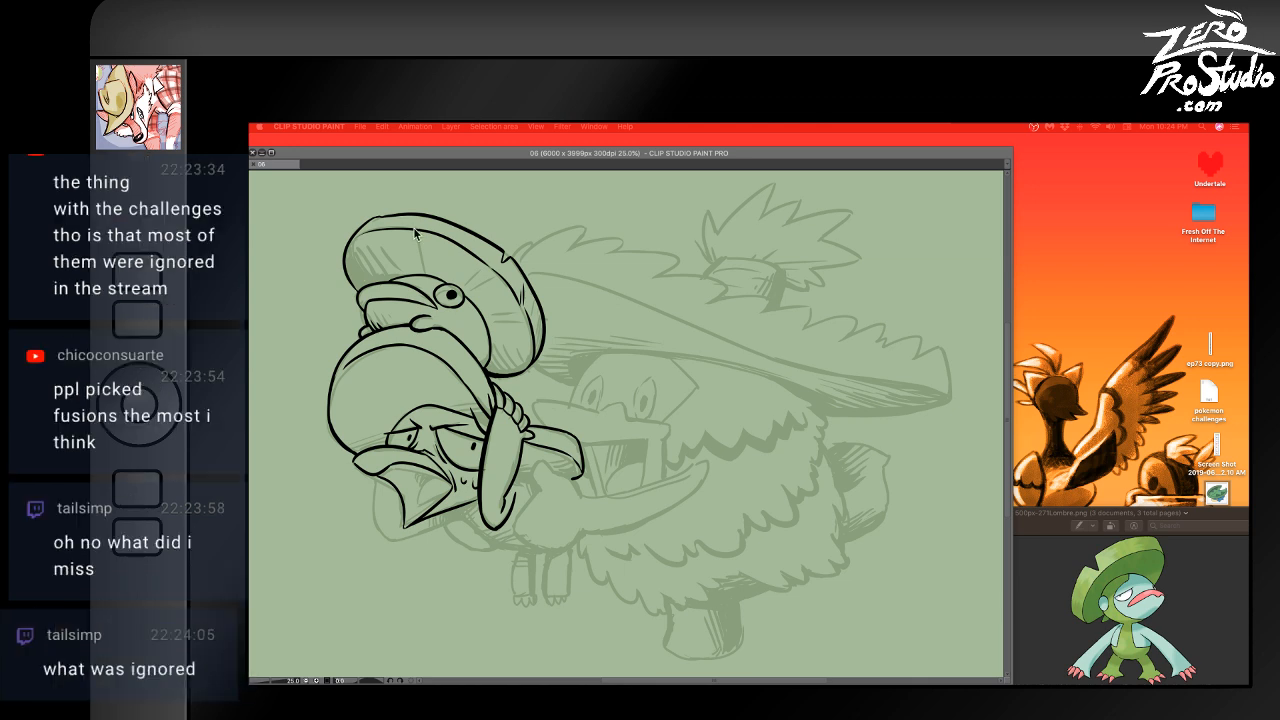
pyautogui.click(424, 270)
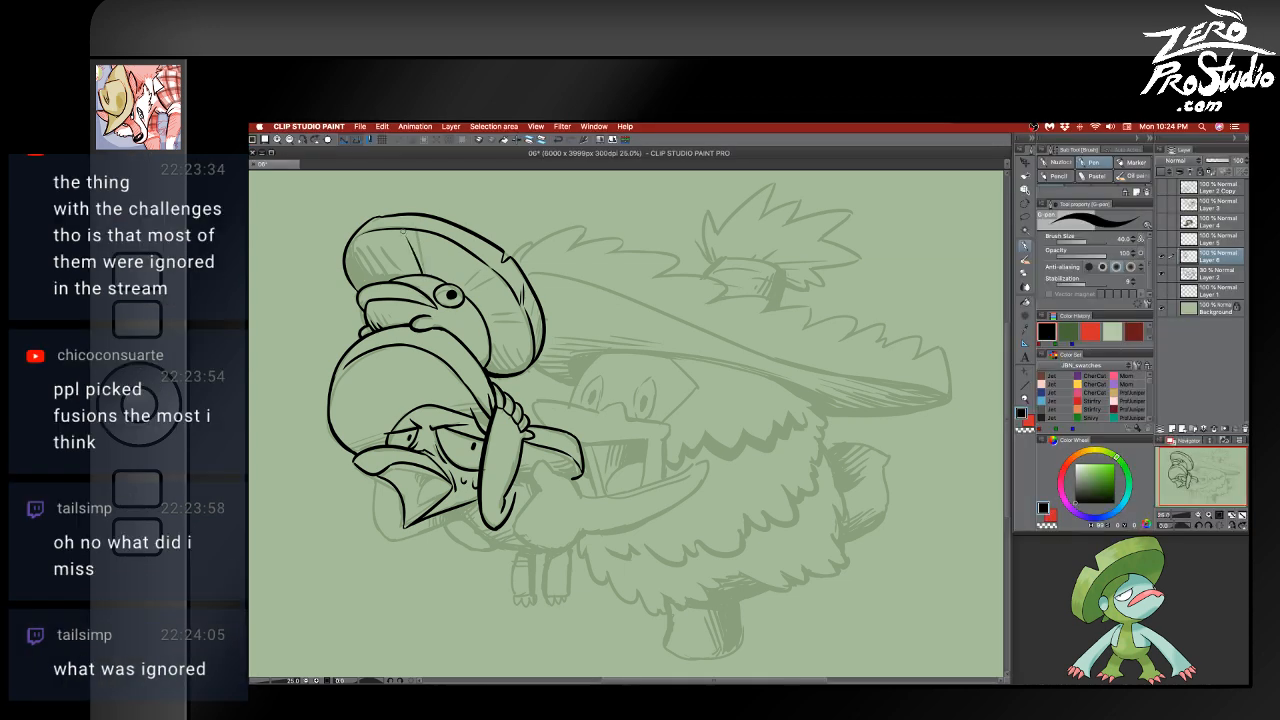
pyautogui.press('super+z')
pyautogui.moveTo(375, 253)
pyautogui.mouseDown()
pyautogui.moveTo(410, 269)
pyautogui.moveTo(402, 247)
pyautogui.moveTo(411, 273)
pyautogui.mouseUp()
pyautogui.press('super+z')
pyautogui.press('super+z')
pyautogui.press('super+z')
pyautogui.press('super+z')
pyautogui.press('super+z')
pyautogui.press('super+z')
pyautogui.moveTo(508, 280); pyautogui.dragTo(497, 295)
pyautogui.press('super+z')
pyautogui.press('super+z')
pyautogui.moveTo(397, 245); pyautogui.dragTo(408, 266)
pyautogui.press('super+z')
pyautogui.moveTo(486, 304)
pyautogui.mouseDown()
pyautogui.moveTo(514, 307)
pyautogui.moveTo(516, 322)
pyautogui.mouseUp()
pyautogui.press('super+z')
pyautogui.press('super+z')
# - Ink the Lombre's belly line running from below the jaw past the raised elbow
pyautogui.scroll(-2, 591, 457)
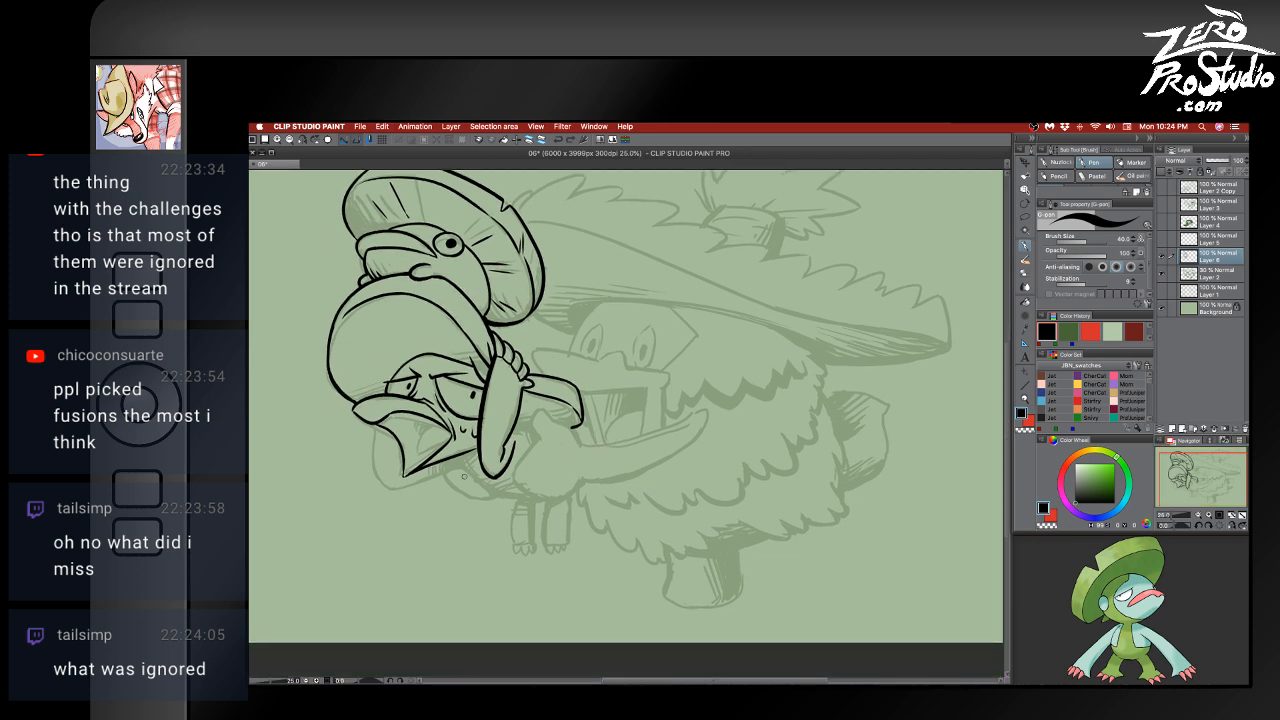
pyautogui.moveTo(459, 457); pyautogui.dragTo(528, 496)
pyautogui.press('super+z')
pyautogui.press('super+z')
pyautogui.press('super+z')
# - Ink the Lombre's rounded hip and the body contour between it and the raised forearm
pyautogui.moveTo(533, 442)
pyautogui.mouseDown()
pyautogui.moveTo(541, 498)
pyautogui.moveTo(587, 468)
pyautogui.moveTo(543, 412)
pyautogui.moveTo(541, 441)
pyautogui.moveTo(548, 413)
pyautogui.moveTo(594, 456)
pyautogui.mouseUp()
pyautogui.press('super+z')
pyautogui.press('super+z')
pyautogui.press('super+z')
pyautogui.press('super+z')
pyautogui.press('super+z')
pyautogui.press('super+z')
pyautogui.press('super+z')
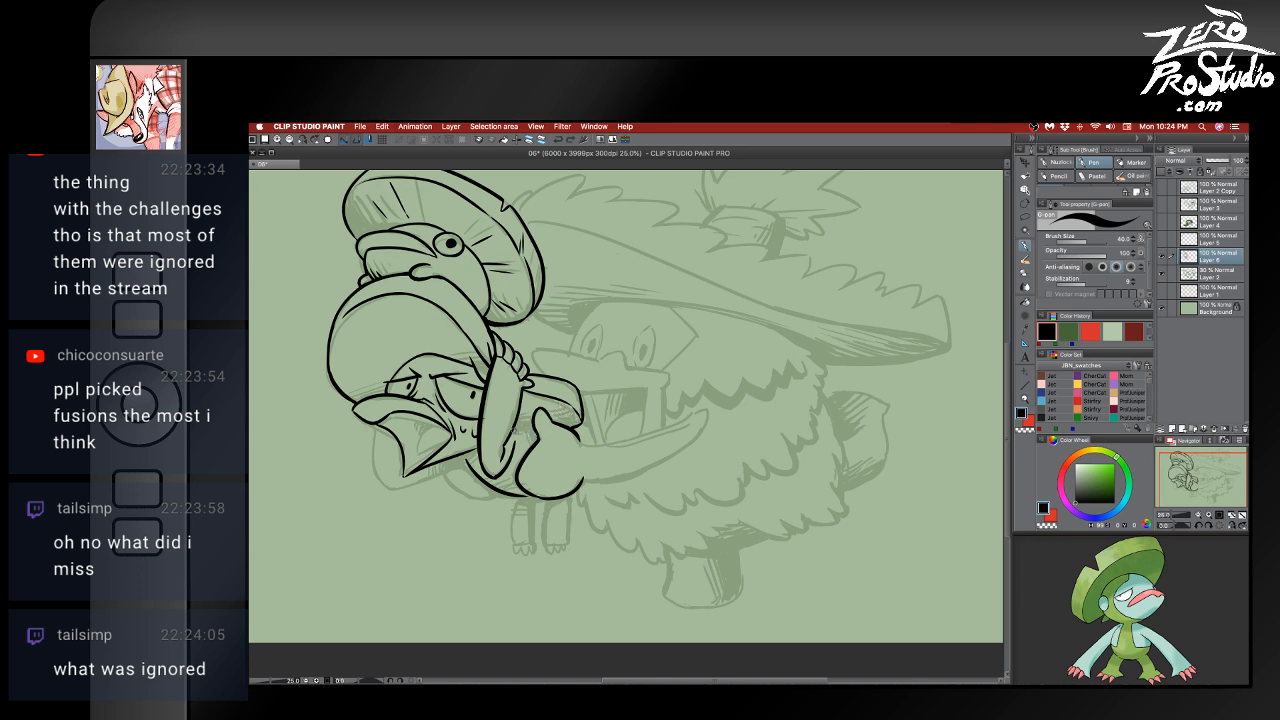
pyautogui.moveTo(510, 434); pyautogui.dragTo(540, 440)
# - Ink the underside of the Lombre's lower beak from its tip back toward the cheek
pyautogui.moveTo(393, 487); pyautogui.dragTo(471, 459)
pyautogui.press('super+z')
pyautogui.press('super+z')
pyautogui.press('super+z')
pyautogui.moveTo(393, 487)
pyautogui.mouseDown()
pyautogui.moveTo(471, 459)
pyautogui.moveTo(466, 489)
pyautogui.moveTo(497, 494)
pyautogui.mouseUp()
pyautogui.press('super+z')
pyautogui.press('super+z')
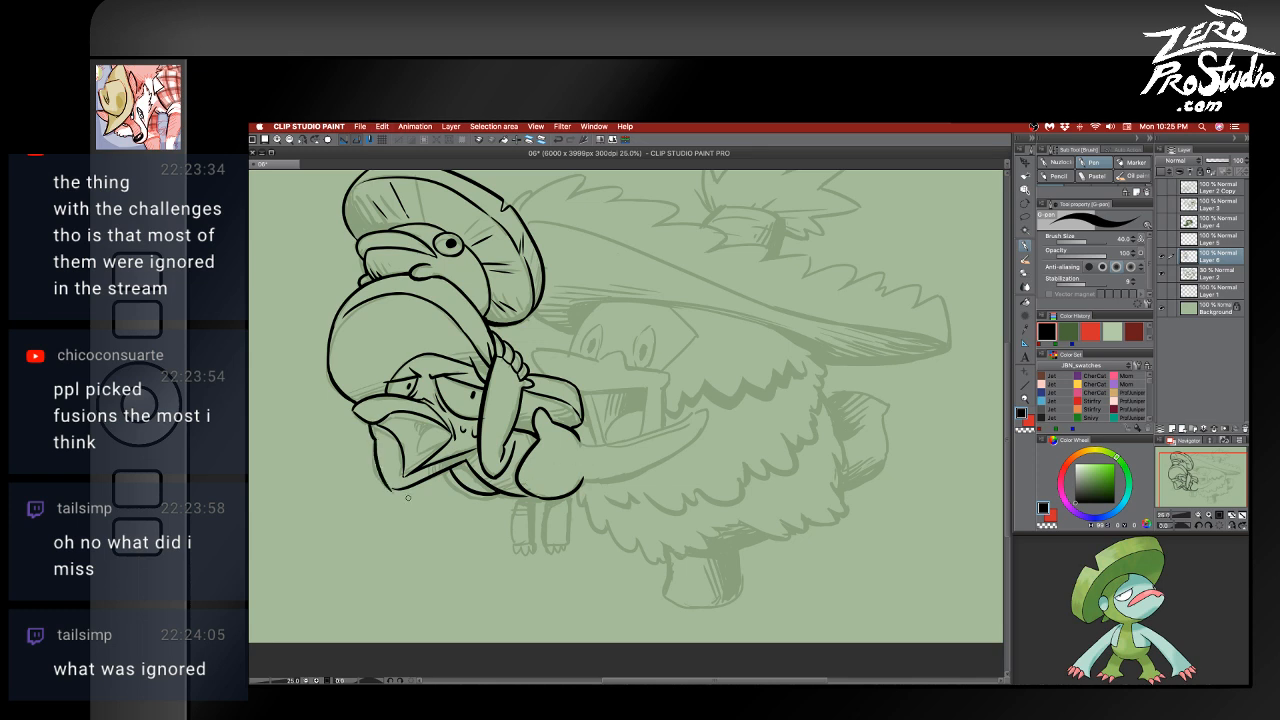
# - Ink the front edge of the Lombre's lower beak from the upper beak down to the tip
pyautogui.moveTo(370, 433); pyautogui.dragTo(394, 488)
pyautogui.press('super+z')
pyautogui.moveTo(370, 425); pyautogui.dragTo(394, 488)
pyautogui.press('super+z')
pyautogui.moveTo(370, 425); pyautogui.dragTo(394, 488)
pyautogui.press('super+z')
pyautogui.moveTo(370, 425); pyautogui.dragTo(394, 488)
pyautogui.press('super+z')
pyautogui.moveTo(370, 427); pyautogui.dragTo(400, 490)
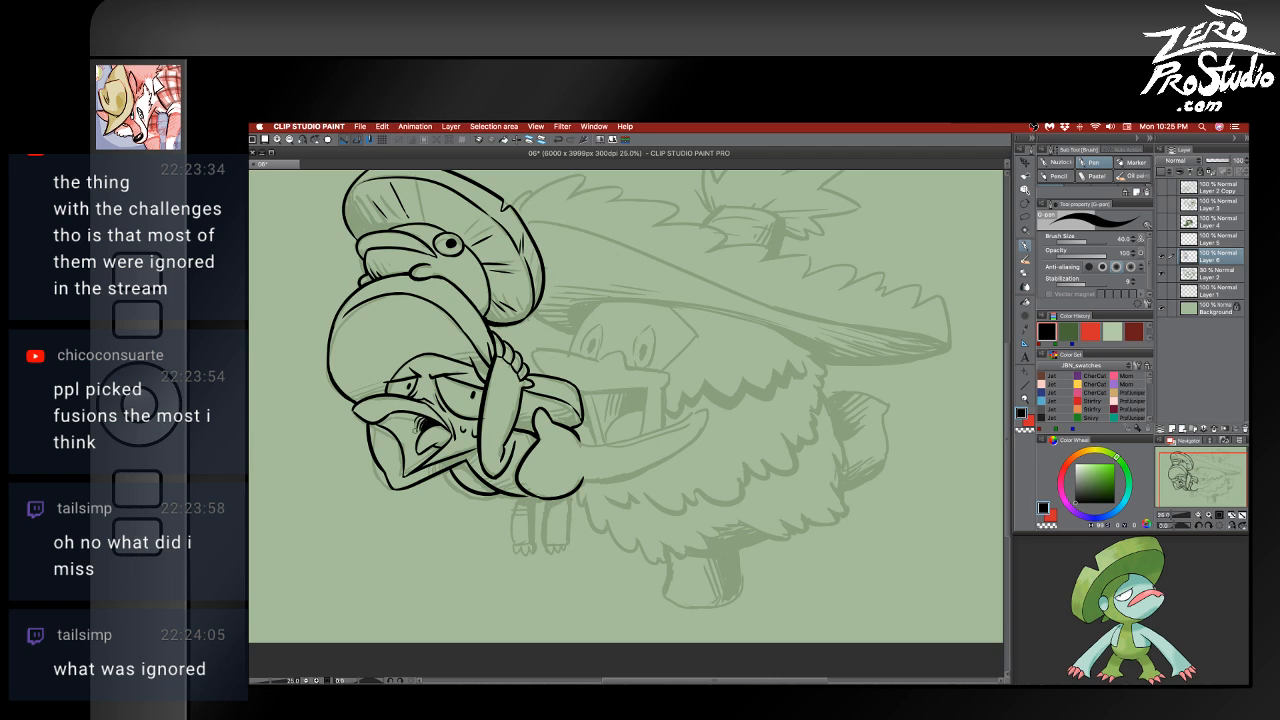
# - Refine the dark mouth opening inside the Lombre's open beak
pyautogui.press('super+z')
pyautogui.moveTo(419, 423); pyautogui.dragTo(427, 416)
pyautogui.moveTo(573, 500); pyautogui.dragTo(540, 489)
pyautogui.press('e')
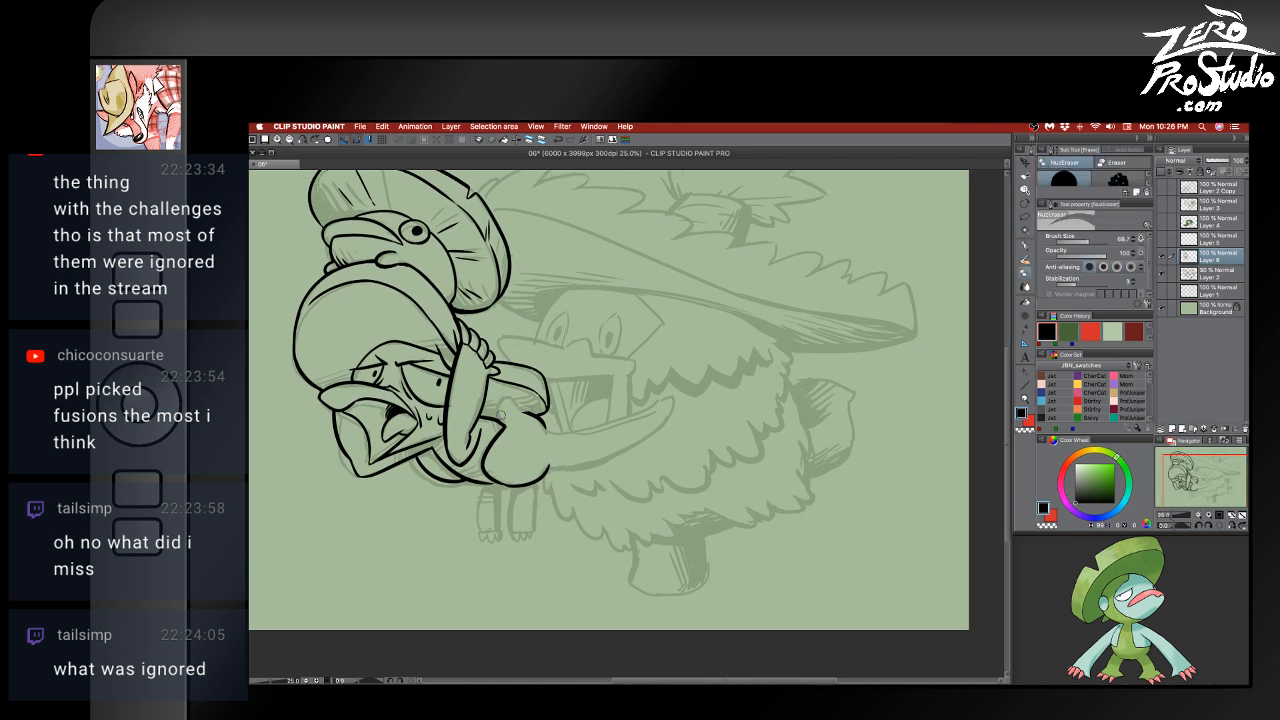
pyautogui.press('p')
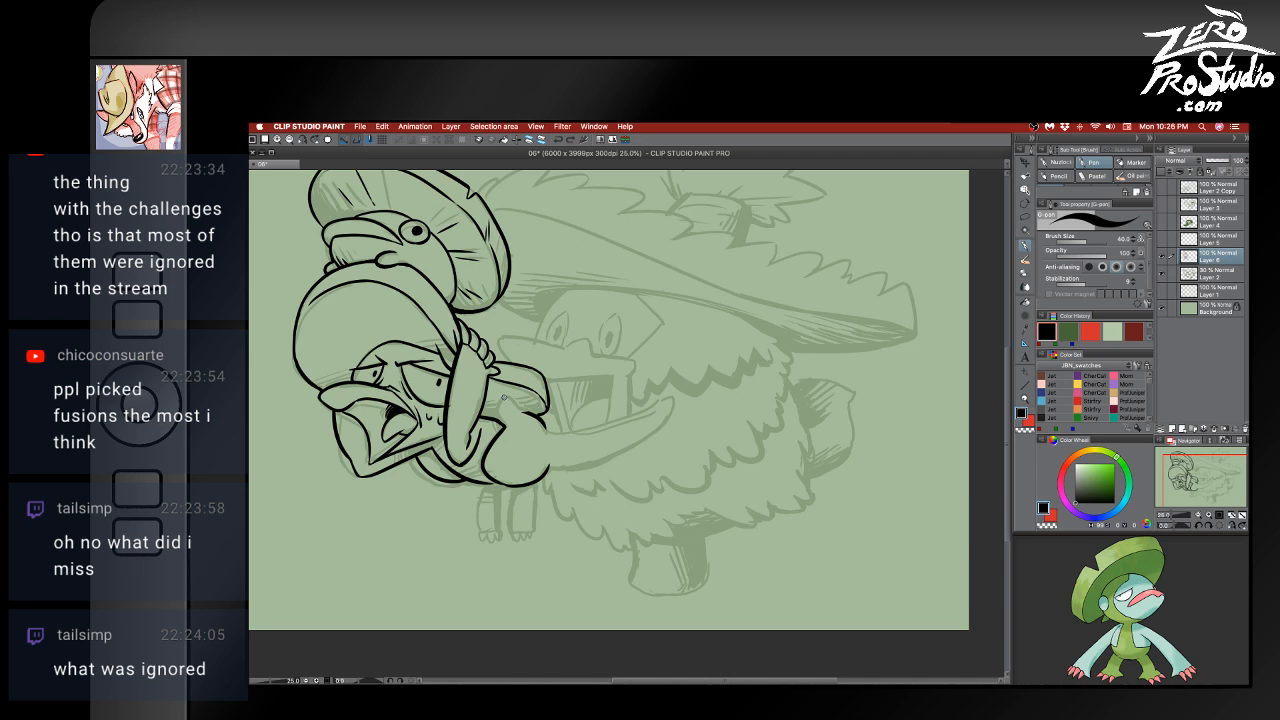
# - Ink the upper edge of the Ludicolo's long curved arm from the Lombre's hip across the chest to its rounded end
pyautogui.moveTo(504, 398)
pyautogui.mouseDown()
pyautogui.moveTo(499, 420)
pyautogui.moveTo(526, 416)
pyautogui.moveTo(516, 409)
pyautogui.moveTo(541, 426)
pyautogui.moveTo(663, 397)
pyautogui.mouseUp()
pyautogui.press('super+z')
pyautogui.press('super+z')
pyautogui.press('super+z')
pyautogui.press('super+z')
pyautogui.moveTo(546, 428)
pyautogui.mouseDown()
pyautogui.moveTo(610, 437)
pyautogui.moveTo(588, 436)
pyautogui.moveTo(665, 405)
pyautogui.mouseUp()
pyautogui.press('super+z')
pyautogui.press('super+z')
pyautogui.press('super+z')
pyautogui.press('super+z')
pyautogui.press('super+z')
pyautogui.moveTo(586, 434)
pyautogui.mouseDown()
pyautogui.moveTo(678, 396)
pyautogui.moveTo(655, 399)
pyautogui.mouseUp()
pyautogui.press('super+z')
pyautogui.press('super+z')
pyautogui.moveTo(588, 434); pyautogui.dragTo(680, 384)
pyautogui.press('super+z')
pyautogui.moveTo(588, 434)
pyautogui.mouseDown()
pyautogui.moveTo(670, 393)
pyautogui.moveTo(661, 433)
pyautogui.moveTo(676, 411)
pyautogui.moveTo(576, 464)
pyautogui.mouseUp()
pyautogui.press('super+z')
pyautogui.press('super+z')
# - Ink the underside of the Ludicolo's curved arm from its rounded end back to the Lombre's hip
pyautogui.moveTo(676, 406)
pyautogui.mouseDown()
pyautogui.moveTo(621, 455)
pyautogui.moveTo(556, 468)
pyautogui.mouseUp()
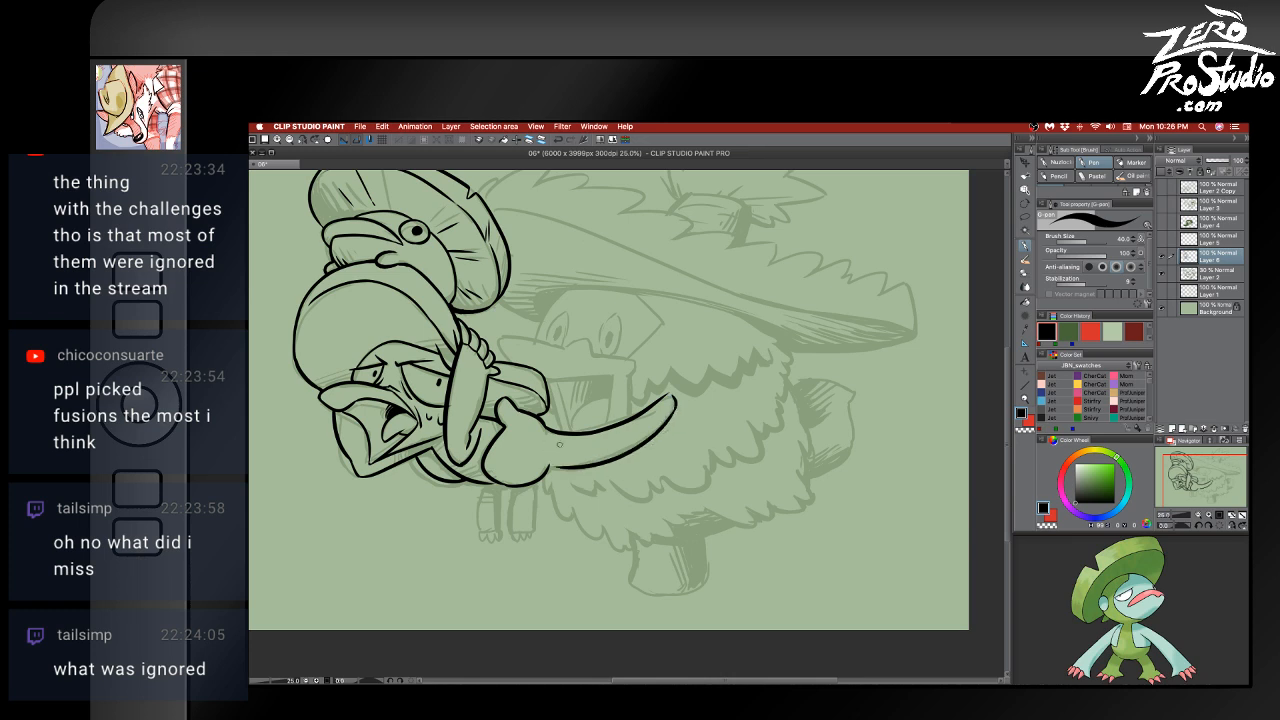
pyautogui.press('super+z')
pyautogui.moveTo(676, 407)
pyautogui.mouseDown()
pyautogui.moveTo(628, 451)
pyautogui.moveTo(550, 469)
pyautogui.mouseUp()
pyautogui.press('super+z')
pyautogui.moveTo(676, 408); pyautogui.dragTo(549, 470)
pyautogui.press('super+z')
pyautogui.press('super+z')
# - Ink the outer and inner contours of the Lombre's first dangling leg, from the belly down to the foot
pyautogui.moveTo(480, 482); pyautogui.dragTo(478, 537)
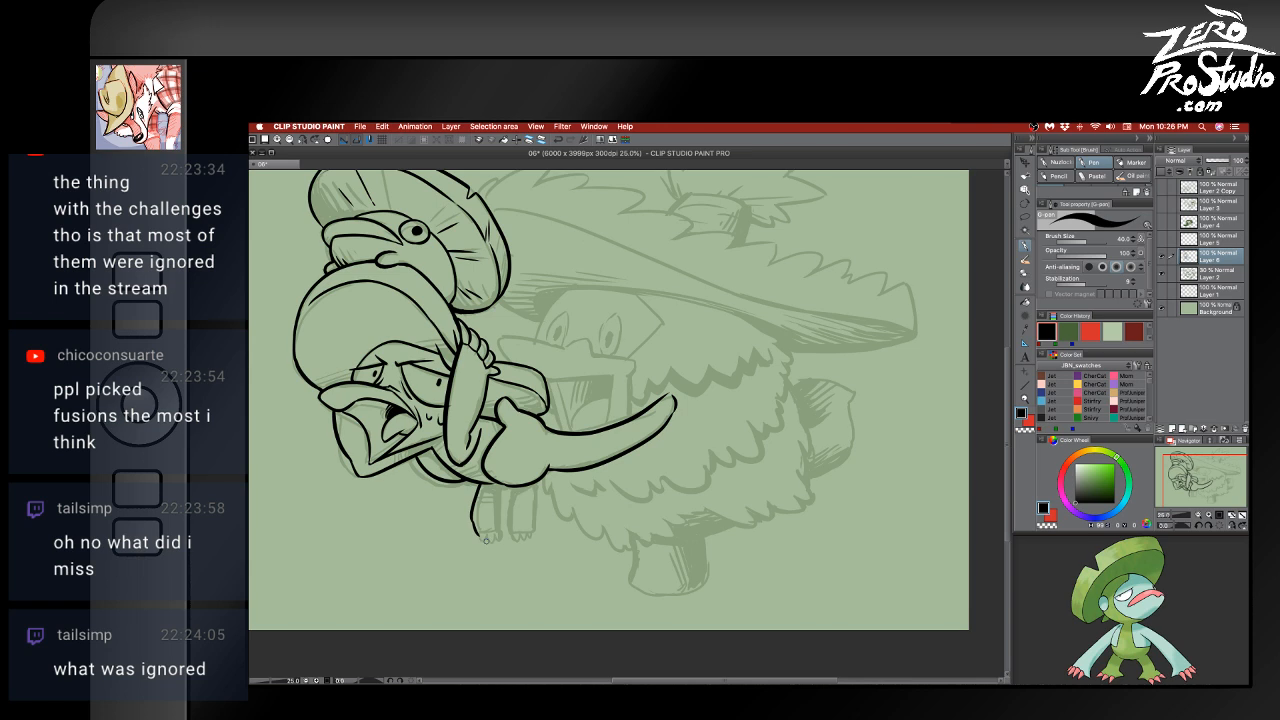
pyautogui.press('super+z')
pyautogui.moveTo(482, 481); pyautogui.dragTo(475, 535)
pyautogui.moveTo(502, 485); pyautogui.dragTo(501, 535)
pyautogui.press('super+z')
pyautogui.press('super+z')
pyautogui.press('super+z')
# - Ink the Lombre's second dangling leg beneath the hip and refine the clawed toes
pyautogui.moveTo(513, 486); pyautogui.dragTo(514, 535)
pyautogui.press('super+z')
pyautogui.moveTo(538, 482)
pyautogui.mouseDown()
pyautogui.moveTo(535, 532)
pyautogui.moveTo(538, 491)
pyautogui.moveTo(533, 535)
pyautogui.moveTo(513, 545)
pyautogui.moveTo(535, 535)
pyautogui.moveTo(532, 547)
pyautogui.moveTo(535, 533)
pyautogui.moveTo(517, 536)
pyautogui.moveTo(536, 533)
pyautogui.moveTo(484, 544)
pyautogui.moveTo(508, 540)
pyautogui.mouseUp()
pyautogui.press('super+z')
pyautogui.press('super+z')
pyautogui.press('super+z')
pyautogui.press('super+z')
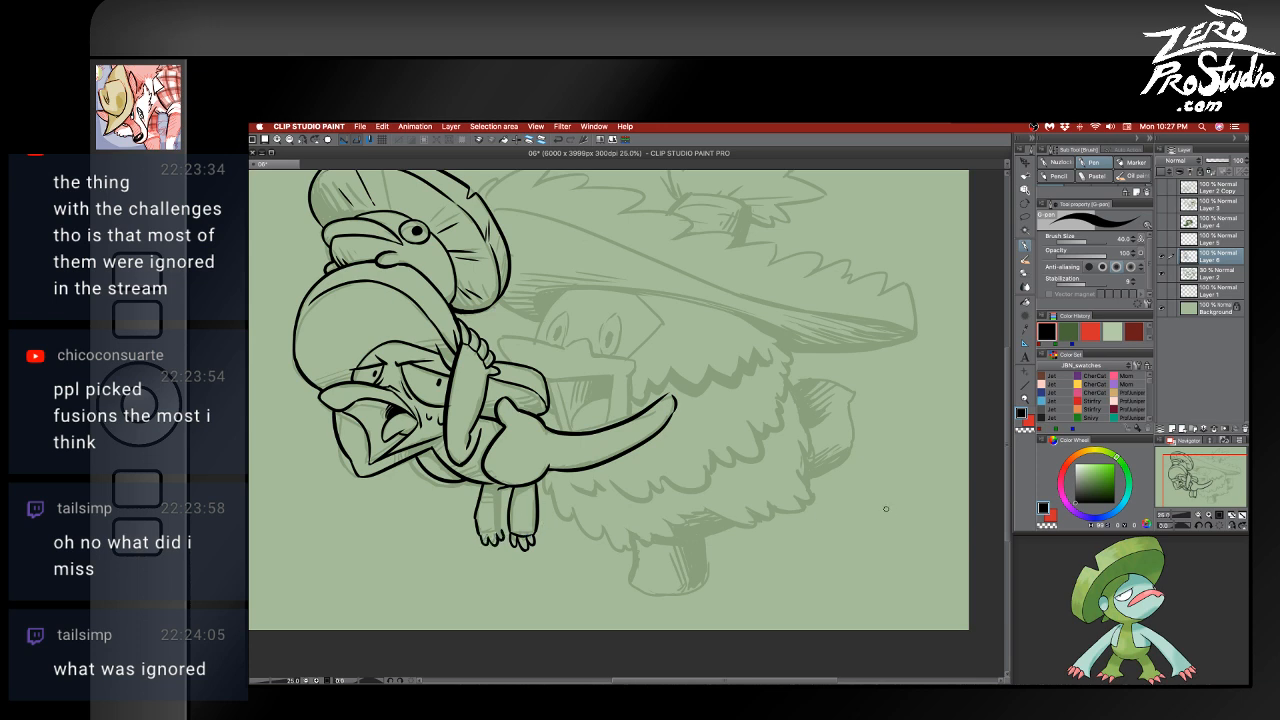
pyautogui.moveTo(504, 533)
pyautogui.mouseDown()
pyautogui.moveTo(502, 486)
pyautogui.moveTo(501, 530)
pyautogui.mouseUp()
pyautogui.press('super+z')
pyautogui.press('super+z')
pyautogui.press('super+z')
pyautogui.press('super+z')
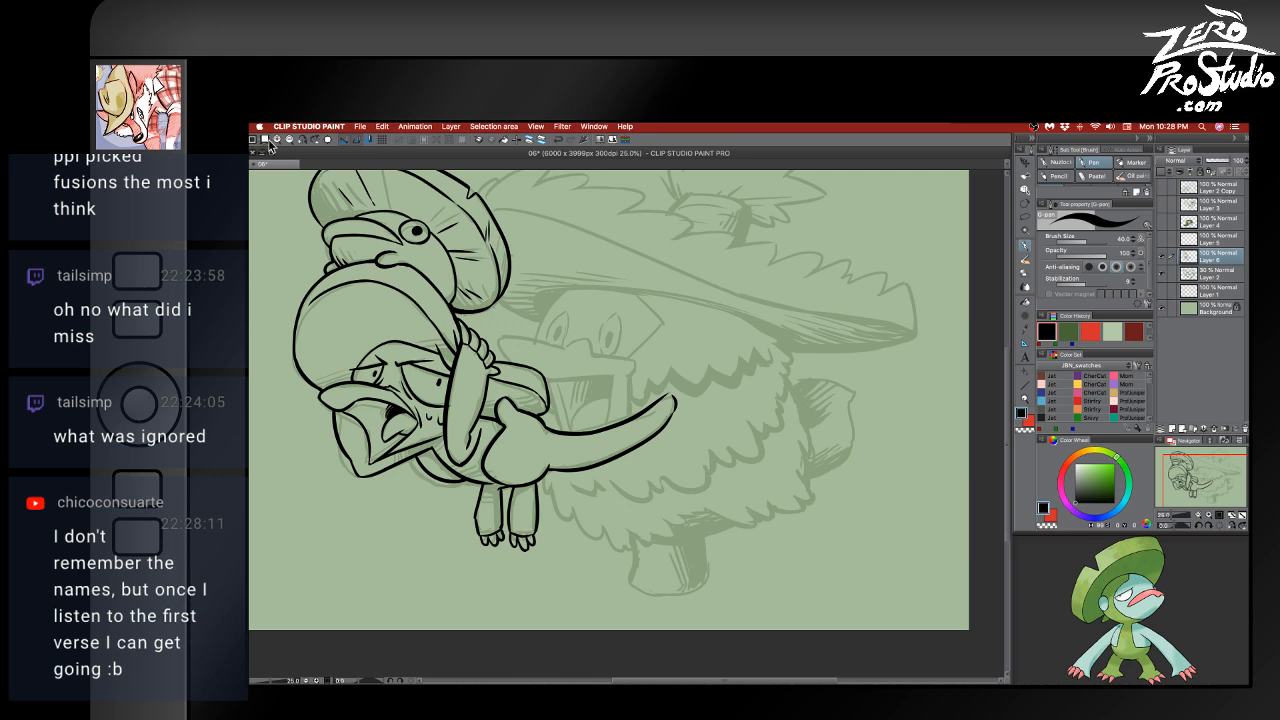
# - Ink the short inner contour behind the Lombre's raised forearm
pyautogui.scroll(2, 575, 359)
pyautogui.scroll(-3, 575, 359)
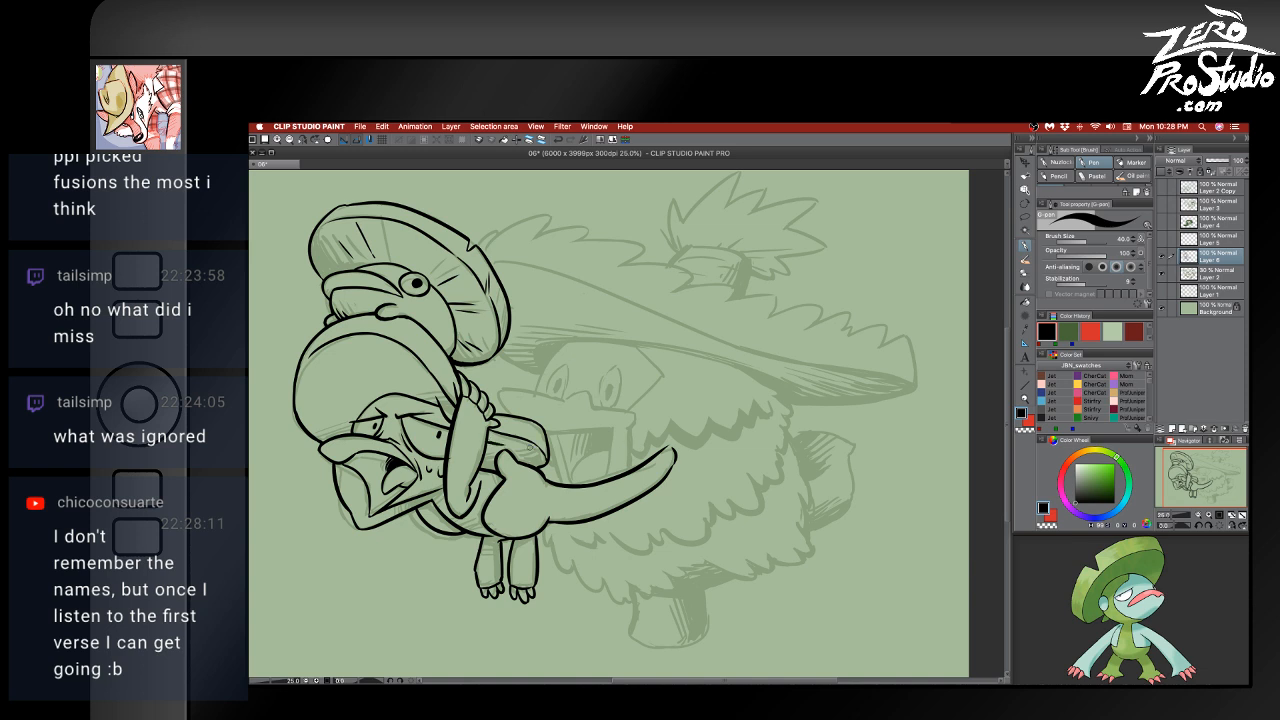
pyautogui.moveTo(488, 439)
pyautogui.mouseDown()
pyautogui.moveTo(520, 454)
pyautogui.moveTo(511, 444)
pyautogui.mouseUp()
pyautogui.press('super+z')
pyautogui.press('super+z')
pyautogui.press('super+z')
pyautogui.moveTo(485, 439); pyautogui.dragTo(496, 449)
# - Ink the near end and lower edge of the Ludicolo's upper beak beside the Lombre's raised hand
pyautogui.moveTo(640, 503); pyautogui.dragTo(655, 527)
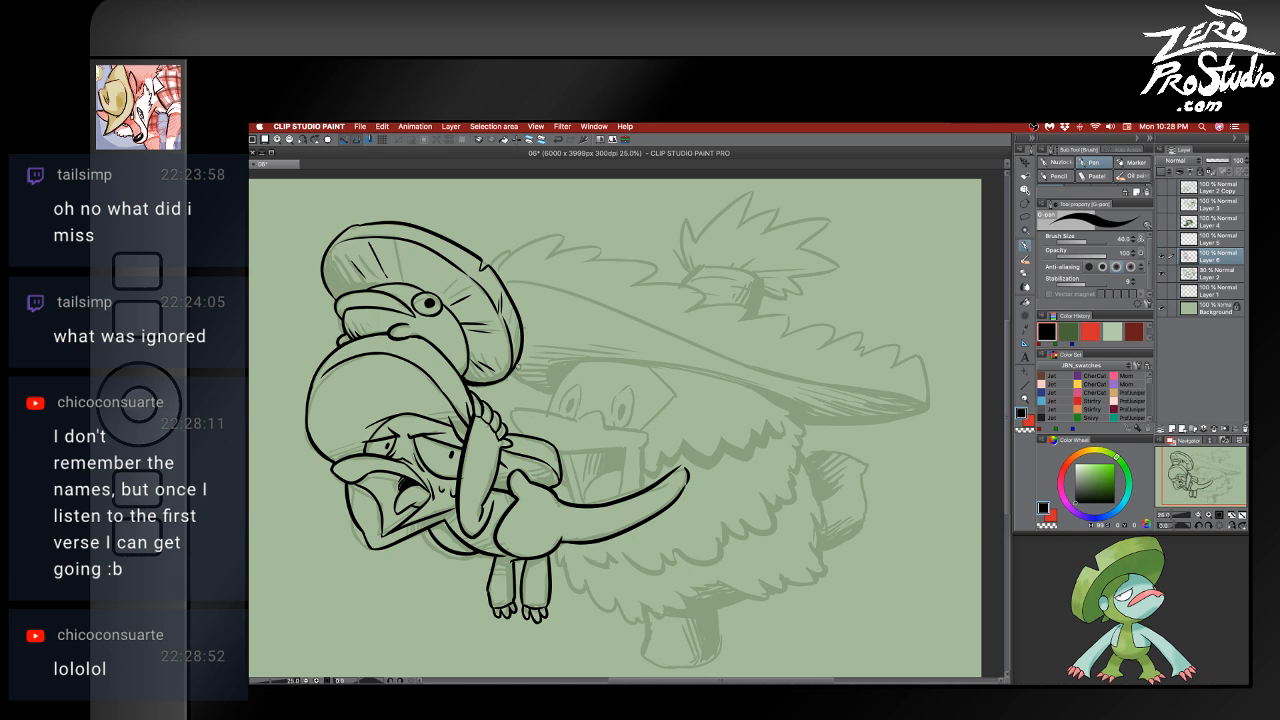
pyautogui.moveTo(669, 516); pyautogui.dragTo(640, 477)
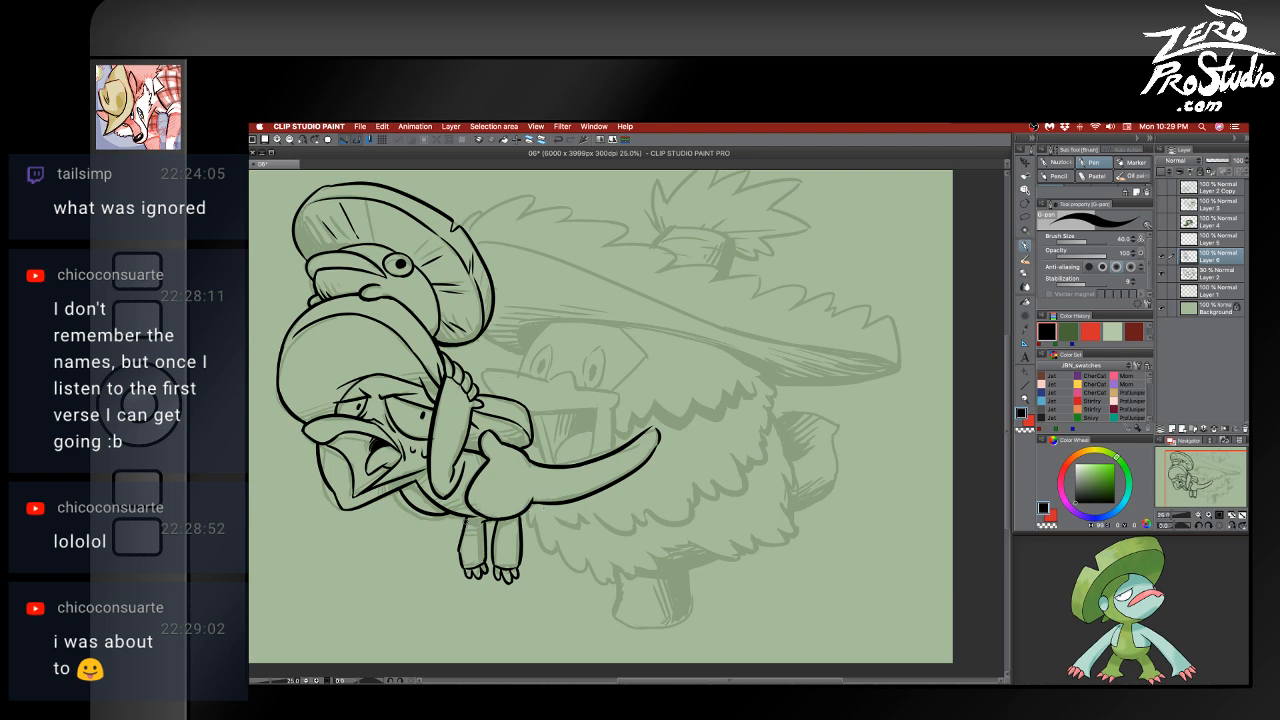
pyautogui.moveTo(655, 541); pyautogui.dragTo(644, 516)
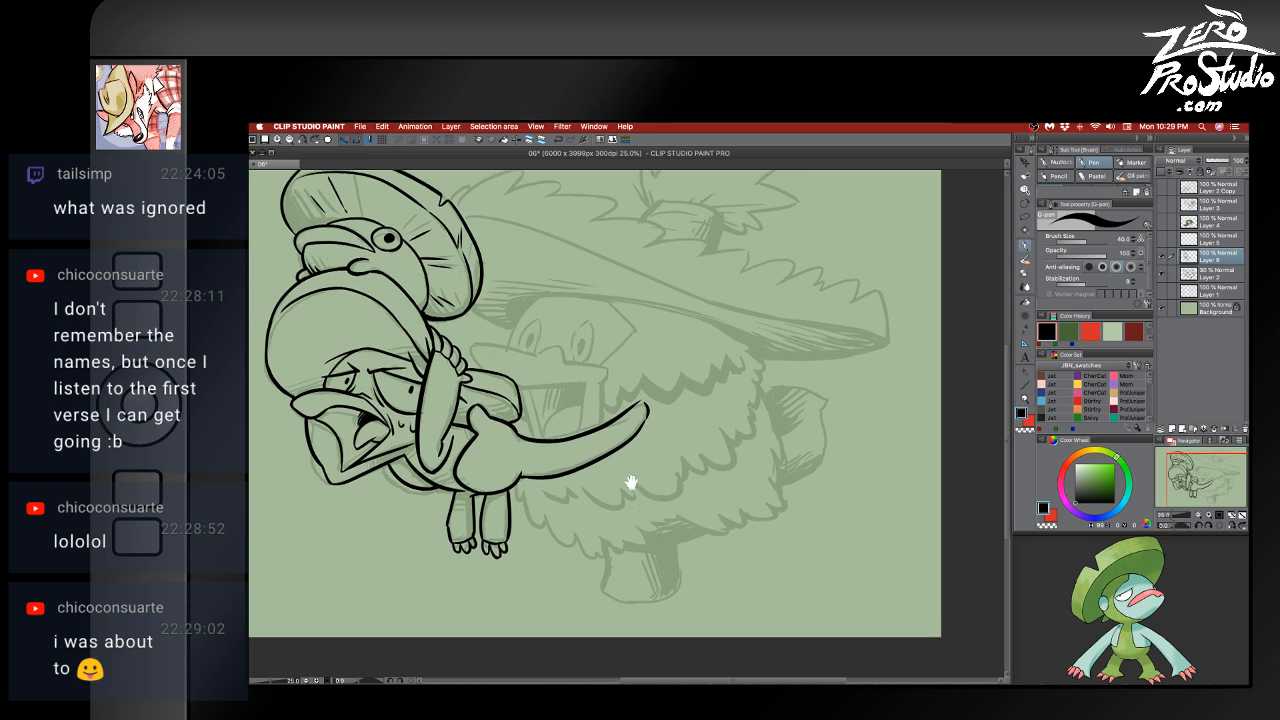
pyautogui.moveTo(652, 430); pyautogui.dragTo(640, 456)
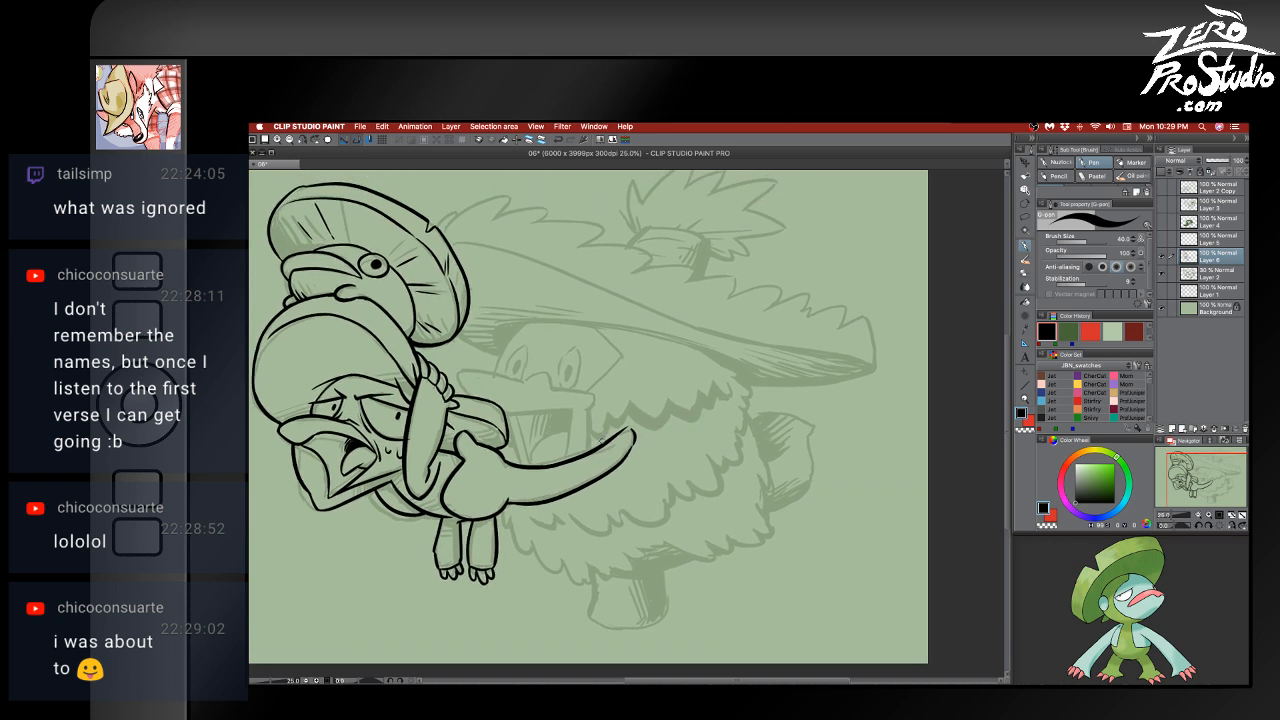
pyautogui.moveTo(459, 372)
pyautogui.mouseDown()
pyautogui.moveTo(466, 394)
pyautogui.moveTo(580, 406)
pyautogui.moveTo(568, 452)
pyautogui.mouseUp()
pyautogui.press('super+z')
pyautogui.press('super+z')
pyautogui.press('super+z')
pyautogui.press('super+z')
pyautogui.press('super+z')
# - Ink the far side of the Ludicolo's open mouth and its upper corner, down to the curved arm
pyautogui.moveTo(576, 402); pyautogui.dragTo(568, 454)
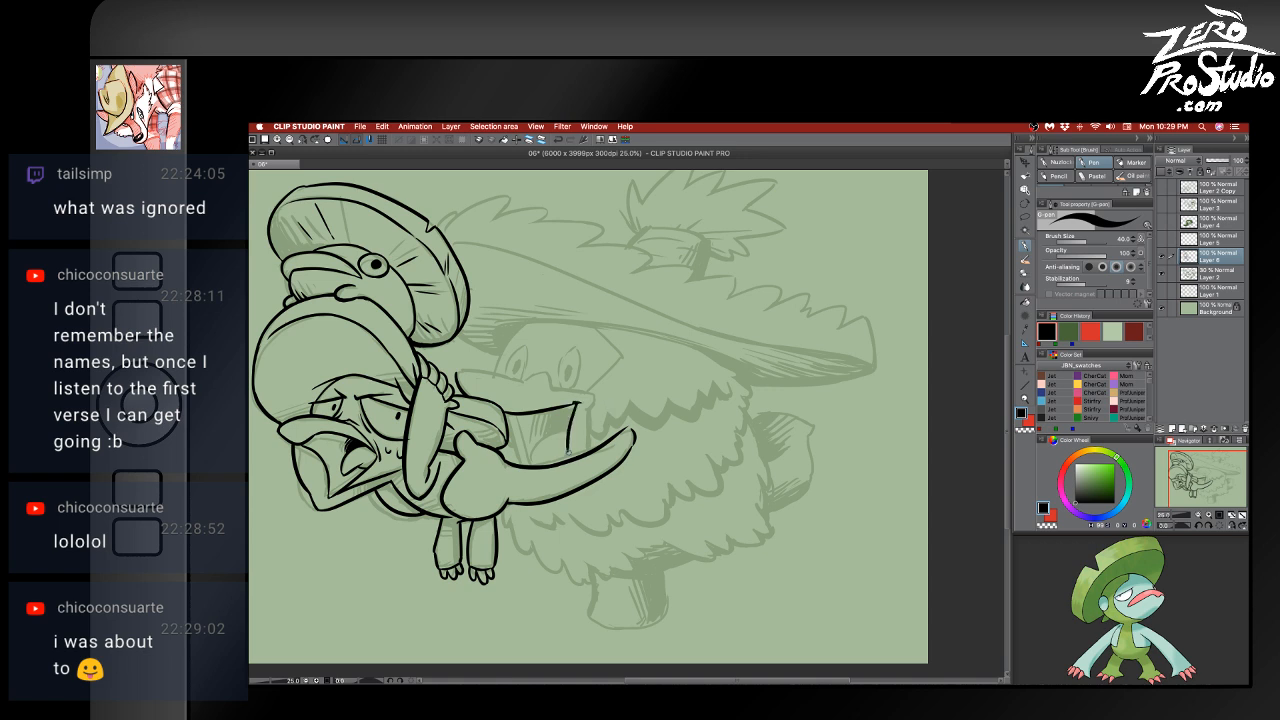
pyautogui.press('super+z')
pyautogui.moveTo(576, 402); pyautogui.dragTo(564, 460)
pyautogui.moveTo(589, 405); pyautogui.dragTo(591, 449)
pyautogui.press('super+z')
pyautogui.moveTo(552, 388); pyautogui.dragTo(593, 396)
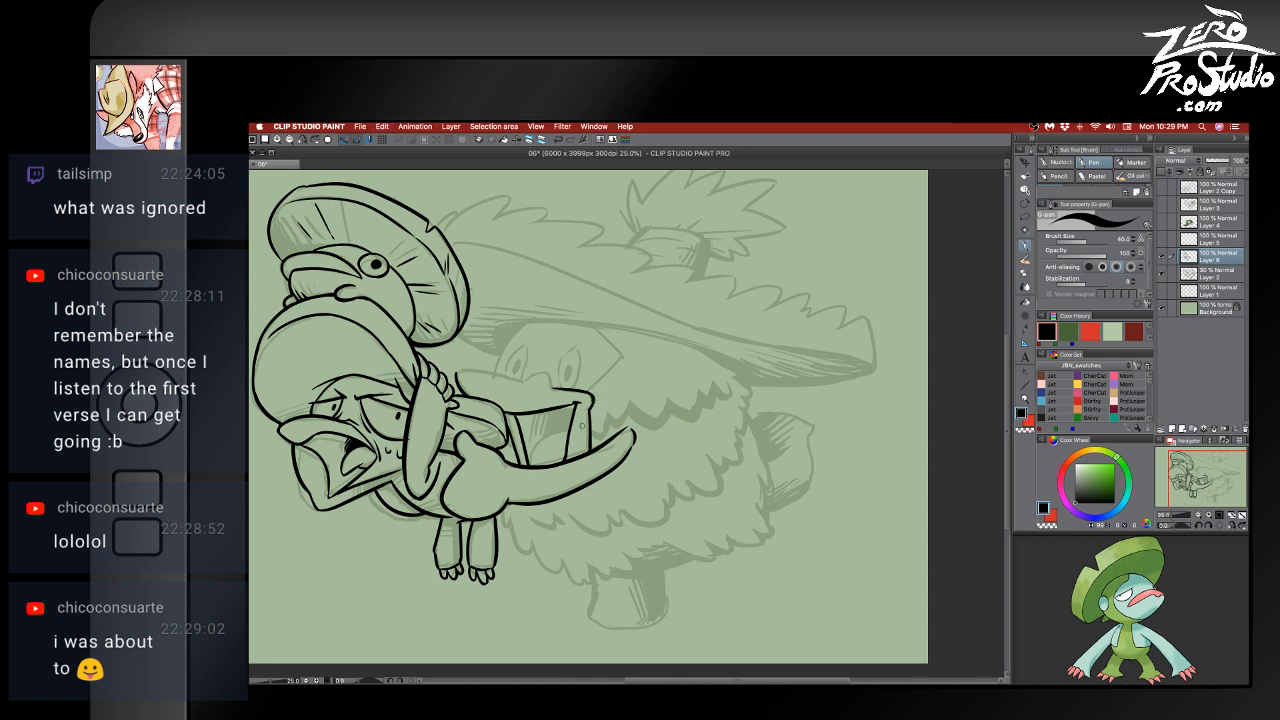
# - Ink the top contour of the Ludicolo's upper beak, including the raised bump in the middle
pyautogui.moveTo(456, 370); pyautogui.dragTo(542, 380)
pyautogui.press('super+z')
pyautogui.moveTo(456, 370)
pyautogui.mouseDown()
pyautogui.moveTo(530, 384)
pyautogui.moveTo(463, 373)
pyautogui.moveTo(553, 380)
pyautogui.moveTo(545, 371)
pyautogui.moveTo(556, 388)
pyautogui.moveTo(546, 373)
pyautogui.moveTo(556, 388)
pyautogui.moveTo(547, 373)
pyautogui.moveTo(556, 388)
pyautogui.moveTo(531, 389)
pyautogui.mouseUp()
pyautogui.press('super+z')
pyautogui.press('super+z')
pyautogui.press('super+z')
pyautogui.press('super+z')
pyautogui.press('super+z')
pyautogui.press('e')
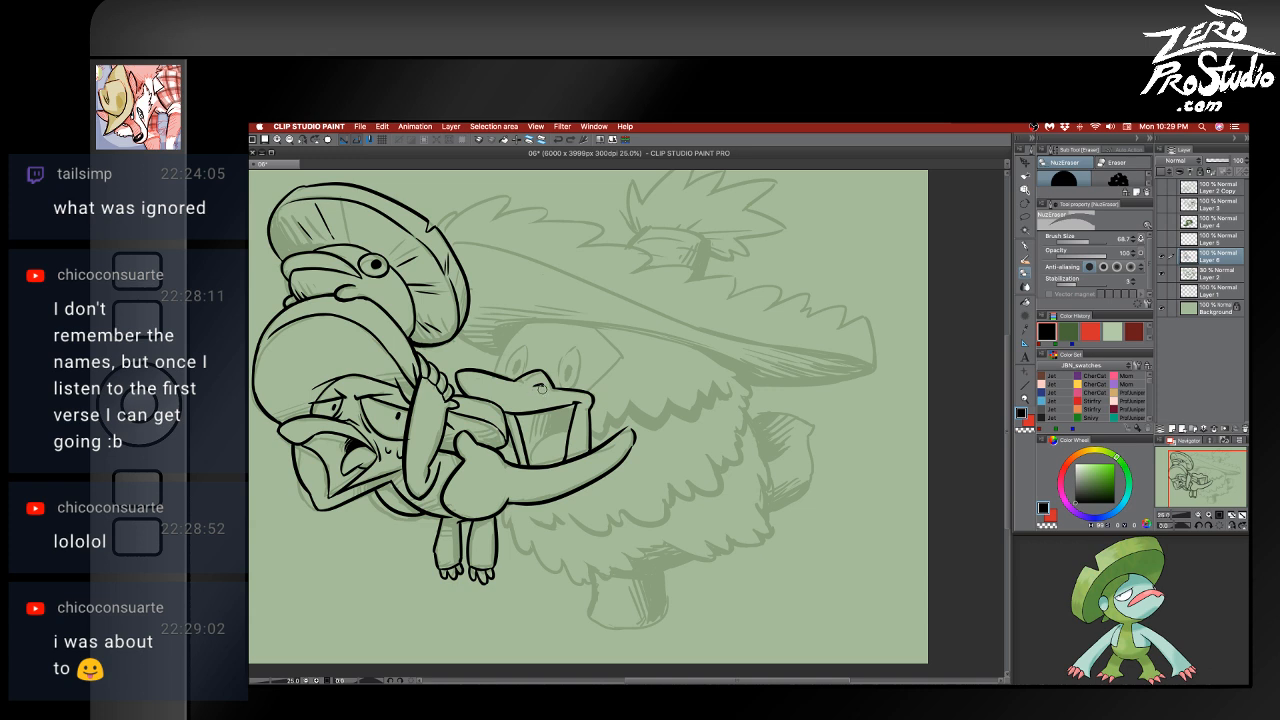
pyautogui.press('p')
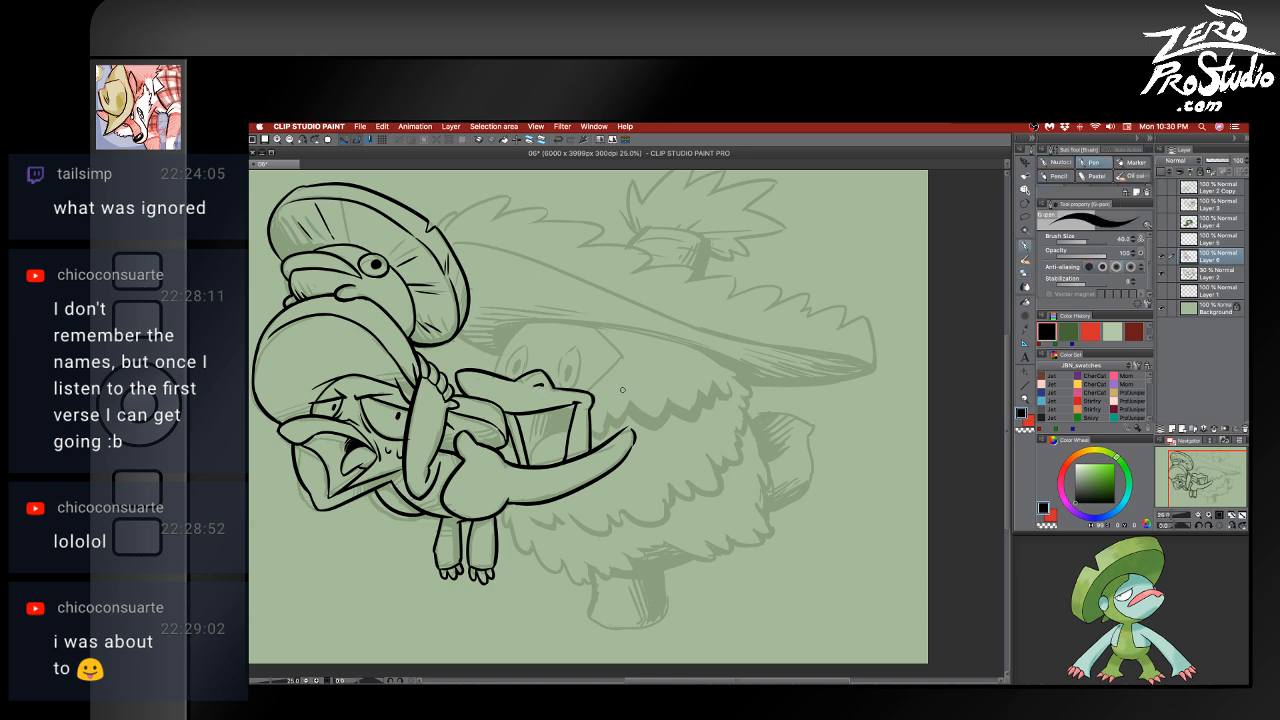
# - Save the drawing, and ink the tongue and the solid black interior of the Ludicolo's open mouth
pyautogui.press('super+s')
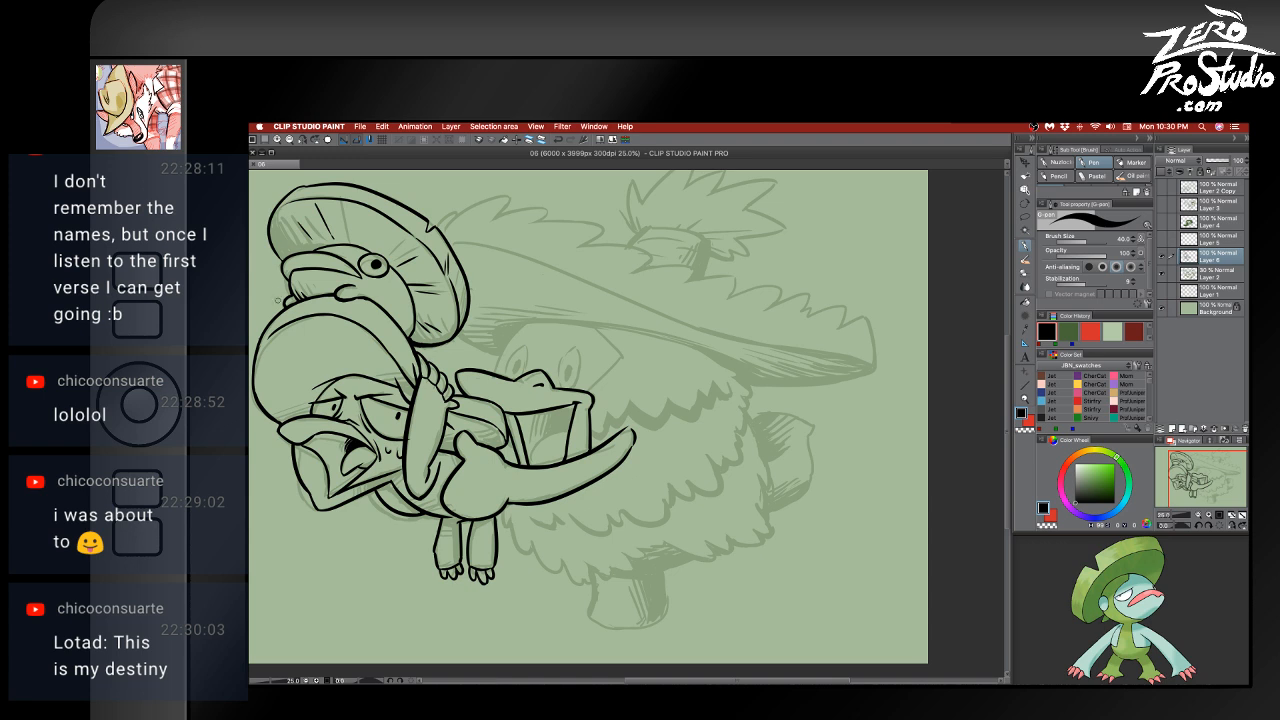
pyautogui.scroll(1, 391, 367)
pyautogui.hscroll(-2, 391, 367)
pyautogui.hscroll(1, 391, 367)
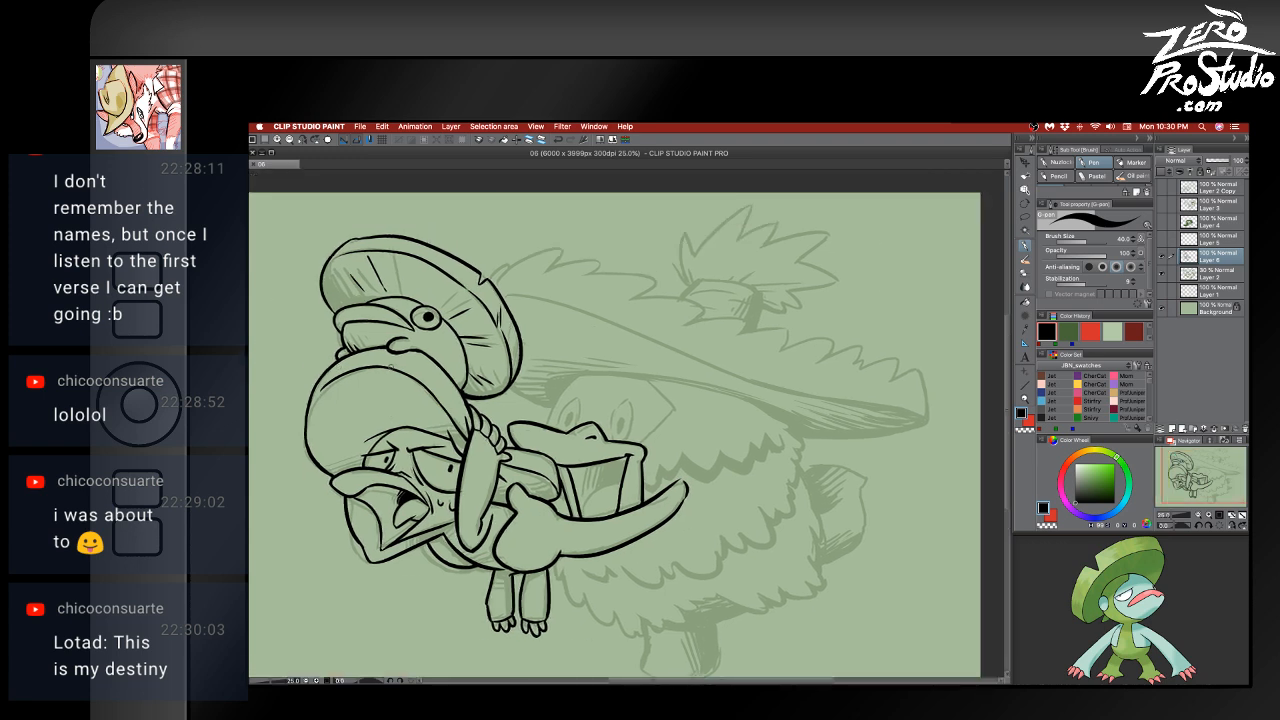
pyautogui.moveTo(638, 424); pyautogui.dragTo(617, 386)
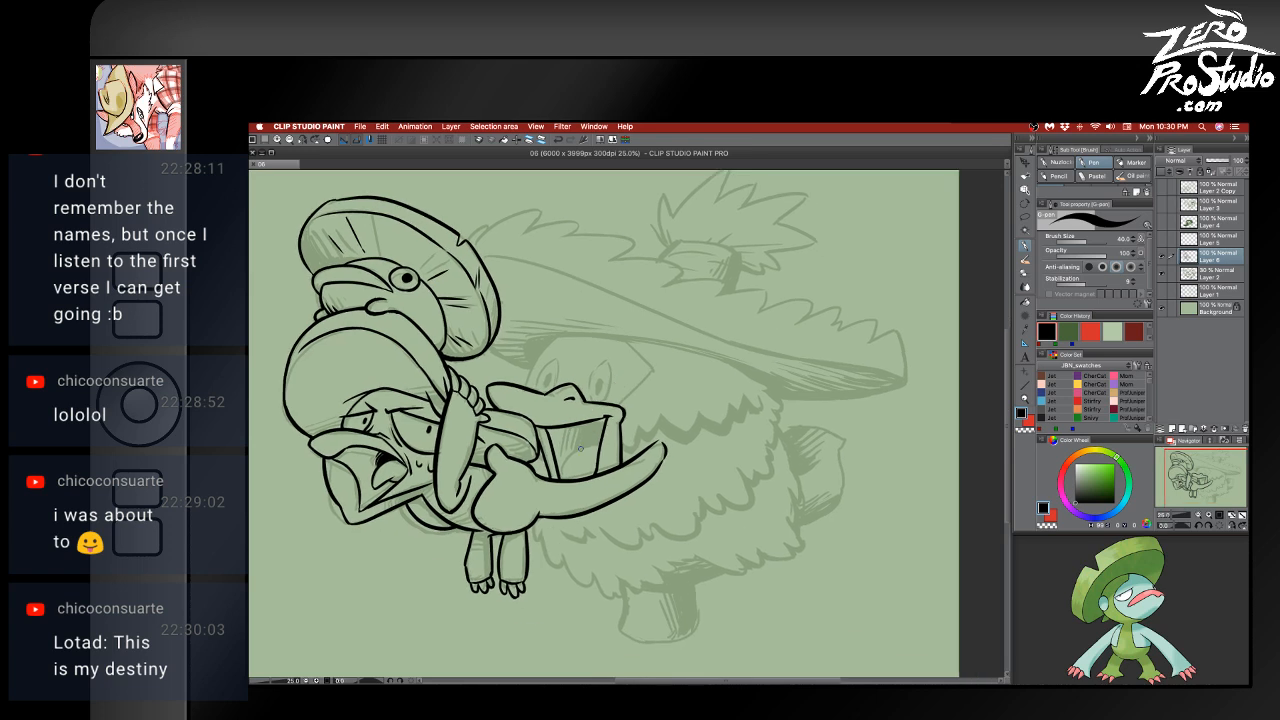
pyautogui.moveTo(560, 479)
pyautogui.mouseDown()
pyautogui.moveTo(603, 443)
pyautogui.moveTo(580, 445)
pyautogui.moveTo(603, 420)
pyautogui.moveTo(579, 447)
pyautogui.moveTo(598, 440)
pyautogui.moveTo(601, 423)
pyautogui.moveTo(578, 448)
pyautogui.moveTo(582, 422)
pyautogui.moveTo(570, 438)
pyautogui.moveTo(588, 422)
pyautogui.mouseUp()
pyautogui.press('super+z')
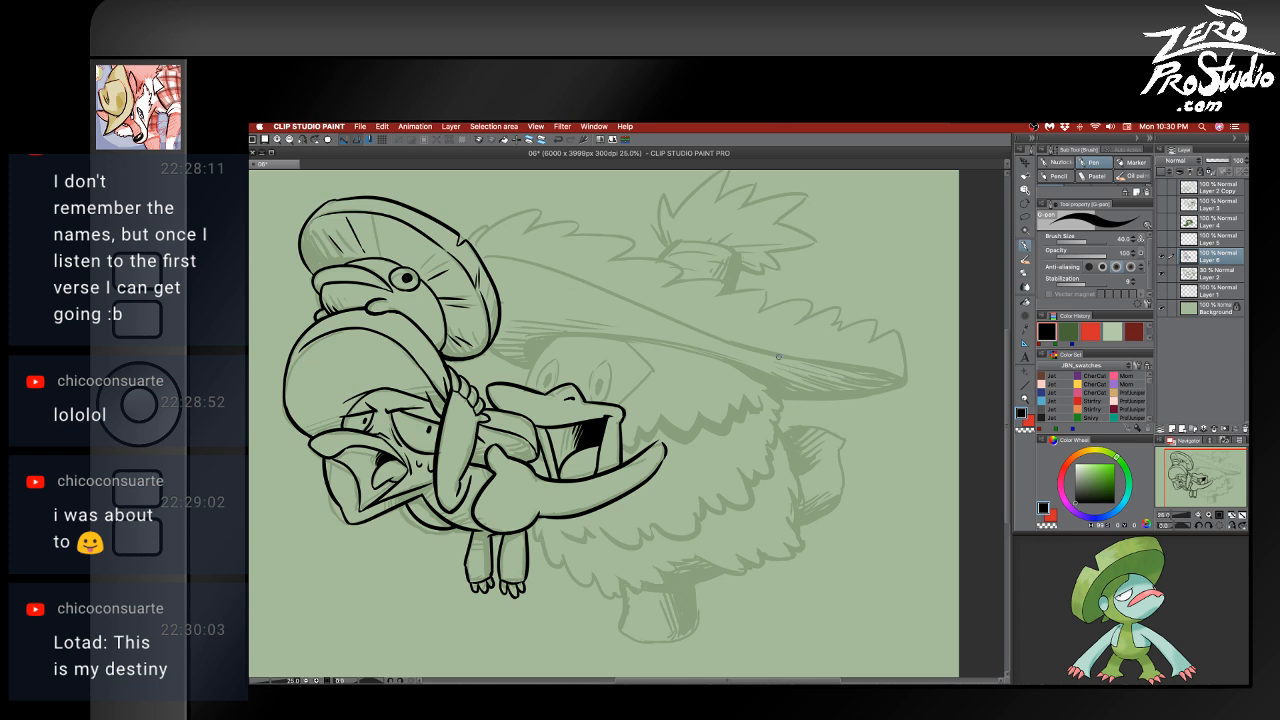
# - Ink the Ludicolo's two oval eyes with their narrow pupils above the beak
pyautogui.moveTo(540, 389)
pyautogui.mouseDown()
pyautogui.moveTo(560, 355)
pyautogui.moveTo(556, 383)
pyautogui.moveTo(602, 357)
pyautogui.moveTo(607, 385)
pyautogui.moveTo(606, 372)
pyautogui.moveTo(590, 390)
pyautogui.moveTo(546, 366)
pyautogui.moveTo(556, 386)
pyautogui.mouseUp()
pyautogui.press('super+z')
pyautogui.press('super+z')
pyautogui.press('super+z')
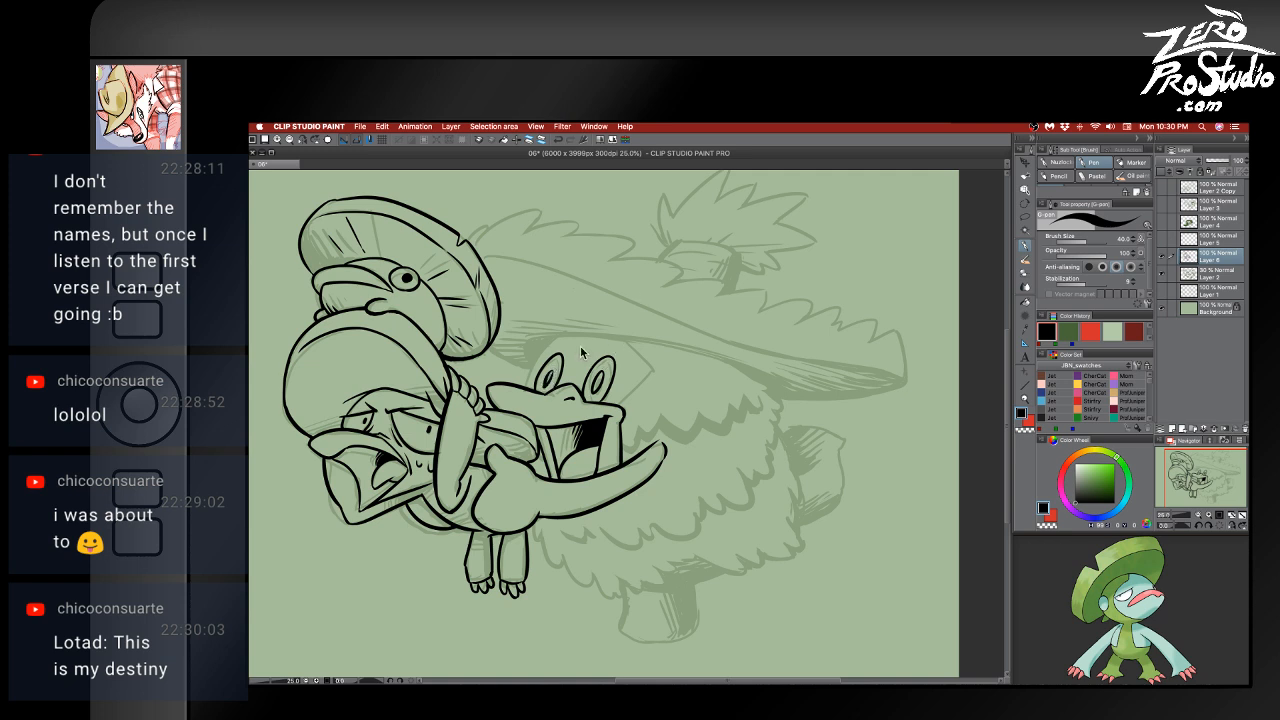
pyautogui.press('super+z')
pyautogui.moveTo(543, 387)
pyautogui.mouseDown()
pyautogui.moveTo(556, 371)
pyautogui.moveTo(545, 385)
pyautogui.moveTo(596, 392)
pyautogui.moveTo(600, 378)
pyautogui.mouseUp()
pyautogui.press('super+z')
pyautogui.press('super+z')
# - Ink the long curve of the hat brim's lower edge, sweeping over the Ludicolo's eyes toward the hat's far end
pyautogui.moveTo(529, 343)
pyautogui.mouseDown()
pyautogui.moveTo(593, 332)
pyautogui.moveTo(825, 396)
pyautogui.mouseUp()
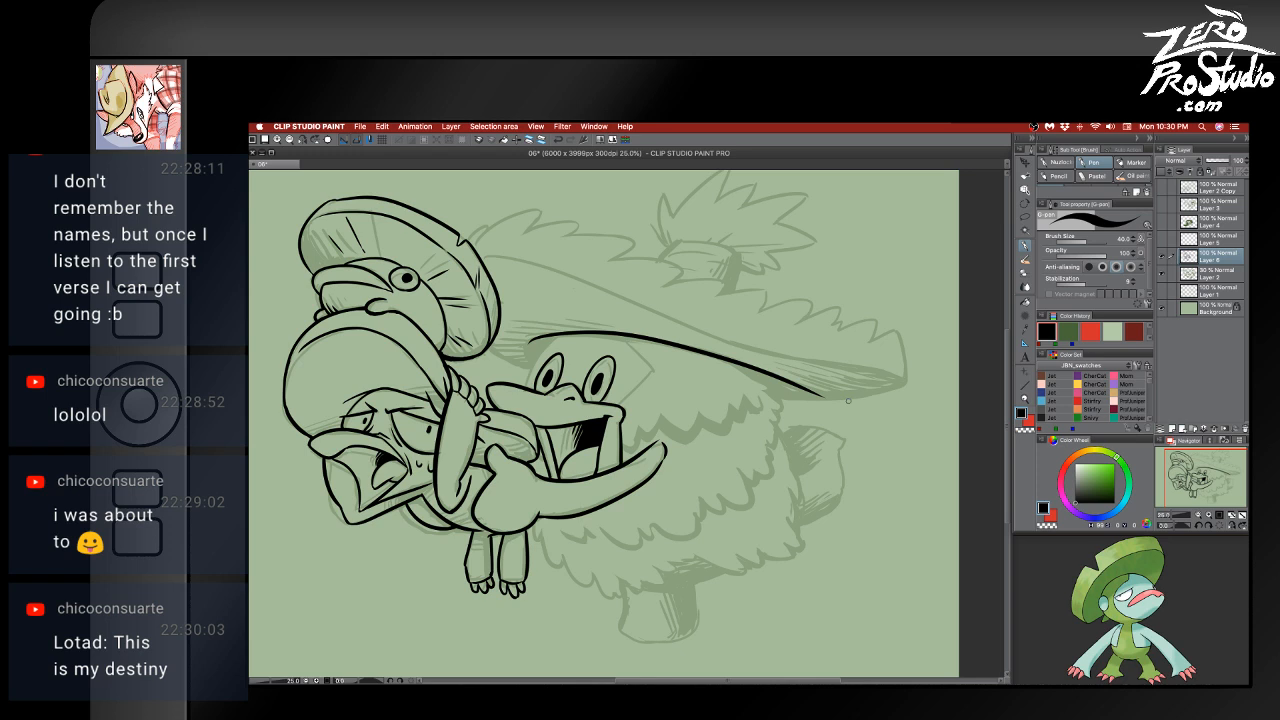
pyautogui.press('super+z')
pyautogui.moveTo(528, 344); pyautogui.dragTo(773, 388)
pyautogui.press('super+z')
pyautogui.moveTo(527, 348); pyautogui.dragTo(792, 398)
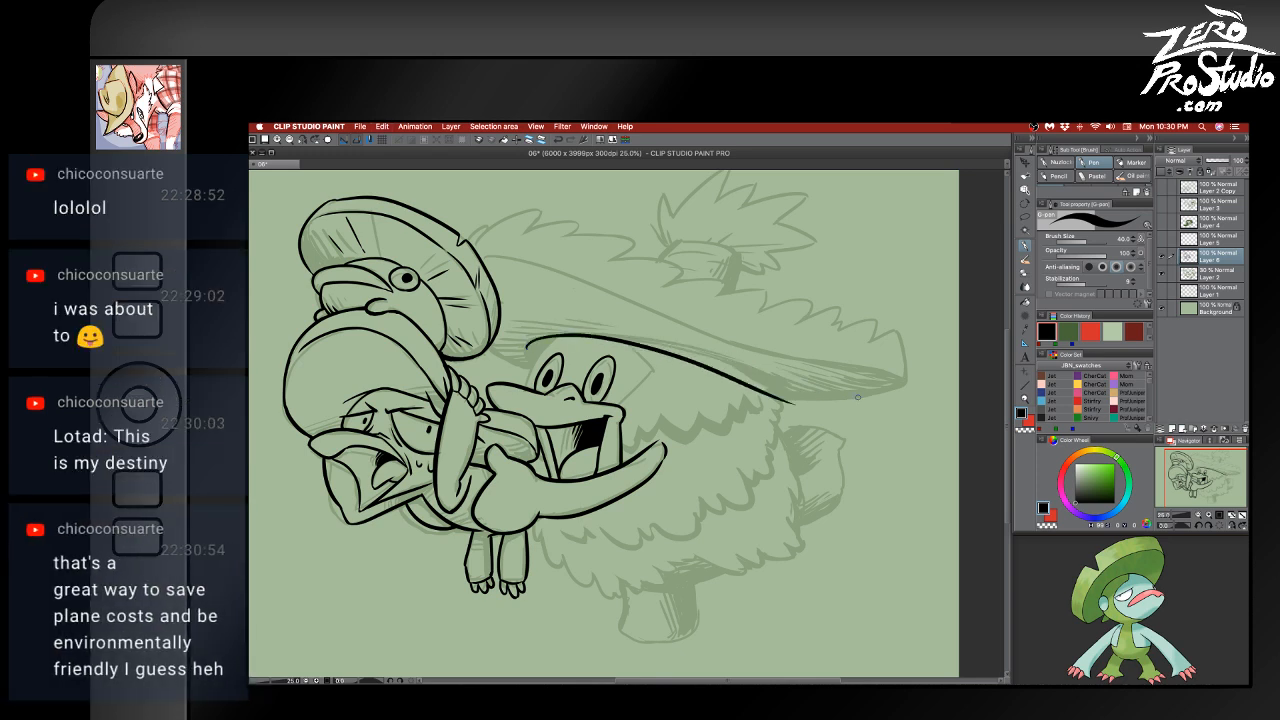
pyautogui.press('super+z')
pyautogui.moveTo(526, 340); pyautogui.dragTo(792, 392)
pyautogui.press('super+z')
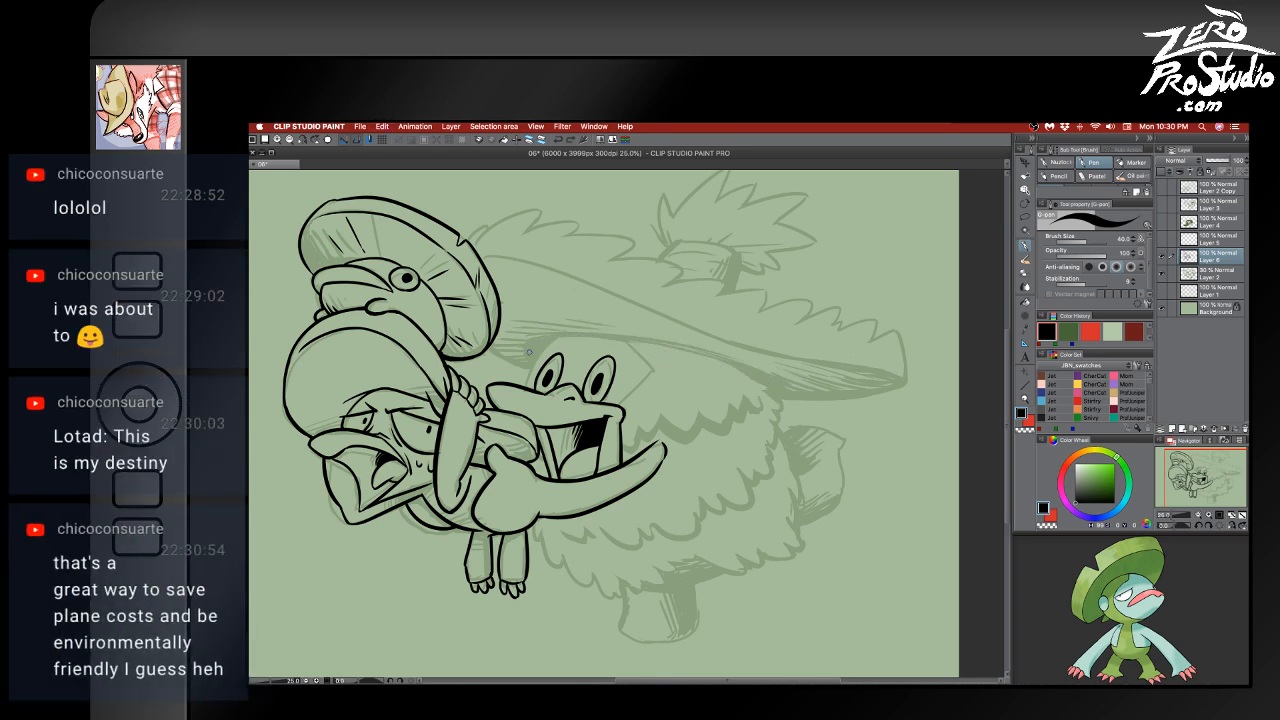
pyautogui.moveTo(527, 342); pyautogui.dragTo(798, 386)
pyautogui.press('super+z')
pyautogui.moveTo(527, 340)
pyautogui.mouseDown()
pyautogui.moveTo(778, 404)
pyautogui.moveTo(805, 398)
pyautogui.mouseUp()
pyautogui.press('super+z')
pyautogui.press('super+z')
pyautogui.moveTo(527, 340)
pyautogui.mouseDown()
pyautogui.moveTo(658, 352)
pyautogui.moveTo(776, 382)
pyautogui.mouseUp()
pyautogui.press('super+z')
pyautogui.moveTo(527, 340); pyautogui.dragTo(822, 388)
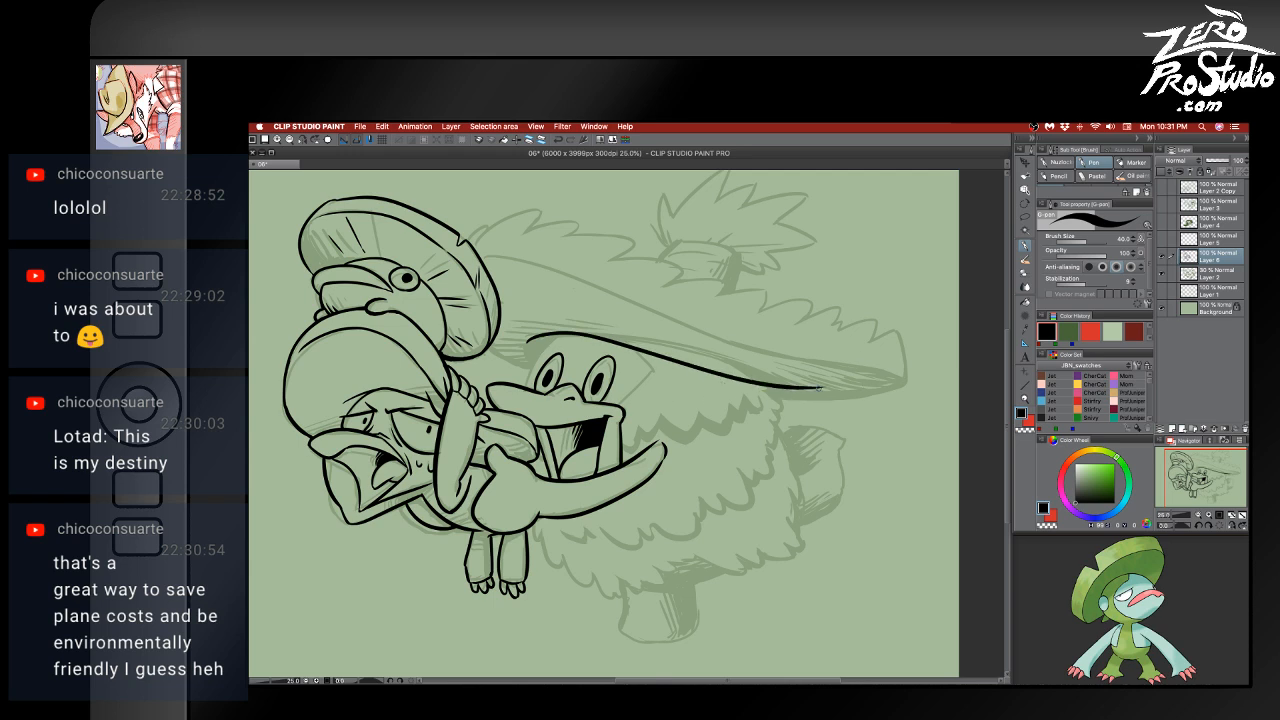
# - Thin and trim the far end of the brim's lower curve with the eraser
pyautogui.press('e')
pyautogui.moveTo(738, 373)
pyautogui.mouseDown()
pyautogui.moveTo(865, 381)
pyautogui.moveTo(744, 373)
pyautogui.moveTo(848, 391)
pyautogui.mouseUp()
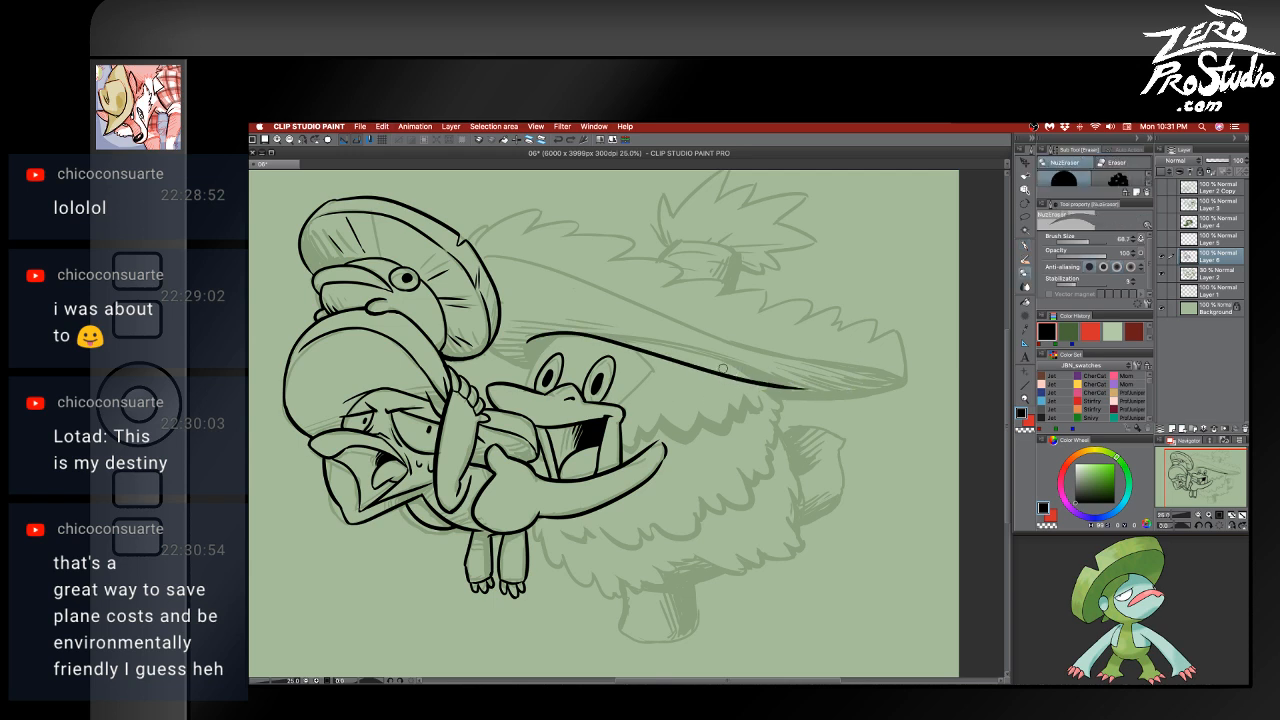
pyautogui.moveTo(723, 369); pyautogui.dragTo(868, 392)
pyautogui.press('p')
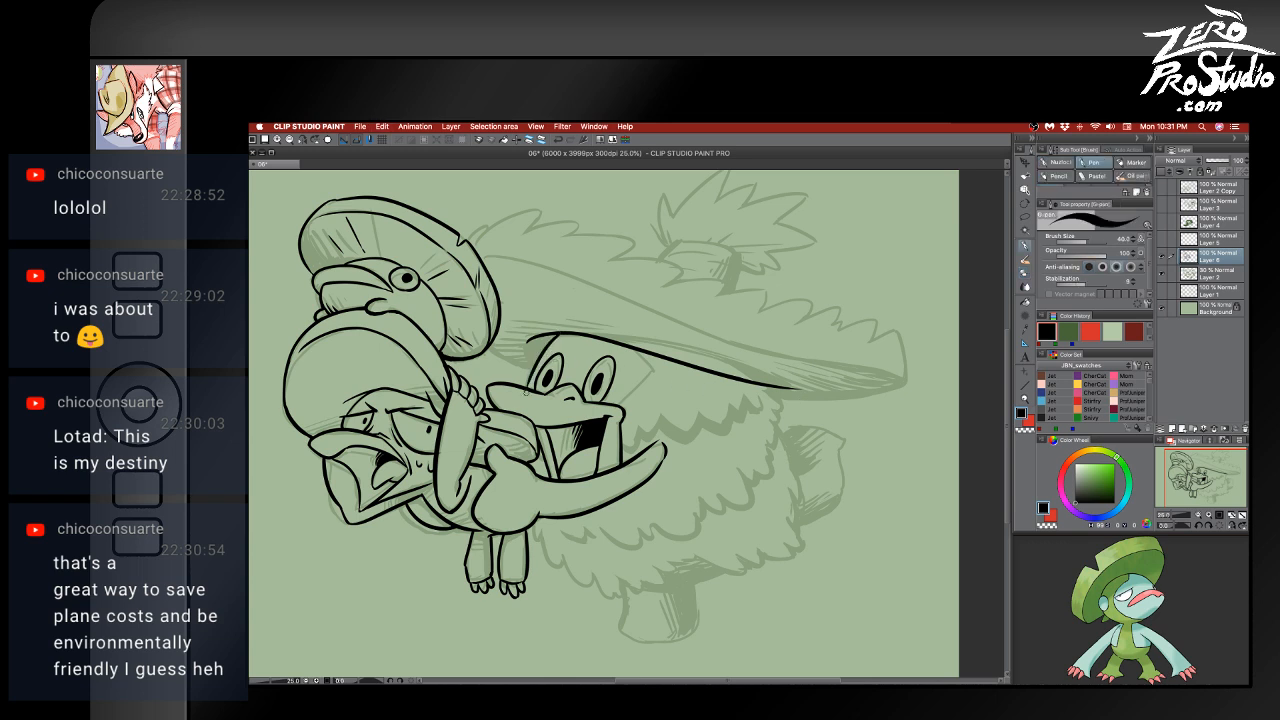
# - Ink the edges of the Ludicolo's face on both sides of its eyes, from the hat brim down to the beak
pyautogui.moveTo(562, 334); pyautogui.dragTo(527, 386)
pyautogui.press('super+z')
pyautogui.moveTo(548, 339); pyautogui.dragTo(541, 346)
pyautogui.press('super+z')
pyautogui.press('super+z')
pyautogui.moveTo(558, 334); pyautogui.dragTo(528, 379)
pyautogui.press('super+z')
pyautogui.press('super+z')
pyautogui.moveTo(632, 346)
pyautogui.mouseDown()
pyautogui.moveTo(659, 390)
pyautogui.moveTo(618, 404)
pyautogui.mouseUp()
pyautogui.press('super+z')
pyautogui.press('super+z')
# - Ink the hat brim's long upper rim from behind the Lotad's lily pad to the far tip
pyautogui.moveTo(484, 259)
pyautogui.mouseDown()
pyautogui.moveTo(686, 337)
pyautogui.moveTo(778, 346)
pyautogui.moveTo(490, 256)
pyautogui.moveTo(705, 335)
pyautogui.moveTo(800, 364)
pyautogui.mouseUp()
pyautogui.press('super+z')
pyautogui.press('super+z')
pyautogui.press('super+z')
pyautogui.moveTo(480, 253)
pyautogui.mouseDown()
pyautogui.moveTo(796, 367)
pyautogui.moveTo(892, 378)
pyautogui.moveTo(496, 264)
pyautogui.moveTo(898, 381)
pyautogui.mouseUp()
pyautogui.press('super+z')
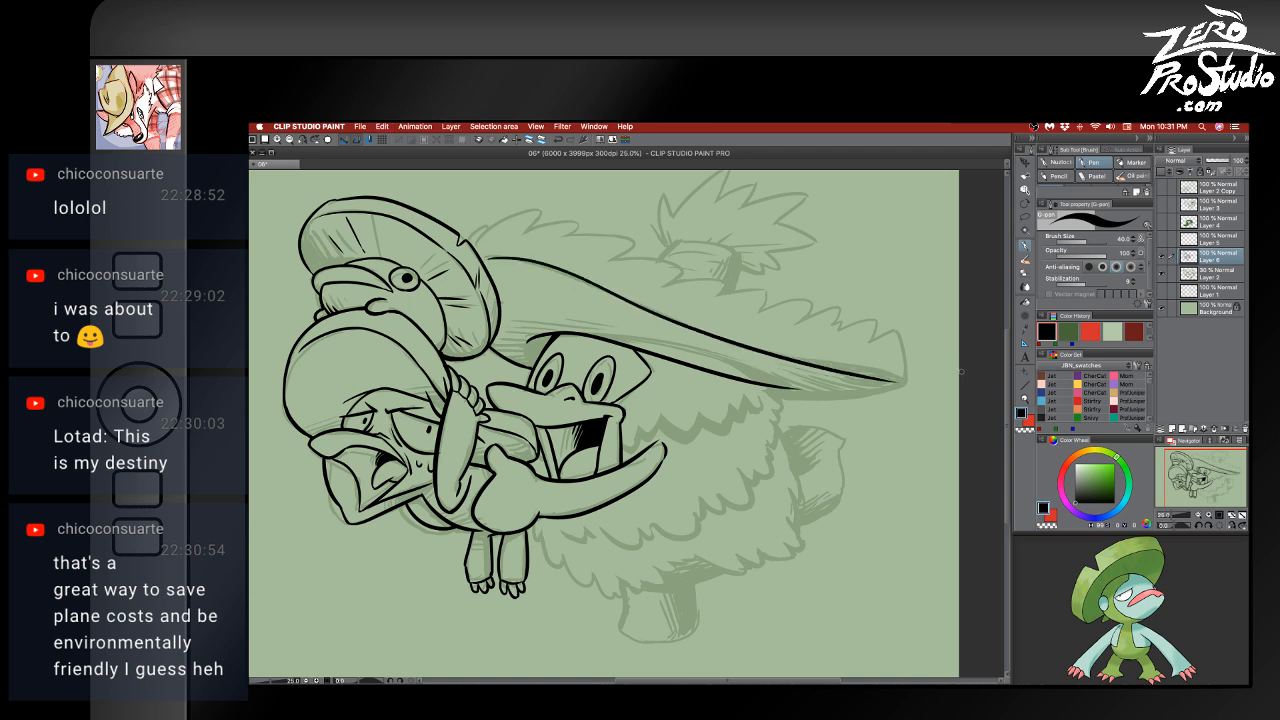
pyautogui.press('super+z')
pyautogui.moveTo(486, 256)
pyautogui.mouseDown()
pyautogui.moveTo(905, 383)
pyautogui.moveTo(882, 398)
pyautogui.moveTo(900, 391)
pyautogui.moveTo(803, 402)
pyautogui.moveTo(905, 381)
pyautogui.mouseUp()
pyautogui.press('super+z')
pyautogui.press('super+z')
pyautogui.press('super+z')
pyautogui.press('super+z')
pyautogui.press('super+z')
# - Ink the underside of the hat brim's far end so it joins the upper rim at the tip
pyautogui.moveTo(767, 398); pyautogui.dragTo(905, 378)
pyautogui.moveTo(855, 368); pyautogui.dragTo(898, 384)
pyautogui.press('super+z')
pyautogui.press('super+z')
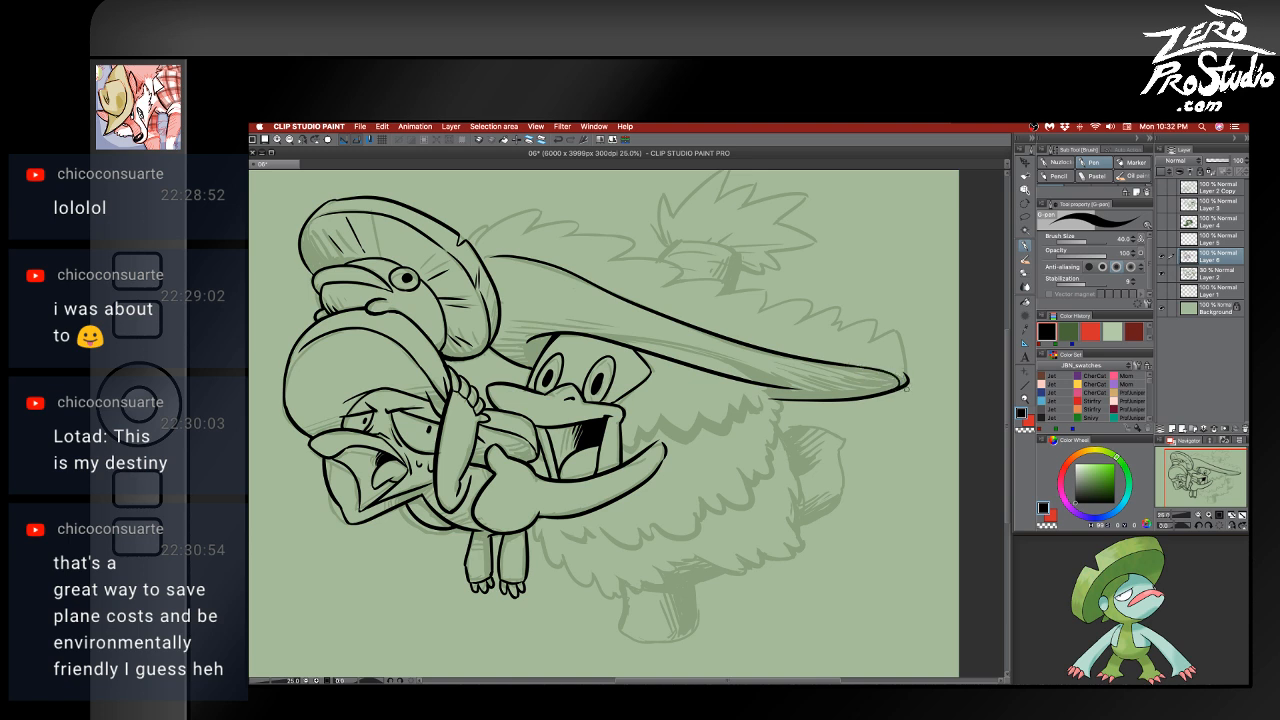
# - Ink the outer end of the Ludicolo's hat above the brim tip and its first jagged spikes
pyautogui.press('e')
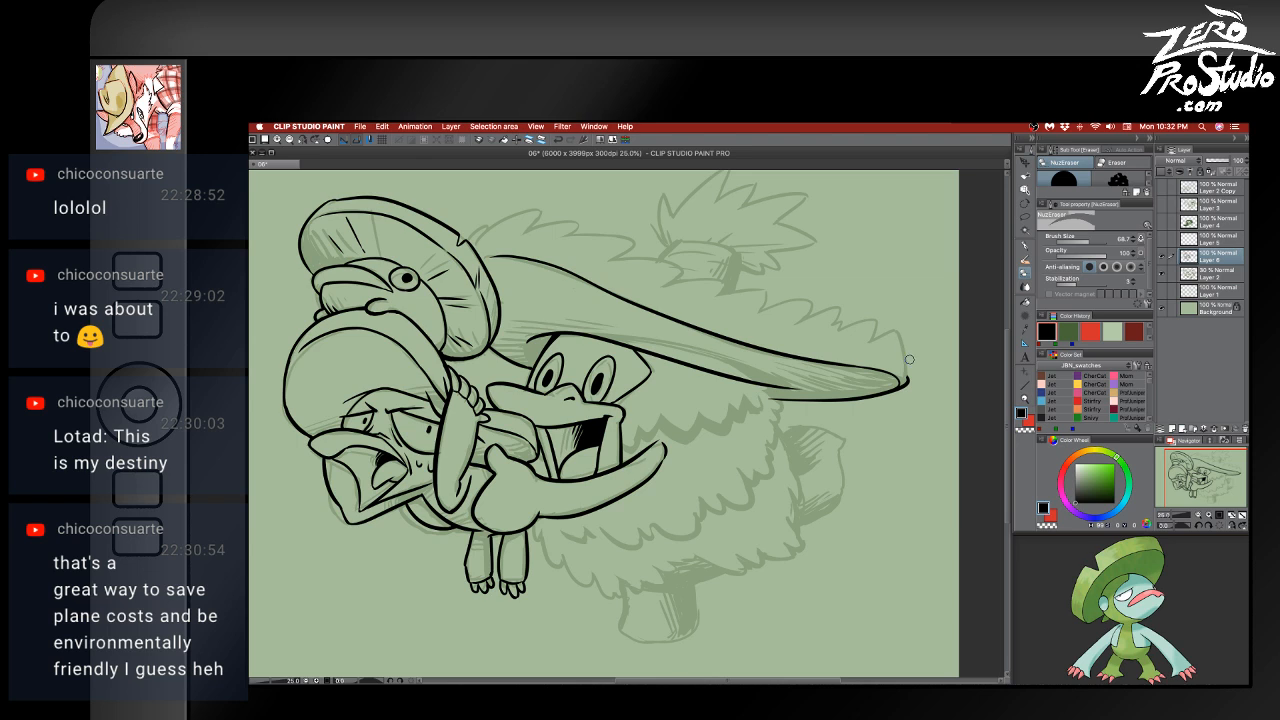
pyautogui.press('p')
pyautogui.moveTo(898, 325); pyautogui.dragTo(908, 378)
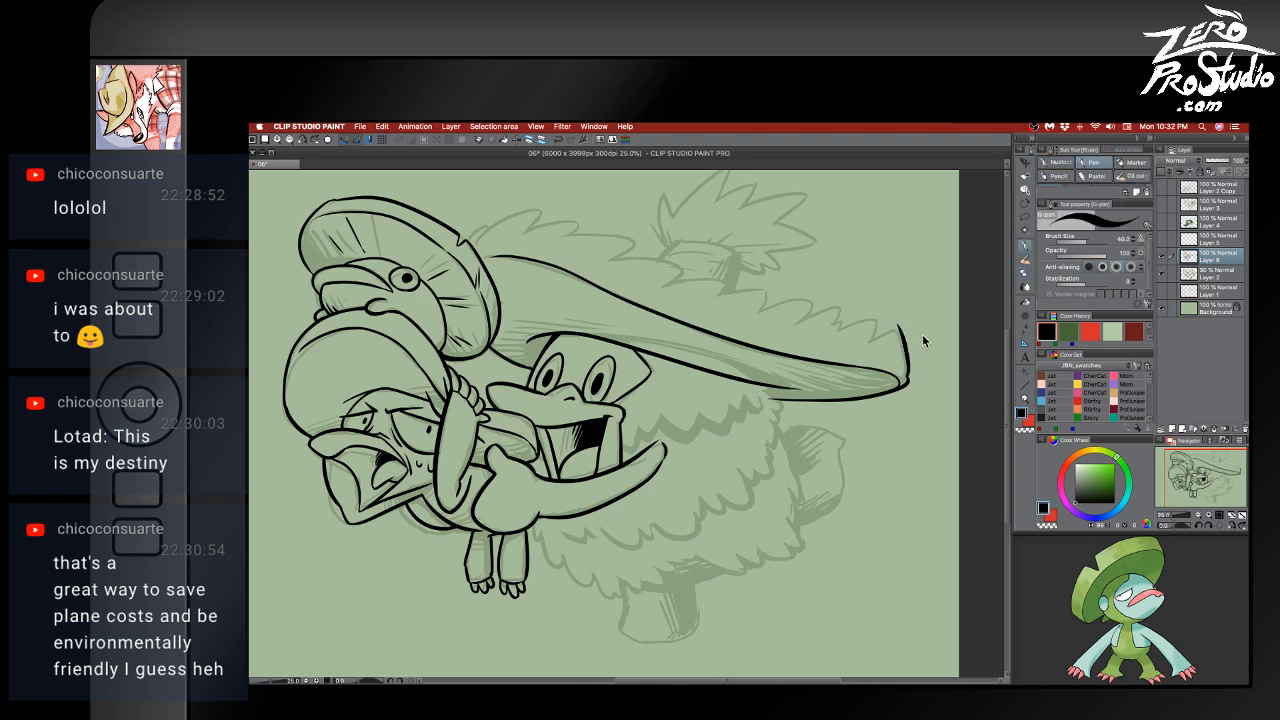
pyautogui.moveTo(896, 331); pyautogui.dragTo(908, 379)
pyautogui.press('super+z')
pyautogui.moveTo(899, 331); pyautogui.dragTo(908, 375)
pyautogui.moveTo(898, 330)
pyautogui.mouseDown()
pyautogui.moveTo(867, 349)
pyautogui.moveTo(897, 329)
pyautogui.moveTo(873, 346)
pyautogui.moveTo(879, 320)
pyautogui.moveTo(873, 345)
pyautogui.mouseUp()
pyautogui.press('super+z')
pyautogui.press('super+z')
pyautogui.press('super+z')
pyautogui.press('super+z')
pyautogui.press('super+z')
pyautogui.press('super+z')
pyautogui.press('super+z')
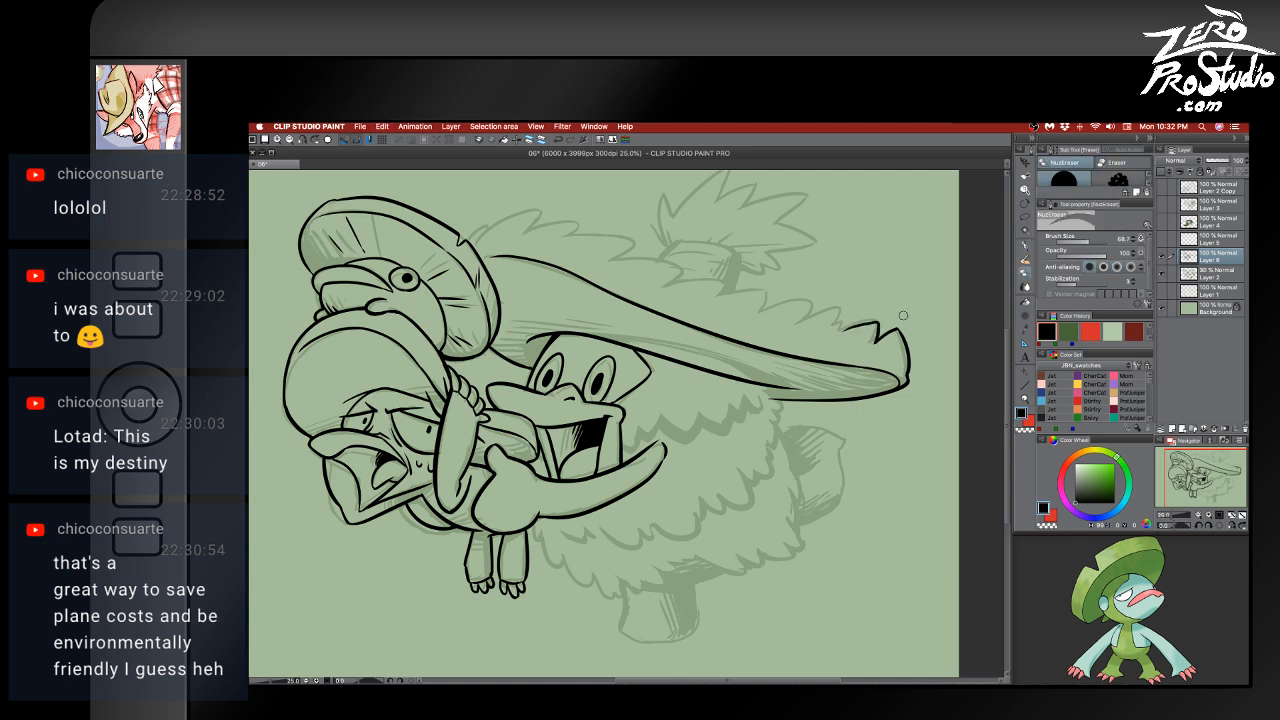
# - Ink the first spikes of the hat's jagged upper edge, starting beside the Lotad's lily pad
pyautogui.moveTo(472, 244)
pyautogui.mouseDown()
pyautogui.moveTo(499, 224)
pyautogui.moveTo(491, 239)
pyautogui.moveTo(550, 215)
pyautogui.moveTo(562, 224)
pyautogui.mouseUp()
pyautogui.press('super+z')
pyautogui.press('super+z')
pyautogui.press('super+z')
pyautogui.press('super+z')
pyautogui.press('super+z')
pyautogui.press('super+z')
pyautogui.moveTo(490, 240); pyautogui.dragTo(562, 224)
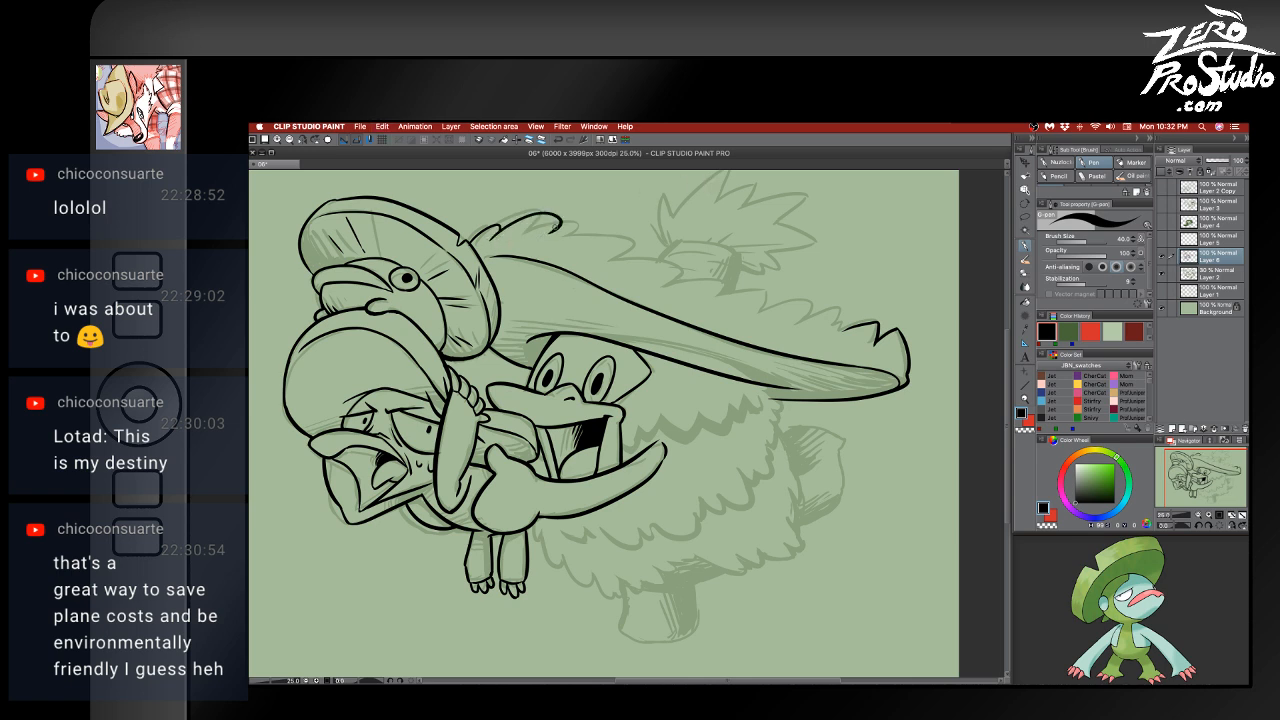
# - Continue the hat's jagged upper edge with overlapping spikes down to those already inked at the brim tip
pyautogui.press('super+z')
pyautogui.moveTo(490, 240)
pyautogui.mouseDown()
pyautogui.moveTo(552, 216)
pyautogui.moveTo(607, 240)
pyautogui.moveTo(538, 235)
pyautogui.moveTo(650, 260)
pyautogui.mouseUp()
pyautogui.press('super+z')
pyautogui.press('super+z')
pyautogui.press('super+z')
pyautogui.moveTo(580, 241)
pyautogui.mouseDown()
pyautogui.moveTo(635, 245)
pyautogui.moveTo(644, 261)
pyautogui.moveTo(630, 261)
pyautogui.moveTo(710, 284)
pyautogui.mouseUp()
pyautogui.press('super+z')
pyautogui.moveTo(634, 259)
pyautogui.mouseDown()
pyautogui.moveTo(731, 297)
pyautogui.moveTo(740, 285)
pyautogui.moveTo(803, 305)
pyautogui.moveTo(750, 300)
pyautogui.moveTo(780, 313)
pyautogui.moveTo(862, 325)
pyautogui.moveTo(838, 332)
pyautogui.moveTo(852, 330)
pyautogui.moveTo(849, 313)
pyautogui.moveTo(847, 326)
pyautogui.mouseUp()
pyautogui.press('super+z')
pyautogui.press('super+z')
pyautogui.press('super+z')
pyautogui.press('super+z')
pyautogui.press('super+z')
pyautogui.press('super+z')
pyautogui.press('super+z')
pyautogui.press('super+z')
pyautogui.press('super+z')
# - Erase and redraw the hat's jagged edge where the new spikes meet those at the brim tip
pyautogui.press('e')
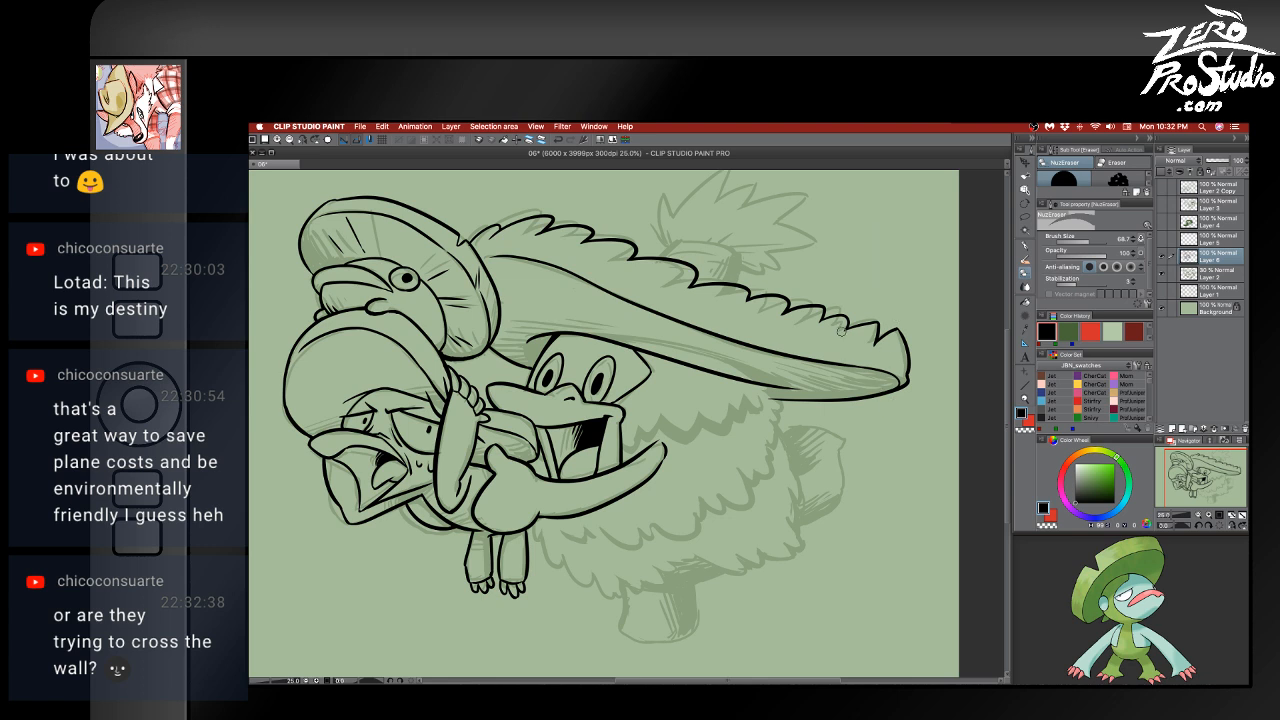
pyautogui.moveTo(842, 328)
pyautogui.mouseDown()
pyautogui.moveTo(874, 330)
pyautogui.moveTo(870, 348)
pyautogui.mouseUp()
pyautogui.press('p')
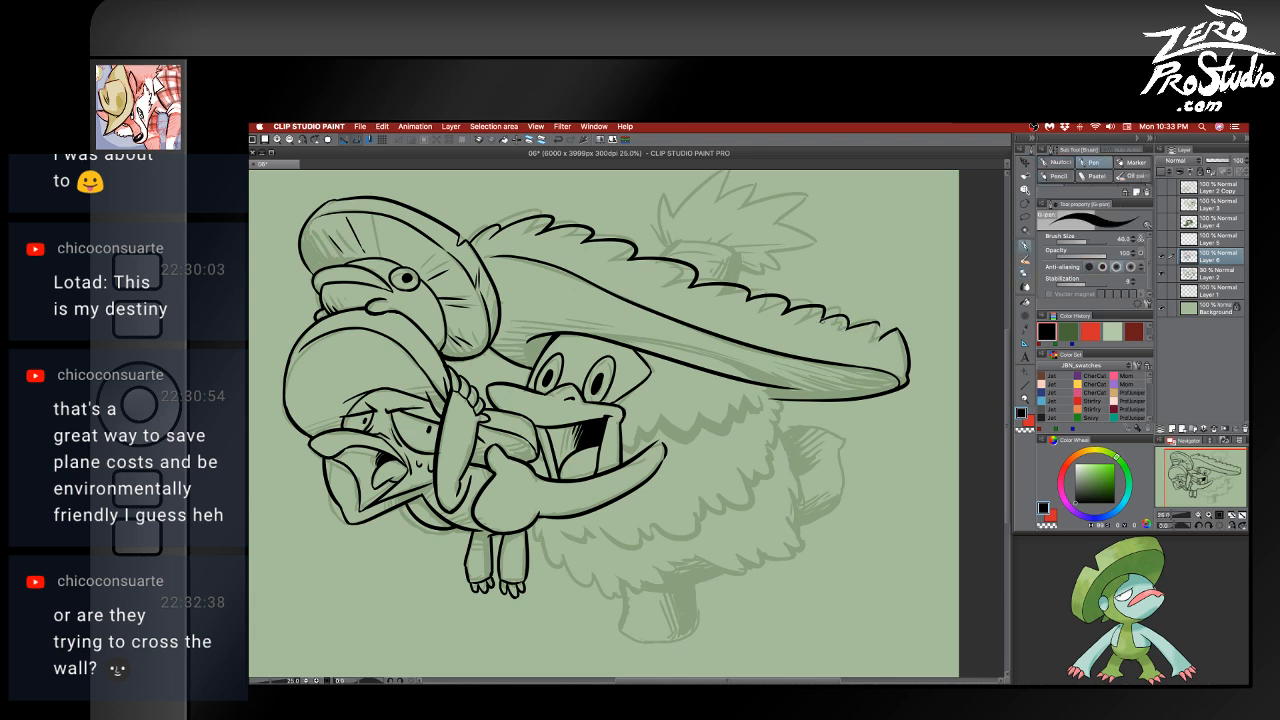
pyautogui.moveTo(823, 319); pyautogui.dragTo(876, 325)
pyautogui.press('super+z')
pyautogui.press('e')
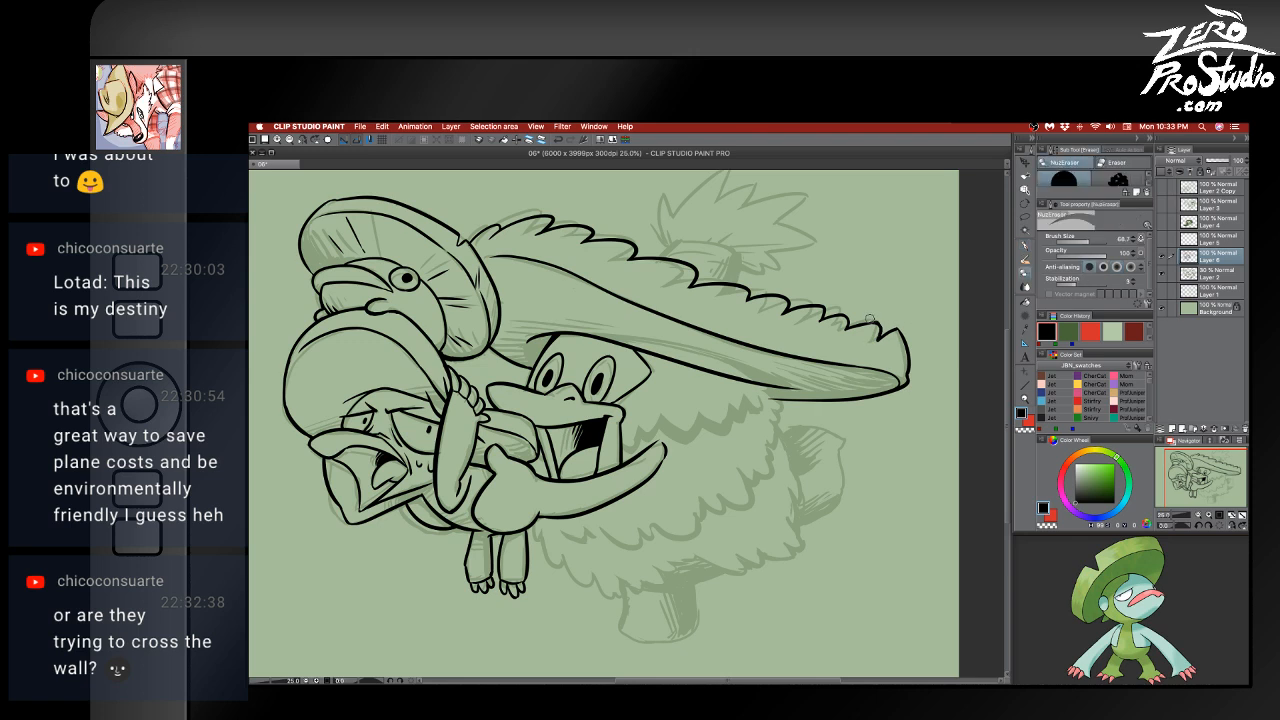
pyautogui.press('p')
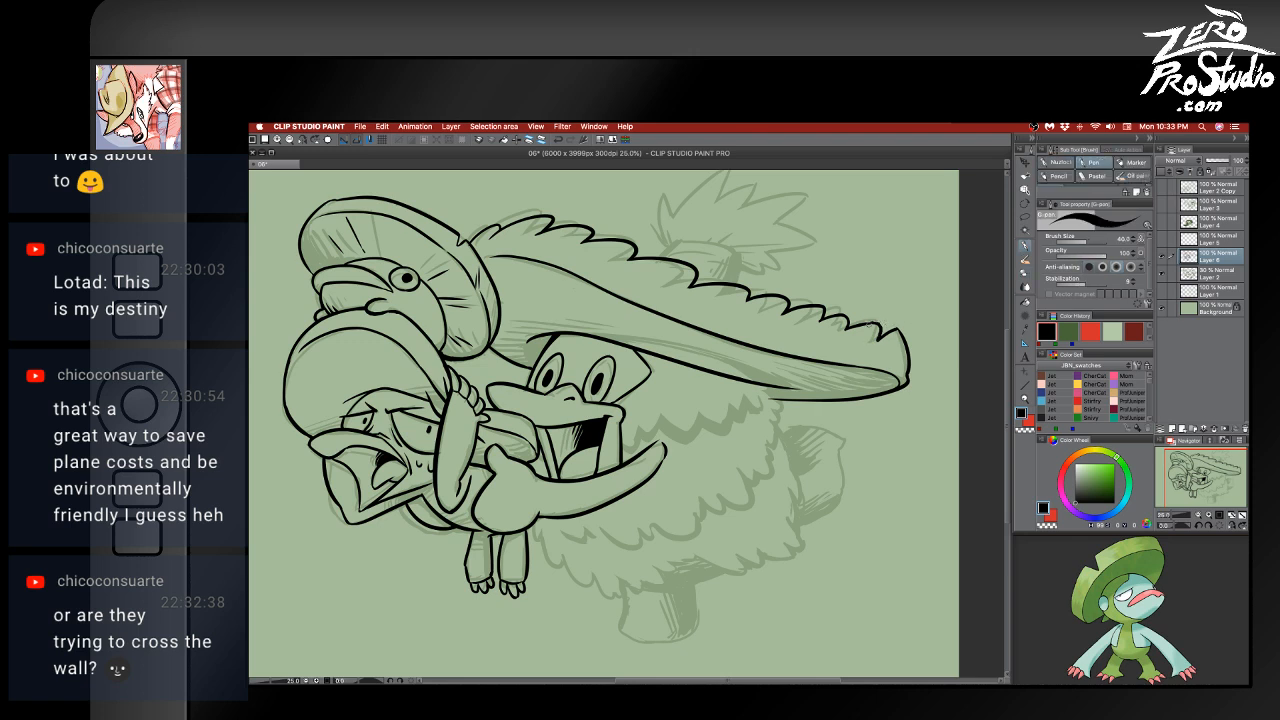
pyautogui.press('e')
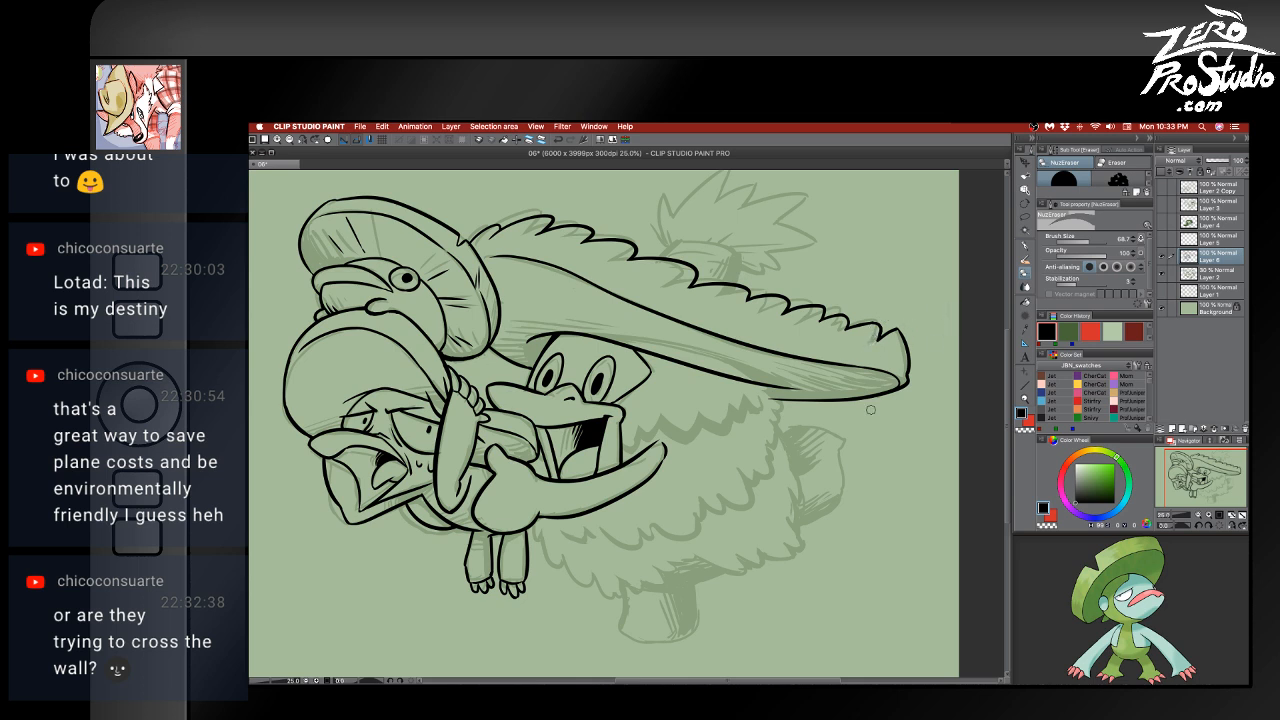
pyautogui.press('p')
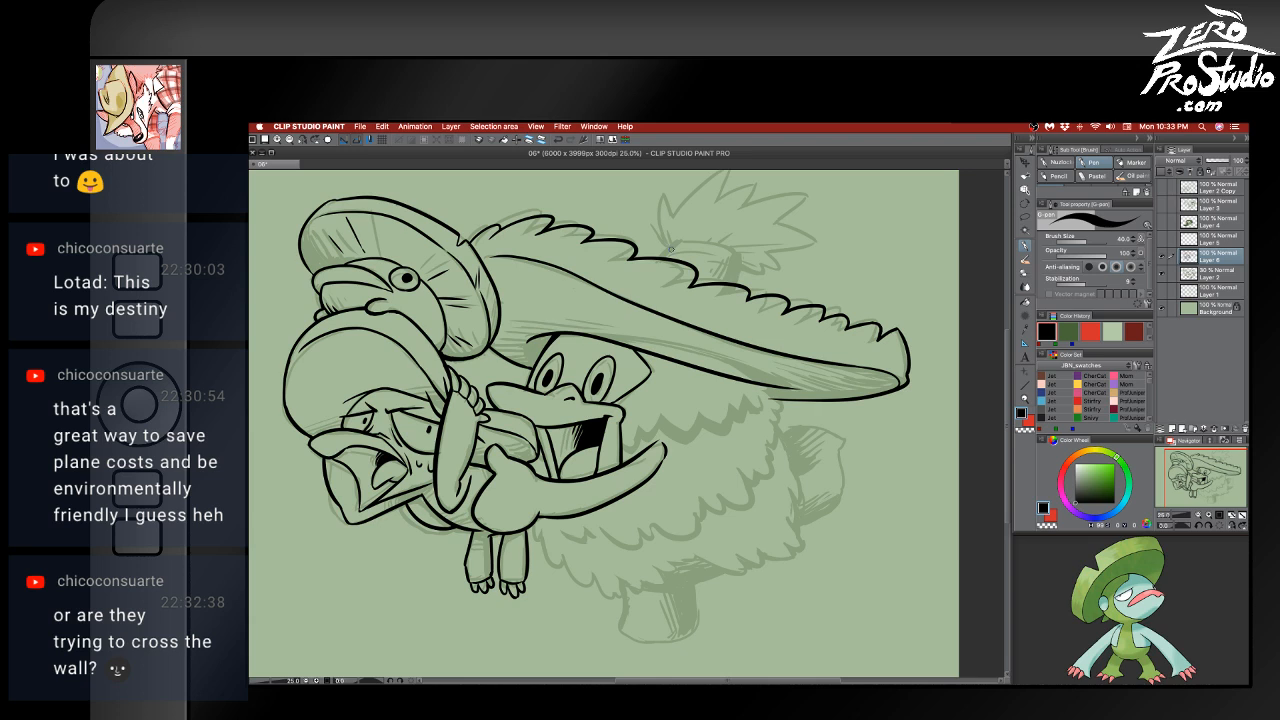
# - Ink the rounded stem base of the leaf tuft on top of the hat
pyautogui.moveTo(656, 259)
pyautogui.mouseDown()
pyautogui.moveTo(680, 237)
pyautogui.moveTo(674, 246)
pyautogui.moveTo(691, 239)
pyautogui.moveTo(752, 262)
pyautogui.mouseUp()
pyautogui.press('super+z')
pyautogui.press('super+z')
pyautogui.moveTo(680, 241)
pyautogui.mouseDown()
pyautogui.moveTo(718, 239)
pyautogui.moveTo(736, 280)
pyautogui.mouseUp()
pyautogui.press('e')
pyautogui.press('p')
# - Ink the first curved spike of the leaf tuft, rising from the near side of the stem base
pyautogui.moveTo(655, 228); pyautogui.dragTo(674, 247)
pyautogui.moveTo(662, 196); pyautogui.dragTo(667, 242)
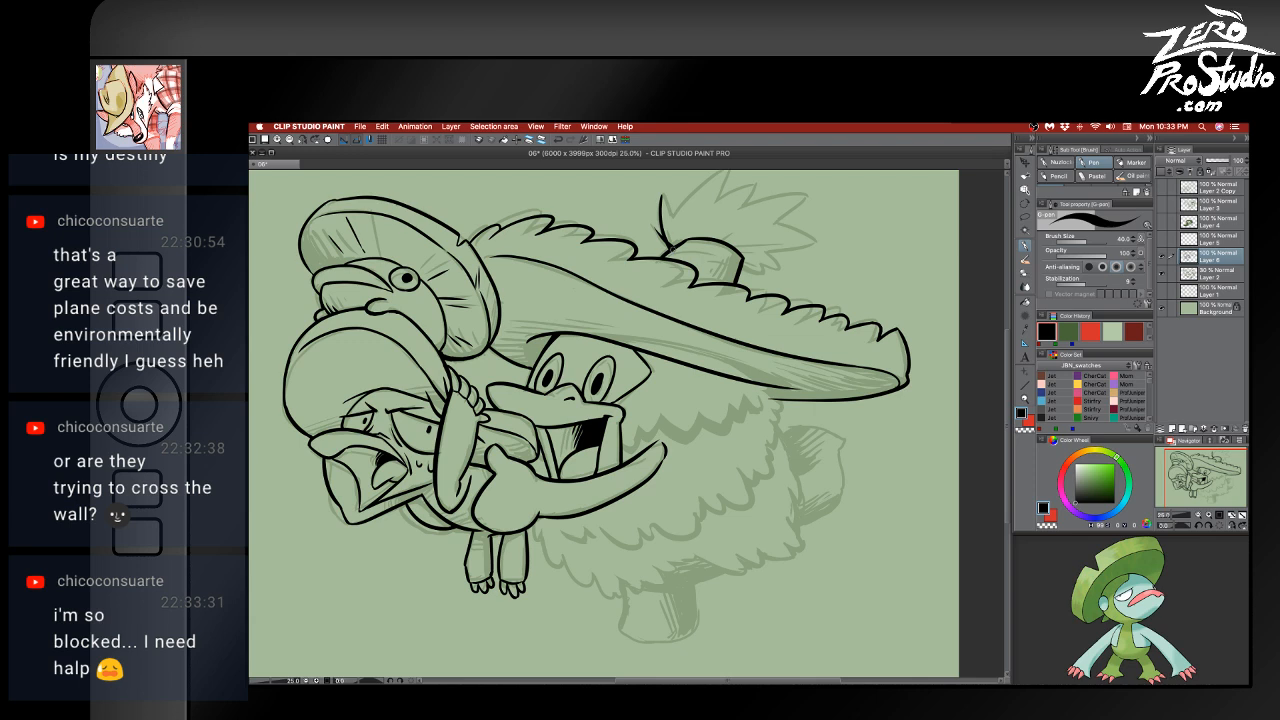
pyautogui.press('super+z')
pyautogui.moveTo(662, 197); pyautogui.dragTo(665, 242)
pyautogui.press('super+z')
pyautogui.moveTo(663, 195); pyautogui.dragTo(667, 242)
pyautogui.moveTo(663, 195)
pyautogui.mouseDown()
pyautogui.moveTo(673, 216)
pyautogui.moveTo(727, 173)
pyautogui.mouseUp()
pyautogui.press('super+z')
pyautogui.press('super+z')
pyautogui.scroll(2, 730, 230)
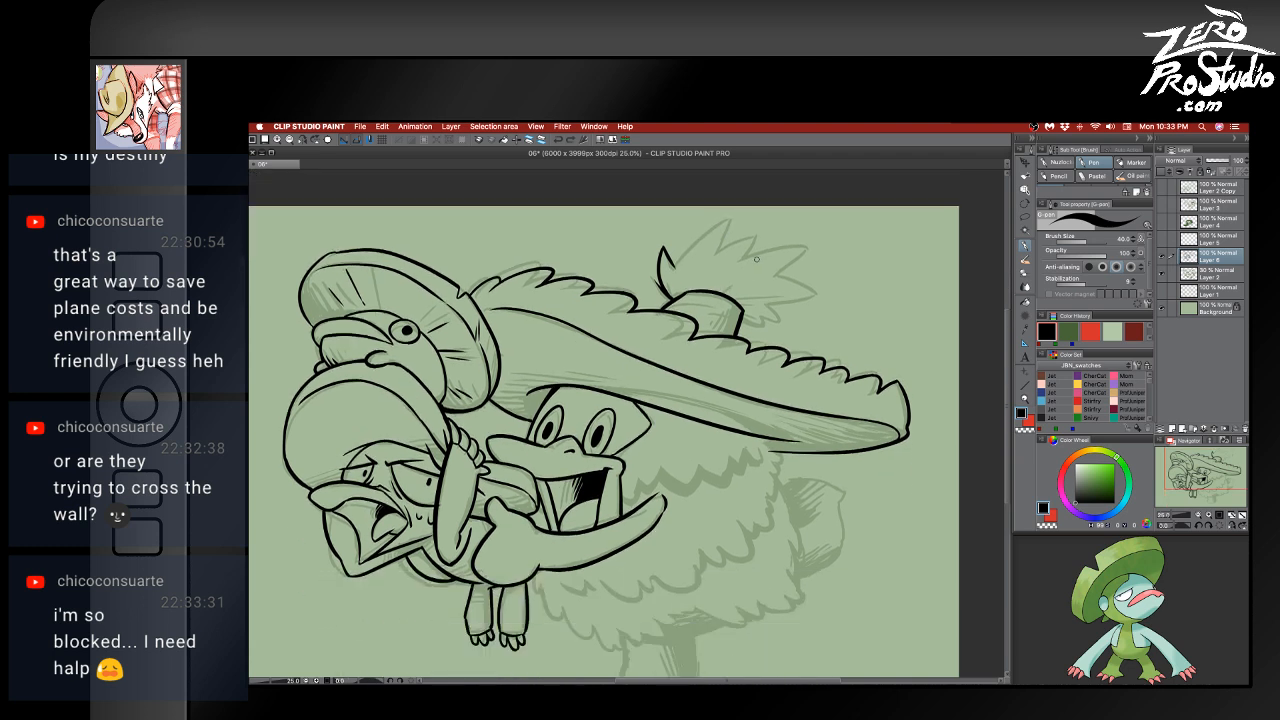
# - Ink the tall upper spikes of the leaf tuft, following the sketch toward its far side
pyautogui.moveTo(672, 265); pyautogui.dragTo(728, 224)
pyautogui.press('x')
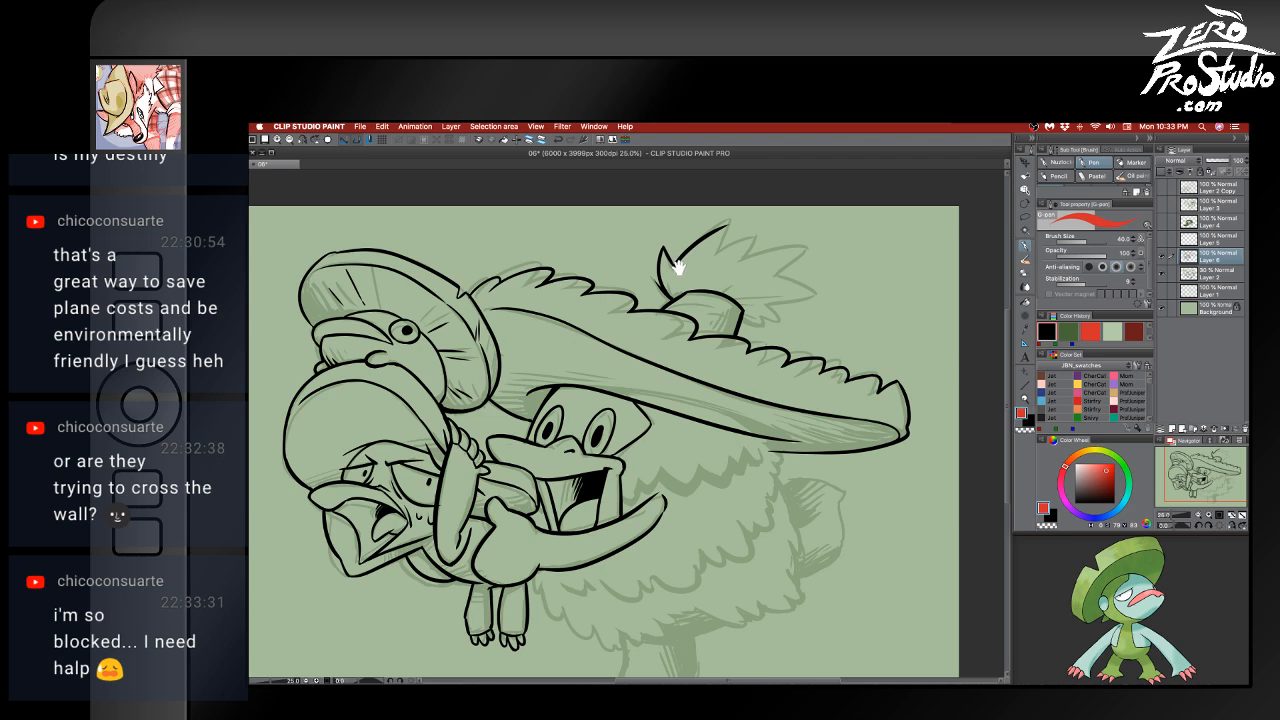
pyautogui.press('x')
pyautogui.press('super+z')
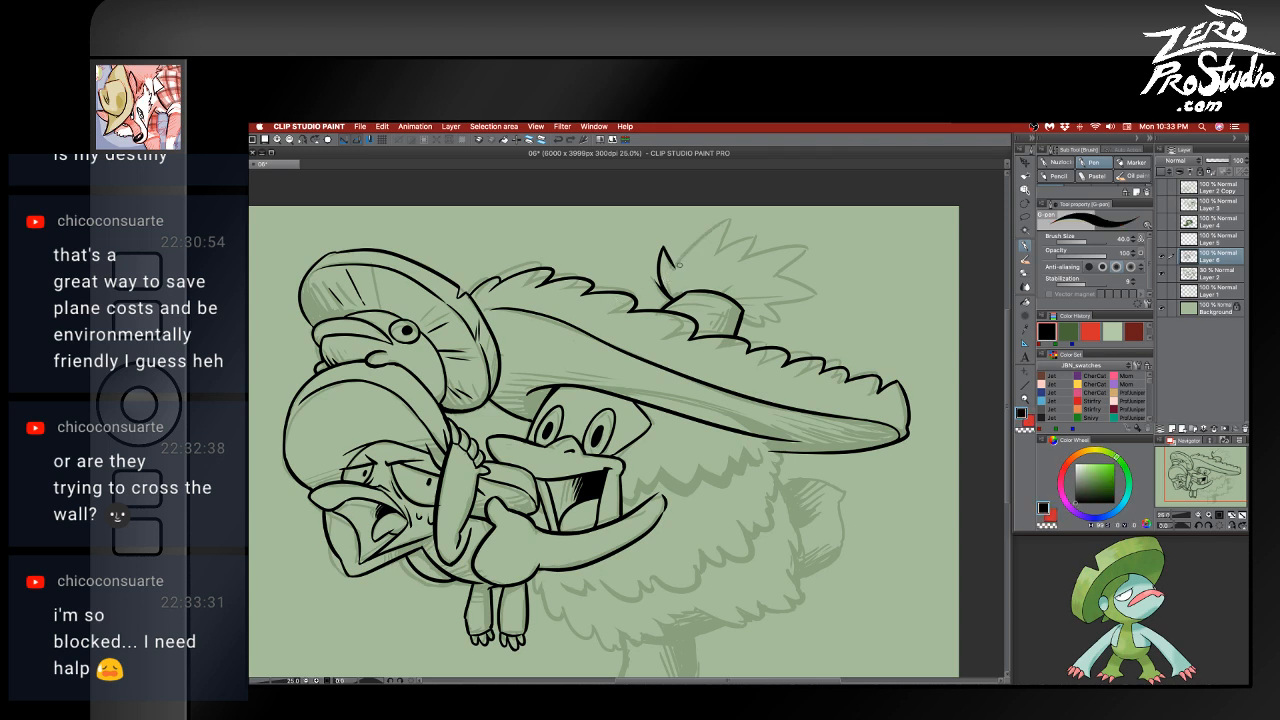
pyautogui.moveTo(672, 264); pyautogui.dragTo(738, 215)
pyautogui.press('super+z')
pyautogui.moveTo(672, 264)
pyautogui.mouseDown()
pyautogui.moveTo(740, 214)
pyautogui.moveTo(721, 244)
pyautogui.moveTo(770, 230)
pyautogui.moveTo(740, 268)
pyautogui.moveTo(810, 250)
pyautogui.moveTo(777, 275)
pyautogui.mouseUp()
pyautogui.press('super+z')
pyautogui.press('super+z')
pyautogui.press('super+z')
pyautogui.press('super+z')
pyautogui.press('super+z')
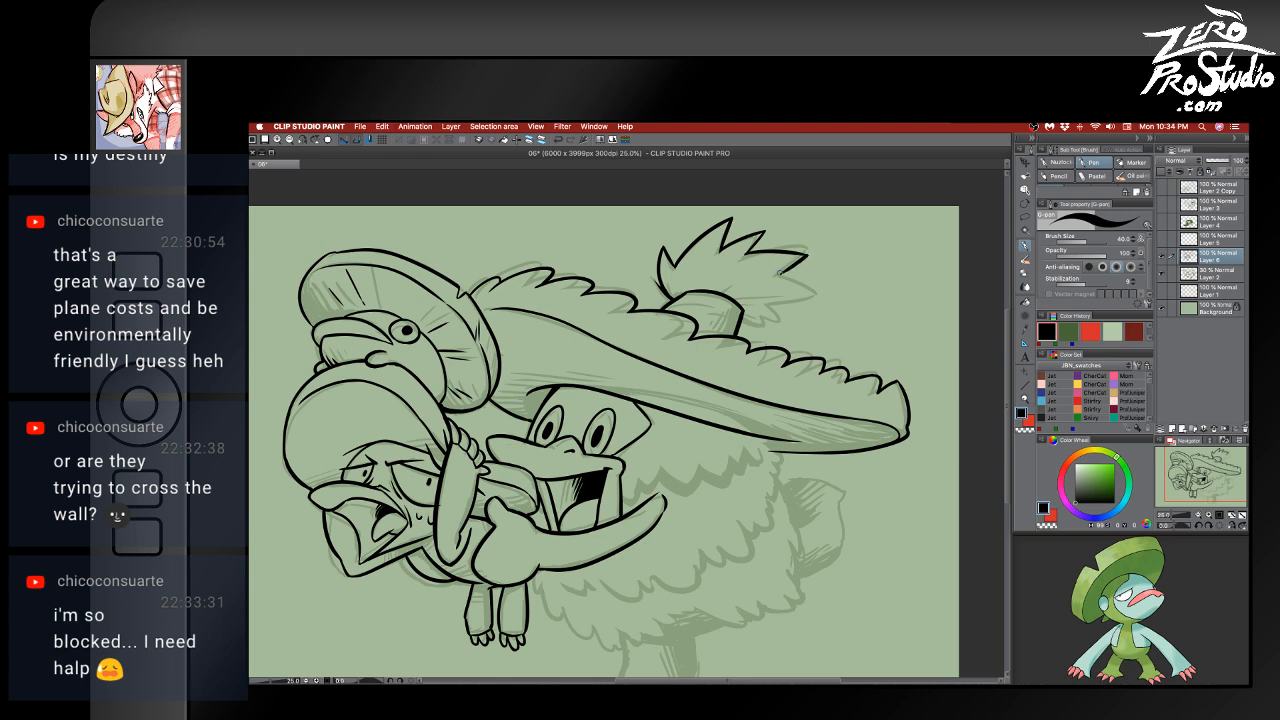
pyautogui.press('super+z')
# - Clean up the last upper spike and ink the outward-pointing spikes on the tuft's far side
pyautogui.press('e')
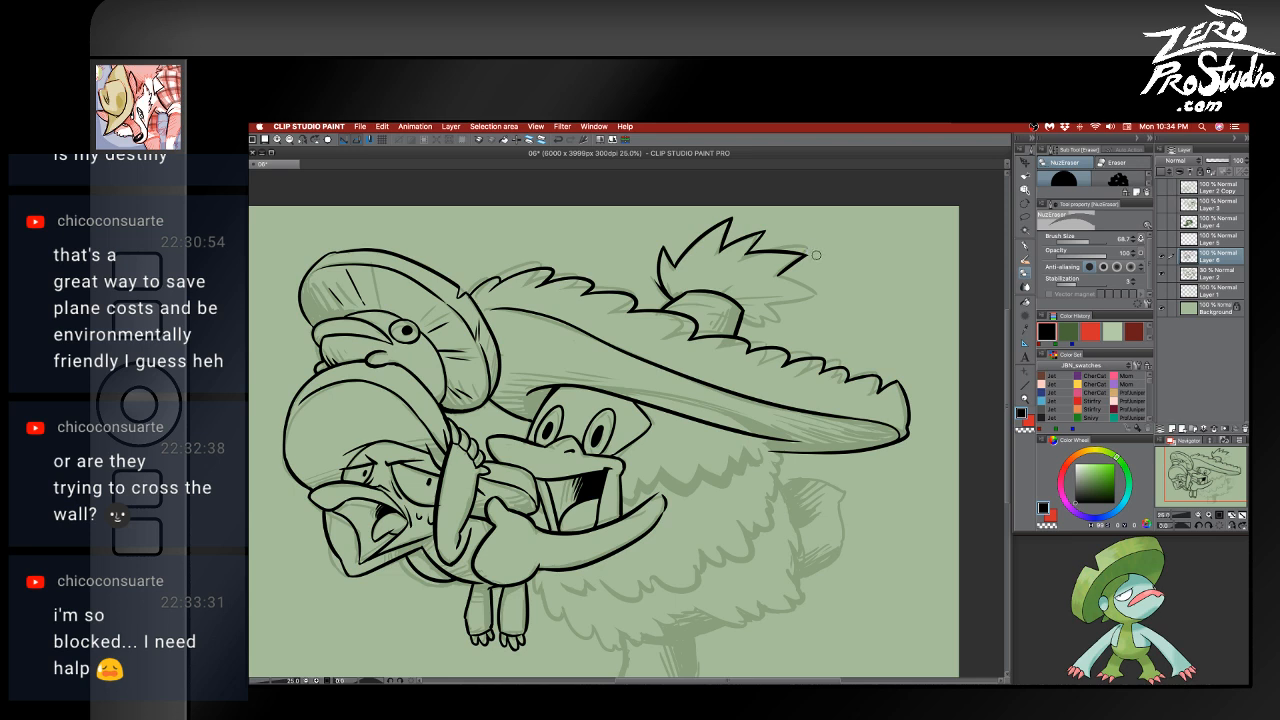
pyautogui.moveTo(812, 254)
pyautogui.mouseDown()
pyautogui.moveTo(826, 292)
pyautogui.moveTo(802, 303)
pyautogui.mouseUp()
pyautogui.press('b')
pyautogui.press('super+z')
pyautogui.press('e')
pyautogui.press('b')
pyautogui.press('e')
pyautogui.press('b')
# - Ink the tuft's lower spikes so its outline closes back at the stem base
pyautogui.moveTo(769, 304)
pyautogui.mouseDown()
pyautogui.moveTo(786, 318)
pyautogui.moveTo(763, 331)
pyautogui.mouseUp()
pyautogui.press('super+z')
pyautogui.press('super+z')
pyautogui.press('super+z')
pyautogui.moveTo(763, 331)
pyautogui.mouseDown()
pyautogui.moveTo(752, 321)
pyautogui.moveTo(791, 327)
pyautogui.moveTo(766, 301)
pyautogui.mouseUp()
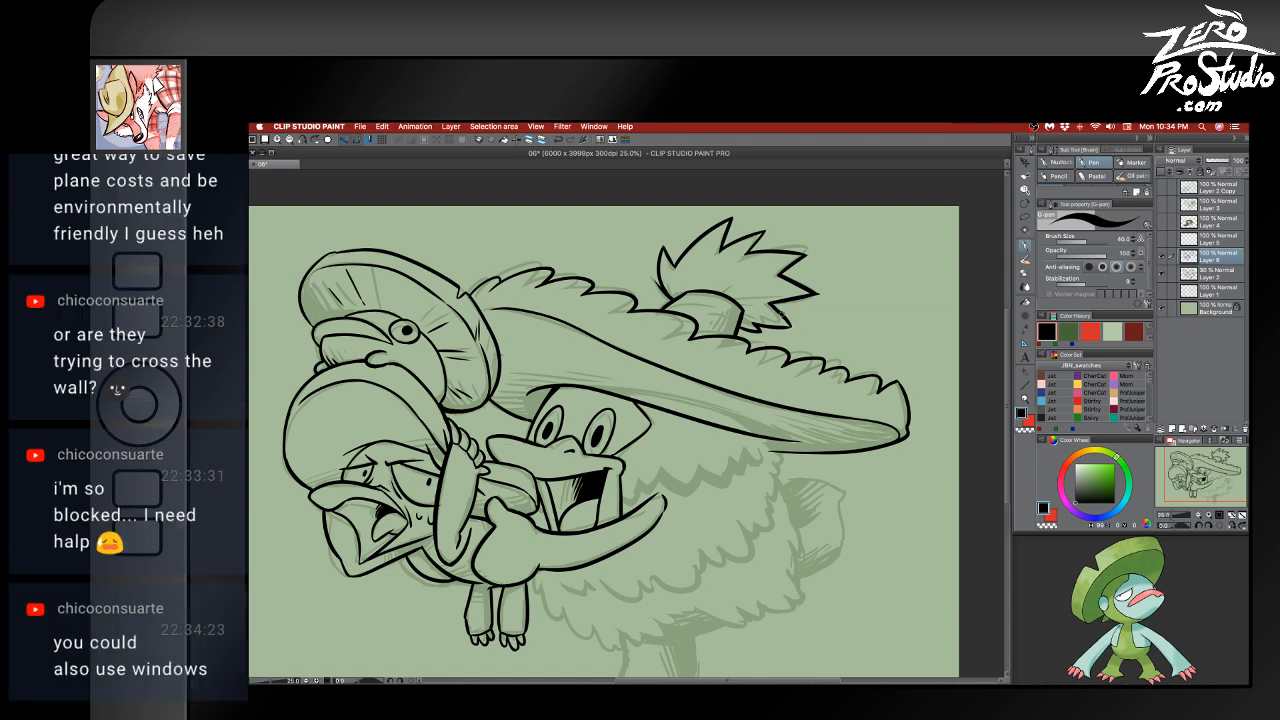
pyautogui.press('super+z')
pyautogui.moveTo(791, 327); pyautogui.dragTo(767, 301)
pyautogui.press('super+z')
# - Ink the ragged lower fur edge of the Ludicolo's body from beneath the hugging arm to above the leg
pyautogui.moveTo(714, 537); pyautogui.dragTo(737, 451)
pyautogui.moveTo(538, 470)
pyautogui.mouseDown()
pyautogui.moveTo(589, 541)
pyautogui.moveTo(578, 539)
pyautogui.moveTo(606, 558)
pyautogui.moveTo(608, 543)
pyautogui.moveTo(634, 573)
pyautogui.moveTo(615, 570)
pyautogui.mouseUp()
pyautogui.press('super+z')
pyautogui.press('super+z')
pyautogui.press('super+z')
pyautogui.press('super+z')
pyautogui.press('super+z')
pyautogui.press('super+z')
pyautogui.press('super+z')
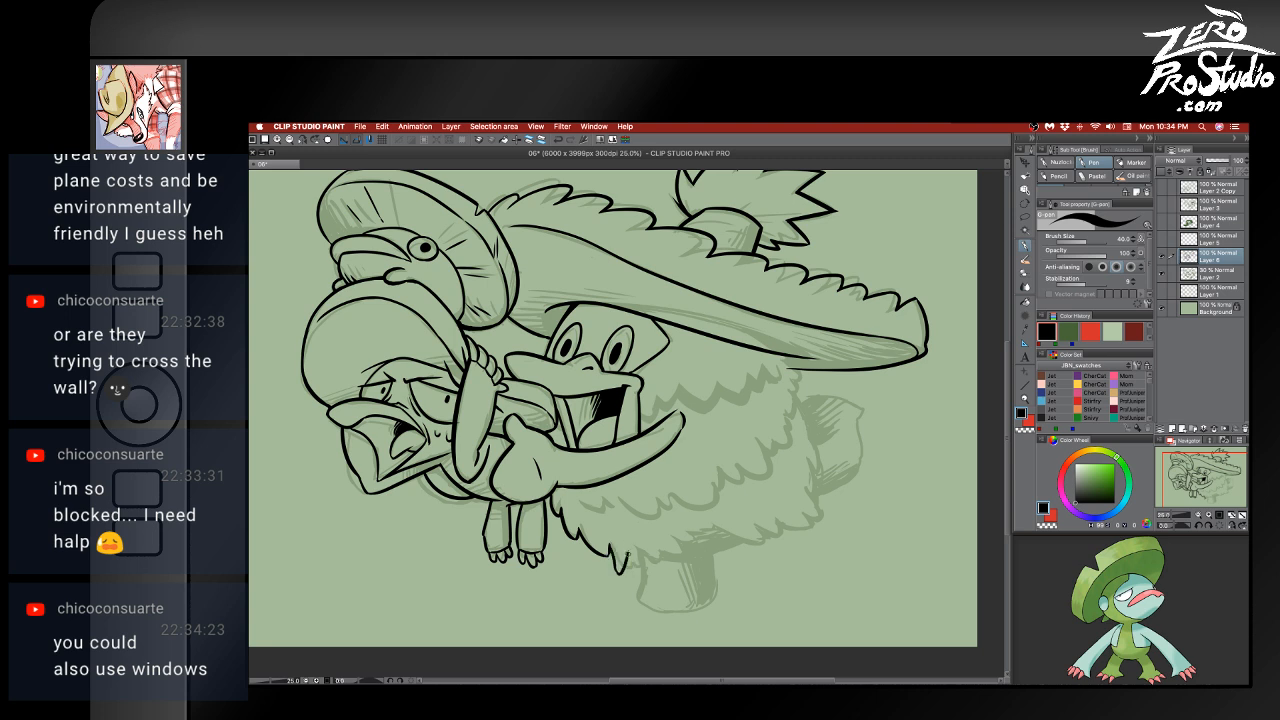
pyautogui.press('super+z')
# - Erase and redraw the lowest fur points just before the Ludicolo's leg
pyautogui.press('e')
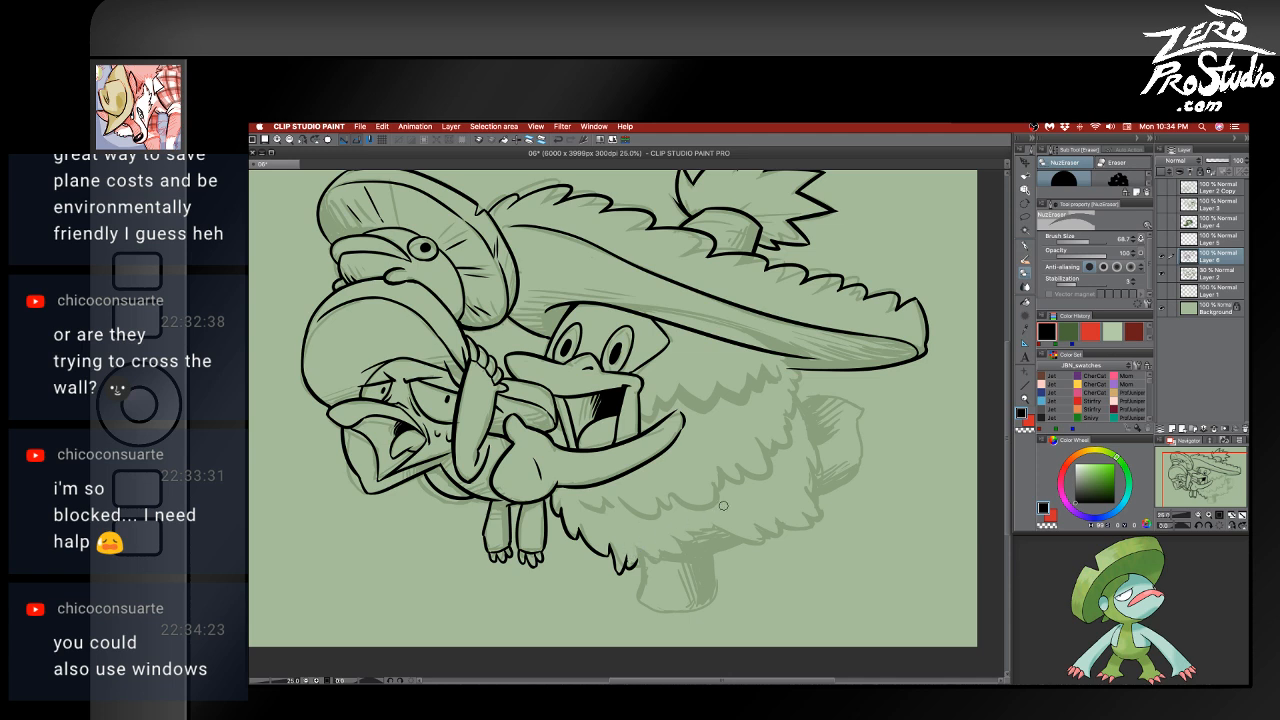
pyautogui.press('p')
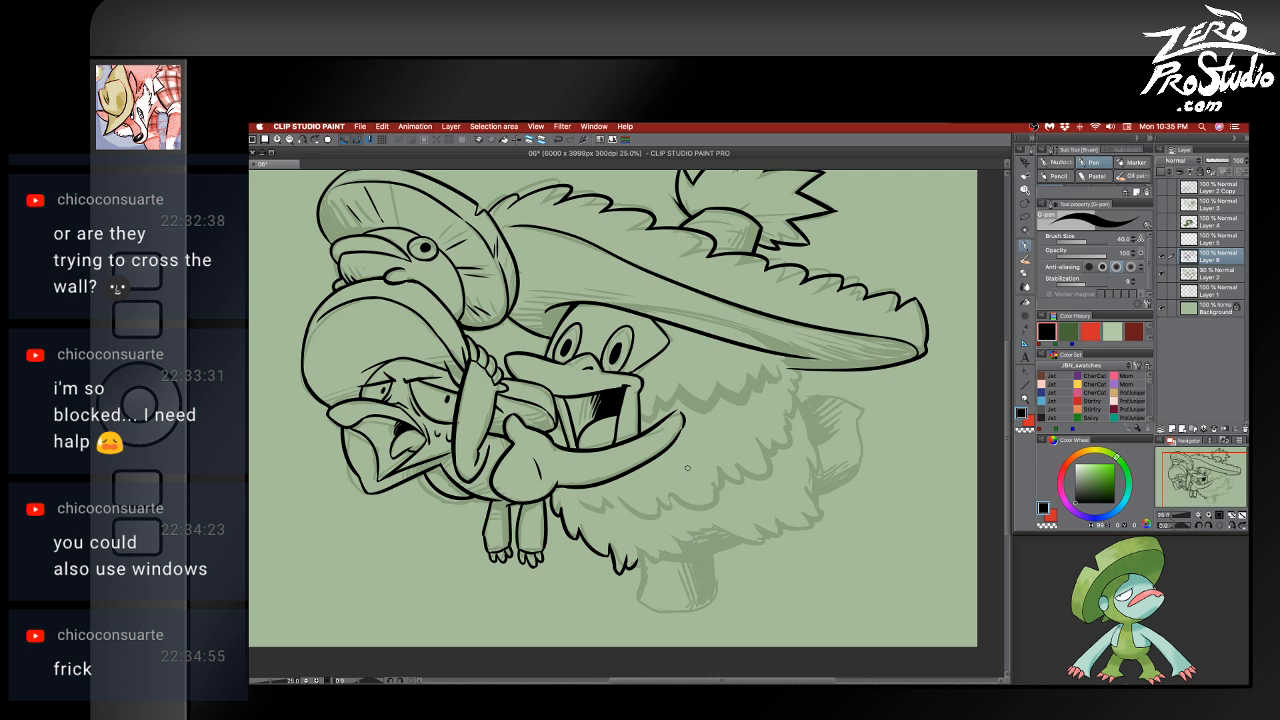
pyautogui.press('e')
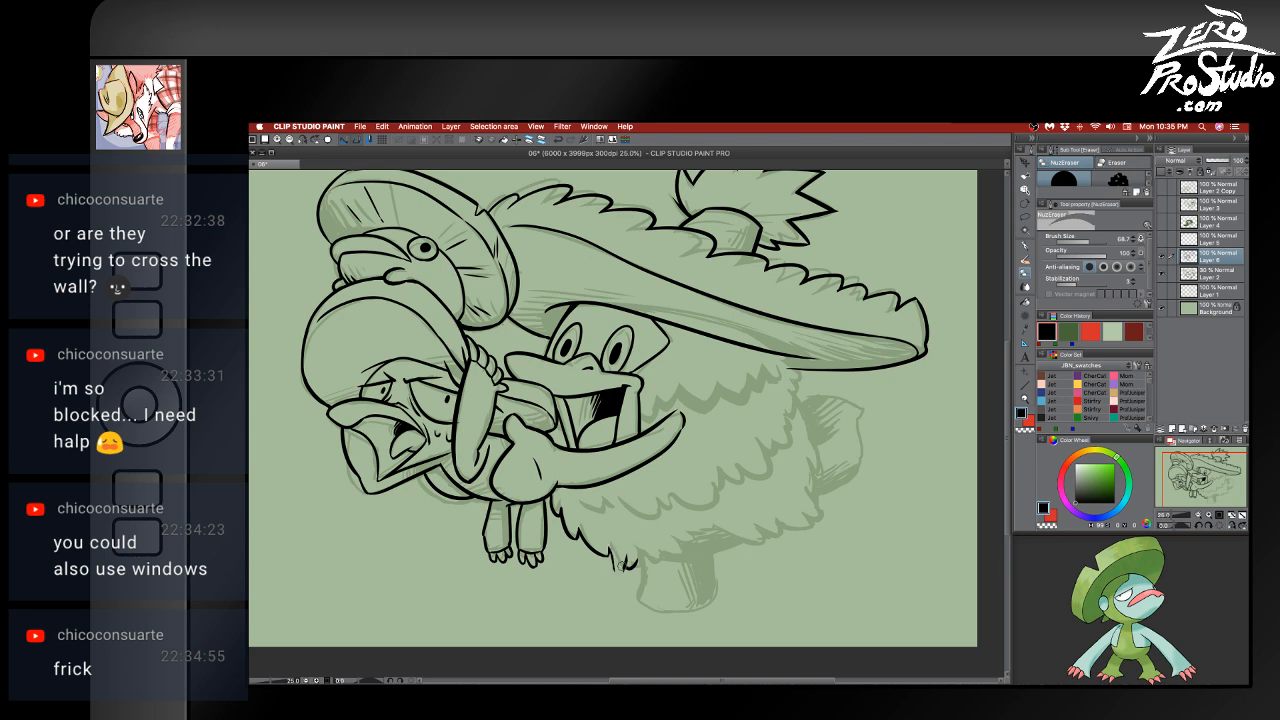
pyautogui.press('p')
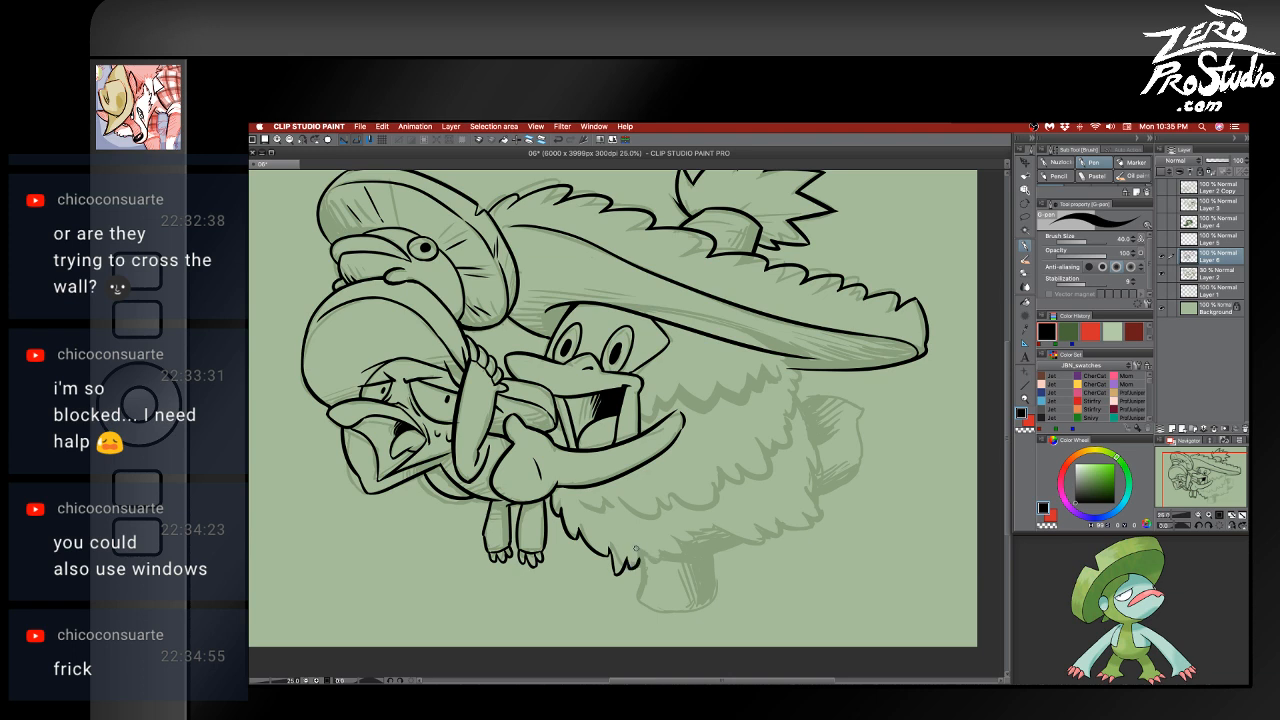
# - Ink the near side of the Ludicolo's lower leg, from the fur edge down to the foot
pyautogui.moveTo(641, 565); pyautogui.dragTo(636, 603)
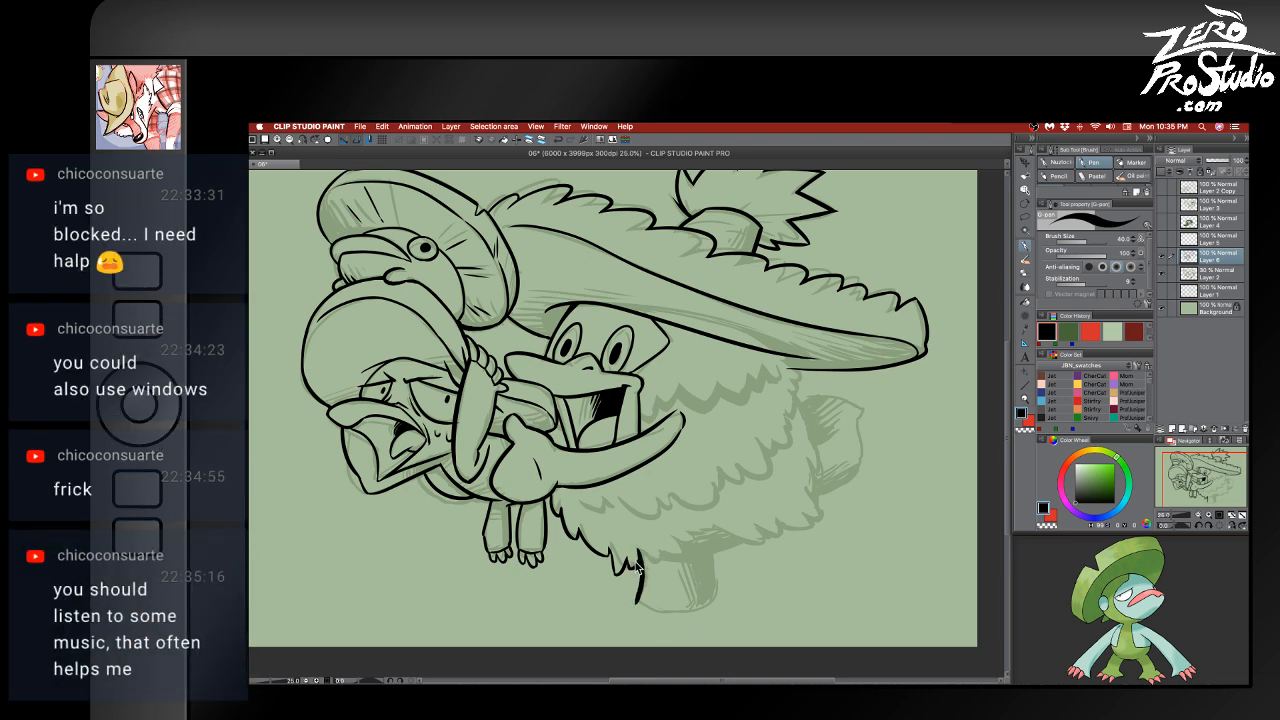
pyautogui.hotkey('ctrl', 'z')
pyautogui.moveTo(640, 556); pyautogui.dragTo(641, 596)
pyautogui.moveTo(639, 552); pyautogui.dragTo(640, 608)
pyautogui.press('super+z')
pyautogui.moveTo(641, 552); pyautogui.dragTo(643, 604)
pyautogui.press('super+z')
pyautogui.moveTo(642, 554); pyautogui.dragTo(642, 610)
pyautogui.press('super+z')
pyautogui.moveTo(639, 551)
pyautogui.mouseDown()
pyautogui.moveTo(632, 600)
pyautogui.moveTo(643, 581)
pyautogui.moveTo(636, 604)
pyautogui.moveTo(655, 616)
pyautogui.moveTo(709, 605)
pyautogui.moveTo(709, 550)
pyautogui.mouseUp()
pyautogui.press('super+z')
pyautogui.moveTo(755, 586); pyautogui.dragTo(703, 534)
pyautogui.moveTo(656, 489)
pyautogui.mouseDown()
pyautogui.moveTo(660, 547)
pyautogui.moveTo(614, 565)
pyautogui.mouseUp()
pyautogui.press('super+z')
# - Ink the rounded bottom of the foot and the far side of the lower leg
pyautogui.hscroll(1, 682, 489)
pyautogui.scroll(-1, 640, 480)
pyautogui.hscroll(-2, 638, 430)
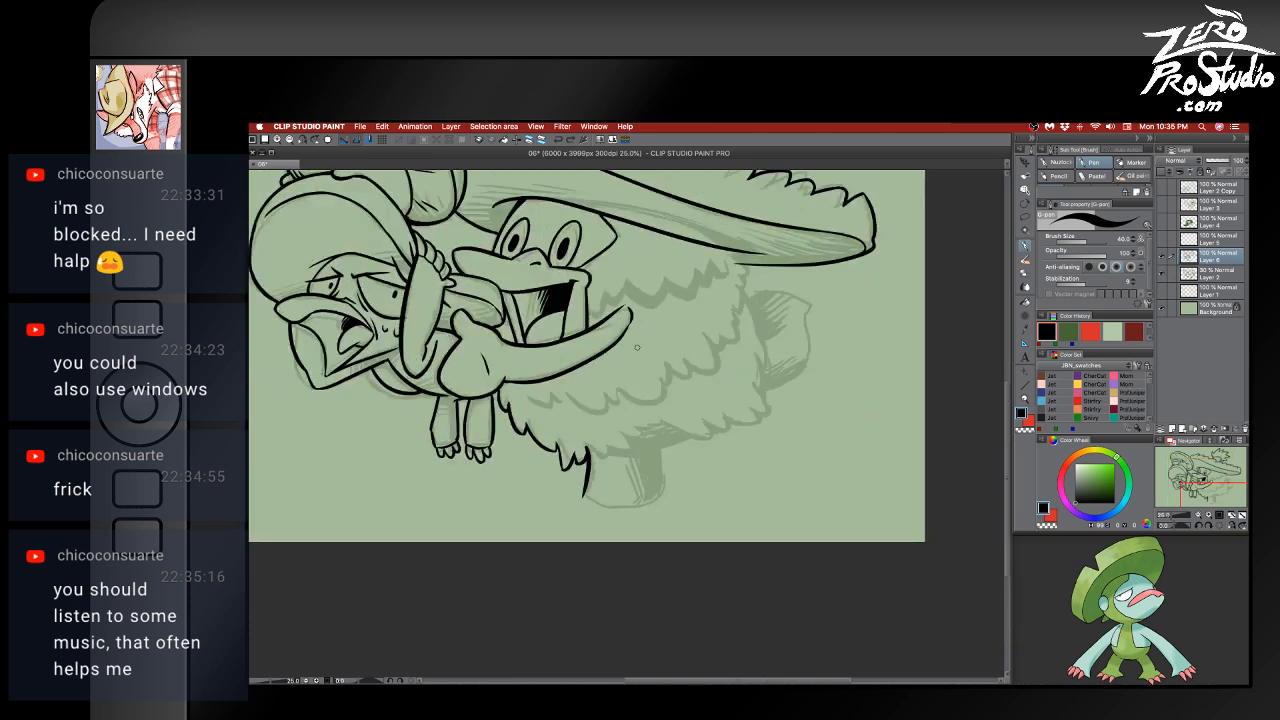
pyautogui.scroll(-2, 634, 377)
pyautogui.moveTo(704, 336)
pyautogui.mouseDown()
pyautogui.moveTo(713, 387)
pyautogui.moveTo(694, 401)
pyautogui.moveTo(636, 392)
pyautogui.moveTo(688, 403)
pyautogui.mouseUp()
pyautogui.press('super+bracketleft')
pyautogui.press('super+bracketleft')
pyautogui.press('super+bracketleft')
pyautogui.press('super+bracketleft')
pyautogui.press('super+bracketleft')
pyautogui.press('super+bracketleft')
pyautogui.press('super+bracketleft')
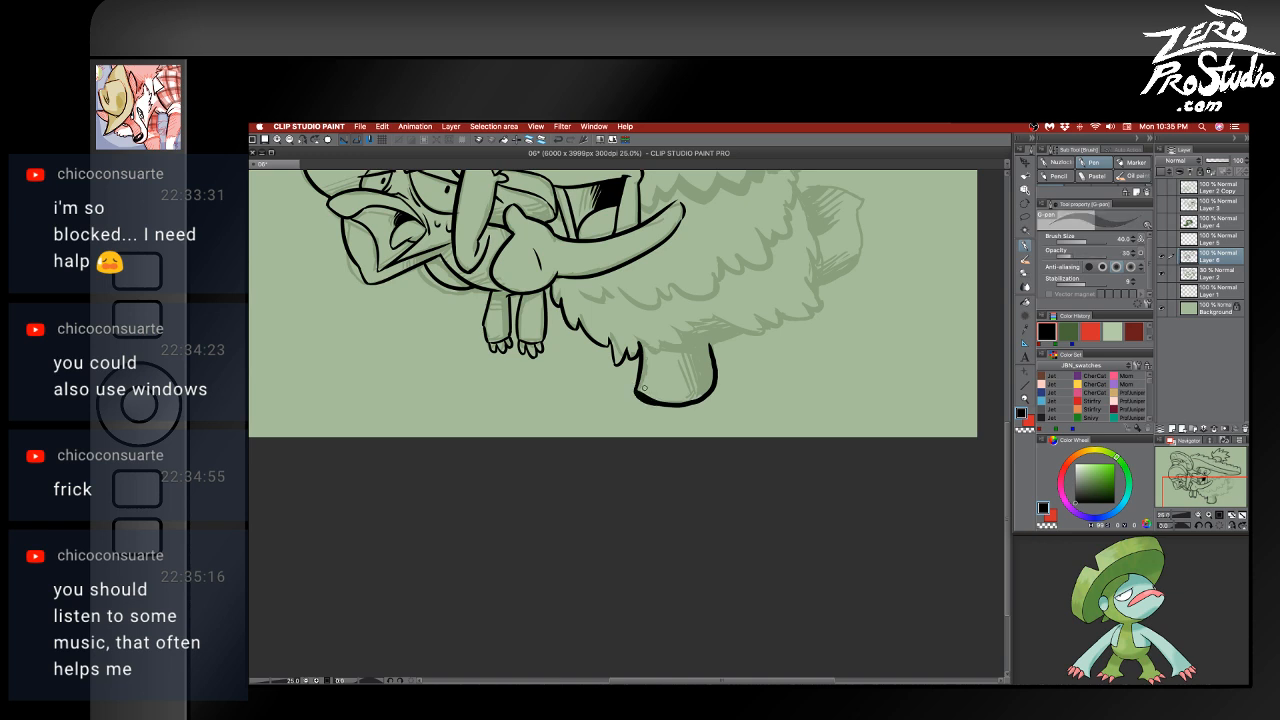
# - Clean up the foot's bottom corner and ink the fur points overlapping the top of the leg
pyautogui.press('e')
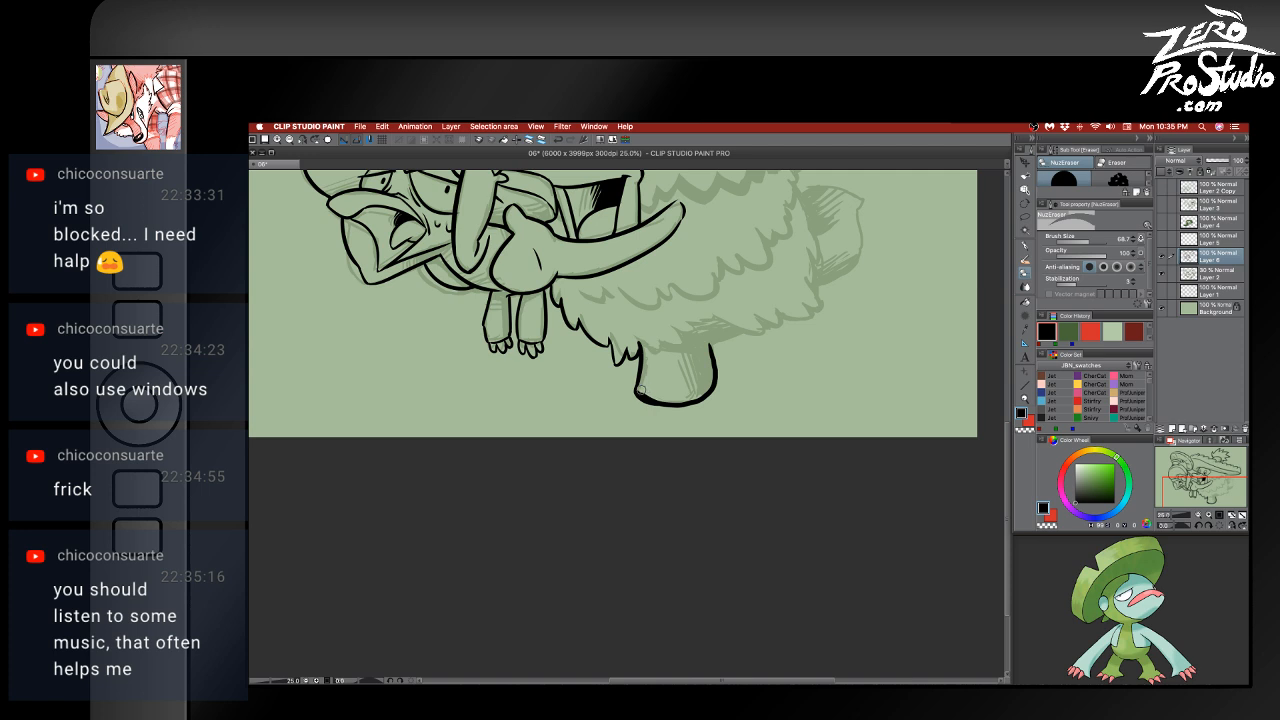
pyautogui.moveTo(641, 391)
pyautogui.mouseDown()
pyautogui.moveTo(672, 399)
pyautogui.moveTo(661, 401)
pyautogui.mouseUp()
pyautogui.press('b')
pyautogui.press('e')
pyautogui.press('b')
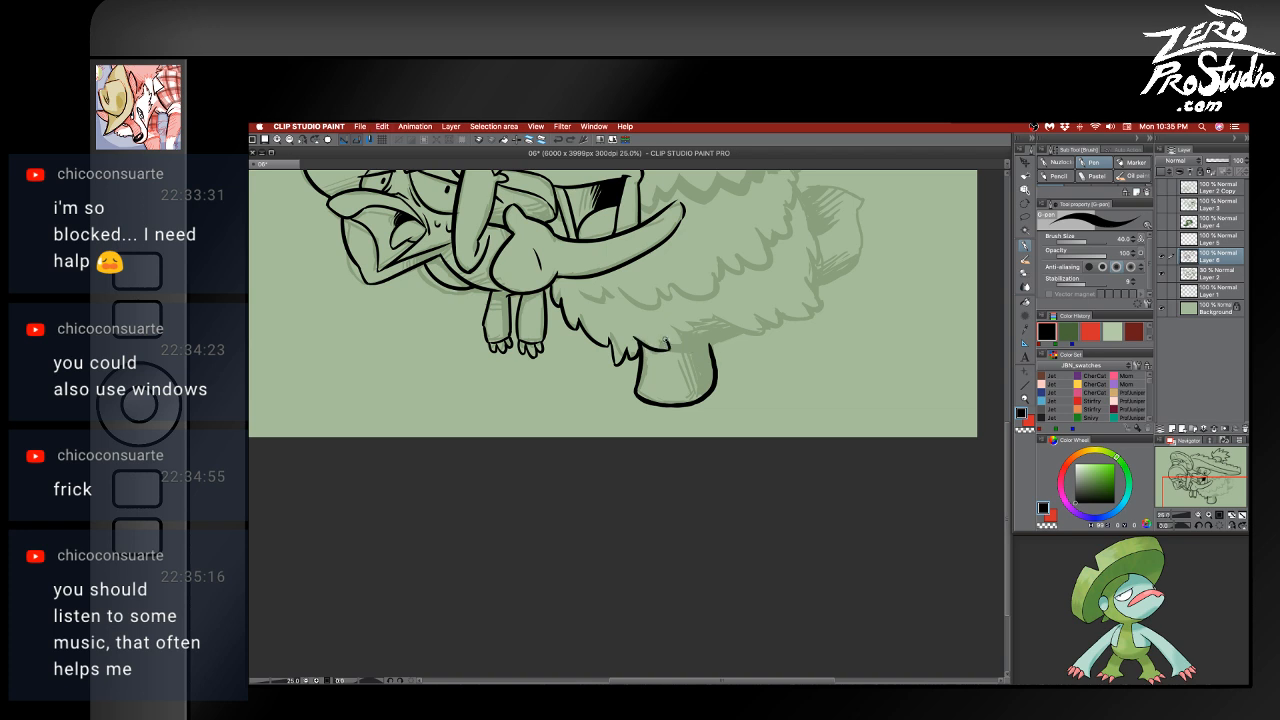
# - Ink the ragged fur edge from the top of the leg to the body's far lower corner and save the file
pyautogui.moveTo(685, 326)
pyautogui.mouseDown()
pyautogui.moveTo(729, 333)
pyautogui.moveTo(718, 317)
pyautogui.moveTo(691, 334)
pyautogui.moveTo(755, 331)
pyautogui.moveTo(726, 321)
pyautogui.moveTo(776, 332)
pyautogui.moveTo(762, 318)
pyautogui.moveTo(779, 325)
pyautogui.moveTo(777, 304)
pyautogui.moveTo(778, 325)
pyautogui.moveTo(777, 309)
pyautogui.moveTo(818, 316)
pyautogui.moveTo(804, 319)
pyautogui.moveTo(811, 302)
pyautogui.moveTo(818, 310)
pyautogui.moveTo(812, 282)
pyautogui.mouseUp()
pyautogui.press('super+z')
pyautogui.press('super+z')
pyautogui.press('super+z')
pyautogui.press('super+z')
pyautogui.press('super+z')
pyautogui.press('super+z')
pyautogui.press('super+z')
pyautogui.press('e')
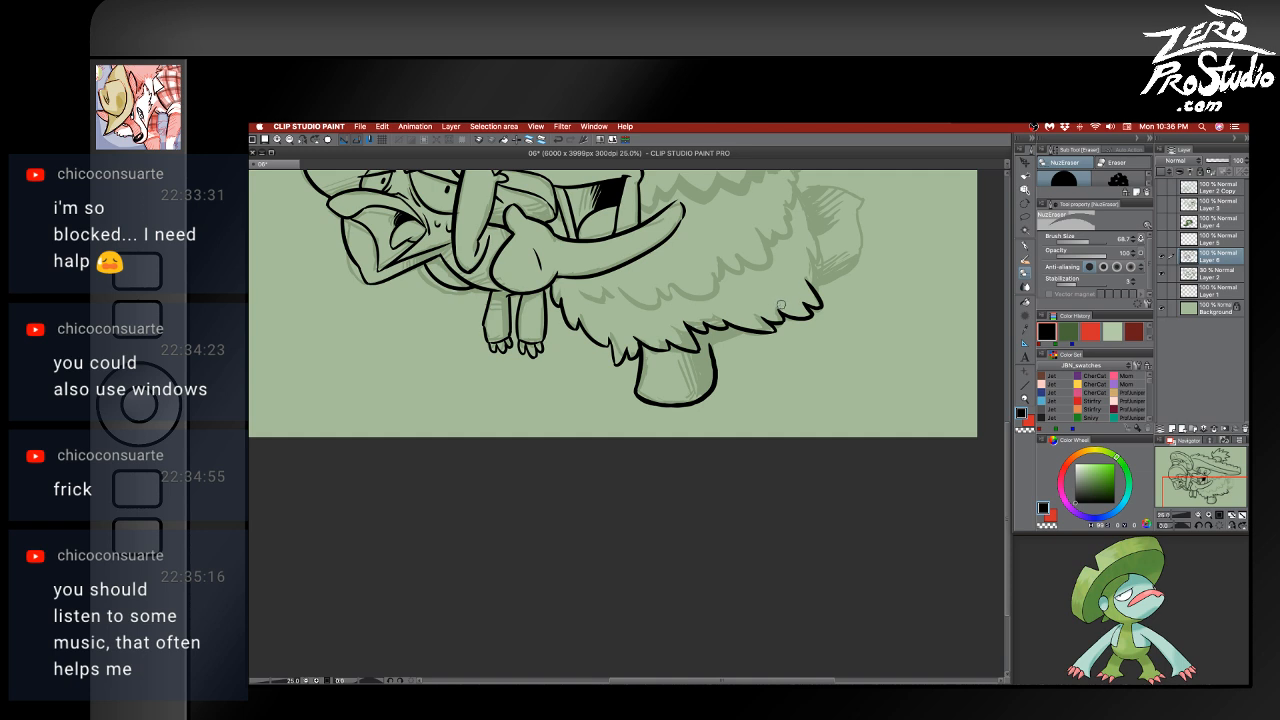
pyautogui.press('super+s')
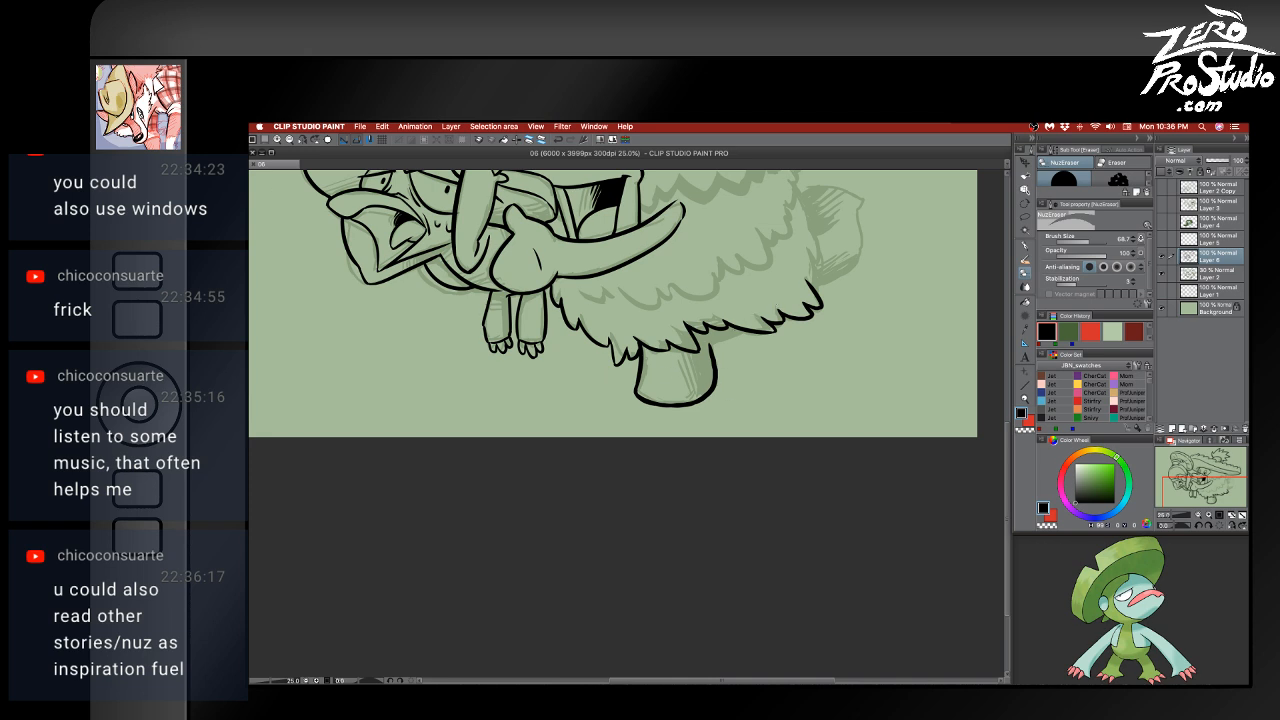
pyautogui.press('super+Tab')
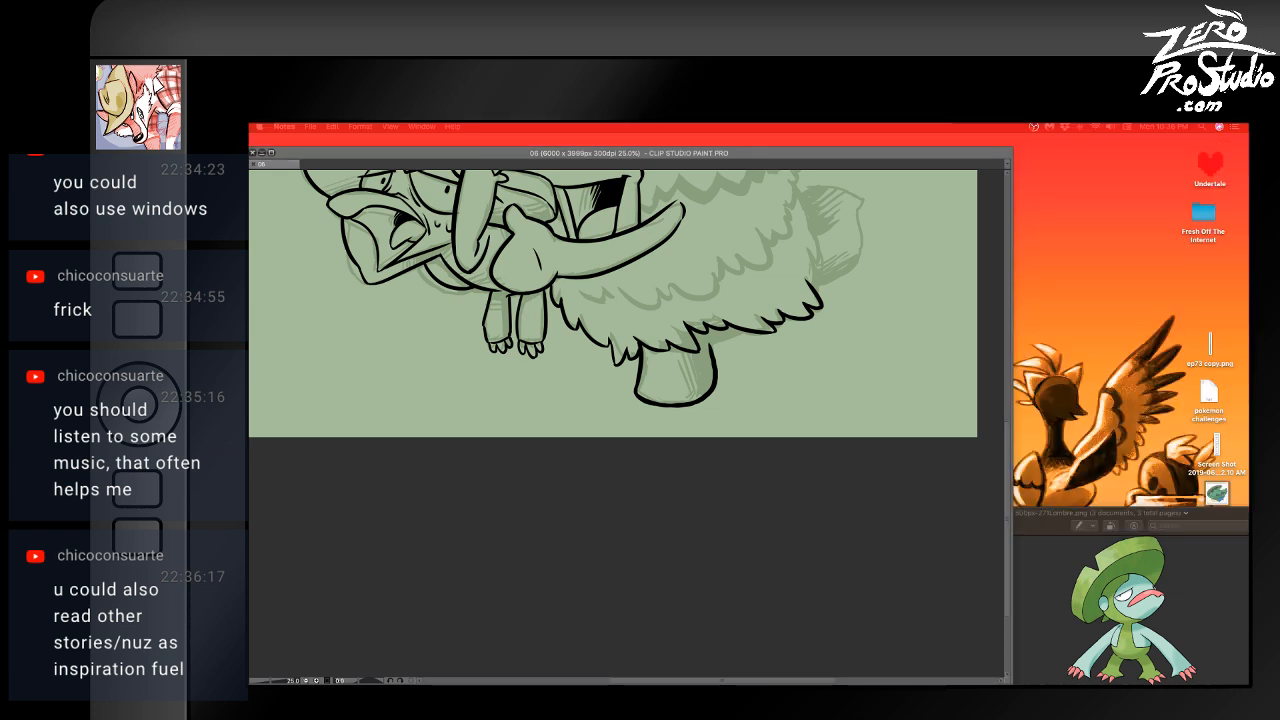
pyautogui.click(499, 528)
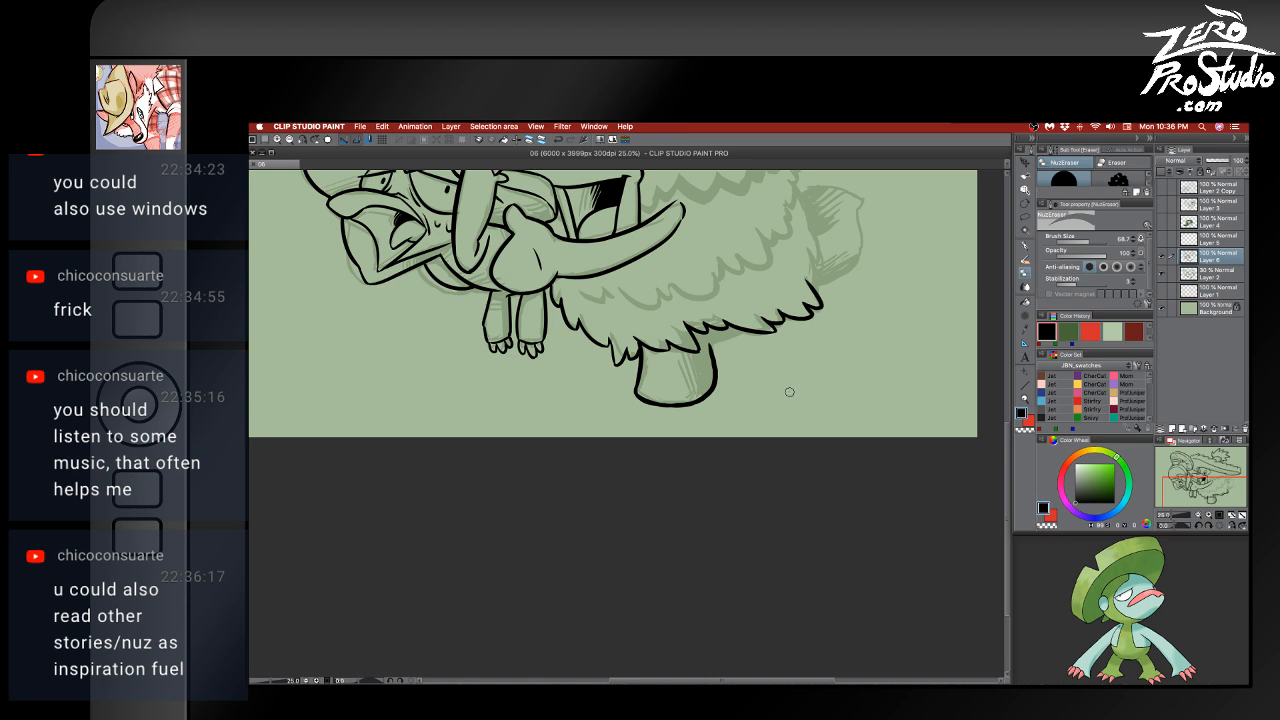
# - Ink the far side of the furry body from under the hat brim down to the lower fur edge
pyautogui.moveTo(770, 491)
pyautogui.mouseDown()
pyautogui.moveTo(723, 520)
pyautogui.moveTo(729, 606)
pyautogui.moveTo(731, 534)
pyautogui.moveTo(694, 528)
pyautogui.mouseUp()
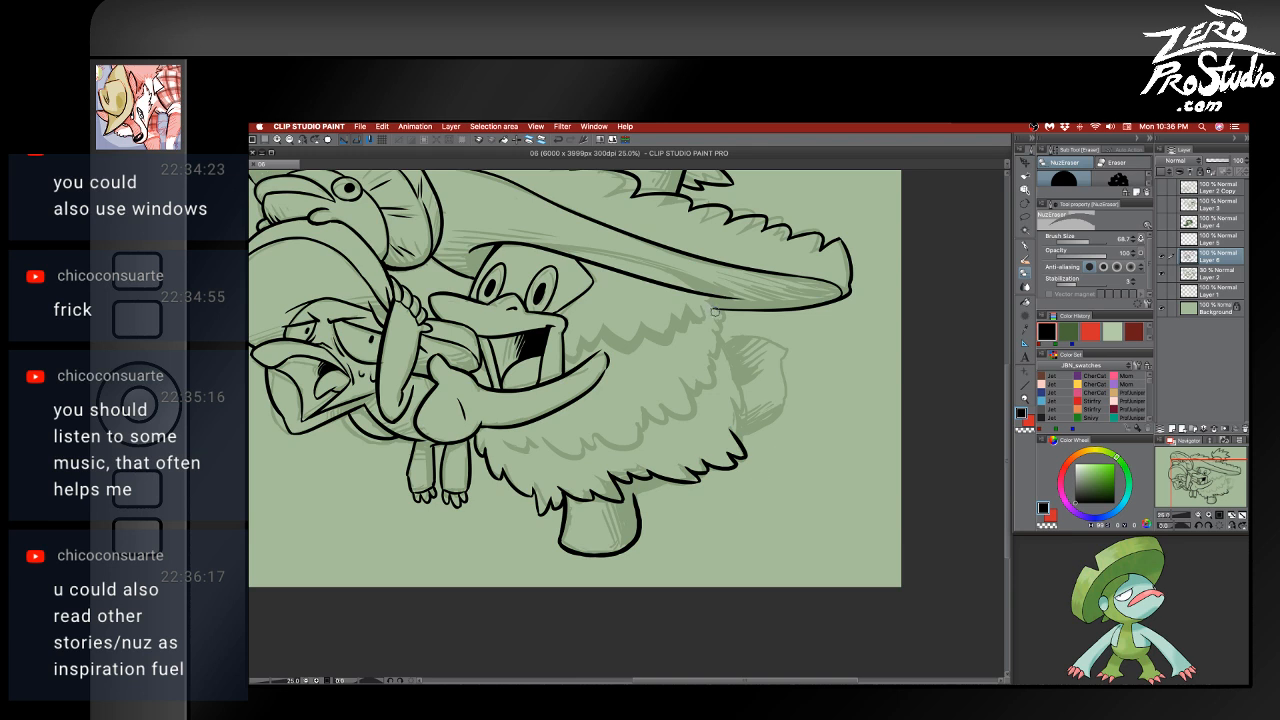
pyautogui.press('r')
pyautogui.press('e')
pyautogui.moveTo(711, 311); pyautogui.dragTo(719, 312)
pyautogui.press('b')
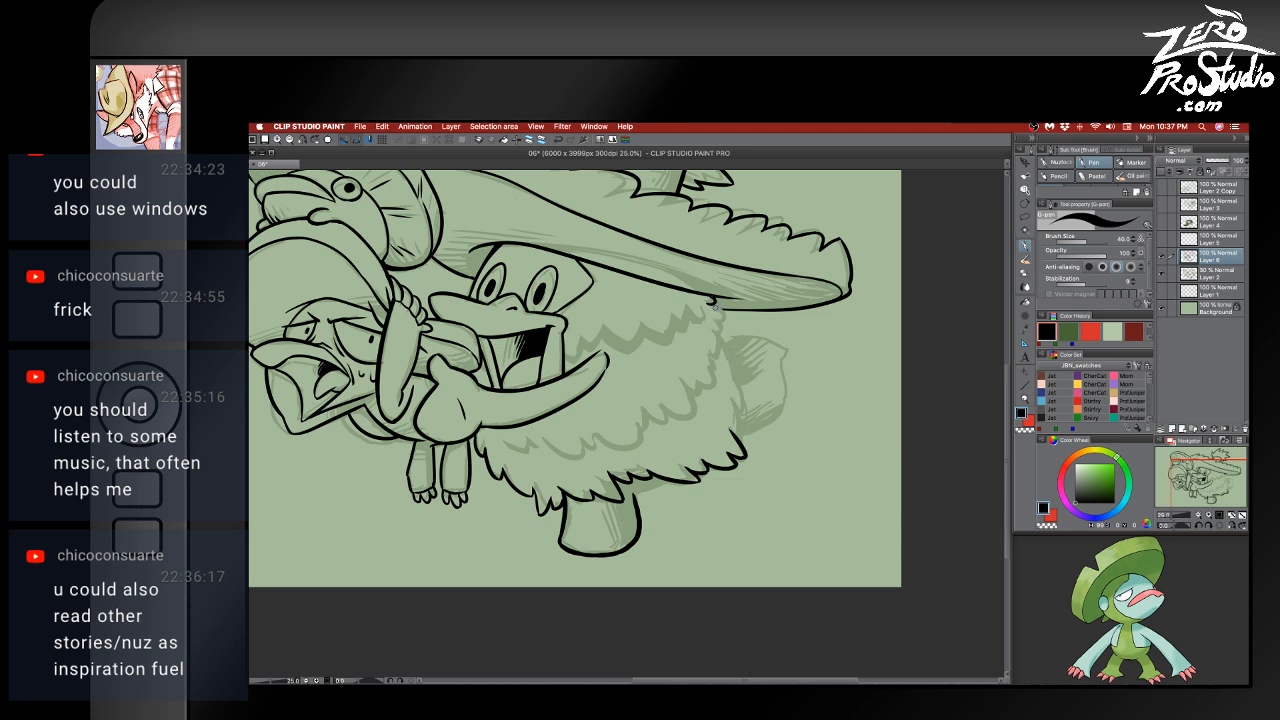
pyautogui.press('super+z')
pyautogui.moveTo(728, 326)
pyautogui.mouseDown()
pyautogui.moveTo(715, 327)
pyautogui.moveTo(733, 354)
pyautogui.moveTo(741, 440)
pyautogui.mouseUp()
pyautogui.press('super+z')
pyautogui.moveTo(714, 304); pyautogui.dragTo(834, 302)
# - Ink the outline of the Ludicolo's second foot sticking out behind the far side of the body
pyautogui.moveTo(736, 437); pyautogui.dragTo(784, 412)
pyautogui.press('super+z')
pyautogui.moveTo(781, 366)
pyautogui.mouseDown()
pyautogui.moveTo(786, 408)
pyautogui.moveTo(744, 435)
pyautogui.mouseUp()
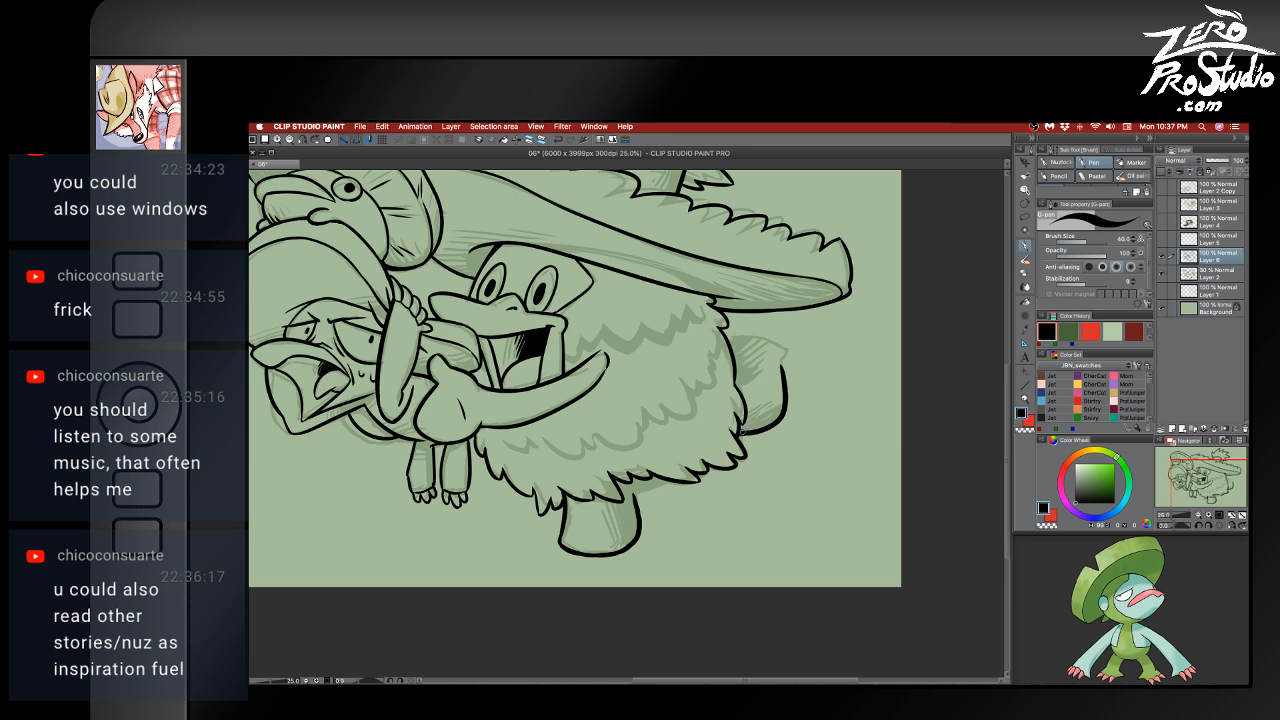
pyautogui.moveTo(730, 339)
pyautogui.mouseDown()
pyautogui.moveTo(761, 338)
pyautogui.moveTo(788, 366)
pyautogui.mouseUp()
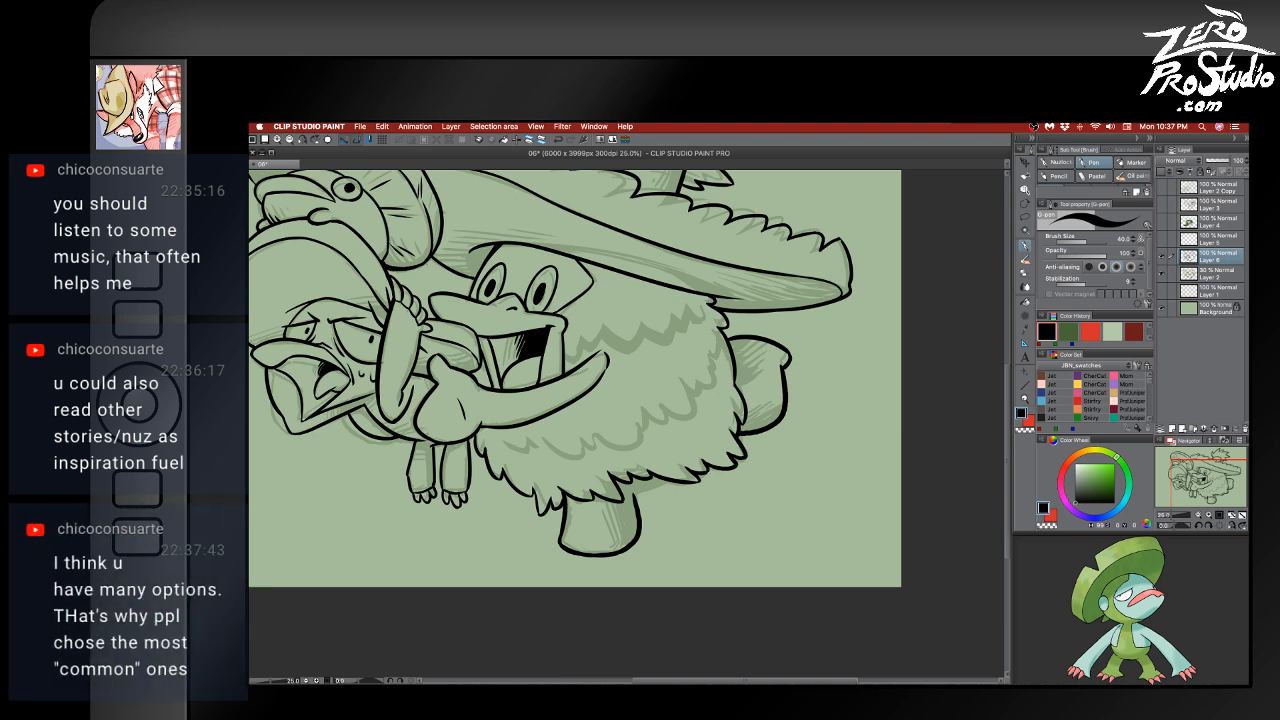
pyautogui.press('Tab')
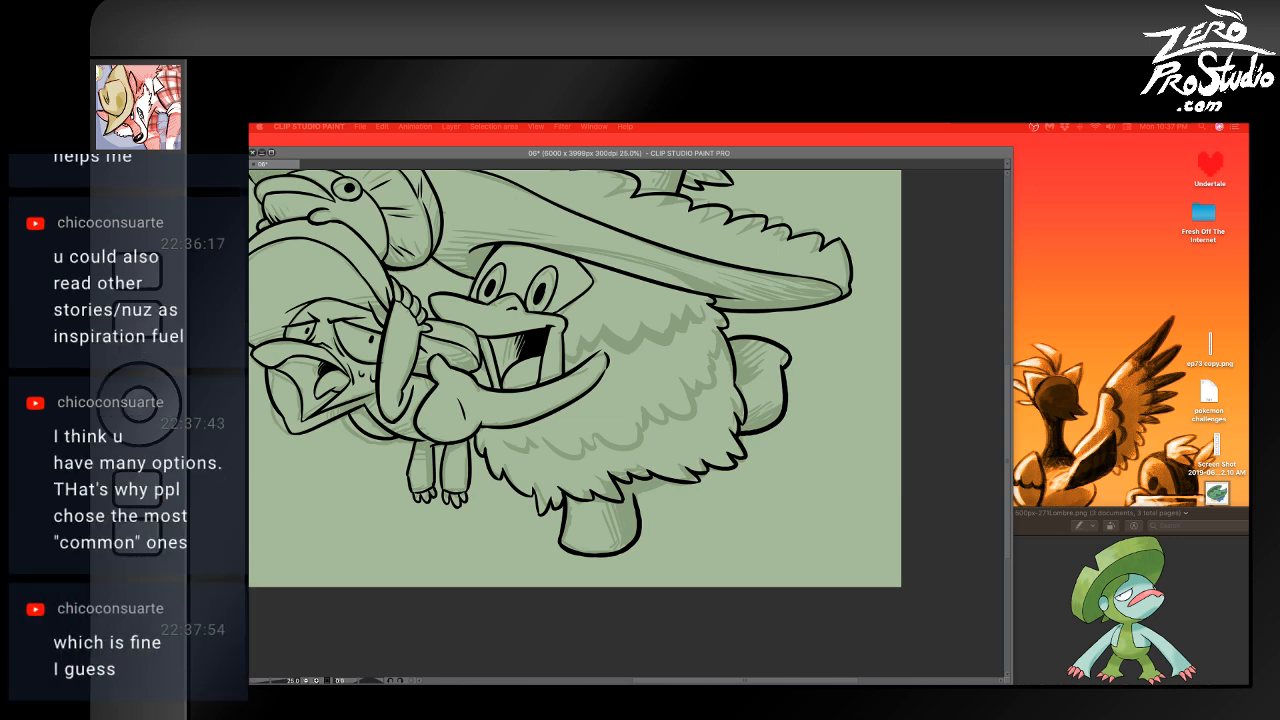
pyautogui.click(485, 611)
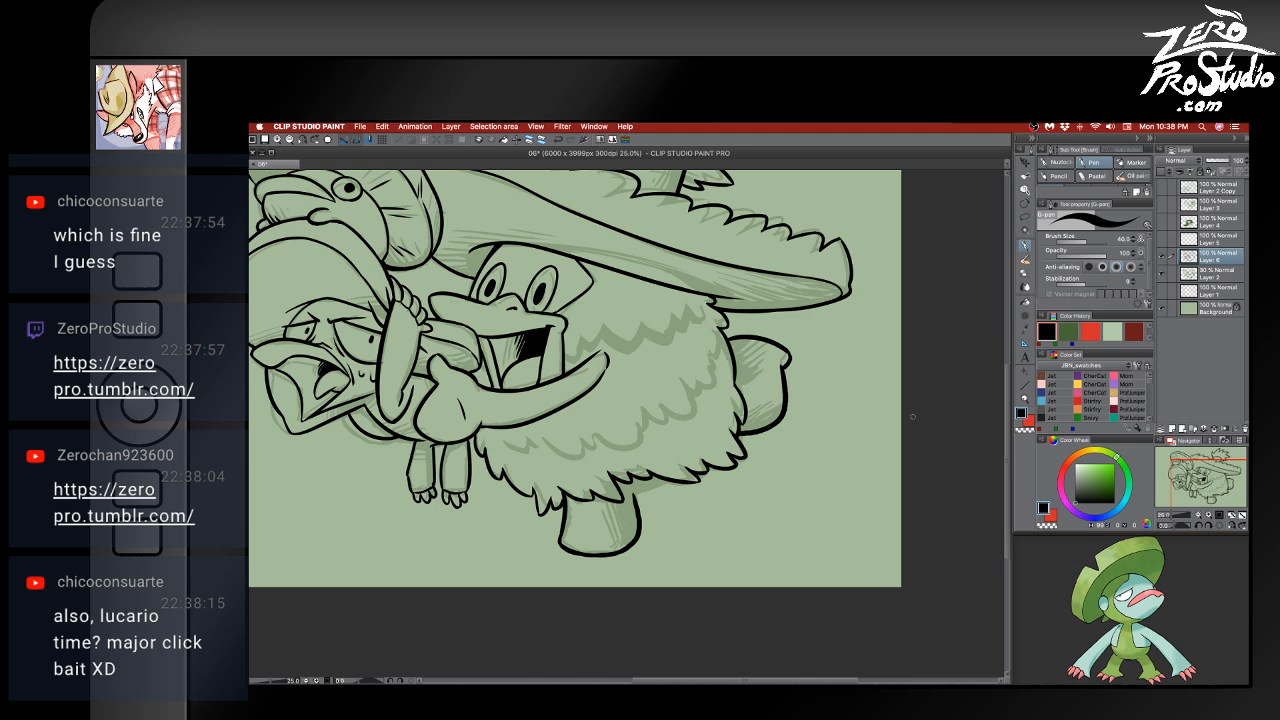
pyautogui.scroll(2, 875, 449)
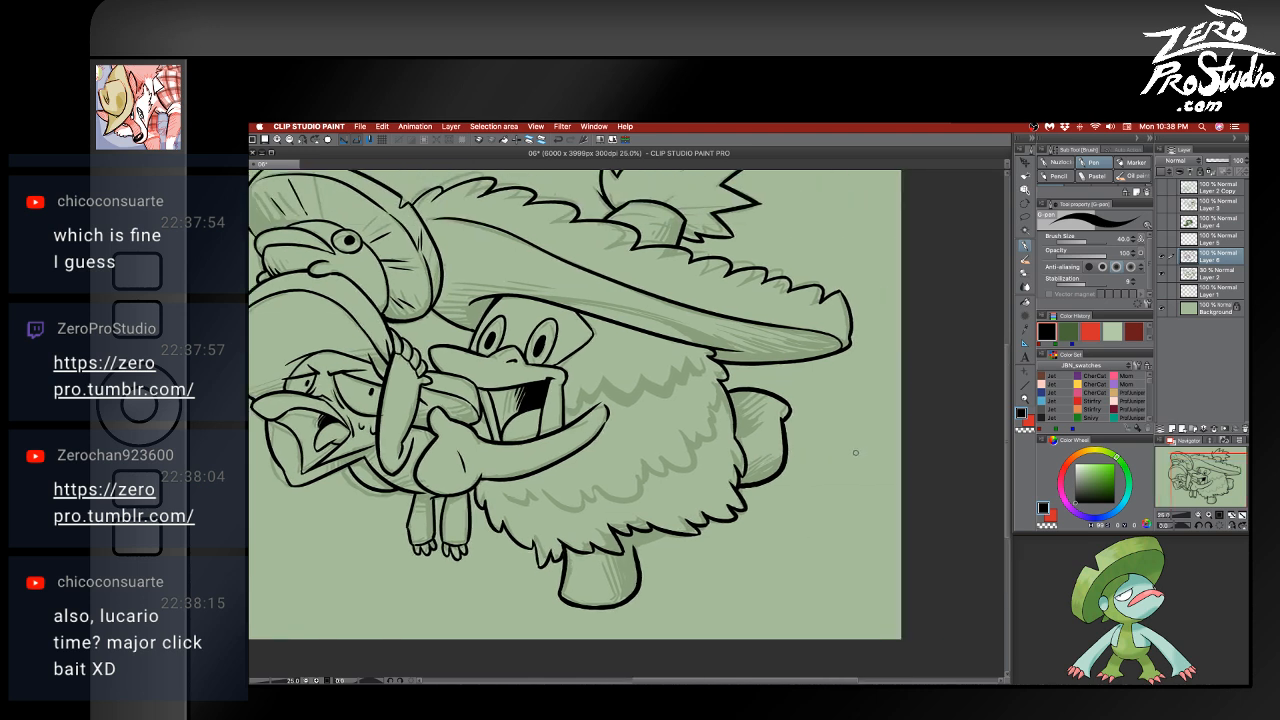
# - Ink the scalloped edge of the Ludicolo's upper fur layer from beside the open mouth to under the hat brim
pyautogui.scroll(2, 855, 452)
pyautogui.hscroll(2, 912, 421)
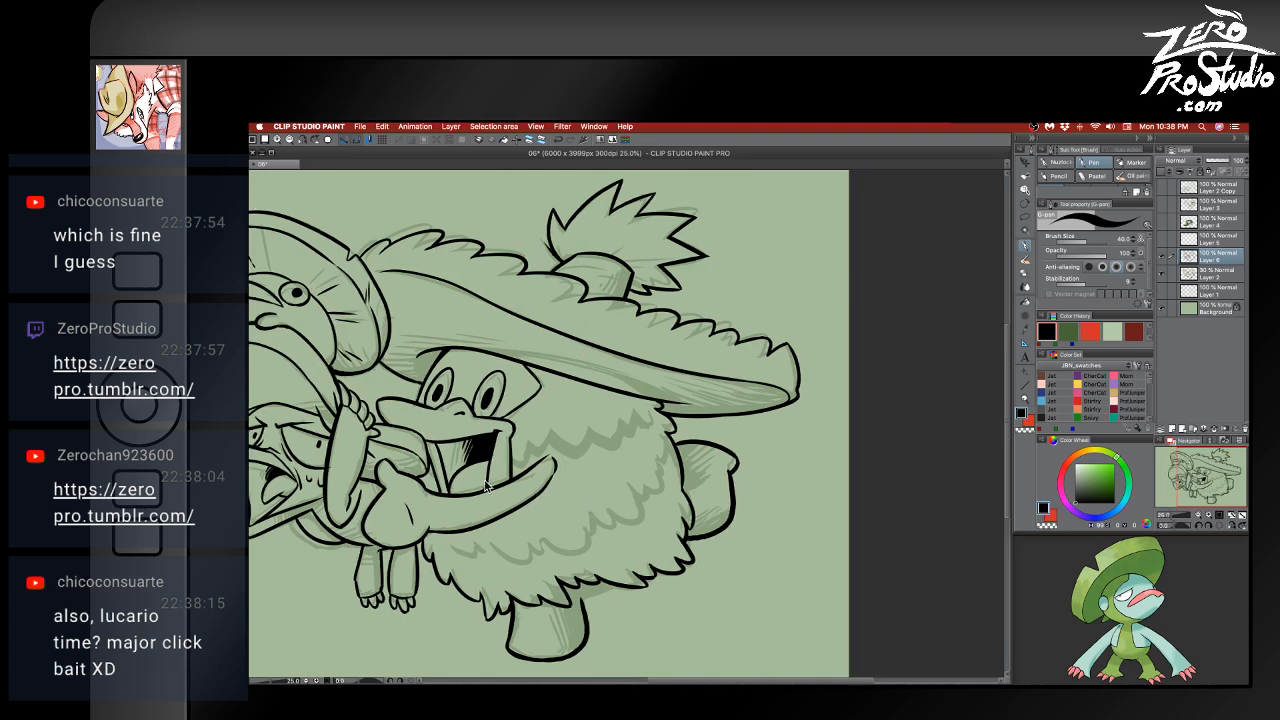
pyautogui.press('e')
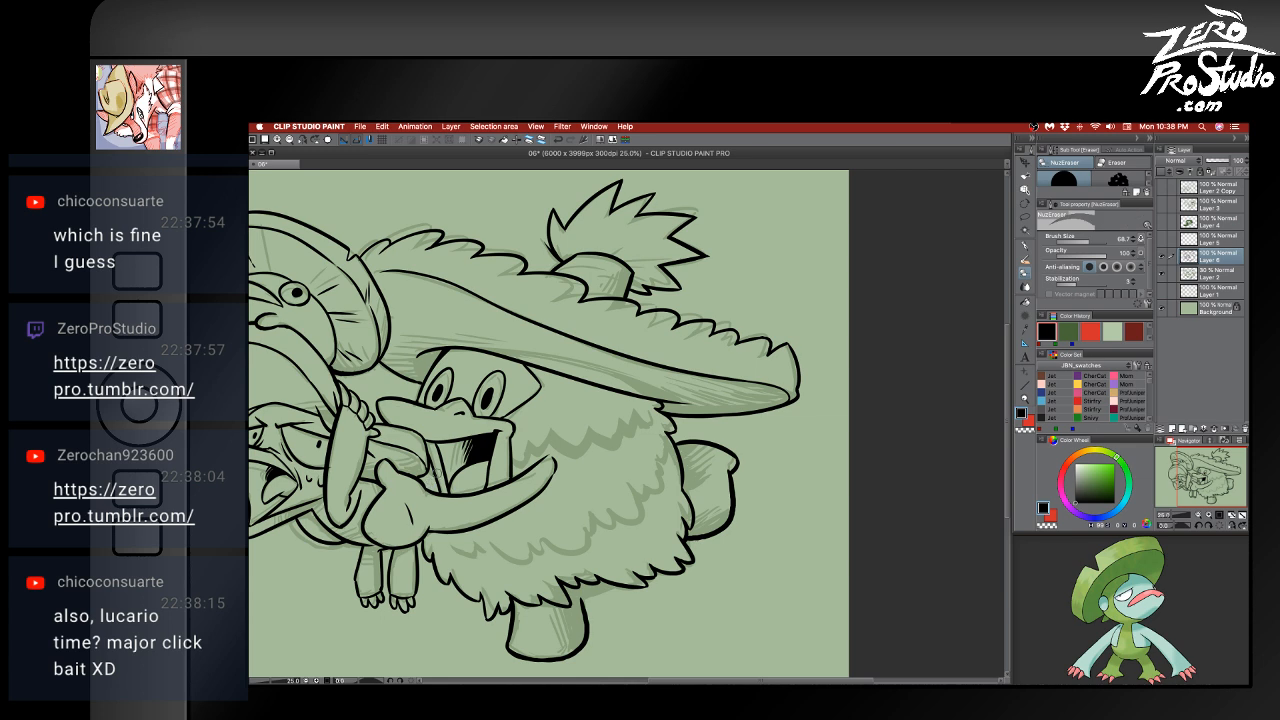
pyautogui.press('p')
pyautogui.moveTo(419, 473); pyautogui.dragTo(437, 483)
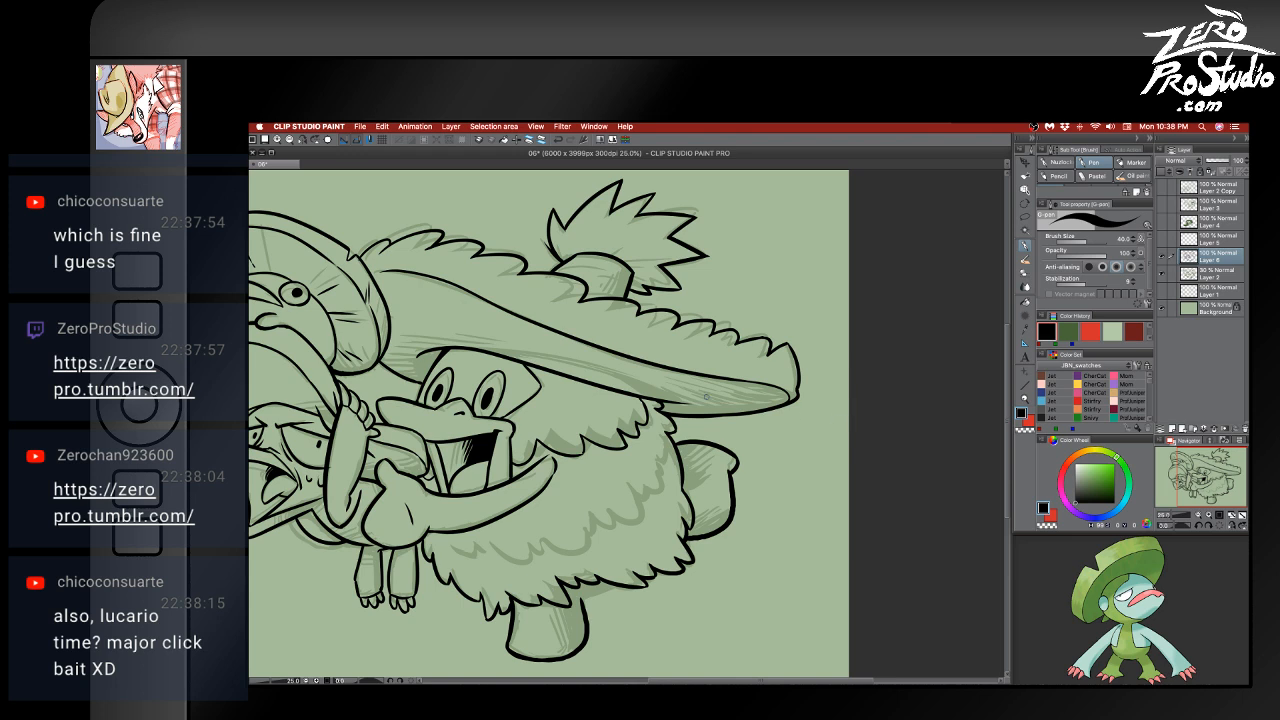
pyautogui.press('super+z')
pyautogui.press('super+z')
pyautogui.press('e')
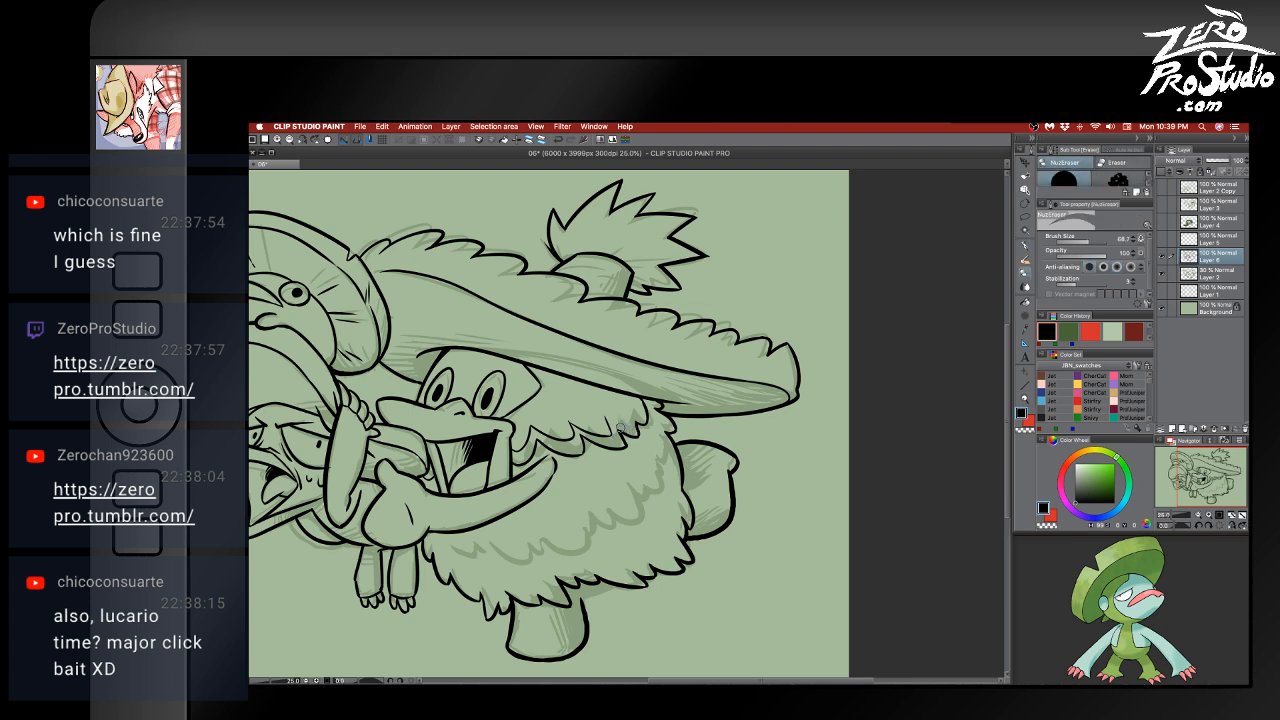
pyautogui.press('p')
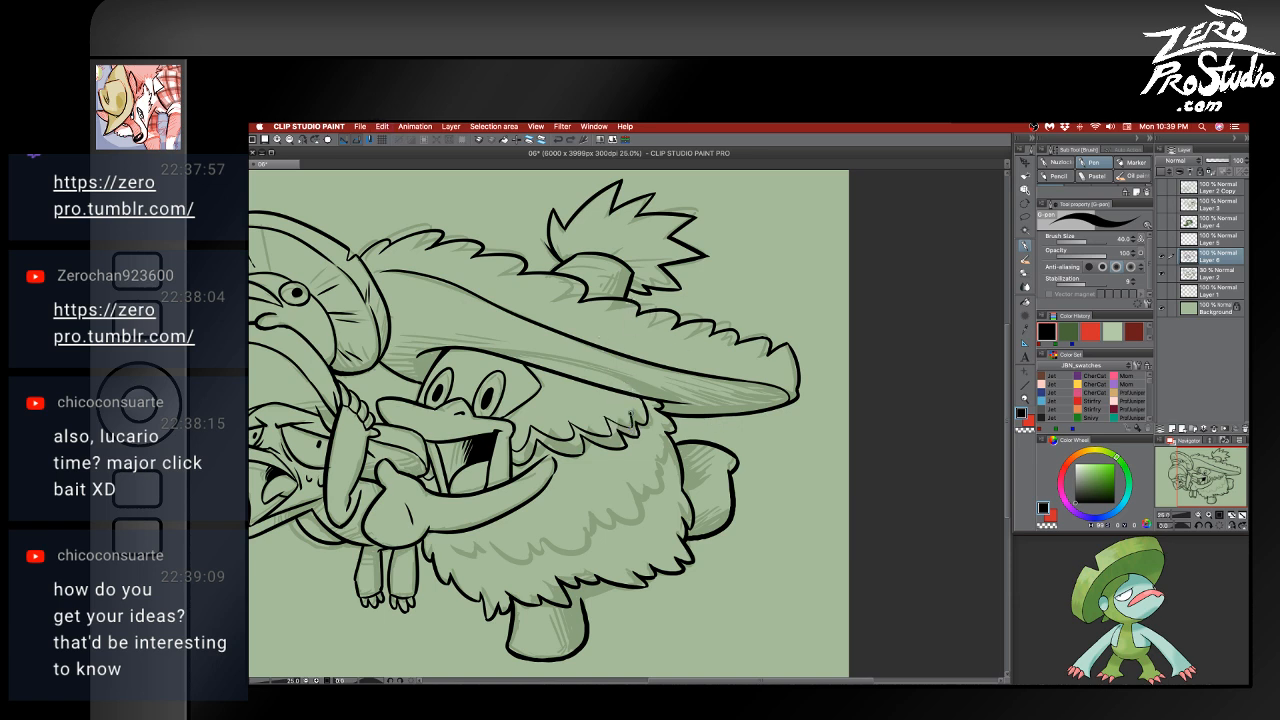
# - Refine the small fur tufts at the far end of the upper fringe, just beneath the hat brim
pyautogui.moveTo(644, 410)
pyautogui.mouseDown()
pyautogui.moveTo(629, 418)
pyautogui.moveTo(634, 401)
pyautogui.mouseUp()
pyautogui.press('e')
pyautogui.moveTo(642, 401); pyautogui.dragTo(630, 413)
pyautogui.press('p')
pyautogui.press('e')
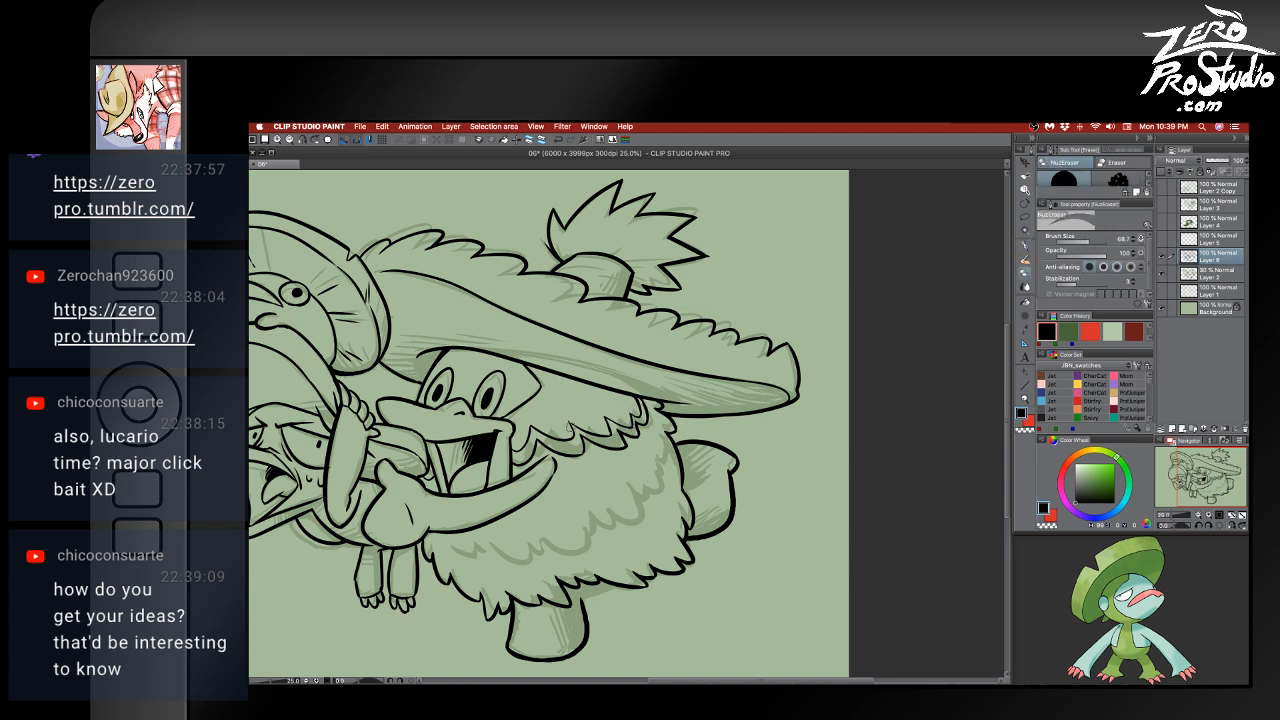
pyautogui.press('p')
pyautogui.press('e')
pyautogui.press('p')
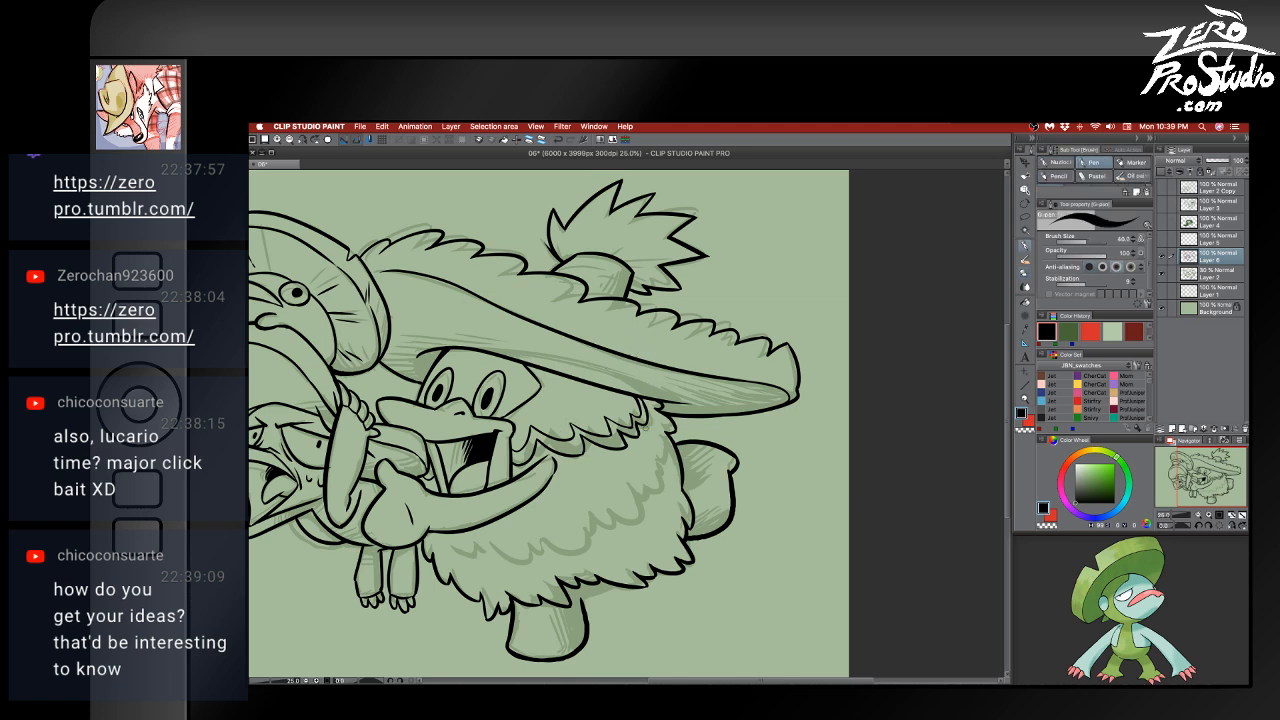
pyautogui.press('e')
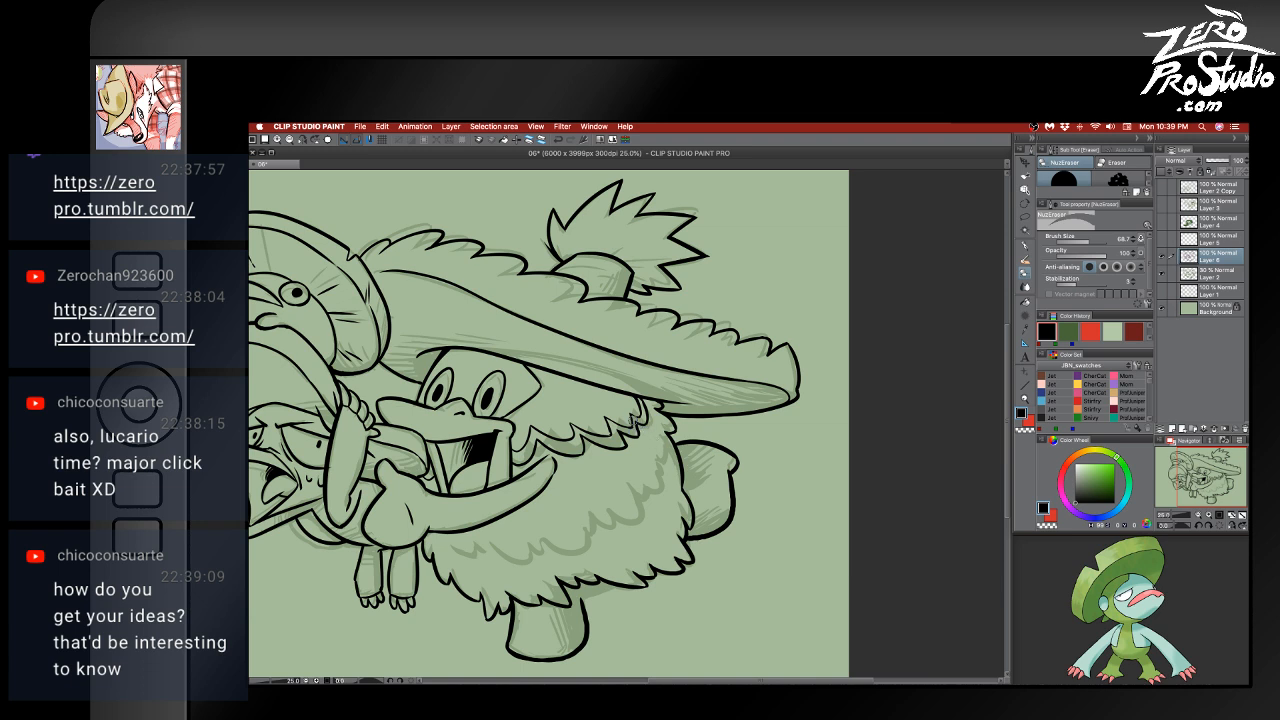
pyautogui.press('p')
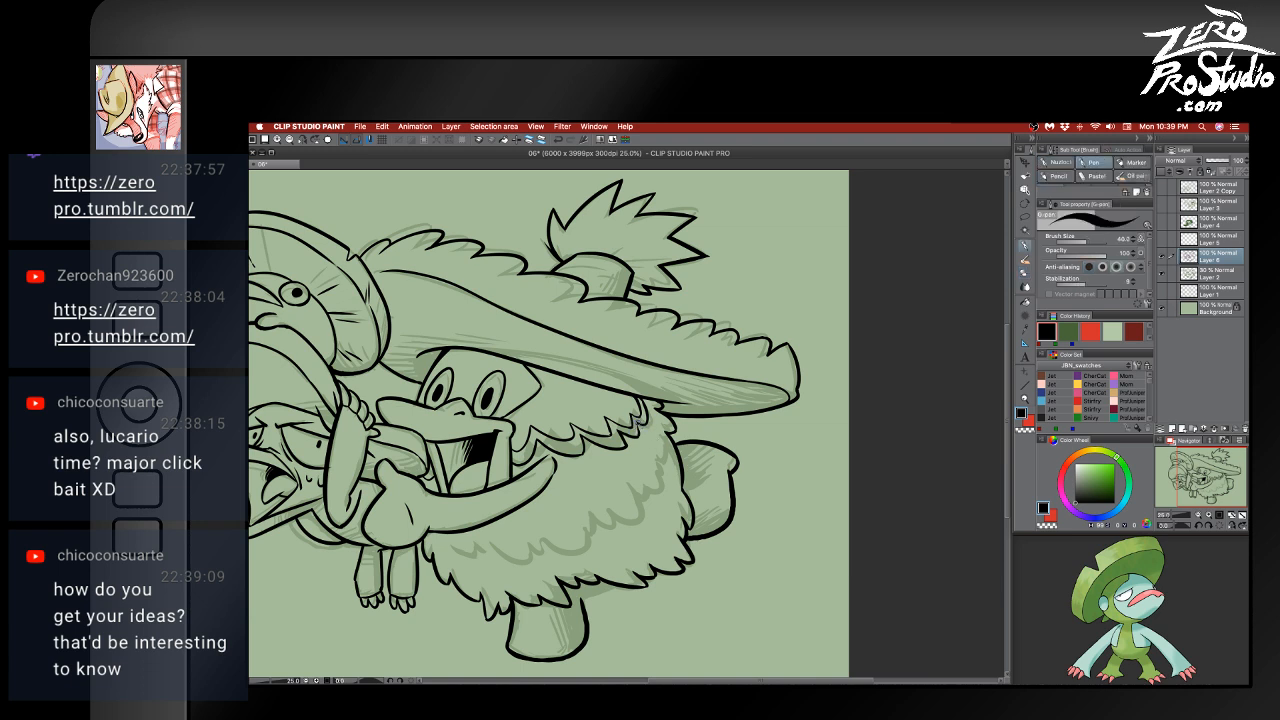
pyautogui.press('e')
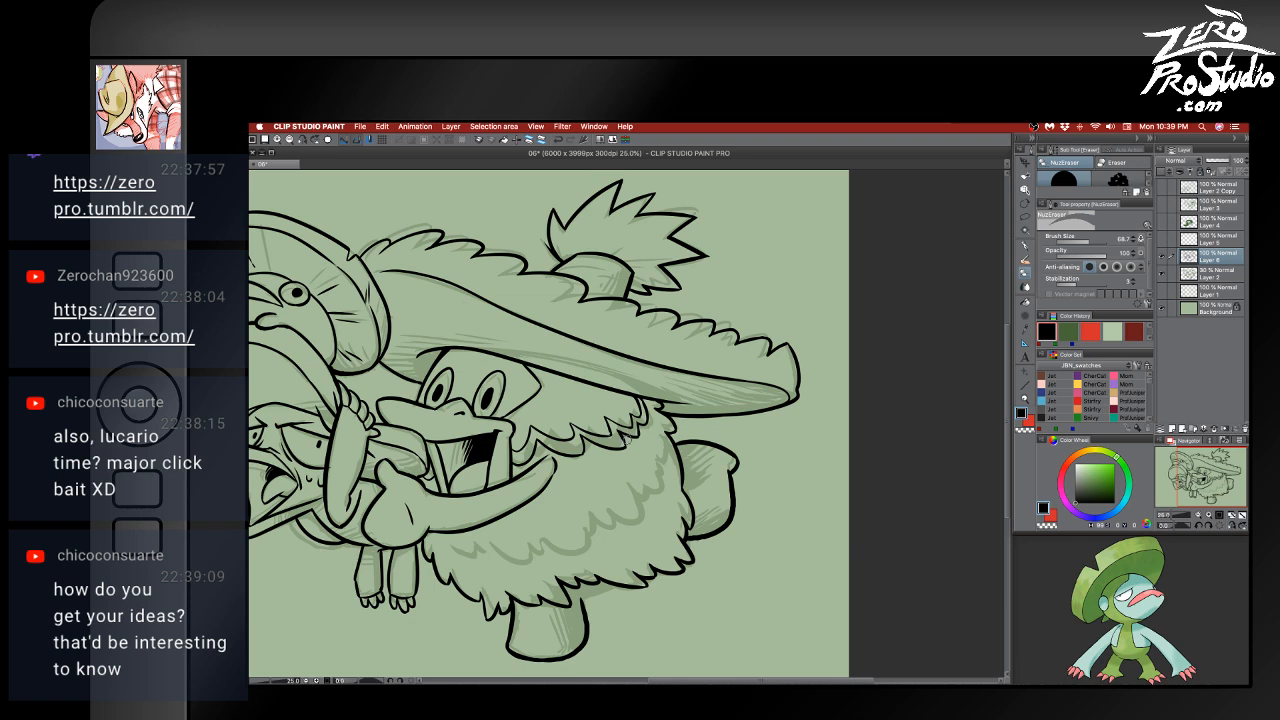
pyautogui.press('p')
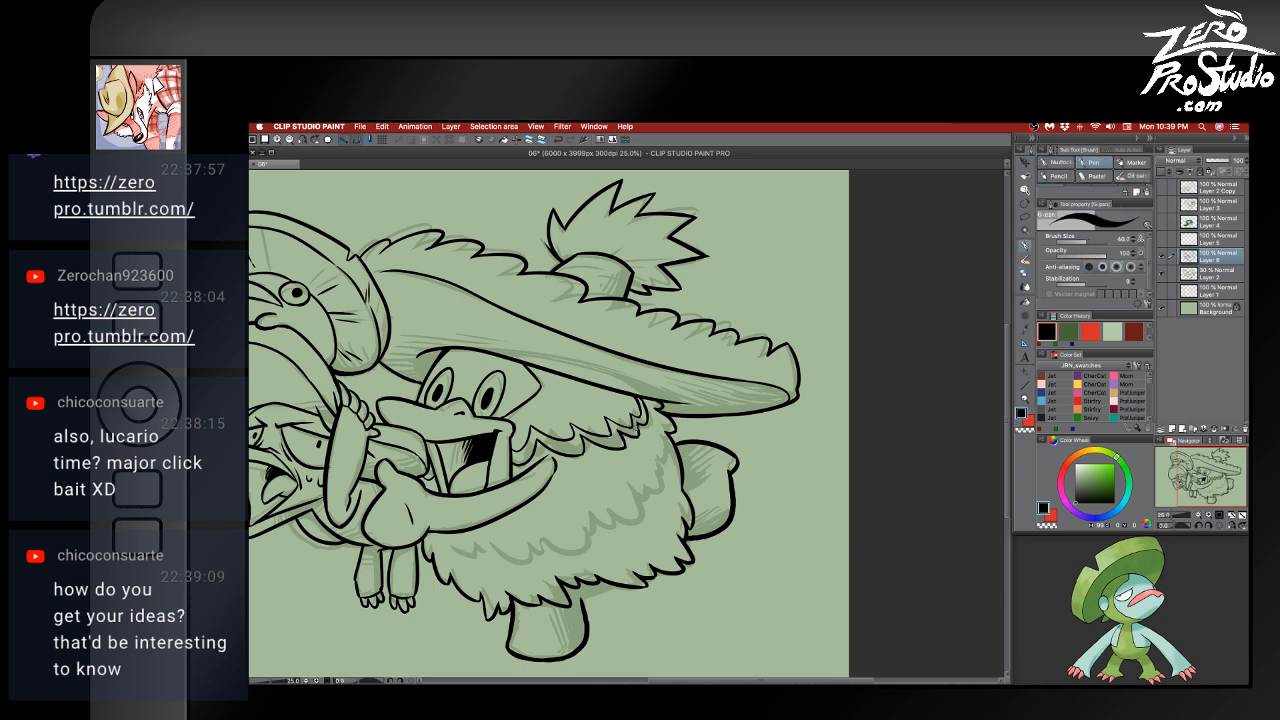
pyautogui.press('e')
pyautogui.press('p')
pyautogui.press('e')
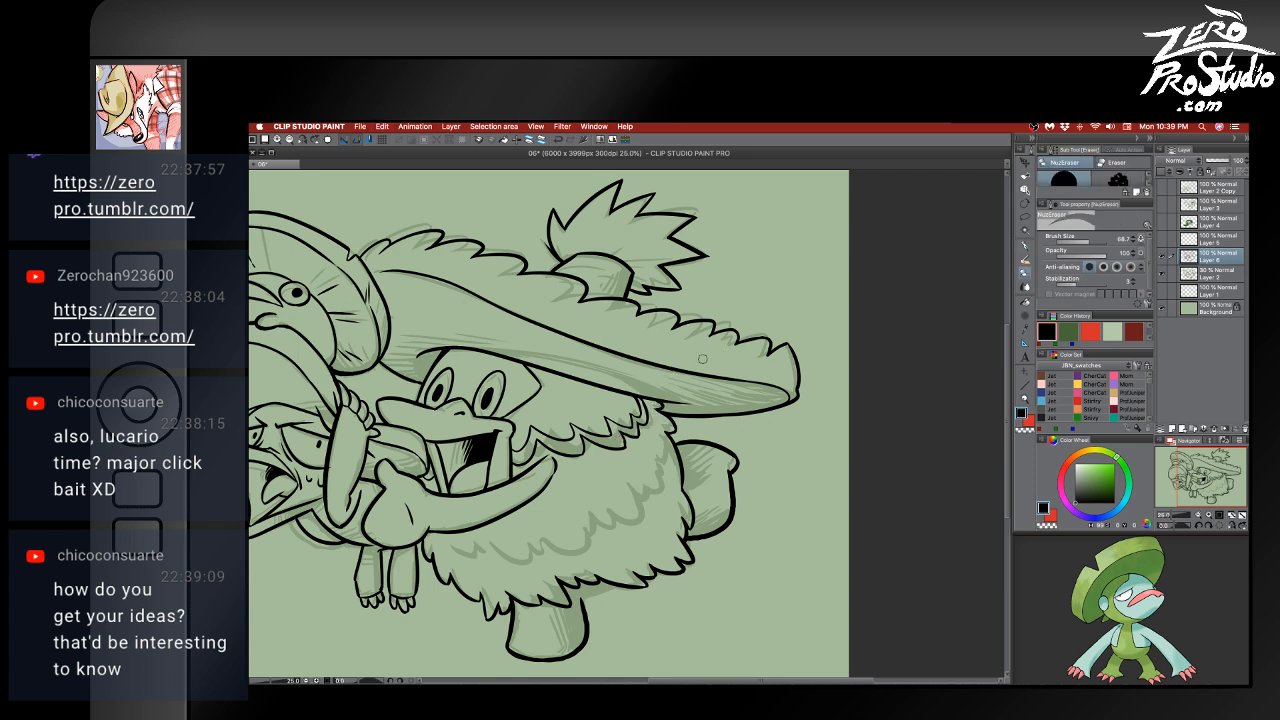
pyautogui.press('p')
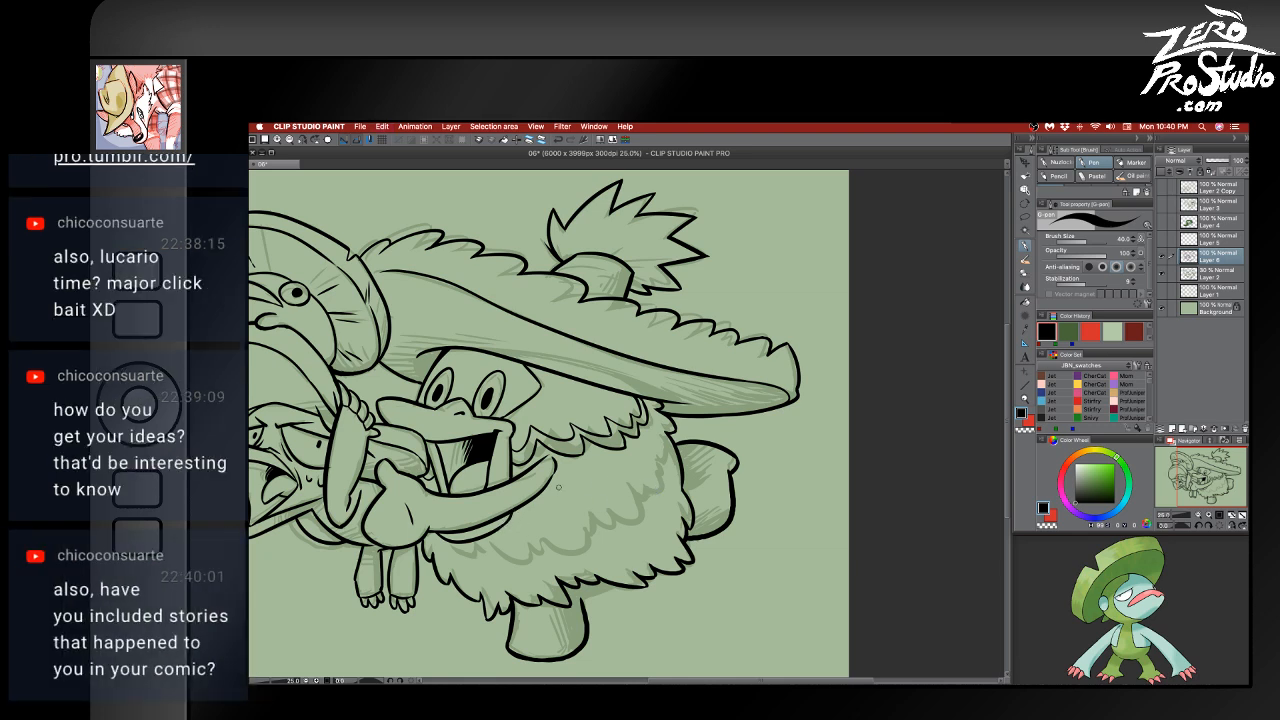
# - Ink the start of the lower fringe row across the fur below the Ludicolo's outstretched arm
pyautogui.scroll(-2, 558, 487)
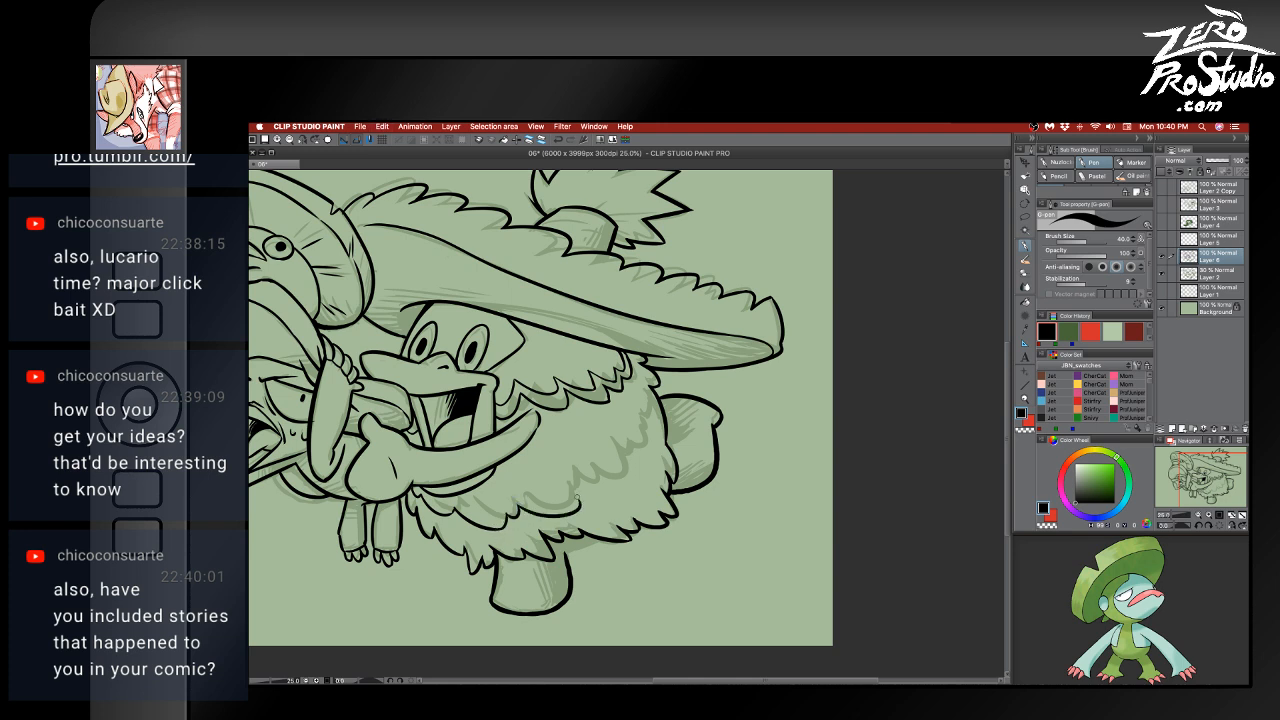
pyautogui.press('super+z')
pyautogui.moveTo(519, 507)
pyautogui.mouseDown()
pyautogui.moveTo(546, 515)
pyautogui.moveTo(594, 482)
pyautogui.moveTo(596, 497)
pyautogui.mouseUp()
pyautogui.press('super+z')
pyautogui.press('e')
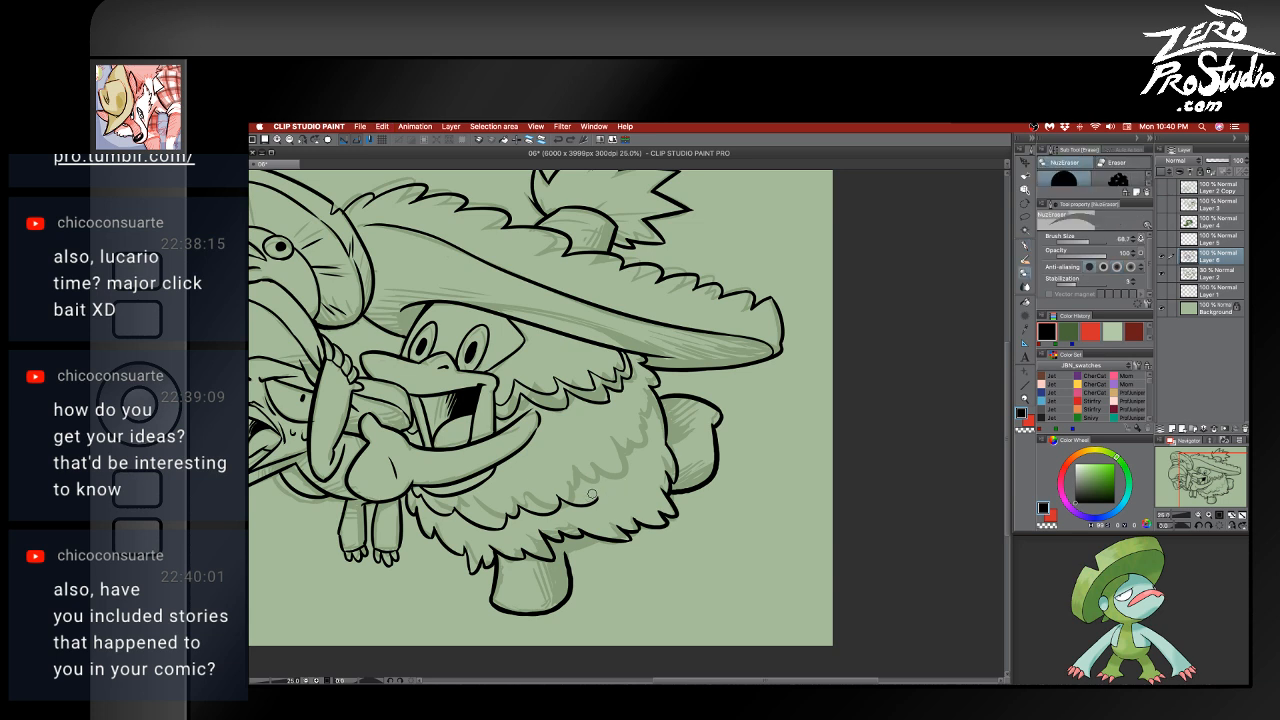
pyautogui.press('p')
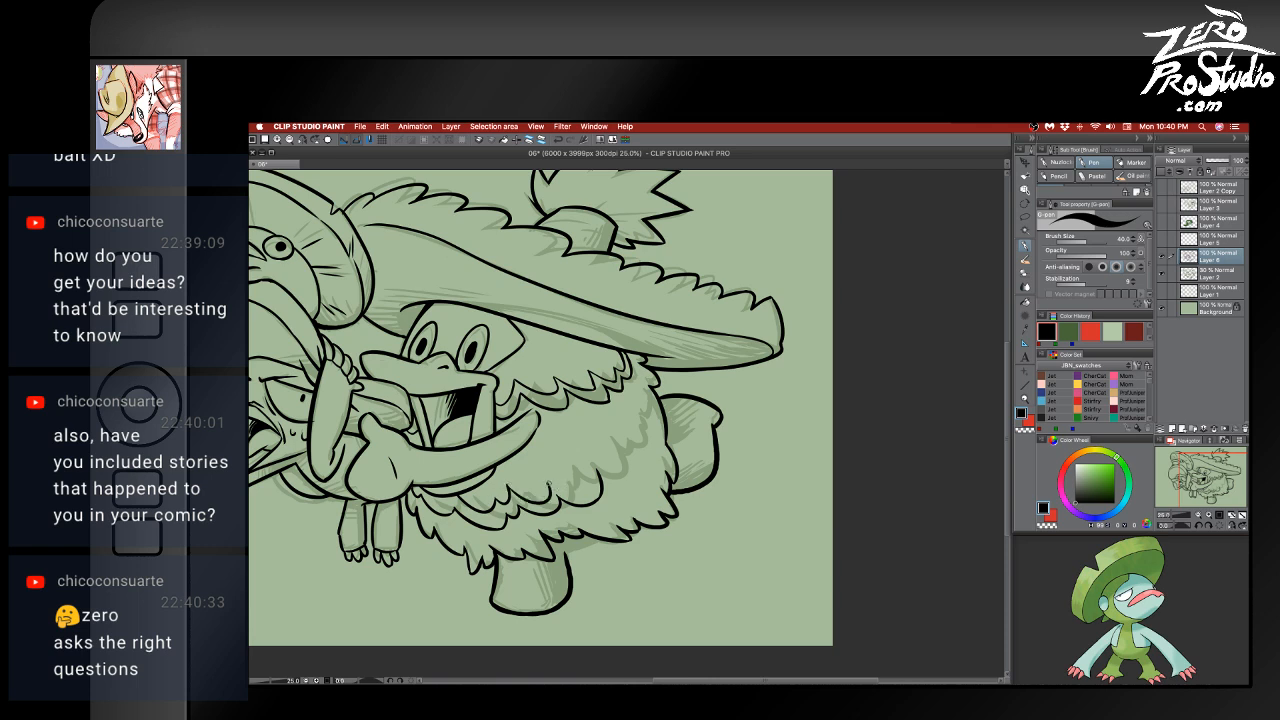
# - Ink the middle fringe row from the Ludicolo's arm across the body to its far side
pyautogui.moveTo(550, 483)
pyautogui.mouseDown()
pyautogui.moveTo(587, 450)
pyautogui.moveTo(658, 422)
pyautogui.moveTo(646, 436)
pyautogui.moveTo(662, 413)
pyautogui.moveTo(646, 466)
pyautogui.moveTo(667, 447)
pyautogui.moveTo(627, 464)
pyautogui.mouseUp()
pyautogui.press('super+z')
pyautogui.press('super+z')
pyautogui.press('super+z')
pyautogui.press('super+z')
pyautogui.press('super+z')
pyautogui.press('super+z')
pyautogui.press('super+z')
pyautogui.press('super+z')
pyautogui.press('super+z')
pyautogui.press('super+z')
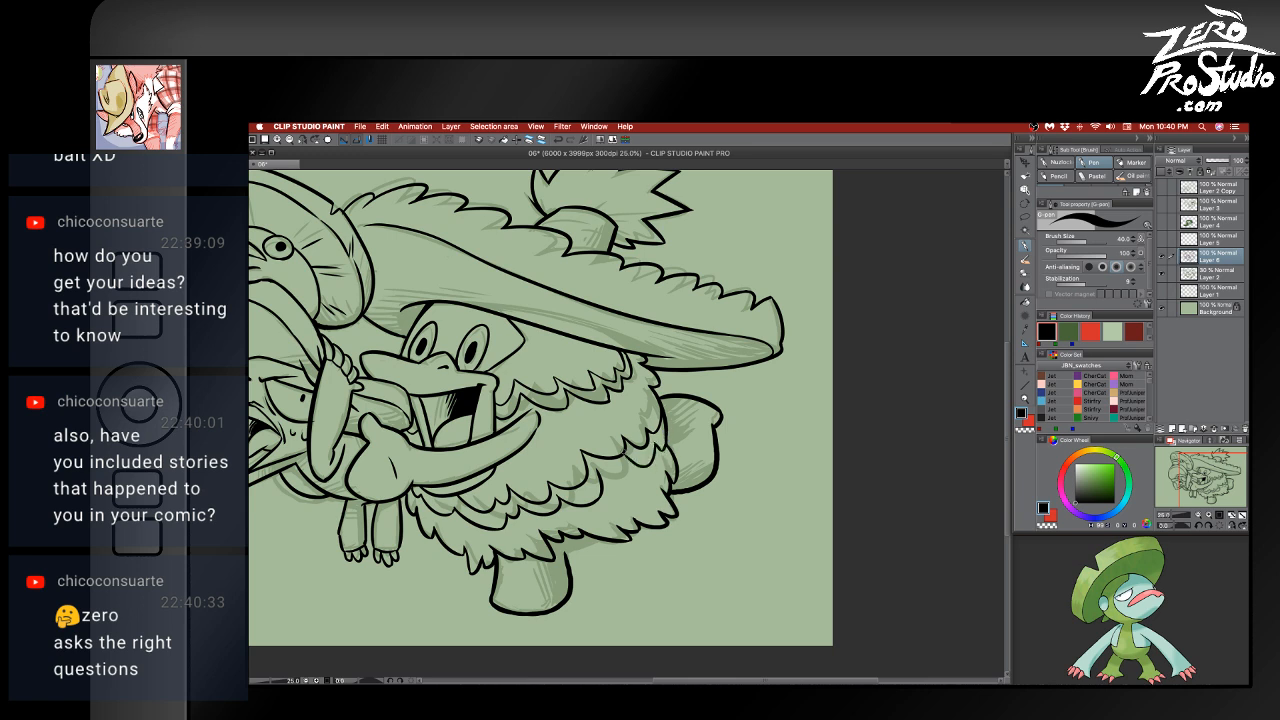
pyautogui.press('super+z')
pyautogui.moveTo(658, 442)
pyautogui.mouseDown()
pyautogui.moveTo(651, 468)
pyautogui.moveTo(601, 466)
pyautogui.mouseUp()
pyautogui.press('super+z')
# - Clean up the points of the middle fringe and its end near the second foot
pyautogui.press('e')
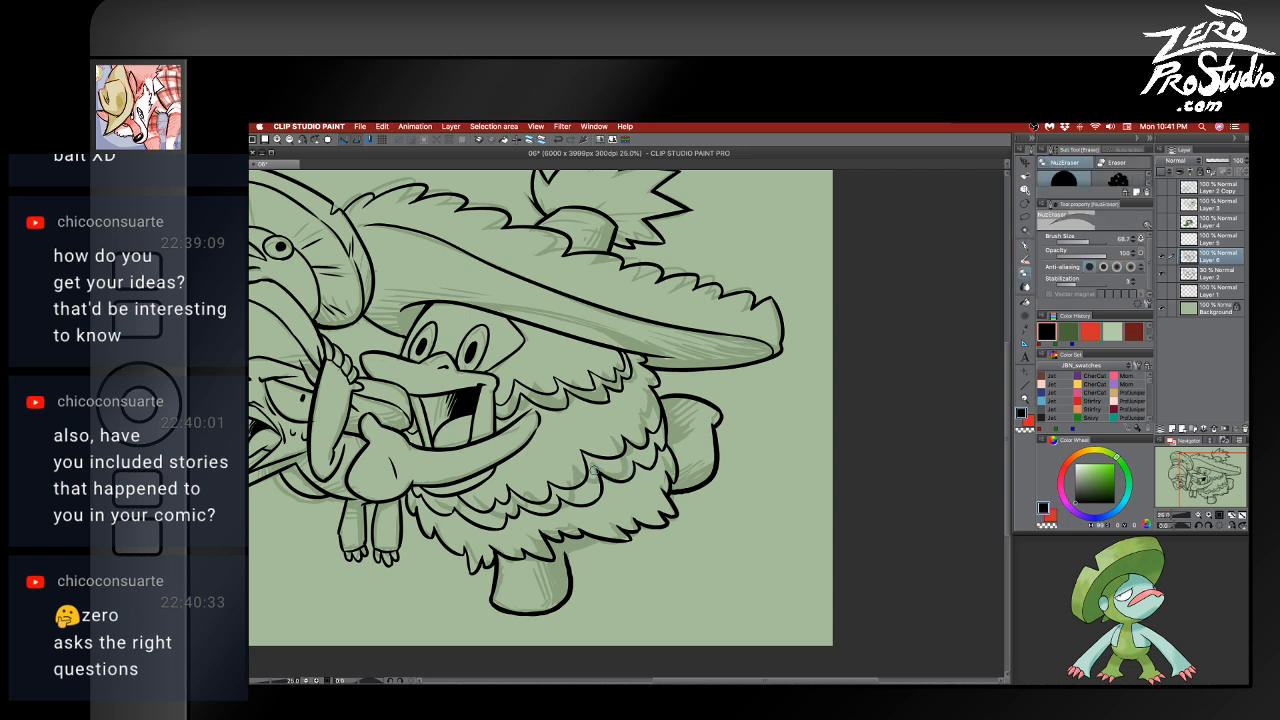
pyautogui.press('p')
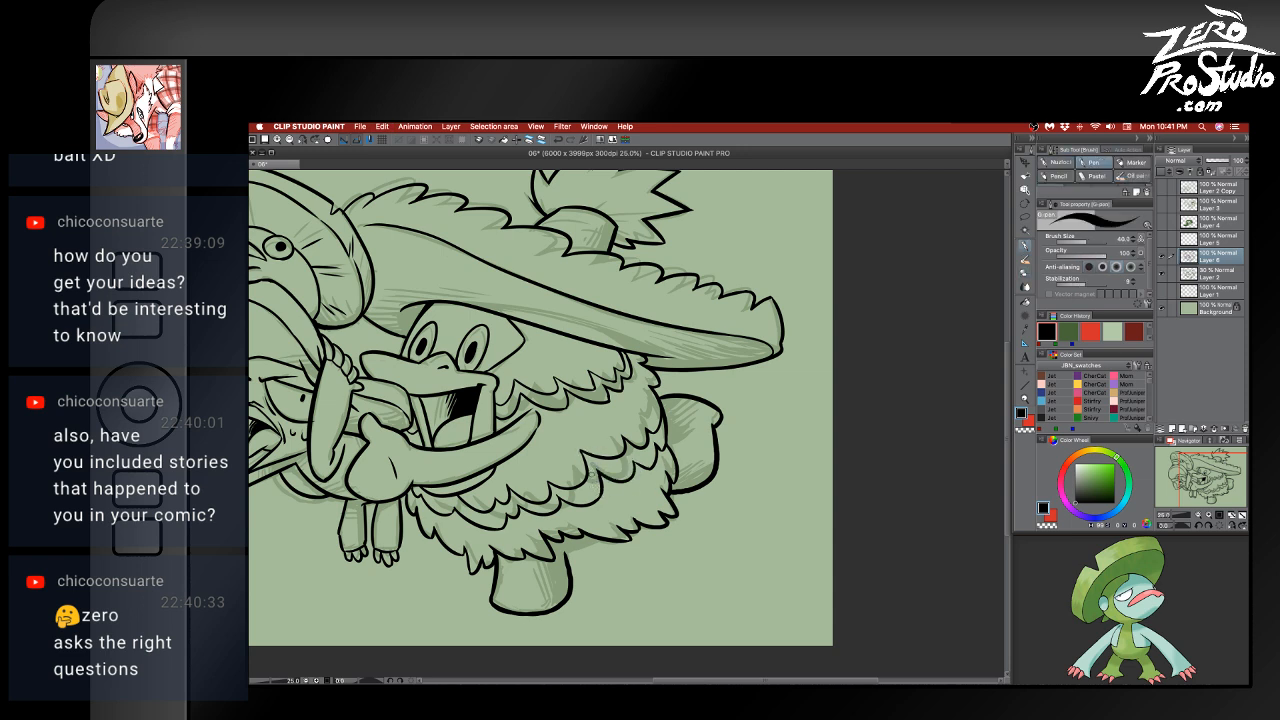
pyautogui.press('e')
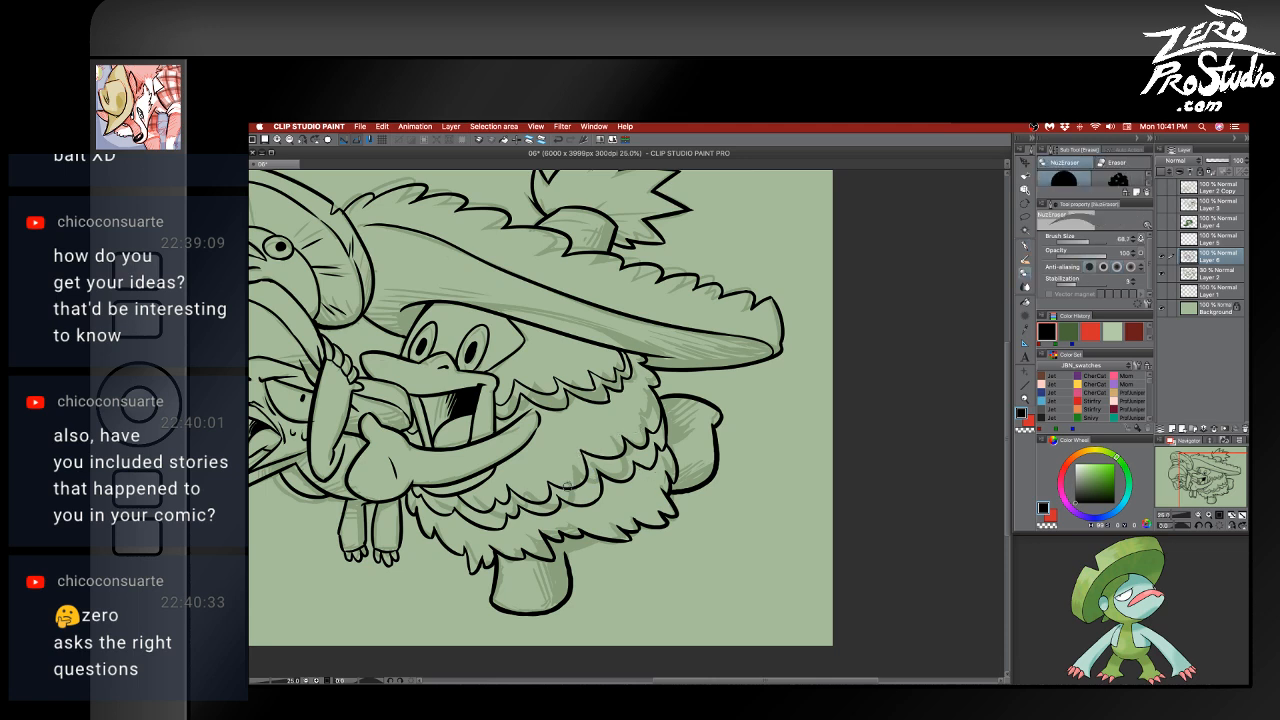
pyautogui.press('p')
pyautogui.press('e')
pyautogui.press('p')
pyautogui.press('e')
pyautogui.press('p')
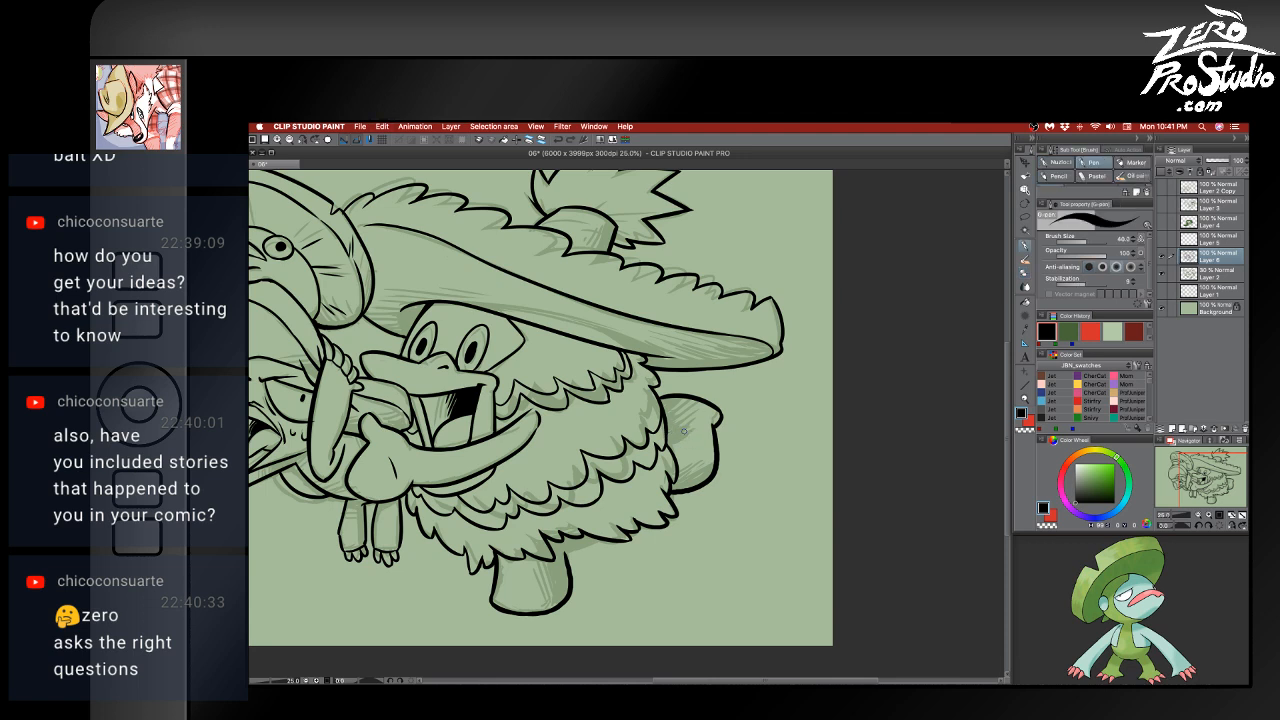
pyautogui.moveTo(684, 431); pyautogui.dragTo(666, 434)
pyautogui.press('super+z')
pyautogui.press('super+z')
# - Reshape the lower foot's front corner and extend the back of the leg into the ragged fur edge
pyautogui.press('e')
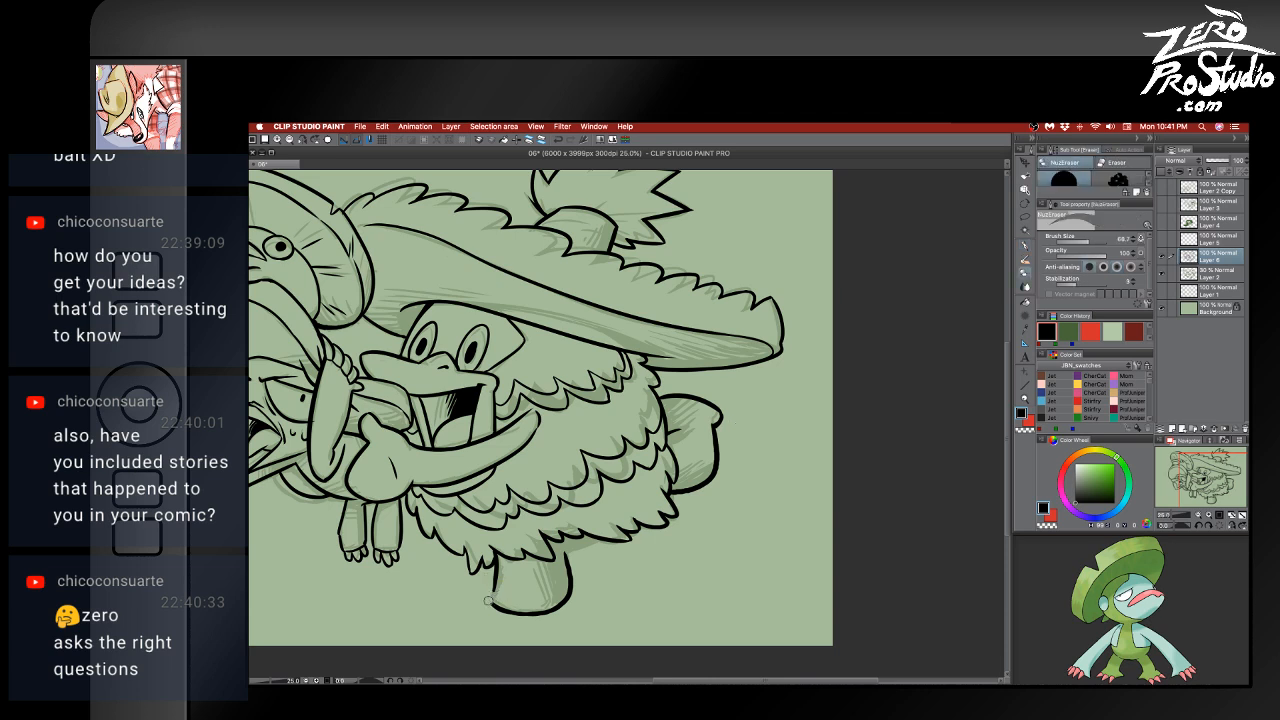
pyautogui.press('p')
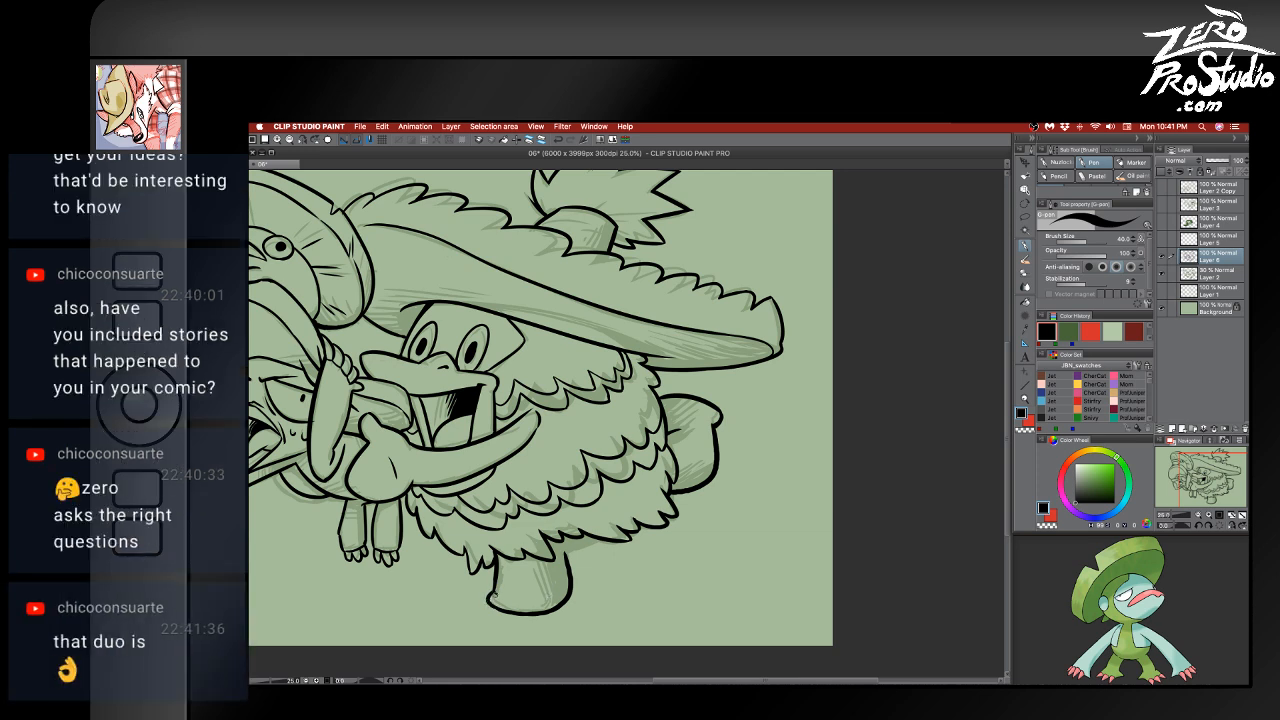
pyautogui.moveTo(494, 596); pyautogui.dragTo(522, 601)
pyautogui.moveTo(563, 552)
pyautogui.mouseDown()
pyautogui.moveTo(594, 538)
pyautogui.moveTo(573, 562)
pyautogui.moveTo(599, 537)
pyautogui.mouseUp()
pyautogui.press('c')
pyautogui.press('c')
pyautogui.press('super+z')
pyautogui.moveTo(611, 515); pyautogui.dragTo(776, 539)
pyautogui.moveTo(739, 484)
pyautogui.mouseDown()
pyautogui.moveTo(753, 519)
pyautogui.moveTo(748, 490)
pyautogui.mouseUp()
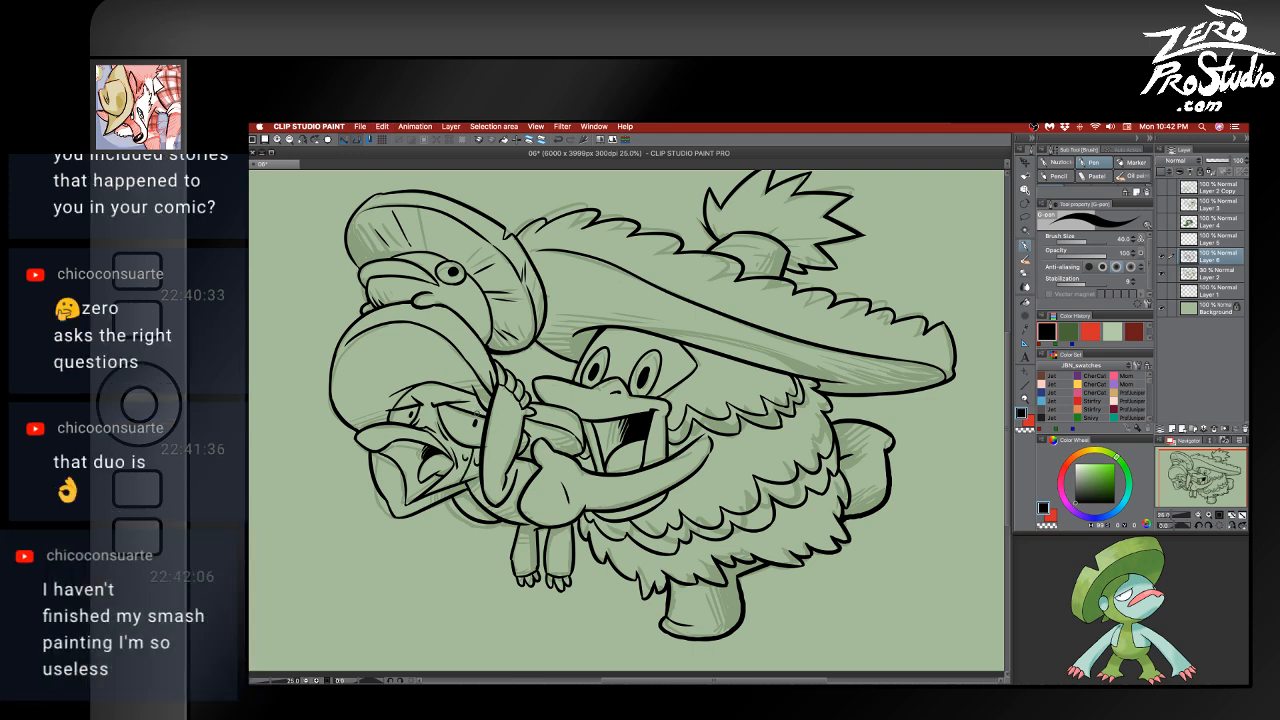
# - Try to ink a curved line across the Lombre's forehead just under the edge of its cap
pyautogui.moveTo(471, 394)
pyautogui.mouseDown()
pyautogui.moveTo(476, 413)
pyautogui.moveTo(457, 401)
pyautogui.moveTo(402, 407)
pyautogui.mouseUp()
pyautogui.press('super+z')
pyautogui.press('super+z')
pyautogui.press('super+z')
pyautogui.press('super+z')
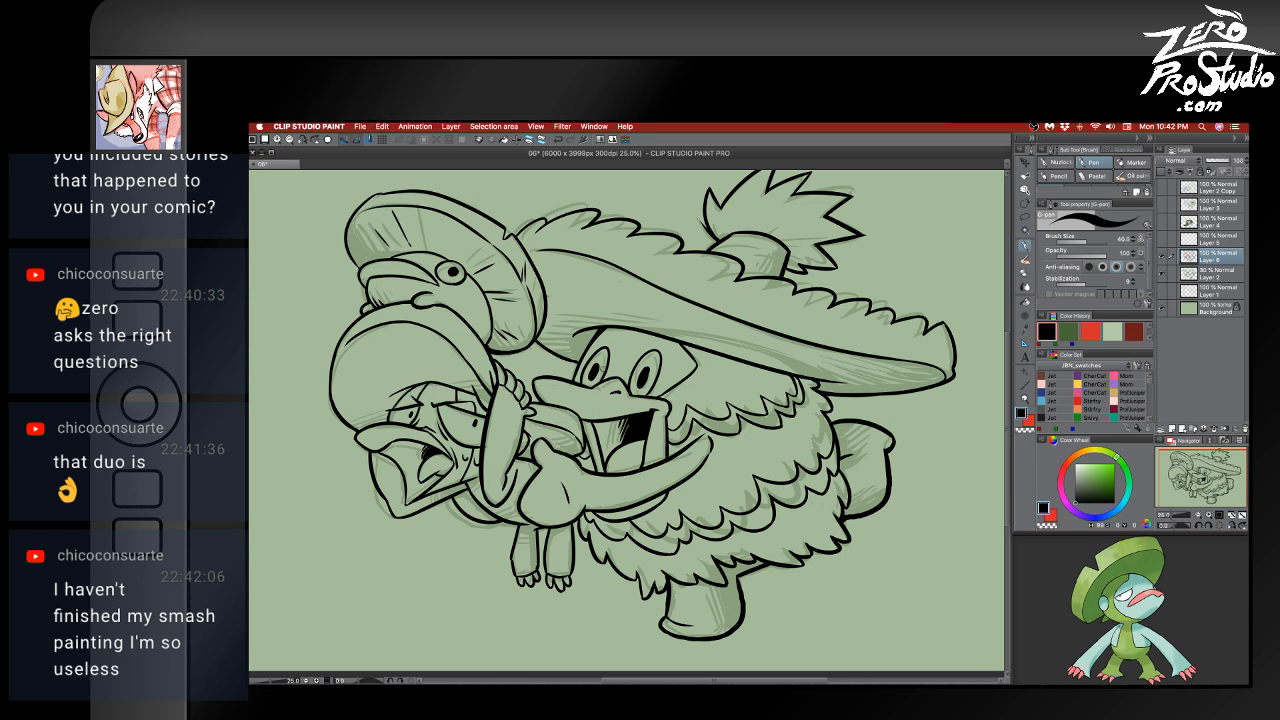
pyautogui.moveTo(402, 394)
pyautogui.mouseDown()
pyautogui.moveTo(419, 409)
pyautogui.moveTo(403, 408)
pyautogui.moveTo(432, 387)
pyautogui.moveTo(414, 397)
pyautogui.mouseUp()
pyautogui.press('super+z')
pyautogui.press('super+z')
pyautogui.press('super+z')
pyautogui.press('super+z')
pyautogui.press('super+z')
pyautogui.press('super+z')
pyautogui.moveTo(401, 403)
pyautogui.mouseDown()
pyautogui.moveTo(479, 413)
pyautogui.moveTo(493, 399)
pyautogui.mouseUp()
pyautogui.press('super+z')
# - Touch up the line art where the Lombre's arm meets the Ludicolo's hand and save the file
pyautogui.press('e')
pyautogui.press('b')
pyautogui.press('e')
pyautogui.press('b')
pyautogui.hotkey('ctrl', 'z')
pyautogui.moveTo(529, 470); pyautogui.dragTo(505, 499)
pyautogui.press('e')
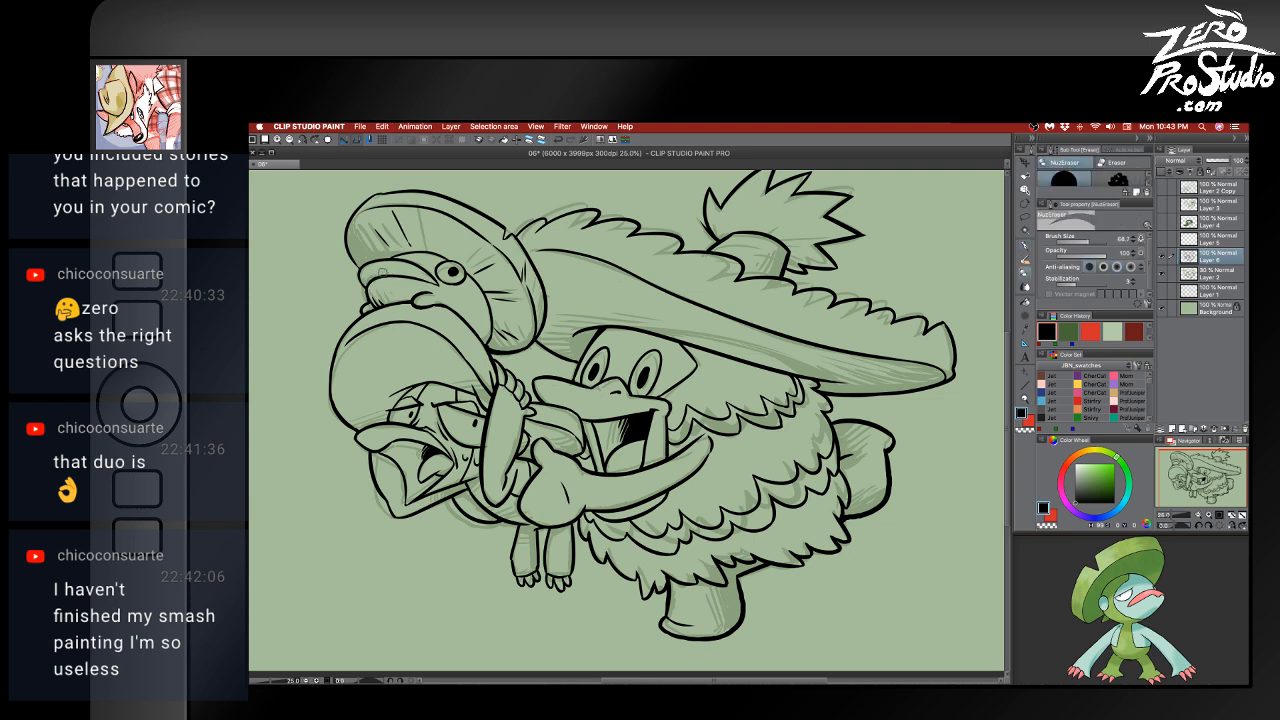
pyautogui.press('p')
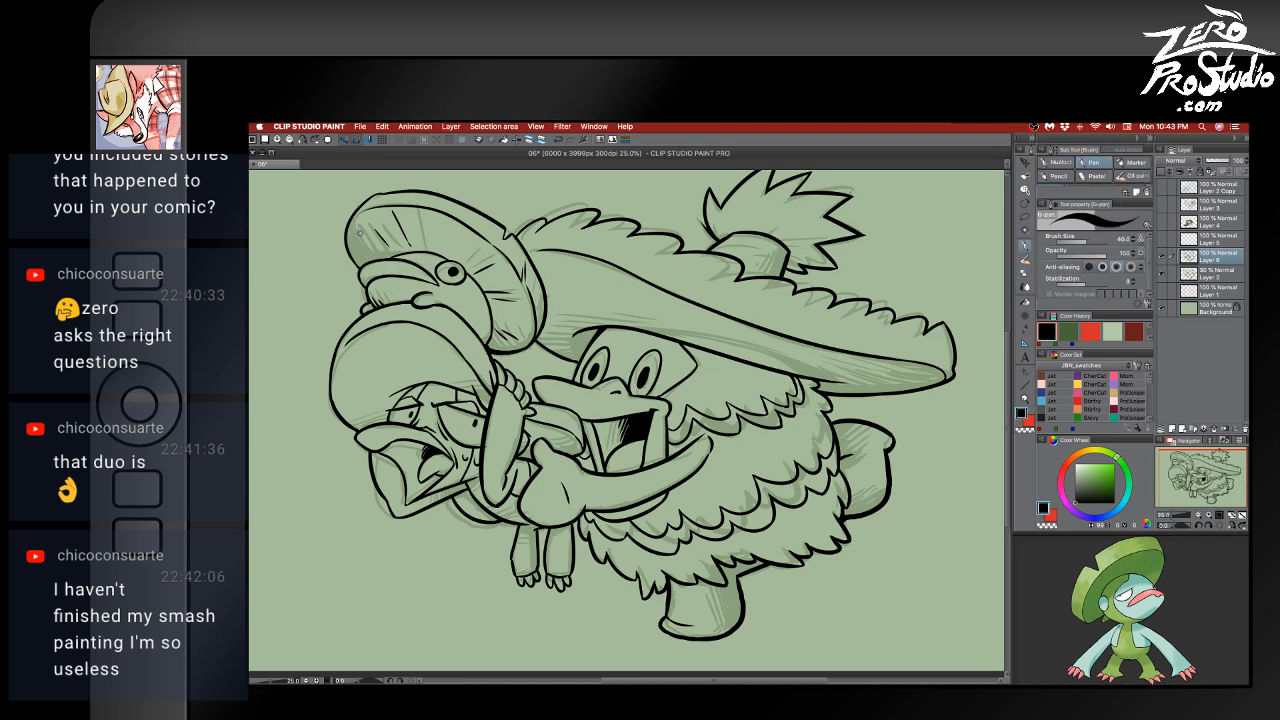
pyautogui.press('super+s')
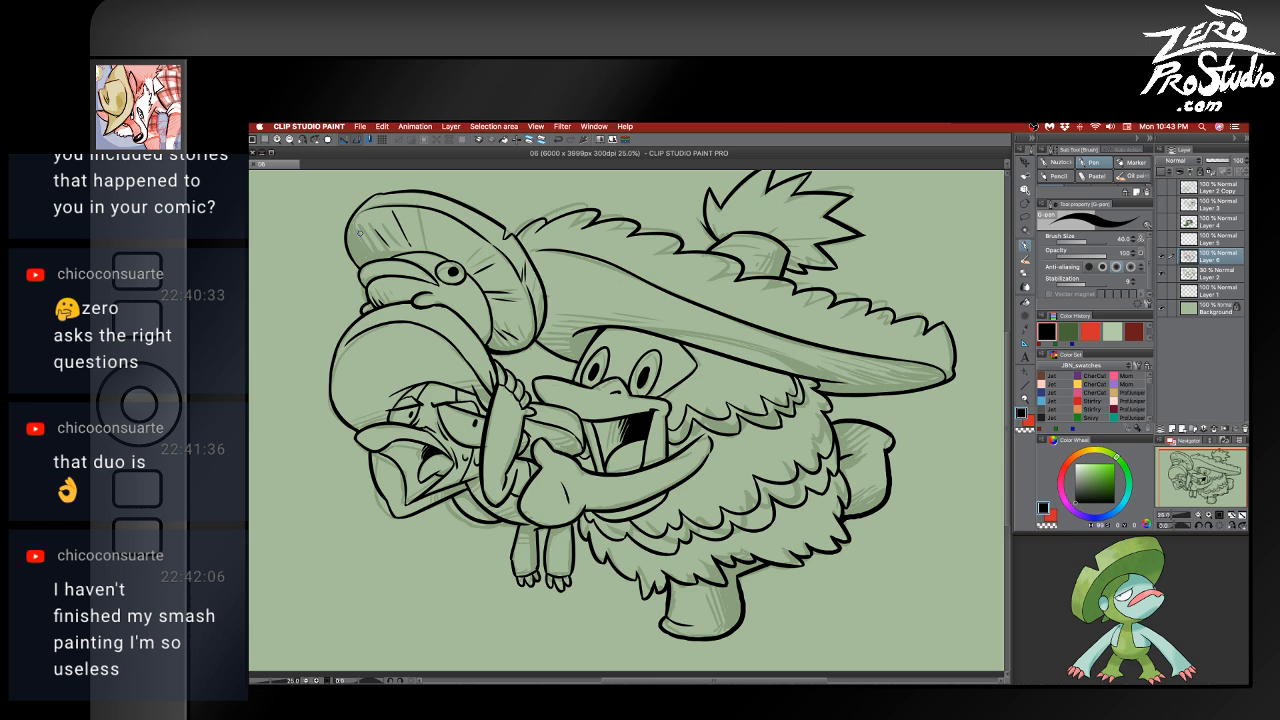
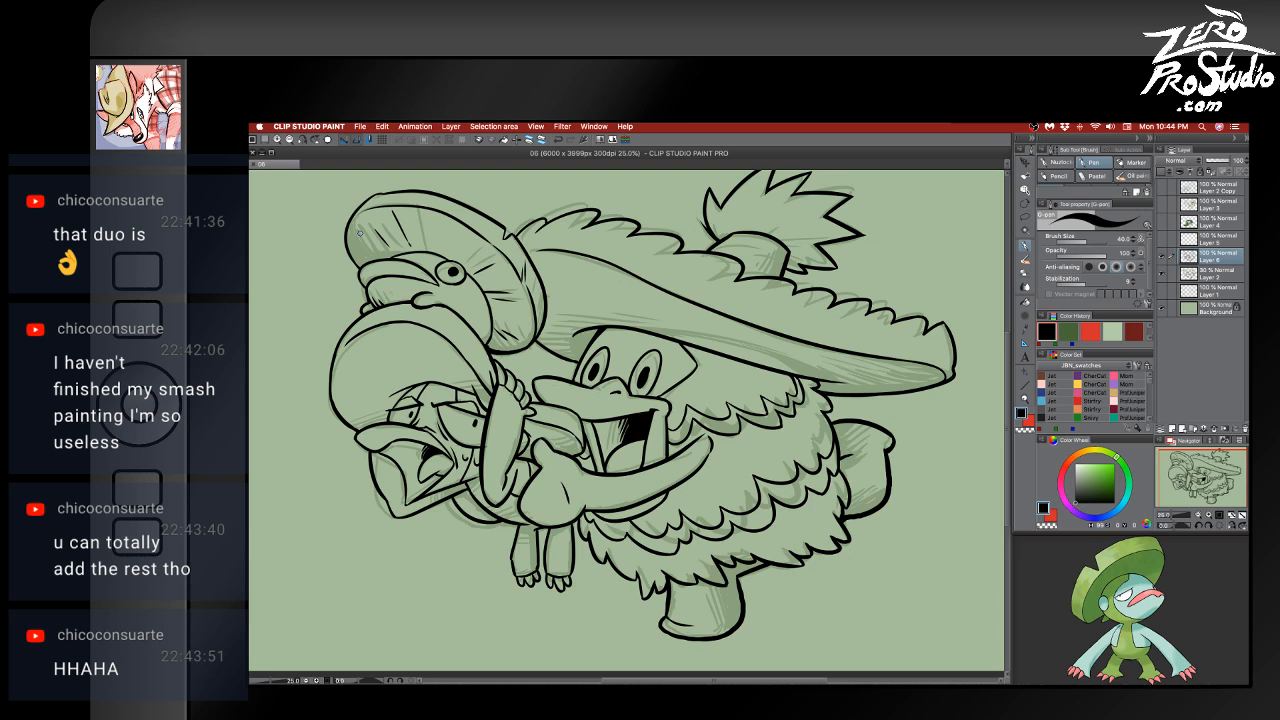
# - Erase the Ludicolo's lower leg and redraw it with a wider foot flaring toward the front
pyautogui.scroll(-1, 705, 540)
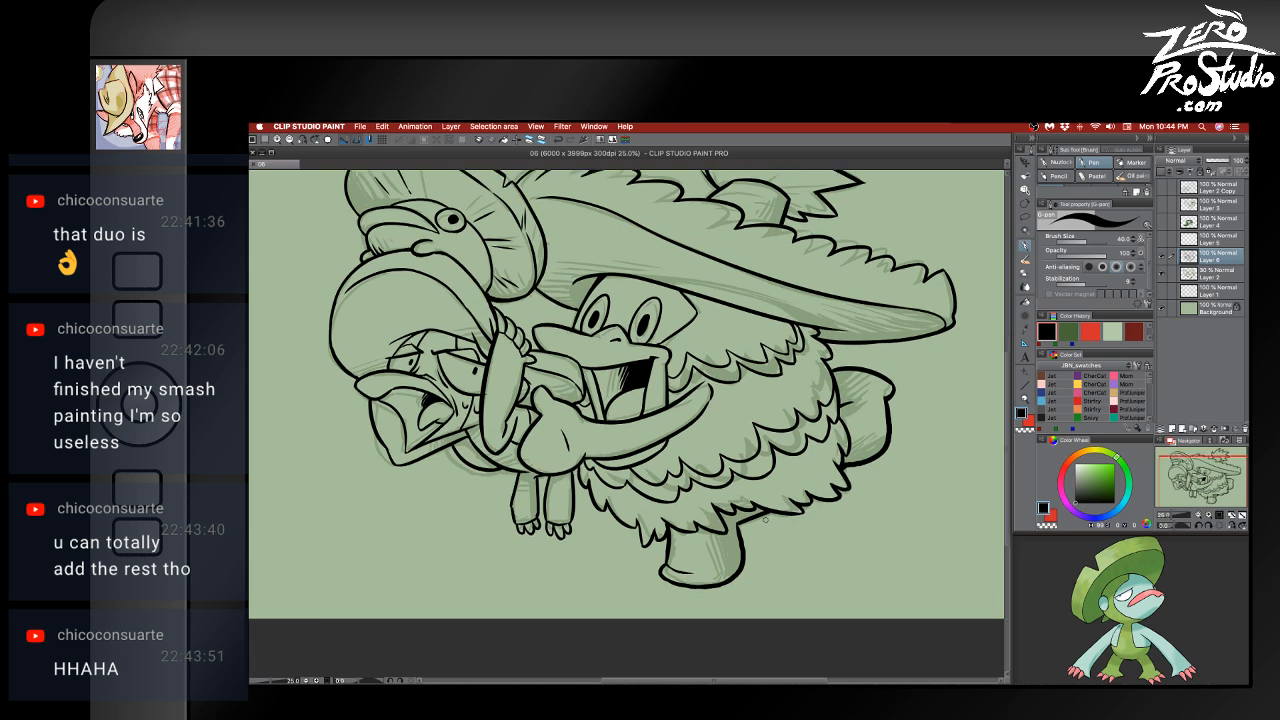
pyautogui.press('e')
pyautogui.moveTo(748, 532)
pyautogui.mouseDown()
pyautogui.moveTo(712, 587)
pyautogui.moveTo(680, 578)
pyautogui.moveTo(671, 537)
pyautogui.moveTo(634, 581)
pyautogui.moveTo(660, 606)
pyautogui.moveTo(714, 594)
pyautogui.mouseUp()
pyautogui.press('p')
pyautogui.press('super+z')
pyautogui.press('super+z')
pyautogui.moveTo(645, 566)
pyautogui.mouseDown()
pyautogui.moveTo(636, 585)
pyautogui.moveTo(677, 604)
pyautogui.moveTo(728, 578)
pyautogui.moveTo(738, 525)
pyautogui.mouseUp()
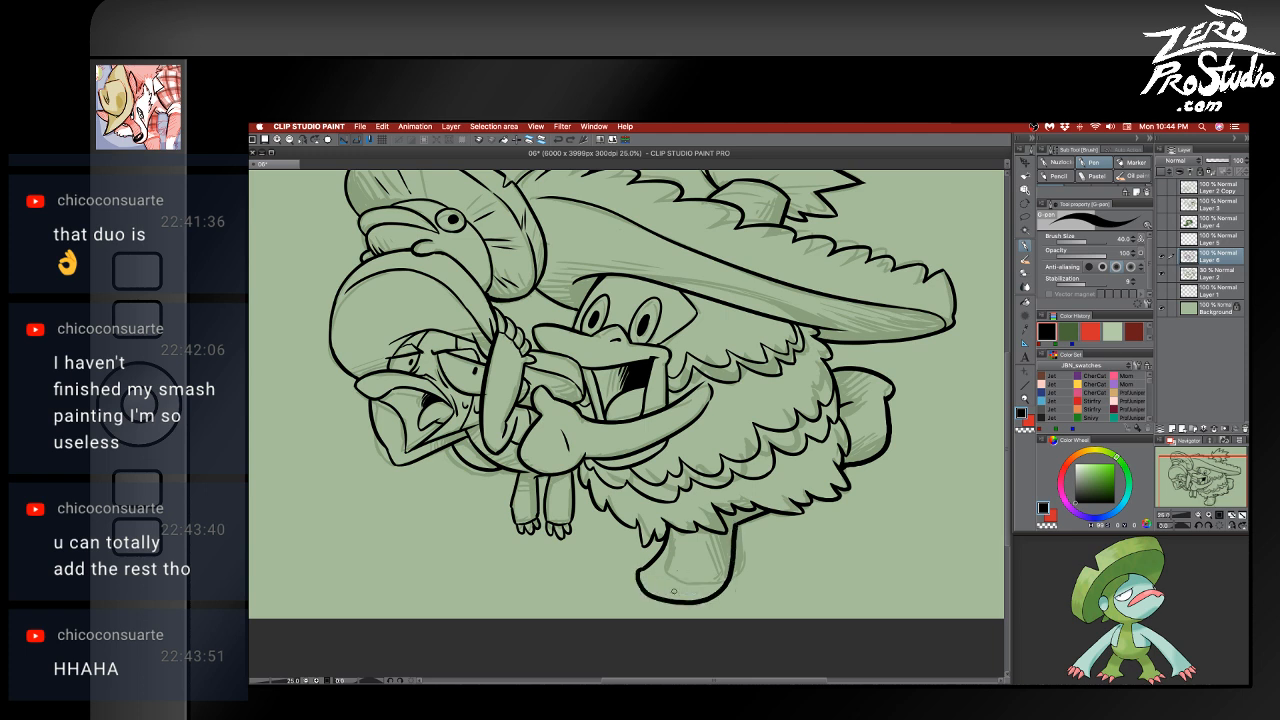
# - Add a solid black oval on the underside of the redrawn foot and clean up the foot's outline
pyautogui.moveTo(679, 594)
pyautogui.mouseDown()
pyautogui.moveTo(698, 591)
pyautogui.moveTo(666, 591)
pyautogui.mouseUp()
pyautogui.press('super+z')
pyautogui.press('super+z')
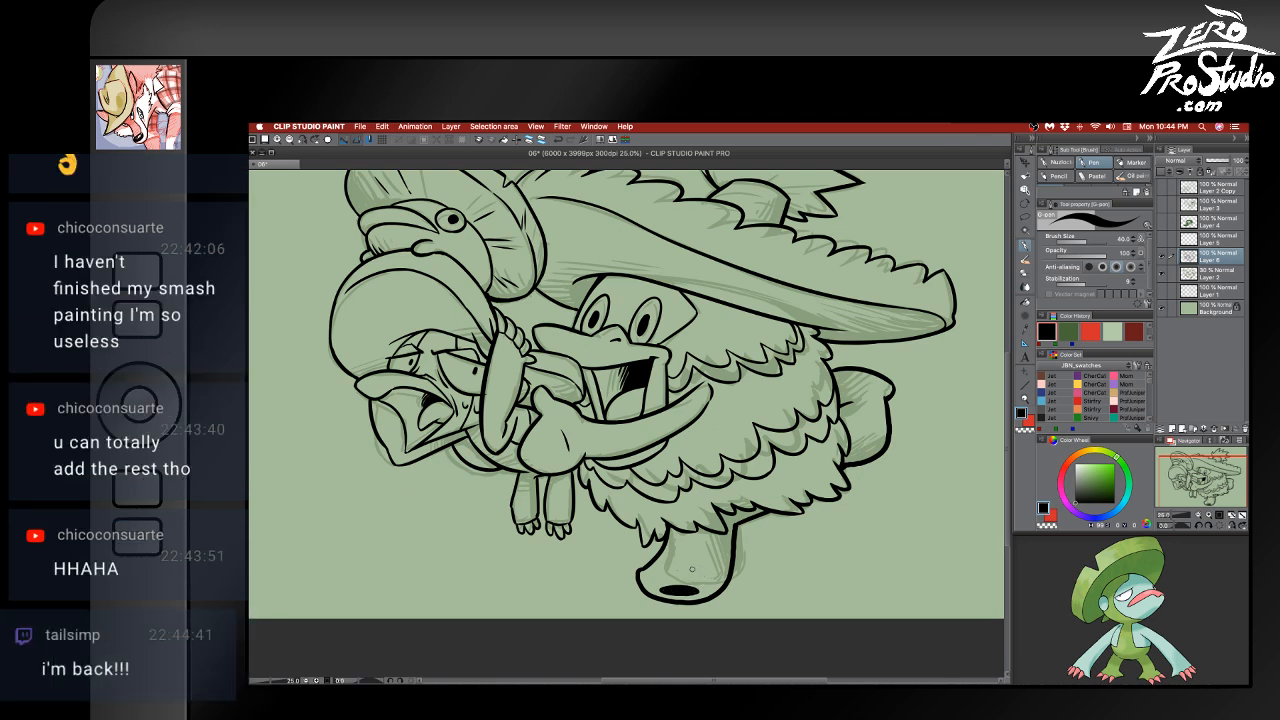
pyautogui.press('e')
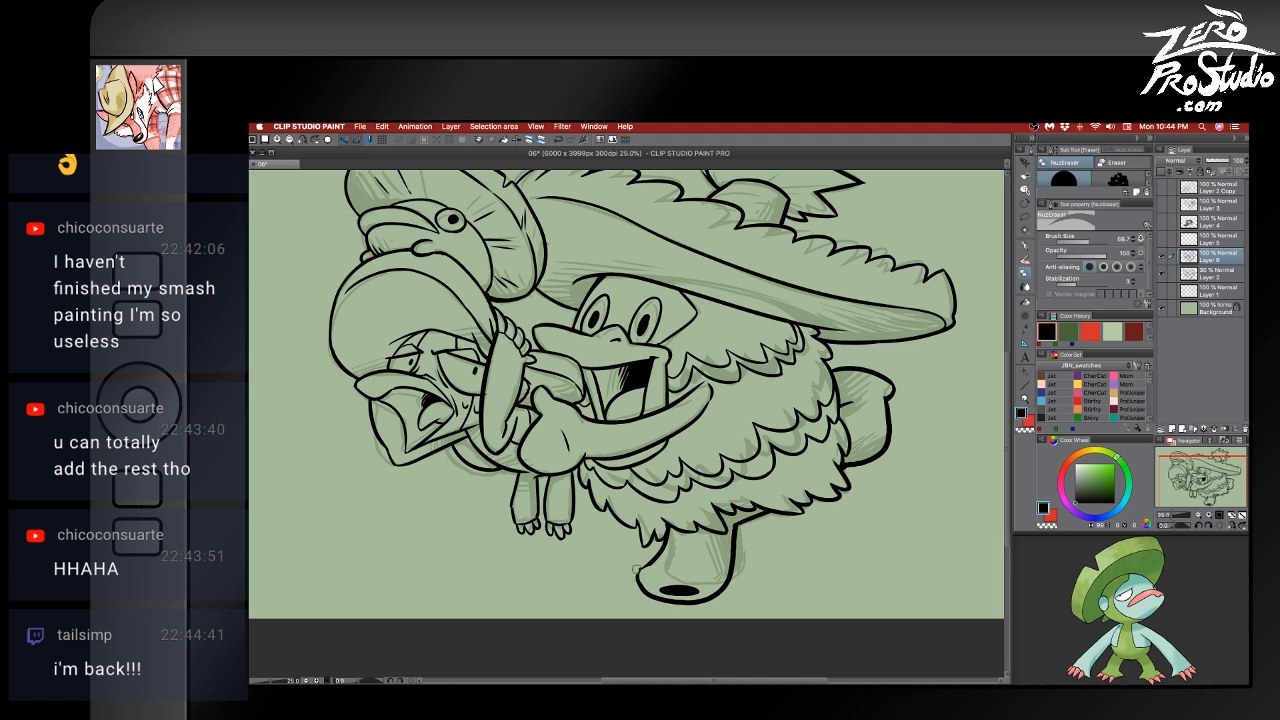
pyautogui.press('p')
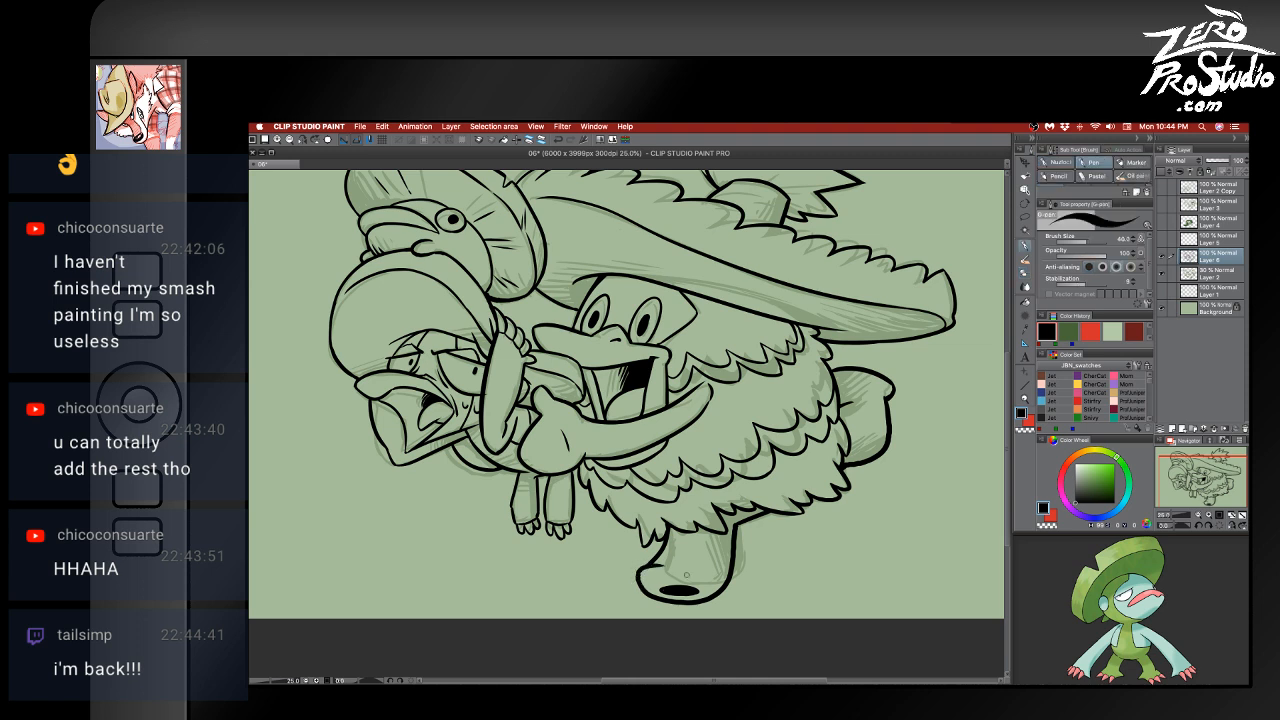
pyautogui.press('e')
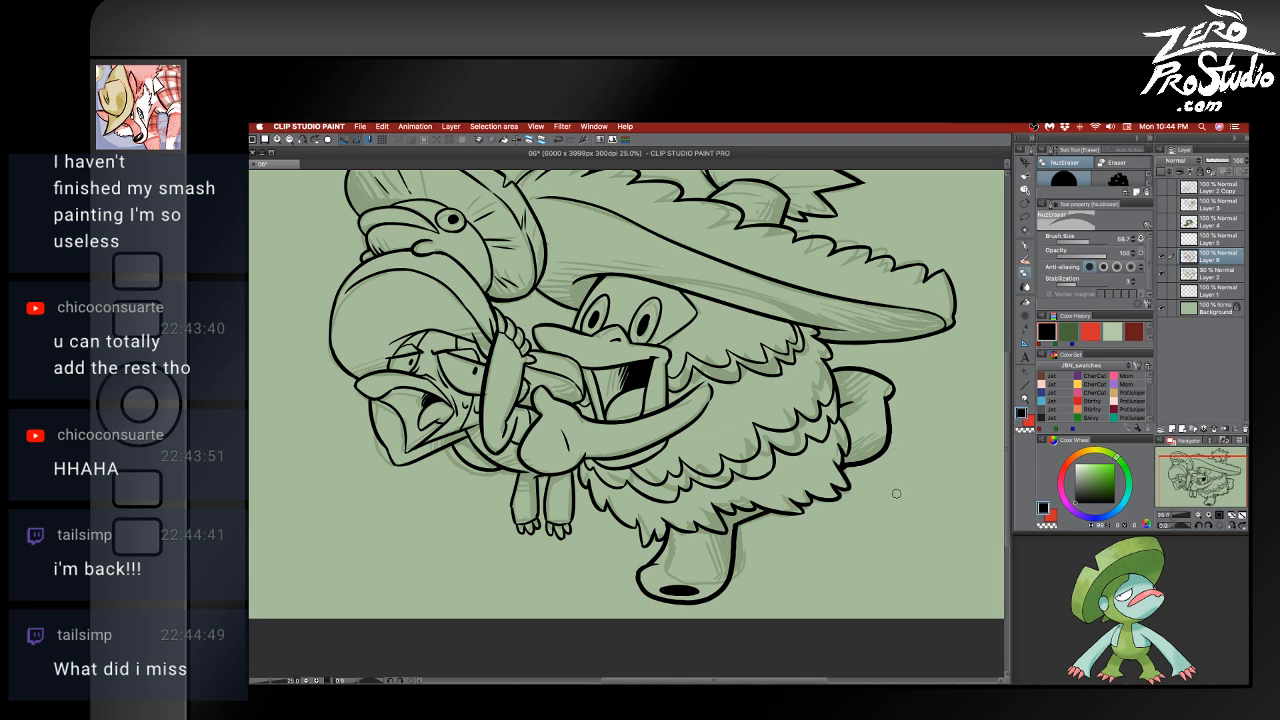
# - Nudge the line art slightly toward the canvas's upper-left corner, and hide and select the sketch layer, Layer 2
pyautogui.scroll(-2, 871, 495)
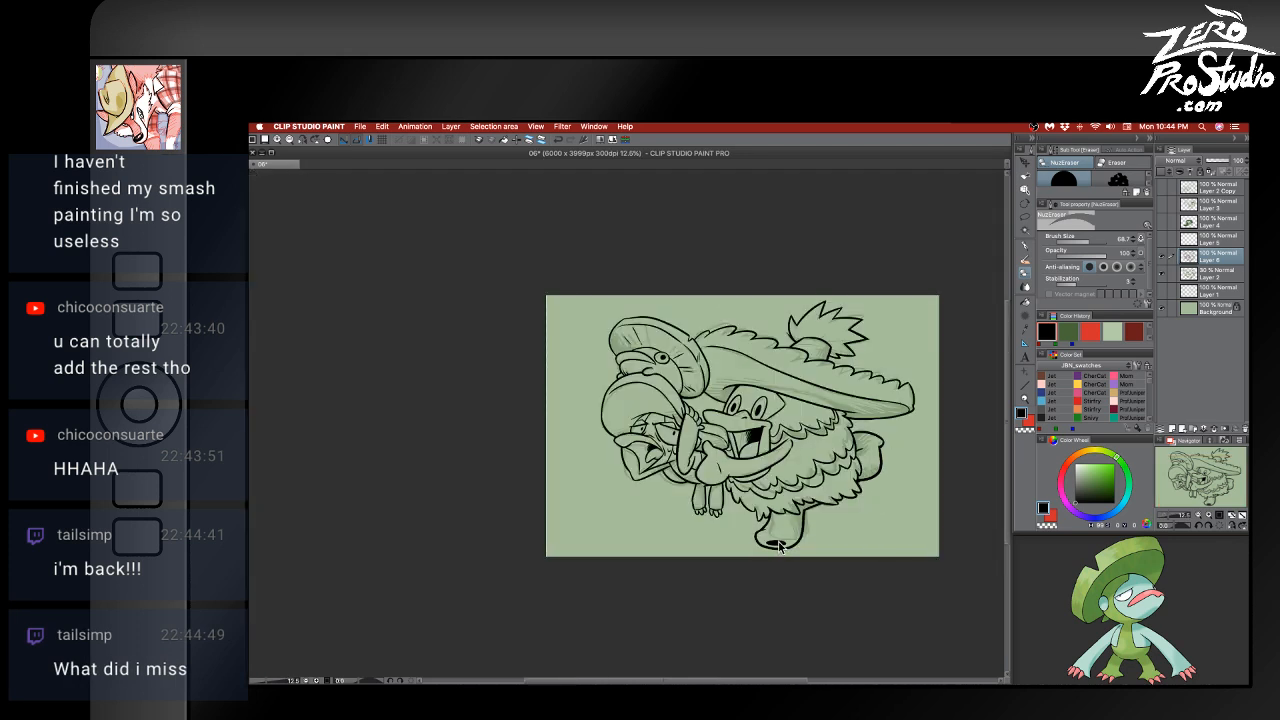
pyautogui.moveTo(782, 546); pyautogui.dragTo(780, 544)
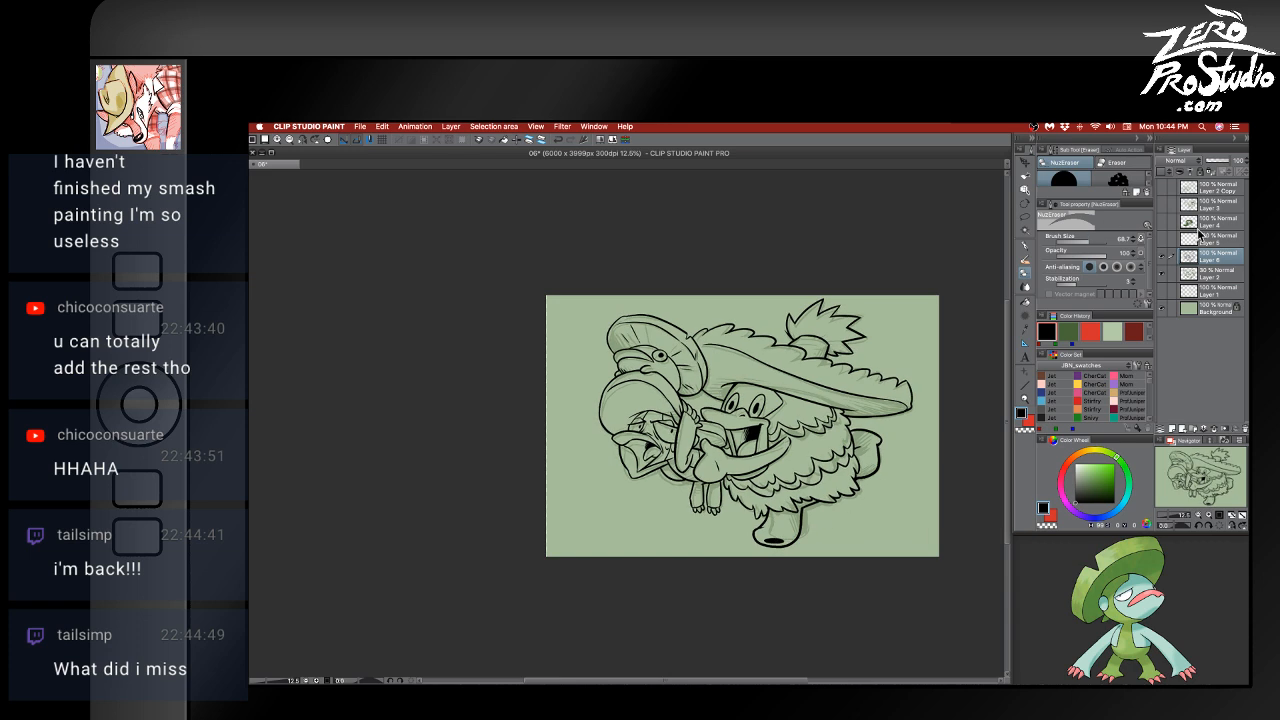
pyautogui.click(1165, 273)
pyautogui.moveTo(917, 503); pyautogui.dragTo(769, 531)
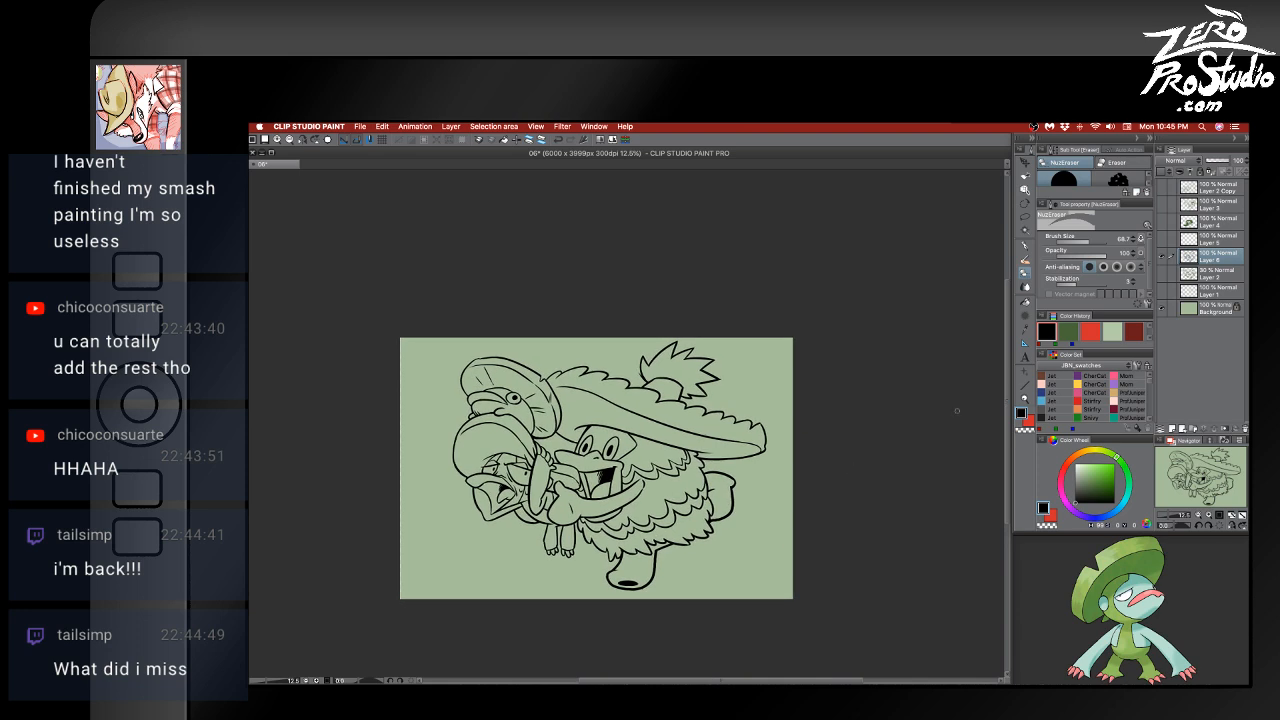
pyautogui.click(1205, 272)
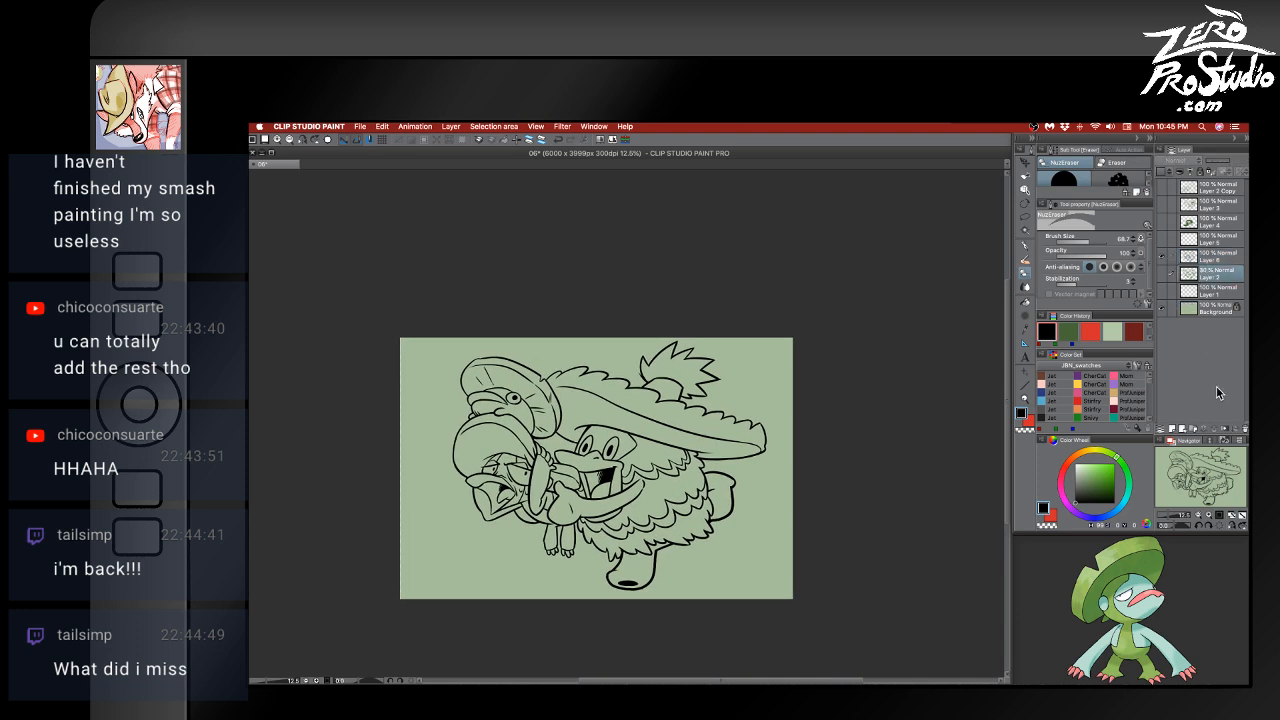
# - Add a new layer beneath the line art and fill the carried character's domed hat with a medium leaf green
pyautogui.click(1164, 430)
pyautogui.press('g')
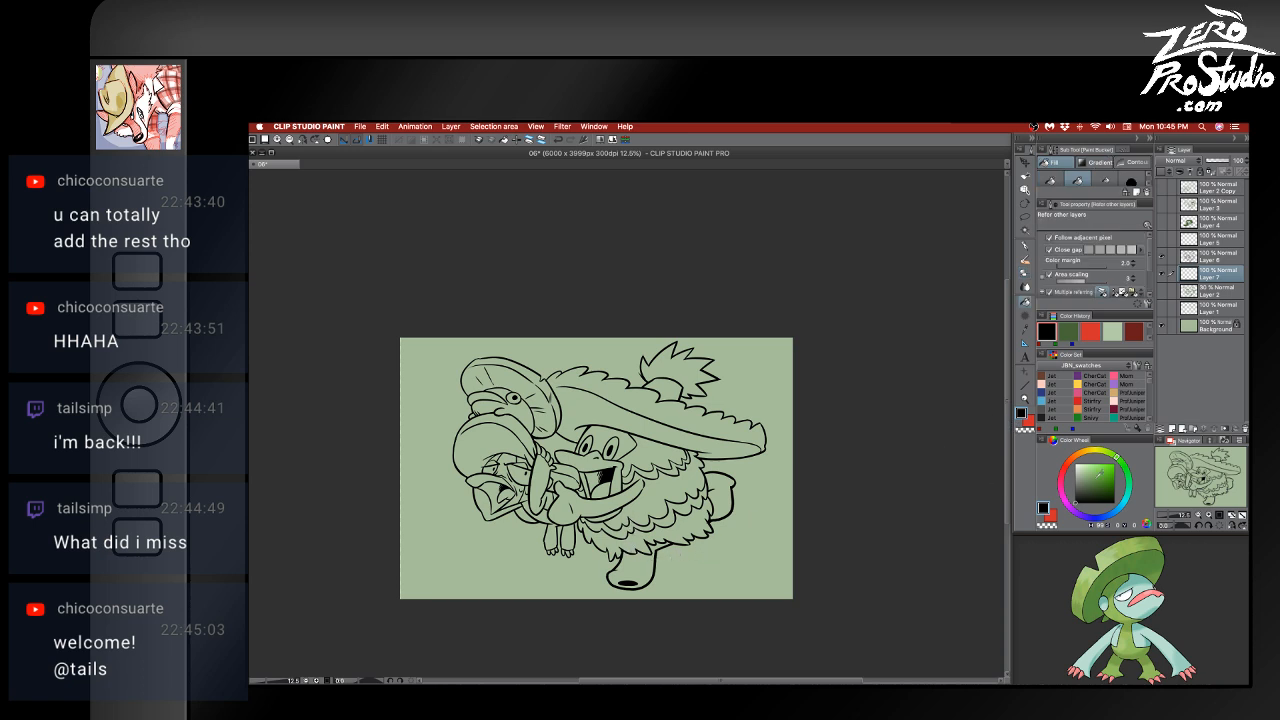
pyautogui.moveTo(1108, 468); pyautogui.dragTo(1104, 475)
pyautogui.click(497, 437)
pyautogui.click(1096, 480)
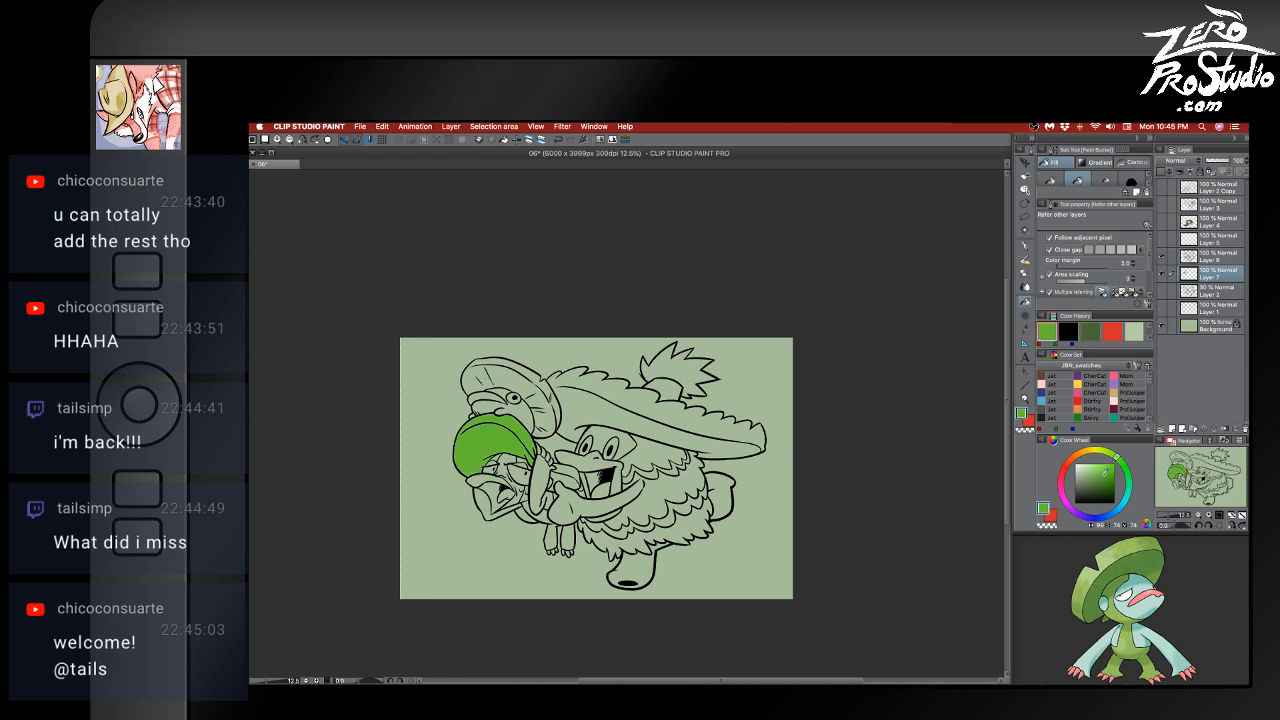
pyautogui.click(507, 433)
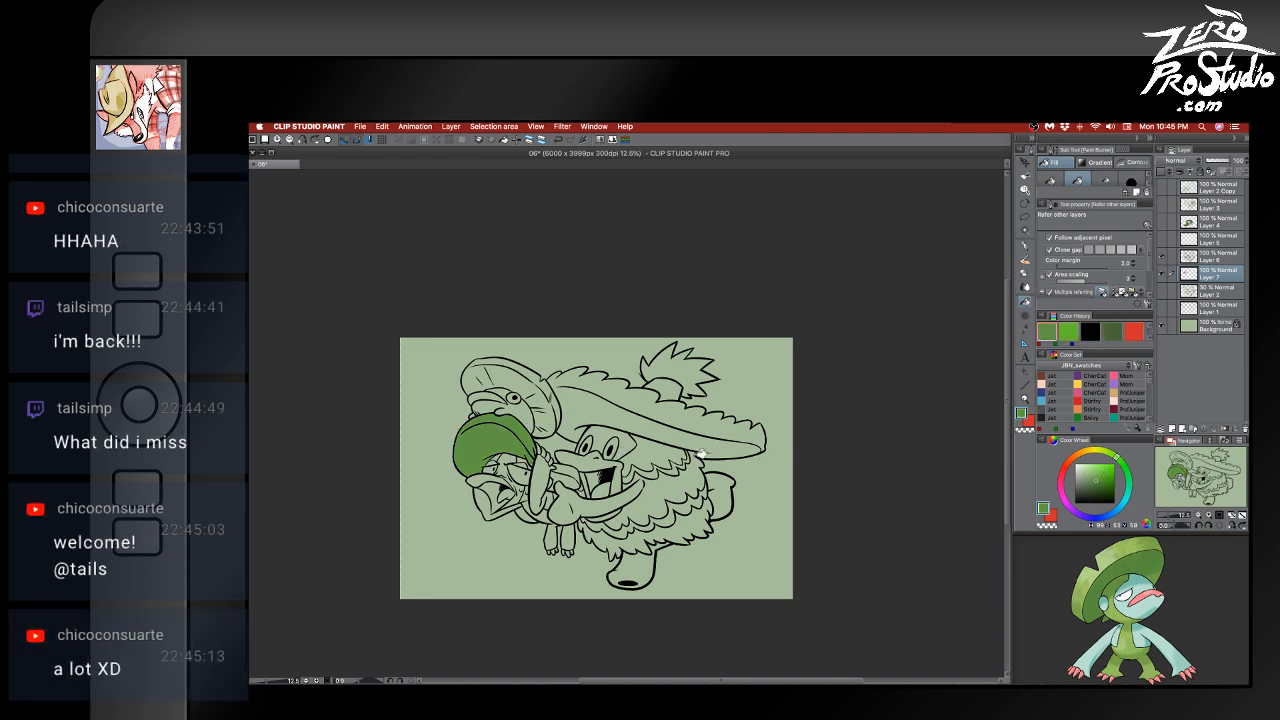
pyautogui.click(1105, 476)
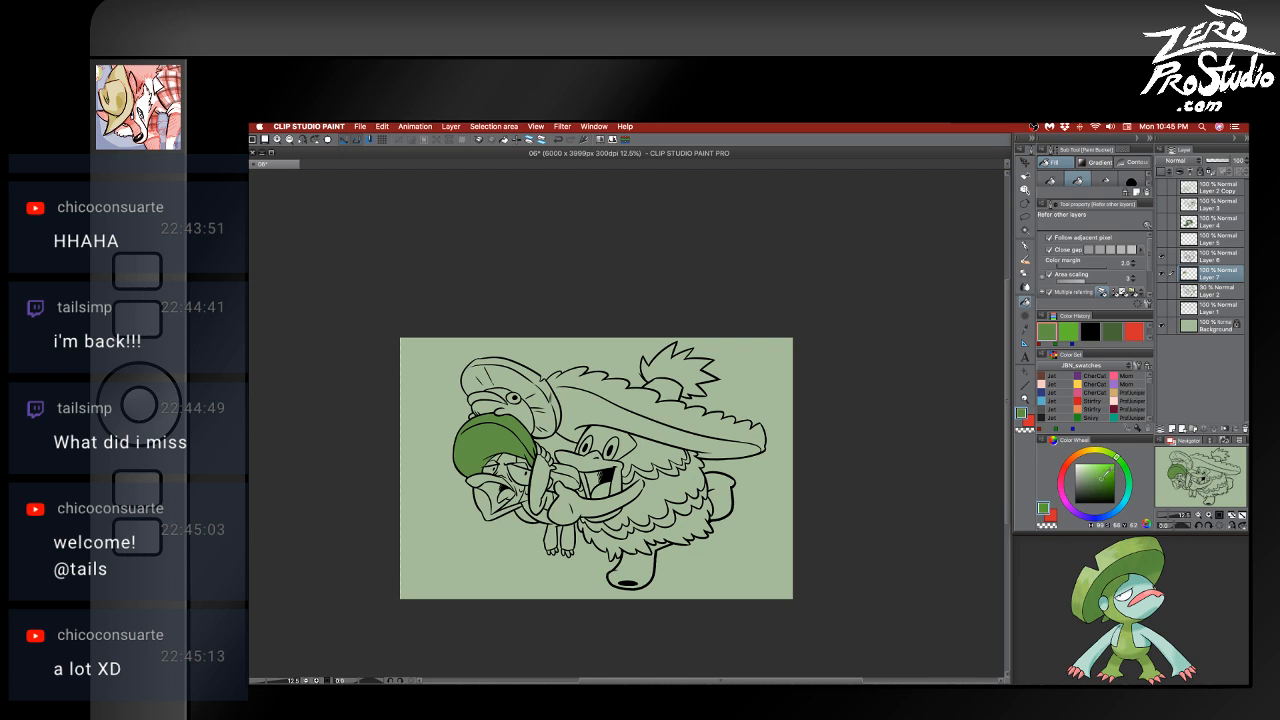
pyautogui.click(506, 445)
# - Fill the carried character's torso sections and both legs with the same green as its hat
pyautogui.click(571, 472)
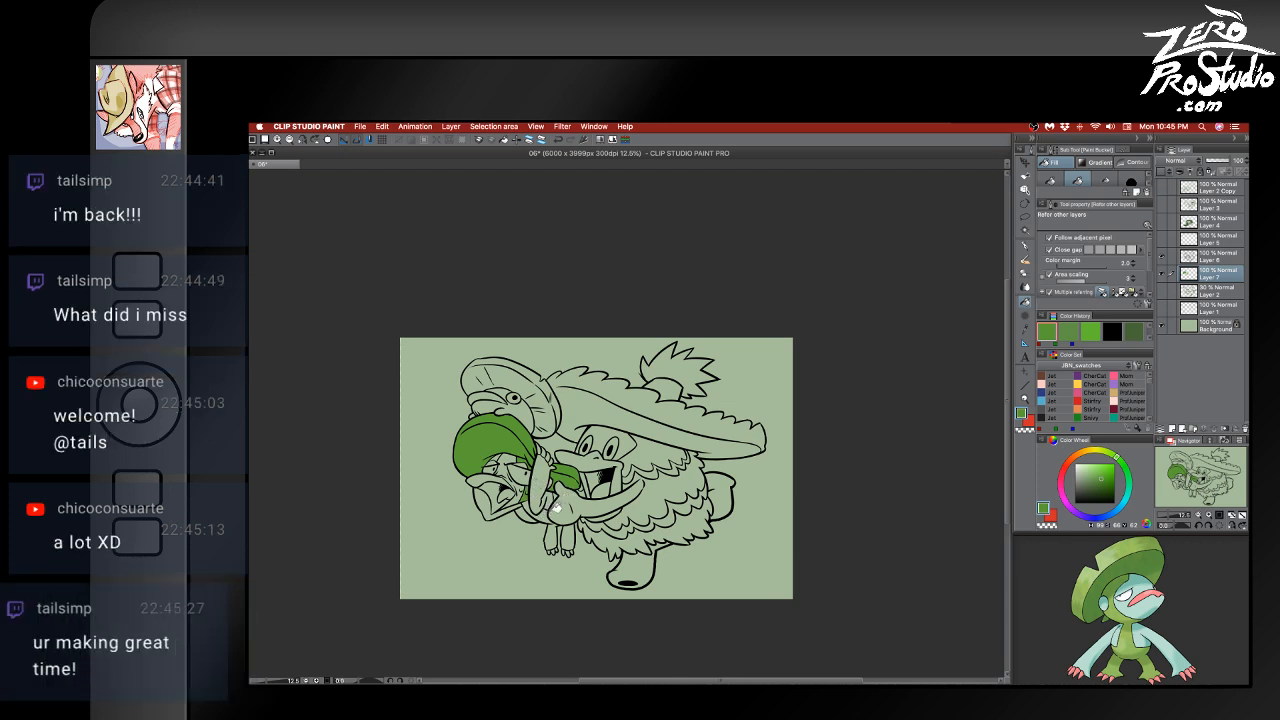
pyautogui.click(552, 508)
pyautogui.click(533, 499)
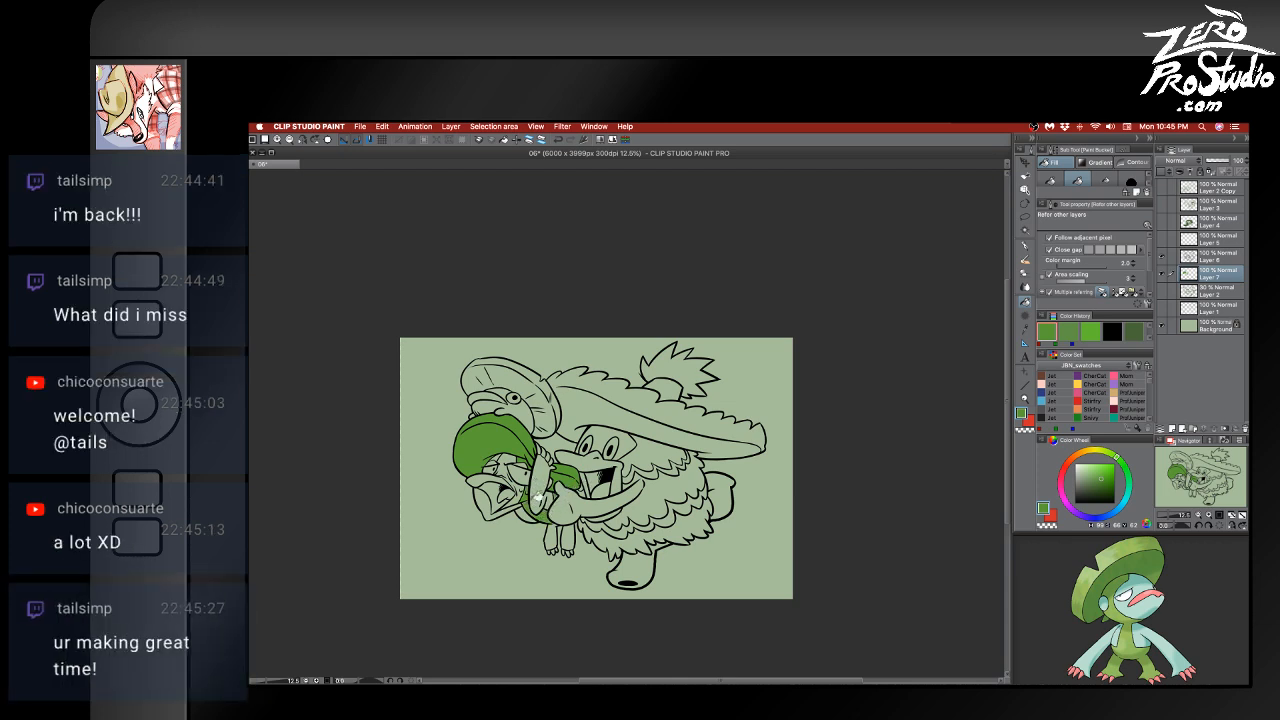
pyautogui.click(554, 533)
pyautogui.click(580, 526)
# - Fill the carried character's face around the eyes with a muted light blue
pyautogui.moveTo(1118, 490)
pyautogui.mouseDown()
pyautogui.moveTo(1122, 505)
pyautogui.moveTo(1100, 465)
pyautogui.mouseUp()
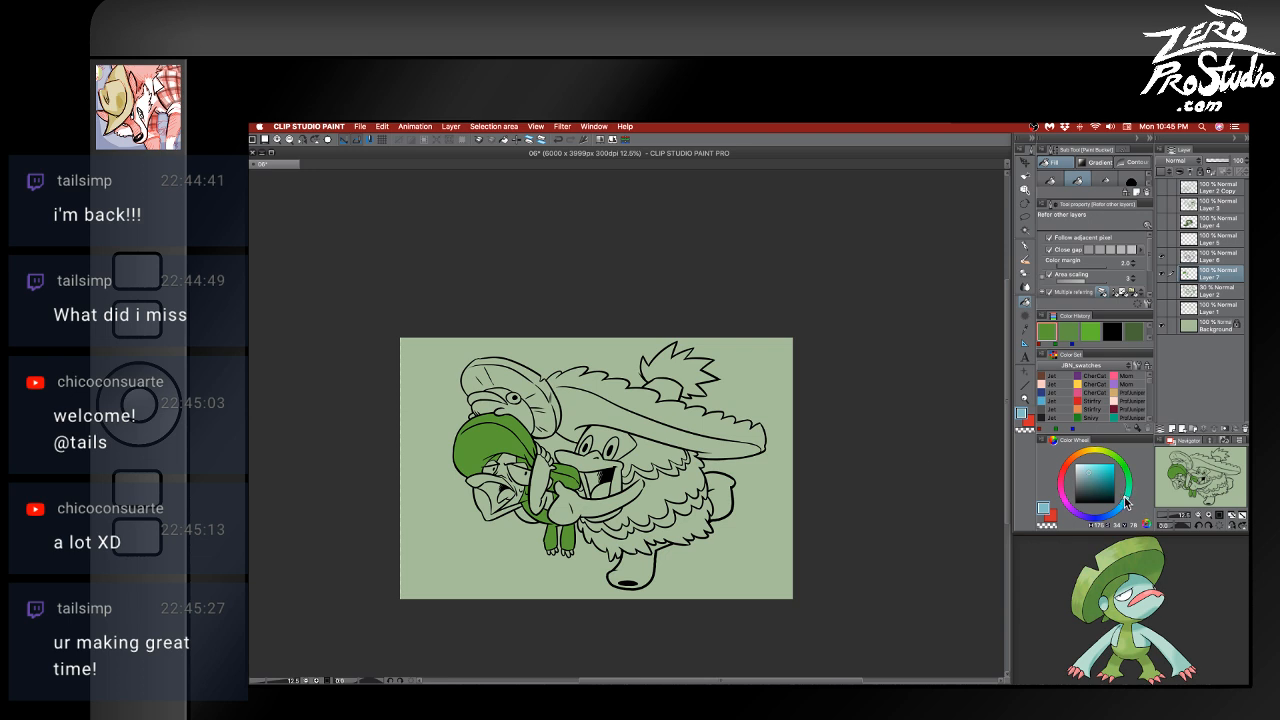
pyautogui.click(512, 458)
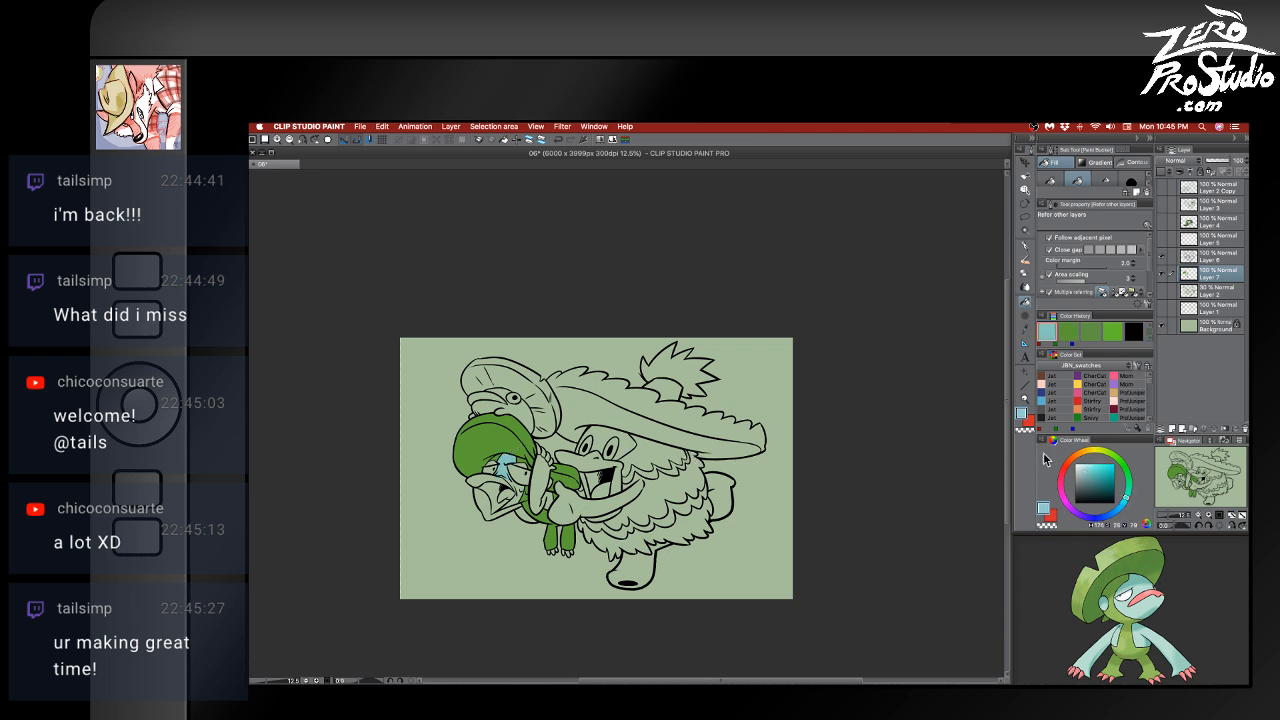
pyautogui.click(514, 455)
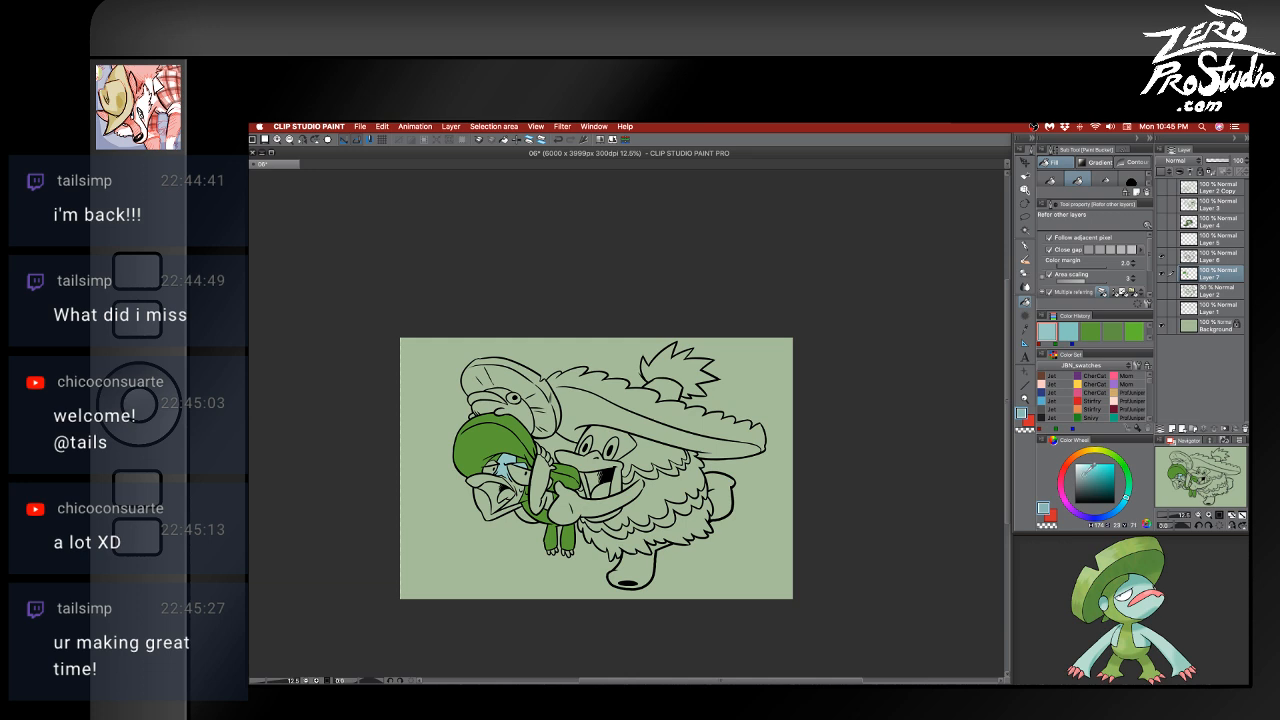
pyautogui.click(526, 459)
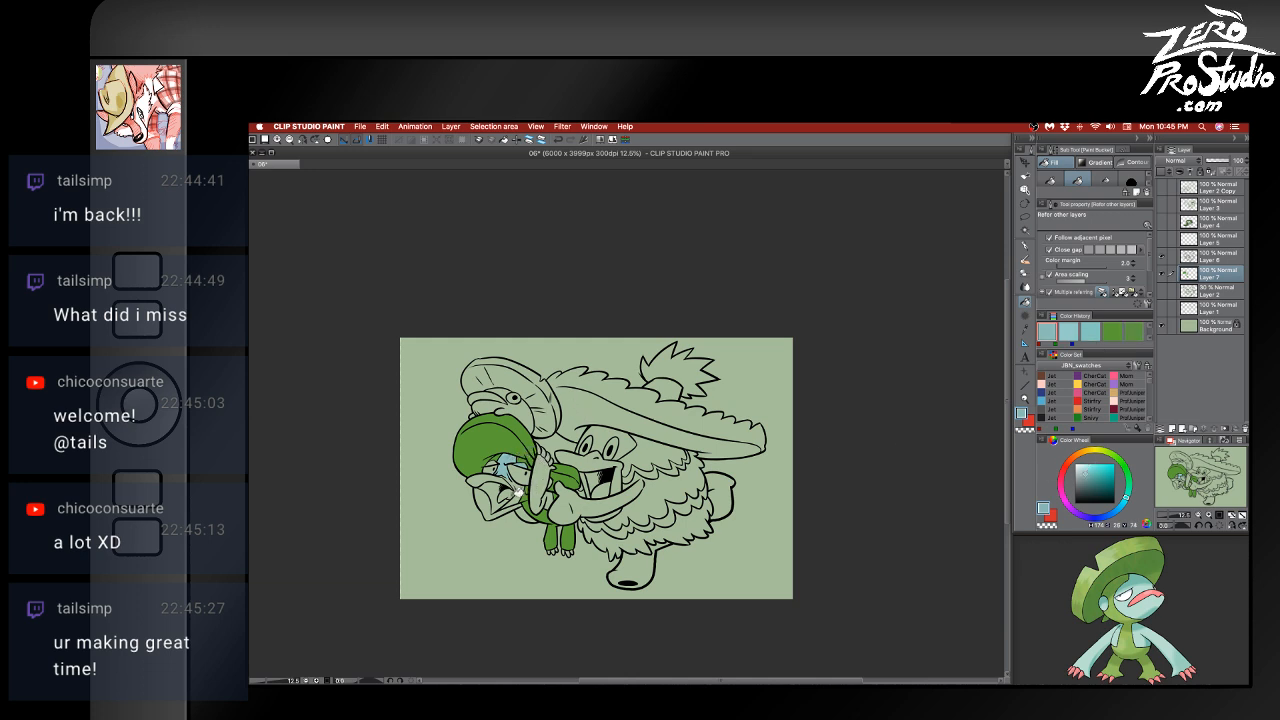
# - Fill the carried character's arm, lower jaw and remaining neck area with the same light blue
pyautogui.scroll(2, 520, 490)
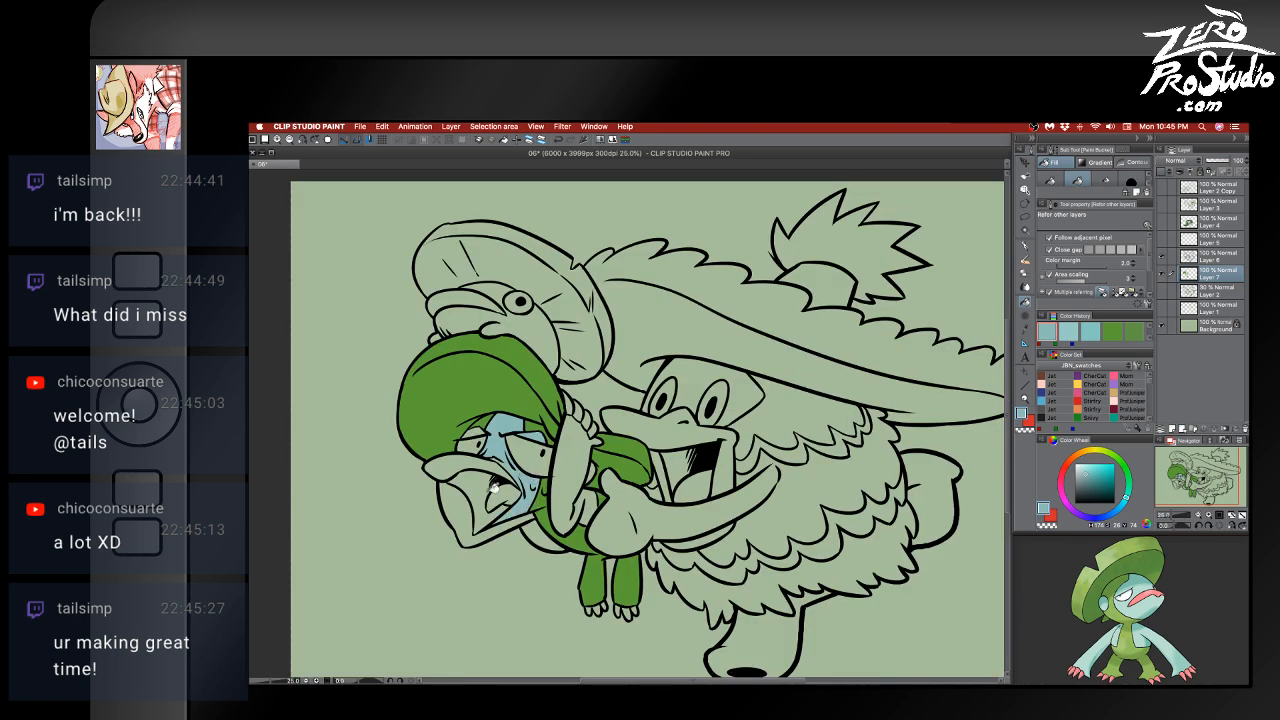
pyautogui.click(576, 445)
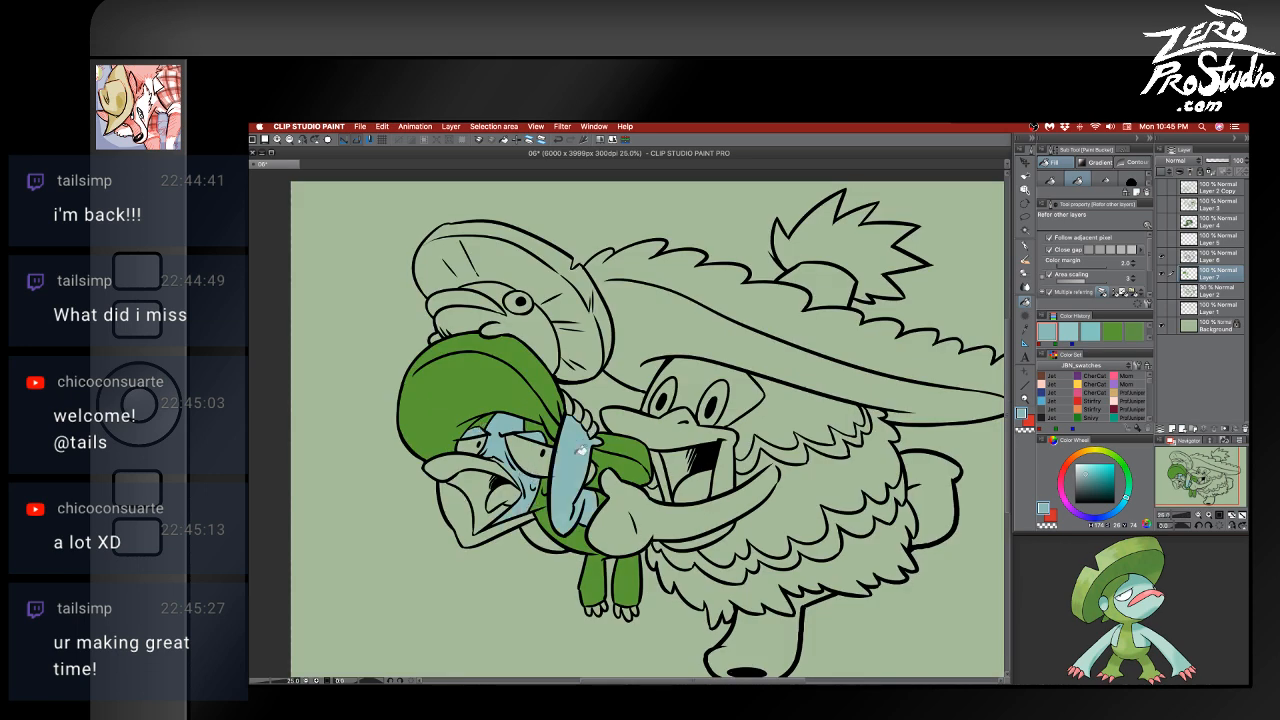
pyautogui.click(461, 491)
pyautogui.click(541, 531)
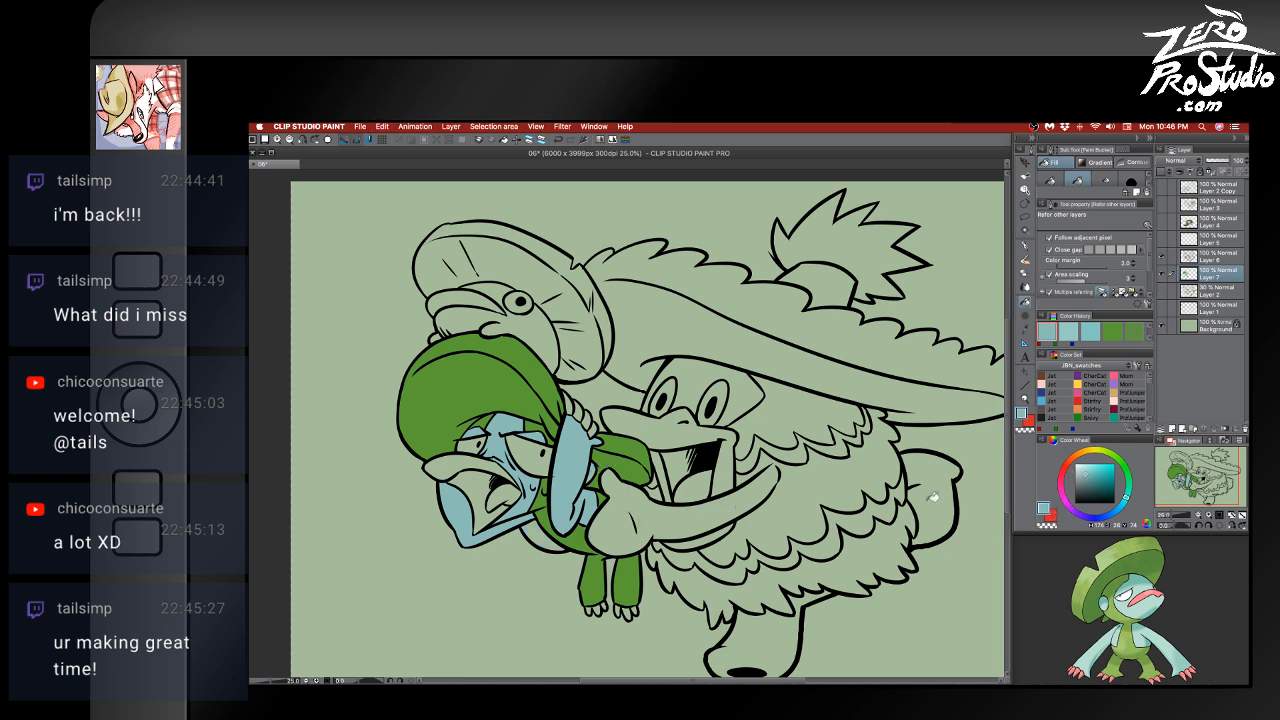
# - Fill the carried character's upper beak with a deep red
pyautogui.press('x')
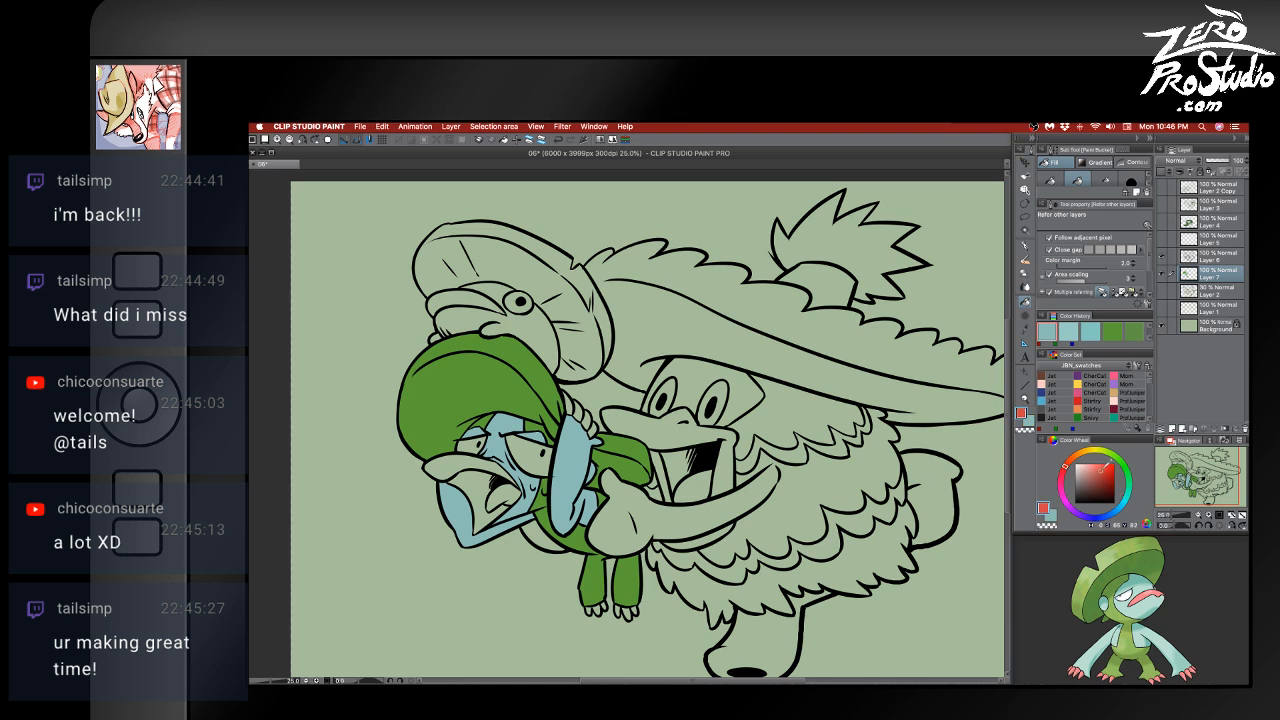
pyautogui.click(466, 460)
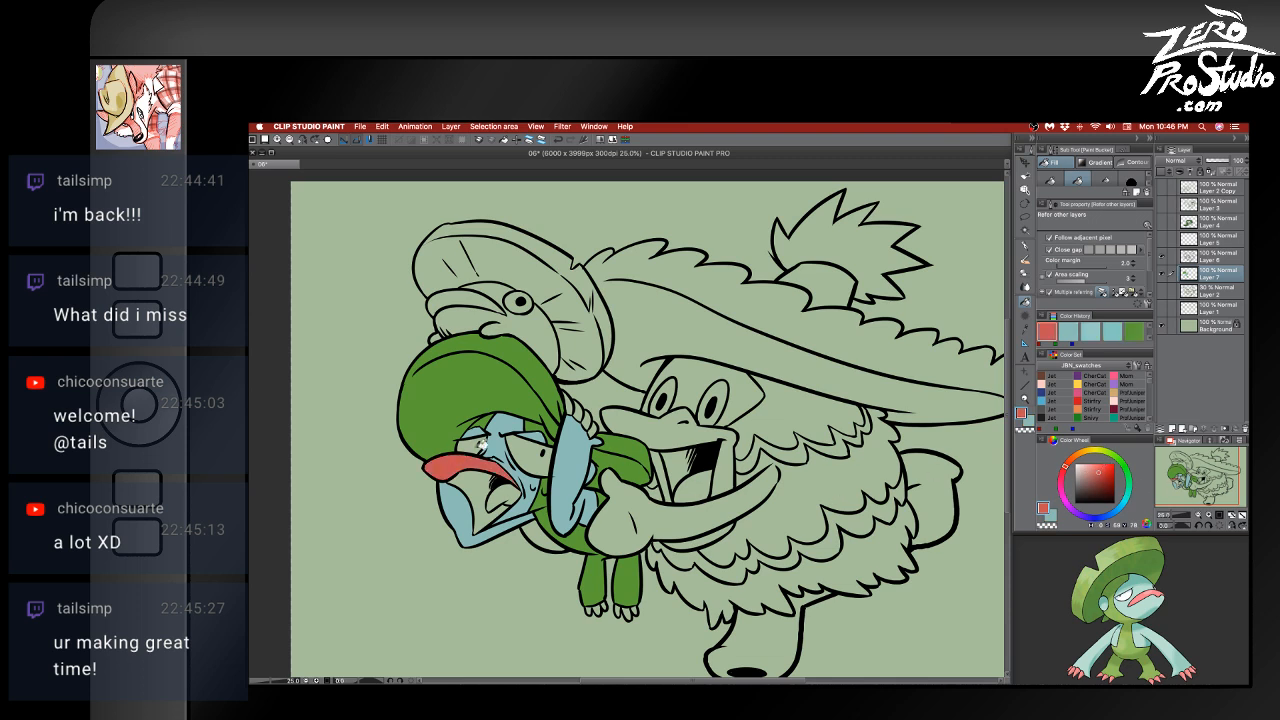
pyautogui.click(1102, 468)
pyautogui.click(462, 461)
pyautogui.click(1109, 474)
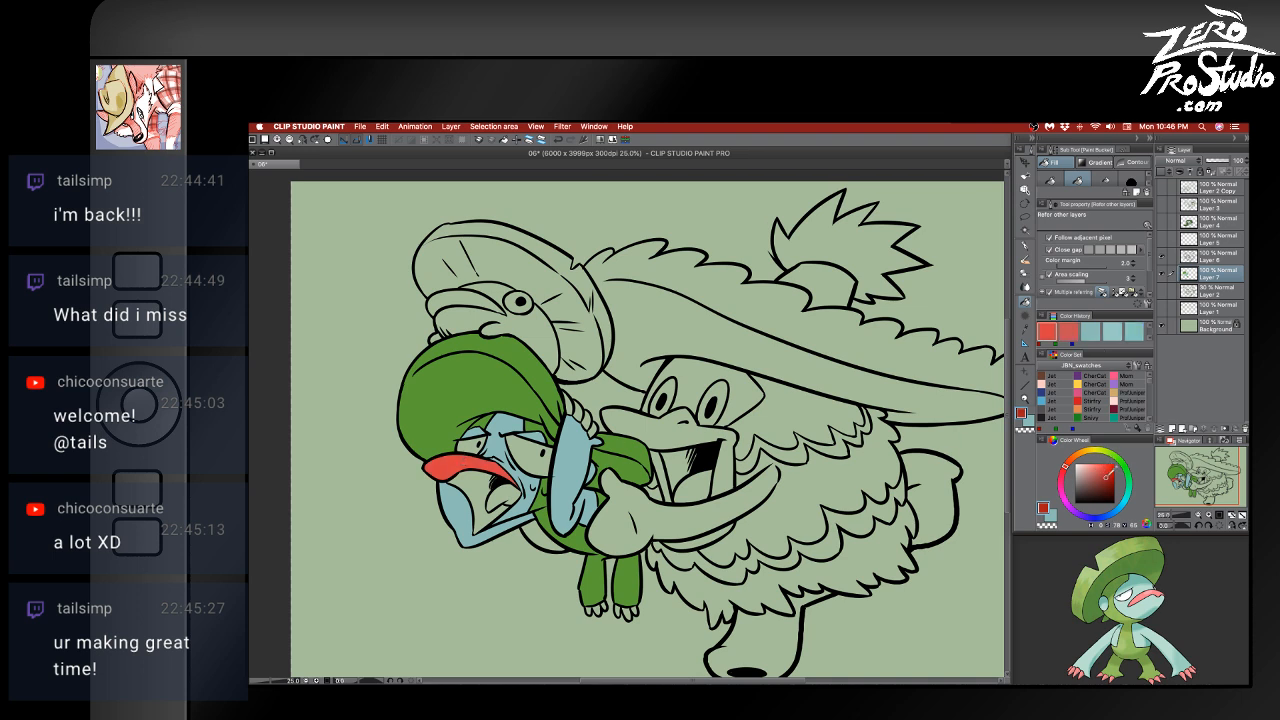
pyautogui.click(452, 464)
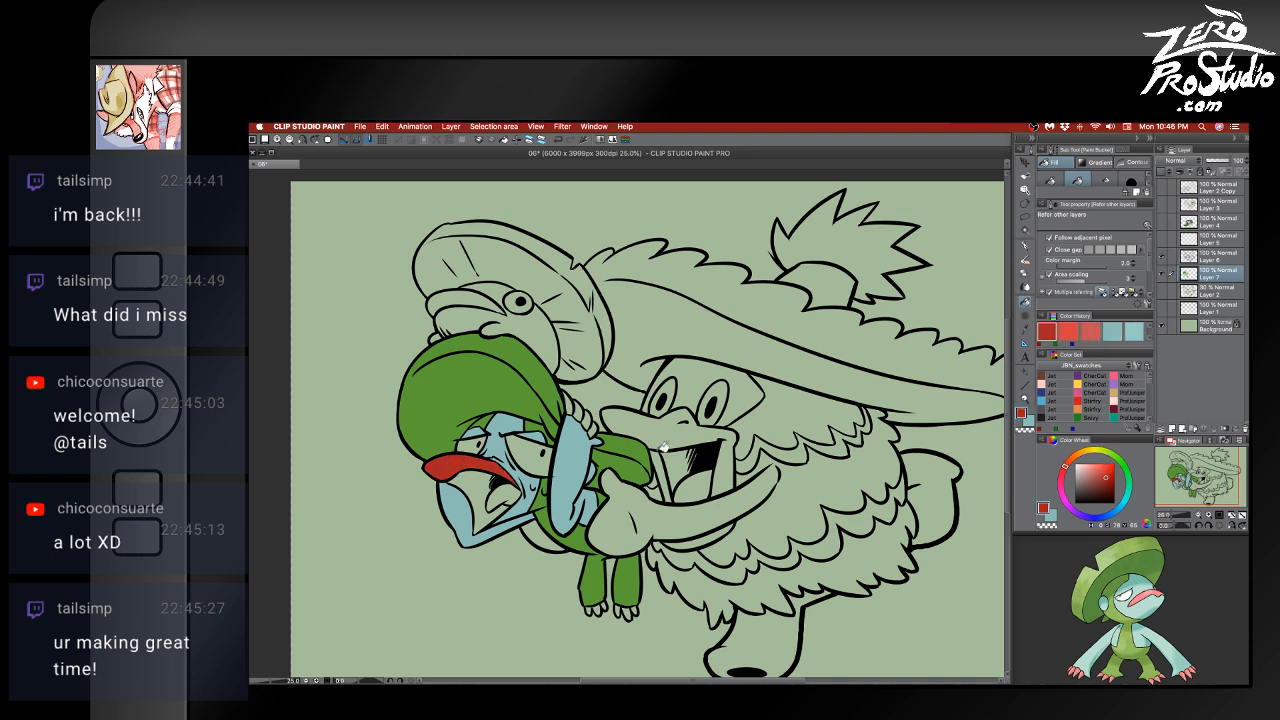
# - Fill the carried character's fingers and the toes of both feet with the beak's deep red
pyautogui.click(578, 406)
pyautogui.click(588, 417)
pyautogui.click(595, 428)
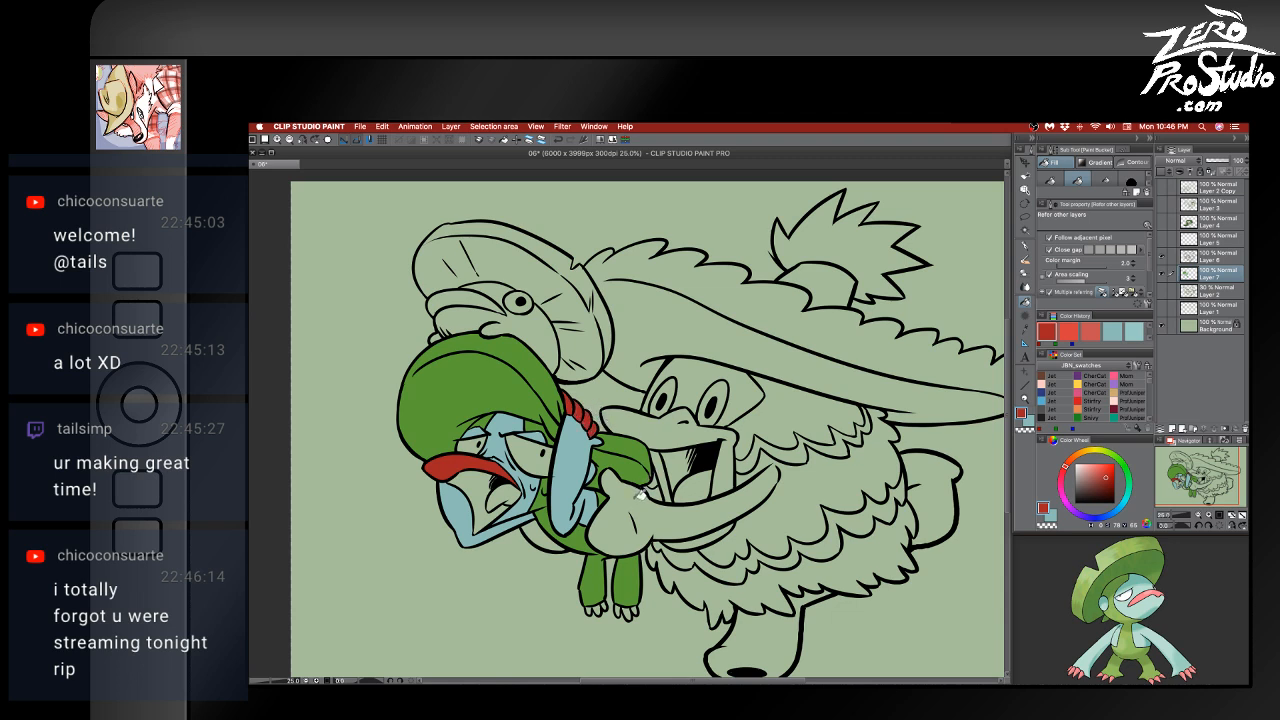
pyautogui.click(592, 607)
pyautogui.click(599, 608)
pyautogui.click(607, 606)
pyautogui.click(626, 608)
pyautogui.click(636, 607)
# - Fill the carried character's eyes with white and its tongue with a soft pink
pyautogui.press('d')
pyautogui.press('x')
pyautogui.click(536, 441)
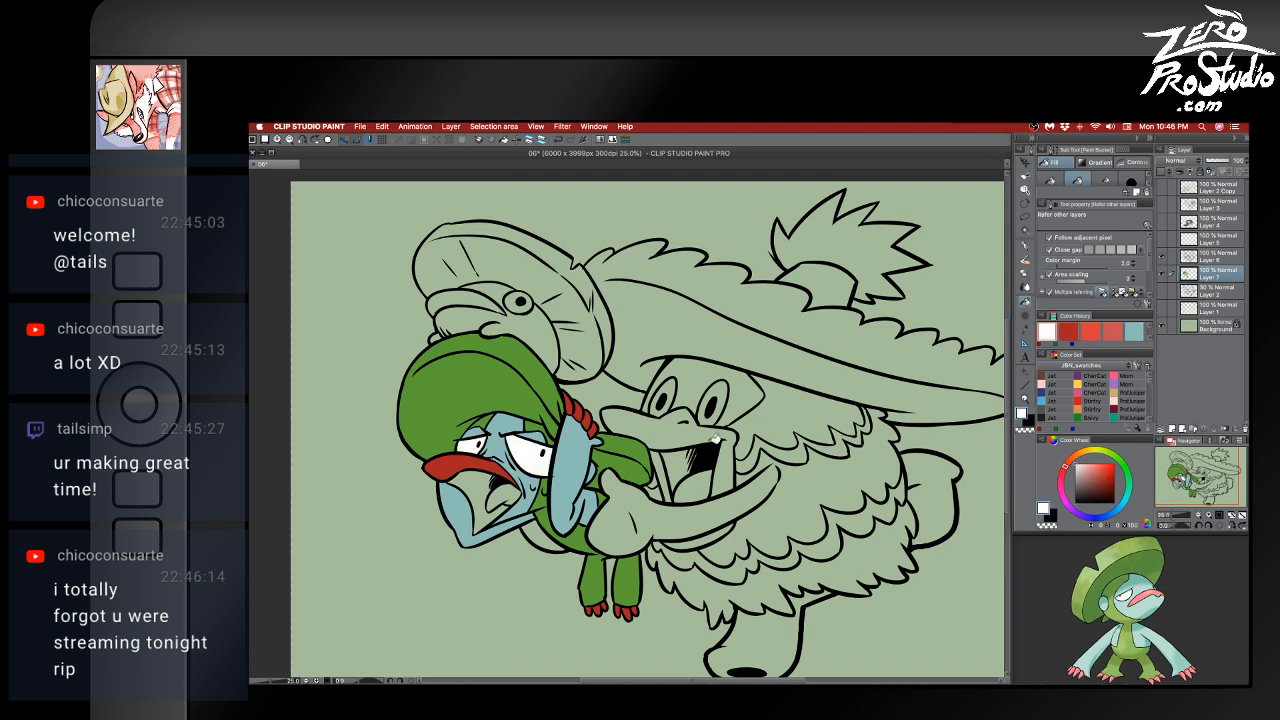
pyautogui.click(1090, 473)
pyautogui.click(505, 488)
pyautogui.moveTo(1108, 458); pyautogui.dragTo(1093, 477)
pyautogui.click(480, 480)
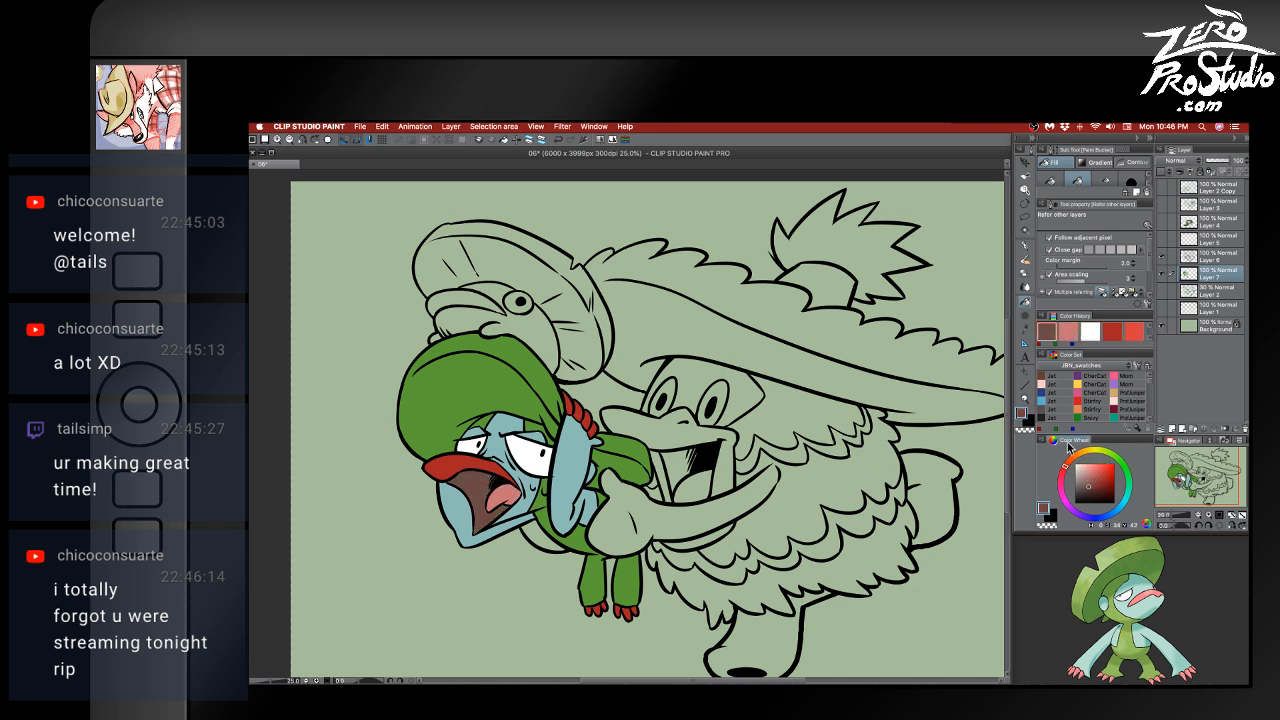
pyautogui.press('super+z')
# - Fill the inside of the carried character's open mouth with a dark blue-grey derived from its skin blue
pyautogui.keyDown('alt'); pyautogui.click(580, 467); pyautogui.keyUp('alt')
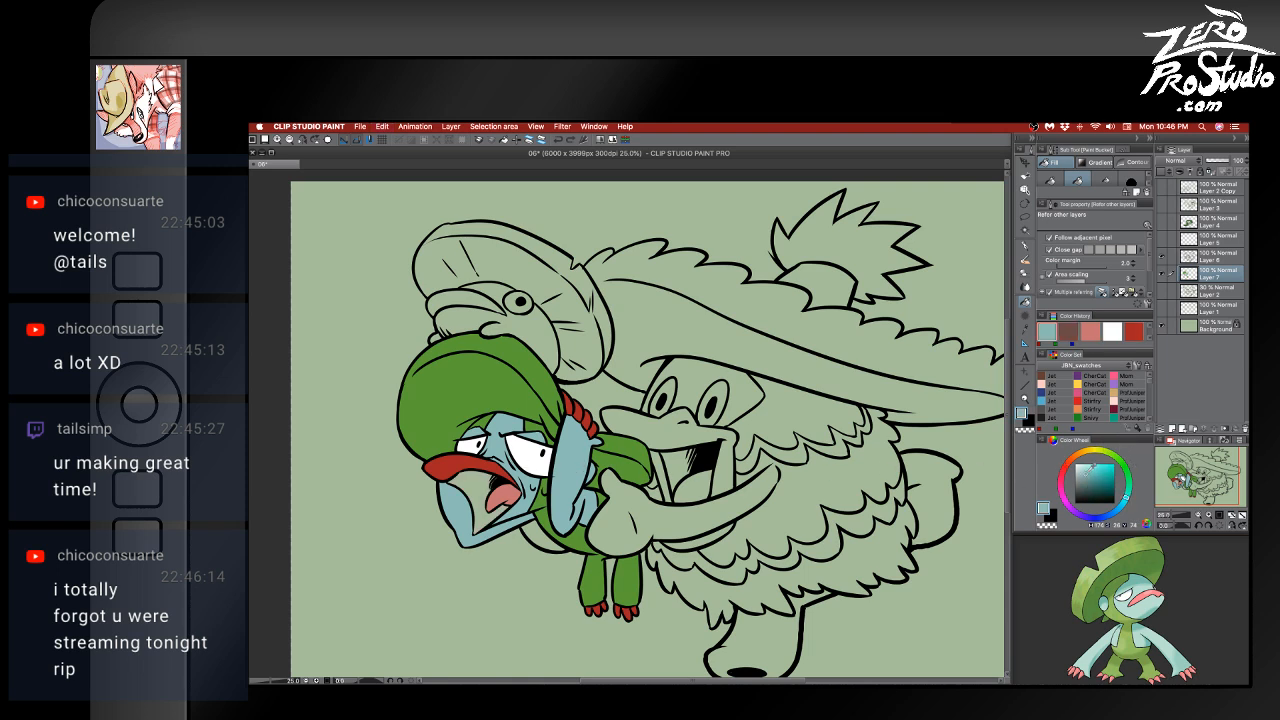
pyautogui.moveTo(1093, 467); pyautogui.dragTo(1087, 486)
pyautogui.click(479, 482)
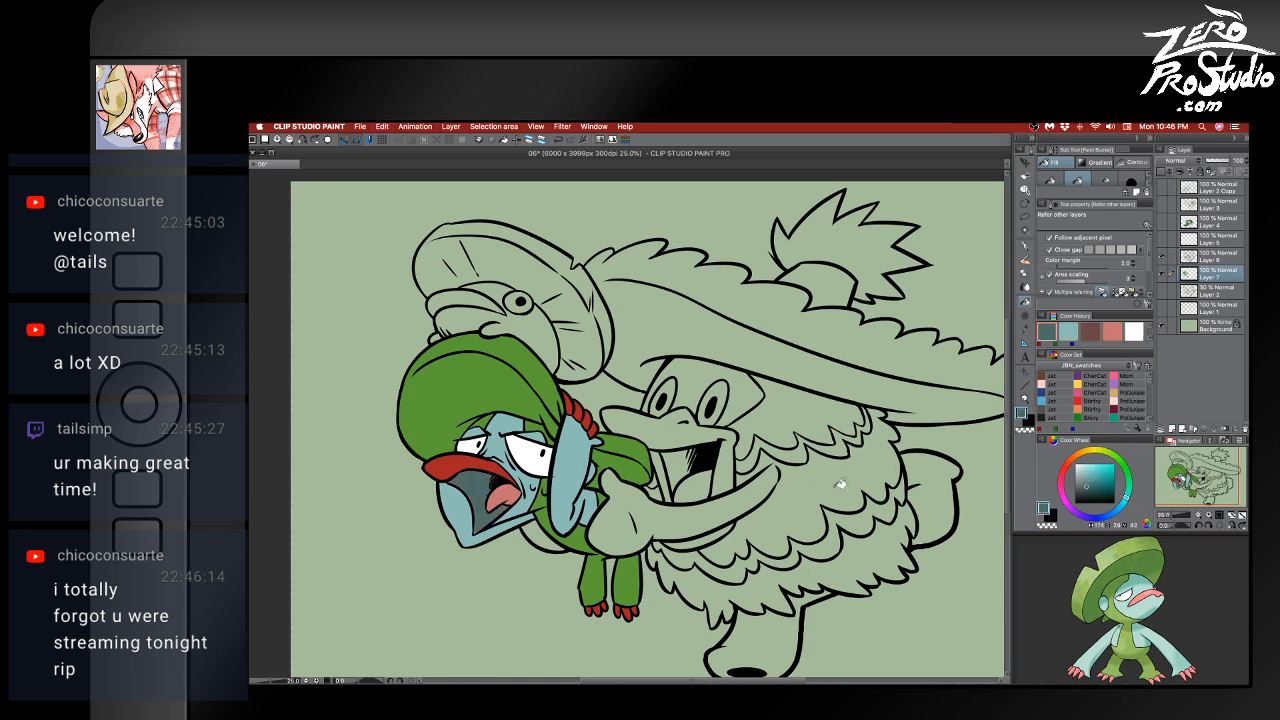
pyautogui.click(1092, 481)
pyautogui.click(490, 496)
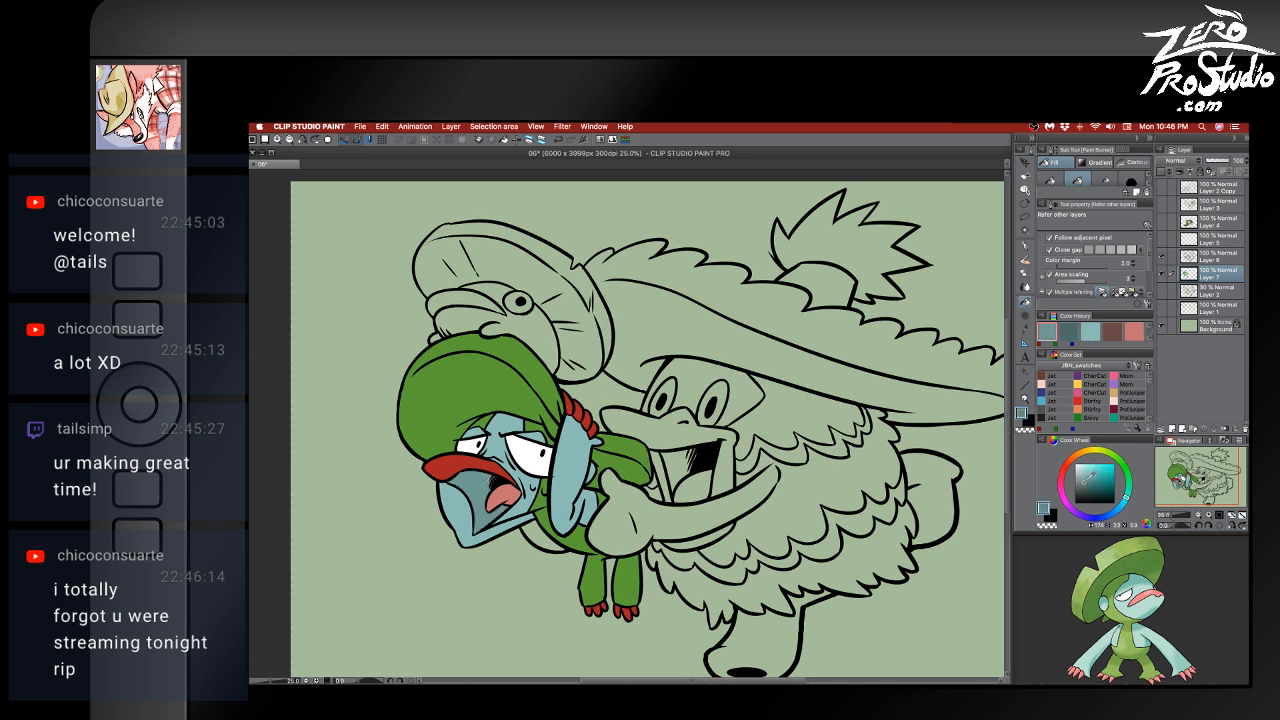
pyautogui.click(1083, 484)
pyautogui.click(490, 478)
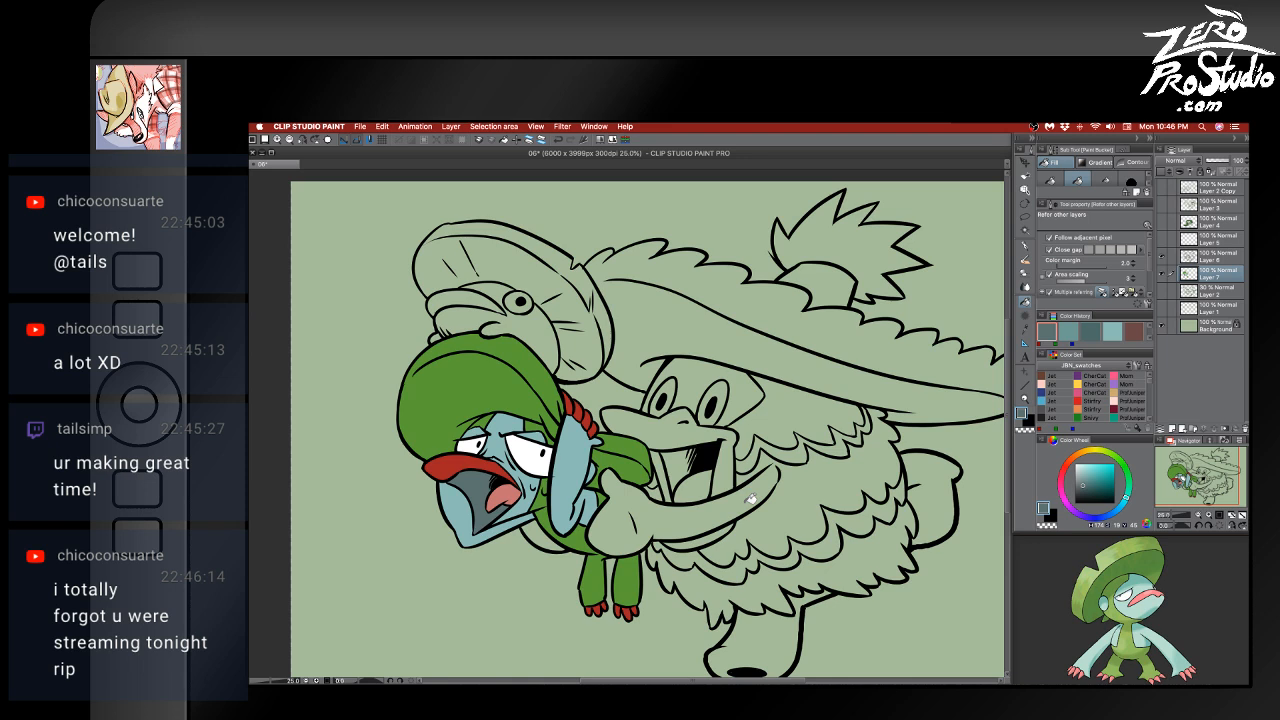
# - Bring up the blue lily-pad character's reference image and fill the matching small creature's head and body with a muted medium blue
pyautogui.scroll(-1, 1146, 613)
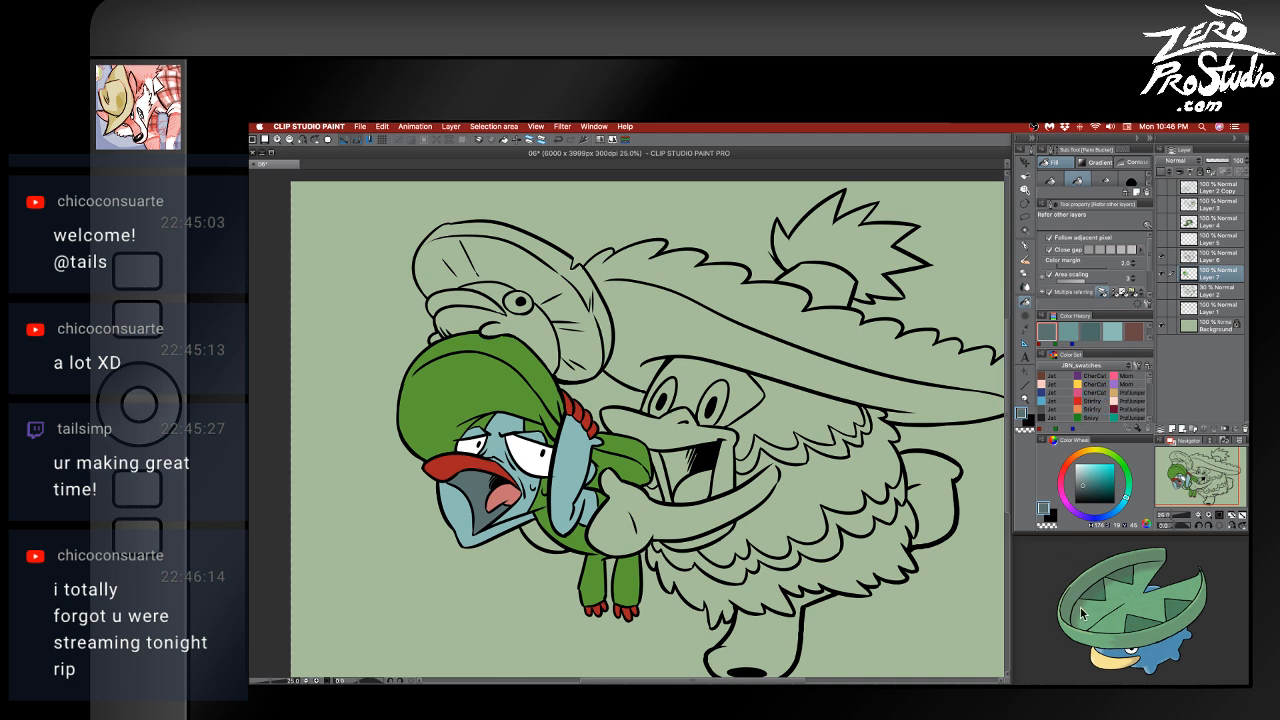
pyautogui.moveTo(1114, 514); pyautogui.dragTo(1105, 510)
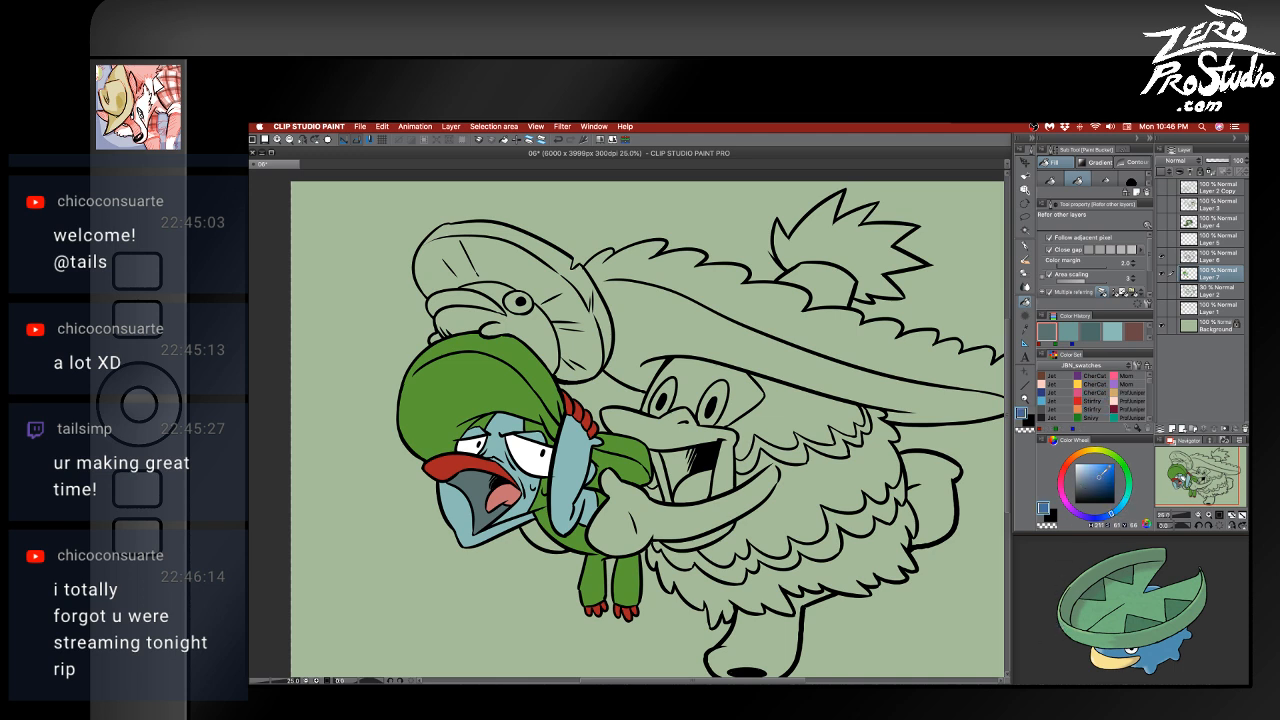
pyautogui.click(528, 319)
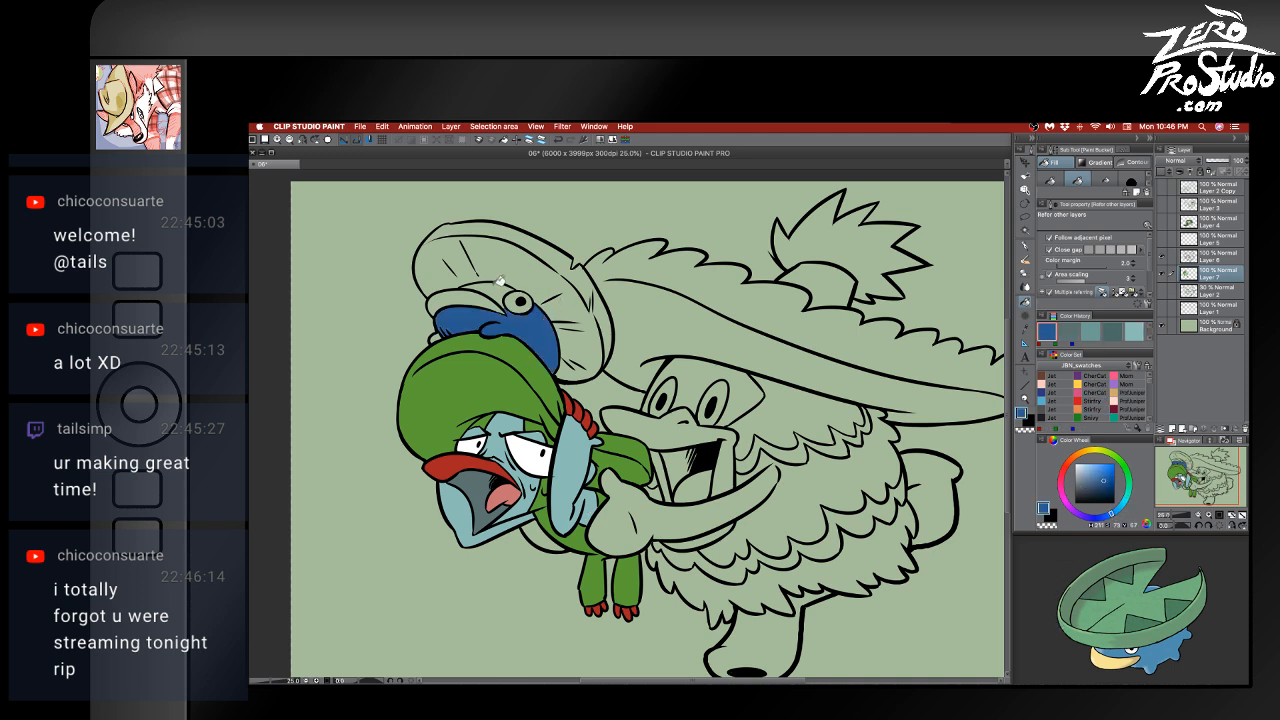
pyautogui.click(1099, 477)
pyautogui.click(541, 330)
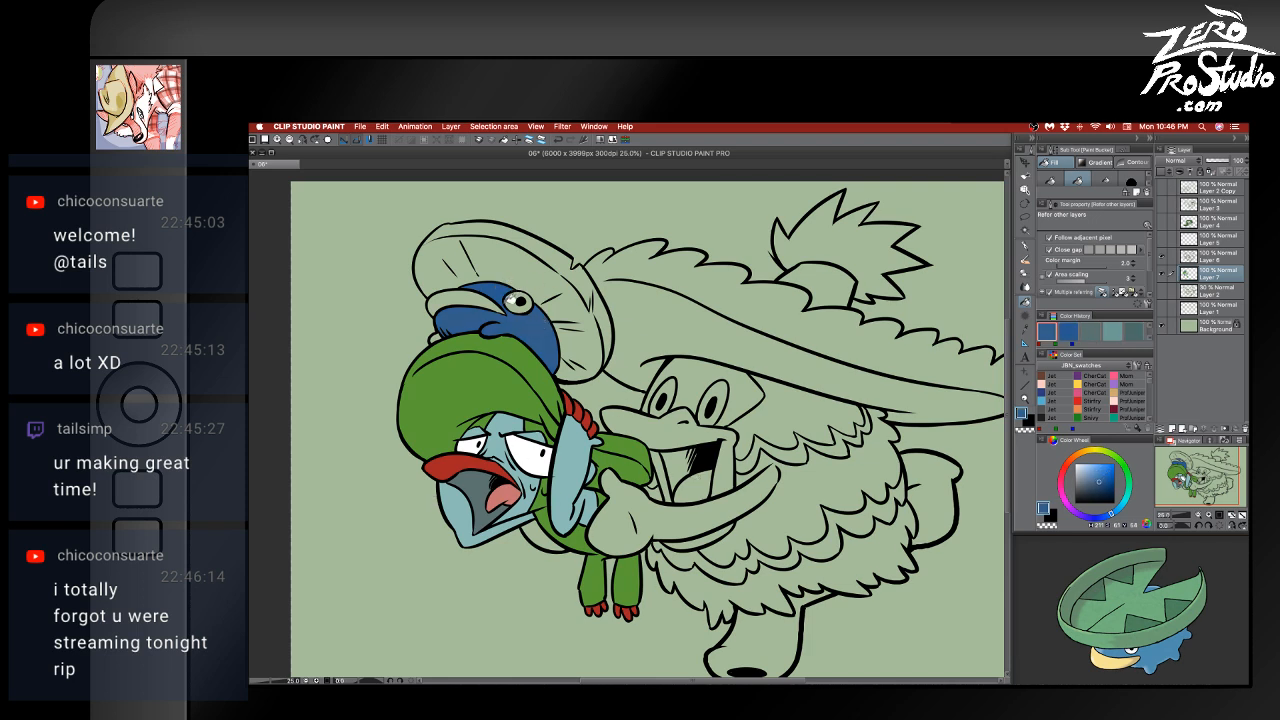
pyautogui.click(1098, 477)
pyautogui.click(521, 317)
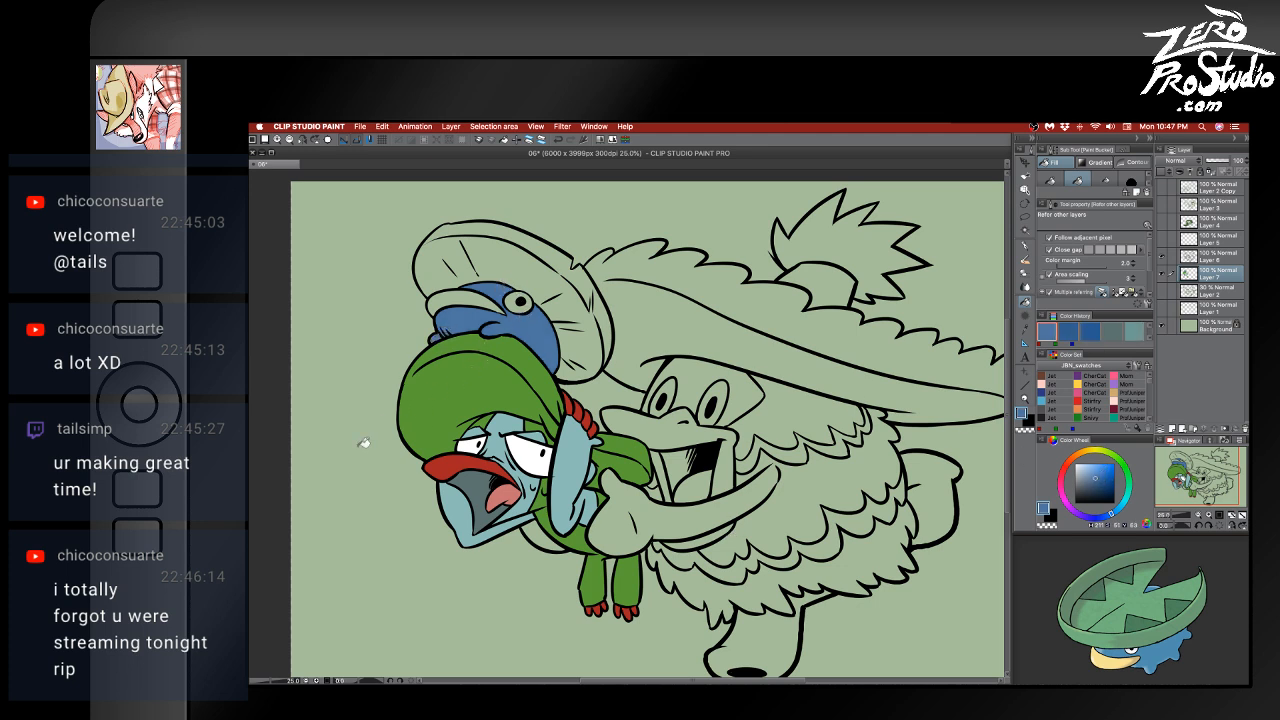
# - Fill the small blue creature's beak with a muted golden yellow
pyautogui.click(1096, 455)
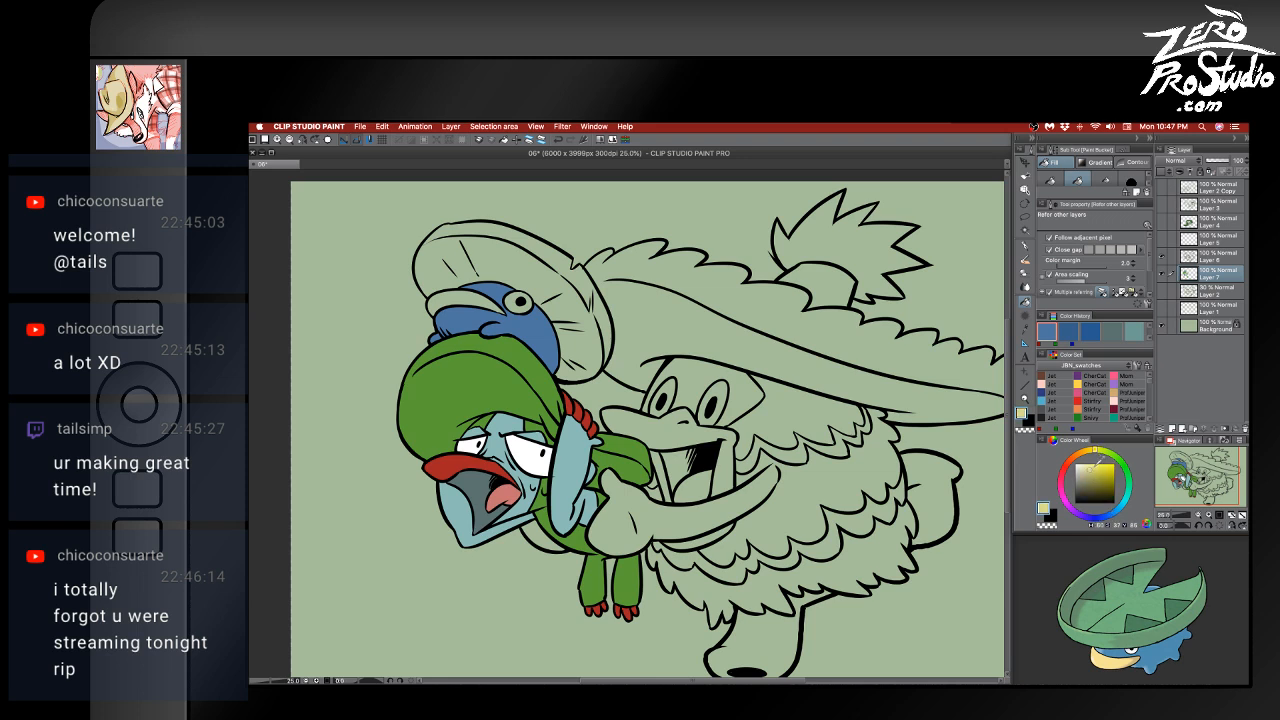
pyautogui.click(462, 298)
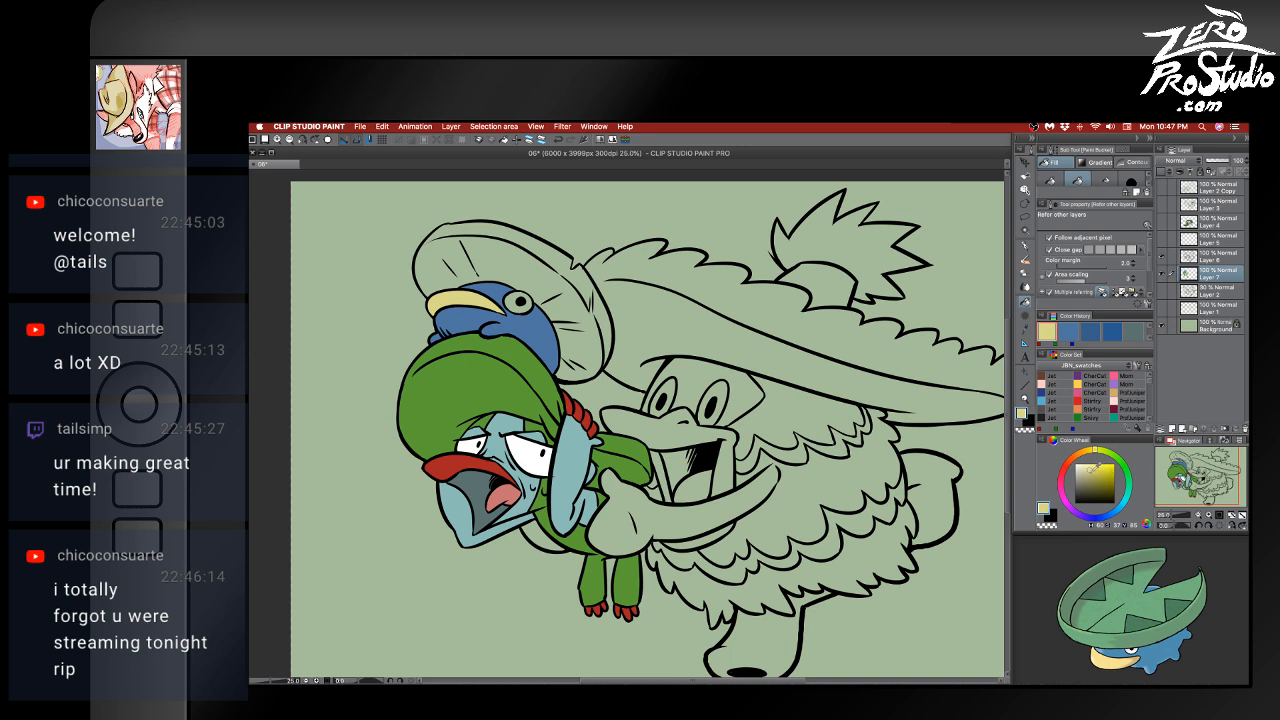
pyautogui.click(1096, 470)
pyautogui.click(466, 290)
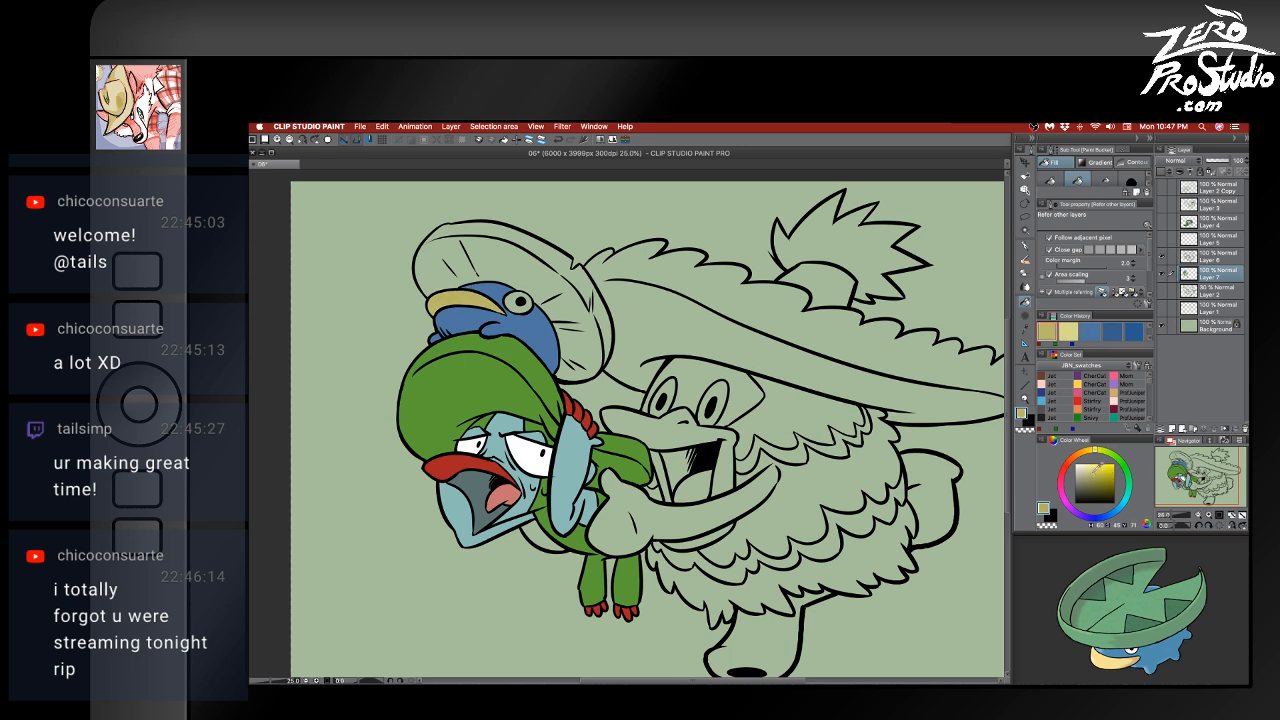
pyautogui.click(478, 298)
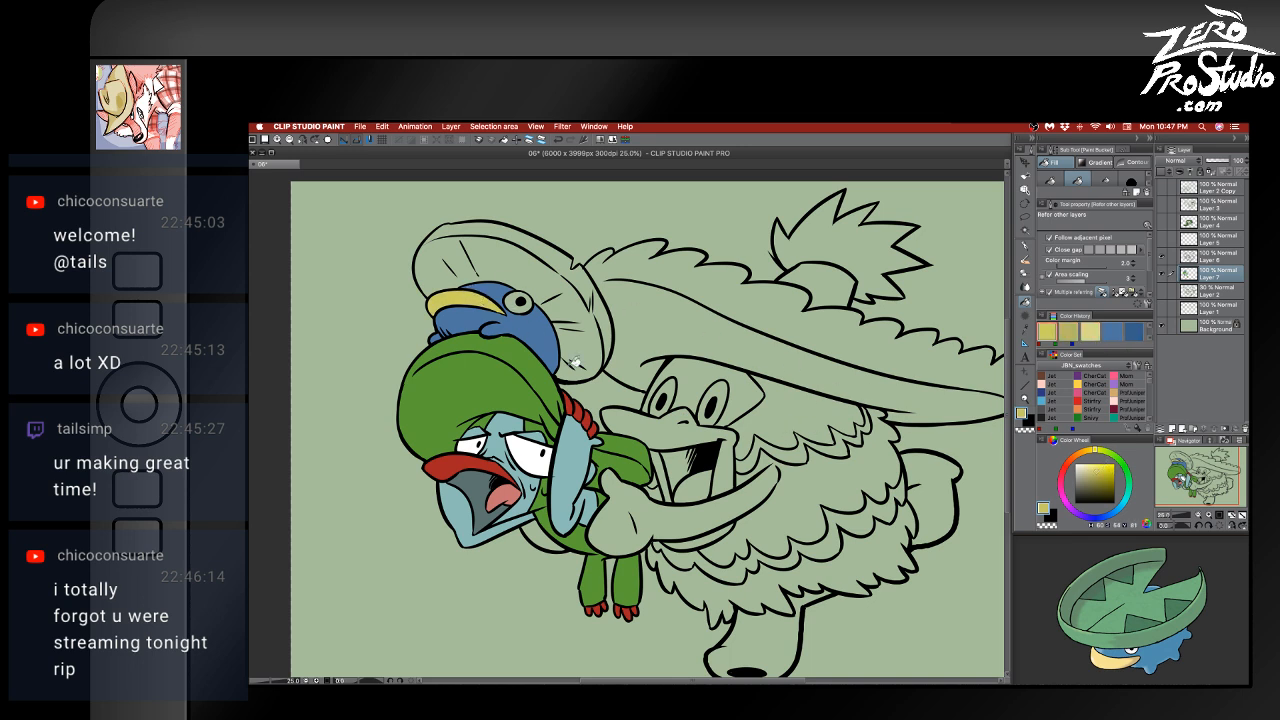
# - Fill the small blue creature's eye with white and its lily pad with the green of the carried character's hat
pyautogui.keyDown('alt'); pyautogui.click(538, 450); pyautogui.keyUp('alt')
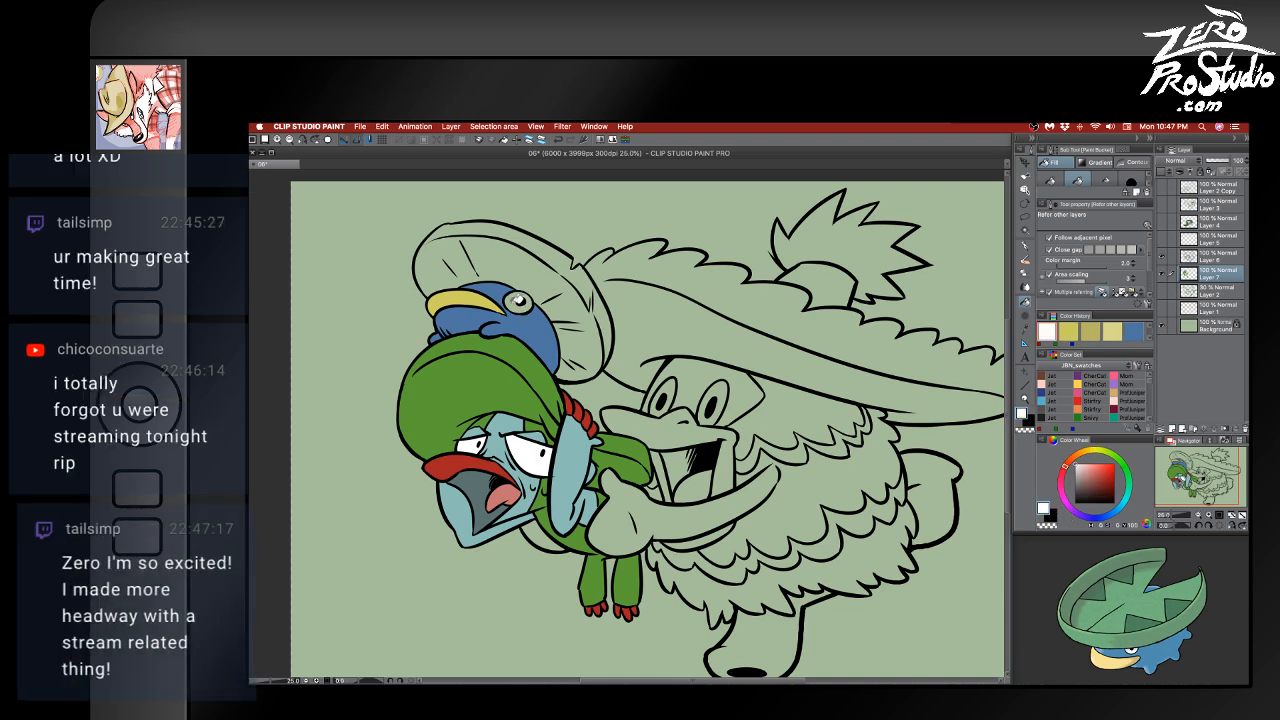
pyautogui.keyDown('alt'); pyautogui.click(538, 366); pyautogui.keyUp('alt')
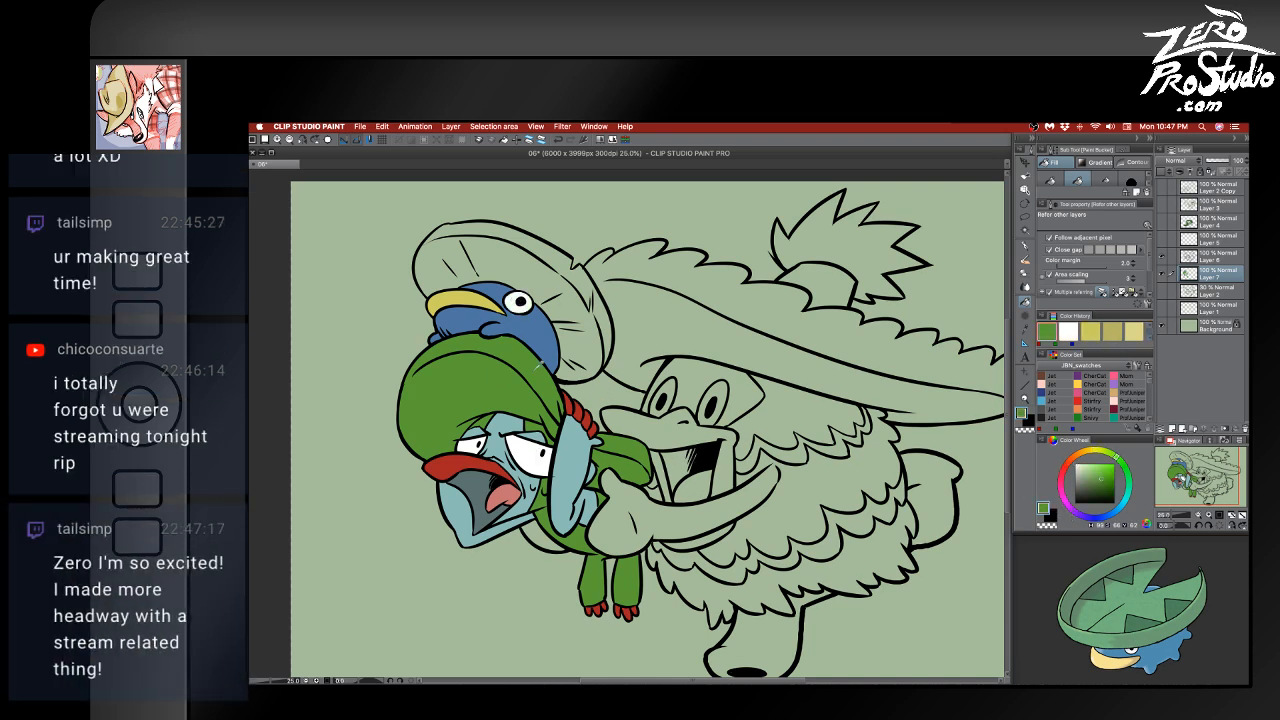
pyautogui.click(601, 323)
pyautogui.click(591, 290)
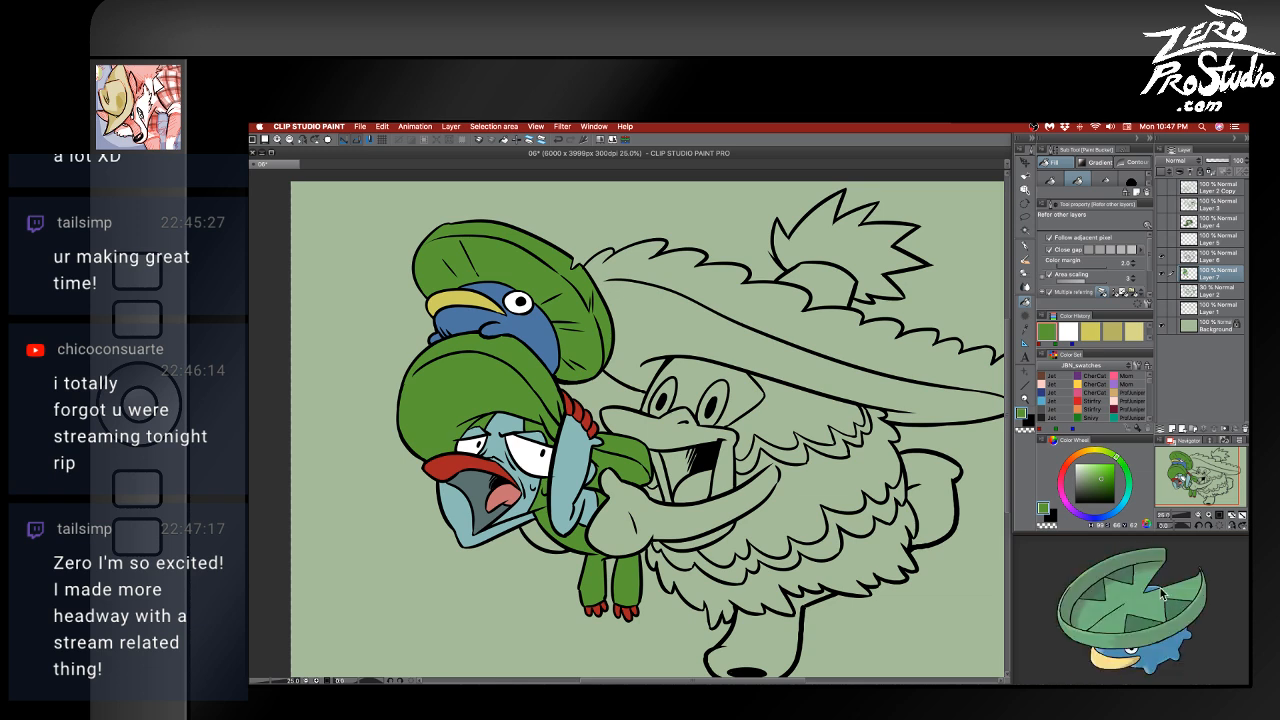
# - Recolour the carried character's hat, body and legs with a more muted olive green
pyautogui.click(526, 394)
pyautogui.press('super+z')
pyautogui.click(1100, 475)
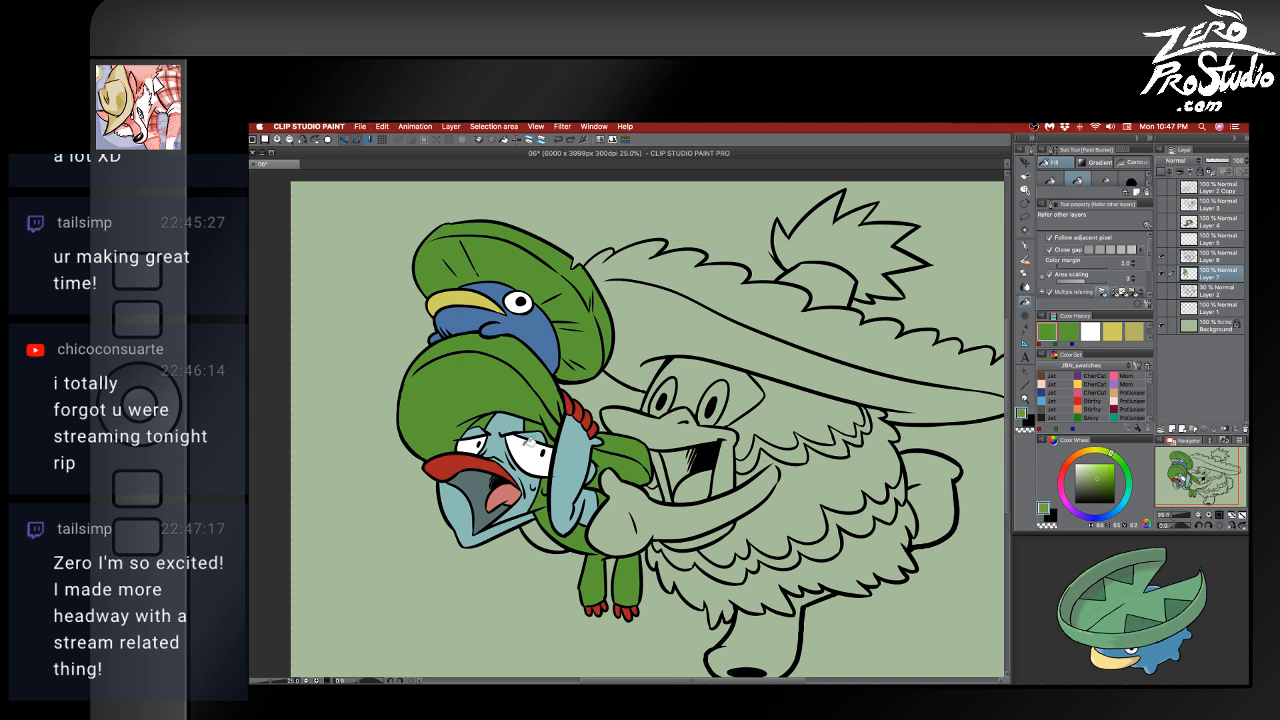
pyautogui.click(543, 421)
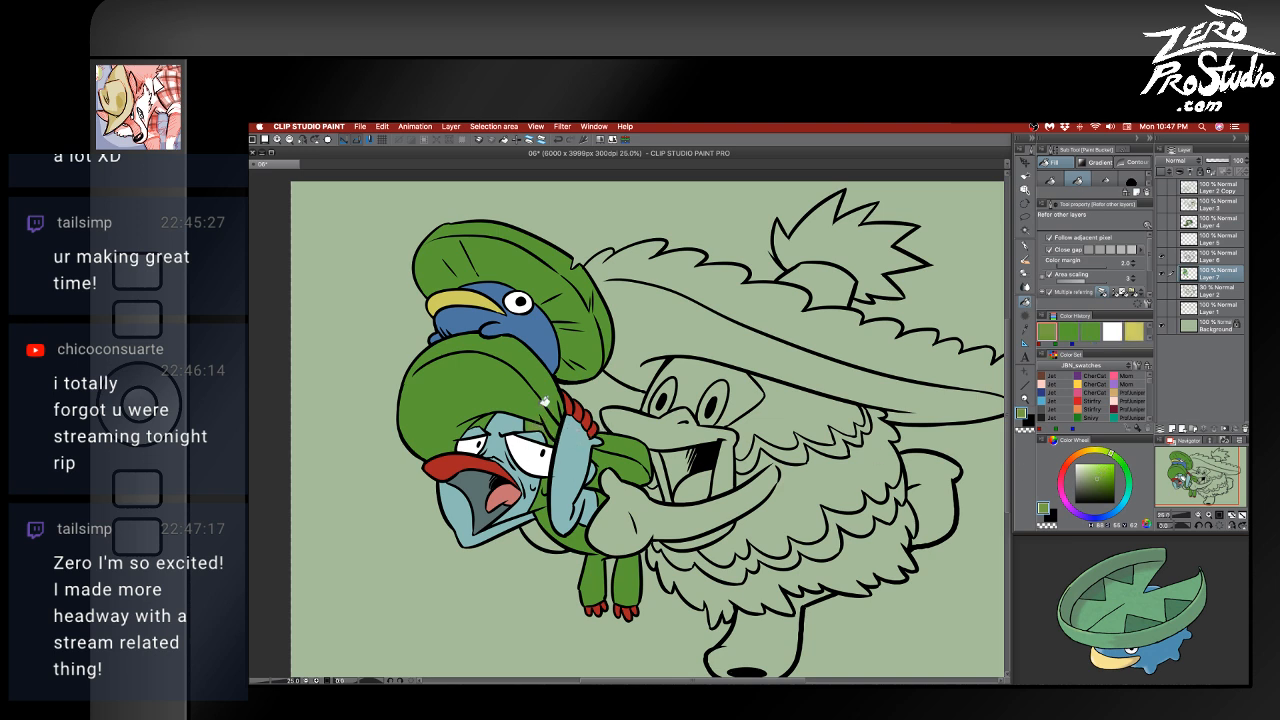
pyautogui.click(545, 401)
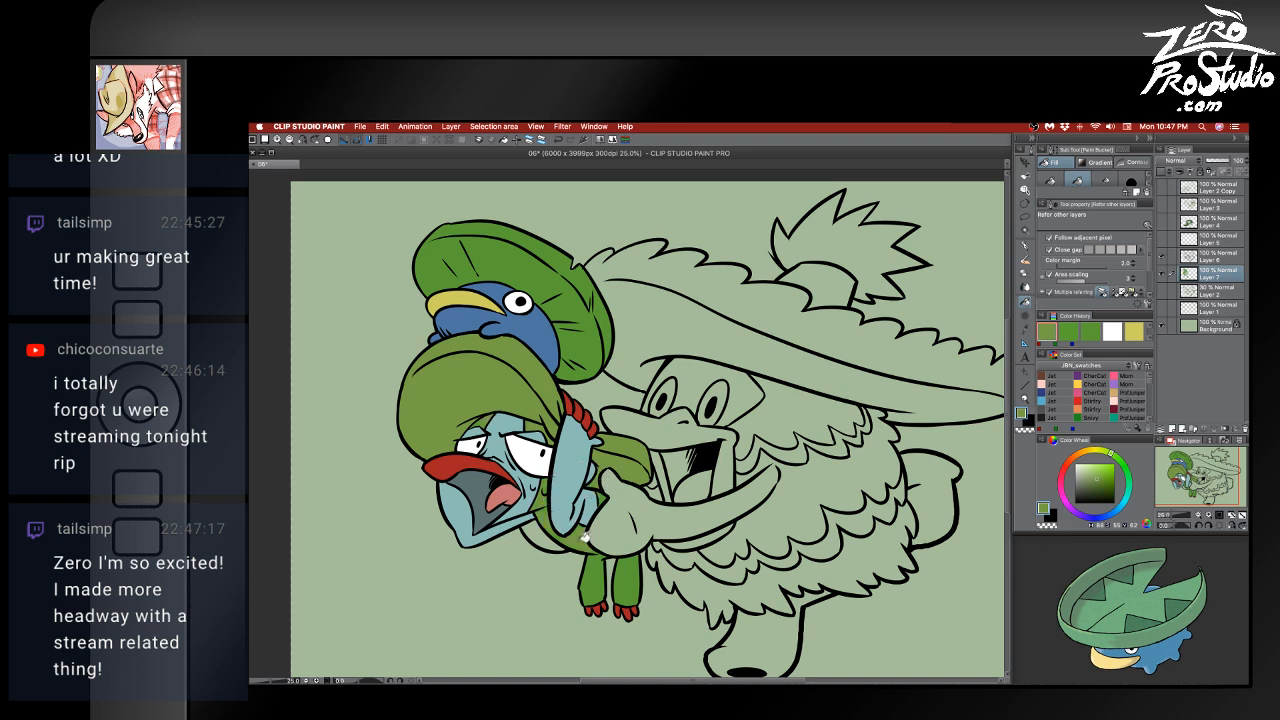
pyautogui.click(601, 563)
pyautogui.click(621, 565)
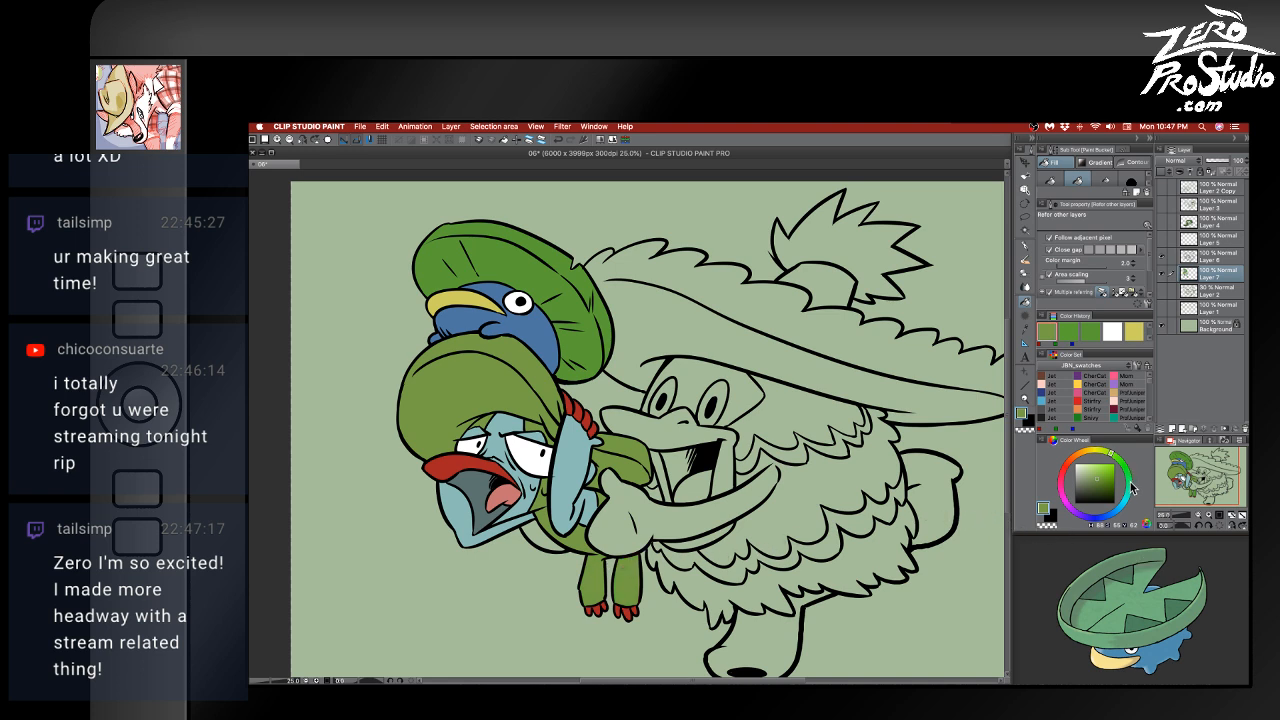
# - Recolour the small blue creature's lily pad with a muted teal green matching its reference image
pyautogui.moveTo(1133, 488); pyautogui.dragTo(1127, 472)
pyautogui.click(1130, 478)
pyautogui.click(1098, 477)
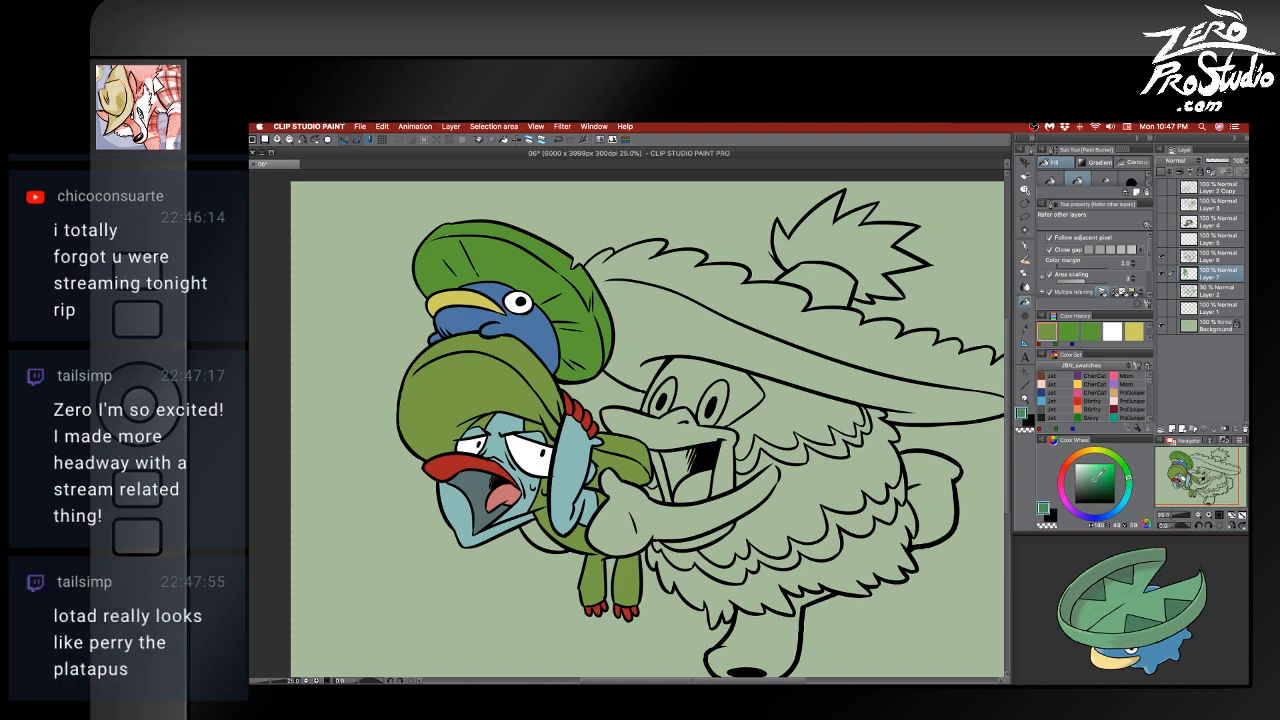
pyautogui.click(606, 316)
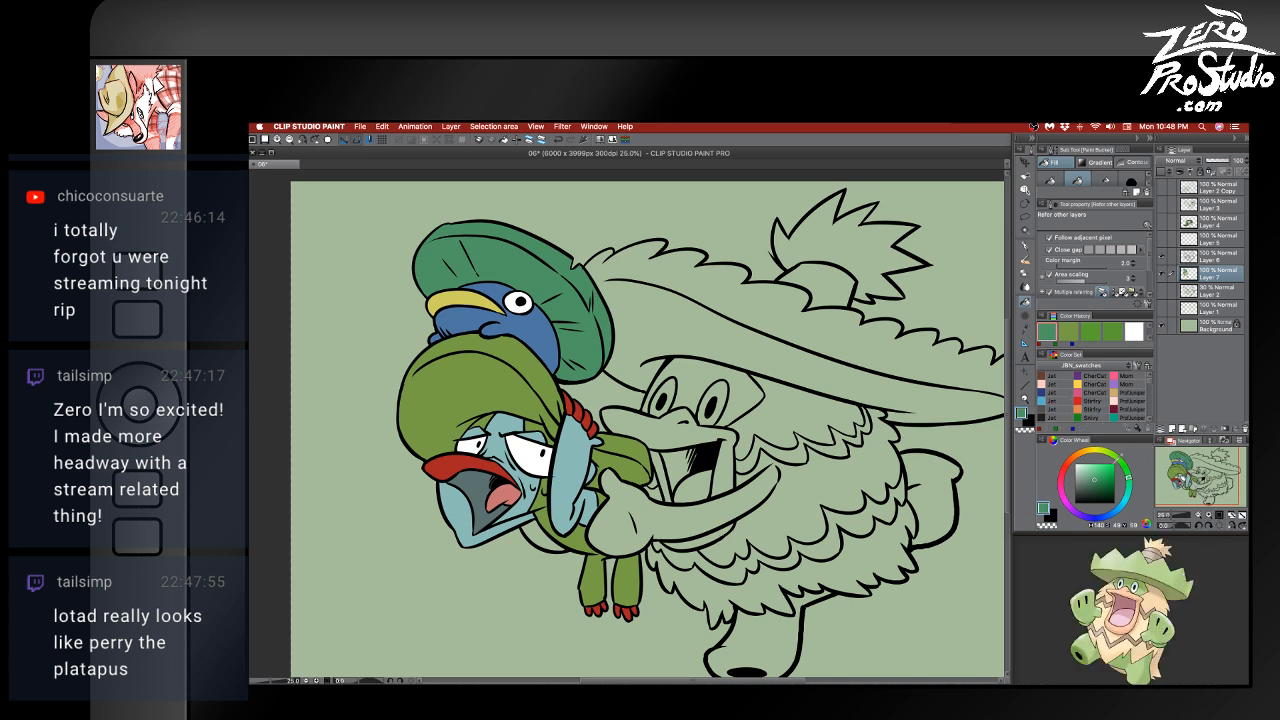
# - Fill the large character's hat, face, arm and legs with a light yellowish green based on its reference image
pyautogui.click(1111, 455)
pyautogui.moveTo(1101, 465); pyautogui.dragTo(1090, 473)
pyautogui.click(1096, 465)
pyautogui.moveTo(1101, 462); pyautogui.dragTo(1104, 468)
pyautogui.click(878, 380)
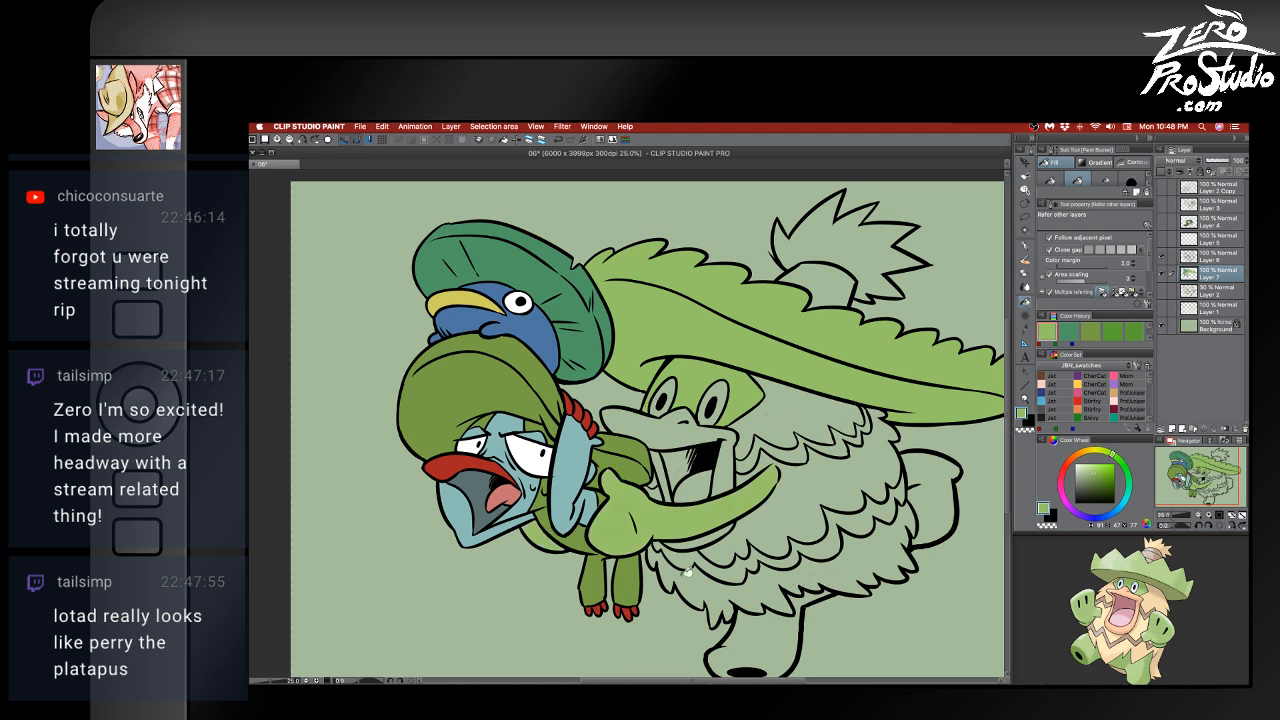
pyautogui.click(757, 628)
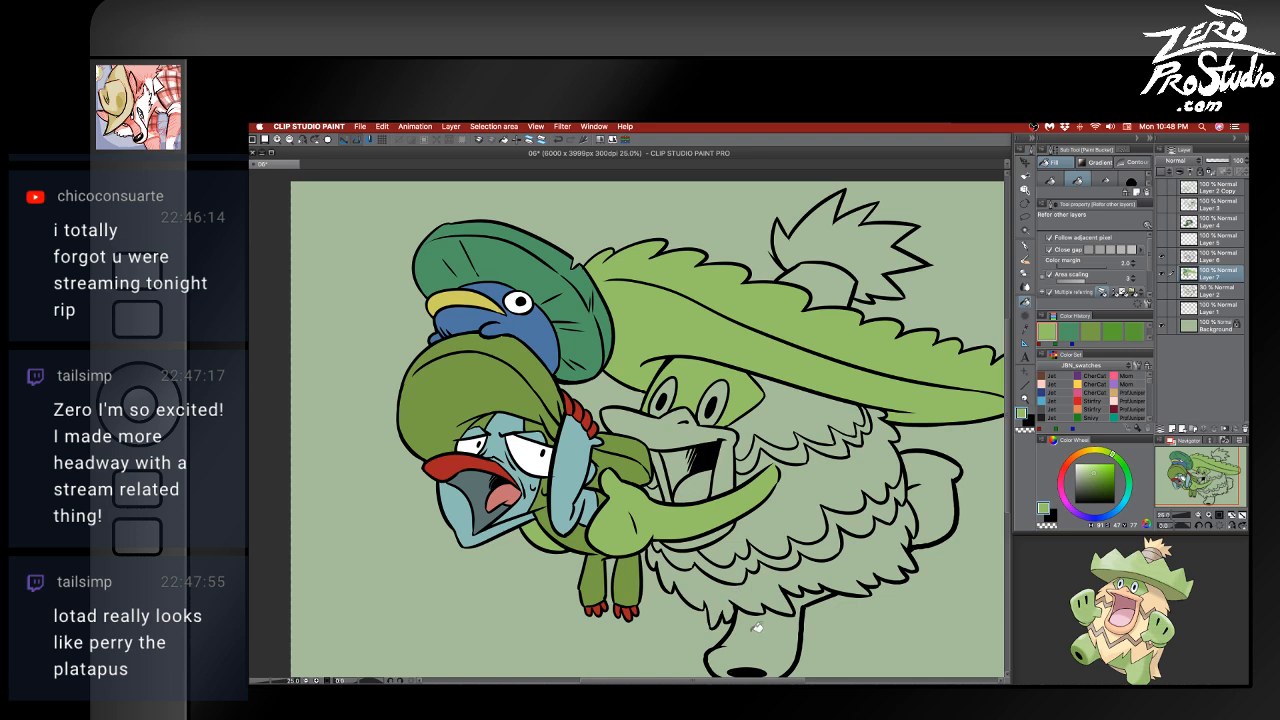
pyautogui.click(941, 520)
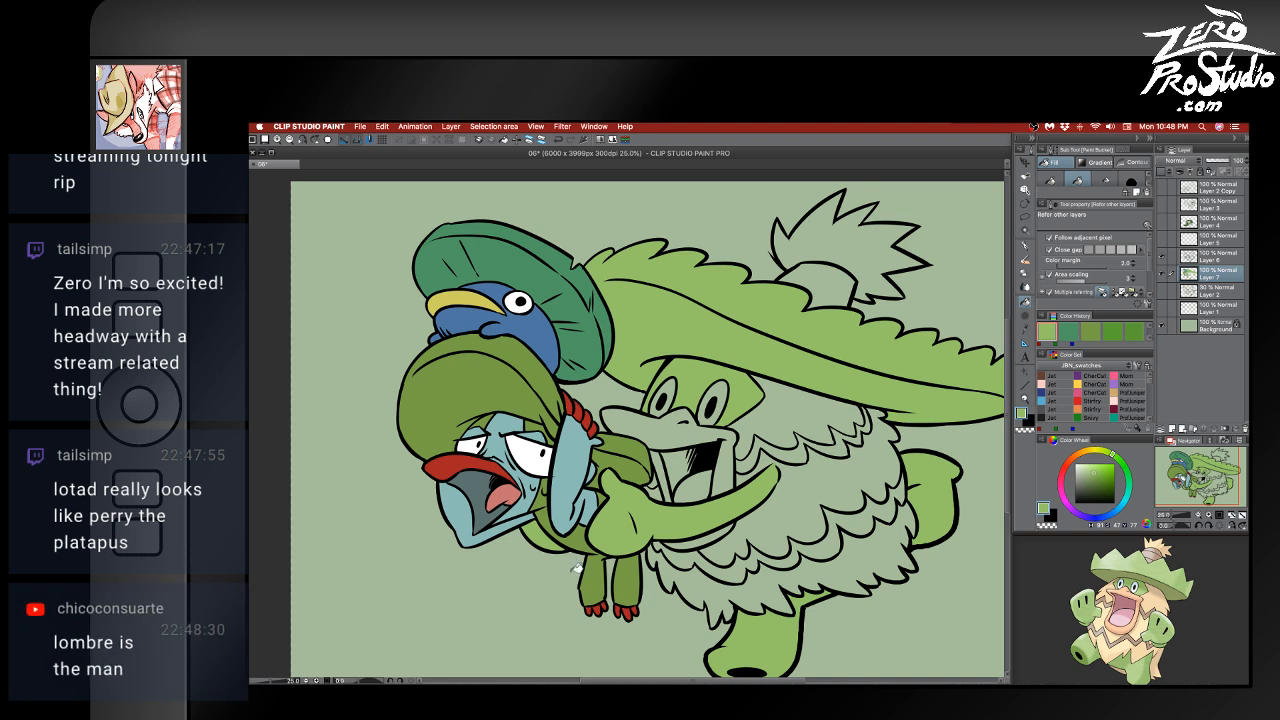
# - Fill the large character's beak with a soft orange-tan
pyautogui.click(1088, 458)
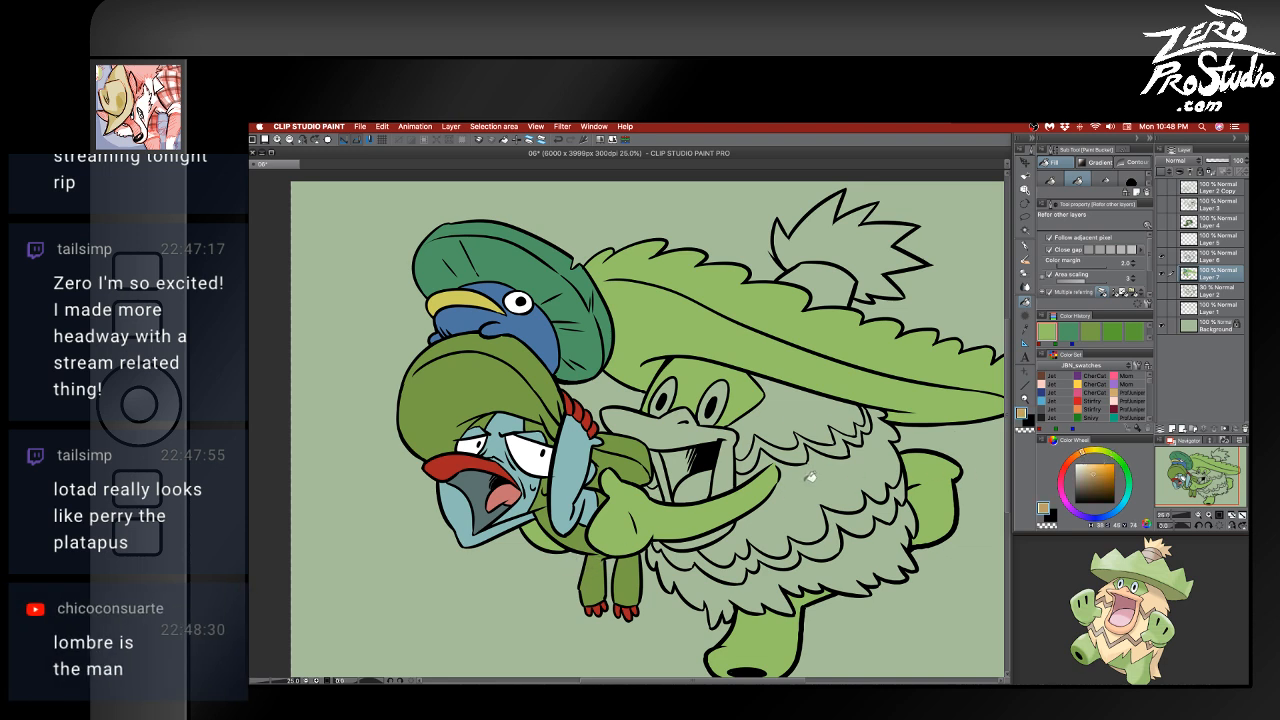
pyautogui.click(1094, 470)
pyautogui.click(702, 414)
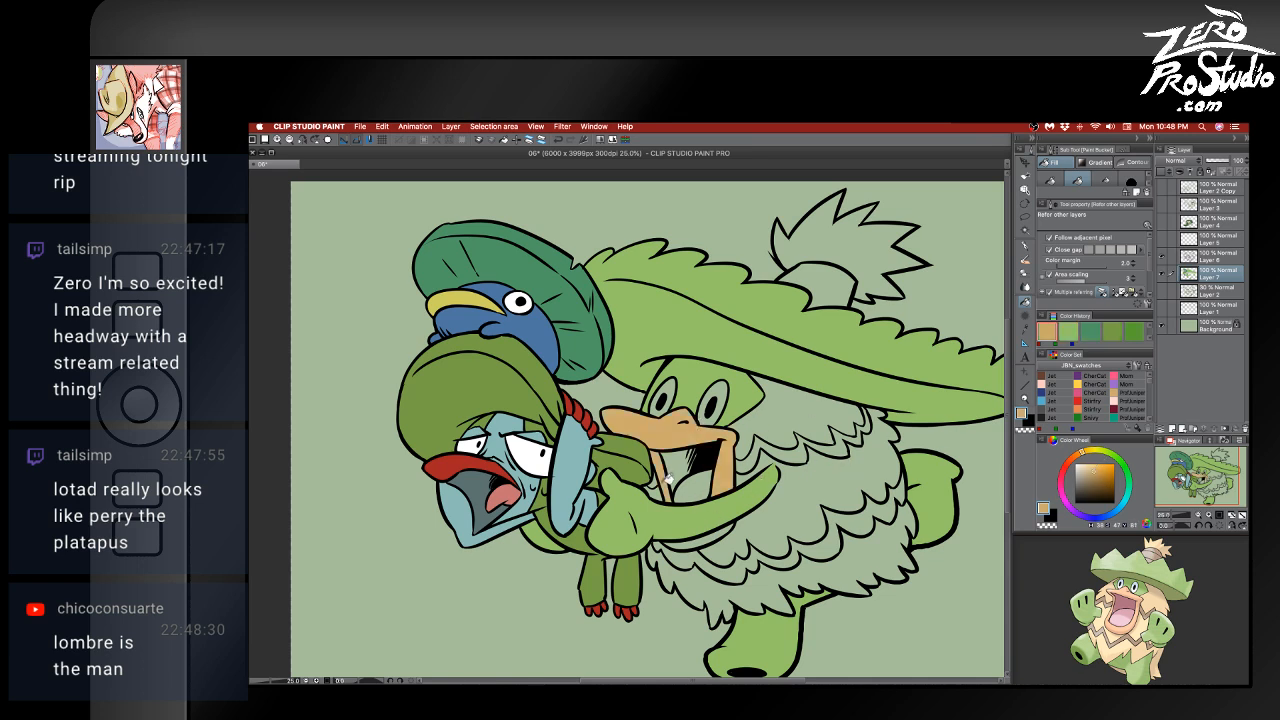
# - Fill the large character's shaggy body sections and the spiky tuft on its hat with a pale cream yellow
pyautogui.click(1095, 450)
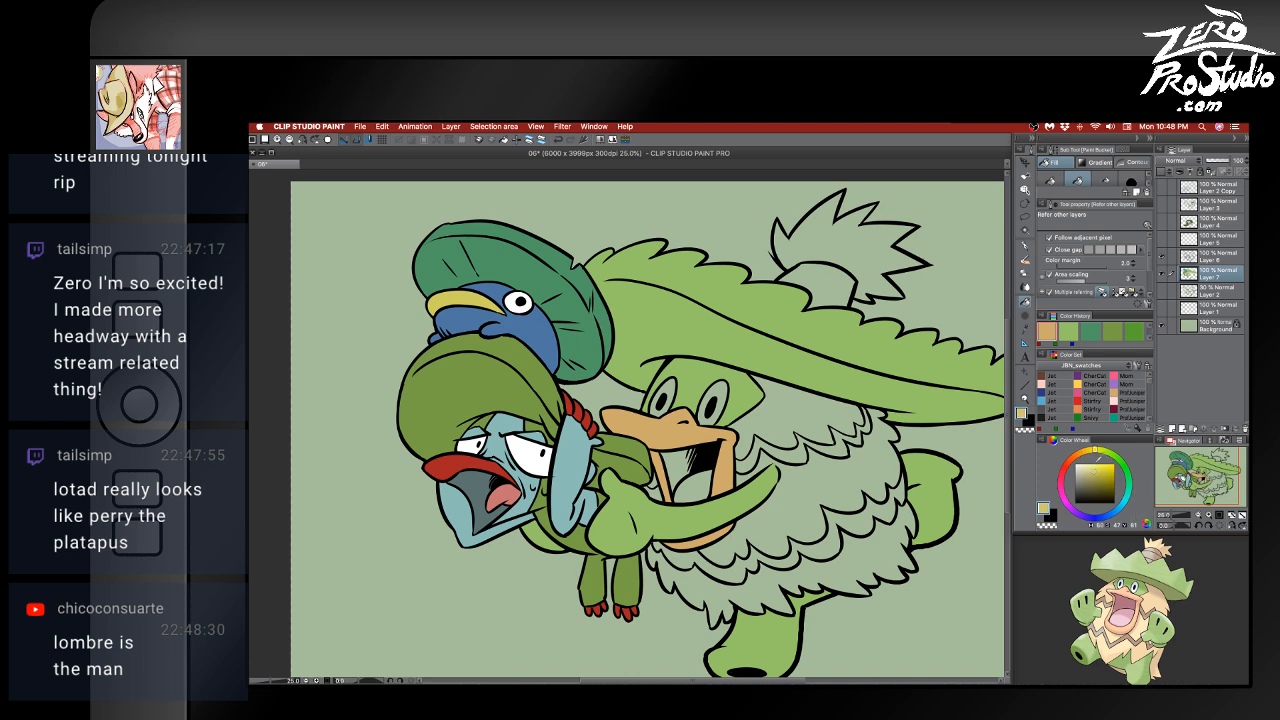
pyautogui.click(1089, 450)
pyautogui.click(1086, 468)
pyautogui.click(812, 430)
pyautogui.click(827, 484)
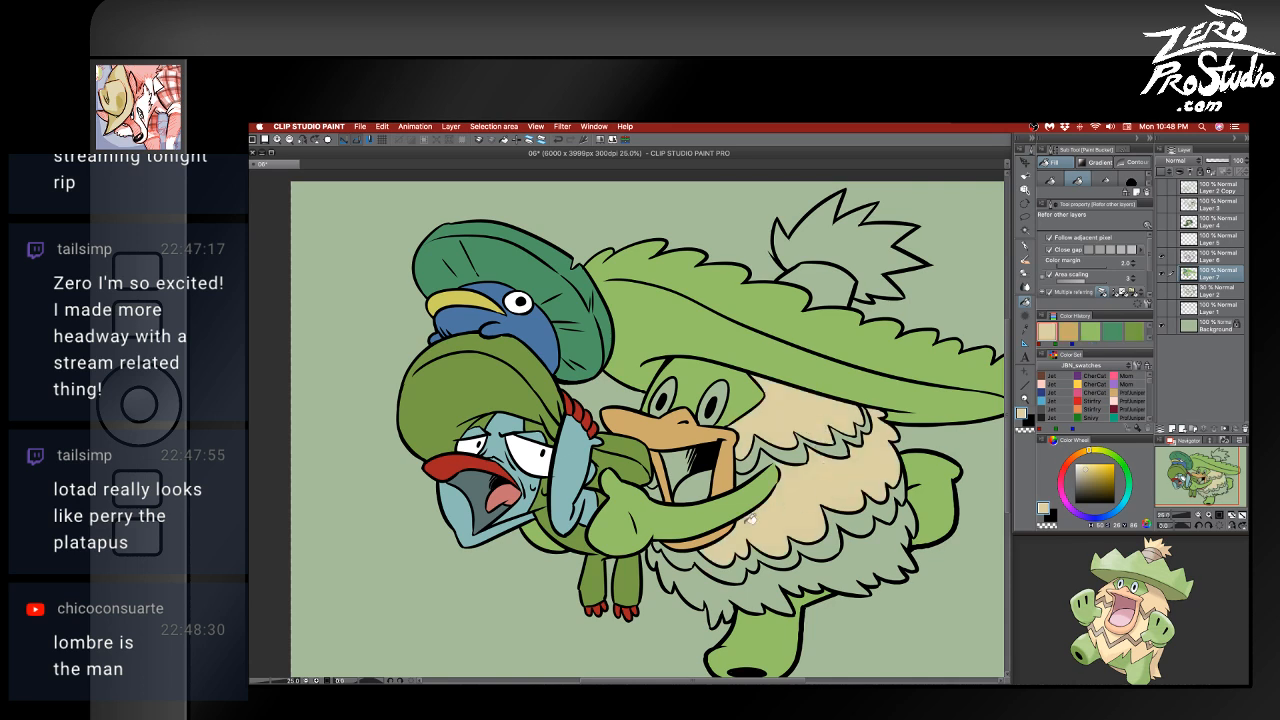
pyautogui.click(860, 577)
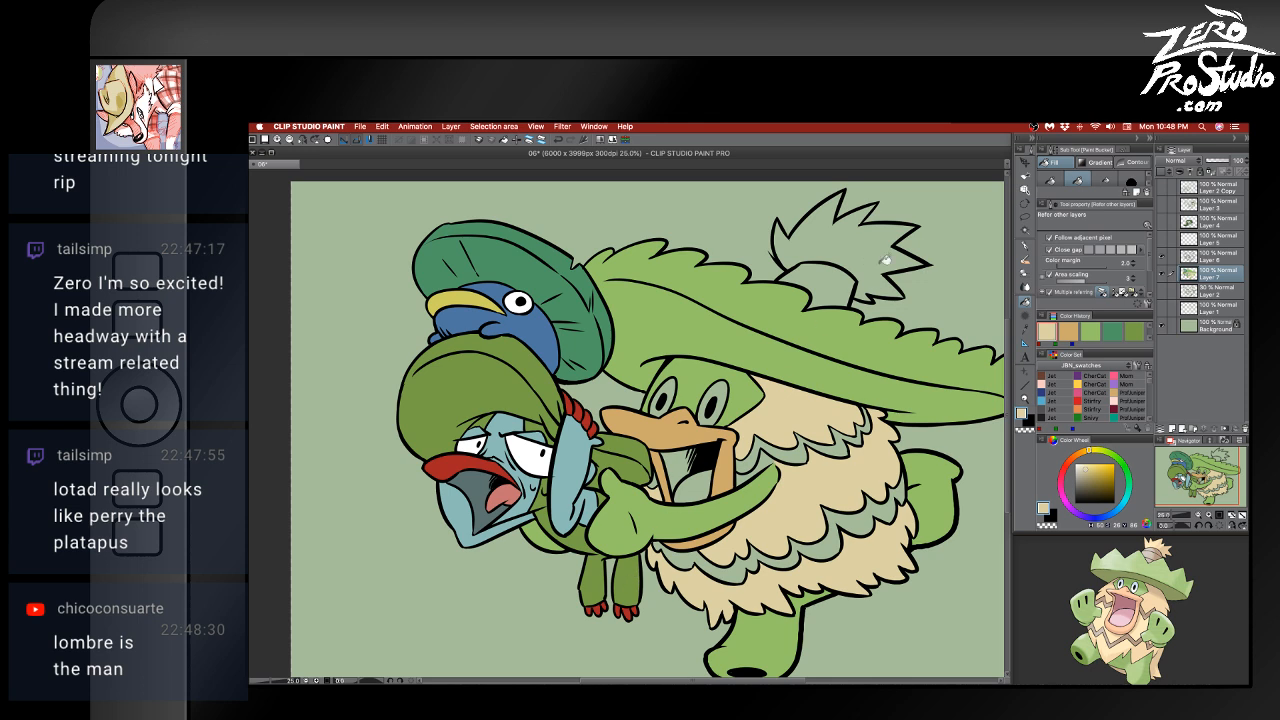
pyautogui.click(880, 264)
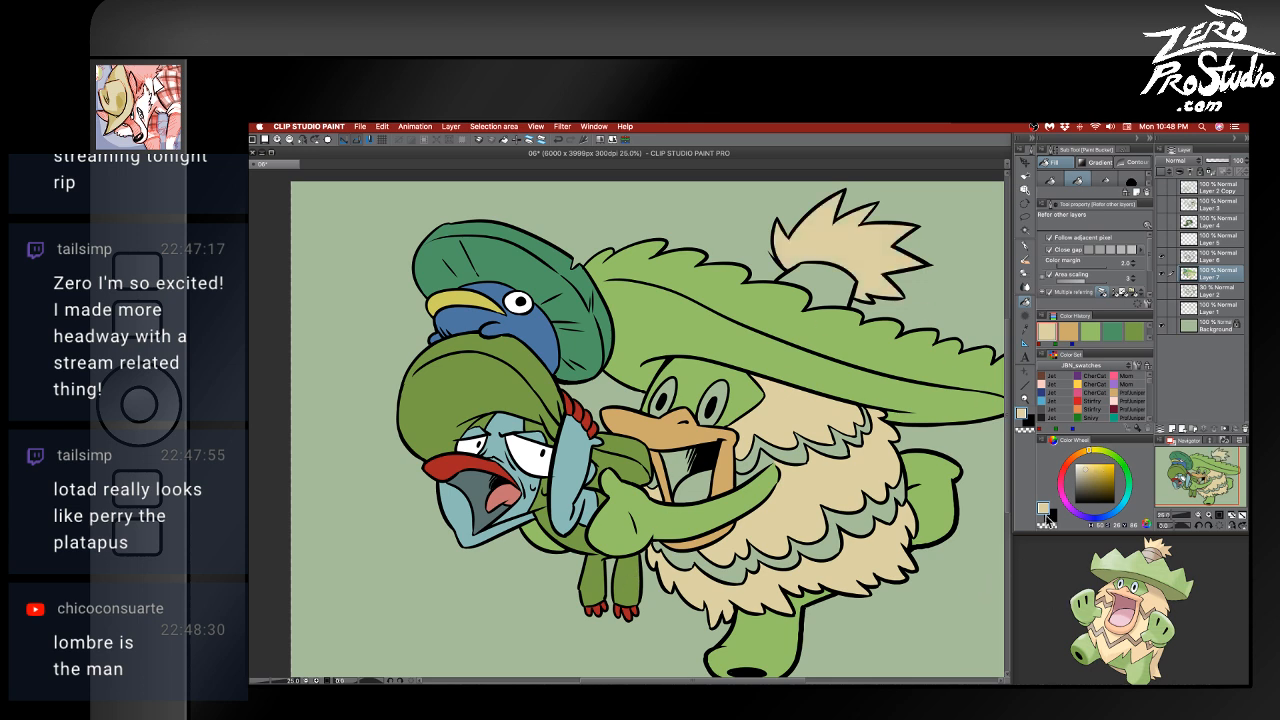
# - Fill the base of the hat's tuft and the upper zigzag band on the large character's body with olive brown
pyautogui.click(1081, 482)
pyautogui.click(846, 282)
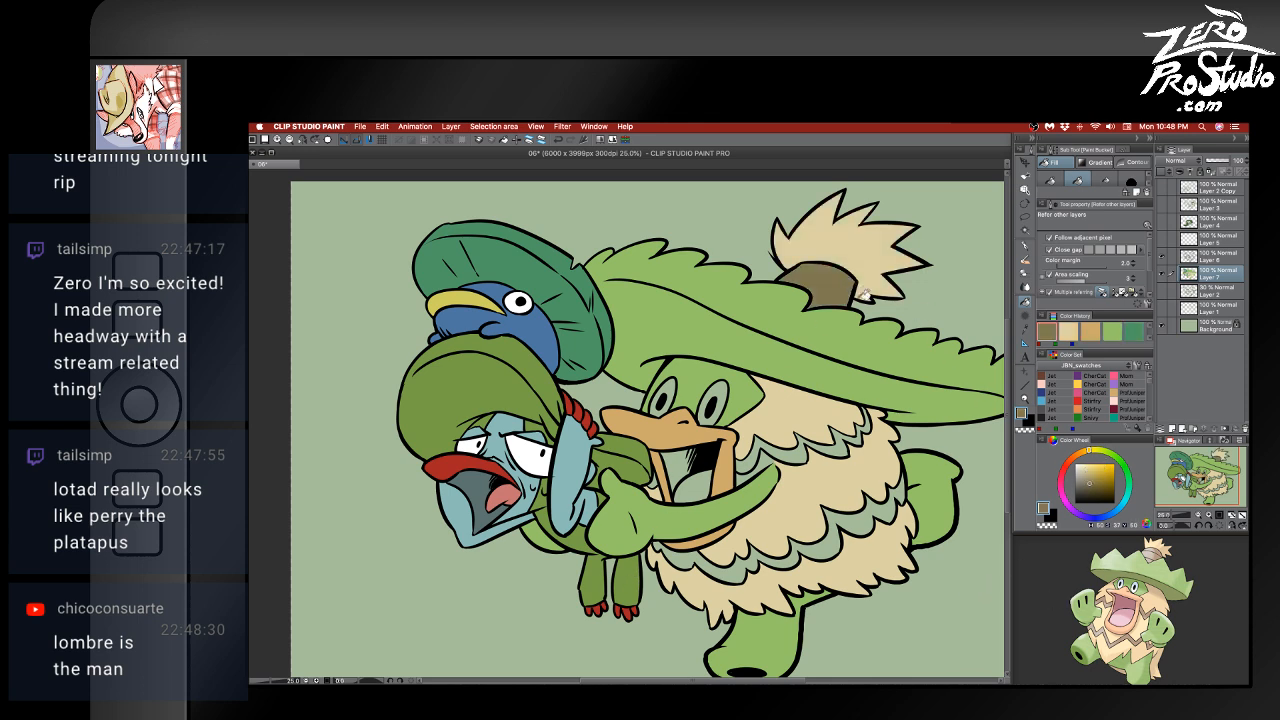
pyautogui.click(850, 446)
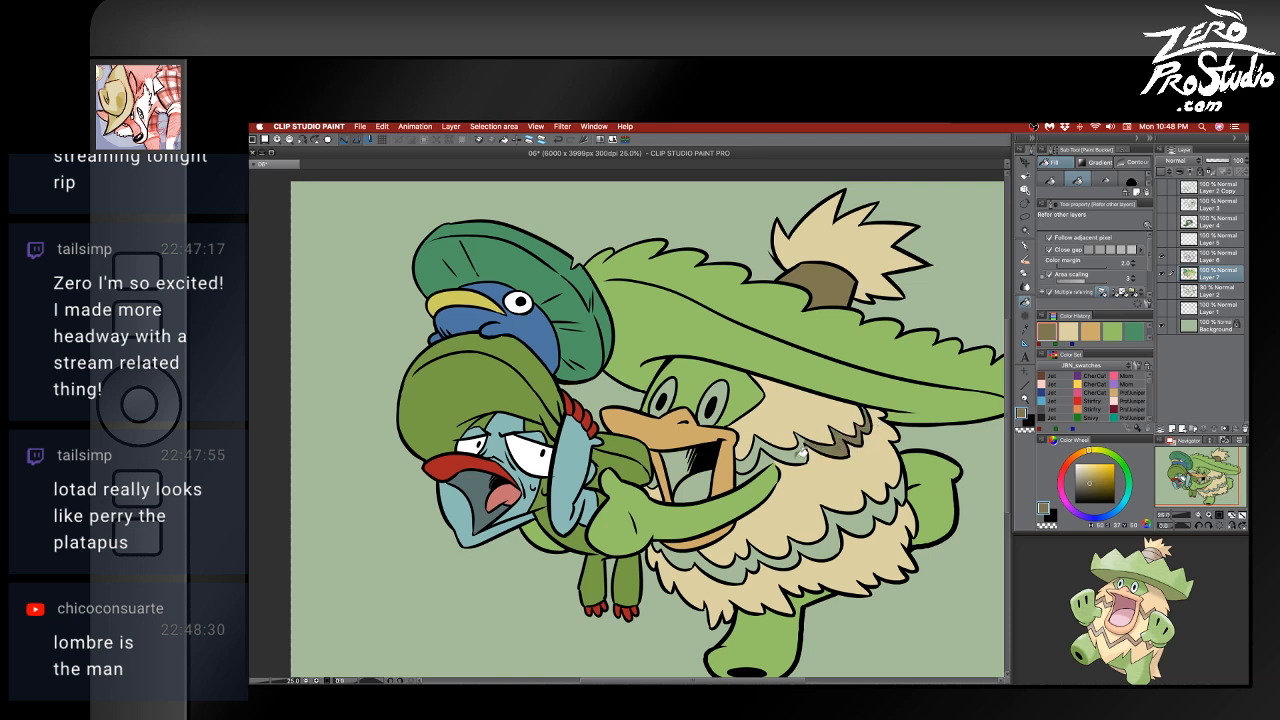
pyautogui.click(800, 453)
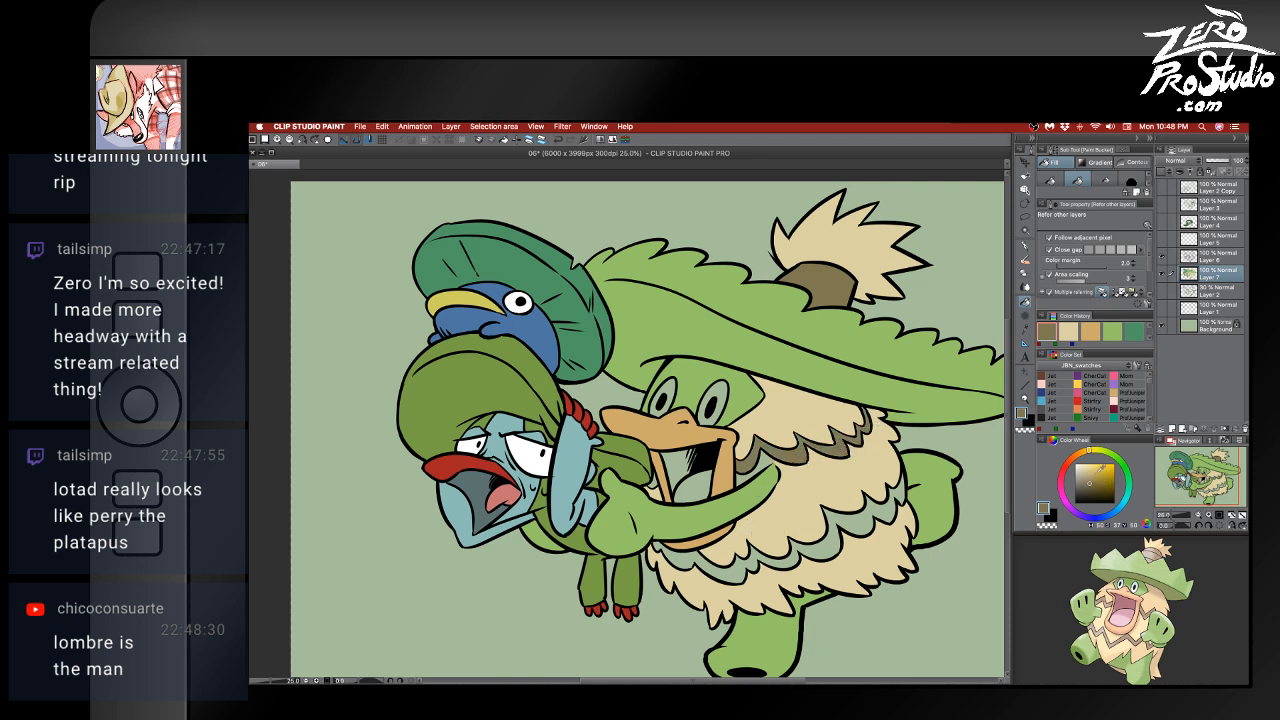
# - Fill the tuft's base and both the upper and lower zigzag body bands with a warmer muted brown
pyautogui.click(1083, 451)
pyautogui.click(1091, 486)
pyautogui.click(1092, 482)
pyautogui.click(836, 440)
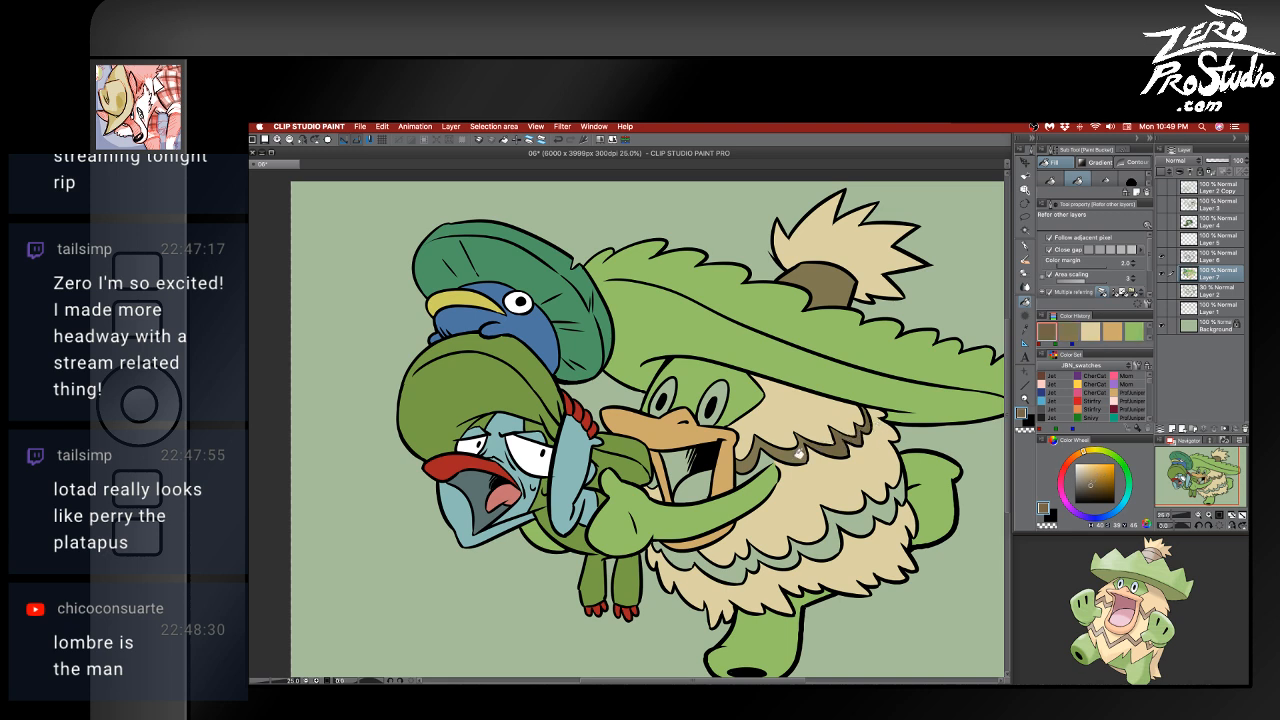
pyautogui.click(805, 452)
pyautogui.click(835, 288)
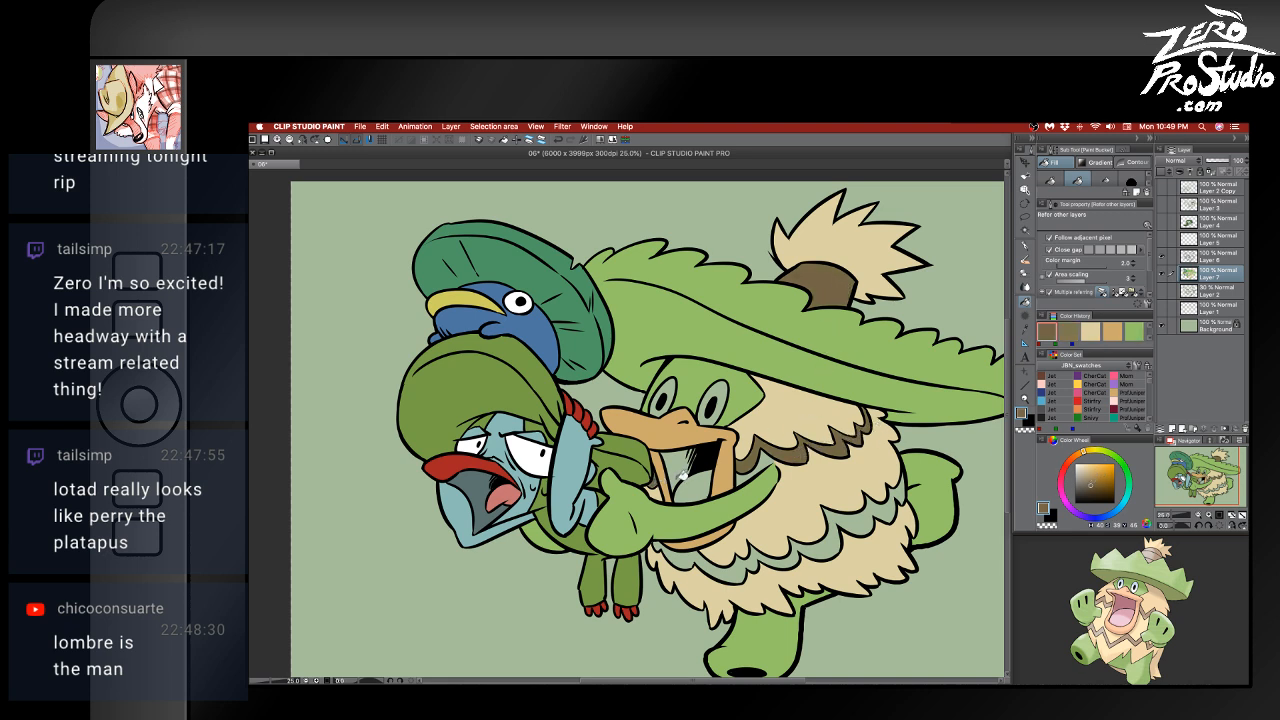
pyautogui.click(690, 548)
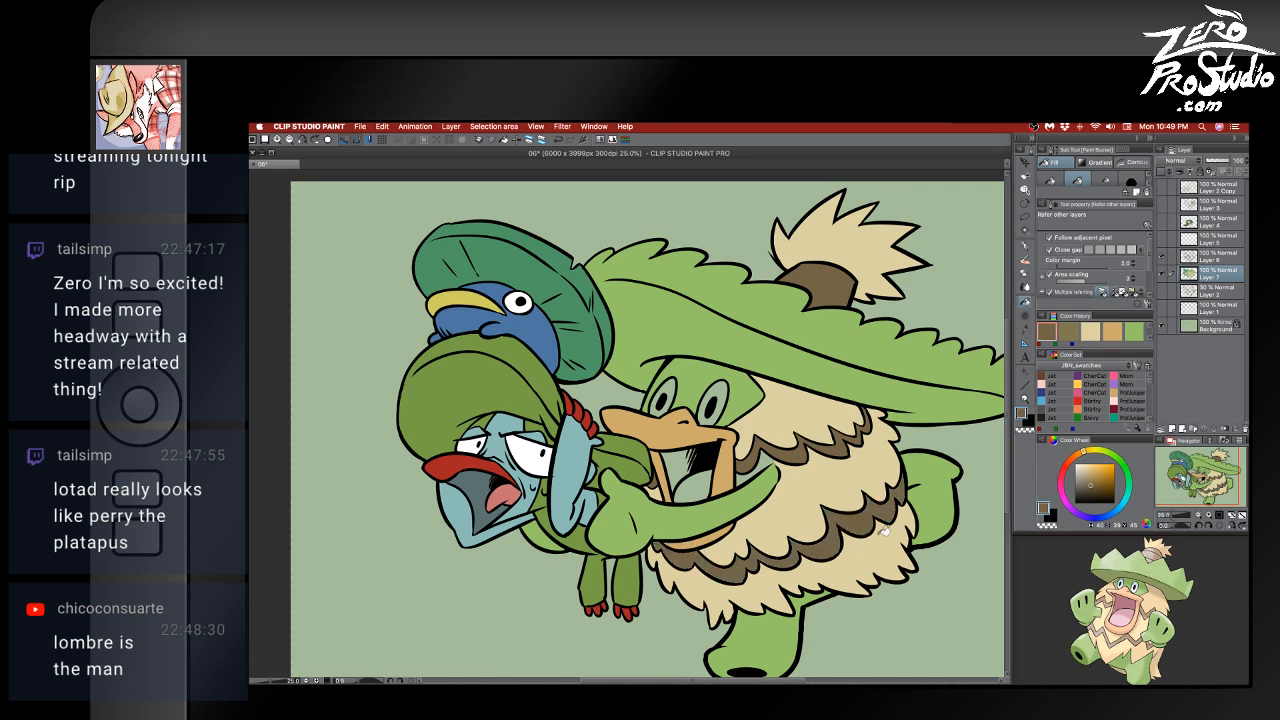
# - Ink curved black lines across the brown base of the hat's tuft with the pen on the line-art layer
pyautogui.keyDown('alt'); pyautogui.click(810, 476); pyautogui.keyUp('alt')
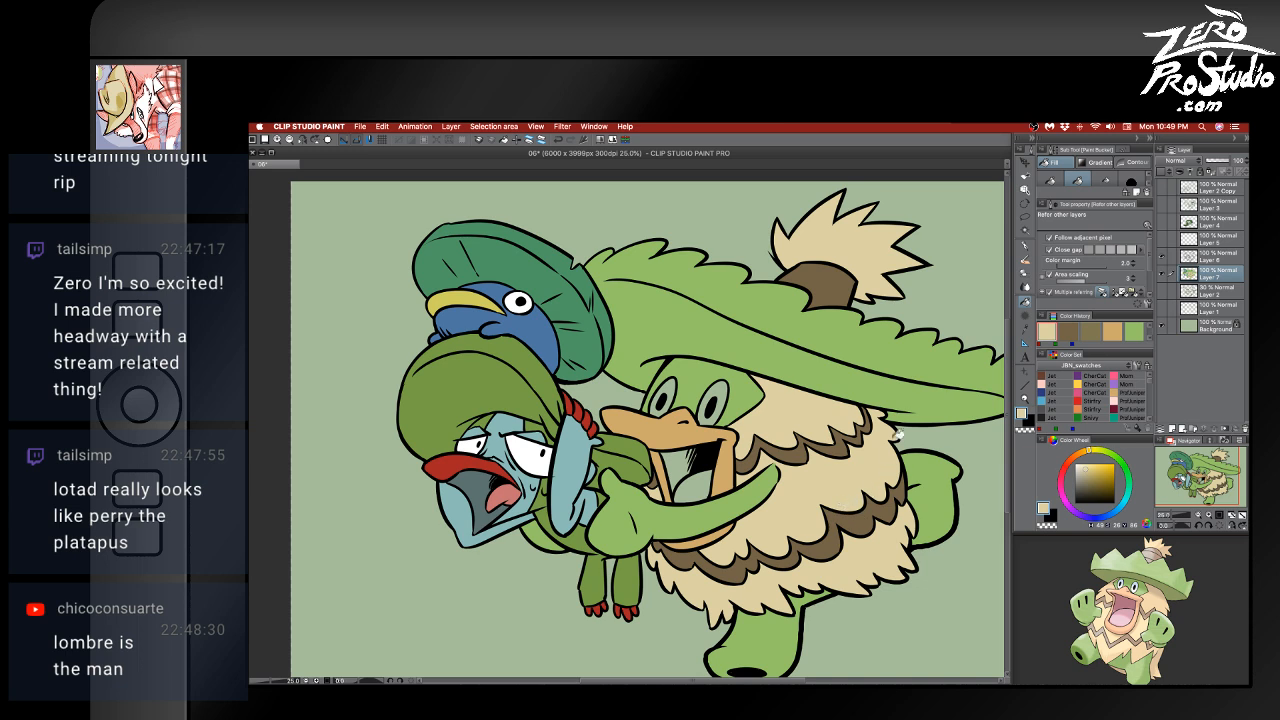
pyautogui.press('b')
pyautogui.click(1213, 261)
pyautogui.press('x')
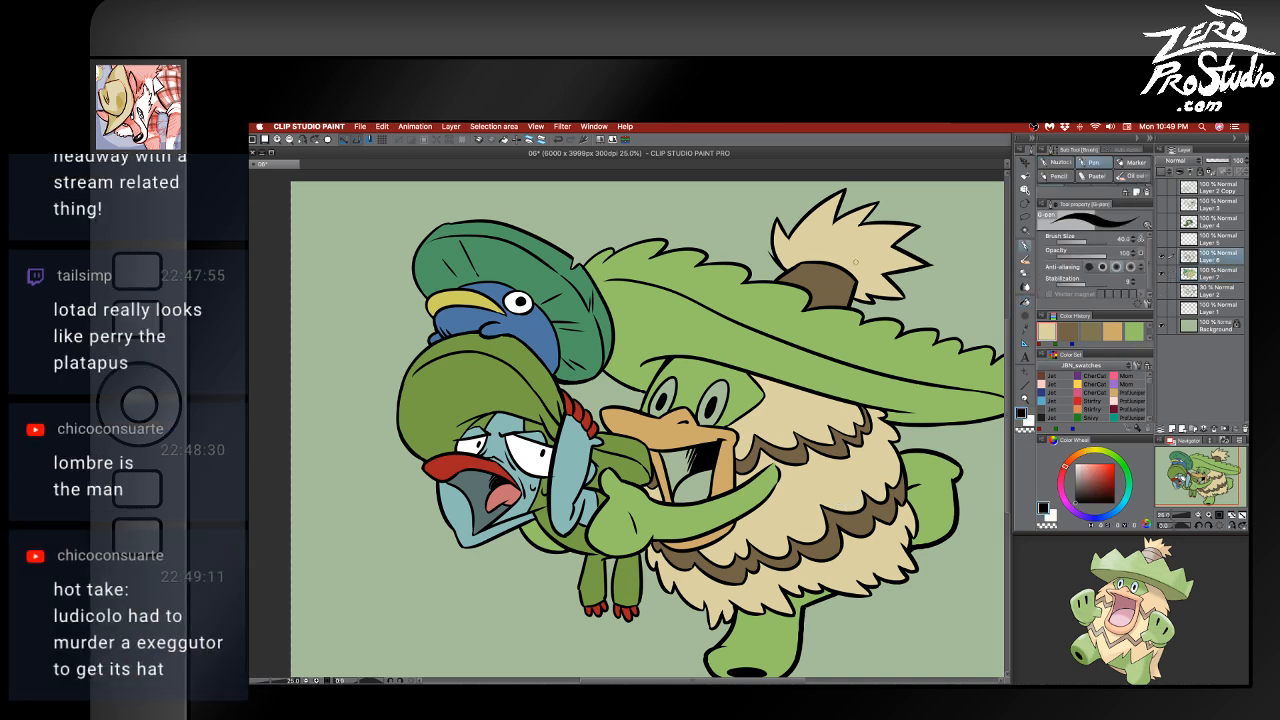
pyautogui.moveTo(790, 271); pyautogui.dragTo(849, 297)
pyautogui.press('super+z')
pyautogui.moveTo(791, 267)
pyautogui.mouseDown()
pyautogui.moveTo(841, 295)
pyautogui.moveTo(798, 270)
pyautogui.moveTo(848, 290)
pyautogui.moveTo(801, 281)
pyautogui.moveTo(848, 302)
pyautogui.mouseUp()
pyautogui.press('super+z')
pyautogui.press('super+z')
pyautogui.press('super+z')
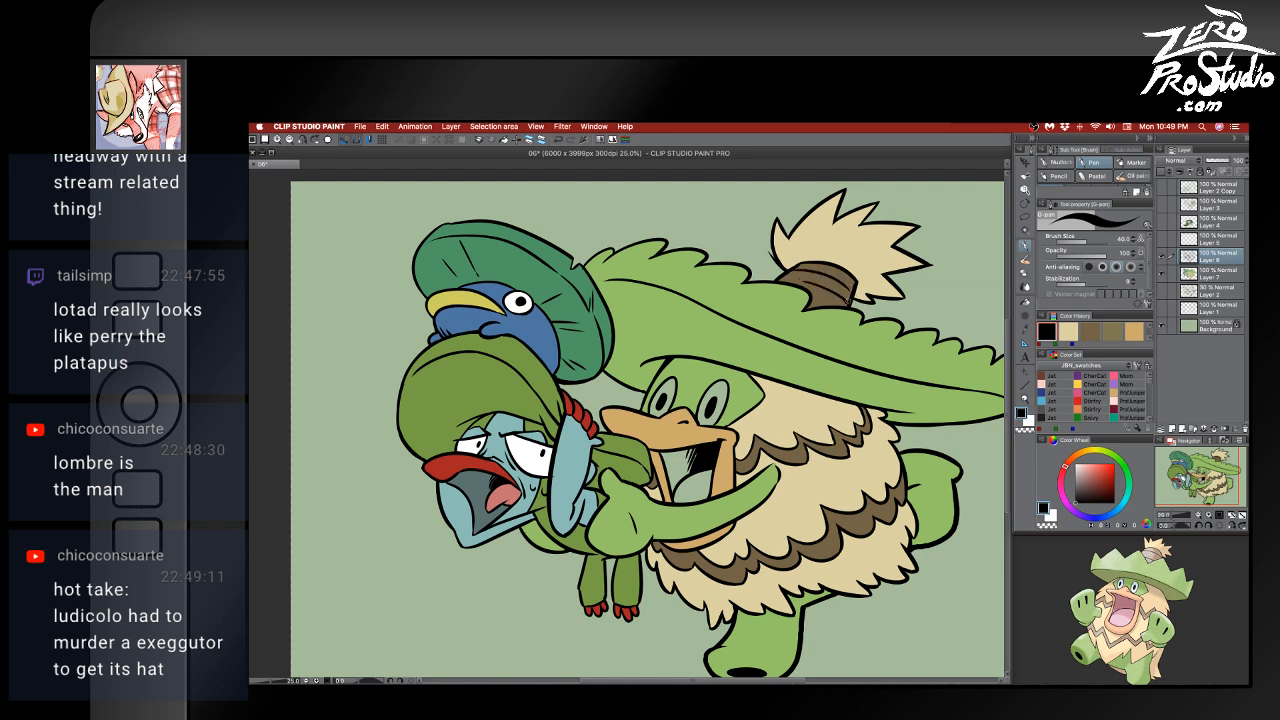
pyautogui.press('super+z')
pyautogui.press('super+z')
# - On the flat-colour layer, fill the large character's eyes with white and its tongue with the carried character's tongue pink
pyautogui.press('g')
pyautogui.press('x')
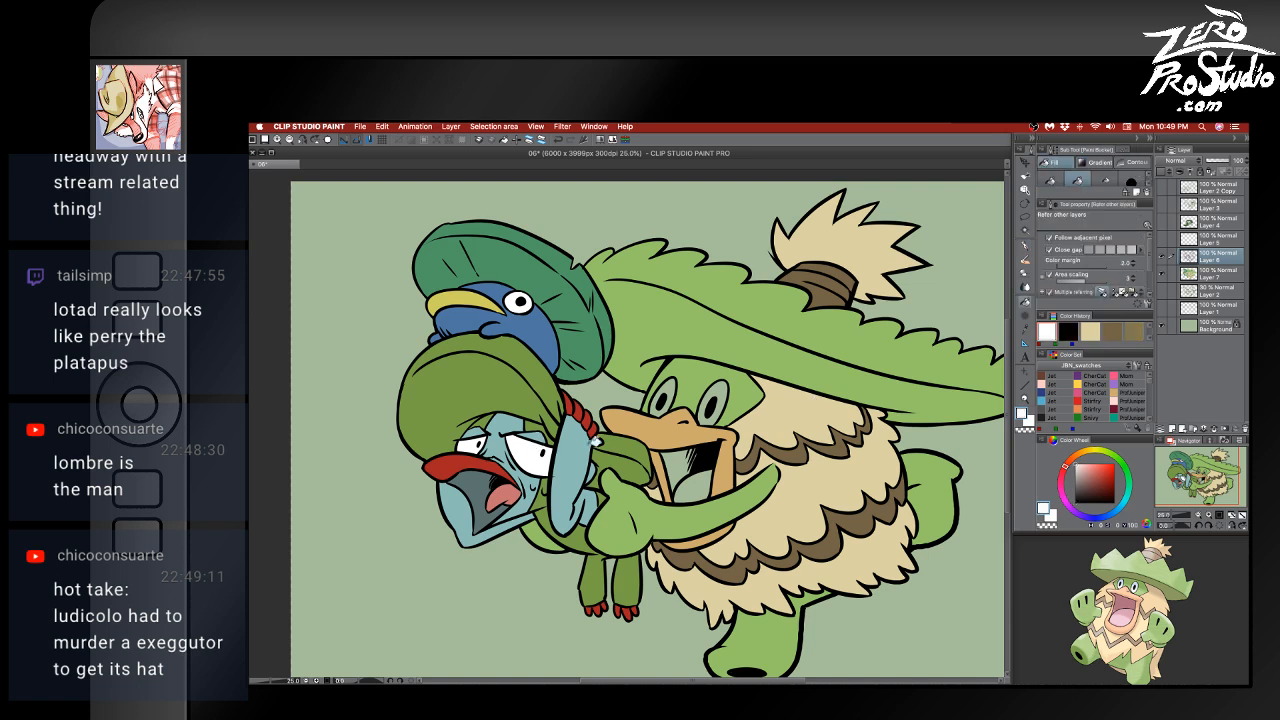
pyautogui.keyDown('shift'); pyautogui.keyDown('super'); pyautogui.click(741, 387); pyautogui.keyUp('super'); pyautogui.keyUp('shift')
pyautogui.click(717, 390)
pyautogui.click(671, 388)
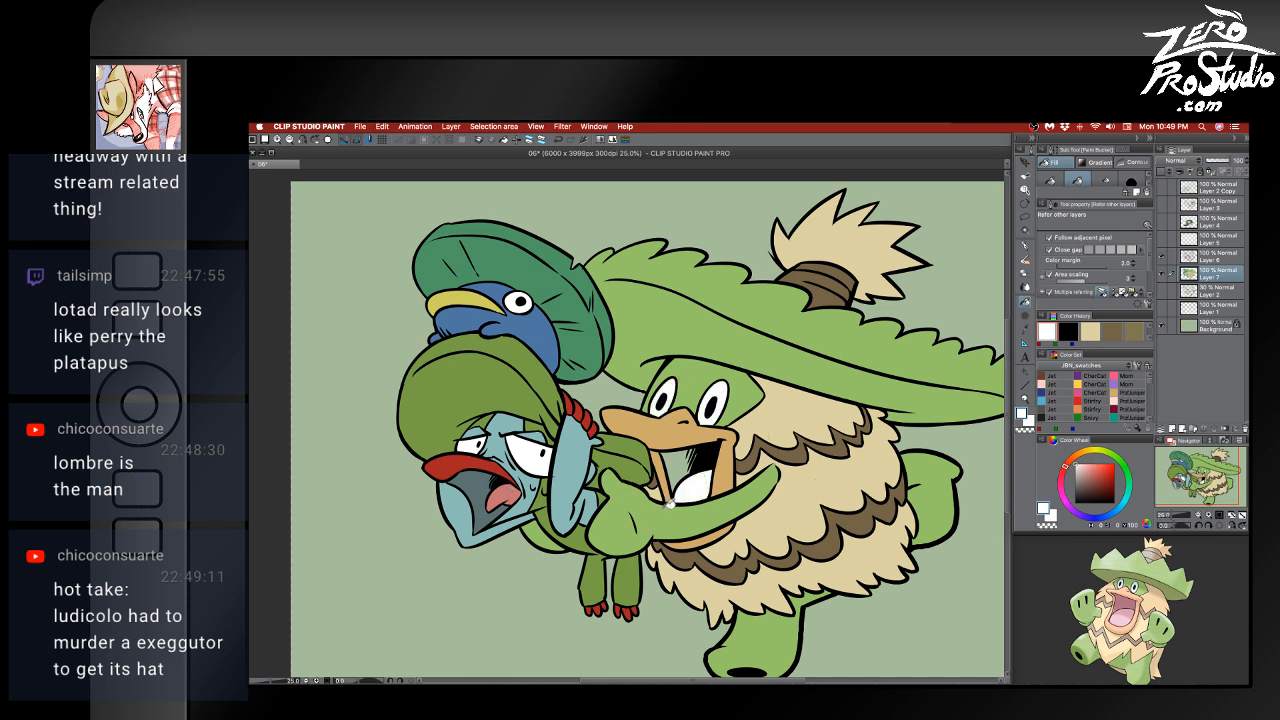
pyautogui.keyDown('alt'); pyautogui.click(505, 497); pyautogui.keyUp('alt')
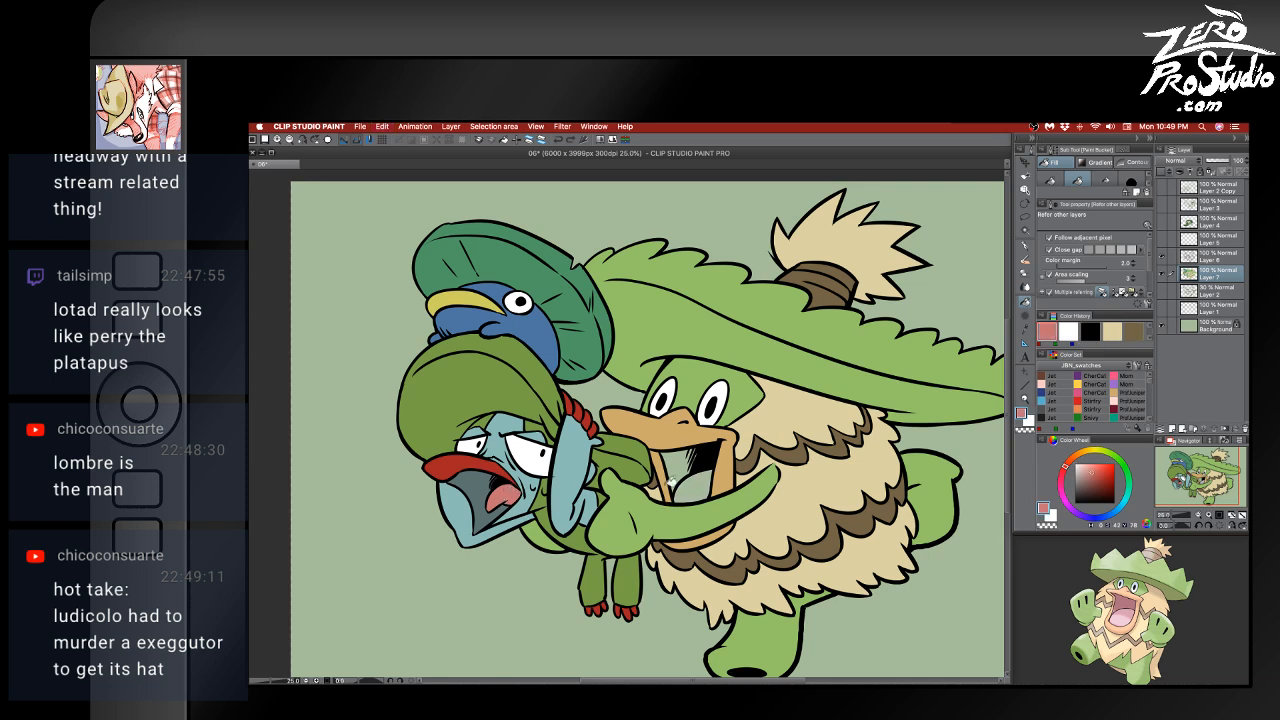
pyautogui.click(672, 482)
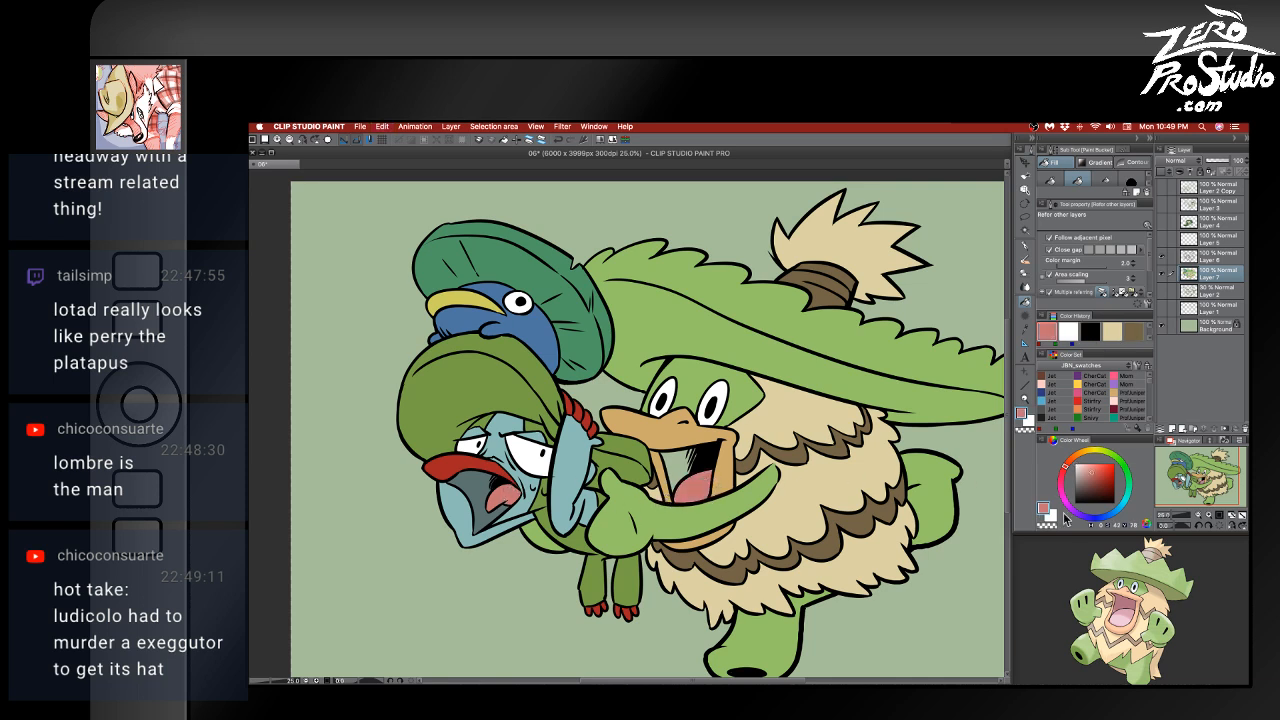
# - Fill the insides of the large and carried characters' open mouths with a muted dusky rose and save the file
pyautogui.click(1062, 479)
pyautogui.click(1093, 481)
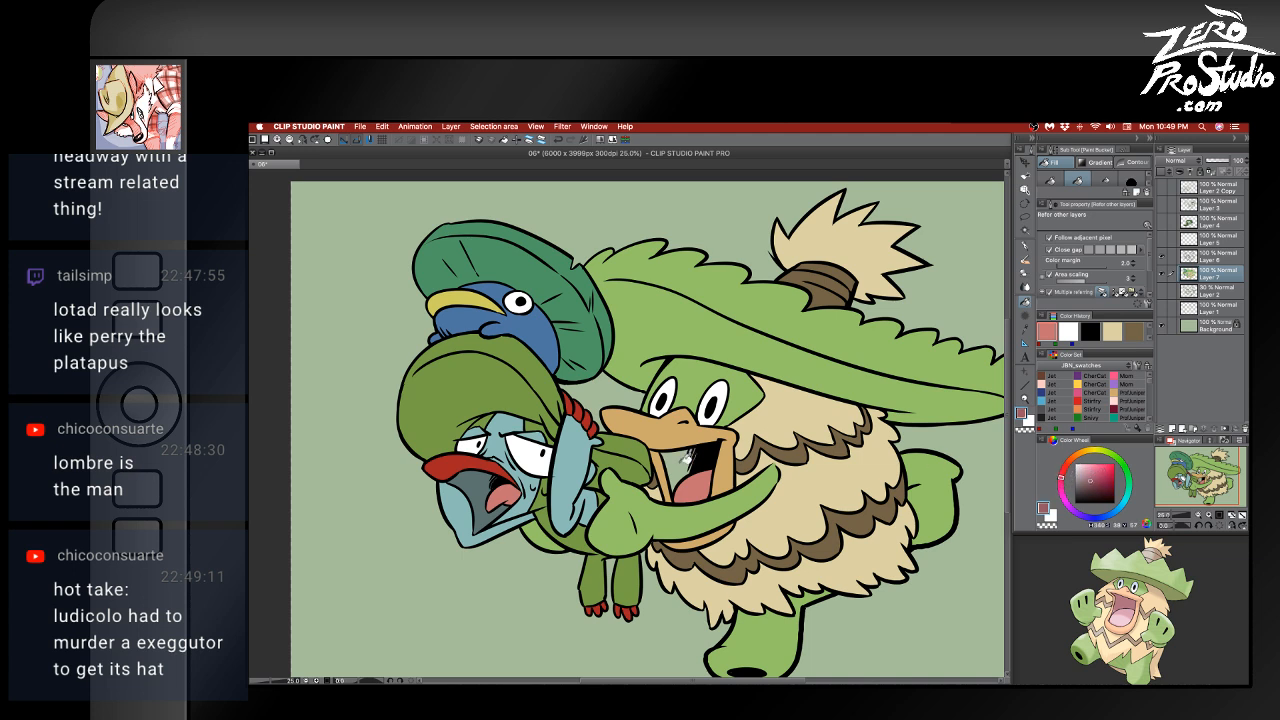
pyautogui.click(682, 460)
pyautogui.click(487, 478)
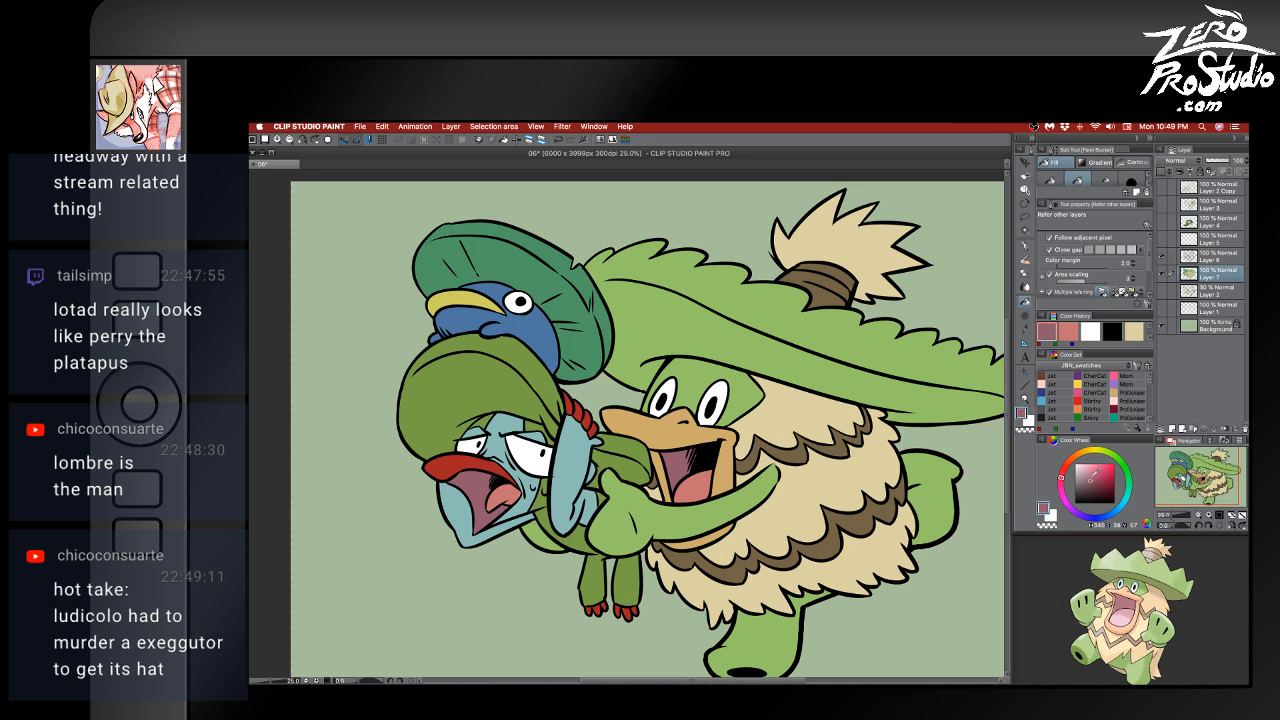
pyautogui.moveTo(1084, 482); pyautogui.dragTo(1083, 483)
pyautogui.click(682, 458)
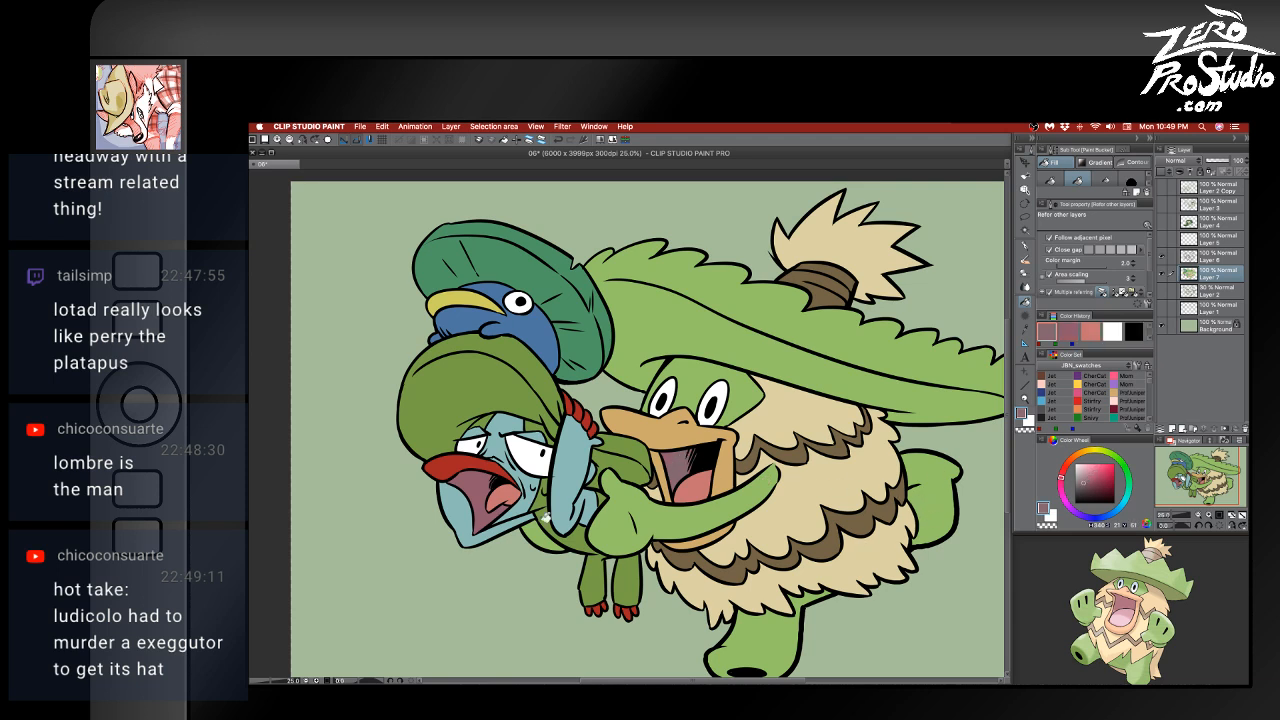
pyautogui.click(488, 481)
pyautogui.press('super+s')
pyautogui.hscroll(3, 929, 512)
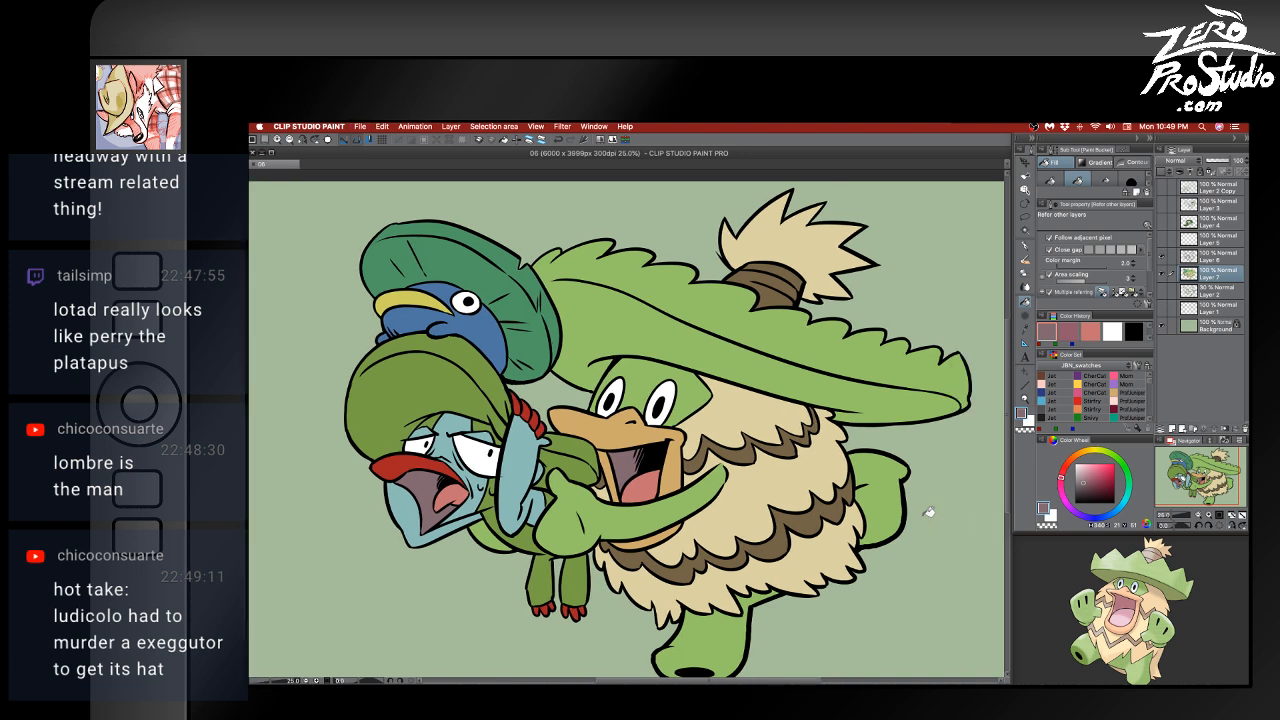
# - Add a new layer above the flat colours, choose a muted dark blue for the pen, and set the layer to Multiply
pyautogui.scroll(-3, 929, 512)
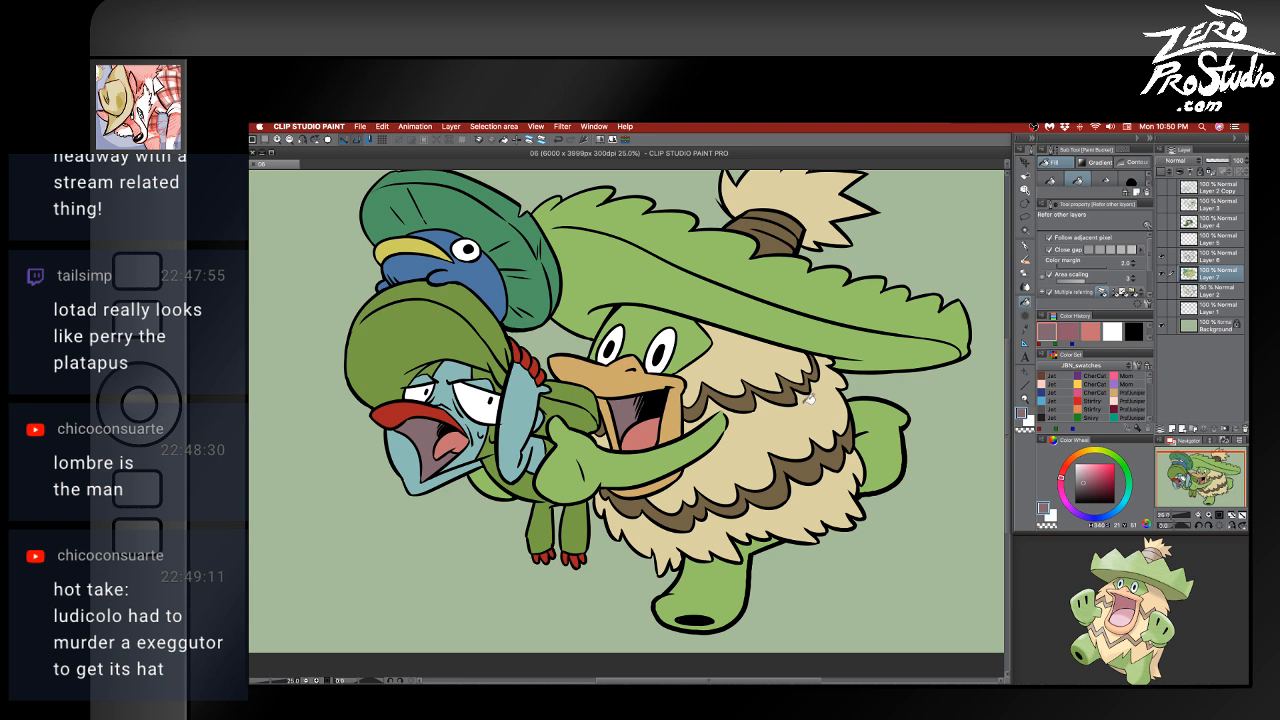
pyautogui.moveTo(798, 400); pyautogui.dragTo(736, 452)
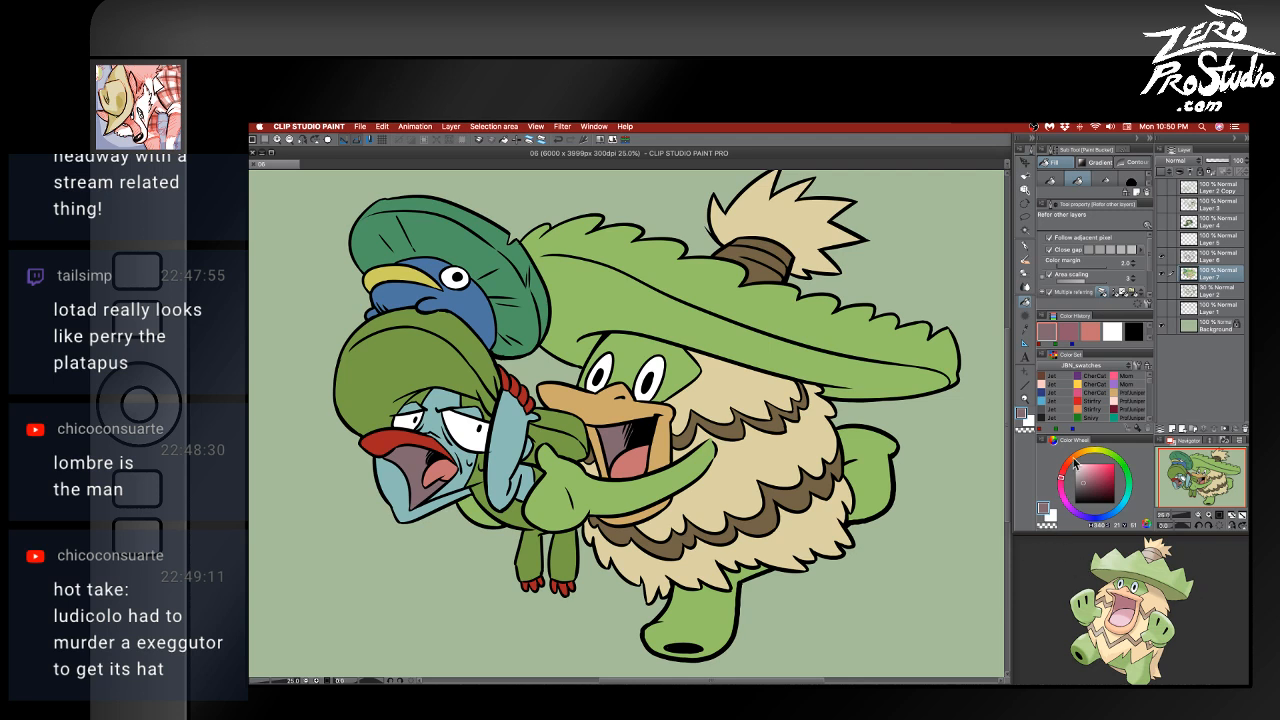
pyautogui.click(1167, 428)
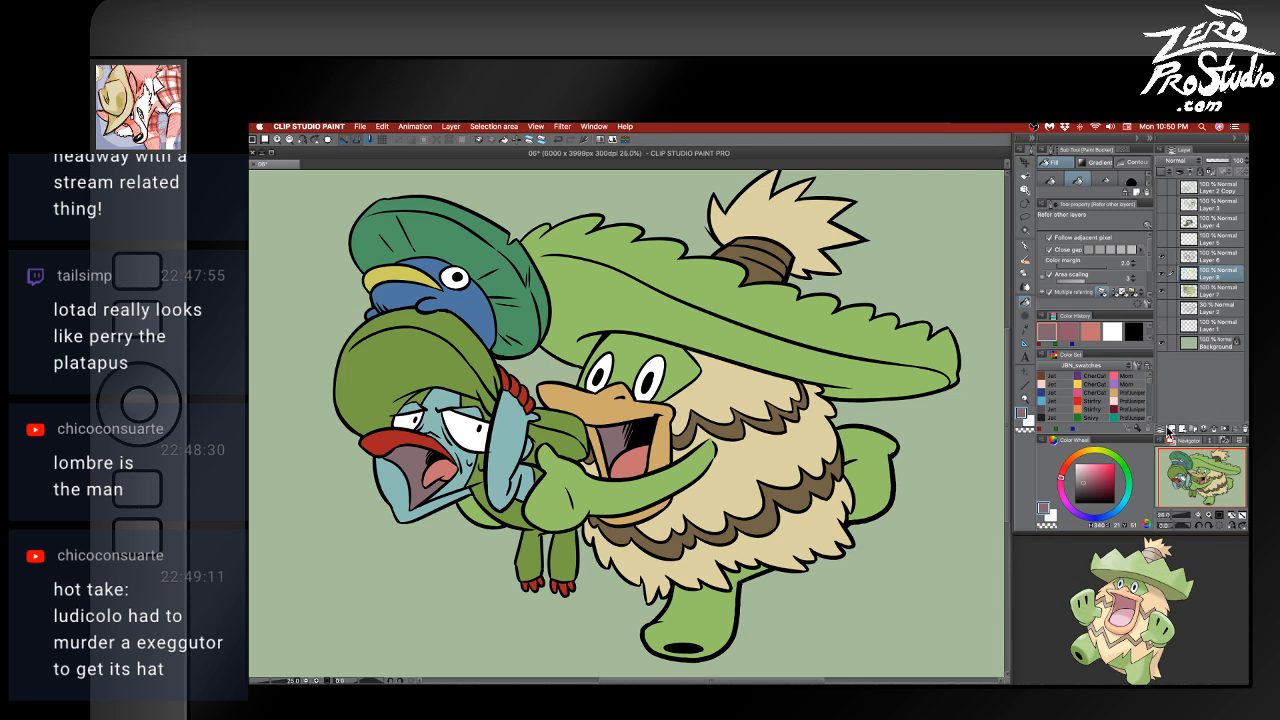
pyautogui.press('p')
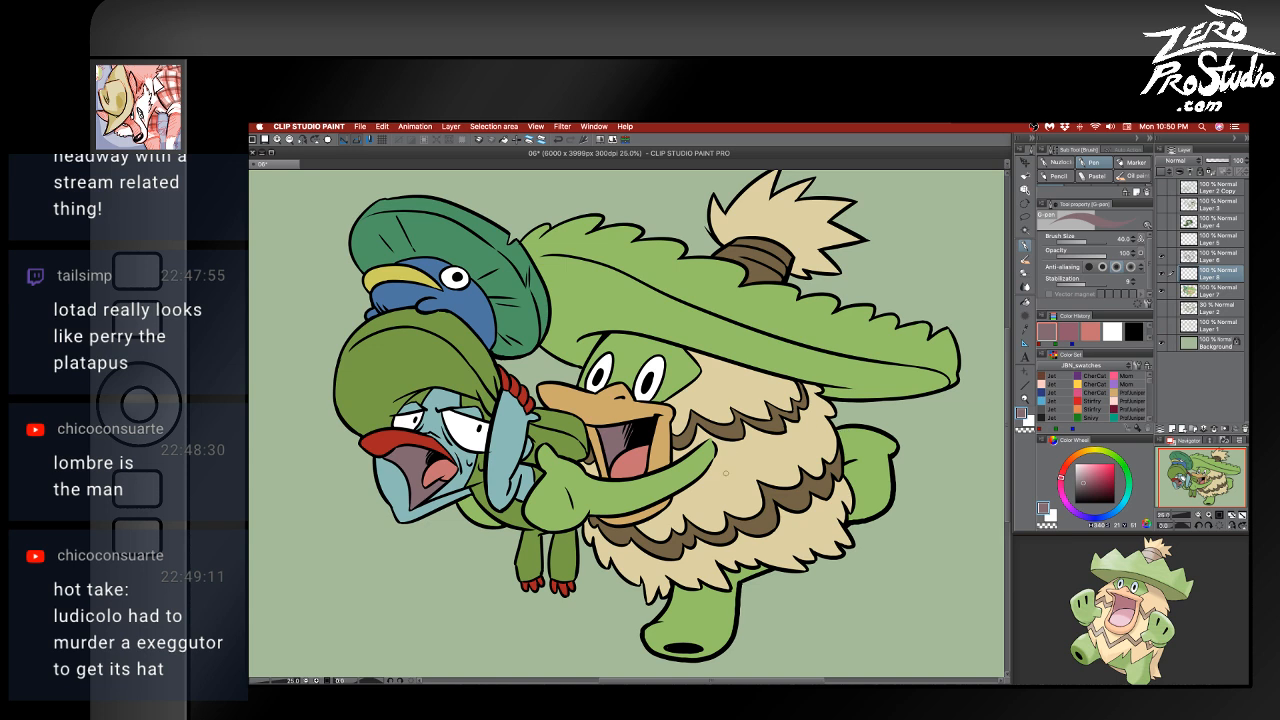
pyautogui.click(1104, 517)
pyautogui.moveTo(1104, 518); pyautogui.dragTo(1091, 484)
pyautogui.click(1087, 481)
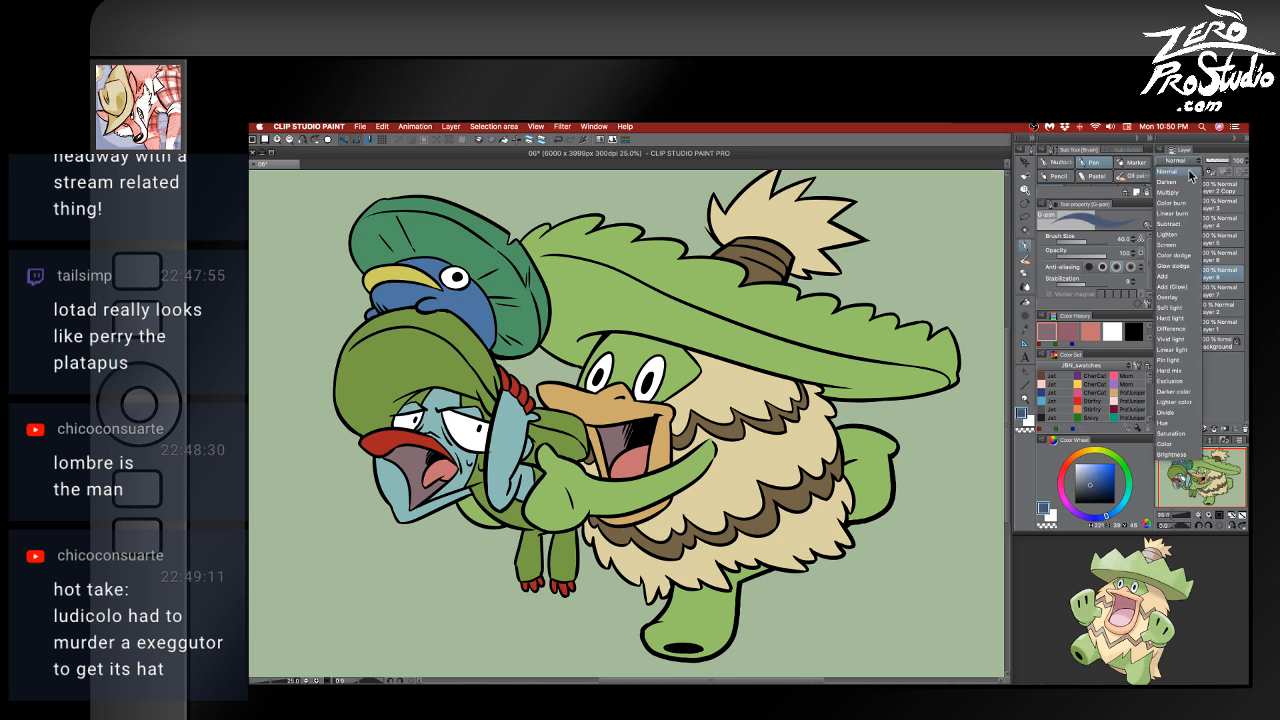
pyautogui.click(1173, 208)
# - Fill the entire underside of the large character's hat brim with the muted dark blue on the Multiply layer
pyautogui.press(']')
pyautogui.press(']')
pyautogui.press(']')
pyautogui.press(']')
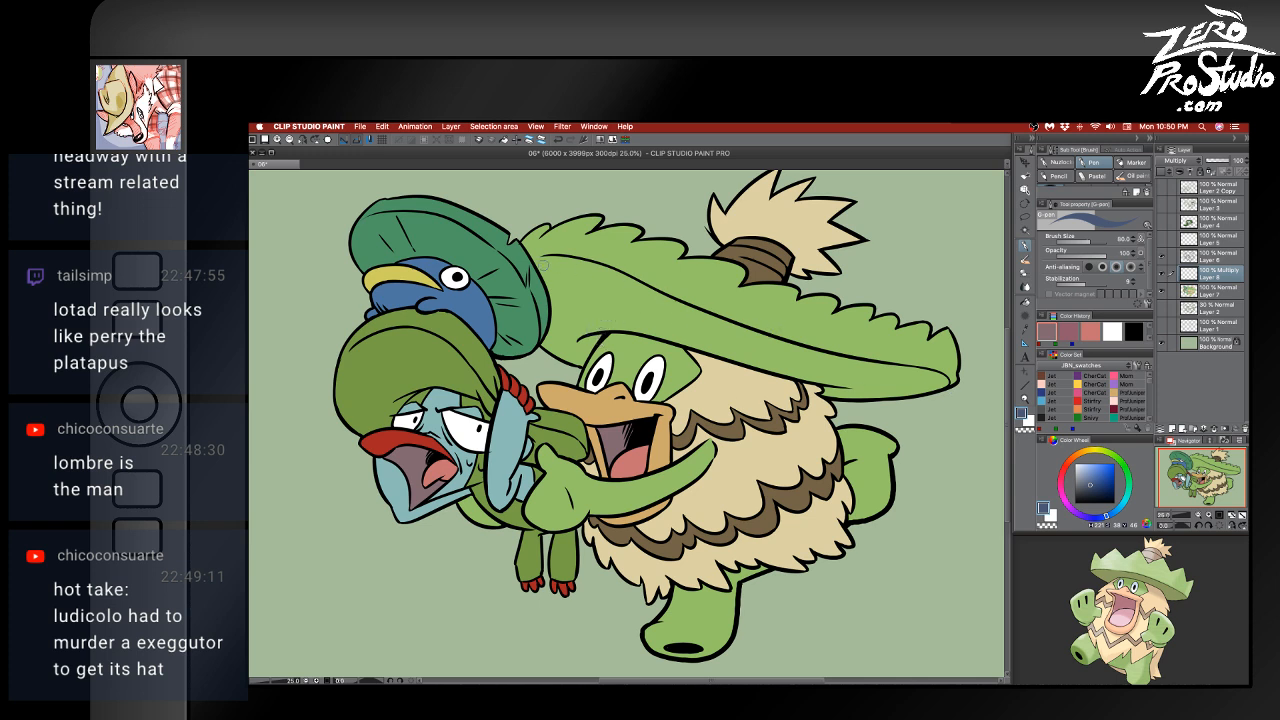
pyautogui.press('[')
pyautogui.press('[')
pyautogui.press('[')
pyautogui.moveTo(536, 260); pyautogui.dragTo(552, 258)
pyautogui.press('super+z')
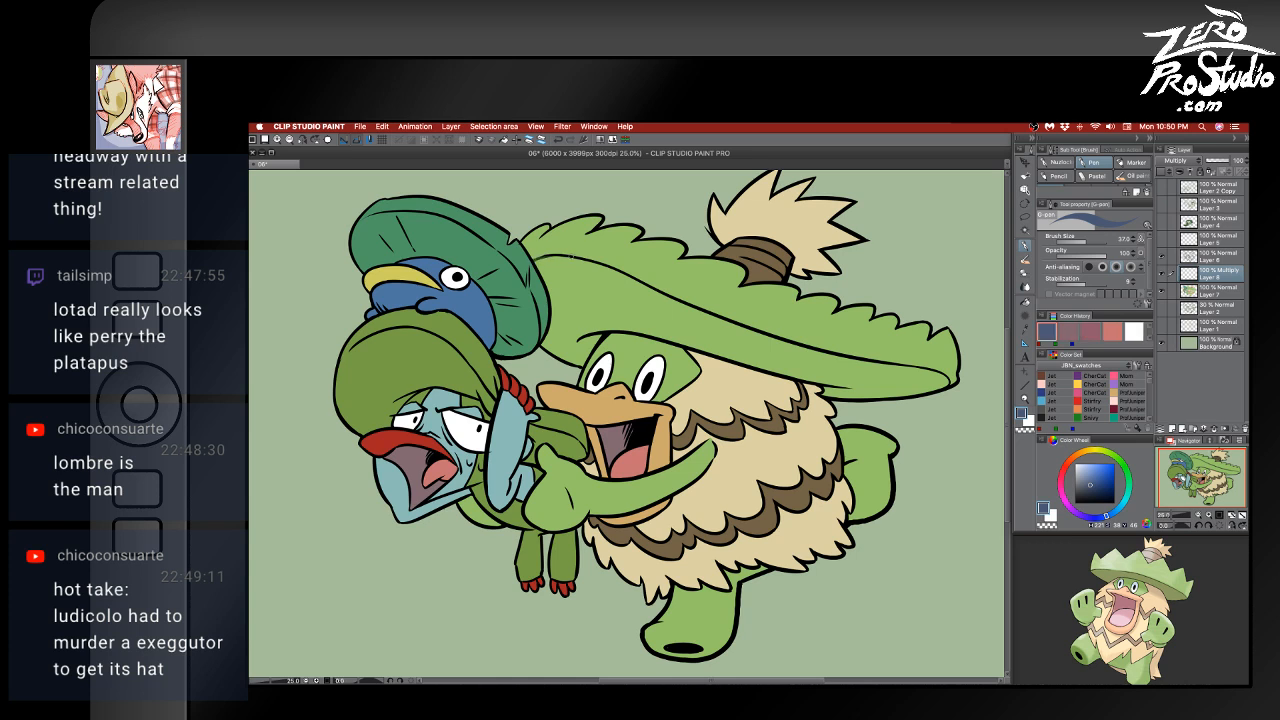
pyautogui.press('super+z')
pyautogui.press('g')
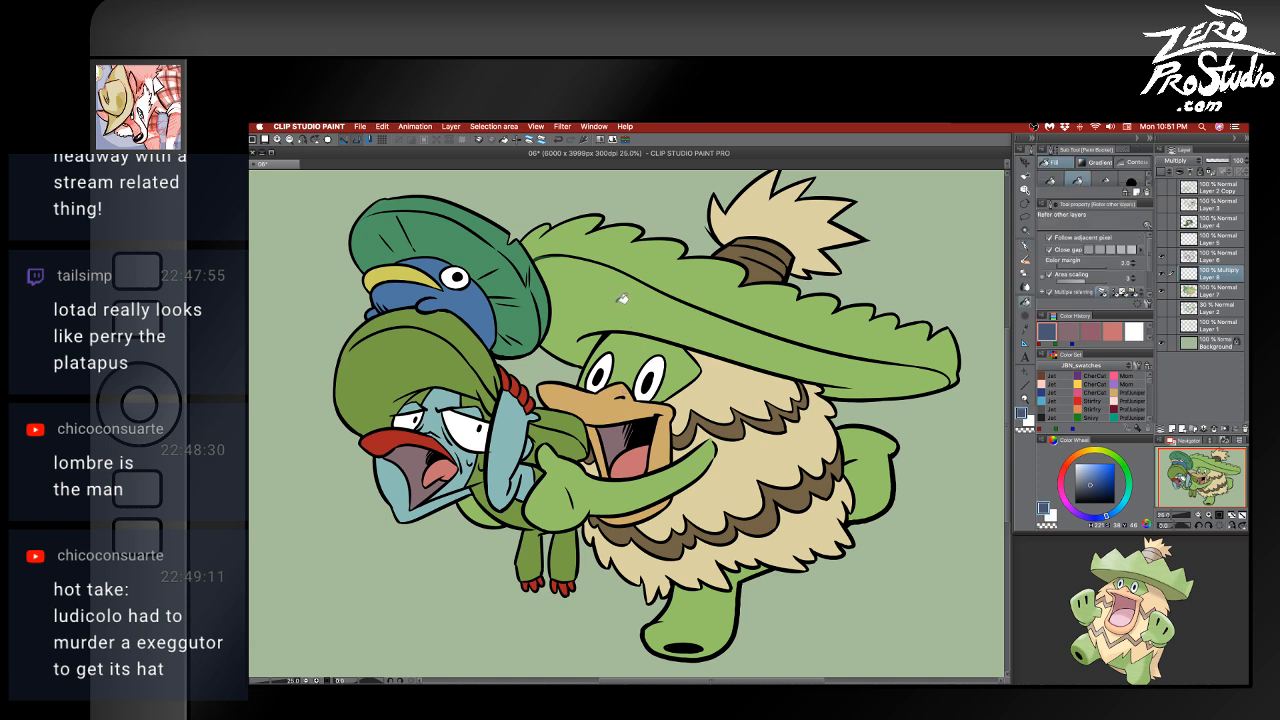
pyautogui.click(645, 311)
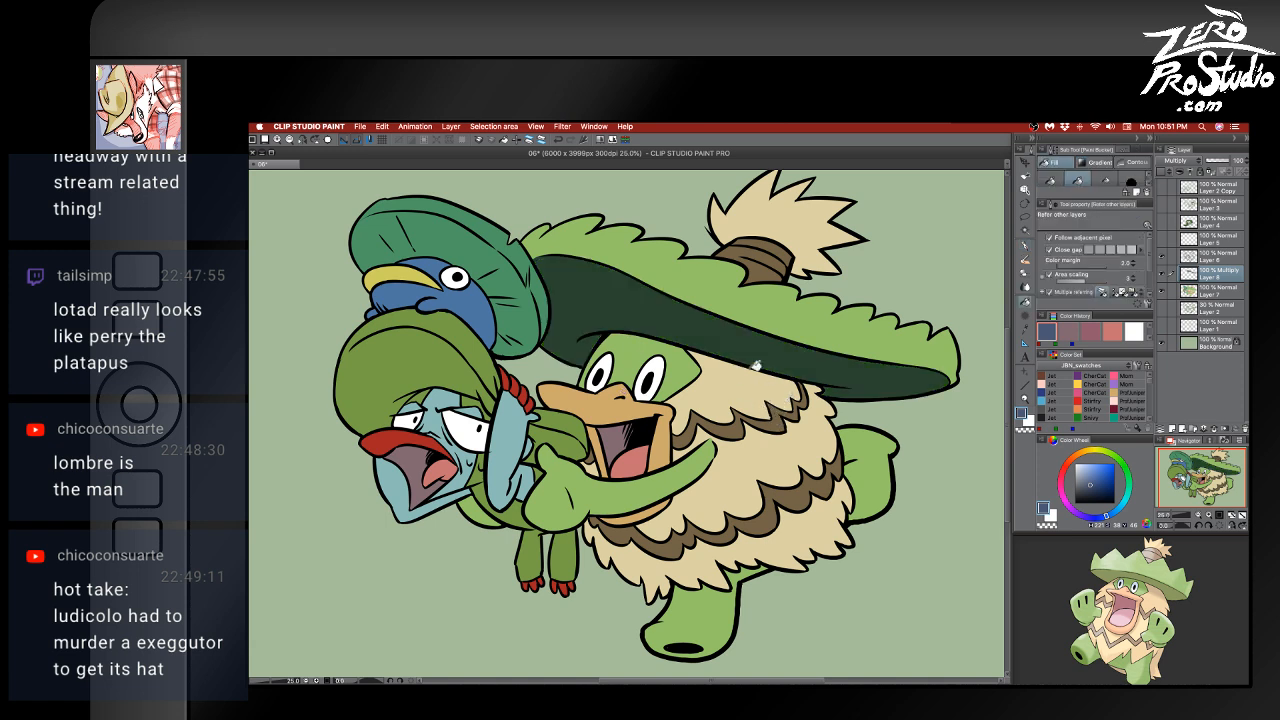
# - Lighten the brim shadow with a Hue/Saturation/Luminosity adjustment, setting saturation to 14 and luminosity to 37
pyautogui.press('p')
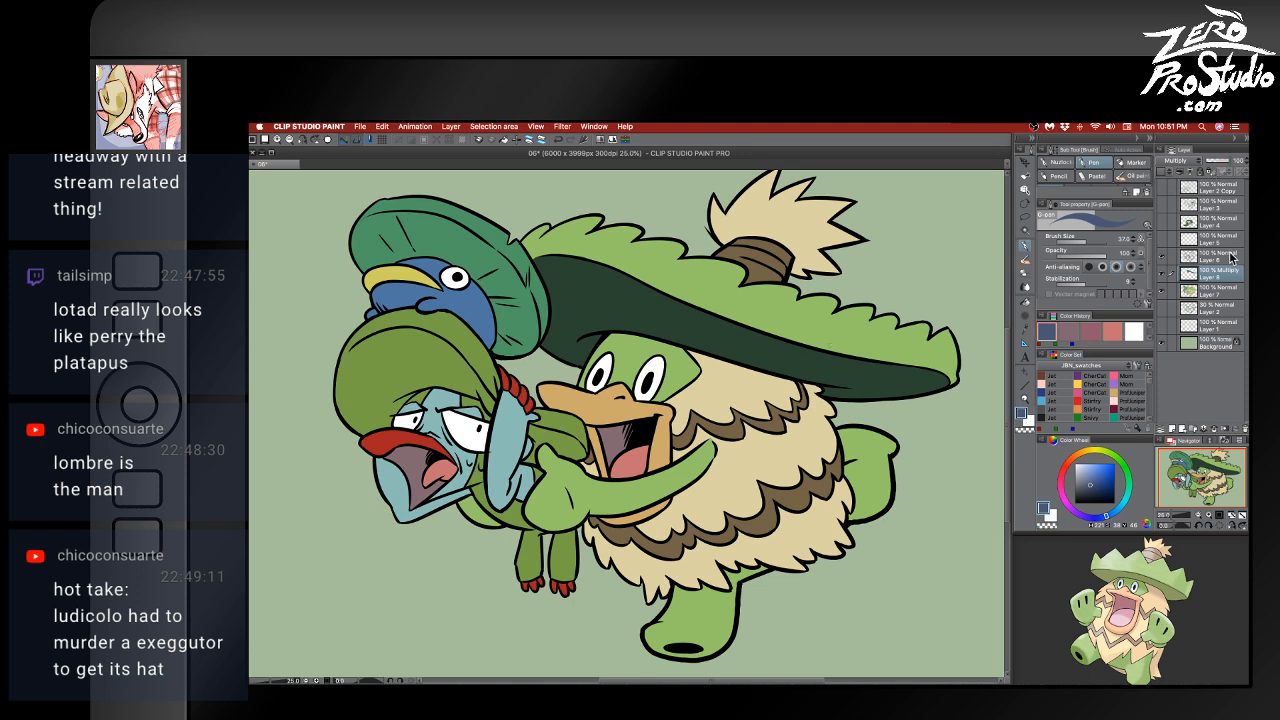
pyautogui.press('super+u')
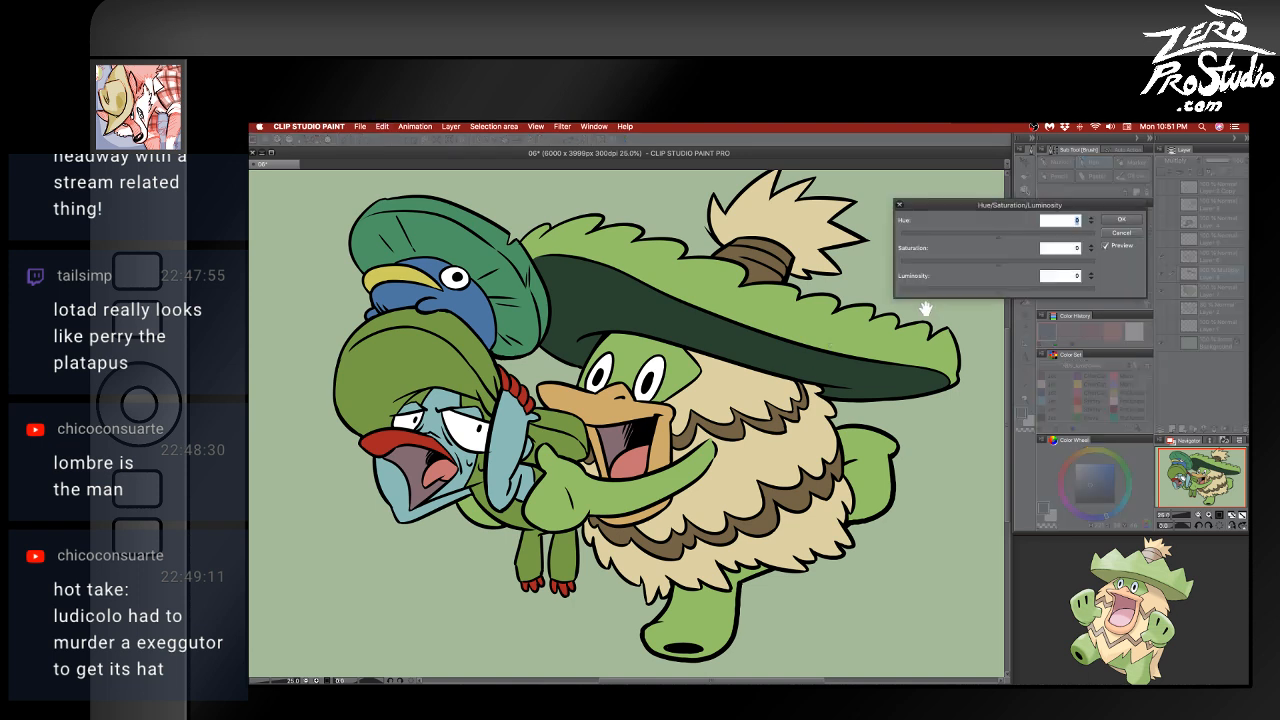
pyautogui.moveTo(998, 289); pyautogui.dragTo(1025, 292)
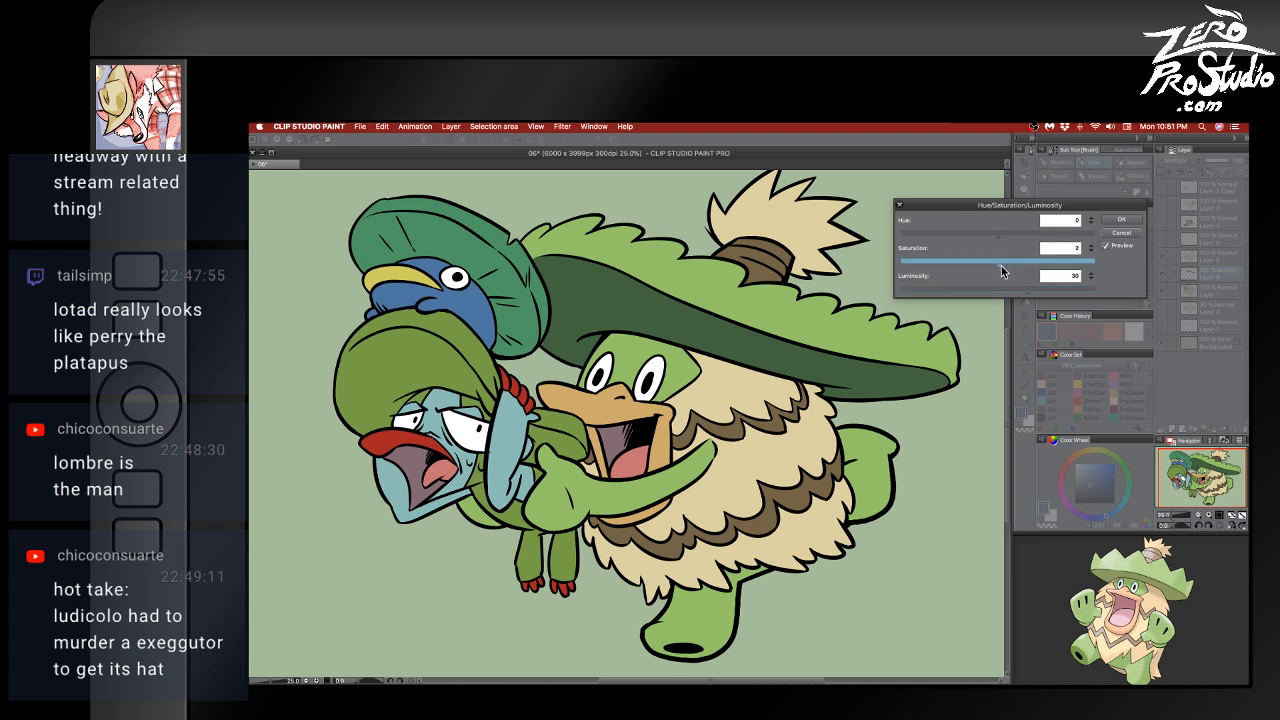
pyautogui.moveTo(1027, 268); pyautogui.dragTo(1038, 292)
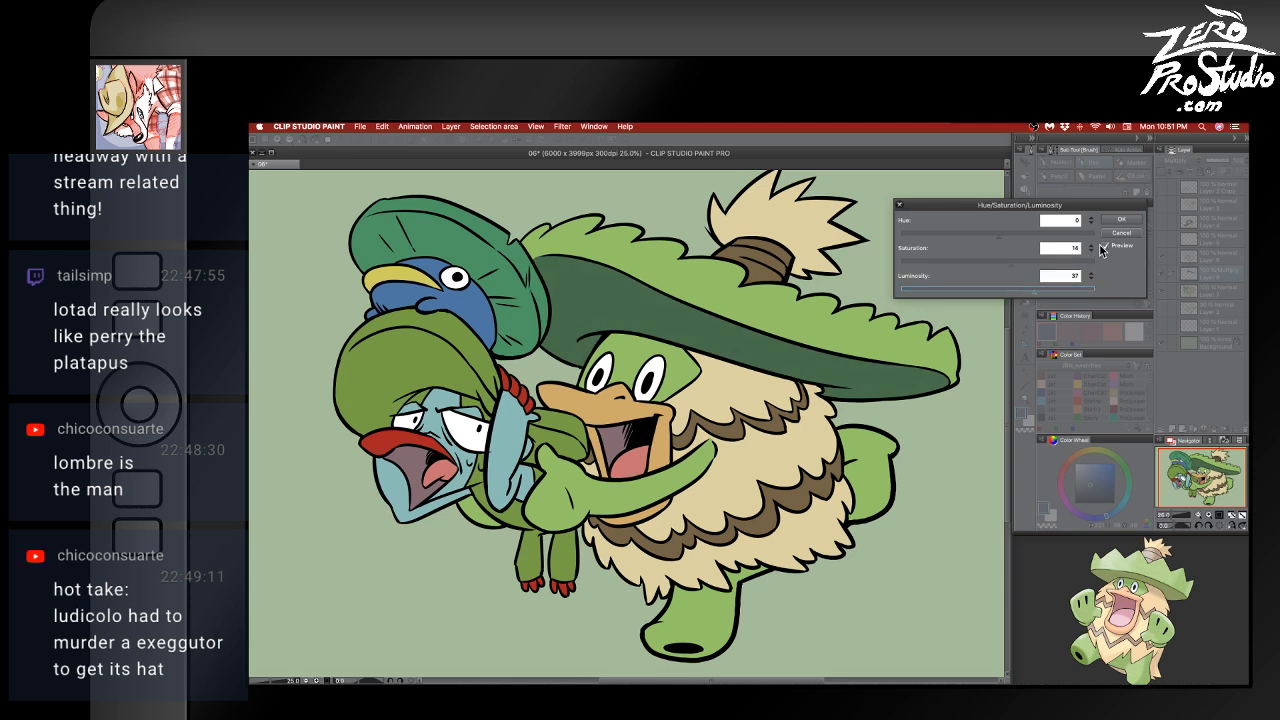
pyautogui.click(1121, 219)
# - Sample the lightened shadow blue with the layer on Normal, try the Darken blend mode, and return the layer to Multiply
pyautogui.click(1183, 162)
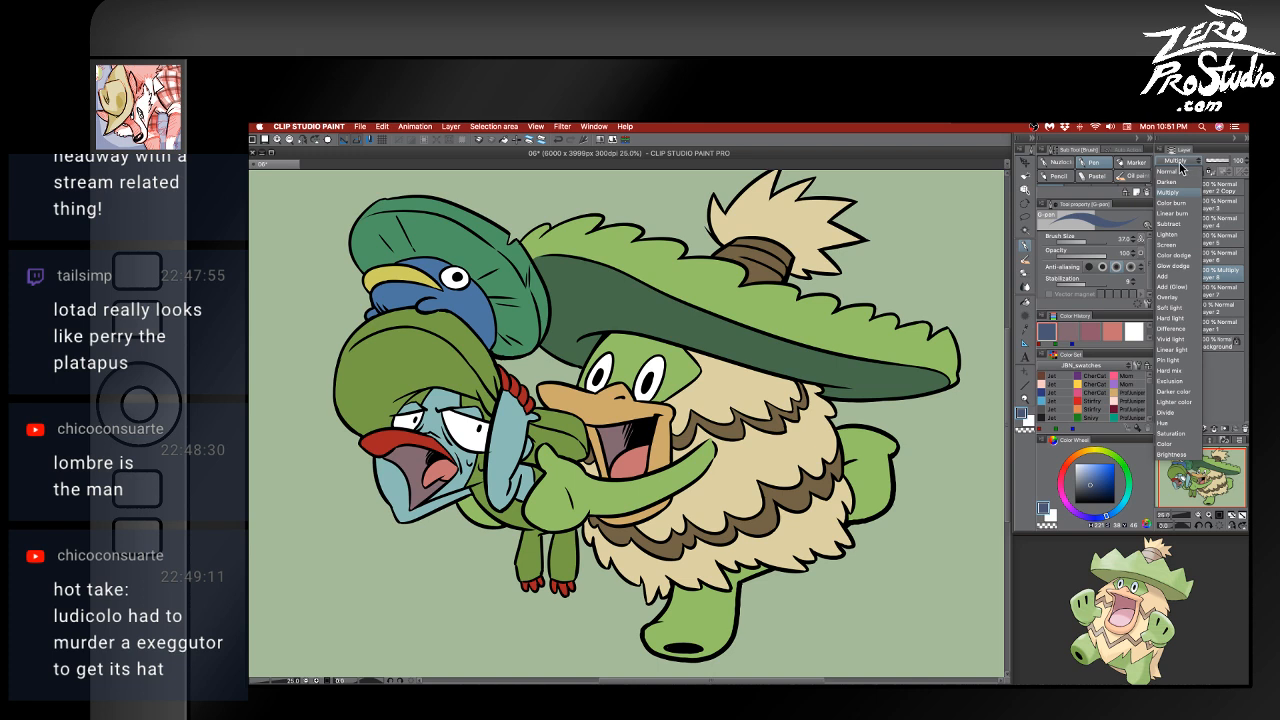
pyautogui.click(1179, 162)
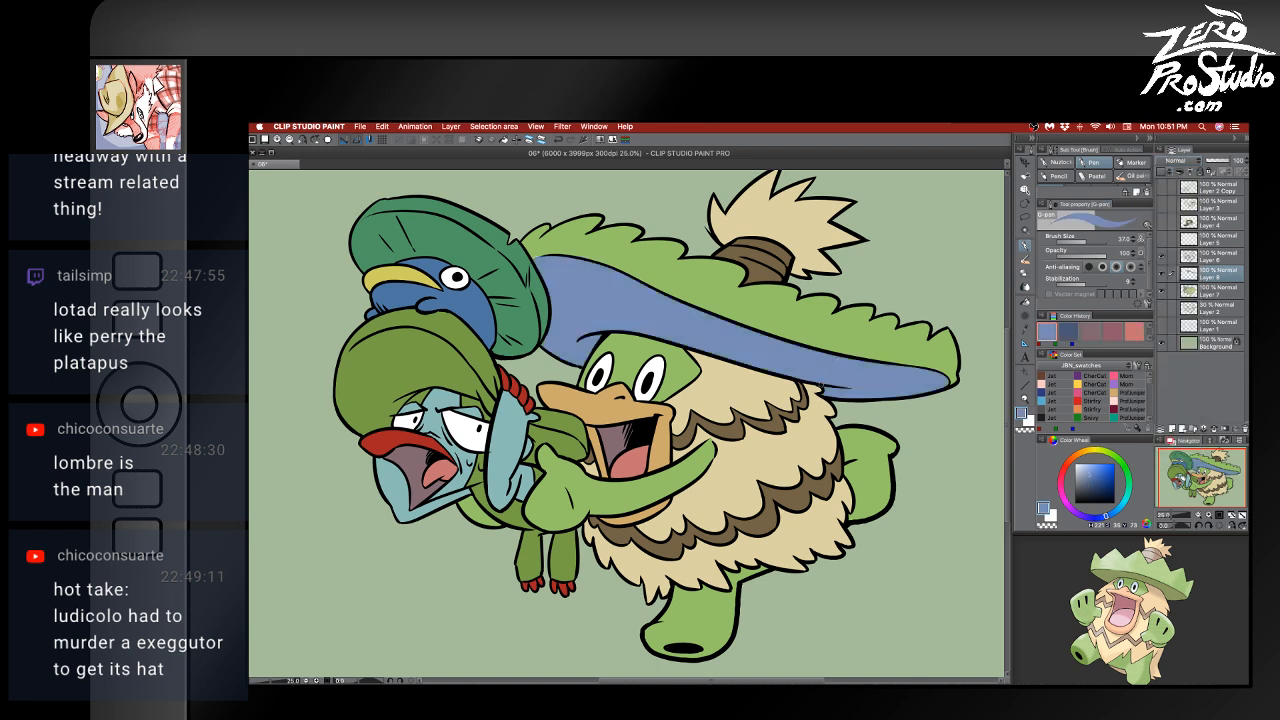
pyautogui.click(1177, 162)
pyautogui.click(1175, 182)
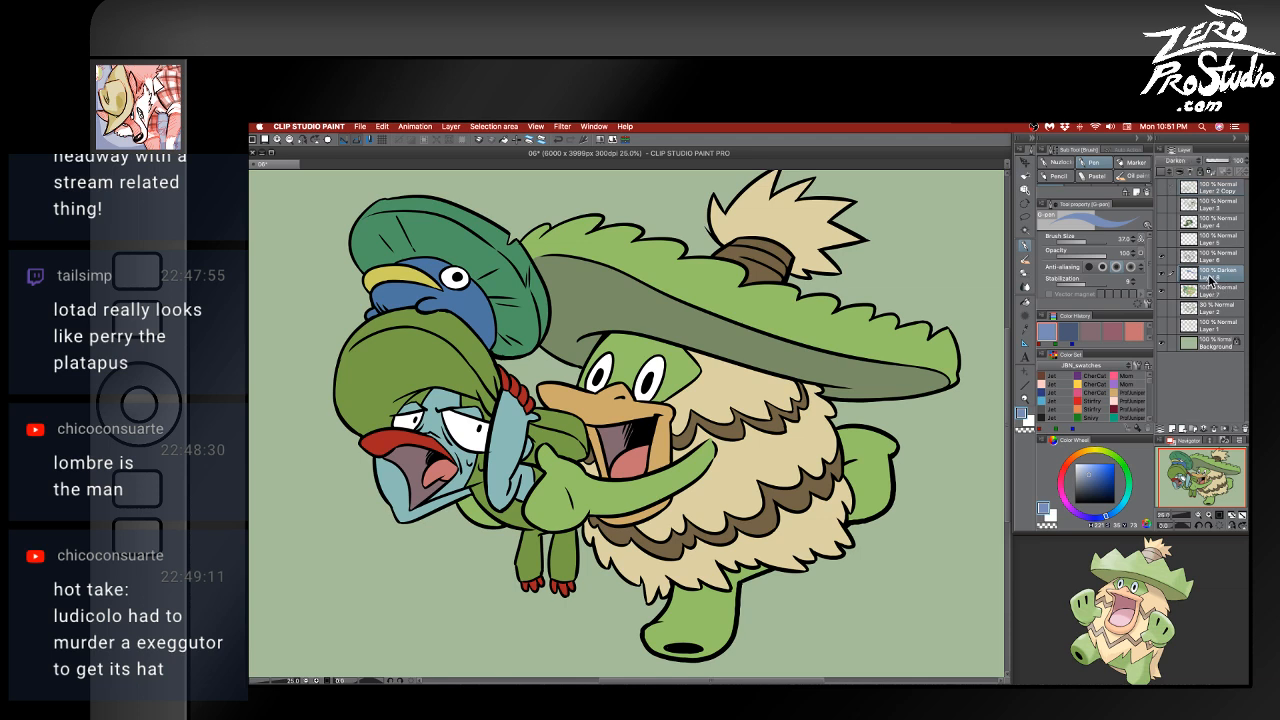
pyautogui.click(1177, 163)
pyautogui.click(1182, 196)
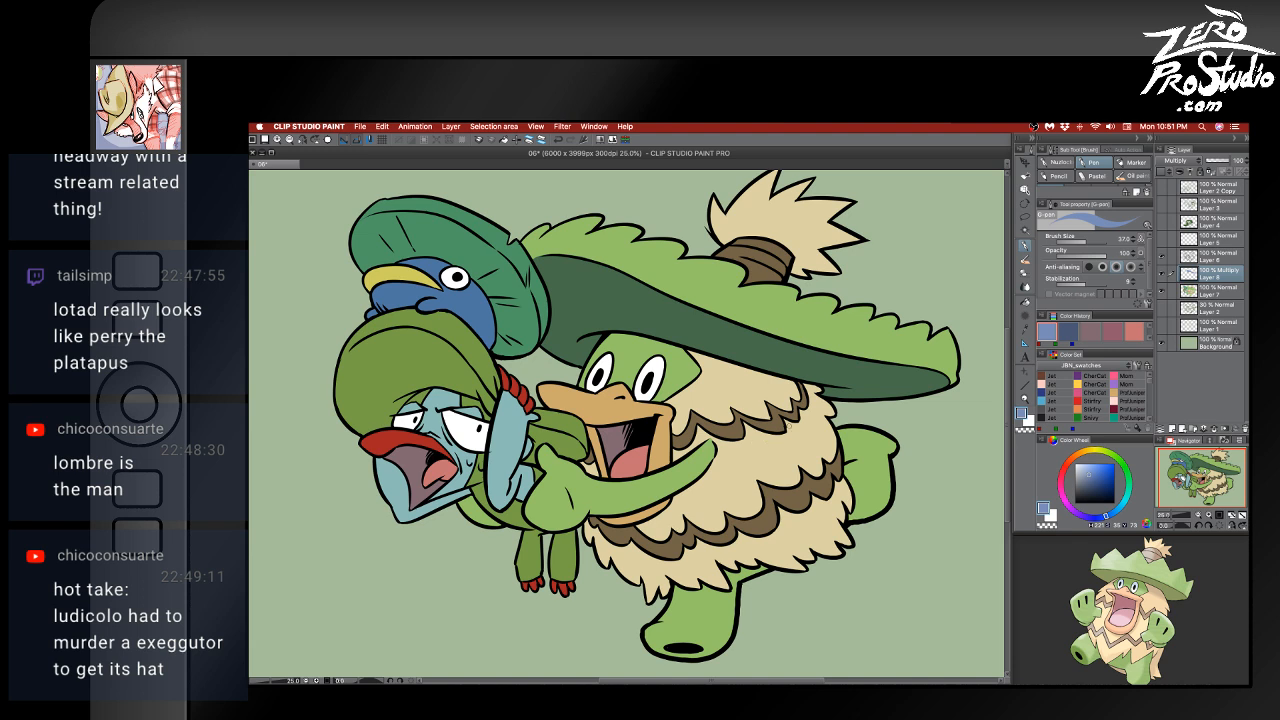
# - Outline and fill a shadow with the pen over the far right end of the large hat's leafy upper surface
pyautogui.moveTo(799, 436); pyautogui.dragTo(676, 469)
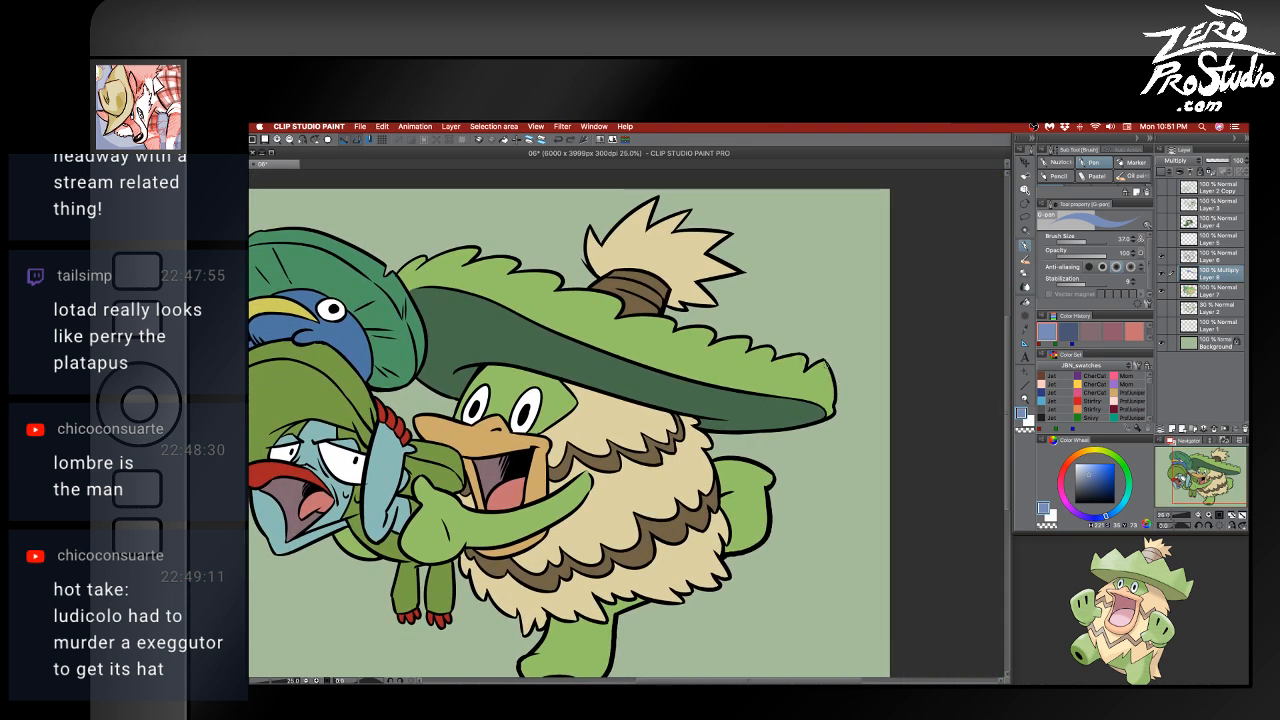
pyautogui.moveTo(822, 362); pyautogui.dragTo(821, 414)
pyautogui.press('super+z')
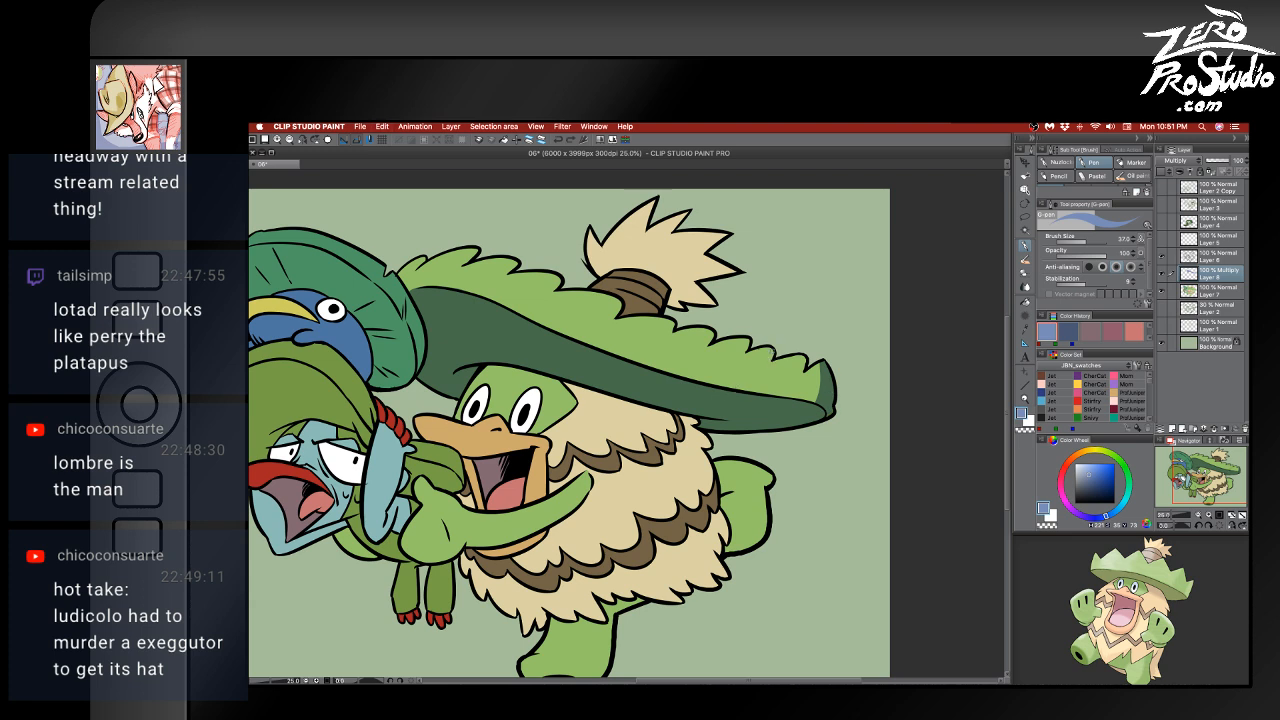
pyautogui.moveTo(768, 352)
pyautogui.mouseDown()
pyautogui.moveTo(752, 378)
pyautogui.moveTo(770, 391)
pyautogui.mouseUp()
pyautogui.press('super+z')
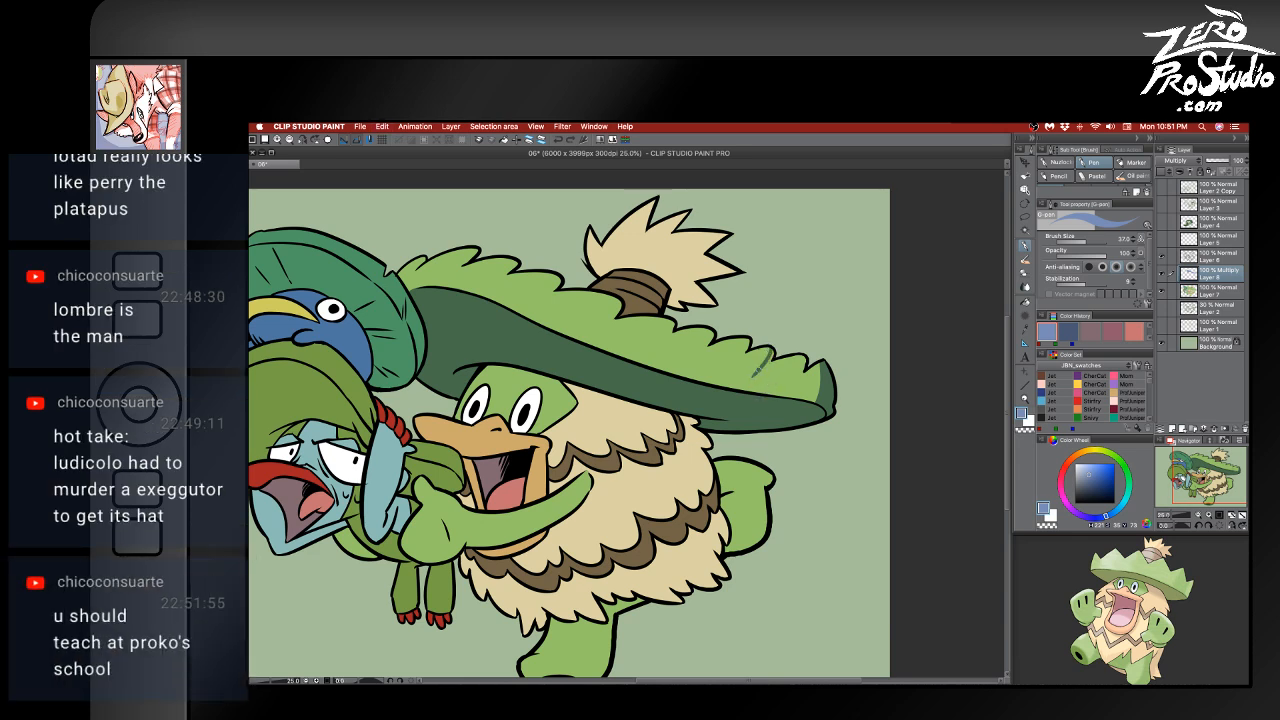
pyautogui.moveTo(768, 360)
pyautogui.mouseDown()
pyautogui.moveTo(743, 396)
pyautogui.moveTo(769, 354)
pyautogui.moveTo(751, 383)
pyautogui.moveTo(791, 354)
pyautogui.moveTo(796, 377)
pyautogui.moveTo(799, 357)
pyautogui.moveTo(784, 392)
pyautogui.moveTo(799, 357)
pyautogui.moveTo(759, 388)
pyautogui.mouseUp()
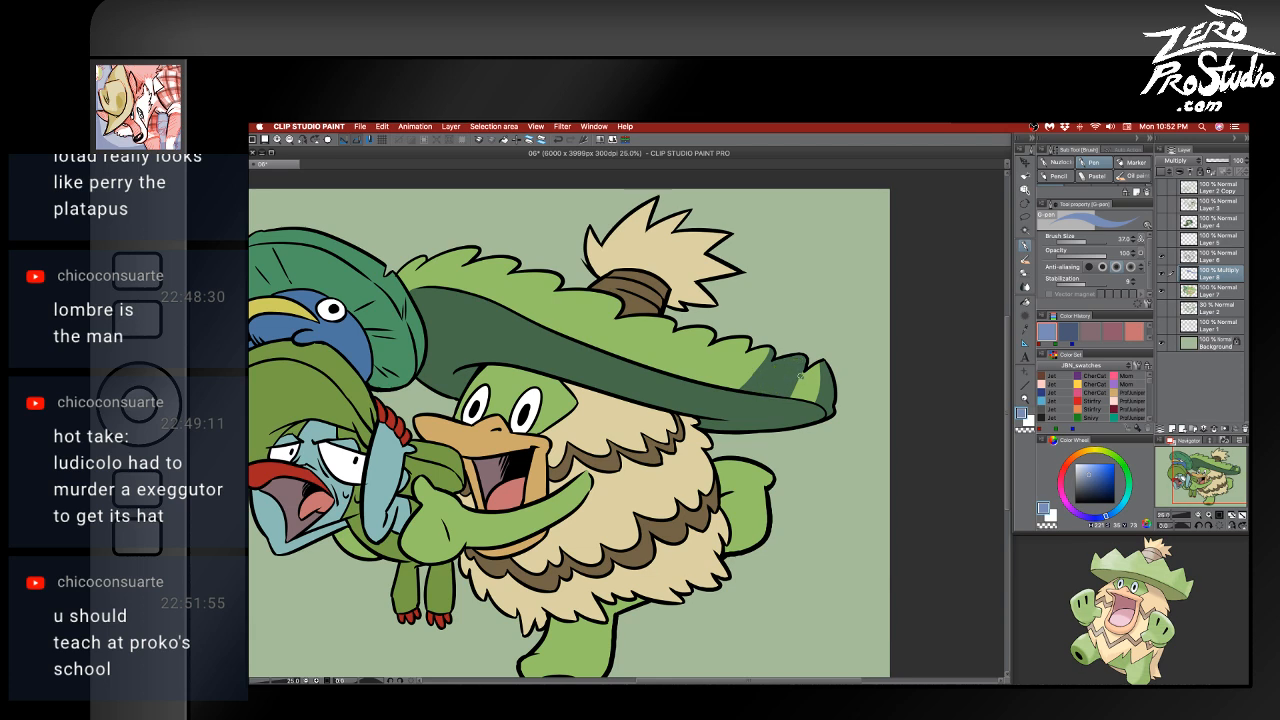
pyautogui.moveTo(818, 369)
pyautogui.mouseDown()
pyautogui.moveTo(794, 394)
pyautogui.moveTo(821, 399)
pyautogui.mouseUp()
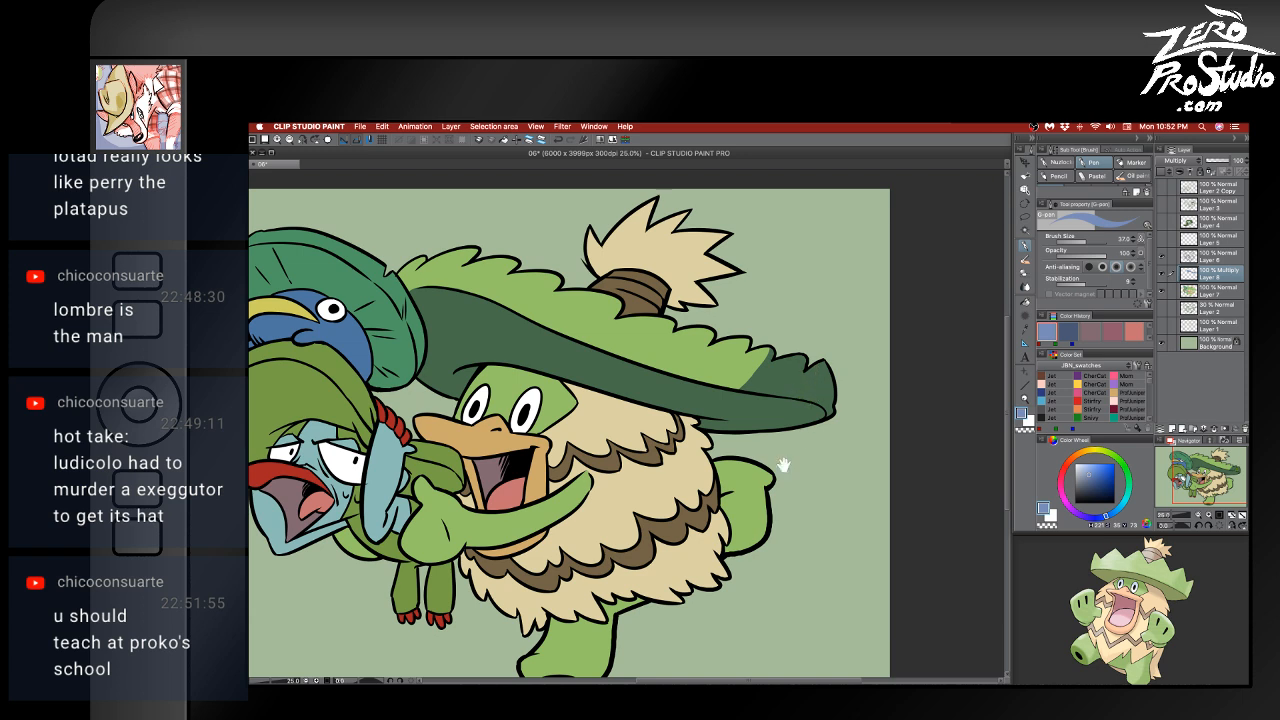
# - Paint a shadow down the right side of the brown base of the hat's tuft
pyautogui.moveTo(655, 275); pyautogui.dragTo(649, 290)
pyautogui.moveTo(656, 285)
pyautogui.mouseDown()
pyautogui.moveTo(638, 312)
pyautogui.moveTo(658, 284)
pyautogui.moveTo(656, 310)
pyautogui.moveTo(681, 316)
pyautogui.moveTo(704, 276)
pyautogui.mouseUp()
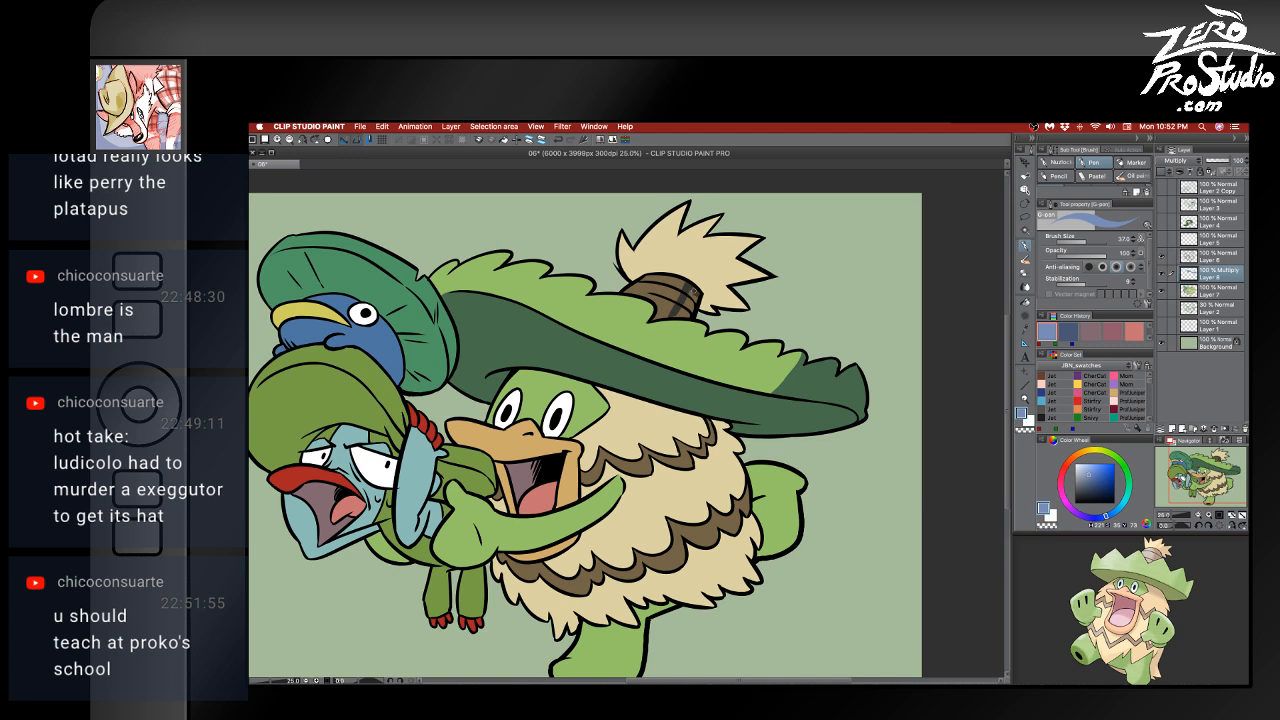
pyautogui.moveTo(697, 290); pyautogui.dragTo(685, 312)
pyautogui.moveTo(600, 275); pyautogui.dragTo(710, 288)
pyautogui.press('super+z')
pyautogui.moveTo(597, 276)
pyautogui.mouseDown()
pyautogui.moveTo(710, 266)
pyautogui.moveTo(728, 308)
pyautogui.mouseUp()
pyautogui.moveTo(717, 295); pyautogui.dragTo(730, 310)
pyautogui.press('super+z')
pyautogui.press('super+z')
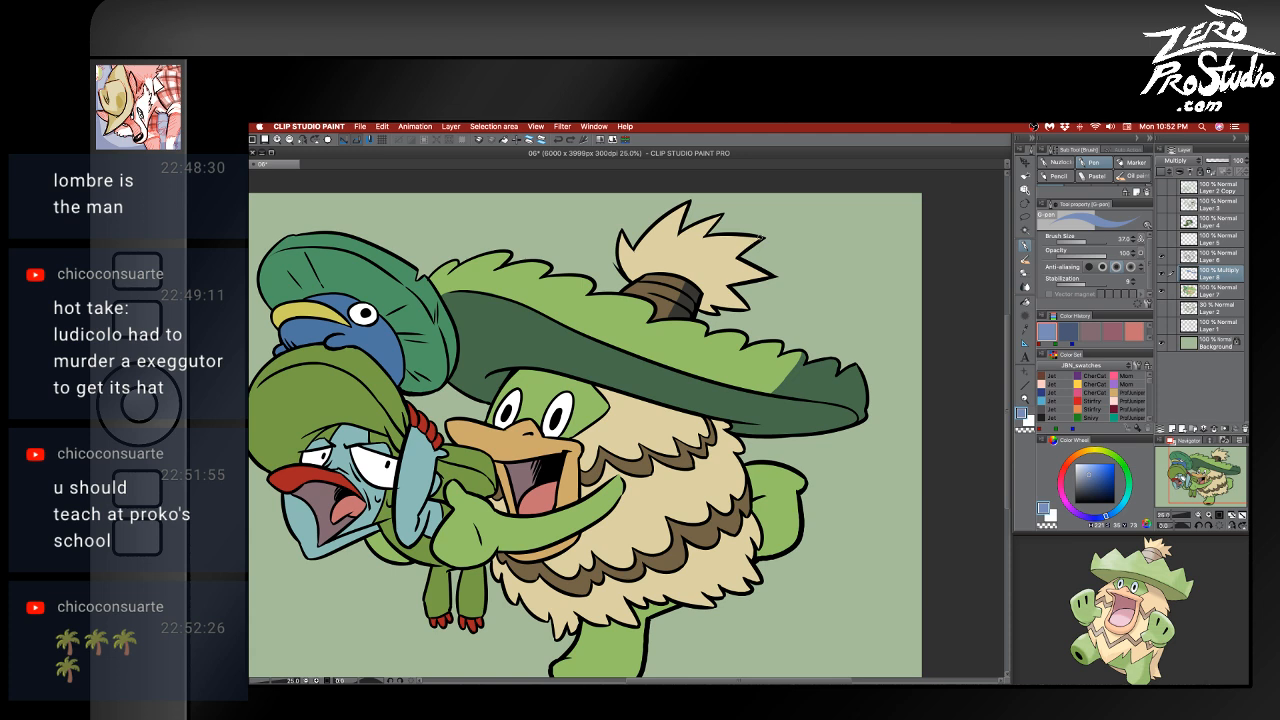
# - Draw a shadow edge across the hat's cream tuft and fill its right-hand spikes with the shadow blue
pyautogui.moveTo(762, 237); pyautogui.dragTo(704, 284)
pyautogui.press('super+z')
pyautogui.press('g')
pyautogui.click(750, 272)
pyautogui.click(726, 292)
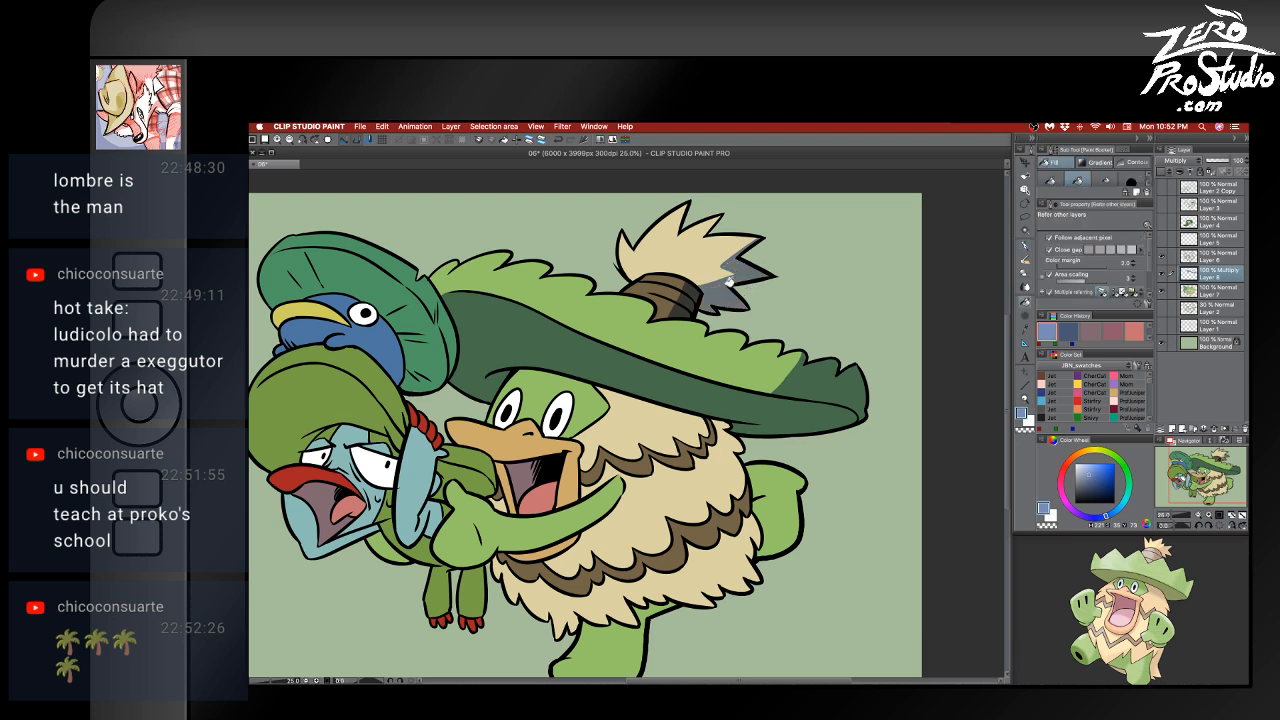
# - Enlarge the pen to about 105 and paint the hat's cast shadow across the large character's forehead and upper fur
pyautogui.press('p')
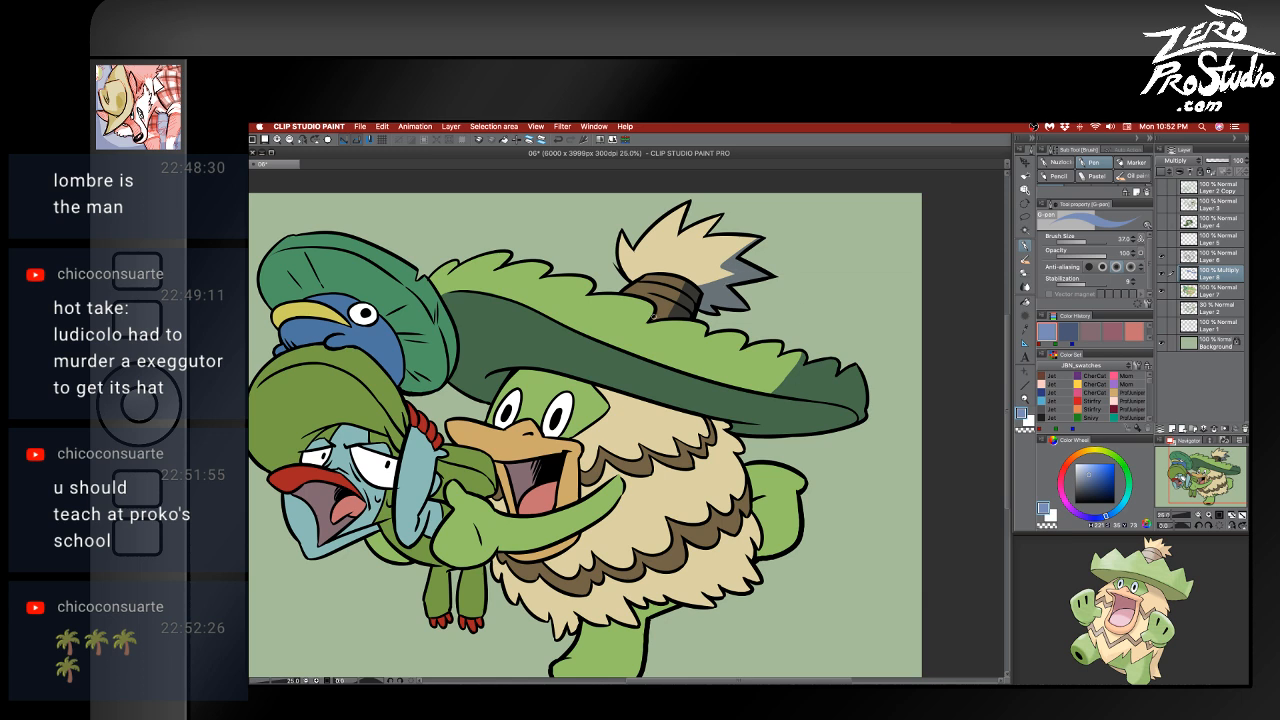
pyautogui.moveTo(728, 488); pyautogui.dragTo(742, 400)
pyautogui.moveTo(513, 319)
pyautogui.mouseDown()
pyautogui.moveTo(701, 344)
pyautogui.moveTo(748, 368)
pyautogui.moveTo(685, 338)
pyautogui.moveTo(740, 358)
pyautogui.mouseUp()
pyautogui.hotkey('ctrl', 'z')
pyautogui.hotkey('ctrl', 'z')
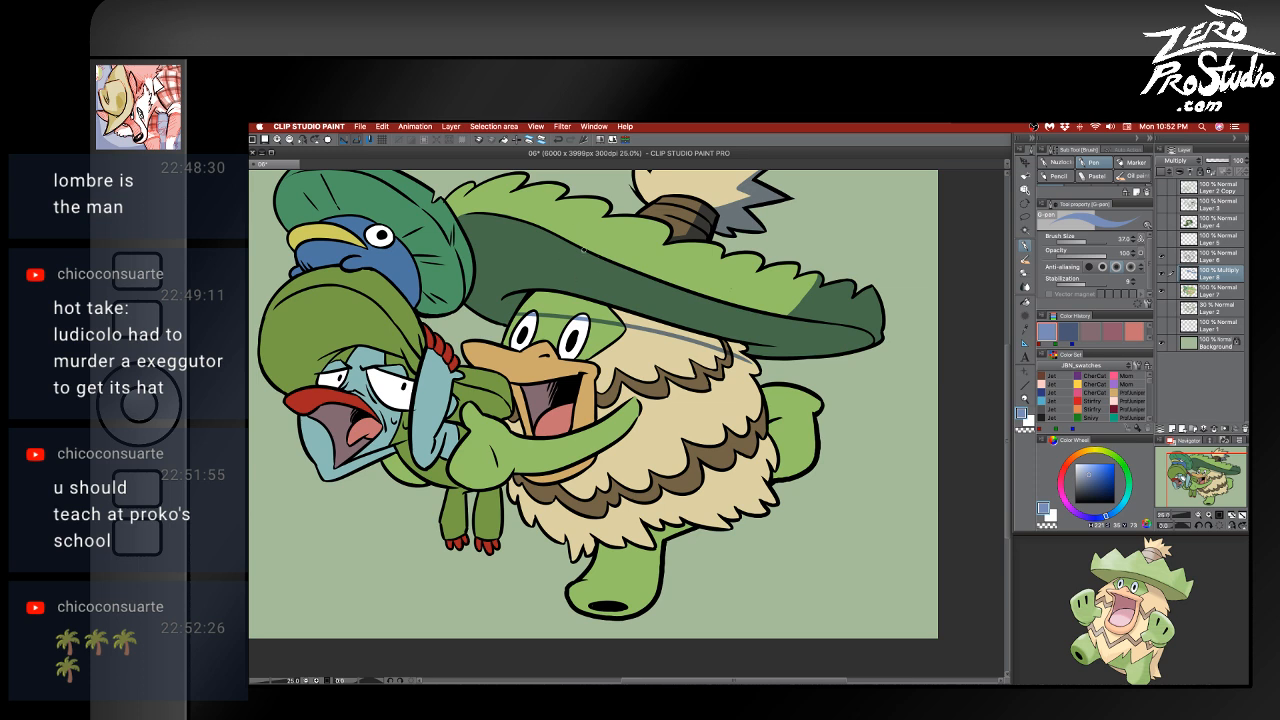
pyautogui.press(']')
pyautogui.press(']')
pyautogui.press(']')
pyautogui.moveTo(529, 297)
pyautogui.mouseDown()
pyautogui.moveTo(624, 313)
pyautogui.moveTo(520, 303)
pyautogui.moveTo(678, 323)
pyautogui.moveTo(720, 347)
pyautogui.moveTo(558, 309)
pyautogui.moveTo(720, 350)
pyautogui.mouseUp()
pyautogui.hotkey('ctrl', 'z')
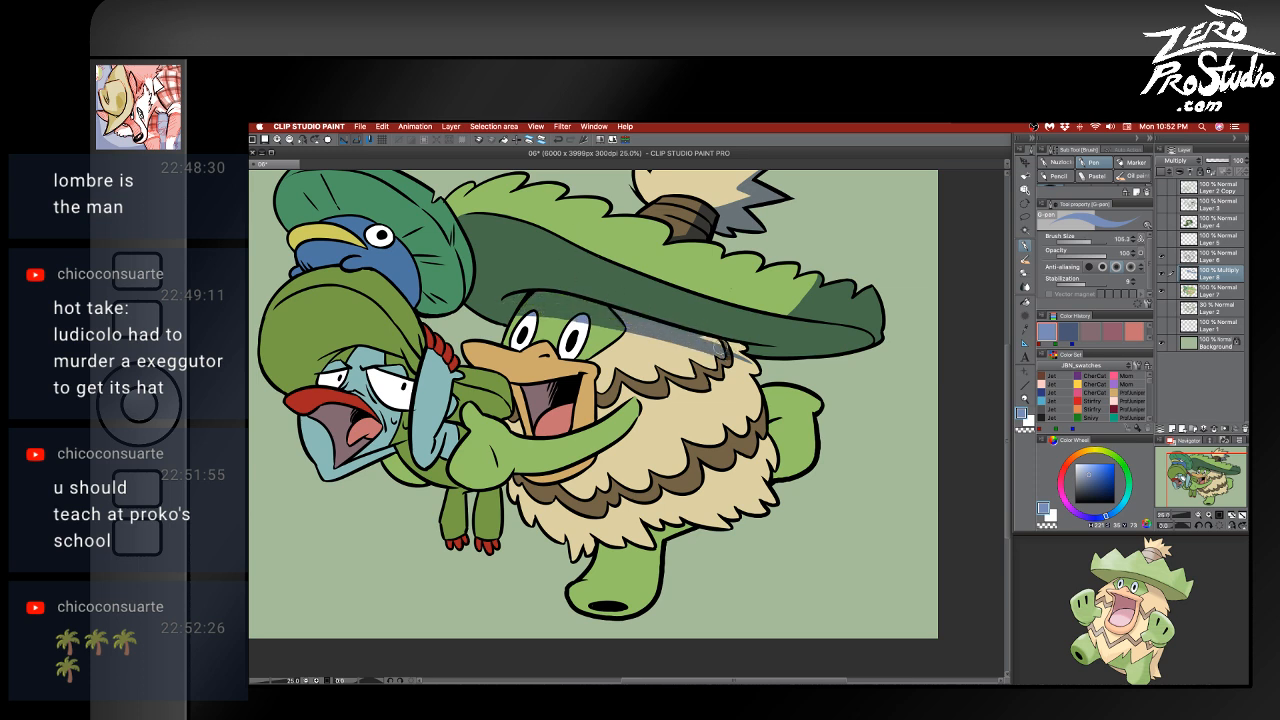
# - Paint a broad shadow down the right side of the large character's fur, from the hat brim to the lower fringe
pyautogui.moveTo(526, 316)
pyautogui.mouseDown()
pyautogui.moveTo(702, 338)
pyautogui.moveTo(740, 474)
pyautogui.mouseUp()
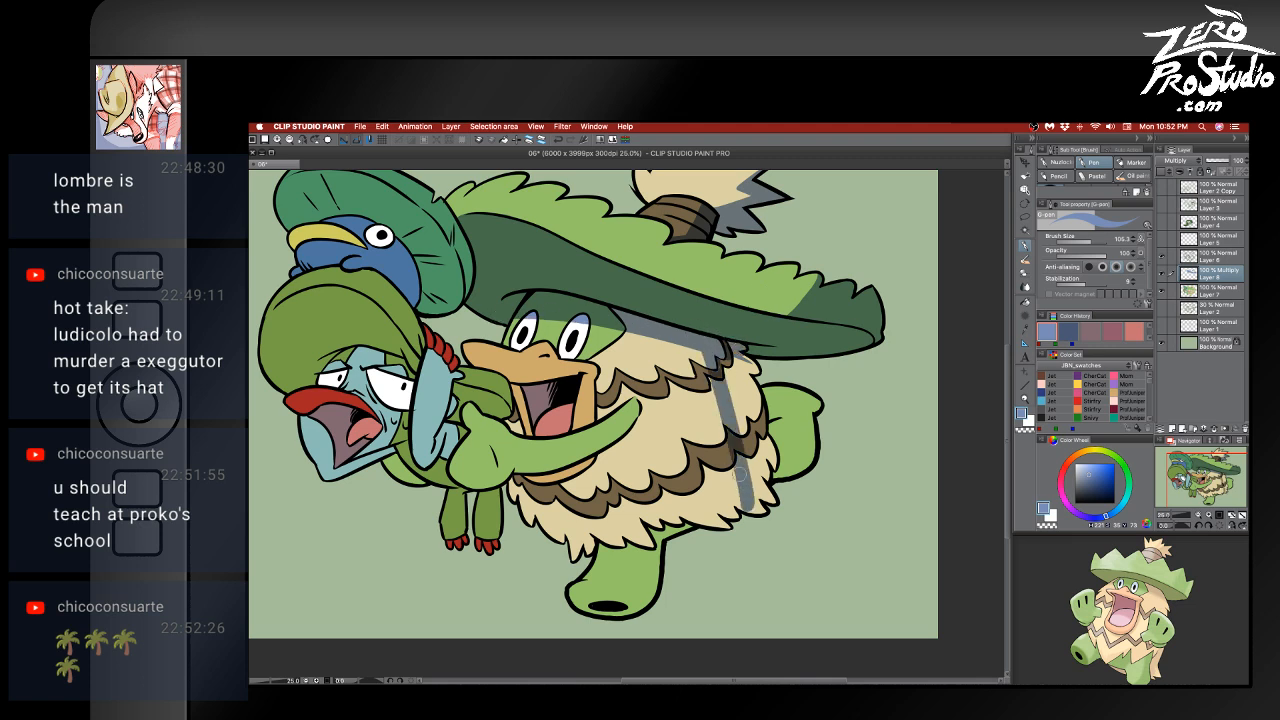
pyautogui.hotkey('ctrl', 'z')
pyautogui.moveTo(700, 340)
pyautogui.mouseDown()
pyautogui.moveTo(738, 488)
pyautogui.moveTo(763, 511)
pyautogui.moveTo(720, 370)
pyautogui.moveTo(736, 432)
pyautogui.moveTo(740, 360)
pyautogui.moveTo(756, 440)
pyautogui.moveTo(738, 370)
pyautogui.moveTo(751, 365)
pyautogui.mouseUp()
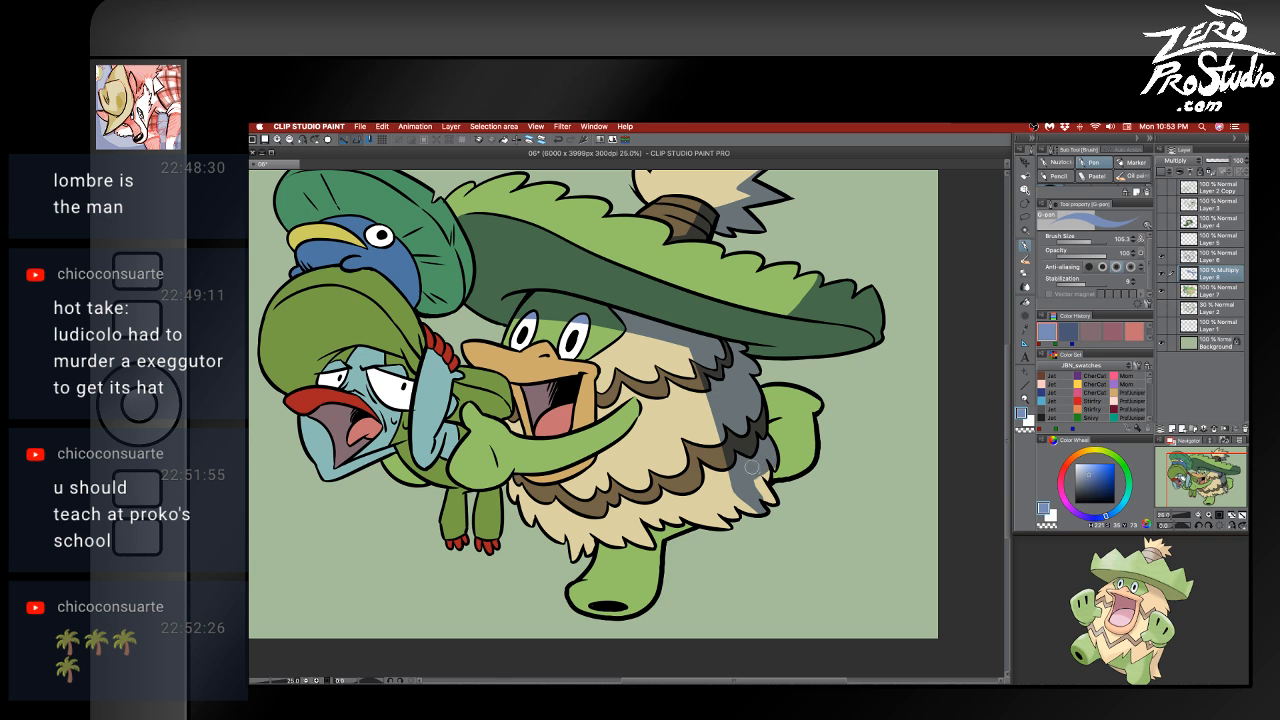
pyautogui.moveTo(752, 470); pyautogui.dragTo(771, 500)
# - Shade the large character's standing leg beneath the fur and along its edges, and the raised back leg around its rim
pyautogui.moveTo(600, 542)
pyautogui.mouseDown()
pyautogui.moveTo(657, 566)
pyautogui.moveTo(630, 547)
pyautogui.moveTo(636, 604)
pyautogui.moveTo(657, 548)
pyautogui.moveTo(646, 528)
pyautogui.moveTo(693, 525)
pyautogui.mouseUp()
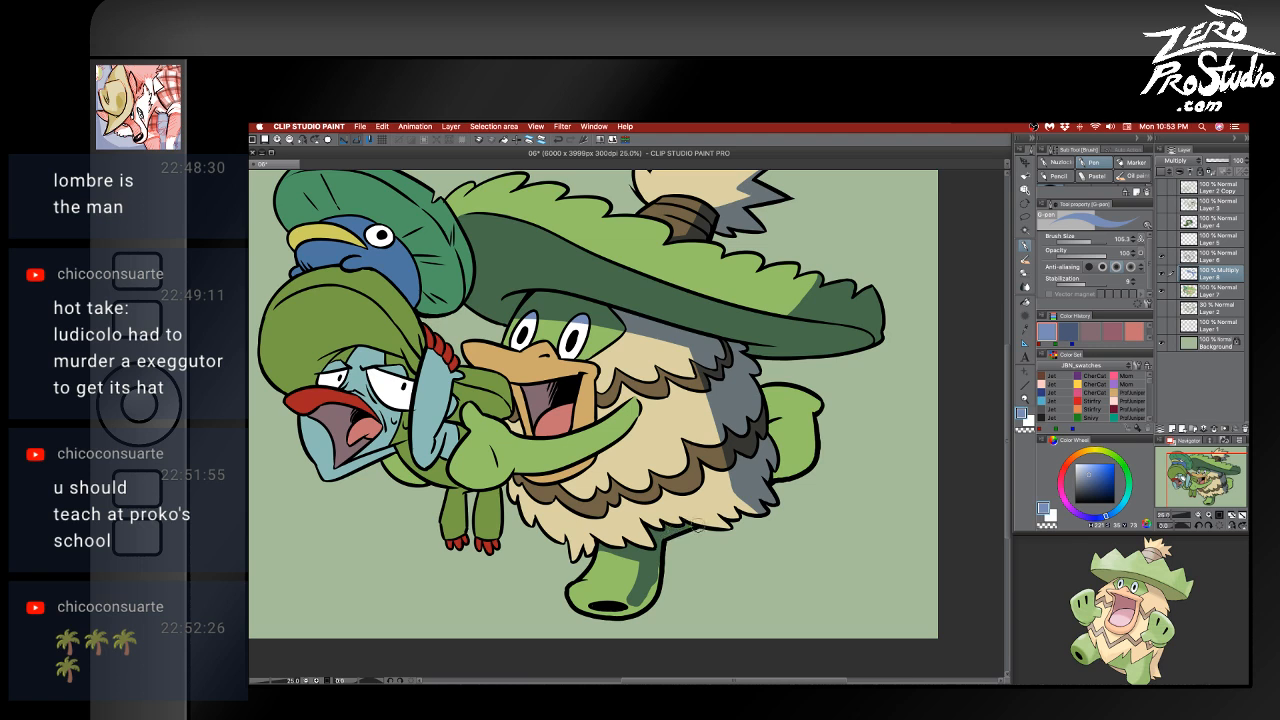
pyautogui.moveTo(655, 572)
pyautogui.mouseDown()
pyautogui.moveTo(640, 604)
pyautogui.moveTo(647, 584)
pyautogui.moveTo(569, 606)
pyautogui.moveTo(599, 594)
pyautogui.moveTo(630, 601)
pyautogui.moveTo(584, 603)
pyautogui.moveTo(637, 604)
pyautogui.mouseUp()
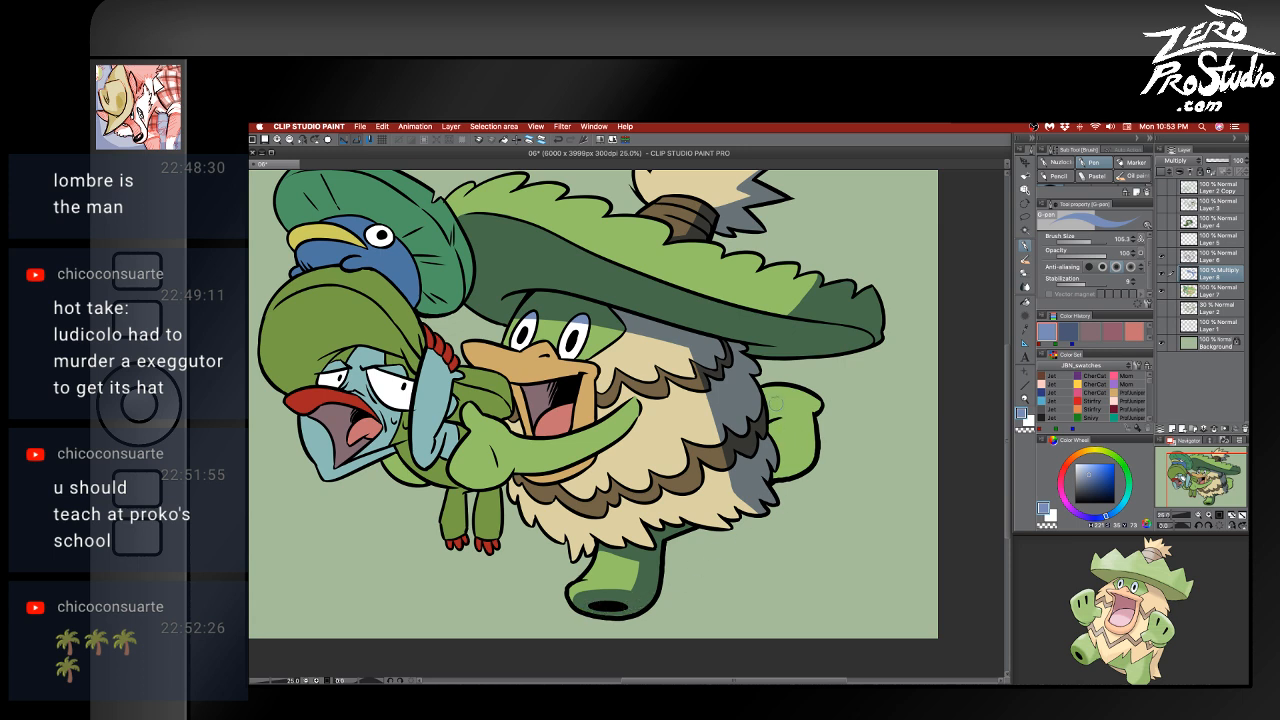
pyautogui.moveTo(776, 403)
pyautogui.mouseDown()
pyautogui.moveTo(770, 392)
pyautogui.moveTo(788, 388)
pyautogui.moveTo(796, 405)
pyautogui.moveTo(783, 416)
pyautogui.moveTo(772, 404)
pyautogui.moveTo(798, 418)
pyautogui.moveTo(792, 404)
pyautogui.moveTo(798, 452)
pyautogui.moveTo(770, 474)
pyautogui.moveTo(809, 397)
pyautogui.mouseUp()
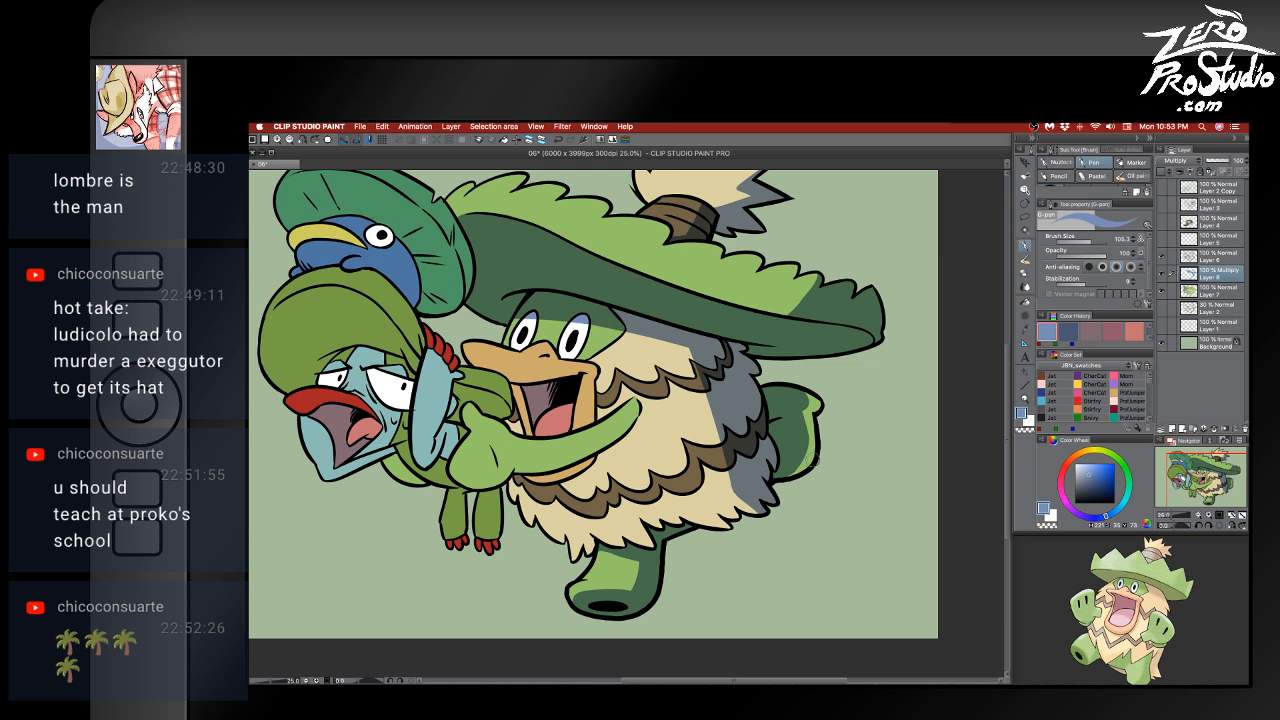
pyautogui.moveTo(817, 461); pyautogui.dragTo(771, 474)
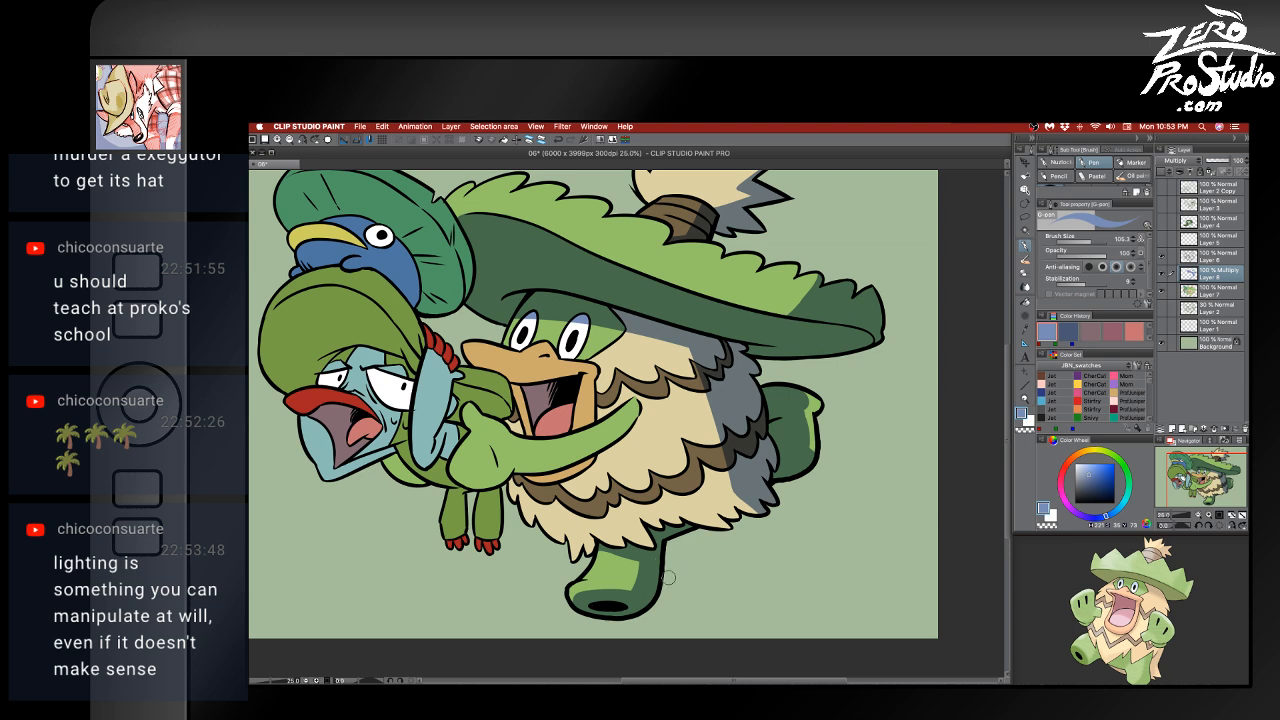
pyautogui.moveTo(474, 511); pyautogui.dragTo(548, 514)
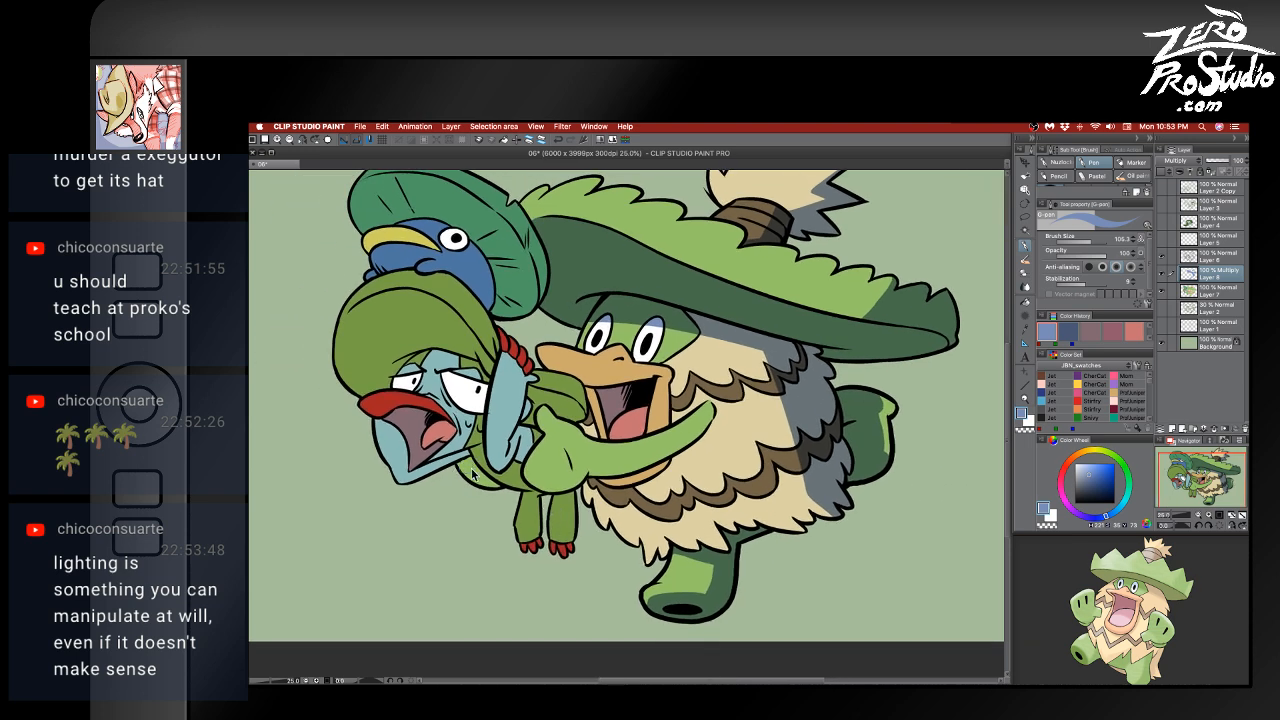
# - Reduce the pen to about 57 and paint a blue shadow along the middle character's jaw and lower forearm
pyautogui.press('[')
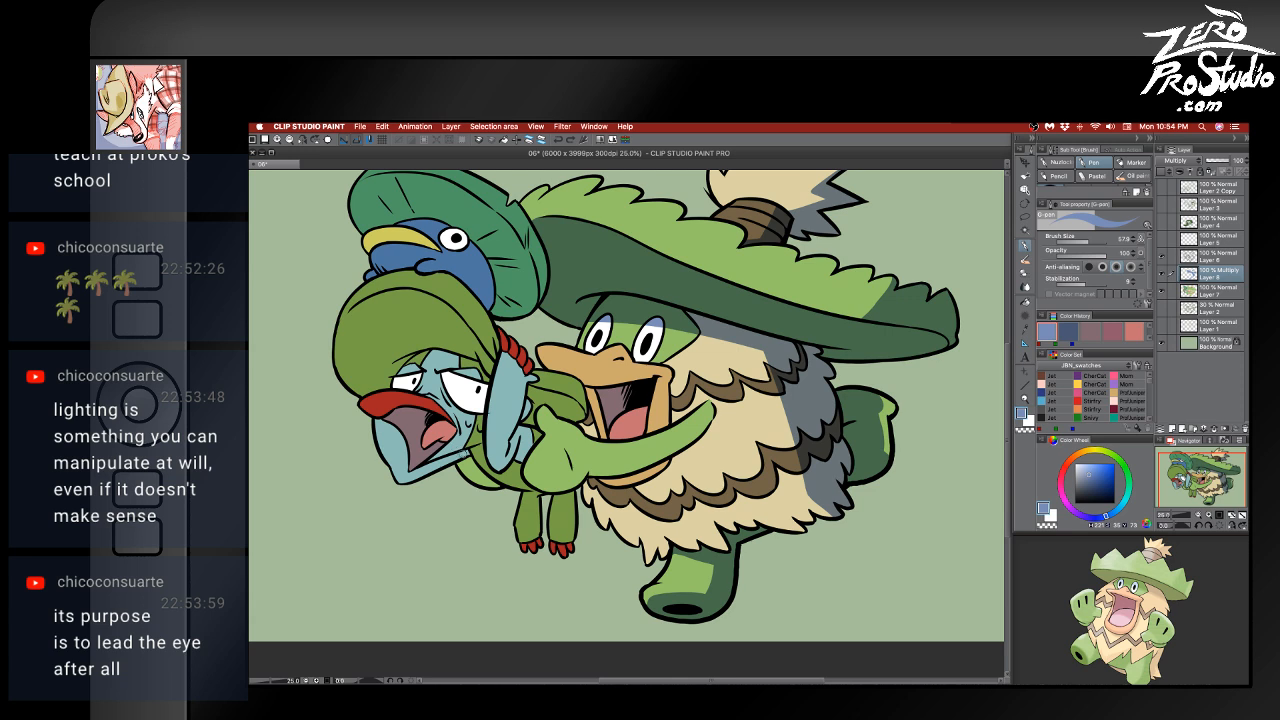
pyautogui.moveTo(432, 466)
pyautogui.mouseDown()
pyautogui.moveTo(467, 452)
pyautogui.moveTo(408, 476)
pyautogui.moveTo(398, 433)
pyautogui.moveTo(405, 475)
pyautogui.moveTo(393, 434)
pyautogui.moveTo(398, 472)
pyautogui.mouseUp()
pyautogui.press('super+z')
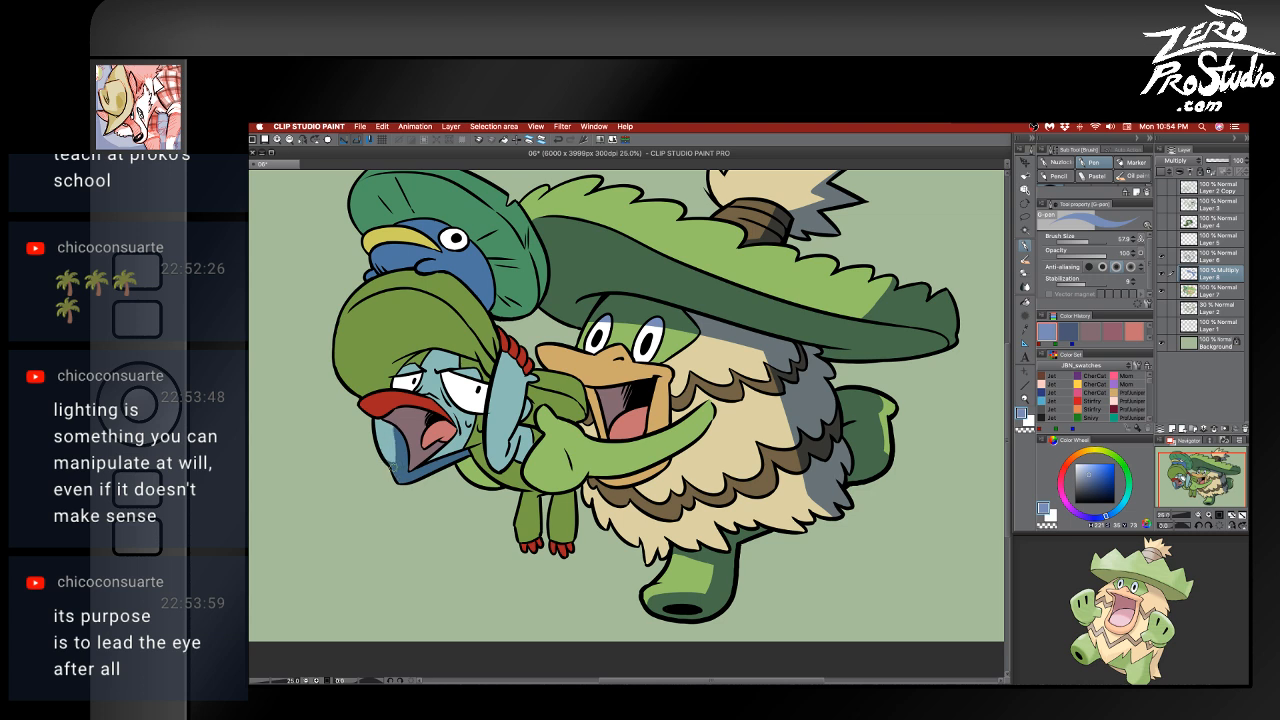
pyautogui.moveTo(398, 472); pyautogui.dragTo(395, 437)
pyautogui.moveTo(386, 426); pyautogui.dragTo(397, 465)
pyautogui.press('super+z')
pyautogui.press('super+z')
# - Shade the middle character's green torso, both hanging legs and the blue shoulder beside the large character's hand
pyautogui.moveTo(478, 449)
pyautogui.mouseDown()
pyautogui.moveTo(499, 476)
pyautogui.moveTo(522, 467)
pyautogui.moveTo(504, 477)
pyautogui.moveTo(530, 496)
pyautogui.moveTo(536, 530)
pyautogui.moveTo(532, 498)
pyautogui.moveTo(532, 536)
pyautogui.mouseUp()
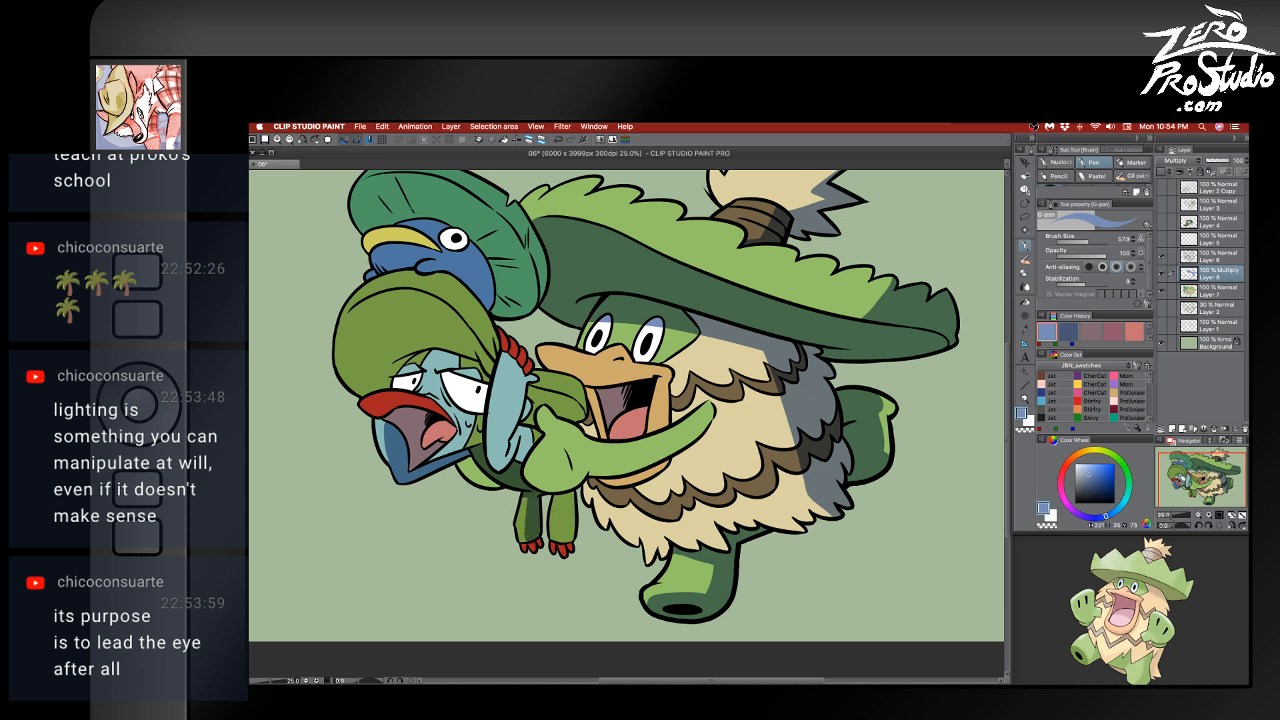
pyautogui.press('e')
pyautogui.press('p')
pyautogui.moveTo(573, 496); pyautogui.dragTo(572, 540)
pyautogui.moveTo(521, 436)
pyautogui.mouseDown()
pyautogui.moveTo(537, 435)
pyautogui.moveTo(520, 459)
pyautogui.mouseUp()
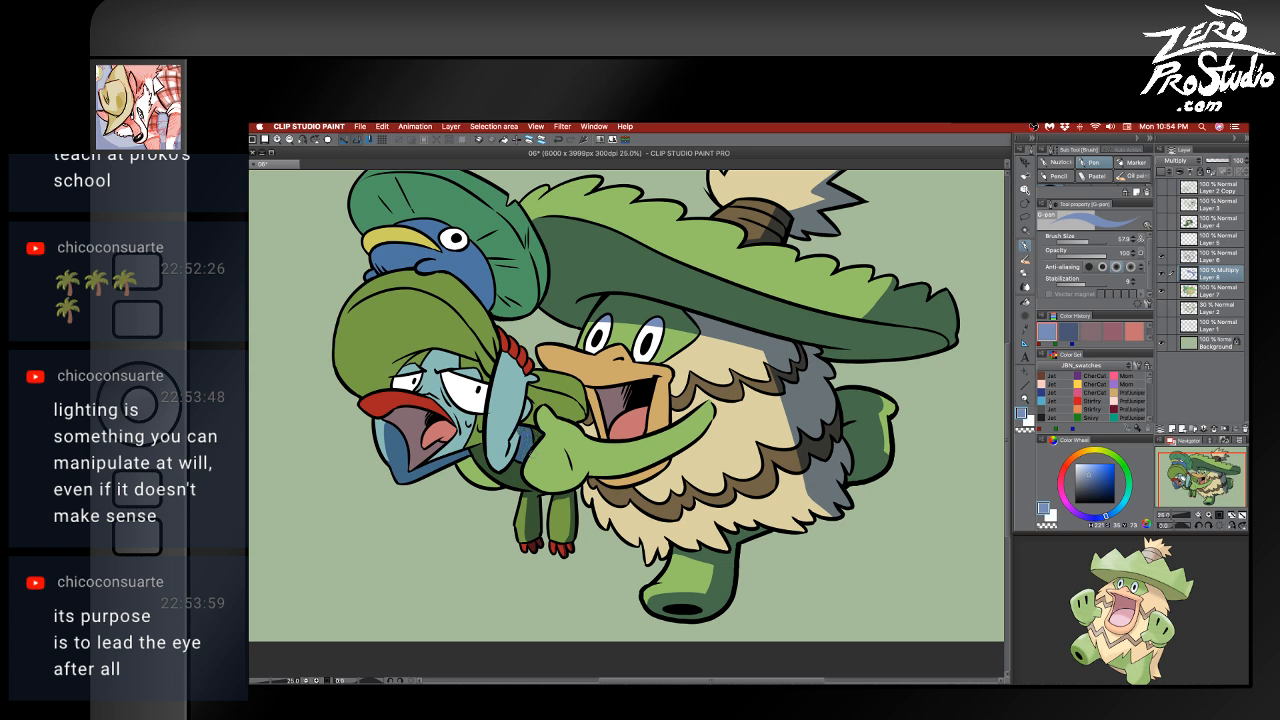
pyautogui.press('e')
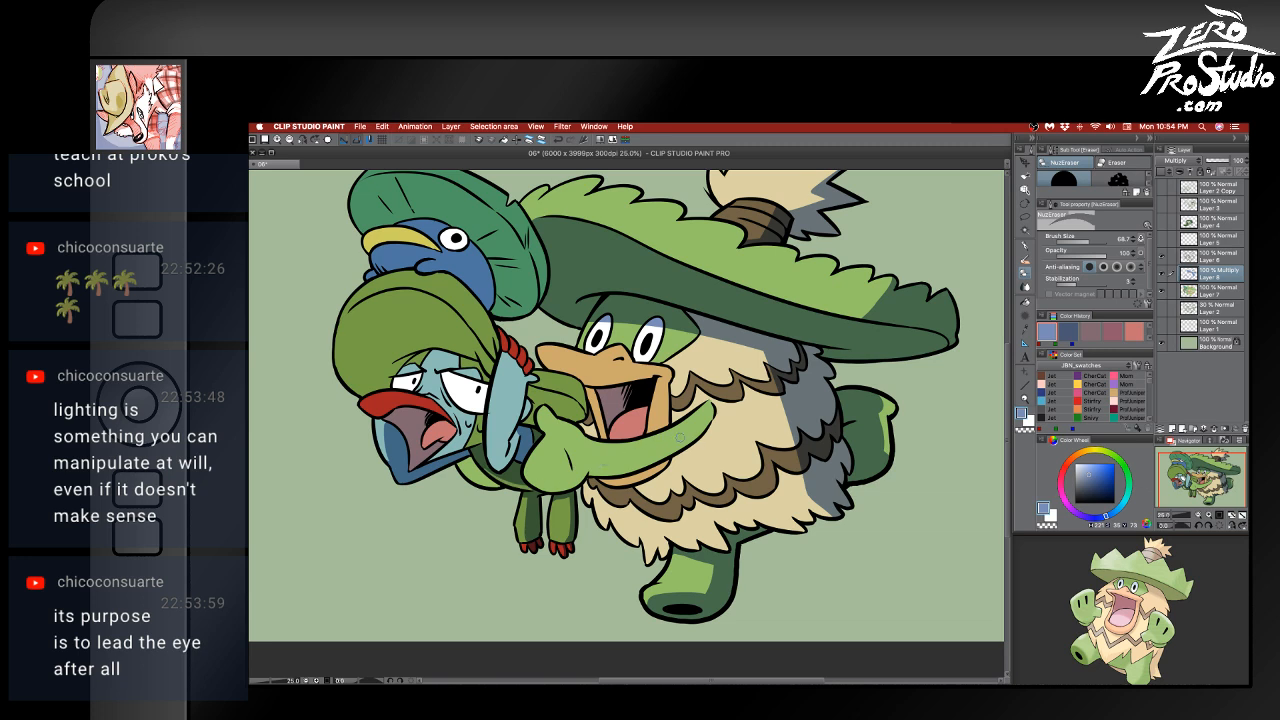
# - Draw a shadow edge across the middle character's cap and fill the area beneath it with the shadow blue
pyautogui.press('p')
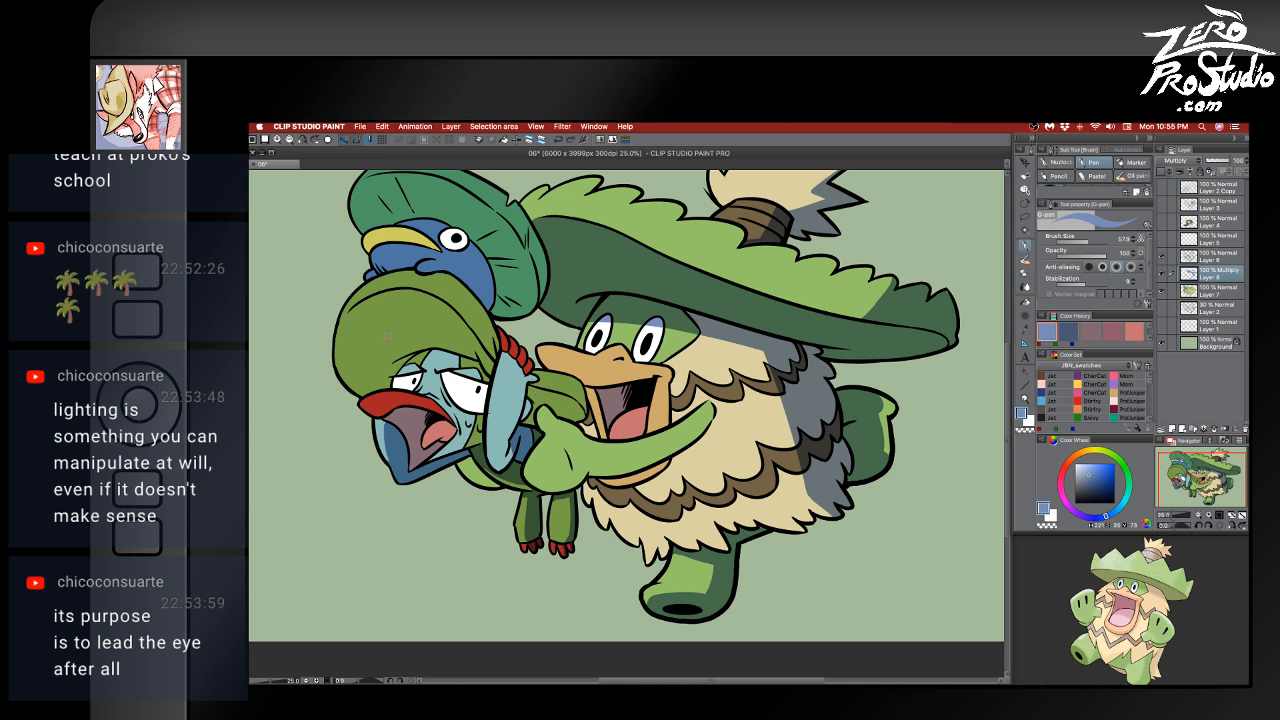
pyautogui.moveTo(337, 324); pyautogui.dragTo(354, 302)
pyautogui.press('e')
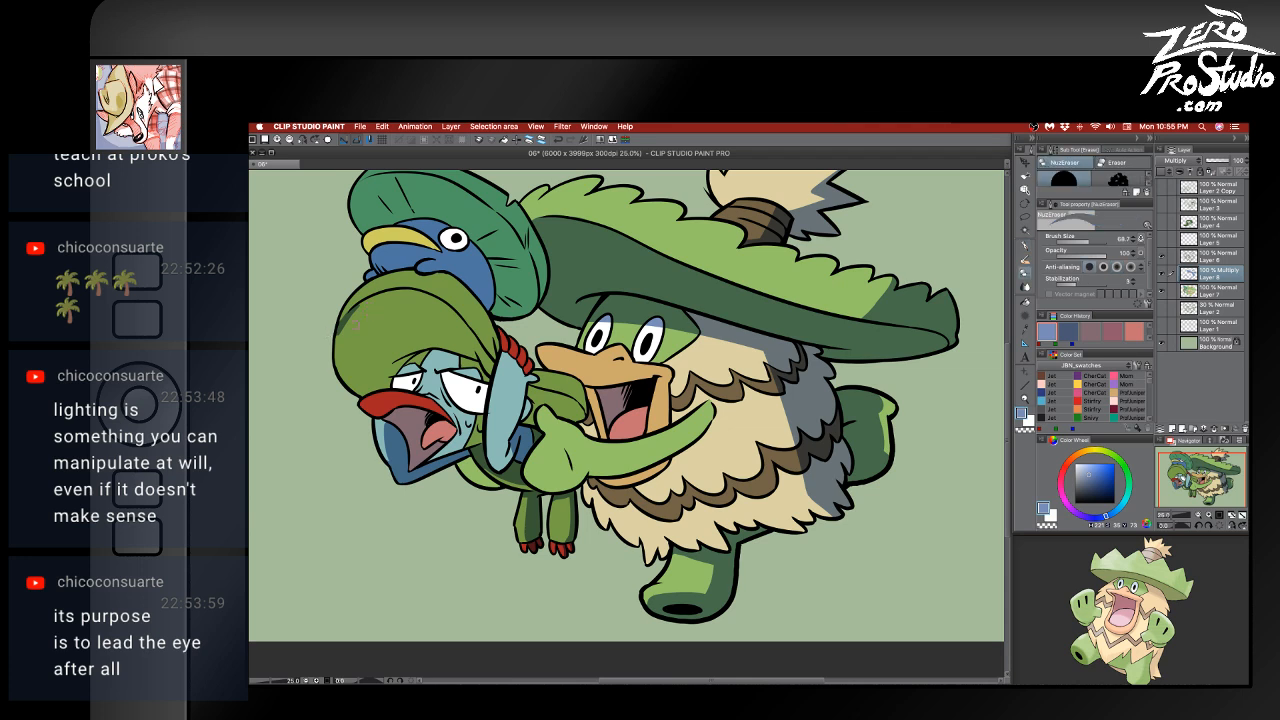
pyautogui.press('g')
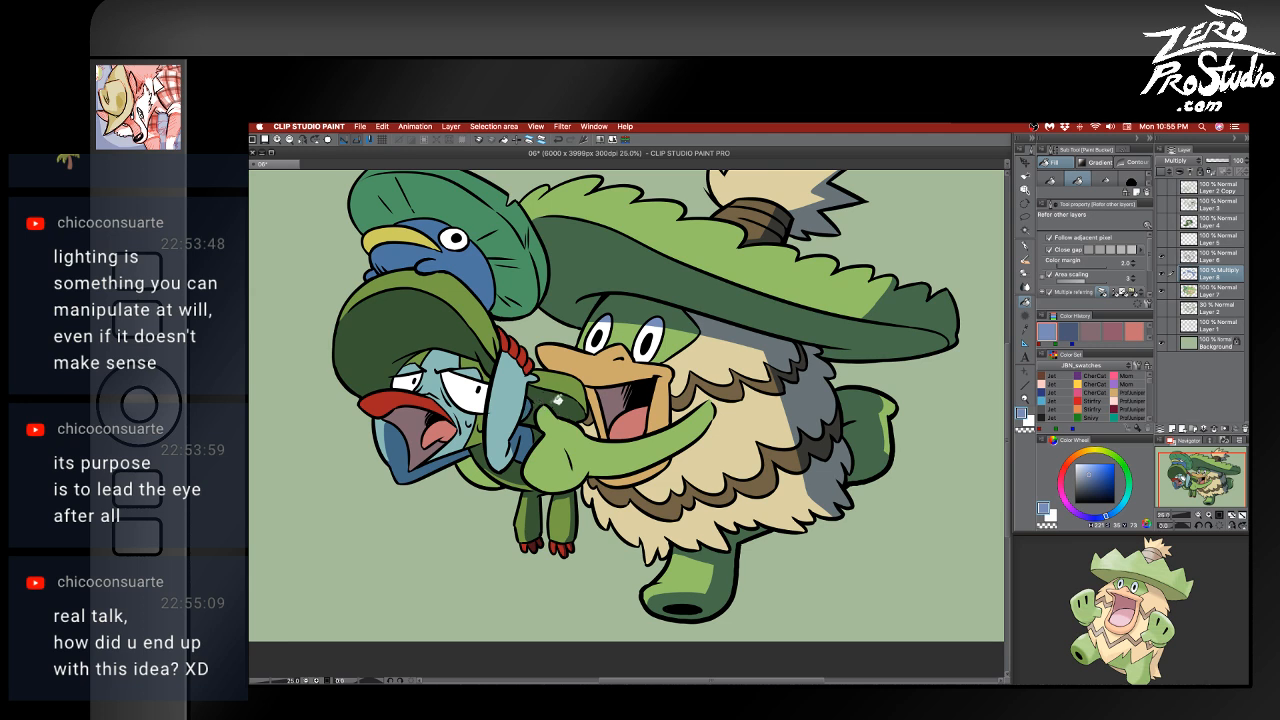
# - Paint the cap's cast shadow across the middle character's forehead and upper eyes, cleaning its edge with the eraser
pyautogui.press('p')
pyautogui.moveTo(389, 380); pyautogui.dragTo(477, 379)
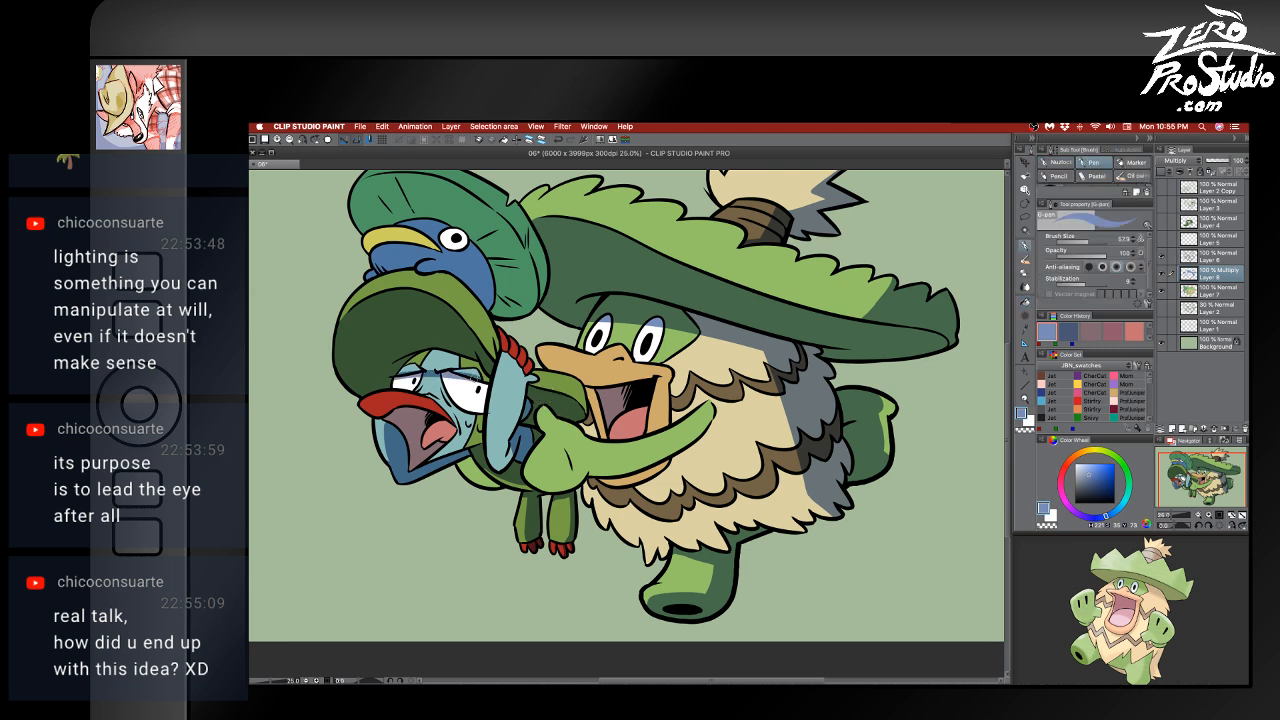
pyautogui.press('super+z')
pyautogui.moveTo(392, 379)
pyautogui.mouseDown()
pyautogui.moveTo(459, 371)
pyautogui.moveTo(496, 383)
pyautogui.moveTo(436, 379)
pyautogui.mouseUp()
pyautogui.press('e')
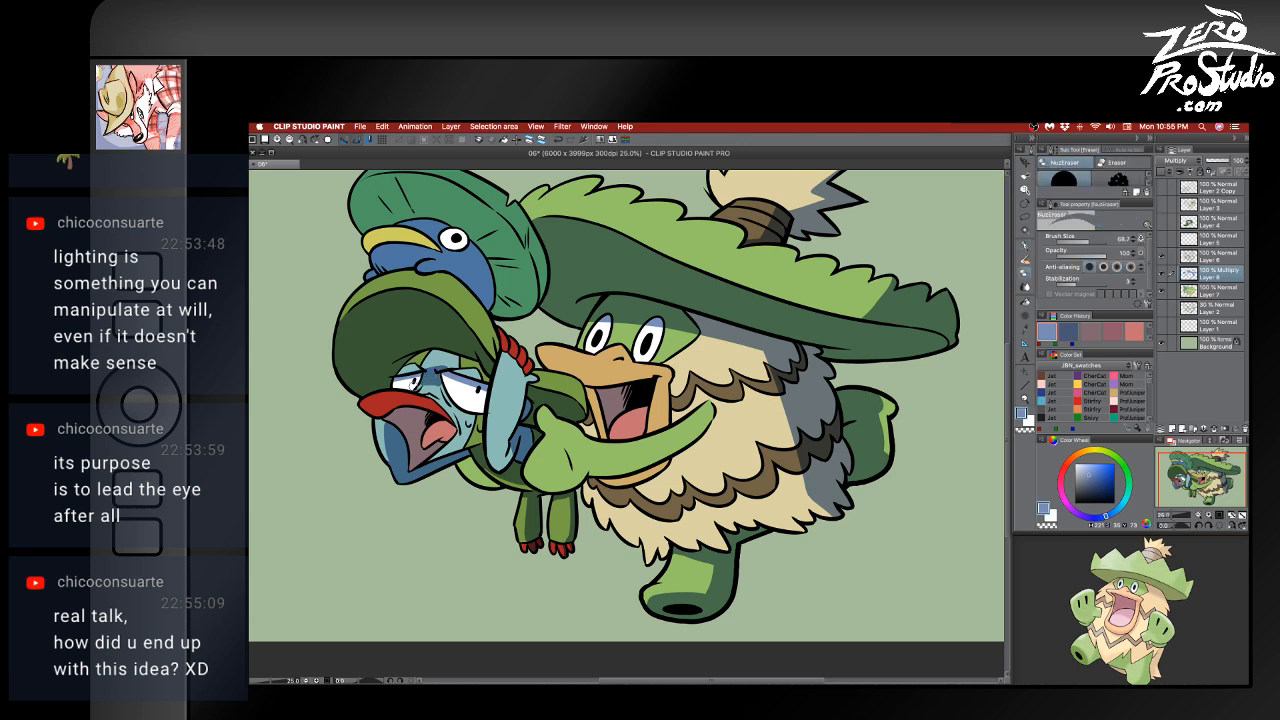
pyautogui.moveTo(411, 387)
pyautogui.mouseDown()
pyautogui.moveTo(453, 387)
pyautogui.moveTo(392, 374)
pyautogui.moveTo(462, 350)
pyautogui.moveTo(488, 380)
pyautogui.mouseUp()
pyautogui.press('b')
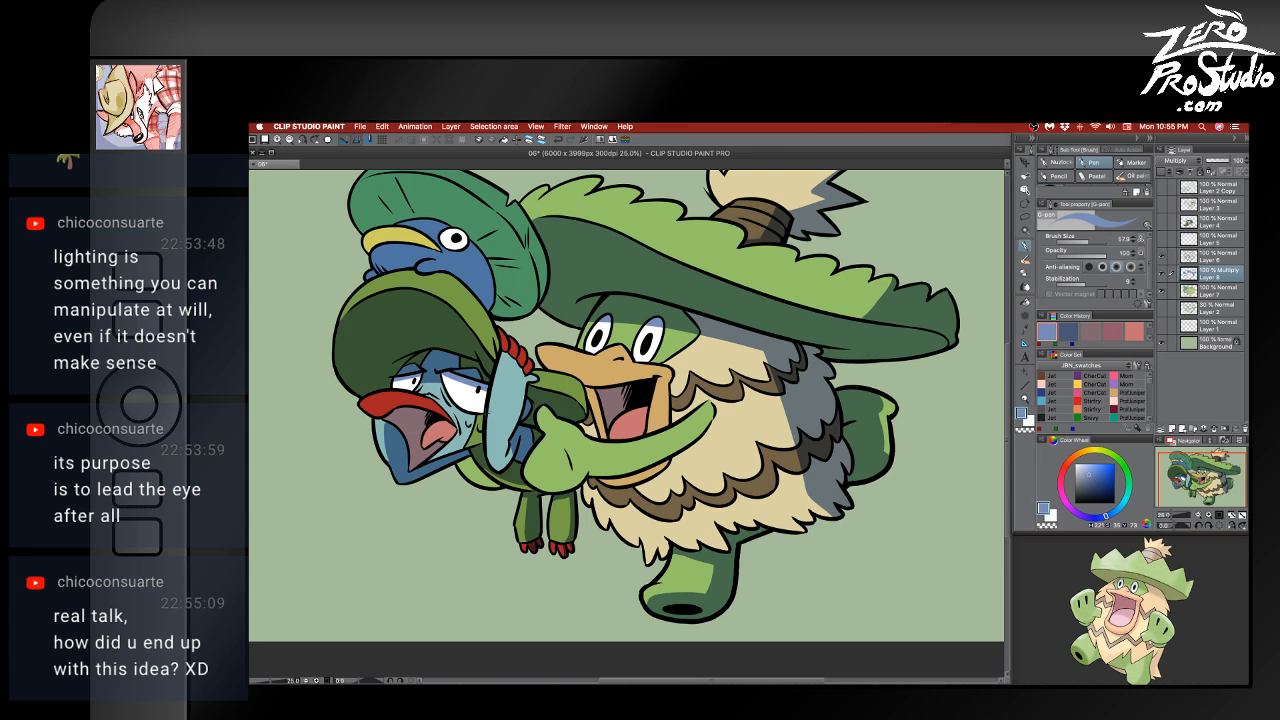
# - Shade the middle character's raised arm and the side of its cap on the Multiply layer, and save the file
pyautogui.hotkey('alt', ']')
pyautogui.press('e')
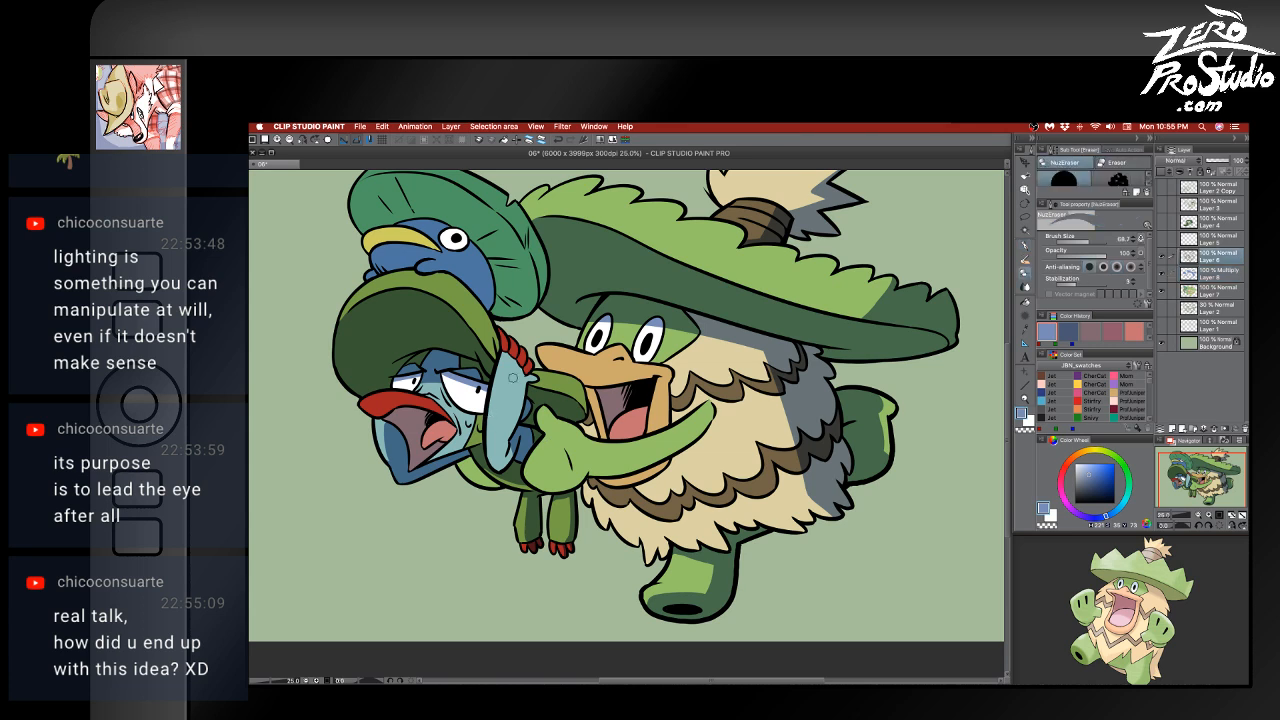
pyautogui.hotkey('alt', '[')
pyautogui.press('p')
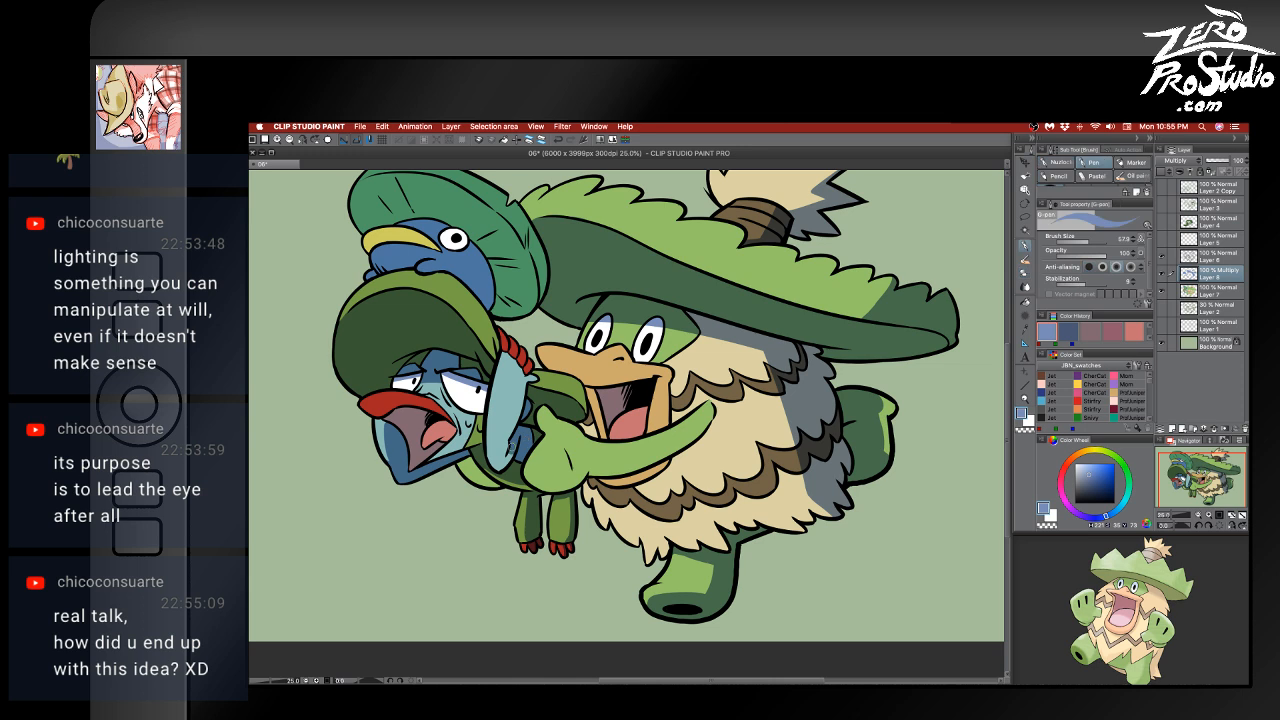
pyautogui.moveTo(511, 445); pyautogui.dragTo(509, 463)
pyautogui.press('e')
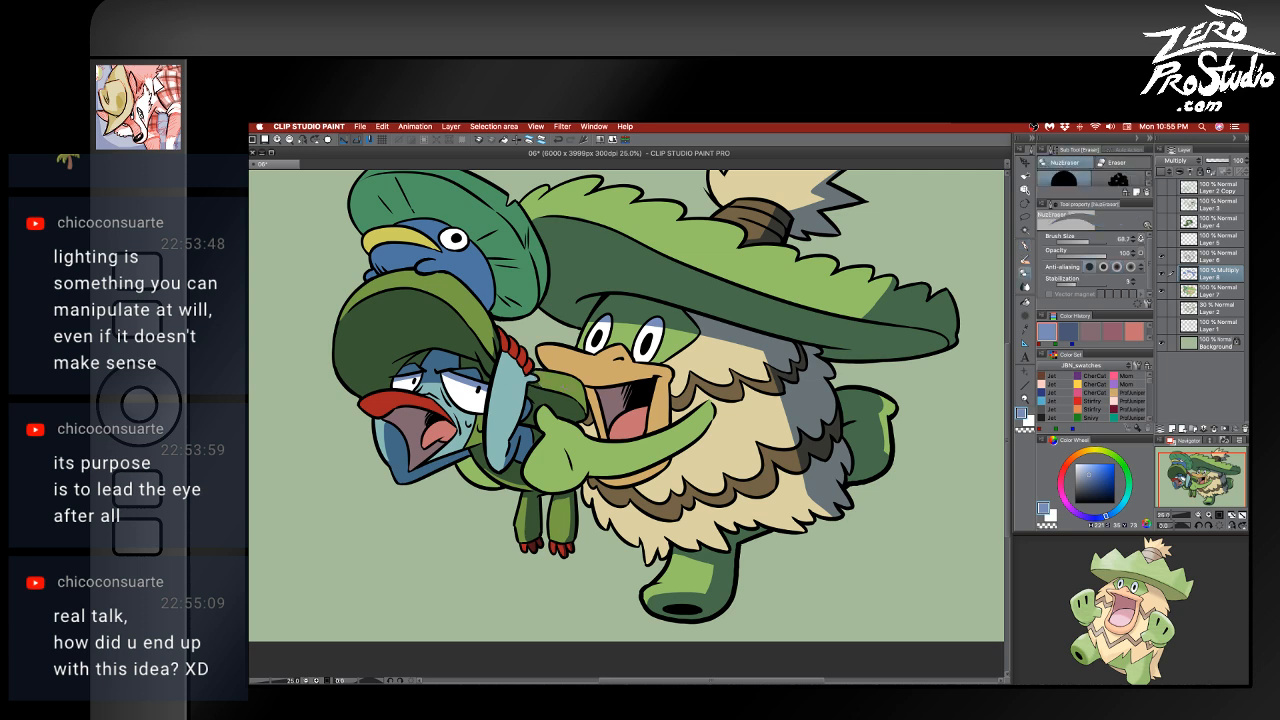
pyautogui.press('p')
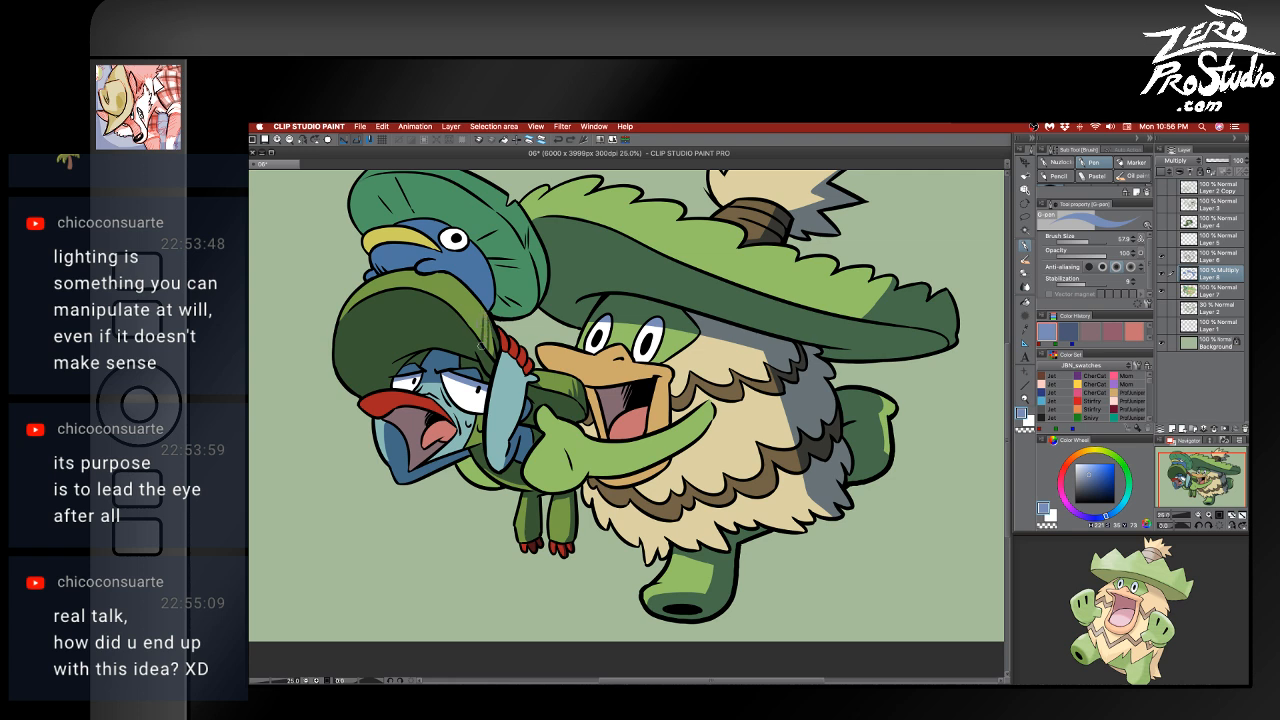
pyautogui.press('e')
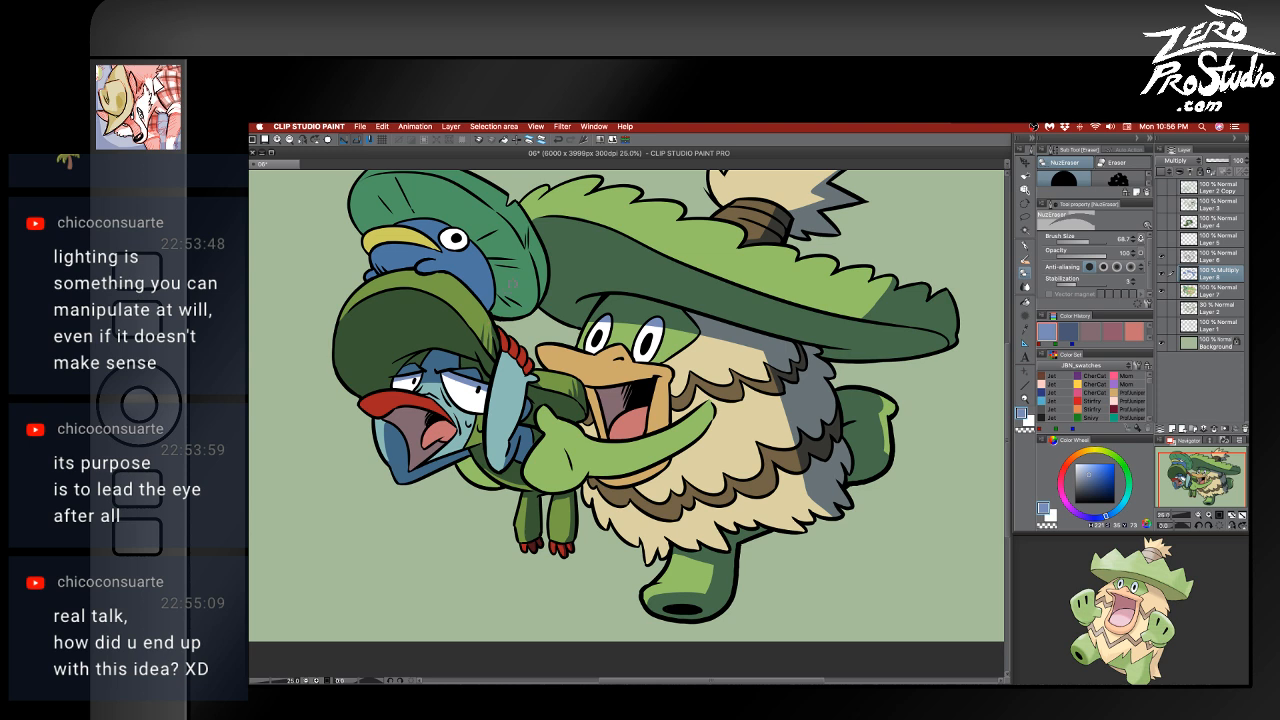
pyautogui.press('super+s')
# - Draw a shadow edge inside the small character's lily pad rim and fill the pad's underside with the shadow blue
pyautogui.moveTo(528, 531); pyautogui.dragTo(475, 584)
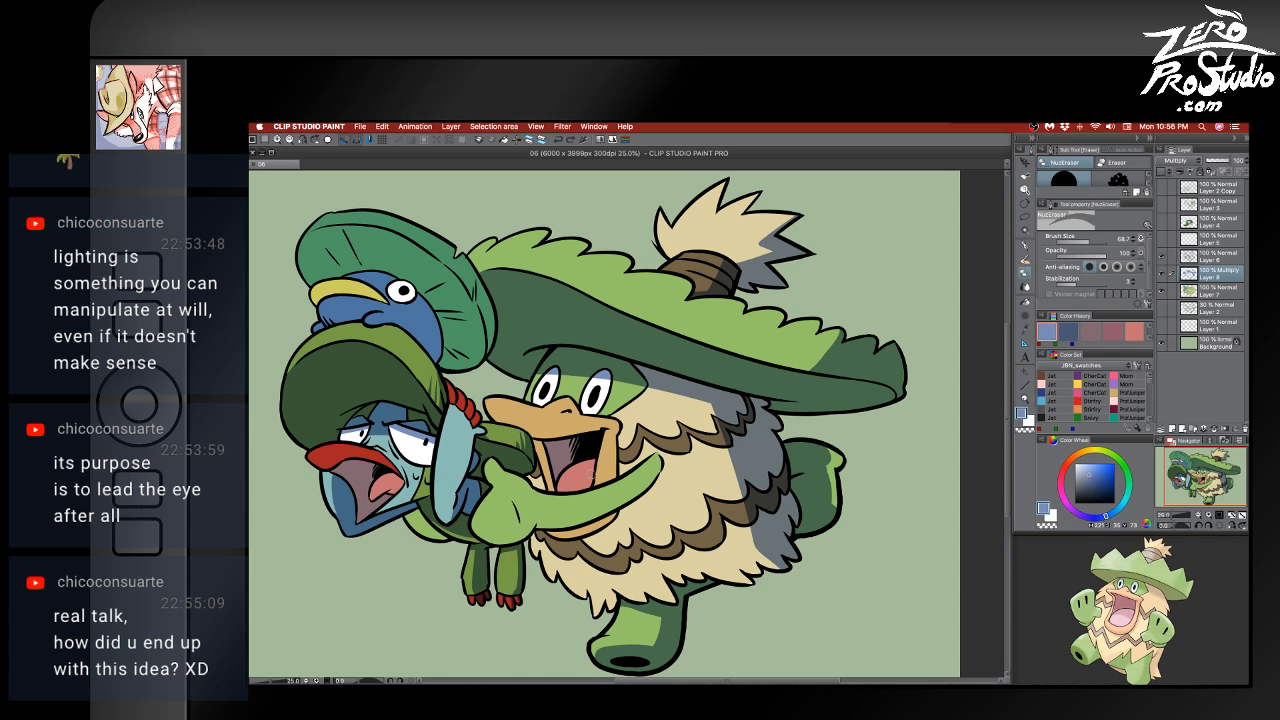
pyautogui.press('p')
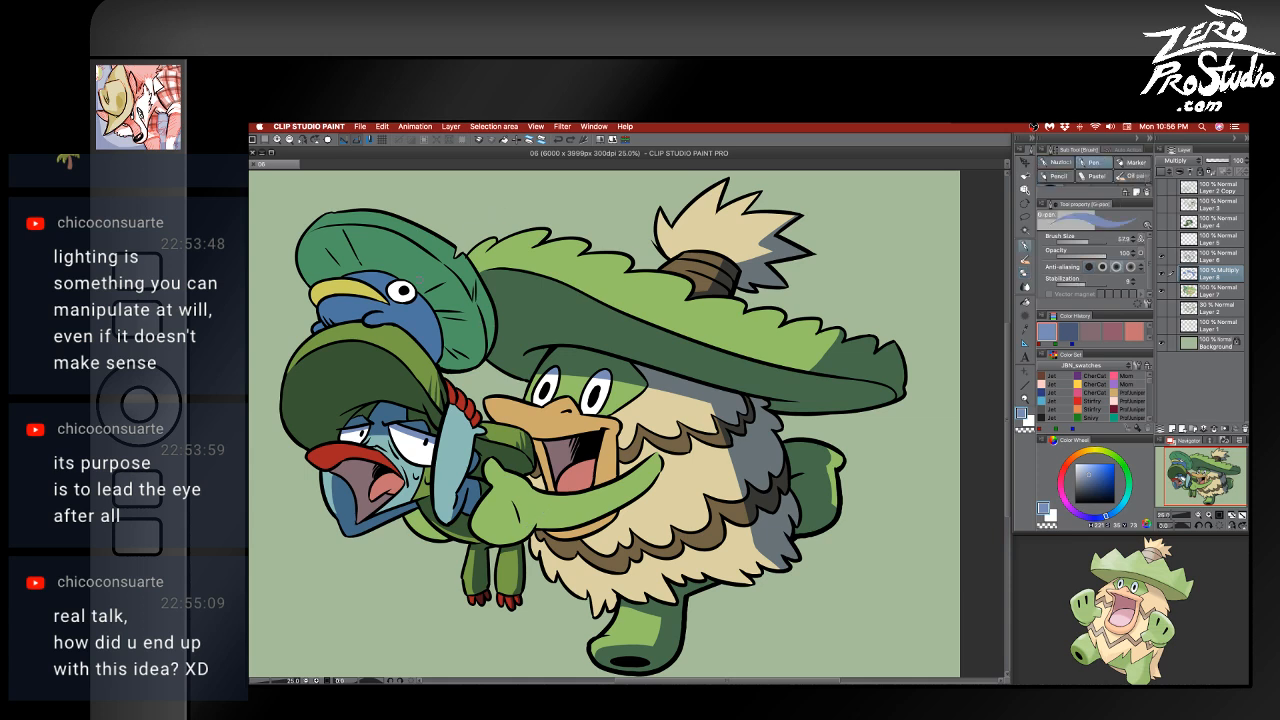
pyautogui.moveTo(329, 225); pyautogui.dragTo(304, 241)
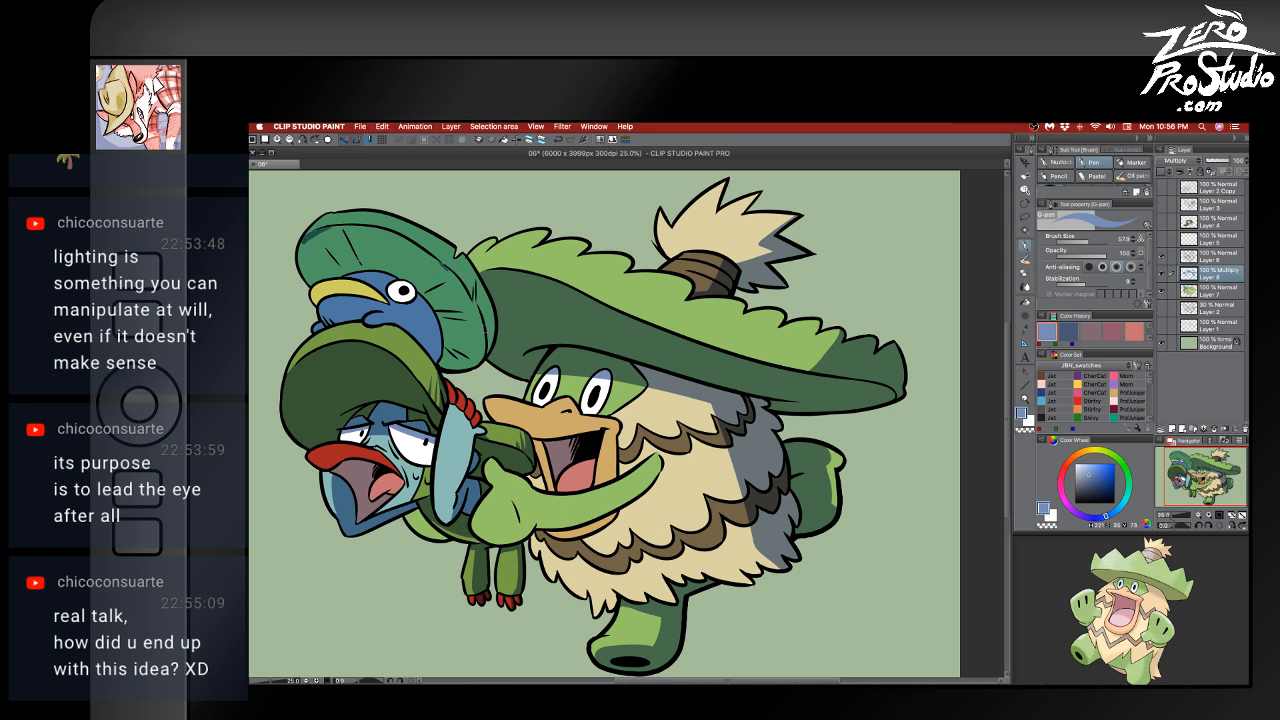
pyautogui.press('g')
pyautogui.click(478, 312)
pyautogui.press('e')
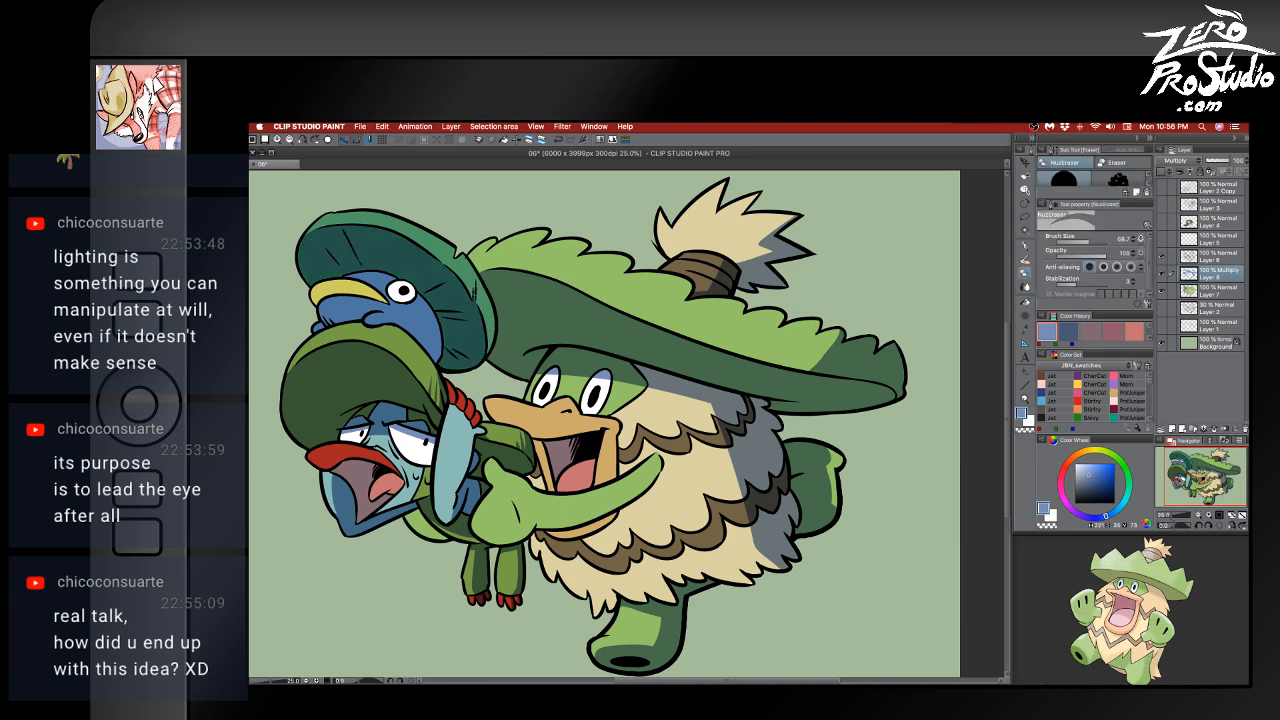
# - Paint shadow over the small character's blue body and lower beak, trimming the edges around its face with the eraser
pyautogui.press('p')
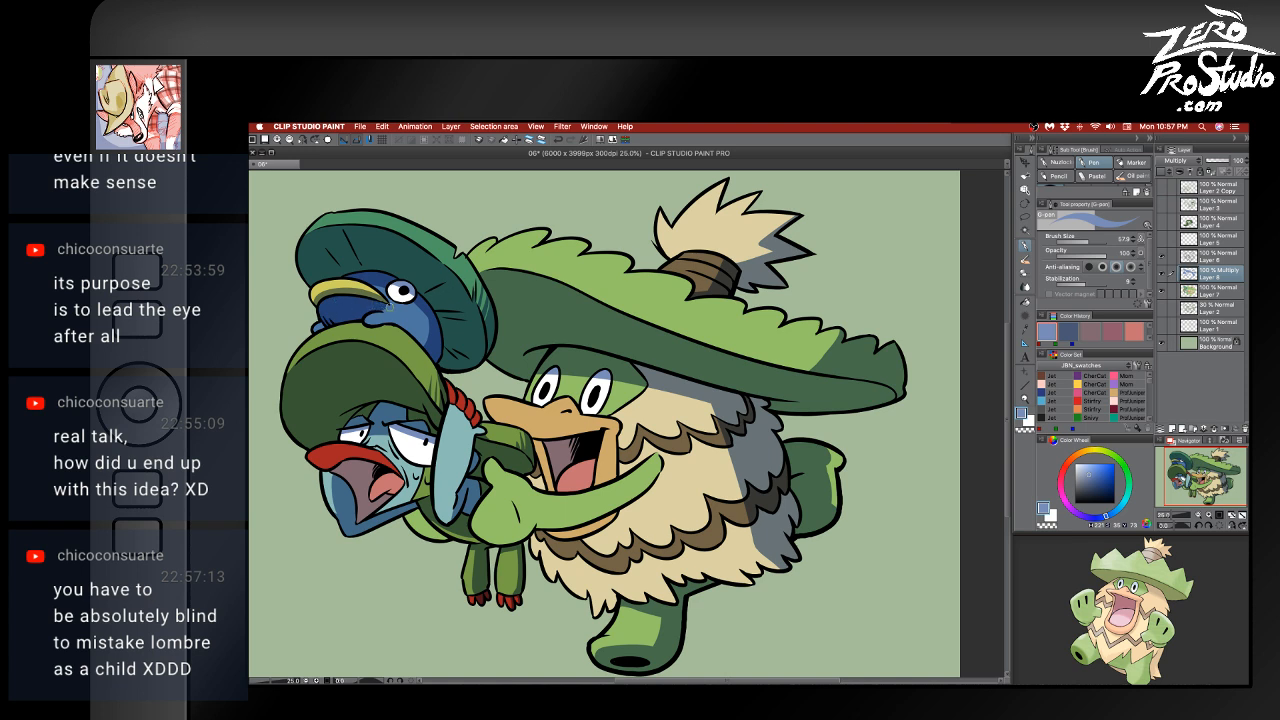
pyautogui.press('e')
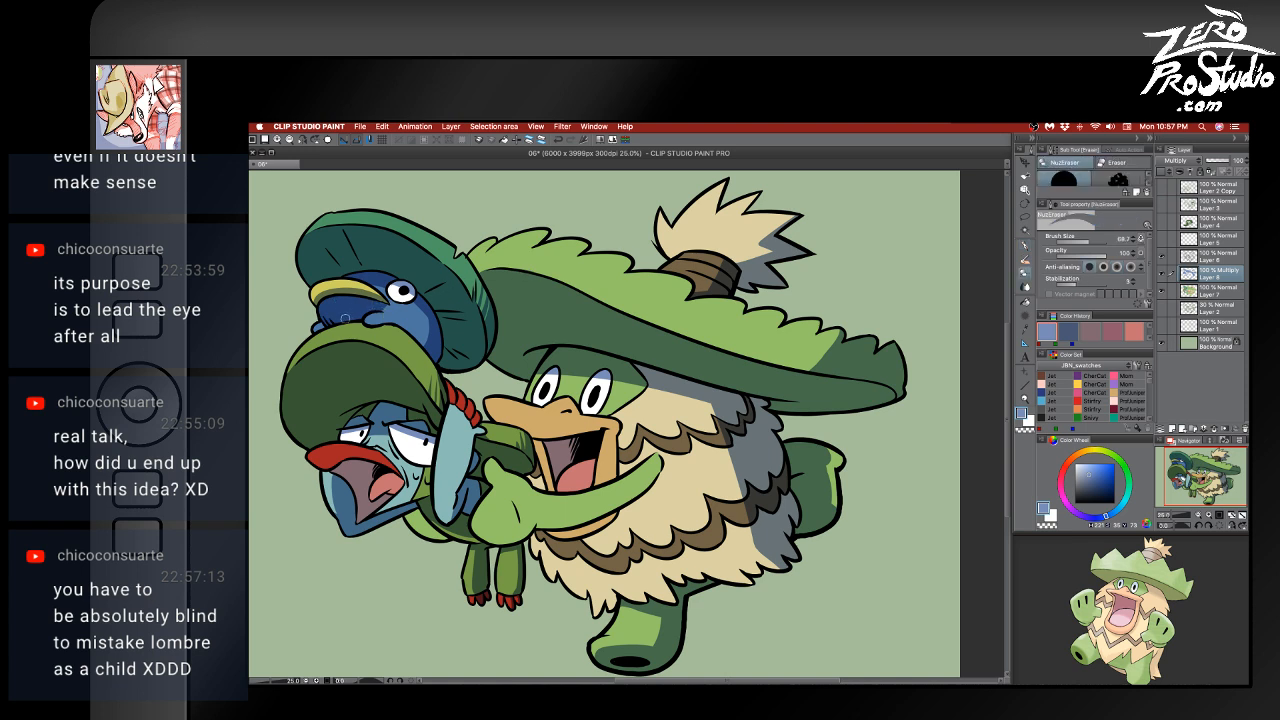
pyautogui.moveTo(320, 315); pyautogui.dragTo(388, 308)
pyautogui.press('p')
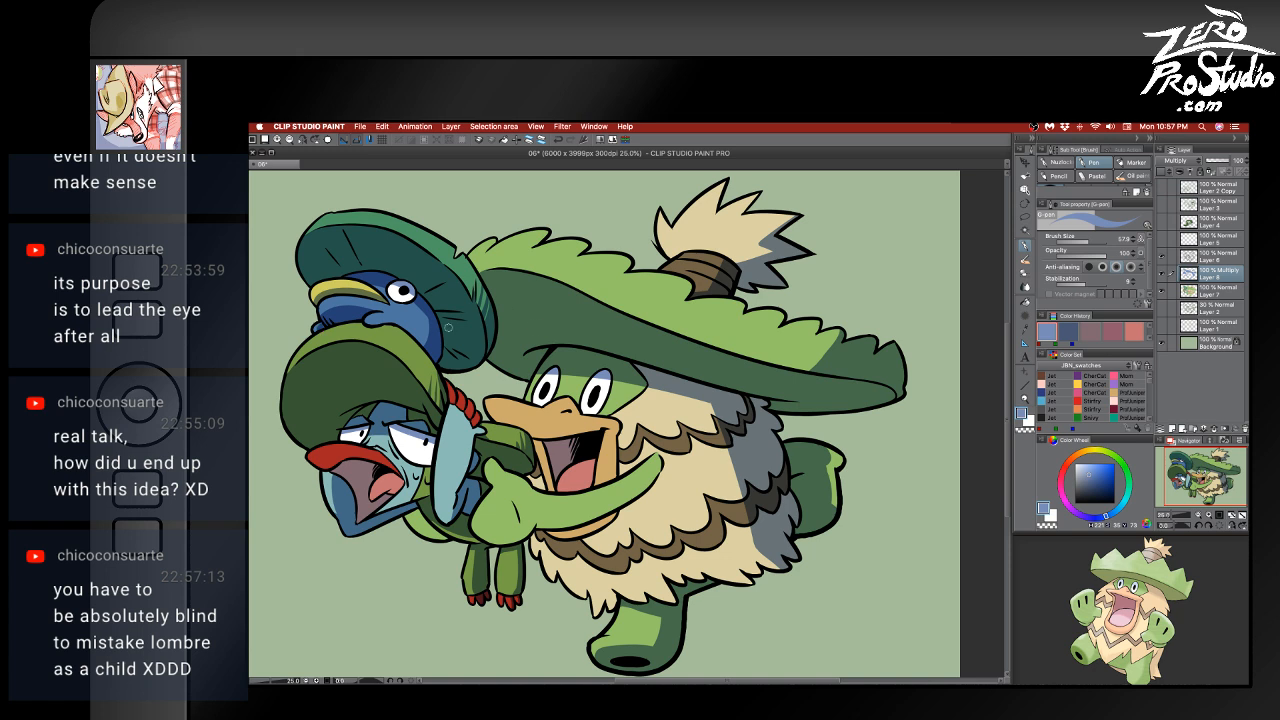
# - Refine the shadow on the small character's blue body and foot, alternating pen and eraser to shape the lit areas
pyautogui.moveTo(447, 404); pyautogui.dragTo(575, 445)
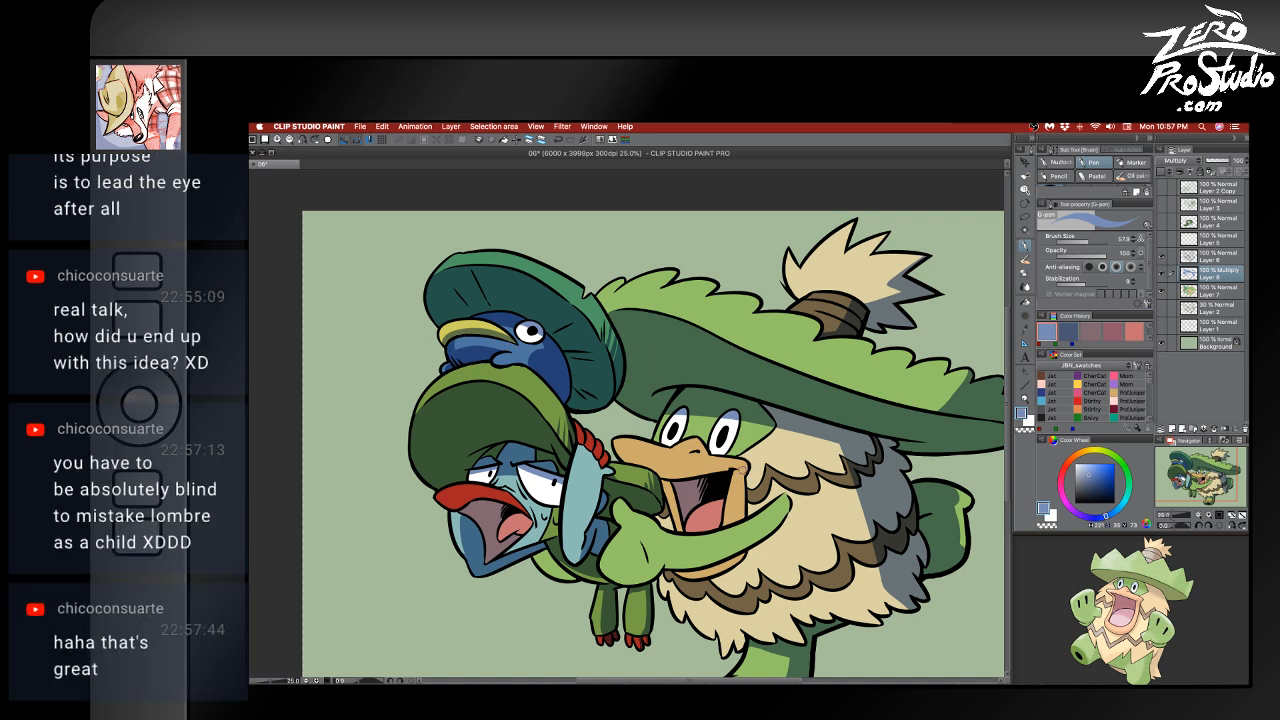
pyautogui.press('e')
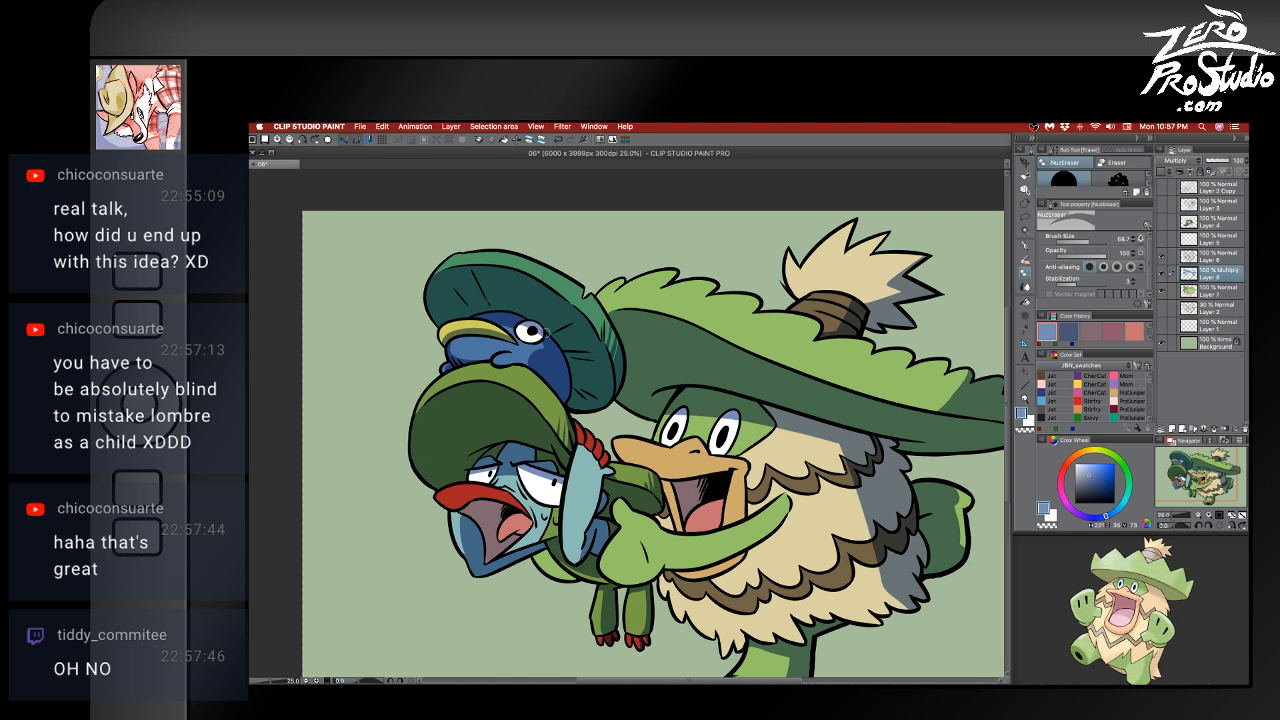
pyautogui.press('p')
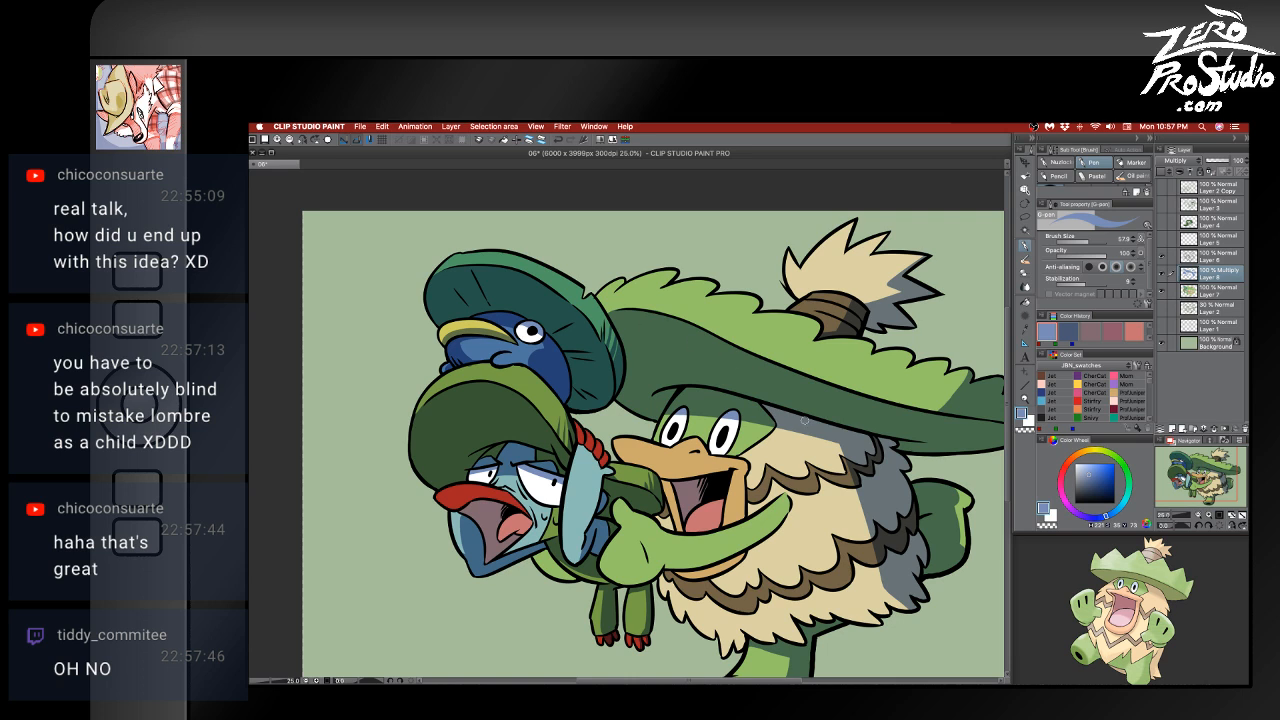
pyautogui.press('e')
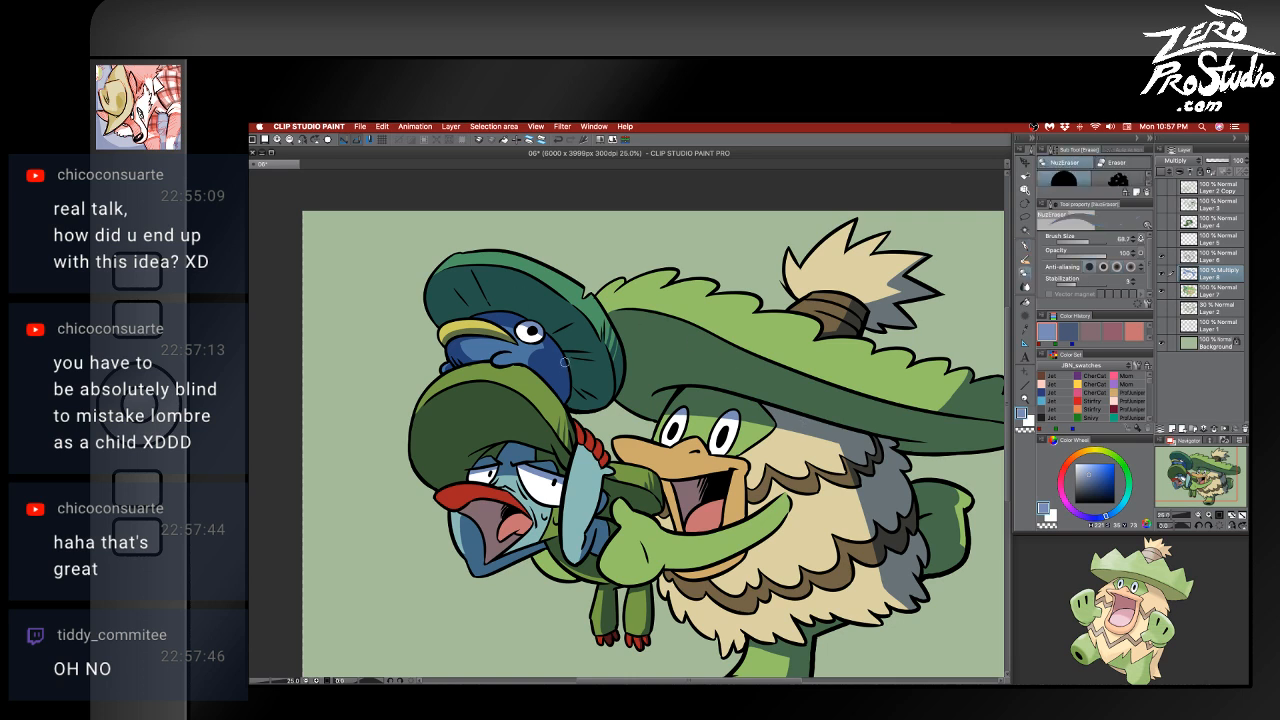
pyautogui.press('p')
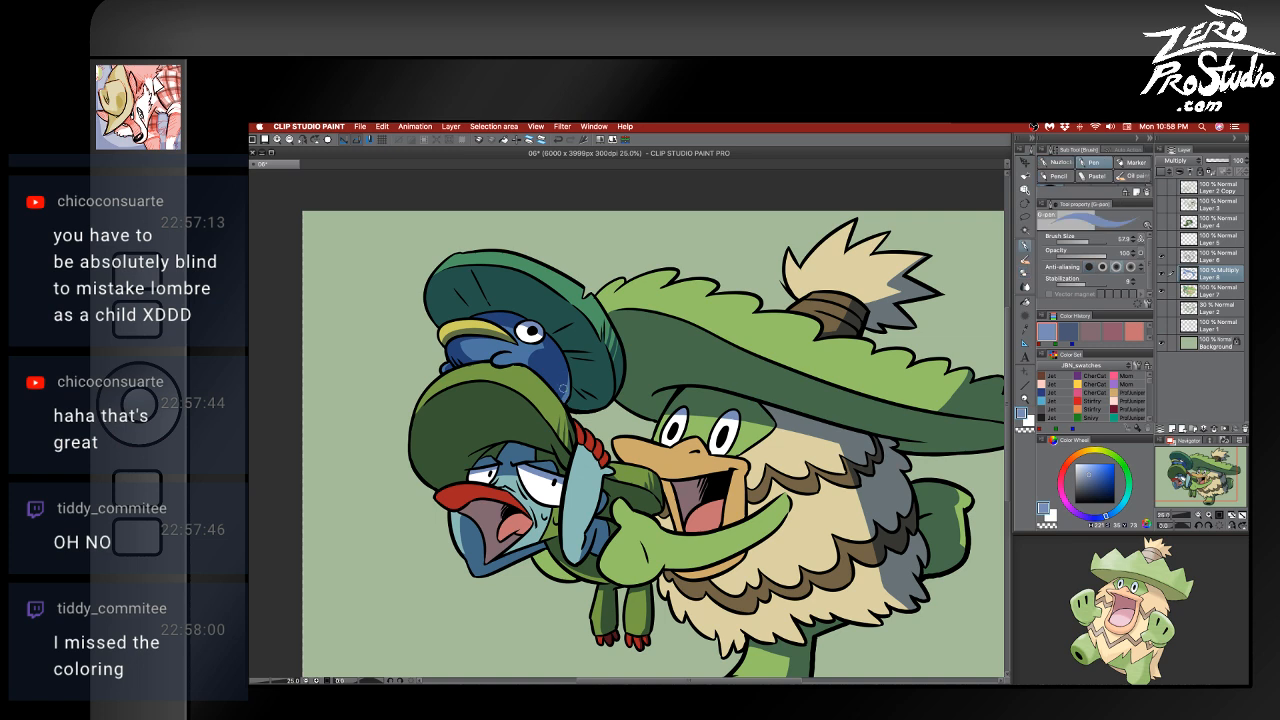
pyautogui.press('e')
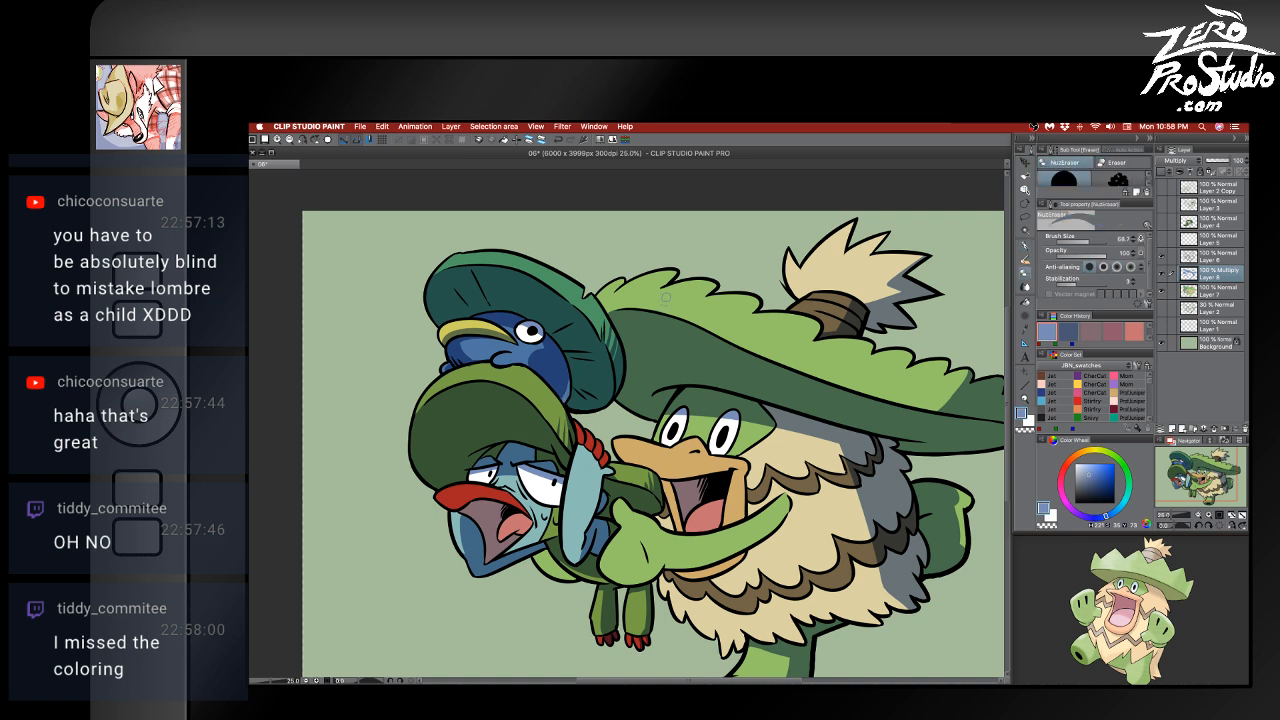
pyautogui.press('p')
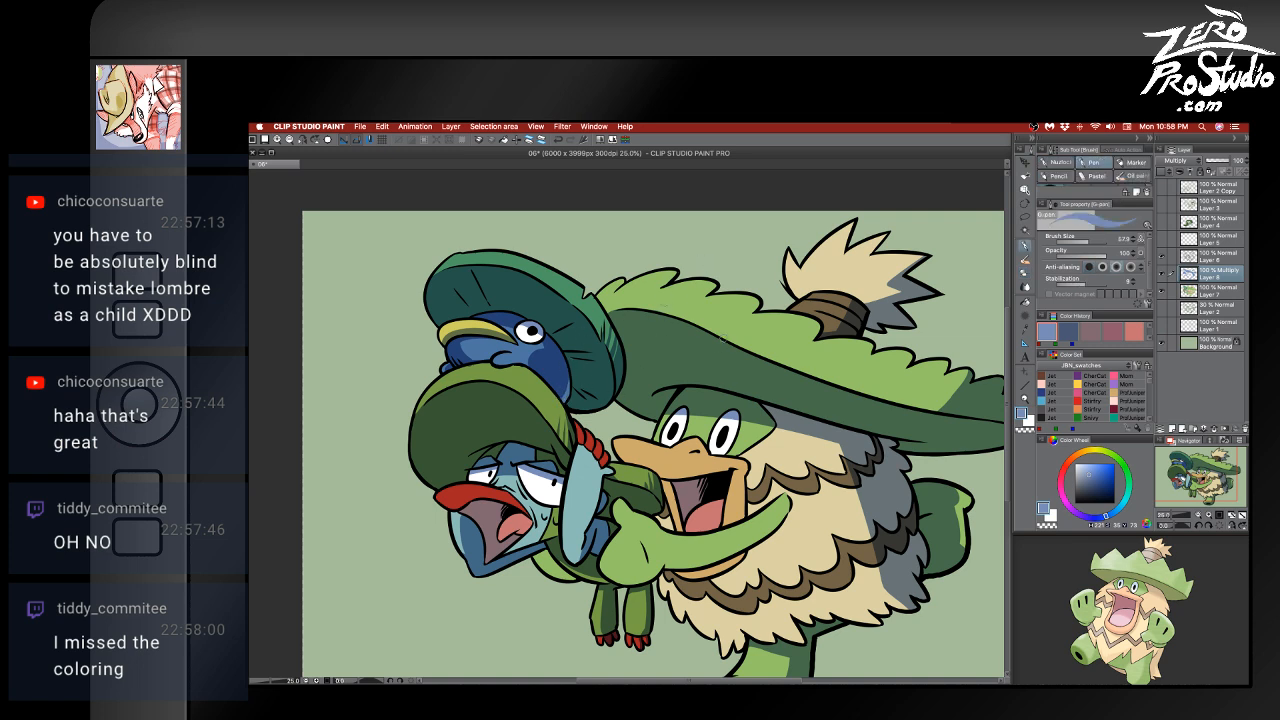
pyautogui.press('e')
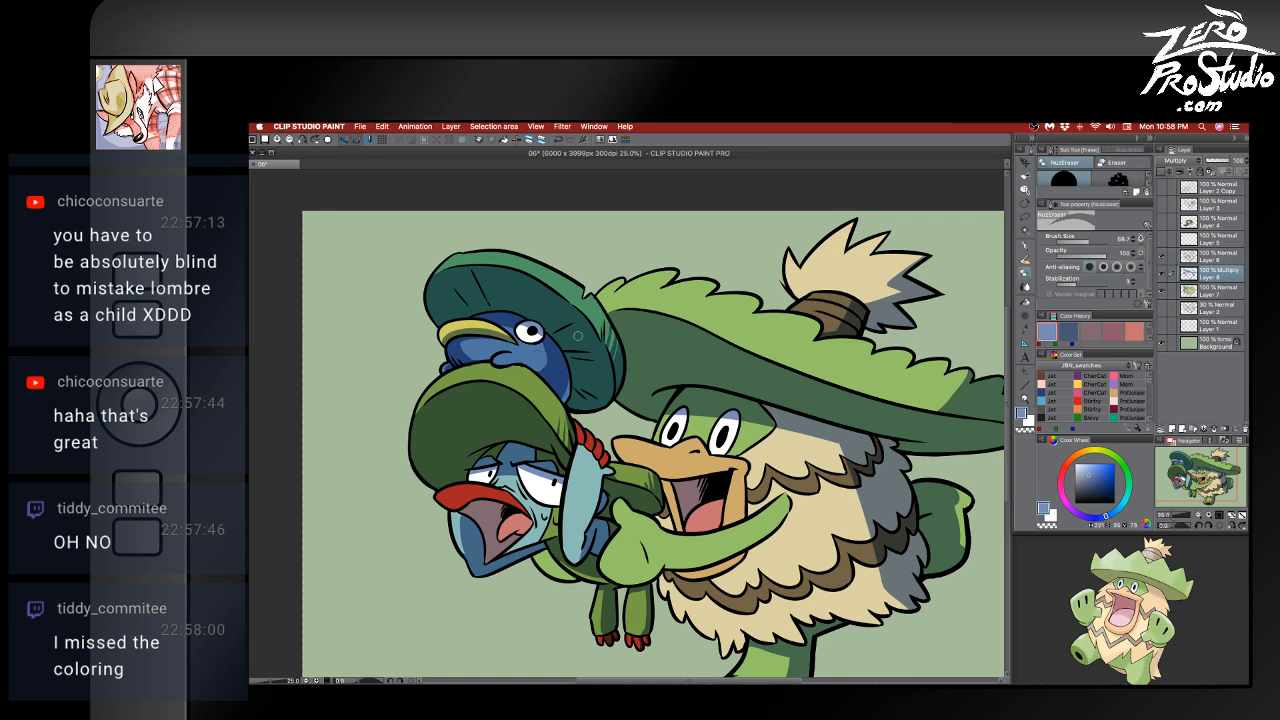
# - Enlarge the pen and add a shadow to the small character's white eye, tidying it with the eraser
pyautogui.press('p')
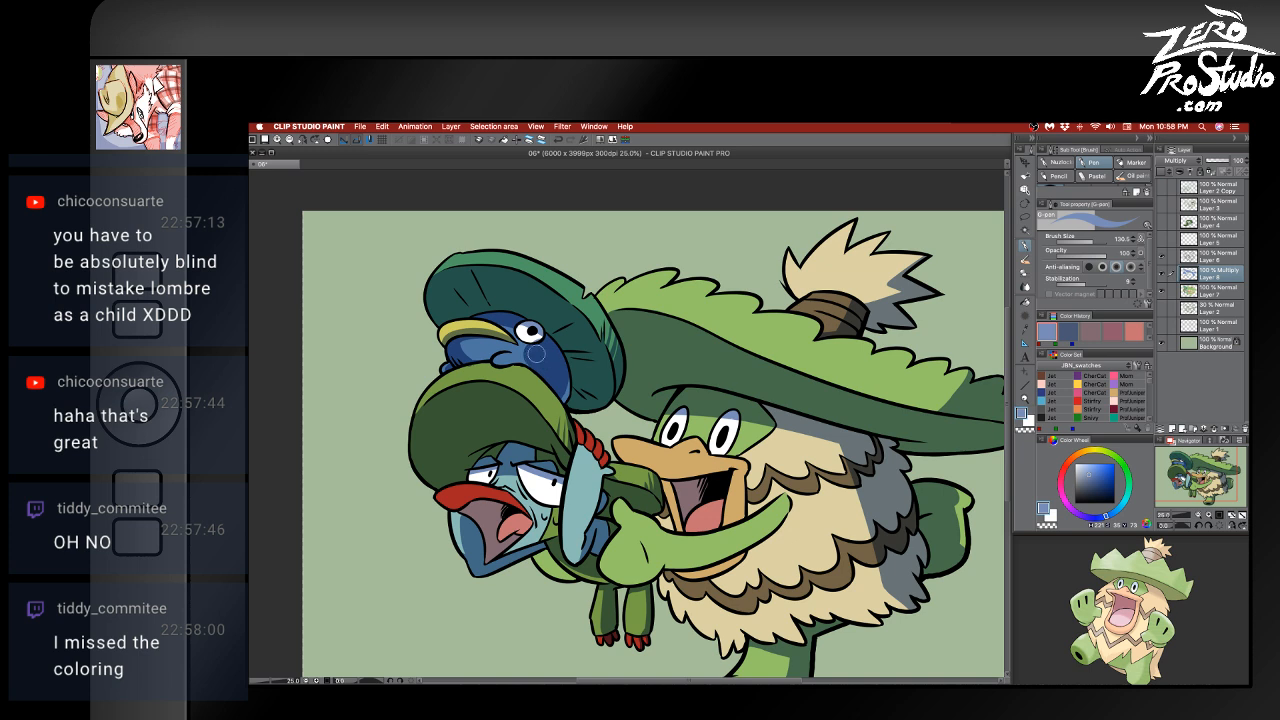
pyautogui.press('e')
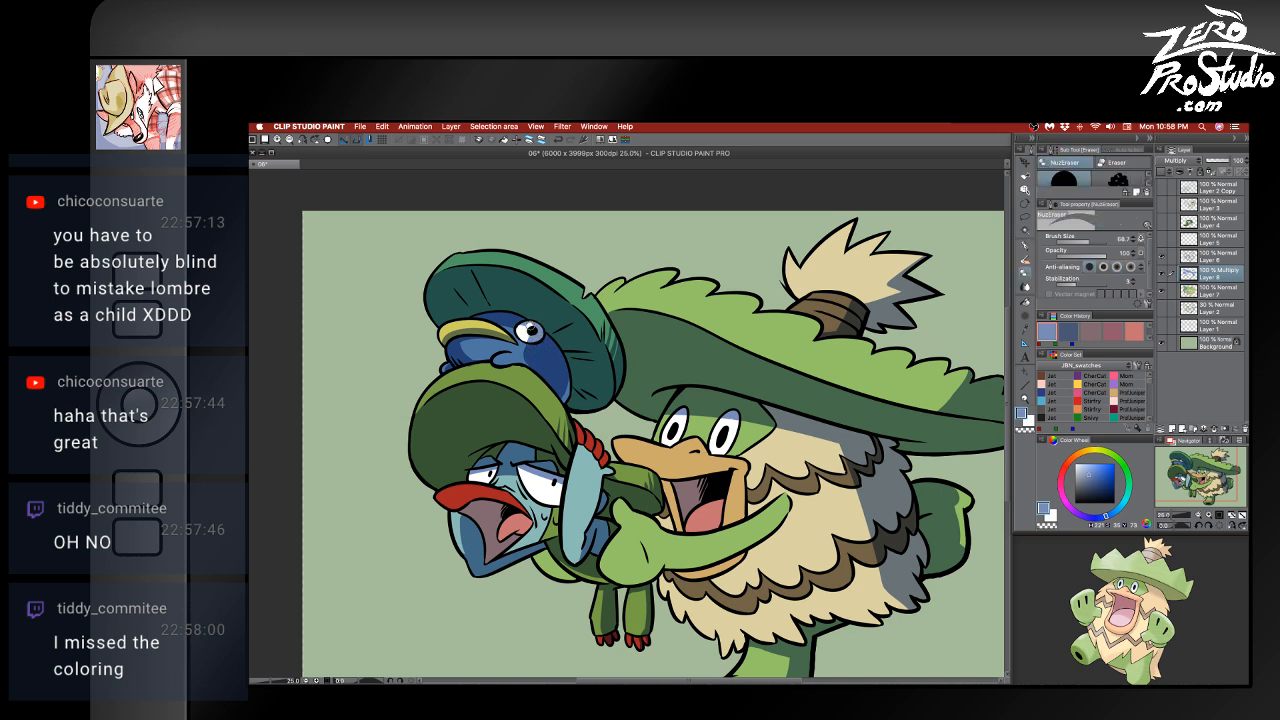
pyautogui.press('p')
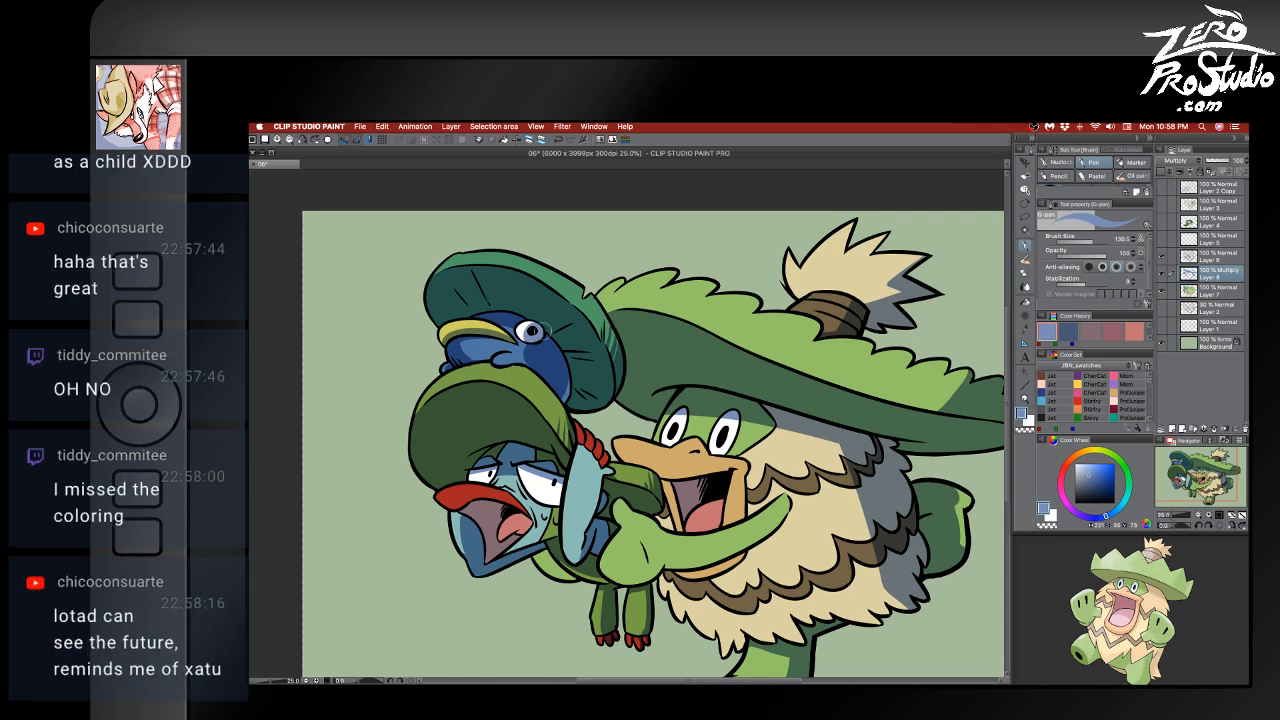
pyautogui.press('e')
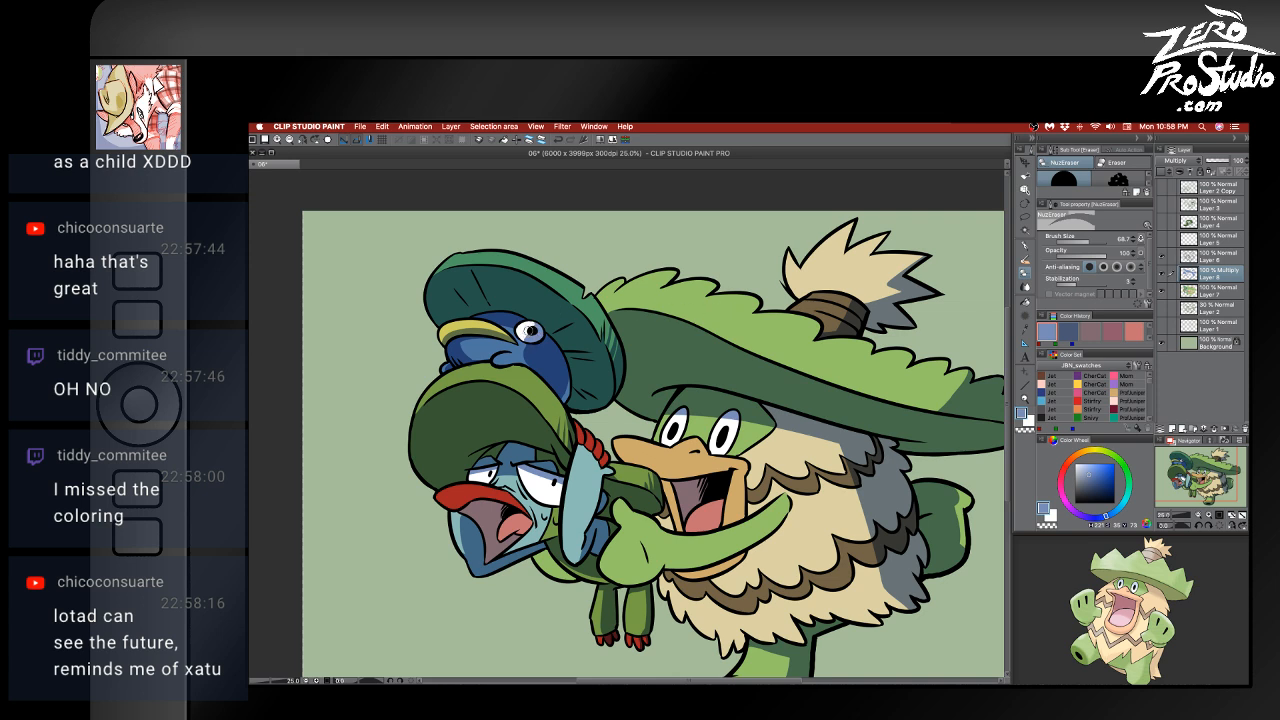
# - Refine the shadow edges on the small character's eye and lily pad, alternating between pen and eraser
pyautogui.press('p')
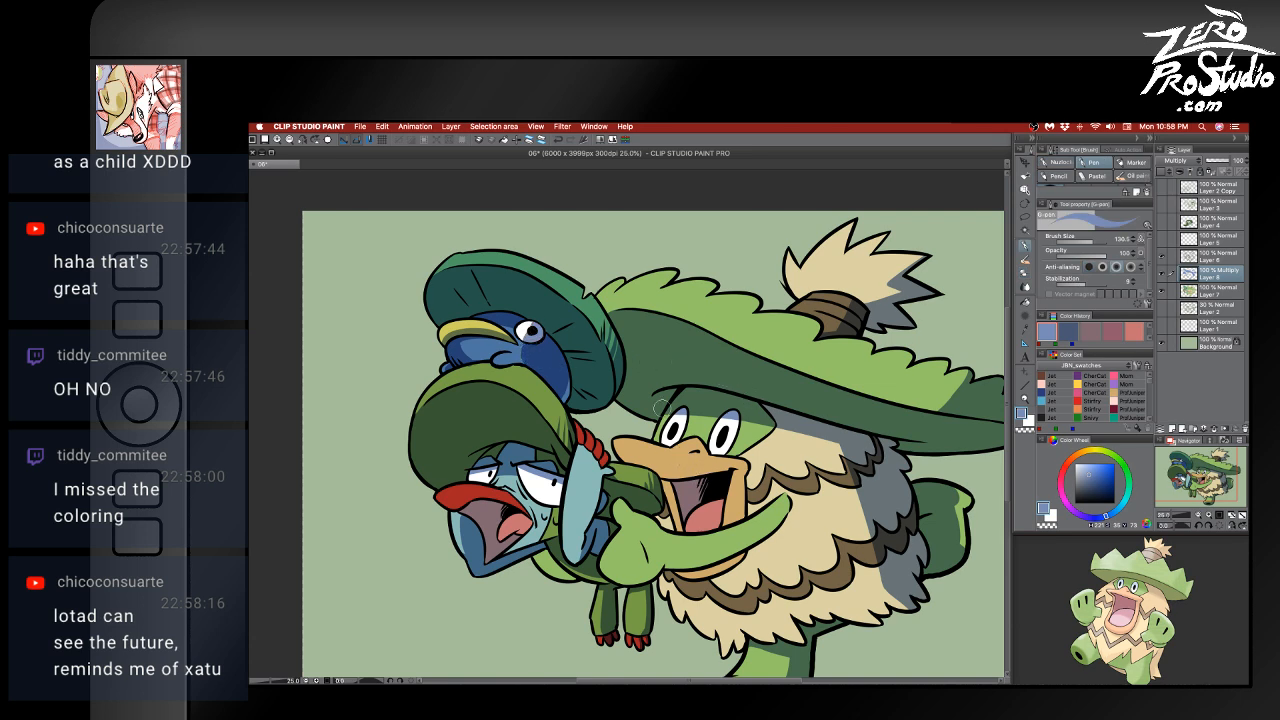
pyautogui.press('e')
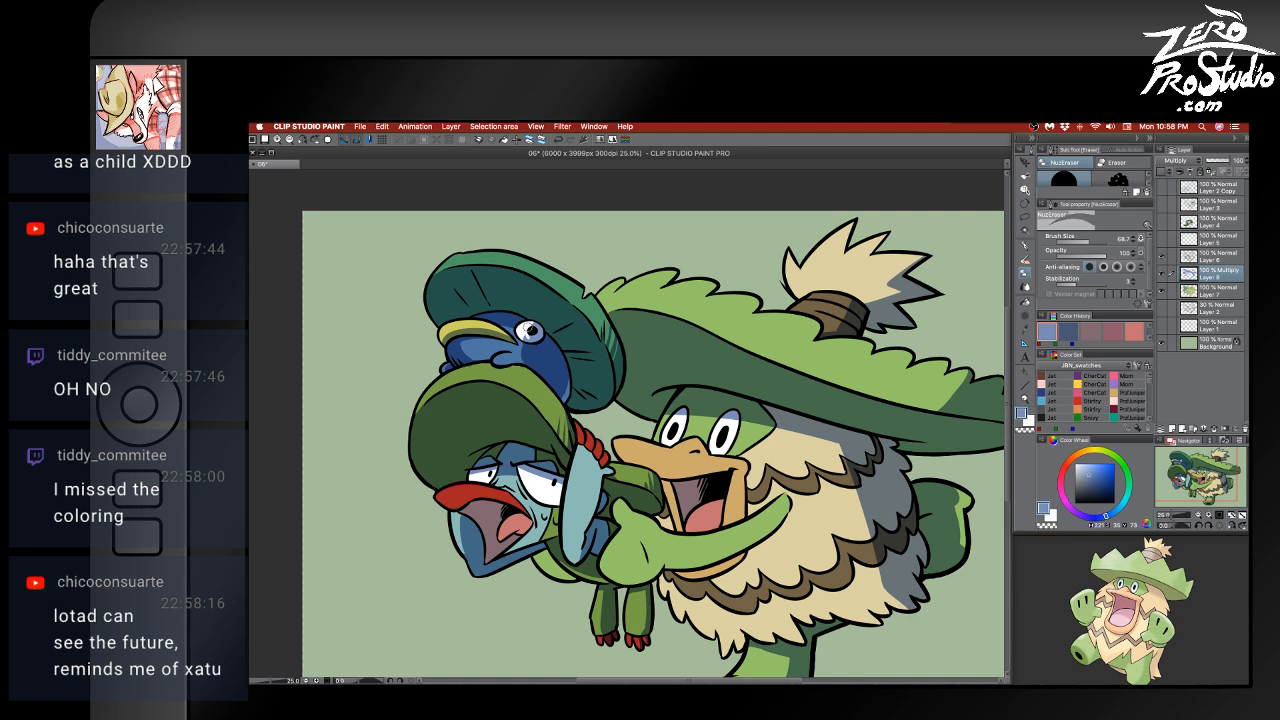
pyautogui.press('p')
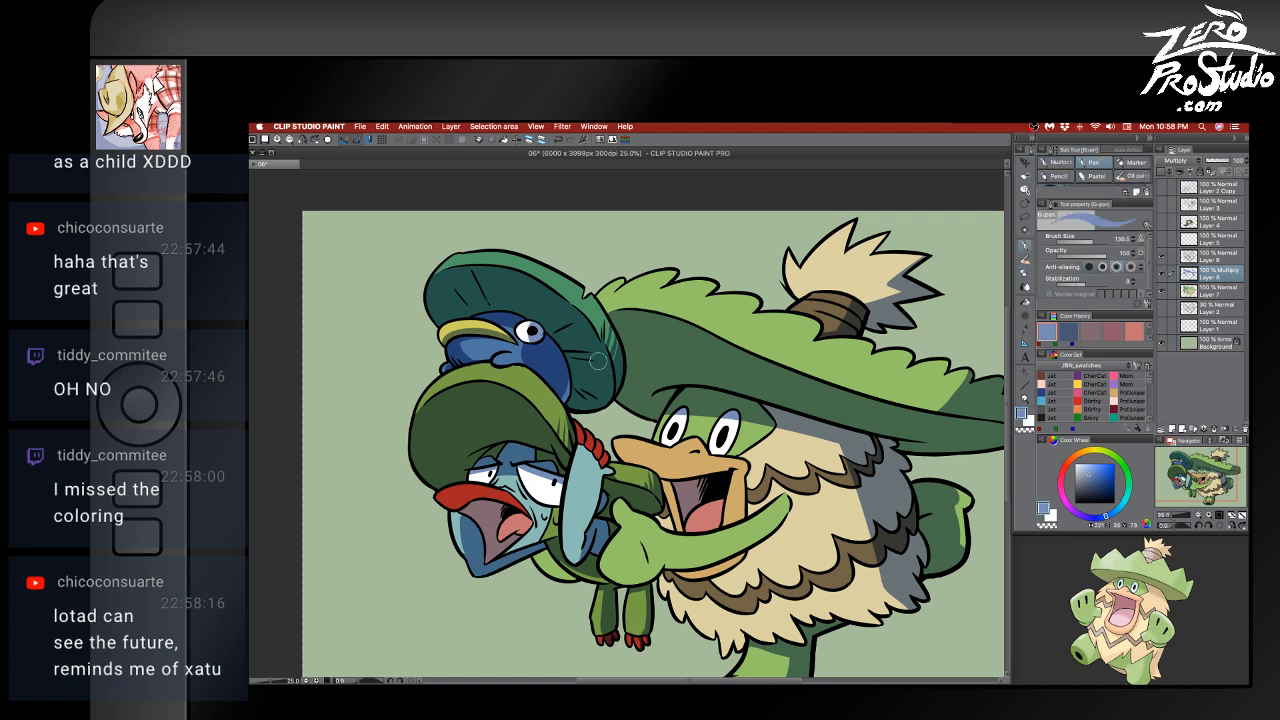
pyautogui.press('e')
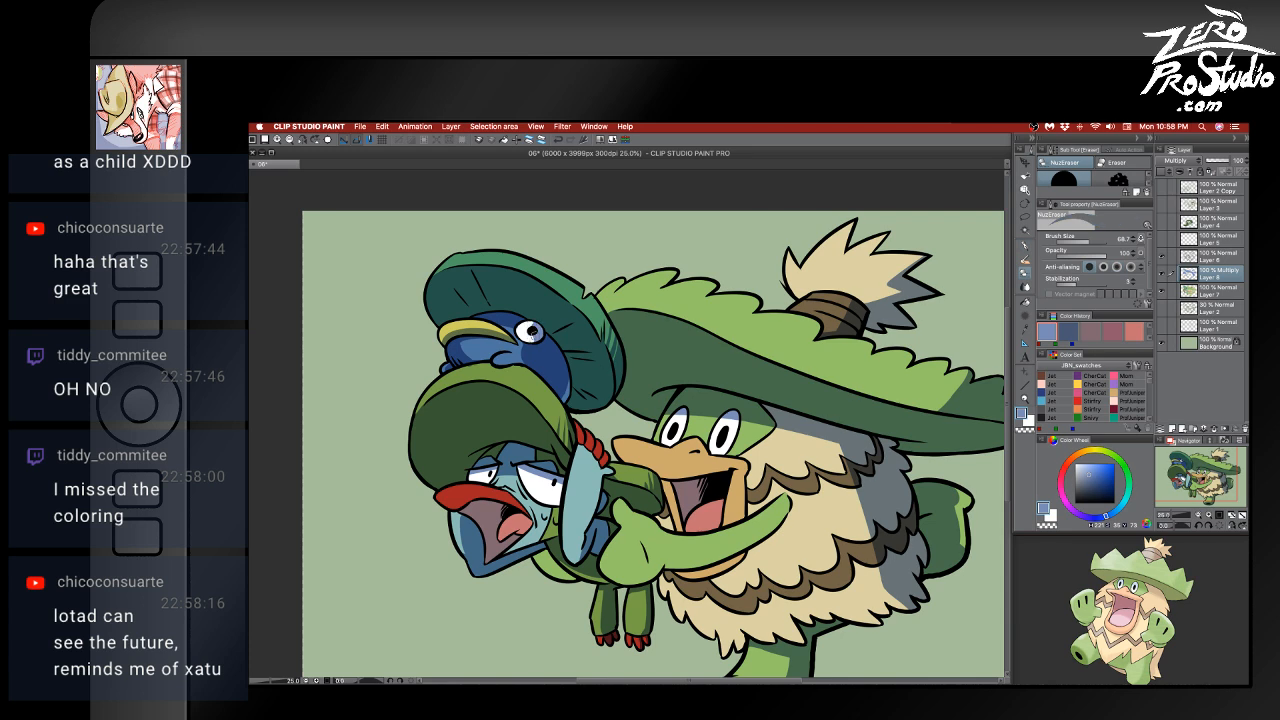
pyautogui.press('p')
pyautogui.press('e')
pyautogui.press('p')
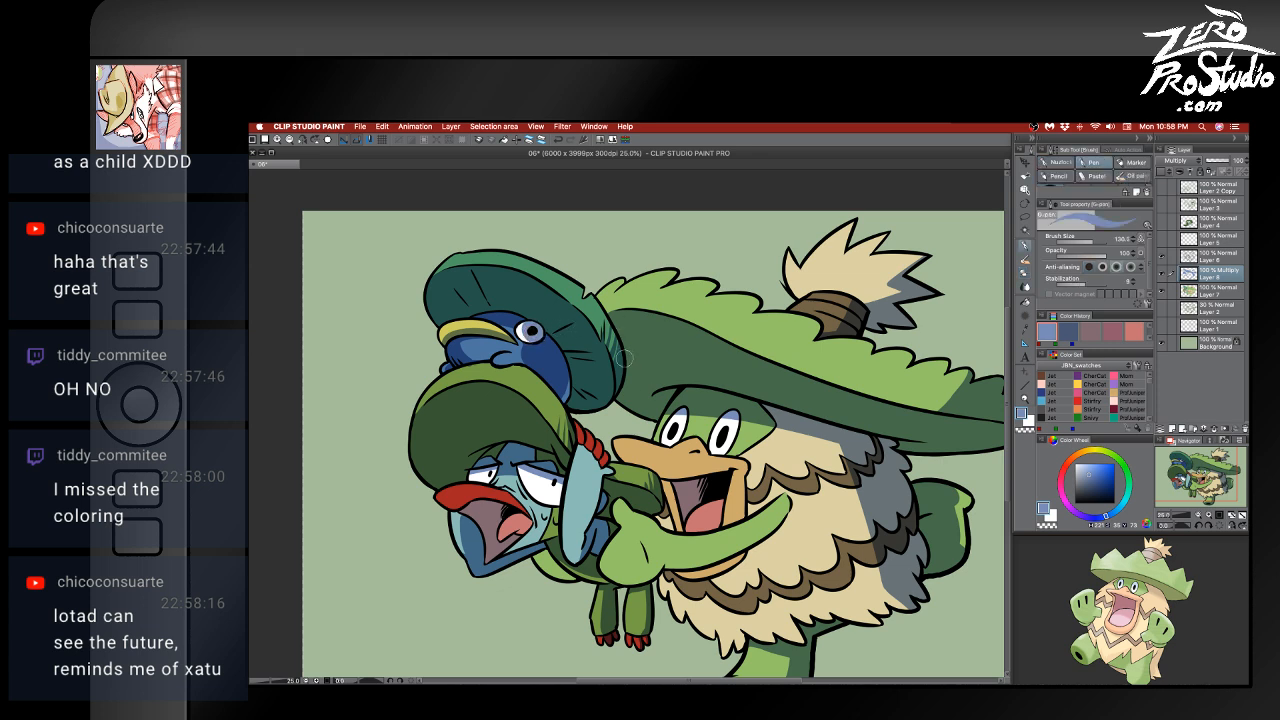
pyautogui.press('e')
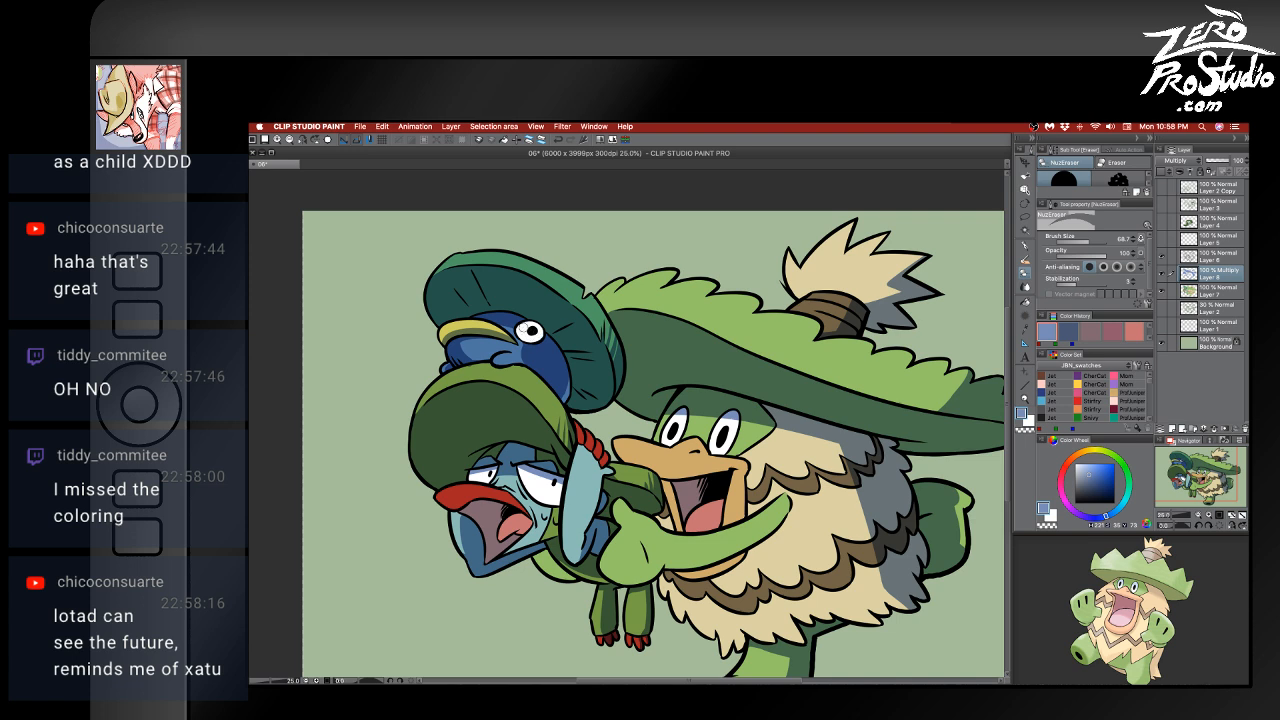
pyautogui.press('p')
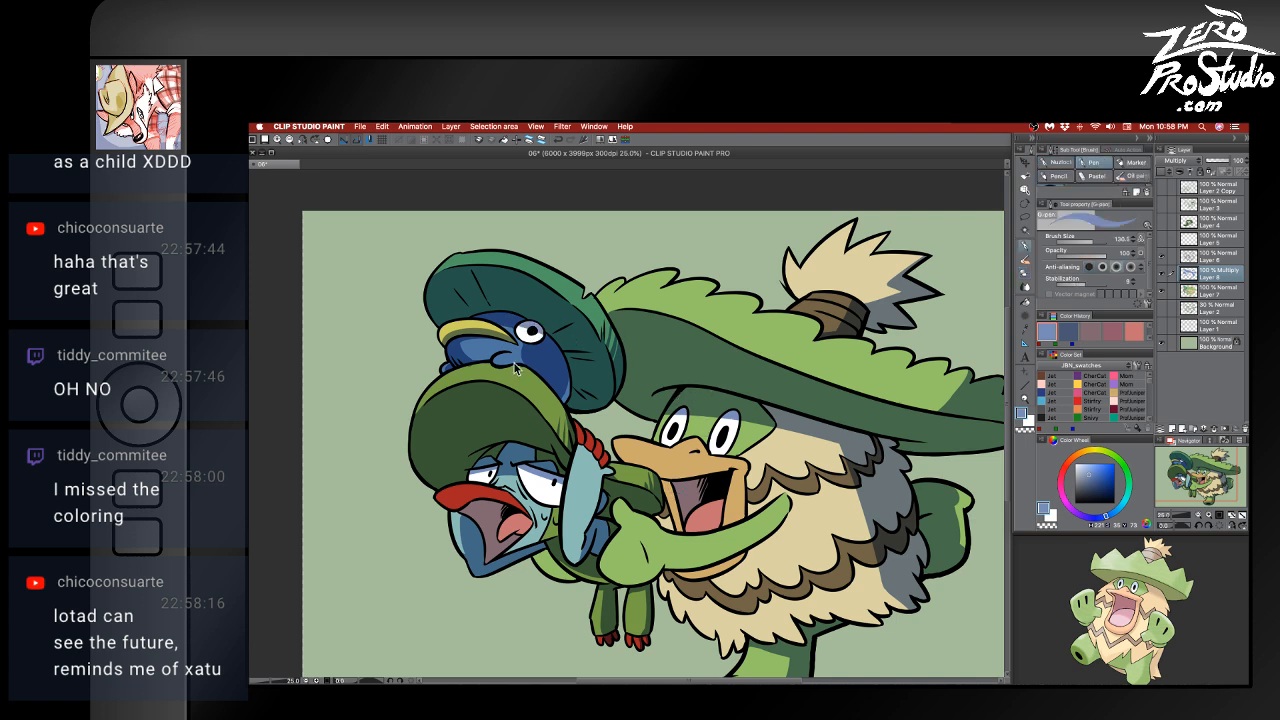
# - Paint shadow over the small character's lower body and across the top of the middle character's lily pad beneath it
pyautogui.moveTo(516, 362); pyautogui.dragTo(512, 362)
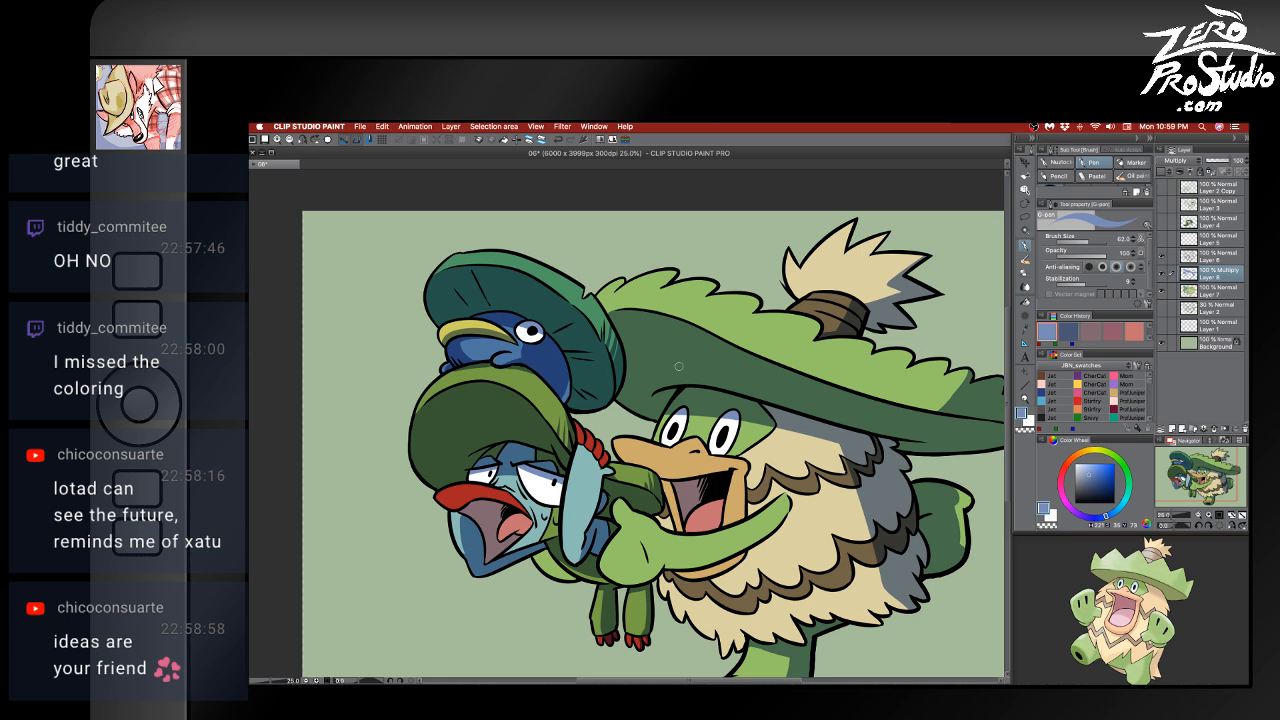
pyautogui.moveTo(473, 364)
pyautogui.mouseDown()
pyautogui.moveTo(499, 384)
pyautogui.moveTo(505, 368)
pyautogui.moveTo(537, 373)
pyautogui.mouseUp()
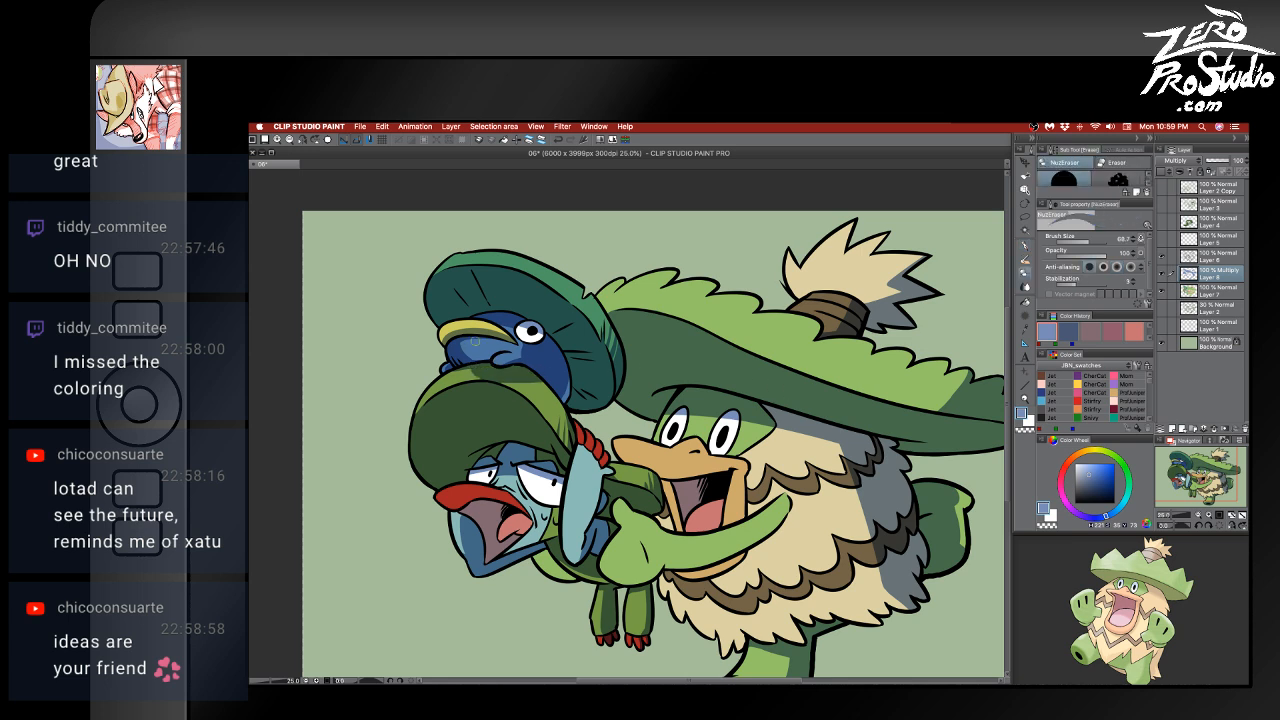
pyautogui.moveTo(465, 349)
pyautogui.mouseDown()
pyautogui.moveTo(548, 395)
pyautogui.moveTo(558, 430)
pyautogui.moveTo(573, 430)
pyautogui.moveTo(557, 427)
pyautogui.mouseUp()
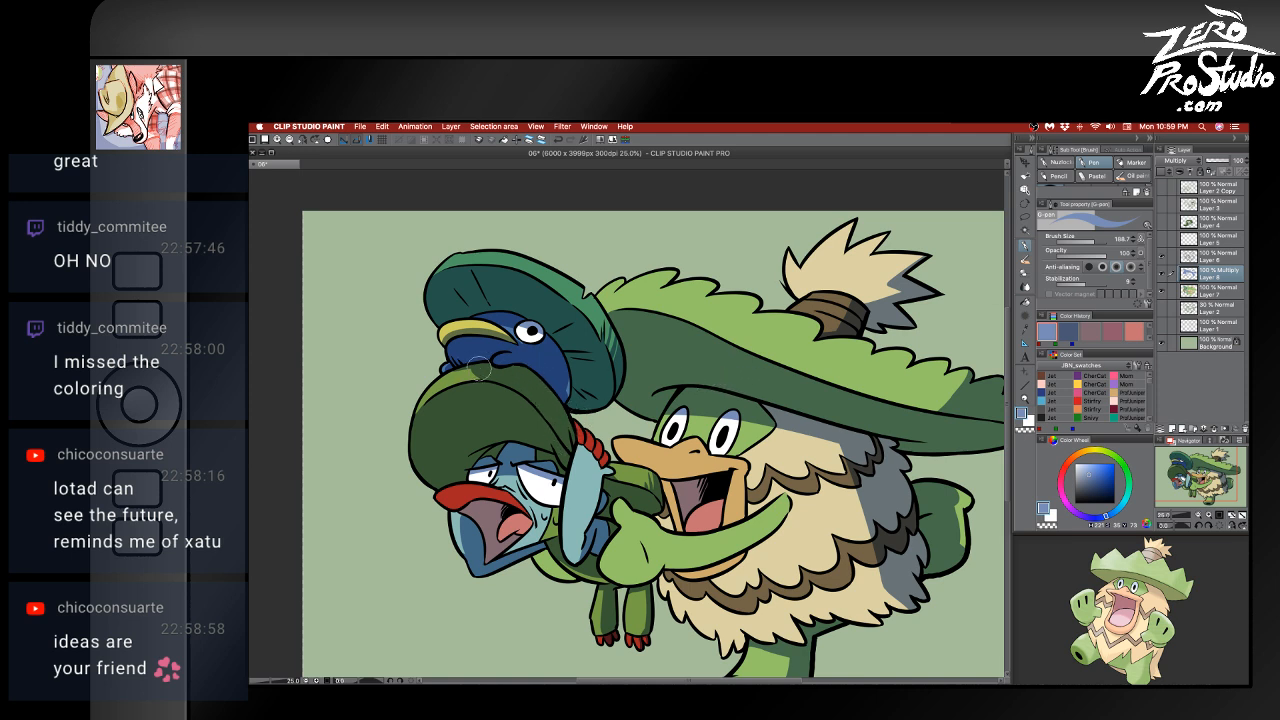
pyautogui.moveTo(465, 373); pyautogui.dragTo(456, 369)
pyautogui.press('e')
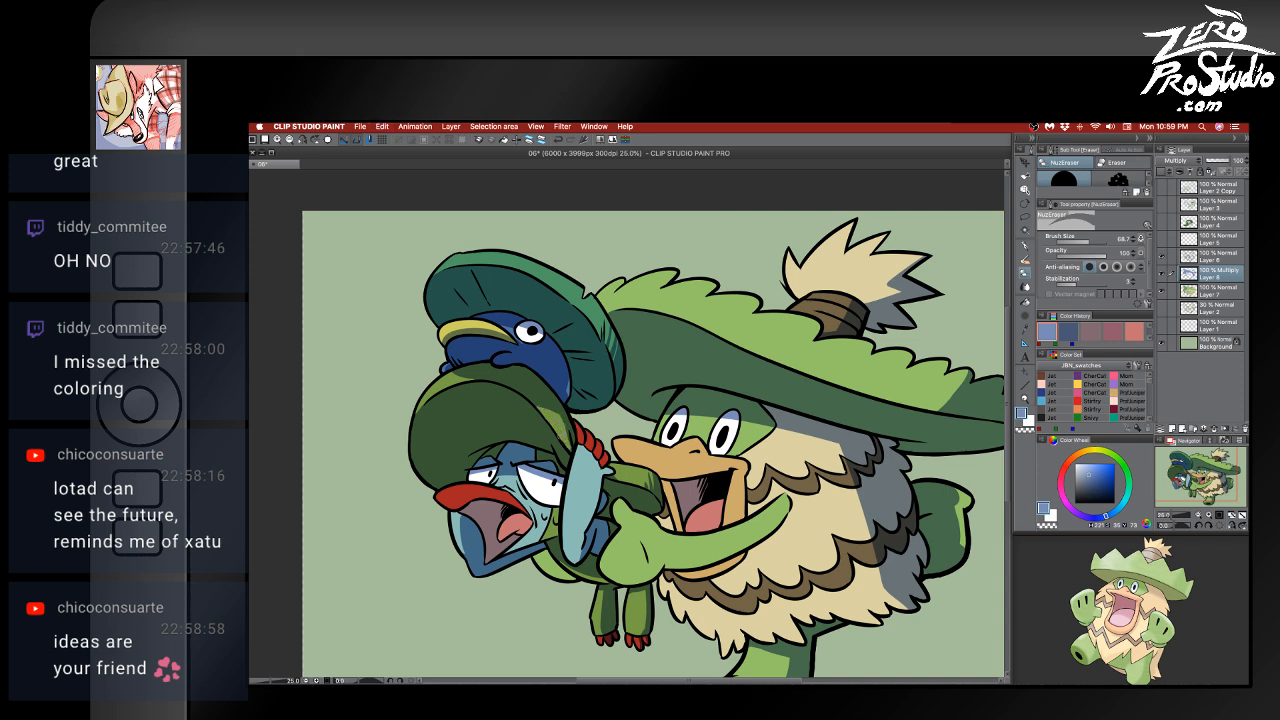
# - Clean up the shadow on the small character's body and foot, erasing a lit area on the foot
pyautogui.press('p')
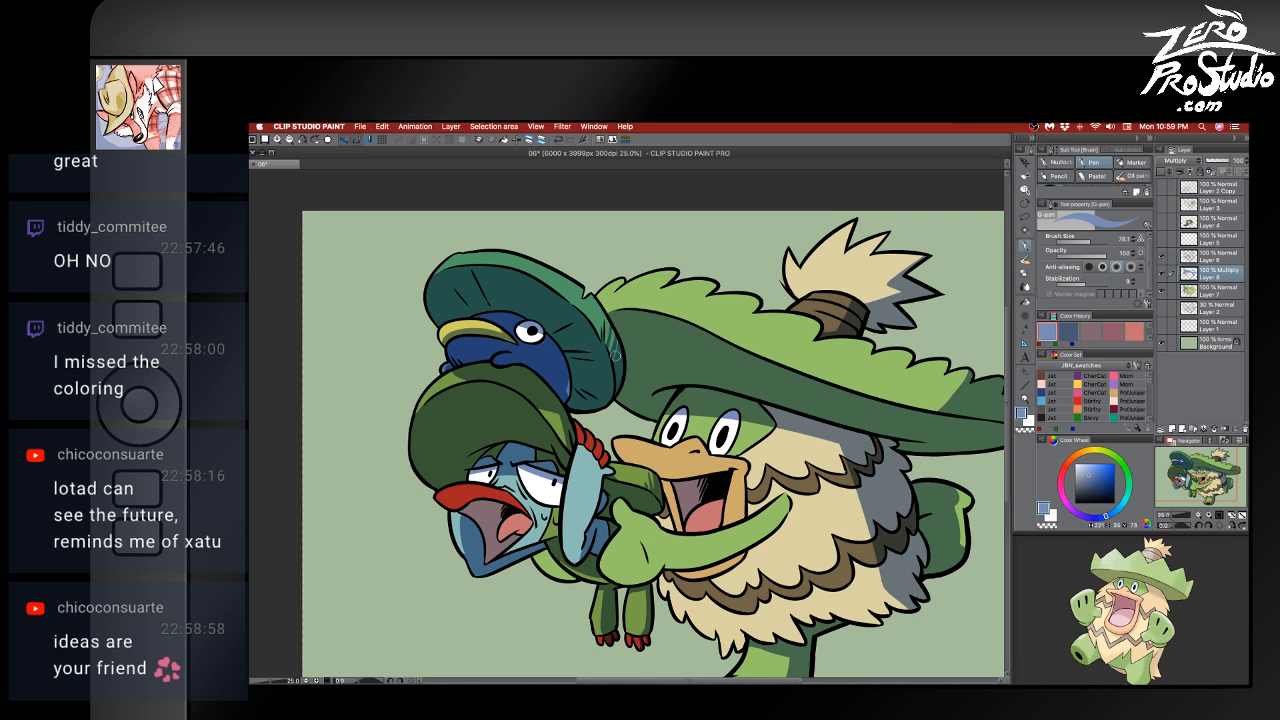
pyautogui.press('e')
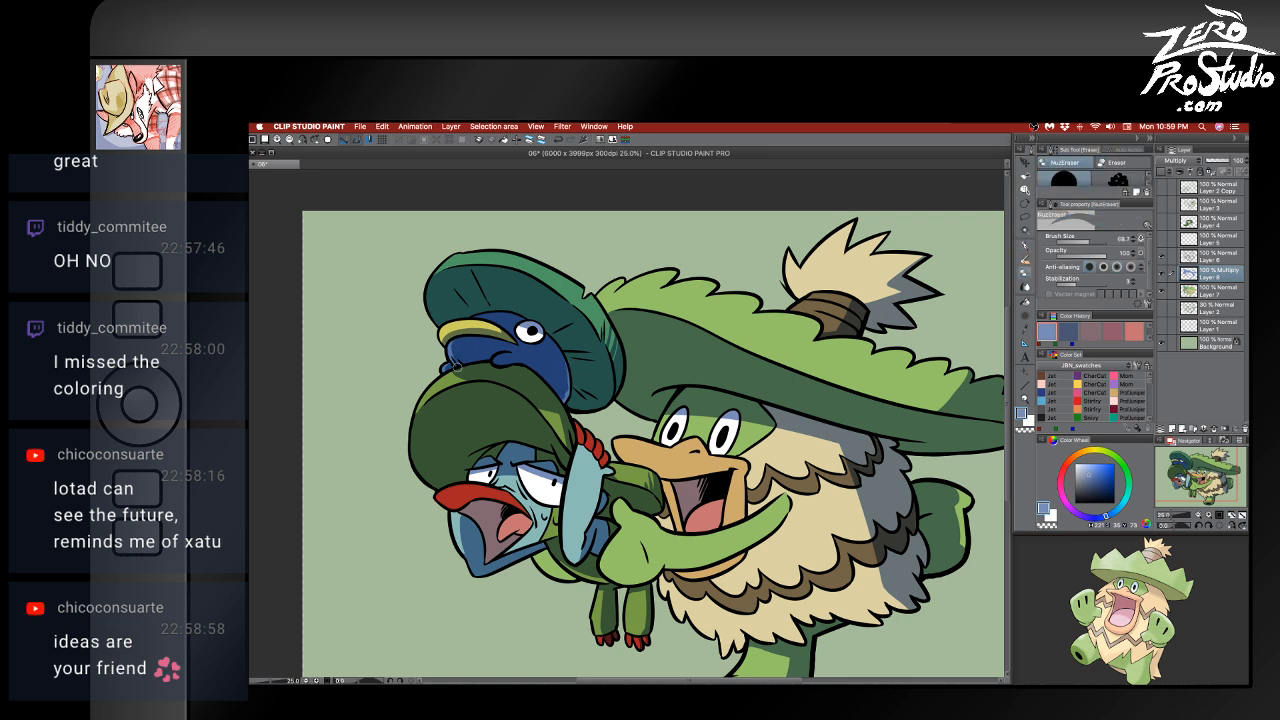
pyautogui.press('p')
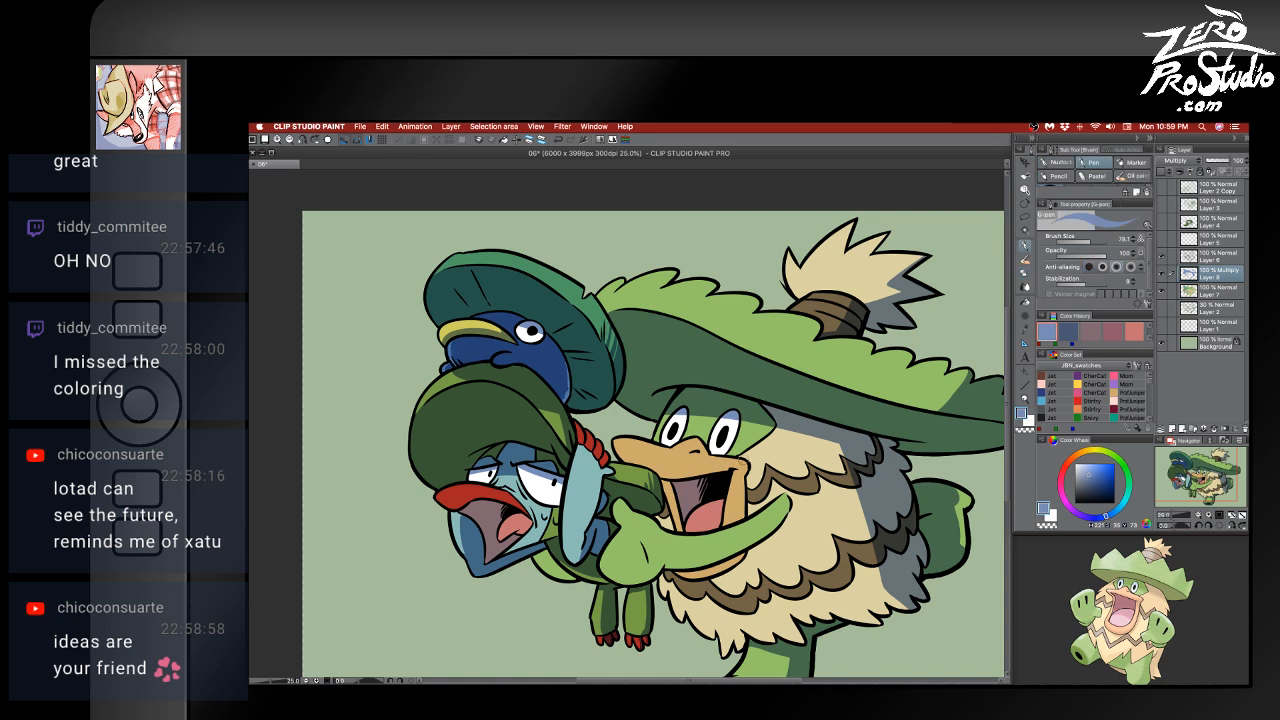
pyautogui.press('e')
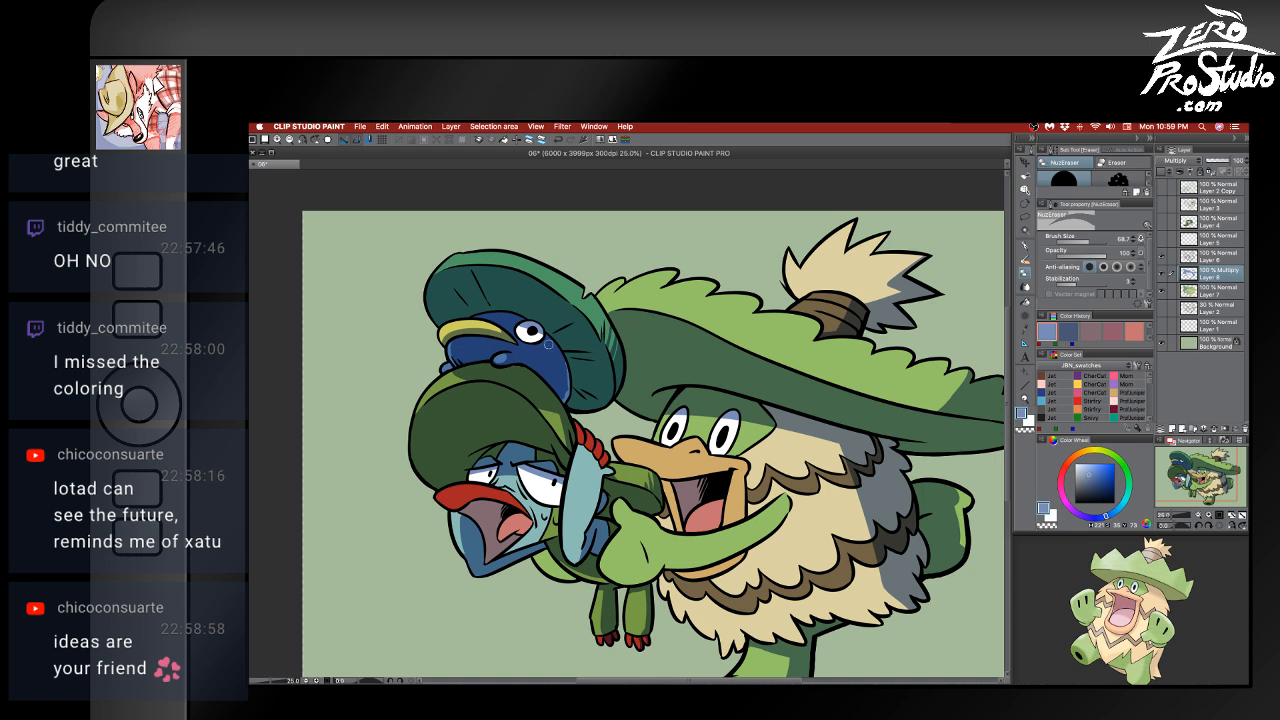
pyautogui.press('p')
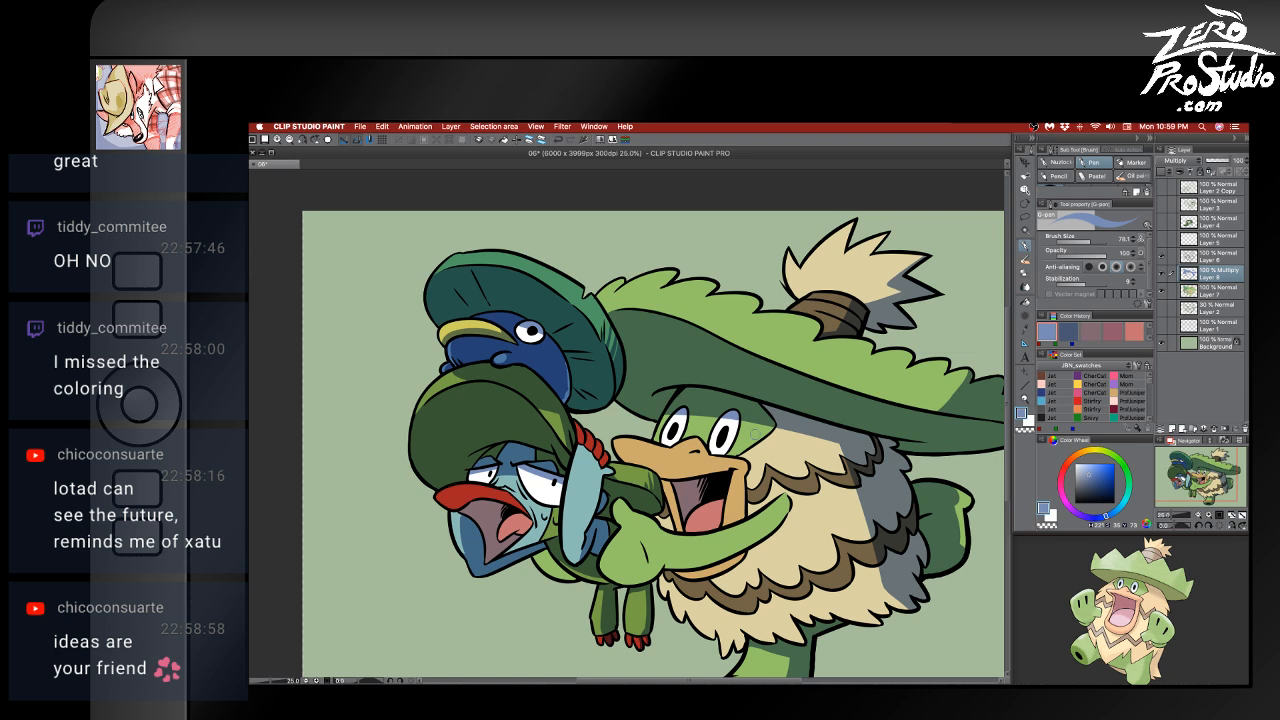
pyautogui.press('e')
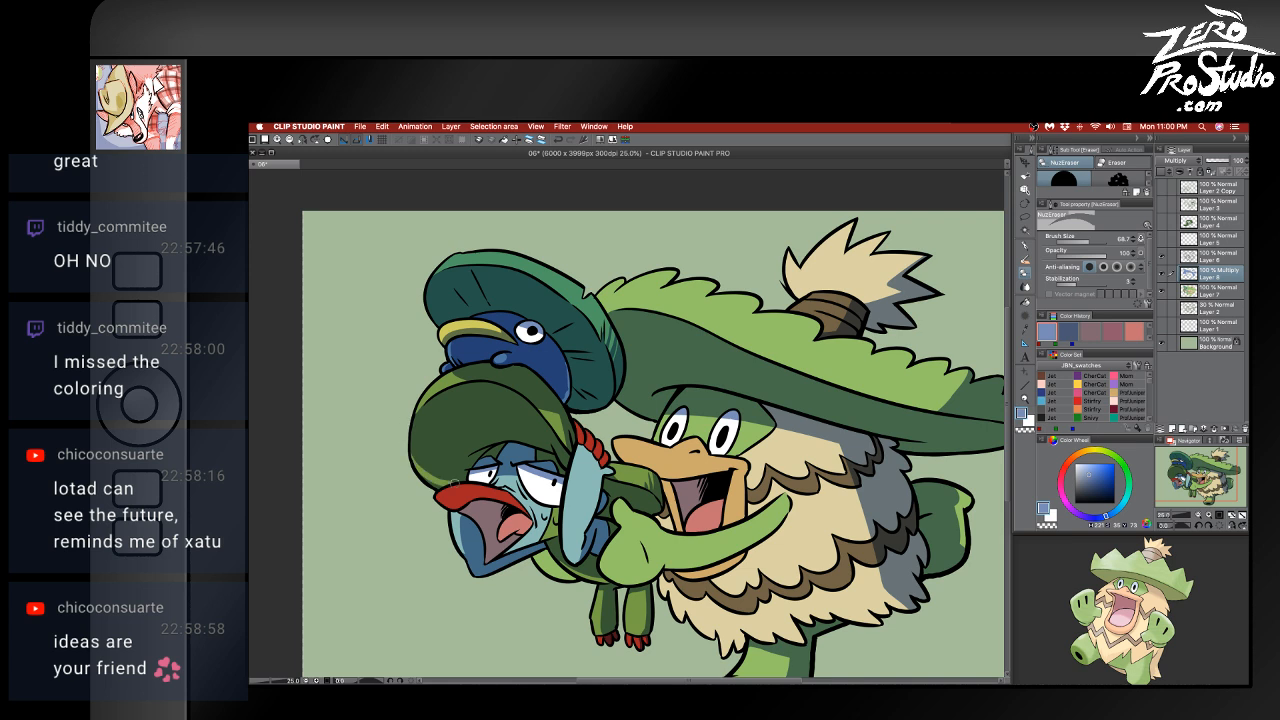
# - Shade the middle character's red beak and the inside of its open mouth around the tongue, tidying with the eraser
pyautogui.moveTo(407, 442); pyautogui.dragTo(464, 481)
pyautogui.press('p')
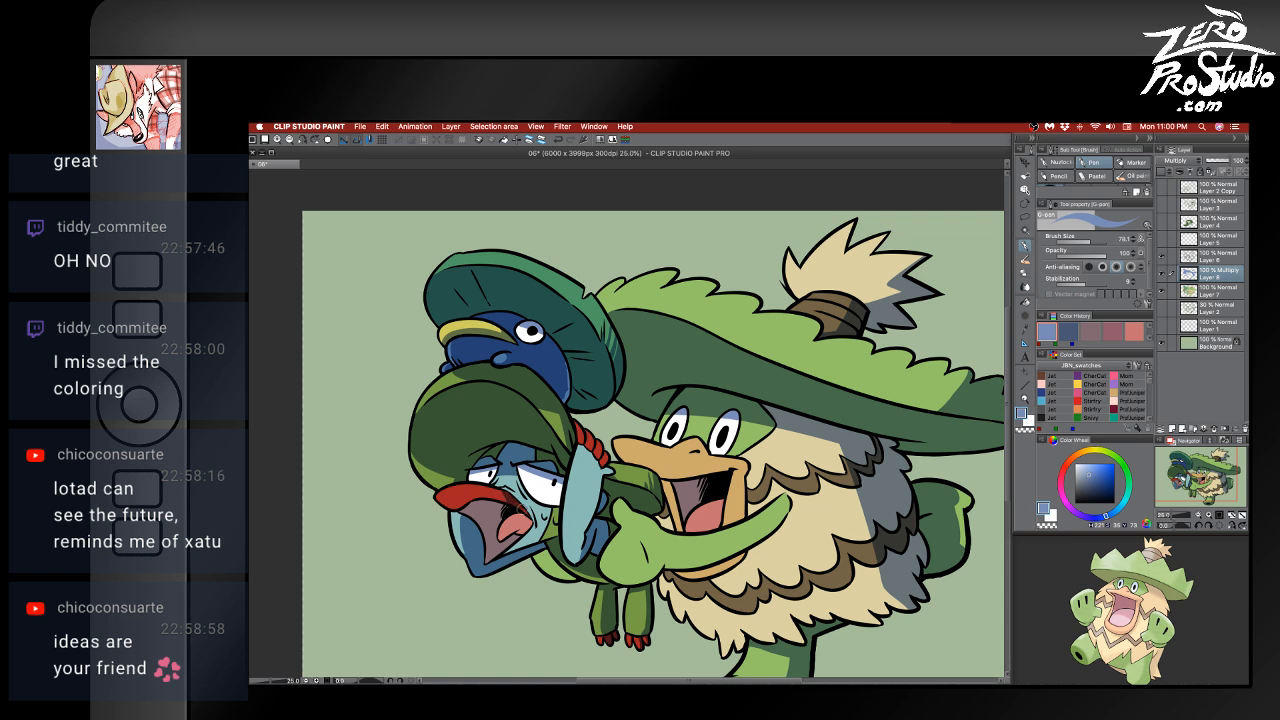
pyautogui.press('e')
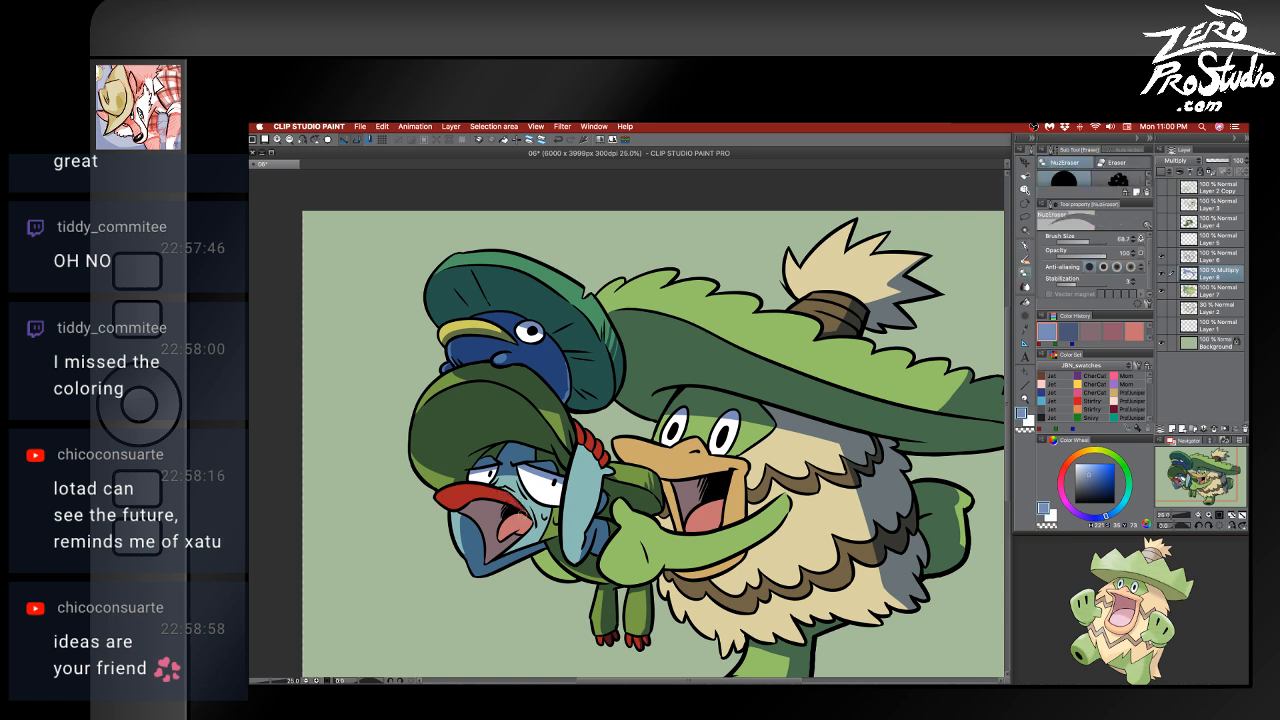
pyautogui.press('p')
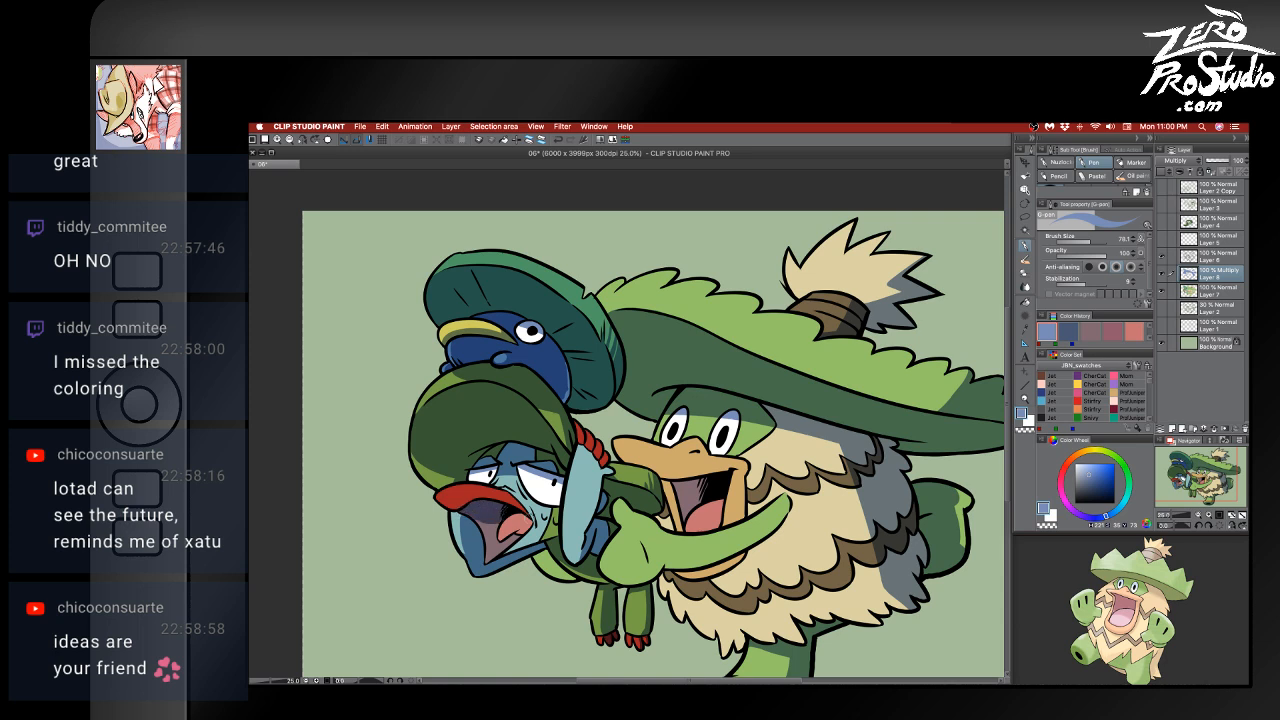
pyautogui.moveTo(500, 540); pyautogui.dragTo(527, 519)
pyautogui.press('super+z')
pyautogui.press('e')
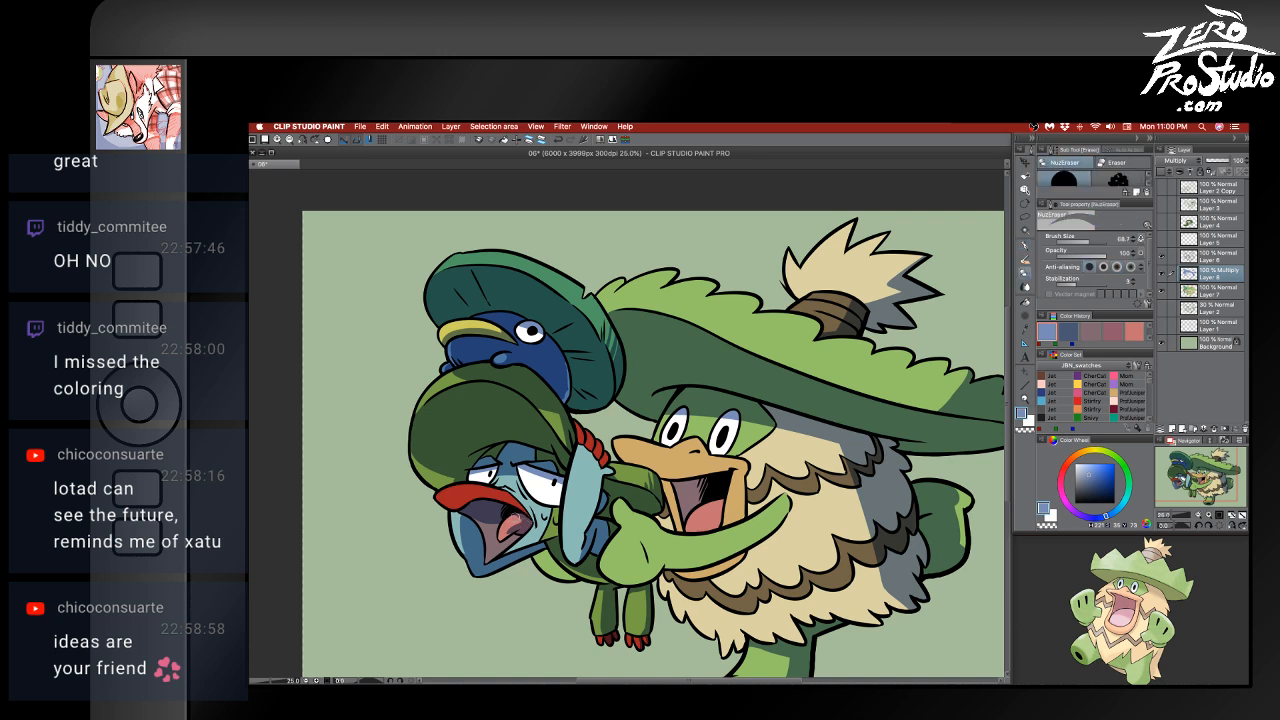
# - Paint shadow inside the large character's open mouth along the inner beak edge and trim it with the eraser
pyautogui.press('p')
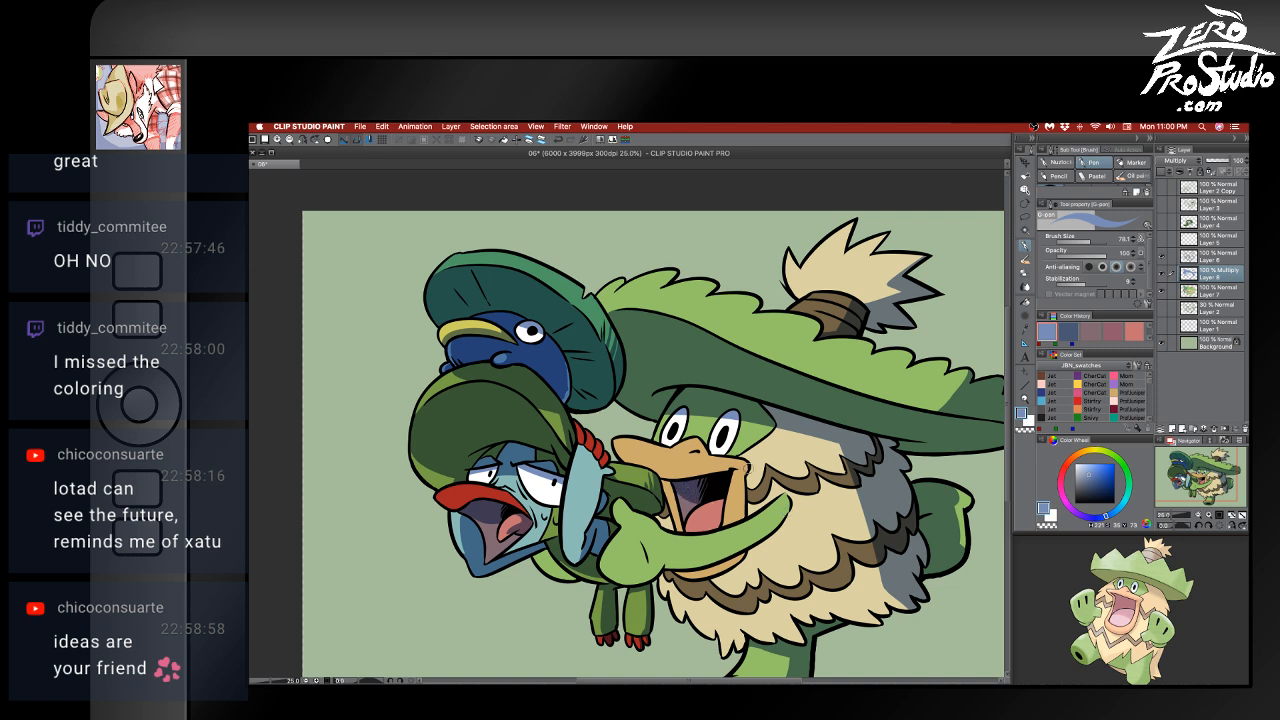
pyautogui.moveTo(748, 462); pyautogui.dragTo(742, 514)
pyautogui.press('e')
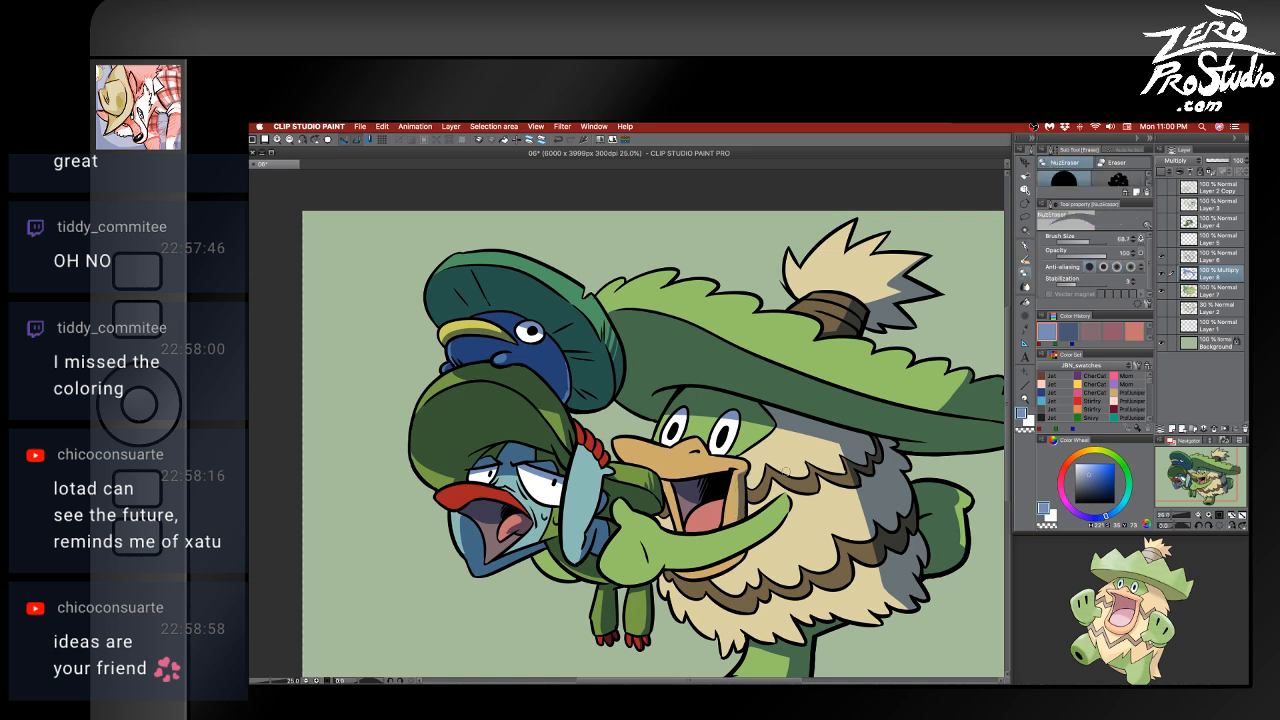
pyautogui.moveTo(736, 468); pyautogui.dragTo(735, 502)
pyautogui.press('p')
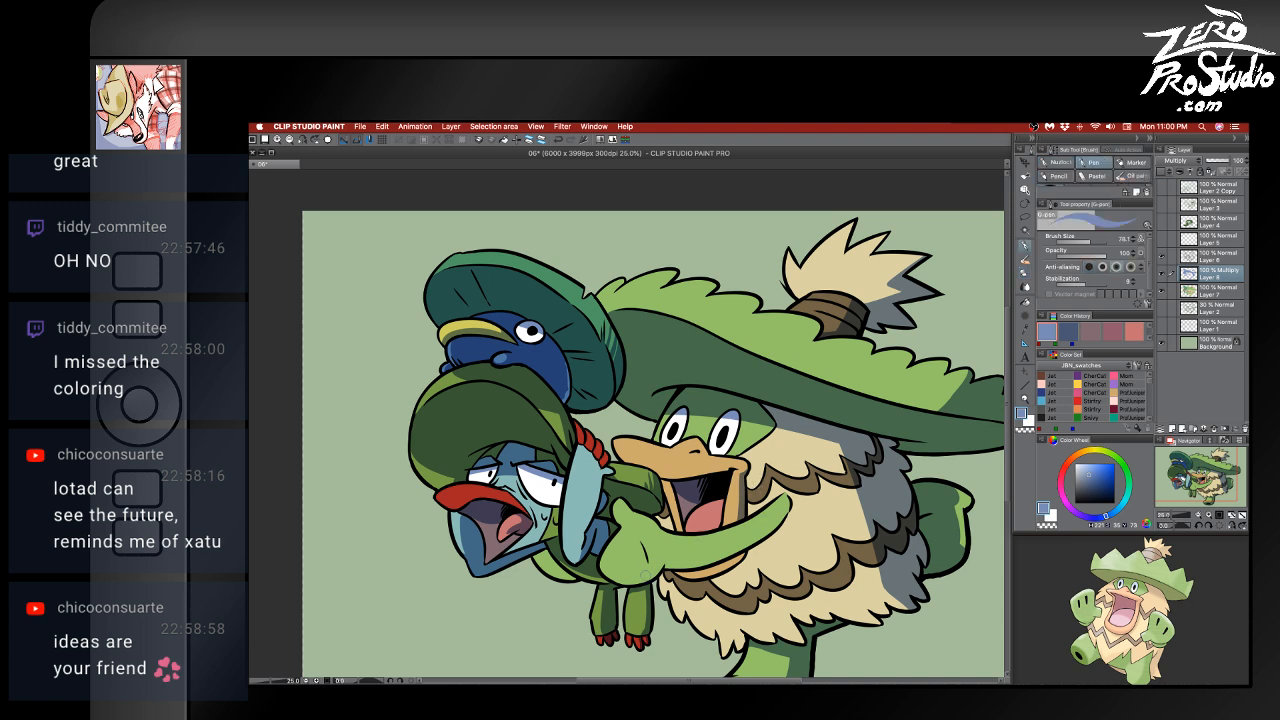
# - Shape the shadow over the large character's tongue and mouth interior, undoing stray strokes and erasing the excess
pyautogui.moveTo(789, 552)
pyautogui.mouseDown()
pyautogui.moveTo(703, 537)
pyautogui.moveTo(698, 502)
pyautogui.mouseUp()
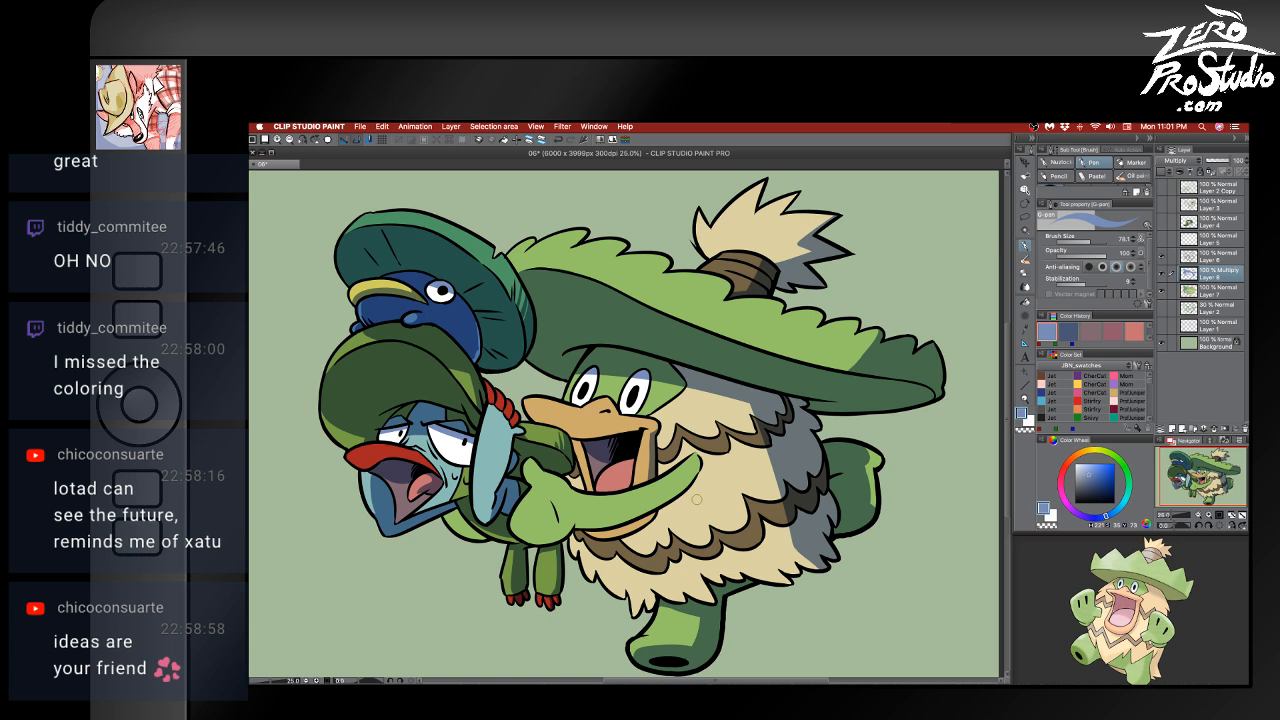
pyautogui.press('e')
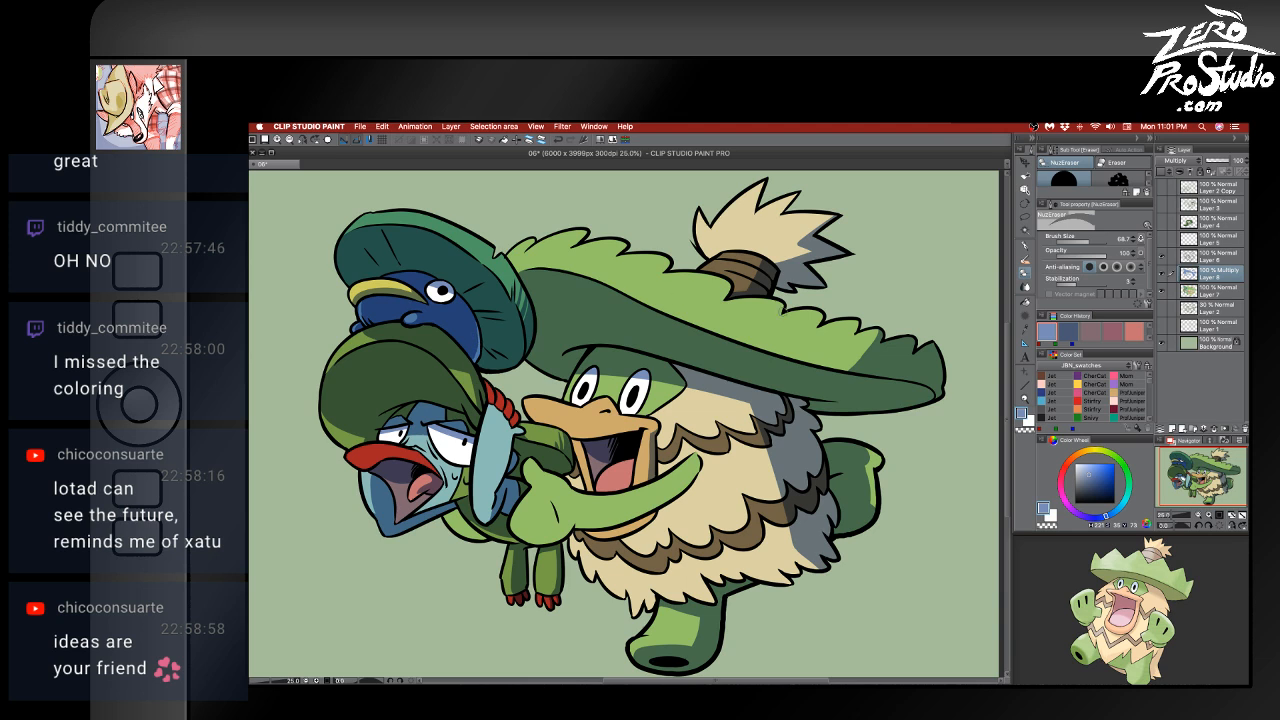
pyautogui.press('p')
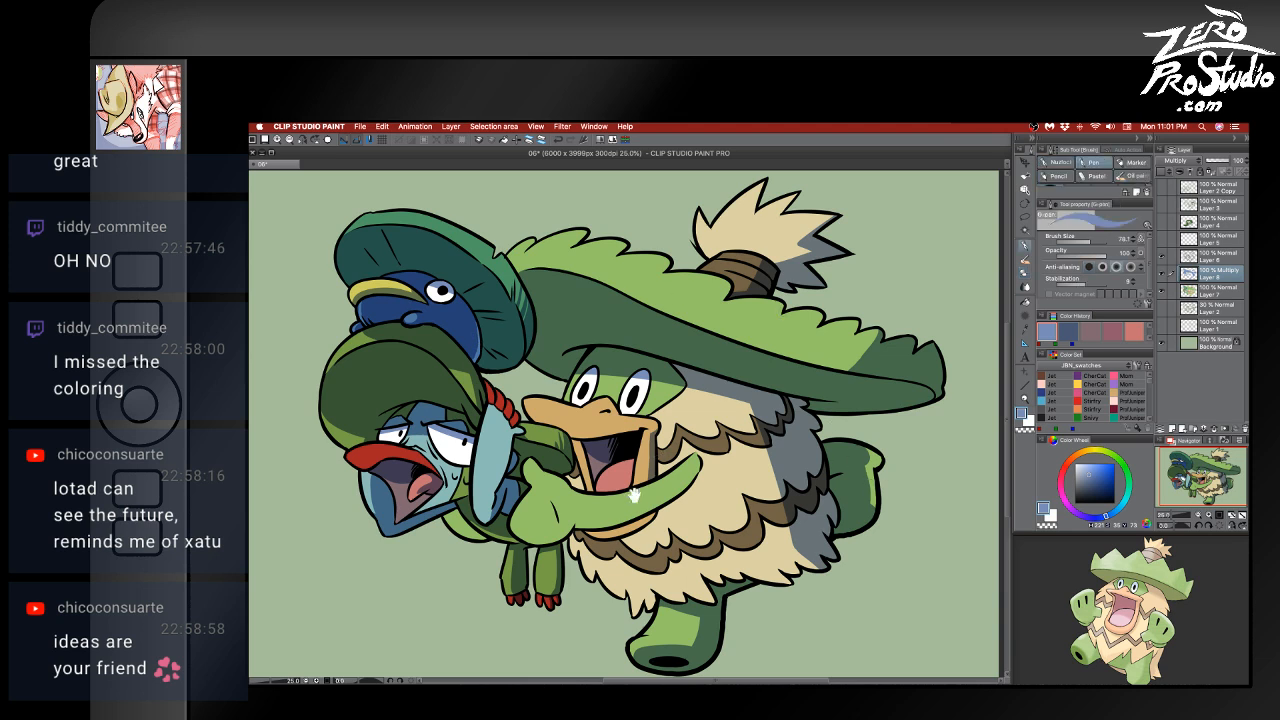
pyautogui.moveTo(634, 495); pyautogui.dragTo(590, 442)
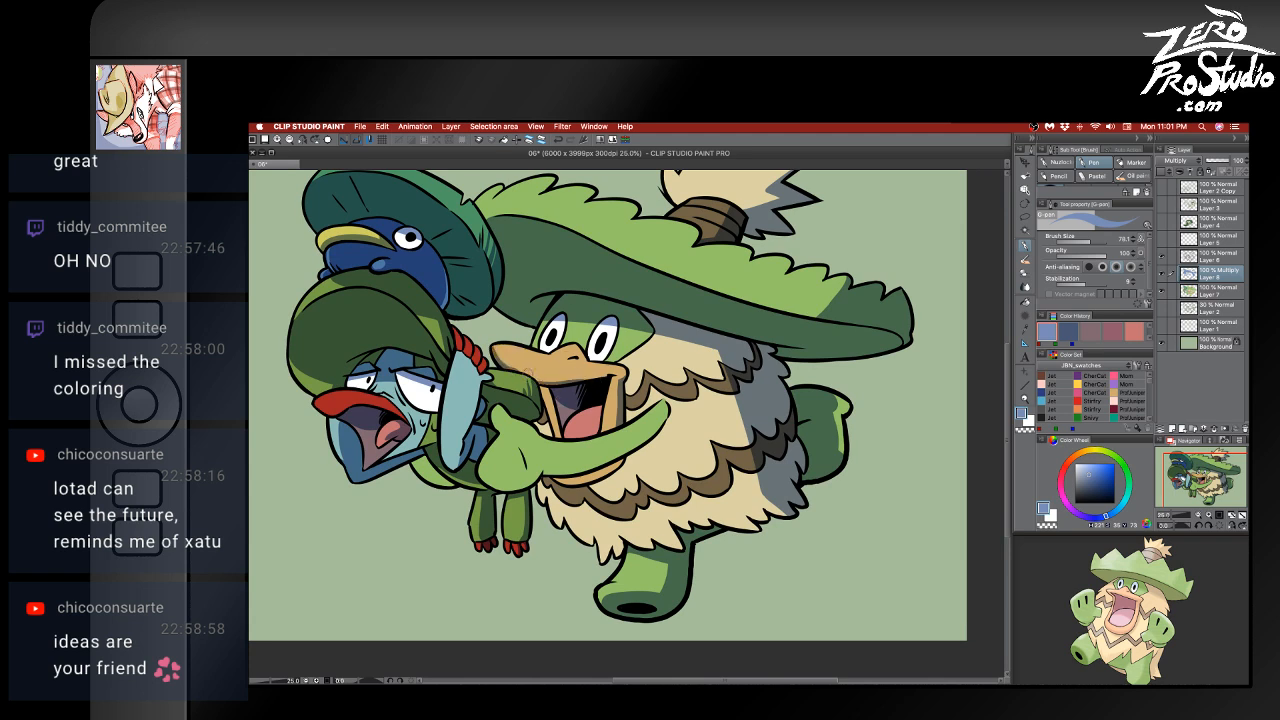
pyautogui.press('super+z')
pyautogui.press('e')
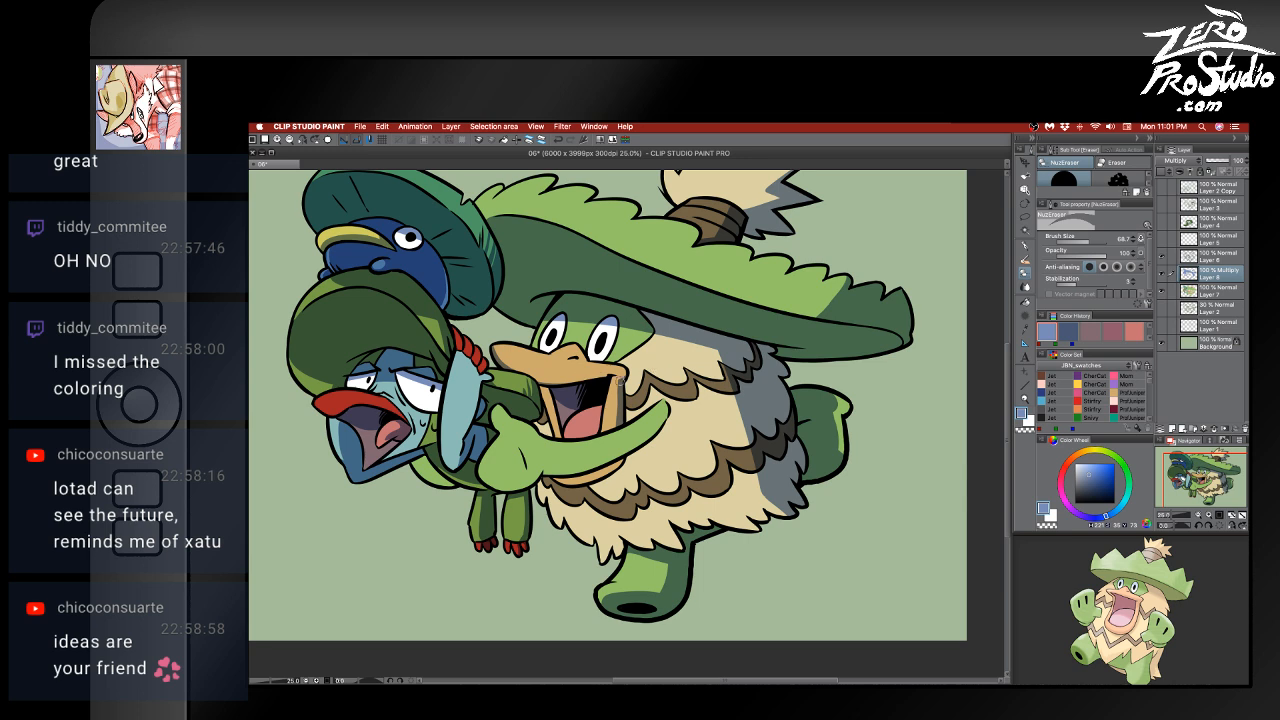
pyautogui.press('p')
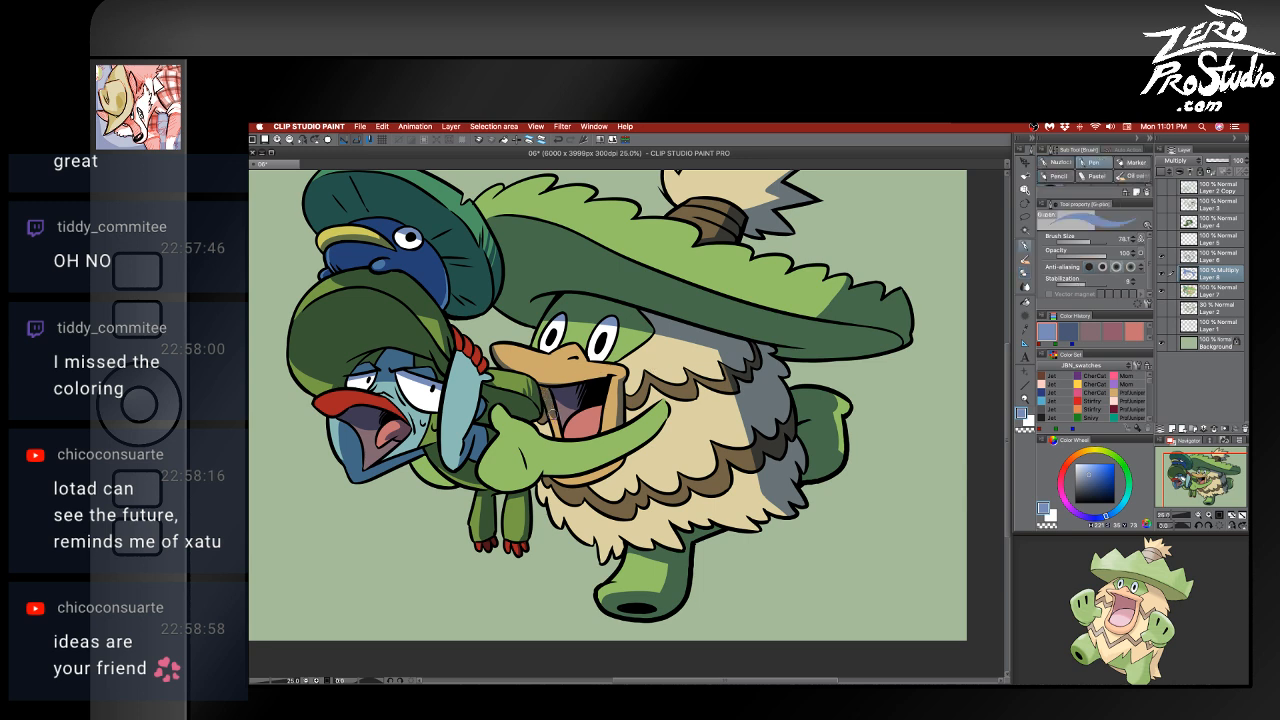
pyautogui.moveTo(564, 411)
pyautogui.mouseDown()
pyautogui.moveTo(565, 440)
pyautogui.moveTo(609, 406)
pyautogui.mouseUp()
pyautogui.press('e')
pyautogui.press('p')
pyautogui.press('super+z')
pyautogui.moveTo(565, 426); pyautogui.dragTo(600, 414)
pyautogui.press('e')
pyautogui.moveTo(578, 419); pyautogui.dragTo(601, 418)
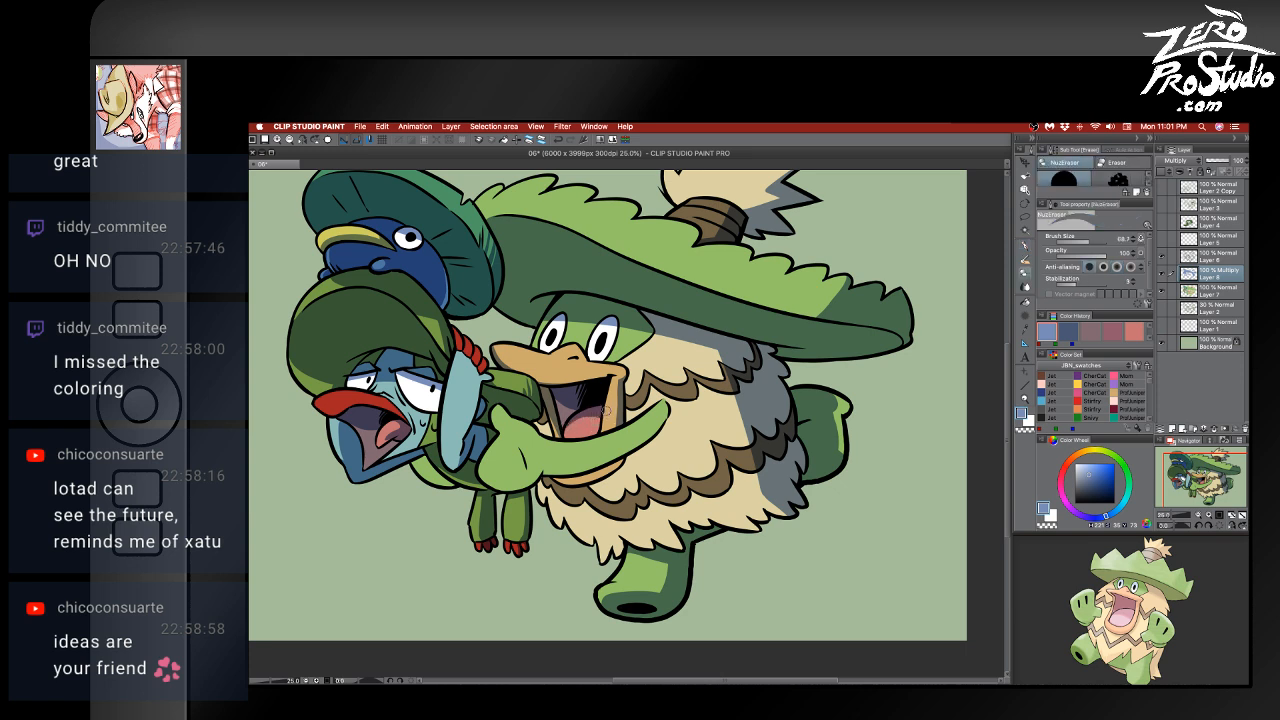
# - Paint shadow along the underside of the large character's hand and arm and on its lower beak, trimming the edges
pyautogui.press('p')
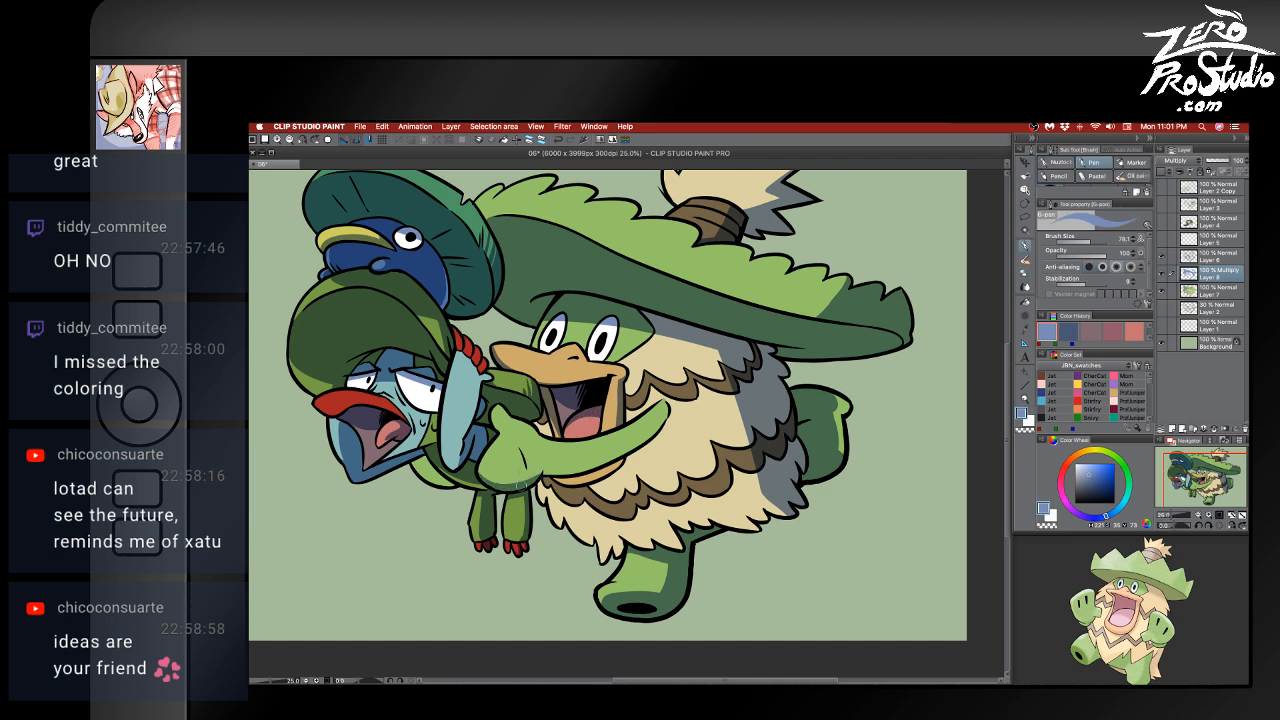
pyautogui.moveTo(511, 487)
pyautogui.mouseDown()
pyautogui.moveTo(522, 462)
pyautogui.moveTo(565, 460)
pyautogui.moveTo(496, 481)
pyautogui.moveTo(538, 456)
pyautogui.moveTo(510, 484)
pyautogui.moveTo(484, 481)
pyautogui.mouseUp()
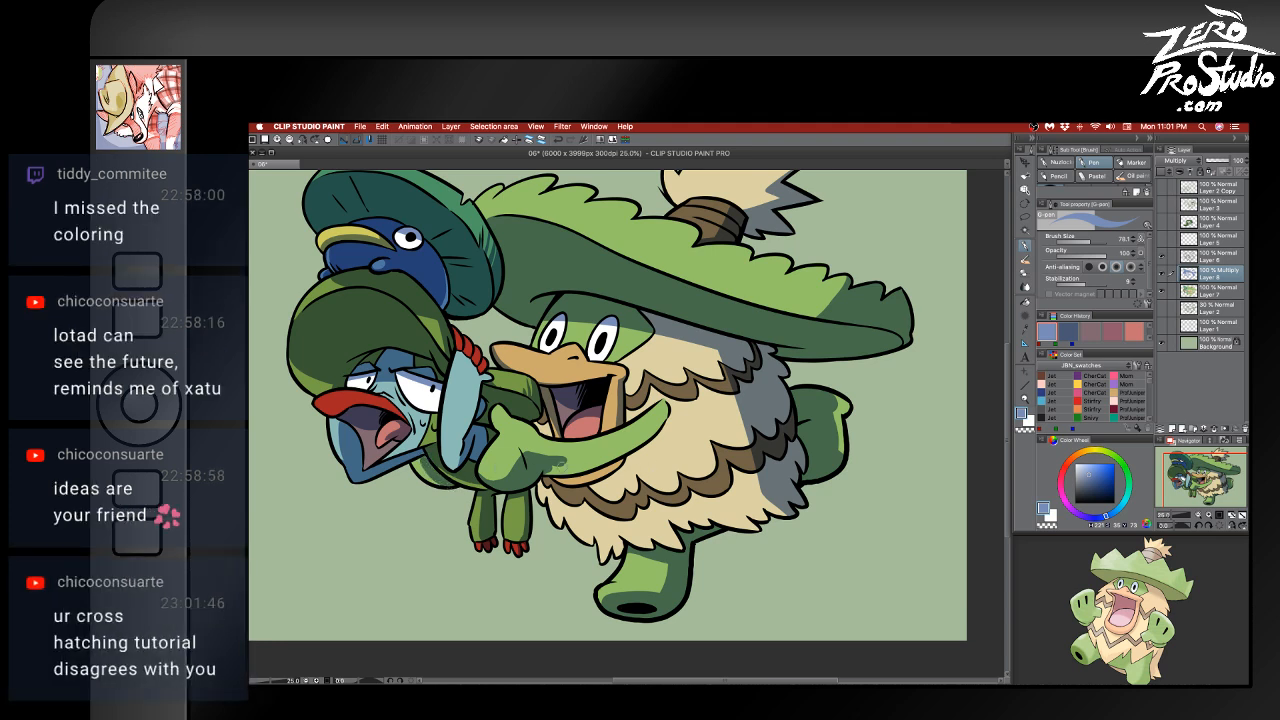
pyautogui.moveTo(544, 464)
pyautogui.mouseDown()
pyautogui.moveTo(670, 424)
pyautogui.moveTo(640, 440)
pyautogui.mouseUp()
pyautogui.moveTo(556, 454)
pyautogui.mouseDown()
pyautogui.moveTo(652, 424)
pyautogui.moveTo(590, 452)
pyautogui.moveTo(534, 454)
pyautogui.mouseUp()
pyautogui.press('e')
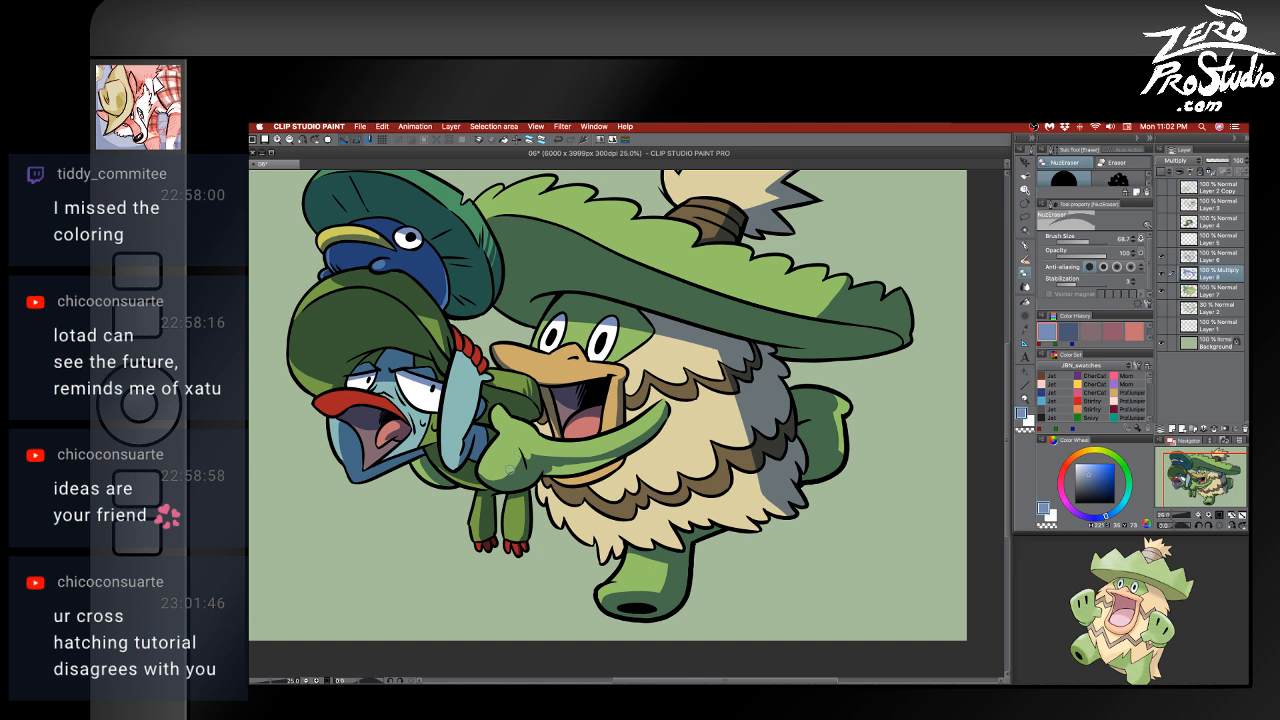
pyautogui.press('p')
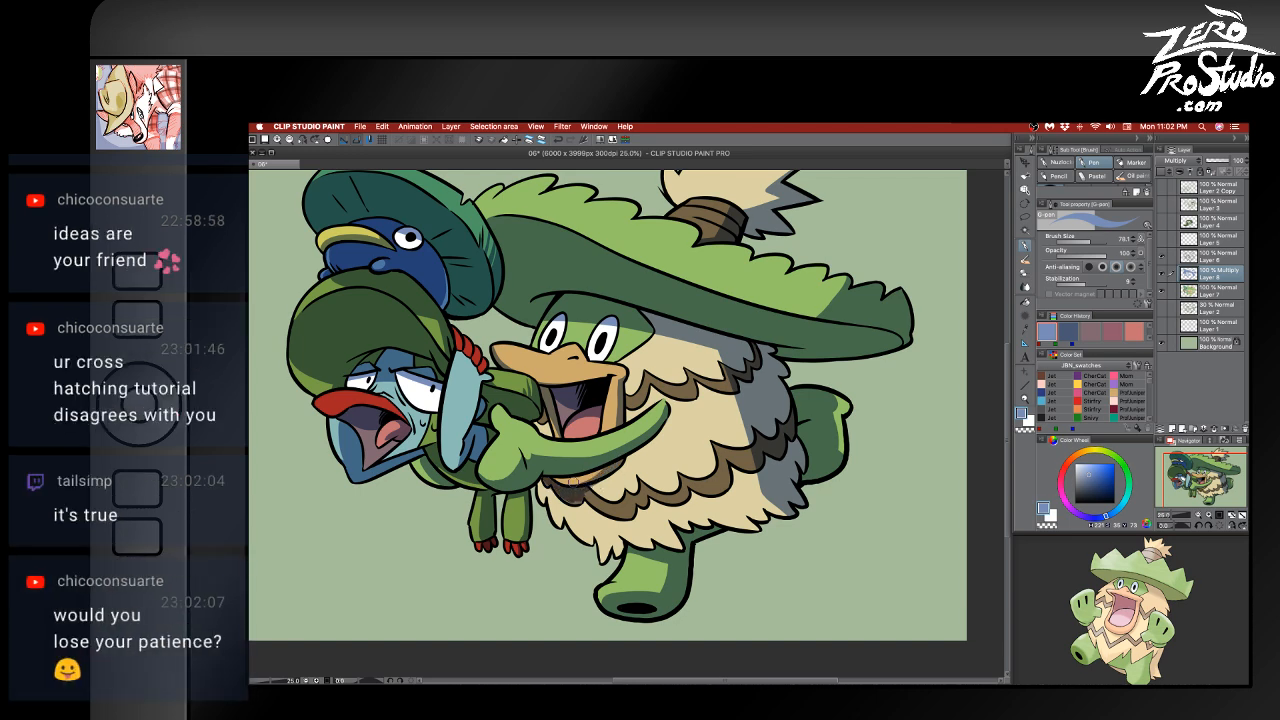
# - Paint shadow on the large character's cream fur just below its hand and lower beak, trimming it with the eraser
pyautogui.press('e')
pyautogui.press('p')
pyautogui.press('e')
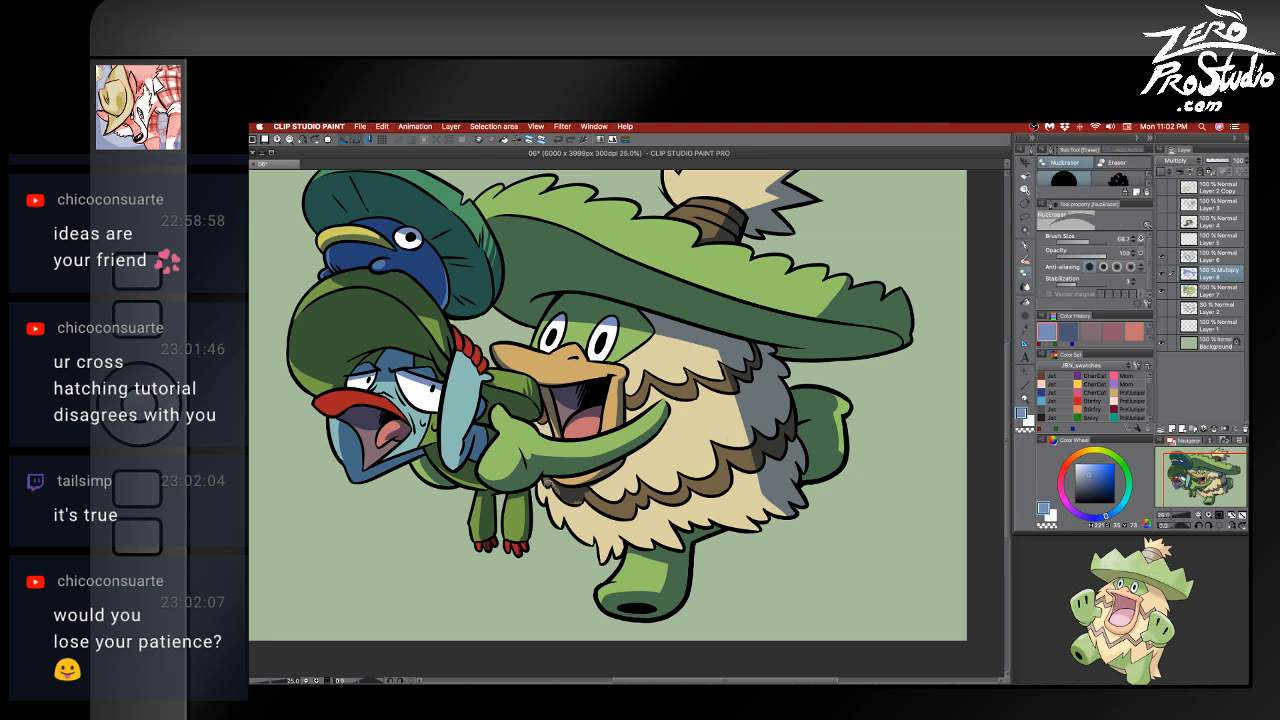
pyautogui.moveTo(546, 478); pyautogui.dragTo(556, 492)
pyautogui.press('p')
pyautogui.moveTo(568, 493)
pyautogui.mouseDown()
pyautogui.moveTo(584, 538)
pyautogui.moveTo(558, 528)
pyautogui.mouseUp()
pyautogui.press('e')
pyautogui.press('b')
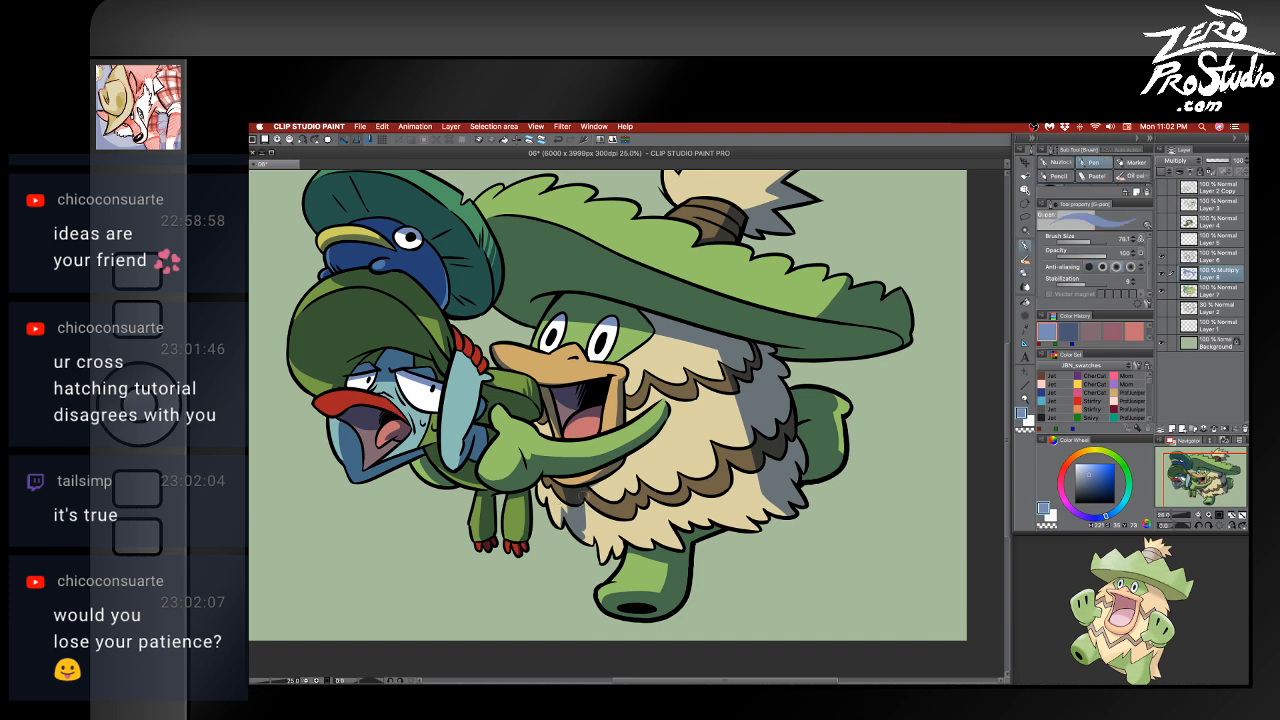
# - Add the arm's cast shadow on the chest fur and shade the fur beside the open beak, trimming the edges
pyautogui.moveTo(602, 484); pyautogui.dragTo(660, 434)
pyautogui.press('e')
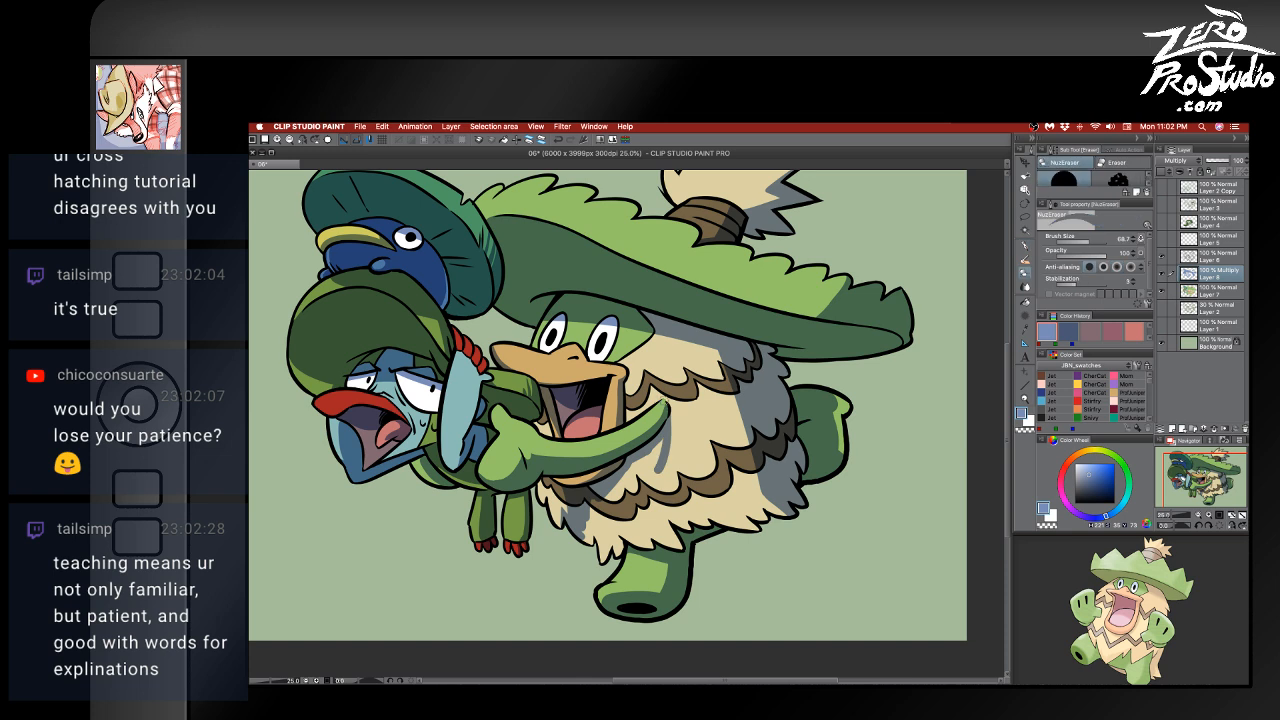
pyautogui.press('b')
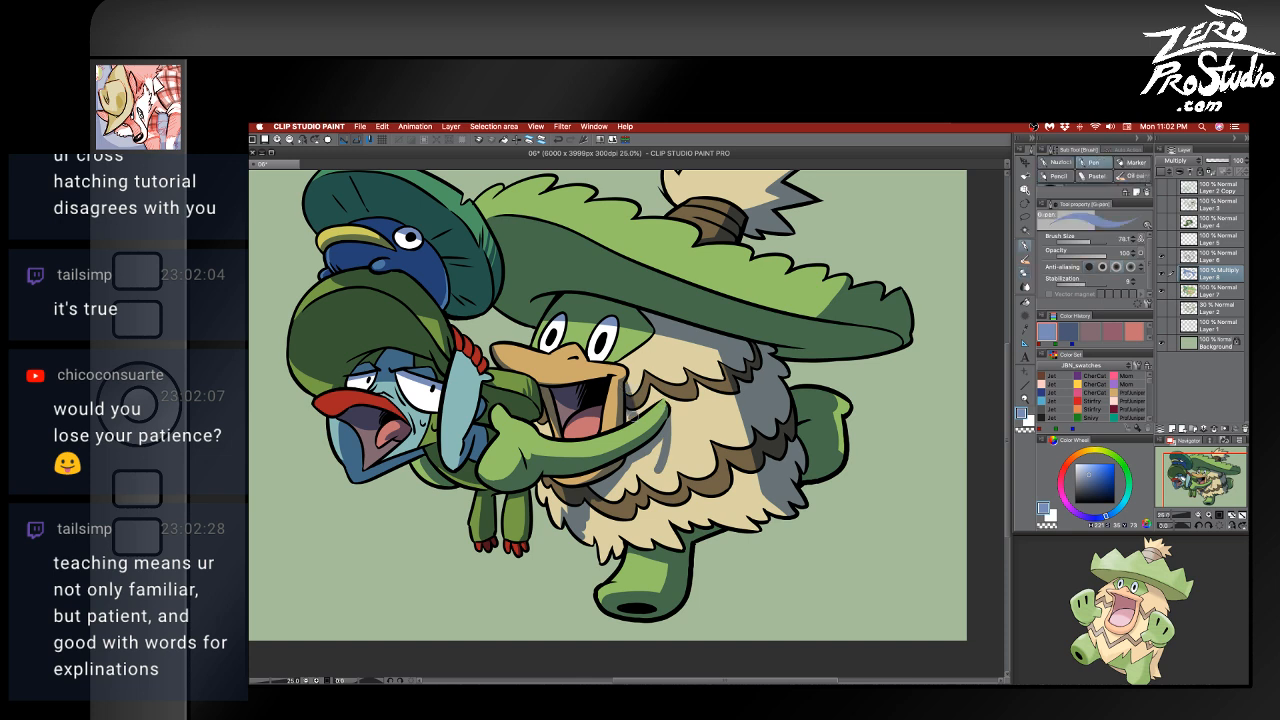
pyautogui.moveTo(627, 378); pyautogui.dragTo(636, 408)
pyautogui.press('e')
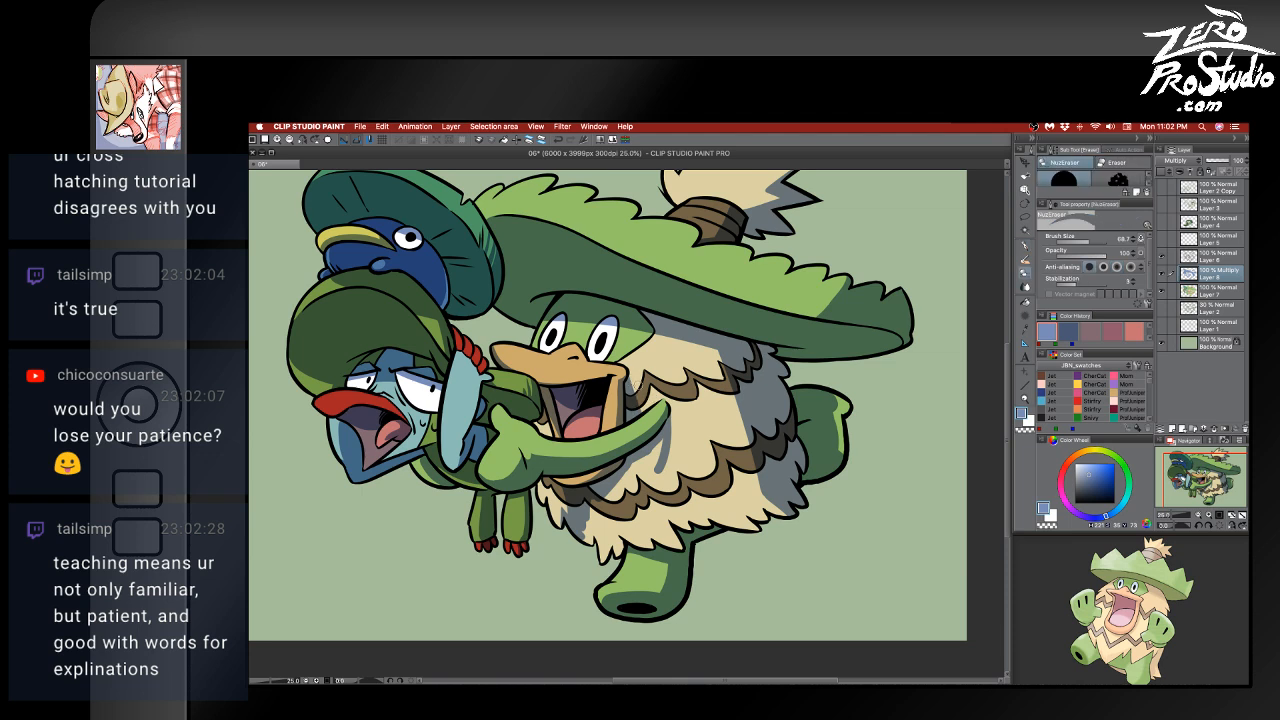
pyautogui.moveTo(614, 381); pyautogui.dragTo(615, 414)
pyautogui.press('p')
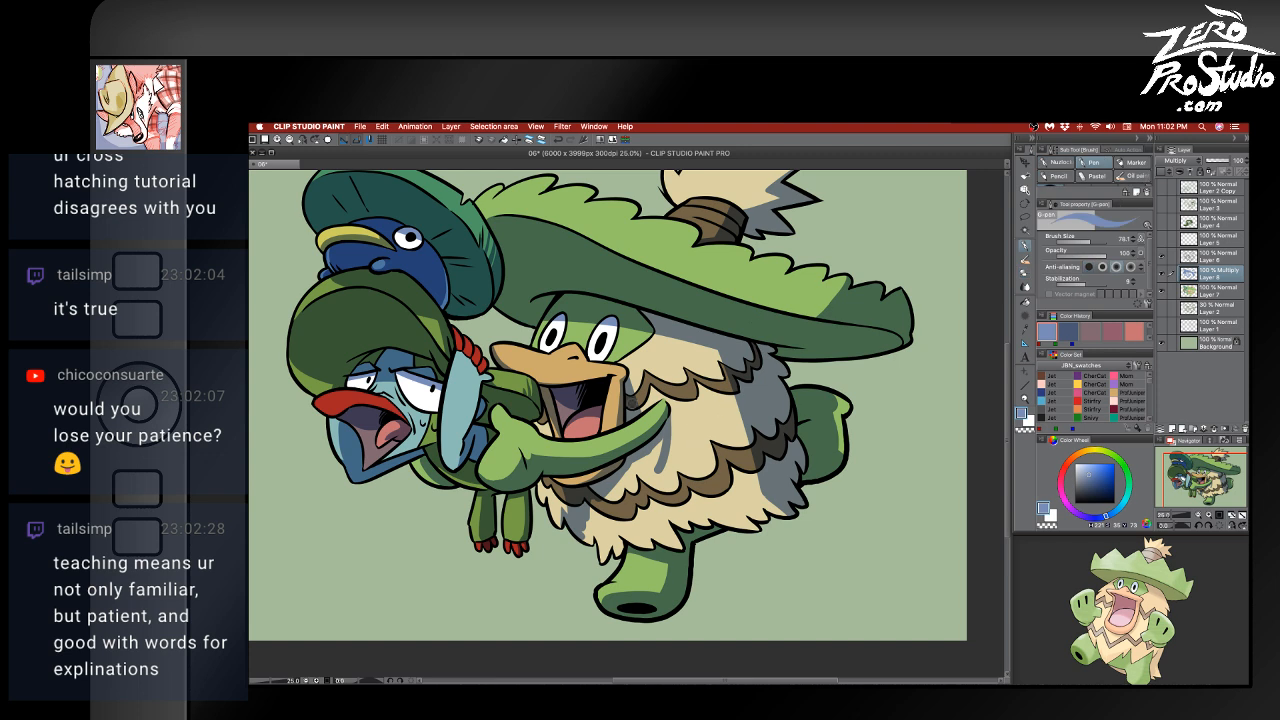
# - Extend the arm's cast shadow down over the lower fur layers and erase small lit tufts, undoing stray strokes
pyautogui.moveTo(662, 436); pyautogui.dragTo(642, 504)
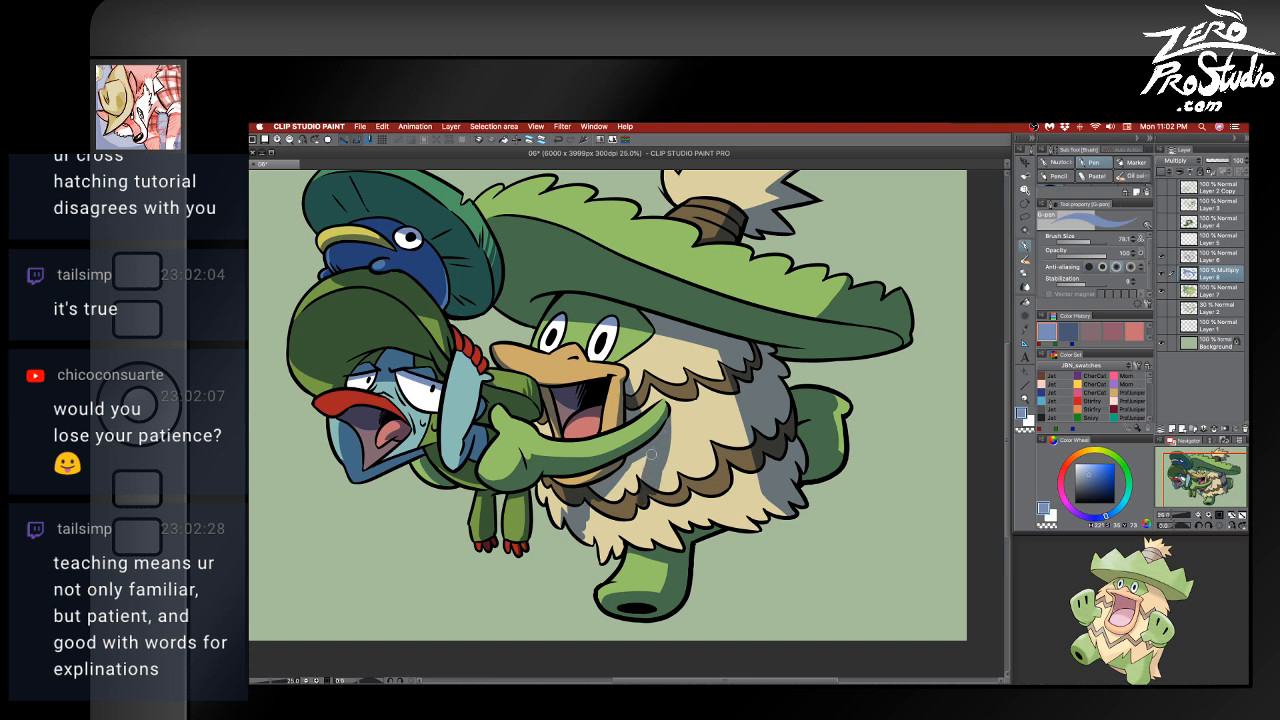
pyautogui.moveTo(646, 456)
pyautogui.mouseDown()
pyautogui.moveTo(616, 511)
pyautogui.moveTo(601, 525)
pyautogui.moveTo(602, 506)
pyautogui.moveTo(581, 535)
pyautogui.moveTo(602, 533)
pyautogui.moveTo(601, 556)
pyautogui.moveTo(606, 535)
pyautogui.moveTo(616, 548)
pyautogui.moveTo(651, 500)
pyautogui.moveTo(649, 479)
pyautogui.moveTo(648, 546)
pyautogui.mouseUp()
pyautogui.press('e')
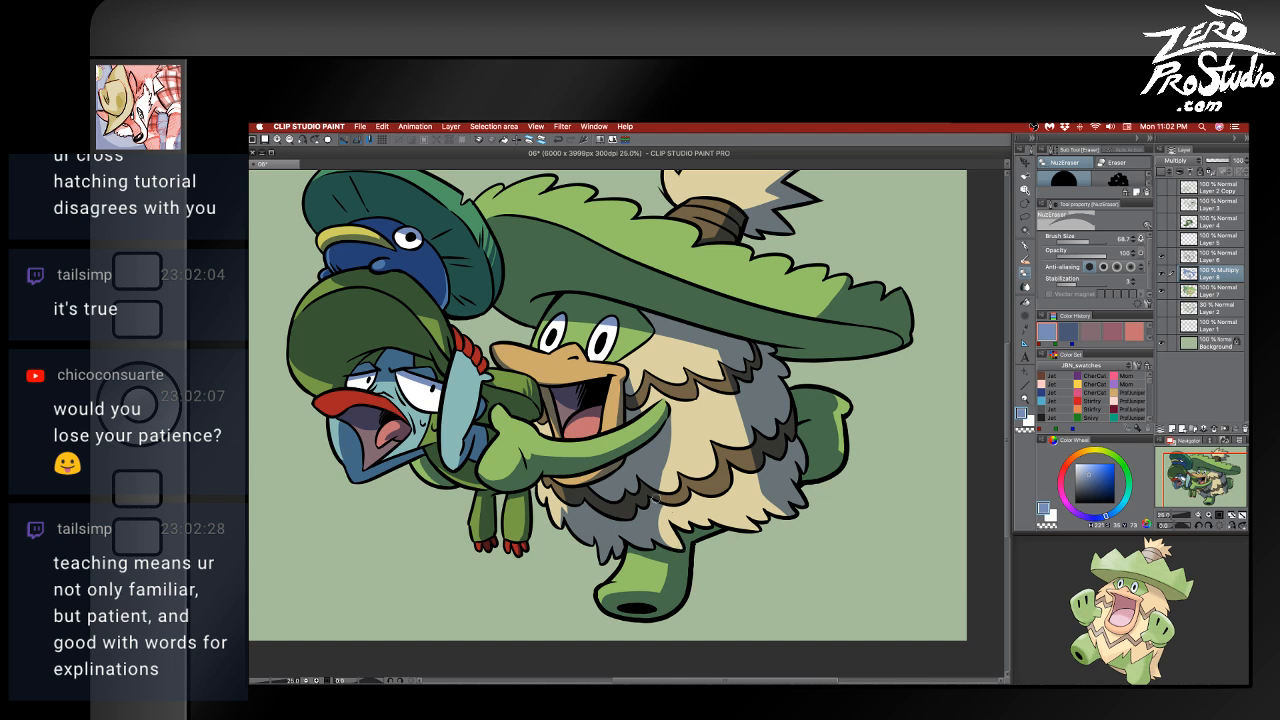
pyautogui.press('super+z')
pyautogui.press('super+z')
pyautogui.press('super+z')
pyautogui.press('p')
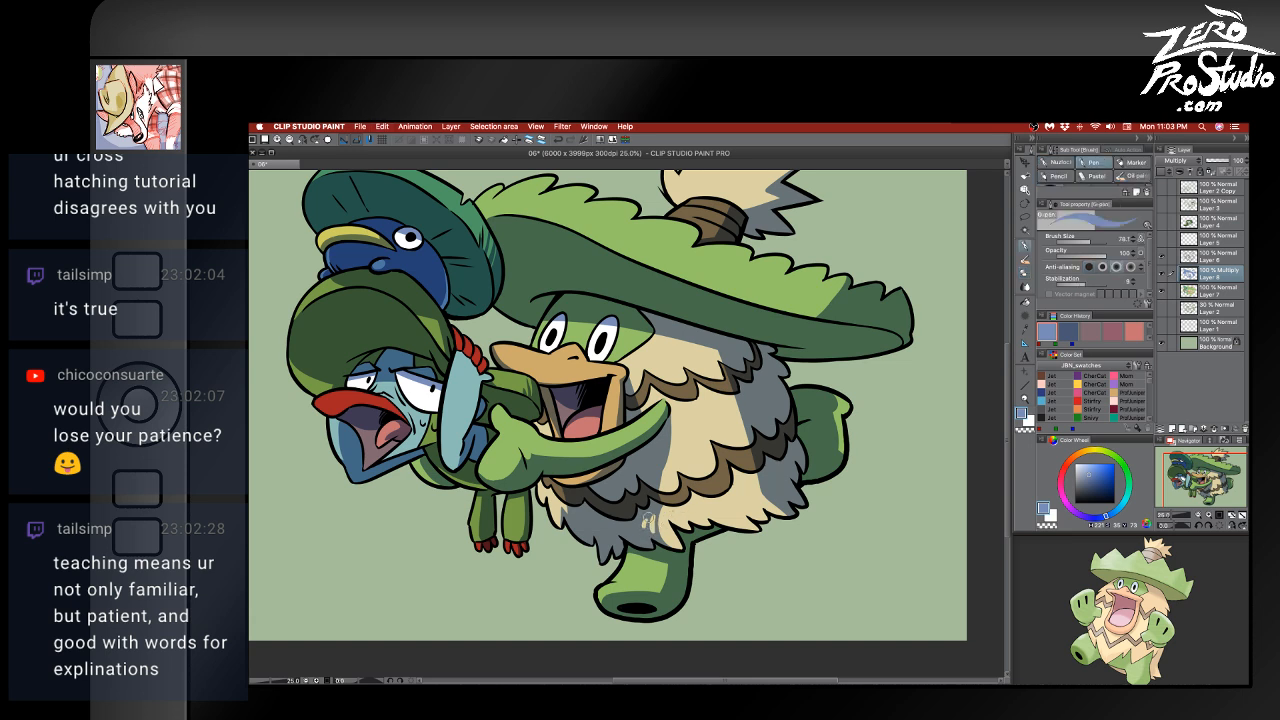
# - Refine the jagged shadow edges on the lower front fur and the fur beneath the hat, undoing a stray stroke
pyautogui.moveTo(647, 516); pyautogui.dragTo(646, 538)
pyautogui.press('super+z')
pyautogui.press('e')
pyautogui.press('p')
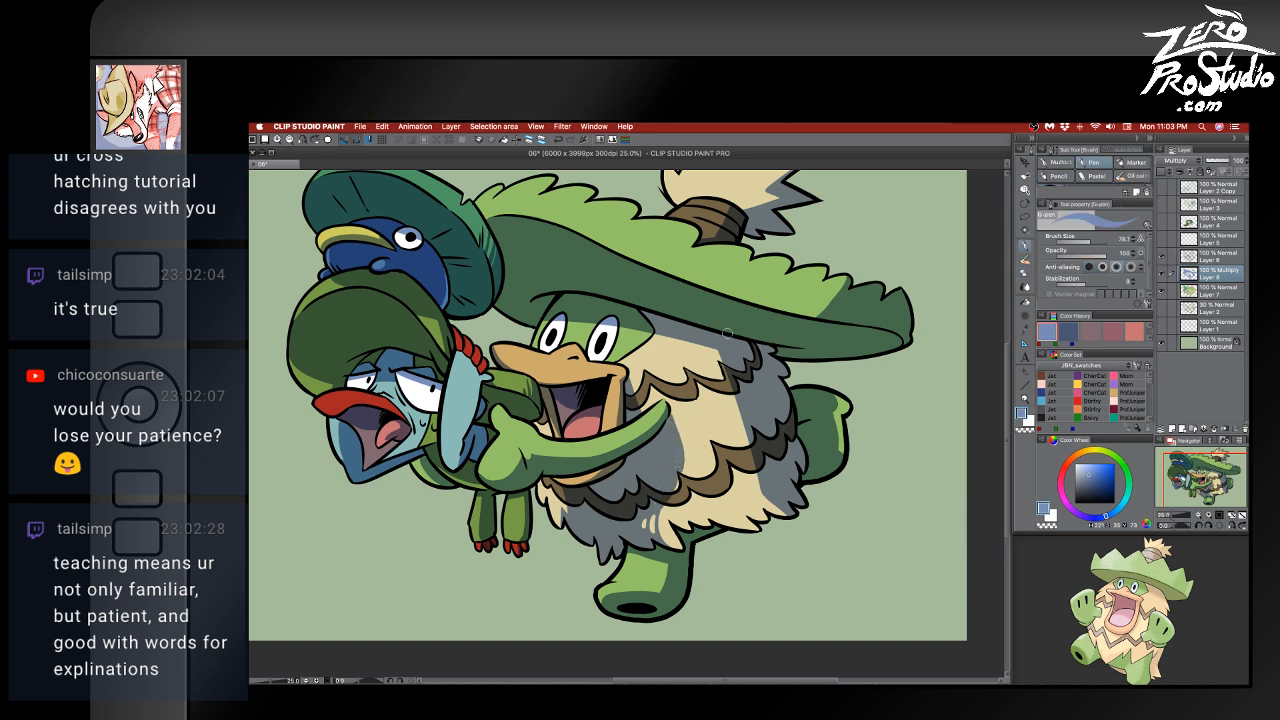
pyautogui.press('e')
pyautogui.press('p')
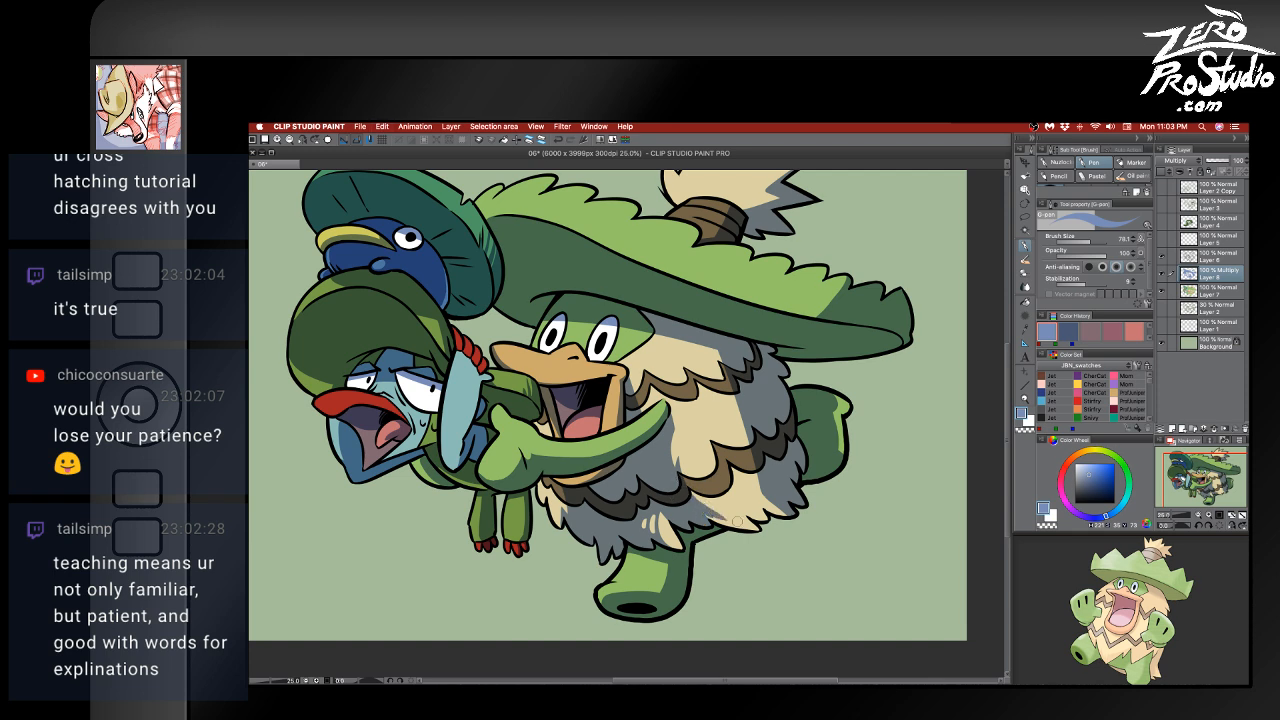
# - Shape jagged tufts into the shadow along the fur's lower hem, alternating pen and eraser
pyautogui.press('e')
pyautogui.press('p')
pyautogui.press('e')
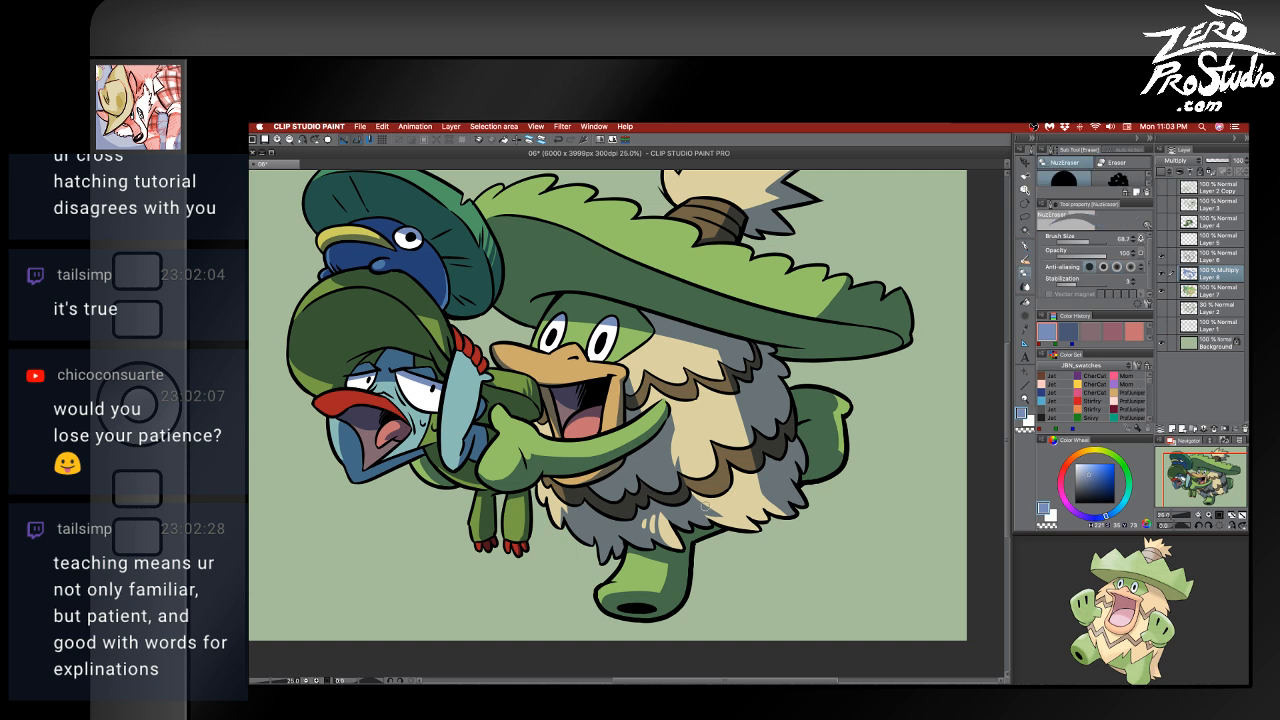
pyautogui.press('p')
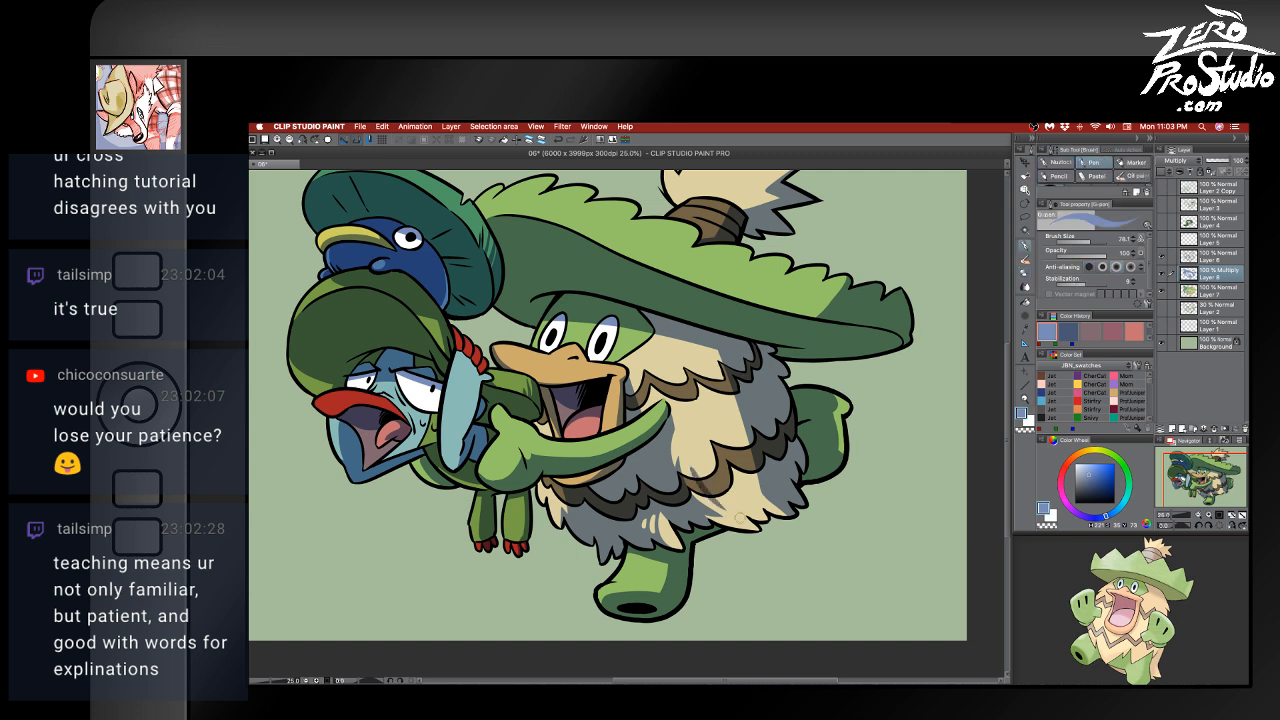
pyautogui.press('e')
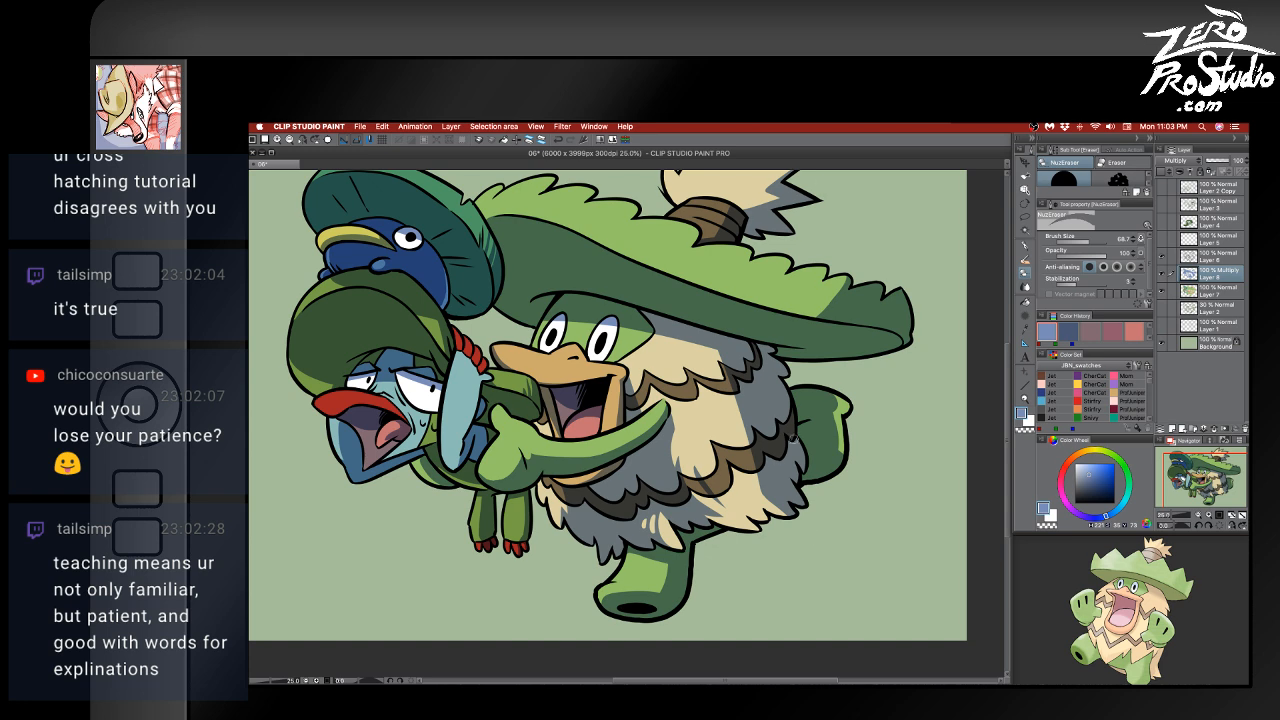
# - Paint small tuft-shaped shadows across the large character's mid-body fur and cut lit tufts into its shaded side
pyautogui.press('p')
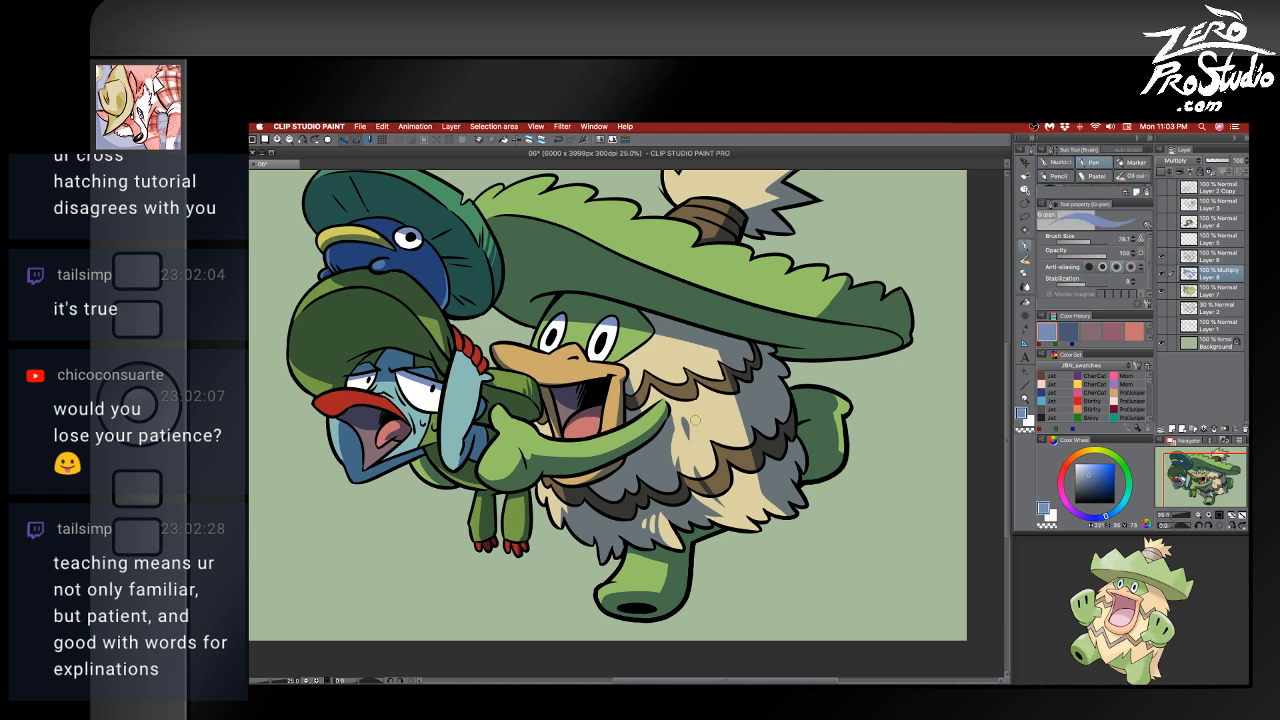
pyautogui.press('e')
pyautogui.press('p')
pyautogui.press('super+z')
pyautogui.press('super+z')
pyautogui.press('e')
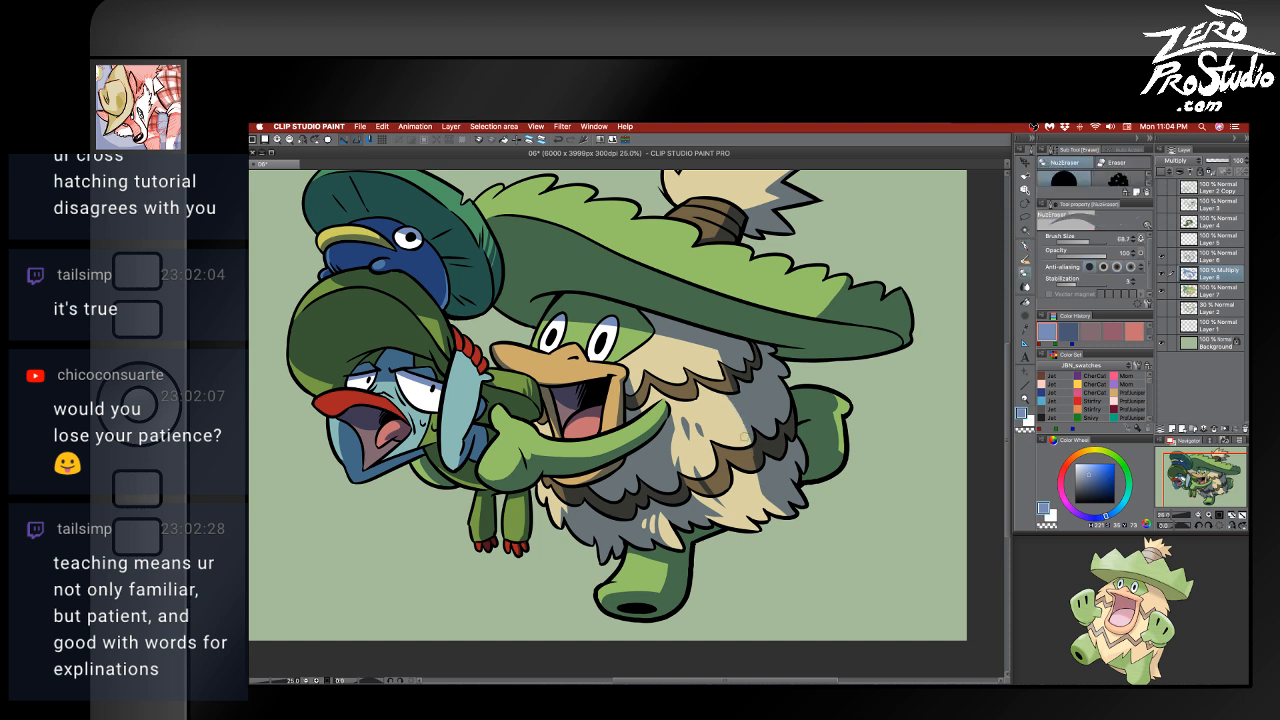
pyautogui.press('p')
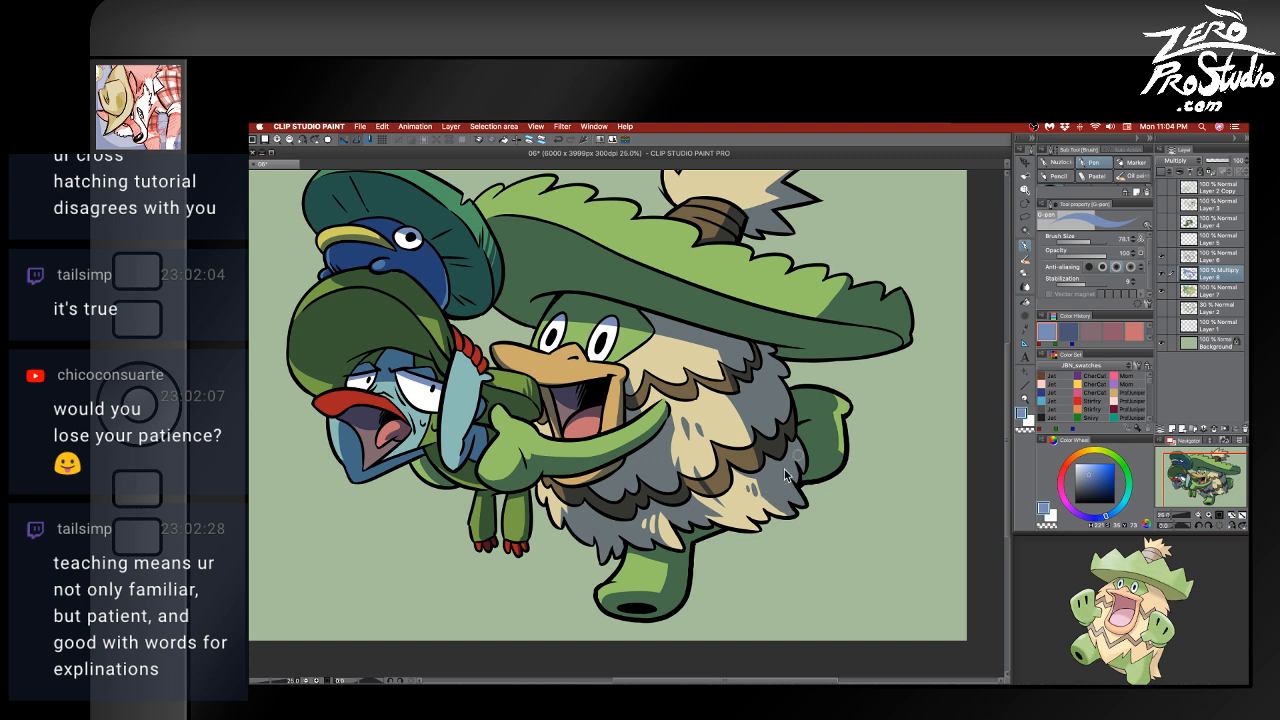
pyautogui.press('e')
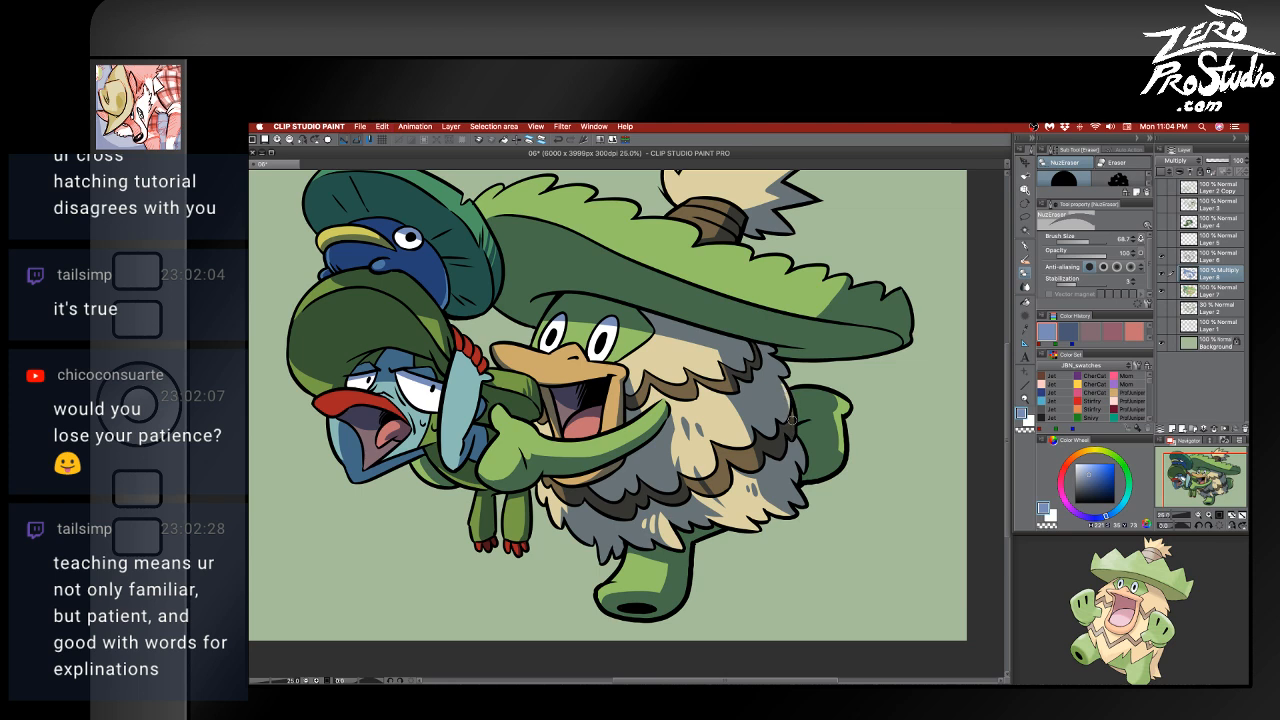
pyautogui.press('p')
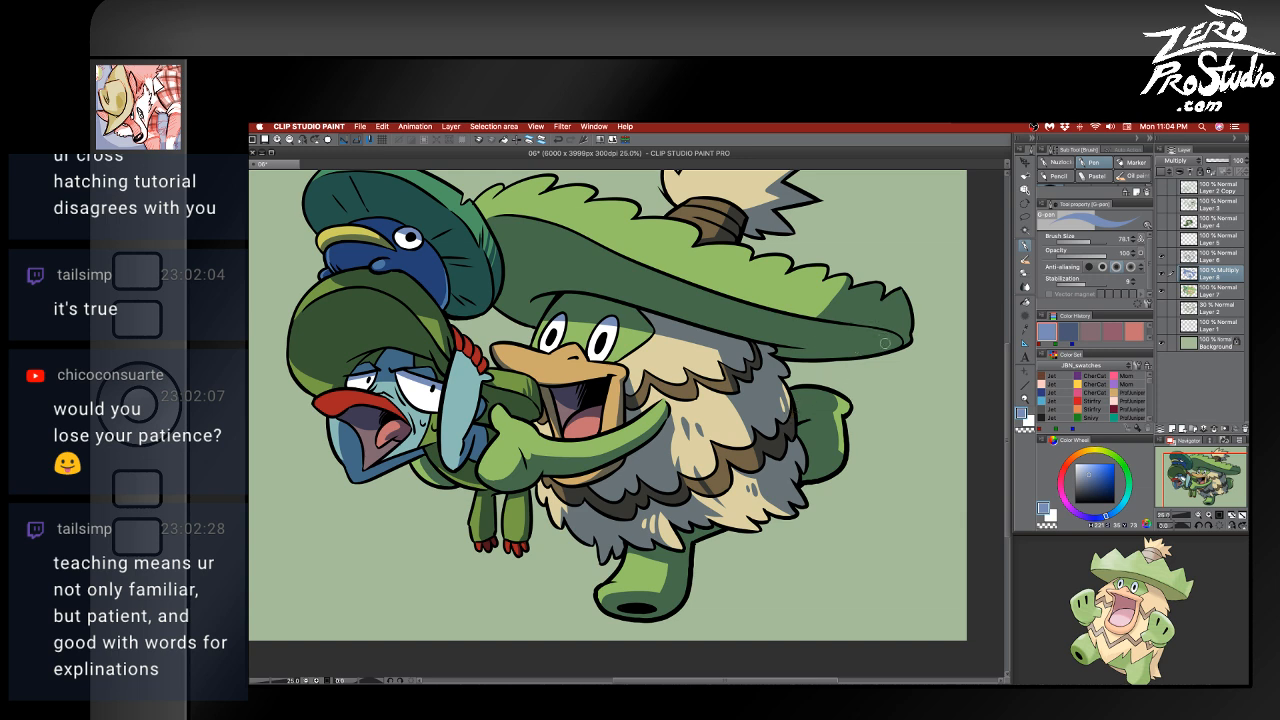
# - Erase a thin lit rim into the shadow along the lower edge of the large hat's far brim, undoing rough strokes
pyautogui.press('e')
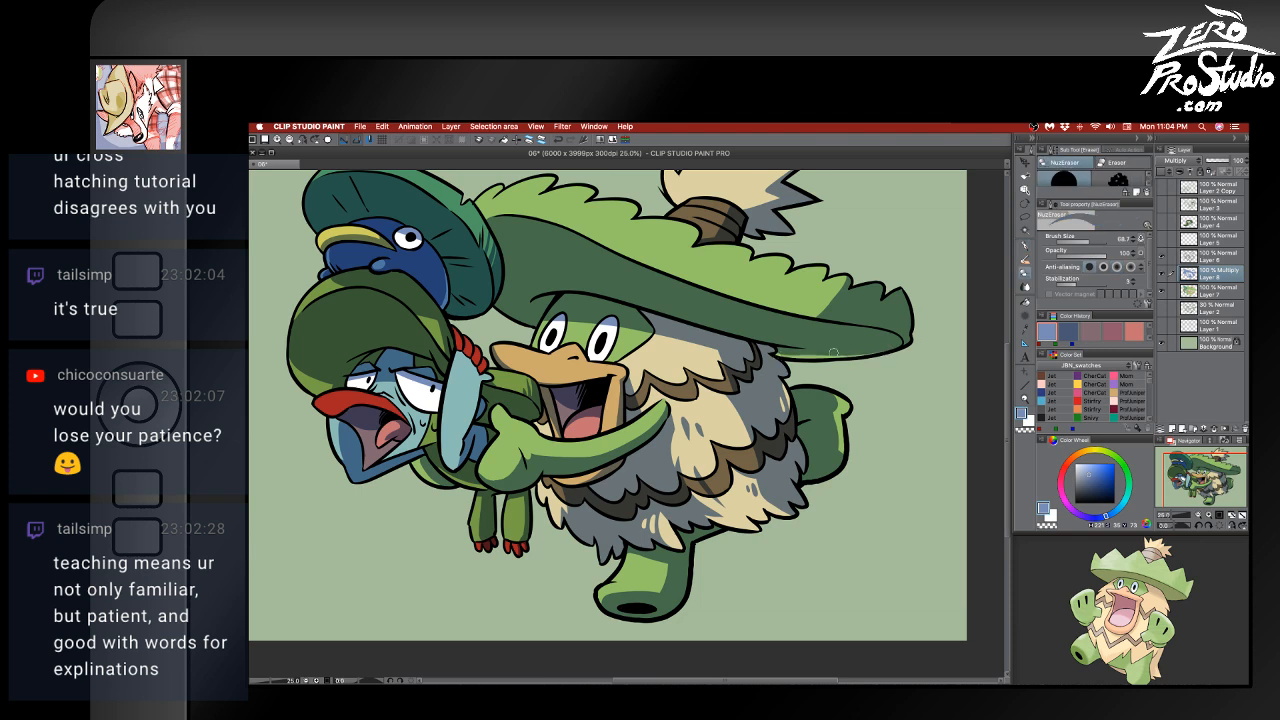
pyautogui.moveTo(779, 354)
pyautogui.mouseDown()
pyautogui.moveTo(926, 343)
pyautogui.moveTo(831, 360)
pyautogui.mouseUp()
pyautogui.press('super+z')
pyautogui.press('super+z')
pyautogui.moveTo(897, 337); pyautogui.dragTo(809, 353)
pyautogui.press('super+z')
pyautogui.moveTo(886, 351); pyautogui.dragTo(812, 359)
pyautogui.press('super+z')
pyautogui.press('super+z')
pyautogui.press('super+z')
pyautogui.press('p')
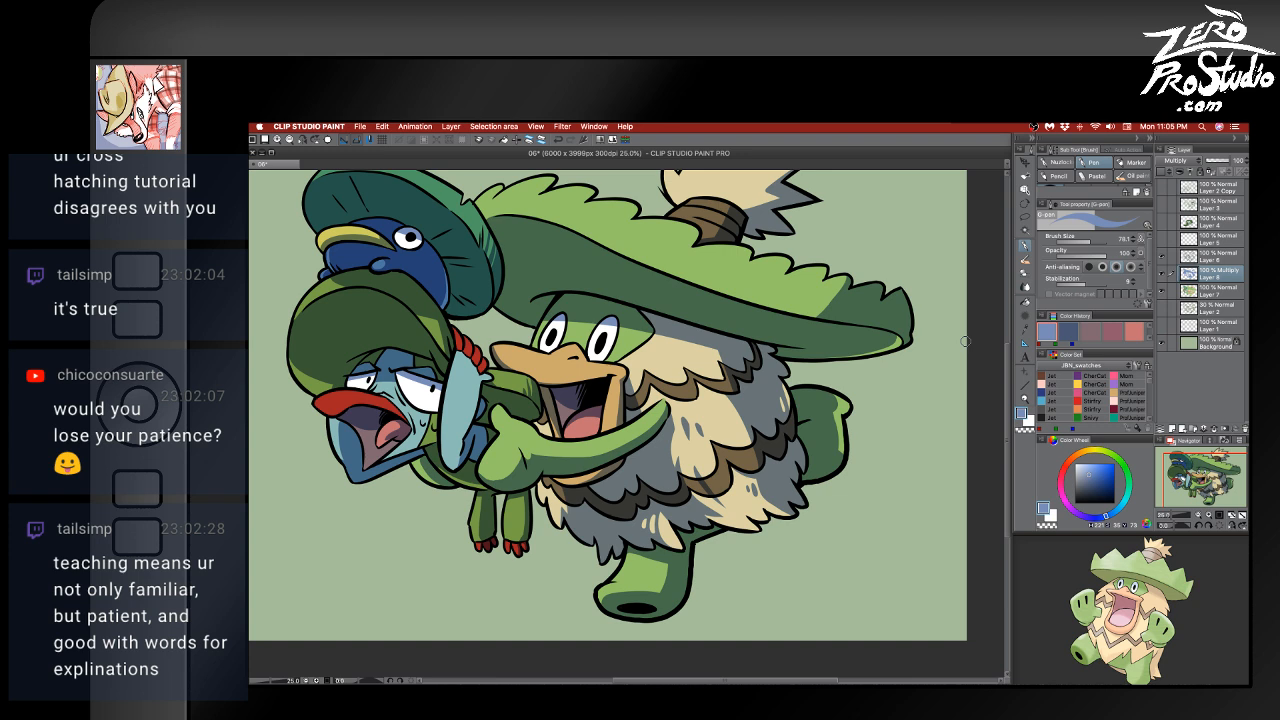
# - Adjust the brim's lit rim with pen and eraser toward the fur, undoing the erased strokes that miss the shape
pyautogui.press('e')
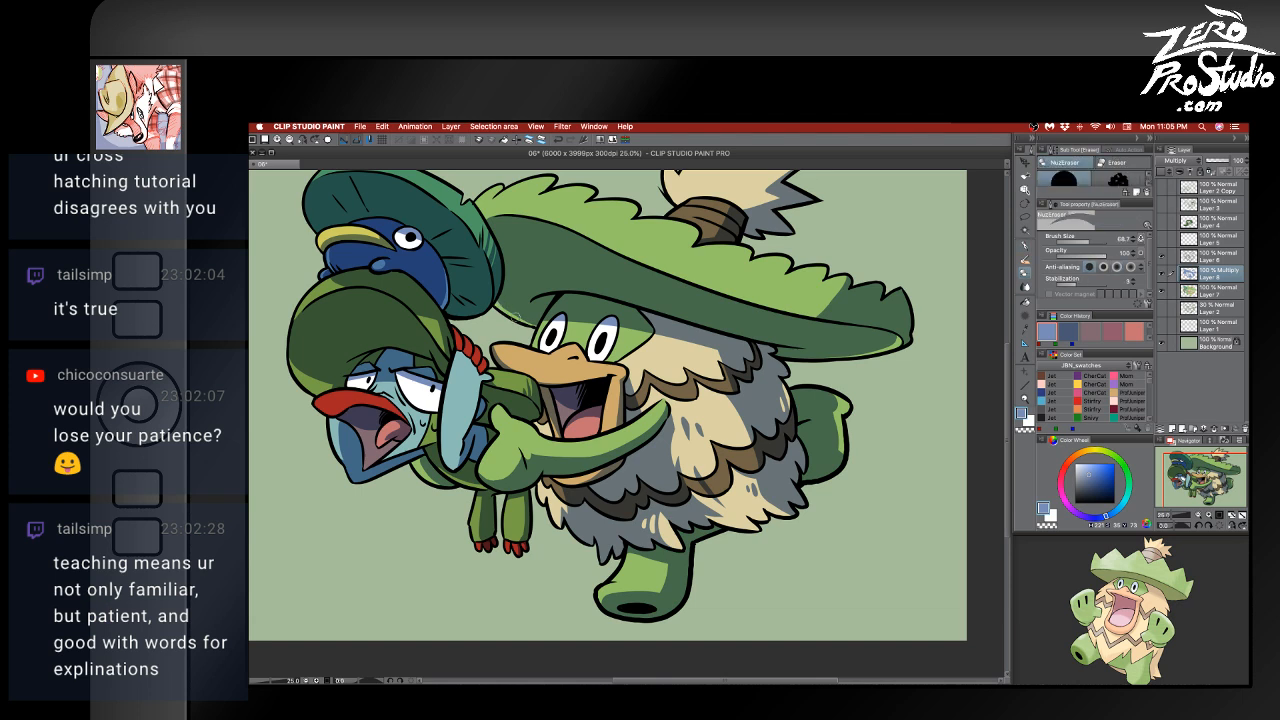
pyautogui.press('p')
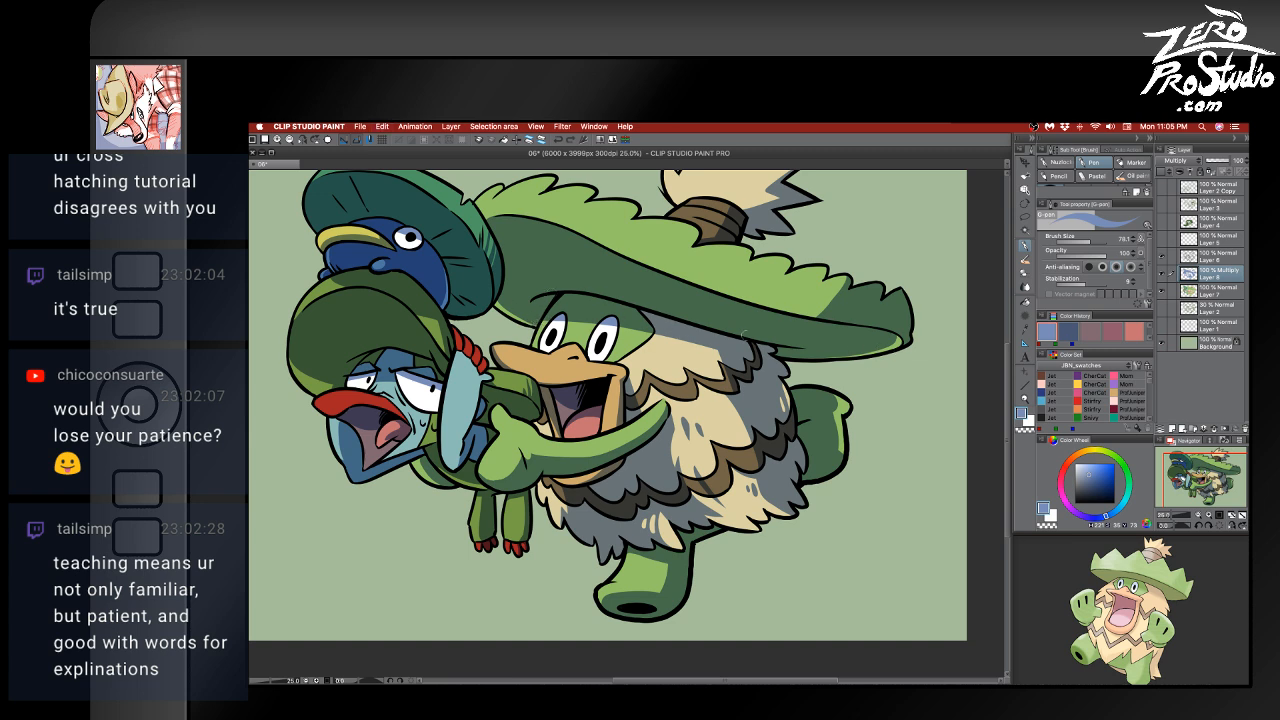
pyautogui.press('e')
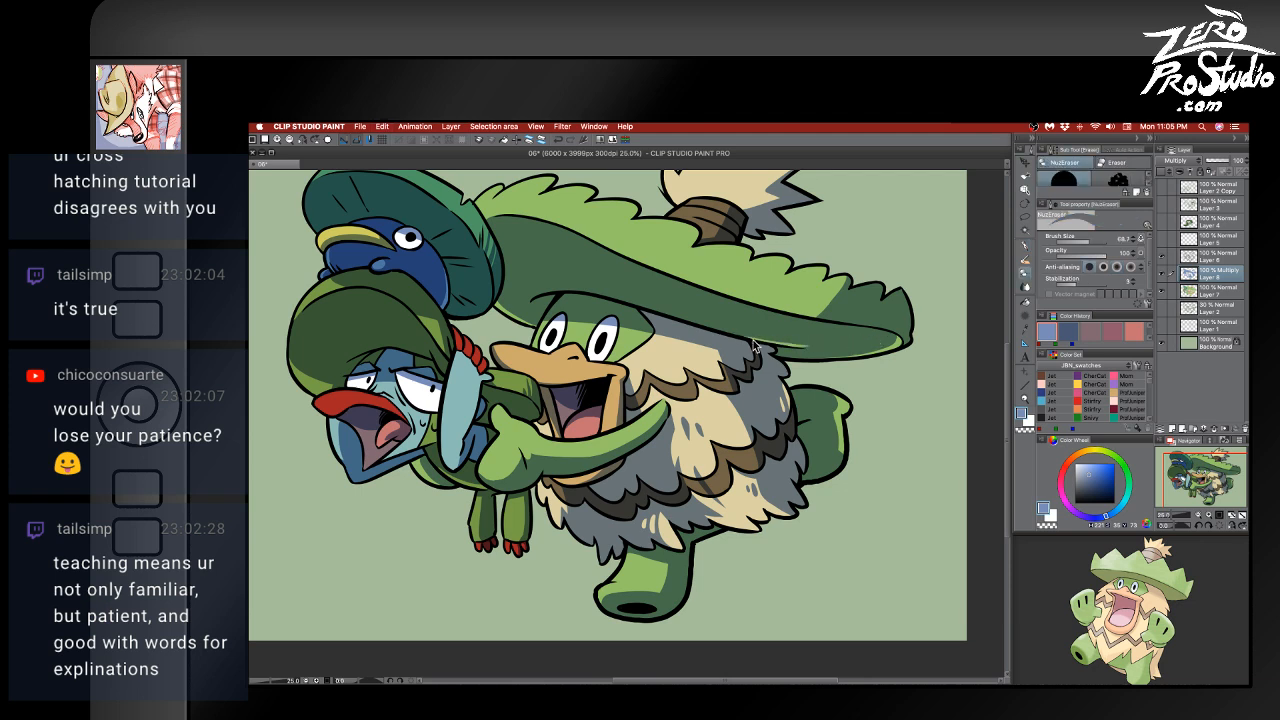
pyautogui.moveTo(762, 343)
pyautogui.mouseDown()
pyautogui.moveTo(856, 344)
pyautogui.moveTo(832, 345)
pyautogui.mouseUp()
pyautogui.press('super+z')
pyautogui.press('super+z')
pyautogui.press('super+z')
pyautogui.press('super+z')
pyautogui.press('super+z')
pyautogui.press('p')
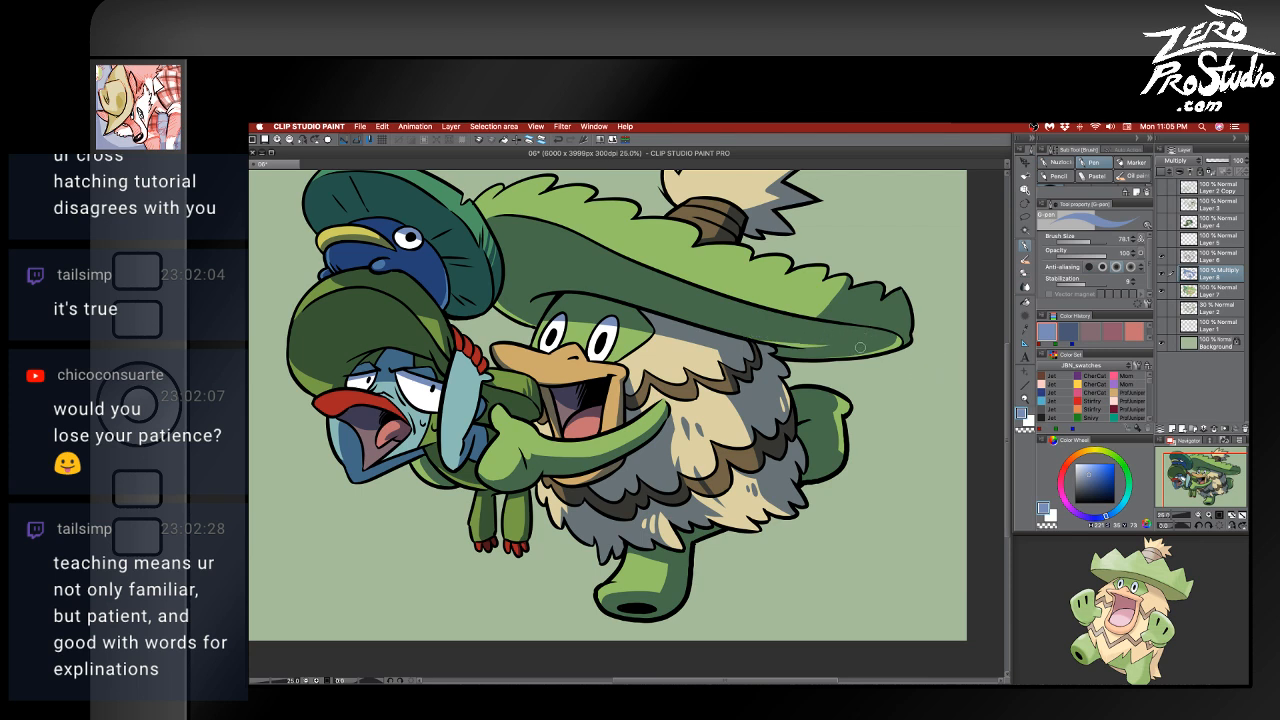
# - Rework the lit rim on the underside of the hat brim, undoing trial strokes and cleaning its edge with the pen
pyautogui.press('e')
pyautogui.press('super+z')
pyautogui.moveTo(793, 351); pyautogui.dragTo(898, 354)
pyautogui.press('super+z')
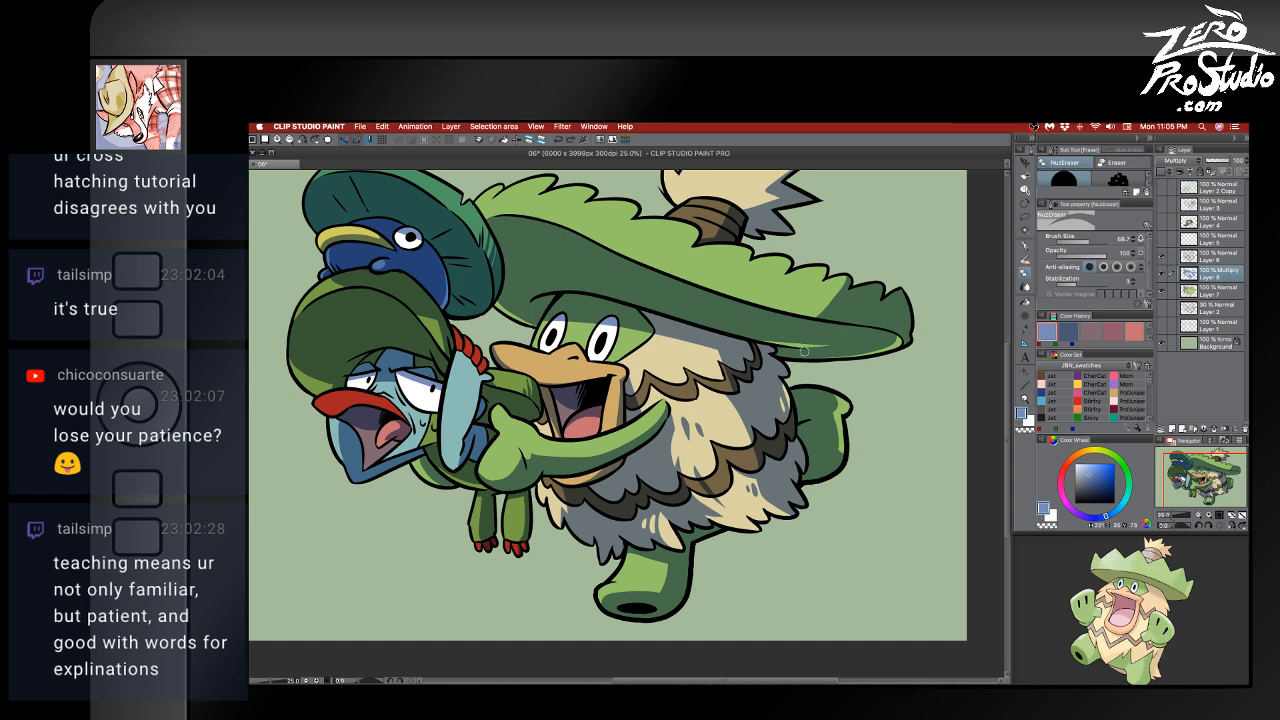
pyautogui.moveTo(805, 352)
pyautogui.mouseDown()
pyautogui.moveTo(898, 341)
pyautogui.moveTo(855, 351)
pyautogui.mouseUp()
pyautogui.press('super+z')
pyautogui.press('super+z')
pyautogui.press('super+z')
pyautogui.press('b')
pyautogui.press('super+z')
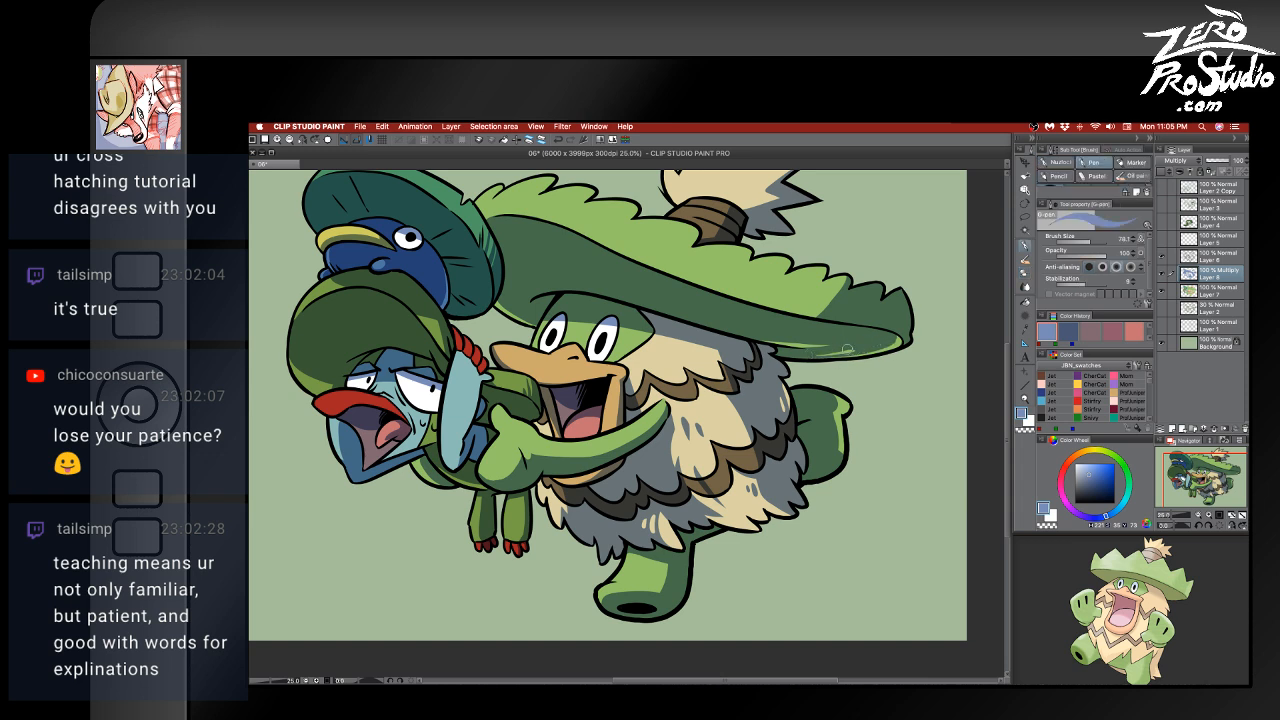
pyautogui.press('e')
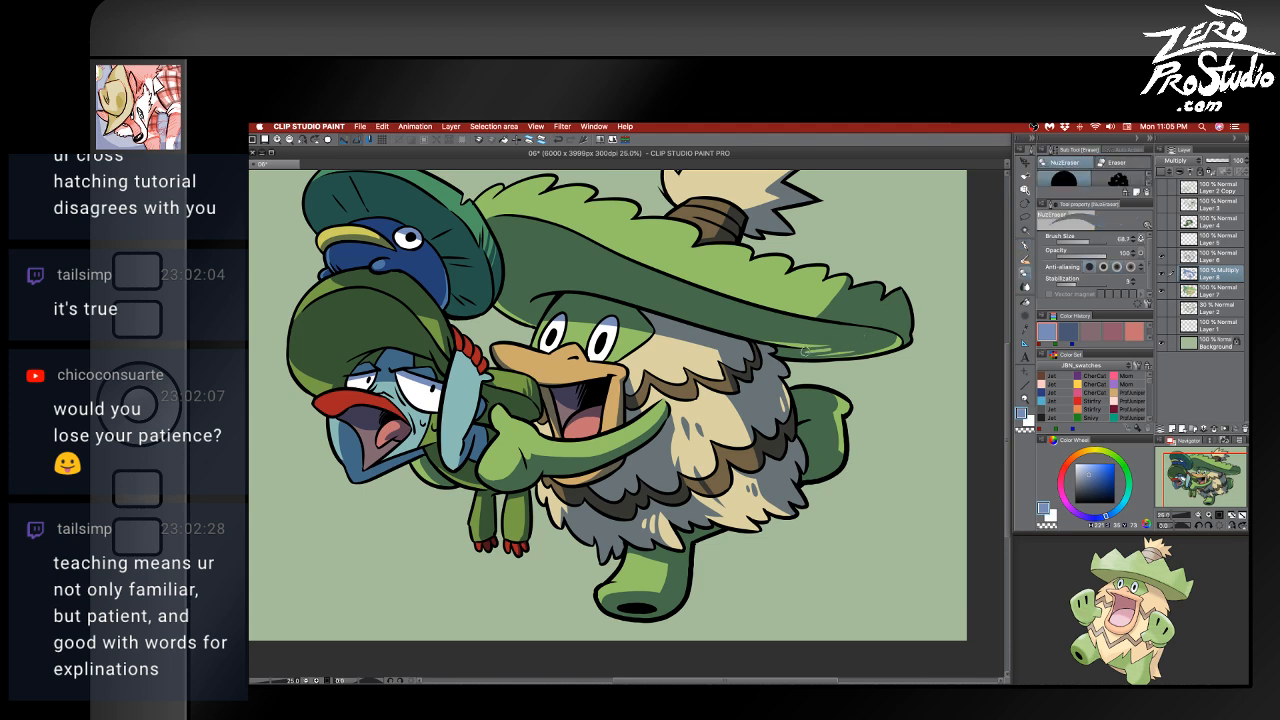
pyautogui.press('p')
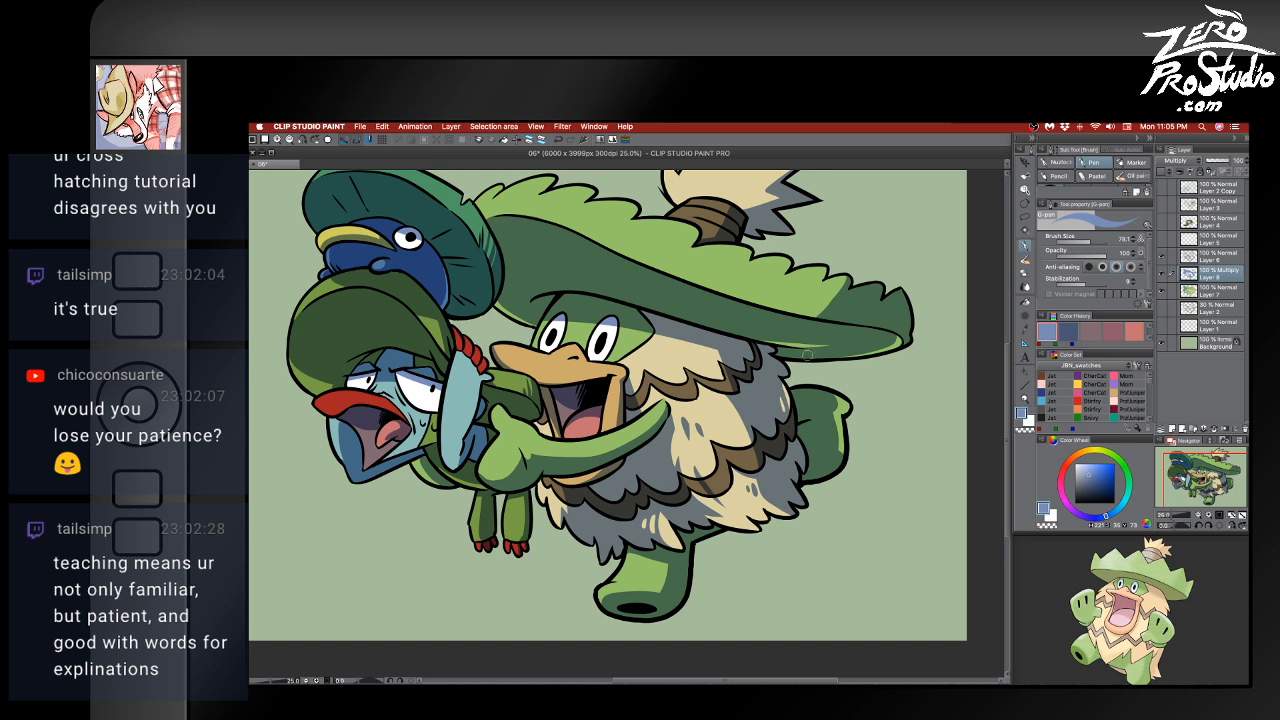
pyautogui.press('e')
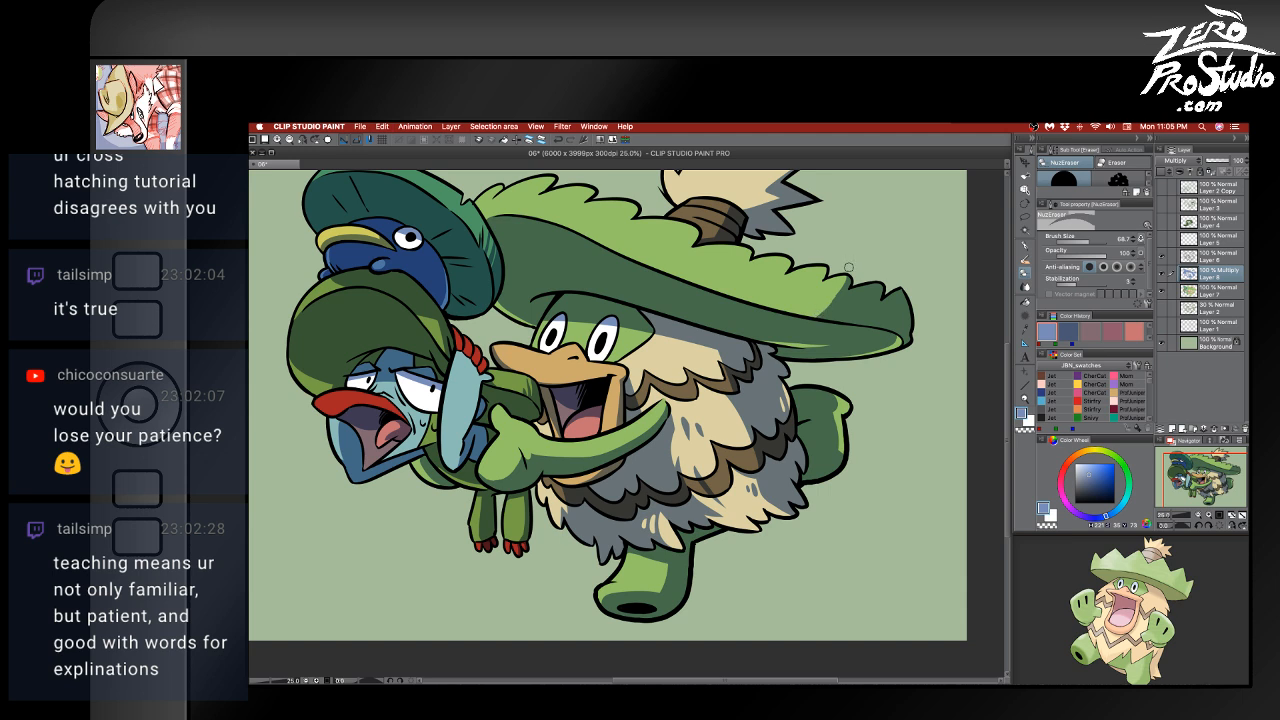
# - Shade the fold on the upper surface of the hat's far brim, trim the shadow, and save the file
pyautogui.press('b')
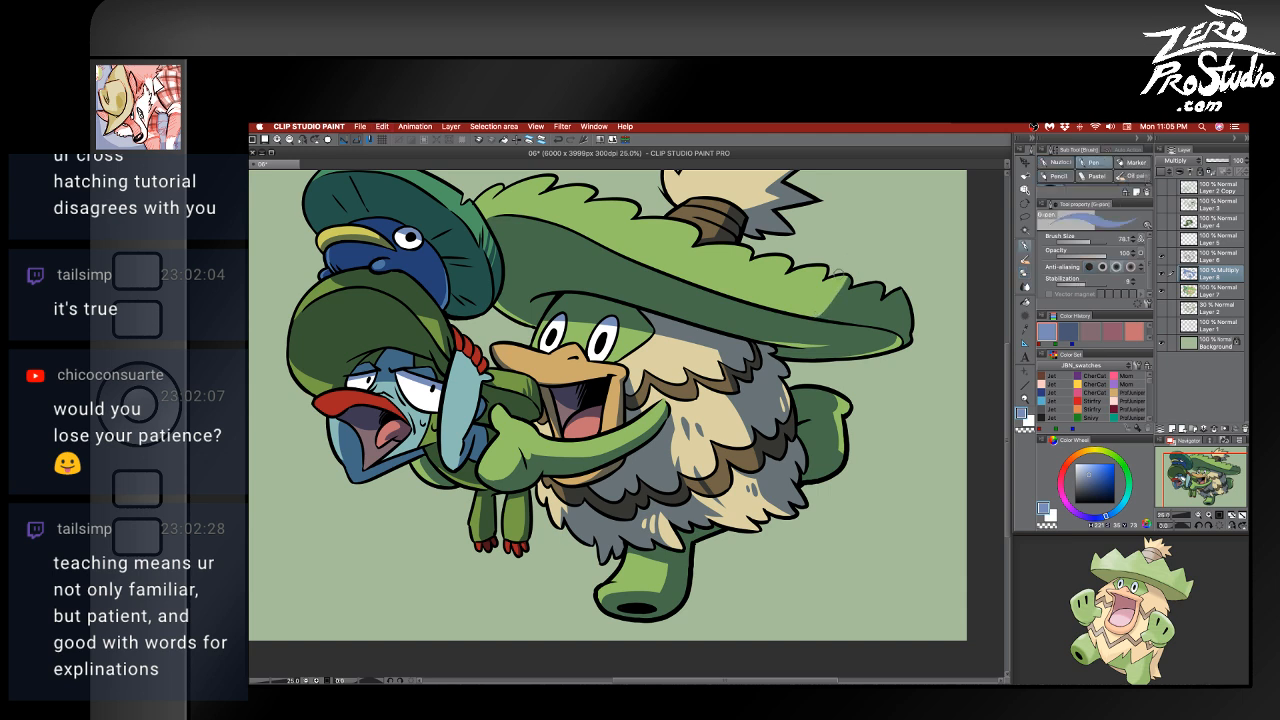
pyautogui.moveTo(840, 275); pyautogui.dragTo(808, 314)
pyautogui.press('e')
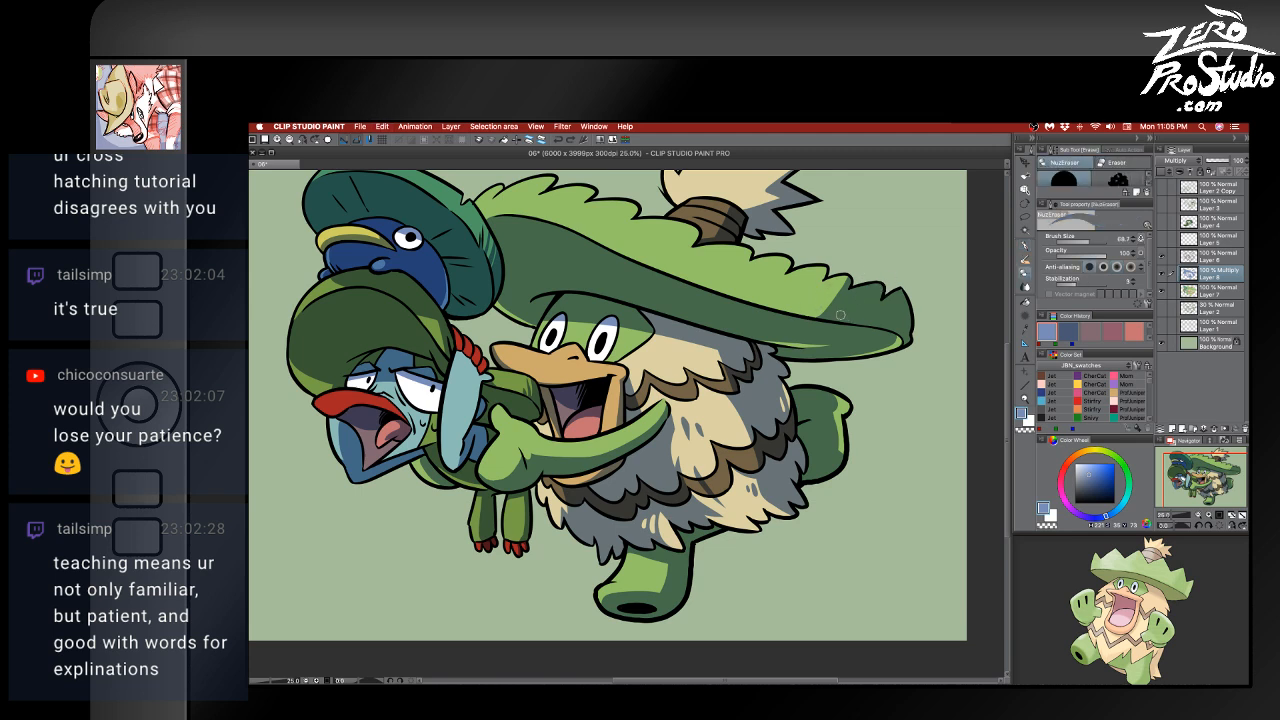
pyautogui.press('p')
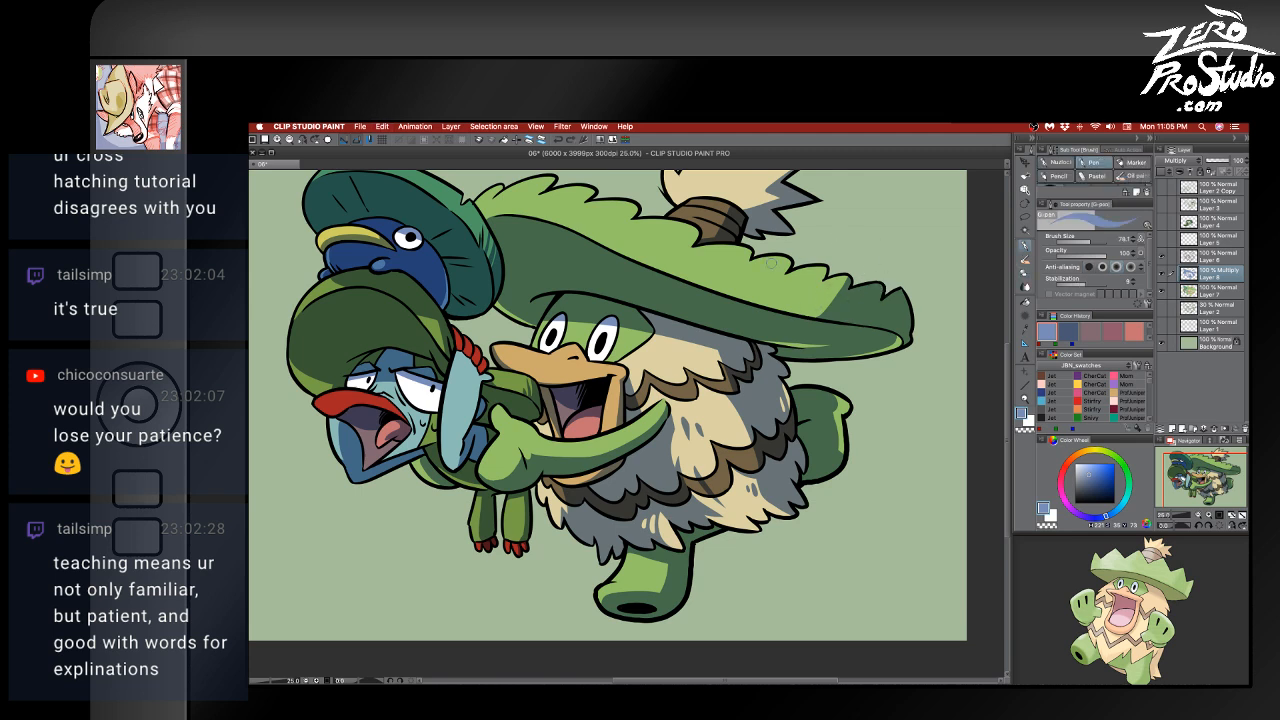
pyautogui.press('super+s')
# - Sample white from the blue character's eye for a smaller pen, select Layer 7 with the flat colours, and save the file
pyautogui.moveTo(536, 320); pyautogui.dragTo(536, 326)
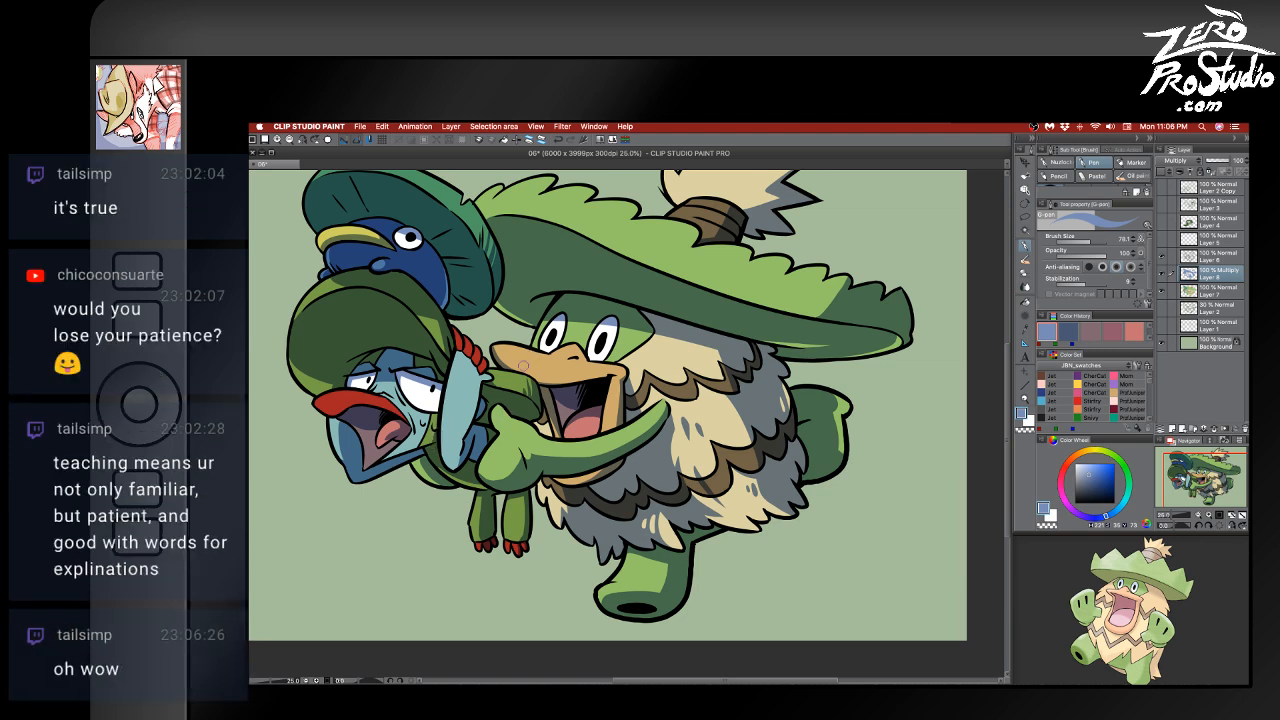
pyautogui.keyDown('alt'); pyautogui.click(434, 398); pyautogui.keyUp('alt')
pyautogui.press('[')
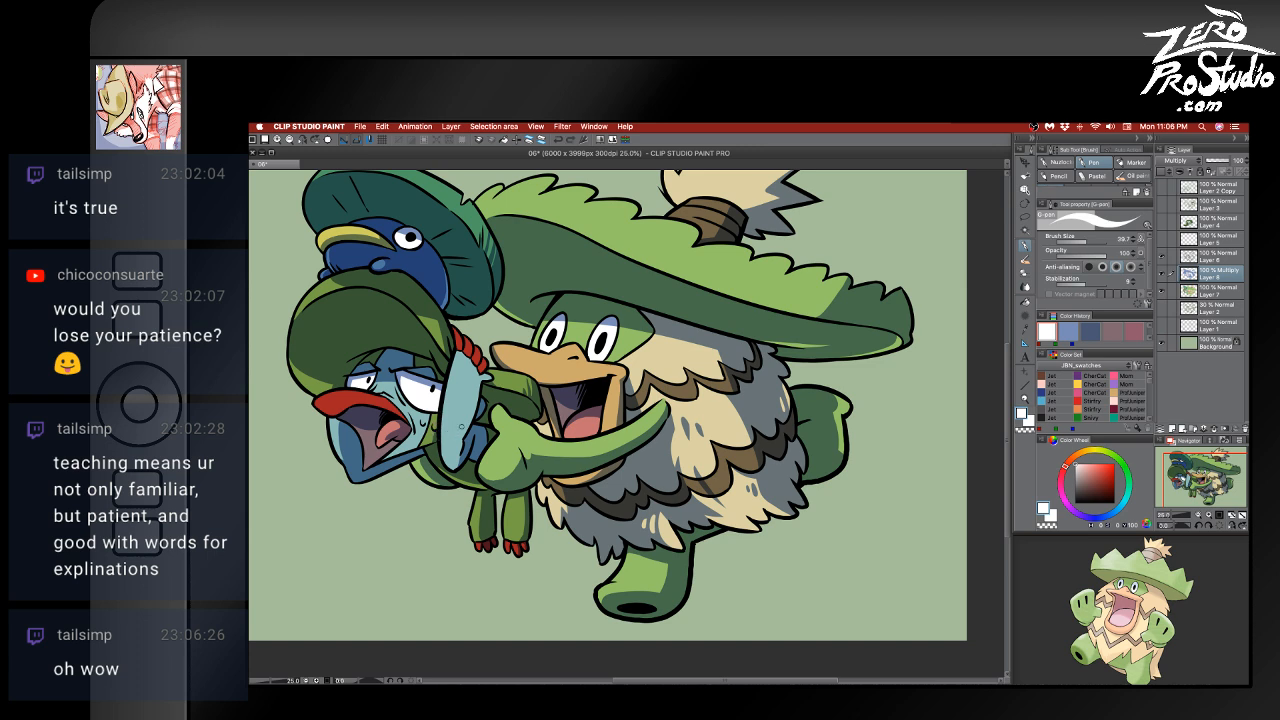
pyautogui.click(1209, 296)
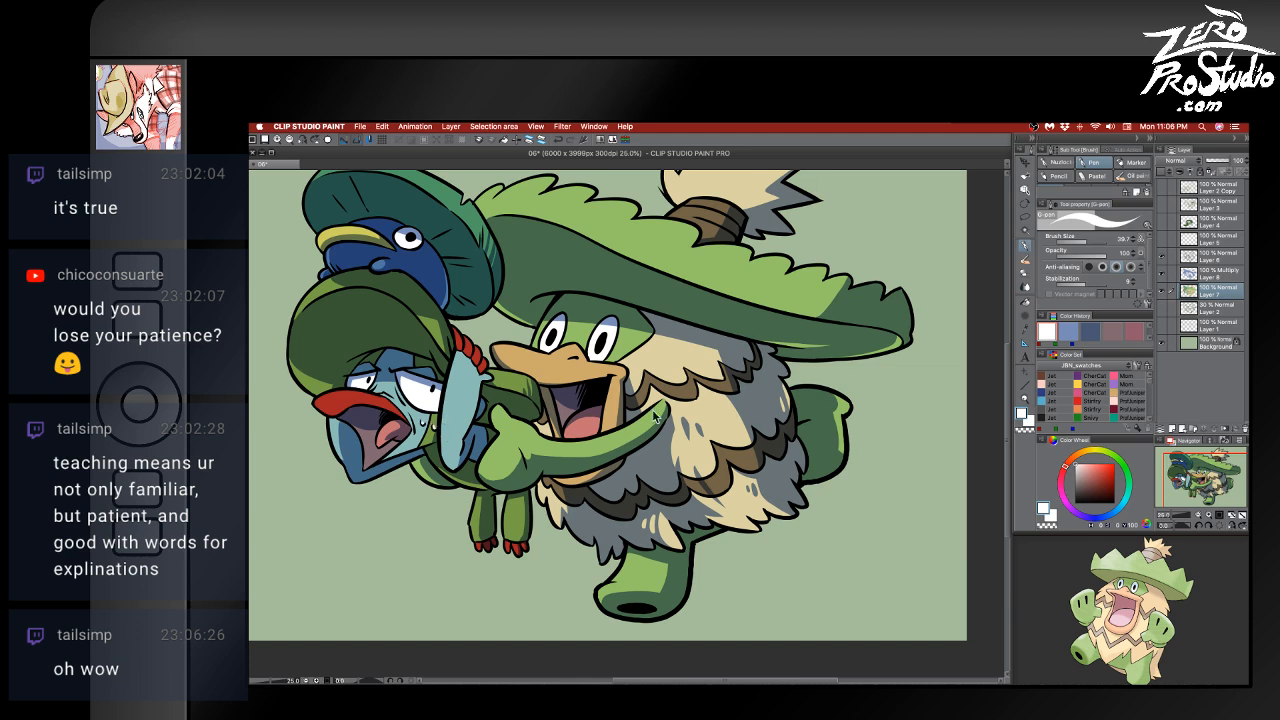
pyautogui.press('super+s')
pyautogui.moveTo(681, 486); pyautogui.dragTo(730, 499)
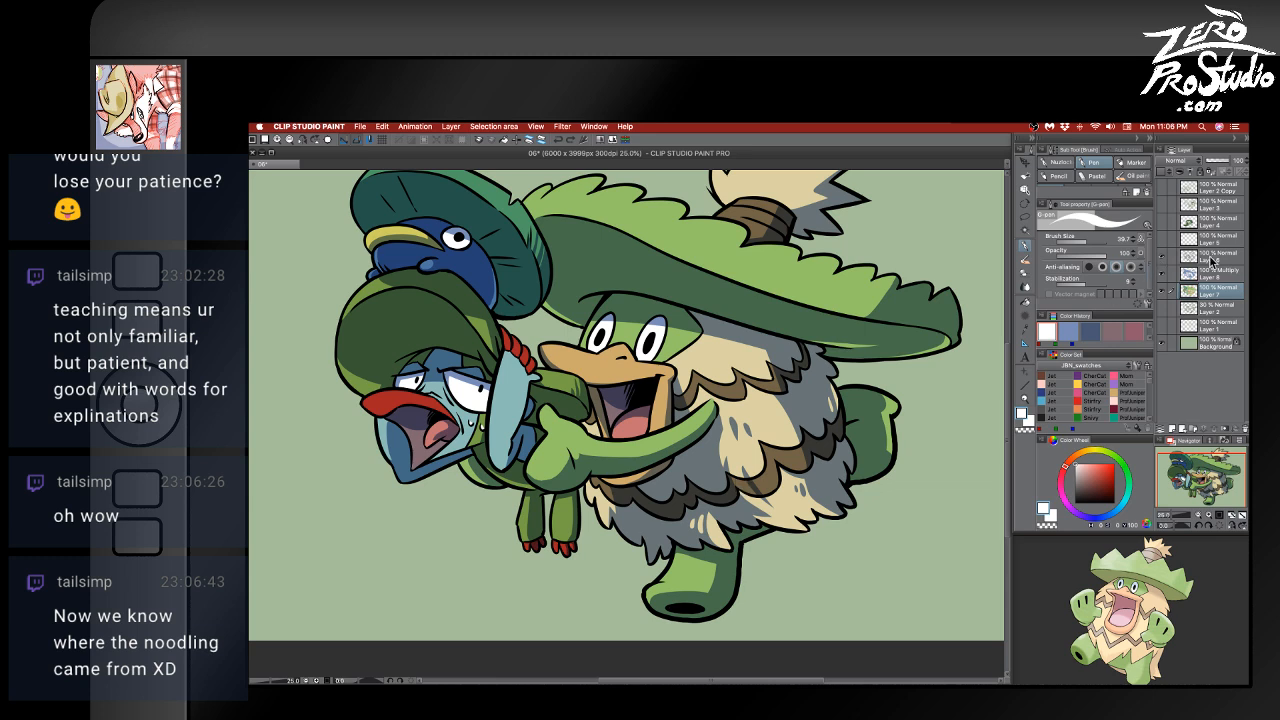
# - Try a black stroke in the large character's pupil on Layer 6 with the pen at size 17, and undo it
pyautogui.click(1212, 258)
pyautogui.scroll(2, 722, 410)
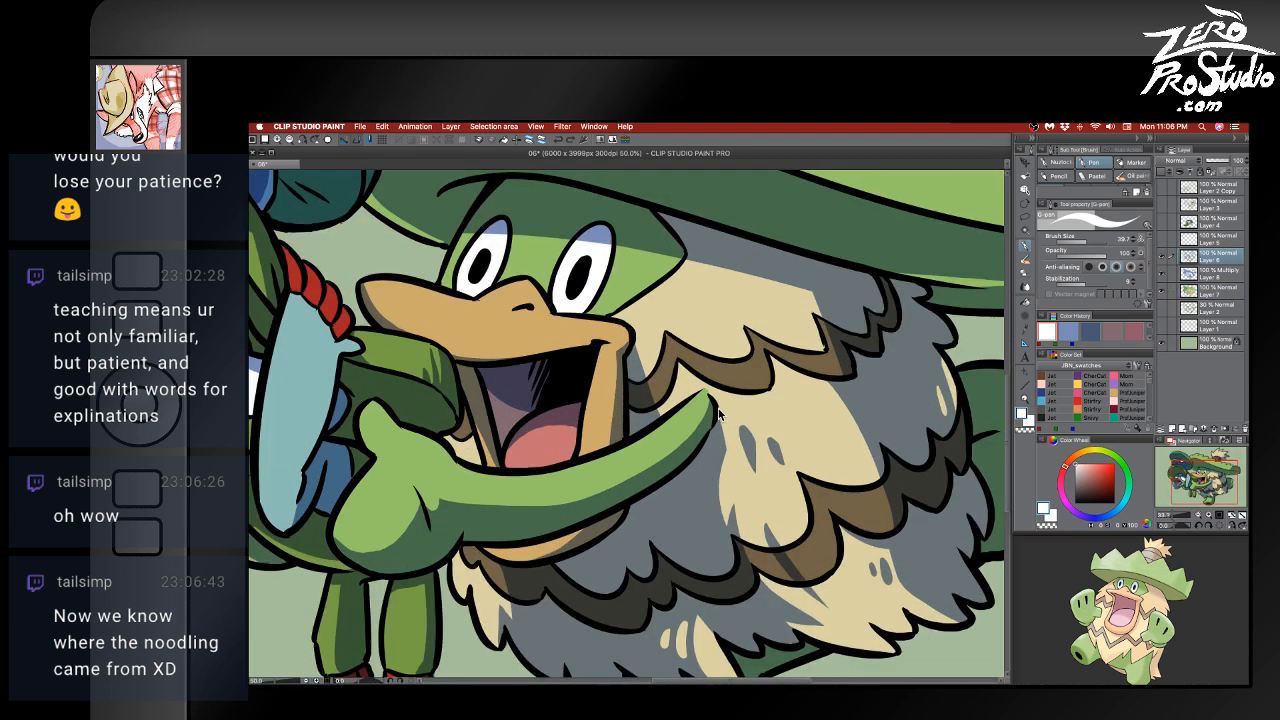
pyautogui.press('x')
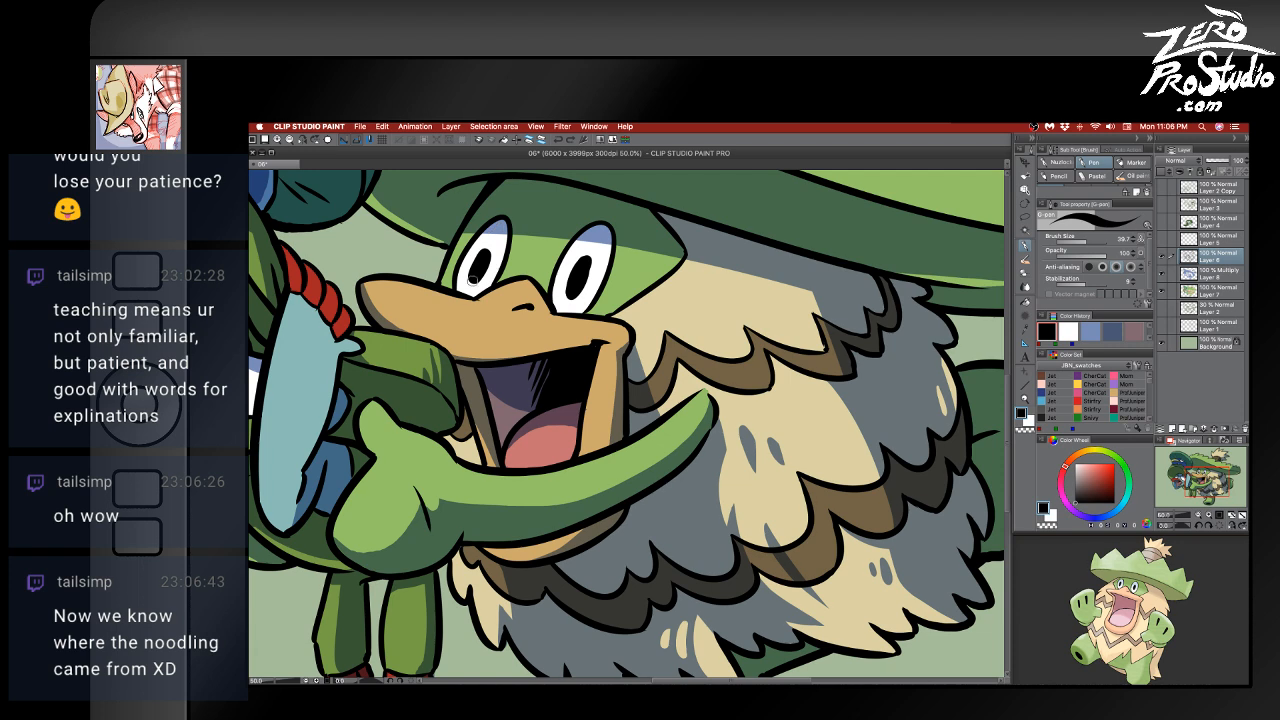
pyautogui.press('[')
pyautogui.press('[')
pyautogui.press('[')
pyautogui.press('[')
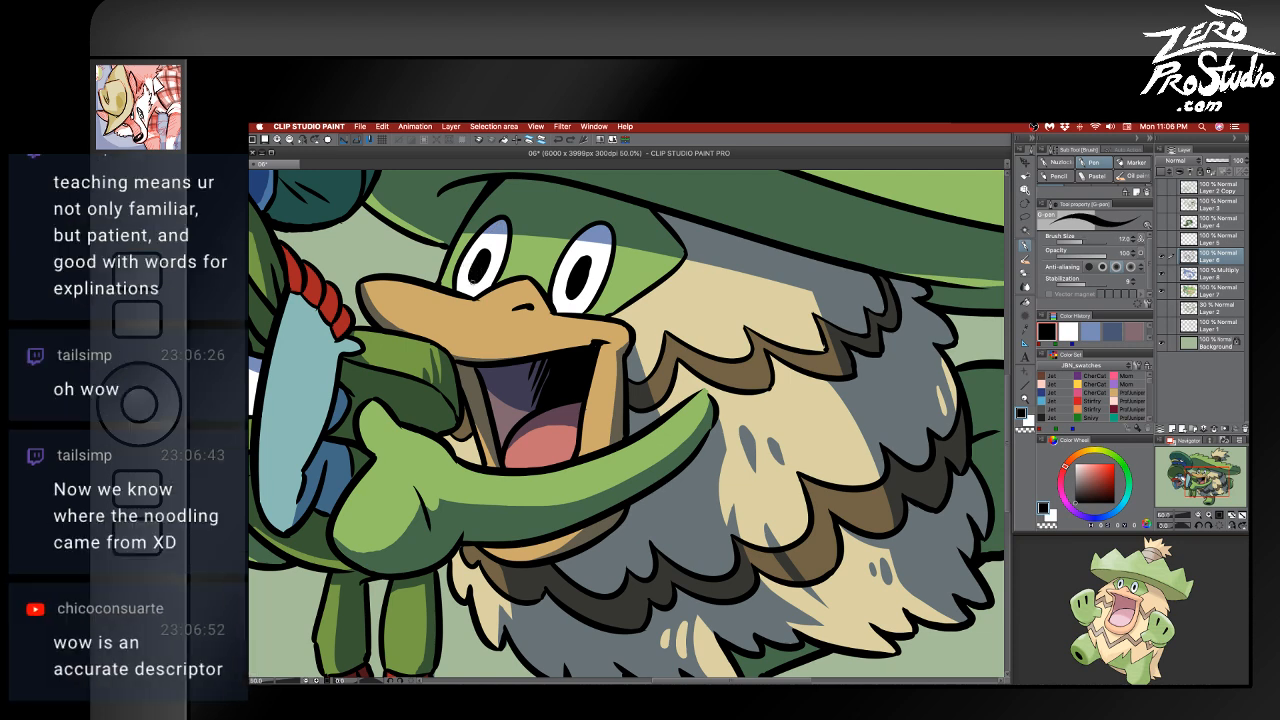
pyautogui.press('e')
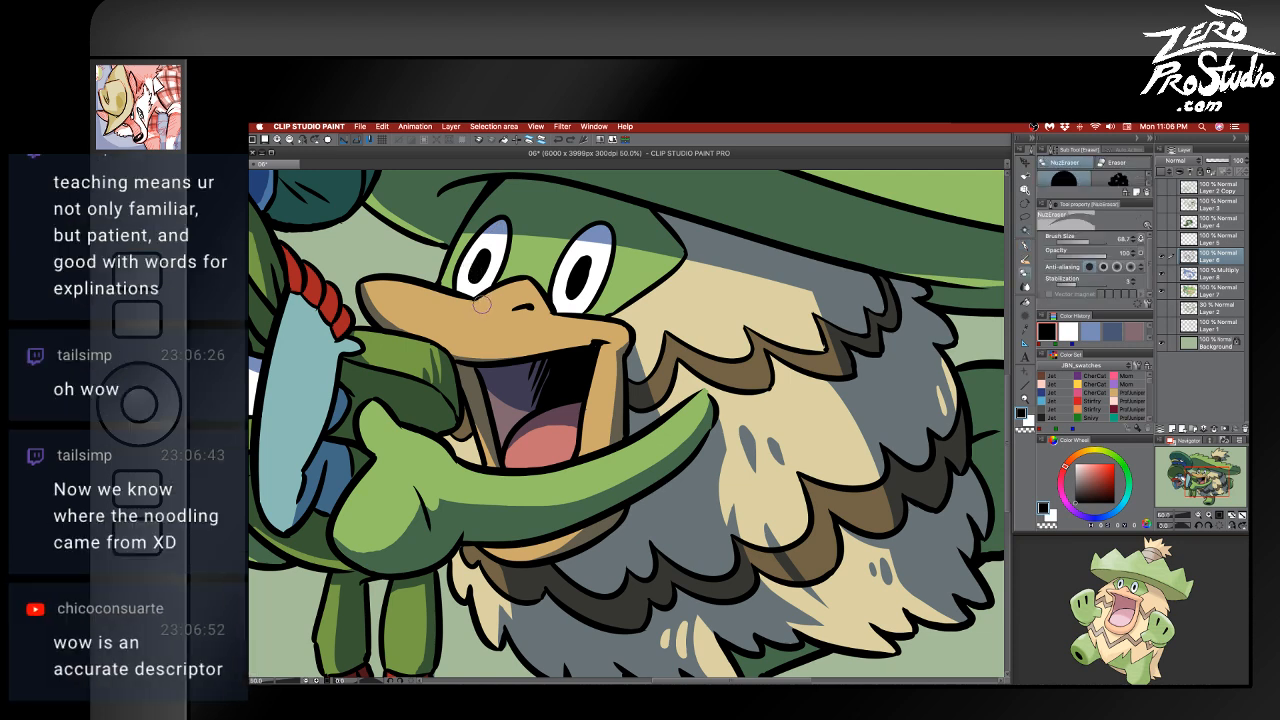
pyautogui.press('p')
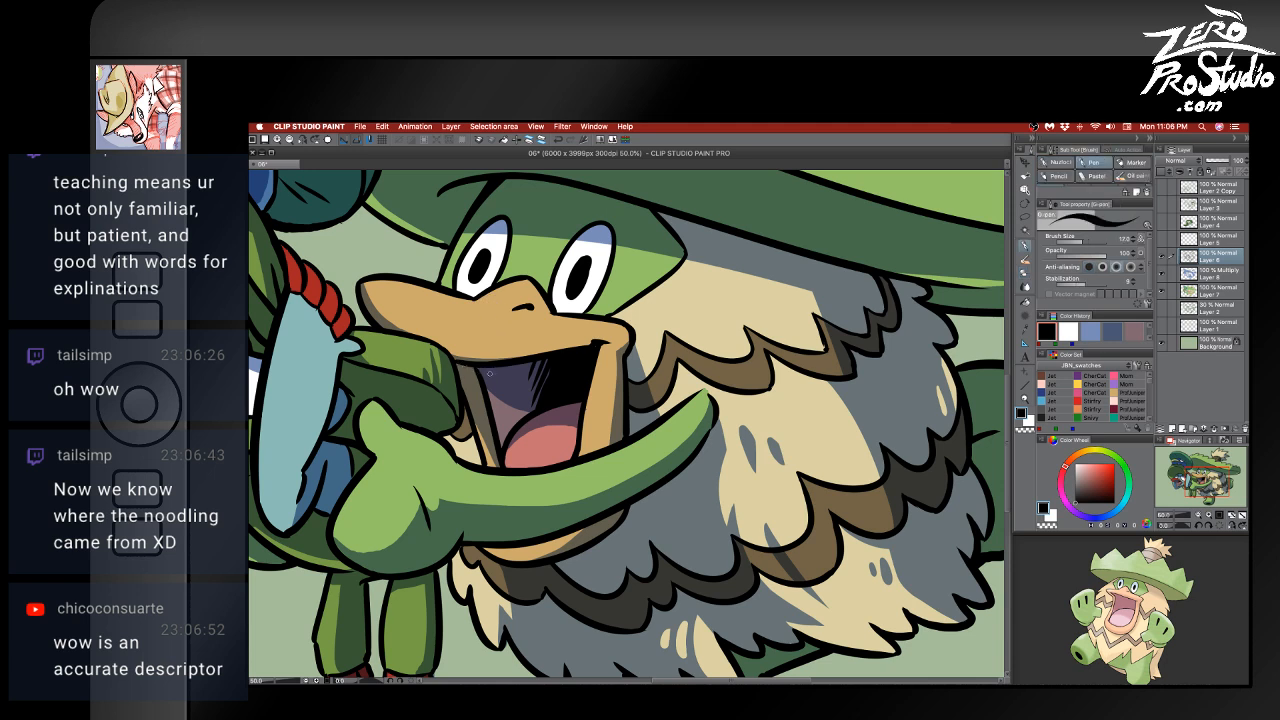
pyautogui.click(1209, 275)
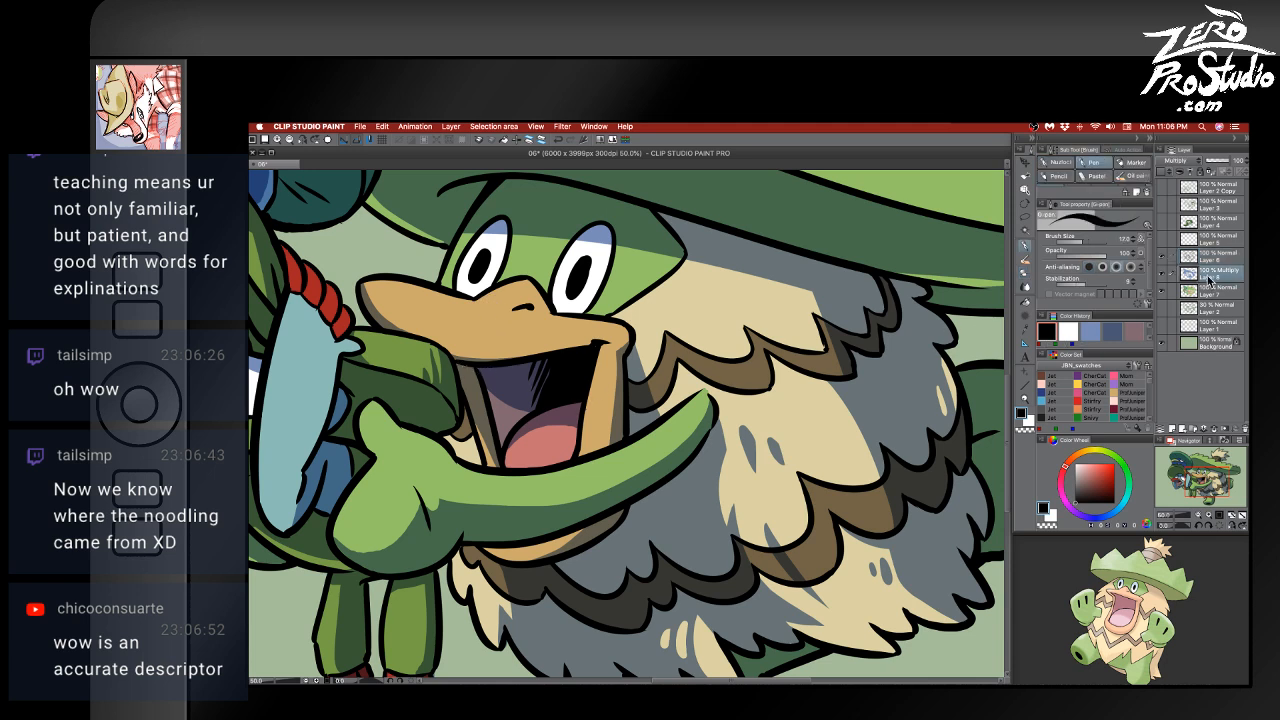
pyautogui.click(1091, 333)
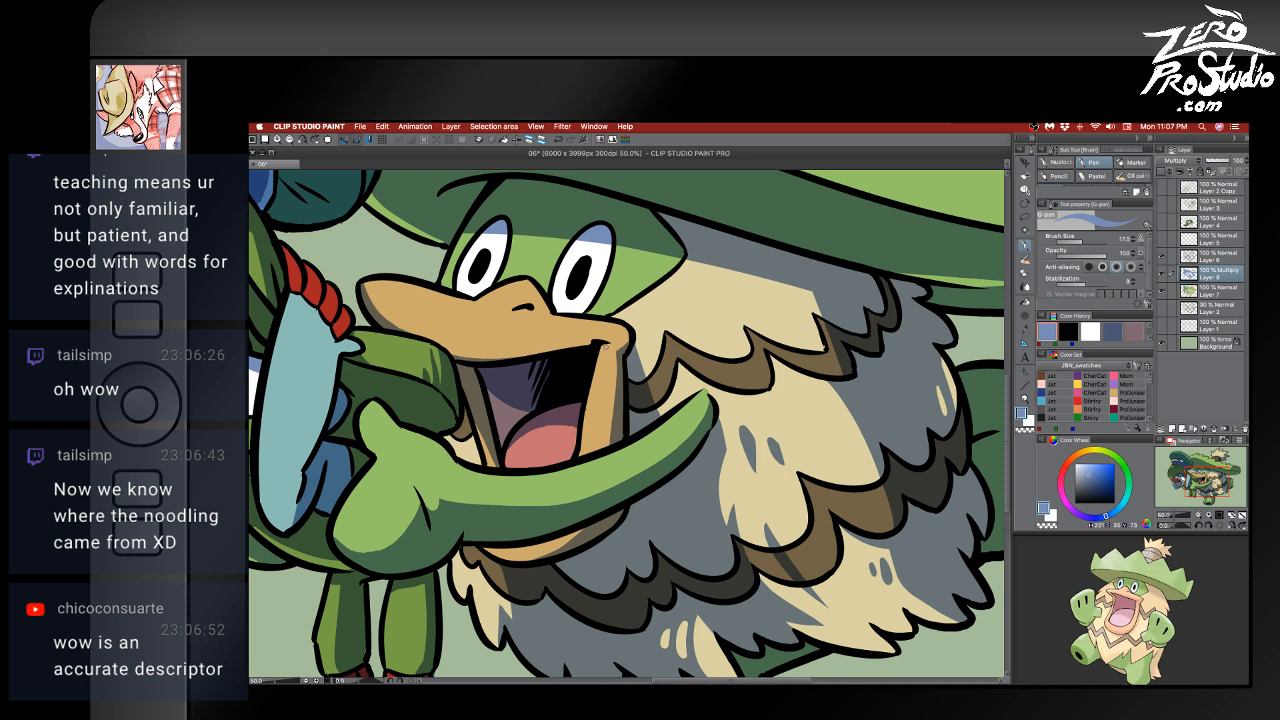
pyautogui.click(1211, 257)
pyautogui.click(1068, 332)
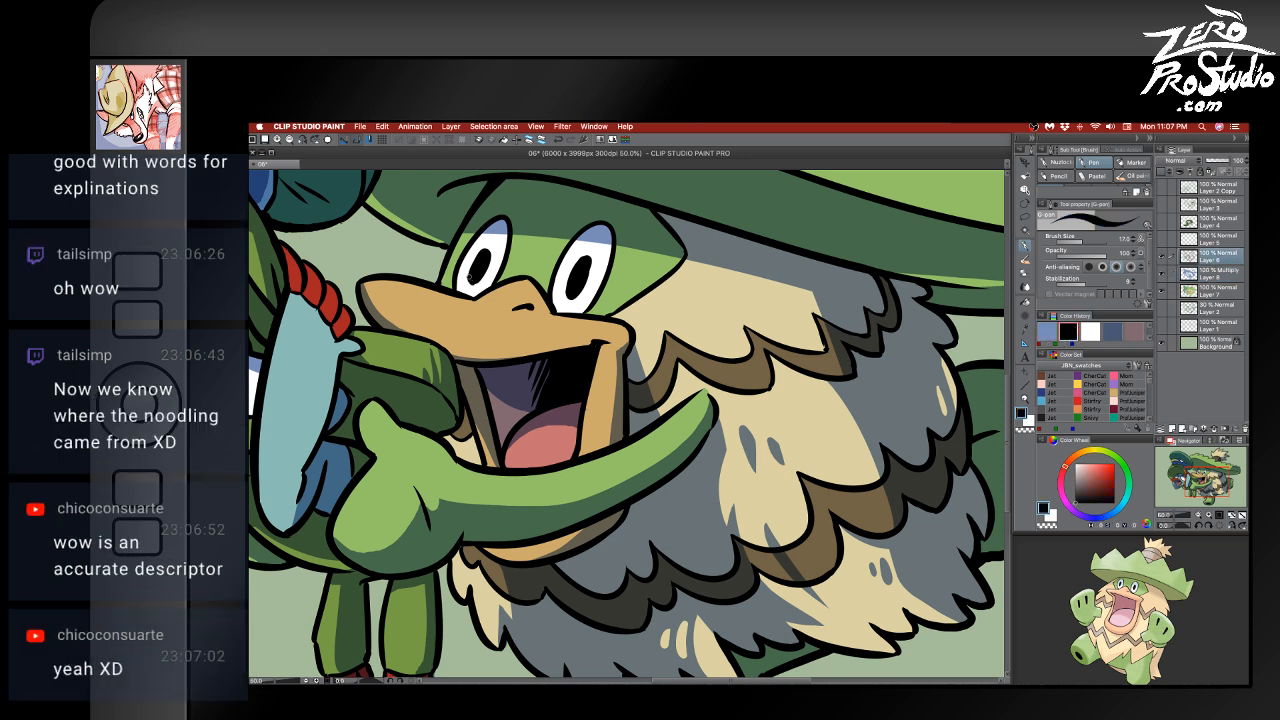
pyautogui.moveTo(479, 257); pyautogui.dragTo(479, 269)
pyautogui.press('super+z')
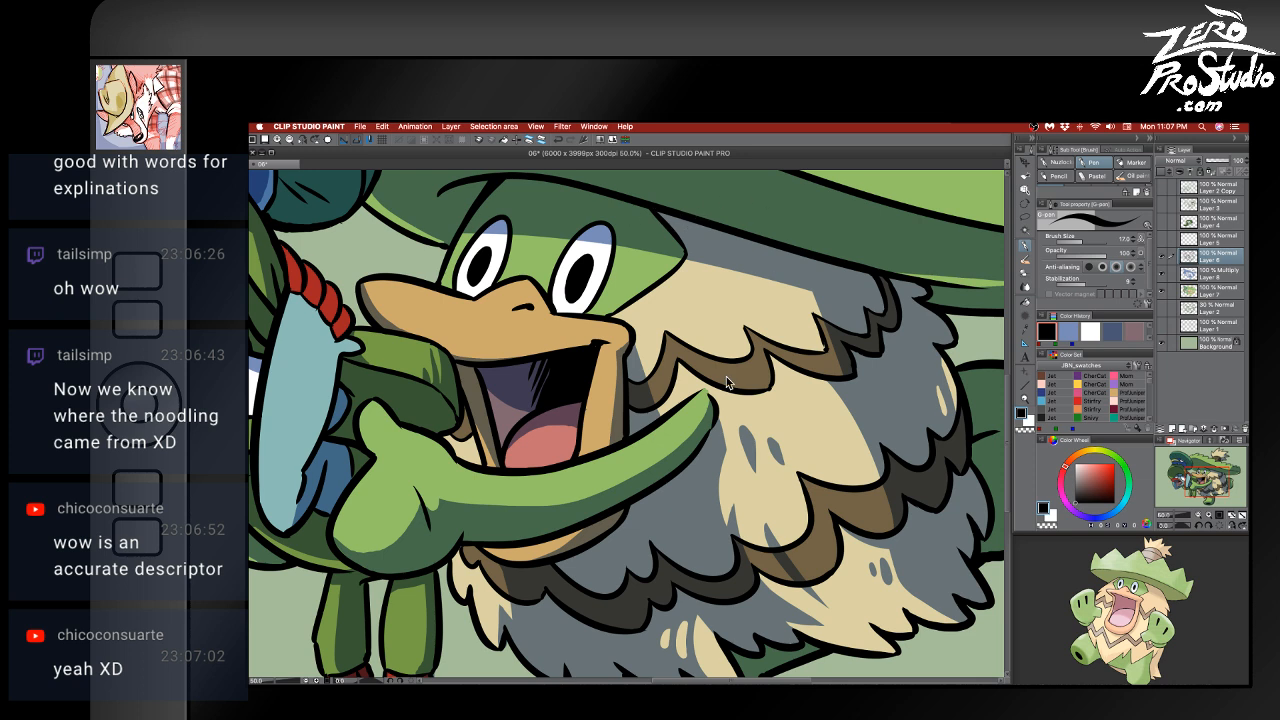
# - Adjust the blue Multiply shadow across the large character's eyes with pen and eraser, undoing stray strokes, and save the file
pyautogui.click(1214, 276)
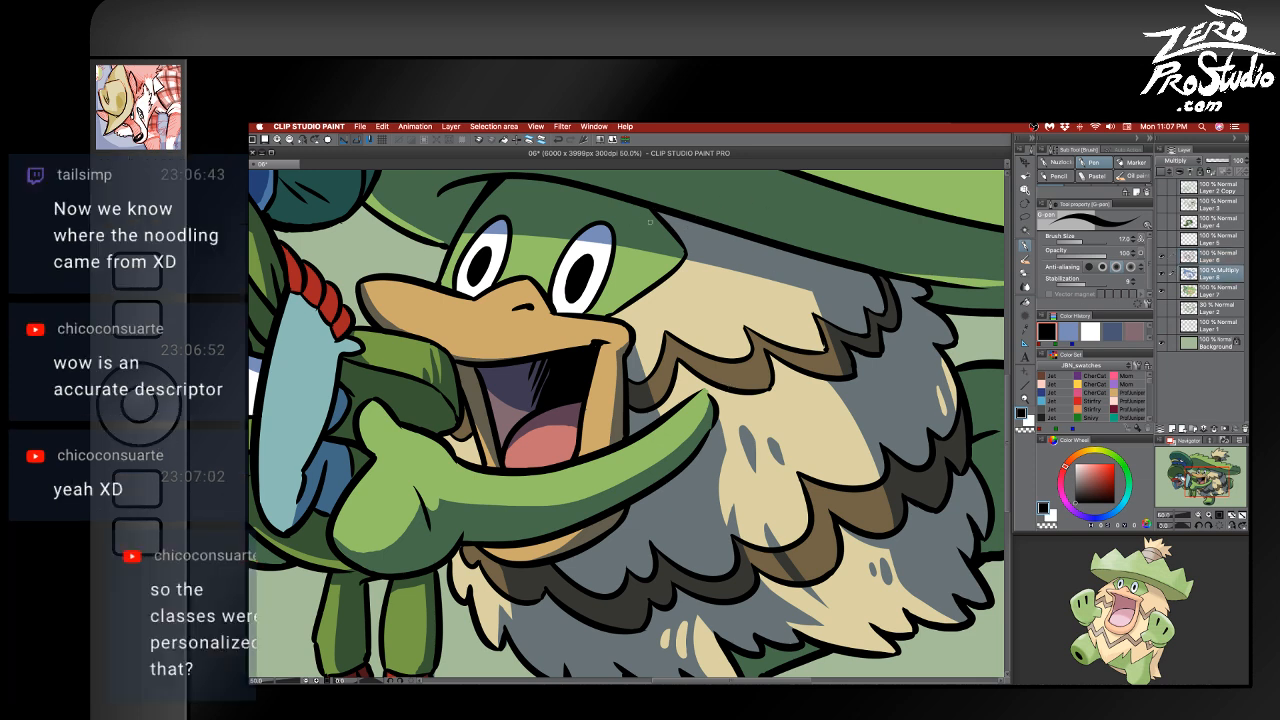
pyautogui.click(1068, 331)
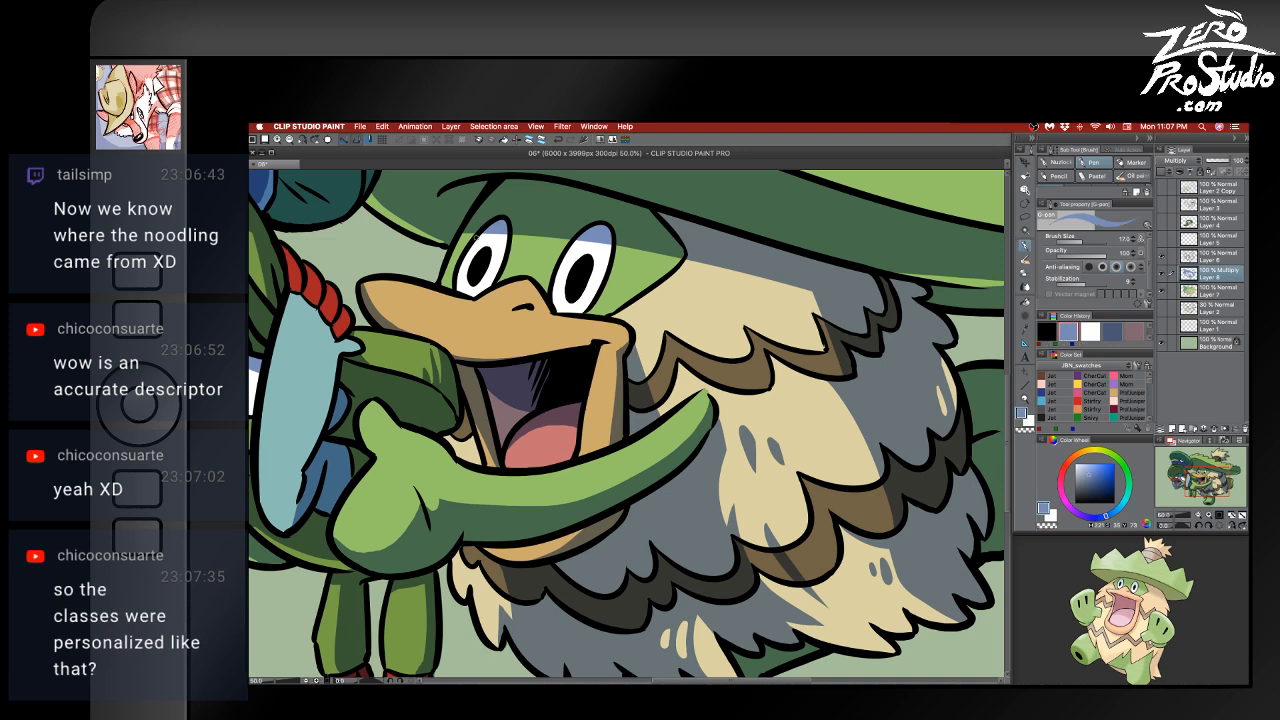
pyautogui.moveTo(472, 240); pyautogui.dragTo(613, 255)
pyautogui.press('super+z')
pyautogui.press('super+z')
pyautogui.press('e')
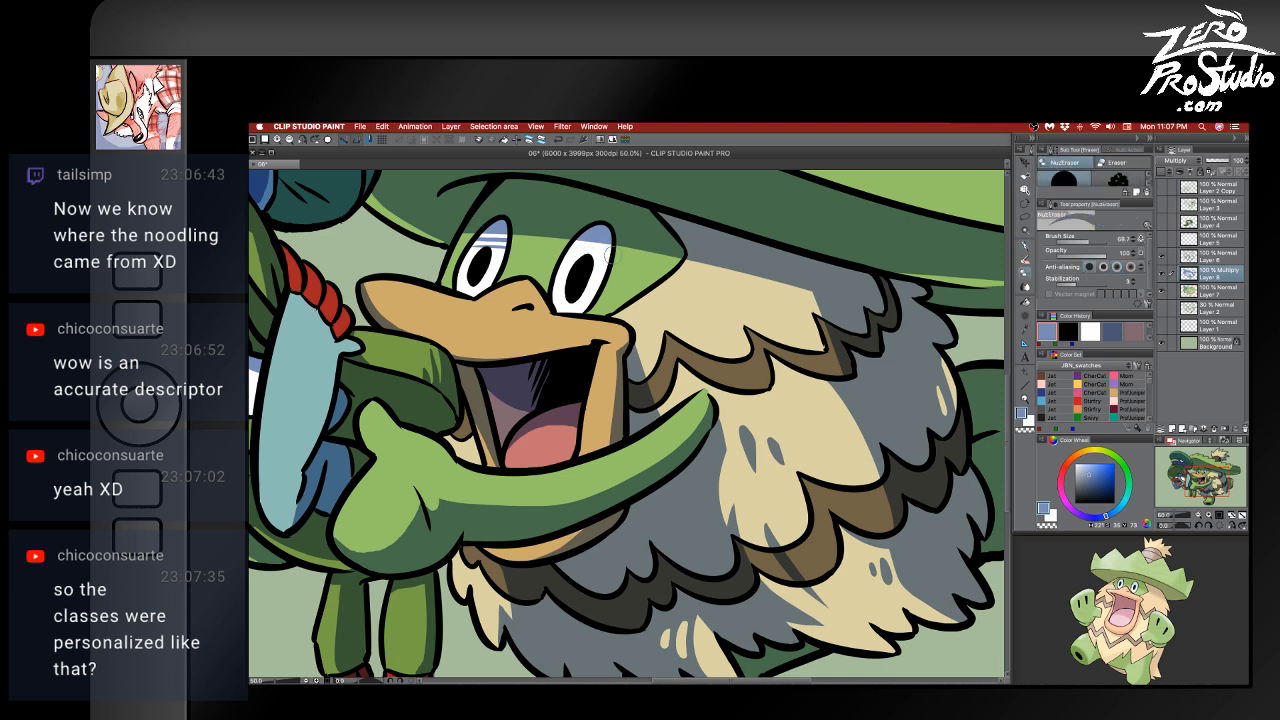
pyautogui.moveTo(477, 248)
pyautogui.mouseDown()
pyautogui.moveTo(515, 243)
pyautogui.moveTo(482, 242)
pyautogui.mouseUp()
pyautogui.scroll(-4, 730, 370)
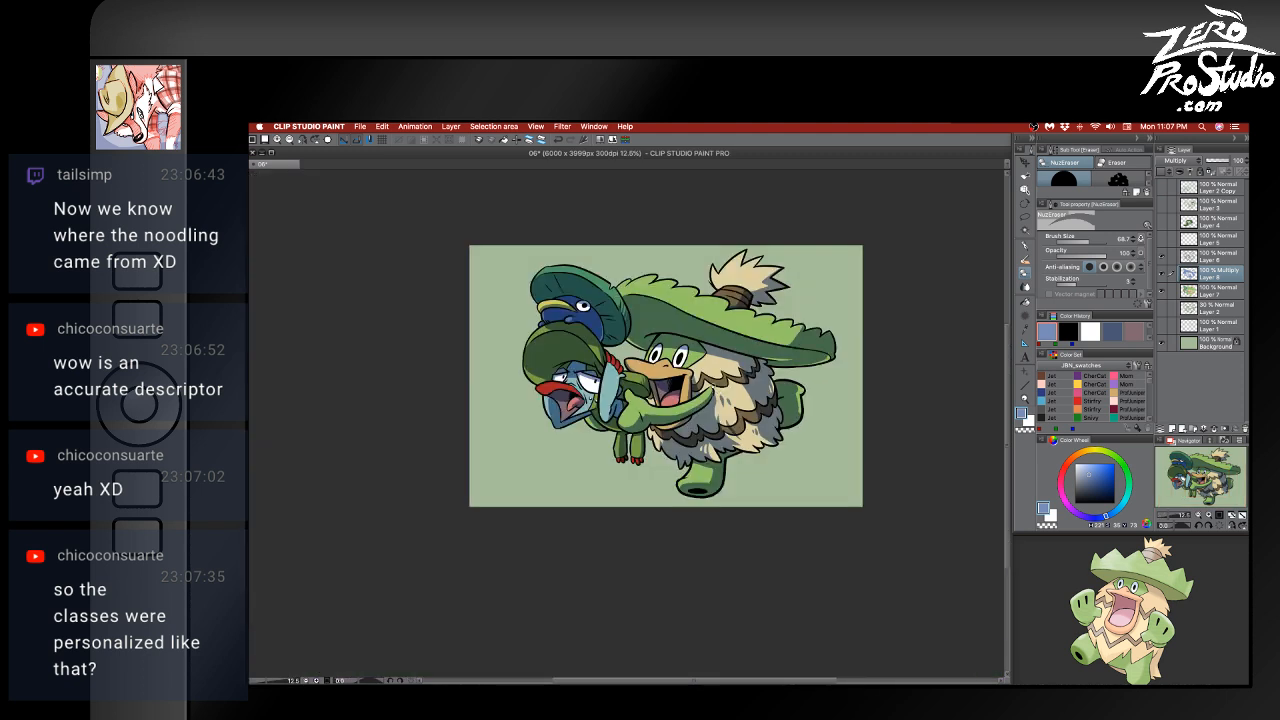
pyautogui.press('super+s')
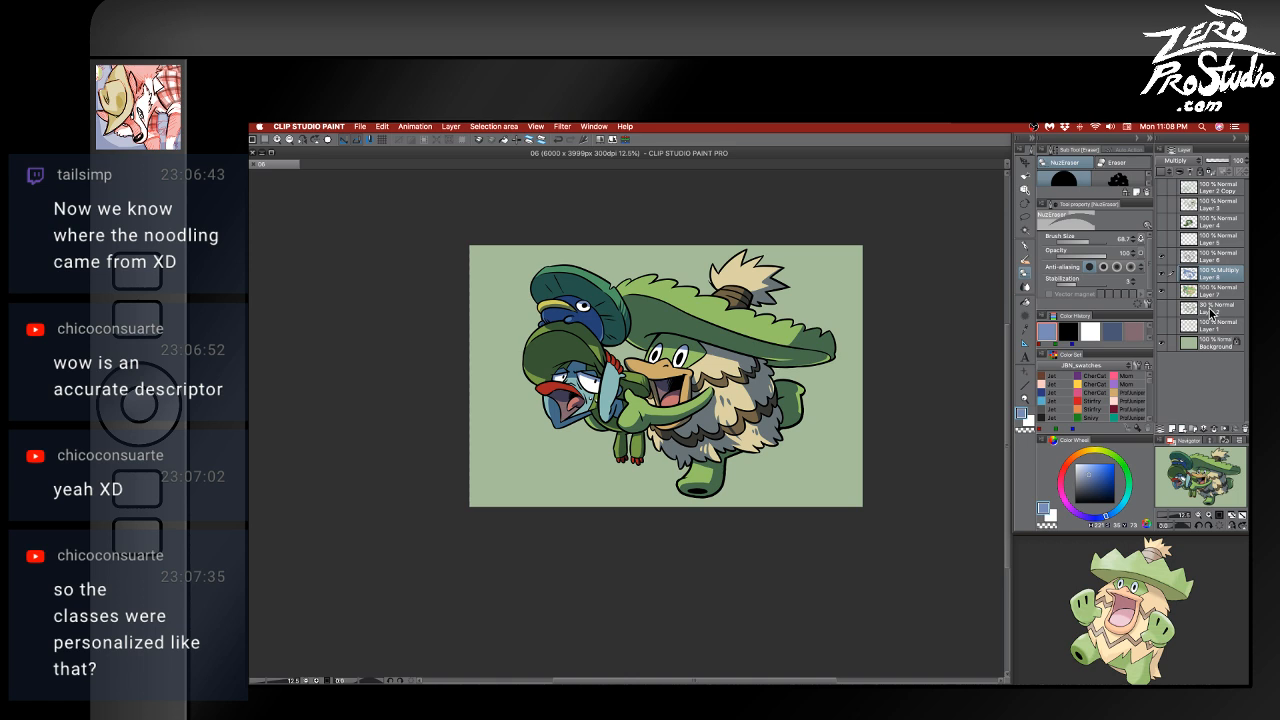
# - On the Background layer, discard a rectangular trial selection and select the curved ground area with a wide ellipse behind the characters' feet
pyautogui.click(1212, 314)
pyautogui.click(1209, 345)
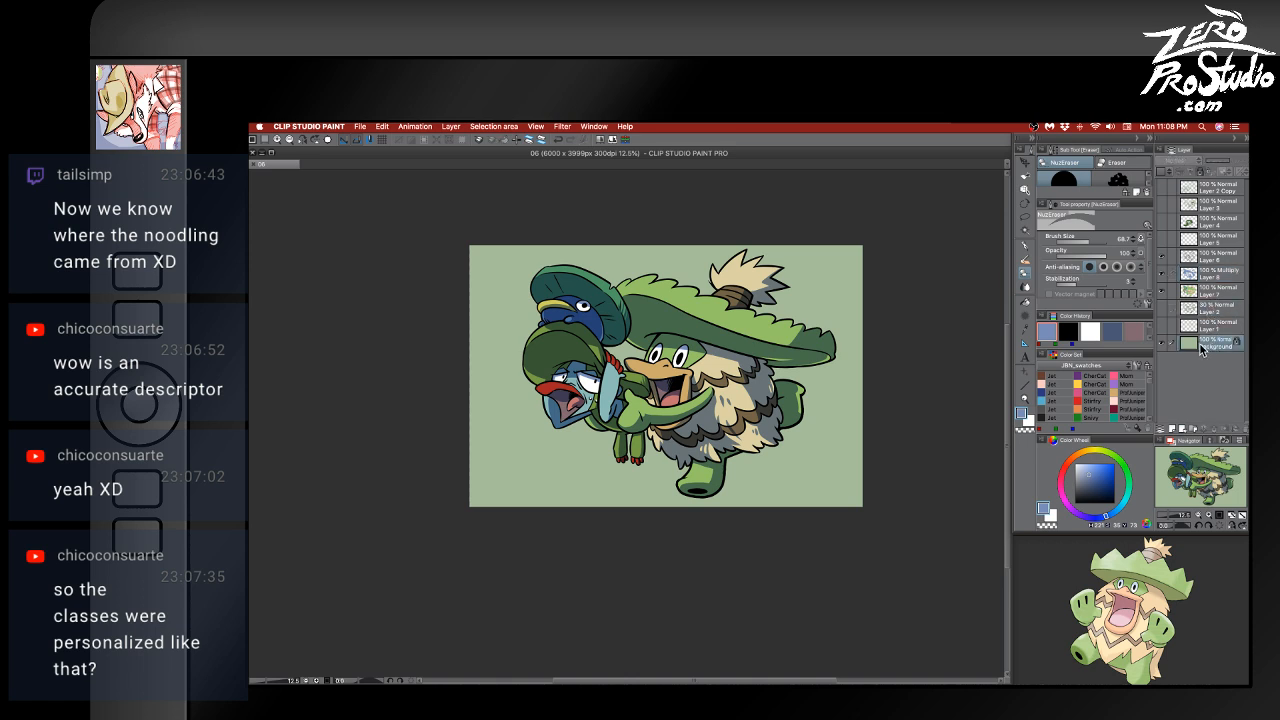
pyautogui.press('g')
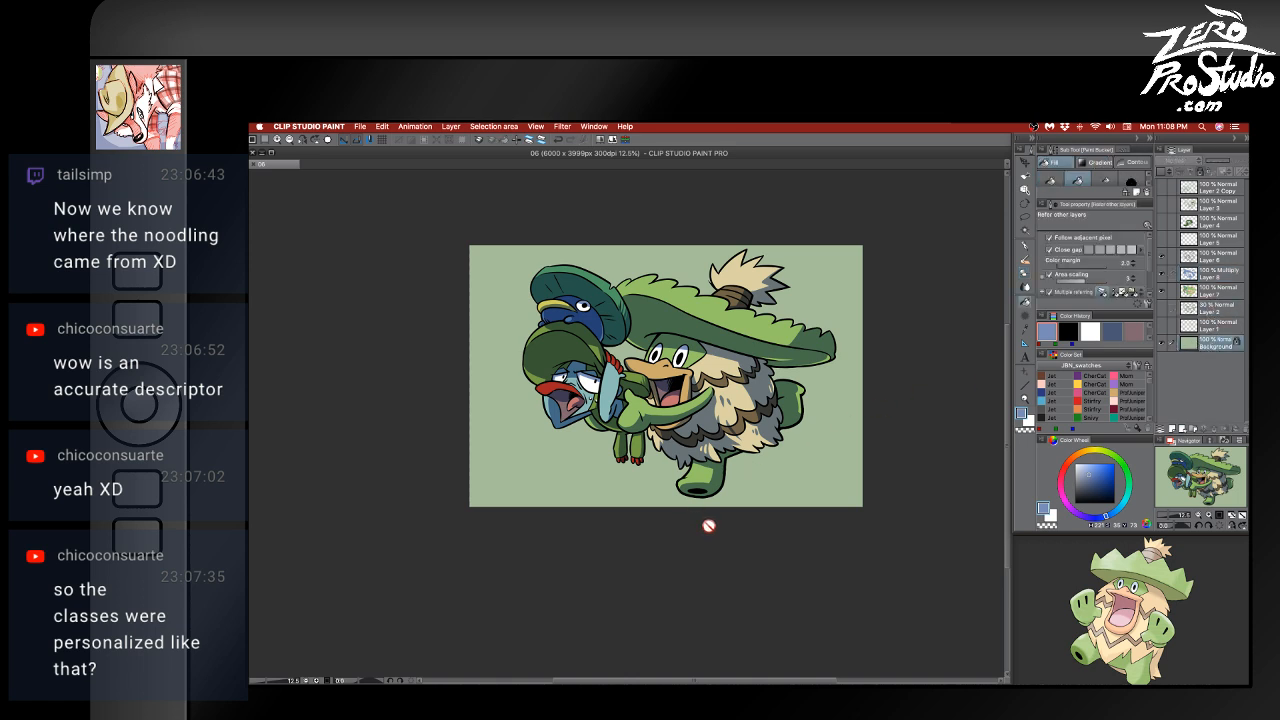
pyautogui.press('m')
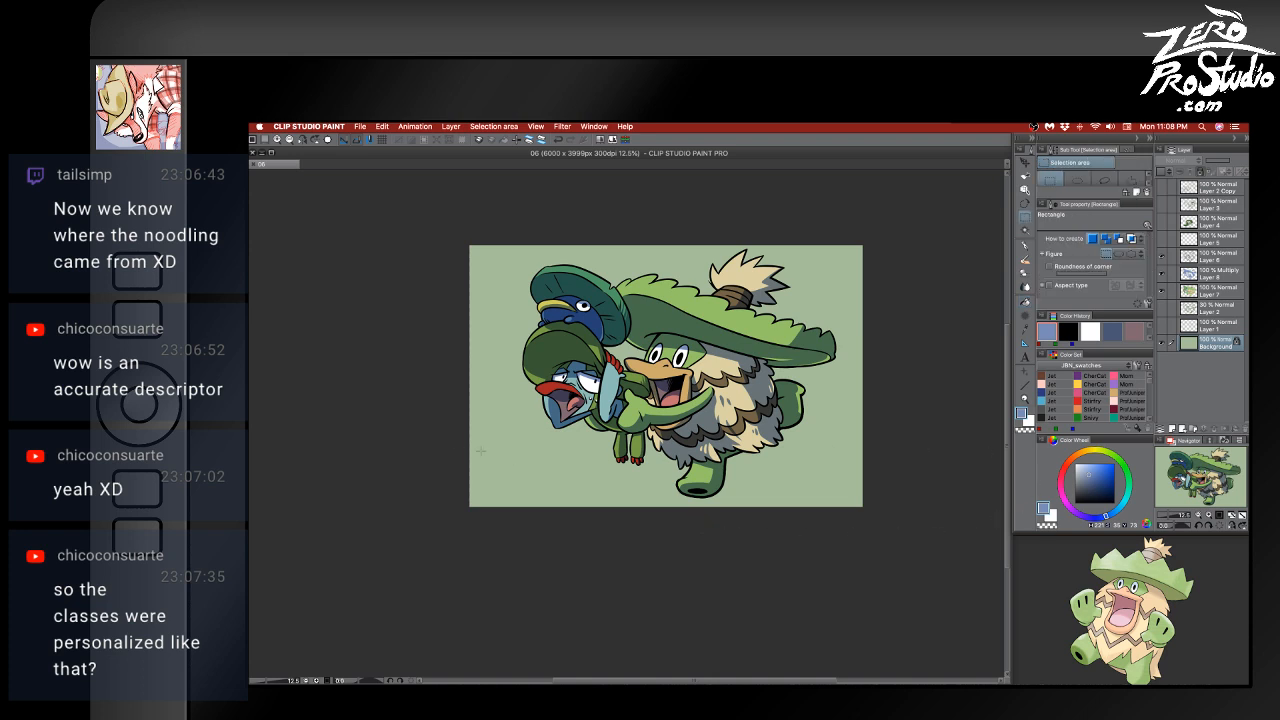
pyautogui.moveTo(404, 409); pyautogui.dragTo(867, 581)
pyautogui.press('super+d')
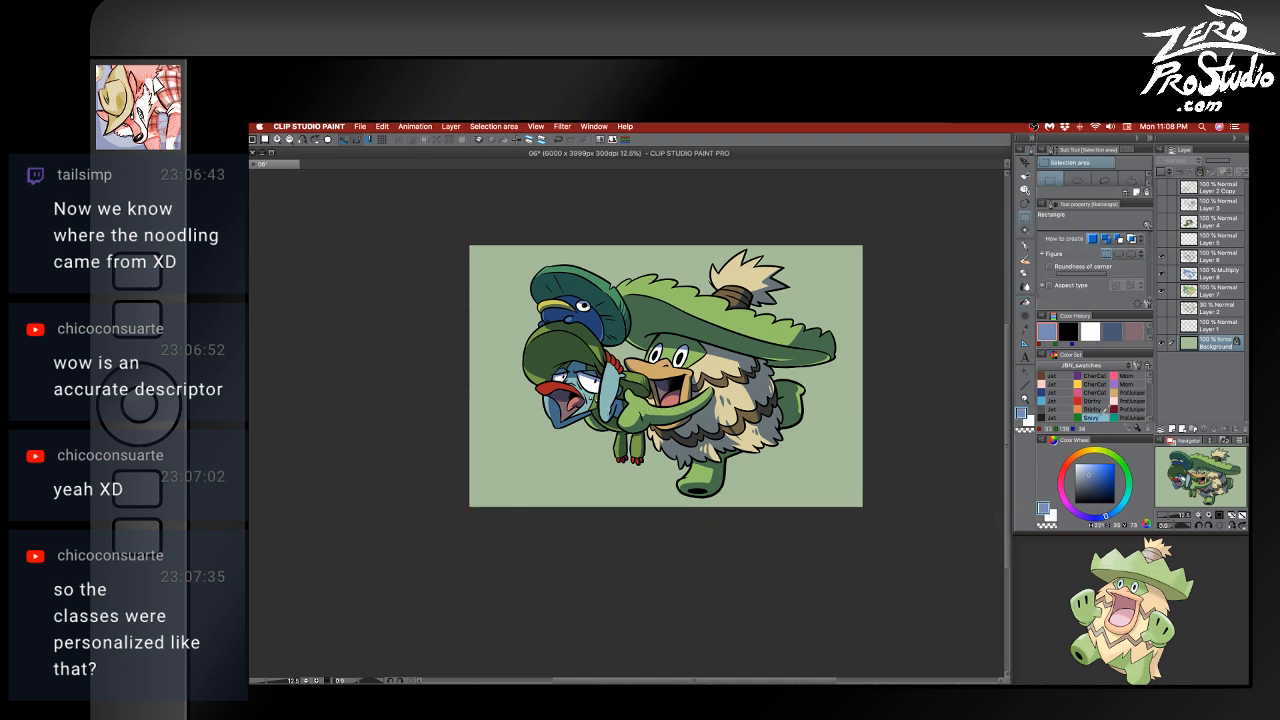
pyautogui.click(1118, 254)
pyautogui.moveTo(378, 408); pyautogui.dragTo(942, 584)
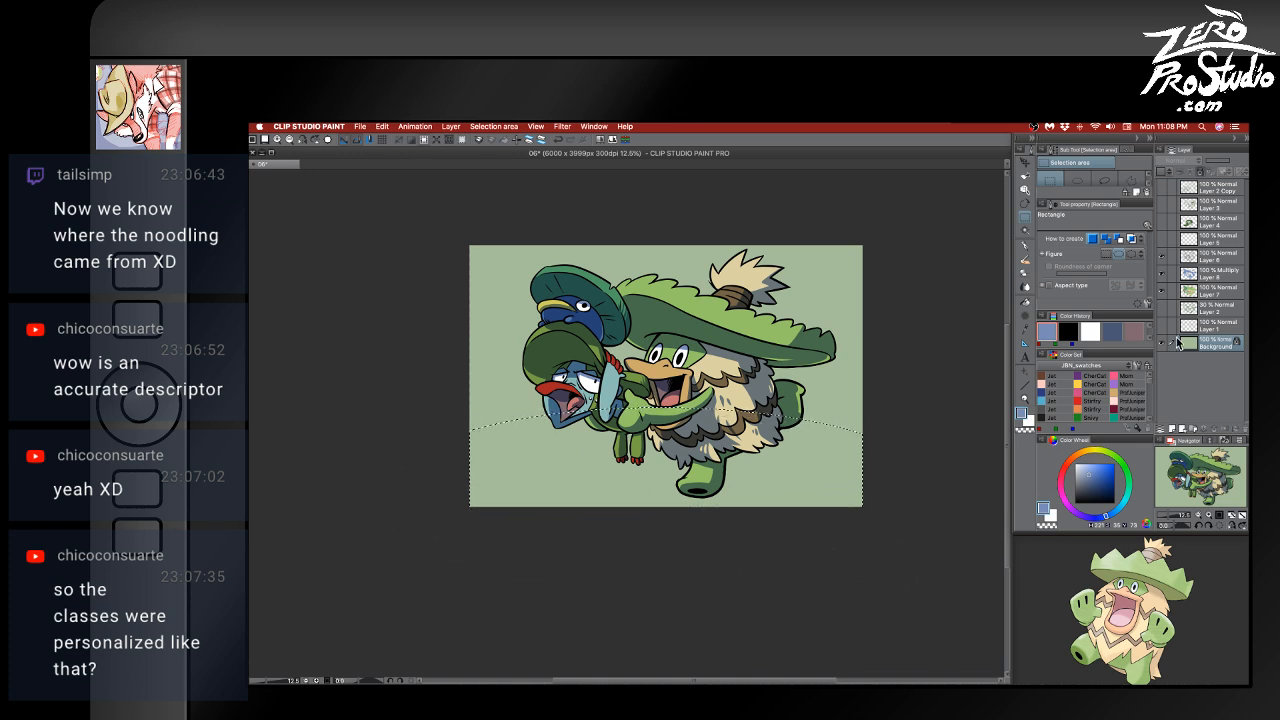
# - Invert the selection, darken the background above the ground curve with luminosity -17, and deselect
pyautogui.press('super+shift+i')
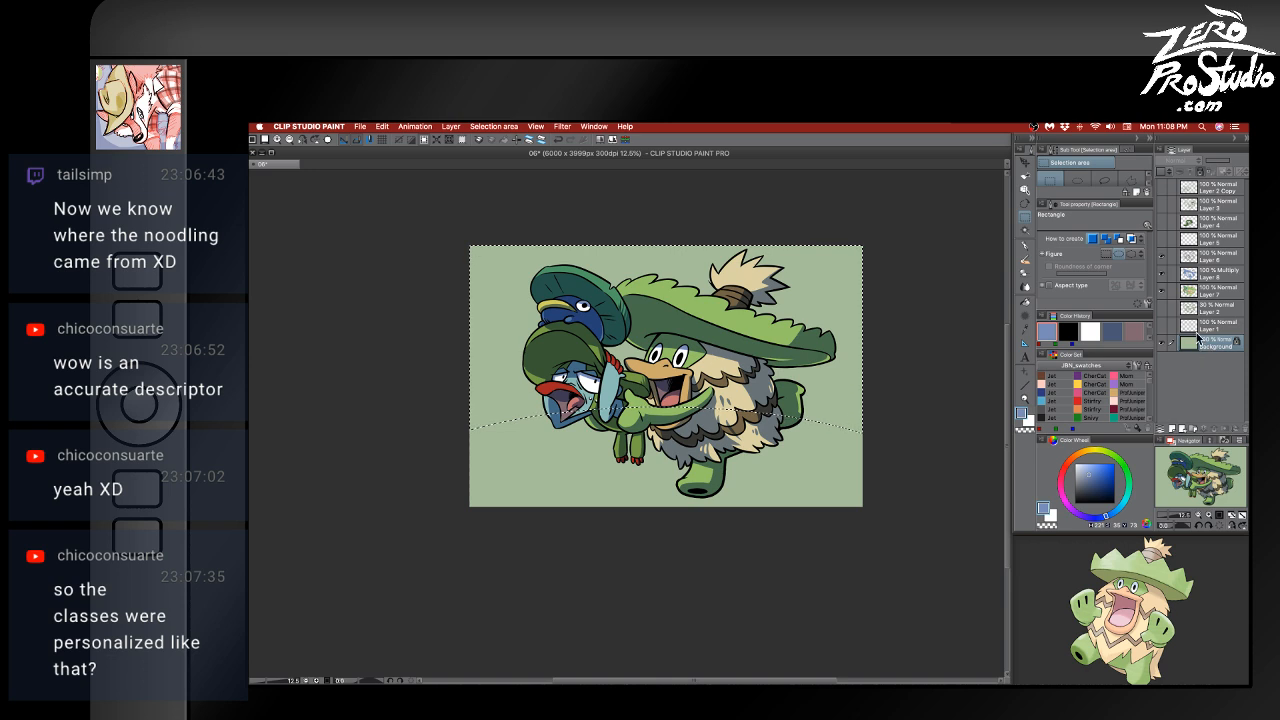
pyautogui.press('super+u')
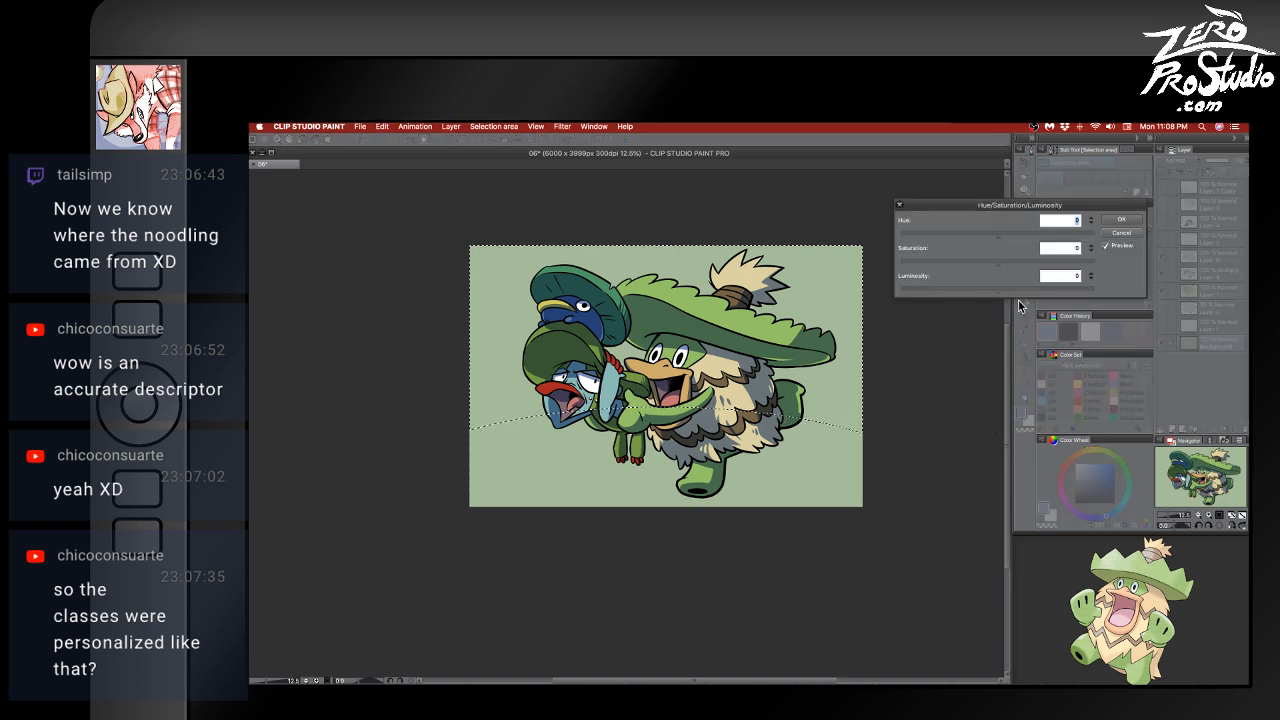
pyautogui.click(981, 292)
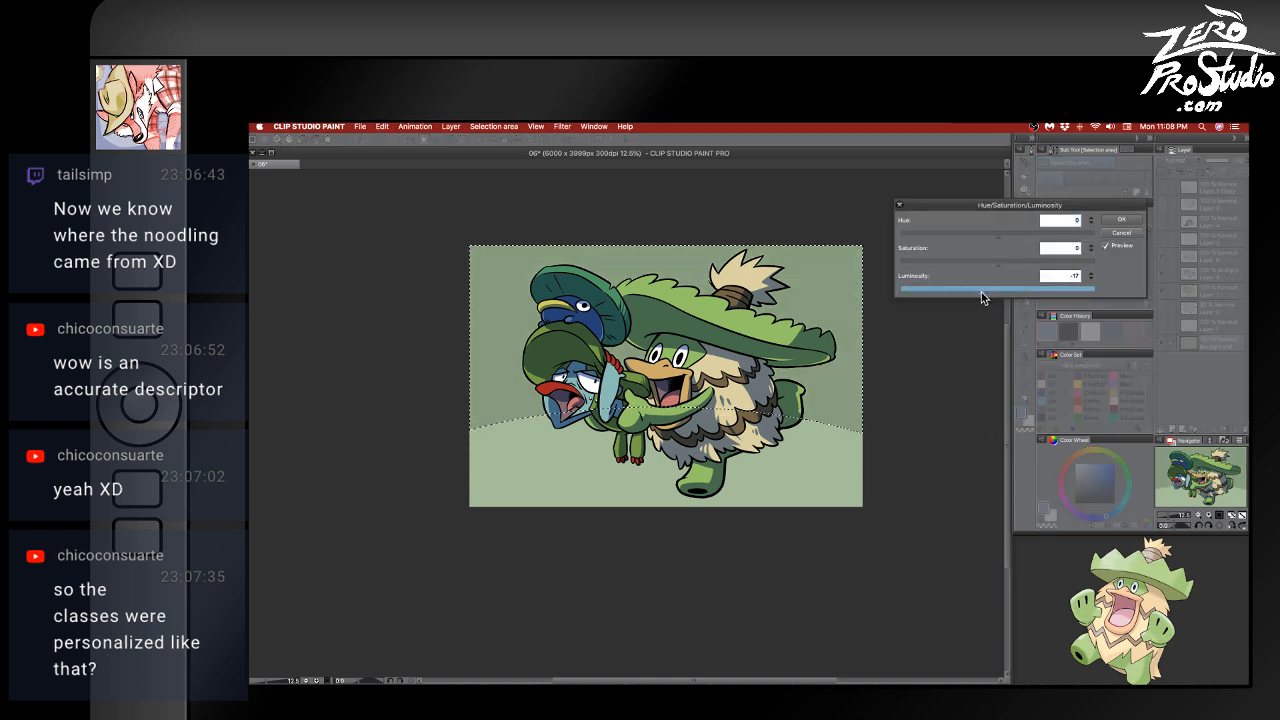
pyautogui.click(1121, 219)
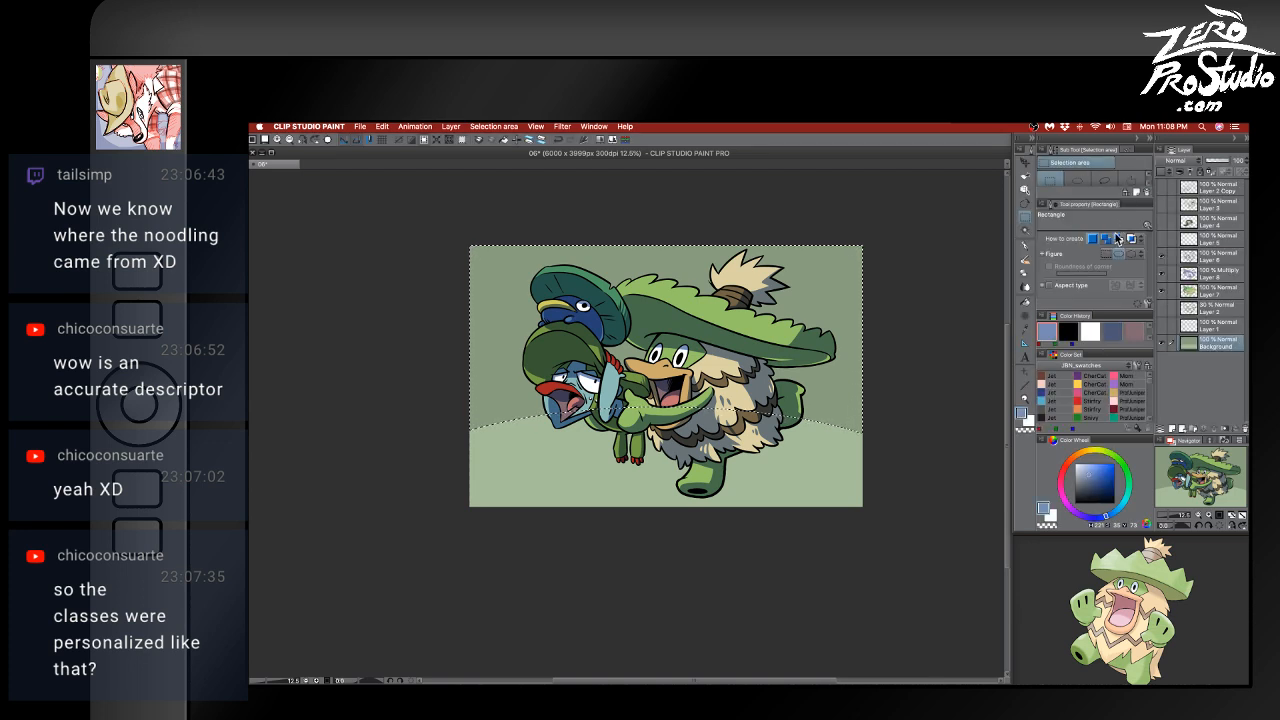
pyautogui.press('super+d')
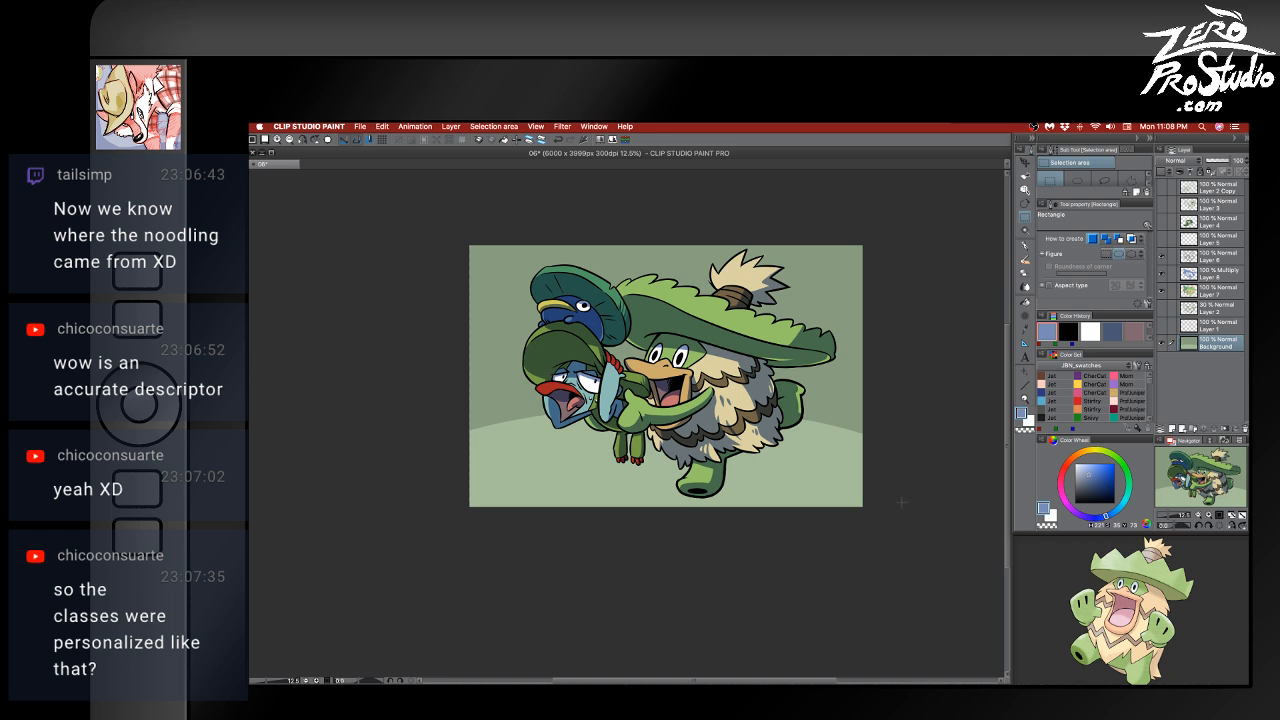
pyautogui.press('m')
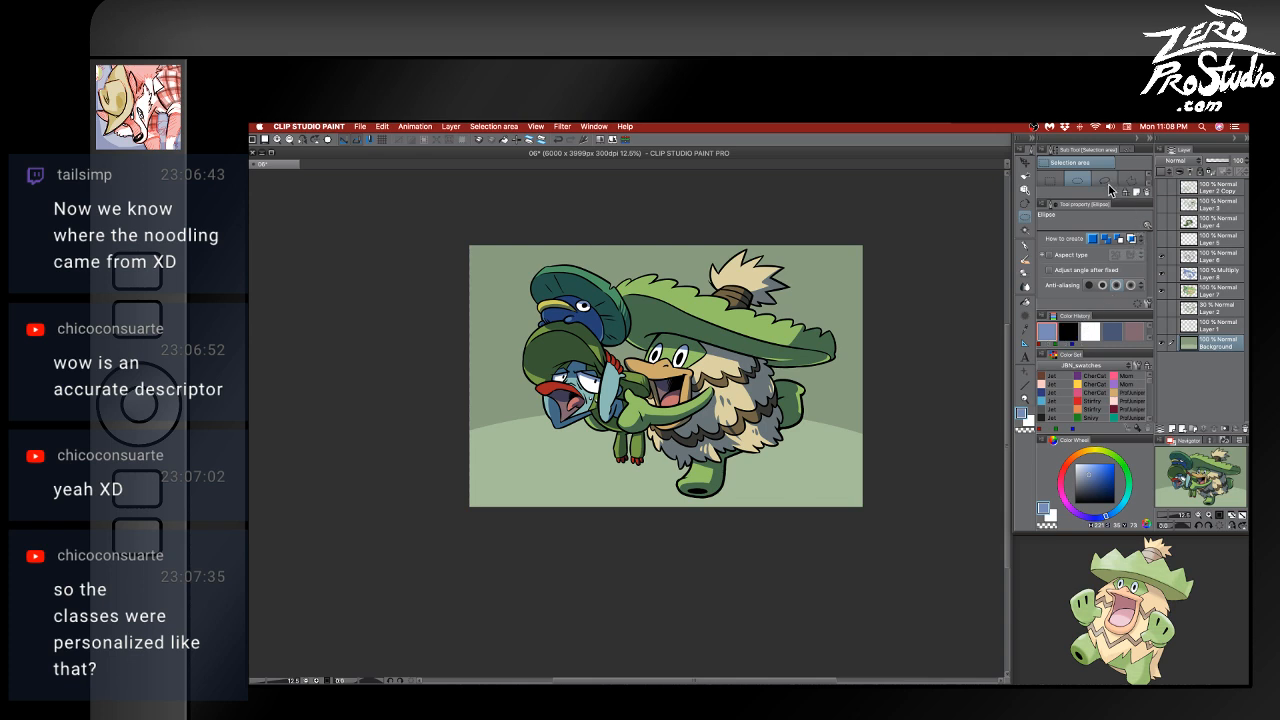
pyautogui.press('m')
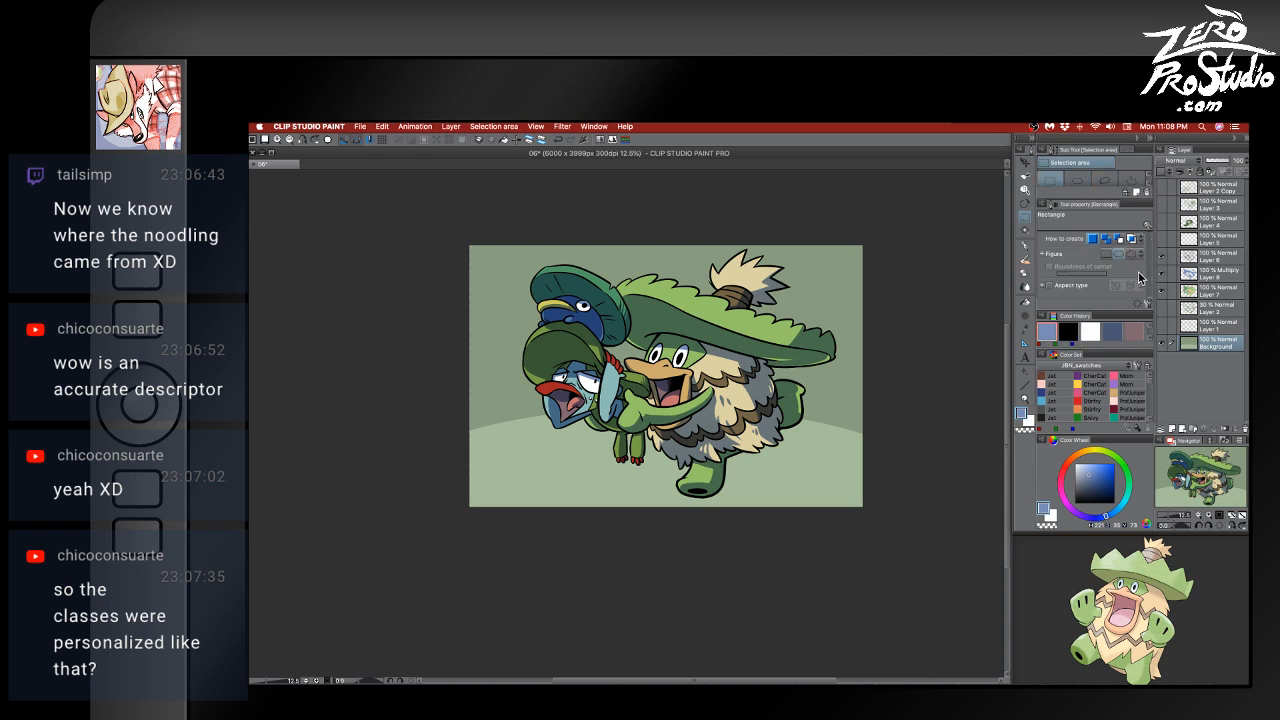
pyautogui.moveTo(457, 485); pyautogui.dragTo(942, 549)
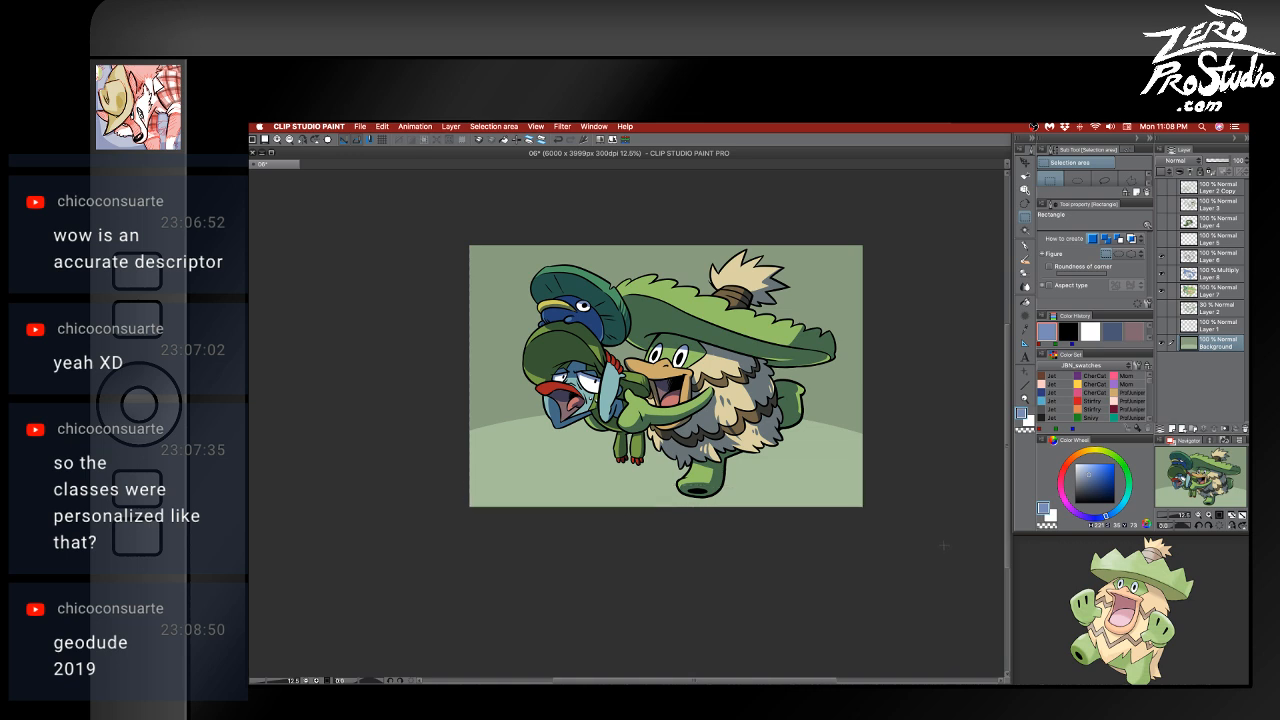
# - Use the Polyline selection to select a slanted strip along the ground's lower edge, crossing behind the large character's foot
pyautogui.press('m')
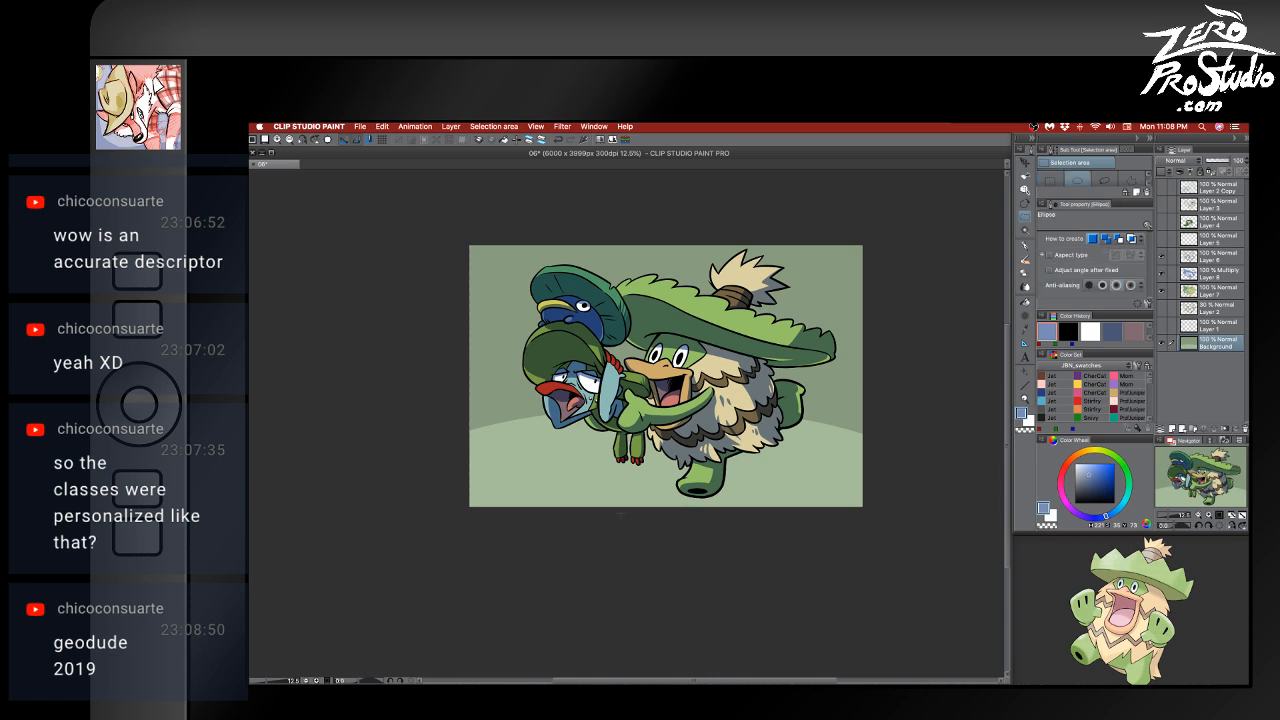
pyautogui.press('m')
pyautogui.press('m')
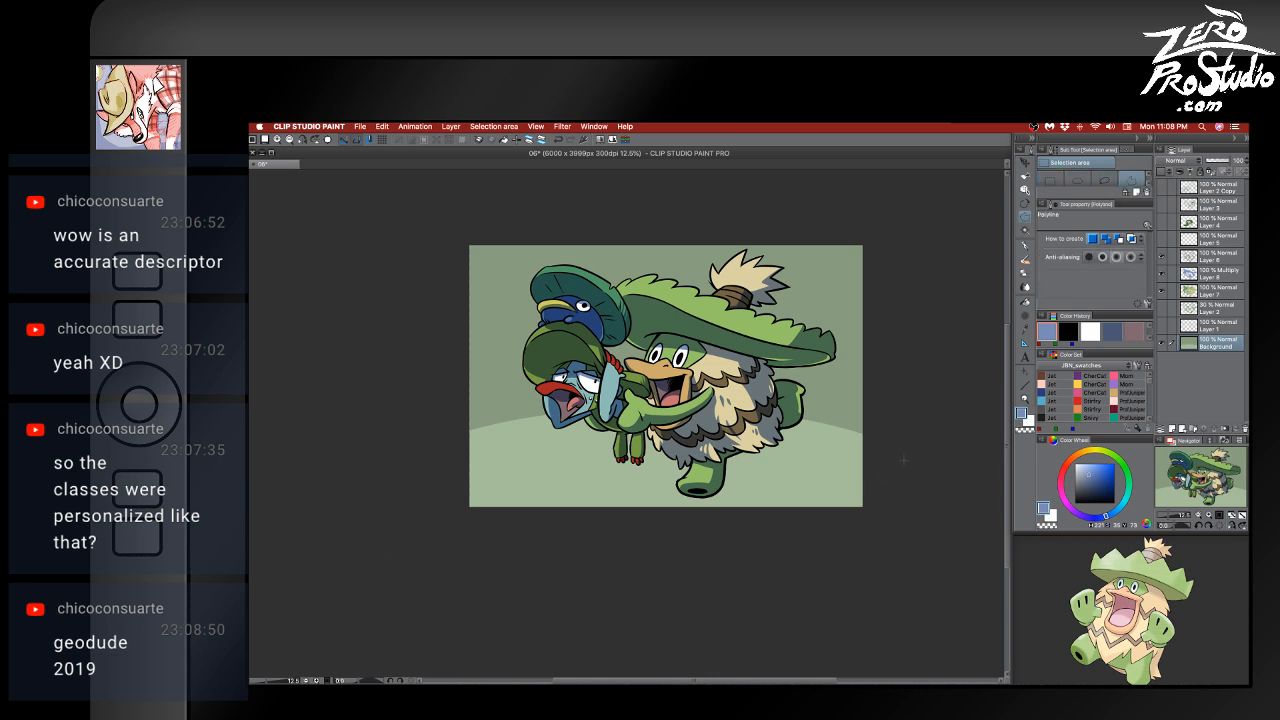
pyautogui.click(904, 460)
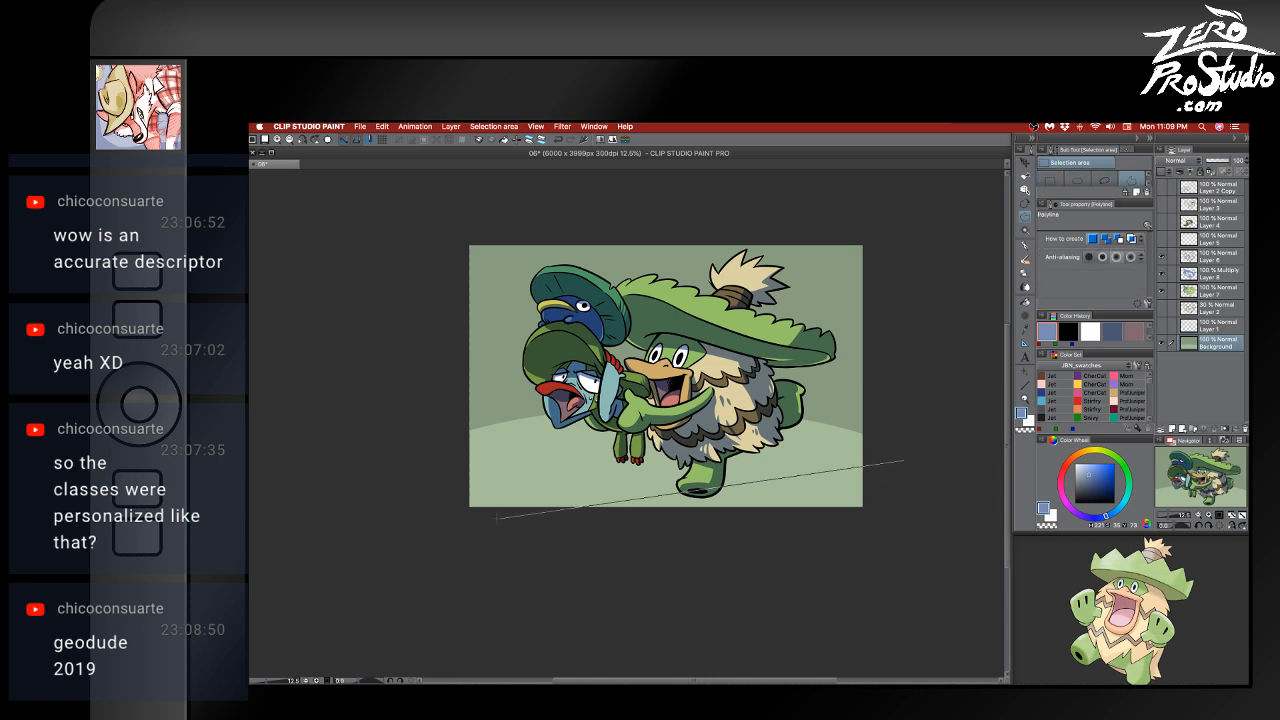
pyautogui.click(394, 491)
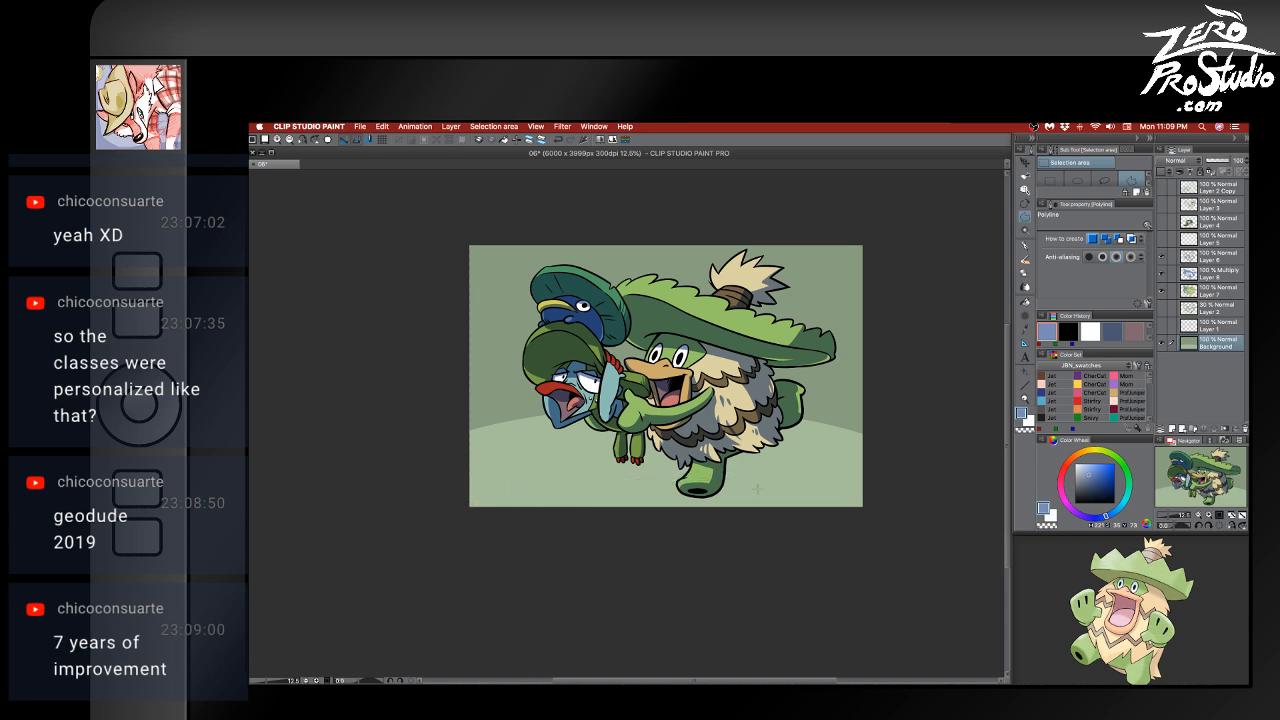
pyautogui.click(404, 502)
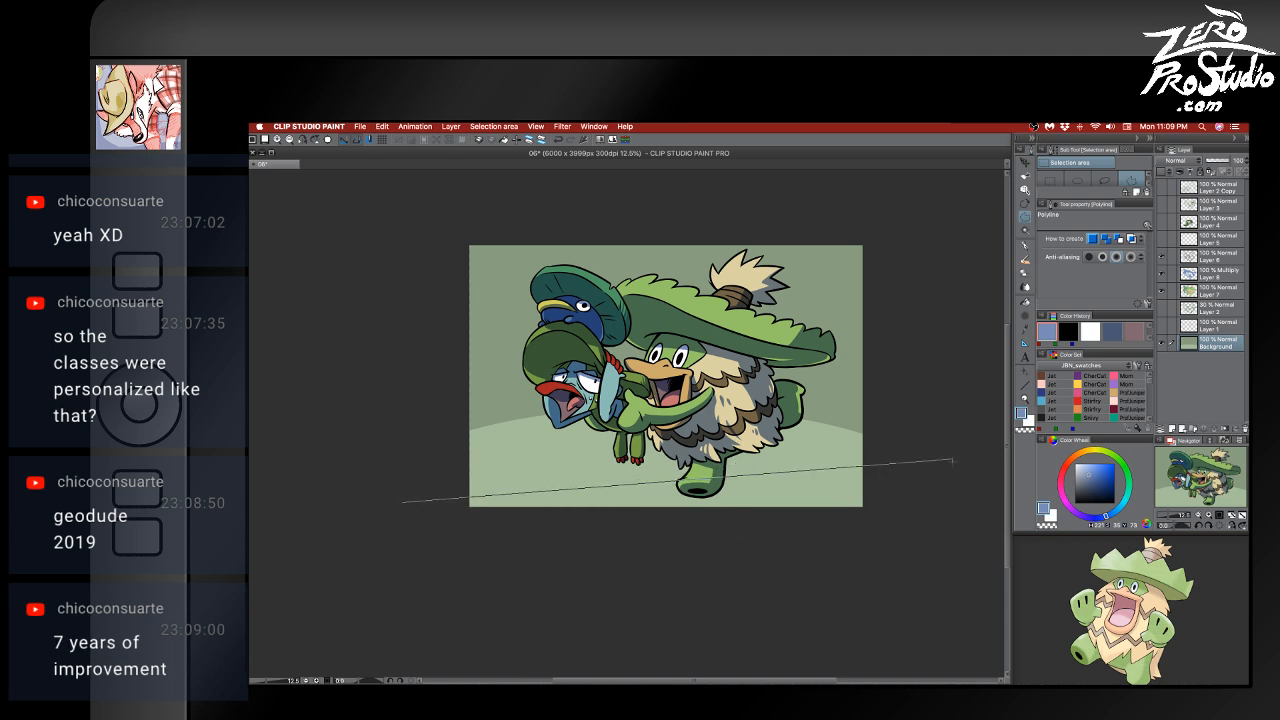
pyautogui.click(952, 460)
pyautogui.click(882, 533)
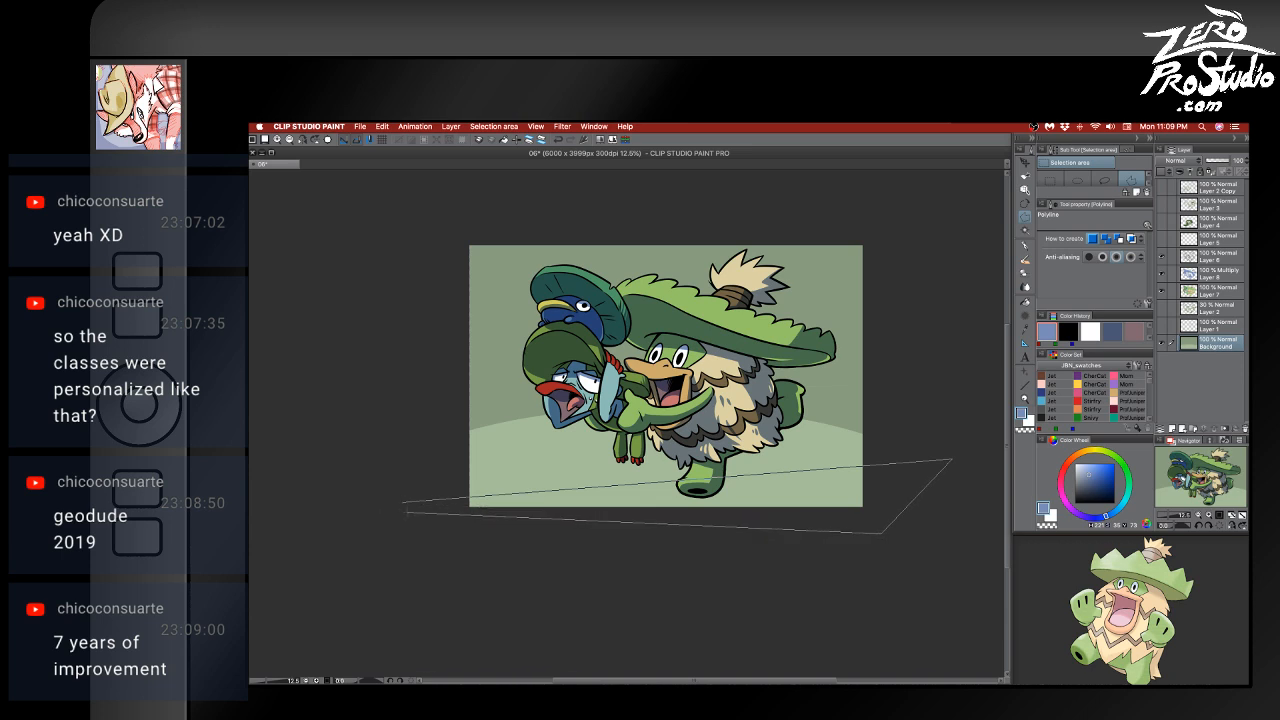
pyautogui.click(406, 503)
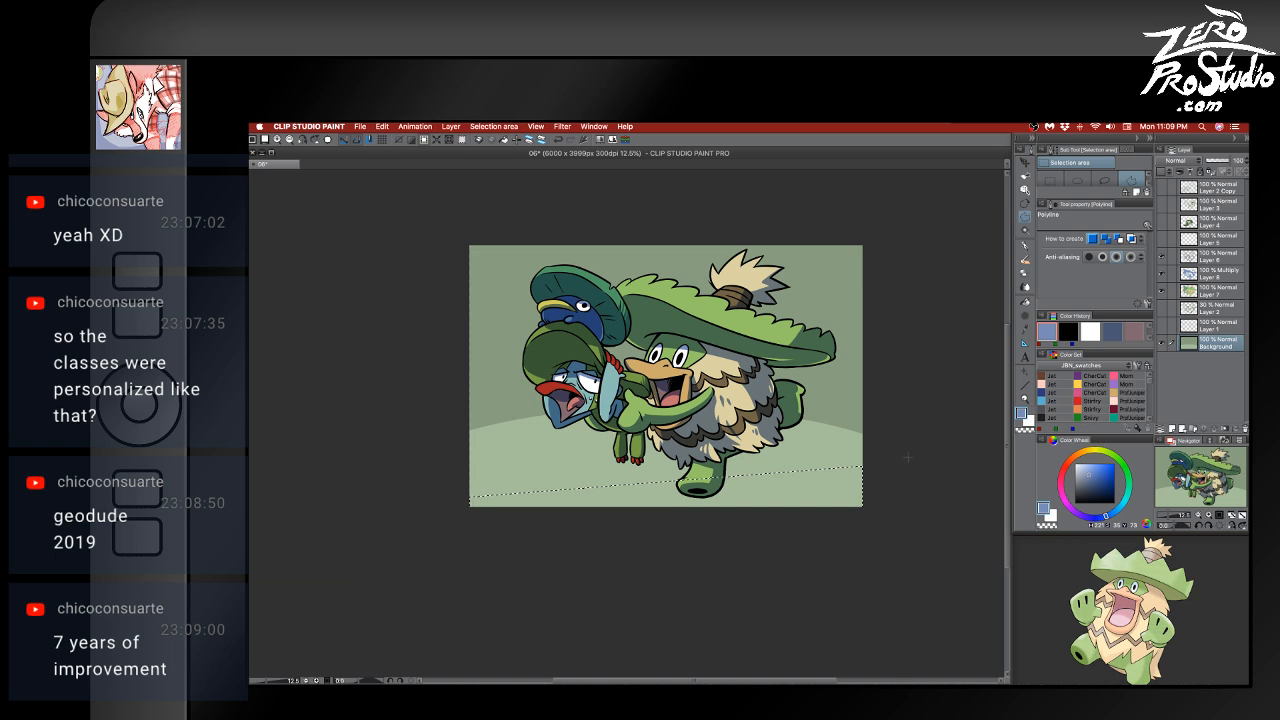
# - Lighten the selected ground strip to a paler green by adjusting its luminosity, and deselect it
pyautogui.press('super+u')
pyautogui.moveTo(1000, 290)
pyautogui.mouseDown()
pyautogui.moveTo(1033, 291)
pyautogui.moveTo(1022, 292)
pyautogui.mouseUp()
pyautogui.click(1121, 219)
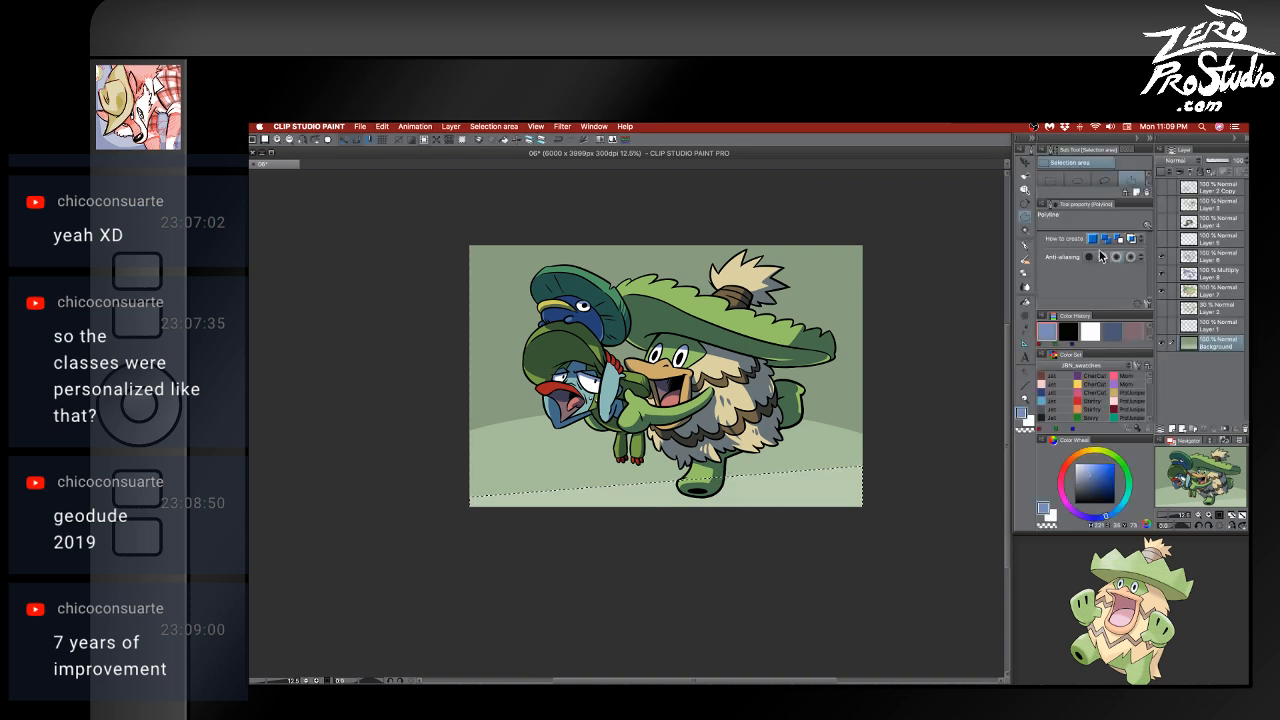
pyautogui.press('super+d')
# - Paint a blue cast-shadow wedge on the Background layer, widening from the large character's foot to the canvas's right edge, undoing unwanted strokes
pyautogui.press('p')
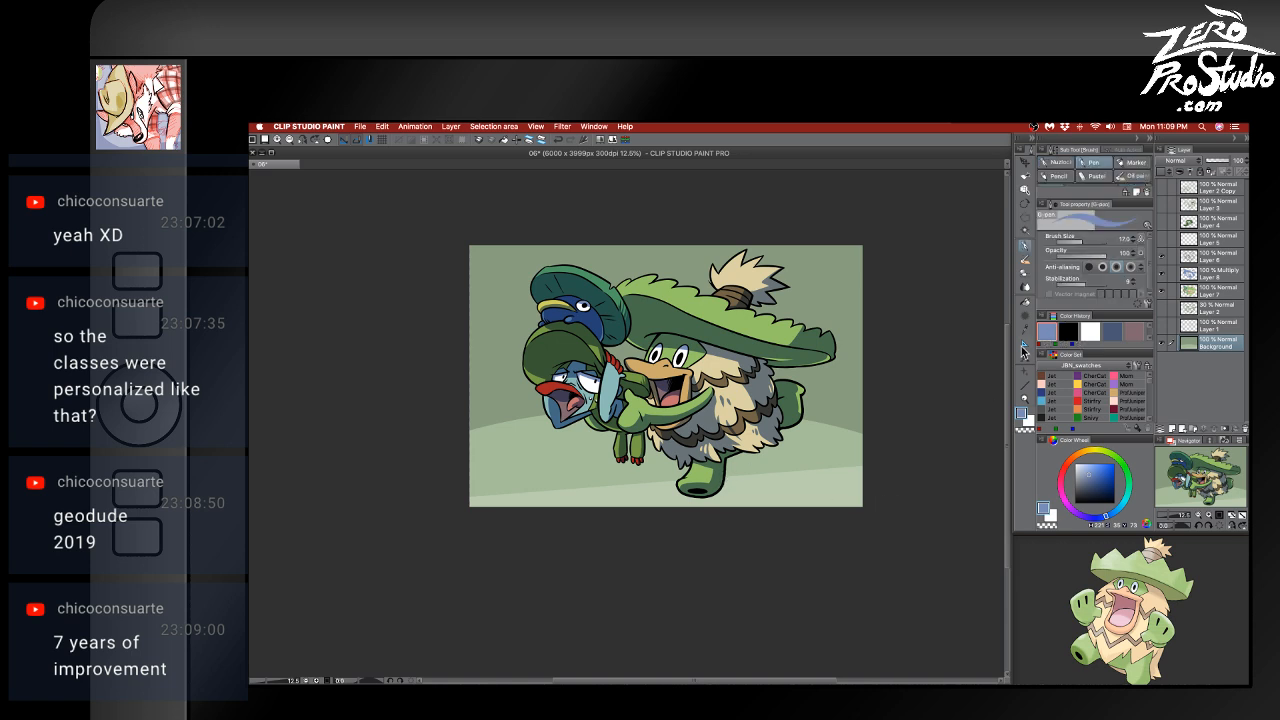
pyautogui.moveTo(699, 448)
pyautogui.mouseDown()
pyautogui.moveTo(894, 483)
pyautogui.moveTo(872, 493)
pyautogui.mouseUp()
pyautogui.press('super+z')
pyautogui.moveTo(706, 494); pyautogui.dragTo(943, 477)
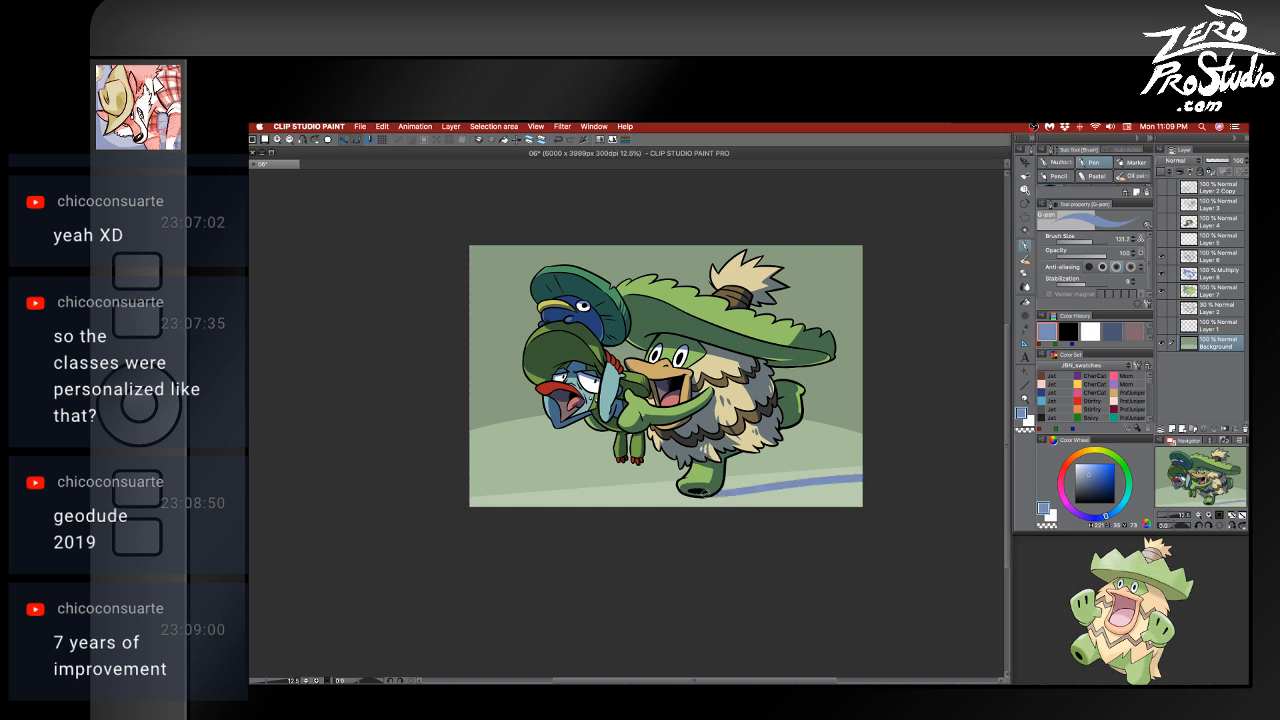
pyautogui.moveTo(706, 493)
pyautogui.mouseDown()
pyautogui.moveTo(885, 477)
pyautogui.moveTo(925, 492)
pyautogui.mouseUp()
pyautogui.moveTo(764, 488); pyautogui.dragTo(940, 481)
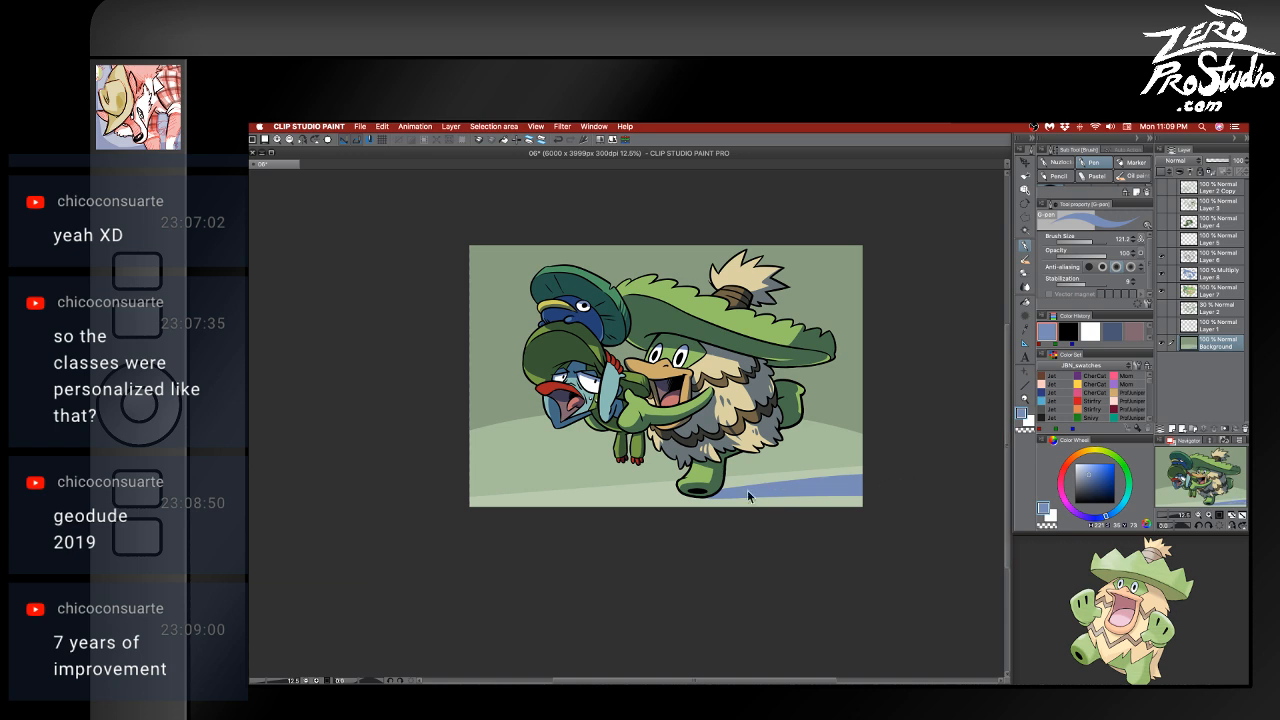
pyautogui.press('super+z')
pyautogui.moveTo(714, 491); pyautogui.dragTo(971, 472)
pyautogui.moveTo(770, 490)
pyautogui.mouseDown()
pyautogui.moveTo(925, 489)
pyautogui.moveTo(880, 496)
pyautogui.mouseUp()
pyautogui.moveTo(769, 514); pyautogui.dragTo(865, 500)
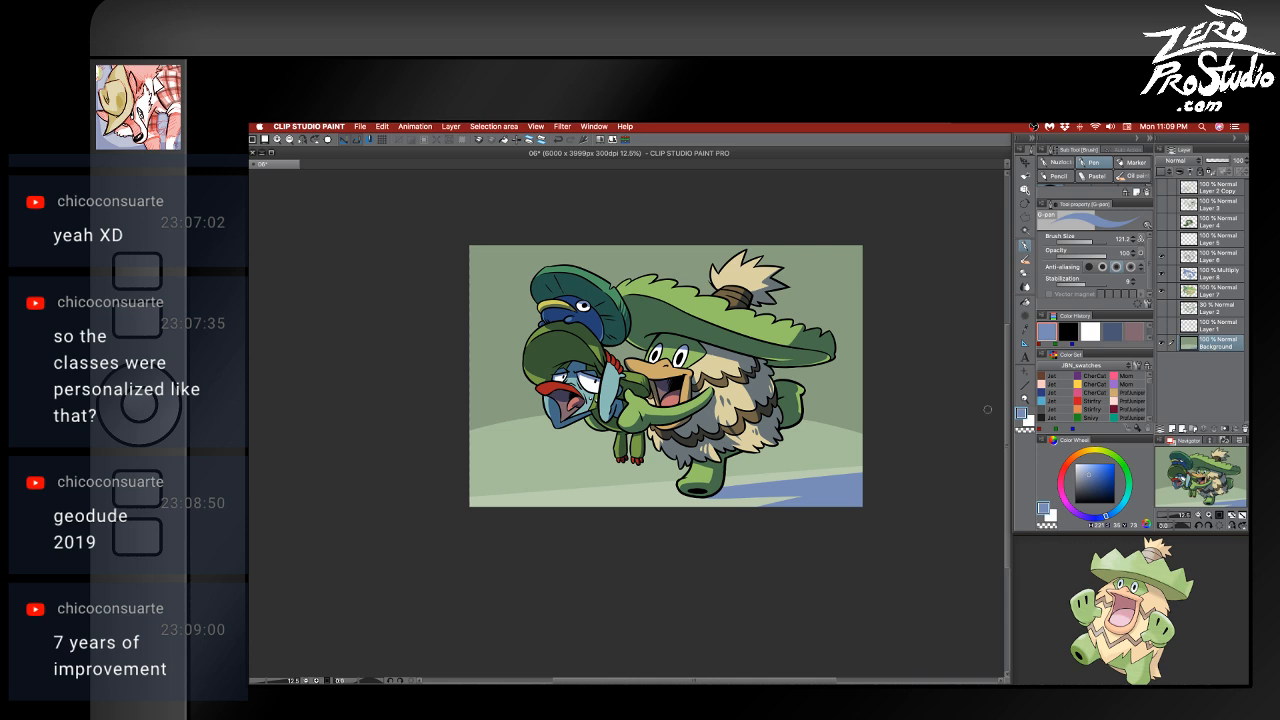
# - Using greens sampled from the ground, paint a higher curved pale foreground and raise the mid-green hill behind the characters, undoing a misplaced stroke
pyautogui.keyDown('alt'); pyautogui.click(622, 493); pyautogui.keyUp('alt')
pyautogui.moveTo(865, 453)
pyautogui.mouseDown()
pyautogui.moveTo(514, 489)
pyautogui.moveTo(943, 455)
pyautogui.moveTo(717, 474)
pyautogui.moveTo(891, 449)
pyautogui.moveTo(459, 497)
pyautogui.moveTo(901, 452)
pyautogui.moveTo(381, 489)
pyautogui.moveTo(873, 477)
pyautogui.mouseUp()
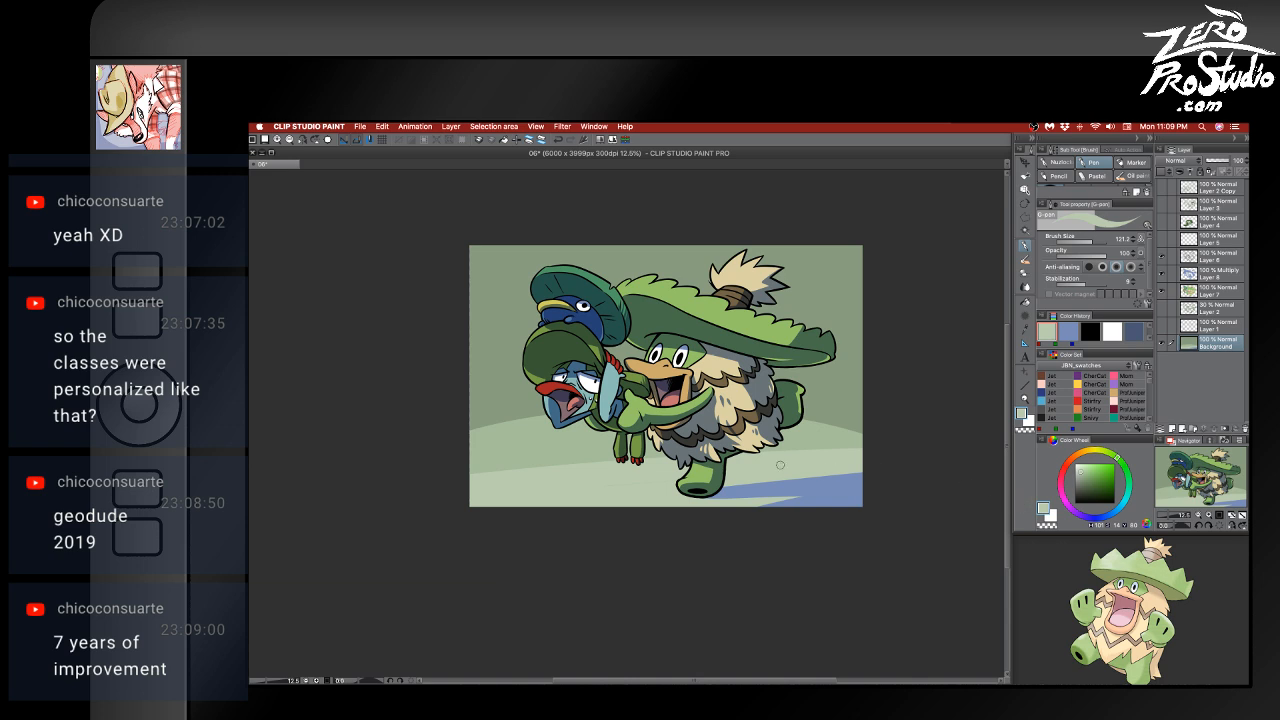
pyautogui.keyDown('alt'); pyautogui.click(556, 438); pyautogui.keyUp('alt')
pyautogui.moveTo(528, 426)
pyautogui.mouseDown()
pyautogui.moveTo(537, 411)
pyautogui.moveTo(469, 414)
pyautogui.moveTo(637, 373)
pyautogui.moveTo(577, 368)
pyautogui.mouseUp()
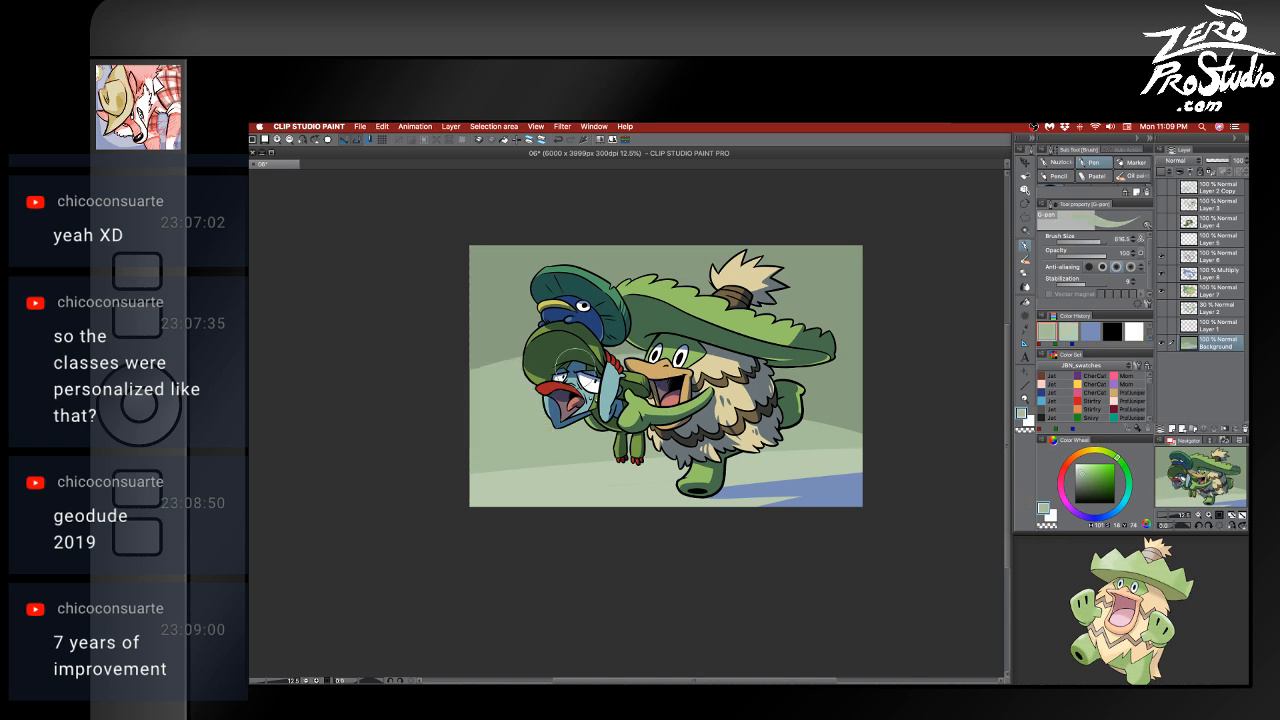
pyautogui.moveTo(690, 338); pyautogui.dragTo(890, 336)
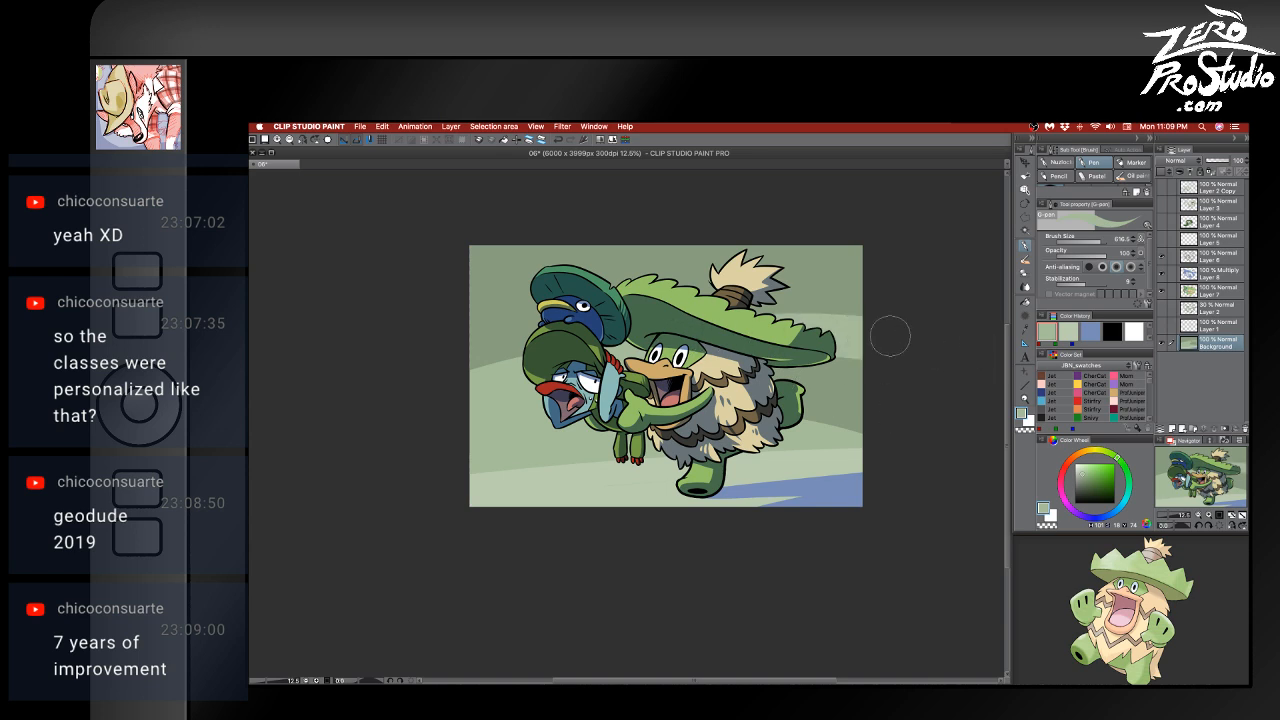
pyautogui.press('super+z')
pyautogui.moveTo(655, 343)
pyautogui.mouseDown()
pyautogui.moveTo(950, 354)
pyautogui.moveTo(797, 358)
pyautogui.moveTo(860, 387)
pyautogui.mouseUp()
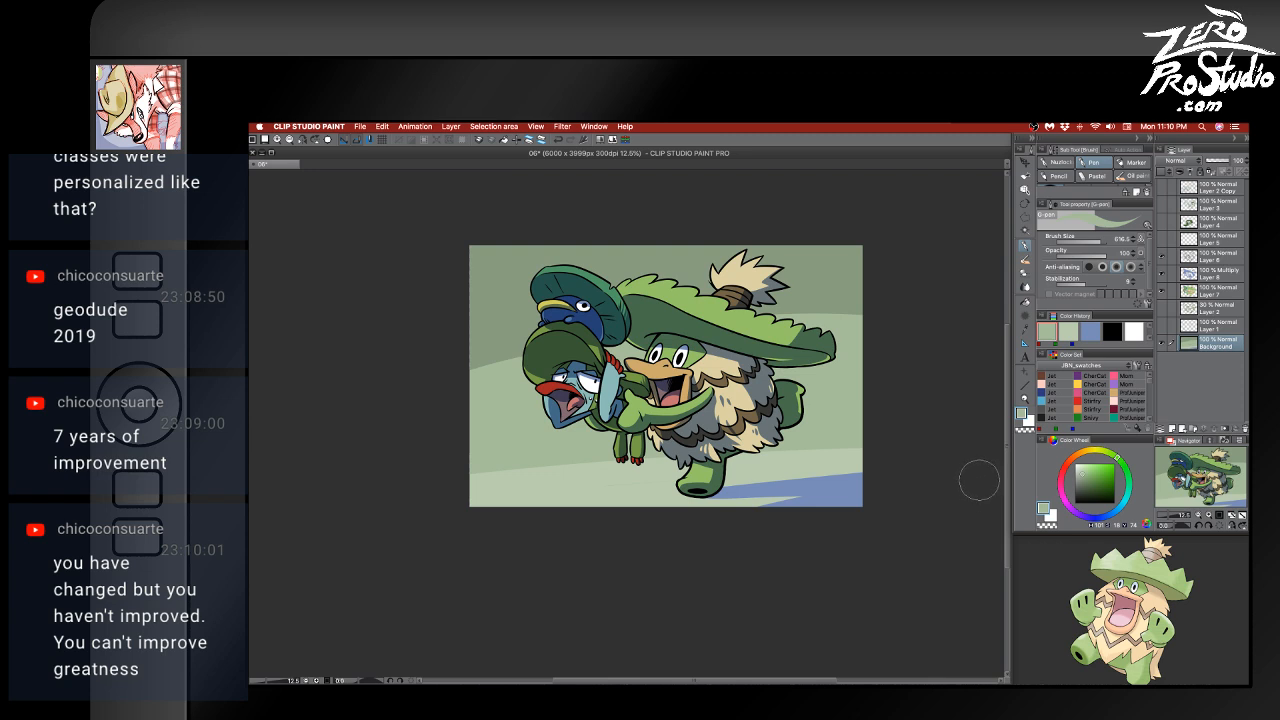
# - Add a Level Correction layer above the Background layer, raising the black input, lowering the white input and slightly reducing the white output
pyautogui.click(614, 146)
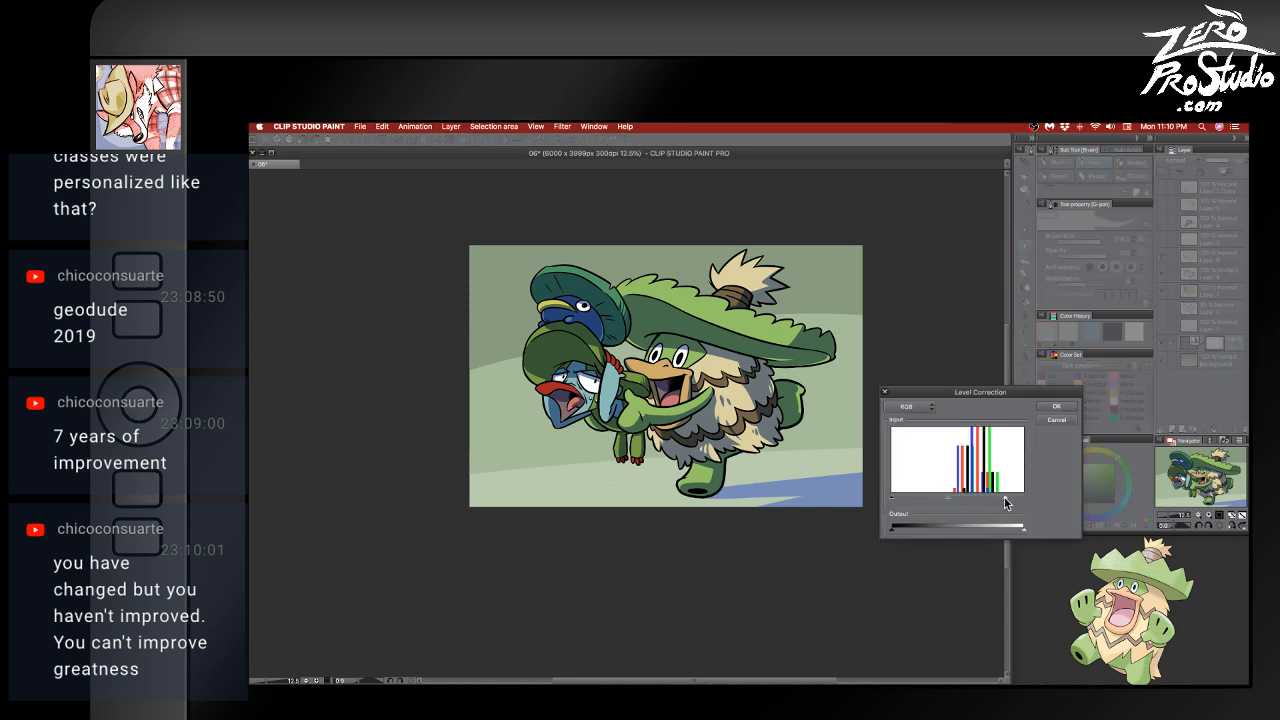
pyautogui.moveTo(1005, 499); pyautogui.dragTo(1002, 499)
pyautogui.moveTo(893, 499); pyautogui.dragTo(923, 498)
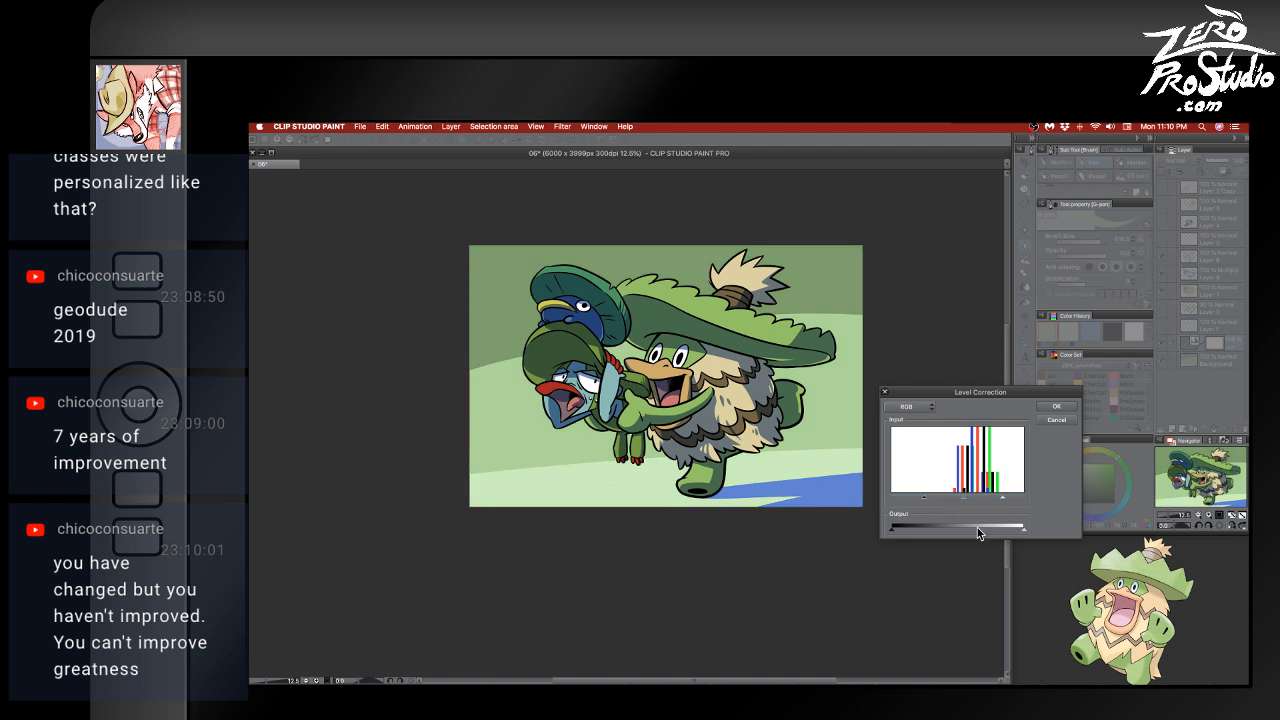
pyautogui.moveTo(895, 529); pyautogui.dragTo(867, 529)
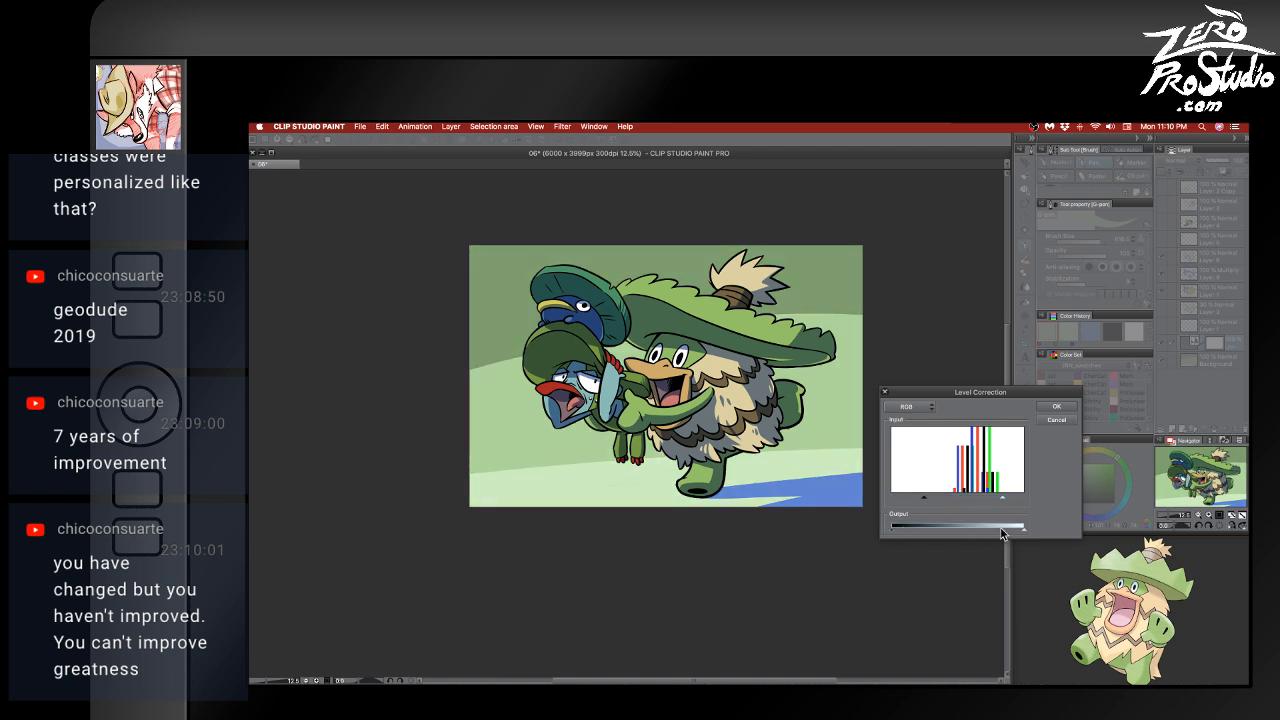
pyautogui.moveTo(1023, 529); pyautogui.dragTo(1014, 531)
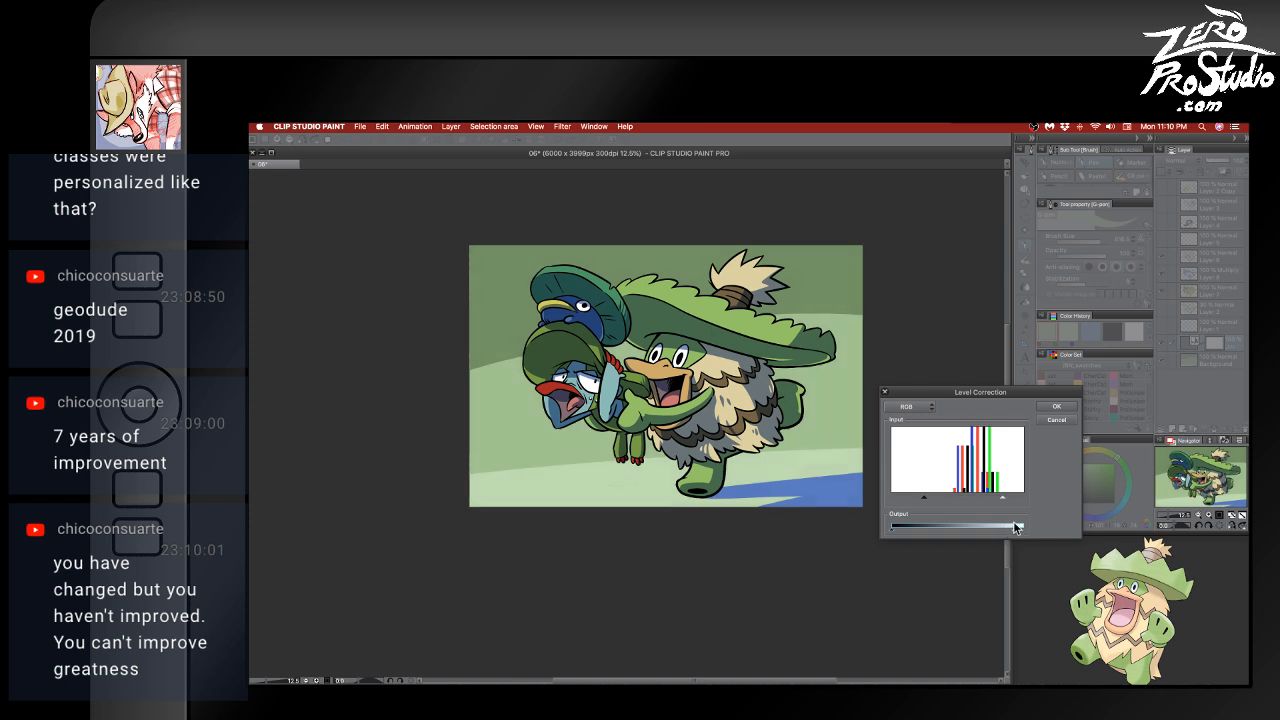
pyautogui.click(1057, 406)
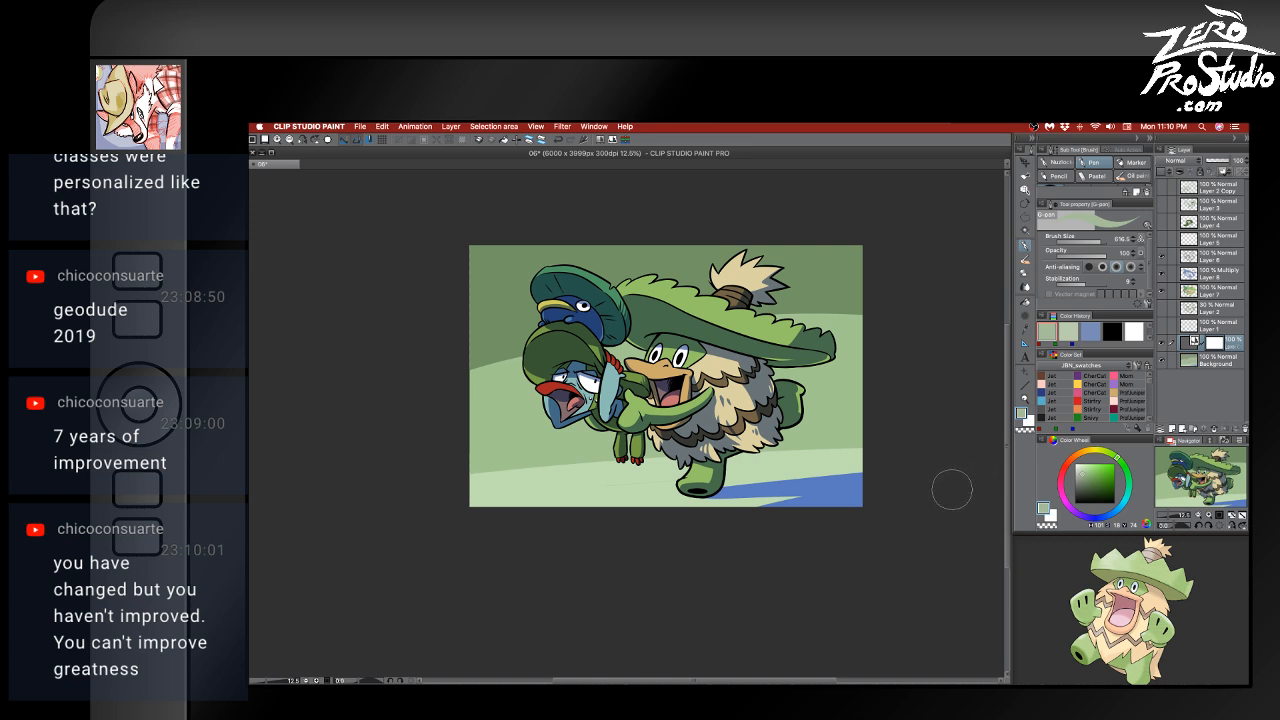
# - Pick black for the Fill tool with the Level Correction layer active, and save the file
pyautogui.press('g')
pyautogui.click(1090, 331)
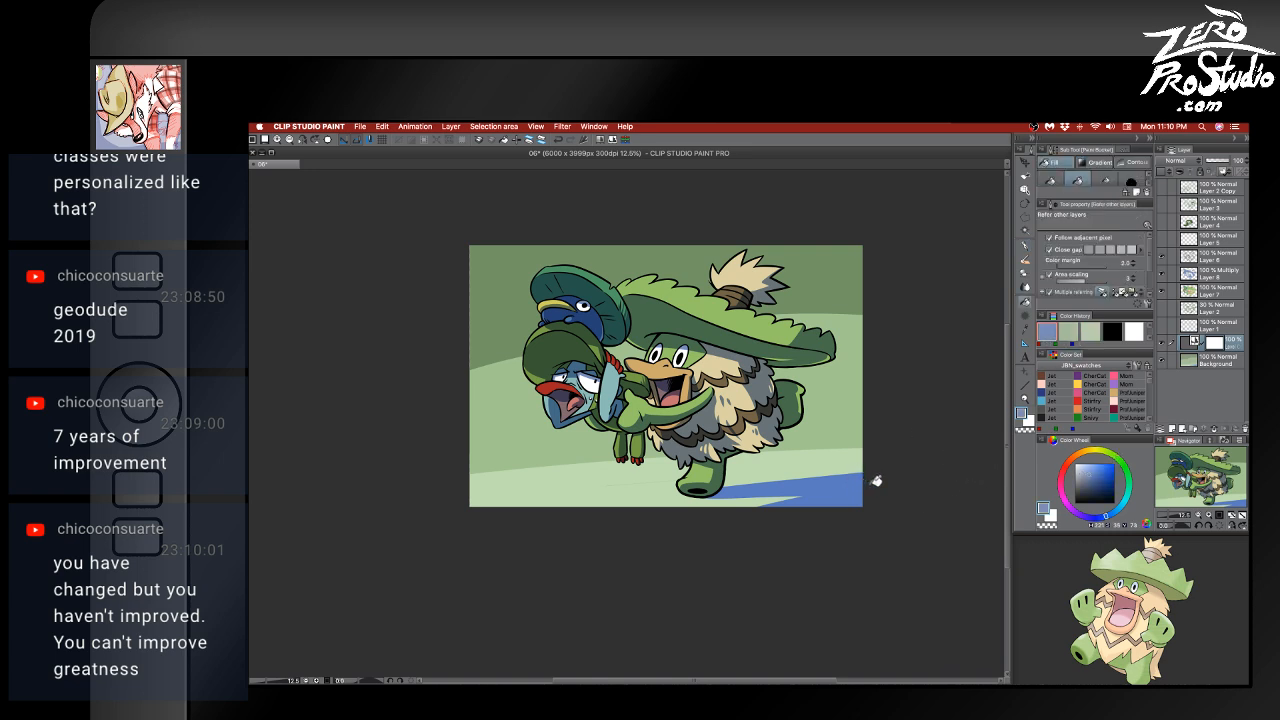
pyautogui.click(1217, 362)
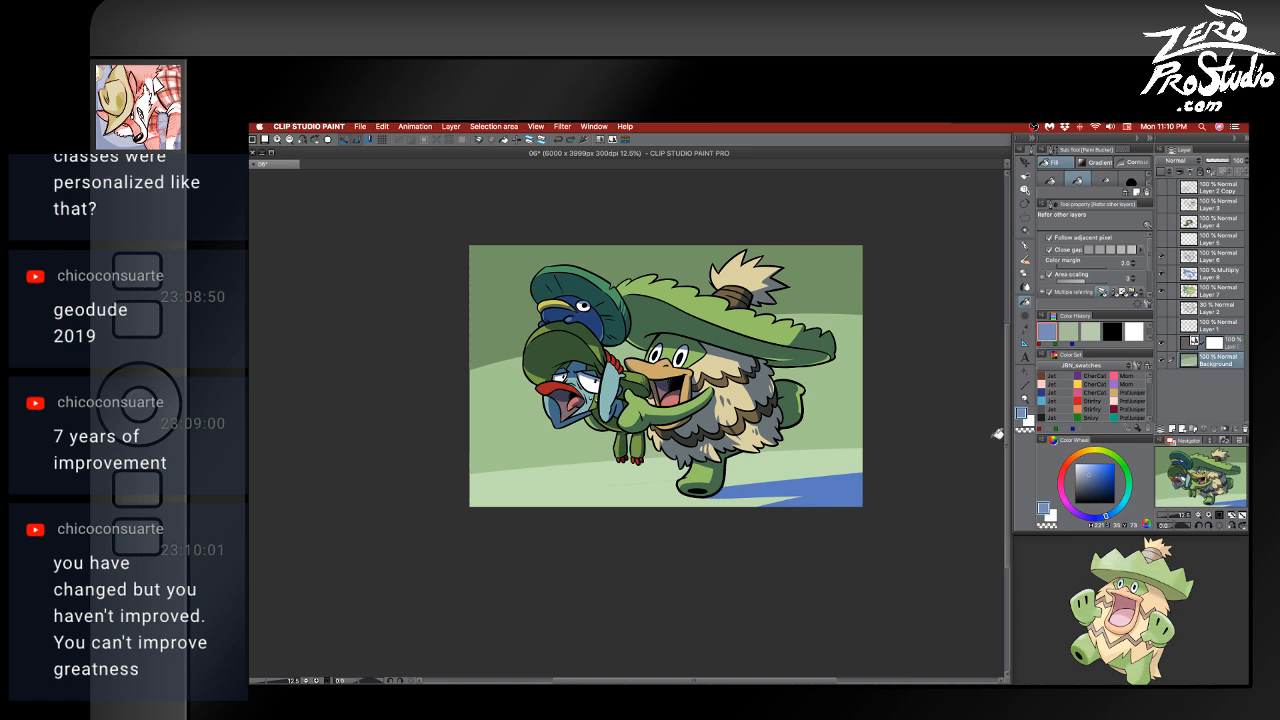
pyautogui.click(1216, 346)
pyautogui.click(1111, 331)
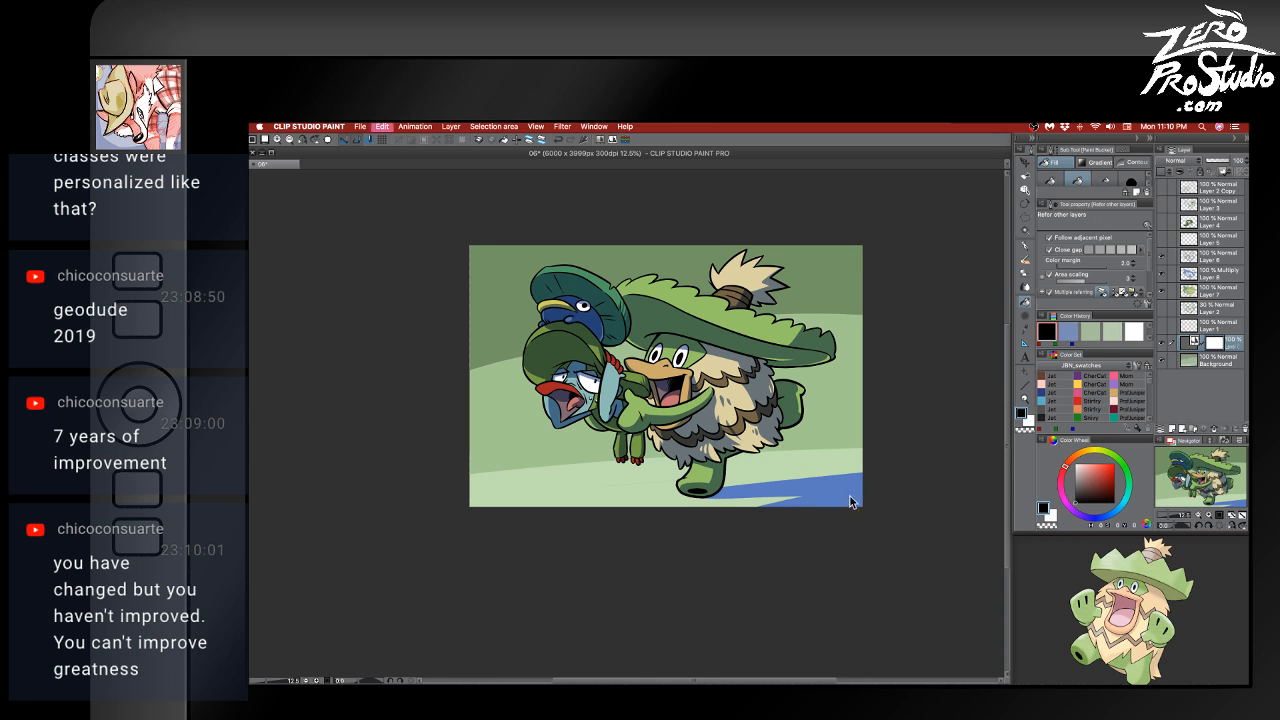
pyautogui.press('super+s')
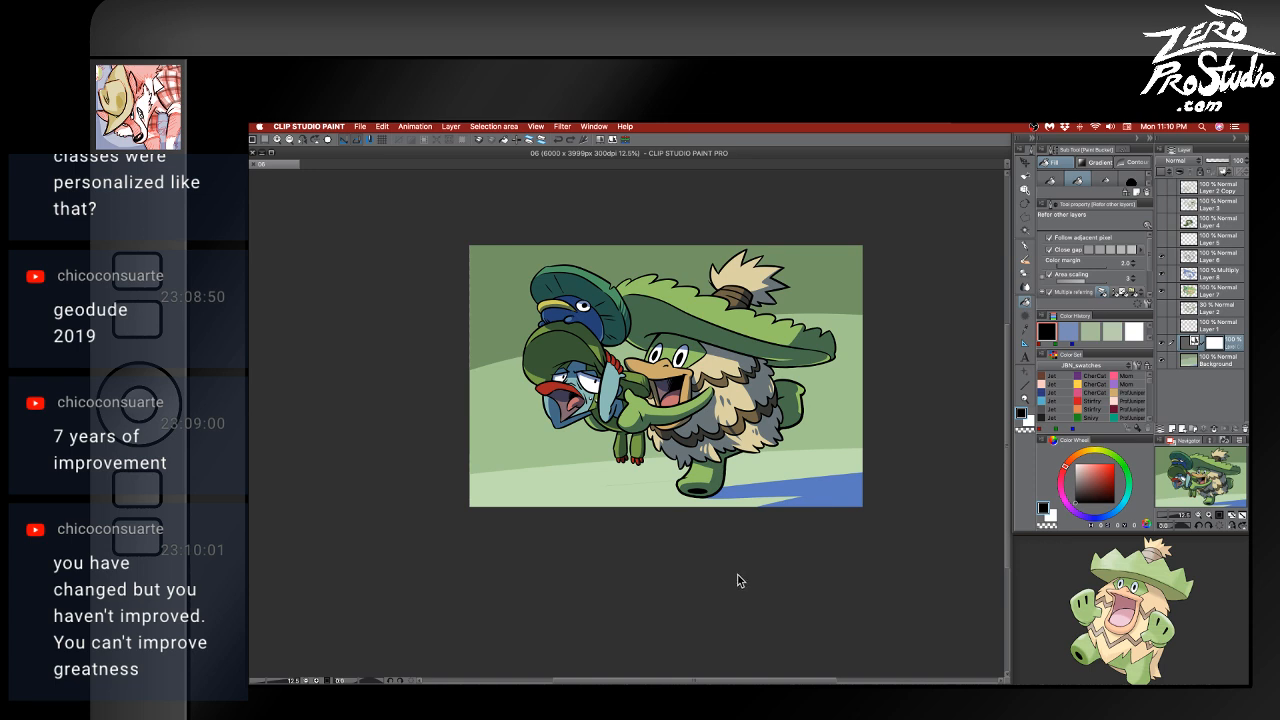
# - Examine the three characters and the recoloured background up close
pyautogui.scroll(2, 739, 578)
pyautogui.scroll(5, 742, 566)
pyautogui.scroll(1, 741, 567)
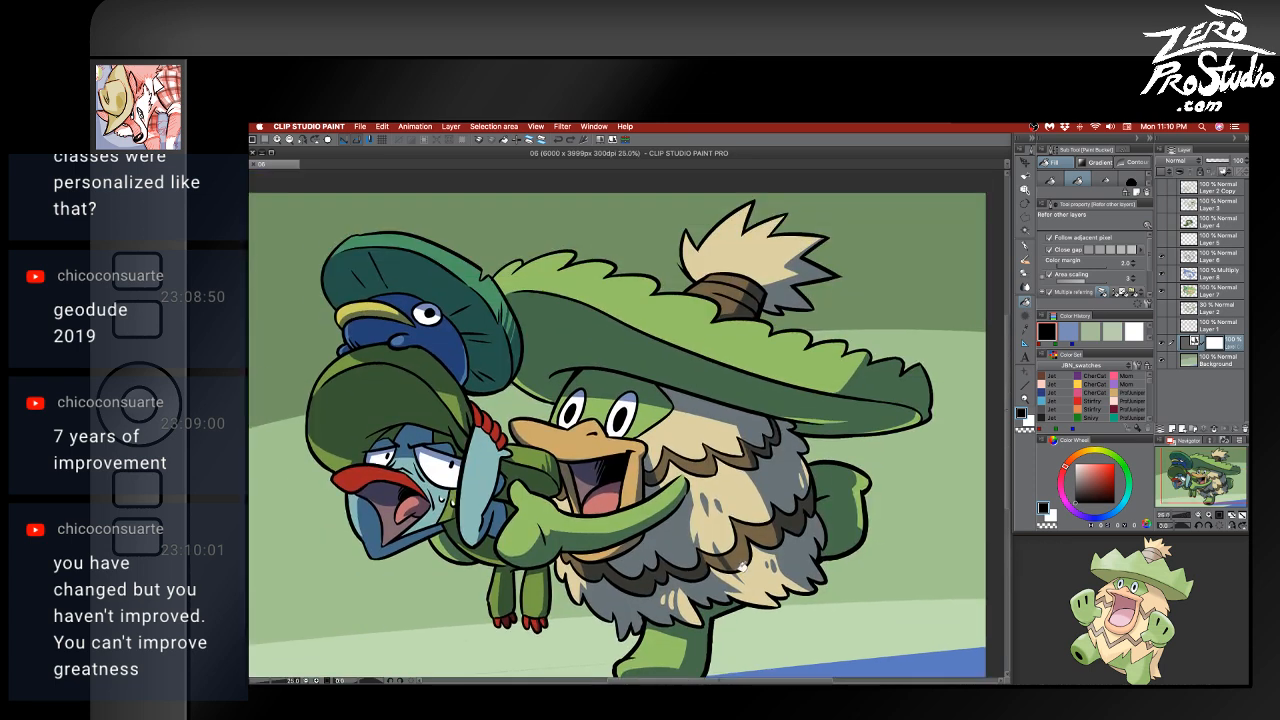
pyautogui.scroll(2, 737, 569)
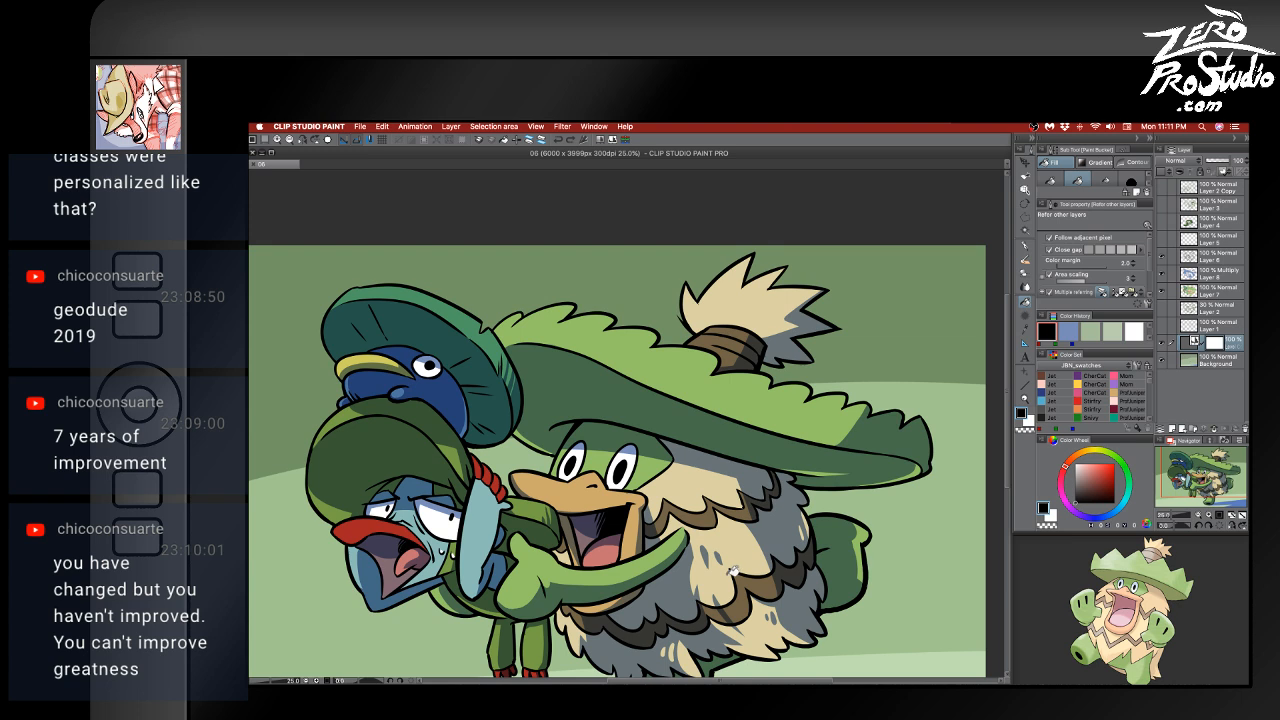
pyautogui.scroll(-3, 736, 569)
pyautogui.scroll(1, 725, 566)
pyautogui.scroll(-1, 722, 565)
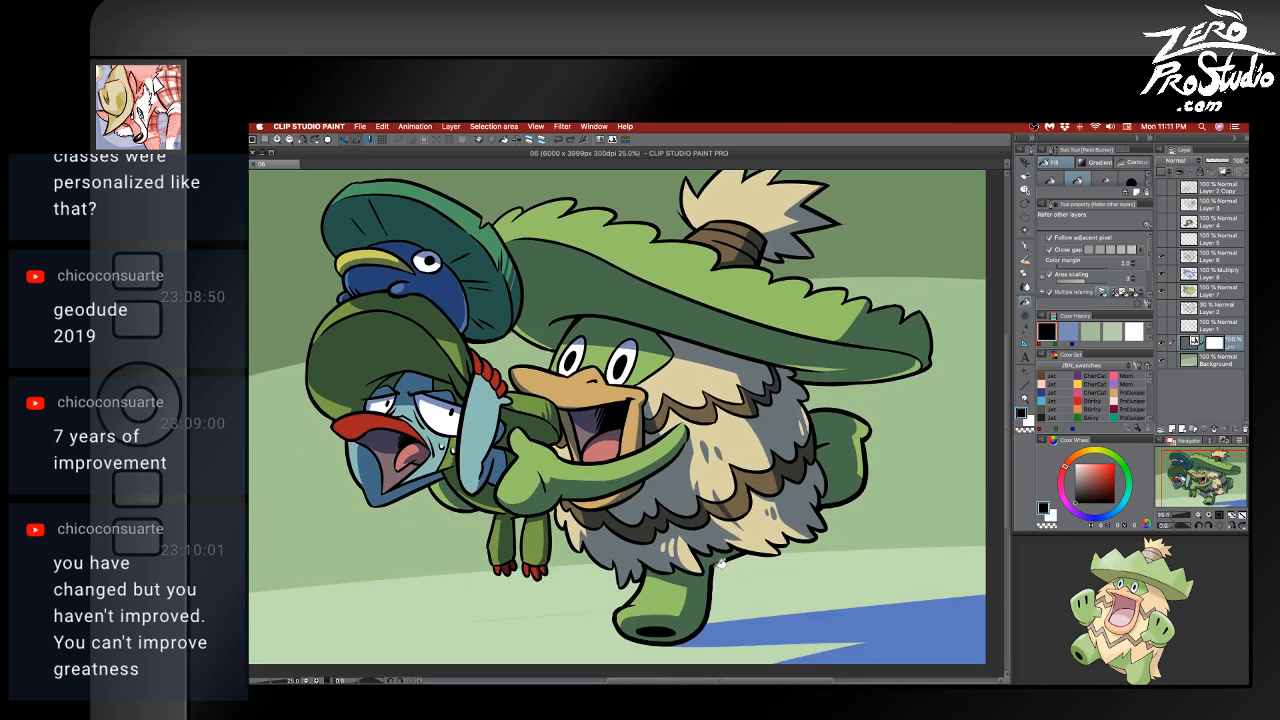
pyautogui.scroll(1, 803, 488)
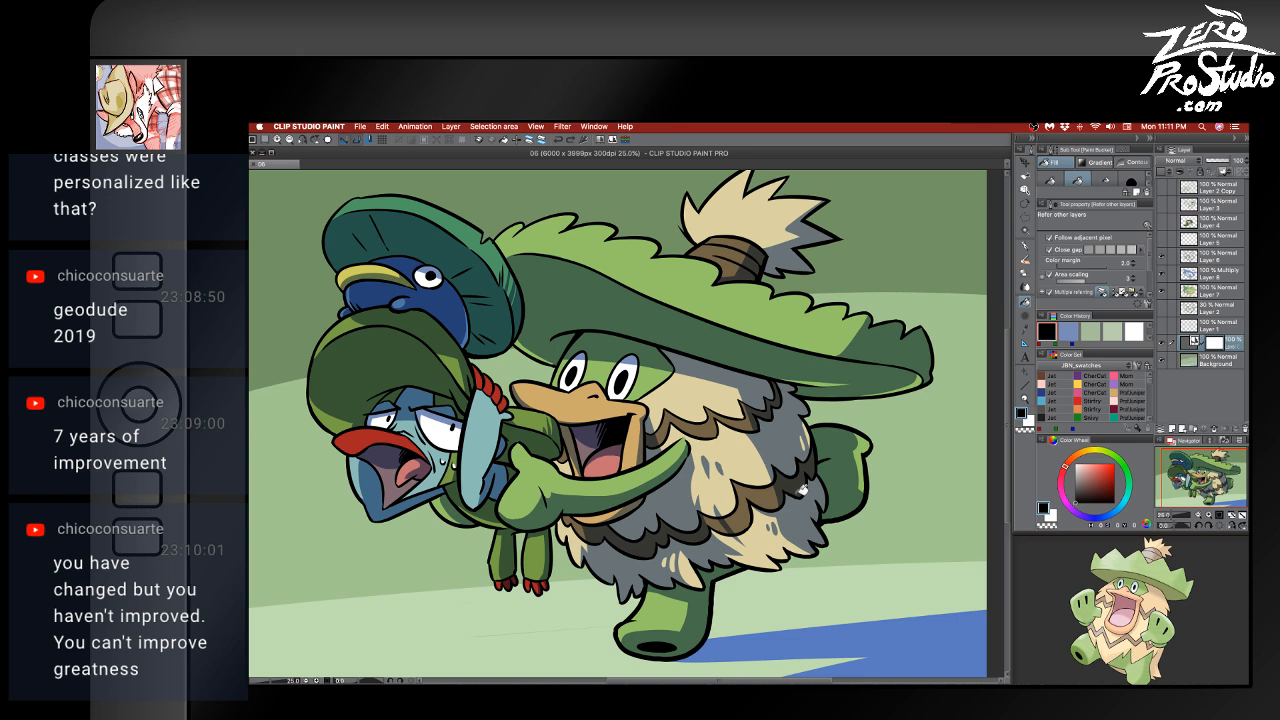
# - Try erasing the Multiply shadow around the large character's hat tuft, undo the eraser strokes, and save the file
pyautogui.click(1163, 276)
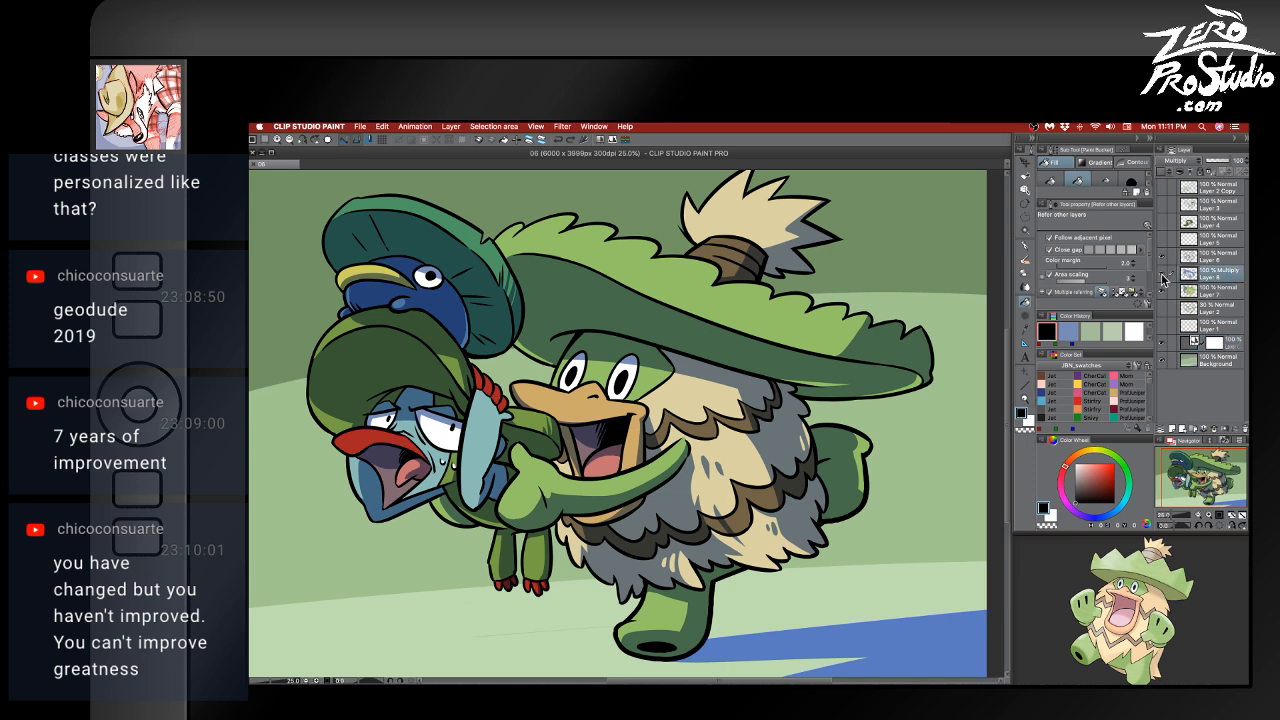
pyautogui.press('e')
pyautogui.moveTo(784, 229)
pyautogui.mouseDown()
pyautogui.moveTo(798, 227)
pyautogui.moveTo(782, 229)
pyautogui.mouseUp()
pyautogui.press('super+z')
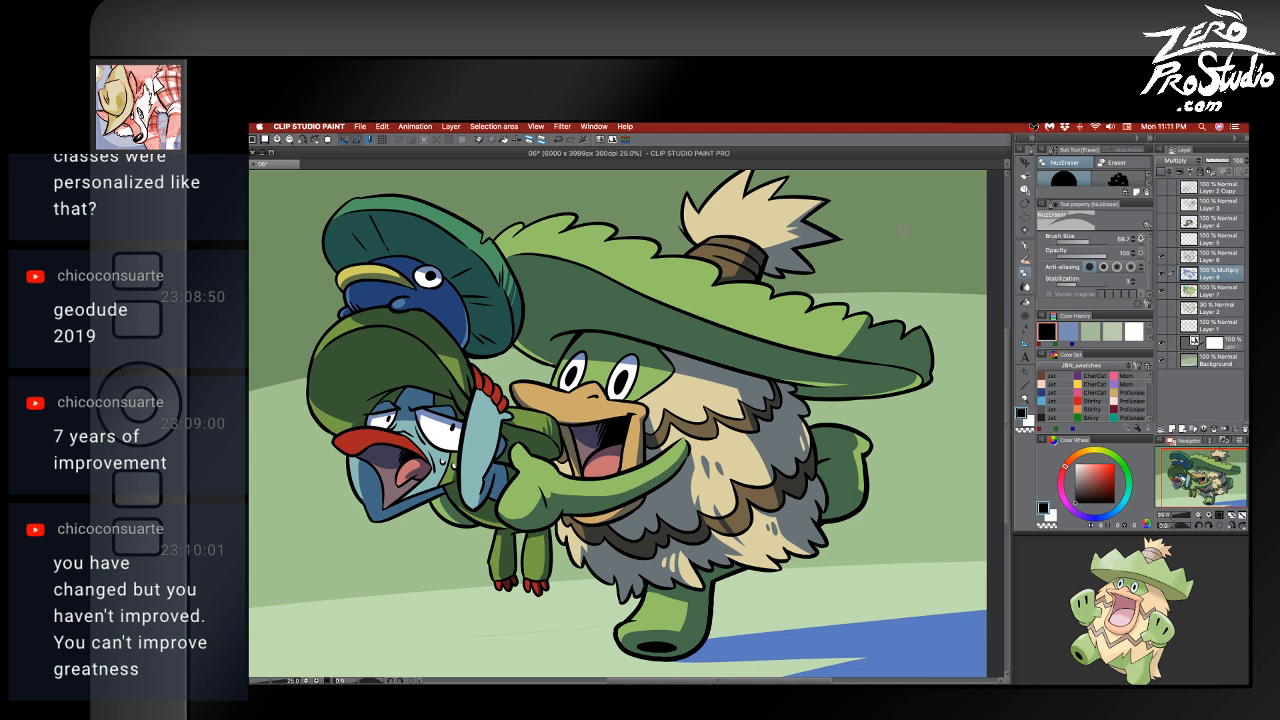
pyautogui.moveTo(790, 256)
pyautogui.mouseDown()
pyautogui.moveTo(762, 247)
pyautogui.moveTo(780, 256)
pyautogui.mouseUp()
pyautogui.press('super+z')
pyautogui.press('super+z')
pyautogui.press('super+z')
pyautogui.press('super+z')
pyautogui.press('super+z')
pyautogui.press('super+s')
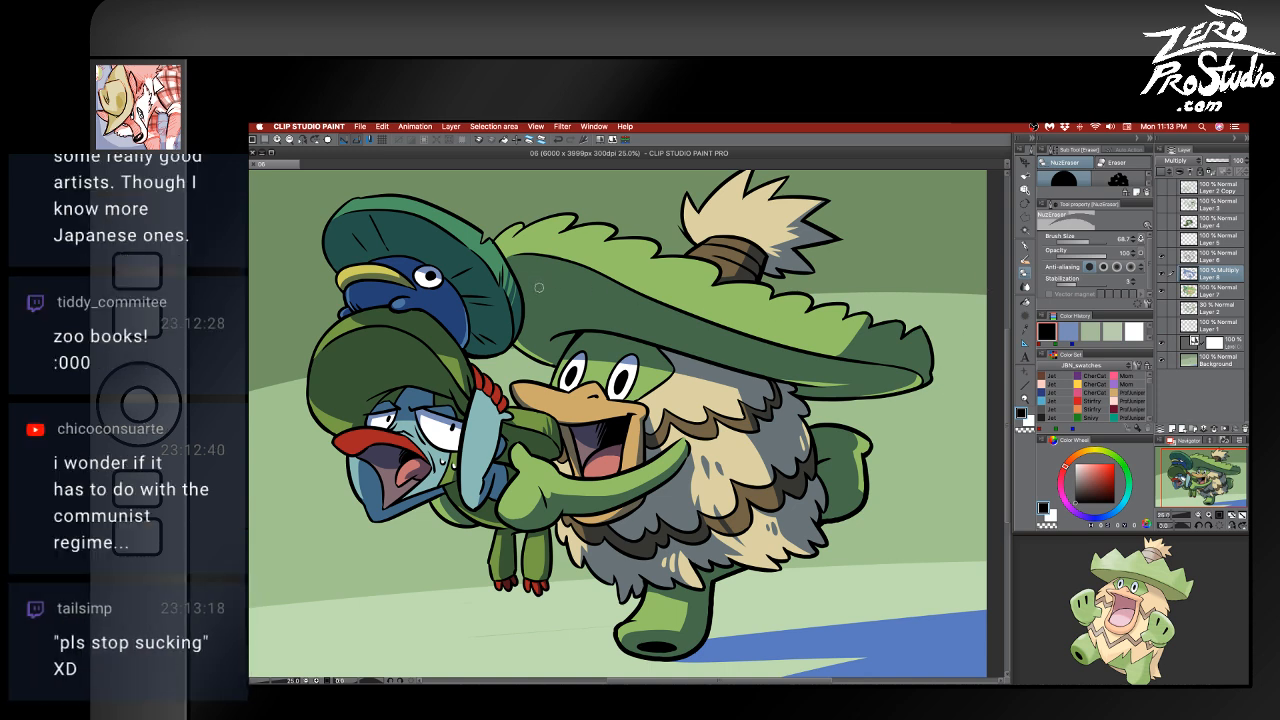
# - Erase the Multiply-layer shadow along the inner part of the large character's hat brim, and save the file
pyautogui.moveTo(514, 268); pyautogui.dragTo(597, 273)
pyautogui.press('super+z')
pyautogui.moveTo(514, 268); pyautogui.dragTo(620, 284)
pyautogui.press('super+z')
pyautogui.moveTo(511, 269); pyautogui.dragTo(628, 289)
pyautogui.moveTo(528, 258)
pyautogui.mouseDown()
pyautogui.moveTo(600, 273)
pyautogui.moveTo(507, 264)
pyautogui.mouseUp()
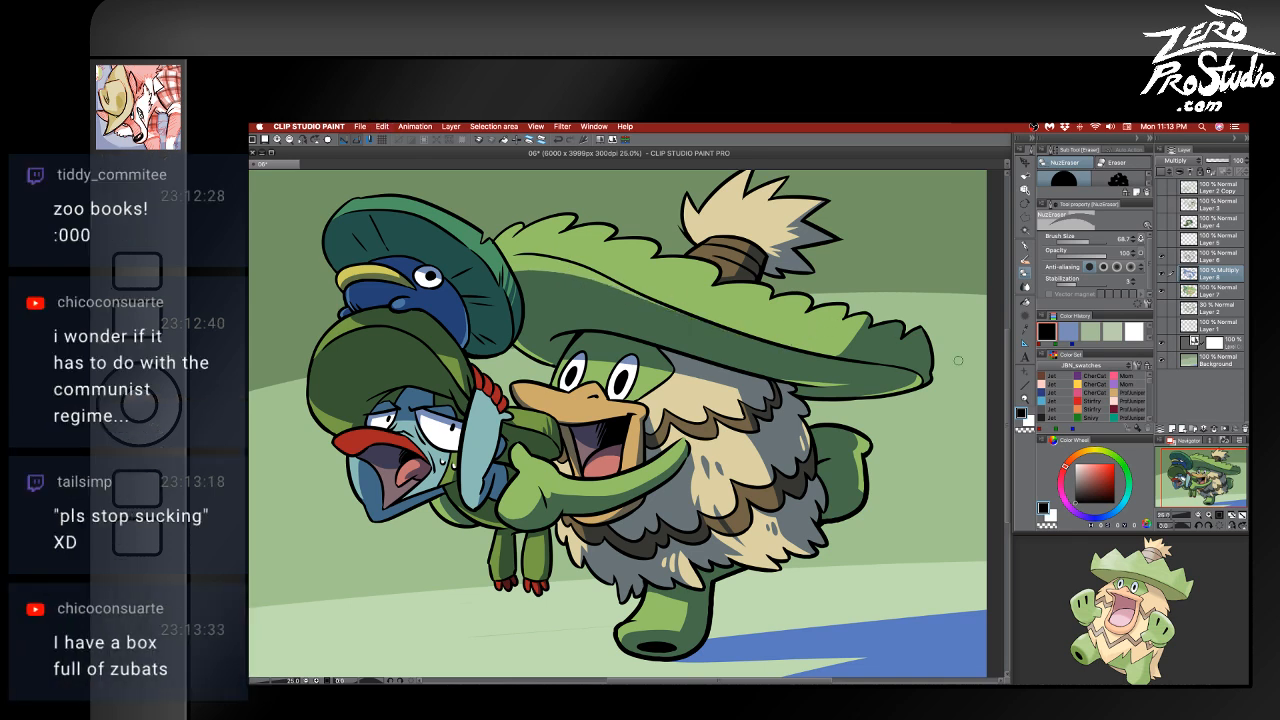
pyautogui.scroll(-2, 958, 359)
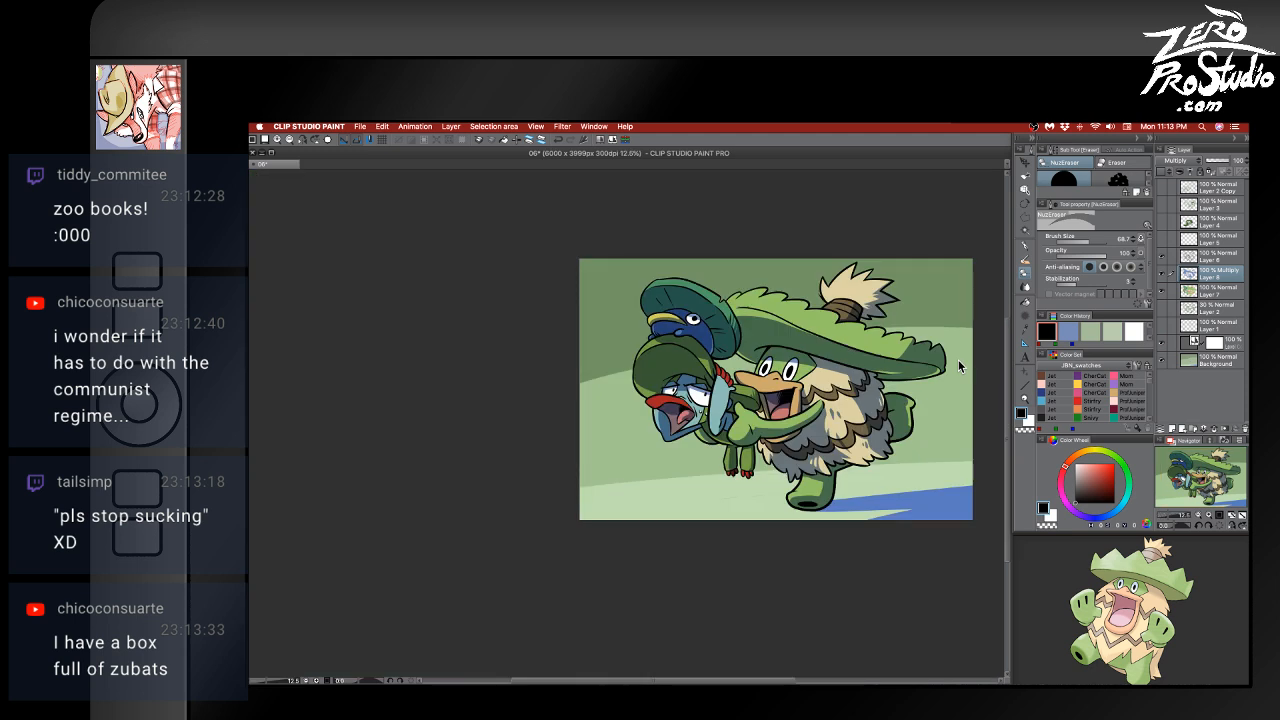
pyautogui.press('super+s')
pyautogui.hscroll(3, 958, 360)
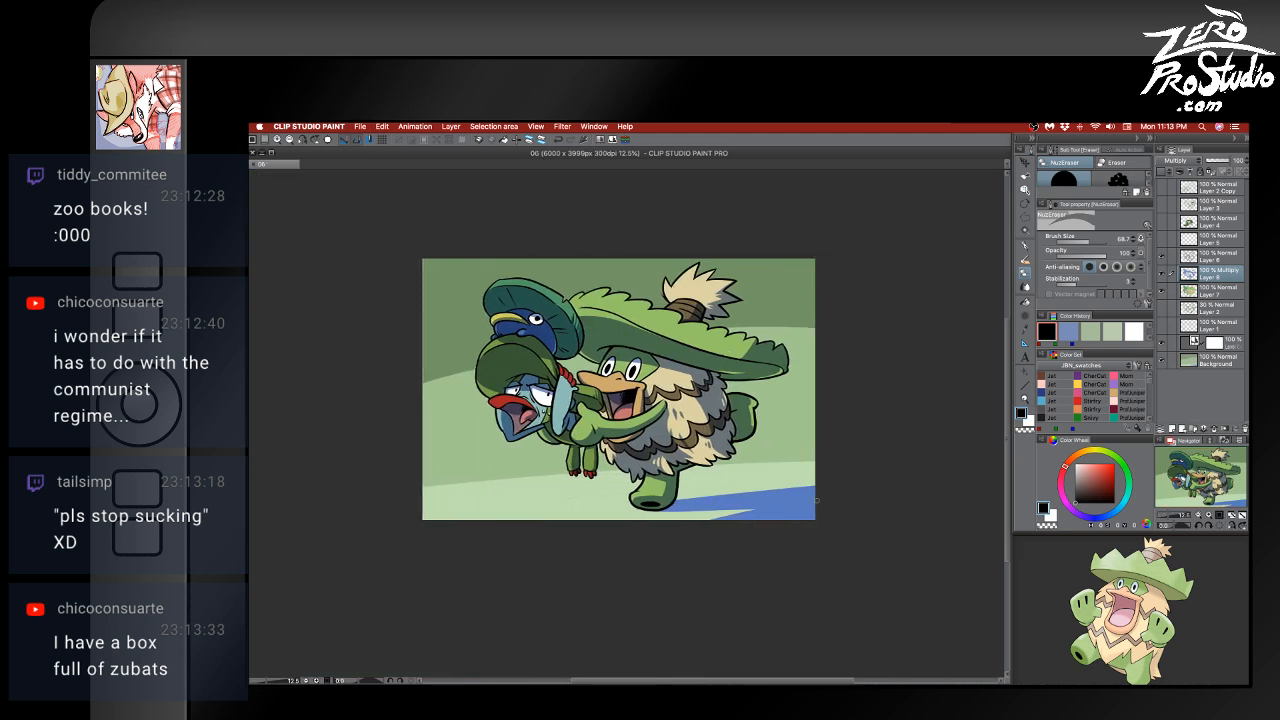
# - Hide the character layers to check the background on its own, and show them again
pyautogui.scroll(1, 960, 356)
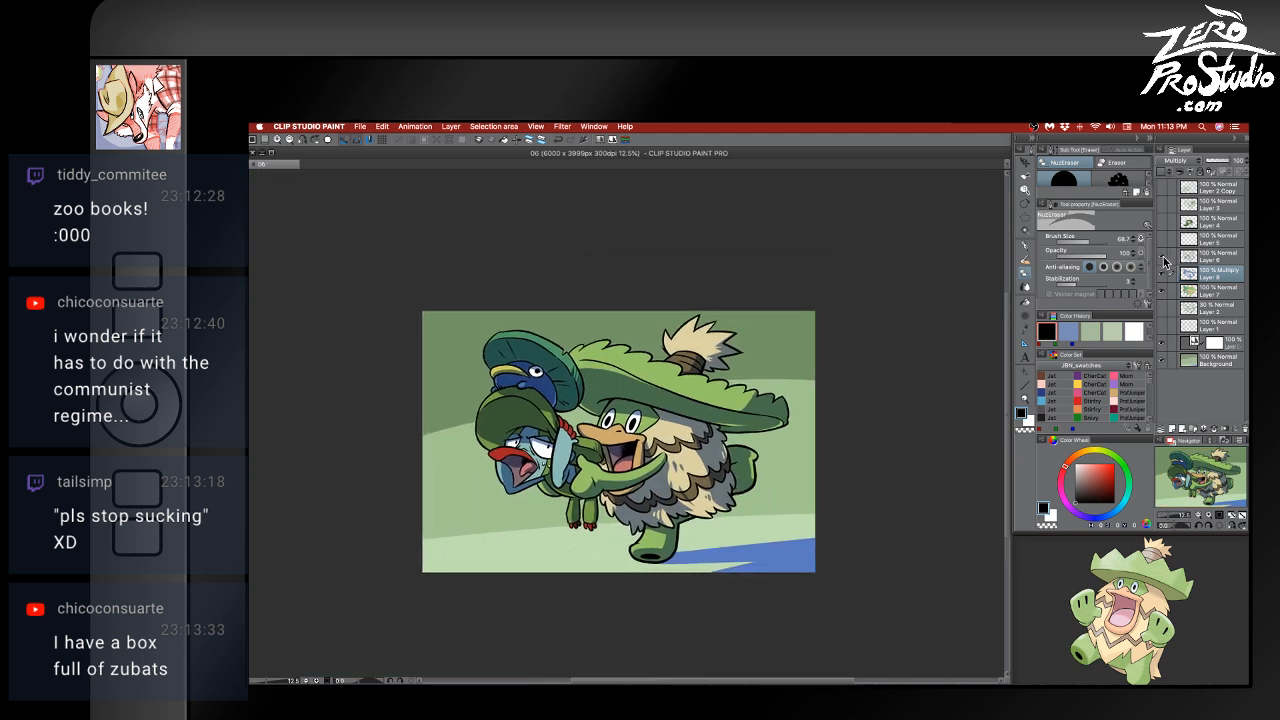
pyautogui.keyDown('alt'); pyautogui.click(1163, 292); pyautogui.keyUp('alt')
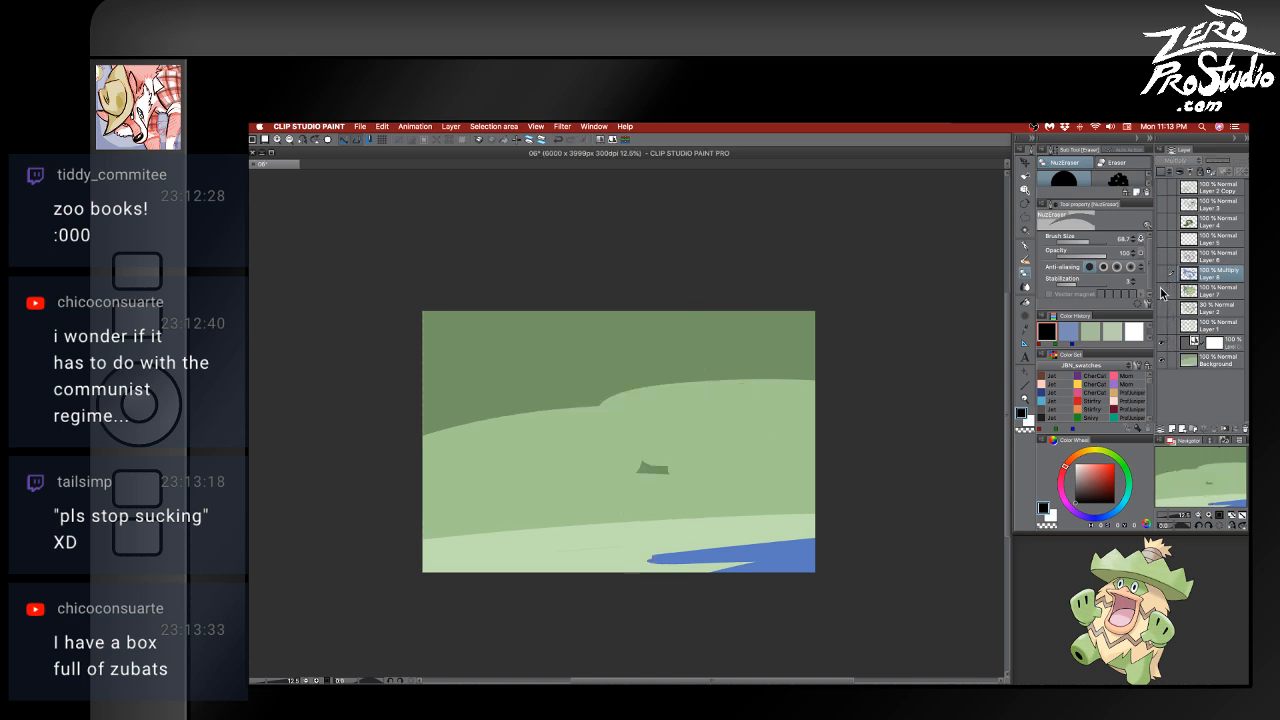
pyautogui.keyDown('alt'); pyautogui.click(1163, 291); pyautogui.keyUp('alt')
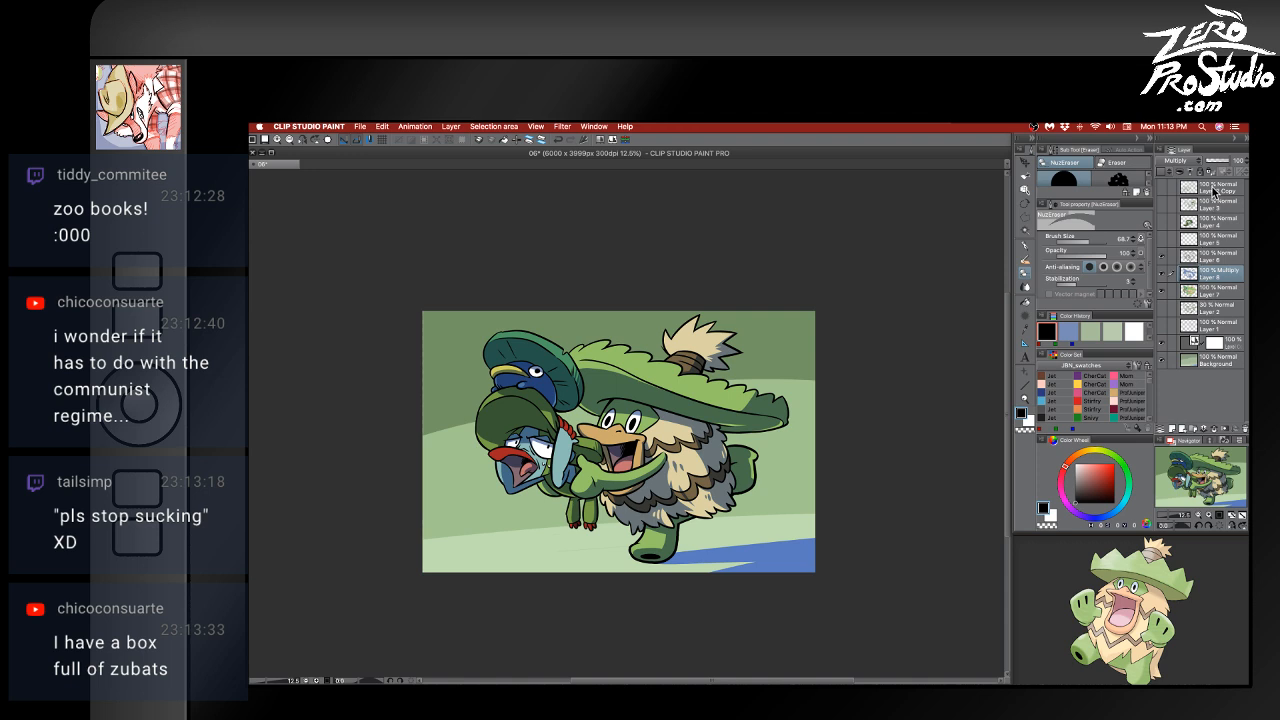
# - Add a new layer above Layer 2 Copy and fill it entirely with black, referring only to the editing layer
pyautogui.click(1216, 190)
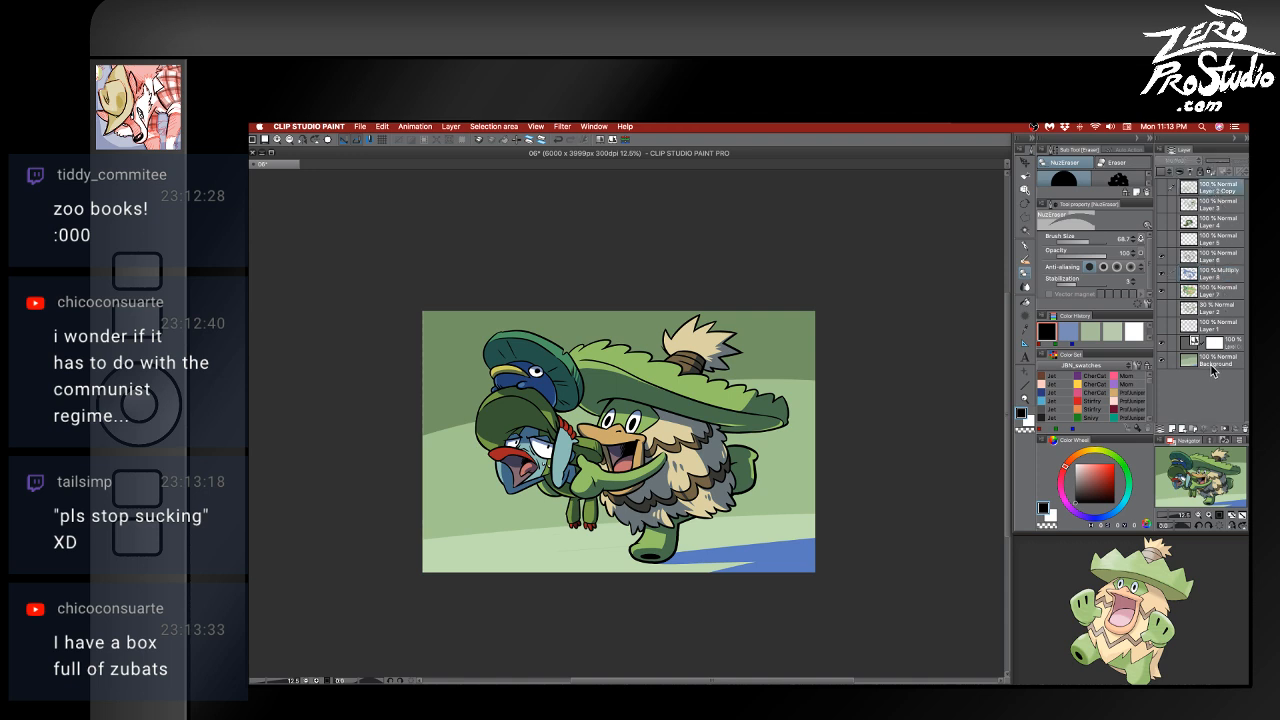
pyautogui.click(1164, 428)
pyautogui.press('g')
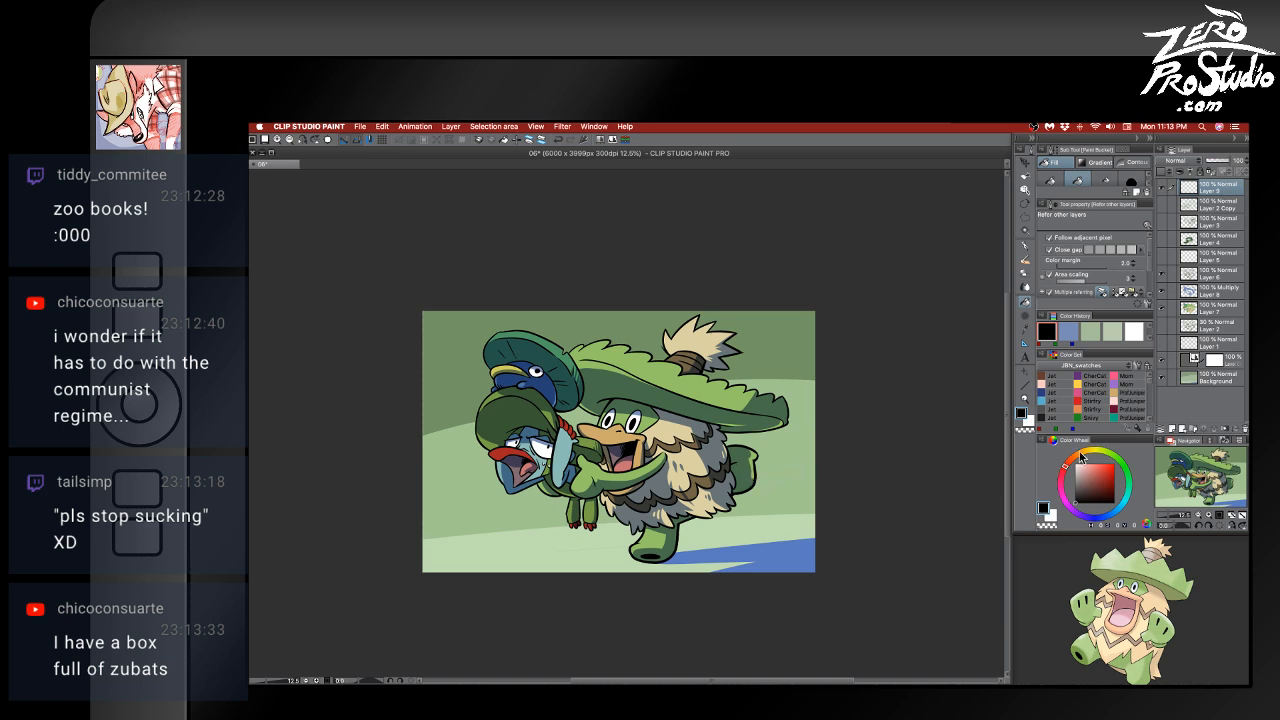
pyautogui.click(792, 467)
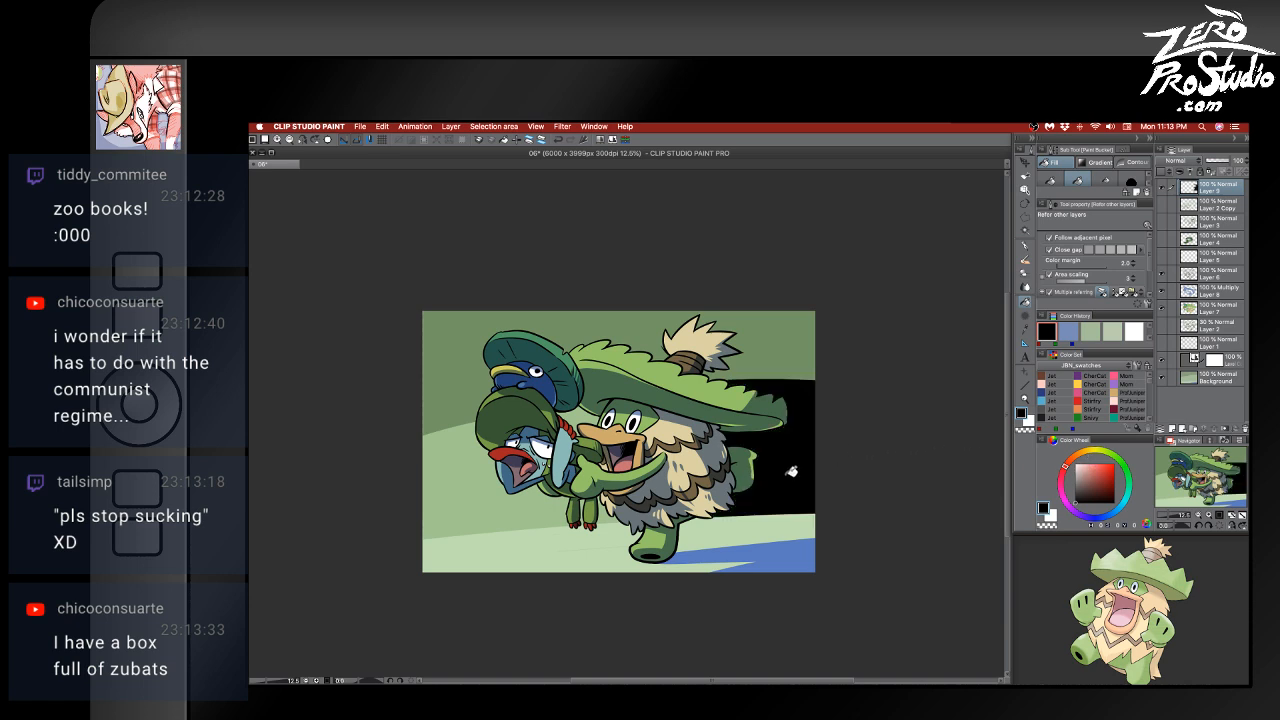
pyautogui.press('super+z')
pyautogui.click(1050, 181)
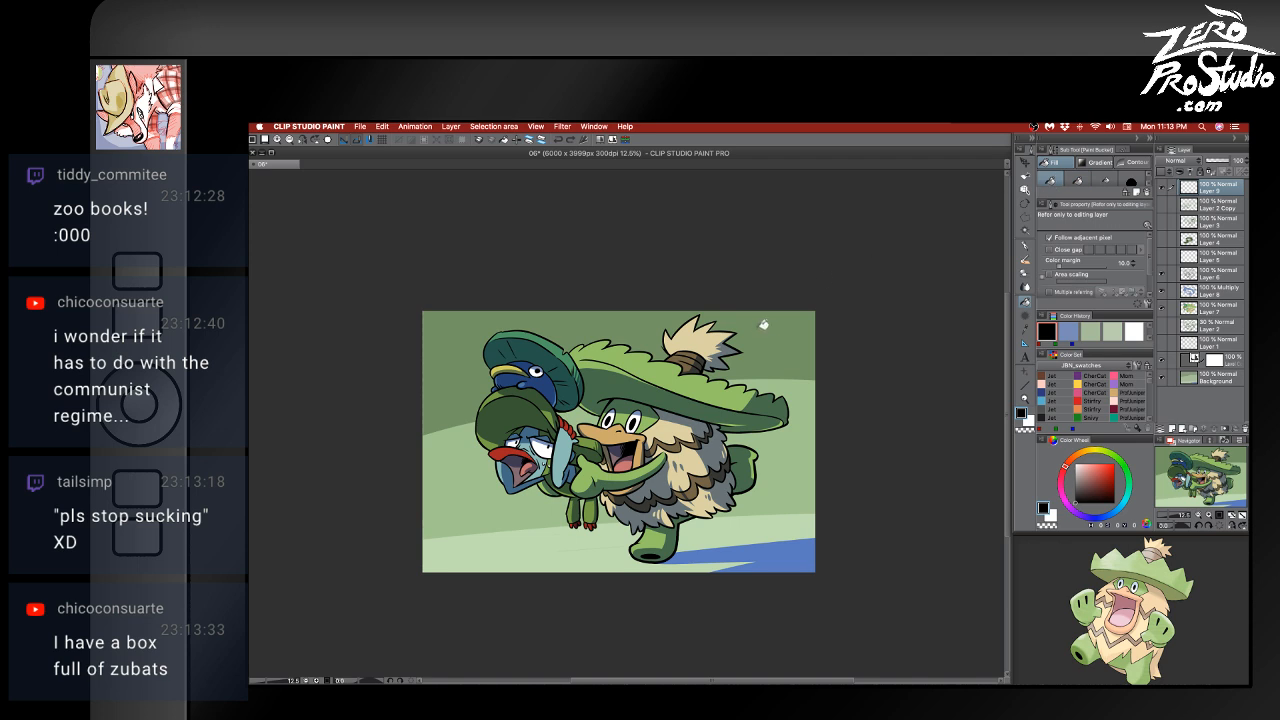
pyautogui.click(798, 376)
# - Paint a large solid purple blob with a scalloped edge on the black layer, using the G-pen at brush size 324.7
pyautogui.press('p')
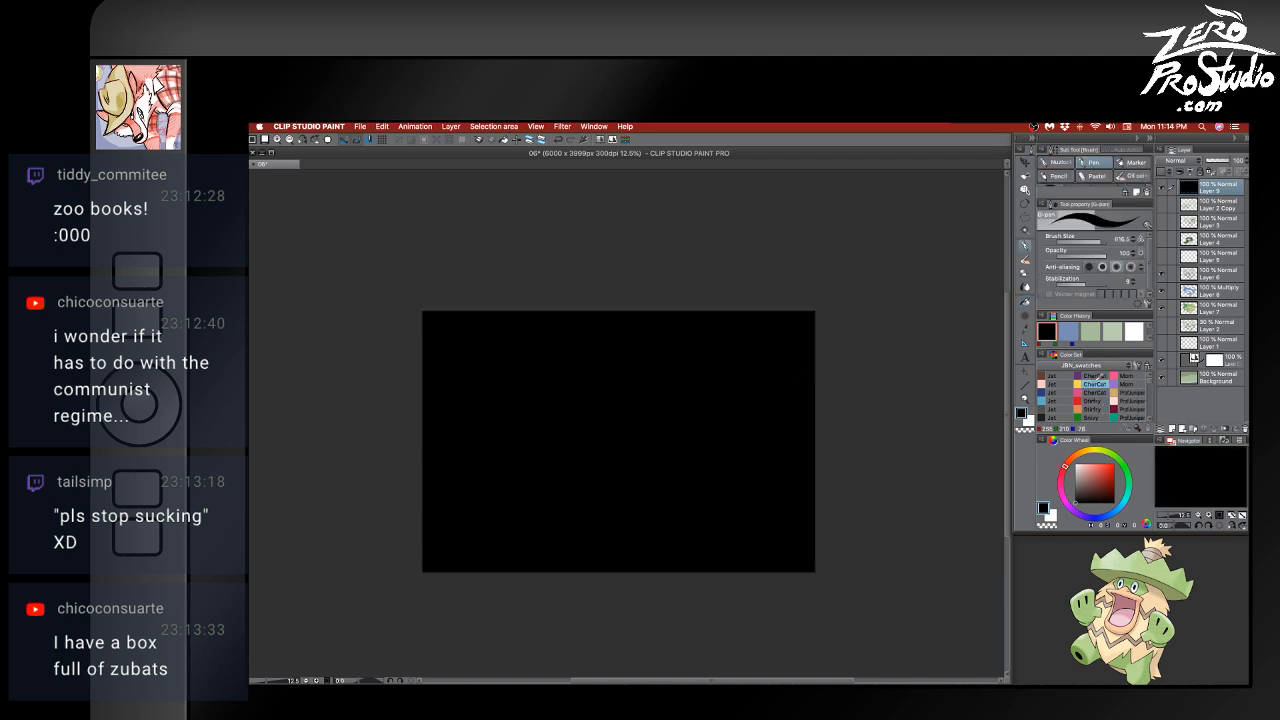
pyautogui.click(1103, 477)
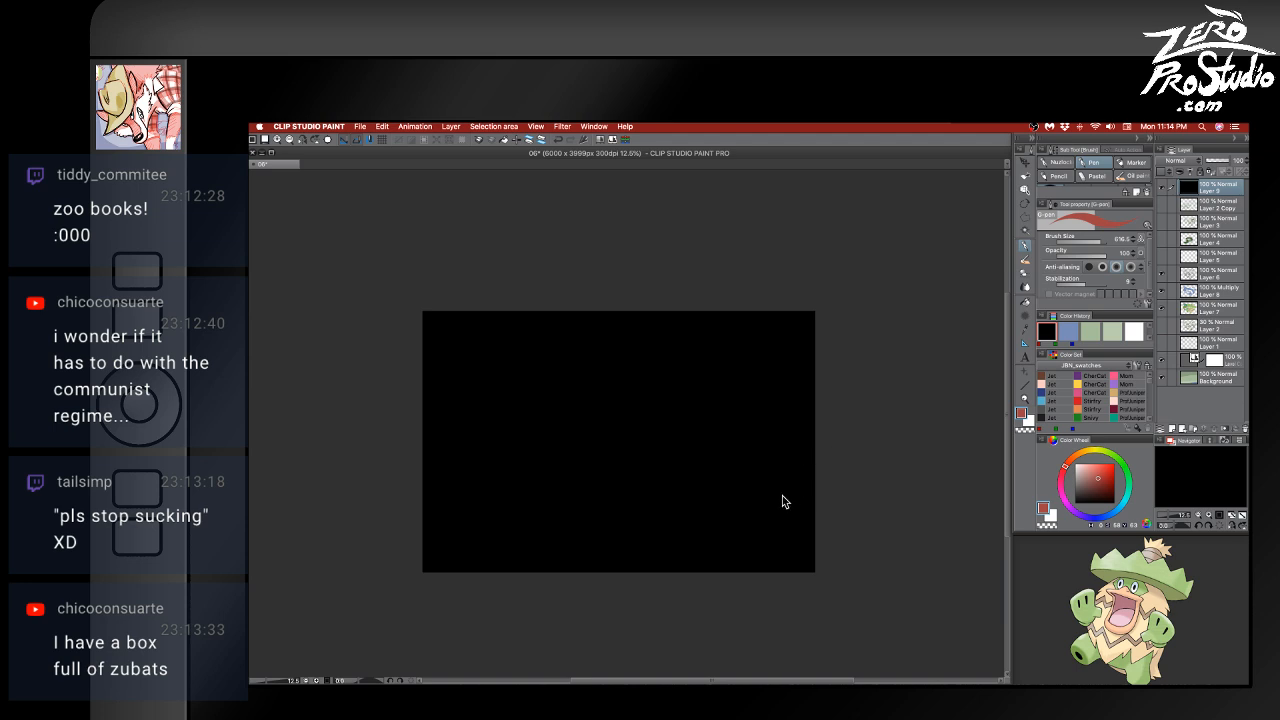
pyautogui.scroll(3, 781, 500)
pyautogui.hscroll(-3, 774, 501)
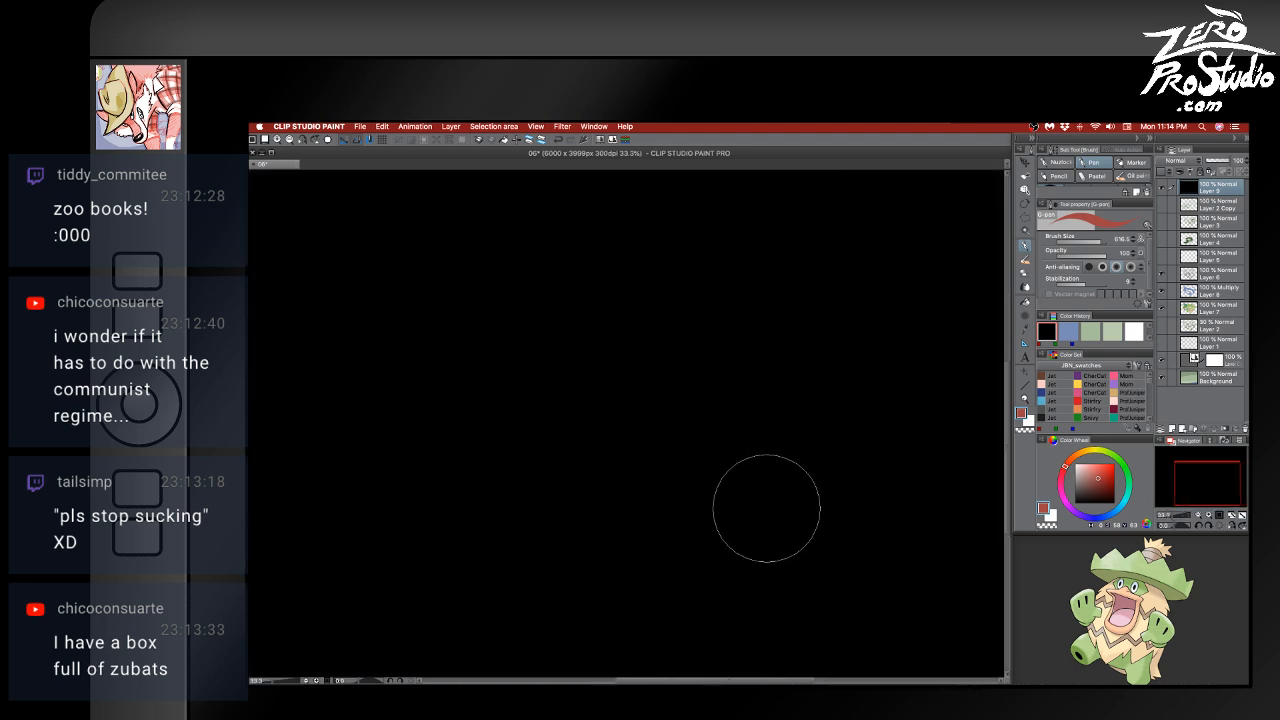
pyautogui.moveTo(714, 406); pyautogui.dragTo(689, 406)
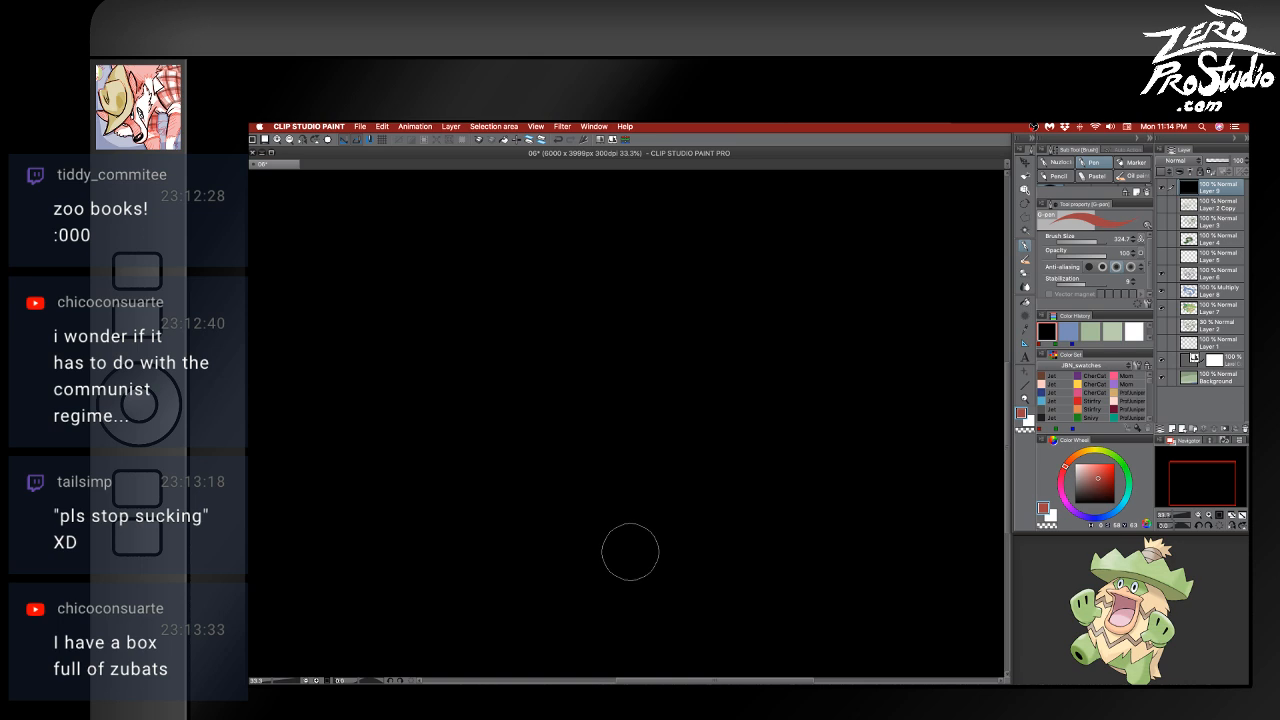
pyautogui.click(1075, 513)
pyautogui.moveTo(1096, 478); pyautogui.dragTo(1091, 471)
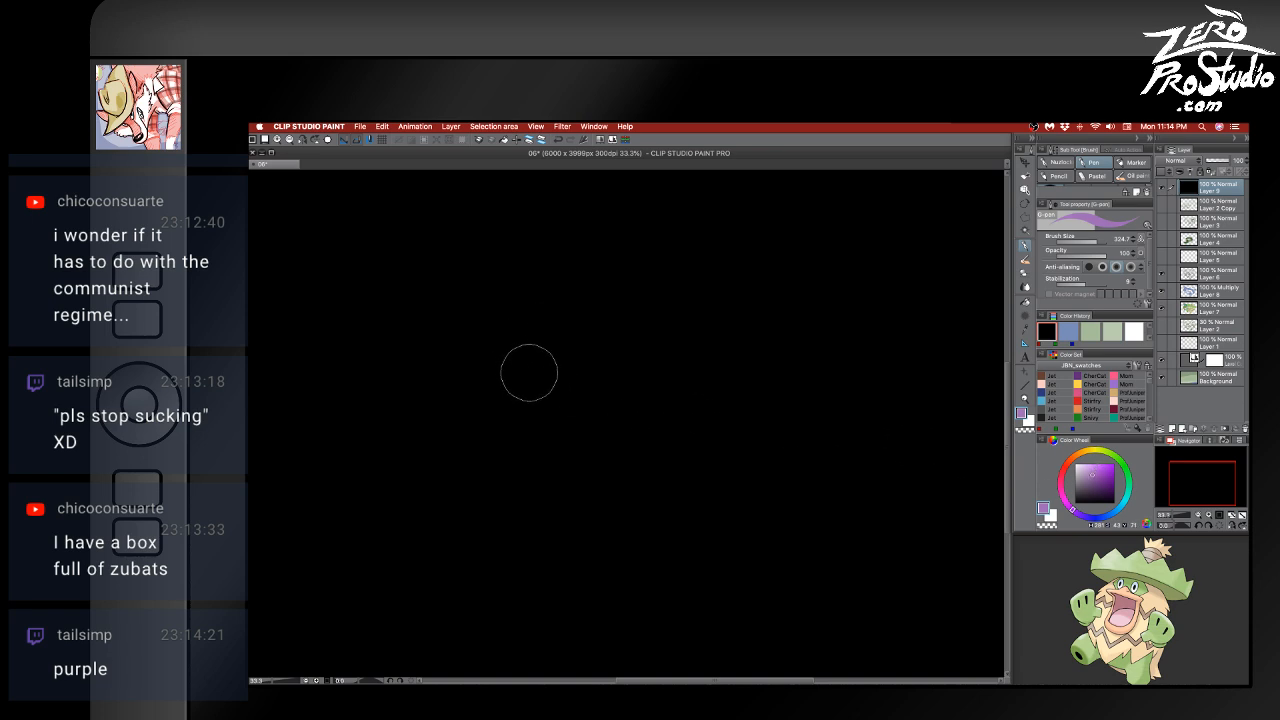
pyautogui.moveTo(464, 396)
pyautogui.mouseDown()
pyautogui.moveTo(472, 297)
pyautogui.moveTo(630, 290)
pyautogui.moveTo(710, 349)
pyautogui.moveTo(642, 405)
pyautogui.moveTo(613, 467)
pyautogui.moveTo(562, 501)
pyautogui.moveTo(463, 454)
pyautogui.moveTo(441, 403)
pyautogui.moveTo(430, 350)
pyautogui.moveTo(484, 261)
pyautogui.moveTo(534, 253)
pyautogui.moveTo(550, 347)
pyautogui.moveTo(527, 316)
pyautogui.moveTo(626, 338)
pyautogui.moveTo(641, 361)
pyautogui.moveTo(619, 422)
pyautogui.moveTo(507, 387)
pyautogui.moveTo(582, 440)
pyautogui.moveTo(579, 479)
pyautogui.moveTo(664, 458)
pyautogui.moveTo(663, 436)
pyautogui.moveTo(722, 378)
pyautogui.moveTo(693, 371)
pyautogui.moveTo(703, 330)
pyautogui.moveTo(647, 259)
pyautogui.moveTo(615, 242)
pyautogui.moveTo(543, 253)
pyautogui.moveTo(511, 274)
pyautogui.moveTo(506, 254)
pyautogui.moveTo(527, 303)
pyautogui.moveTo(647, 401)
pyautogui.moveTo(486, 268)
pyautogui.mouseUp()
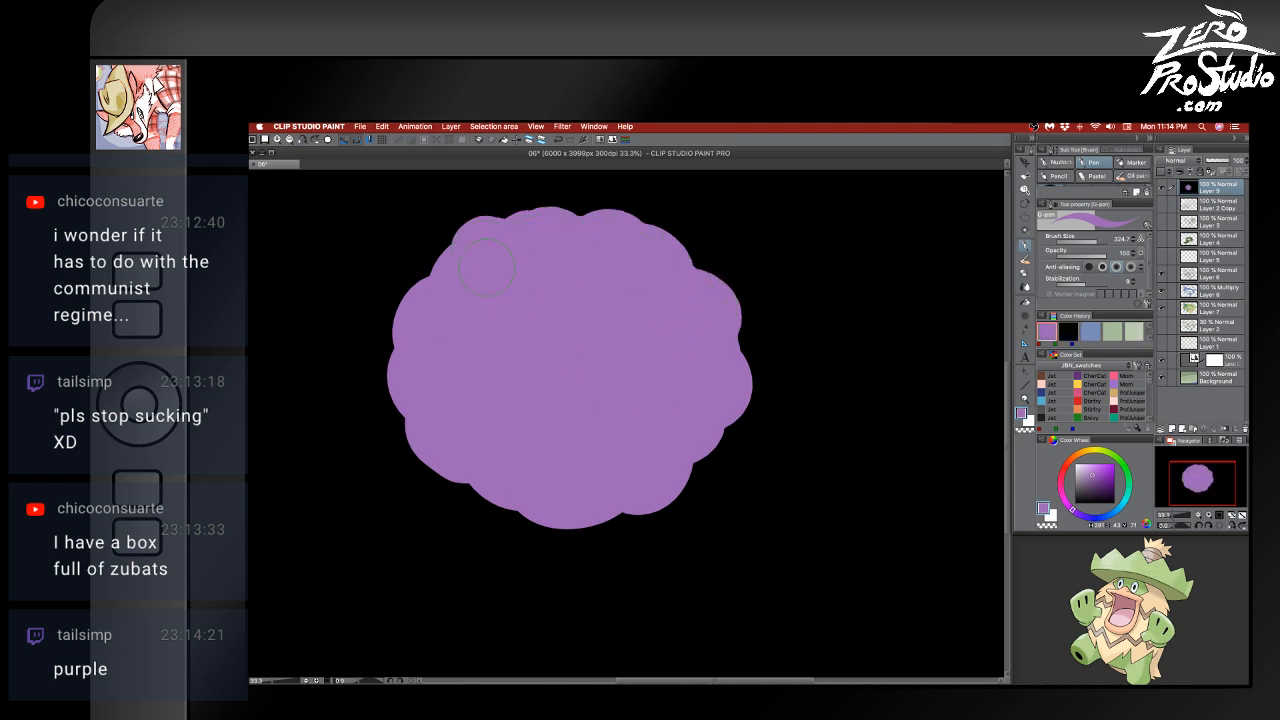
pyautogui.moveTo(507, 472)
pyautogui.mouseDown()
pyautogui.moveTo(478, 490)
pyautogui.moveTo(620, 500)
pyautogui.mouseUp()
pyautogui.moveTo(691, 437); pyautogui.dragTo(677, 468)
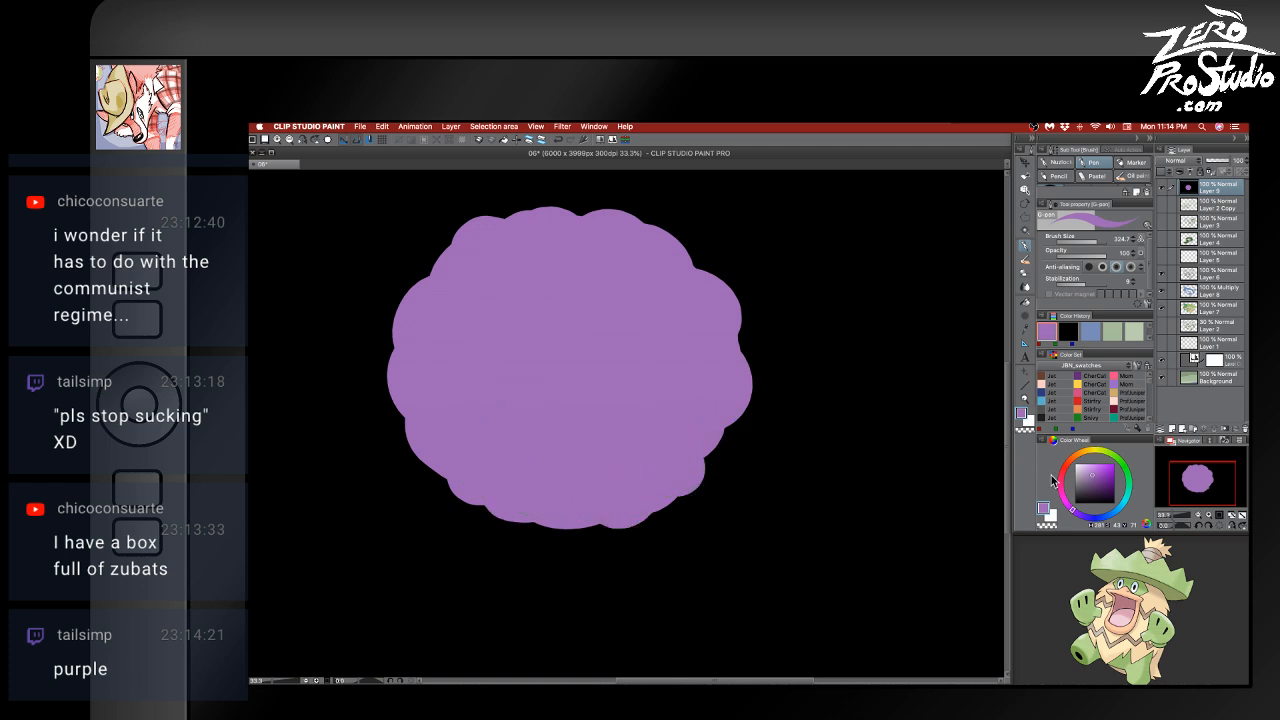
# - Set the G-pen to white with a brush size of 44.9 and bring the empty black area beside the purple blob into view
pyautogui.moveTo(1084, 463); pyautogui.dragTo(1047, 464)
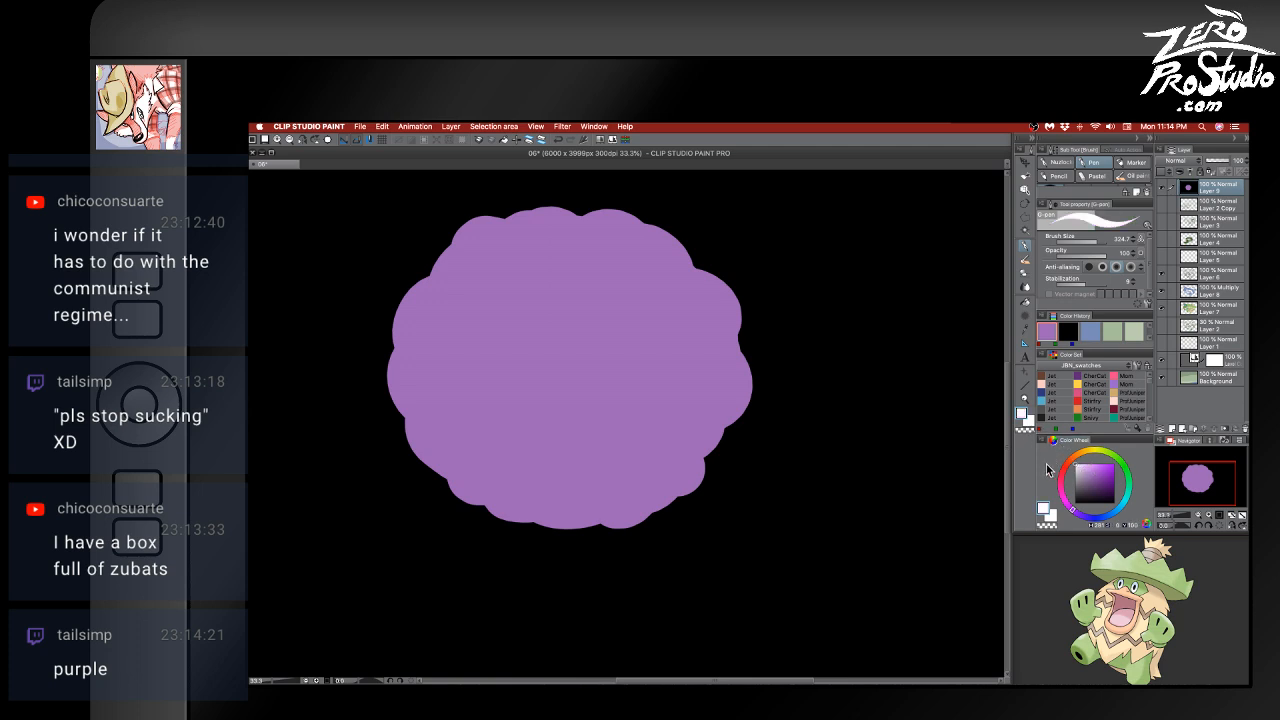
pyautogui.moveTo(534, 310)
pyautogui.mouseDown()
pyautogui.moveTo(556, 312)
pyautogui.moveTo(533, 312)
pyautogui.mouseUp()
pyautogui.press('Right')
pyautogui.press('Right')
pyautogui.press('Right')
pyautogui.press('Right')
pyautogui.press('Up')
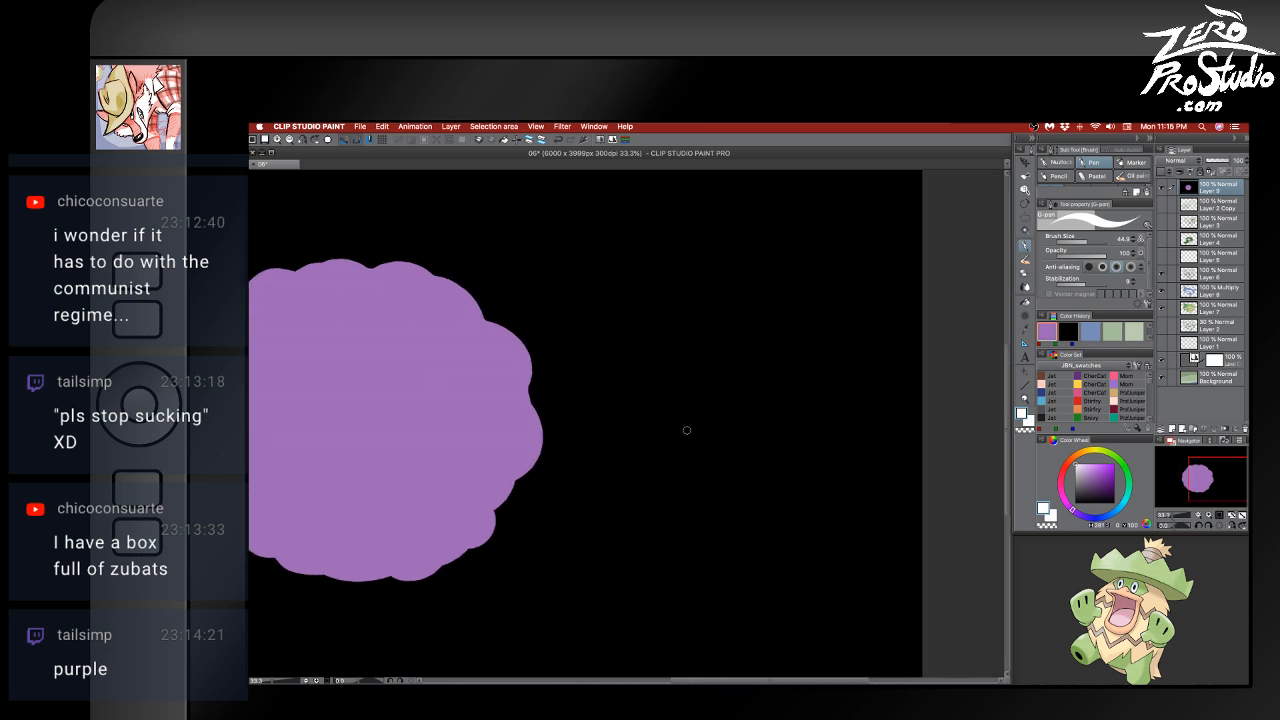
# - Try sketching white lines radiating from one point beside the purple blob, and undo them all
pyautogui.moveTo(754, 463); pyautogui.dragTo(718, 388)
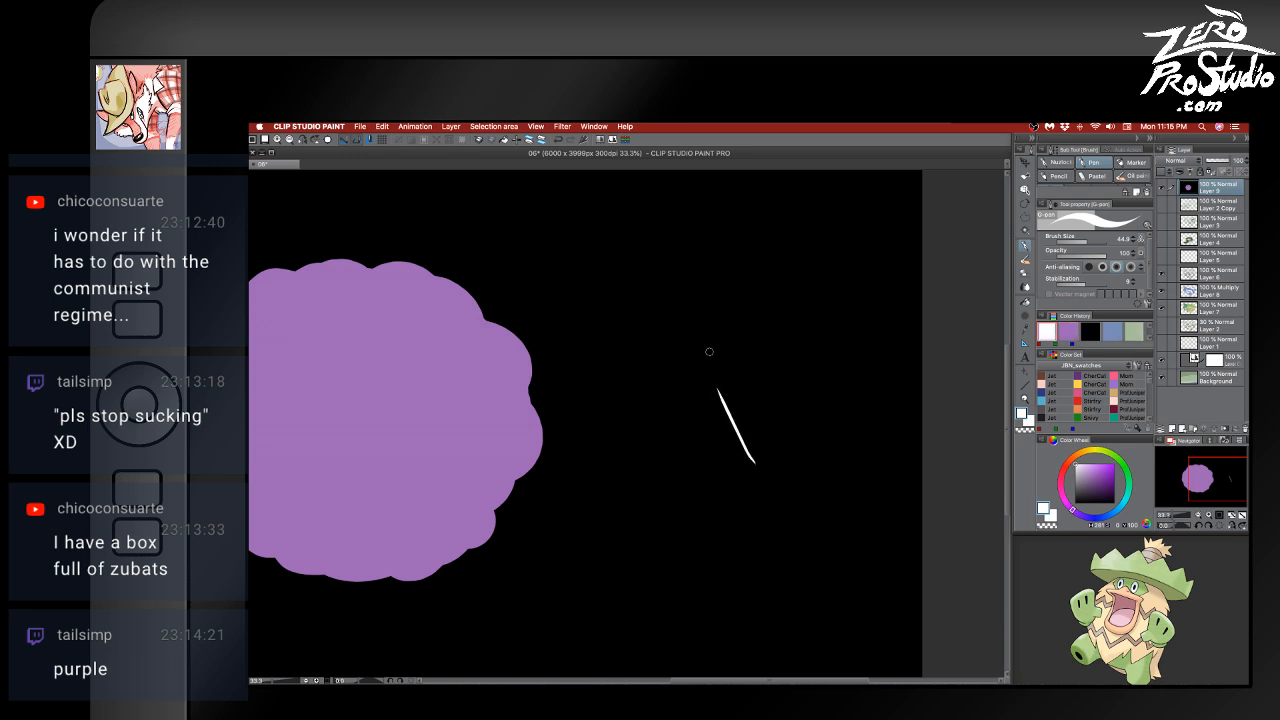
pyautogui.moveTo(757, 462)
pyautogui.mouseDown()
pyautogui.moveTo(769, 377)
pyautogui.moveTo(831, 418)
pyautogui.moveTo(815, 509)
pyautogui.moveTo(733, 529)
pyautogui.moveTo(693, 473)
pyautogui.mouseUp()
pyautogui.press('super+z')
pyautogui.press('super+z')
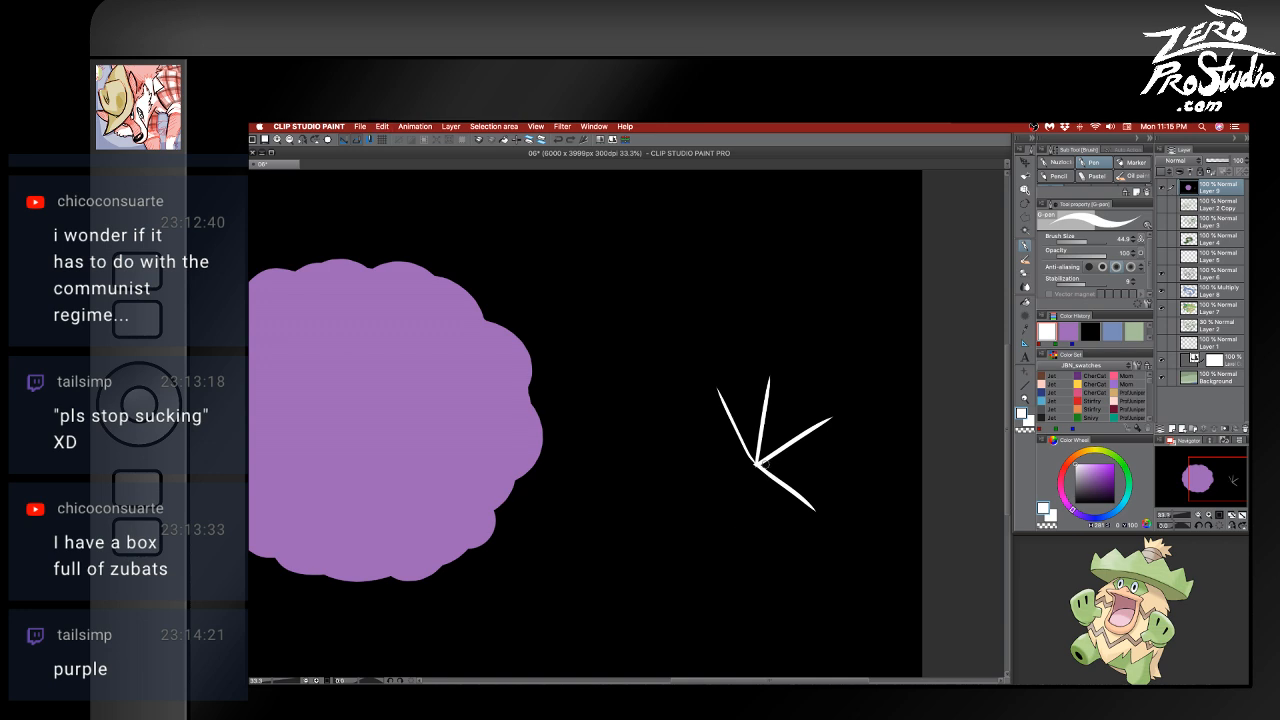
pyautogui.press('super+z')
pyautogui.press('super+z')
pyautogui.press('super+z')
pyautogui.press('super+z')
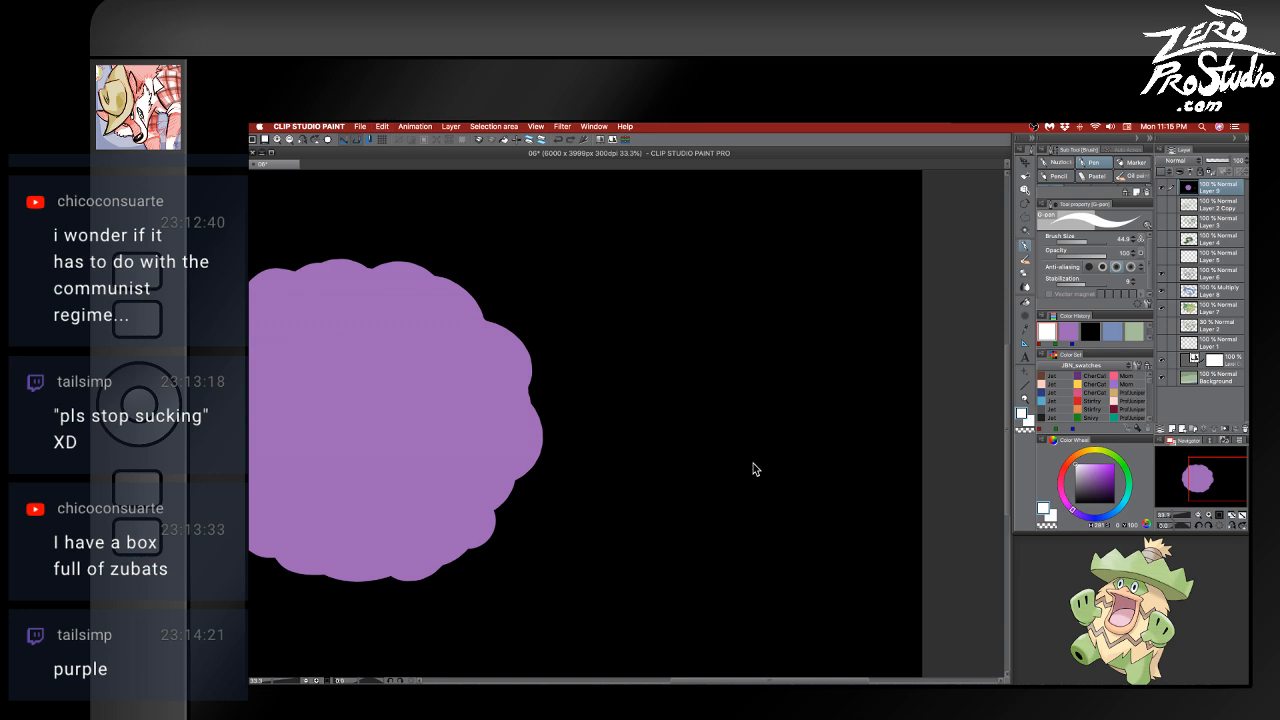
# - Try outlining a large four-petal white flower beside the purple blob, and undo its strokes
pyautogui.moveTo(742, 460)
pyautogui.mouseDown()
pyautogui.moveTo(705, 388)
pyautogui.moveTo(647, 458)
pyautogui.moveTo(663, 503)
pyautogui.moveTo(740, 506)
pyautogui.moveTo(736, 394)
pyautogui.moveTo(792, 376)
pyautogui.moveTo(844, 413)
pyautogui.moveTo(839, 458)
pyautogui.moveTo(787, 488)
pyautogui.mouseUp()
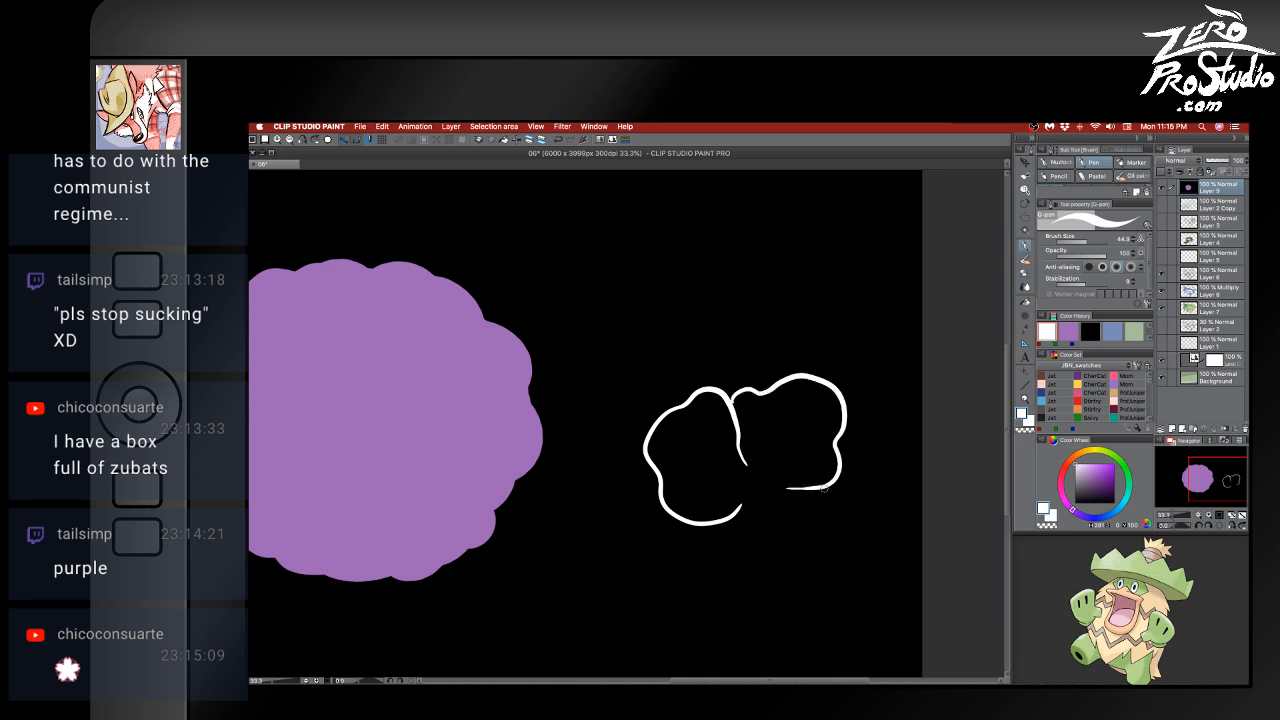
pyautogui.moveTo(839, 453)
pyautogui.mouseDown()
pyautogui.moveTo(848, 529)
pyautogui.moveTo(792, 548)
pyautogui.mouseUp()
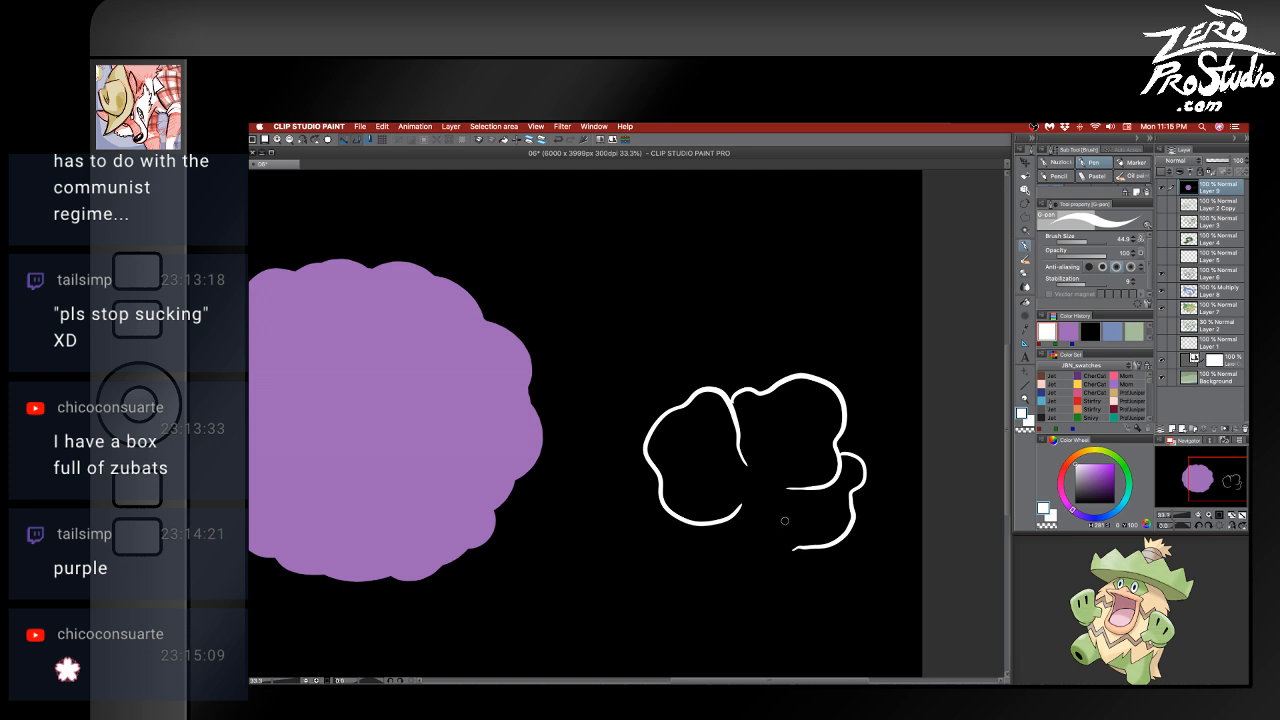
pyautogui.press('super+z')
pyautogui.moveTo(858, 456)
pyautogui.mouseDown()
pyautogui.moveTo(858, 547)
pyautogui.moveTo(820, 561)
pyautogui.moveTo(780, 545)
pyautogui.mouseUp()
pyautogui.moveTo(694, 523)
pyautogui.mouseDown()
pyautogui.moveTo(707, 562)
pyautogui.moveTo(752, 593)
pyautogui.mouseUp()
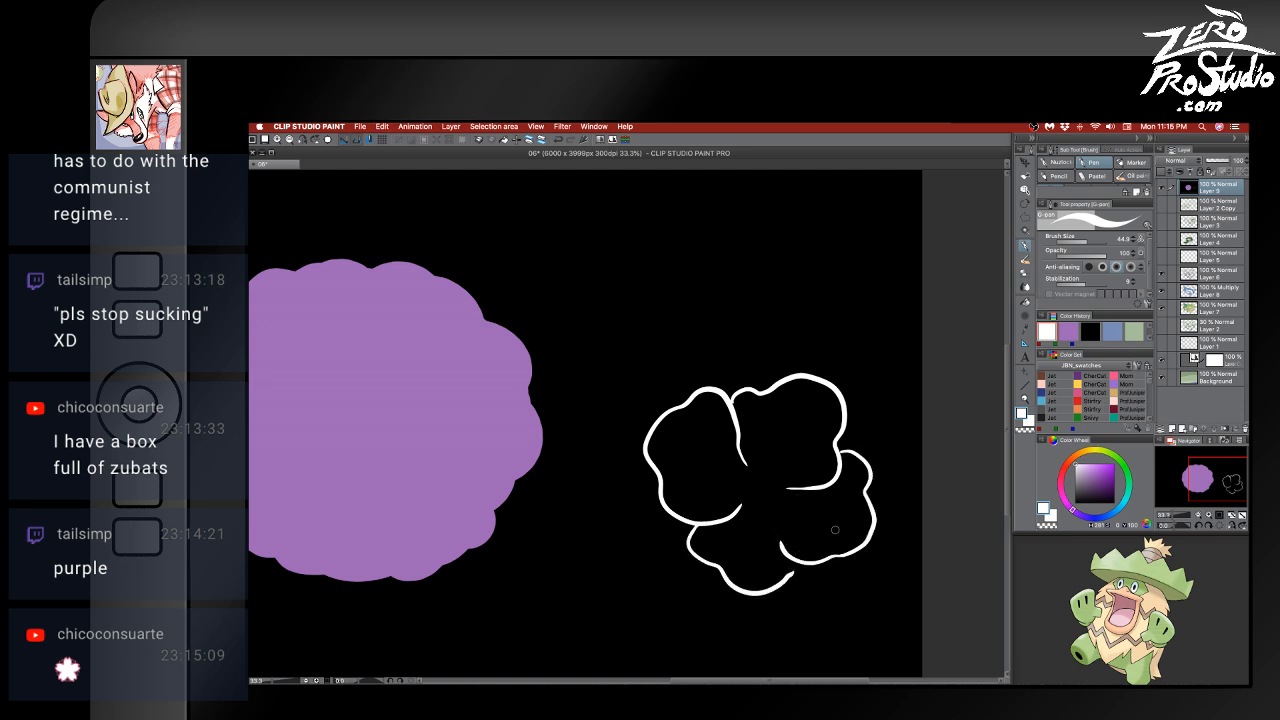
pyautogui.press('super+z')
pyautogui.press('super+z')
pyautogui.press('super+z')
pyautogui.press('super+z')
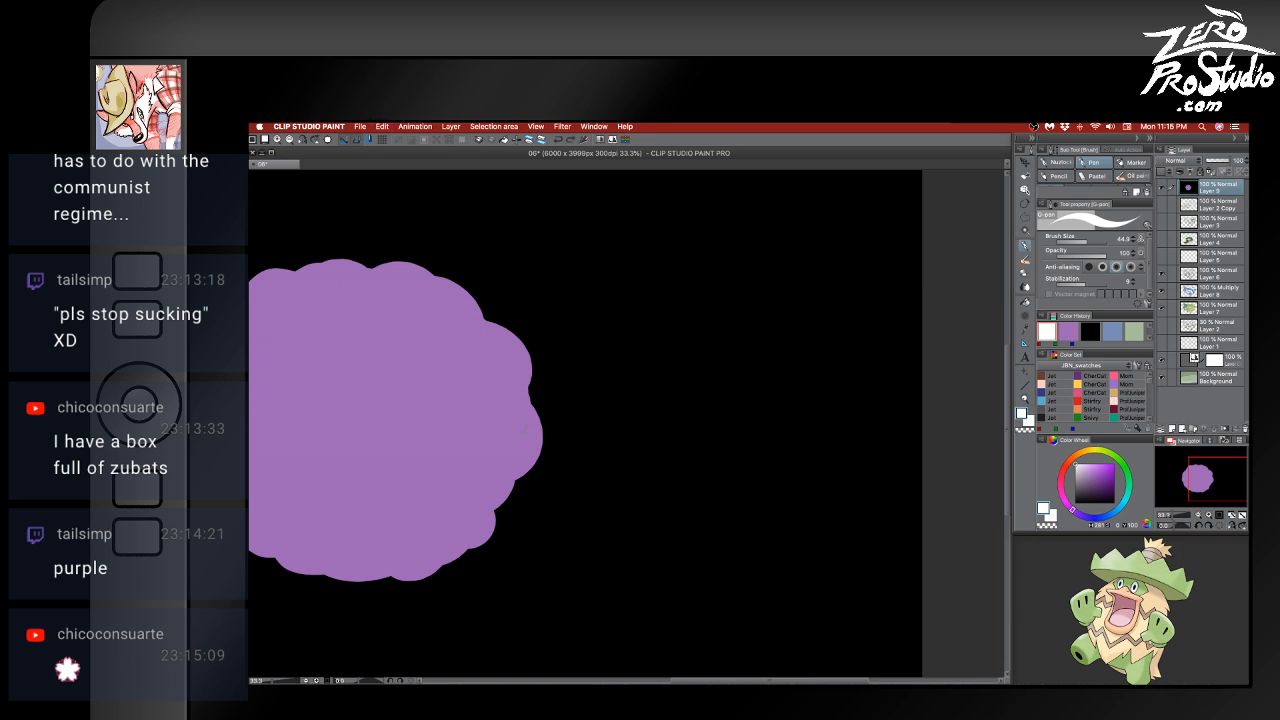
# - Outline a small white petalled flower on the upper-left edge of the purple blob
pyautogui.hscroll(-3, 755, 495)
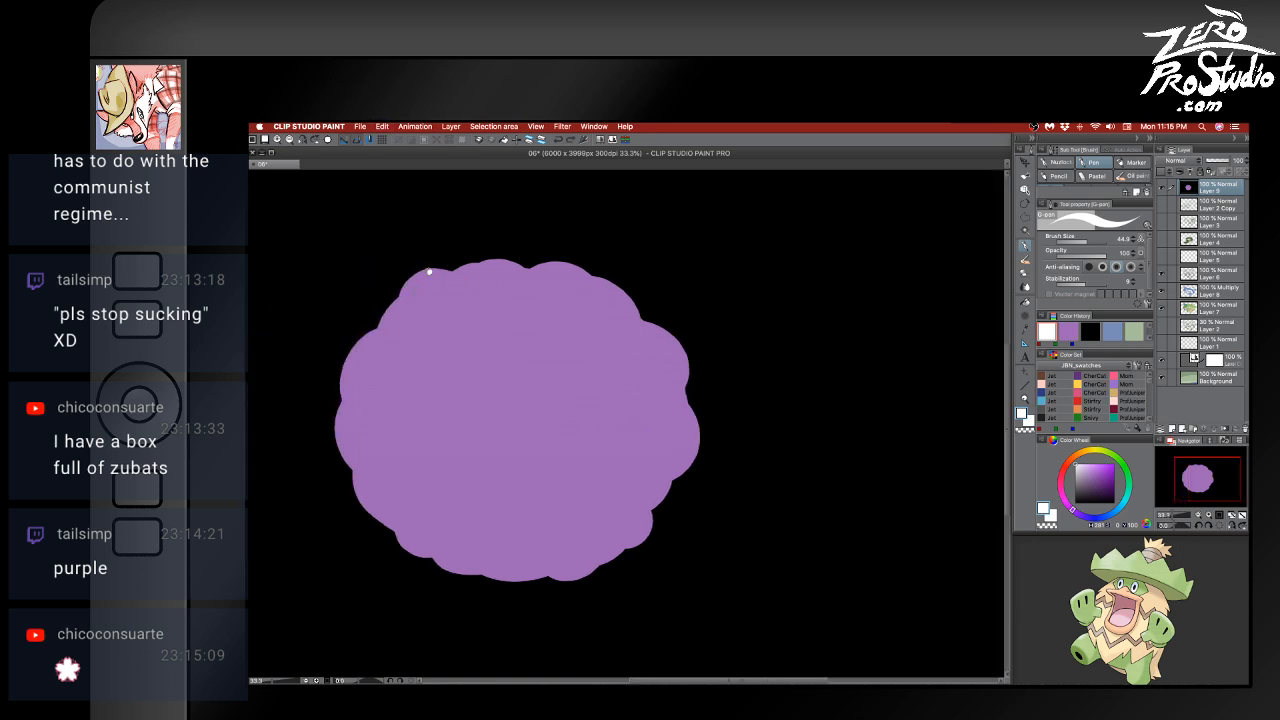
pyautogui.moveTo(429, 271)
pyautogui.mouseDown()
pyautogui.moveTo(408, 282)
pyautogui.moveTo(412, 302)
pyautogui.mouseUp()
pyautogui.moveTo(427, 268)
pyautogui.mouseDown()
pyautogui.moveTo(440, 286)
pyautogui.moveTo(411, 296)
pyautogui.mouseUp()
pyautogui.moveTo(410, 298)
pyautogui.mouseDown()
pyautogui.moveTo(452, 318)
pyautogui.moveTo(441, 289)
pyautogui.moveTo(463, 284)
pyautogui.moveTo(441, 288)
pyautogui.moveTo(451, 272)
pyautogui.moveTo(463, 283)
pyautogui.moveTo(426, 321)
pyautogui.mouseUp()
pyautogui.press('super+z')
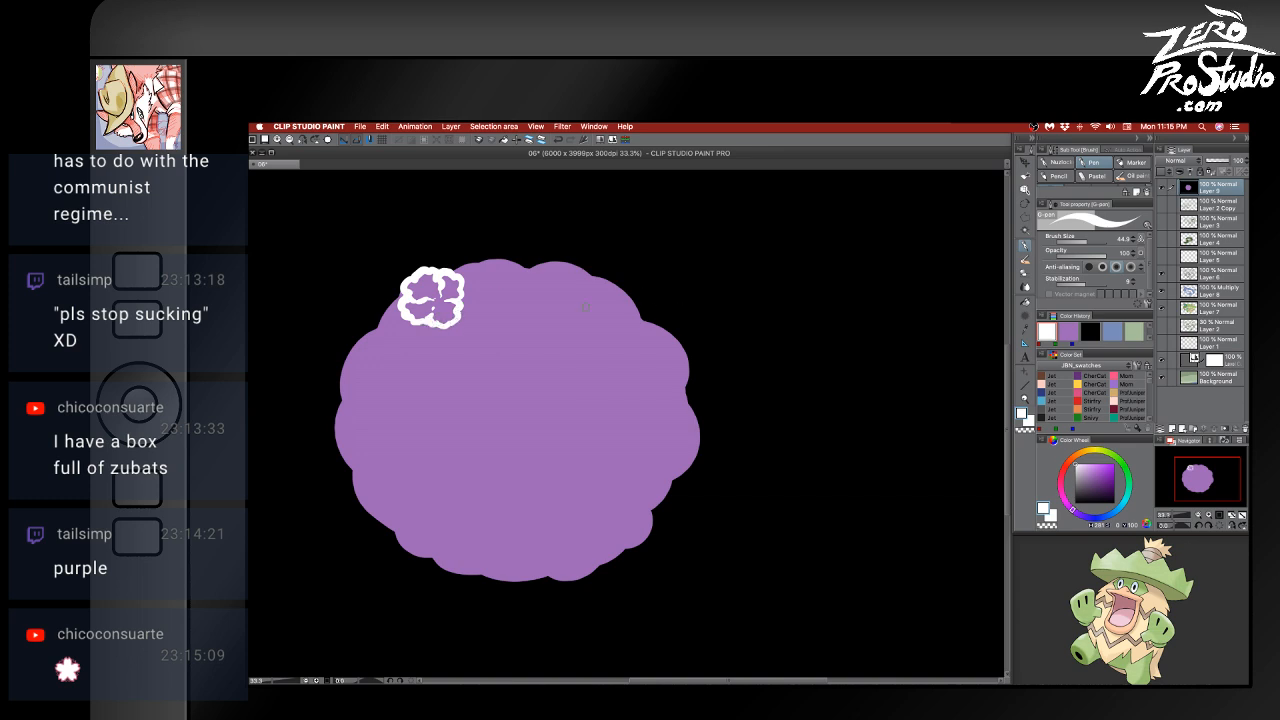
# - Outline three more small white flowers clustered around the first one on the purple blob
pyautogui.moveTo(453, 277)
pyautogui.mouseDown()
pyautogui.moveTo(481, 293)
pyautogui.moveTo(461, 300)
pyautogui.moveTo(483, 297)
pyautogui.moveTo(488, 313)
pyautogui.moveTo(504, 300)
pyautogui.moveTo(498, 316)
pyautogui.moveTo(507, 307)
pyautogui.moveTo(475, 266)
pyautogui.moveTo(510, 295)
pyautogui.mouseUp()
pyautogui.press('super+z')
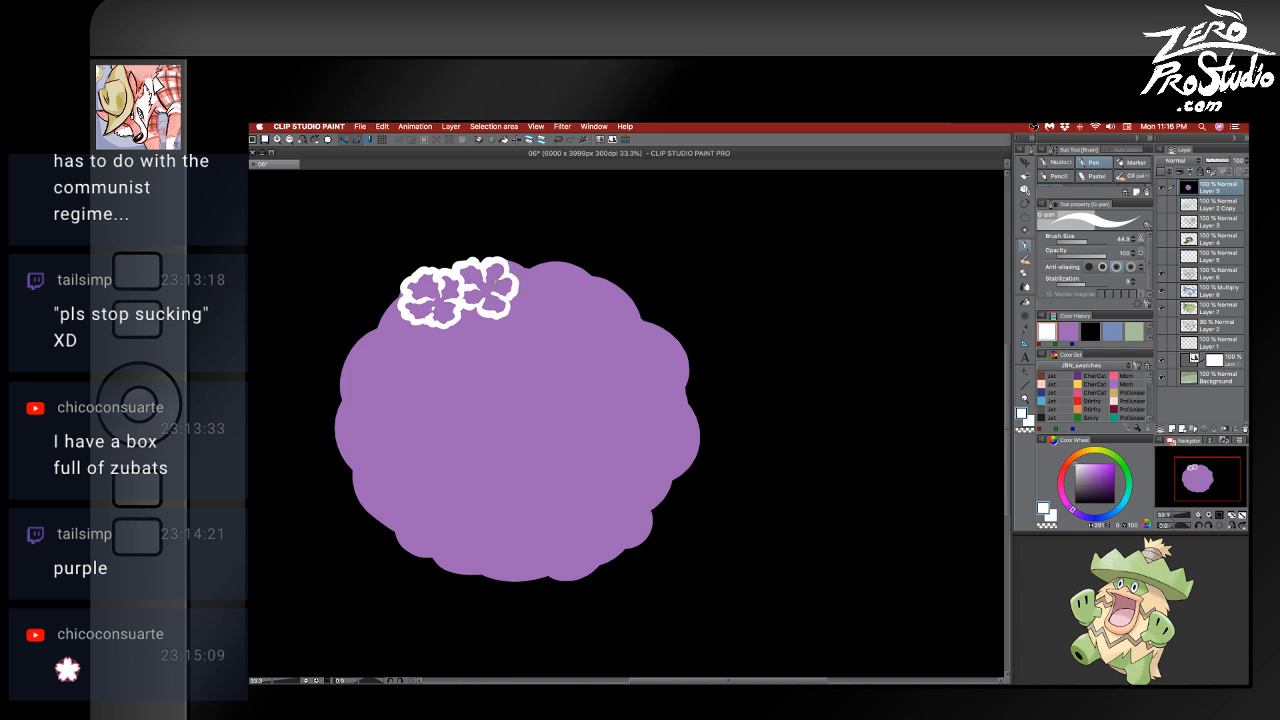
pyautogui.moveTo(404, 292)
pyautogui.mouseDown()
pyautogui.moveTo(380, 327)
pyautogui.moveTo(402, 322)
pyautogui.moveTo(398, 351)
pyautogui.moveTo(428, 344)
pyautogui.mouseUp()
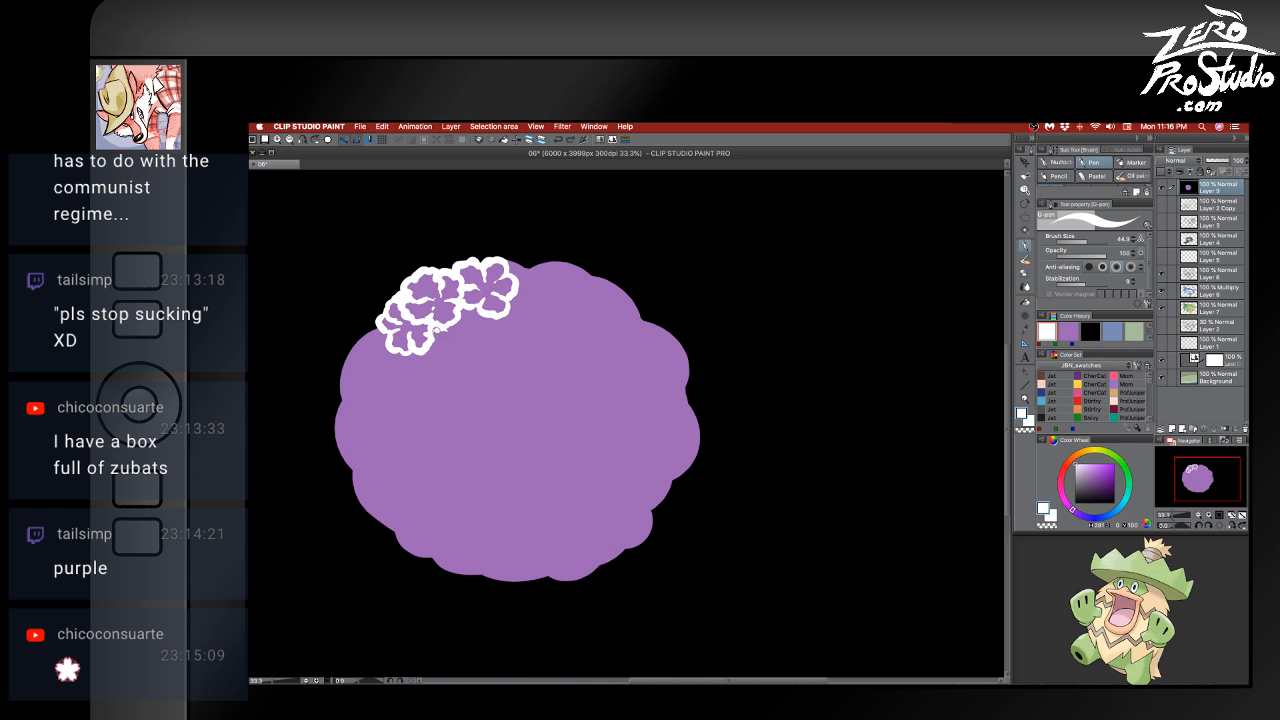
pyautogui.moveTo(436, 336)
pyautogui.mouseDown()
pyautogui.moveTo(474, 341)
pyautogui.moveTo(445, 357)
pyautogui.moveTo(469, 324)
pyautogui.moveTo(486, 353)
pyautogui.moveTo(446, 362)
pyautogui.mouseUp()
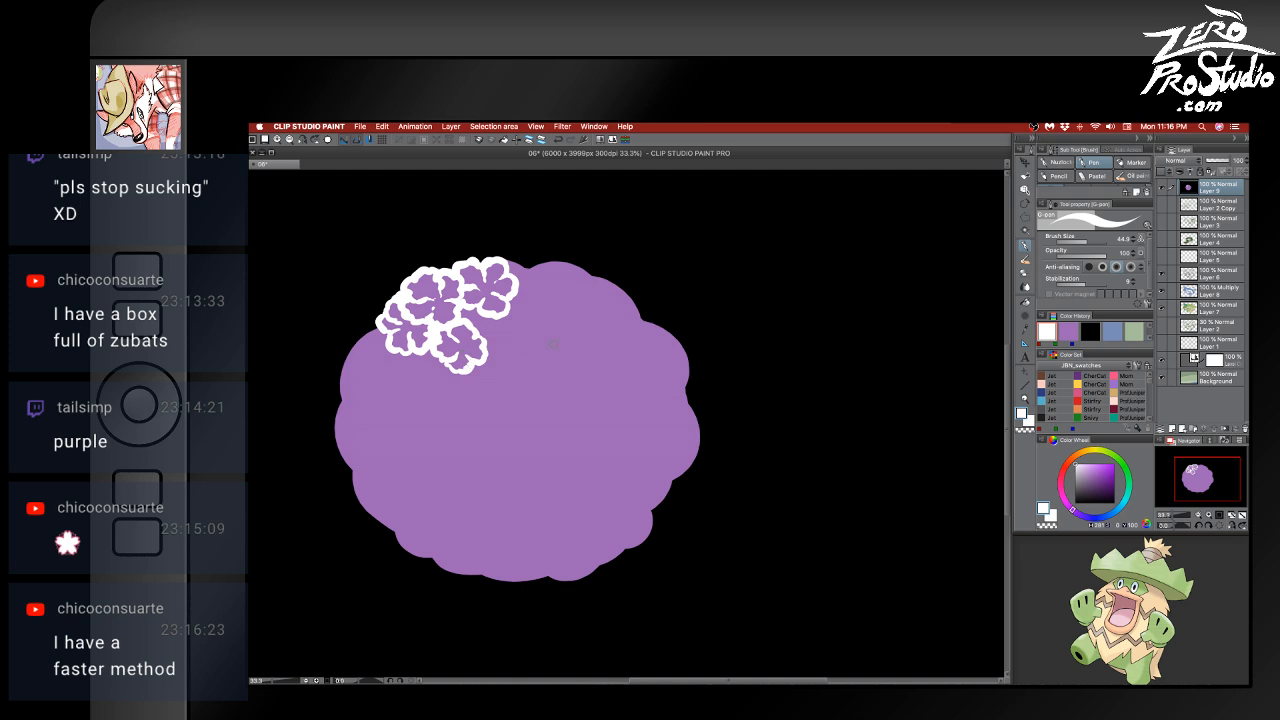
# - Try outlining large rounded white petals on the black area beside the purple blob, and undo them all
pyautogui.moveTo(730, 317)
pyautogui.mouseDown()
pyautogui.moveTo(730, 234)
pyautogui.moveTo(767, 220)
pyautogui.moveTo(832, 265)
pyautogui.moveTo(808, 312)
pyautogui.moveTo(730, 318)
pyautogui.mouseUp()
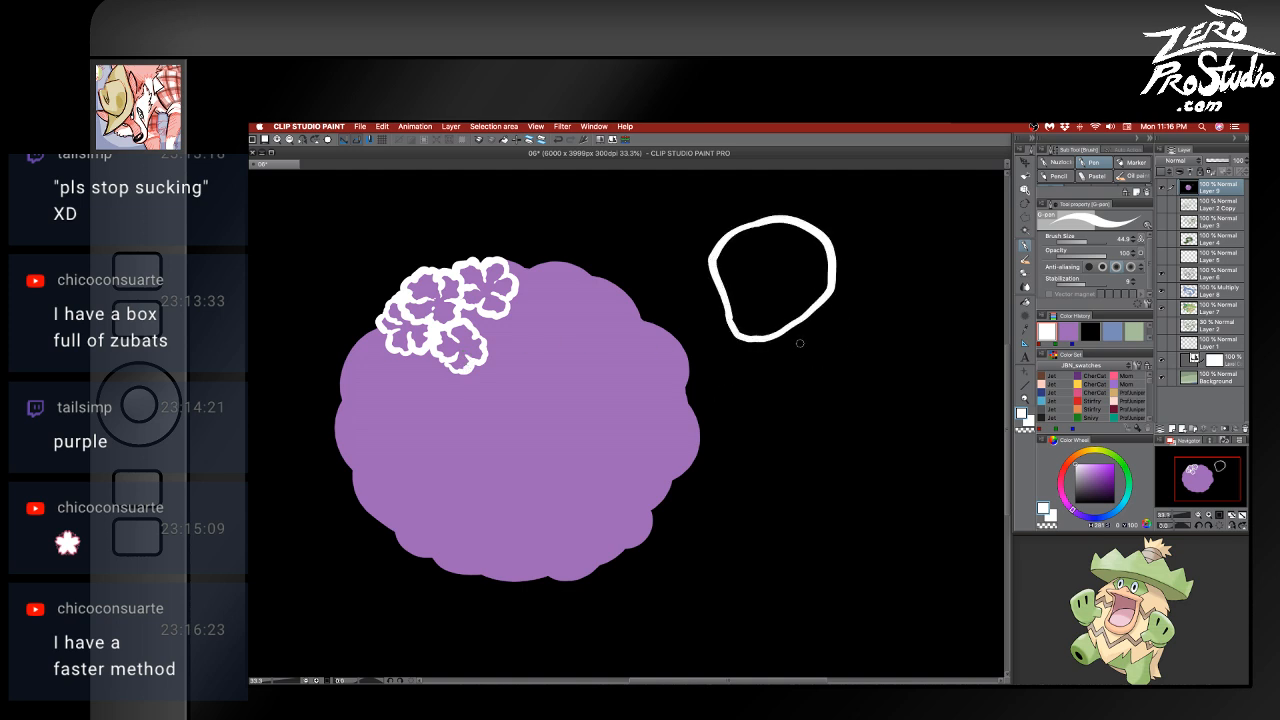
pyautogui.moveTo(836, 274)
pyautogui.mouseDown()
pyautogui.moveTo(893, 304)
pyautogui.moveTo(884, 379)
pyautogui.moveTo(815, 393)
pyautogui.moveTo(766, 388)
pyautogui.mouseUp()
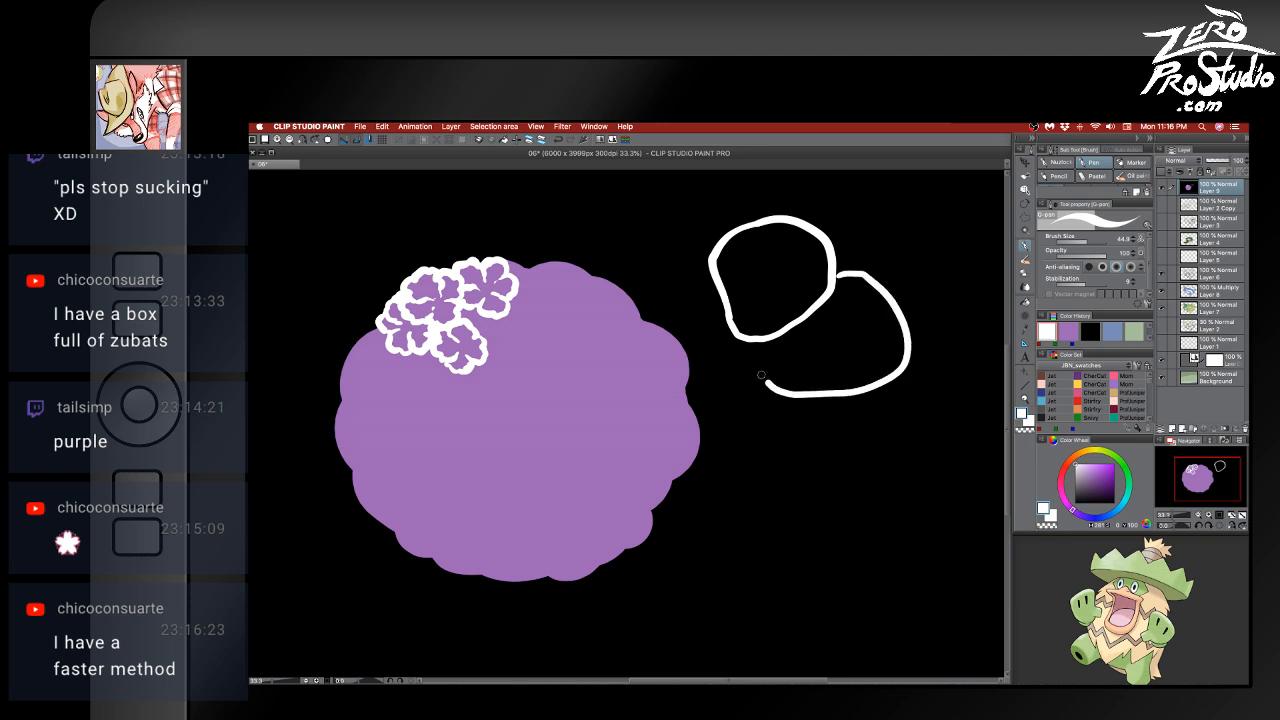
pyautogui.press('super+z')
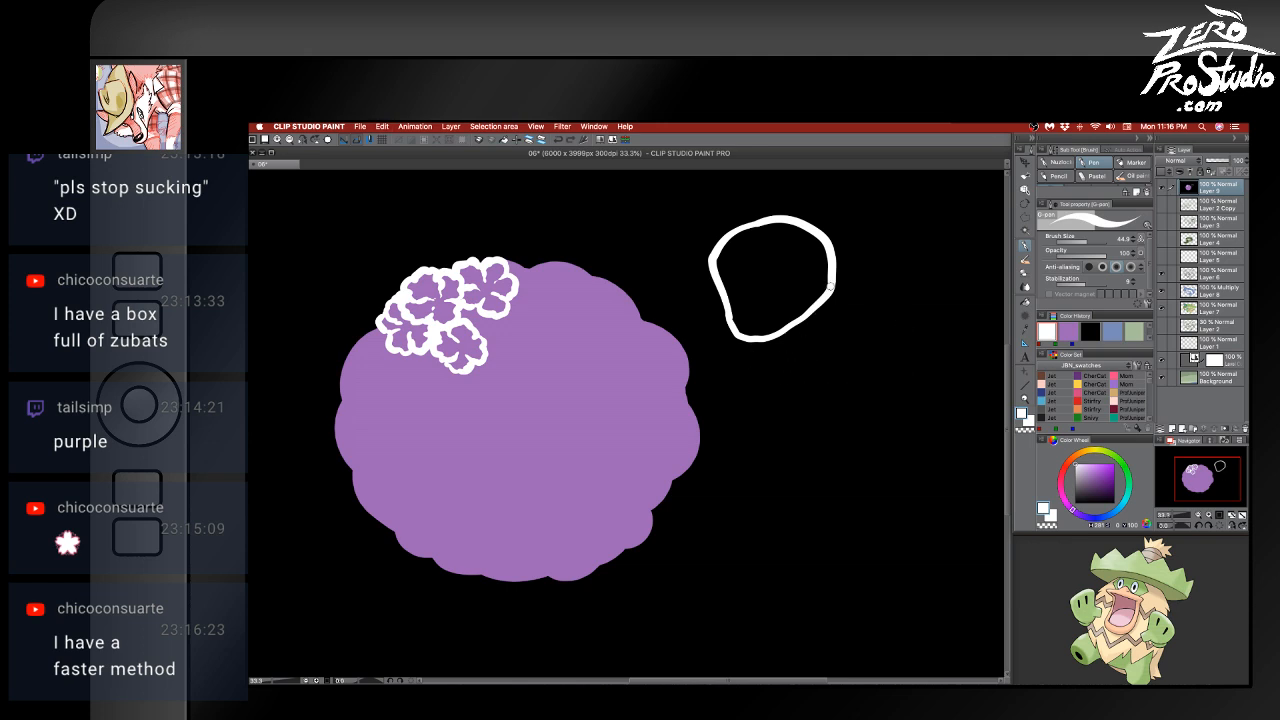
pyautogui.moveTo(830, 287)
pyautogui.mouseDown()
pyautogui.moveTo(866, 286)
pyautogui.moveTo(887, 345)
pyautogui.moveTo(874, 385)
pyautogui.mouseUp()
pyautogui.moveTo(762, 357)
pyautogui.mouseDown()
pyautogui.moveTo(874, 396)
pyautogui.moveTo(758, 441)
pyautogui.mouseUp()
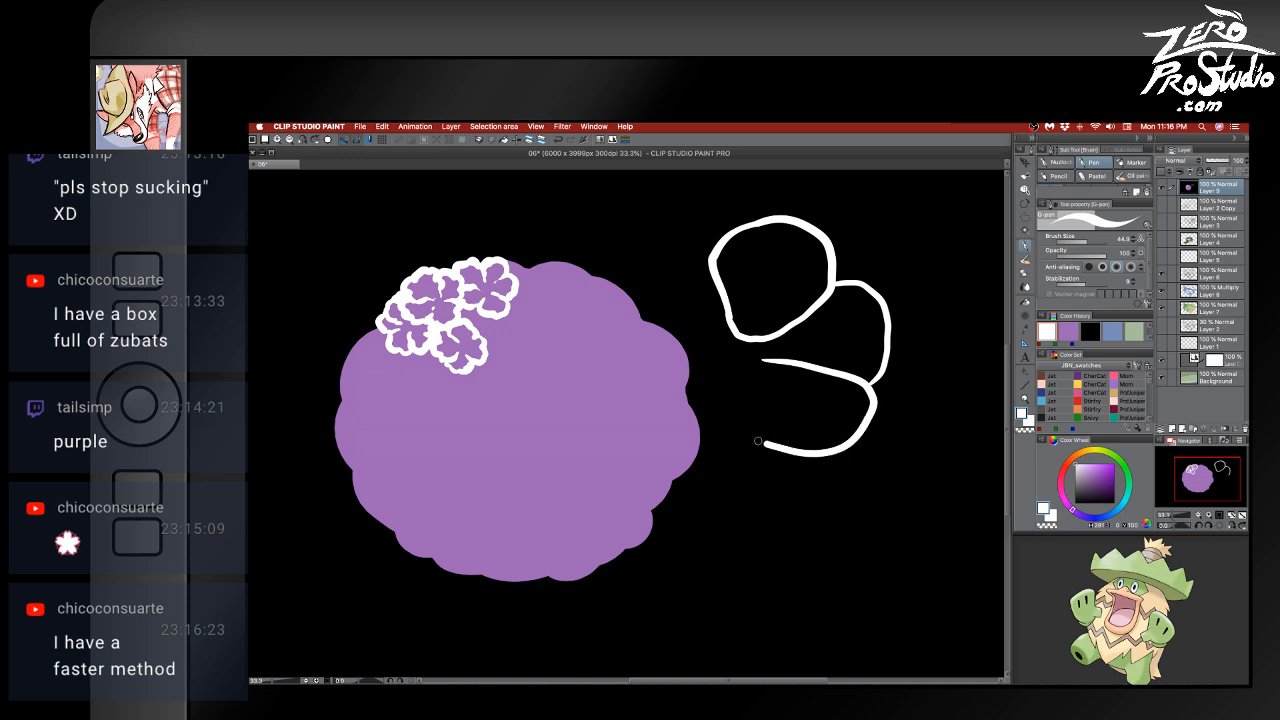
pyautogui.press('super+z')
pyautogui.press('super+z')
pyautogui.press('super+z')
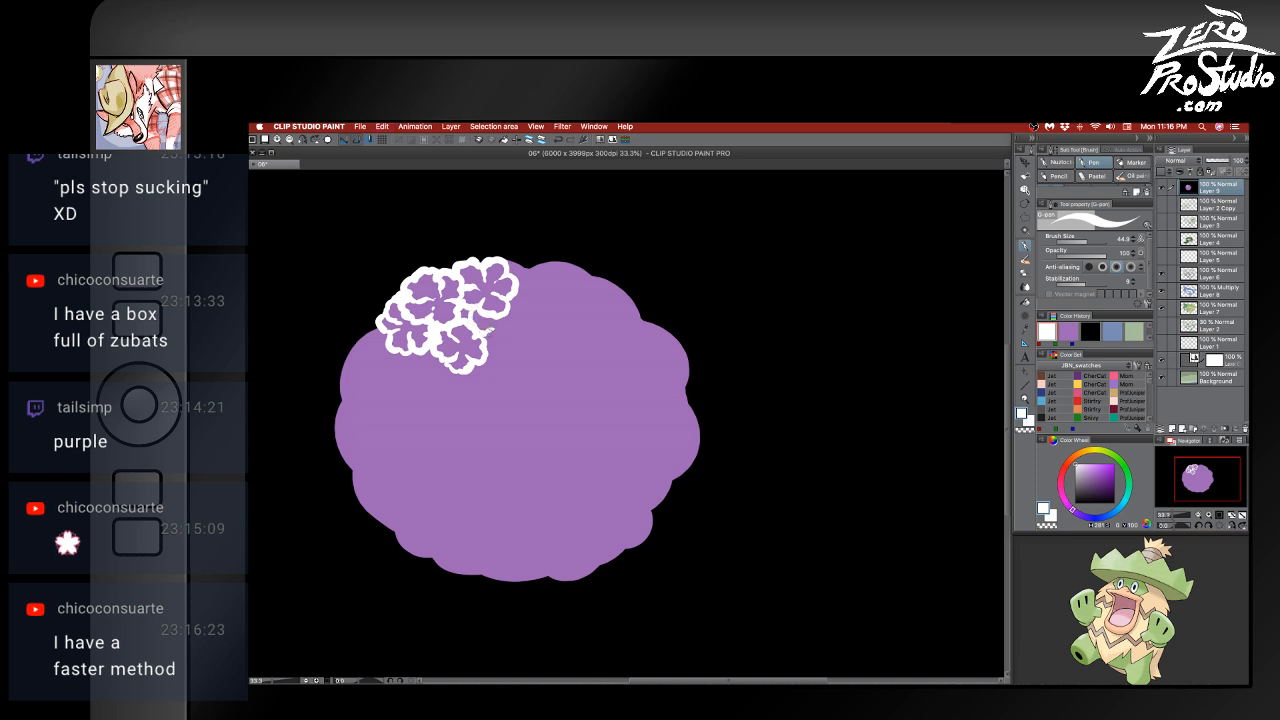
# - Outline a fifth small white flower beside the cluster and a partial bud along the purple blob's upper edge
pyautogui.moveTo(498, 326)
pyautogui.mouseDown()
pyautogui.moveTo(490, 348)
pyautogui.moveTo(534, 330)
pyautogui.moveTo(518, 314)
pyautogui.moveTo(531, 293)
pyautogui.mouseUp()
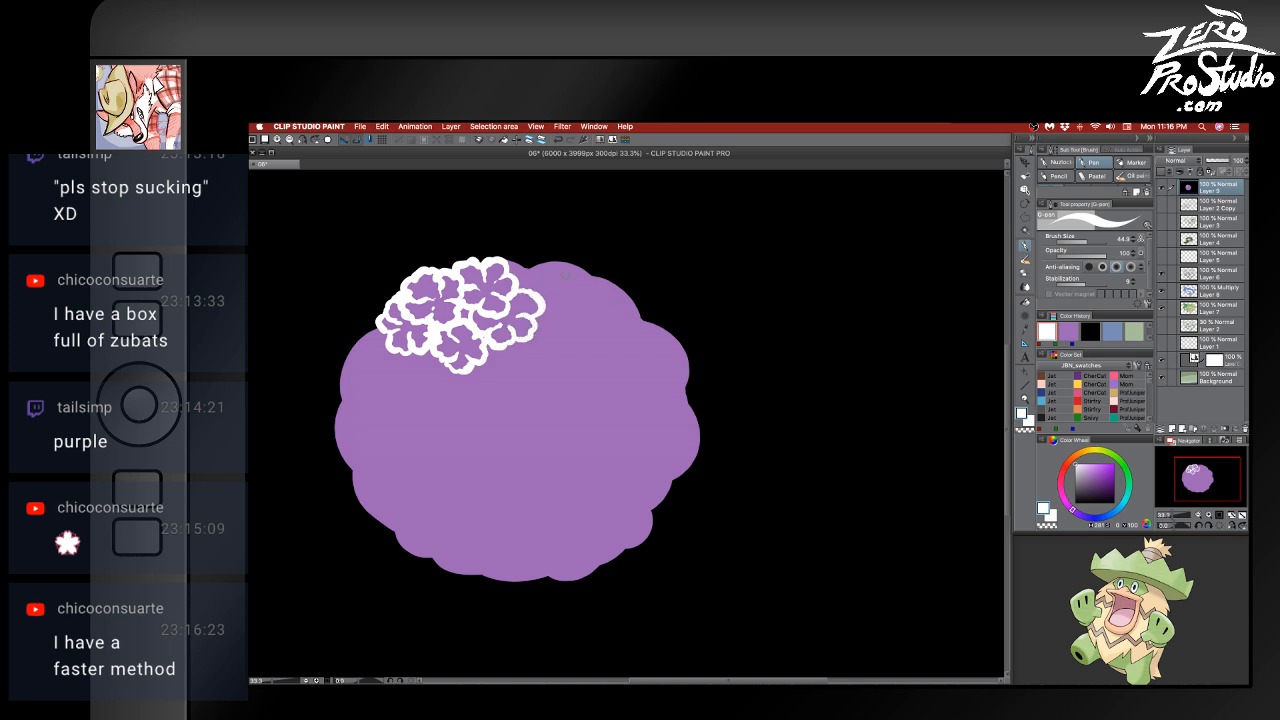
pyautogui.moveTo(510, 270)
pyautogui.mouseDown()
pyautogui.moveTo(520, 263)
pyautogui.moveTo(528, 286)
pyautogui.moveTo(530, 259)
pyautogui.moveTo(560, 272)
pyautogui.mouseUp()
pyautogui.press('super+z')
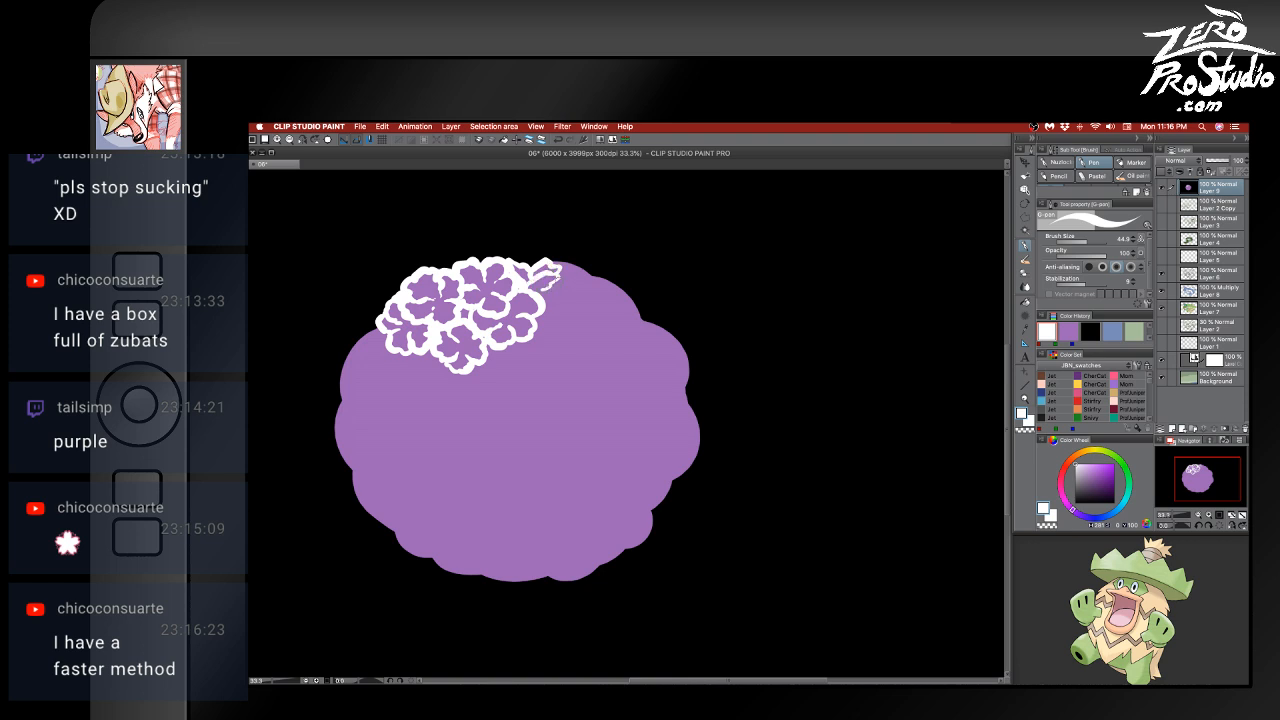
# - Try sketching overlapping petals in thin white lines beside the purple blob, and undo all the strokes
pyautogui.moveTo(750, 368)
pyautogui.mouseDown()
pyautogui.moveTo(730, 312)
pyautogui.moveTo(773, 272)
pyautogui.moveTo(837, 286)
pyautogui.moveTo(844, 347)
pyautogui.moveTo(797, 379)
pyautogui.moveTo(760, 374)
pyautogui.moveTo(818, 337)
pyautogui.mouseUp()
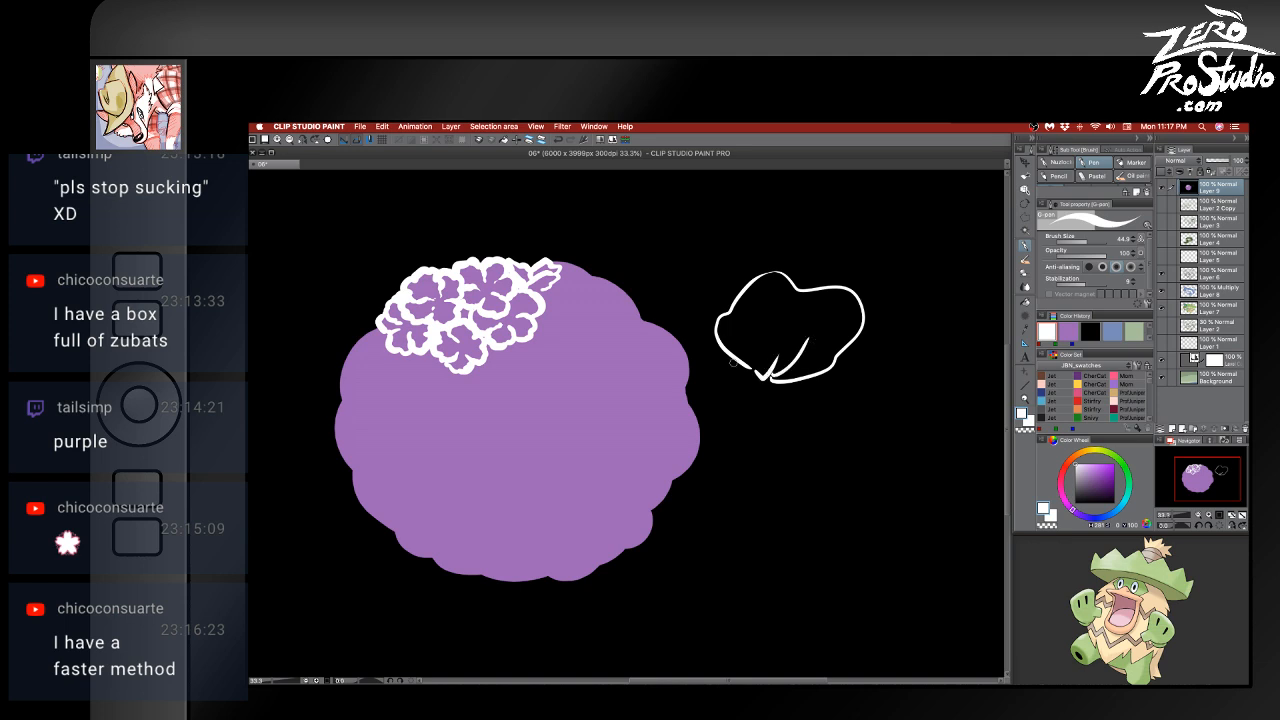
pyautogui.moveTo(733, 362)
pyautogui.mouseDown()
pyautogui.moveTo(688, 315)
pyautogui.moveTo(683, 273)
pyautogui.moveTo(731, 252)
pyautogui.moveTo(754, 284)
pyautogui.moveTo(759, 245)
pyautogui.moveTo(815, 232)
pyautogui.moveTo(853, 256)
pyautogui.moveTo(848, 290)
pyautogui.moveTo(897, 307)
pyautogui.moveTo(894, 349)
pyautogui.moveTo(806, 380)
pyautogui.mouseUp()
pyautogui.press('super+z')
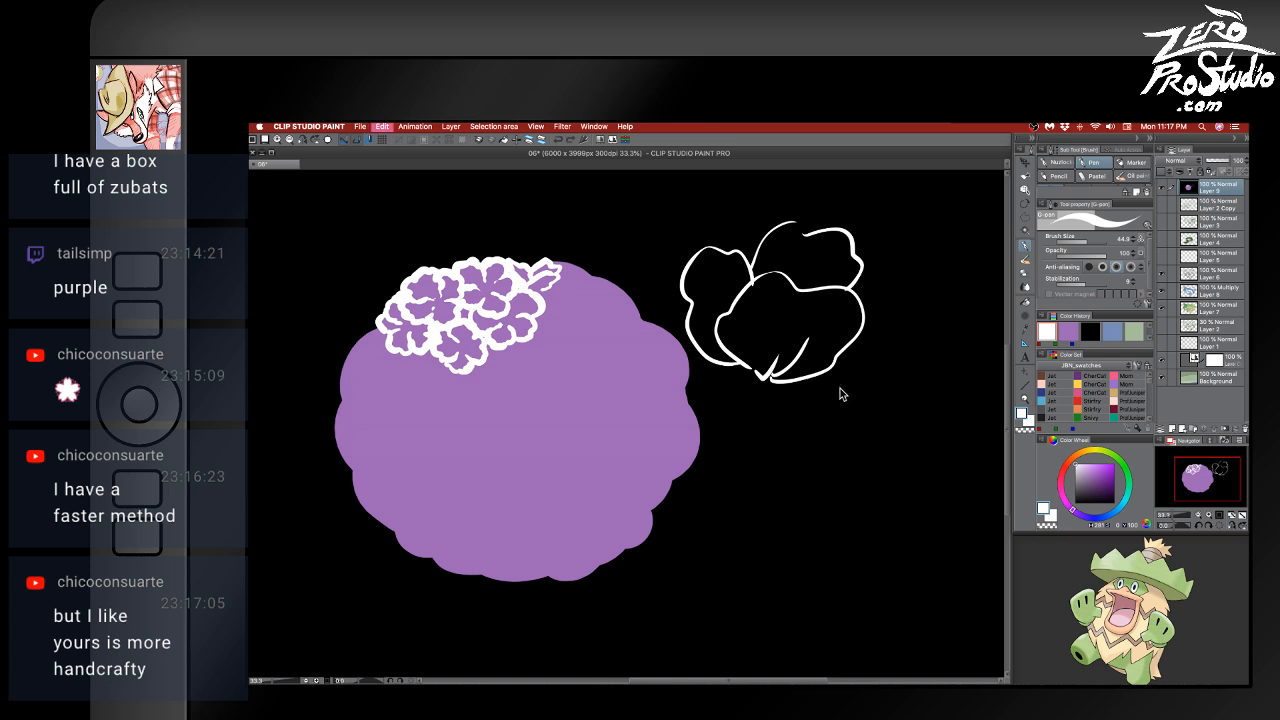
pyautogui.press('super+z')
pyautogui.press('super+z')
pyautogui.press('super+z')
pyautogui.press('super+z')
pyautogui.press('super+z')
pyautogui.press('super+z')
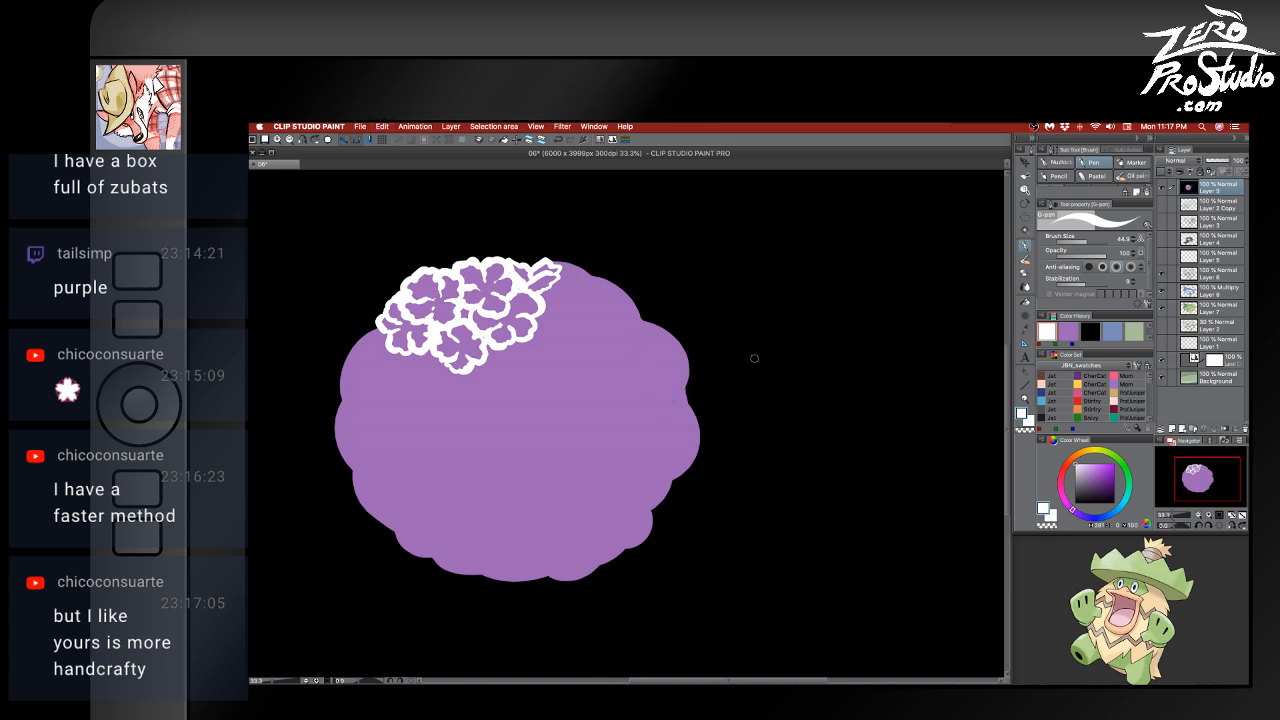
# - Outline three more small white flowers along the lower and right side of the cluster, filling the gaps between them
pyautogui.scroll(1, 760, 366)
pyautogui.hscroll(-9, 540, 394)
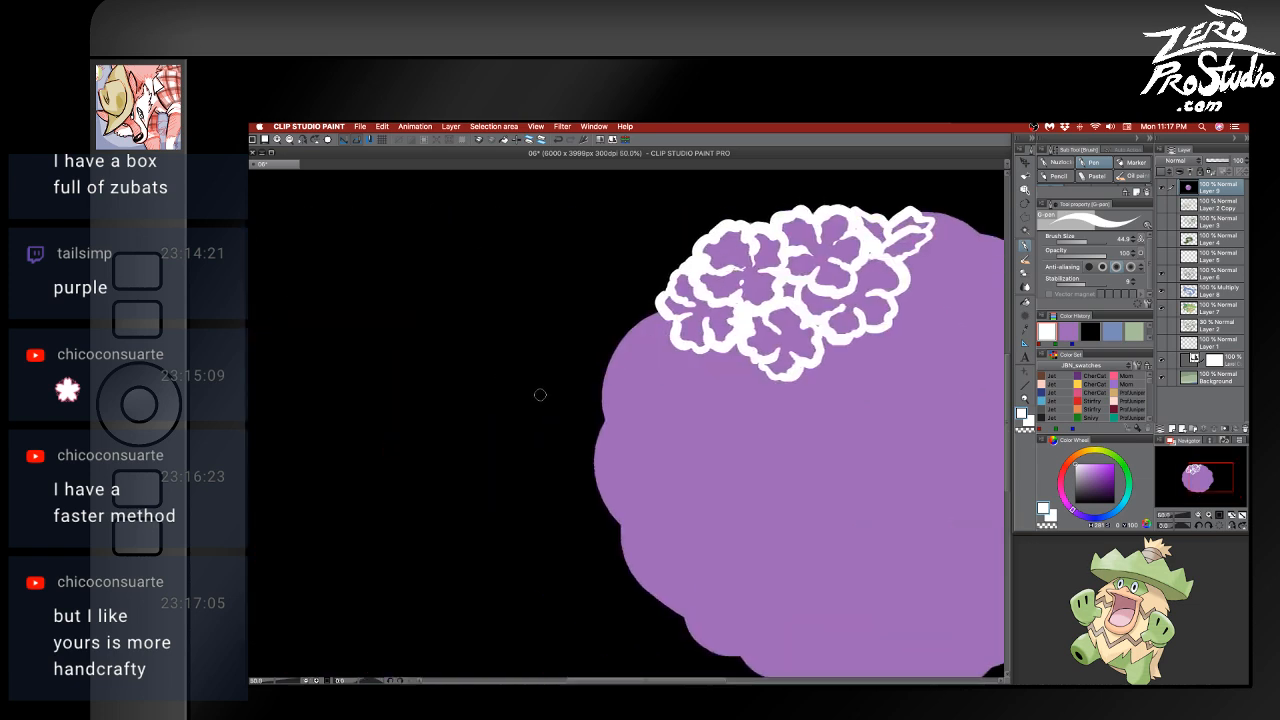
pyautogui.hscroll(4, 540, 396)
pyautogui.scroll(1, 540, 398)
pyautogui.scroll(2, 538, 396)
pyautogui.scroll(1, 690, 467)
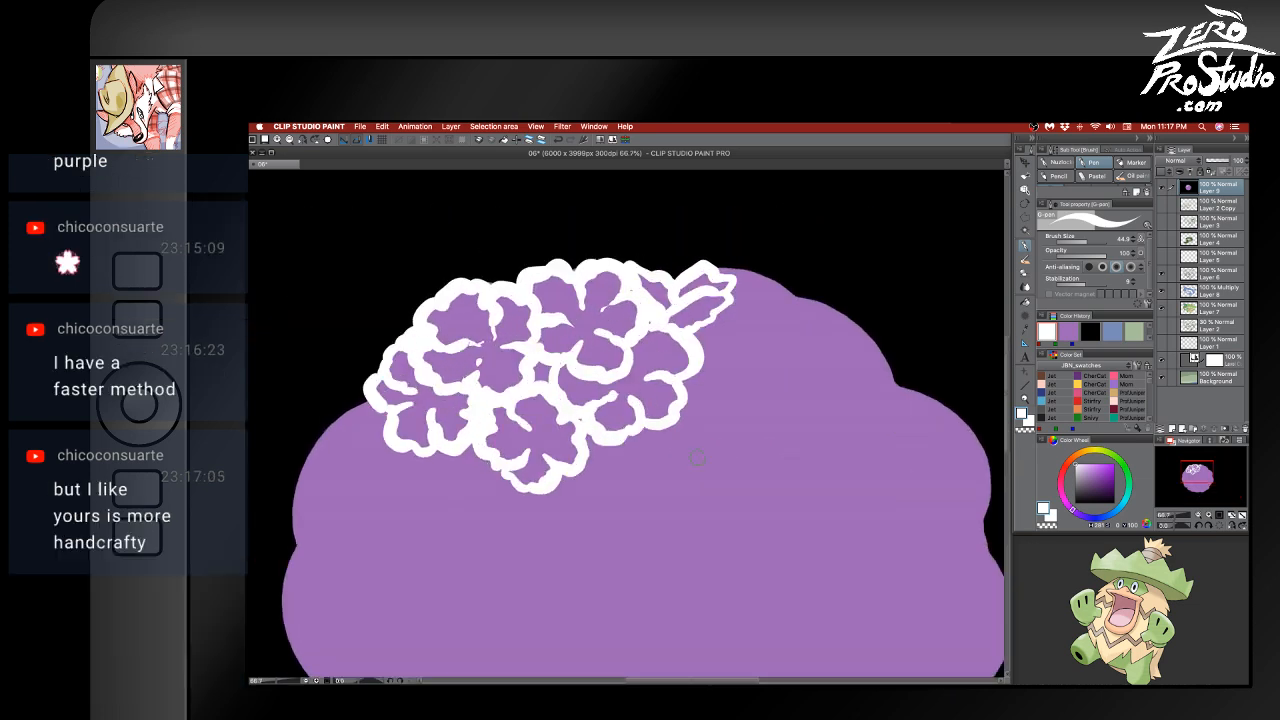
pyautogui.moveTo(506, 468)
pyautogui.mouseDown()
pyautogui.moveTo(534, 491)
pyautogui.moveTo(603, 449)
pyautogui.moveTo(589, 479)
pyautogui.moveTo(607, 499)
pyautogui.moveTo(630, 495)
pyautogui.moveTo(639, 483)
pyautogui.moveTo(595, 493)
pyautogui.moveTo(591, 472)
pyautogui.moveTo(650, 458)
pyautogui.moveTo(609, 450)
pyautogui.moveTo(644, 471)
pyautogui.moveTo(621, 446)
pyautogui.moveTo(683, 444)
pyautogui.moveTo(690, 473)
pyautogui.moveTo(670, 487)
pyautogui.moveTo(664, 524)
pyautogui.mouseUp()
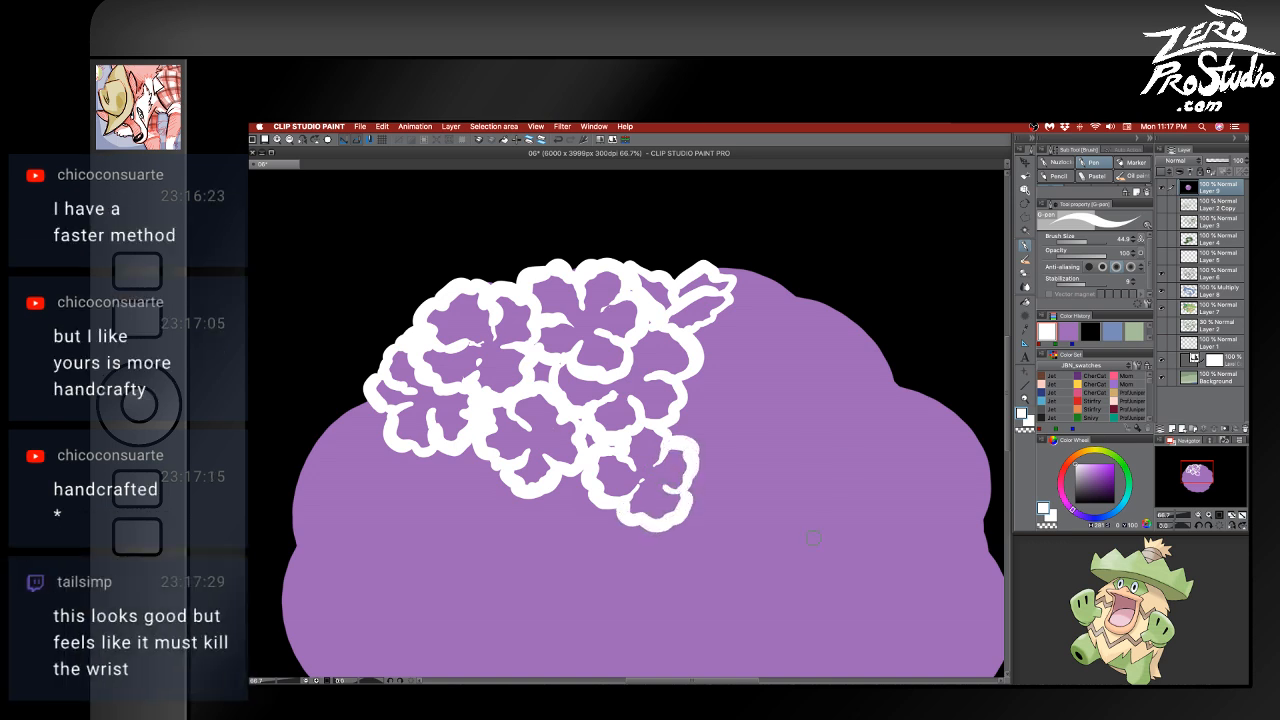
pyautogui.moveTo(649, 329); pyautogui.dragTo(680, 376)
pyautogui.moveTo(699, 328)
pyautogui.mouseDown()
pyautogui.moveTo(707, 359)
pyautogui.moveTo(726, 357)
pyautogui.moveTo(699, 365)
pyautogui.moveTo(727, 325)
pyautogui.moveTo(706, 323)
pyautogui.moveTo(720, 331)
pyautogui.moveTo(737, 303)
pyautogui.moveTo(749, 316)
pyautogui.moveTo(752, 331)
pyautogui.moveTo(720, 331)
pyautogui.moveTo(737, 366)
pyautogui.moveTo(702, 369)
pyautogui.moveTo(733, 397)
pyautogui.moveTo(748, 363)
pyautogui.moveTo(747, 385)
pyautogui.moveTo(778, 379)
pyautogui.moveTo(767, 355)
pyautogui.moveTo(792, 350)
pyautogui.moveTo(770, 318)
pyautogui.mouseUp()
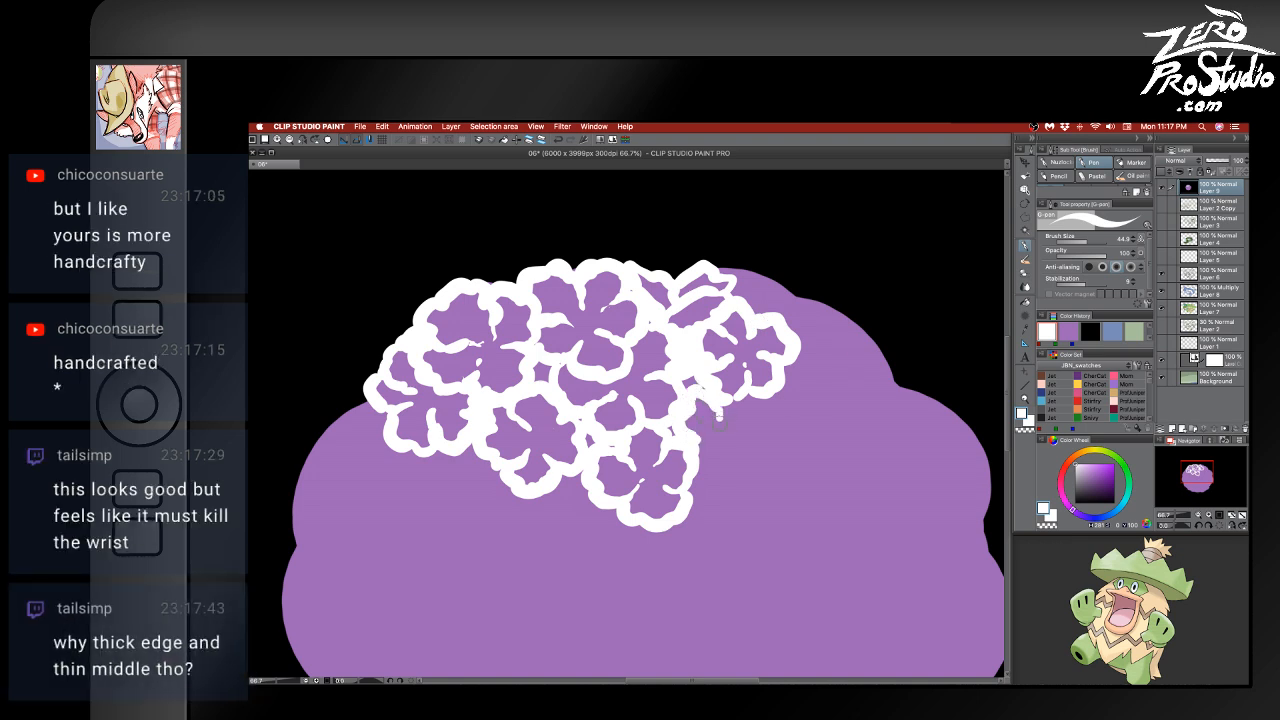
pyautogui.moveTo(722, 436)
pyautogui.mouseDown()
pyautogui.moveTo(698, 440)
pyautogui.moveTo(718, 465)
pyautogui.moveTo(734, 440)
pyautogui.moveTo(727, 466)
pyautogui.moveTo(758, 456)
pyautogui.moveTo(776, 412)
pyautogui.moveTo(736, 398)
pyautogui.mouseUp()
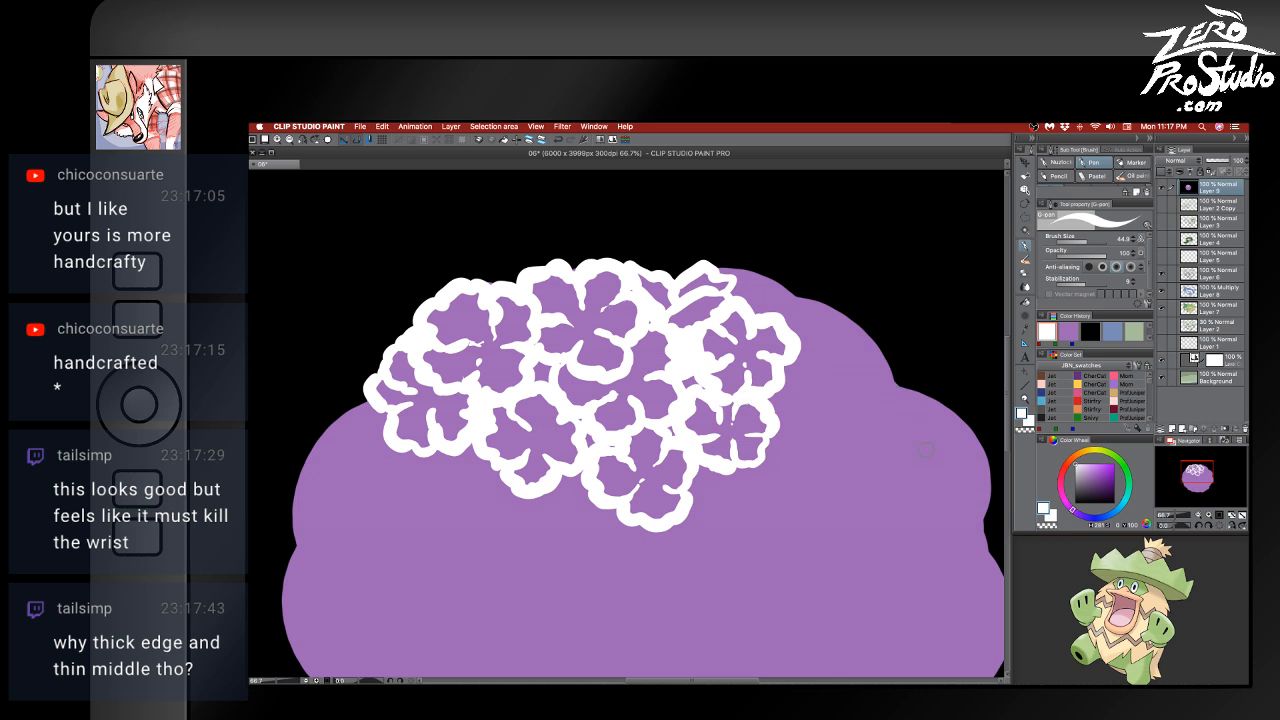
# - Retouch the petals of the flower at the cluster's top centre, alternating between the blob's purple and white
pyautogui.keyDown('alt'); pyautogui.click(452, 512); pyautogui.keyUp('alt')
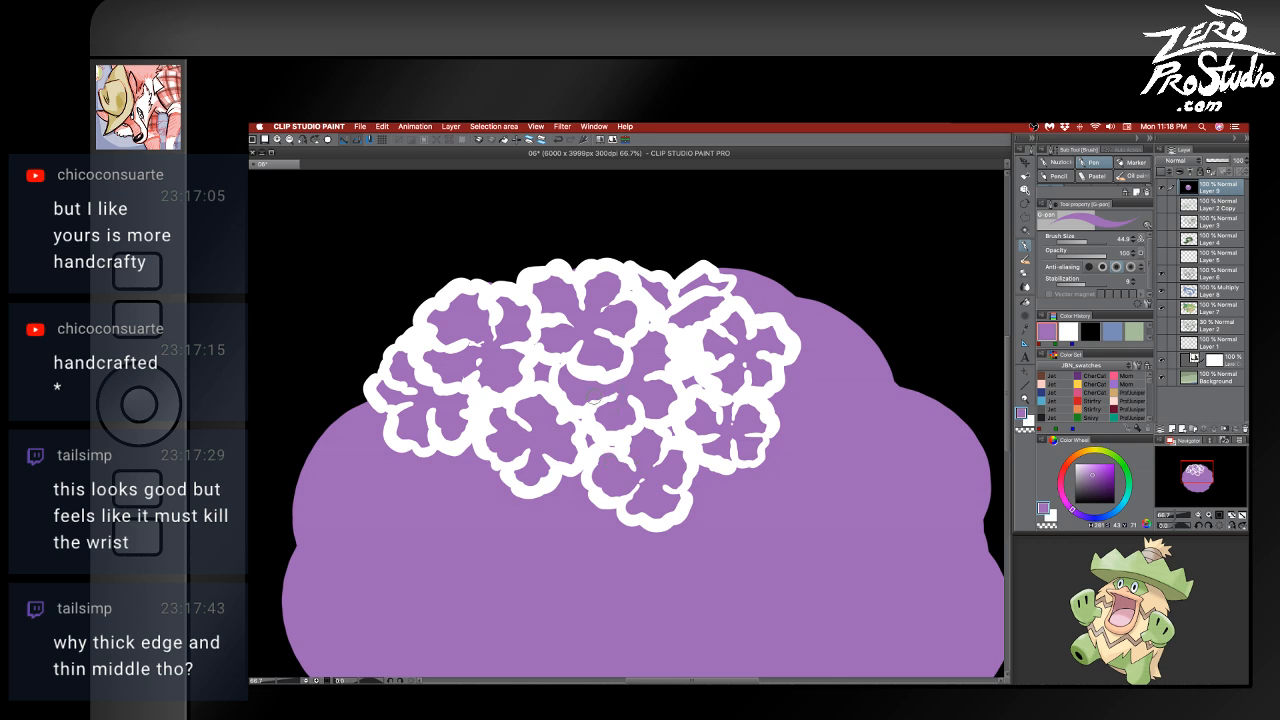
pyautogui.press('x')
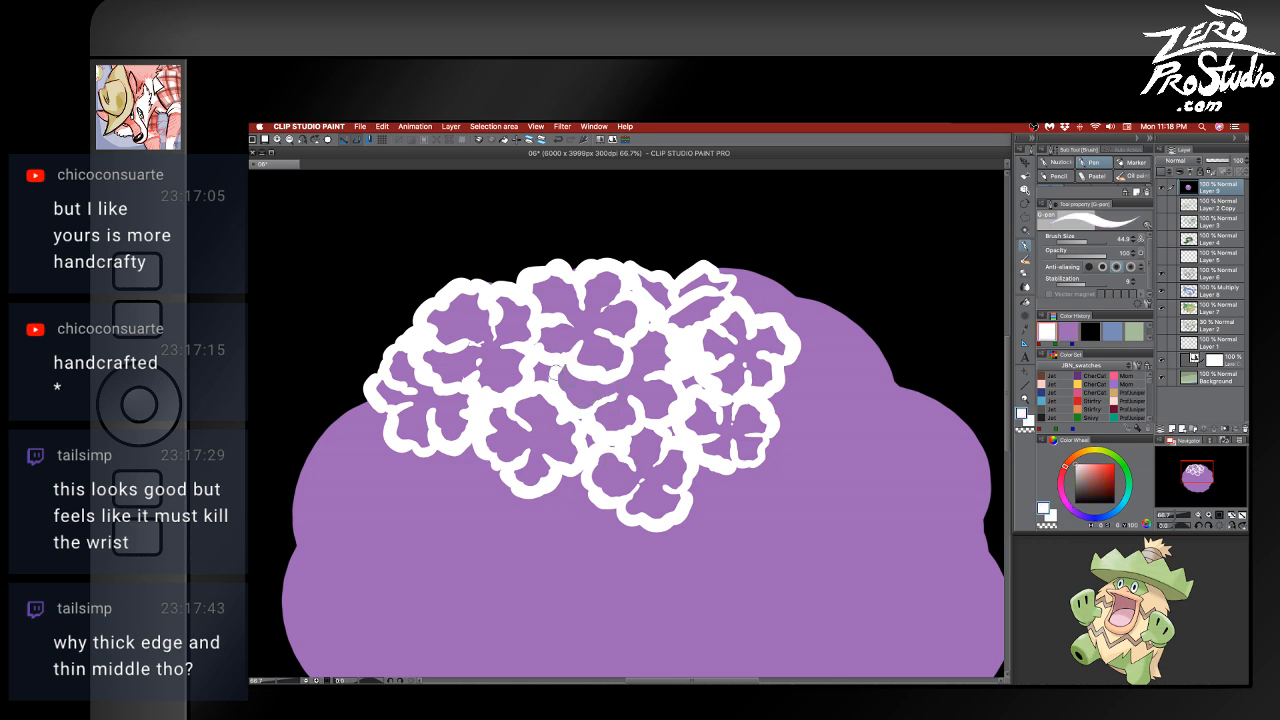
pyautogui.press('x')
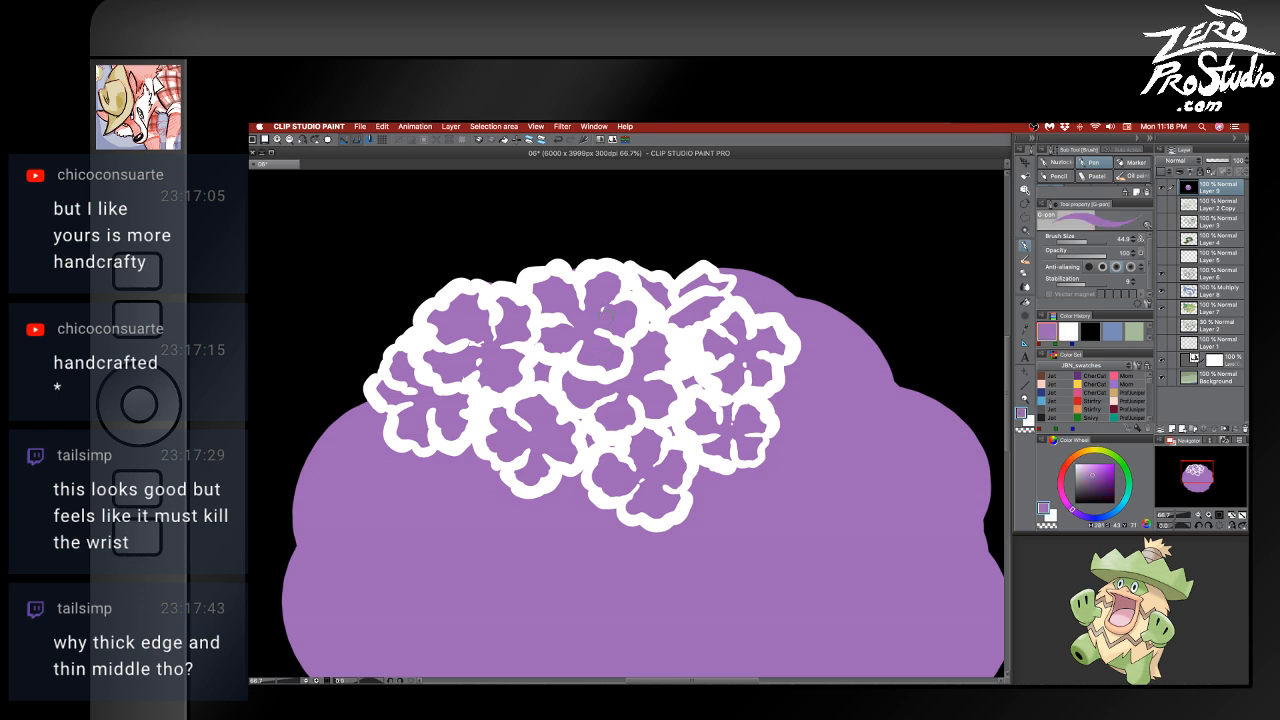
pyautogui.press('x')
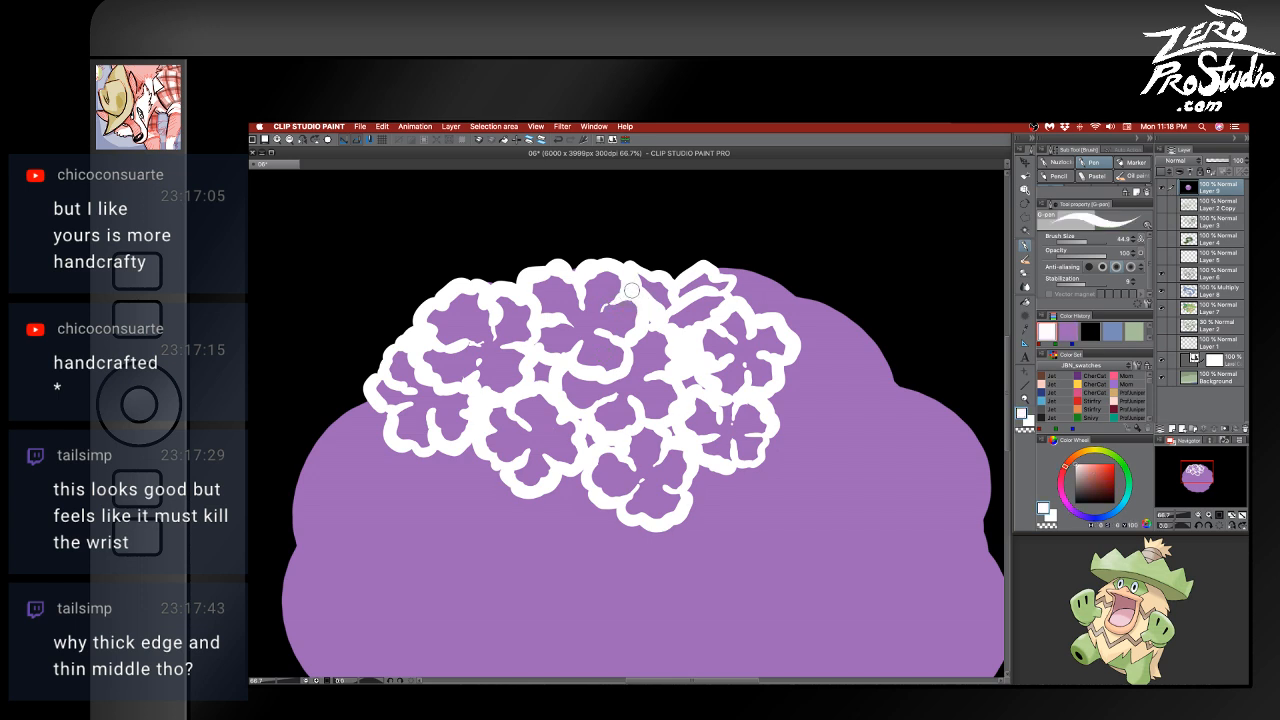
pyautogui.press('x')
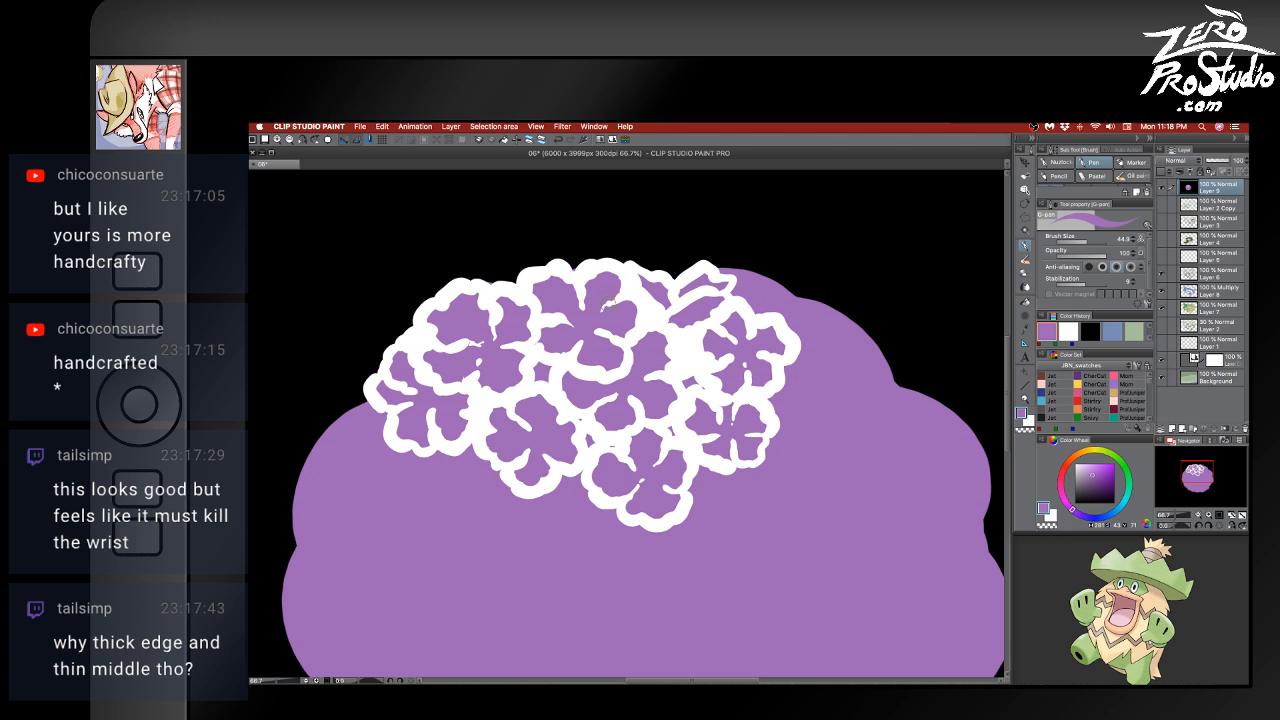
pyautogui.moveTo(605, 283); pyautogui.dragTo(595, 282)
pyautogui.press('x')
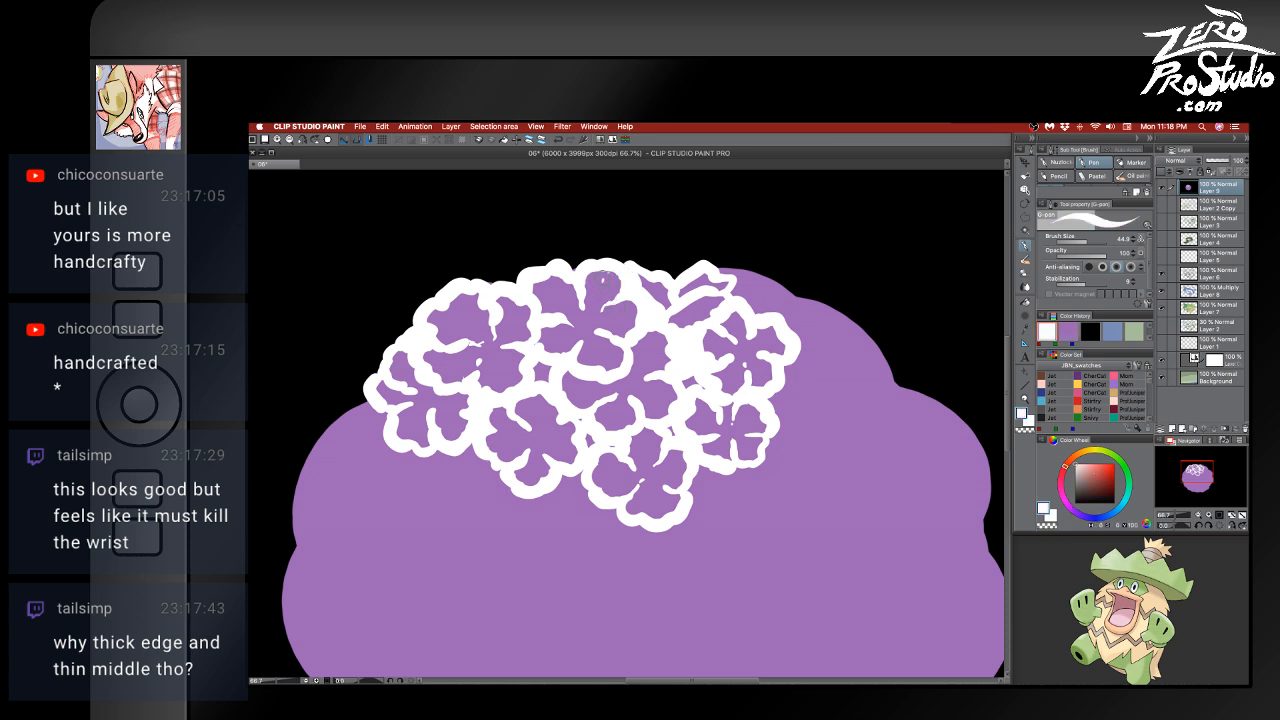
pyautogui.press('x')
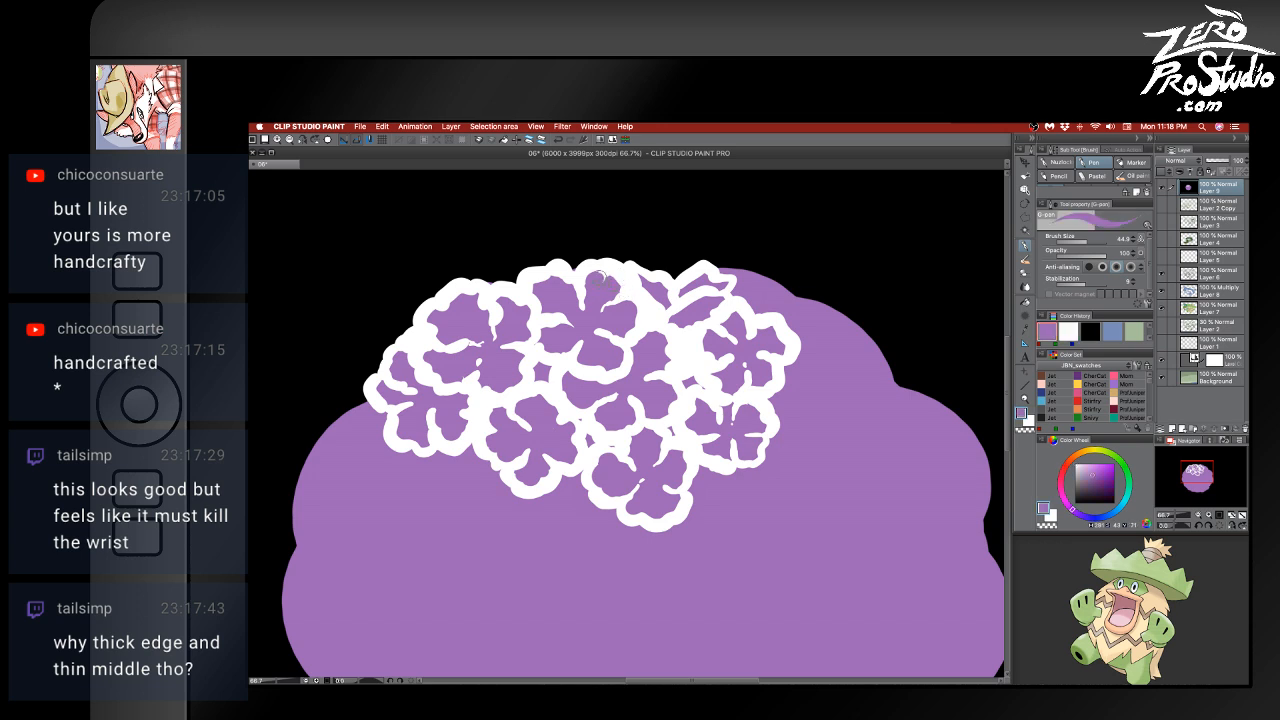
pyautogui.press('x')
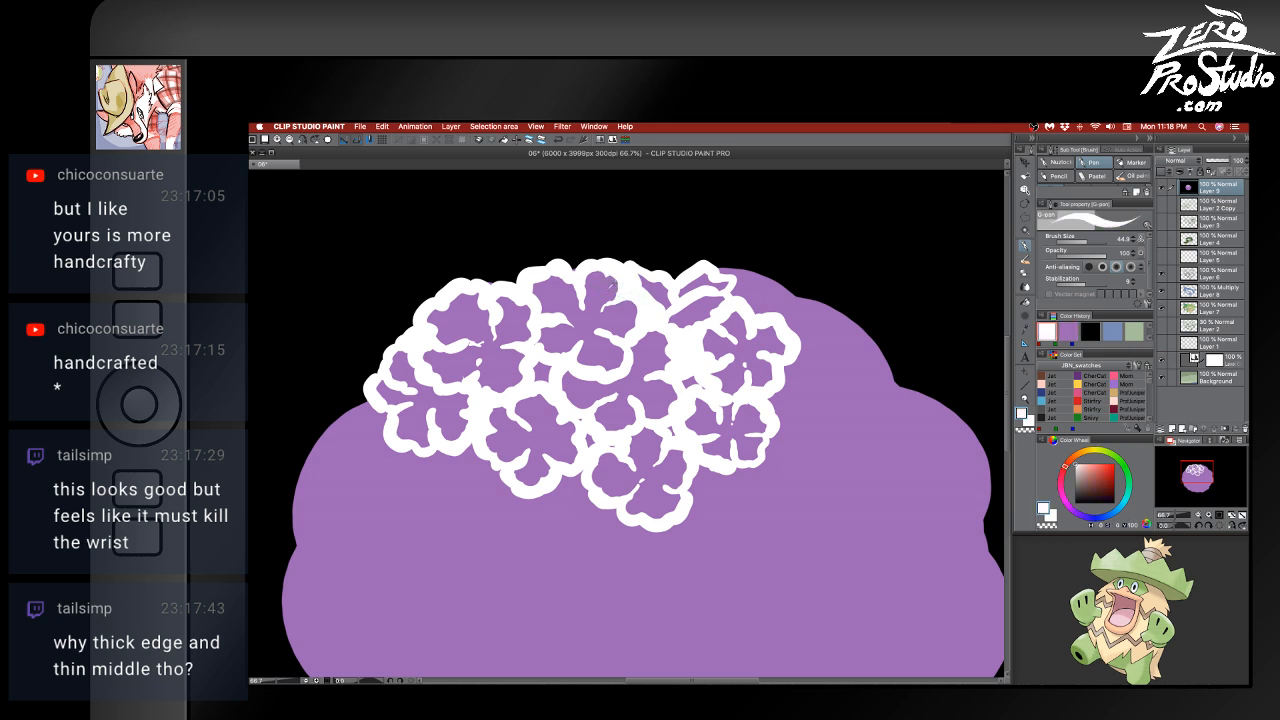
# - Refine the petal divisions of the cluster's upper-left flower, alternating between purple and white
pyautogui.press('x')
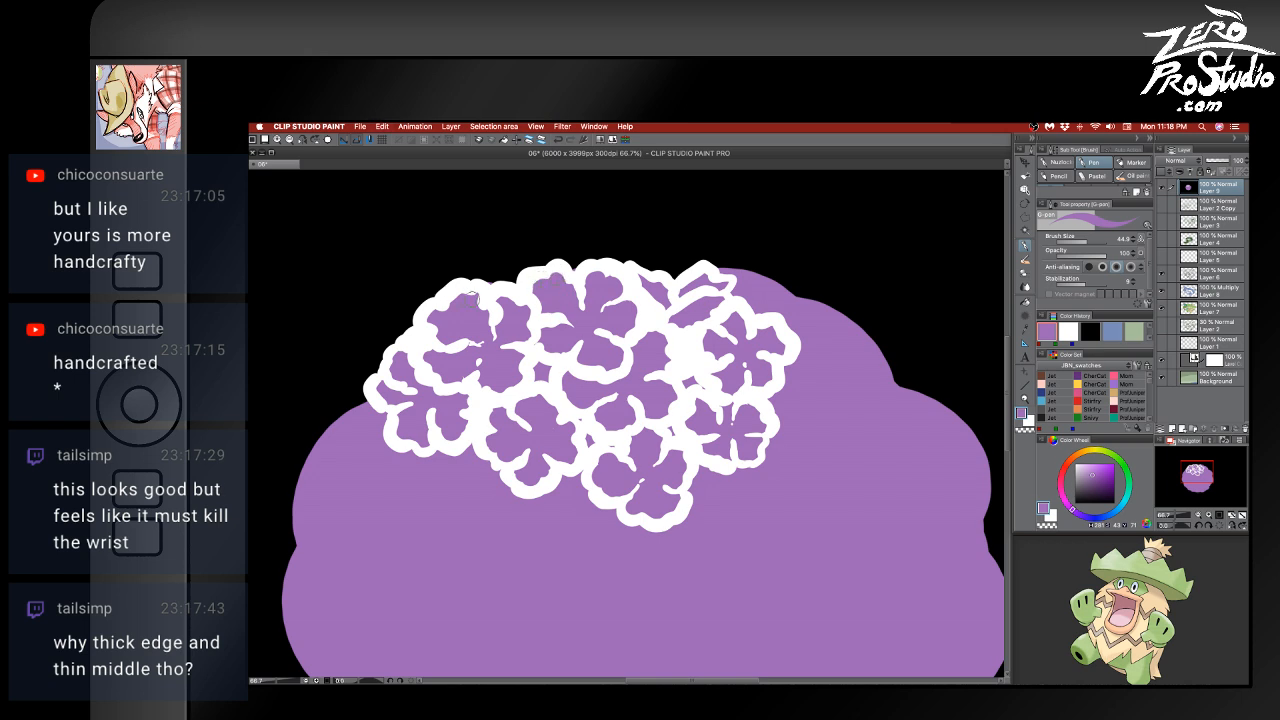
pyautogui.press('x')
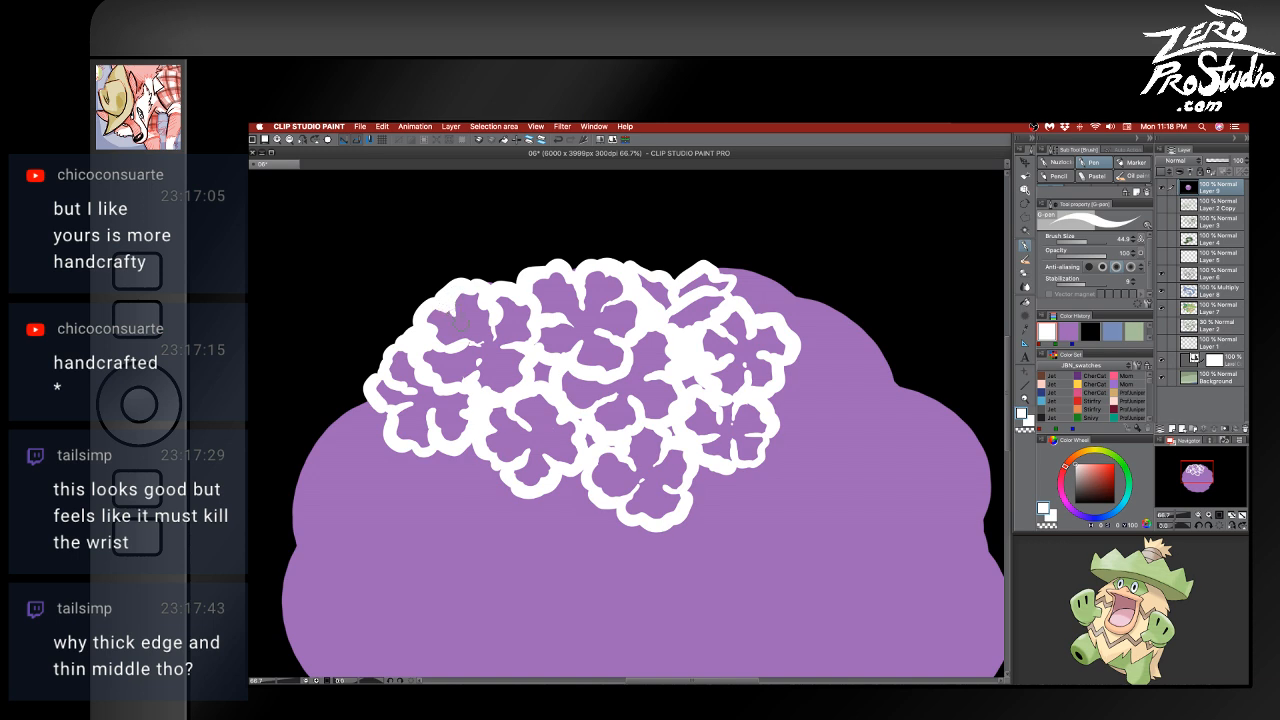
pyautogui.press('x')
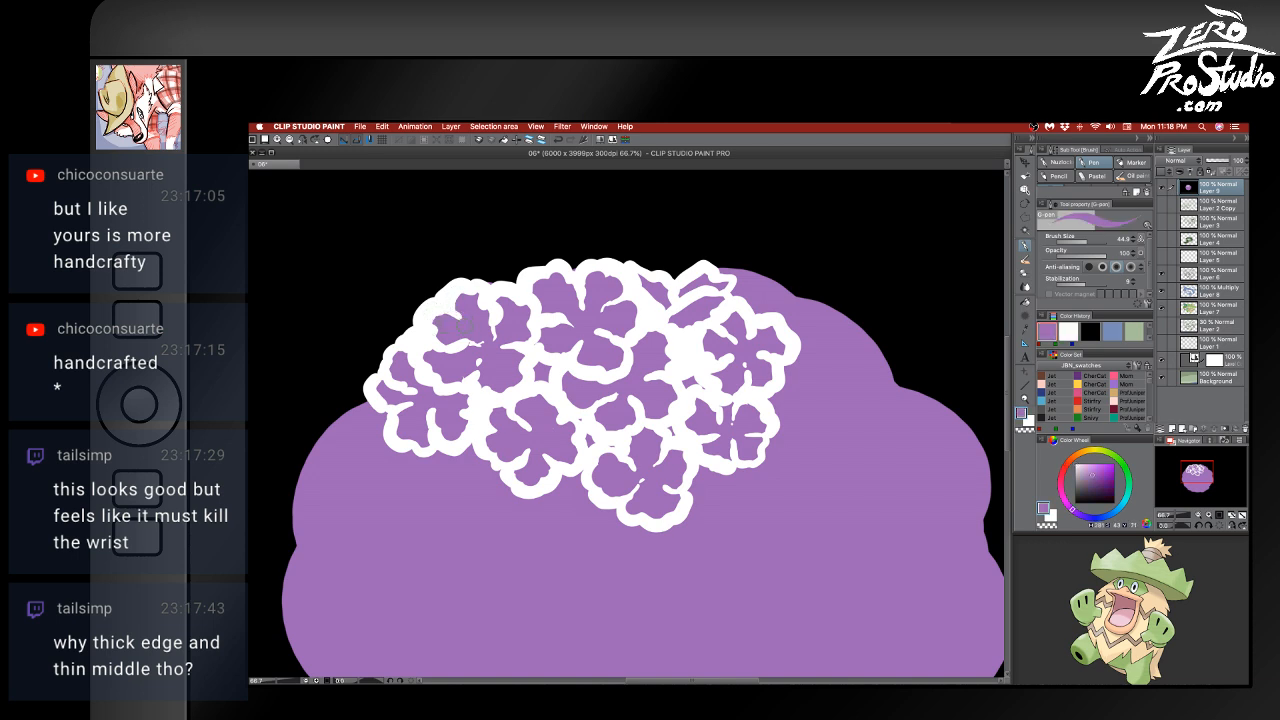
pyautogui.press('x')
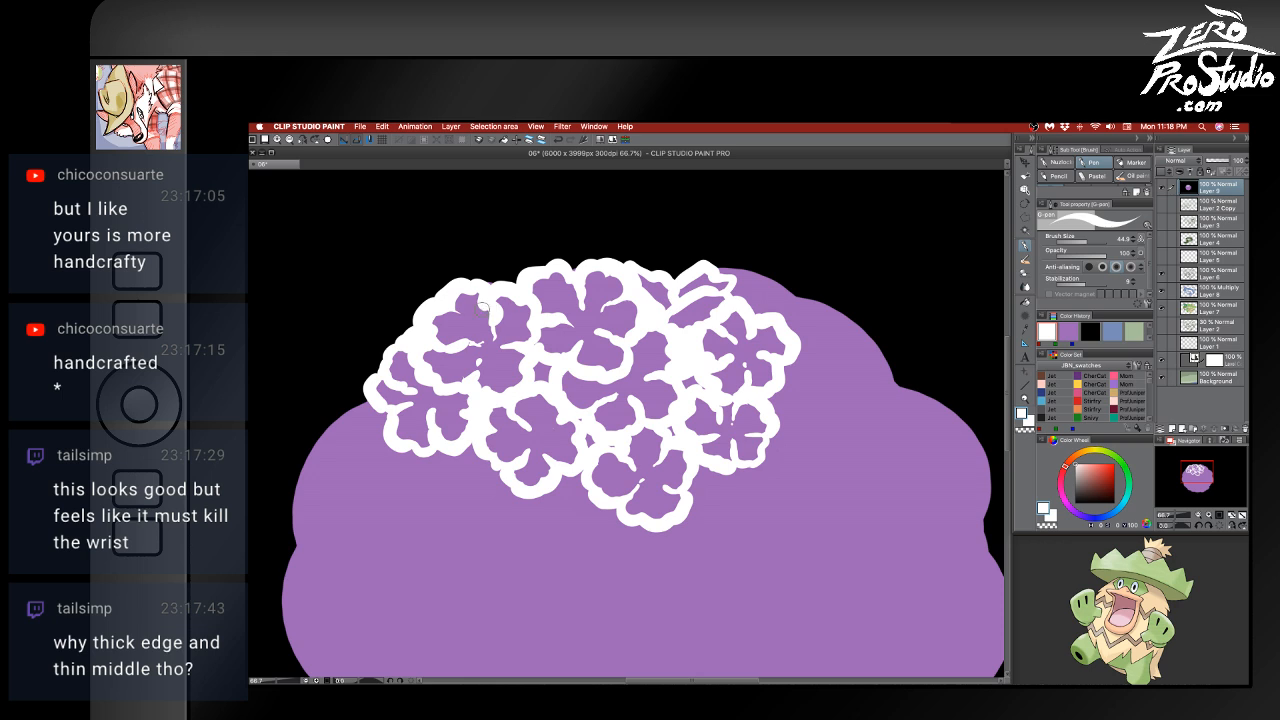
pyautogui.moveTo(480, 298); pyautogui.dragTo(478, 292)
# - Retouch the petals of the cluster's rightmost flower in the blob's purple, and undo the last stroke
pyautogui.keyDown('alt'); pyautogui.click(750, 332); pyautogui.keyUp('alt')
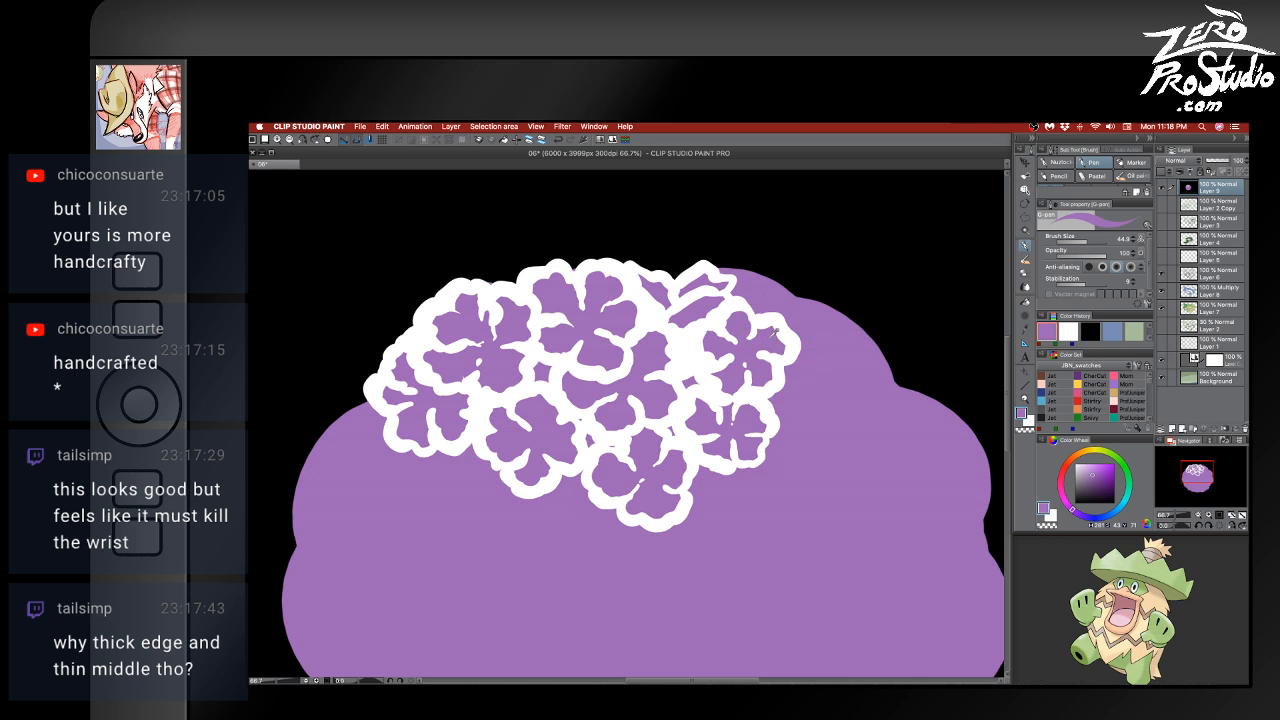
pyautogui.moveTo(765, 328)
pyautogui.mouseDown()
pyautogui.moveTo(781, 345)
pyautogui.moveTo(766, 380)
pyautogui.mouseUp()
pyautogui.press('super+z')
# - Try painting black shapes over the purple area beside the flower cluster, and undo them all
pyautogui.keyDown('alt'); pyautogui.click(886, 311); pyautogui.keyUp('alt')
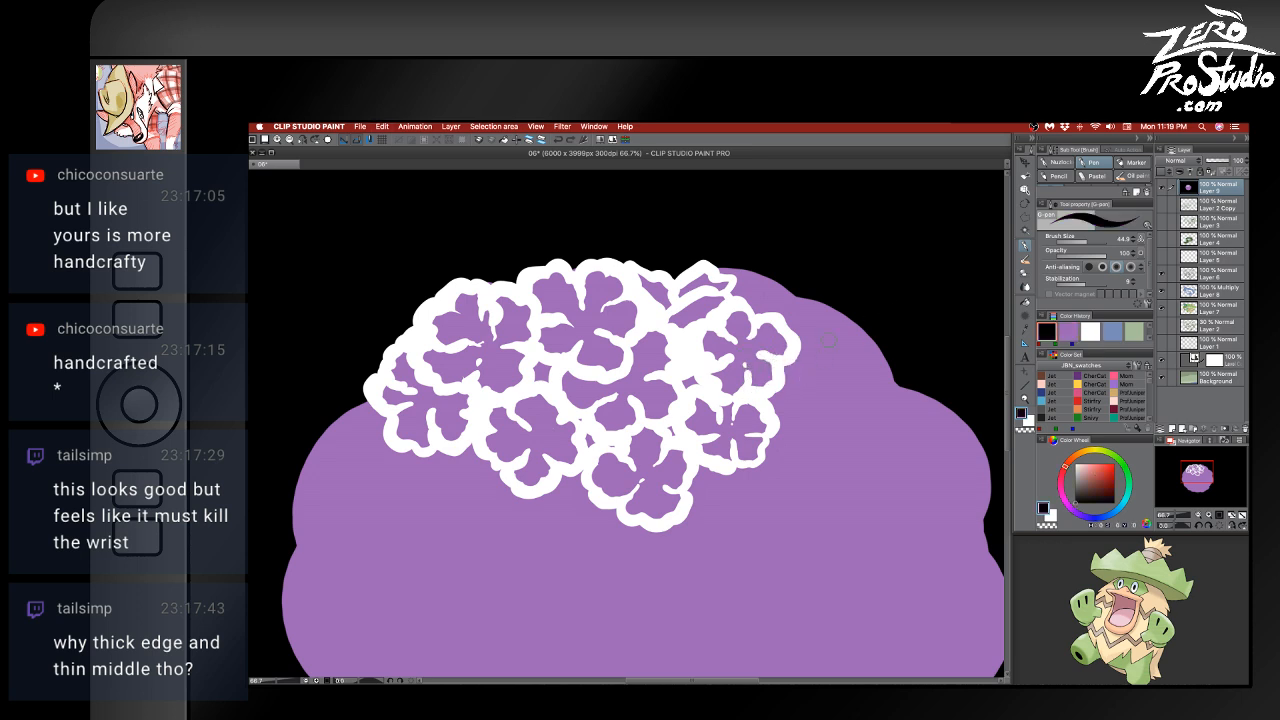
pyautogui.moveTo(775, 336); pyautogui.dragTo(793, 344)
pyautogui.press('super+z')
pyautogui.moveTo(850, 382)
pyautogui.mouseDown()
pyautogui.moveTo(811, 395)
pyautogui.moveTo(842, 410)
pyautogui.moveTo(864, 397)
pyautogui.moveTo(822, 405)
pyautogui.moveTo(852, 389)
pyautogui.moveTo(825, 425)
pyautogui.mouseUp()
pyautogui.keyDown('alt'); pyautogui.click(864, 437); pyautogui.keyUp('alt')
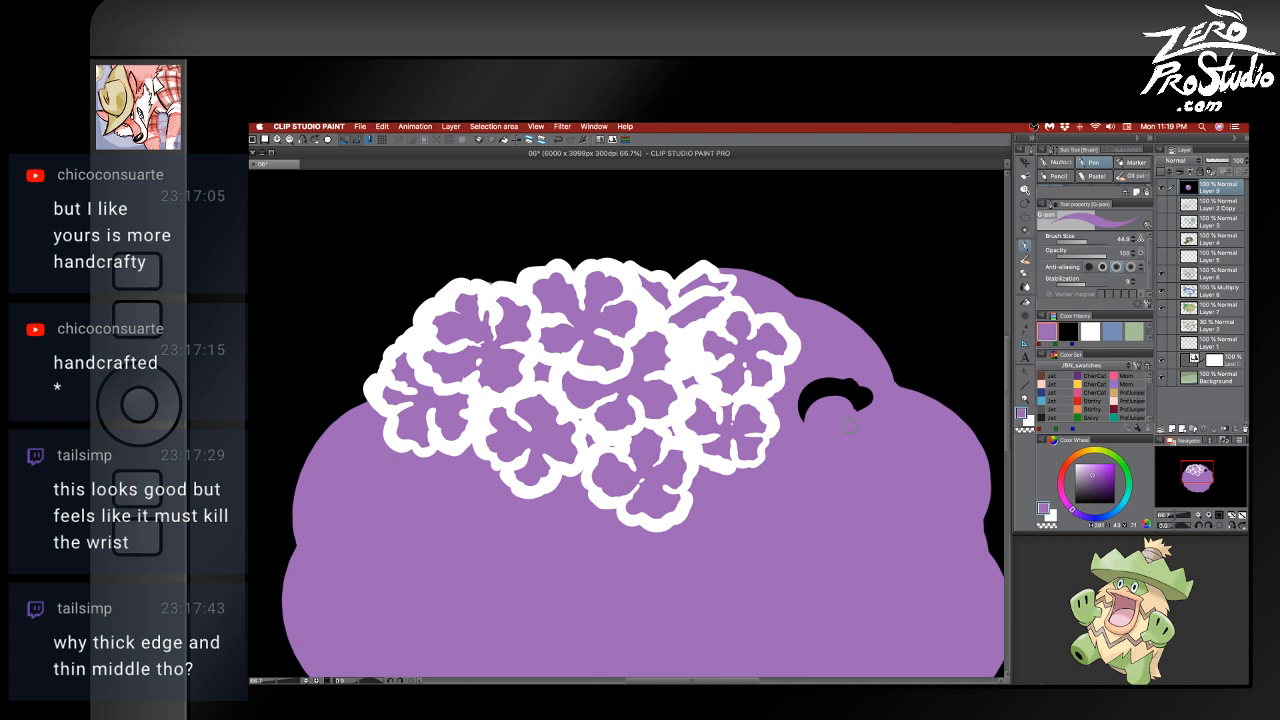
pyautogui.keyDown('alt'); pyautogui.click(943, 349); pyautogui.keyUp('alt')
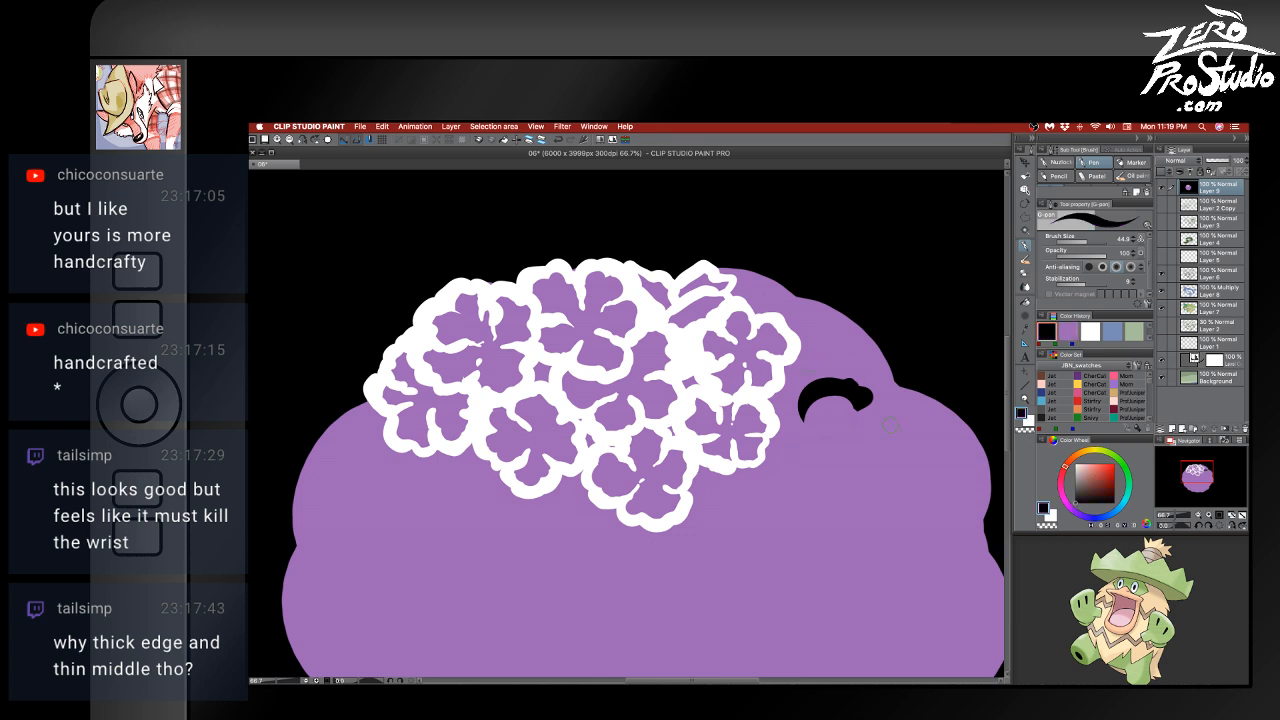
pyautogui.moveTo(888, 424); pyautogui.dragTo(830, 488)
pyautogui.moveTo(858, 440); pyautogui.dragTo(916, 466)
pyautogui.press('super+z')
pyautogui.press('super+z')
pyautogui.press('super+z')
pyautogui.press('super+z')
pyautogui.press('super+z')
pyautogui.press('super+z')
pyautogui.press('super+z')
pyautogui.press('super+z')
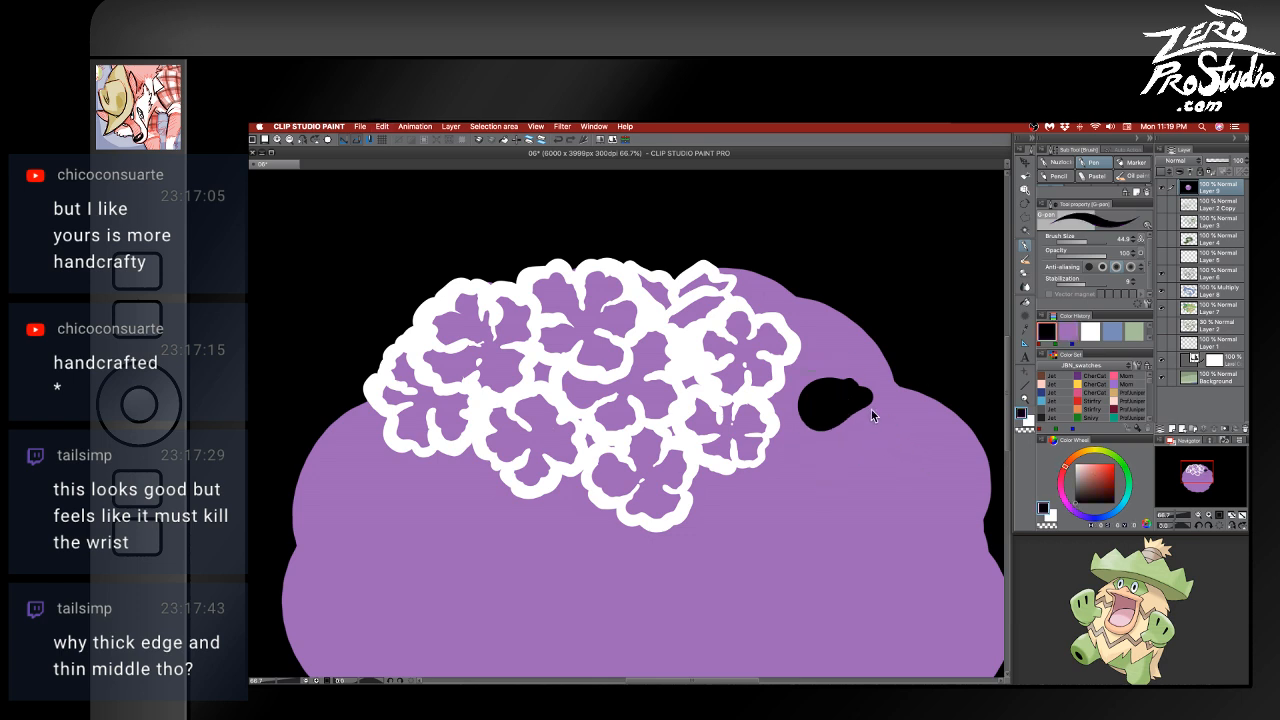
# - Touch up the lower-left edge of the rightmost flower with the blob's purple
pyautogui.keyDown('alt'); pyautogui.click(774, 332); pyautogui.keyUp('alt')
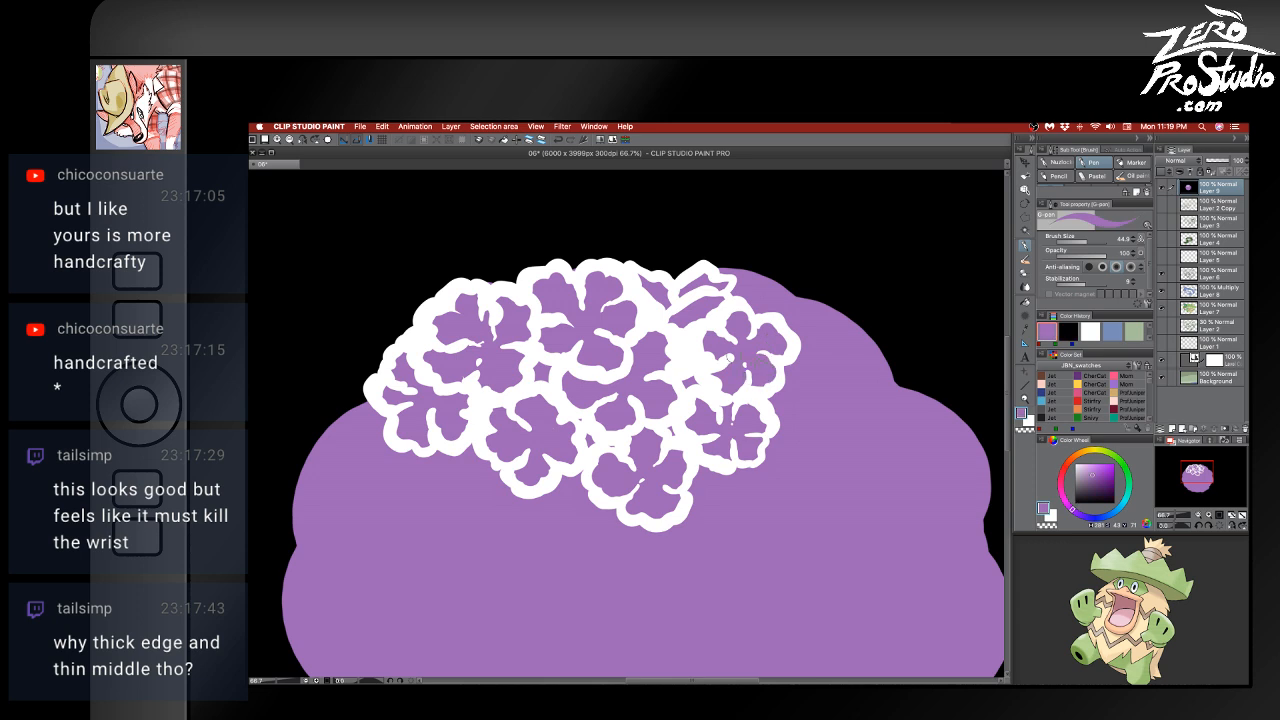
pyautogui.moveTo(718, 385); pyautogui.dragTo(717, 387)
pyautogui.keyDown('alt'); pyautogui.click(610, 442); pyautogui.keyUp('alt')
# - Draw thin dark purple veins radiating from the centre of the cluster's top-middle flower, using a 16.3 brush size
pyautogui.keyDown('alt'); pyautogui.click(937, 487); pyautogui.keyUp('alt')
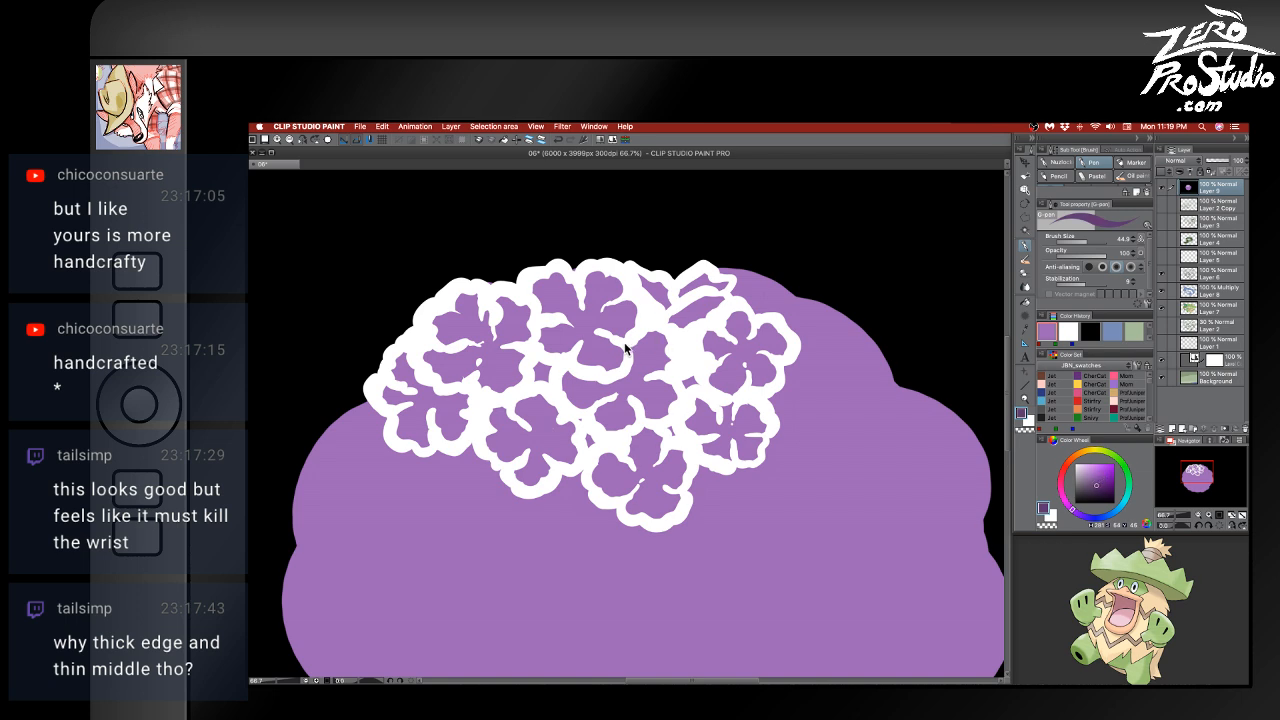
pyautogui.press('[')
pyautogui.press('[')
pyautogui.moveTo(570, 297); pyautogui.dragTo(581, 317)
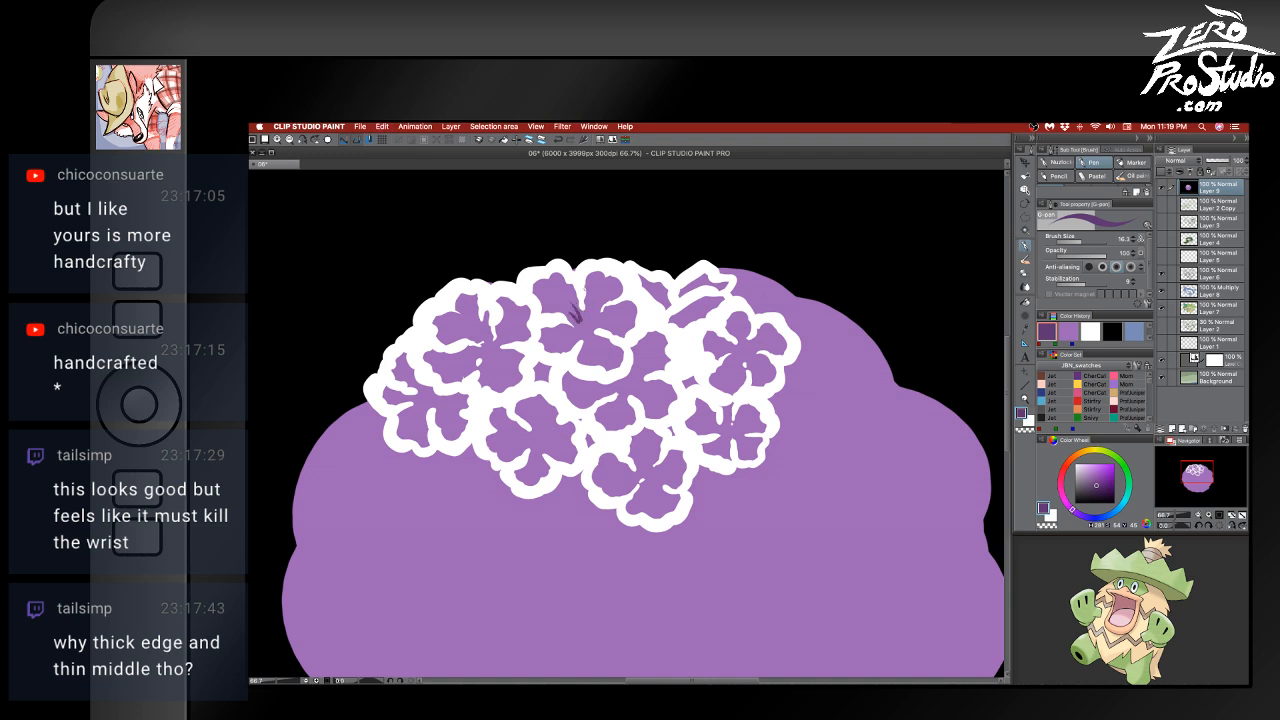
pyautogui.moveTo(579, 278); pyautogui.dragTo(579, 320)
pyautogui.moveTo(596, 305)
pyautogui.mouseDown()
pyautogui.moveTo(583, 324)
pyautogui.moveTo(605, 303)
pyautogui.mouseUp()
pyautogui.press('super+z')
pyautogui.moveTo(578, 328)
pyautogui.mouseDown()
pyautogui.moveTo(565, 334)
pyautogui.moveTo(585, 355)
pyautogui.moveTo(605, 348)
pyautogui.moveTo(575, 345)
pyautogui.moveTo(568, 374)
pyautogui.mouseUp()
pyautogui.moveTo(598, 323)
pyautogui.mouseDown()
pyautogui.moveTo(589, 337)
pyautogui.moveTo(615, 337)
pyautogui.mouseUp()
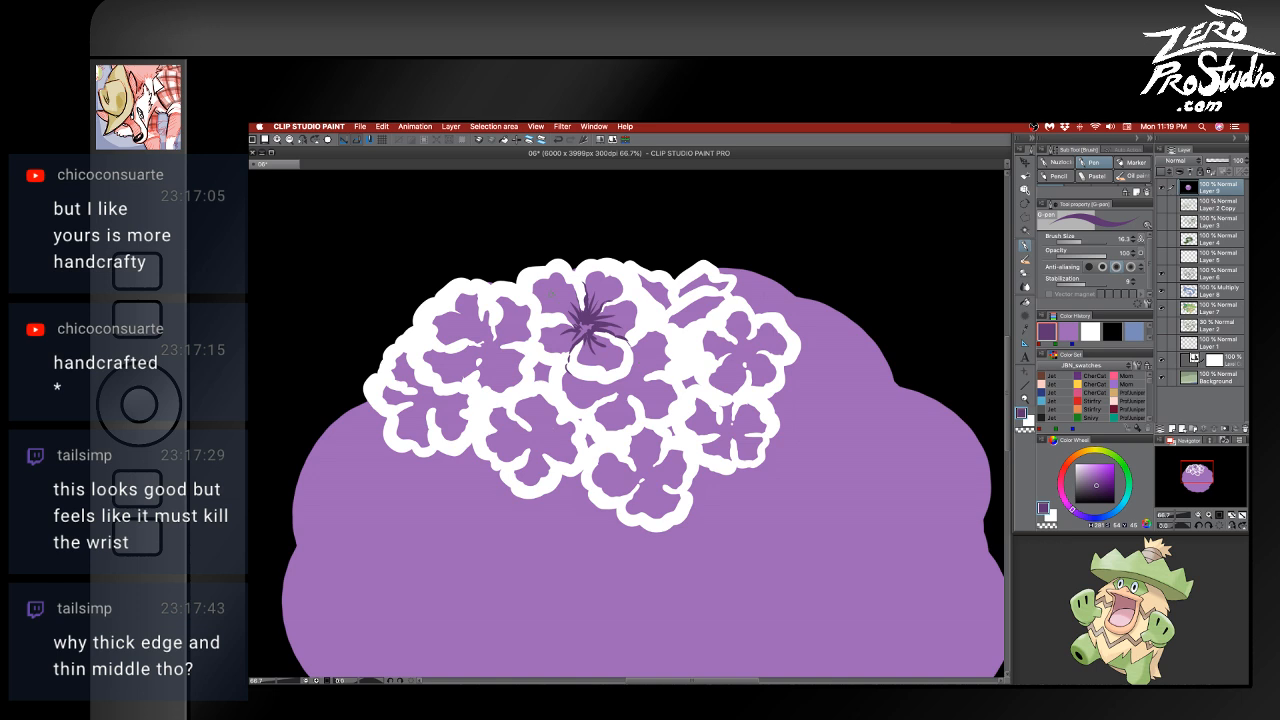
pyautogui.moveTo(550, 312); pyautogui.dragTo(580, 324)
# - Draw dark purple veins radiating from the centre of the upper-left flower
pyautogui.moveTo(491, 328); pyautogui.dragTo(492, 344)
pyautogui.moveTo(474, 321); pyautogui.dragTo(484, 344)
pyautogui.moveTo(509, 327); pyautogui.dragTo(487, 352)
pyautogui.moveTo(510, 358); pyautogui.dragTo(493, 350)
# - Draw dark purple veins in the centre of the leftmost flower, undoing stray strokes
pyautogui.moveTo(478, 352)
pyautogui.mouseDown()
pyautogui.moveTo(534, 341)
pyautogui.moveTo(486, 351)
pyautogui.moveTo(468, 377)
pyautogui.moveTo(473, 397)
pyautogui.moveTo(439, 406)
pyautogui.moveTo(445, 396)
pyautogui.moveTo(412, 387)
pyautogui.moveTo(440, 402)
pyautogui.moveTo(401, 404)
pyautogui.mouseUp()
pyautogui.press('super+z')
pyautogui.press('super+z')
pyautogui.keyDown('alt'); pyautogui.click(420, 388); pyautogui.keyUp('alt')
pyautogui.keyDown('alt'); pyautogui.click(441, 399); pyautogui.keyUp('alt')
pyautogui.press('super+z')
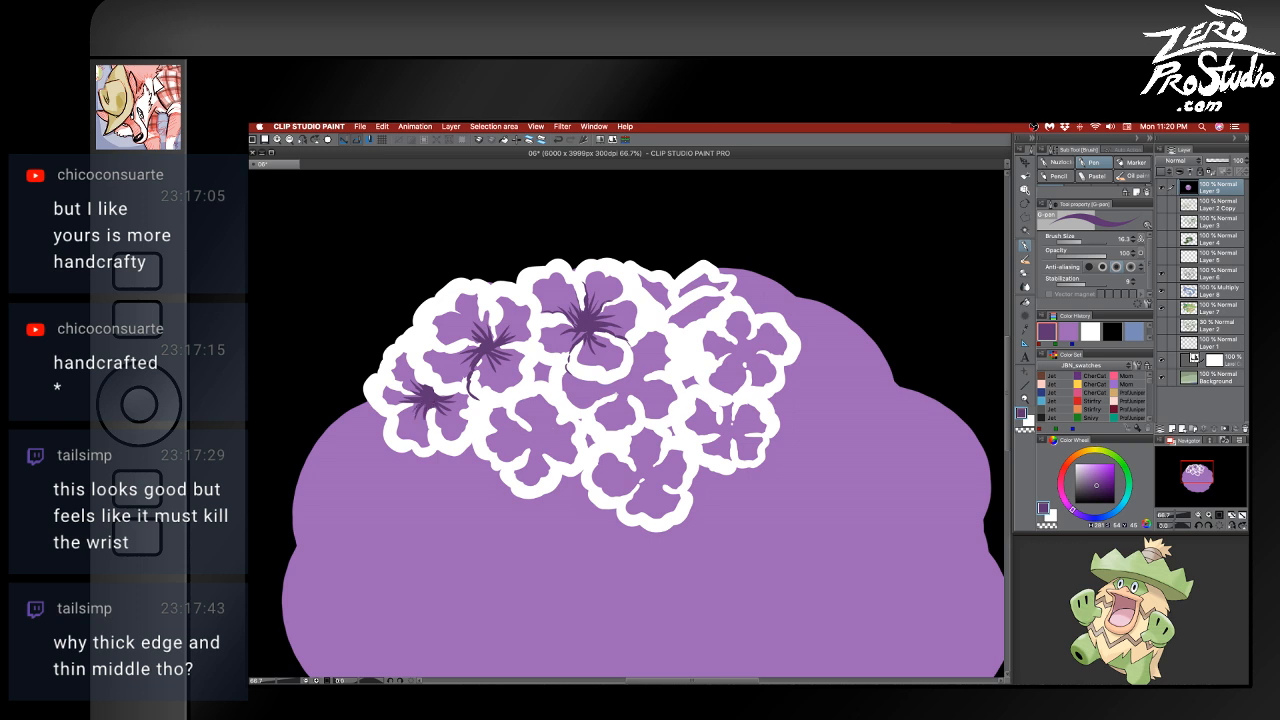
pyautogui.moveTo(431, 408); pyautogui.dragTo(424, 428)
pyautogui.keyDown('alt'); pyautogui.click(432, 432); pyautogui.keyUp('alt')
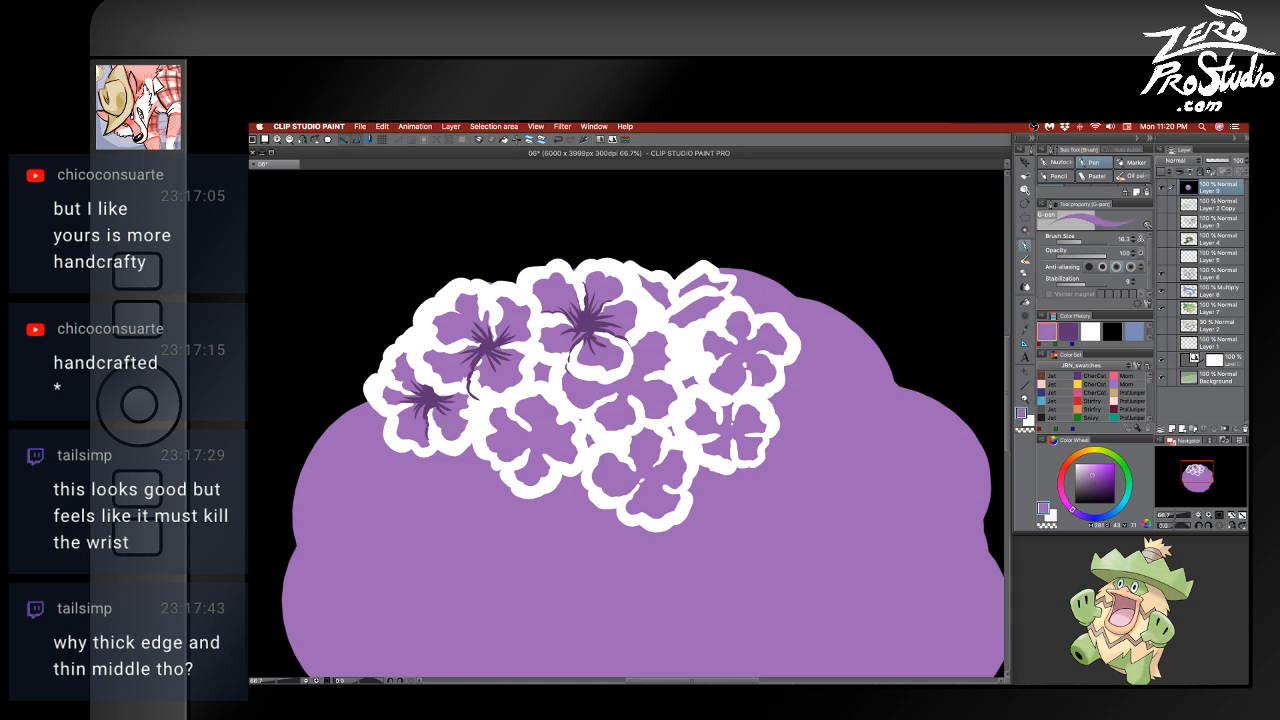
# - Shade the edge between the leftmost and upper-left flowers in dark purple and retouch the leftmost flower's lower petals in the lighter purple
pyautogui.keyDown('alt'); pyautogui.click(438, 391); pyautogui.keyUp('alt')
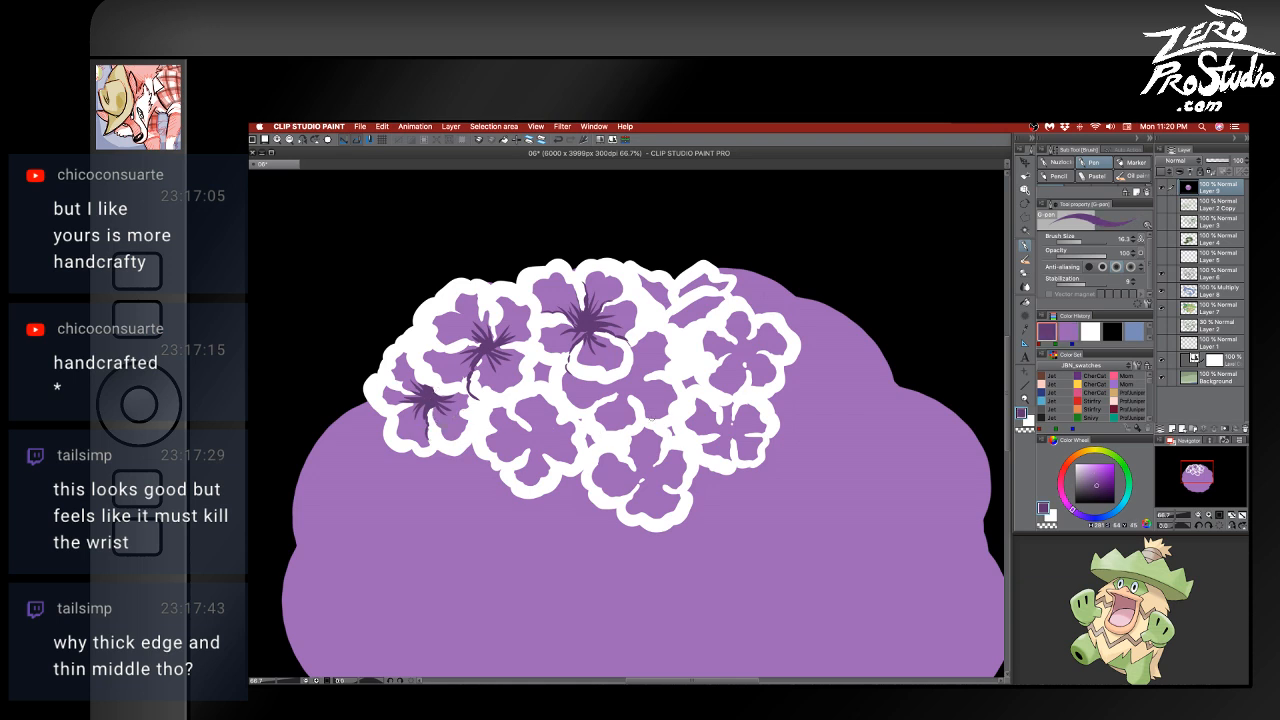
pyautogui.keyDown('alt'); pyautogui.click(428, 337); pyautogui.keyUp('alt')
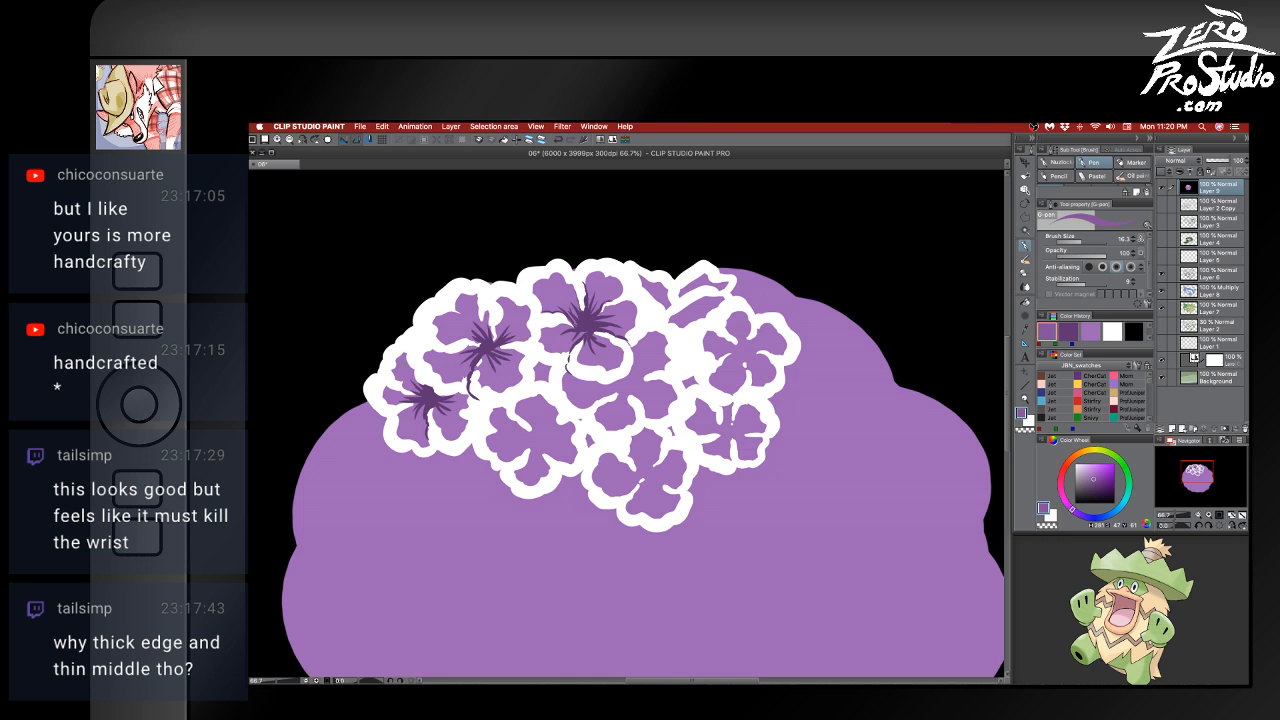
pyautogui.keyDown('alt'); pyautogui.click(436, 388); pyautogui.keyUp('alt')
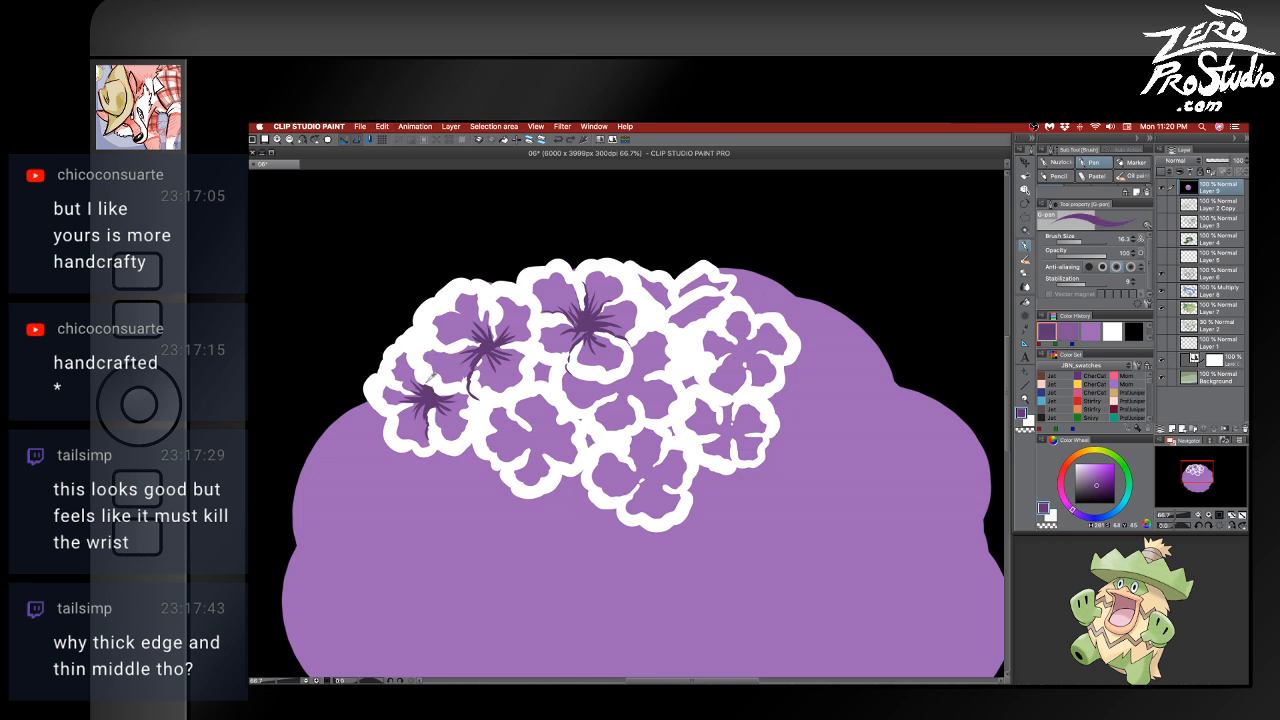
pyautogui.moveTo(405, 354)
pyautogui.mouseDown()
pyautogui.moveTo(428, 335)
pyautogui.moveTo(432, 349)
pyautogui.moveTo(477, 345)
pyautogui.moveTo(406, 357)
pyautogui.mouseUp()
pyautogui.press('super+z')
pyautogui.keyDown('alt'); pyautogui.click(409, 354); pyautogui.keyUp('alt')
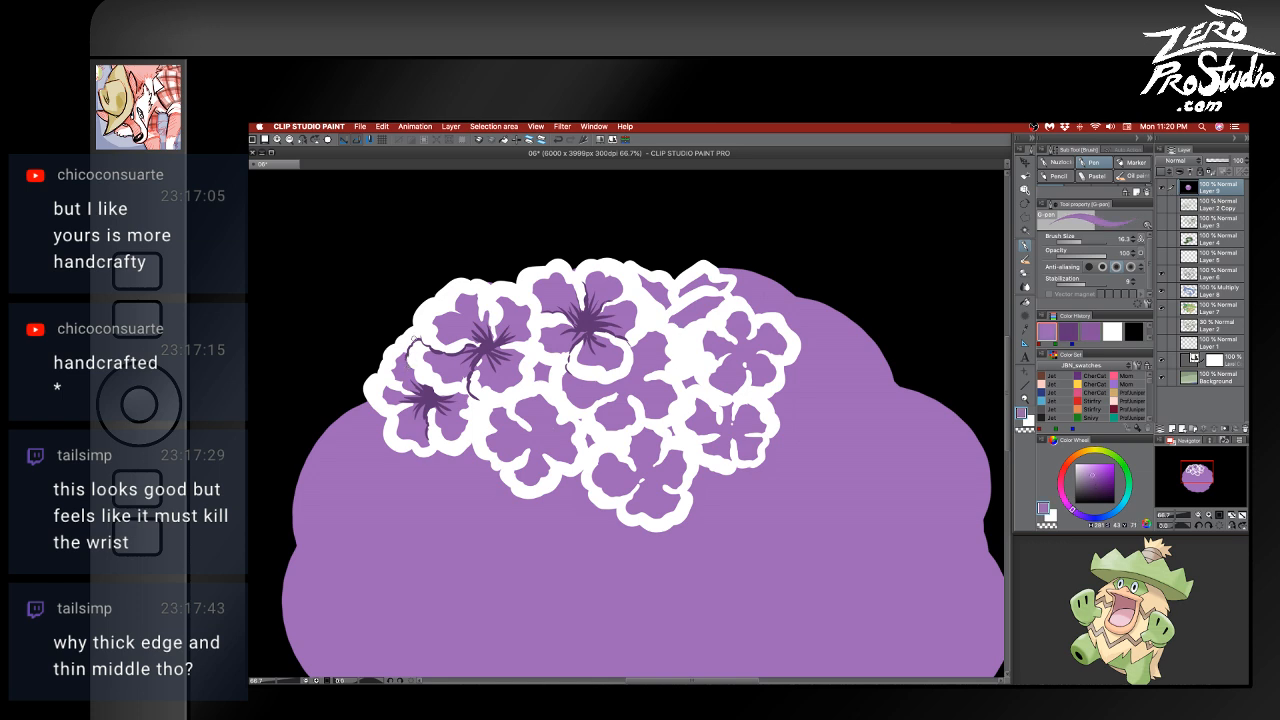
pyautogui.press('super+z')
pyautogui.moveTo(386, 419)
pyautogui.mouseDown()
pyautogui.moveTo(402, 410)
pyautogui.moveTo(445, 451)
pyautogui.mouseUp()
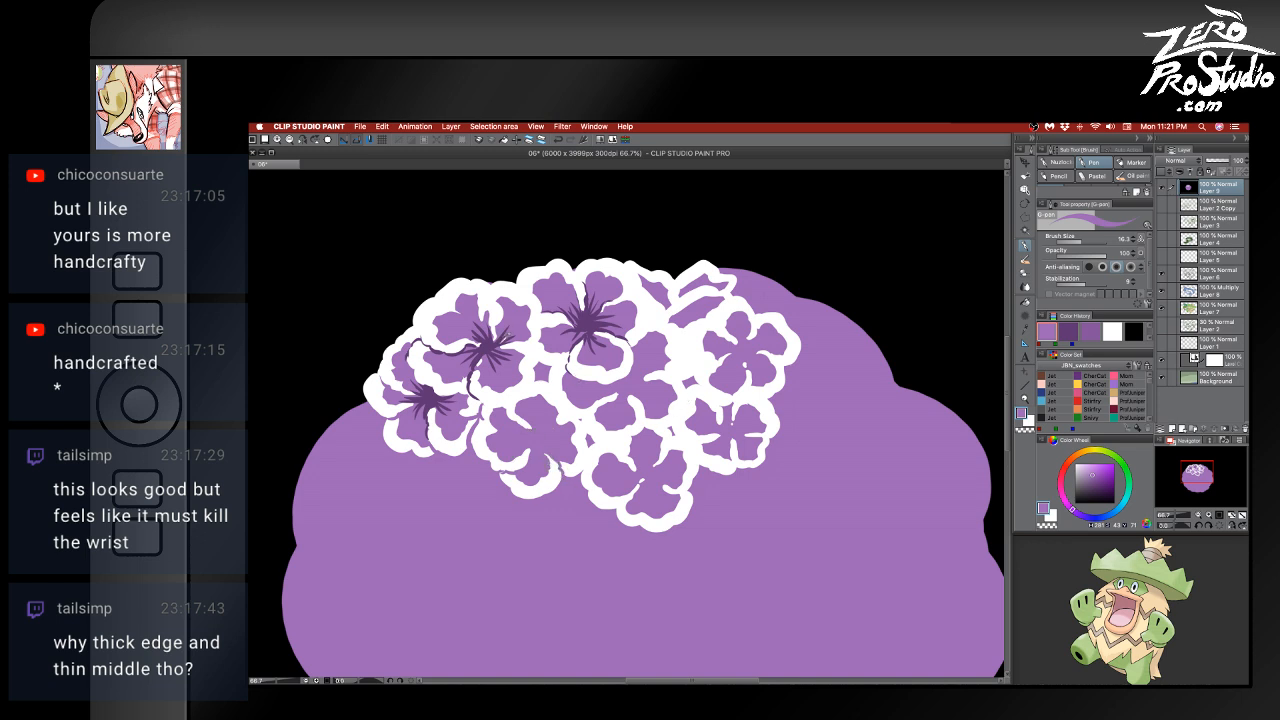
# - Fill the gaps around the lower-left flower with dark purple and draw dark veins radiating from its centre
pyautogui.keyDown('alt'); pyautogui.click(499, 340); pyautogui.keyUp('alt')
pyautogui.moveTo(534, 421)
pyautogui.mouseDown()
pyautogui.moveTo(539, 437)
pyautogui.moveTo(552, 430)
pyautogui.moveTo(566, 396)
pyautogui.moveTo(541, 352)
pyautogui.moveTo(536, 369)
pyautogui.moveTo(537, 339)
pyautogui.moveTo(513, 342)
pyautogui.moveTo(525, 342)
pyautogui.mouseUp()
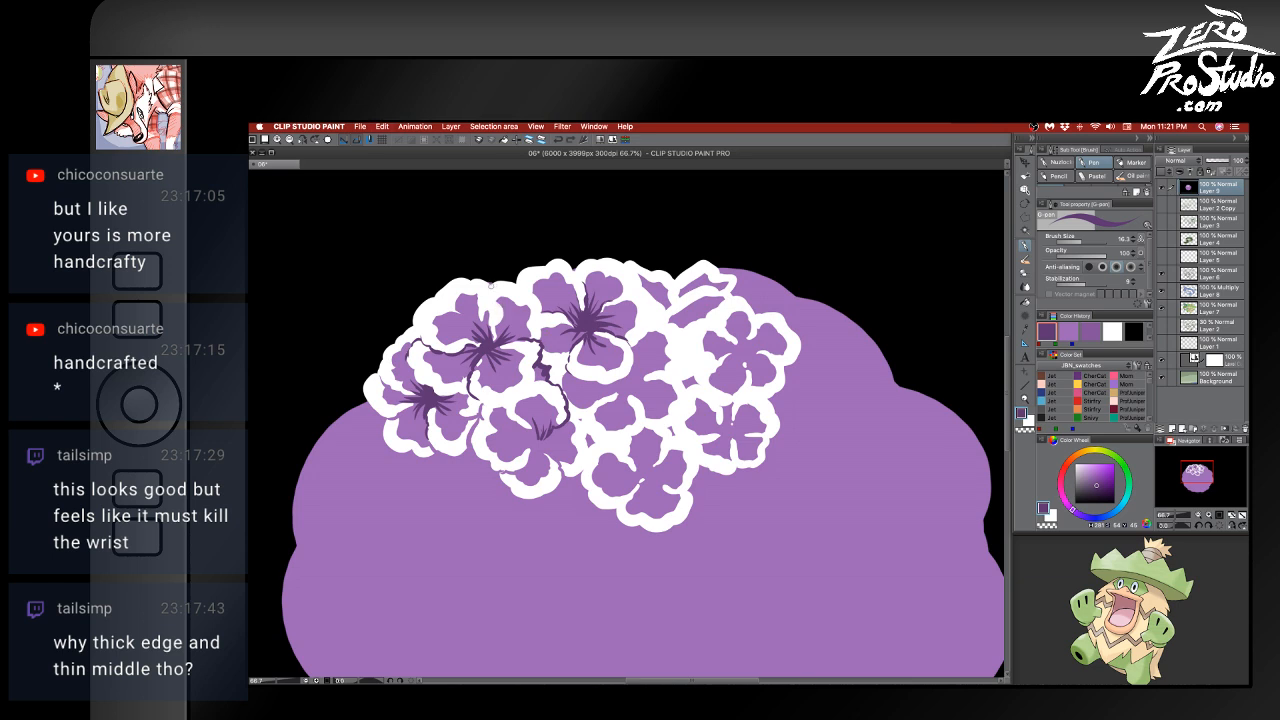
pyautogui.moveTo(493, 326); pyautogui.dragTo(496, 342)
pyautogui.moveTo(531, 387)
pyautogui.mouseDown()
pyautogui.moveTo(504, 403)
pyautogui.moveTo(538, 444)
pyautogui.moveTo(514, 472)
pyautogui.moveTo(561, 438)
pyautogui.moveTo(551, 453)
pyautogui.mouseUp()
pyautogui.moveTo(482, 401)
pyautogui.mouseDown()
pyautogui.moveTo(508, 404)
pyautogui.moveTo(448, 418)
pyautogui.moveTo(476, 413)
pyautogui.moveTo(472, 435)
pyautogui.mouseUp()
pyautogui.press('super+z')
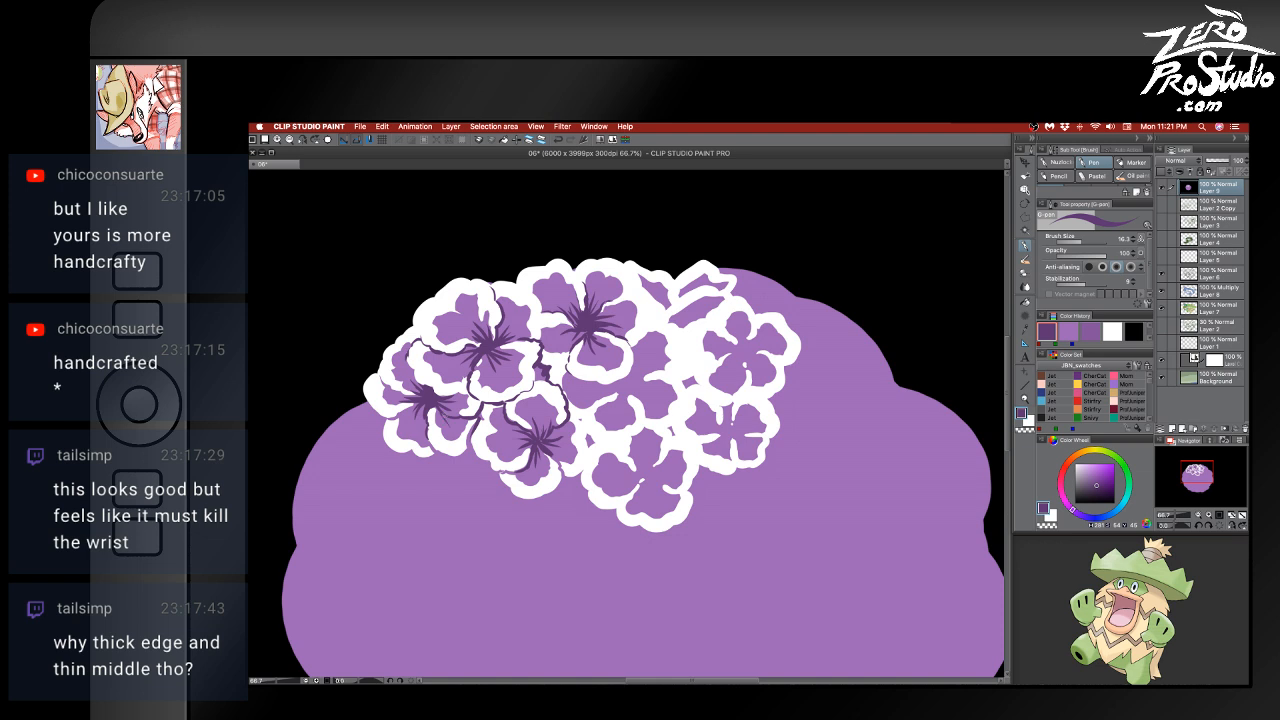
# - Deepen the leftmost flower's centre and nearby gap in dark purple, and add a dark edge along the right of the top-middle flower
pyautogui.moveTo(423, 410); pyautogui.dragTo(419, 428)
pyautogui.moveTo(540, 366); pyautogui.dragTo(542, 380)
pyautogui.scroll(1, 577, 405)
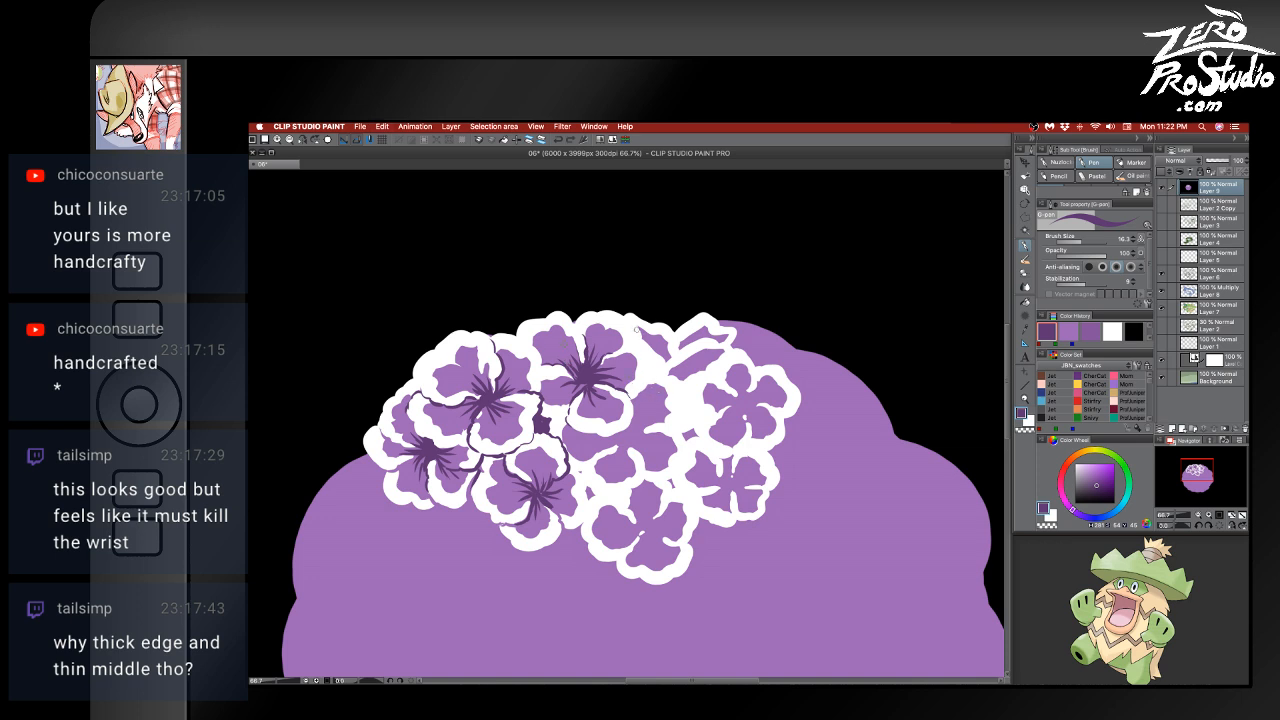
pyautogui.moveTo(626, 316)
pyautogui.mouseDown()
pyautogui.moveTo(656, 372)
pyautogui.moveTo(651, 360)
pyautogui.moveTo(630, 403)
pyautogui.mouseUp()
pyautogui.press('x')
pyautogui.keyDown('alt'); pyautogui.click(655, 407); pyautogui.keyUp('alt')
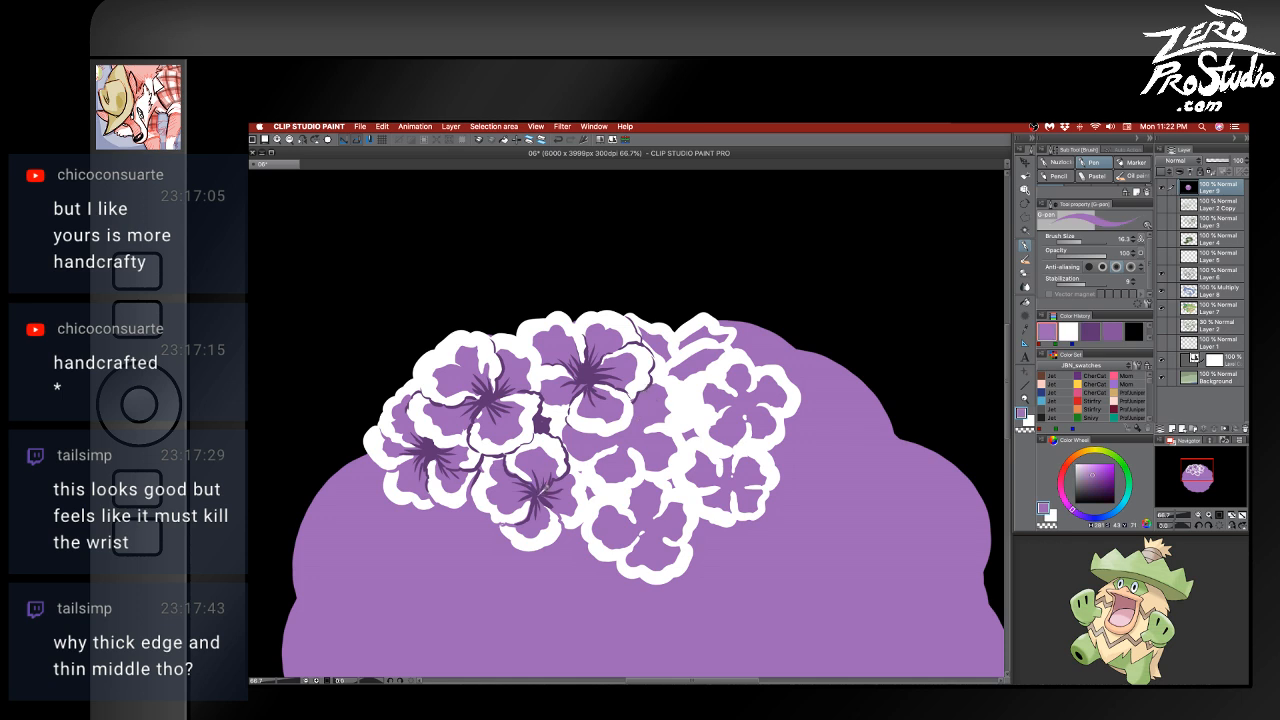
# - Draw dark purple veins in the middle flower and a dark shadow line around its outer petals
pyautogui.keyDown('alt'); pyautogui.click(544, 490); pyautogui.keyUp('alt')
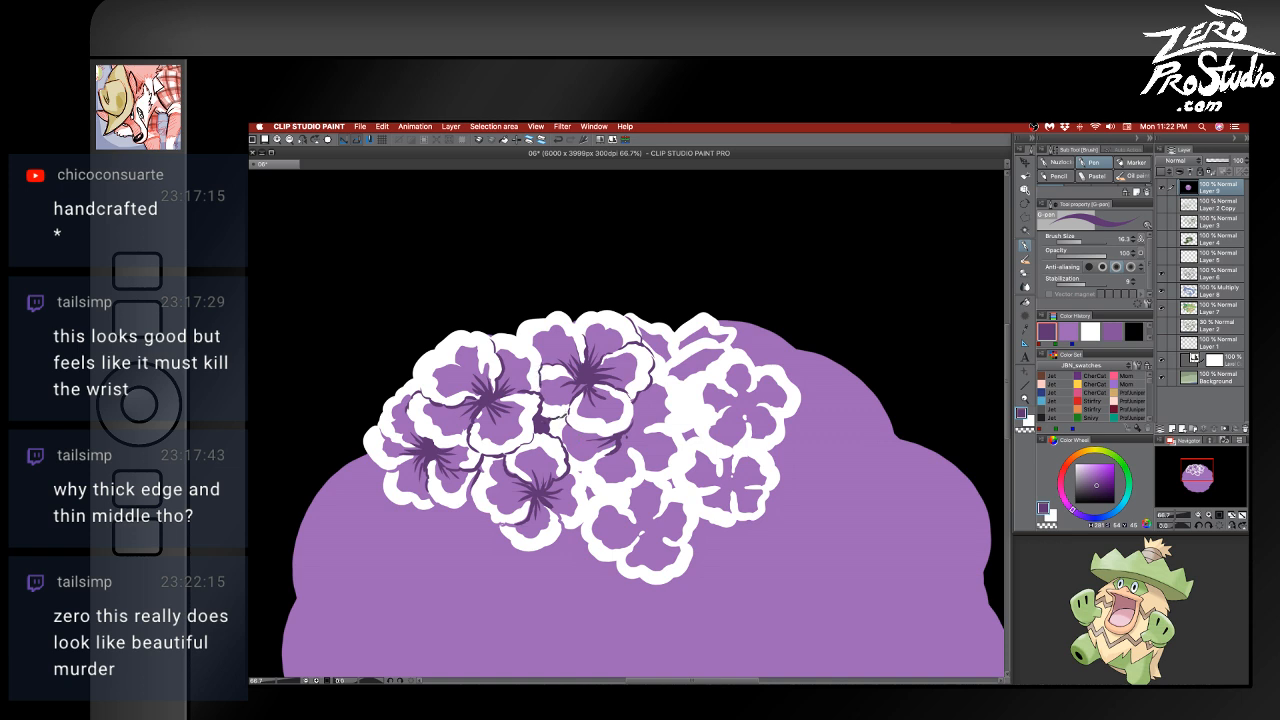
pyautogui.moveTo(568, 470)
pyautogui.mouseDown()
pyautogui.moveTo(612, 452)
pyautogui.moveTo(615, 469)
pyautogui.moveTo(622, 447)
pyautogui.moveTo(634, 462)
pyautogui.moveTo(657, 446)
pyautogui.moveTo(625, 443)
pyautogui.mouseUp()
pyautogui.moveTo(631, 435)
pyautogui.mouseDown()
pyautogui.moveTo(621, 443)
pyautogui.moveTo(641, 432)
pyautogui.moveTo(629, 441)
pyautogui.moveTo(629, 415)
pyautogui.mouseUp()
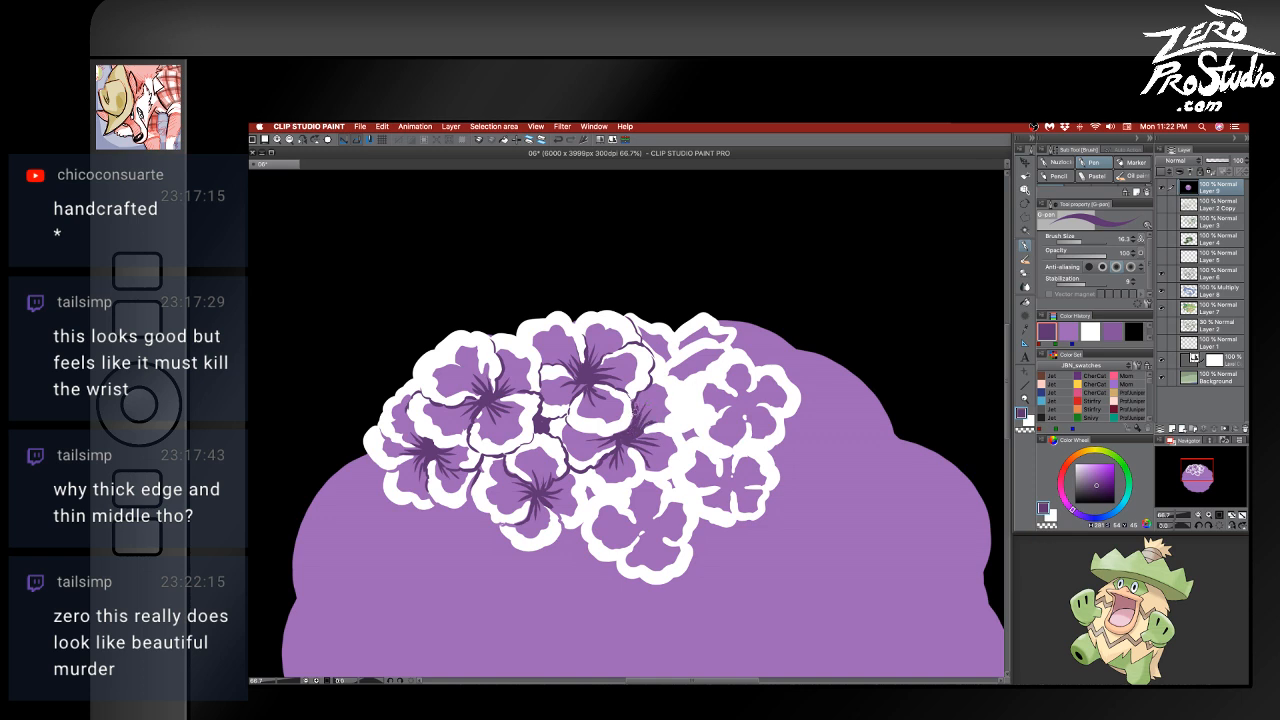
pyautogui.moveTo(680, 377)
pyautogui.mouseDown()
pyautogui.moveTo(684, 420)
pyautogui.moveTo(683, 409)
pyautogui.moveTo(678, 426)
pyautogui.moveTo(658, 425)
pyautogui.moveTo(681, 432)
pyautogui.moveTo(674, 471)
pyautogui.moveTo(685, 445)
pyautogui.moveTo(669, 476)
pyautogui.moveTo(615, 496)
pyautogui.moveTo(591, 472)
pyautogui.moveTo(586, 523)
pyautogui.mouseUp()
pyautogui.press('super+z')
pyautogui.press('super+z')
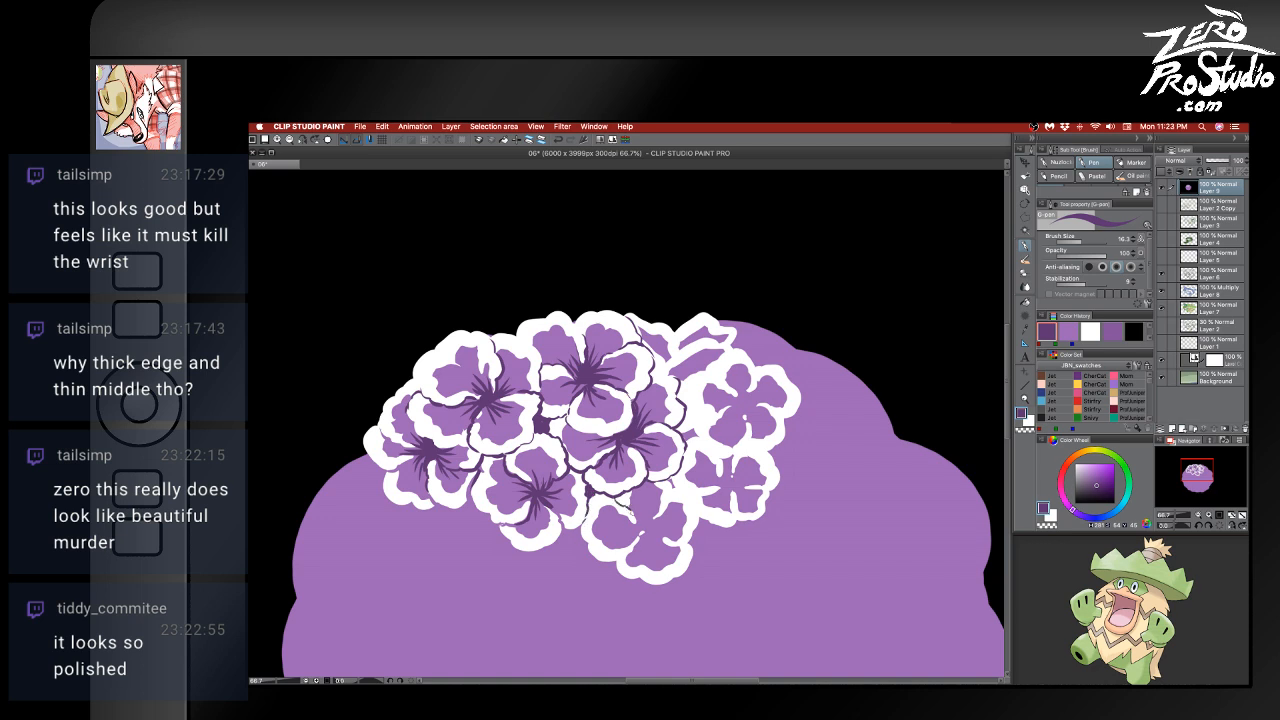
# - Draw dark purple veins radiating from the centre of the bottom flower
pyautogui.moveTo(612, 521)
pyautogui.mouseDown()
pyautogui.moveTo(638, 526)
pyautogui.moveTo(632, 535)
pyautogui.moveTo(639, 521)
pyautogui.mouseUp()
pyautogui.moveTo(651, 497)
pyautogui.mouseDown()
pyautogui.moveTo(642, 519)
pyautogui.moveTo(665, 510)
pyautogui.moveTo(650, 522)
pyautogui.moveTo(672, 526)
pyautogui.moveTo(662, 541)
pyautogui.moveTo(676, 547)
pyautogui.moveTo(650, 523)
pyautogui.moveTo(635, 547)
pyautogui.moveTo(660, 555)
pyautogui.mouseUp()
pyautogui.moveTo(657, 537); pyautogui.dragTo(665, 549)
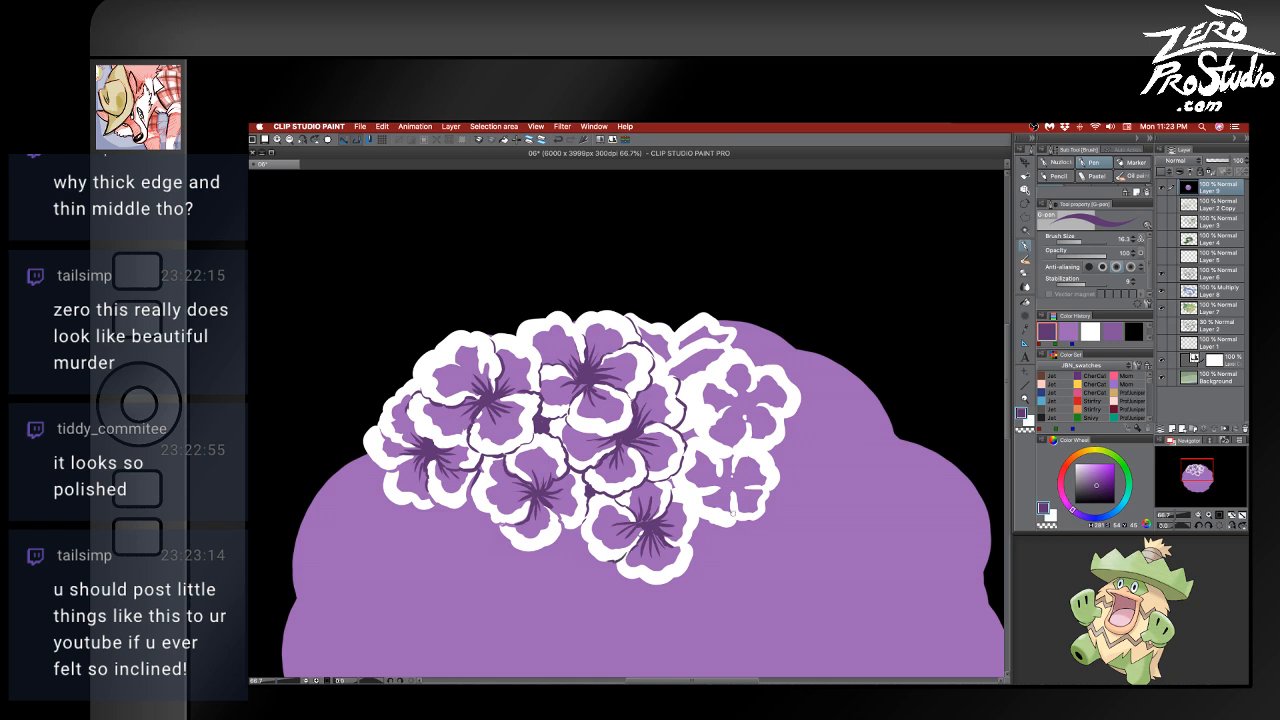
# - Draw dark purple veins in the lower-right flower and outline its outer petals with a dark shadow edge
pyautogui.moveTo(692, 496)
pyautogui.mouseDown()
pyautogui.moveTo(703, 526)
pyautogui.moveTo(675, 546)
pyautogui.moveTo(684, 489)
pyautogui.moveTo(671, 480)
pyautogui.mouseUp()
pyautogui.moveTo(720, 486); pyautogui.dragTo(703, 478)
pyautogui.moveTo(710, 444)
pyautogui.mouseDown()
pyautogui.moveTo(721, 471)
pyautogui.moveTo(734, 454)
pyautogui.moveTo(709, 480)
pyautogui.mouseUp()
pyautogui.press('super+z')
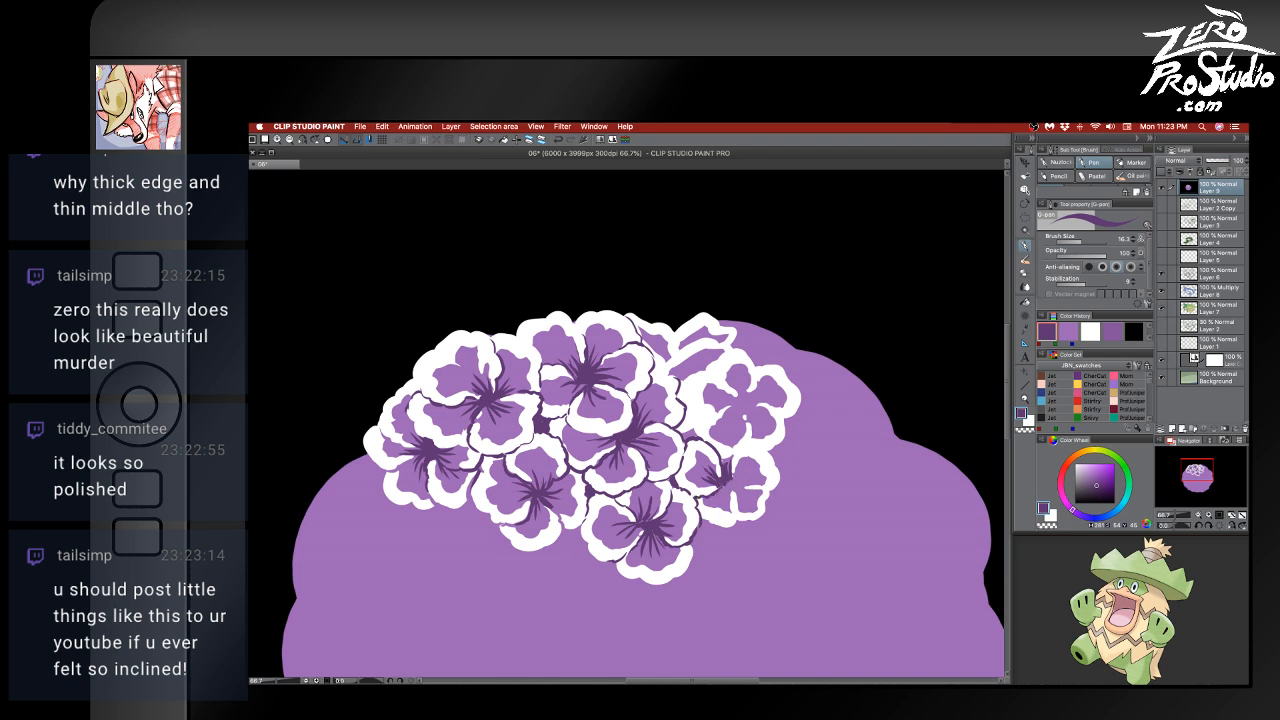
pyautogui.moveTo(724, 484); pyautogui.dragTo(722, 500)
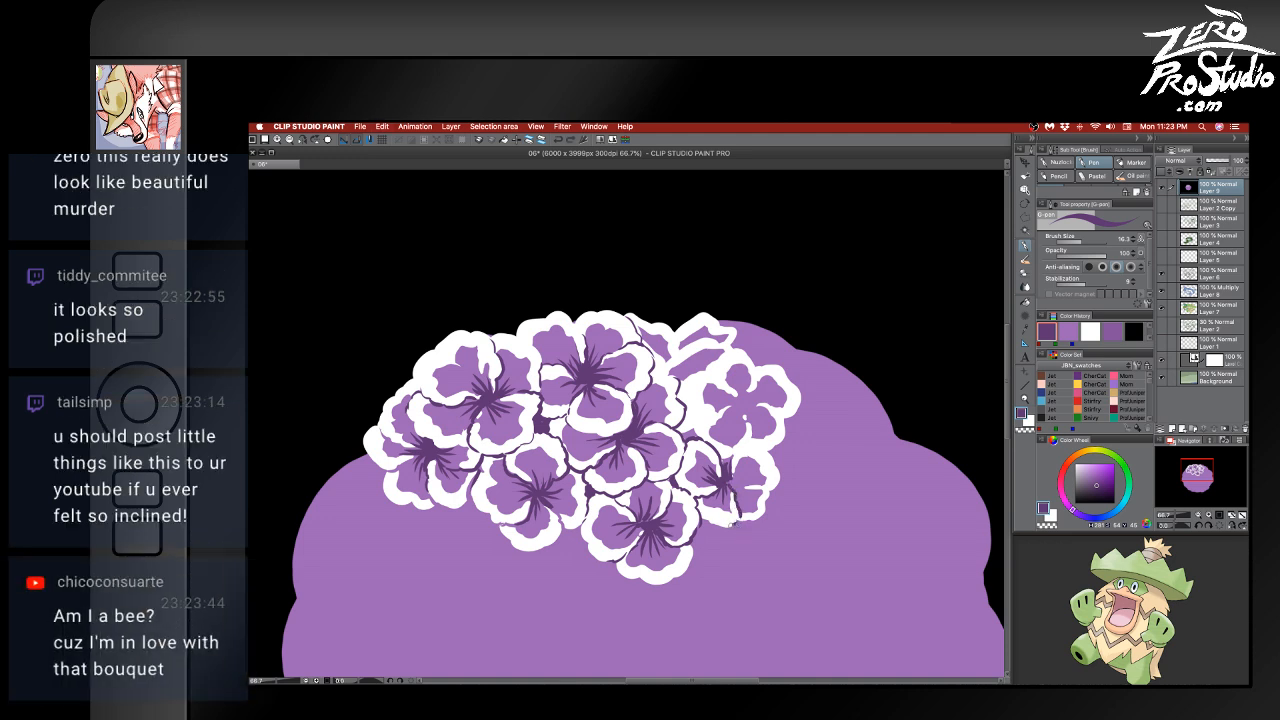
pyautogui.moveTo(711, 521)
pyautogui.mouseDown()
pyautogui.moveTo(778, 475)
pyautogui.moveTo(777, 487)
pyautogui.moveTo(768, 495)
pyautogui.moveTo(778, 479)
pyautogui.moveTo(759, 455)
pyautogui.moveTo(736, 454)
pyautogui.moveTo(746, 445)
pyautogui.moveTo(723, 457)
pyautogui.moveTo(773, 415)
pyautogui.moveTo(731, 446)
pyautogui.mouseUp()
pyautogui.hotkey('ctrl', 'z')
pyautogui.keyDown('alt'); pyautogui.click(730, 446); pyautogui.keyUp('alt')
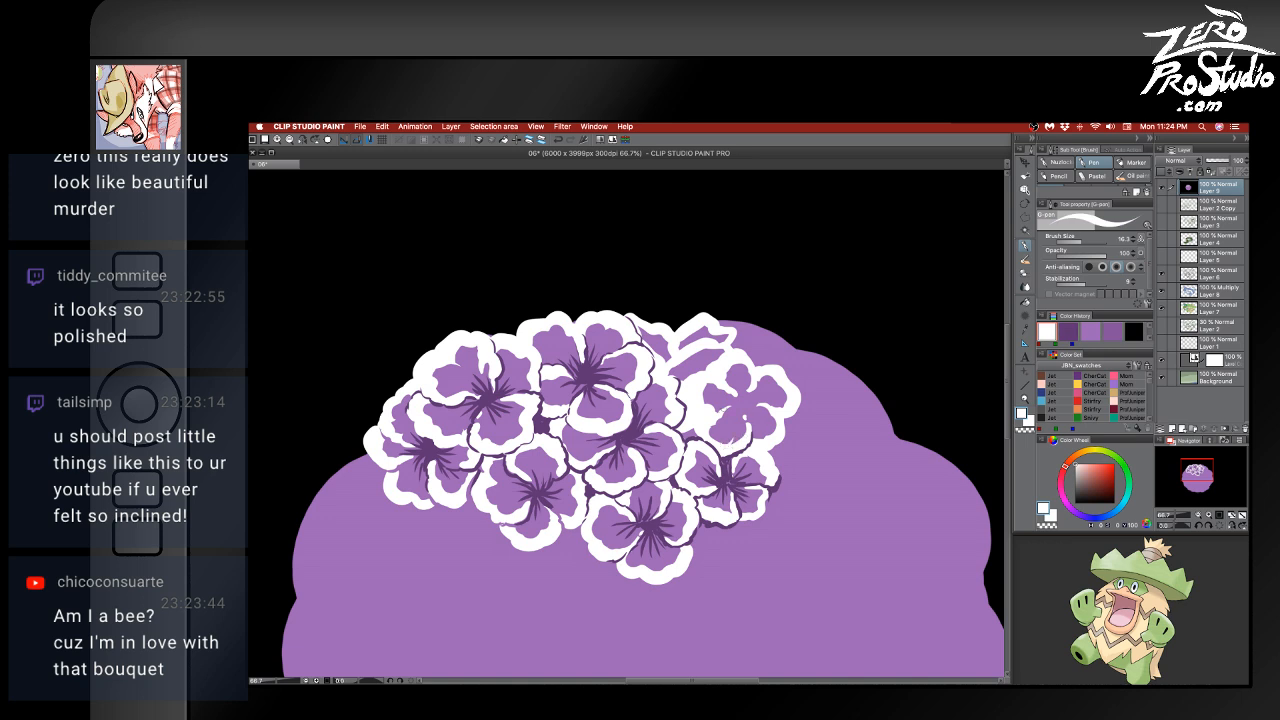
# - Retouch the gap between the middle and rightmost flowers, alternating the lighter purple and dark purple
pyautogui.keyDown('alt'); pyautogui.click(698, 425); pyautogui.keyUp('alt')
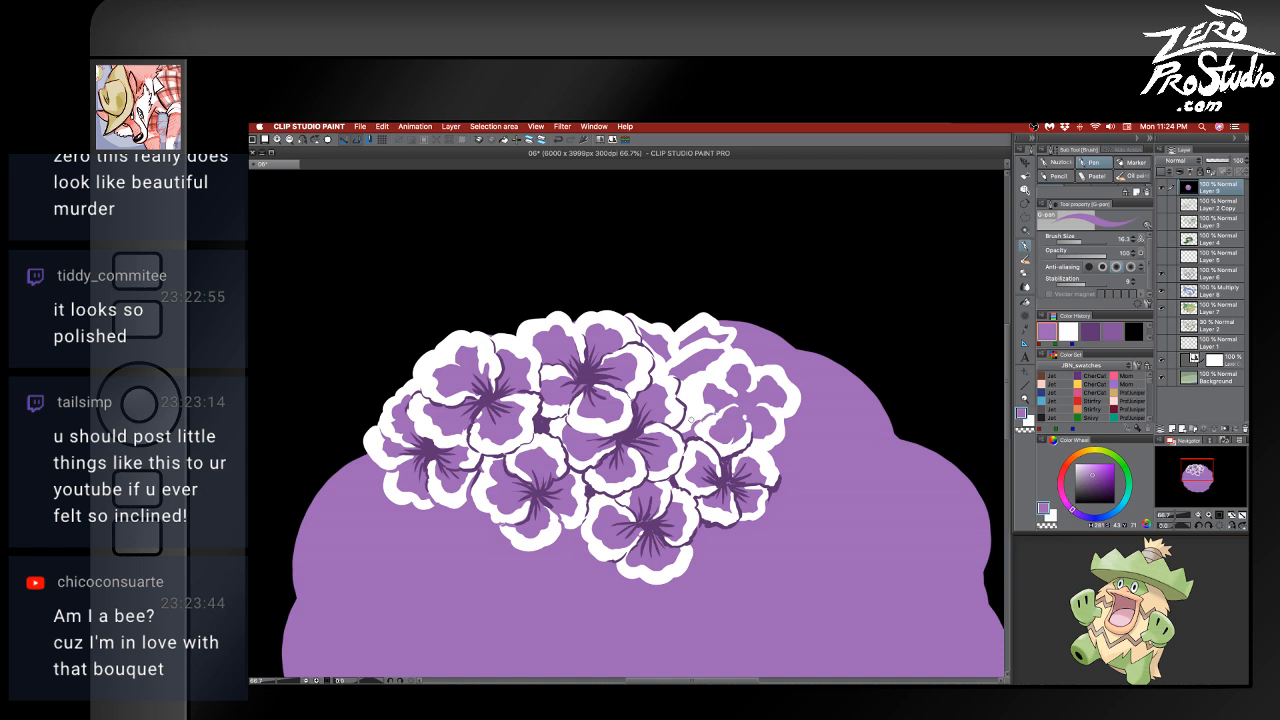
pyautogui.moveTo(683, 383); pyautogui.dragTo(699, 418)
pyautogui.press('super+z')
pyautogui.keyDown('alt'); pyautogui.click(681, 406); pyautogui.keyUp('alt')
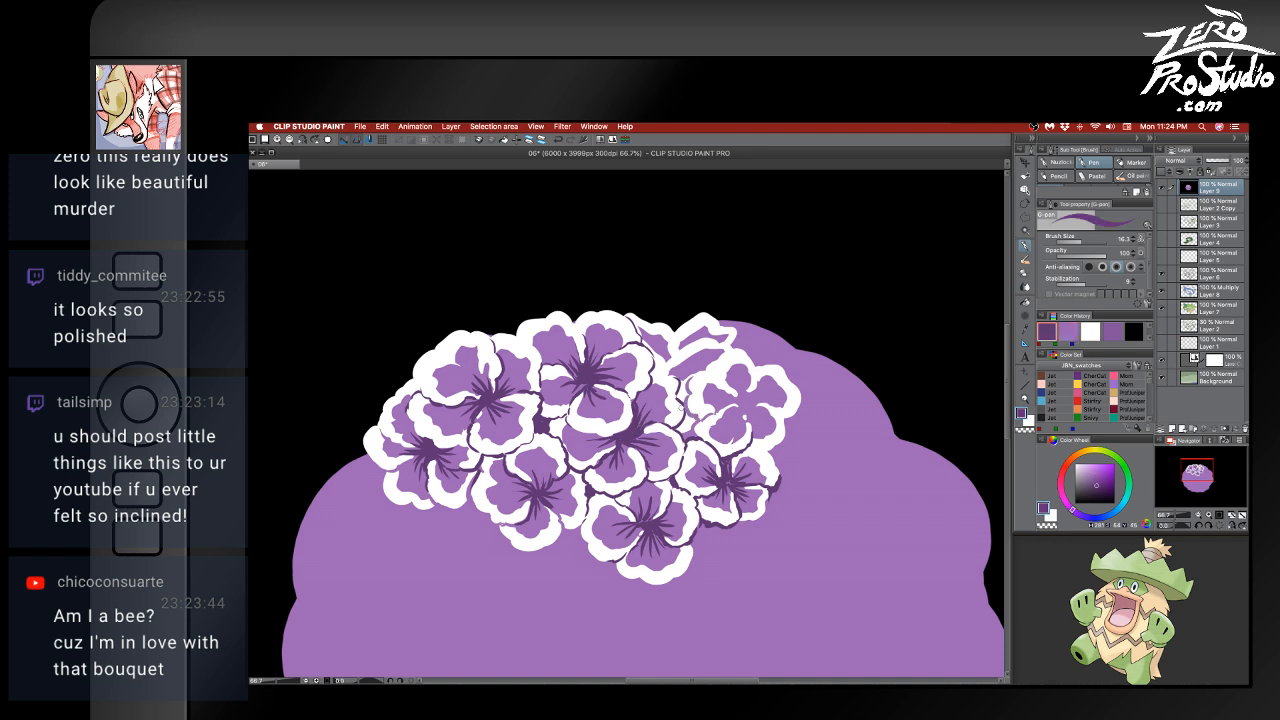
pyautogui.moveTo(682, 418); pyautogui.dragTo(686, 430)
pyautogui.keyDown('alt'); pyautogui.click(711, 421); pyautogui.keyUp('alt')
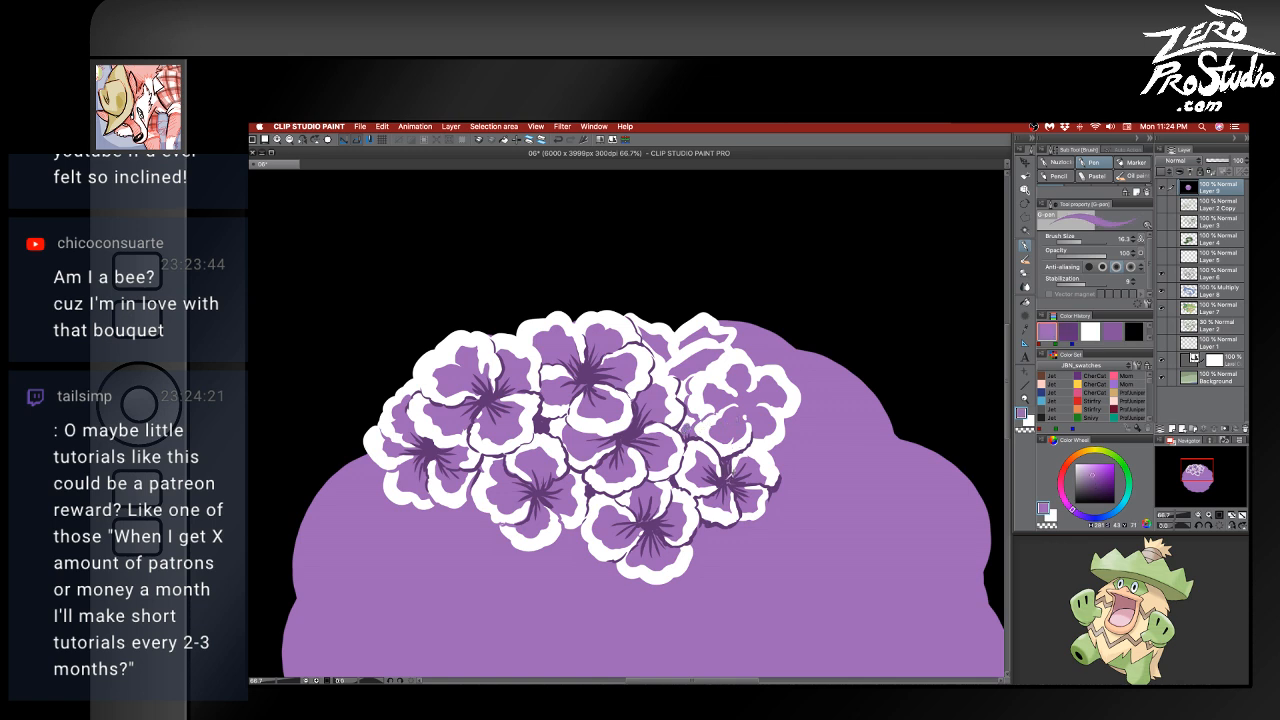
pyautogui.keyDown('alt'); pyautogui.click(726, 454); pyautogui.keyUp('alt')
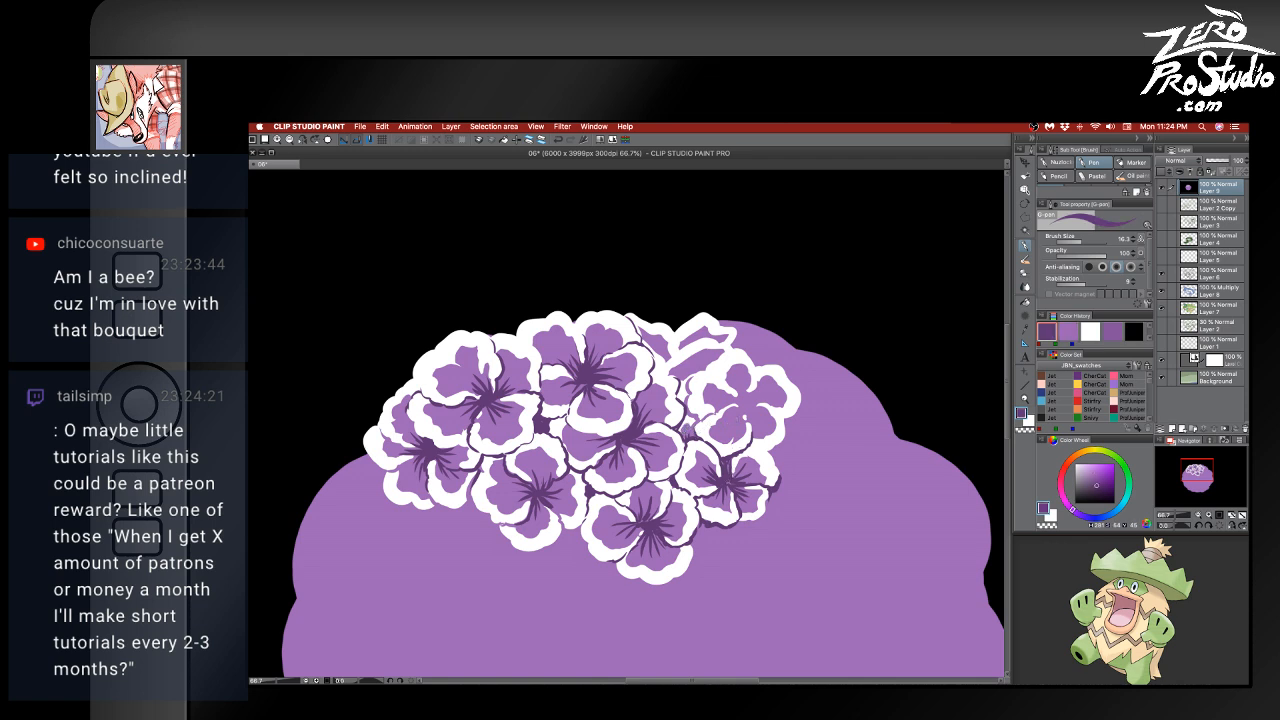
# - Refine the partly hidden upper-right flower with purple petal fill and dark purple shadow lines
pyautogui.moveTo(687, 369)
pyautogui.mouseDown()
pyautogui.moveTo(680, 382)
pyautogui.moveTo(695, 371)
pyautogui.mouseUp()
pyautogui.keyDown('alt'); pyautogui.click(707, 327); pyautogui.keyUp('alt')
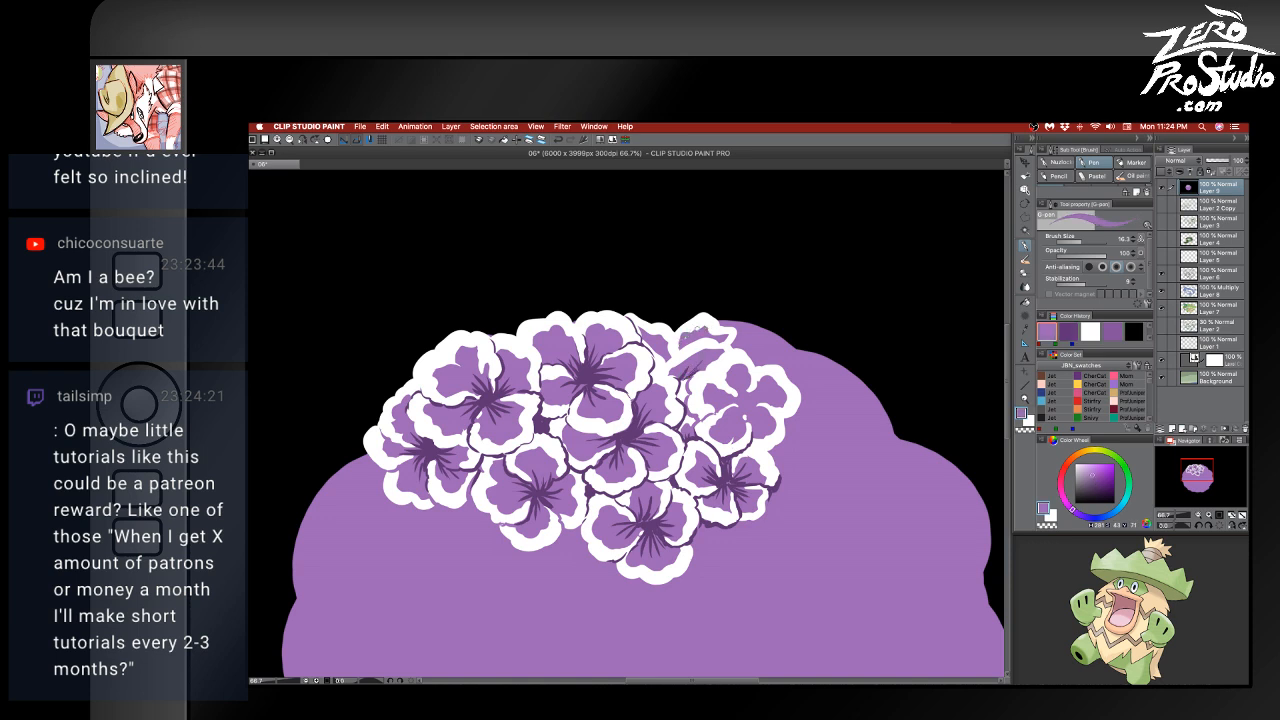
pyautogui.moveTo(709, 334); pyautogui.dragTo(722, 332)
pyautogui.keyDown('alt'); pyautogui.click(657, 362); pyautogui.keyUp('alt')
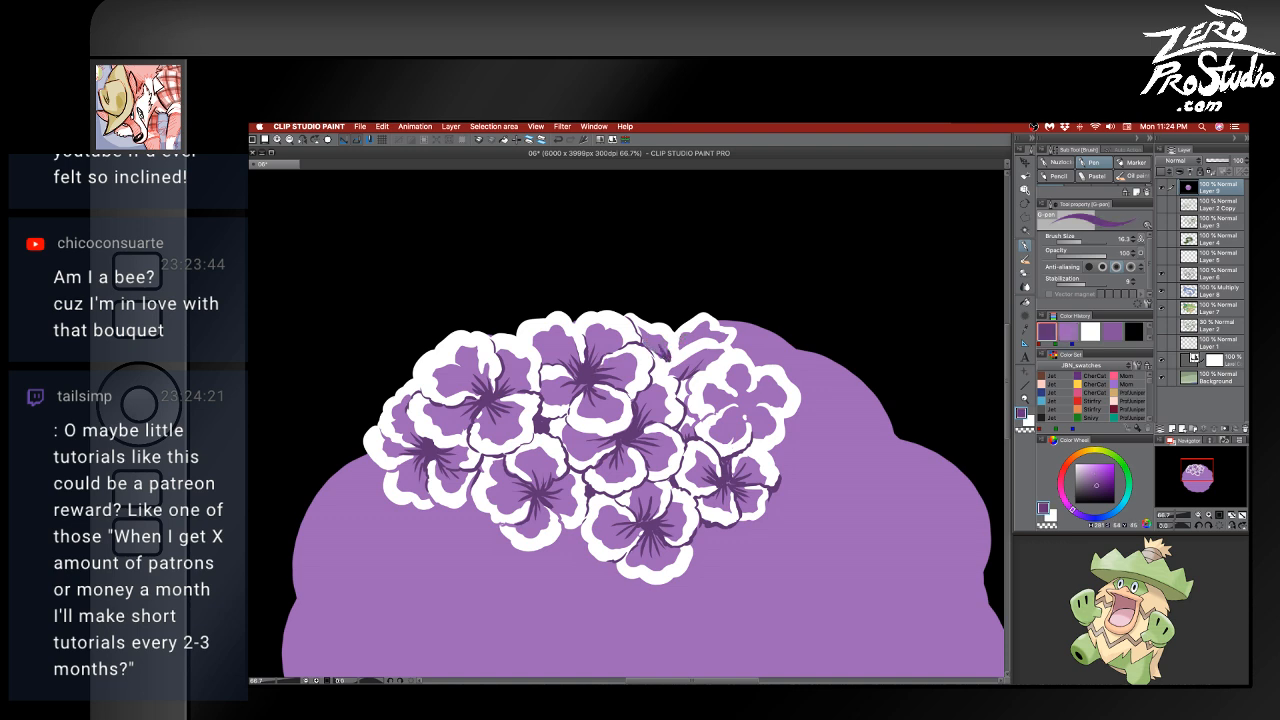
pyautogui.moveTo(678, 329)
pyautogui.mouseDown()
pyautogui.moveTo(707, 314)
pyautogui.moveTo(685, 338)
pyautogui.mouseUp()
# - Draw dark purple veins in the rightmost flower and shade around its outer petals
pyautogui.moveTo(745, 400)
pyautogui.mouseDown()
pyautogui.moveTo(741, 382)
pyautogui.moveTo(760, 376)
pyautogui.moveTo(765, 402)
pyautogui.moveTo(789, 415)
pyautogui.moveTo(744, 411)
pyautogui.moveTo(764, 425)
pyautogui.mouseUp()
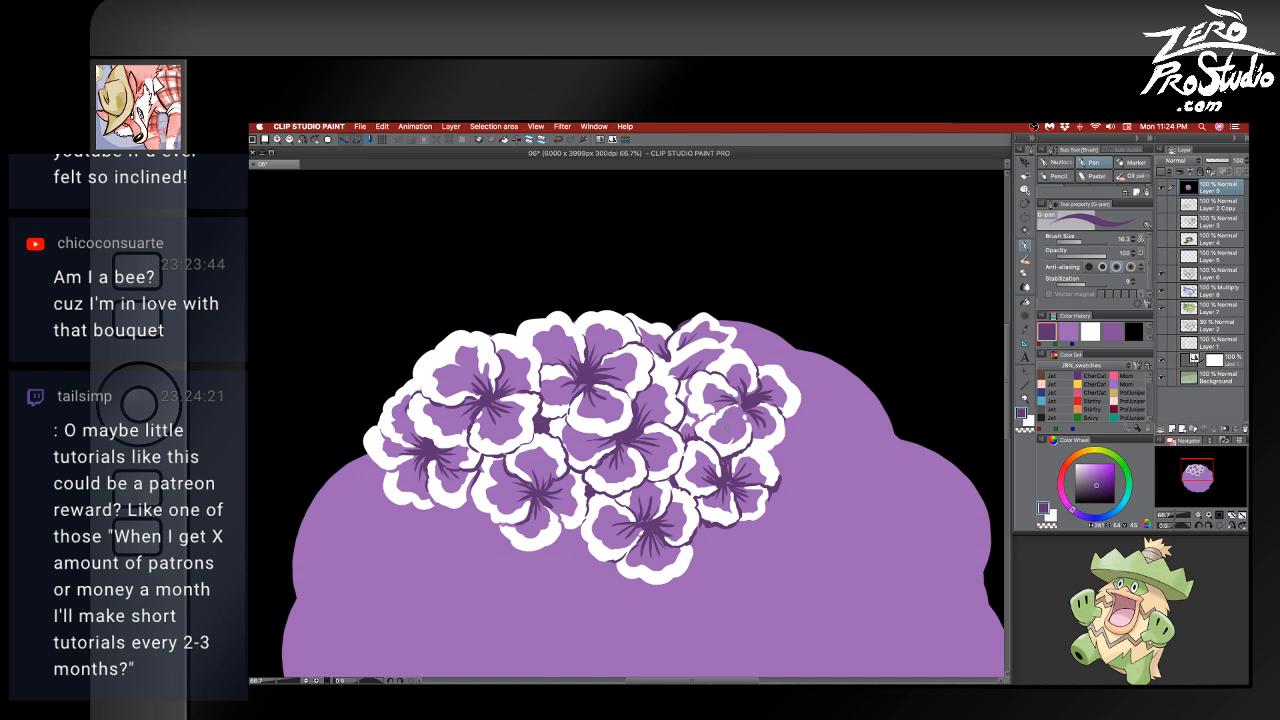
pyautogui.moveTo(729, 423); pyautogui.dragTo(743, 407)
pyautogui.moveTo(750, 446); pyautogui.dragTo(774, 459)
pyautogui.moveTo(766, 506)
pyautogui.mouseDown()
pyautogui.moveTo(690, 551)
pyautogui.moveTo(669, 577)
pyautogui.mouseUp()
pyautogui.moveTo(754, 557); pyautogui.dragTo(712, 506)
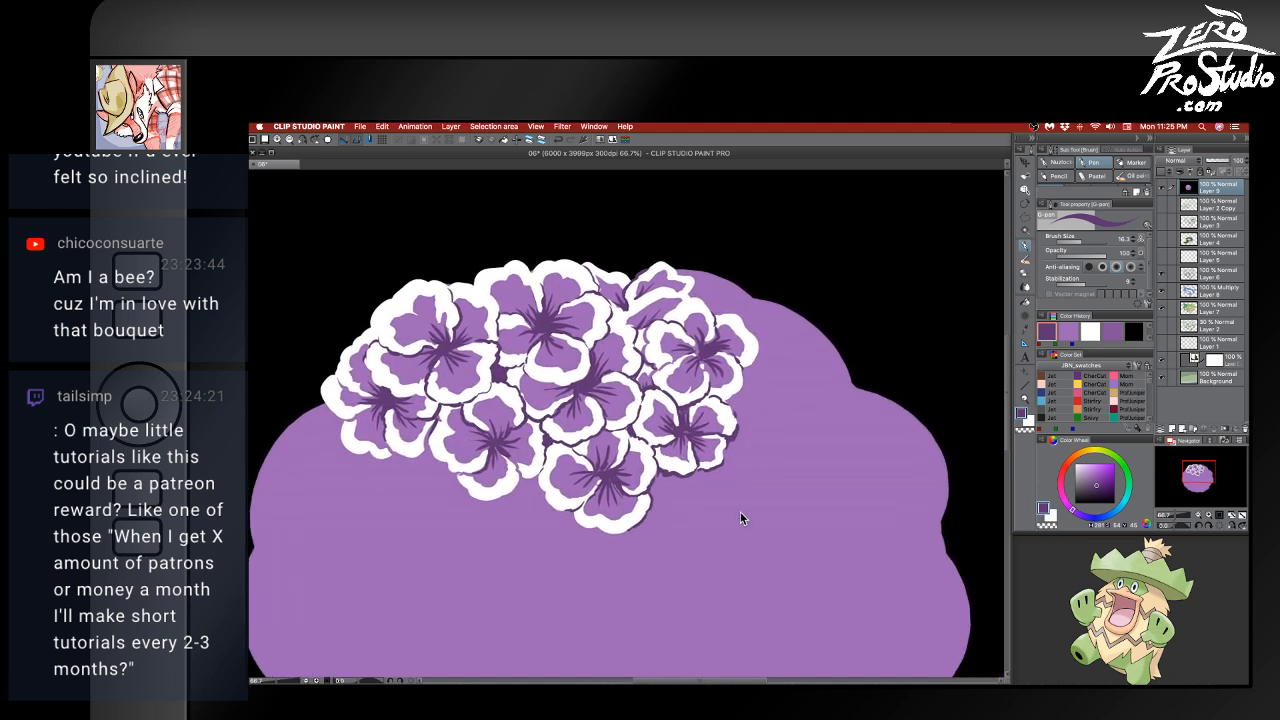
# - Zoom out to check the whole cluster and touch up the dark purple edge between the upper-left and top-middle flowers
pyautogui.scroll(-1, 741, 517)
pyautogui.moveTo(760, 583); pyautogui.dragTo(696, 559)
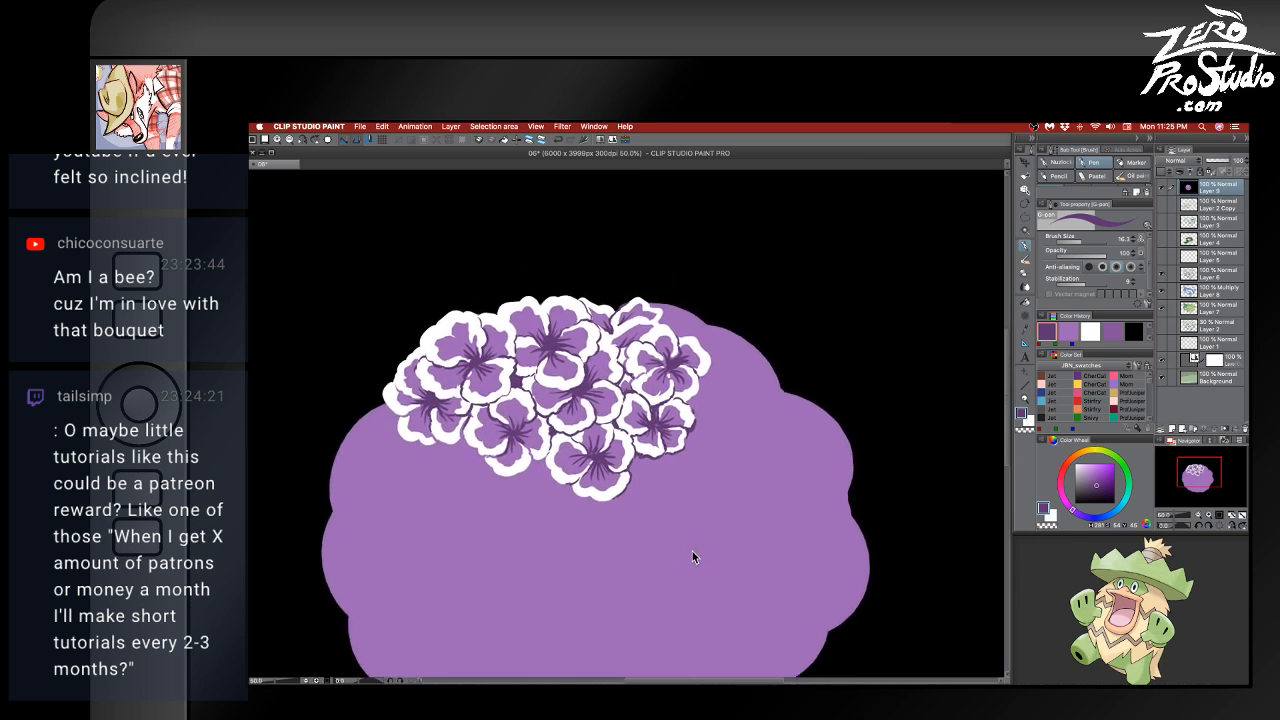
pyautogui.moveTo(594, 526)
pyautogui.mouseDown()
pyautogui.moveTo(646, 534)
pyautogui.moveTo(640, 503)
pyautogui.mouseUp()
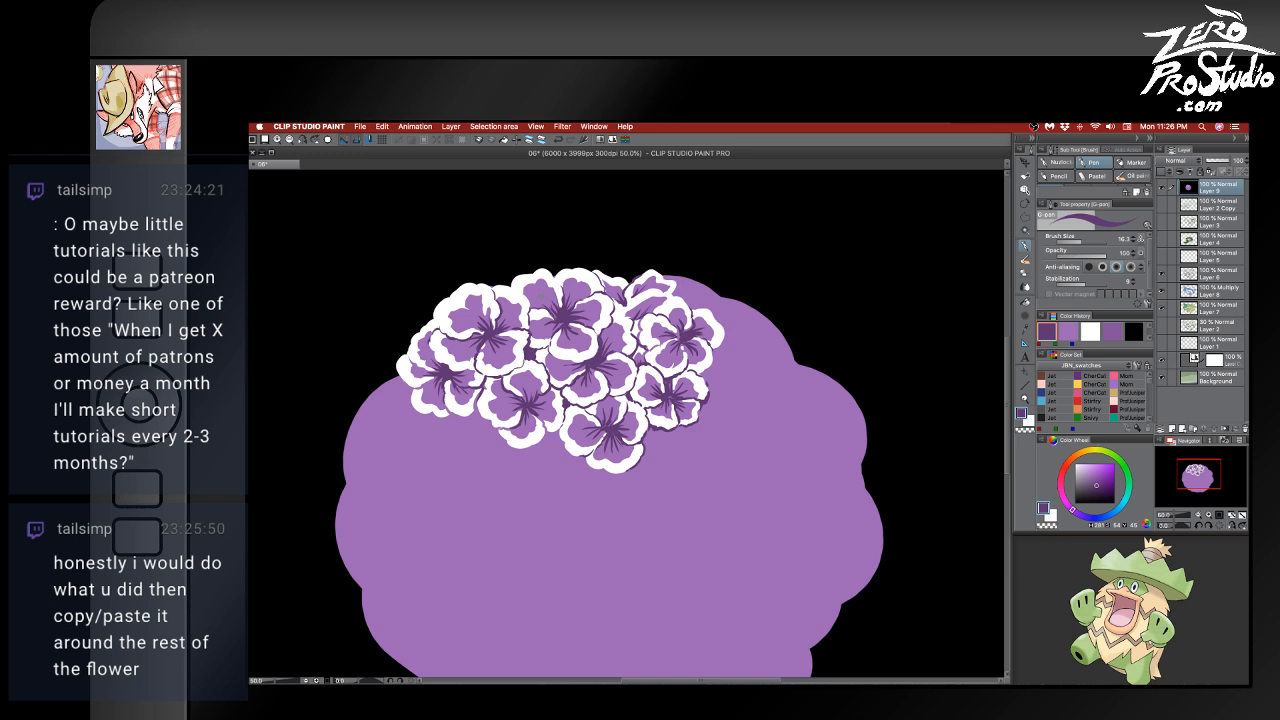
pyautogui.keyDown('alt'); pyautogui.click(632, 412); pyautogui.keyUp('alt')
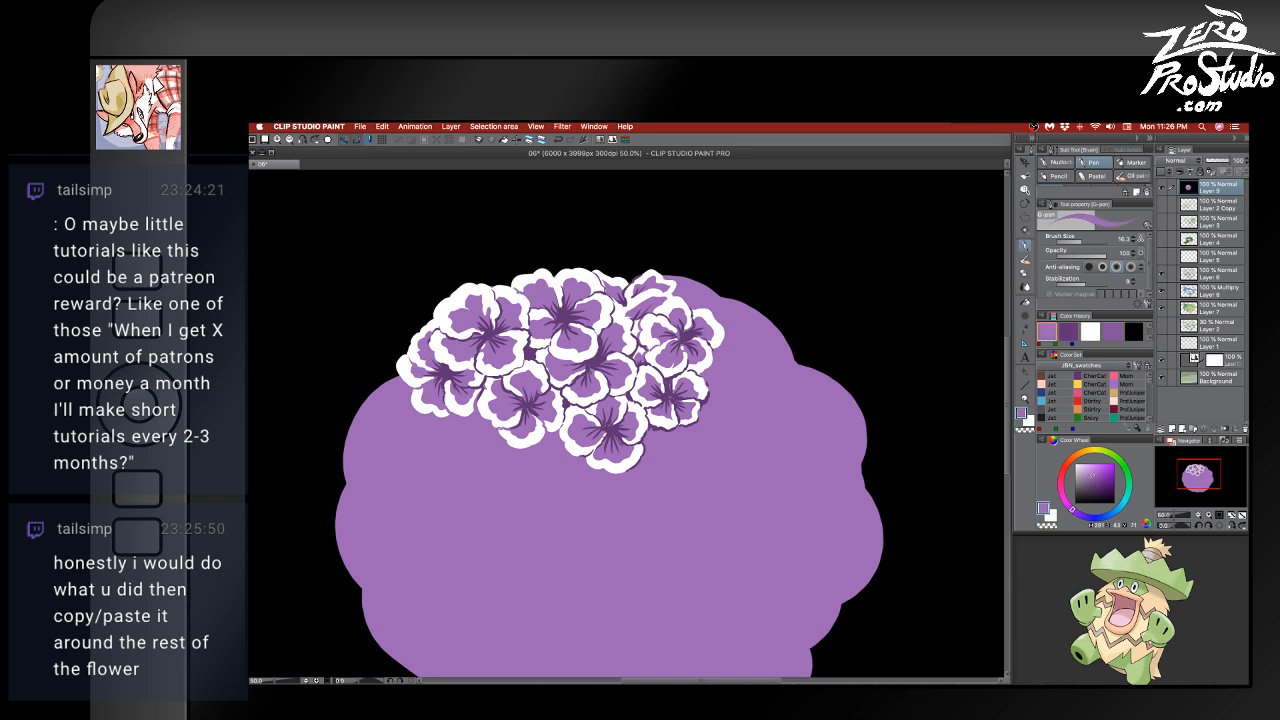
pyautogui.keyDown('alt'); pyautogui.click(573, 312); pyautogui.keyUp('alt')
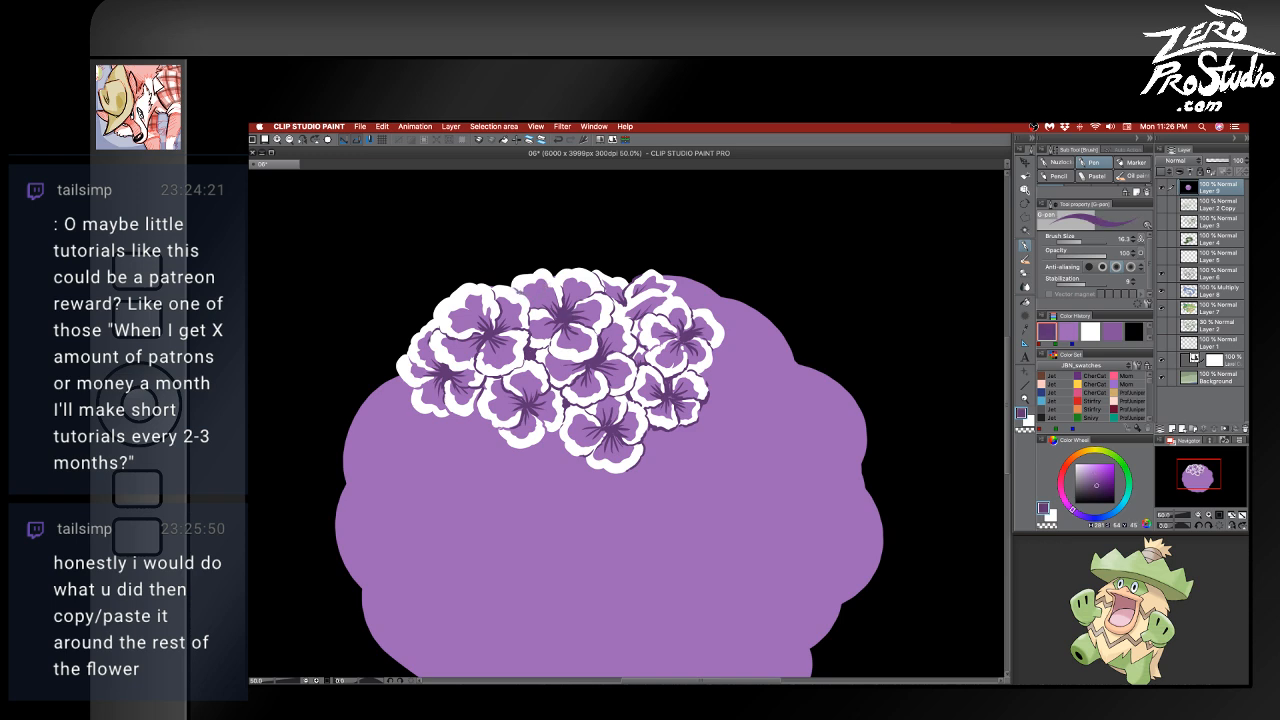
pyautogui.moveTo(518, 292); pyautogui.dragTo(528, 300)
pyautogui.keyDown('alt'); pyautogui.click(591, 284); pyautogui.keyUp('alt')
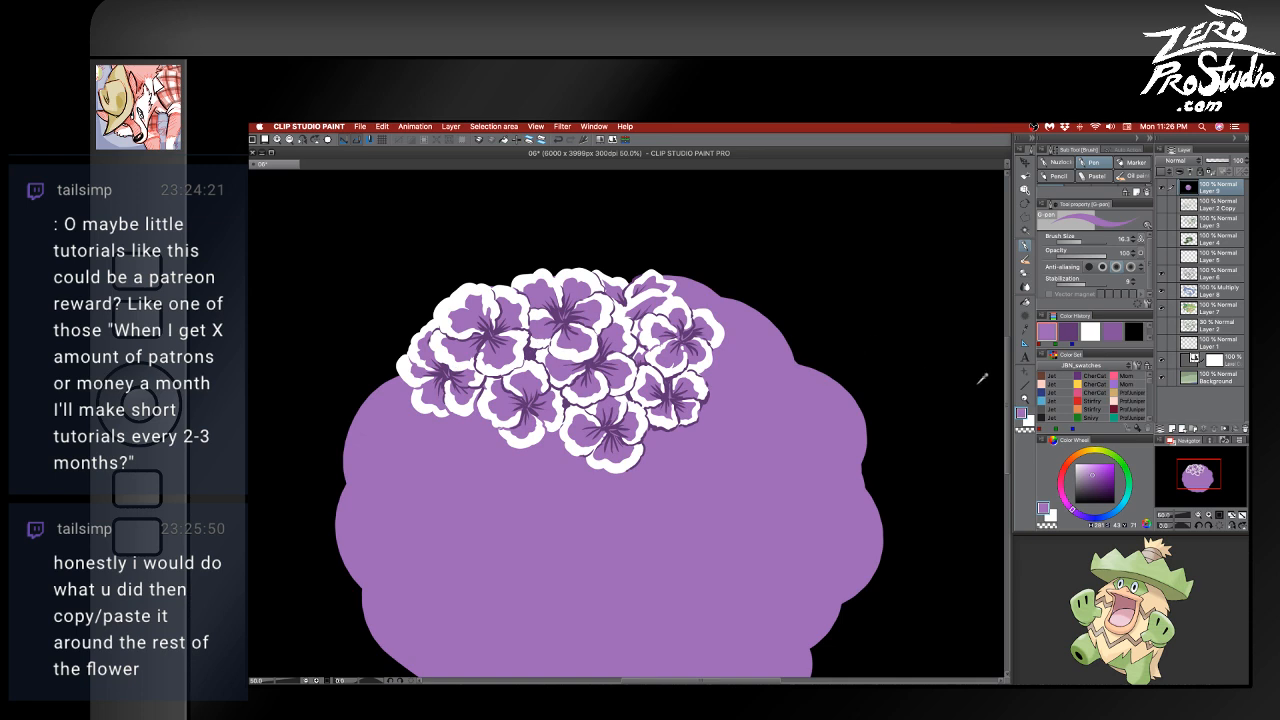
# - Draw thin black stamens in the centres of the top-middle, upper-left, lower-left and bottom flowers, using a 10.0 brush size
pyautogui.click(1134, 331)
pyautogui.press('[')
pyautogui.press('[')
pyautogui.press('[')
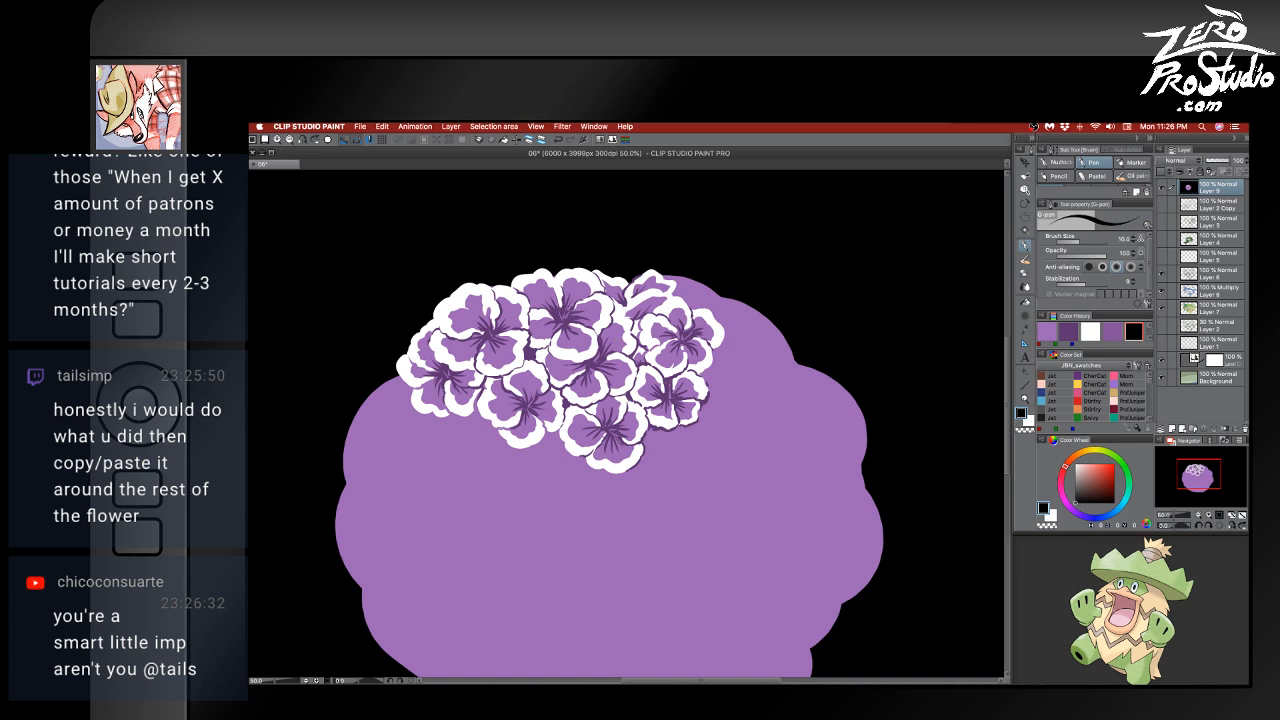
pyautogui.moveTo(562, 296); pyautogui.dragTo(564, 318)
pyautogui.press('super+z')
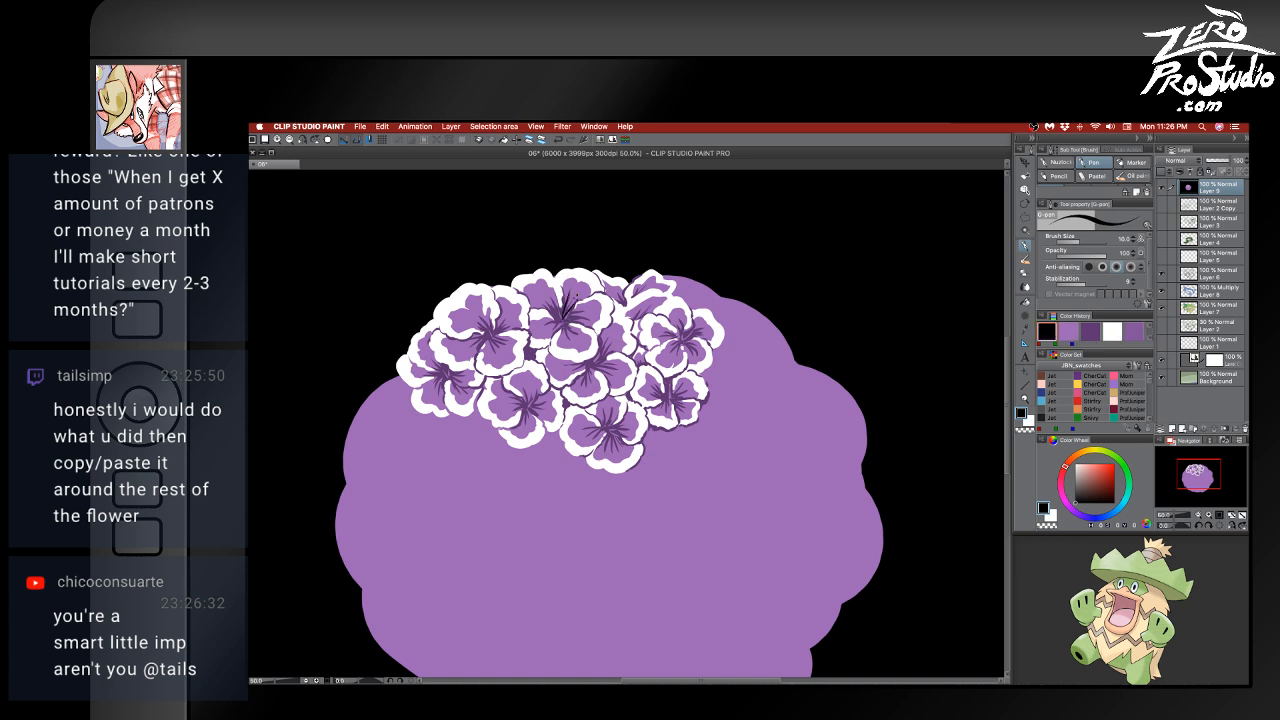
pyautogui.moveTo(495, 305); pyautogui.dragTo(488, 335)
pyautogui.moveTo(527, 391); pyautogui.dragTo(531, 407)
pyautogui.moveTo(613, 417); pyautogui.dragTo(611, 433)
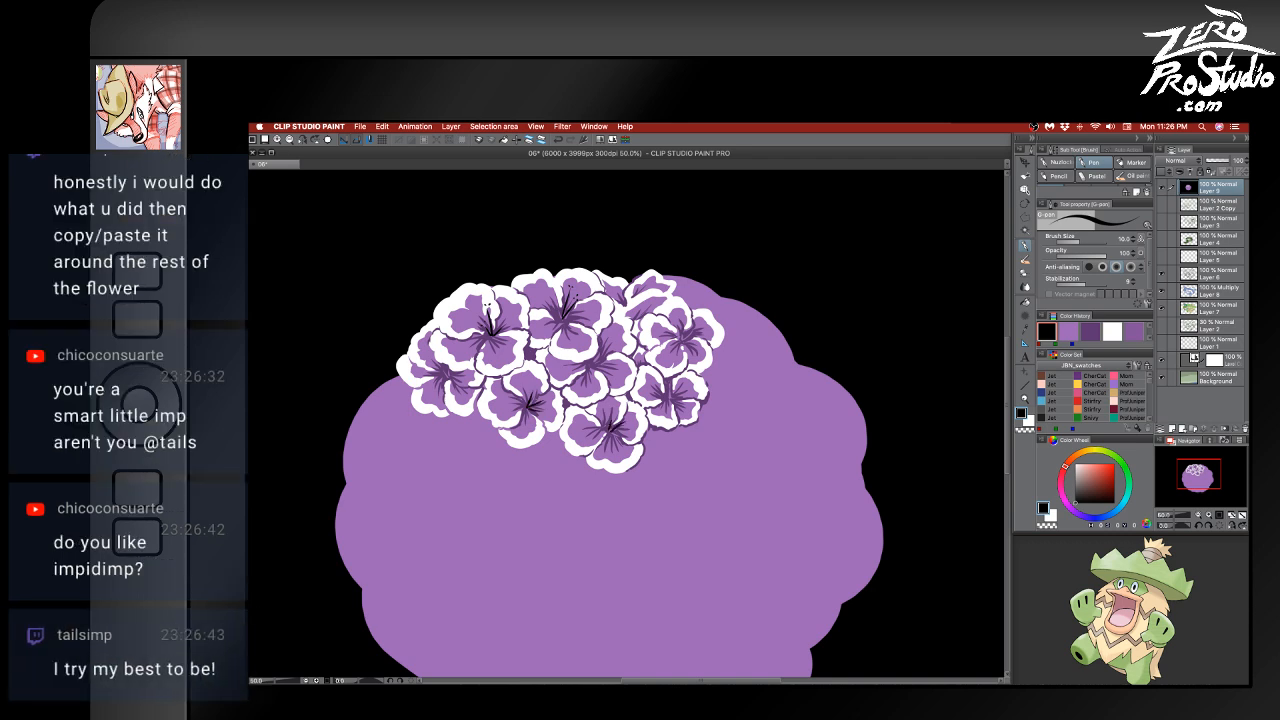
# - Try adding black pen accents to the flowers on the cluster's right side, undoing the strokes
pyautogui.moveTo(683, 389); pyautogui.dragTo(669, 403)
pyautogui.moveTo(685, 325); pyautogui.dragTo(685, 343)
pyautogui.press('super+z')
pyautogui.press('super+z')
pyautogui.press('super+z')
pyautogui.moveTo(612, 346); pyautogui.dragTo(600, 360)
pyautogui.press('super+z')
pyautogui.press('super+z')
# - Fill the gap beside the top flowers with a dark purple stroke sampled from the flower veins, and save the document
pyautogui.keyDown('alt'); pyautogui.click(565, 311); pyautogui.keyUp('alt')
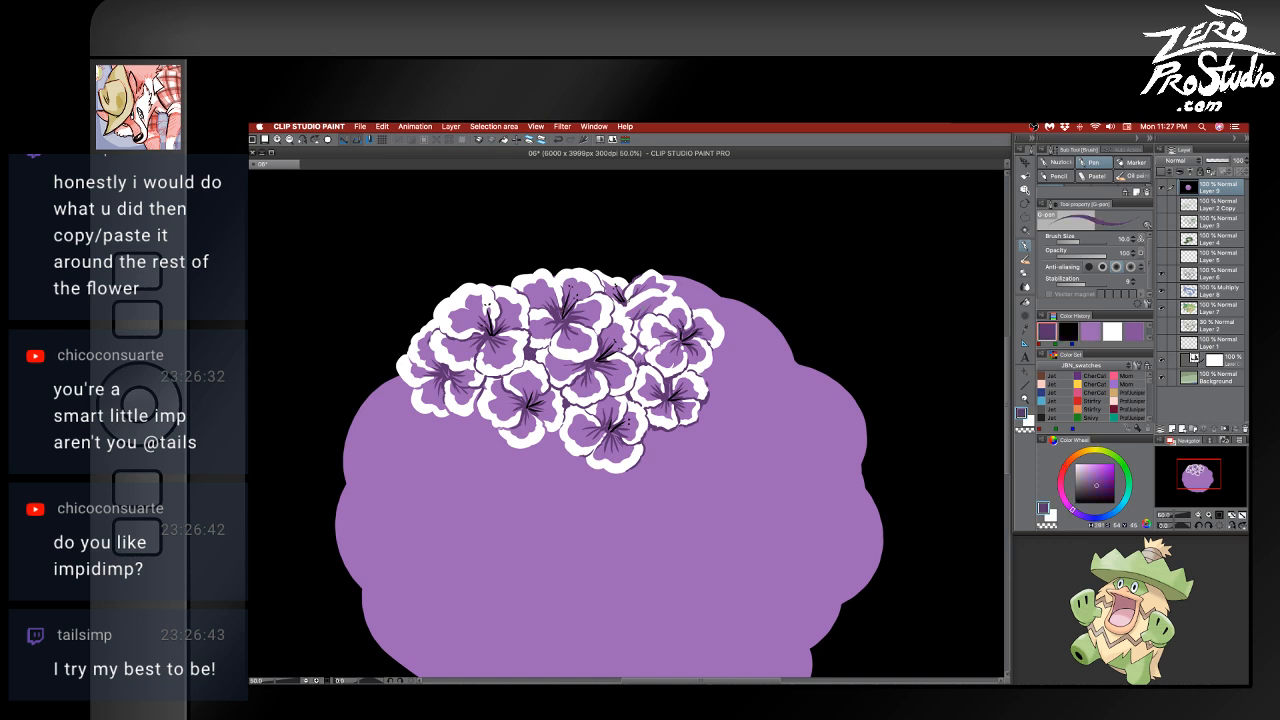
pyautogui.moveTo(619, 306); pyautogui.dragTo(626, 315)
pyautogui.press('super+s')
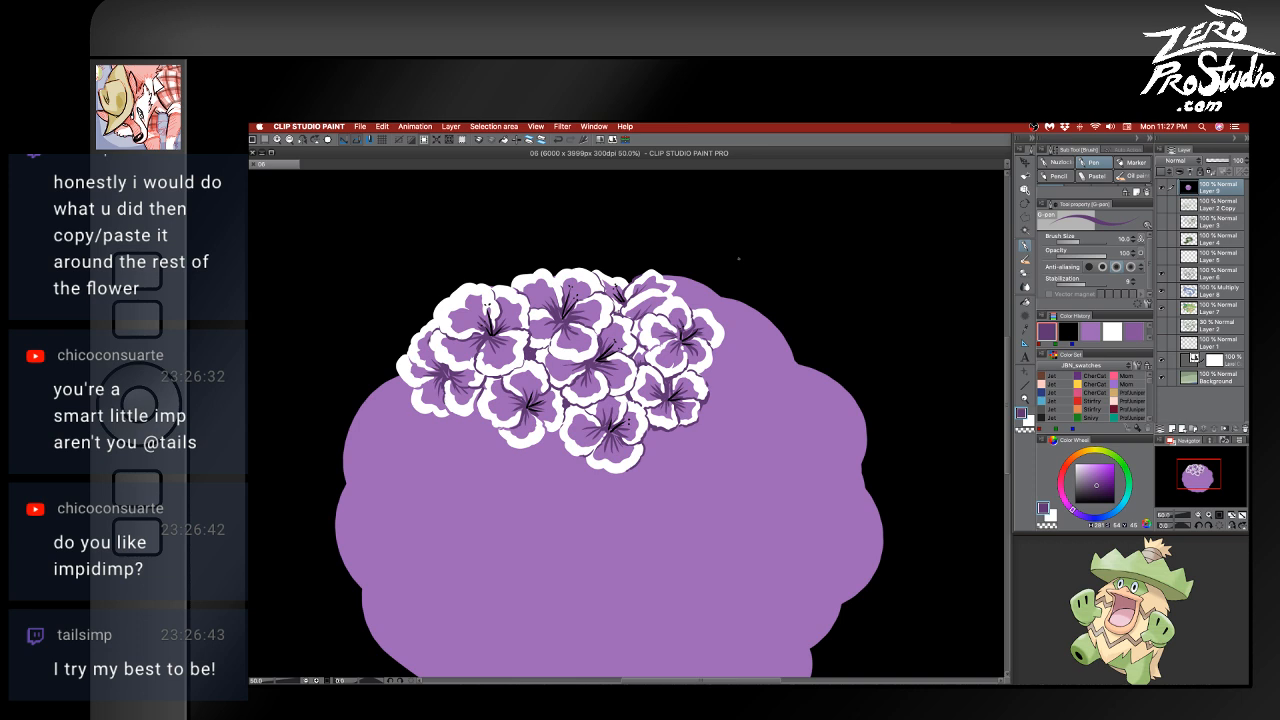
# - Draw a large, thick white scalloped petal outline below the flower cluster, using white sampled from the flowers
pyautogui.moveTo(714, 506); pyautogui.dragTo(628, 412)
pyautogui.keyDown('alt'); pyautogui.click(561, 374); pyautogui.keyUp('alt')
pyautogui.moveTo(520, 474); pyautogui.dragTo(538, 474)
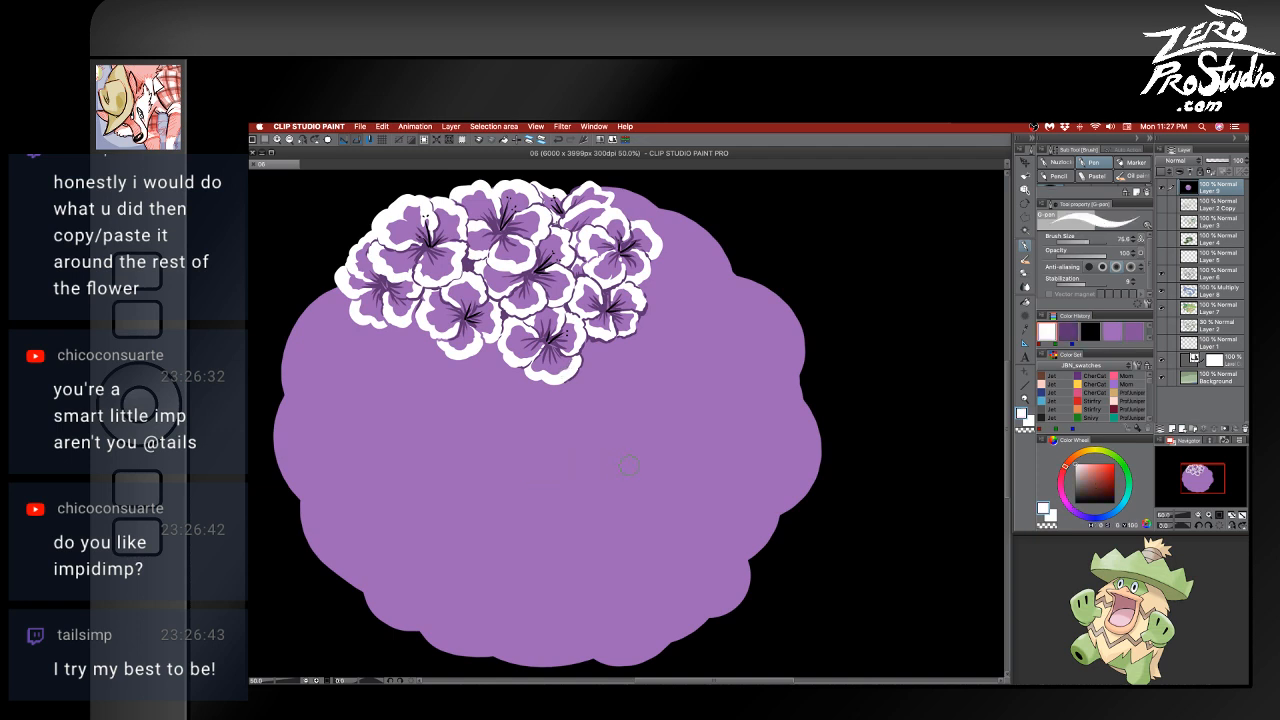
pyautogui.moveTo(498, 527)
pyautogui.mouseDown()
pyautogui.moveTo(503, 452)
pyautogui.moveTo(529, 424)
pyautogui.moveTo(564, 417)
pyautogui.moveTo(605, 434)
pyautogui.moveTo(644, 478)
pyautogui.mouseUp()
pyautogui.press('super+z')
pyautogui.moveTo(477, 548)
pyautogui.mouseDown()
pyautogui.moveTo(443, 471)
pyautogui.moveTo(447, 438)
pyautogui.moveTo(469, 416)
pyautogui.moveTo(569, 421)
pyautogui.moveTo(603, 472)
pyautogui.moveTo(599, 509)
pyautogui.moveTo(517, 560)
pyautogui.mouseUp()
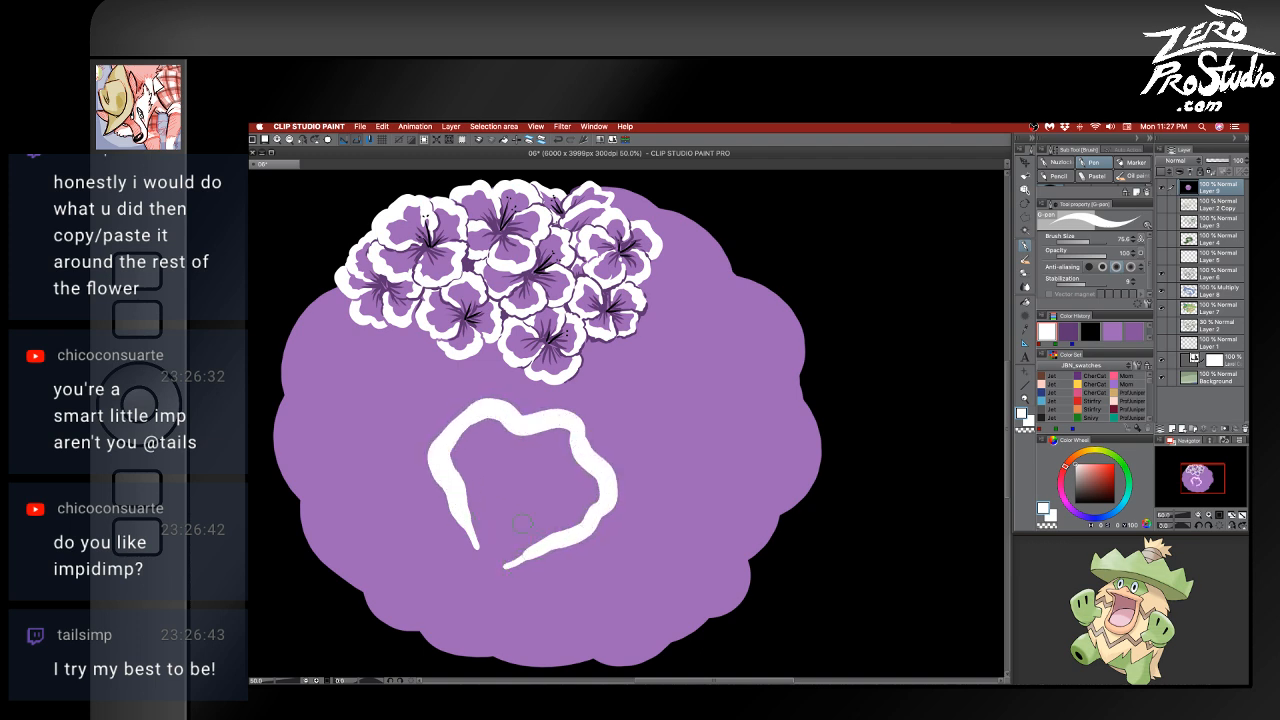
pyautogui.moveTo(506, 406)
pyautogui.mouseDown()
pyautogui.moveTo(582, 443)
pyautogui.moveTo(596, 510)
pyautogui.mouseUp()
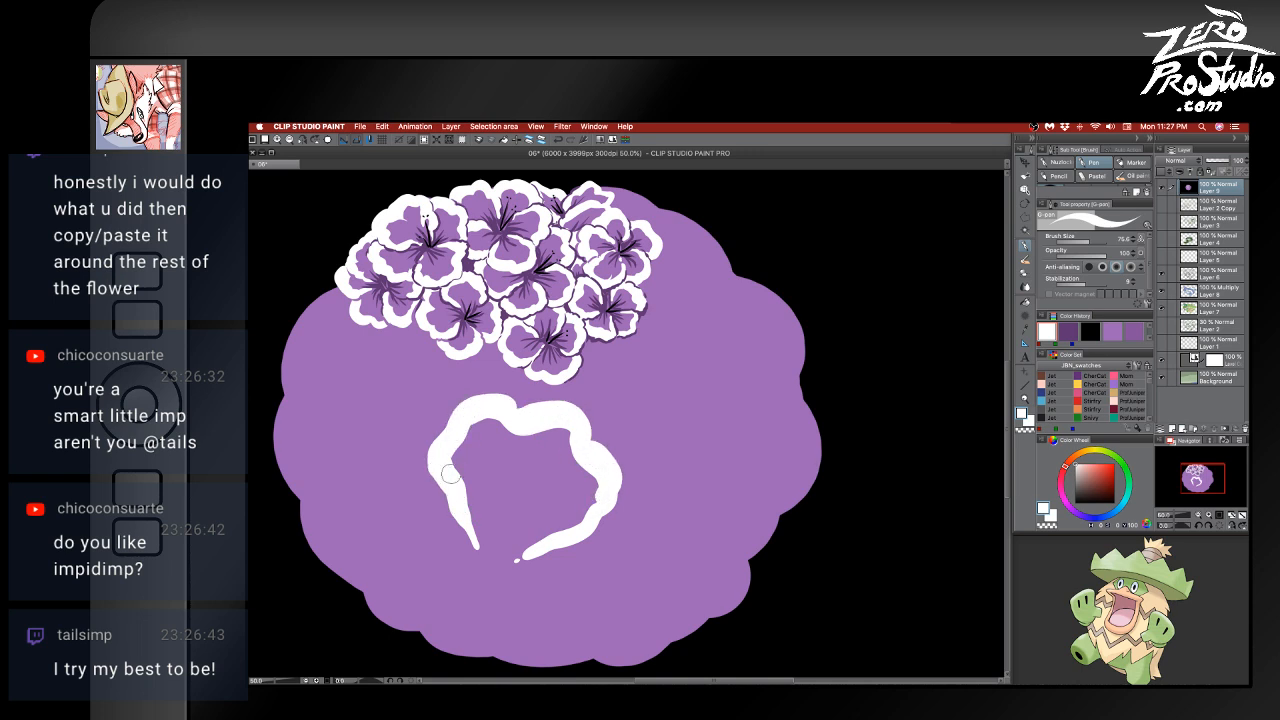
pyautogui.moveTo(472, 450)
pyautogui.mouseDown()
pyautogui.moveTo(485, 415)
pyautogui.moveTo(499, 437)
pyautogui.moveTo(508, 422)
pyautogui.moveTo(578, 447)
pyautogui.moveTo(592, 508)
pyautogui.mouseUp()
# - Trim the inner edge of the white petal outline into rounded lobes with the sampled light purple
pyautogui.keyDown('alt'); pyautogui.click(590, 510); pyautogui.keyUp('alt')
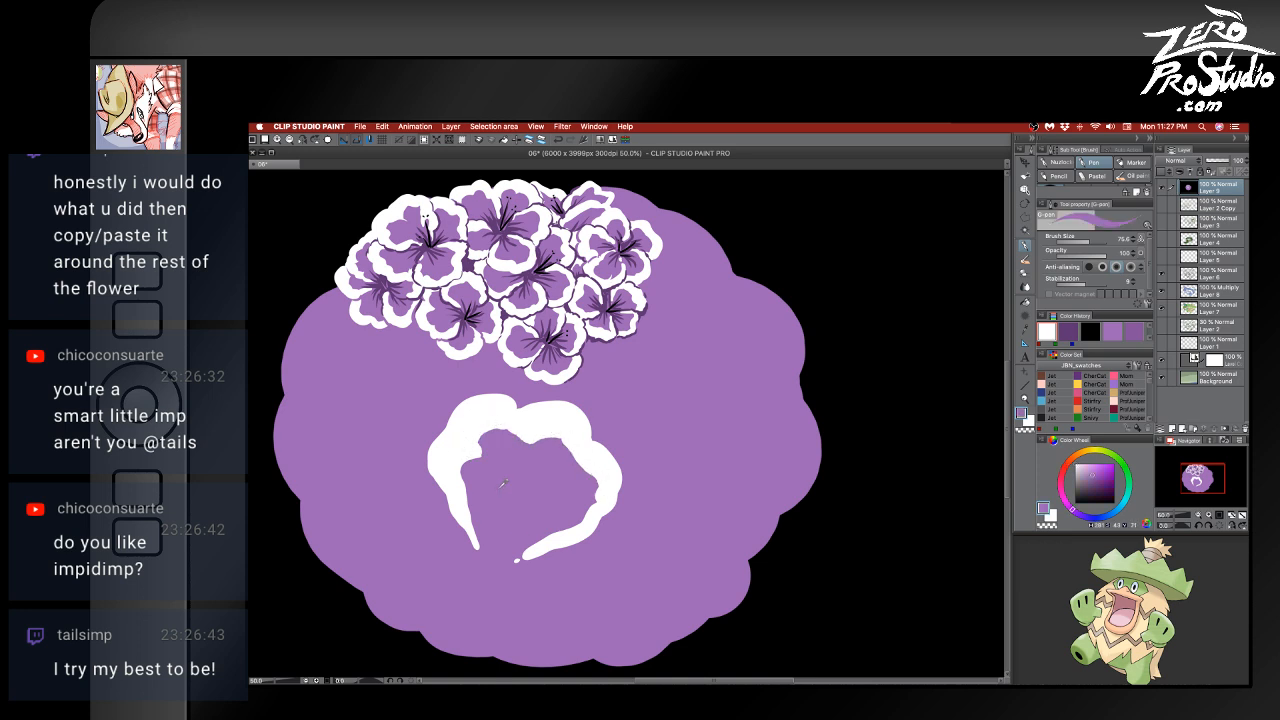
pyautogui.moveTo(474, 448)
pyautogui.mouseDown()
pyautogui.moveTo(462, 490)
pyautogui.moveTo(478, 528)
pyautogui.mouseUp()
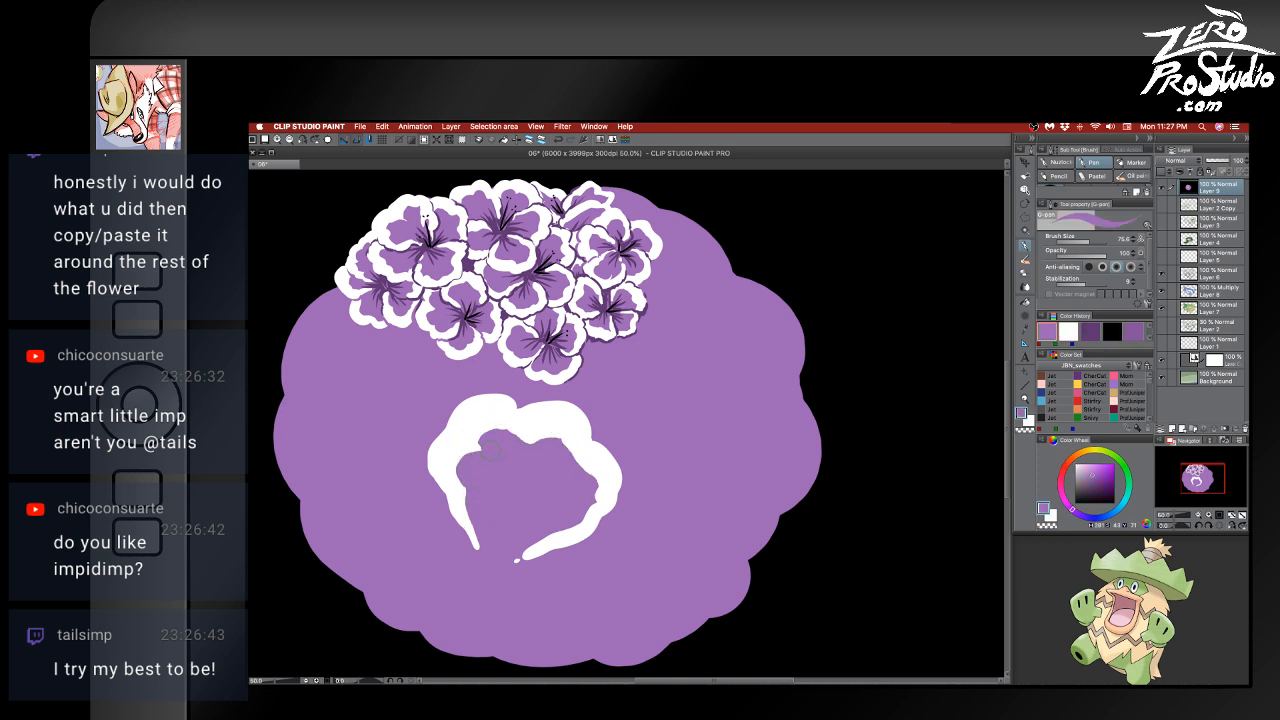
pyautogui.moveTo(491, 450)
pyautogui.mouseDown()
pyautogui.moveTo(524, 462)
pyautogui.moveTo(528, 450)
pyautogui.moveTo(566, 451)
pyautogui.moveTo(589, 490)
pyautogui.moveTo(580, 511)
pyautogui.moveTo(511, 550)
pyautogui.mouseUp()
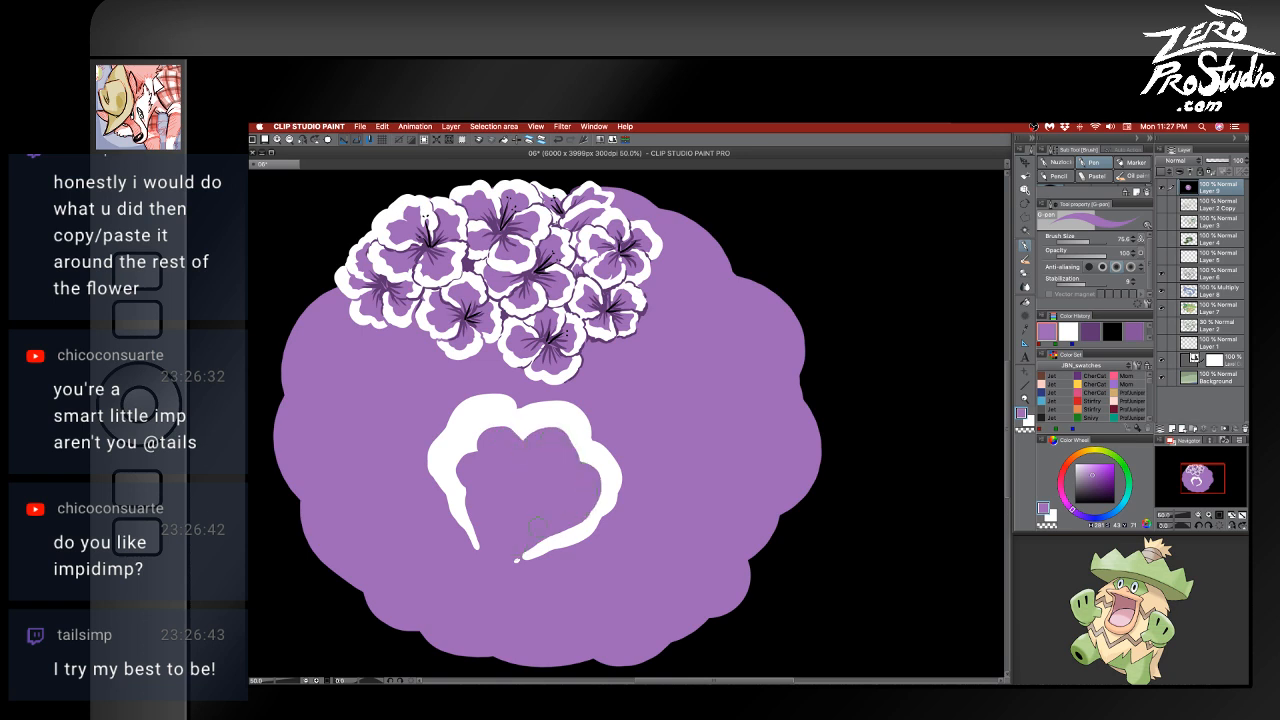
# - Paint tapered dark purple strokes fanning up from the base of the large petal
pyautogui.keyDown('alt'); pyautogui.click(536, 272); pyautogui.keyUp('alt')
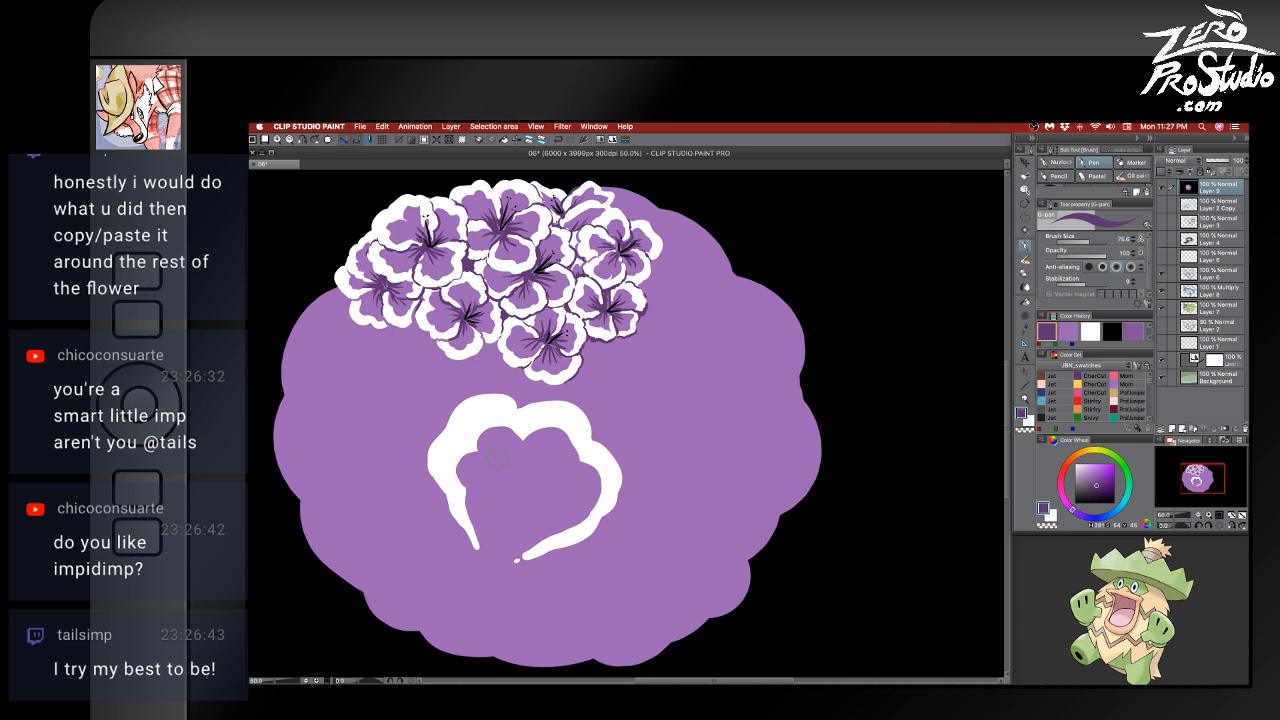
pyautogui.moveTo(505, 486); pyautogui.dragTo(496, 562)
pyautogui.moveTo(533, 514); pyautogui.dragTo(497, 563)
pyautogui.moveTo(493, 531)
pyautogui.mouseDown()
pyautogui.moveTo(502, 563)
pyautogui.moveTo(461, 528)
pyautogui.moveTo(501, 570)
pyautogui.moveTo(532, 564)
pyautogui.mouseUp()
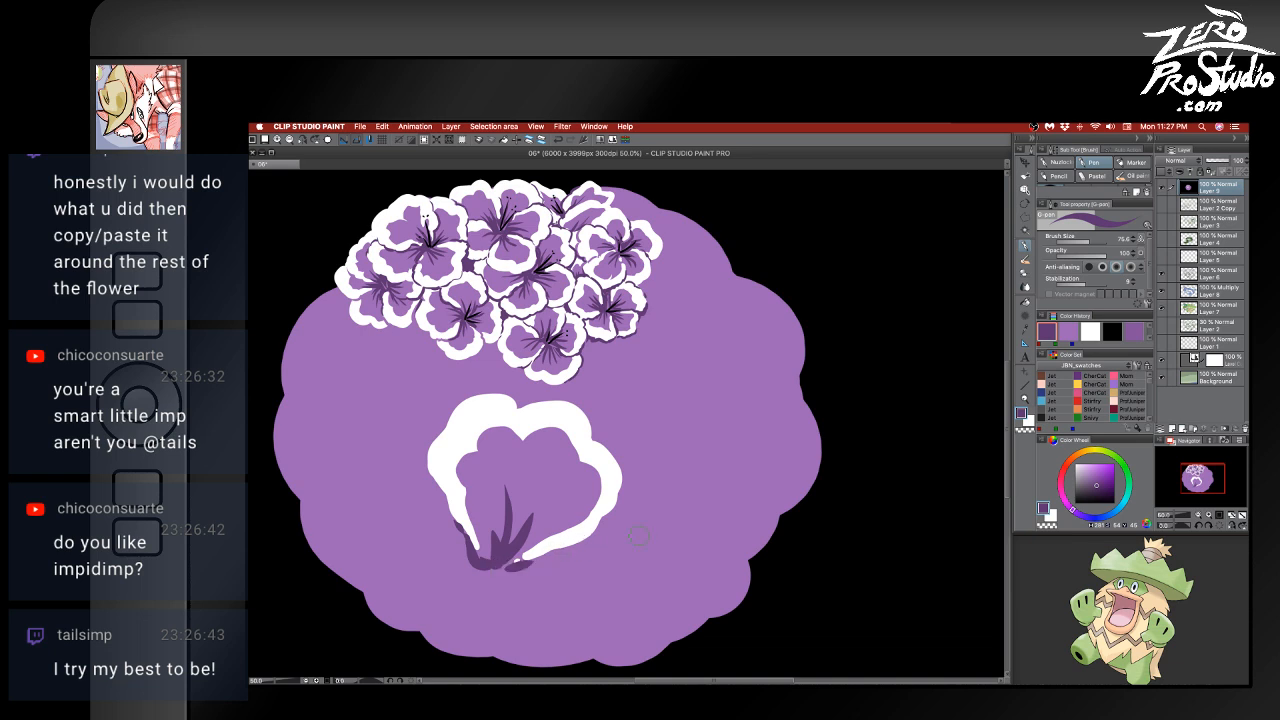
# - Add white notches between the large petal's lobes and refine them with the sampled light purple
pyautogui.keyDown('alt'); pyautogui.click(726, 517); pyautogui.keyUp('alt')
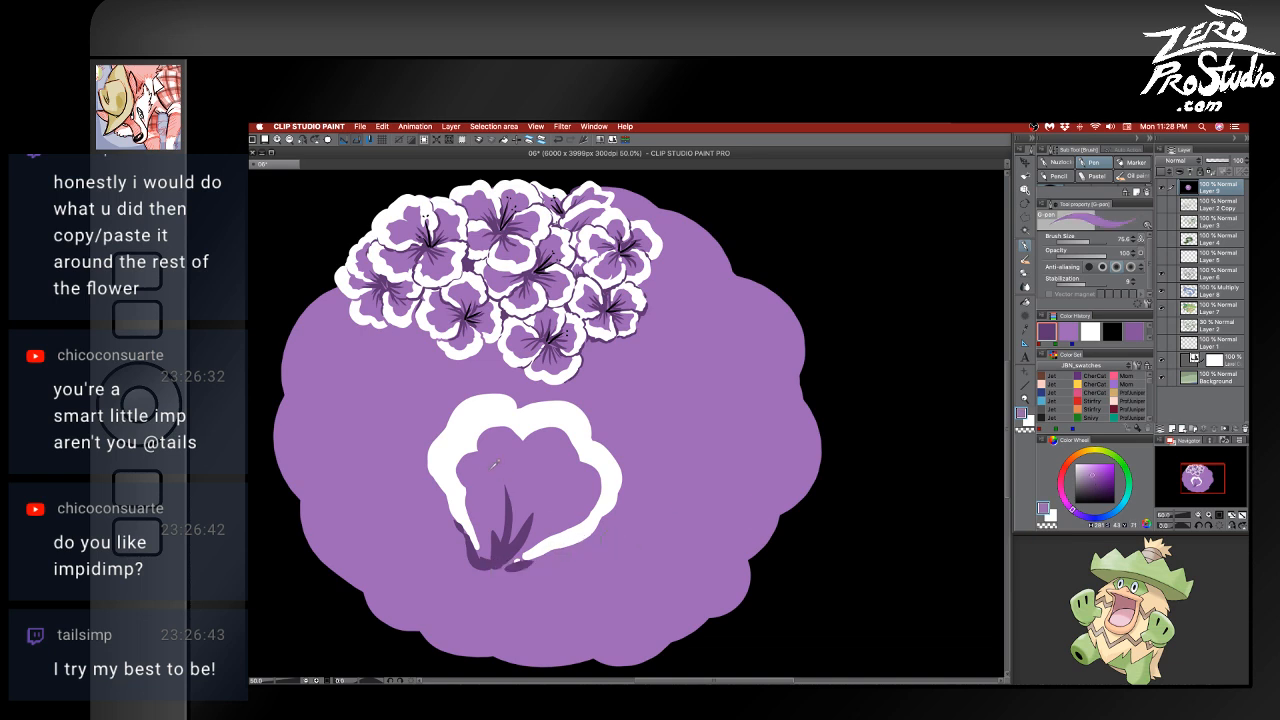
pyautogui.keyDown('alt'); pyautogui.click(588, 442); pyautogui.keyUp('alt')
pyautogui.moveTo(580, 446); pyautogui.dragTo(562, 488)
pyautogui.keyDown('alt'); pyautogui.click(586, 478); pyautogui.keyUp('alt')
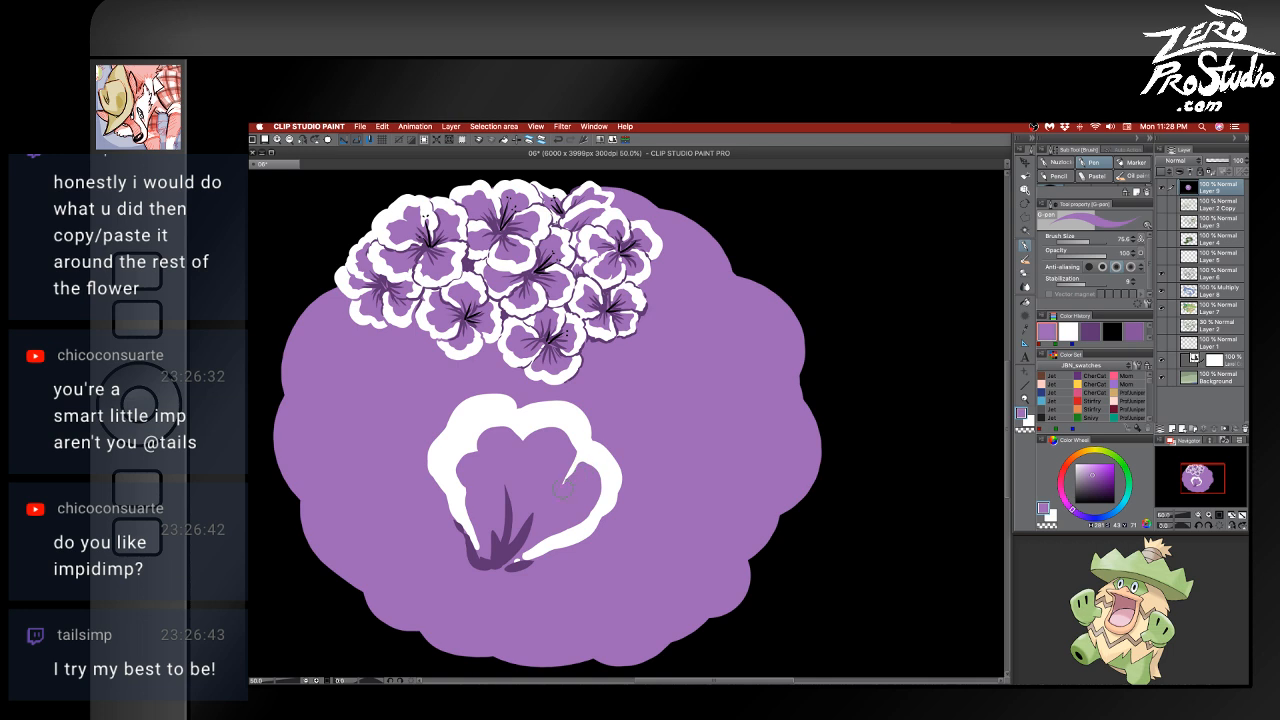
pyautogui.keyDown('alt'); pyautogui.click(586, 434); pyautogui.keyUp('alt')
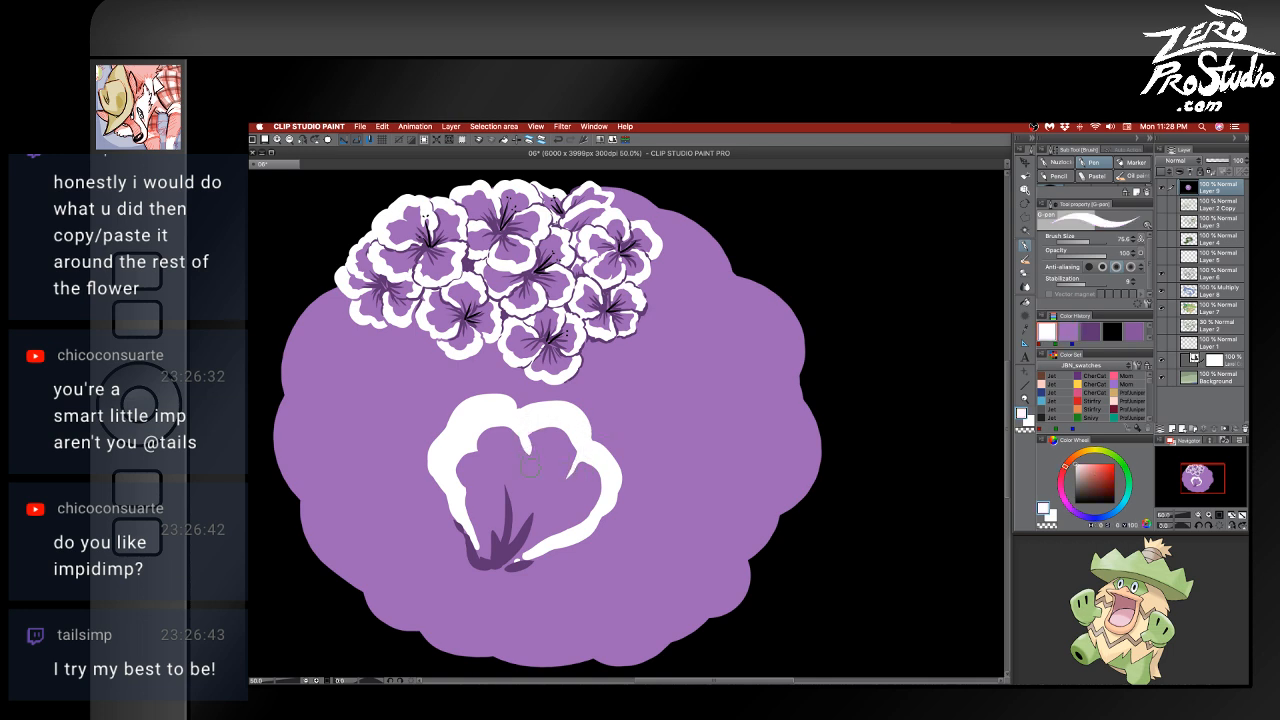
pyautogui.keyDown('alt'); pyautogui.click(530, 440); pyautogui.keyUp('alt')
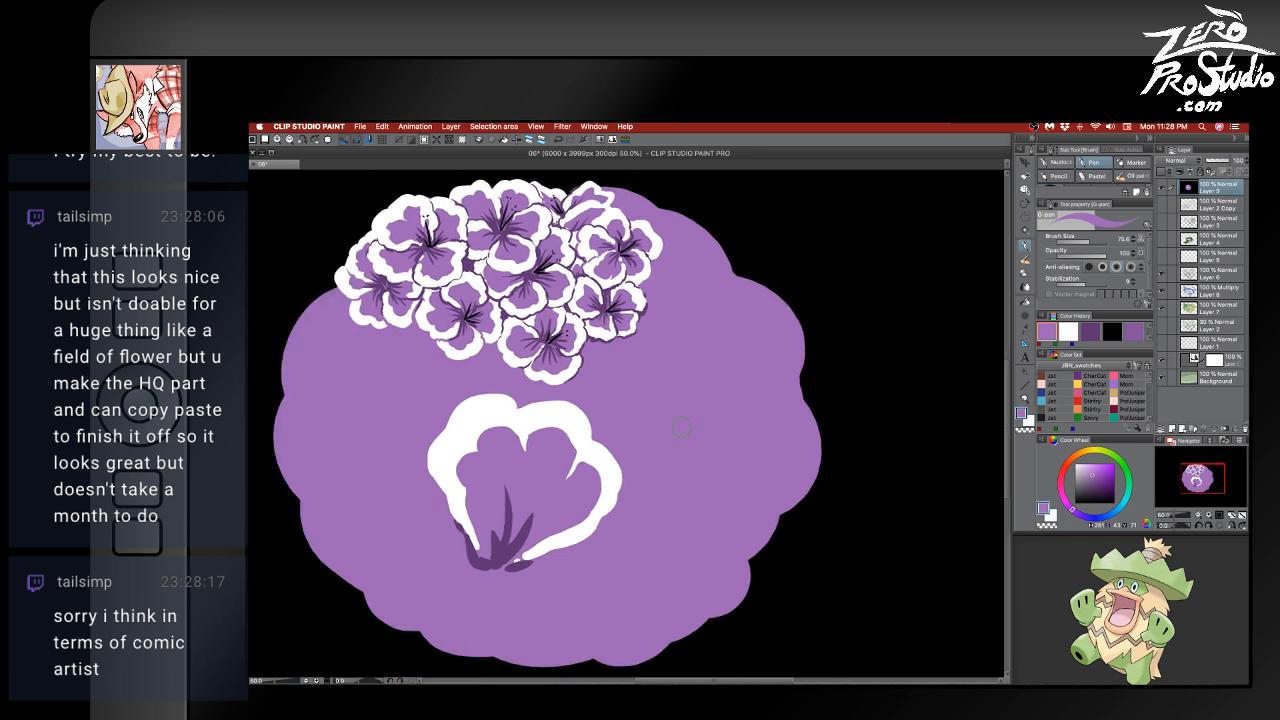
pyautogui.scroll(-1, 681, 431)
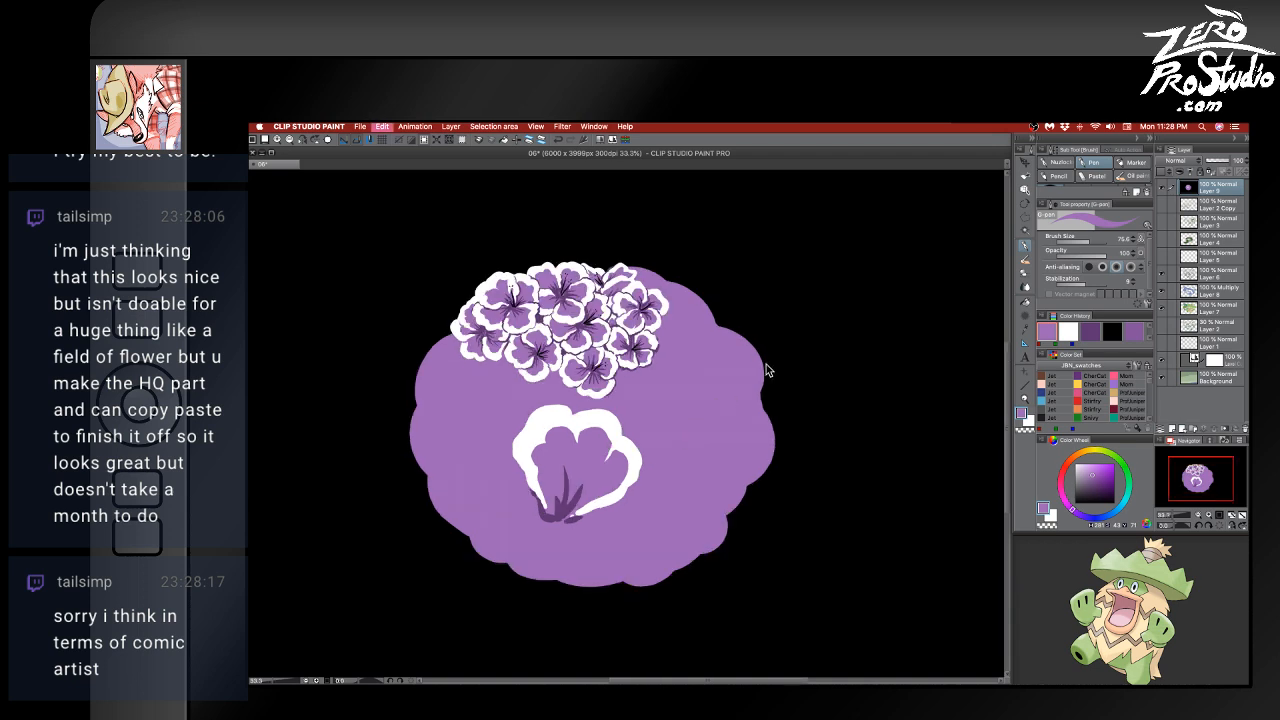
pyautogui.press('super+t')
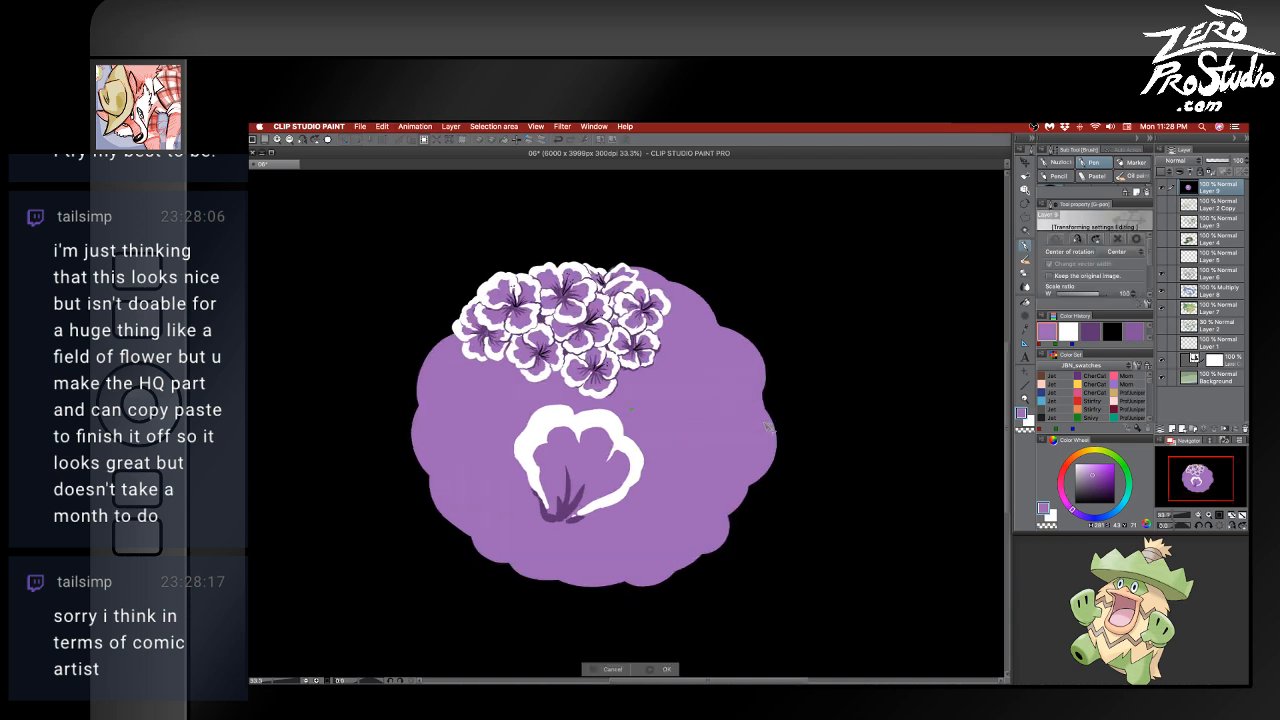
pyautogui.moveTo(768, 427); pyautogui.dragTo(765, 427)
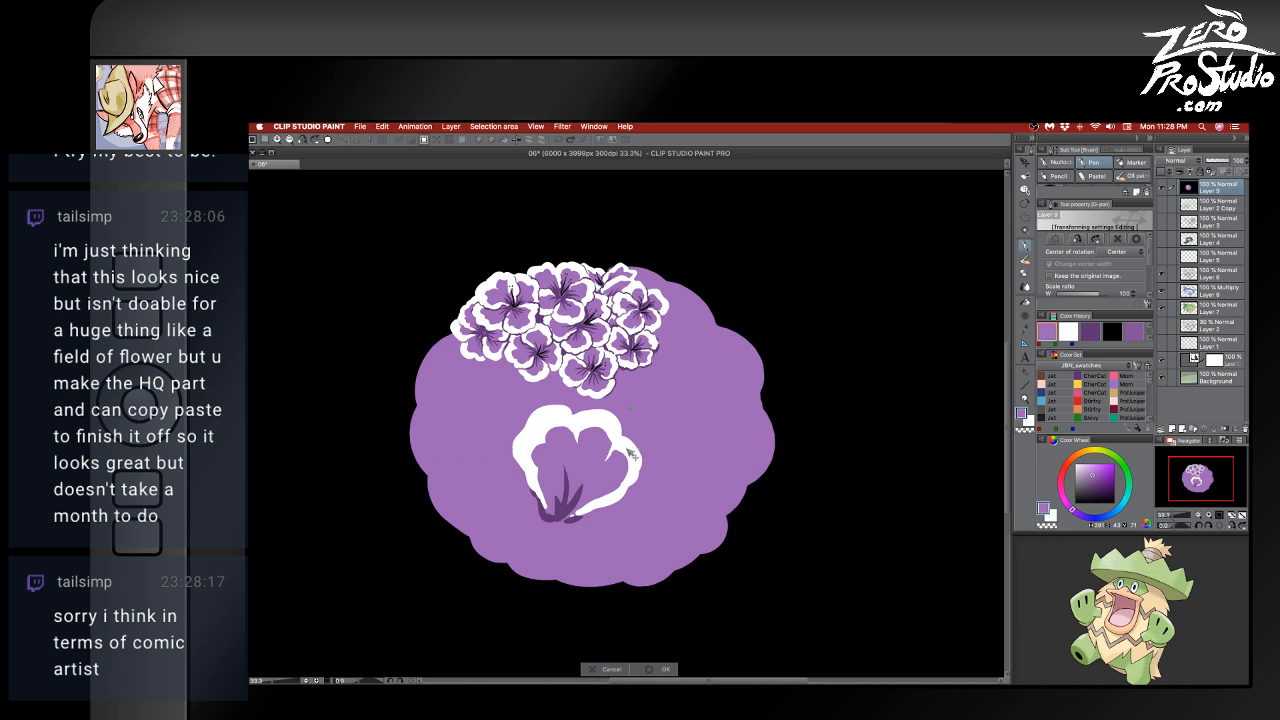
pyautogui.click(1214, 193)
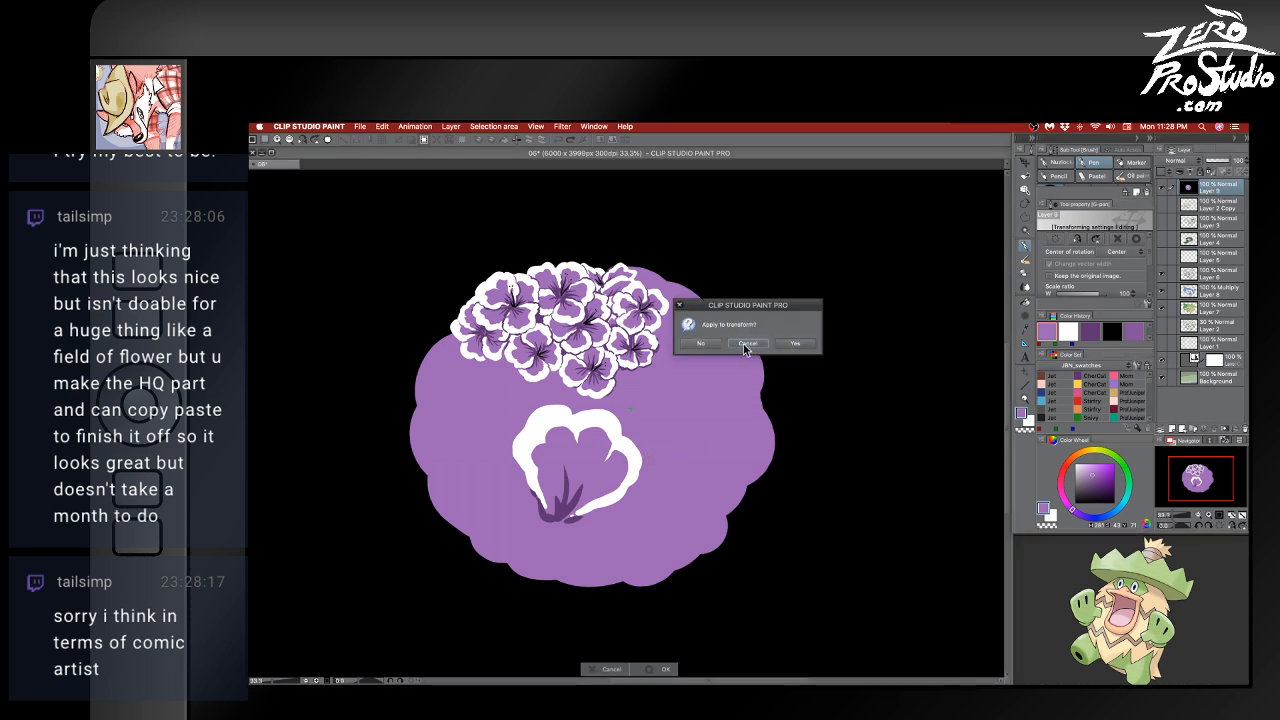
pyautogui.click(795, 344)
# - Paint over the large sample petal completely with light purple, using an enlarged pen brush
pyautogui.press('e')
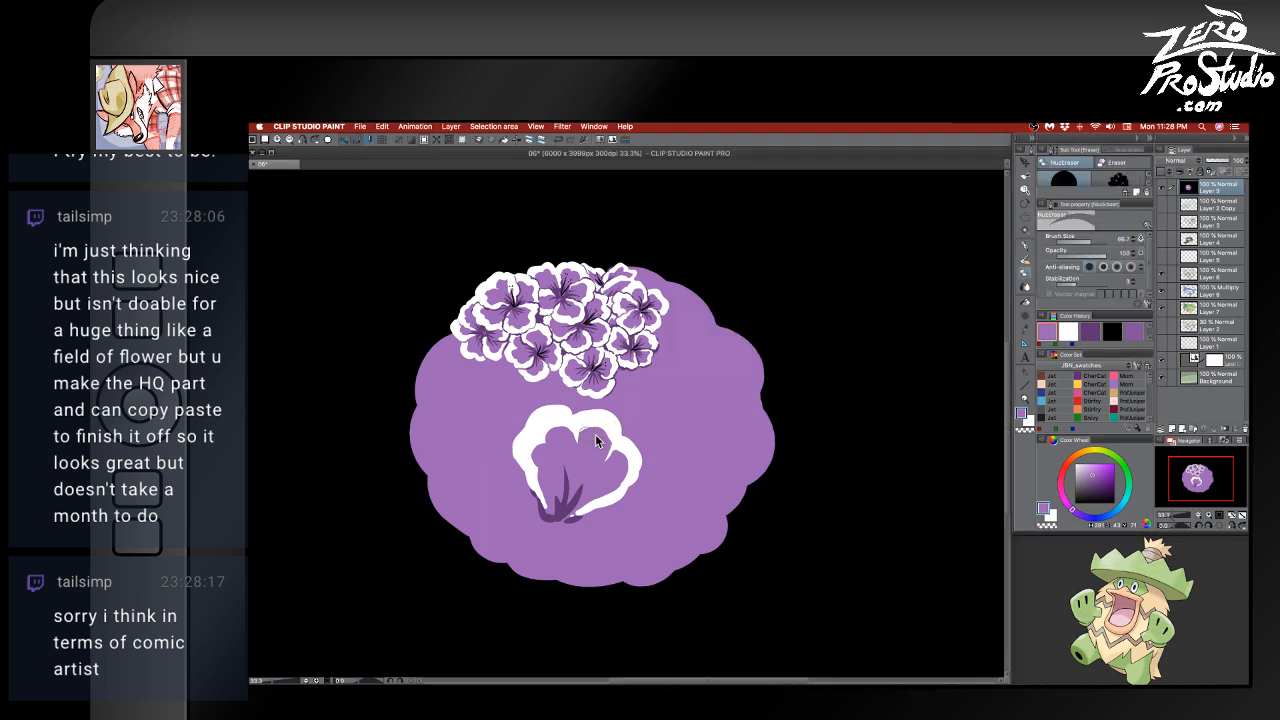
pyautogui.press(']')
pyautogui.moveTo(600, 429); pyautogui.dragTo(520, 427)
pyautogui.press('super+z')
pyautogui.press('p')
pyautogui.moveTo(618, 416); pyautogui.dragTo(530, 416)
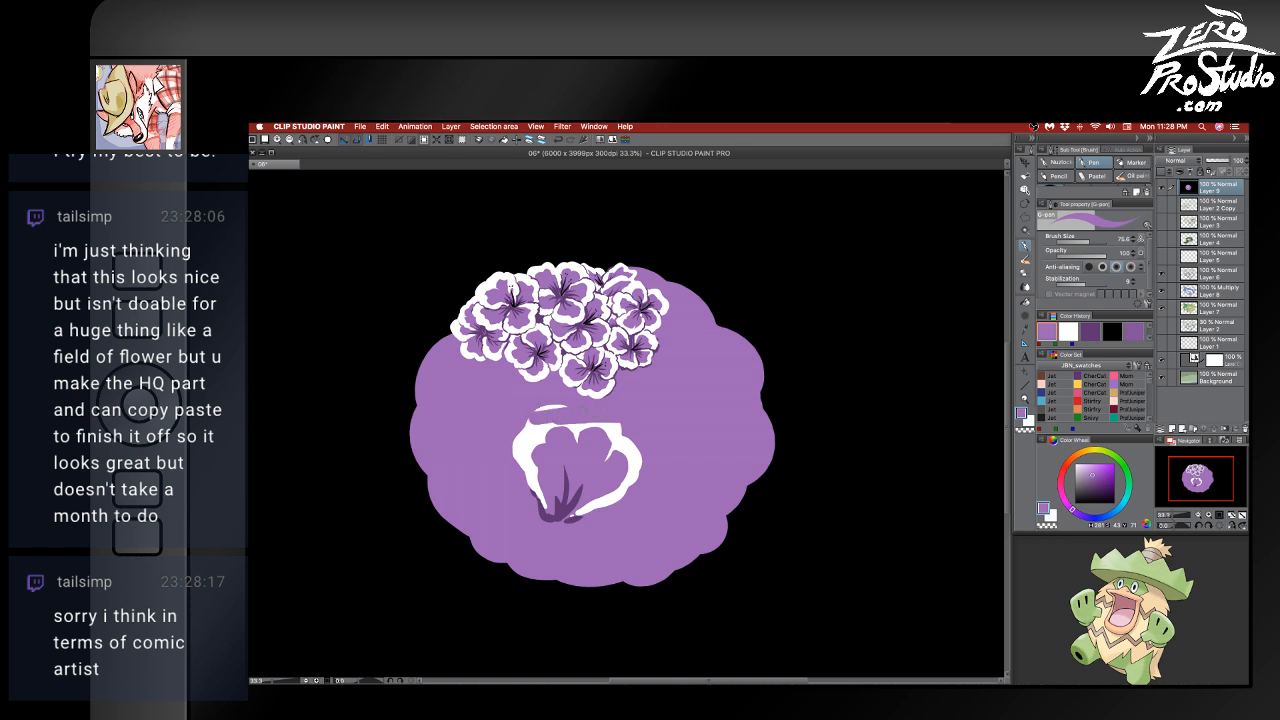
pyautogui.press(']')
pyautogui.moveTo(614, 425)
pyautogui.mouseDown()
pyautogui.moveTo(492, 468)
pyautogui.moveTo(621, 433)
pyautogui.moveTo(614, 484)
pyautogui.moveTo(563, 519)
pyautogui.mouseUp()
# - Lasso the whole flower cluster and paste a copy of it onto a new layer
pyautogui.press('m')
pyautogui.hotkey('ctrl', 'a')
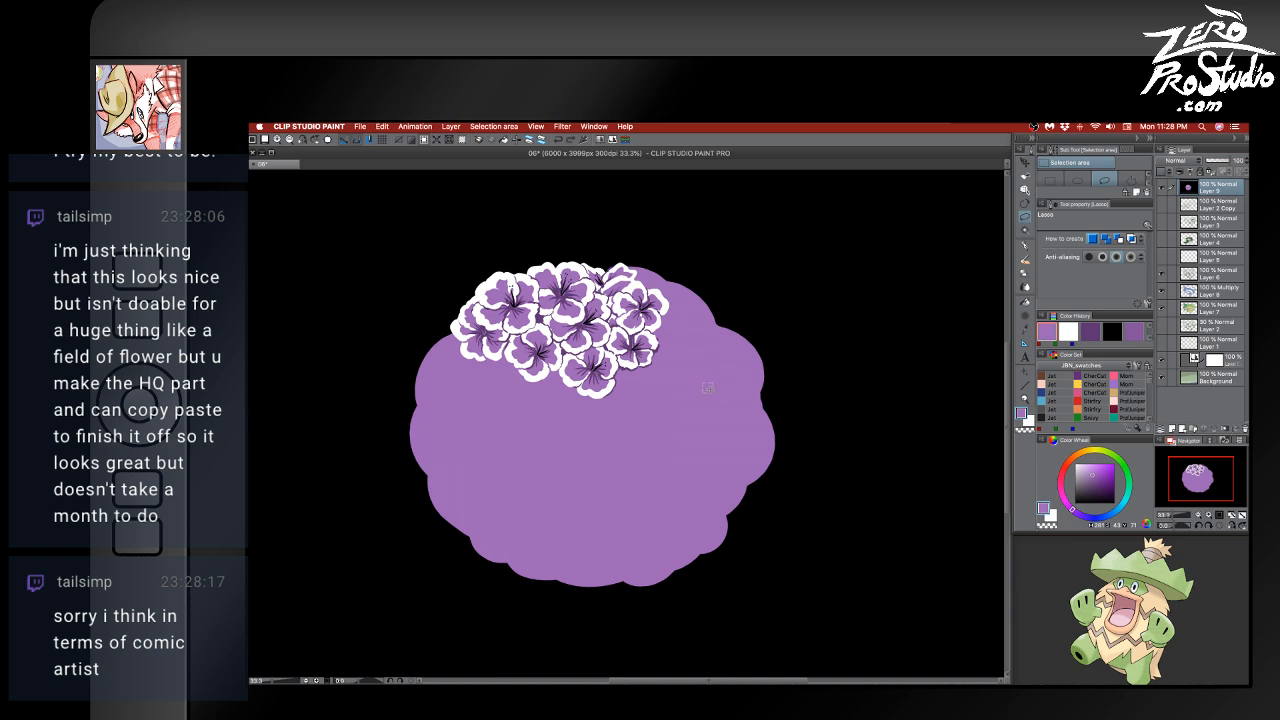
pyautogui.press('m')
pyautogui.press('super+d')
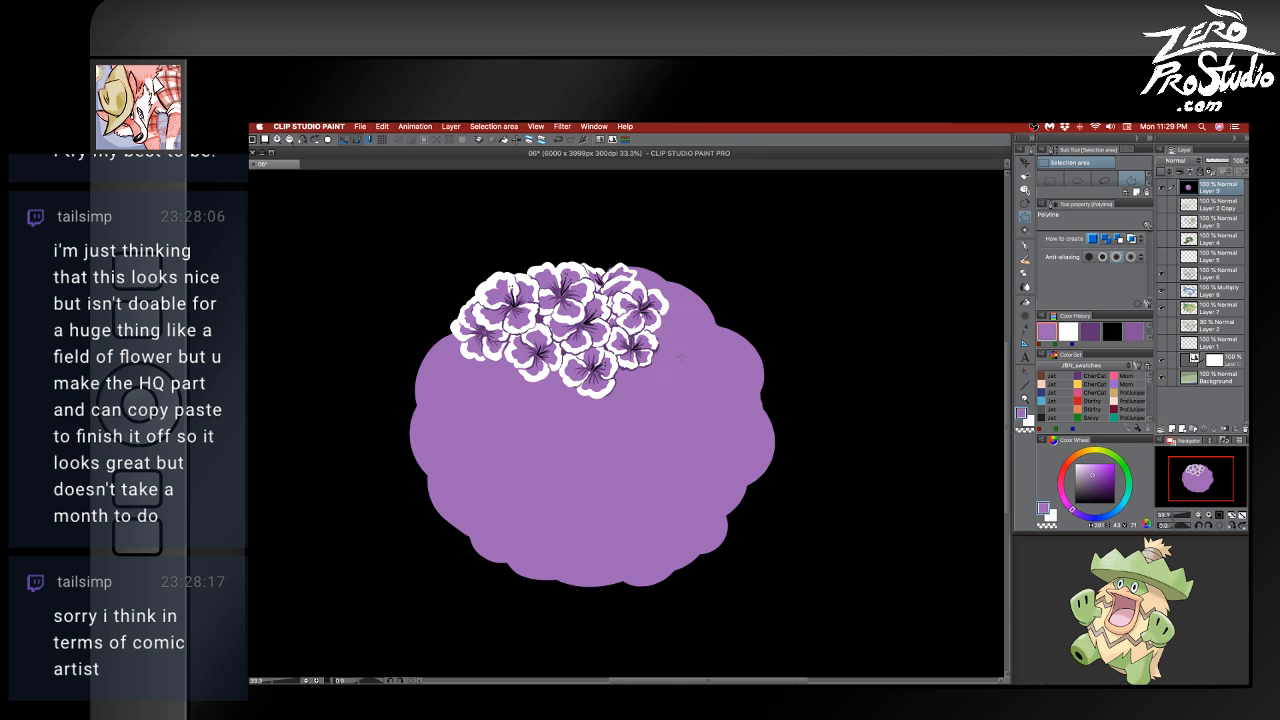
pyautogui.press('m')
pyautogui.moveTo(651, 253)
pyautogui.mouseDown()
pyautogui.moveTo(535, 235)
pyautogui.moveTo(432, 332)
pyautogui.mouseUp()
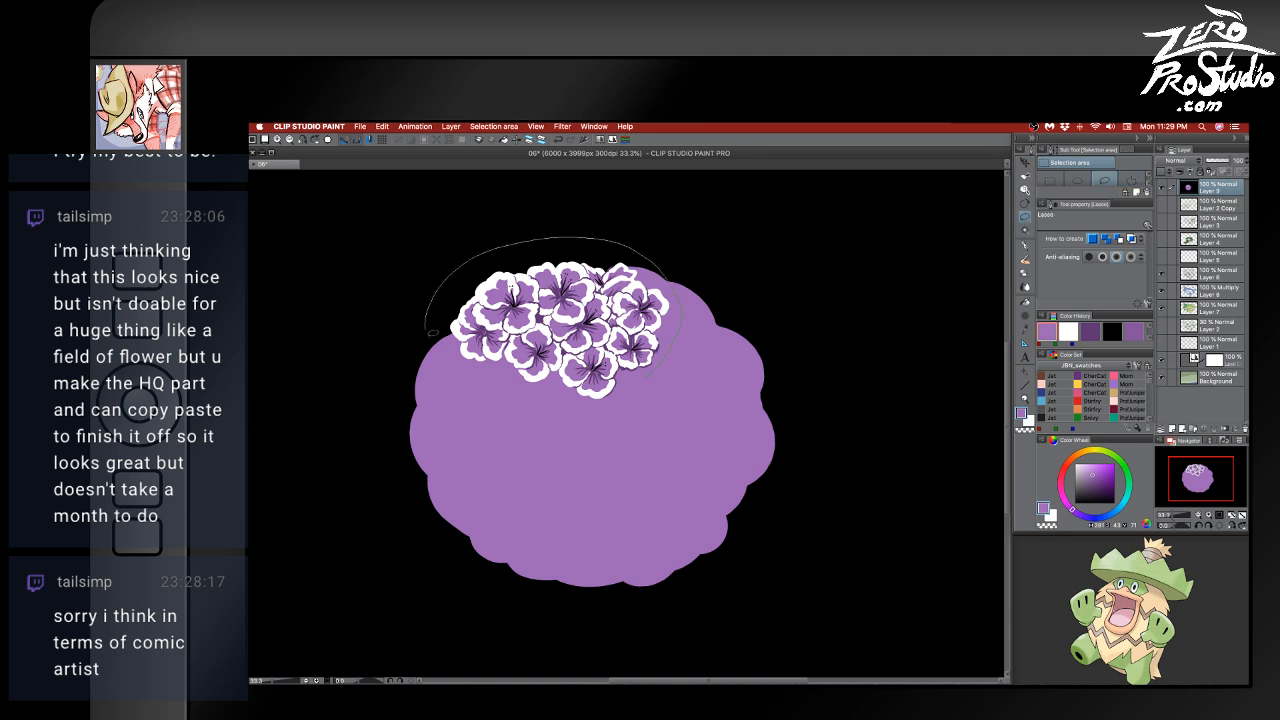
pyautogui.moveTo(605, 405); pyautogui.dragTo(636, 392)
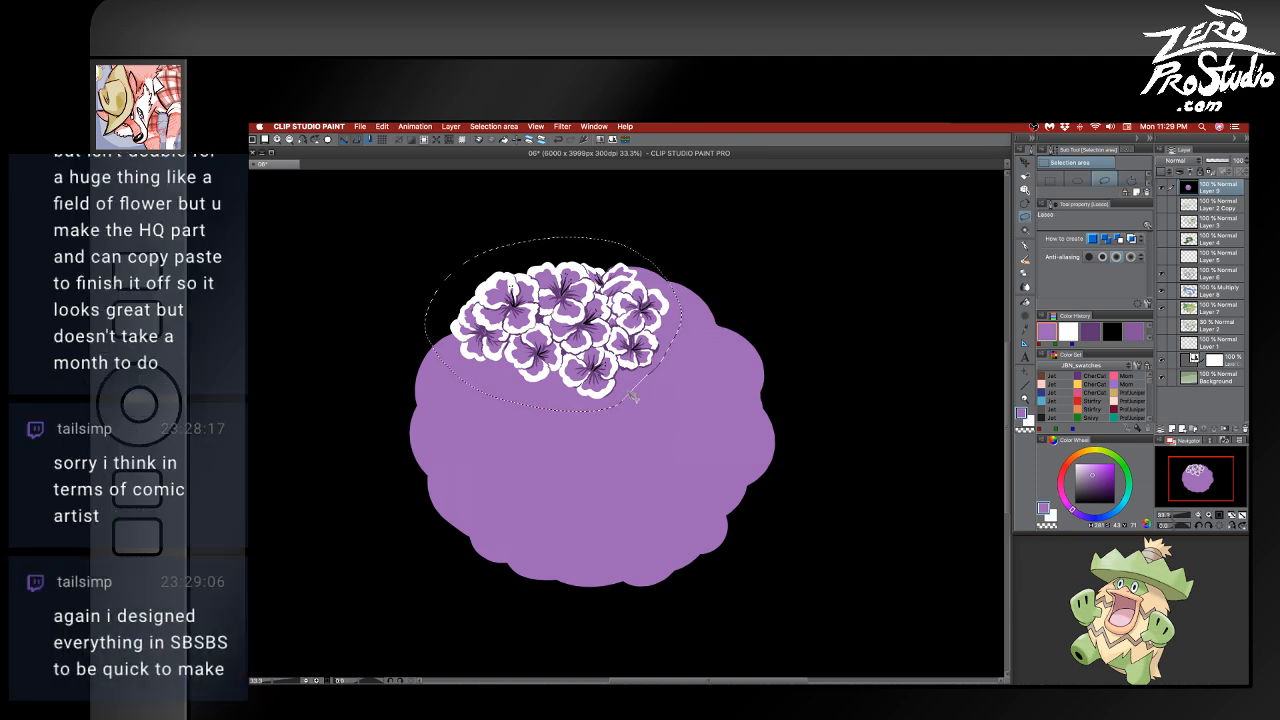
pyautogui.press('super+c')
pyautogui.press('super+v')
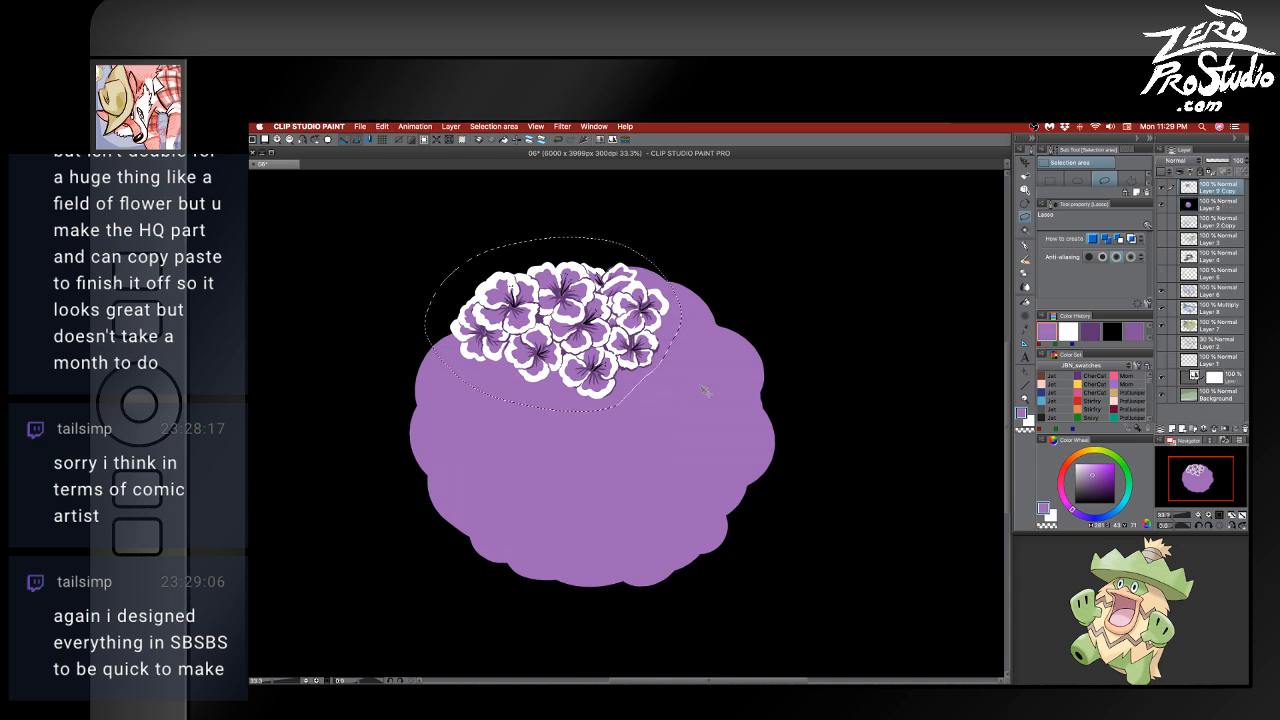
# - Try rotating and moving the copied flower cluster along the right edge of the purple shape, cancelling the transform
pyautogui.press('super+t')
pyautogui.moveTo(711, 249); pyautogui.dragTo(767, 390)
pyautogui.moveTo(868, 370); pyautogui.dragTo(828, 465)
pyautogui.moveTo(756, 406); pyautogui.dragTo(799, 448)
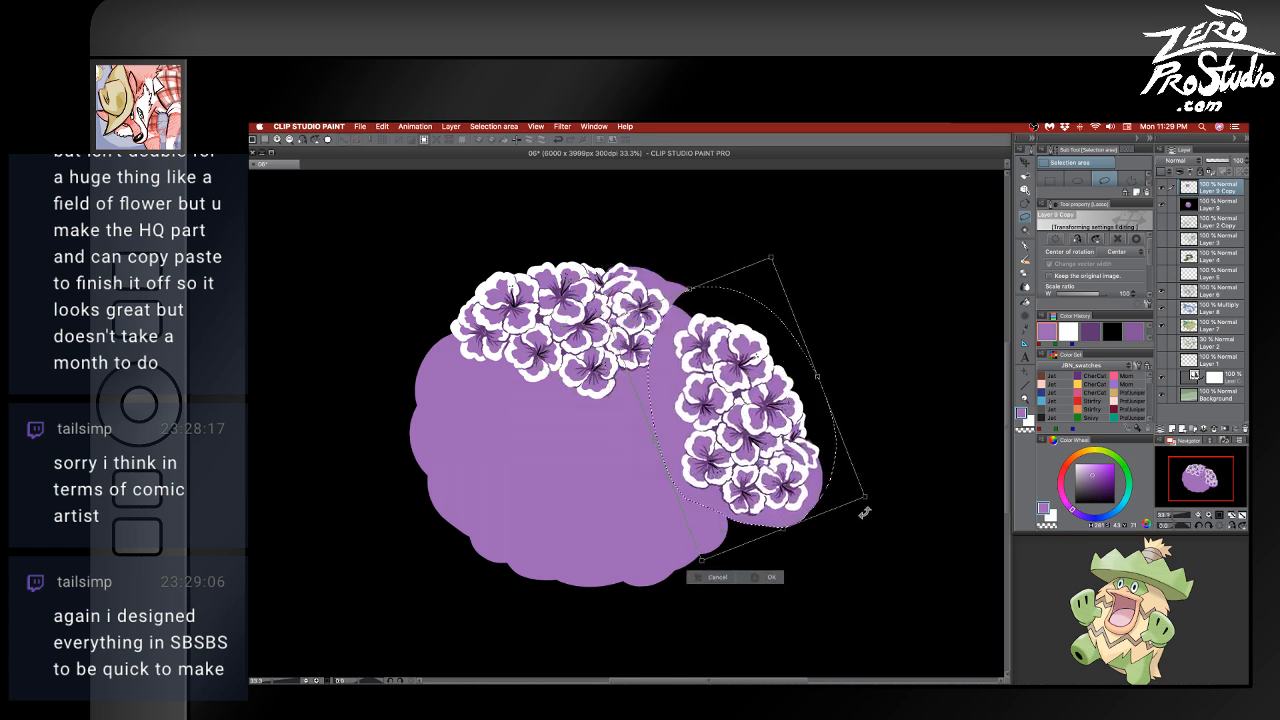
pyautogui.moveTo(865, 513); pyautogui.dragTo(810, 562)
pyautogui.moveTo(786, 473); pyautogui.dragTo(756, 478)
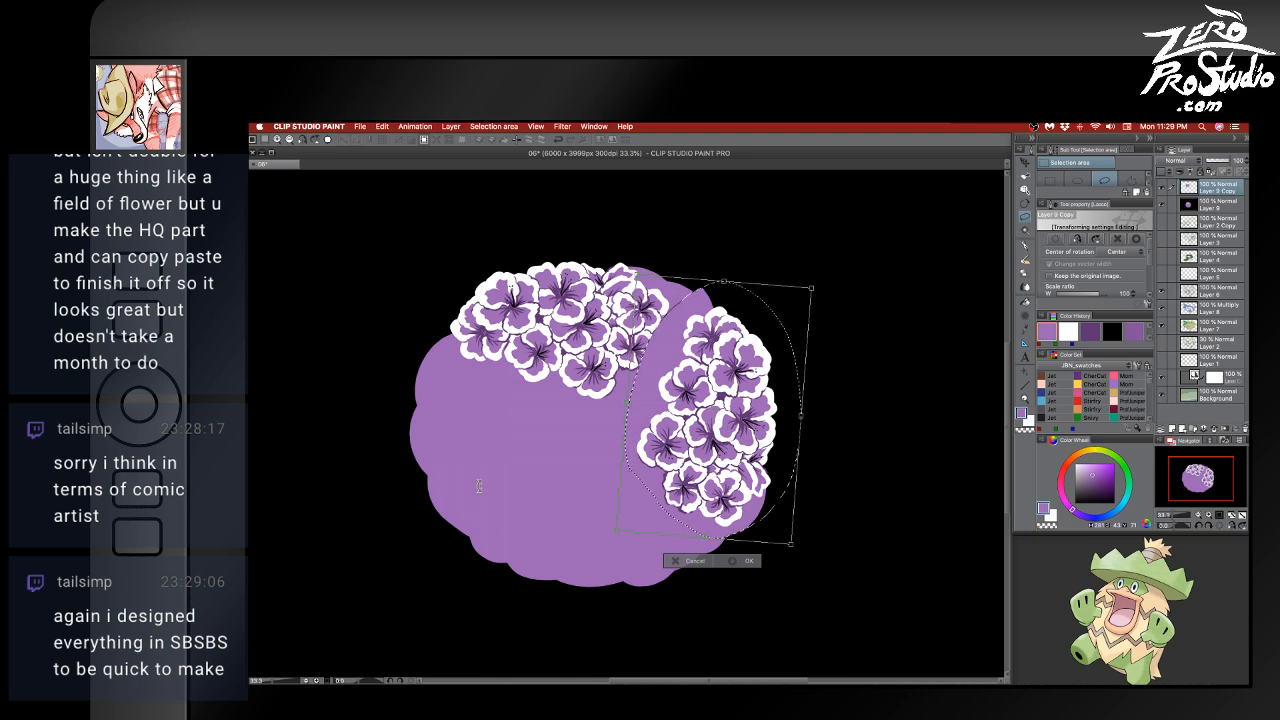
pyautogui.press('Escape')
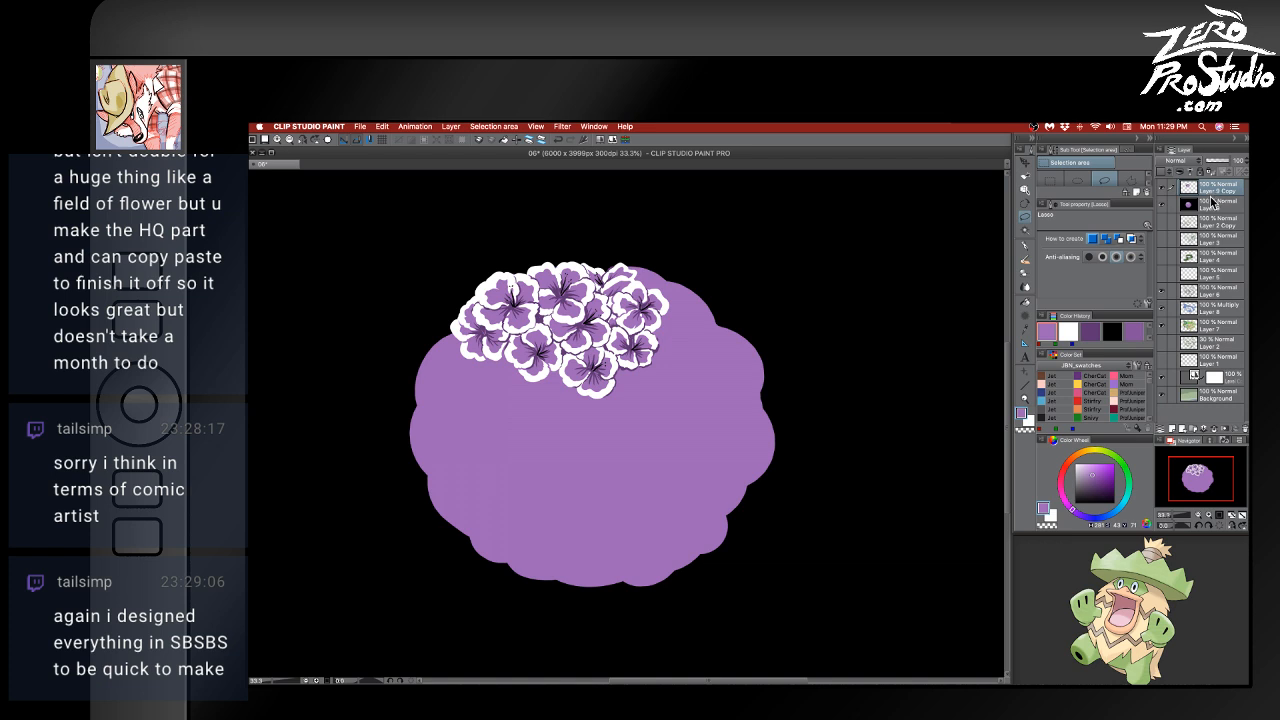
# - Add a new raster layer above the copied cluster and set its blending mode to Multiply
pyautogui.click(1171, 430)
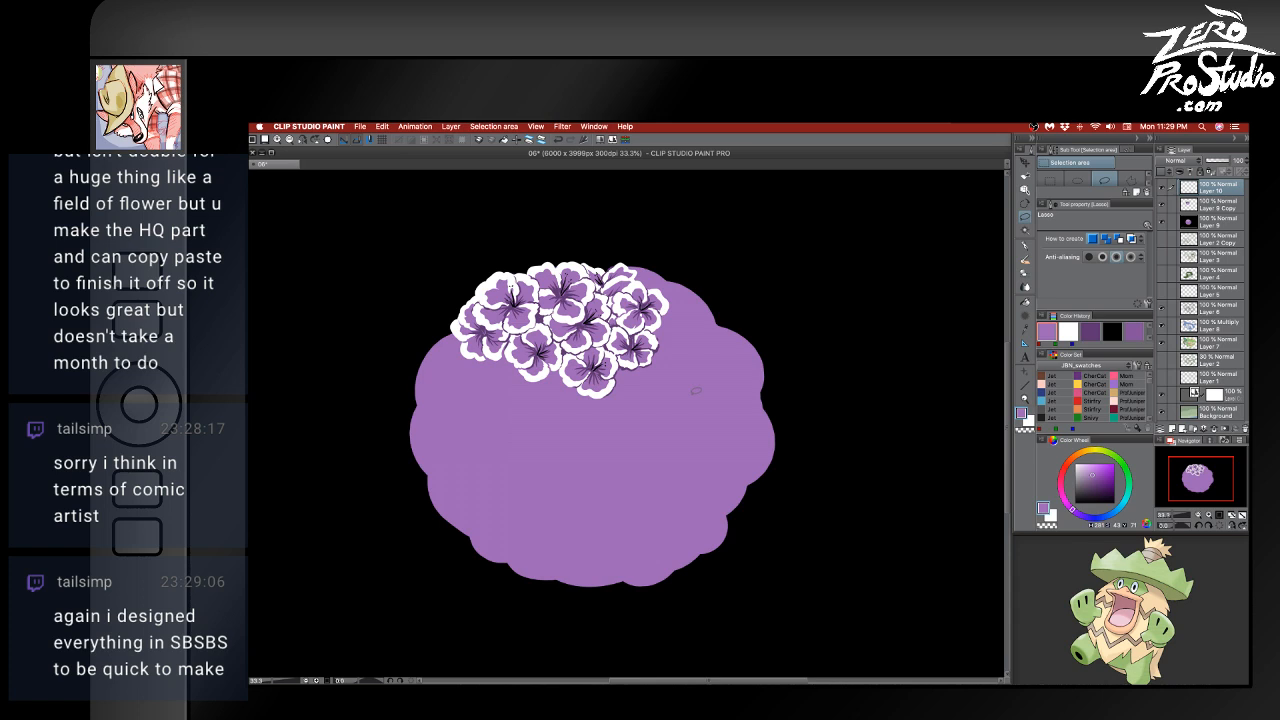
pyautogui.scroll(1, 696, 390)
pyautogui.press('p')
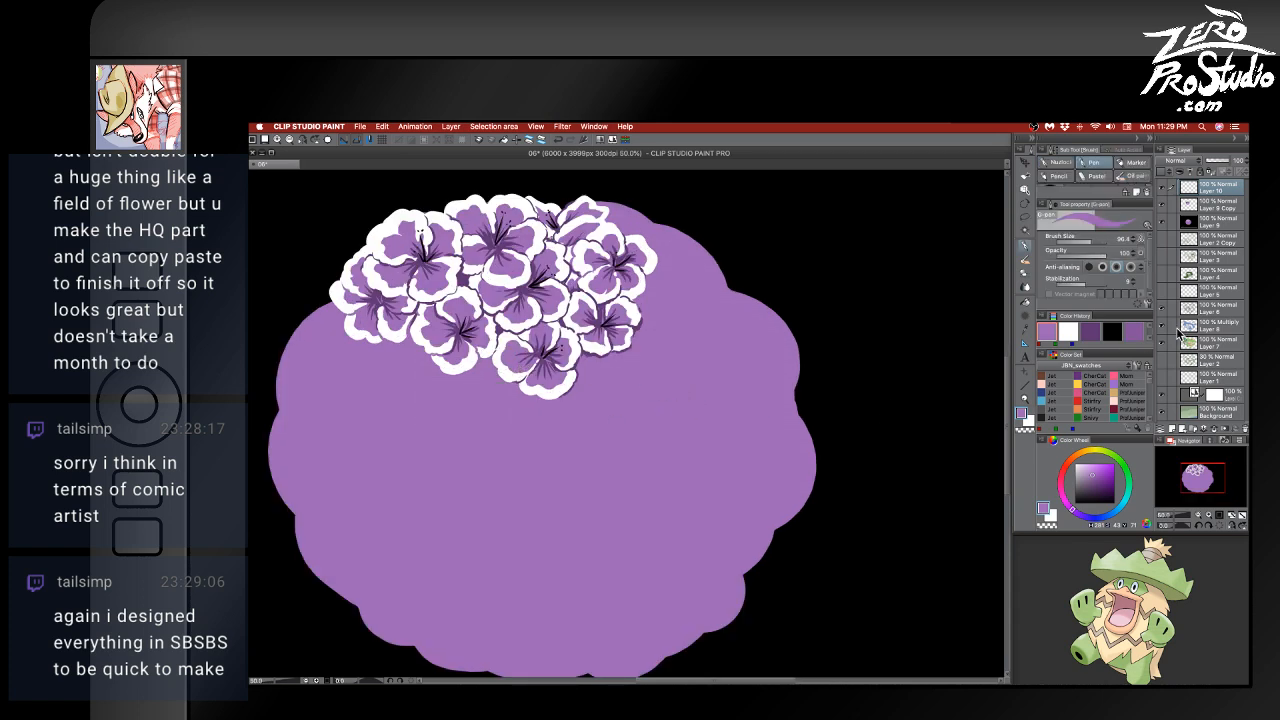
pyautogui.click(1175, 160)
pyautogui.click(1180, 202)
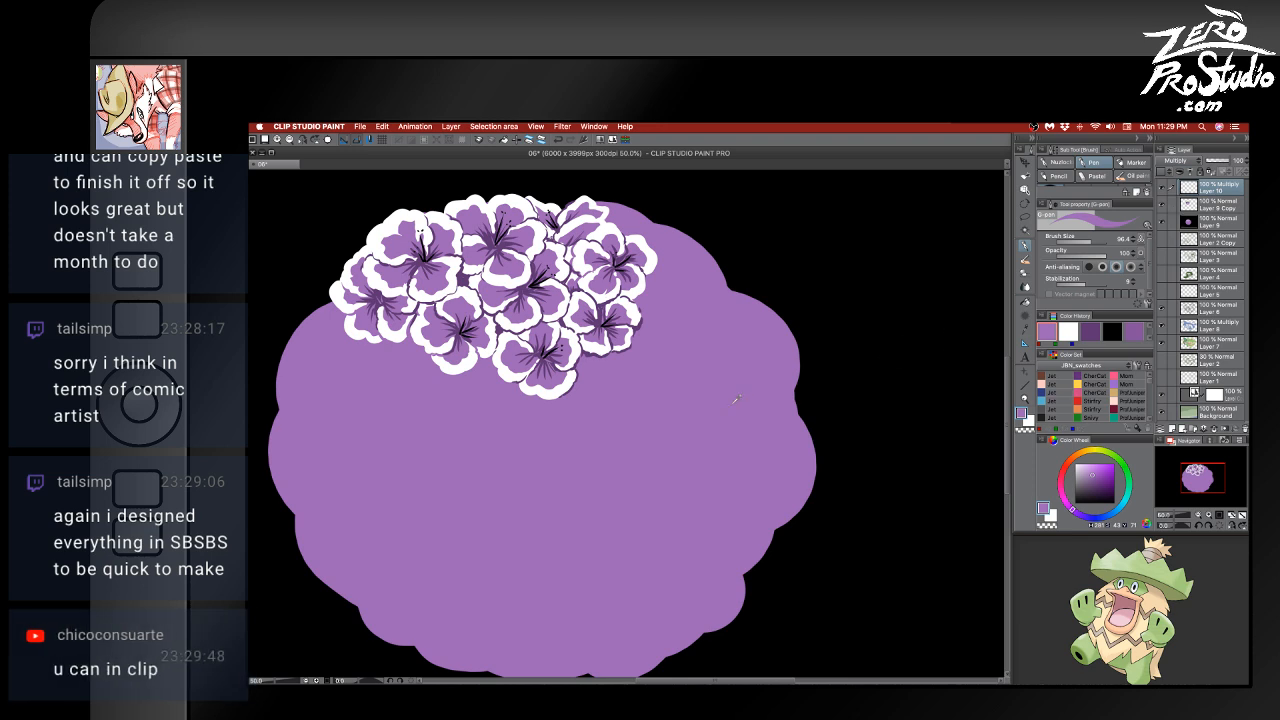
# - Shade the central flower with light purple on the Multiply layer, using a smaller pen brush and undoing unwanted strokes
pyautogui.moveTo(526, 288)
pyautogui.mouseDown()
pyautogui.moveTo(538, 297)
pyautogui.moveTo(506, 291)
pyautogui.moveTo(538, 278)
pyautogui.moveTo(536, 257)
pyautogui.moveTo(569, 276)
pyautogui.moveTo(532, 296)
pyautogui.moveTo(544, 315)
pyautogui.moveTo(568, 308)
pyautogui.moveTo(546, 325)
pyautogui.moveTo(494, 322)
pyautogui.moveTo(516, 294)
pyautogui.moveTo(470, 282)
pyautogui.moveTo(514, 294)
pyautogui.moveTo(471, 287)
pyautogui.moveTo(497, 321)
pyautogui.mouseUp()
pyautogui.press('super+z')
pyautogui.press('[')
pyautogui.press('super+z')
pyautogui.press('super+z')
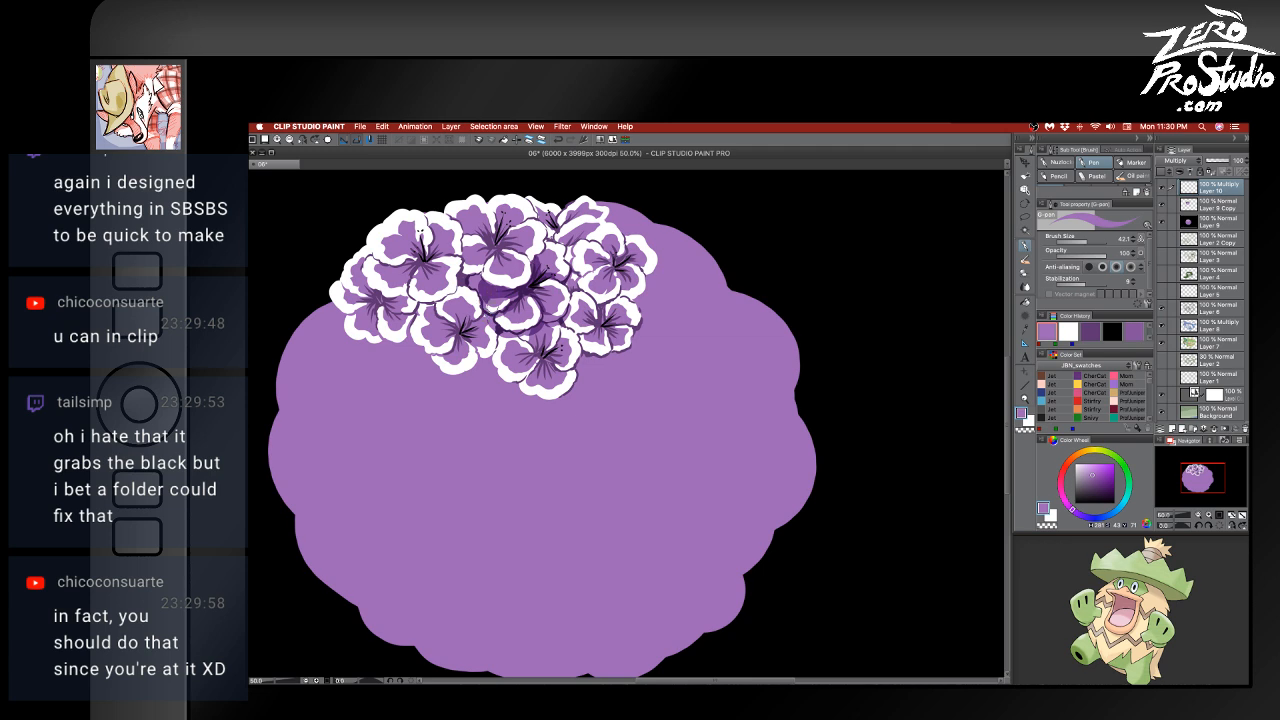
pyautogui.moveTo(484, 298); pyautogui.dragTo(509, 303)
# - Paint Multiply shading around the centres and overlaps of the three flowers on the cluster's left side
pyautogui.moveTo(464, 239)
pyautogui.mouseDown()
pyautogui.moveTo(465, 279)
pyautogui.moveTo(429, 261)
pyautogui.moveTo(461, 252)
pyautogui.moveTo(435, 238)
pyautogui.moveTo(442, 252)
pyautogui.moveTo(423, 244)
pyautogui.moveTo(402, 266)
pyautogui.moveTo(428, 281)
pyautogui.moveTo(402, 296)
pyautogui.moveTo(409, 318)
pyautogui.moveTo(365, 290)
pyautogui.mouseUp()
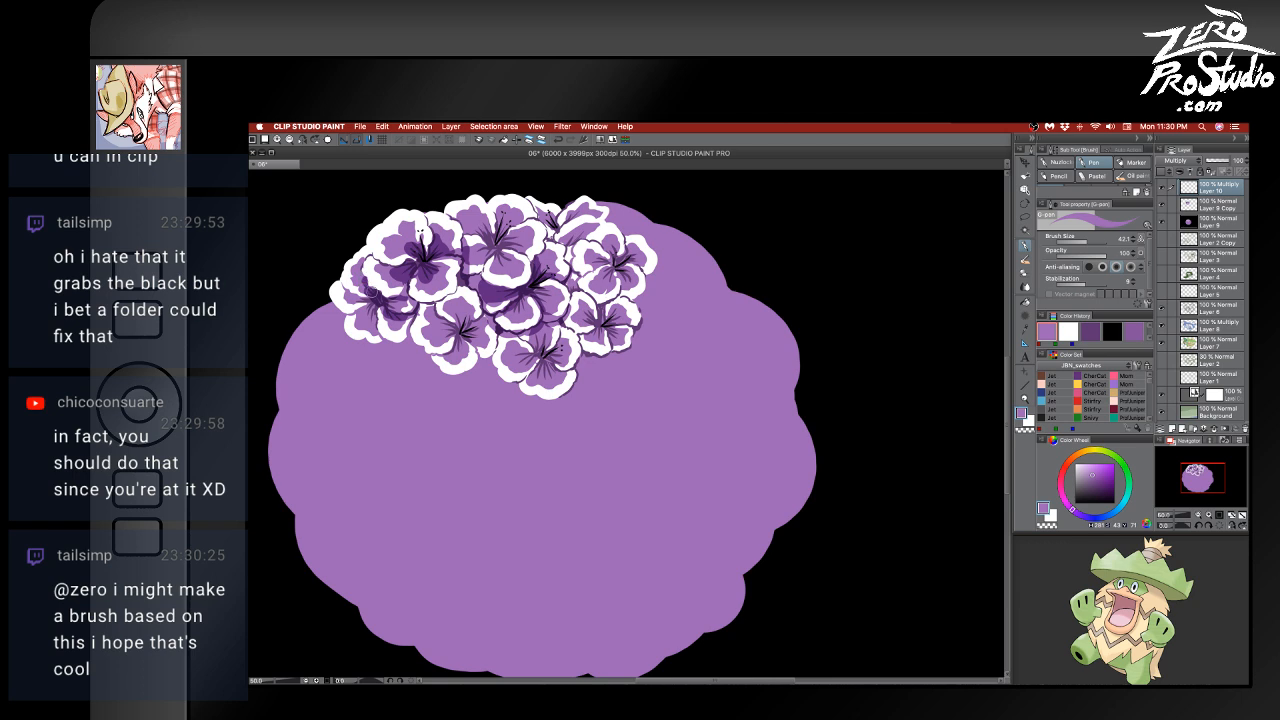
pyautogui.moveTo(356, 297); pyautogui.dragTo(380, 303)
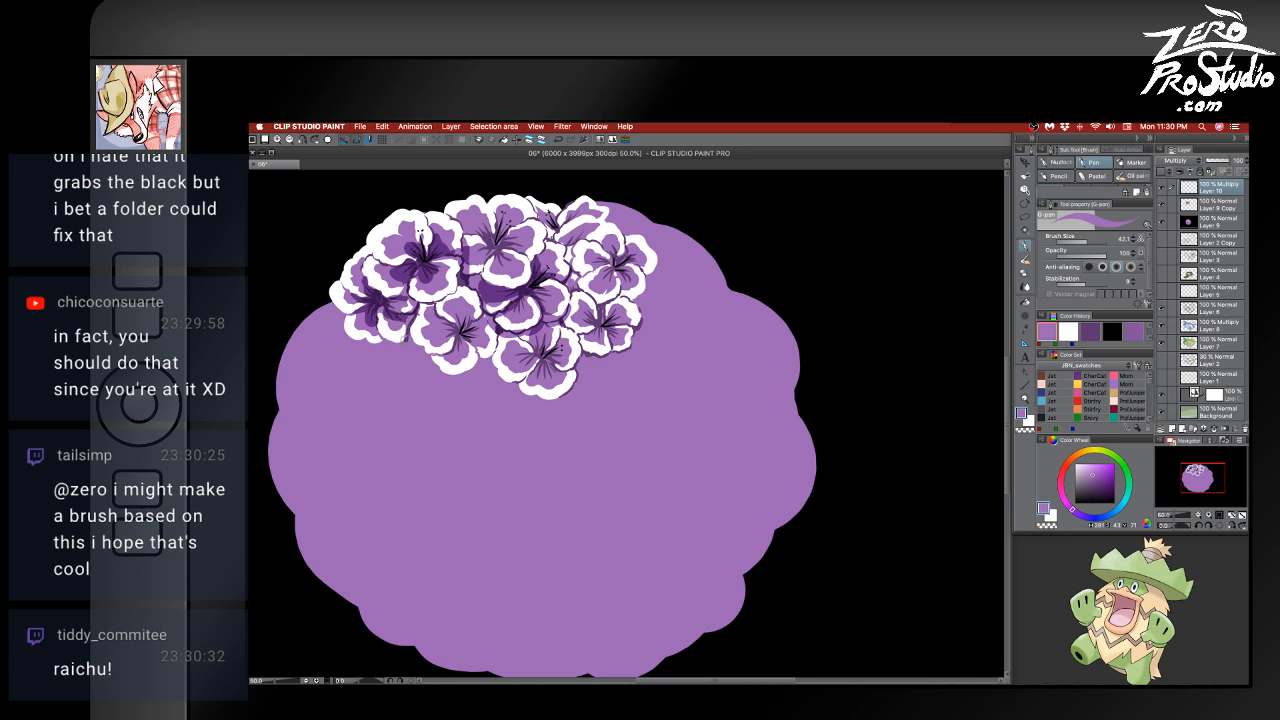
pyautogui.moveTo(420, 312)
pyautogui.mouseDown()
pyautogui.moveTo(458, 346)
pyautogui.moveTo(430, 360)
pyautogui.moveTo(466, 316)
pyautogui.moveTo(497, 349)
pyautogui.moveTo(488, 360)
pyautogui.moveTo(542, 352)
pyautogui.moveTo(526, 359)
pyautogui.moveTo(496, 327)
pyautogui.mouseUp()
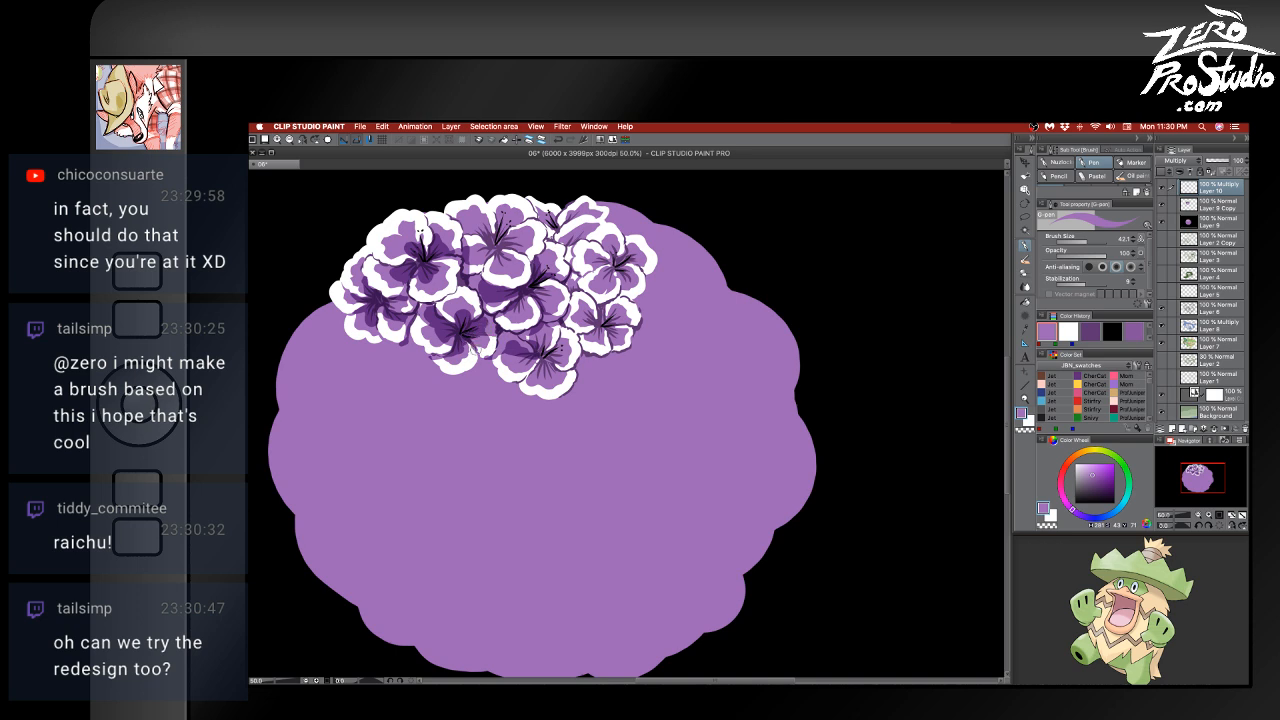
# - Shade the upper middle and right-hand flowers of the cluster on the Multiply layer, undoing unwanted strokes
pyautogui.moveTo(533, 338)
pyautogui.mouseDown()
pyautogui.moveTo(559, 323)
pyautogui.moveTo(541, 336)
pyautogui.moveTo(541, 354)
pyautogui.moveTo(556, 352)
pyautogui.moveTo(608, 312)
pyautogui.moveTo(495, 238)
pyautogui.moveTo(491, 254)
pyautogui.mouseUp()
pyautogui.press('super+z')
pyautogui.press('super+z')
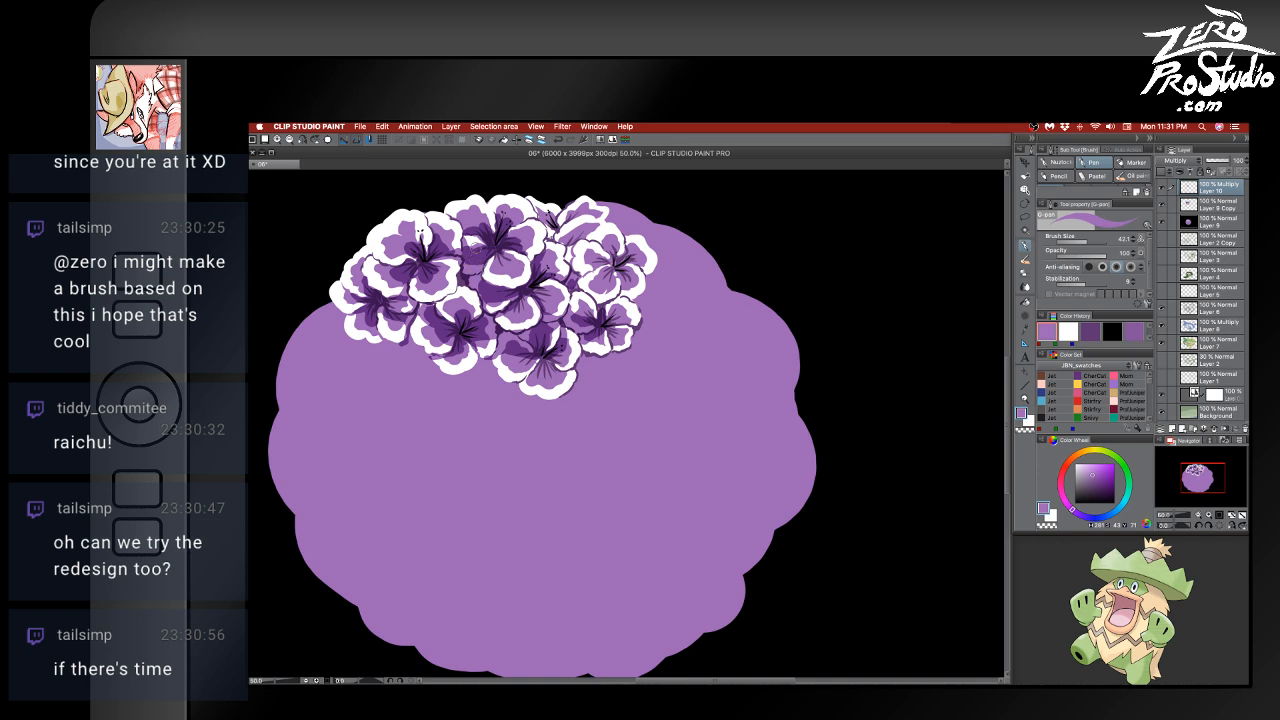
pyautogui.moveTo(511, 267)
pyautogui.mouseDown()
pyautogui.moveTo(498, 247)
pyautogui.moveTo(493, 259)
pyautogui.mouseUp()
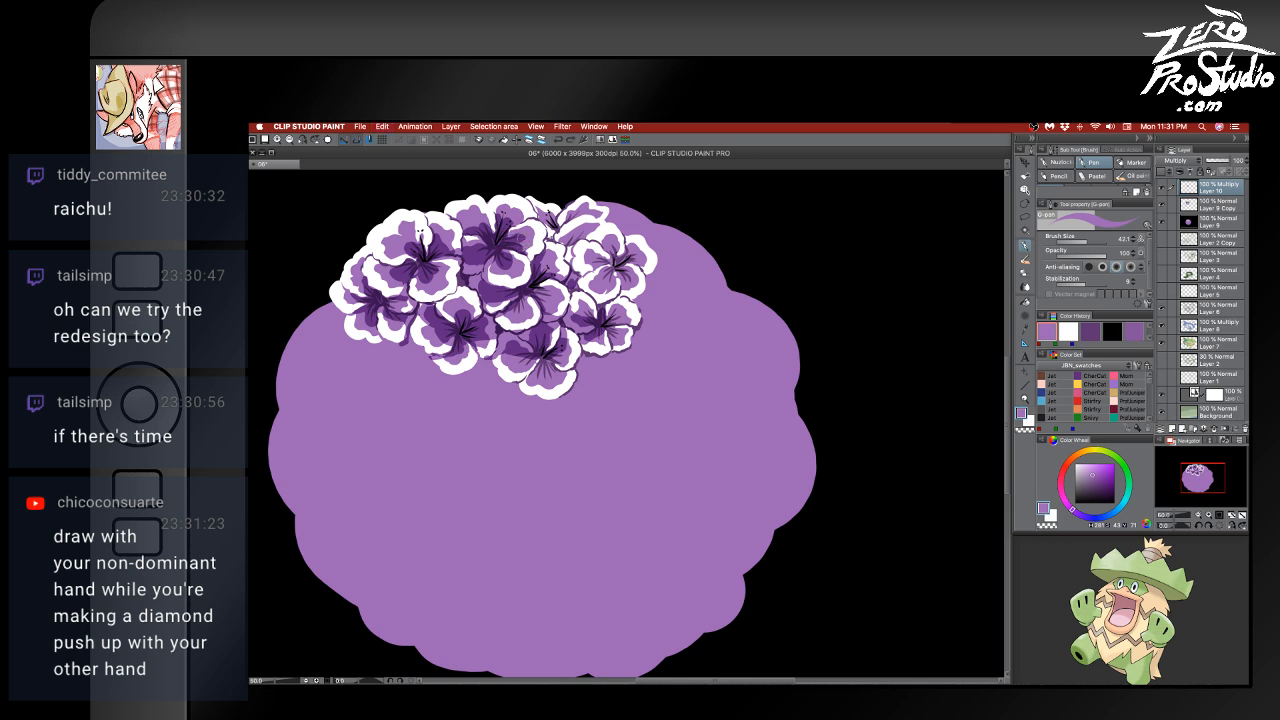
pyautogui.moveTo(520, 245); pyautogui.dragTo(534, 268)
pyautogui.moveTo(554, 225)
pyautogui.mouseDown()
pyautogui.moveTo(568, 243)
pyautogui.moveTo(581, 235)
pyautogui.moveTo(570, 256)
pyautogui.mouseUp()
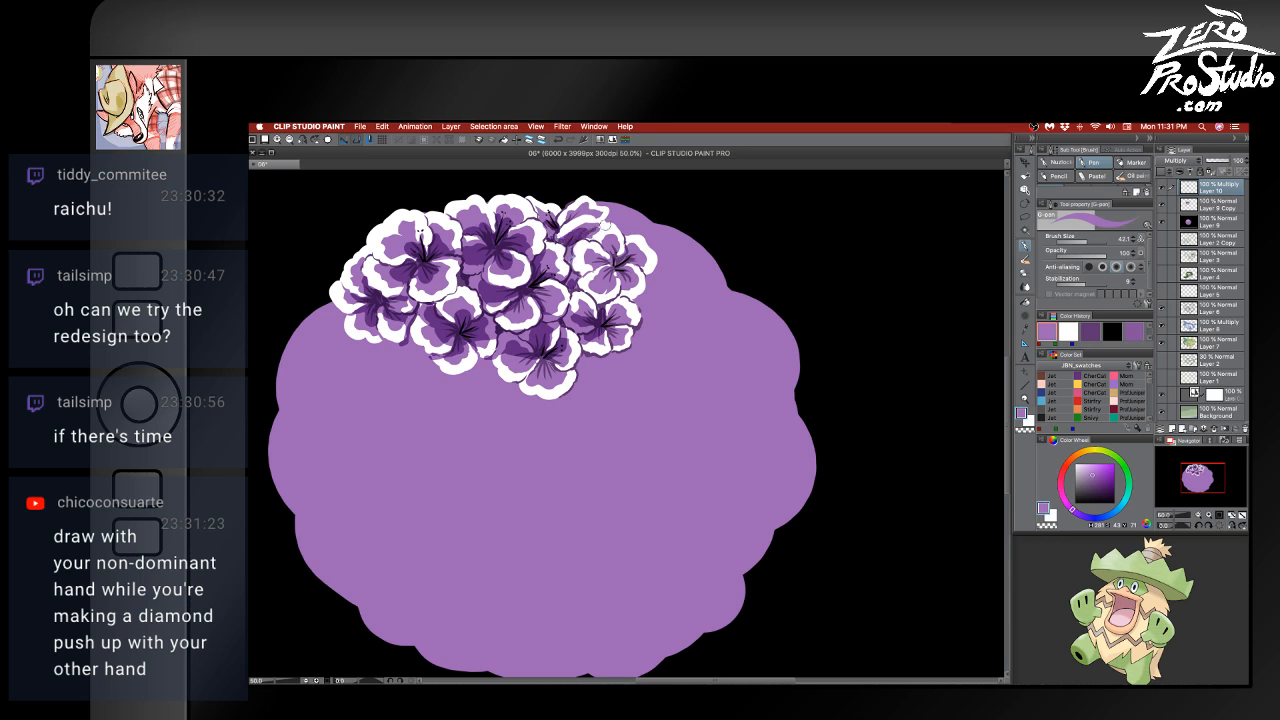
pyautogui.press('super+z')
pyautogui.moveTo(589, 236)
pyautogui.mouseDown()
pyautogui.moveTo(634, 263)
pyautogui.moveTo(611, 259)
pyautogui.moveTo(578, 280)
pyautogui.moveTo(628, 283)
pyautogui.moveTo(604, 312)
pyautogui.moveTo(610, 325)
pyautogui.moveTo(632, 294)
pyautogui.mouseUp()
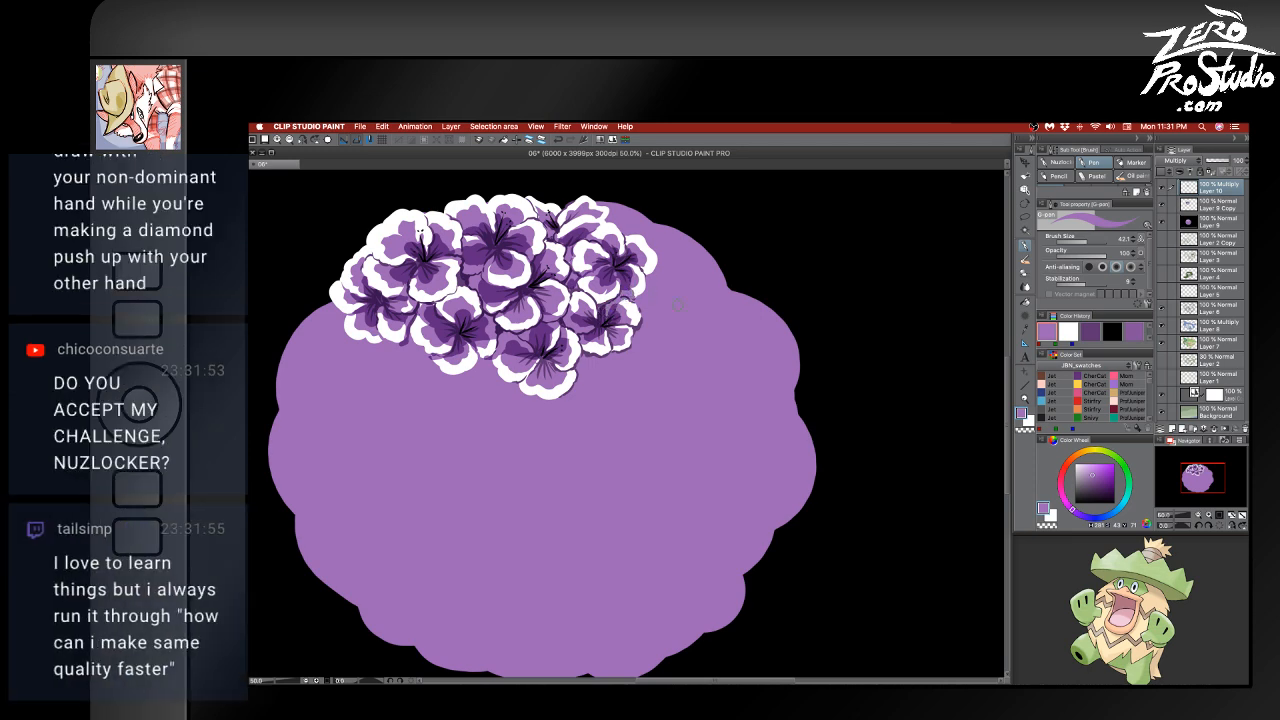
# - Paint Multiply shadows along the outer petals at the lower edge of the flower cluster
pyautogui.moveTo(588, 341)
pyautogui.mouseDown()
pyautogui.moveTo(583, 355)
pyautogui.moveTo(616, 347)
pyautogui.moveTo(520, 386)
pyautogui.moveTo(554, 377)
pyautogui.mouseUp()
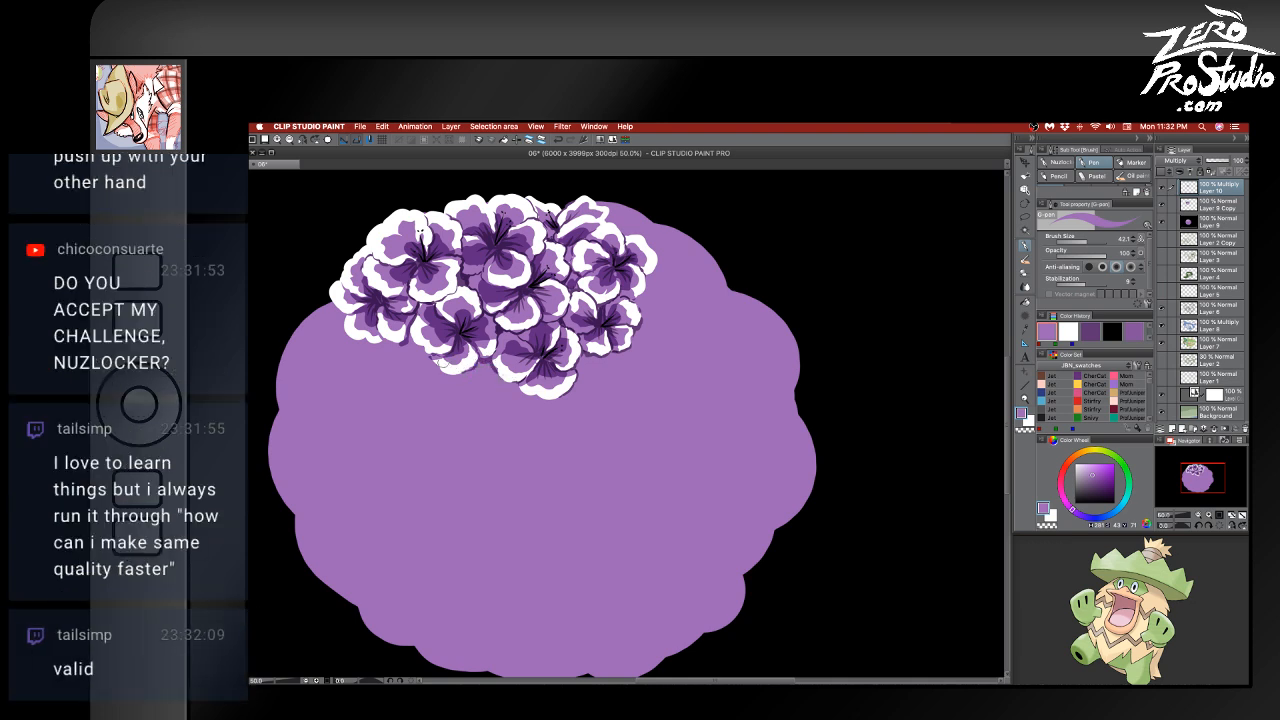
pyautogui.moveTo(437, 359)
pyautogui.mouseDown()
pyautogui.moveTo(470, 345)
pyautogui.moveTo(418, 346)
pyautogui.mouseUp()
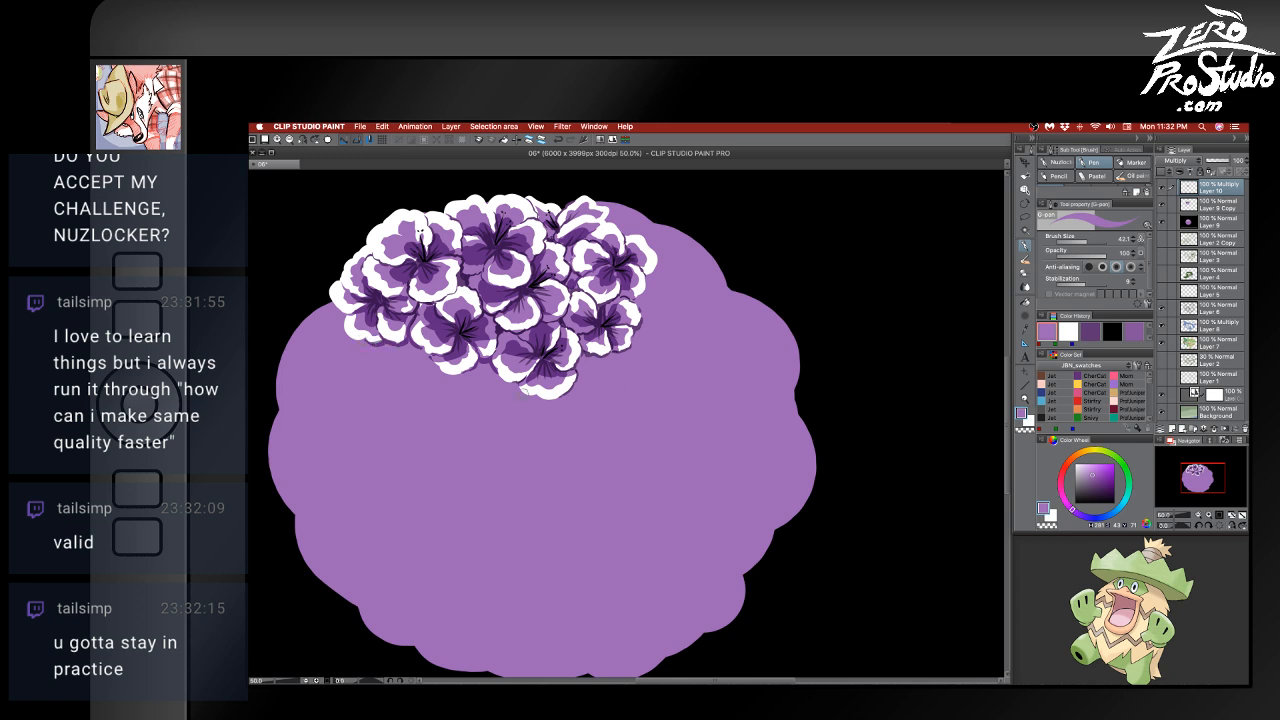
pyautogui.moveTo(518, 392); pyautogui.dragTo(558, 392)
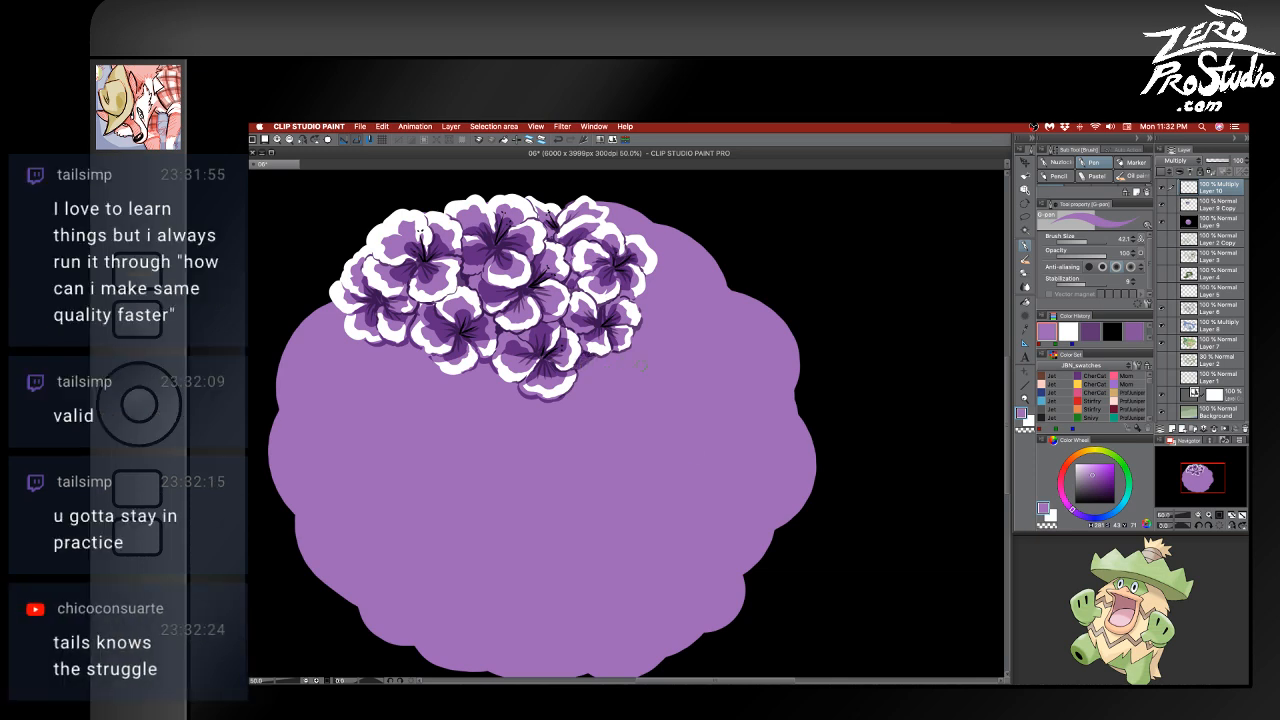
pyautogui.moveTo(587, 373); pyautogui.dragTo(606, 366)
# - On the copied cluster's layer, paint a group of overlapping white circles on the bush's lower left with a larger brush
pyautogui.keyDown('alt'); pyautogui.click(623, 234); pyautogui.keyUp('alt')
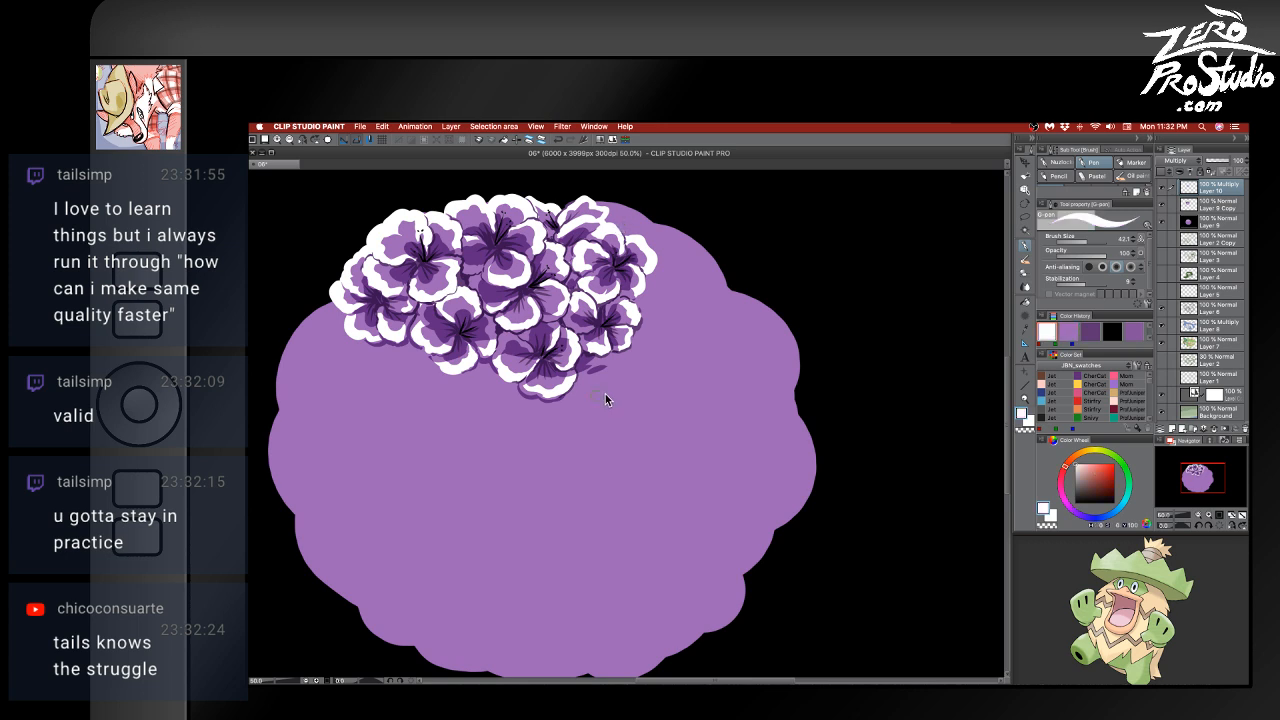
pyautogui.keyDown('alt'); pyautogui.keyDown('super'); pyautogui.moveTo(602, 474); pyautogui.dragTo(625, 474); pyautogui.keyUp('super'); pyautogui.keyUp('alt')
pyautogui.click(1218, 205)
pyautogui.moveTo(410, 467)
pyautogui.mouseDown()
pyautogui.moveTo(465, 466)
pyautogui.moveTo(401, 476)
pyautogui.moveTo(450, 440)
pyautogui.mouseUp()
pyautogui.press('super+z')
pyautogui.press('super+z')
pyautogui.click(400, 476)
pyautogui.click(456, 490)
pyautogui.moveTo(456, 494); pyautogui.dragTo(466, 486)
pyautogui.click(418, 514)
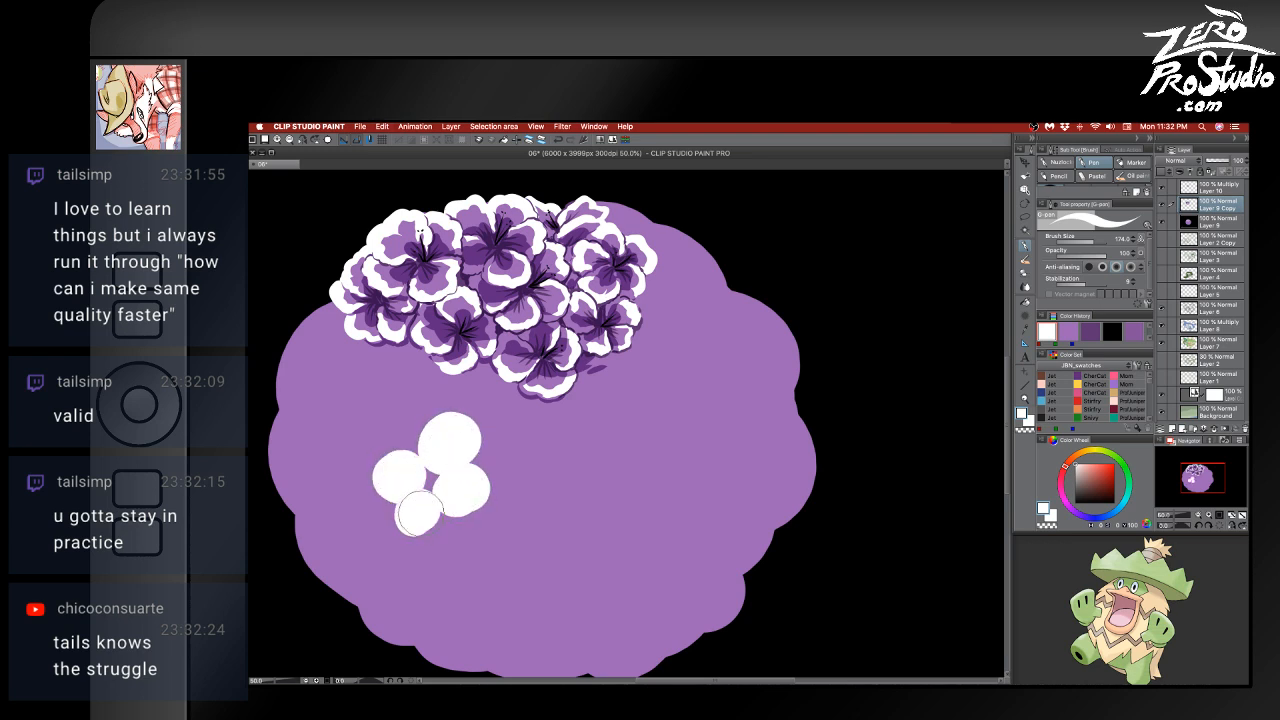
pyautogui.click(399, 542)
pyautogui.click(447, 543)
pyautogui.click(490, 531)
pyautogui.click(436, 575)
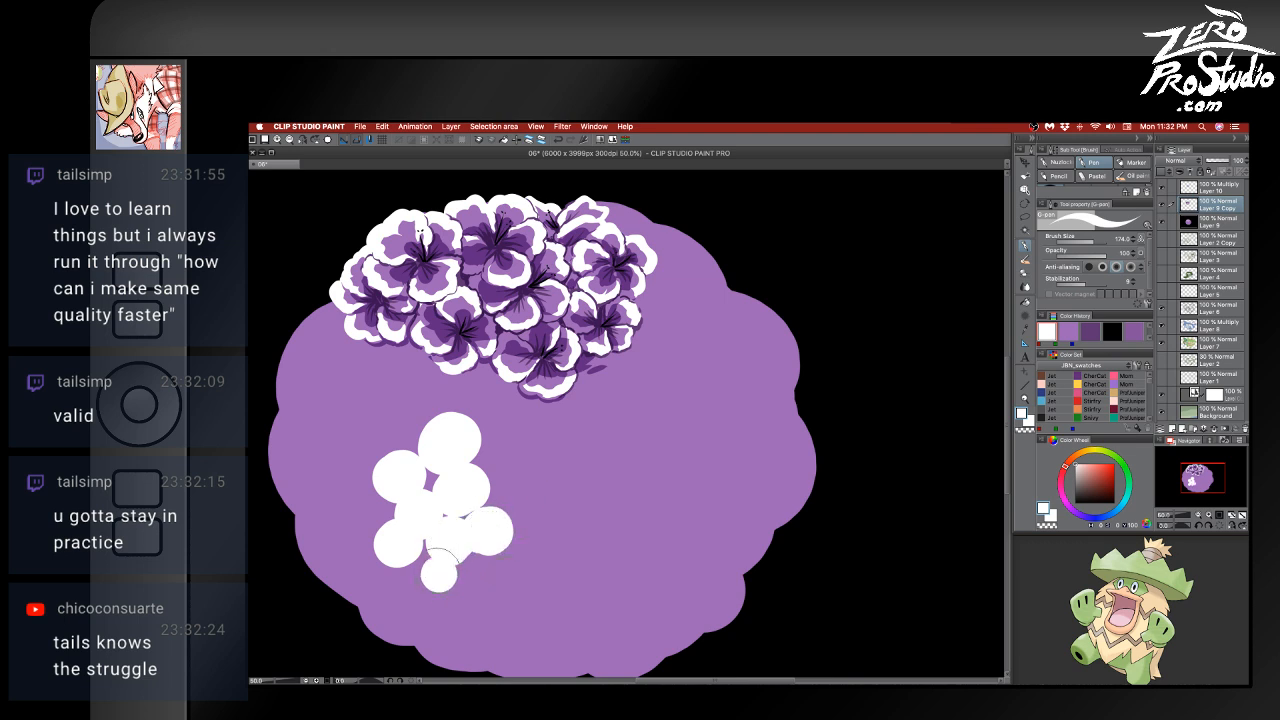
pyautogui.click(478, 580)
# - Paint a light purple flower shape inside the topmost white circle with a smaller brush
pyautogui.keyDown('alt'); pyautogui.click(565, 500); pyautogui.keyUp('alt')
pyautogui.press('[')
pyautogui.press('[')
pyautogui.press('[')
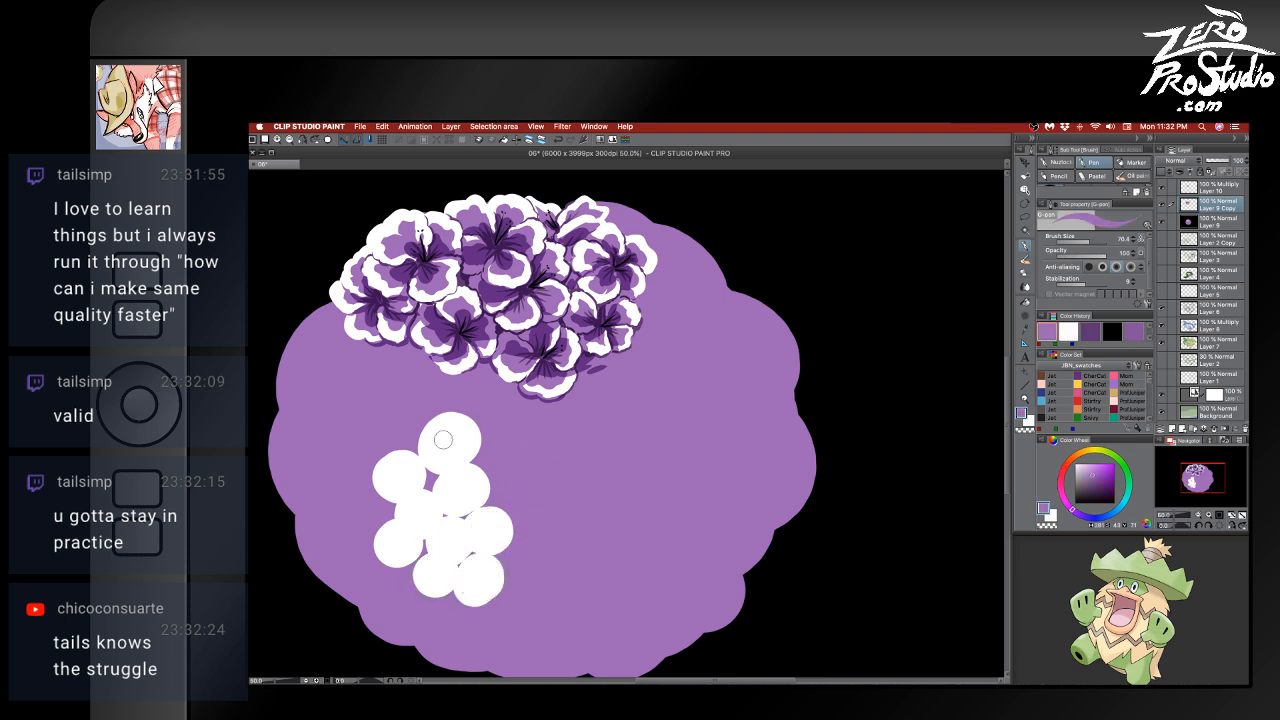
pyautogui.moveTo(451, 449)
pyautogui.mouseDown()
pyautogui.moveTo(443, 436)
pyautogui.moveTo(461, 427)
pyautogui.moveTo(461, 463)
pyautogui.moveTo(442, 461)
pyautogui.mouseUp()
# - Paint three simple white flowers with light purple inner petals near the middle of the bush
pyautogui.keyDown('alt'); pyautogui.click(460, 484); pyautogui.keyUp('alt')
pyautogui.moveTo(590, 452)
pyautogui.mouseDown()
pyautogui.moveTo(582, 432)
pyautogui.moveTo(612, 440)
pyautogui.moveTo(595, 475)
pyautogui.moveTo(560, 454)
pyautogui.mouseUp()
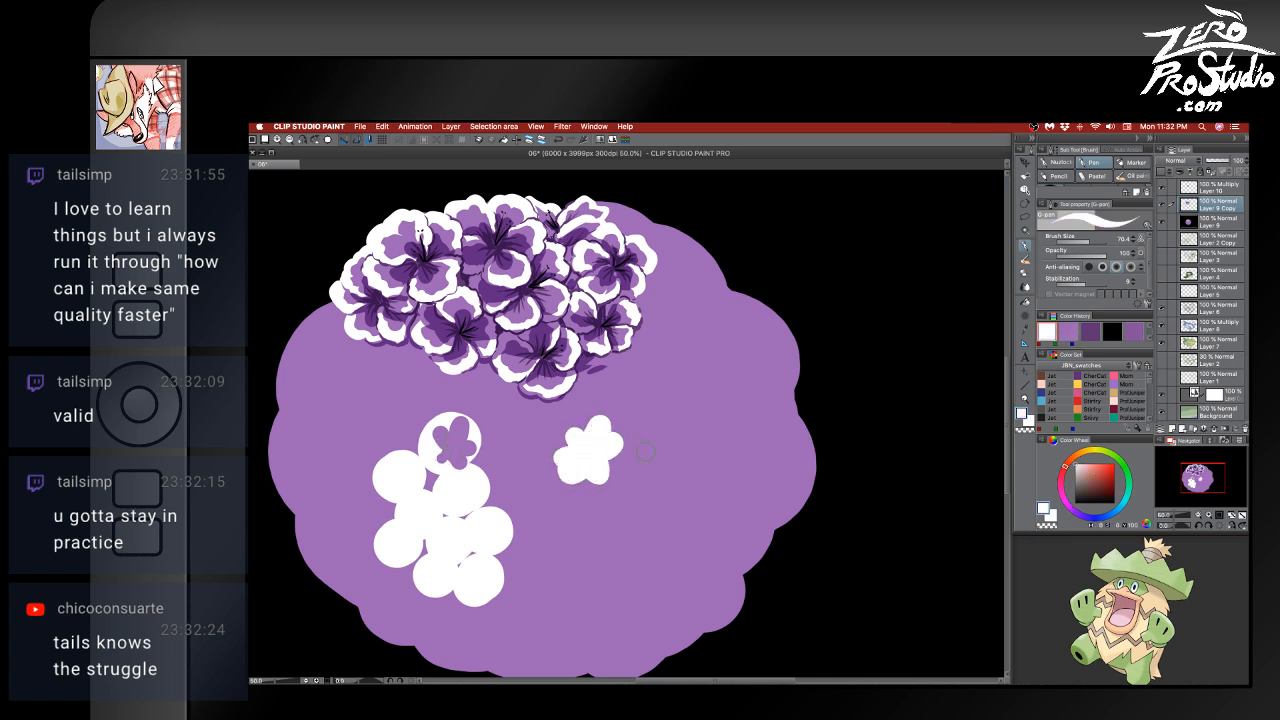
pyautogui.moveTo(642, 490)
pyautogui.mouseDown()
pyautogui.moveTo(663, 467)
pyautogui.moveTo(653, 493)
pyautogui.moveTo(623, 496)
pyautogui.moveTo(632, 480)
pyautogui.moveTo(660, 483)
pyautogui.moveTo(579, 496)
pyautogui.moveTo(567, 507)
pyautogui.moveTo(578, 533)
pyautogui.moveTo(602, 506)
pyautogui.moveTo(572, 434)
pyautogui.moveTo(605, 446)
pyautogui.moveTo(597, 472)
pyautogui.moveTo(637, 490)
pyautogui.moveTo(654, 469)
pyautogui.moveTo(665, 486)
pyautogui.moveTo(650, 501)
pyautogui.moveTo(642, 484)
pyautogui.moveTo(675, 471)
pyautogui.moveTo(569, 508)
pyautogui.moveTo(584, 499)
pyautogui.moveTo(593, 530)
pyautogui.moveTo(560, 515)
pyautogui.mouseUp()
pyautogui.keyDown('alt'); pyautogui.click(538, 480); pyautogui.keyUp('alt')
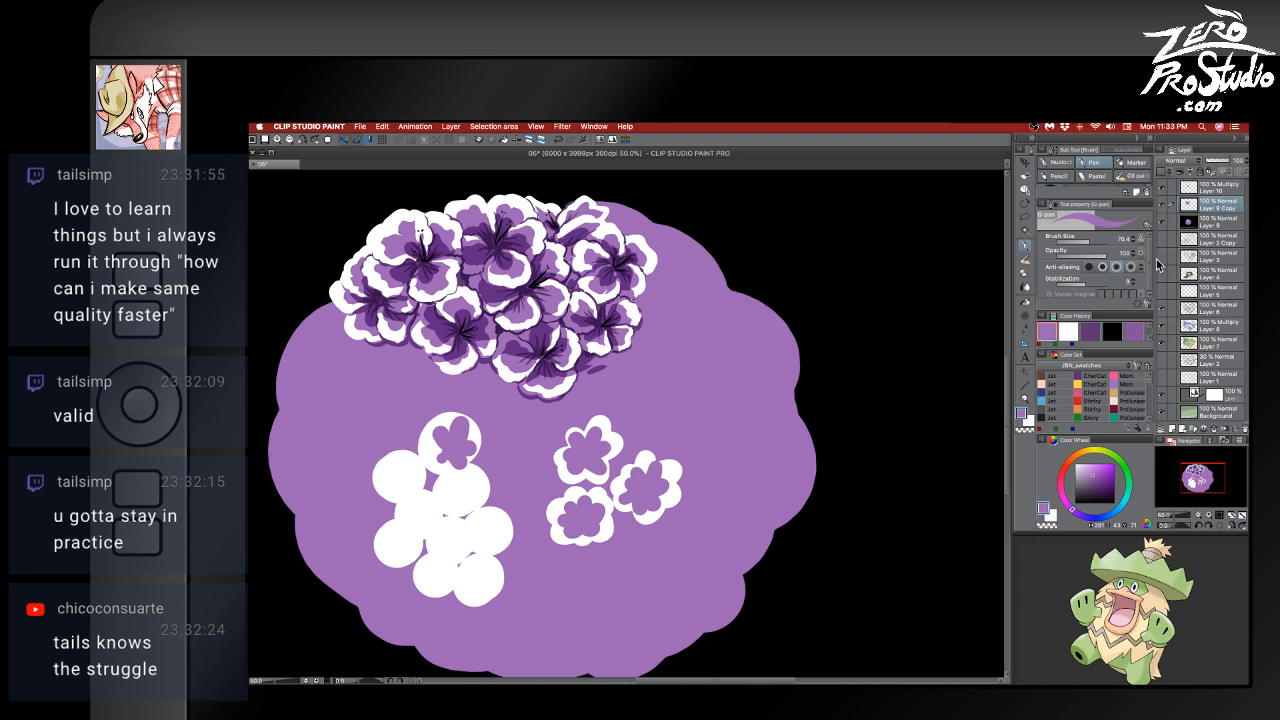
# - With the Multiply layer hidden, paint dark purple centres in the three simple flowers and a large dark purple patch on the bush's right side
pyautogui.click(1162, 190)
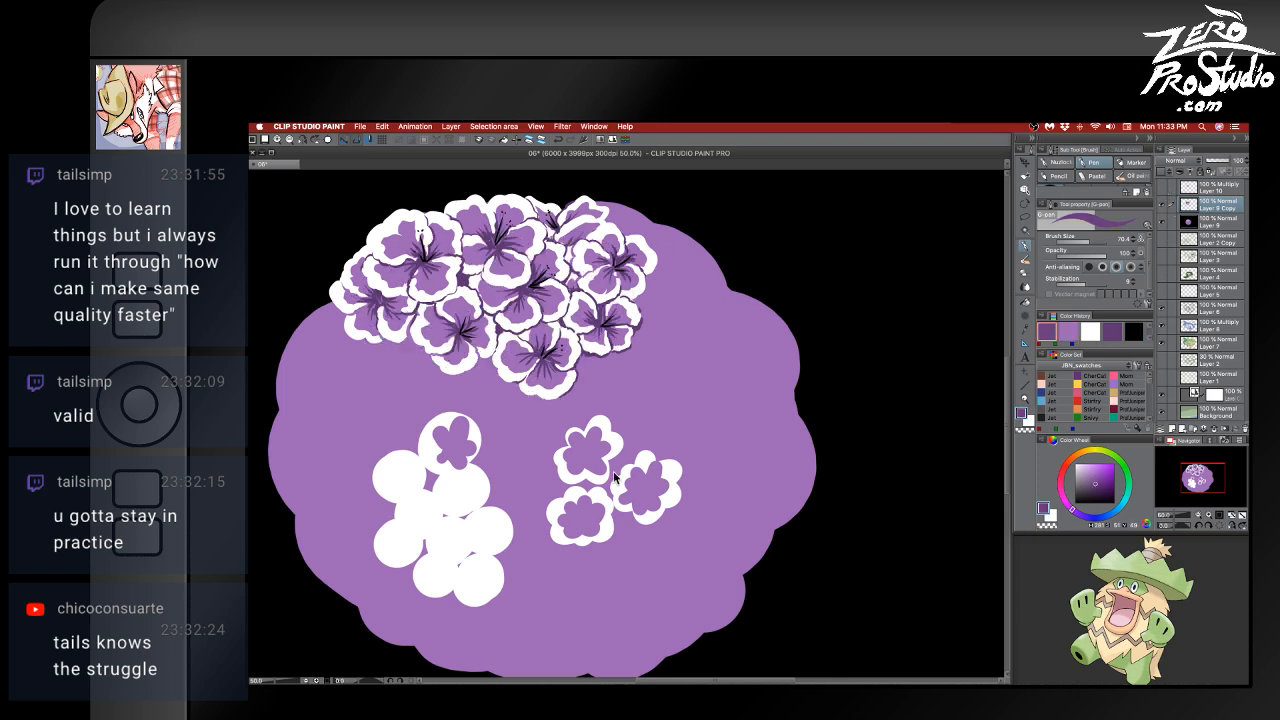
pyautogui.press('[')
pyautogui.press(']')
pyautogui.press(']')
pyautogui.moveTo(701, 388)
pyautogui.mouseDown()
pyautogui.moveTo(676, 381)
pyautogui.moveTo(678, 367)
pyautogui.moveTo(710, 397)
pyautogui.moveTo(650, 415)
pyautogui.moveTo(749, 388)
pyautogui.moveTo(640, 442)
pyautogui.mouseUp()
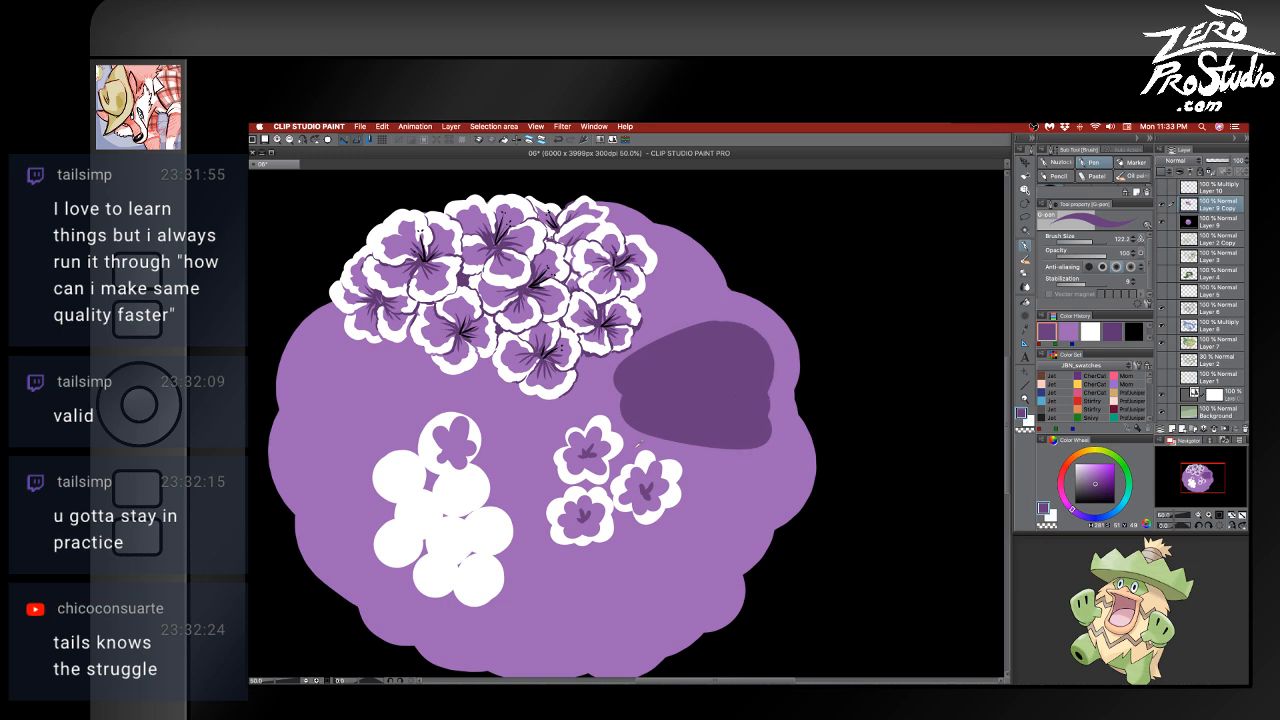
# - Paint four small white flowers with light purple petals and dark purple centres on the dark purple patch
pyautogui.keyDown('alt'); pyautogui.click(571, 465); pyautogui.keyUp('alt')
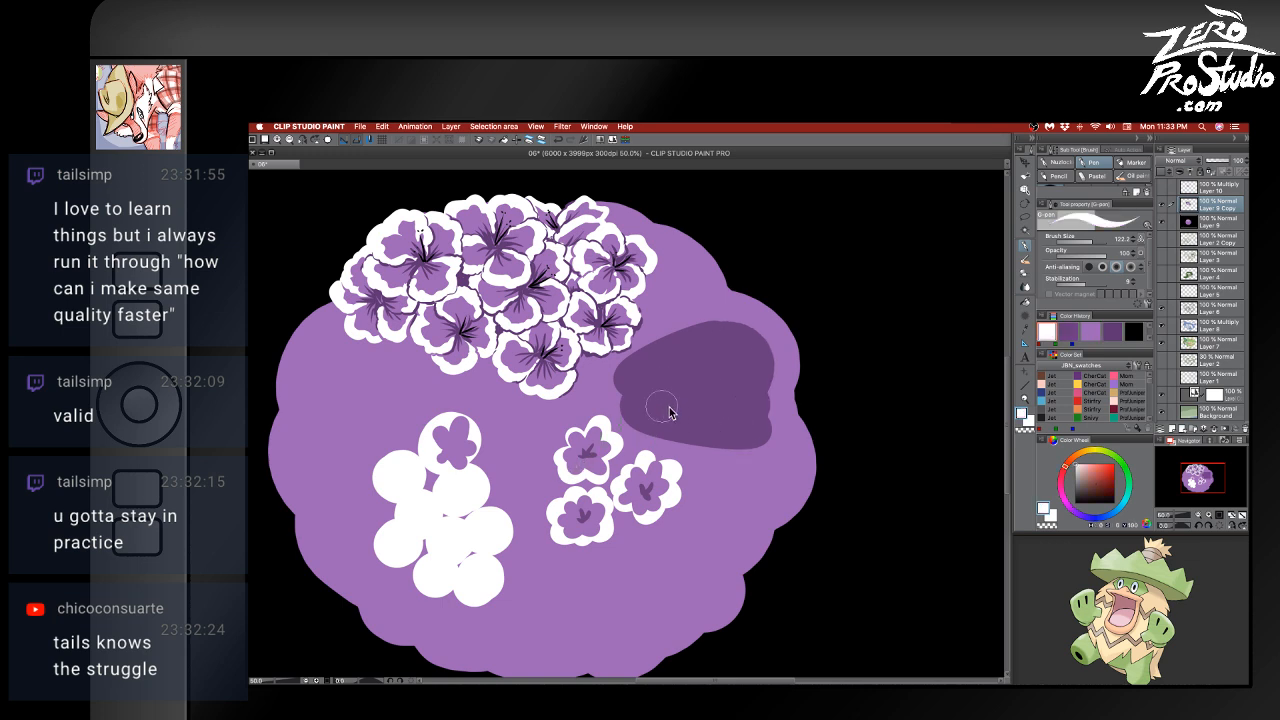
pyautogui.press('[')
pyautogui.press('[')
pyautogui.click(669, 375)
pyautogui.moveTo(669, 375)
pyautogui.mouseDown()
pyautogui.moveTo(678, 355)
pyautogui.moveTo(695, 375)
pyautogui.moveTo(668, 392)
pyautogui.moveTo(661, 377)
pyautogui.mouseUp()
pyautogui.moveTo(742, 368)
pyautogui.mouseDown()
pyautogui.moveTo(738, 358)
pyautogui.moveTo(728, 390)
pyautogui.moveTo(706, 388)
pyautogui.moveTo(712, 365)
pyautogui.moveTo(700, 402)
pyautogui.moveTo(685, 398)
pyautogui.moveTo(690, 425)
pyautogui.moveTo(712, 409)
pyautogui.moveTo(695, 428)
pyautogui.moveTo(750, 400)
pyautogui.moveTo(735, 425)
pyautogui.moveTo(760, 412)
pyautogui.moveTo(752, 432)
pyautogui.moveTo(688, 412)
pyautogui.moveTo(702, 398)
pyautogui.moveTo(710, 420)
pyautogui.moveTo(698, 418)
pyautogui.moveTo(660, 382)
pyautogui.moveTo(682, 366)
pyautogui.moveTo(684, 390)
pyautogui.moveTo(668, 392)
pyautogui.moveTo(740, 378)
pyautogui.moveTo(718, 382)
pyautogui.moveTo(746, 424)
pyautogui.moveTo(728, 420)
pyautogui.mouseUp()
pyautogui.keyDown('alt'); pyautogui.click(718, 466); pyautogui.keyUp('alt')
pyautogui.press('[')
pyautogui.press('[')
pyautogui.press('[')
pyautogui.press('[')
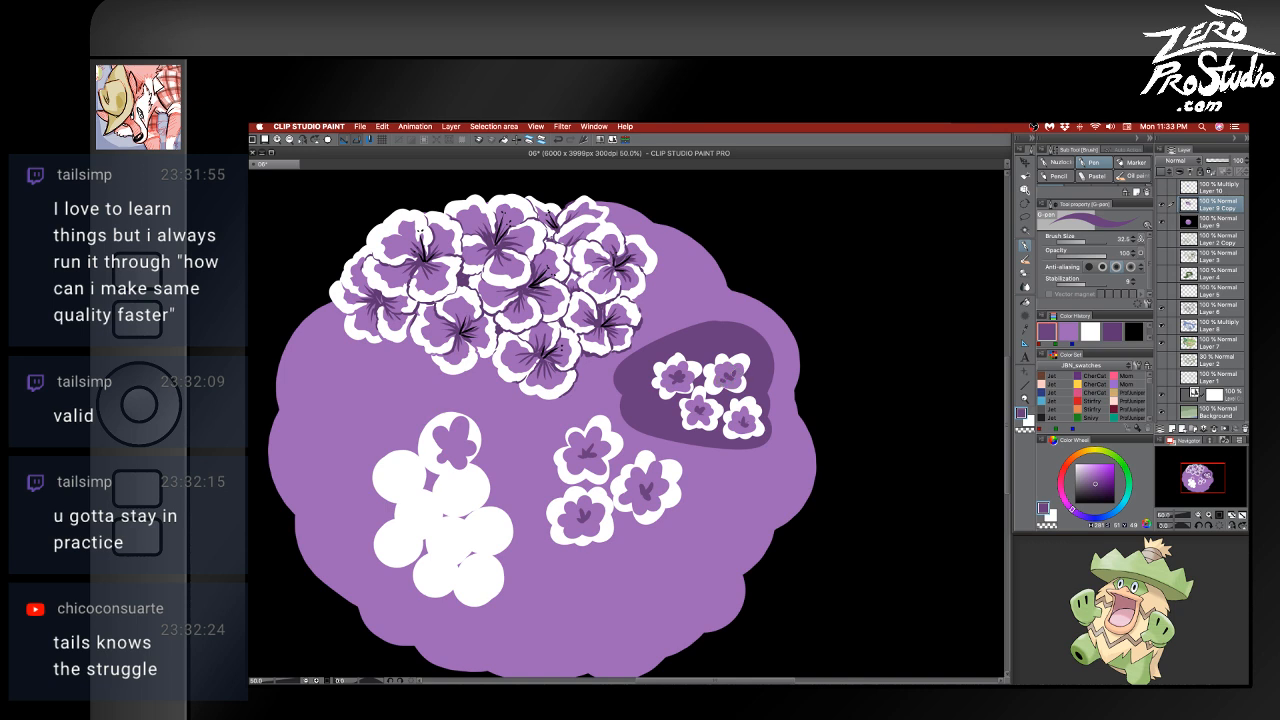
# - Paint over the group of white circles with the bush's light purple
pyautogui.moveTo(581, 422); pyautogui.dragTo(401, 450)
pyautogui.press('super+z')
pyautogui.moveTo(704, 495); pyautogui.dragTo(725, 511)
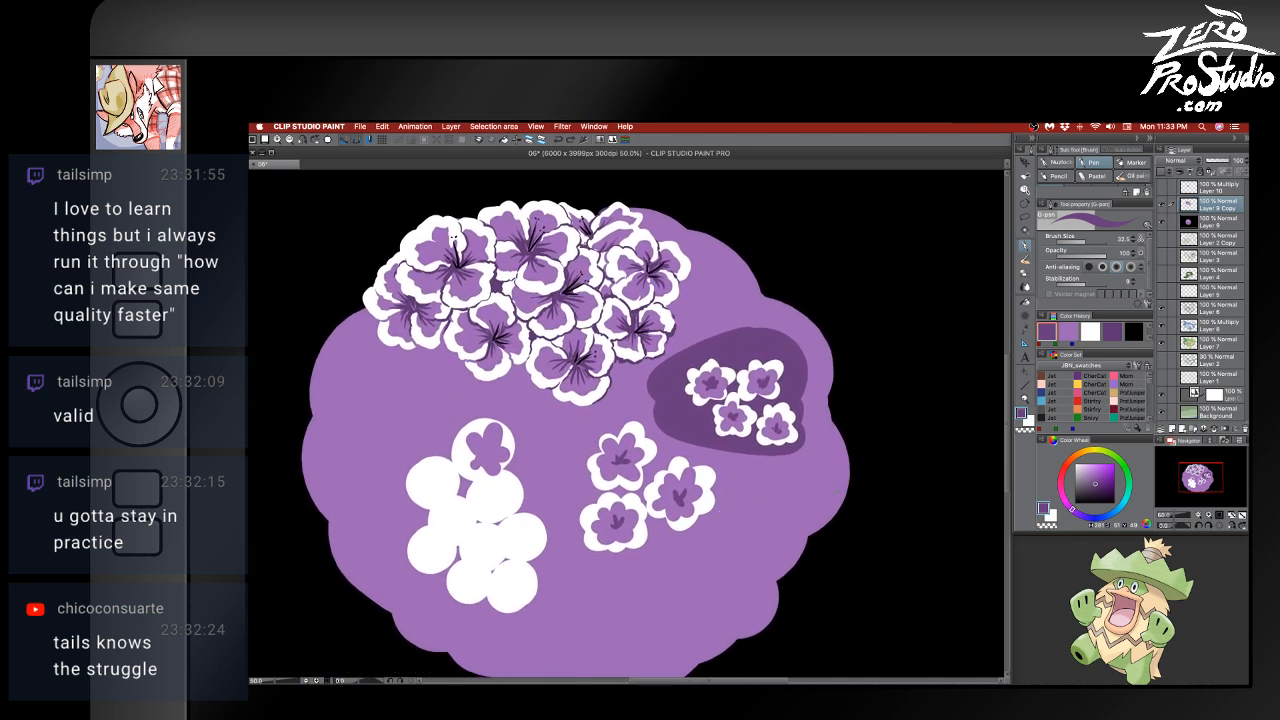
pyautogui.scroll(-1, 838, 502)
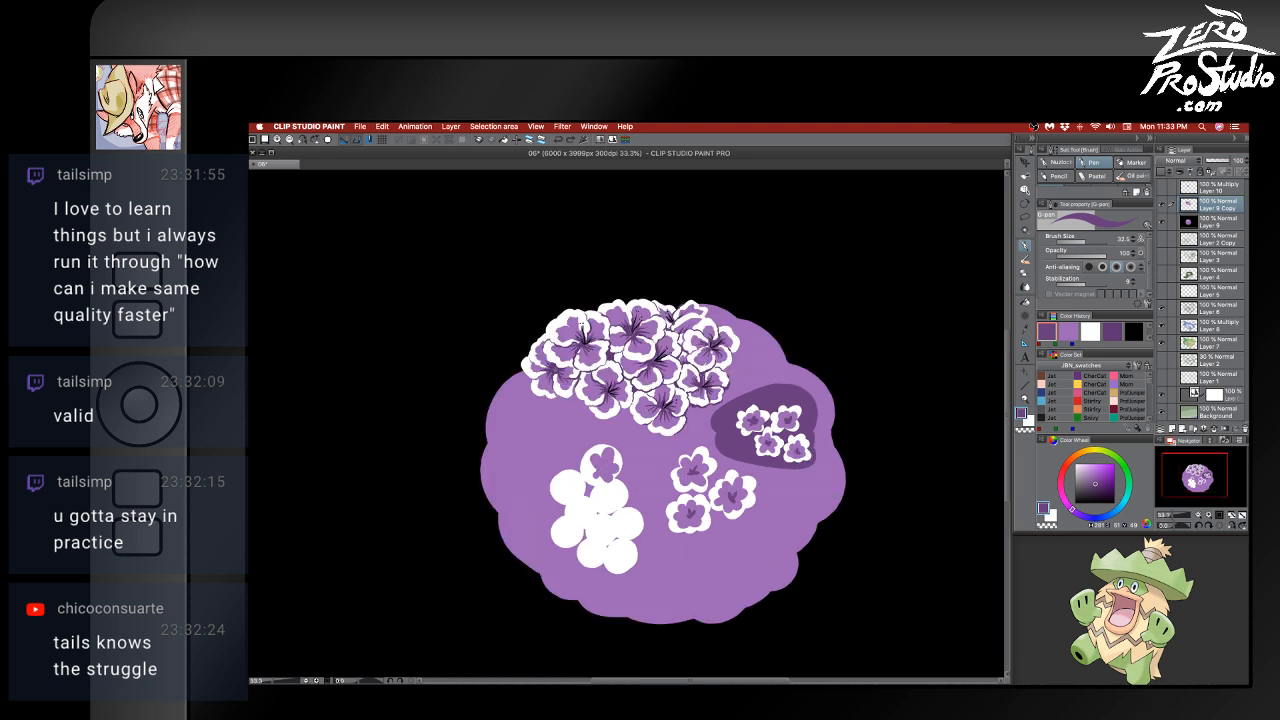
pyautogui.moveTo(647, 525)
pyautogui.mouseDown()
pyautogui.moveTo(622, 501)
pyautogui.moveTo(586, 519)
pyautogui.moveTo(548, 486)
pyautogui.moveTo(610, 450)
pyautogui.moveTo(564, 517)
pyautogui.moveTo(590, 565)
pyautogui.mouseUp()
pyautogui.keyDown('alt'); pyautogui.click(650, 528); pyautogui.keyUp('alt')
# - Lasso and copy the three simple flowers, and place two pasted copies down the bush's left side
pyautogui.press('m')
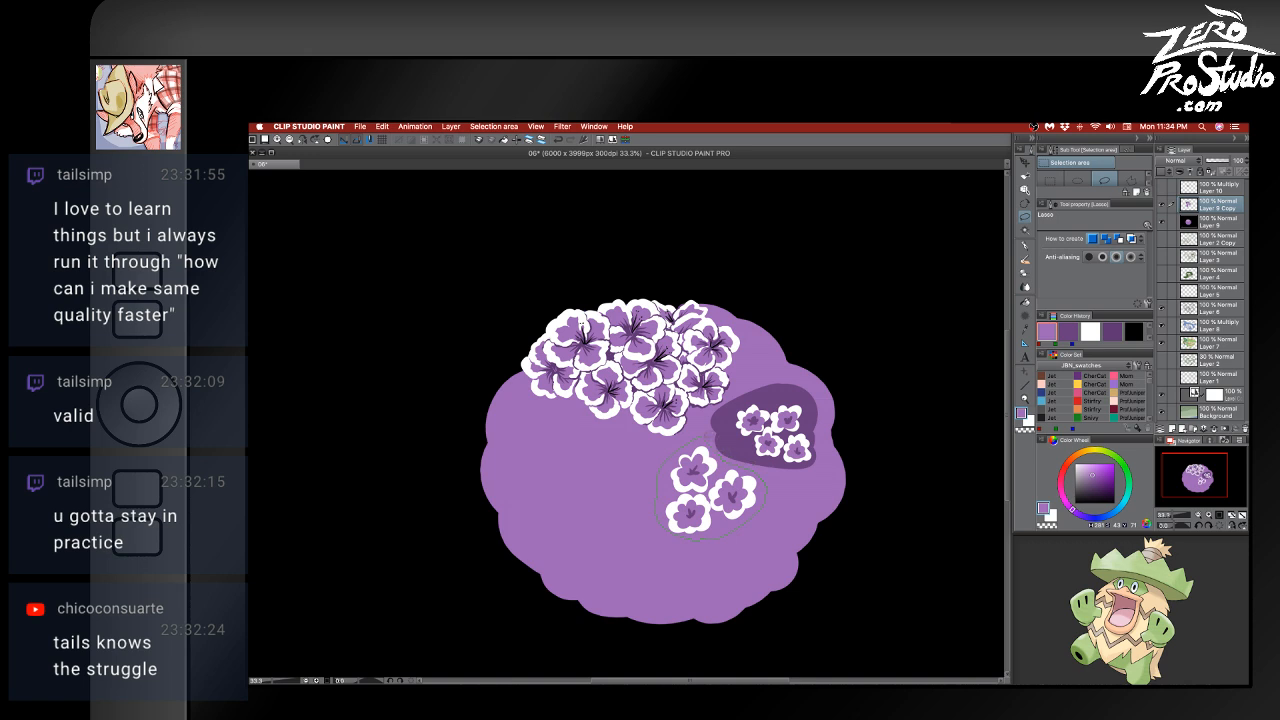
pyautogui.moveTo(734, 530)
pyautogui.mouseDown()
pyautogui.moveTo(761, 503)
pyautogui.moveTo(557, 455)
pyautogui.mouseUp()
pyautogui.press('super+c')
pyautogui.press('super+v')
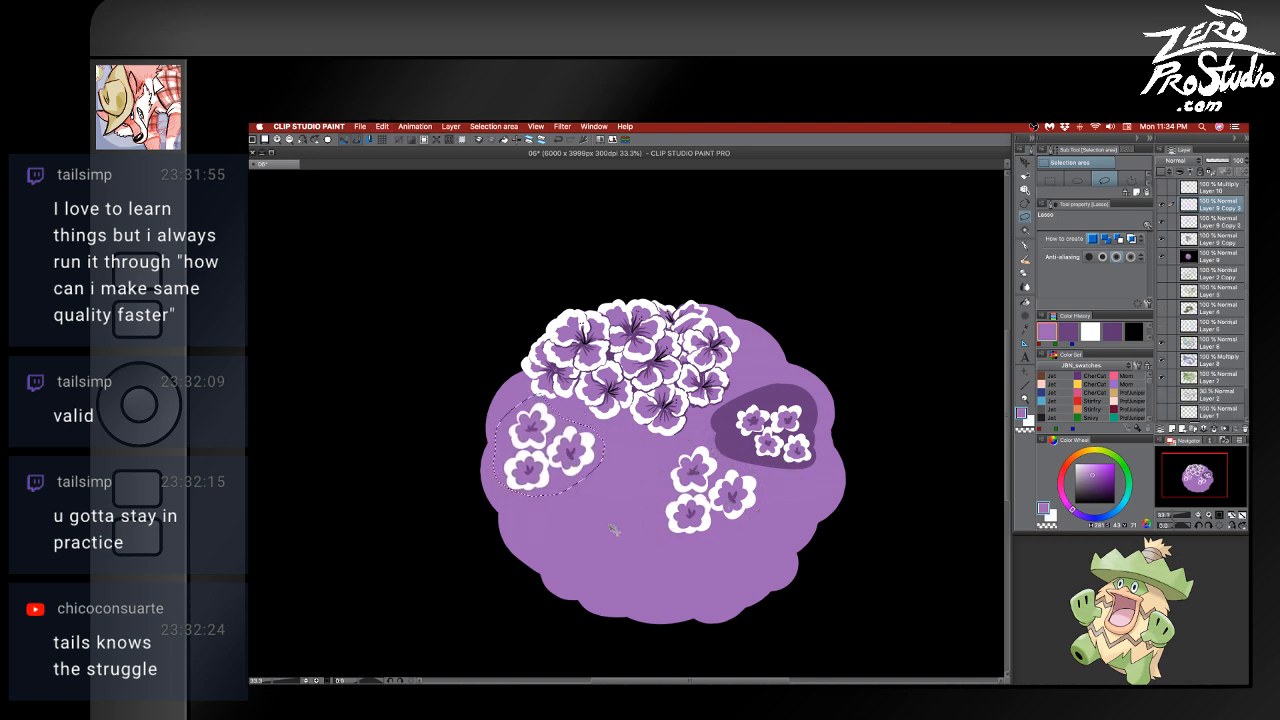
pyautogui.press('super+v')
pyautogui.moveTo(718, 490); pyautogui.dragTo(582, 528)
pyautogui.press('super+d')
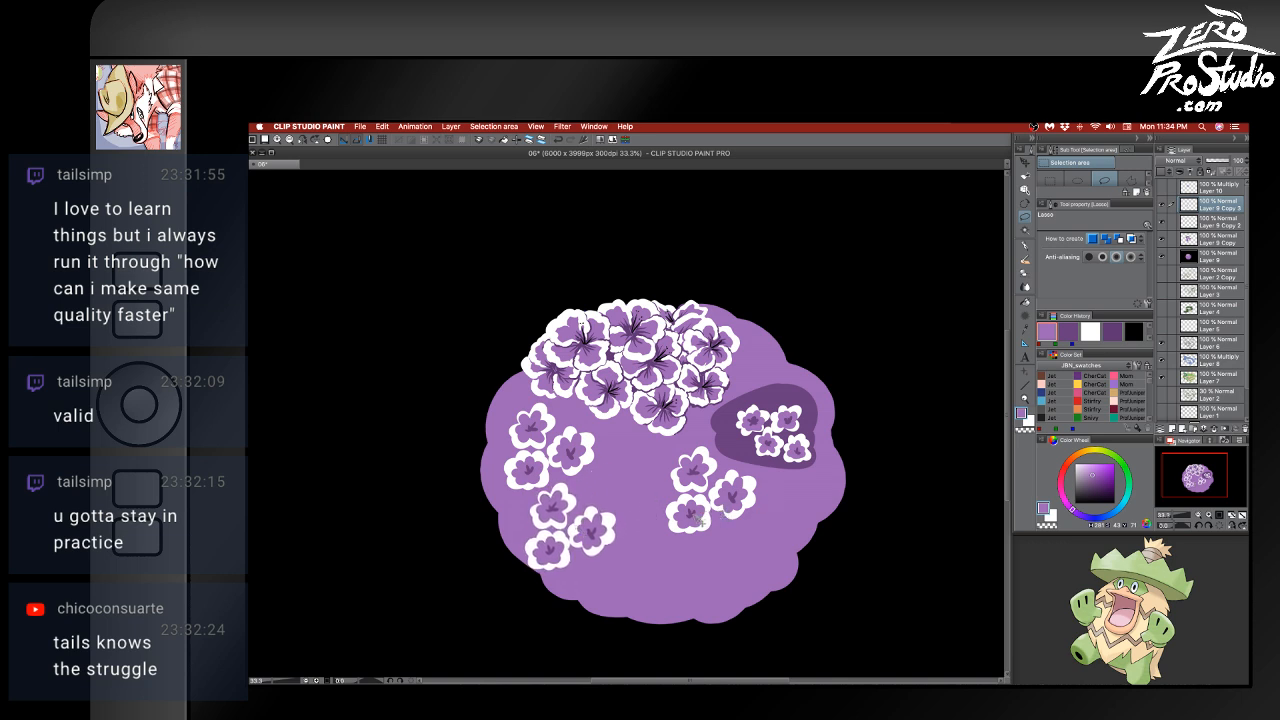
# - Paste two more copies of the three-flower group, placing one at the bush's bottom edge and one in its middle
pyautogui.press('super+v')
pyautogui.moveTo(699, 523); pyautogui.dragTo(671, 588)
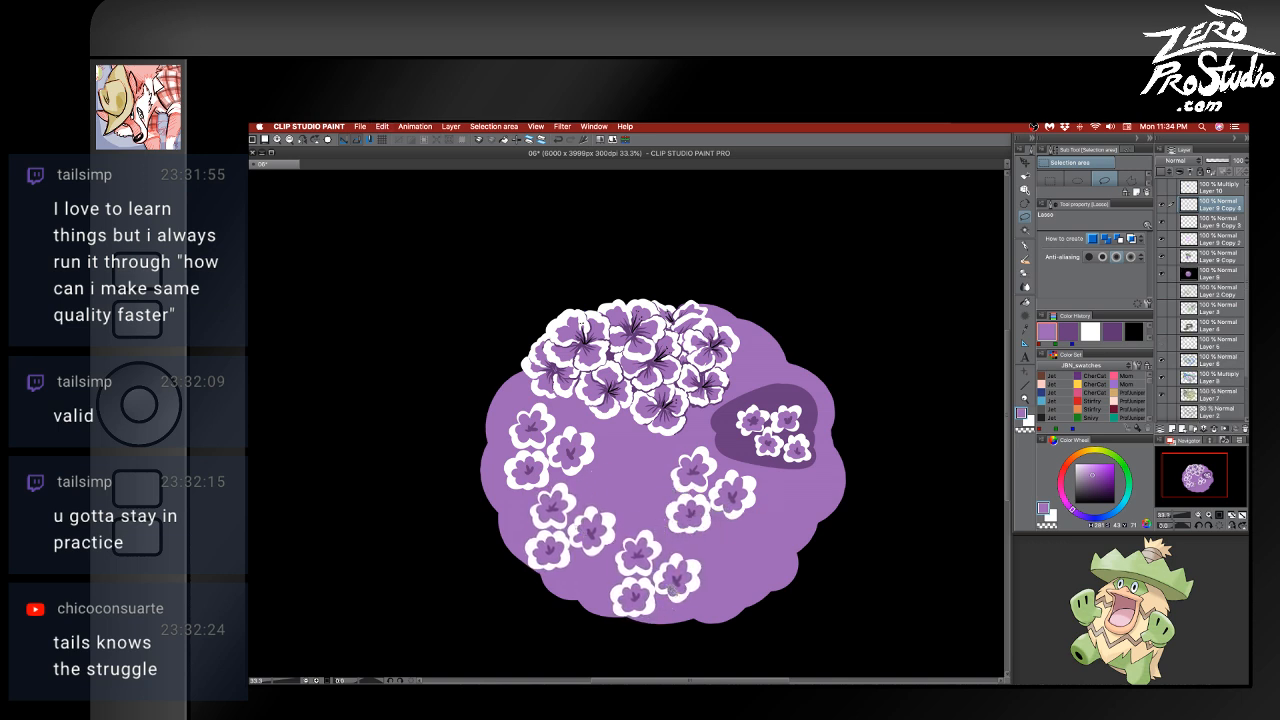
pyautogui.press('super+v')
pyautogui.moveTo(738, 520); pyautogui.dragTo(660, 506)
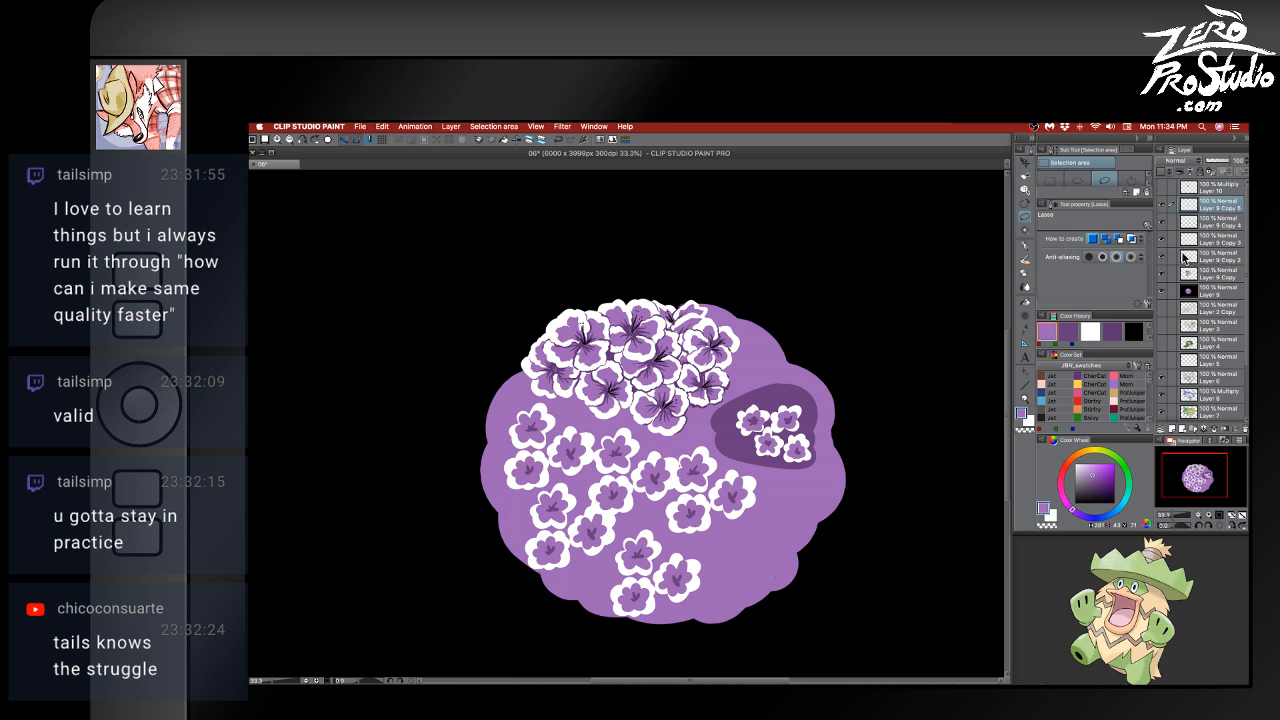
# - Show the Multiply shading layer again and lower its opacity
pyautogui.click(1211, 190)
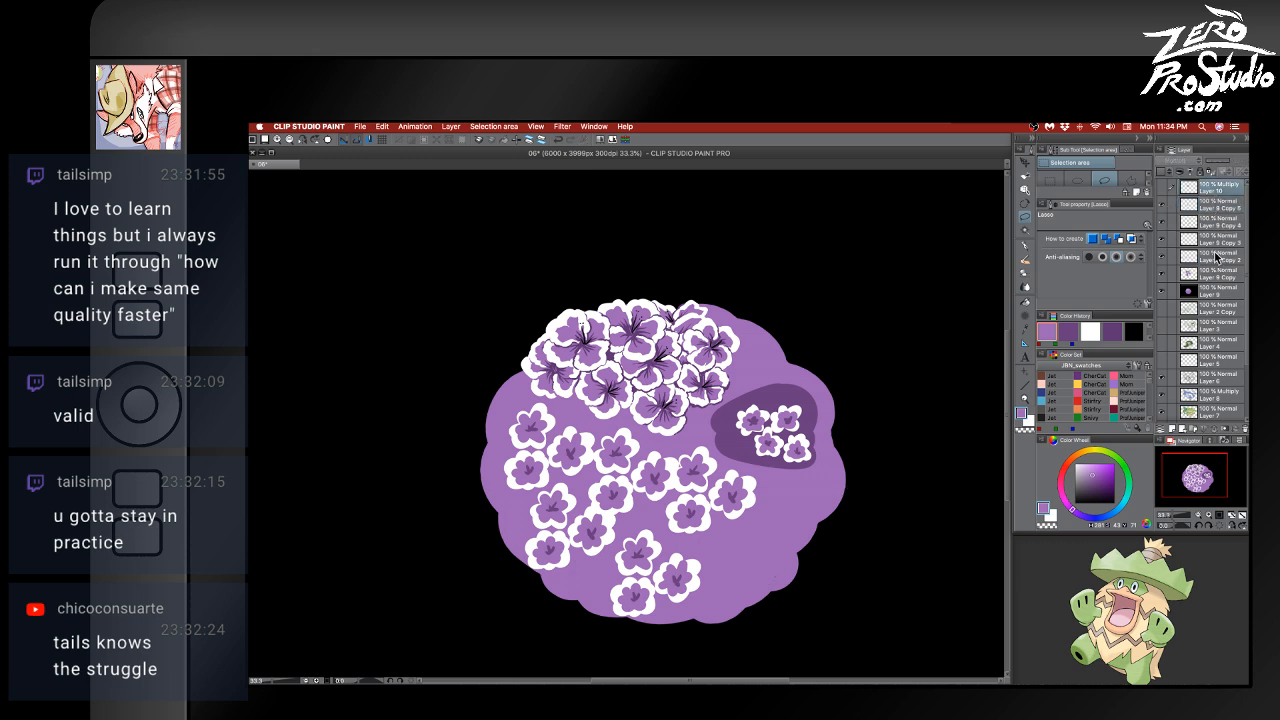
pyautogui.click(1162, 188)
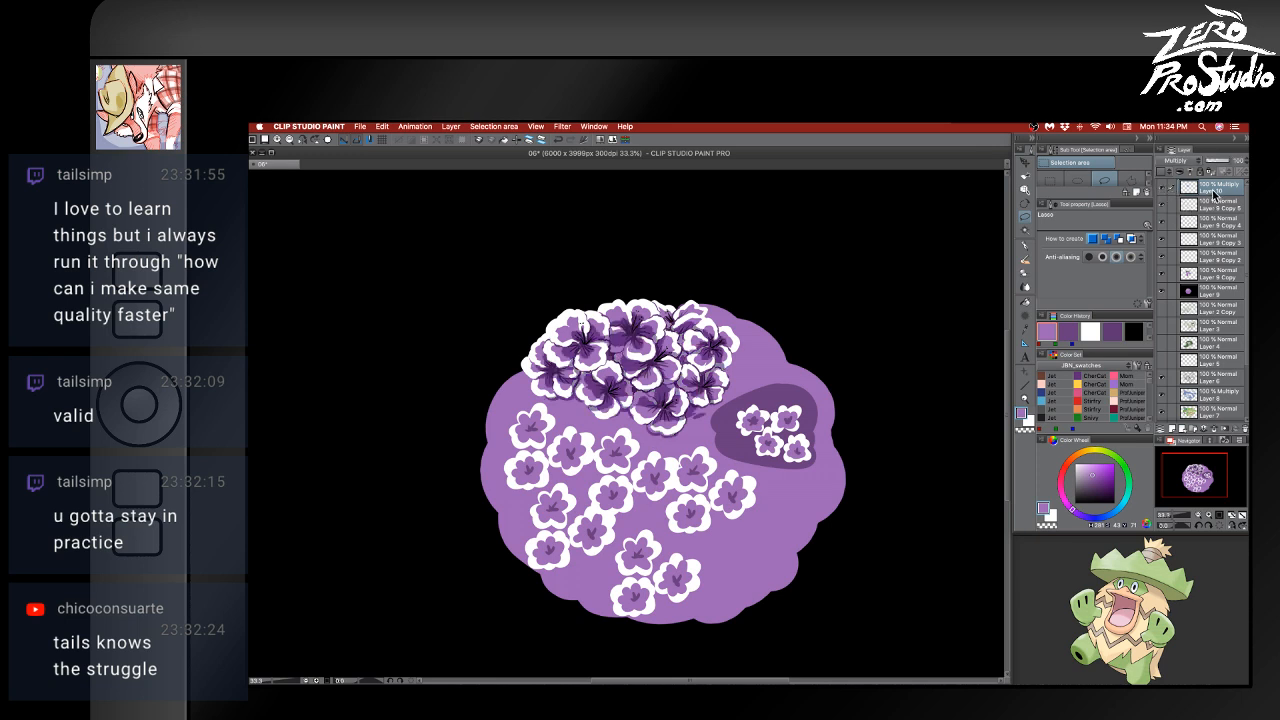
pyautogui.moveTo(1230, 160); pyautogui.dragTo(1214, 161)
# - Merge the shading layer and all flower copy layers down into Layer 9, and save the file
pyautogui.press('super+e')
pyautogui.press('super+e')
pyautogui.press('super+e')
pyautogui.press('super+e')
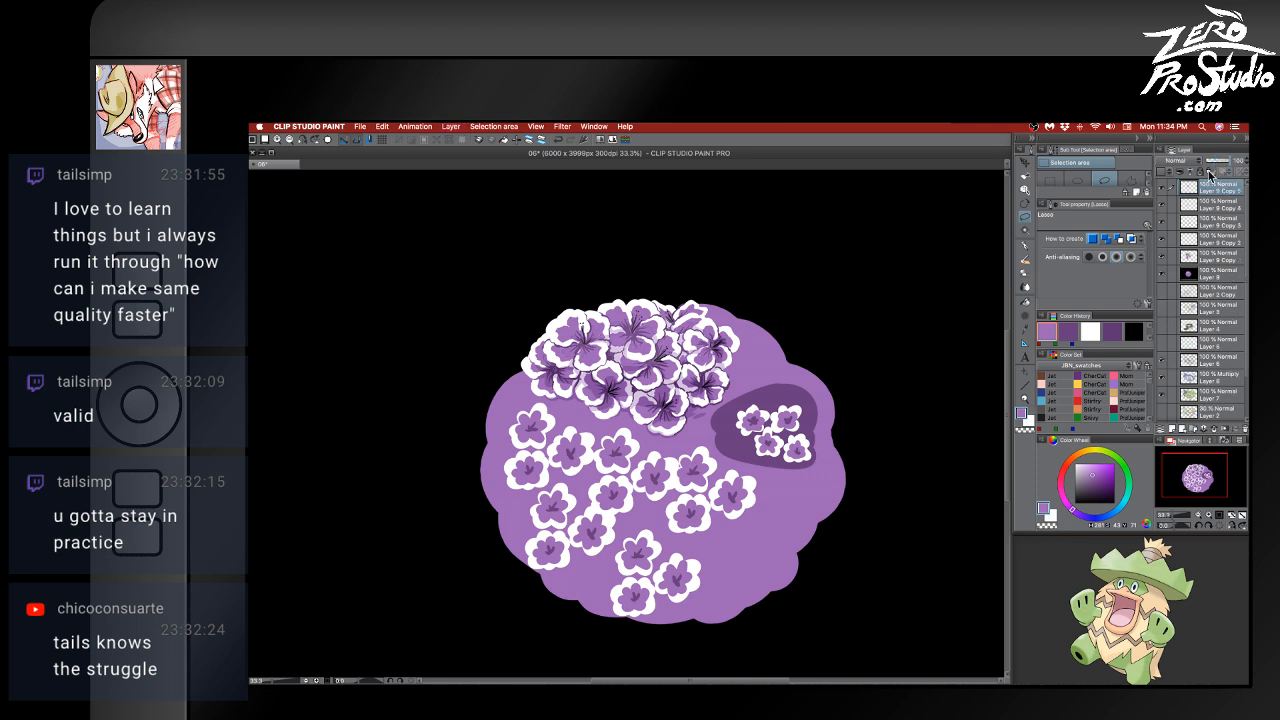
pyautogui.press('super+e')
pyautogui.press('super+e')
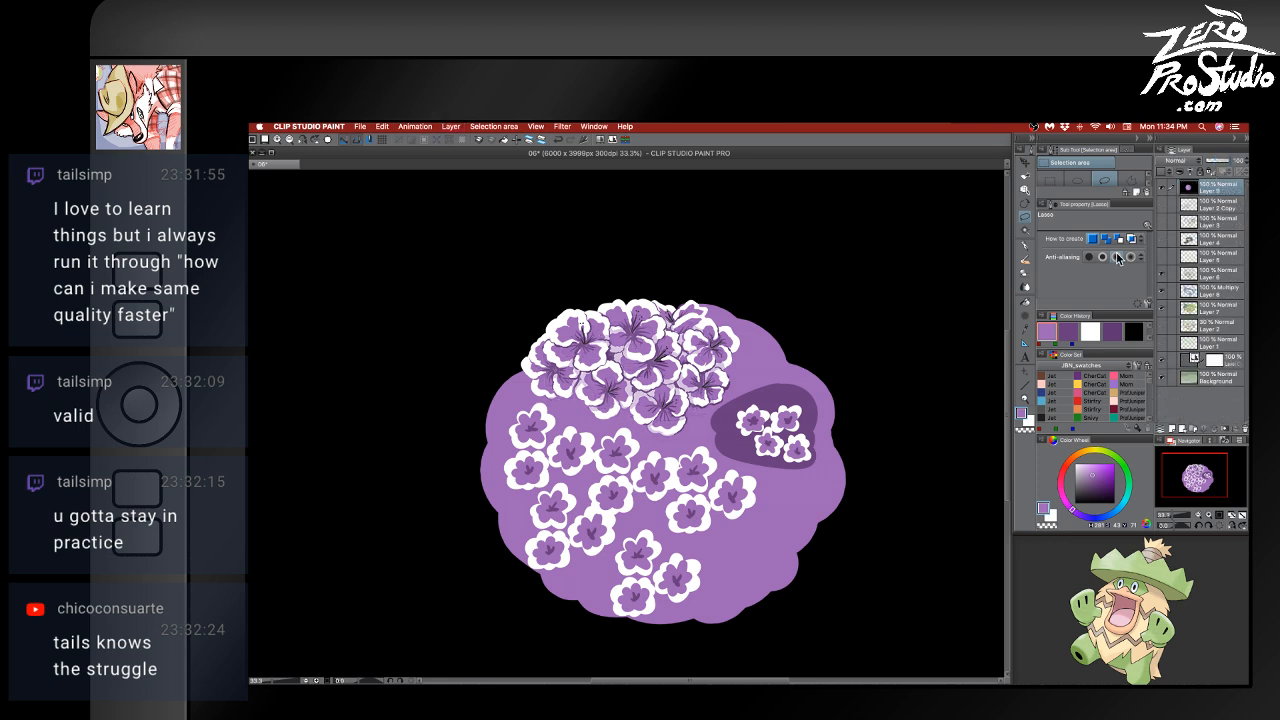
pyautogui.press('super+s')
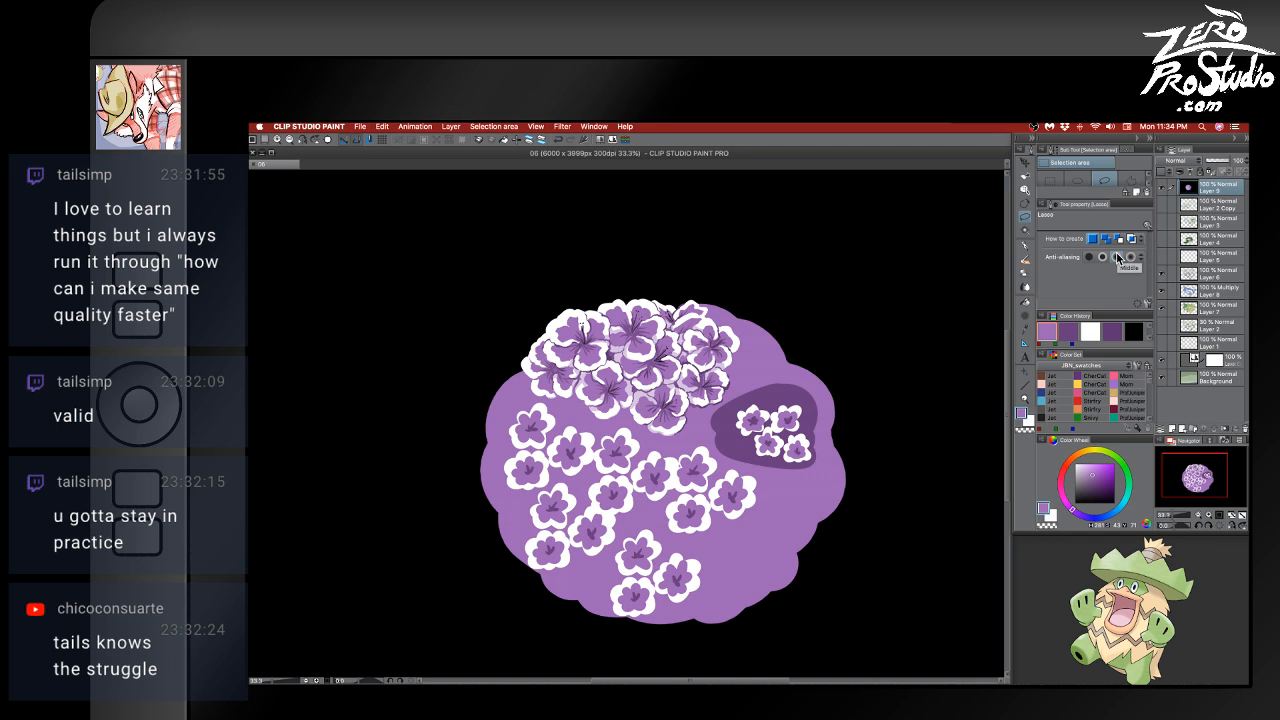
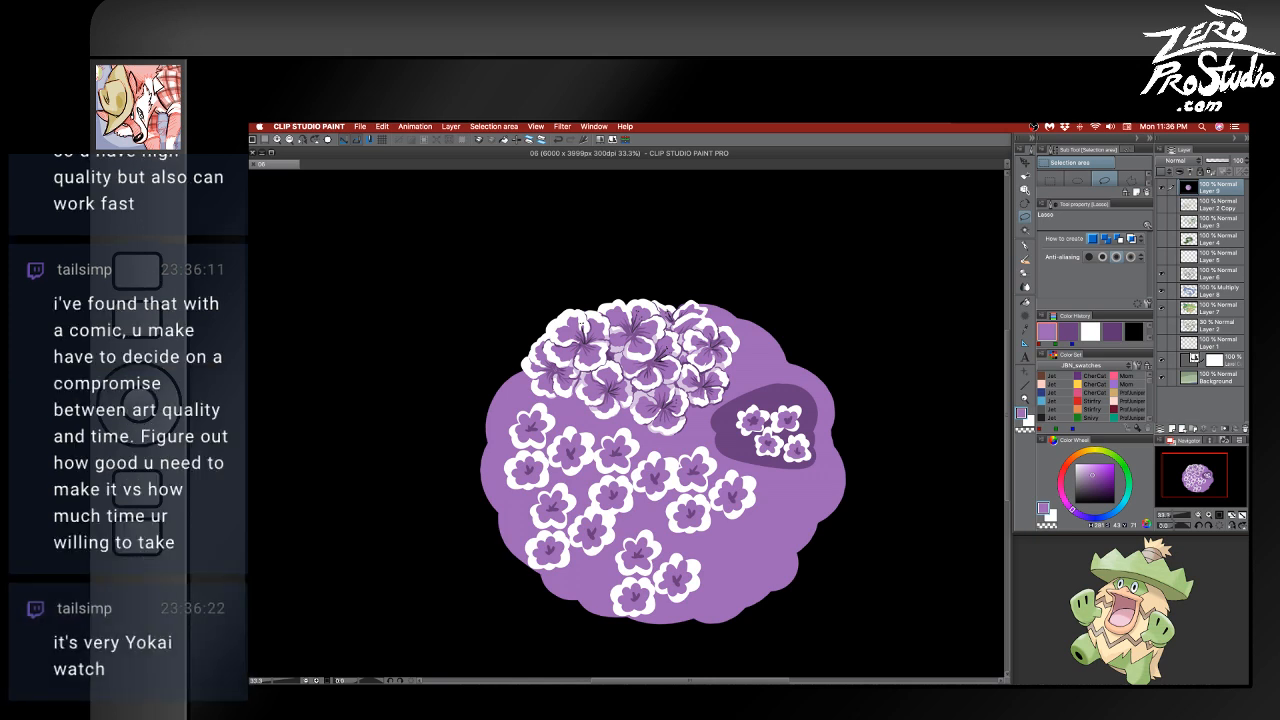
# - Try repositioning the merged flower bush on the canvas with the Move layer tool, undoing the moves
pyautogui.press('k')
pyautogui.moveTo(745, 502)
pyautogui.mouseDown()
pyautogui.moveTo(782, 436)
pyautogui.moveTo(694, 446)
pyautogui.moveTo(629, 432)
pyautogui.moveTo(628, 459)
pyautogui.mouseUp()
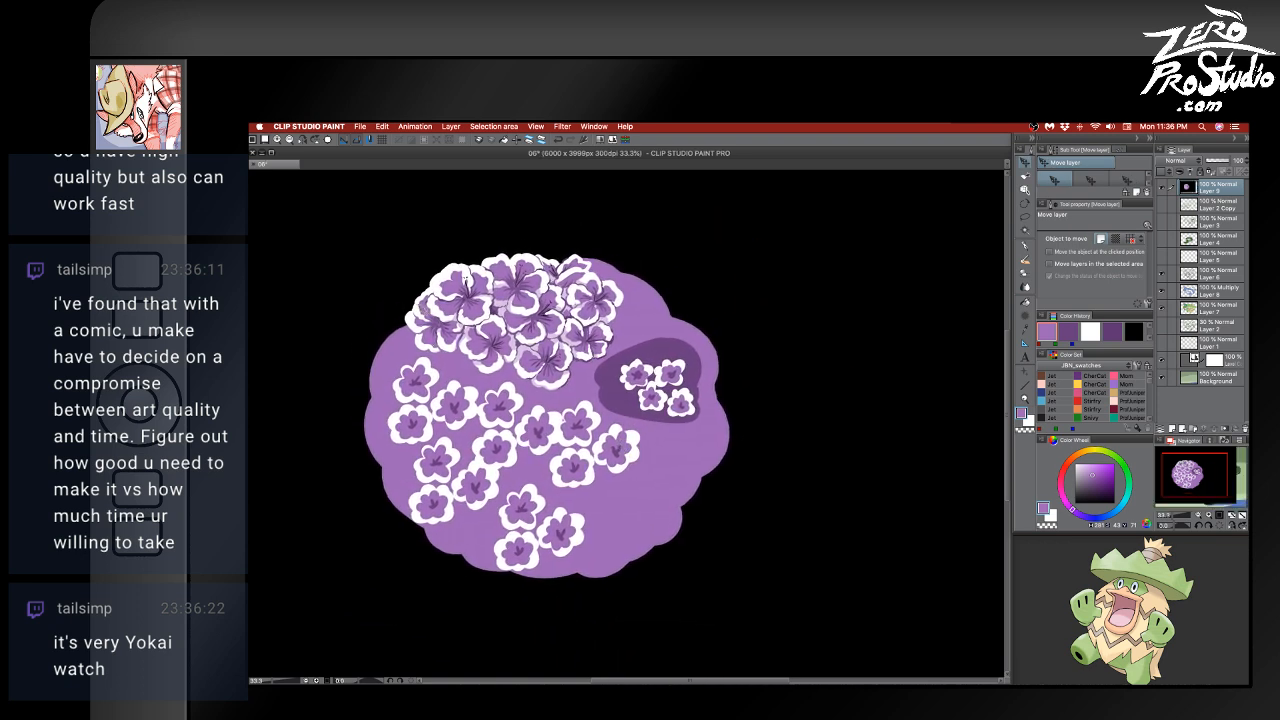
pyautogui.moveTo(415, 288); pyautogui.dragTo(479, 384)
pyautogui.press('super+z')
pyautogui.press('super+z')
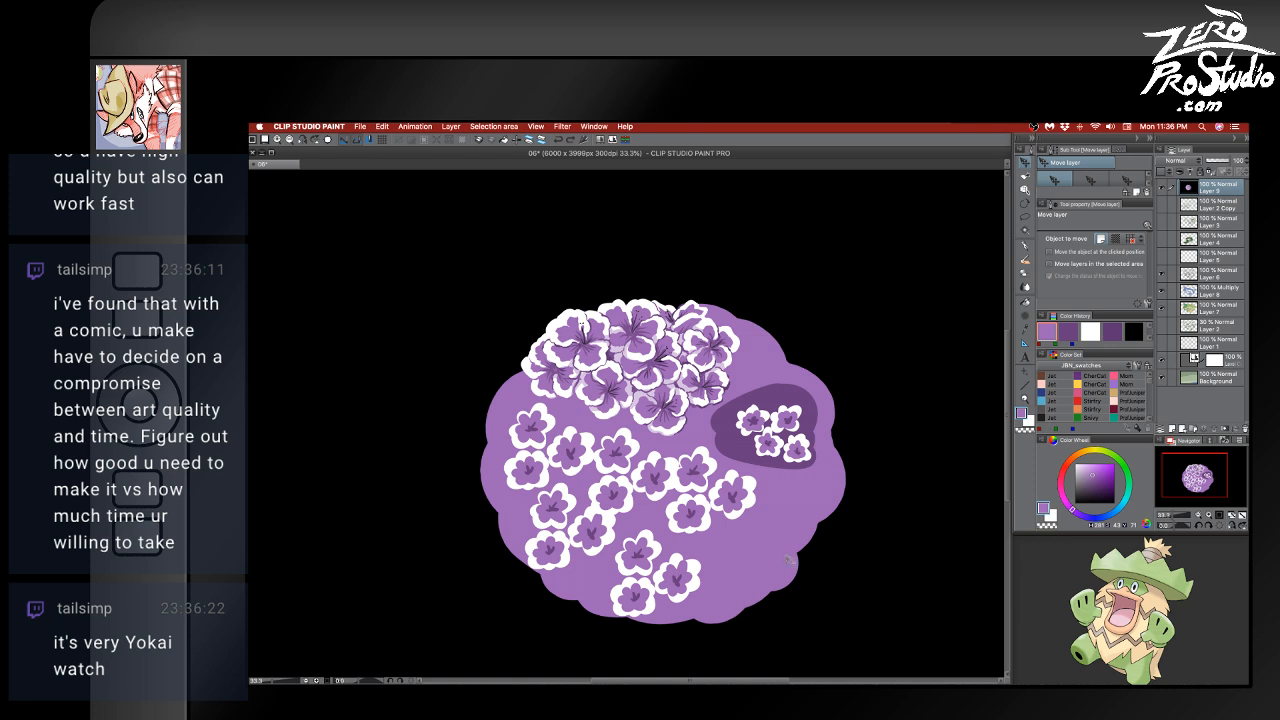
# - Paint a large filled green leaf shape on the empty area to the left of the flower bush
pyautogui.press('p')
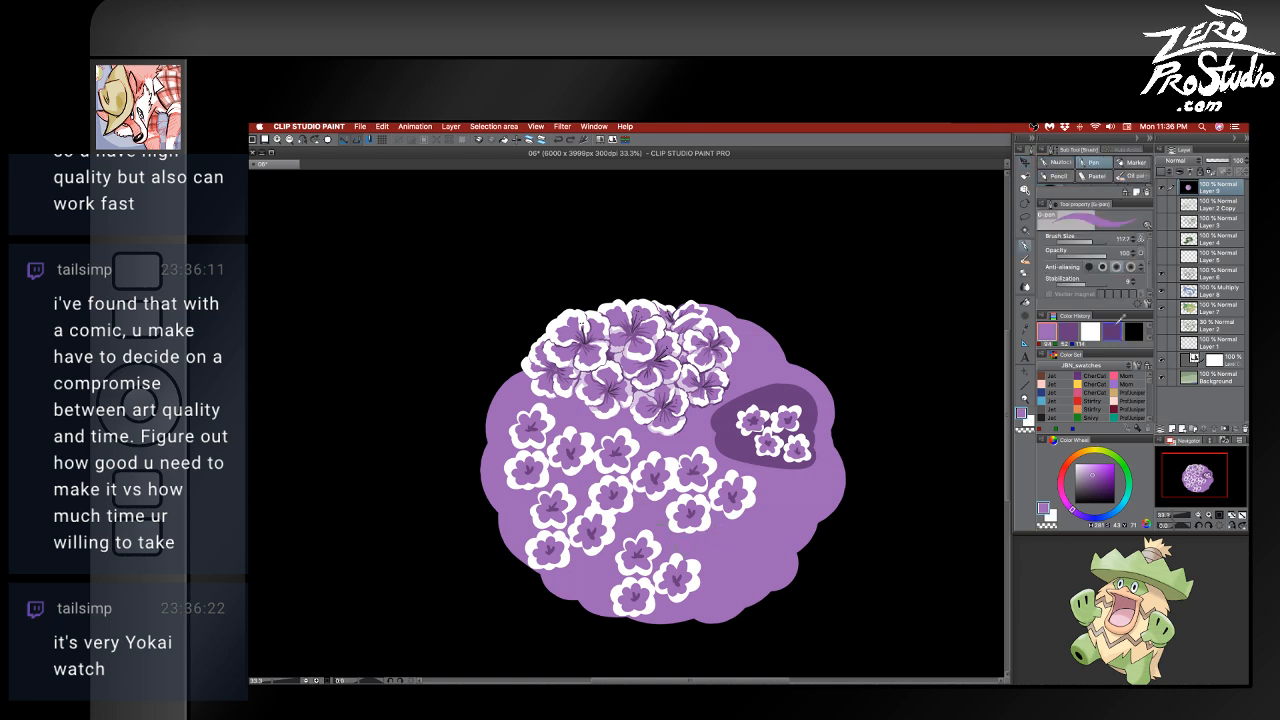
pyautogui.click(1122, 465)
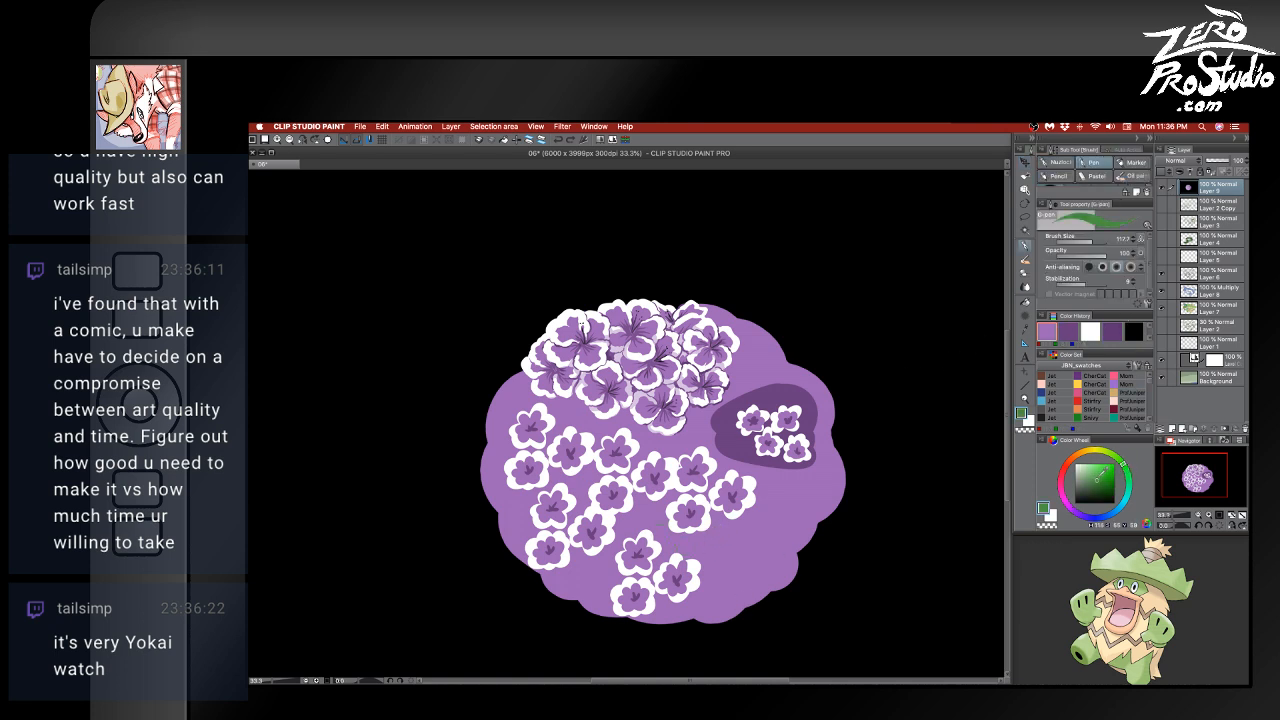
pyautogui.moveTo(375, 414)
pyautogui.mouseDown()
pyautogui.moveTo(334, 338)
pyautogui.moveTo(437, 271)
pyautogui.moveTo(449, 341)
pyautogui.moveTo(387, 415)
pyautogui.moveTo(356, 352)
pyautogui.moveTo(424, 297)
pyautogui.moveTo(409, 290)
pyautogui.moveTo(438, 296)
pyautogui.moveTo(417, 341)
pyautogui.moveTo(436, 309)
pyautogui.mouseUp()
pyautogui.moveTo(368, 387); pyautogui.dragTo(393, 400)
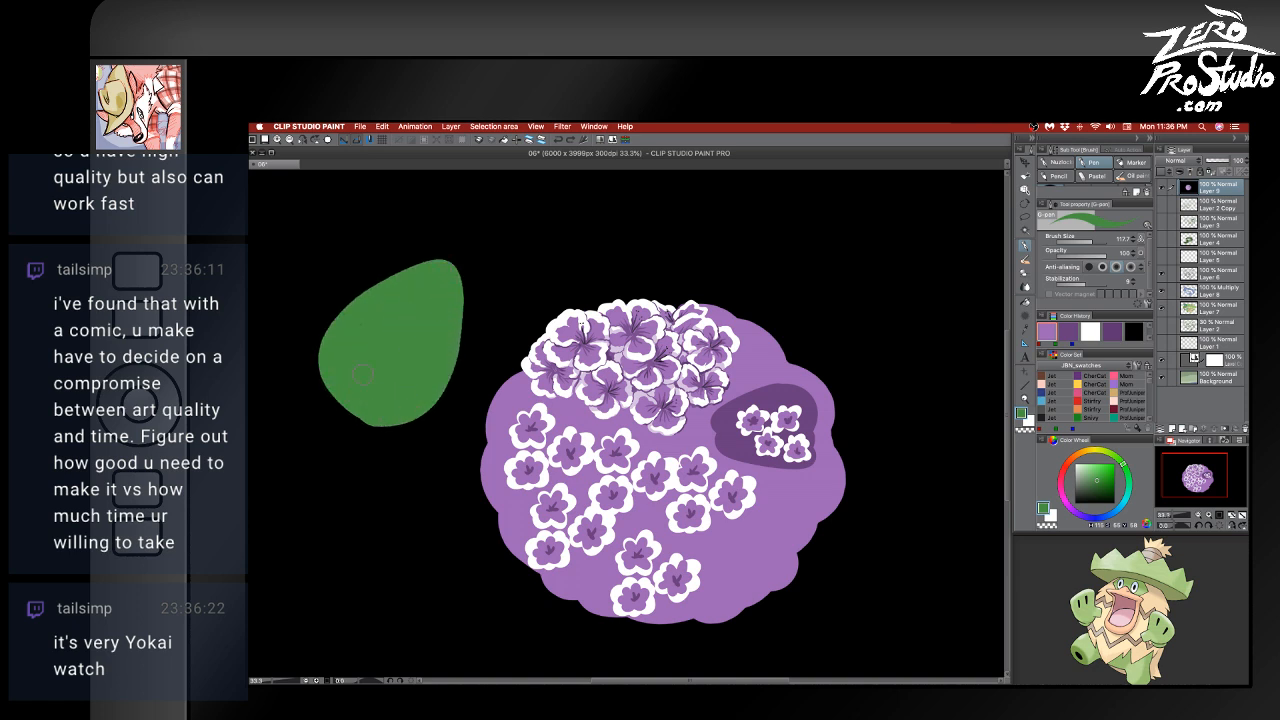
# - Recolor the leaf shape by filling it with a more muted green
pyautogui.click(1088, 480)
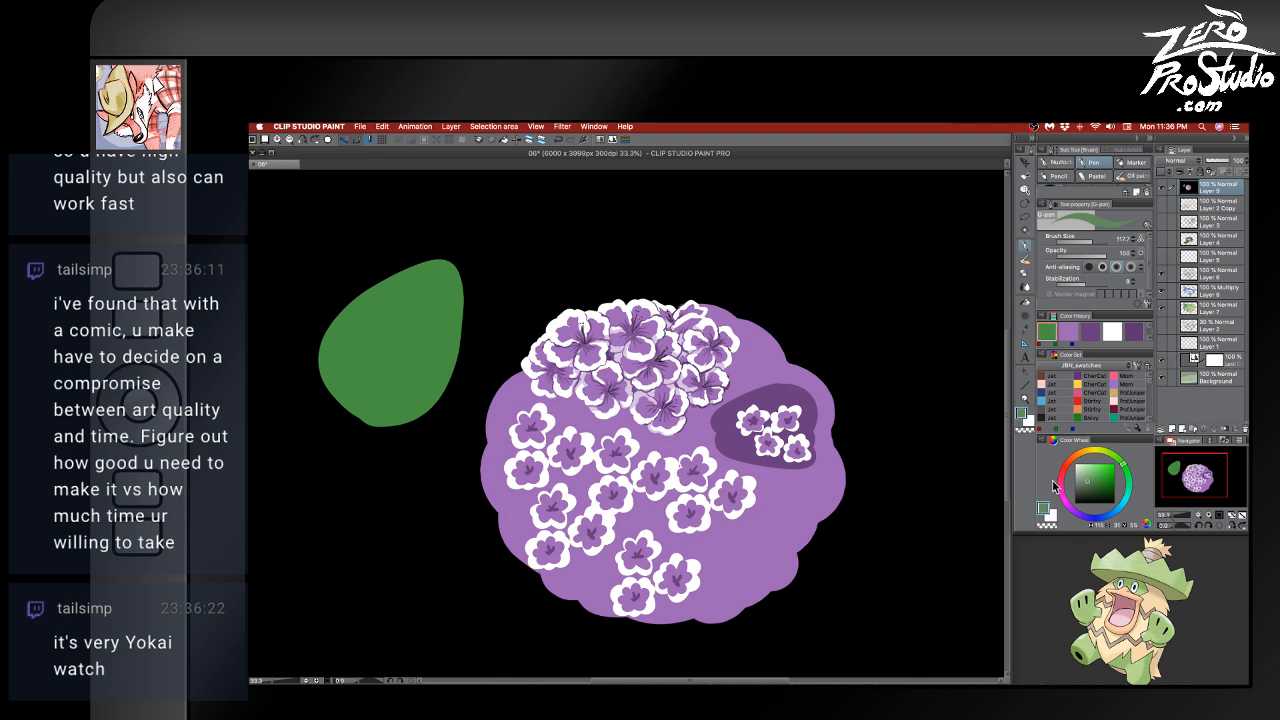
pyautogui.press('g')
pyautogui.click(420, 362)
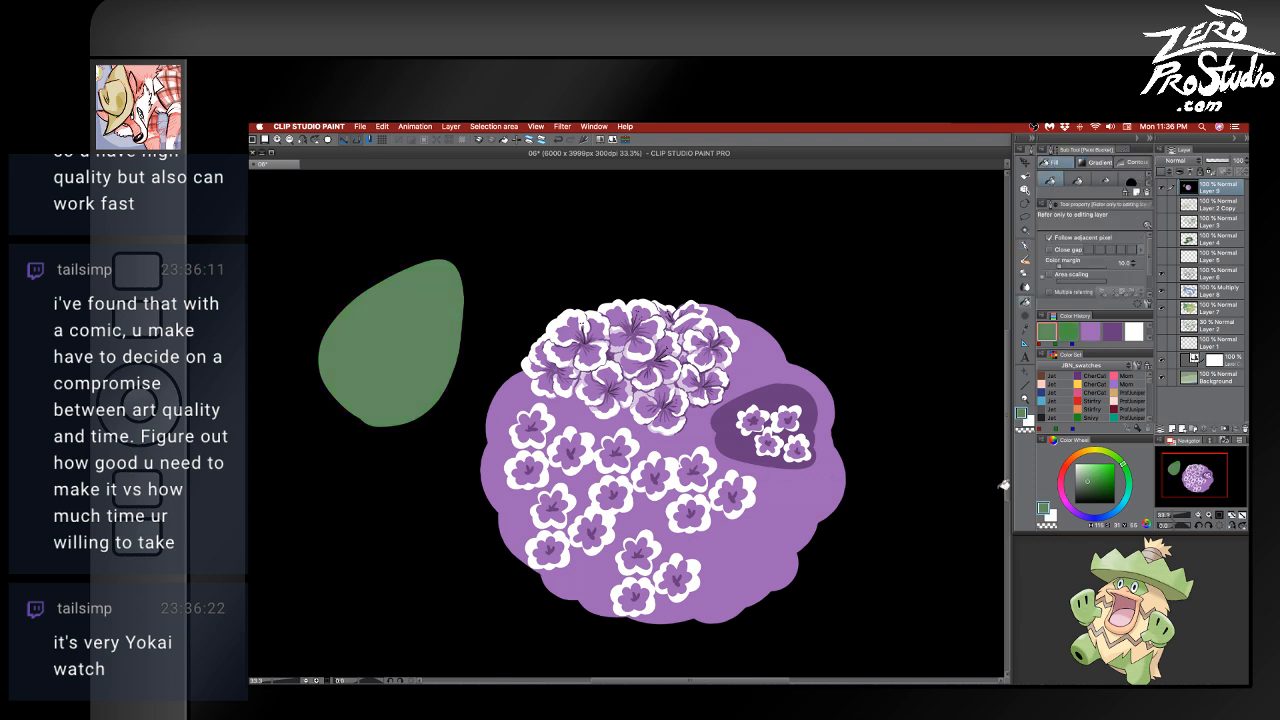
# - Paint a dark green midrib from the leaf's tip to its base with the pen, redoing the first attempt
pyautogui.click(1086, 487)
pyautogui.press('p')
pyautogui.moveTo(420, 299); pyautogui.dragTo(368, 418)
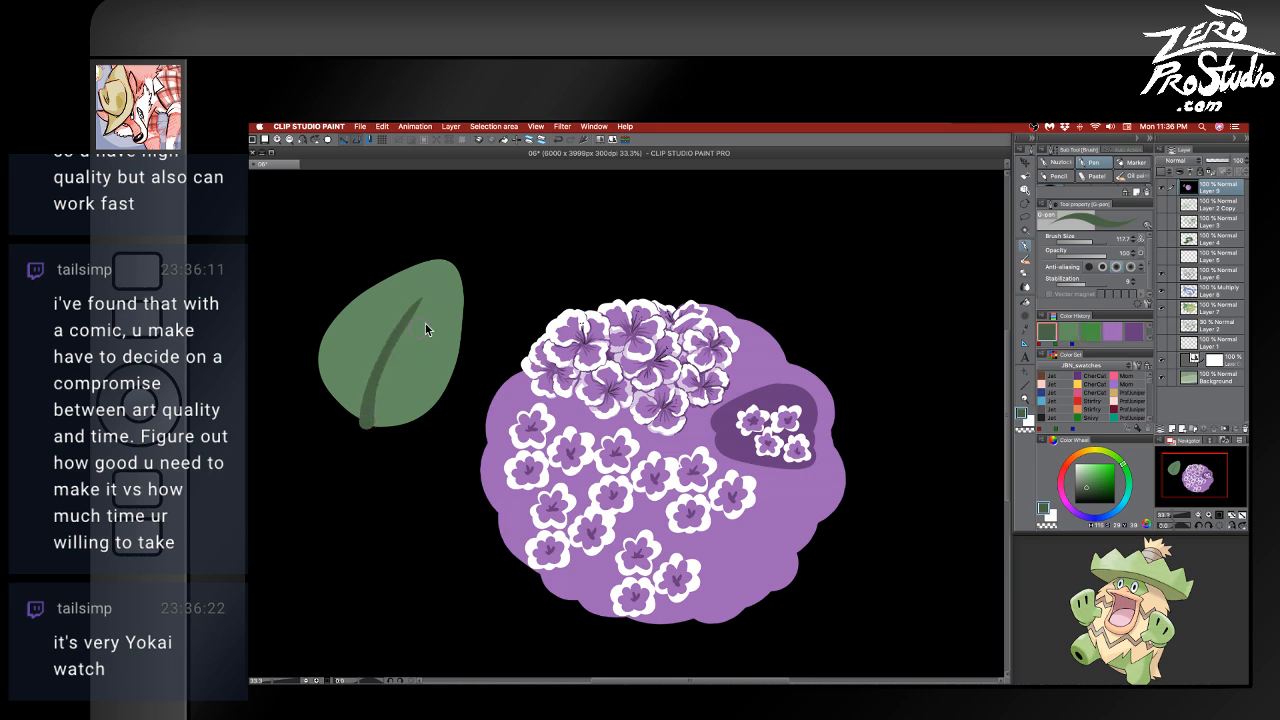
pyautogui.press('super+z')
pyautogui.moveTo(435, 276); pyautogui.dragTo(373, 414)
# - Paint dark green side veins branching from the midrib across both halves of the leaf
pyautogui.moveTo(326, 343); pyautogui.dragTo(366, 389)
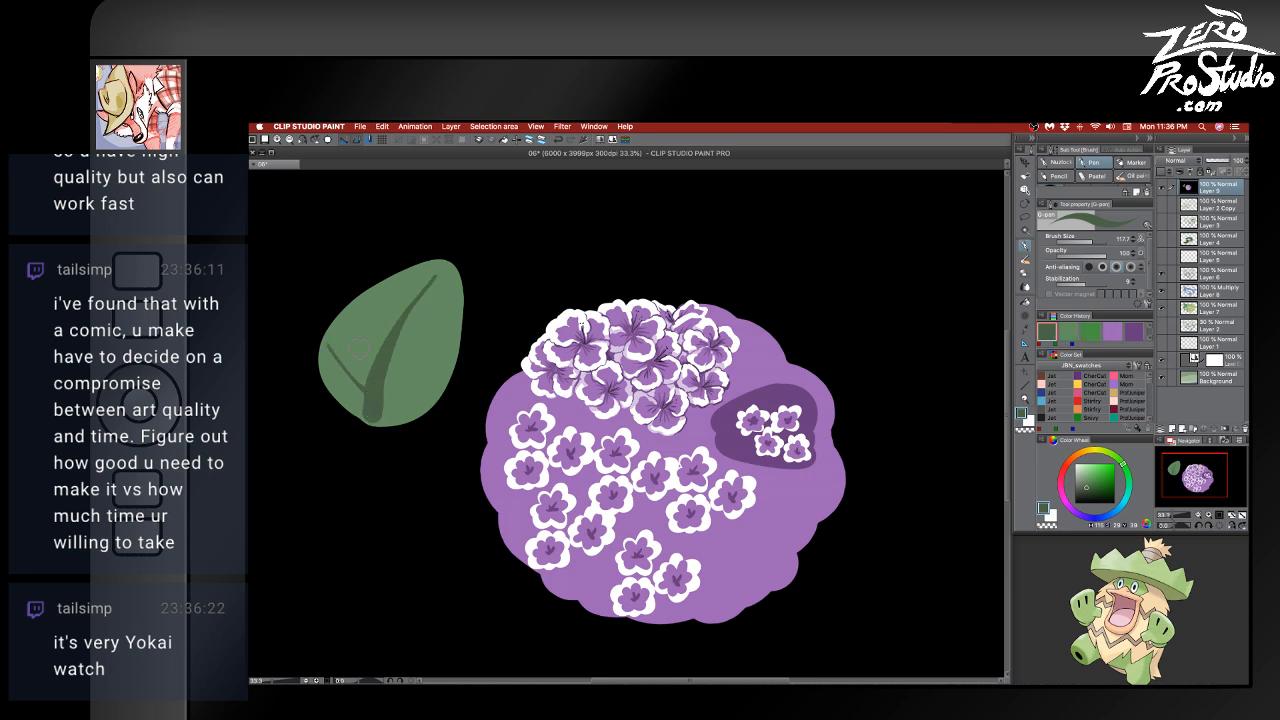
pyautogui.moveTo(350, 318); pyautogui.dragTo(377, 364)
pyautogui.moveTo(378, 297); pyautogui.dragTo(394, 326)
pyautogui.moveTo(395, 277)
pyautogui.mouseDown()
pyautogui.moveTo(407, 311)
pyautogui.moveTo(433, 280)
pyautogui.mouseUp()
pyautogui.moveTo(379, 405)
pyautogui.mouseDown()
pyautogui.moveTo(441, 370)
pyautogui.moveTo(421, 360)
pyautogui.moveTo(472, 298)
pyautogui.moveTo(429, 298)
pyautogui.moveTo(452, 272)
pyautogui.mouseUp()
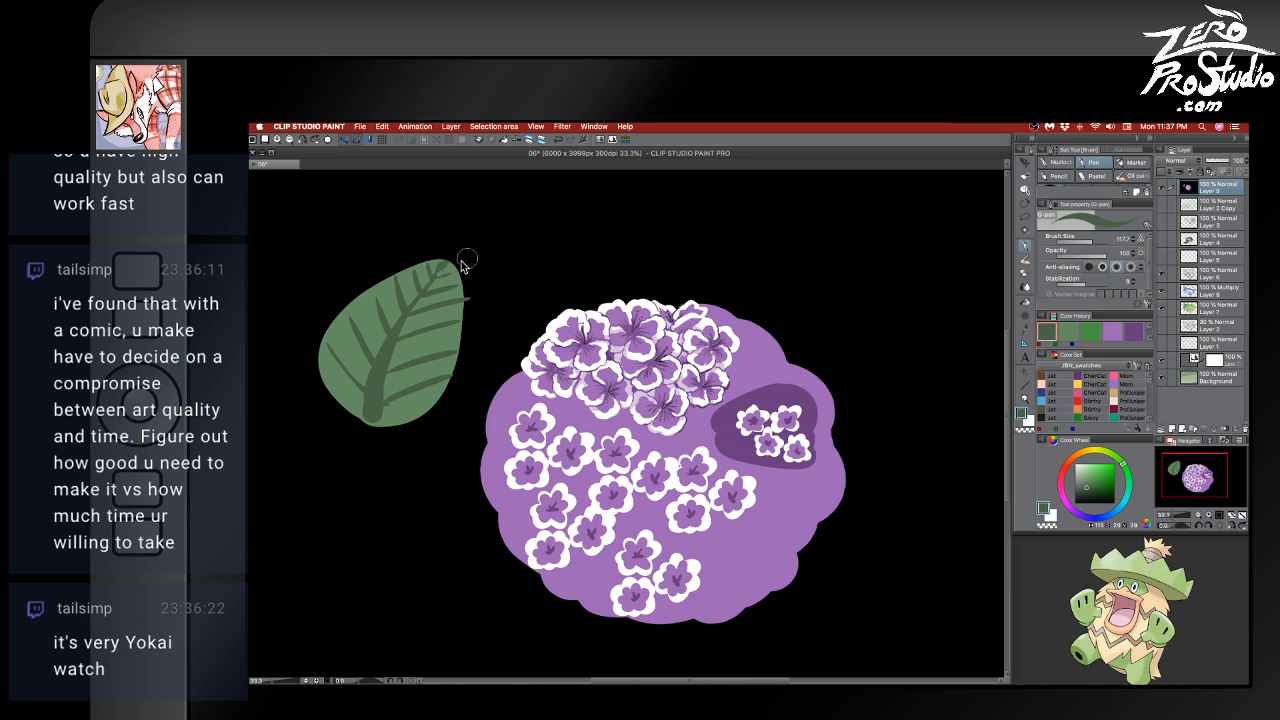
pyautogui.moveTo(321, 346)
pyautogui.mouseDown()
pyautogui.moveTo(363, 397)
pyautogui.moveTo(356, 332)
pyautogui.moveTo(378, 366)
pyautogui.moveTo(446, 336)
pyautogui.moveTo(393, 368)
pyautogui.moveTo(462, 318)
pyautogui.mouseUp()
pyautogui.press('super+z')
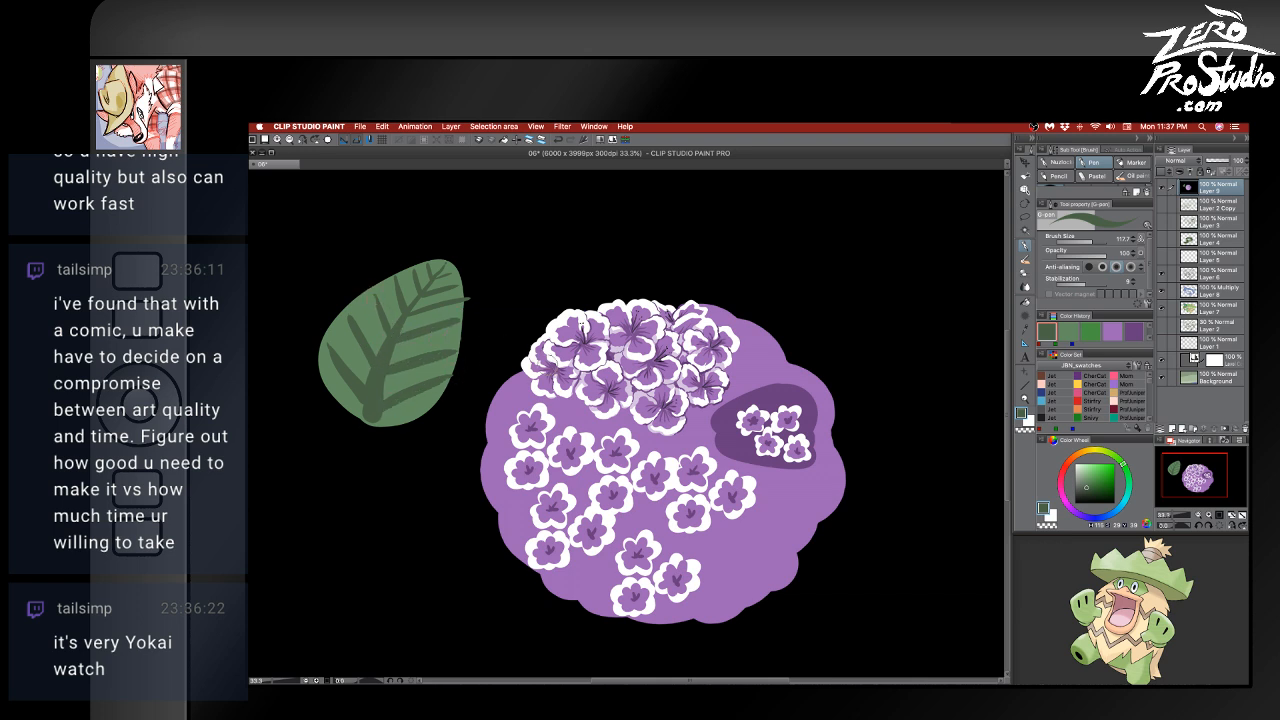
# - Paint rows of small light green dashes between the veins on the leaf's right half with a 51.4 brush
pyautogui.click(1086, 477)
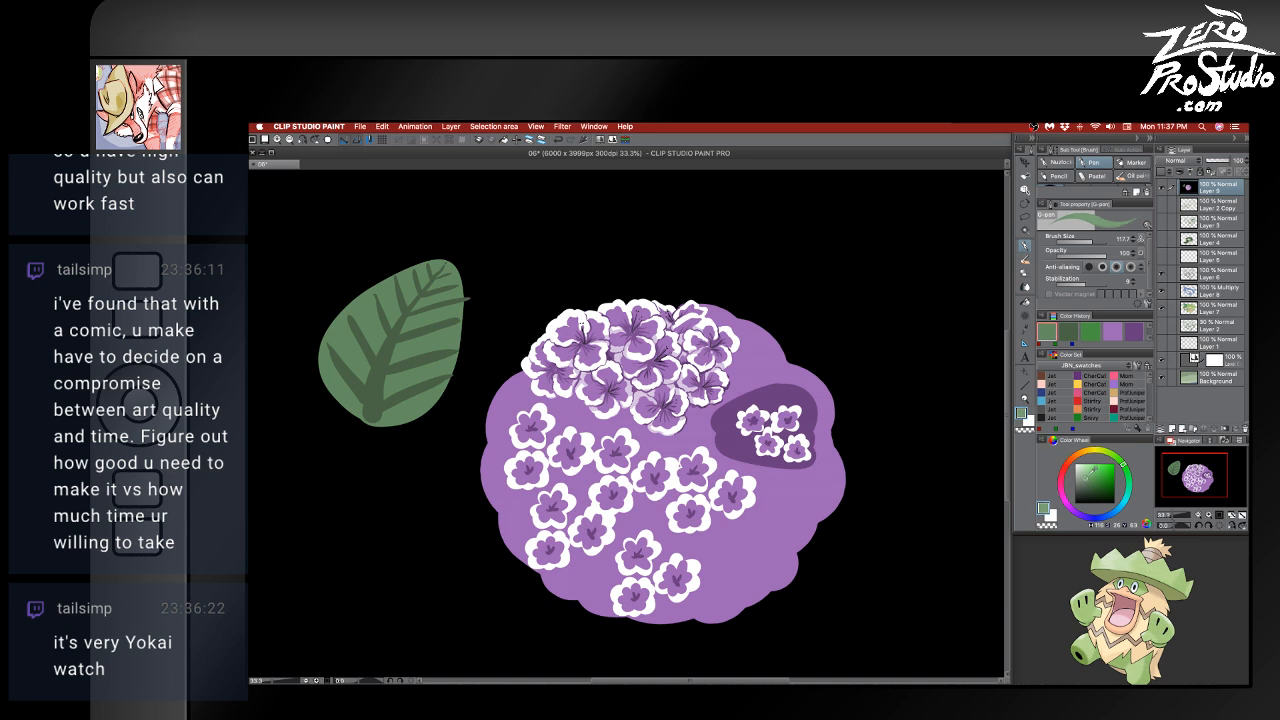
pyautogui.press('[')
pyautogui.press('[')
pyautogui.press('[')
pyautogui.moveTo(414, 317)
pyautogui.mouseDown()
pyautogui.moveTo(411, 328)
pyautogui.moveTo(454, 322)
pyautogui.mouseUp()
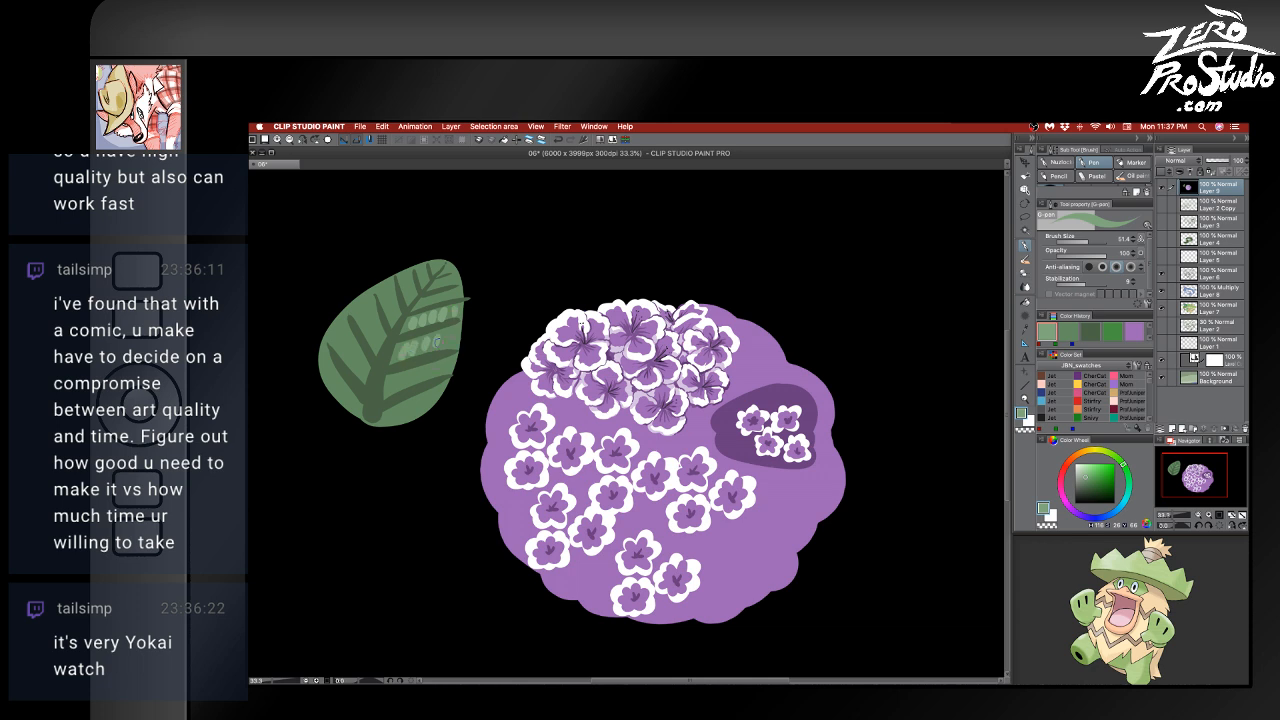
pyautogui.moveTo(397, 374)
pyautogui.mouseDown()
pyautogui.moveTo(391, 392)
pyautogui.moveTo(403, 386)
pyautogui.mouseUp()
pyautogui.moveTo(419, 371)
pyautogui.mouseDown()
pyautogui.moveTo(414, 383)
pyautogui.moveTo(424, 377)
pyautogui.mouseUp()
pyautogui.moveTo(441, 365); pyautogui.dragTo(390, 422)
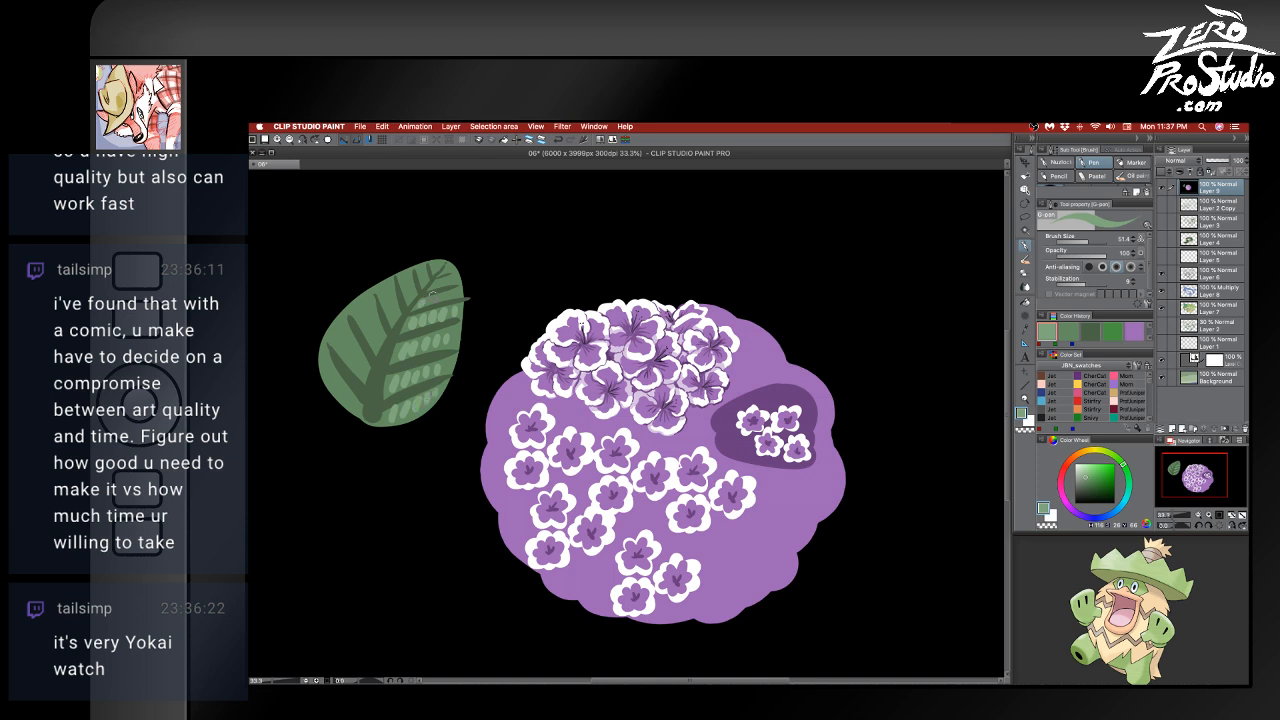
# - Continue the light green dashes between the veins at the leaf's tip and across its left half
pyautogui.moveTo(439, 277); pyautogui.dragTo(435, 287)
pyautogui.moveTo(447, 275); pyautogui.dragTo(403, 287)
pyautogui.moveTo(408, 281)
pyautogui.mouseDown()
pyautogui.moveTo(413, 301)
pyautogui.moveTo(388, 291)
pyautogui.mouseUp()
pyautogui.moveTo(386, 291); pyautogui.dragTo(389, 311)
pyautogui.moveTo(395, 305); pyautogui.dragTo(396, 314)
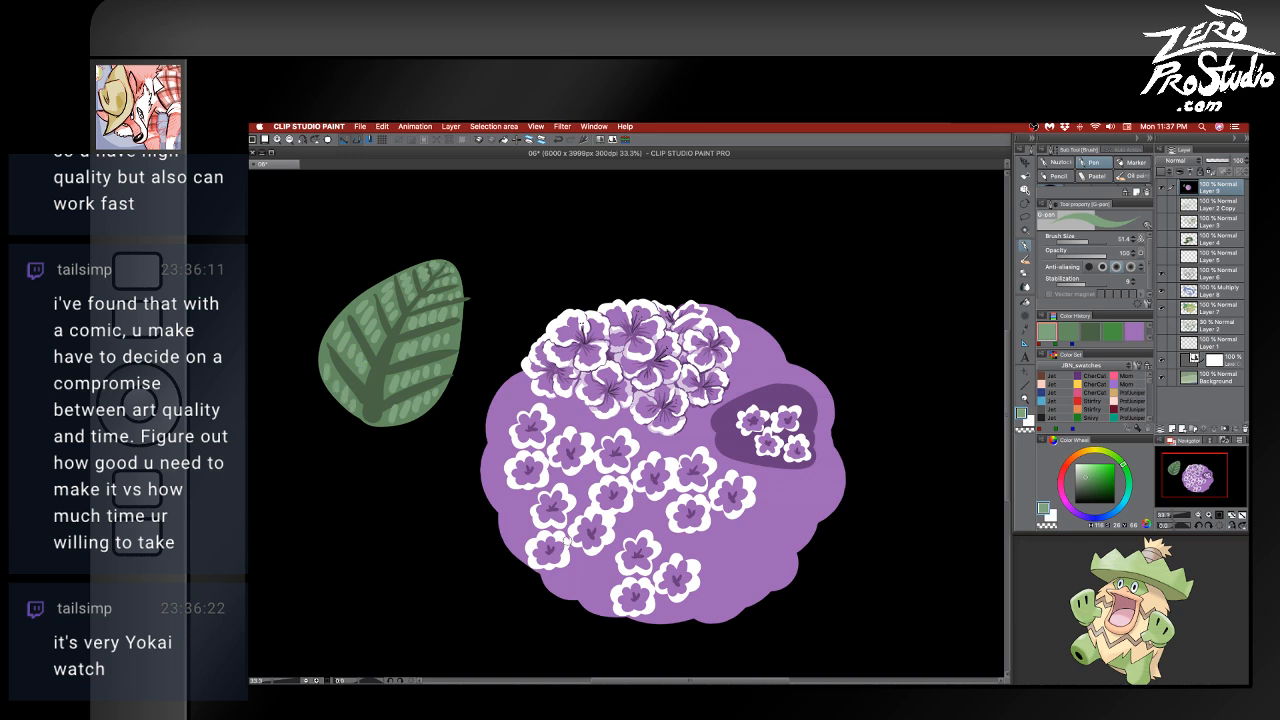
# - Sample the dark vein green and paint a shadow line along the leaf's lower right edge
pyautogui.keyDown('alt'); pyautogui.click(382, 380); pyautogui.keyUp('alt')
pyautogui.moveTo(456, 268)
pyautogui.mouseDown()
pyautogui.moveTo(456, 350)
pyautogui.moveTo(467, 298)
pyautogui.moveTo(446, 384)
pyautogui.moveTo(411, 424)
pyautogui.mouseUp()
pyautogui.press('super+z')
pyautogui.moveTo(446, 381); pyautogui.dragTo(386, 430)
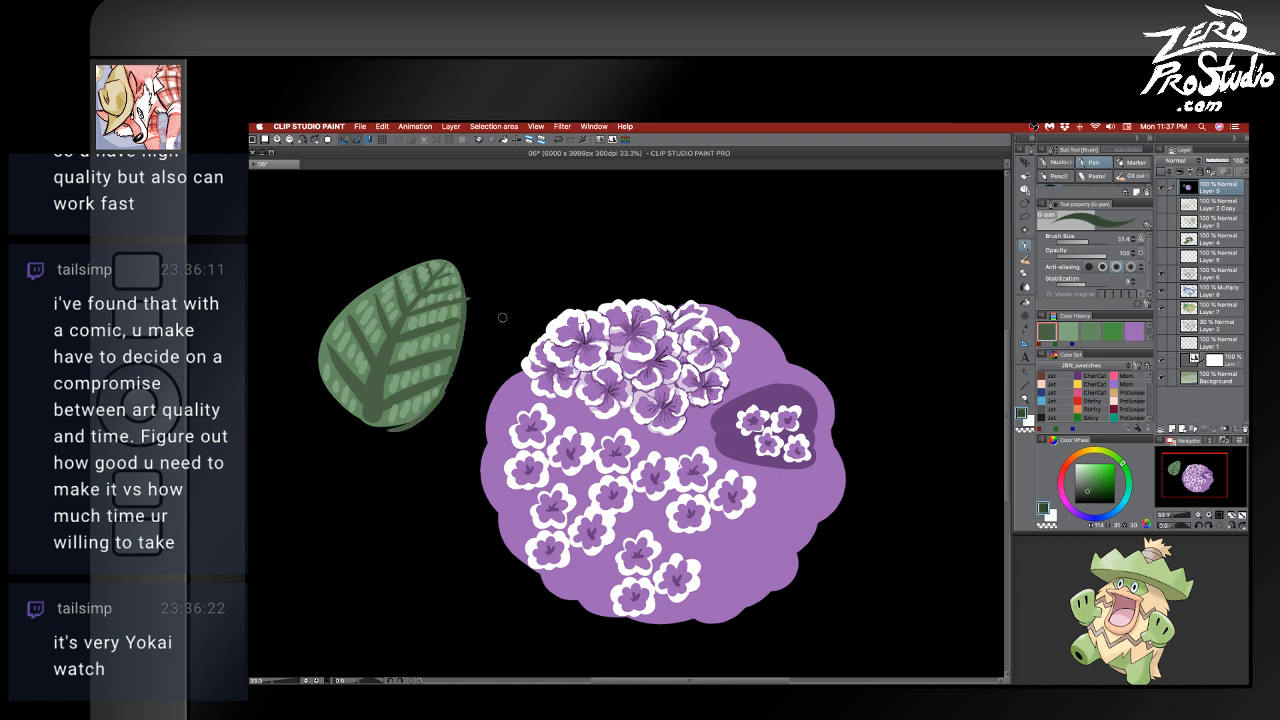
pyautogui.keyDown('alt'); pyautogui.click(398, 327); pyautogui.keyUp('alt')
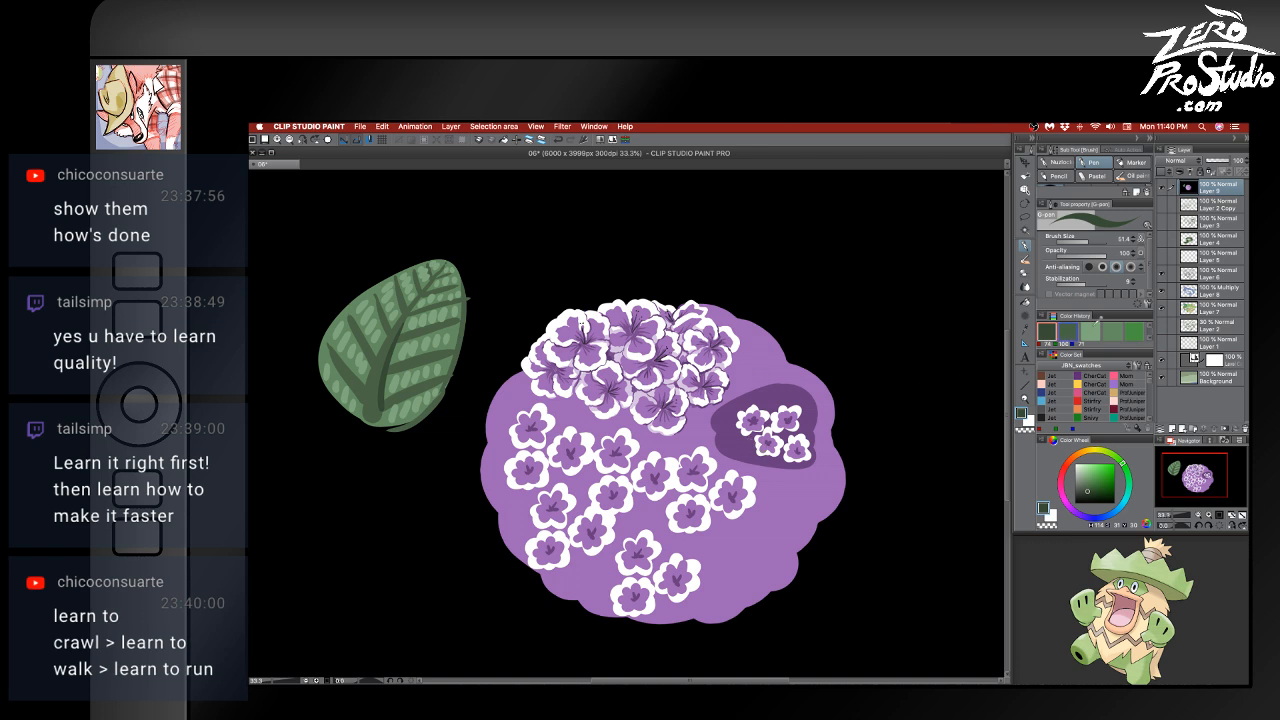
# - Try recoloring the flower and leaf layer with Hue/Saturation/Luminosity at Hue 69 and Saturation 44
pyautogui.press('super+u')
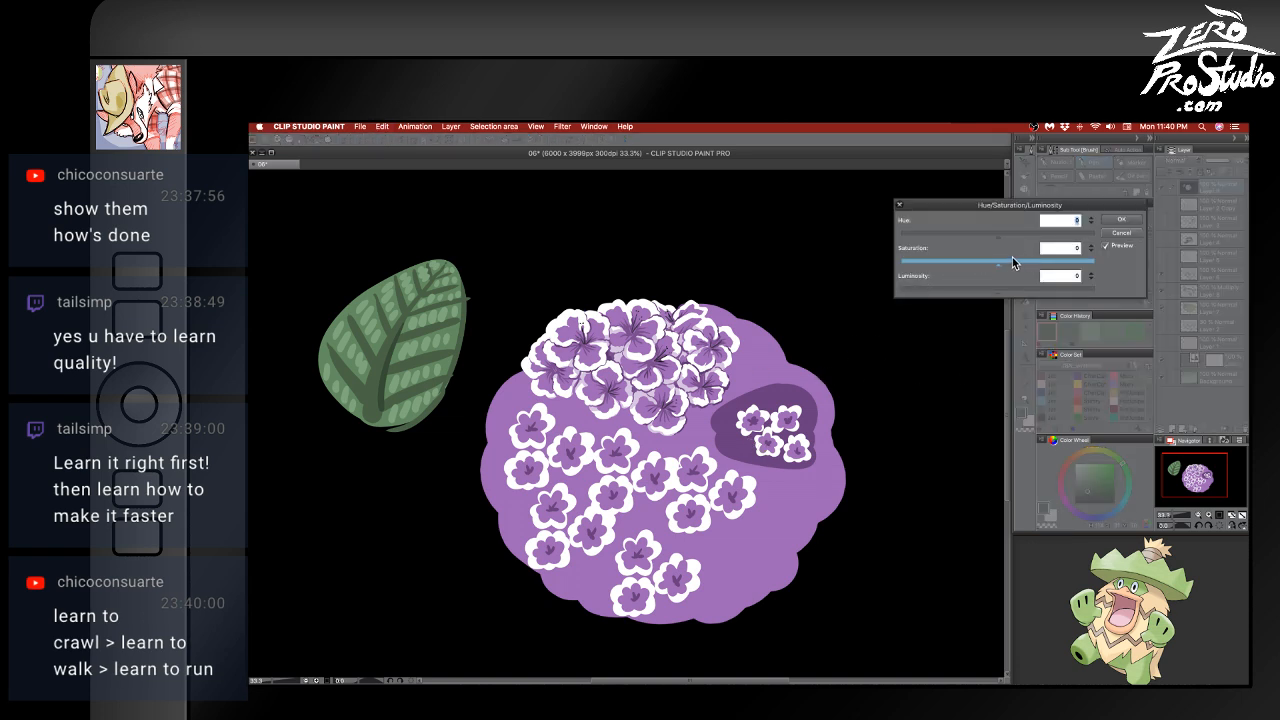
pyautogui.moveTo(995, 238); pyautogui.dragTo(1044, 266)
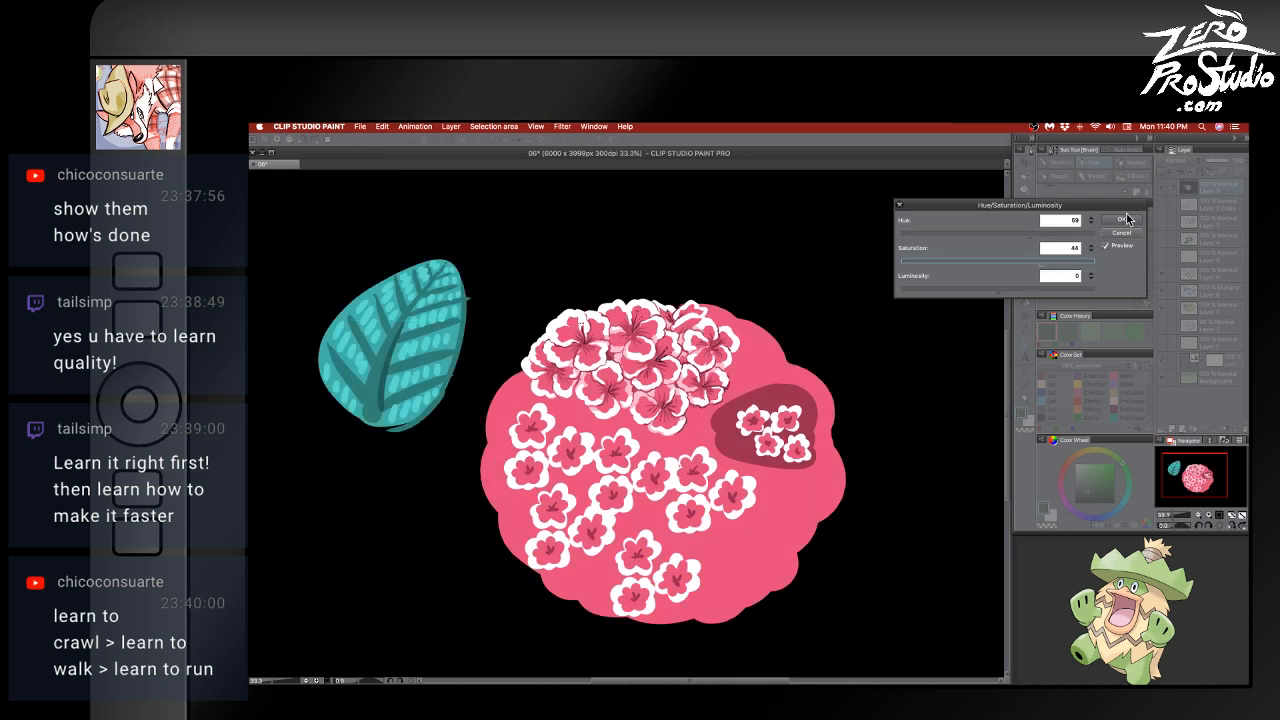
pyautogui.click(1127, 218)
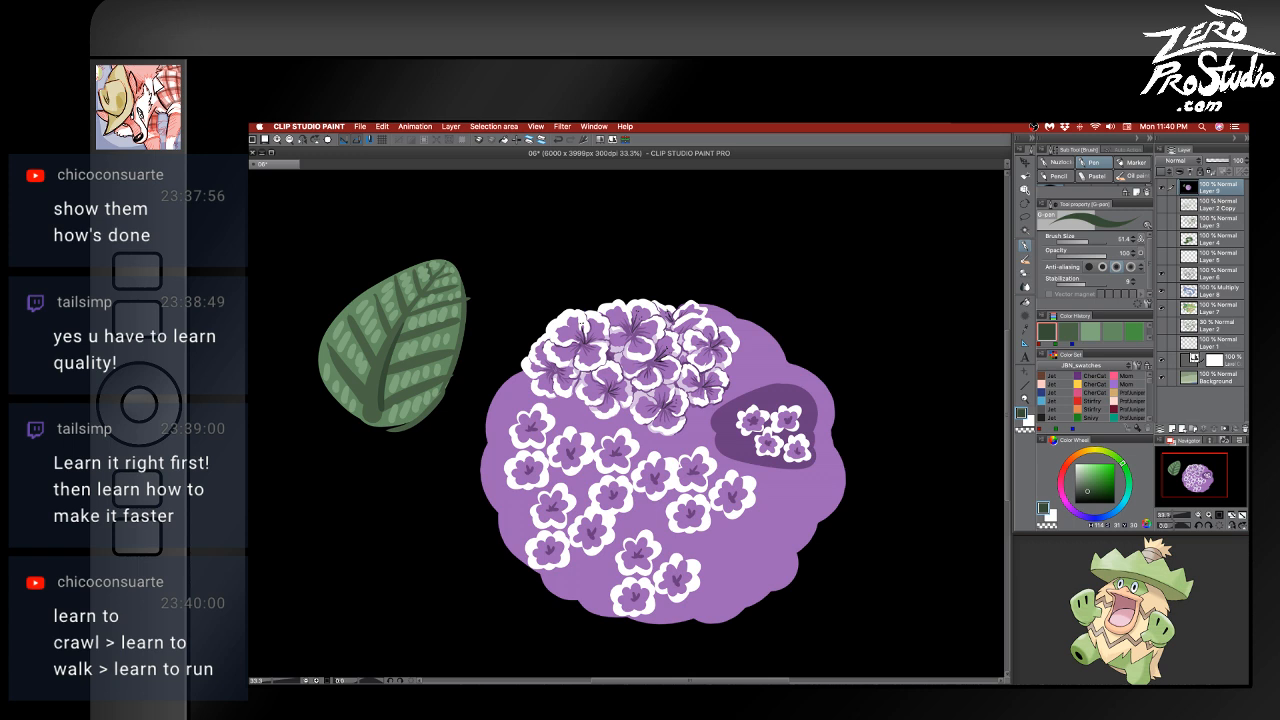
# - Hide the flower and leaf layer, add a new layer, and fill it with a muted khaki color
pyautogui.click(1162, 186)
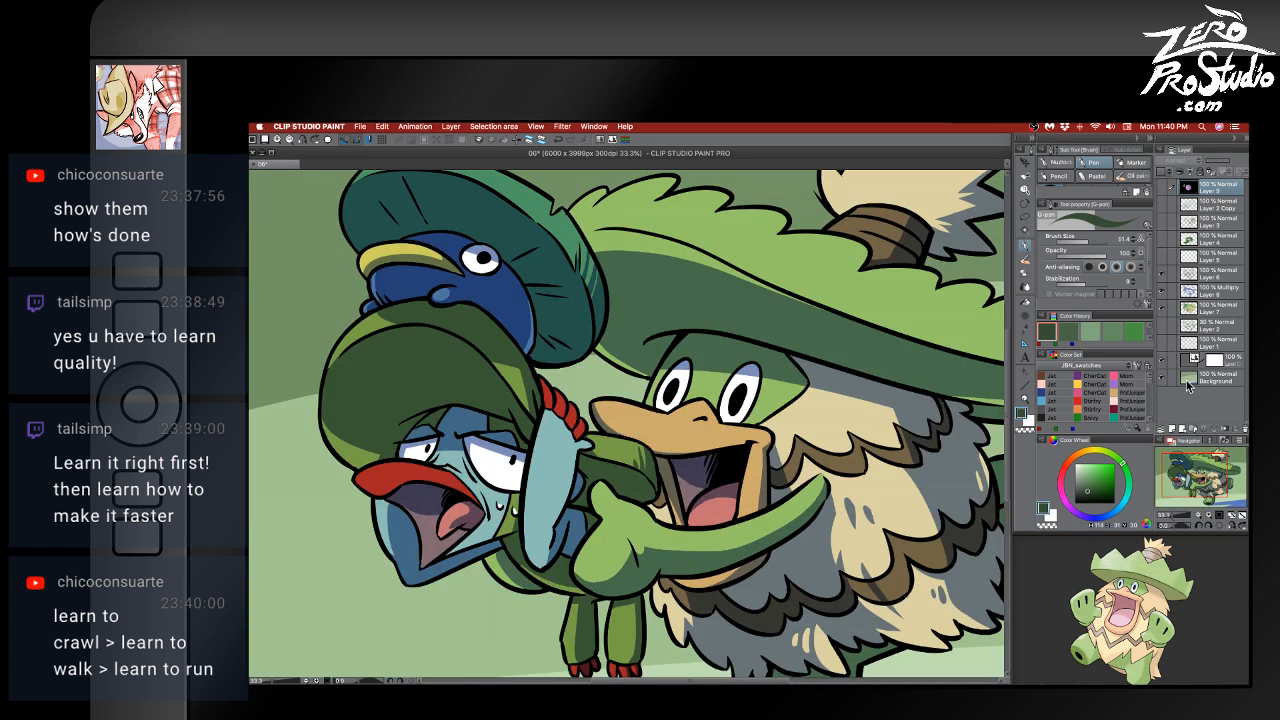
pyautogui.click(1177, 431)
pyautogui.press('g')
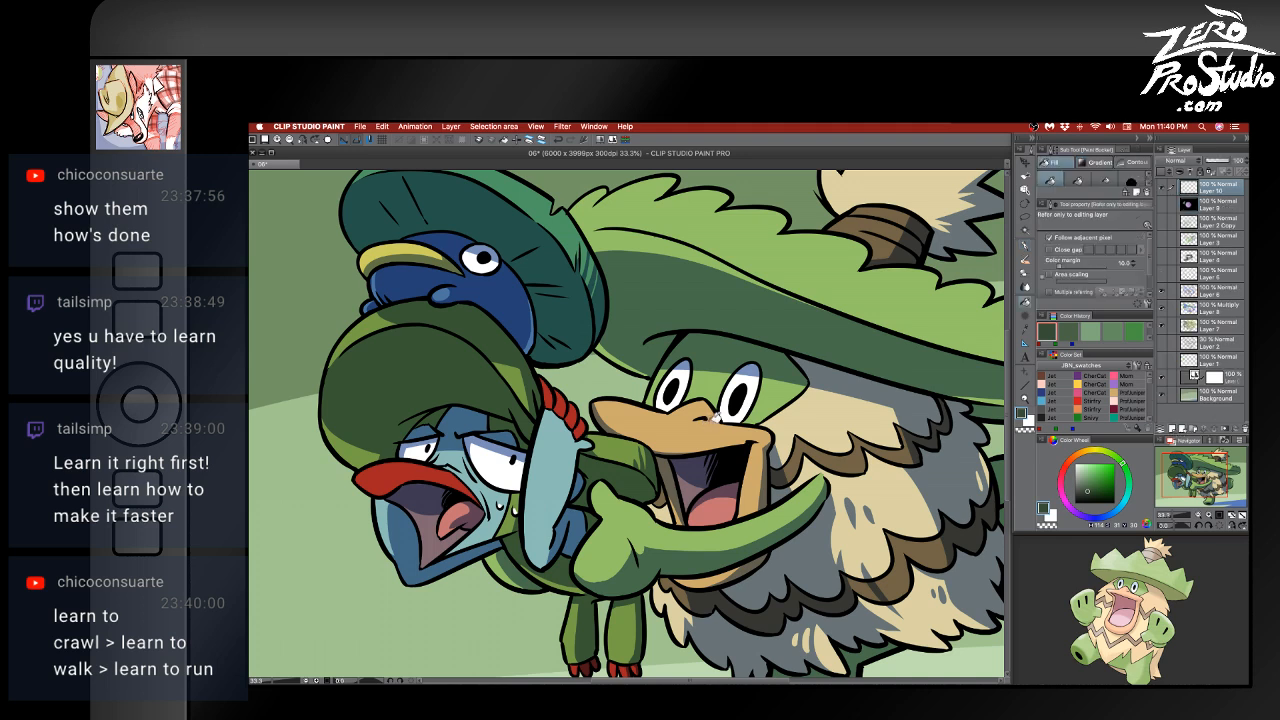
pyautogui.moveTo(1086, 495); pyautogui.dragTo(1086, 472)
pyautogui.click(1099, 450)
pyautogui.click(1086, 475)
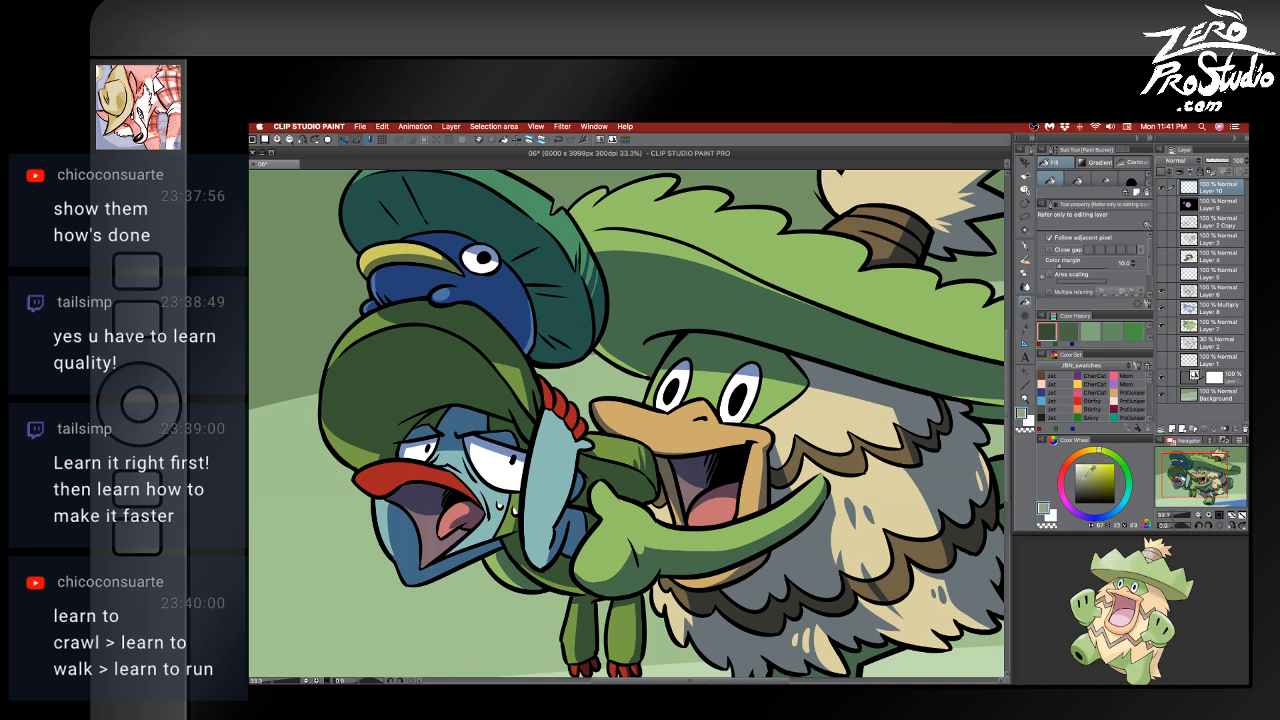
pyautogui.click(950, 436)
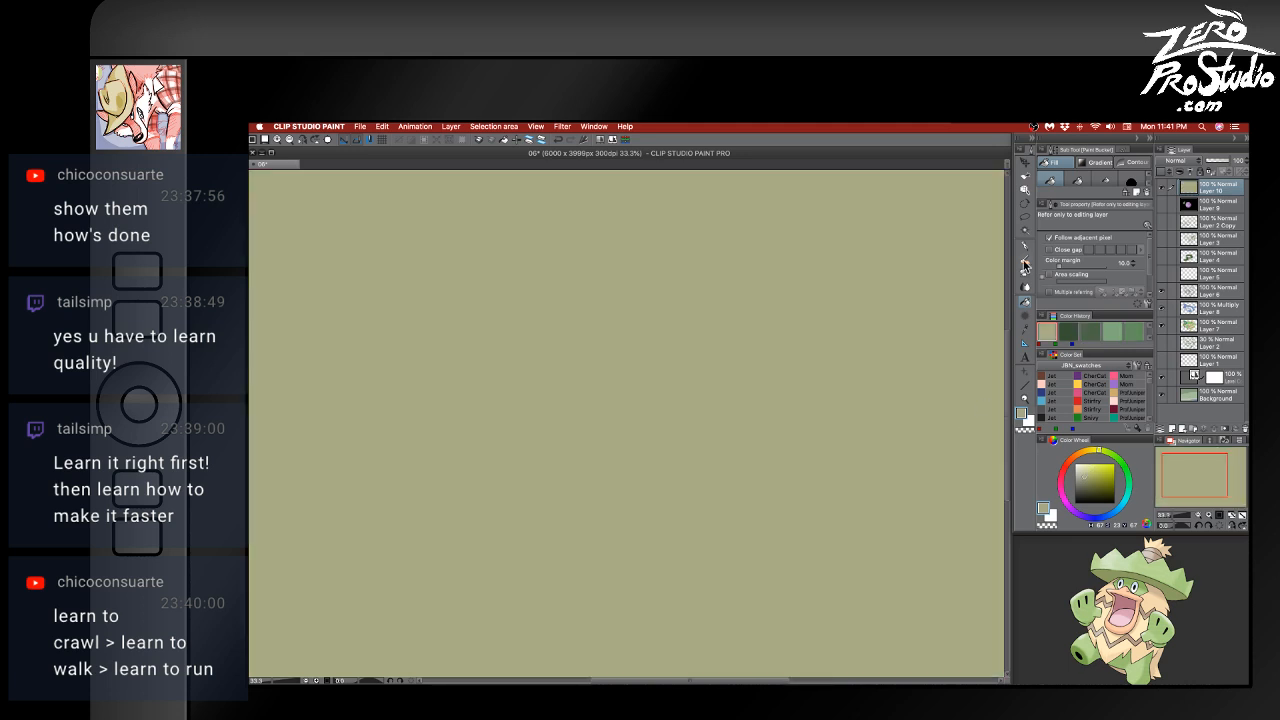
# - Add another new layer above the khaki fill and set the pen to a darker olive with brush size 20
pyautogui.press('p')
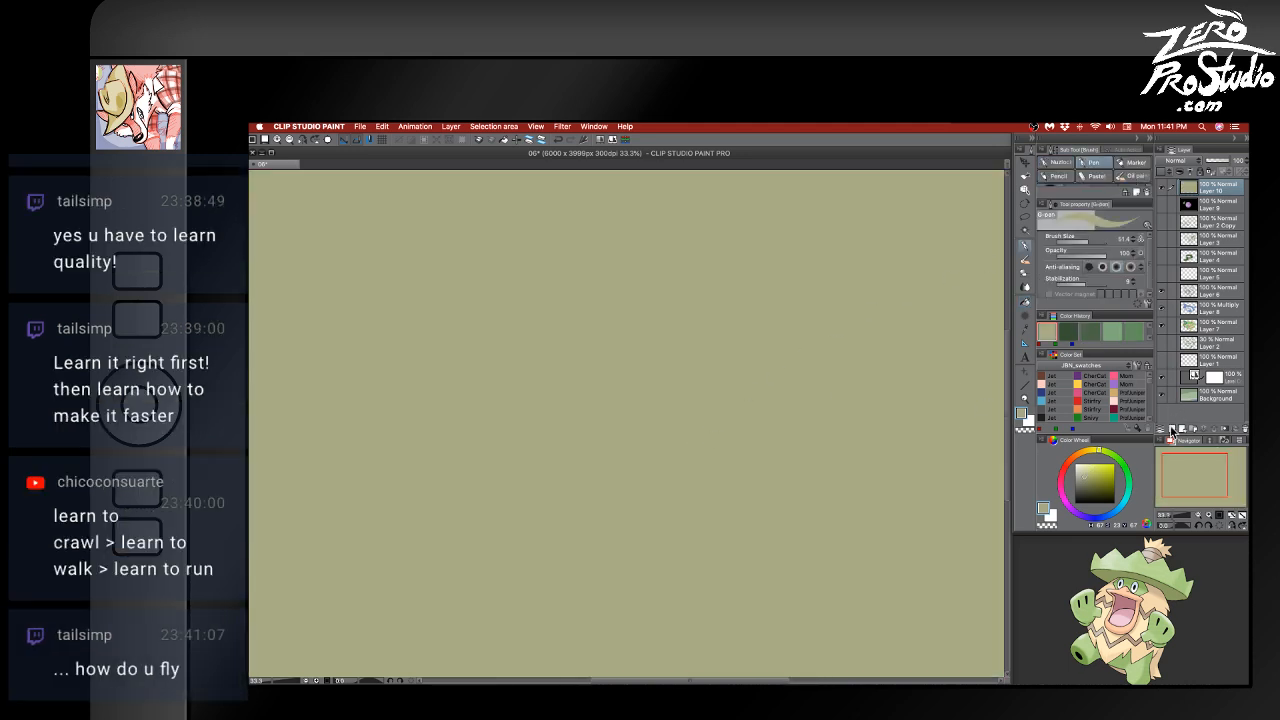
pyautogui.press('super+shift+n')
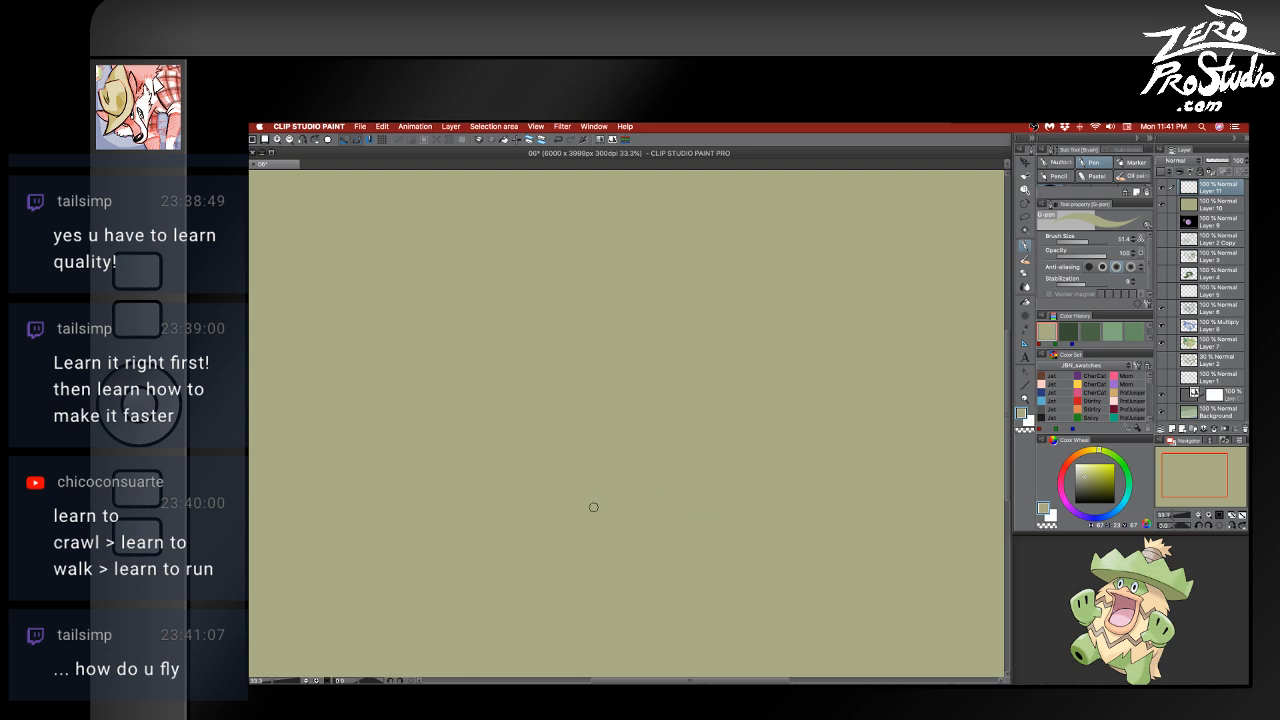
pyautogui.moveTo(1086, 492); pyautogui.dragTo(1086, 484)
pyautogui.press('[')
pyautogui.press('[')
pyautogui.press('[')
pyautogui.press('[')
pyautogui.press('[')
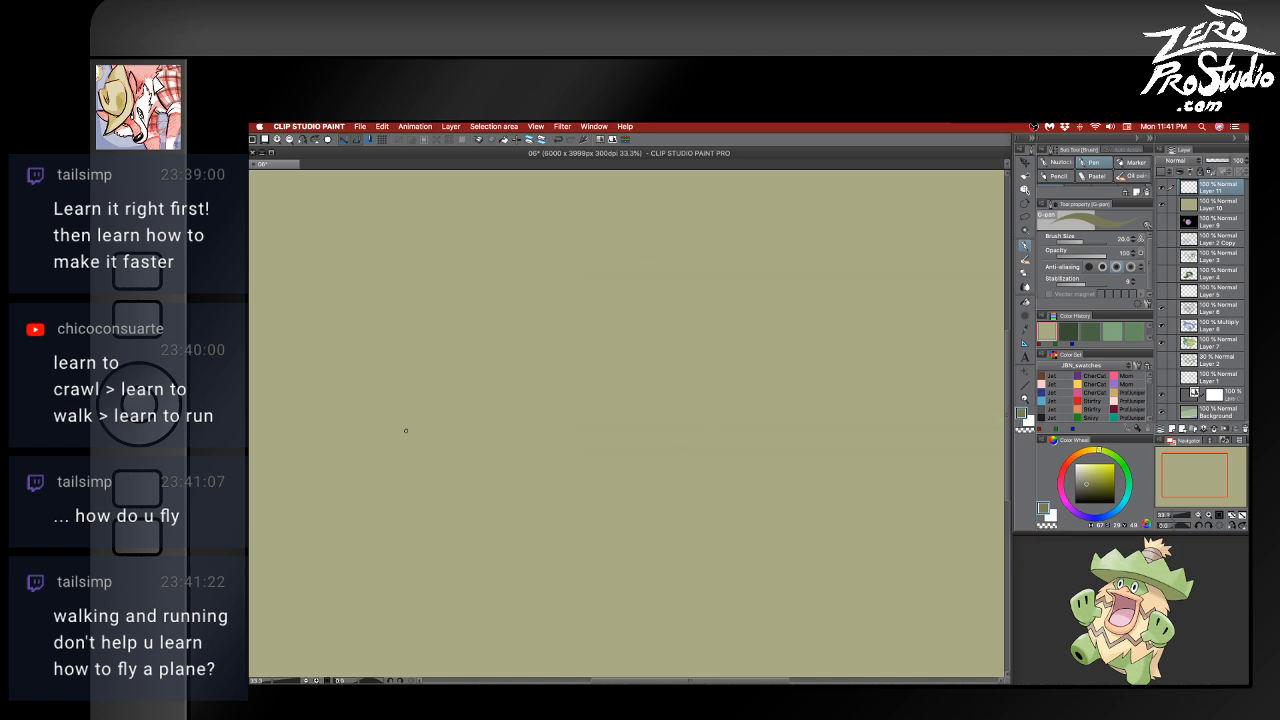
pyautogui.moveTo(407, 354); pyautogui.dragTo(413, 334)
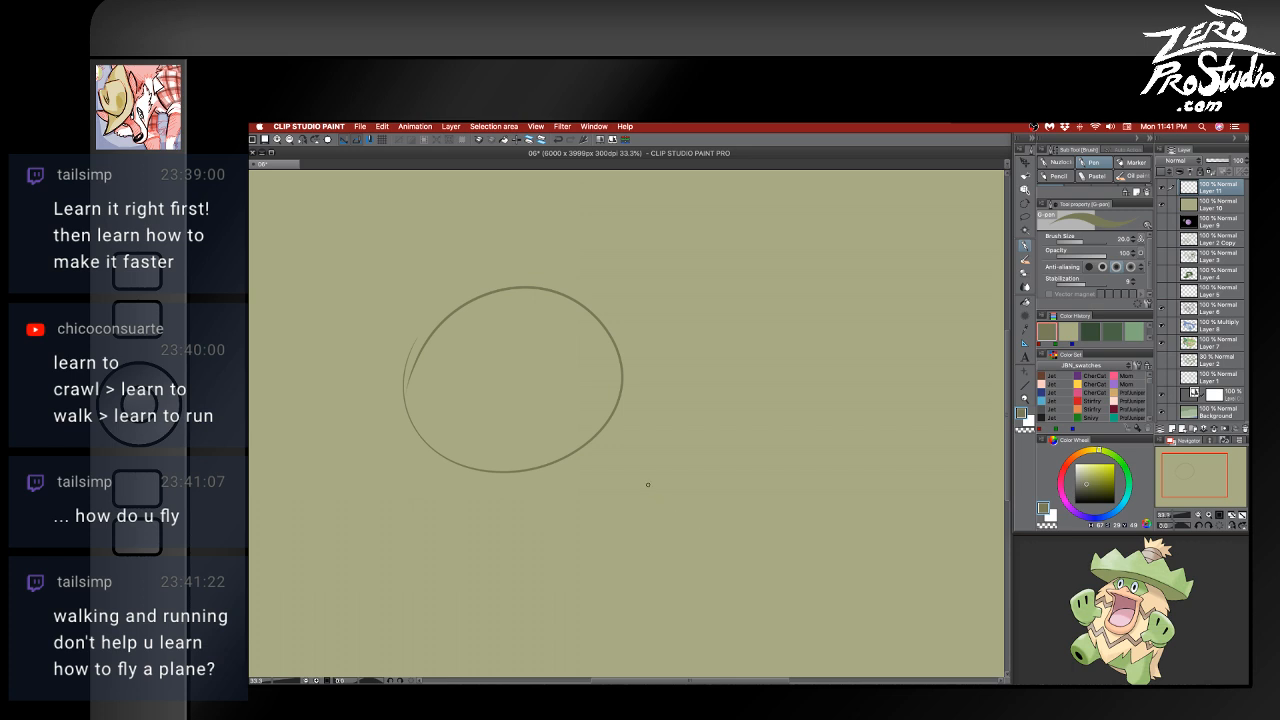
pyautogui.press('super+z')
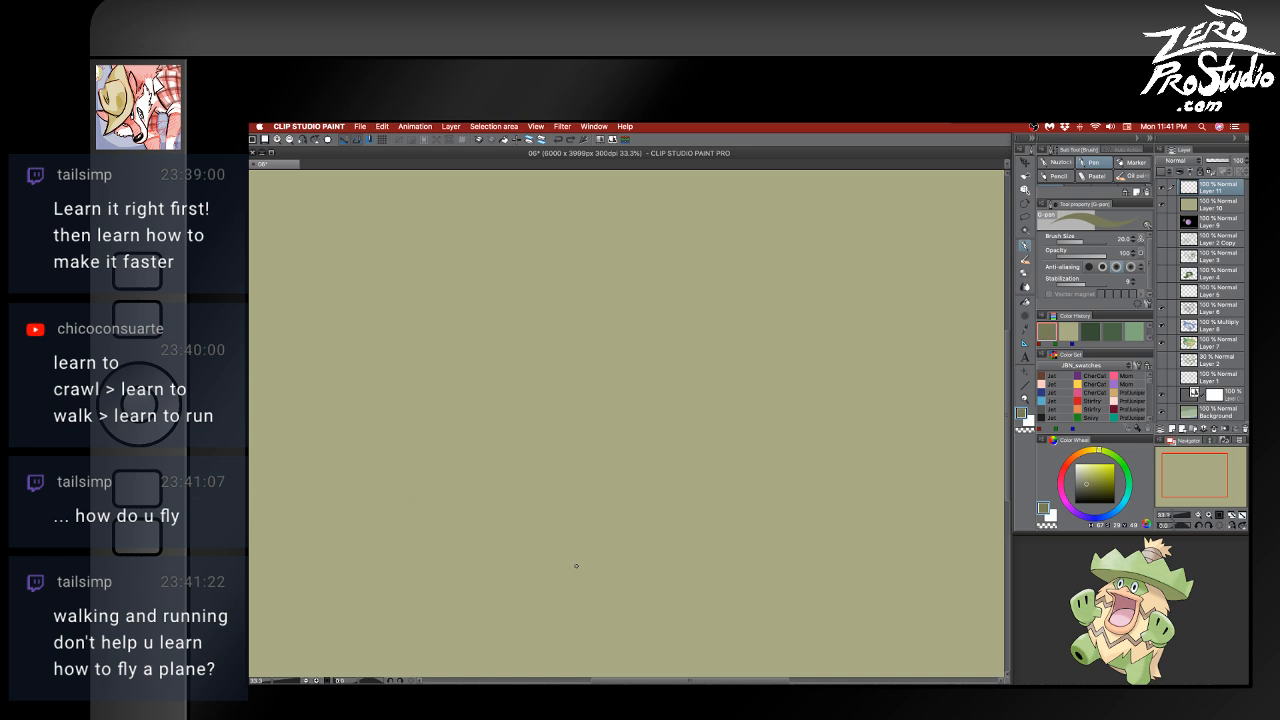
pyautogui.moveTo(544, 295)
pyautogui.mouseDown()
pyautogui.moveTo(586, 354)
pyautogui.moveTo(476, 302)
pyautogui.mouseUp()
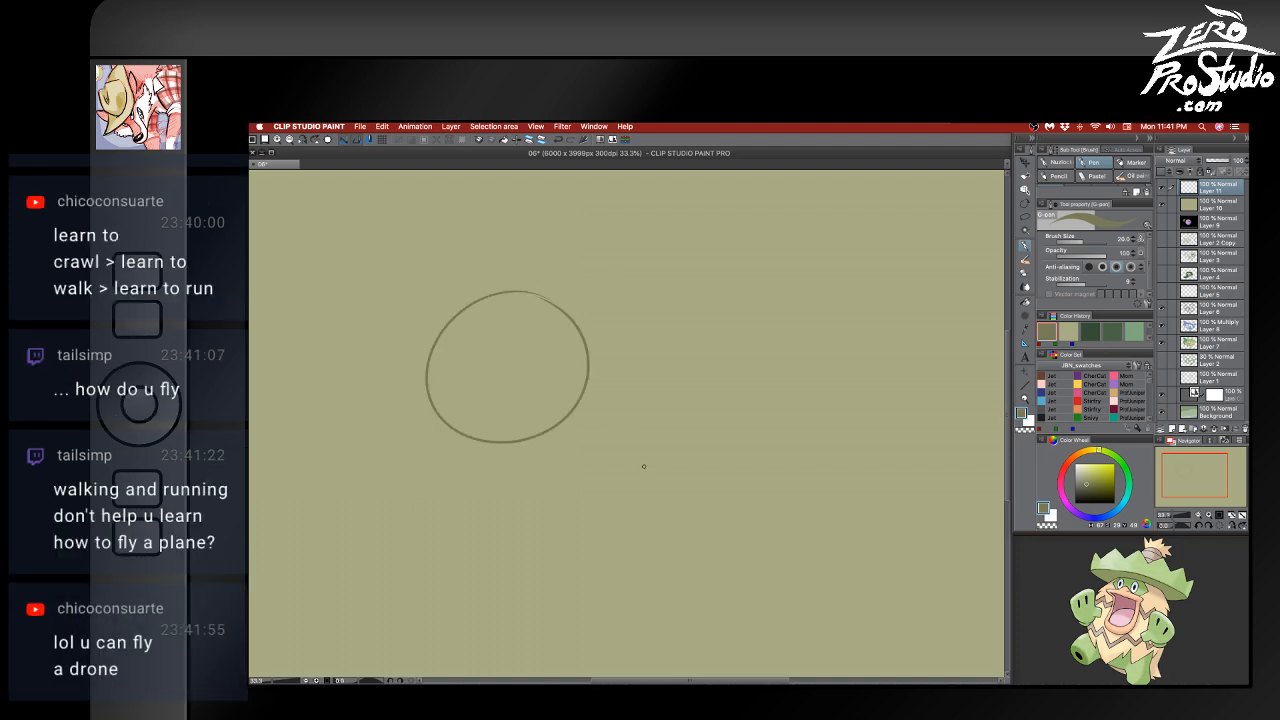
pyautogui.press('super+z')
pyautogui.moveTo(365, 324)
pyautogui.mouseDown()
pyautogui.moveTo(410, 364)
pyautogui.moveTo(370, 335)
pyautogui.mouseUp()
pyautogui.press('super+z')
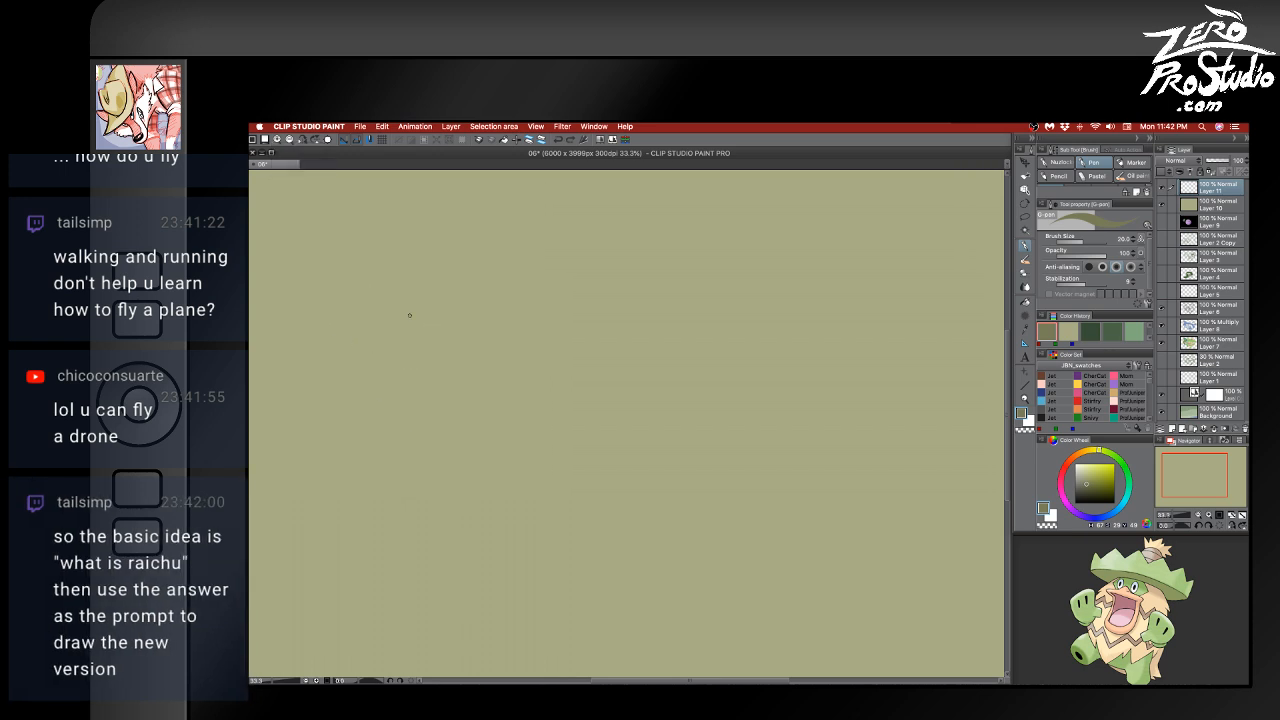
# - Sketch a Raichu's rounded head and body outline with large pointed ears, curled ear tips, and two feet
pyautogui.moveTo(404, 314)
pyautogui.mouseDown()
pyautogui.moveTo(426, 304)
pyautogui.moveTo(499, 326)
pyautogui.mouseUp()
pyautogui.moveTo(406, 310)
pyautogui.mouseDown()
pyautogui.moveTo(303, 246)
pyautogui.moveTo(359, 302)
pyautogui.moveTo(328, 299)
pyautogui.moveTo(328, 325)
pyautogui.moveTo(301, 320)
pyautogui.moveTo(351, 300)
pyautogui.moveTo(374, 401)
pyautogui.moveTo(369, 494)
pyautogui.mouseUp()
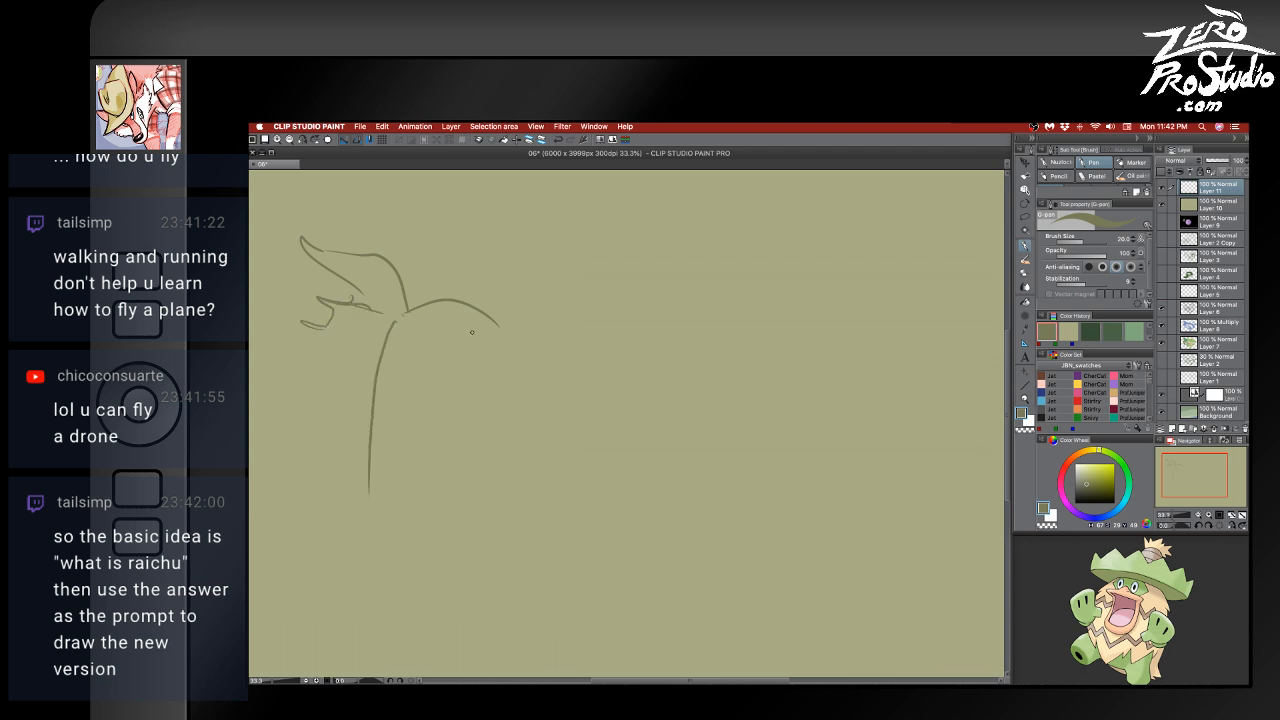
pyautogui.moveTo(478, 306)
pyautogui.mouseDown()
pyautogui.moveTo(486, 262)
pyautogui.moveTo(567, 203)
pyautogui.moveTo(525, 274)
pyautogui.moveTo(564, 274)
pyautogui.moveTo(588, 309)
pyautogui.moveTo(579, 295)
pyautogui.moveTo(585, 307)
pyautogui.moveTo(536, 293)
pyautogui.moveTo(506, 318)
pyautogui.mouseUp()
pyautogui.moveTo(494, 254); pyautogui.dragTo(494, 314)
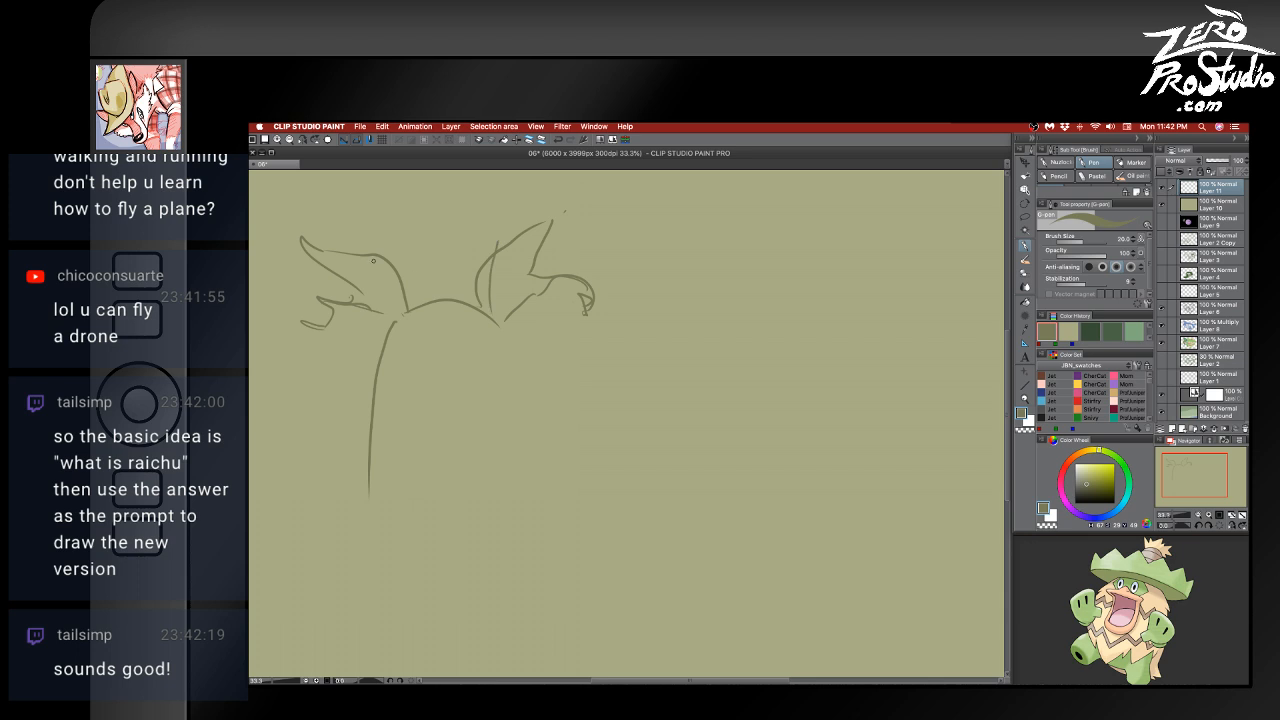
pyautogui.moveTo(375, 258); pyautogui.dragTo(396, 318)
pyautogui.moveTo(501, 334)
pyautogui.mouseDown()
pyautogui.moveTo(510, 404)
pyautogui.moveTo(548, 492)
pyautogui.moveTo(541, 514)
pyautogui.mouseUp()
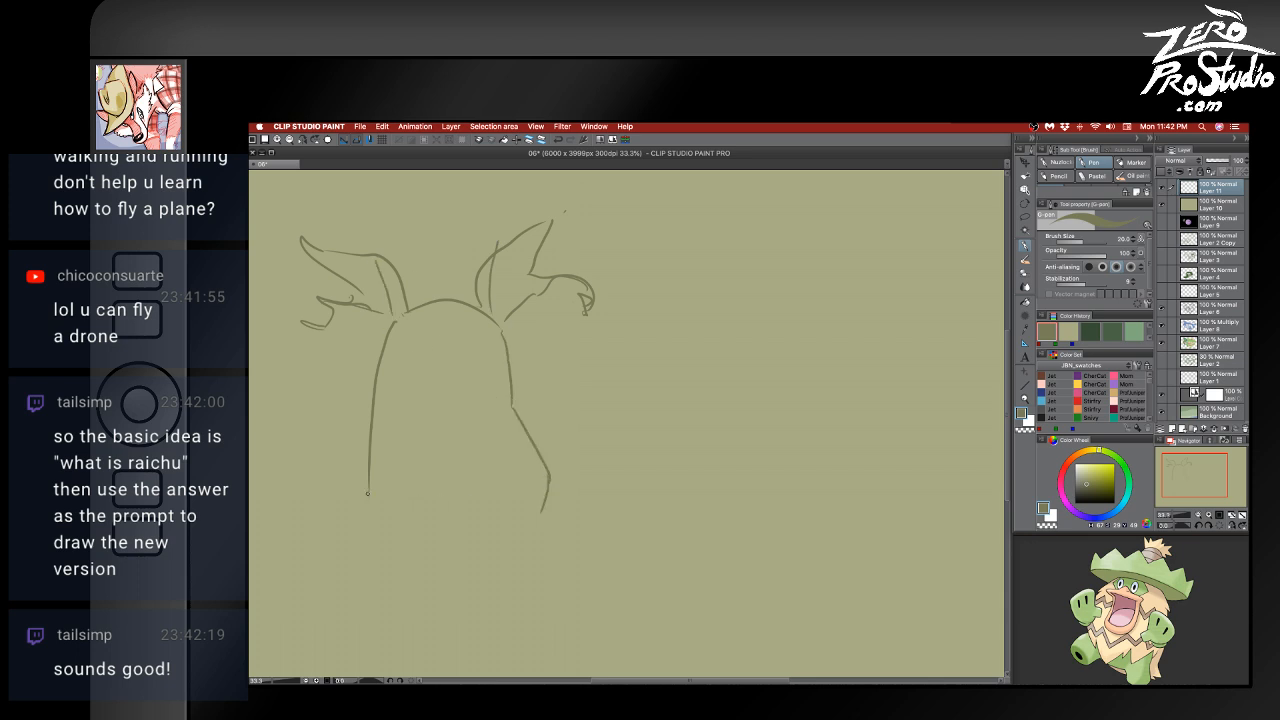
pyautogui.moveTo(369, 497)
pyautogui.mouseDown()
pyautogui.moveTo(430, 551)
pyautogui.moveTo(352, 590)
pyautogui.moveTo(438, 558)
pyautogui.moveTo(367, 591)
pyautogui.moveTo(411, 591)
pyautogui.moveTo(432, 548)
pyautogui.moveTo(498, 522)
pyautogui.moveTo(612, 508)
pyautogui.moveTo(589, 516)
pyautogui.moveTo(602, 522)
pyautogui.moveTo(503, 533)
pyautogui.moveTo(551, 529)
pyautogui.mouseUp()
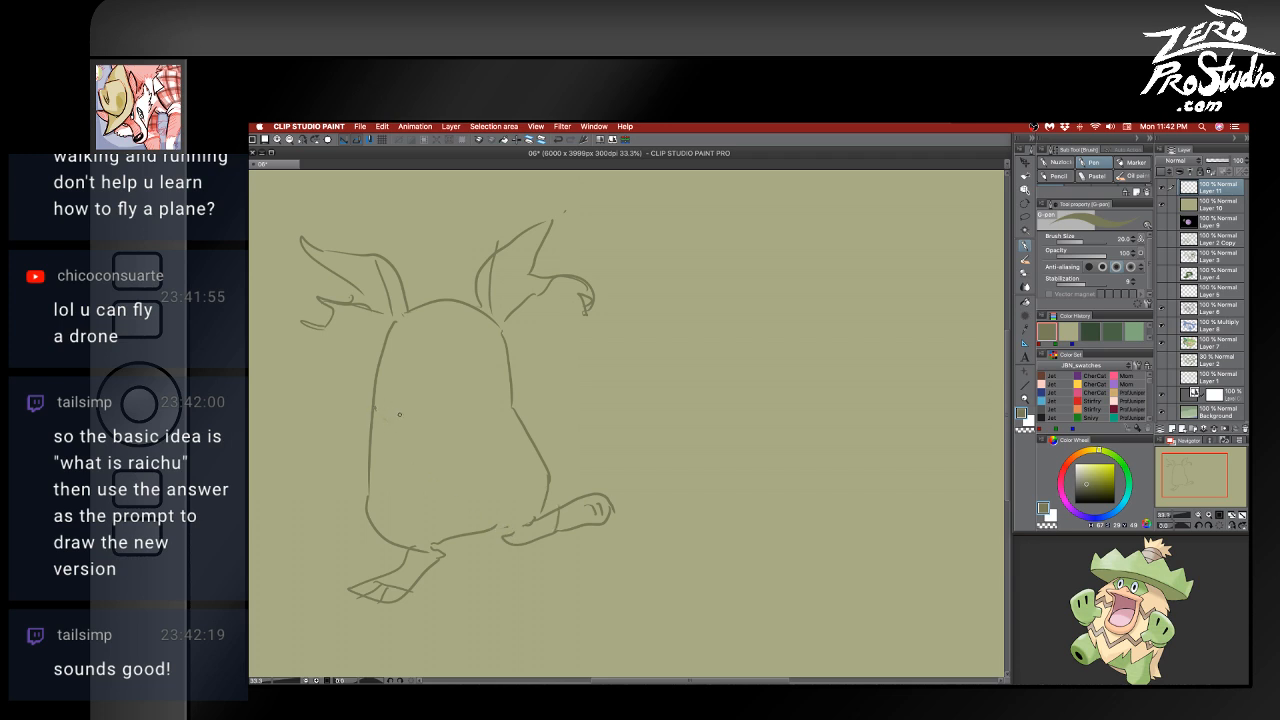
# - Sketch the Raichu's small raised arms and its face with dot eyes, open mouth, and round cheeks
pyautogui.moveTo(406, 410)
pyautogui.mouseDown()
pyautogui.moveTo(438, 406)
pyautogui.moveTo(423, 442)
pyautogui.mouseUp()
pyautogui.moveTo(490, 418)
pyautogui.mouseDown()
pyautogui.moveTo(459, 412)
pyautogui.moveTo(477, 439)
pyautogui.moveTo(477, 415)
pyautogui.moveTo(474, 428)
pyautogui.moveTo(424, 421)
pyautogui.moveTo(417, 452)
pyautogui.mouseUp()
pyautogui.moveTo(433, 355)
pyautogui.mouseDown()
pyautogui.moveTo(438, 368)
pyautogui.moveTo(465, 359)
pyautogui.moveTo(447, 395)
pyautogui.mouseUp()
pyautogui.moveTo(421, 343)
pyautogui.mouseDown()
pyautogui.moveTo(470, 346)
pyautogui.moveTo(397, 366)
pyautogui.mouseUp()
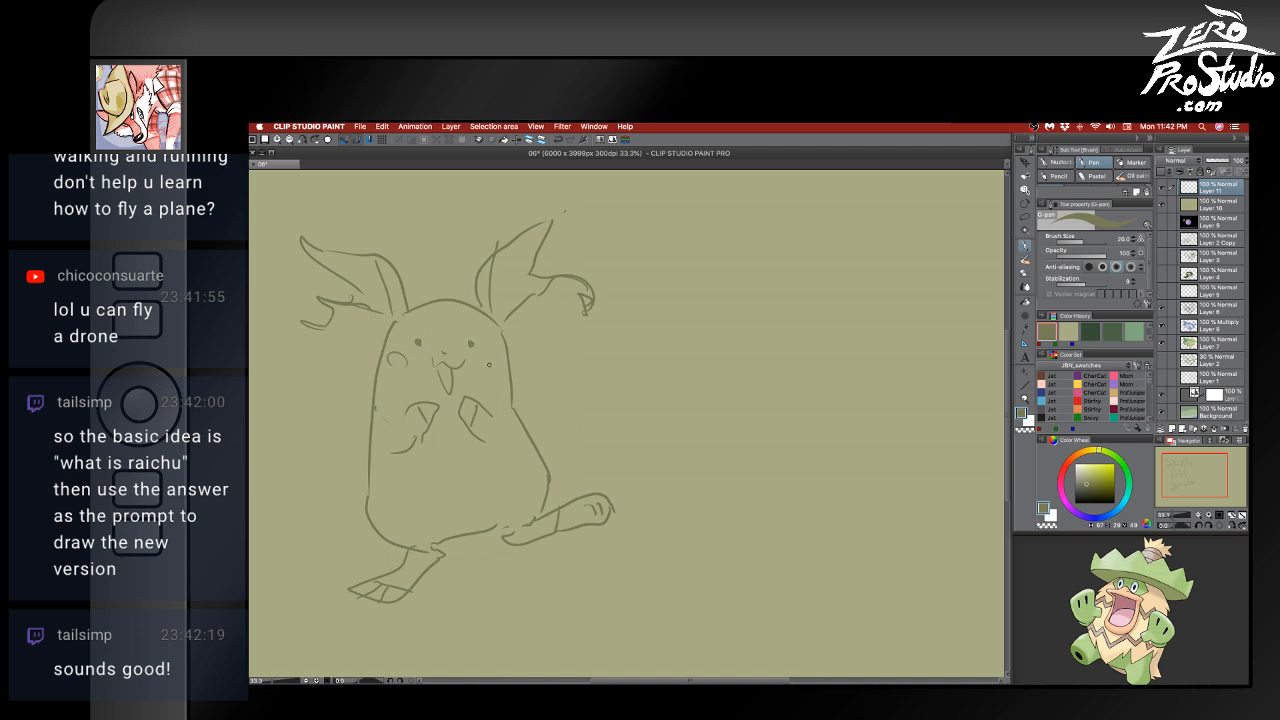
pyautogui.moveTo(476, 352); pyautogui.dragTo(481, 365)
# - Add dark stripes to the Raichu's sides and sketch a long looping tail ending in a large pointed tip
pyautogui.moveTo(384, 444); pyautogui.dragTo(370, 426)
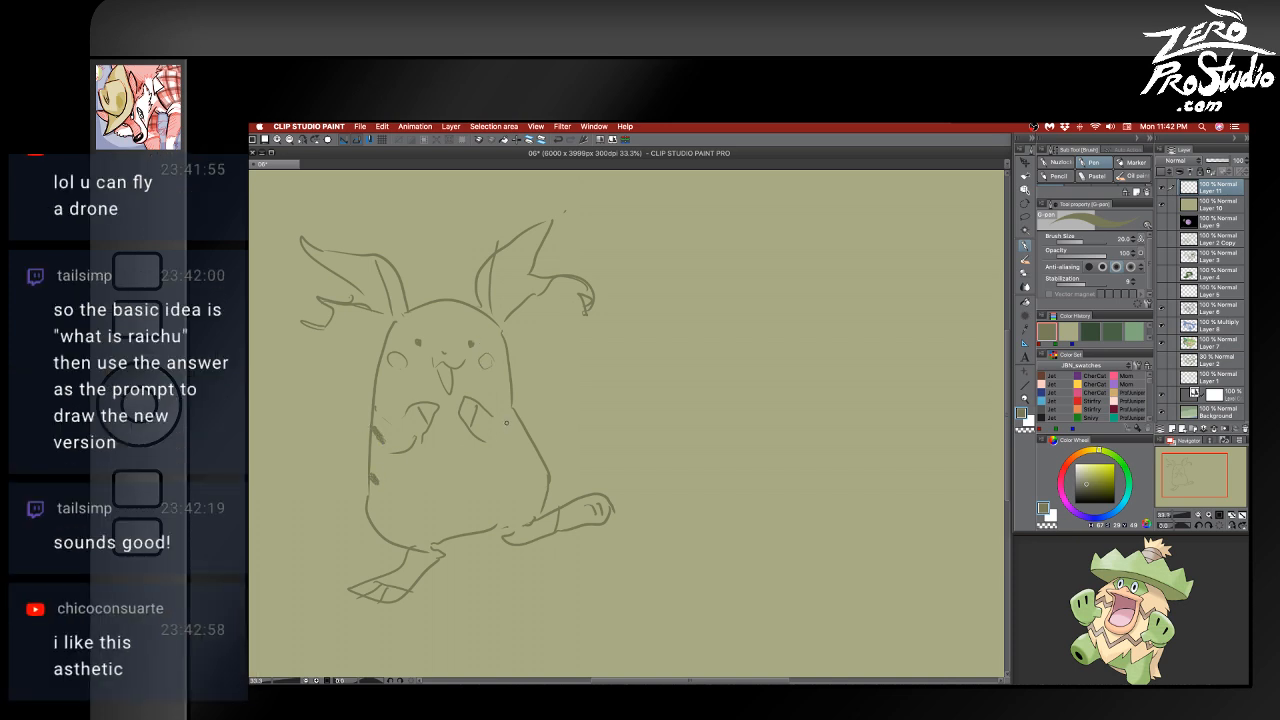
pyautogui.moveTo(506, 423); pyautogui.dragTo(534, 462)
pyautogui.moveTo(368, 531)
pyautogui.mouseDown()
pyautogui.moveTo(271, 500)
pyautogui.moveTo(366, 412)
pyautogui.mouseUp()
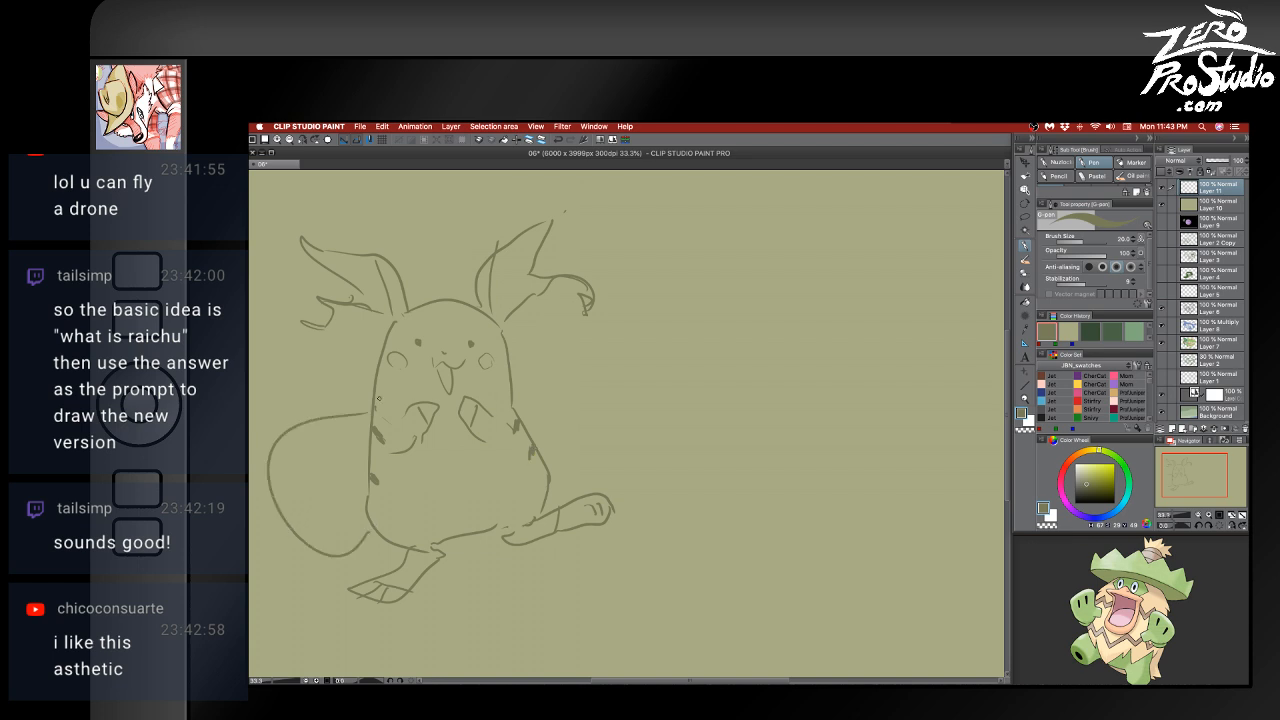
pyautogui.moveTo(514, 393)
pyautogui.mouseDown()
pyautogui.moveTo(624, 391)
pyautogui.moveTo(696, 356)
pyautogui.moveTo(694, 310)
pyautogui.moveTo(627, 216)
pyautogui.moveTo(658, 300)
pyautogui.moveTo(646, 308)
pyautogui.moveTo(660, 383)
pyautogui.mouseUp()
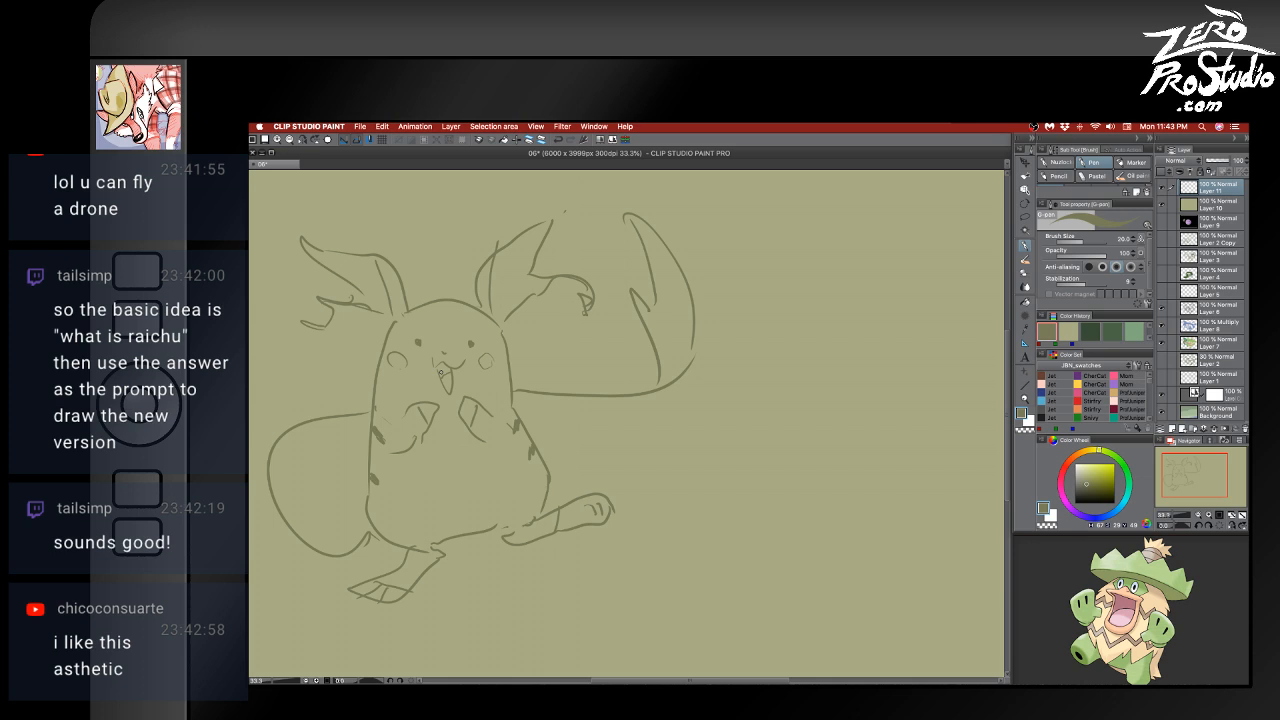
pyautogui.press('e')
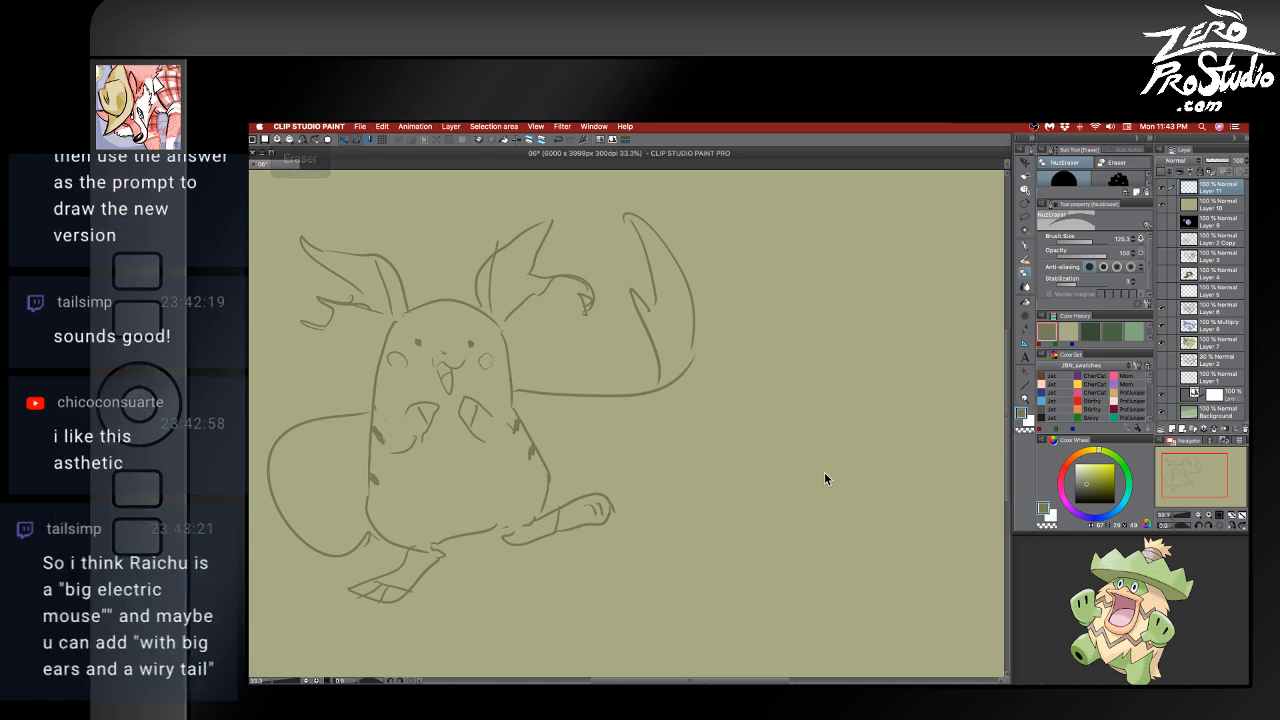
# - Scale the Raichu sketch down slightly with a free transform and return to the pen
pyautogui.press('super+t')
pyautogui.moveTo(700, 208); pyautogui.dragTo(652, 251)
pyautogui.press('Return')
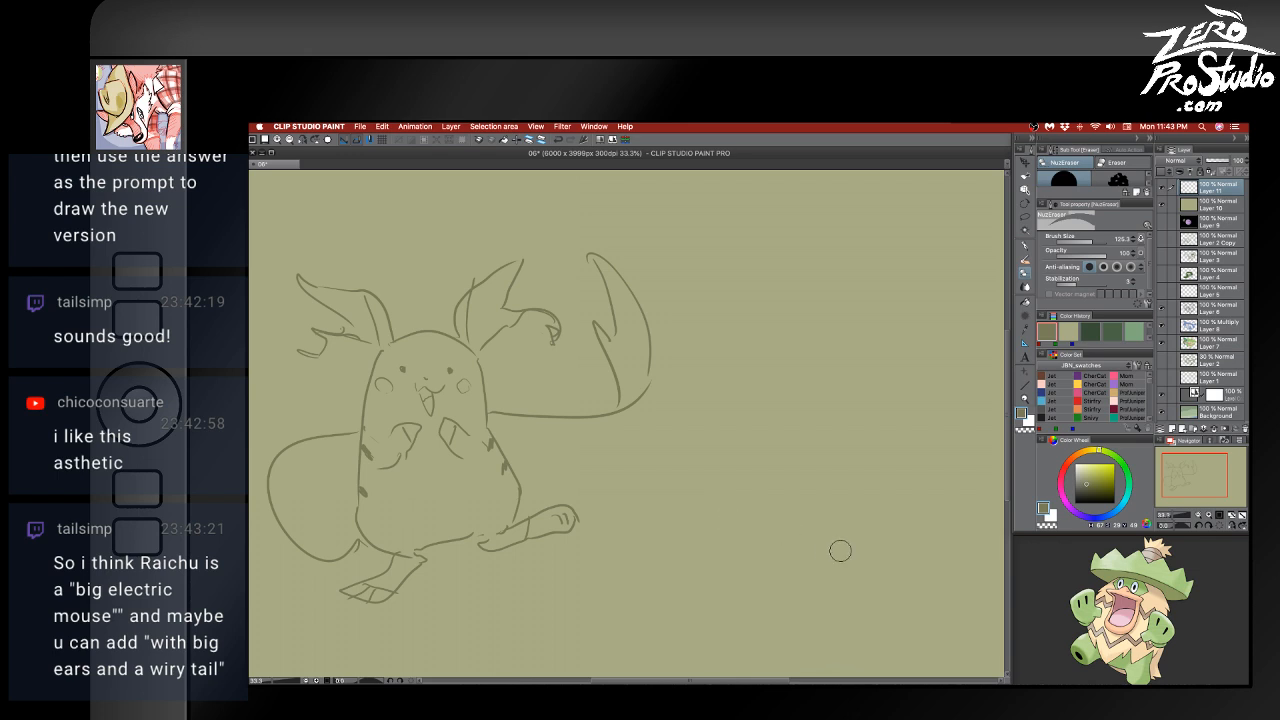
pyautogui.press('b')
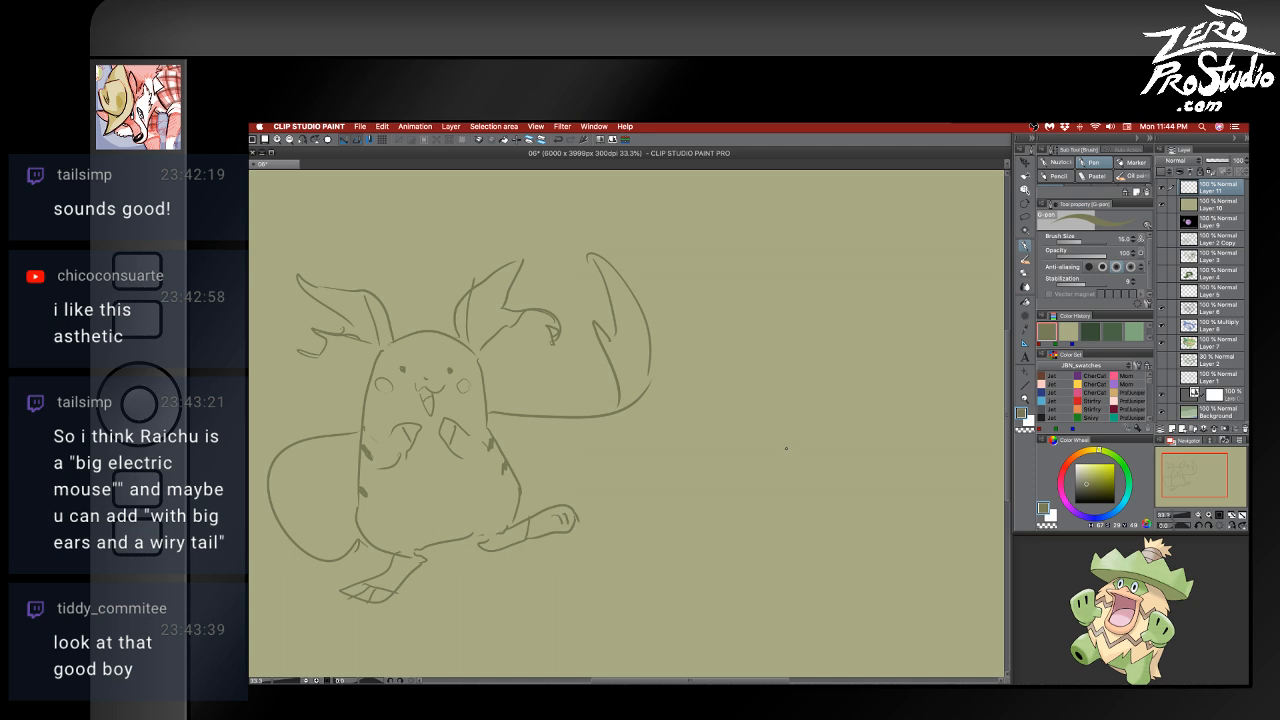
pyautogui.moveTo(742, 298); pyautogui.dragTo(724, 390)
pyautogui.press('super+z')
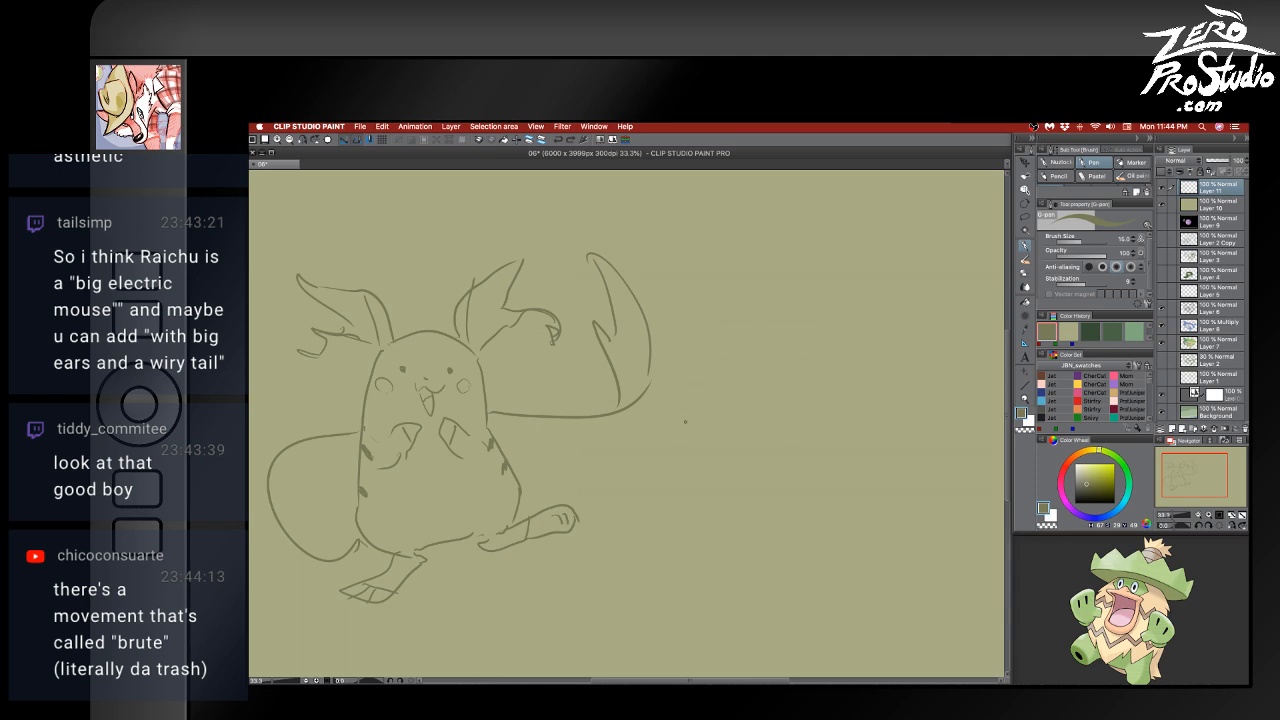
pyautogui.moveTo(716, 350)
pyautogui.mouseDown()
pyautogui.moveTo(800, 328)
pyautogui.moveTo(830, 428)
pyautogui.mouseUp()
pyautogui.press('super+z')
pyautogui.moveTo(781, 335); pyautogui.dragTo(860, 278)
pyautogui.press('super+z')
# - Sketch a small Pikachu above the Raichu's tail, with long ears, dotted face, stubby legs, back stripes, and a zigzag tail
pyautogui.moveTo(666, 222)
pyautogui.mouseDown()
pyautogui.moveTo(713, 185)
pyautogui.moveTo(633, 250)
pyautogui.moveTo(726, 244)
pyautogui.moveTo(694, 279)
pyautogui.moveTo(722, 268)
pyautogui.moveTo(744, 196)
pyautogui.moveTo(792, 190)
pyautogui.moveTo(803, 207)
pyautogui.moveTo(756, 212)
pyautogui.moveTo(729, 249)
pyautogui.moveTo(726, 285)
pyautogui.moveTo(672, 290)
pyautogui.moveTo(681, 275)
pyautogui.mouseUp()
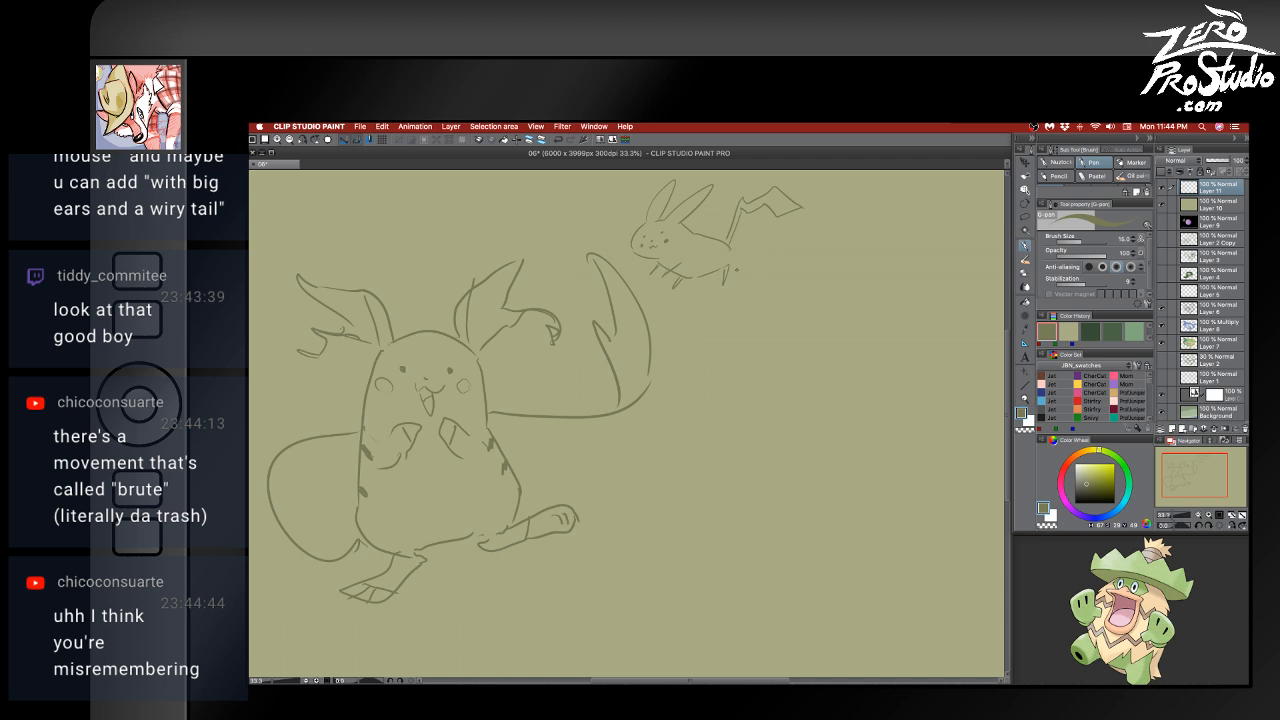
pyautogui.moveTo(701, 237); pyautogui.dragTo(709, 245)
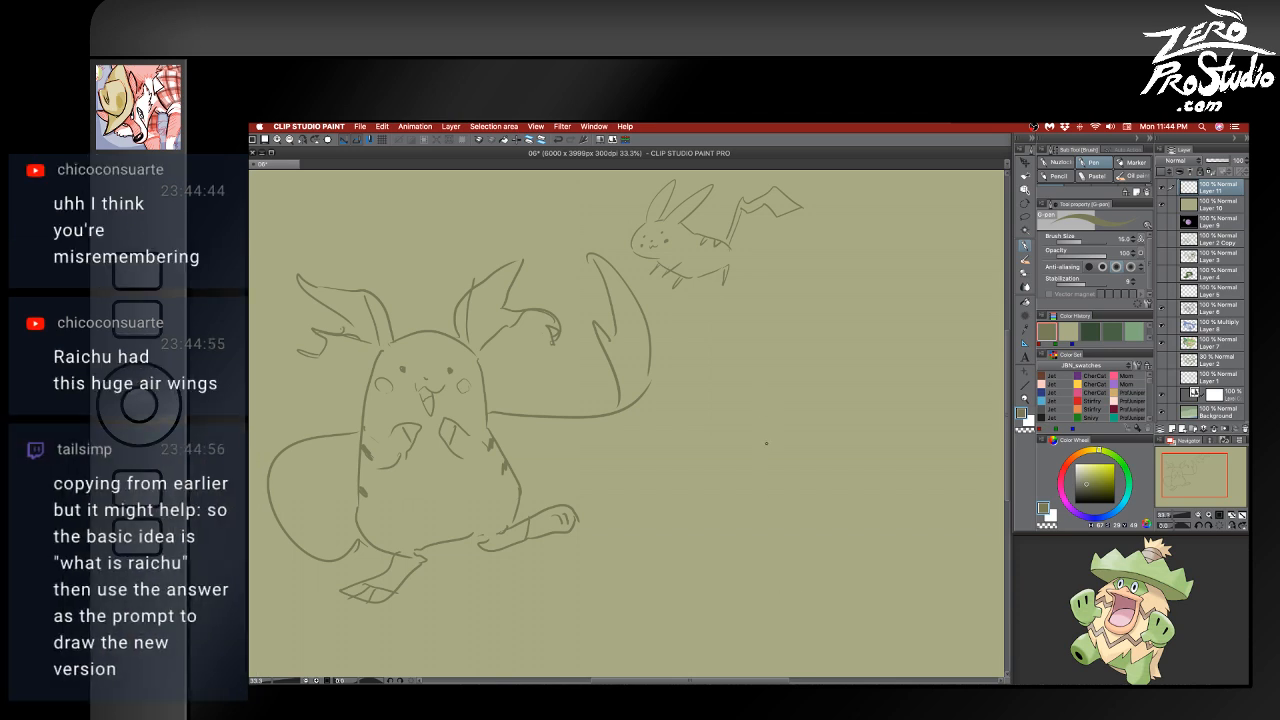
pyautogui.moveTo(736, 398)
pyautogui.mouseDown()
pyautogui.moveTo(736, 358)
pyautogui.moveTo(824, 417)
pyautogui.moveTo(774, 337)
pyautogui.moveTo(868, 378)
pyautogui.moveTo(745, 421)
pyautogui.moveTo(834, 341)
pyautogui.moveTo(868, 362)
pyautogui.mouseUp()
pyautogui.press('super+z')
pyautogui.press('super+z')
pyautogui.press('super+z')
pyautogui.press('super+z')
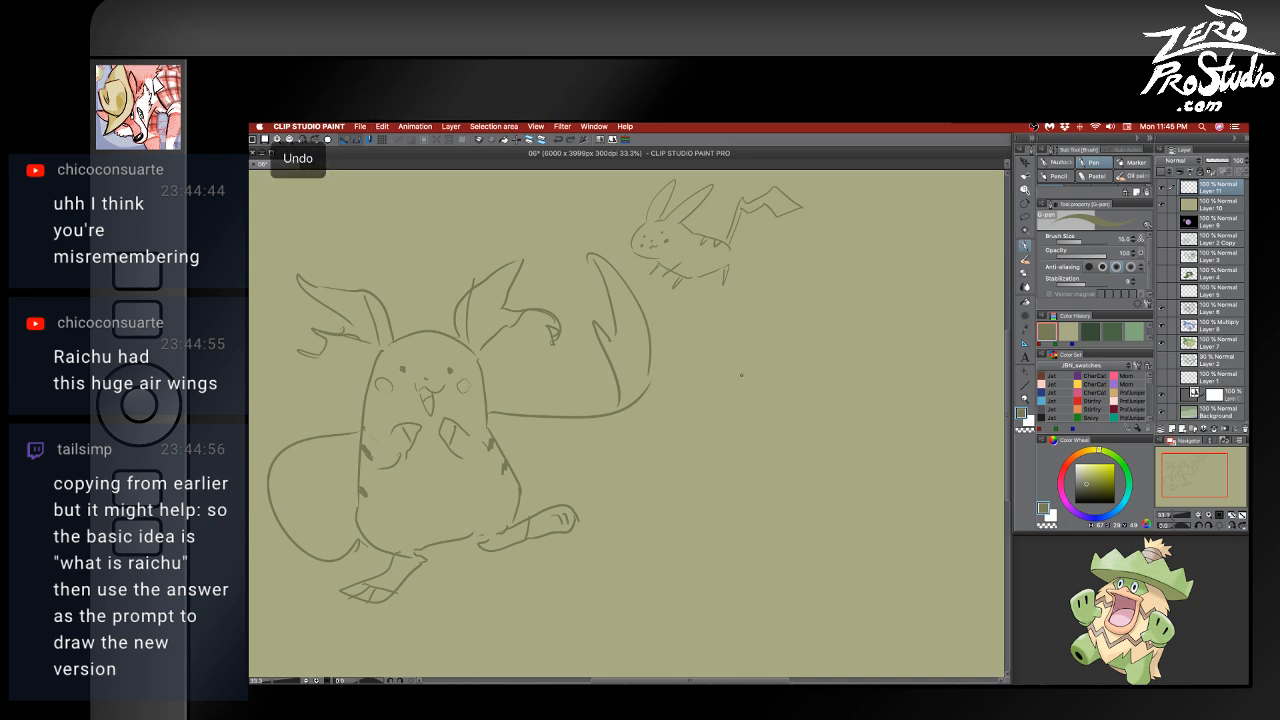
pyautogui.moveTo(748, 359); pyautogui.dragTo(709, 434)
pyautogui.press('super+z')
pyautogui.moveTo(710, 432); pyautogui.dragTo(760, 440)
pyautogui.press('super+z')
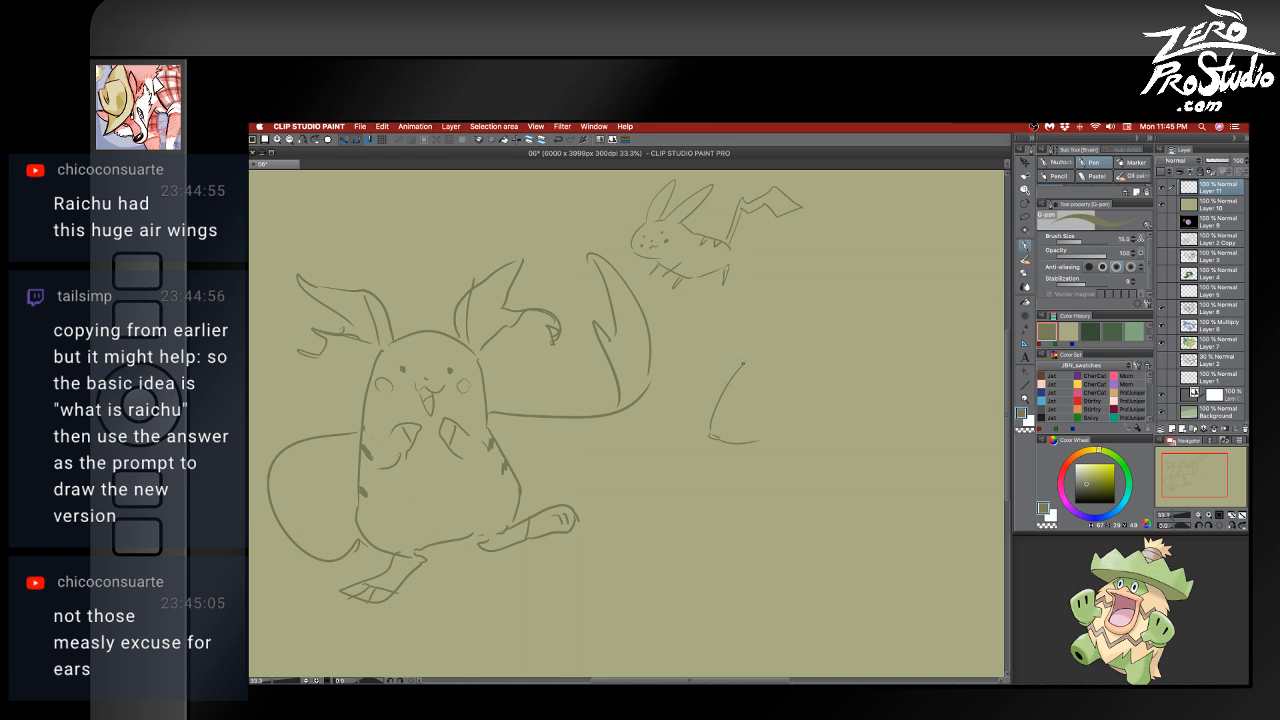
pyautogui.press('e')
pyautogui.moveTo(744, 364)
pyautogui.mouseDown()
pyautogui.moveTo(741, 386)
pyautogui.moveTo(776, 302)
pyautogui.moveTo(797, 327)
pyautogui.moveTo(830, 331)
pyautogui.mouseUp()
pyautogui.press('b')
pyautogui.hotkey('ctrl', 'z')
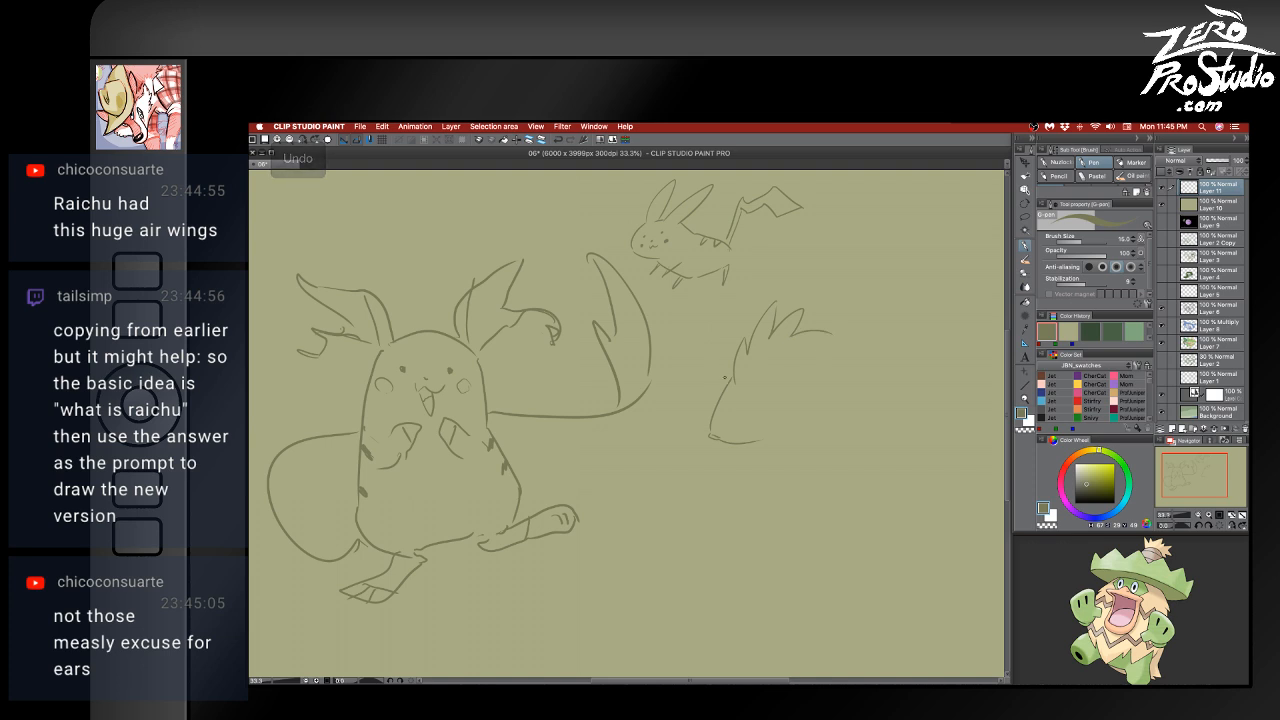
pyautogui.hotkey('ctrl', 'z')
pyautogui.moveTo(719, 333); pyautogui.dragTo(757, 315)
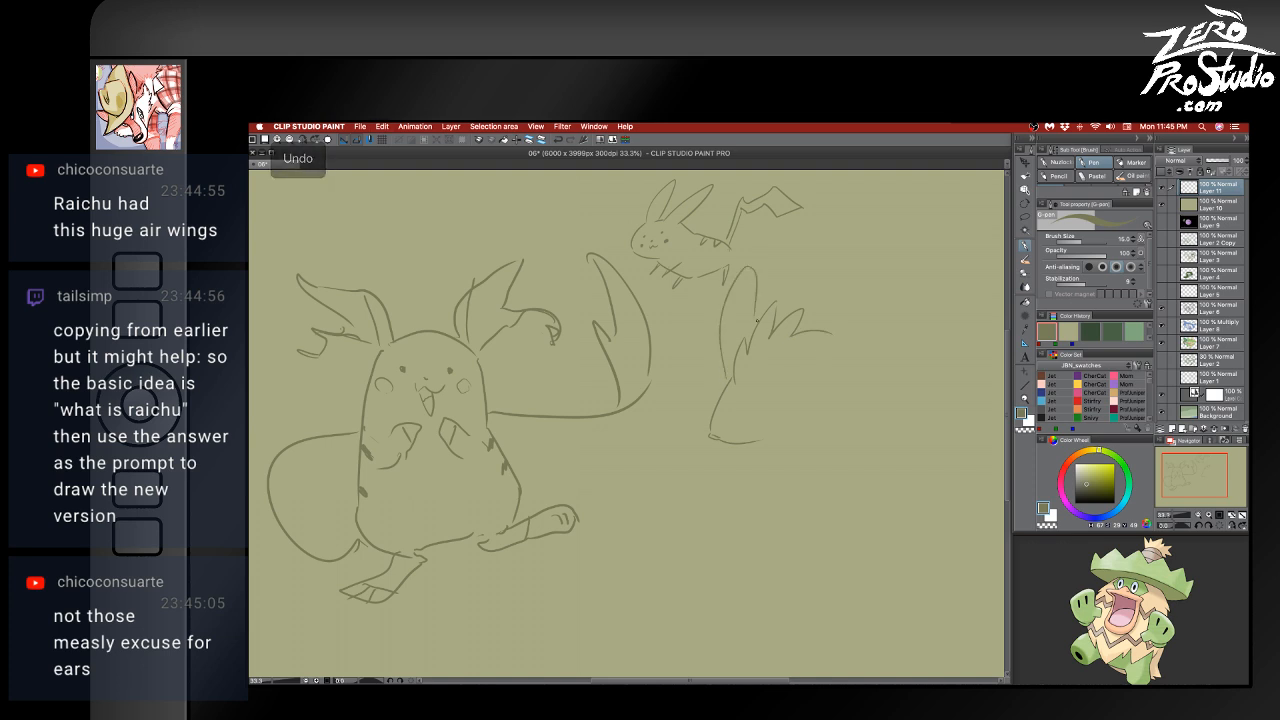
pyautogui.press('super+z')
pyautogui.moveTo(727, 383)
pyautogui.mouseDown()
pyautogui.moveTo(707, 334)
pyautogui.moveTo(771, 300)
pyautogui.mouseUp()
pyautogui.press('super+z')
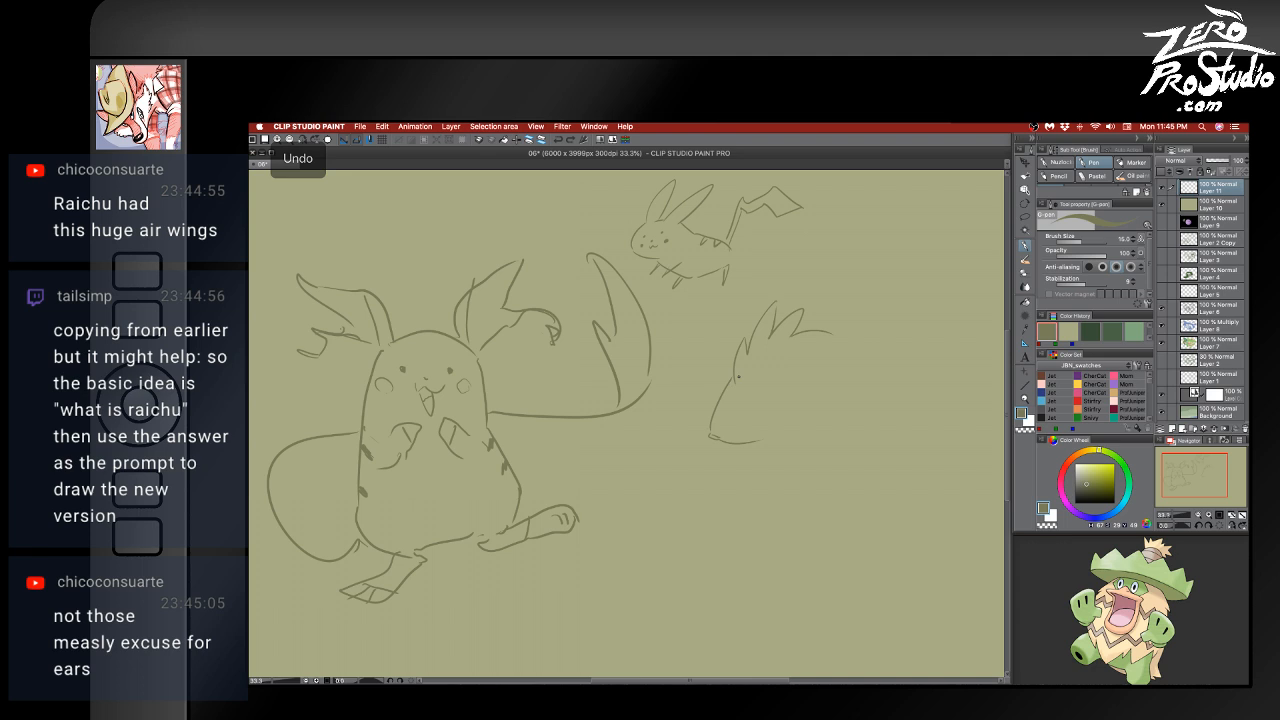
pyautogui.moveTo(725, 382); pyautogui.dragTo(703, 293)
pyautogui.press('super+z')
pyautogui.press('super+z')
pyautogui.press('super+z')
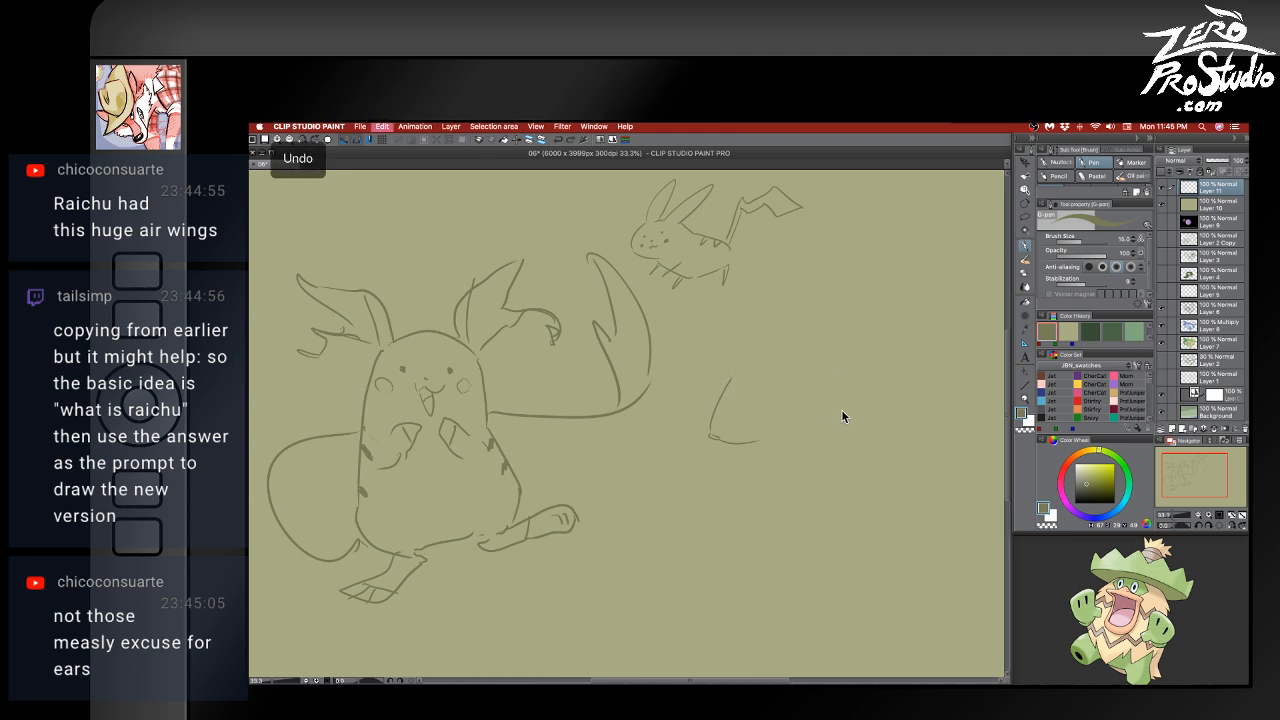
pyautogui.press('super+z')
pyautogui.press('super+z')
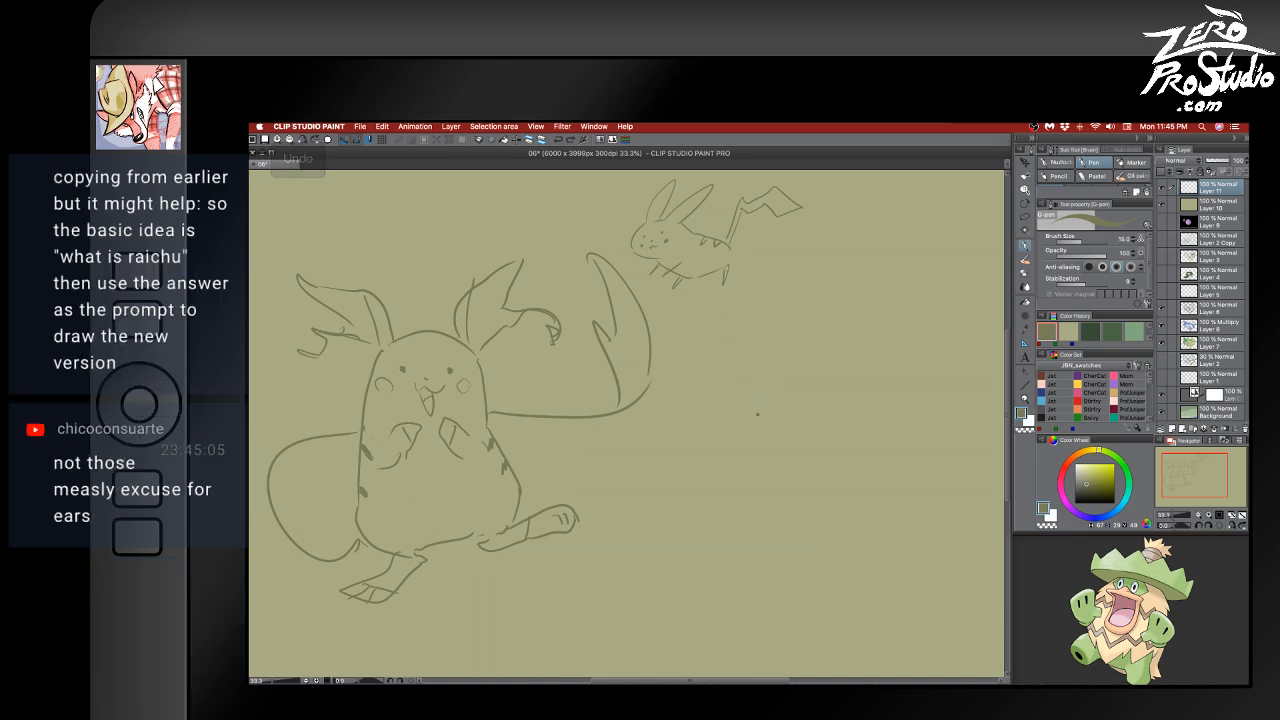
pyautogui.moveTo(756, 414)
pyautogui.mouseDown()
pyautogui.moveTo(753, 338)
pyautogui.moveTo(734, 322)
pyautogui.mouseUp()
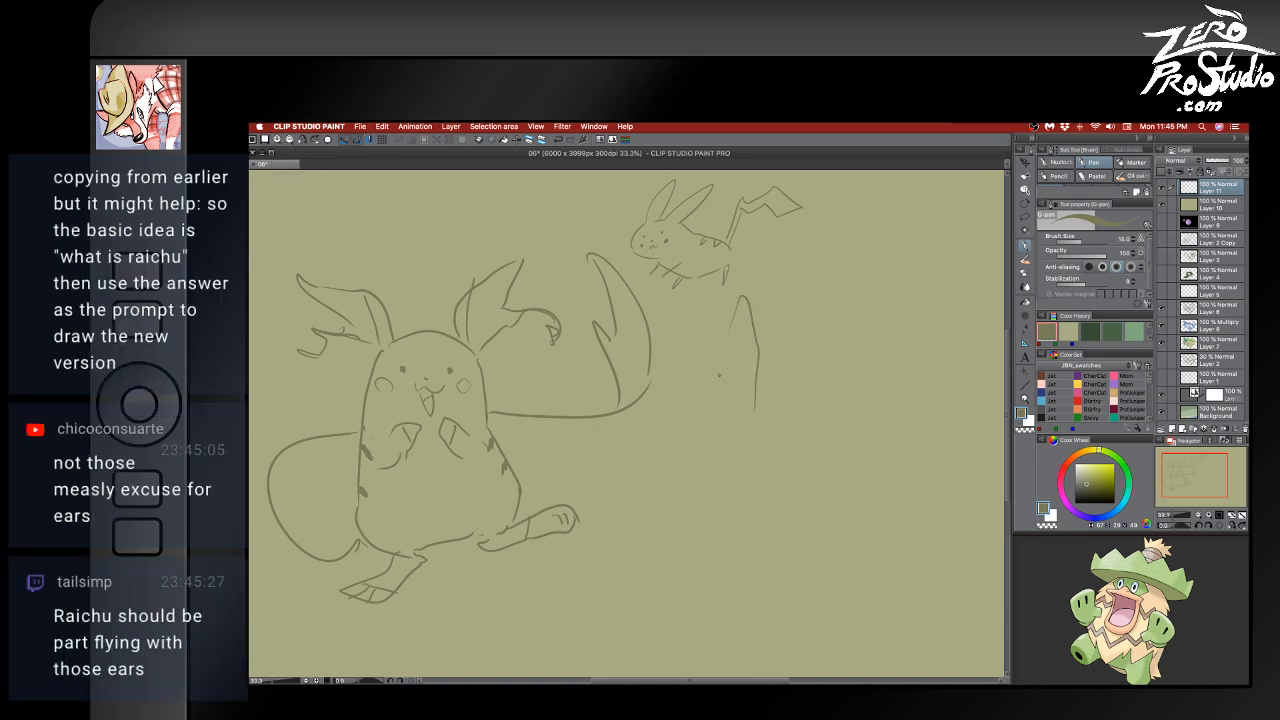
pyautogui.press('super+z')
pyautogui.moveTo(760, 418)
pyautogui.mouseDown()
pyautogui.moveTo(755, 304)
pyautogui.moveTo(726, 365)
pyautogui.moveTo(728, 414)
pyautogui.mouseUp()
pyautogui.press('super+z')
pyautogui.press('super+z')
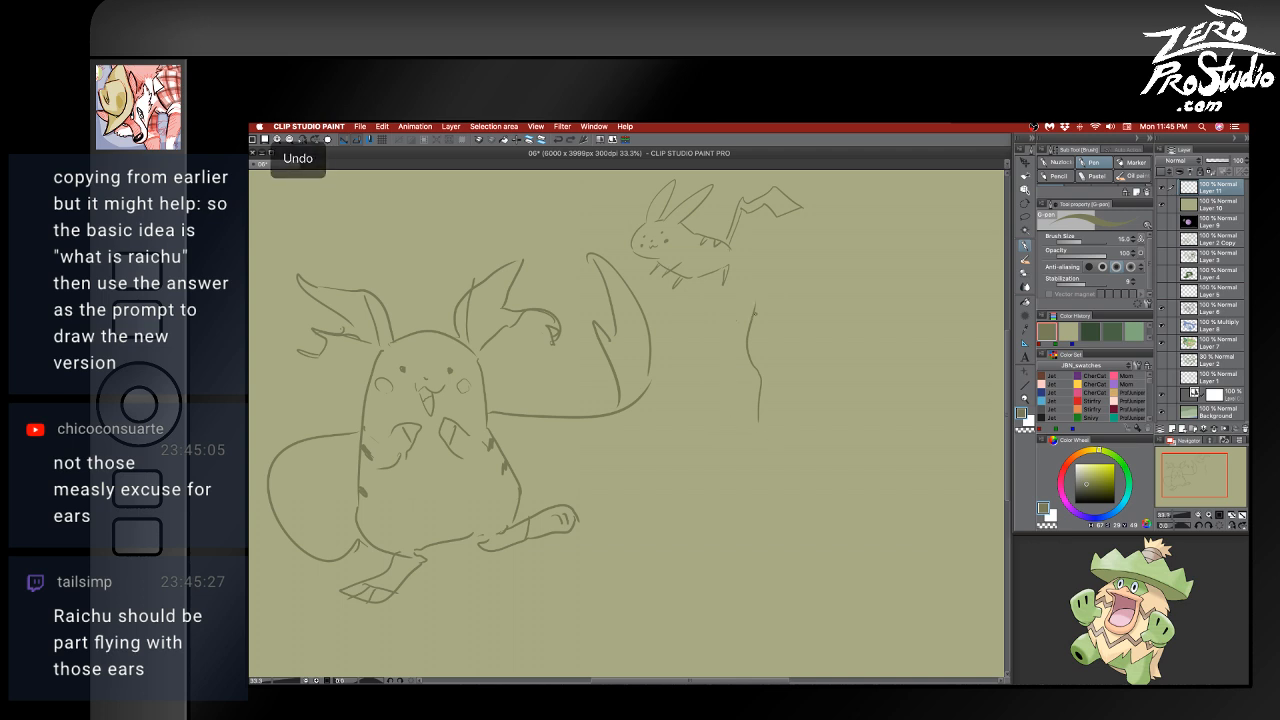
pyautogui.press('super+z')
pyautogui.moveTo(766, 405)
pyautogui.mouseDown()
pyautogui.moveTo(765, 292)
pyautogui.moveTo(757, 353)
pyautogui.moveTo(777, 423)
pyautogui.mouseUp()
pyautogui.press('super+z')
pyautogui.press('super+z')
# - Sketch a pair of large, pointed, outward-curving ears with jagged inner edges and leaf-shaped inner folds below the small Pikachu
pyautogui.moveTo(751, 372)
pyautogui.mouseDown()
pyautogui.moveTo(780, 391)
pyautogui.moveTo(781, 413)
pyautogui.moveTo(733, 340)
pyautogui.moveTo(731, 308)
pyautogui.moveTo(719, 390)
pyautogui.moveTo(750, 396)
pyautogui.moveTo(762, 416)
pyautogui.moveTo(848, 376)
pyautogui.mouseUp()
pyautogui.press('super+z')
pyautogui.press('super+z')
pyautogui.press('super+z')
pyautogui.press('super+z')
pyautogui.press('super+z')
pyautogui.moveTo(800, 411)
pyautogui.mouseDown()
pyautogui.moveTo(848, 376)
pyautogui.moveTo(848, 392)
pyautogui.moveTo(908, 337)
pyautogui.moveTo(864, 422)
pyautogui.mouseUp()
pyautogui.press('super+z')
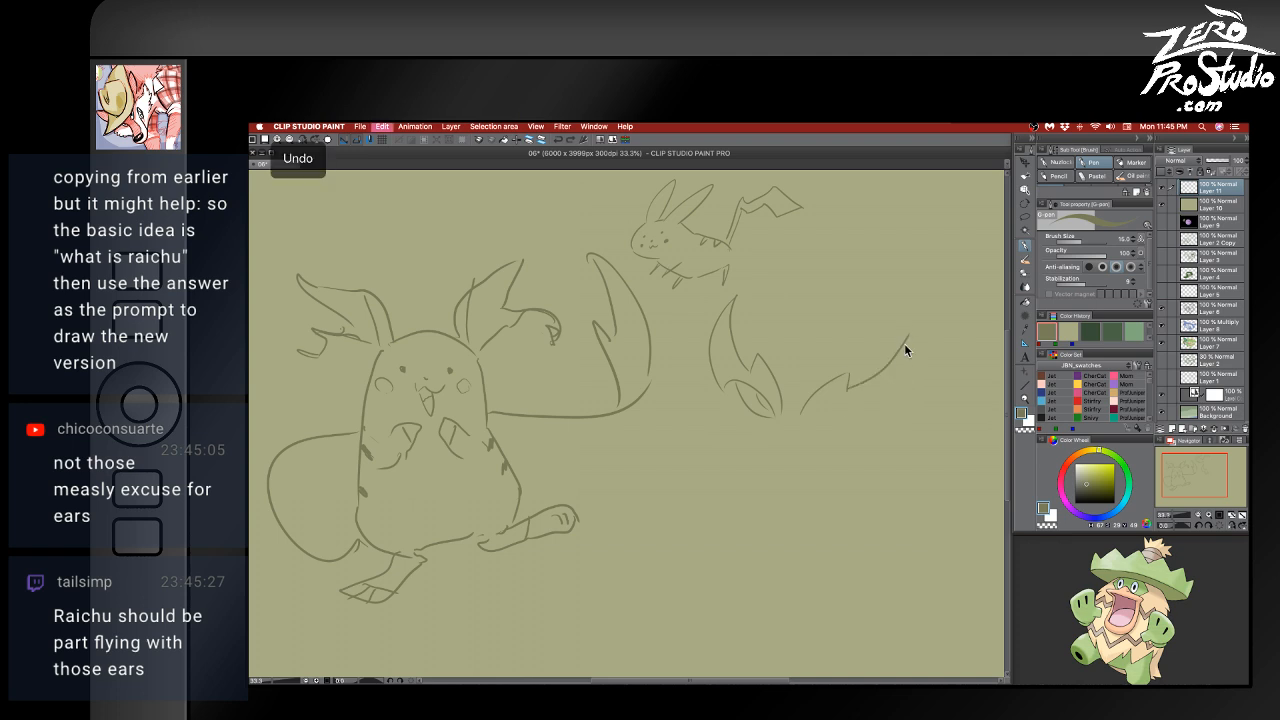
pyautogui.moveTo(908, 337)
pyautogui.mouseDown()
pyautogui.moveTo(880, 402)
pyautogui.moveTo(804, 414)
pyautogui.moveTo(853, 405)
pyautogui.moveTo(830, 426)
pyautogui.moveTo(815, 416)
pyautogui.moveTo(831, 420)
pyautogui.moveTo(836, 405)
pyautogui.moveTo(810, 420)
pyautogui.mouseUp()
pyautogui.press('super+z')
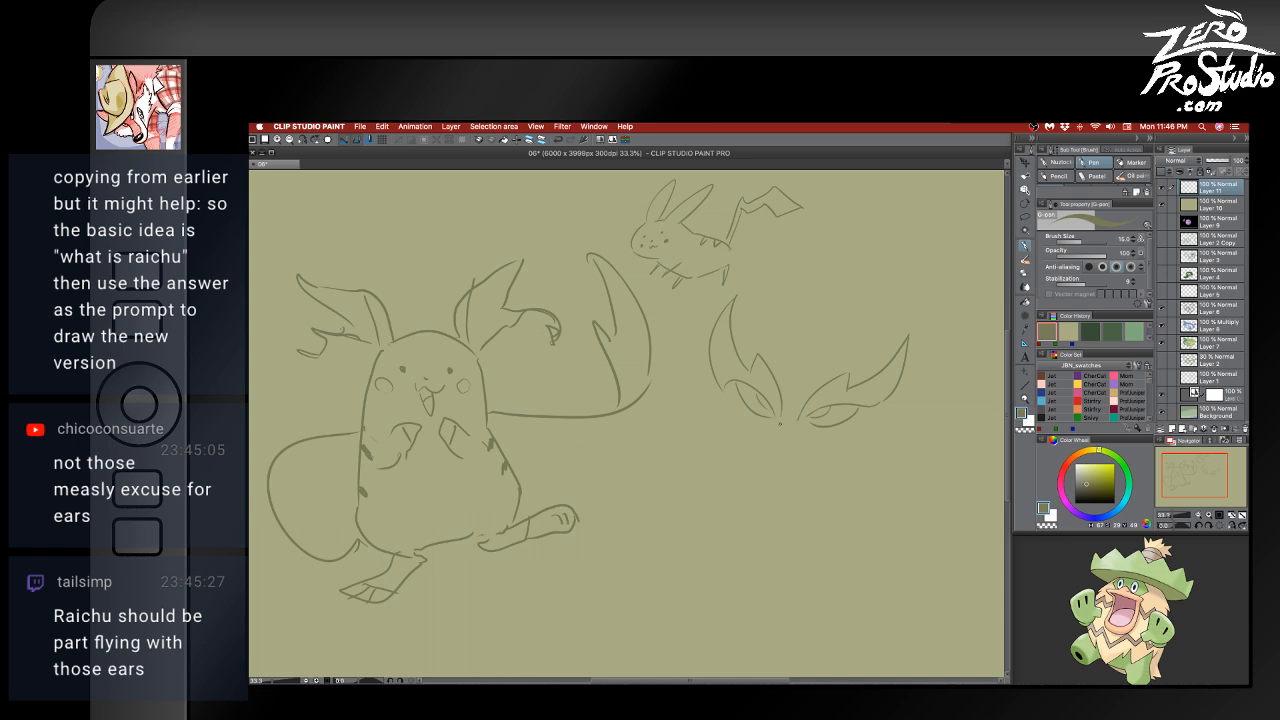
pyautogui.moveTo(758, 418); pyautogui.dragTo(742, 470)
pyautogui.press('super+z')
pyautogui.press('super+z')
pyautogui.moveTo(759, 417)
pyautogui.mouseDown()
pyautogui.moveTo(734, 442)
pyautogui.moveTo(736, 468)
pyautogui.mouseUp()
pyautogui.press('super+z')
pyautogui.press('super+z')
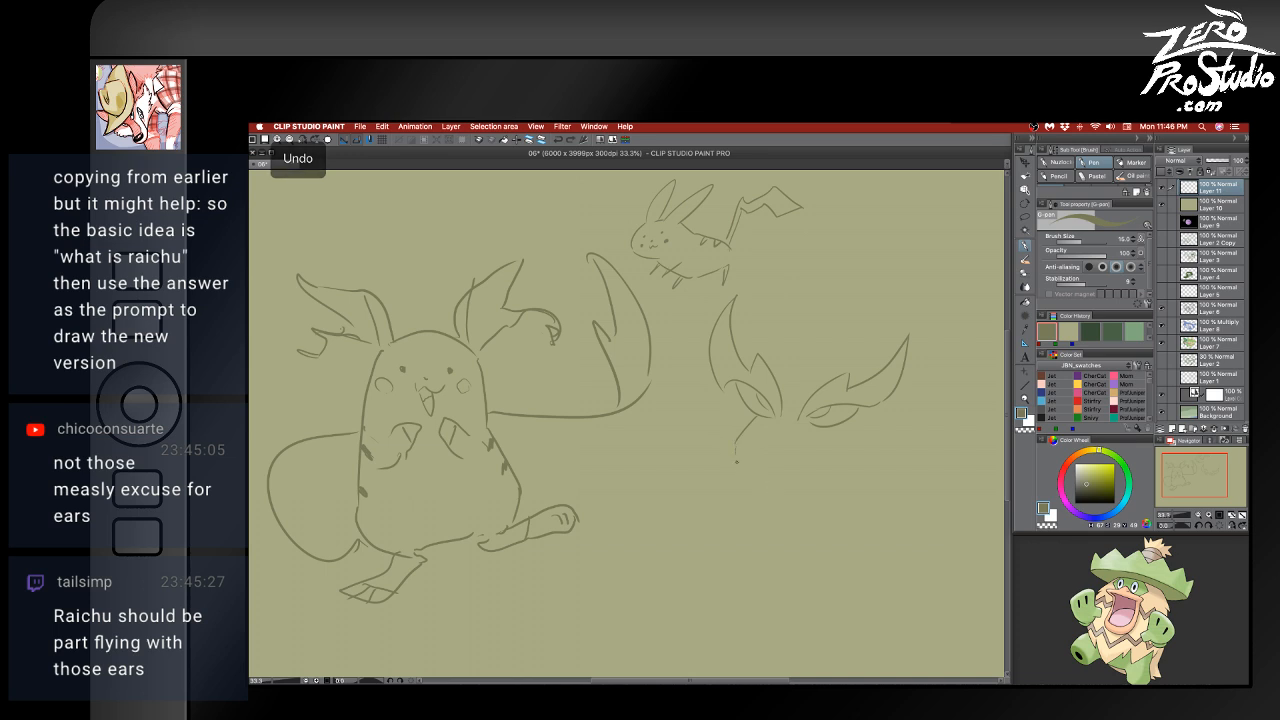
pyautogui.moveTo(758, 418); pyautogui.dragTo(754, 480)
pyautogui.press('super+z')
pyautogui.moveTo(832, 429)
pyautogui.mouseDown()
pyautogui.moveTo(840, 464)
pyautogui.moveTo(825, 485)
pyautogui.mouseUp()
pyautogui.moveTo(737, 449); pyautogui.dragTo(791, 489)
pyautogui.press('super+z')
pyautogui.press('super+z')
pyautogui.press('super+z')
pyautogui.press('super+z')
pyautogui.press('super+z')
# - Sketch the face below the new ears with a curved cheek line, narrow chin, small nose, and two oval eyes
pyautogui.moveTo(752, 416); pyautogui.dragTo(744, 466)
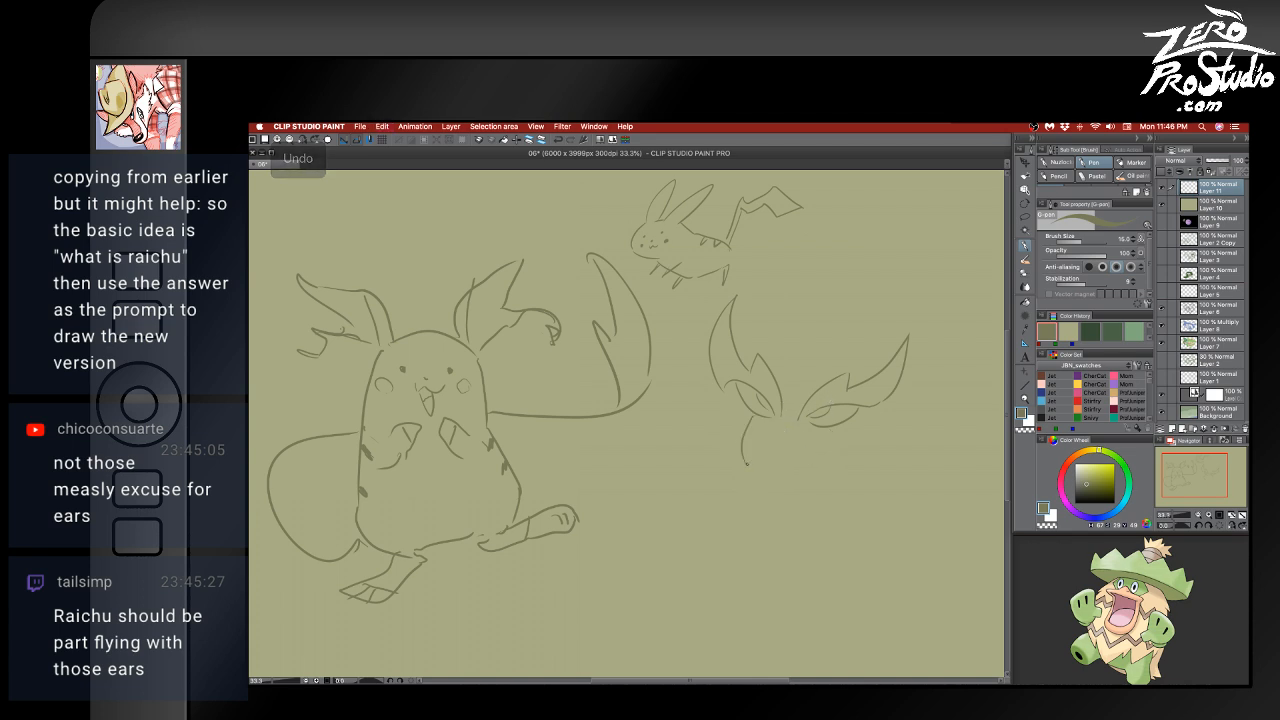
pyautogui.press('super+z')
pyautogui.moveTo(752, 415)
pyautogui.mouseDown()
pyautogui.moveTo(745, 470)
pyautogui.moveTo(800, 478)
pyautogui.moveTo(821, 460)
pyautogui.mouseUp()
pyautogui.press('super+z')
pyautogui.moveTo(747, 474)
pyautogui.mouseDown()
pyautogui.moveTo(770, 491)
pyautogui.moveTo(833, 453)
pyautogui.mouseUp()
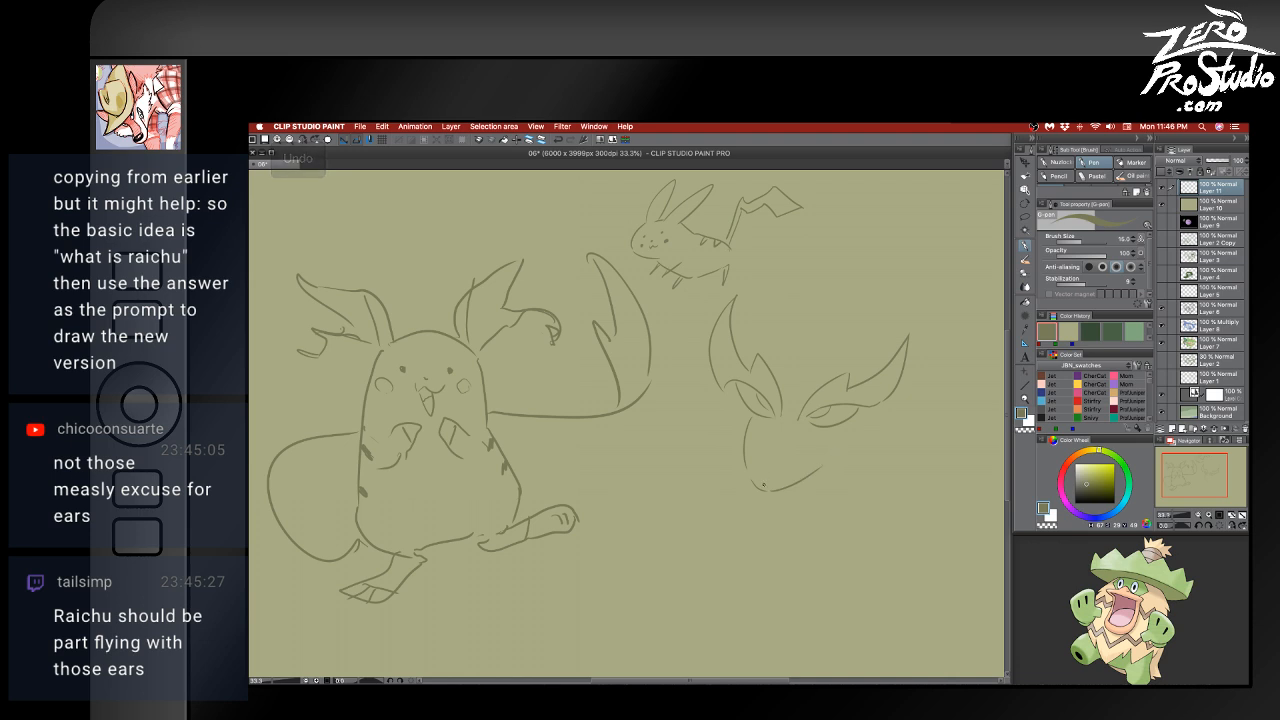
pyautogui.moveTo(756, 446)
pyautogui.mouseDown()
pyautogui.moveTo(755, 457)
pyautogui.moveTo(796, 465)
pyautogui.mouseUp()
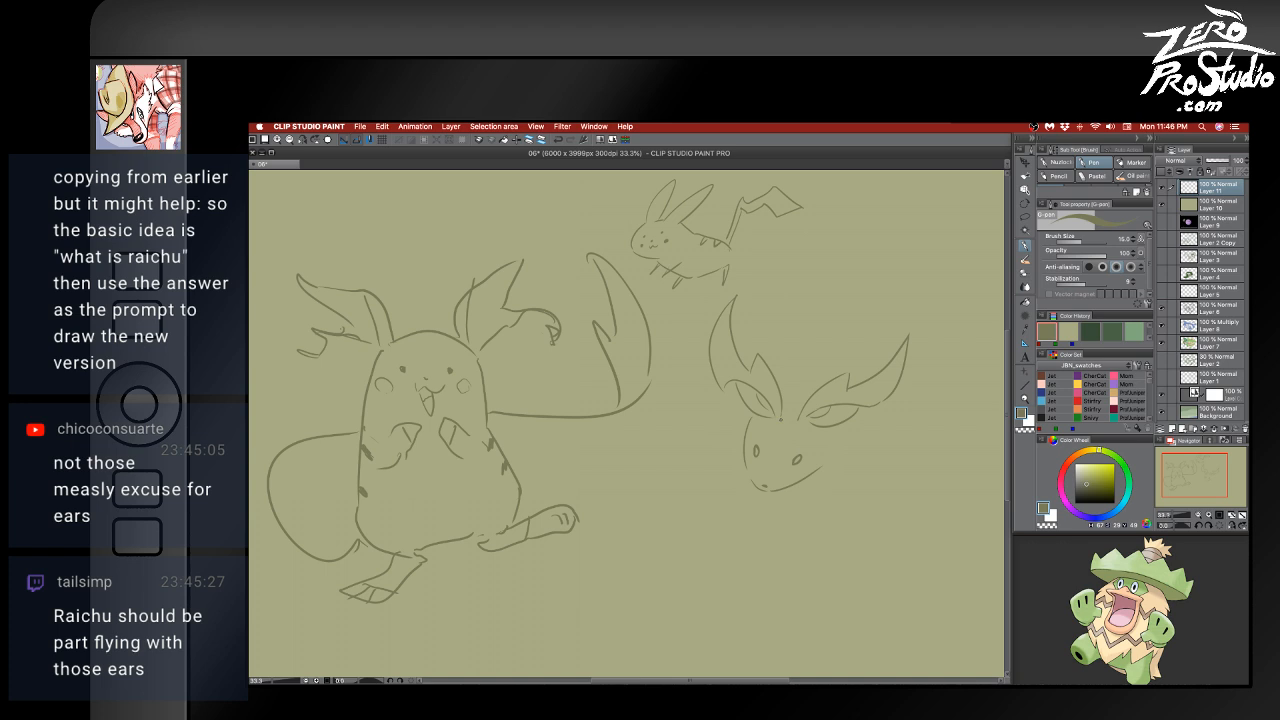
# - Sketch a V-shaped forehead marking and the curved crown of the head between the ears
pyautogui.moveTo(780, 418); pyautogui.dragTo(774, 449)
pyautogui.press('super+z')
pyautogui.moveTo(808, 364); pyautogui.dragTo(789, 397)
pyautogui.press('super+z')
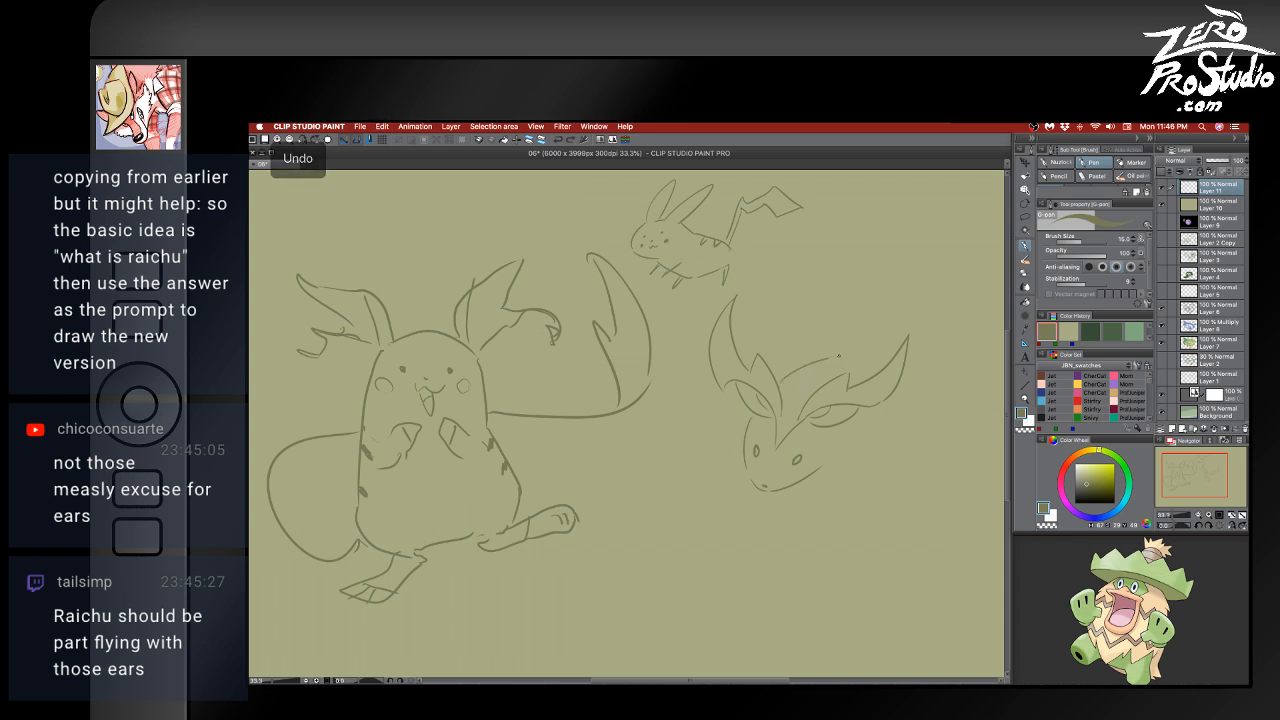
pyautogui.moveTo(839, 356); pyautogui.dragTo(868, 361)
pyautogui.press('super+z')
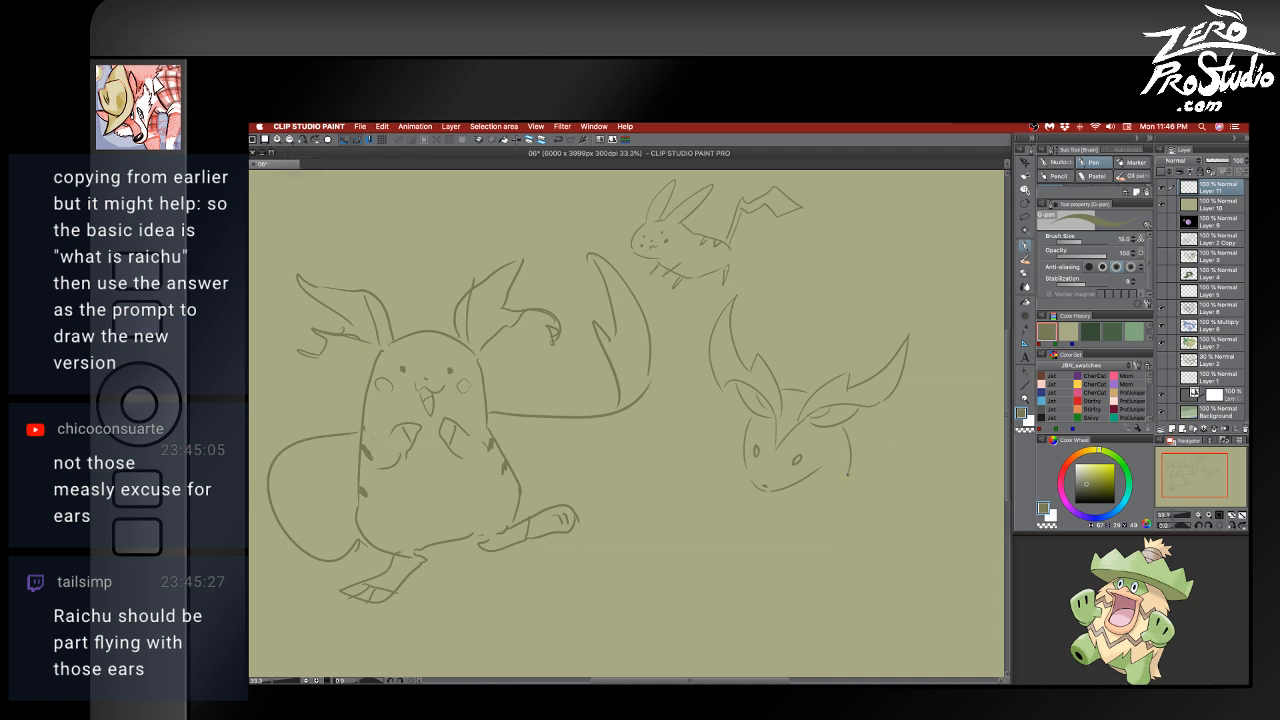
# - Close the head outline behind the far-right eye and add a round cheek patch inside the jaw
pyautogui.press('super+z')
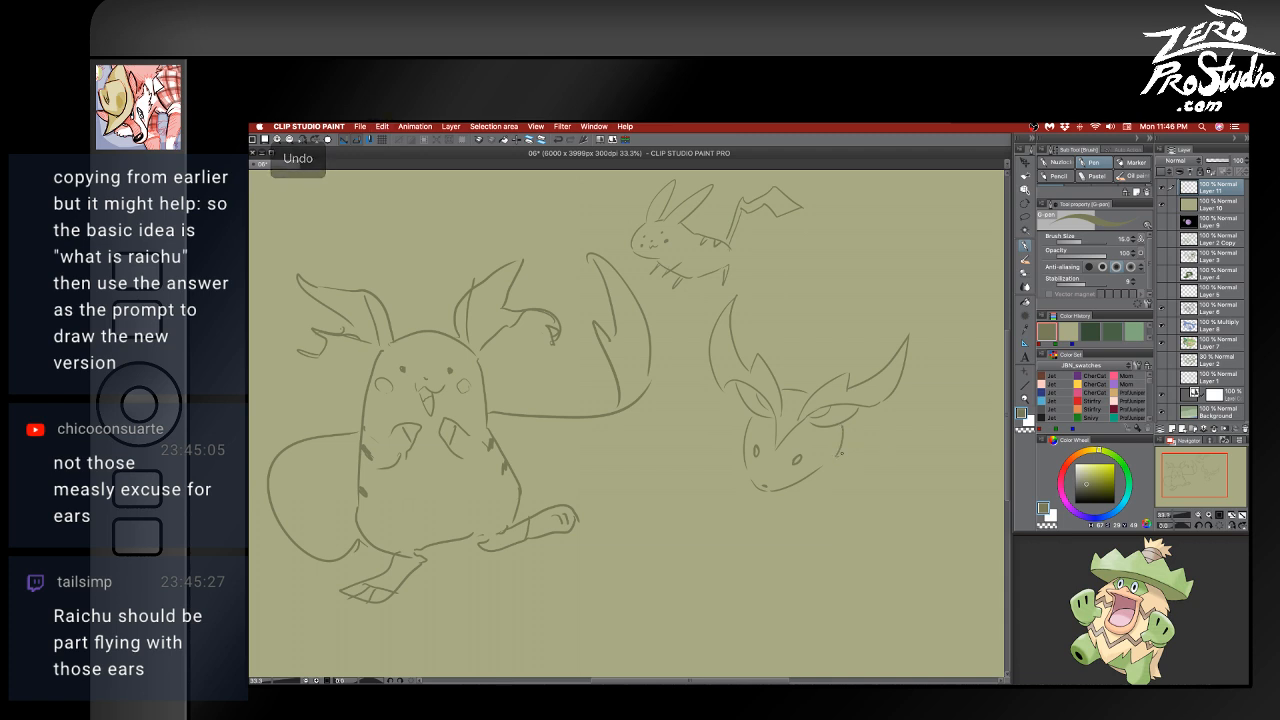
pyautogui.moveTo(841, 453); pyautogui.dragTo(852, 460)
pyautogui.press('super+z')
pyautogui.press('super+z')
pyautogui.press('e')
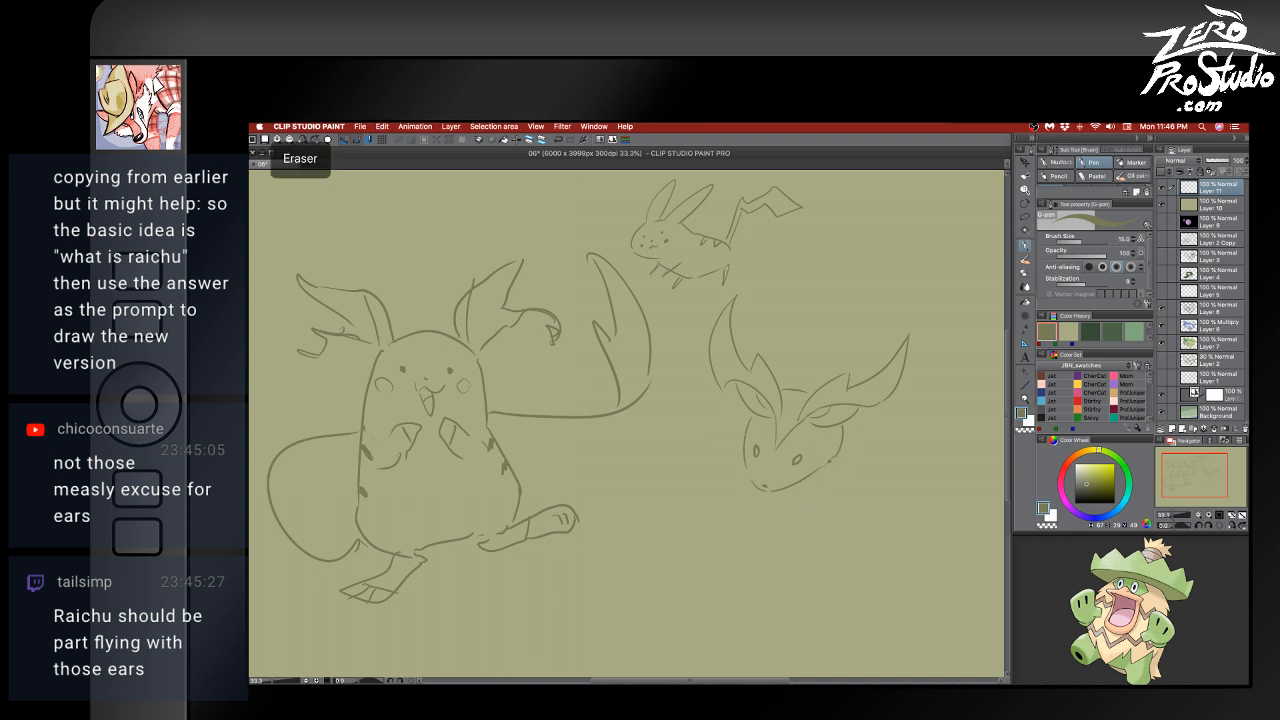
pyautogui.press('b')
pyautogui.moveTo(846, 440); pyautogui.dragTo(822, 465)
pyautogui.press('super+z')
pyautogui.press('super+z')
pyautogui.press('super+z')
pyautogui.press('super+z')
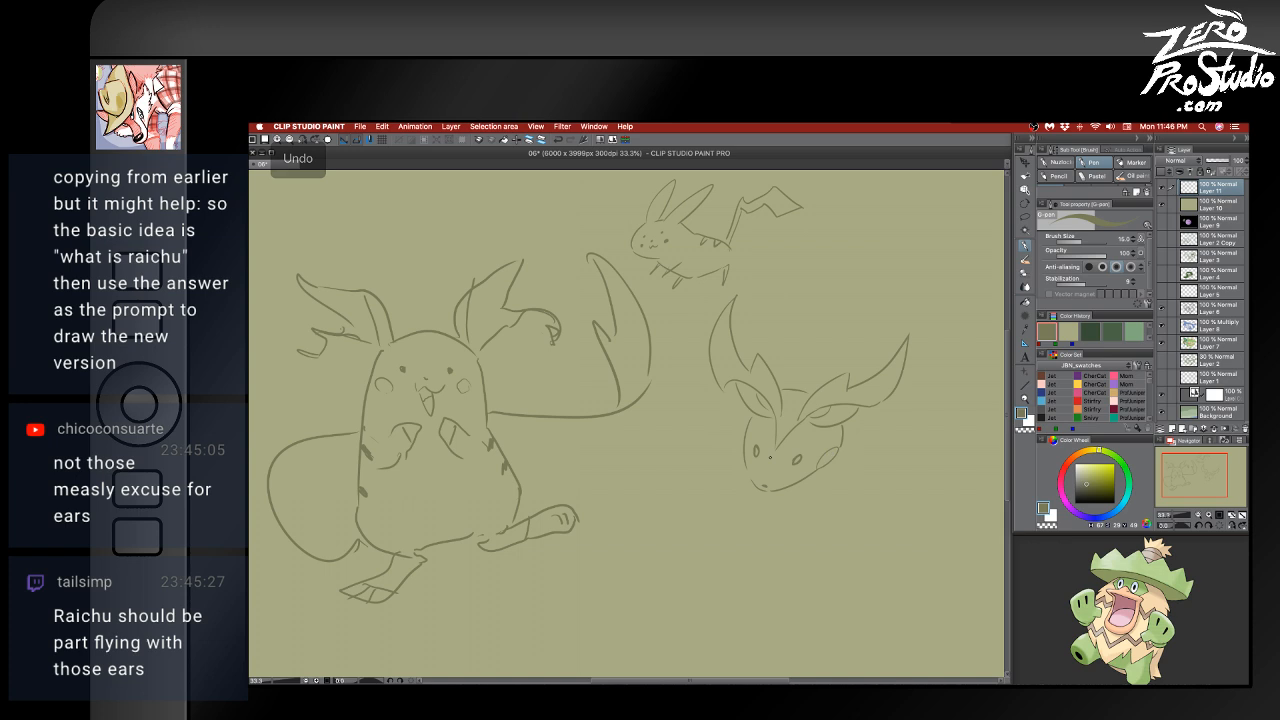
# - Add a cheek patch bulging past the left side of the face and erase the overlapping outline
pyautogui.moveTo(746, 435); pyautogui.dragTo(748, 456)
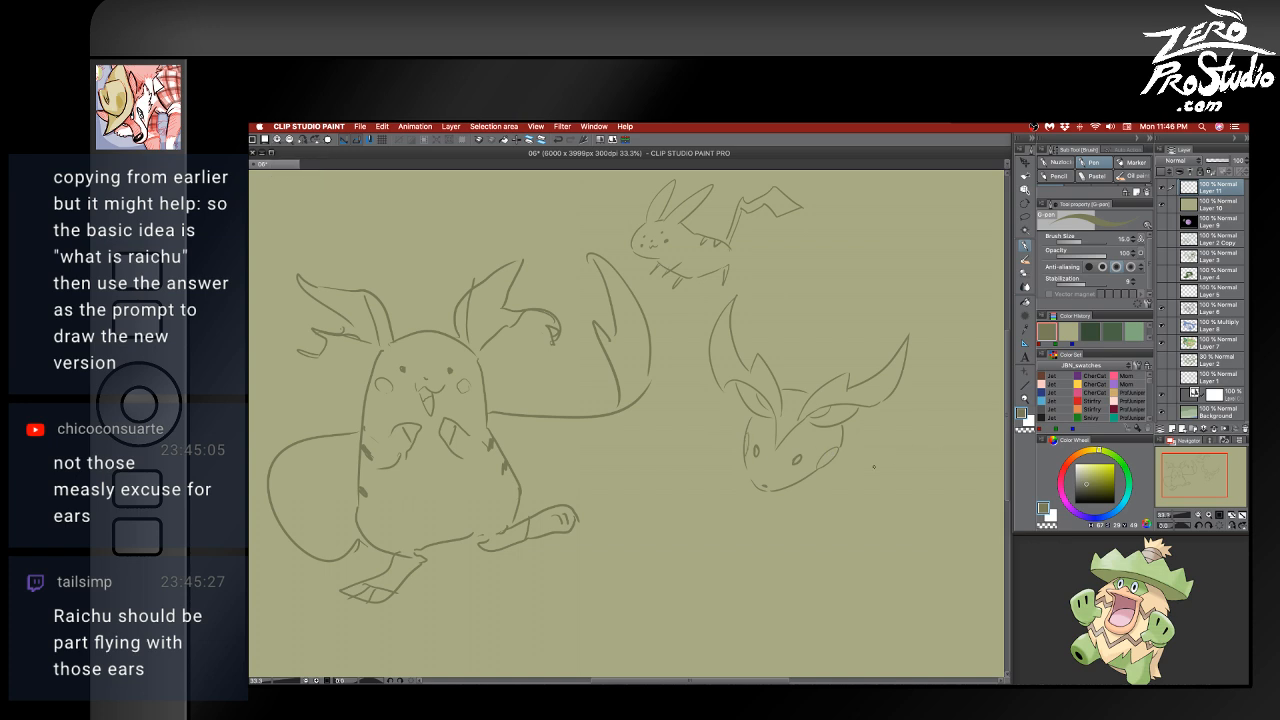
pyautogui.press('super+z')
pyautogui.press('e')
pyautogui.moveTo(745, 450)
pyautogui.mouseDown()
pyautogui.moveTo(750, 424)
pyautogui.moveTo(743, 461)
pyautogui.mouseUp()
pyautogui.press('b')
pyautogui.moveTo(746, 411)
pyautogui.mouseDown()
pyautogui.moveTo(744, 465)
pyautogui.moveTo(828, 459)
pyautogui.mouseUp()
pyautogui.press('super+z')
pyautogui.press('super+z')
# - Hatch the lower tip of the V-shaped forehead marking and shade both outer ears with parallel strokes
pyautogui.moveTo(789, 426); pyautogui.dragTo(779, 442)
pyautogui.press('super+z')
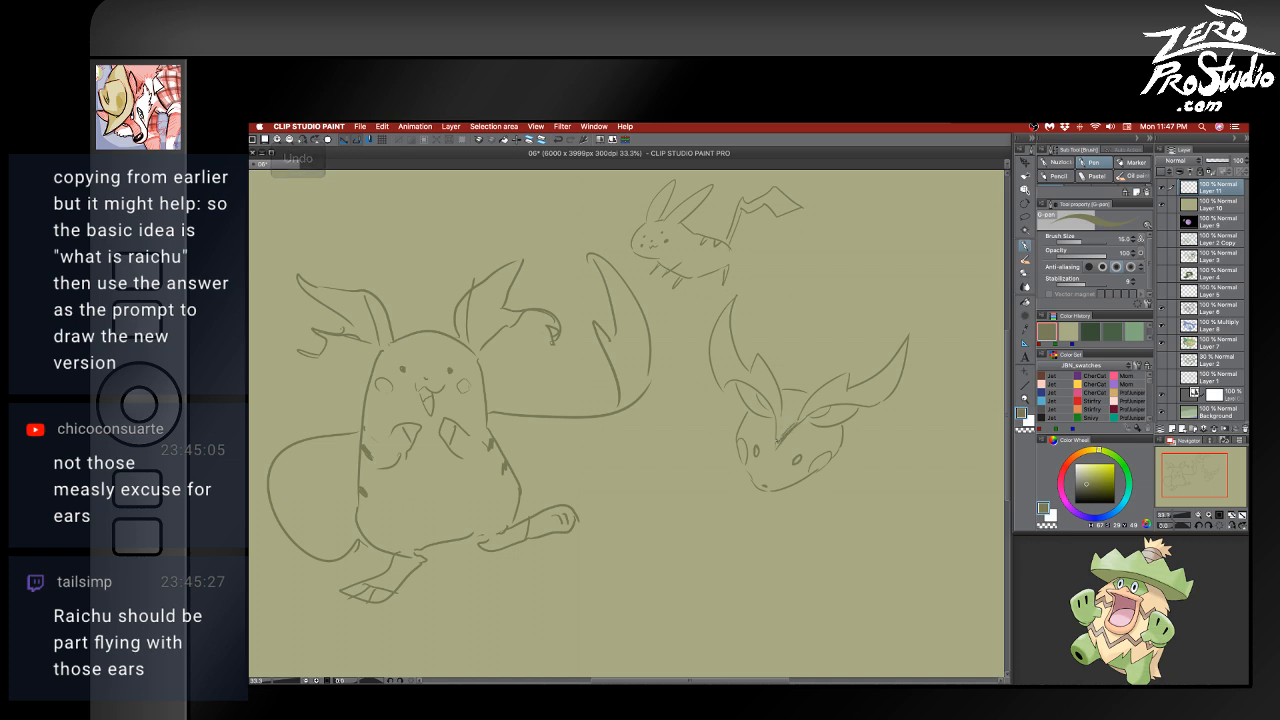
pyautogui.moveTo(792, 418); pyautogui.dragTo(777, 430)
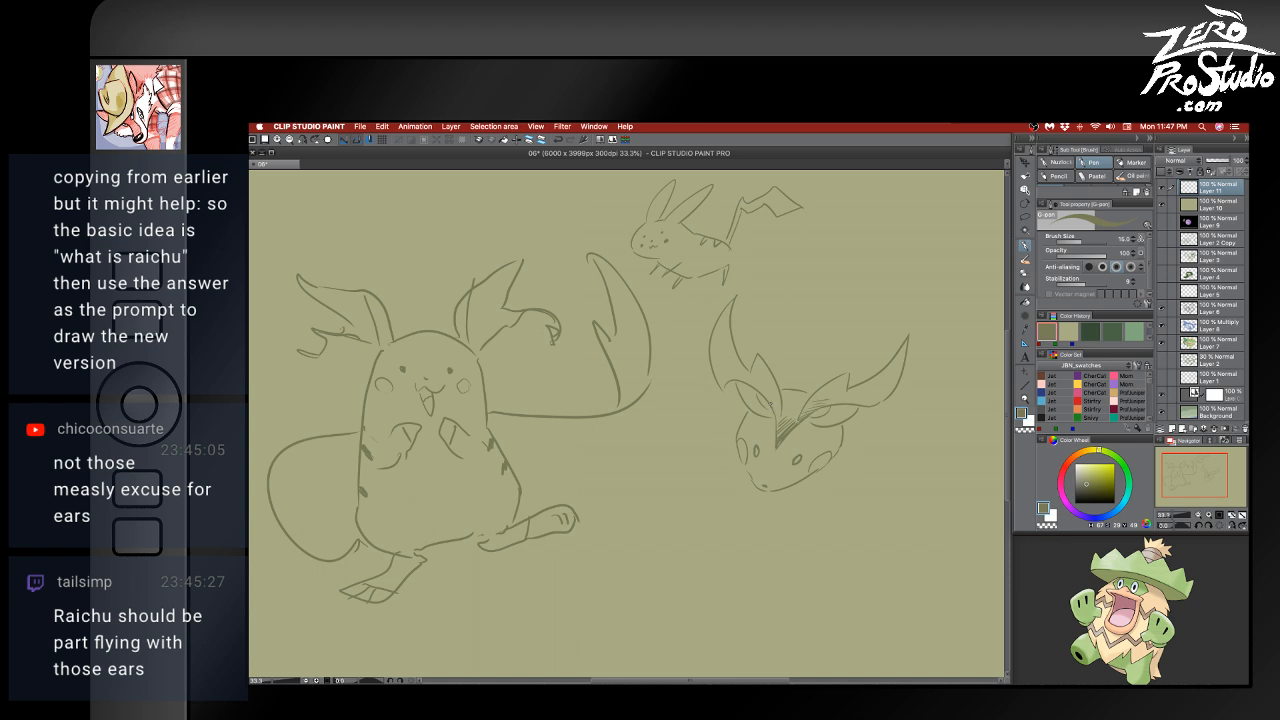
pyautogui.press('super+z')
pyautogui.moveTo(905, 340)
pyautogui.mouseDown()
pyautogui.moveTo(882, 400)
pyautogui.moveTo(861, 399)
pyautogui.mouseUp()
pyautogui.moveTo(729, 303)
pyautogui.mouseDown()
pyautogui.moveTo(712, 350)
pyautogui.moveTo(724, 380)
pyautogui.mouseUp()
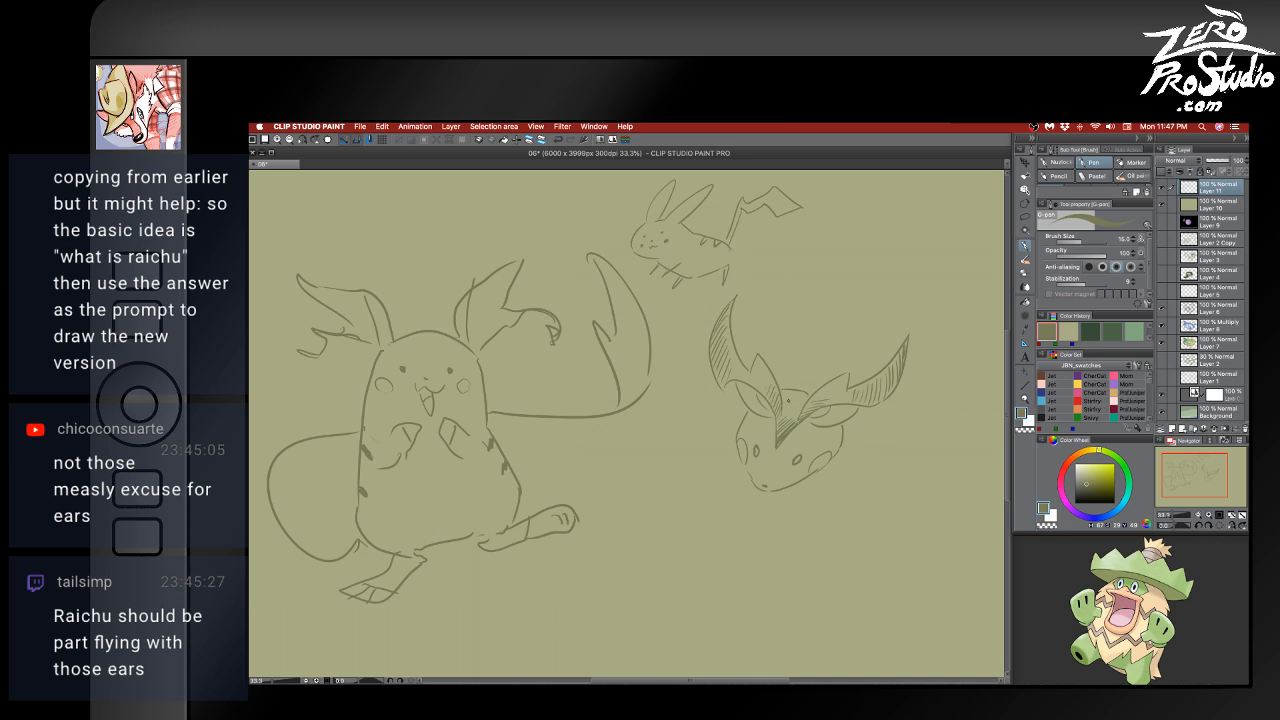
# - Fill the upper part of the forehead marking with dense dark hatching
pyautogui.moveTo(801, 389); pyautogui.dragTo(785, 402)
pyautogui.moveTo(797, 397); pyautogui.dragTo(783, 407)
pyautogui.moveTo(803, 398); pyautogui.dragTo(787, 412)
pyautogui.moveTo(801, 408); pyautogui.dragTo(793, 415)
pyautogui.moveTo(796, 414); pyautogui.dragTo(781, 423)
pyautogui.moveTo(798, 415); pyautogui.dragTo(787, 422)
pyautogui.moveTo(738, 459); pyautogui.dragTo(721, 517)
pyautogui.press('super+z')
pyautogui.moveTo(741, 460); pyautogui.dragTo(710, 542)
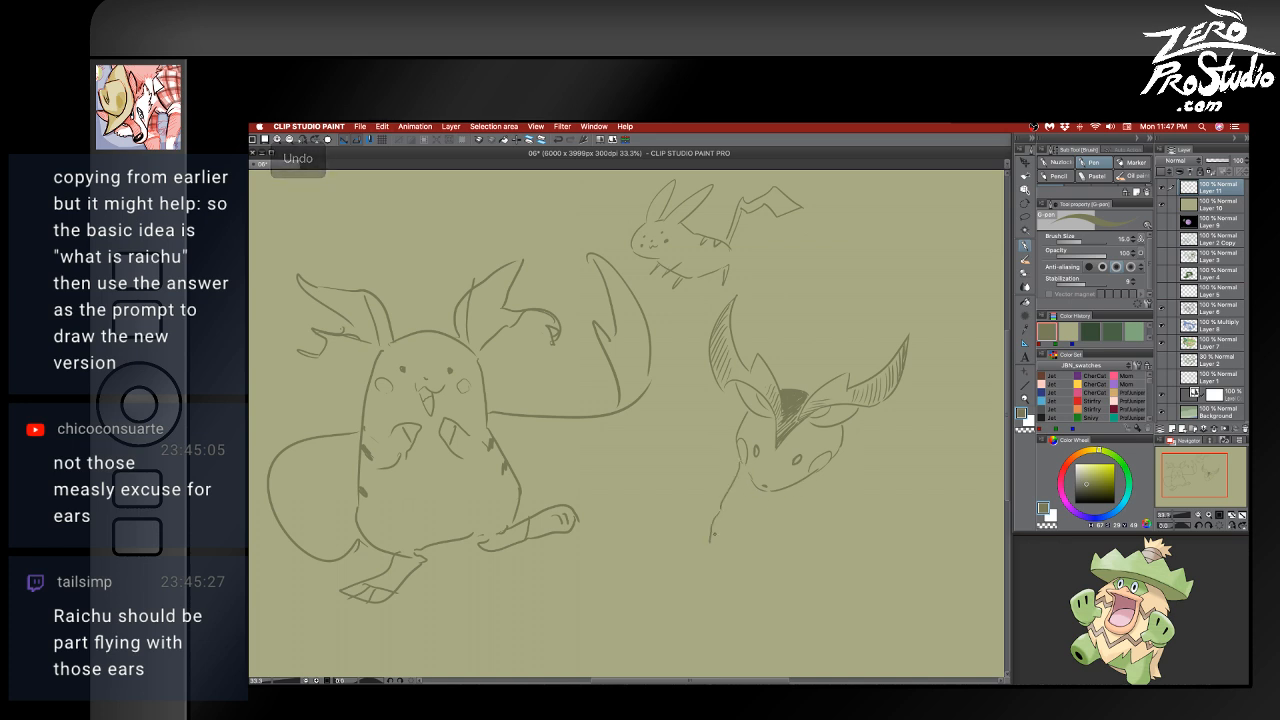
pyautogui.press('super+z')
pyautogui.press('super+z')
pyautogui.moveTo(738, 472)
pyautogui.mouseDown()
pyautogui.moveTo(708, 526)
pyautogui.moveTo(707, 574)
pyautogui.moveTo(708, 529)
pyautogui.moveTo(725, 569)
pyautogui.mouseUp()
pyautogui.press('super+z')
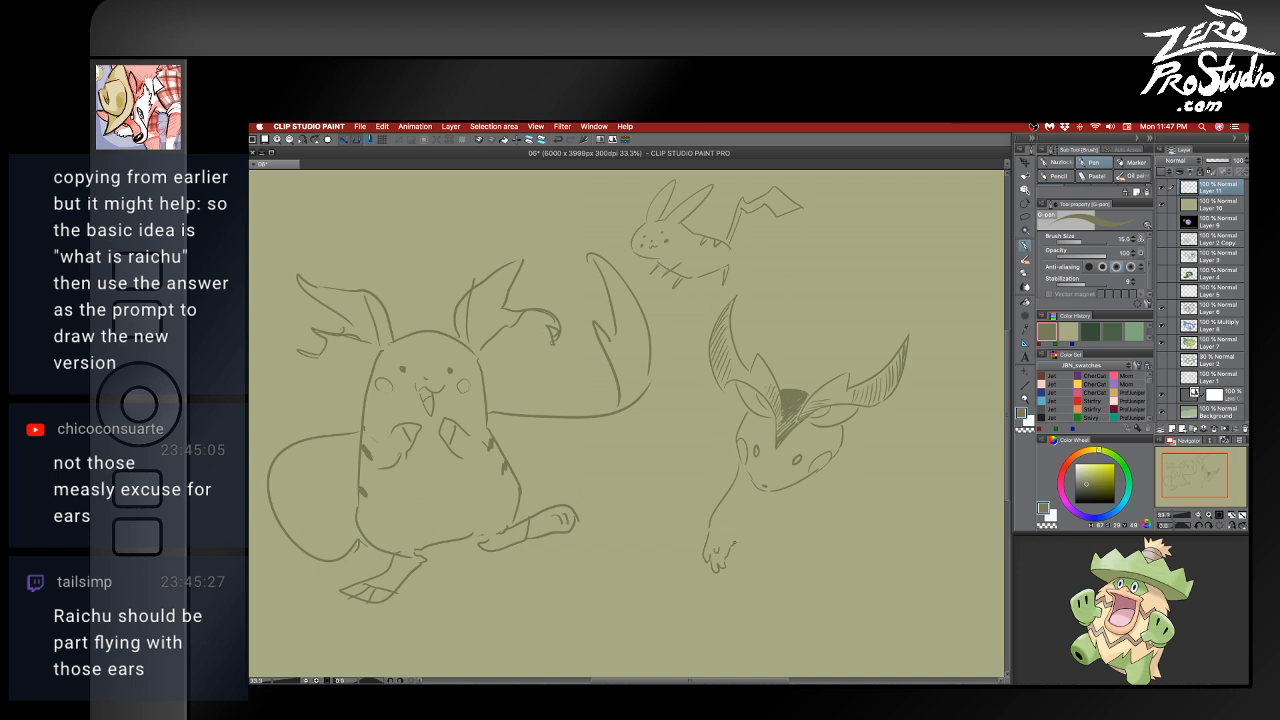
pyautogui.press('super+z')
pyautogui.moveTo(735, 542)
pyautogui.mouseDown()
pyautogui.moveTo(749, 498)
pyautogui.moveTo(737, 495)
pyautogui.moveTo(746, 502)
pyautogui.mouseUp()
pyautogui.press('super+z')
pyautogui.press('super+z')
pyautogui.press('super+z')
pyautogui.press('super+z')
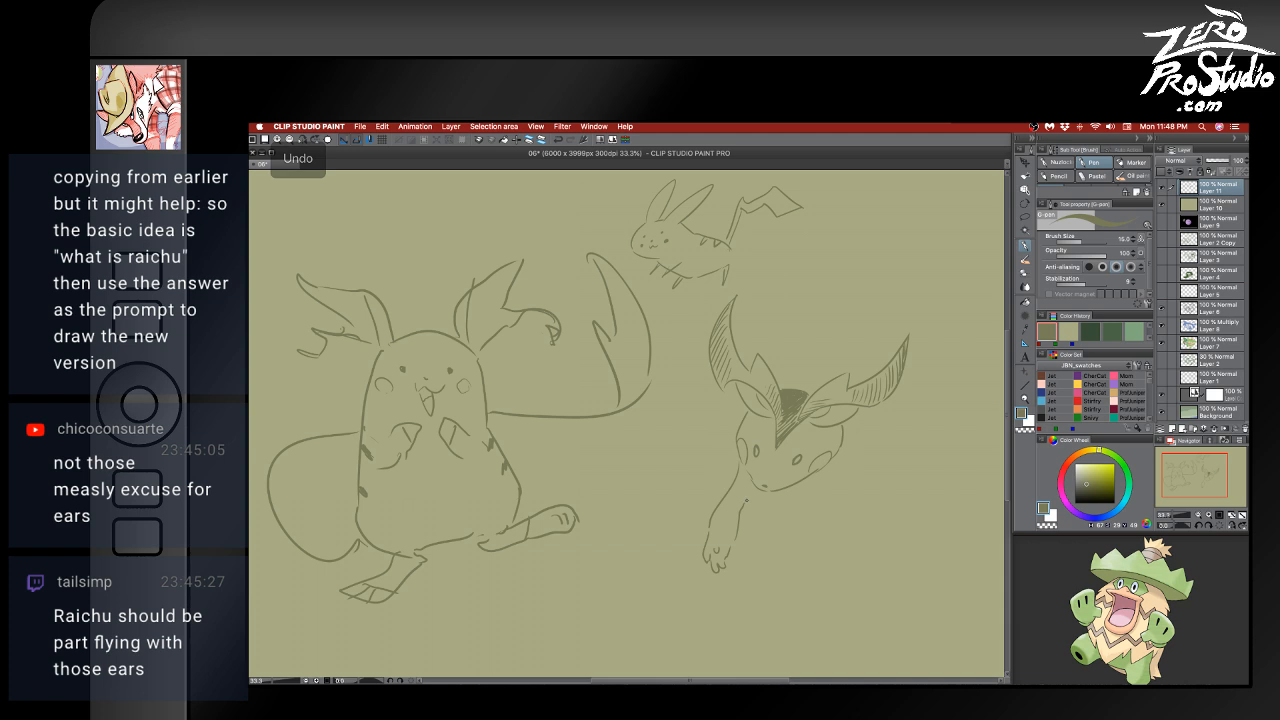
pyautogui.press('b')
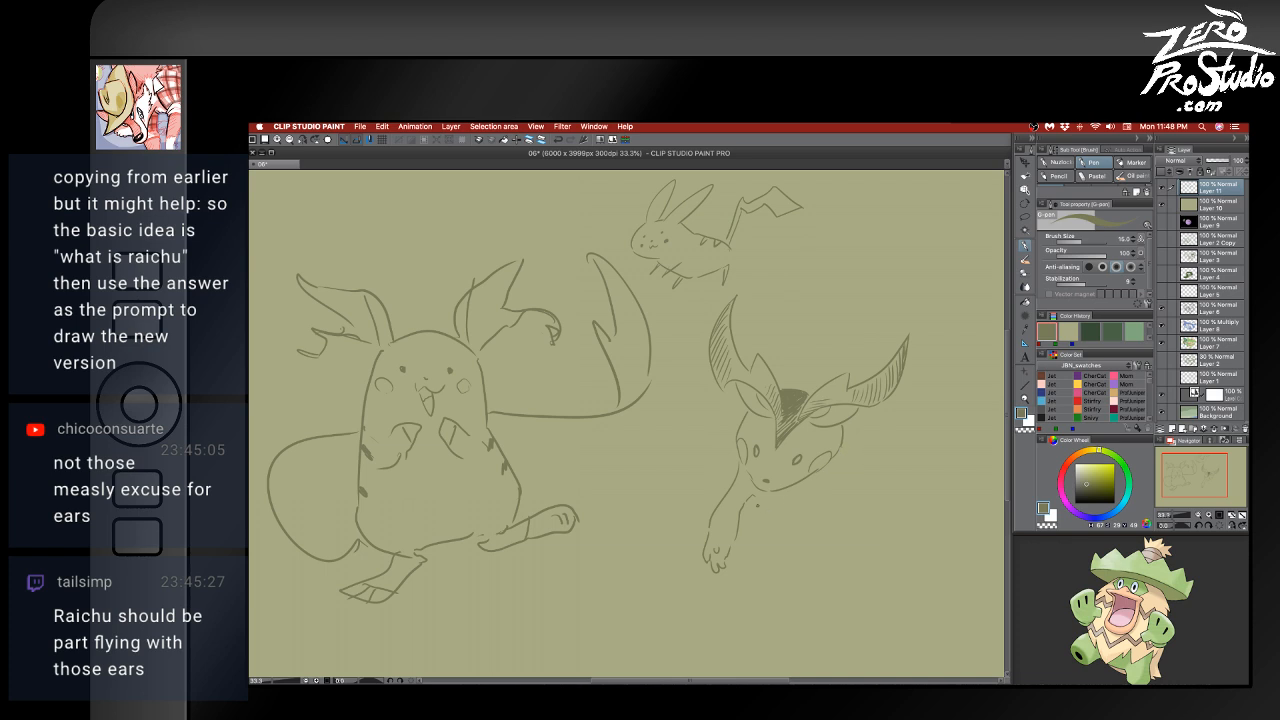
pyautogui.press('e')
pyautogui.moveTo(755, 495)
pyautogui.mouseDown()
pyautogui.moveTo(725, 525)
pyautogui.moveTo(735, 462)
pyautogui.moveTo(710, 529)
pyautogui.moveTo(720, 560)
pyautogui.mouseUp()
# - Replace the arm sketch beneath the reimagined Raichu's head with a chest line and a long sloping back line
pyautogui.press('b')
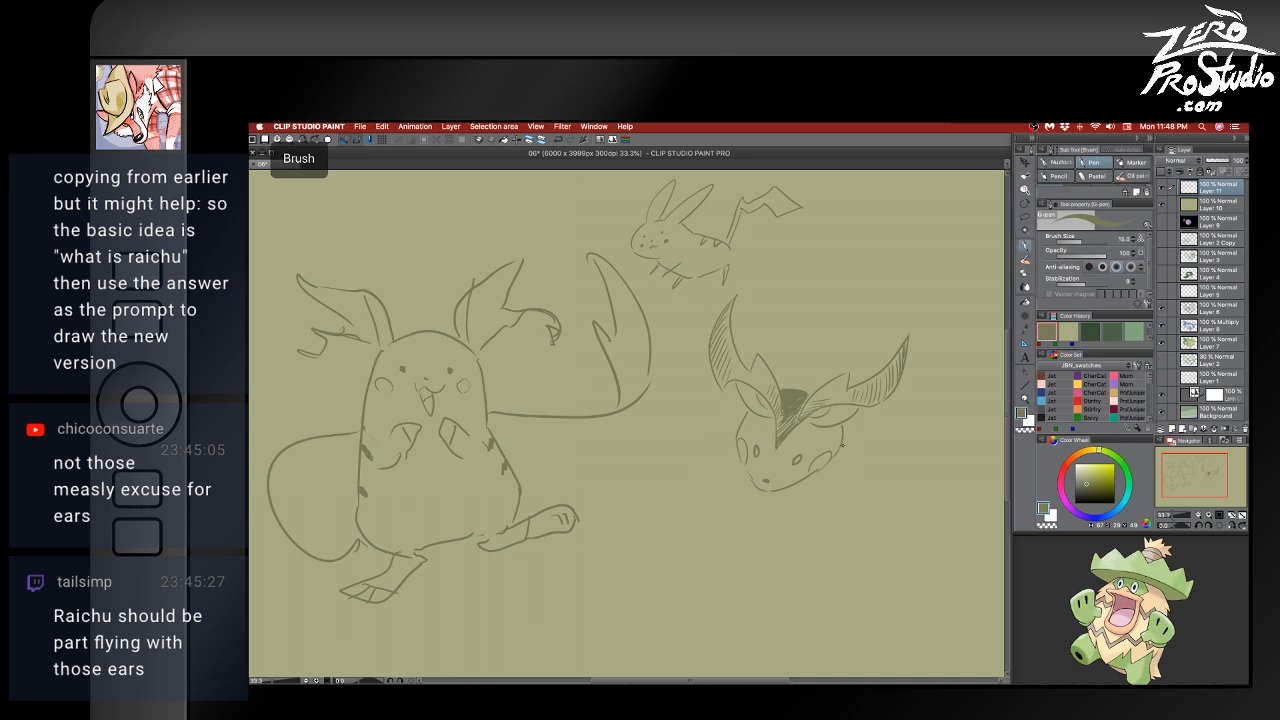
pyautogui.moveTo(842, 446); pyautogui.dragTo(850, 474)
pyautogui.press('super+z')
pyautogui.moveTo(845, 428)
pyautogui.mouseDown()
pyautogui.moveTo(852, 474)
pyautogui.moveTo(897, 515)
pyautogui.mouseUp()
pyautogui.press('super+z')
pyautogui.press('super+z')
pyautogui.moveTo(841, 447); pyautogui.dragTo(912, 495)
pyautogui.press('super+z')
pyautogui.moveTo(842, 448)
pyautogui.mouseDown()
pyautogui.moveTo(914, 498)
pyautogui.moveTo(940, 562)
pyautogui.moveTo(886, 490)
pyautogui.moveTo(918, 548)
pyautogui.moveTo(666, 523)
pyautogui.mouseUp()
pyautogui.press('super+z')
pyautogui.press('super+z')
pyautogui.press('space')
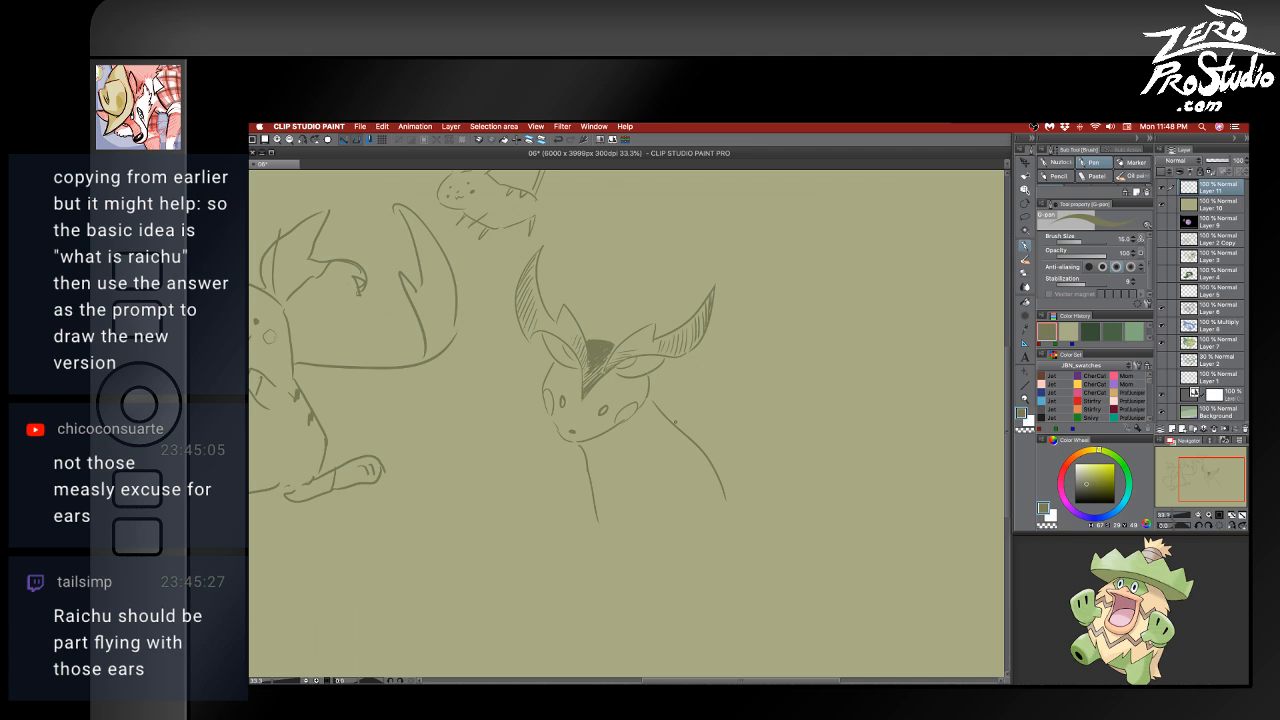
# - Draw a jagged spiked stripe along the sloping back and fill it with dark shading
pyautogui.moveTo(651, 398)
pyautogui.mouseDown()
pyautogui.moveTo(695, 492)
pyautogui.moveTo(725, 498)
pyautogui.mouseUp()
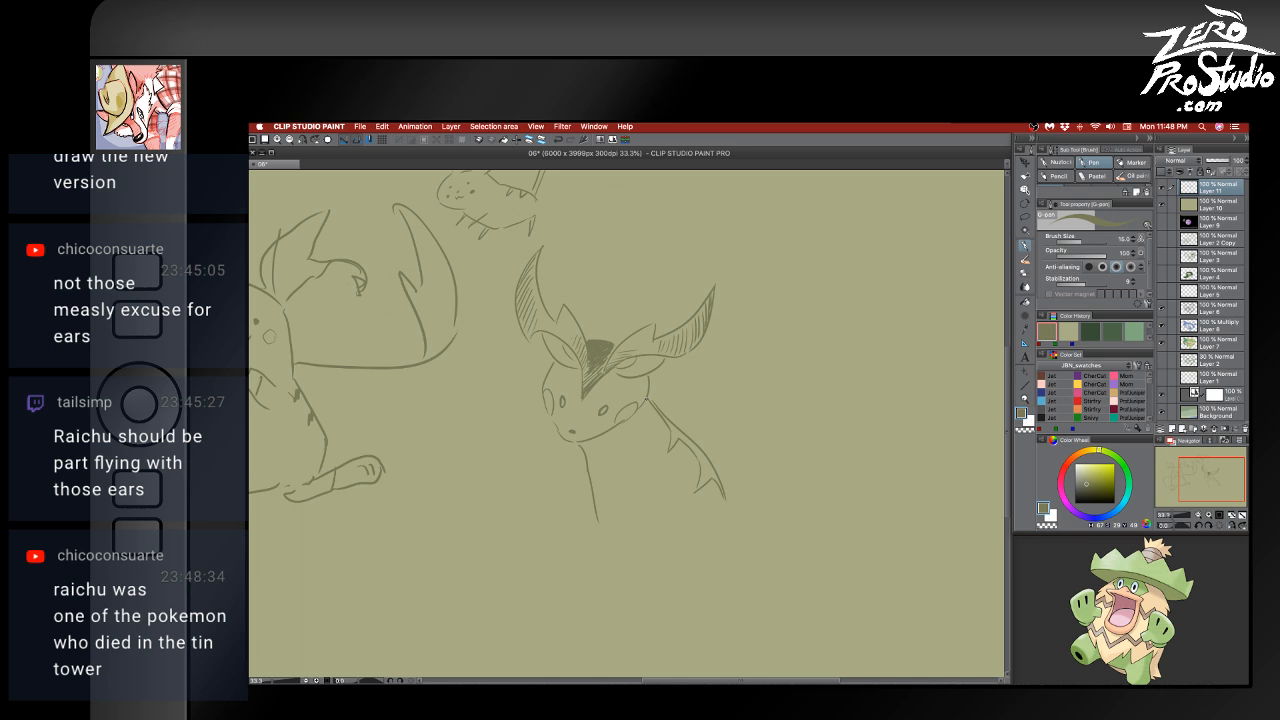
pyautogui.moveTo(647, 402); pyautogui.dragTo(664, 428)
pyautogui.moveTo(657, 413)
pyautogui.mouseDown()
pyautogui.moveTo(664, 465)
pyautogui.moveTo(681, 441)
pyautogui.moveTo(669, 427)
pyautogui.moveTo(706, 478)
pyautogui.mouseUp()
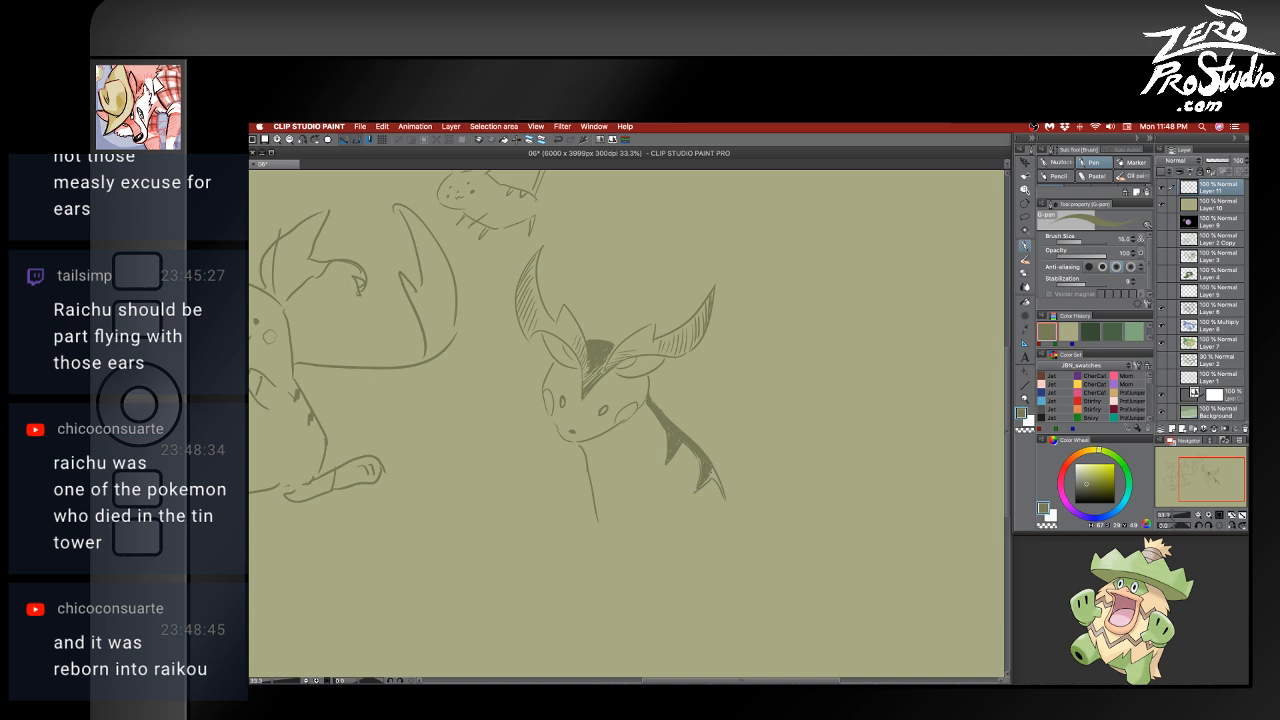
pyautogui.moveTo(713, 467); pyautogui.dragTo(721, 487)
pyautogui.hotkey('ctrl', 'z')
# - Darken the undersides of both ears and fill in the eyes of the reimagined Raichu
pyautogui.moveTo(697, 344); pyautogui.dragTo(635, 354)
pyautogui.moveTo(532, 340); pyautogui.dragTo(541, 333)
pyautogui.moveTo(694, 350); pyautogui.dragTo(678, 364)
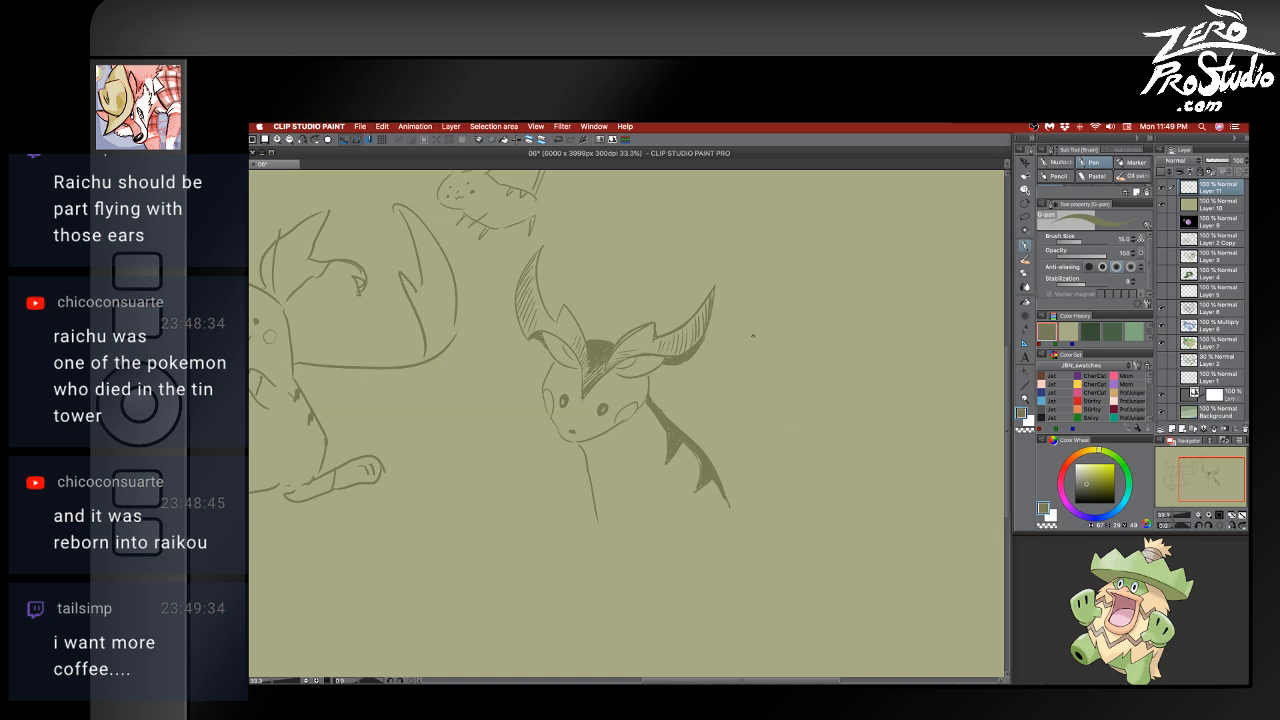
pyautogui.press('e')
pyautogui.hotkey('ctrl', 'z')
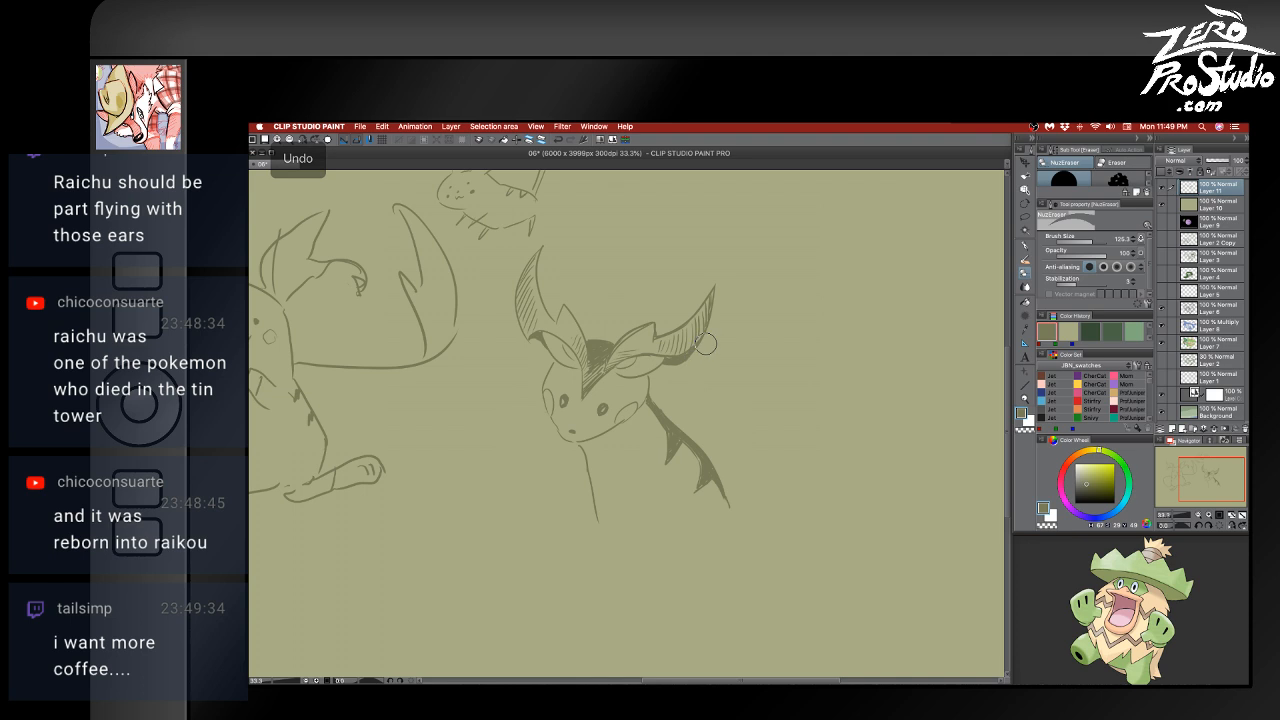
pyautogui.press('b')
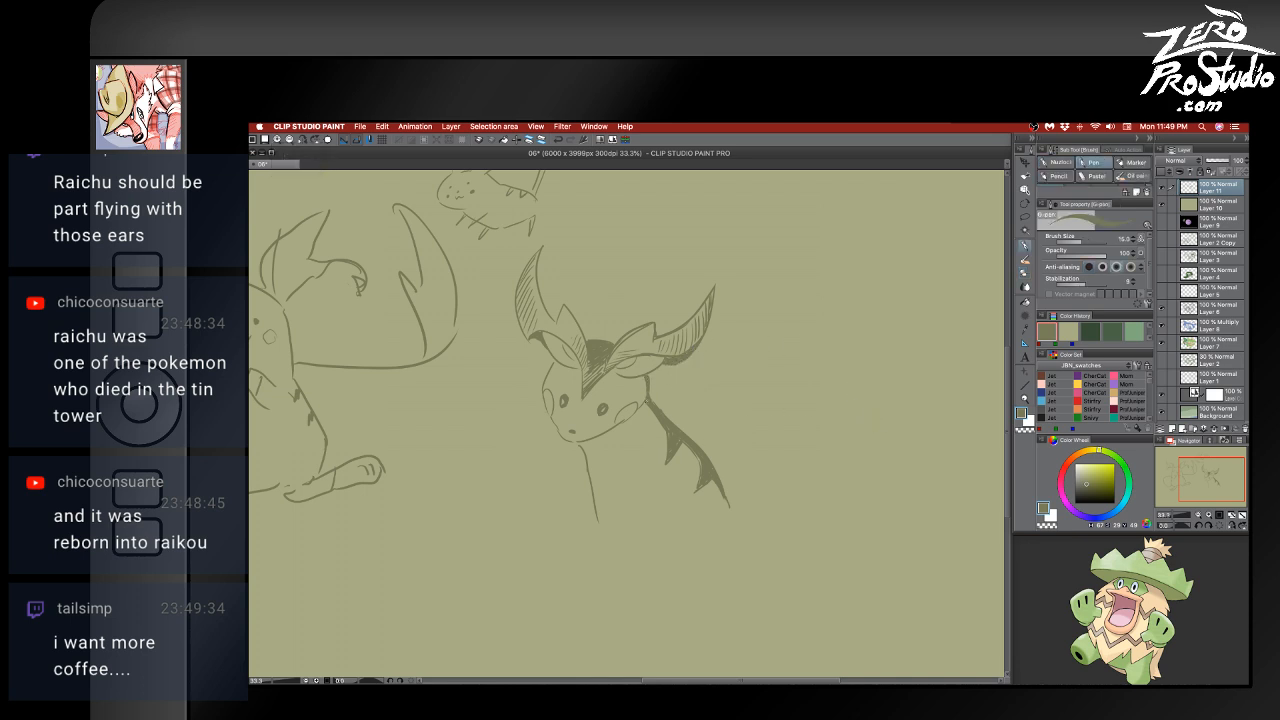
pyautogui.hotkey('ctrl', 'z')
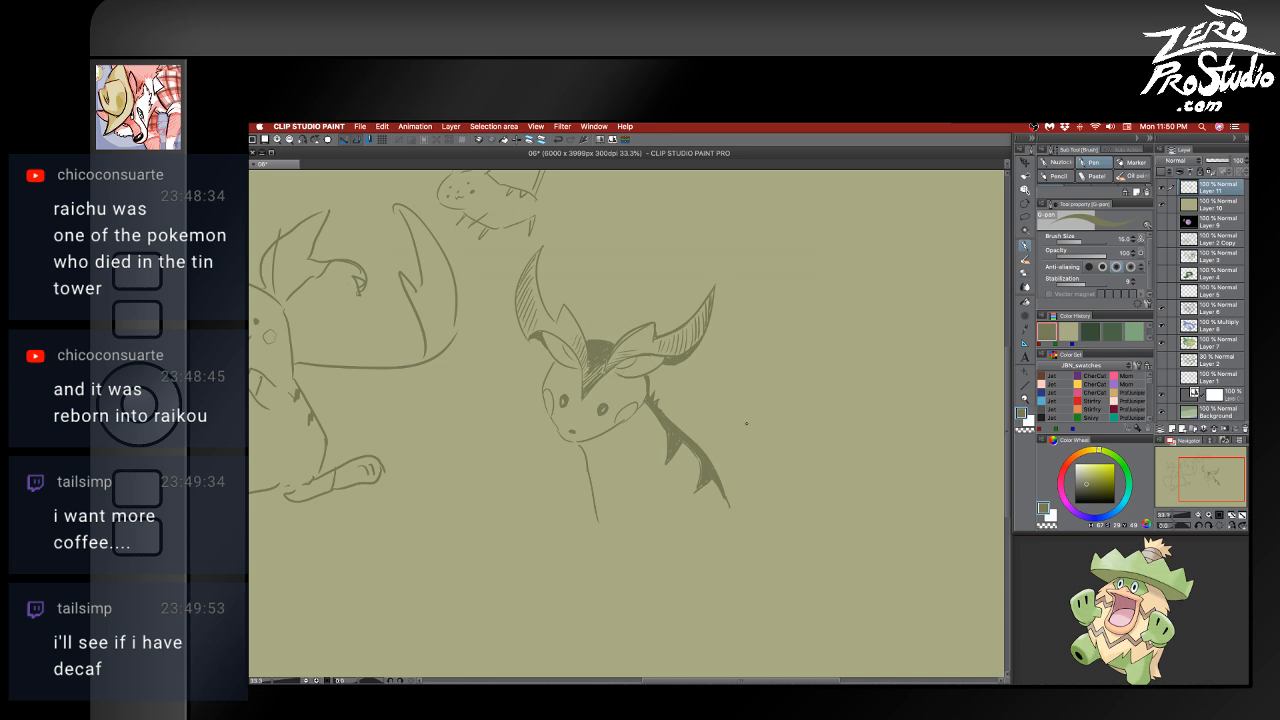
pyautogui.press('e')
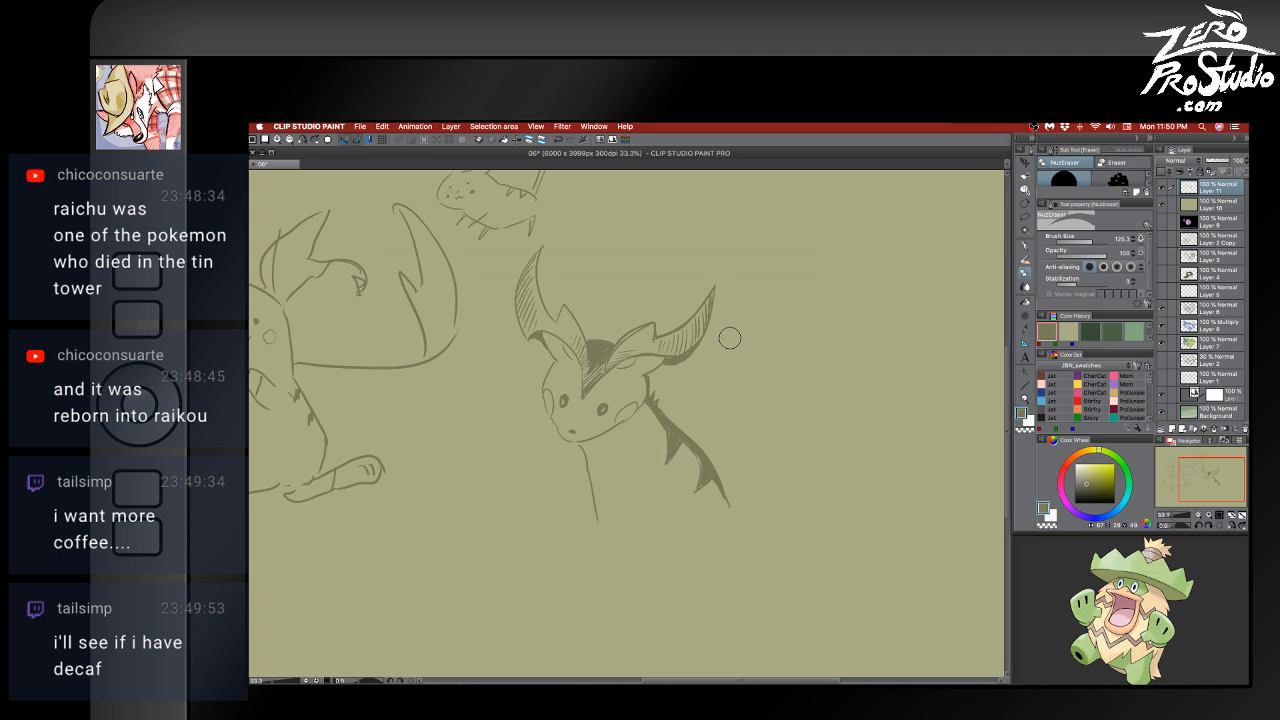
pyautogui.press('p')
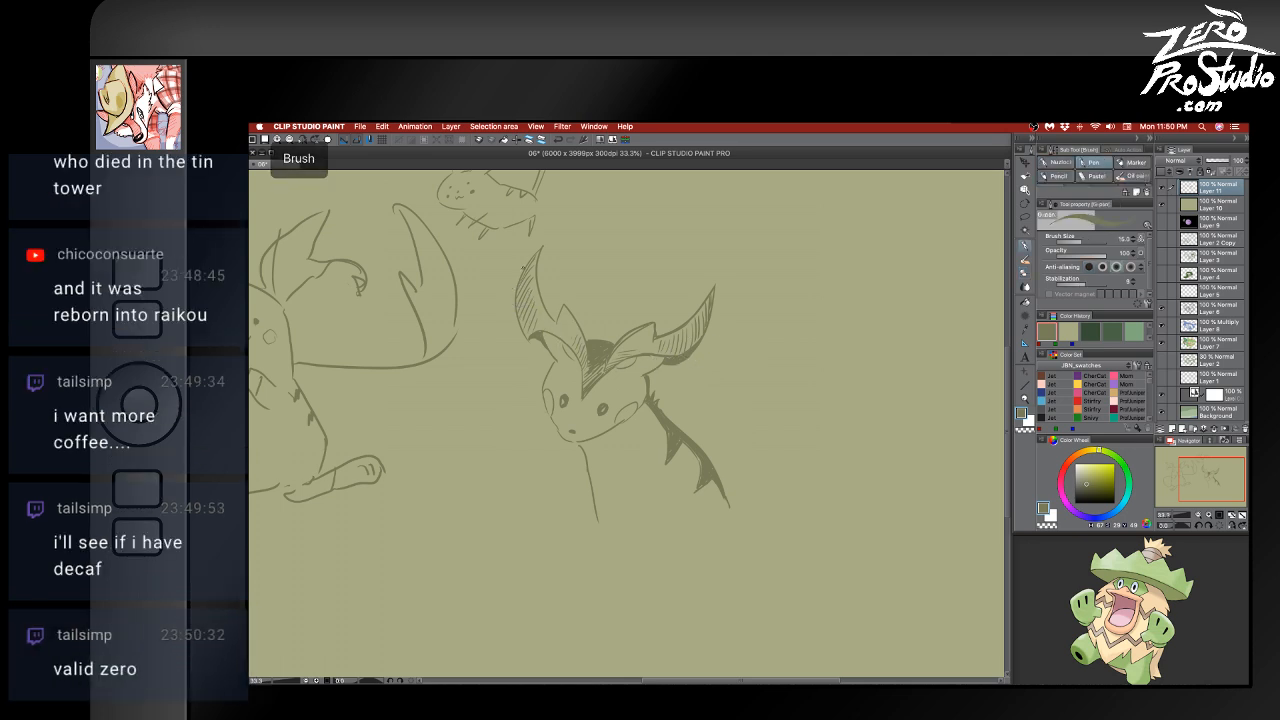
pyautogui.press('super+z')
pyautogui.moveTo(516, 304); pyautogui.dragTo(534, 367)
pyautogui.press('super+z')
pyautogui.moveTo(517, 307); pyautogui.dragTo(526, 366)
pyautogui.press('super+z')
pyautogui.press('super+z')
# - Fill the area beneath the right ear with dark shading and broaden both ears with smooth inner outlines
pyautogui.moveTo(699, 345)
pyautogui.mouseDown()
pyautogui.moveTo(676, 381)
pyautogui.moveTo(659, 391)
pyautogui.moveTo(653, 377)
pyautogui.mouseUp()
pyautogui.press('super+z')
pyautogui.moveTo(667, 367); pyautogui.dragTo(651, 377)
pyautogui.moveTo(663, 366); pyautogui.dragTo(649, 372)
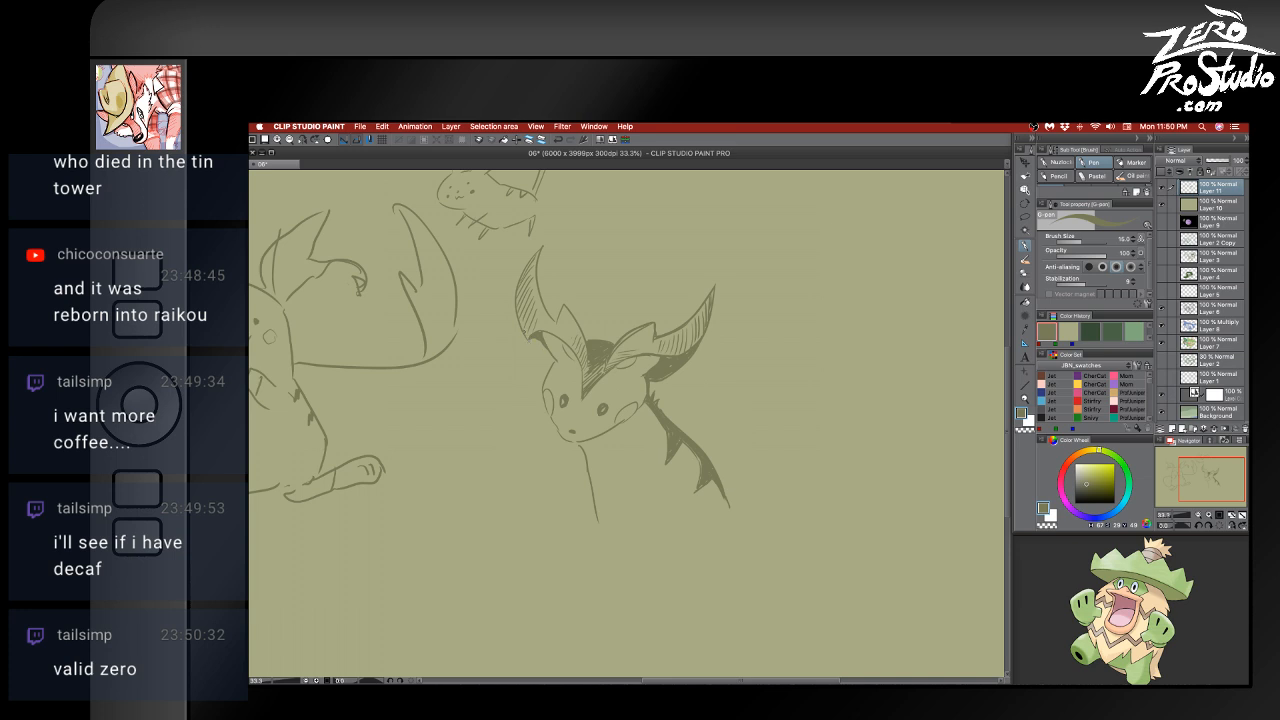
pyautogui.hotkey('ctrl', 'z')
pyautogui.hotkey('ctrl', 'z')
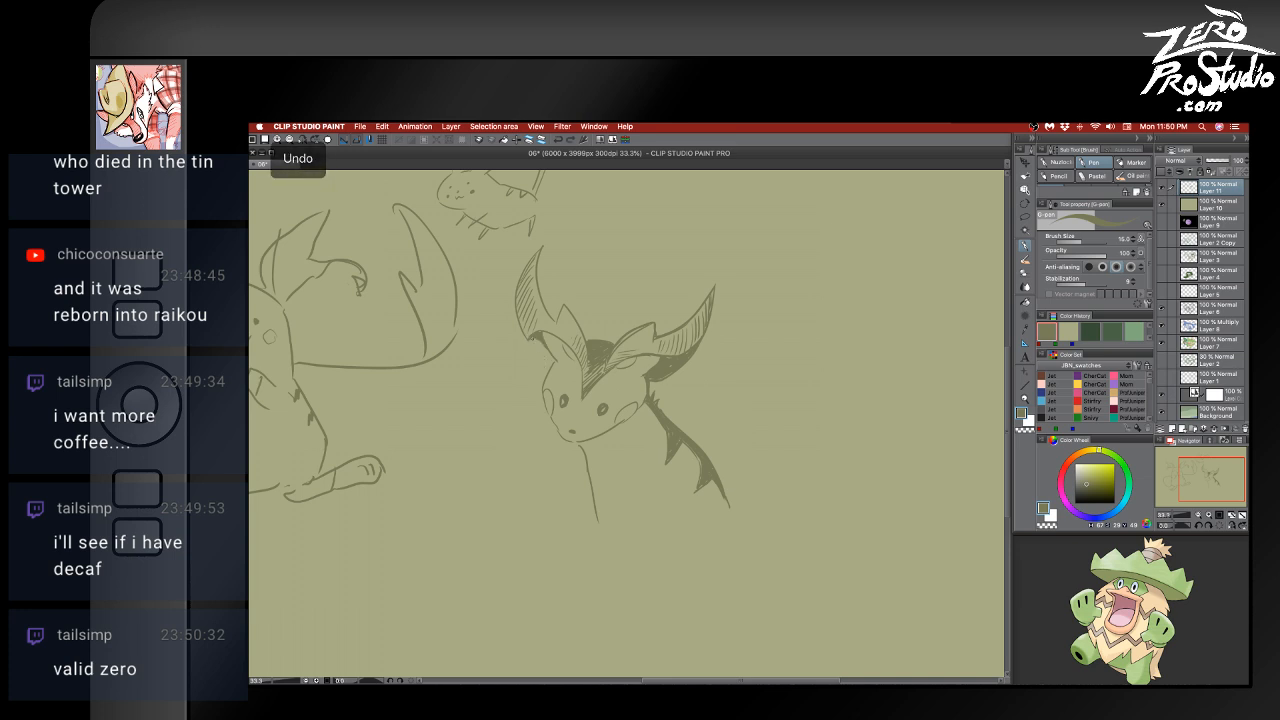
pyautogui.moveTo(536, 340); pyautogui.dragTo(553, 363)
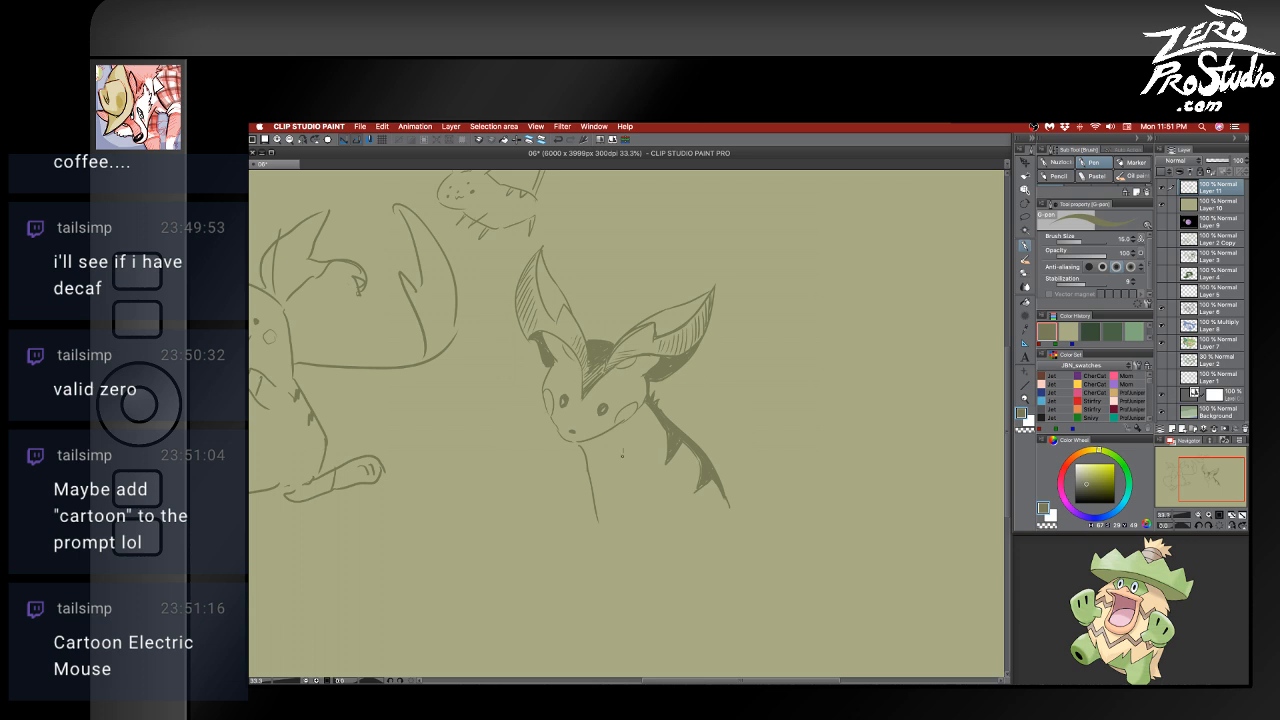
pyautogui.hotkey('ctrl', 'z')
# - Sketch a long arched head outline tapering to a pointed snout on the right, below the reimagined Raichu
pyautogui.moveTo(779, 471)
pyautogui.mouseDown()
pyautogui.moveTo(734, 537)
pyautogui.moveTo(823, 494)
pyautogui.moveTo(872, 431)
pyautogui.moveTo(891, 591)
pyautogui.moveTo(863, 451)
pyautogui.moveTo(924, 381)
pyautogui.moveTo(931, 443)
pyautogui.moveTo(900, 400)
pyautogui.mouseUp()
pyautogui.moveTo(516, 530)
pyautogui.mouseDown()
pyautogui.moveTo(577, 488)
pyautogui.moveTo(712, 526)
pyautogui.moveTo(605, 481)
pyautogui.moveTo(726, 502)
pyautogui.mouseUp()
pyautogui.press('super+z')
pyautogui.press('super+z')
pyautogui.moveTo(497, 553)
pyautogui.mouseDown()
pyautogui.moveTo(618, 483)
pyautogui.moveTo(730, 498)
pyautogui.moveTo(760, 533)
pyautogui.moveTo(682, 570)
pyautogui.mouseUp()
pyautogui.press('super+z')
pyautogui.moveTo(720, 498)
pyautogui.mouseDown()
pyautogui.moveTo(761, 526)
pyautogui.moveTo(681, 576)
pyautogui.moveTo(568, 598)
pyautogui.mouseUp()
pyautogui.press('super+z')
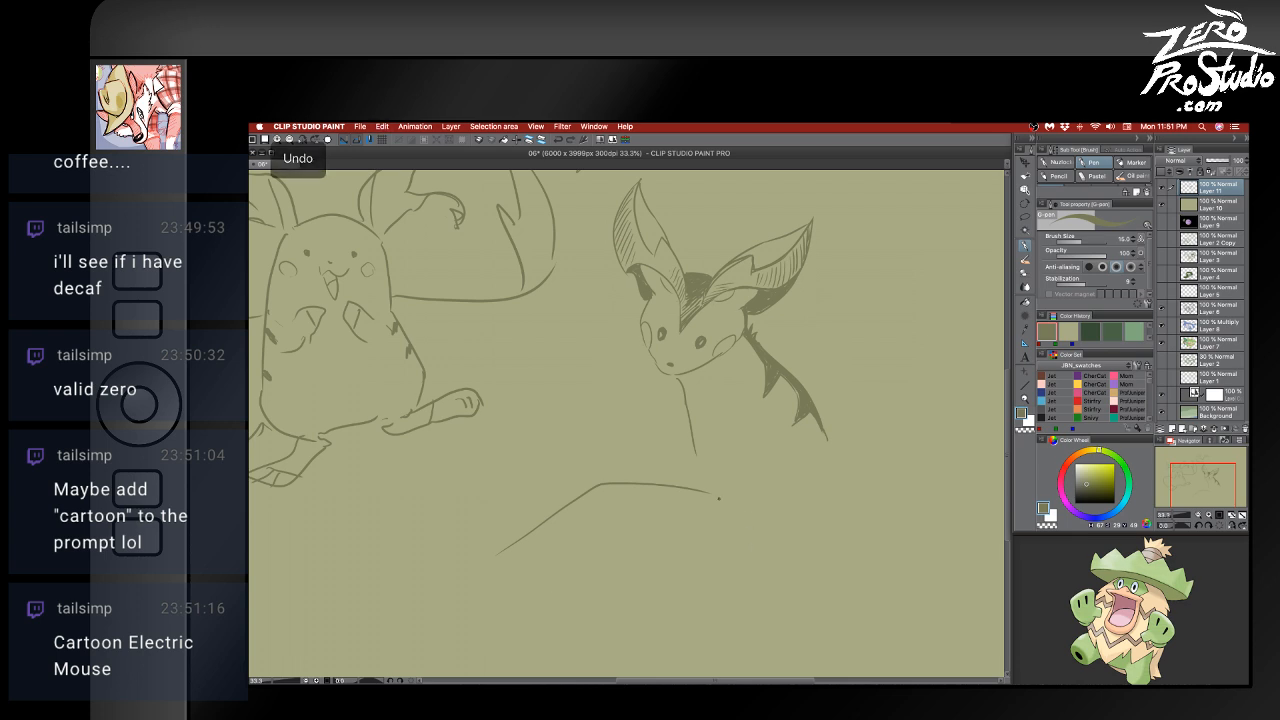
pyautogui.moveTo(716, 497)
pyautogui.mouseDown()
pyautogui.moveTo(778, 529)
pyautogui.moveTo(706, 566)
pyautogui.mouseUp()
pyautogui.press('super+z')
pyautogui.press('super+z')
pyautogui.press('super+z')
pyautogui.moveTo(774, 528); pyautogui.dragTo(697, 570)
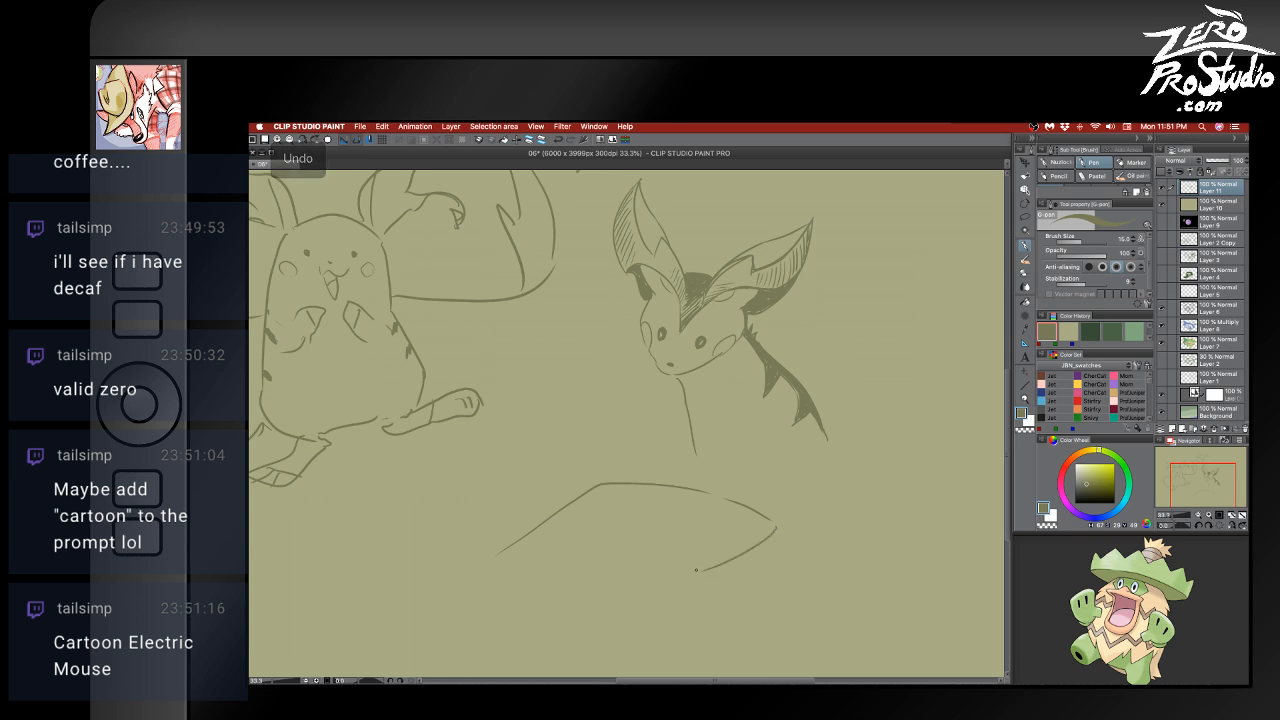
# - Replace the left end of the pointed head outline with jagged fur spikes
pyautogui.press('e')
pyautogui.moveTo(623, 489)
pyautogui.mouseDown()
pyautogui.moveTo(582, 490)
pyautogui.moveTo(507, 556)
pyautogui.moveTo(582, 476)
pyautogui.moveTo(573, 483)
pyautogui.moveTo(560, 463)
pyautogui.moveTo(506, 471)
pyautogui.moveTo(557, 505)
pyautogui.moveTo(519, 507)
pyautogui.moveTo(551, 518)
pyautogui.moveTo(493, 553)
pyautogui.mouseUp()
pyautogui.press('b')
pyautogui.press('super+z')
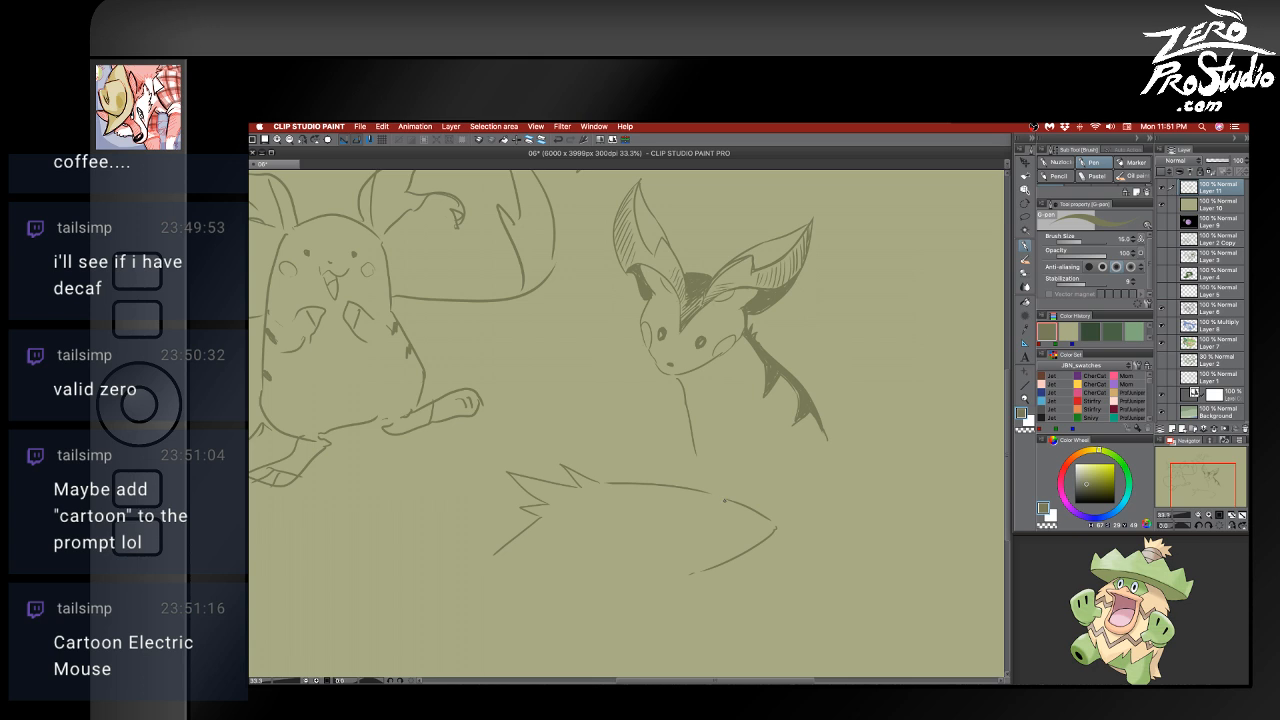
# - Redraw the pointed head's brow and extend it into a long curved ear sweeping back to the left
pyautogui.press('e')
pyautogui.moveTo(725, 499)
pyautogui.mouseDown()
pyautogui.moveTo(677, 483)
pyautogui.moveTo(614, 394)
pyautogui.moveTo(695, 482)
pyautogui.moveTo(637, 416)
pyautogui.moveTo(600, 400)
pyautogui.mouseUp()
pyautogui.press('b')
pyautogui.press('super+z')
pyautogui.press('super+z')
pyautogui.press('super+z')
pyautogui.moveTo(720, 495); pyautogui.dragTo(664, 418)
pyautogui.press('super+z')
pyautogui.moveTo(652, 414)
pyautogui.mouseDown()
pyautogui.moveTo(636, 394)
pyautogui.moveTo(517, 369)
pyautogui.mouseUp()
pyautogui.press('super+z')
pyautogui.moveTo(652, 412)
pyautogui.mouseDown()
pyautogui.moveTo(560, 368)
pyautogui.moveTo(501, 364)
pyautogui.moveTo(558, 400)
pyautogui.moveTo(537, 404)
pyautogui.moveTo(584, 440)
pyautogui.mouseUp()
pyautogui.press('super+z')
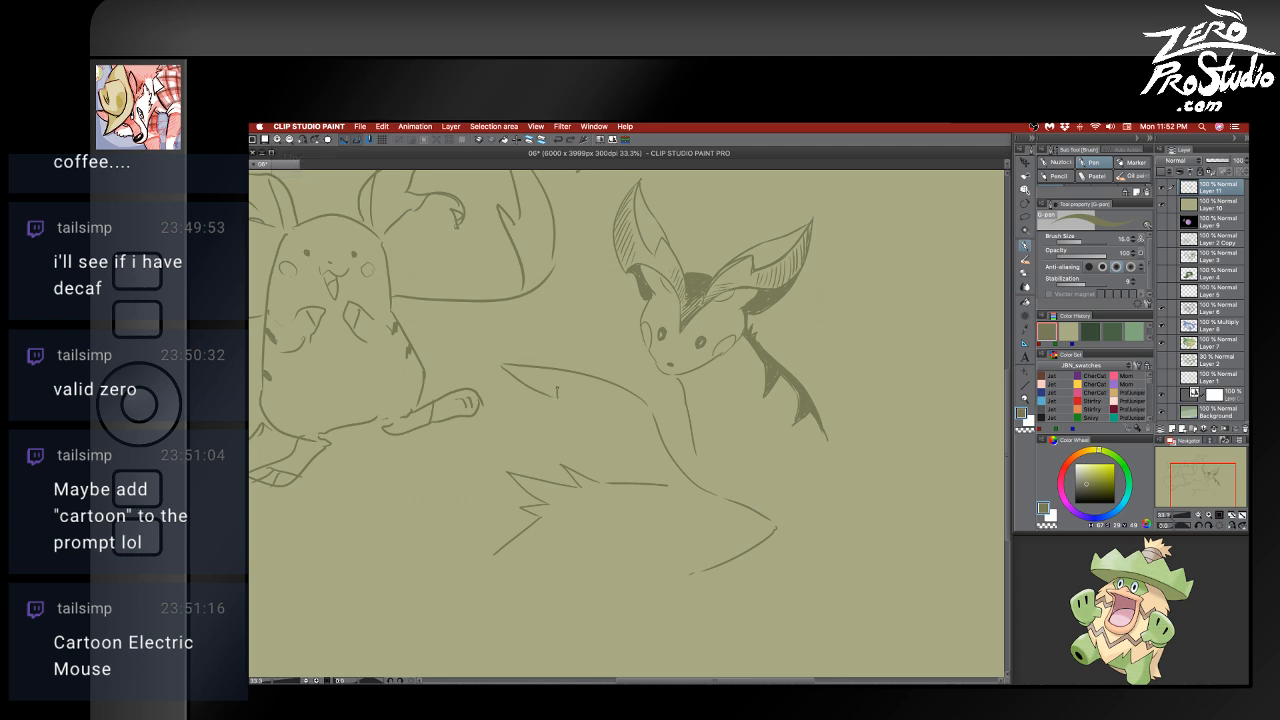
# - Try a lower edge for the swept-back ear, then undo the ear strokes down to its base
pyautogui.moveTo(557, 389); pyautogui.dragTo(638, 426)
pyautogui.press('super+z')
pyautogui.press('super+z')
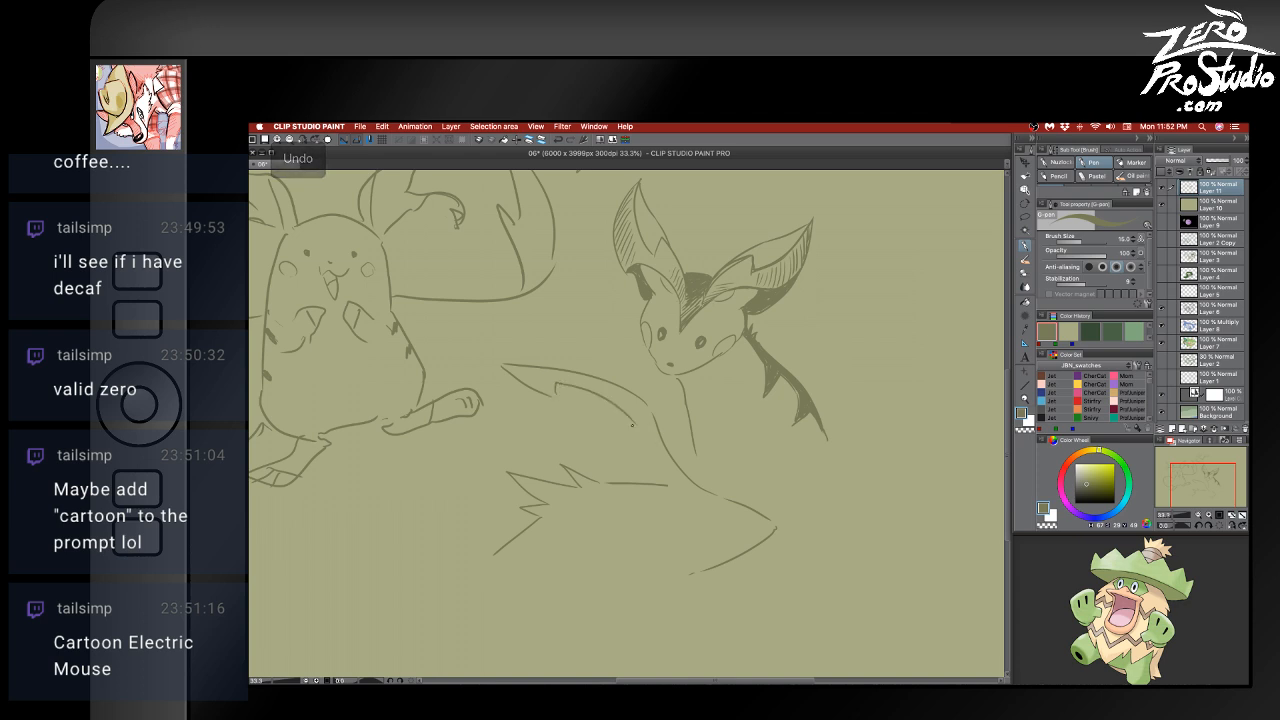
pyautogui.press('super+z')
pyautogui.press('super+z')
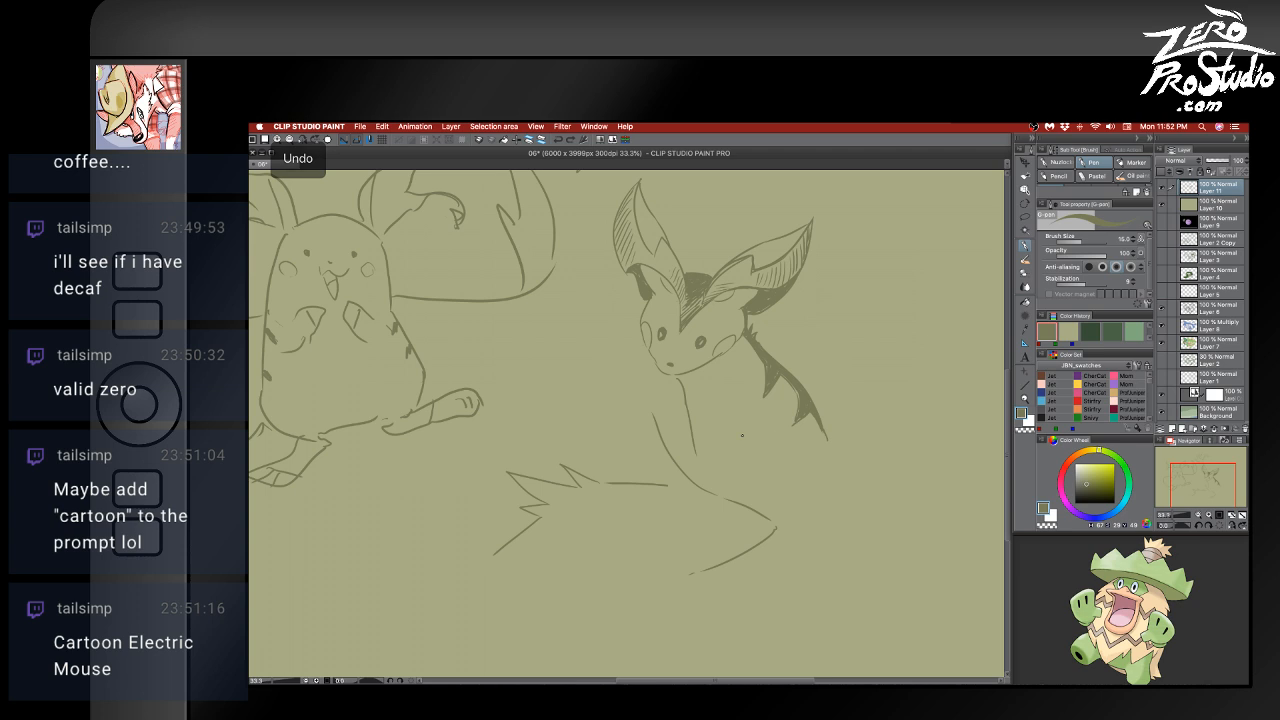
# - Try an upright lightning-bolt-shaped ear with a zigzag inner edge on the pointed head
pyautogui.moveTo(651, 413)
pyautogui.mouseDown()
pyautogui.moveTo(638, 436)
pyautogui.moveTo(622, 389)
pyautogui.mouseUp()
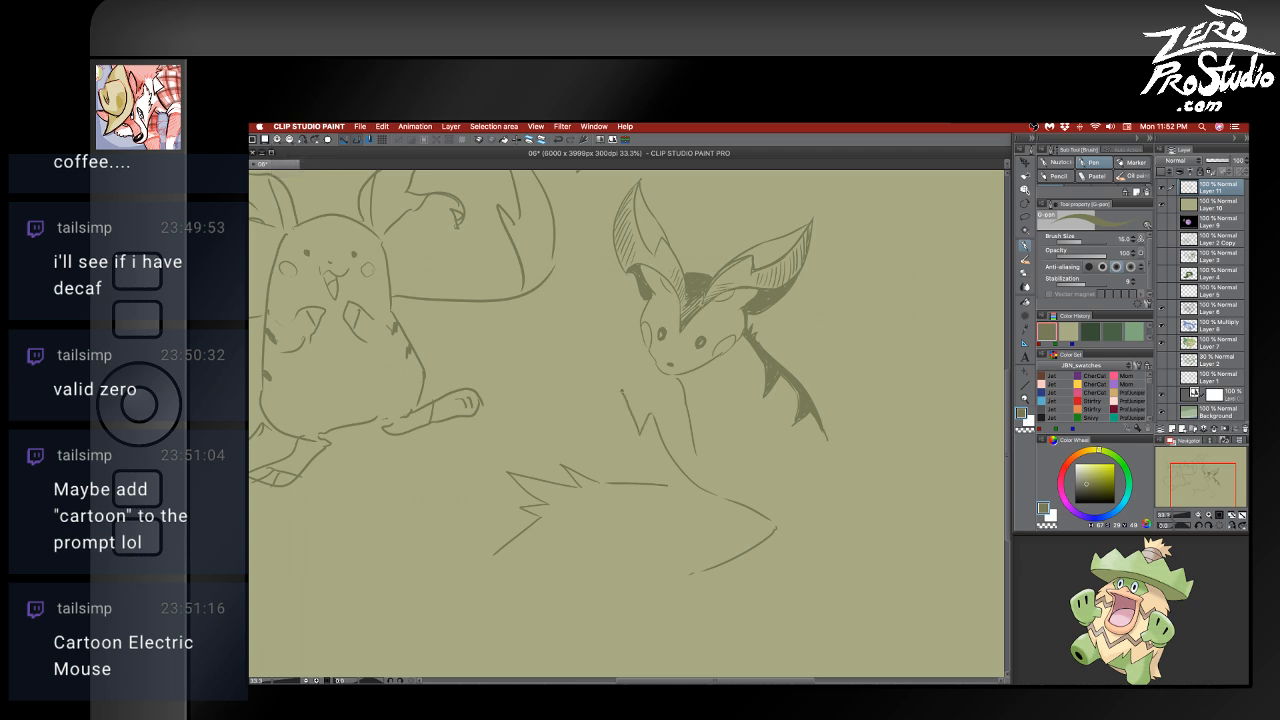
pyautogui.press('super+z')
pyautogui.moveTo(638, 436)
pyautogui.mouseDown()
pyautogui.moveTo(626, 410)
pyautogui.moveTo(606, 432)
pyautogui.moveTo(615, 462)
pyautogui.moveTo(660, 504)
pyautogui.mouseUp()
pyautogui.press('super+z')
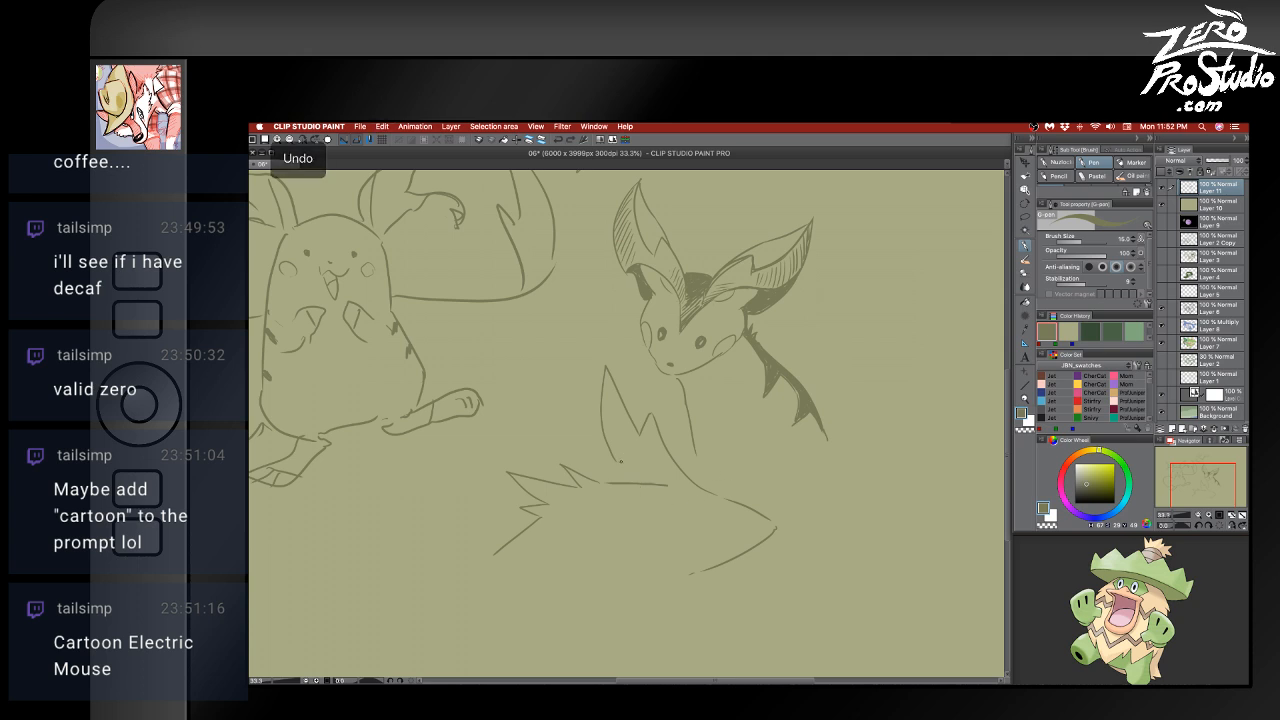
pyautogui.moveTo(620, 463); pyautogui.dragTo(661, 507)
pyautogui.press('super+z')
pyautogui.moveTo(617, 463)
pyautogui.mouseDown()
pyautogui.moveTo(628, 441)
pyautogui.moveTo(661, 506)
pyautogui.mouseUp()
pyautogui.press('super+z')
pyautogui.moveTo(622, 445); pyautogui.dragTo(650, 512)
pyautogui.press('super+z')
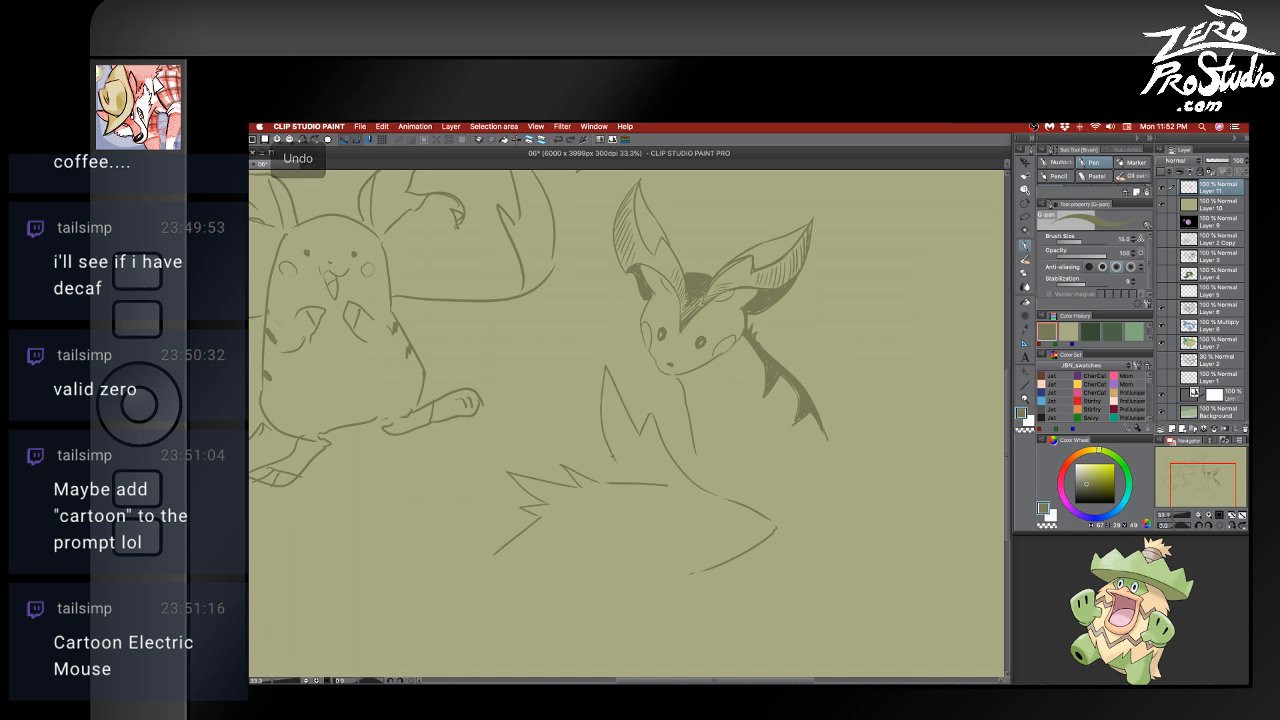
# - Try a rounded curve at the base of the lightning-bolt ear, then undo the ear
pyautogui.moveTo(617, 460)
pyautogui.mouseDown()
pyautogui.moveTo(630, 482)
pyautogui.moveTo(668, 473)
pyautogui.moveTo(682, 487)
pyautogui.mouseUp()
pyautogui.press('super+z')
pyautogui.press('super+z')
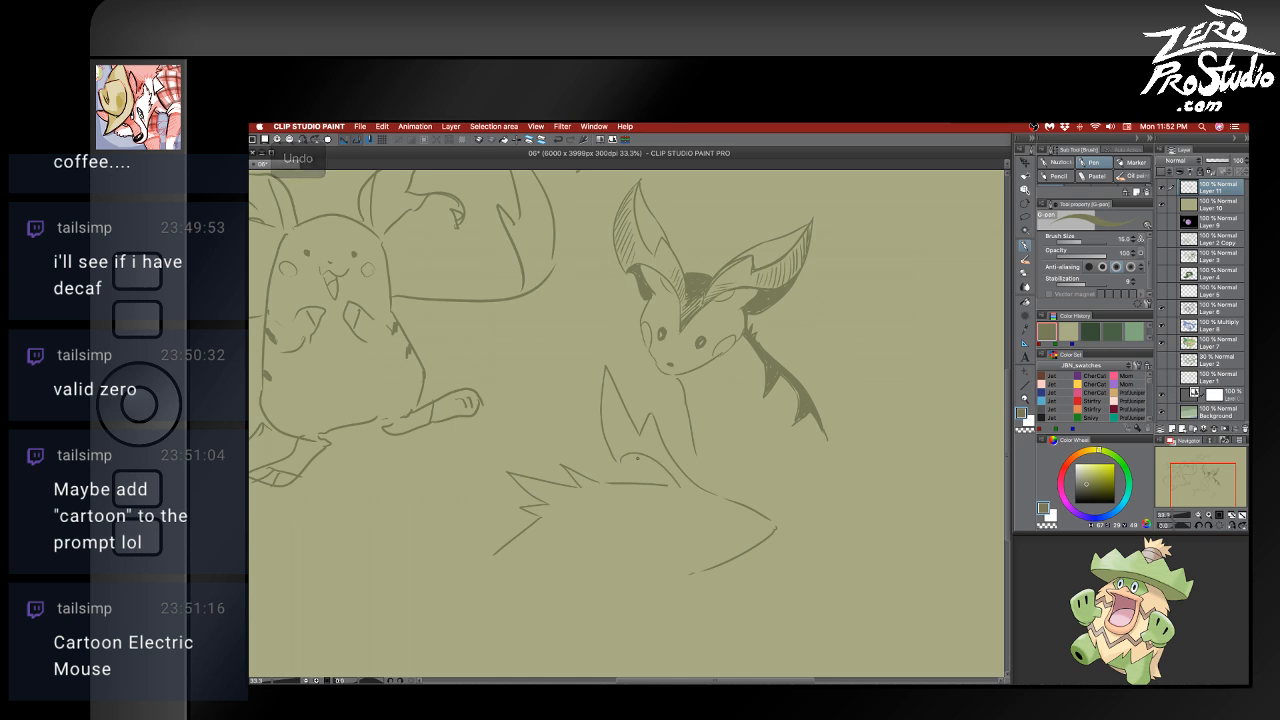
pyautogui.press('super+z')
pyautogui.press('super+z')
pyautogui.press('super+z')
pyautogui.press('super+z')
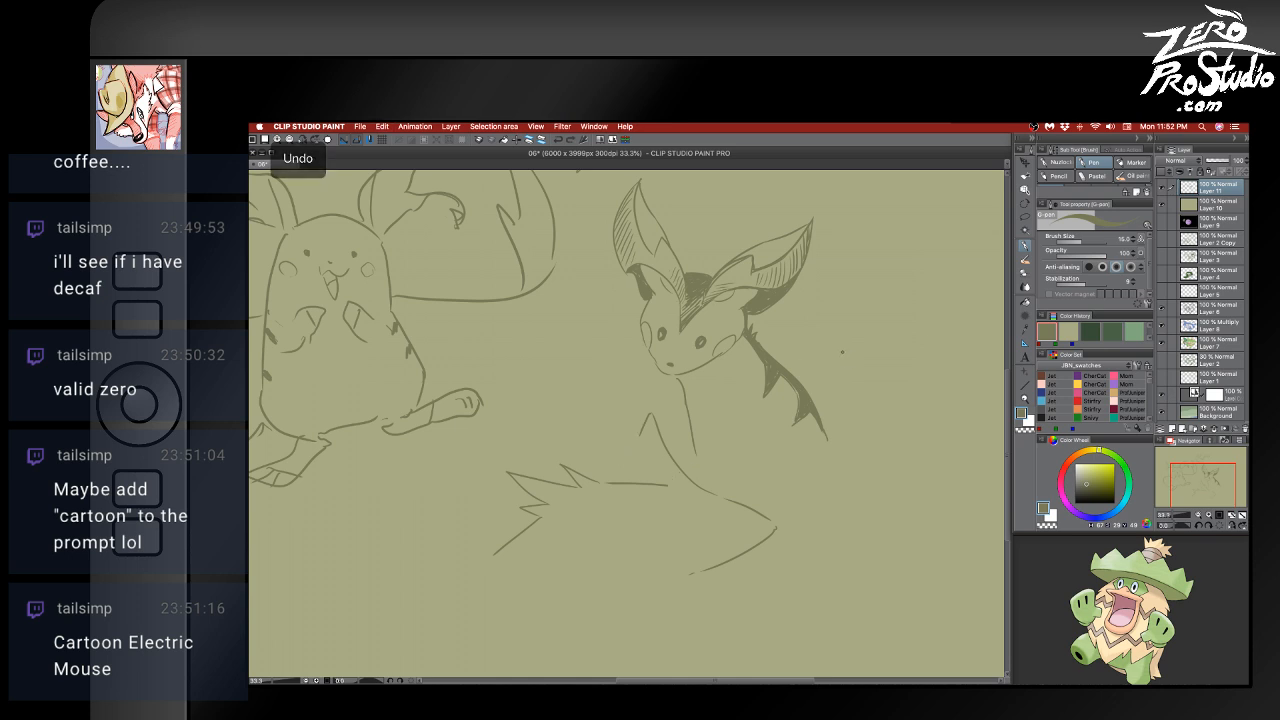
# - Erase part of the pointed head's top line and try a short rounded ear there
pyautogui.press('e')
pyautogui.moveTo(667, 488)
pyautogui.mouseDown()
pyautogui.moveTo(674, 458)
pyautogui.moveTo(612, 437)
pyautogui.moveTo(617, 467)
pyautogui.moveTo(660, 507)
pyautogui.mouseUp()
pyautogui.press('b')
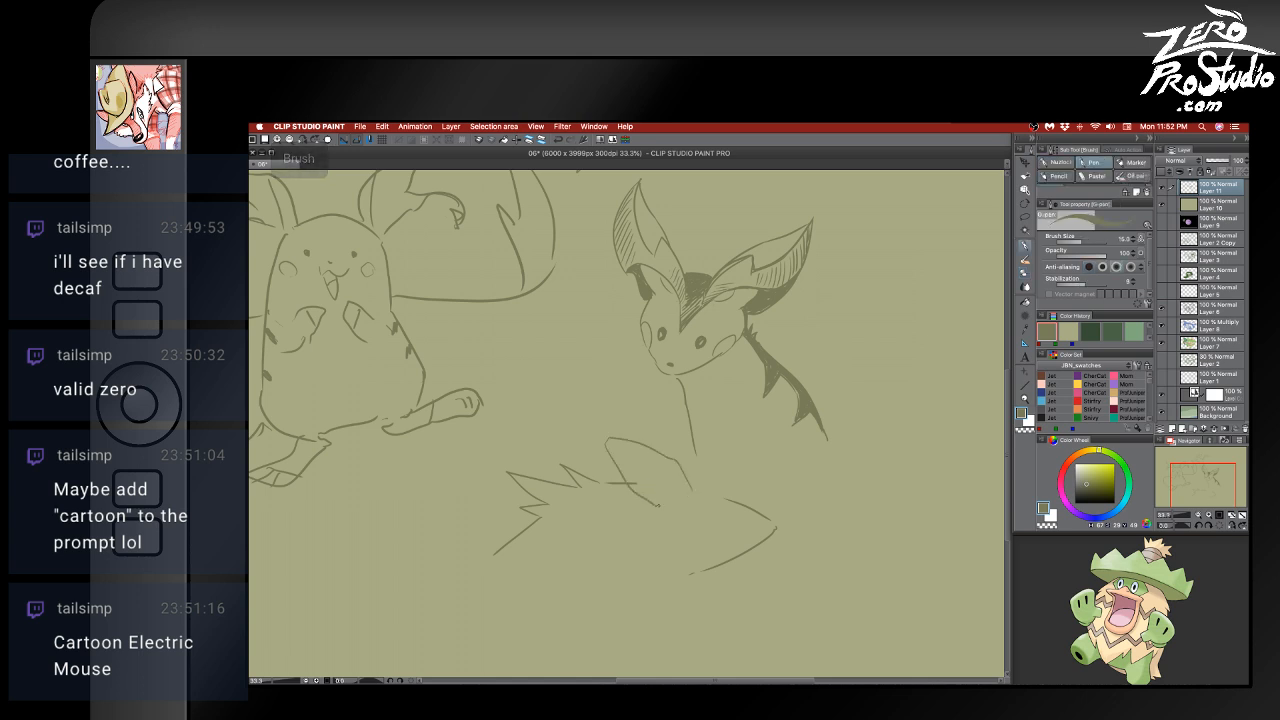
pyautogui.press('super+z')
pyautogui.moveTo(621, 440); pyautogui.dragTo(675, 511)
pyautogui.press('super+z')
pyautogui.moveTo(622, 454)
pyautogui.mouseDown()
pyautogui.moveTo(663, 511)
pyautogui.moveTo(644, 507)
pyautogui.moveTo(631, 452)
pyautogui.mouseUp()
pyautogui.press('super+z')
pyautogui.press('super+z')
pyautogui.press('super+z')
pyautogui.moveTo(682, 543)
pyautogui.mouseDown()
pyautogui.moveTo(645, 517)
pyautogui.moveTo(620, 568)
pyautogui.mouseUp()
pyautogui.press('super+z')
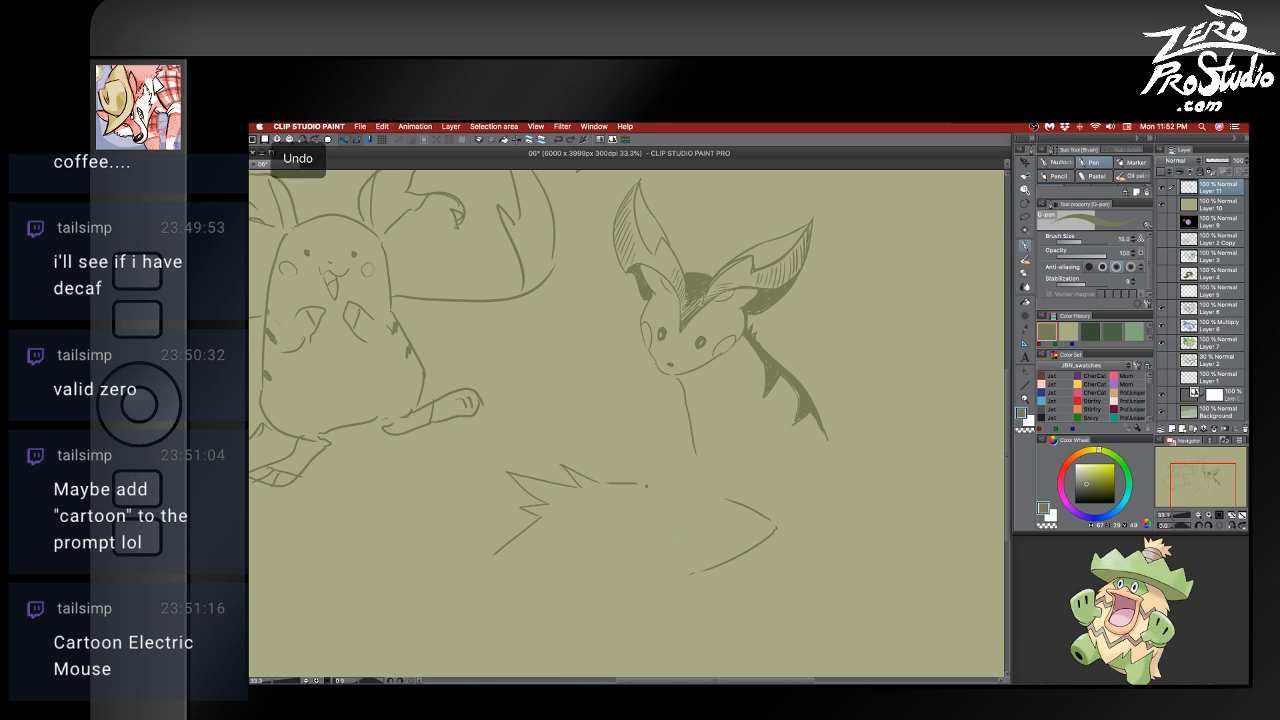
# - Erase the pointed head sketch, including its snout and jagged fur spikes
pyautogui.press('e')
pyautogui.moveTo(632, 482)
pyautogui.mouseDown()
pyautogui.moveTo(654, 550)
pyautogui.moveTo(709, 513)
pyautogui.moveTo(699, 523)
pyautogui.moveTo(761, 518)
pyautogui.moveTo(684, 576)
pyautogui.mouseUp()
pyautogui.press('b')
pyautogui.press('super+z')
pyautogui.press('super+z')
pyautogui.press('super+z')
pyautogui.press('e')
pyautogui.press('b')
pyautogui.press('e')
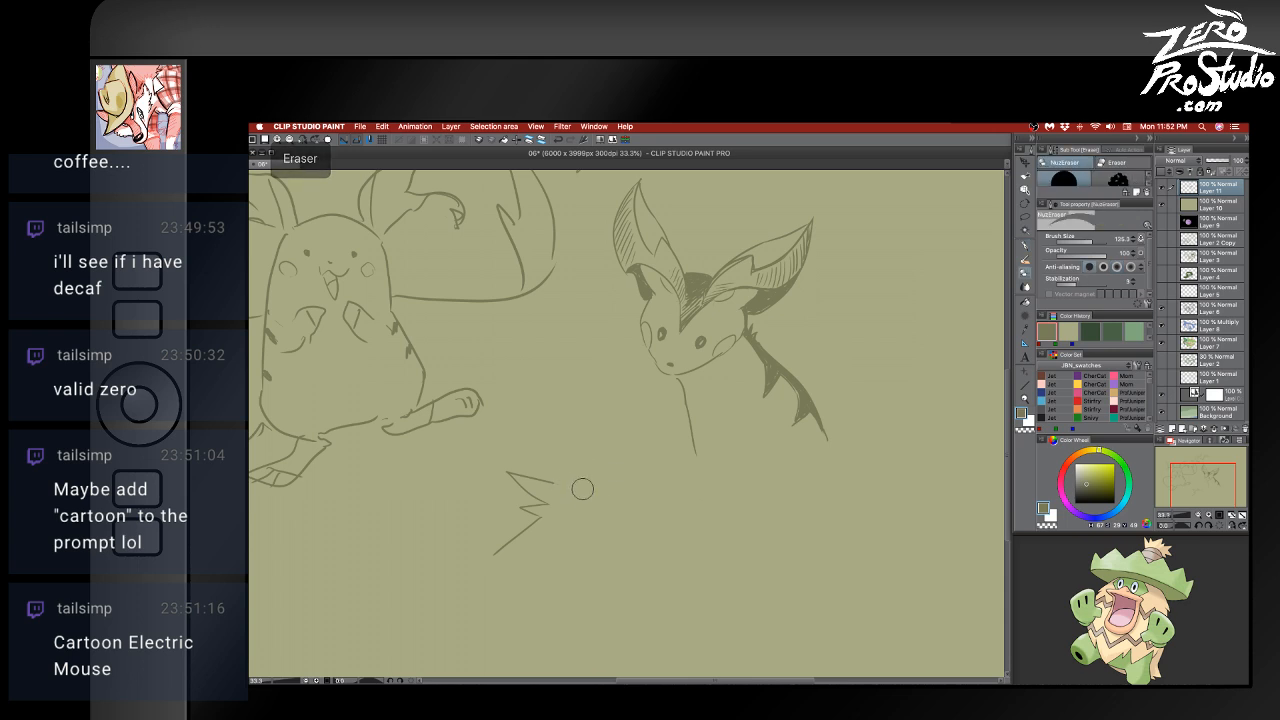
pyautogui.moveTo(583, 486)
pyautogui.mouseDown()
pyautogui.moveTo(518, 482)
pyautogui.moveTo(553, 482)
pyautogui.moveTo(553, 502)
pyautogui.moveTo(641, 471)
pyautogui.moveTo(581, 427)
pyautogui.moveTo(619, 511)
pyautogui.moveTo(538, 495)
pyautogui.moveTo(549, 543)
pyautogui.mouseUp()
# - Draw a circle as the base of a new head below and left of the reimagined Raichu
pyautogui.press('b')
pyautogui.press('super+z')
pyautogui.moveTo(548, 474); pyautogui.dragTo(545, 552)
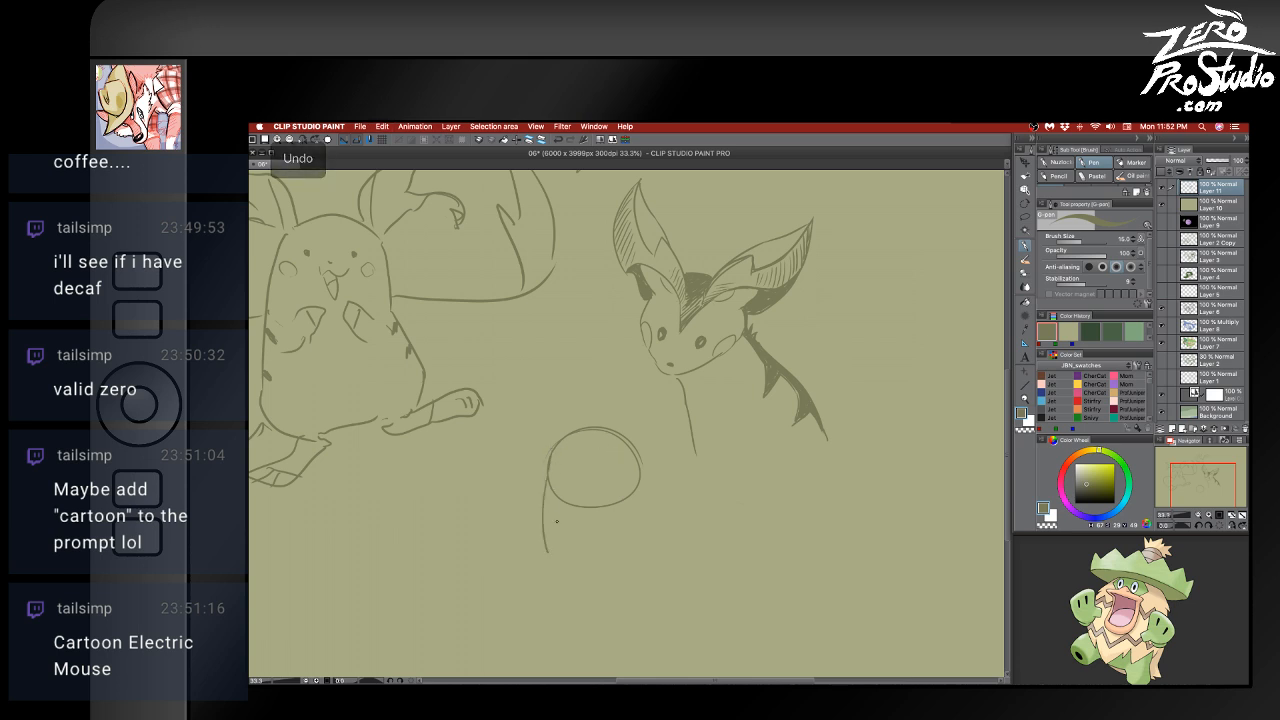
pyautogui.press('super+z')
pyautogui.moveTo(548, 476); pyautogui.dragTo(556, 562)
pyautogui.press('super+z')
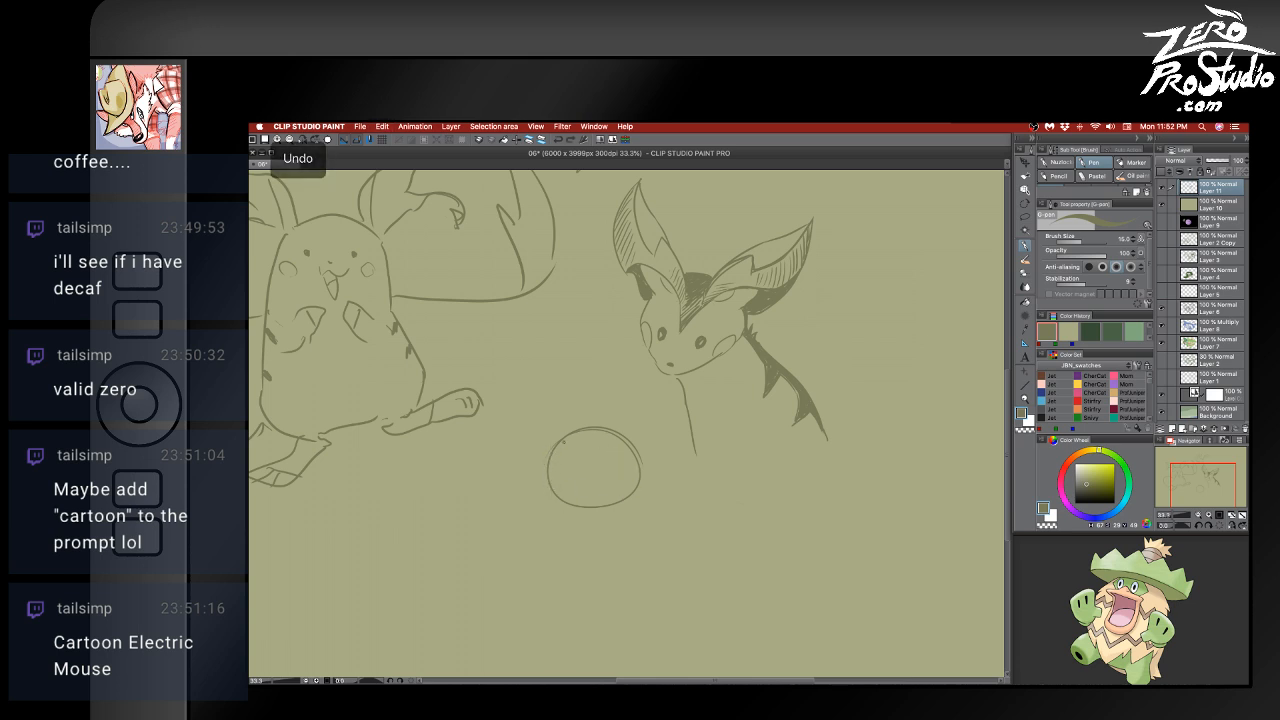
# - Erase the circle's lower left edge and reshape it into a short sloping rodent snout
pyautogui.press('e')
pyautogui.moveTo(562, 440)
pyautogui.mouseDown()
pyautogui.moveTo(546, 479)
pyautogui.moveTo(566, 486)
pyautogui.moveTo(573, 446)
pyautogui.moveTo(523, 490)
pyautogui.moveTo(522, 502)
pyautogui.moveTo(585, 512)
pyautogui.mouseUp()
pyautogui.press('p')
pyautogui.press('super+z')
pyautogui.press('super+z')
pyautogui.moveTo(552, 450)
pyautogui.mouseDown()
pyautogui.moveTo(524, 494)
pyautogui.moveTo(540, 508)
pyautogui.moveTo(614, 508)
pyautogui.moveTo(574, 475)
pyautogui.moveTo(590, 466)
pyautogui.moveTo(566, 488)
pyautogui.mouseUp()
# - Draw a slanted eye with a dark pupil and add a small nose at the snout tip
pyautogui.press('e')
pyautogui.press('b')
pyautogui.press('super+z')
pyautogui.press('super+z')
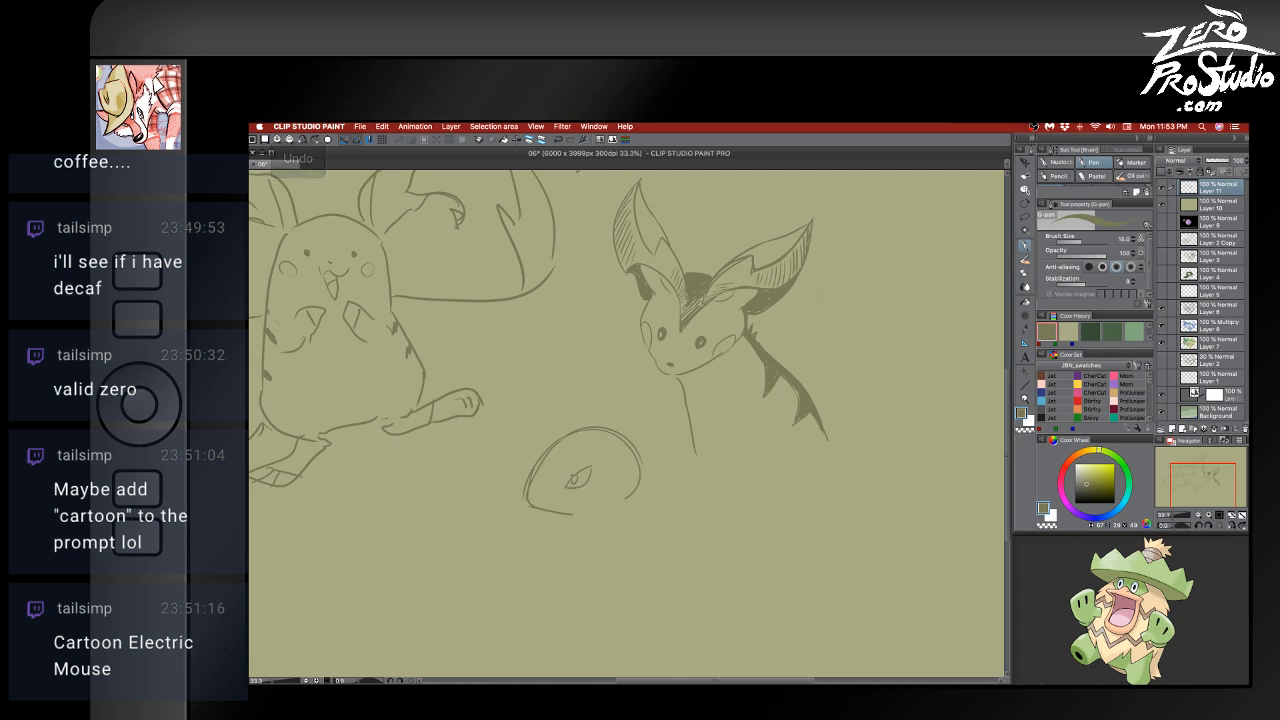
pyautogui.press('super+z')
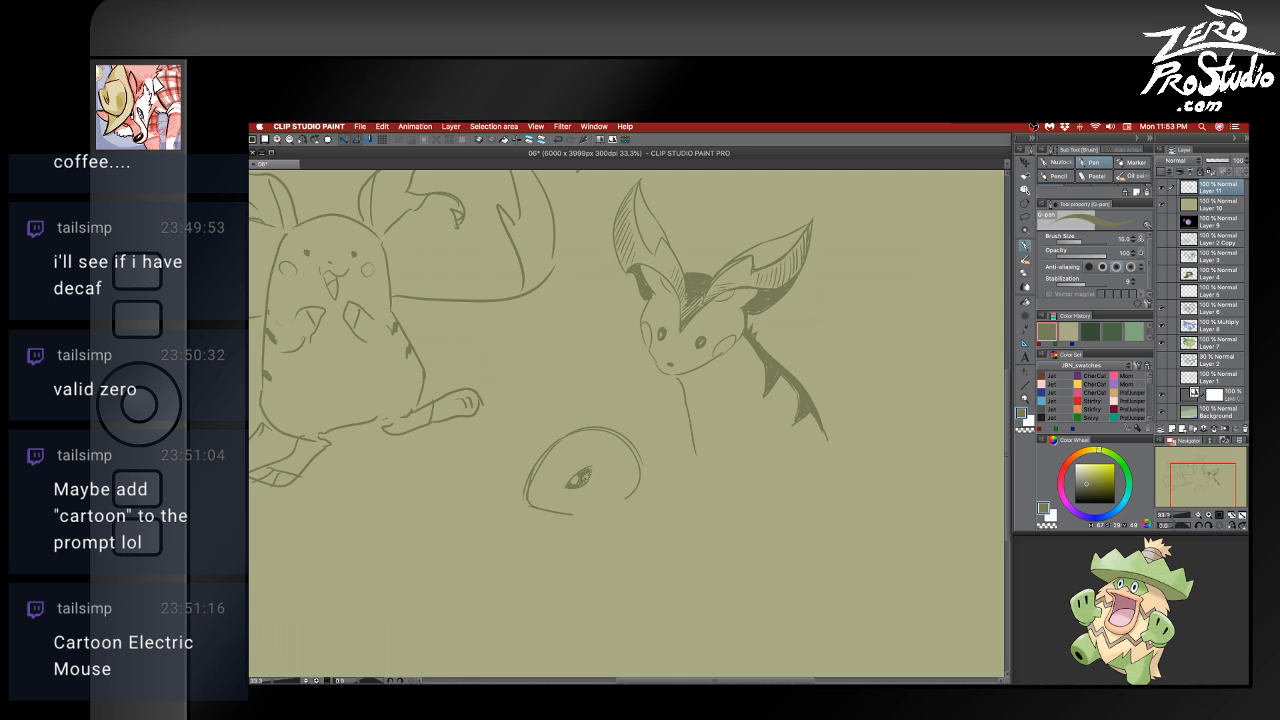
pyautogui.moveTo(533, 500)
pyautogui.mouseDown()
pyautogui.moveTo(560, 446)
pyautogui.moveTo(596, 432)
pyautogui.mouseUp()
pyautogui.press('super+z')
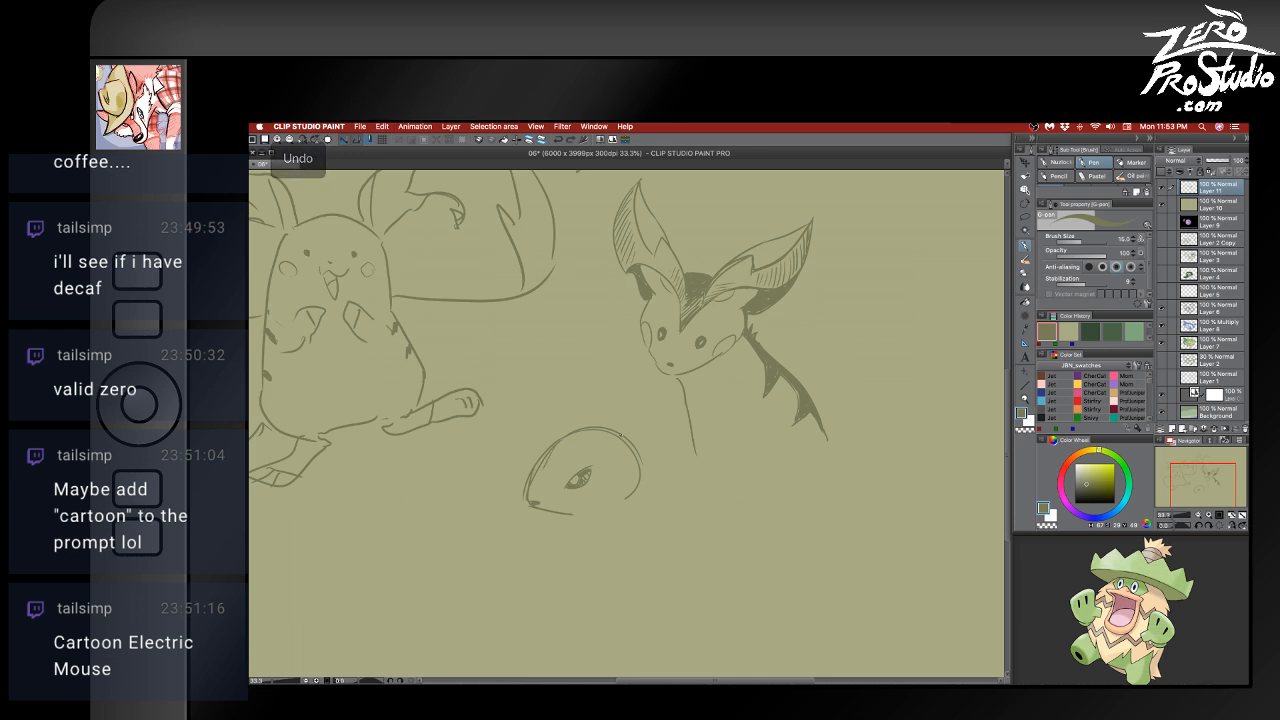
# - Erase the back of the new head and most of the chest line hanging from the reimagined Raichu's head
pyautogui.press('e')
pyautogui.moveTo(631, 489)
pyautogui.mouseDown()
pyautogui.moveTo(629, 439)
pyautogui.moveTo(650, 402)
pyautogui.mouseUp()
pyautogui.press('b')
pyautogui.press('super+z')
pyautogui.press('super+z')
pyautogui.moveTo(613, 456)
pyautogui.mouseDown()
pyautogui.moveTo(667, 407)
pyautogui.moveTo(680, 453)
pyautogui.moveTo(638, 490)
pyautogui.moveTo(652, 412)
pyautogui.moveTo(678, 411)
pyautogui.moveTo(651, 485)
pyautogui.mouseUp()
pyautogui.press('super+z')
pyautogui.press('super+z')
pyautogui.press('super+z')
pyautogui.press('e')
pyautogui.moveTo(685, 400); pyautogui.dragTo(696, 470)
pyautogui.press('p')
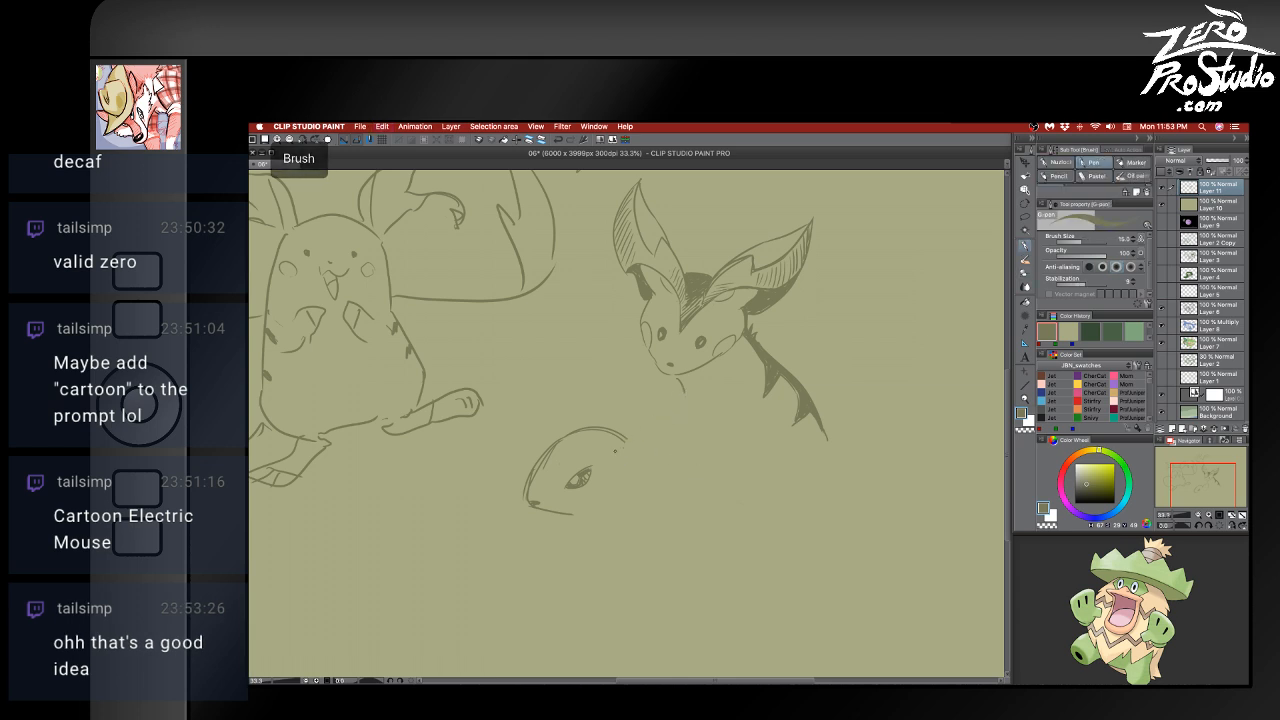
# - Try an arched neck and back line rising behind the new rodent head
pyautogui.moveTo(617, 447)
pyautogui.mouseDown()
pyautogui.moveTo(712, 406)
pyautogui.moveTo(719, 440)
pyautogui.mouseUp()
pyautogui.press('super+z')
pyautogui.moveTo(617, 447)
pyautogui.mouseDown()
pyautogui.moveTo(714, 408)
pyautogui.moveTo(726, 434)
pyautogui.mouseUp()
pyautogui.press('super+z')
pyautogui.moveTo(612, 455)
pyautogui.mouseDown()
pyautogui.moveTo(668, 416)
pyautogui.moveTo(724, 404)
pyautogui.moveTo(730, 425)
pyautogui.moveTo(703, 462)
pyautogui.moveTo(630, 478)
pyautogui.moveTo(706, 412)
pyautogui.mouseUp()
pyautogui.press('super+z')
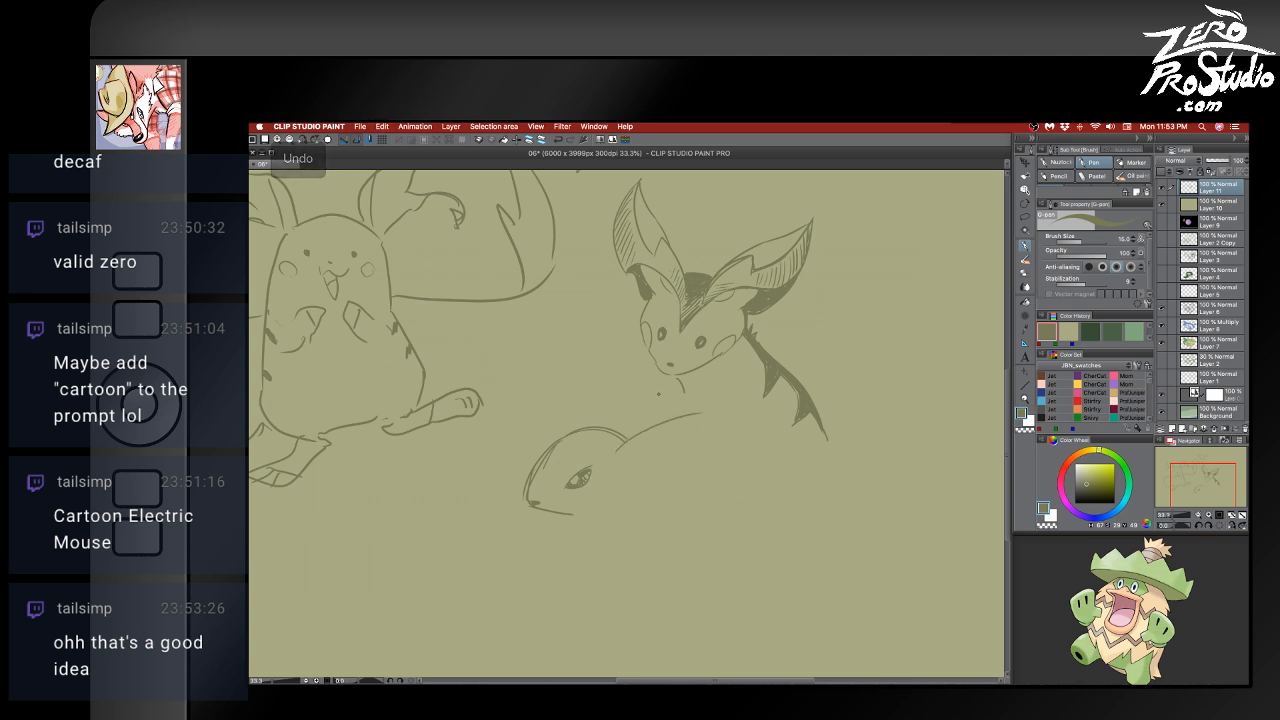
pyautogui.moveTo(567, 429)
pyautogui.mouseDown()
pyautogui.moveTo(605, 358)
pyautogui.moveTo(632, 424)
pyautogui.moveTo(569, 362)
pyautogui.moveTo(601, 367)
pyautogui.moveTo(617, 428)
pyautogui.moveTo(595, 382)
pyautogui.moveTo(636, 398)
pyautogui.mouseUp()
pyautogui.press('super+z')
pyautogui.press('super+z')
pyautogui.press('super+z')
pyautogui.press('super+z')
pyautogui.press('super+z')
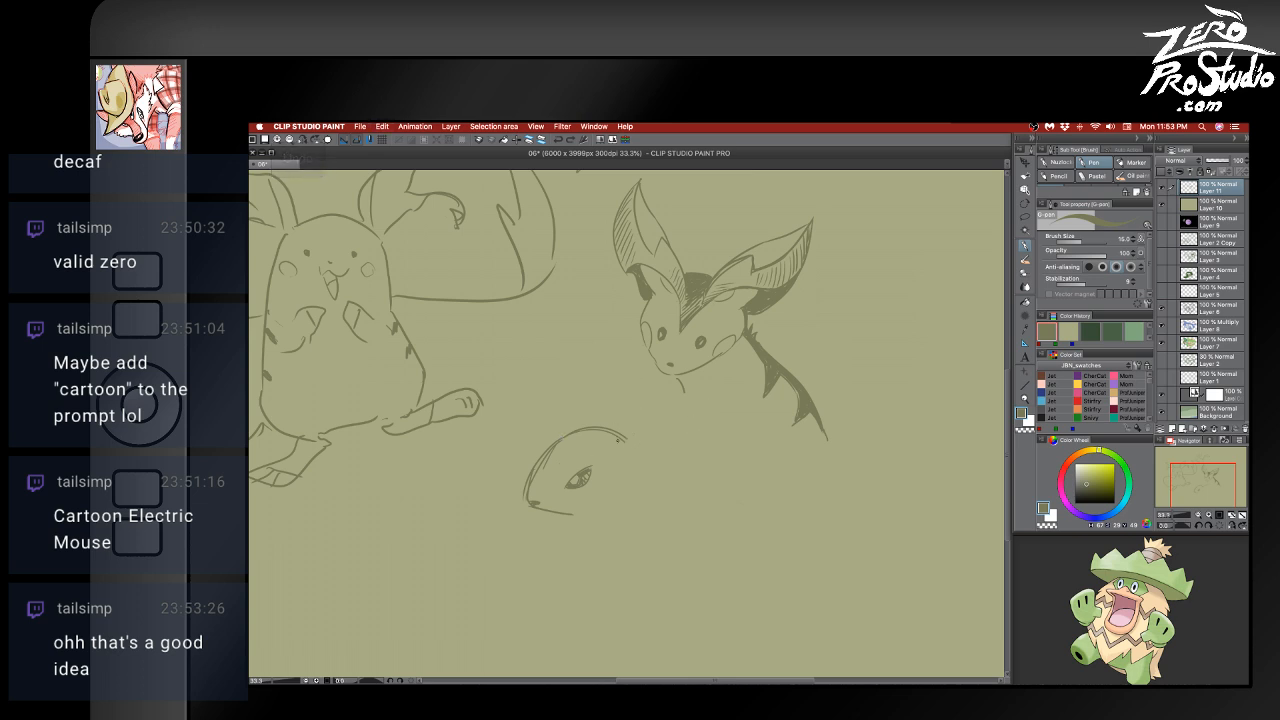
# - Erase the stray line at the back of the rodent head and redraw it as a smooth neck and sloping back
pyautogui.press('e')
pyautogui.moveTo(624, 441)
pyautogui.mouseDown()
pyautogui.moveTo(599, 428)
pyautogui.moveTo(655, 472)
pyautogui.moveTo(640, 450)
pyautogui.moveTo(726, 496)
pyautogui.mouseUp()
pyautogui.press('b')
pyautogui.press('super+z')
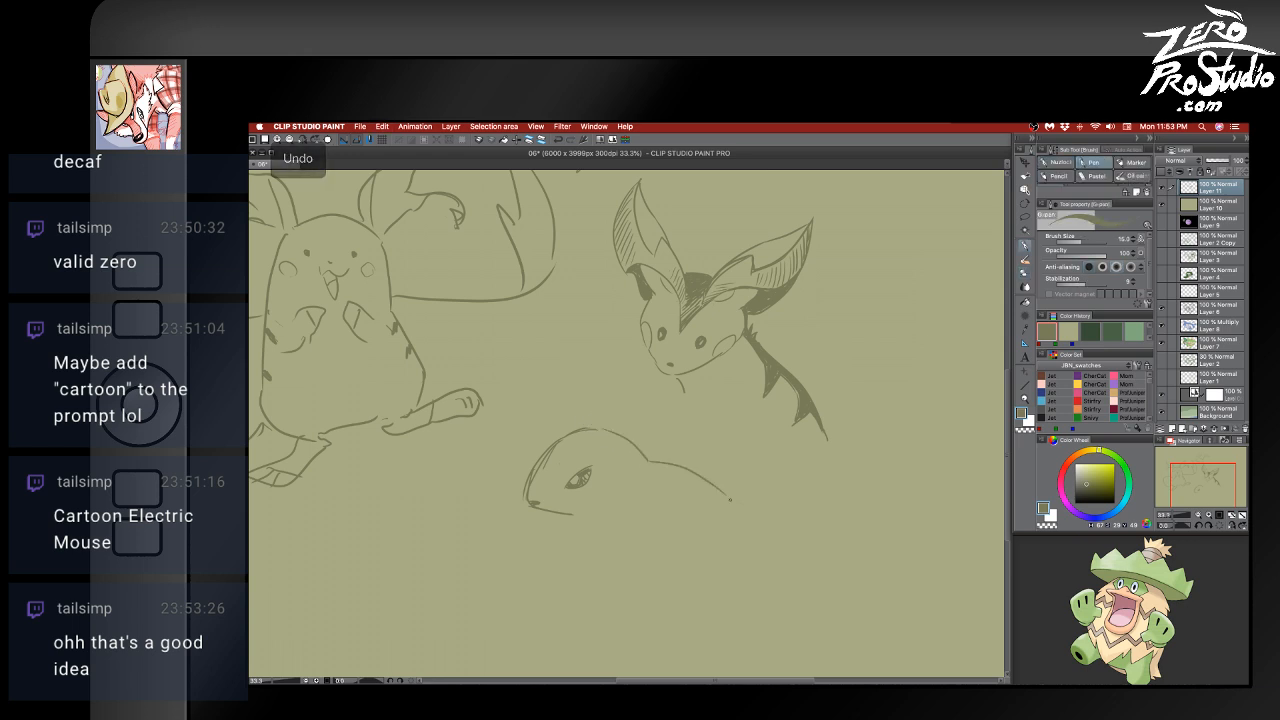
pyautogui.press('super+z')
pyautogui.moveTo(598, 429); pyautogui.dragTo(728, 499)
pyautogui.press('super+z')
# - Sketch two short forelegs with small paws beneath the rodent's chin and chest
pyautogui.moveTo(573, 514); pyautogui.dragTo(617, 571)
pyautogui.press('super+z')
pyautogui.moveTo(573, 514)
pyautogui.mouseDown()
pyautogui.moveTo(598, 552)
pyautogui.moveTo(580, 524)
pyautogui.moveTo(557, 571)
pyautogui.mouseUp()
pyautogui.press('super+z')
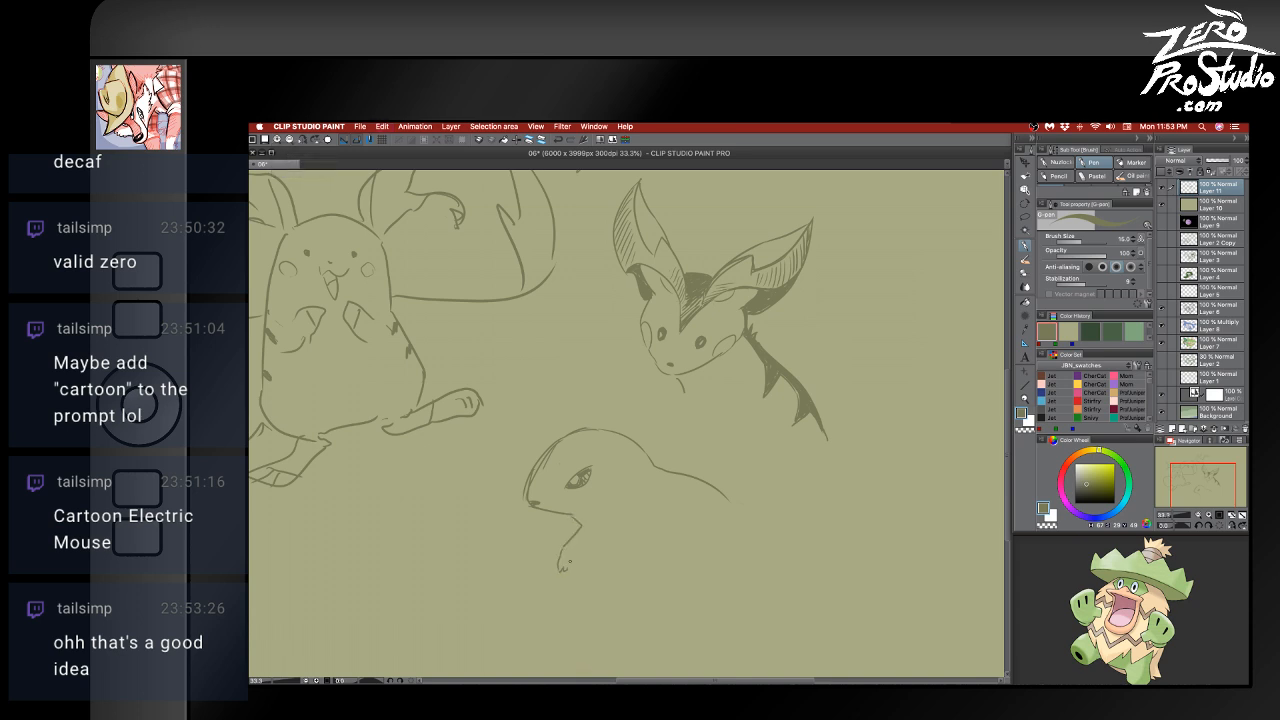
pyautogui.press('super+z')
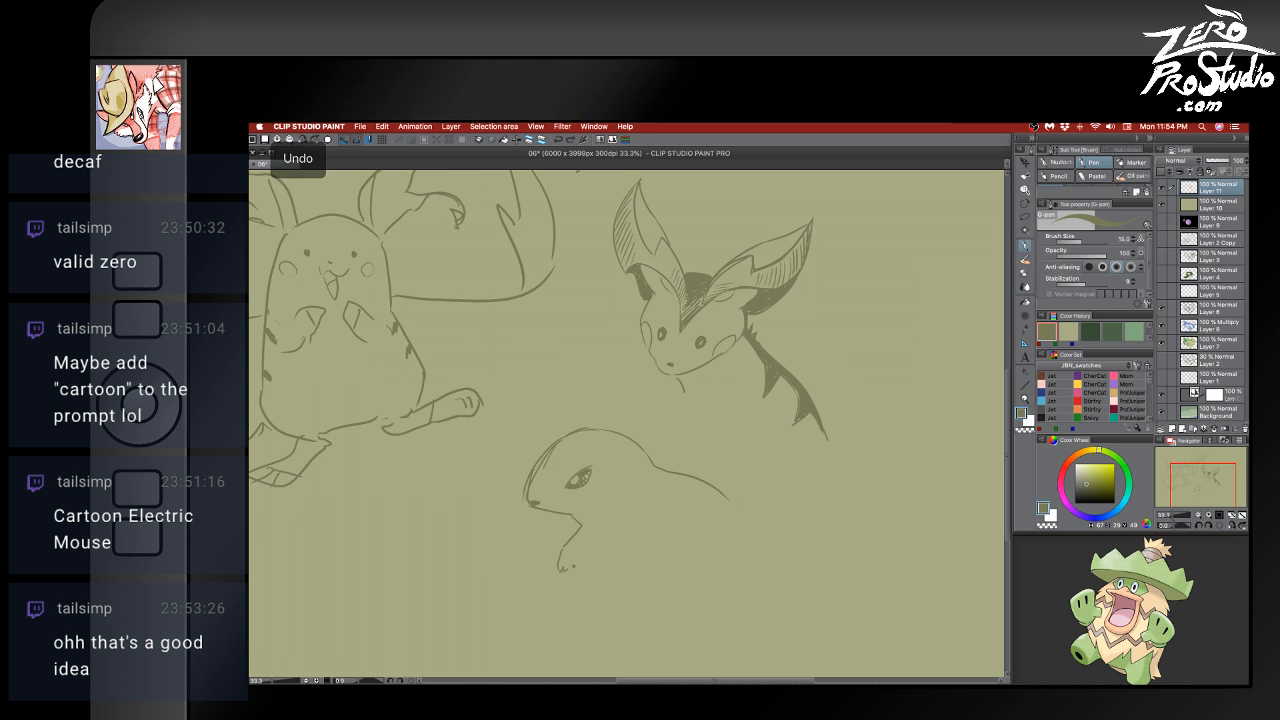
pyautogui.moveTo(574, 566)
pyautogui.mouseDown()
pyautogui.moveTo(615, 541)
pyautogui.moveTo(603, 530)
pyautogui.moveTo(634, 529)
pyautogui.moveTo(604, 556)
pyautogui.moveTo(610, 566)
pyautogui.moveTo(667, 545)
pyautogui.mouseUp()
pyautogui.press('super+z')
pyautogui.press('super+z')
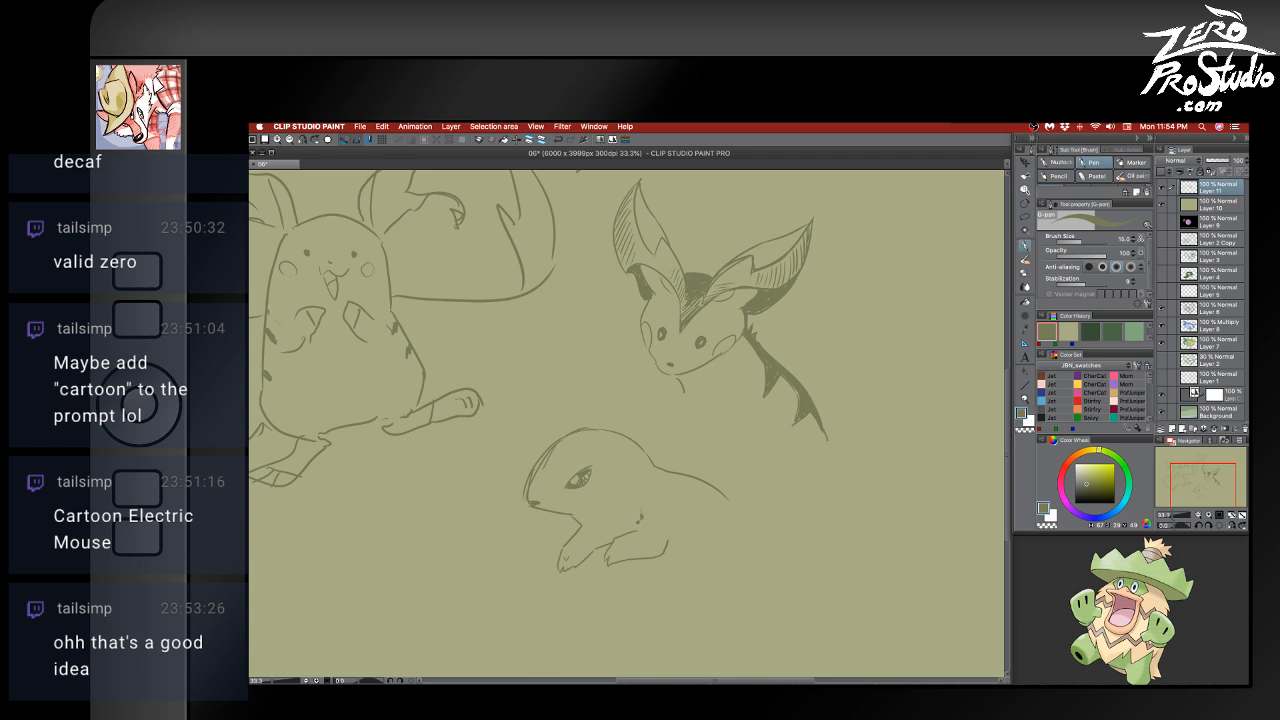
# - Draw a jagged cheek ruff behind the rodent's eye and a short belly line behind the forelegs
pyautogui.press('super+z')
pyautogui.press('super+z')
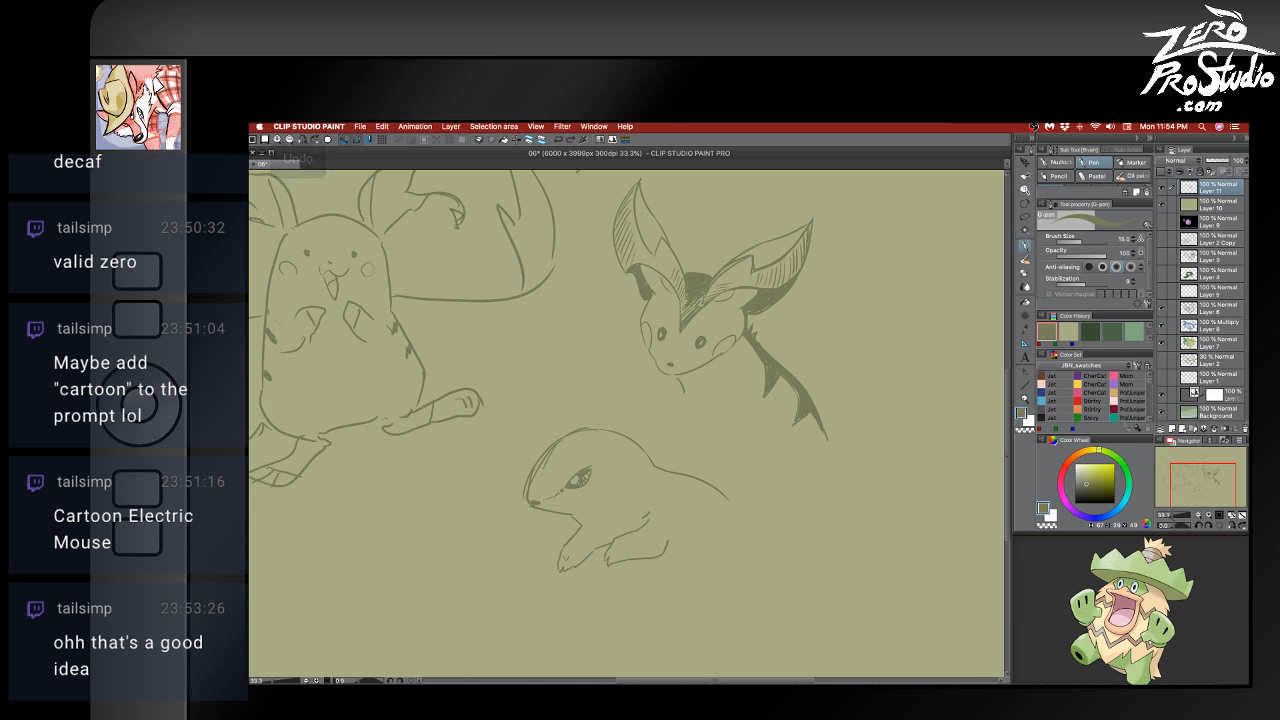
pyautogui.press('super+z')
pyautogui.moveTo(671, 536); pyautogui.dragTo(712, 528)
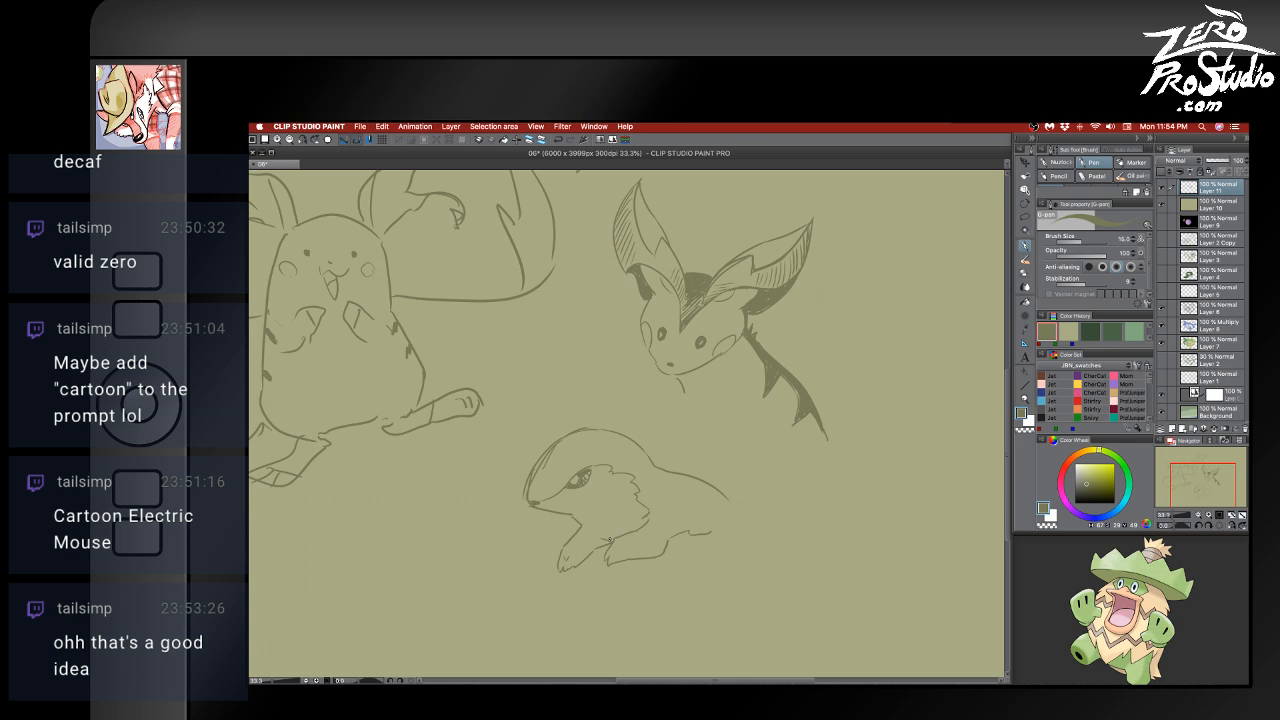
# - Erase the end of the rear foreleg and try small rounded toes in its place
pyautogui.press('e')
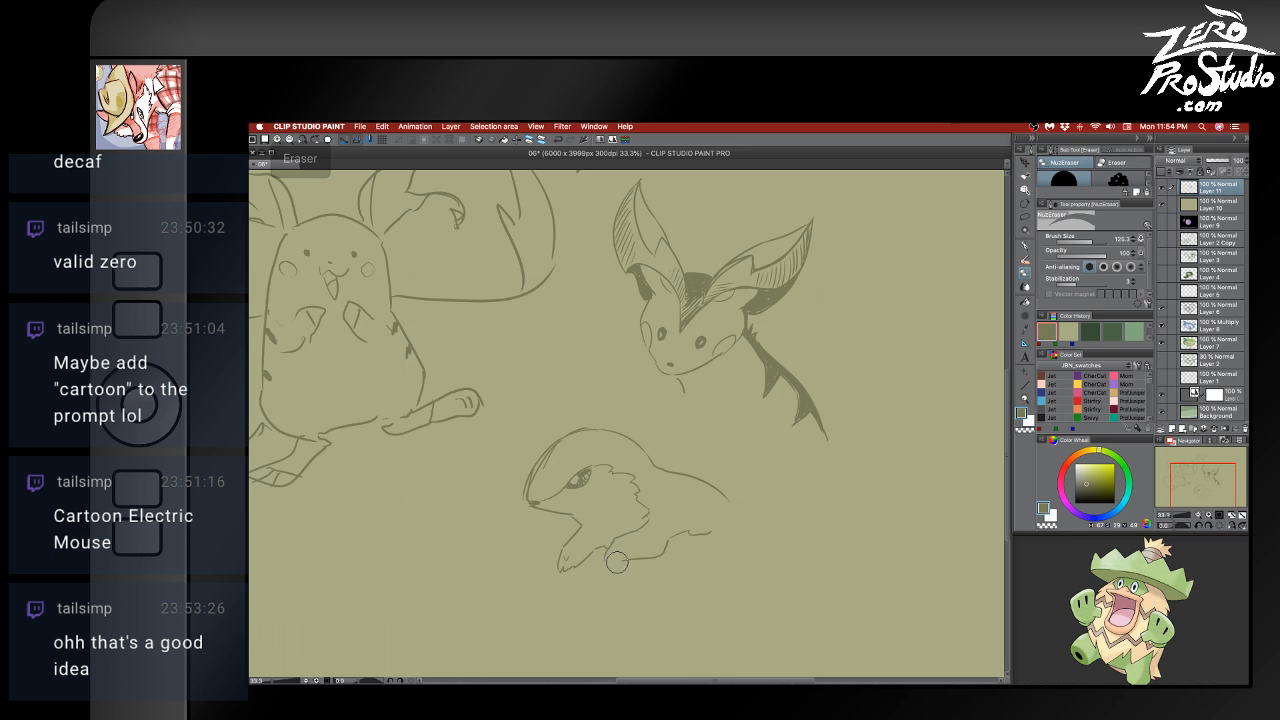
pyautogui.press('b')
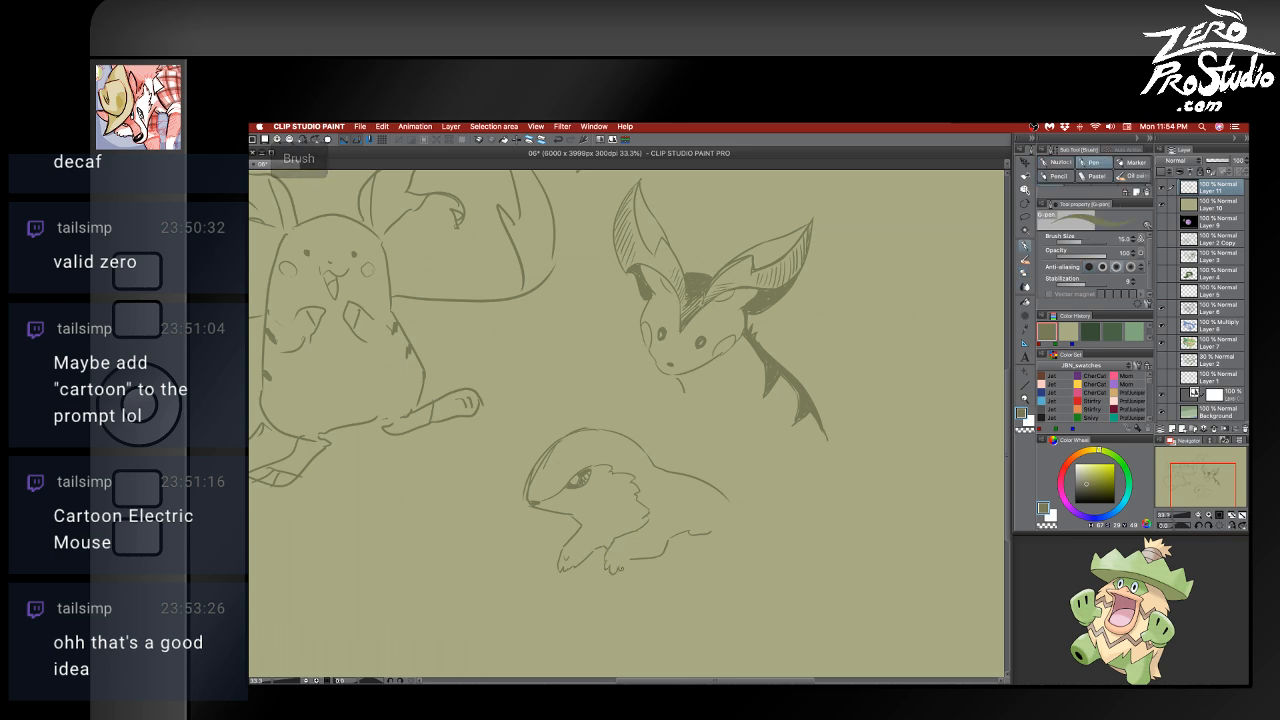
pyautogui.press('e')
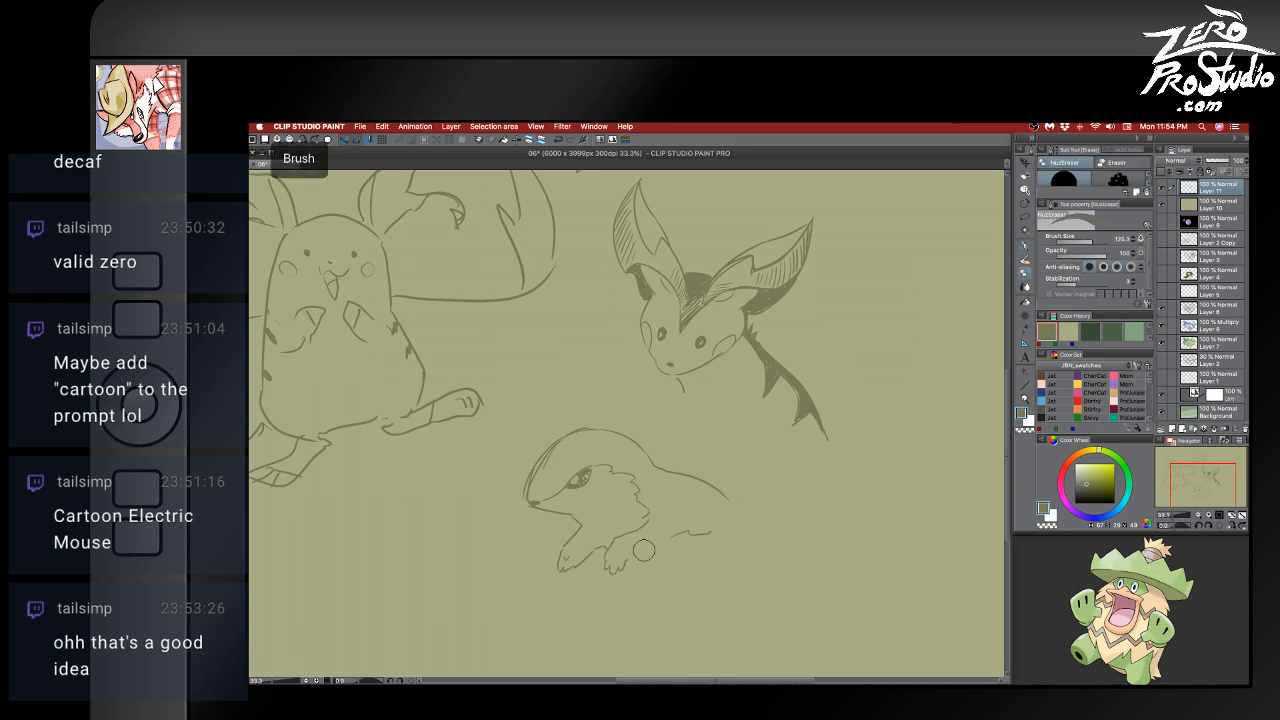
pyautogui.press('b')
pyautogui.press('e')
pyautogui.moveTo(621, 562)
pyautogui.mouseDown()
pyautogui.moveTo(603, 571)
pyautogui.moveTo(623, 575)
pyautogui.mouseUp()
pyautogui.press('b')
pyautogui.press('super+z')
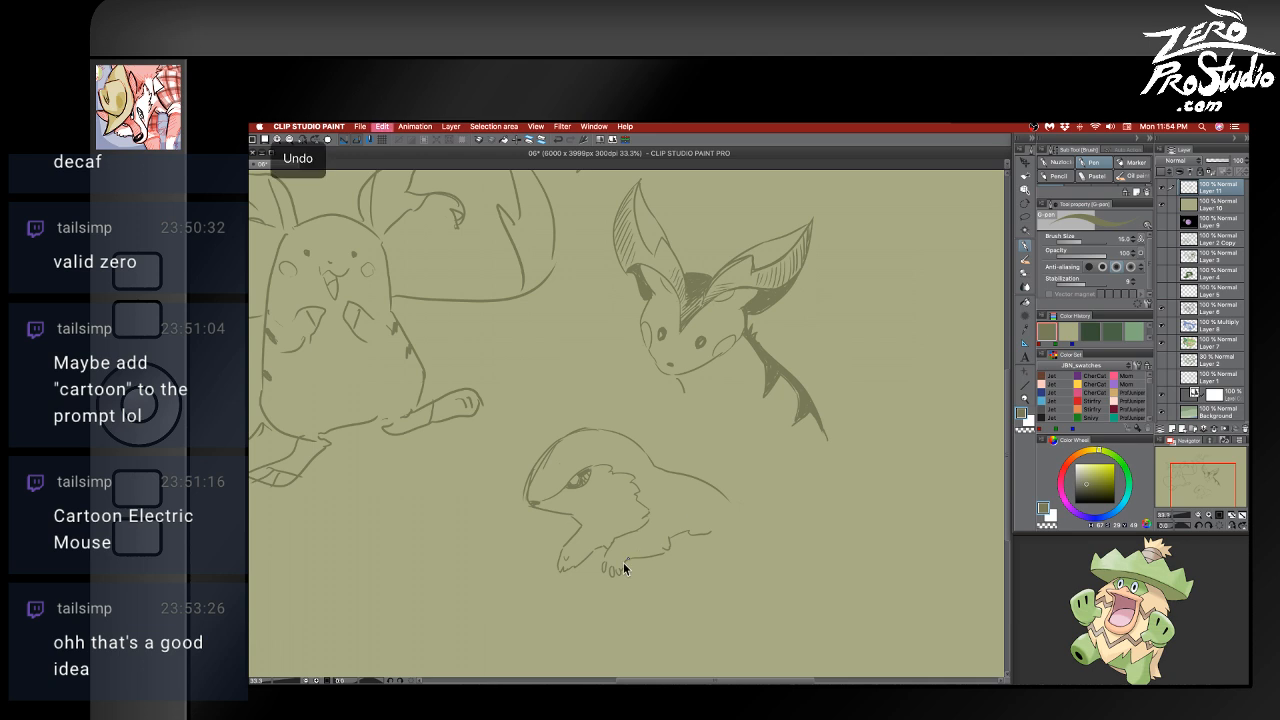
# - Redraw the rear forepaw with longer separate toes and reconnect its forearm to the belly line
pyautogui.moveTo(600, 561)
pyautogui.mouseDown()
pyautogui.moveTo(609, 583)
pyautogui.moveTo(624, 542)
pyautogui.moveTo(609, 580)
pyautogui.mouseUp()
pyautogui.press('e')
pyautogui.press('b')
pyautogui.moveTo(608, 563)
pyautogui.mouseDown()
pyautogui.moveTo(613, 579)
pyautogui.moveTo(664, 553)
pyautogui.mouseUp()
pyautogui.press('e')
pyautogui.press('b')
pyautogui.press('e')
pyautogui.press('b')
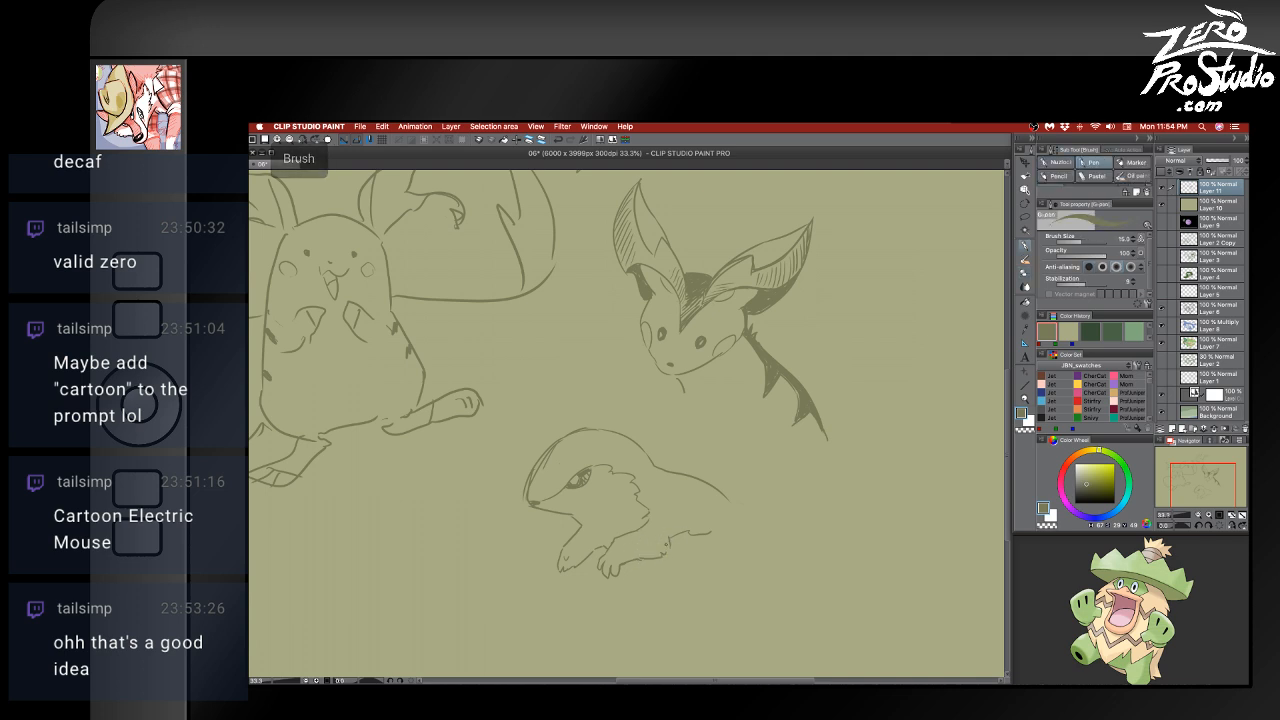
# - Redraw the front forepaw with separate toes and add a short hind-leg line below the rear paw
pyautogui.press('e')
pyautogui.moveTo(578, 572)
pyautogui.mouseDown()
pyautogui.moveTo(552, 545)
pyautogui.moveTo(572, 540)
pyautogui.moveTo(600, 570)
pyautogui.moveTo(562, 542)
pyautogui.moveTo(555, 558)
pyautogui.mouseUp()
pyautogui.press('b')
pyautogui.press('e')
pyautogui.press('b')
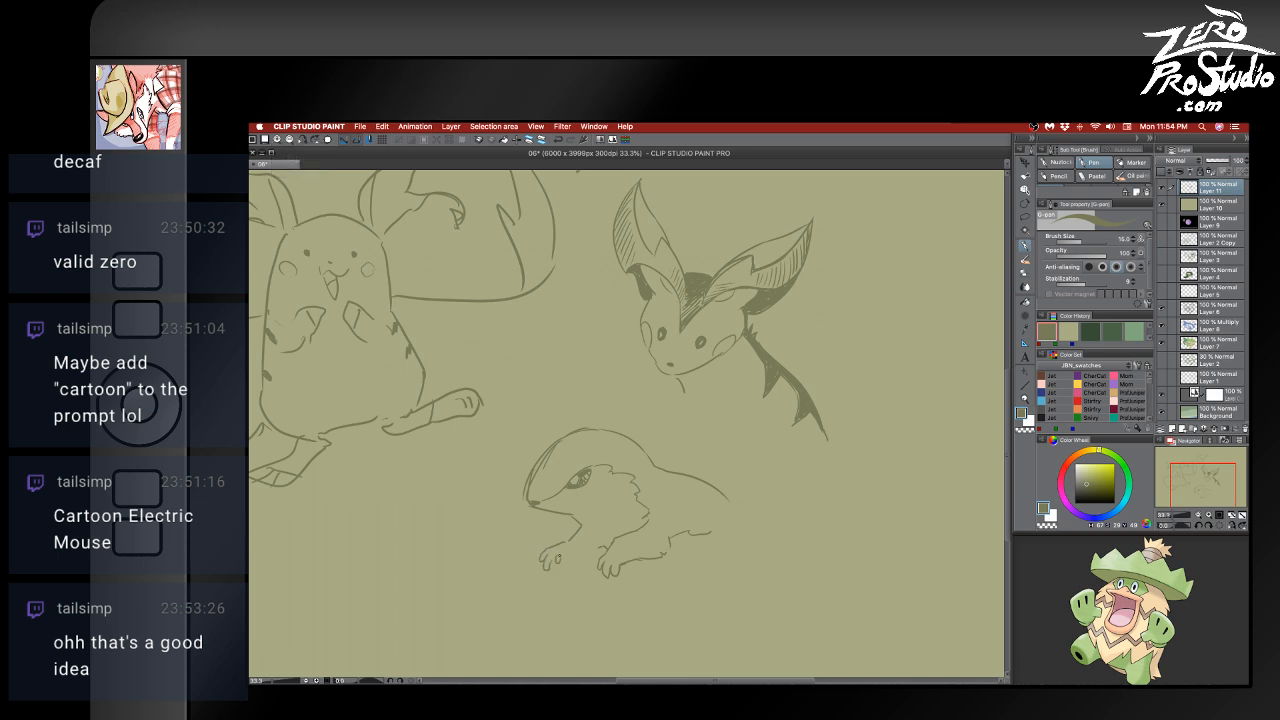
pyautogui.hotkey('ctrl', 'z')
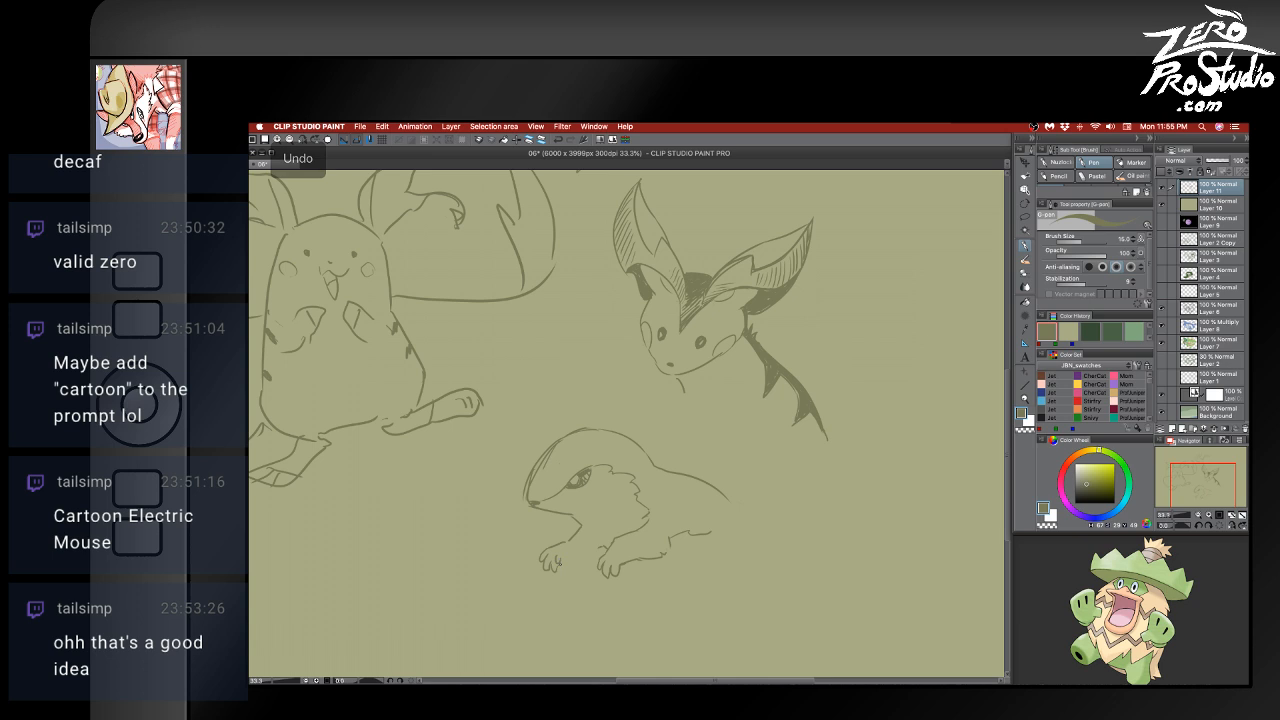
pyautogui.press('super+z')
pyautogui.moveTo(560, 566)
pyautogui.mouseDown()
pyautogui.moveTo(603, 543)
pyautogui.moveTo(639, 582)
pyautogui.mouseUp()
pyautogui.press('super+z')
# - Bend the end of the belly line downward and erase the rear part of the back line
pyautogui.press('e')
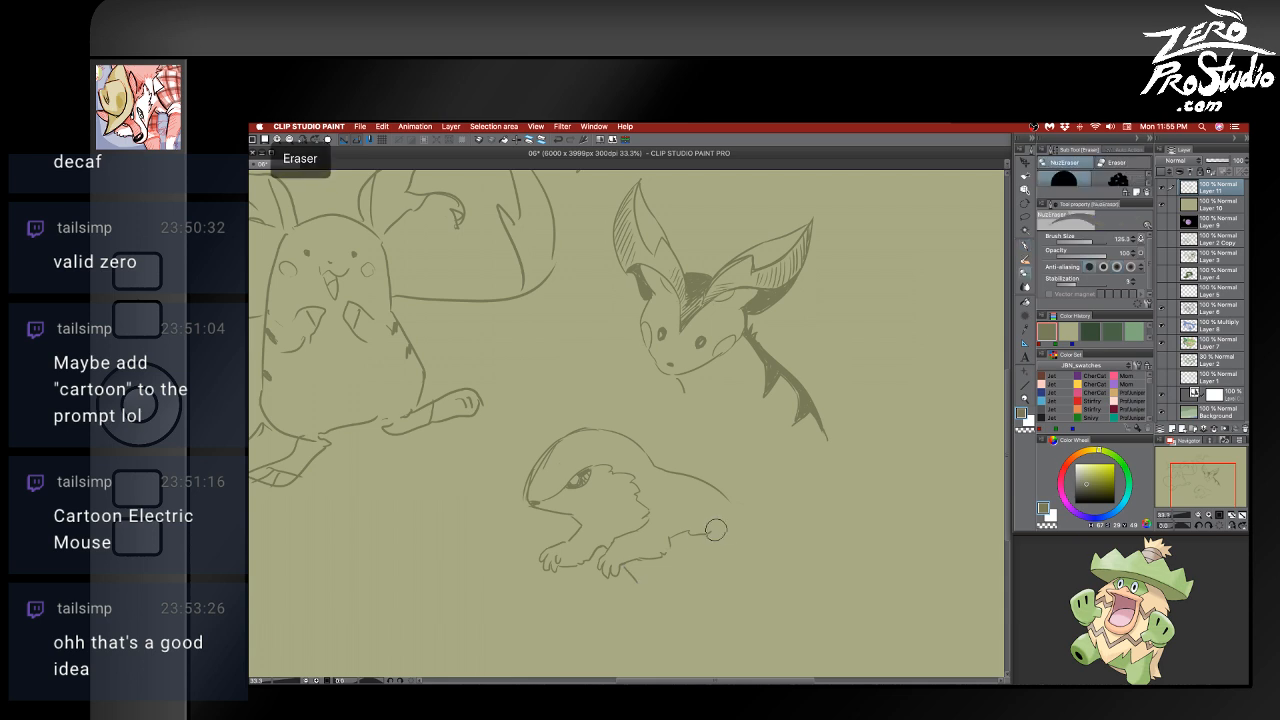
pyautogui.moveTo(716, 527)
pyautogui.mouseDown()
pyautogui.moveTo(703, 541)
pyautogui.moveTo(713, 550)
pyautogui.mouseUp()
pyautogui.press('b')
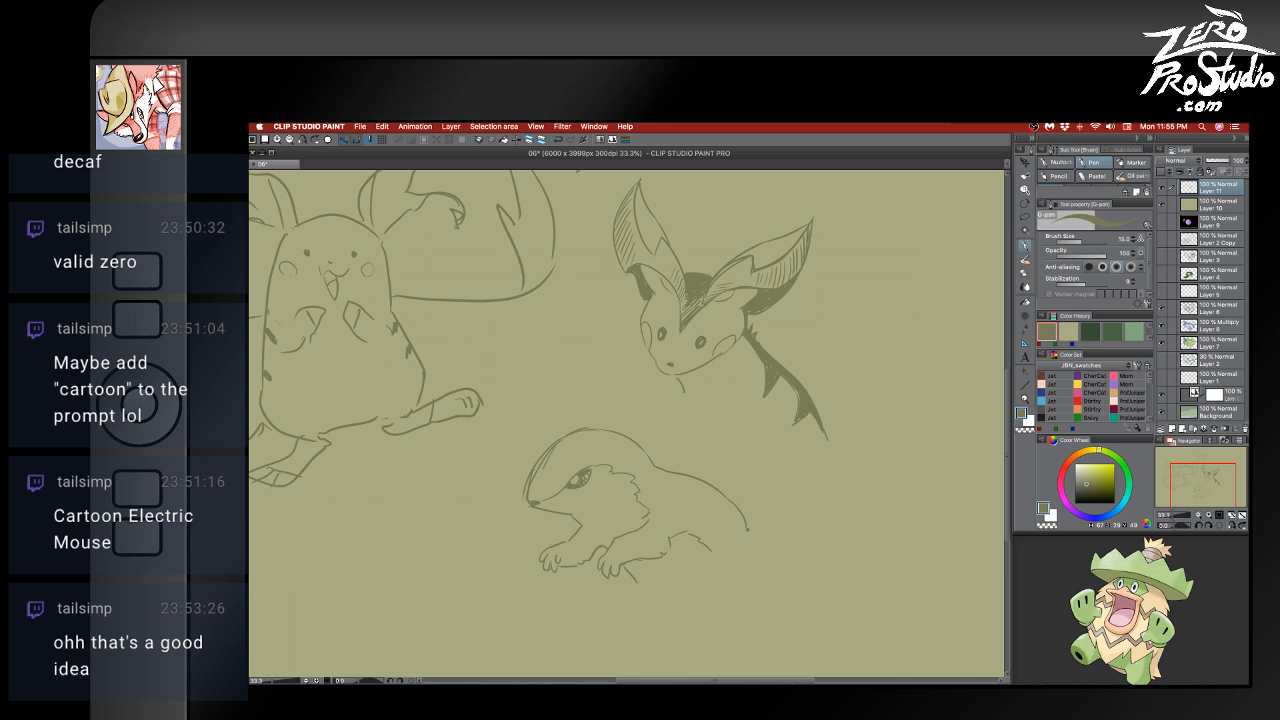
pyautogui.press('e')
pyautogui.moveTo(726, 494); pyautogui.dragTo(752, 528)
pyautogui.press('b')
pyautogui.press('e')
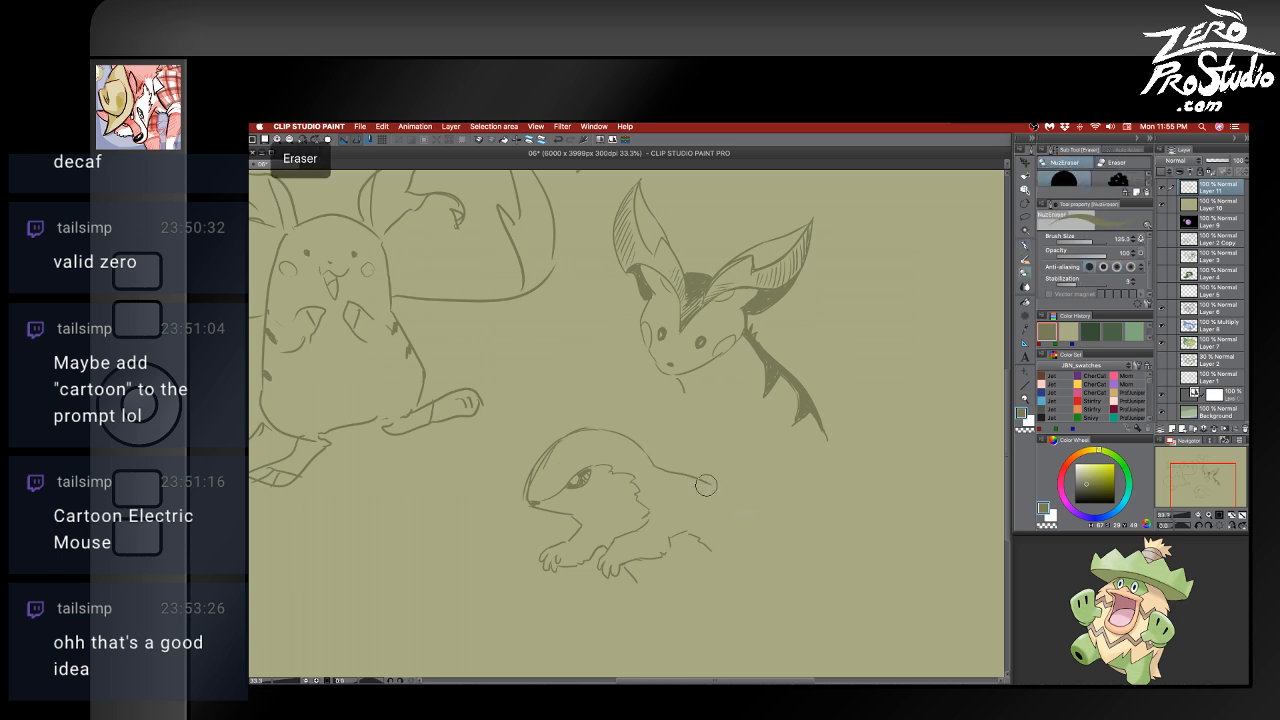
# - Draw spiky fur tufts behind the rodent's neck and a rounded back curving down behind them
pyautogui.moveTo(715, 484)
pyautogui.mouseDown()
pyautogui.moveTo(664, 470)
pyautogui.moveTo(690, 455)
pyautogui.moveTo(730, 500)
pyautogui.moveTo(760, 487)
pyautogui.mouseUp()
pyautogui.press('b')
pyautogui.hotkey('ctrl', 'z')
pyautogui.hotkey('ctrl', 'z')
pyautogui.moveTo(740, 509)
pyautogui.mouseDown()
pyautogui.moveTo(760, 514)
pyautogui.moveTo(745, 522)
pyautogui.moveTo(757, 562)
pyautogui.mouseUp()
pyautogui.press('super+z')
pyautogui.press('super+z')
pyautogui.press('super+z')
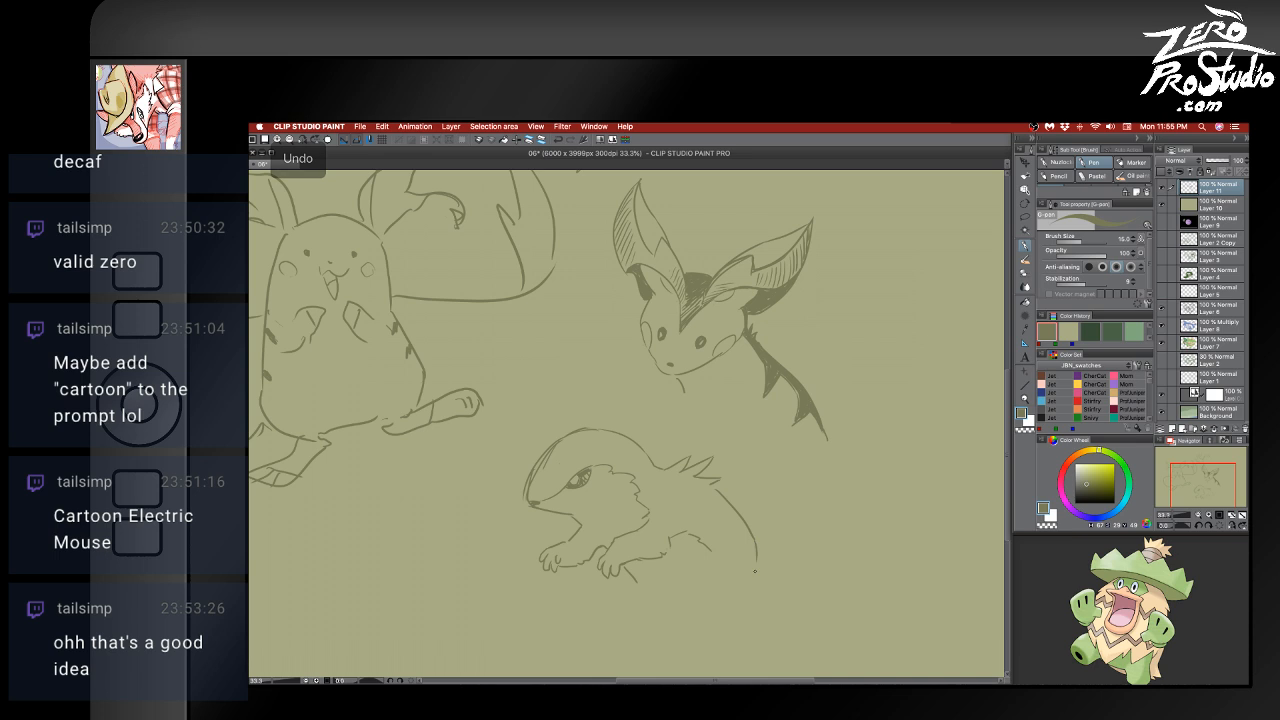
pyautogui.press('super+z')
# - Trim the belly line and close the crouching body with a rounded rump and underside
pyautogui.moveTo(716, 491)
pyautogui.mouseDown()
pyautogui.moveTo(757, 565)
pyautogui.moveTo(708, 560)
pyautogui.moveTo(680, 590)
pyautogui.moveTo(692, 607)
pyautogui.mouseUp()
pyautogui.press('e')
pyautogui.press('b')
pyautogui.press('super+z')
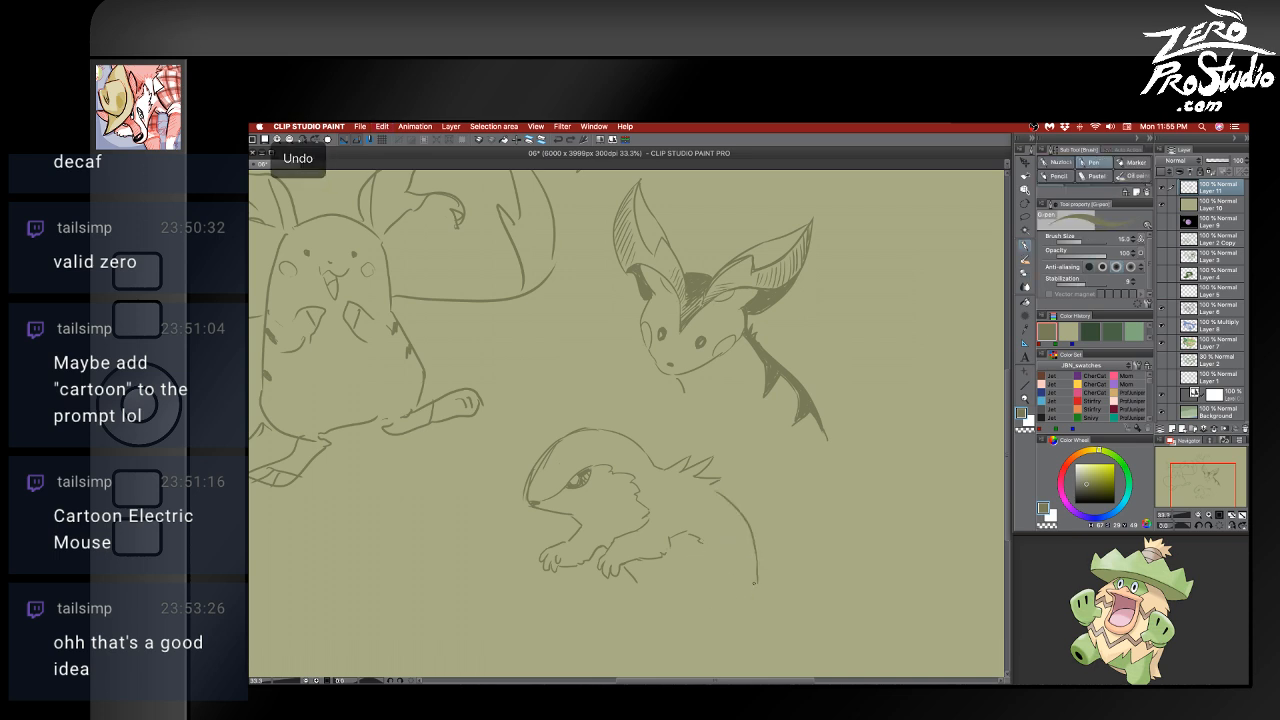
pyautogui.moveTo(621, 577)
pyautogui.mouseDown()
pyautogui.moveTo(645, 615)
pyautogui.moveTo(733, 614)
pyautogui.moveTo(713, 620)
pyautogui.moveTo(760, 590)
pyautogui.mouseUp()
# - Erase both forelegs and add a small fang and a shaded oval cheek spot to the rodent's face
pyautogui.press('e')
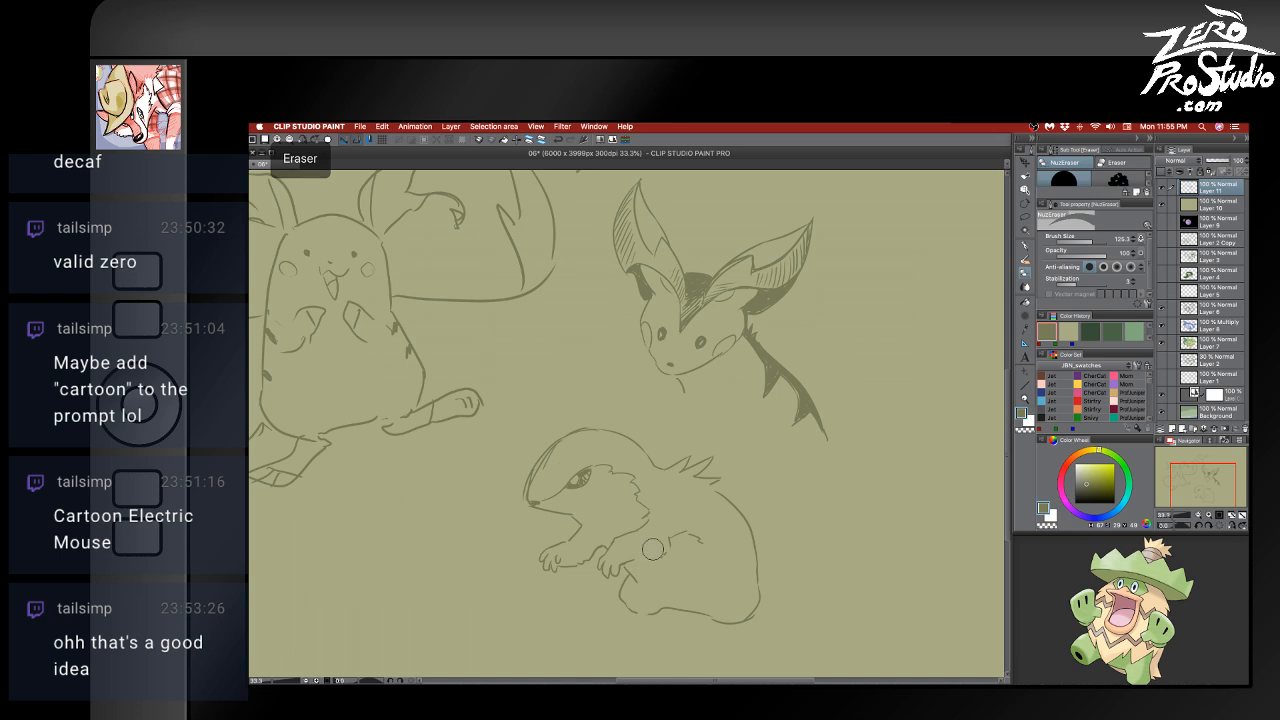
pyautogui.moveTo(612, 559); pyautogui.dragTo(579, 532)
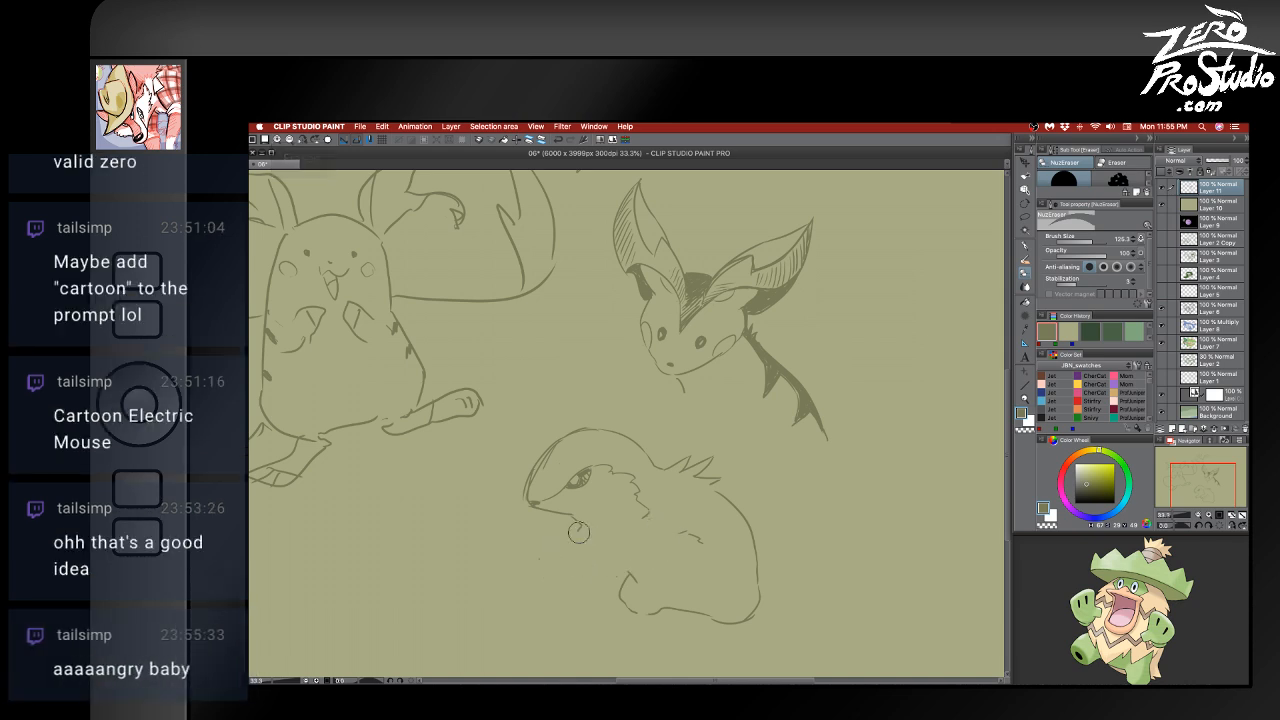
pyautogui.press('b')
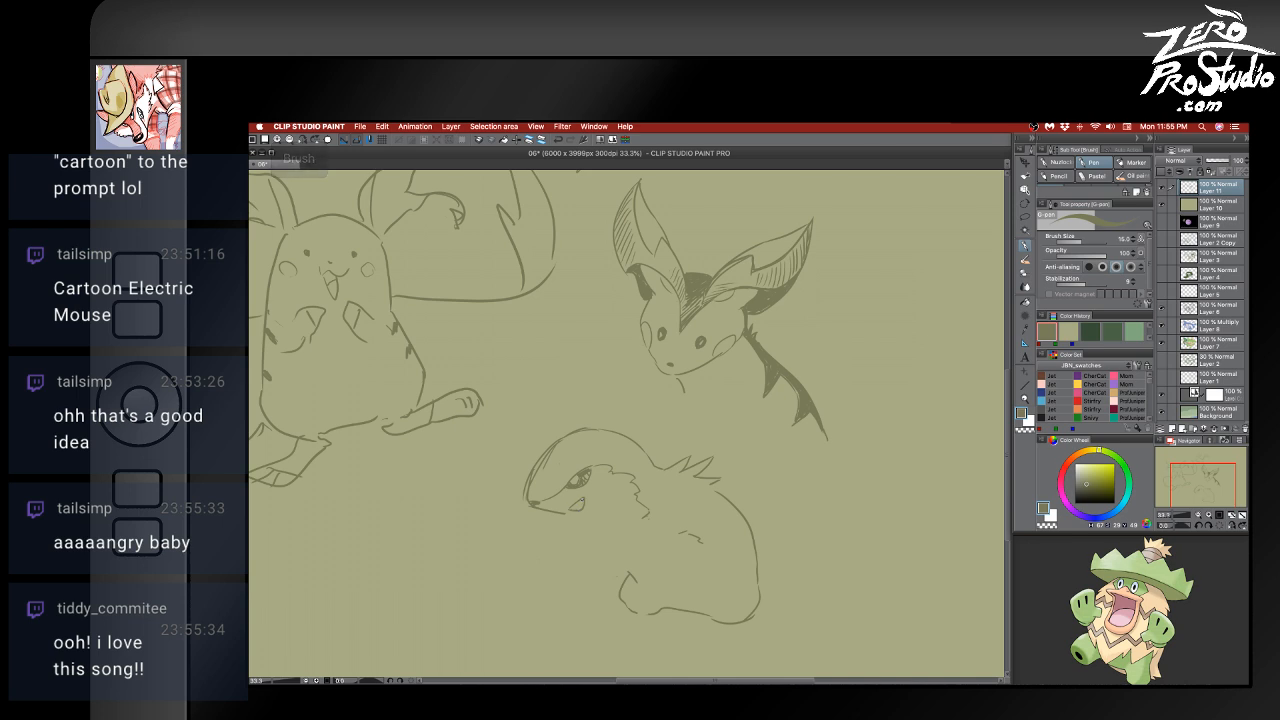
pyautogui.moveTo(579, 499); pyautogui.dragTo(582, 509)
pyautogui.moveTo(594, 483); pyautogui.dragTo(603, 486)
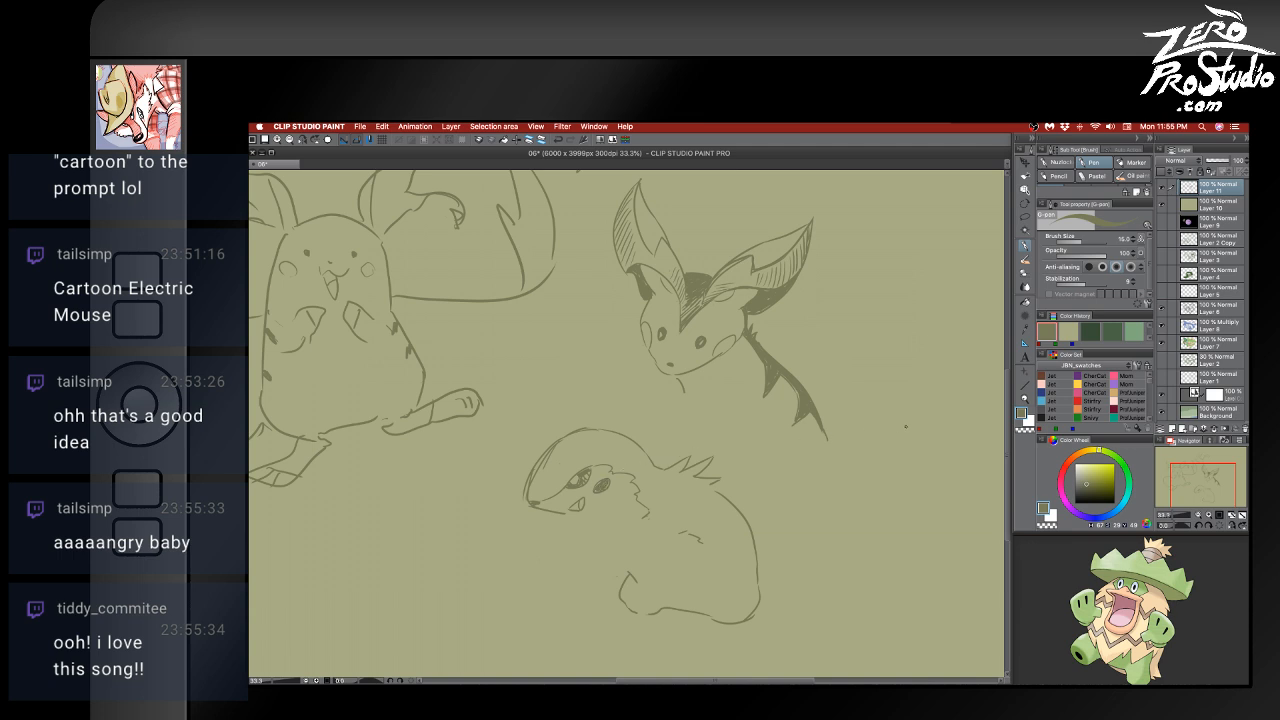
# - Erase the crouching body and draw jagged fur tufts at the back of the rodent's head
pyautogui.press('e')
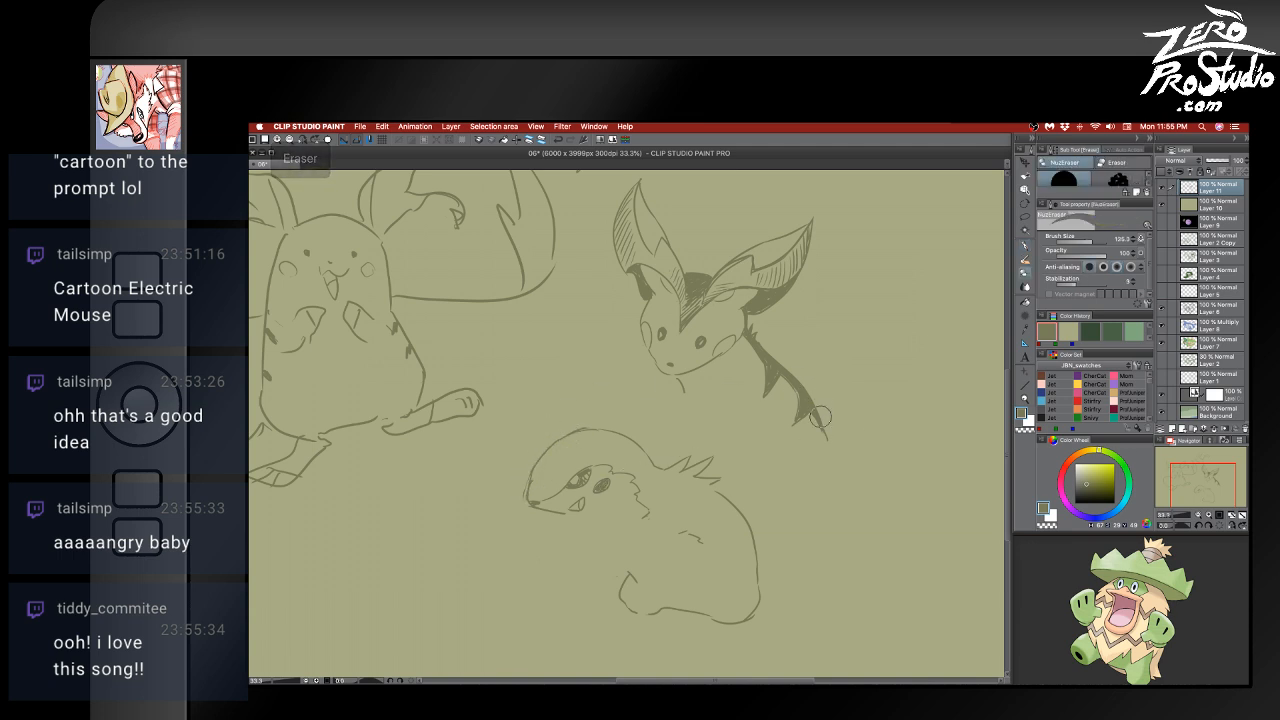
pyautogui.moveTo(633, 569)
pyautogui.mouseDown()
pyautogui.moveTo(731, 607)
pyautogui.moveTo(643, 615)
pyautogui.moveTo(770, 599)
pyautogui.moveTo(774, 530)
pyautogui.moveTo(685, 513)
pyautogui.moveTo(657, 444)
pyautogui.moveTo(672, 465)
pyautogui.moveTo(713, 464)
pyautogui.moveTo(663, 464)
pyautogui.moveTo(638, 521)
pyautogui.moveTo(634, 480)
pyautogui.moveTo(713, 477)
pyautogui.moveTo(734, 479)
pyautogui.moveTo(733, 498)
pyautogui.moveTo(768, 526)
pyautogui.moveTo(754, 539)
pyautogui.moveTo(683, 517)
pyautogui.mouseUp()
pyautogui.press('b')
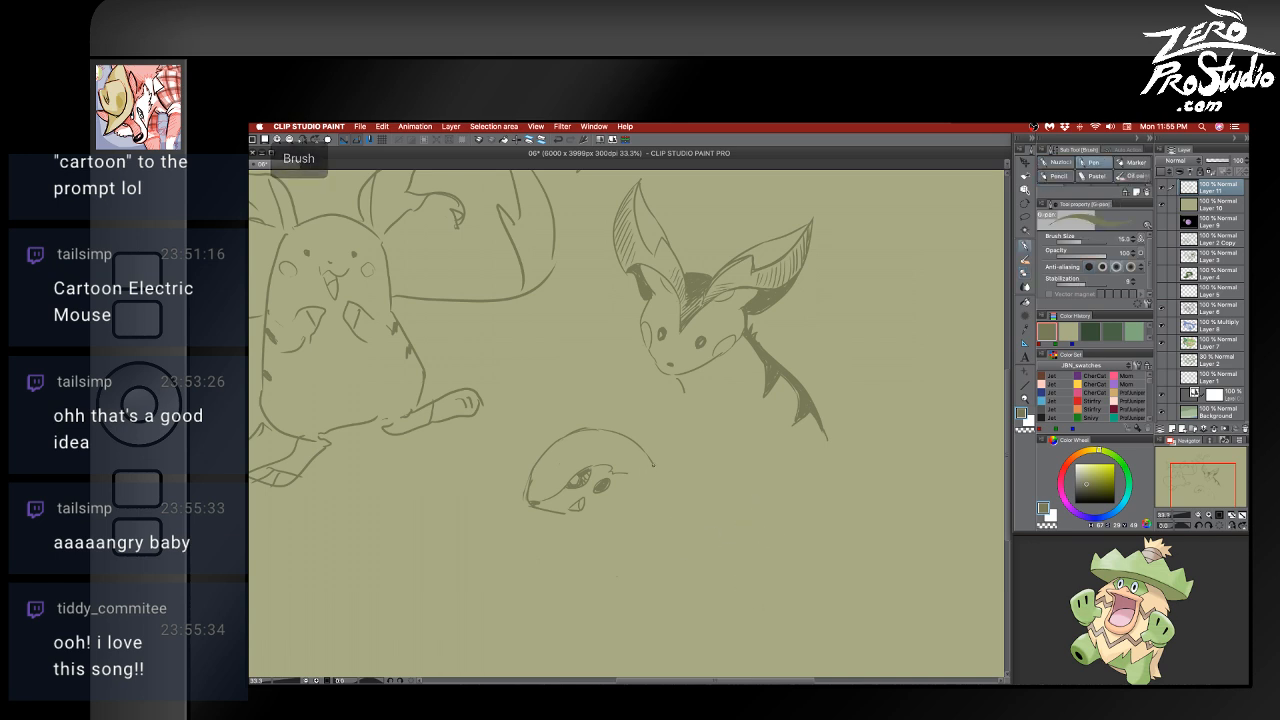
pyautogui.moveTo(654, 464)
pyautogui.mouseDown()
pyautogui.moveTo(689, 462)
pyautogui.moveTo(660, 492)
pyautogui.mouseUp()
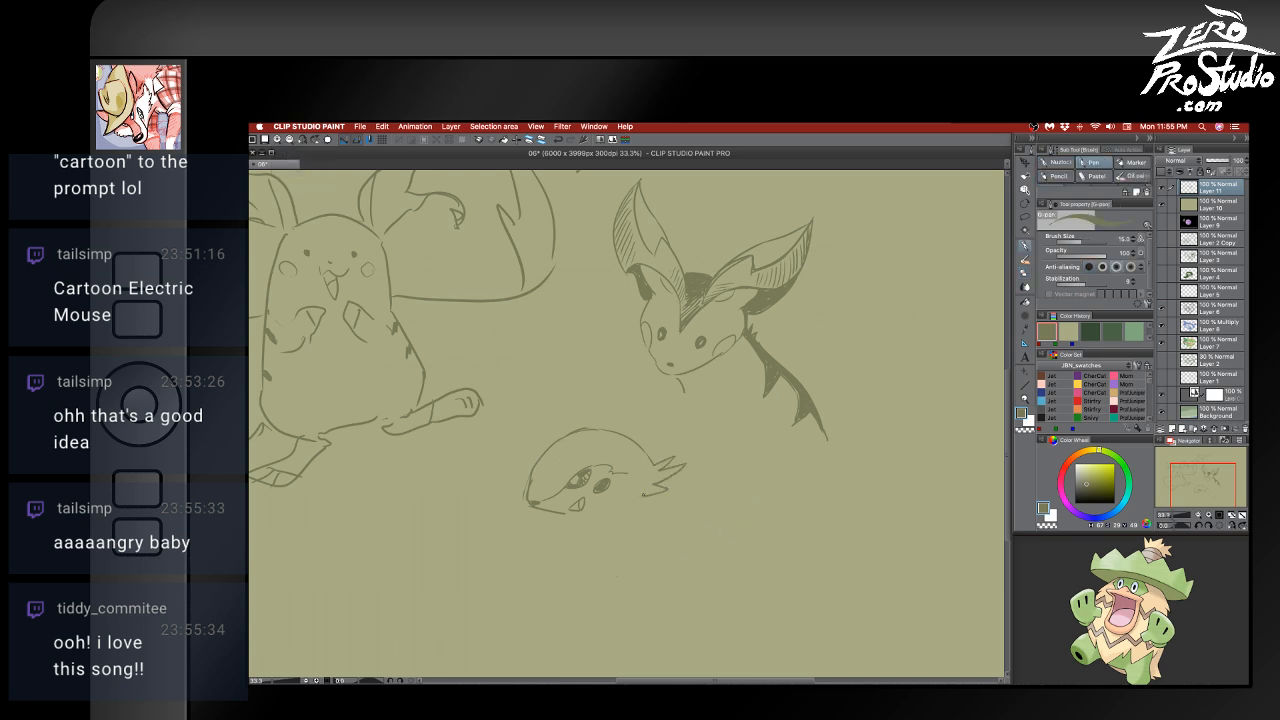
pyautogui.hotkey('ctrl', 'z')
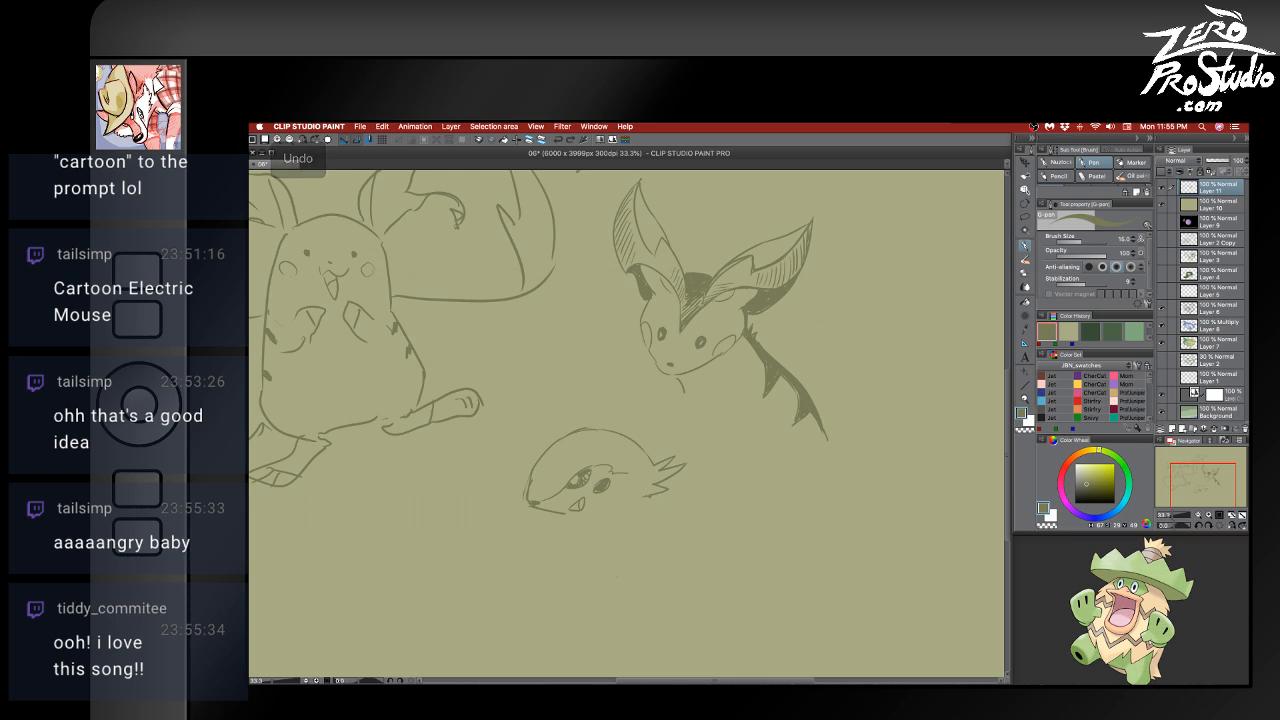
pyautogui.press('e')
pyautogui.press('b')
# - Sketch an upright pear-shaped body below the rodent head with chest and back lines widening downward
pyautogui.moveTo(644, 497)
pyautogui.mouseDown()
pyautogui.moveTo(655, 495)
pyautogui.moveTo(675, 547)
pyautogui.mouseUp()
pyautogui.hotkey('ctrl', 'z')
pyautogui.moveTo(566, 516); pyautogui.dragTo(549, 580)
pyautogui.hotkey('ctrl', 'z')
pyautogui.hotkey('ctrl', 'z')
pyautogui.moveTo(564, 518)
pyautogui.mouseDown()
pyautogui.moveTo(532, 621)
pyautogui.moveTo(538, 591)
pyautogui.moveTo(530, 630)
pyautogui.mouseUp()
pyautogui.hotkey('ctrl', 'z')
pyautogui.moveTo(674, 552); pyautogui.dragTo(696, 630)
pyautogui.hotkey('ctrl', 'z')
pyautogui.moveTo(680, 566); pyautogui.dragTo(694, 618)
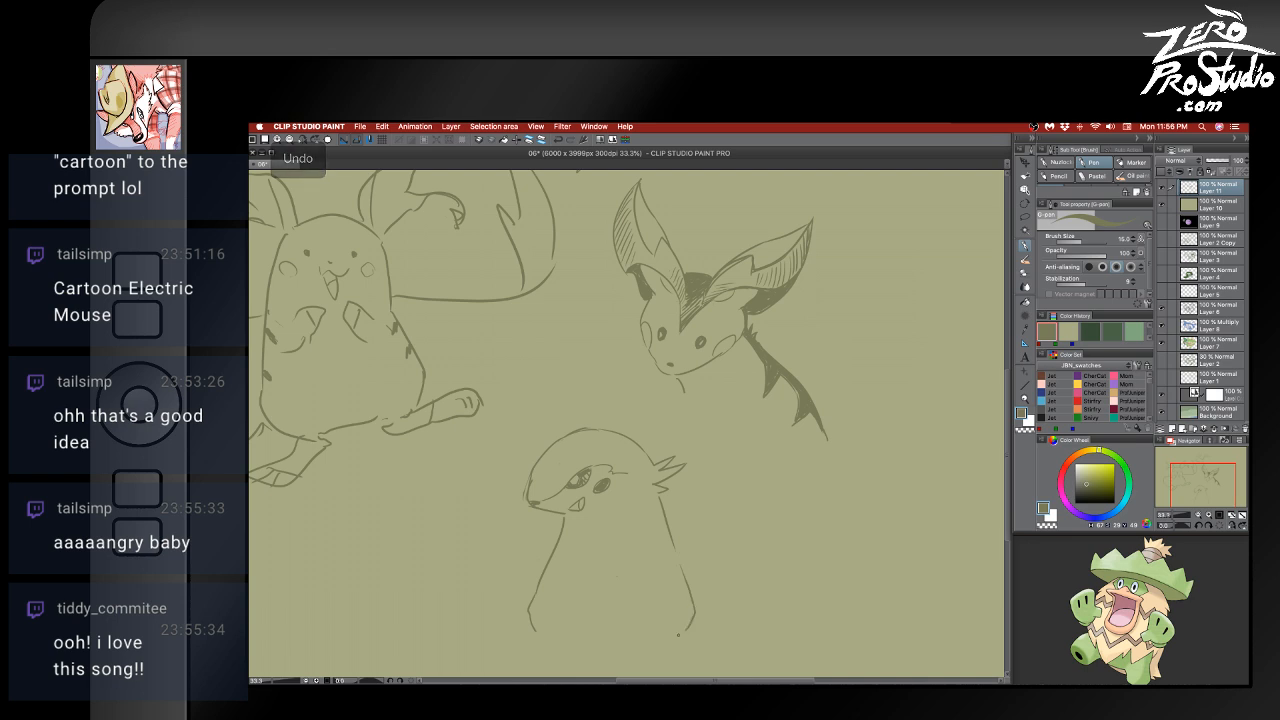
# - Draw arms reaching outward from both sides of the upright body and give them clawed hands
pyautogui.moveTo(661, 499); pyautogui.dragTo(698, 540)
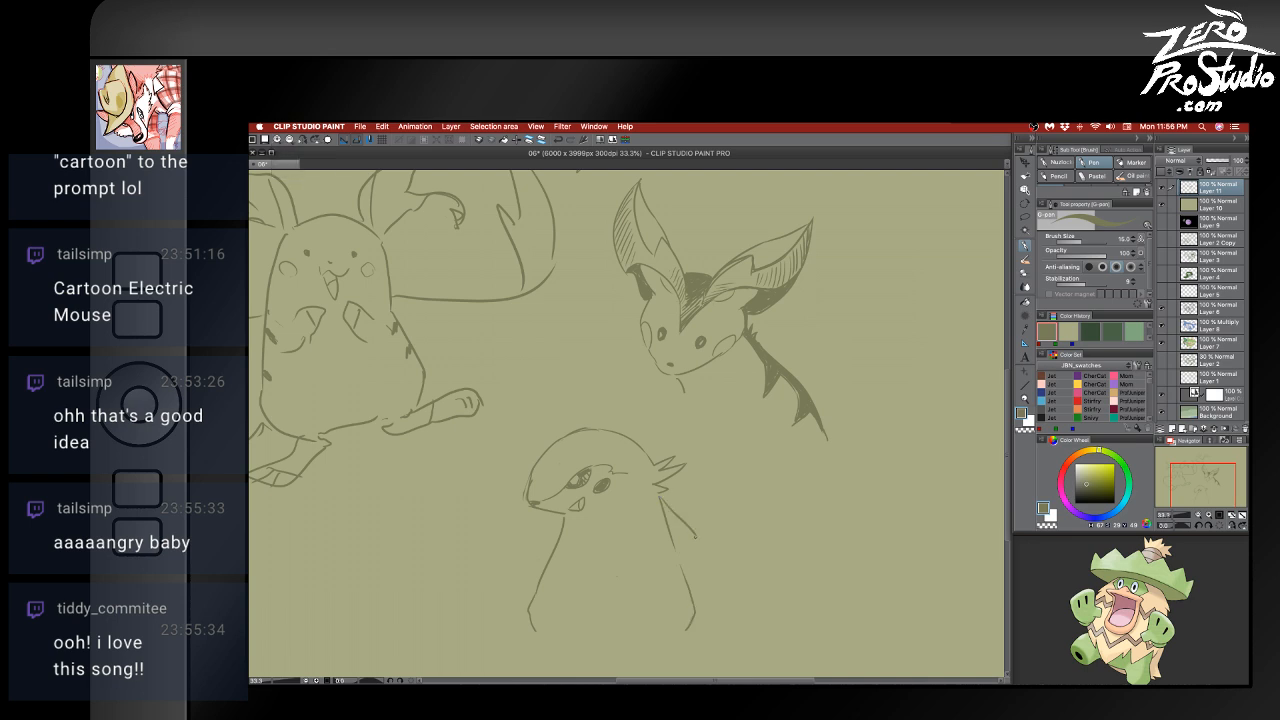
pyautogui.hotkey('ctrl', 'z')
pyautogui.moveTo(661, 499); pyautogui.dragTo(713, 557)
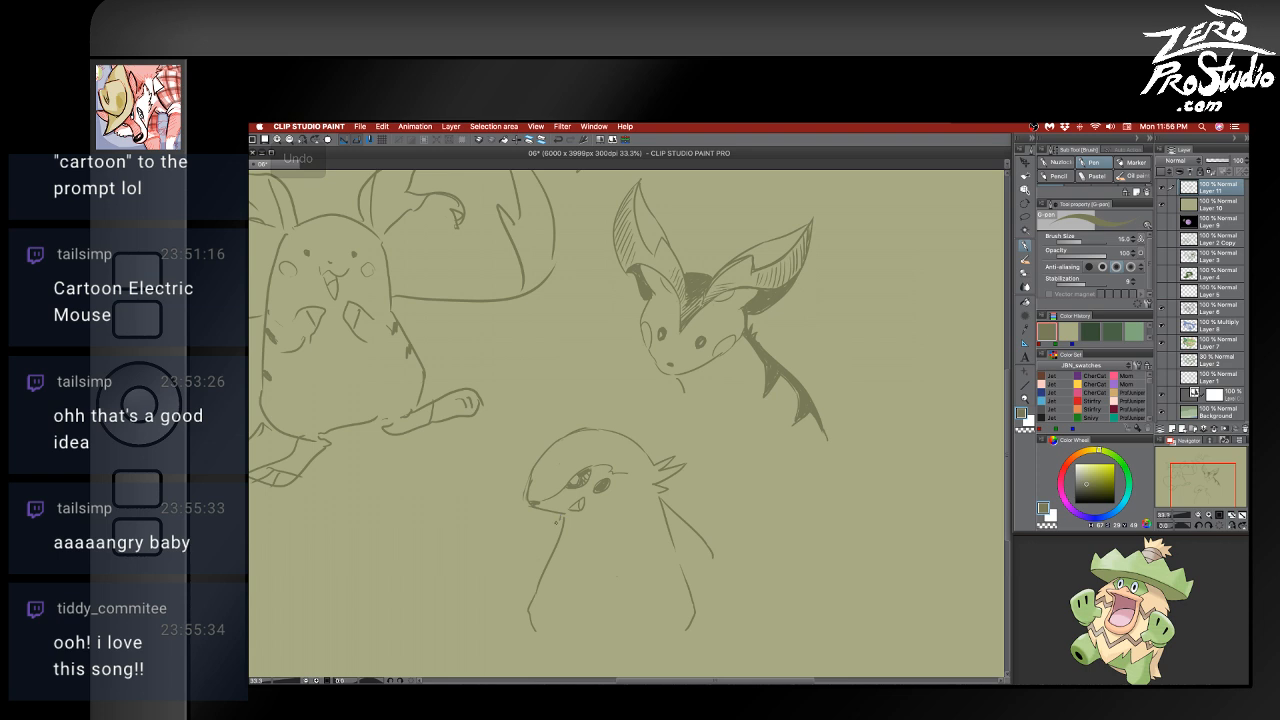
pyautogui.moveTo(524, 544)
pyautogui.mouseDown()
pyautogui.moveTo(503, 576)
pyautogui.moveTo(524, 589)
pyautogui.mouseUp()
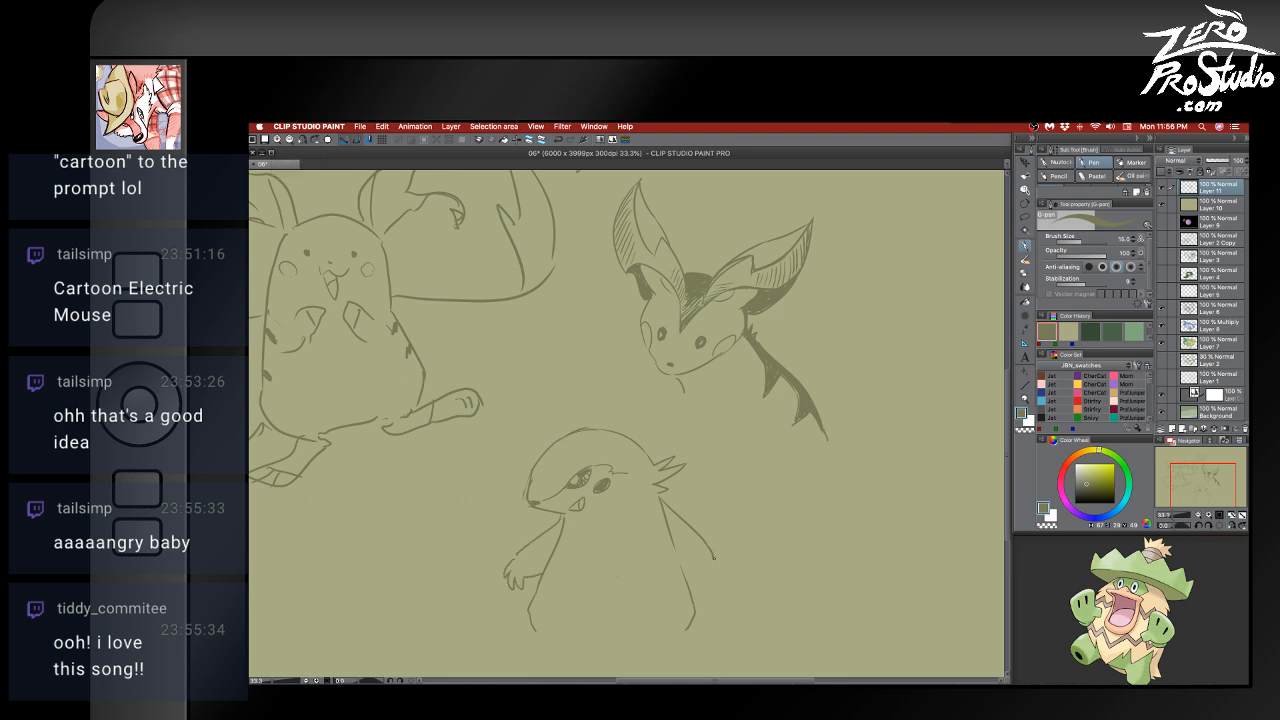
pyautogui.press('e')
pyautogui.moveTo(714, 557)
pyautogui.mouseDown()
pyautogui.moveTo(726, 572)
pyautogui.moveTo(716, 594)
pyautogui.mouseUp()
pyautogui.press('b')
pyautogui.moveTo(706, 578); pyautogui.dragTo(709, 592)
# - Erase the upright body and both arms, leaving only the rodent head
pyautogui.press('e')
pyautogui.moveTo(568, 518)
pyautogui.mouseDown()
pyautogui.moveTo(512, 572)
pyautogui.moveTo(511, 615)
pyautogui.moveTo(536, 628)
pyautogui.mouseUp()
pyautogui.moveTo(706, 553)
pyautogui.mouseDown()
pyautogui.moveTo(665, 513)
pyautogui.moveTo(724, 591)
pyautogui.moveTo(686, 600)
pyautogui.moveTo(691, 620)
pyautogui.mouseUp()
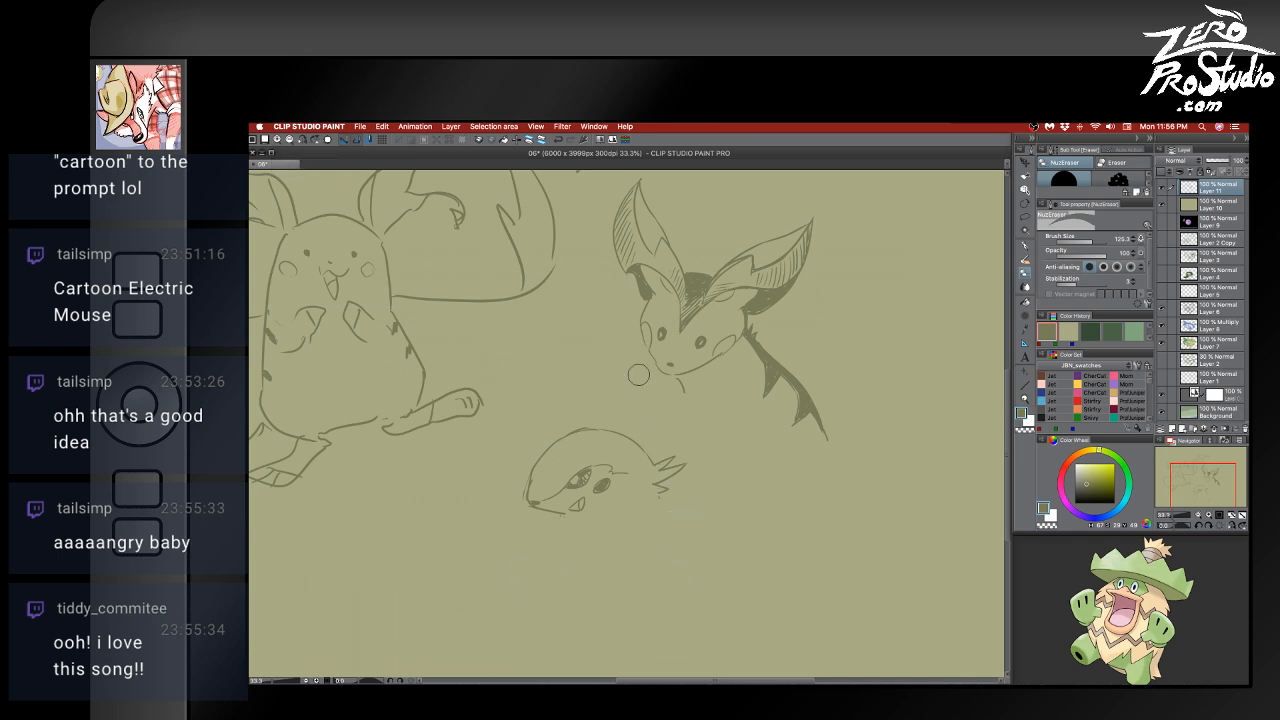
# - Draw a rounded ear above the rodent's forehead and a longer ear sweeping back from the crown
pyautogui.press('b')
pyautogui.moveTo(546, 440)
pyautogui.mouseDown()
pyautogui.moveTo(534, 392)
pyautogui.moveTo(566, 407)
pyautogui.moveTo(529, 378)
pyautogui.moveTo(582, 389)
pyautogui.moveTo(590, 413)
pyautogui.moveTo(605, 370)
pyautogui.moveTo(664, 400)
pyautogui.mouseUp()
pyautogui.hotkey('ctrl', 'z')
pyautogui.hotkey('ctrl', 'z')
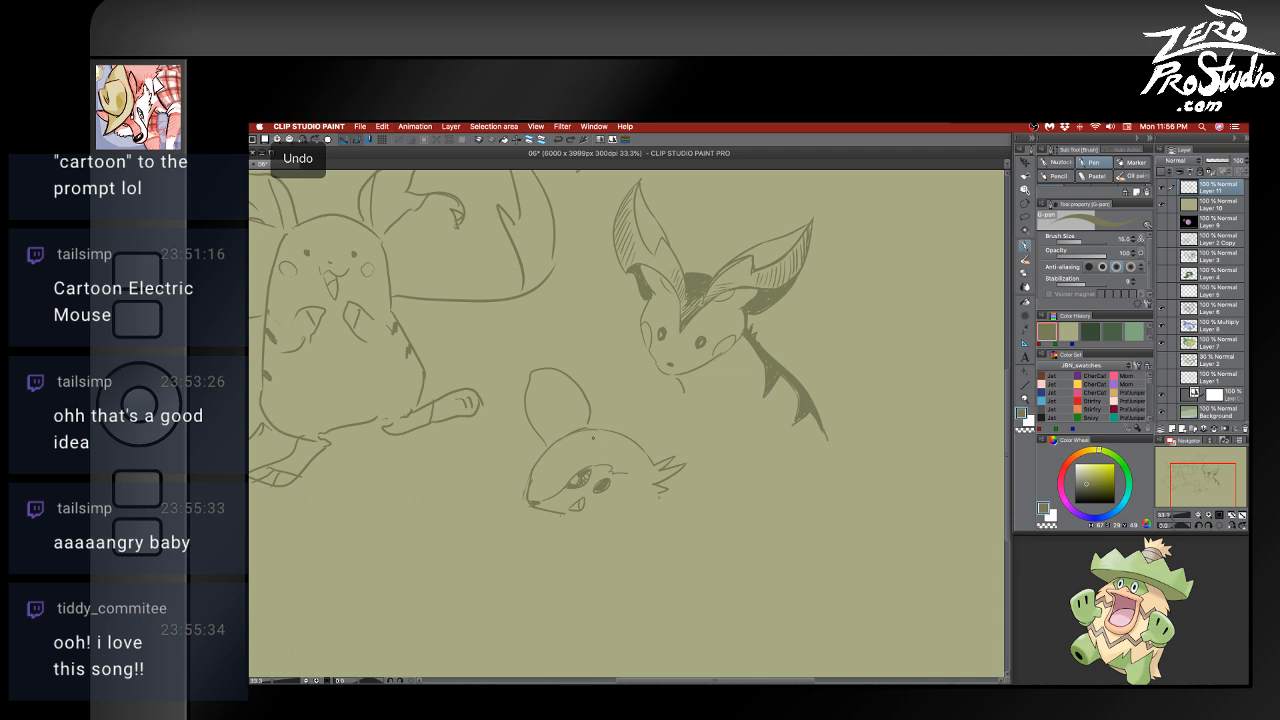
pyautogui.moveTo(594, 438)
pyautogui.mouseDown()
pyautogui.moveTo(650, 364)
pyautogui.moveTo(654, 436)
pyautogui.moveTo(630, 397)
pyautogui.moveTo(708, 397)
pyautogui.moveTo(649, 450)
pyautogui.moveTo(626, 403)
pyautogui.mouseUp()
pyautogui.hotkey('ctrl', 'z')
pyautogui.press('e')
pyautogui.press('b')
pyautogui.press('super+z')
pyautogui.press('super+z')
pyautogui.moveTo(597, 444)
pyautogui.mouseDown()
pyautogui.moveTo(631, 410)
pyautogui.moveTo(642, 434)
pyautogui.moveTo(668, 392)
pyautogui.mouseUp()
pyautogui.press('super+z')
# - Reshape the forehead ear with a notched outer edge and add inner-ear contours to both ears
pyautogui.press('e')
pyautogui.moveTo(546, 442)
pyautogui.mouseDown()
pyautogui.moveTo(538, 425)
pyautogui.moveTo(525, 433)
pyautogui.moveTo(541, 425)
pyautogui.moveTo(519, 403)
pyautogui.moveTo(531, 372)
pyautogui.mouseUp()
pyautogui.press('b')
pyautogui.press('e')
pyautogui.press('b')
pyautogui.moveTo(558, 413)
pyautogui.mouseDown()
pyautogui.moveTo(556, 388)
pyautogui.moveTo(574, 411)
pyautogui.moveTo(632, 402)
pyautogui.mouseUp()
pyautogui.press('super+z')
pyautogui.press('super+z')
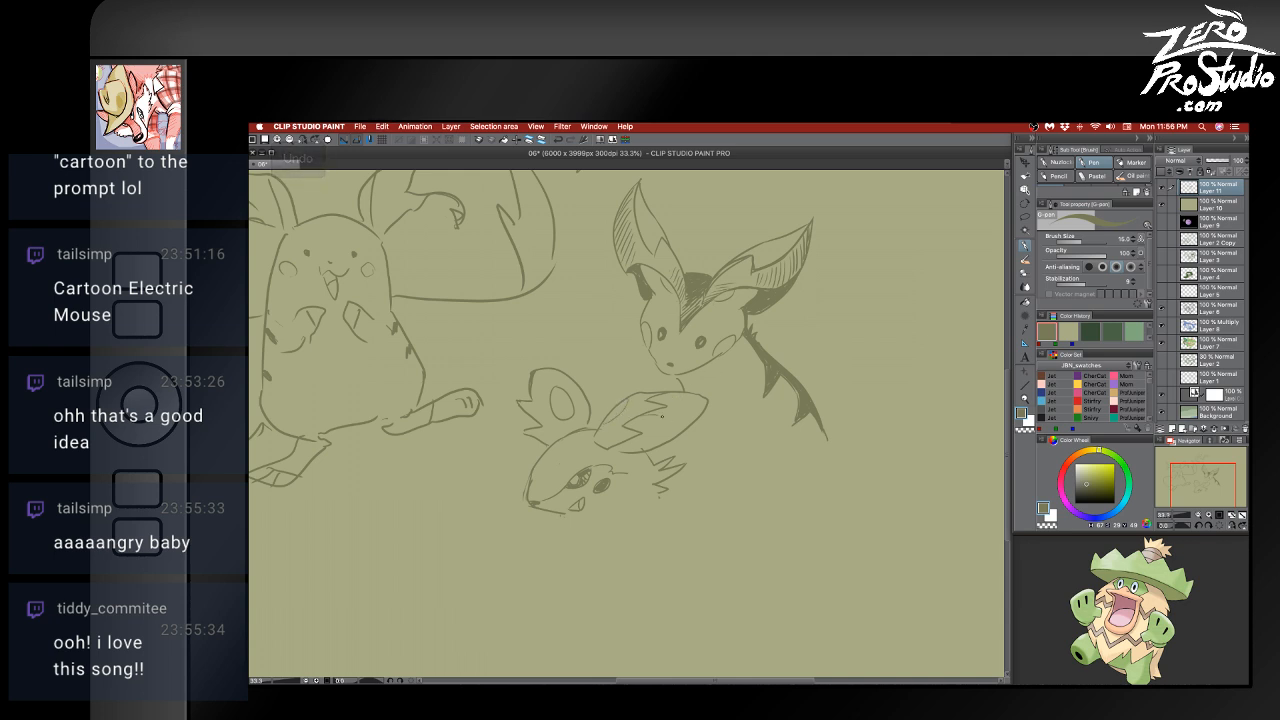
pyautogui.moveTo(662, 416)
pyautogui.mouseDown()
pyautogui.moveTo(647, 441)
pyautogui.moveTo(663, 435)
pyautogui.mouseUp()
pyautogui.press('super+z')
pyautogui.press('super+z')
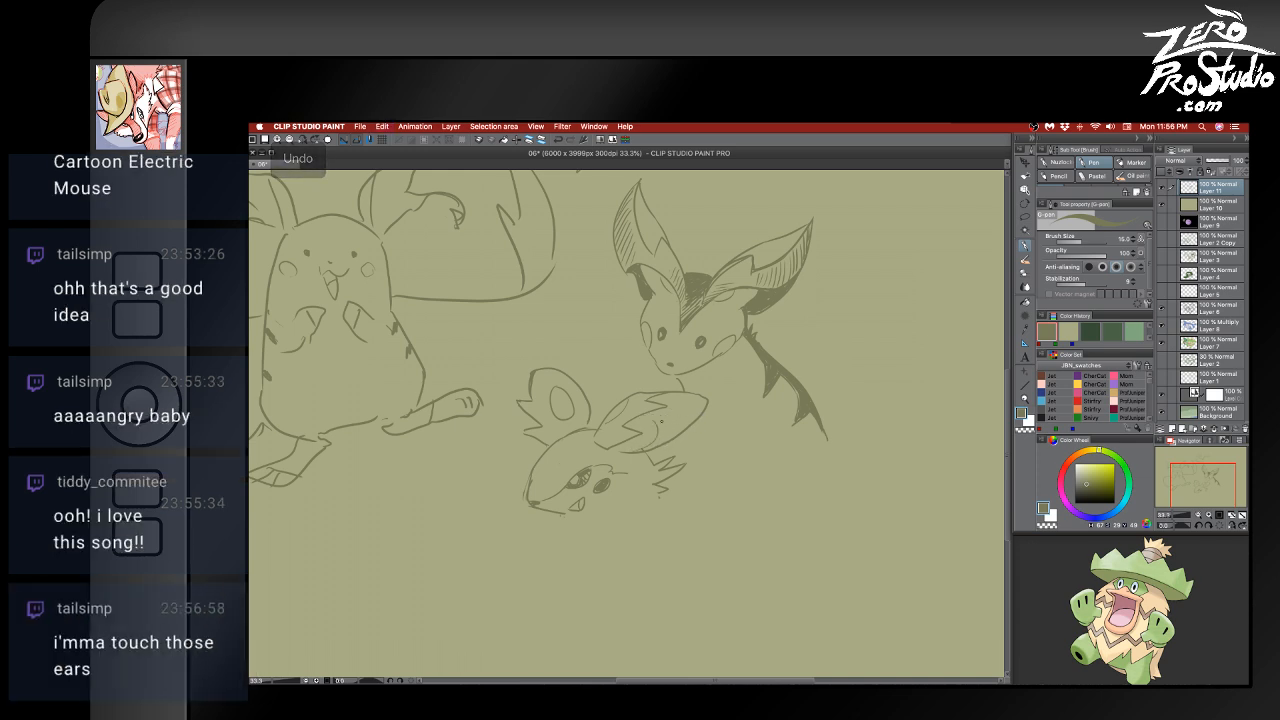
pyautogui.press('super+z')
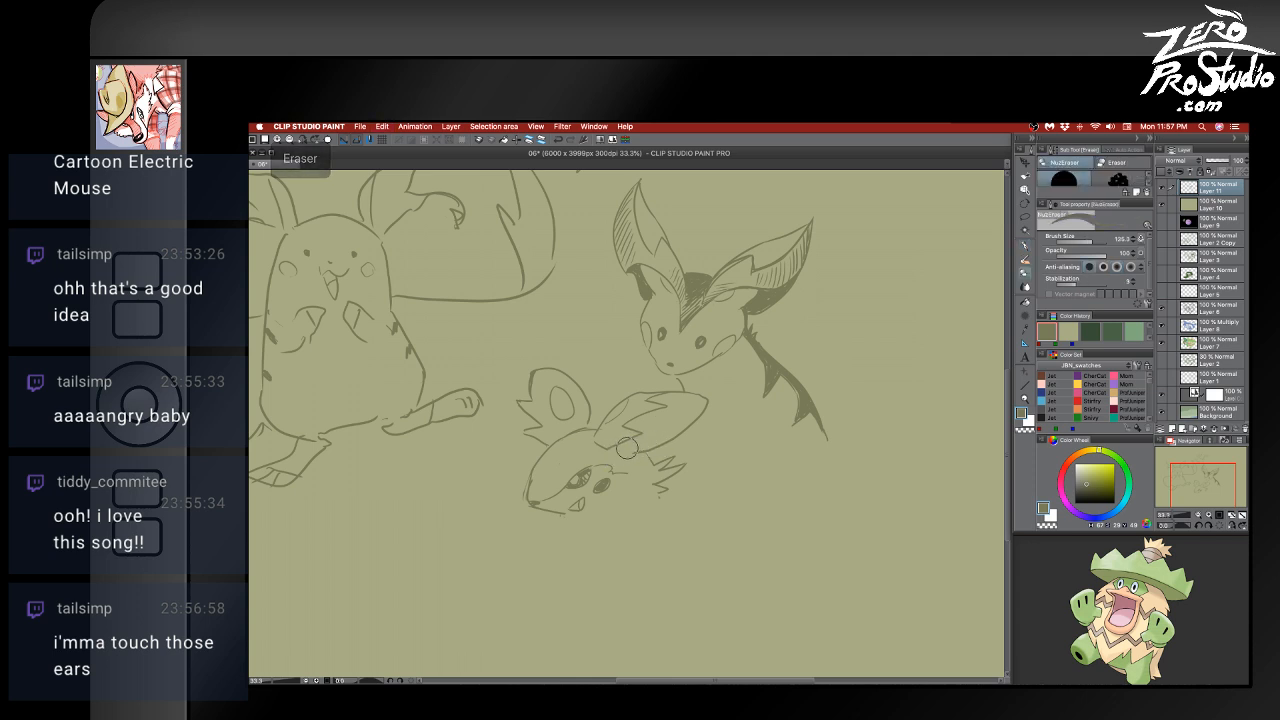
# - Turn on the Fill tool's Close gap option and fill the outer markings of both rodent ears with dark olive
pyautogui.press('b')
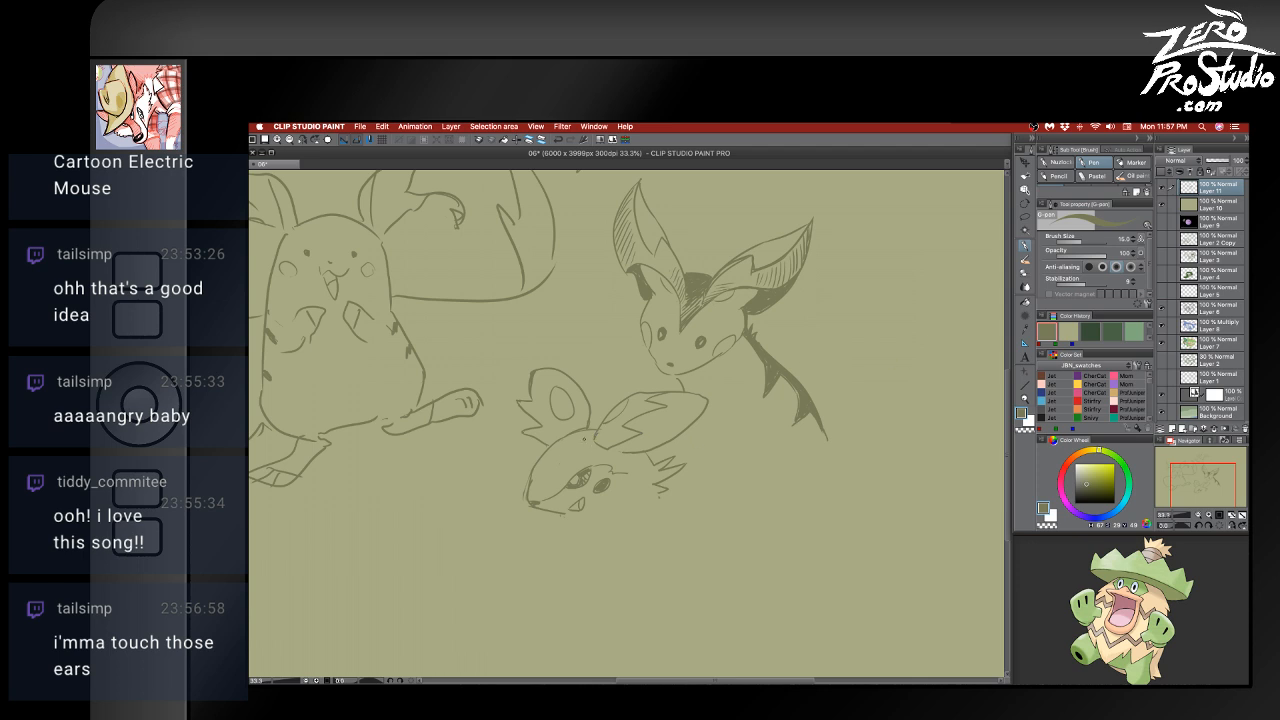
pyautogui.press('g')
pyautogui.click(645, 421)
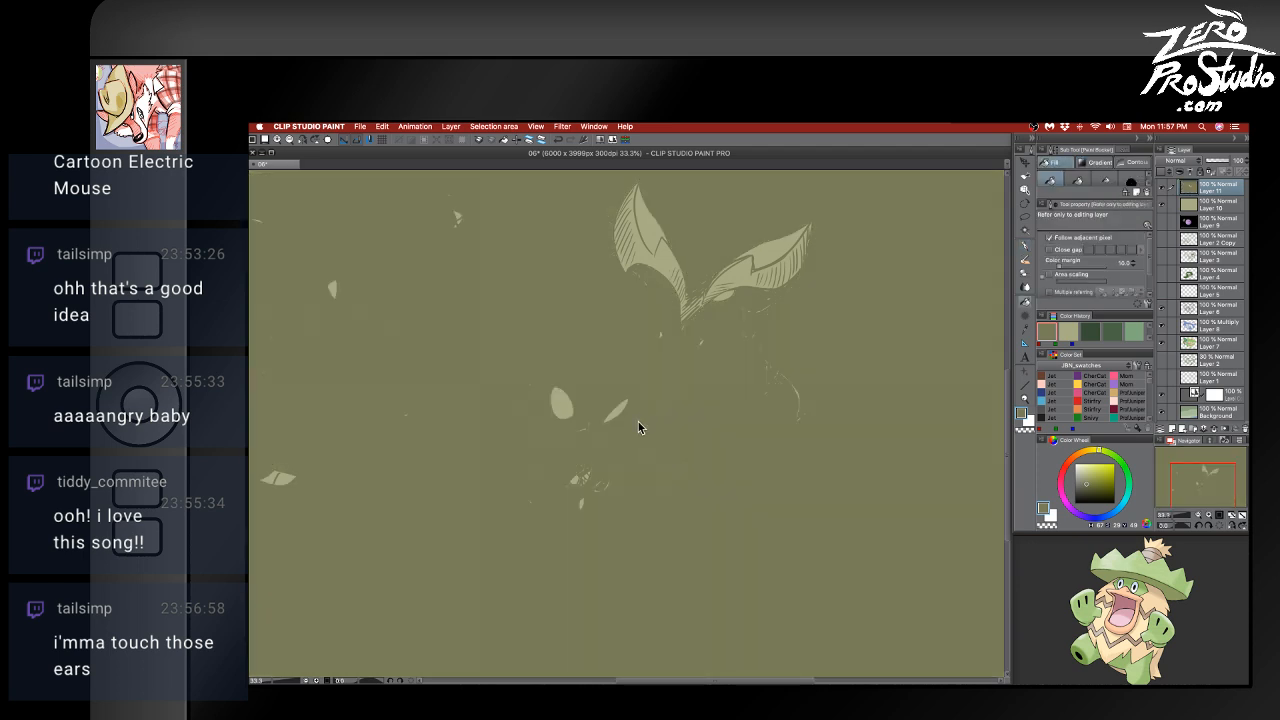
pyautogui.hotkey('ctrl', 'z')
pyautogui.click(1052, 250)
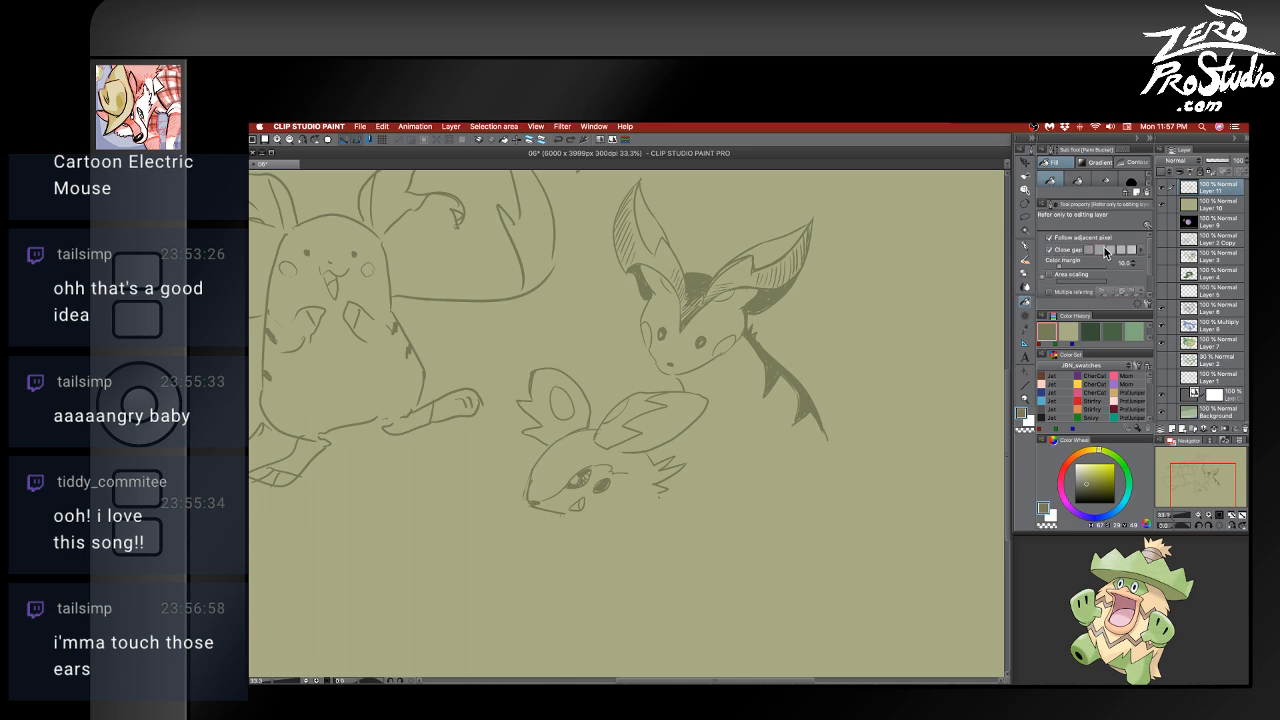
pyautogui.click(568, 420)
pyautogui.click(650, 413)
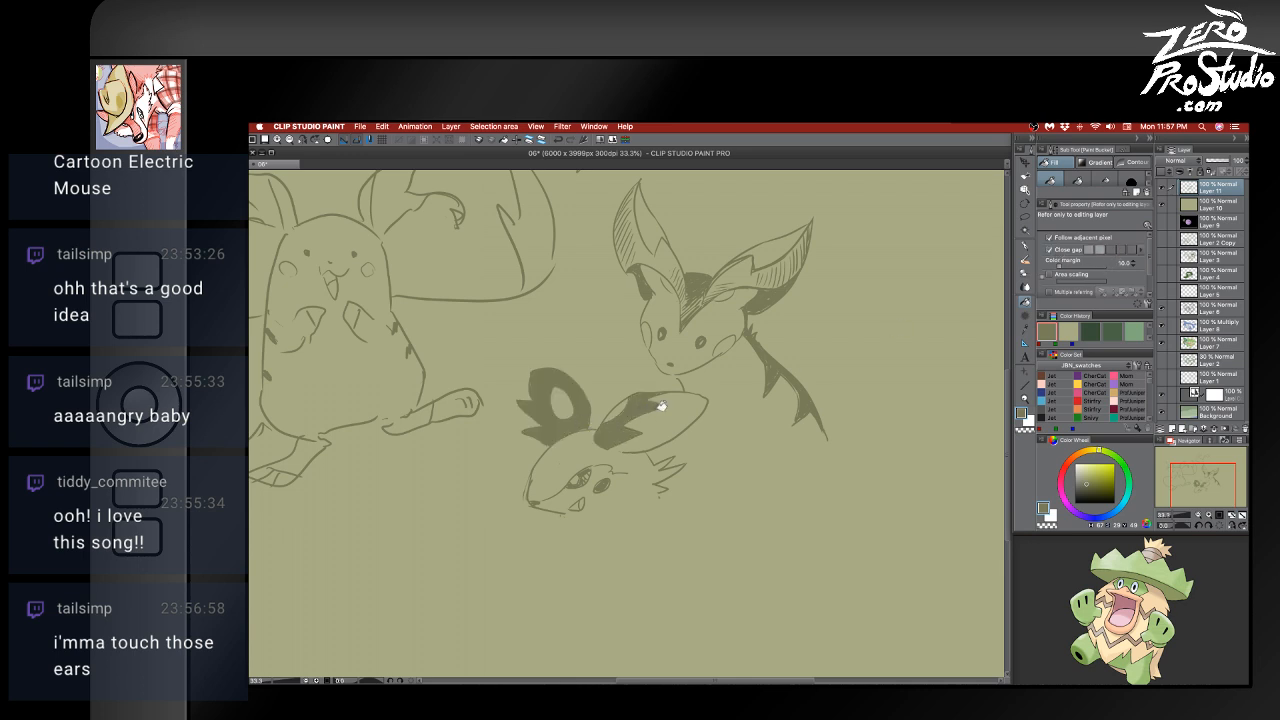
# - Erase the pointed tip of the swept-back ear and redraw it with a shorter, rounder end
pyautogui.press('p')
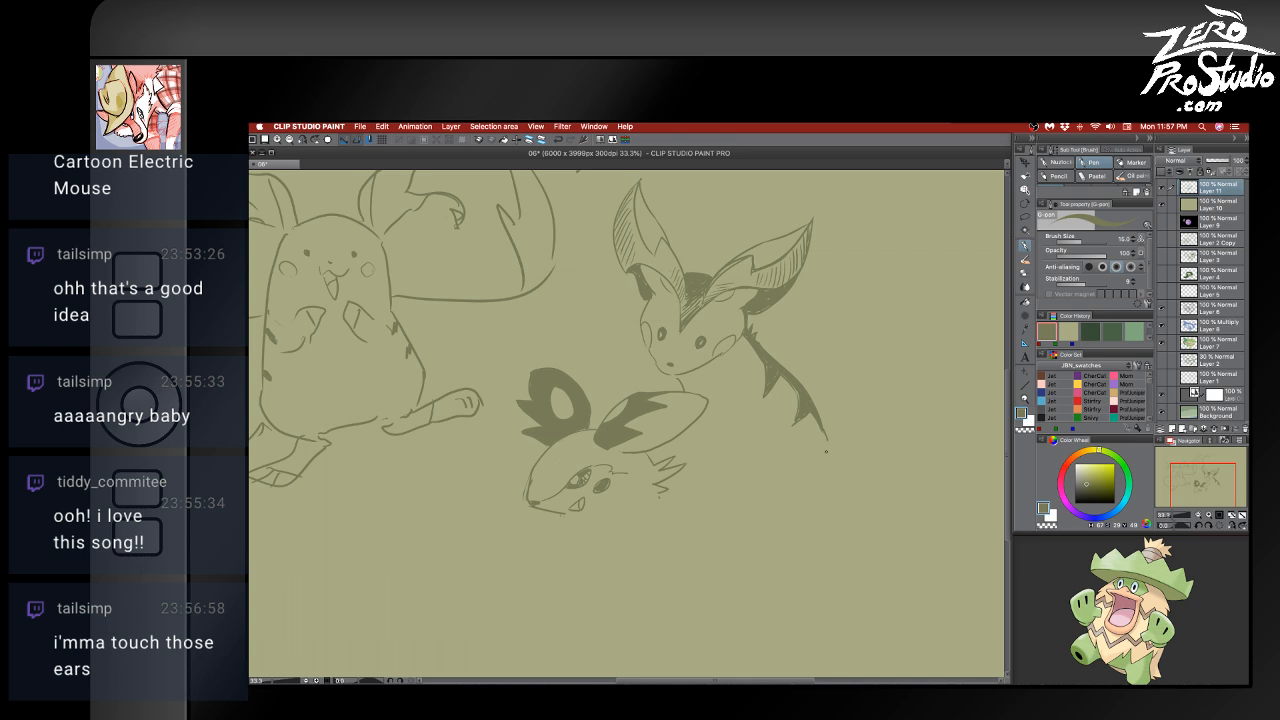
pyautogui.press('e')
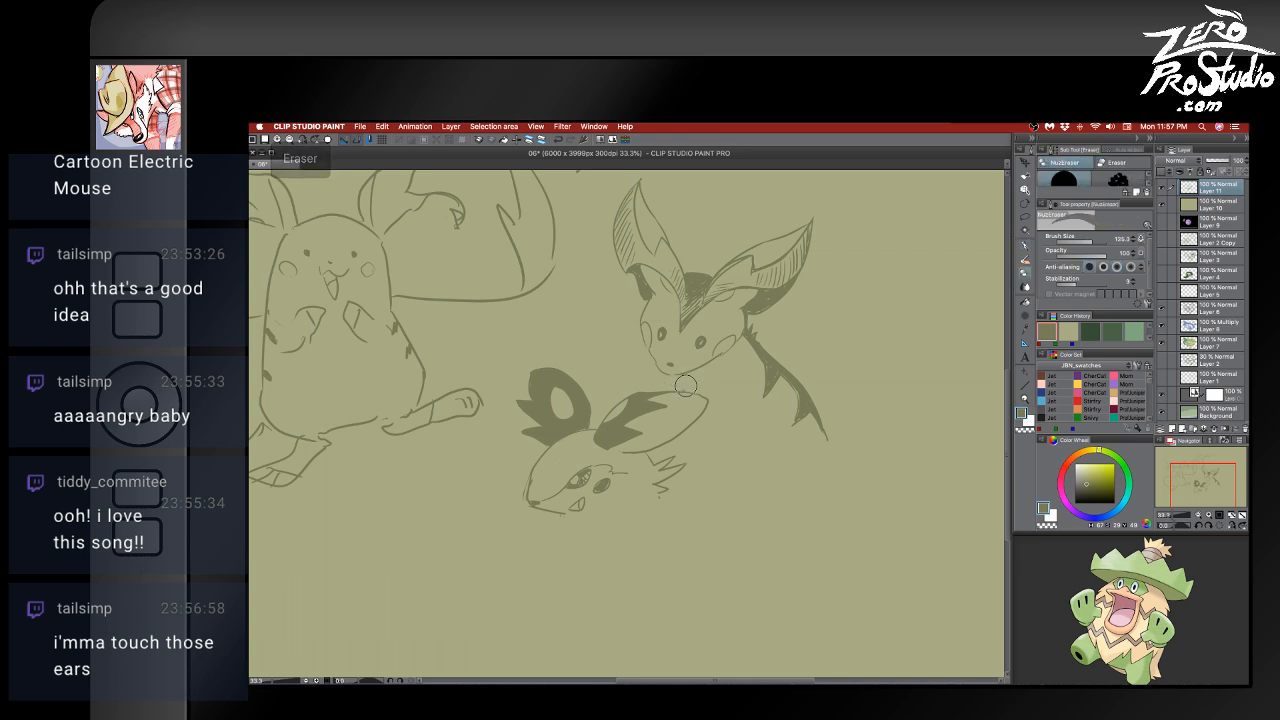
pyautogui.press('b')
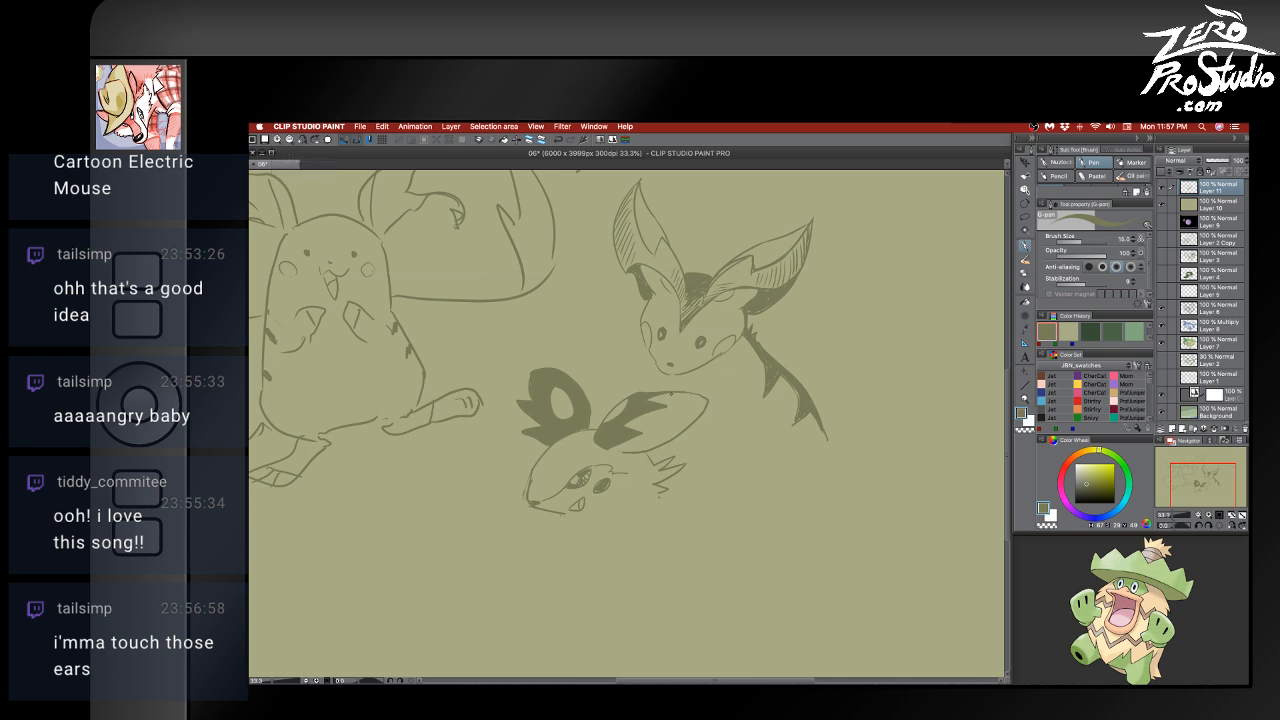
pyautogui.press('super+z')
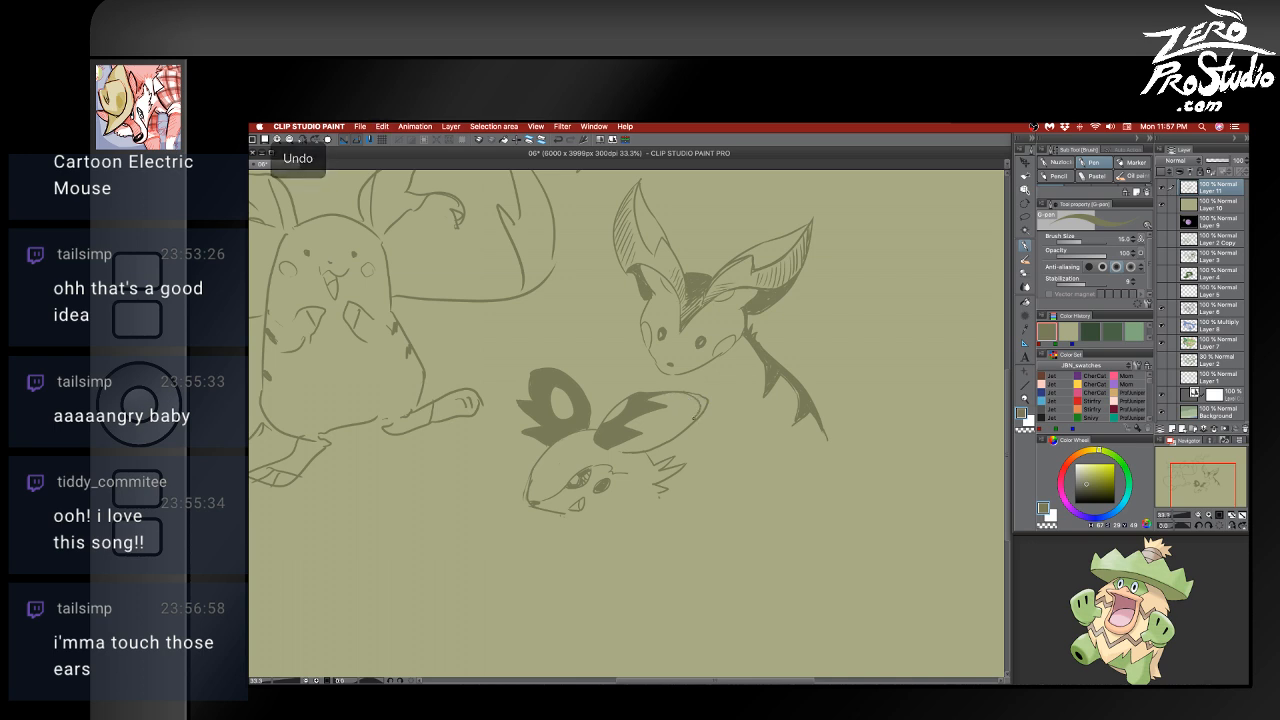
pyautogui.press('e')
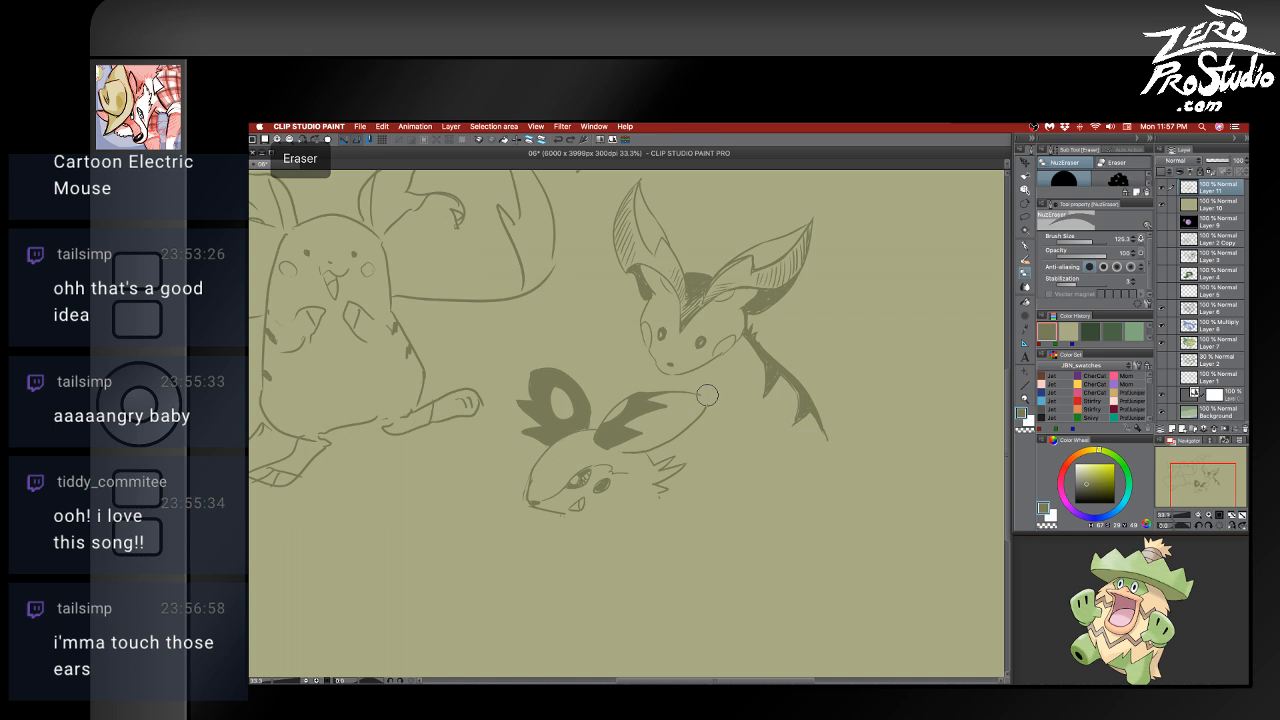
pyautogui.press('p')
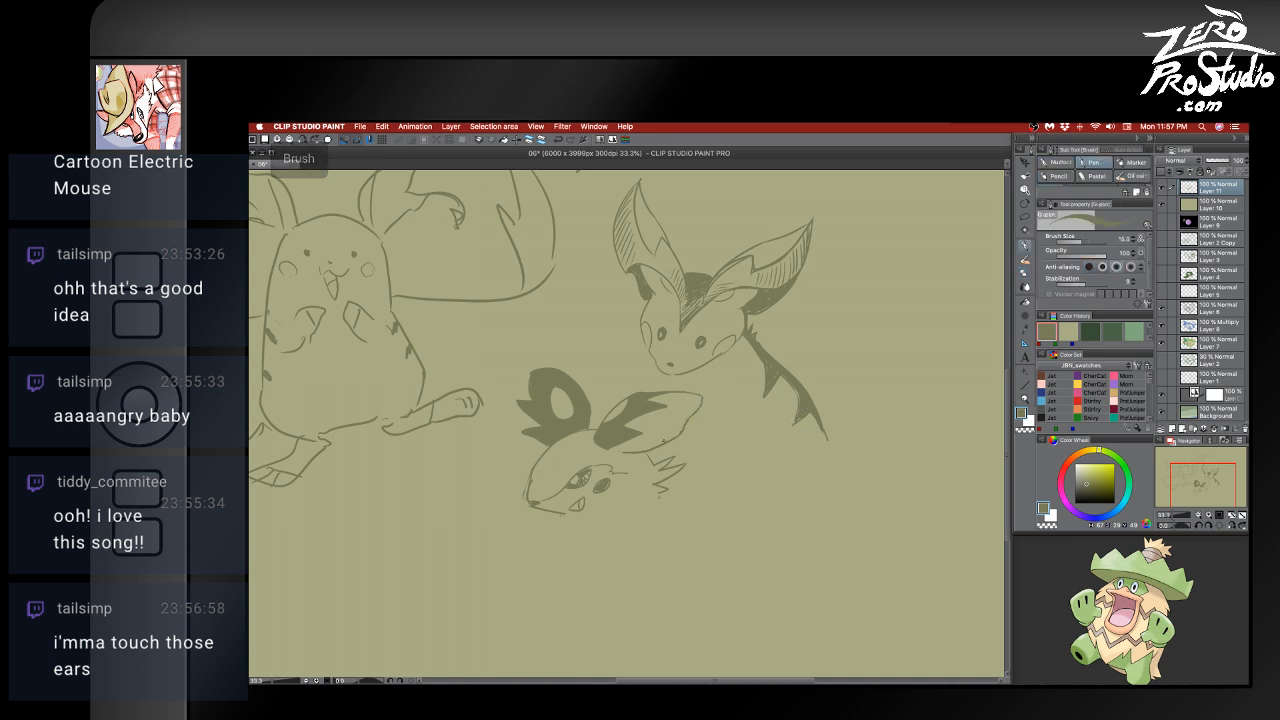
pyautogui.press('super+z')
pyautogui.moveTo(689, 416); pyautogui.dragTo(677, 436)
pyautogui.press('super+z')
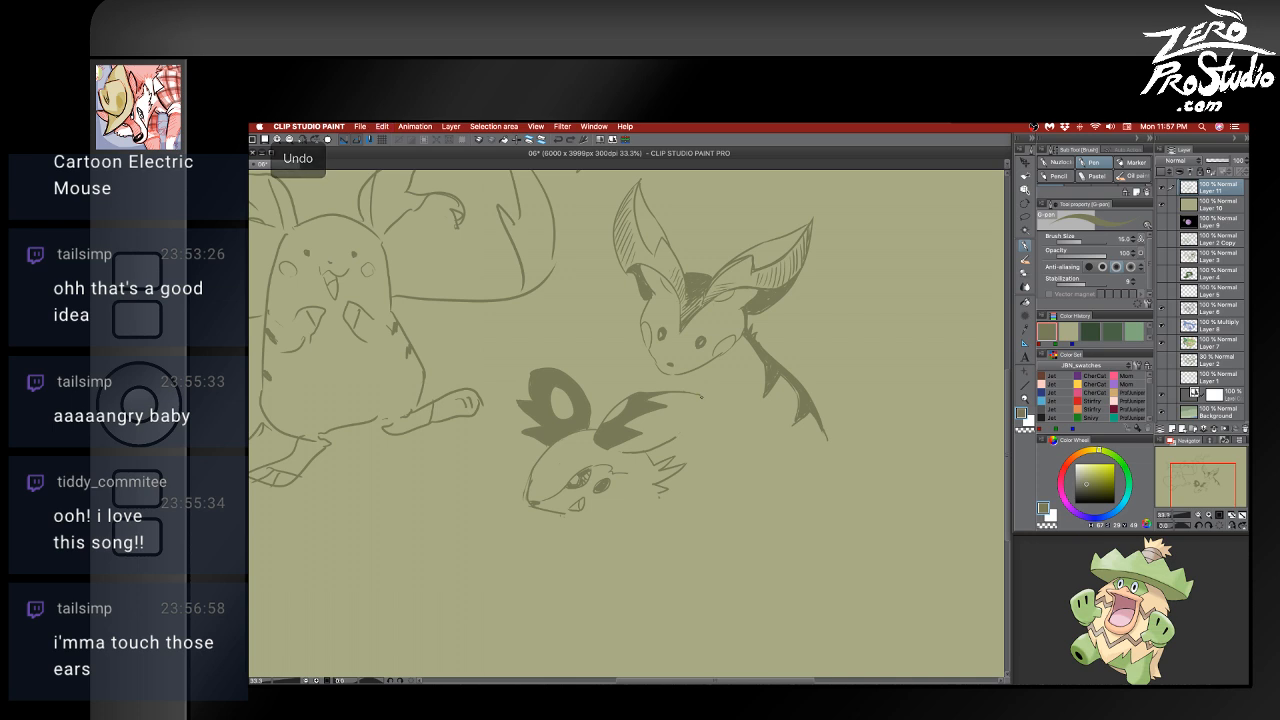
pyautogui.moveTo(704, 397); pyautogui.dragTo(689, 427)
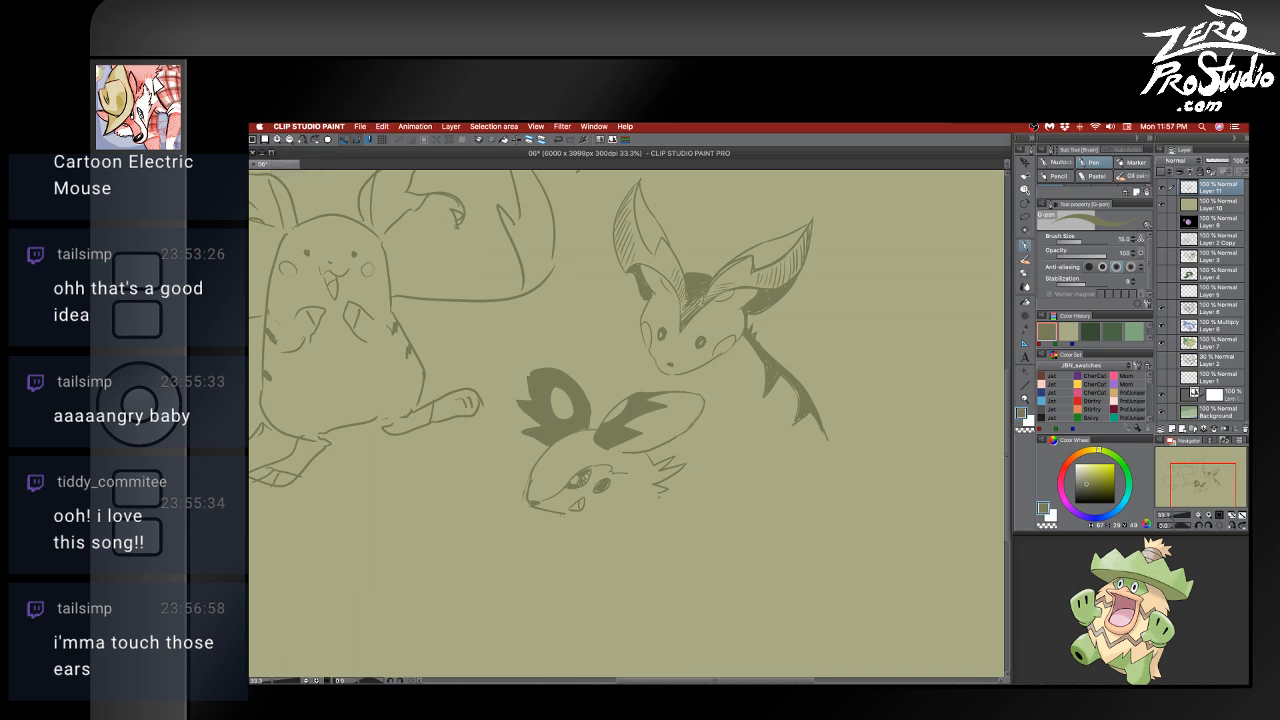
# - Give the forehead ear's pale inner area a jagged edge and clear the dark fill from the cheek spot
pyautogui.press('e')
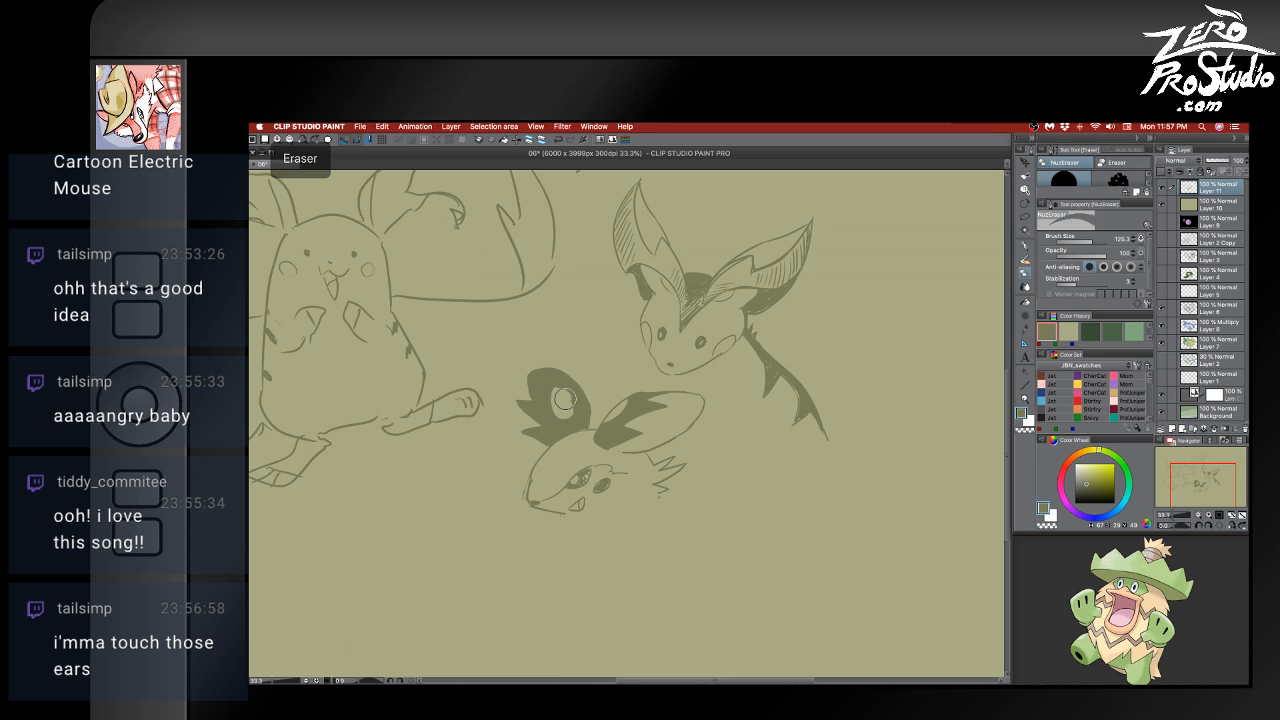
pyautogui.press('b')
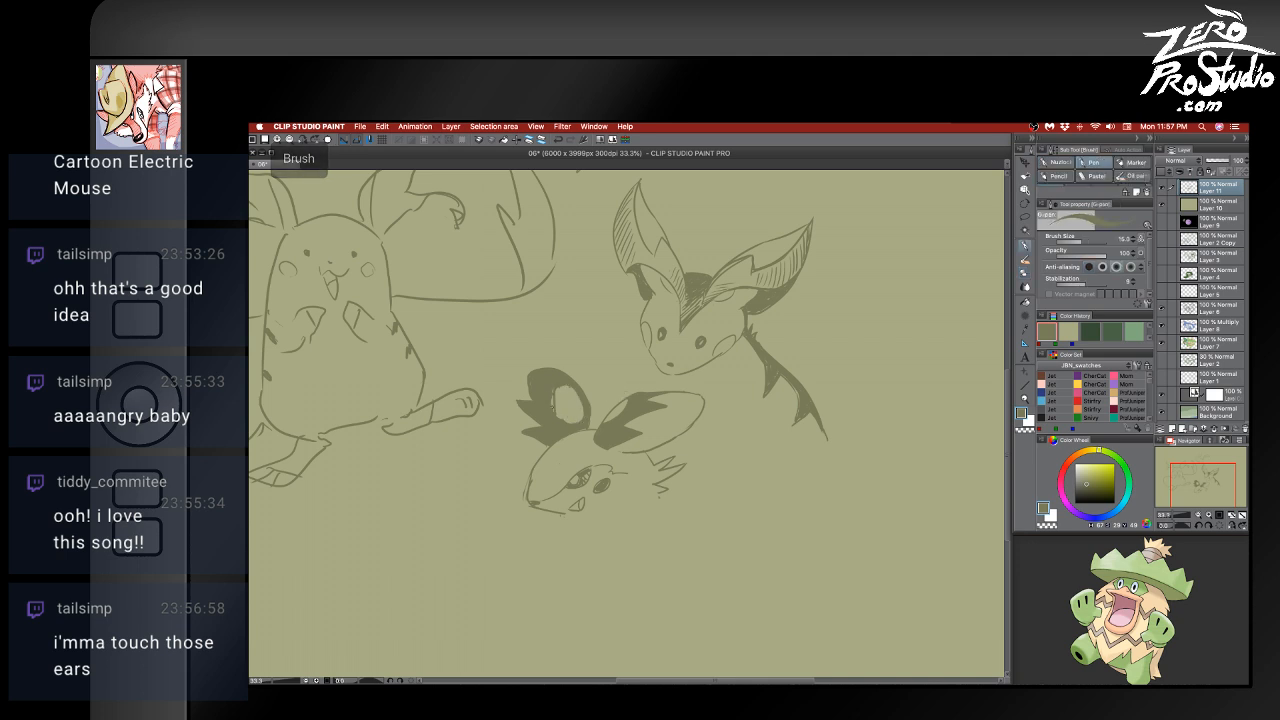
pyautogui.moveTo(575, 421)
pyautogui.mouseDown()
pyautogui.moveTo(559, 415)
pyautogui.moveTo(604, 424)
pyautogui.mouseUp()
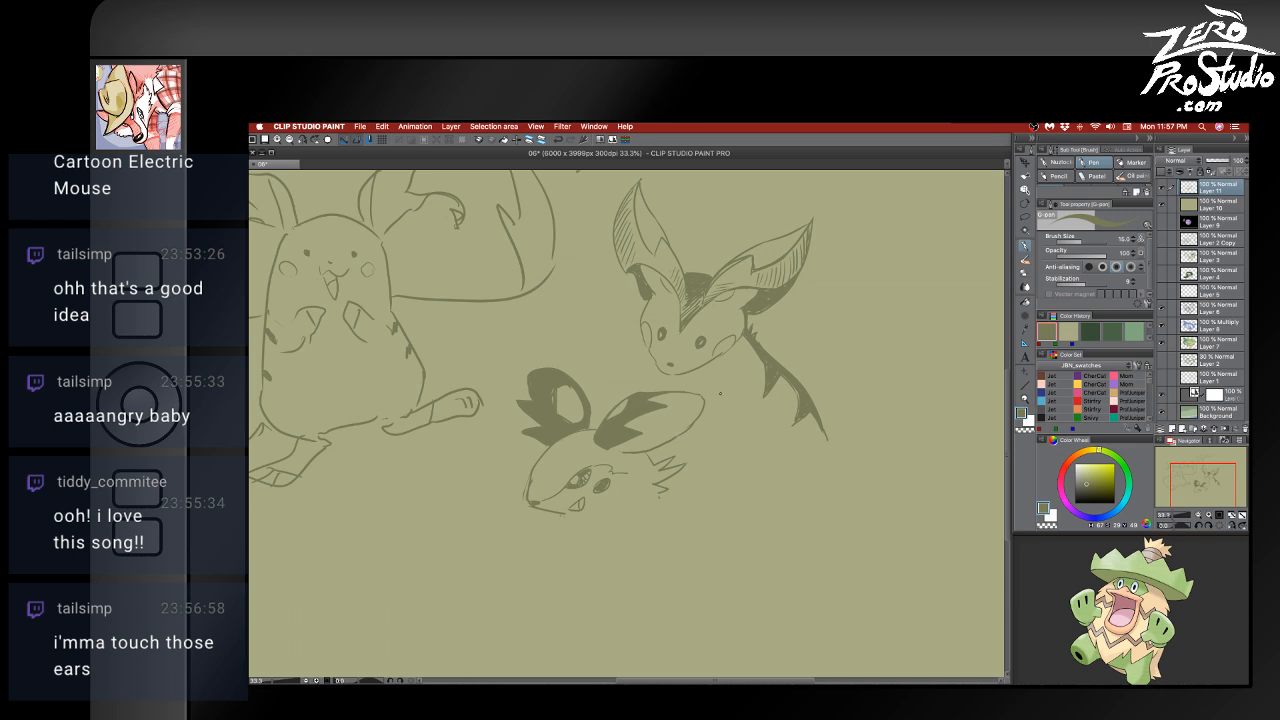
pyautogui.press('e')
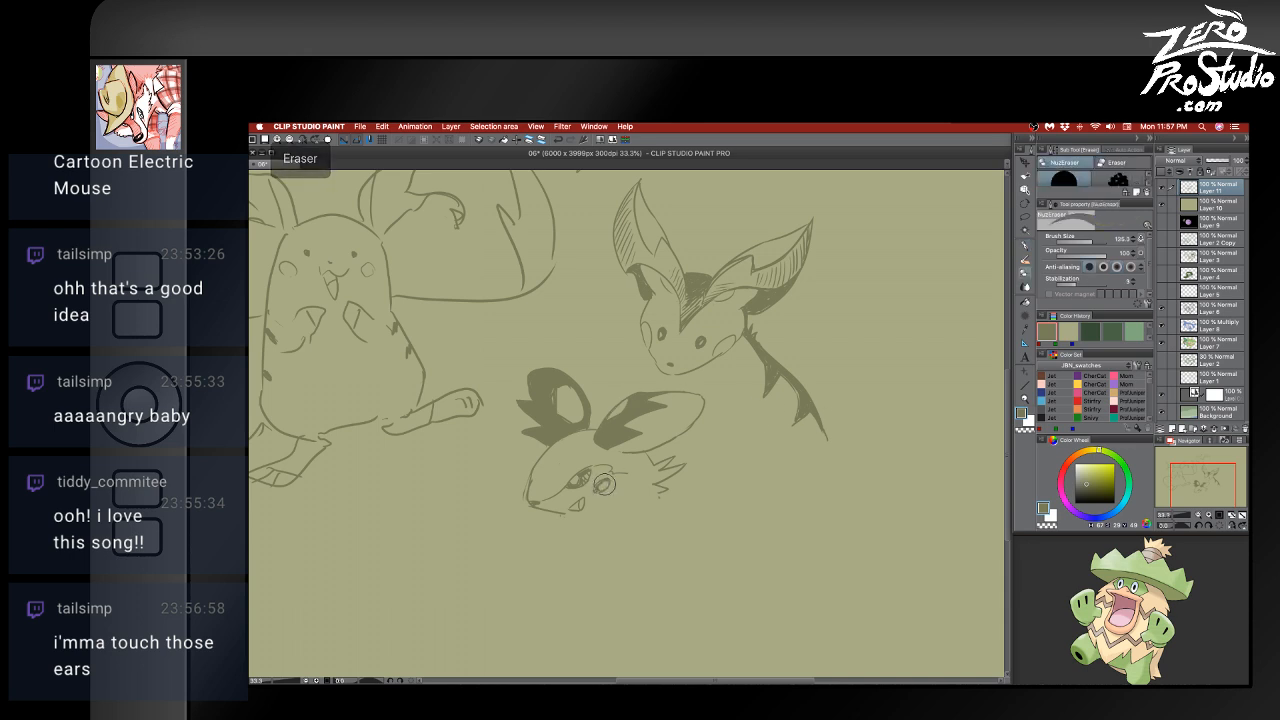
pyautogui.press('b')
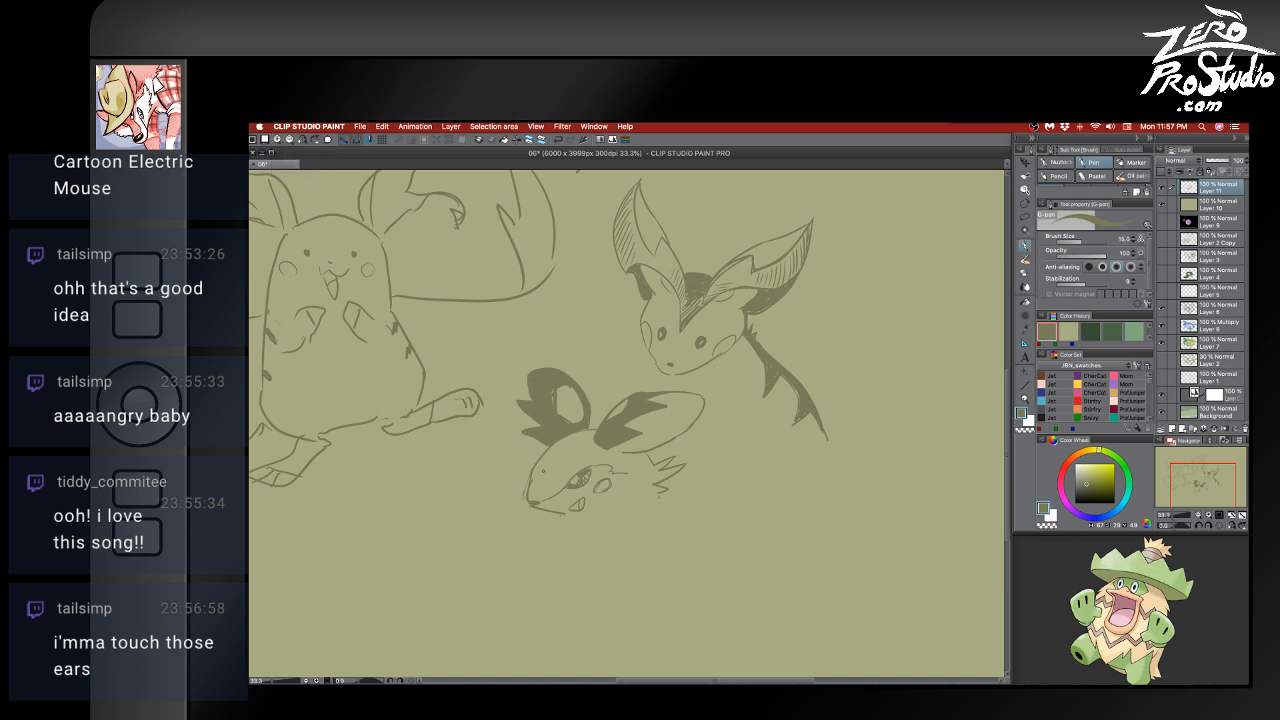
# - Try a stripe along the rodent's snout and a small mark in front of the eye
pyautogui.press('super+z')
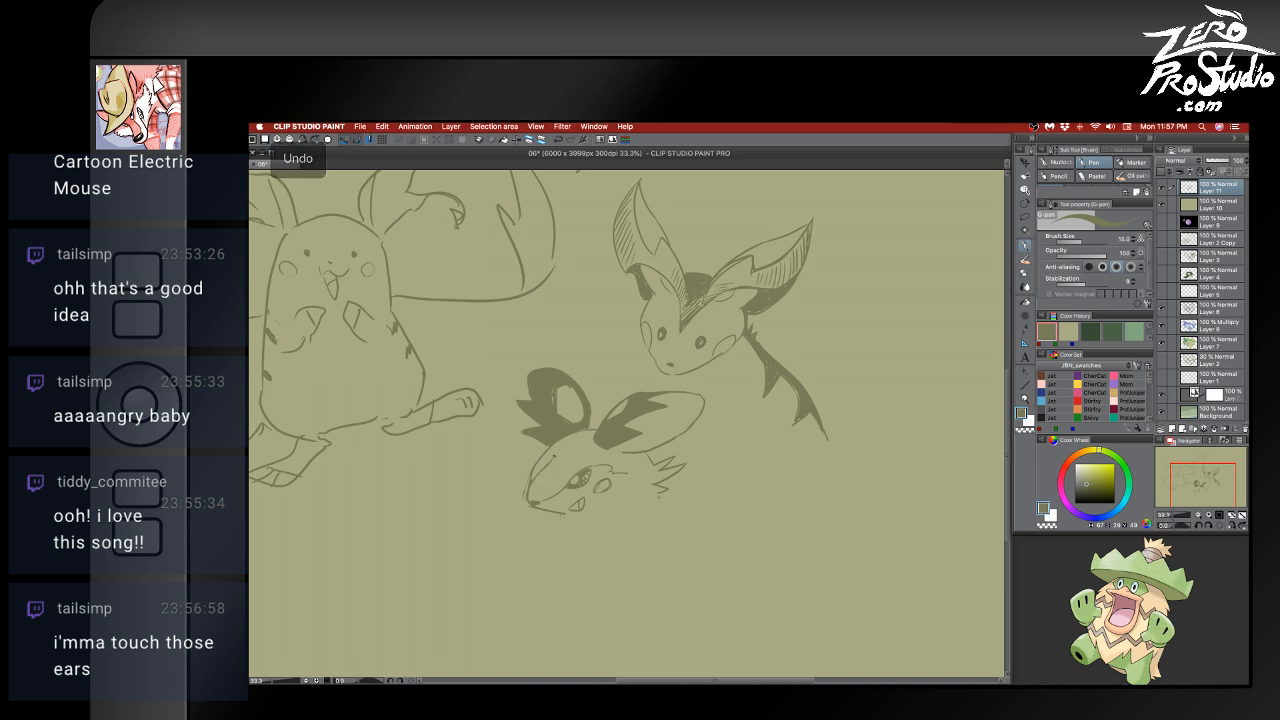
pyautogui.moveTo(539, 483); pyautogui.dragTo(530, 500)
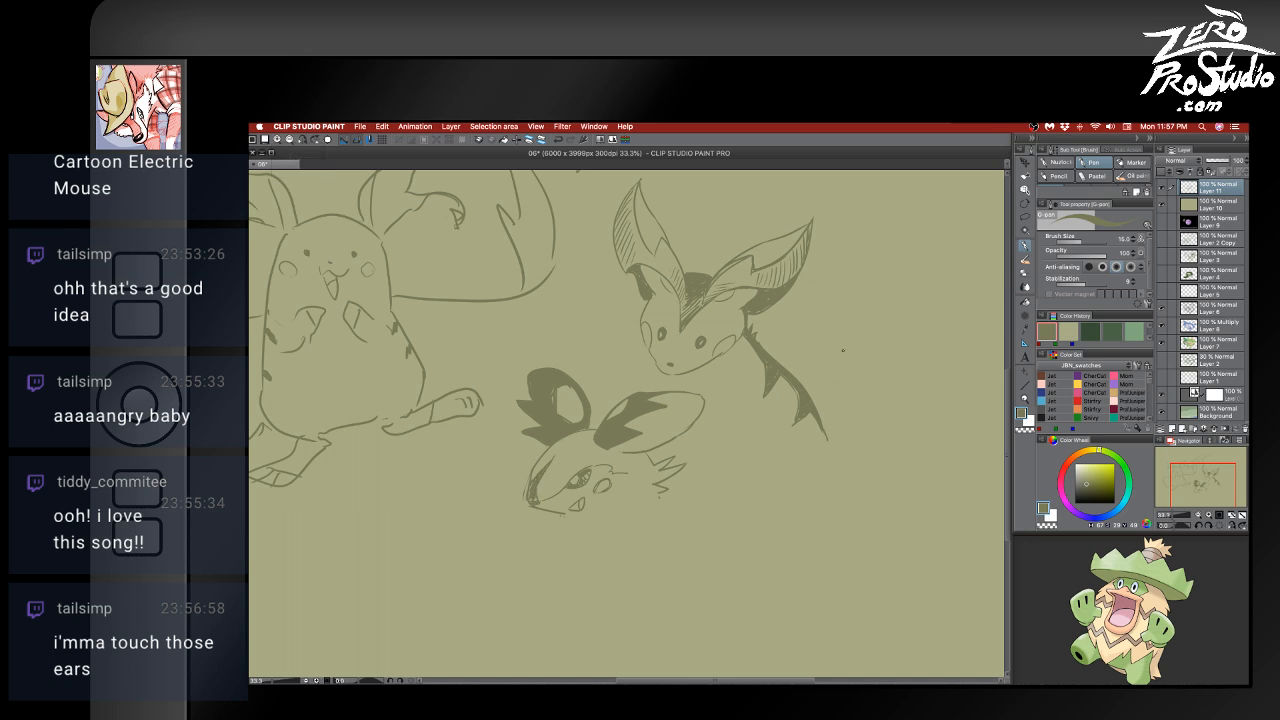
pyautogui.press('super+z')
pyautogui.press('super+z')
pyautogui.press('super+z')
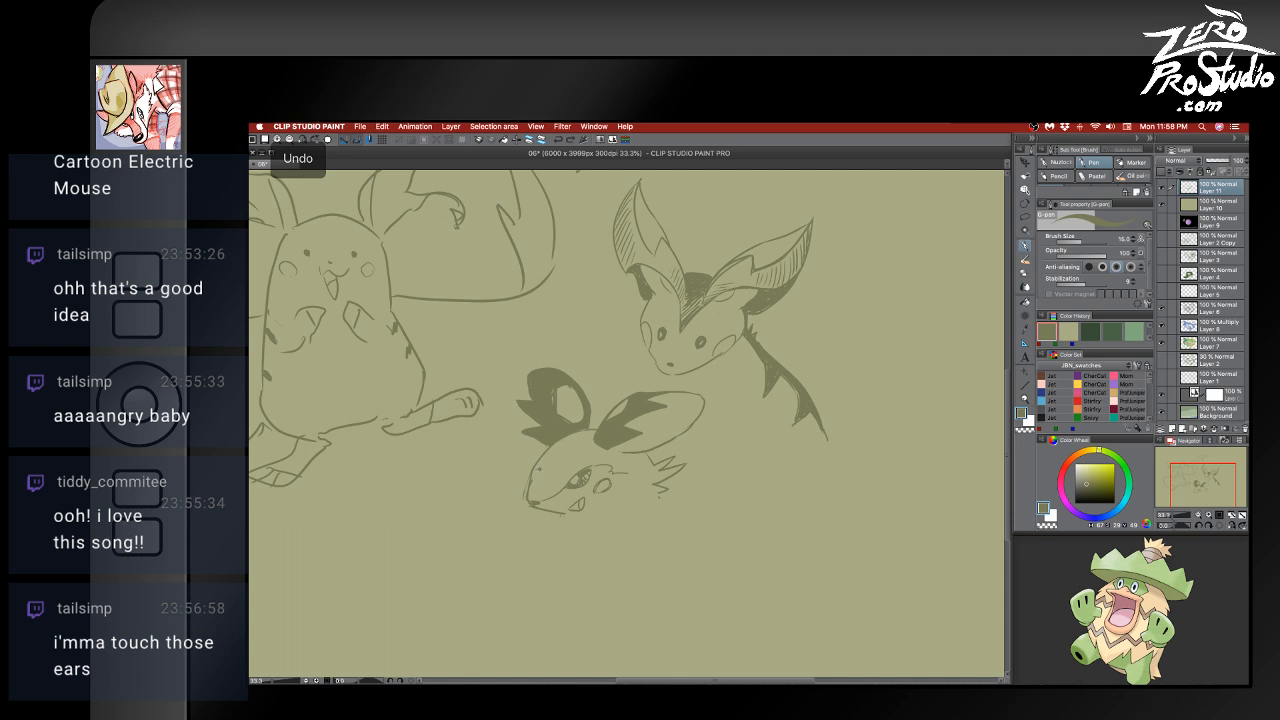
pyautogui.moveTo(558, 467)
pyautogui.mouseDown()
pyautogui.moveTo(535, 473)
pyautogui.moveTo(551, 463)
pyautogui.mouseUp()
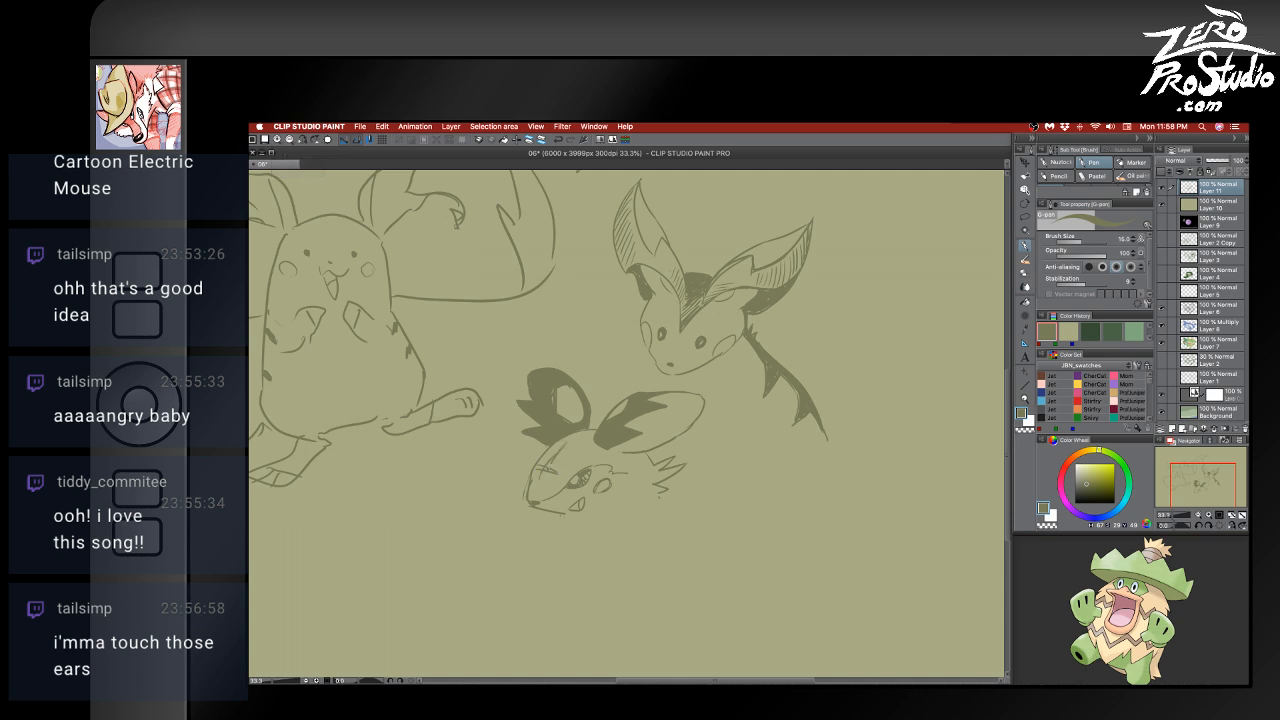
pyautogui.press('super+z')
pyautogui.press('super+z')
pyautogui.press('super+z')
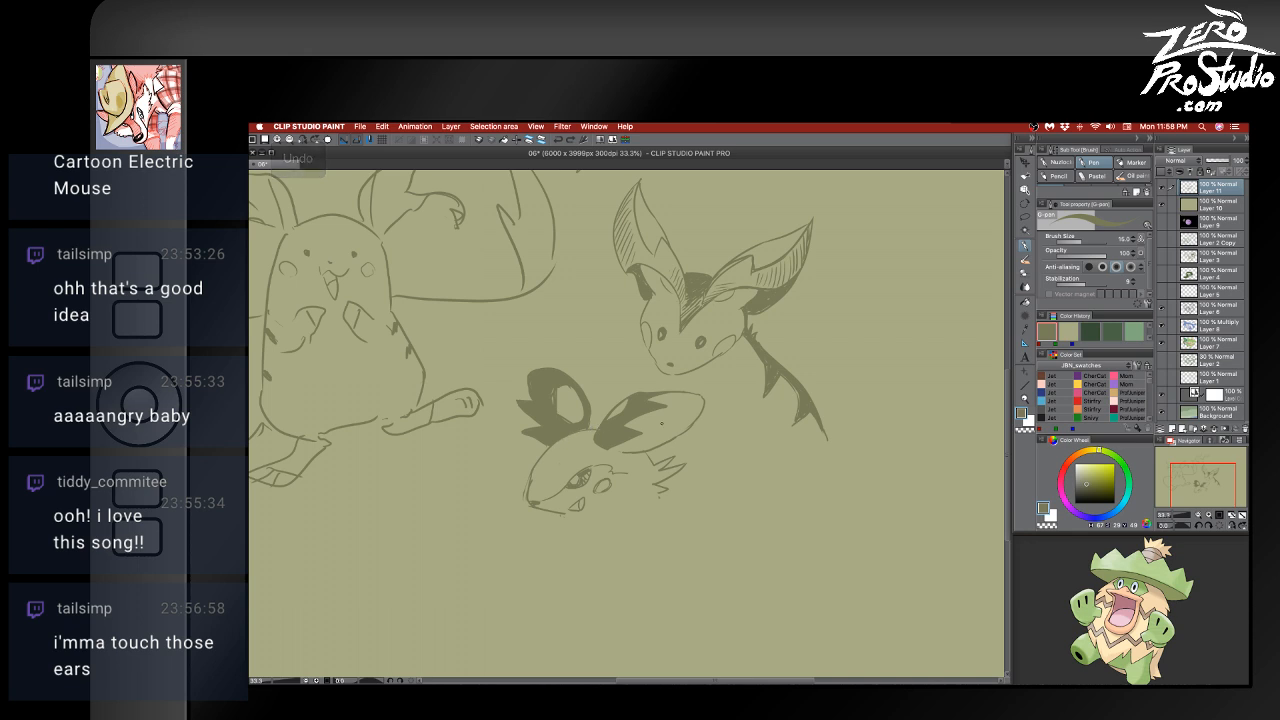
# - Draw jagged cheek fur behind the rodent's cheek spot, undoing the trial back line
pyautogui.press('space')
pyautogui.moveTo(720, 502); pyautogui.dragTo(757, 460)
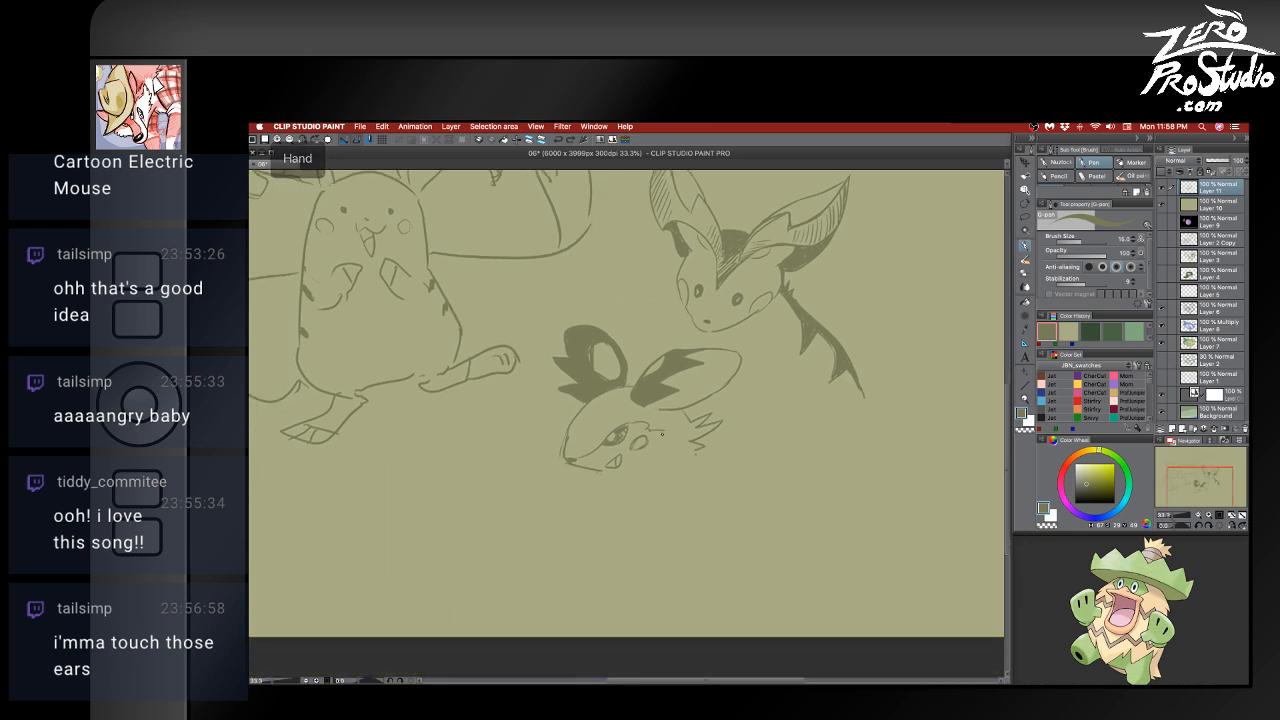
pyautogui.moveTo(670, 433)
pyautogui.mouseDown()
pyautogui.moveTo(696, 464)
pyautogui.moveTo(715, 451)
pyautogui.moveTo(697, 448)
pyautogui.moveTo(711, 457)
pyautogui.moveTo(716, 446)
pyautogui.moveTo(698, 441)
pyautogui.moveTo(716, 438)
pyautogui.moveTo(786, 508)
pyautogui.mouseUp()
pyautogui.press('b')
pyautogui.press('super+z')
pyautogui.press('super+z')
pyautogui.press('super+z')
pyautogui.press('super+z')
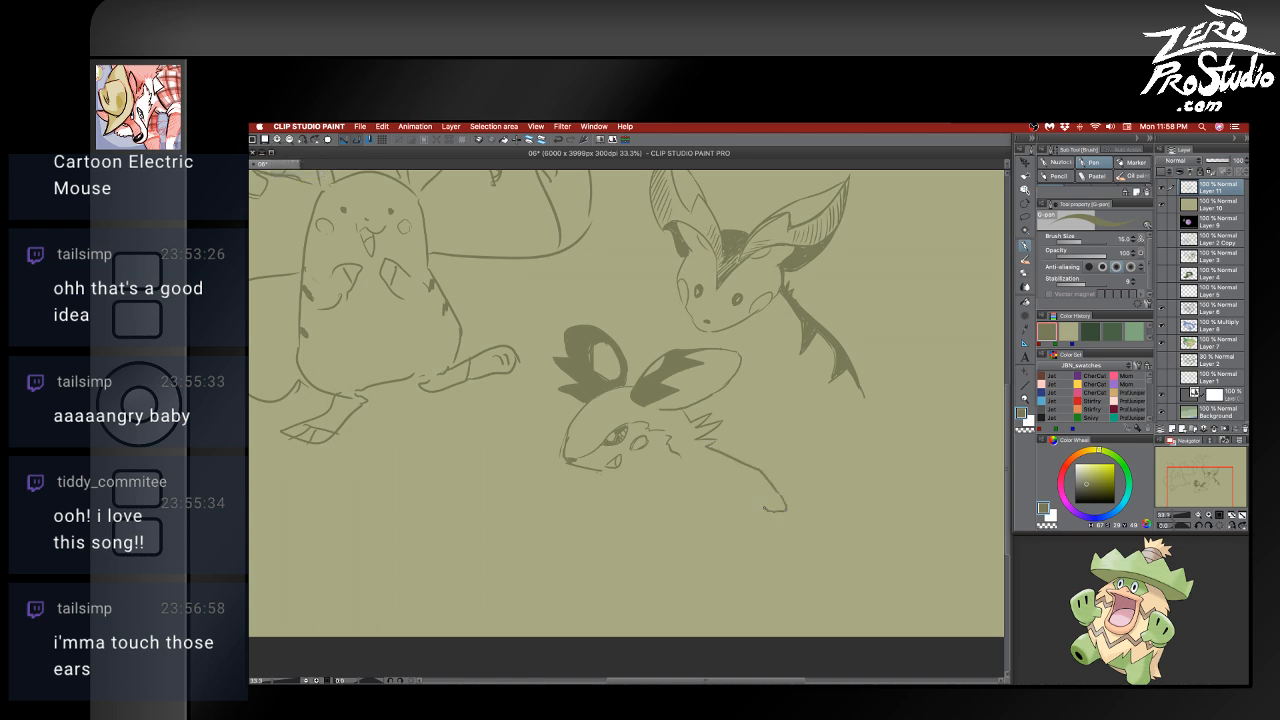
pyautogui.press('super+z')
pyautogui.press('super+z')
pyautogui.moveTo(664, 380); pyautogui.dragTo(689, 370)
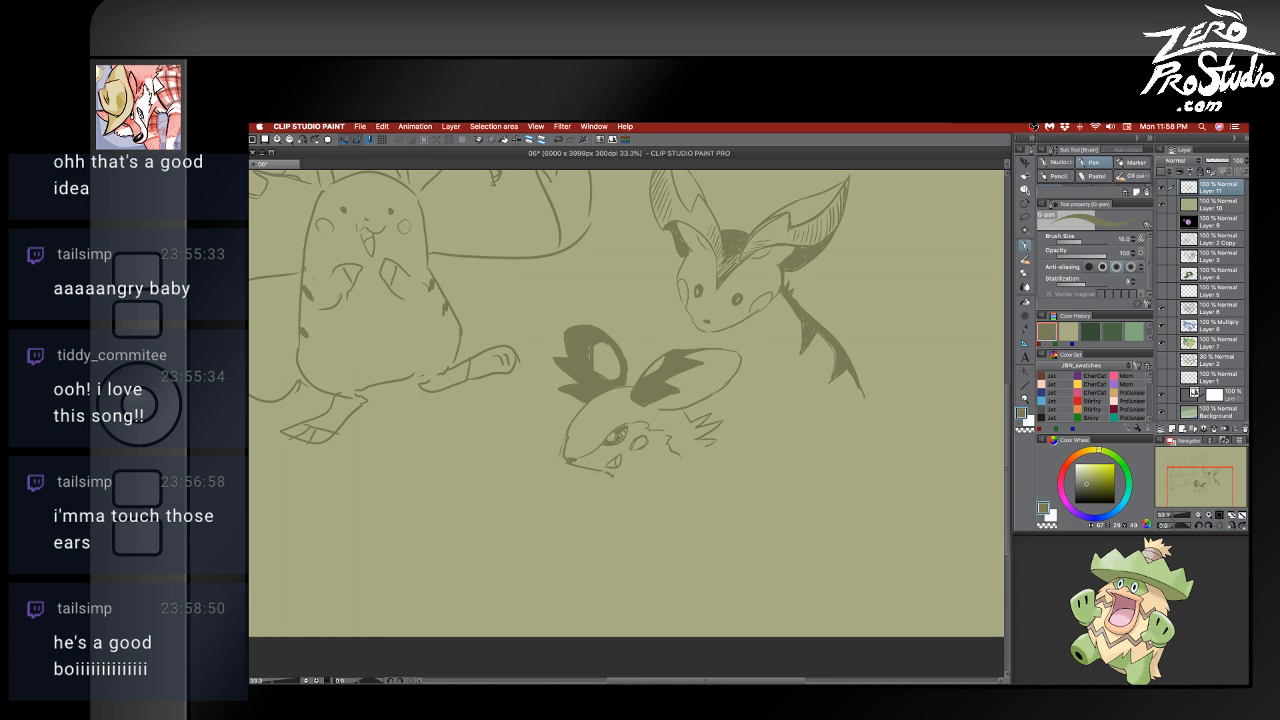
# - Draw the rodent's back line sloping down from the neck fur, with a small notch along it
pyautogui.moveTo(706, 447); pyautogui.dragTo(764, 491)
pyautogui.press('super+z')
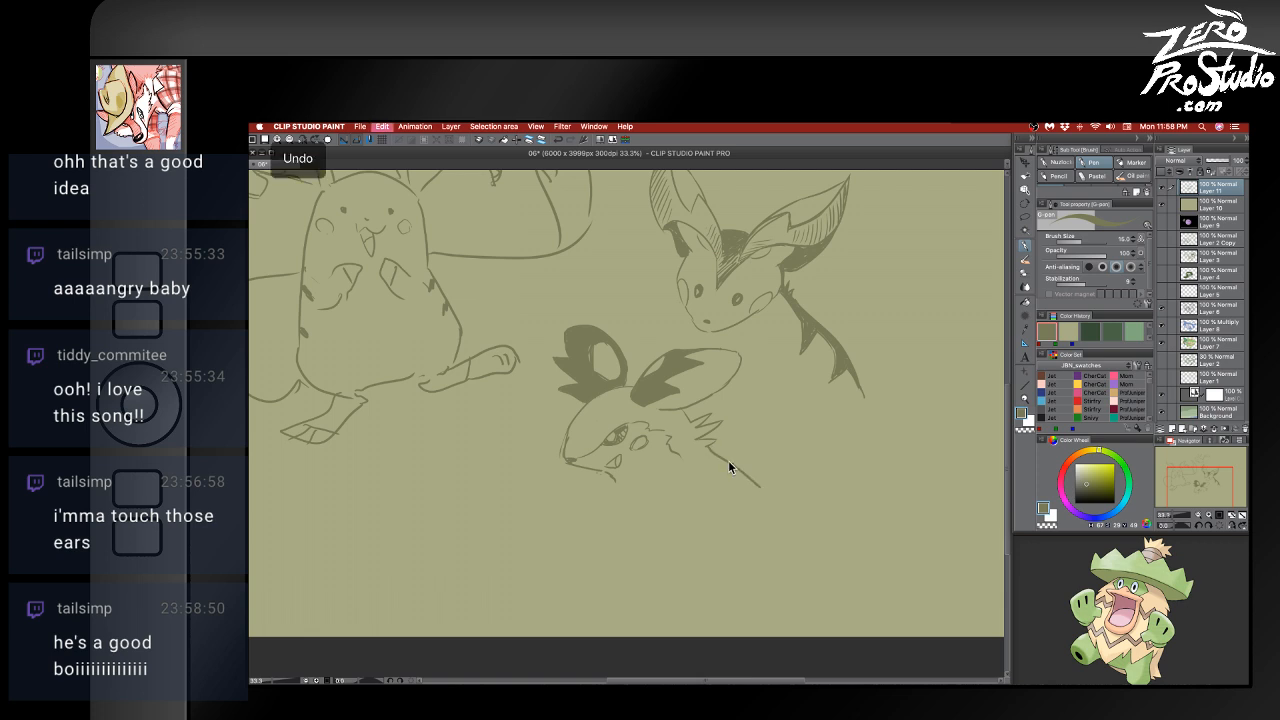
pyautogui.moveTo(705, 446); pyautogui.dragTo(762, 502)
pyautogui.press('super+z')
pyautogui.moveTo(709, 445)
pyautogui.mouseDown()
pyautogui.moveTo(741, 457)
pyautogui.moveTo(769, 506)
pyautogui.mouseUp()
# - Erase the rough line under the rodent's jaw and redraw it as a throat line running down to the chest
pyautogui.press('e')
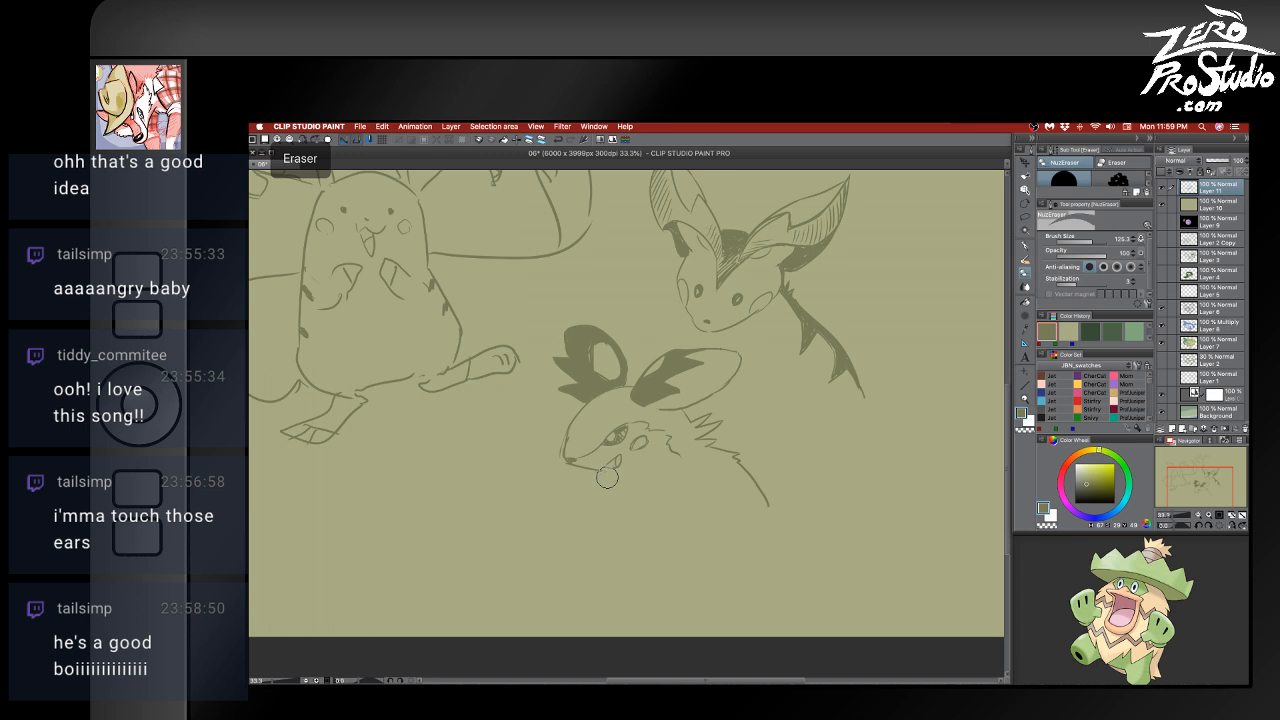
pyautogui.press('b')
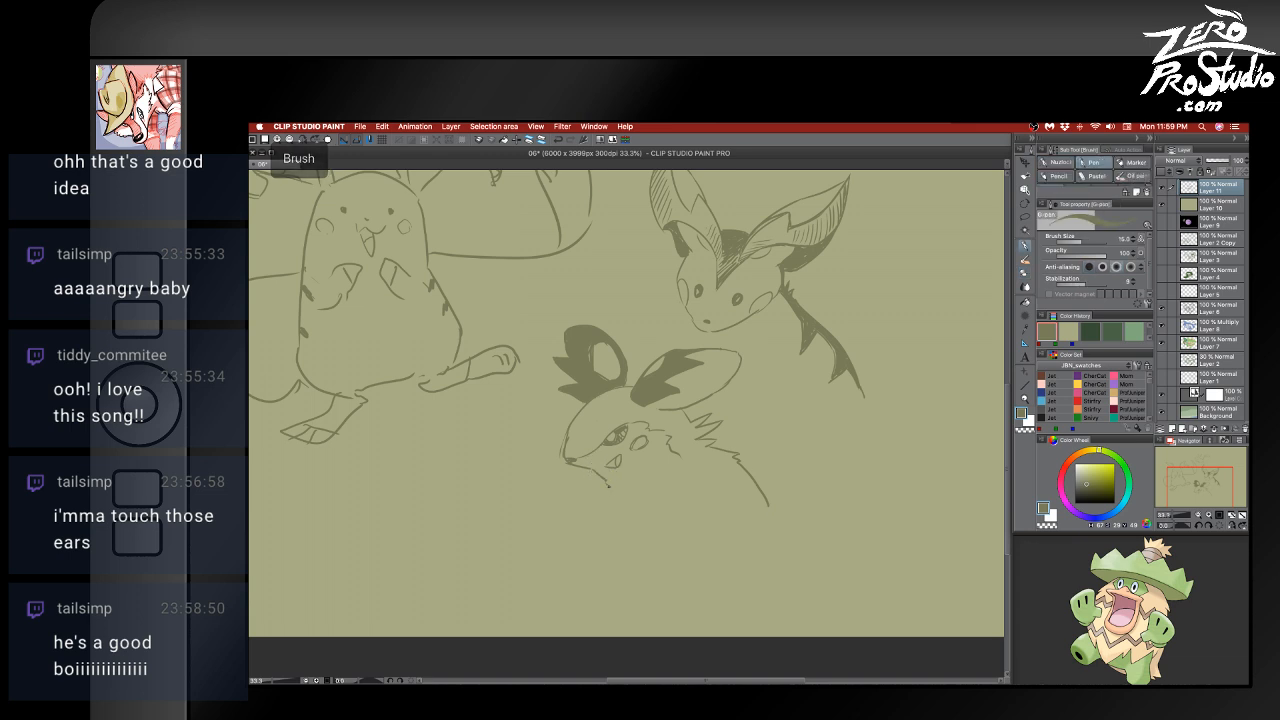
pyautogui.moveTo(607, 484); pyautogui.dragTo(628, 532)
pyautogui.press('super+z')
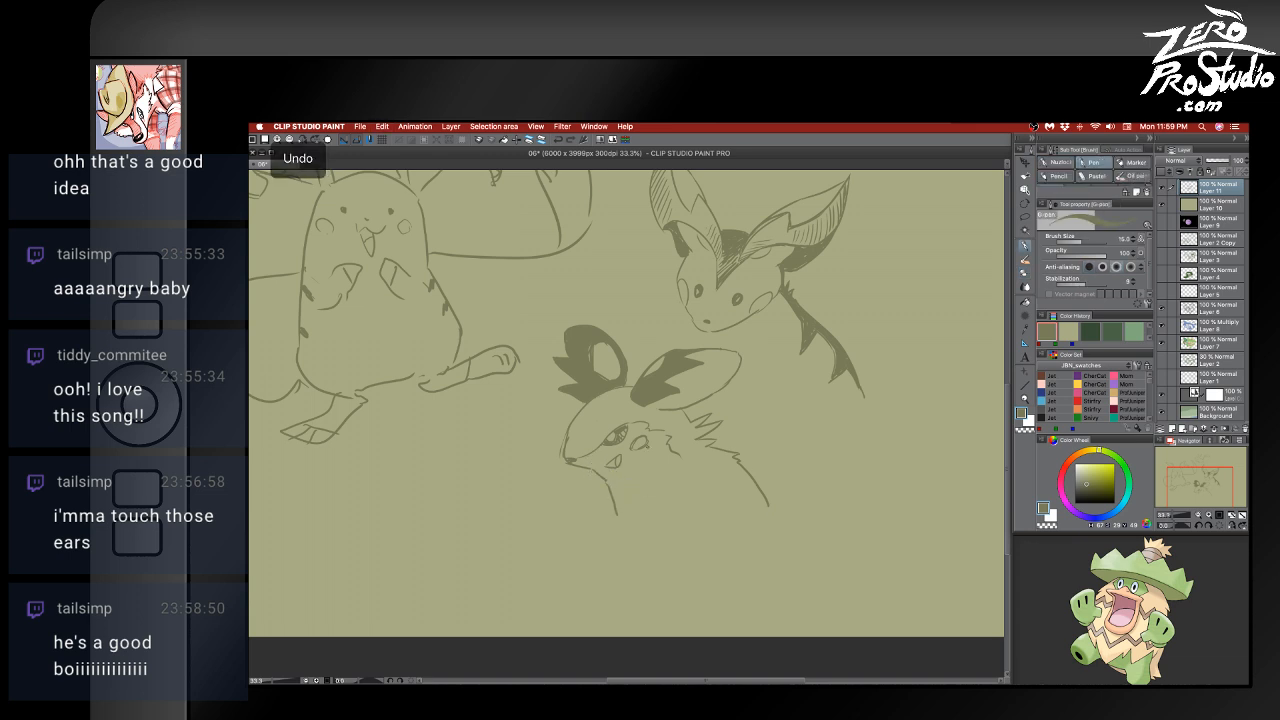
# - Try two small clawed paws in front of the rodent's chest, and erase them
pyautogui.moveTo(677, 458)
pyautogui.mouseDown()
pyautogui.moveTo(646, 473)
pyautogui.moveTo(653, 463)
pyautogui.moveTo(656, 488)
pyautogui.moveTo(667, 469)
pyautogui.moveTo(640, 488)
pyautogui.moveTo(663, 493)
pyautogui.mouseUp()
pyautogui.press('super+z')
pyautogui.press('super+z')
pyautogui.press('super+z')
pyautogui.press('super+z')
pyautogui.moveTo(662, 466)
pyautogui.mouseDown()
pyautogui.moveTo(670, 477)
pyautogui.moveTo(588, 513)
pyautogui.mouseUp()
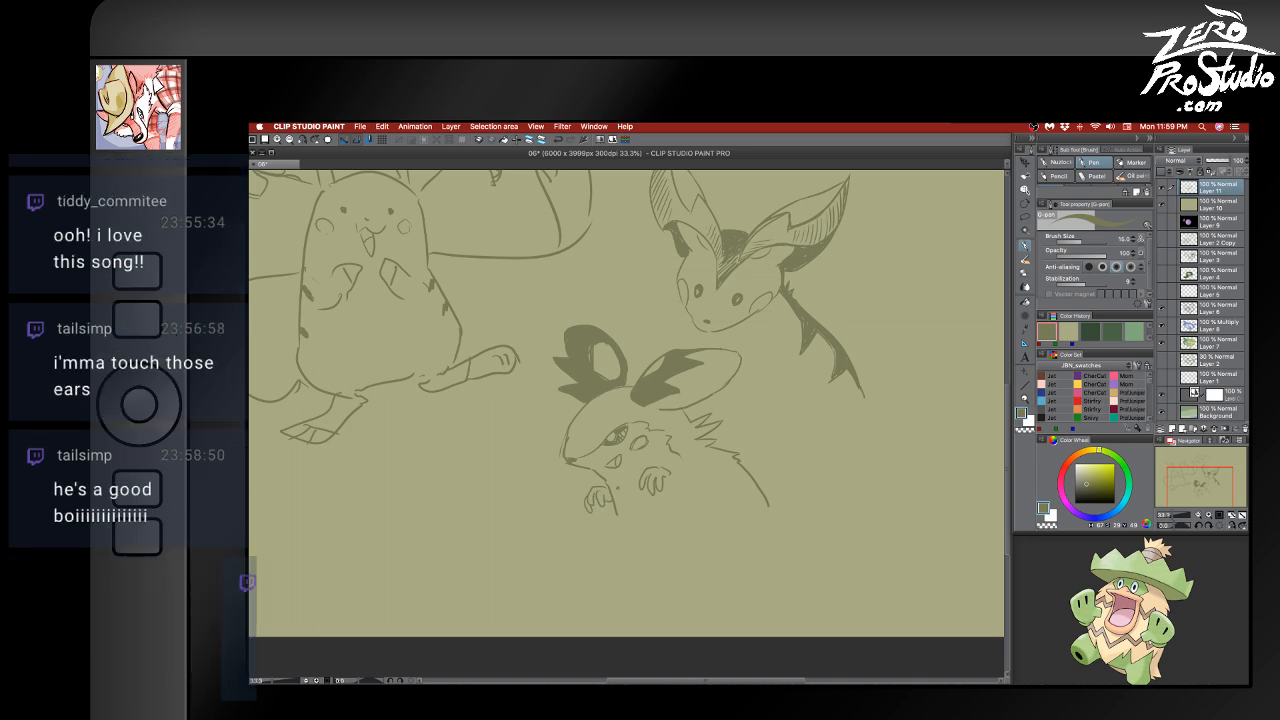
pyautogui.press('e')
pyautogui.moveTo(662, 470)
pyautogui.mouseDown()
pyautogui.moveTo(650, 502)
pyautogui.moveTo(591, 500)
pyautogui.mouseUp()
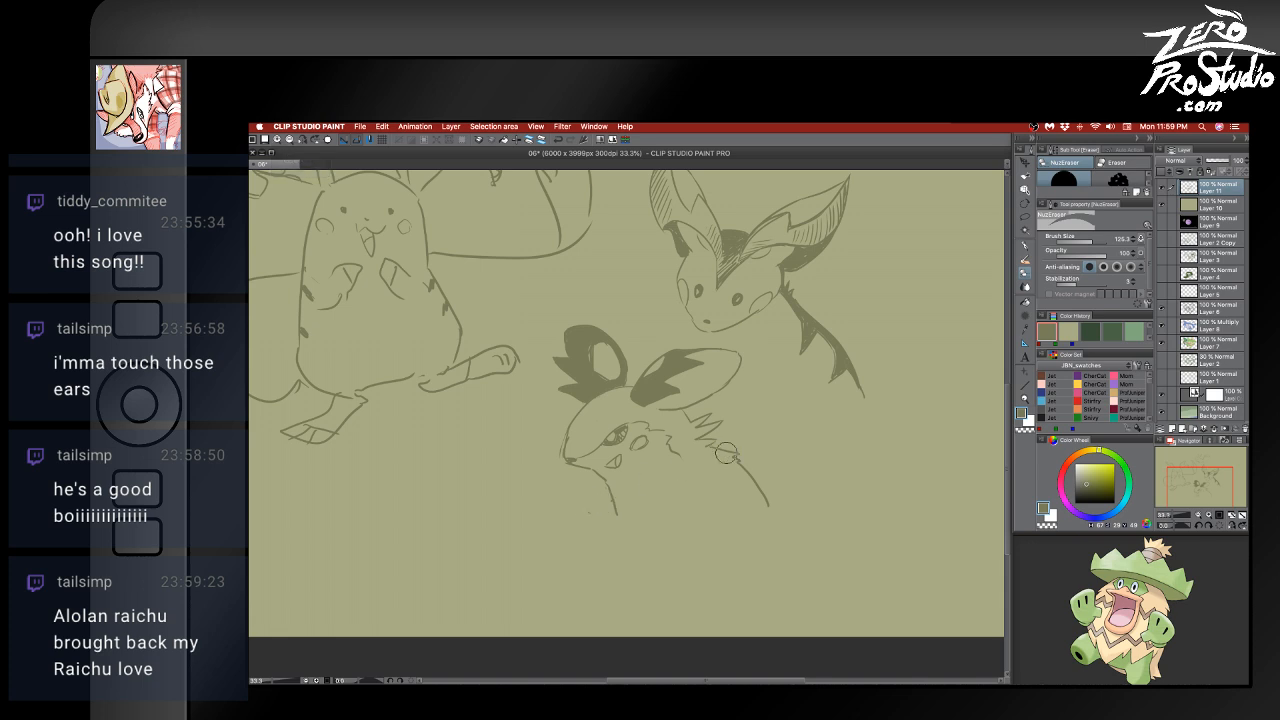
# - Draw two bent arms raised in front of the chest with a curled far paw, and extend the chest line below them
pyautogui.press('b')
pyautogui.moveTo(680, 460)
pyautogui.mouseDown()
pyautogui.moveTo(636, 494)
pyautogui.moveTo(661, 480)
pyautogui.moveTo(635, 478)
pyautogui.moveTo(676, 473)
pyautogui.moveTo(635, 474)
pyautogui.moveTo(628, 492)
pyautogui.moveTo(694, 506)
pyautogui.mouseUp()
pyautogui.press('super+z')
pyautogui.press('super+z')
pyautogui.moveTo(604, 493)
pyautogui.mouseDown()
pyautogui.moveTo(559, 483)
pyautogui.moveTo(567, 509)
pyautogui.moveTo(616, 511)
pyautogui.mouseUp()
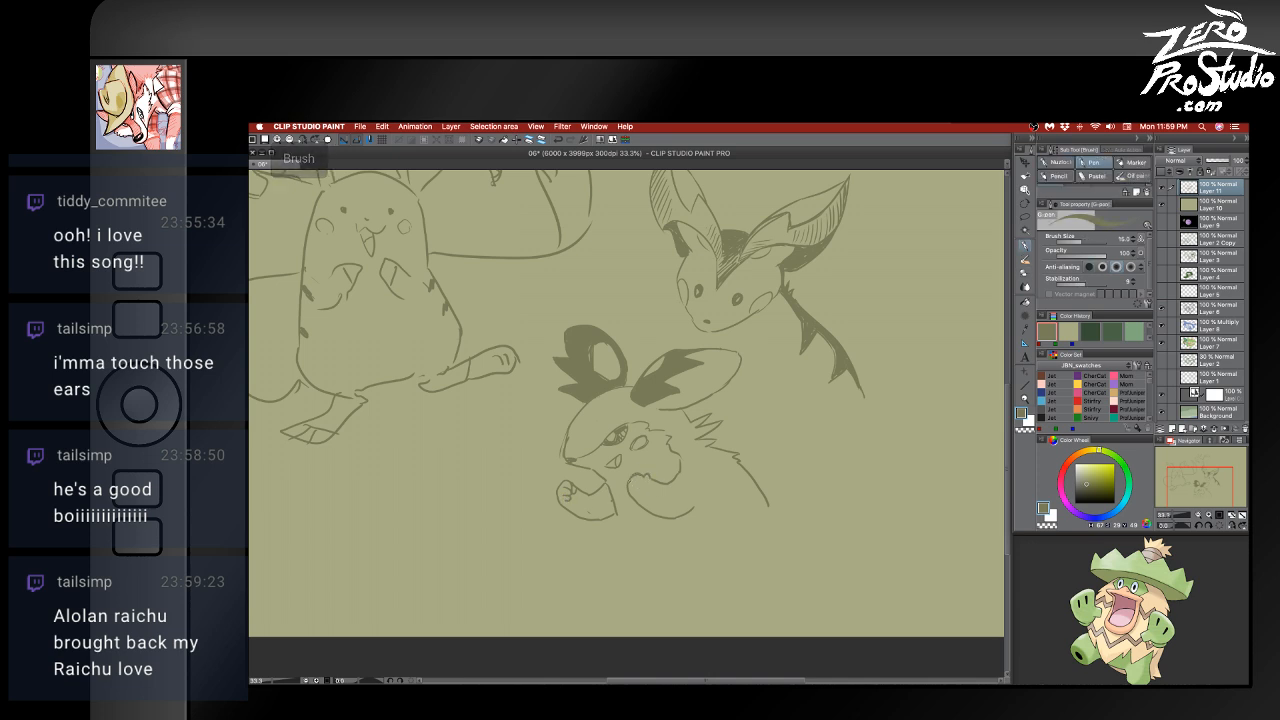
pyautogui.moveTo(617, 512); pyautogui.dragTo(620, 535)
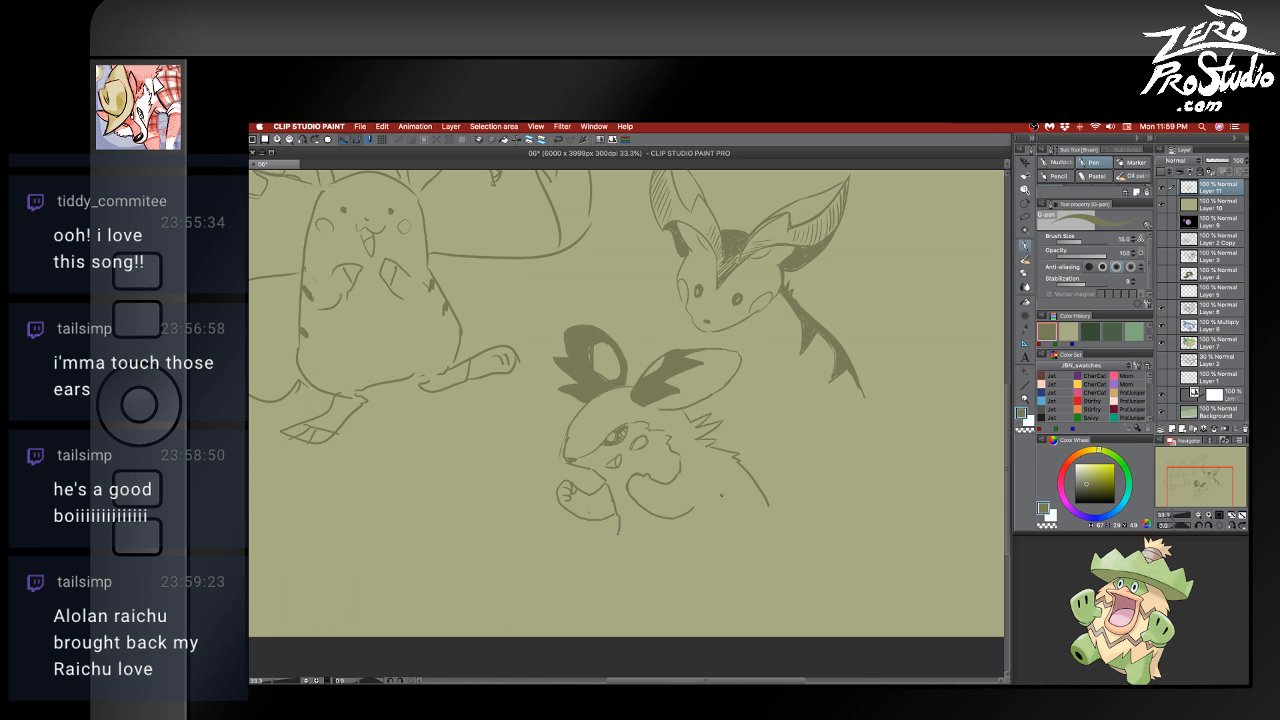
# - Replace the fanged rodent's sloping back line with a steeper curve falling from the neck fur
pyautogui.press('e')
pyautogui.moveTo(746, 468)
pyautogui.mouseDown()
pyautogui.moveTo(762, 511)
pyautogui.moveTo(736, 471)
pyautogui.moveTo(743, 456)
pyautogui.moveTo(711, 446)
pyautogui.moveTo(737, 451)
pyautogui.moveTo(704, 470)
pyautogui.mouseUp()
pyautogui.press('b')
pyautogui.press('super+z')
pyautogui.press('super+z')
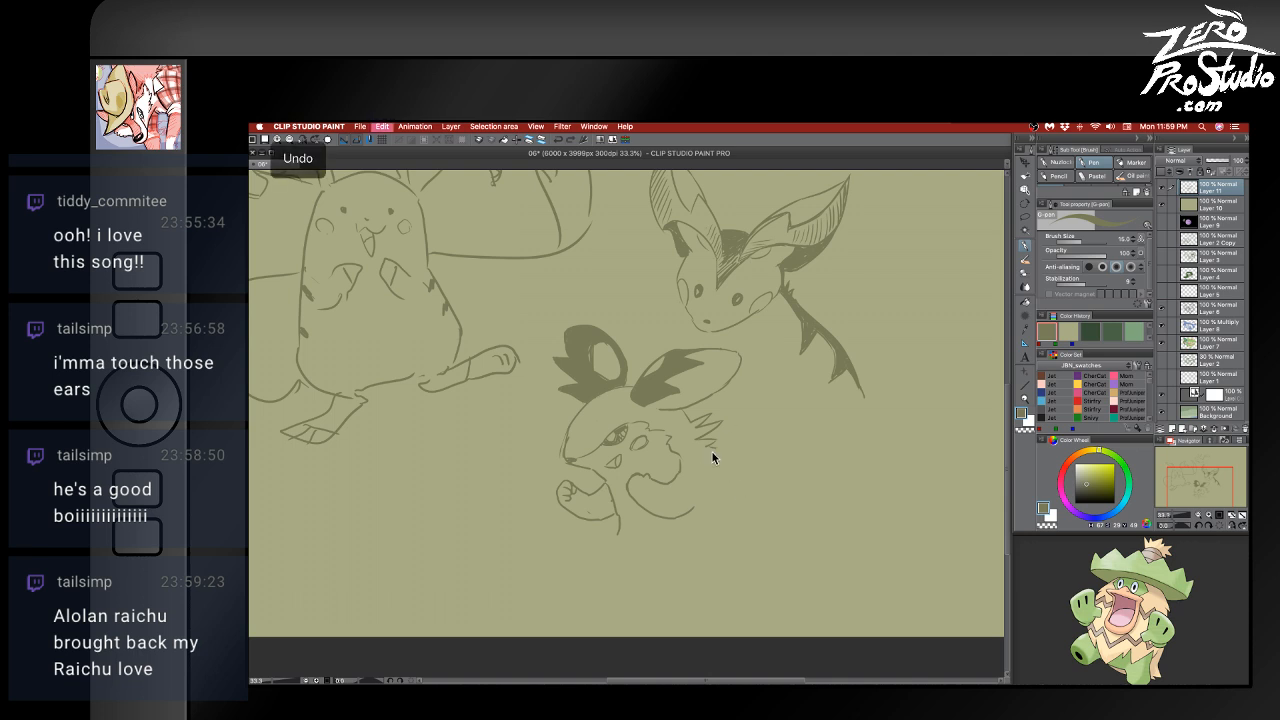
pyautogui.moveTo(716, 456); pyautogui.dragTo(768, 506)
pyautogui.press('e')
pyautogui.moveTo(717, 454)
pyautogui.mouseDown()
pyautogui.moveTo(754, 476)
pyautogui.moveTo(766, 514)
pyautogui.mouseUp()
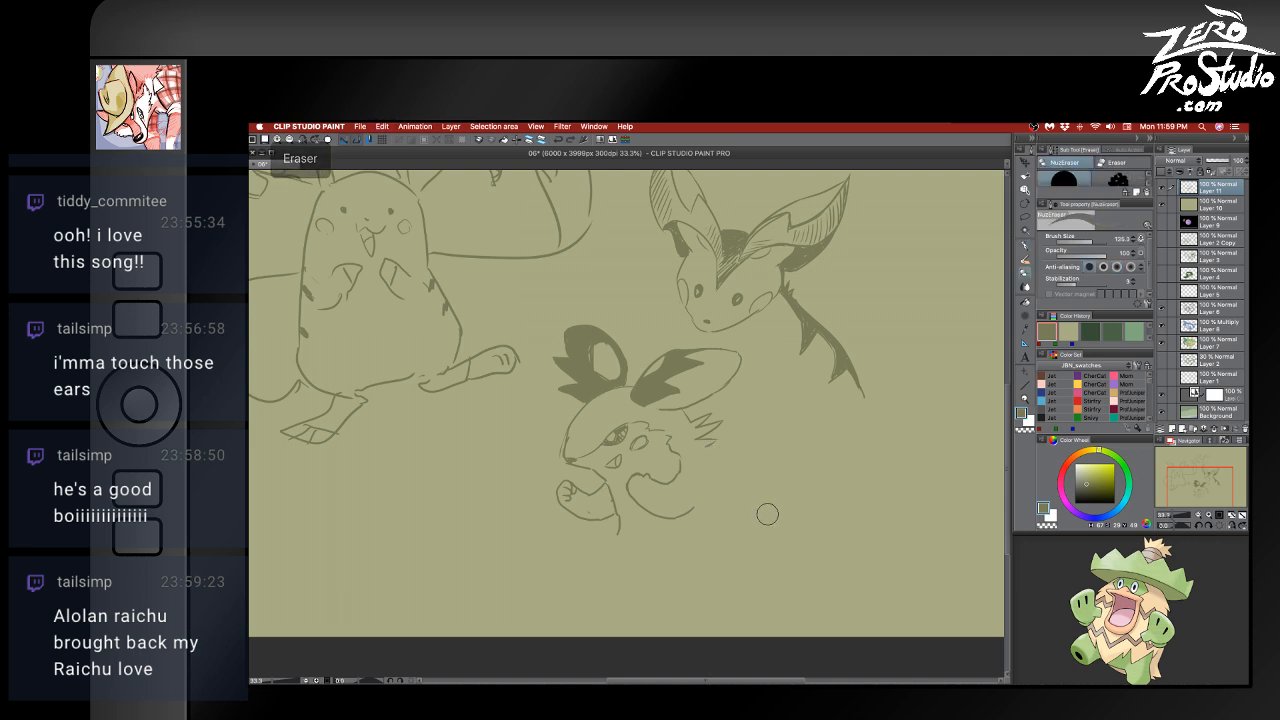
pyautogui.press('b')
pyautogui.moveTo(708, 451); pyautogui.dragTo(726, 520)
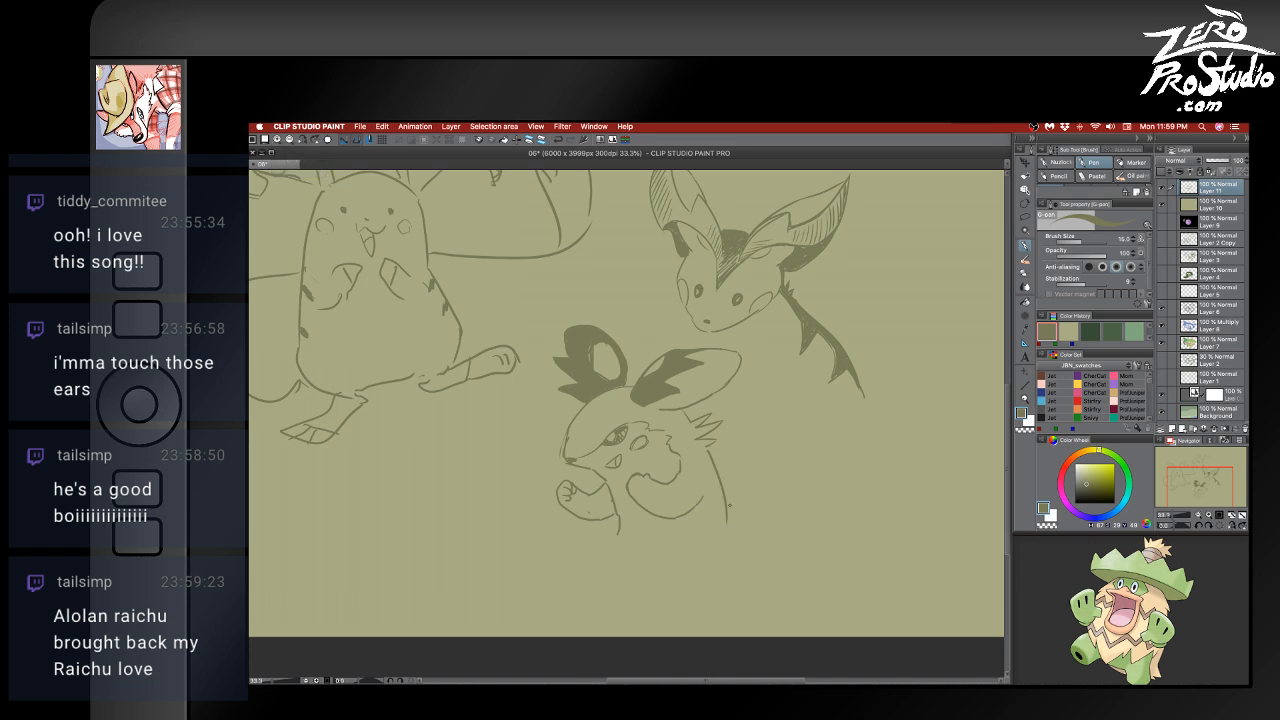
# - Try a belly line bulging forward below the far arm and a rounded rump closing the underside of the body
pyautogui.press('e')
pyautogui.press('b')
pyautogui.moveTo(612, 524); pyautogui.dragTo(579, 546)
pyautogui.press('super+z')
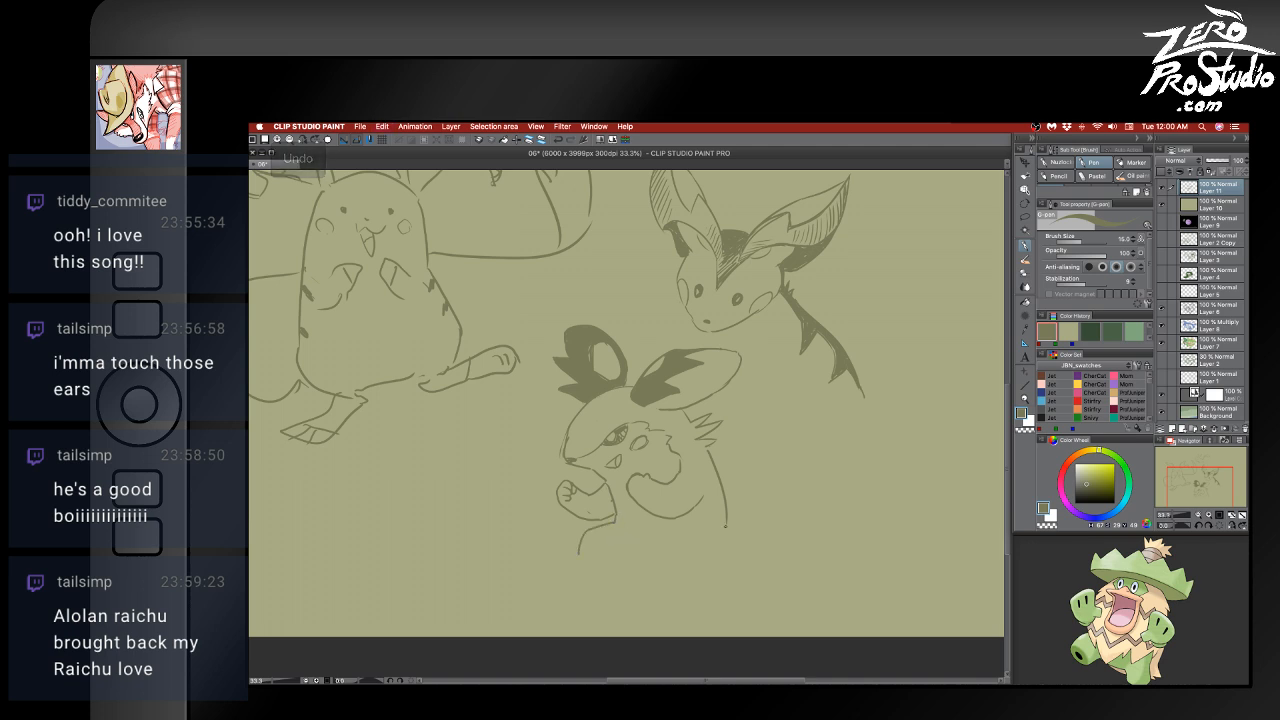
pyautogui.moveTo(726, 535); pyautogui.dragTo(711, 586)
pyautogui.press('super+z')
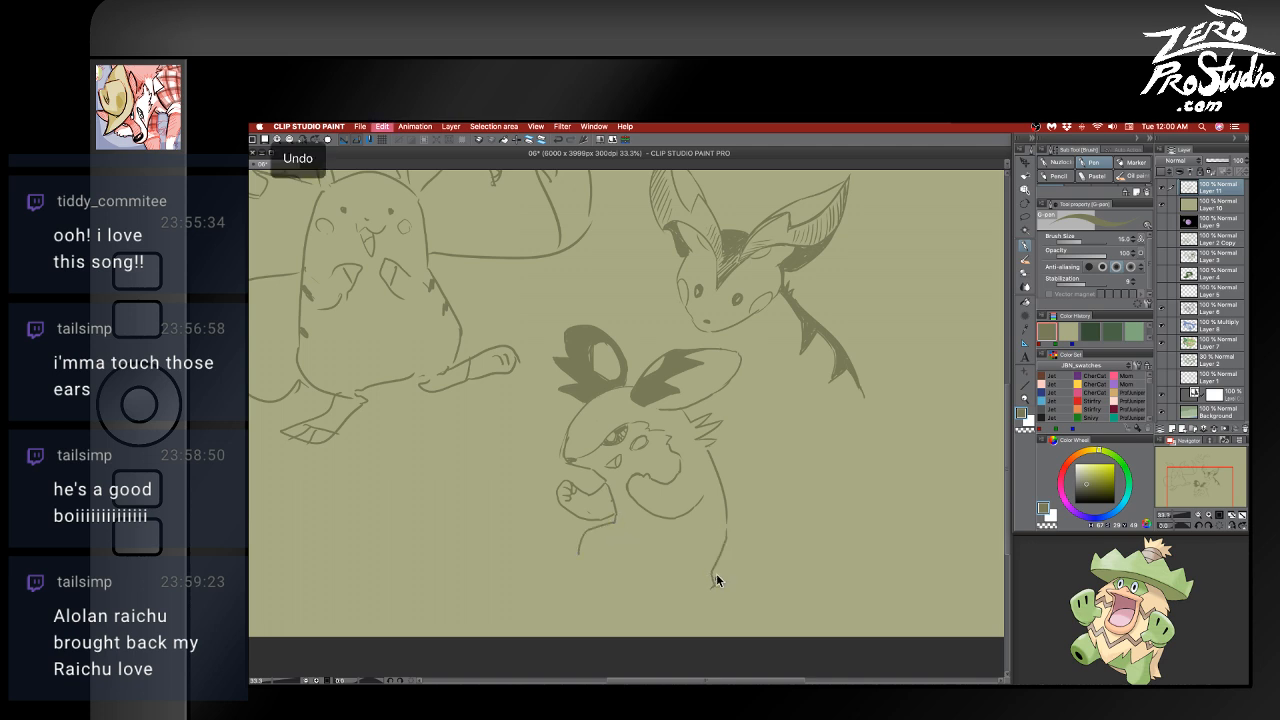
pyautogui.moveTo(727, 524)
pyautogui.mouseDown()
pyautogui.moveTo(724, 576)
pyautogui.moveTo(700, 588)
pyautogui.mouseUp()
pyautogui.press('super+z')
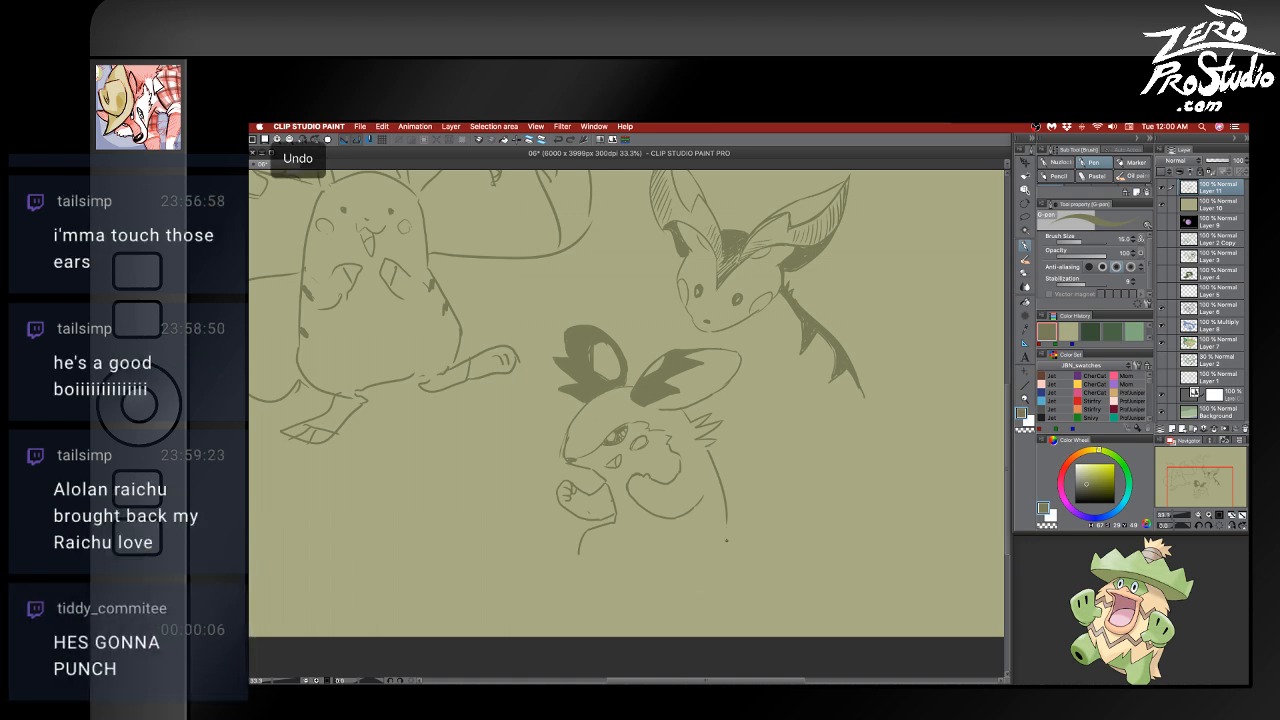
pyautogui.moveTo(727, 528)
pyautogui.mouseDown()
pyautogui.moveTo(700, 576)
pyautogui.moveTo(613, 565)
pyautogui.moveTo(637, 550)
pyautogui.moveTo(585, 556)
pyautogui.moveTo(607, 573)
pyautogui.moveTo(623, 564)
pyautogui.moveTo(706, 576)
pyautogui.mouseUp()
pyautogui.press('super+z')
pyautogui.press('super+z')
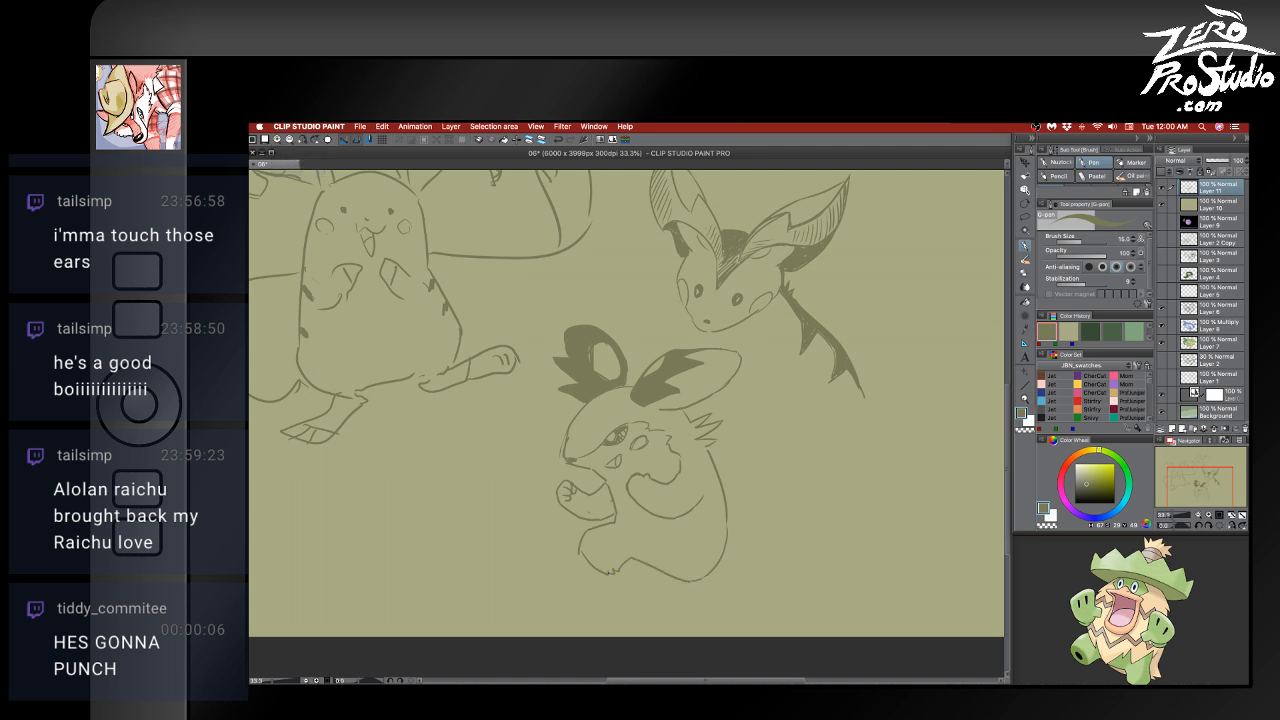
# - Erase the rounded underside of the body and redraw the lower back as a nearly straight line going down
pyautogui.press('e')
pyautogui.moveTo(608, 567); pyautogui.dragTo(722, 568)
pyautogui.press('space')
pyautogui.moveTo(806, 537); pyautogui.dragTo(844, 502)
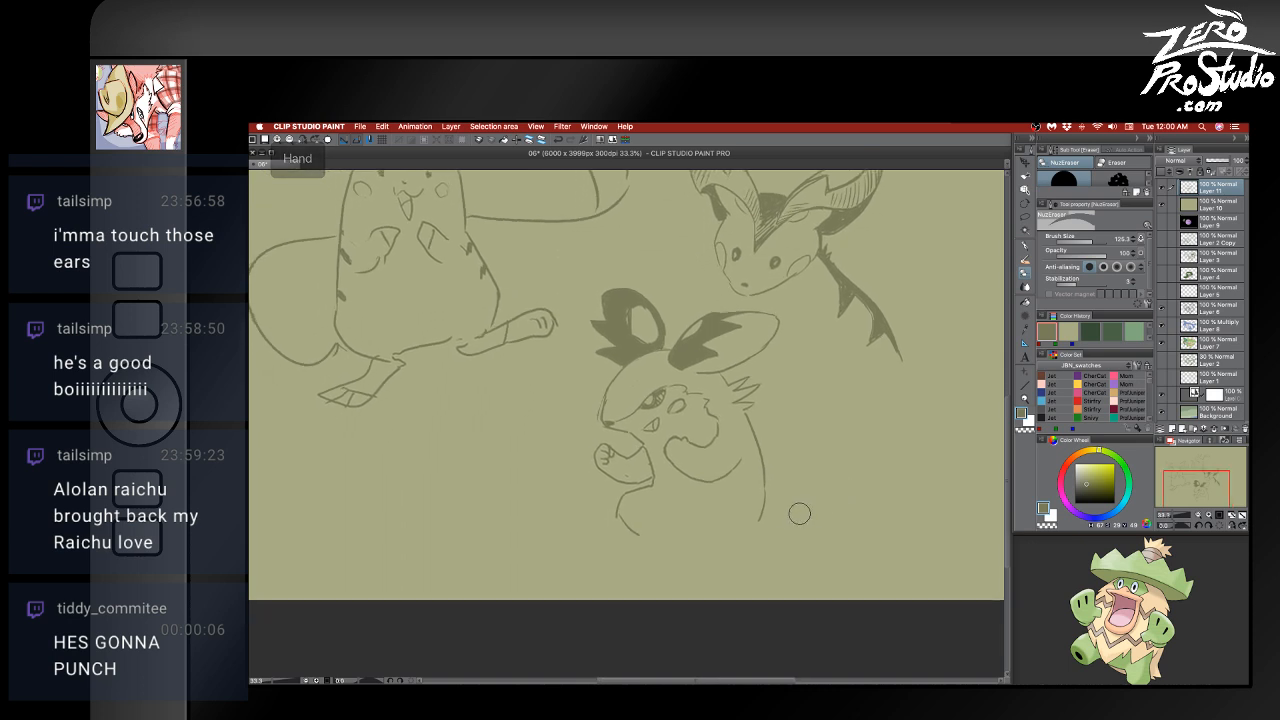
pyautogui.press('b')
pyautogui.press('e')
pyautogui.moveTo(764, 489); pyautogui.dragTo(765, 541)
pyautogui.press('b')
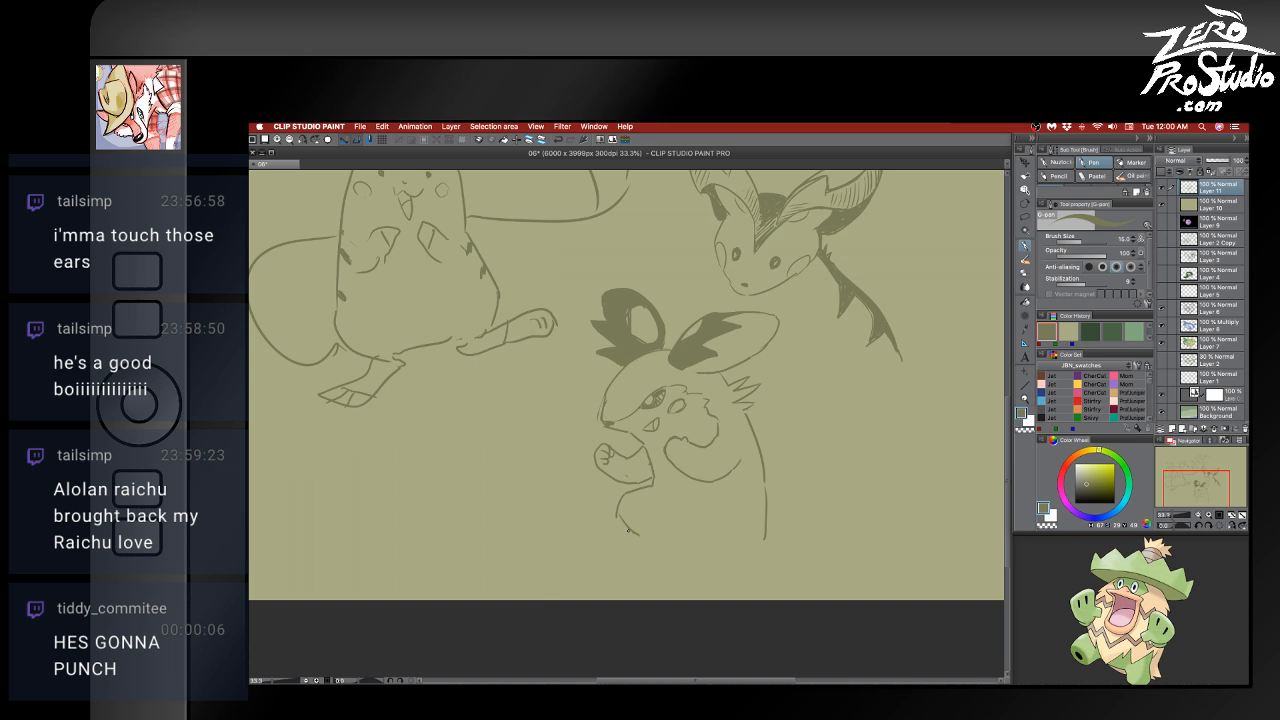
# - Try a long foot reaching forward from the rodent's far leg
pyautogui.moveTo(630, 530); pyautogui.dragTo(574, 548)
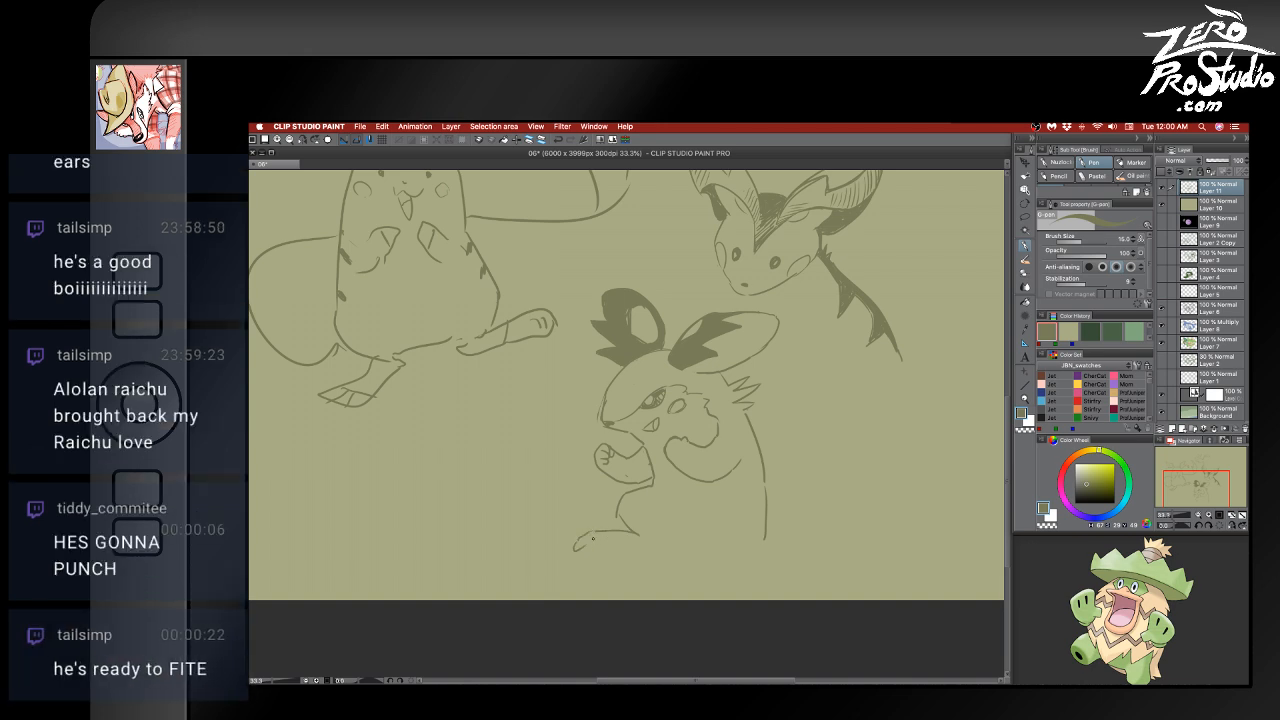
pyautogui.moveTo(598, 539)
pyautogui.mouseDown()
pyautogui.moveTo(585, 548)
pyautogui.moveTo(614, 553)
pyautogui.mouseUp()
pyautogui.press('super+z')
pyautogui.press('super+z')
pyautogui.press('super+z')
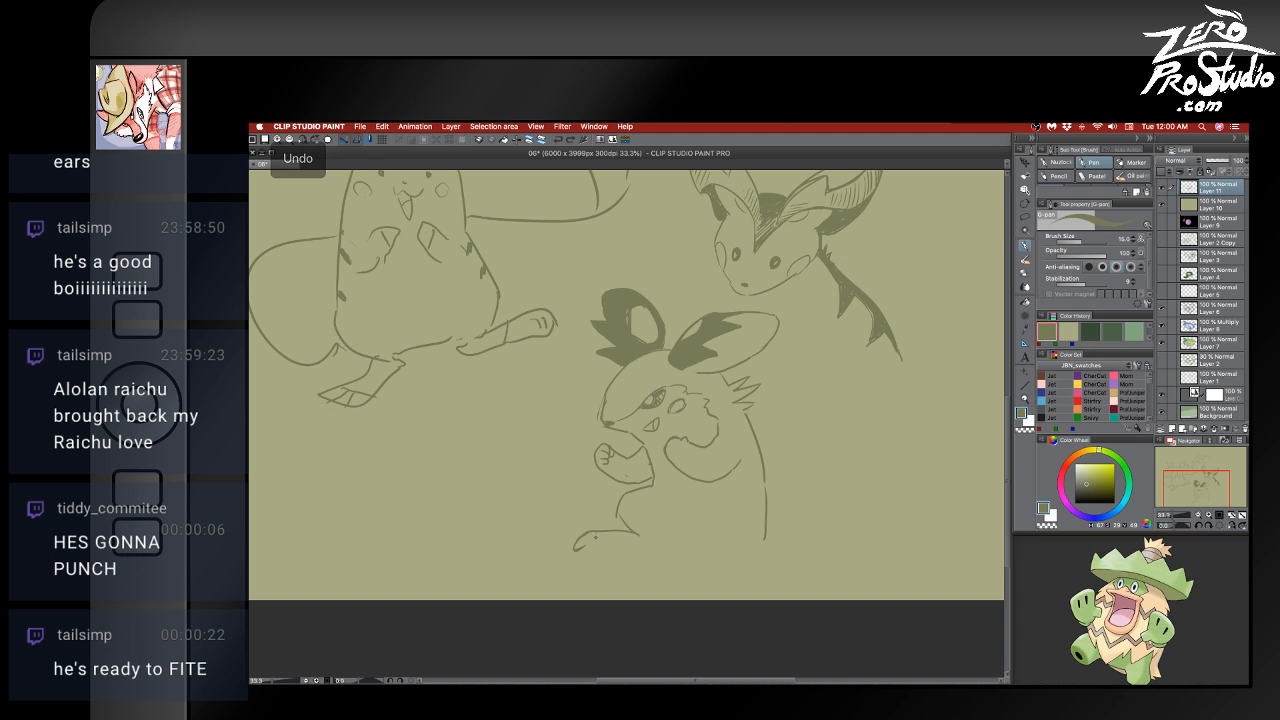
# - Redraw the far foot shorter and draw the underside line running from it back to the rump
pyautogui.moveTo(597, 538)
pyautogui.mouseDown()
pyautogui.moveTo(653, 538)
pyautogui.moveTo(644, 547)
pyautogui.moveTo(662, 550)
pyautogui.moveTo(585, 537)
pyautogui.moveTo(608, 525)
pyautogui.moveTo(589, 528)
pyautogui.moveTo(603, 553)
pyautogui.moveTo(581, 555)
pyautogui.moveTo(651, 536)
pyautogui.moveTo(710, 537)
pyautogui.moveTo(699, 540)
pyautogui.moveTo(762, 552)
pyautogui.mouseUp()
pyautogui.press('super+z')
pyautogui.press('super+z')
pyautogui.press('super+z')
pyautogui.press('e')
pyautogui.press('b')
pyautogui.press('super+z')
pyautogui.press('super+z')
pyautogui.press('super+z')
pyautogui.press('super+z')
pyautogui.press('super+z')
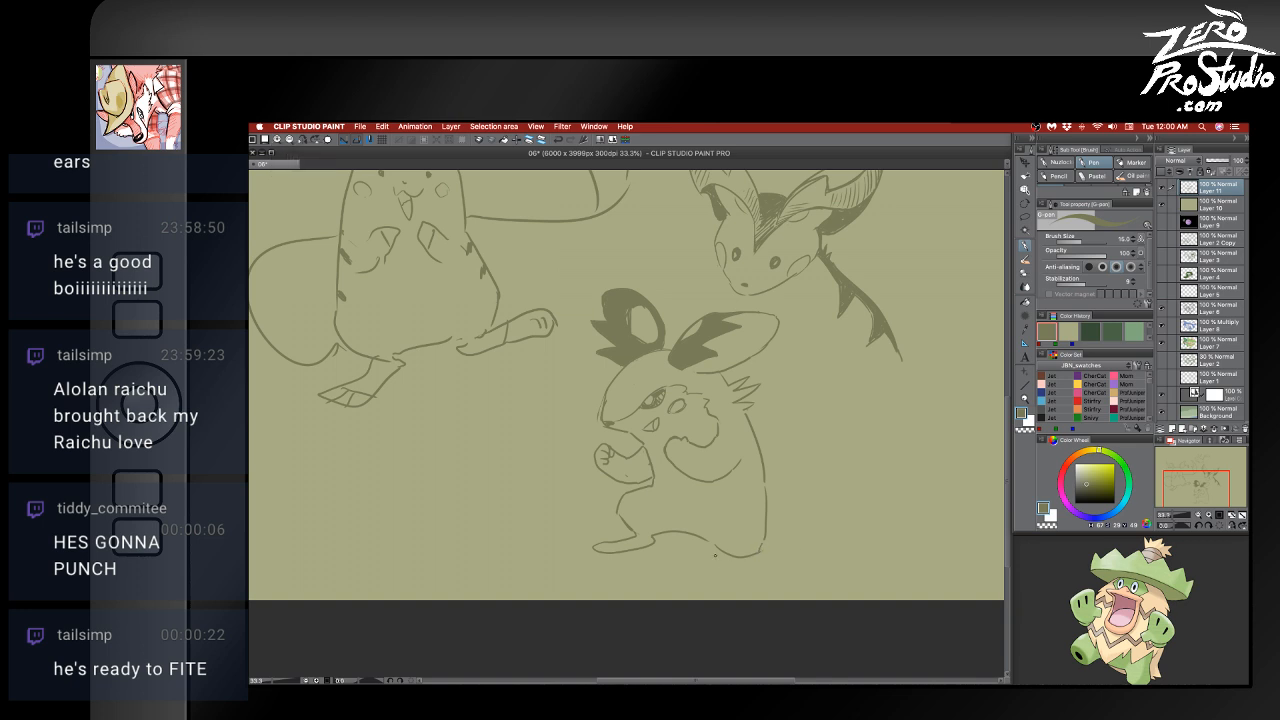
# - Draw a small toed near foot below the rump and redraw the lower back line to meet it
pyautogui.moveTo(743, 559)
pyautogui.mouseDown()
pyautogui.moveTo(758, 590)
pyautogui.moveTo(771, 585)
pyautogui.mouseUp()
pyautogui.press('super+z')
pyautogui.press('e')
pyautogui.moveTo(766, 510)
pyautogui.mouseDown()
pyautogui.moveTo(754, 557)
pyautogui.moveTo(726, 538)
pyautogui.moveTo(747, 560)
pyautogui.mouseUp()
pyautogui.press('b')
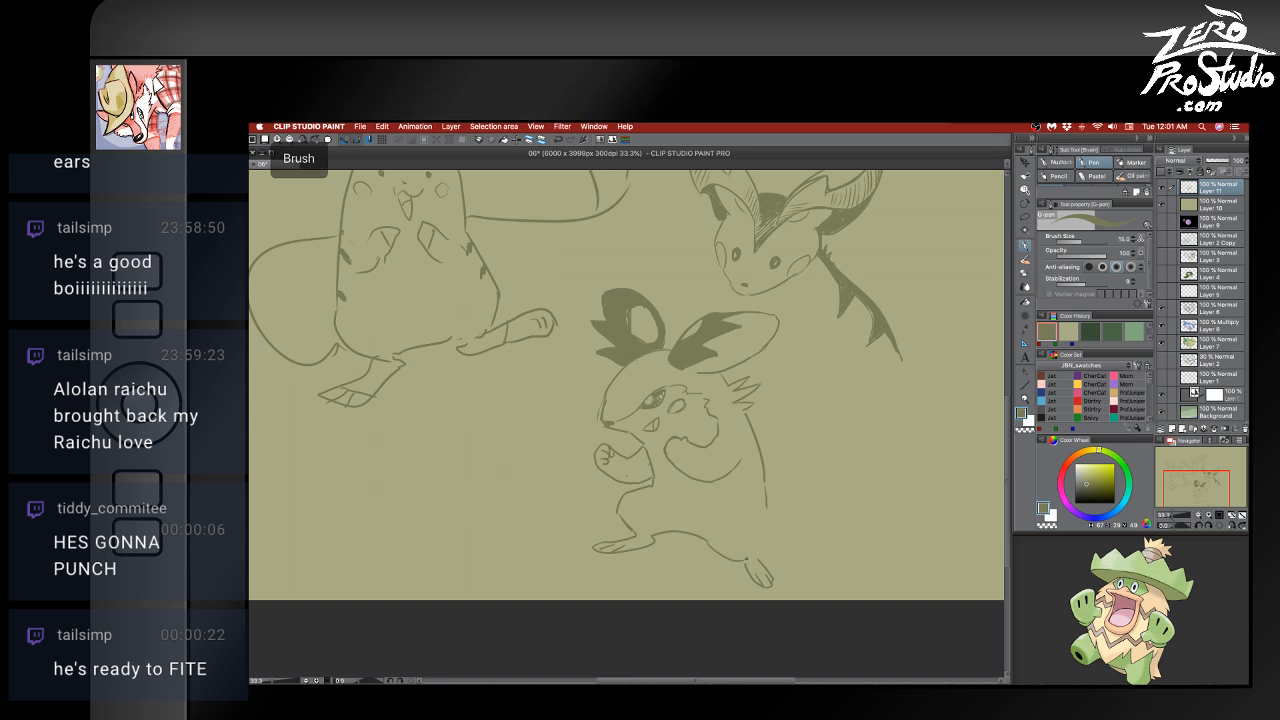
pyautogui.moveTo(766, 502)
pyautogui.mouseDown()
pyautogui.moveTo(765, 556)
pyautogui.moveTo(653, 539)
pyautogui.moveTo(620, 520)
pyautogui.moveTo(628, 496)
pyautogui.mouseUp()
# - Erase the far leg and redraw it closer to the body with a rounded thigh, a small foot and the crotch line
pyautogui.press('e')
pyautogui.moveTo(668, 542); pyautogui.dragTo(600, 541)
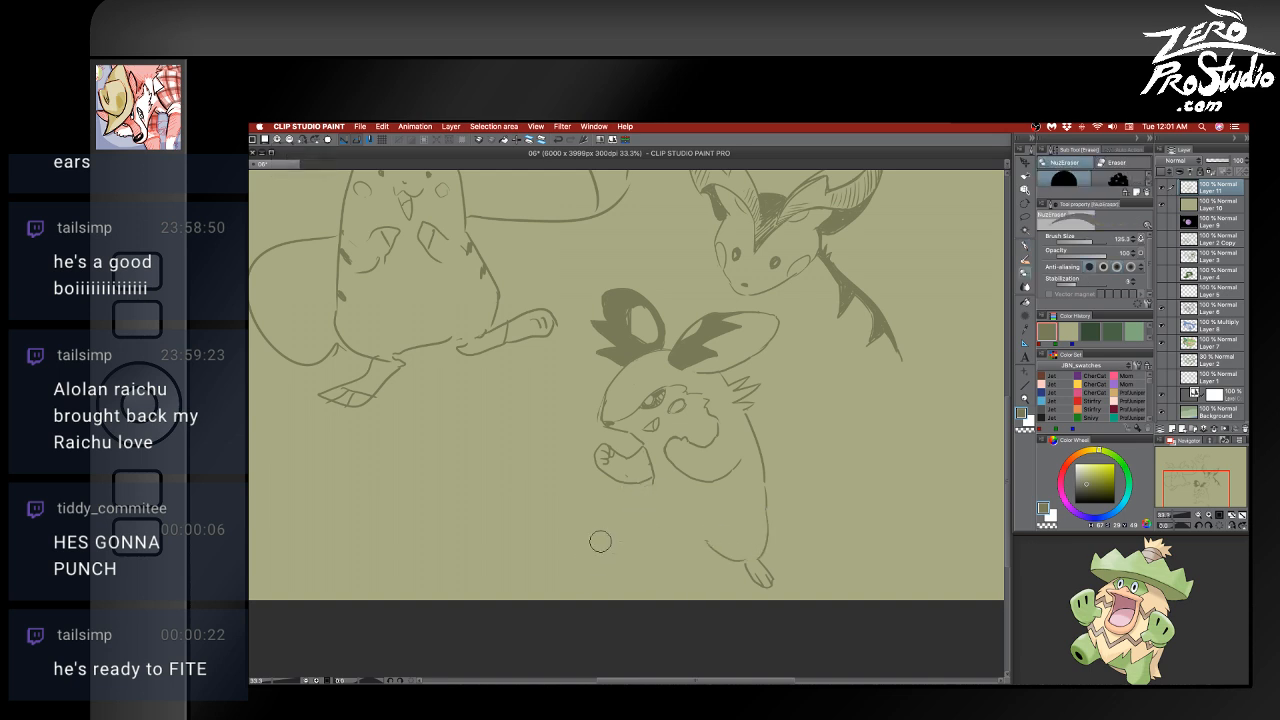
pyautogui.press('b')
pyautogui.moveTo(626, 494)
pyautogui.mouseDown()
pyautogui.moveTo(652, 546)
pyautogui.moveTo(608, 566)
pyautogui.moveTo(686, 537)
pyautogui.mouseUp()
pyautogui.hotkey('ctrl', 'z')
pyautogui.hotkey('ctrl', 'z')
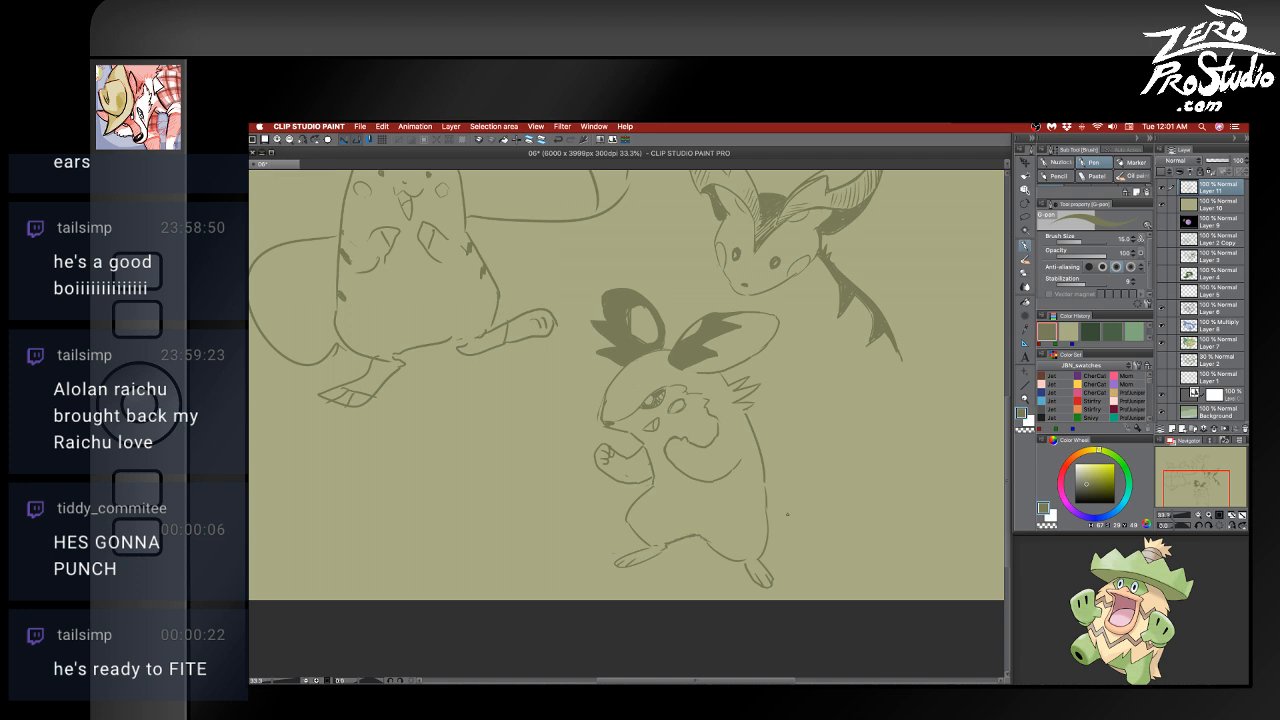
# - Shade both raised paws dark, add forearm stripes and belly contour lines, and pick out light details on the far paw
pyautogui.hotkey('ctrl', 'z')
pyautogui.moveTo(724, 436); pyautogui.dragTo(730, 452)
pyautogui.hotkey('ctrl', 'z')
pyautogui.moveTo(685, 446)
pyautogui.mouseDown()
pyautogui.moveTo(687, 464)
pyautogui.moveTo(670, 446)
pyautogui.moveTo(611, 470)
pyautogui.moveTo(598, 446)
pyautogui.mouseUp()
pyautogui.press('e')
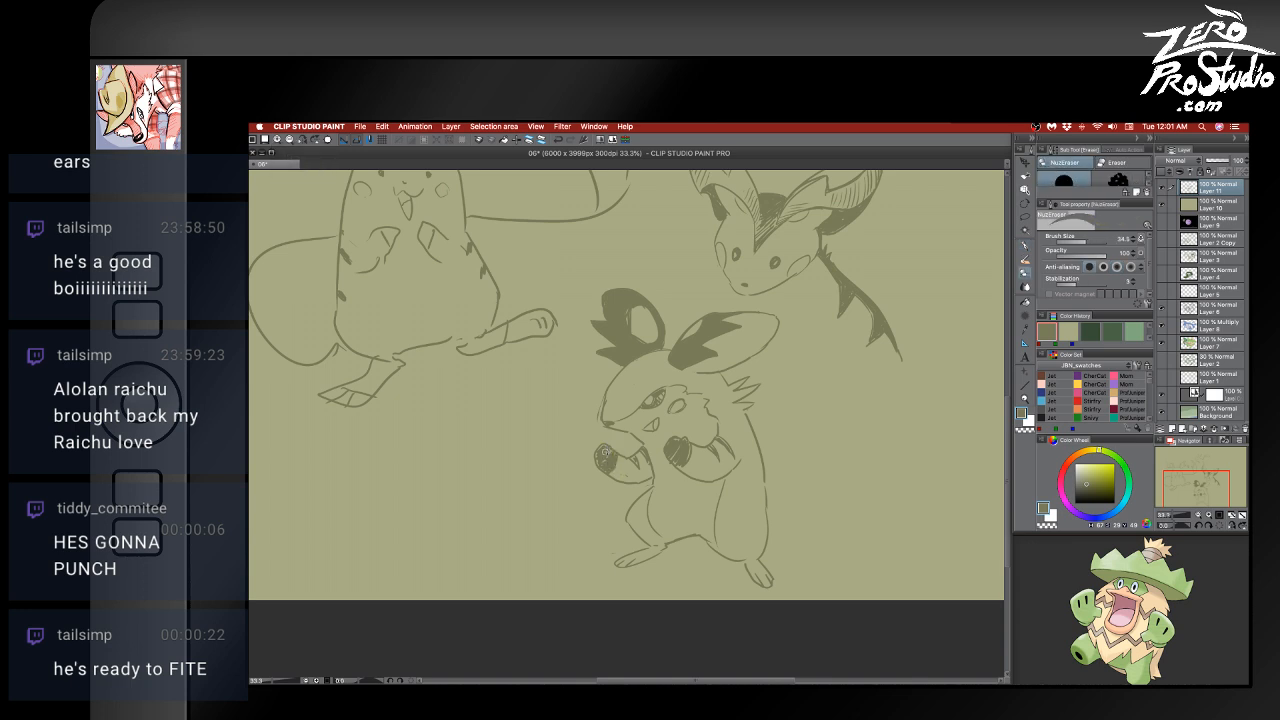
pyautogui.moveTo(604, 459); pyautogui.dragTo(607, 454)
pyautogui.press('b')
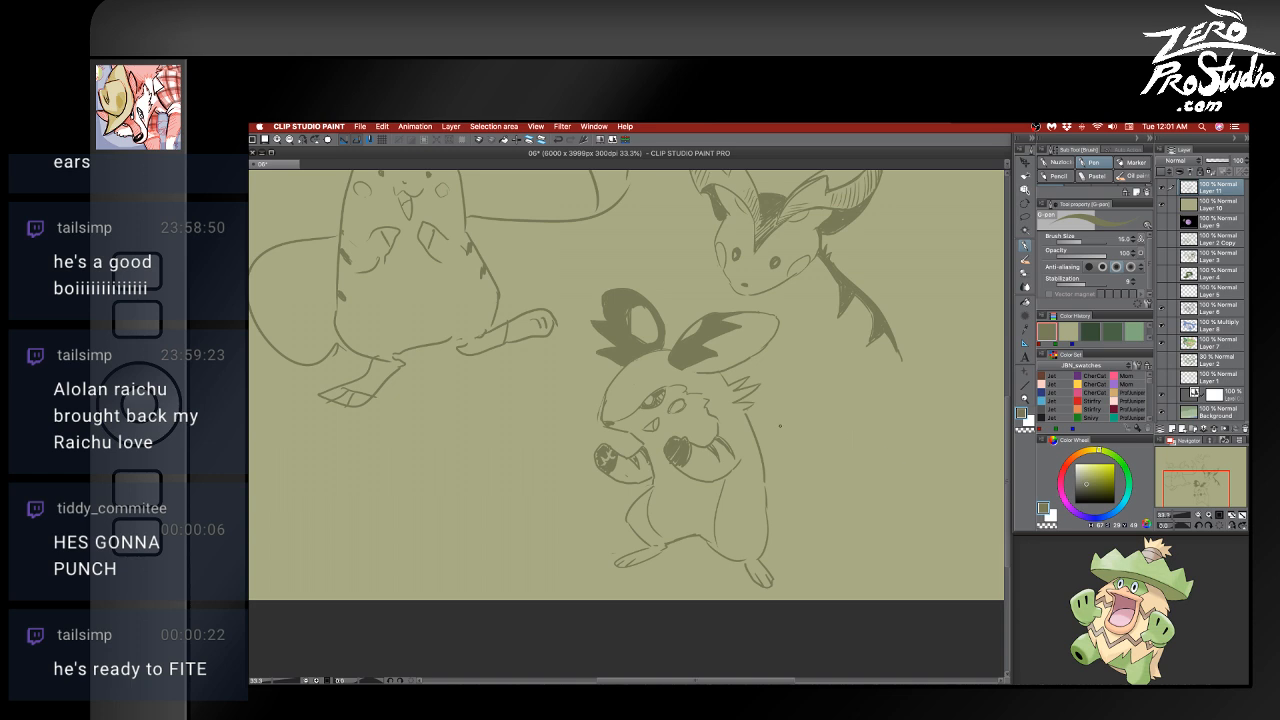
# - Draw short dark stripes on the rodent's forehead and fill a jagged dark marking along its back
pyautogui.press('e')
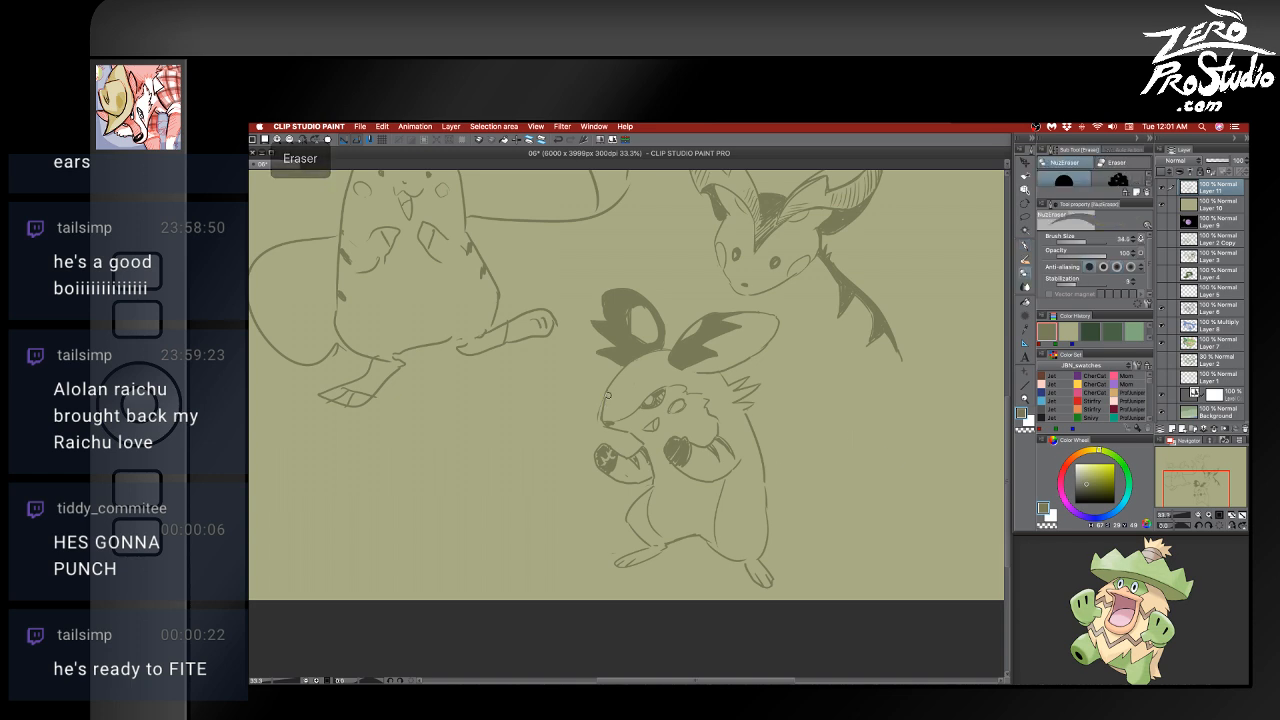
pyautogui.press('b')
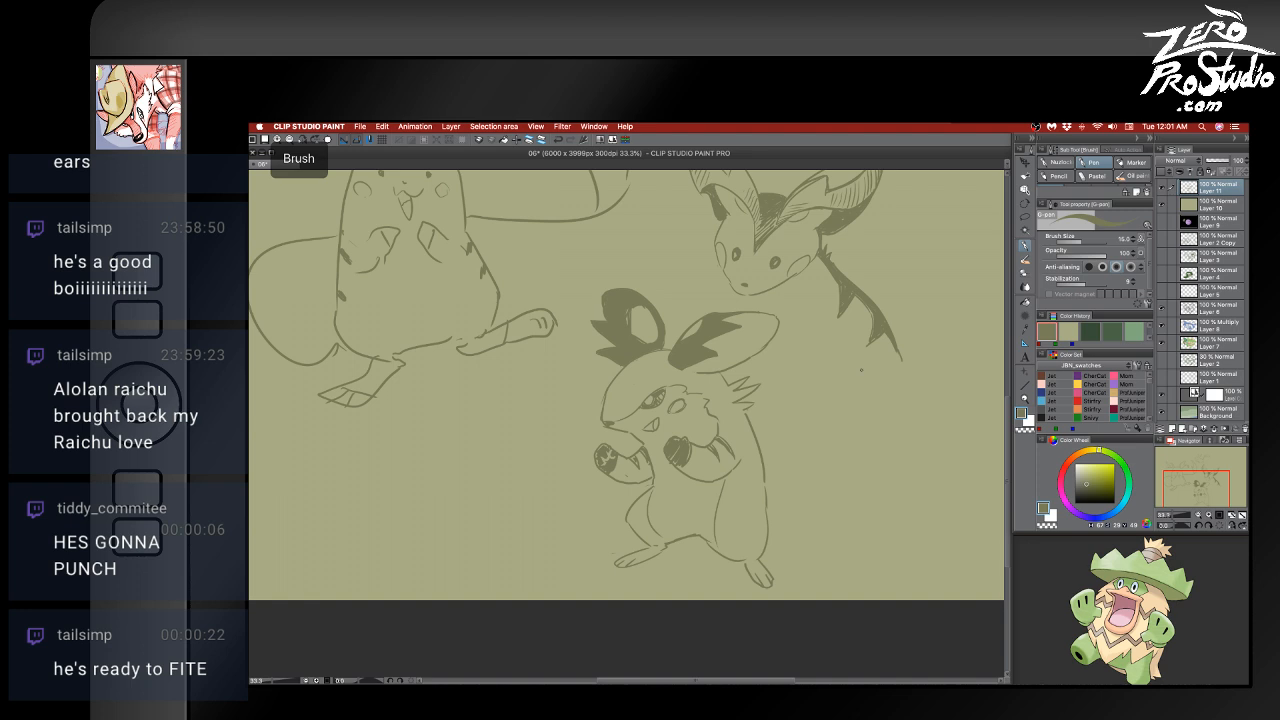
pyautogui.moveTo(611, 395); pyautogui.dragTo(627, 390)
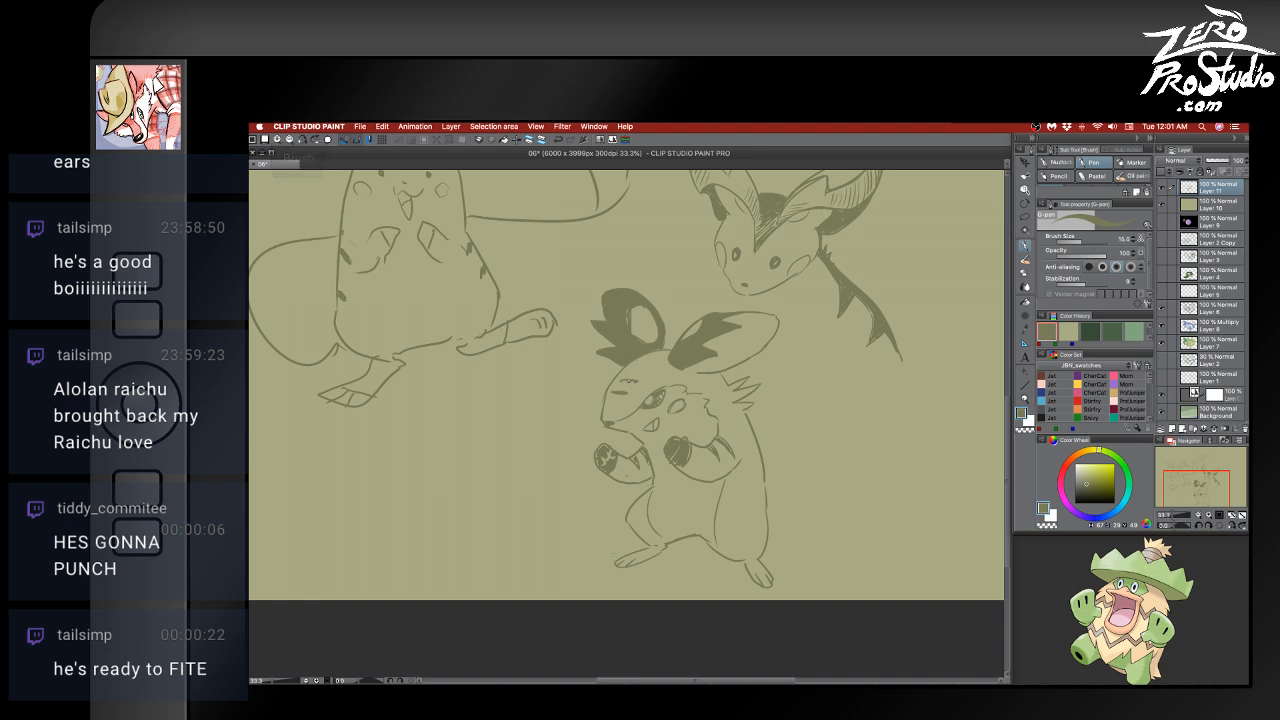
pyautogui.hotkey('ctrl', 'z')
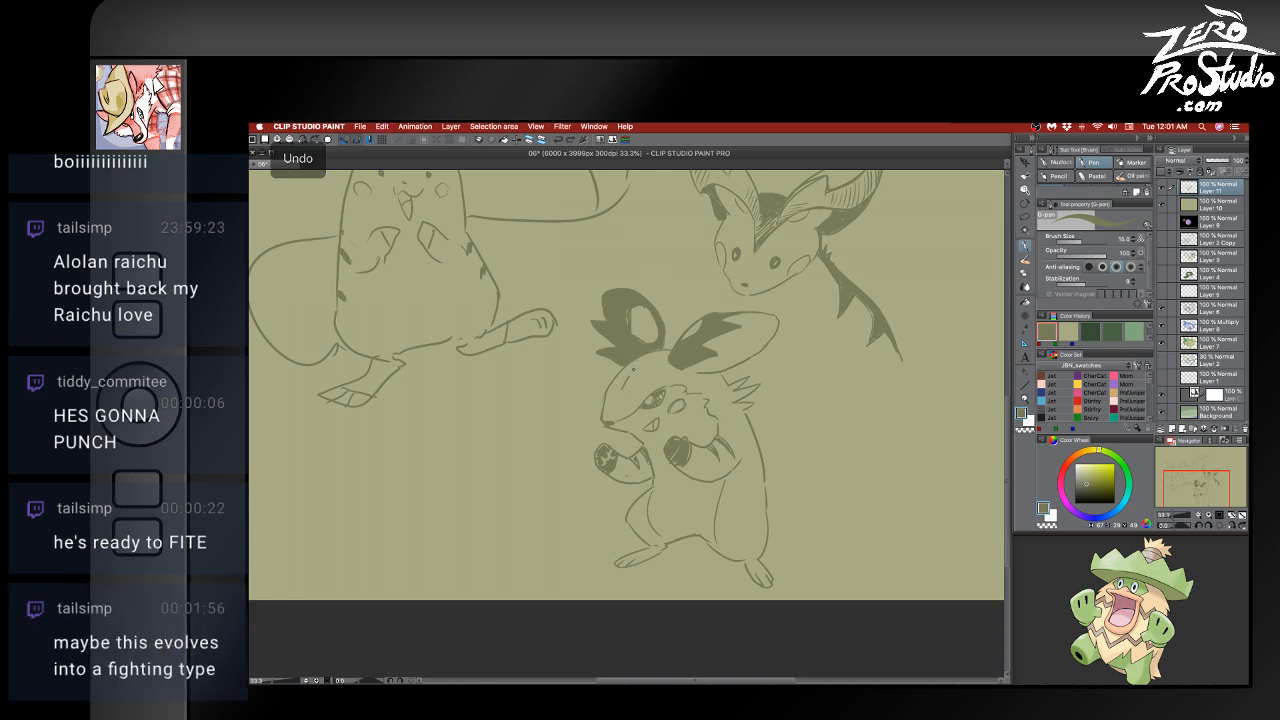
pyautogui.moveTo(632, 369); pyautogui.dragTo(621, 394)
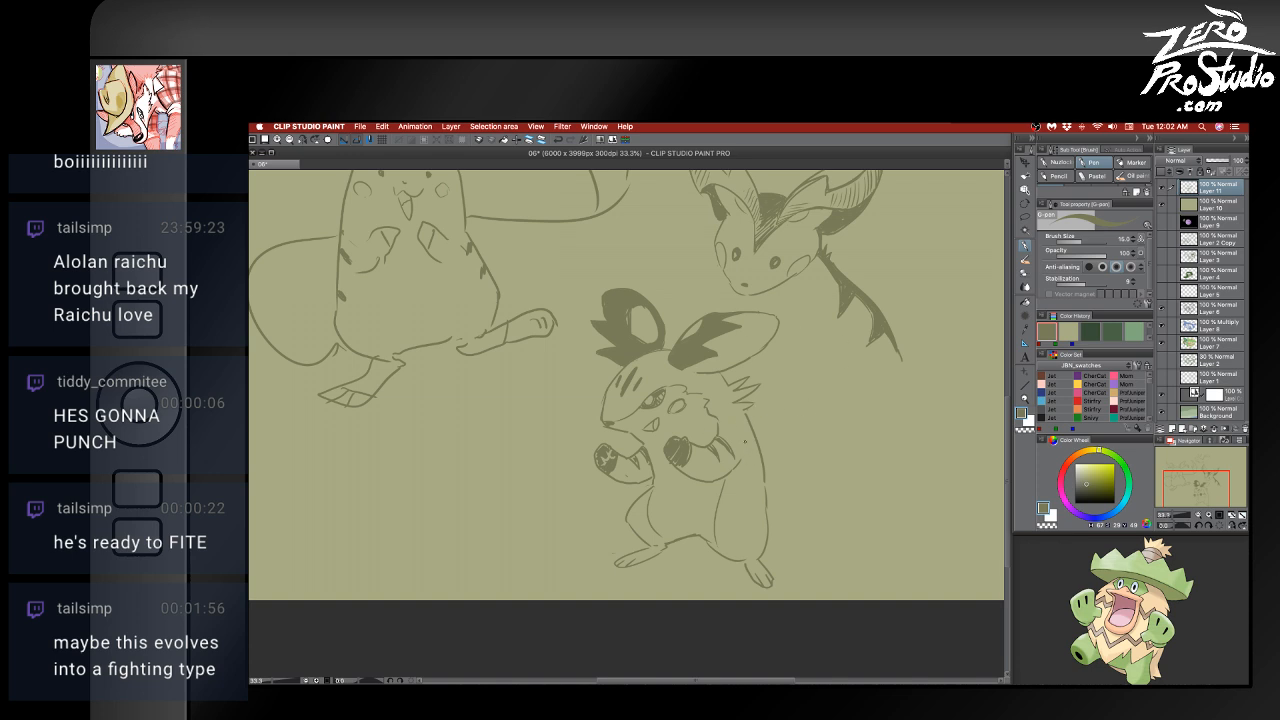
pyautogui.hotkey('ctrl', 'z')
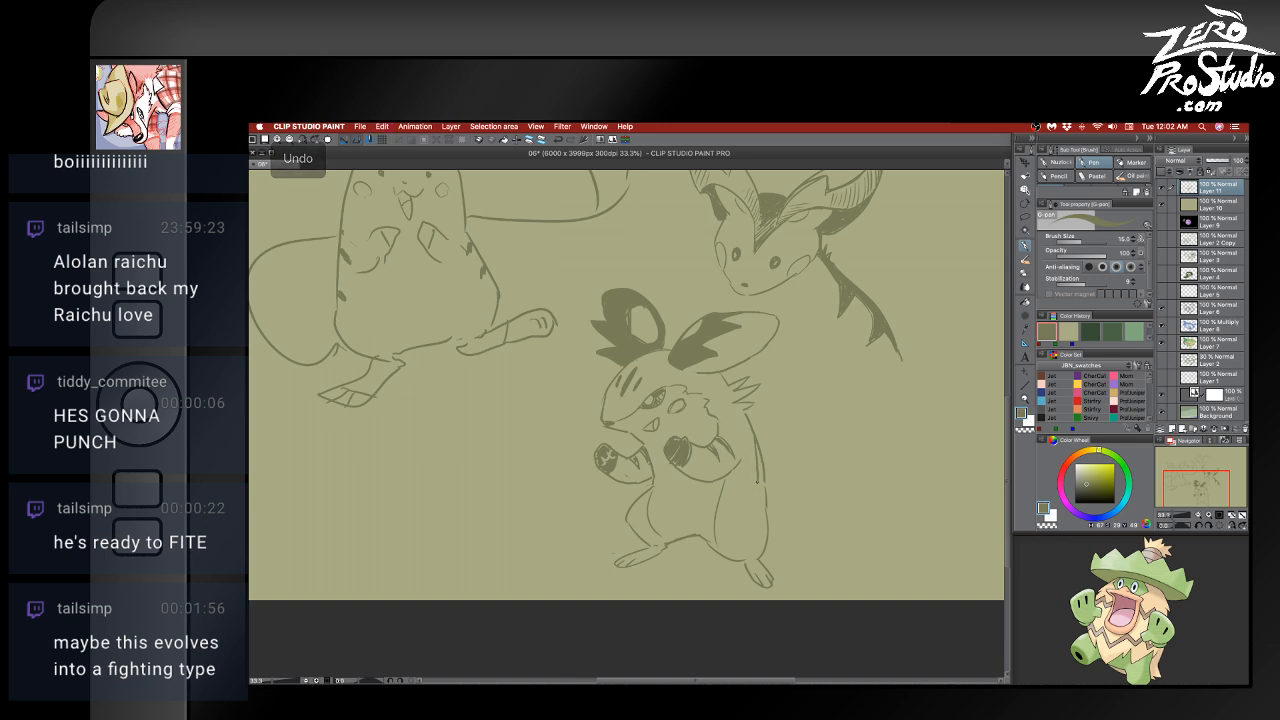
pyautogui.hotkey('ctrl', 'z')
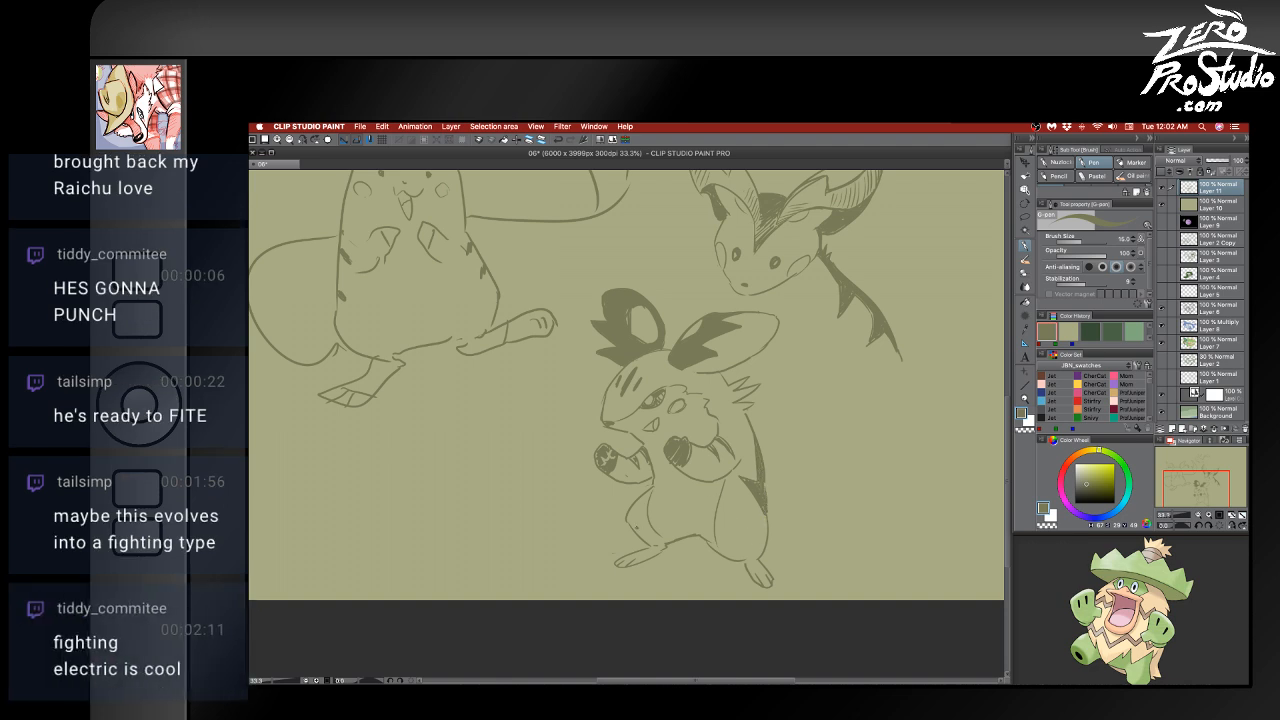
# - Shade the edges of the rodent's lower legs and both feet dark
pyautogui.moveTo(628, 519)
pyautogui.mouseDown()
pyautogui.moveTo(661, 544)
pyautogui.moveTo(642, 536)
pyautogui.moveTo(661, 546)
pyautogui.moveTo(622, 564)
pyautogui.mouseUp()
pyautogui.moveTo(717, 541)
pyautogui.mouseDown()
pyautogui.moveTo(755, 558)
pyautogui.moveTo(711, 549)
pyautogui.mouseUp()
pyautogui.moveTo(715, 537); pyautogui.dragTo(706, 549)
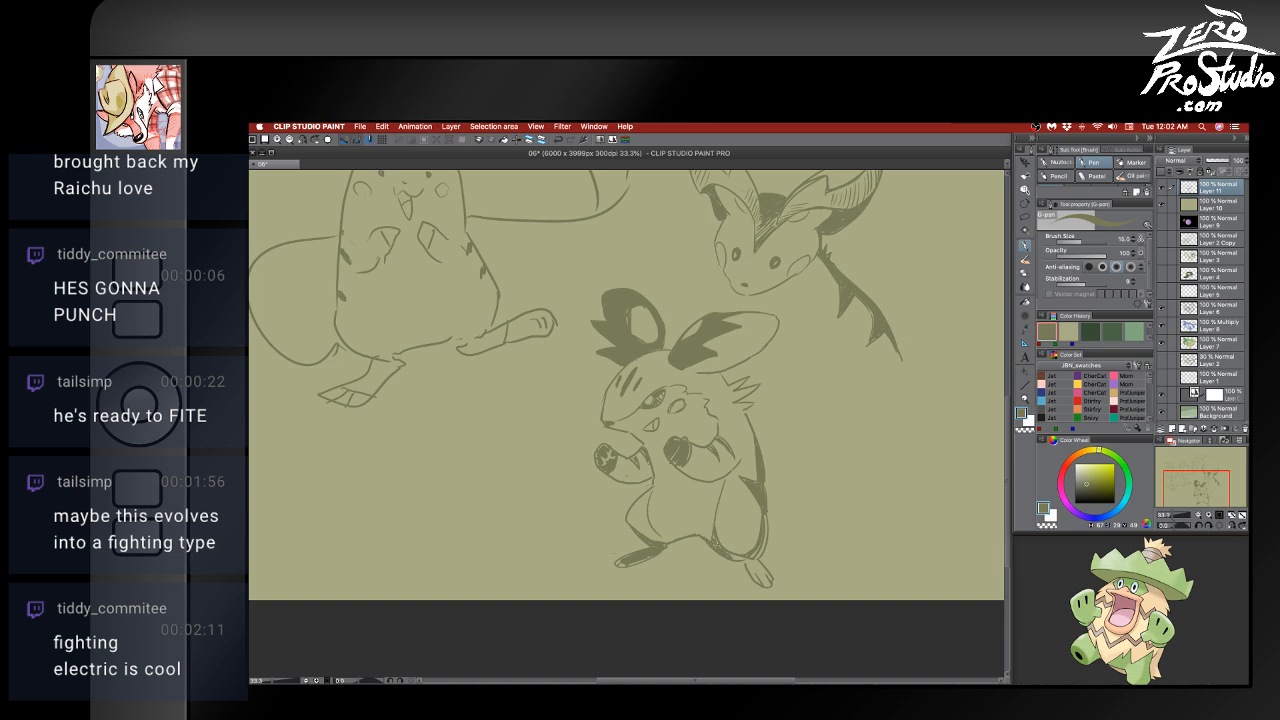
pyautogui.moveTo(767, 528)
pyautogui.mouseDown()
pyautogui.moveTo(745, 567)
pyautogui.moveTo(766, 580)
pyautogui.mouseUp()
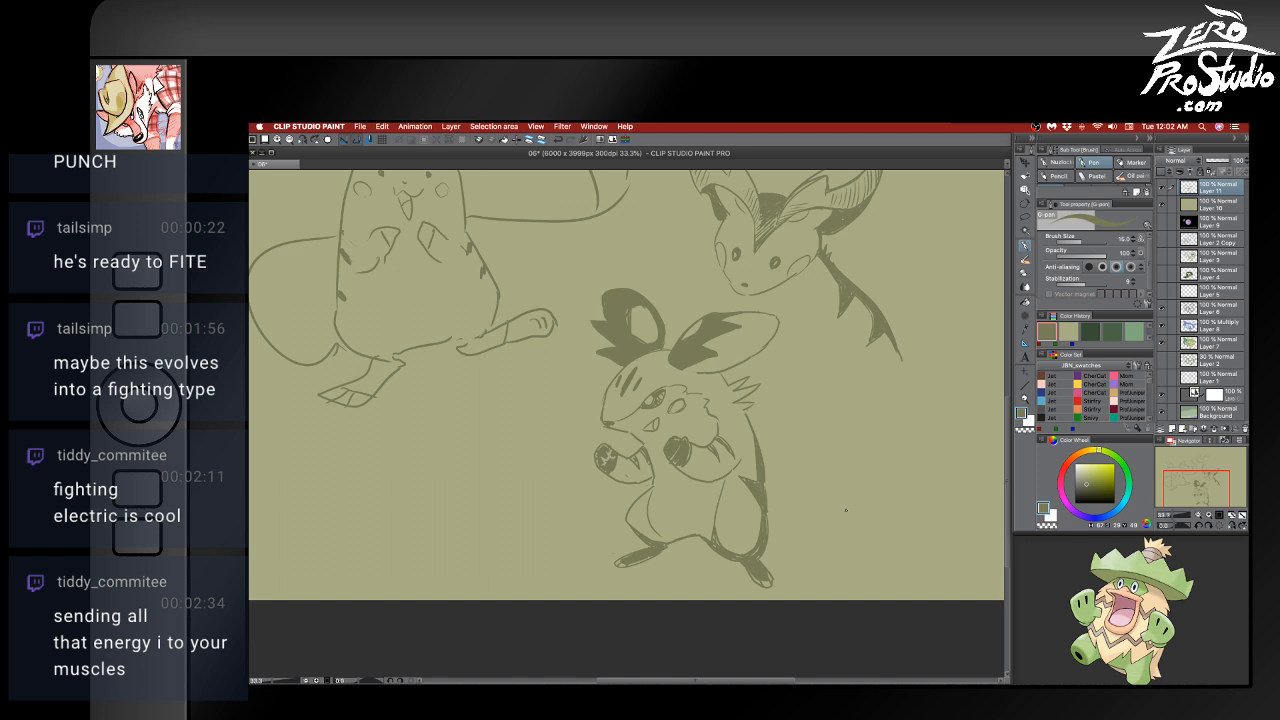
# - Erase the dark fill from the rodent's far paw and redraw its curled fingers in outline
pyautogui.press('e')
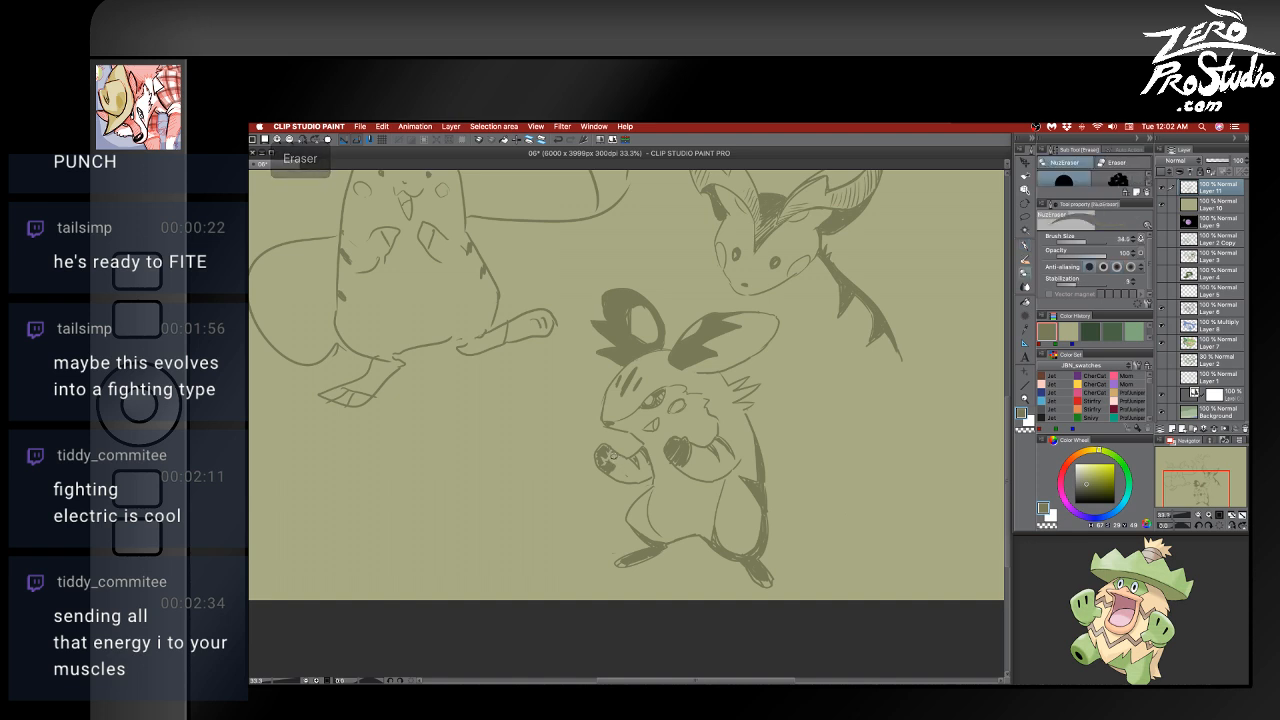
pyautogui.moveTo(606, 452)
pyautogui.mouseDown()
pyautogui.moveTo(606, 464)
pyautogui.moveTo(614, 455)
pyautogui.mouseUp()
pyautogui.press('b')
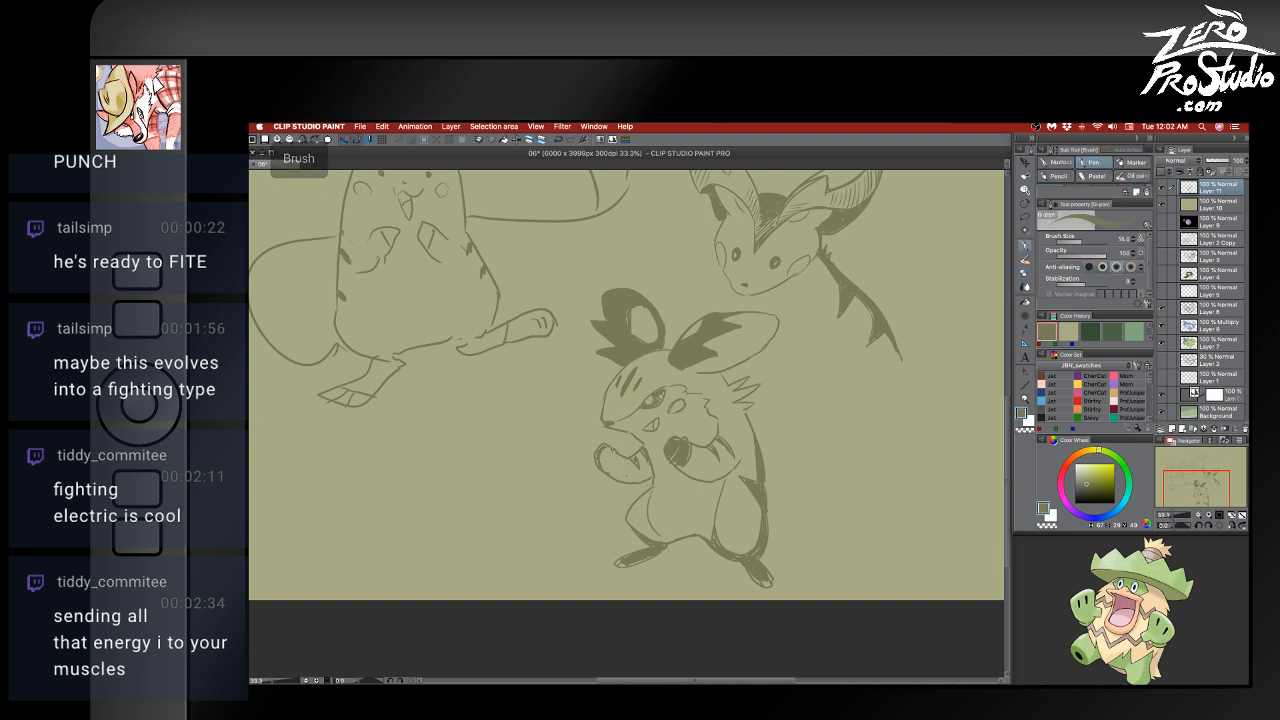
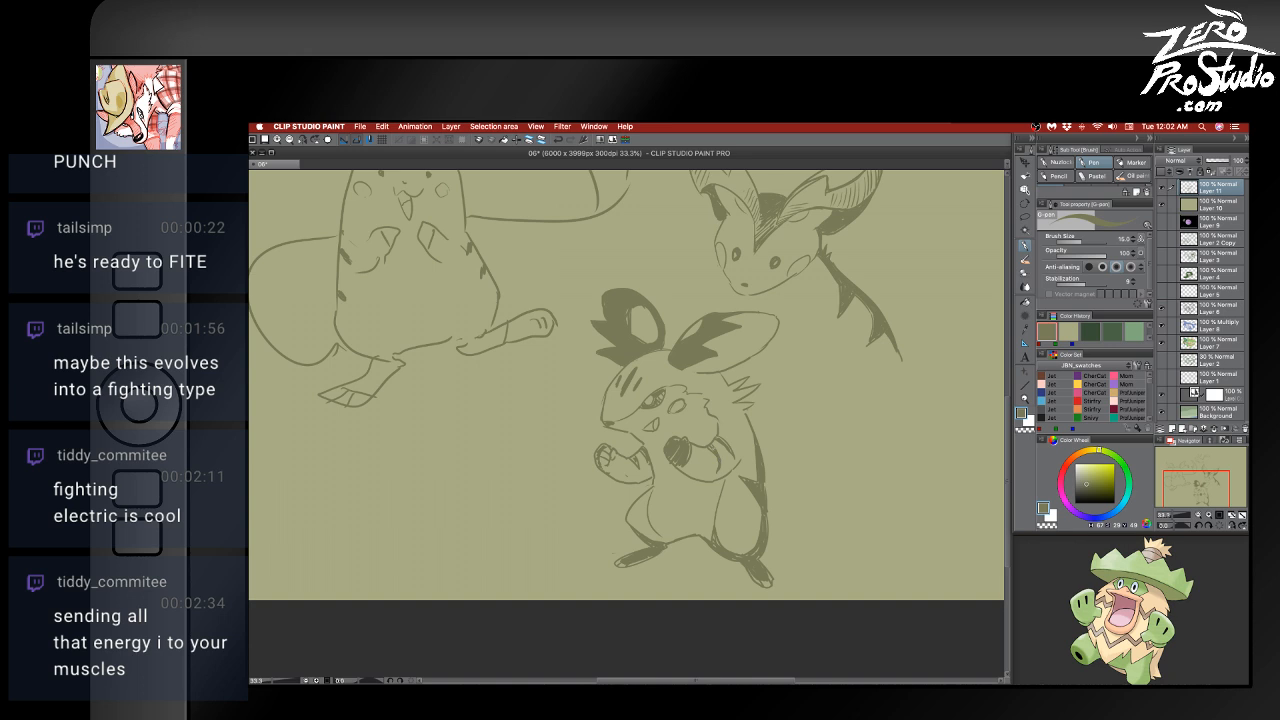
# - Add thick curved stripes across the rodent's near forearm and clean up the arm edges with the eraser
pyautogui.moveTo(710, 451)
pyautogui.mouseDown()
pyautogui.moveTo(714, 467)
pyautogui.moveTo(735, 463)
pyautogui.moveTo(702, 471)
pyautogui.mouseUp()
pyautogui.press('e')
pyautogui.press('b')
pyautogui.press('e')
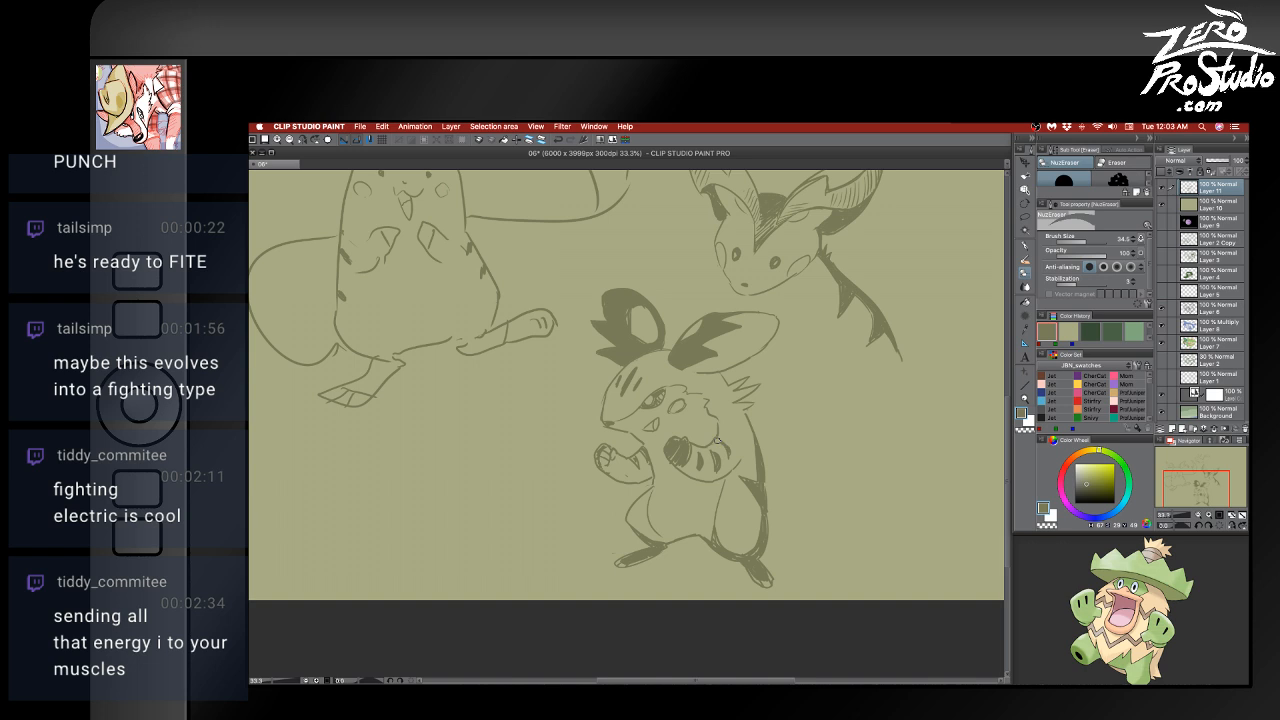
pyautogui.press('b')
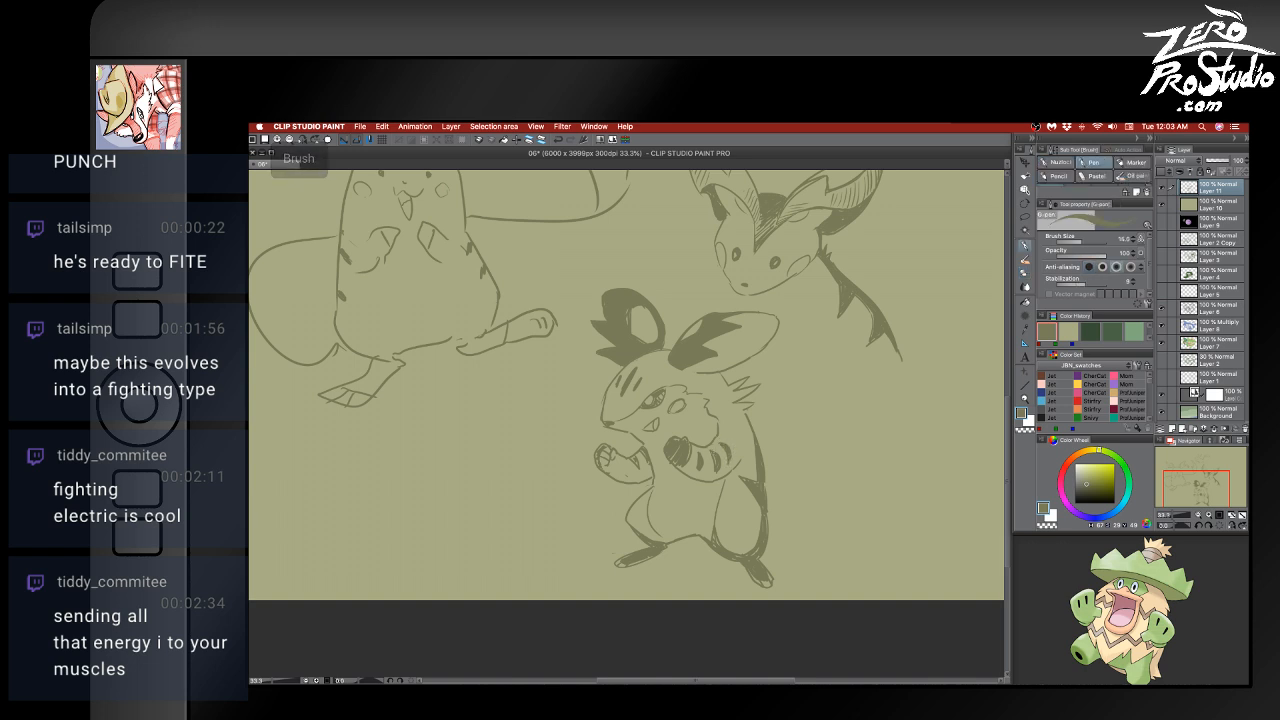
pyautogui.press('e')
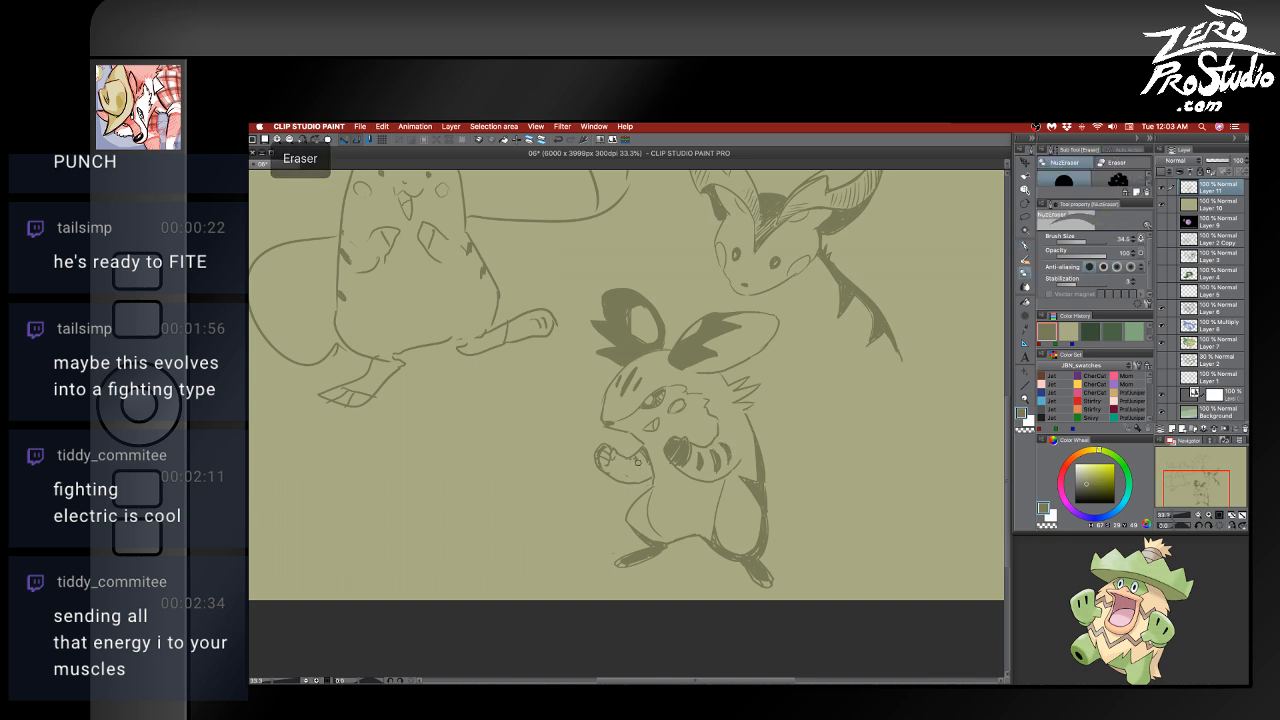
pyautogui.press('b')
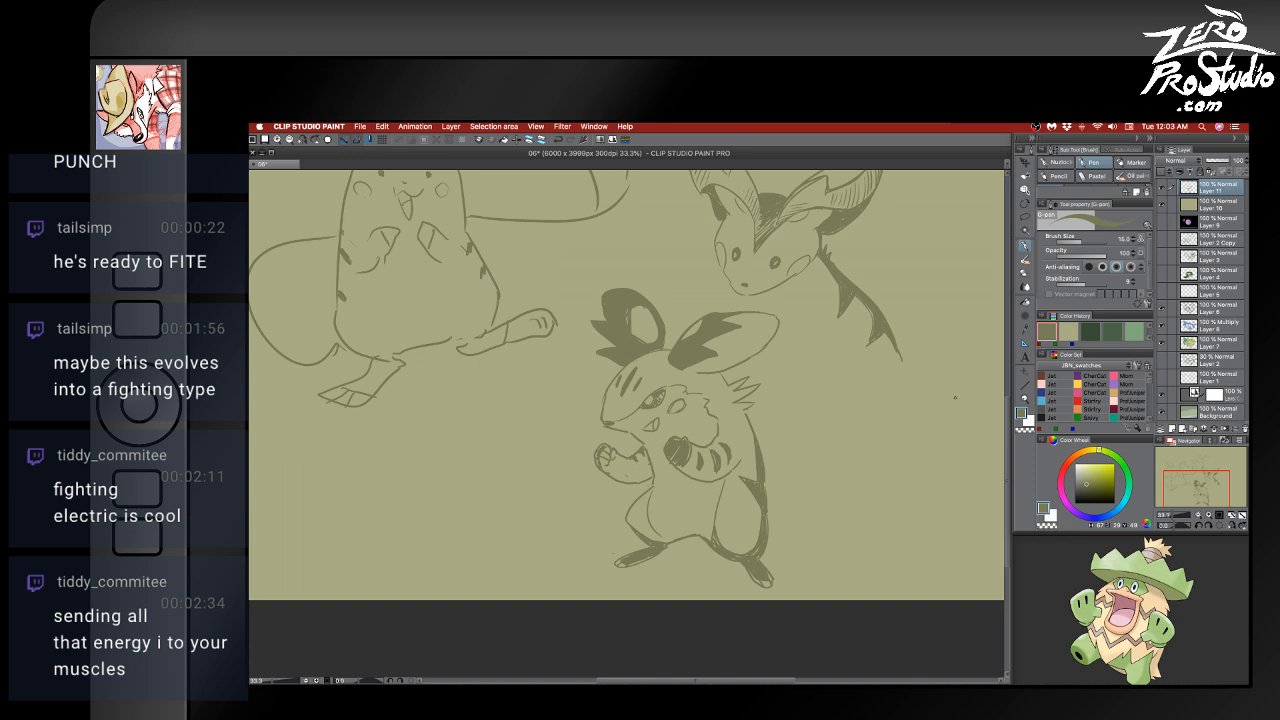
# - Add pointed dark stripes to the outer sides of both thighs
pyautogui.moveTo(764, 521); pyautogui.dragTo(744, 512)
pyautogui.moveTo(744, 512); pyautogui.dragTo(759, 530)
pyautogui.moveTo(642, 512)
pyautogui.mouseDown()
pyautogui.moveTo(629, 518)
pyautogui.moveTo(638, 524)
pyautogui.mouseUp()
pyautogui.press('super+z')
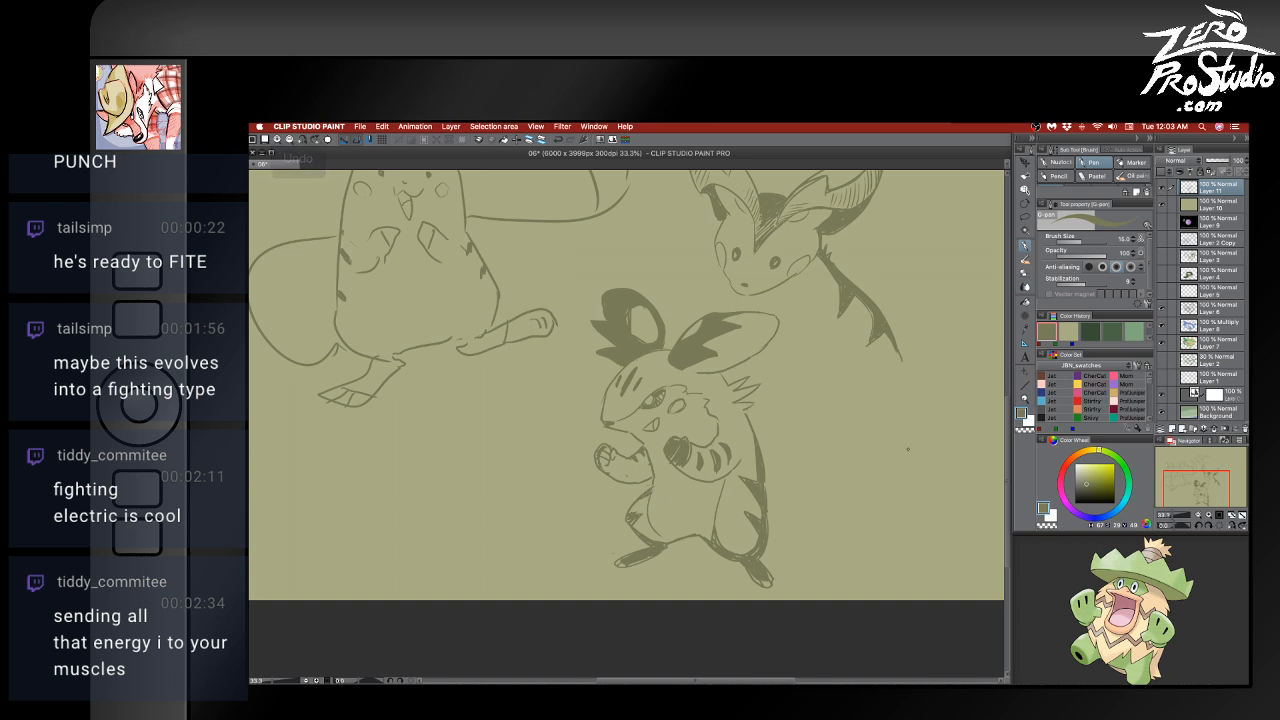
pyautogui.moveTo(768, 552)
pyautogui.mouseDown()
pyautogui.moveTo(861, 550)
pyautogui.moveTo(940, 448)
pyautogui.mouseUp()
pyautogui.press('super+z')
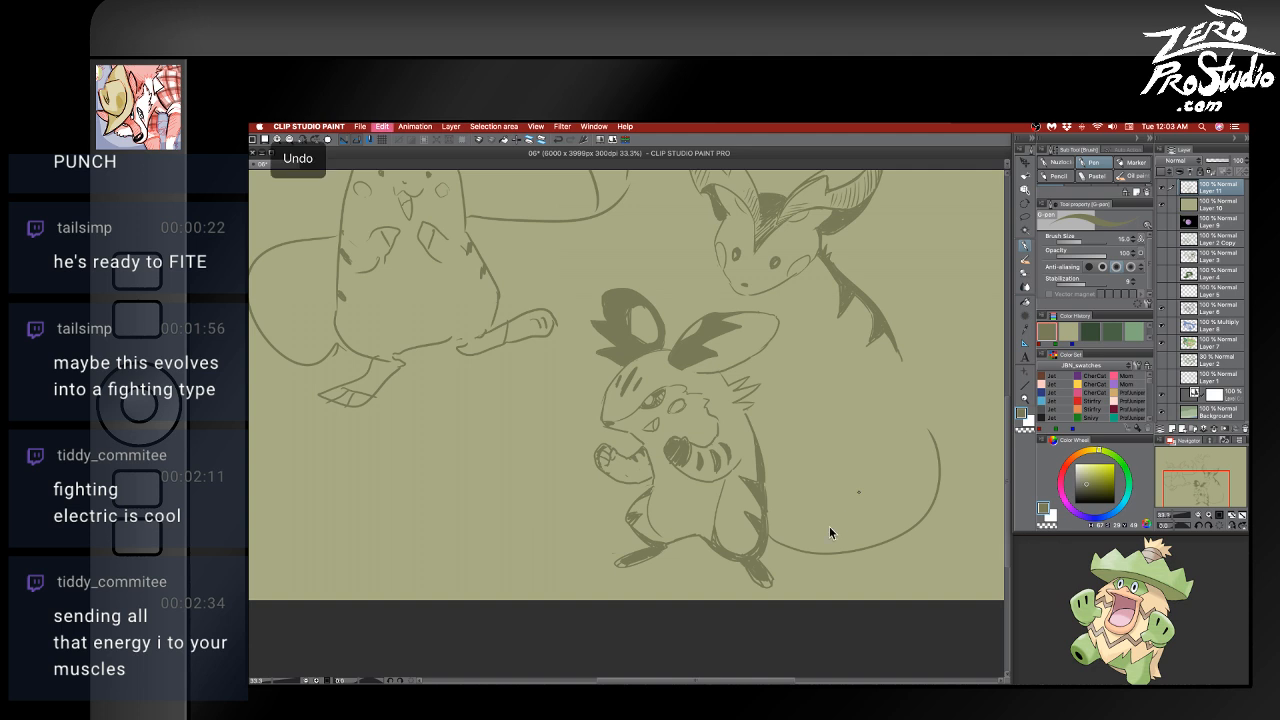
pyautogui.moveTo(772, 555)
pyautogui.mouseDown()
pyautogui.moveTo(866, 548)
pyautogui.moveTo(826, 374)
pyautogui.mouseUp()
pyautogui.press('super+z')
# - Draw the rodent's long tail curving up behind its body and ending in a jagged lightning-bolt tip
pyautogui.moveTo(766, 536)
pyautogui.mouseDown()
pyautogui.moveTo(811, 340)
pyautogui.moveTo(802, 332)
pyautogui.moveTo(851, 364)
pyautogui.moveTo(800, 309)
pyautogui.mouseUp()
pyautogui.press('super+z')
pyautogui.moveTo(800, 308)
pyautogui.mouseDown()
pyautogui.moveTo(853, 347)
pyautogui.moveTo(914, 411)
pyautogui.mouseUp()
pyautogui.press('super+z')
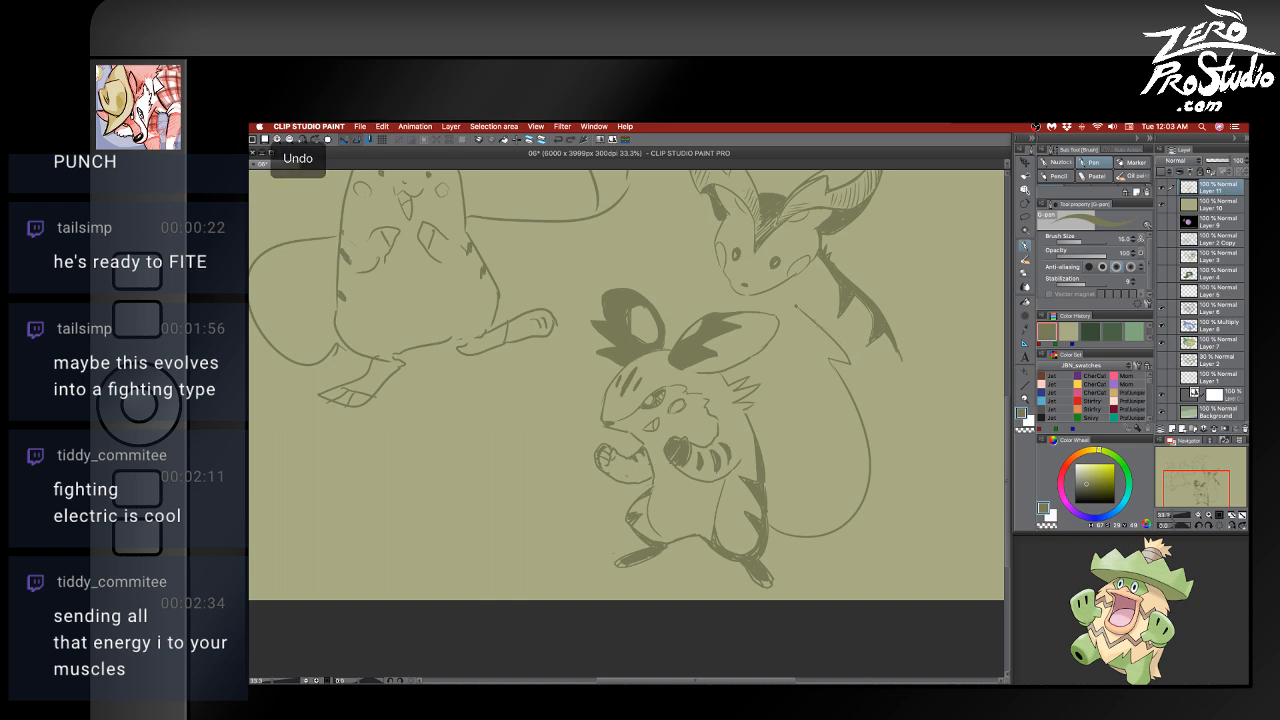
pyautogui.moveTo(801, 308)
pyautogui.mouseDown()
pyautogui.moveTo(914, 410)
pyautogui.moveTo(878, 391)
pyautogui.moveTo(912, 487)
pyautogui.moveTo(878, 430)
pyautogui.moveTo(867, 534)
pyautogui.mouseUp()
pyautogui.press('super+z')
pyautogui.moveTo(879, 431)
pyautogui.mouseDown()
pyautogui.moveTo(848, 532)
pyautogui.moveTo(816, 545)
pyautogui.moveTo(873, 507)
pyautogui.moveTo(778, 545)
pyautogui.moveTo(868, 456)
pyautogui.moveTo(828, 545)
pyautogui.mouseUp()
pyautogui.press('super+z')
pyautogui.press('super+z')
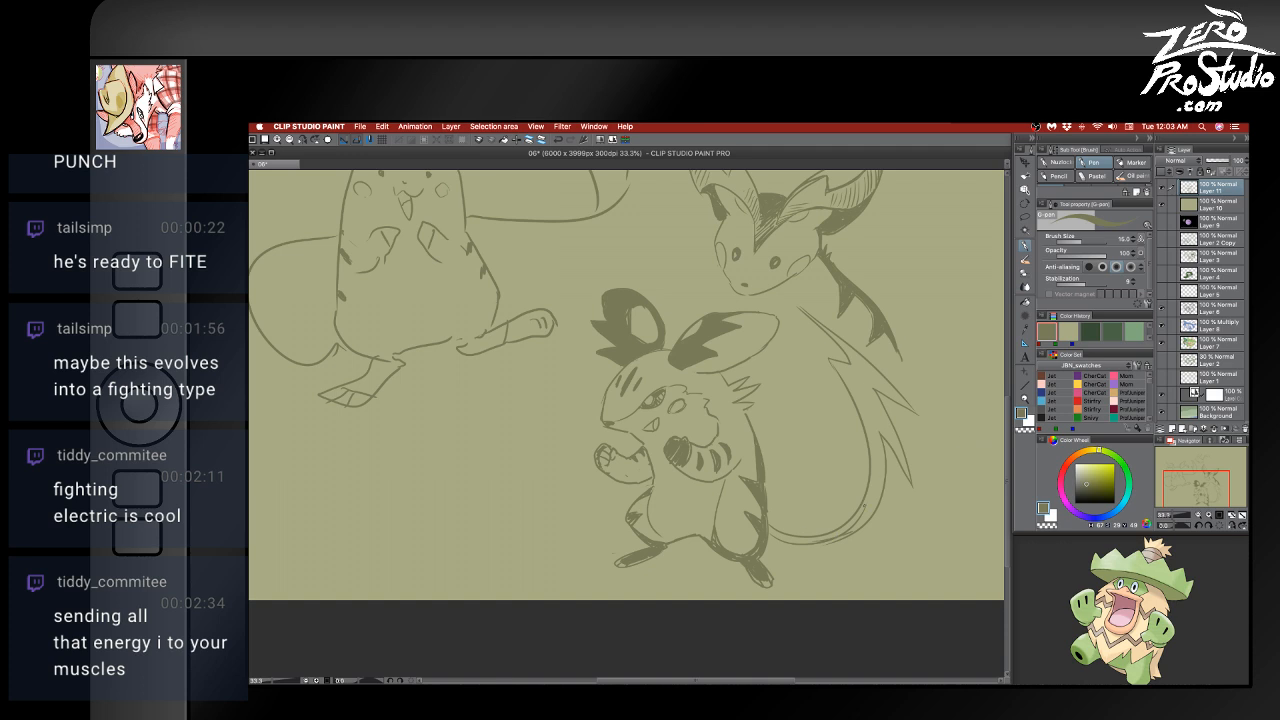
# - Shade the lower curve of the rodent's tail dark up to the base of the lightning-bolt tip
pyautogui.moveTo(868, 457); pyautogui.dragTo(863, 526)
pyautogui.press('super+z')
pyautogui.moveTo(869, 438); pyautogui.dragTo(866, 507)
pyautogui.press('super+z')
pyautogui.press('super+z')
pyautogui.moveTo(790, 539)
pyautogui.mouseDown()
pyautogui.moveTo(865, 513)
pyautogui.moveTo(906, 465)
pyautogui.moveTo(872, 481)
pyautogui.moveTo(881, 439)
pyautogui.mouseUp()
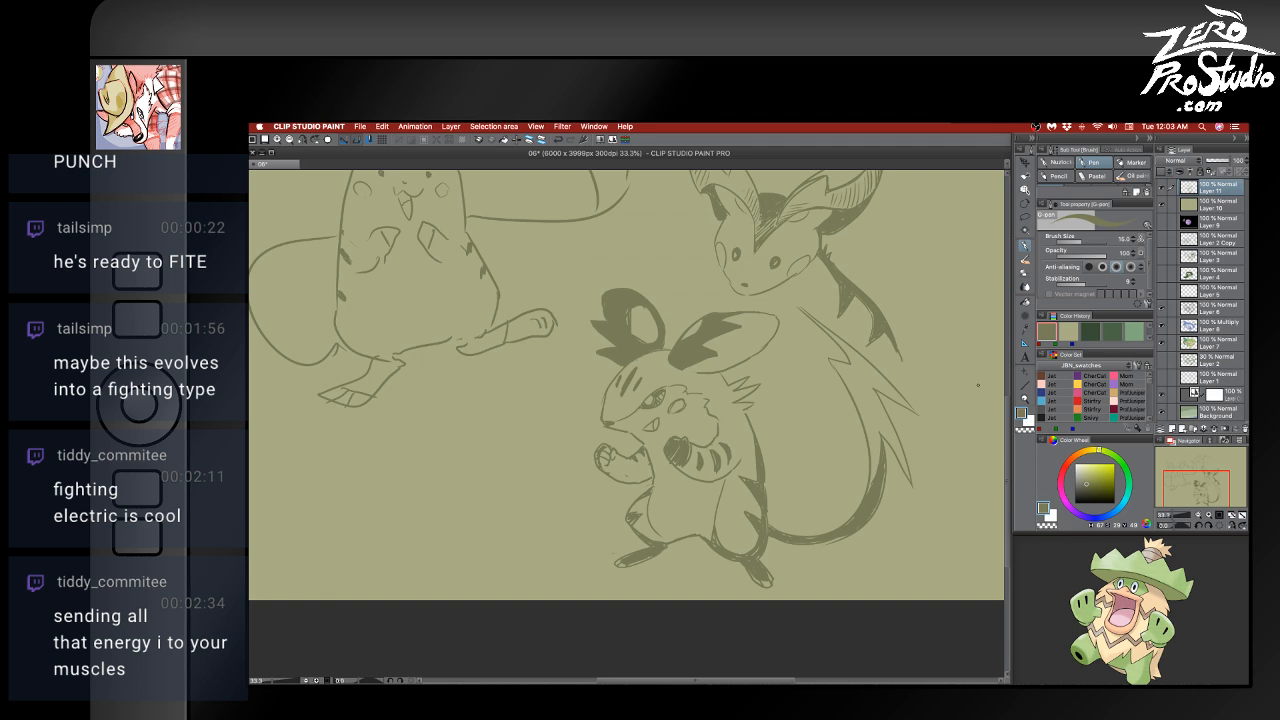
# - Refine the outer edge of the lightning-bolt tail tip, erasing stray lines and redrawing its jagged points
pyautogui.press('e')
pyautogui.moveTo(867, 361); pyautogui.dragTo(801, 307)
pyautogui.press('p')
pyautogui.hotkey('ctrl', 'z')
pyautogui.hotkey('ctrl', 'z')
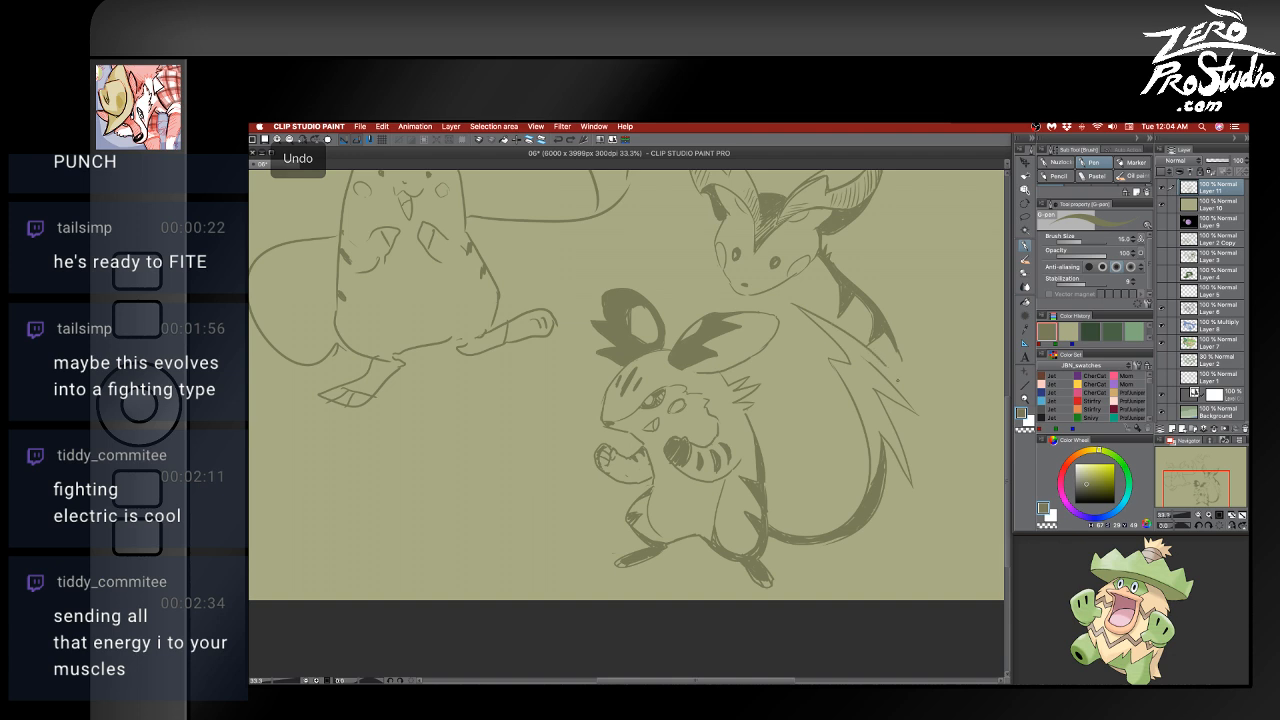
pyautogui.press('e')
pyautogui.moveTo(858, 350); pyautogui.dragTo(910, 405)
pyautogui.press('p')
pyautogui.moveTo(885, 364)
pyautogui.mouseDown()
pyautogui.moveTo(916, 412)
pyautogui.moveTo(894, 434)
pyautogui.moveTo(910, 466)
pyautogui.mouseUp()
pyautogui.press('e')
pyautogui.press('p')
pyautogui.press('e')
pyautogui.press('p')
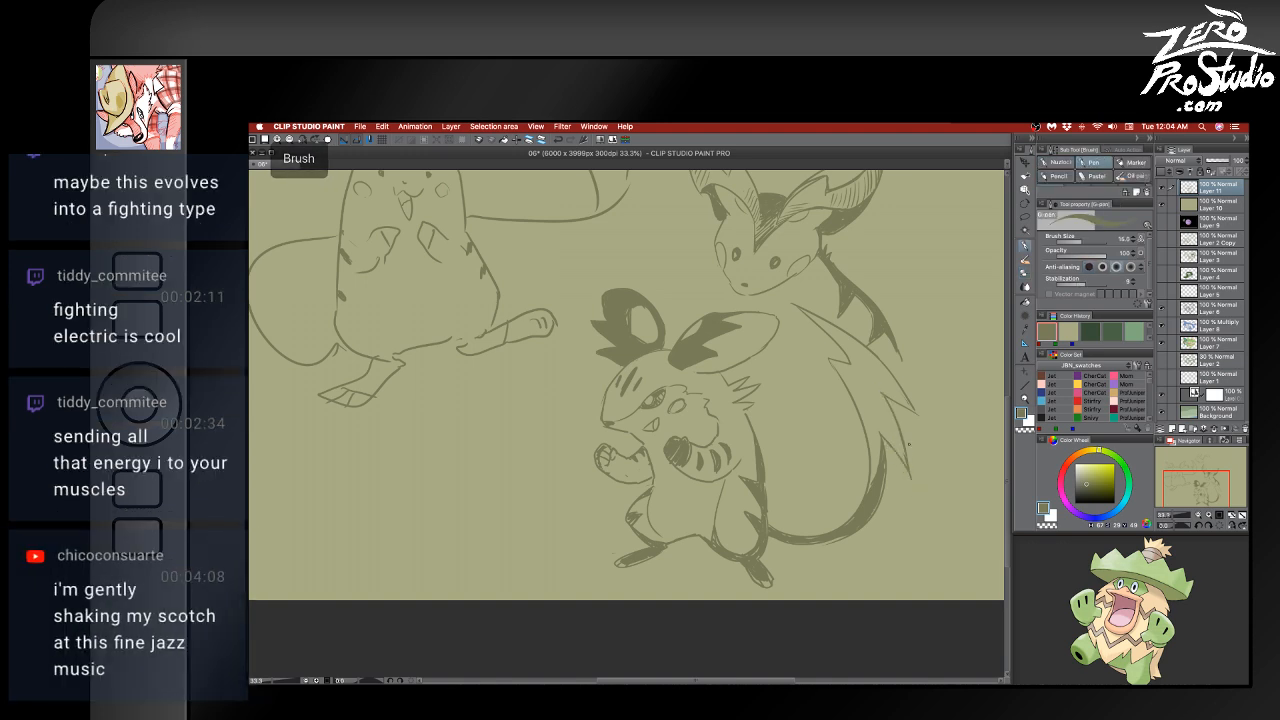
# - Erase the jagged dark spikes from the back line of the long-eared character above the rodent
pyautogui.moveTo(954, 368)
pyautogui.mouseDown()
pyautogui.moveTo(914, 408)
pyautogui.moveTo(878, 418)
pyautogui.mouseUp()
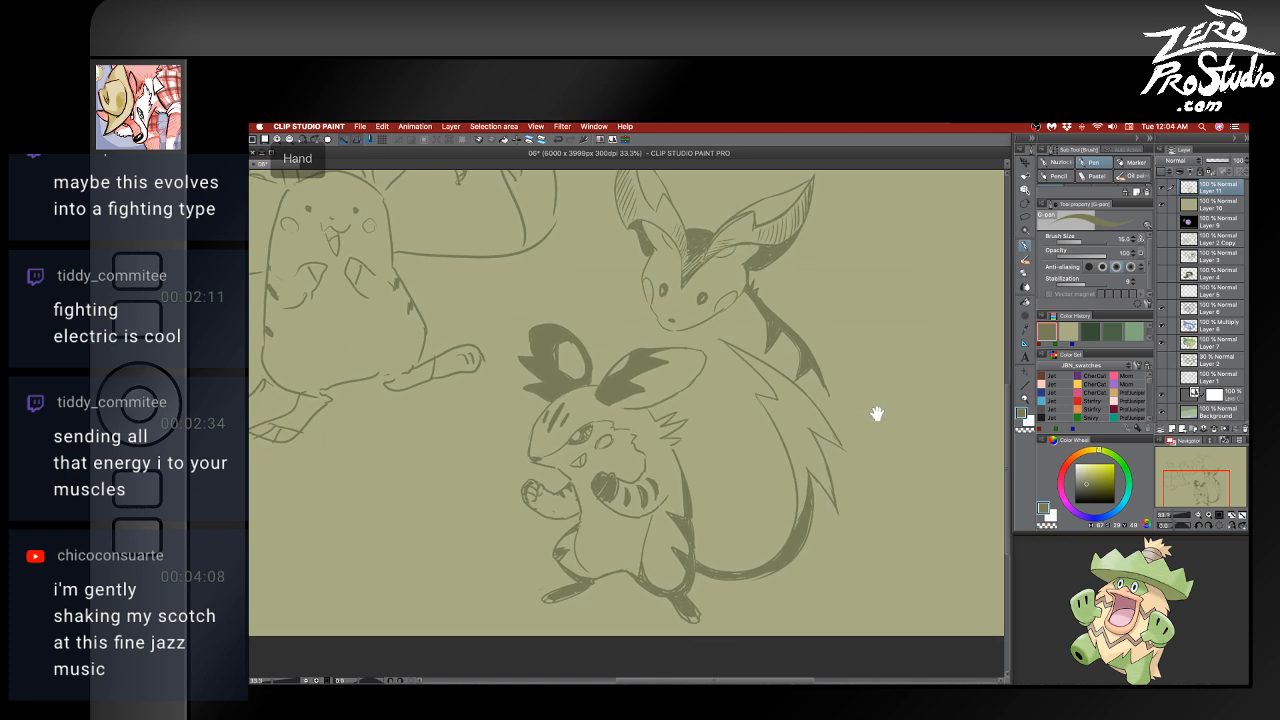
pyautogui.press('e')
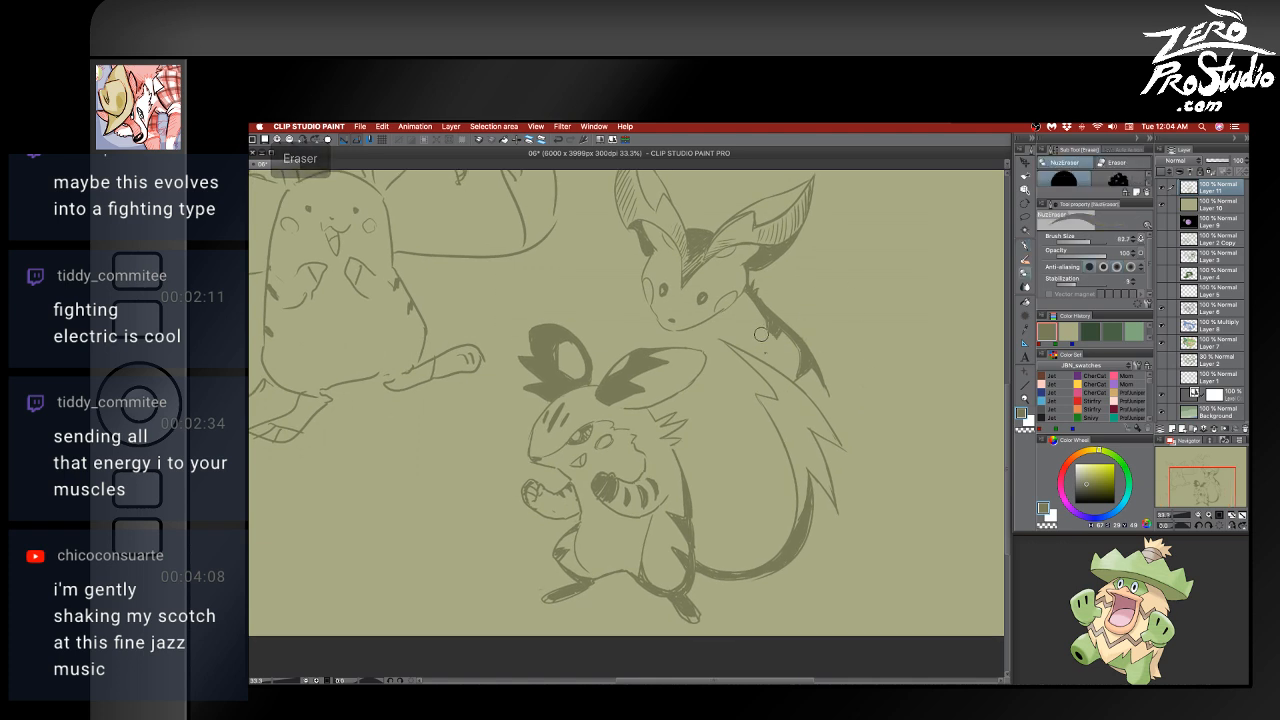
pyautogui.moveTo(802, 358)
pyautogui.mouseDown()
pyautogui.moveTo(822, 390)
pyautogui.moveTo(798, 376)
pyautogui.mouseUp()
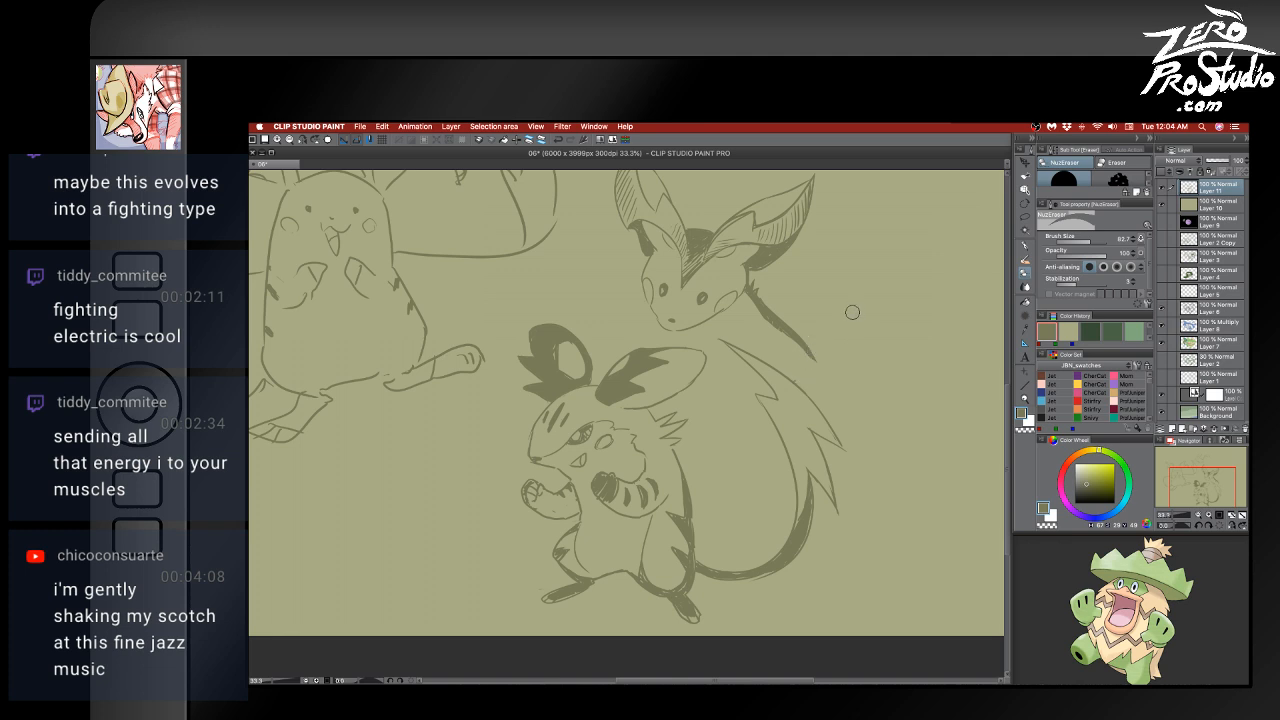
# - Darken the sketch lines by setting the luminosity to -32 in the Hue/Saturation/Luminosity adjustment
pyautogui.press('super+u')
pyautogui.moveTo(955, 288); pyautogui.dragTo(971, 290)
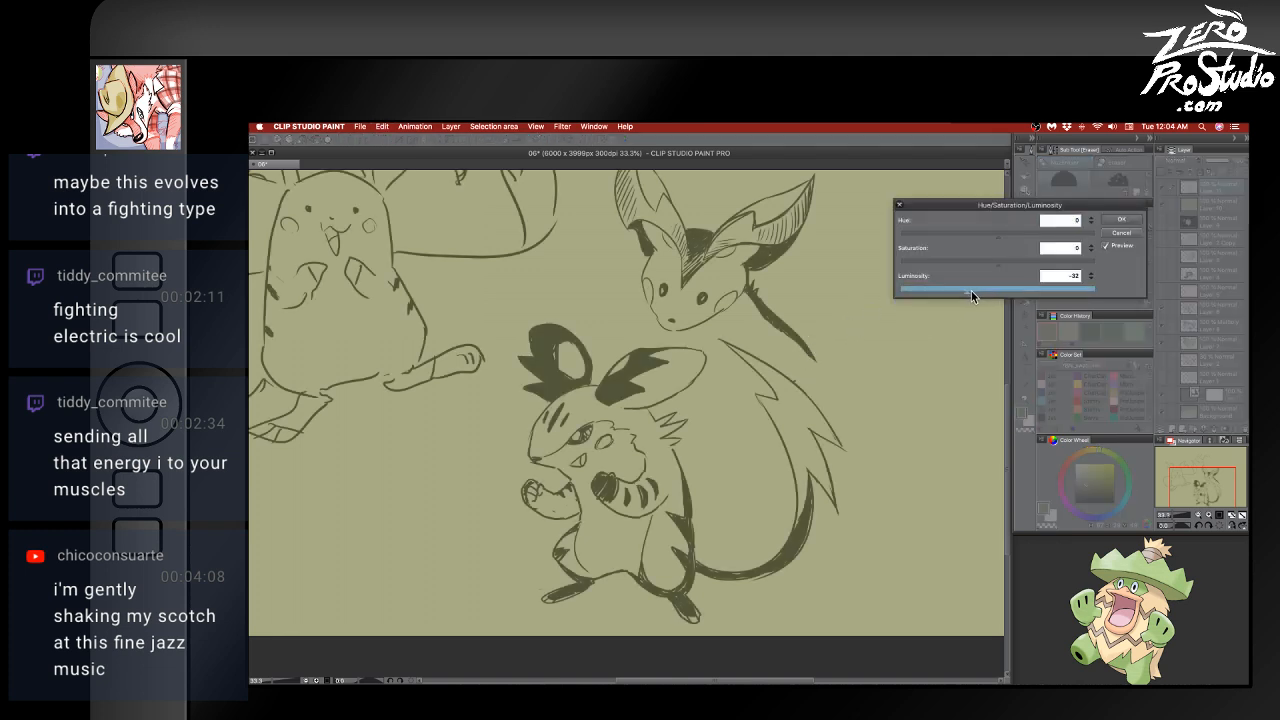
pyautogui.click(1112, 220)
pyautogui.press('p')
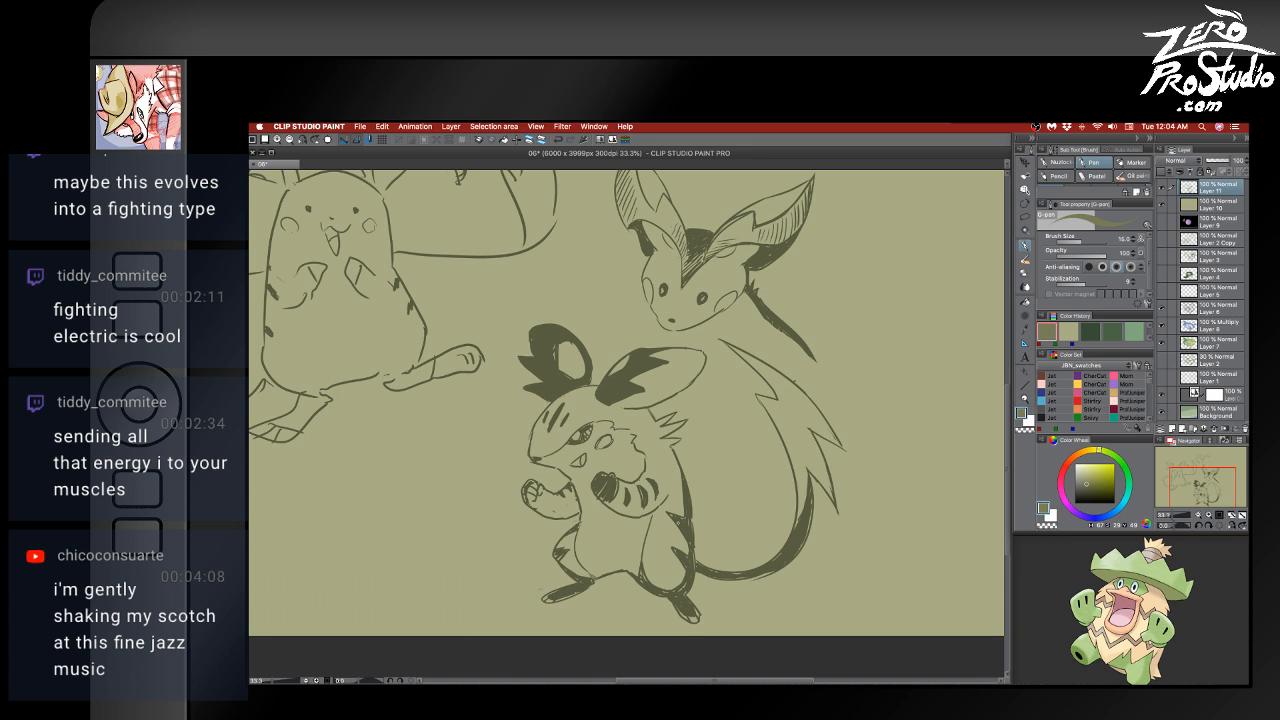
# - Clean up the rodent's far forearm and redraw the outline at the arm and near ear's base
pyautogui.press('e')
pyautogui.moveTo(554, 512)
pyautogui.mouseDown()
pyautogui.moveTo(596, 486)
pyautogui.moveTo(563, 504)
pyautogui.mouseUp()
pyautogui.press('p')
pyautogui.moveTo(554, 468); pyautogui.dragTo(566, 486)
pyautogui.press('super+z')
pyautogui.moveTo(608, 403); pyautogui.dragTo(625, 407)
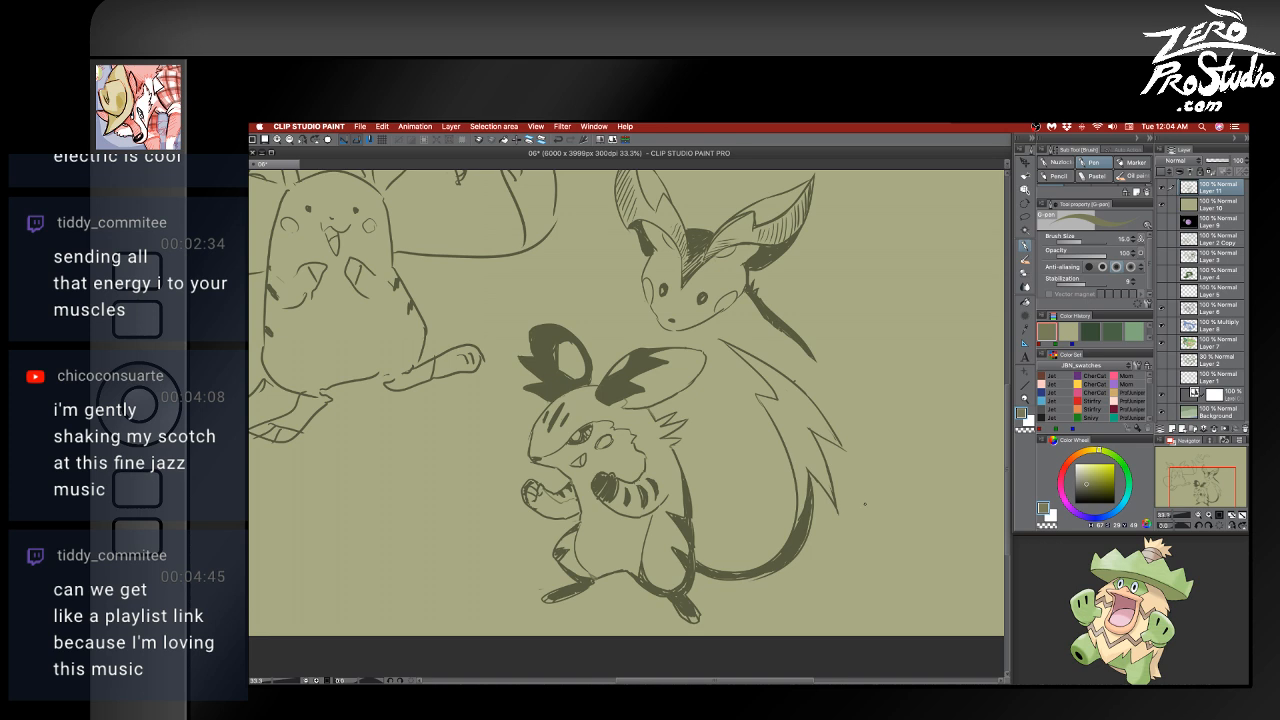
# - Try filling the rodent's body with different shades of orange directly on the line art layer
pyautogui.press('g')
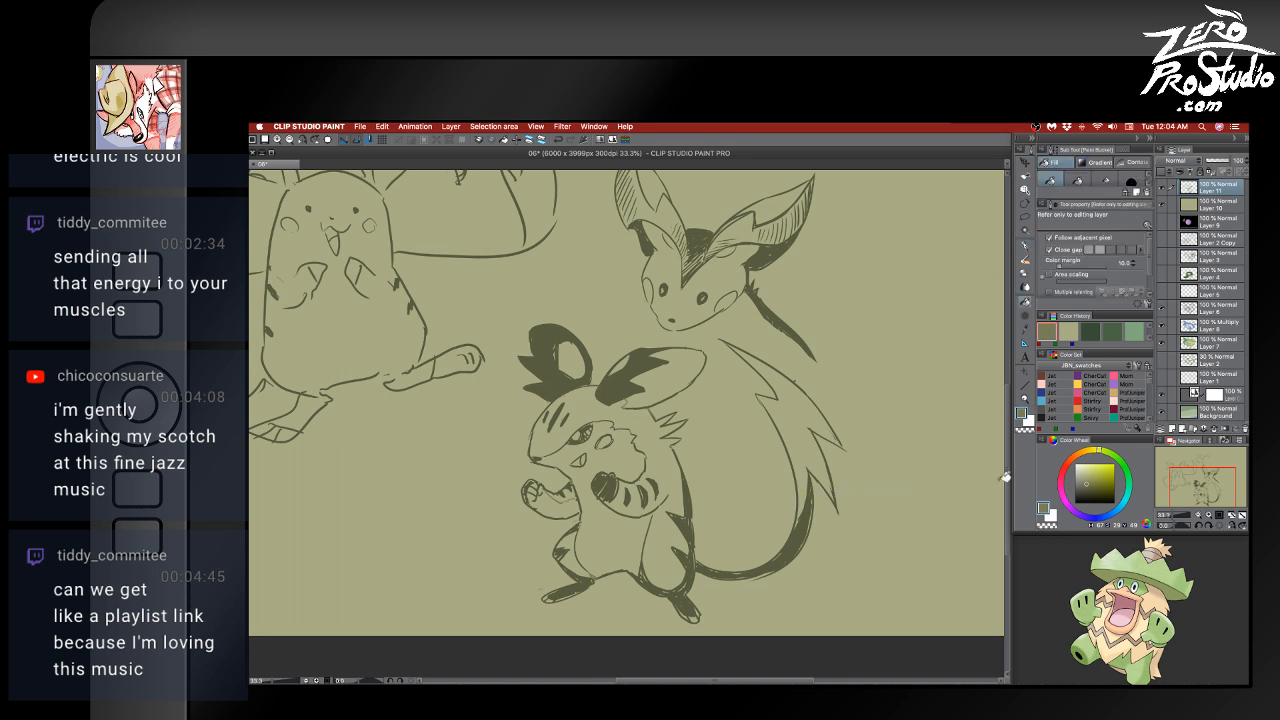
pyautogui.click(1070, 464)
pyautogui.moveTo(1070, 464)
pyautogui.mouseDown()
pyautogui.moveTo(1080, 453)
pyautogui.moveTo(1104, 476)
pyautogui.mouseUp()
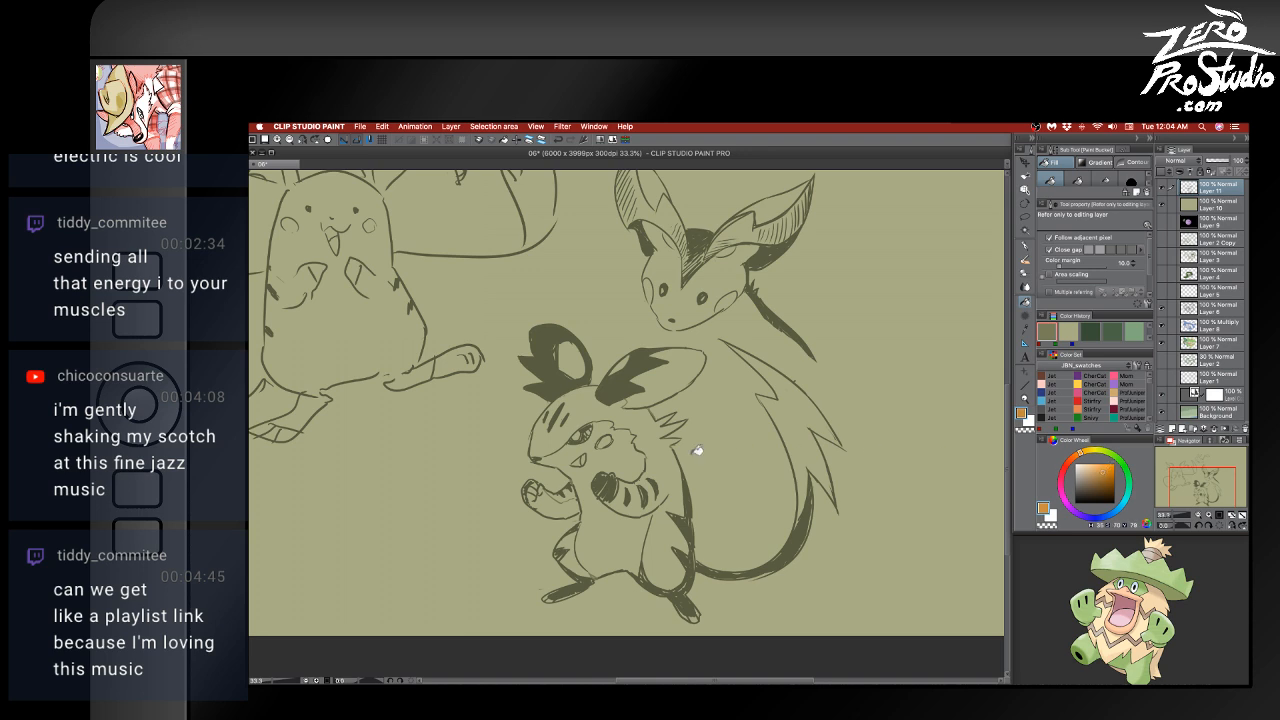
pyautogui.click(663, 445)
pyautogui.hotkey('ctrl', 'z')
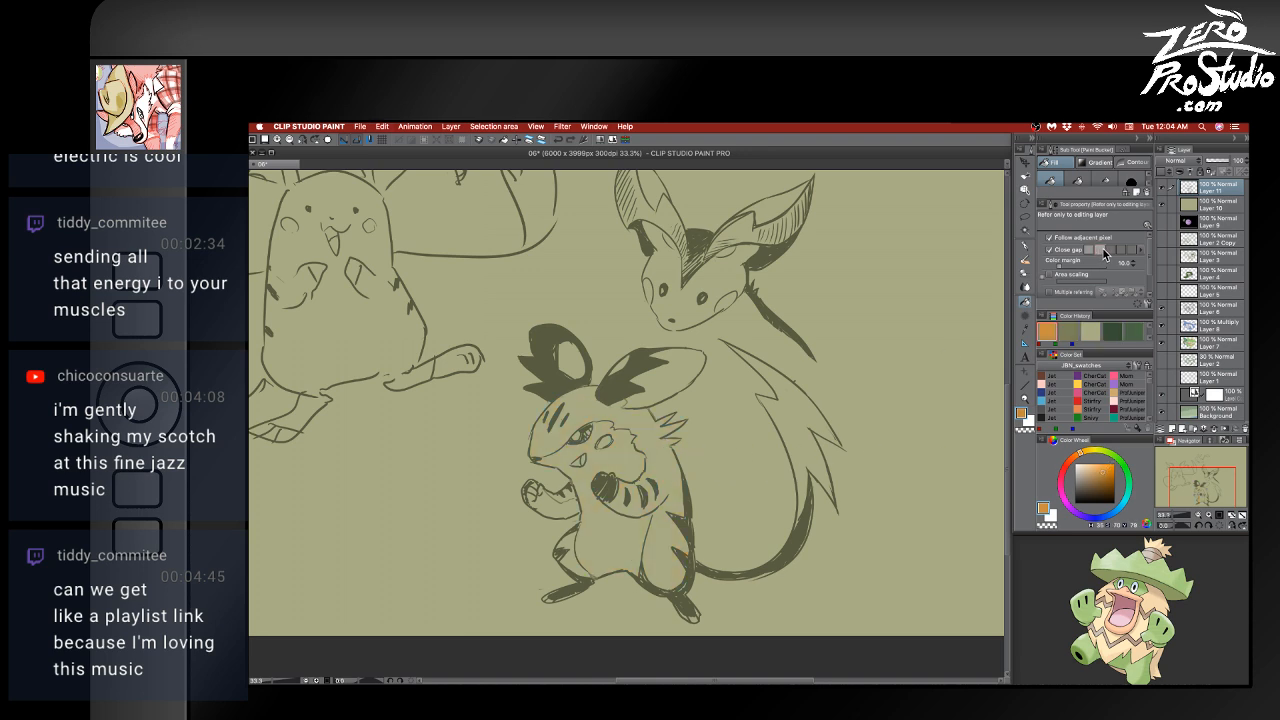
pyautogui.click(1074, 456)
pyautogui.click(1102, 473)
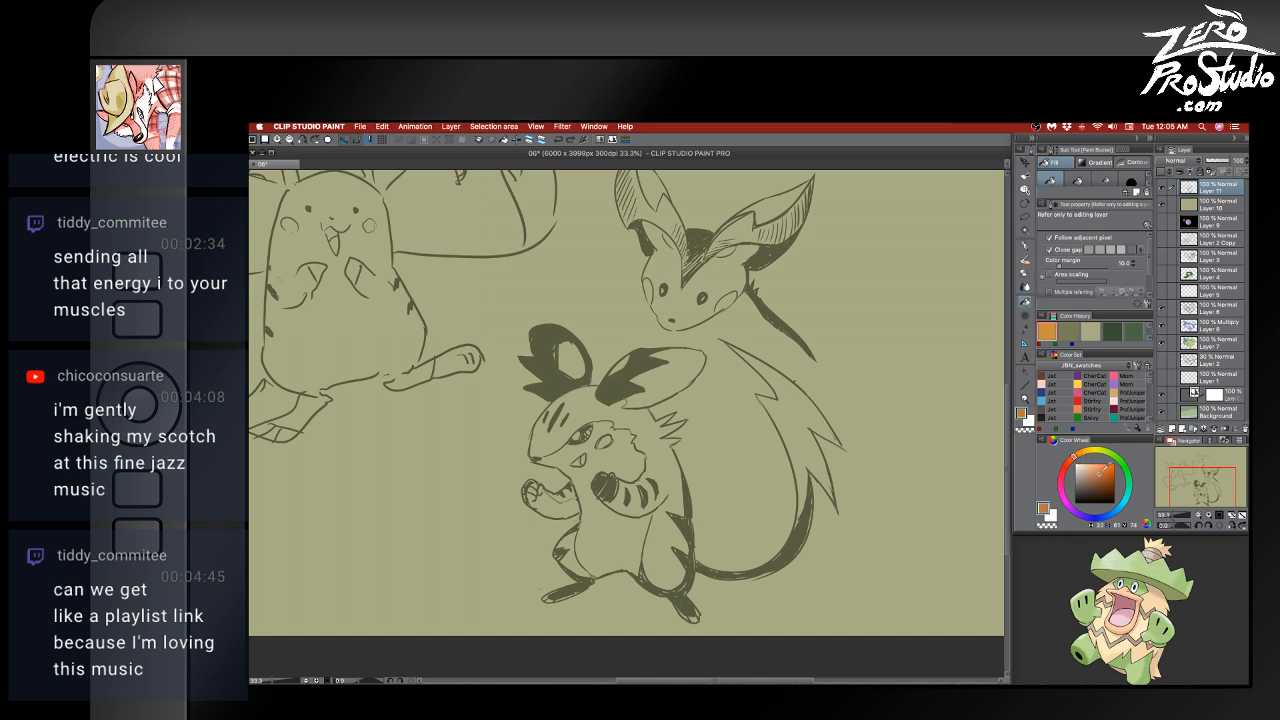
pyautogui.click(645, 428)
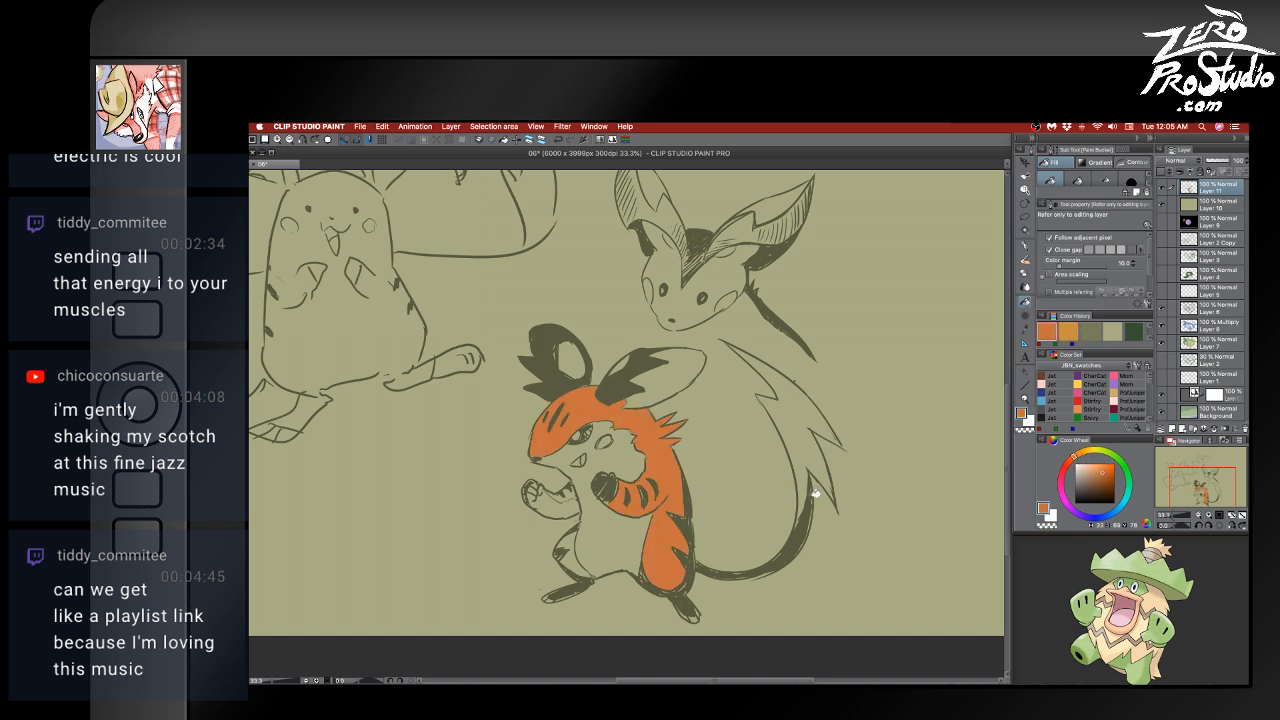
pyautogui.hotkey('ctrl', 'z')
# - Darken the line art further and shift its hue slightly with two Hue/Saturation/Luminosity adjustments
pyautogui.hotkey('ctrl', 'u')
pyautogui.click(977, 290)
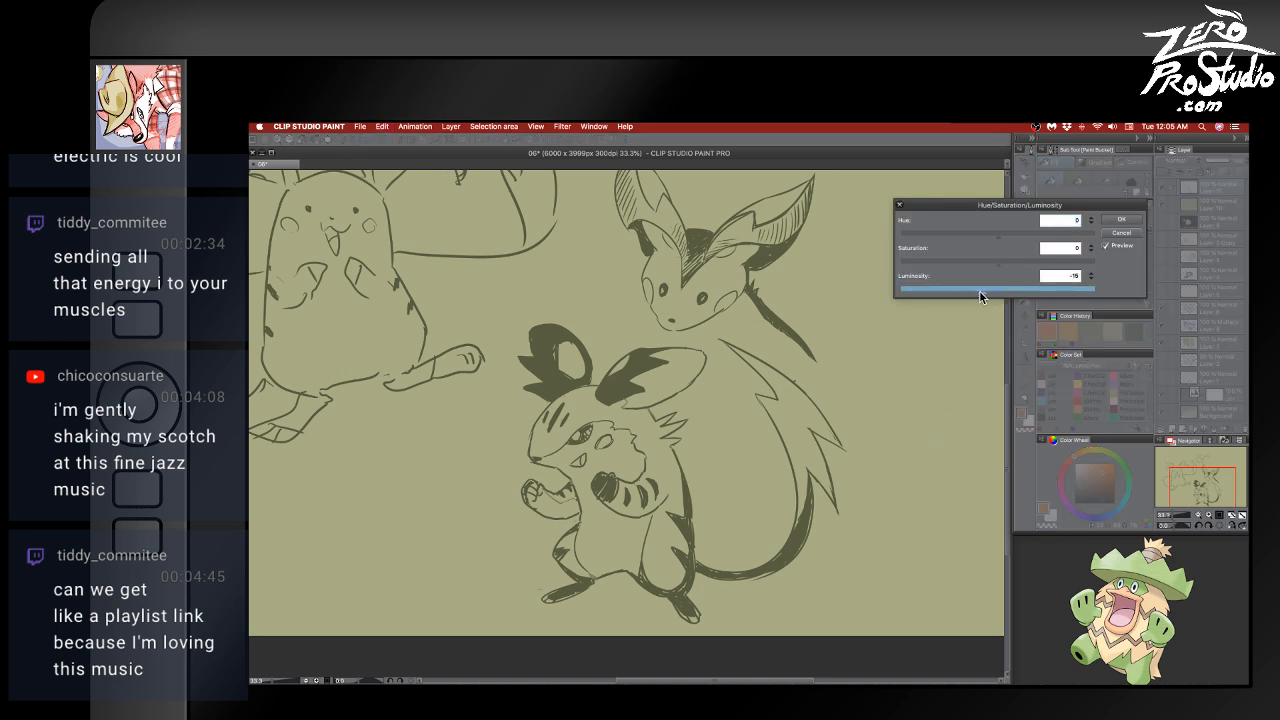
pyautogui.click(1121, 219)
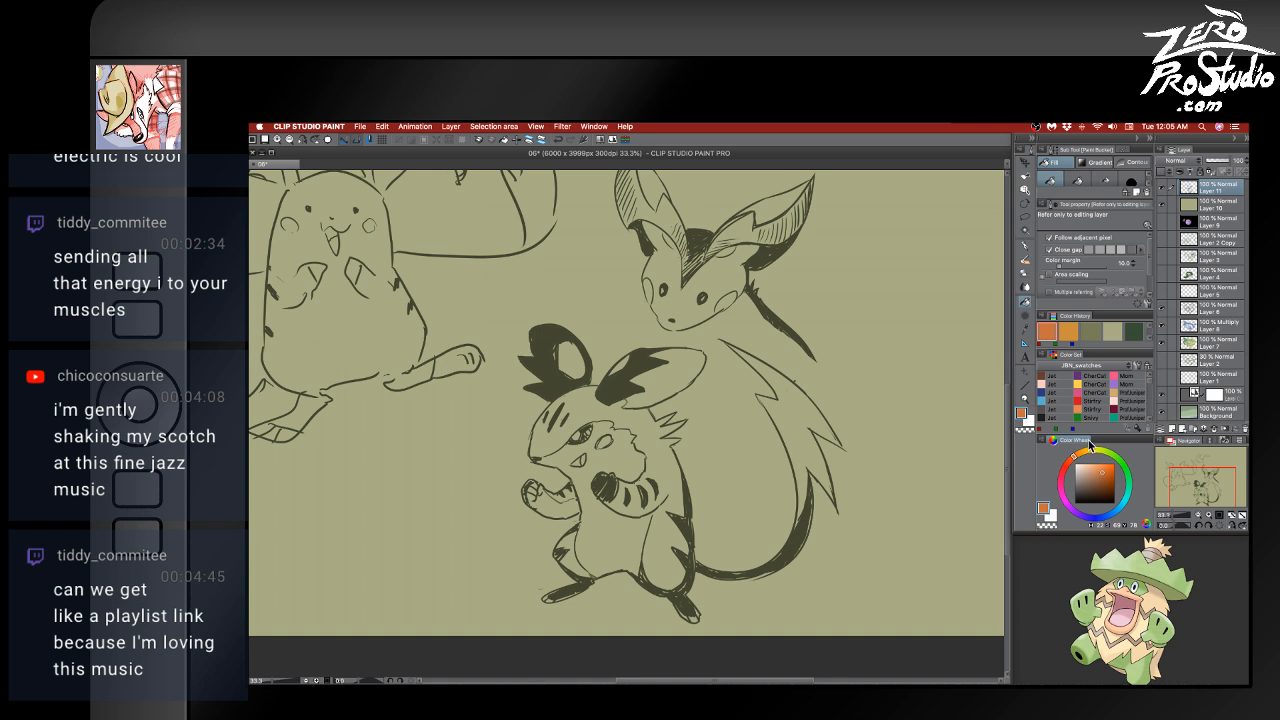
pyautogui.hotkey('ctrl', 'u')
pyautogui.moveTo(1002, 234)
pyautogui.mouseDown()
pyautogui.moveTo(1024, 236)
pyautogui.moveTo(985, 235)
pyautogui.mouseUp()
pyautogui.click(1122, 219)
# - Fill the rodent's head, back, arms and thighs with burnt orange
pyautogui.moveTo(1108, 466); pyautogui.dragTo(1077, 455)
pyautogui.click(659, 434)
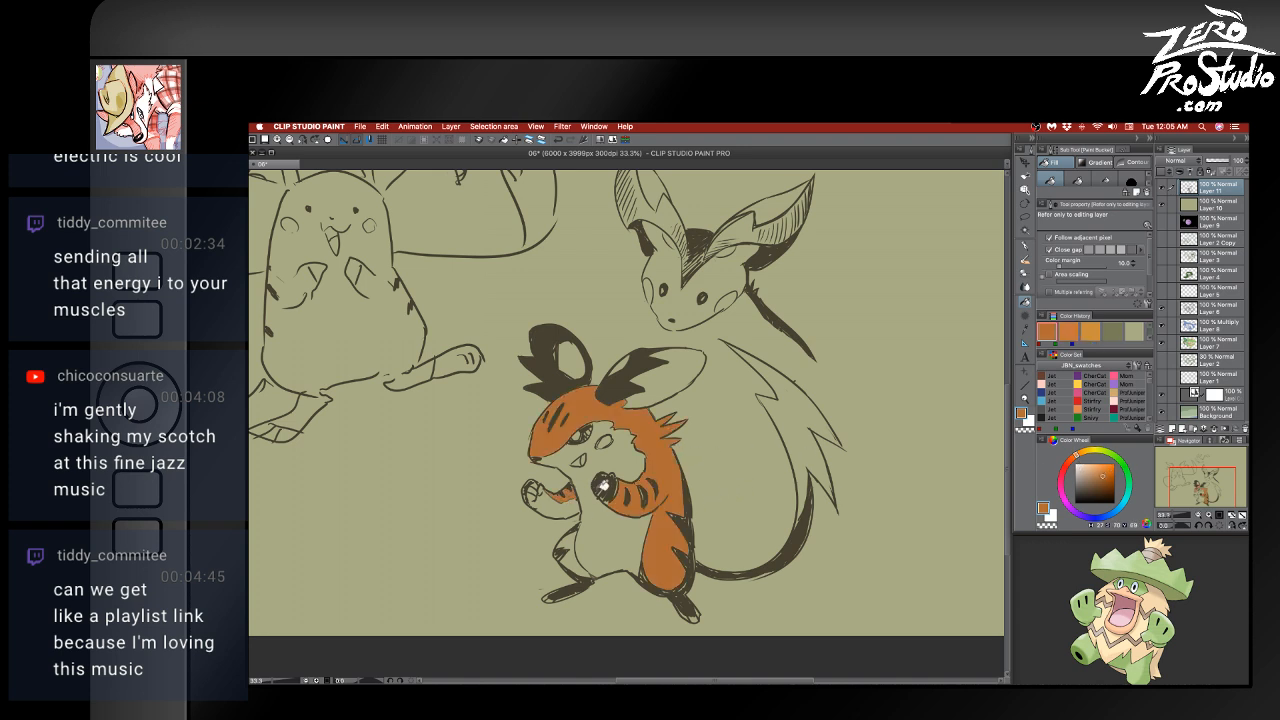
pyautogui.click(573, 557)
# - Fill the lightning-bolt tail tip and the lighter part of the near ear with bright yellow
pyautogui.click(1092, 450)
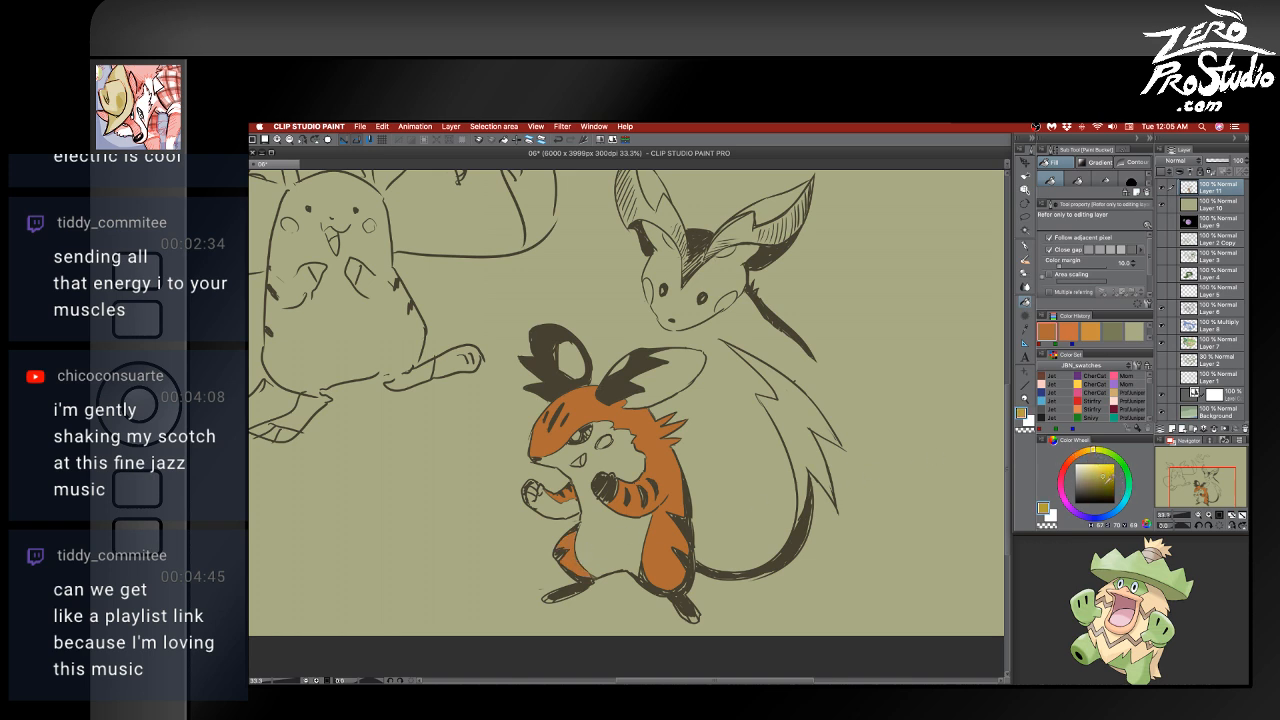
pyautogui.click(1104, 474)
pyautogui.click(807, 432)
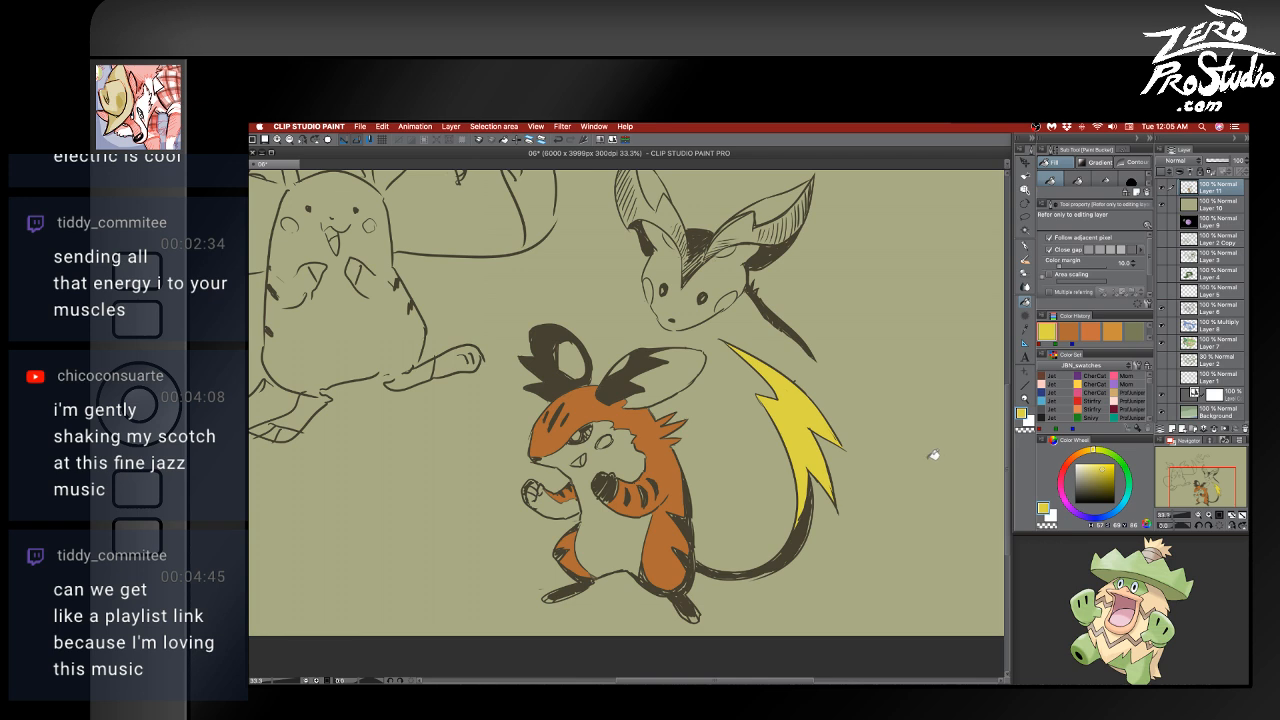
pyautogui.click(655, 377)
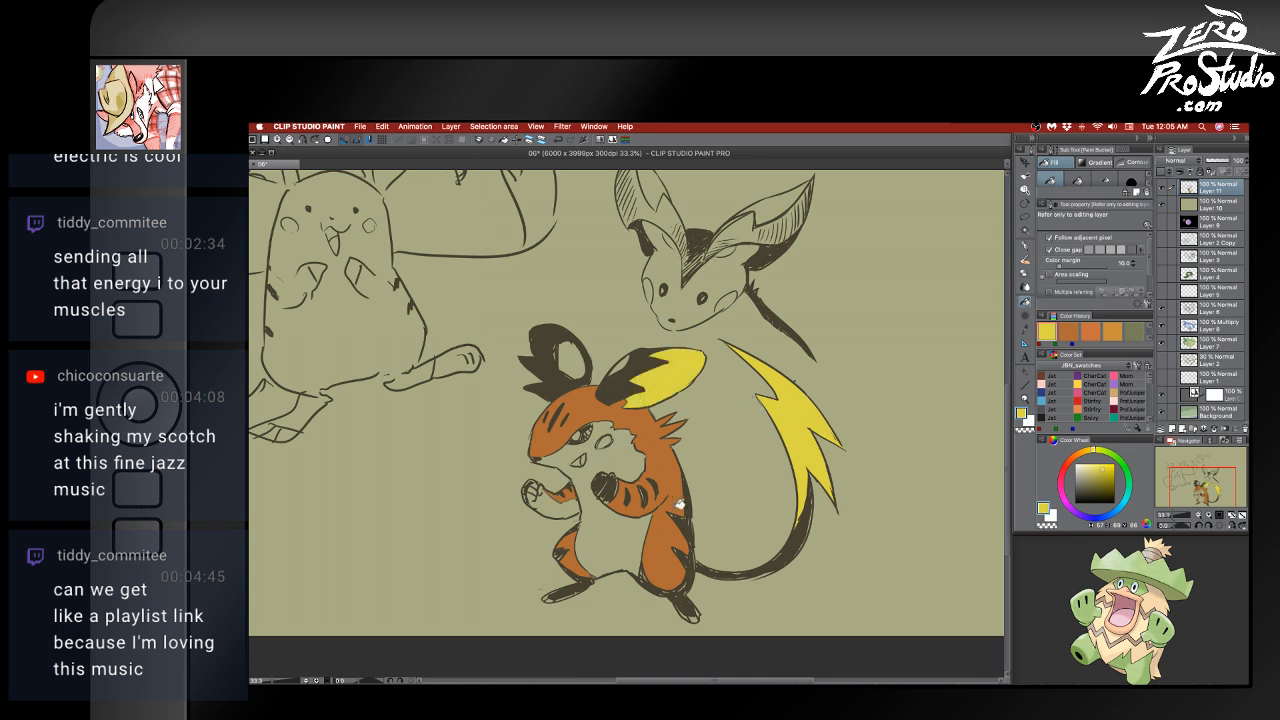
# - Fill the rodent's lower face, chest, belly and far paw with off-white
pyautogui.click(1077, 462)
pyautogui.click(637, 476)
pyautogui.click(543, 492)
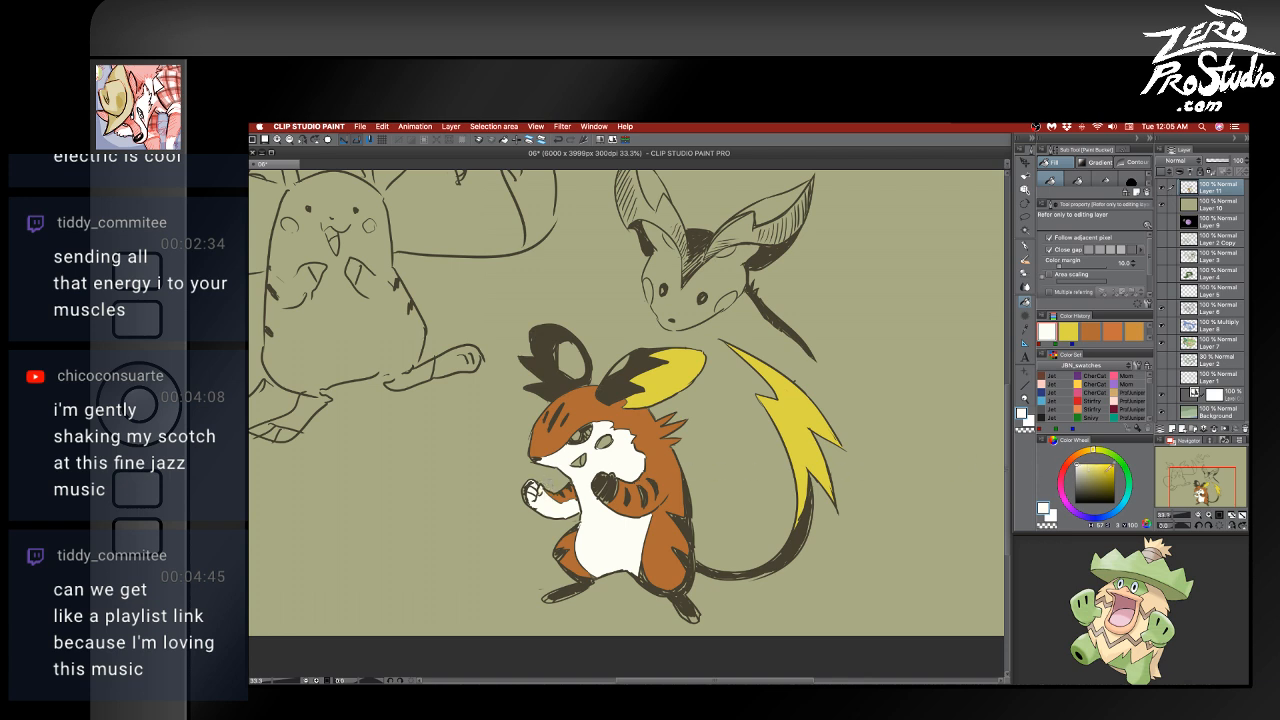
# - Fill the rodent's cheek spot and inner ears with red and its eye with white
pyautogui.click(1067, 467)
pyautogui.moveTo(1085, 470); pyautogui.dragTo(1120, 456)
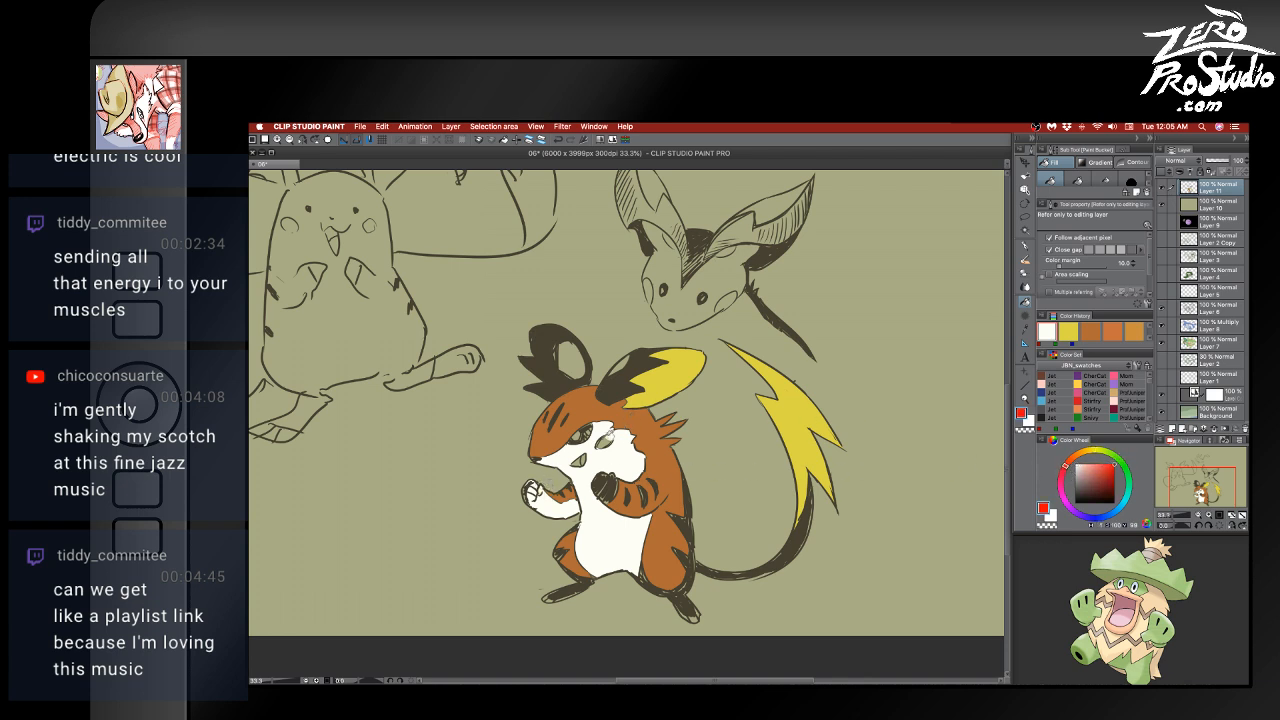
pyautogui.click(608, 438)
pyautogui.click(622, 362)
pyautogui.click(572, 358)
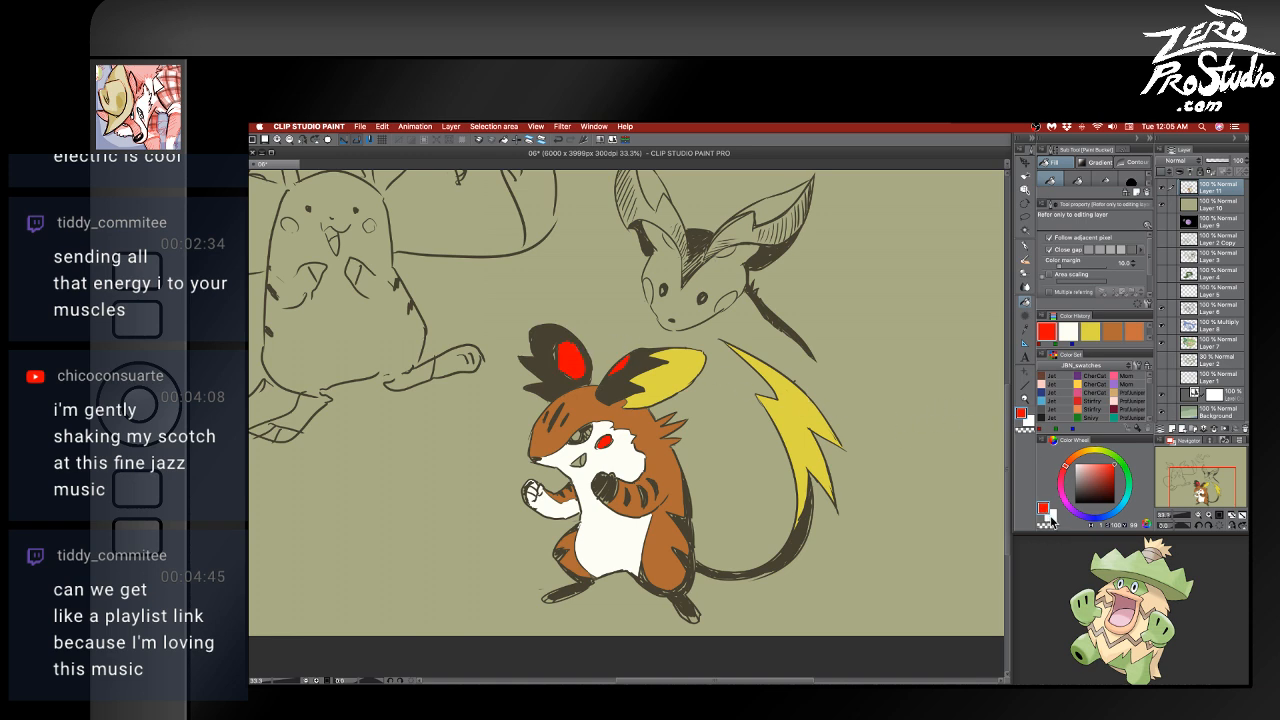
pyautogui.click(584, 433)
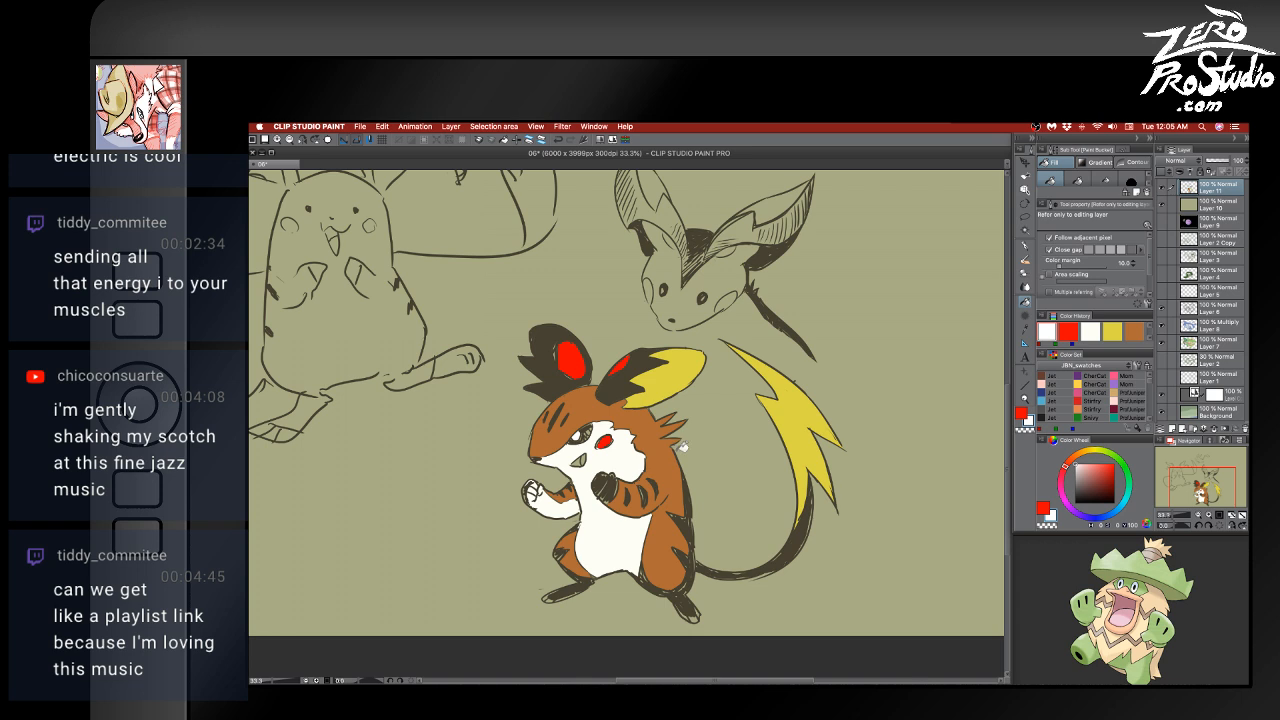
# - Undo all the orange, yellow, white and red fills made on the rodent's line art layer
pyautogui.press('b')
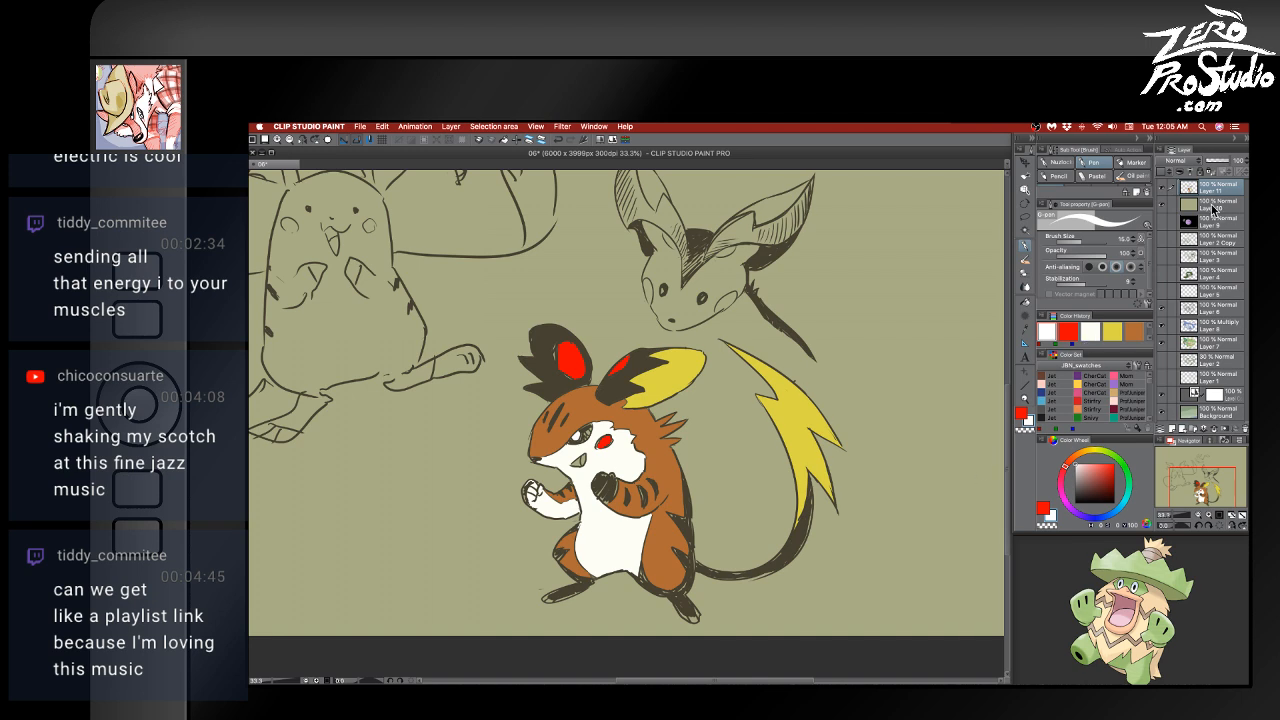
pyautogui.click(1215, 204)
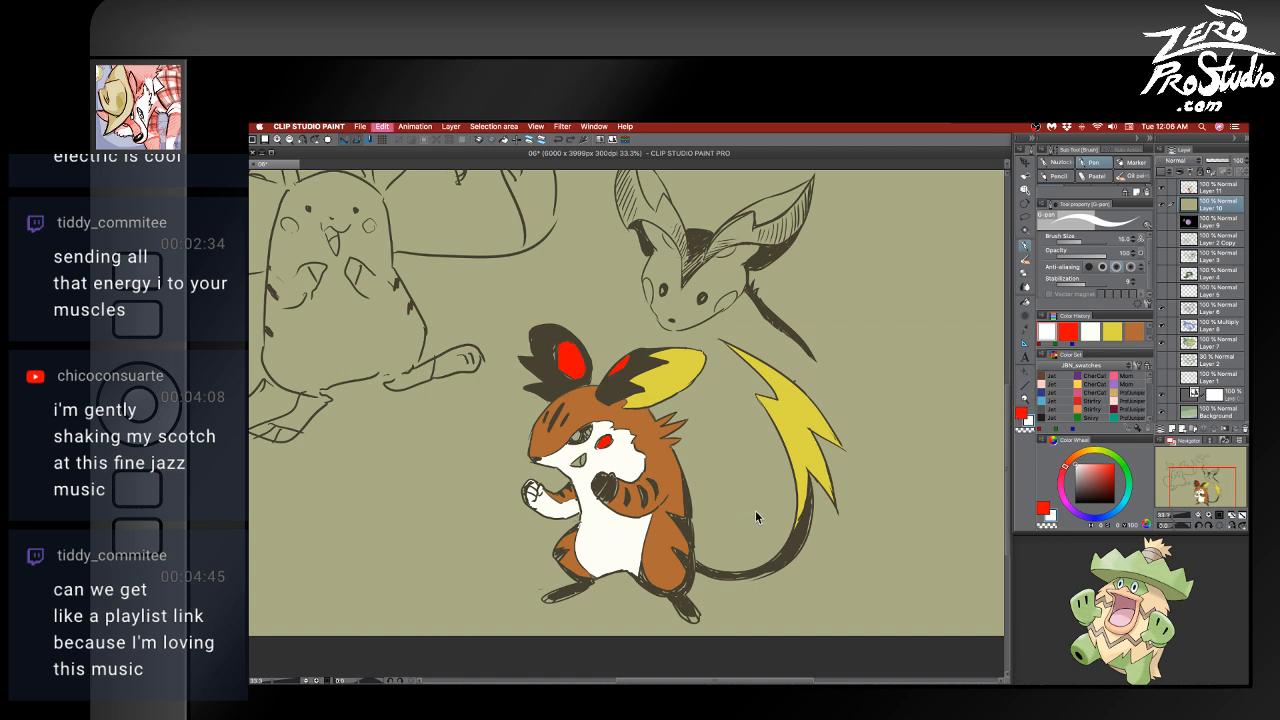
pyautogui.press('super+z')
pyautogui.press('super+z')
pyautogui.press('super+z')
pyautogui.press('super+z')
pyautogui.press('super+z')
pyautogui.press('super+z')
pyautogui.press('super+z')
pyautogui.press('super+z')
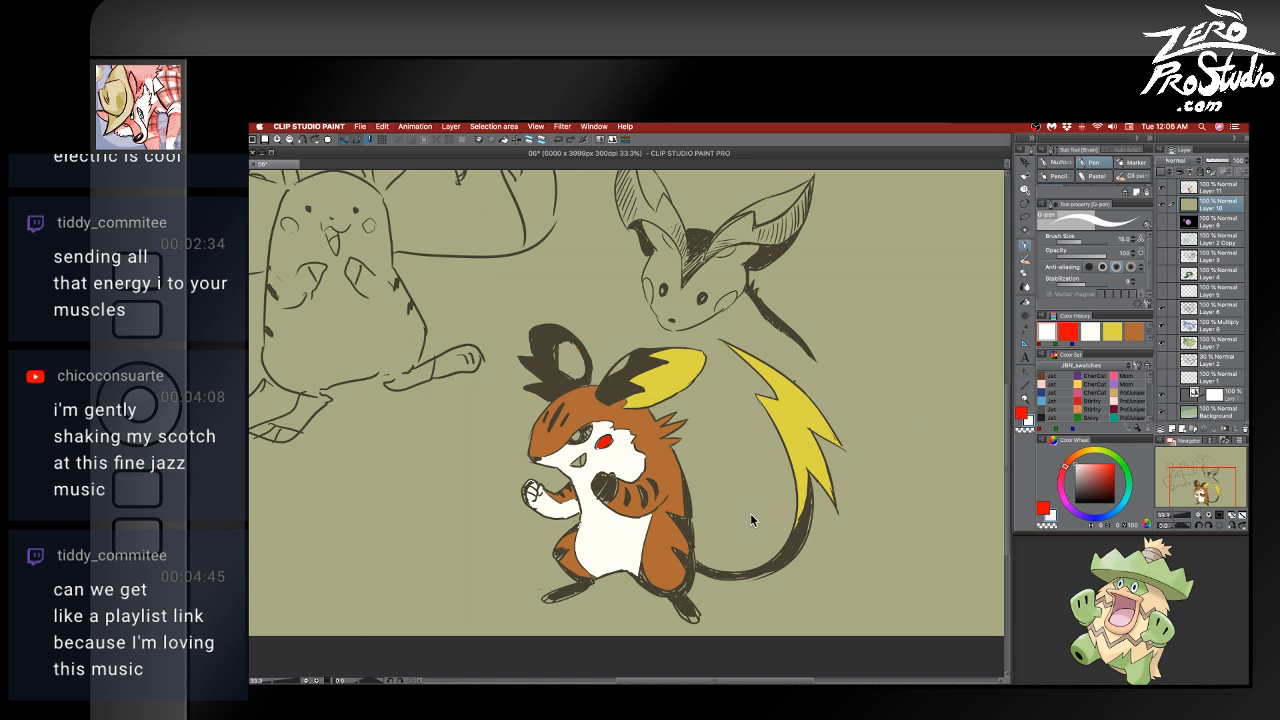
pyautogui.press('super+z')
pyautogui.press('super+z')
pyautogui.press('super+z')
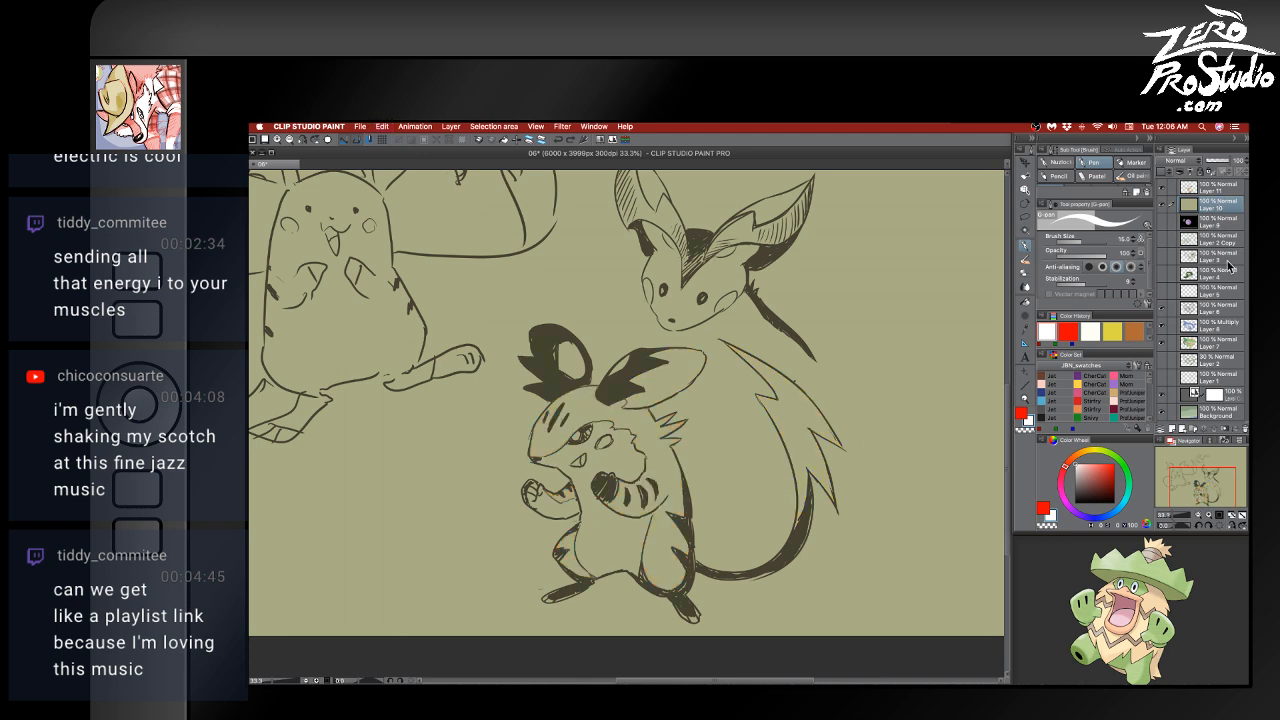
# - Add a new layer beneath the line art and fill the near ear's inner patch with red, referring to other layers
pyautogui.click(1172, 429)
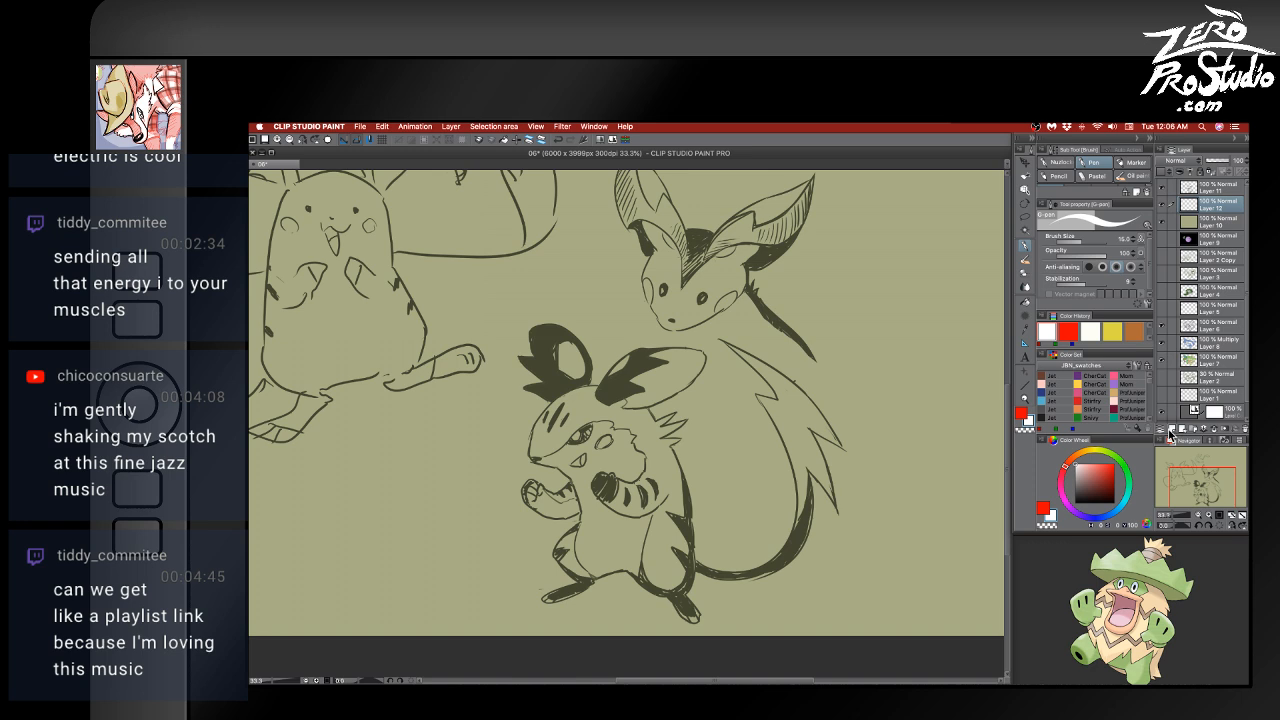
pyautogui.press('g')
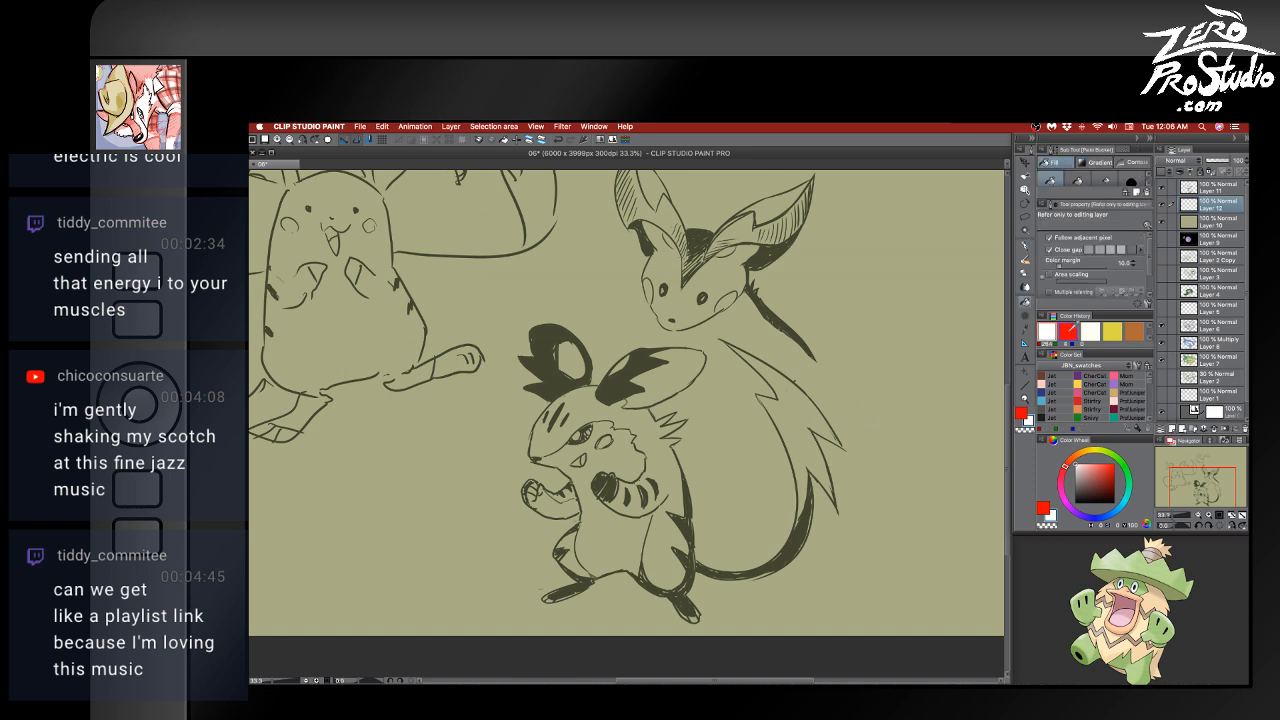
pyautogui.click(1068, 331)
pyautogui.click(636, 356)
pyautogui.press('super+z')
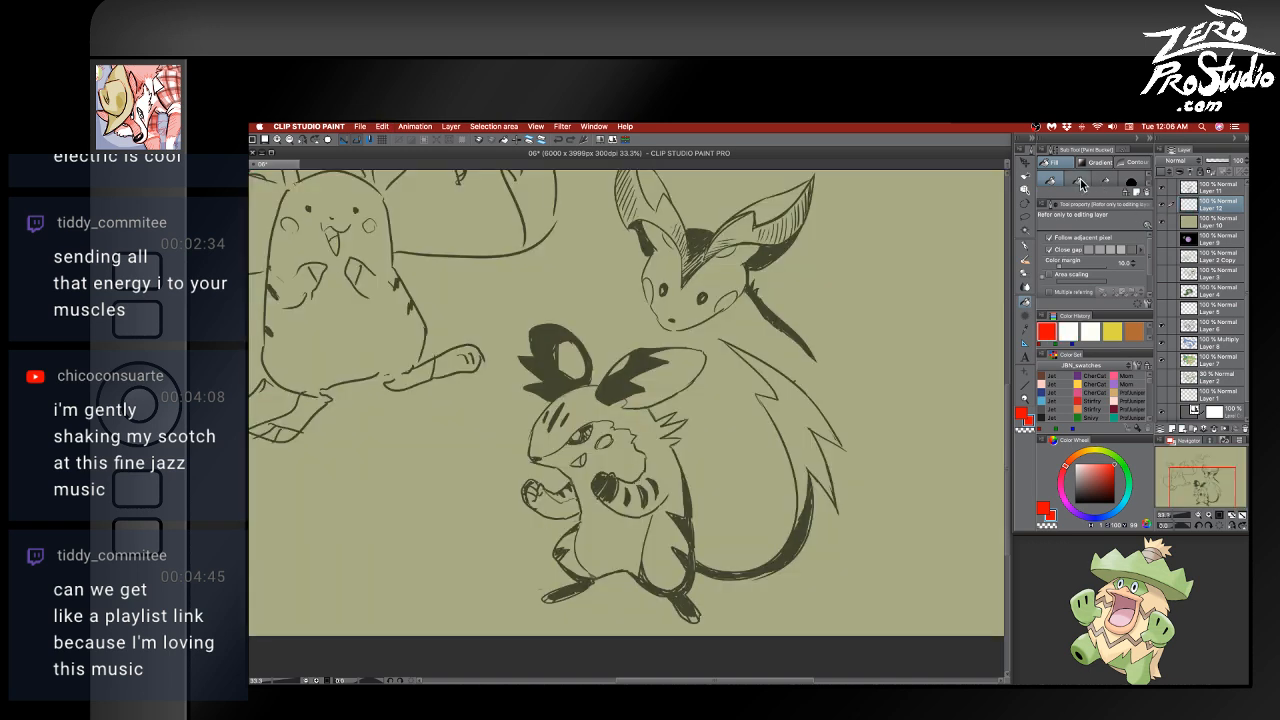
pyautogui.click(1078, 182)
pyautogui.click(628, 362)
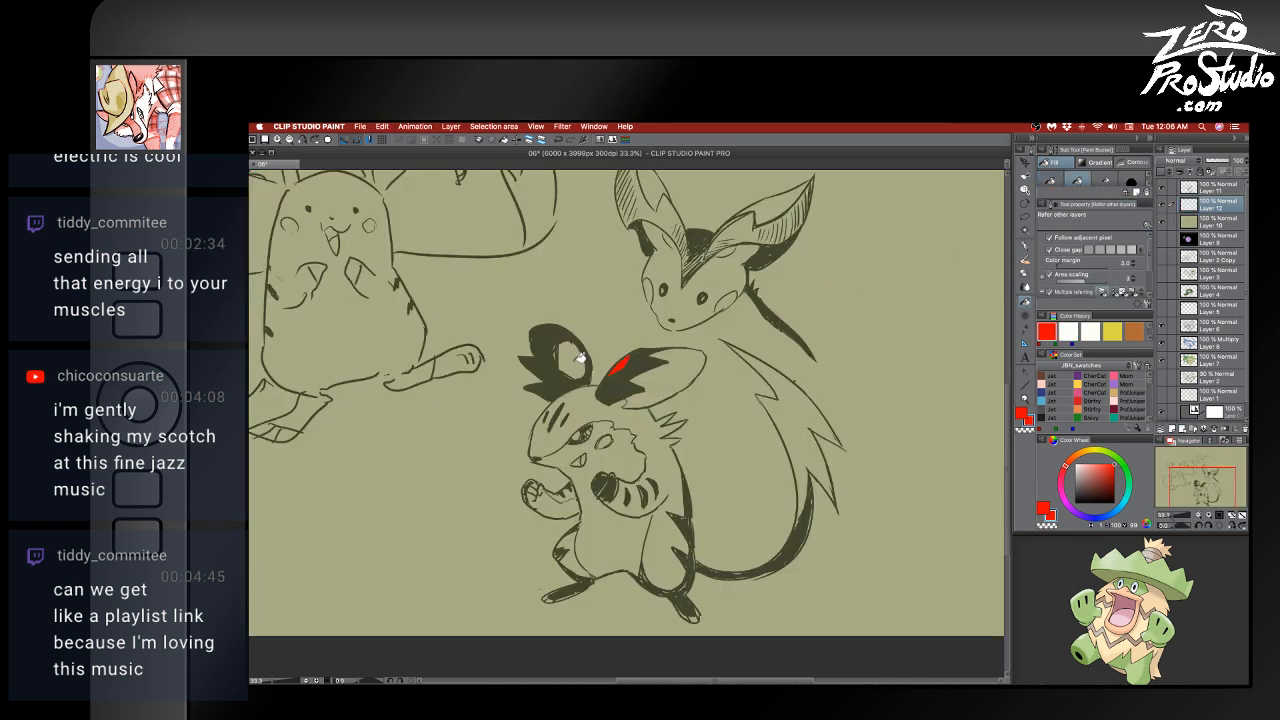
# - Fill the far inner ear and cheek spot with red, and the tail's lightning bolt and near ear's outer part with yellow
pyautogui.click(577, 358)
pyautogui.click(612, 442)
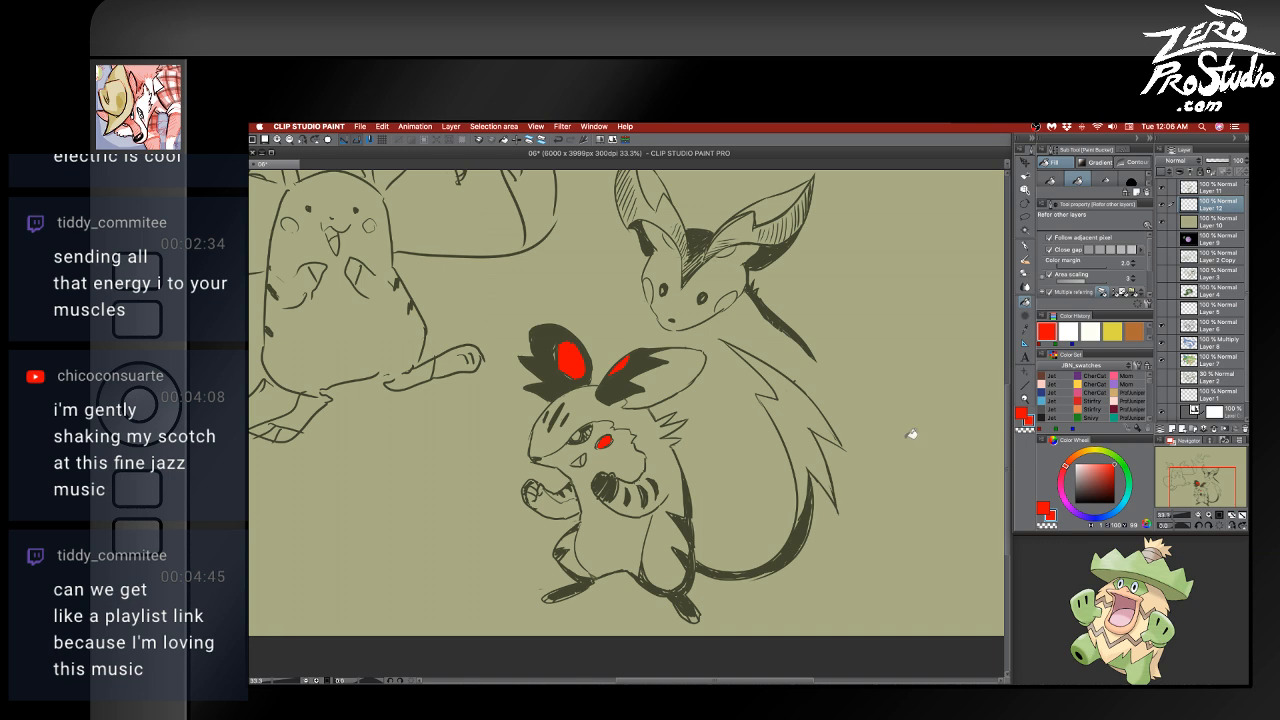
pyautogui.click(1112, 331)
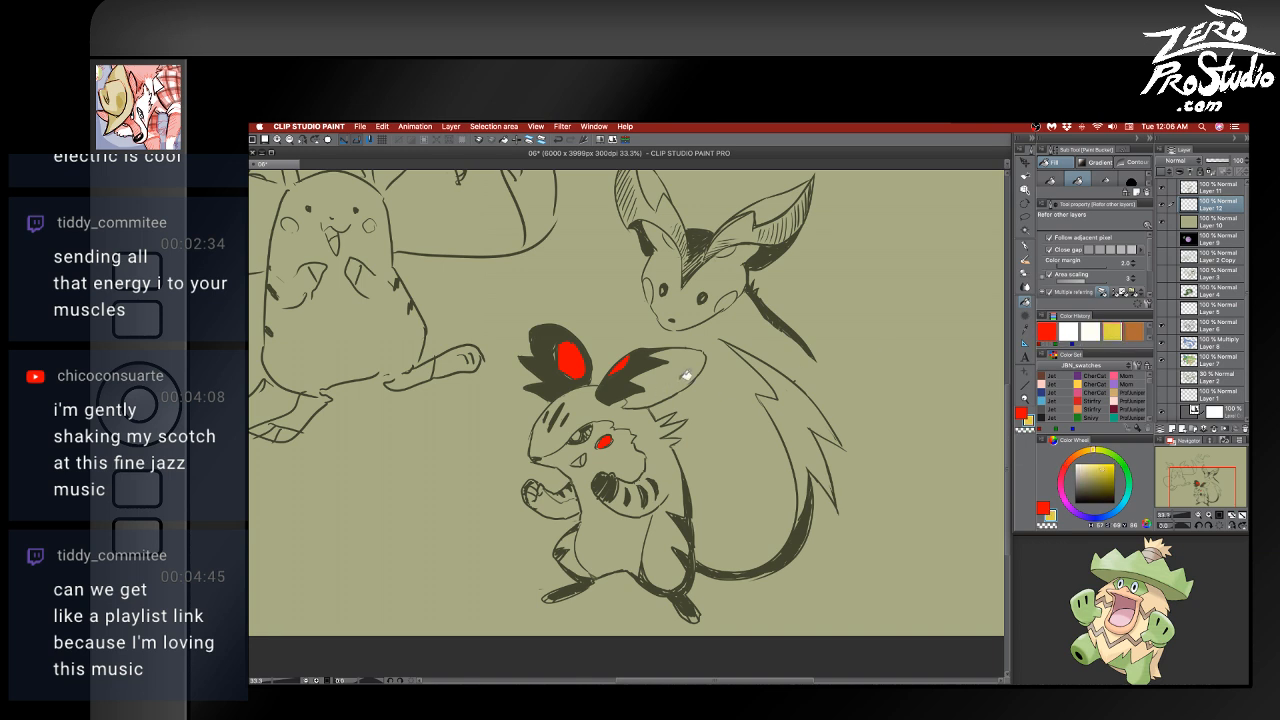
pyautogui.click(780, 384)
pyautogui.click(681, 368)
# - Fill the rodent's head, body, arms and legs with orange-brown and touch up the unfilled gaps with the pen
pyautogui.click(1134, 331)
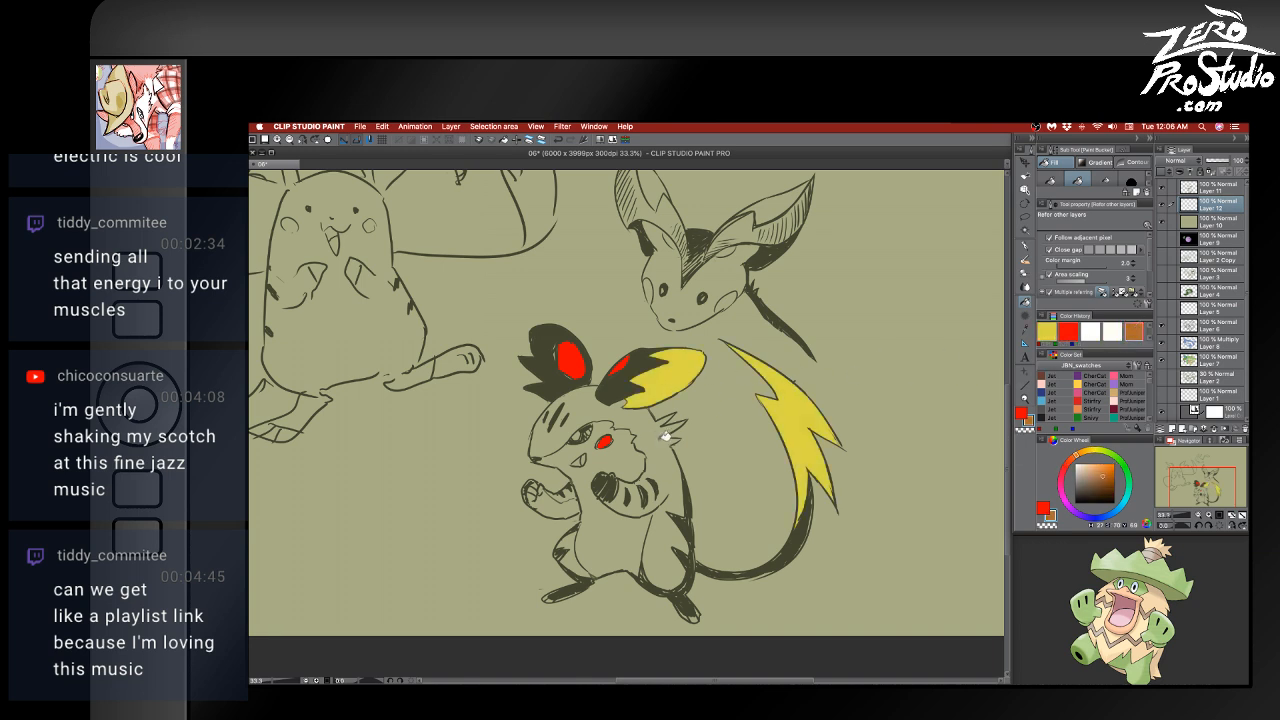
pyautogui.click(641, 408)
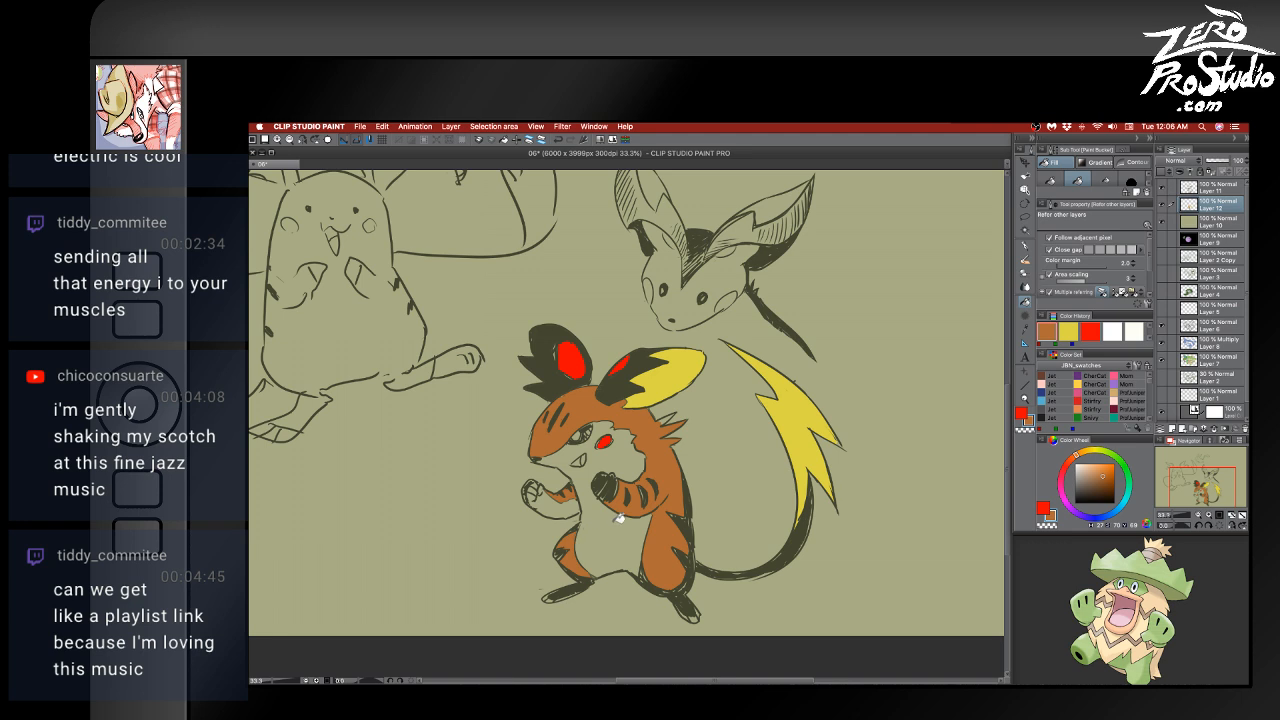
pyautogui.press('p')
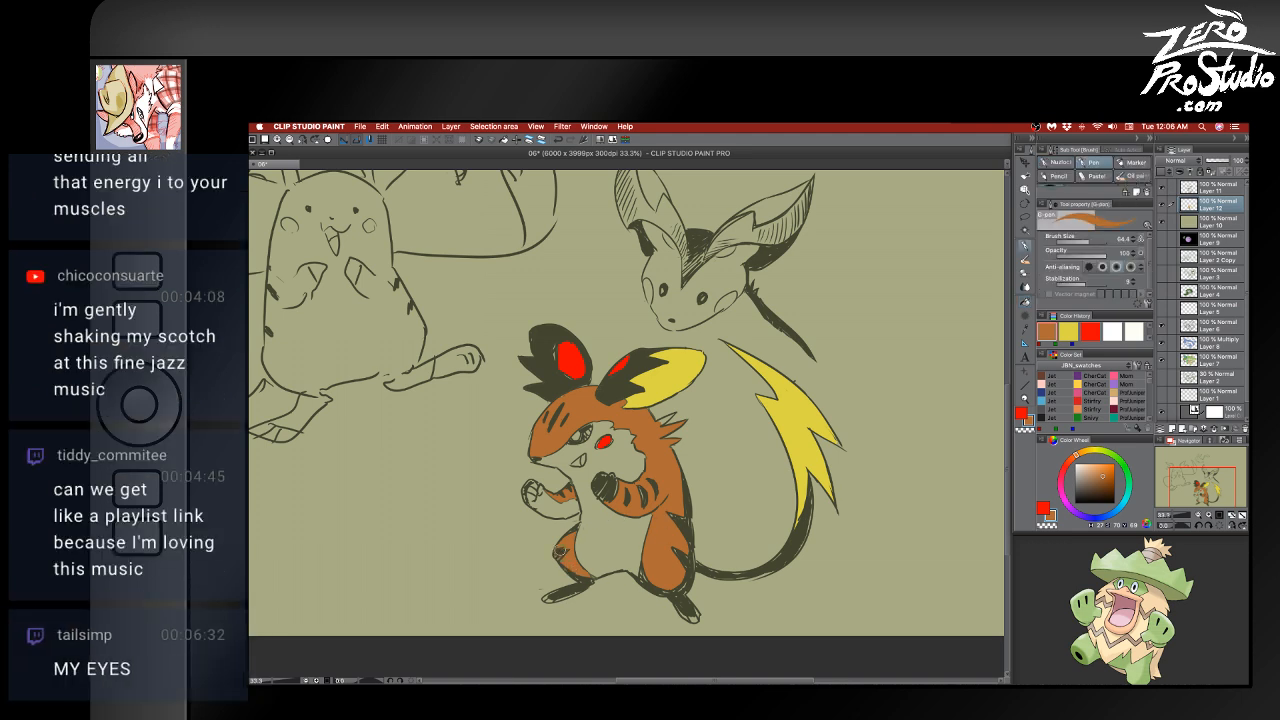
pyautogui.moveTo(559, 551); pyautogui.dragTo(564, 559)
pyautogui.press('[')
pyautogui.press('[')
pyautogui.press('[')
pyautogui.press('[')
pyautogui.press(']')
pyautogui.press(']')
pyautogui.press(']')
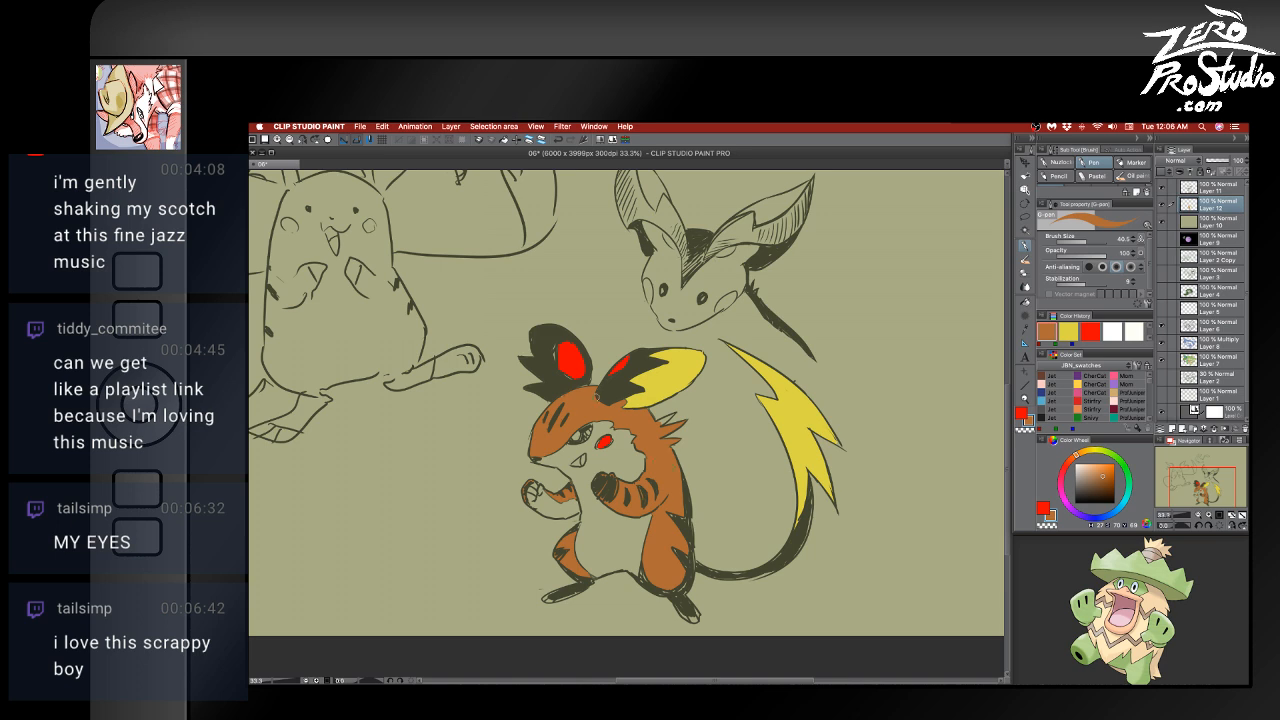
# - Paint the area around the eye, the feet and the lower tail with dark brown
pyautogui.keyDown('alt'); pyautogui.click(551, 362); pyautogui.keyUp('alt')
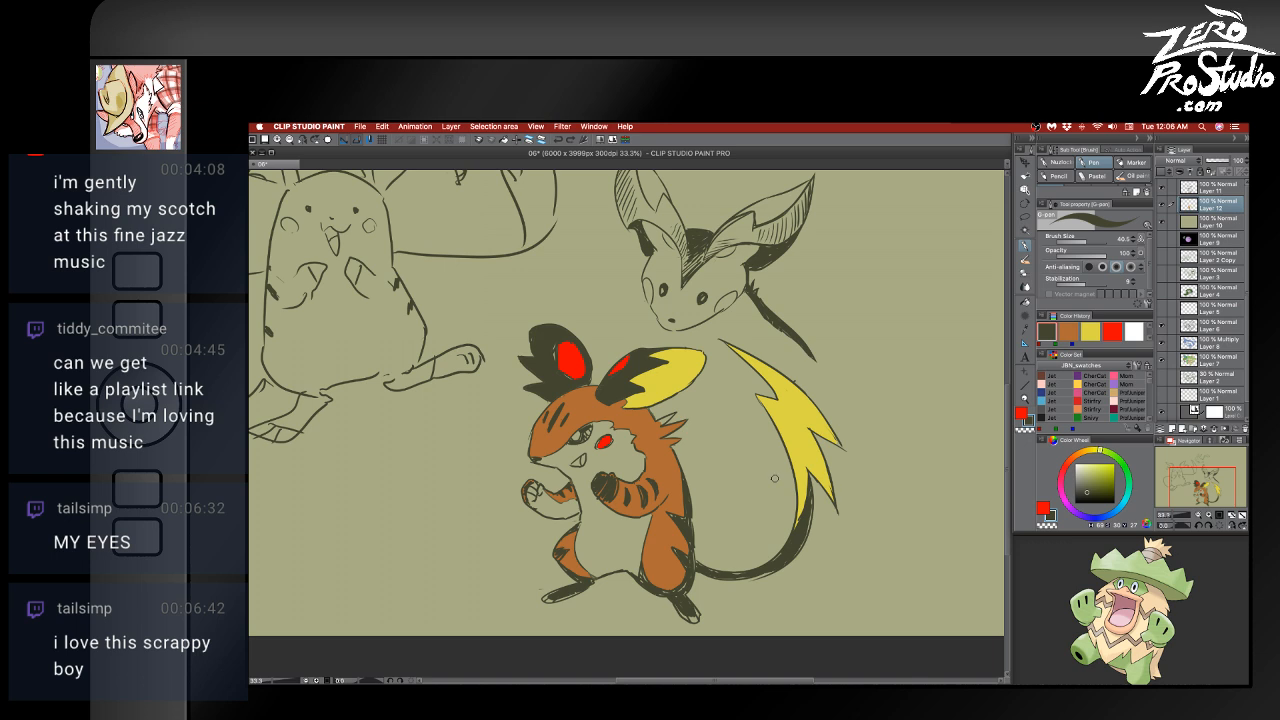
pyautogui.keyDown('alt'); pyautogui.click(665, 557); pyautogui.keyUp('alt')
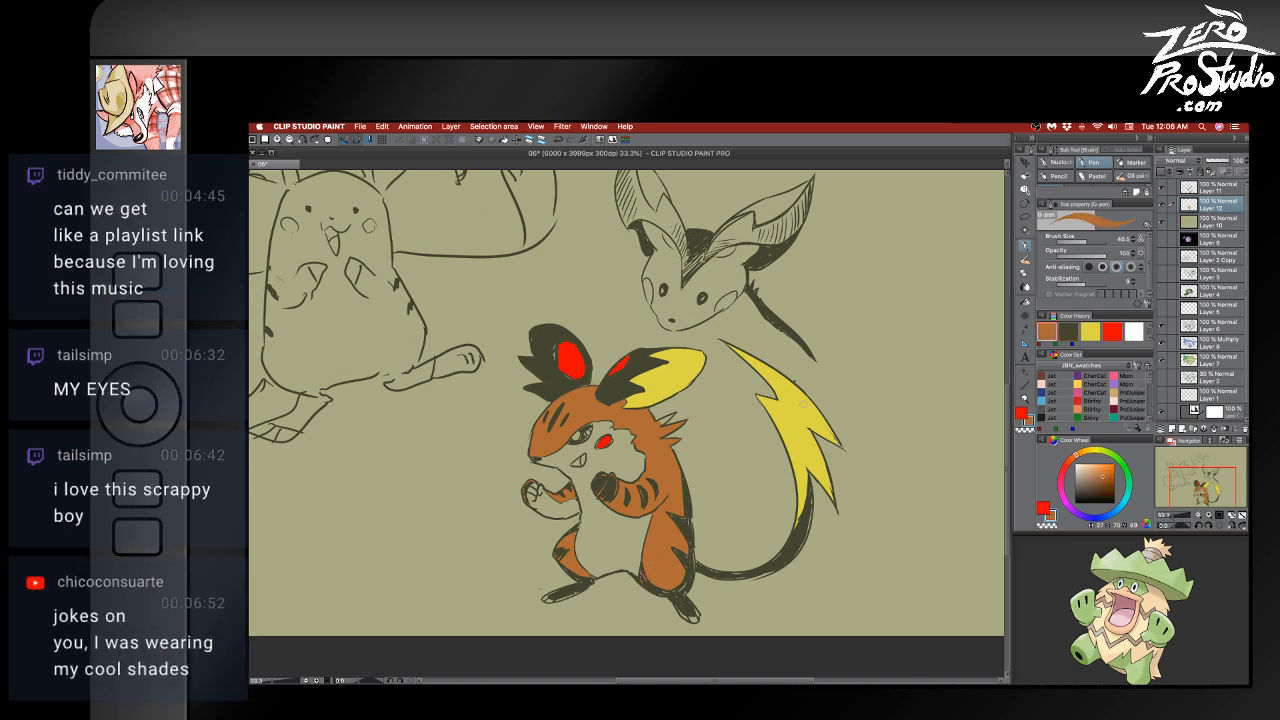
pyautogui.click(1096, 485)
pyautogui.moveTo(582, 433); pyautogui.dragTo(584, 439)
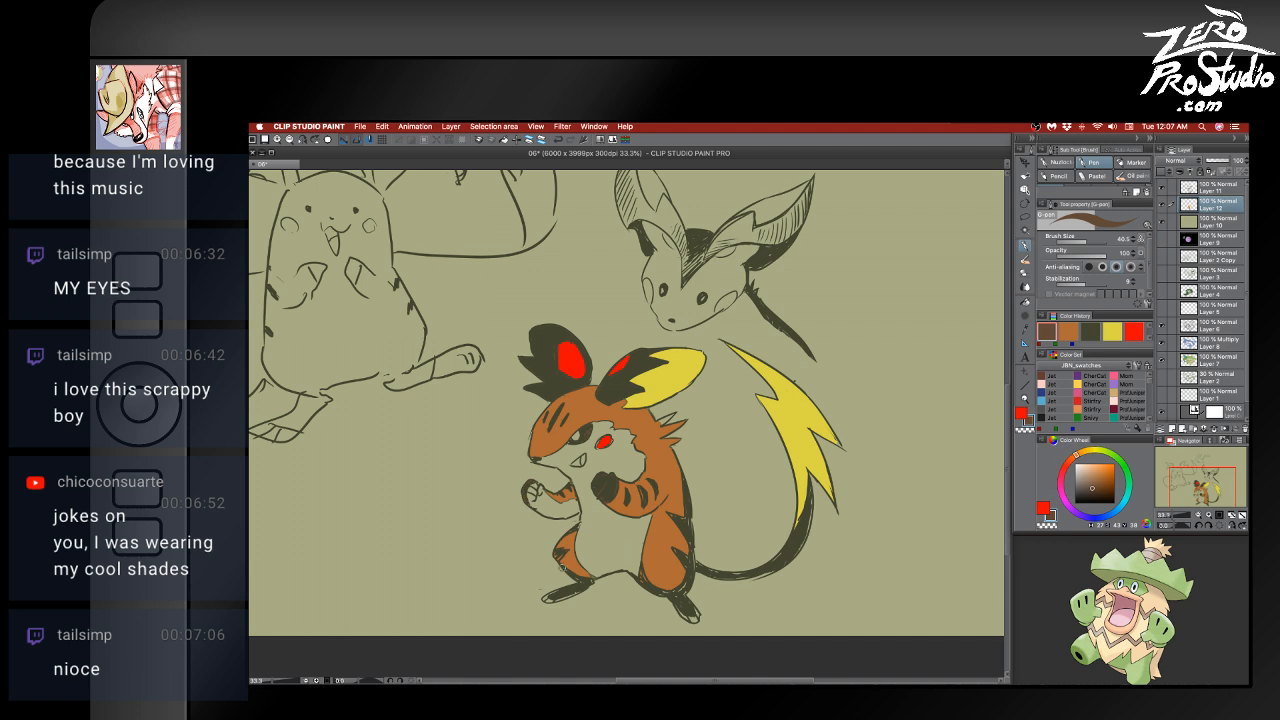
pyautogui.moveTo(563, 570)
pyautogui.mouseDown()
pyautogui.moveTo(576, 585)
pyautogui.moveTo(555, 591)
pyautogui.mouseUp()
pyautogui.moveTo(766, 570); pyautogui.dragTo(725, 576)
pyautogui.keyDown('alt'); pyautogui.click(650, 433); pyautogui.keyUp('alt')
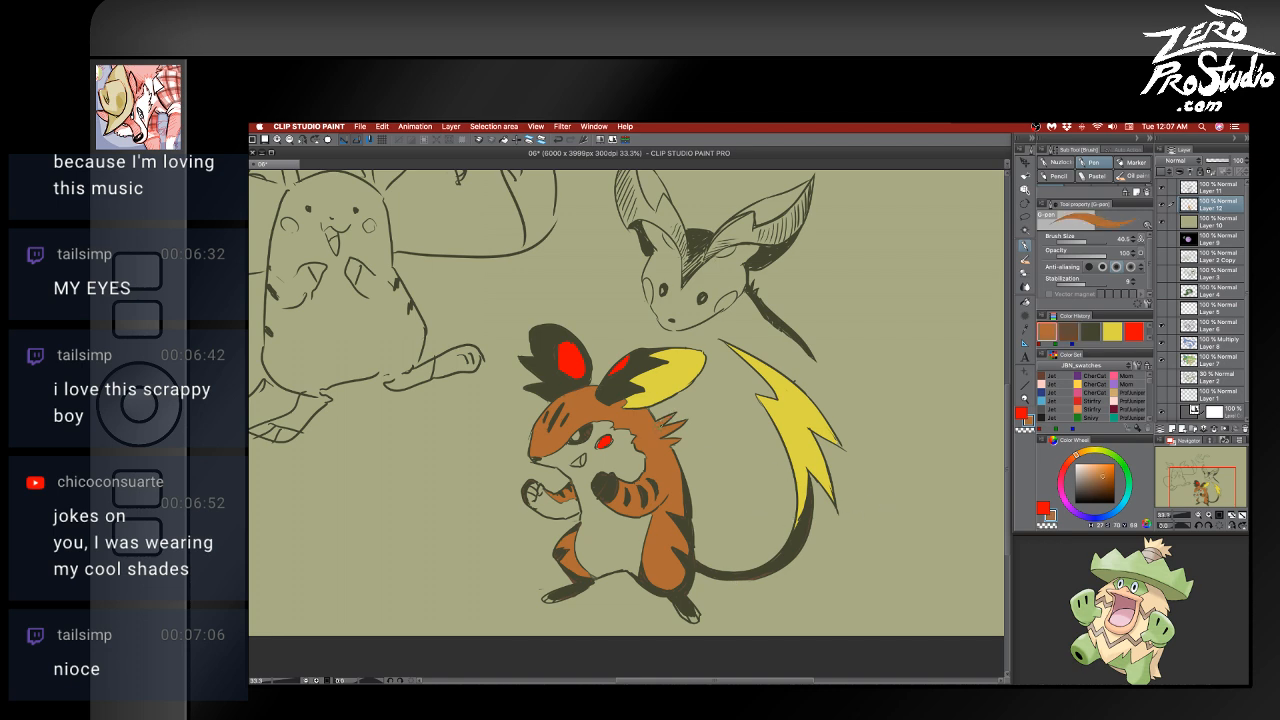
# - Fill the rodent's lower face, chest, belly and far paw with yellow
pyautogui.press('g')
pyautogui.click(1113, 331)
pyautogui.click(596, 460)
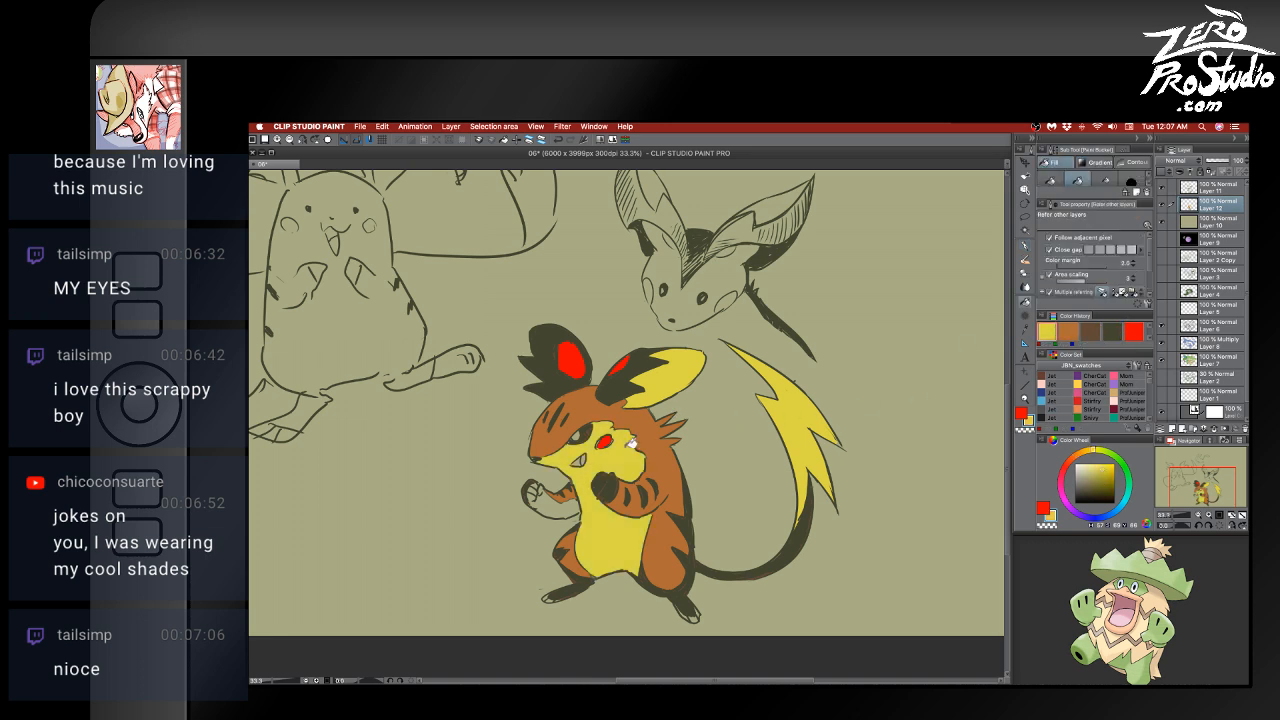
pyautogui.click(563, 506)
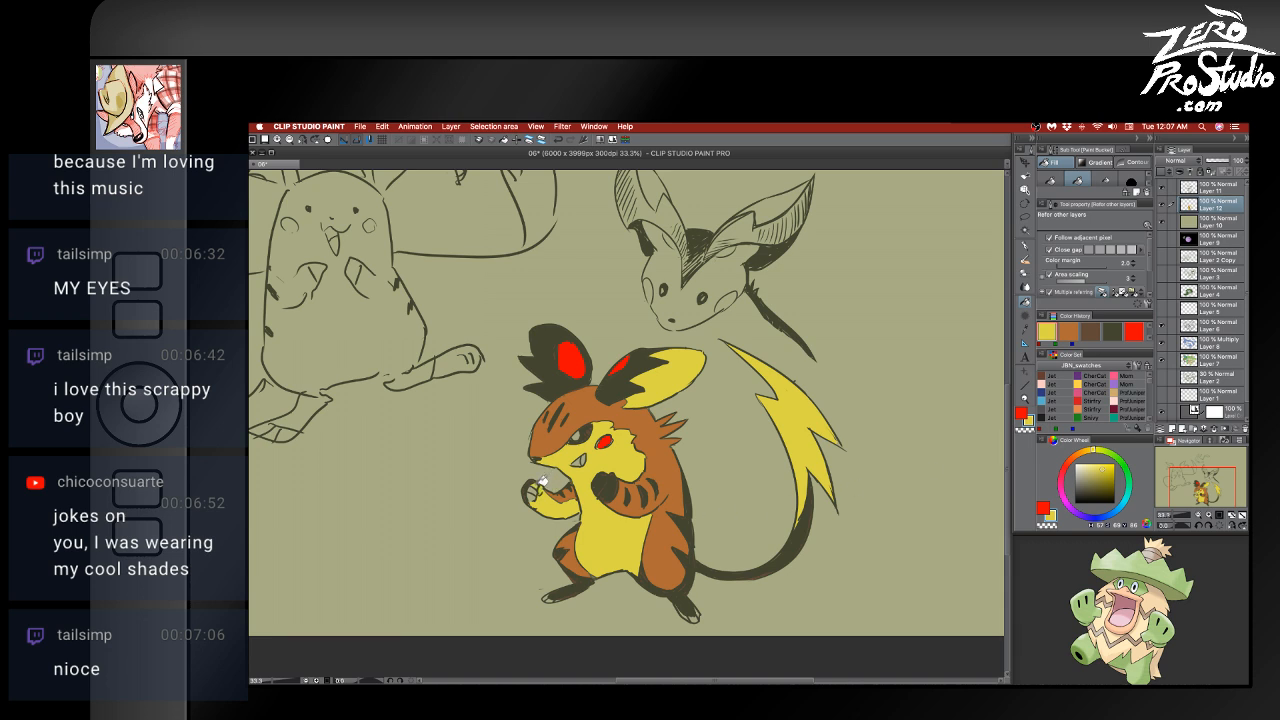
pyautogui.click(538, 488)
# - Paint the eye white and the toes of both feet yellow
pyautogui.press('p')
pyautogui.moveTo(578, 437); pyautogui.dragTo(584, 435)
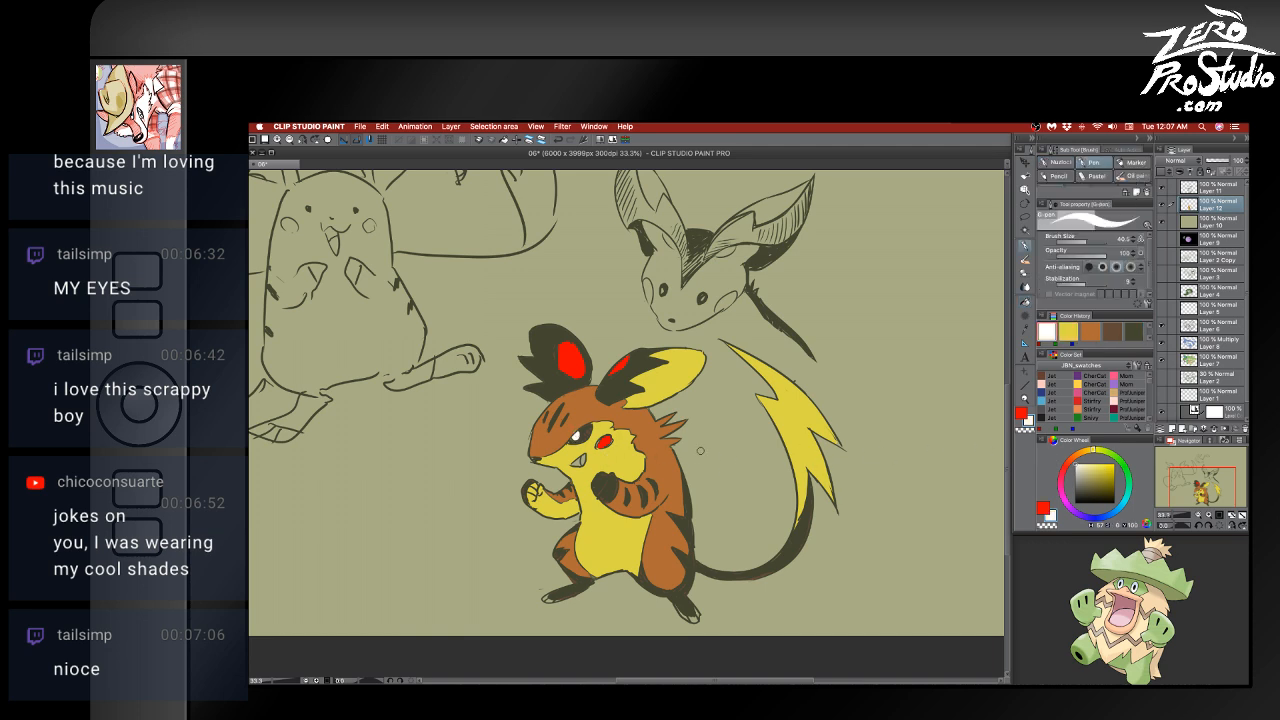
pyautogui.click(1091, 332)
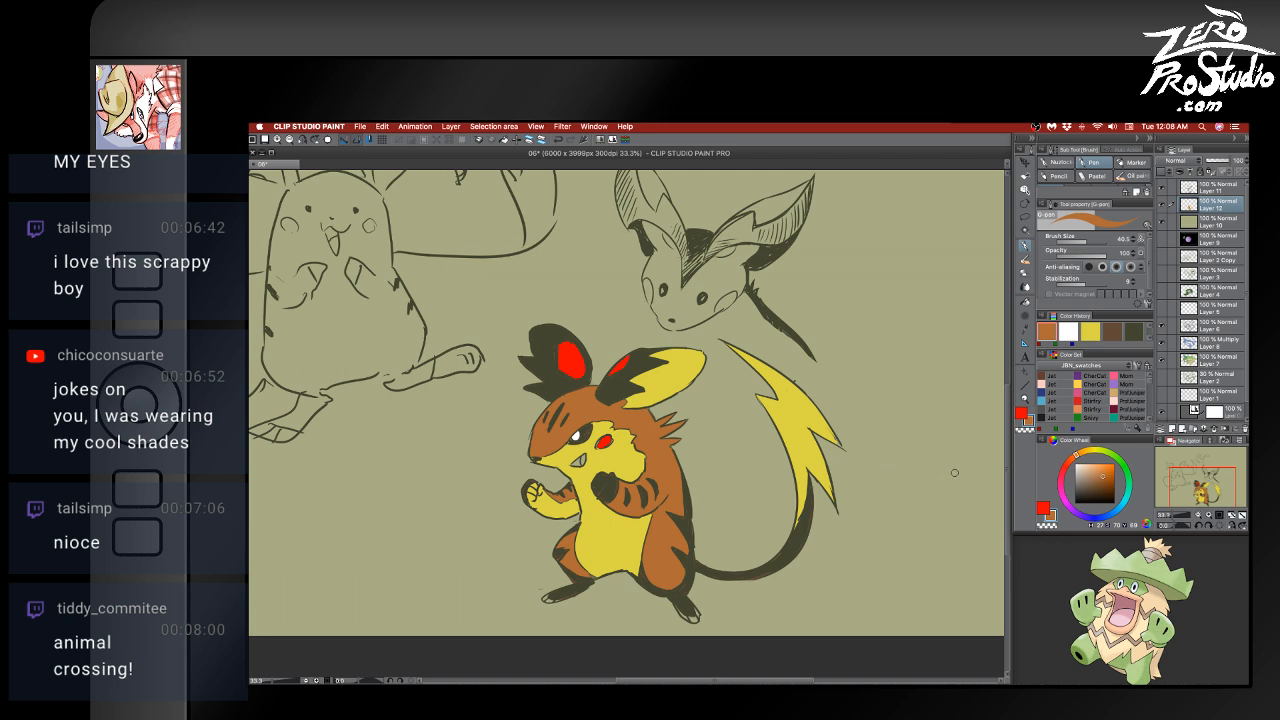
pyautogui.keyDown('alt'); pyautogui.click(801, 462); pyautogui.keyUp('alt')
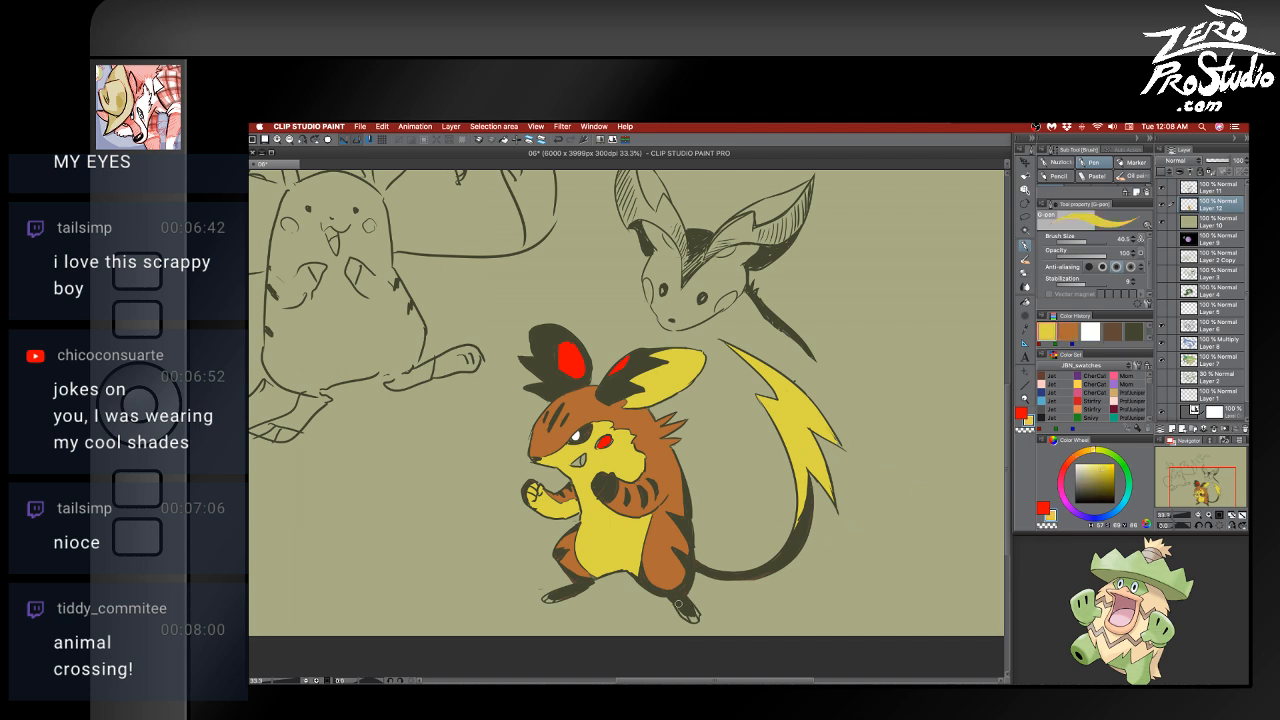
pyautogui.moveTo(686, 606); pyautogui.dragTo(692, 613)
pyautogui.keyDown('alt'); pyautogui.click(683, 557); pyautogui.keyUp('alt')
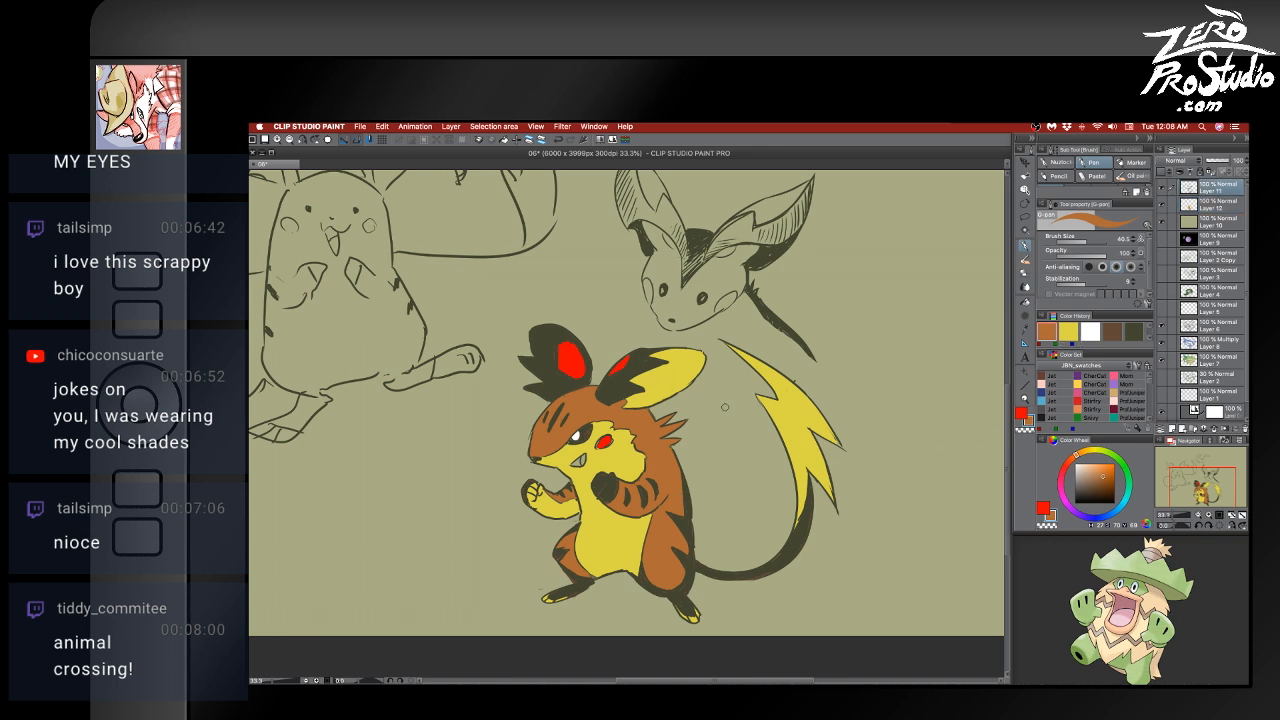
# - Shift the line art layer to a warm brown with hue -41, saturation 15 and luminosity 2
pyautogui.press('super+u')
pyautogui.click(1003, 266)
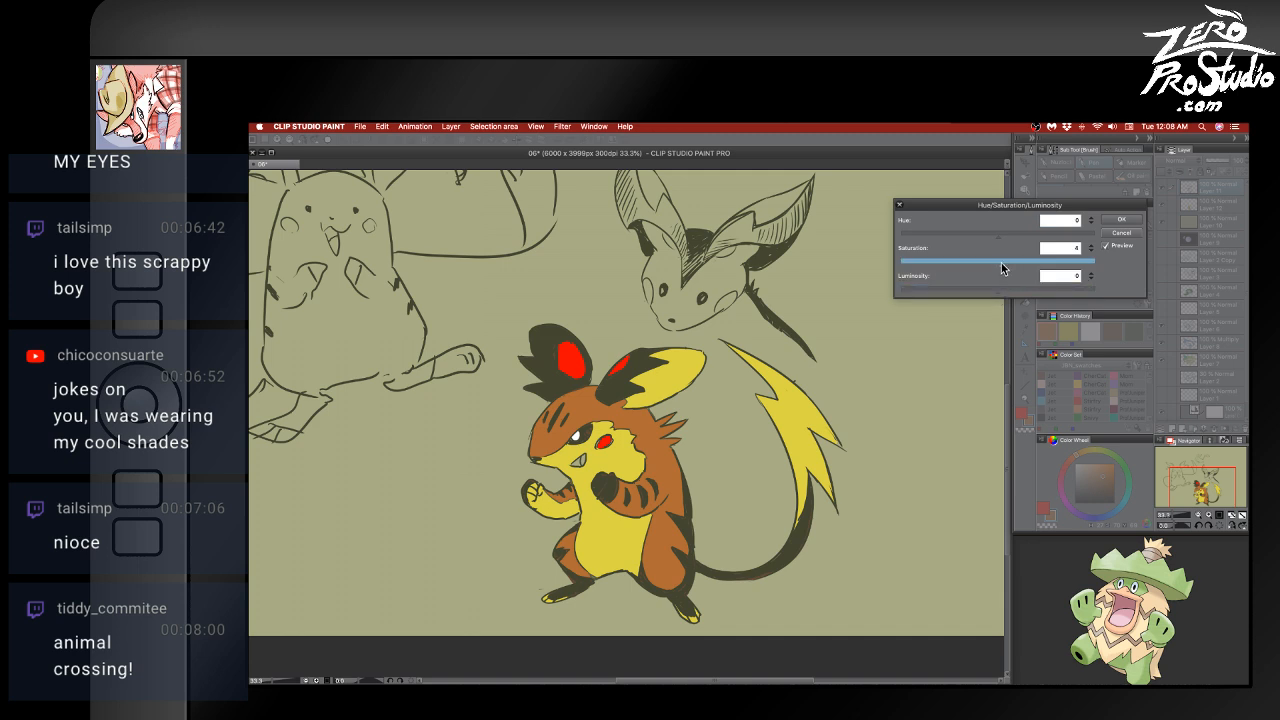
pyautogui.moveTo(1002, 265); pyautogui.dragTo(980, 267)
pyautogui.click(1004, 290)
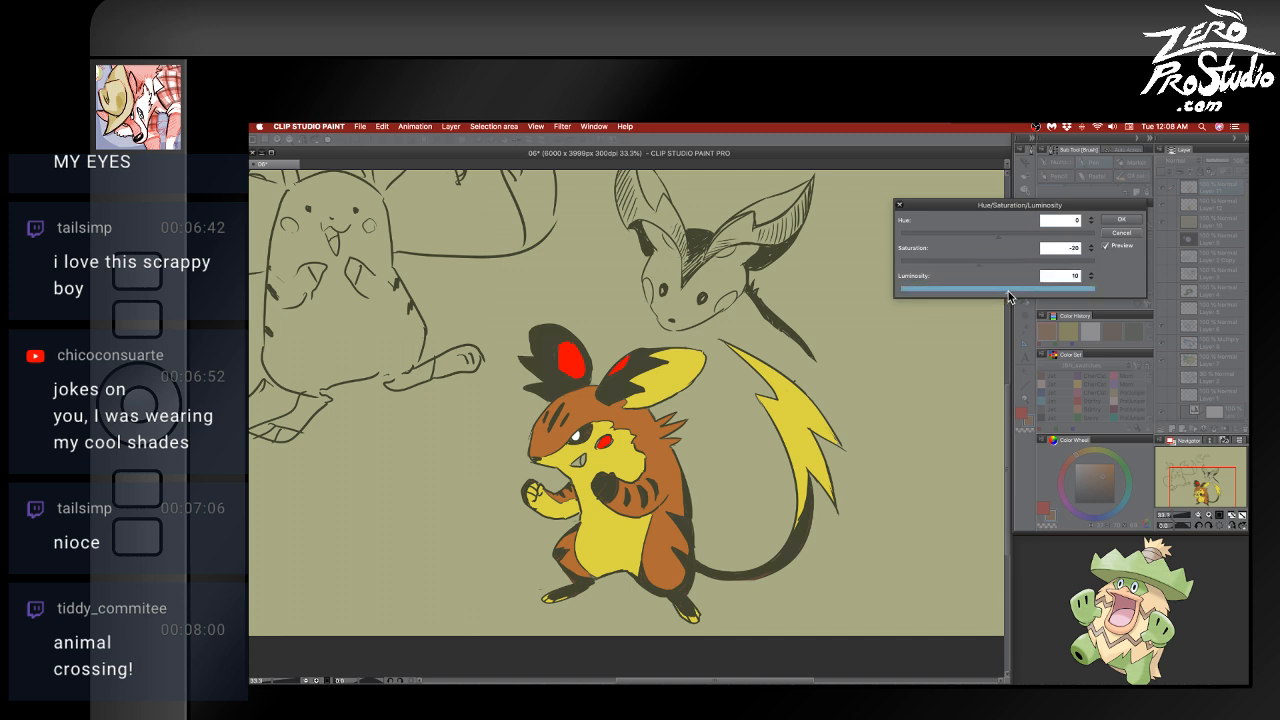
pyautogui.click(986, 265)
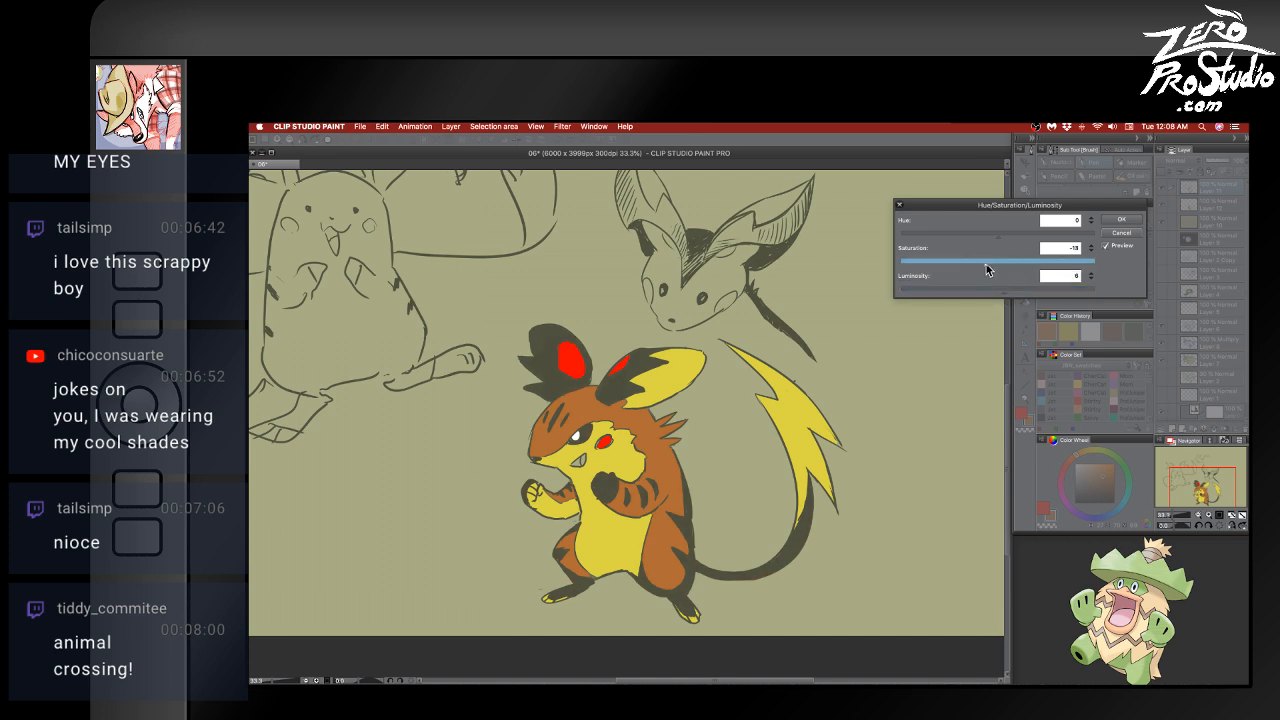
pyautogui.moveTo(1016, 265); pyautogui.dragTo(980, 240)
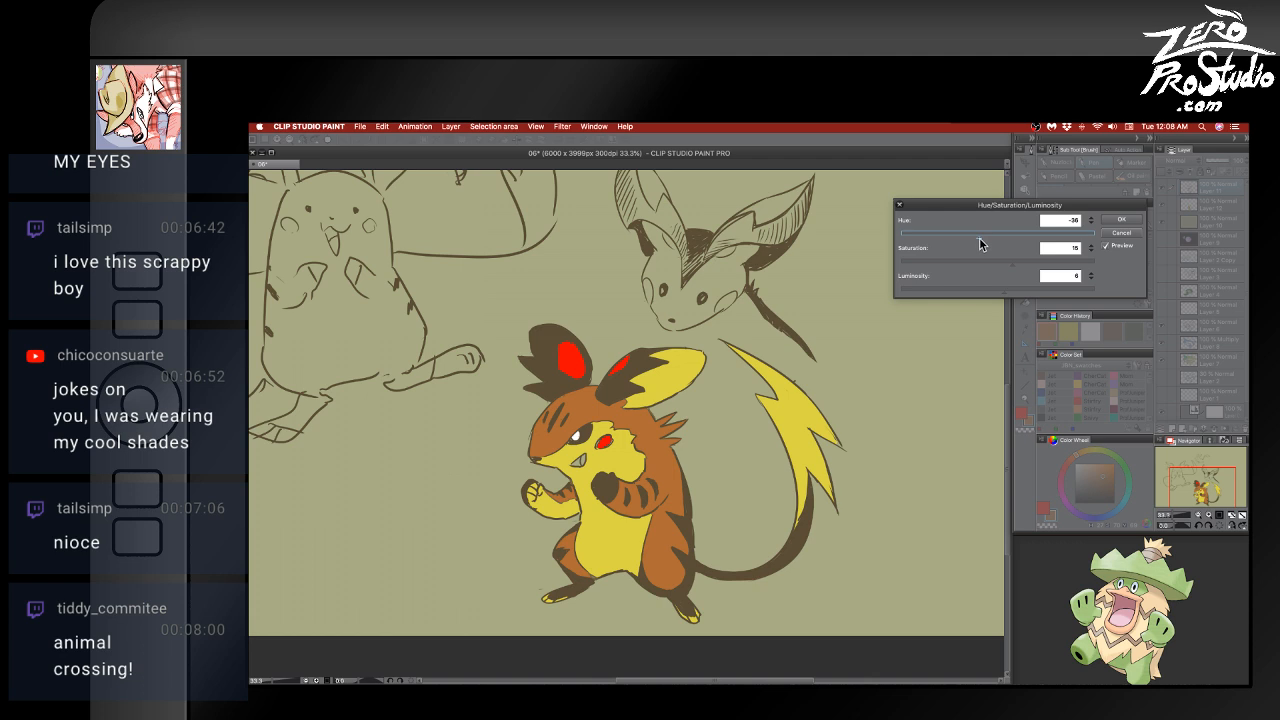
pyautogui.click(980, 239)
pyautogui.click(977, 237)
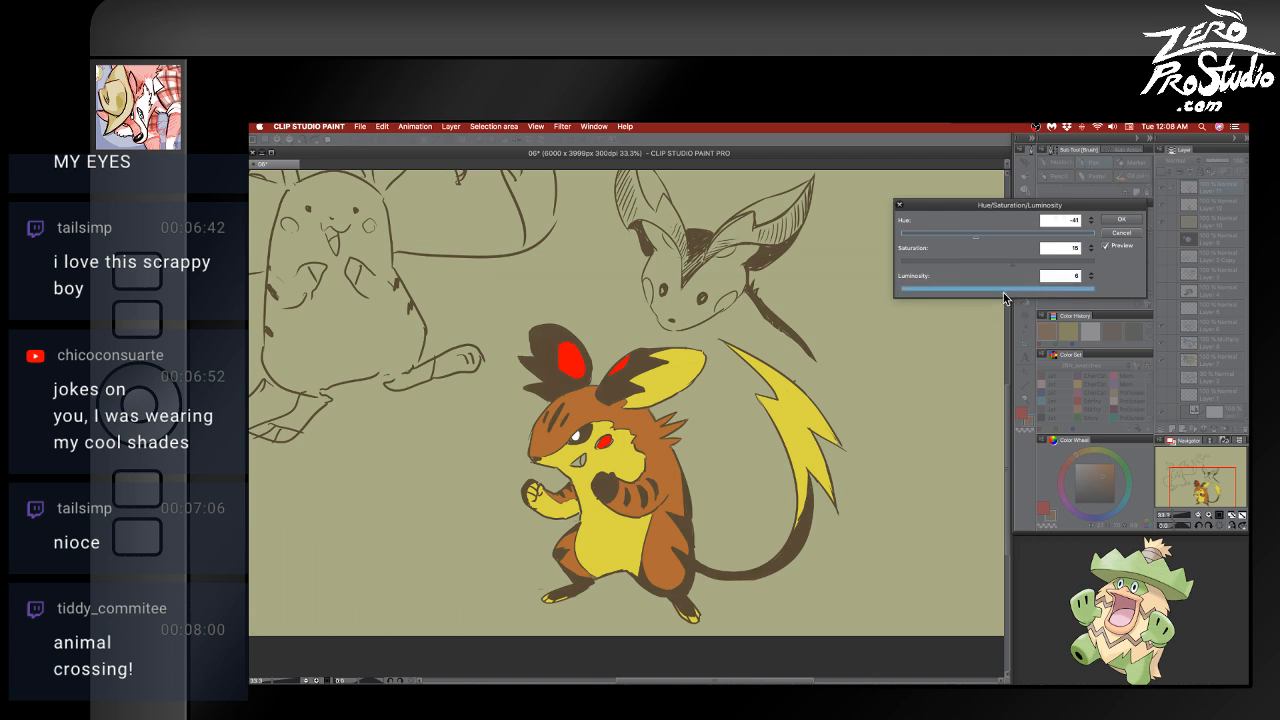
pyautogui.moveTo(1005, 292); pyautogui.dragTo(1001, 292)
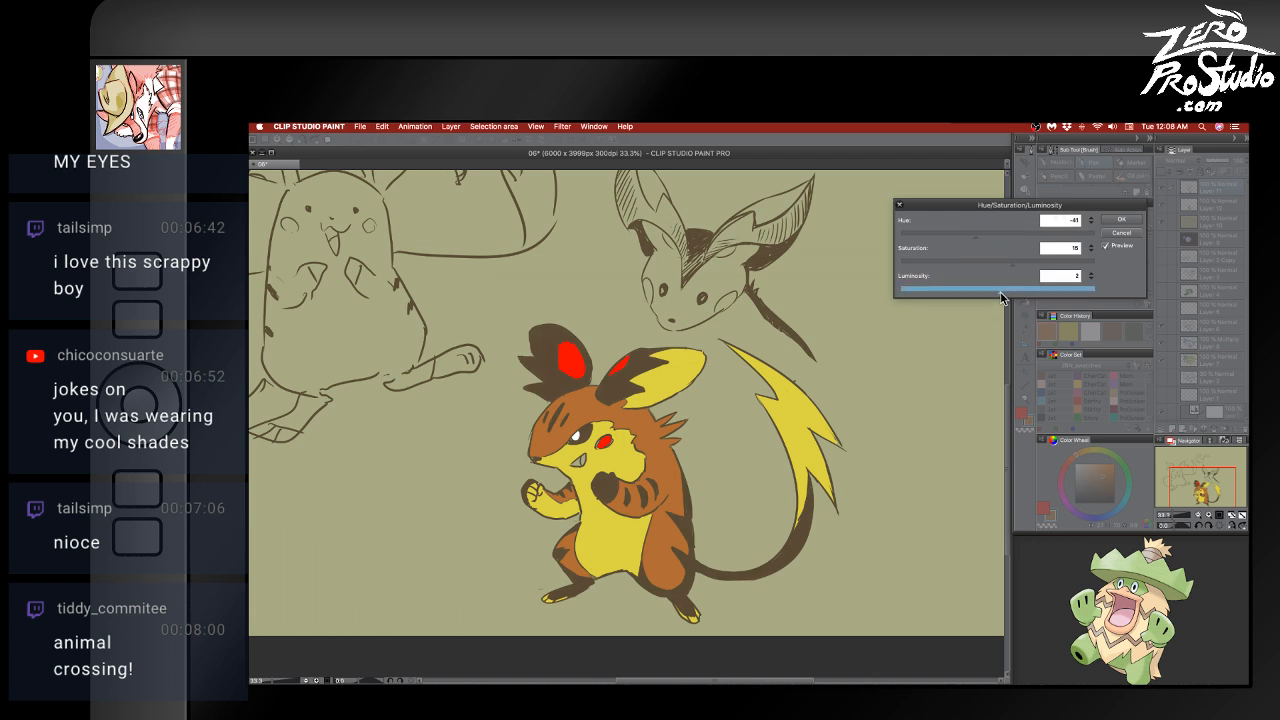
pyautogui.click(1121, 219)
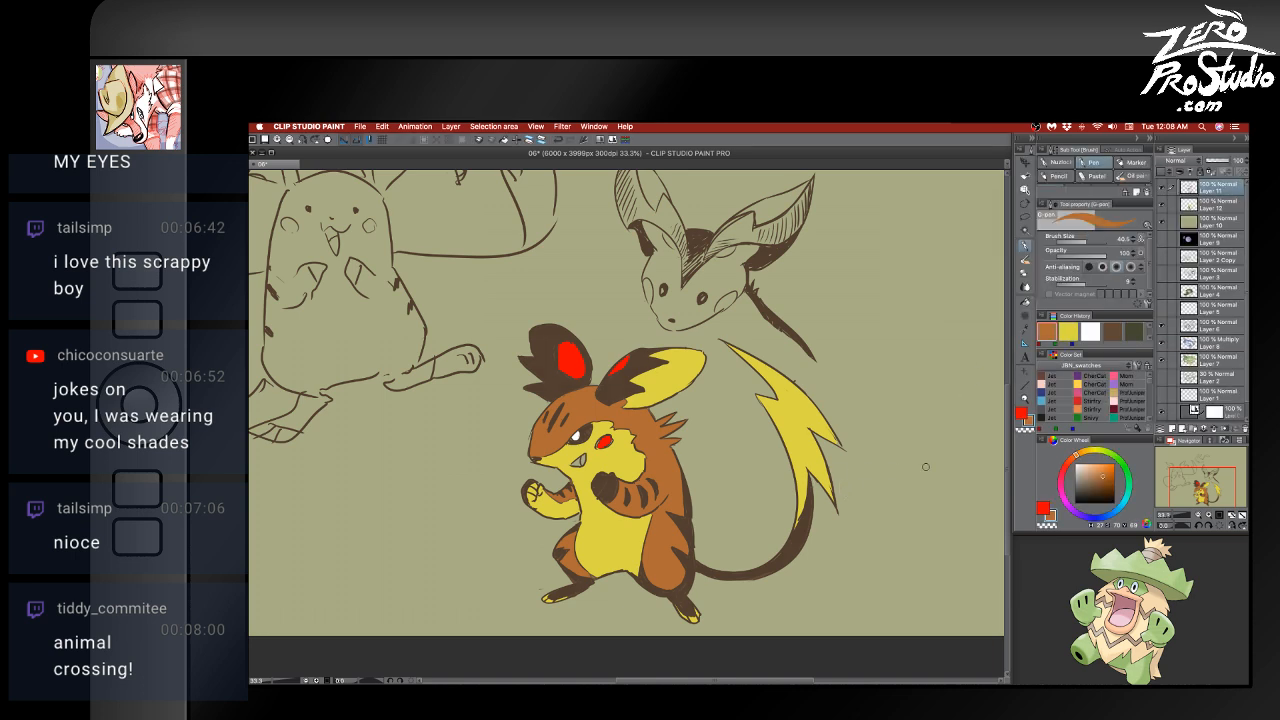
# - Paint the inside of the rodent's mouth salmon on the color layer beneath the line art
pyautogui.click(1070, 462)
pyautogui.moveTo(1099, 469)
pyautogui.mouseDown()
pyautogui.moveTo(1097, 455)
pyautogui.moveTo(1096, 467)
pyautogui.mouseUp()
pyautogui.moveTo(576, 459); pyautogui.dragTo(585, 464)
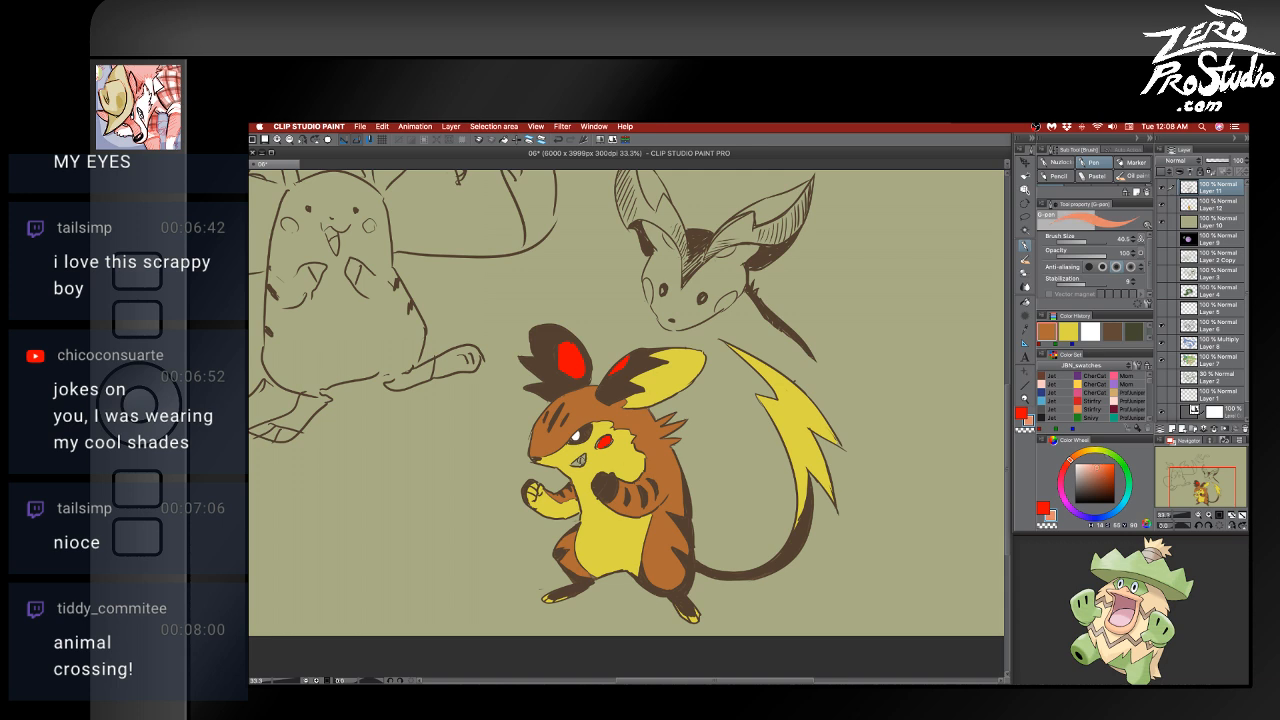
pyautogui.click(1069, 465)
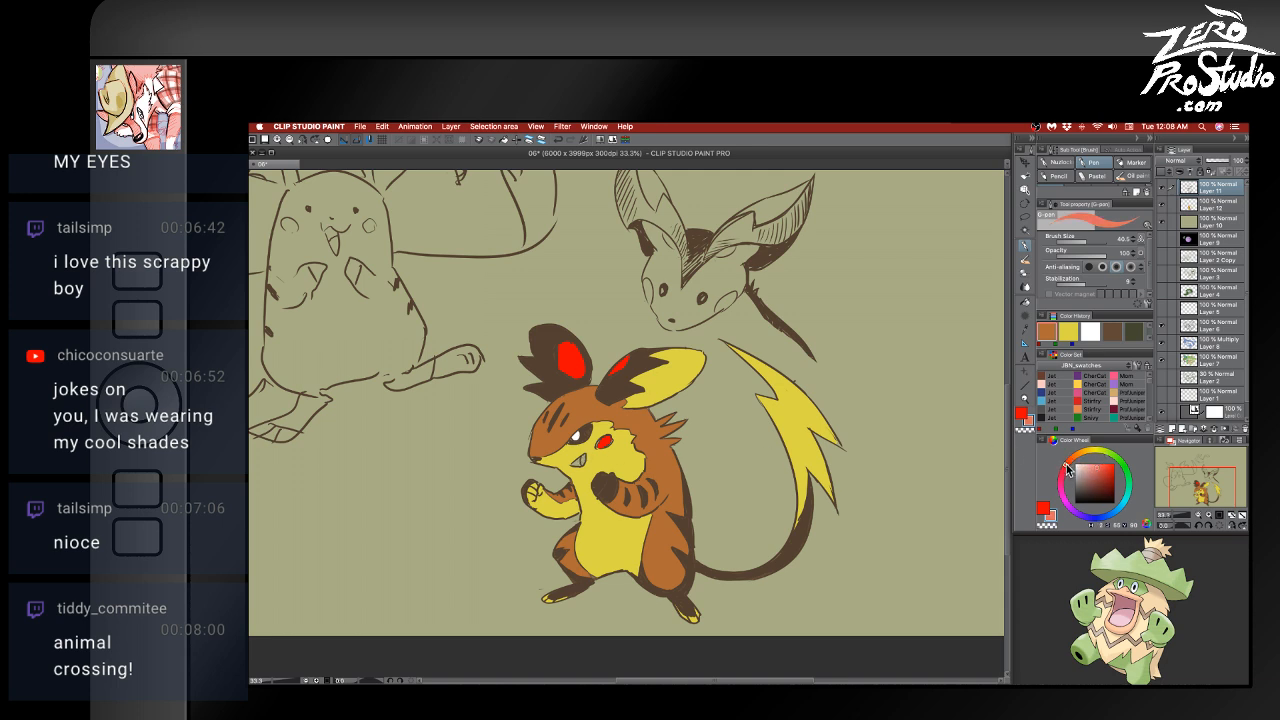
pyautogui.click(583, 460)
pyautogui.click(1217, 204)
pyautogui.press('super+z')
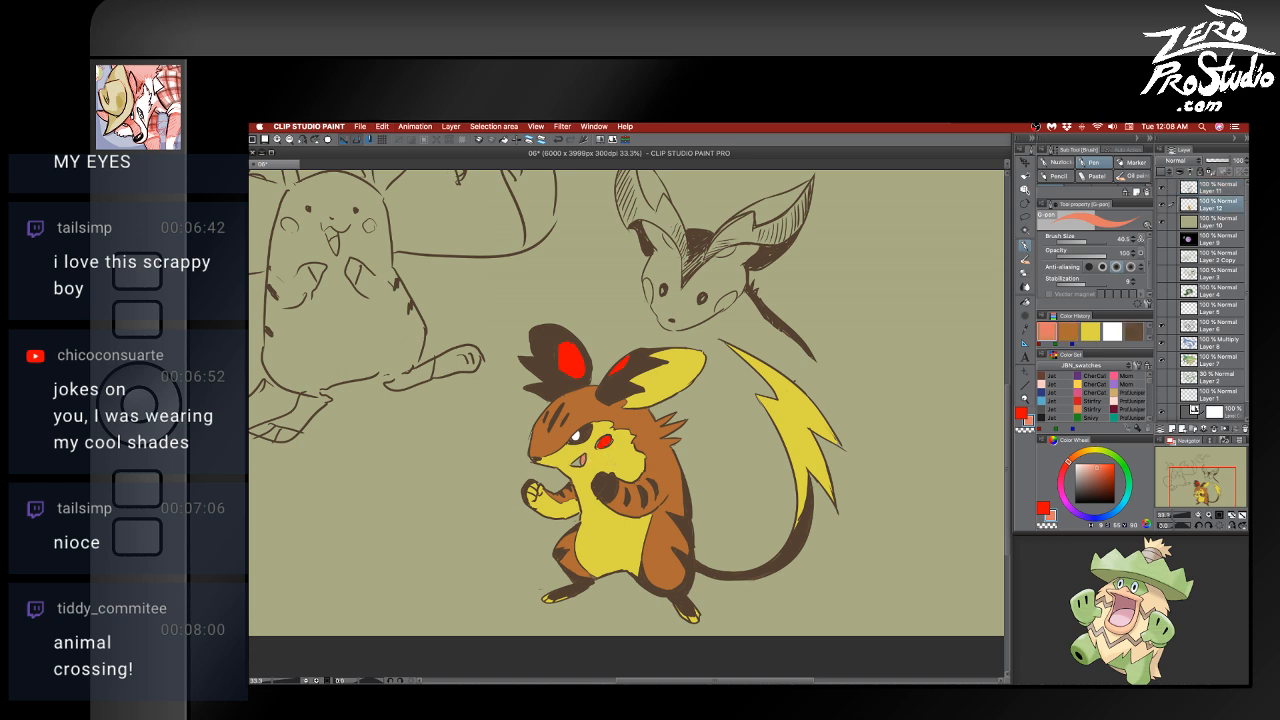
# - Touch up the cheek spot with red and fill the rest of the mouth with a muted dark red
pyautogui.press('super+z')
pyautogui.moveTo(609, 437)
pyautogui.mouseDown()
pyautogui.moveTo(616, 450)
pyautogui.moveTo(598, 446)
pyautogui.moveTo(608, 443)
pyautogui.mouseUp()
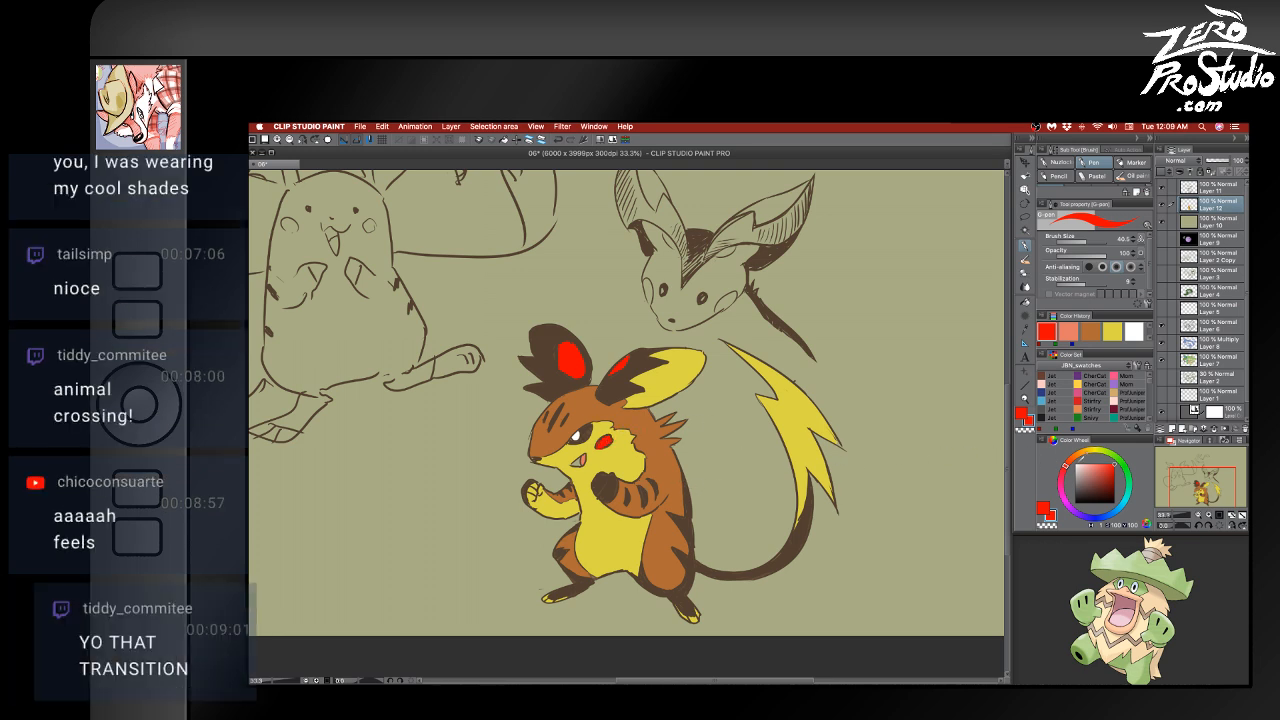
pyautogui.moveTo(1103, 473); pyautogui.dragTo(1095, 479)
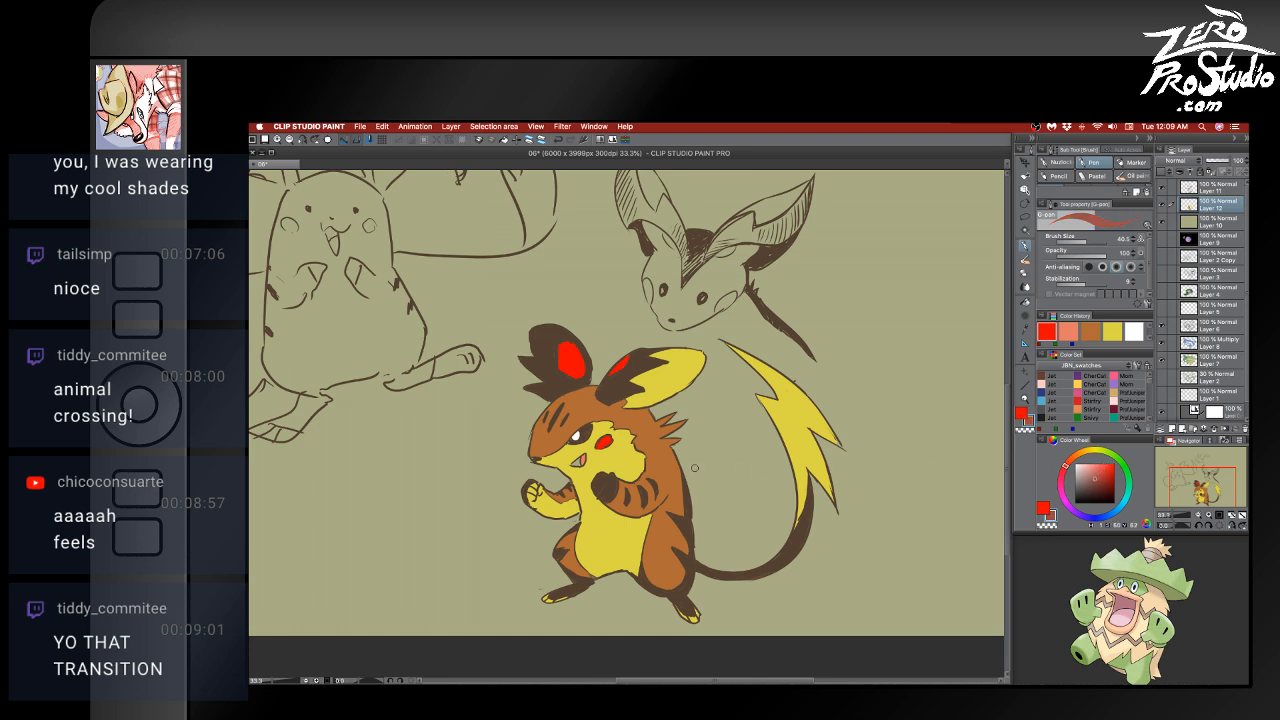
pyautogui.press('g')
pyautogui.click(581, 461)
pyautogui.press('p')
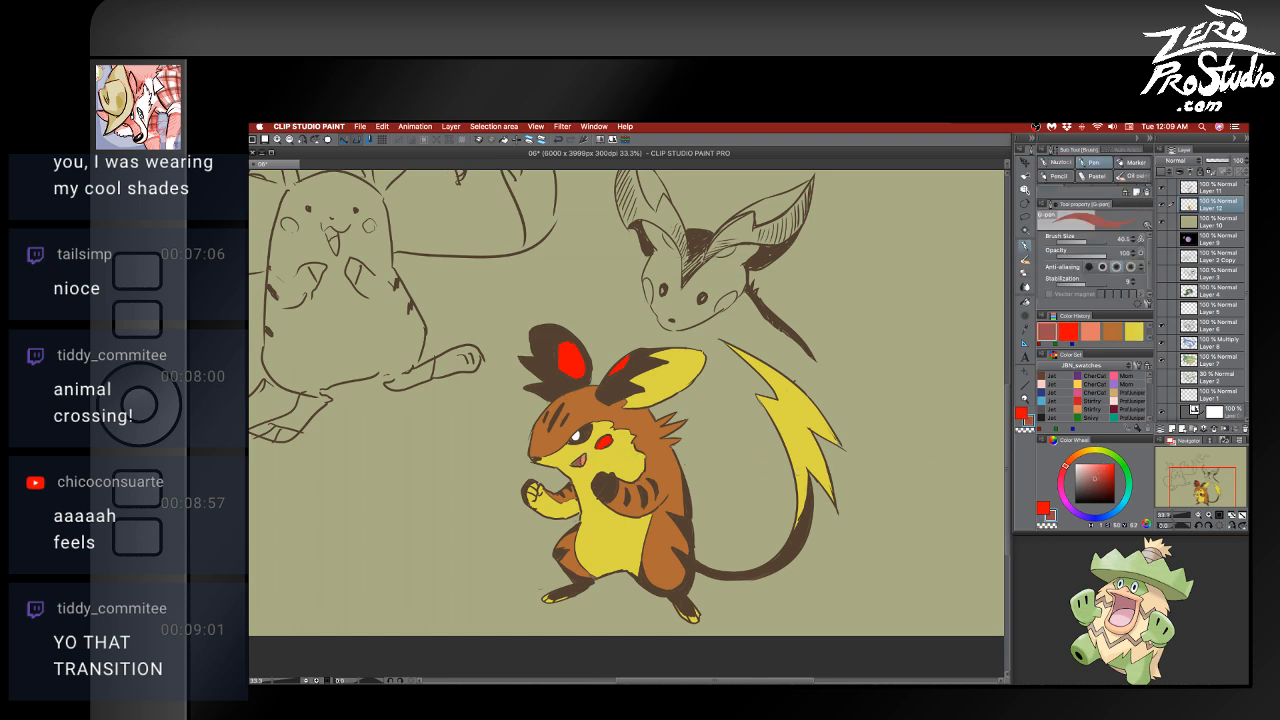
# - Darken the markings around the rodent's eye with the dark brown sampled from the tail
pyautogui.keyDown('alt'); pyautogui.click(809, 516); pyautogui.keyUp('alt')
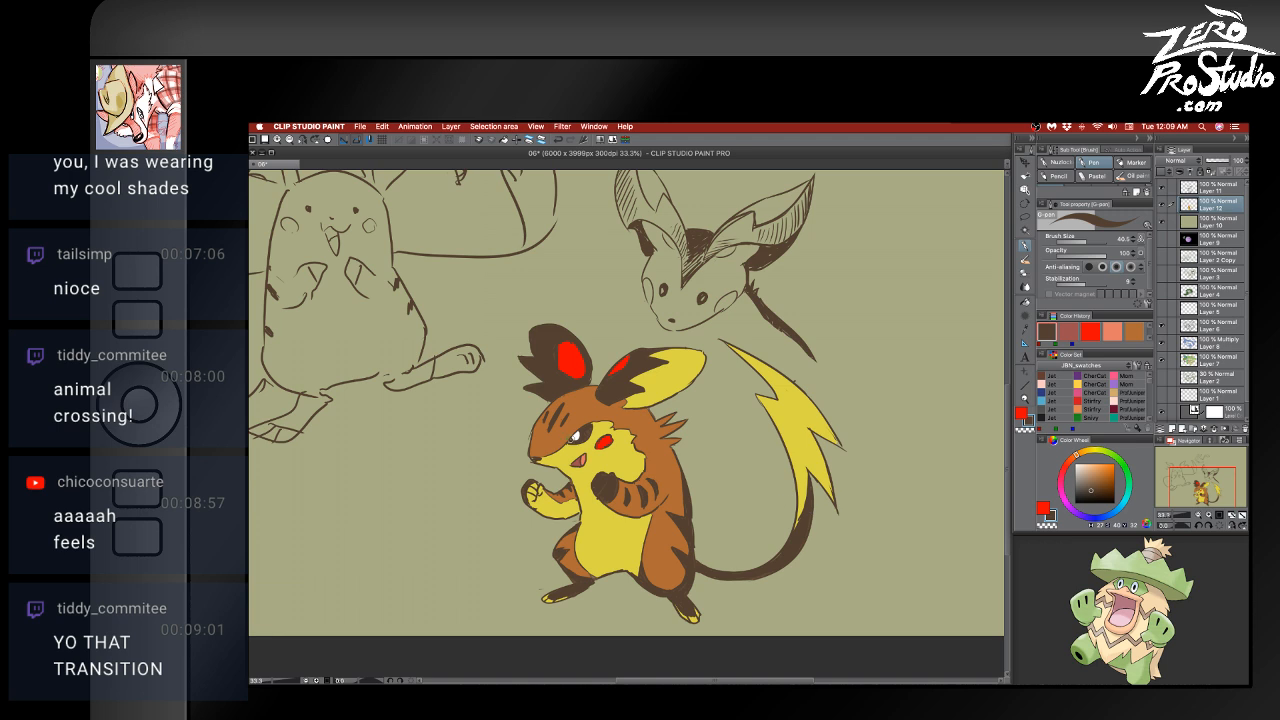
pyautogui.moveTo(569, 437); pyautogui.dragTo(573, 442)
pyautogui.keyDown('alt'); pyautogui.click(579, 390); pyautogui.keyUp('alt')
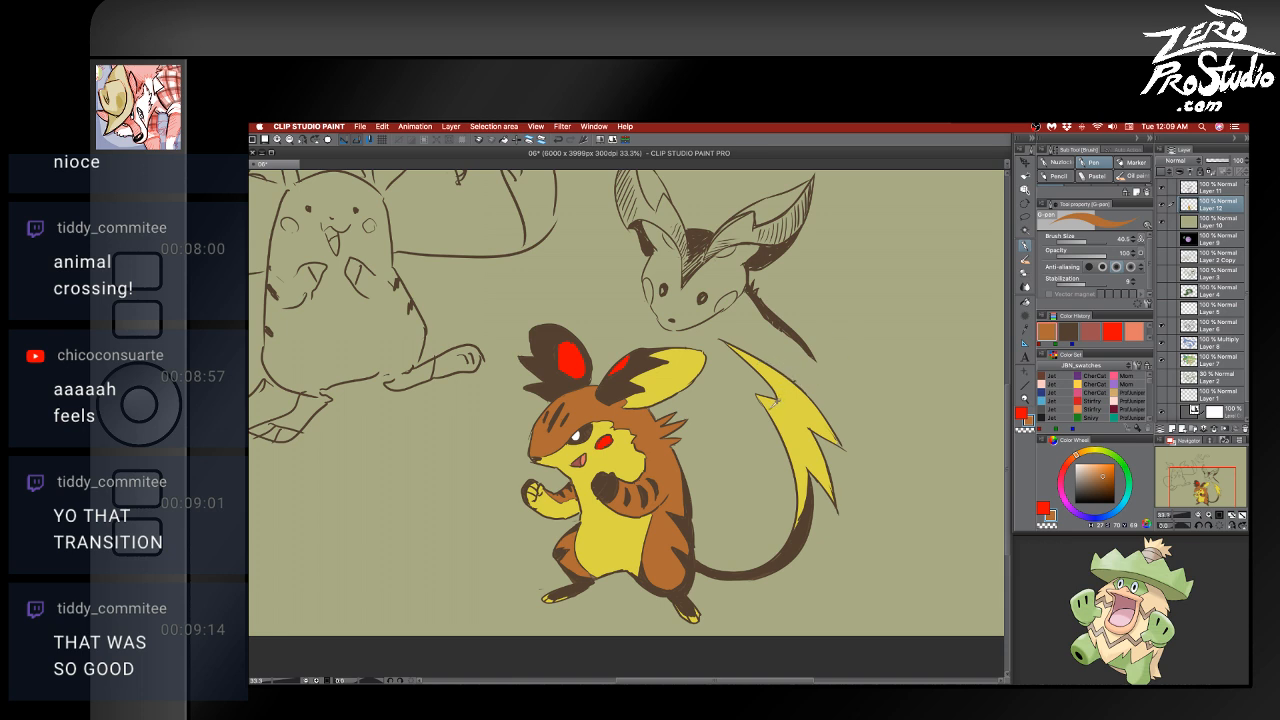
# - Add a new layer above the line art and ink black accents over the rodent's head, eye, nose and near arm
pyautogui.click(1077, 501)
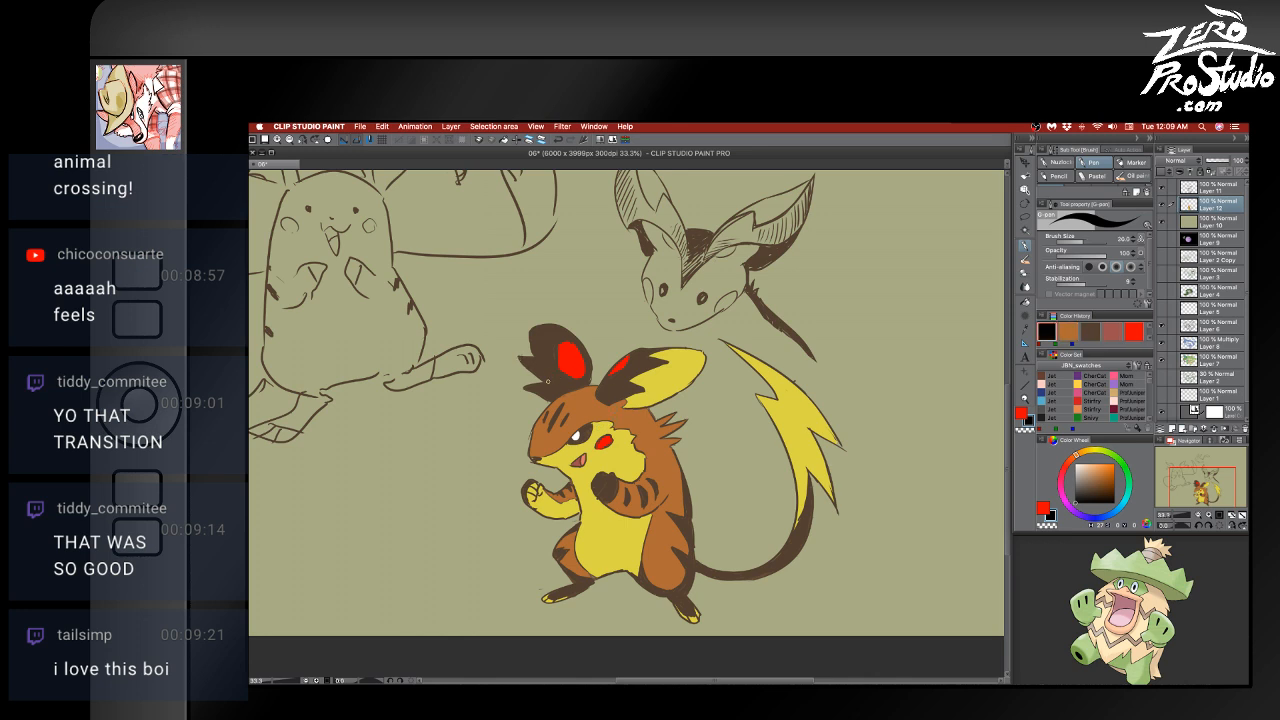
pyautogui.click(1218, 190)
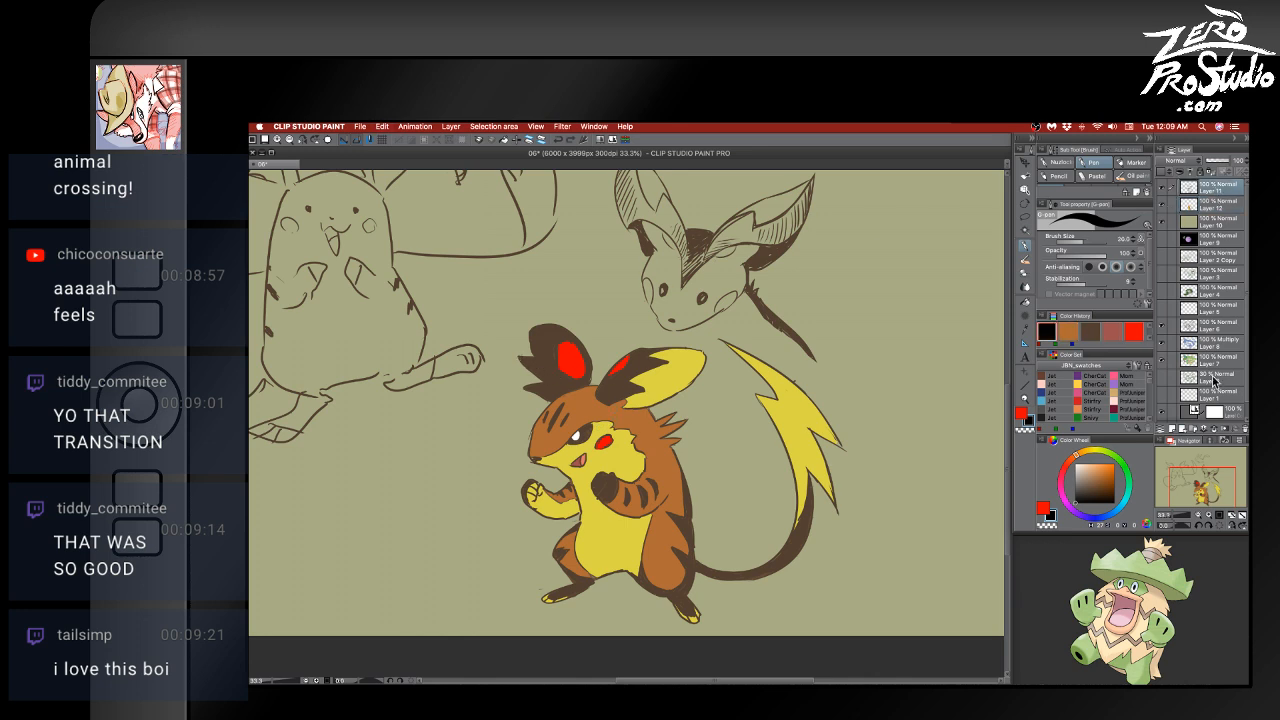
pyautogui.click(1172, 429)
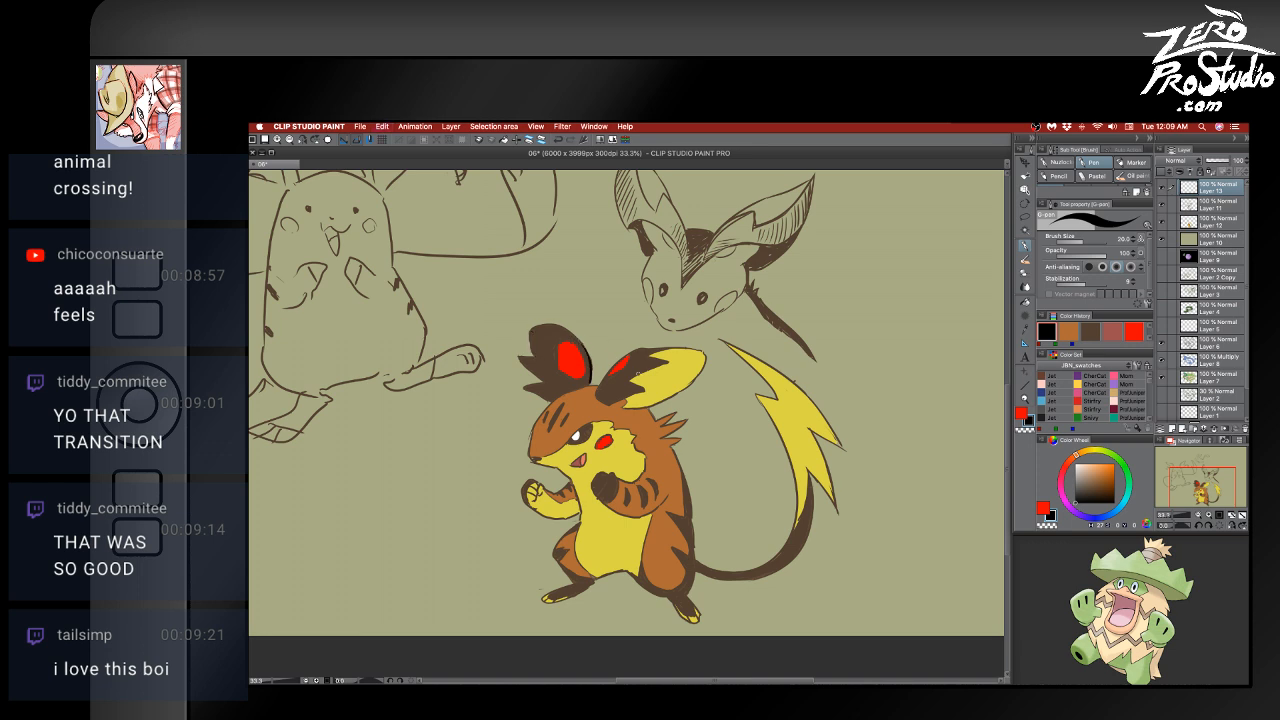
pyautogui.moveTo(665, 364); pyautogui.dragTo(615, 402)
pyautogui.moveTo(566, 438); pyautogui.dragTo(585, 436)
pyautogui.moveTo(584, 429)
pyautogui.mouseDown()
pyautogui.moveTo(596, 443)
pyautogui.moveTo(532, 433)
pyautogui.moveTo(529, 458)
pyautogui.moveTo(617, 513)
pyautogui.moveTo(617, 491)
pyautogui.moveTo(630, 519)
pyautogui.mouseUp()
pyautogui.press('super+z')
pyautogui.press('super+z')
pyautogui.press('super+z')
pyautogui.press('super+z')
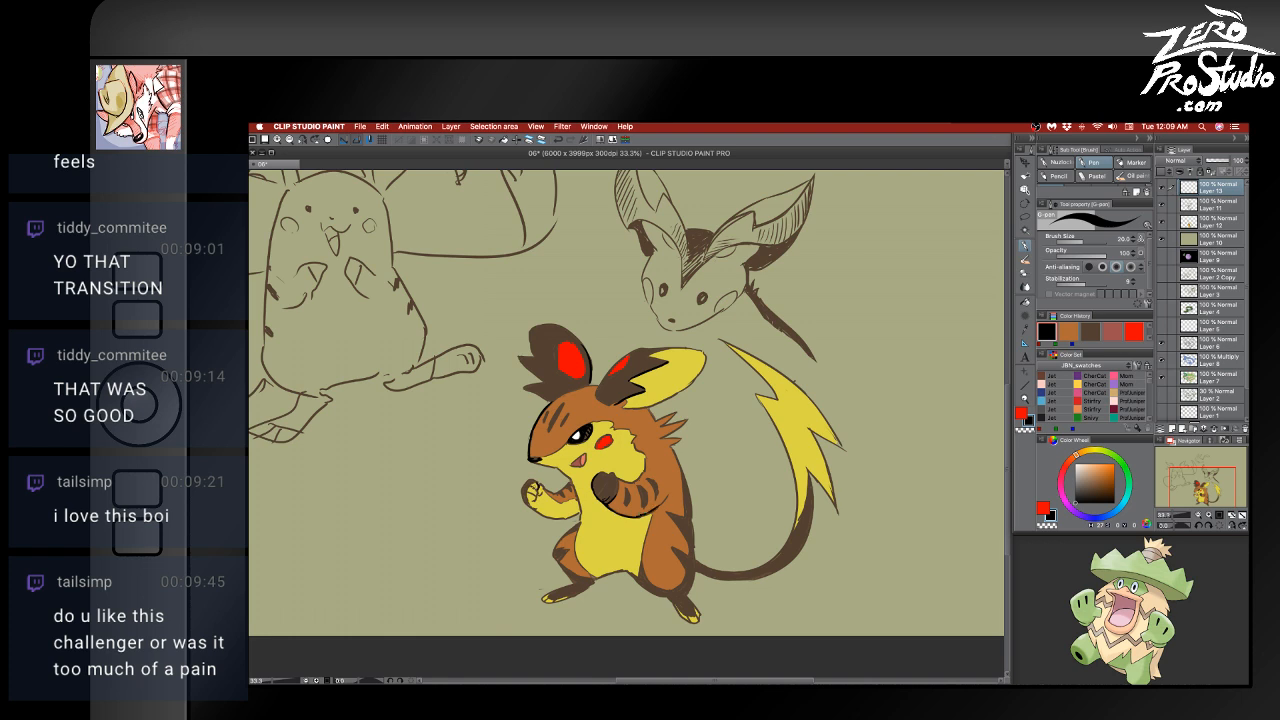
# - Ink black outlines and shading over the rodent's raised fist, legs and the base of its tail
pyautogui.moveTo(534, 493)
pyautogui.mouseDown()
pyautogui.moveTo(537, 511)
pyautogui.moveTo(582, 517)
pyautogui.moveTo(565, 533)
pyautogui.moveTo(573, 586)
pyautogui.moveTo(555, 591)
pyautogui.moveTo(623, 570)
pyautogui.mouseUp()
pyautogui.press('super+z')
pyautogui.moveTo(620, 570)
pyautogui.mouseDown()
pyautogui.moveTo(683, 608)
pyautogui.moveTo(697, 568)
pyautogui.moveTo(740, 583)
pyautogui.moveTo(770, 572)
pyautogui.mouseUp()
pyautogui.press('super+z')
pyautogui.press('super+z')
pyautogui.press('super+z')
pyautogui.moveTo(669, 513)
pyautogui.mouseDown()
pyautogui.moveTo(689, 537)
pyautogui.moveTo(686, 571)
pyautogui.mouseUp()
pyautogui.press('super+z')
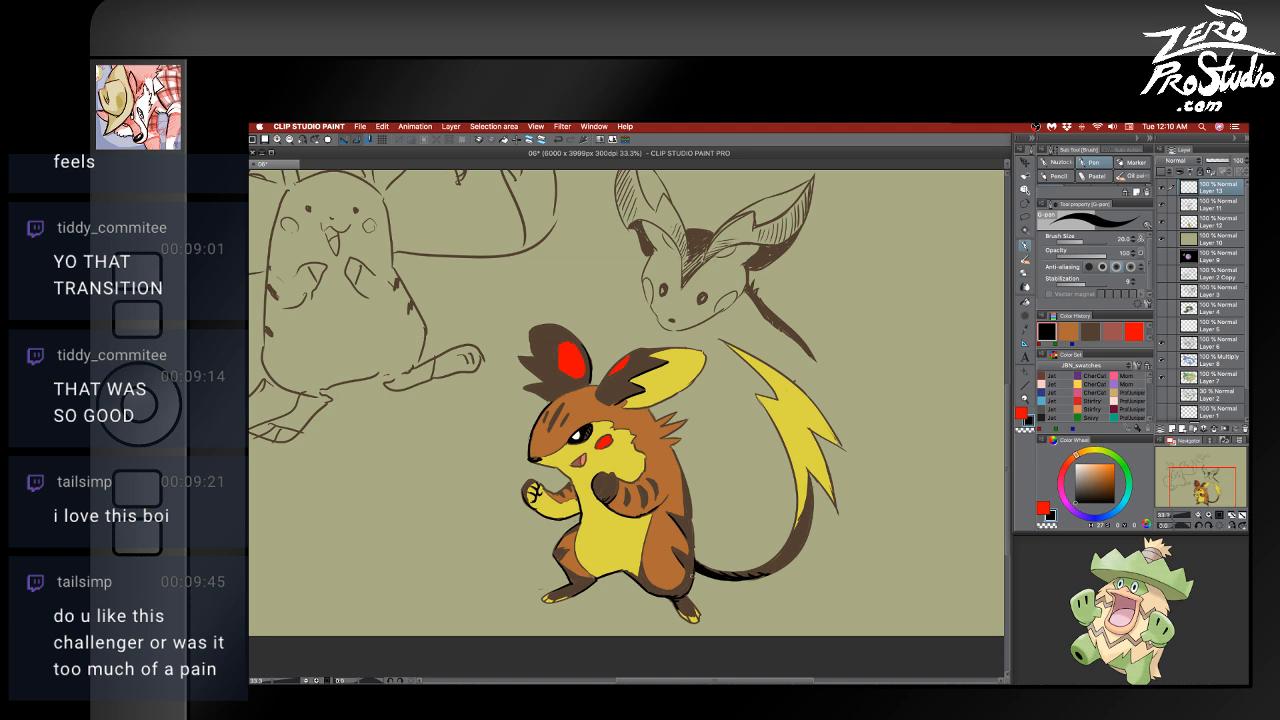
# - Ink black shading along the rodent's back, the base of its ears and its raised fist
pyautogui.moveTo(689, 503); pyautogui.dragTo(693, 556)
pyautogui.press('super+z')
pyautogui.moveTo(689, 496); pyautogui.dragTo(691, 540)
pyautogui.moveTo(598, 398); pyautogui.dragTo(626, 395)
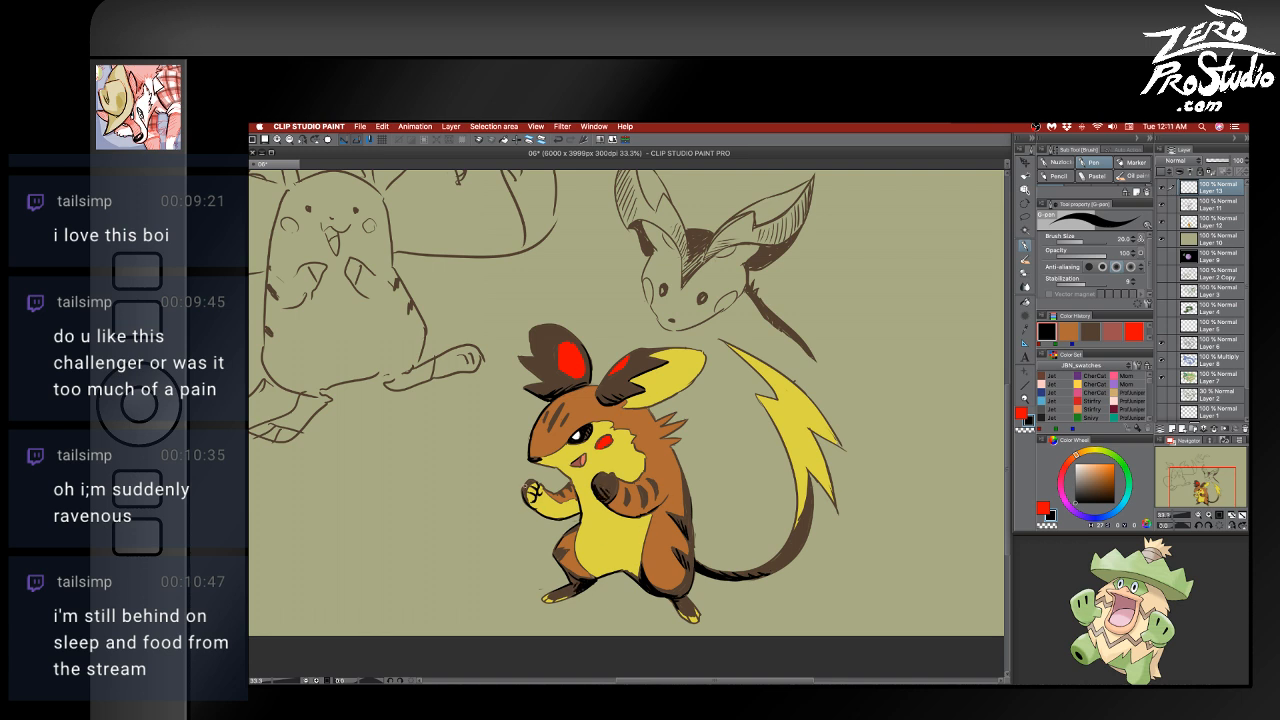
pyautogui.moveTo(526, 485); pyautogui.dragTo(524, 497)
# - Try a white fill on the rodent's belly and face on the color layer, and refill the area with the sampled yellow
pyautogui.scroll(-1, 851, 543)
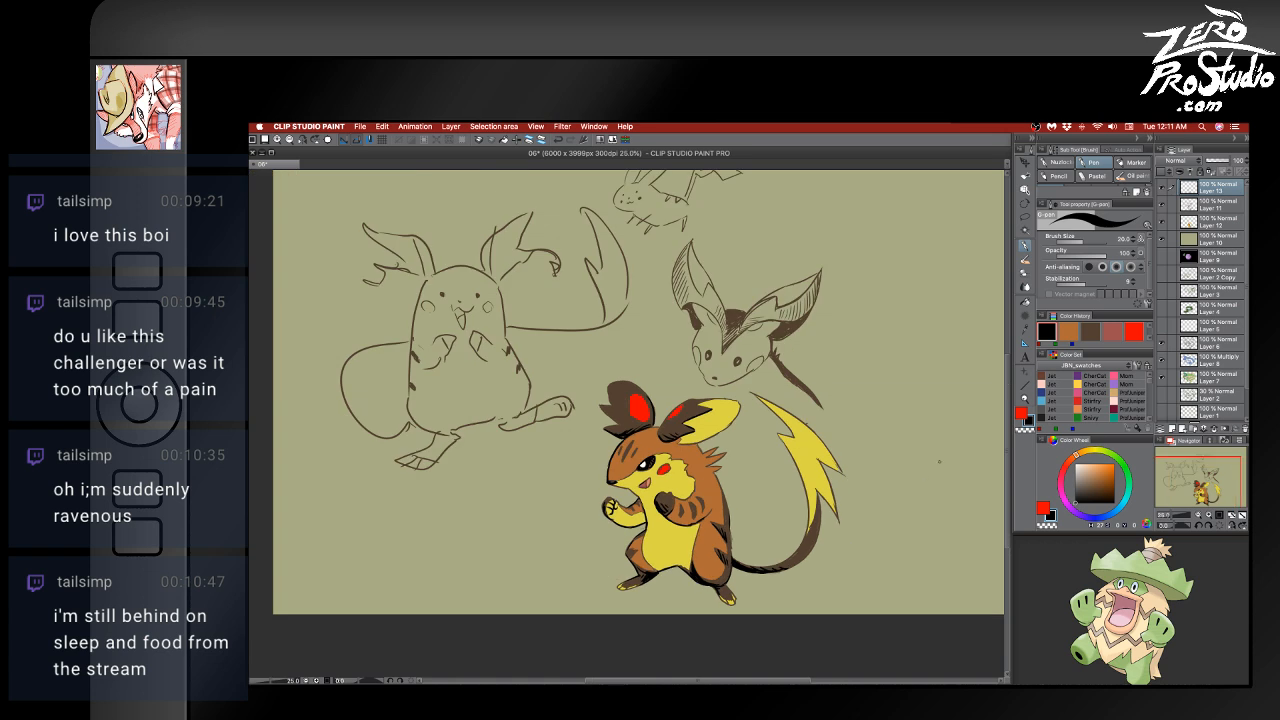
pyautogui.click(1211, 220)
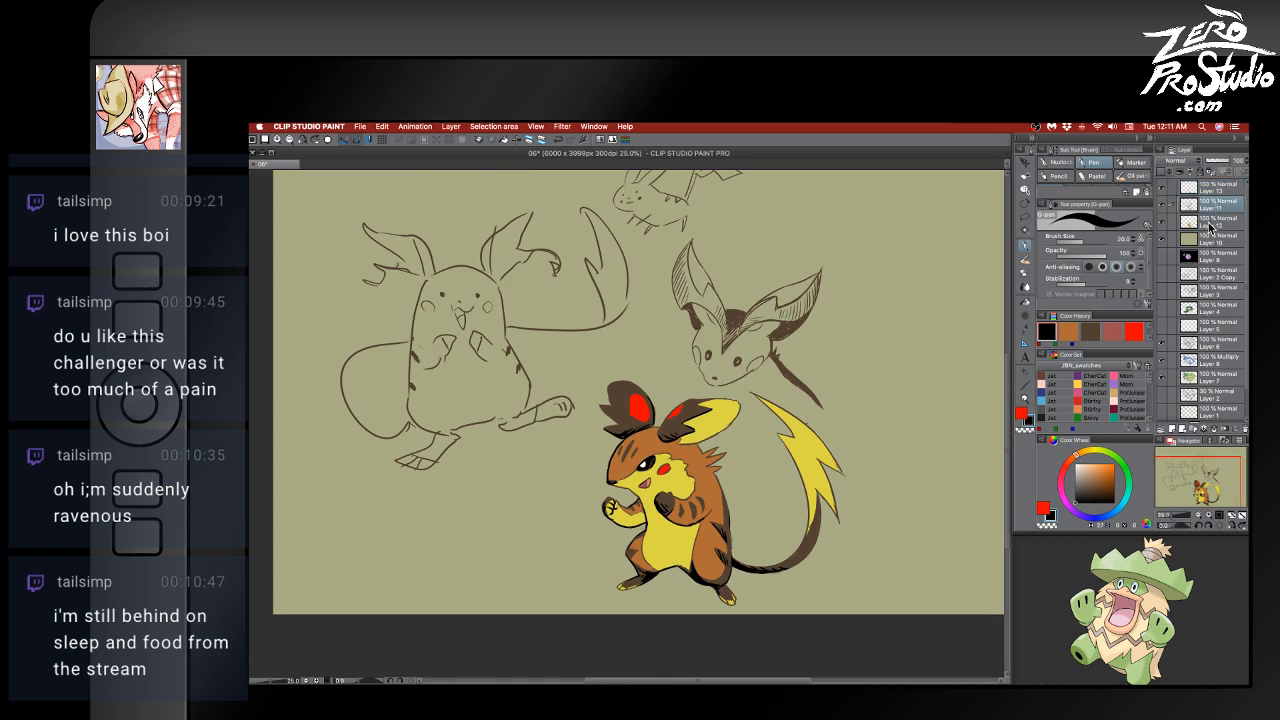
pyautogui.press('g')
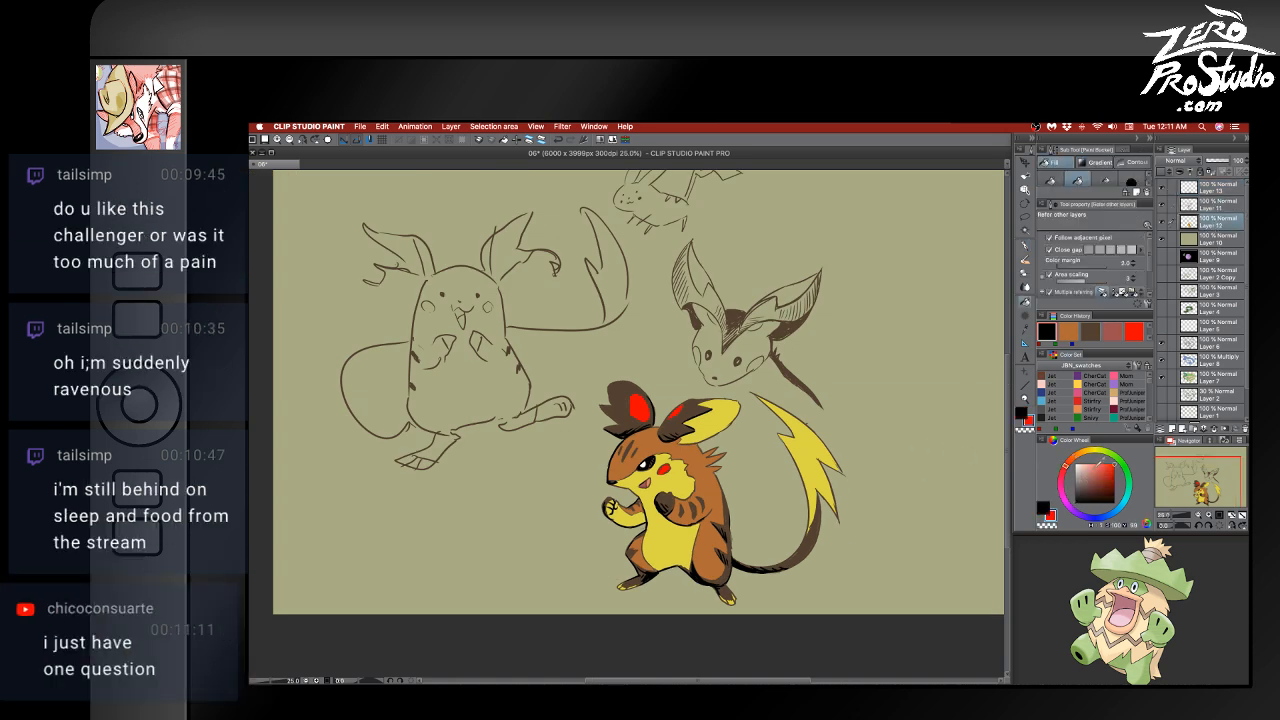
pyautogui.press('x')
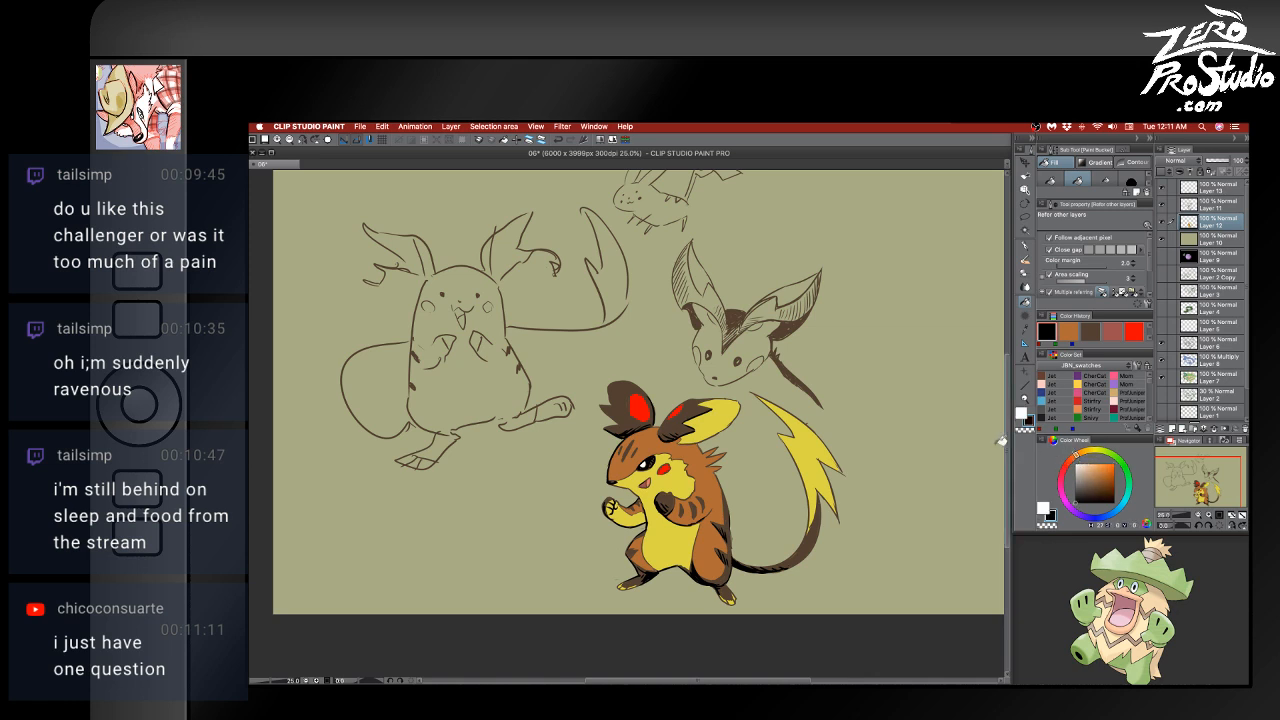
pyautogui.keyDown('alt'); pyautogui.click(820, 461); pyautogui.keyUp('alt')
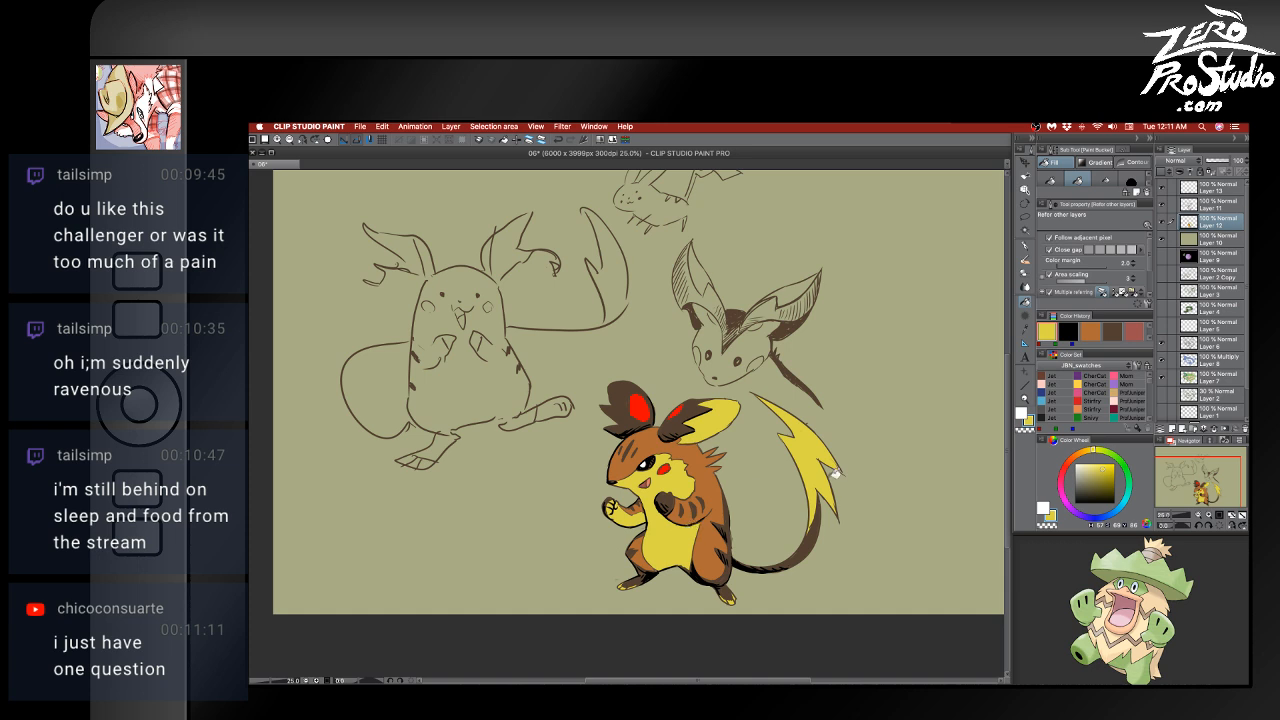
pyautogui.keyDown('alt'); pyautogui.click(692, 527); pyautogui.keyUp('alt')
pyautogui.click(695, 535)
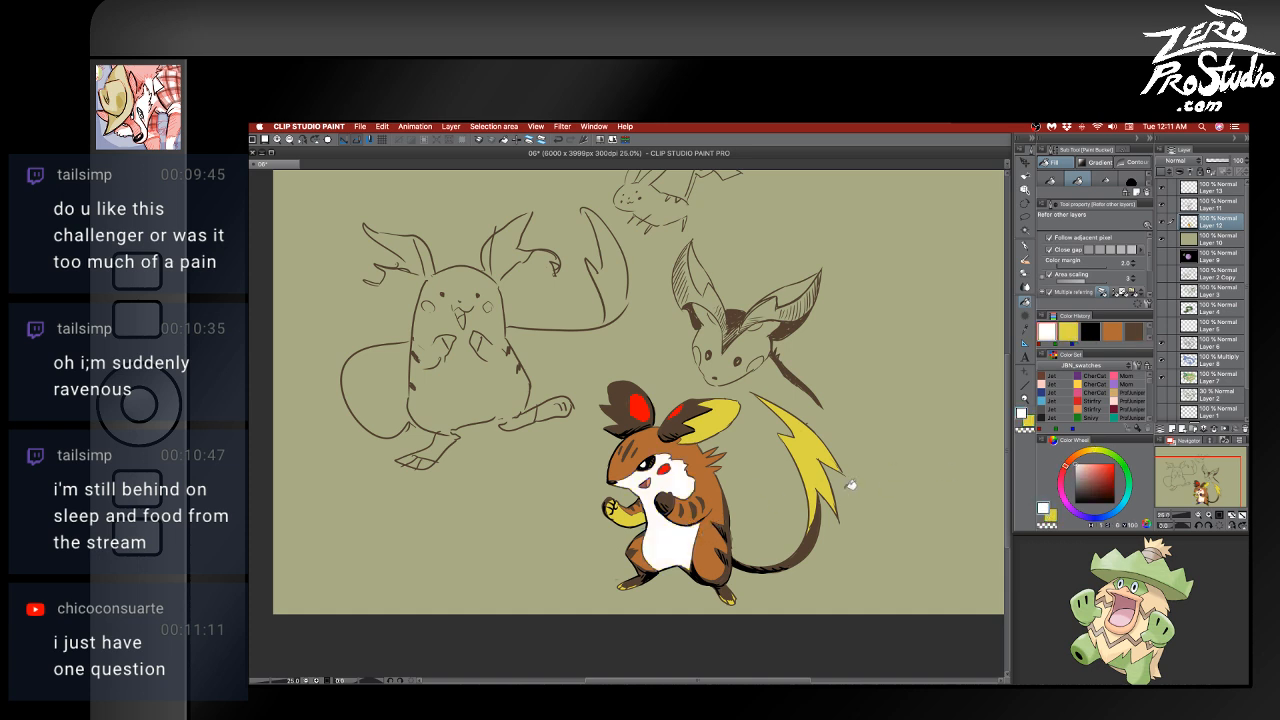
pyautogui.press('x')
pyautogui.click(666, 534)
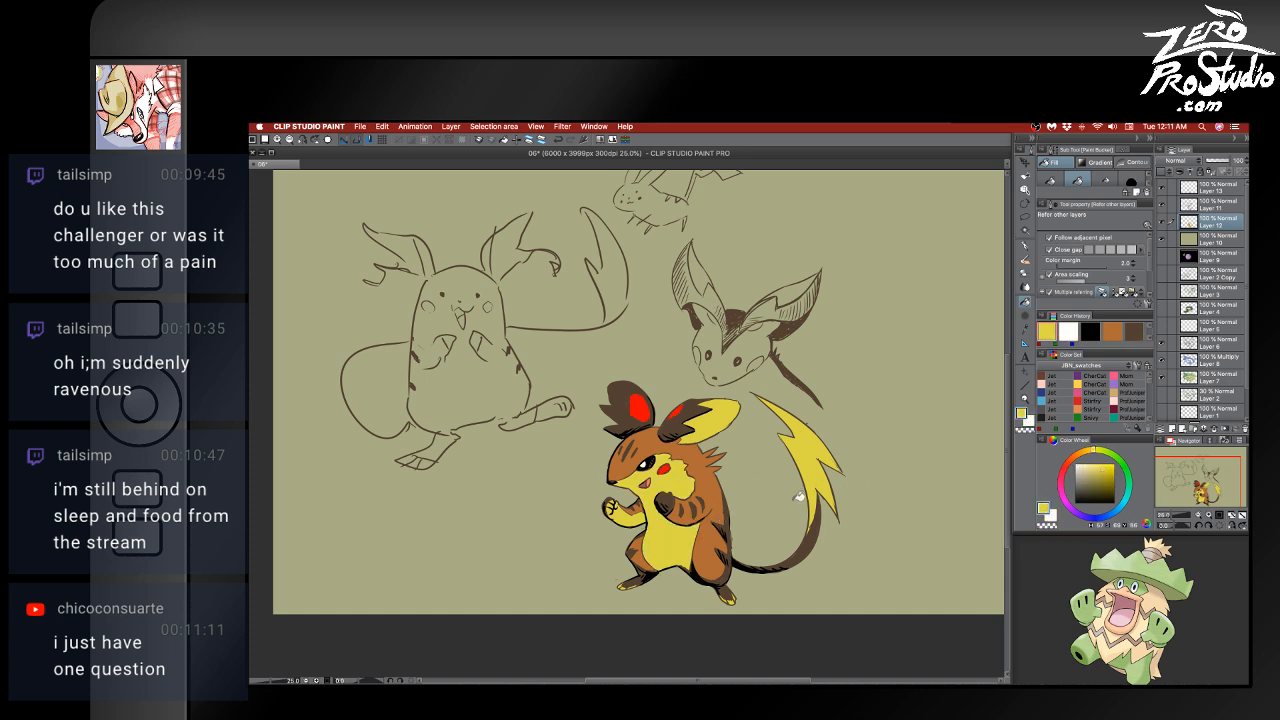
# - Refill the rodent's body with a more saturated orange based on its sampled fur color
pyautogui.keyDown('alt'); pyautogui.click(719, 505); pyautogui.keyUp('alt')
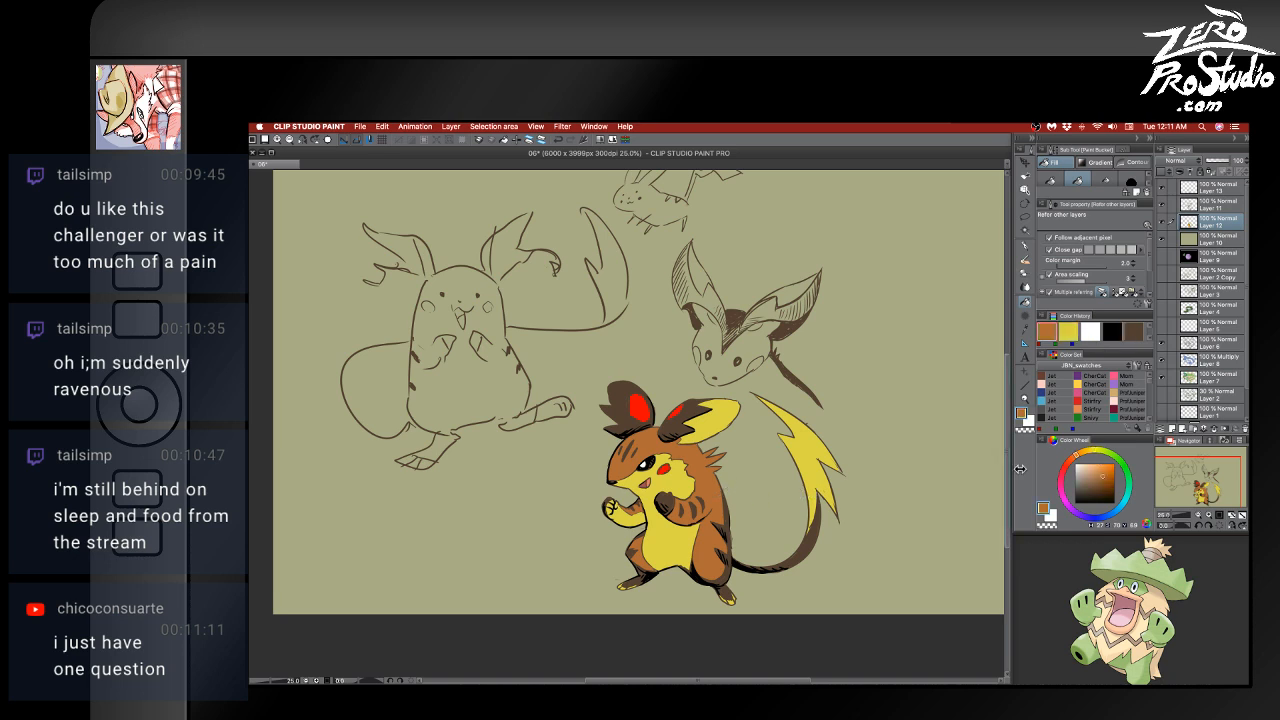
pyautogui.click(1107, 472)
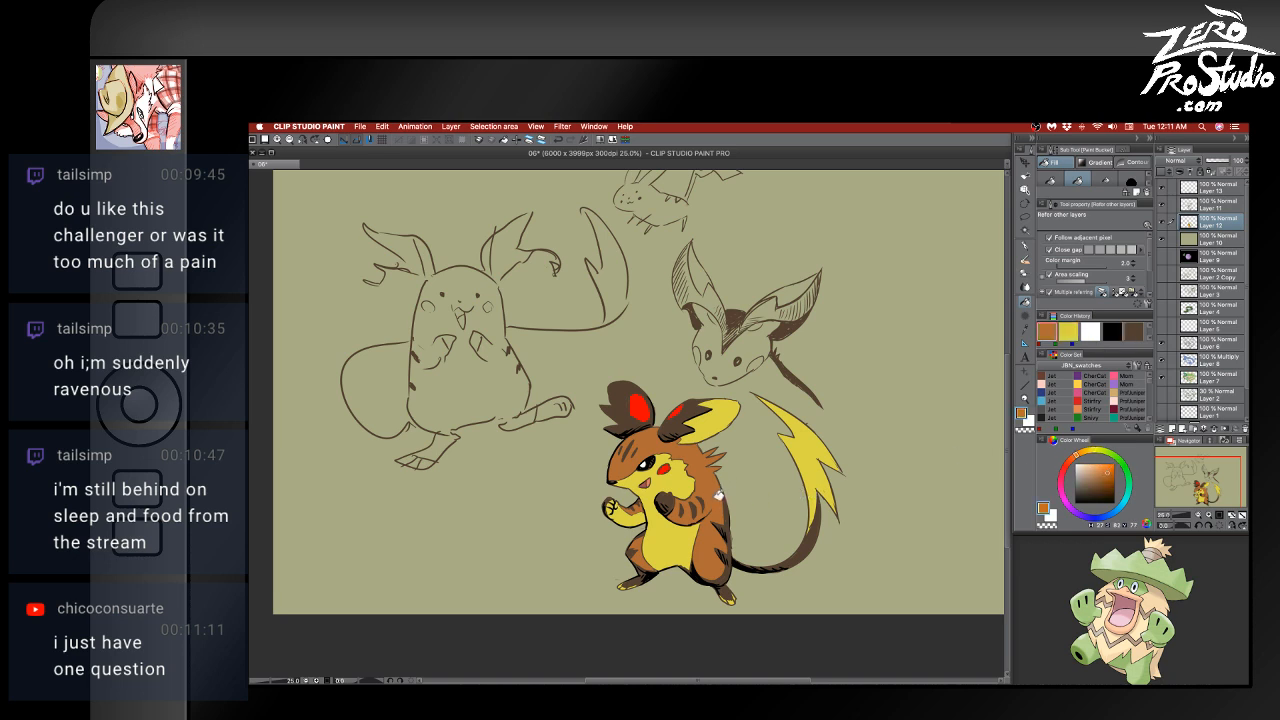
pyautogui.click(742, 493)
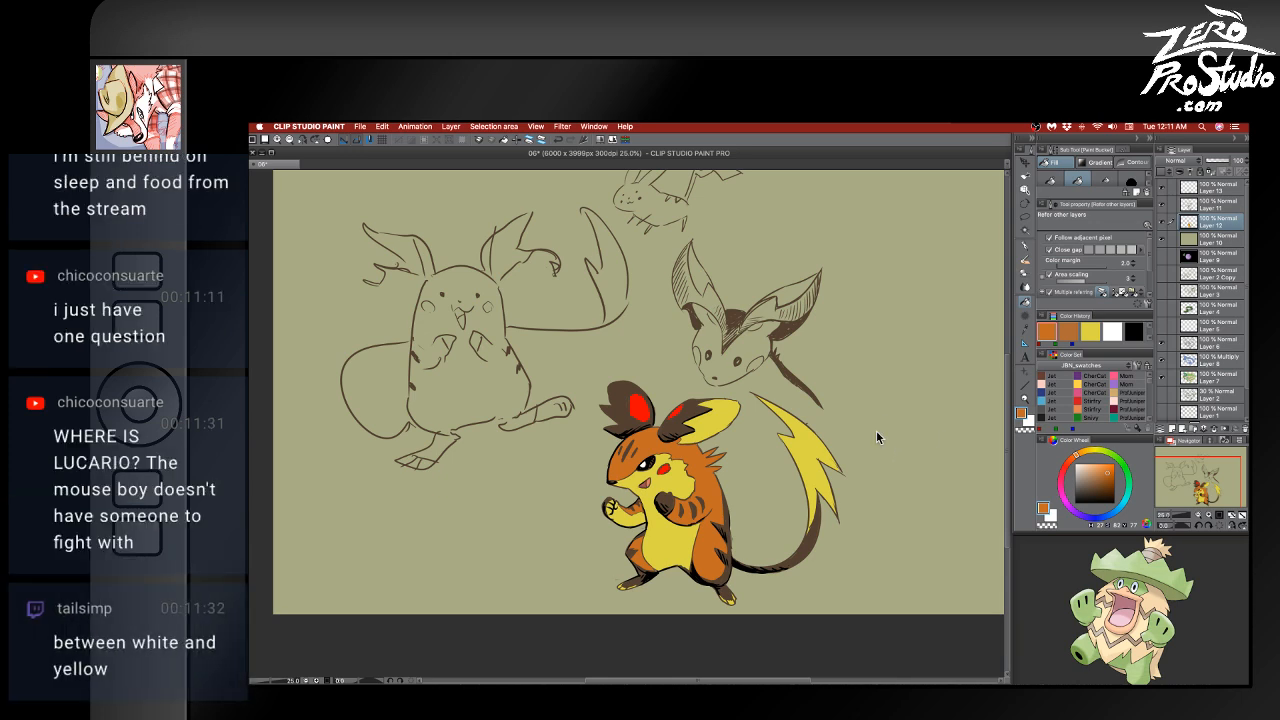
# - Ink the edges of the rodent's ears and their red centers with sampled black on the top layer
pyautogui.scroll(1, 876, 461)
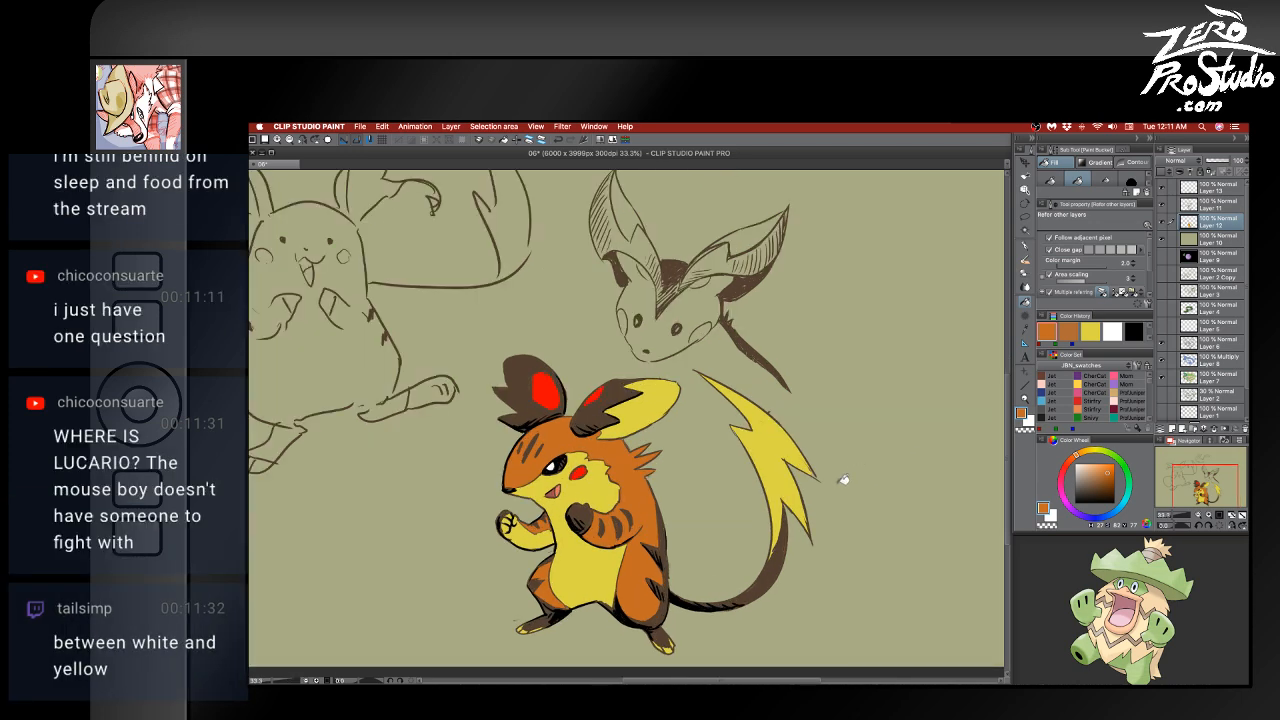
pyautogui.press('b')
pyautogui.keyDown('alt'); pyautogui.click(793, 452); pyautogui.keyUp('alt')
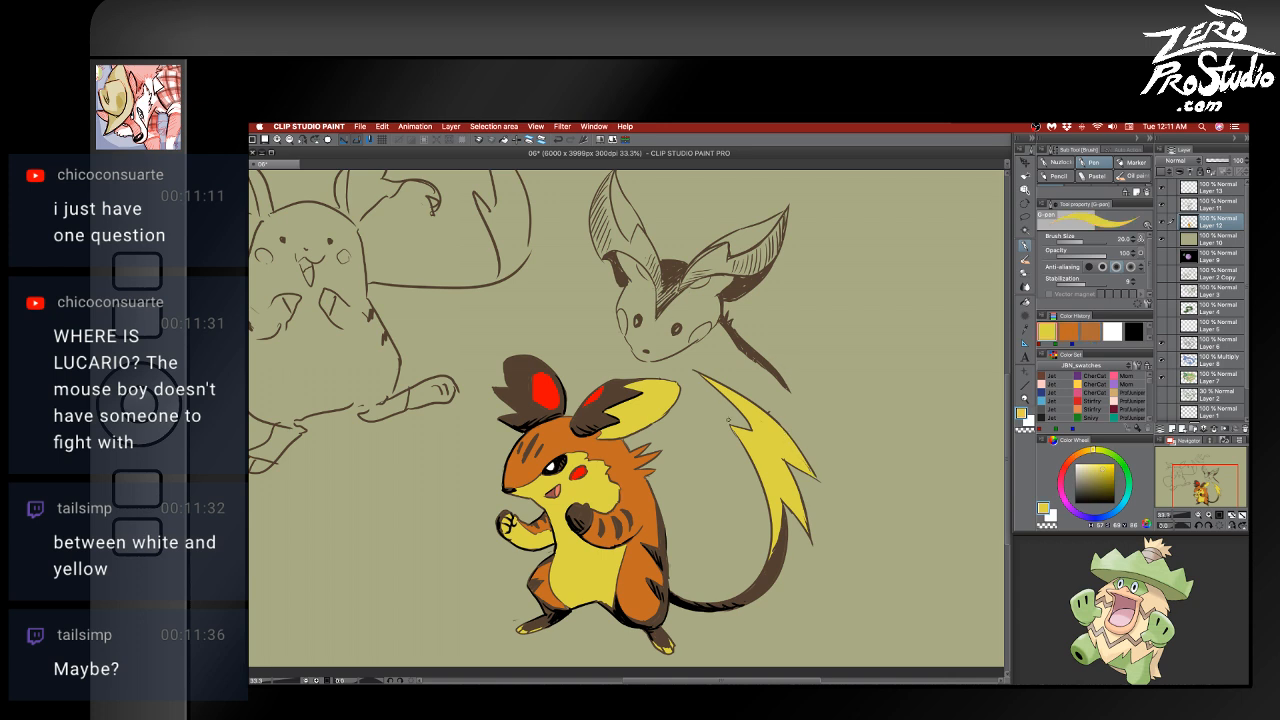
pyautogui.keyDown('alt'); pyautogui.click(537, 419); pyautogui.keyUp('alt')
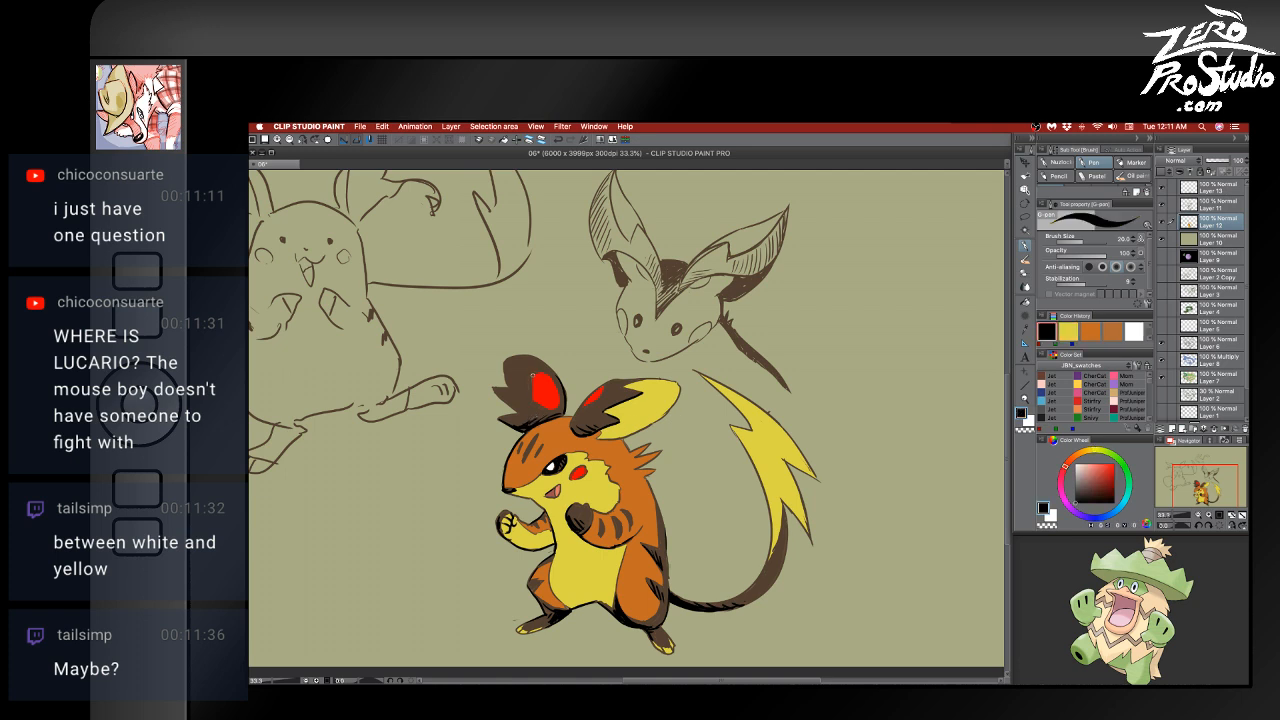
pyautogui.click(1220, 190)
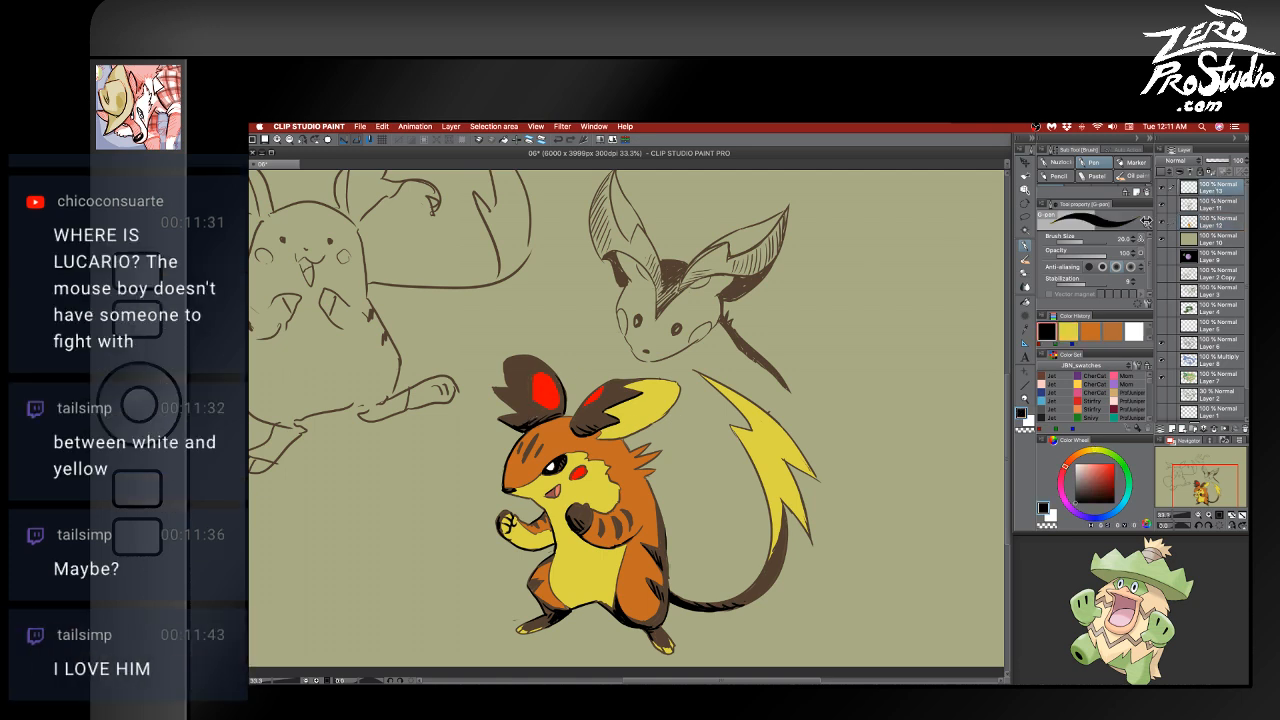
pyautogui.moveTo(532, 375)
pyautogui.mouseDown()
pyautogui.moveTo(534, 404)
pyautogui.moveTo(585, 406)
pyautogui.moveTo(570, 422)
pyautogui.mouseUp()
pyautogui.moveTo(505, 367); pyautogui.dragTo(511, 404)
pyautogui.press('super+z')
pyautogui.press('super+z')
pyautogui.press('super+z')
# - Sketch a jagged bolt and curl doodle beside the rodent and undo it
pyautogui.moveTo(328, 530)
pyautogui.mouseDown()
pyautogui.moveTo(354, 482)
pyautogui.moveTo(388, 480)
pyautogui.moveTo(419, 505)
pyautogui.moveTo(413, 552)
pyautogui.mouseUp()
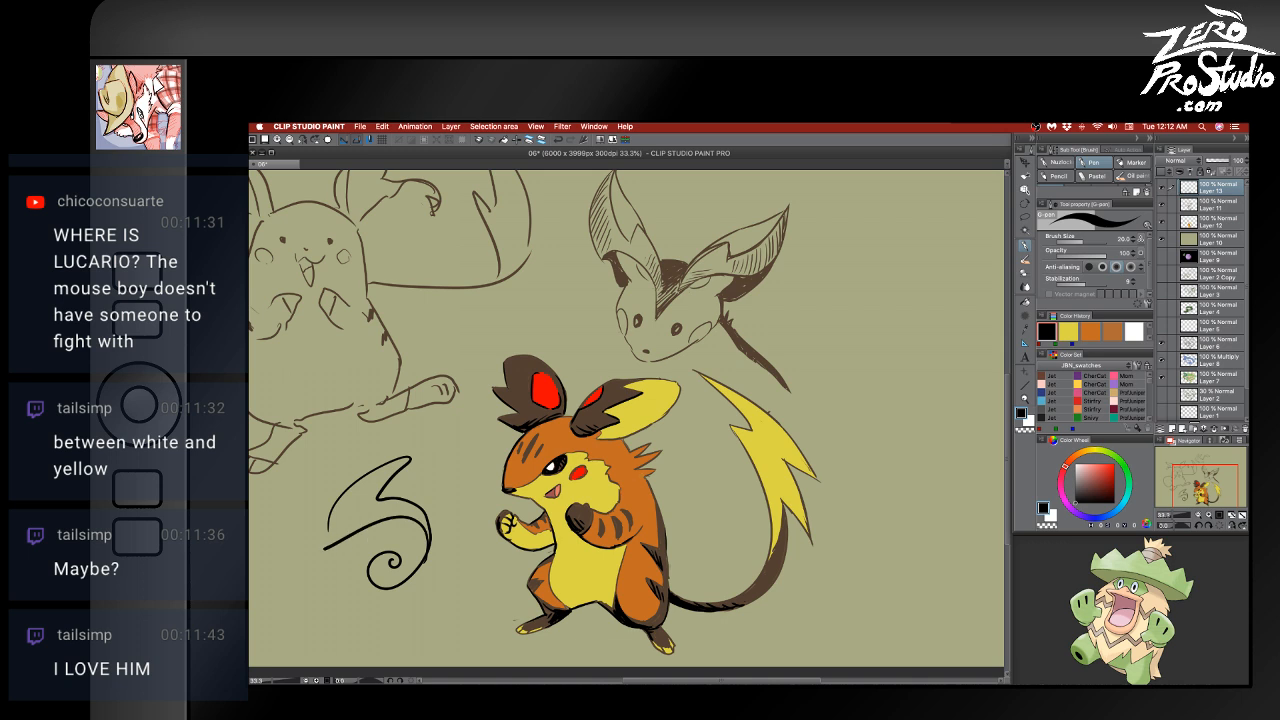
pyautogui.press('super+z')
pyautogui.press('super+z')
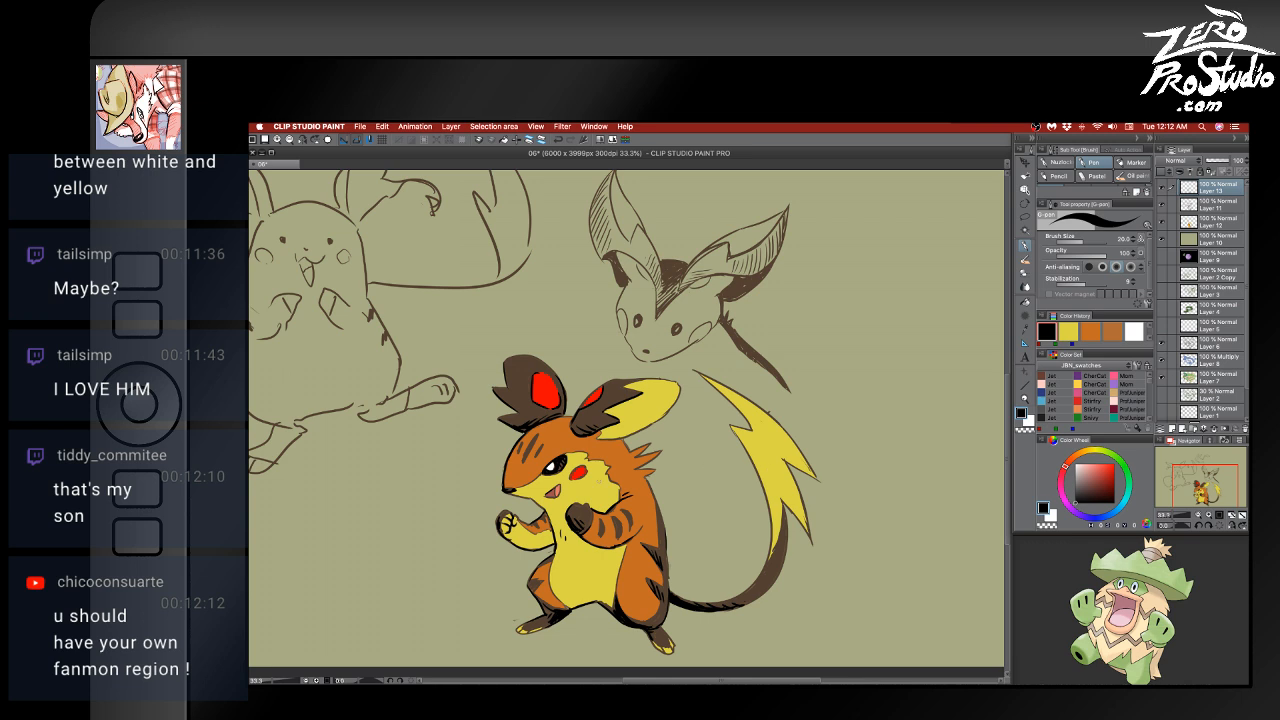
# - Add black ink strokes to the rodent's dark paw, forehead stripes and arm stripes
pyautogui.moveTo(583, 504); pyautogui.dragTo(594, 511)
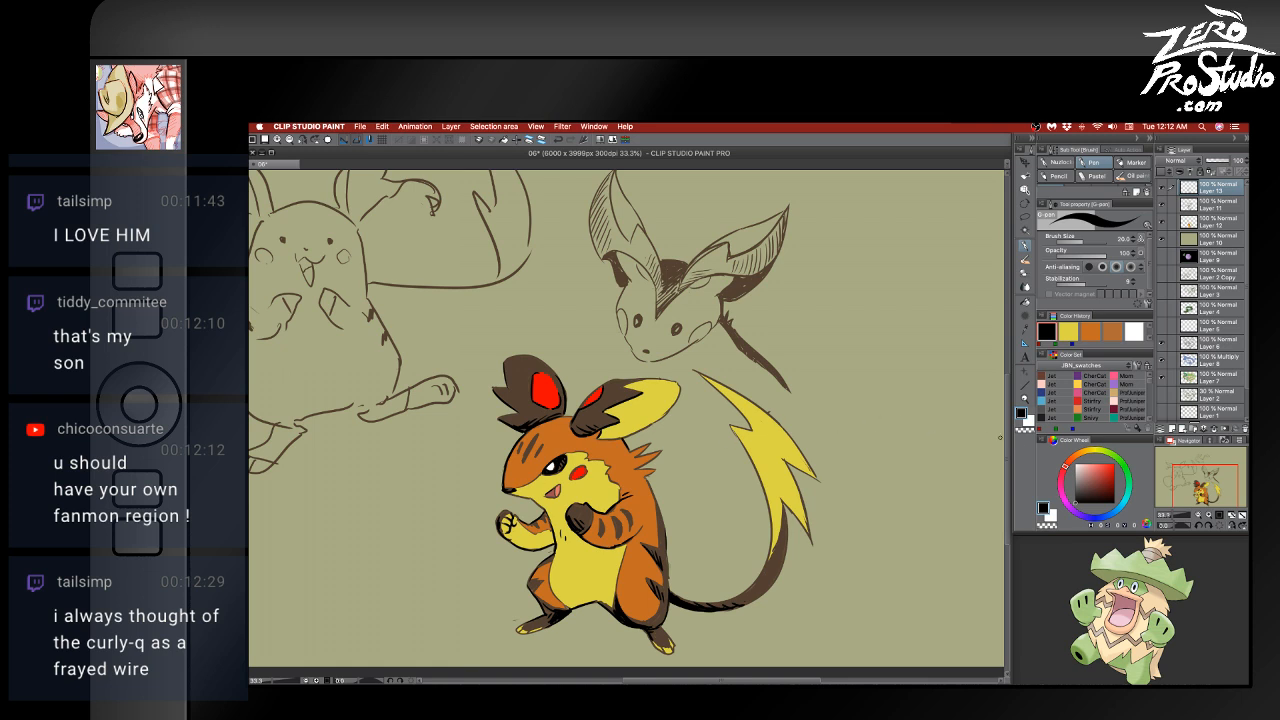
pyautogui.moveTo(535, 441); pyautogui.dragTo(527, 459)
pyautogui.moveTo(615, 524); pyautogui.dragTo(620, 535)
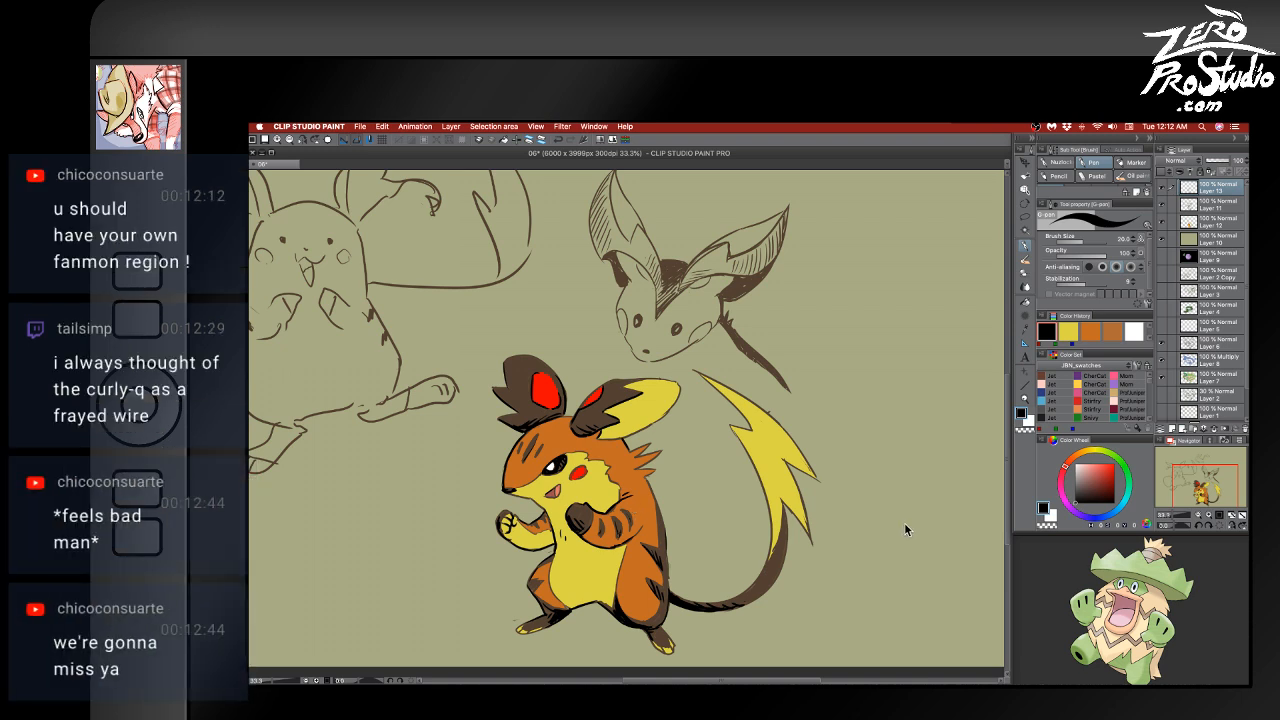
# - Examine the inked rodent and the neighbouring Raichu sketch up close
pyautogui.scroll(1, 840, 541)
pyautogui.moveTo(840, 541); pyautogui.dragTo(945, 435)
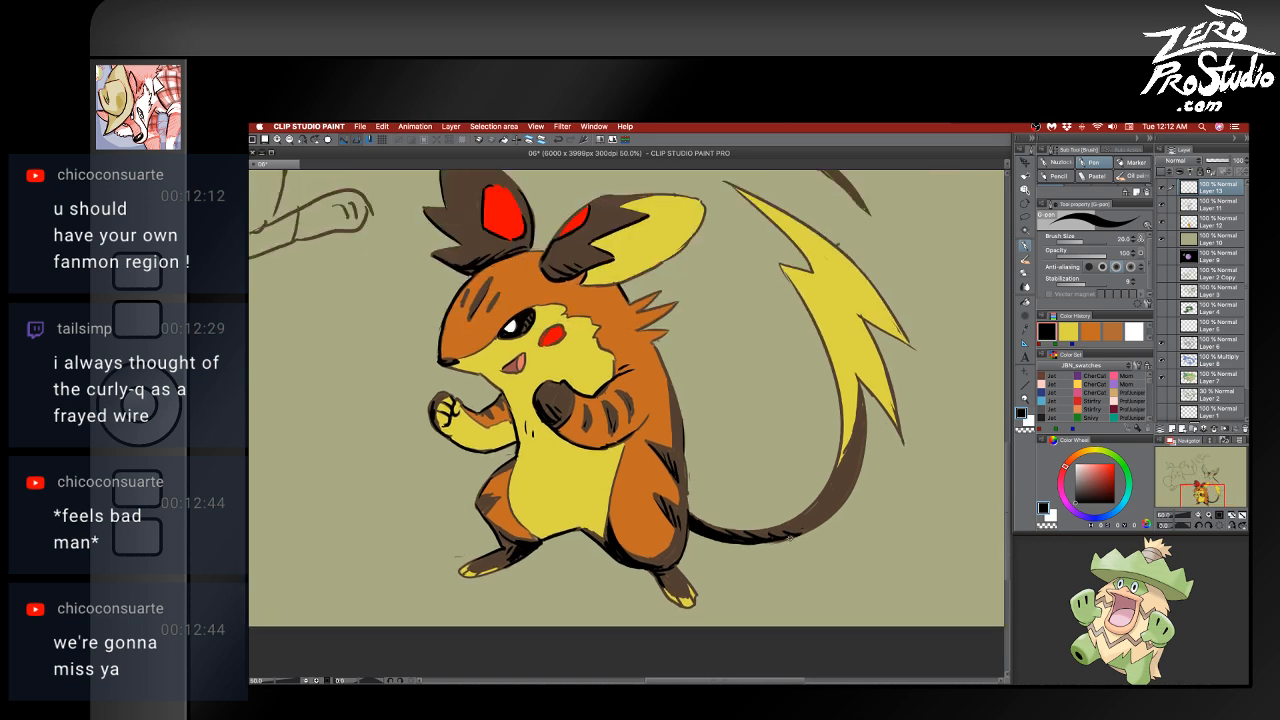
pyautogui.scroll(1, 791, 538)
pyautogui.hscroll(-9, 787, 543)
pyautogui.scroll(8, 787, 543)
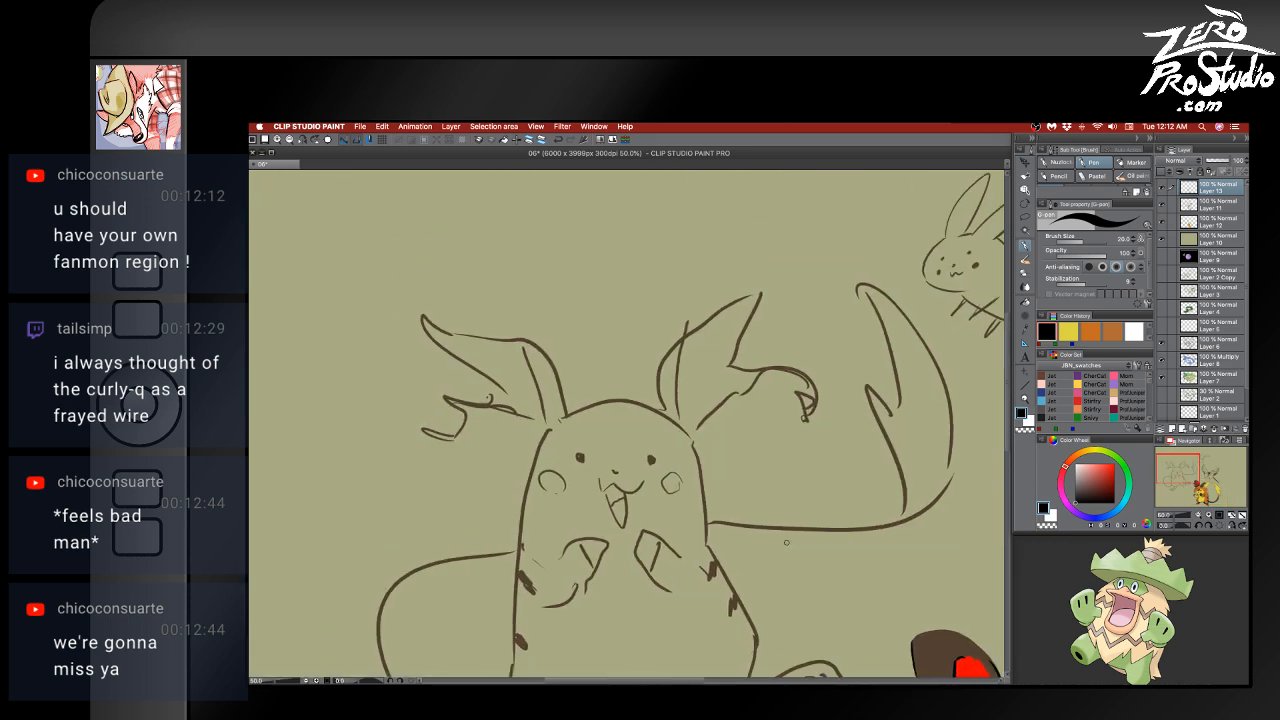
pyautogui.scroll(-2, 787, 543)
pyautogui.scroll(-2, 786, 543)
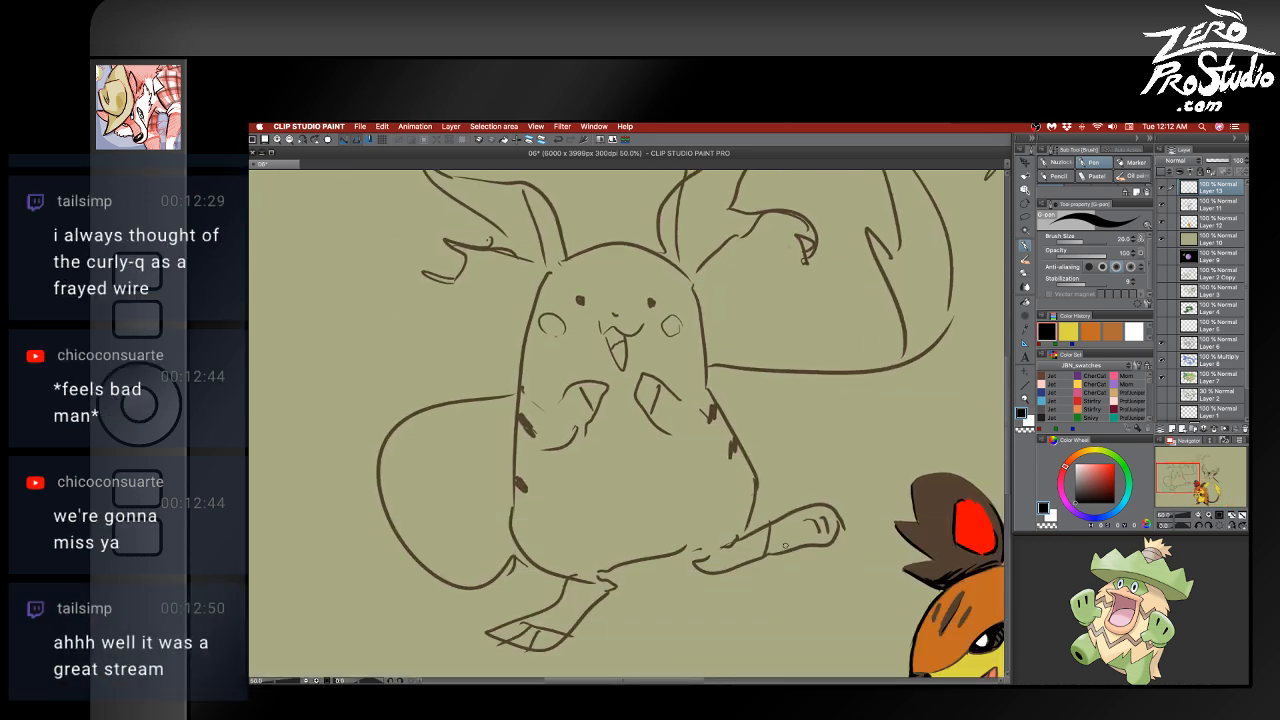
pyautogui.hscroll(10, 784, 544)
pyautogui.scroll(-5, 784, 544)
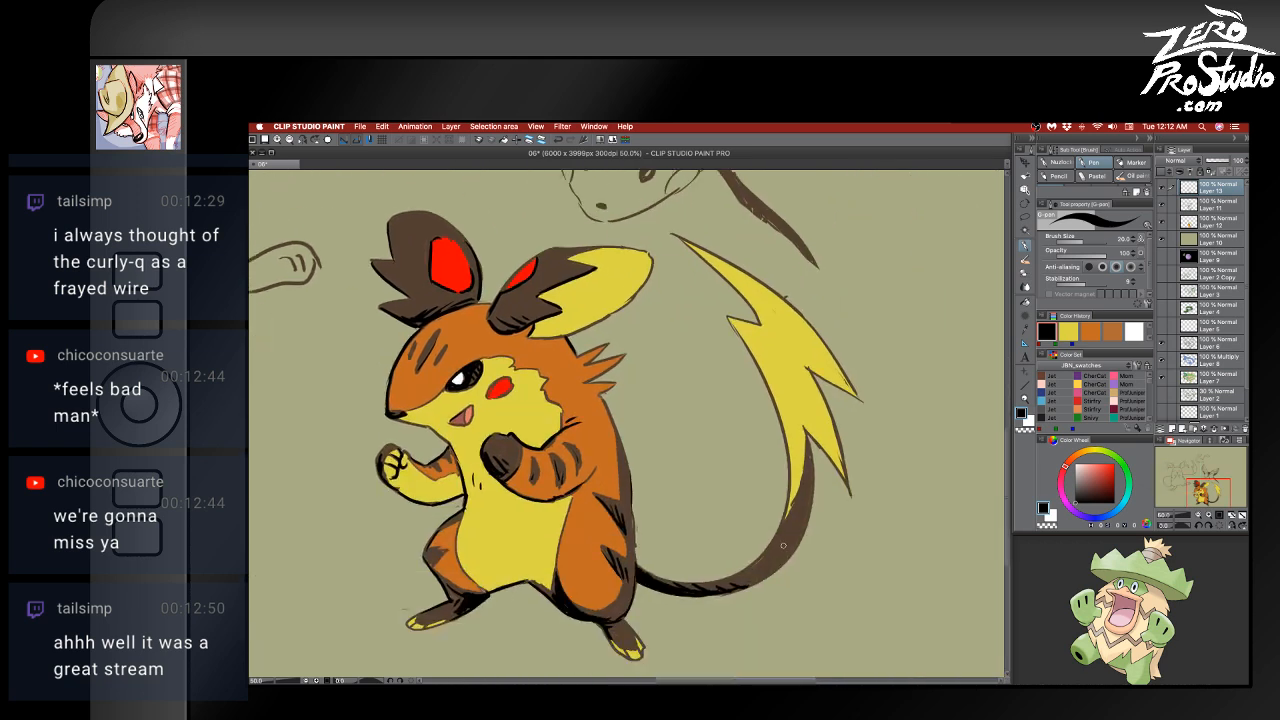
pyautogui.hscroll(-1, 782, 544)
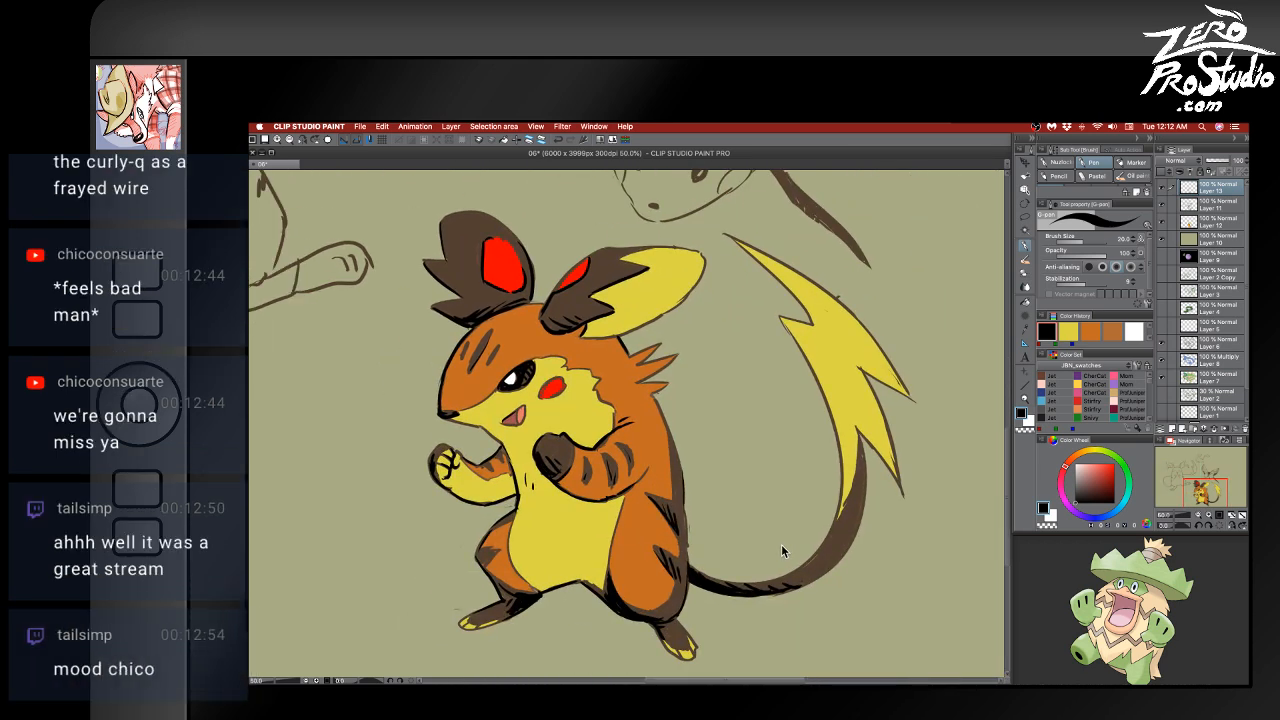
# - Save the illustration file
pyautogui.press('super+s')
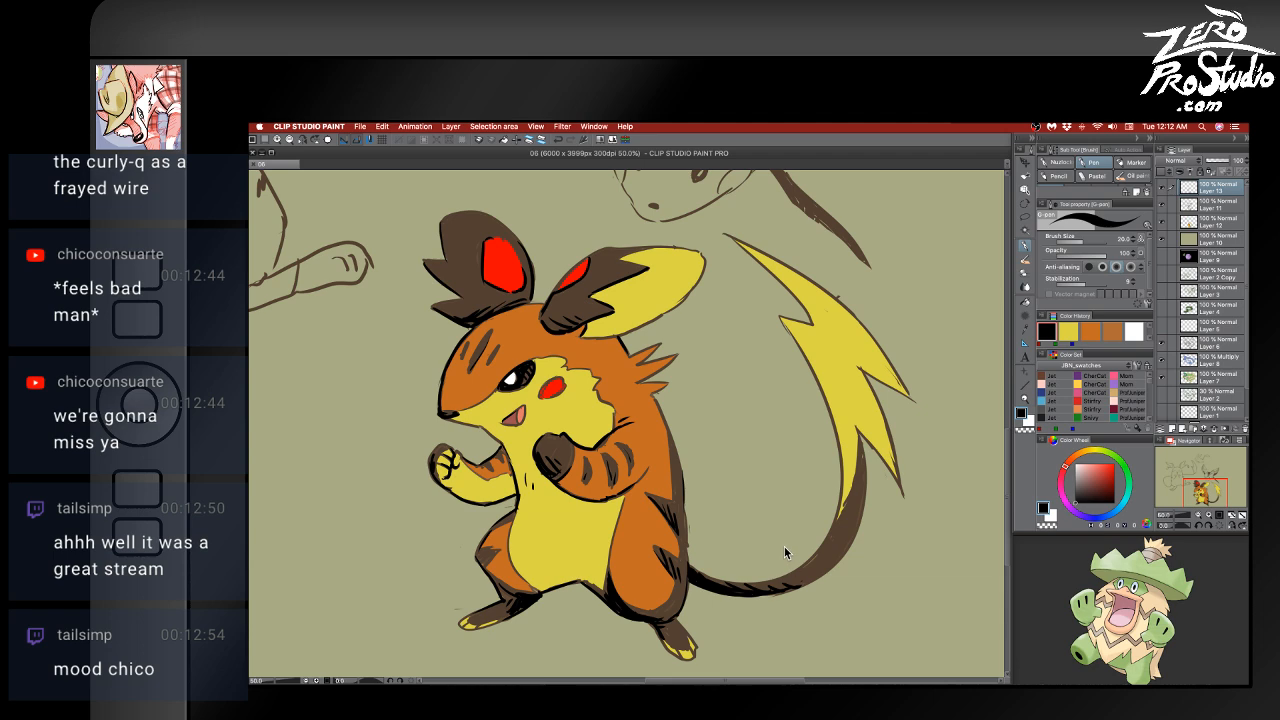